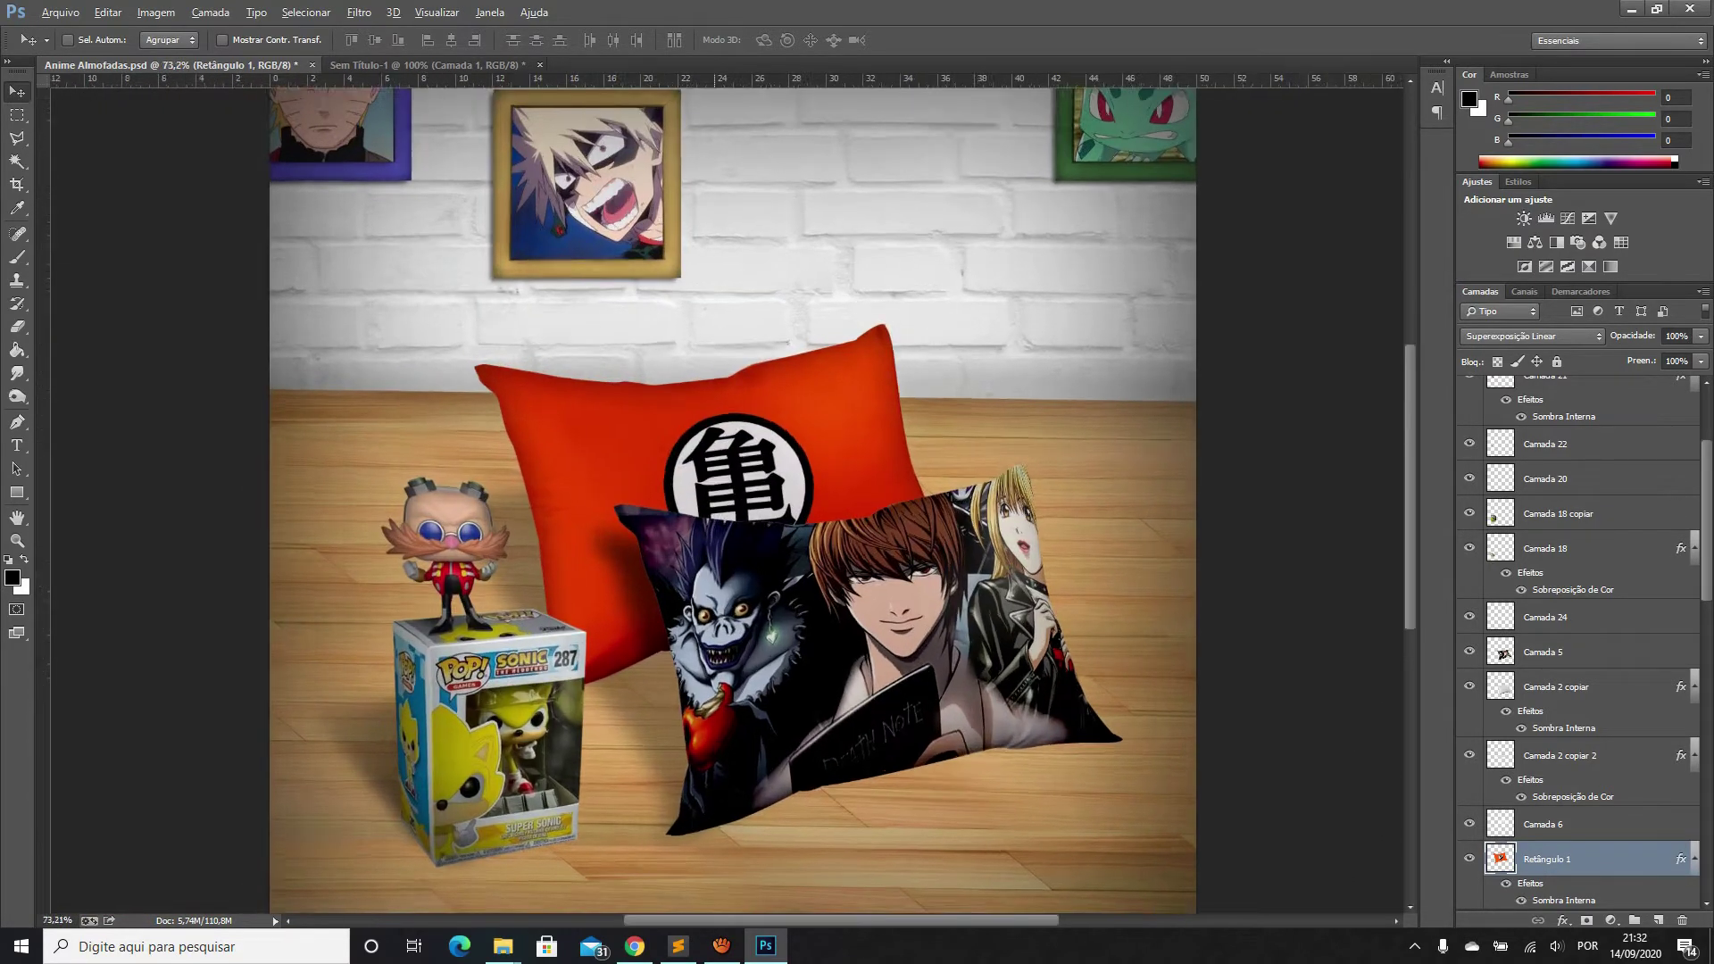
Compare the Sem Título-1 white pillow image with the Anime Almofadas.psd scene
key(alt)
key(ctrl+Tab)
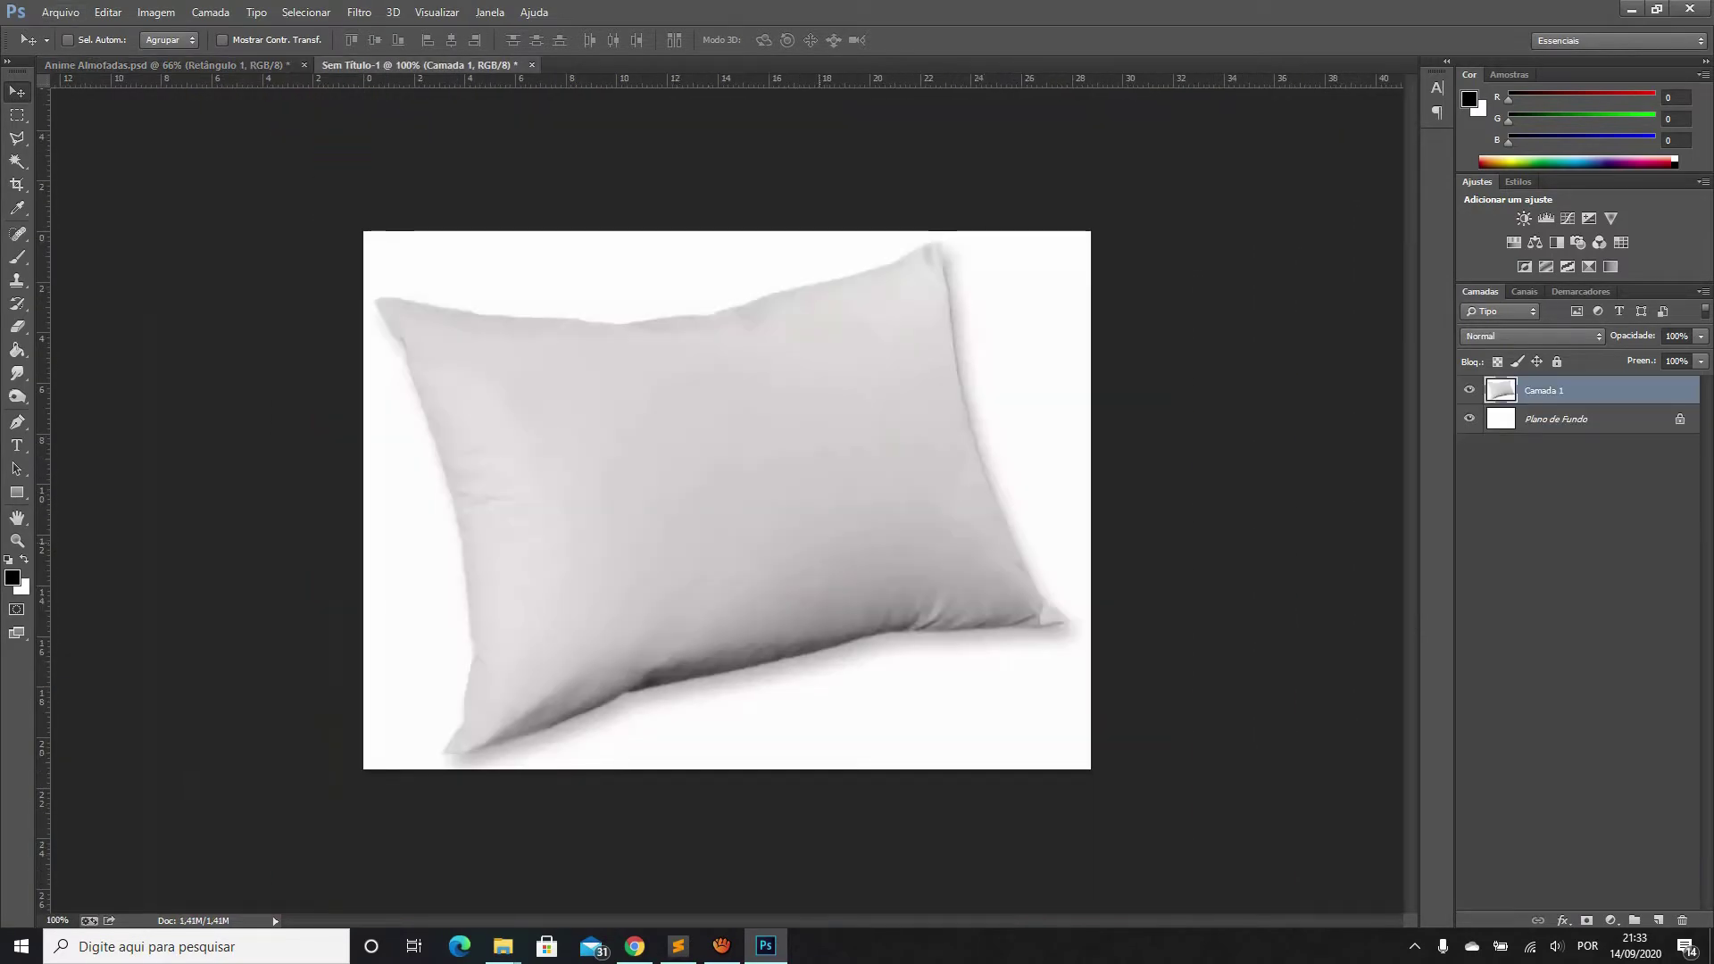
key(ctrl+Tab)
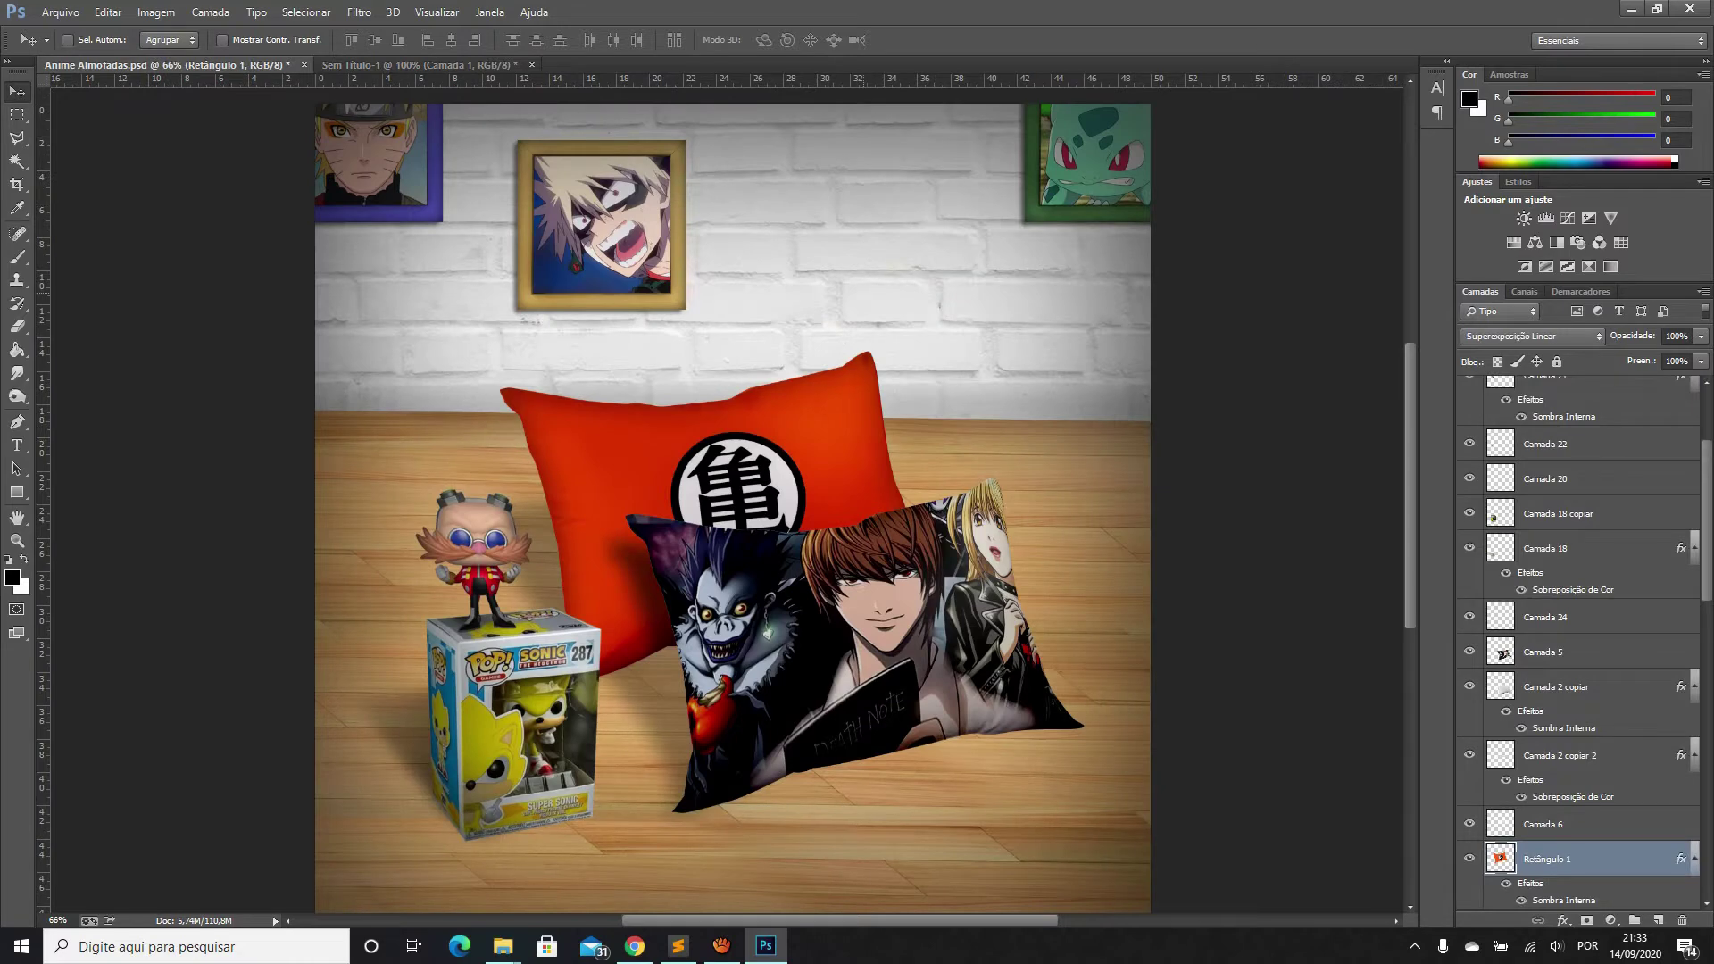
Zoom out on the anime pillows scene and bring the Estech website forward
scroll(1581, 643, down, 3)
scroll(1580, 643, down, 2)
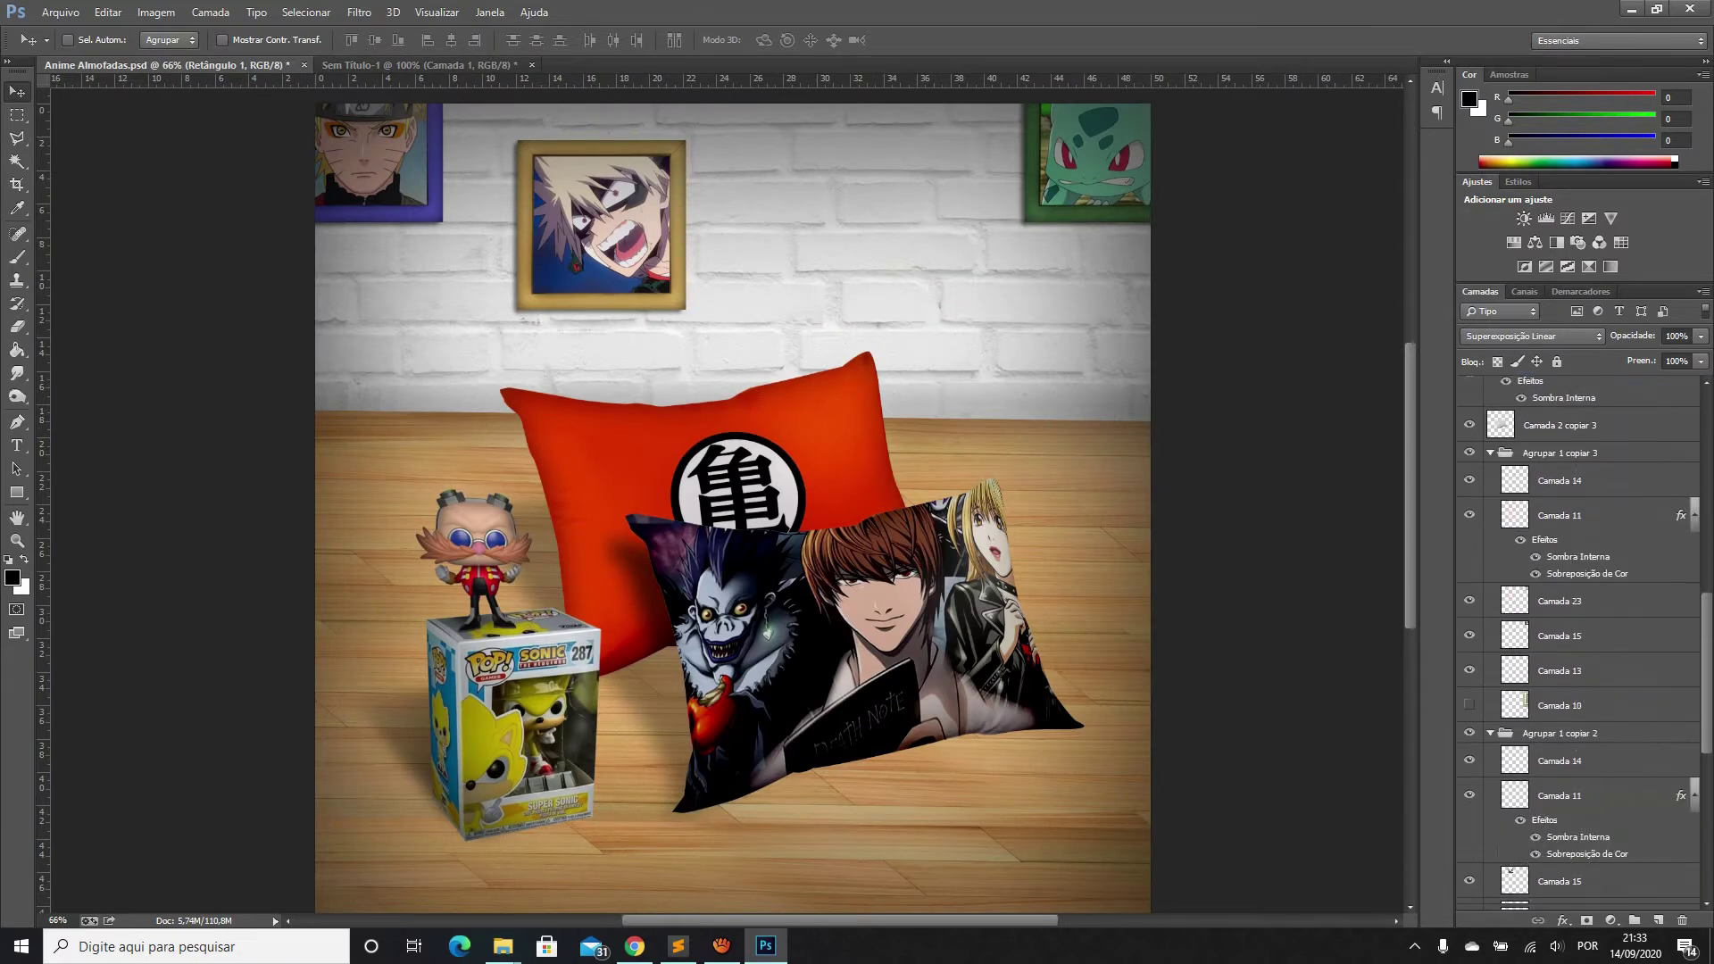
scroll(1580, 643, up, 5)
scroll(1580, 643, up, 3)
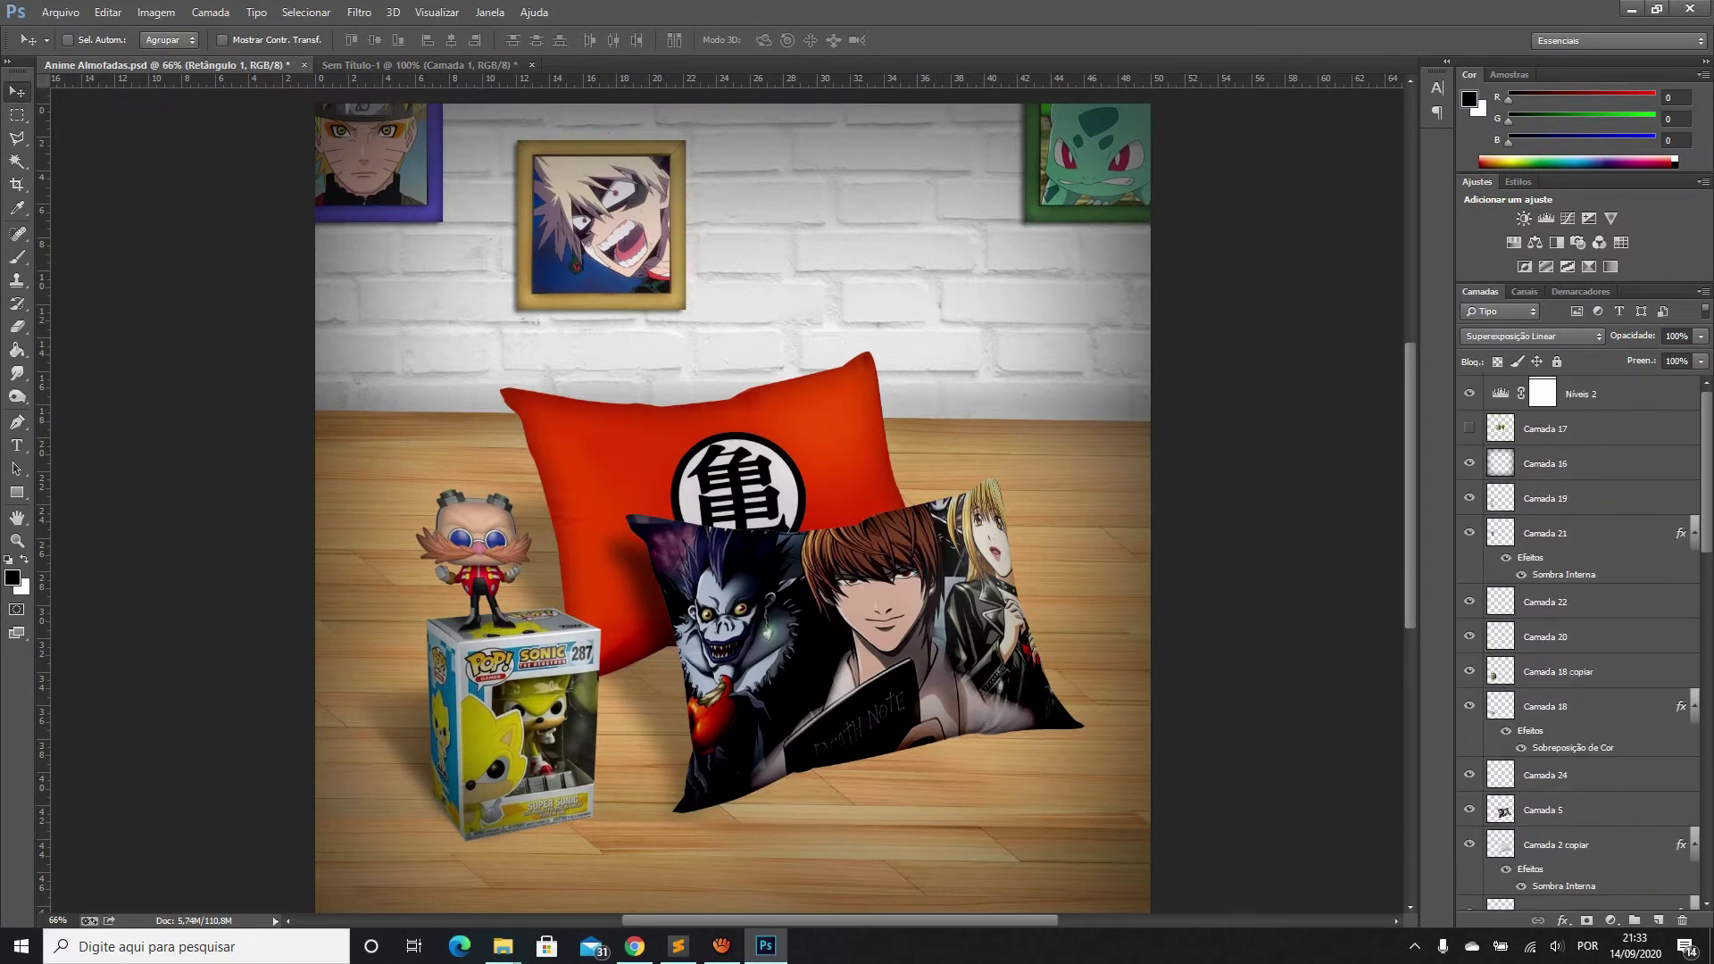
scroll(714, 458, down, 2)
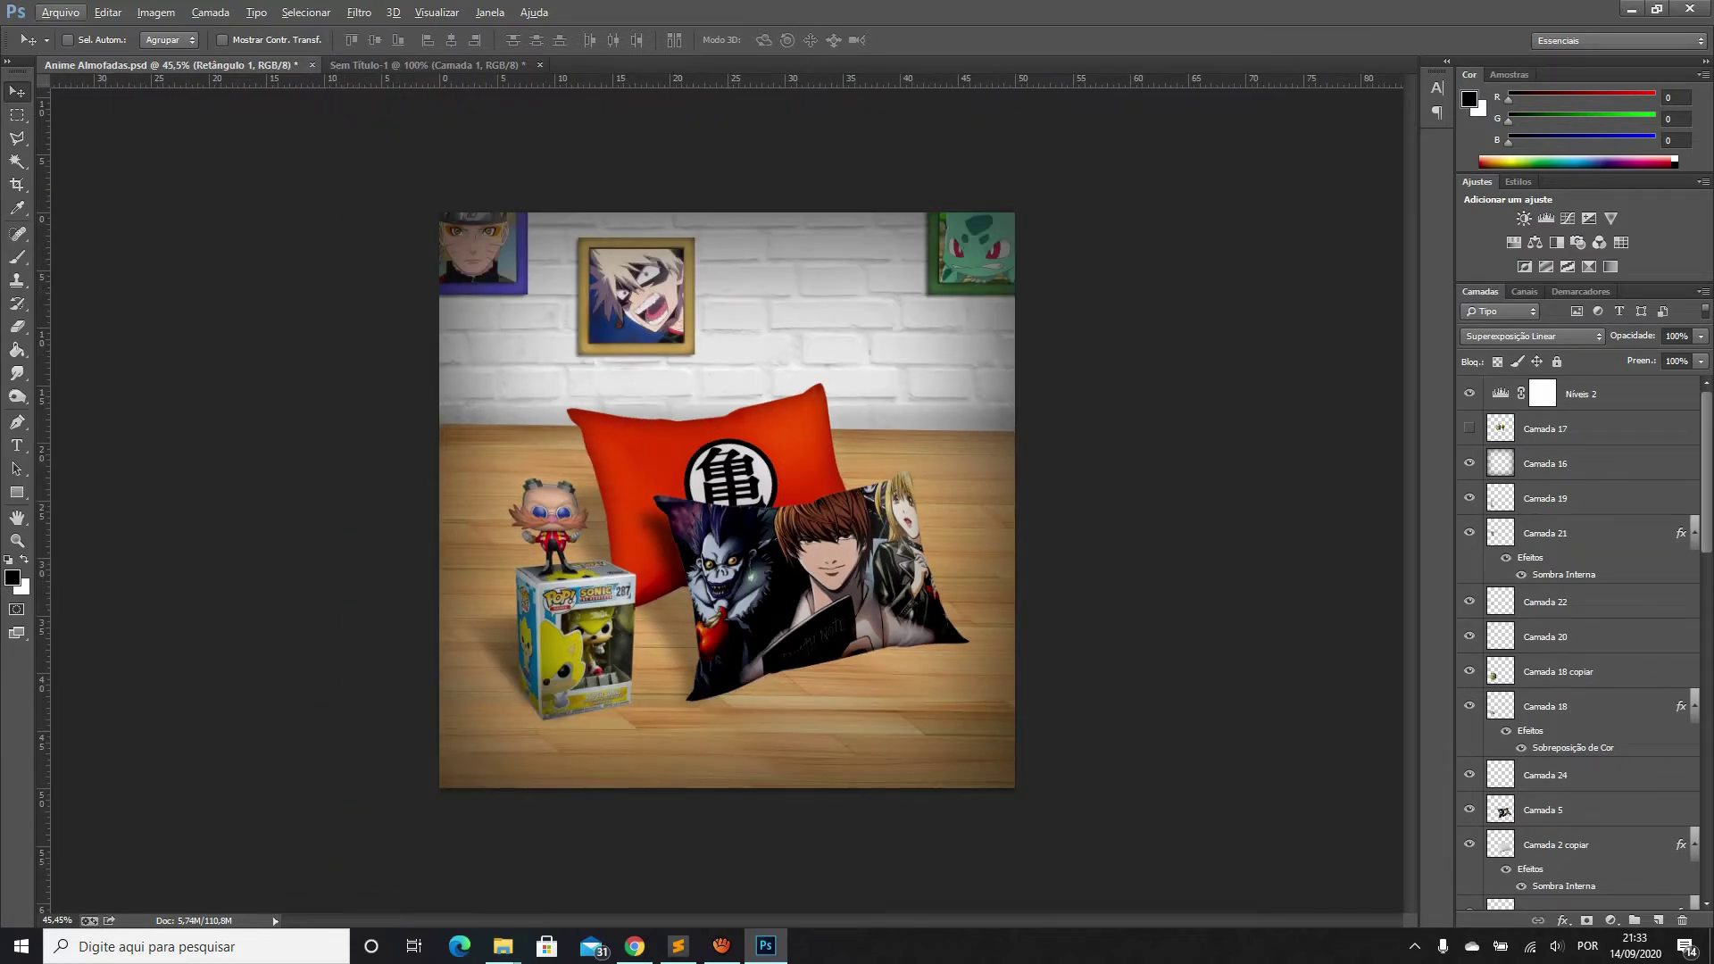
key(alt+Tab)
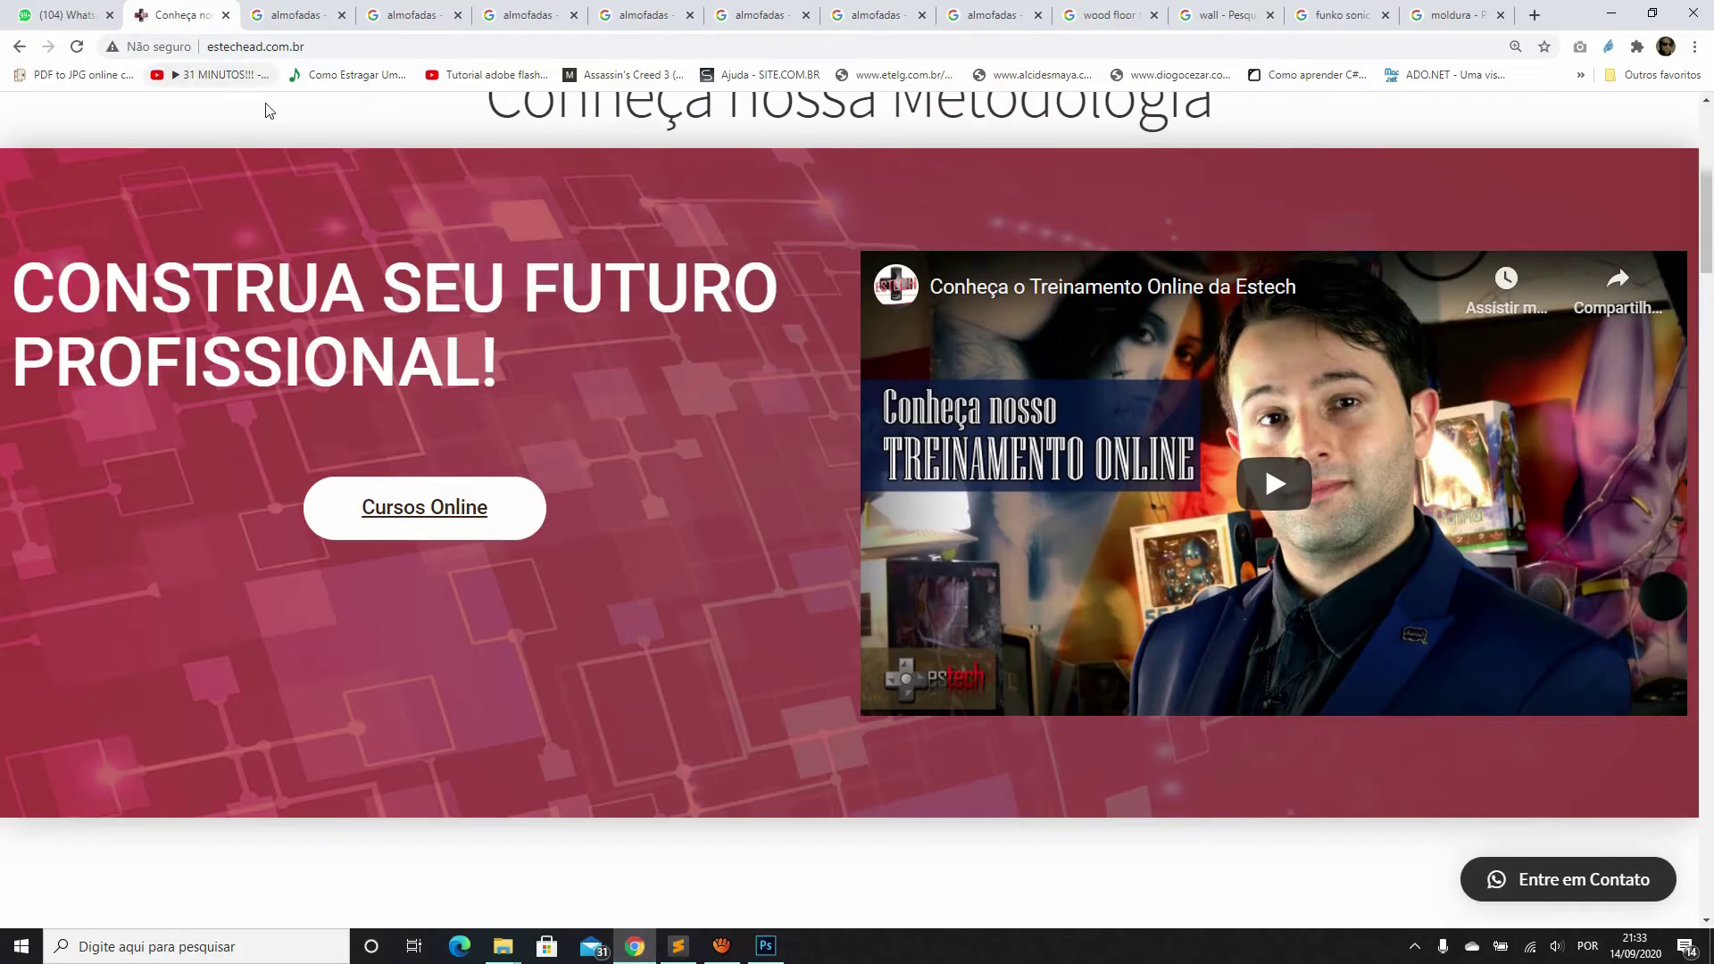
Scroll the Estech homepage and open the Cursos OnLine catalogue
scroll(357, 189, up, 5)
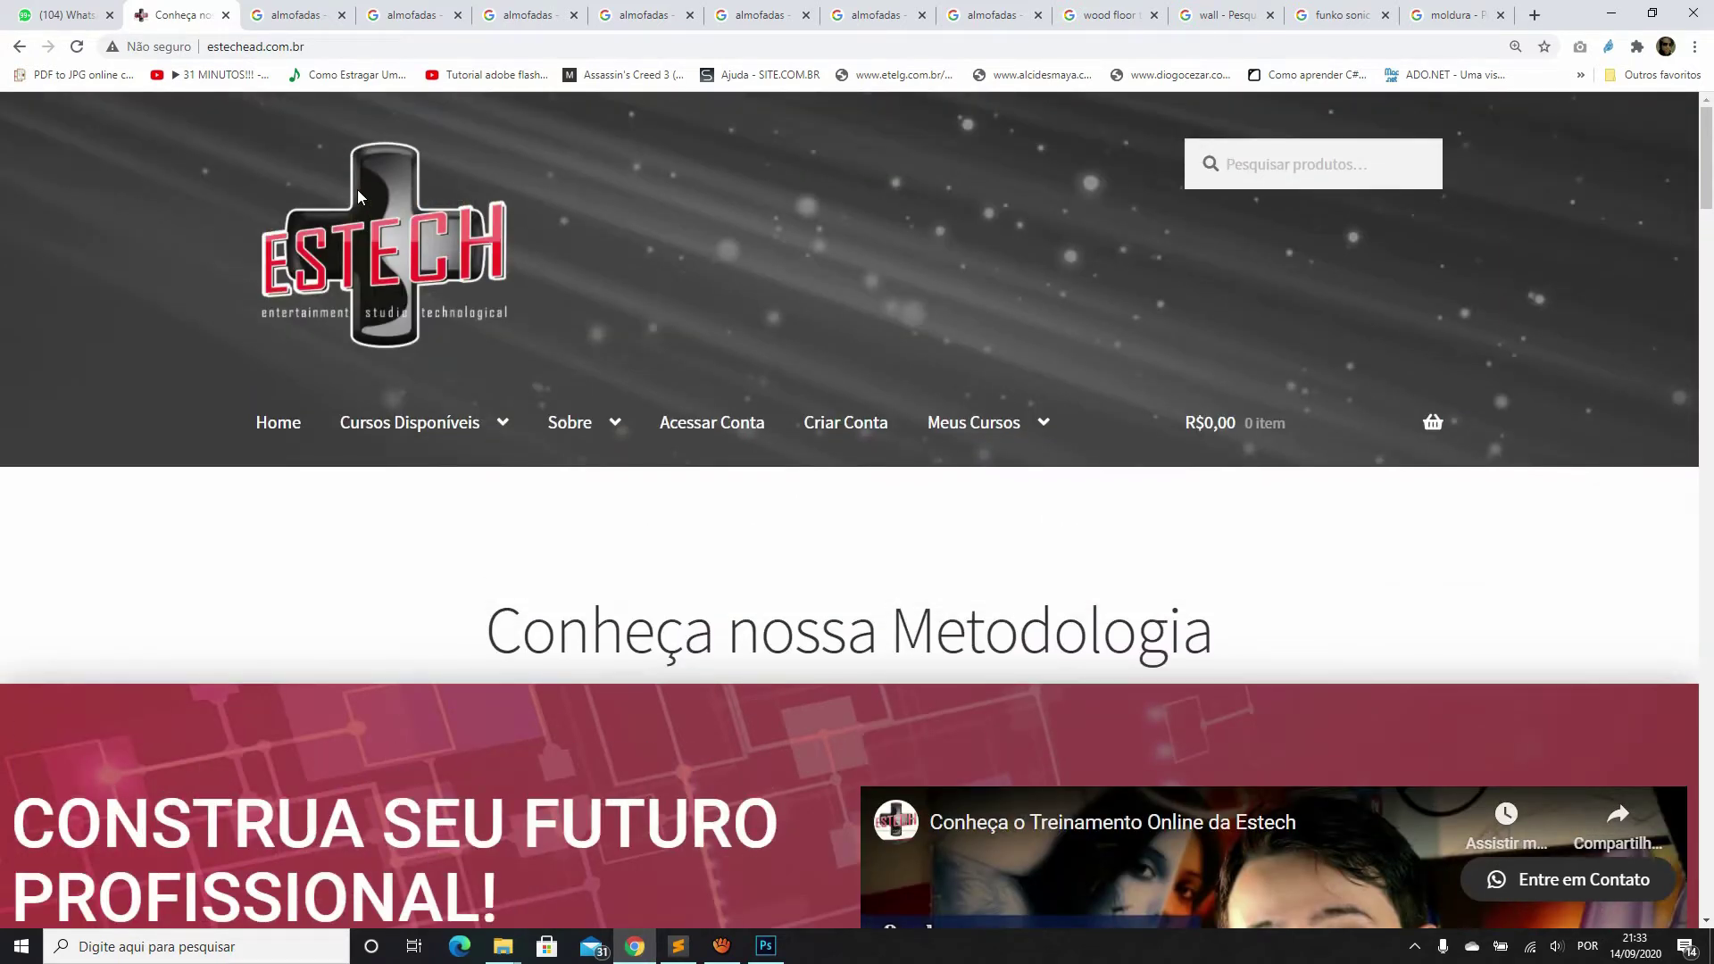
scroll(524, 260, down, 5)
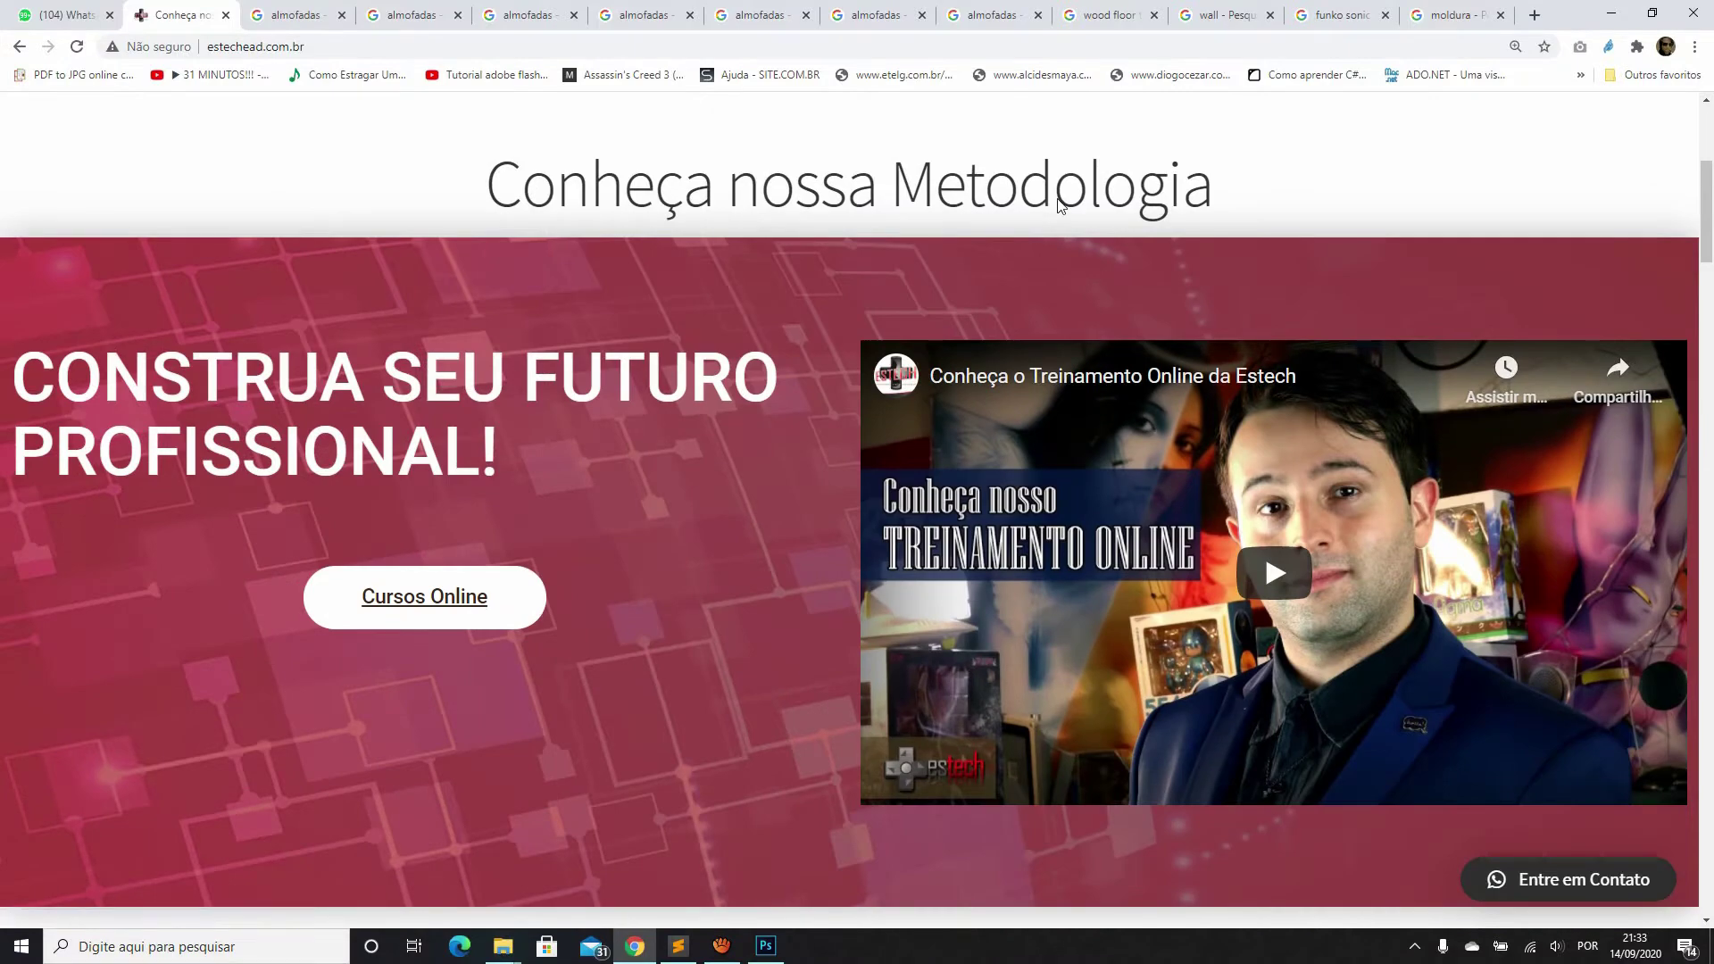
scroll(1059, 205, down, 3)
scroll(1059, 204, down, 5)
scroll(1027, 222, down, 2)
scroll(947, 419, down, 3)
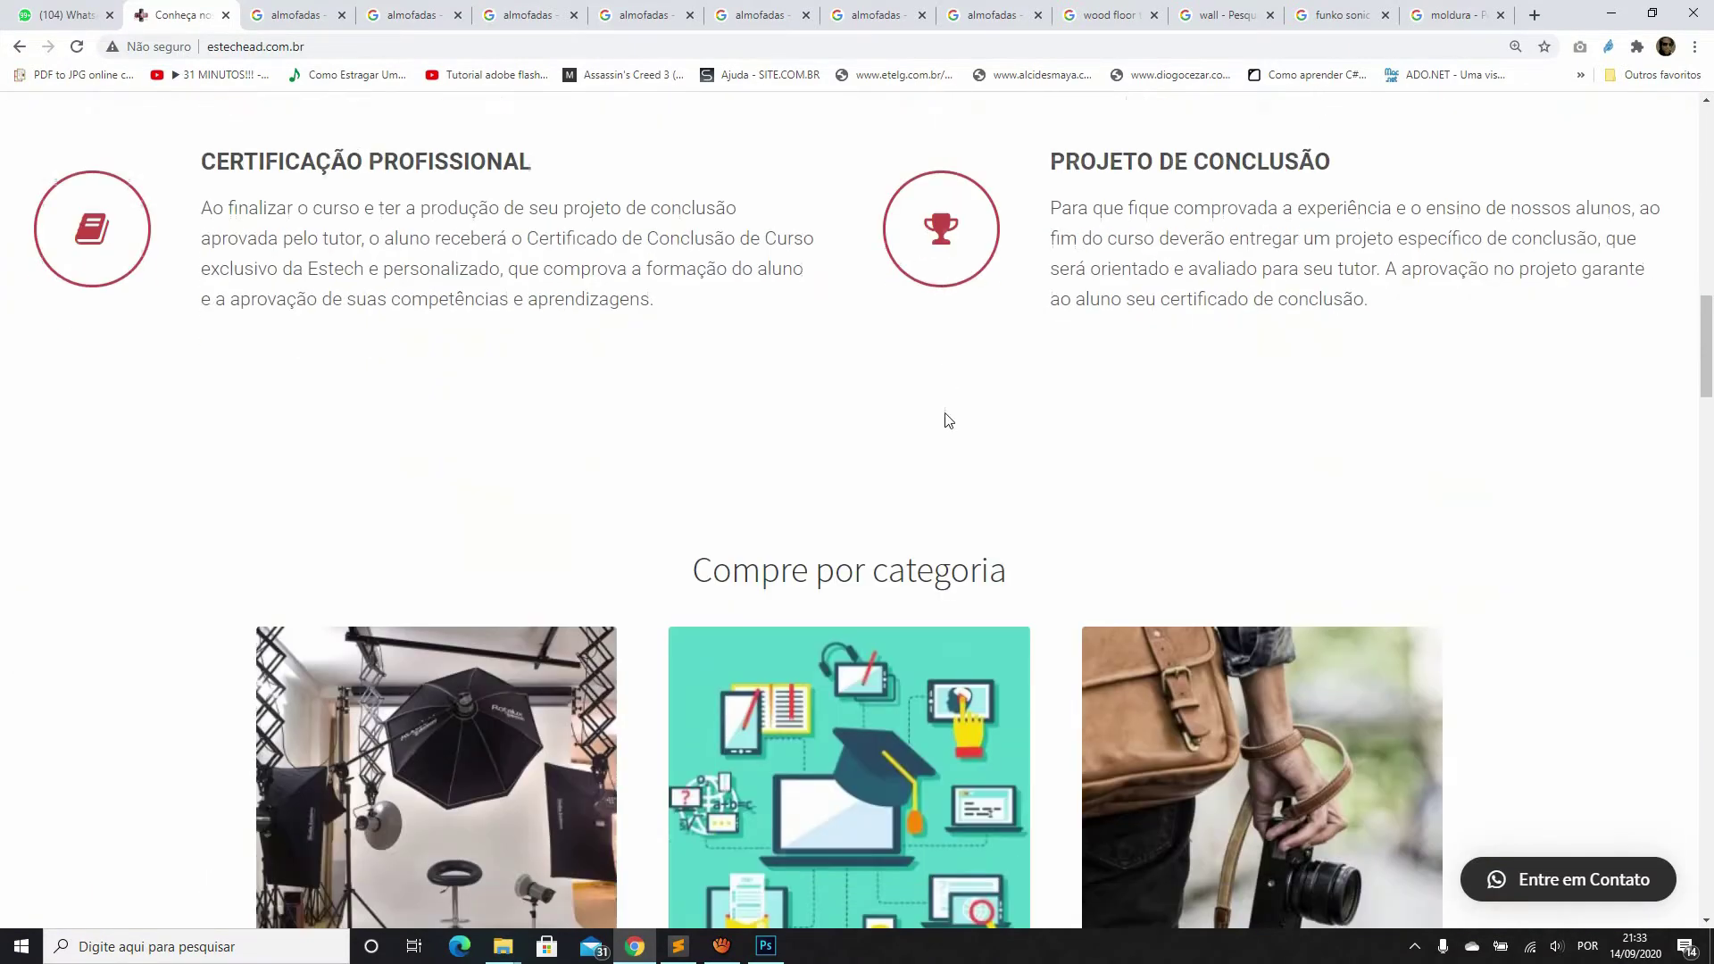
scroll(944, 412, up, 10)
scroll(938, 415, up, 7)
scroll(679, 357, up, 5)
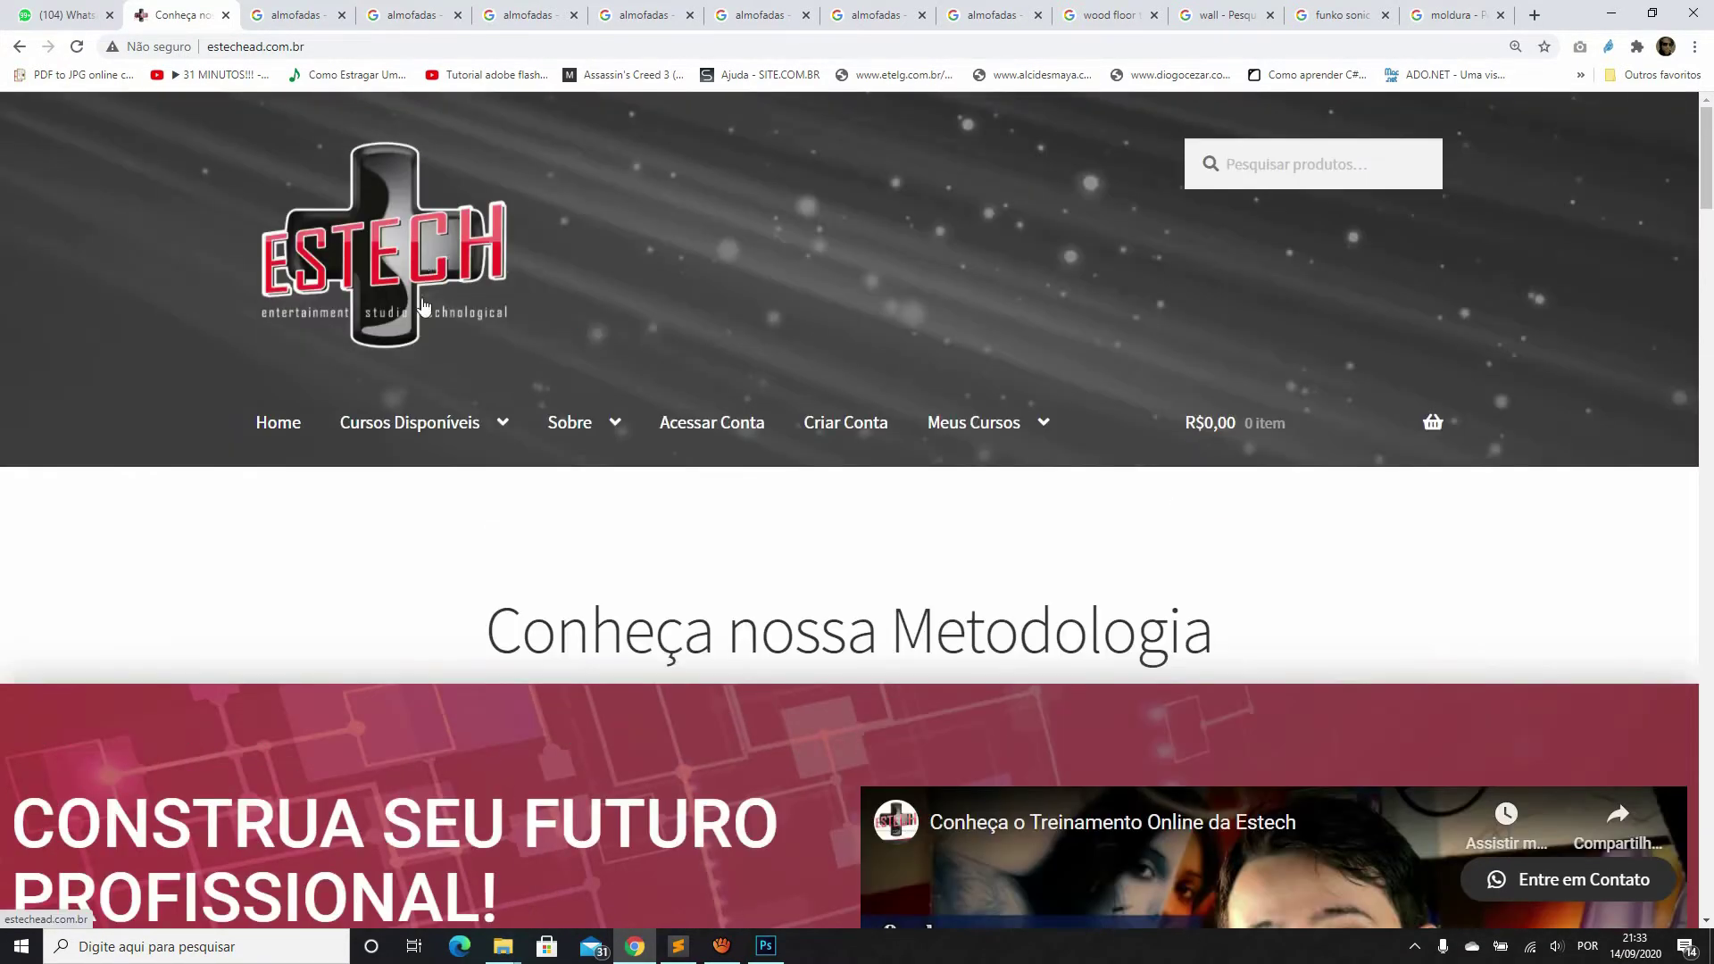
mouse_move(423, 422)
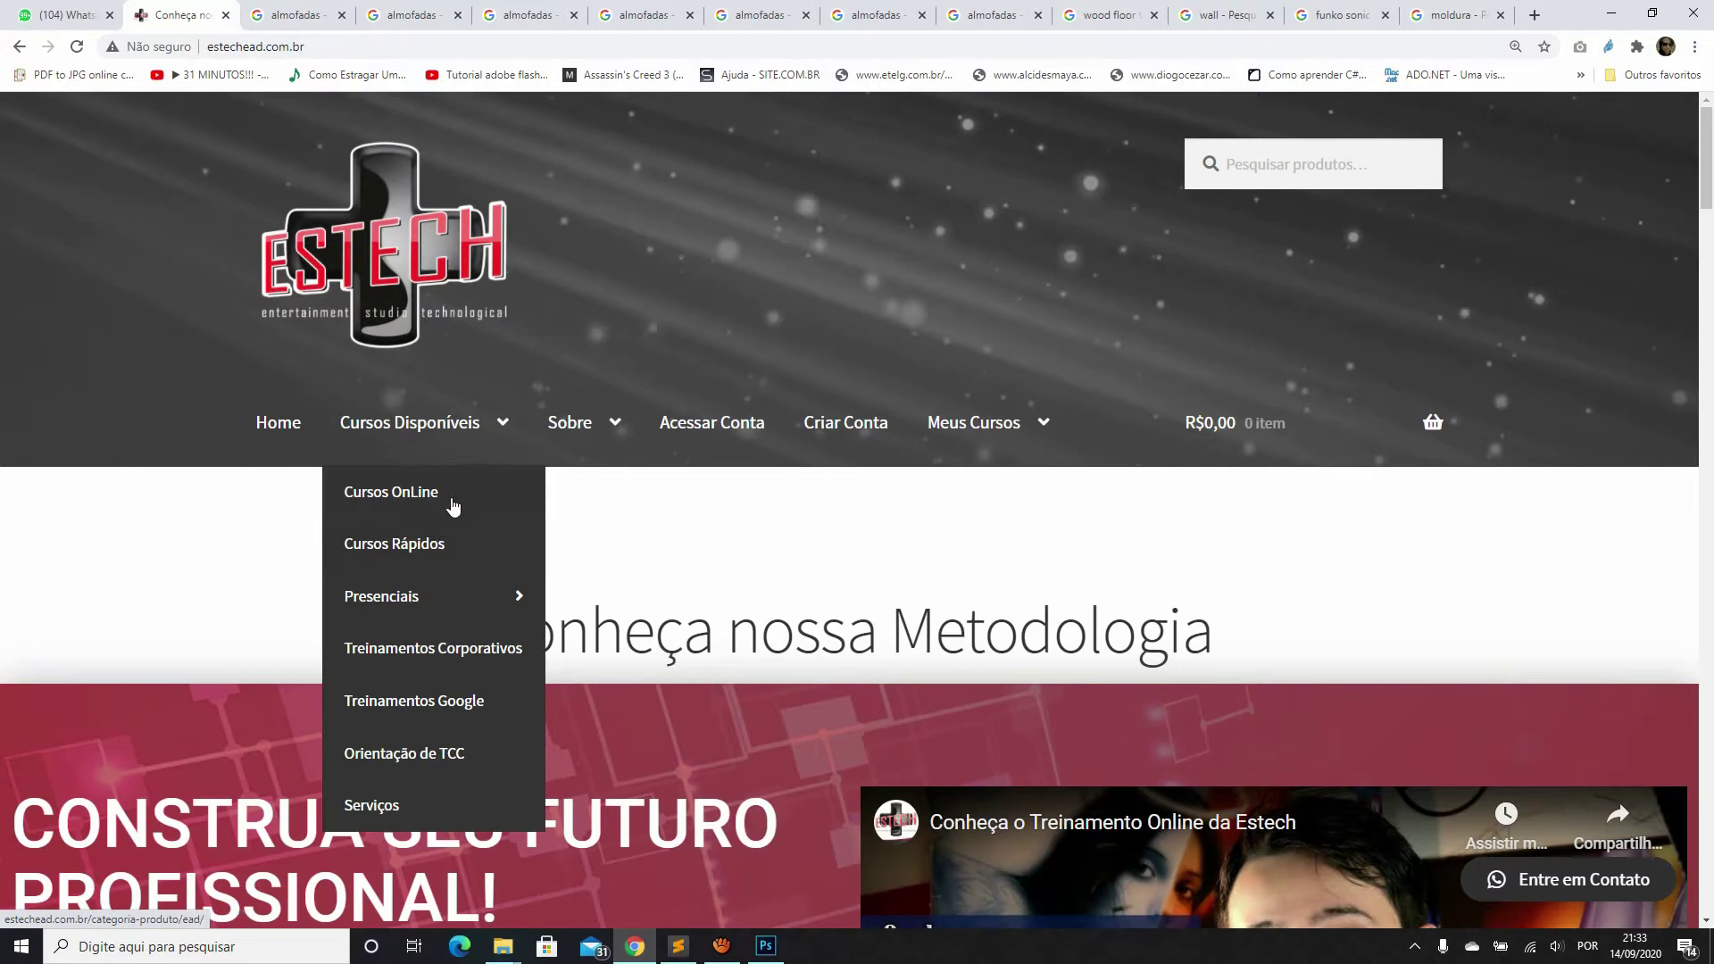
click(427, 494)
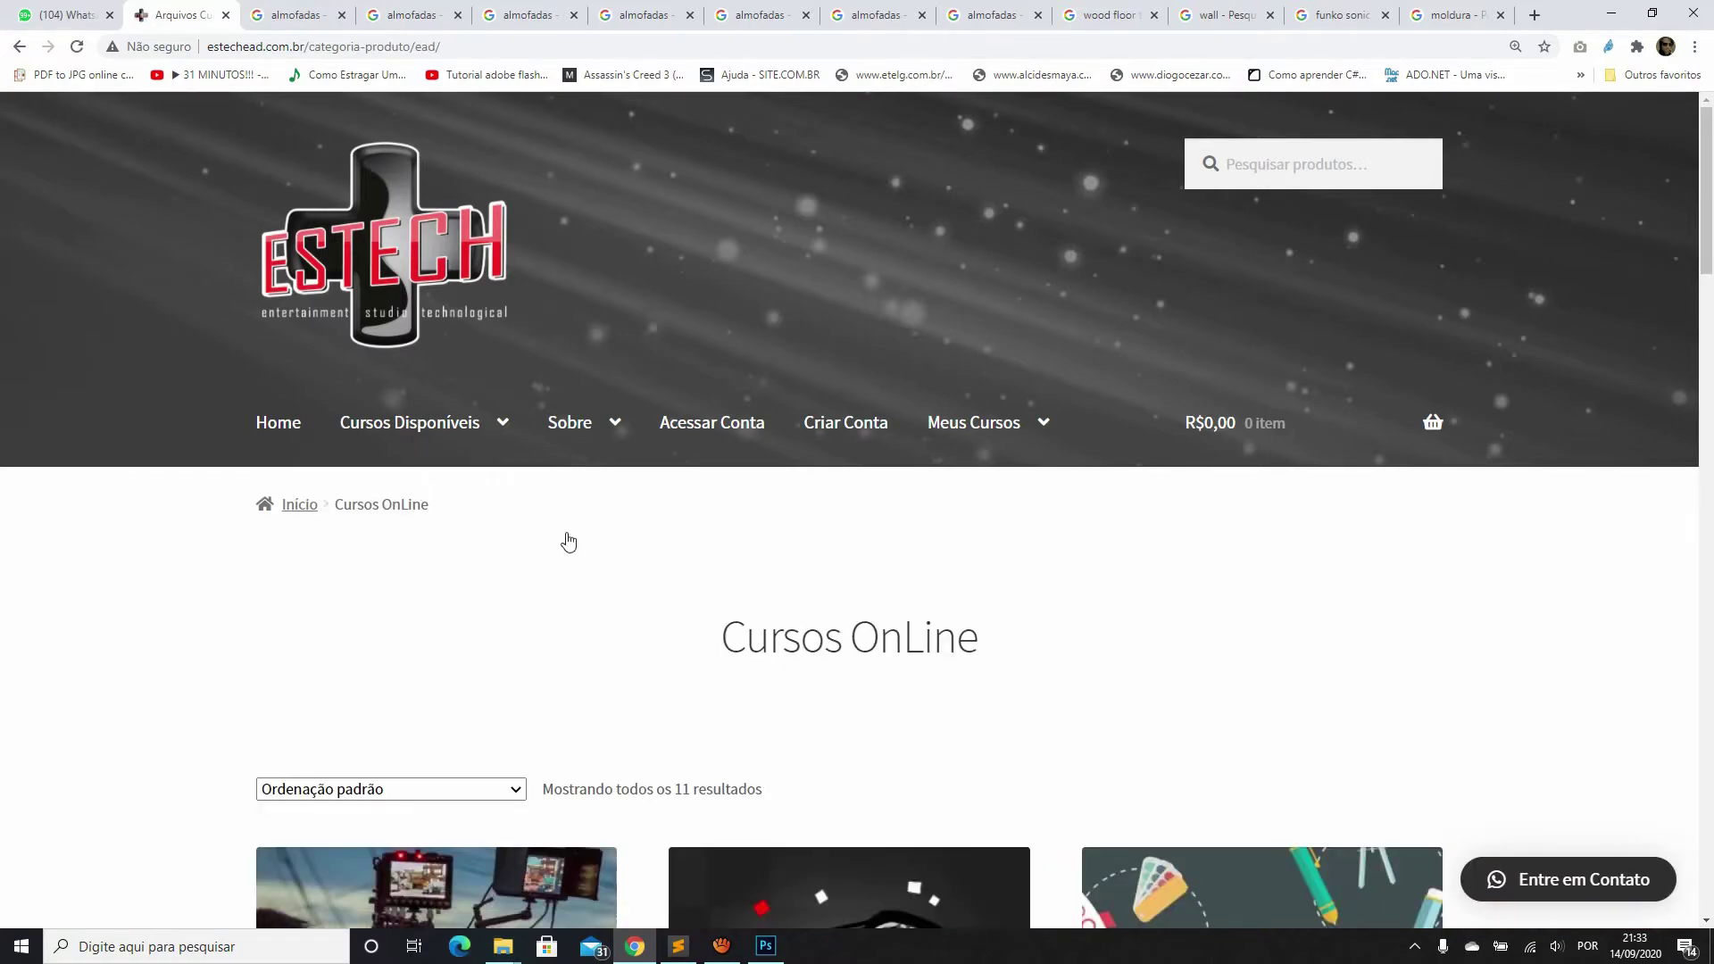
Open the Design, Criação e Direção de Arte course page from the catalogue
scroll(725, 559, down, 4)
scroll(730, 560, down, 5)
scroll(730, 559, down, 3)
scroll(732, 562, up, 3)
scroll(732, 567, up, 3)
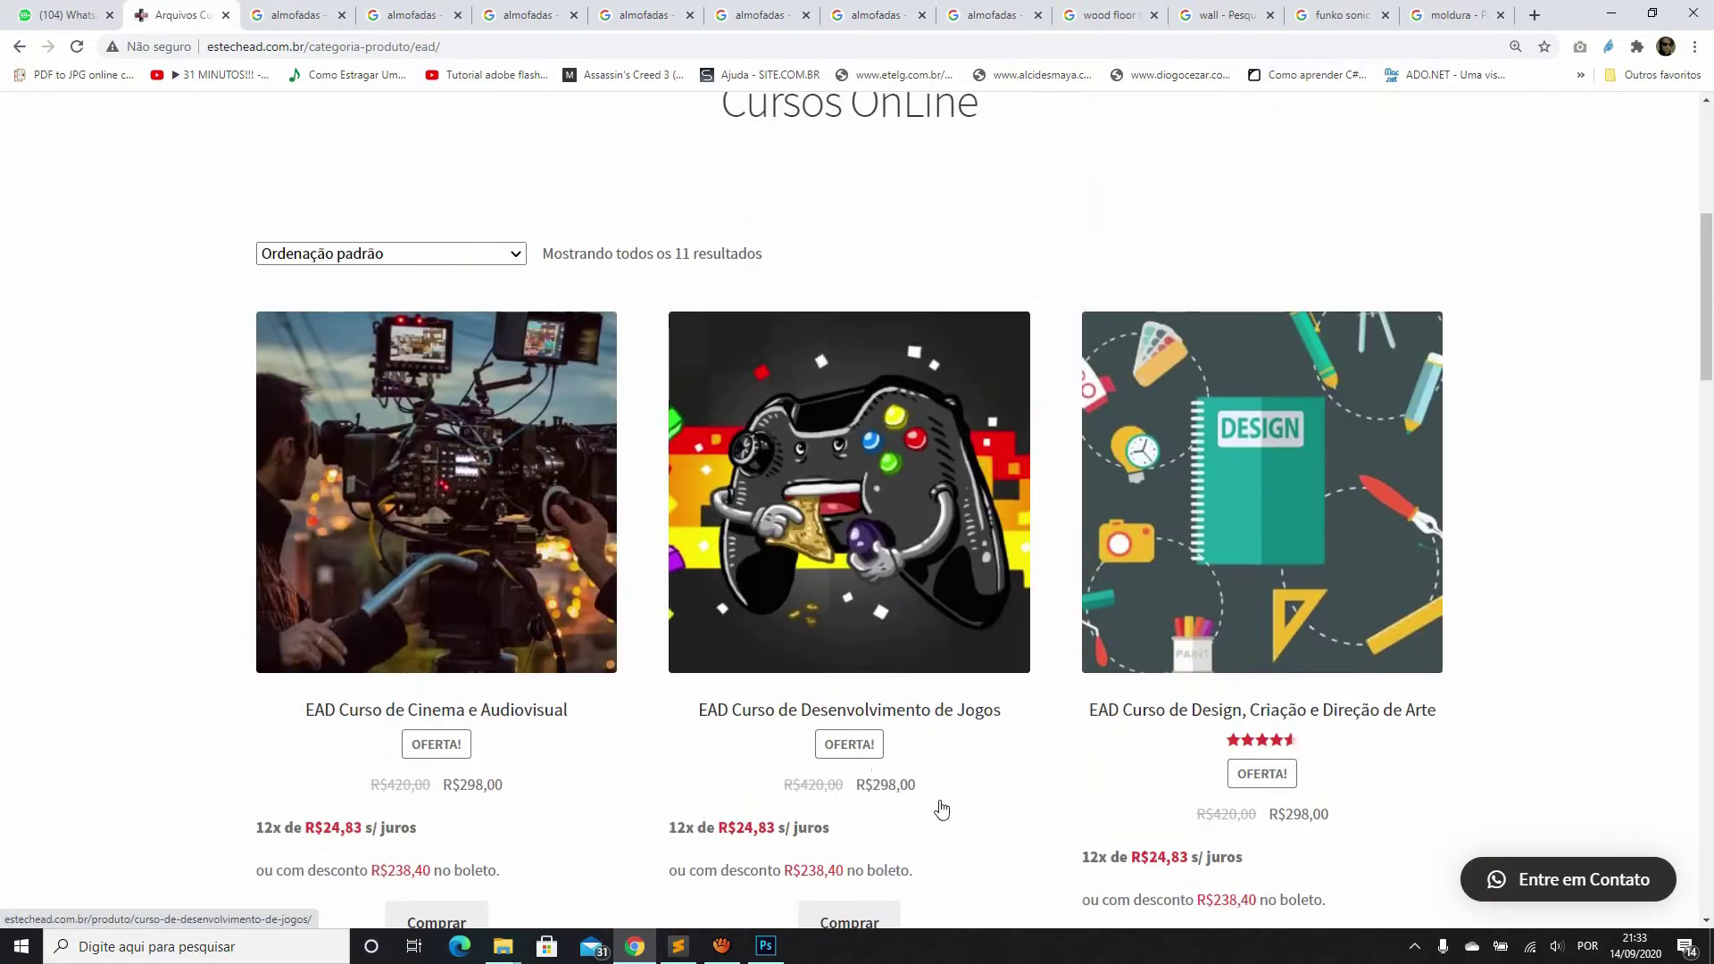
click(1304, 710)
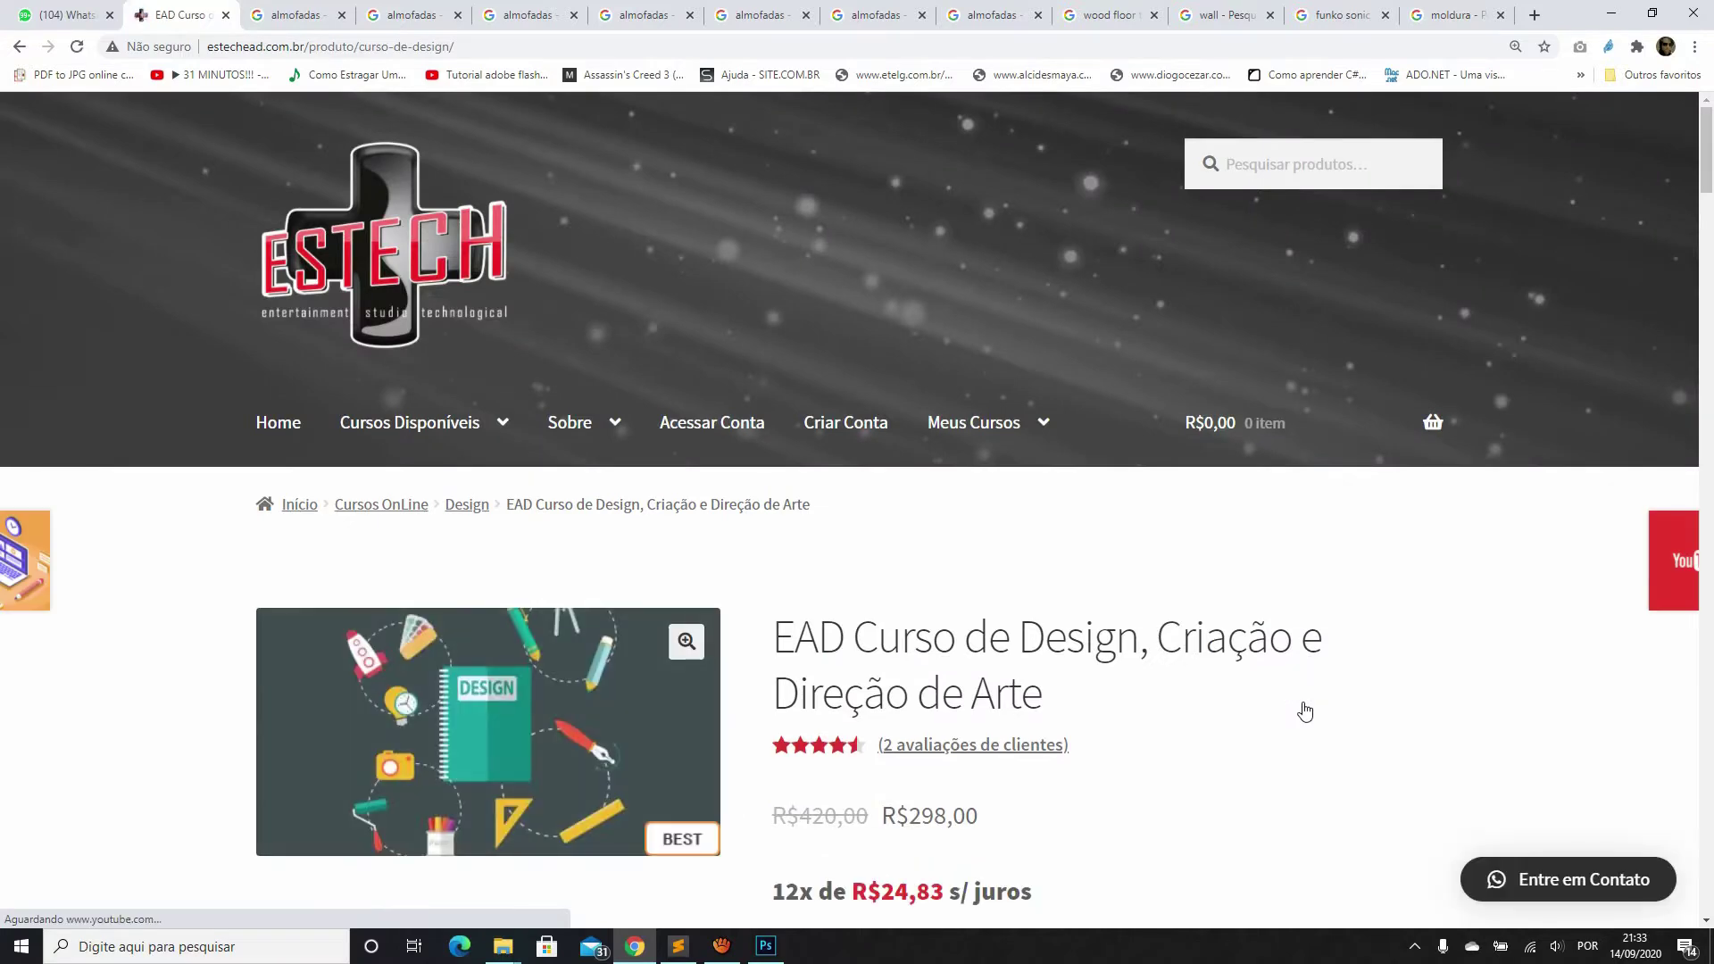
Scroll through the Design course's Grade list of Photoshop lessons
scroll(1304, 712, down, 4)
scroll(1161, 652, down, 1)
scroll(1071, 616, down, 1)
scroll(953, 549, down, 6)
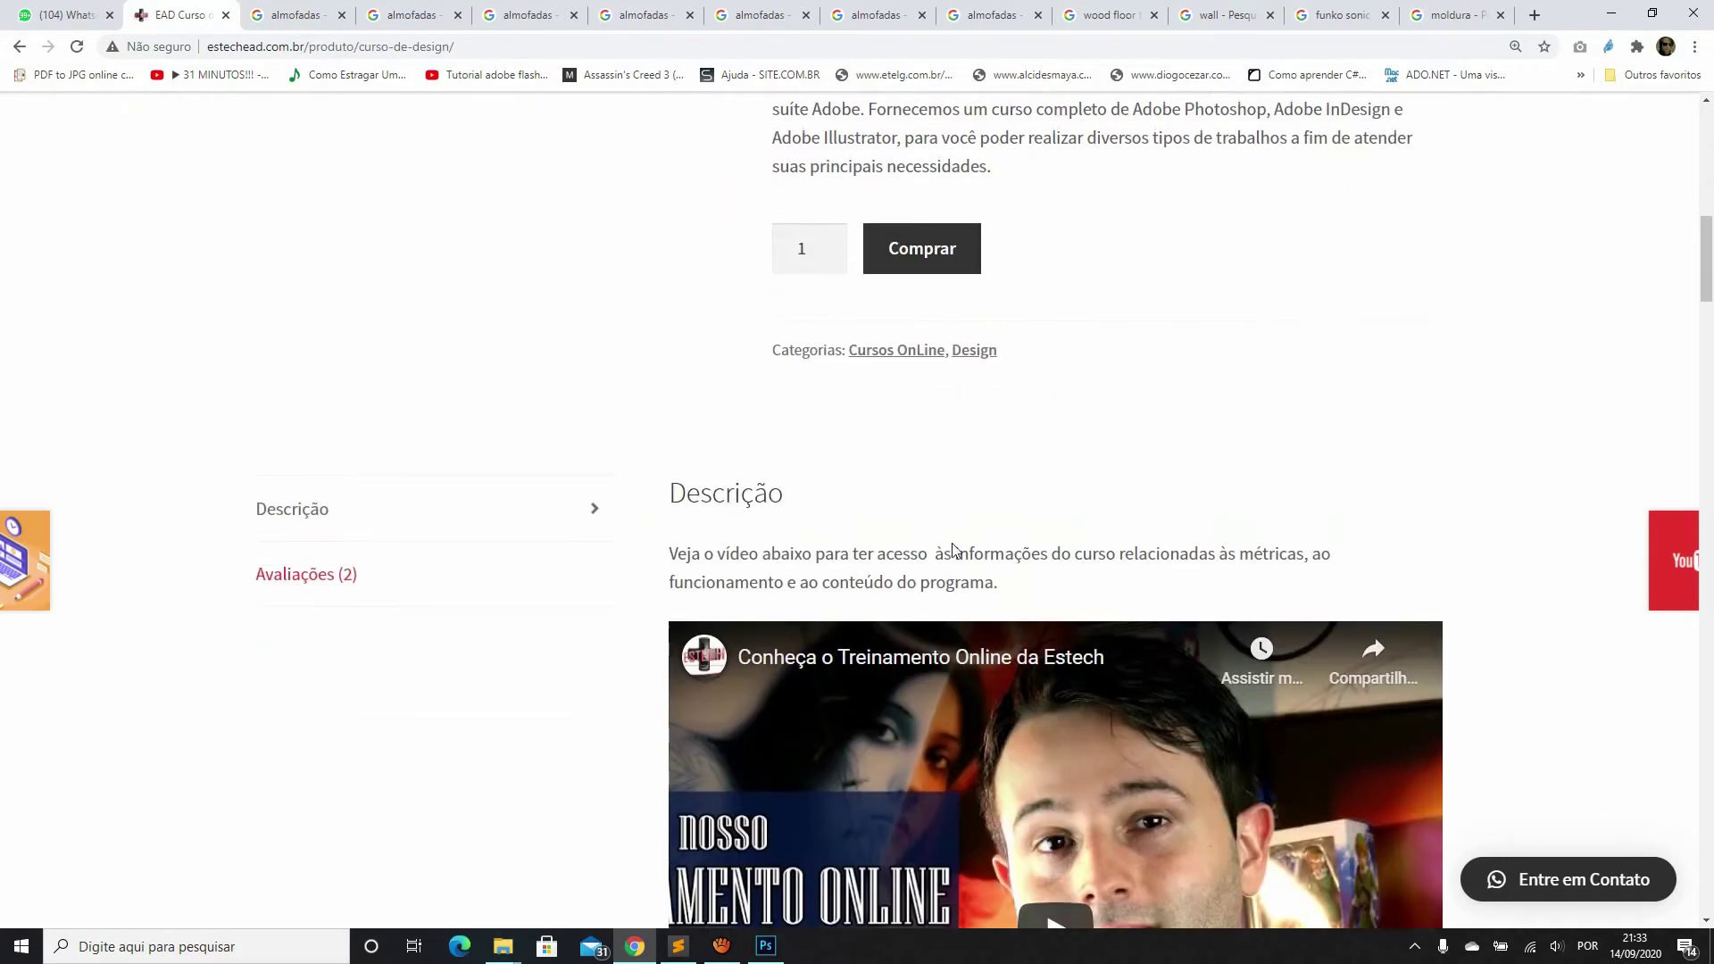
scroll(942, 527, down, 8)
scroll(831, 438, down, 2)
scroll(678, 393, up, 1)
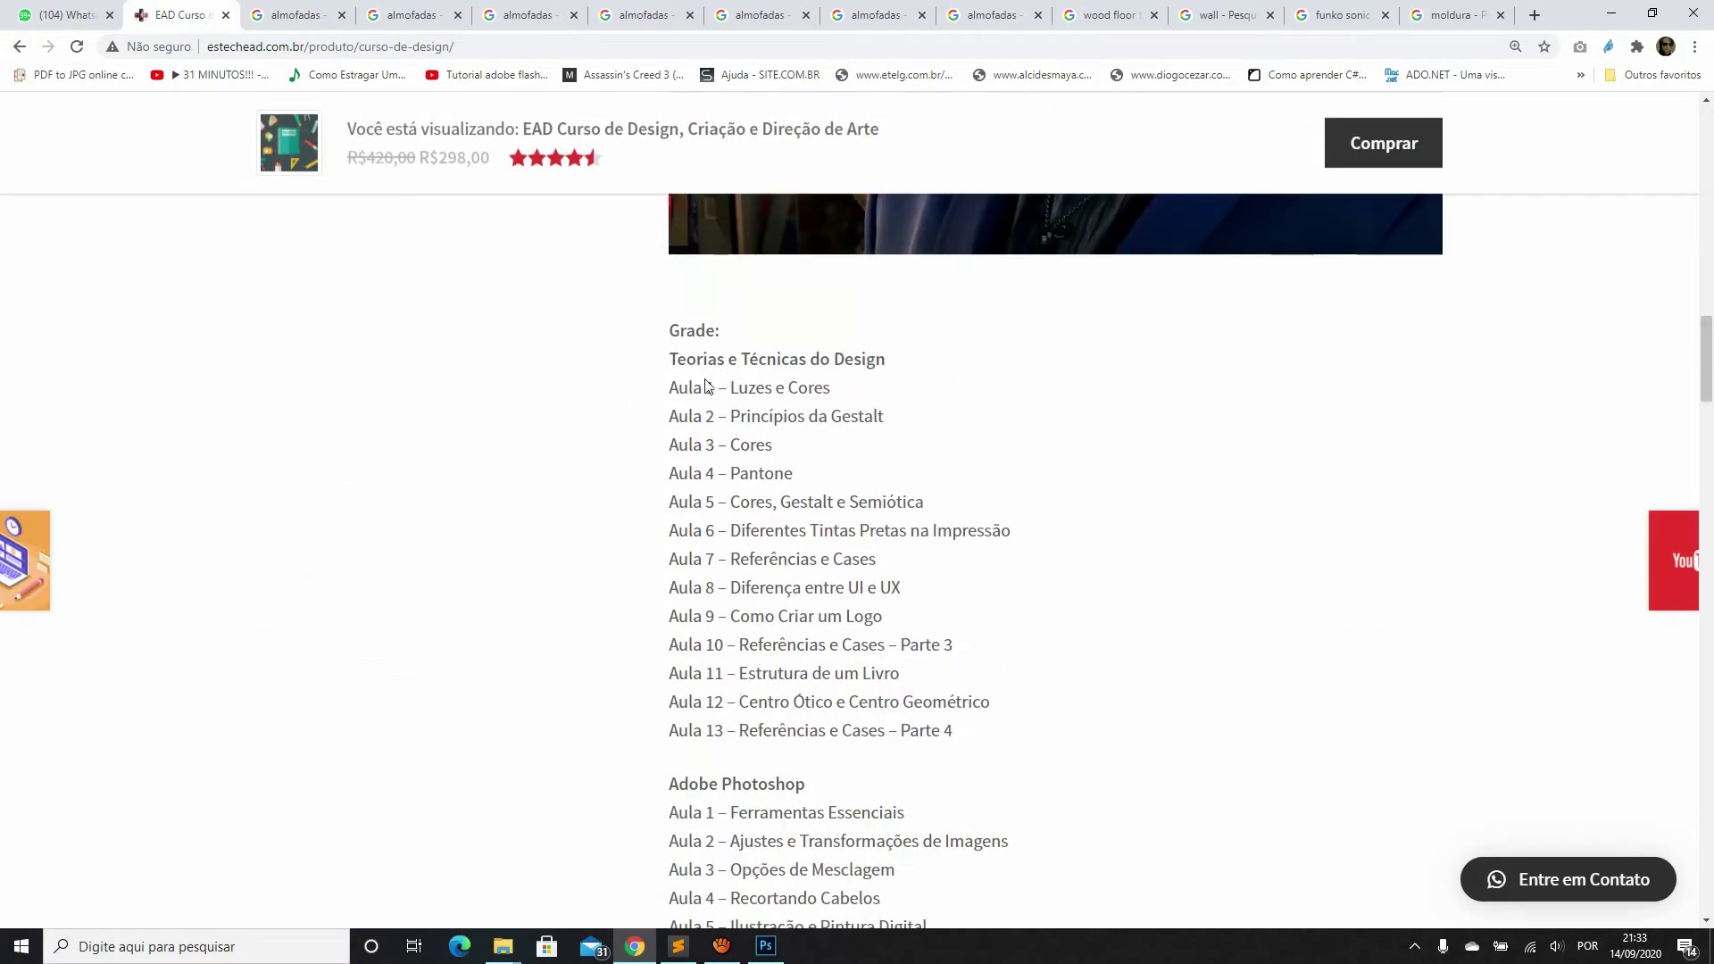
scroll(893, 518, down, 2)
scroll(982, 607, down, 2)
scroll(803, 491, down, 1)
scroll(701, 411, down, 5)
scroll(705, 429, down, 6)
scroll(714, 455, down, 8)
scroll(723, 482, down, 2)
scroll(730, 508, down, 1)
scroll(730, 508, down, 5)
scroll(823, 411, up, 2)
scroll(823, 412, up, 10)
scroll(823, 411, up, 15)
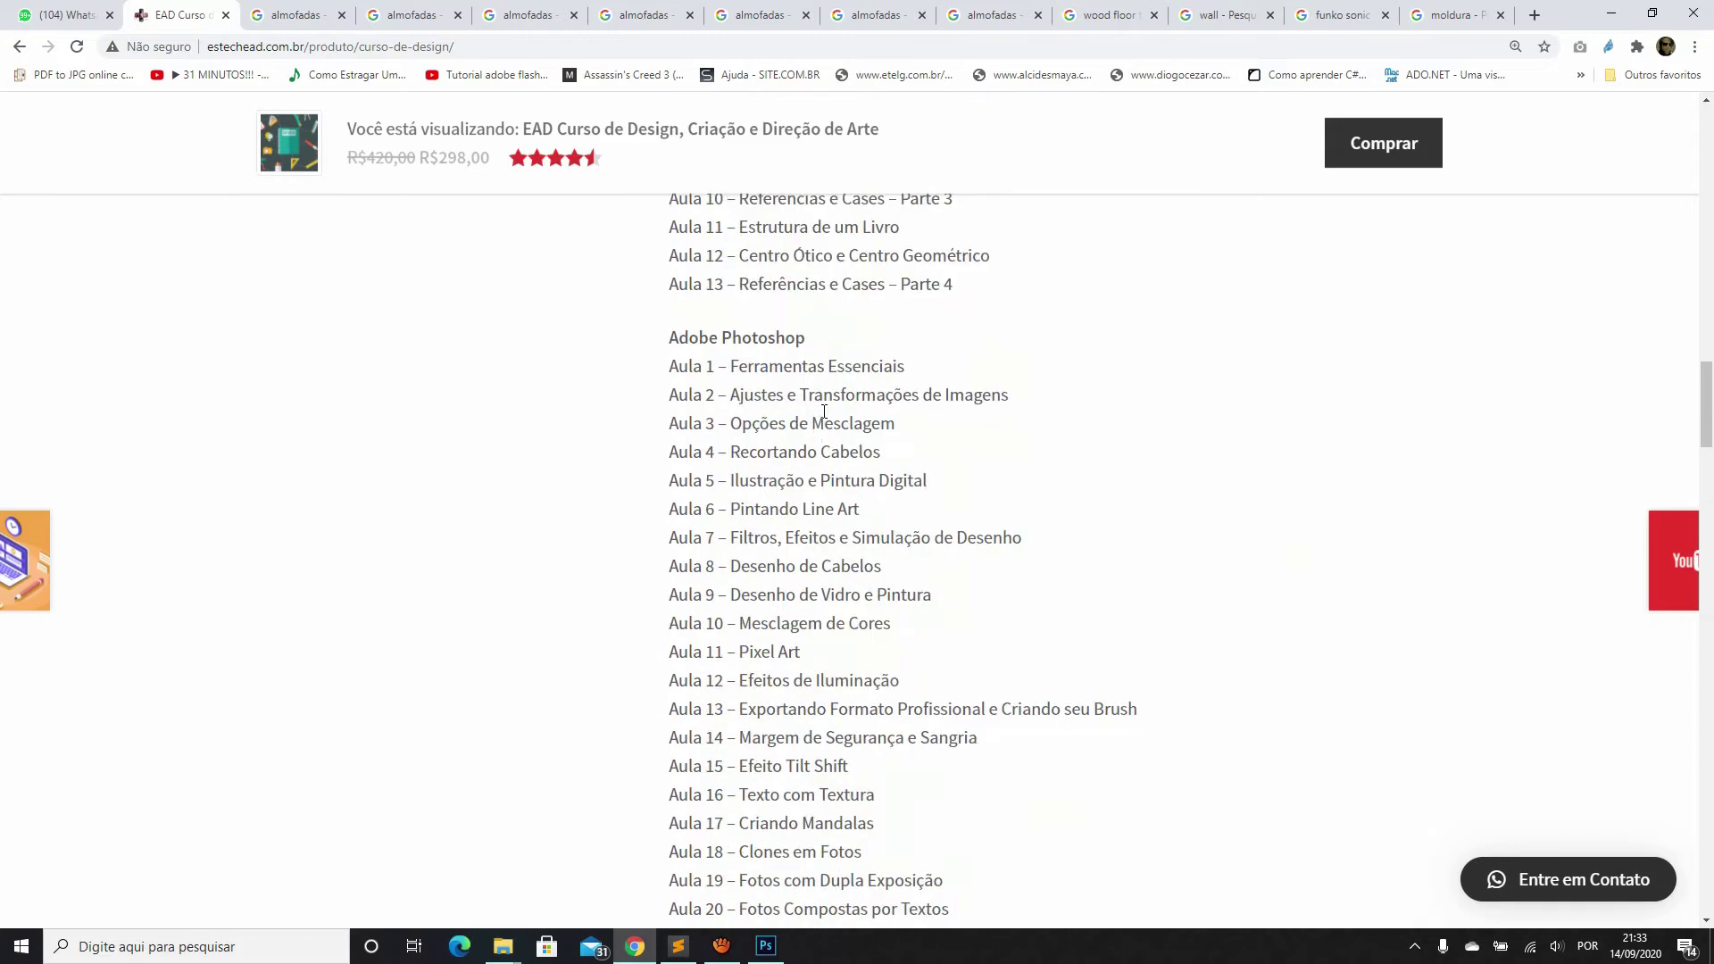
scroll(823, 412, up, 10)
Go back to the Cursos OnLine catalogue and skim its course cards
click(19, 49)
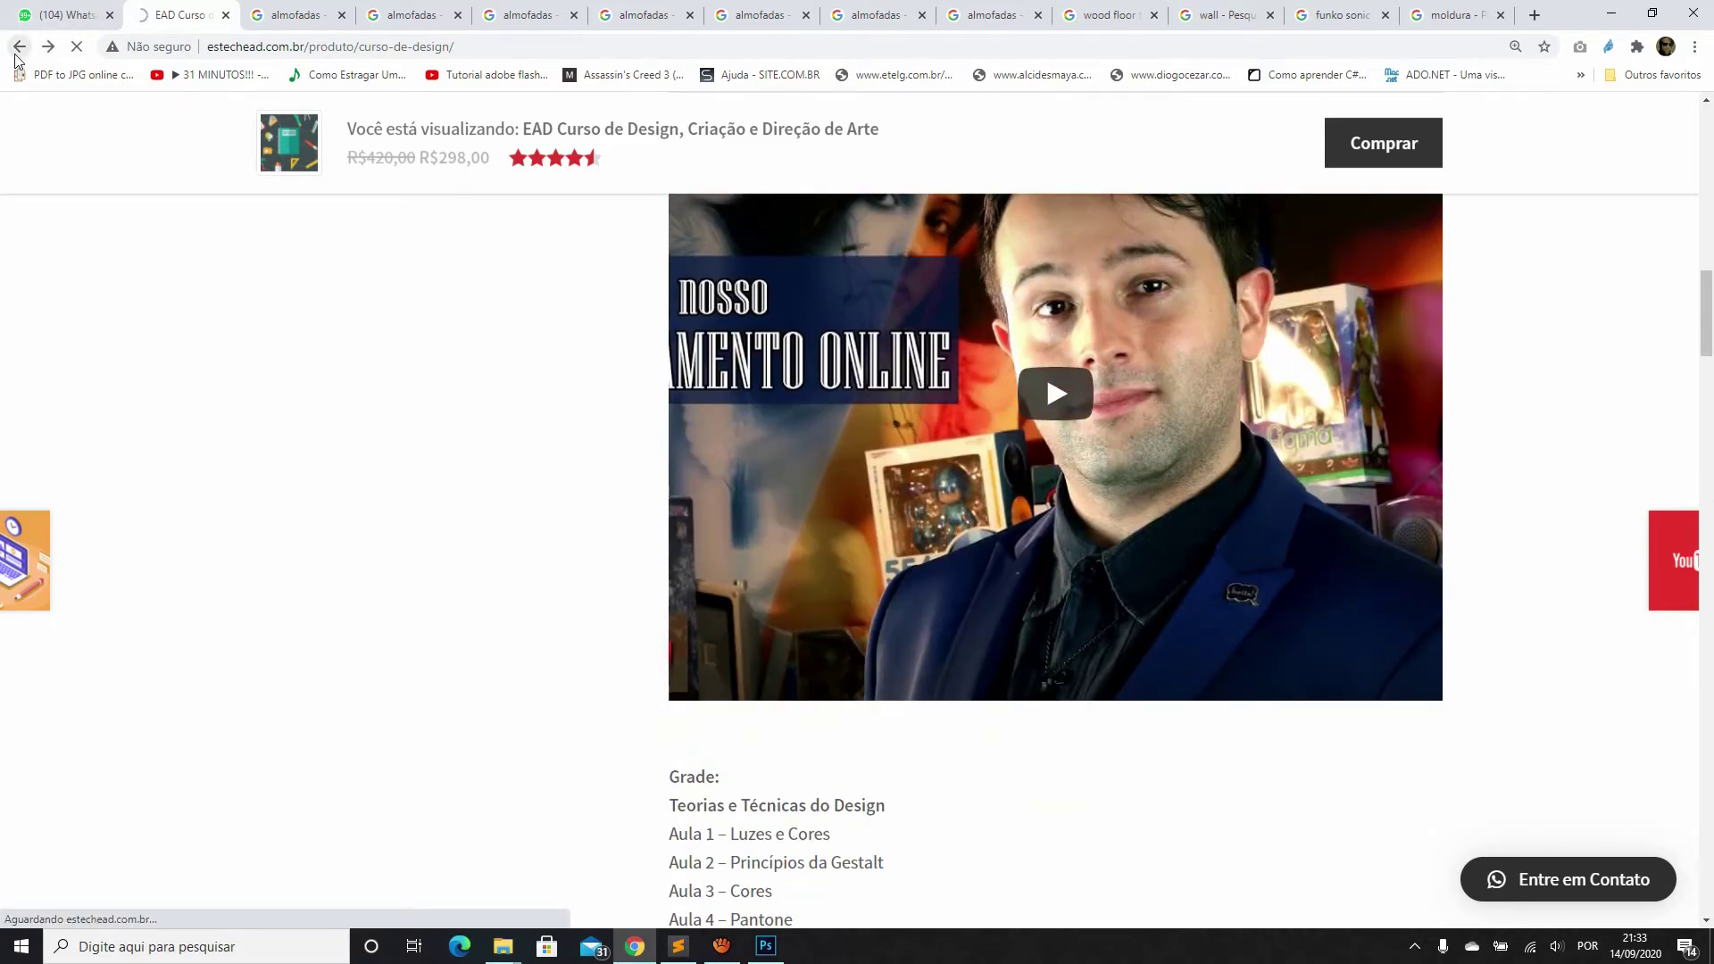
scroll(562, 375, down, 3)
scroll(581, 434, down, 2)
scroll(581, 434, up, 2)
scroll(580, 433, up, 2)
scroll(579, 432, up, 2)
scroll(576, 431, up, 4)
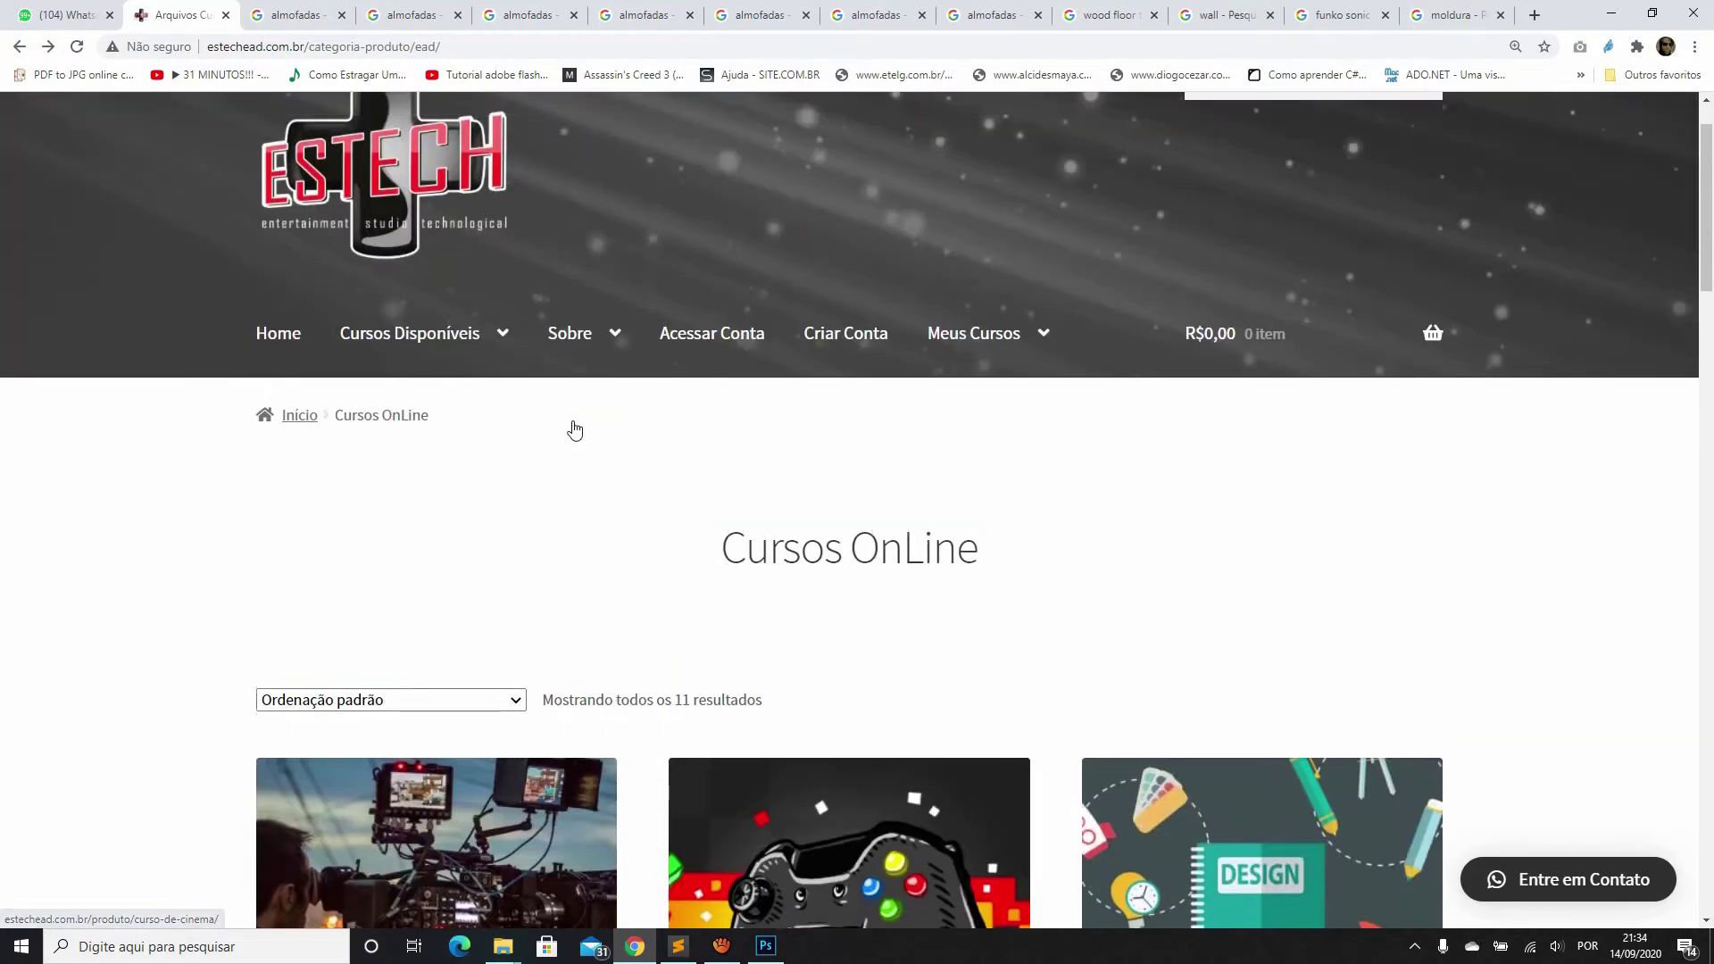
scroll(569, 427, up, 1)
scroll(526, 442, down, 2)
scroll(580, 392, up, 2)
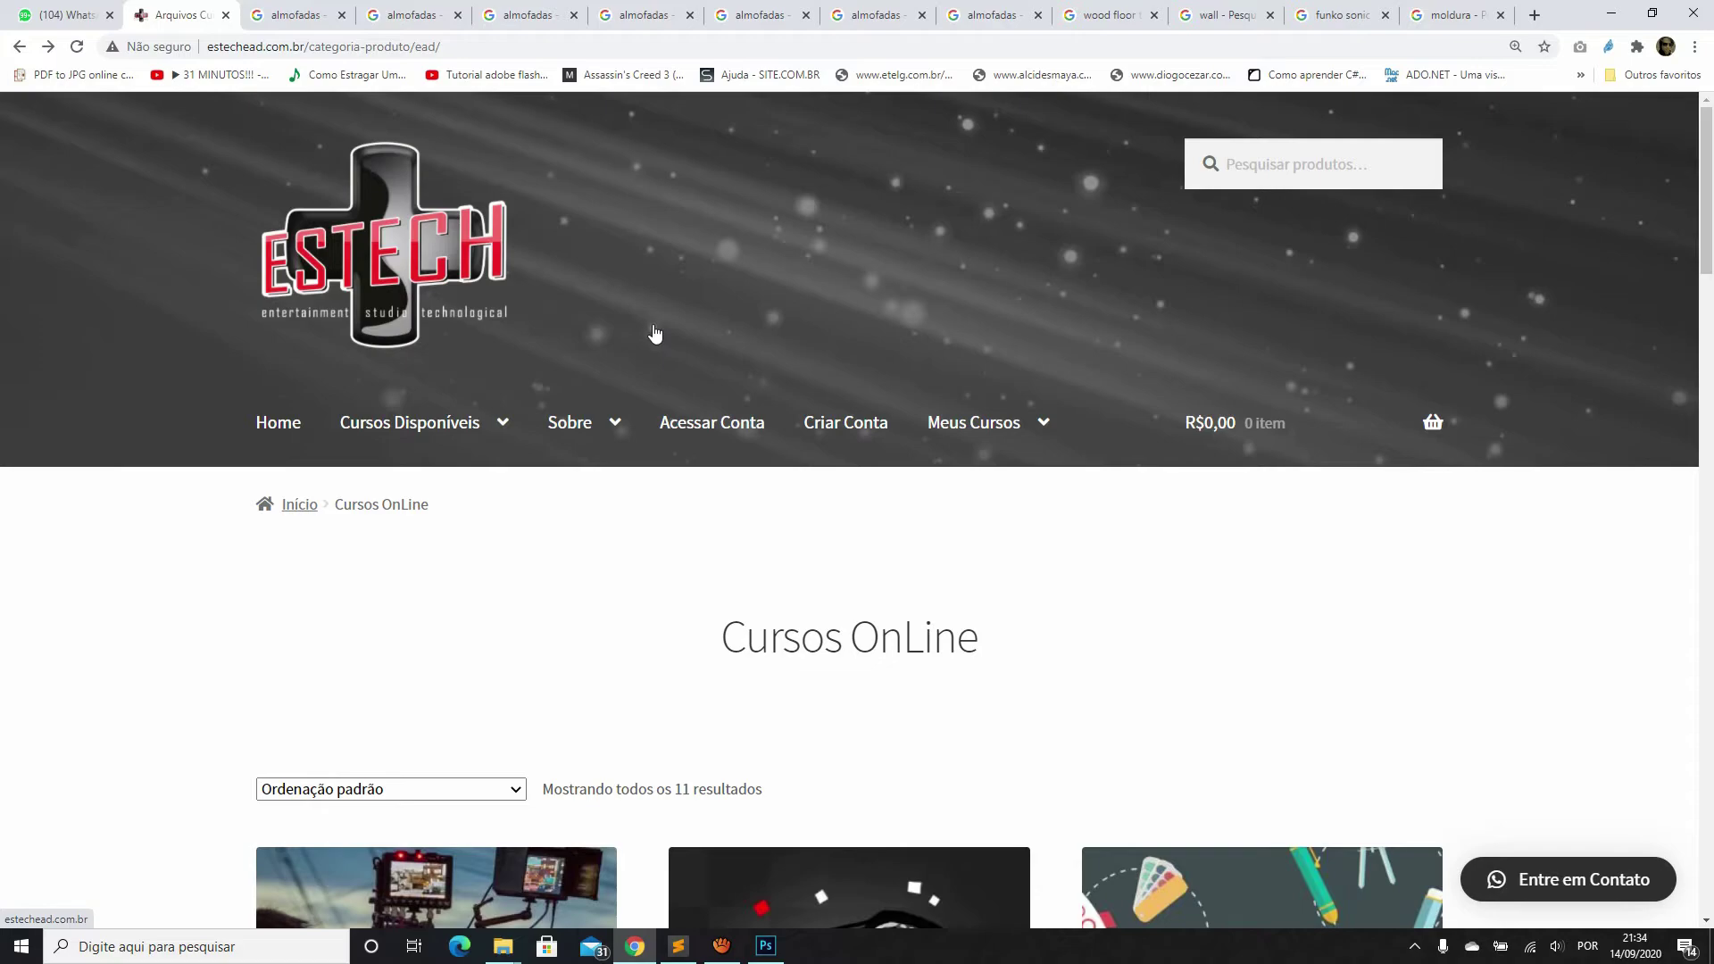
Scroll down through all 11 online course cards and back to the top
scroll(830, 459, down, 7)
scroll(835, 468, down, 5)
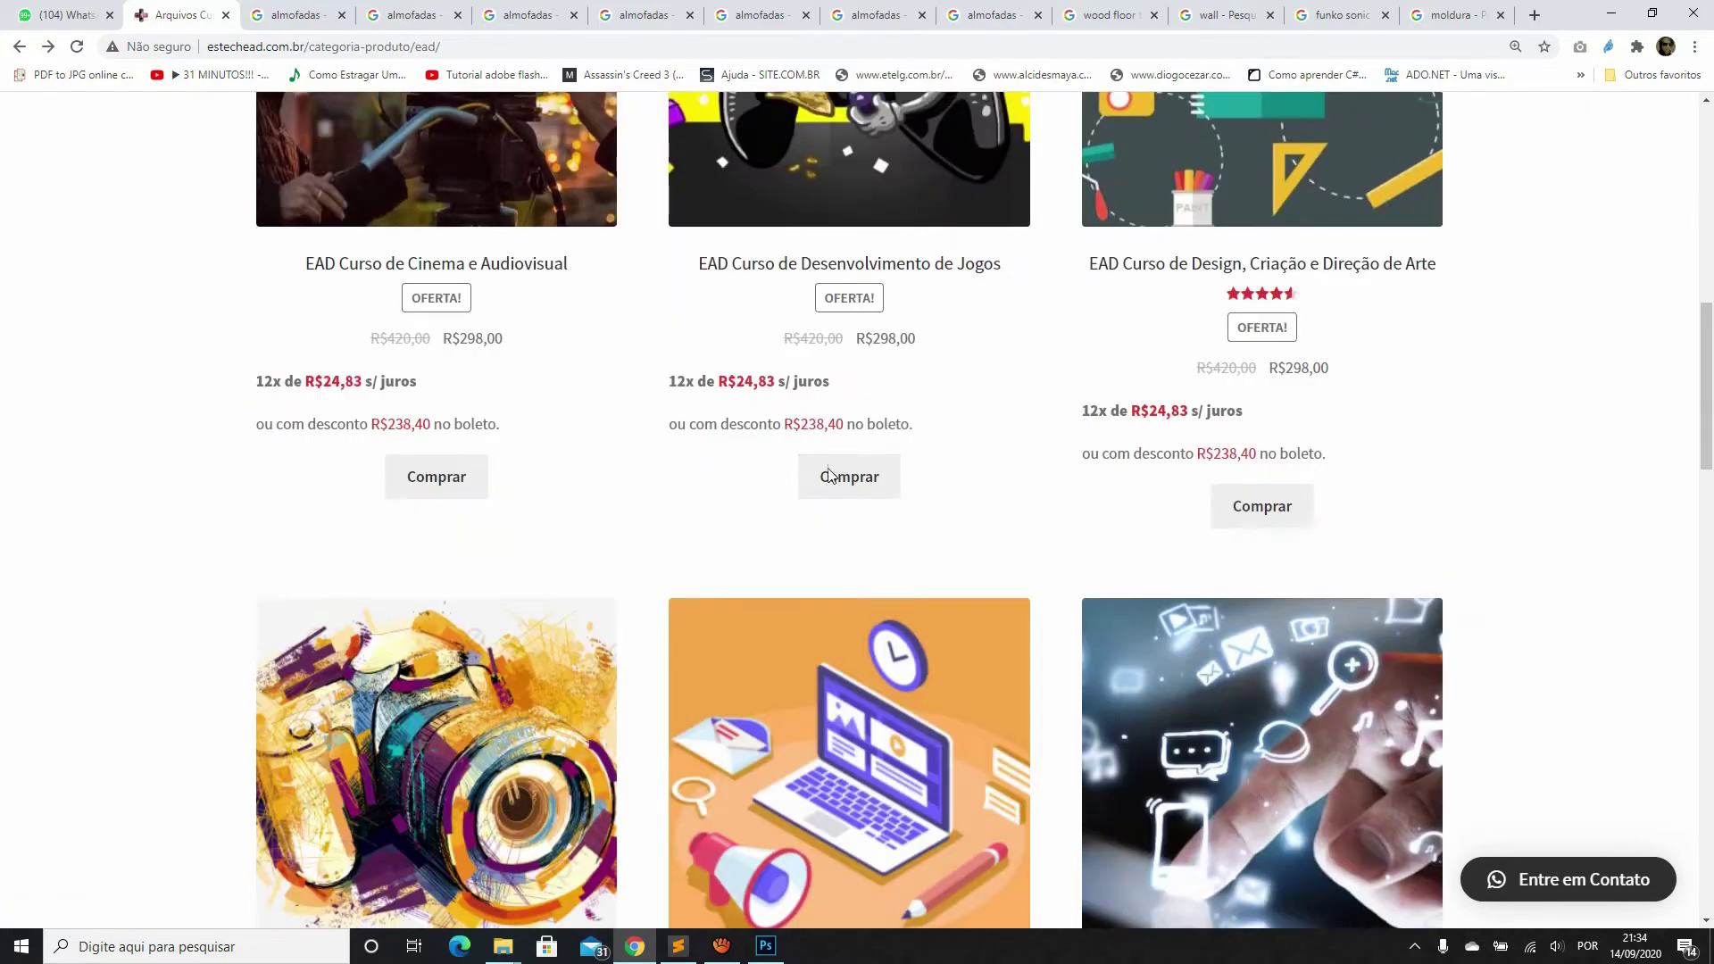
scroll(813, 473, down, 3)
scroll(808, 482, down, 4)
scroll(781, 679, down, 4)
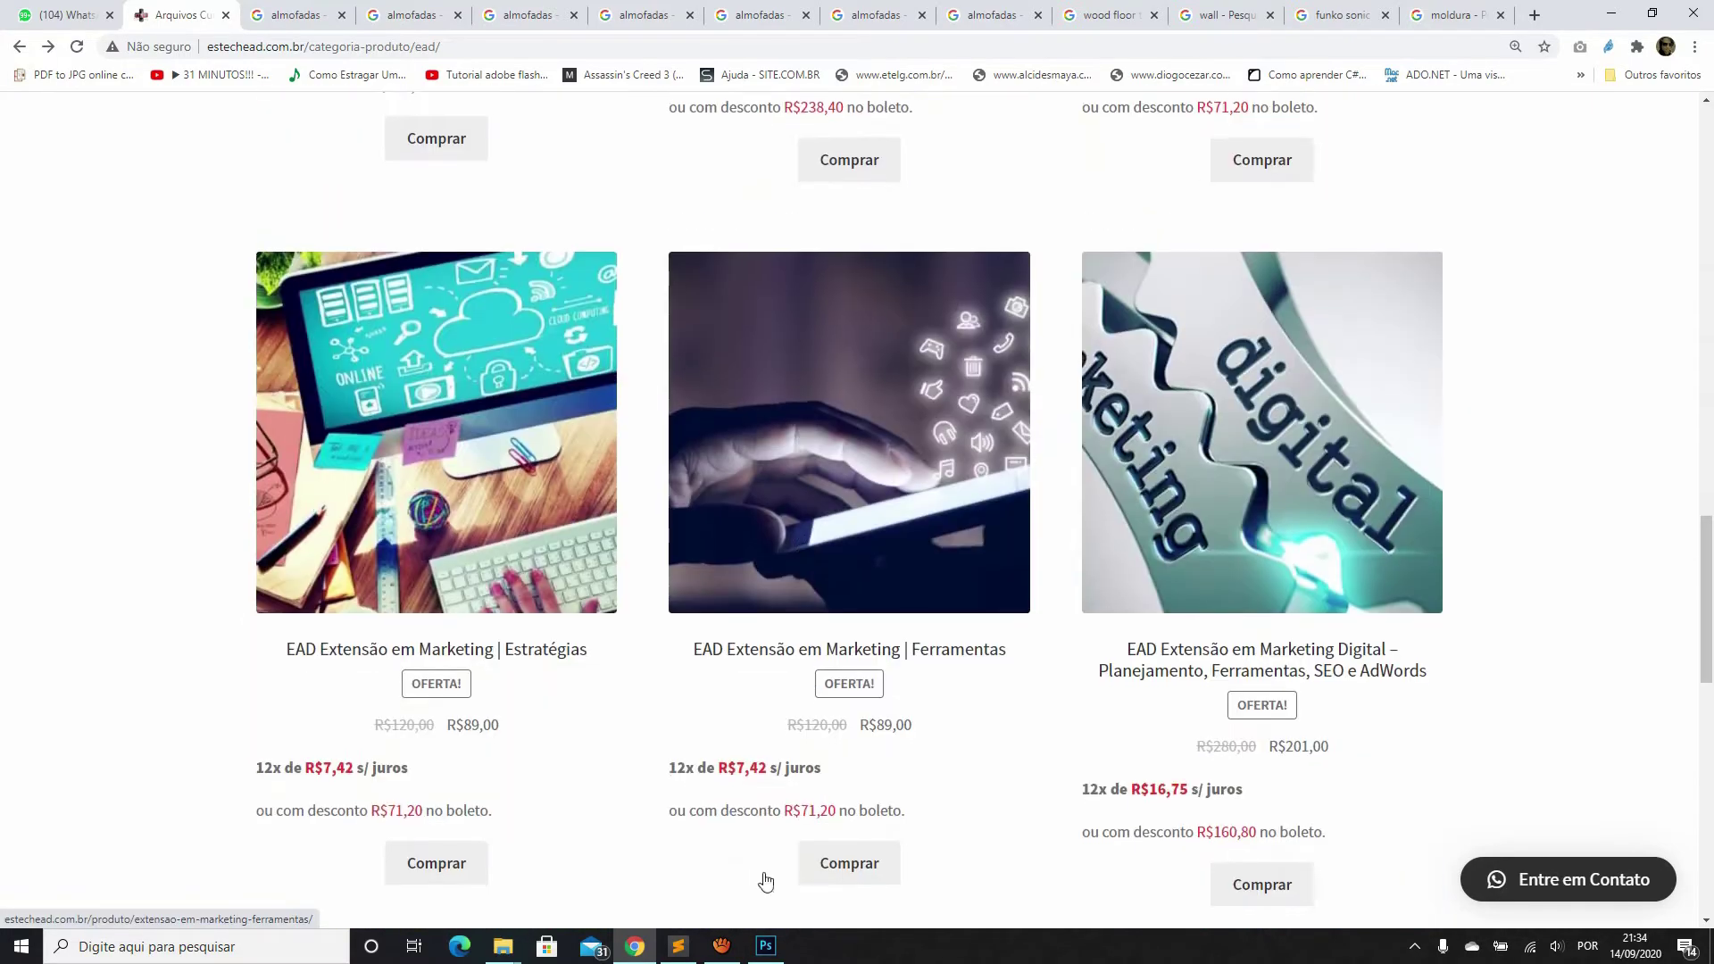
click(735, 954)
click(1605, 560)
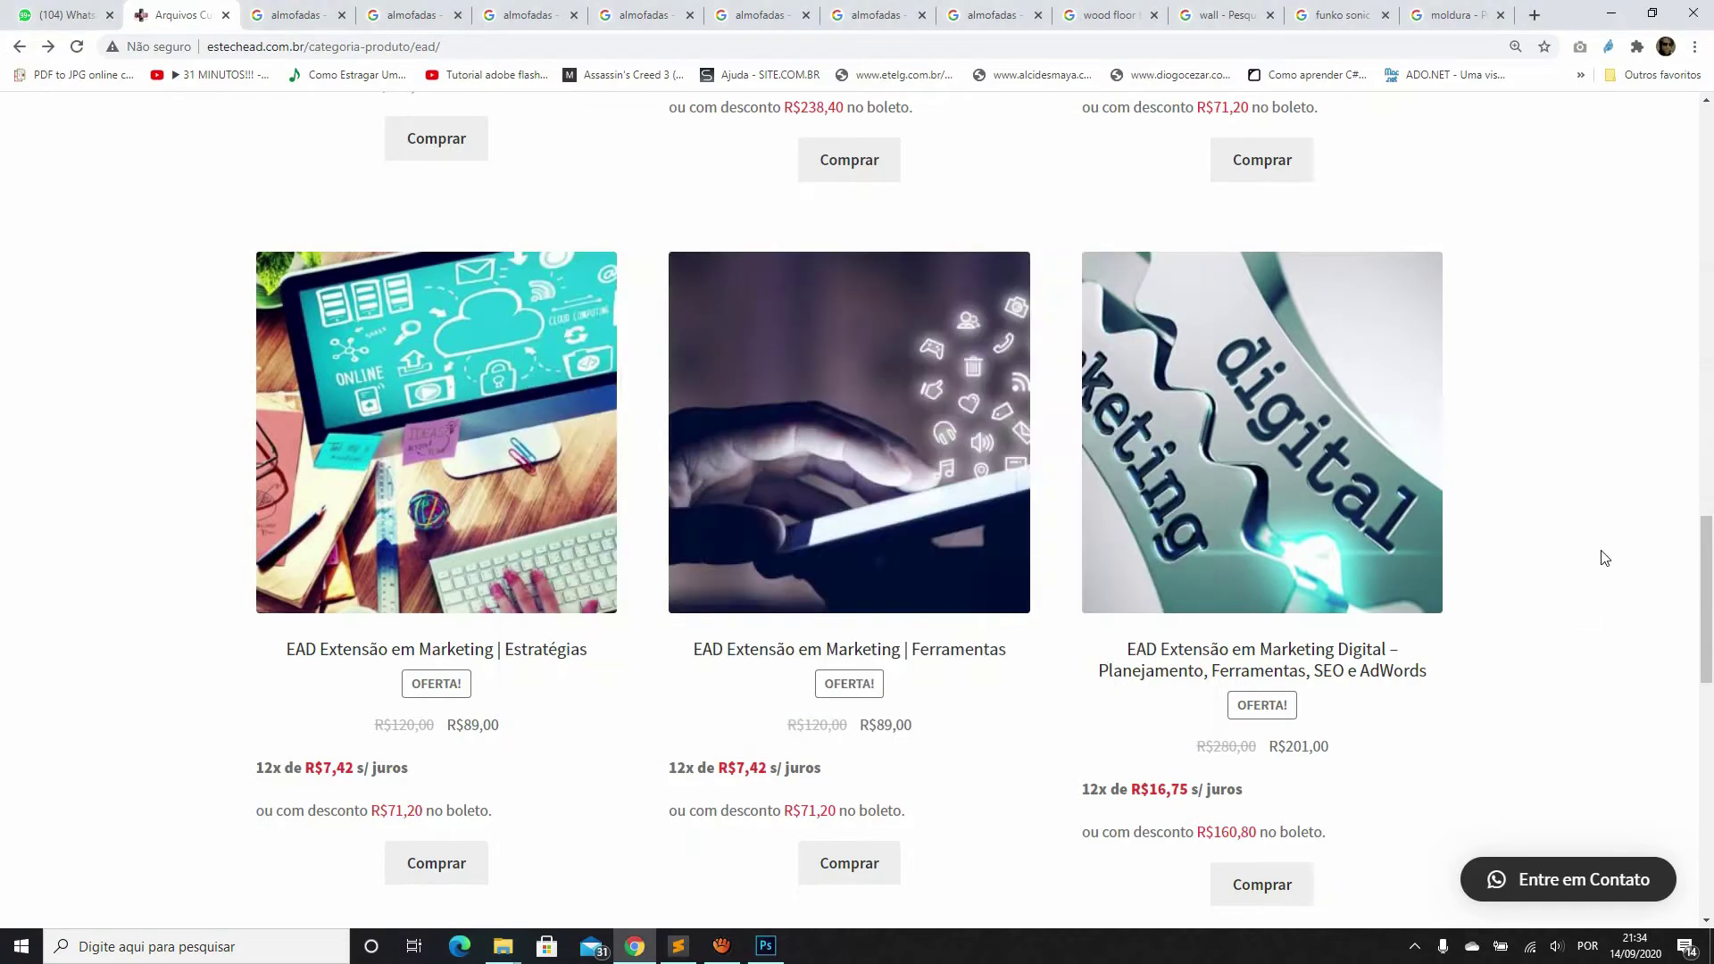
scroll(1571, 564, up, 2)
scroll(1558, 567, up, 3)
scroll(1534, 581, up, 1)
scroll(1534, 581, up, 2)
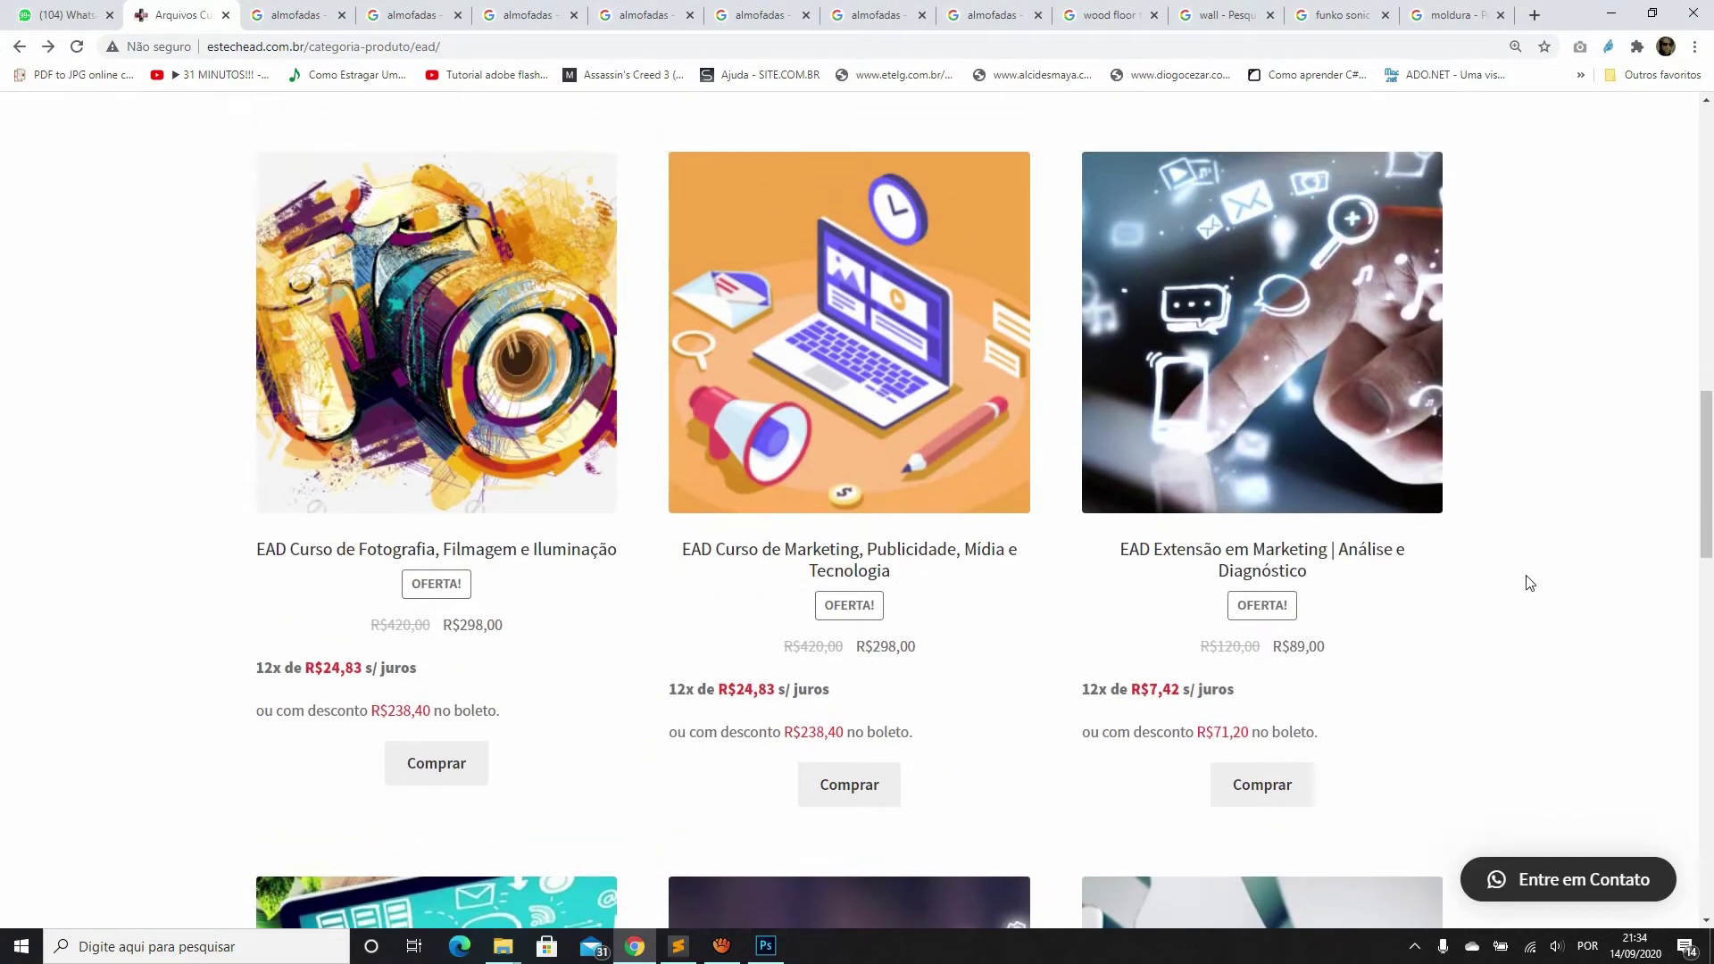
scroll(1473, 576, up, 1)
scroll(1448, 571, up, 2)
scroll(1446, 573, up, 5)
scroll(1446, 573, up, 2)
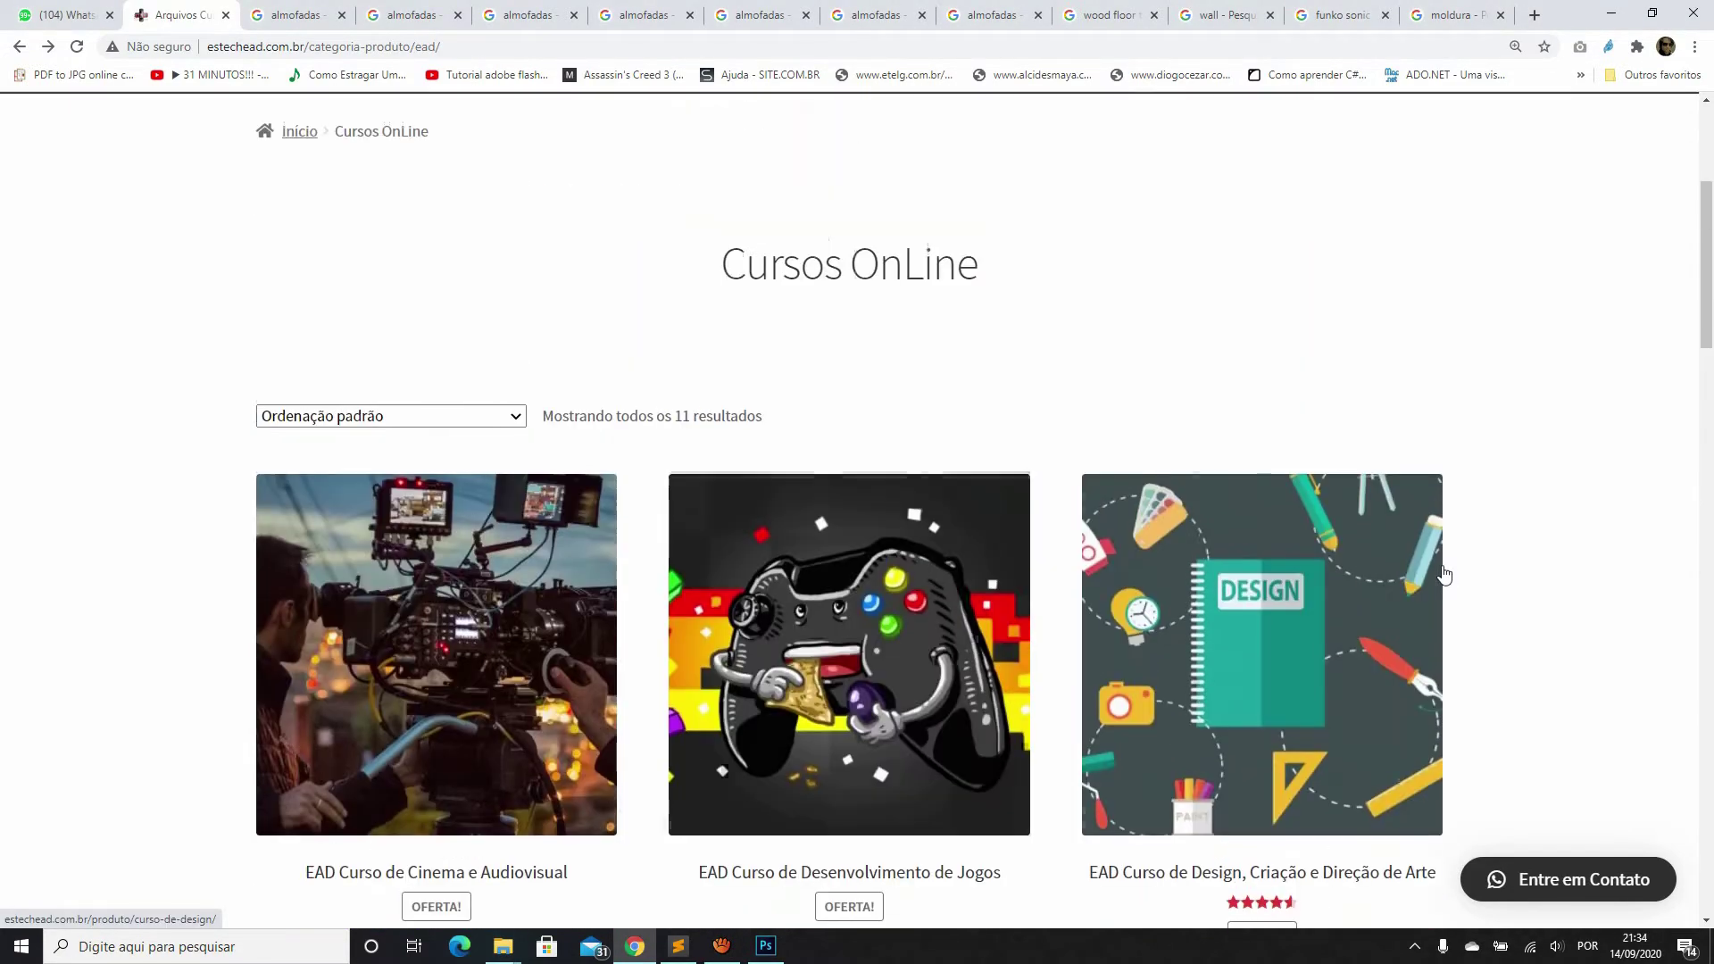
scroll(1444, 574, up, 3)
scroll(1444, 574, up, 2)
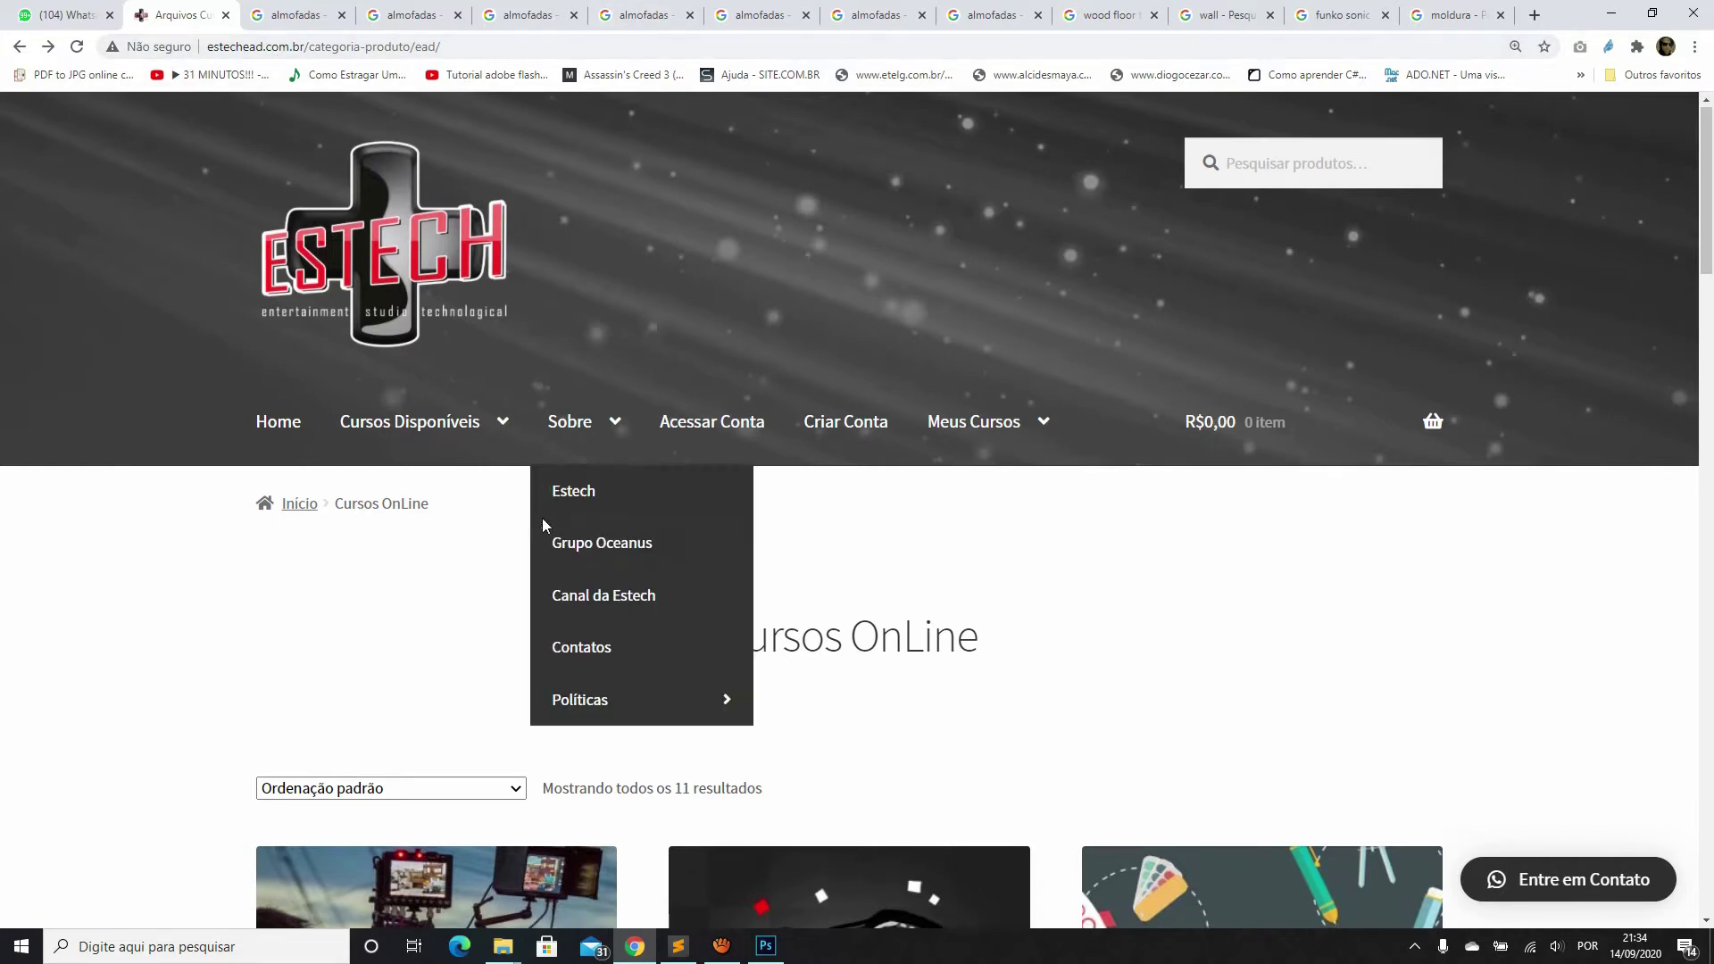
scroll(540, 516, down, 1)
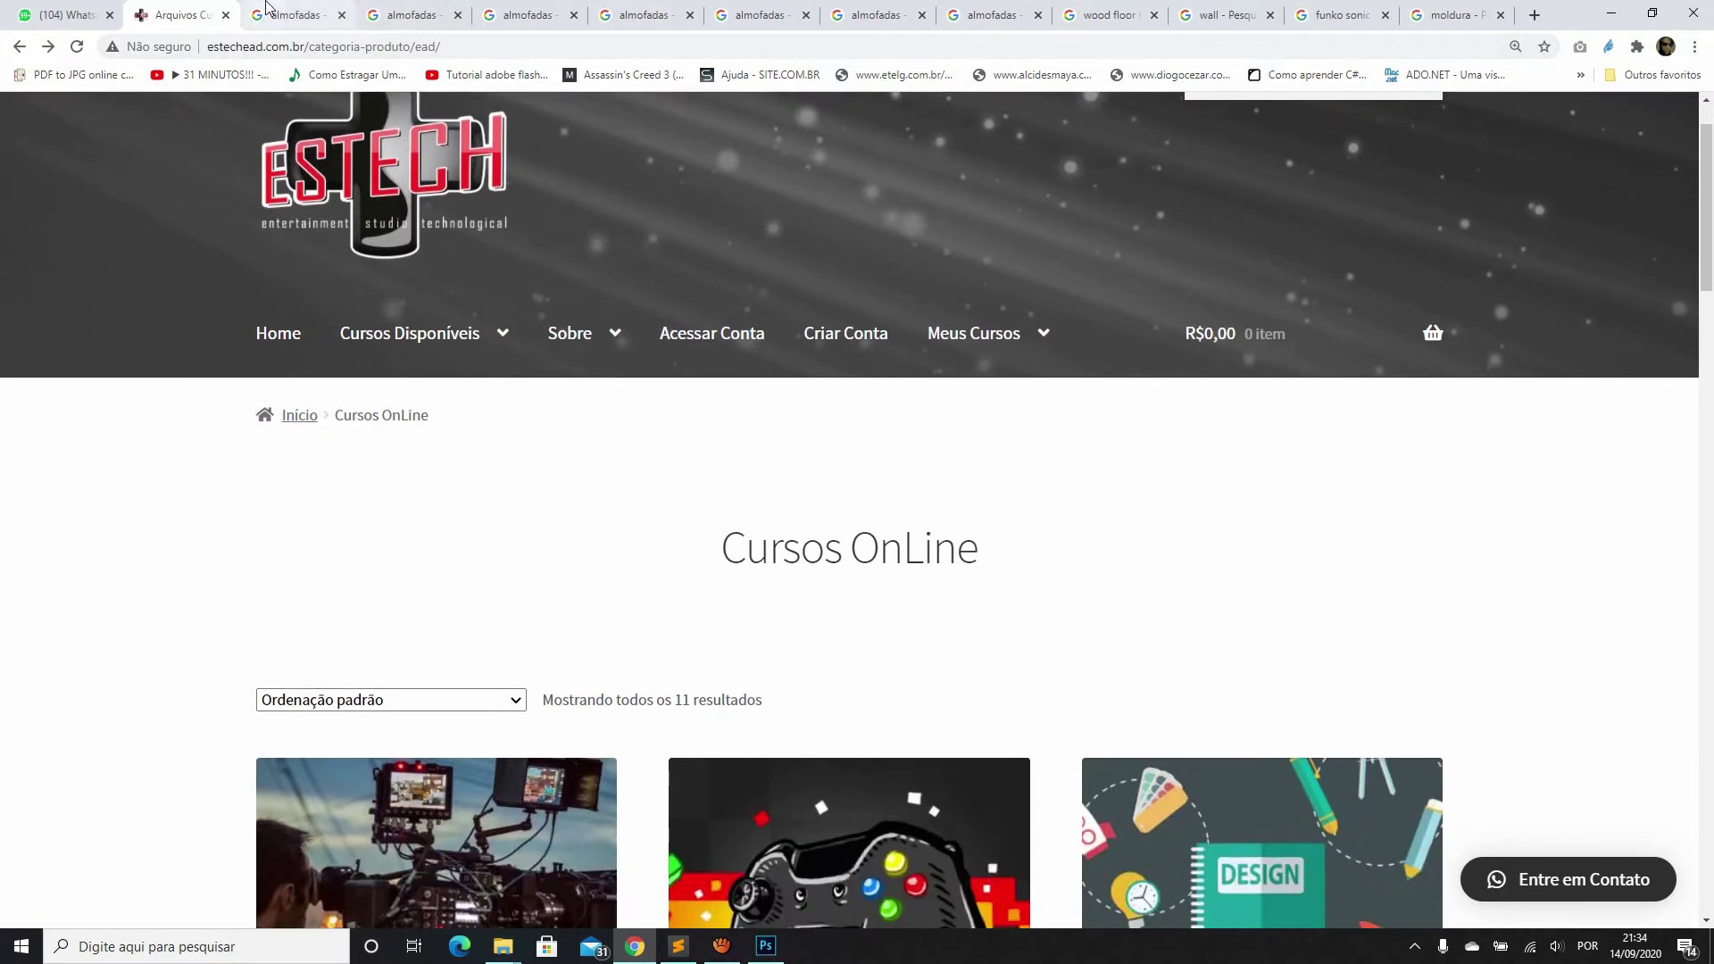
click(333, 7)
Browse the almofadas image results and preview the Kit com 4 Almofadas image
scroll(563, 337, down, 3)
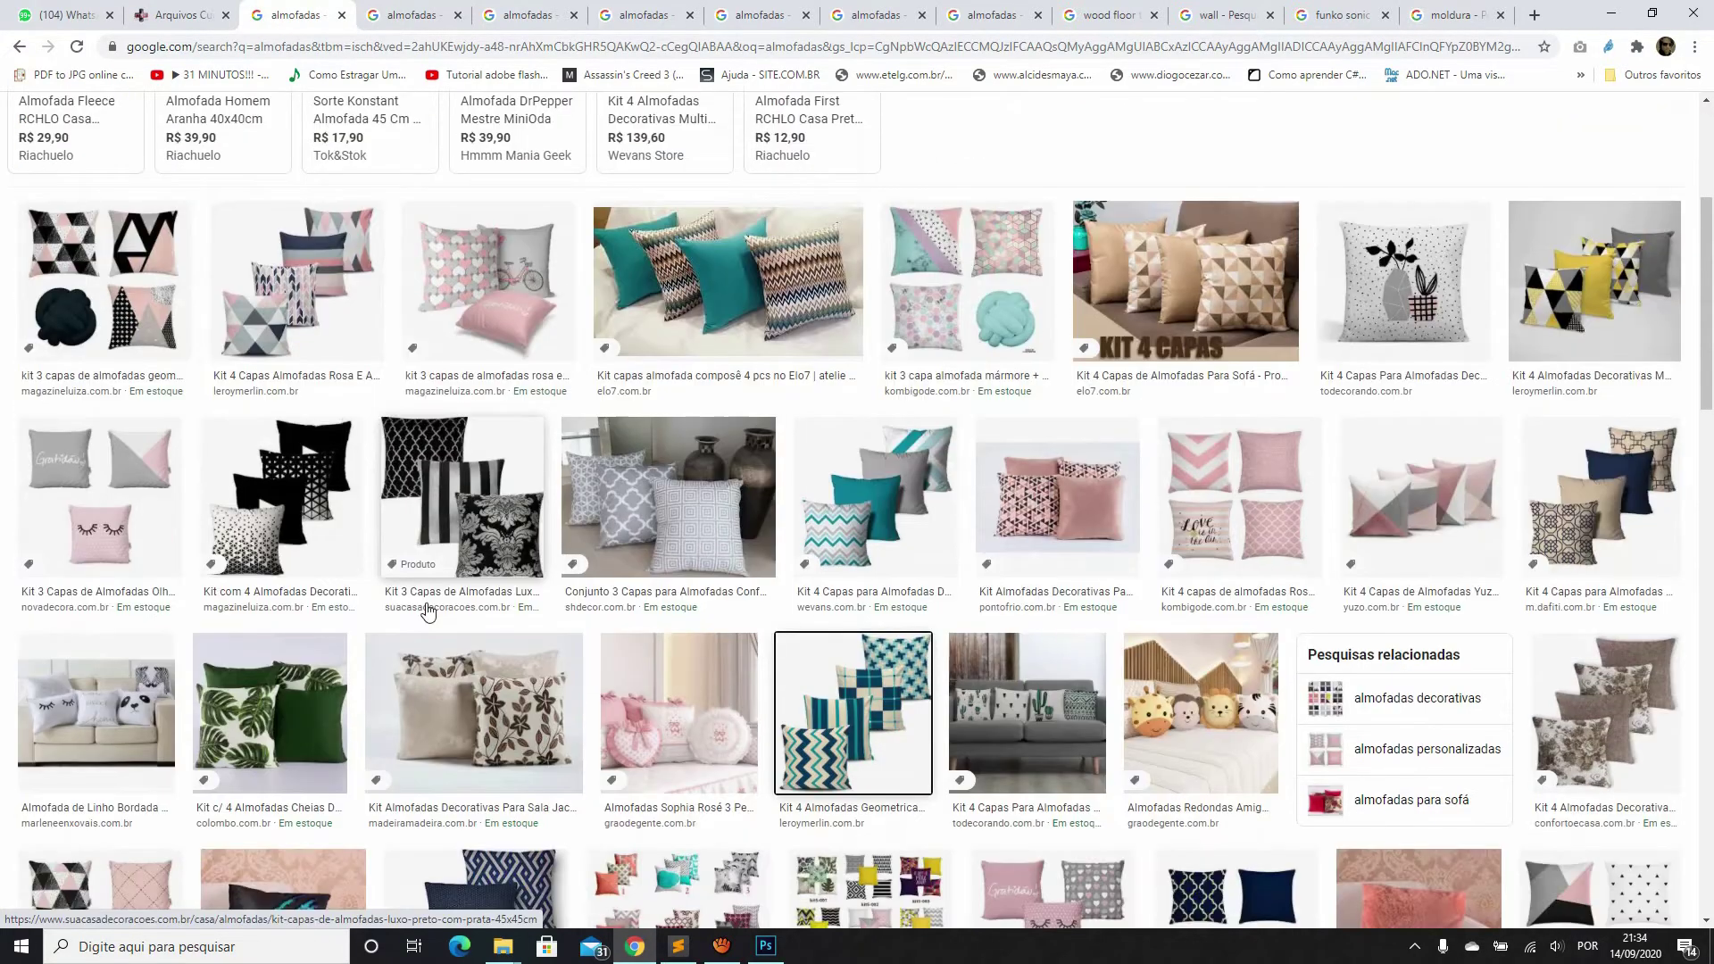
scroll(147, 604, down, 2)
scroll(1161, 536, down, 3)
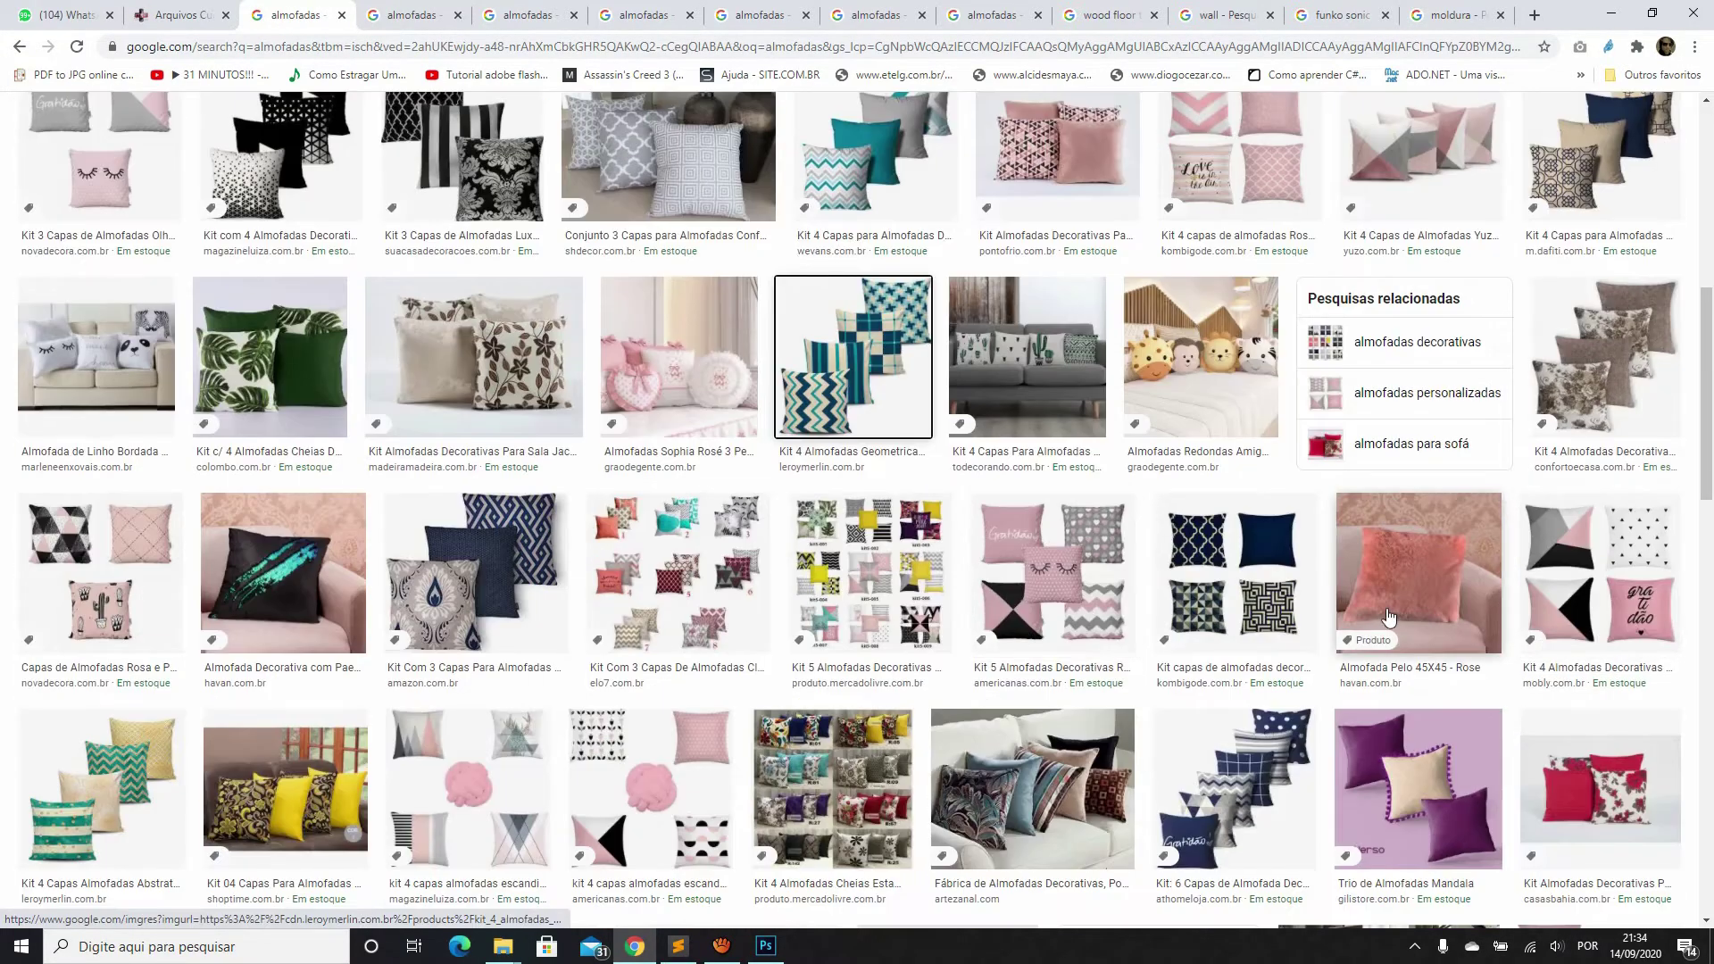
scroll(384, 500, up, 3)
click(347, 431)
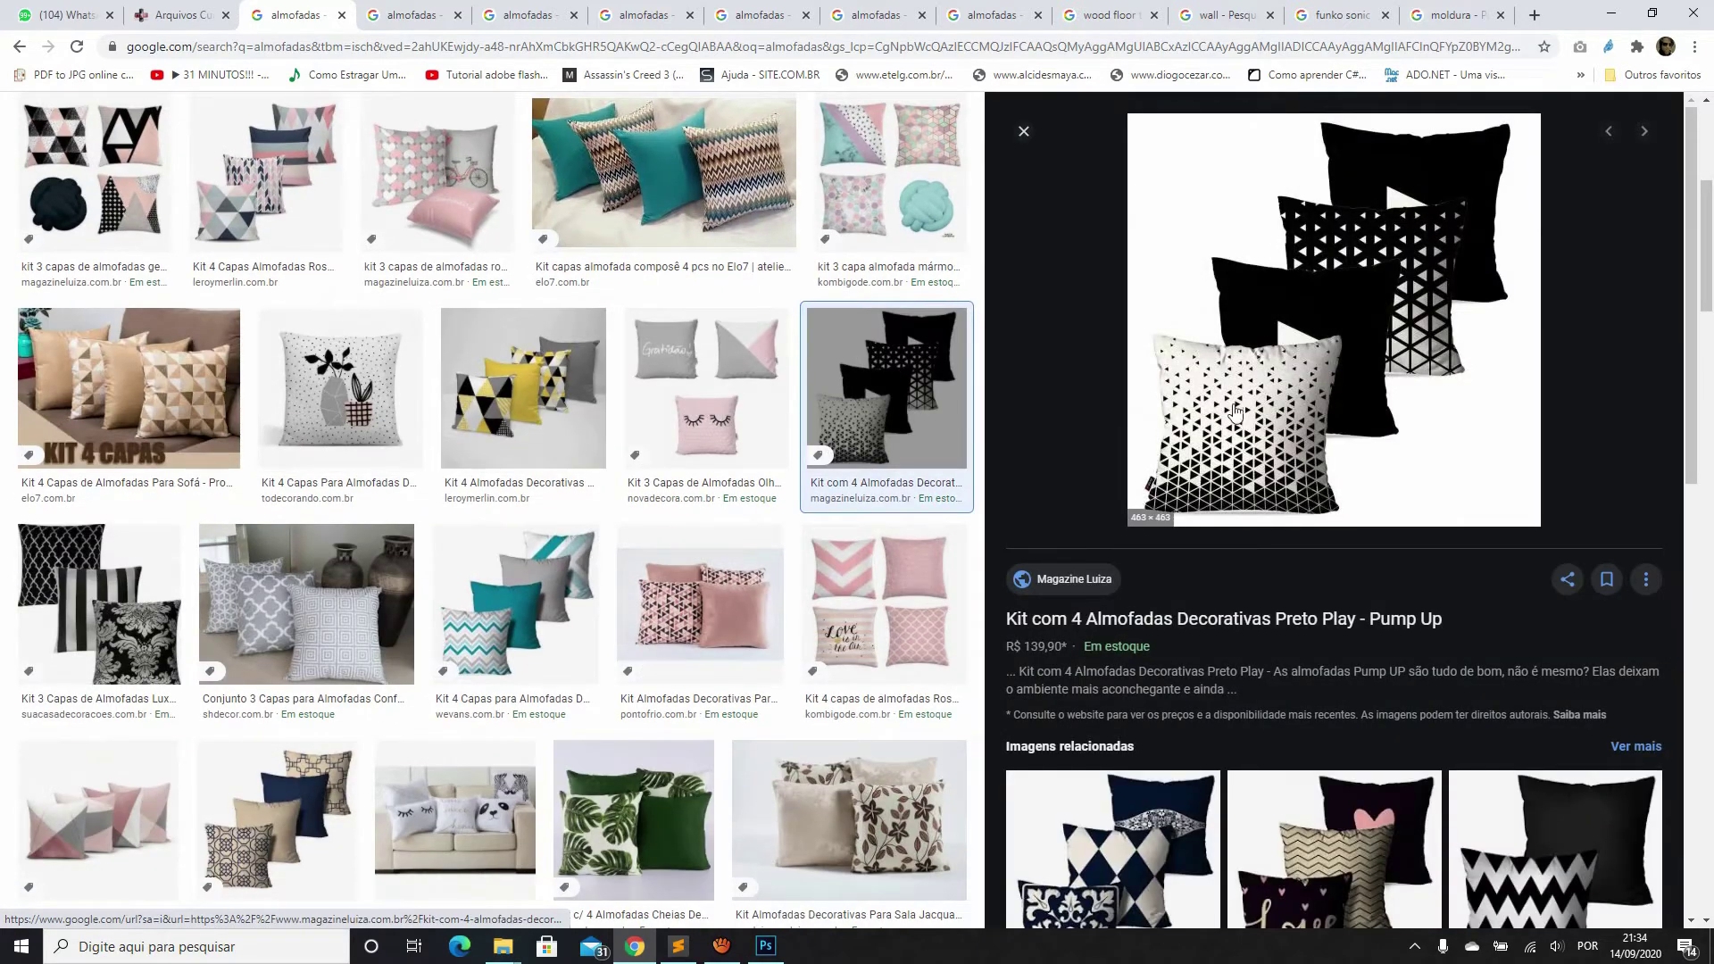
View the Leroy Merlin pink and blue pillow kit, then return to Photoshop
scroll(1323, 313, down, 1)
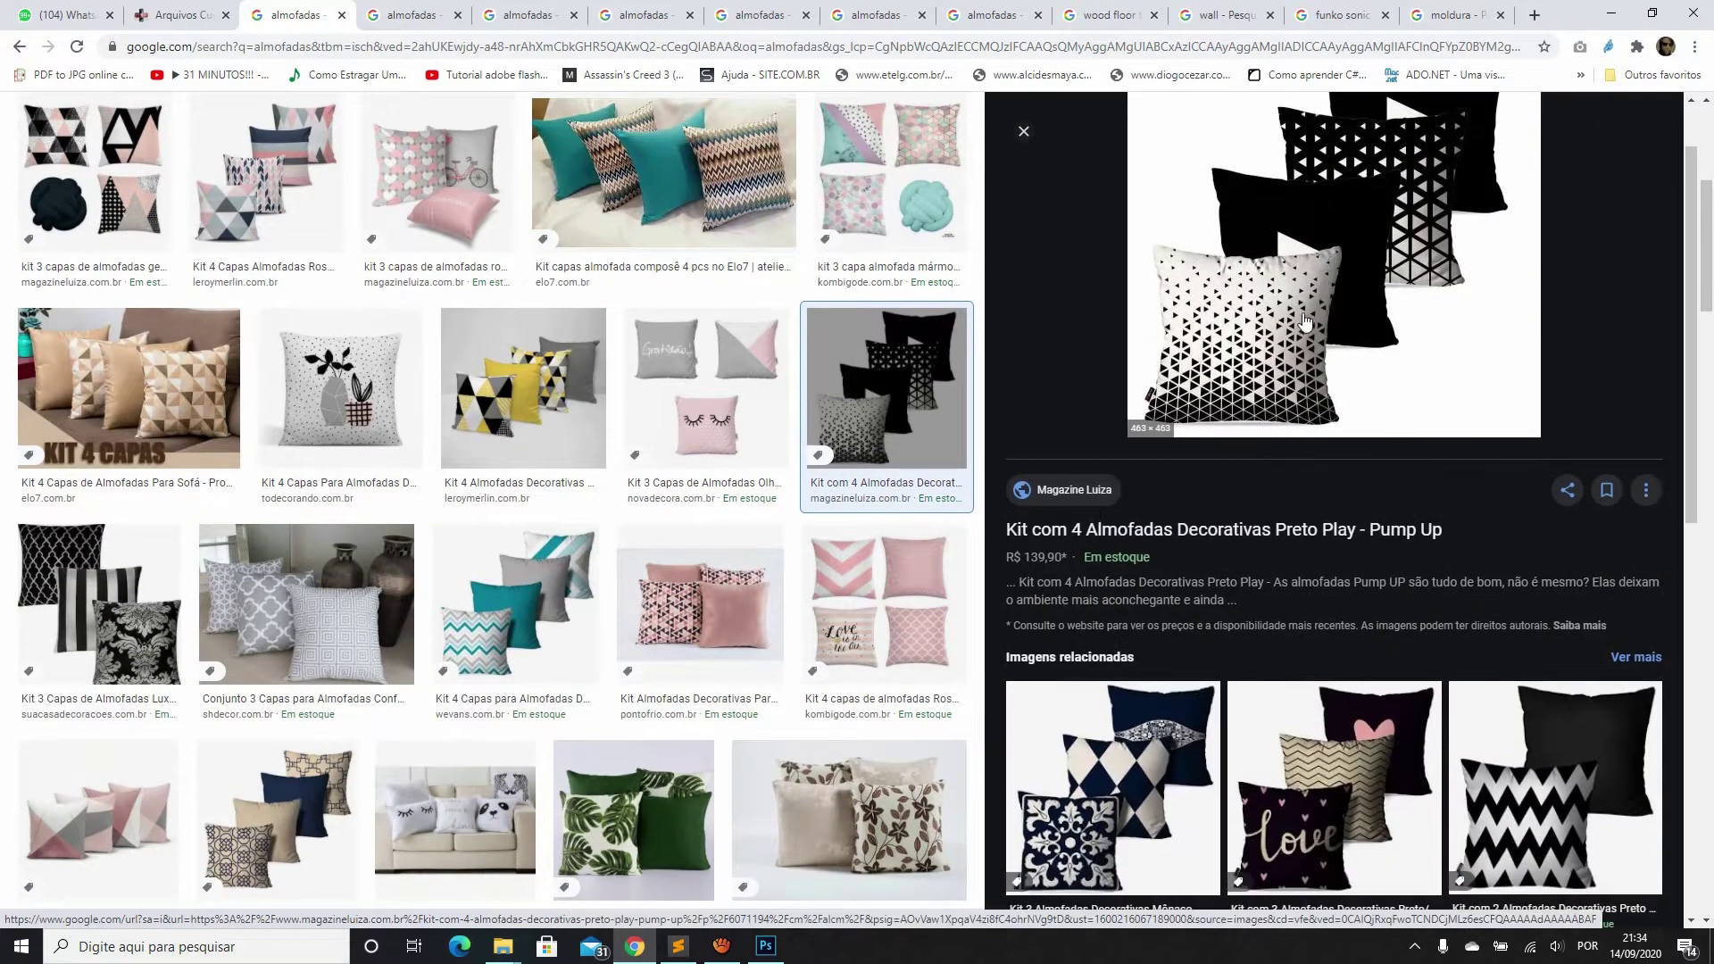
click(448, 7)
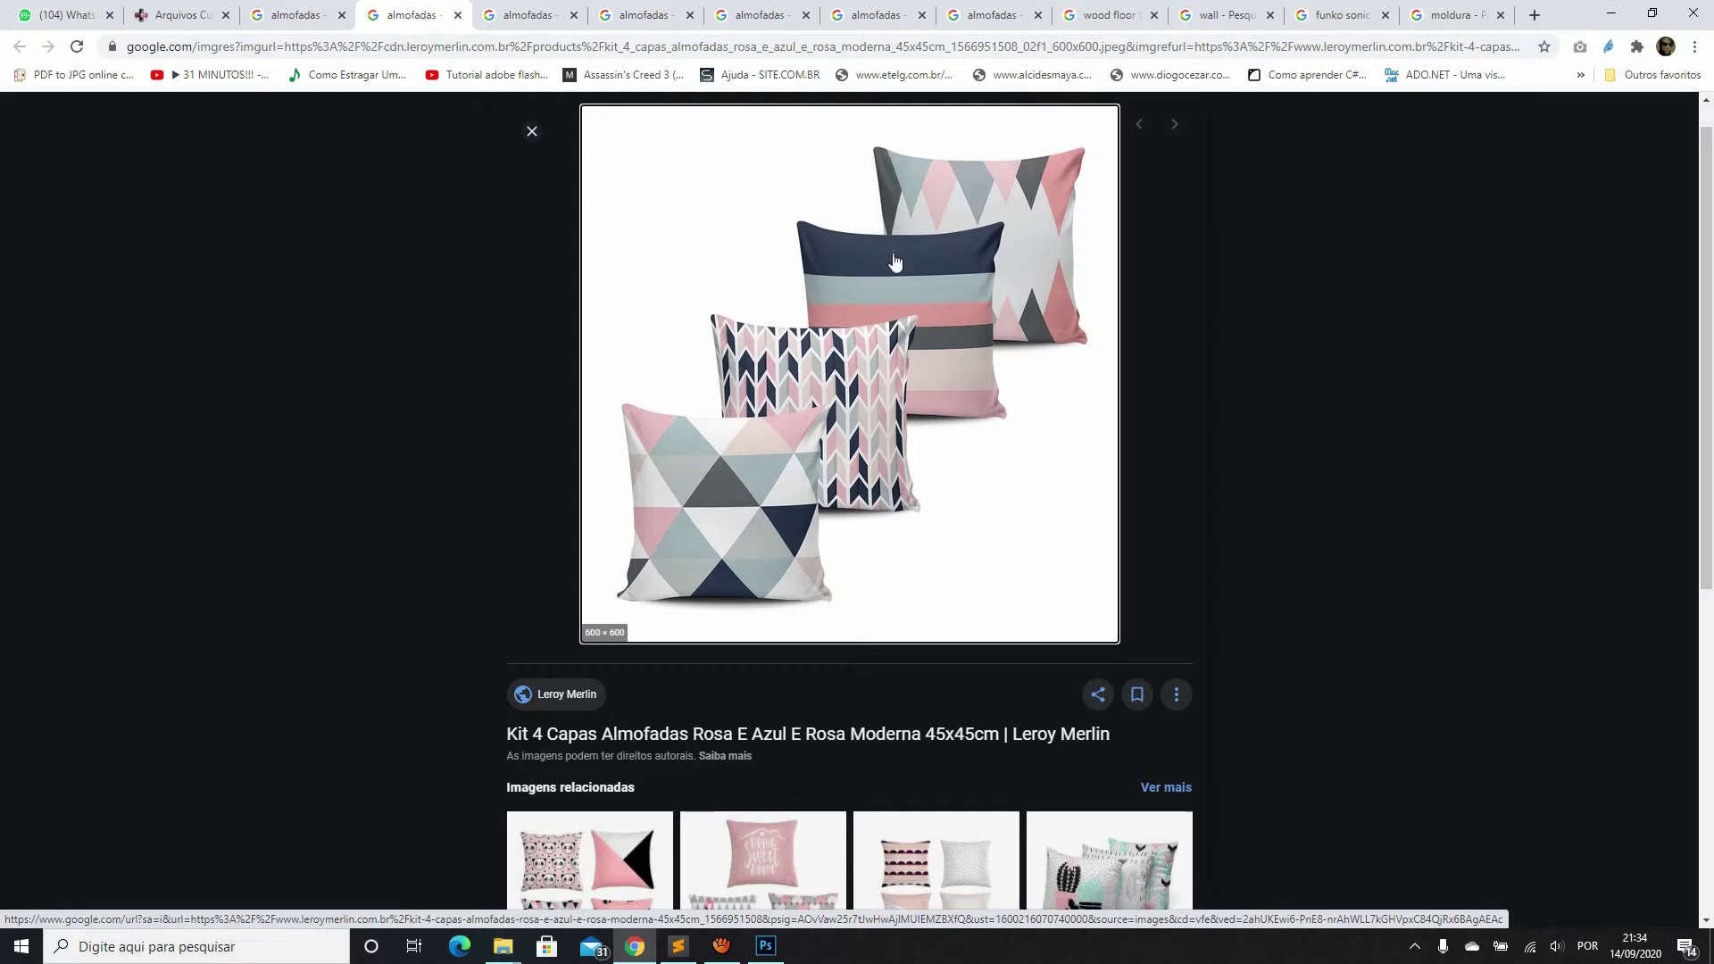
click(765, 946)
Zoom in and out on the Sem Título-1 white pillow, then open a blank Chrome tab
key(ctrl+Tab)
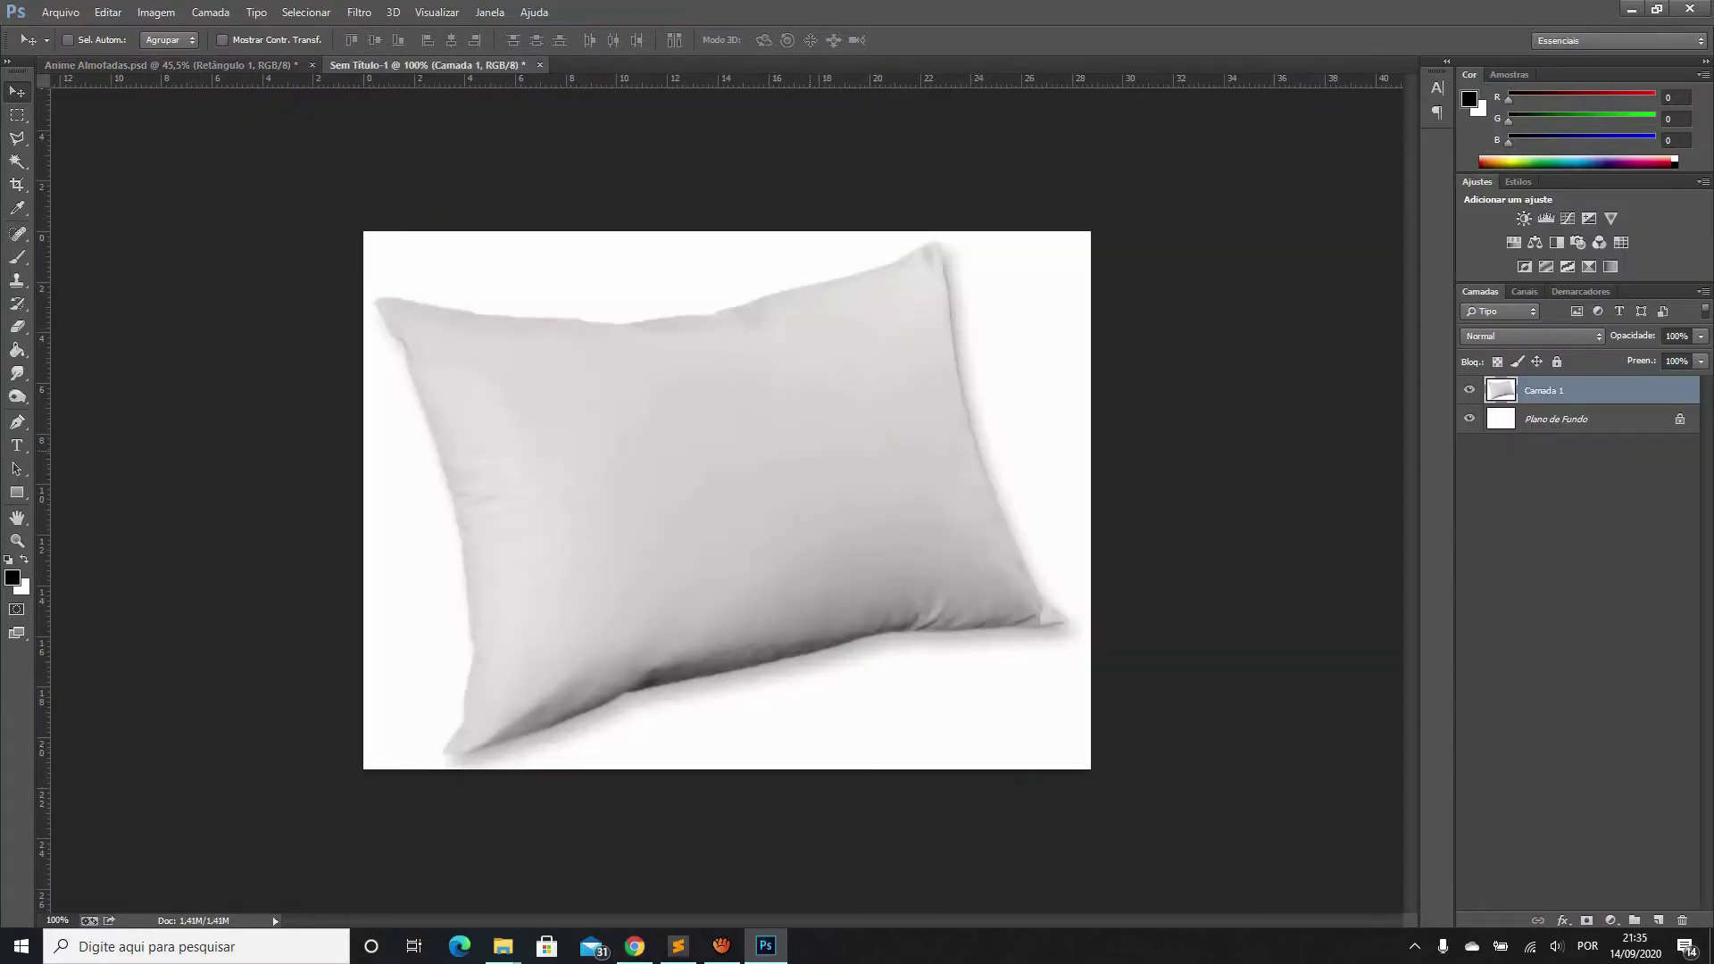
scroll(728, 500, up, 5)
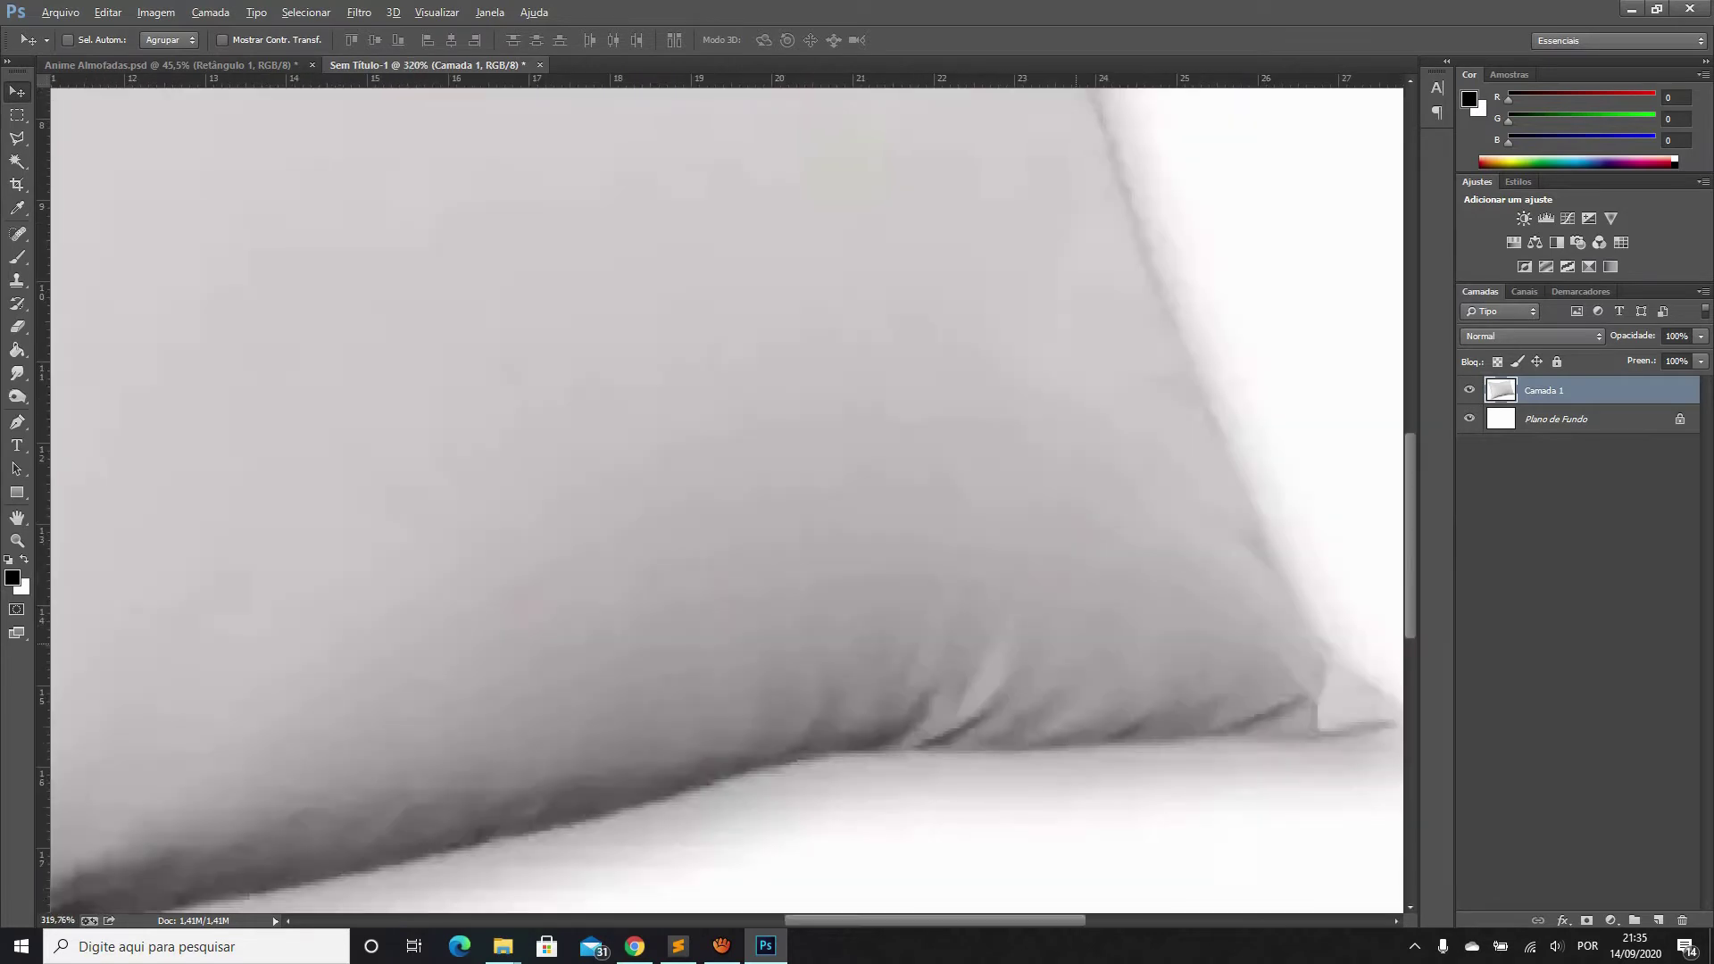
scroll(727, 500, down, 4)
key(alt)
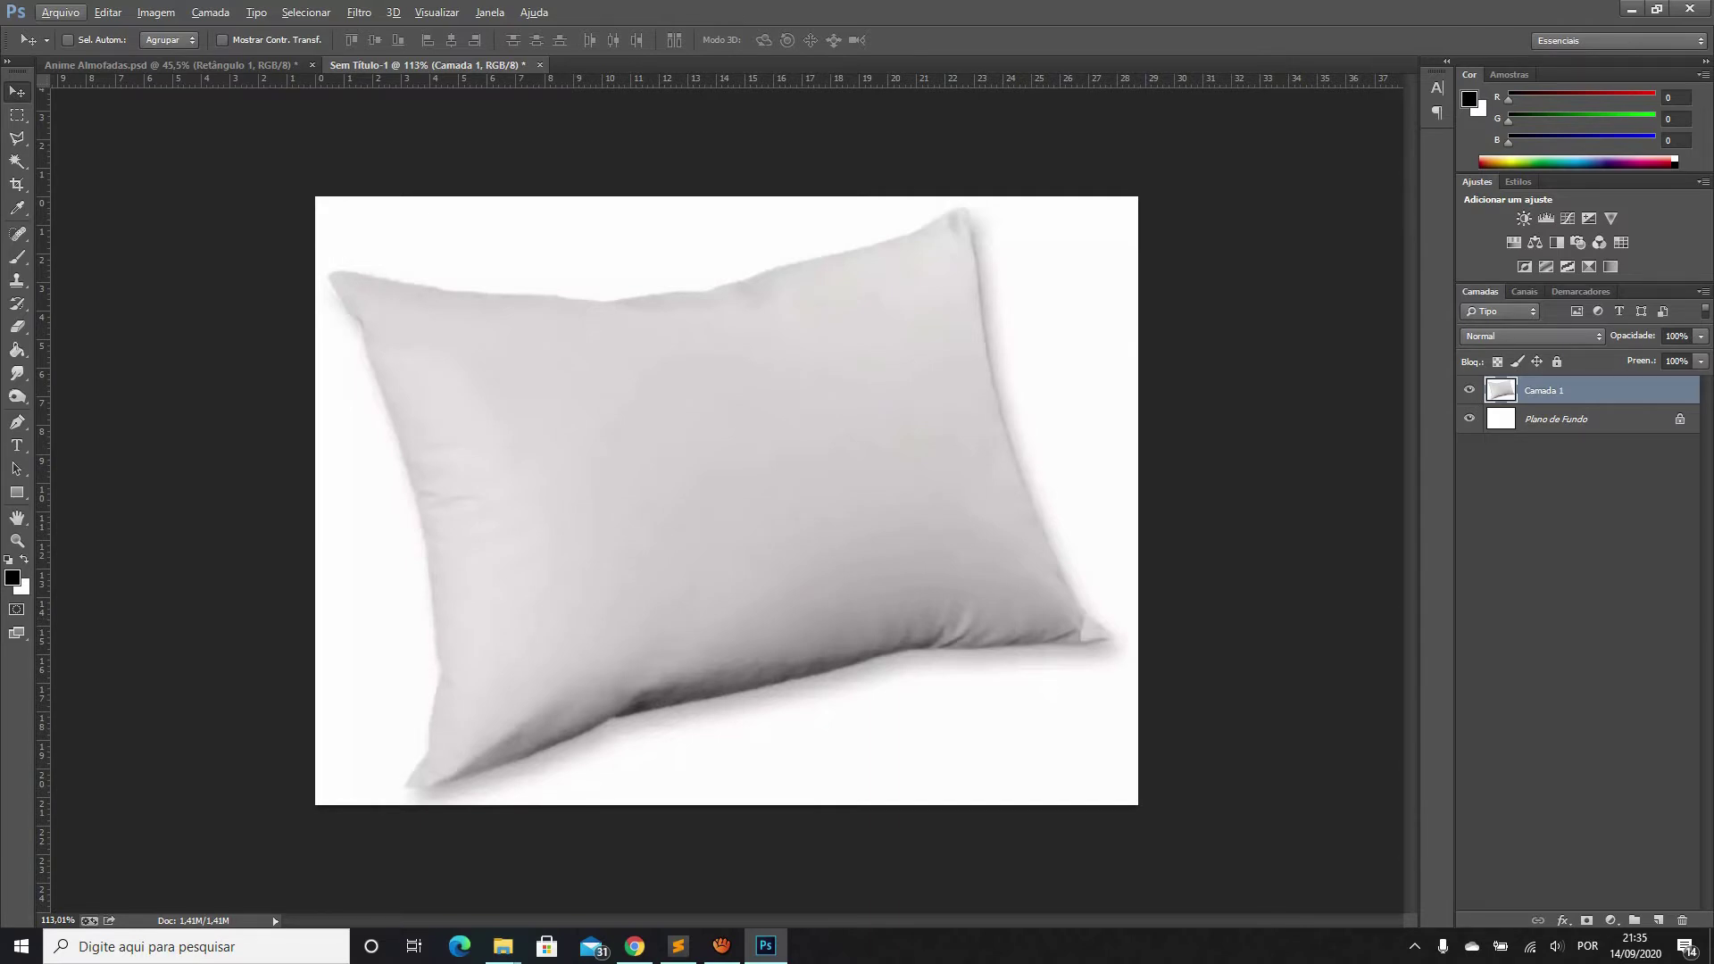
click(635, 947)
click(1534, 14)
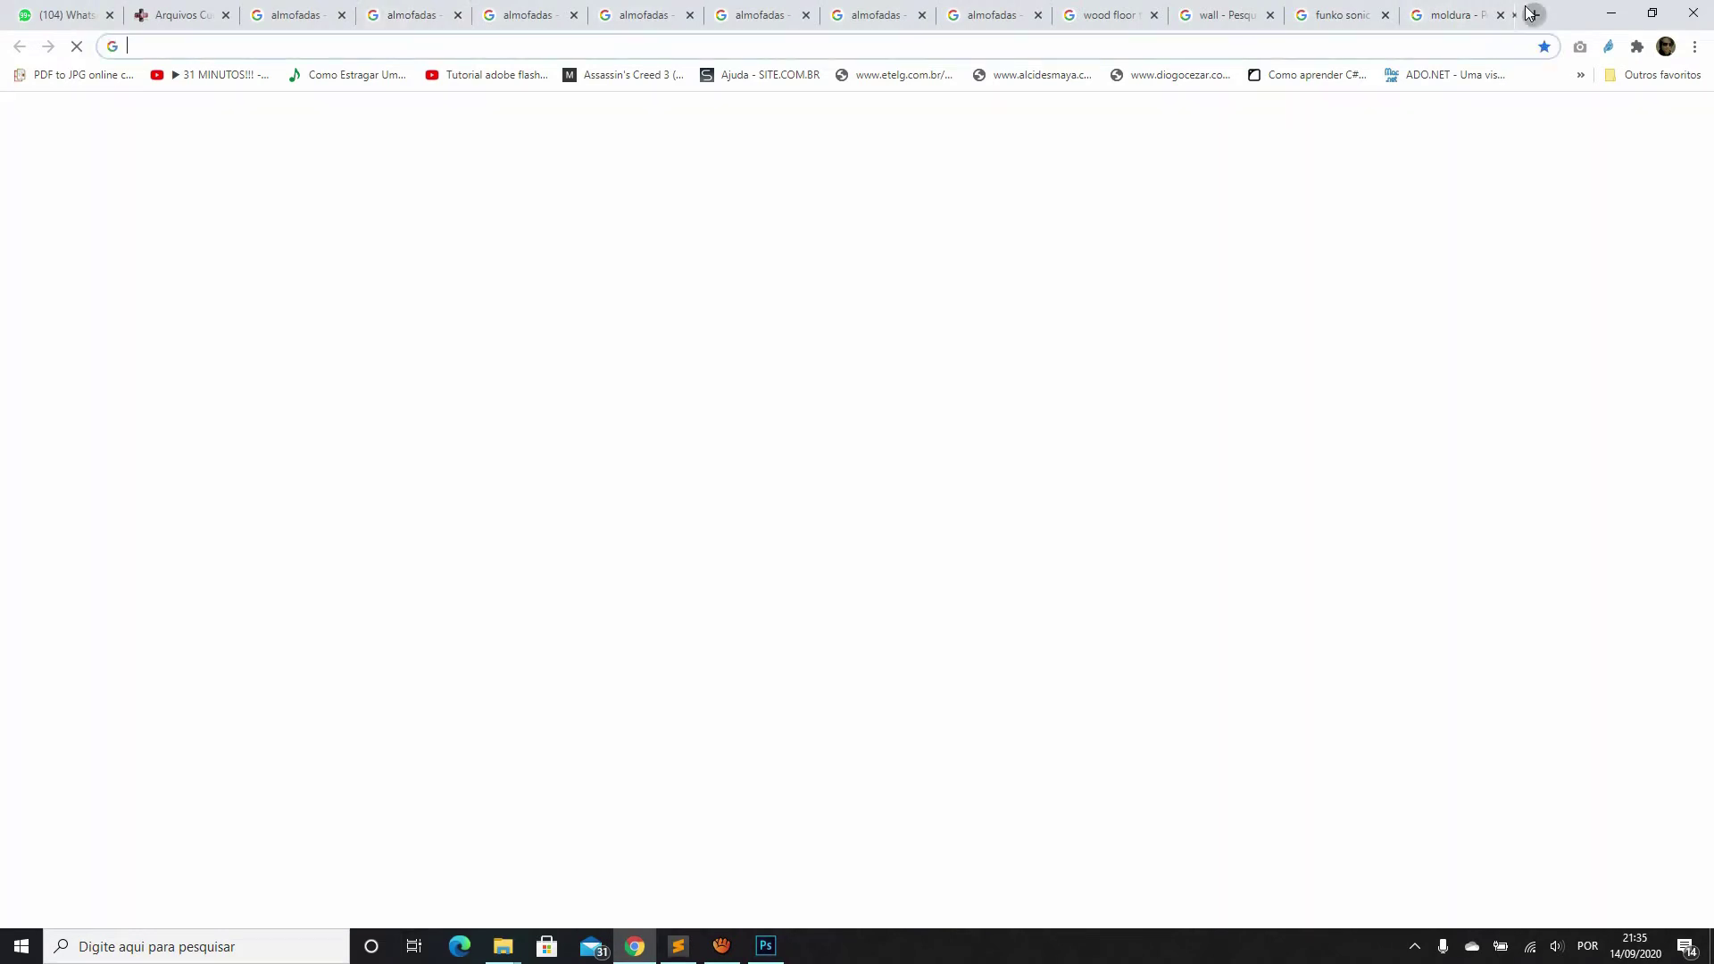
Search Google Images for 'white pillow' and preview the first result
text(white pillow)
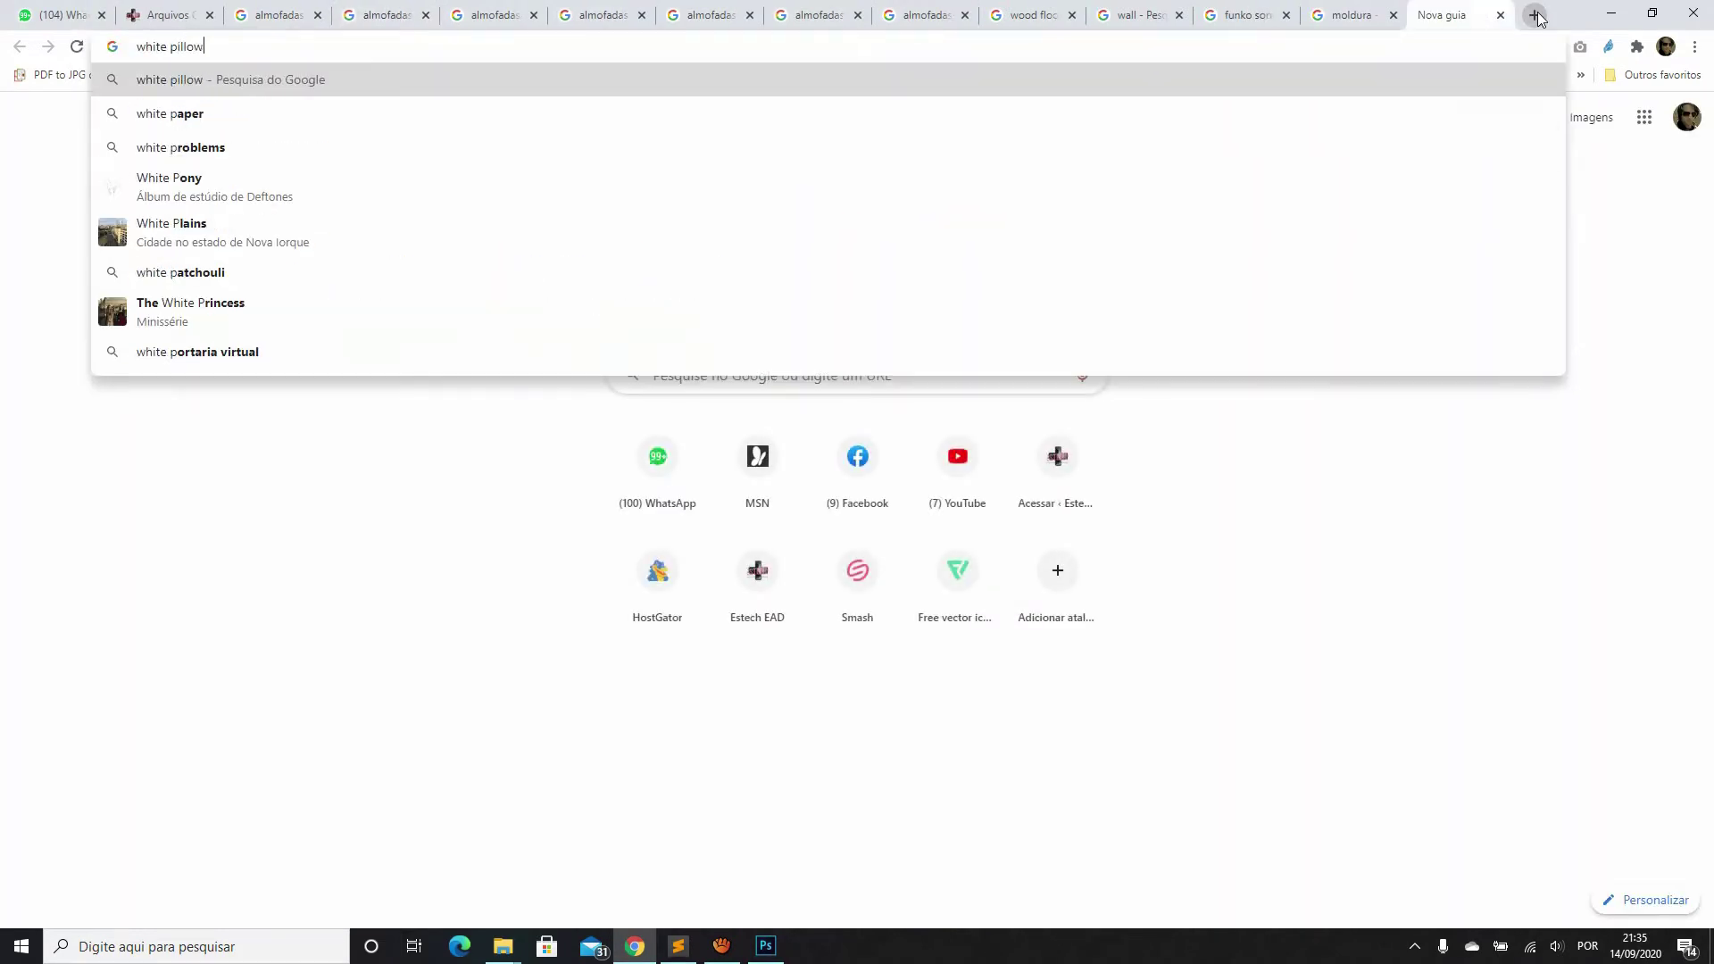
key(Return)
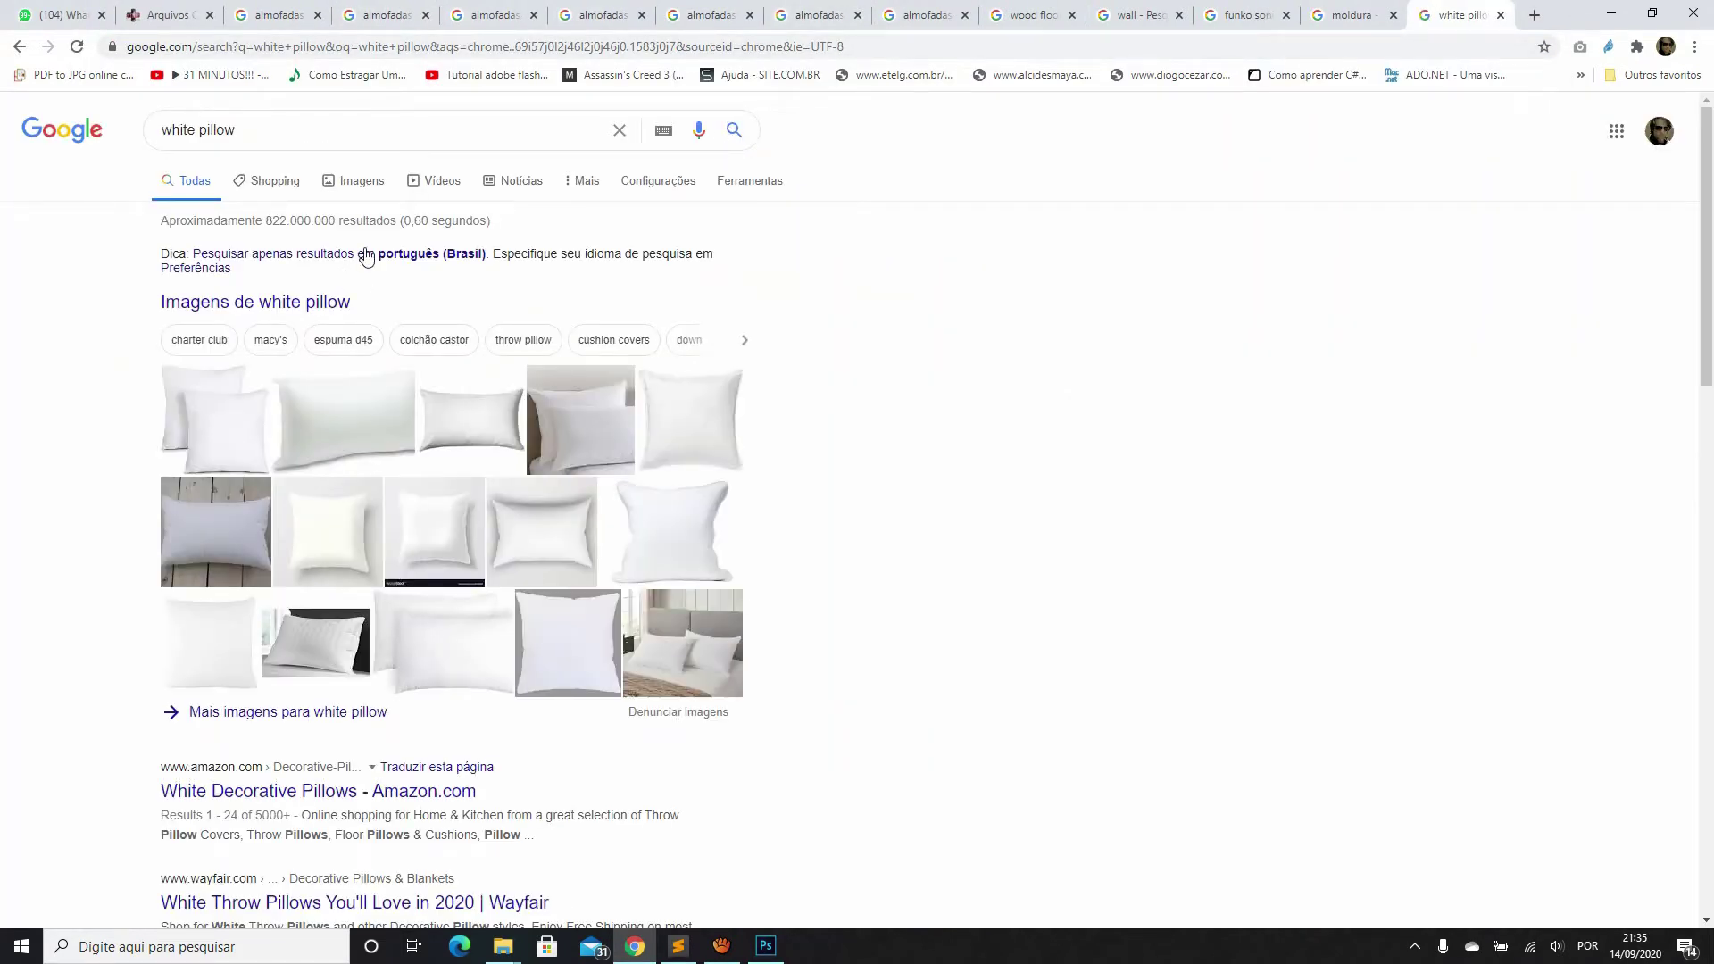
click(362, 183)
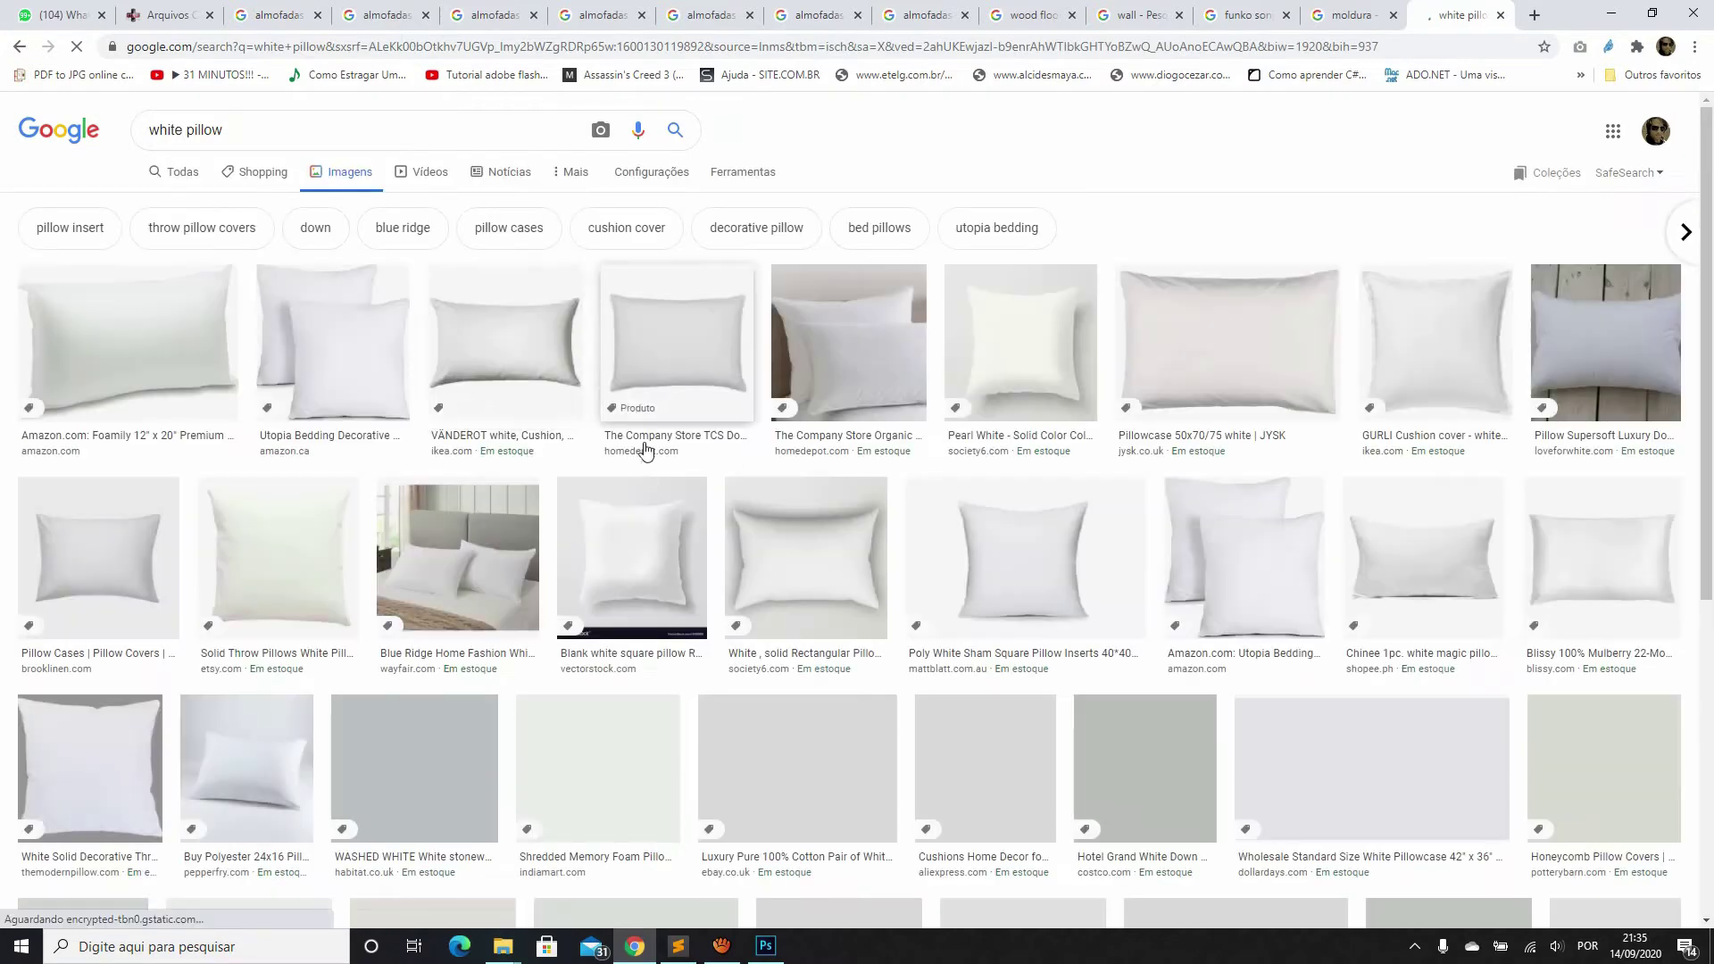
click(129, 343)
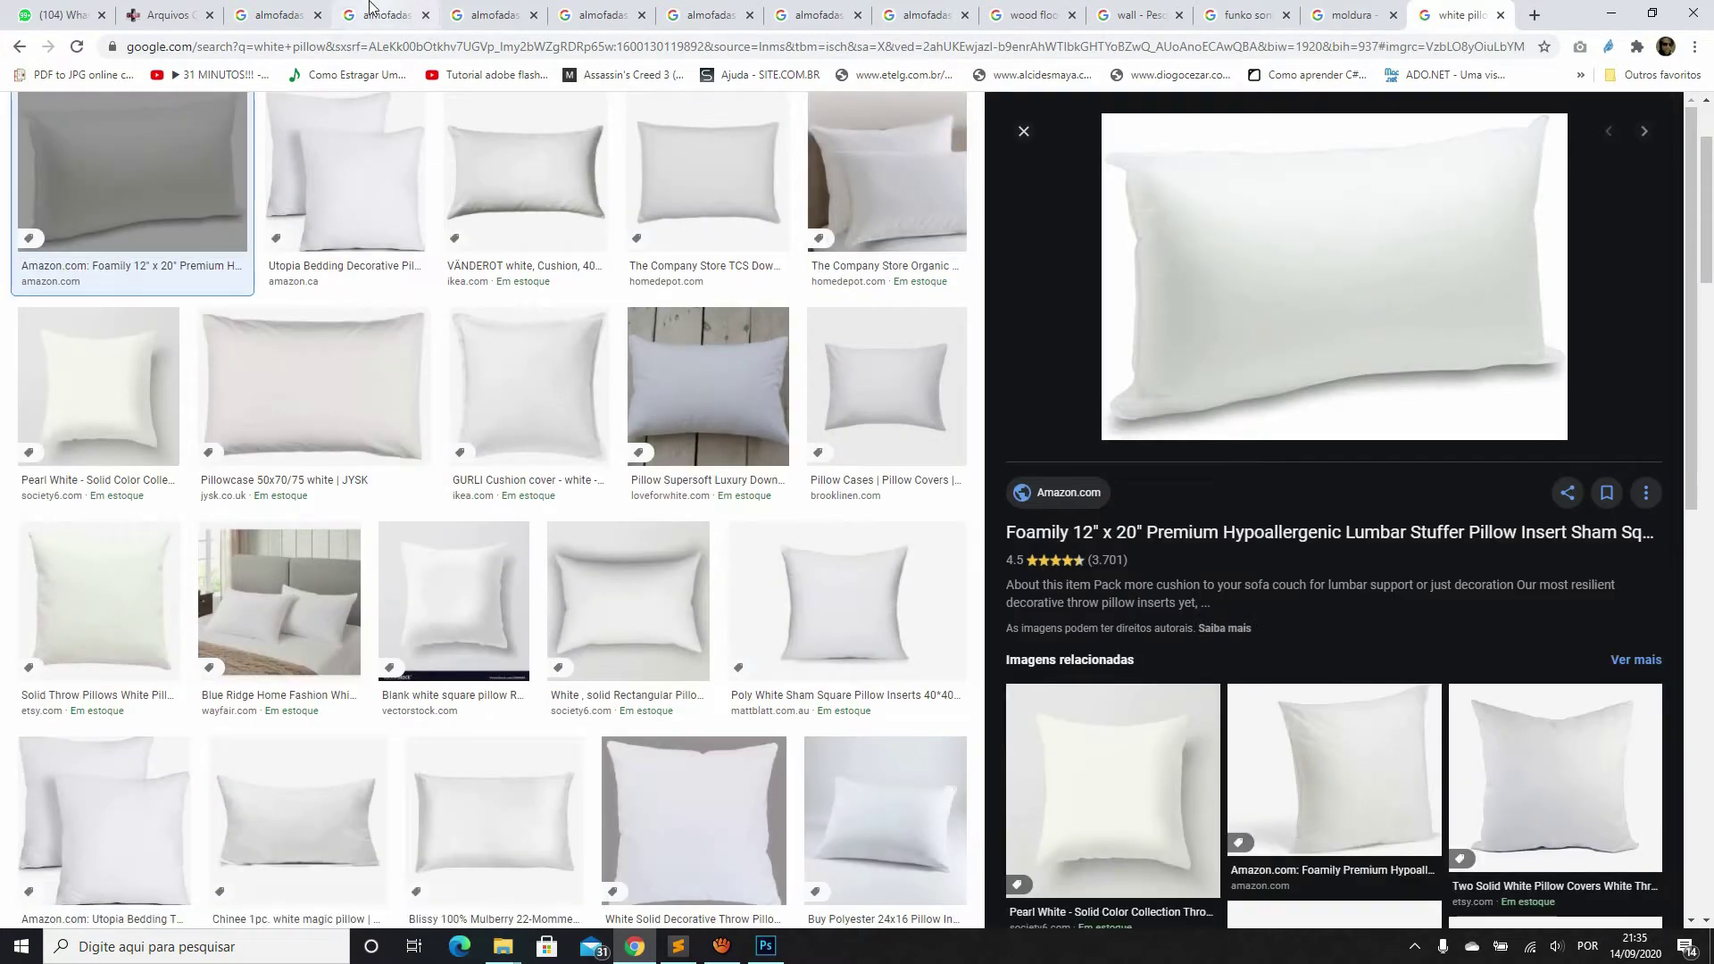
Compare the pink and grey pillow kit with the blue geometric pillow kit
click(384, 15)
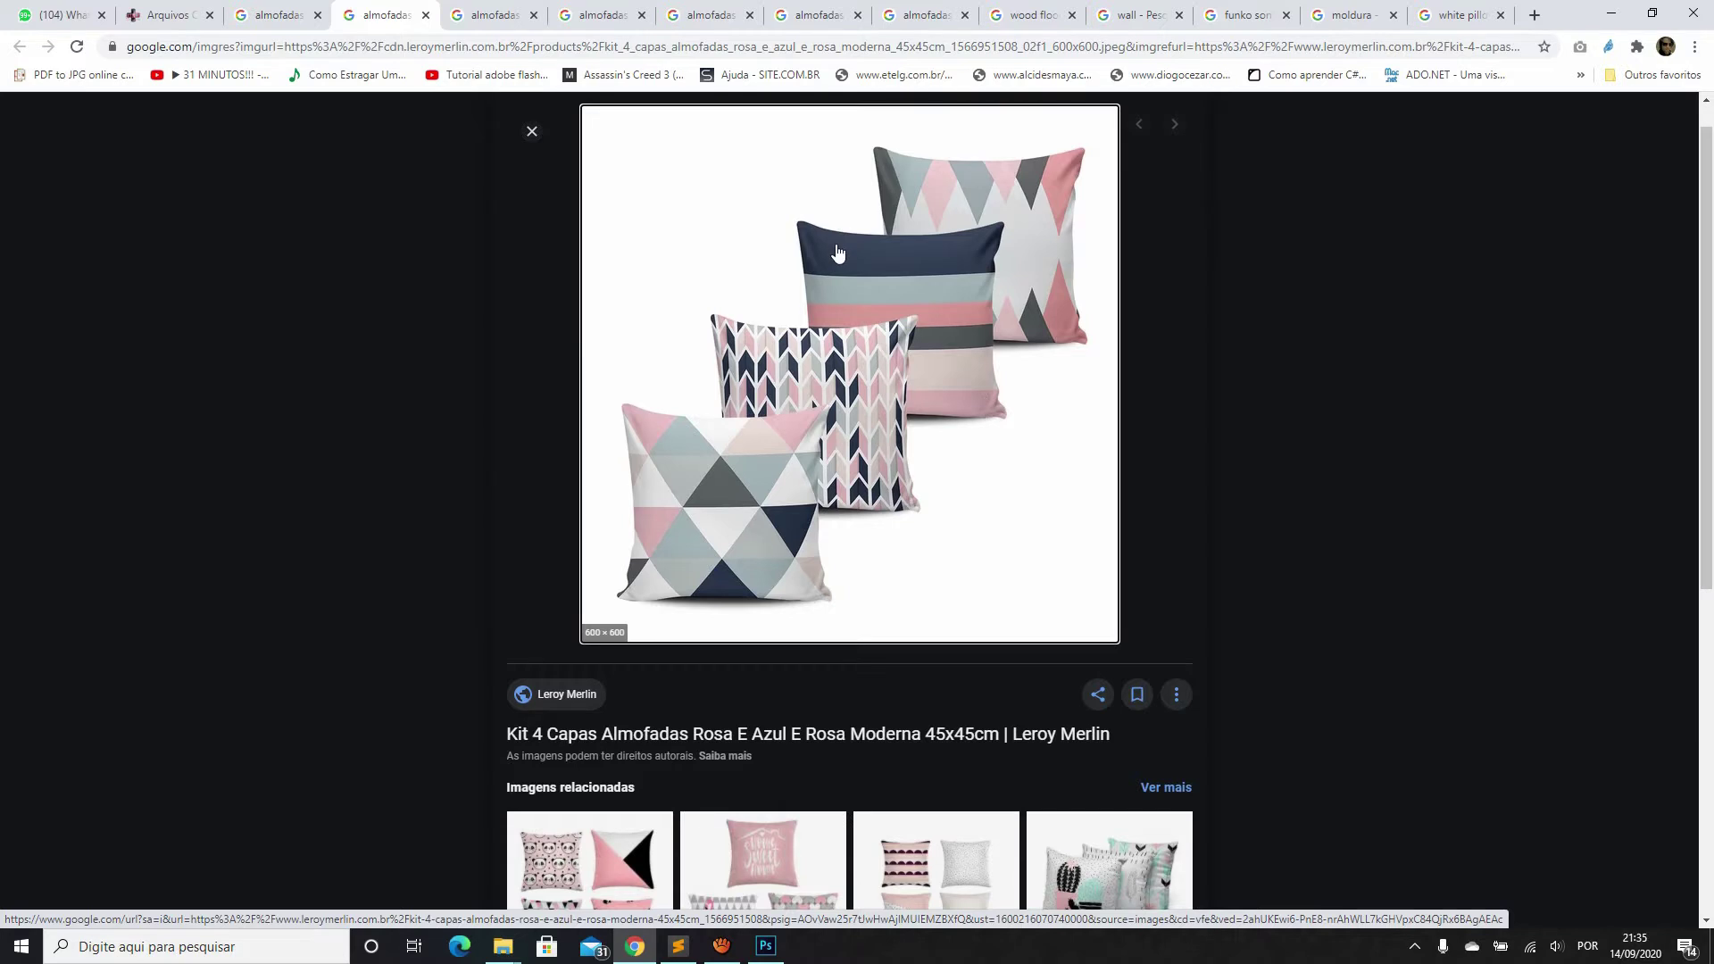
key(ctrl+Tab)
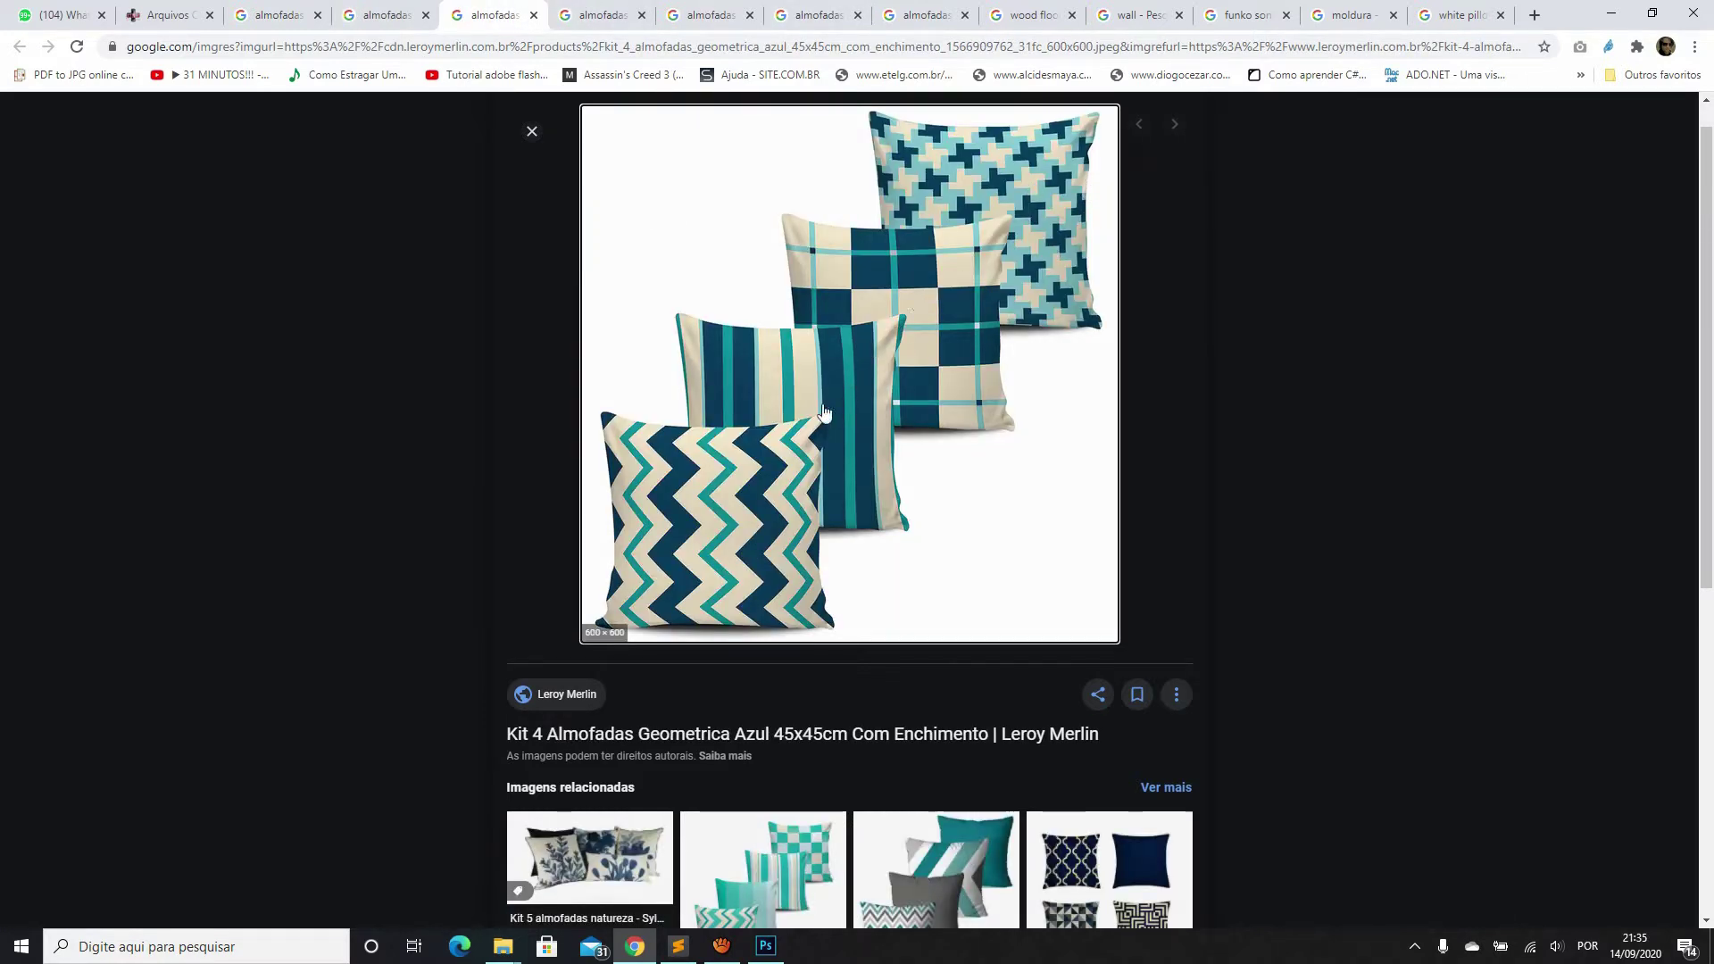
click(397, 27)
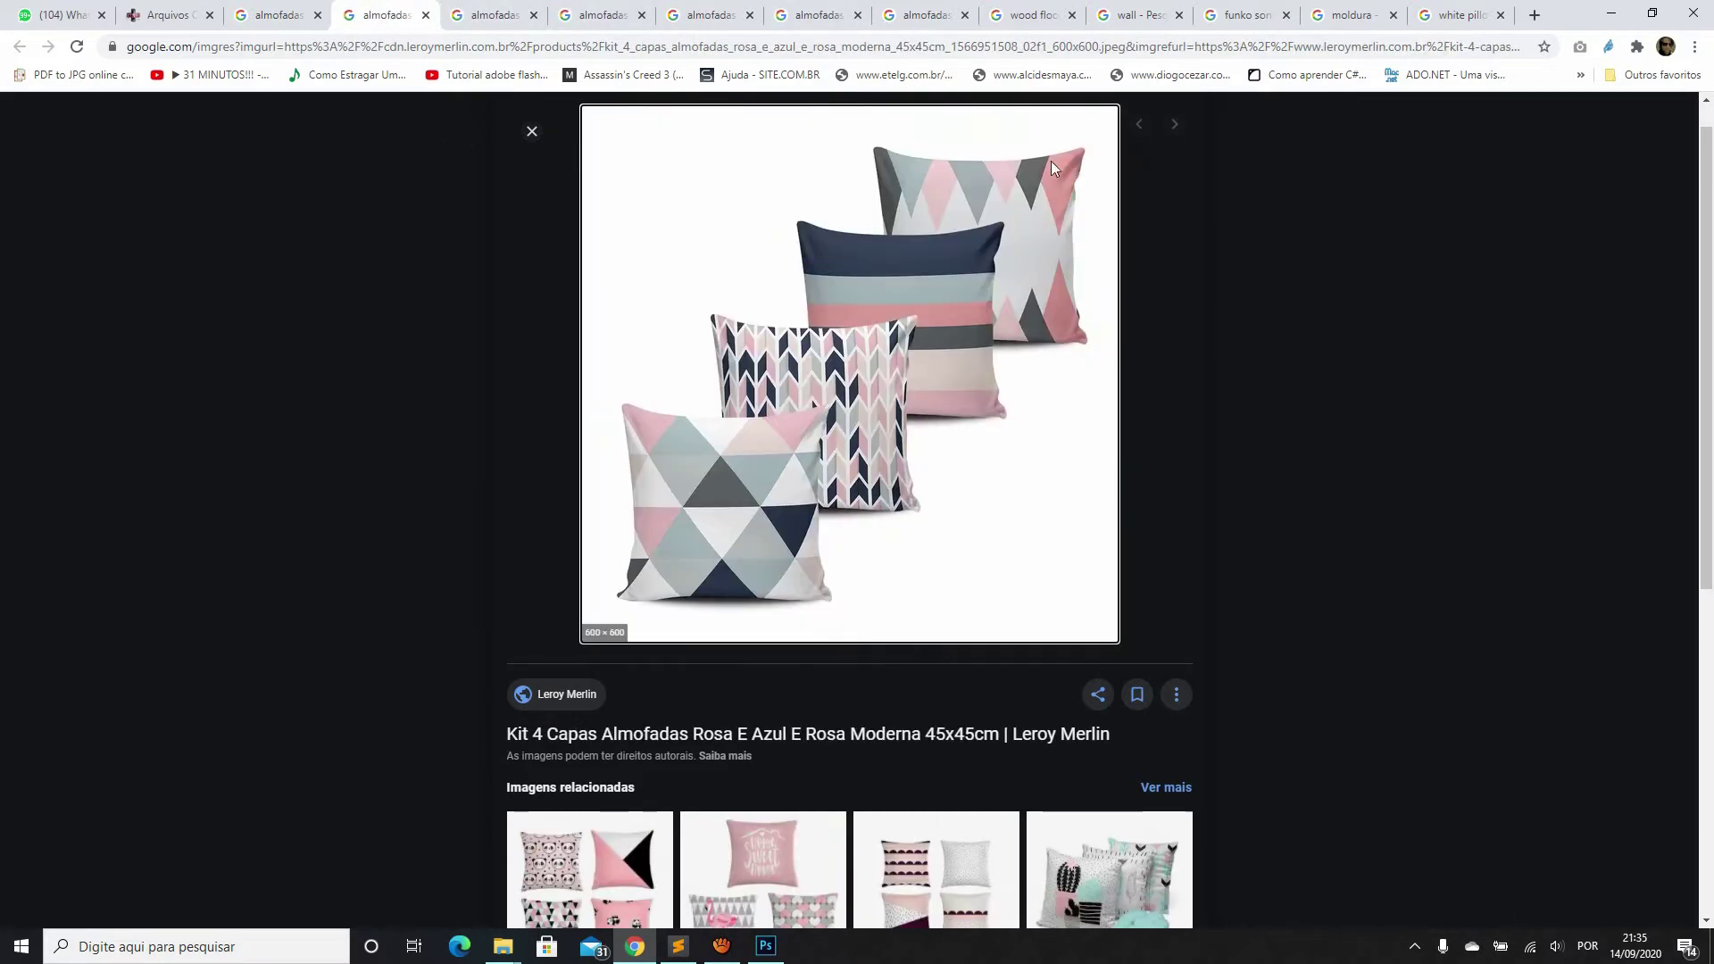
click(491, 15)
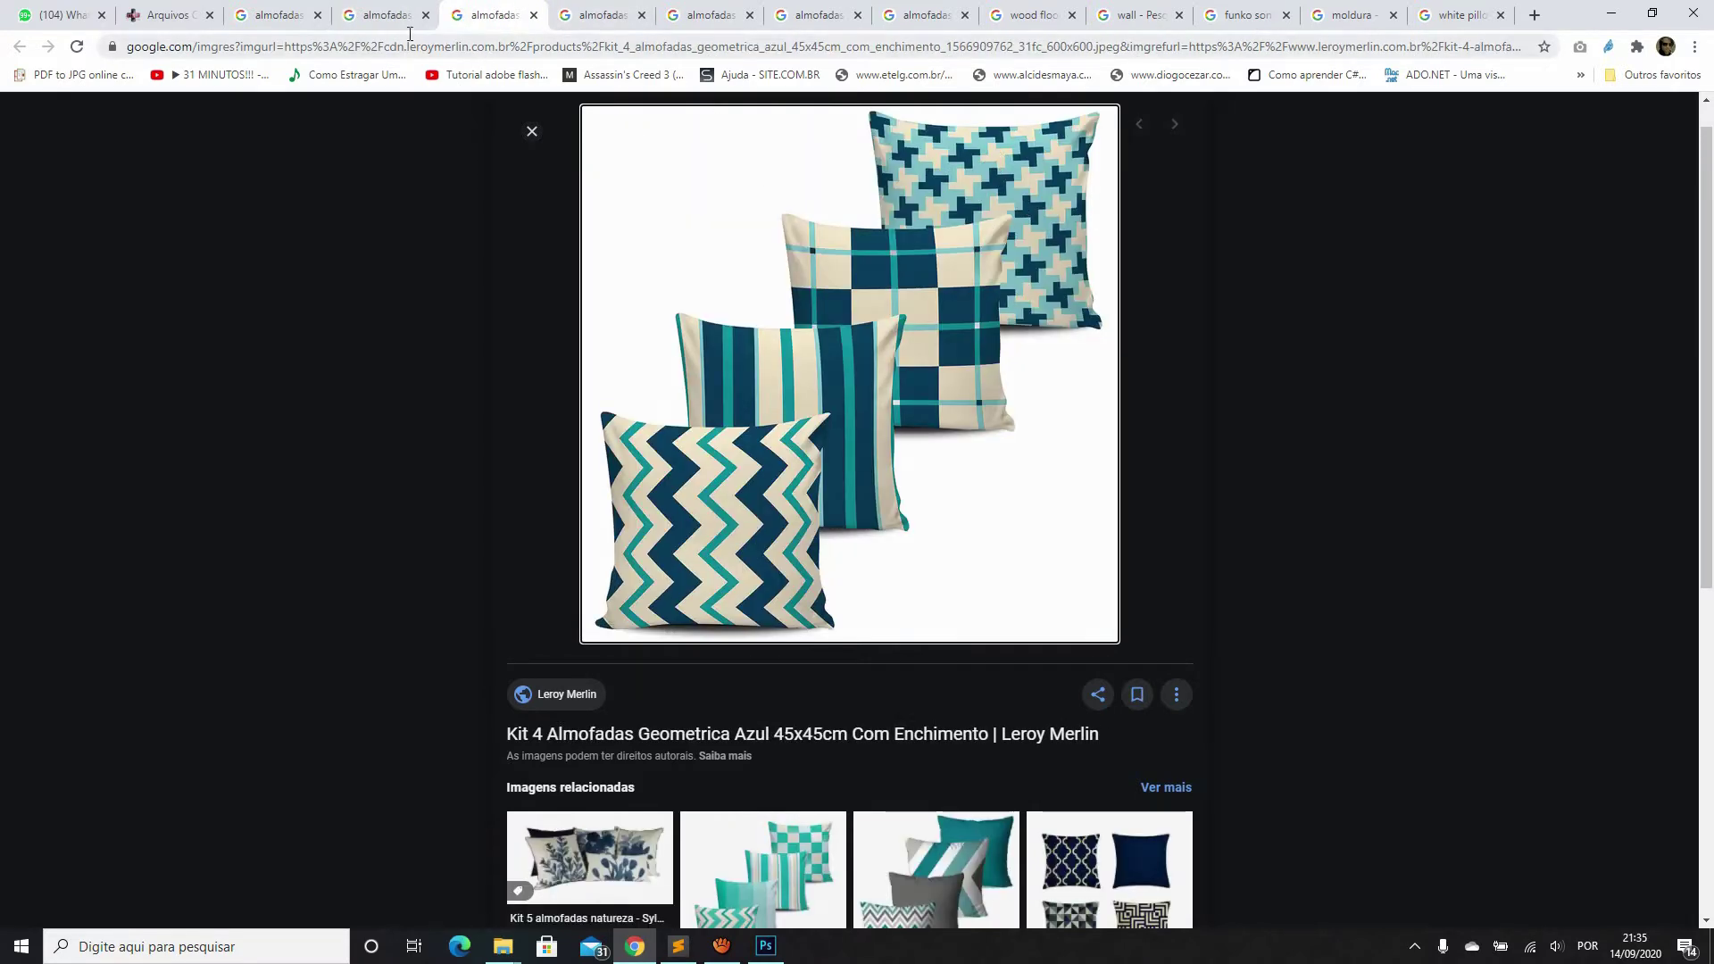
key(ctrl+shift+Tab)
key(ctrl+Tab)
scroll(902, 695, down, 2)
Preview the chevron kit, teal chevron pillow and yellow triangle pillow kit
click(902, 696)
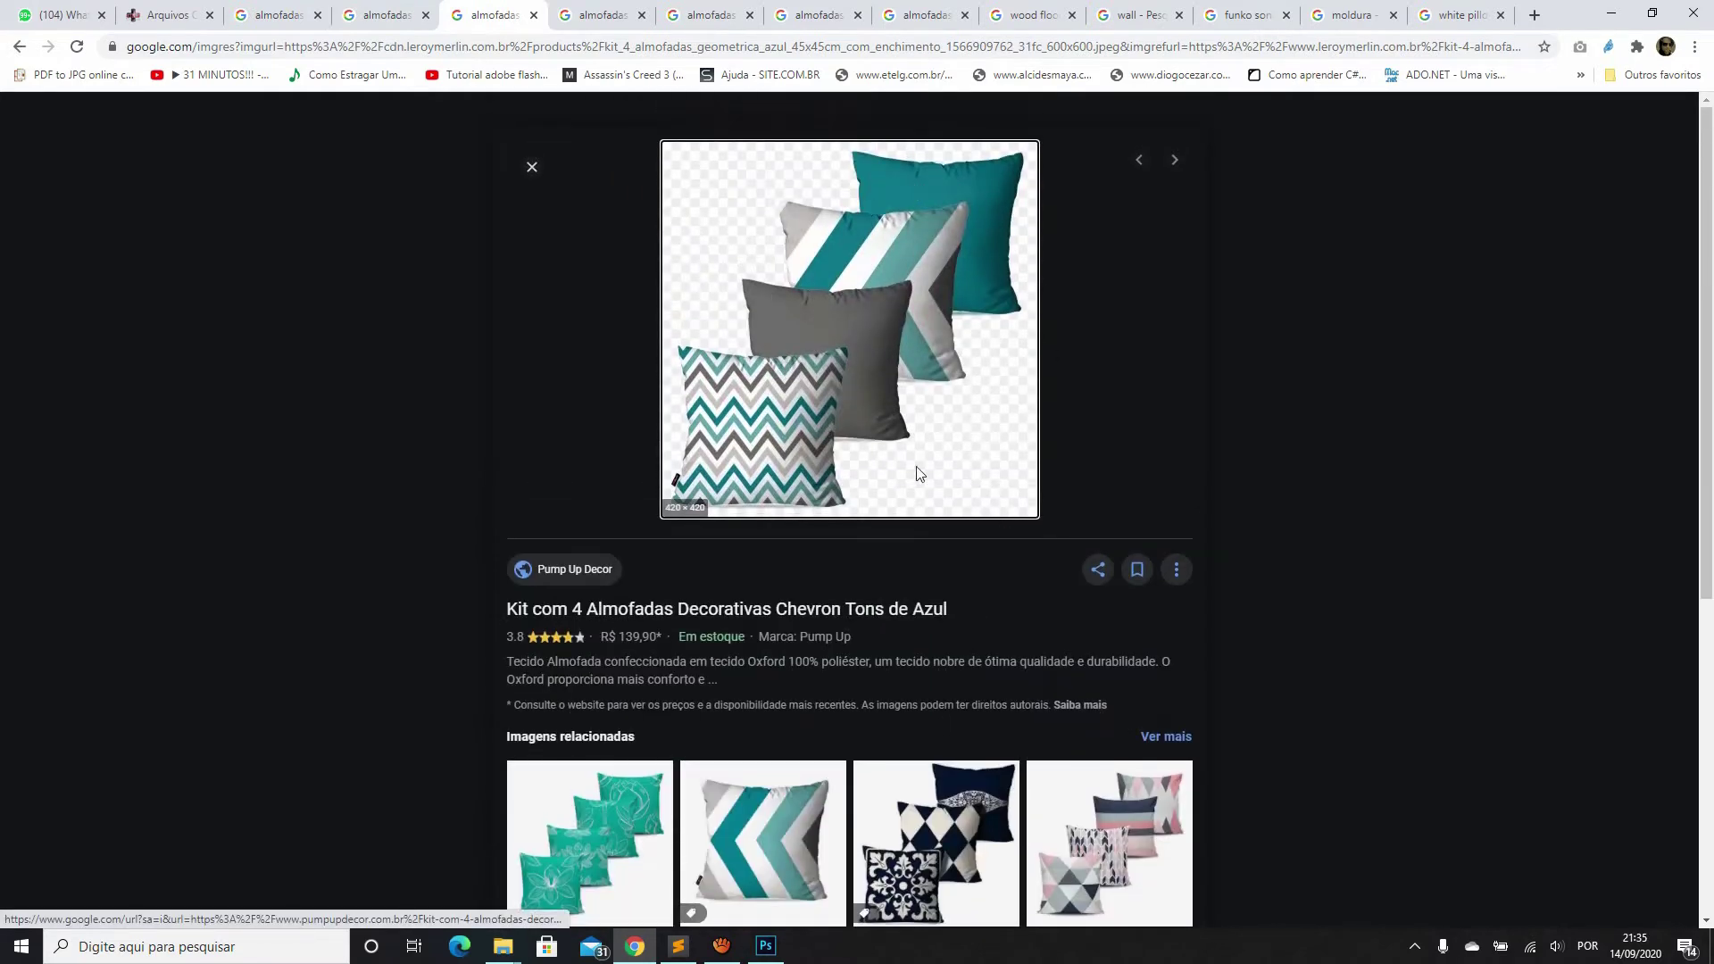
click(781, 799)
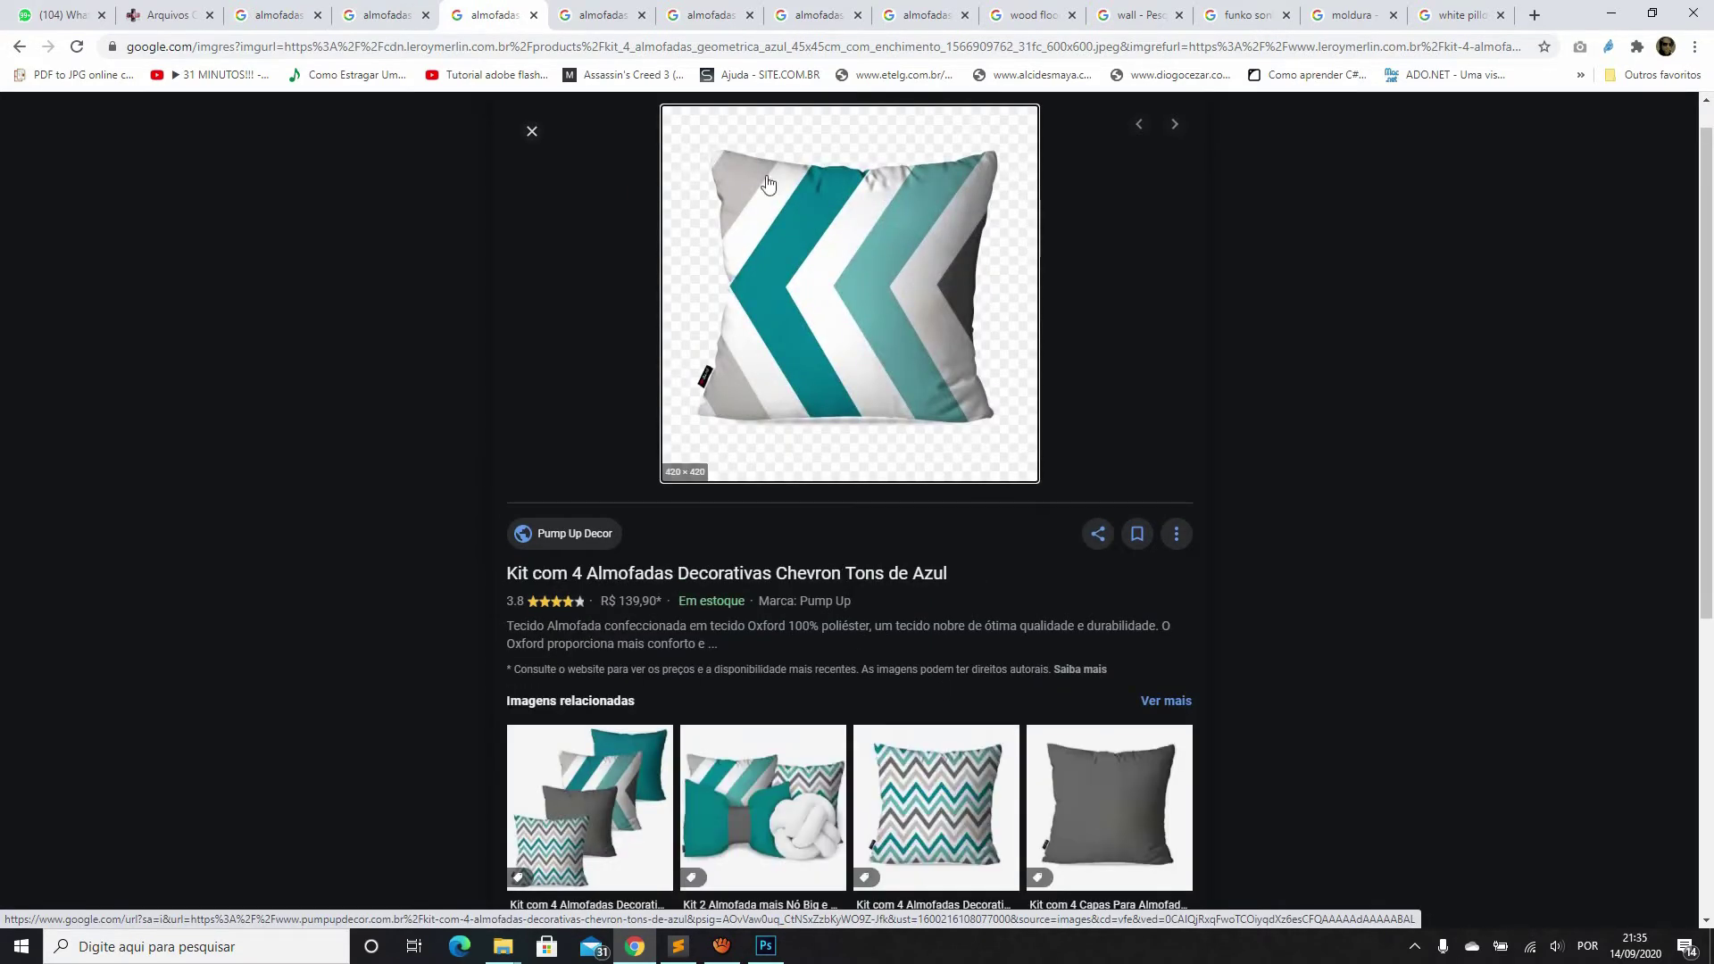
key(ctrl+Tab)
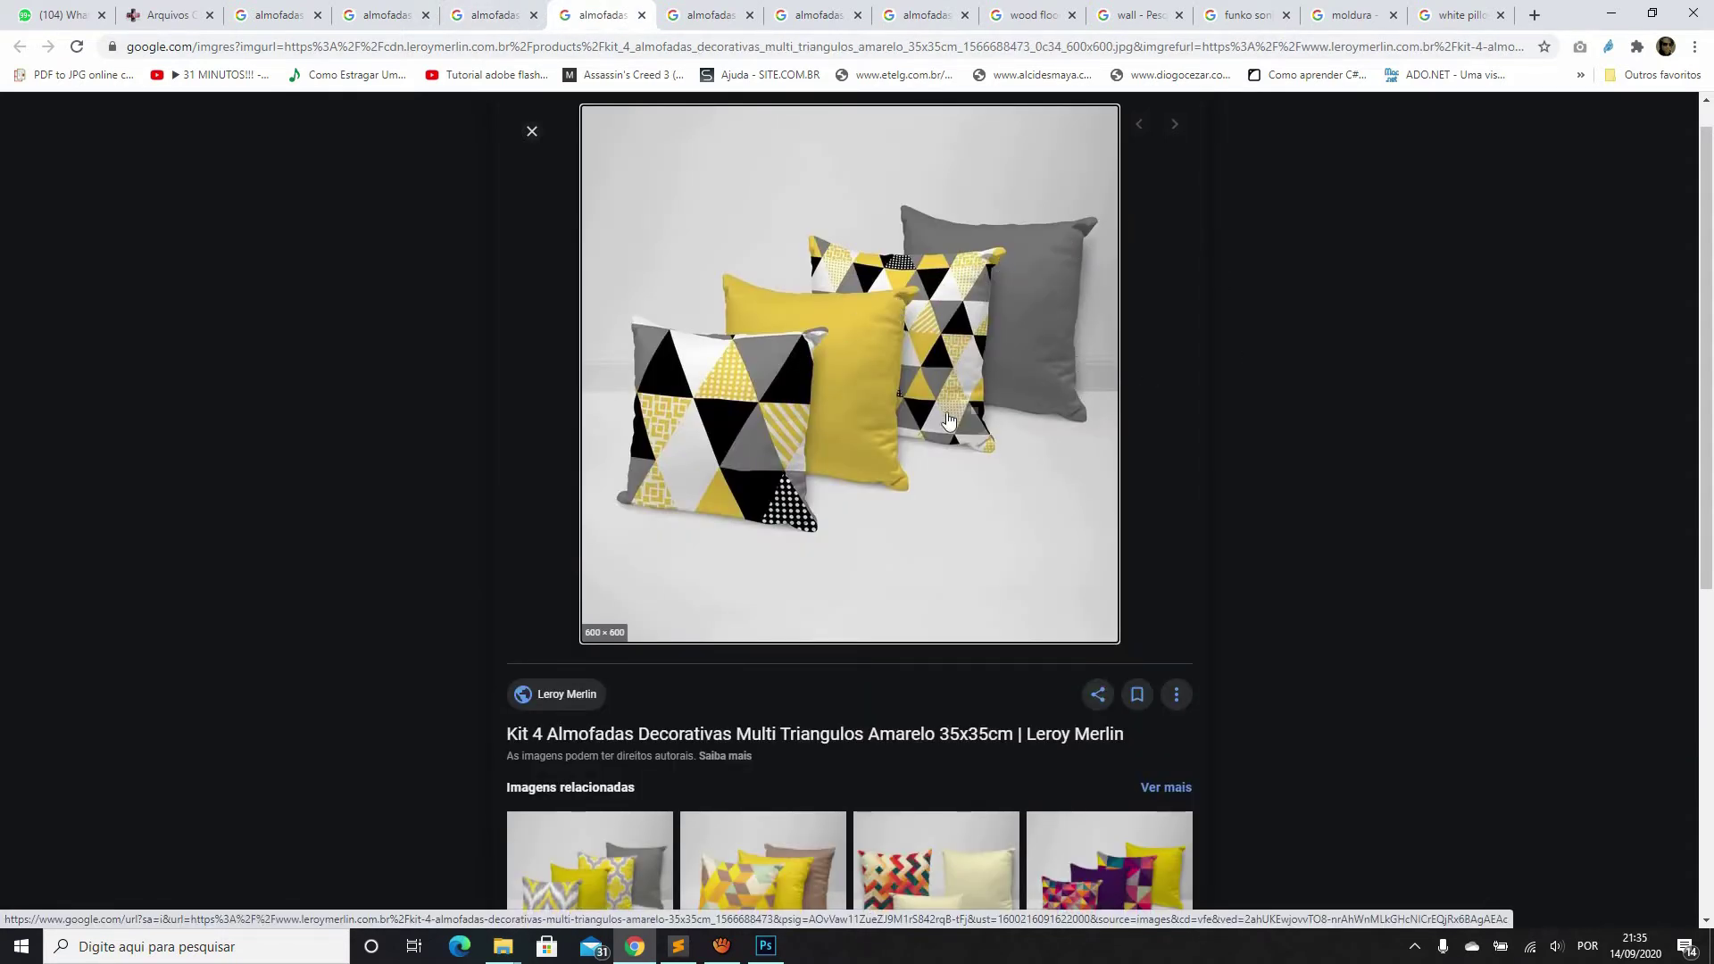
Browse the blue and beige, brown floral and teal and grey pillow kits
click(709, 15)
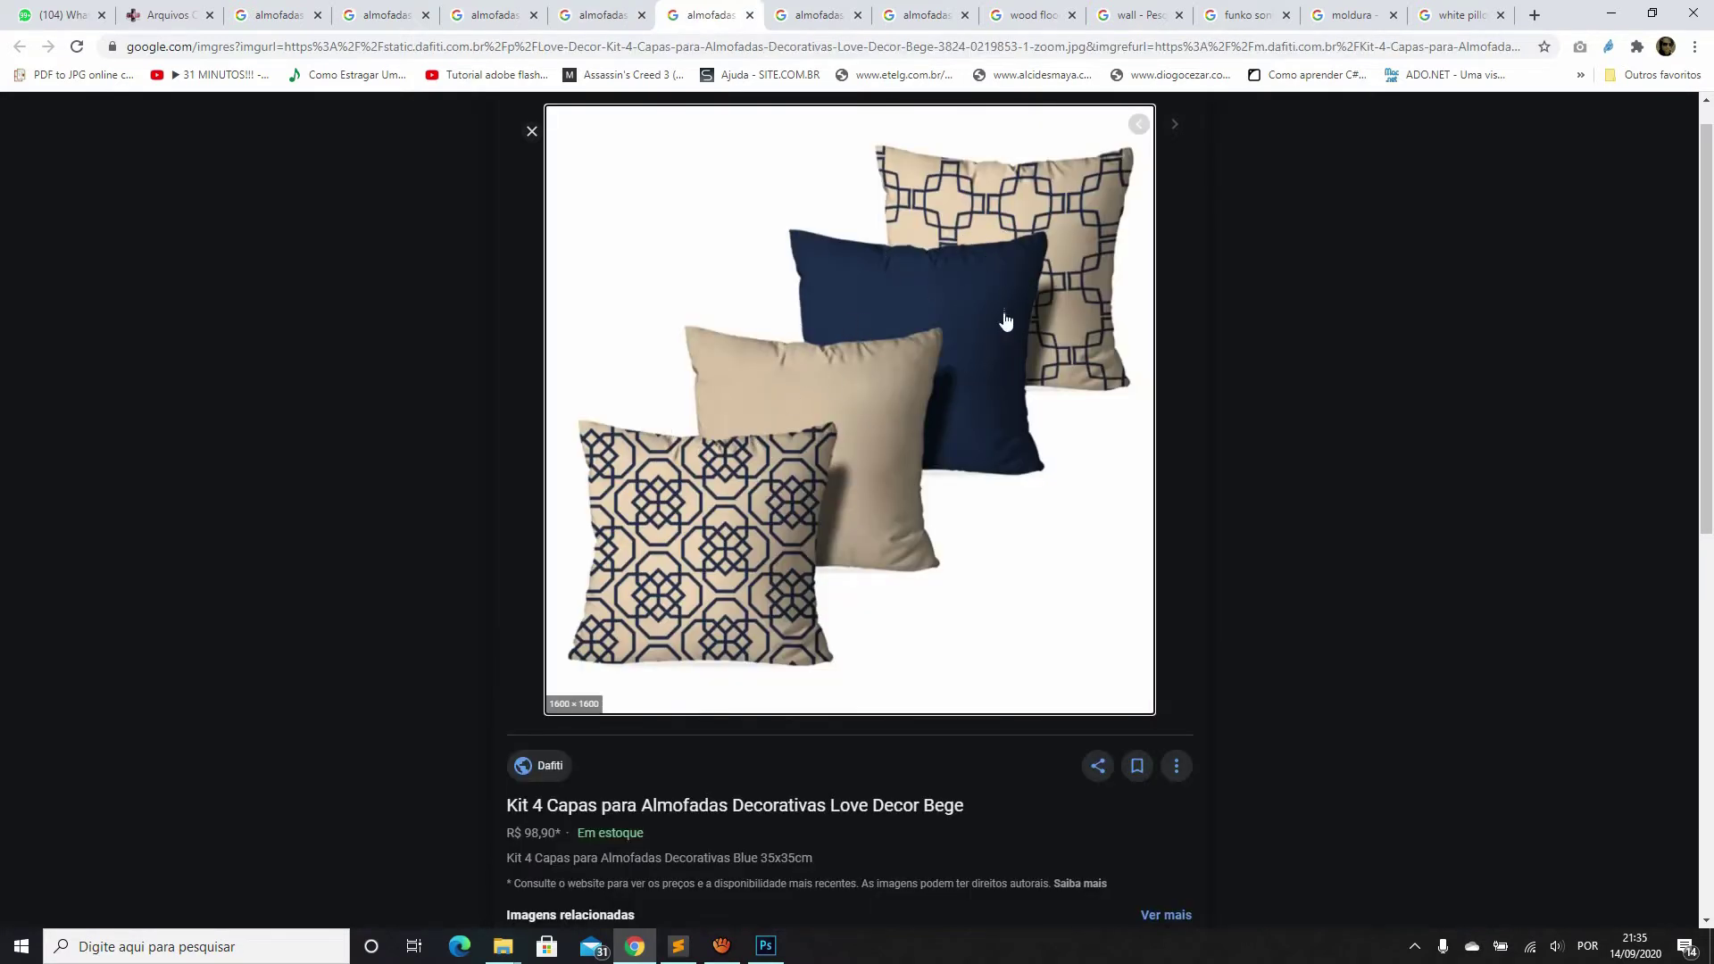
click(819, 18)
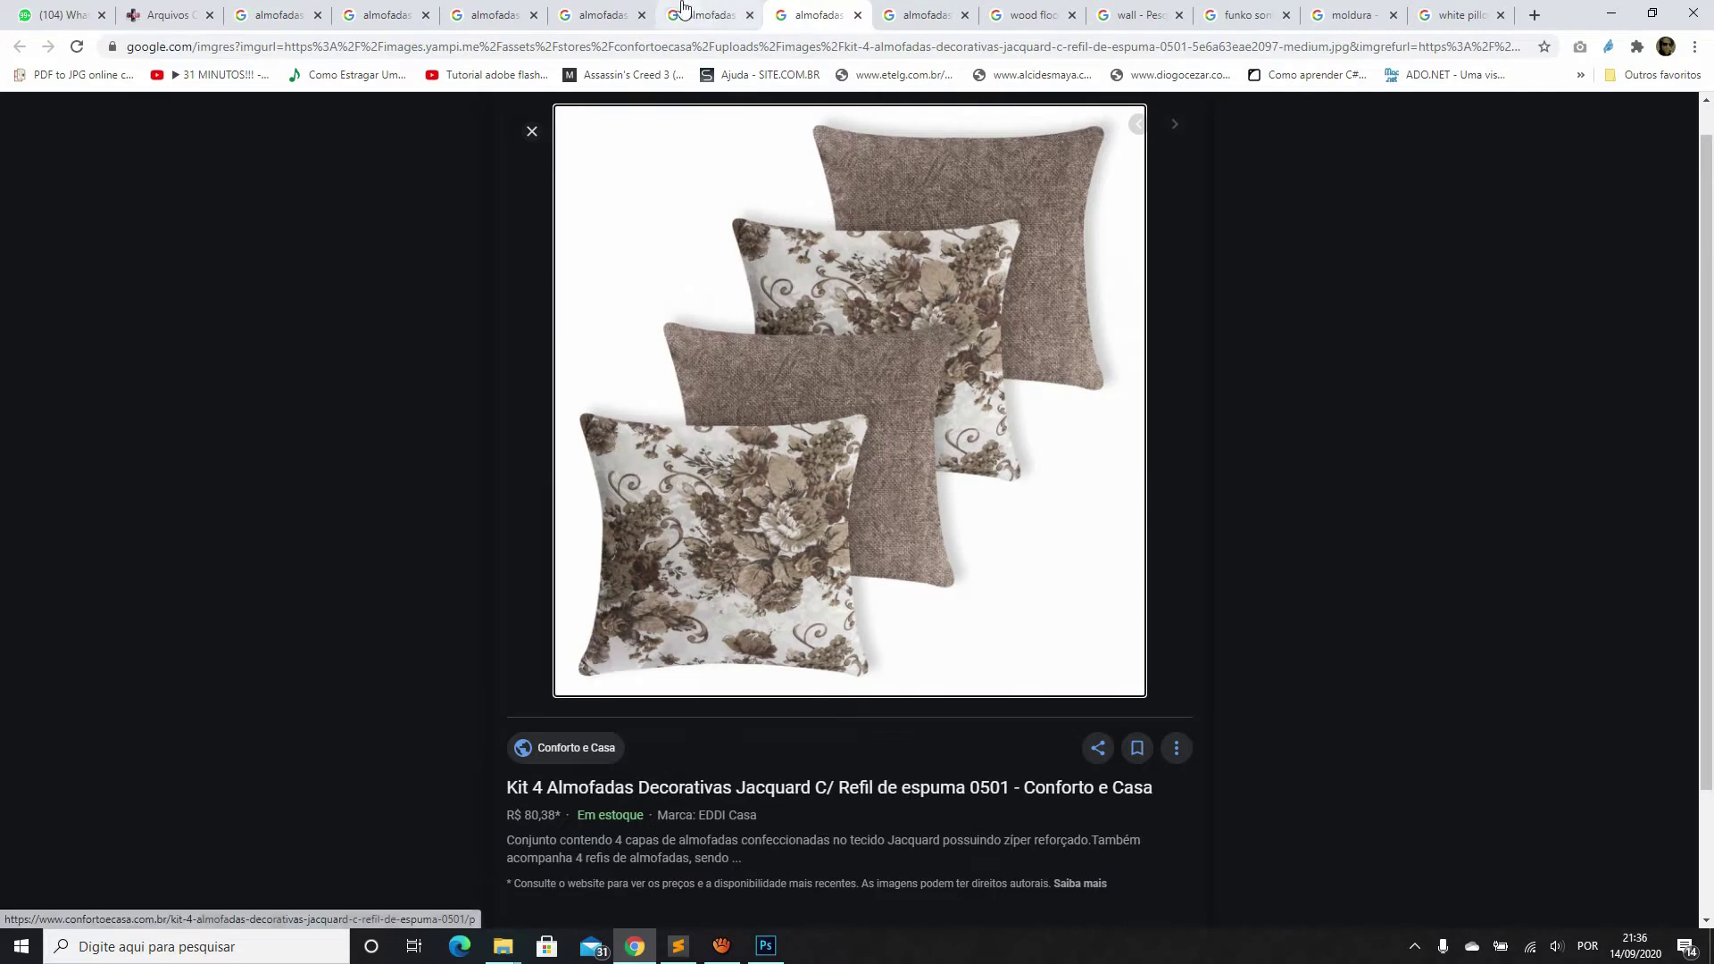
click(710, 15)
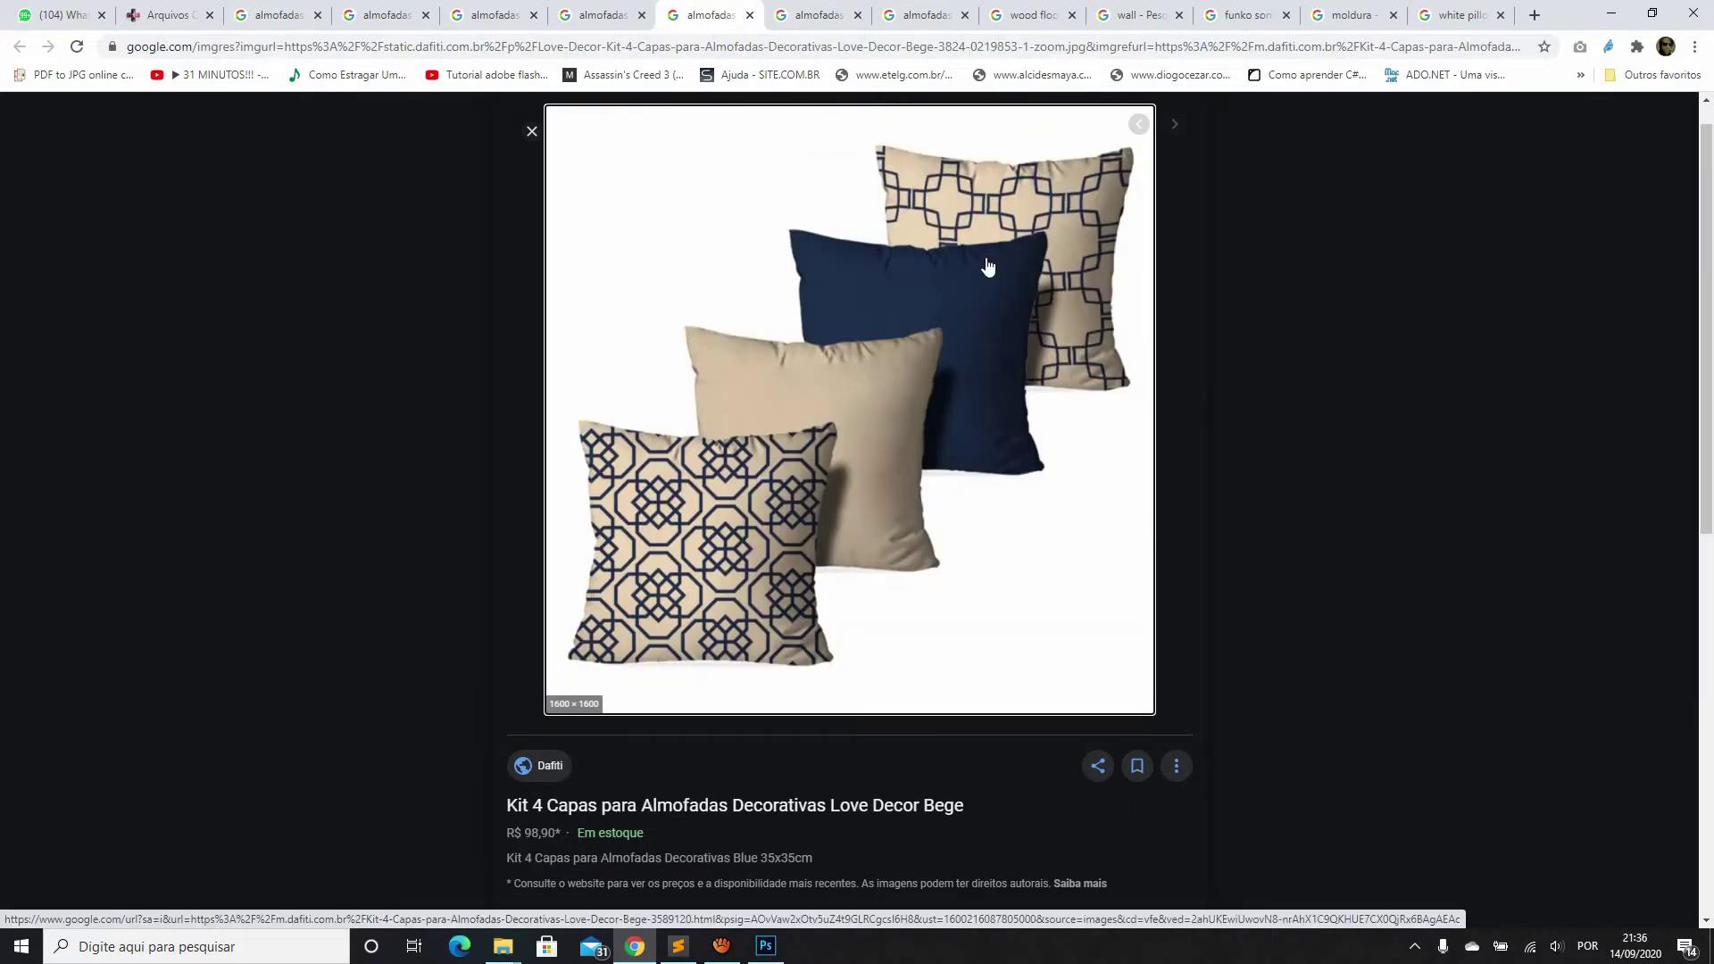
click(819, 15)
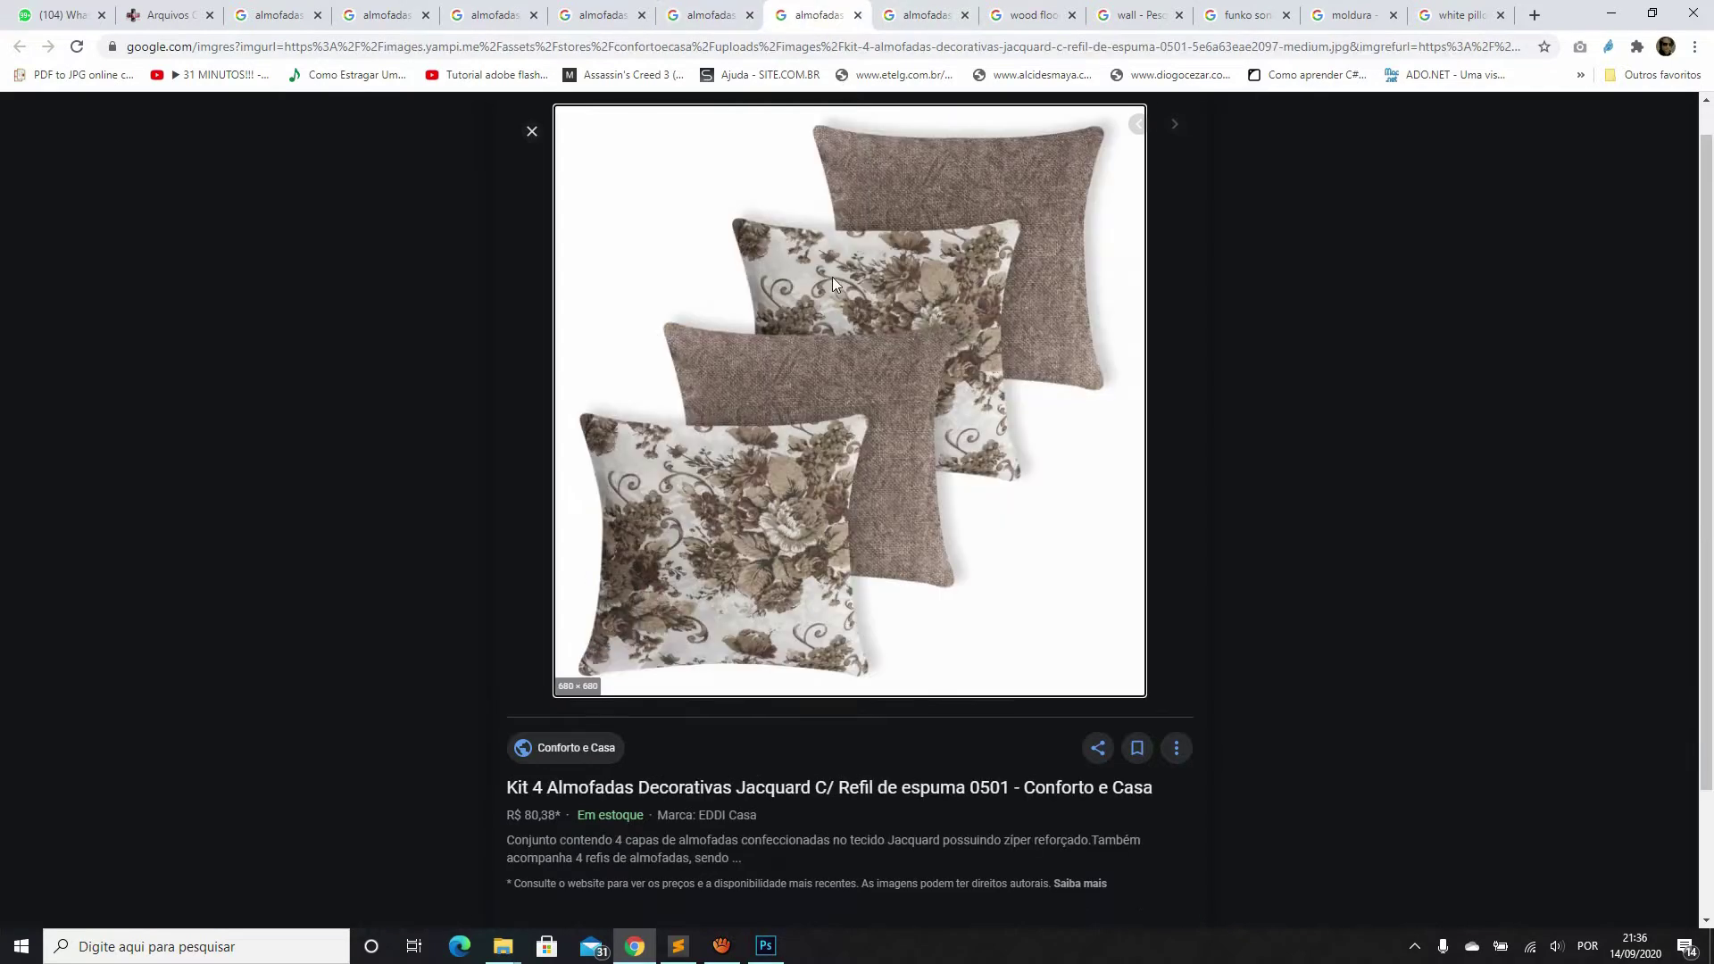
click(924, 15)
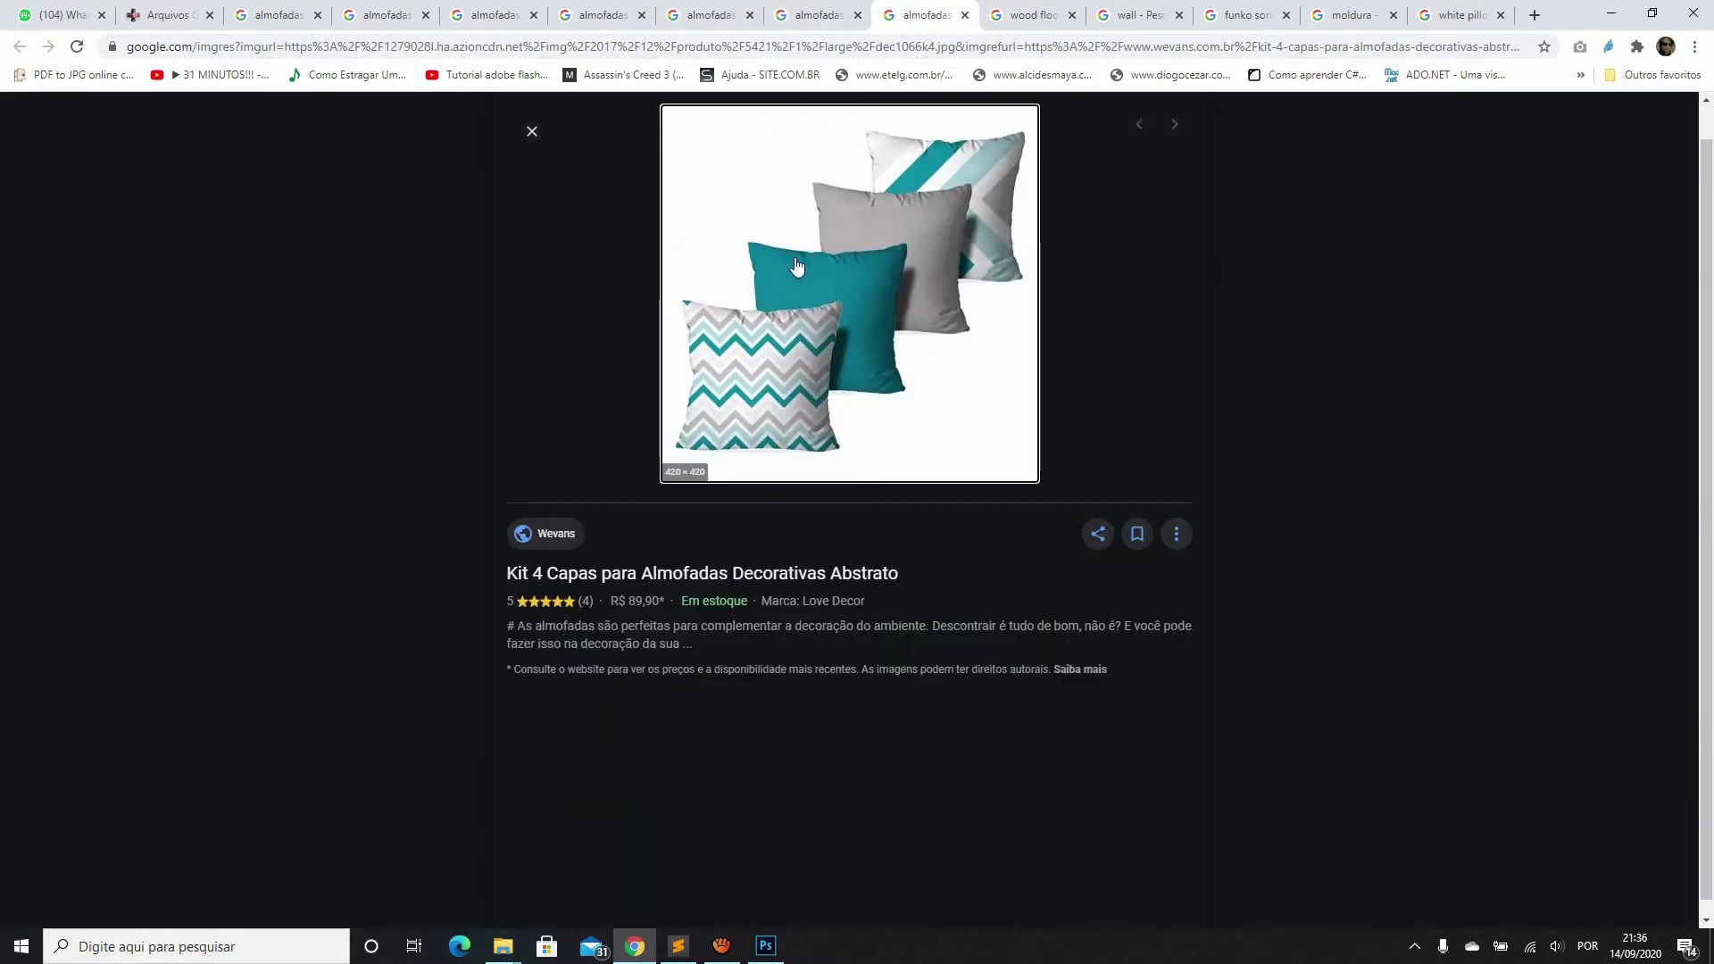
View the wood floor texture results, then return to Photoshop's anime pillows scene
click(1016, 13)
click(928, 15)
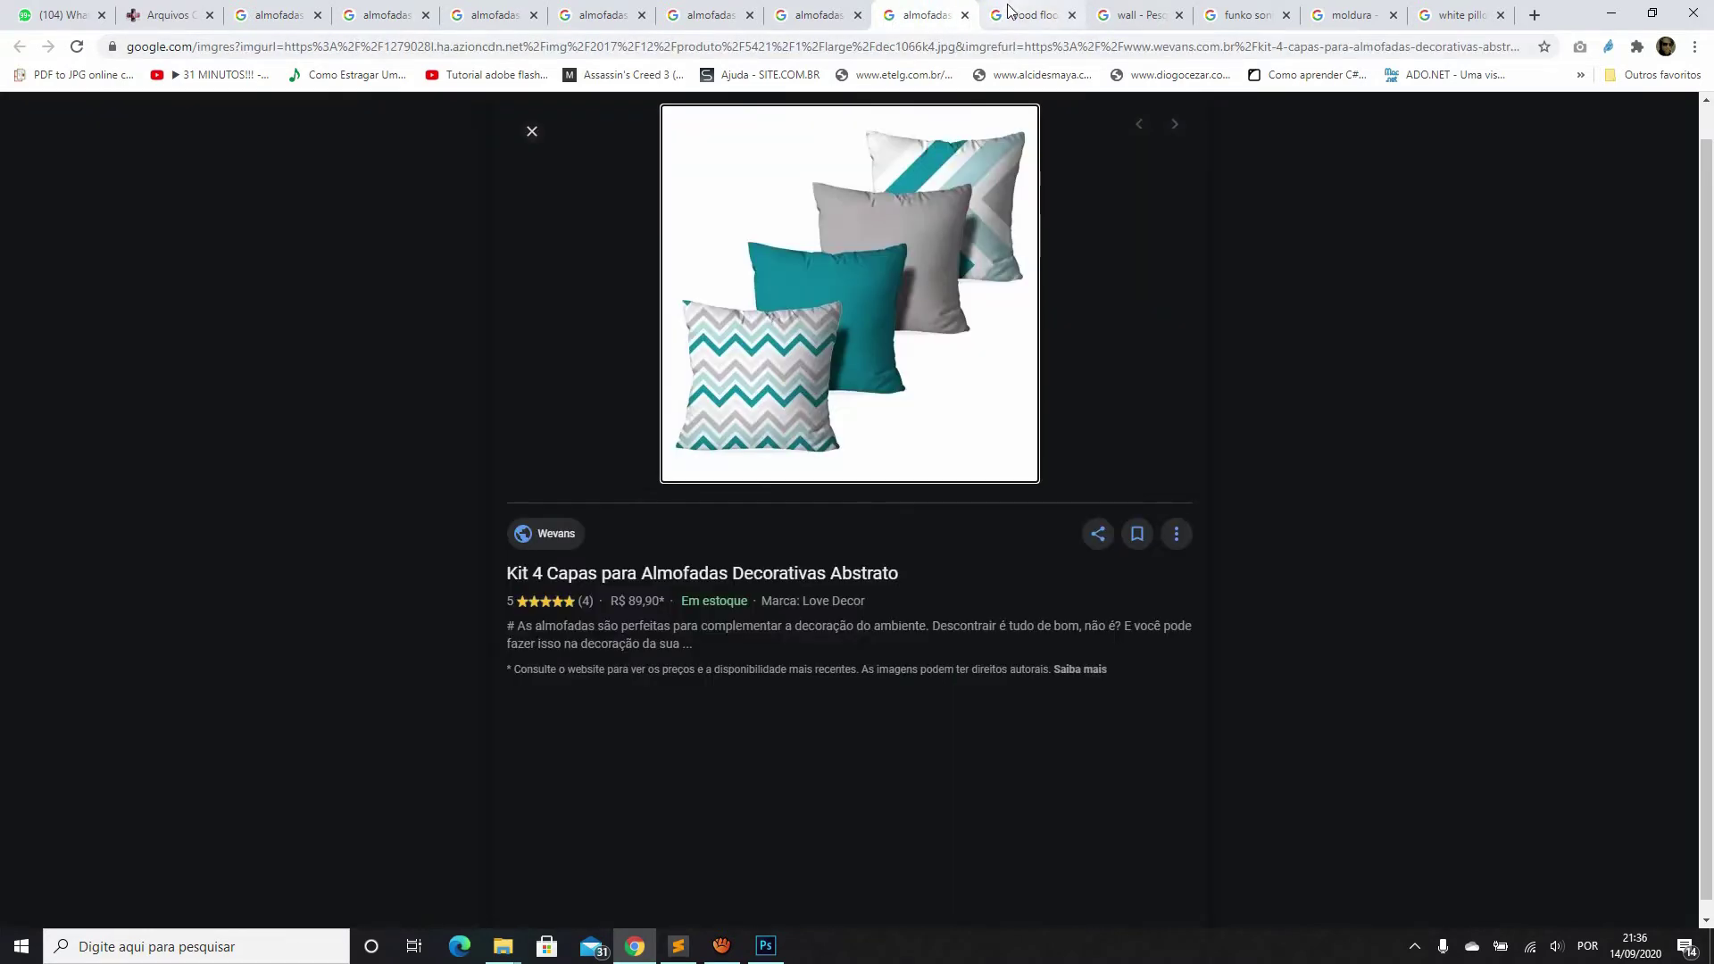
click(1016, 13)
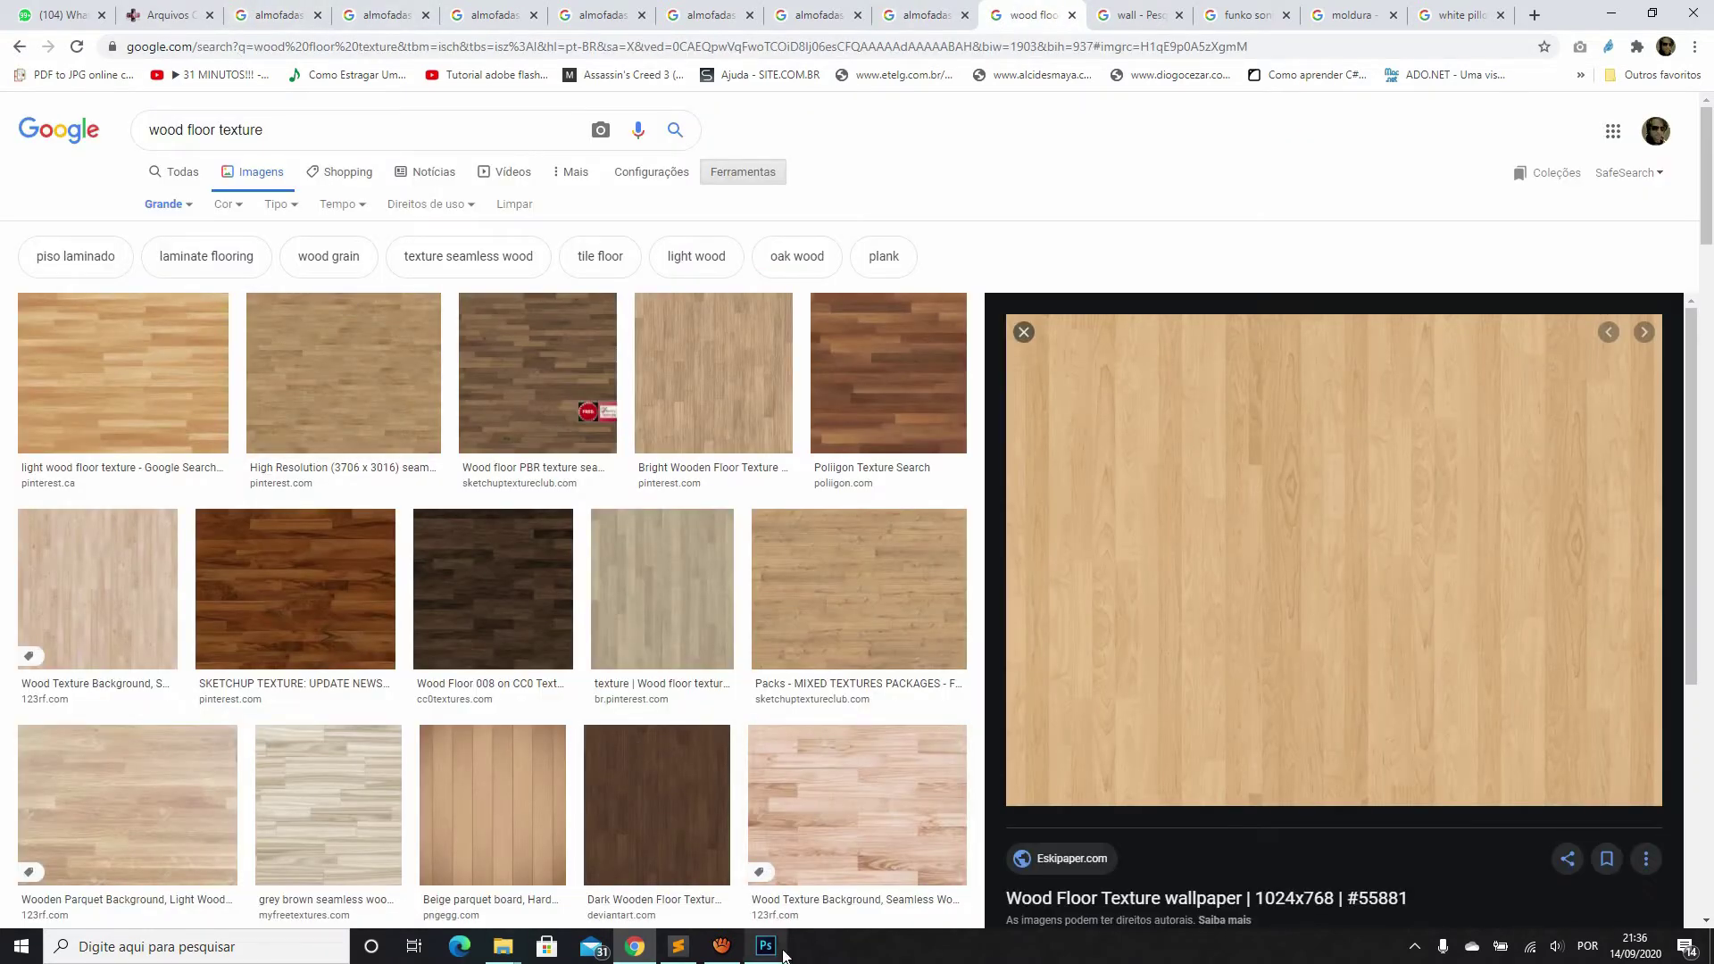
click(766, 947)
key(ctrl+Tab)
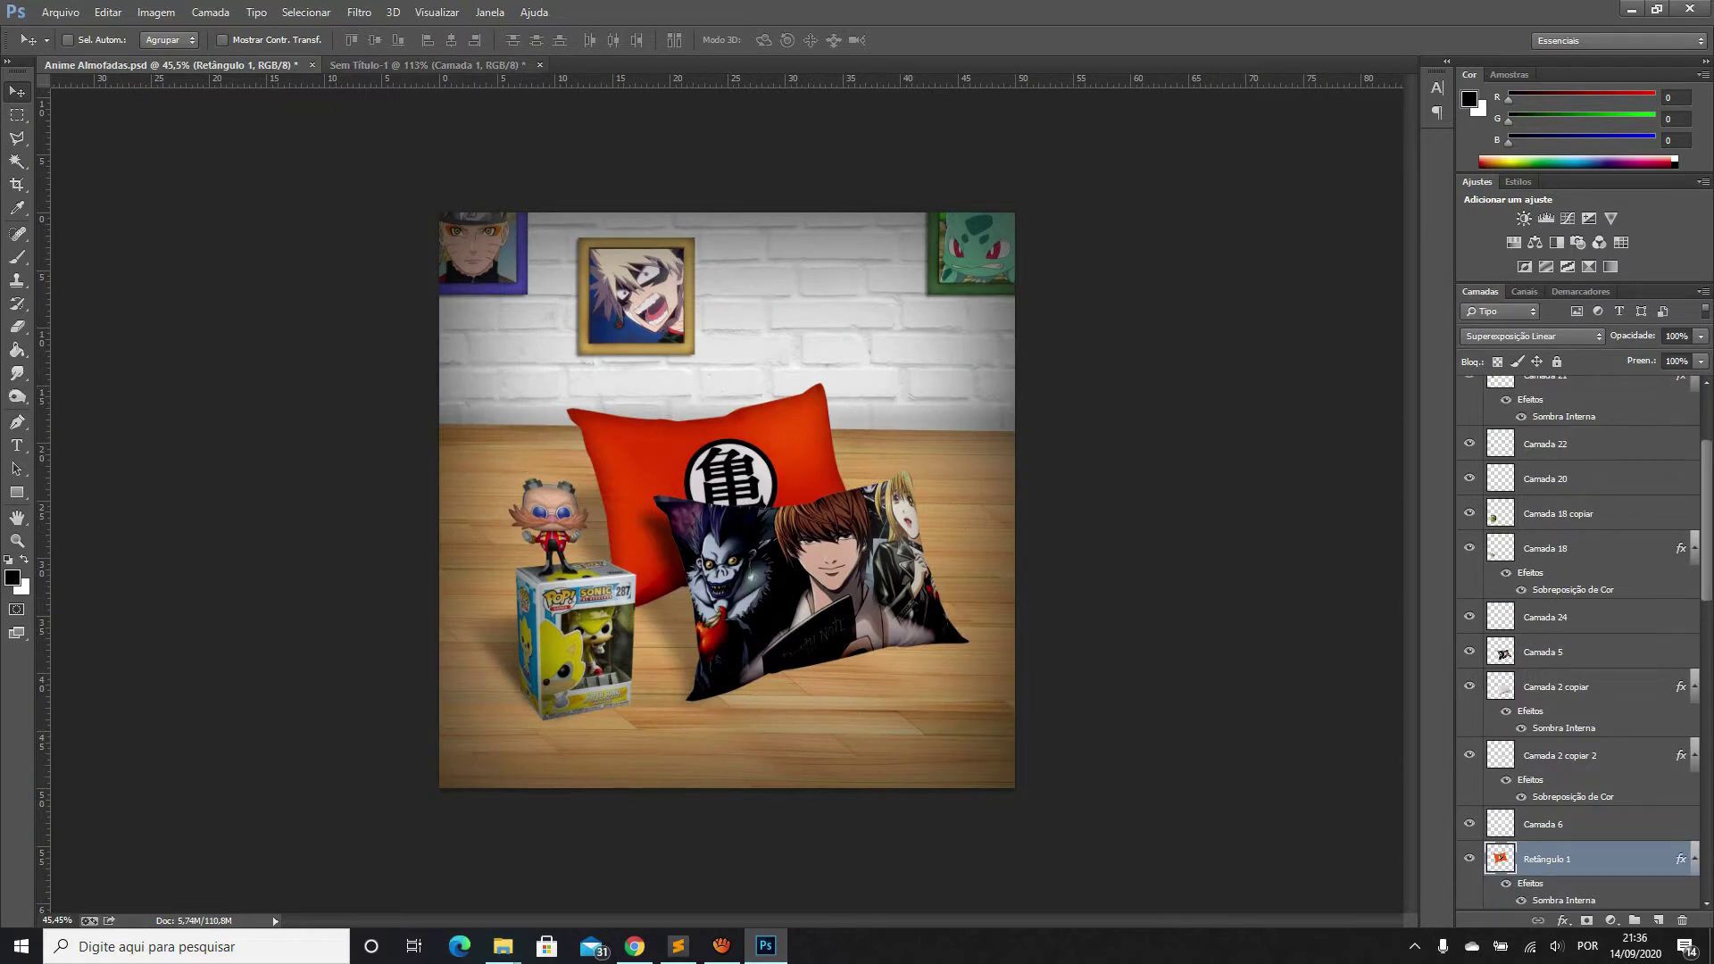
Check the anime pillows scene's image size in centimetres
key(ctrl+Tab)
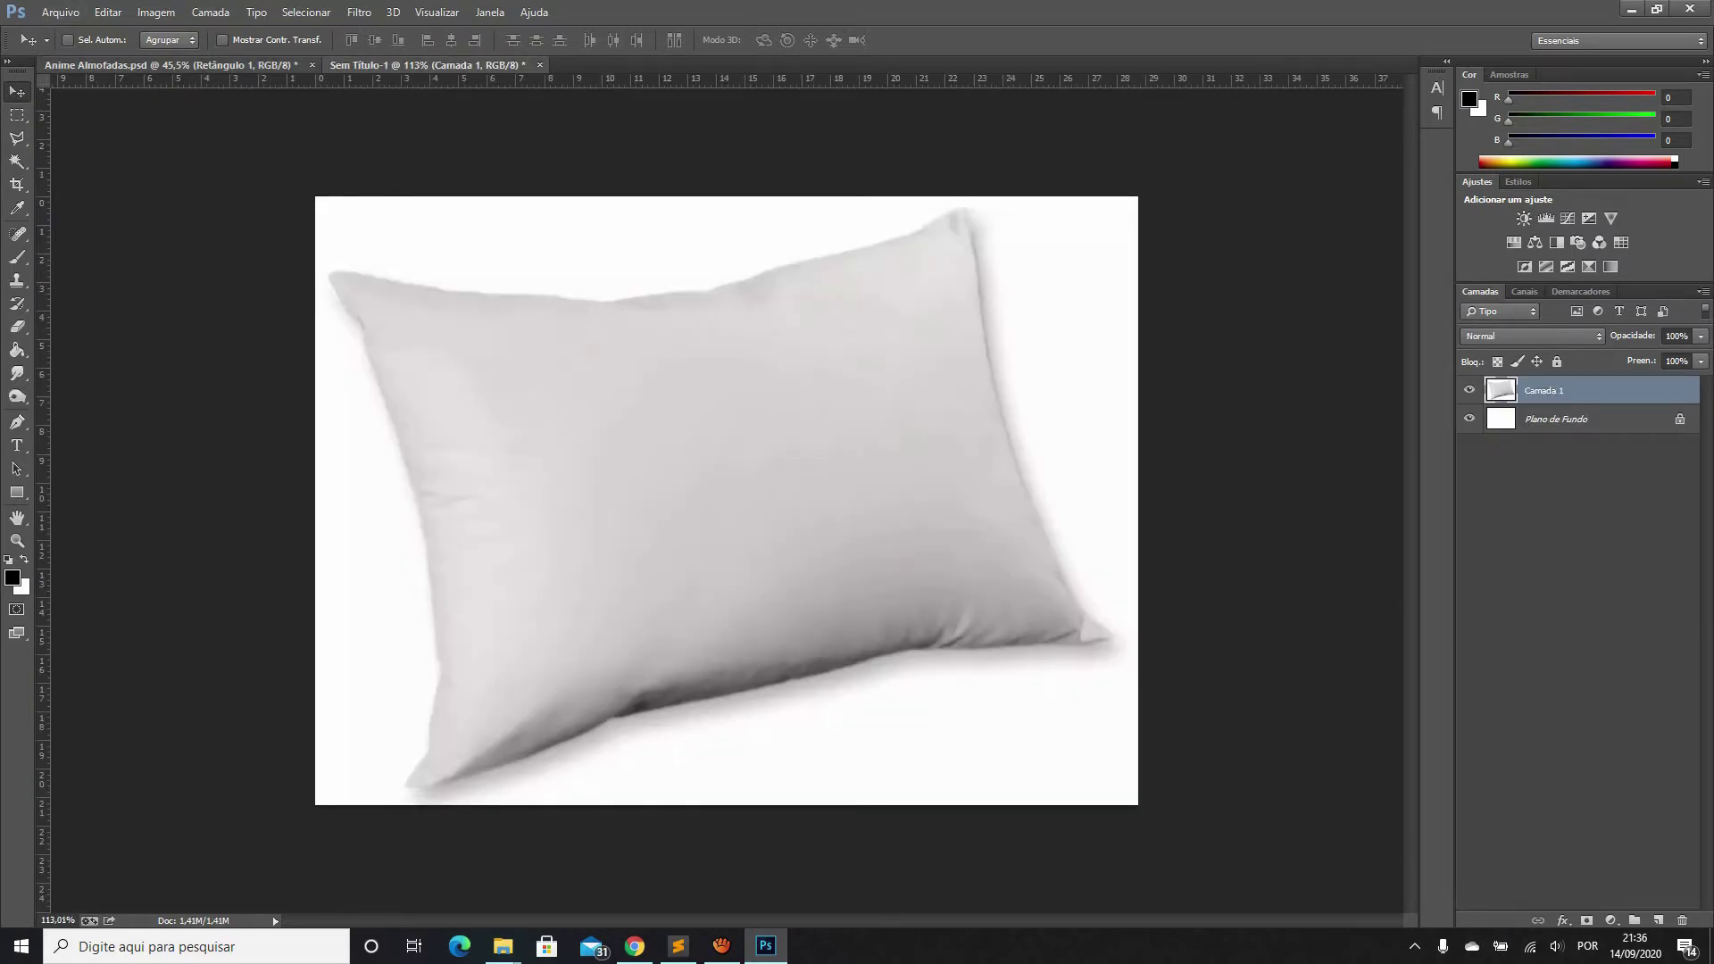
key(ctrl+Tab)
key(alt+i)
key(Down)
key(Down)
key(Down)
key(Down)
key(Down)
key(Return)
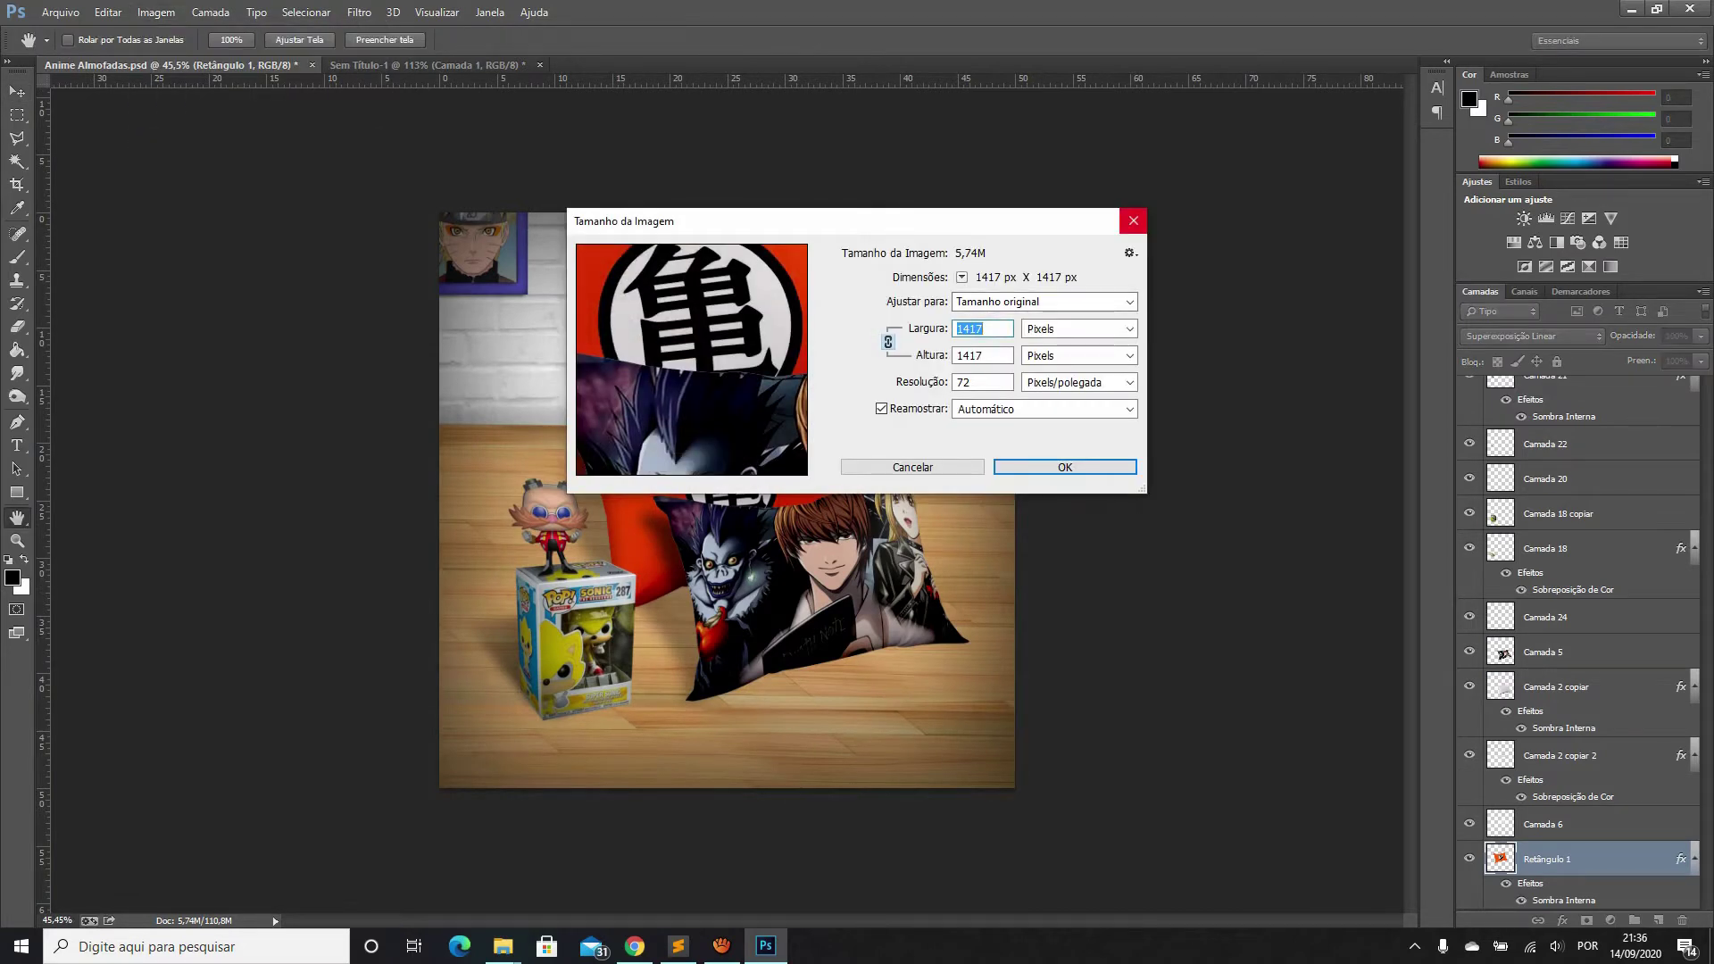
key(Tab)
key(alt+Down)
key(Down)
key(Down)
key(Down)
key(Return)
click(1133, 221)
Create a new blank 50 × 50 cm document at 72 ppi
click(61, 12)
click(76, 32)
key(Tab)
key(Tab)
key(Tab)
key(alt+Down)
key(Down)
key(Down)
key(Return)
key(shift+Tab)
text(50)
key(Tab)
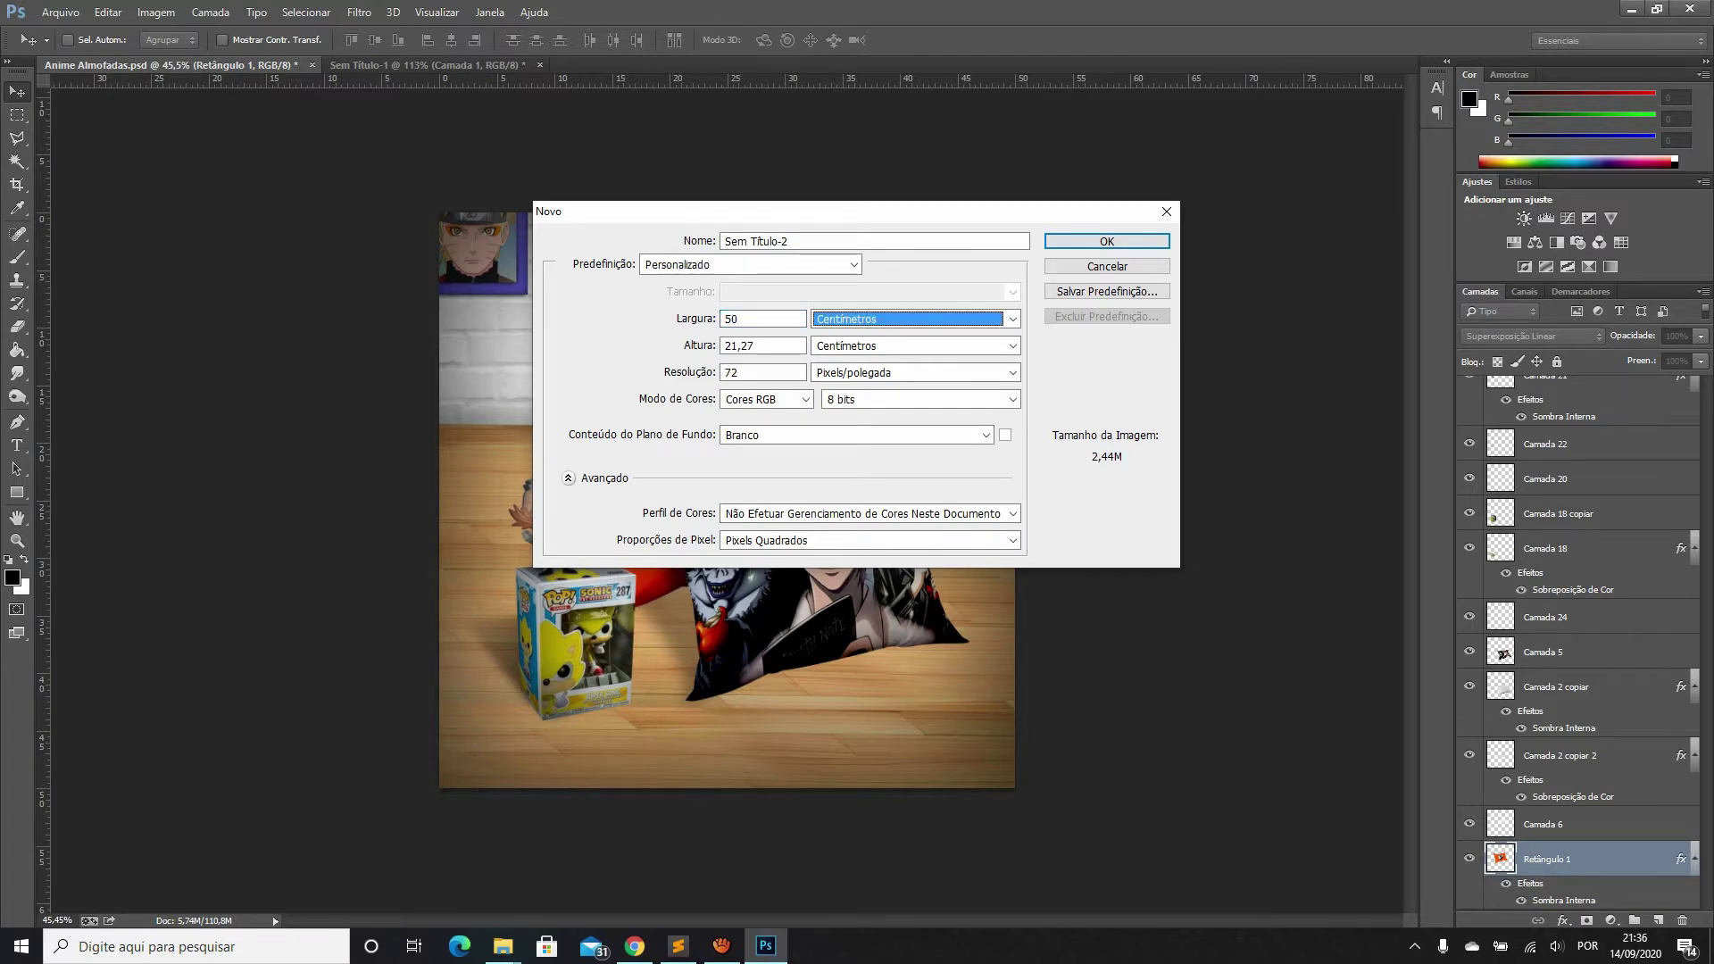
key(Tab)
text(50)
key(Tab)
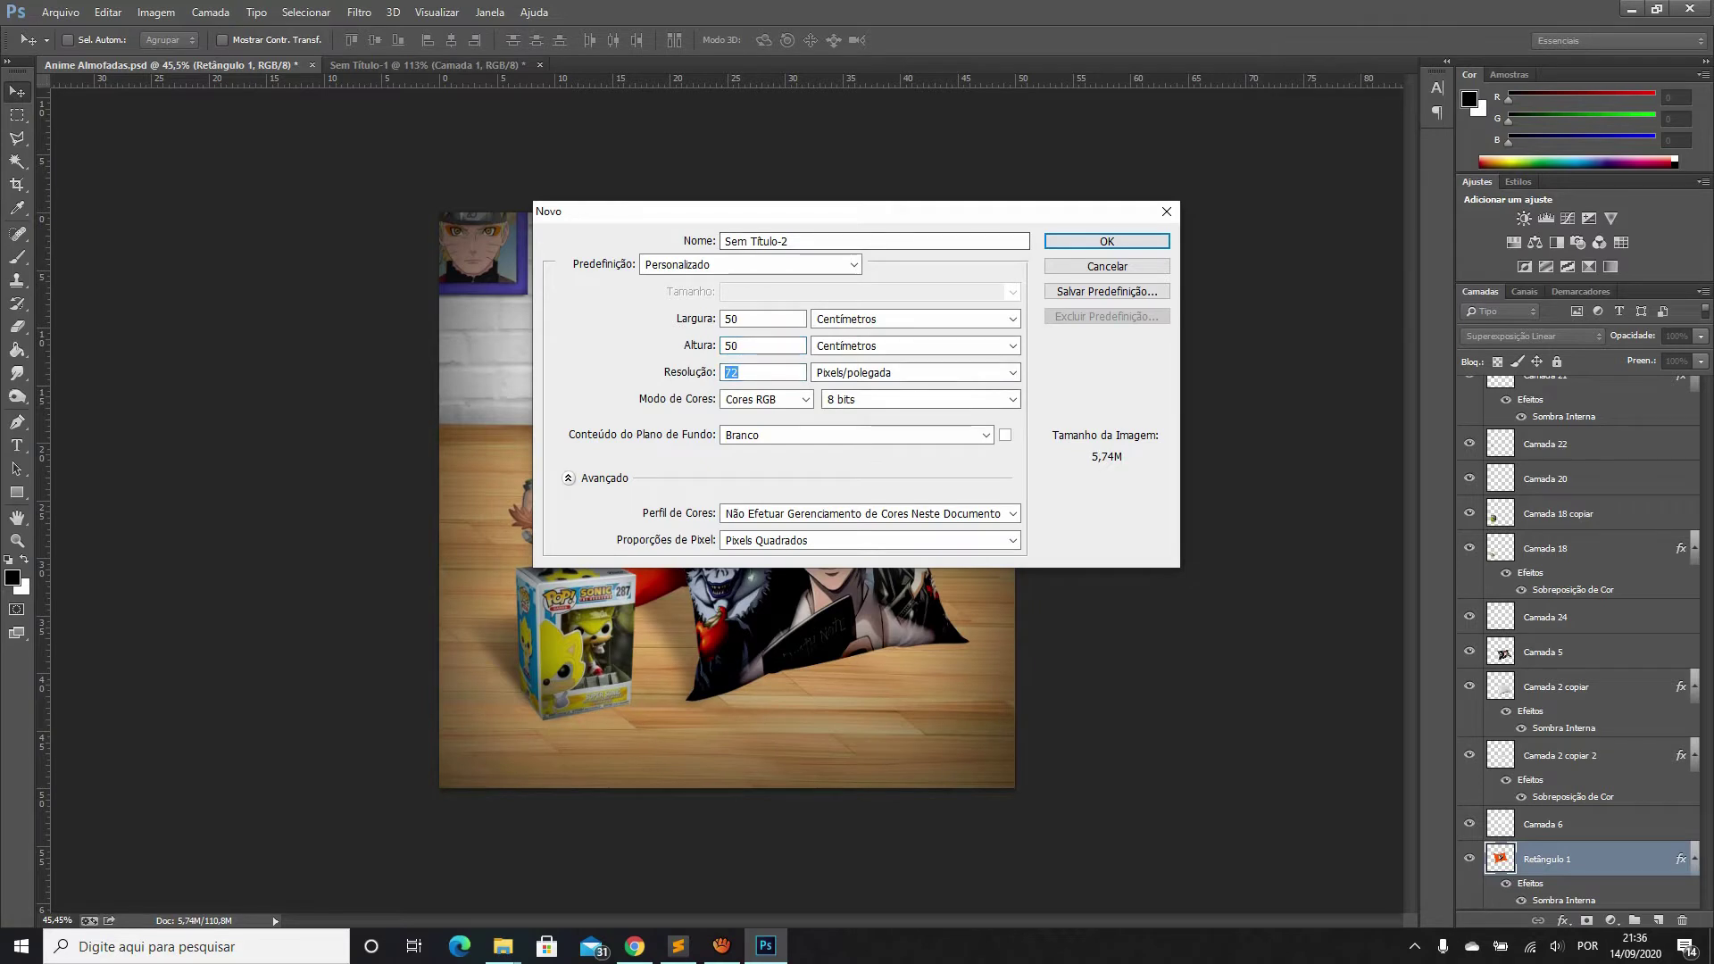
key(Return)
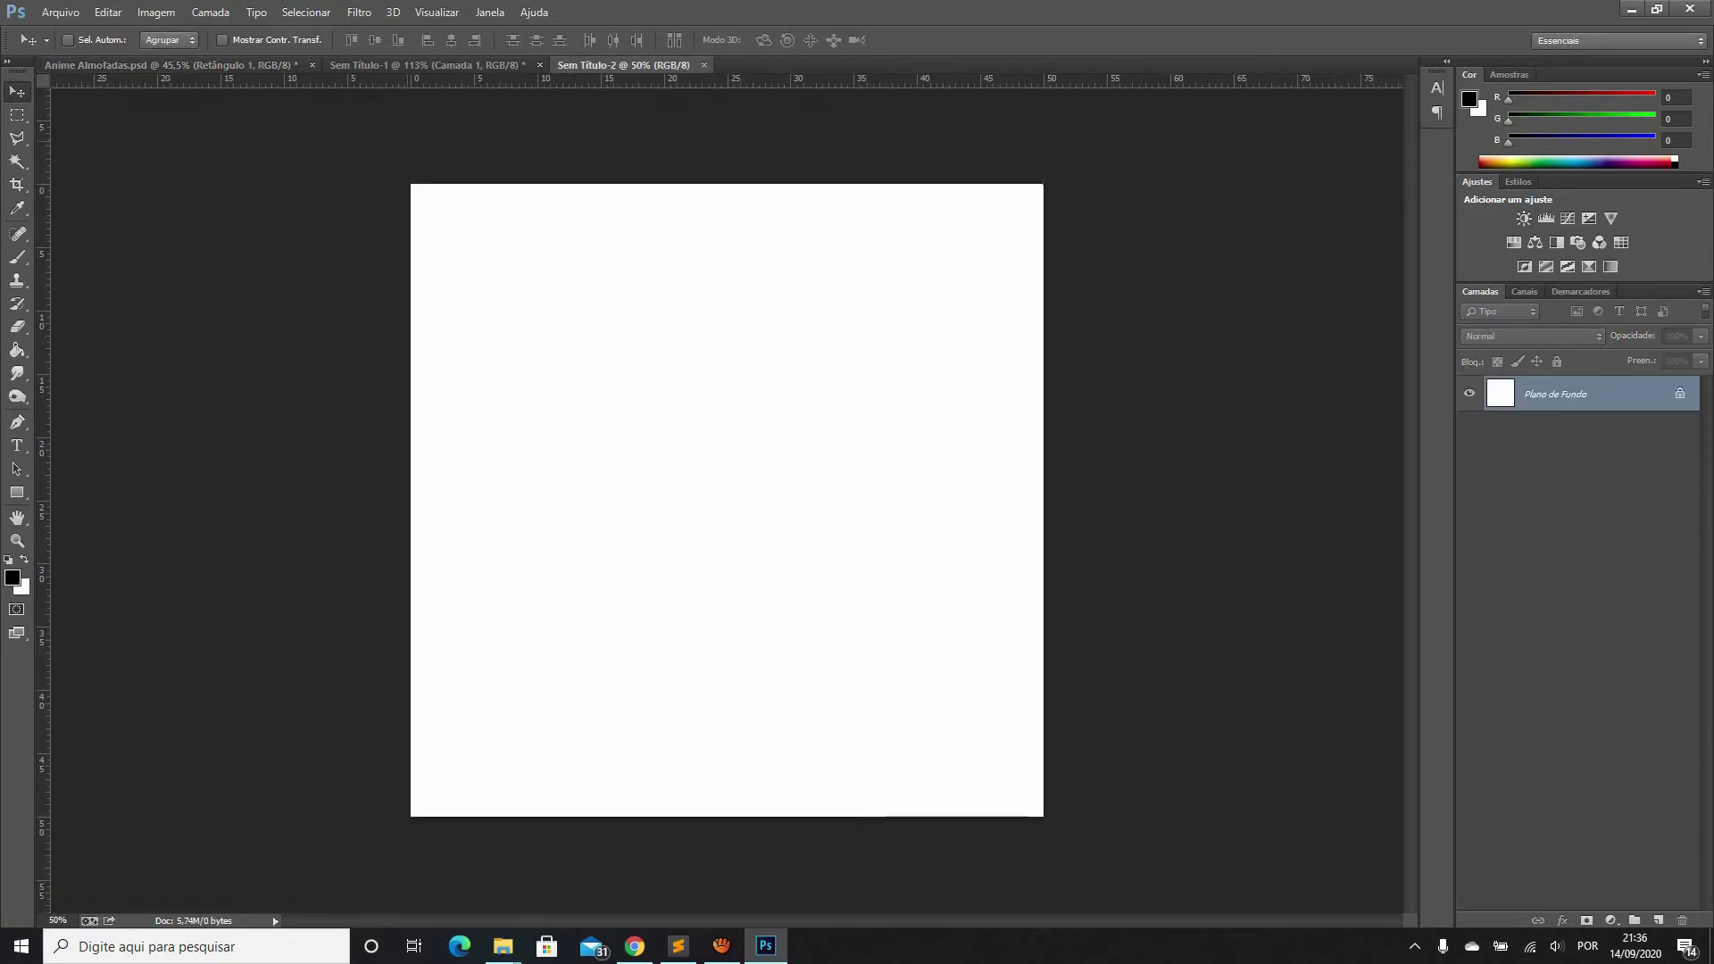
key(ctrl+shift+Tab)
Try rectangular marquee selections on the pillow image and the room-scene wall, then deselect
key(m)
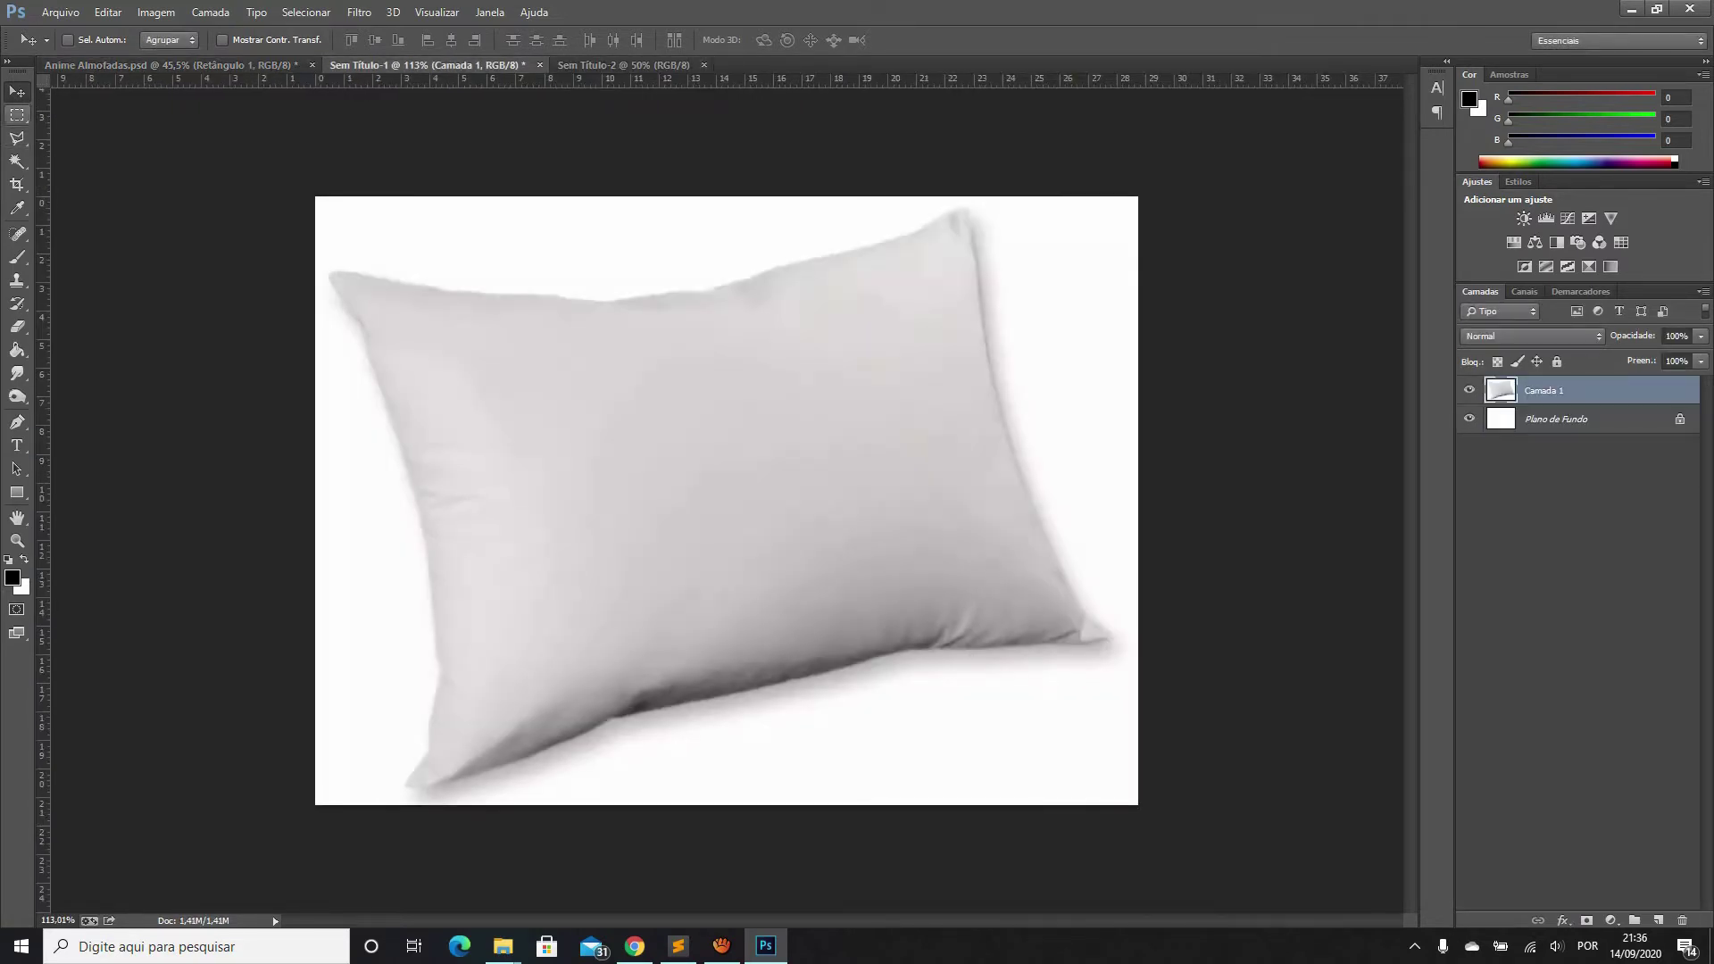
key(m)
key(ctrl+a)
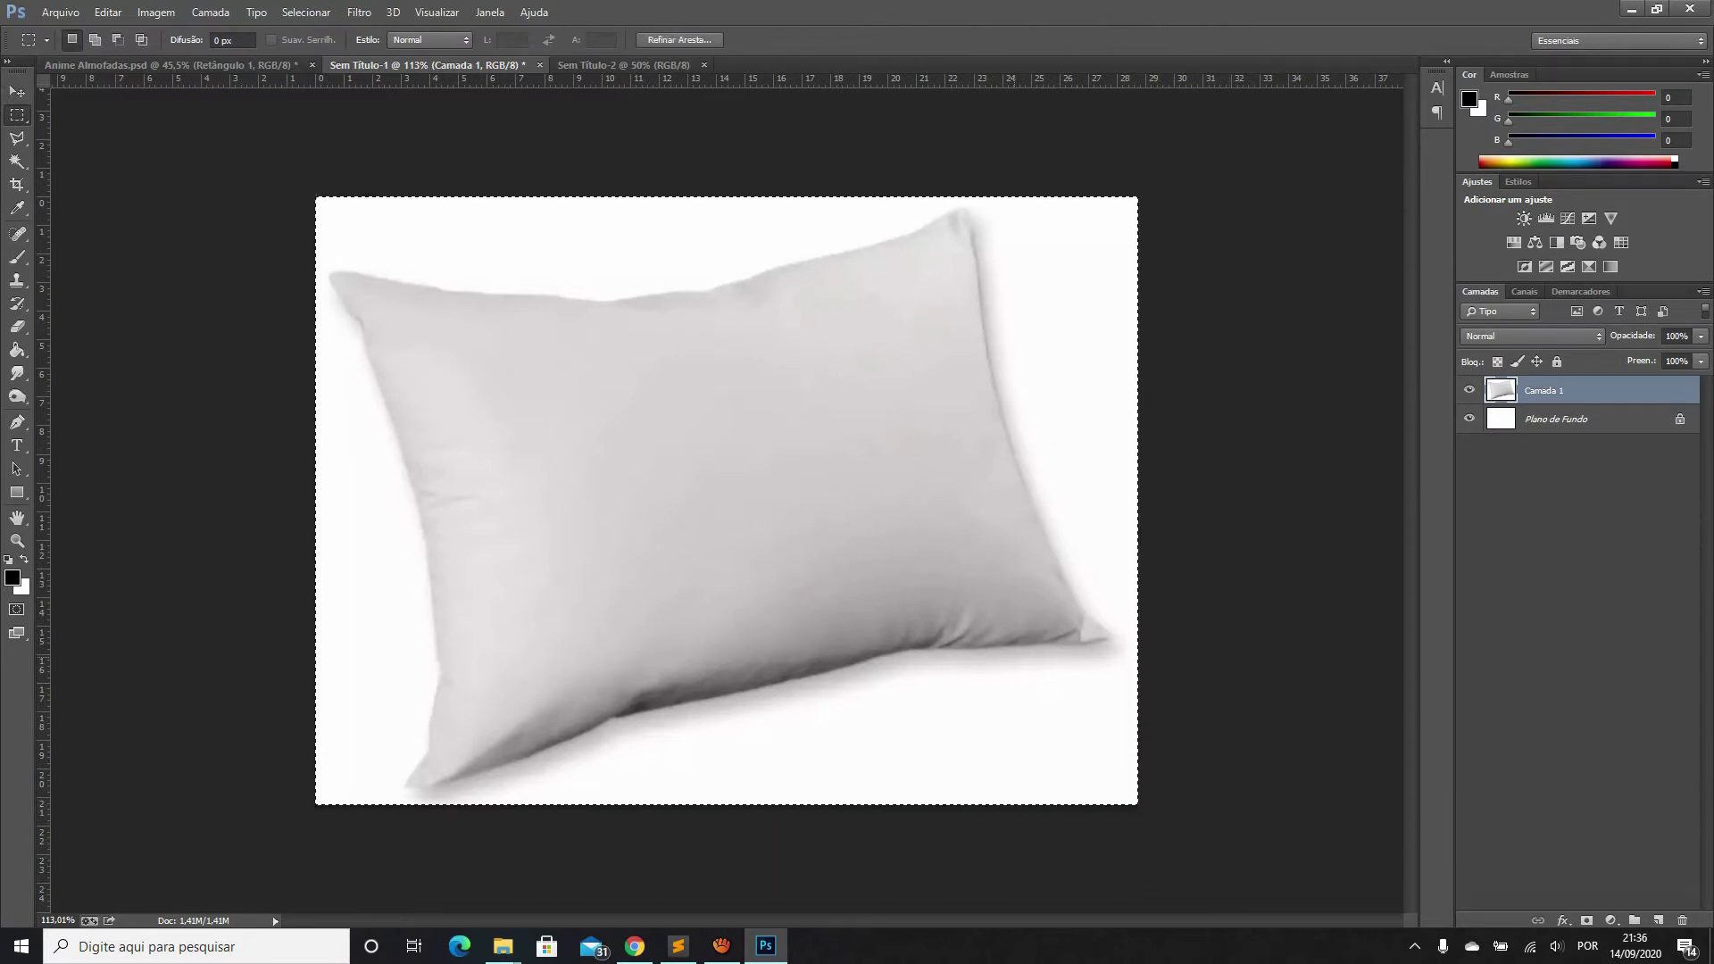
key(ctrl+d)
click(170, 65)
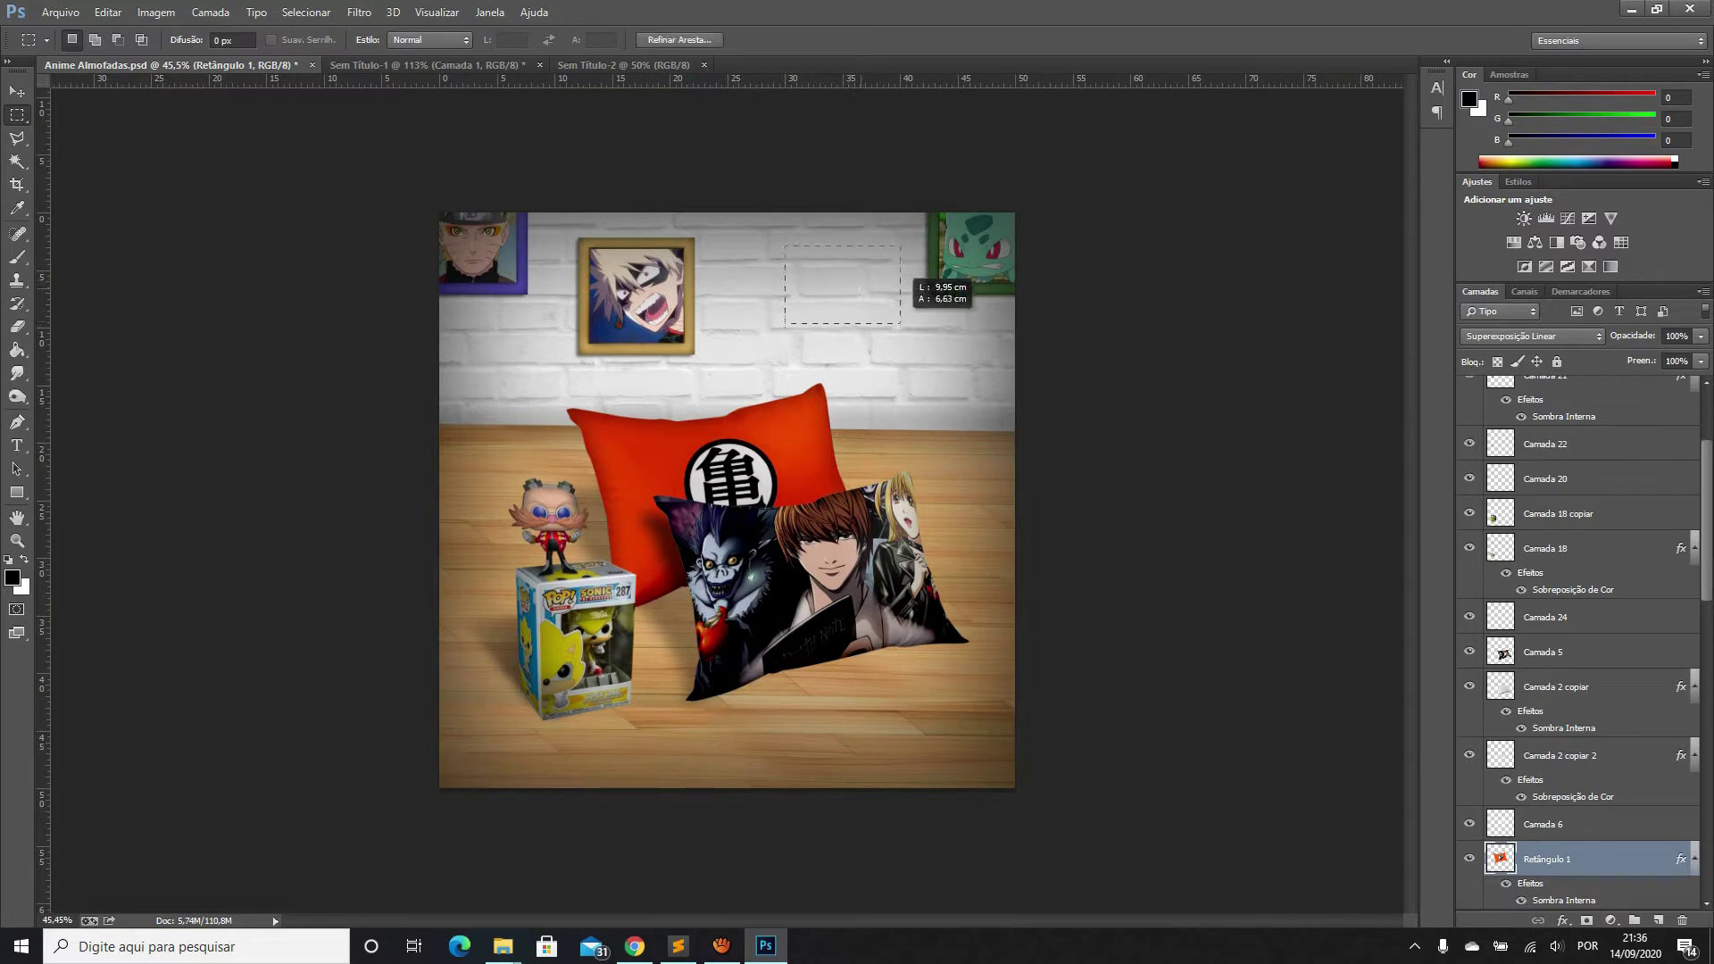
drag(785, 246, 905, 326)
key(ctrl+d)
Open the Anime Almofadas.jpg reference image
click(60, 12)
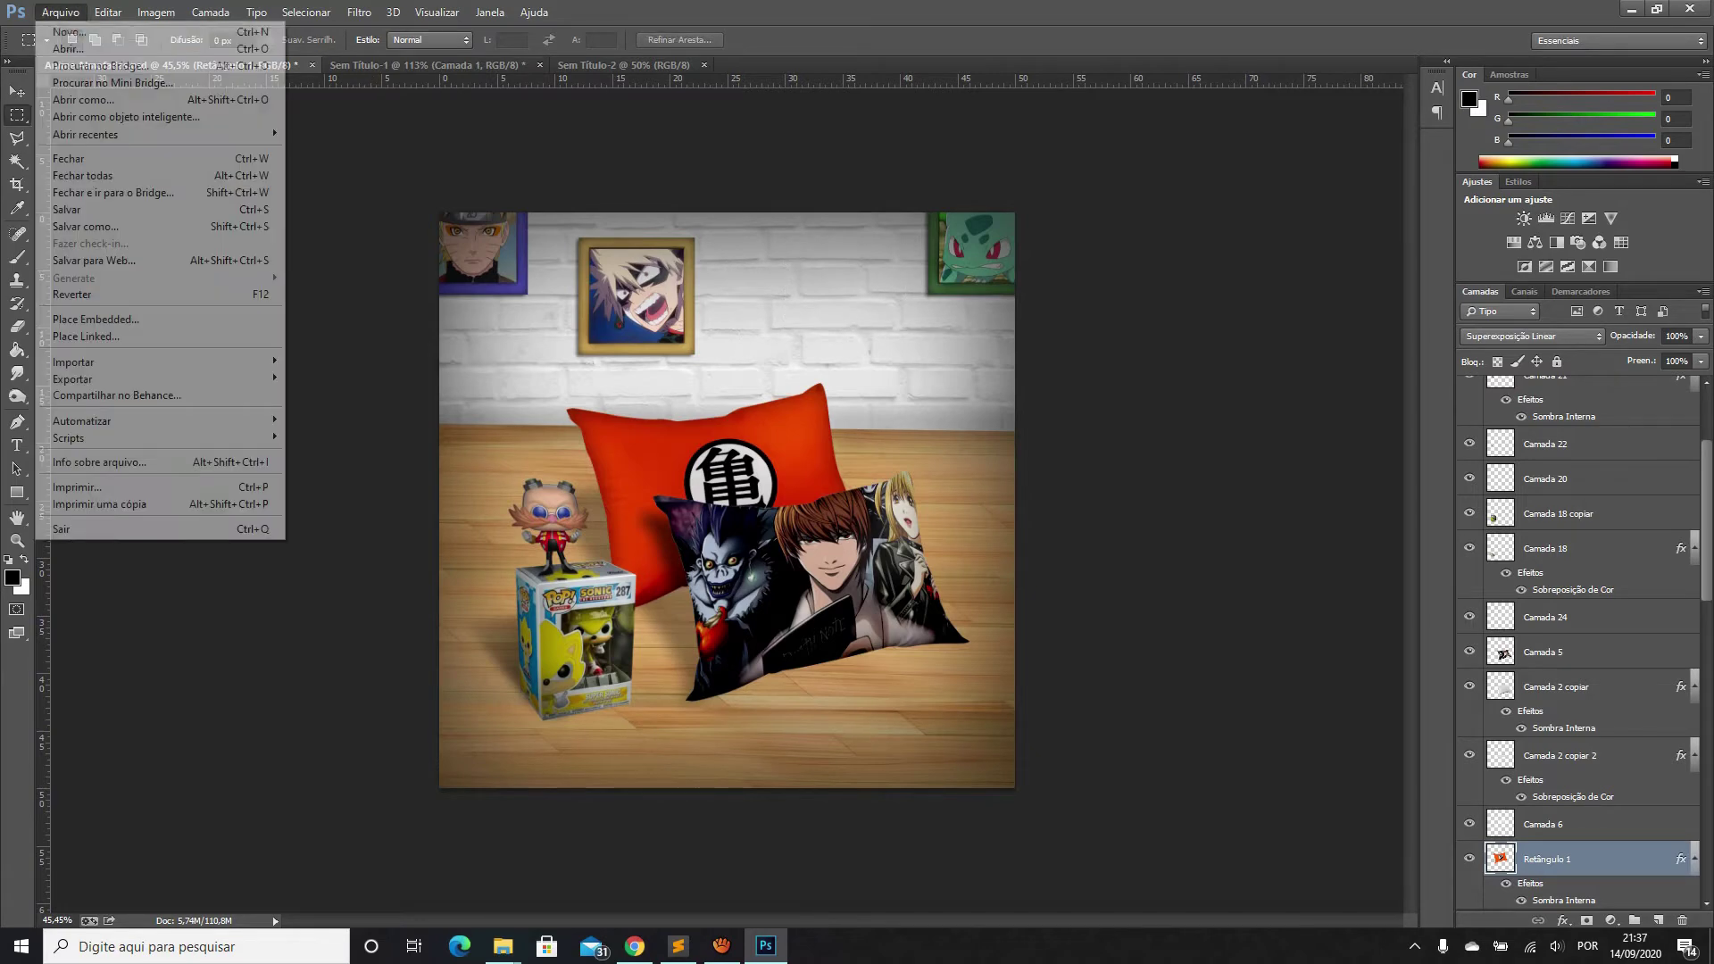
click(54, 47)
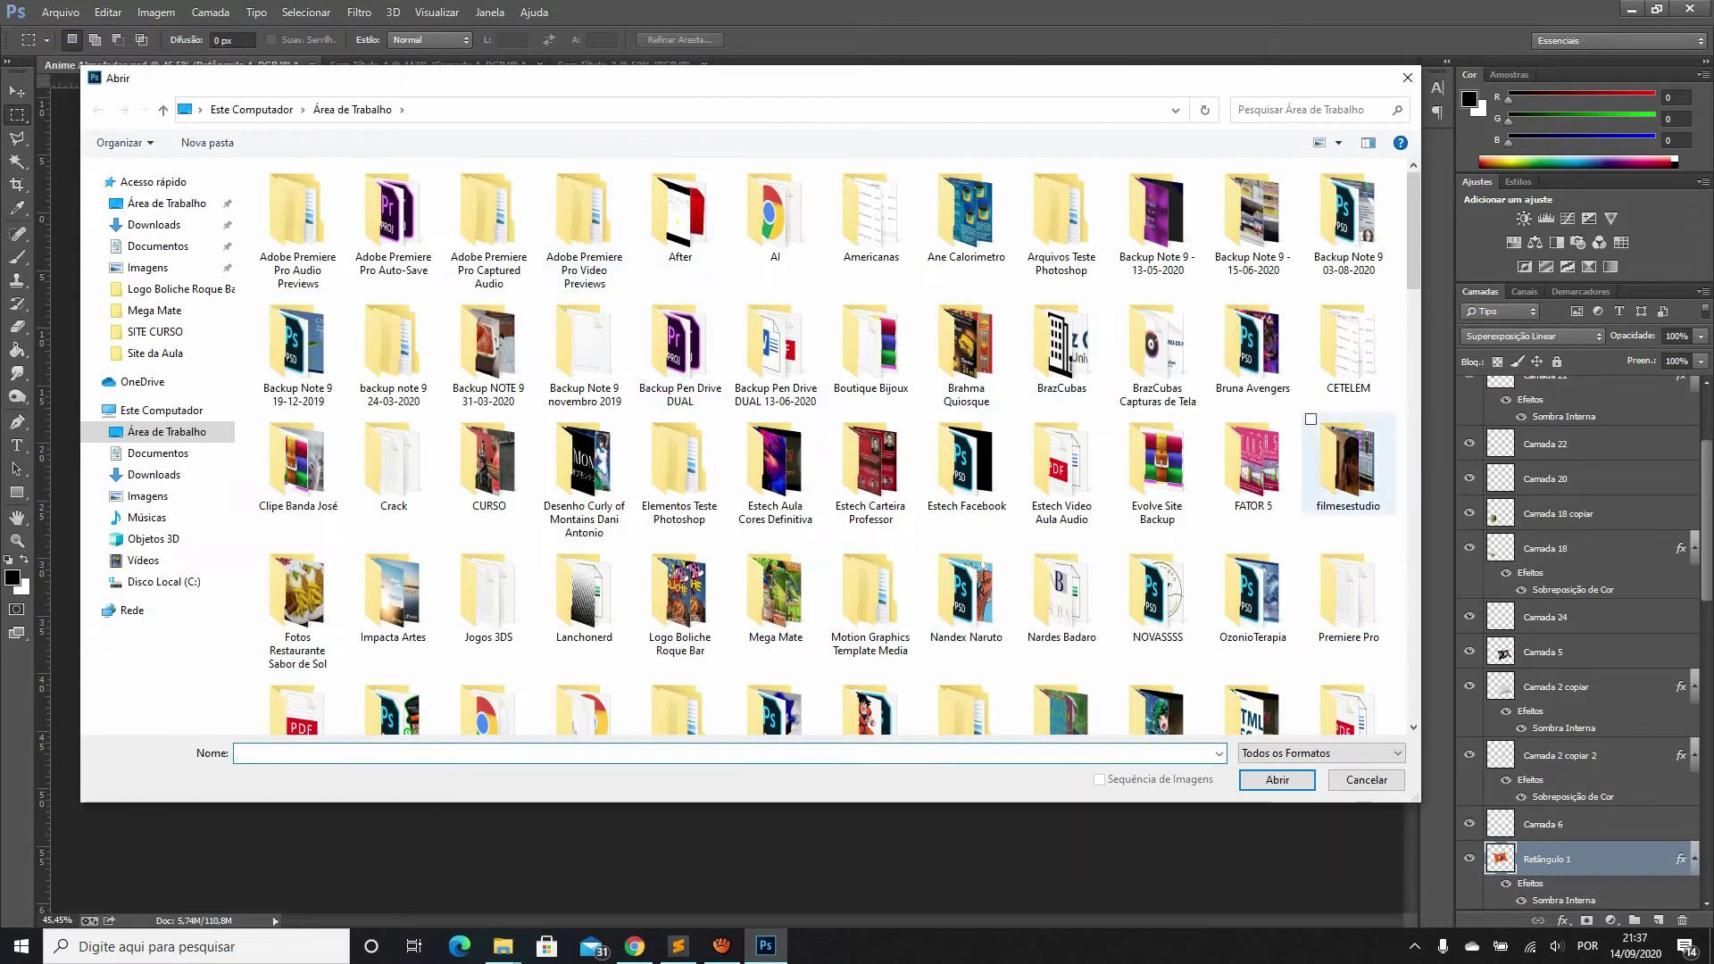
scroll(1227, 268, down, 5)
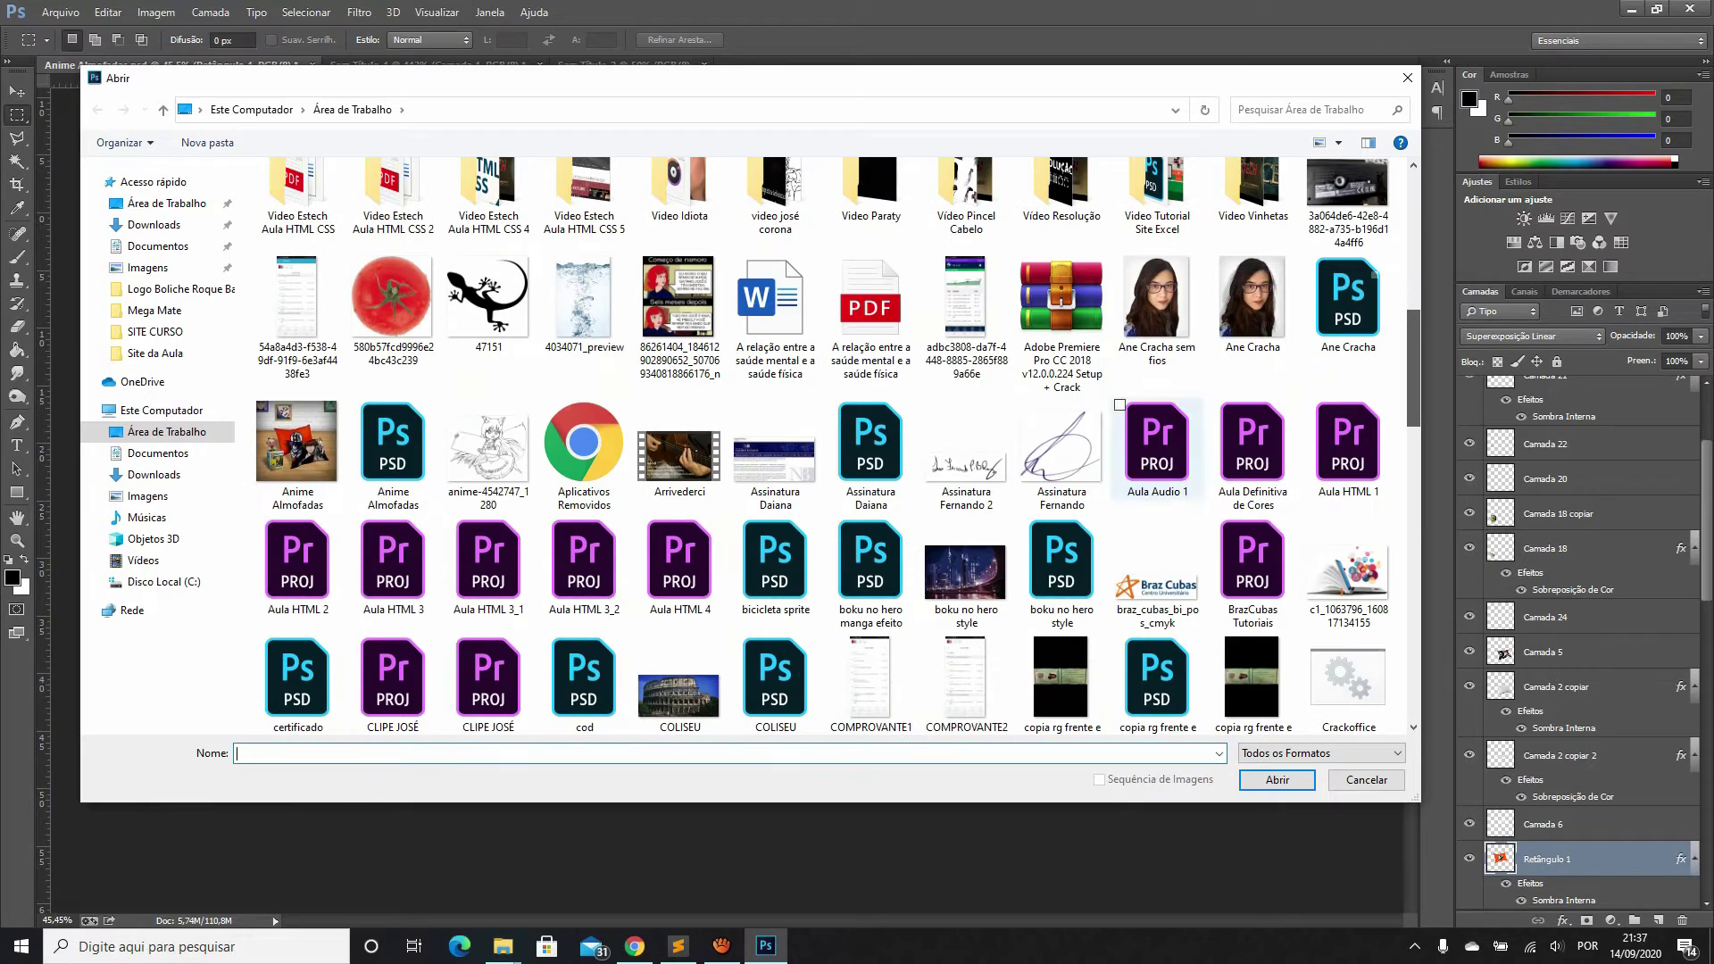
double_click(298, 451)
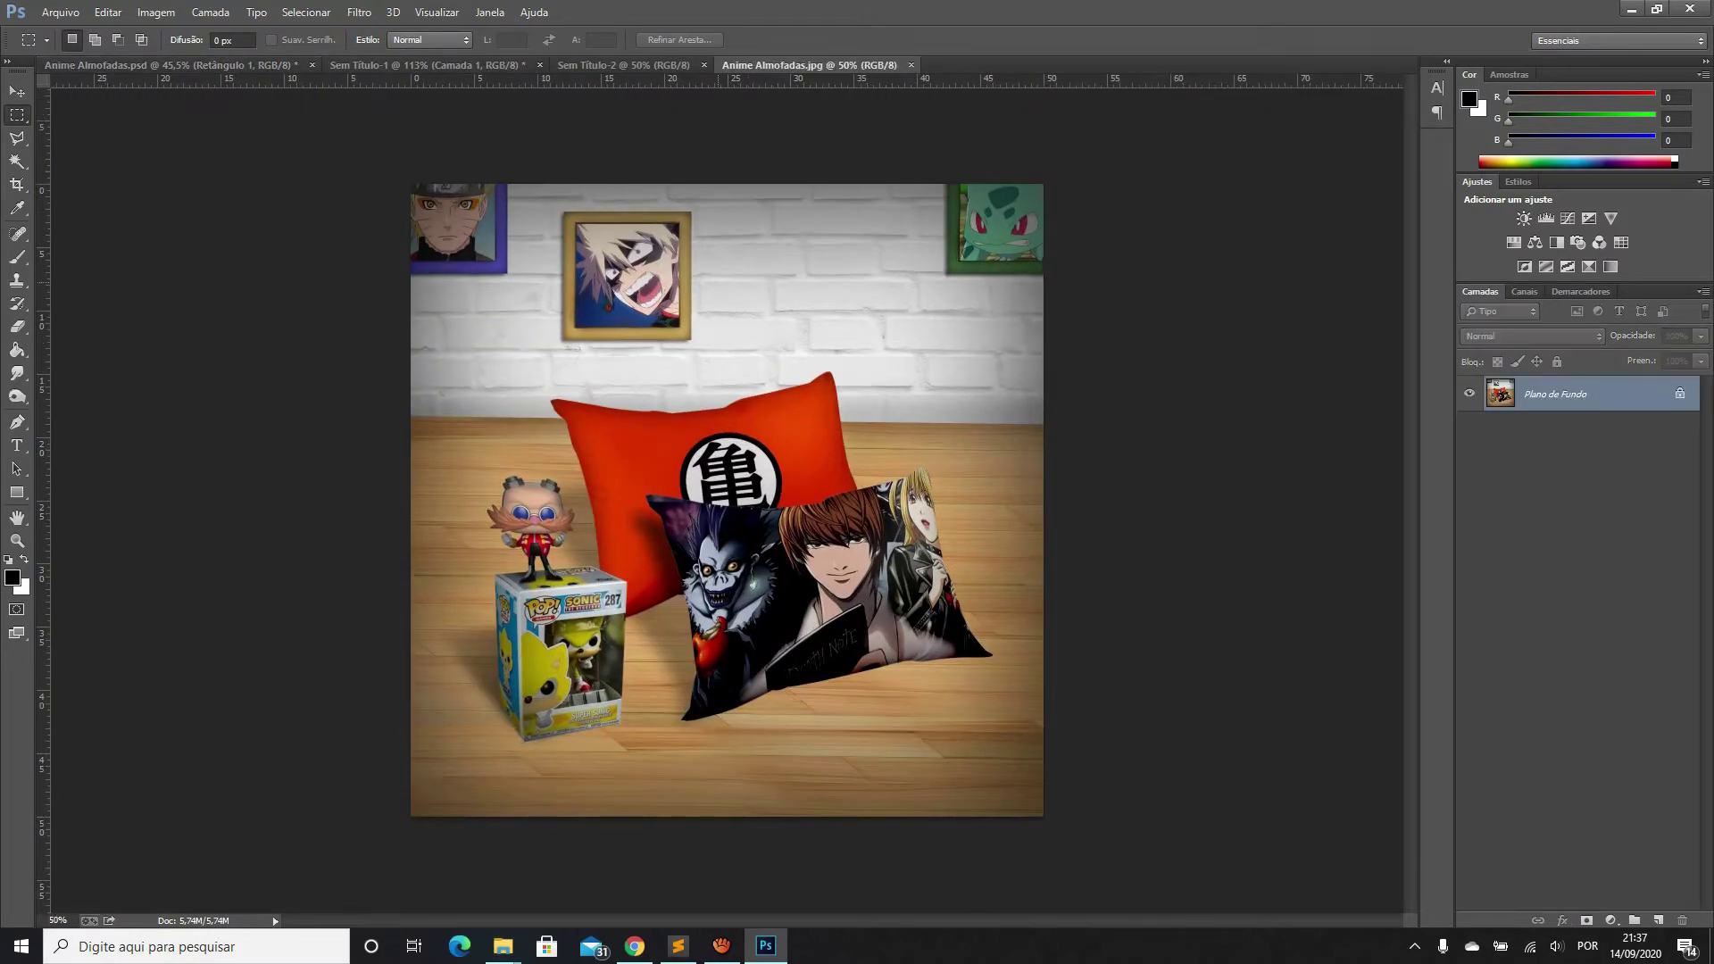
Zoom in and marquee-select the framed Bakugo picture on the wall
scroll(721, 500, up, 1)
scroll(722, 500, up, 1)
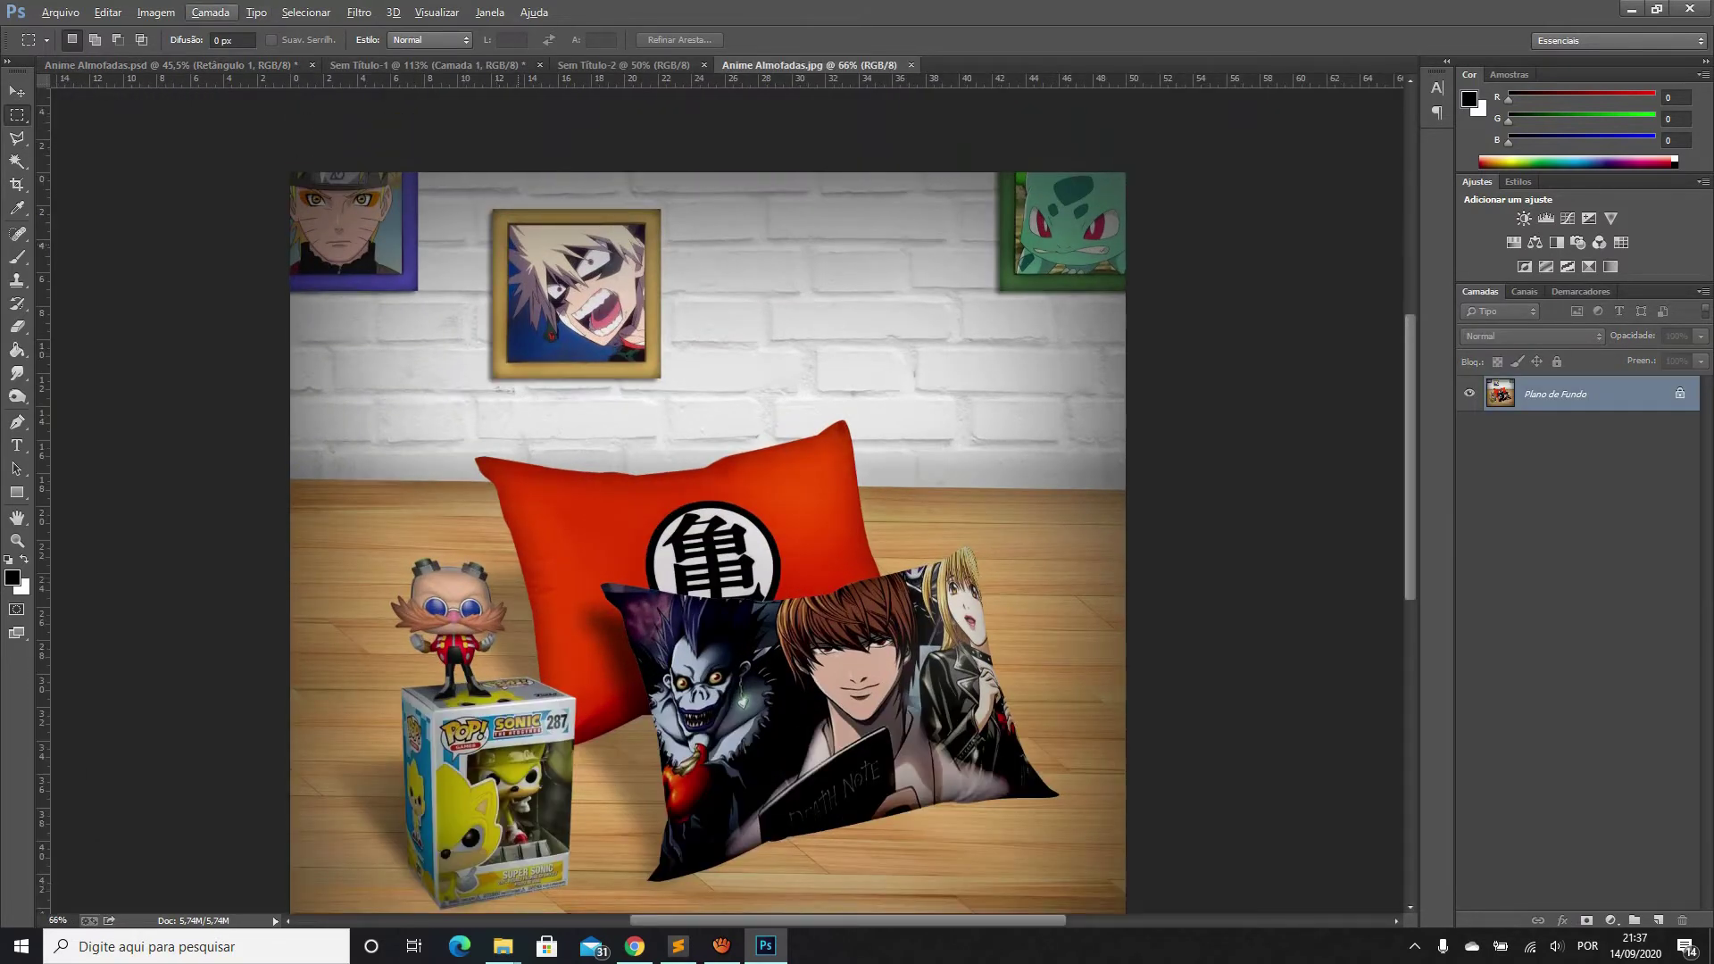
scroll(721, 500, up, 1)
scroll(722, 500, up, 1)
drag(491, 270, 678, 455)
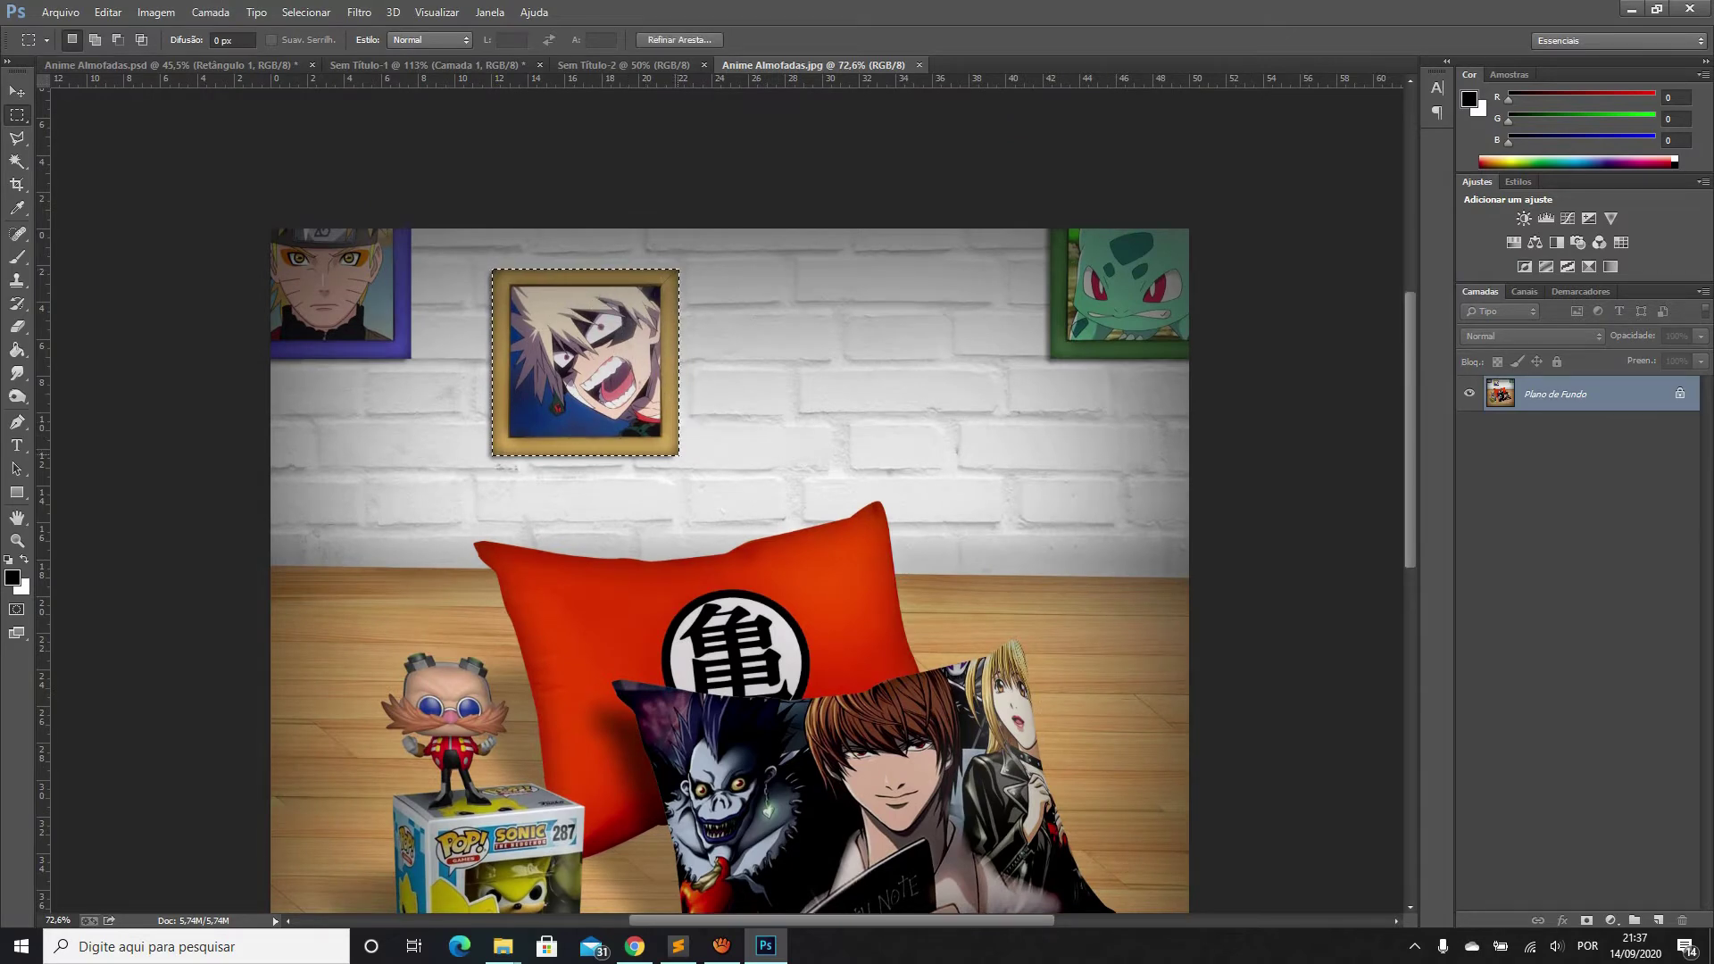
Paste the copied framed picture into a new clipboard-sized document, then discard it unsaved
click(60, 11)
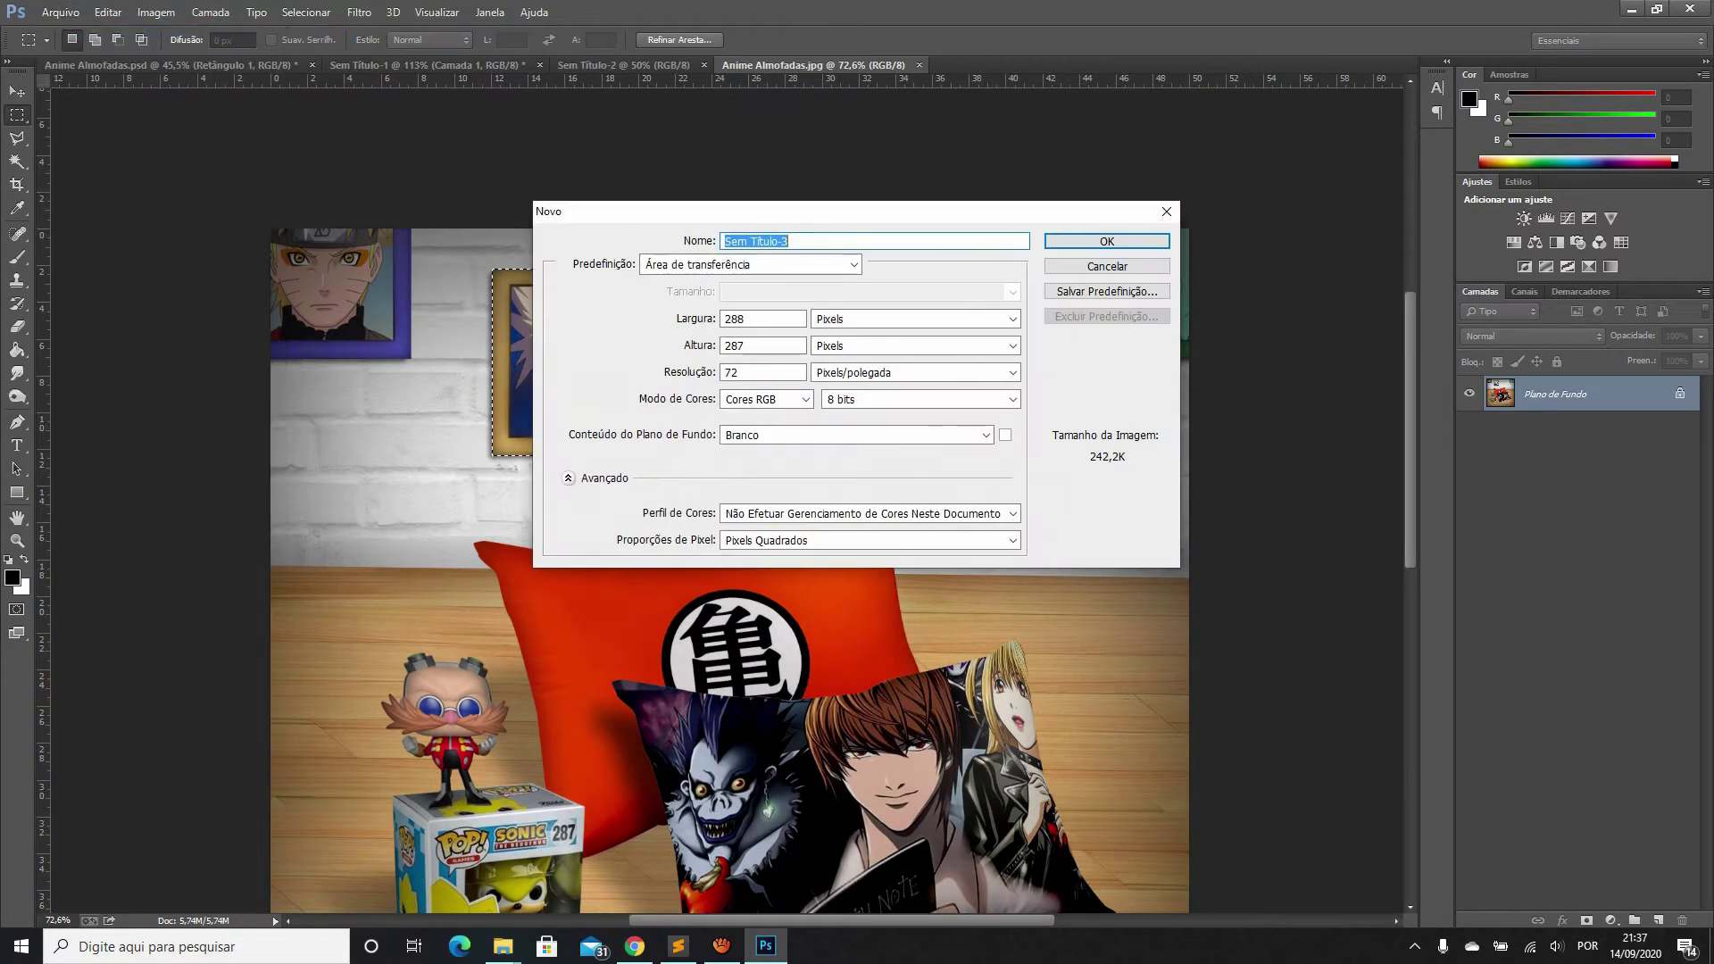
click(1107, 239)
key(ctrl+v)
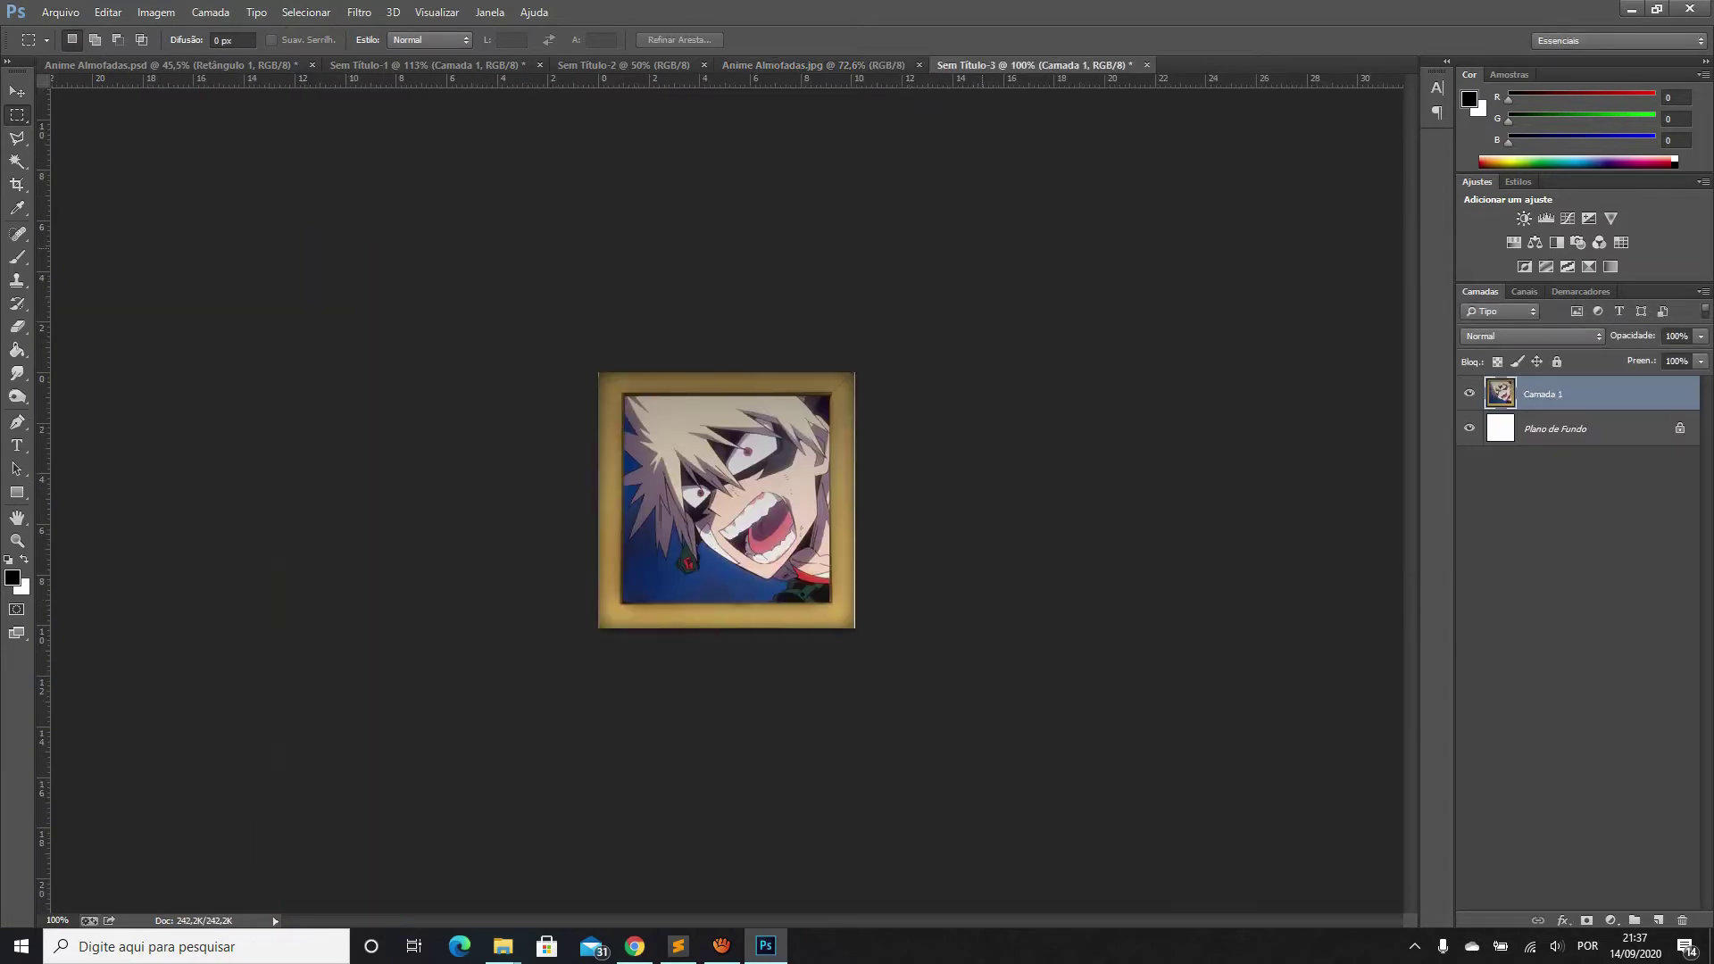
click(1146, 64)
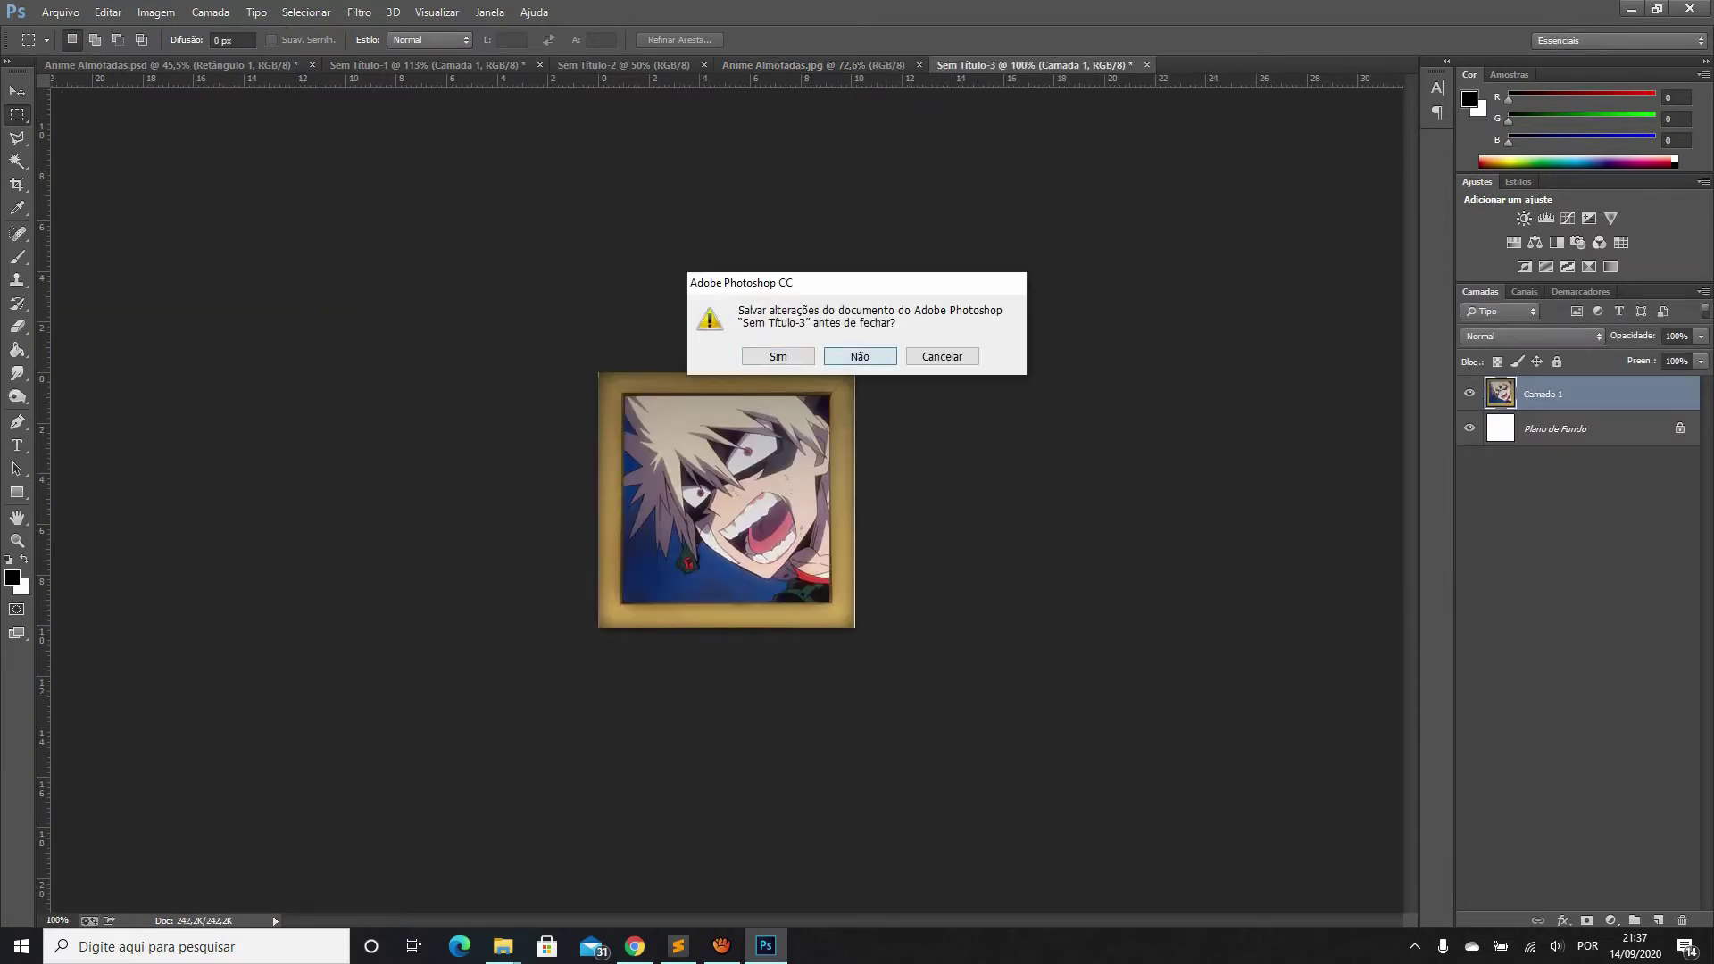
click(859, 357)
Return to the Anime Almofadas.jpg reference and add an empty layer, Camada 1
click(169, 65)
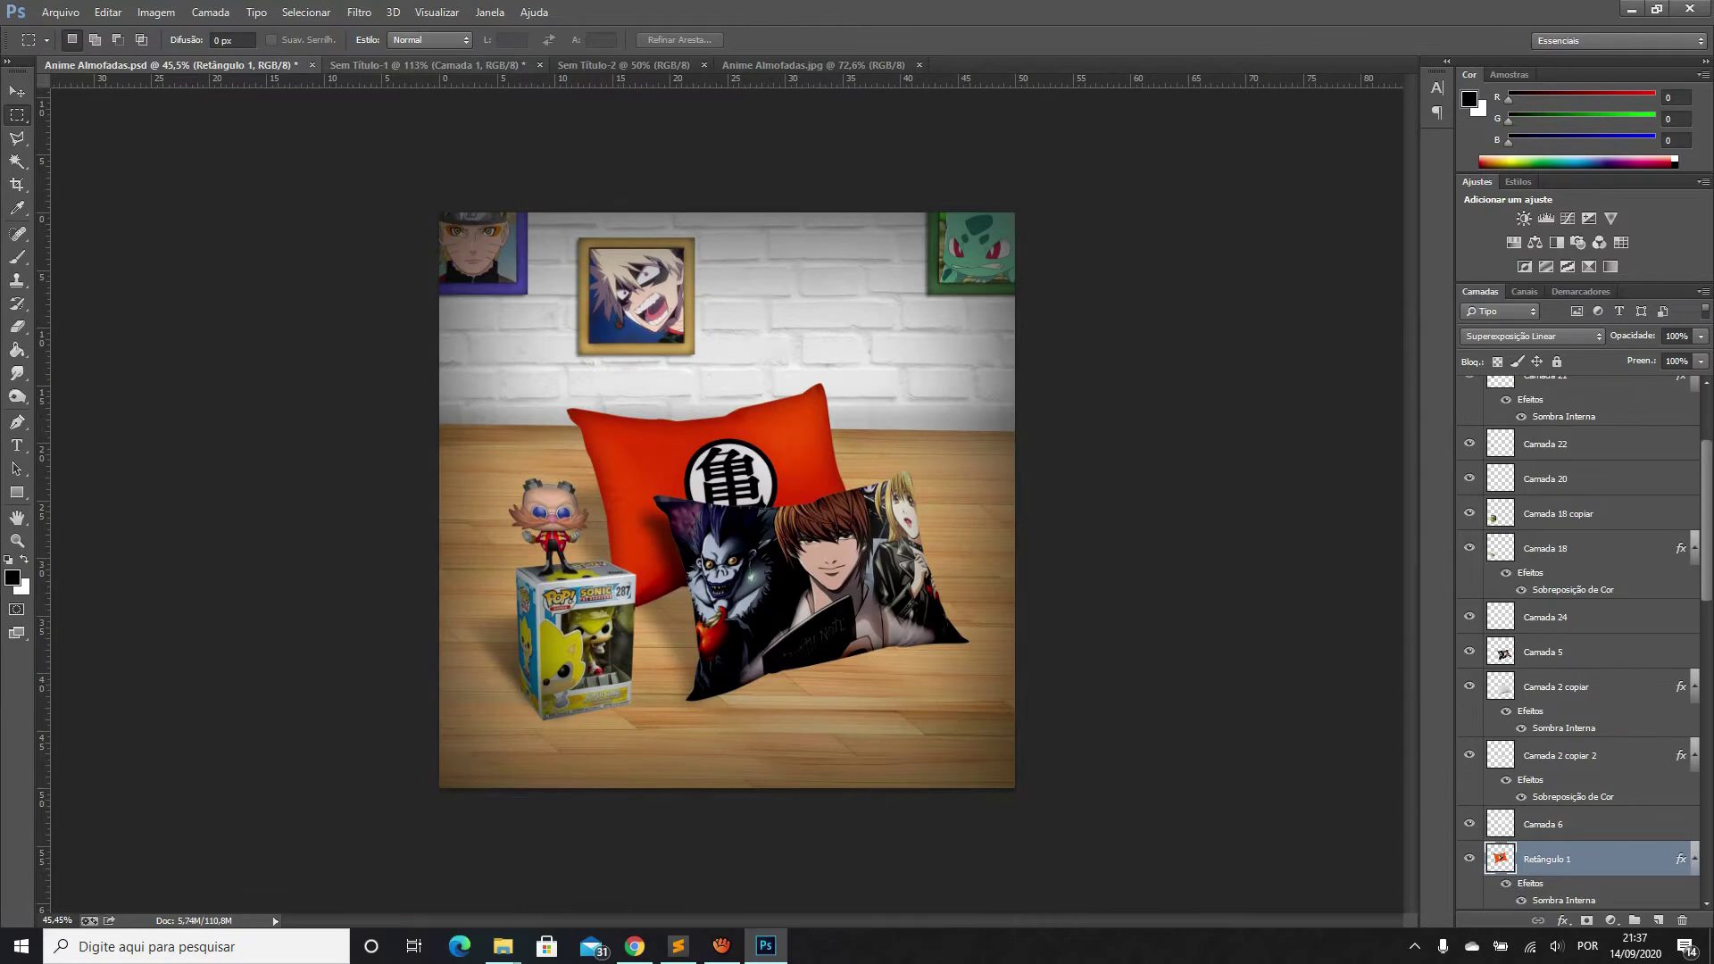
click(426, 65)
click(624, 65)
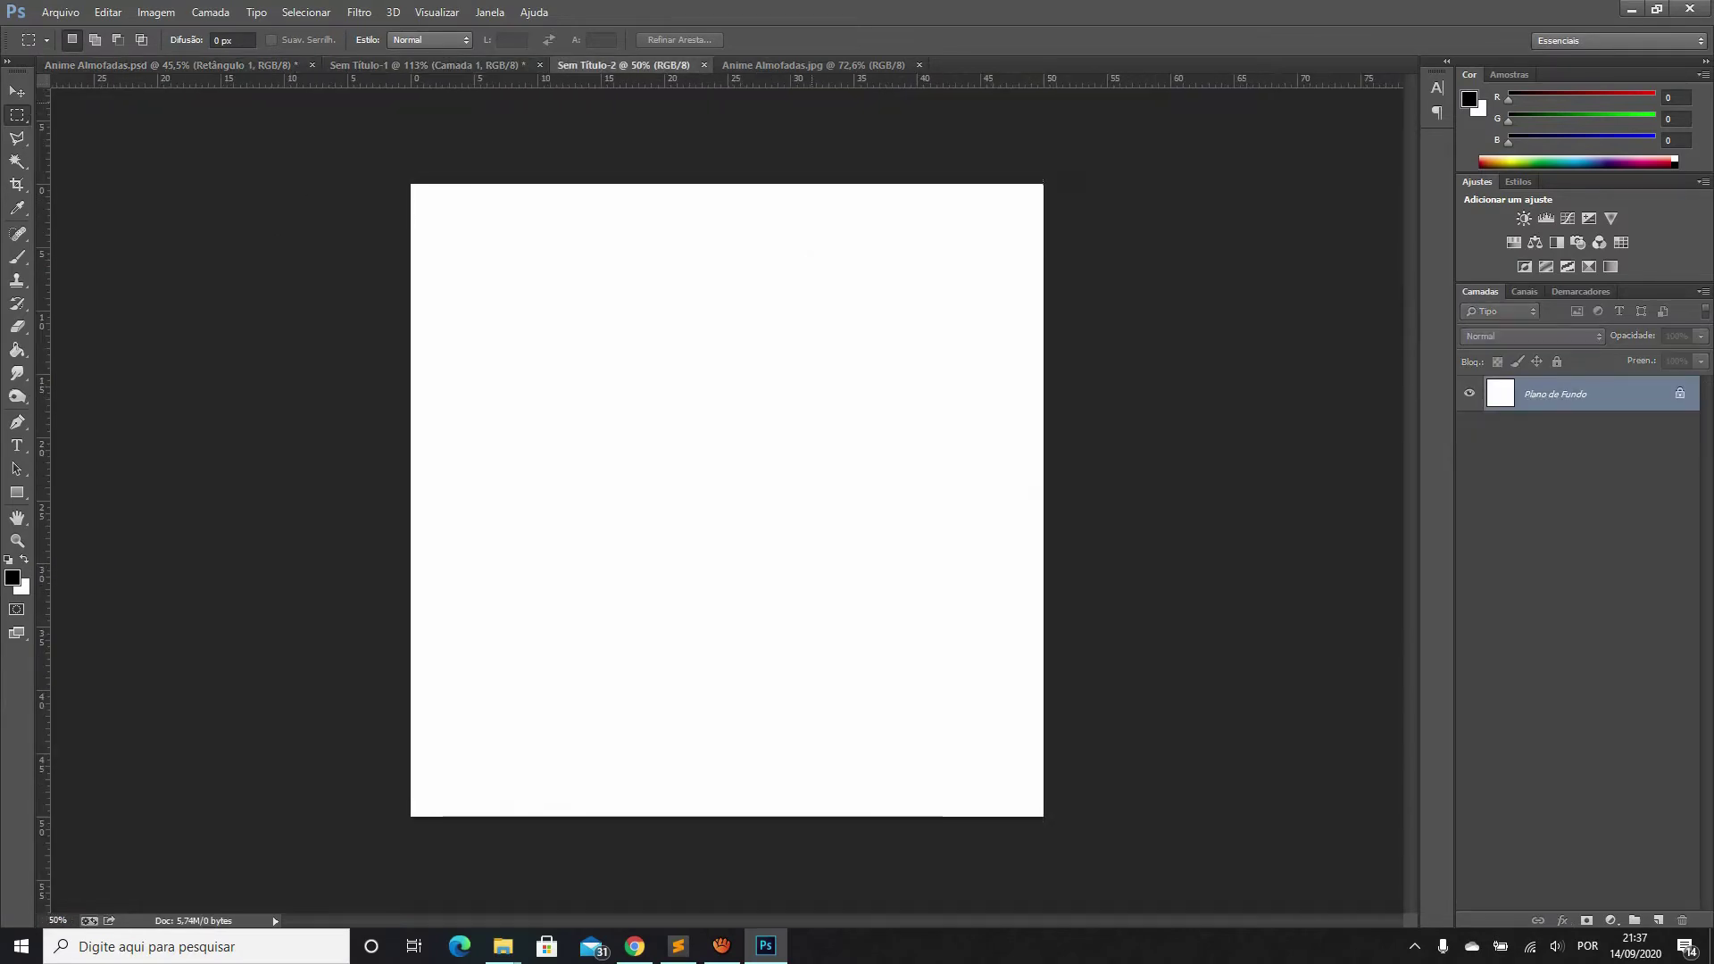
key(ctrl+Tab)
key(ctrl+shift+alt+n)
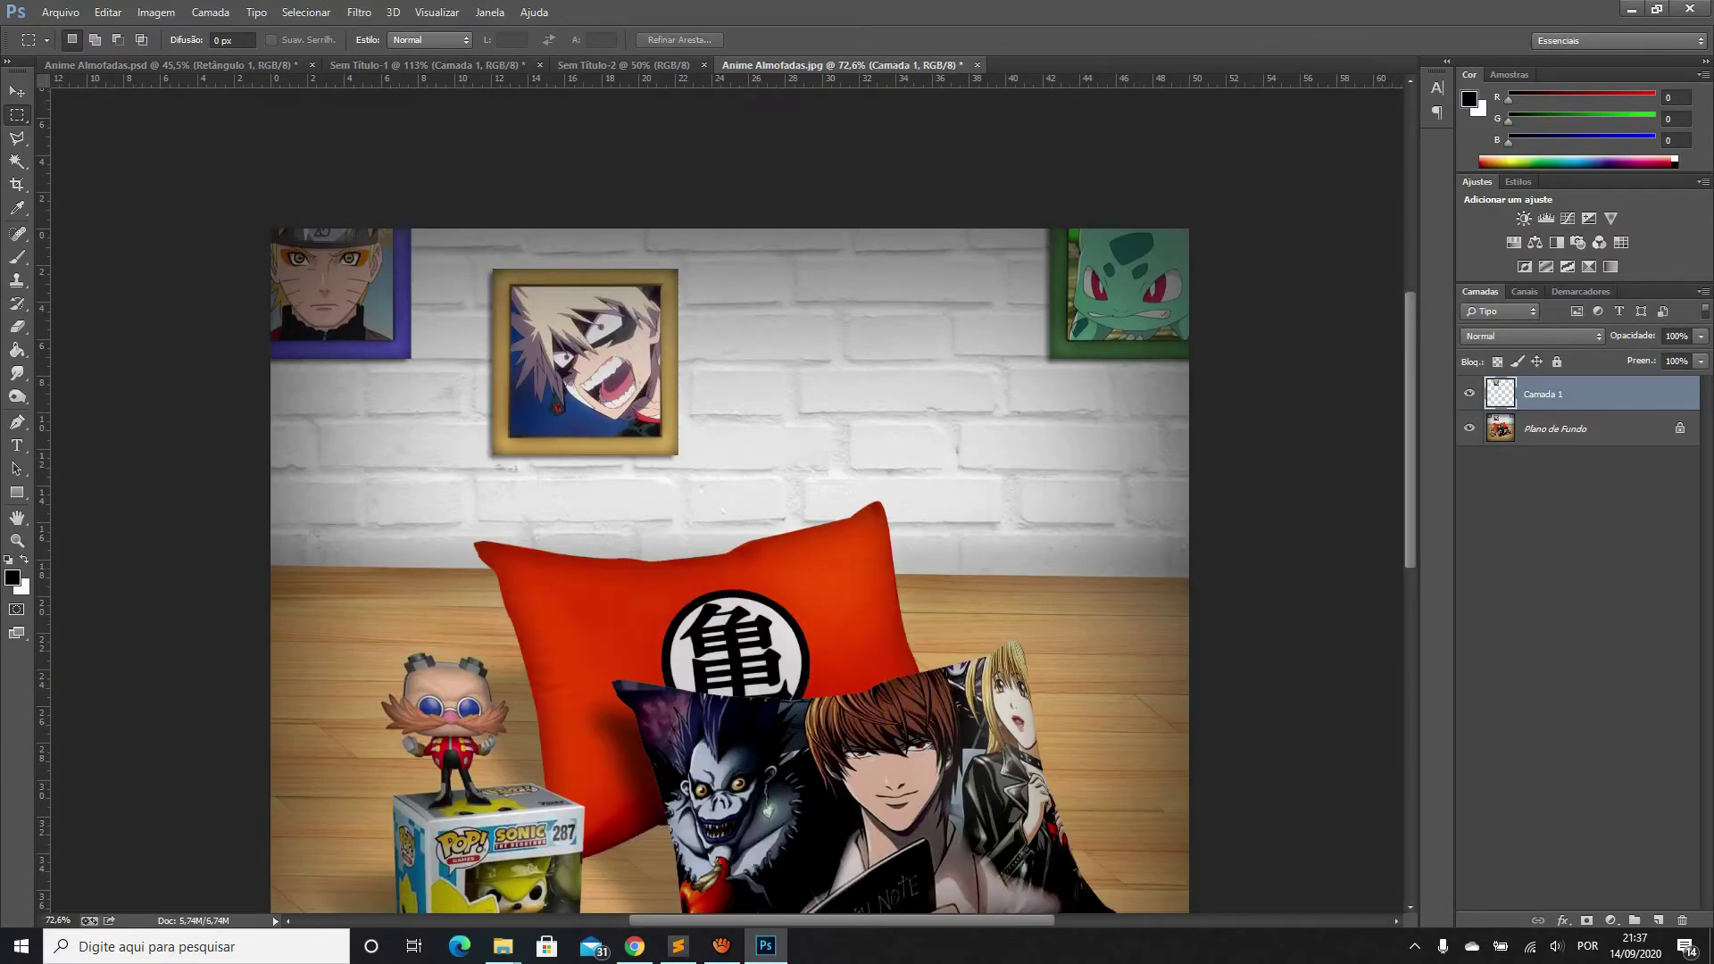
Duplicate Camada 1 into a new document, then close that document without saving
right_click(1551, 394)
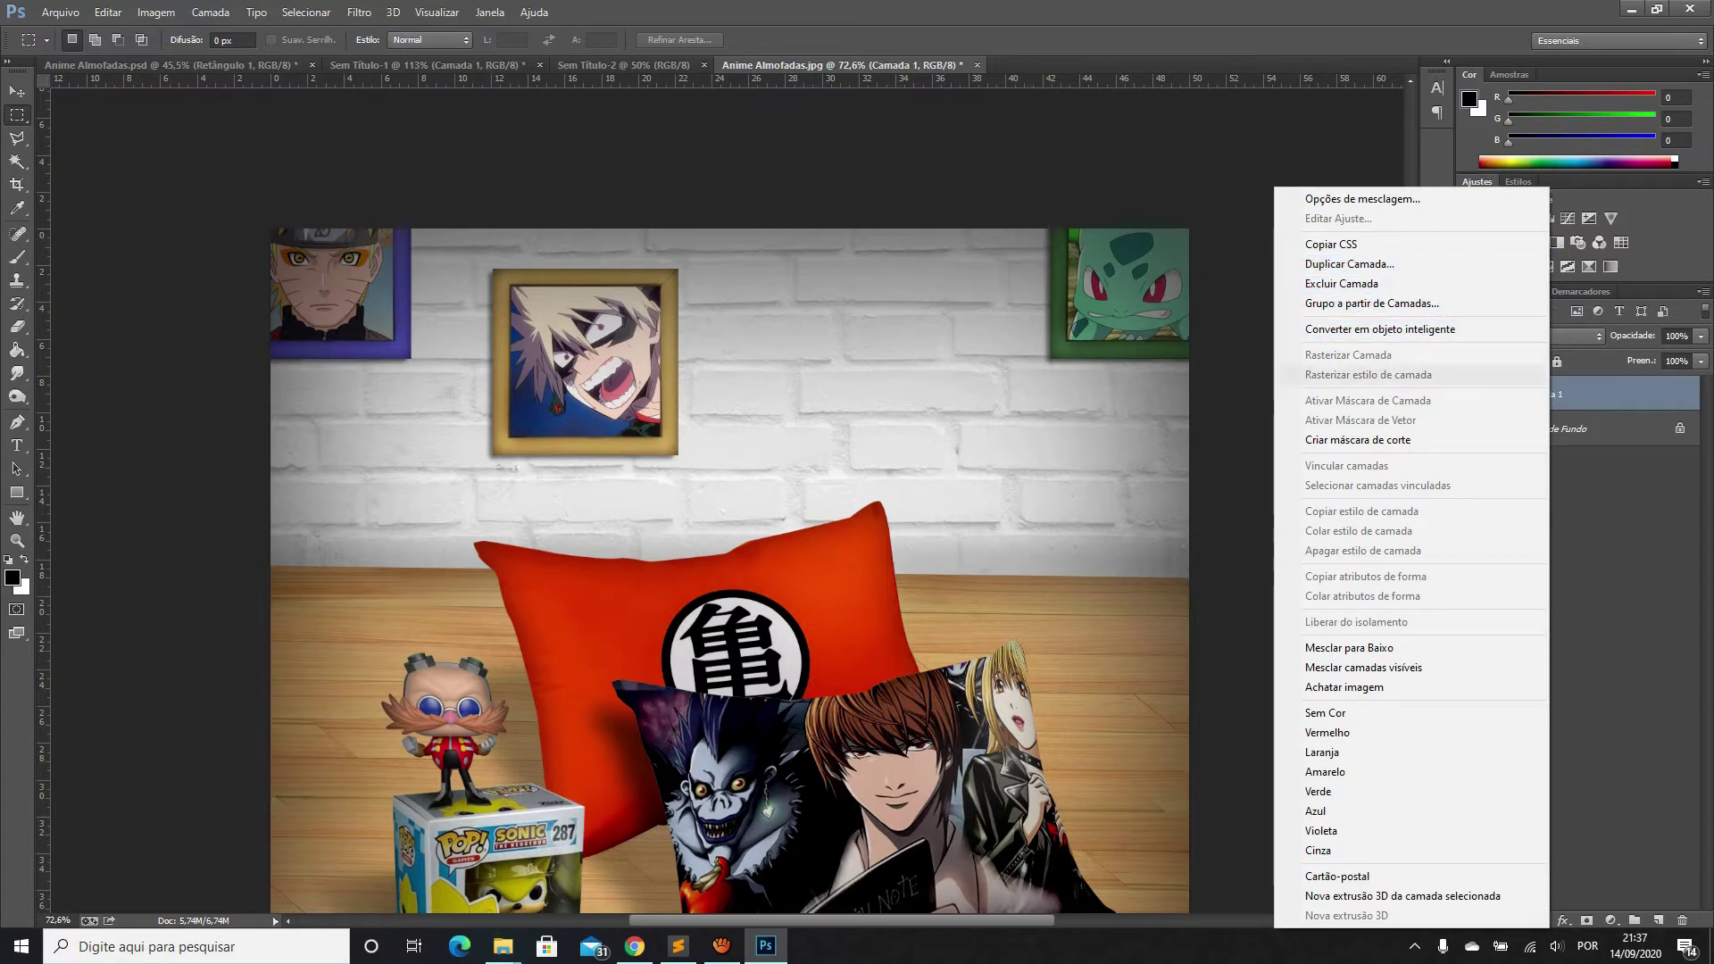
key(Escape)
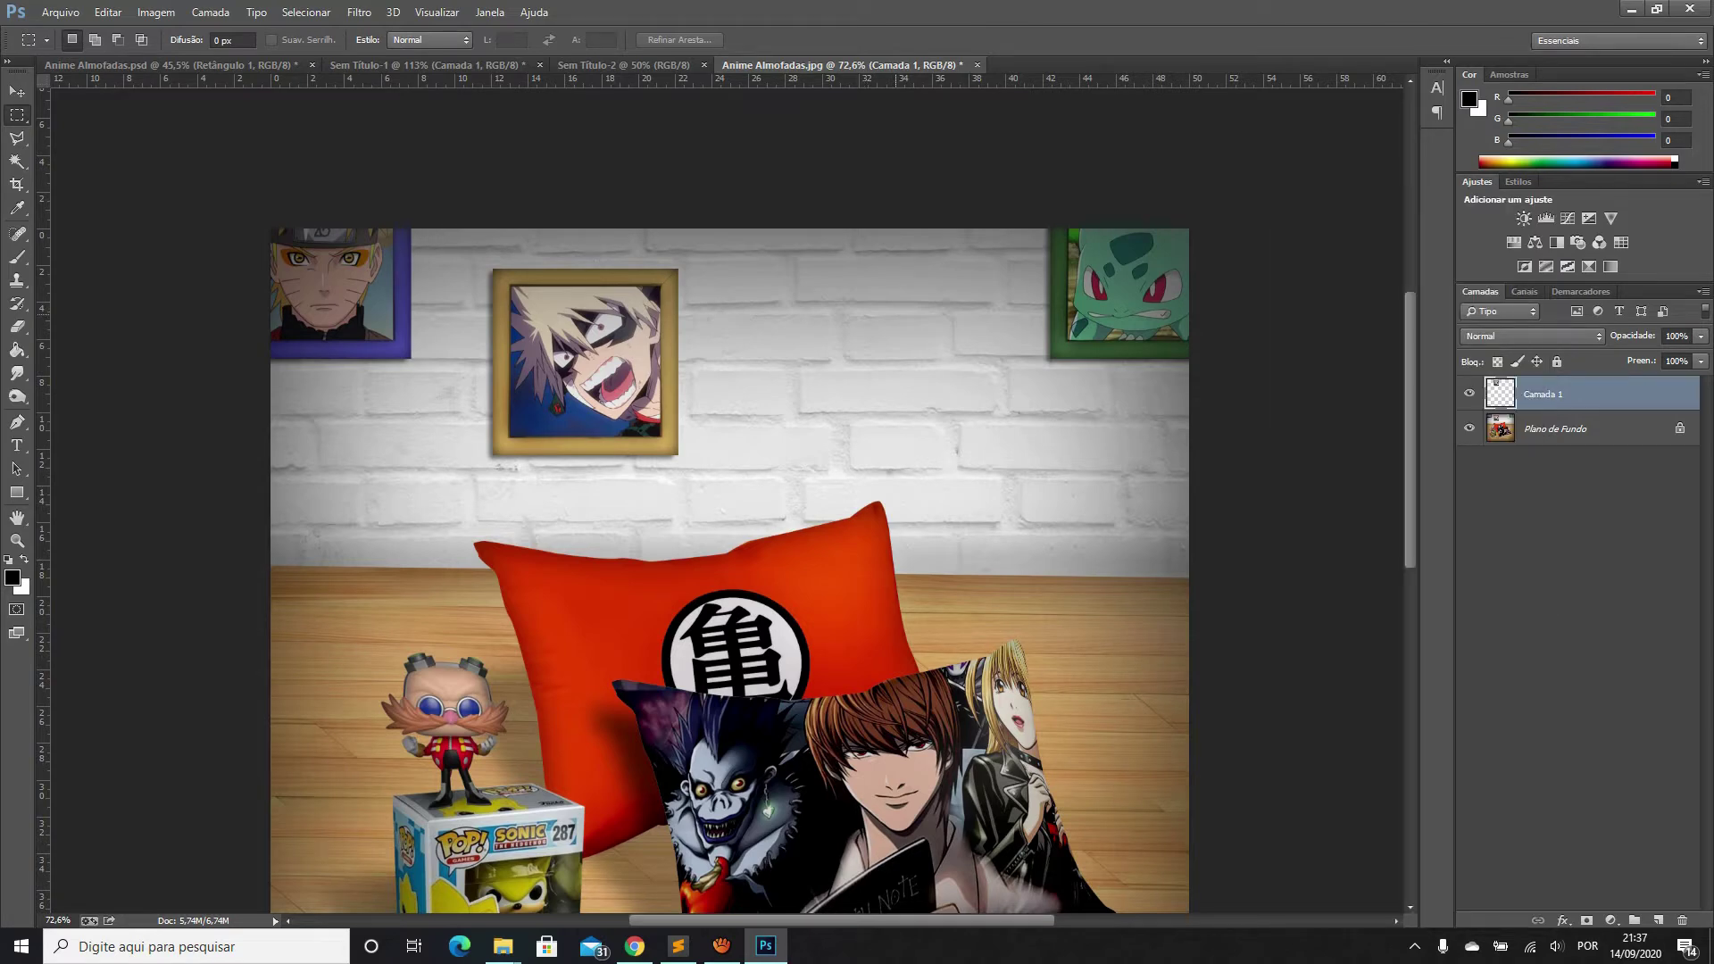
right_click(1500, 394)
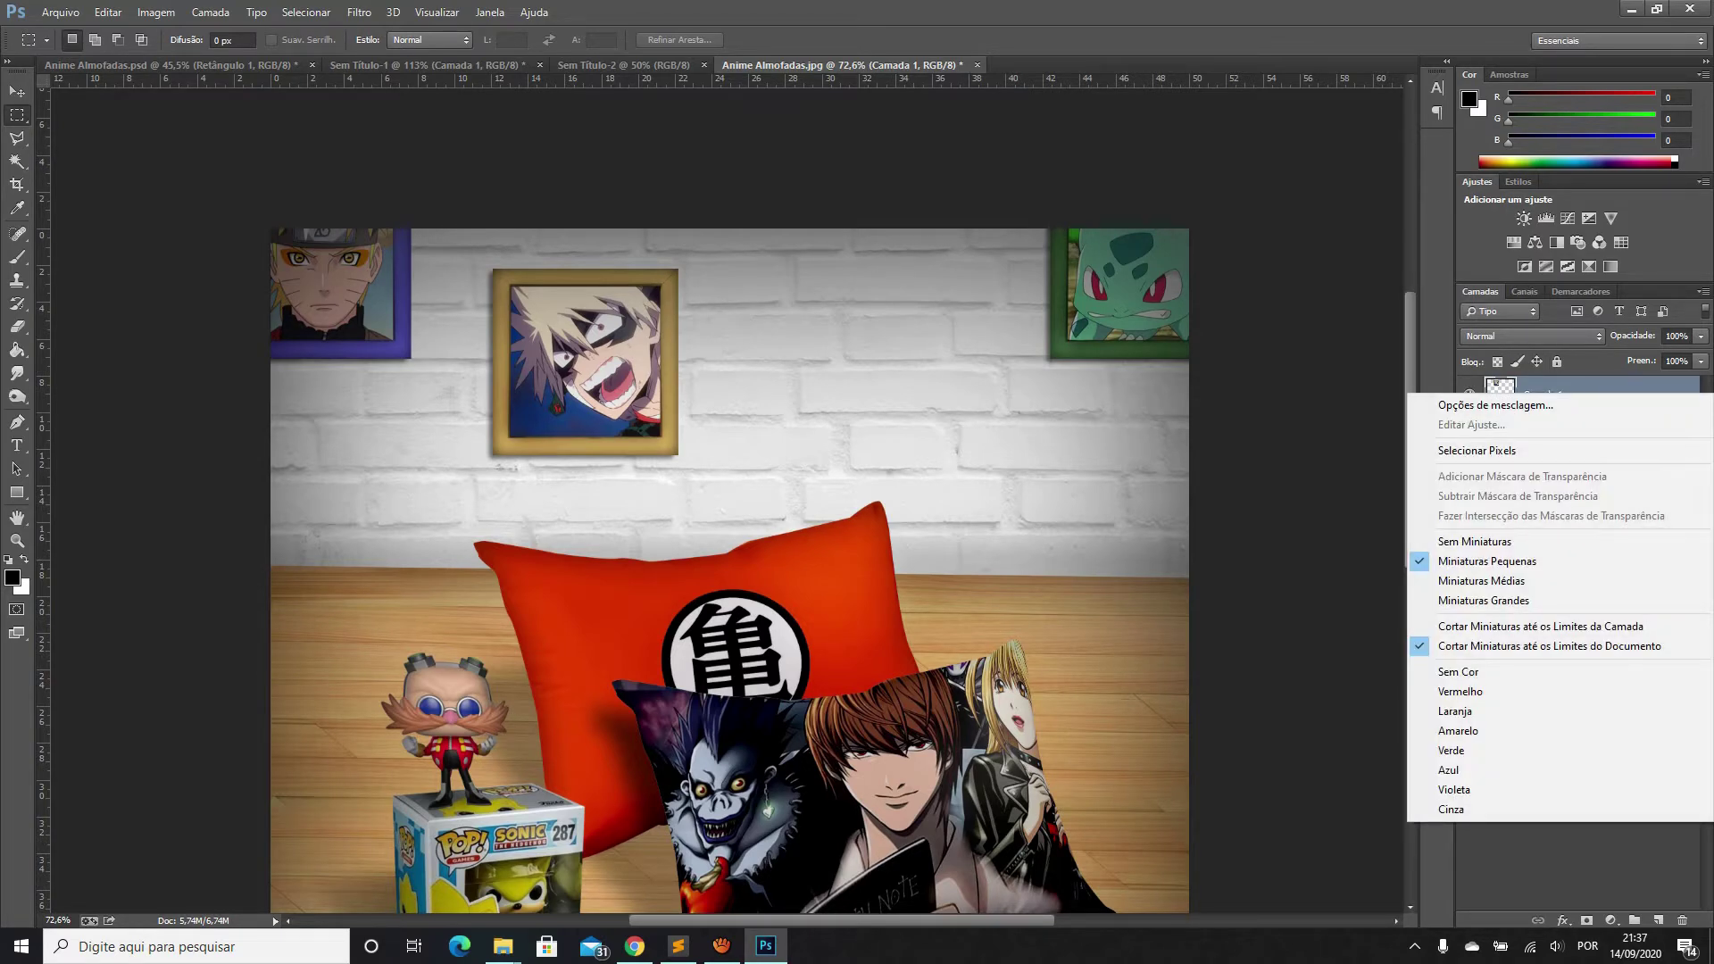
right_click(1540, 394)
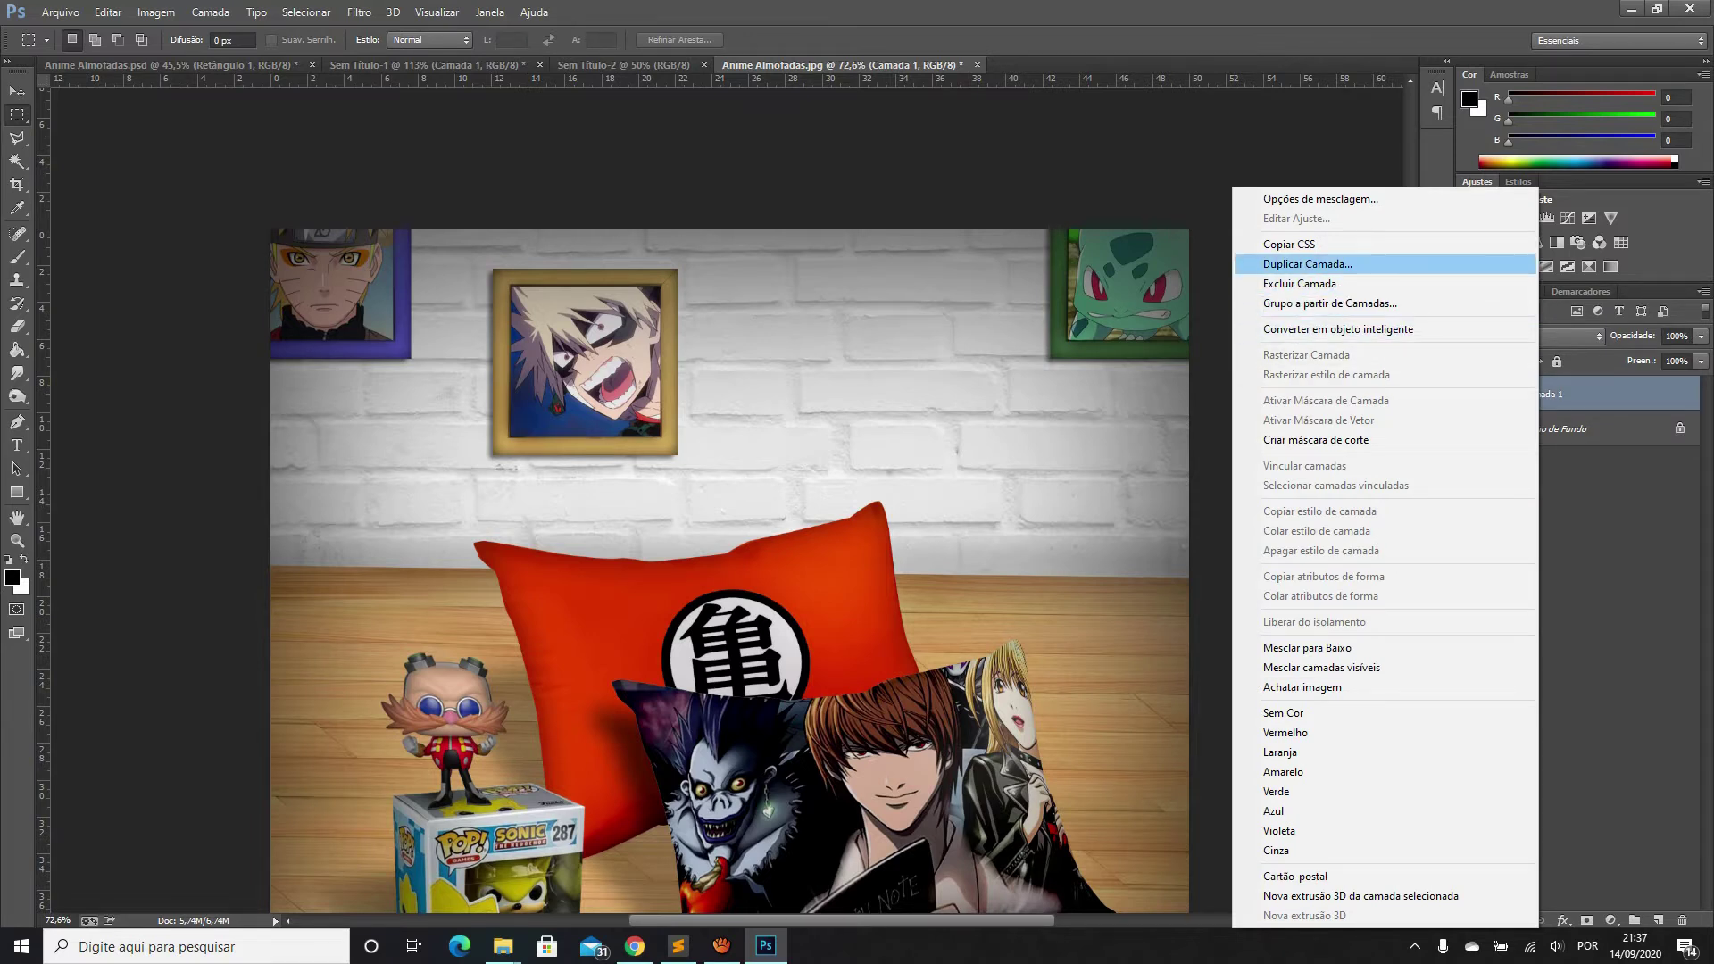
click(1307, 264)
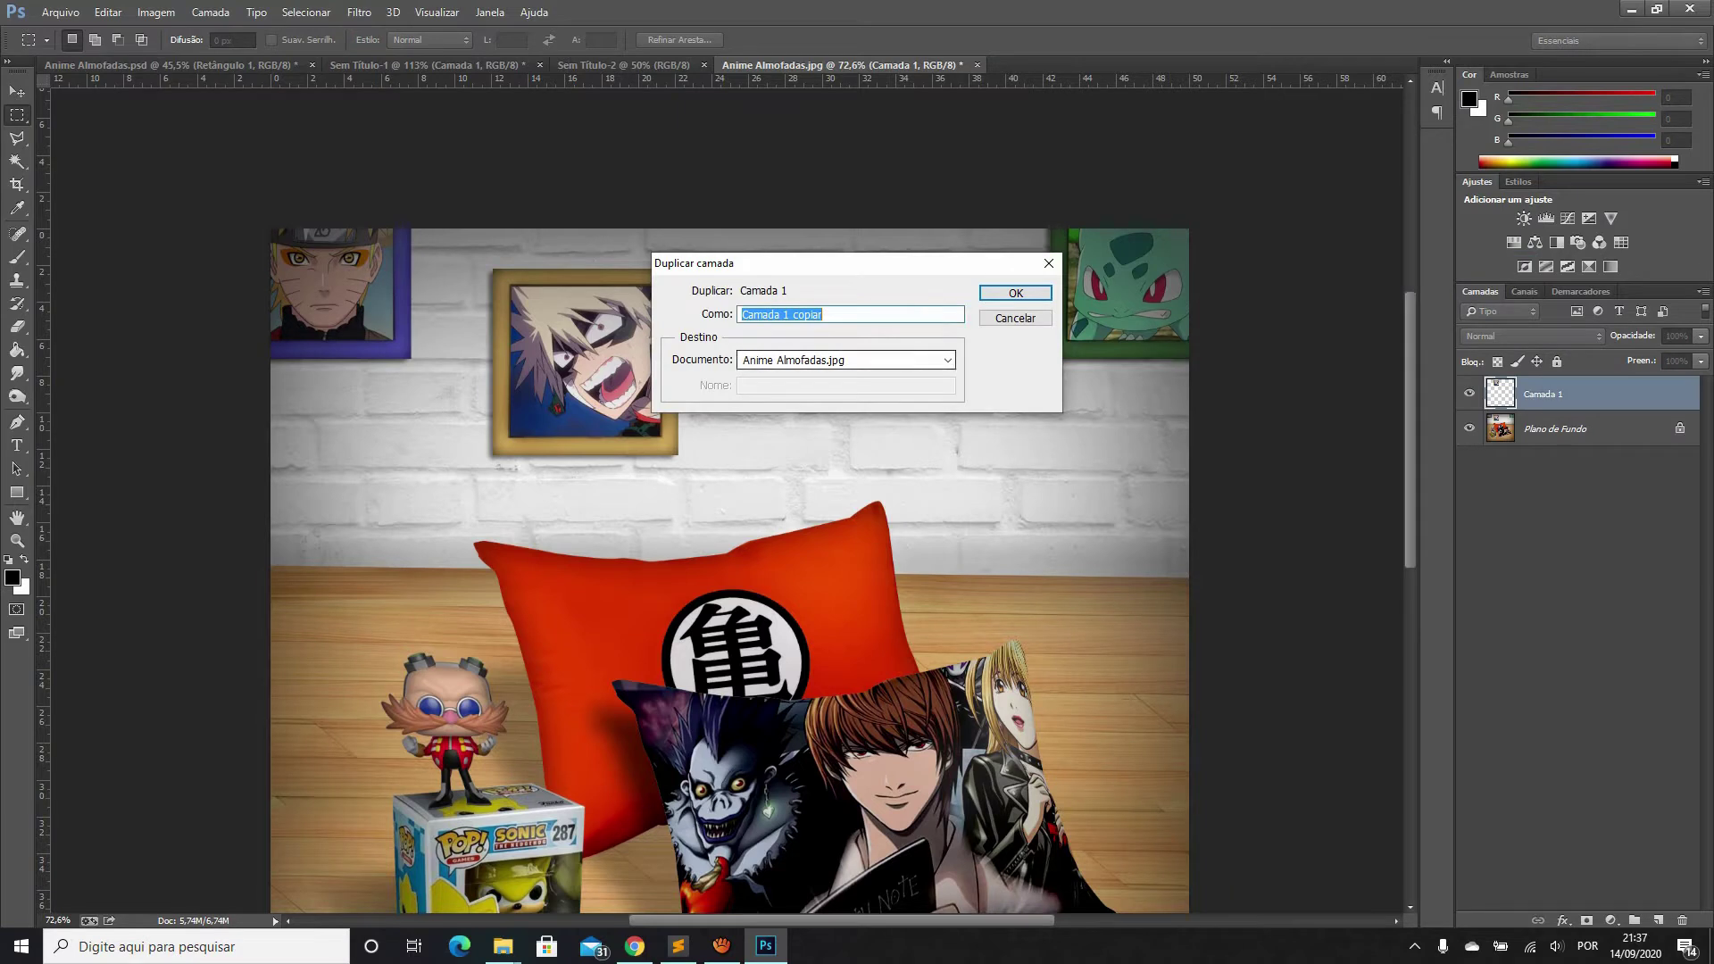
click(947, 359)
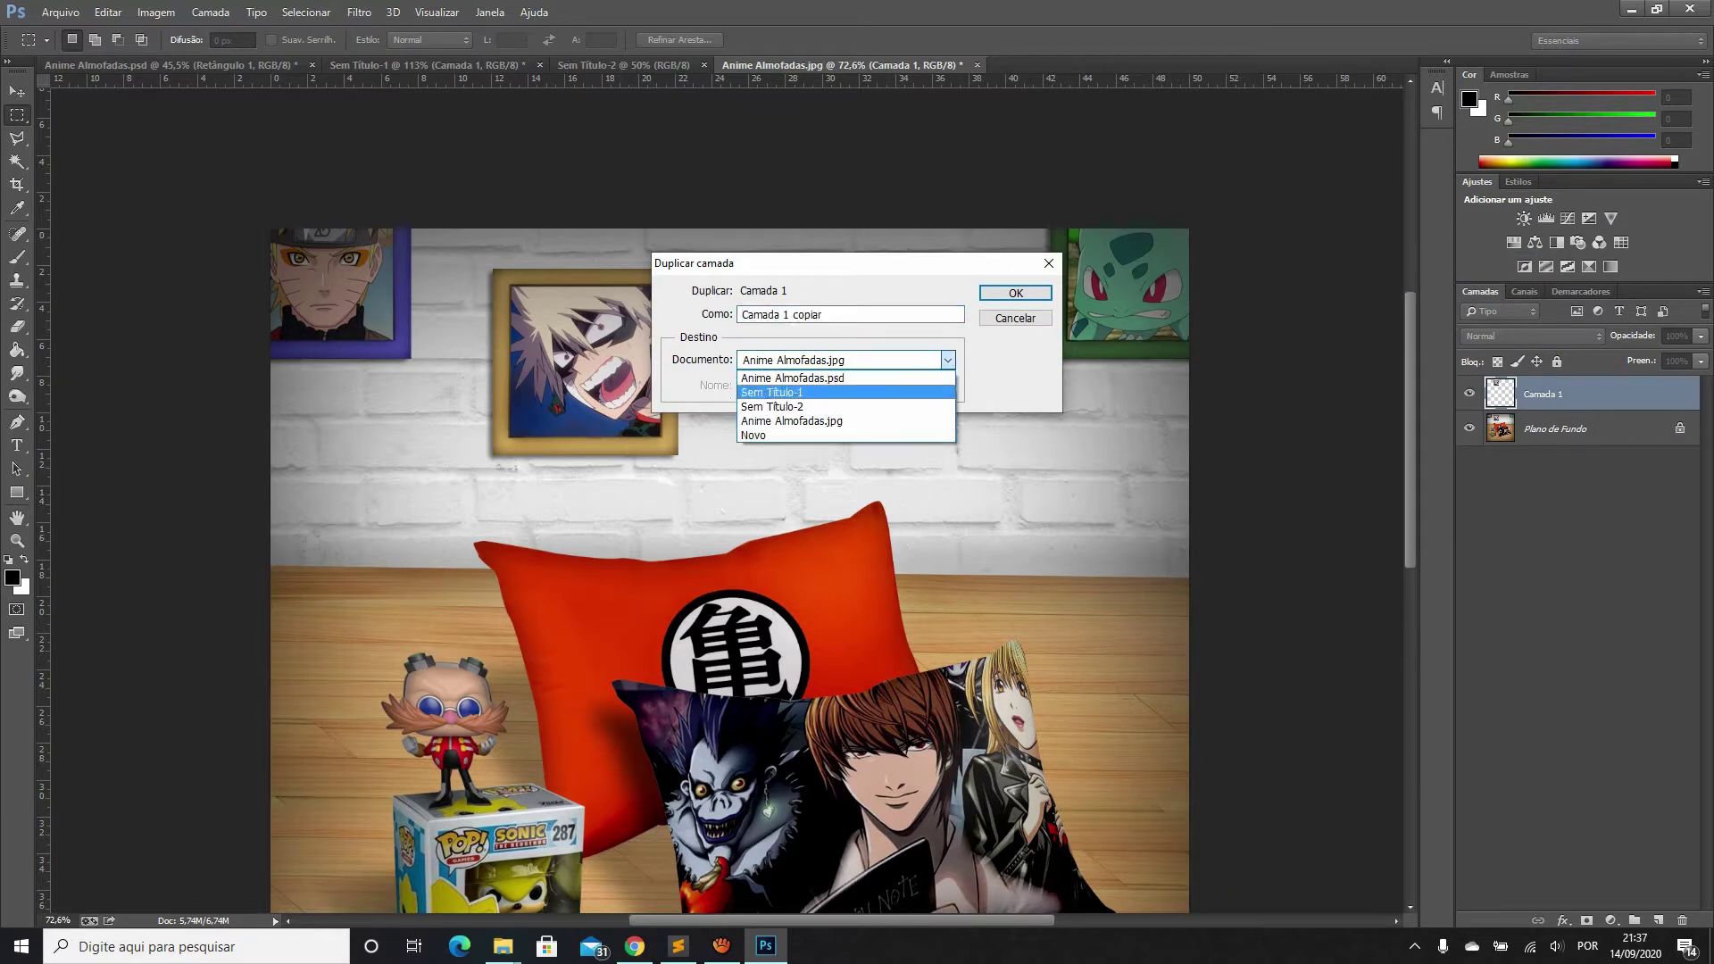
click(754, 435)
key(Return)
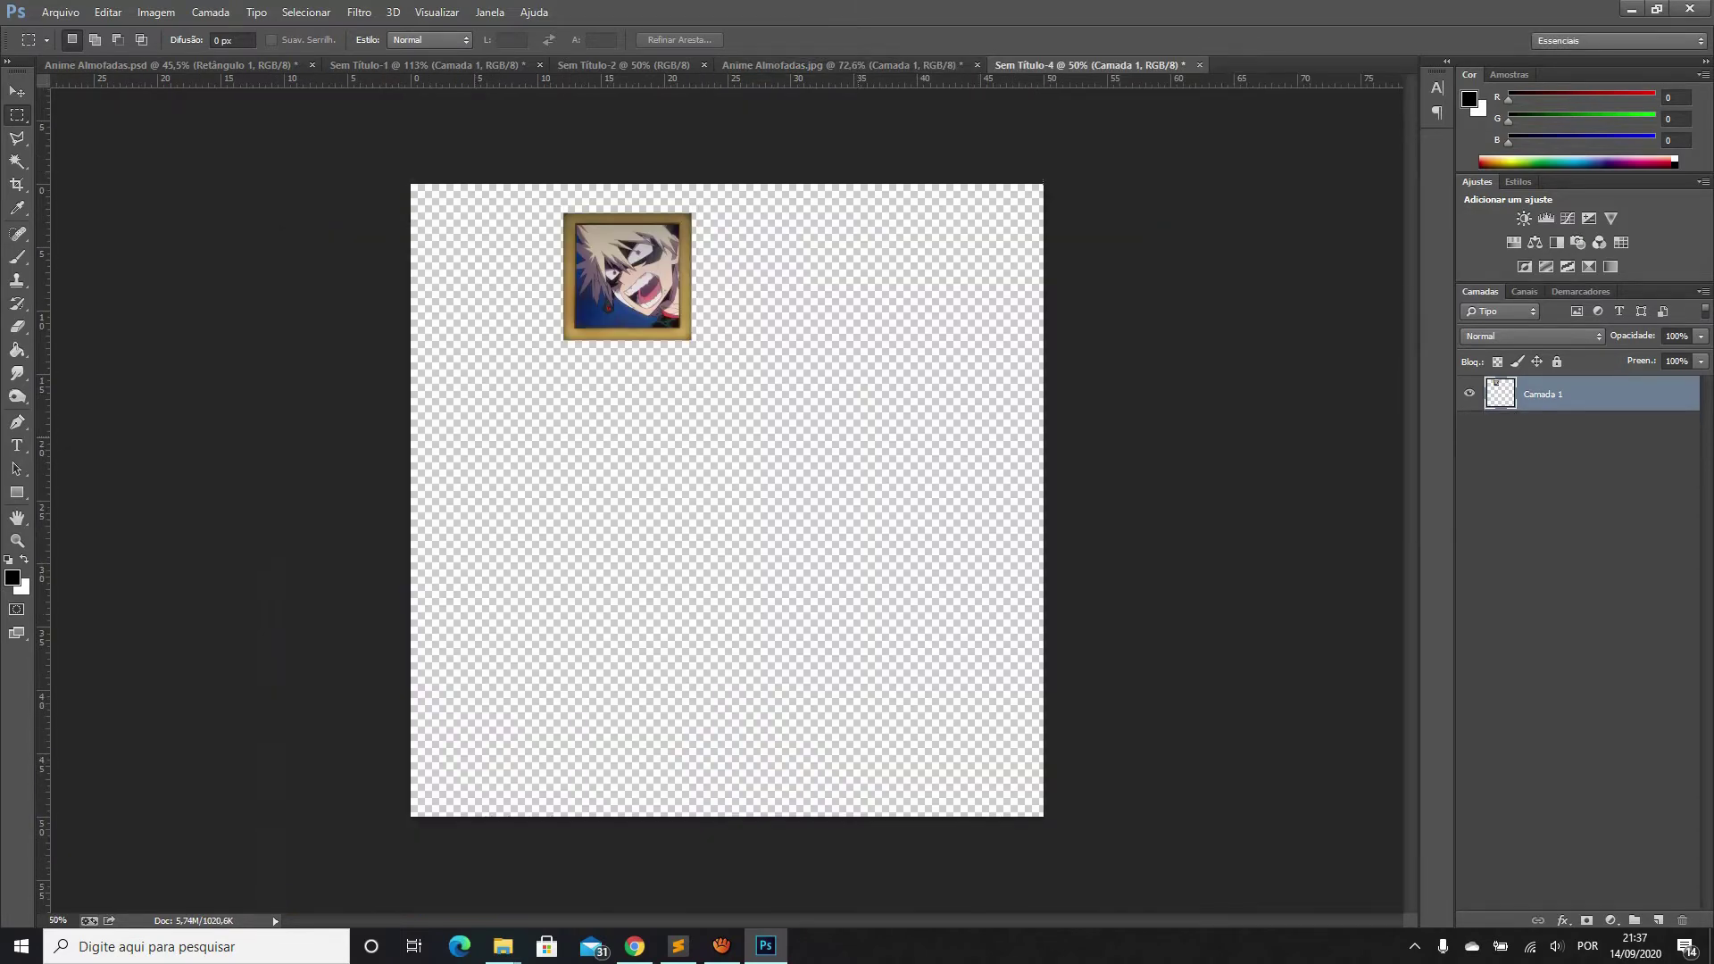
key(ctrl+w)
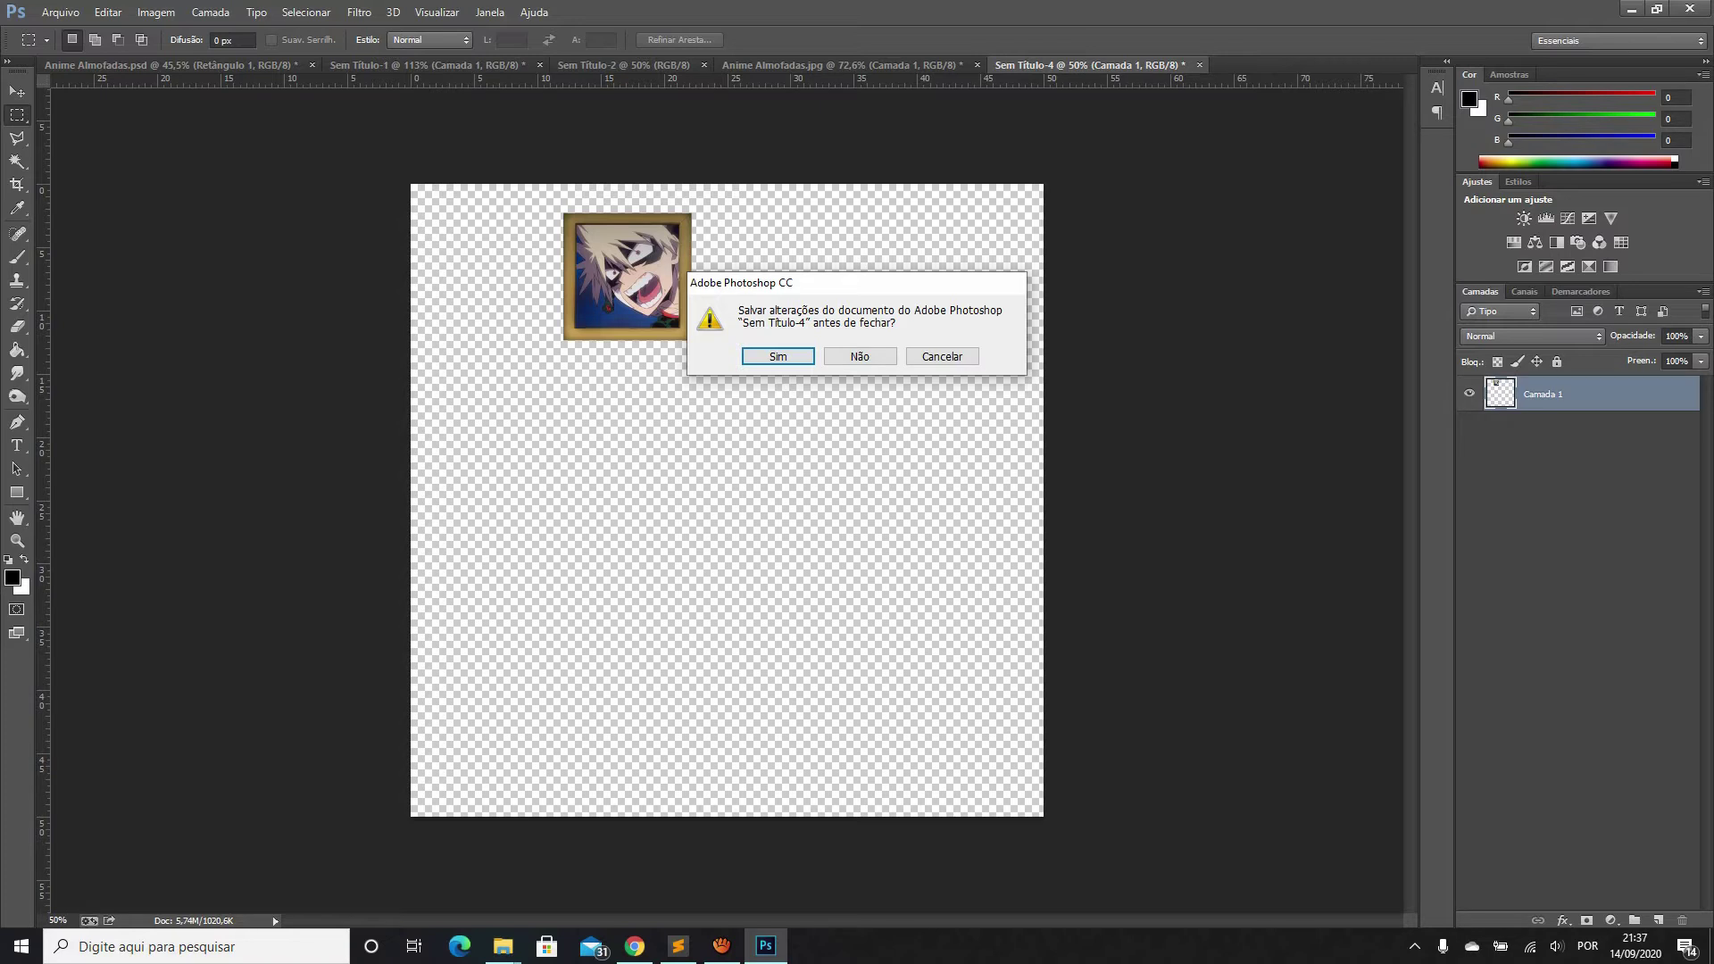
click(860, 357)
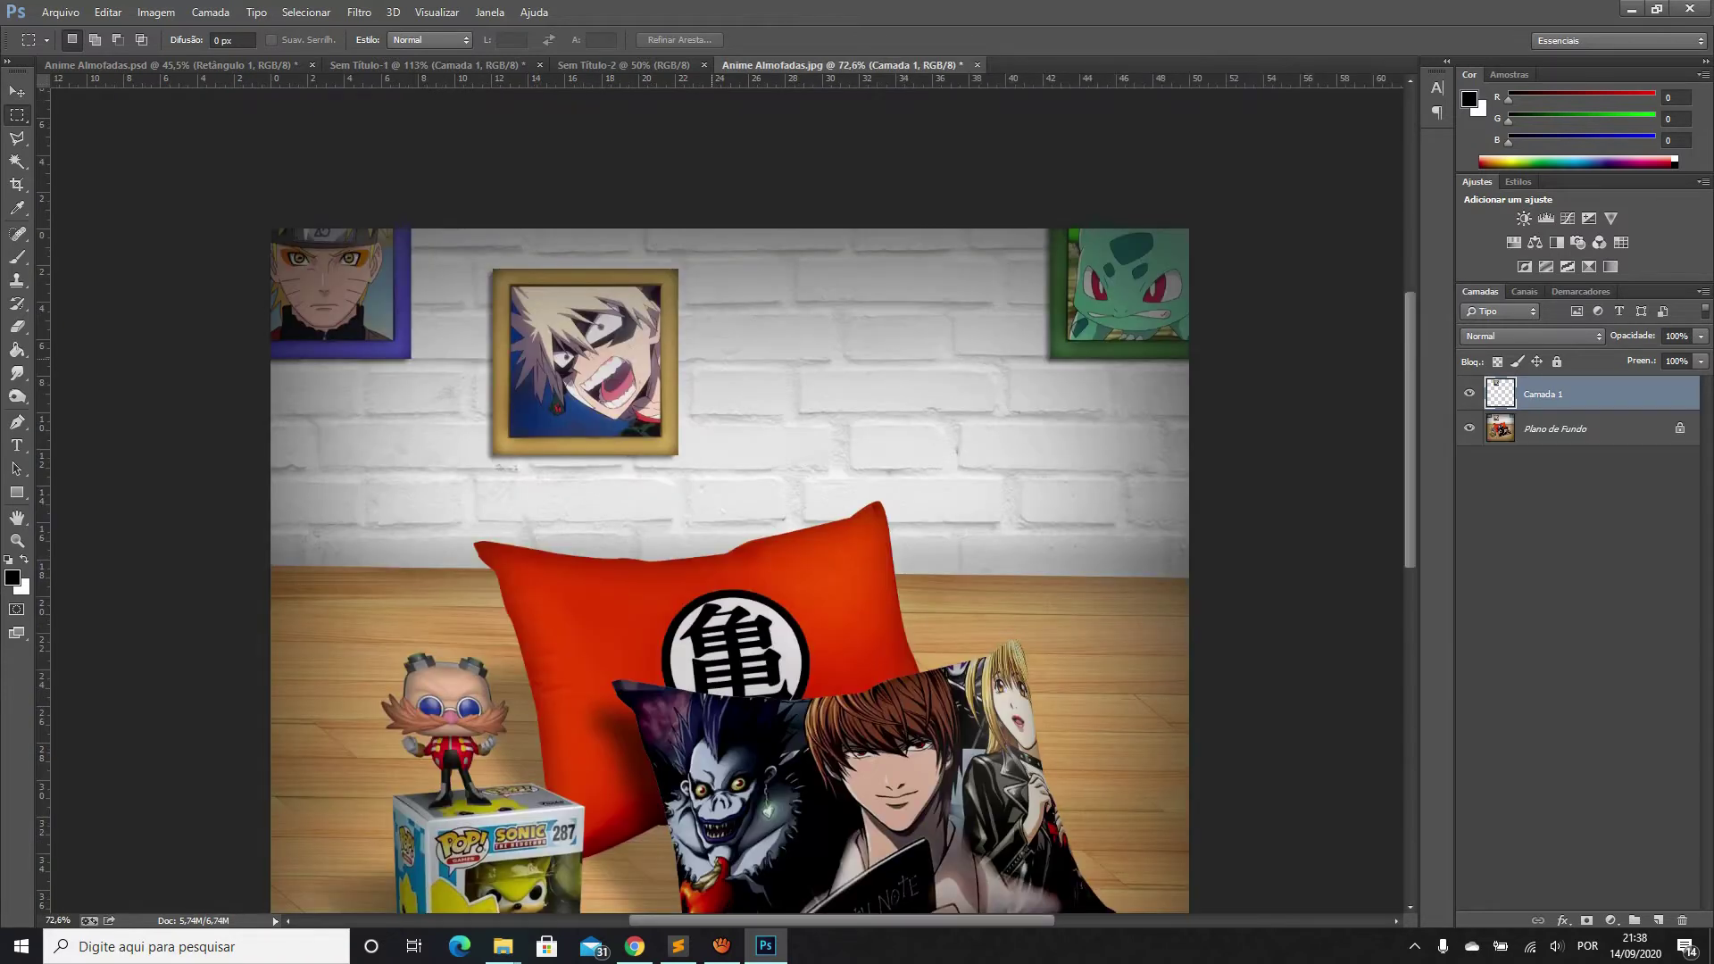
Delete the empty Camada 1 layer and reselect the framed wall picture
drag(1545, 393, 1682, 920)
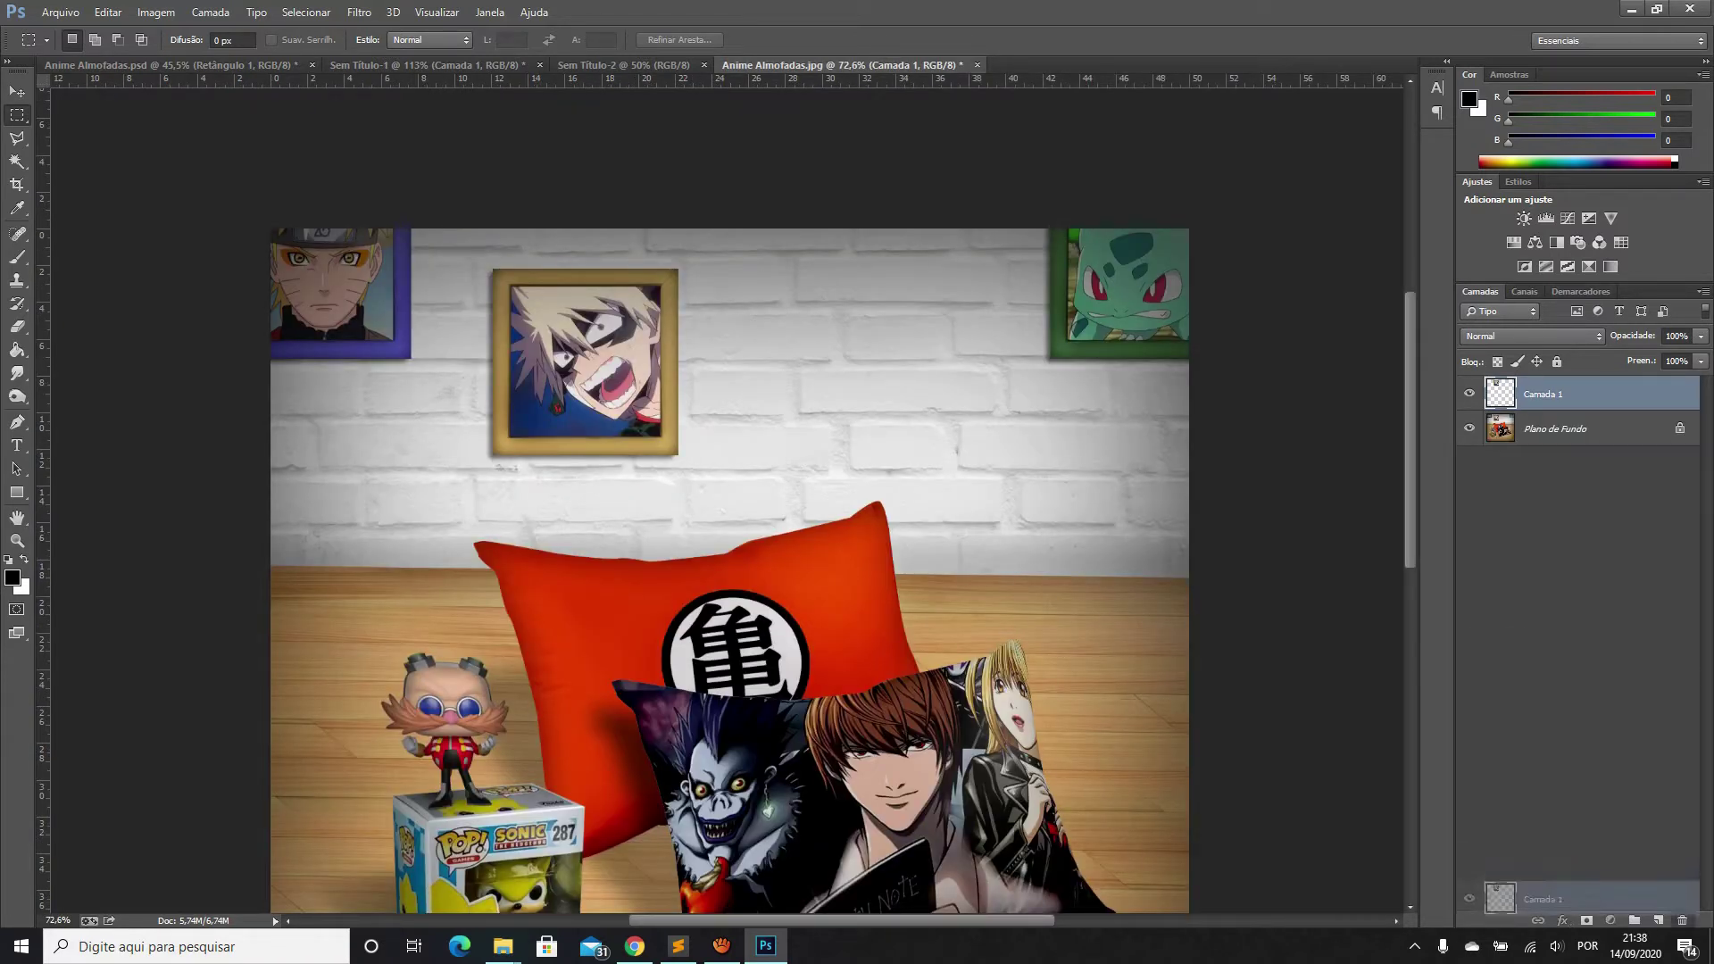
drag(487, 282, 670, 453)
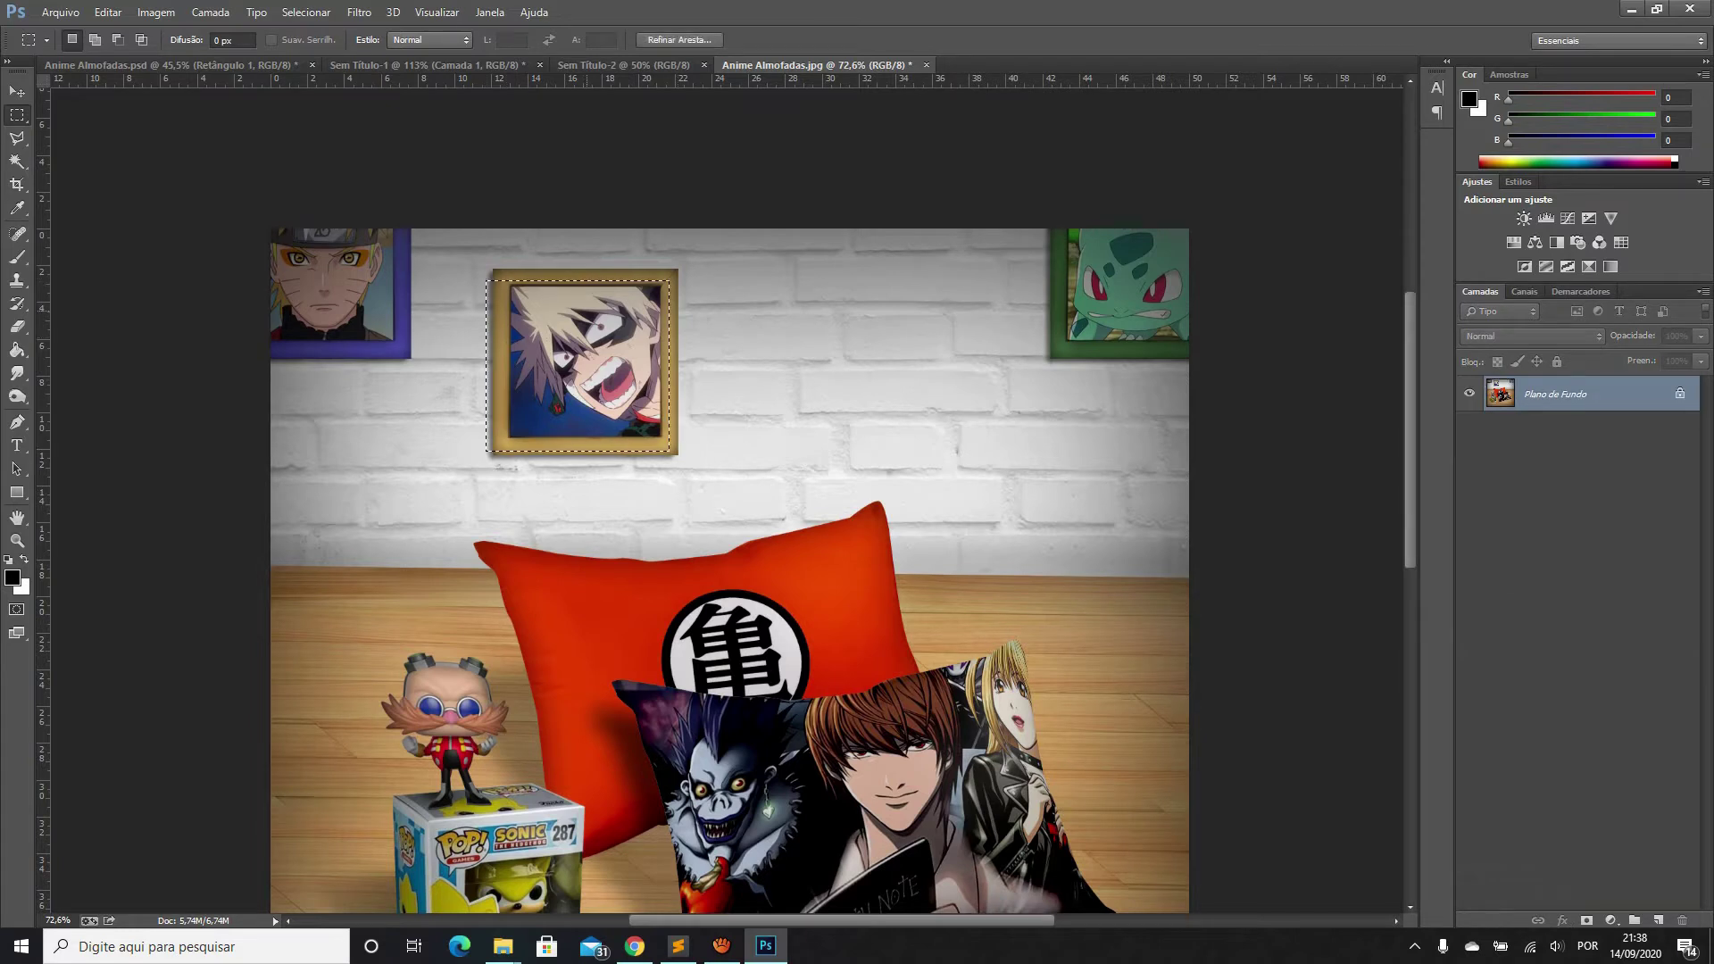
right_click(586, 311)
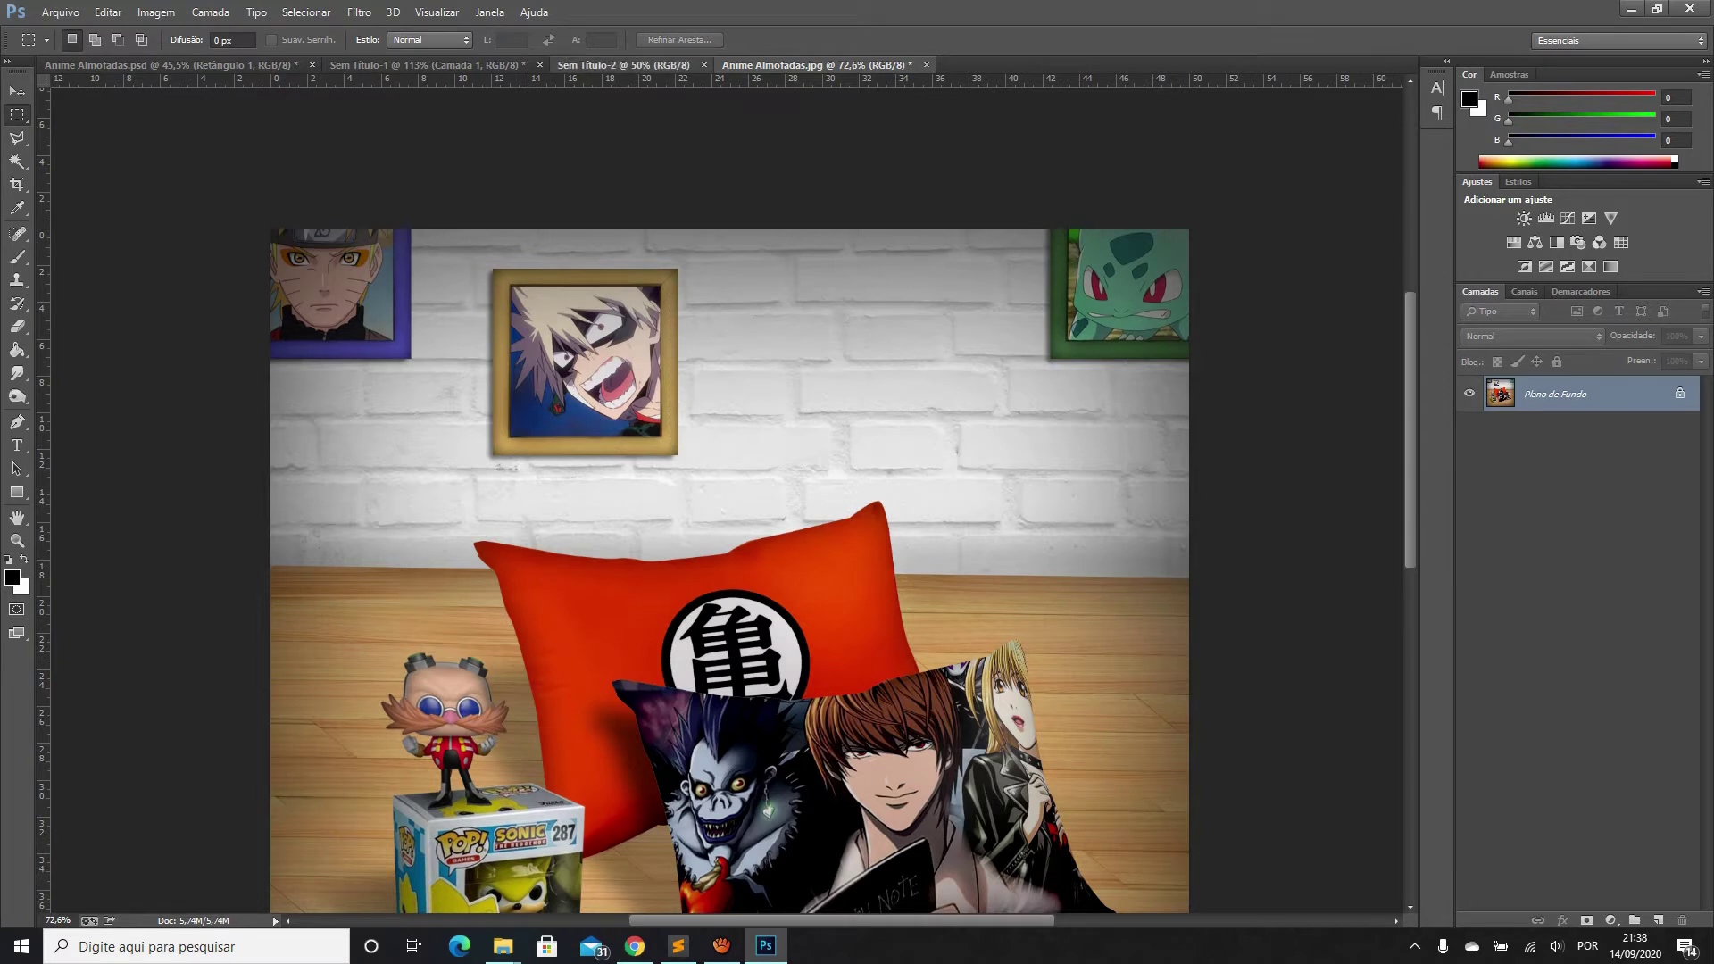
Copy the whole white pillow image into Sem Título-2
click(623, 64)
key(ctrl+shift+Tab)
drag(304, 179, 1143, 808)
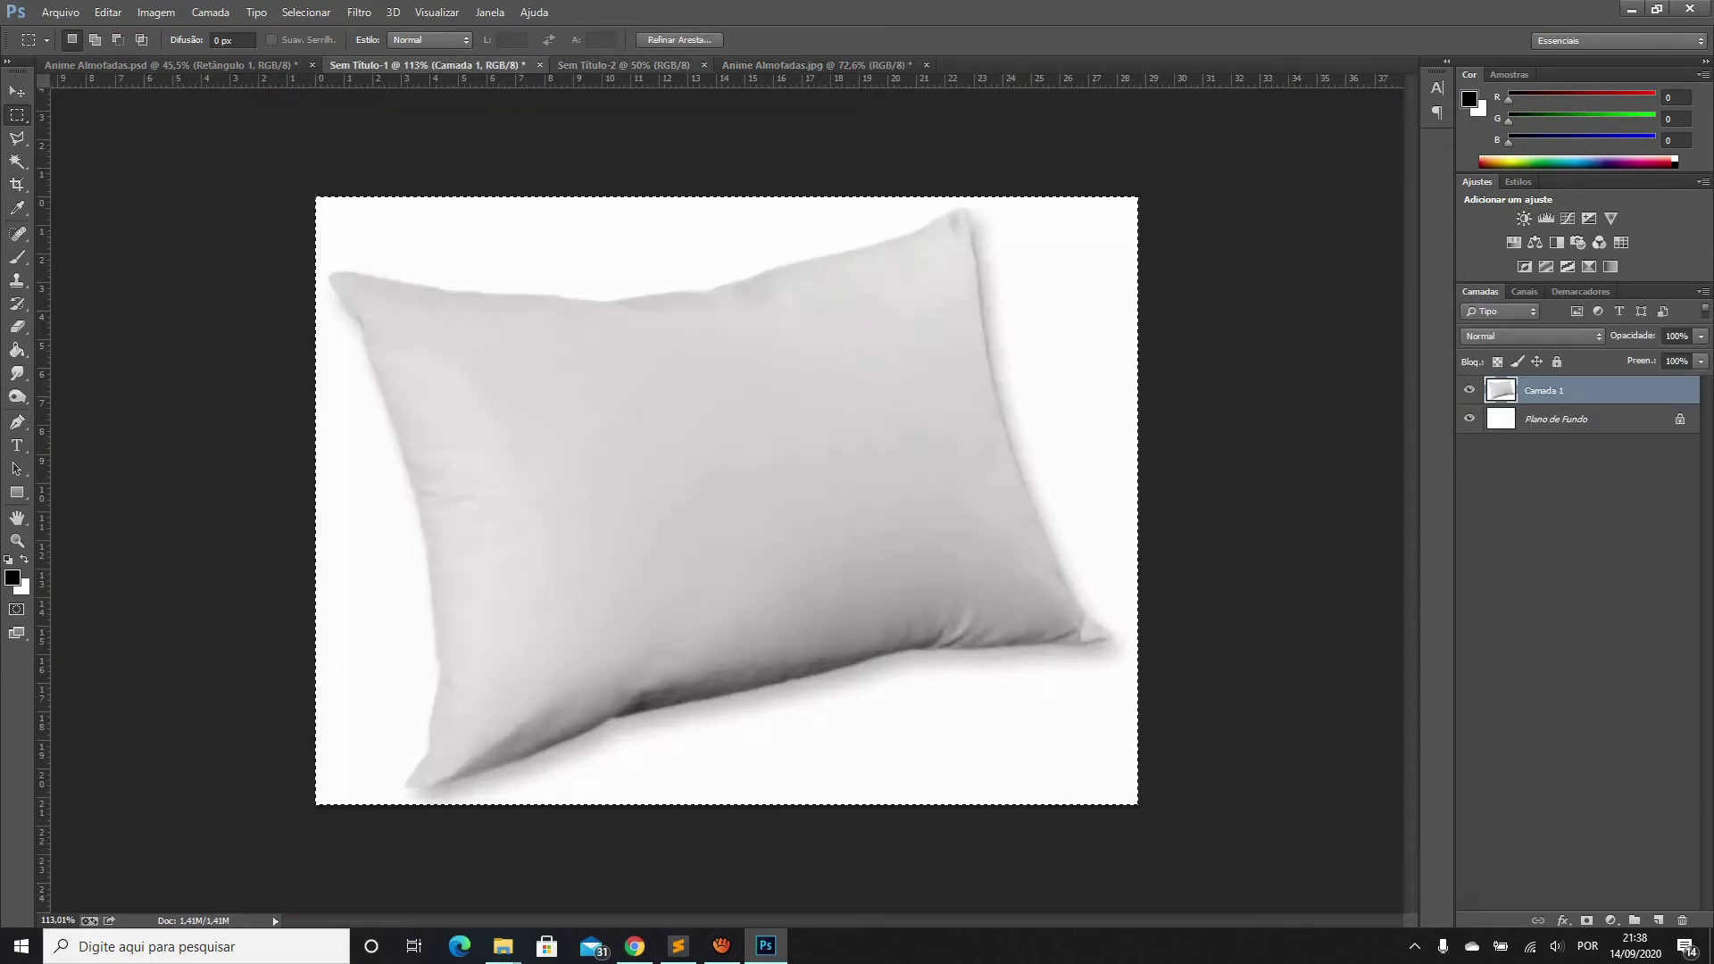
key(ctrl+c)
key(ctrl+Tab)
key(ctrl+v)
Fill the background layer with pinkish red ff0054 using the Paint Bucket, then zoom in
scroll(747, 500, up, 2)
scroll(747, 500, up, 2)
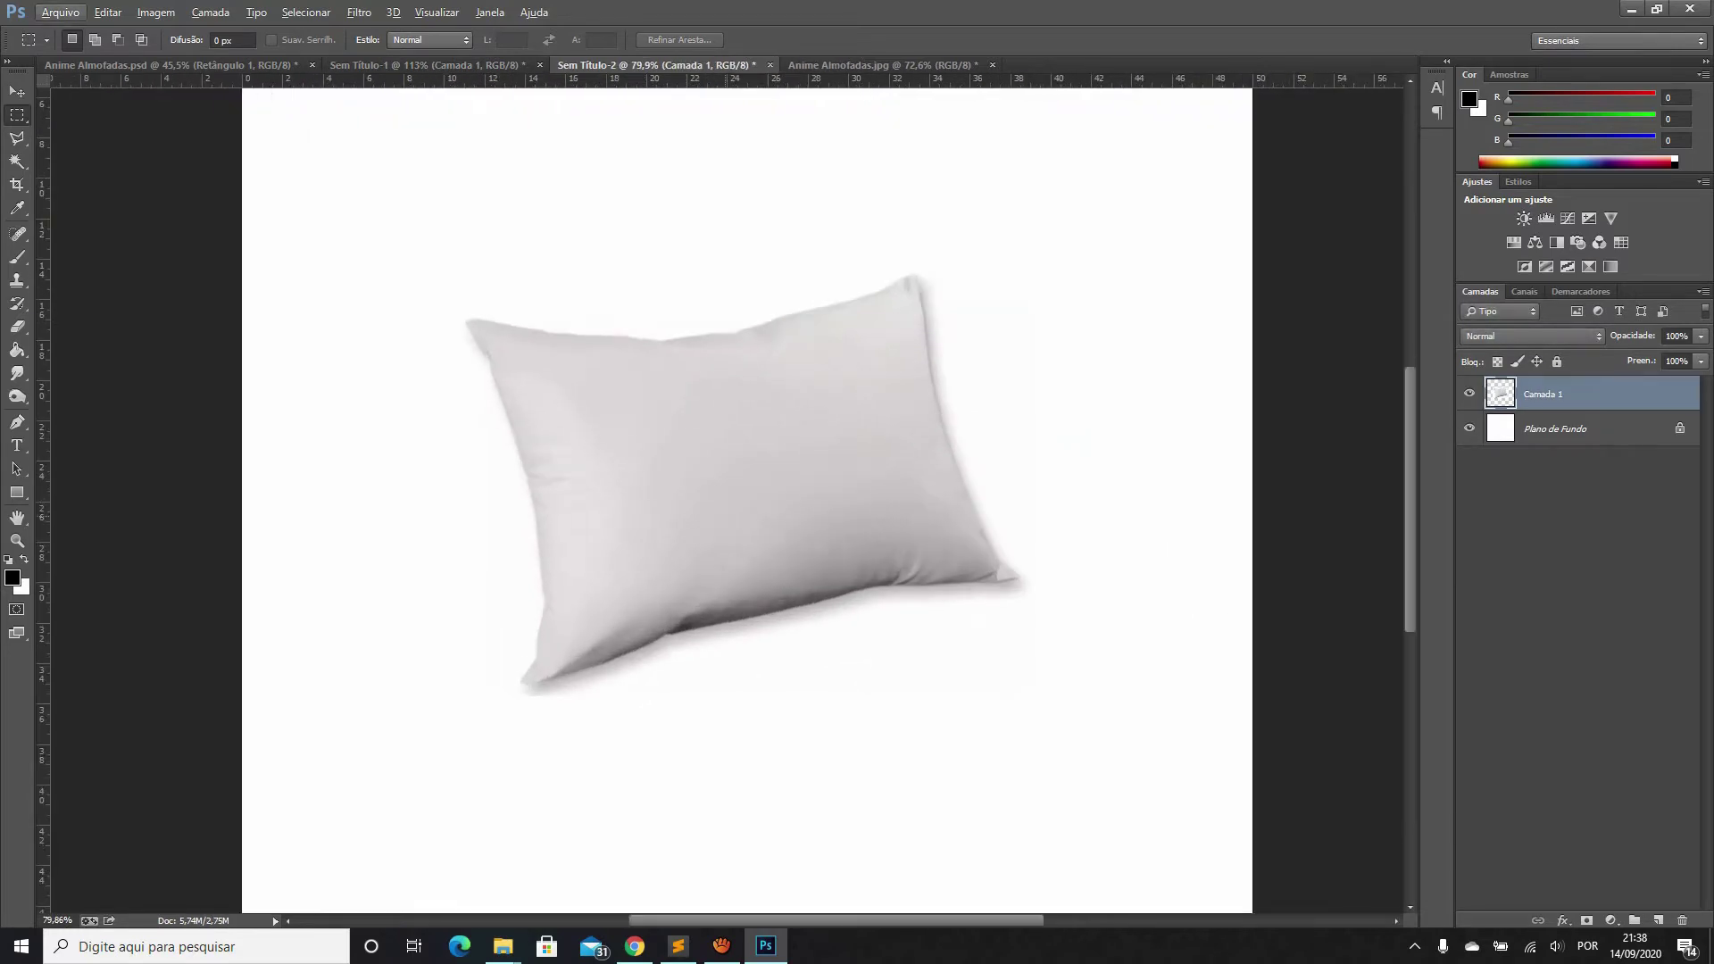
key(alt+bracketleft)
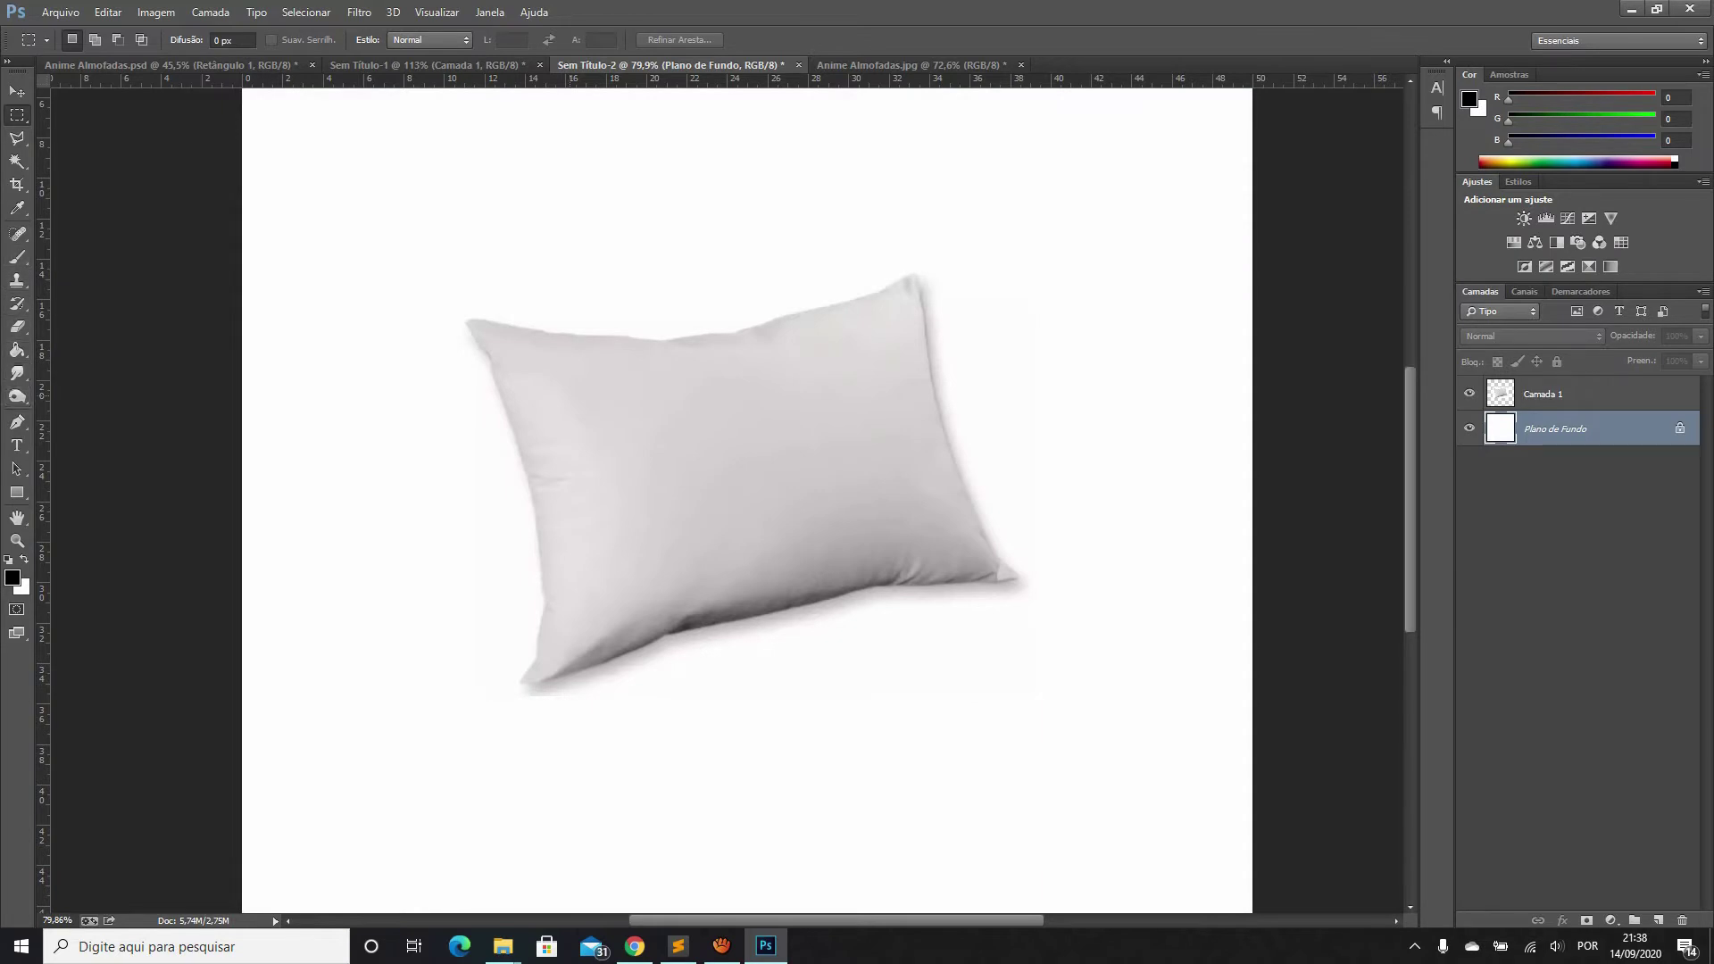
click(17, 208)
click(12, 578)
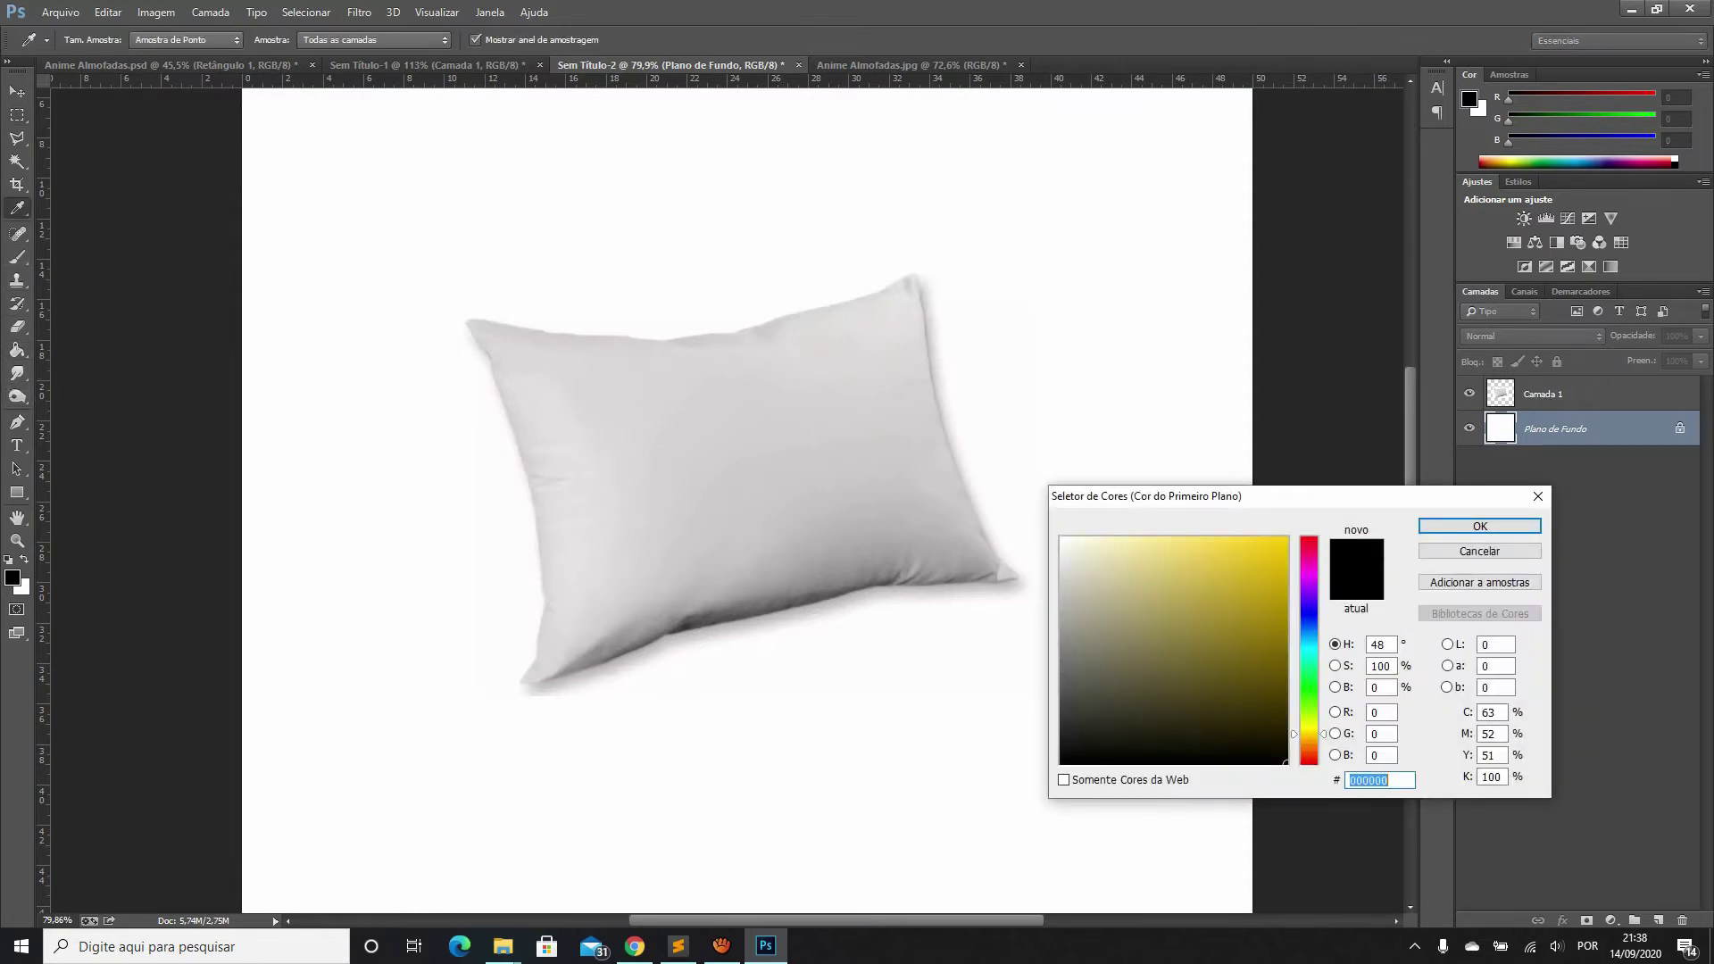
text(ff0054)
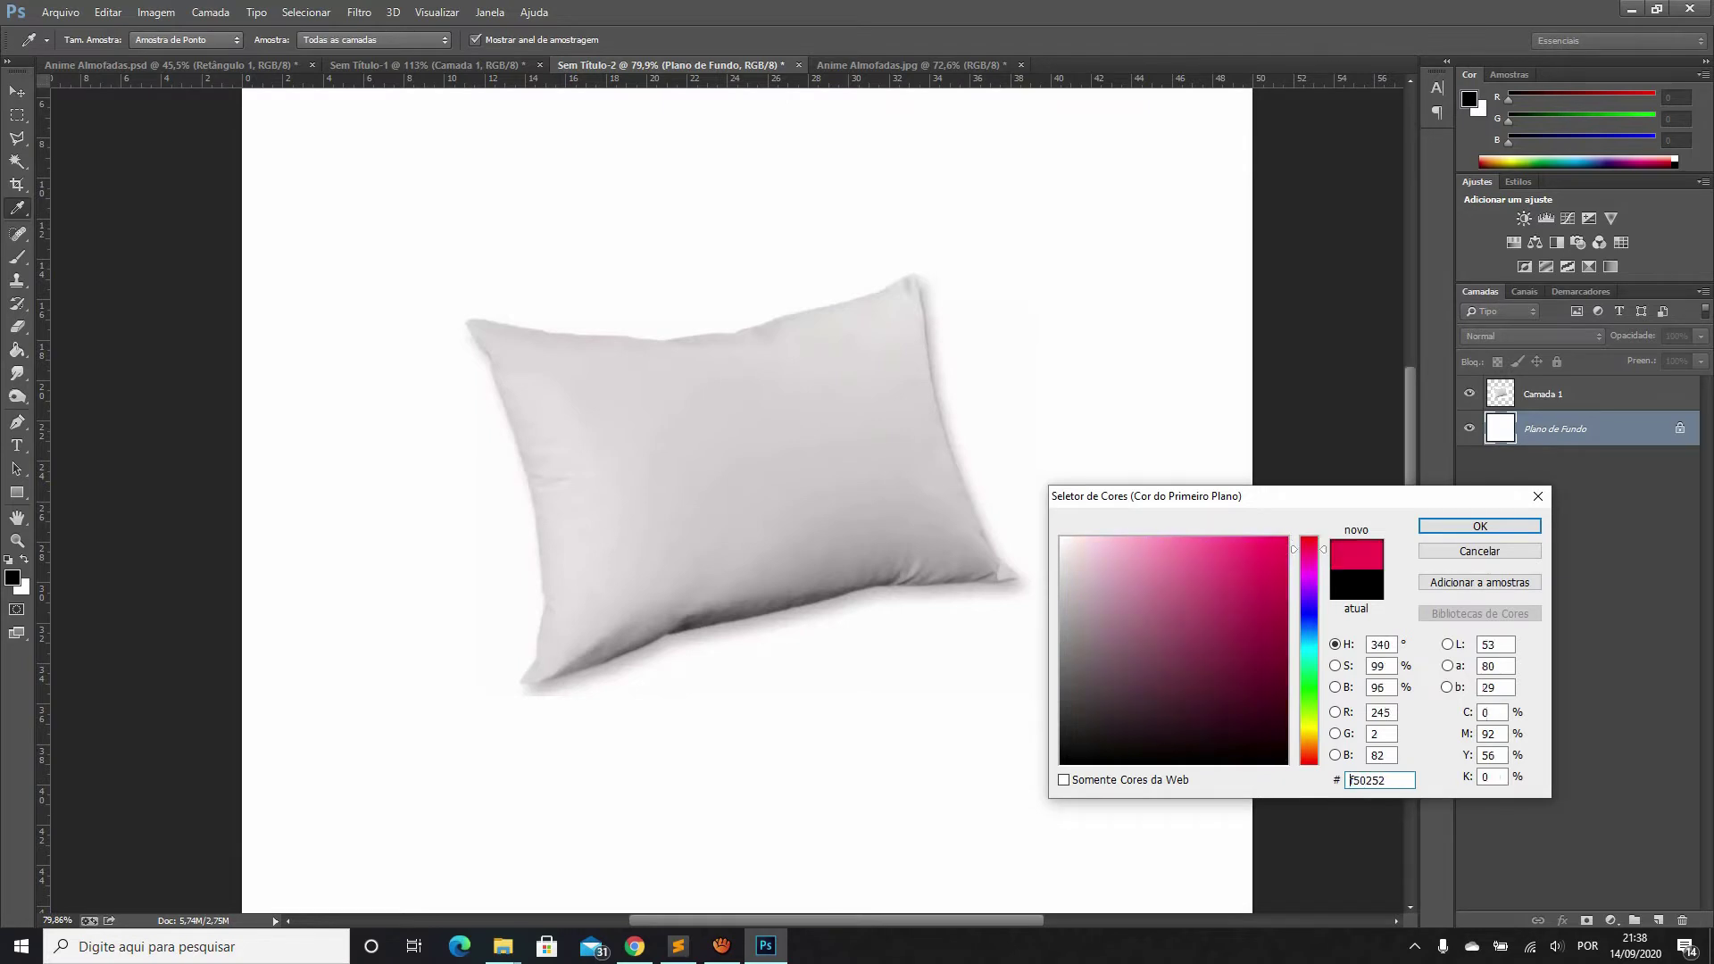
key(Return)
key(g)
click(714, 804)
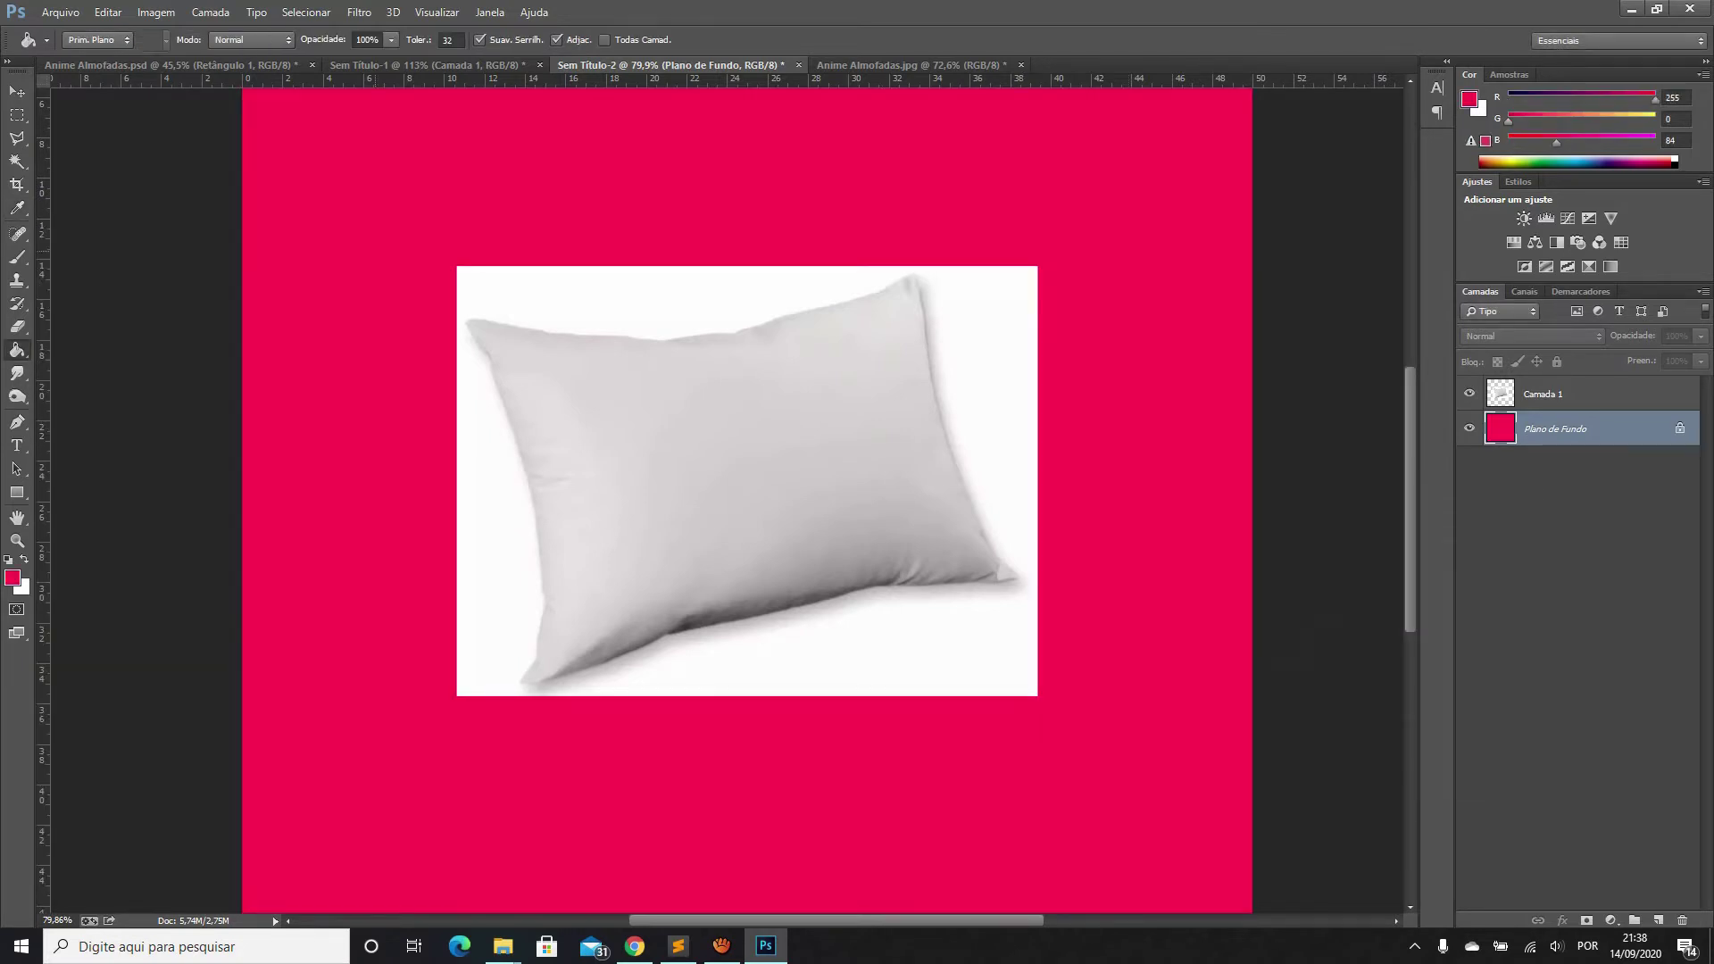
click(17, 541)
drag(592, 458, 678, 458)
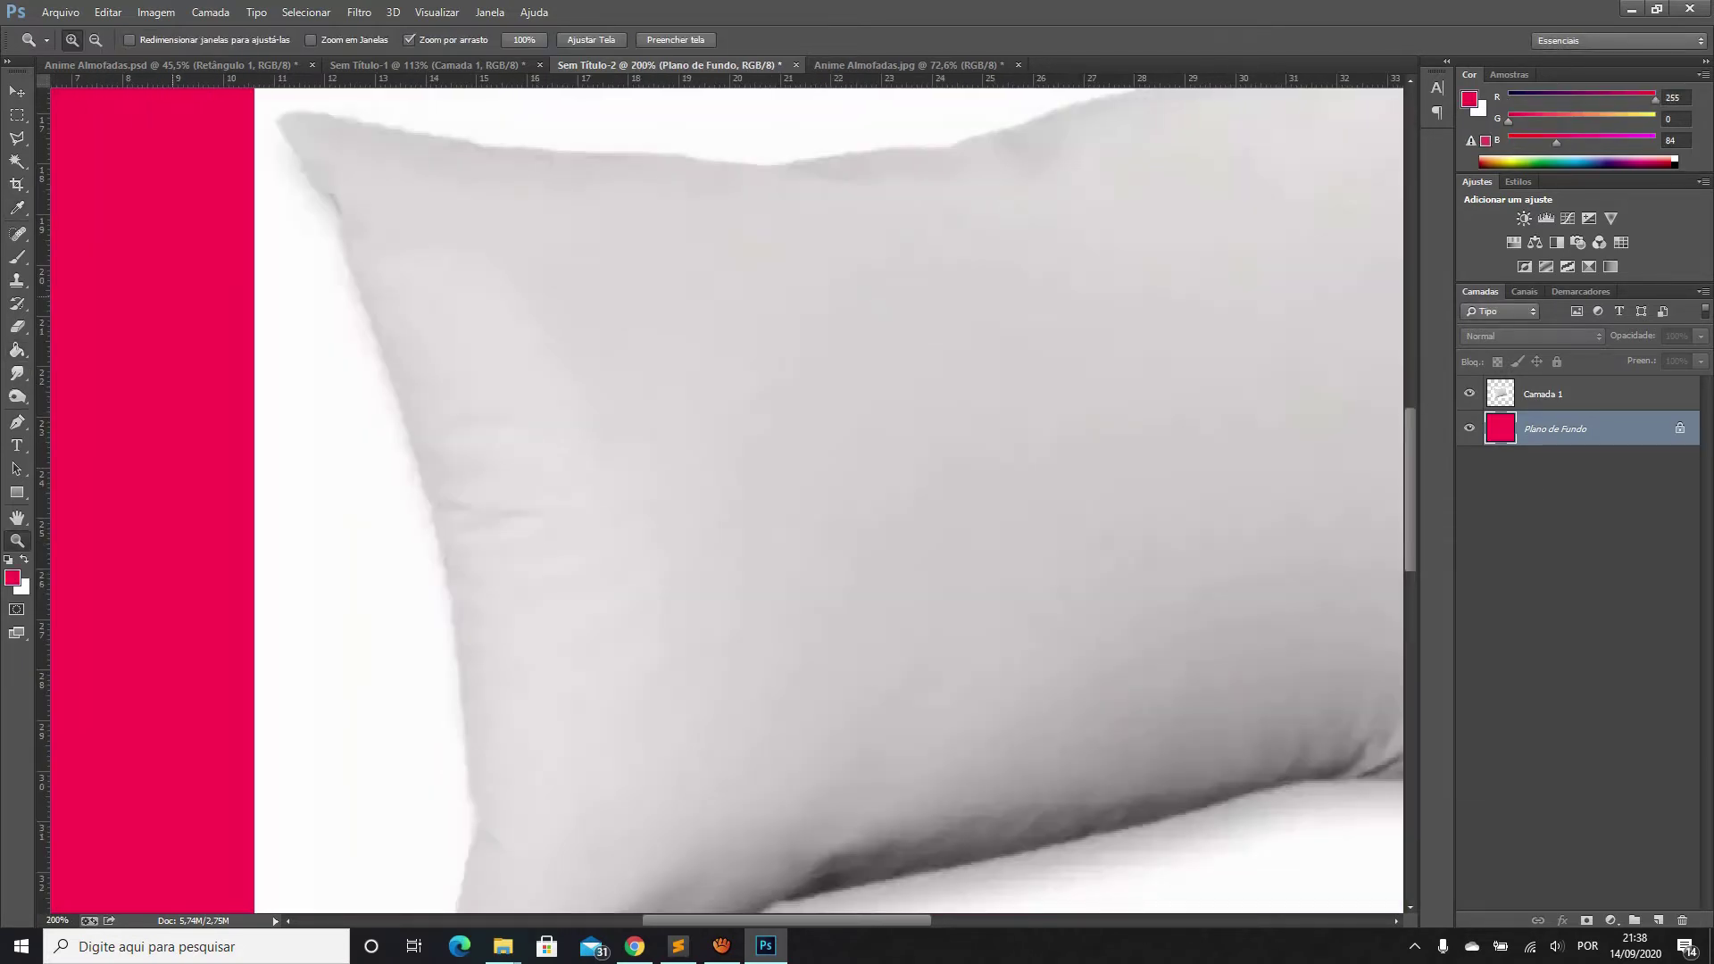
Trace the pillow's left edge and bottom-left corner with Pen tool path points
click(17, 423)
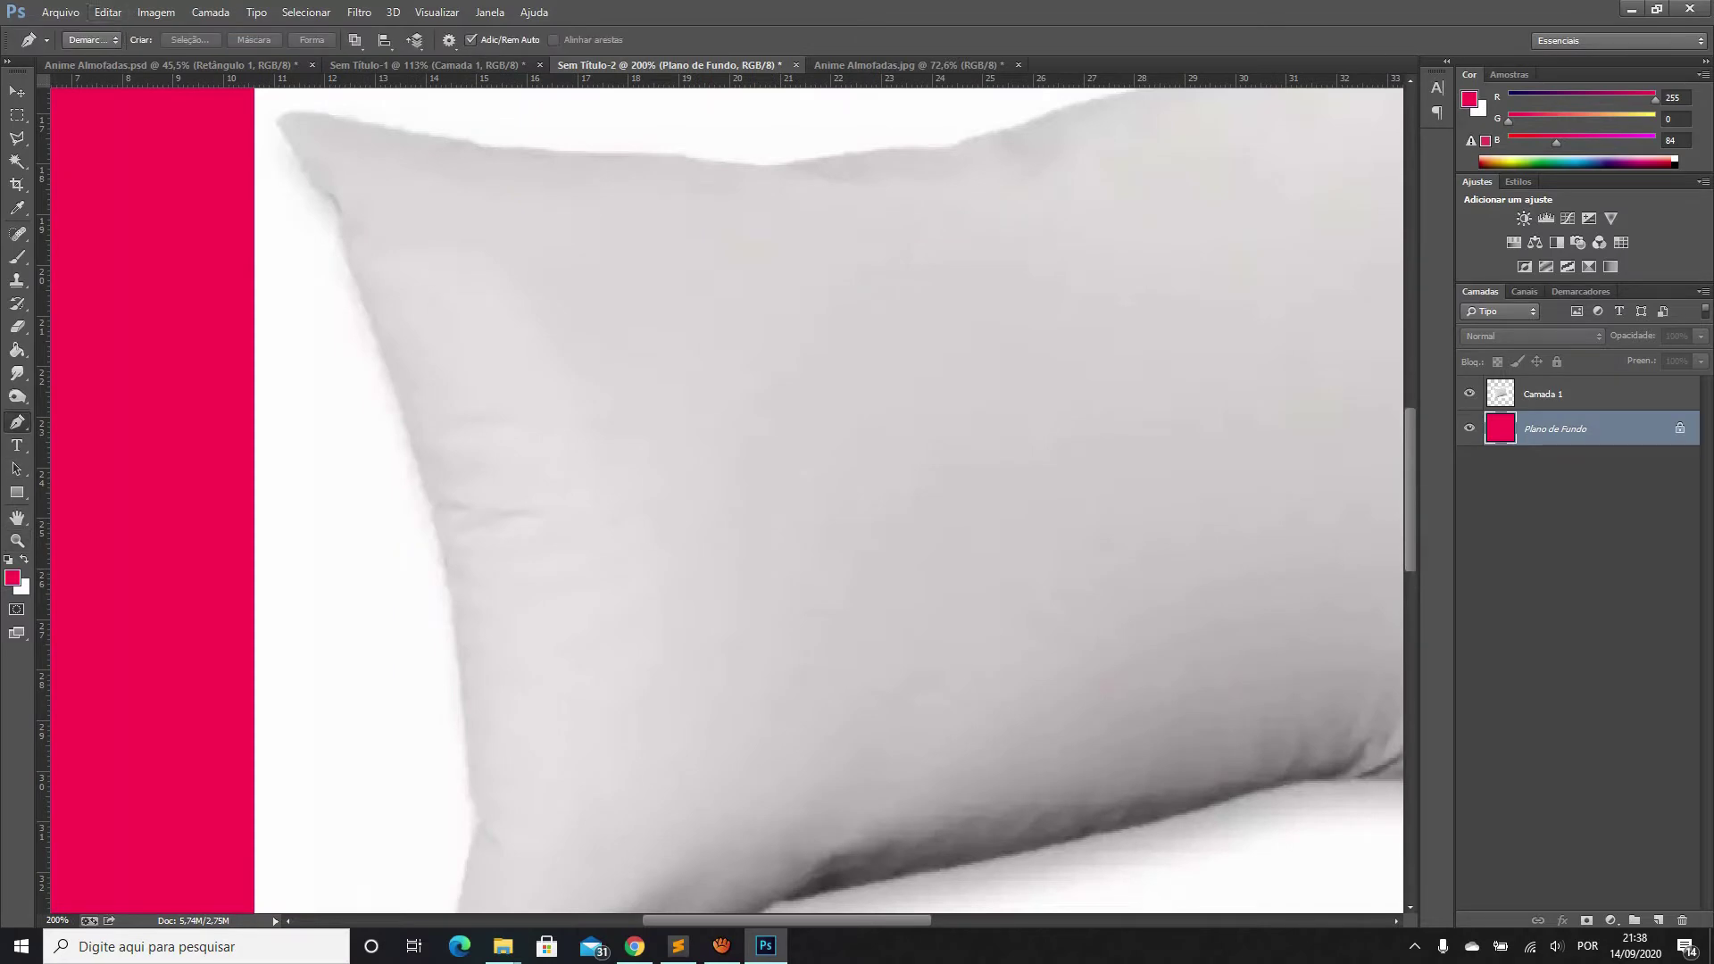
click(93, 40)
click(100, 72)
key(alt)
click(280, 126)
drag(310, 186, 313, 206)
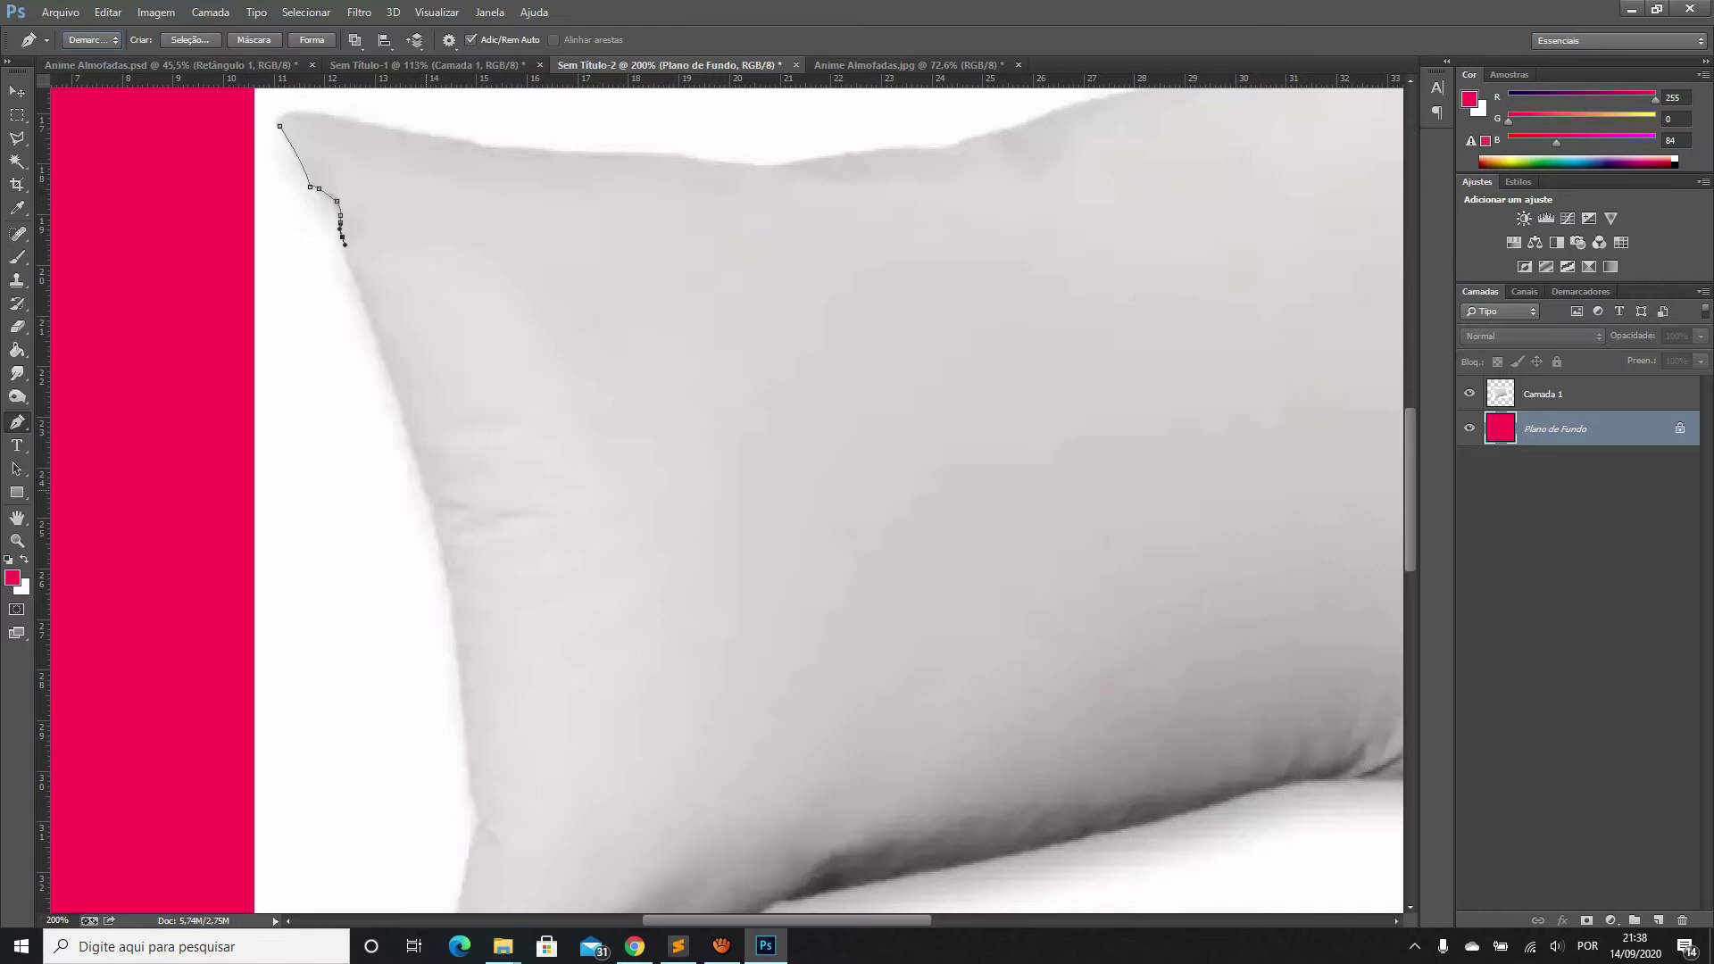
drag(435, 503, 447, 577)
drag(474, 790, 472, 838)
key(ctrl+z)
drag(482, 829, 471, 868)
scroll(726, 500, down, 5)
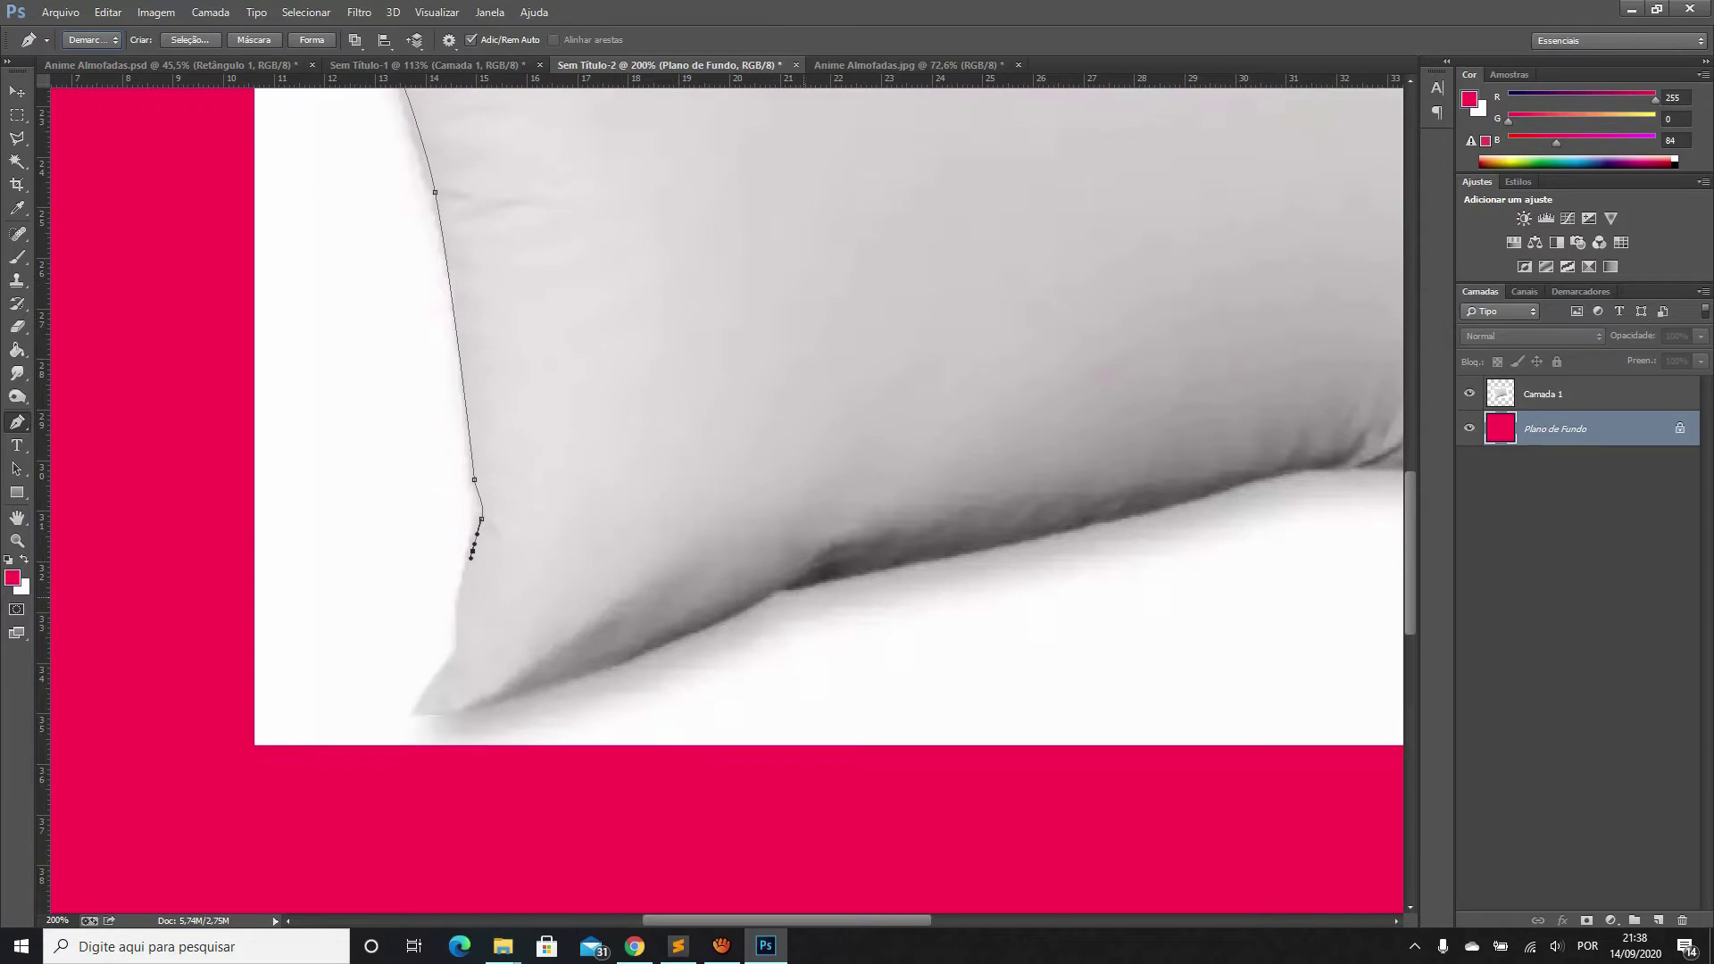
drag(460, 635, 458, 669)
click(458, 650)
drag(436, 681, 493, 701)
Extend the path along the pillow's bottom edge and up its right edge
click(848, 573)
click(915, 558)
click(982, 548)
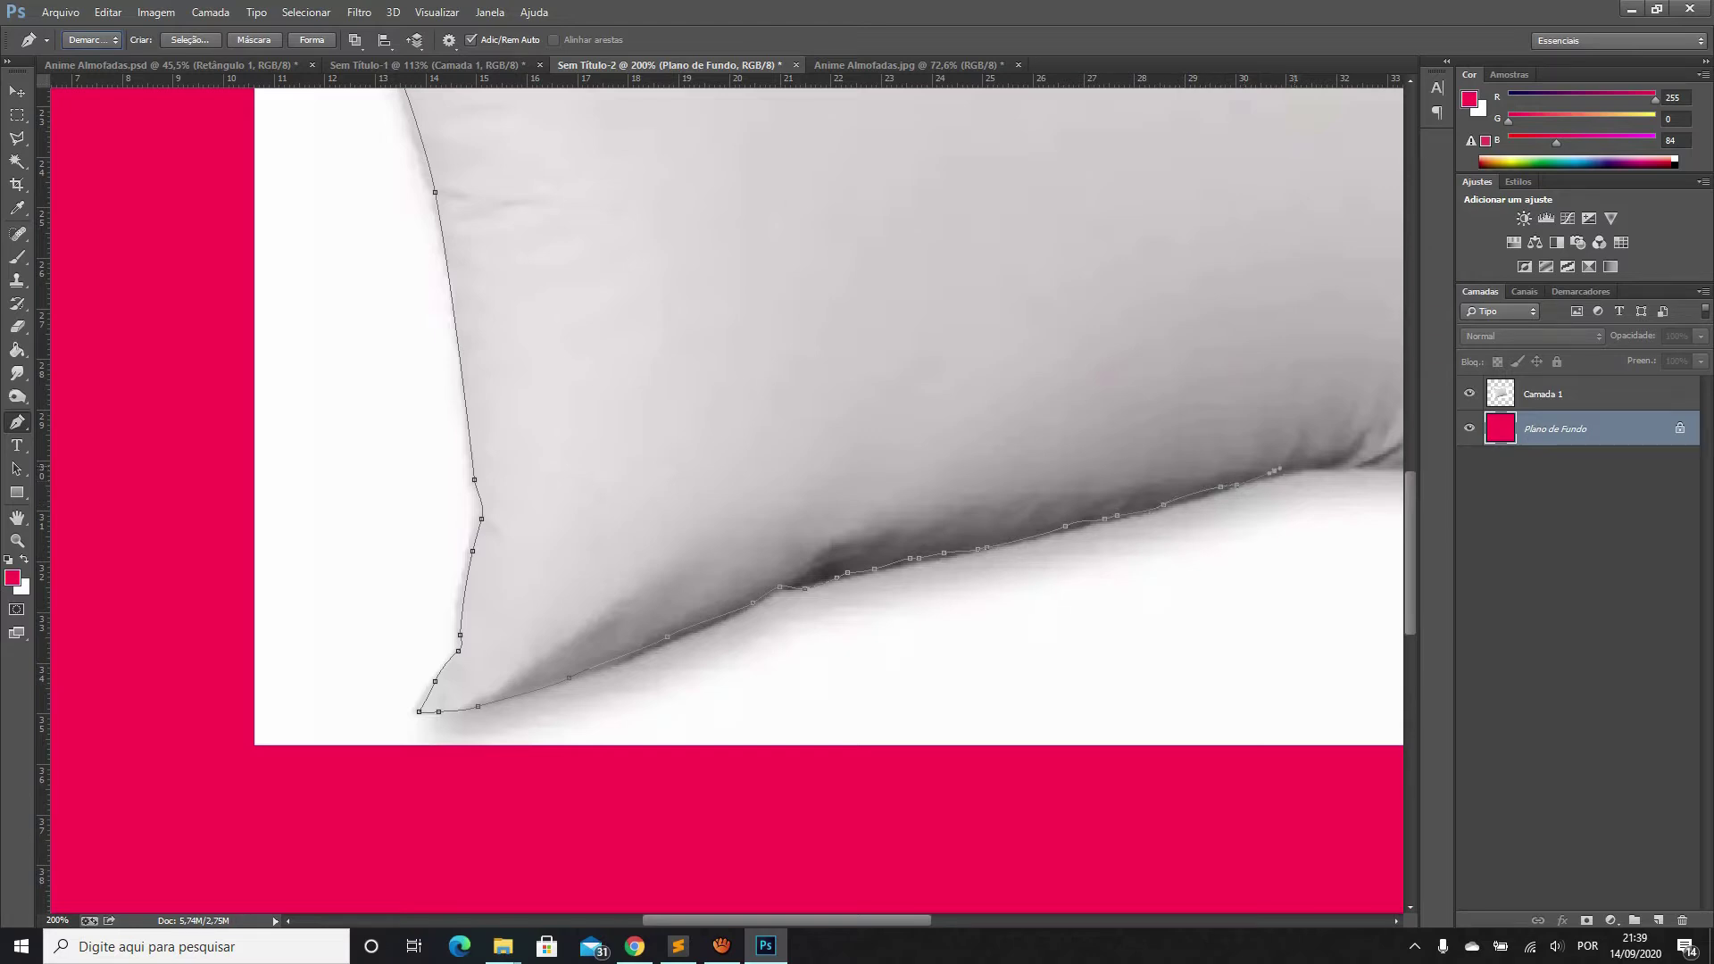
key(alt)
drag(811, 920, 978, 920)
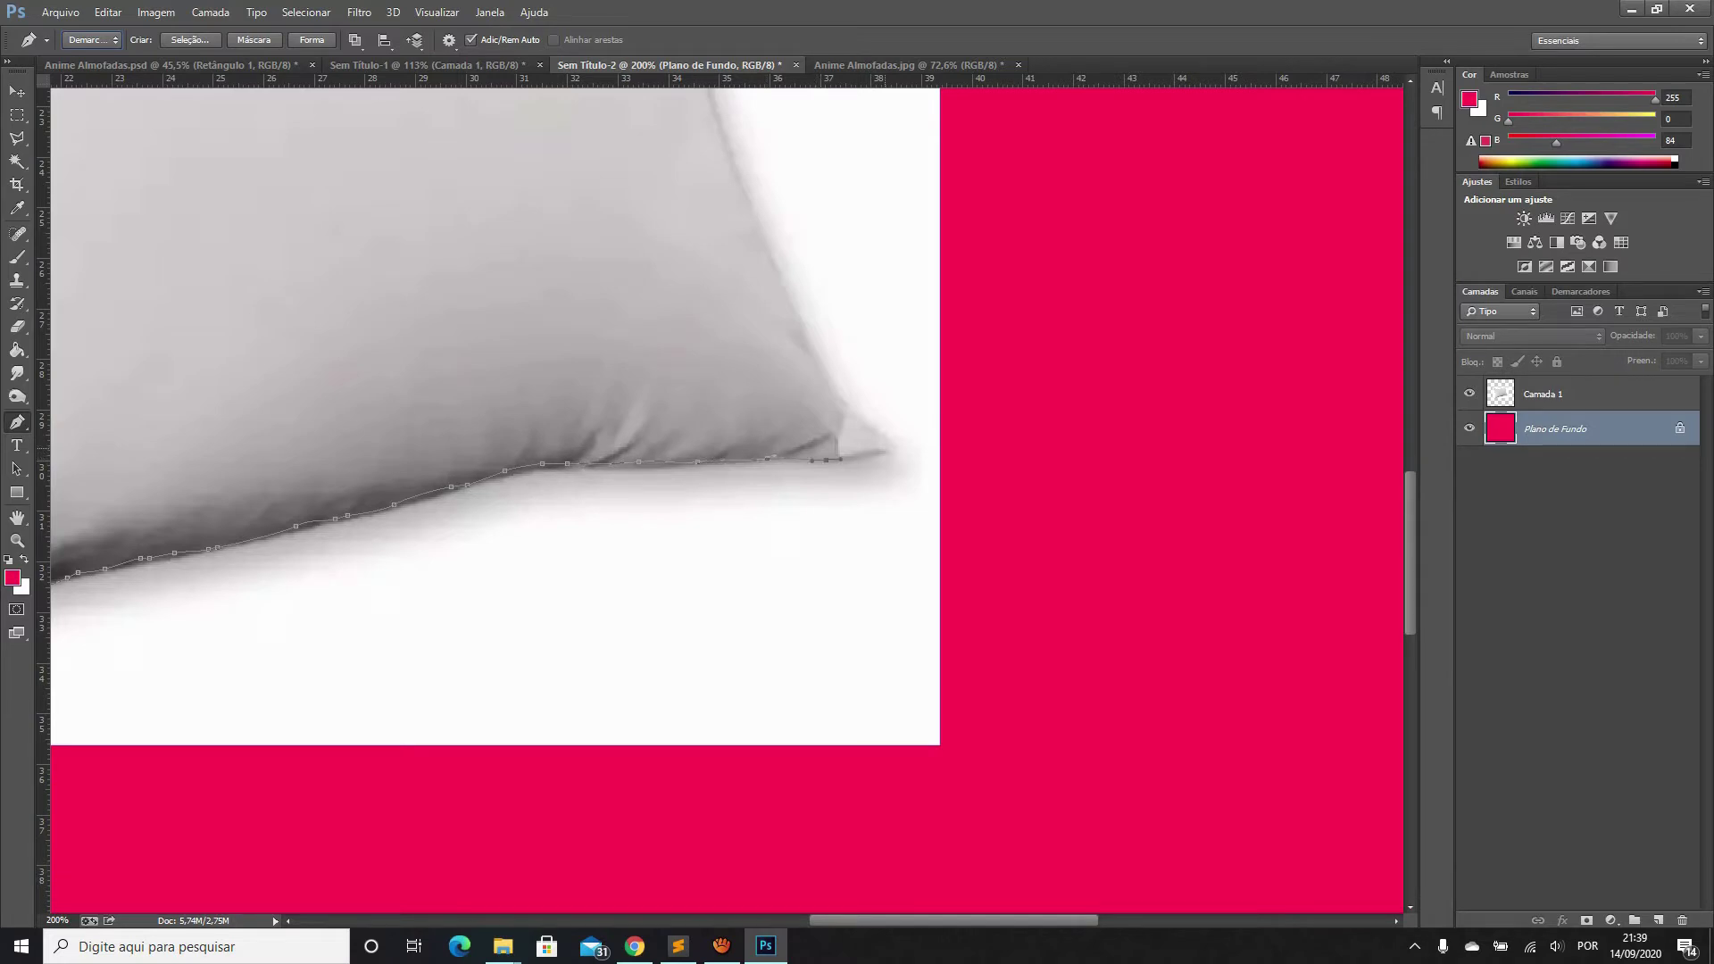
drag(840, 402, 827, 388)
key(alt)
scroll(491, 500, up, 5)
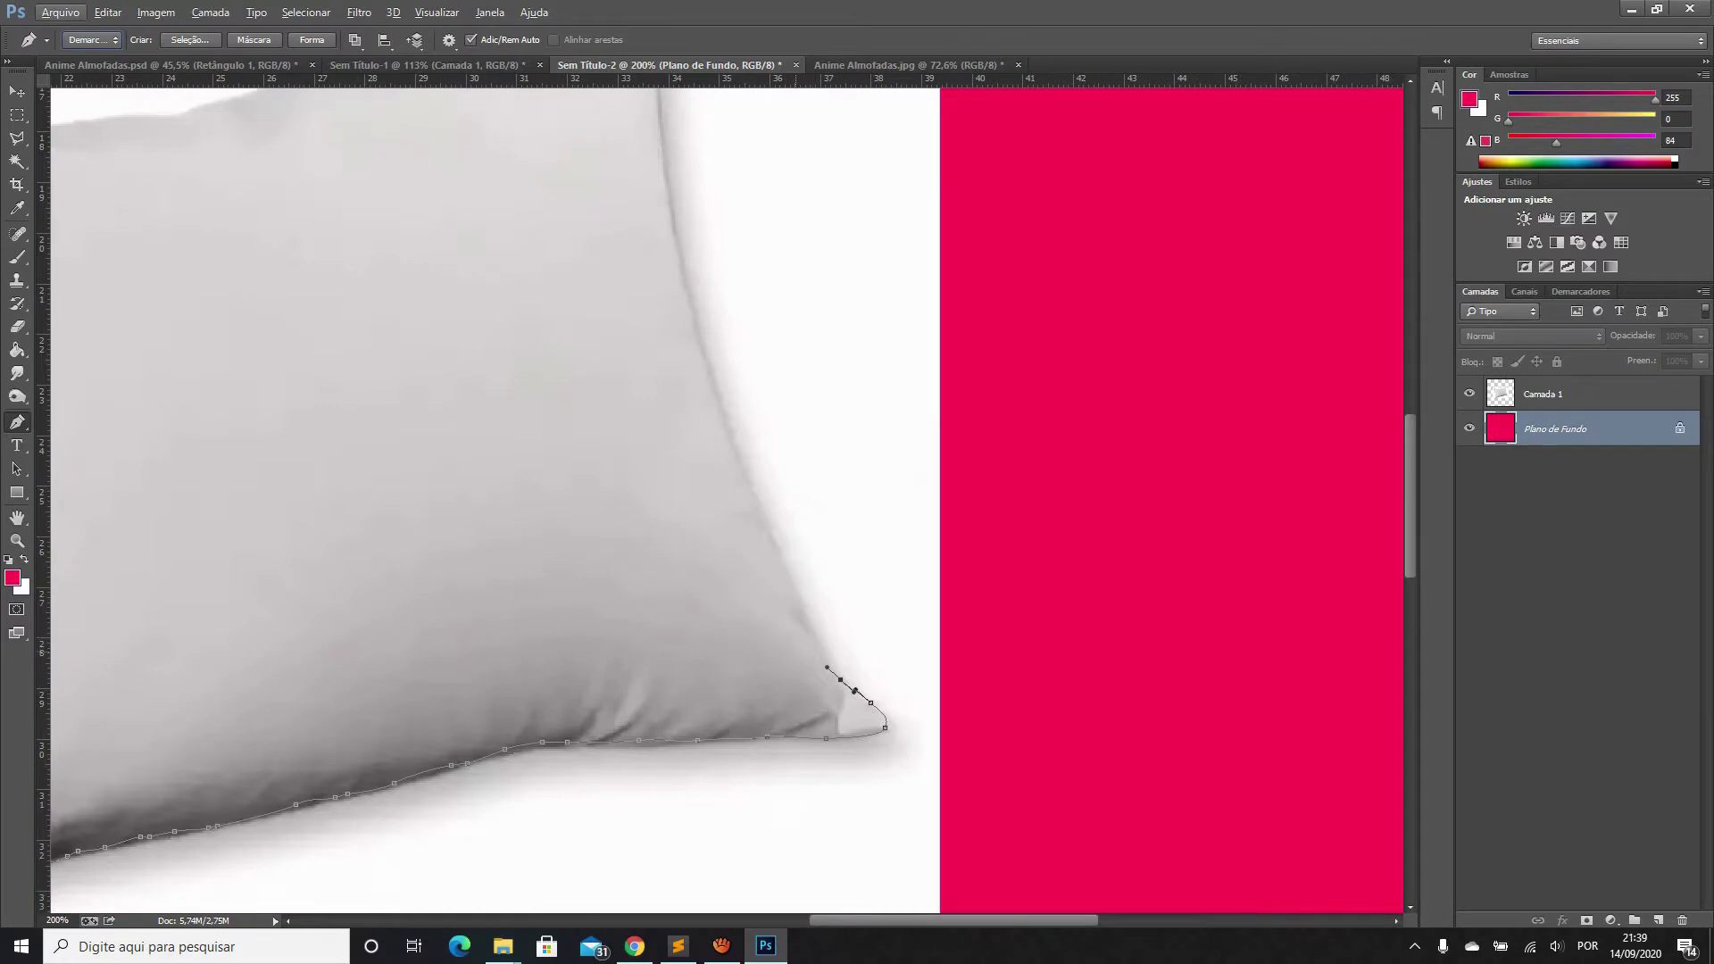
drag(801, 614, 788, 583)
drag(756, 507, 747, 489)
drag(706, 376, 703, 364)
drag(671, 223, 671, 213)
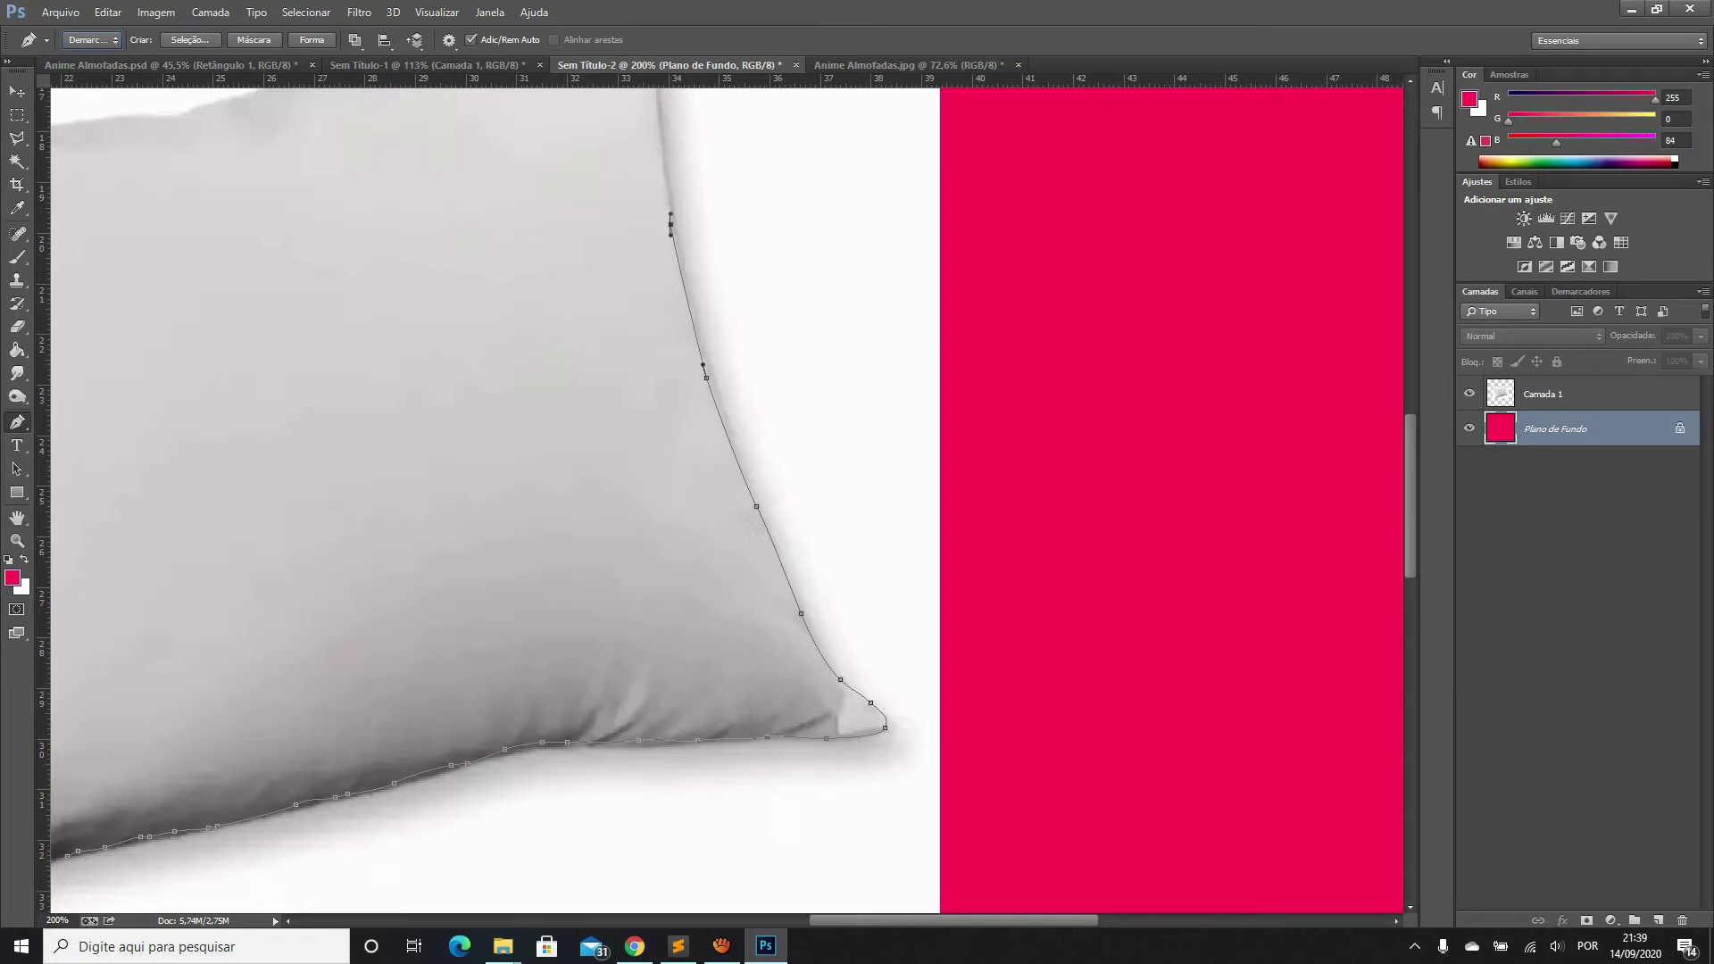
Trace the top edge back leftward, close the outline, and fit the canvas in view
scroll(496, 500, up, 3)
drag(658, 363, 650, 345)
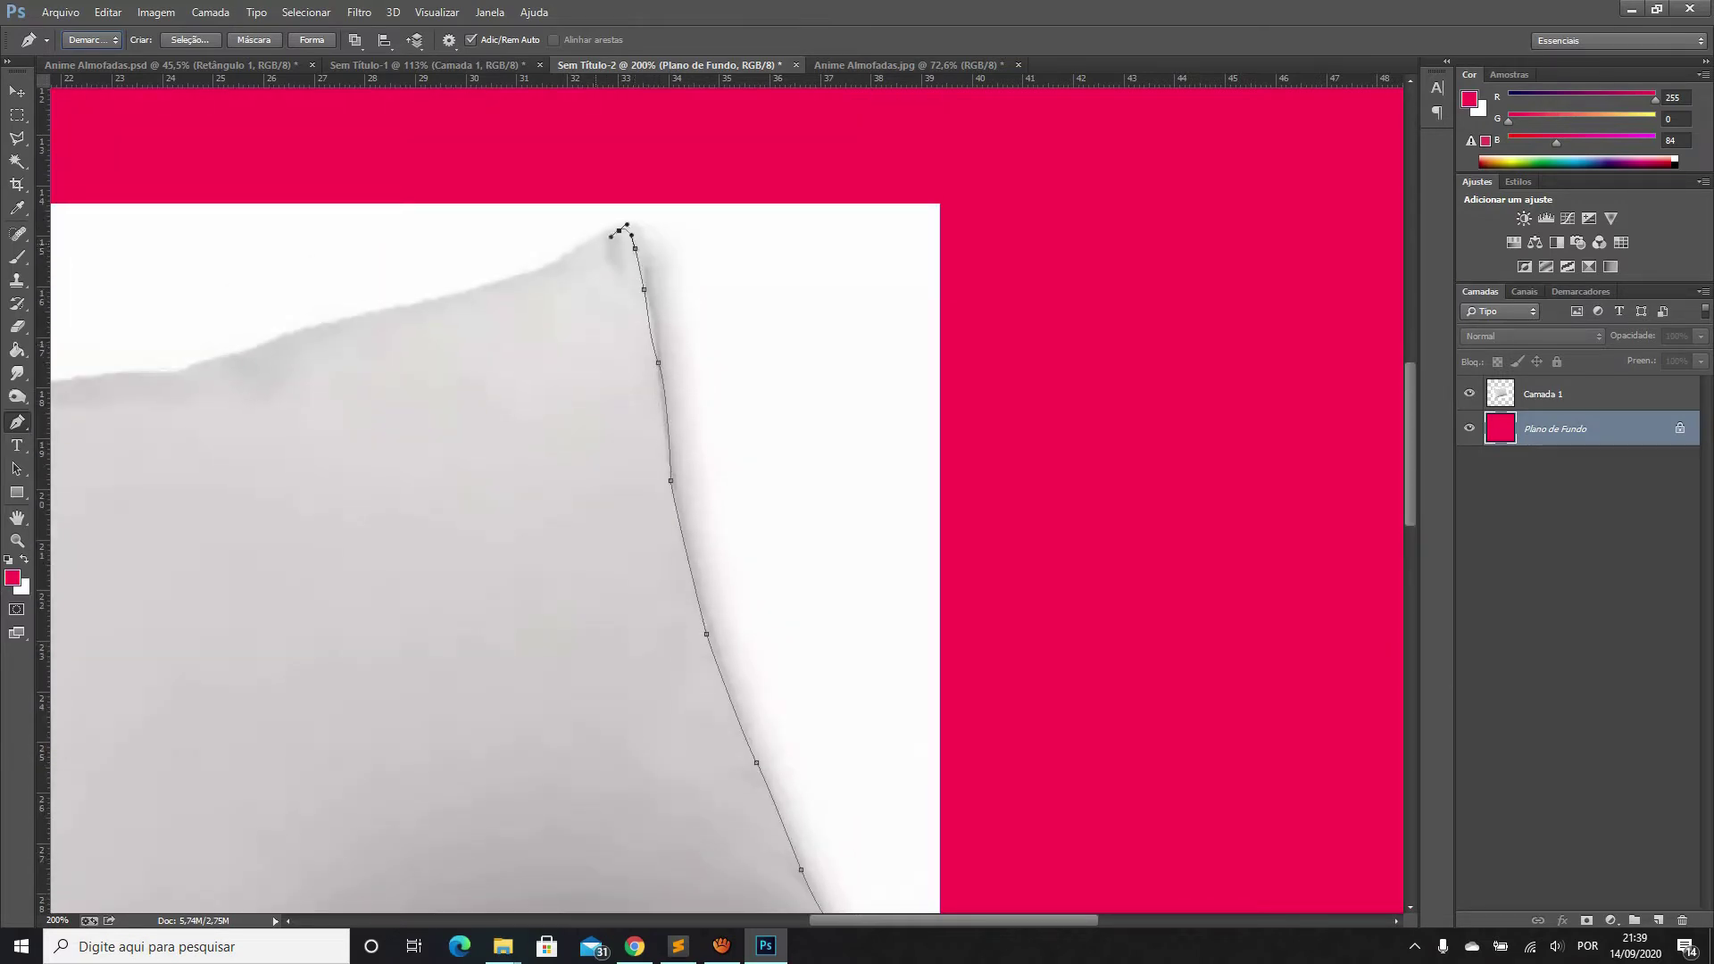
drag(467, 295, 448, 301)
drag(345, 326, 327, 330)
scroll(727, 500, left, 5)
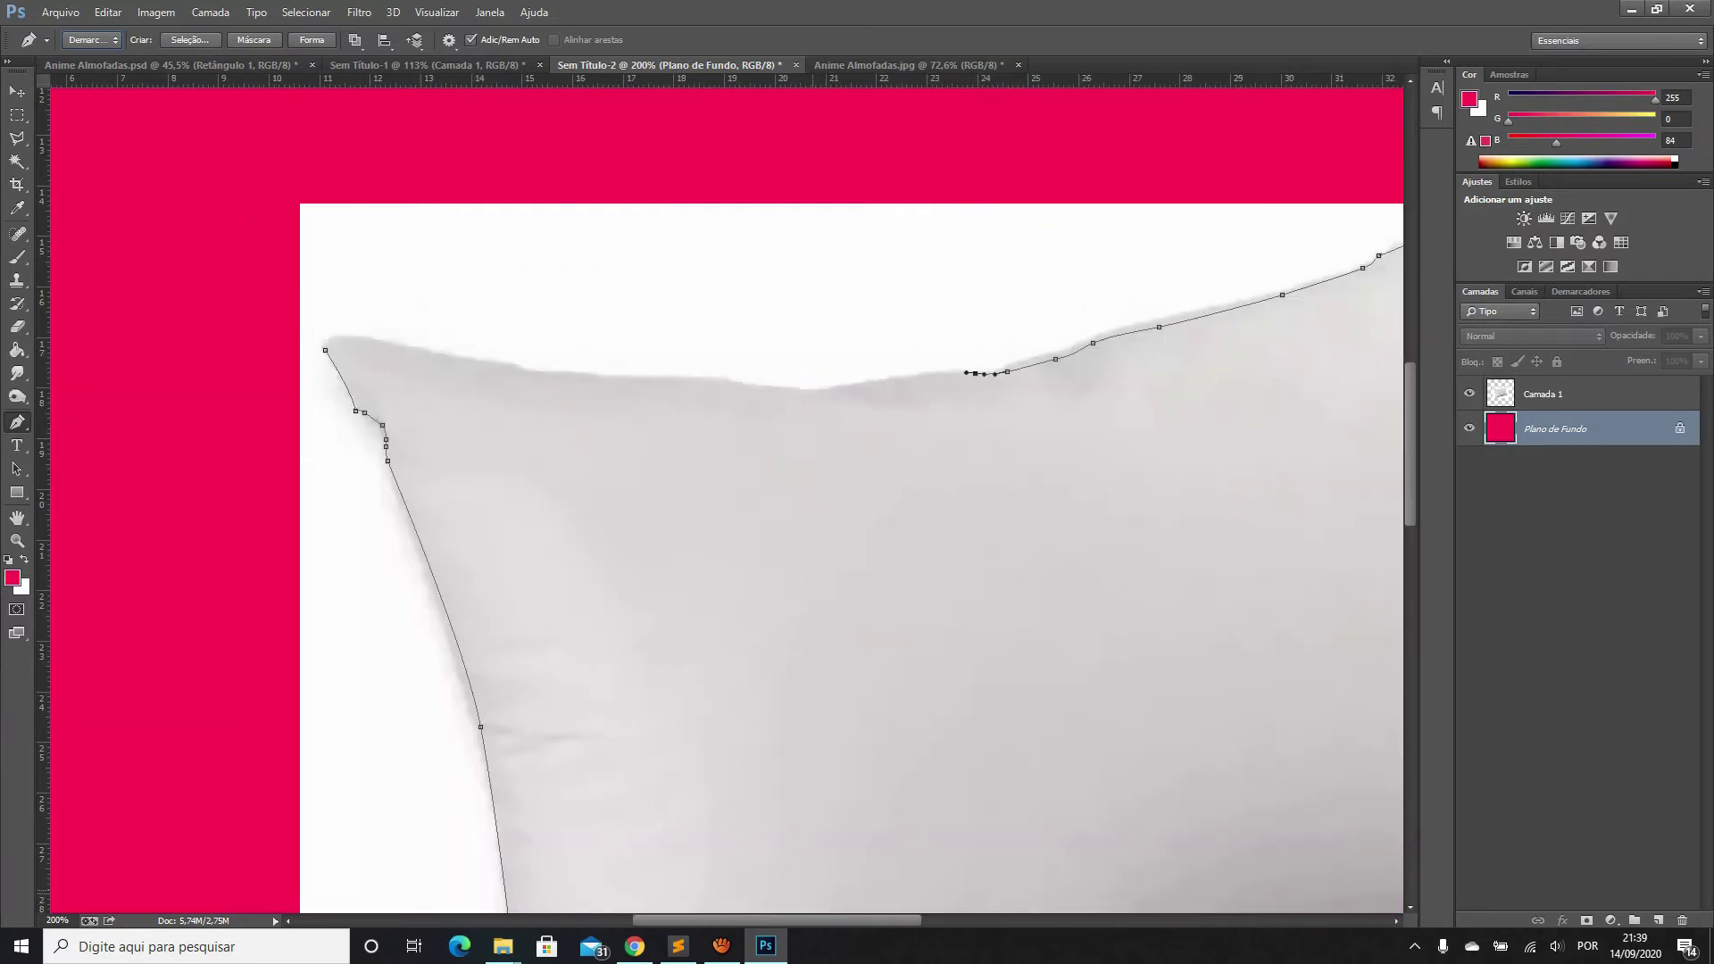
drag(839, 393, 819, 397)
drag(579, 378, 563, 376)
drag(392, 352, 376, 344)
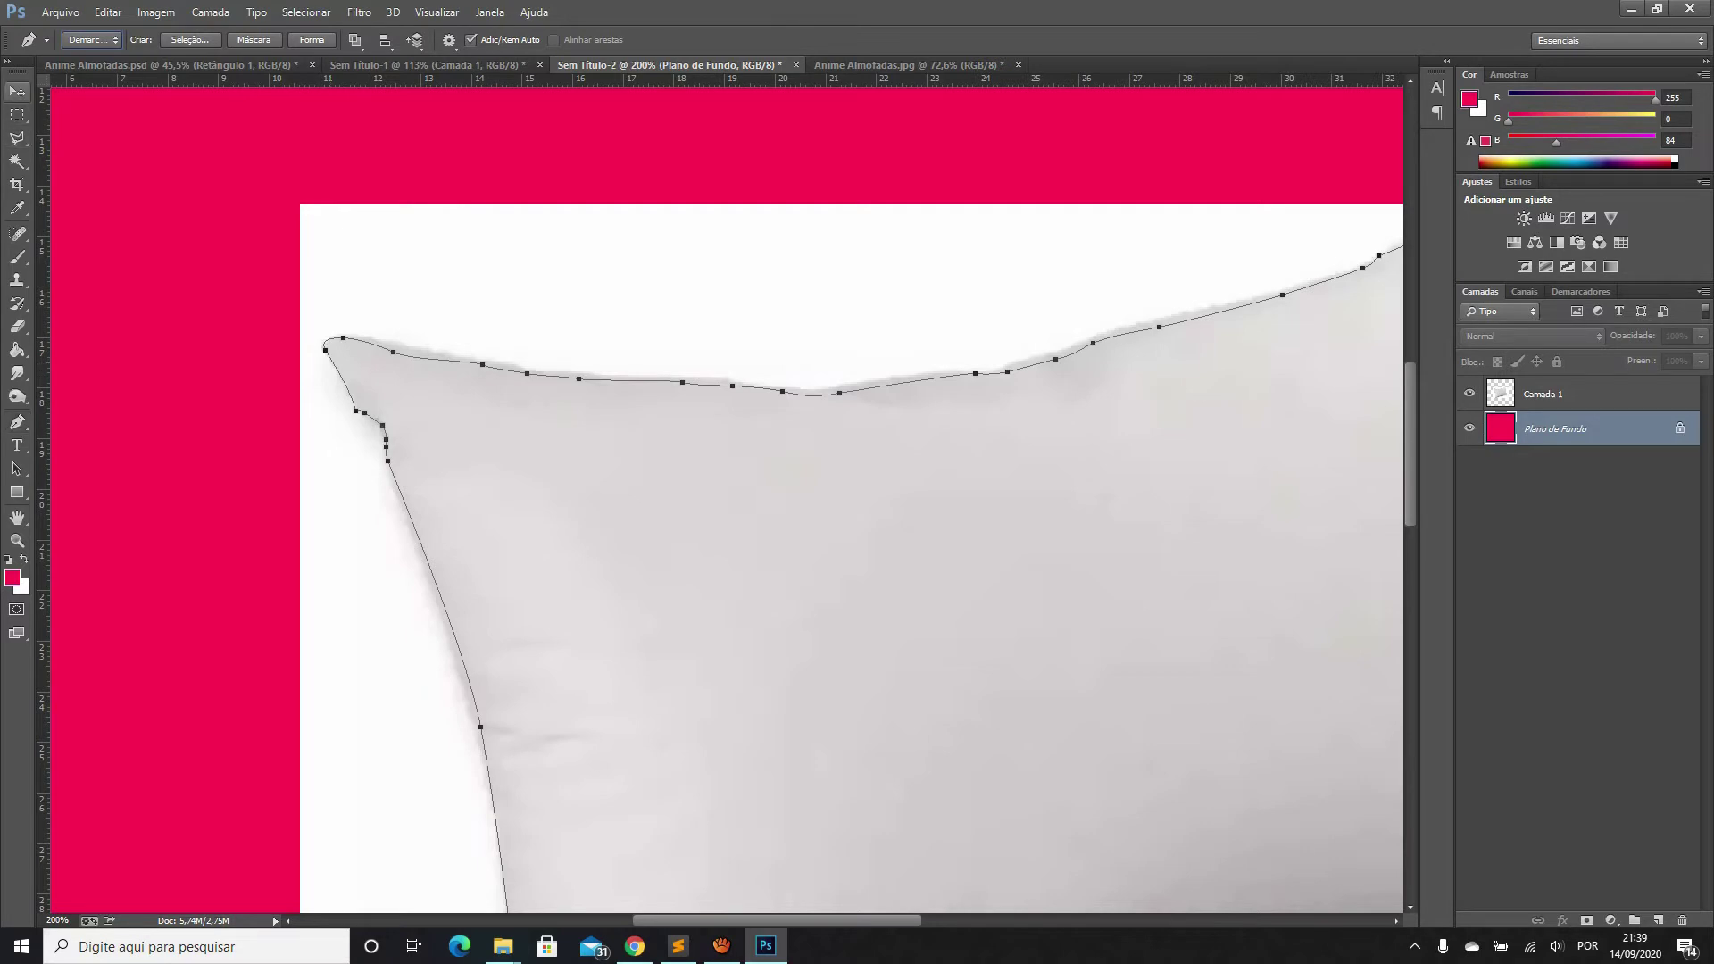
click(17, 91)
key(ctrl+0)
key(ctrl+0)
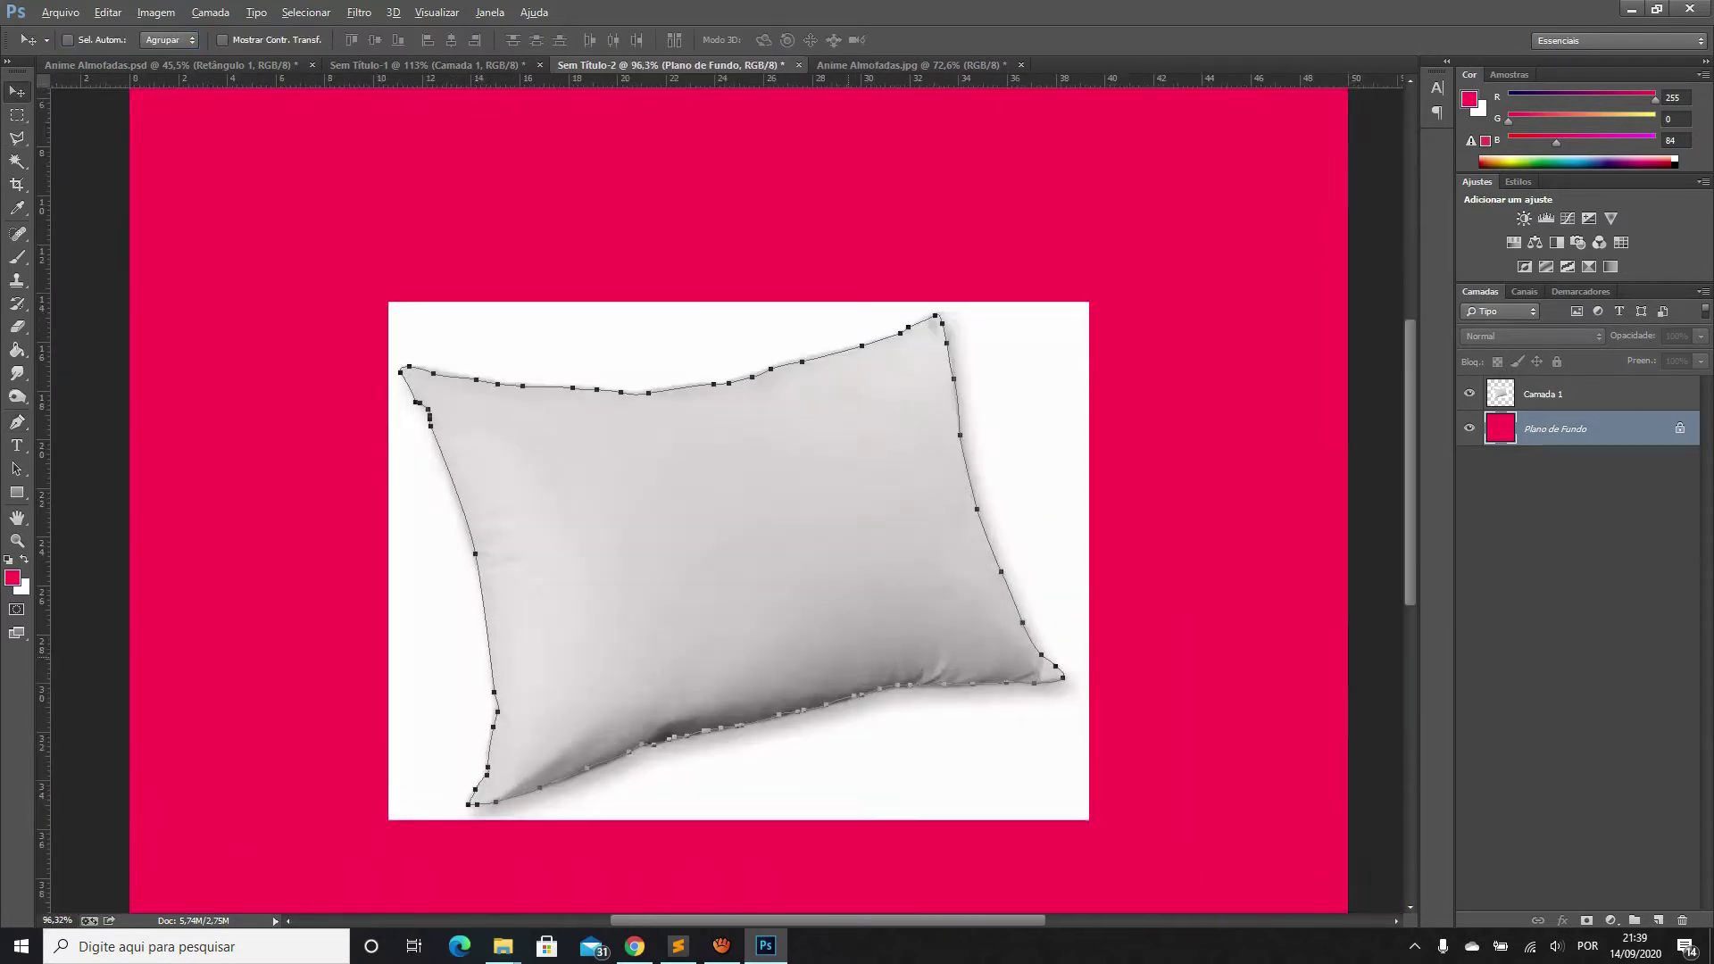
Load the pillow's Work Path as a selection
key(ctrl+plus)
key(ctrl+0)
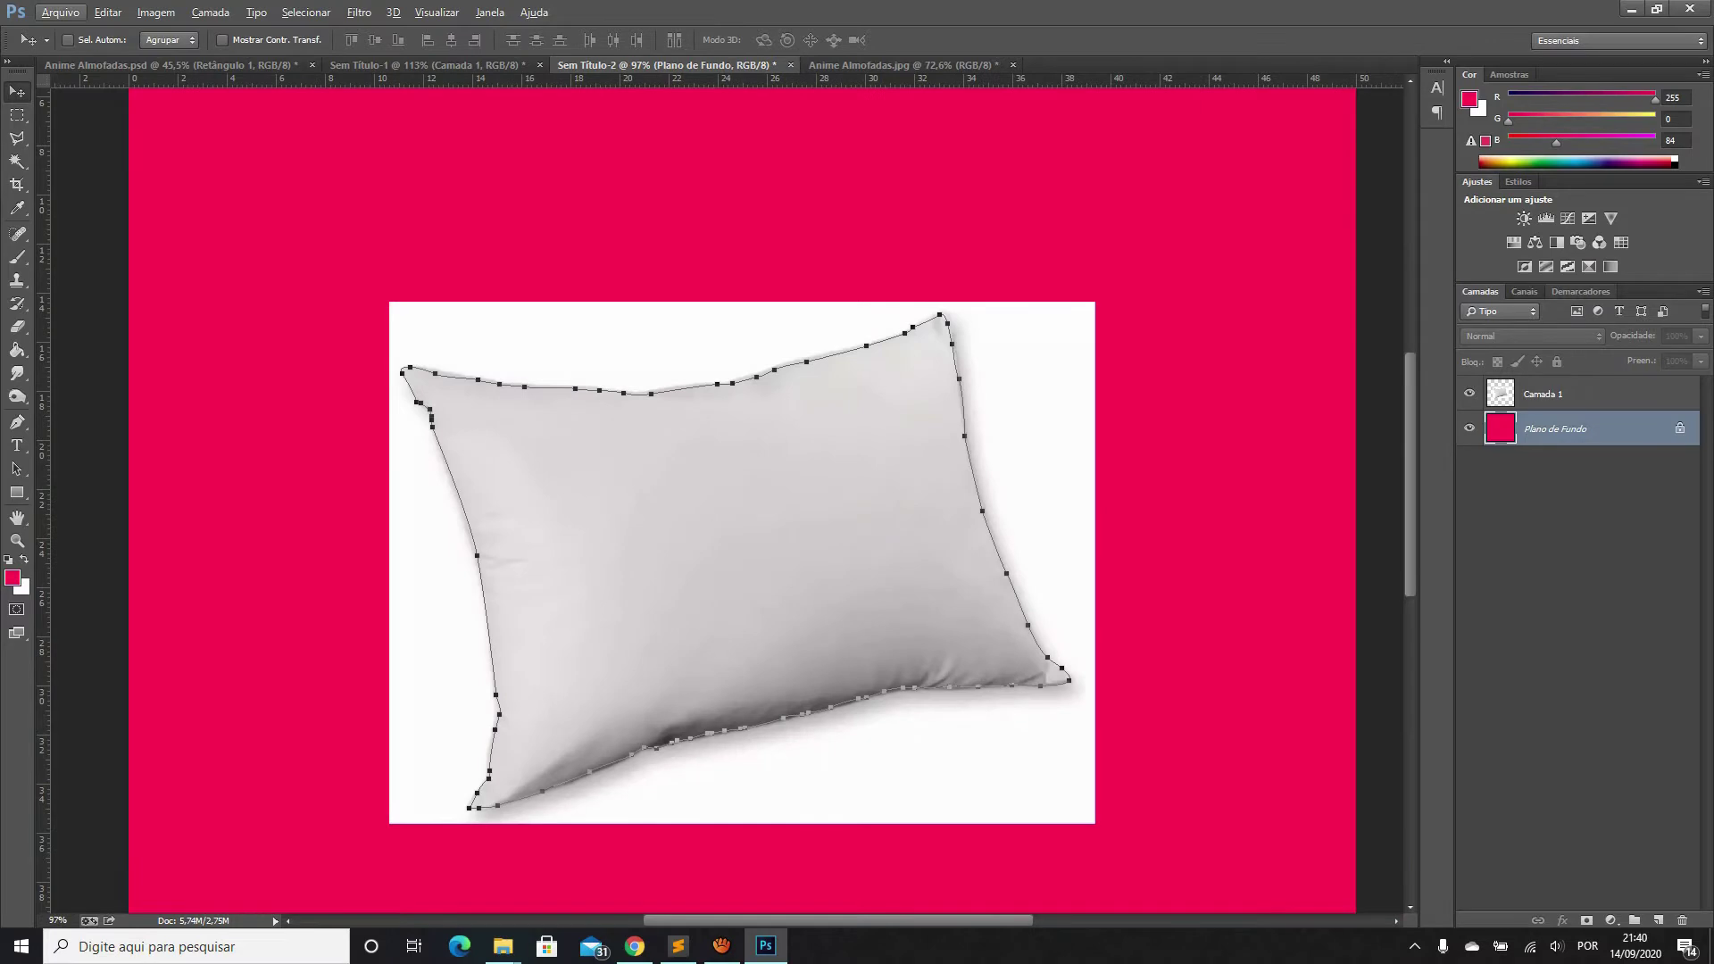
click(1582, 291)
click(1584, 920)
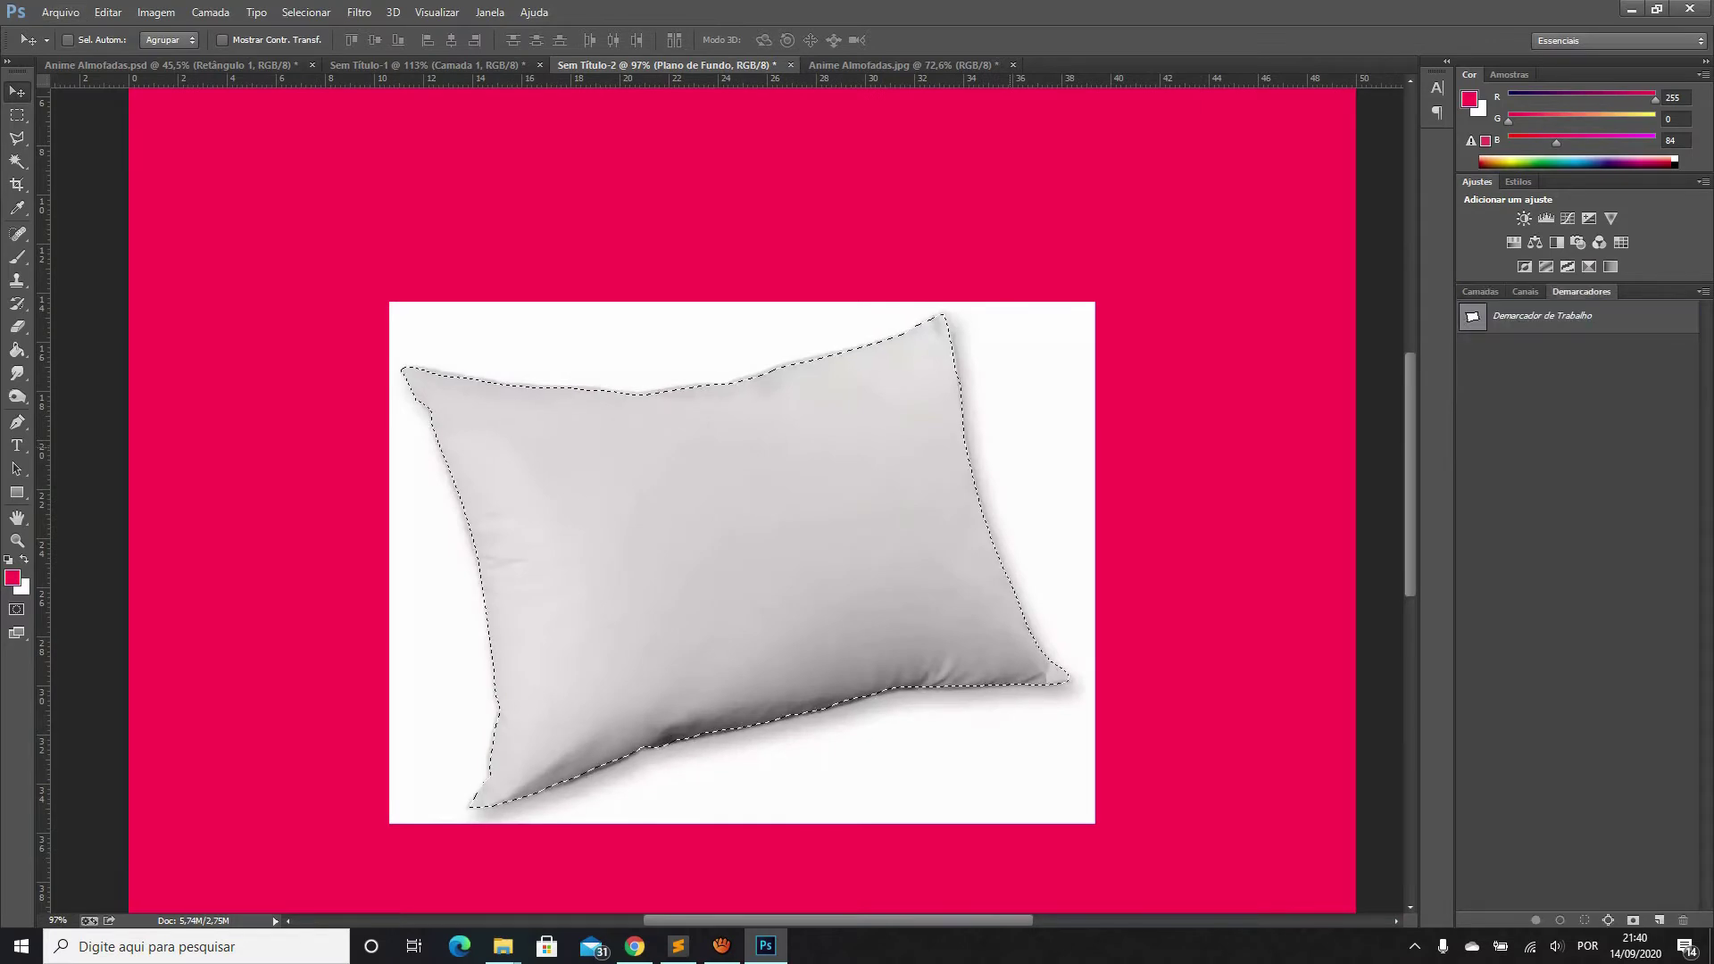
click(1480, 291)
Try copying the pillow to a new layer and deleting Camada 1, then undo both
key(alt+bracketright)
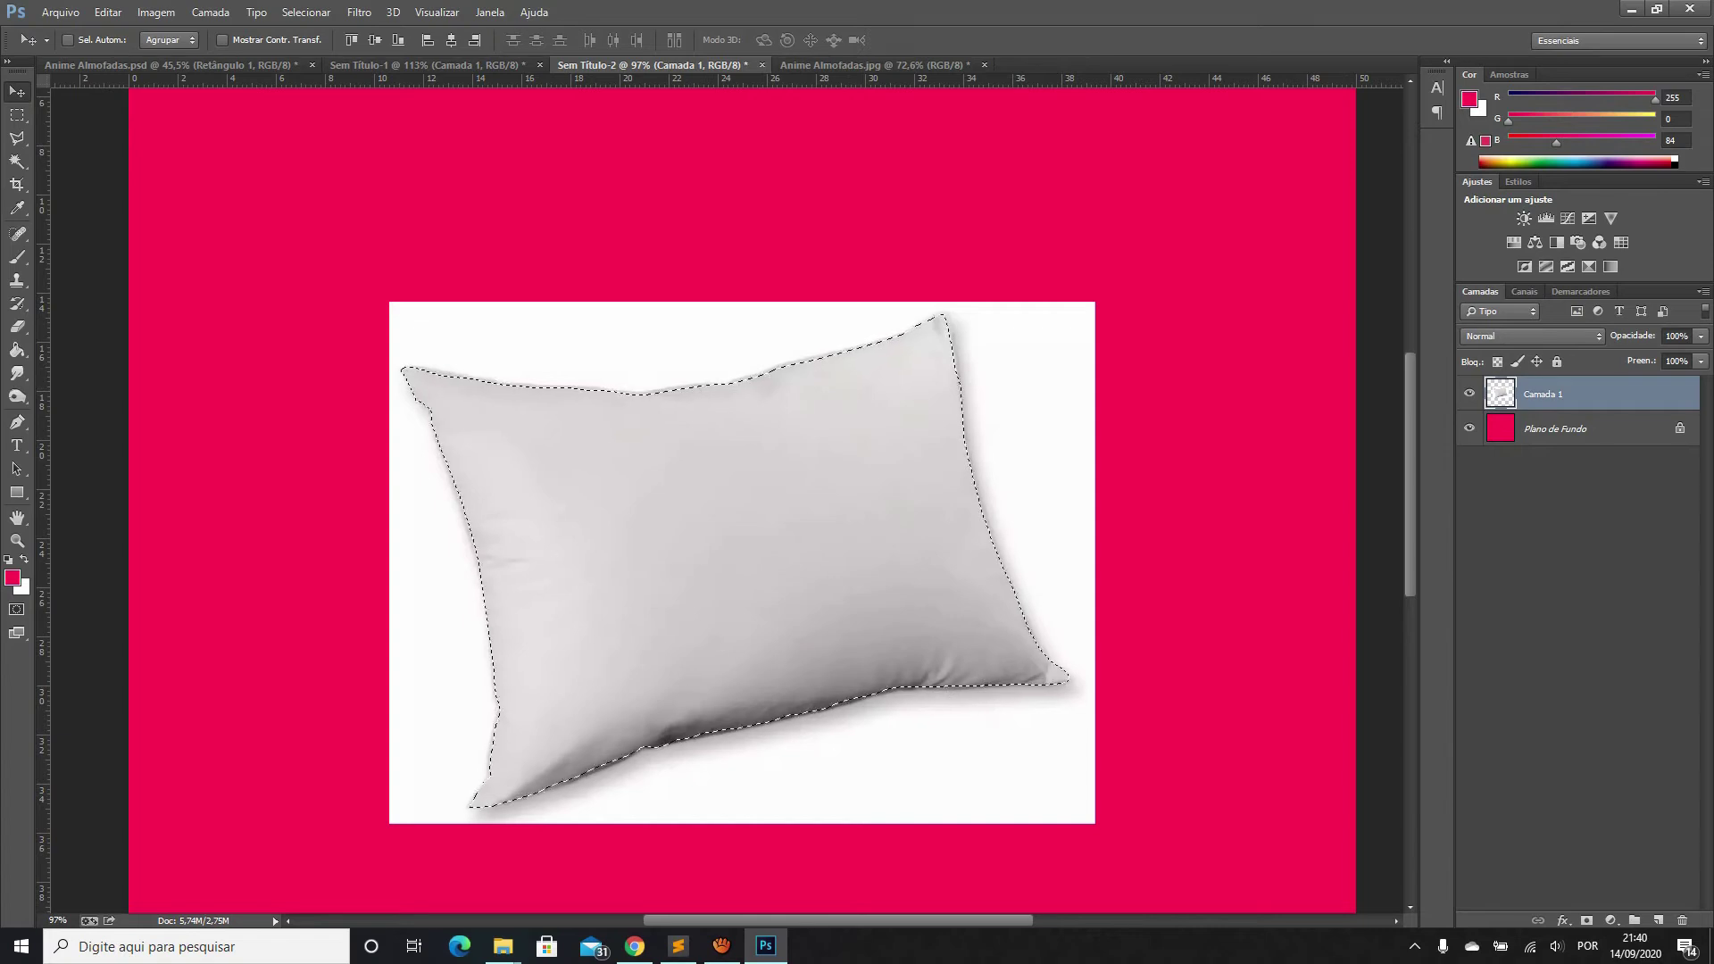
key(ctrl+j)
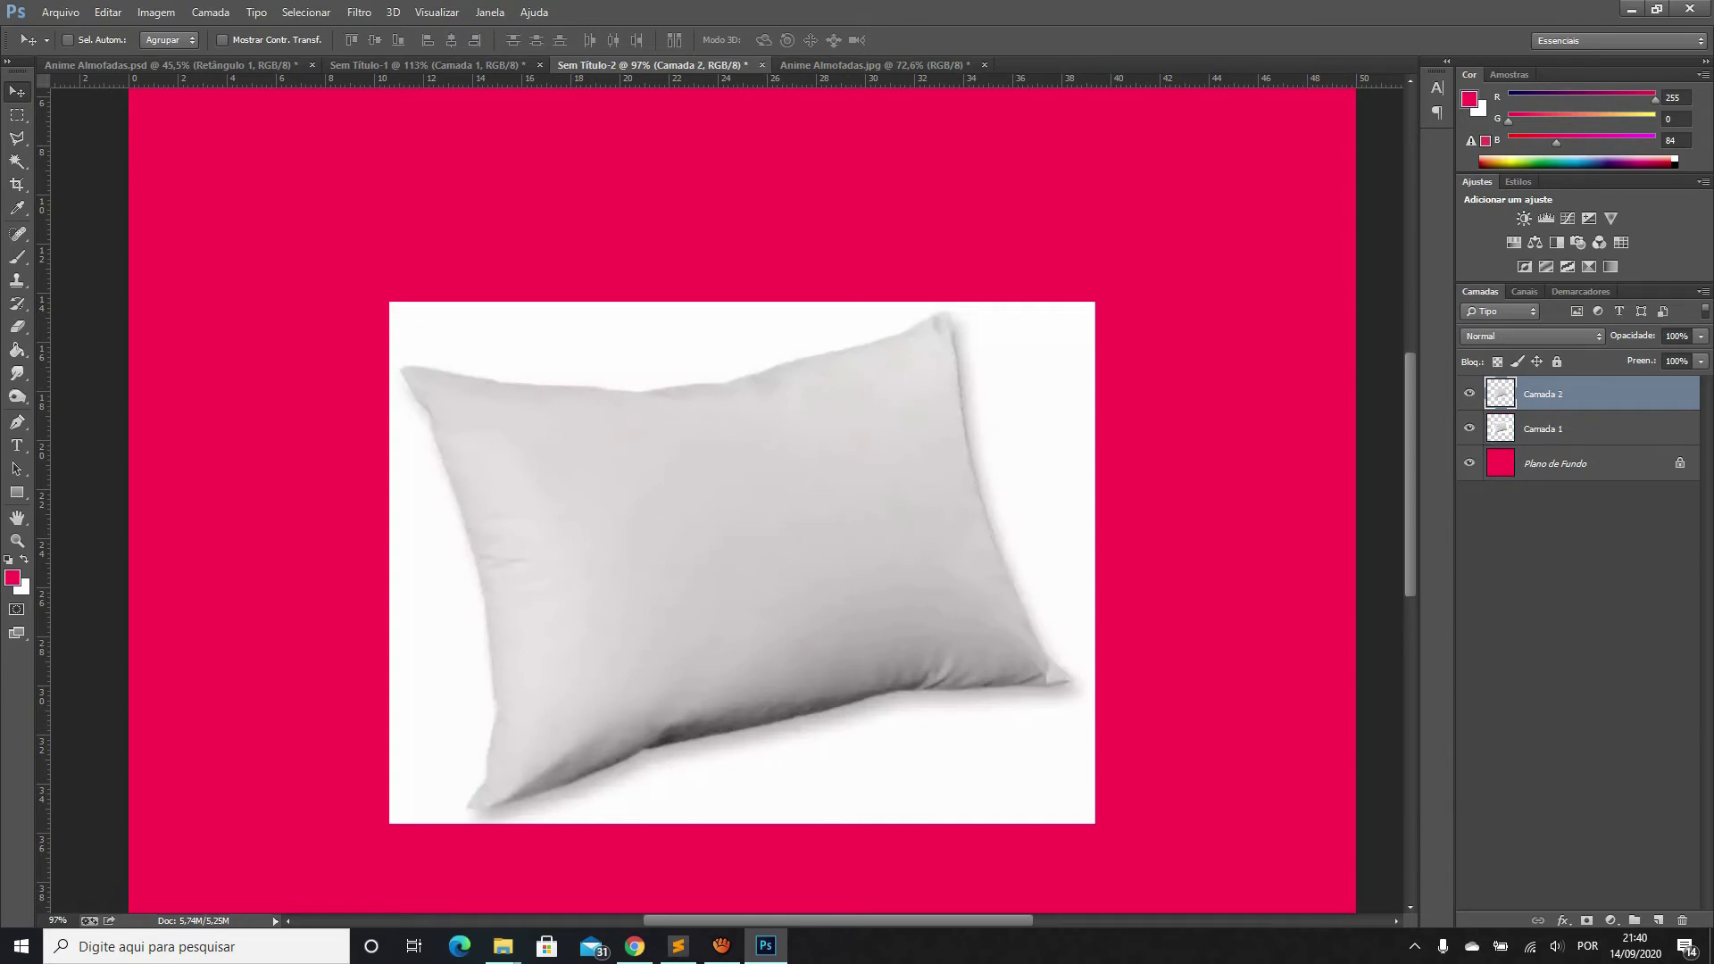
right_click(1563, 429)
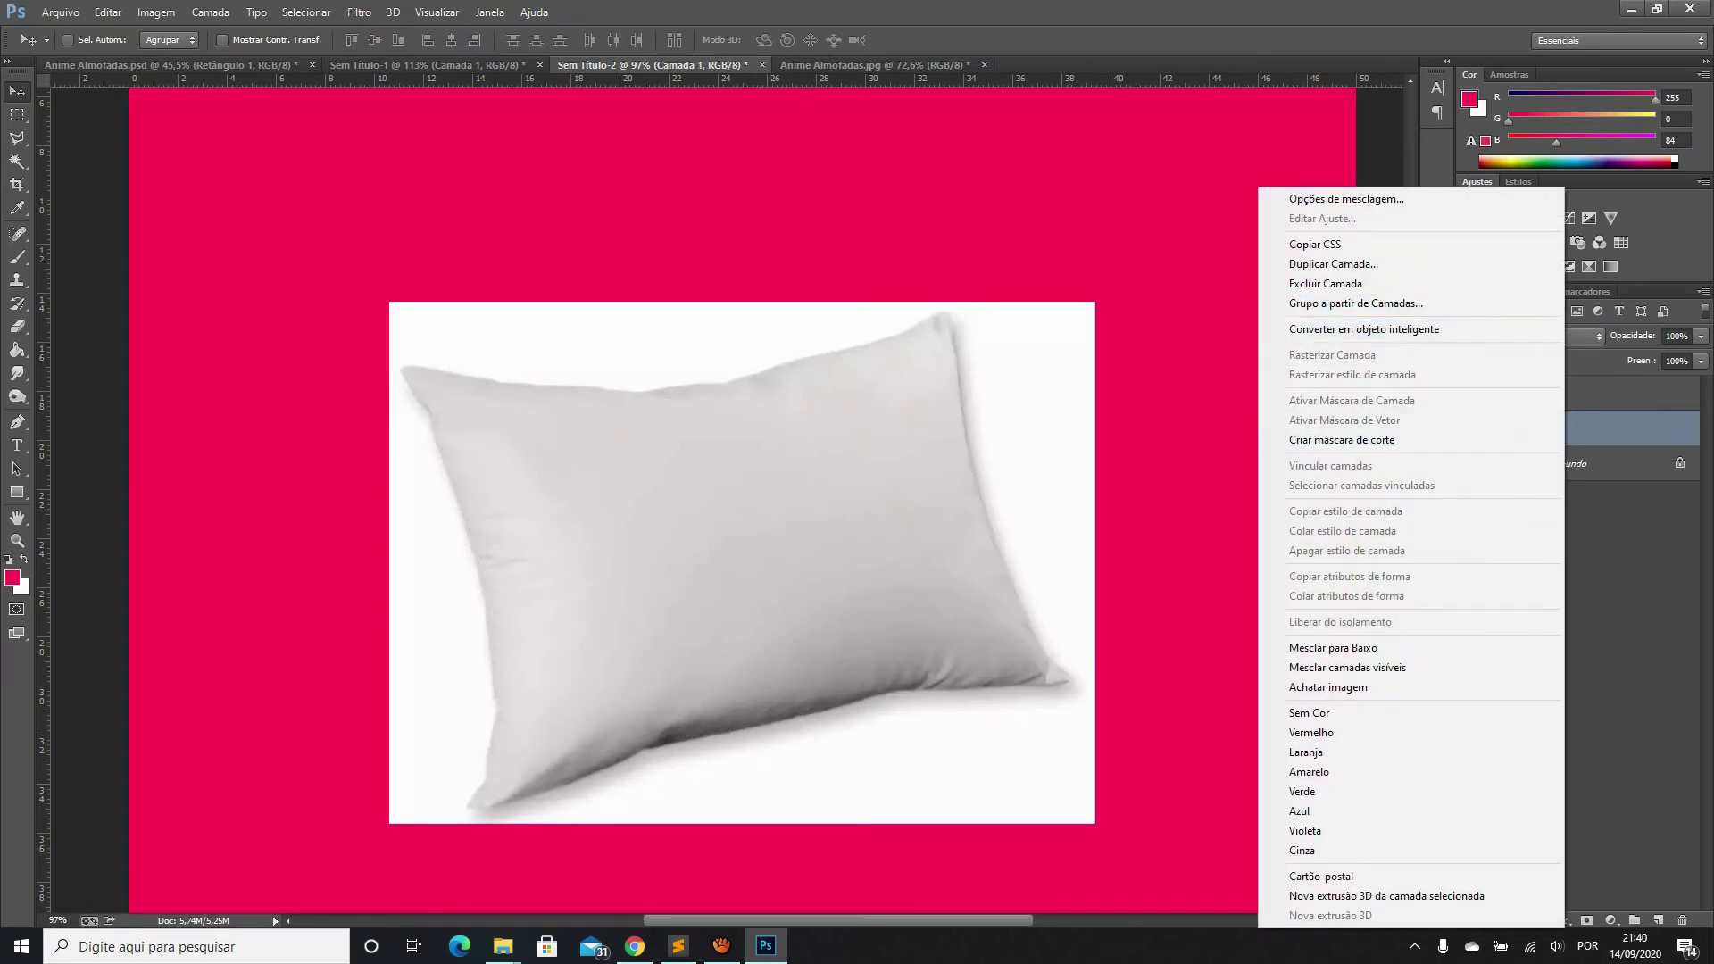
click(1326, 283)
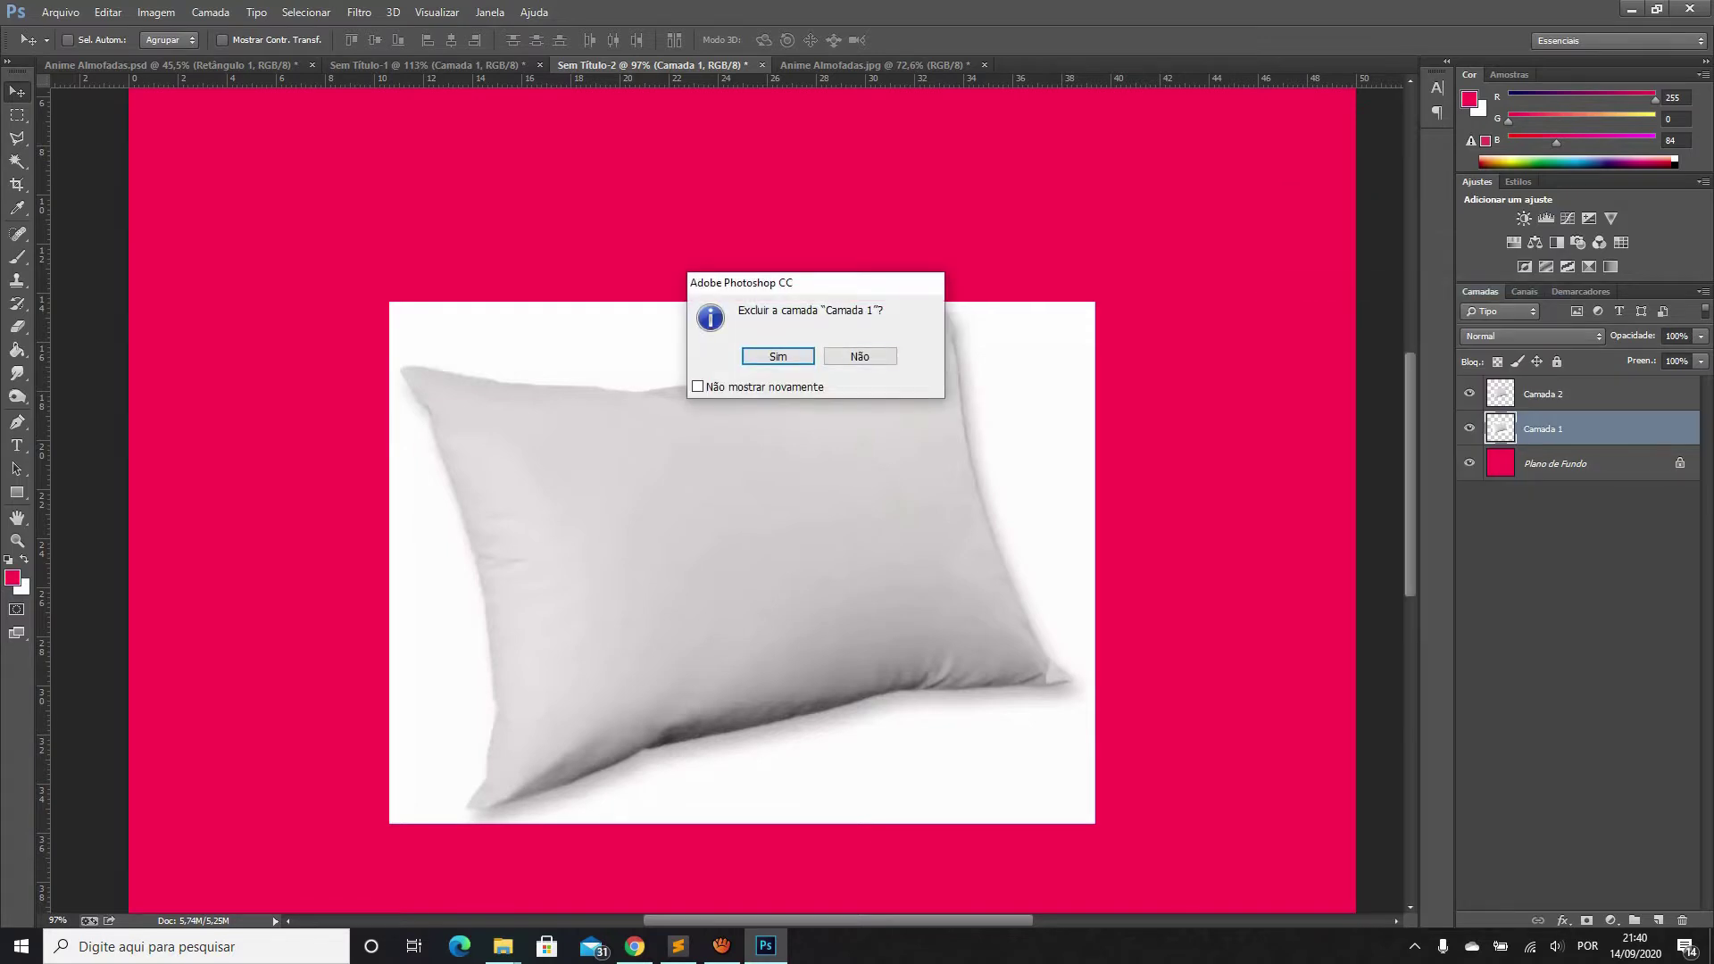
key(Return)
key(ctrl+z)
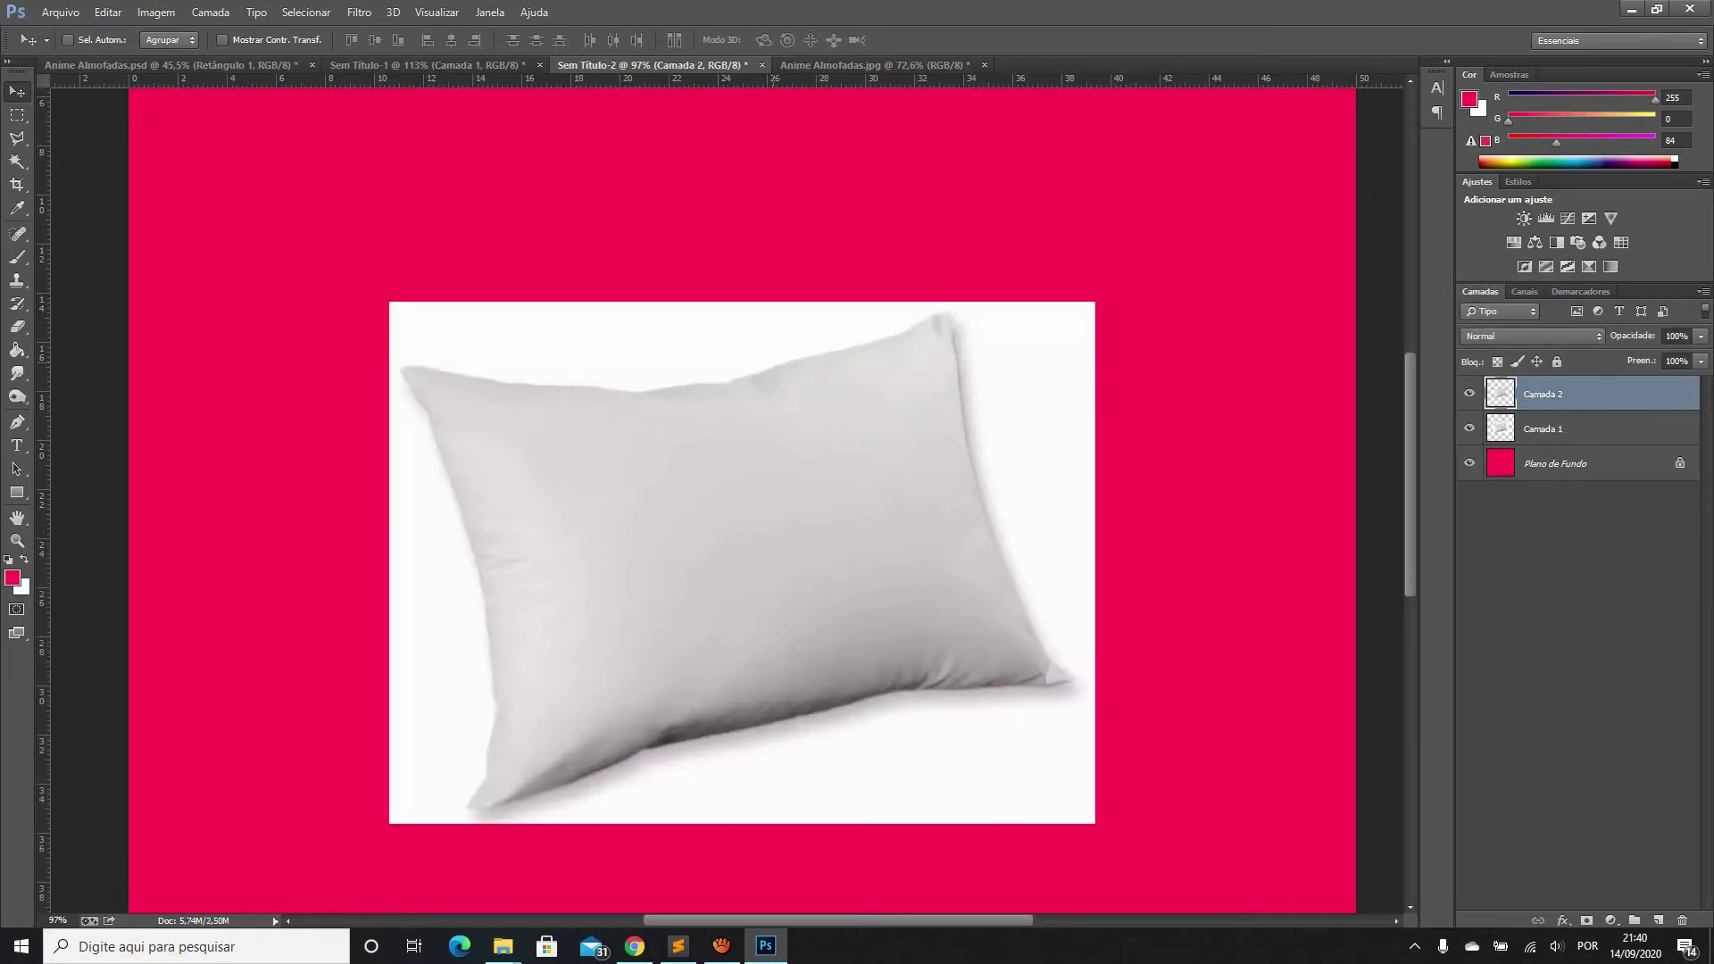
key(ctrl+alt+z)
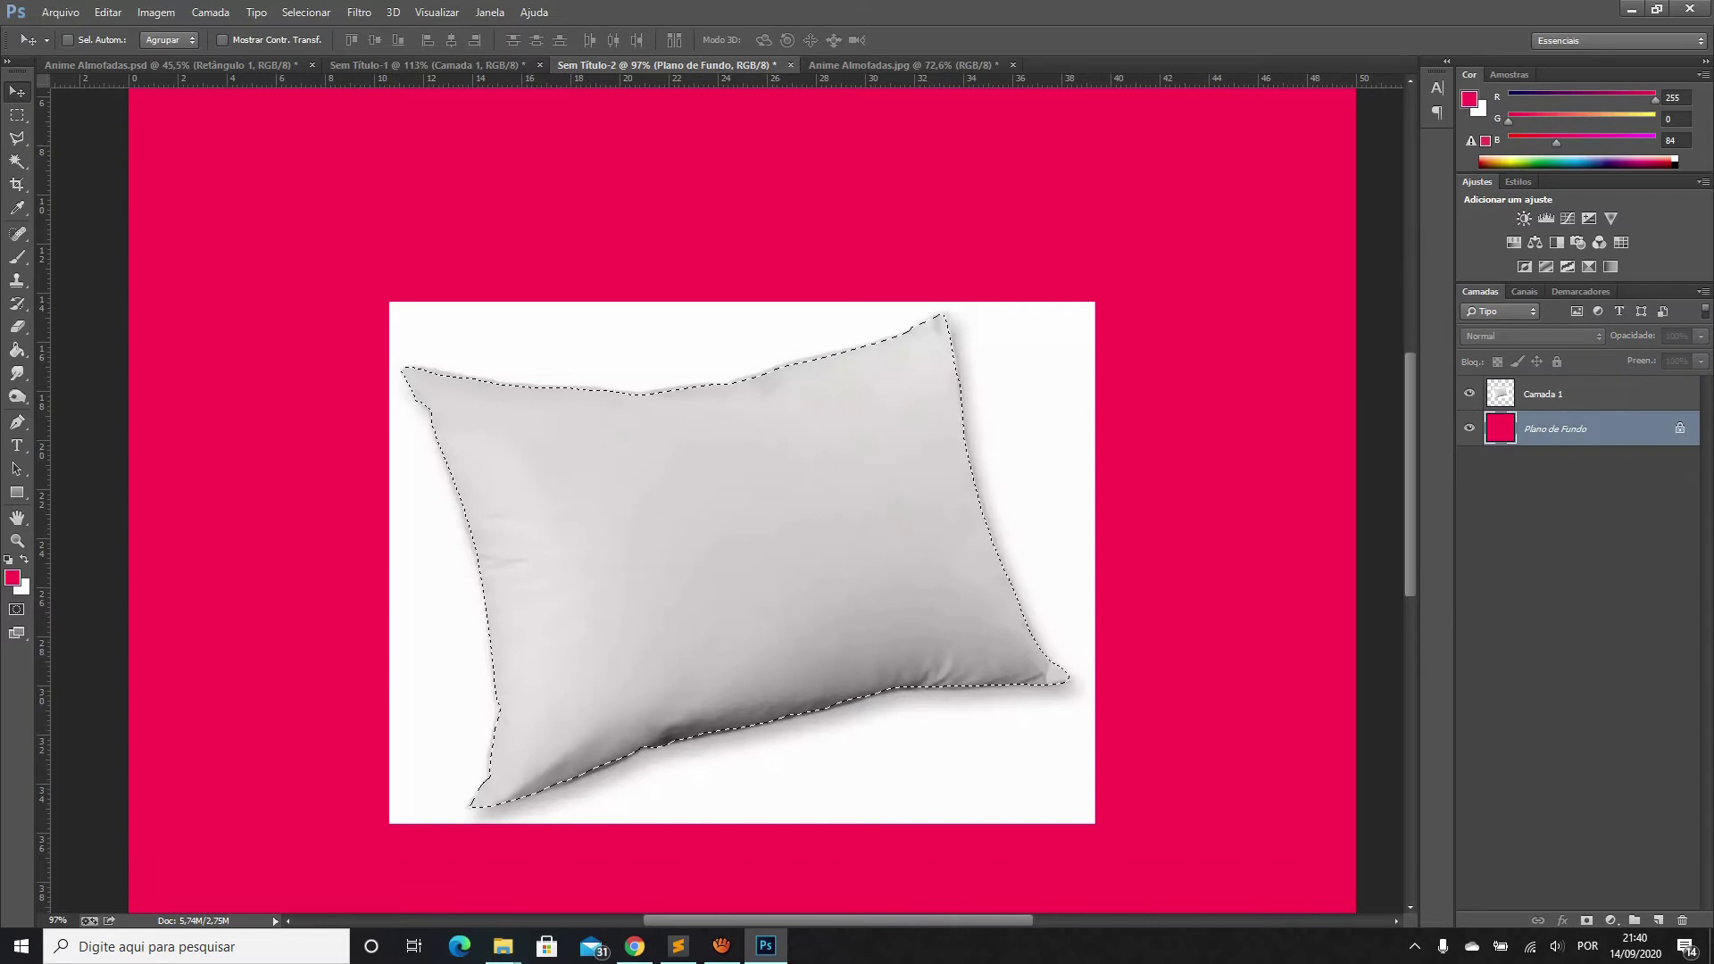
Invert the selection, delete the white backdrop from Camada 1, and deselect
key(ctrl+shift+i)
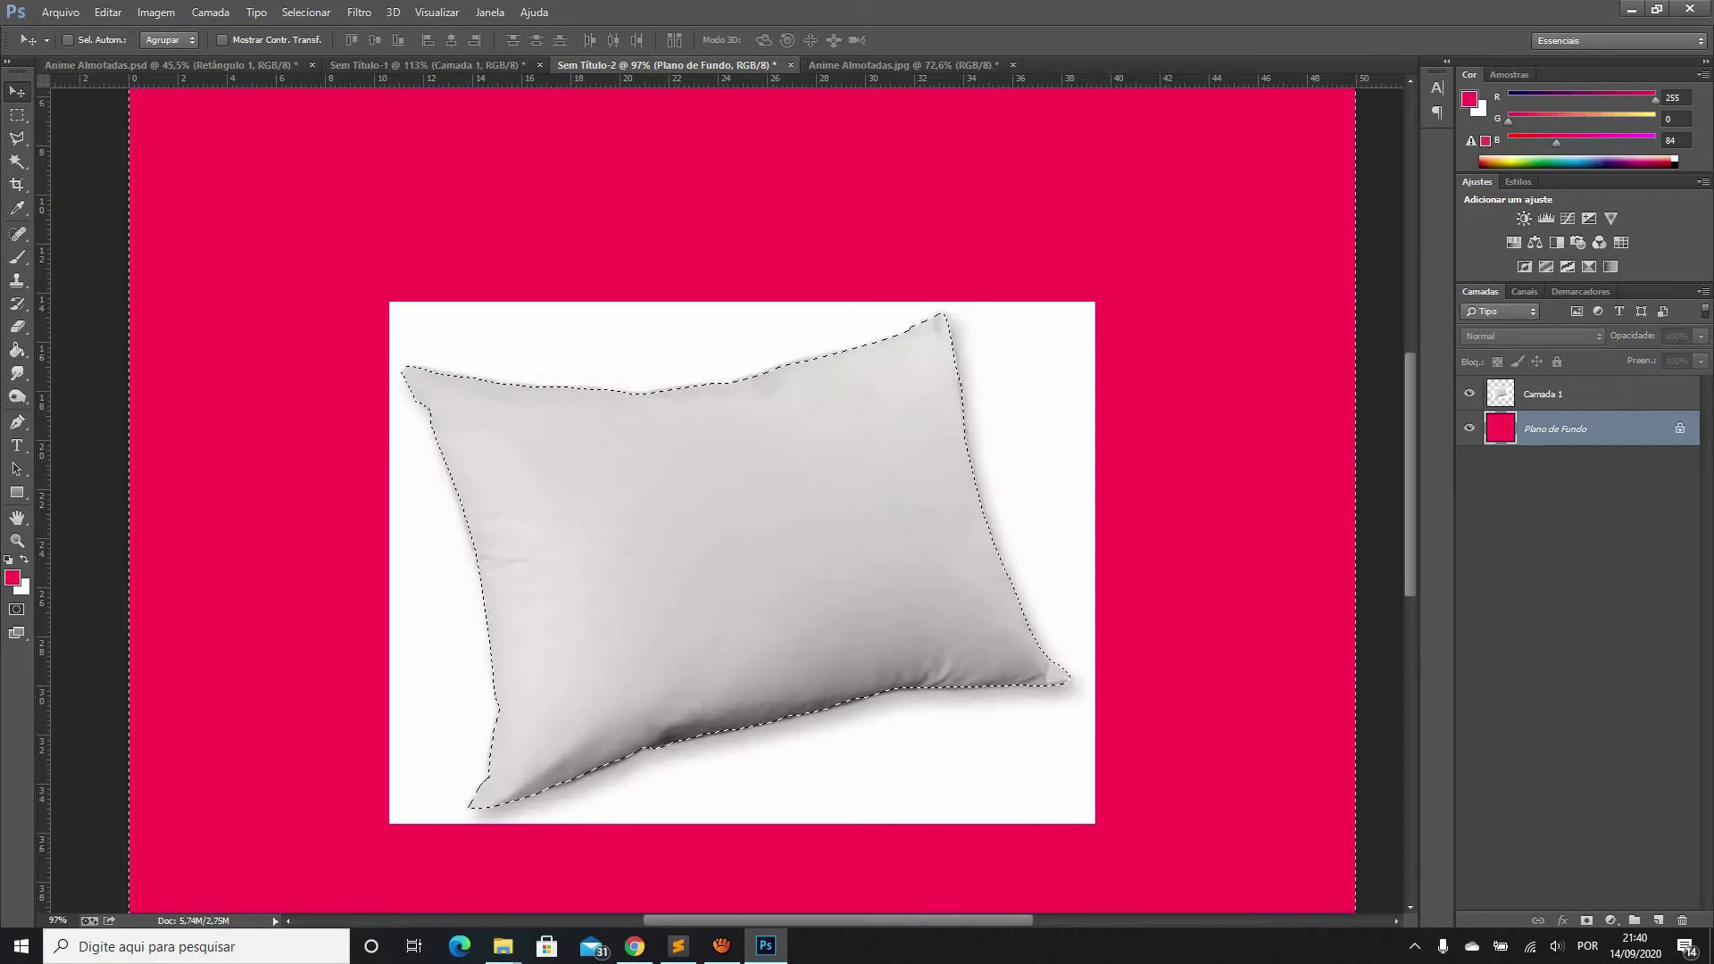
key(alt+bracketright)
key(Delete)
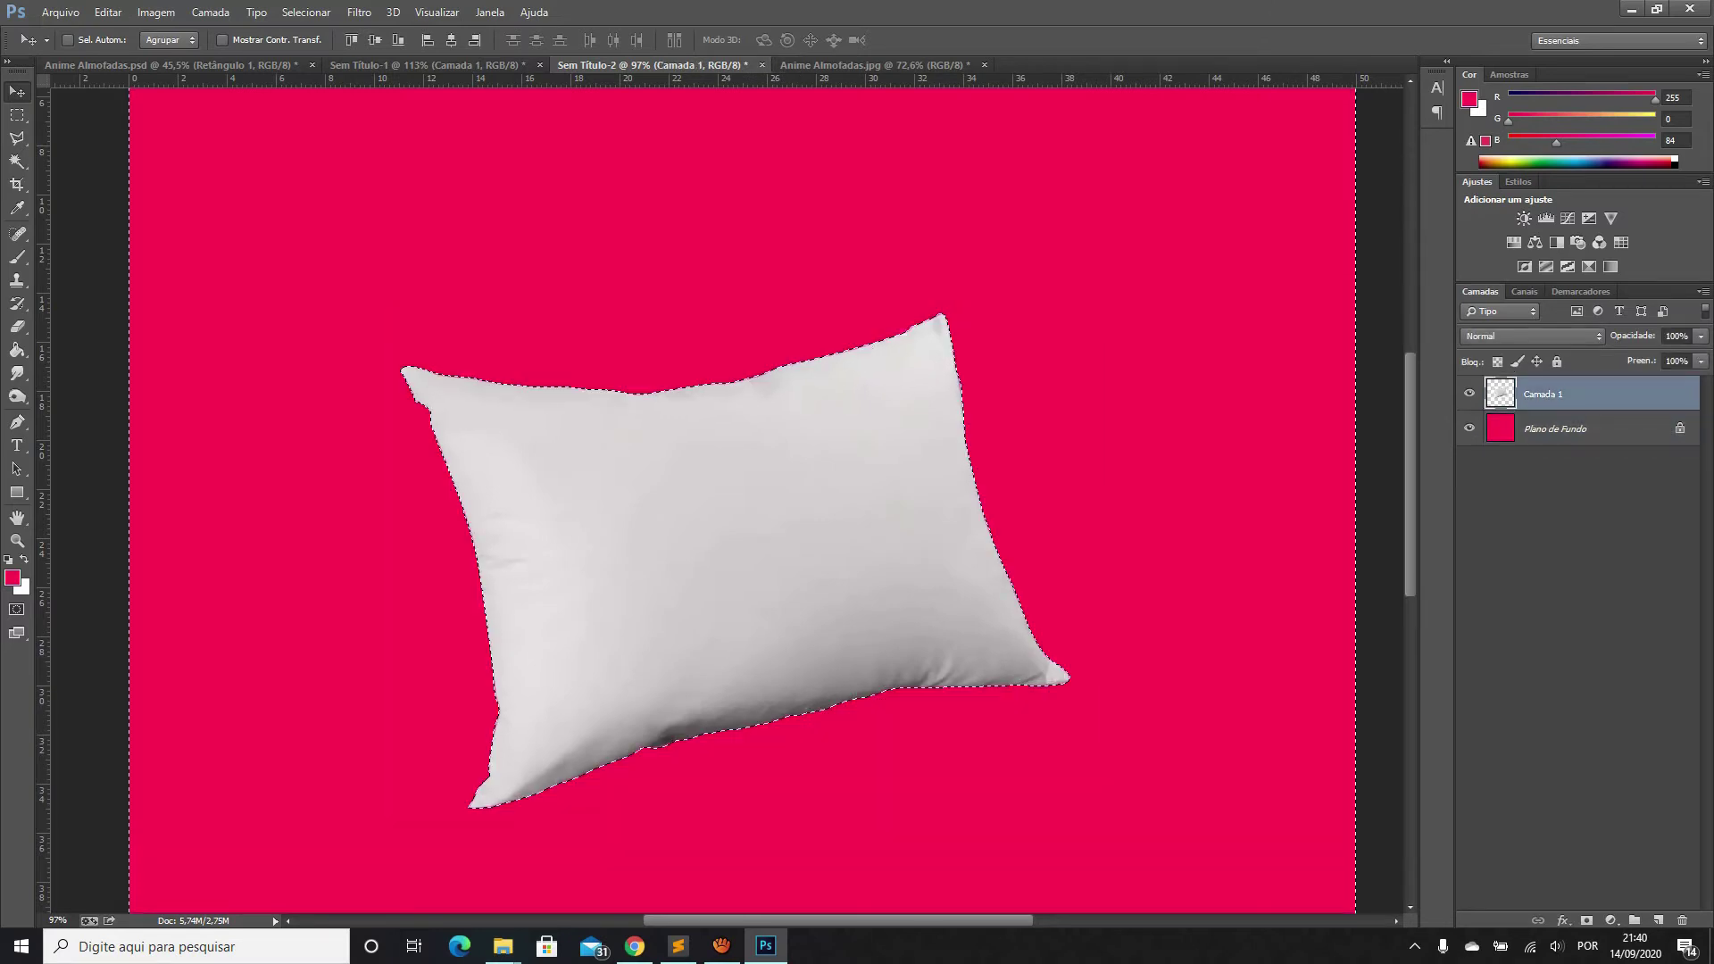
key(ctrl+d)
key(ctrl+minus)
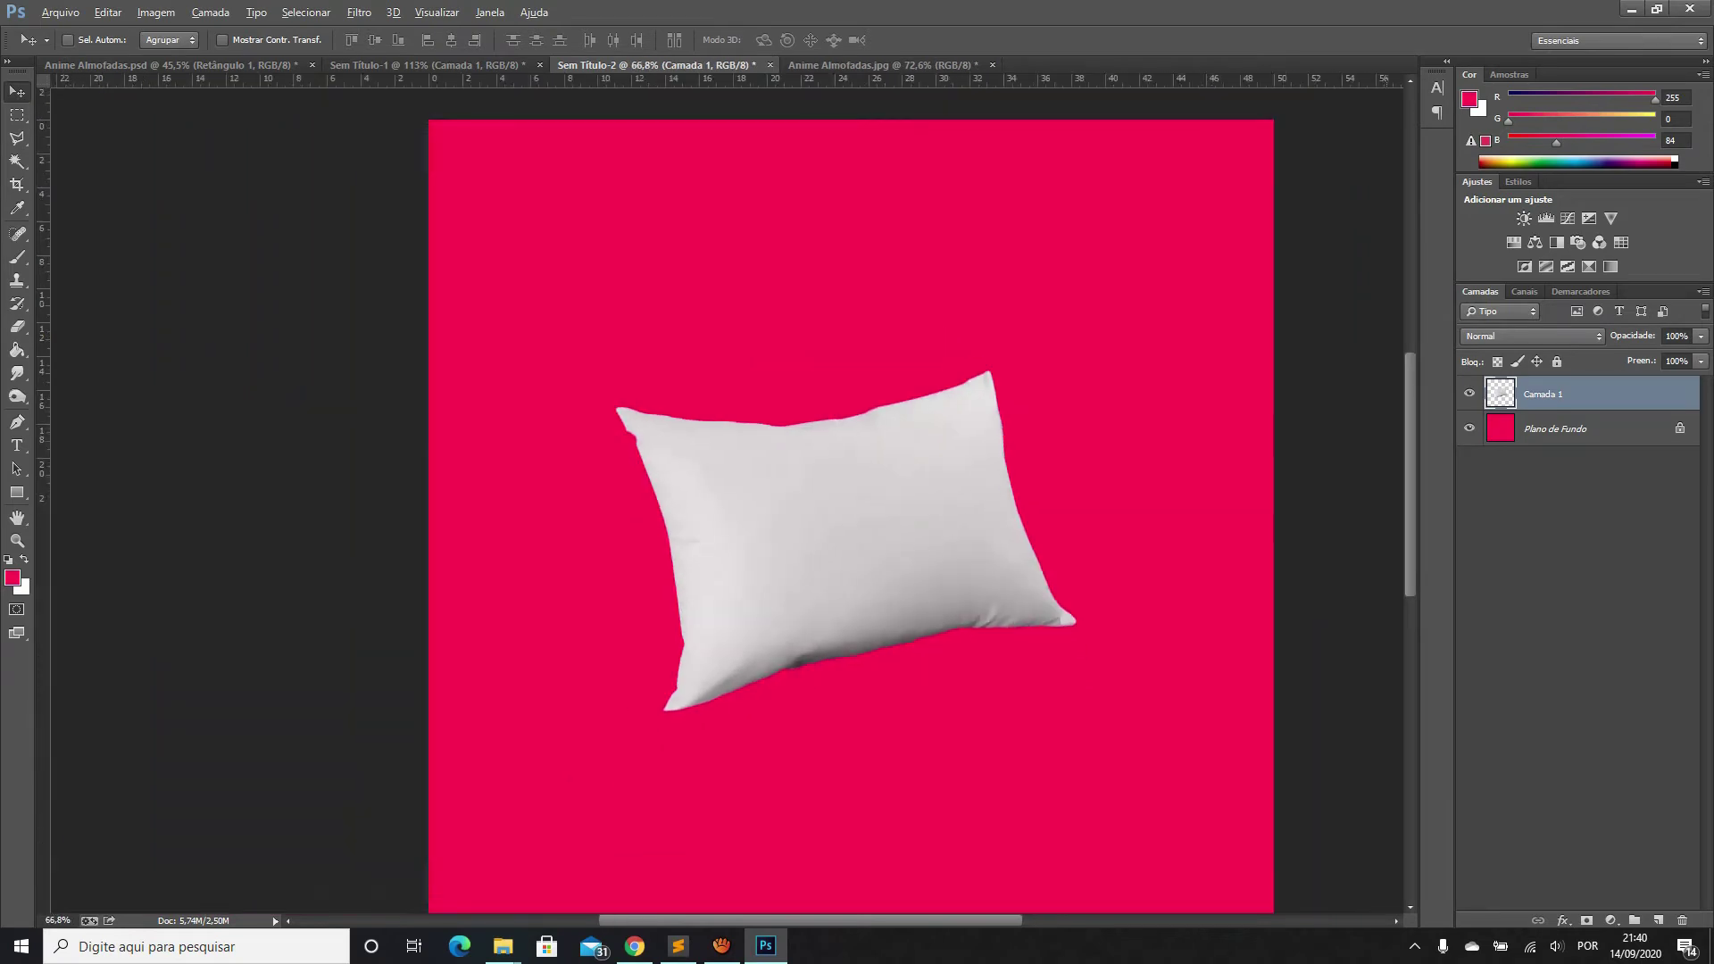
Smudge the cut-out pillow's left edge into the red background
key(ctrl+0)
scroll(630, 391, up, 1)
scroll(629, 391, up, 1)
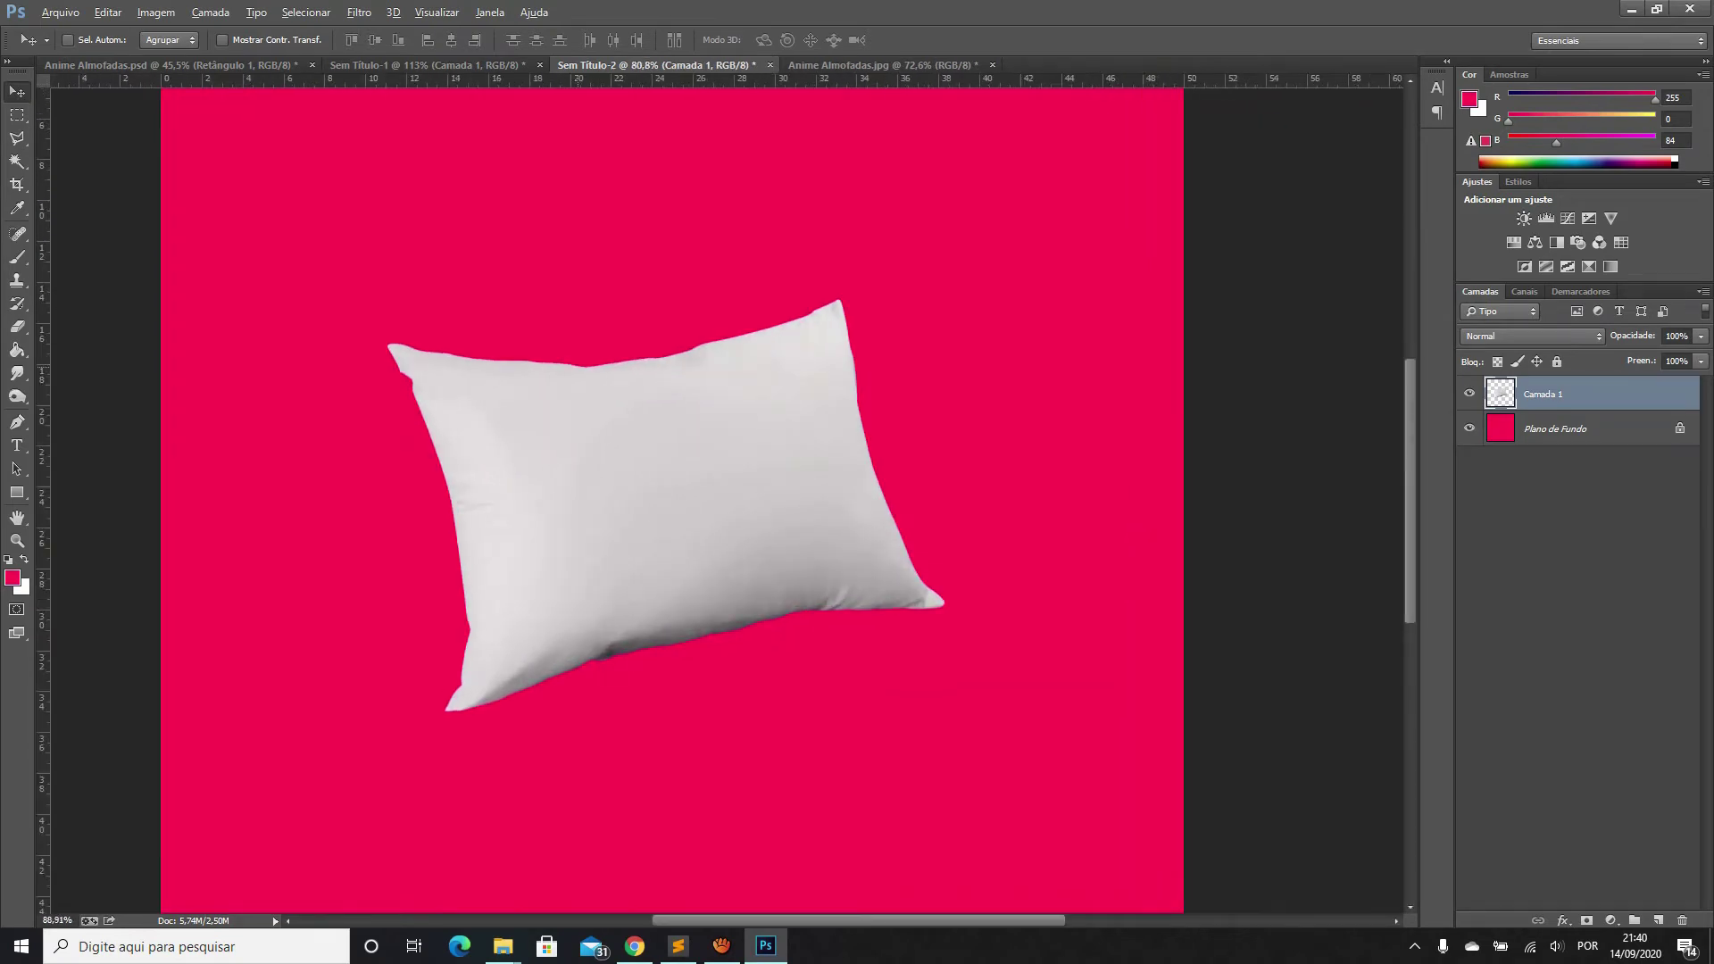
scroll(629, 391, up, 3)
scroll(629, 391, up, 2)
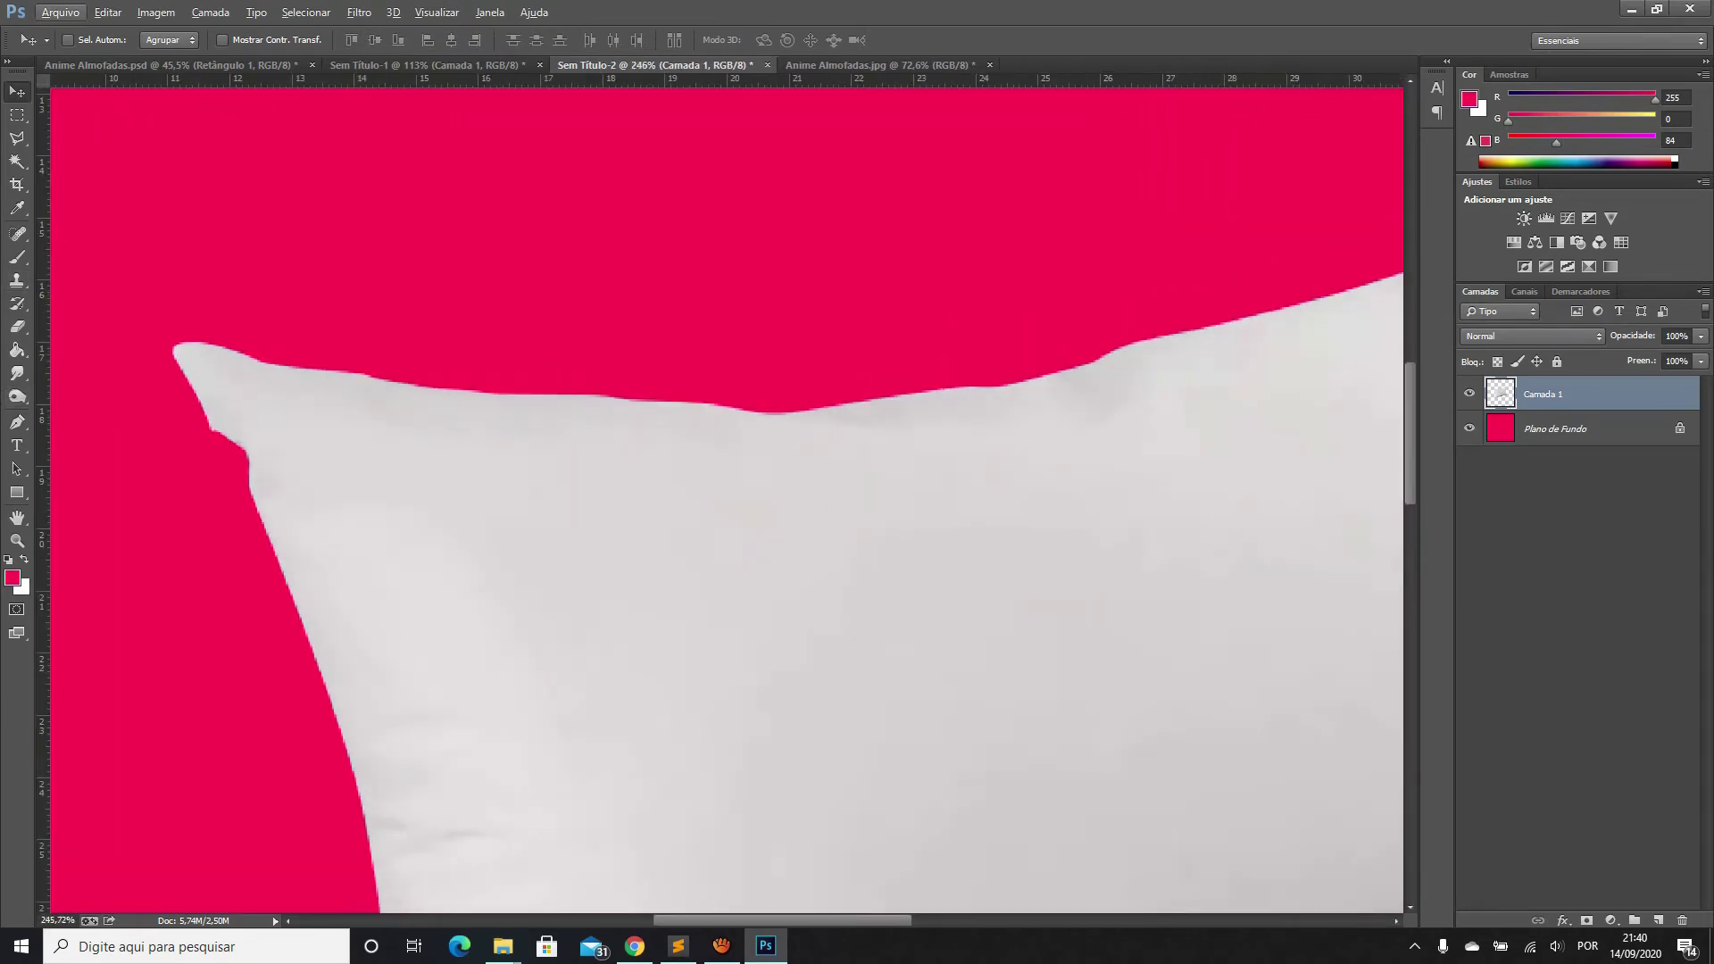
click(17, 373)
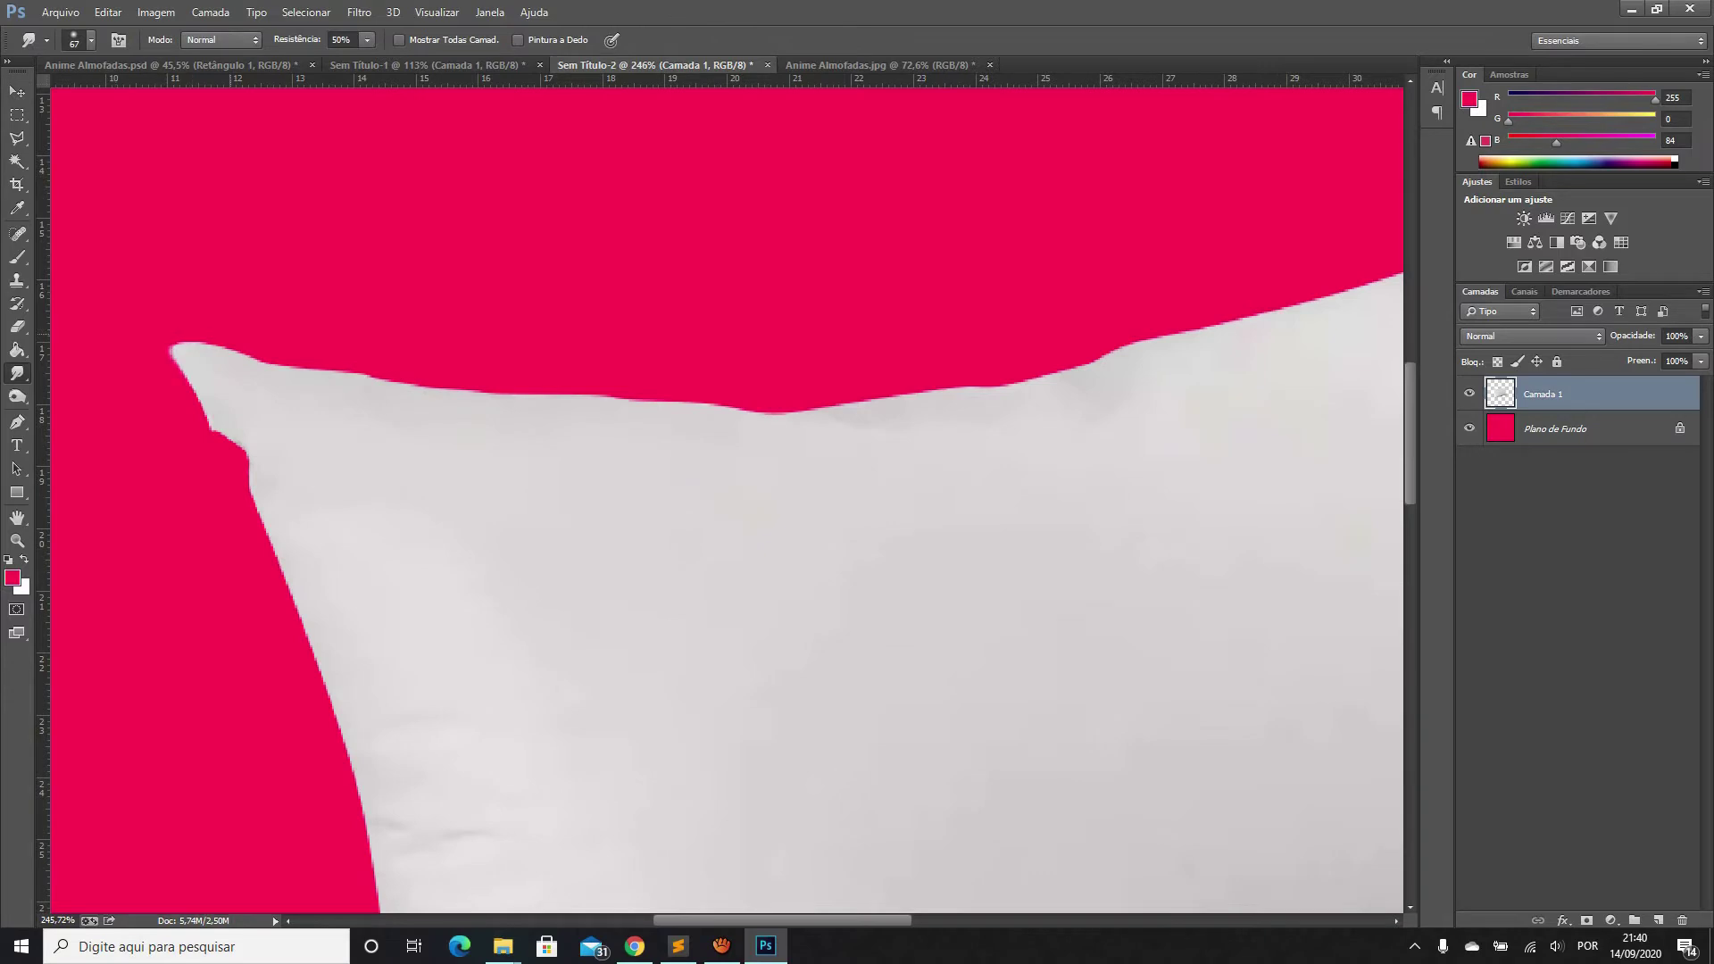
drag(207, 413, 248, 505)
Smudge the pillow's top and right edges to blend them
scroll(169, 357, down, 1)
scroll(170, 357, down, 3)
scroll(871, 295, up, 4)
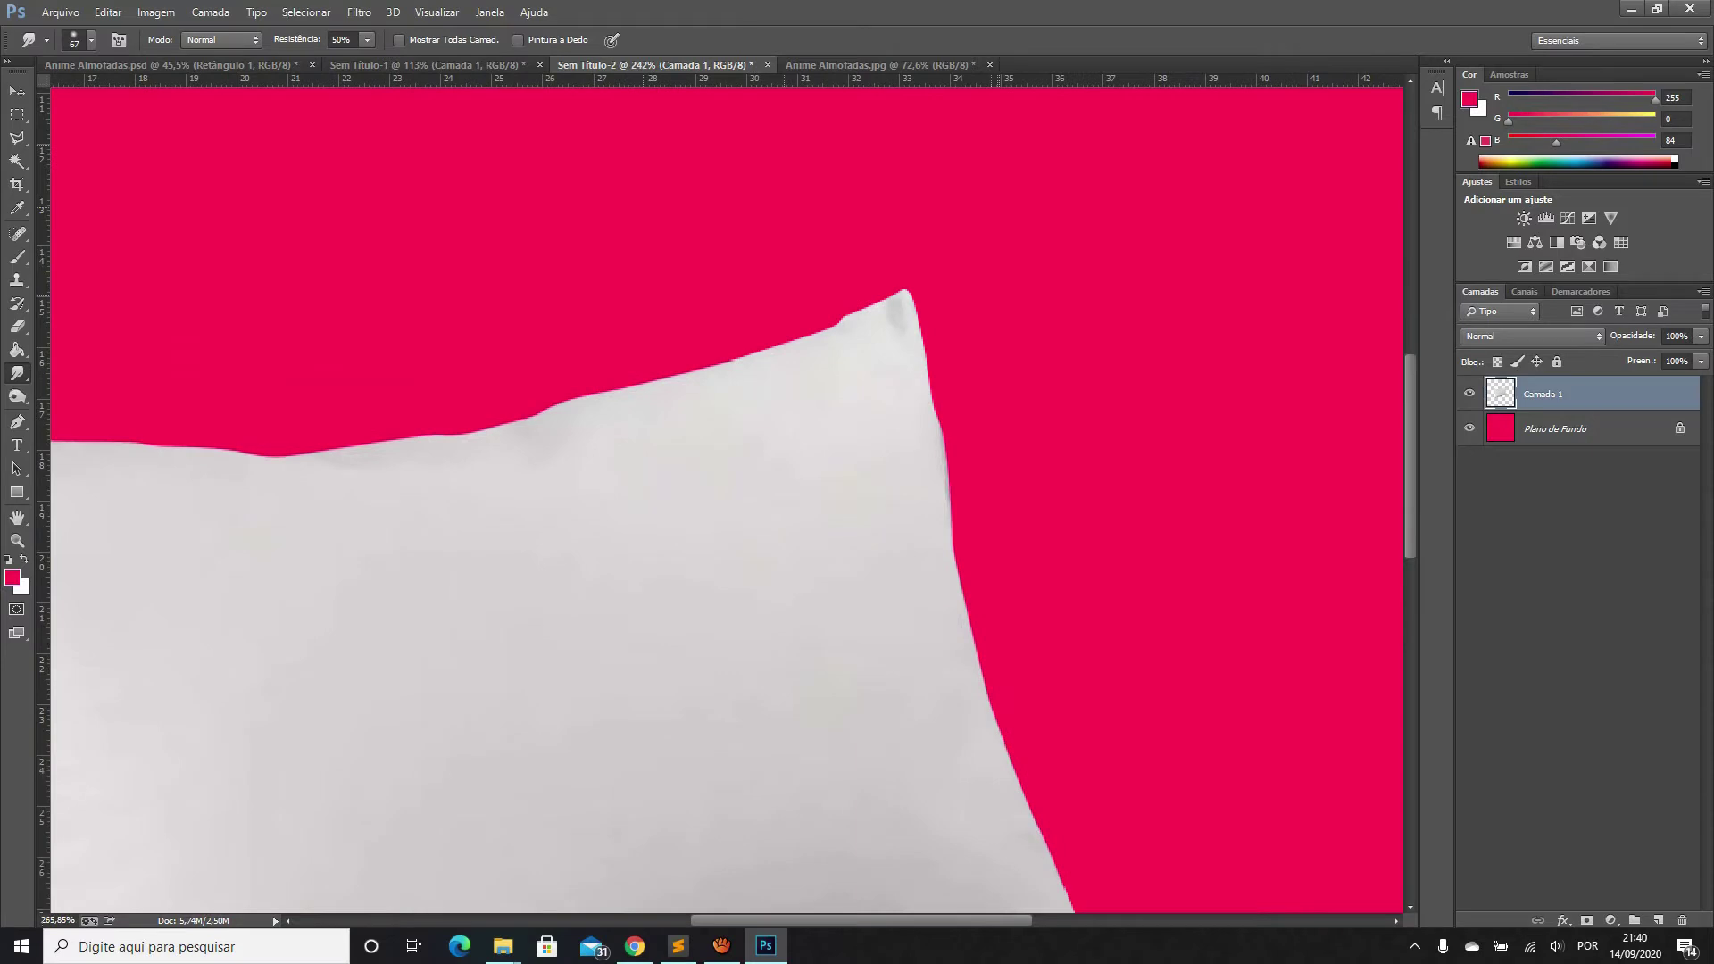
scroll(870, 295, up, 1)
mouse_move(754, 349)
mouse_down()
mouse_move(870, 290)
mouse_move(906, 442)
mouse_up()
scroll(1036, 310, down, 6)
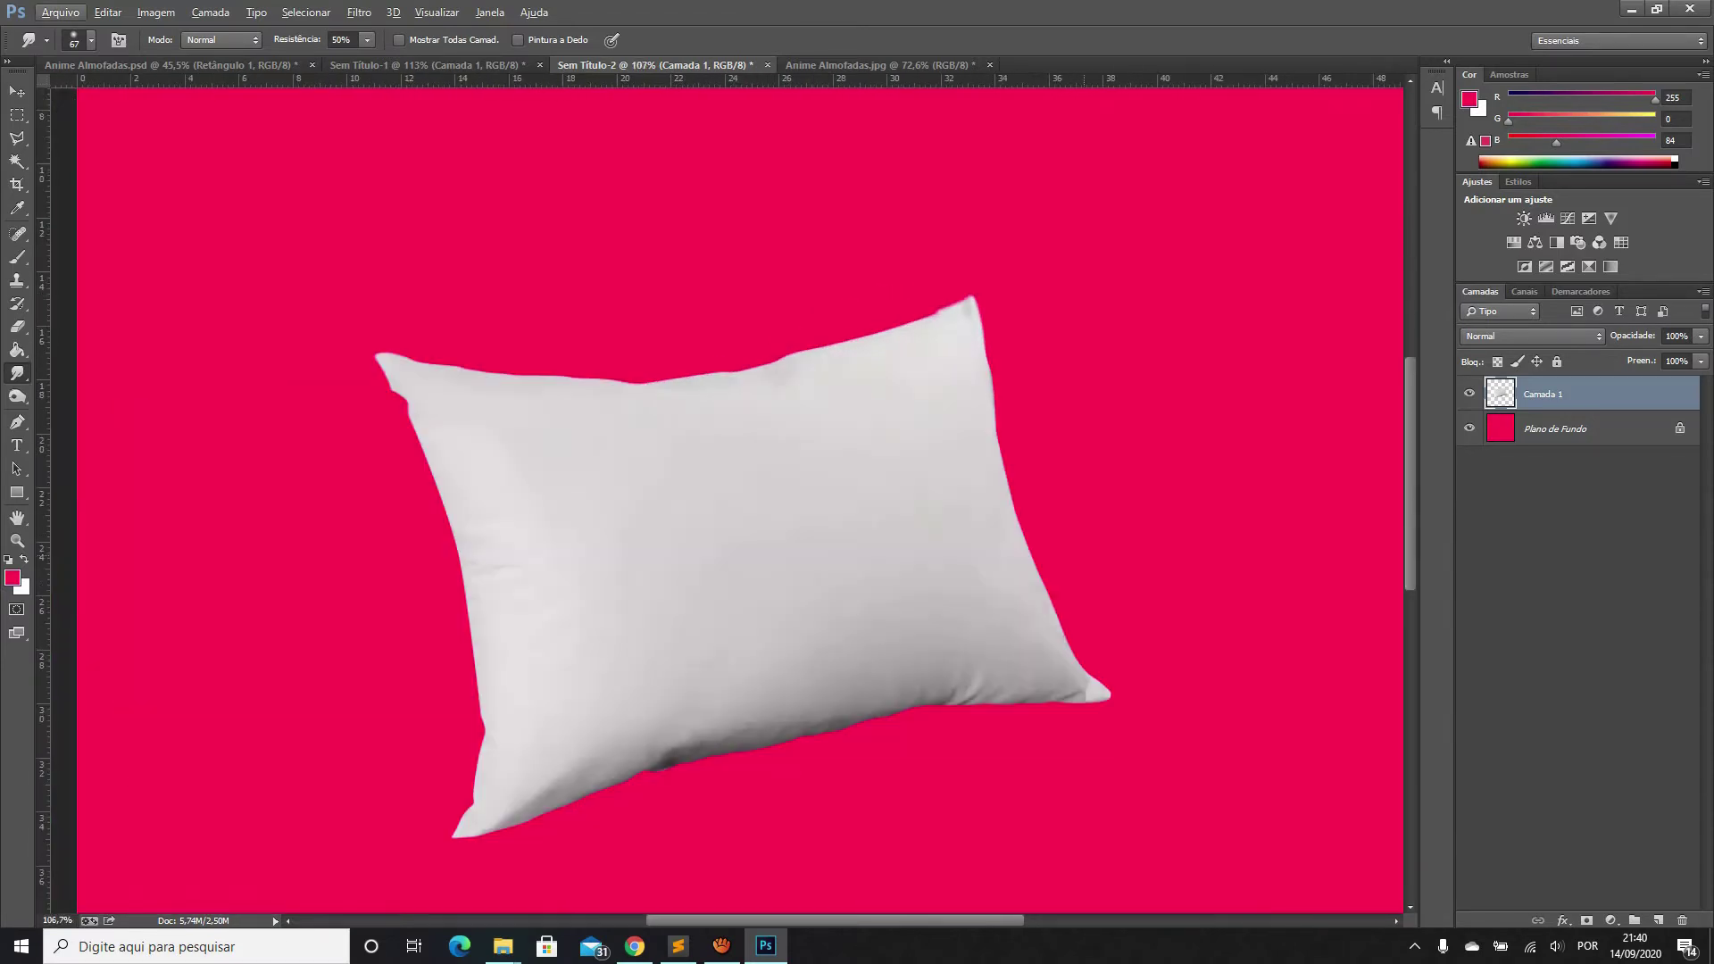
scroll(633, 361, down, 2)
scroll(633, 362, down, 2)
scroll(633, 361, up, 2)
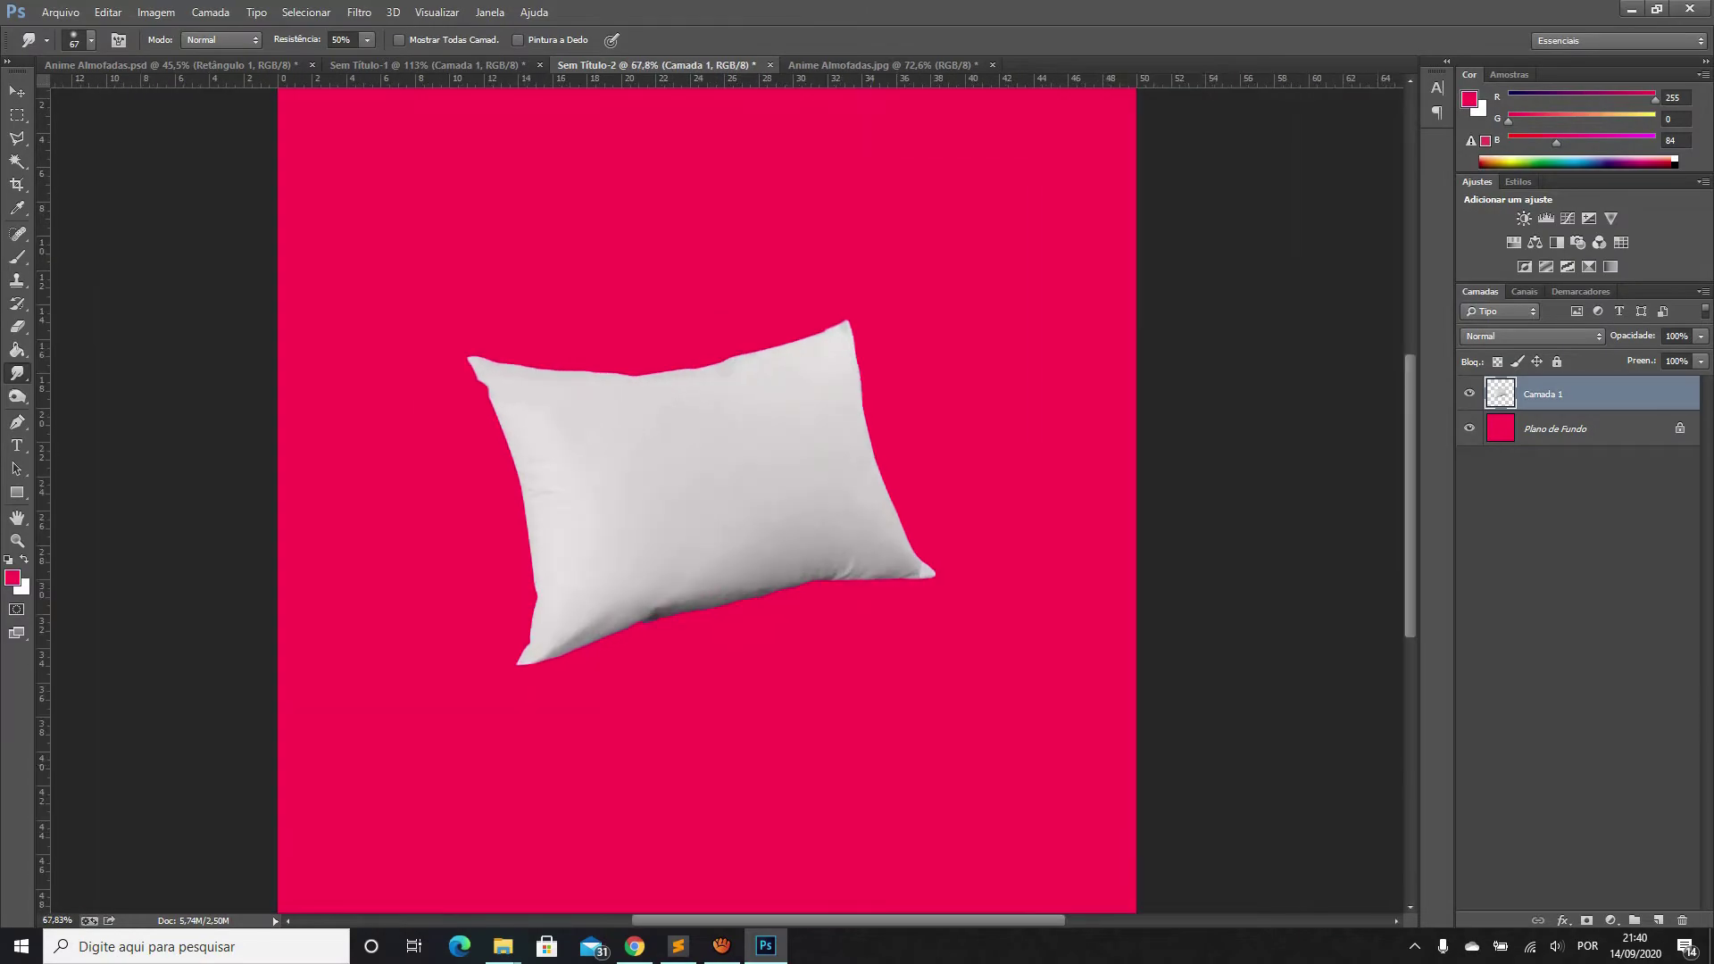
click(652, 949)
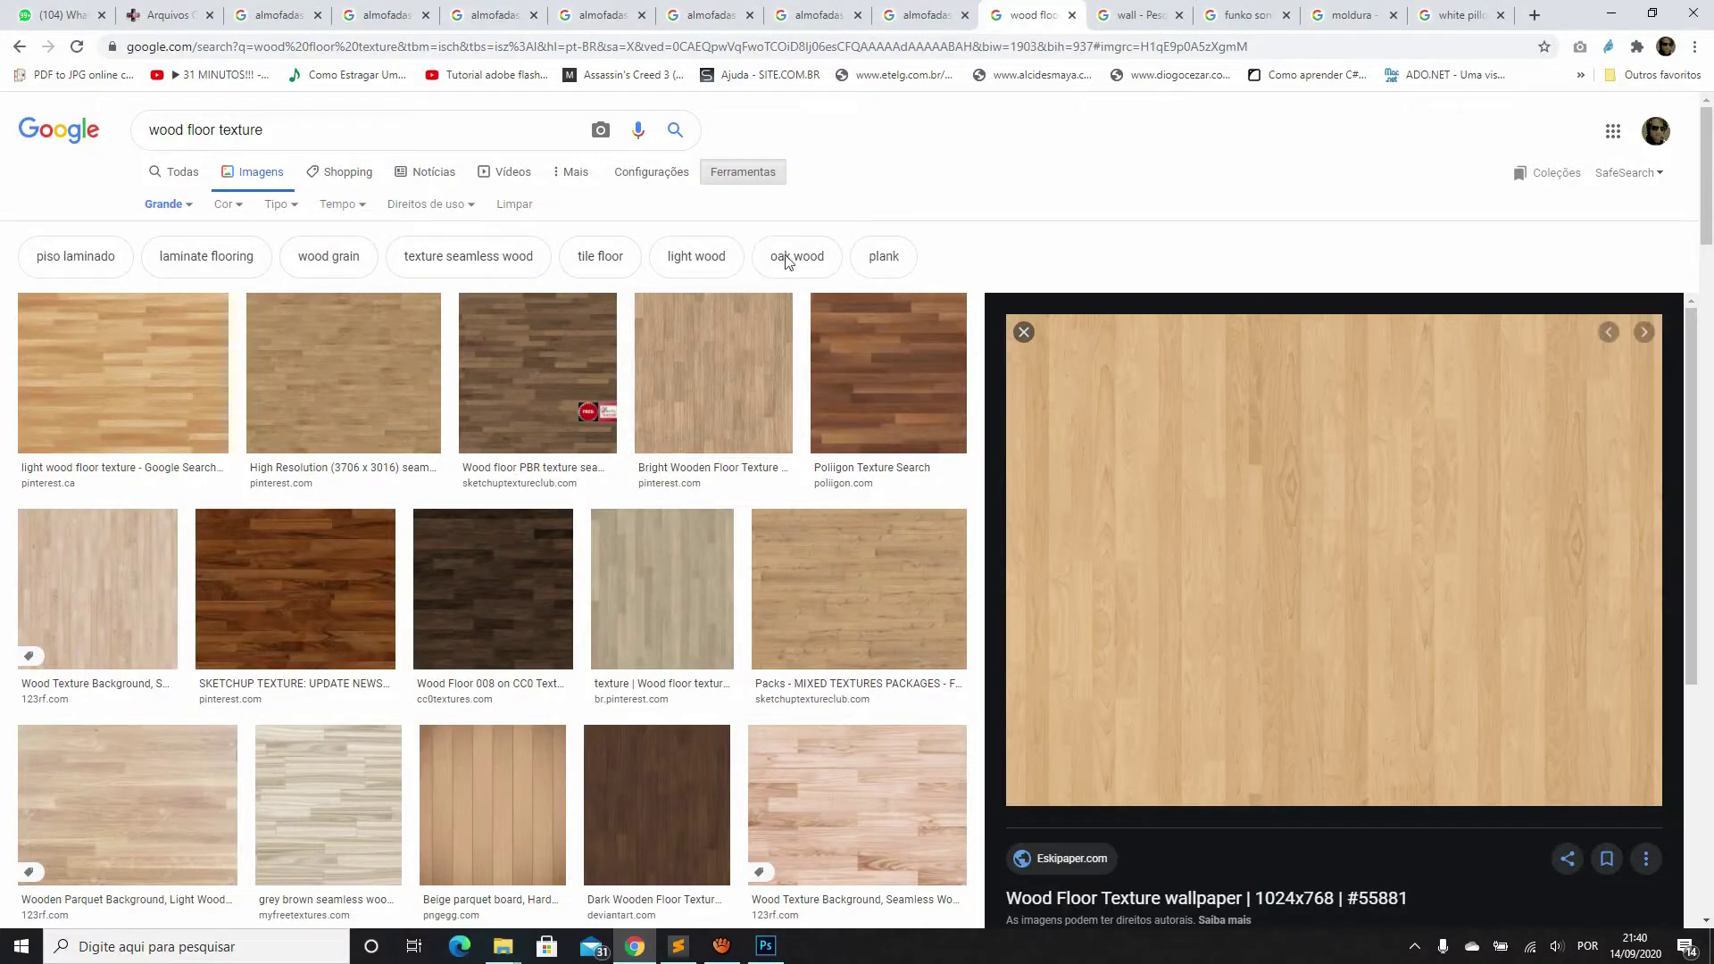
Search Google Images for 'anime scene', then narrow it to just 'anime'
triple_click(440, 142)
text(anime sc)
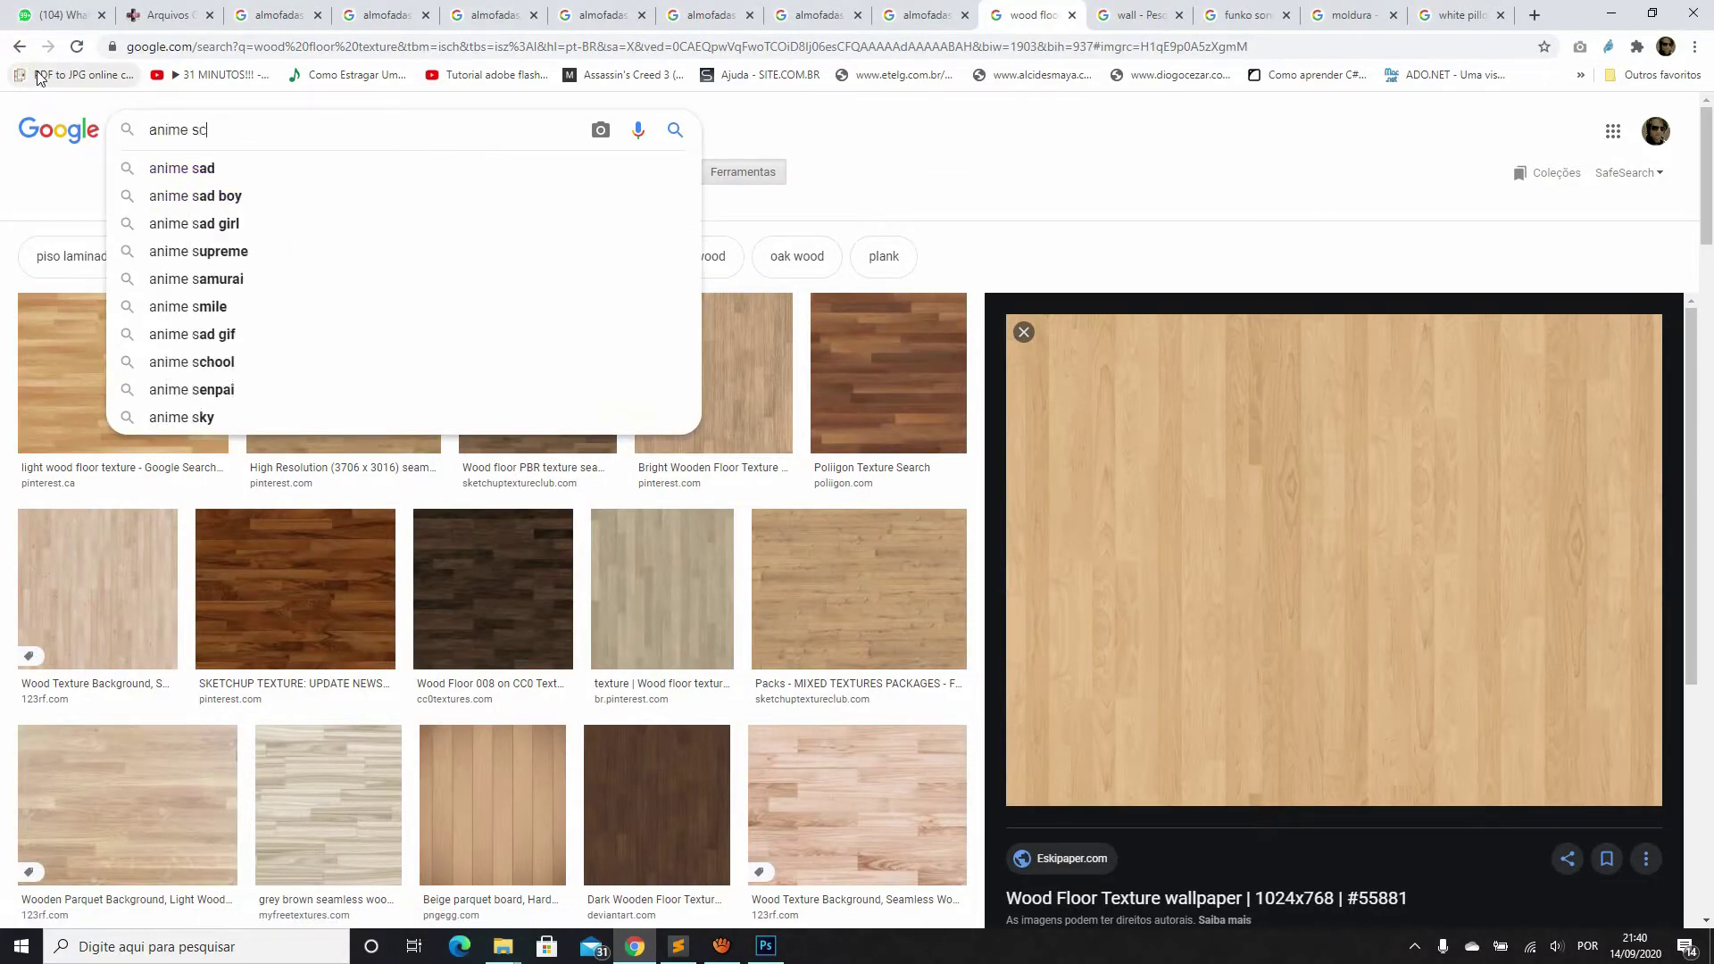
text(ene)
key(Return)
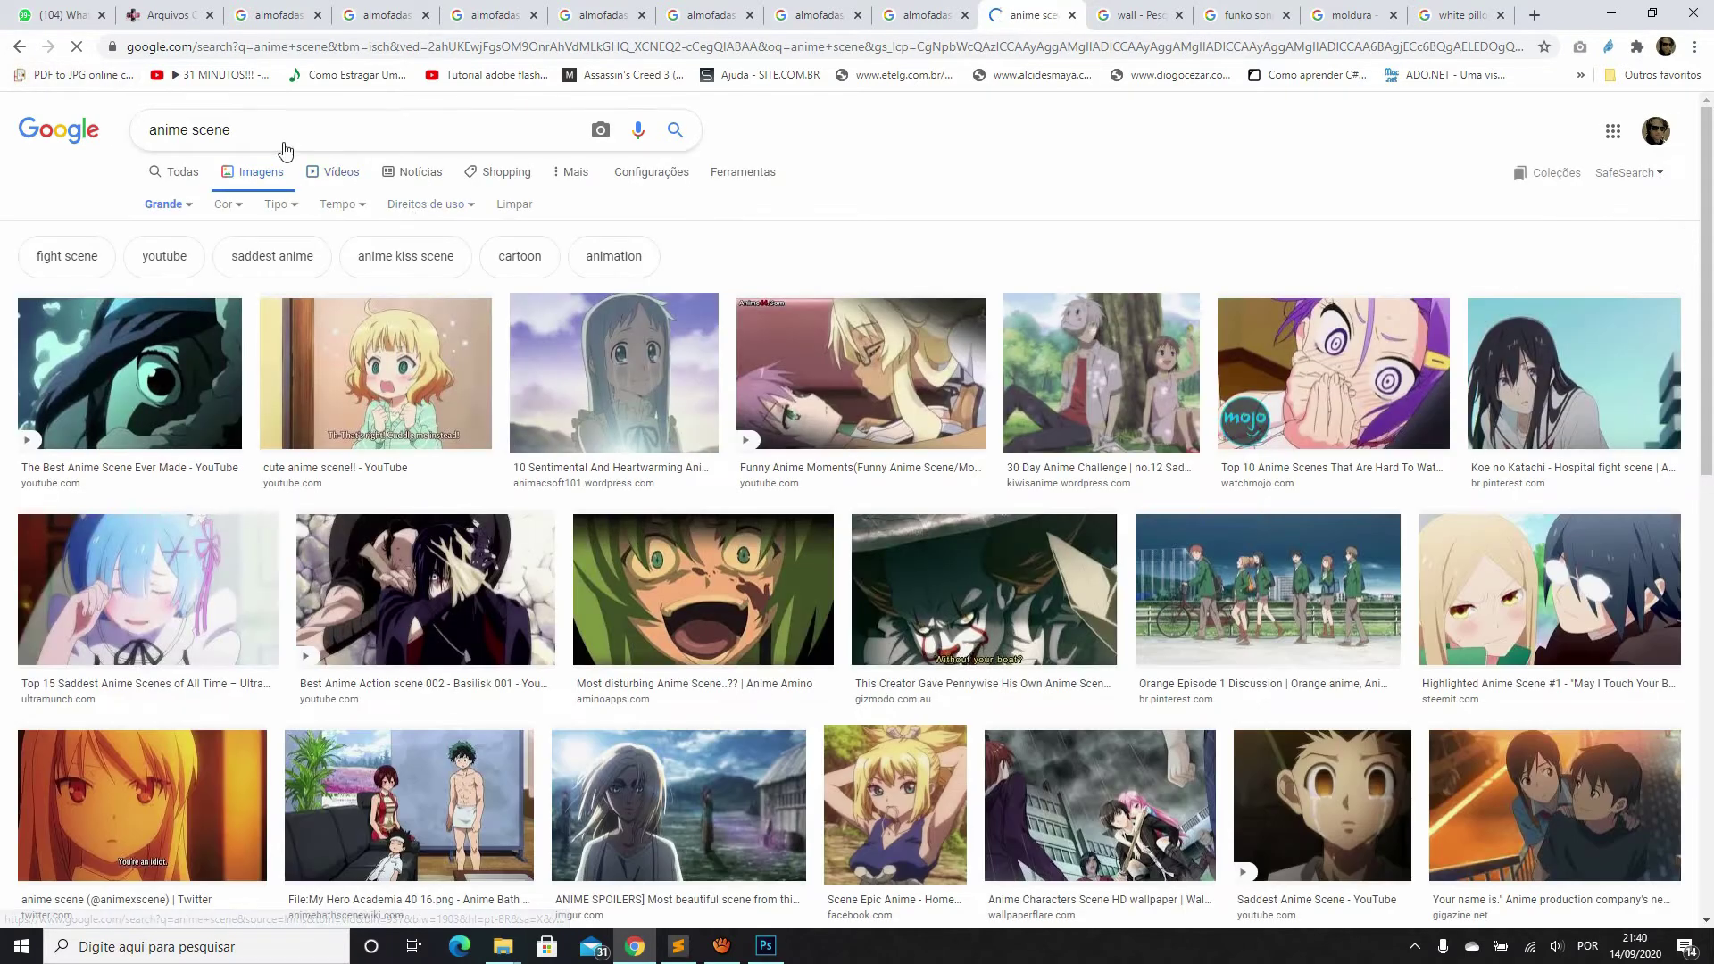
drag(192, 129, 229, 127)
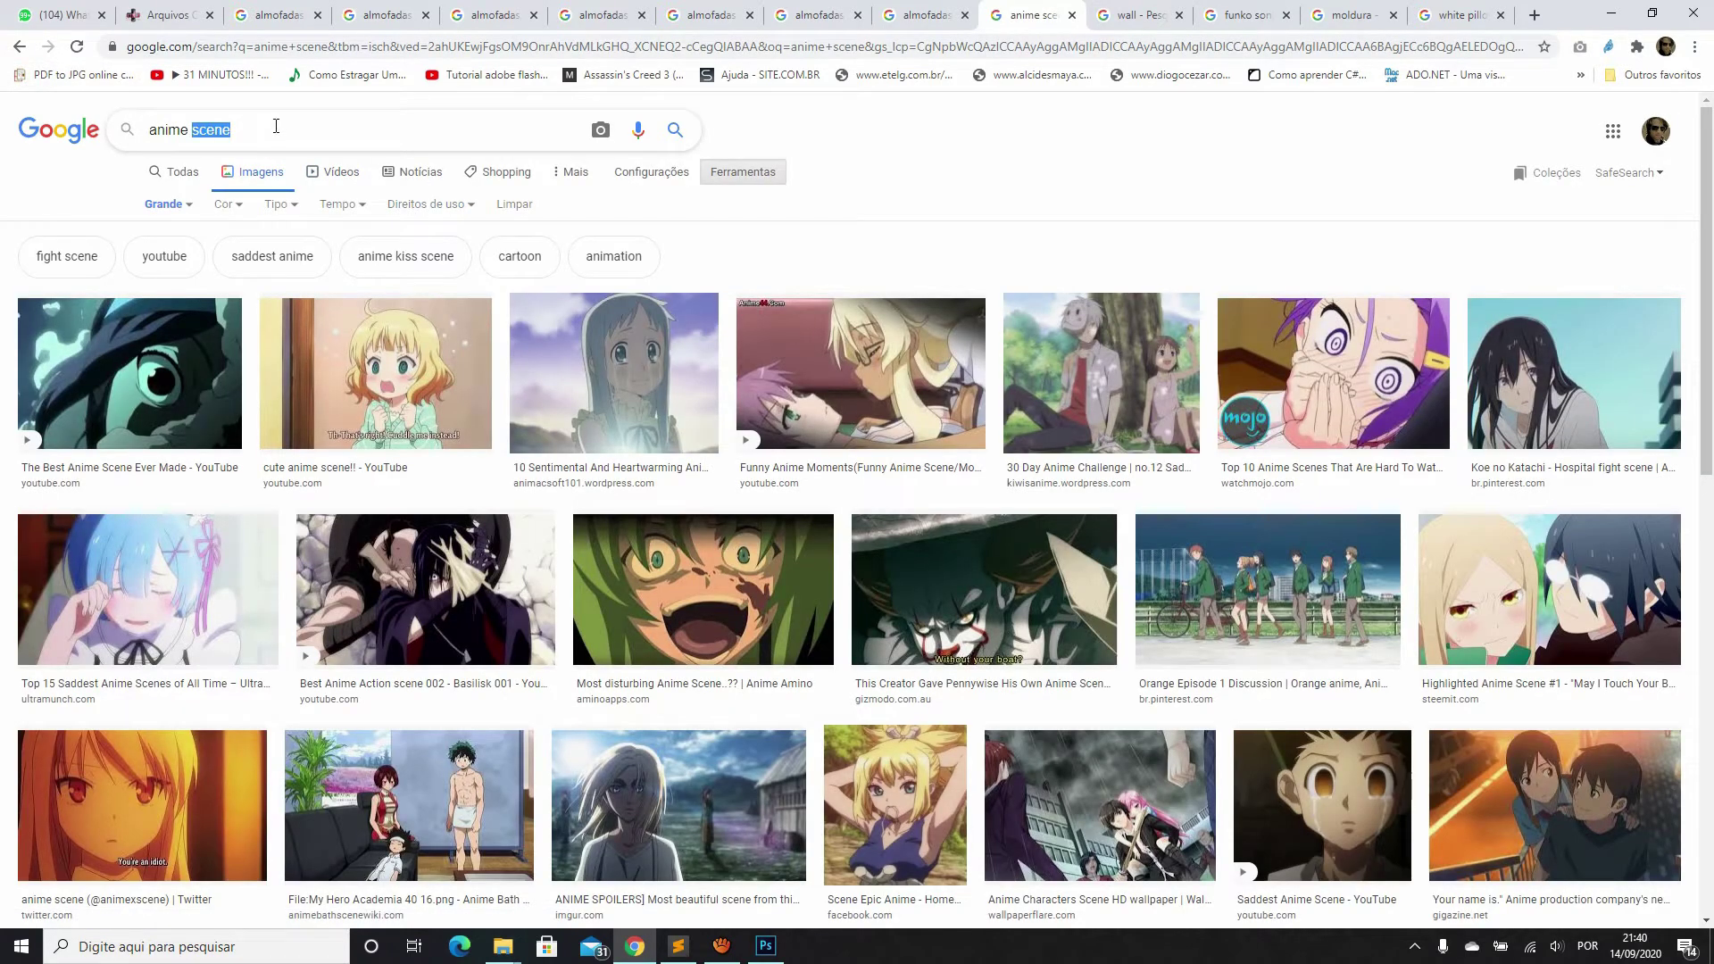
key(BackSpace)
key(Return)
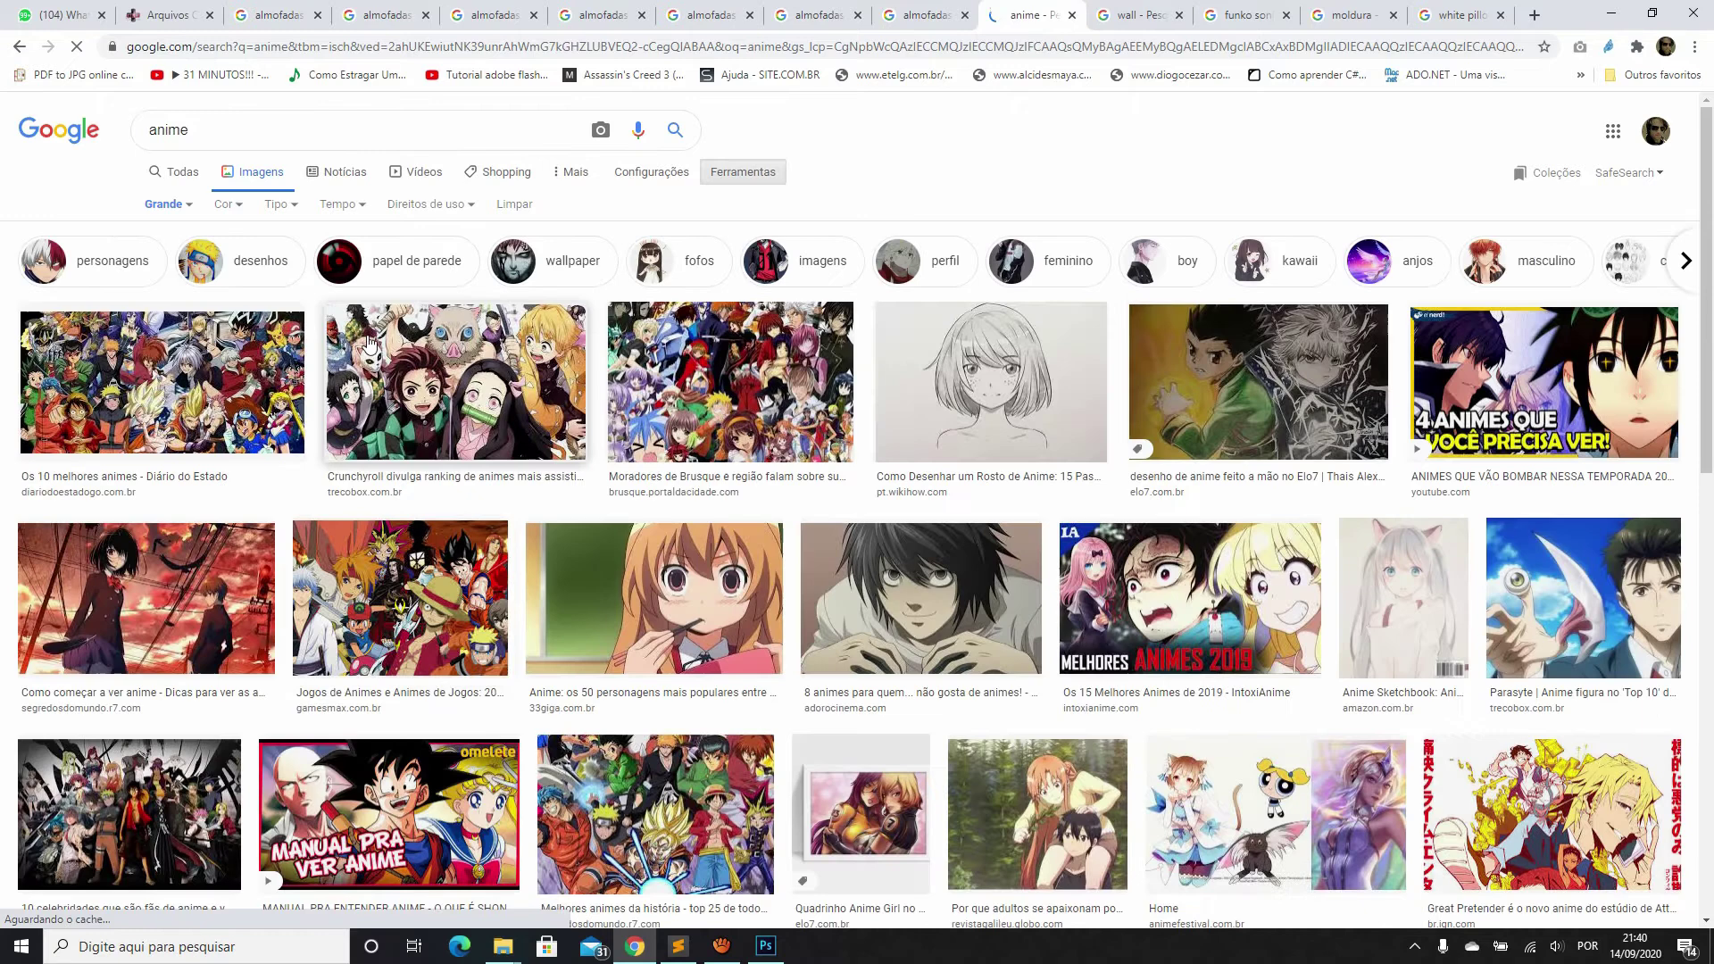
Search images for 'death note' and copy the enlarged three-character Death Note artwork
double_click(317, 130)
text(death )
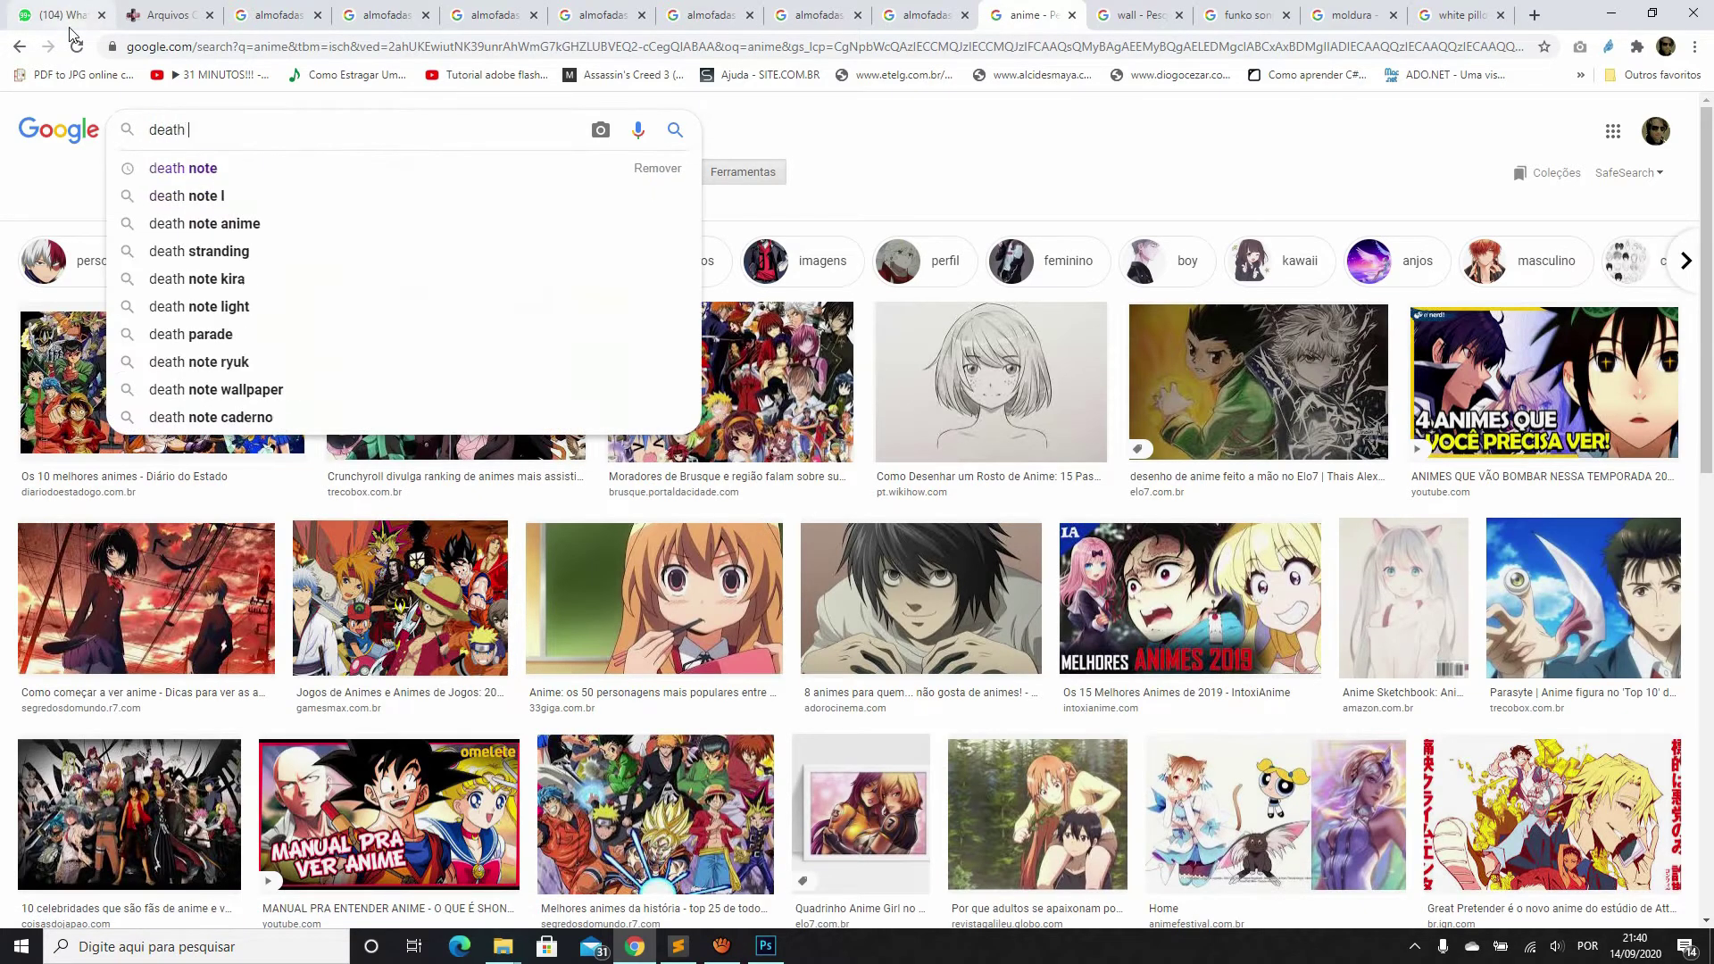
text(note)
key(Return)
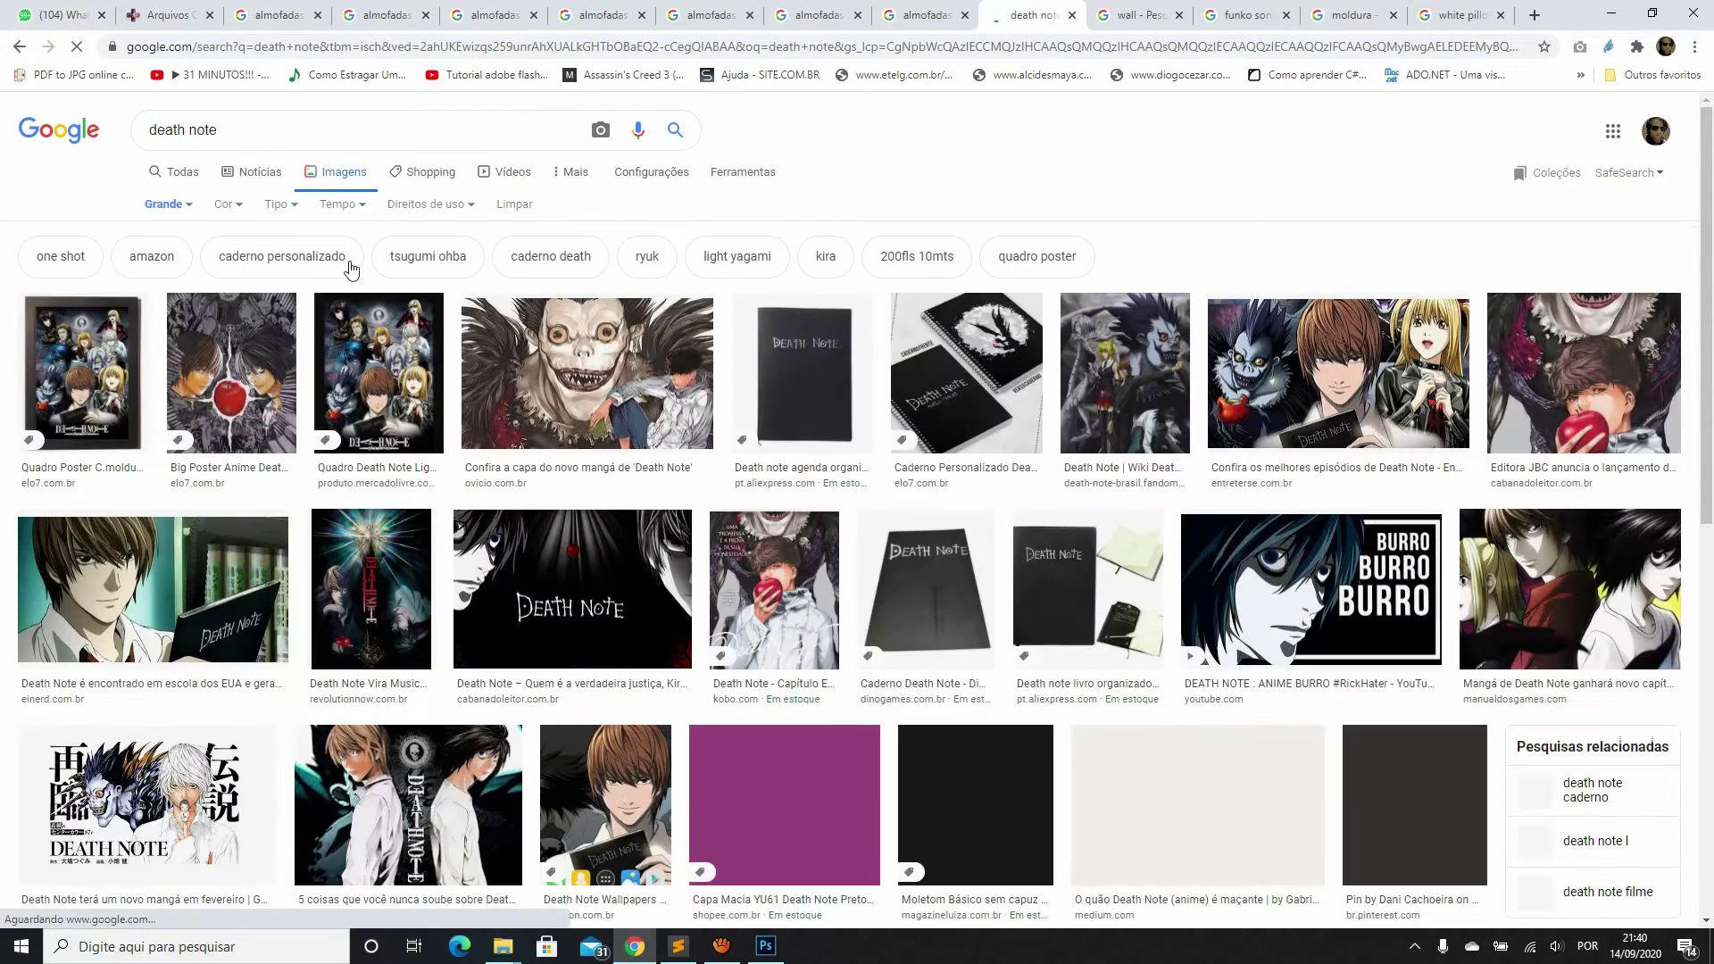
click(1375, 371)
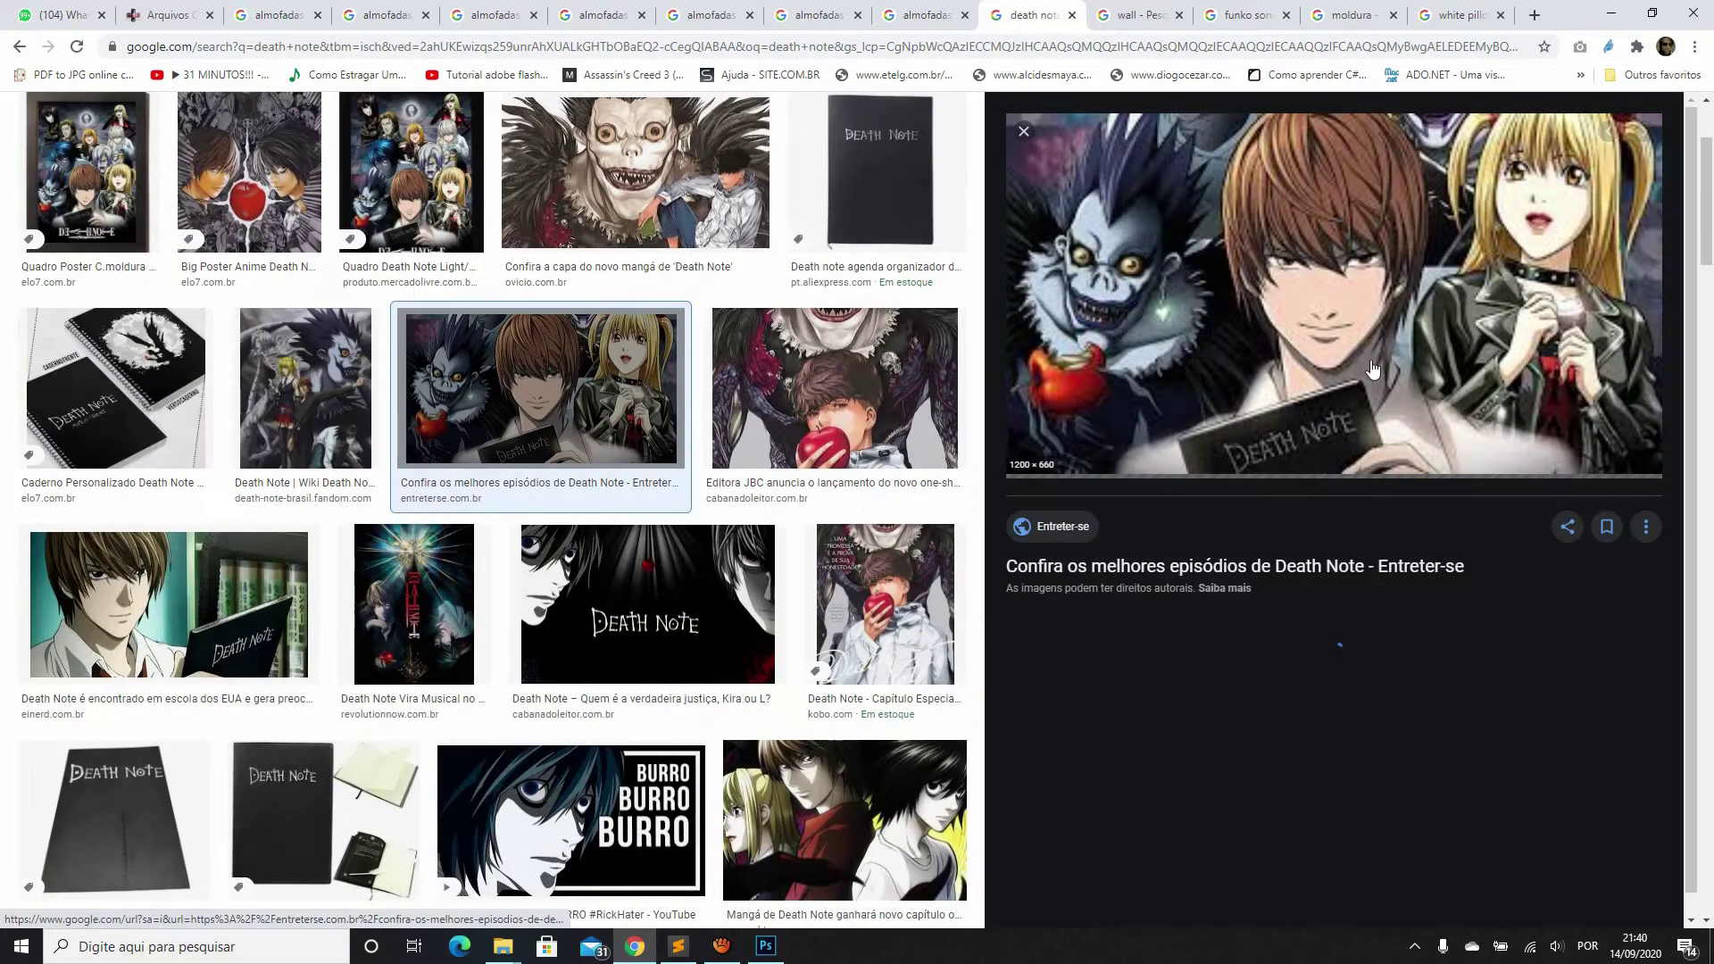
right_click(1323, 274)
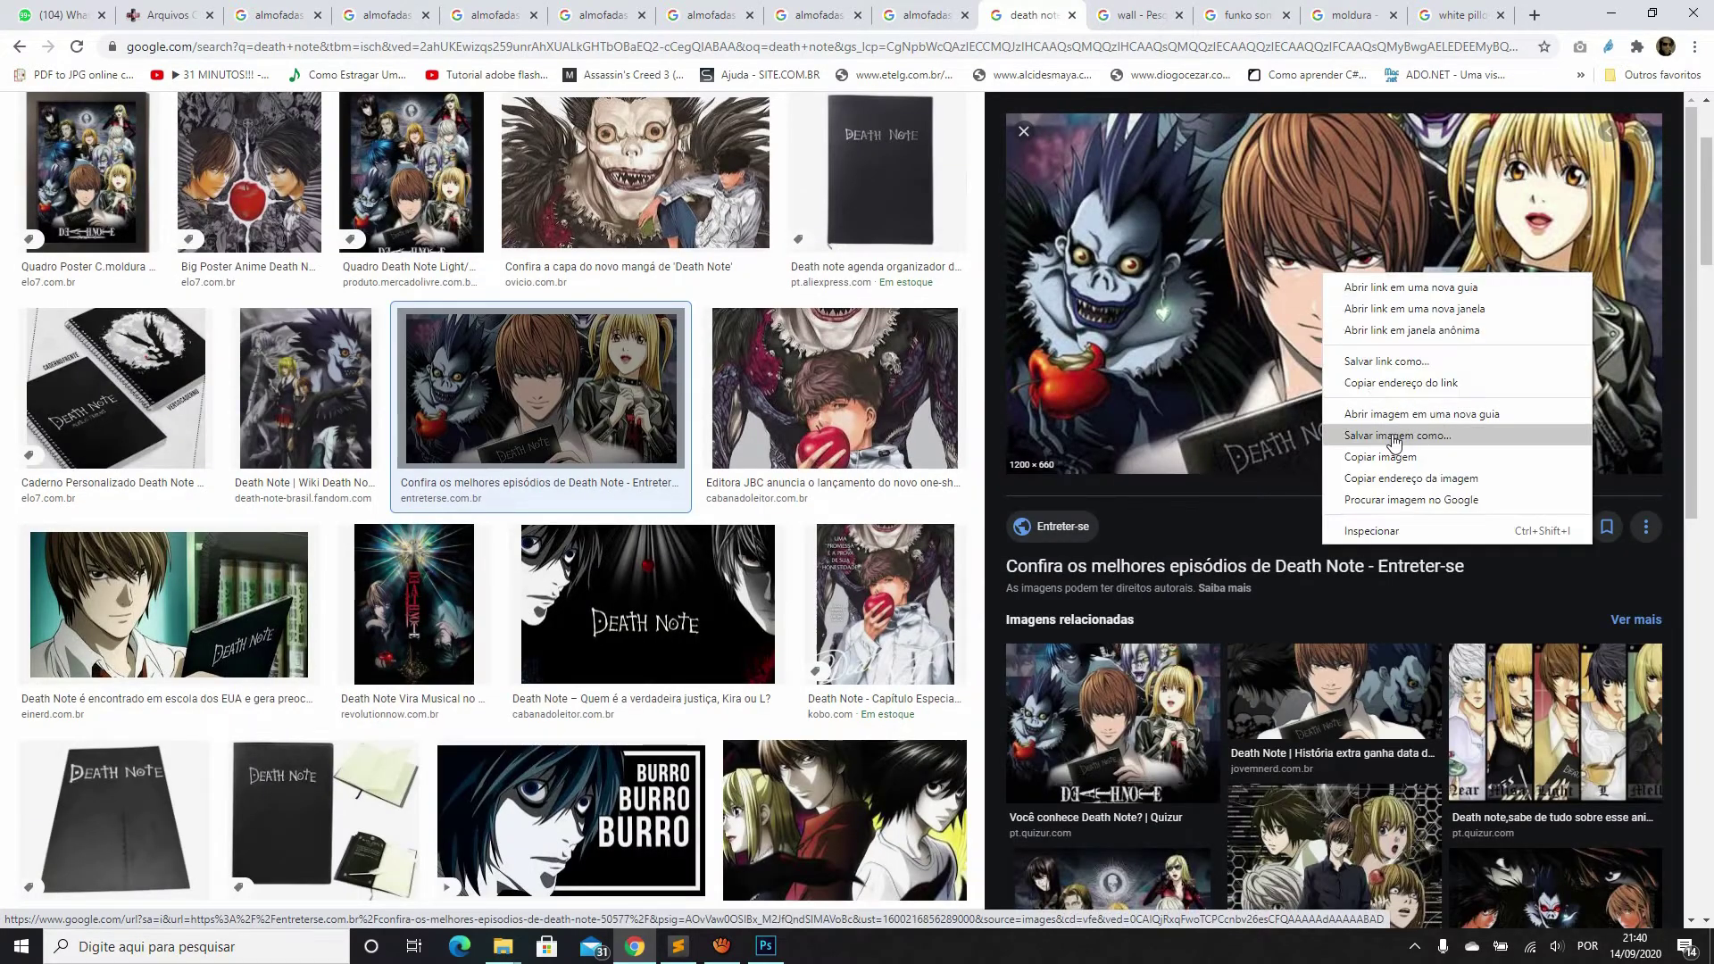
click(1380, 456)
click(766, 946)
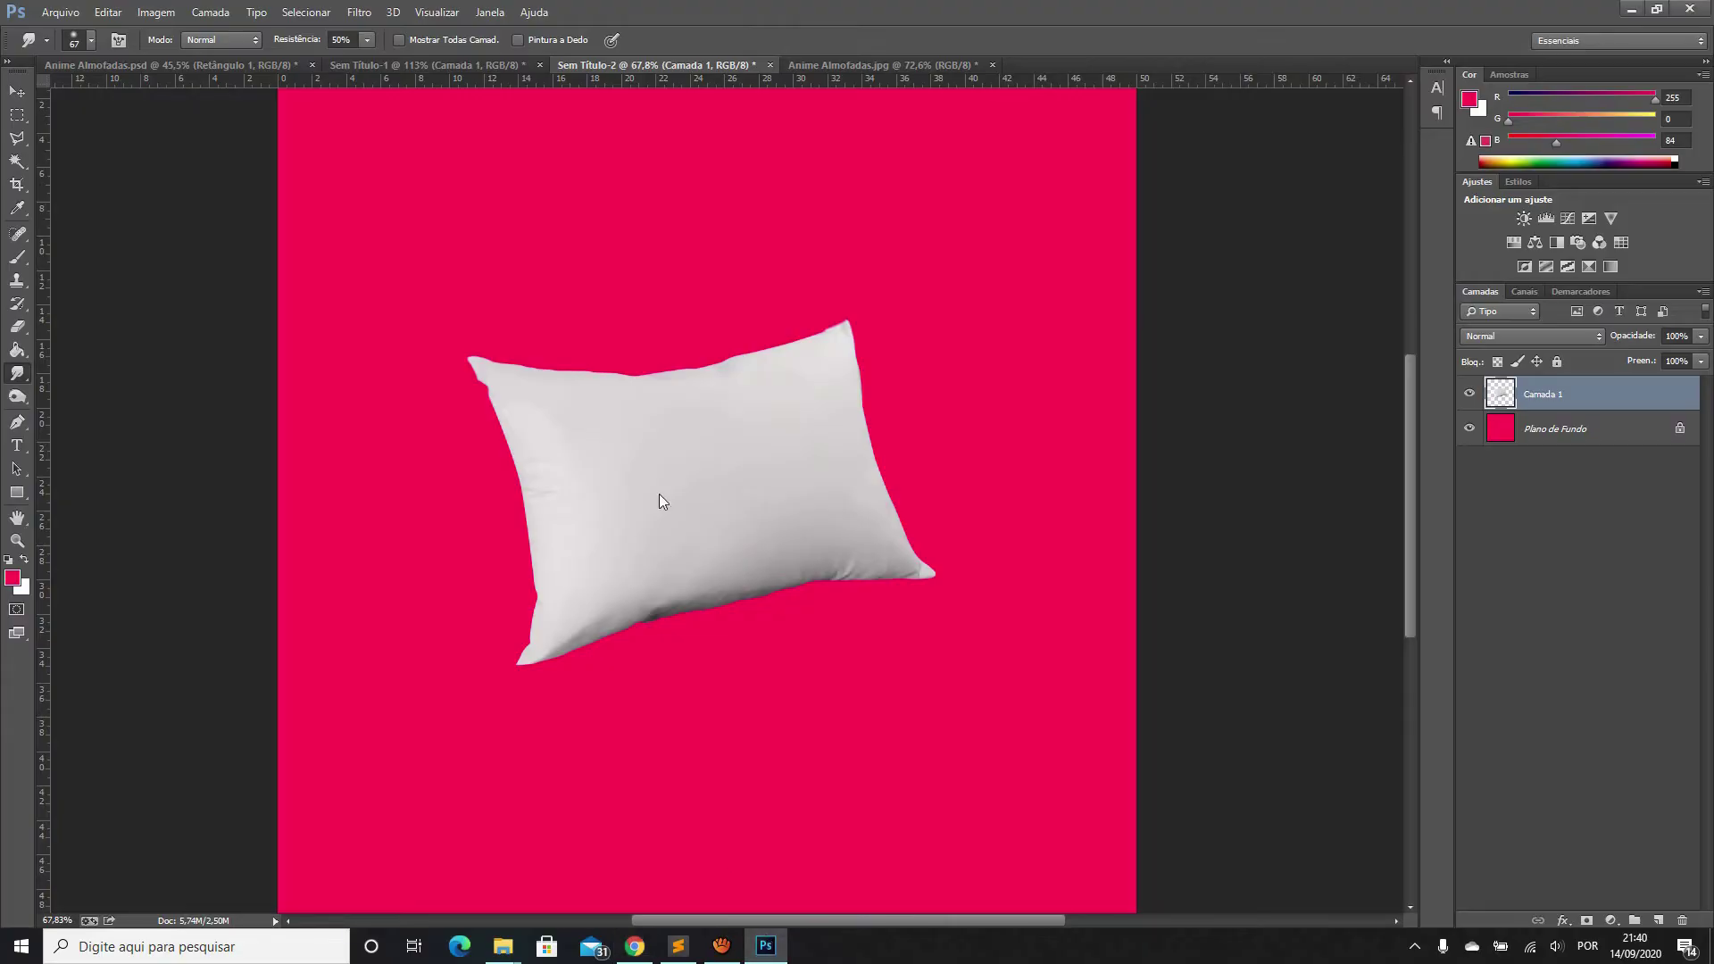
Paste the Death Note artwork as a new layer, then tilt, shrink and move it onto the pillow
click(17, 91)
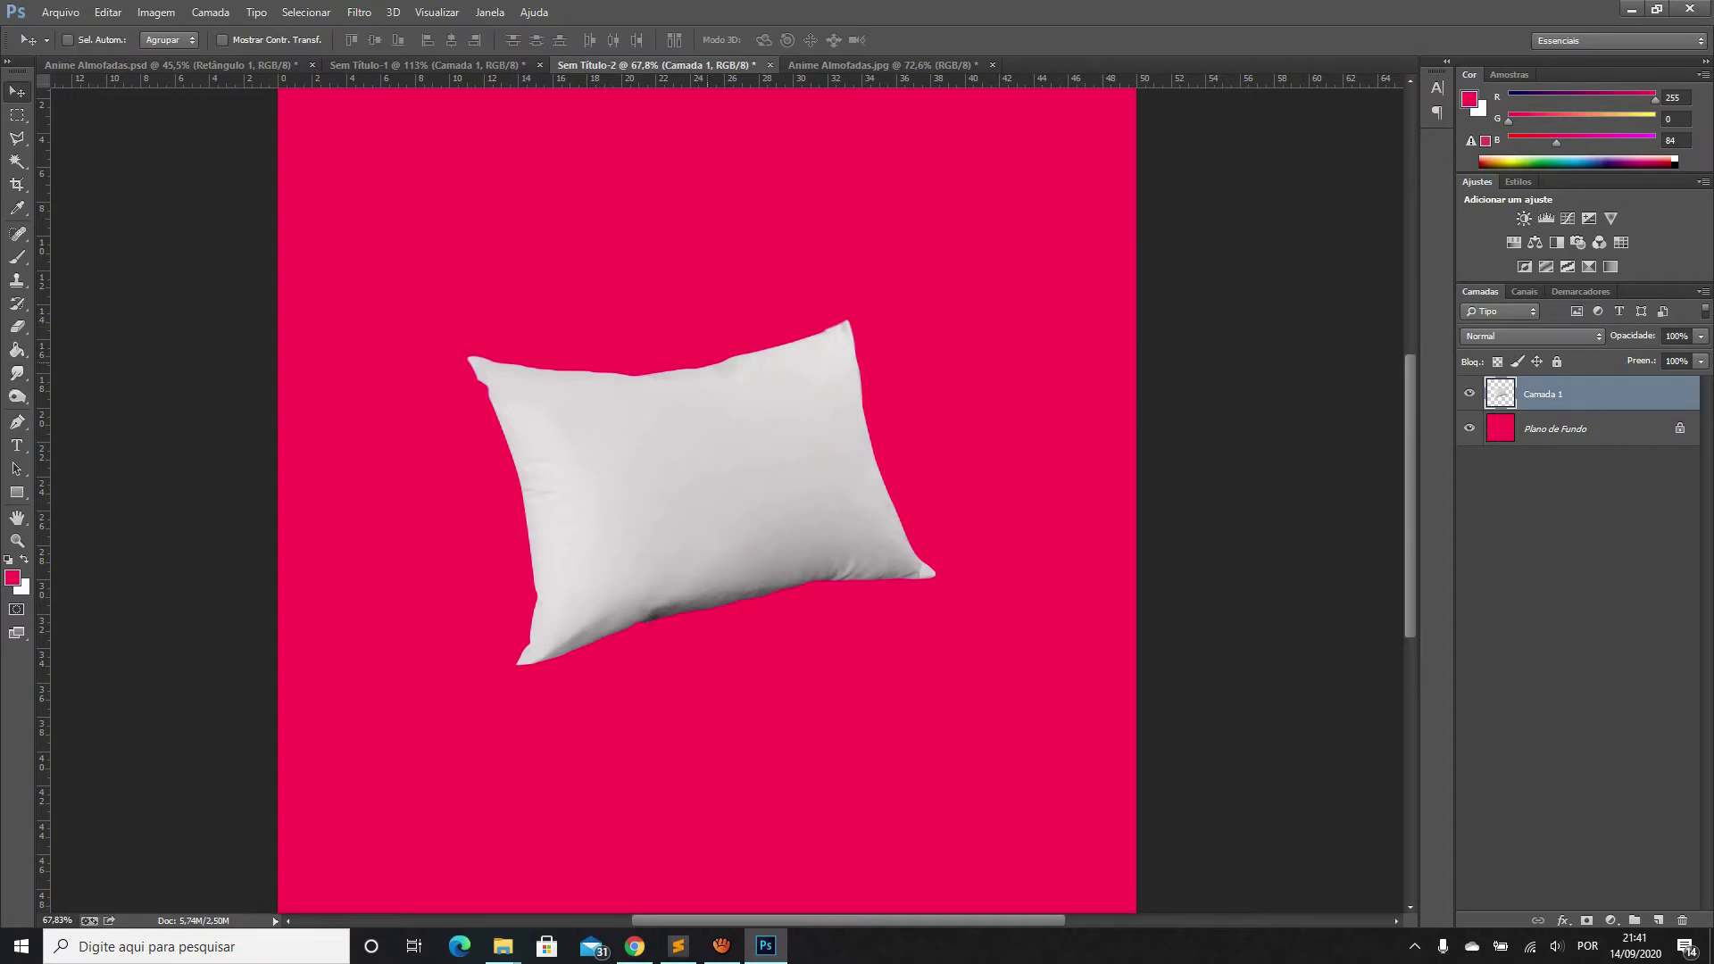
key(ctrl+v)
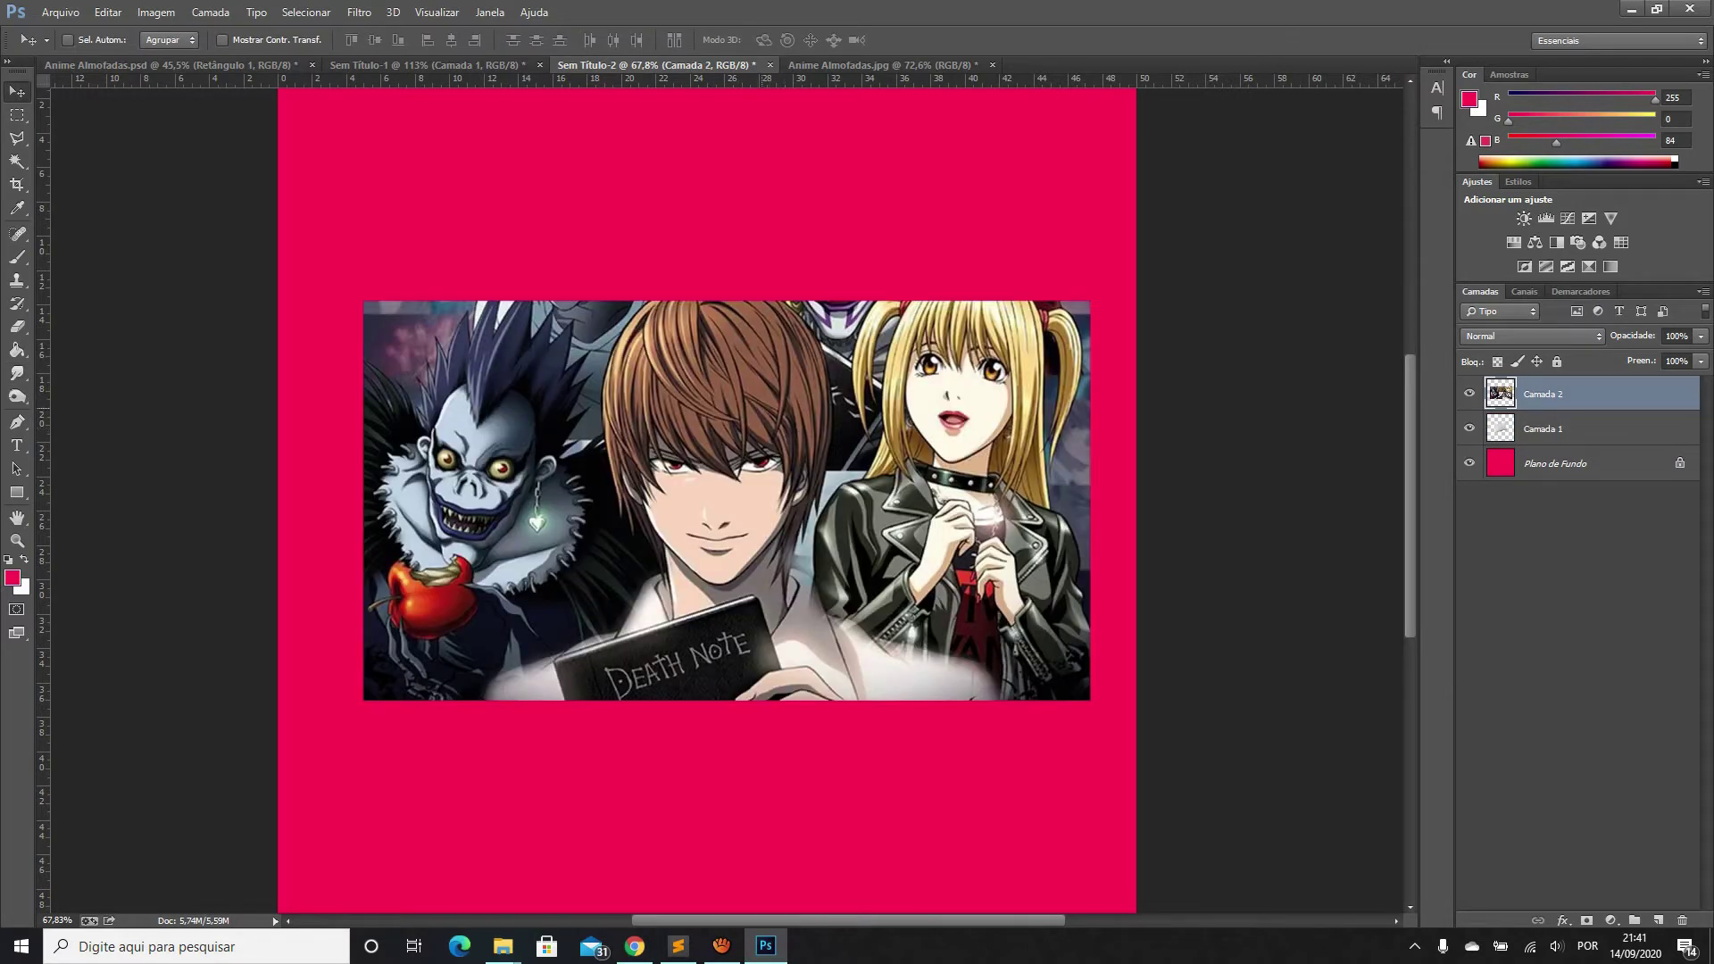
scroll(792, 444, up, 1)
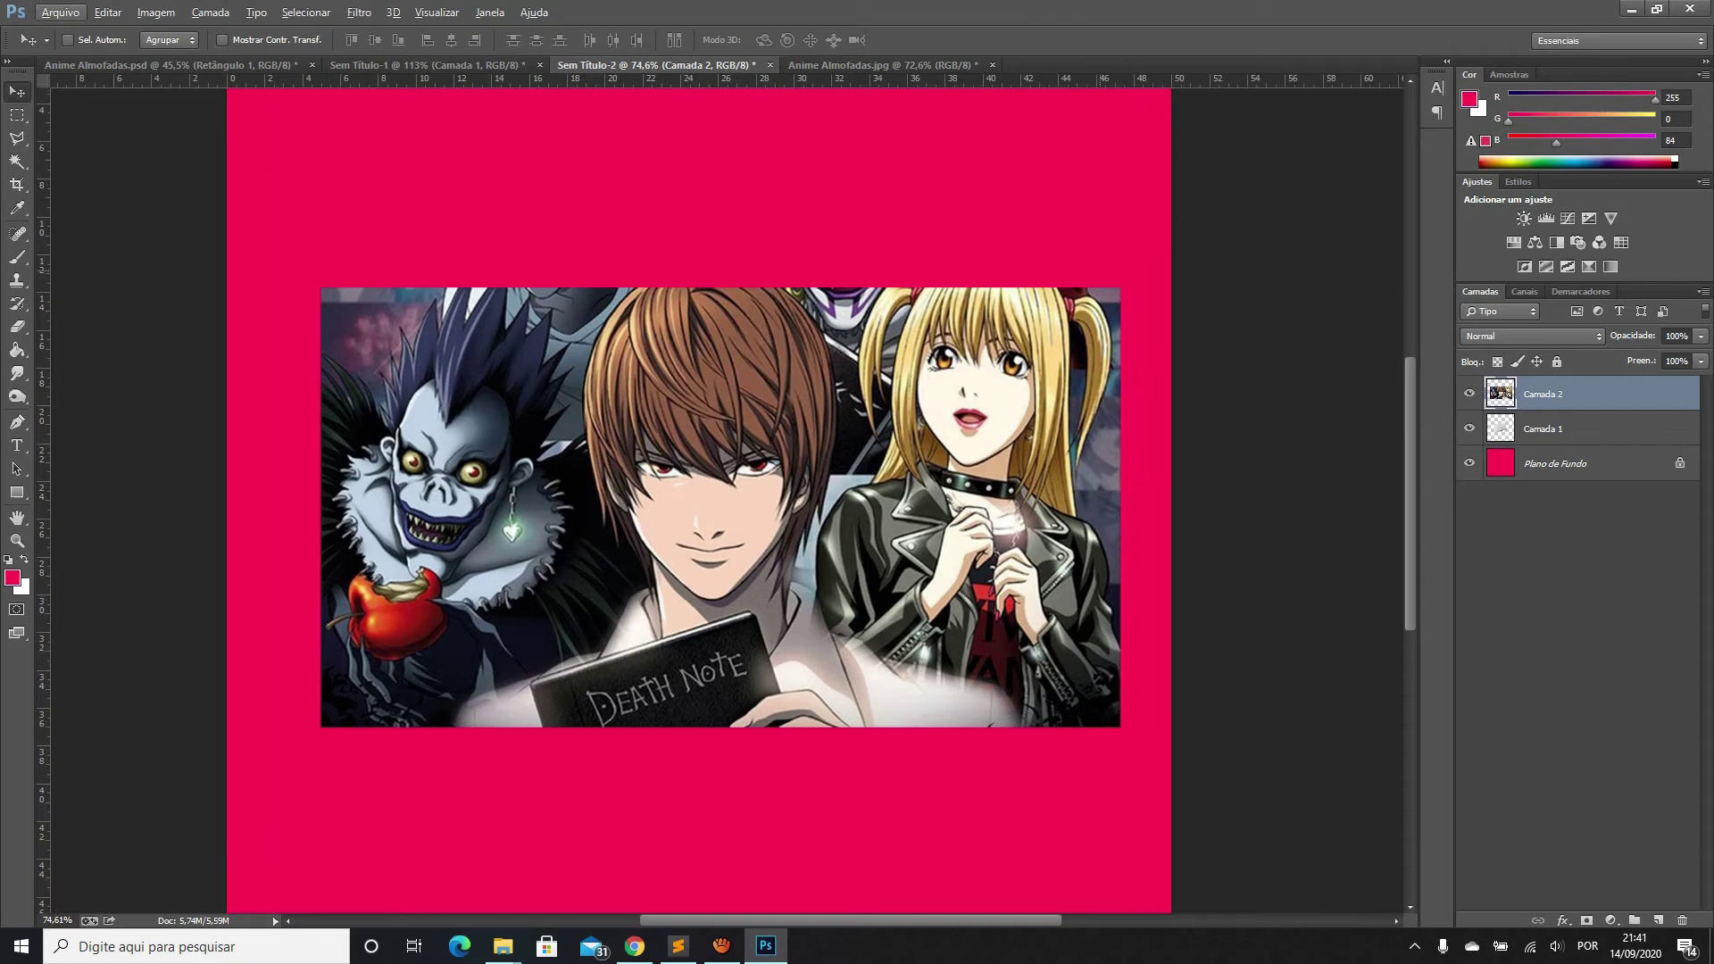
key(ctrl+t)
drag(1138, 277, 1116, 210)
mouse_move(730, 500)
mouse_down()
mouse_move(775, 657)
mouse_move(749, 553)
mouse_up()
drag(1103, 264, 862, 460)
drag(631, 651, 692, 498)
key(Return)
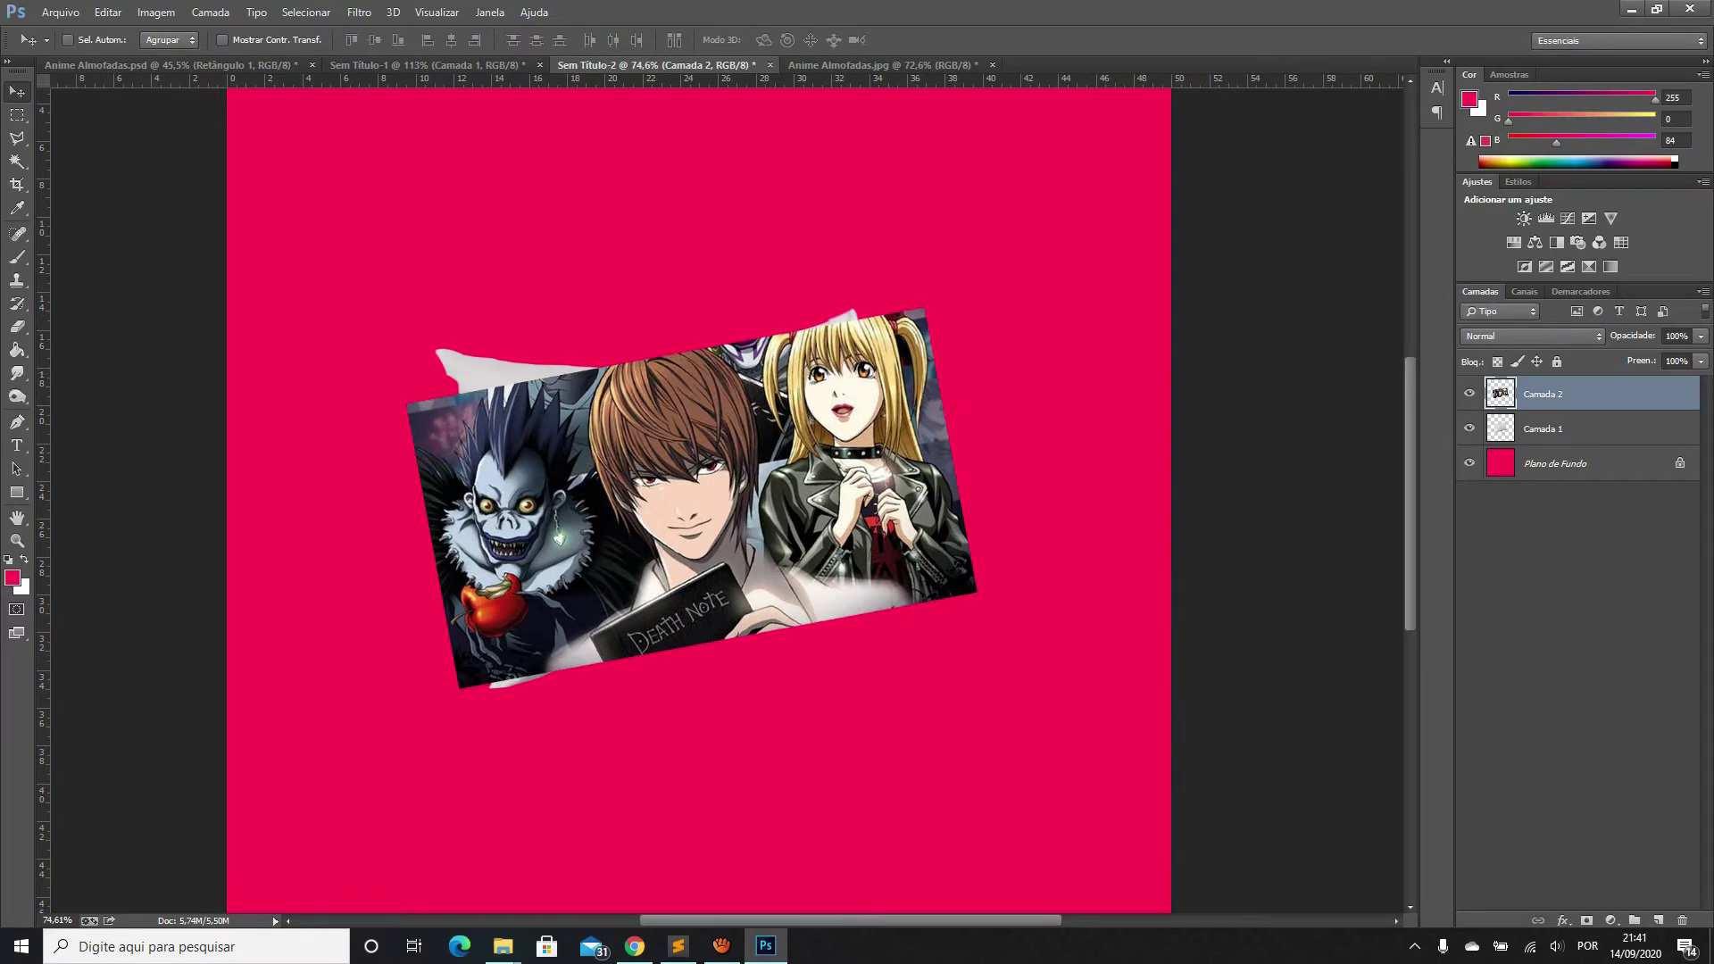
Try a warp on the print's top-left corner, then cancel it and undo the tilt to restore it upright
click(108, 12)
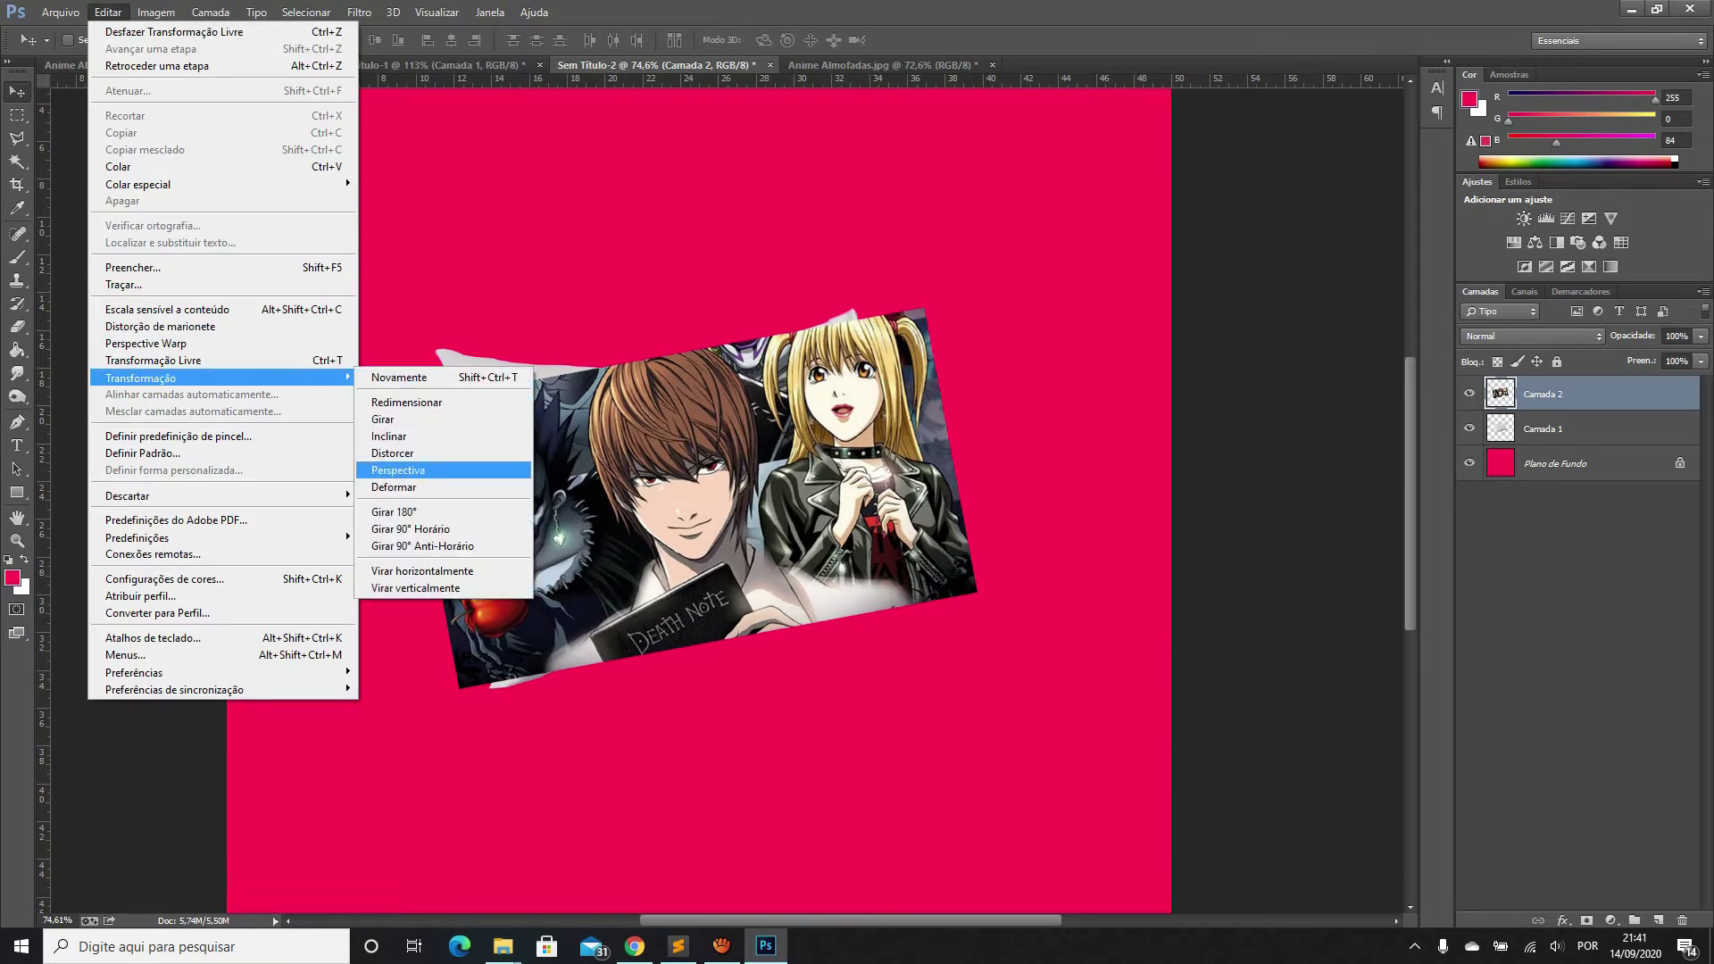
click(394, 487)
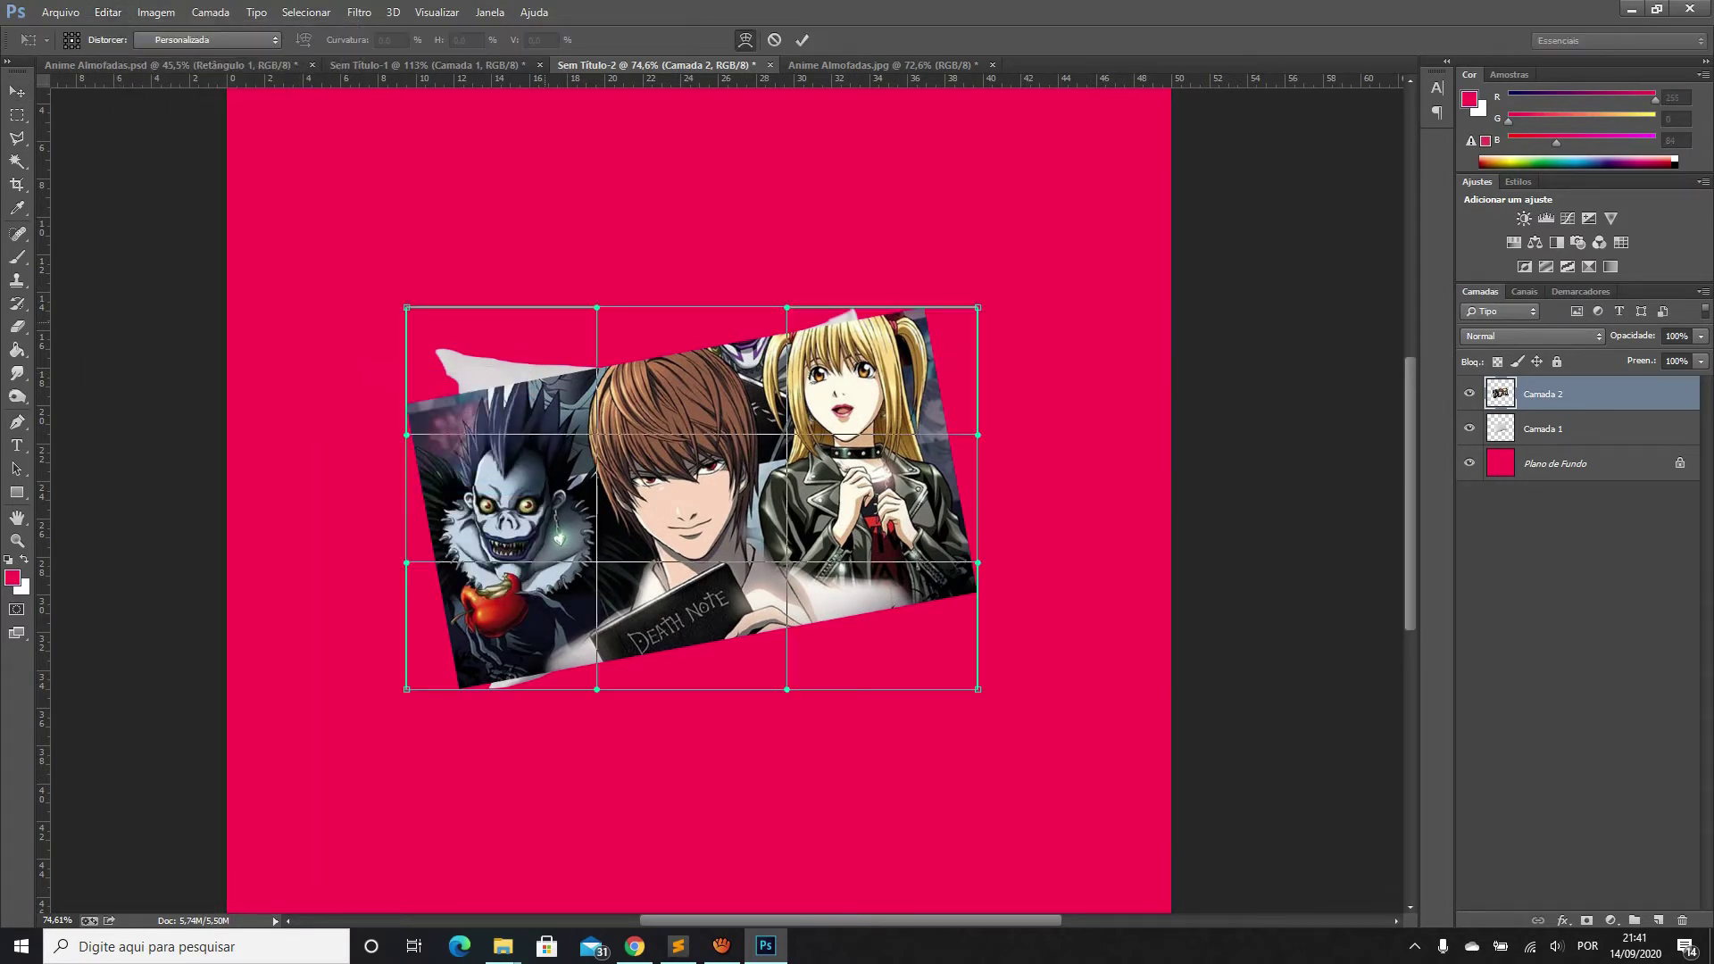
drag(407, 308, 419, 317)
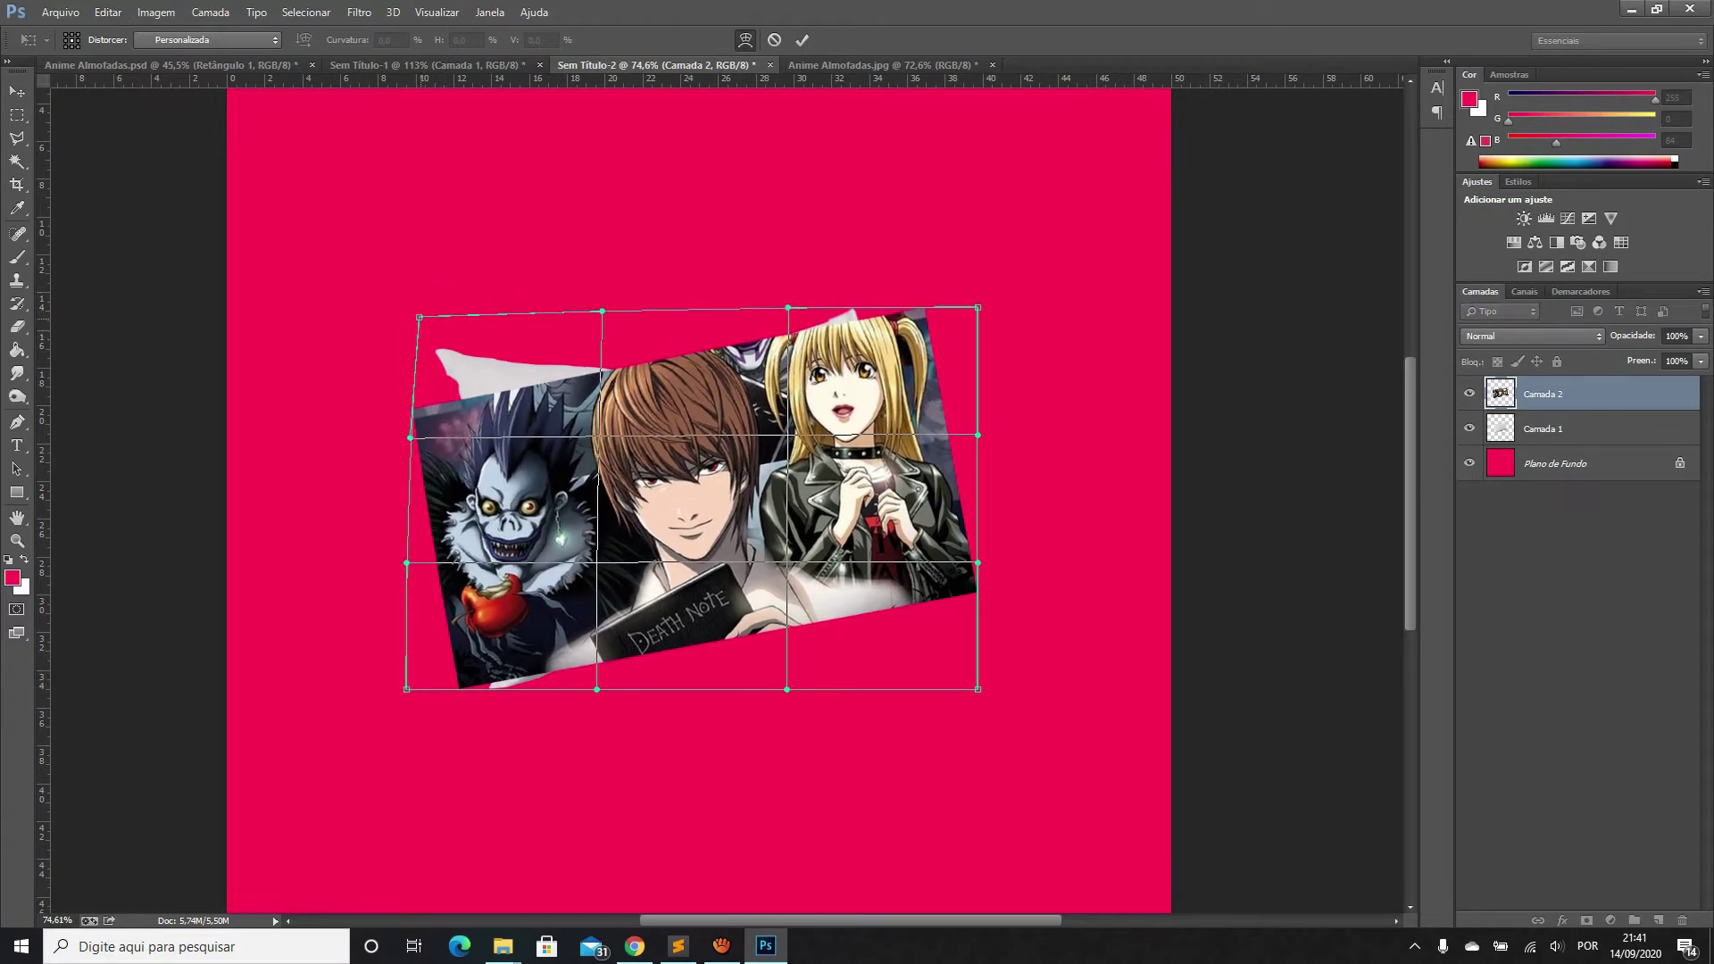
drag(419, 317, 468, 227)
key(Escape)
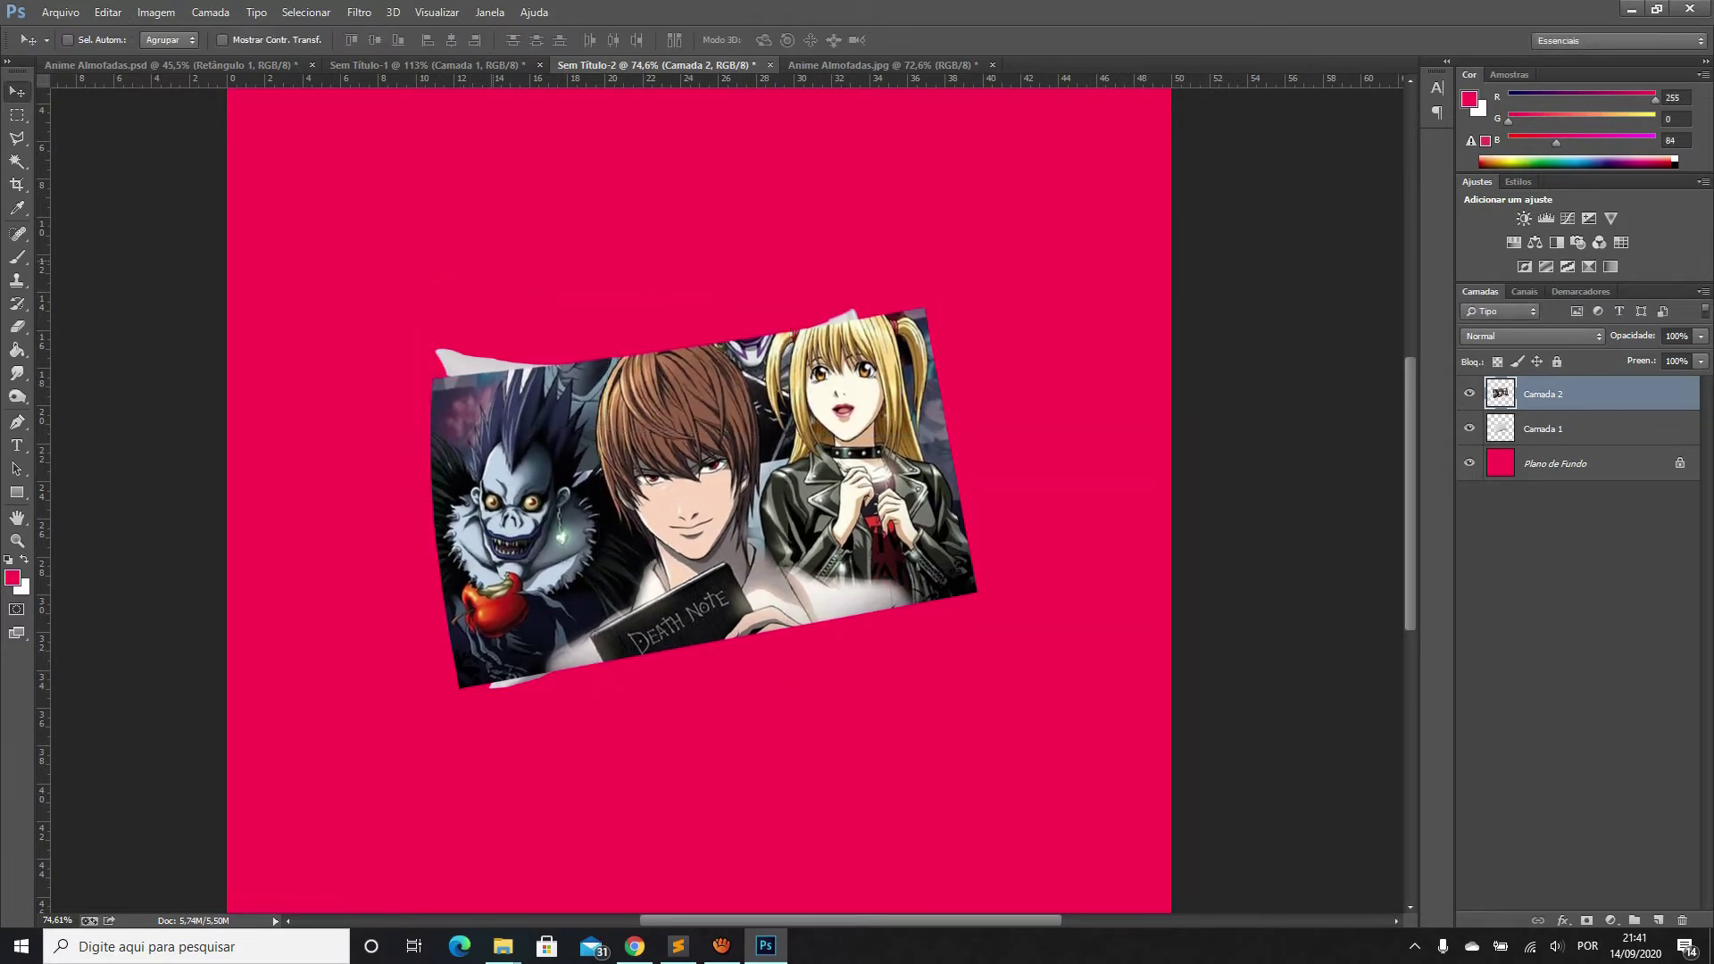
key(ctrl+z)
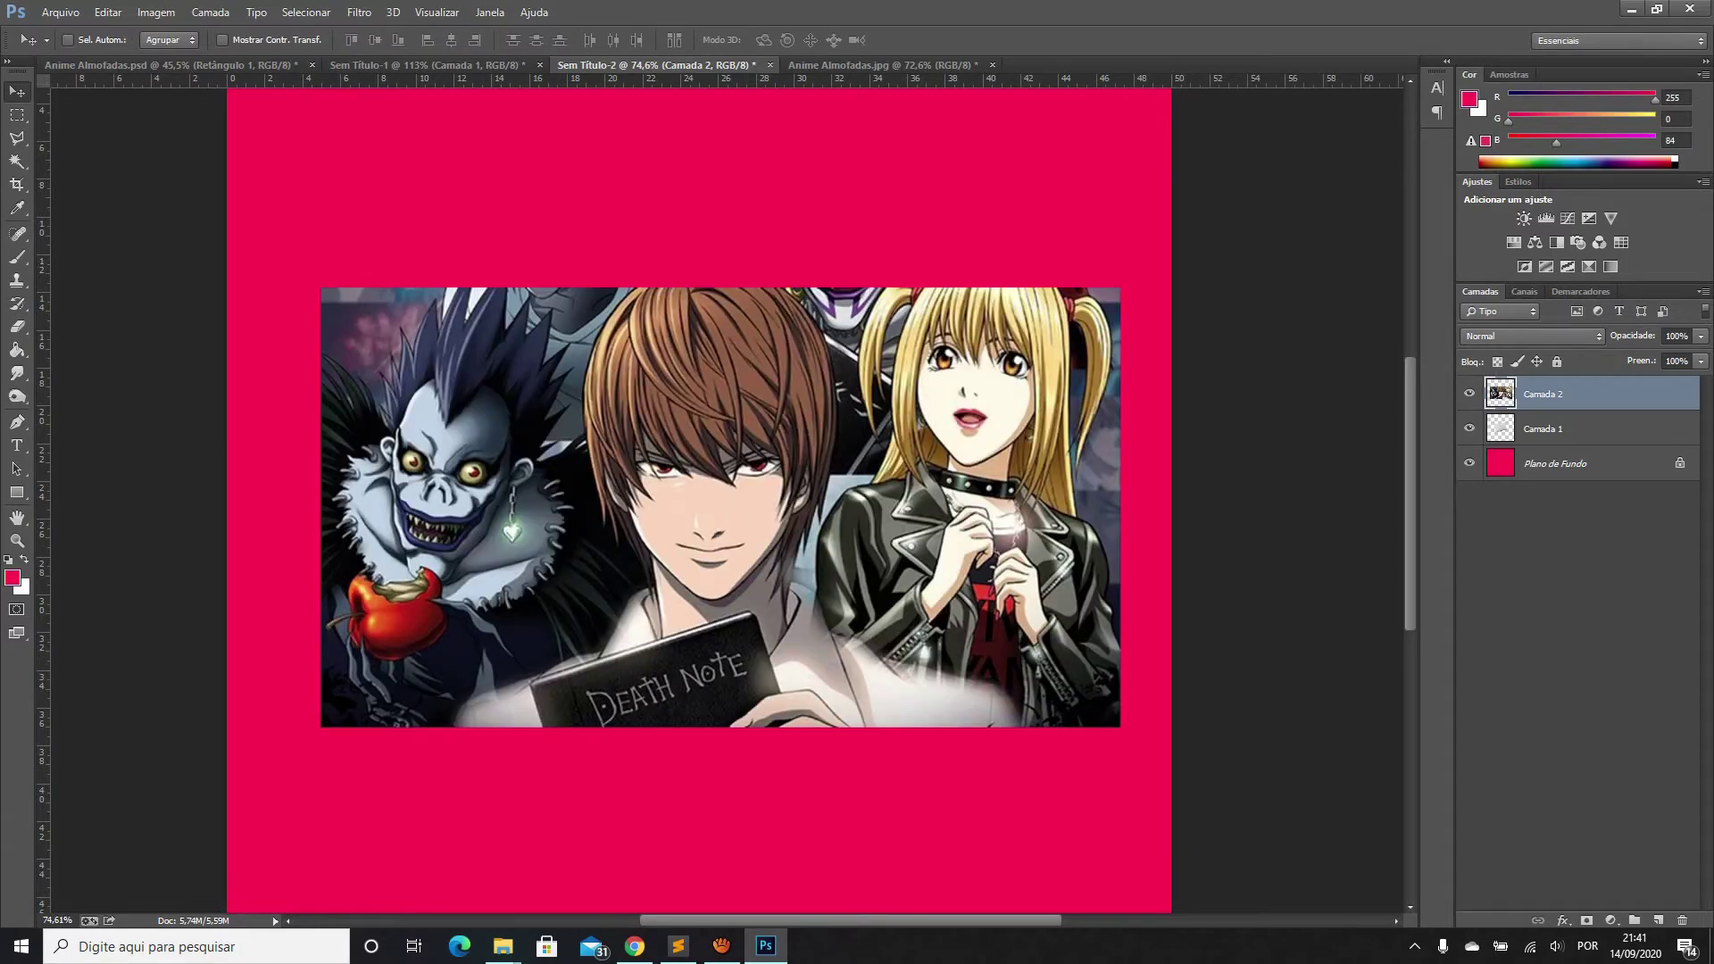
click(1701, 335)
Set the print to 51% opacity, convert it to a smart object, and shrink it to about 90% over the pillow
drag(1701, 355, 1656, 356)
right_click(1634, 394)
click(1518, 329)
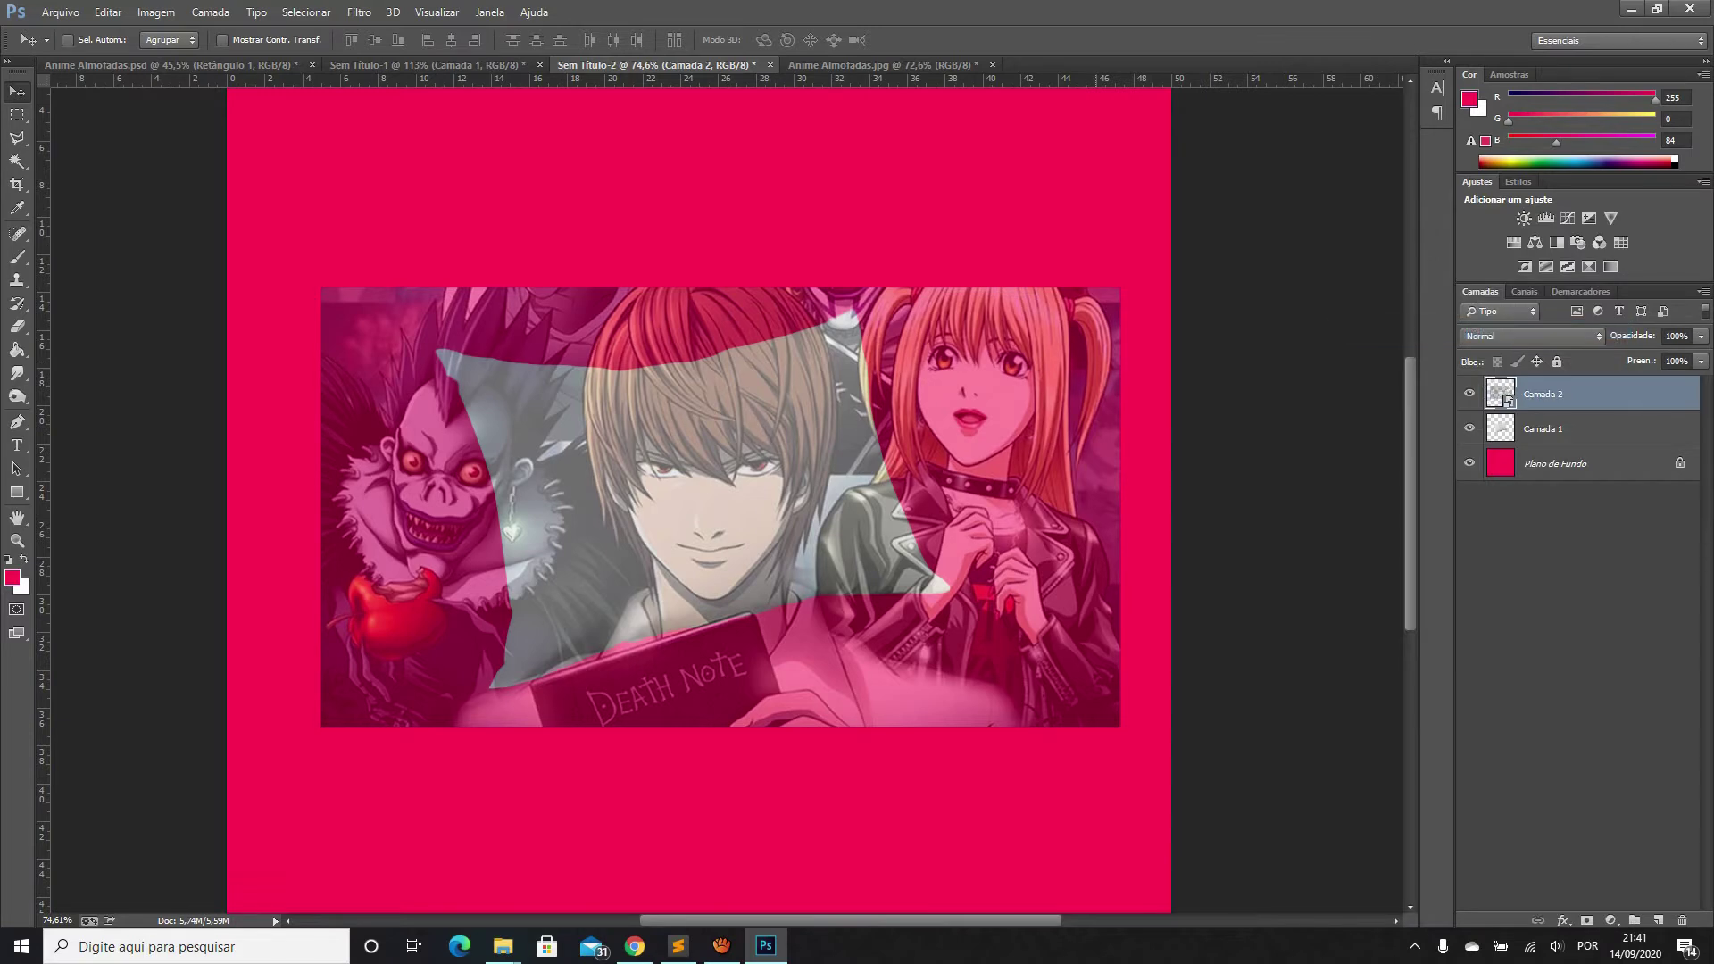
key(ctrl+t)
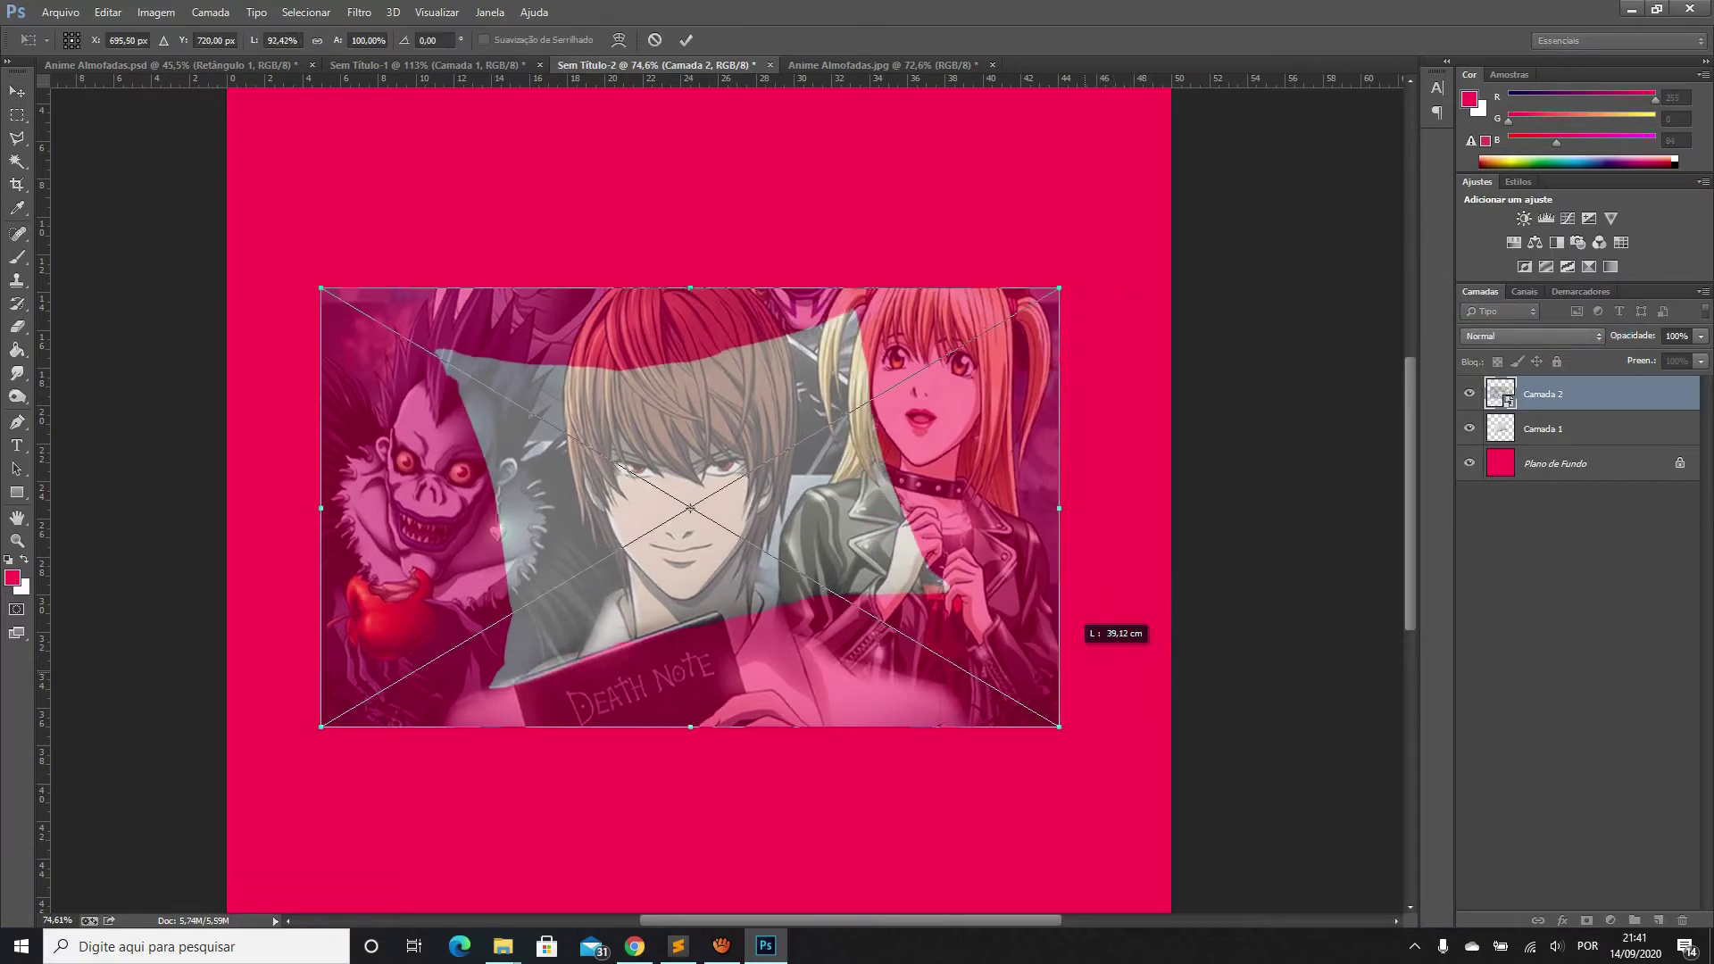
drag(1120, 726, 1038, 682)
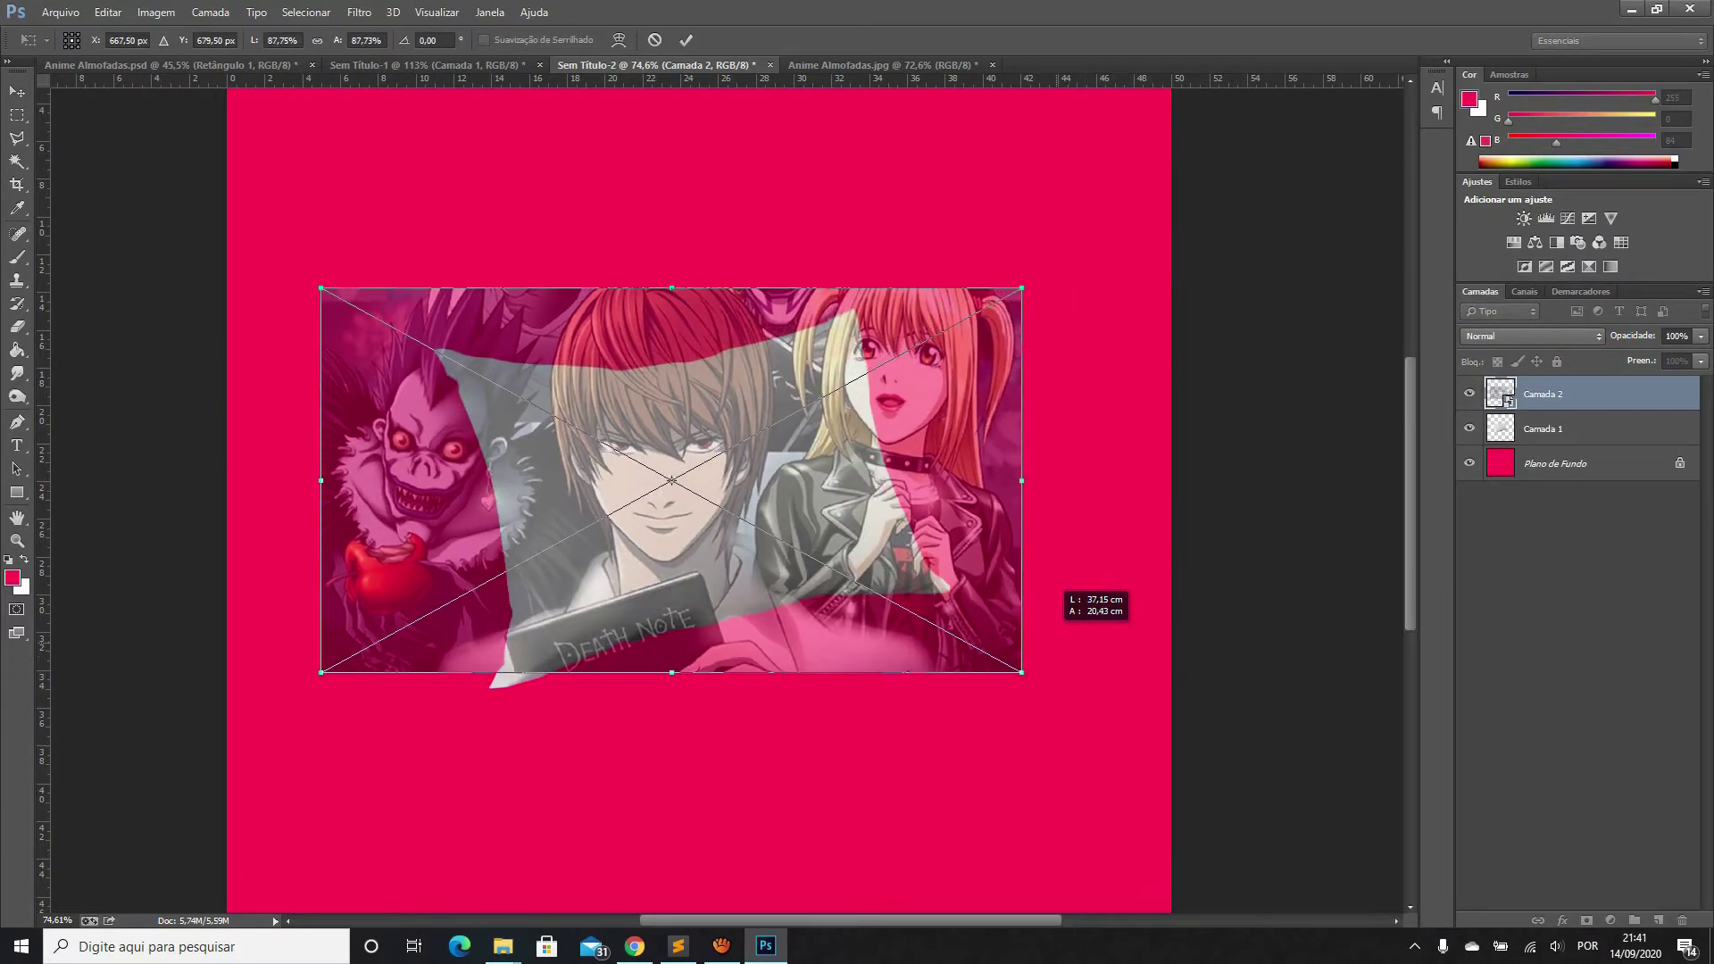
drag(636, 473, 660, 487)
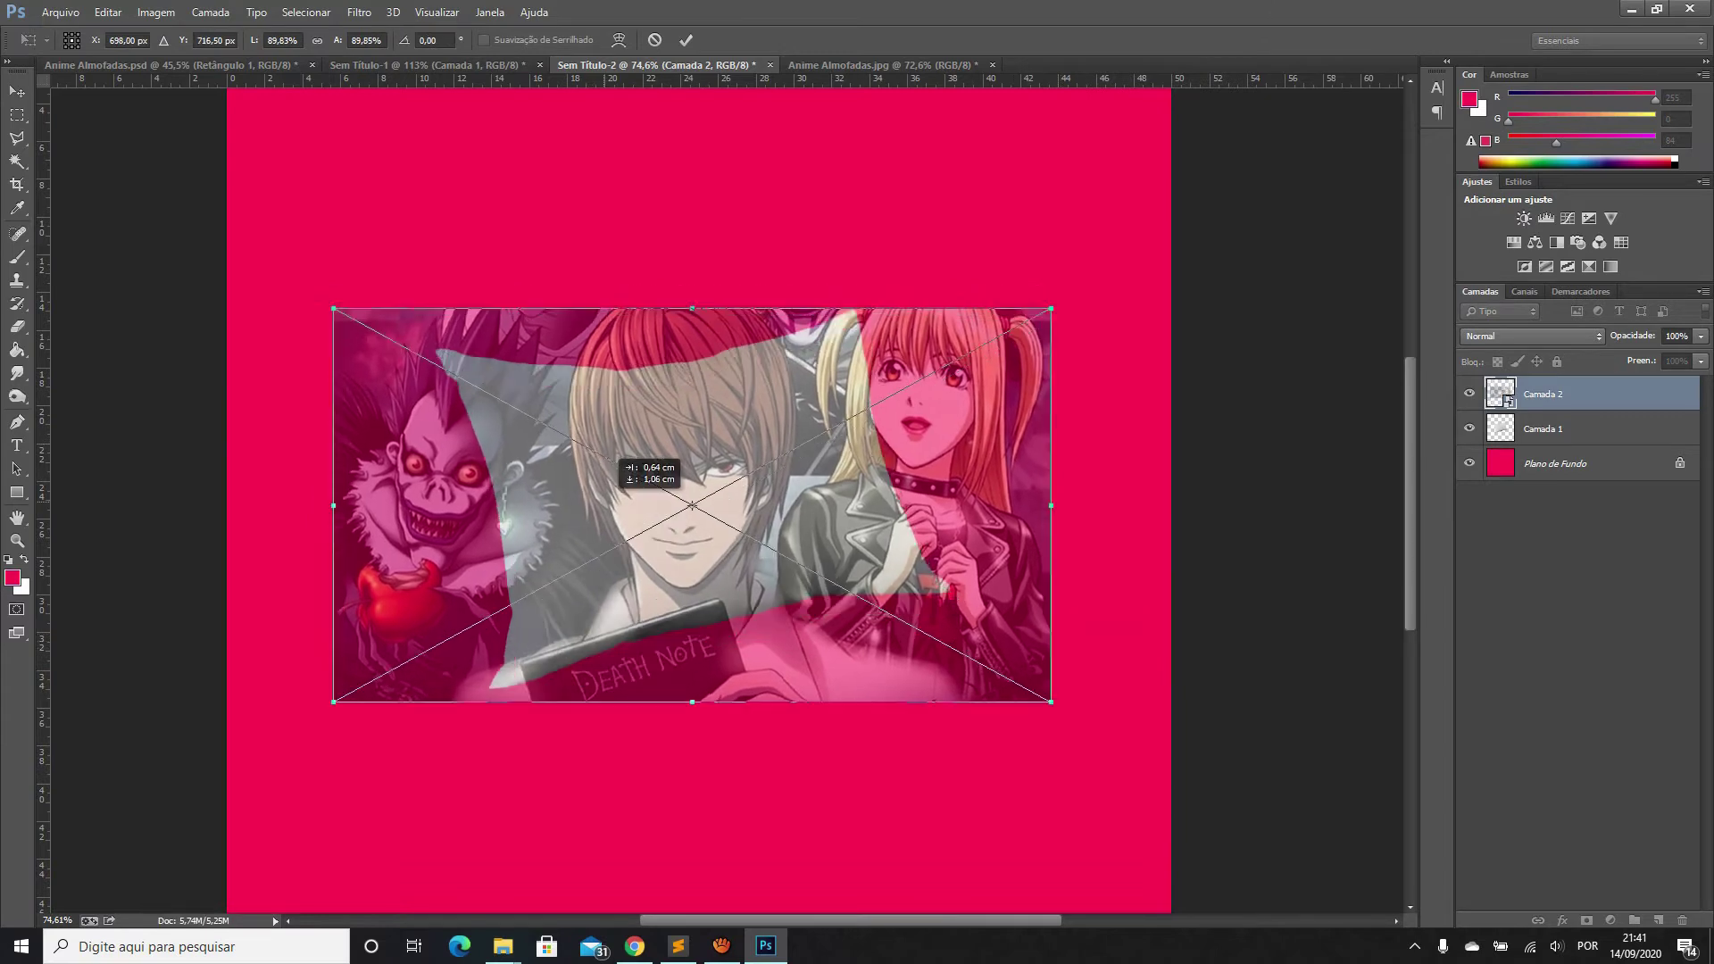
key(Return)
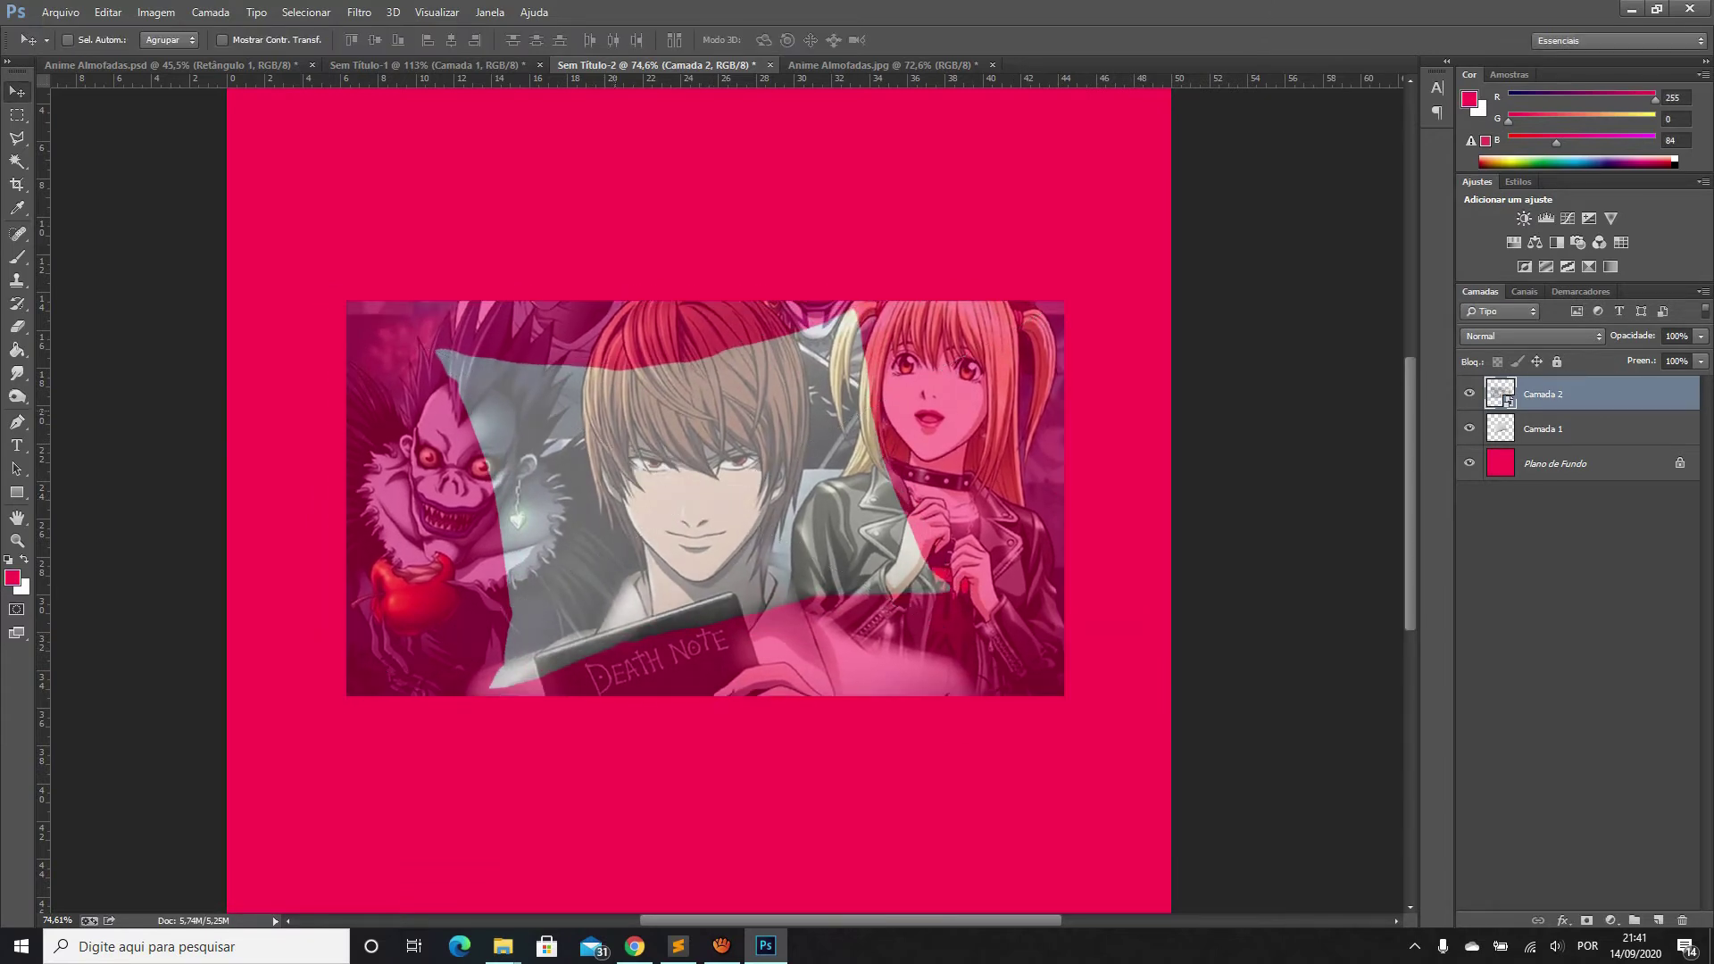
Start a warp and fit the print's top-left corner and top edge to the pillow
click(108, 12)
mouse_move(141, 377)
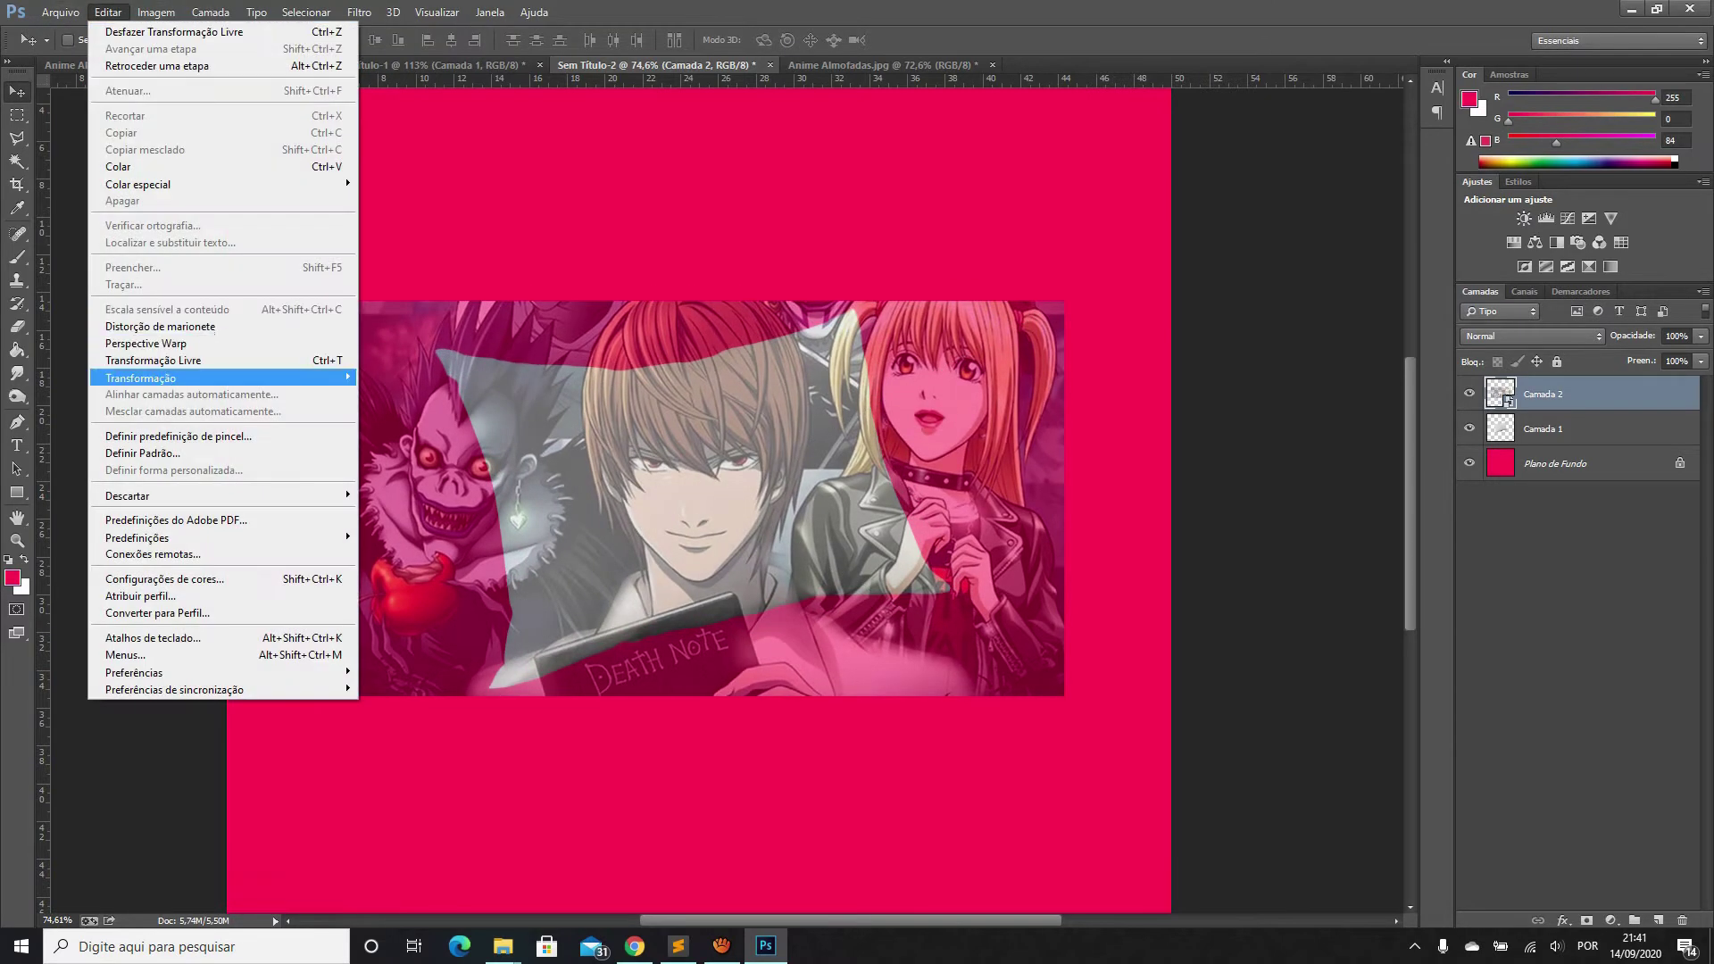
click(401, 486)
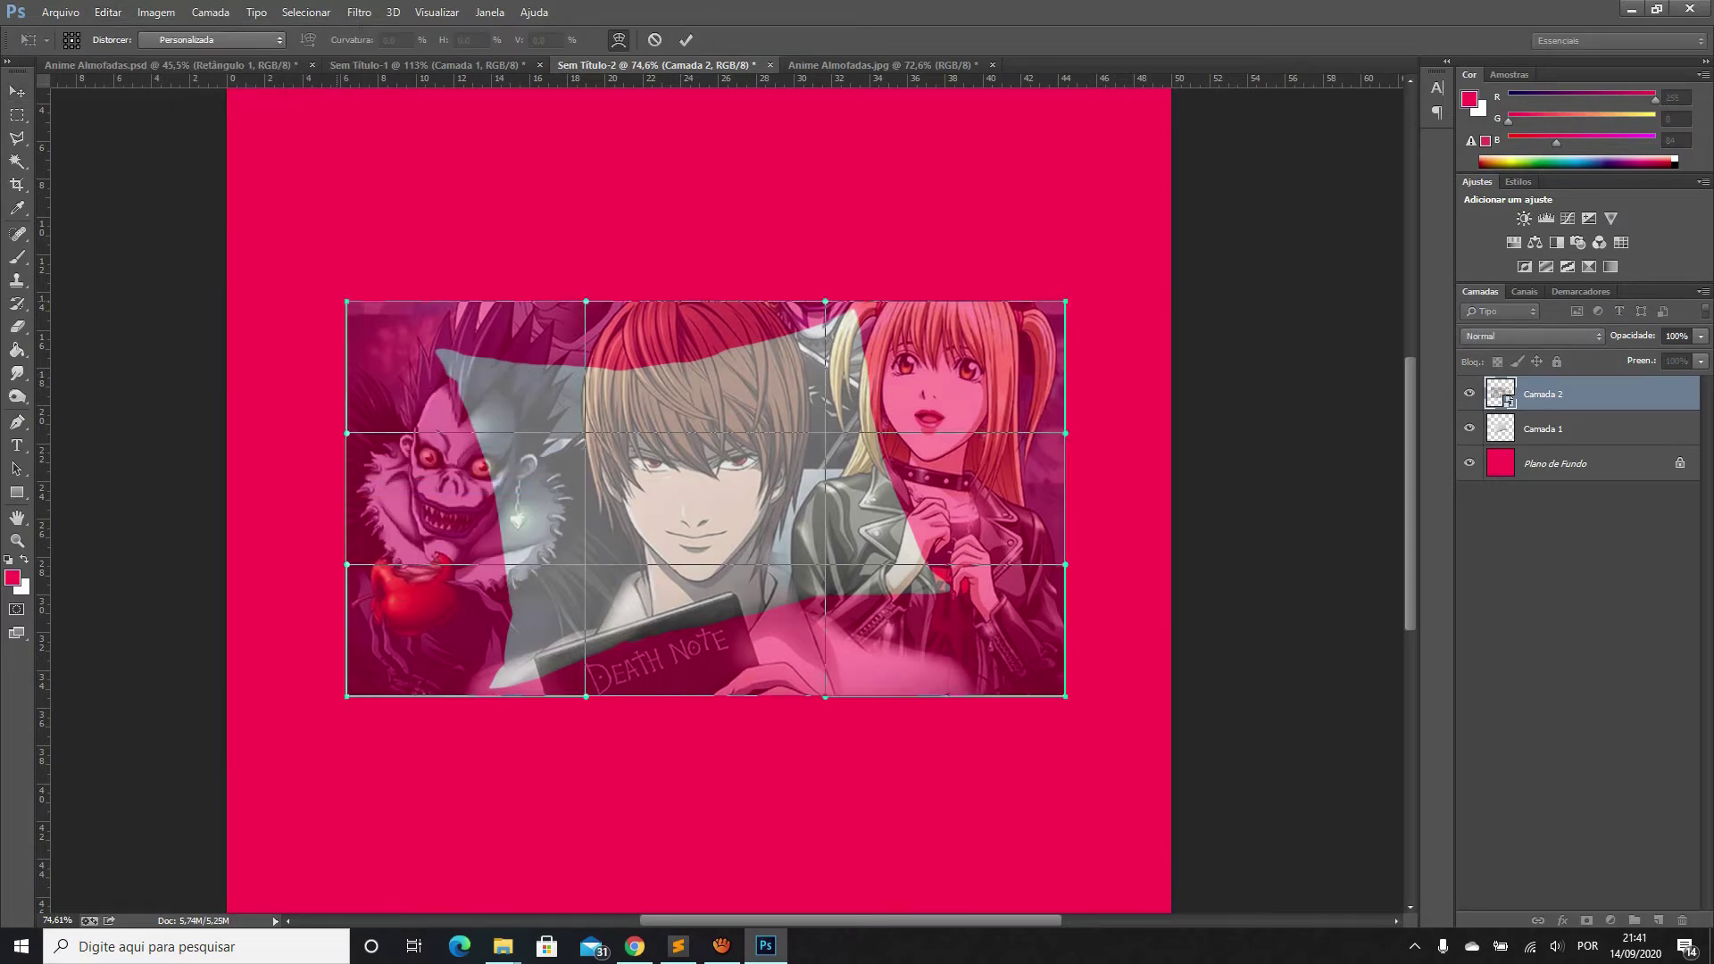
drag(346, 302, 437, 347)
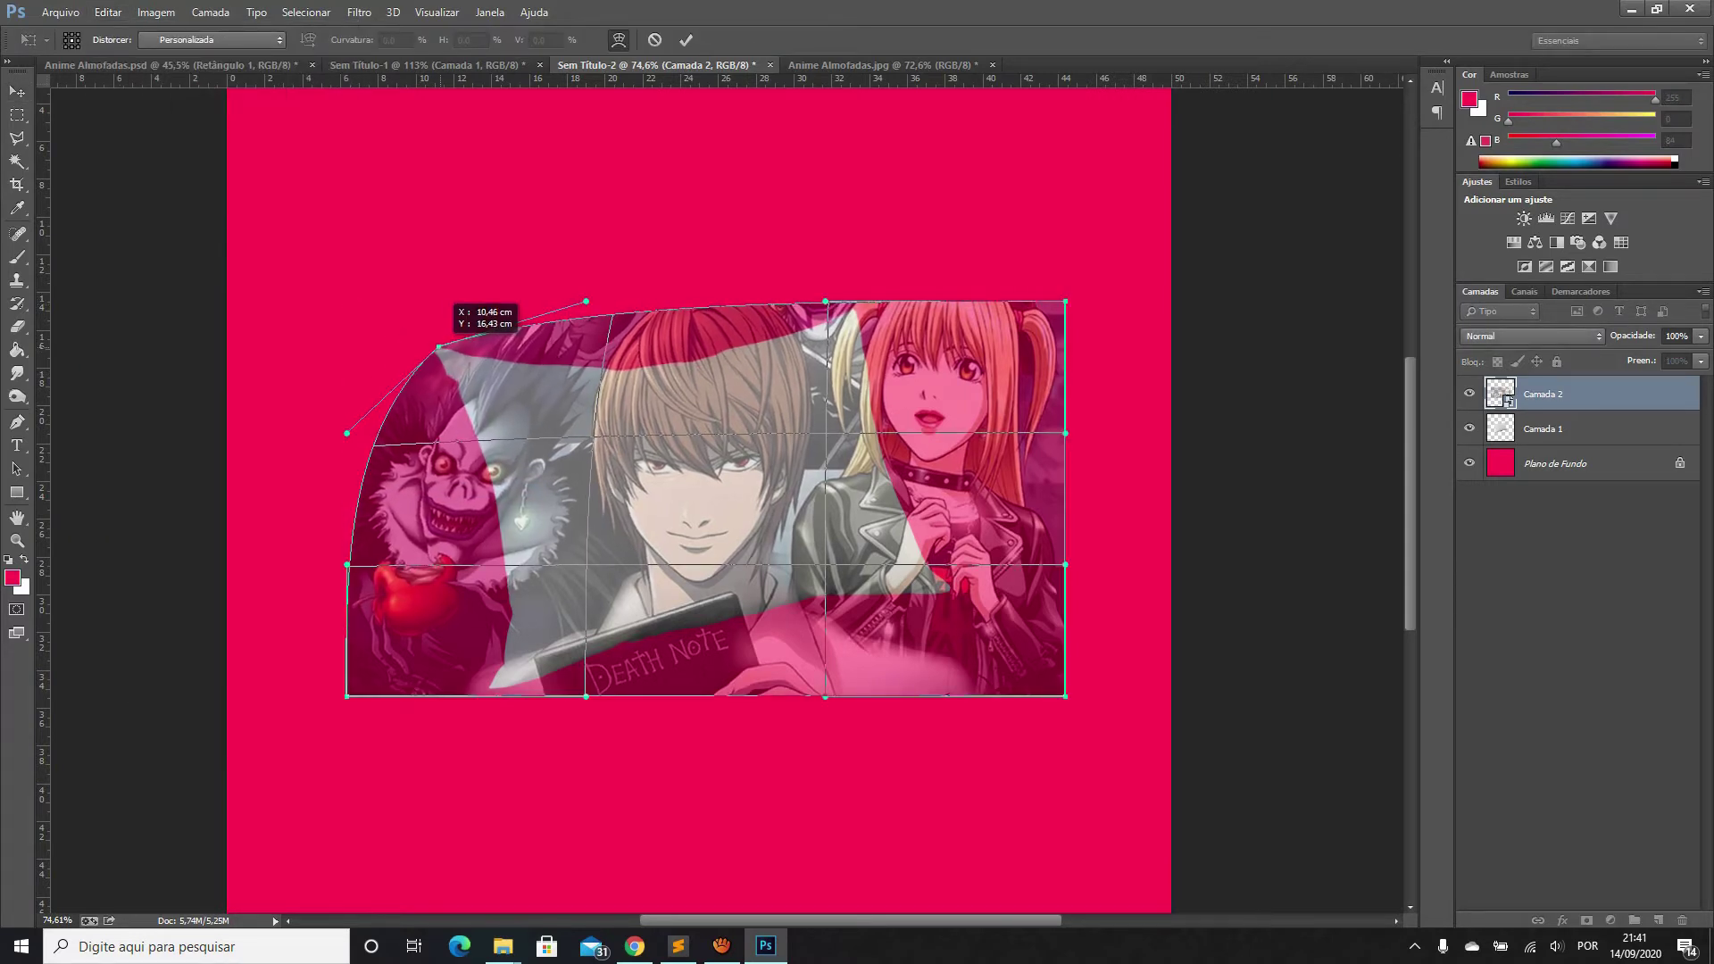
drag(347, 433, 472, 444)
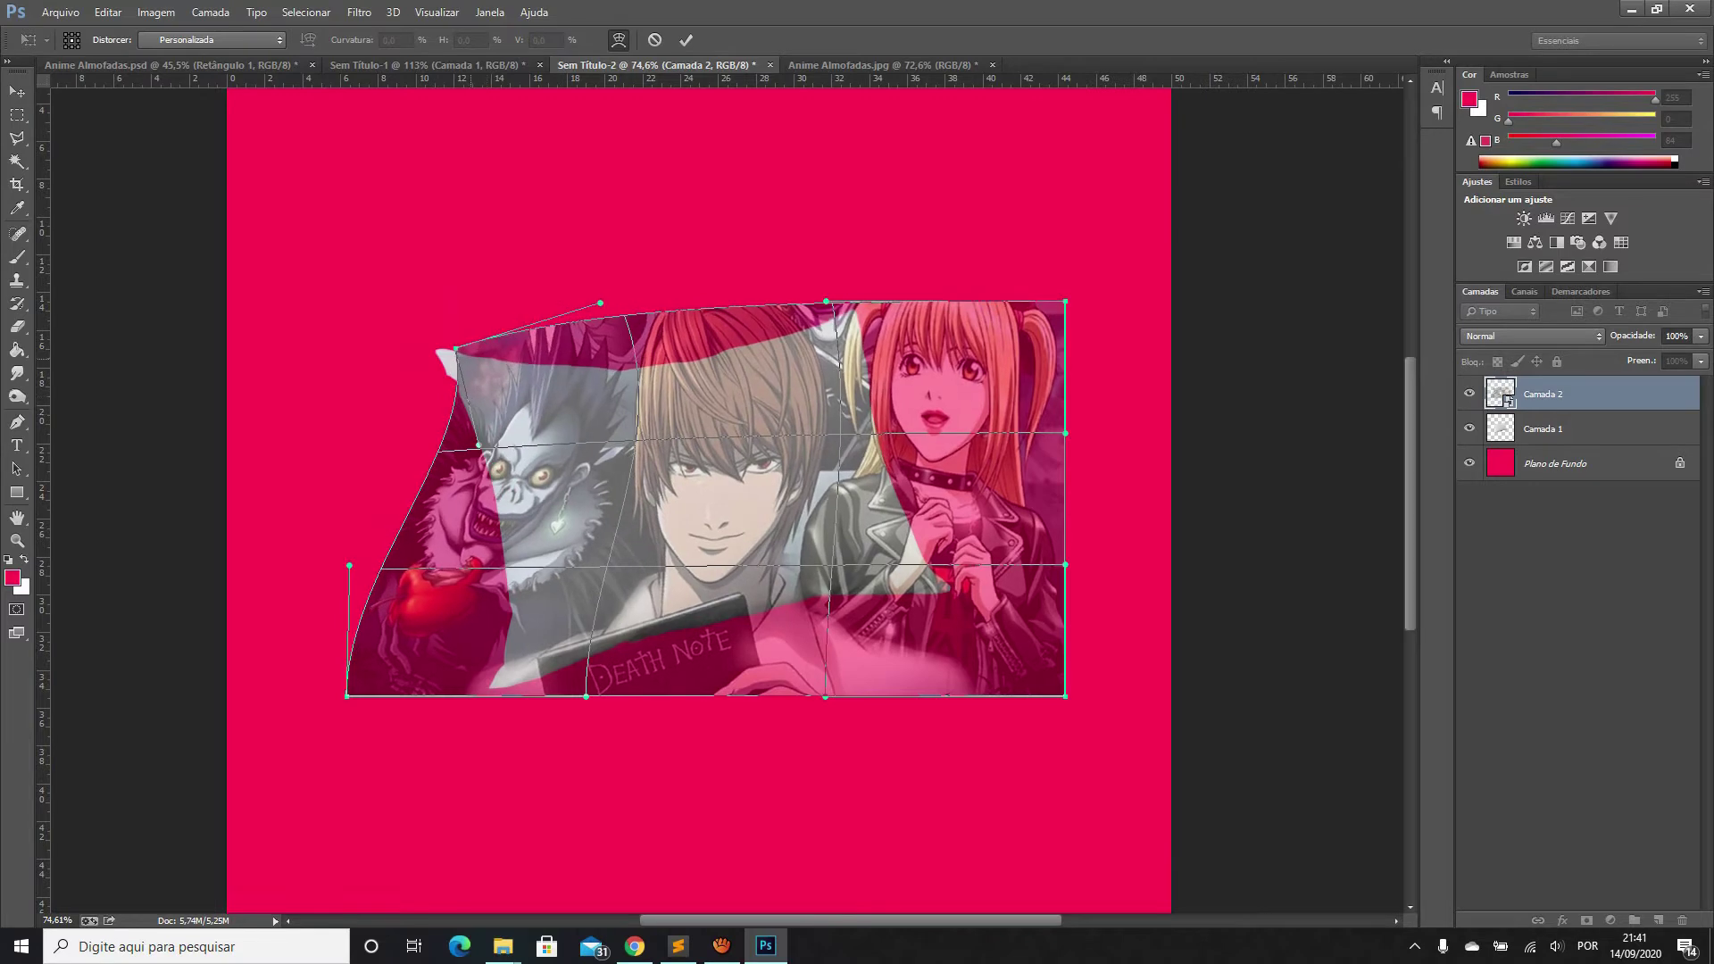
drag(438, 350, 432, 348)
drag(595, 302, 437, 347)
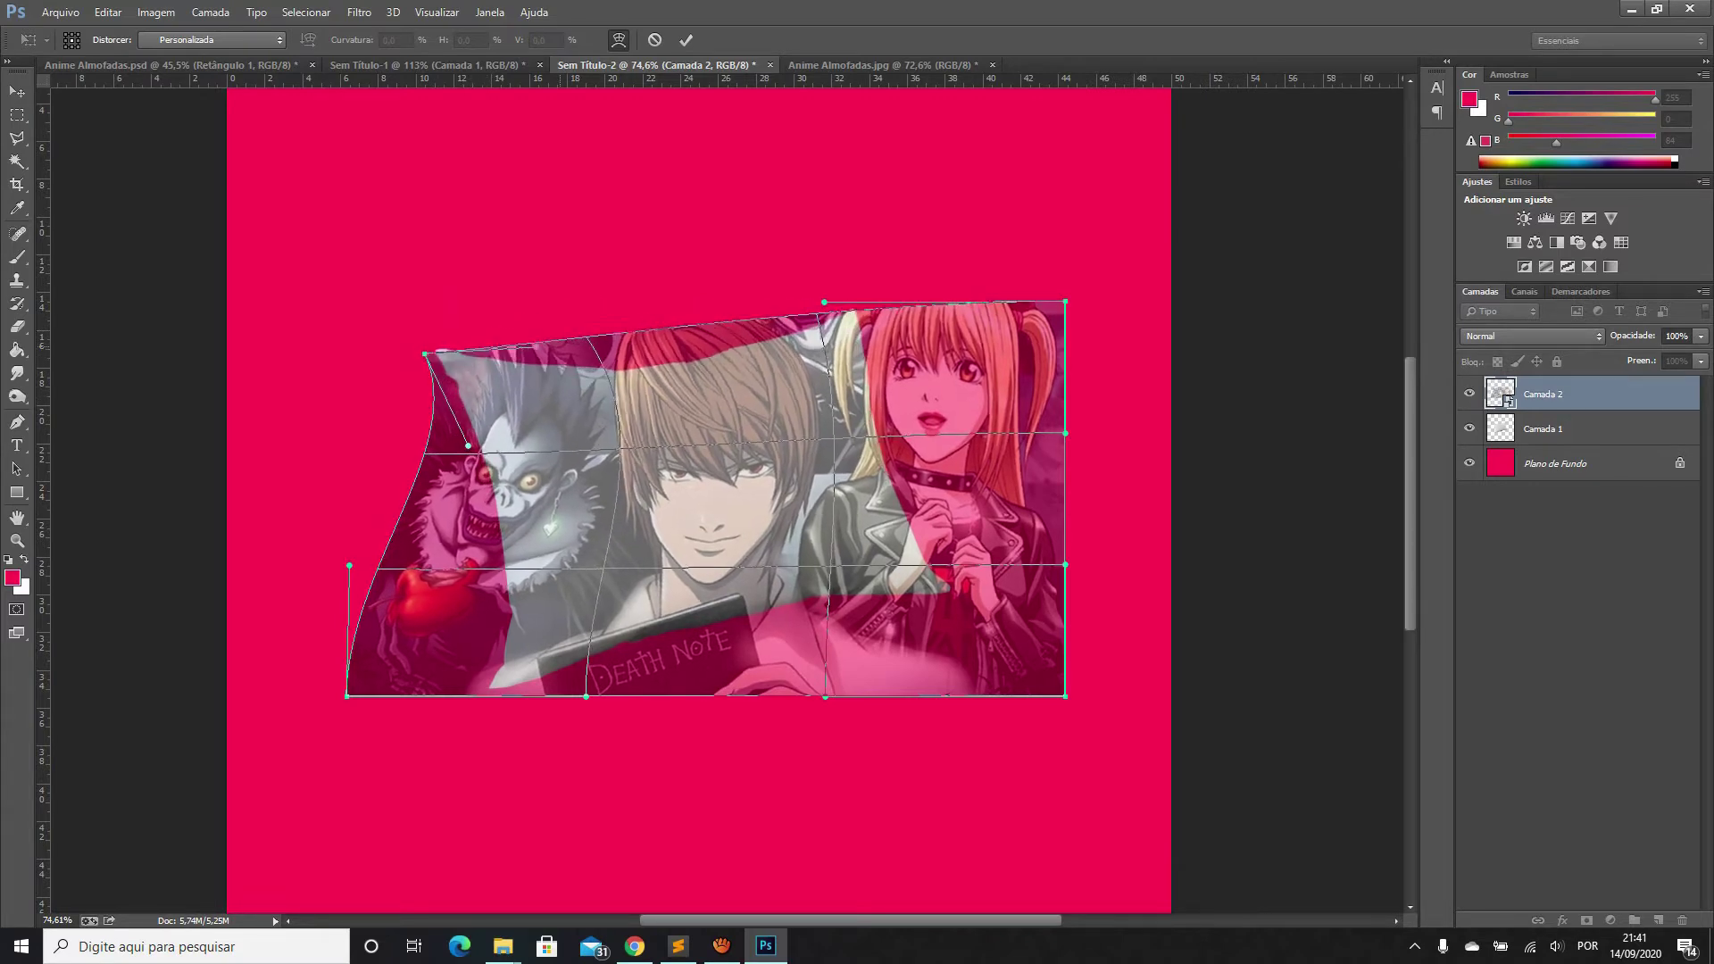
drag(824, 303, 815, 320)
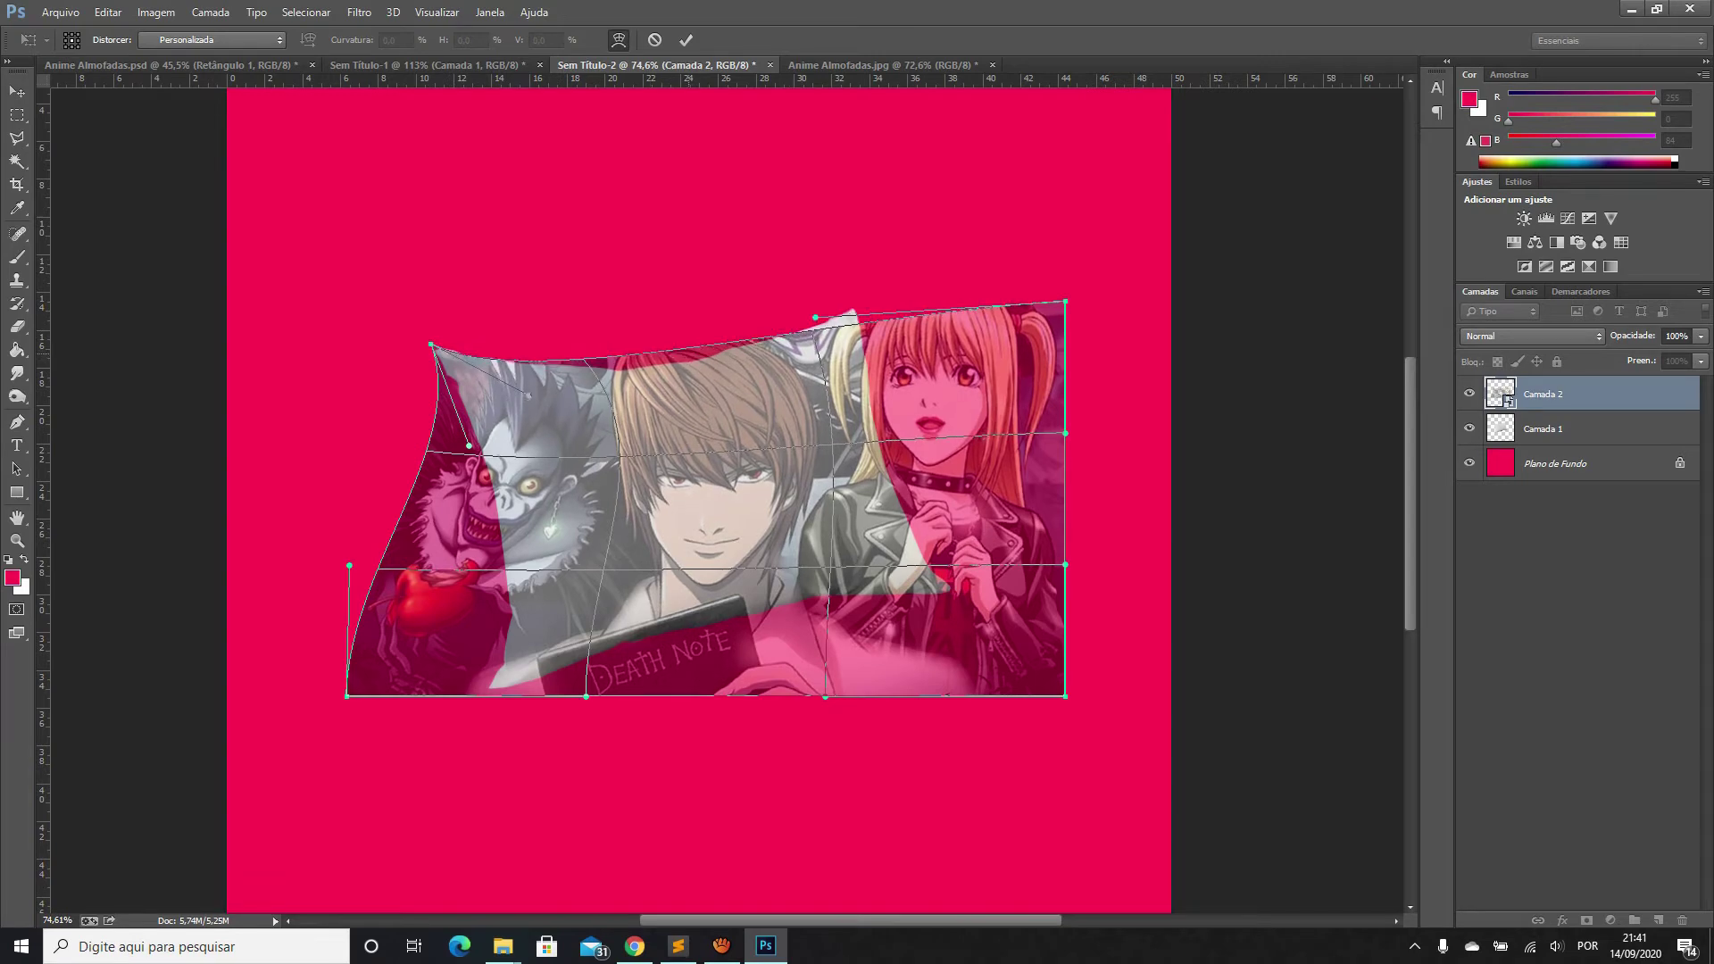
scroll(665, 353, up, 3)
Warp the top-right corner onto the pillow's corner and pull the right side inward
drag(462, 401, 468, 399)
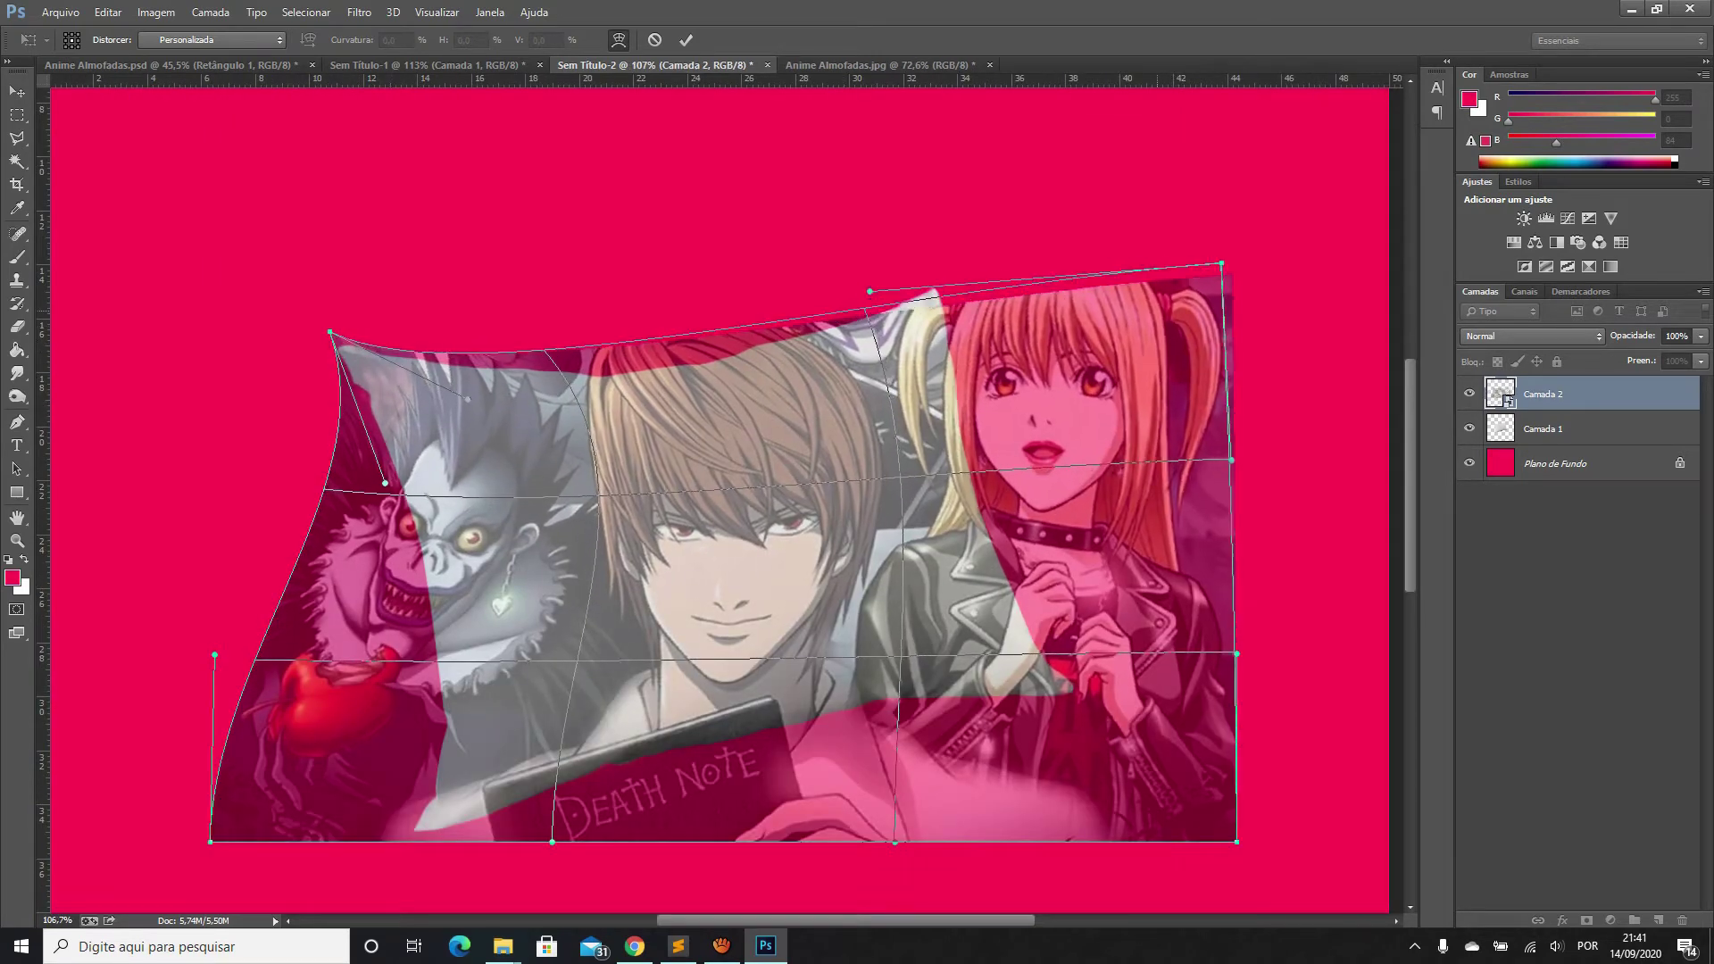
drag(1236, 278, 1161, 234)
drag(468, 399, 483, 427)
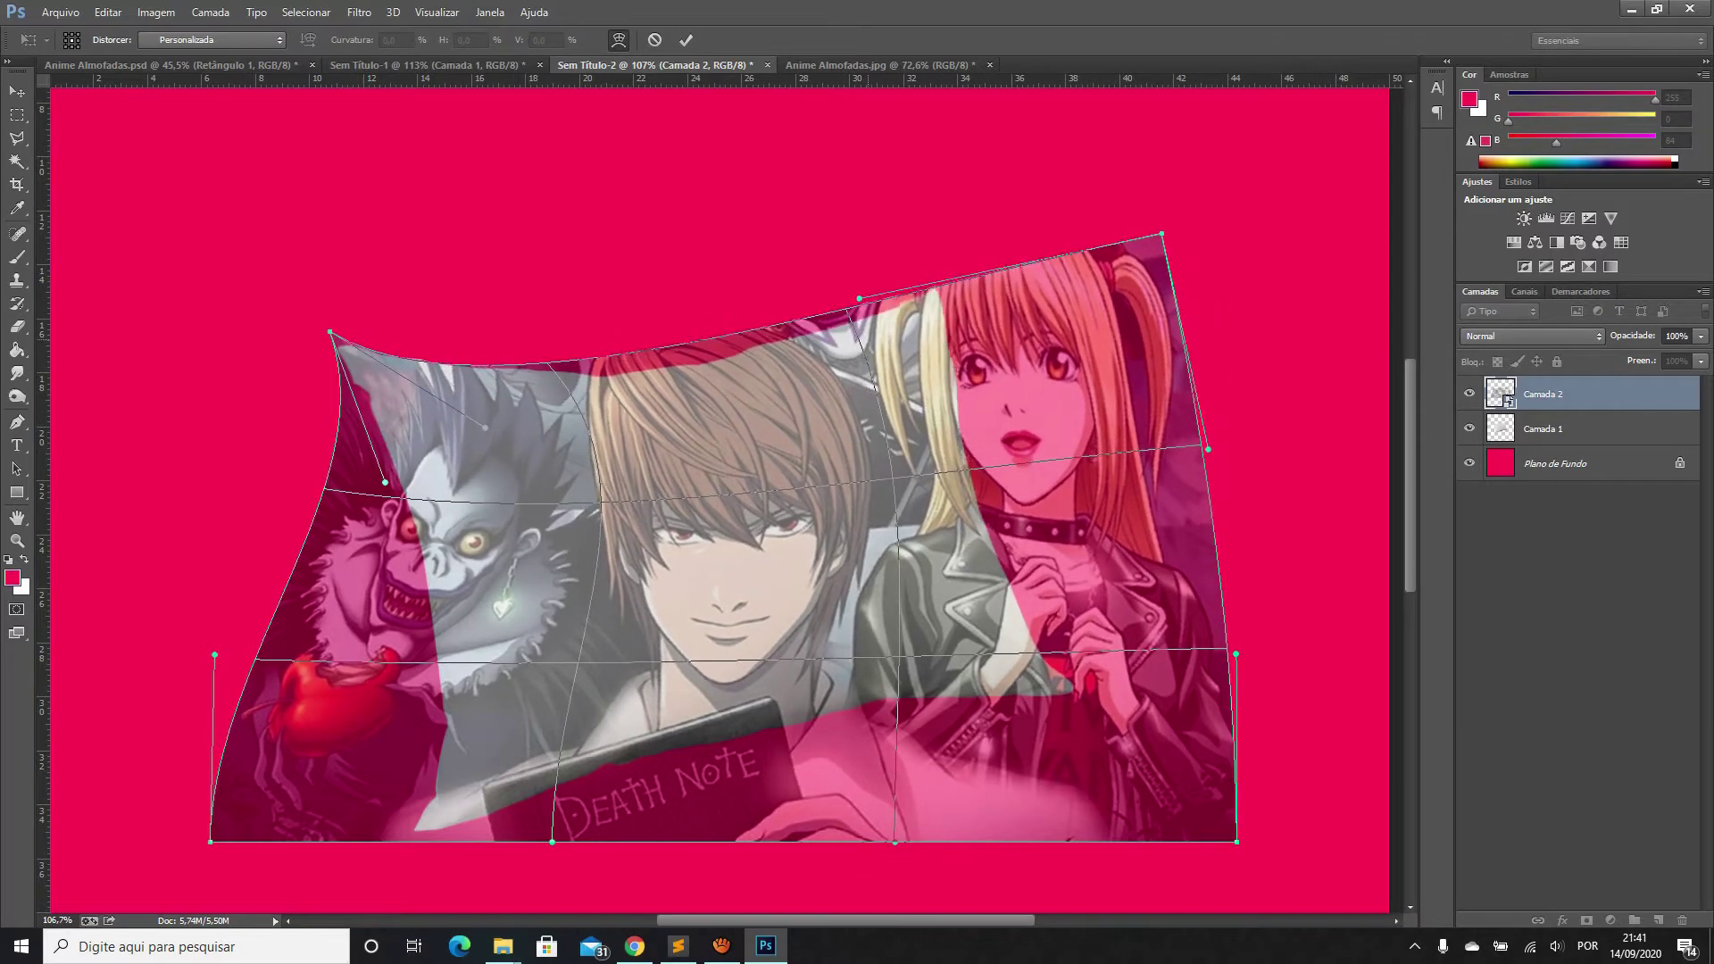
mouse_move(1161, 234)
mouse_down()
mouse_move(941, 280)
mouse_move(954, 276)
mouse_up()
drag(1208, 448, 1046, 458)
drag(954, 276, 960, 274)
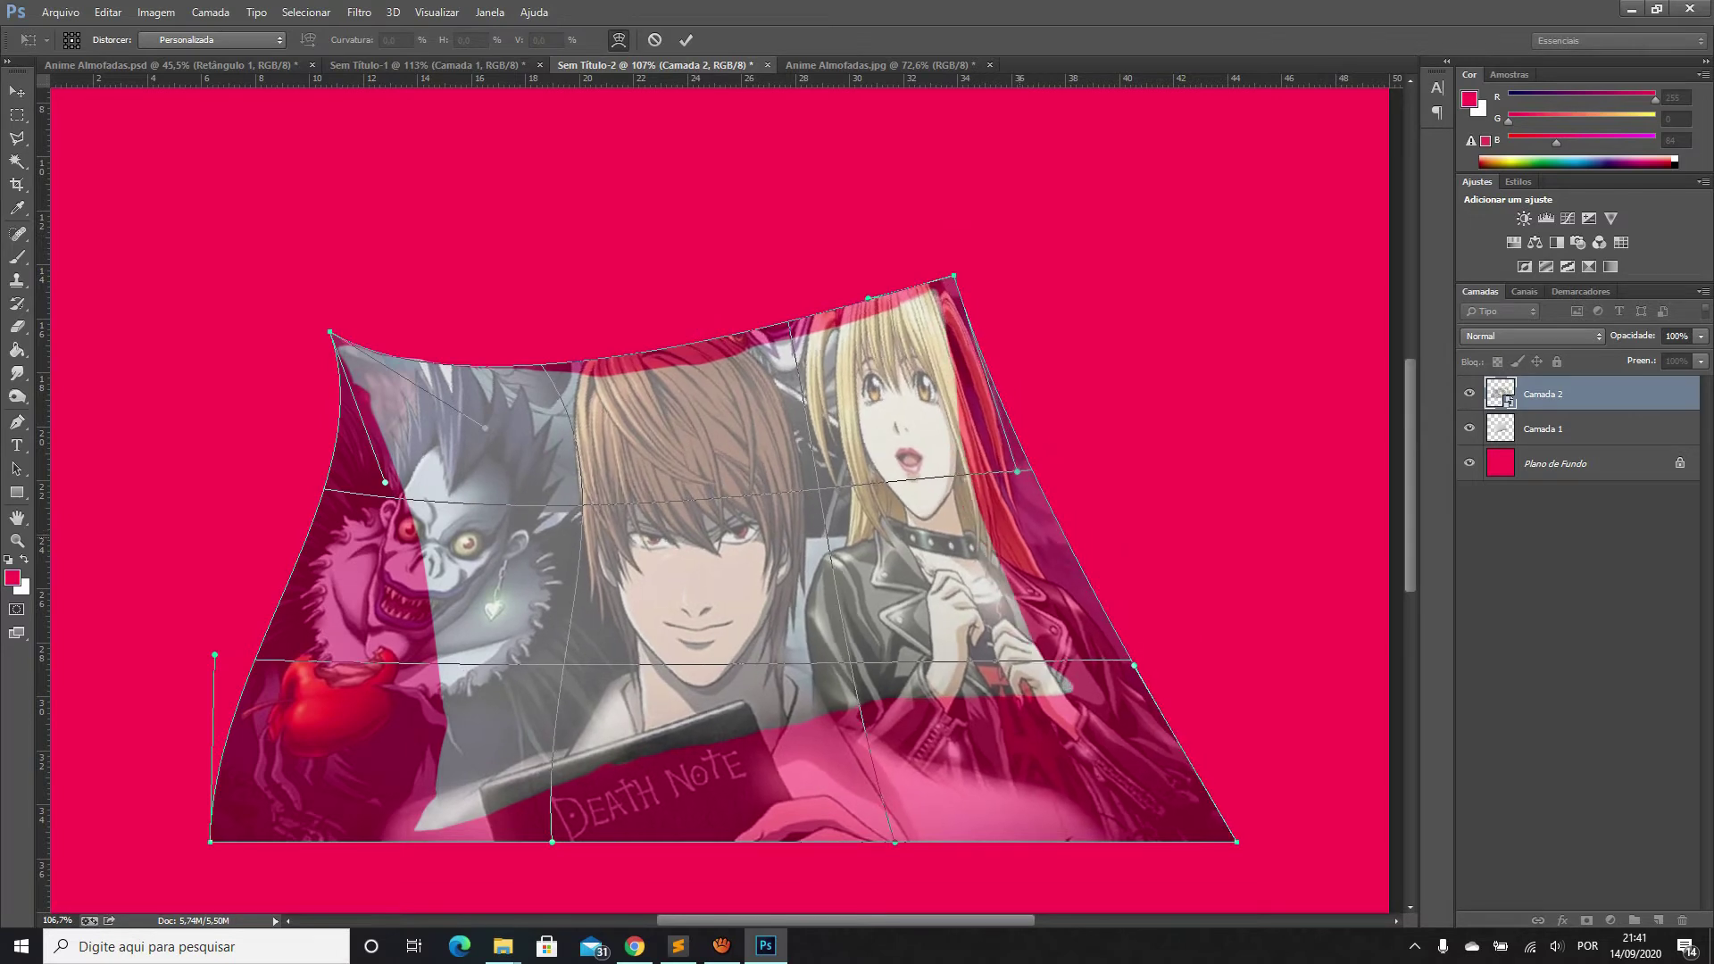
drag(1149, 658, 1093, 661)
drag(696, 621, 720, 609)
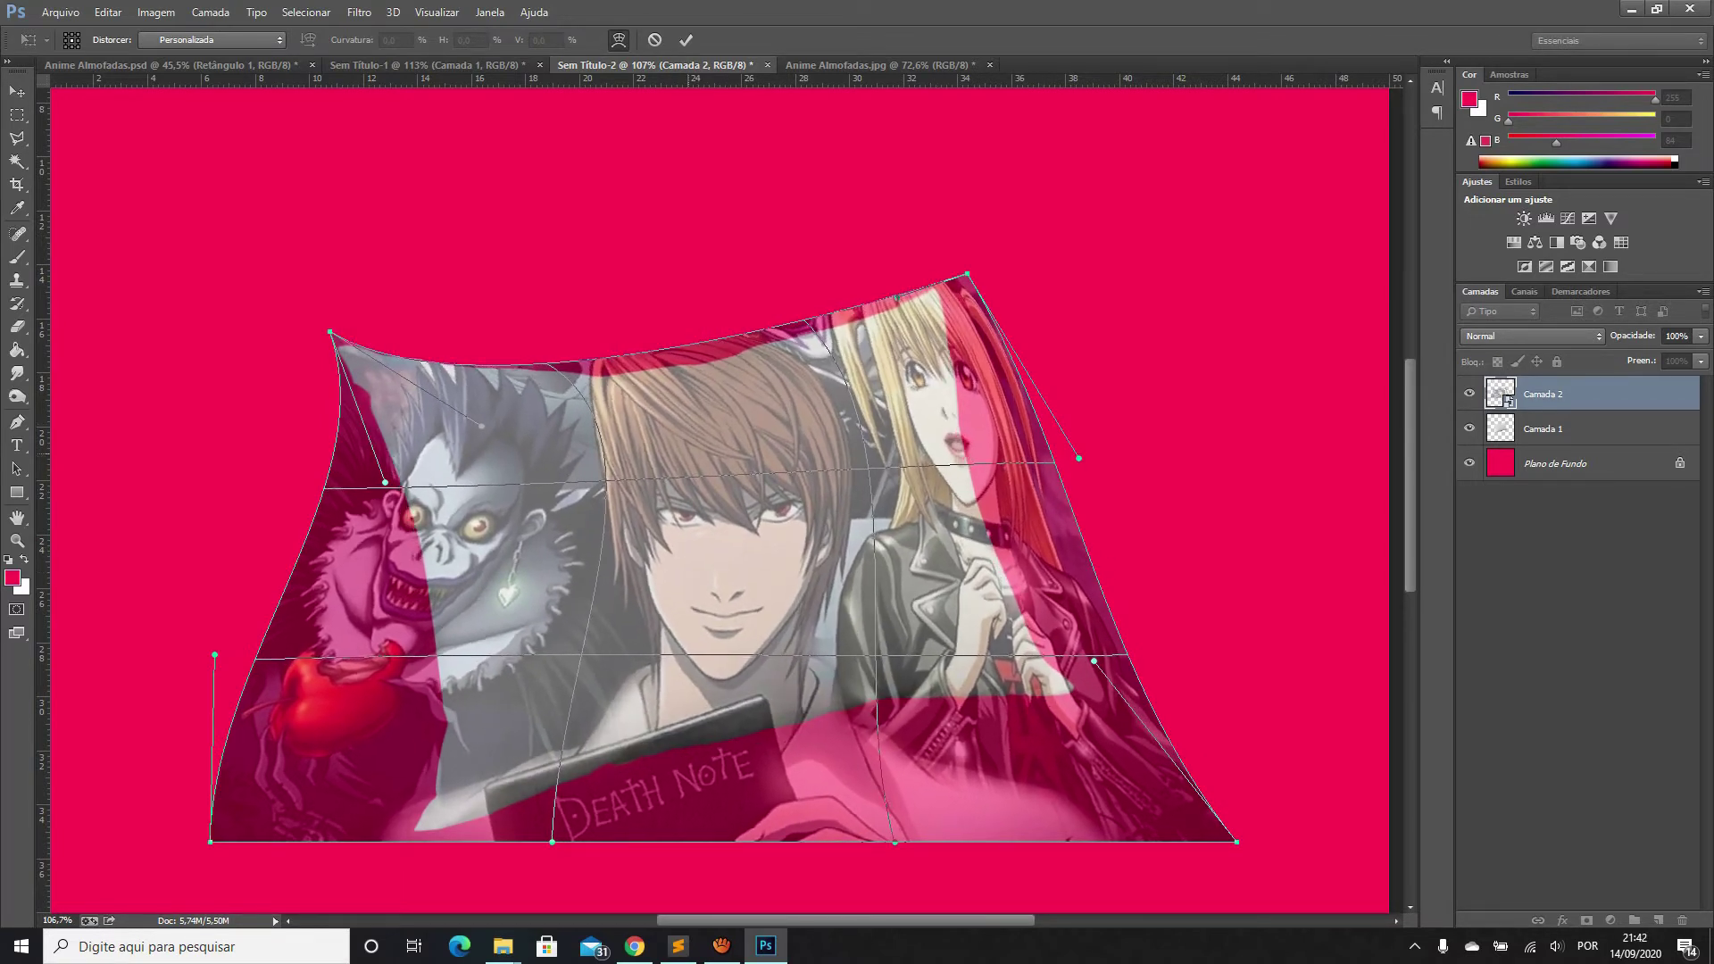
Curve the print's bottom edge and reshape its left side and bottom-left corner to the pillow
scroll(715, 500, down, 1)
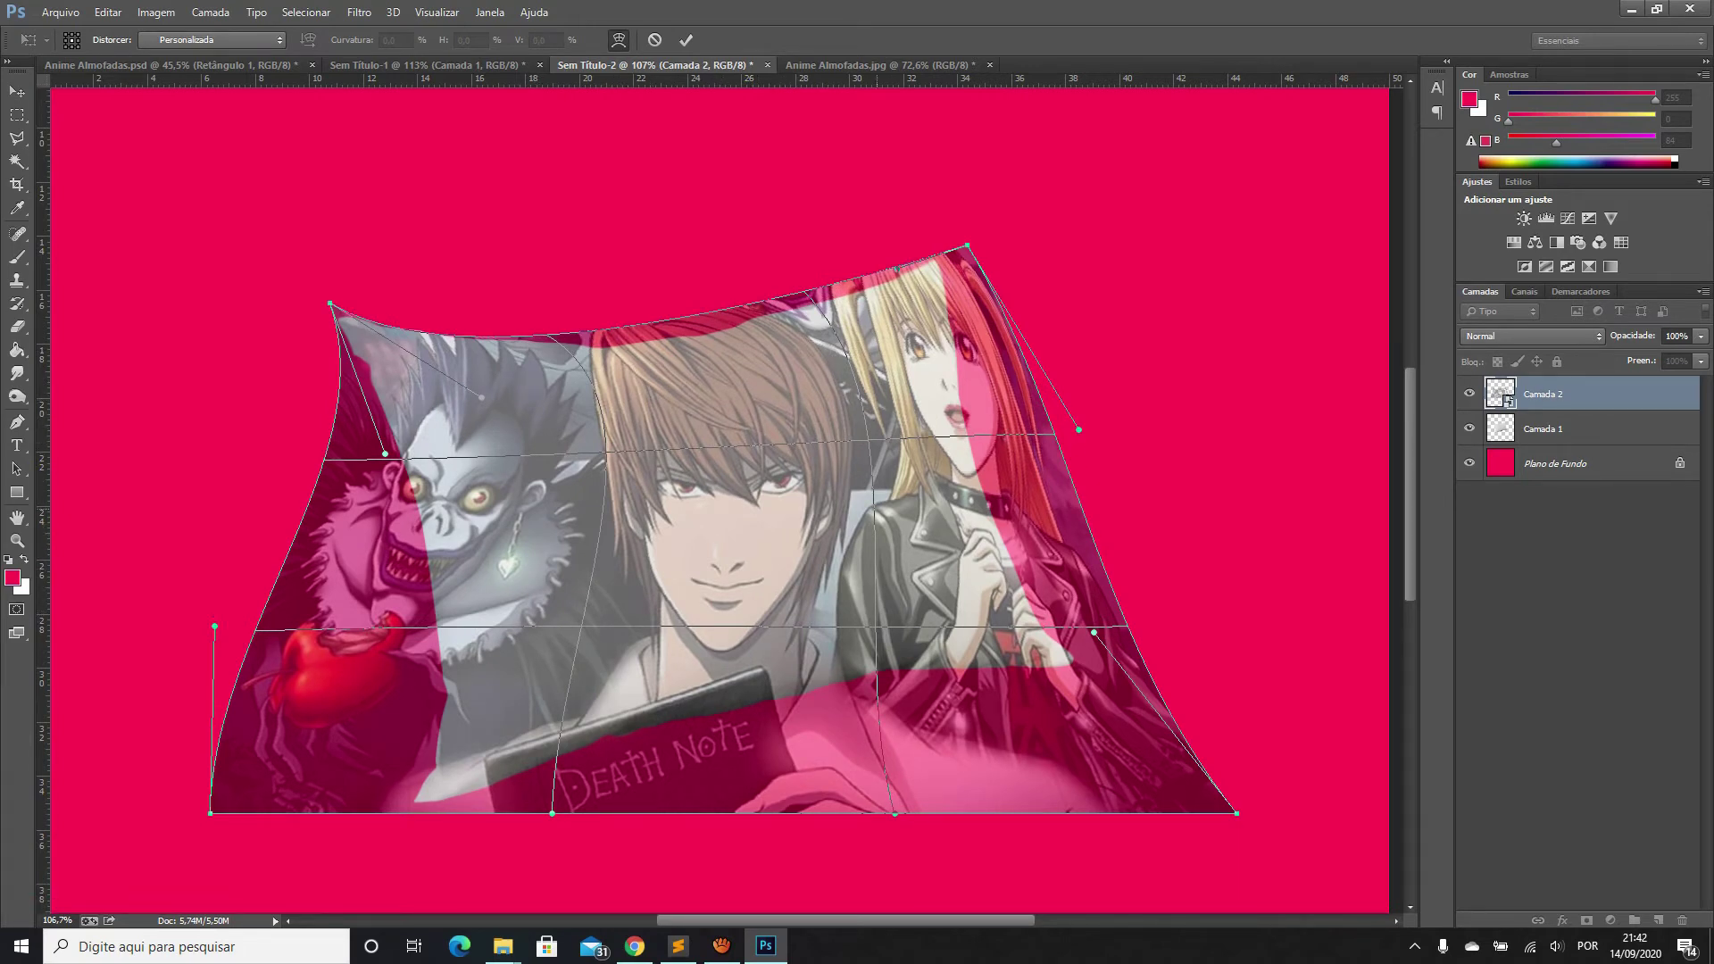
scroll(723, 496, down, 1)
scroll(724, 496, down, 3)
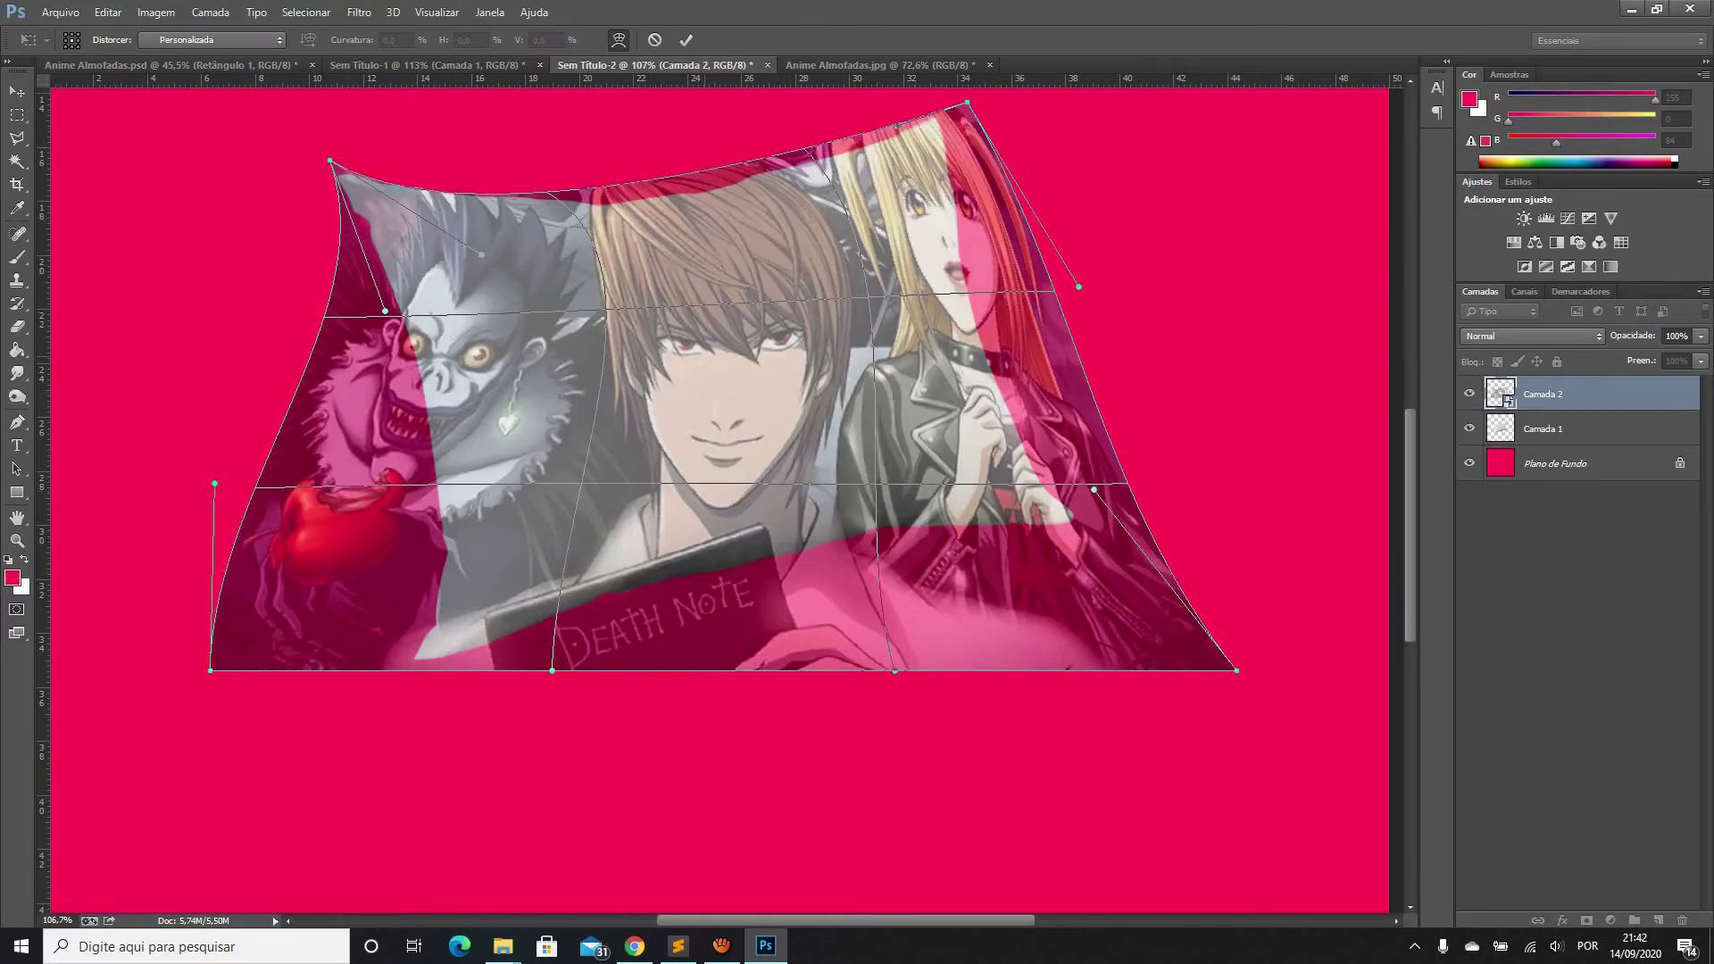
drag(714, 652, 719, 580)
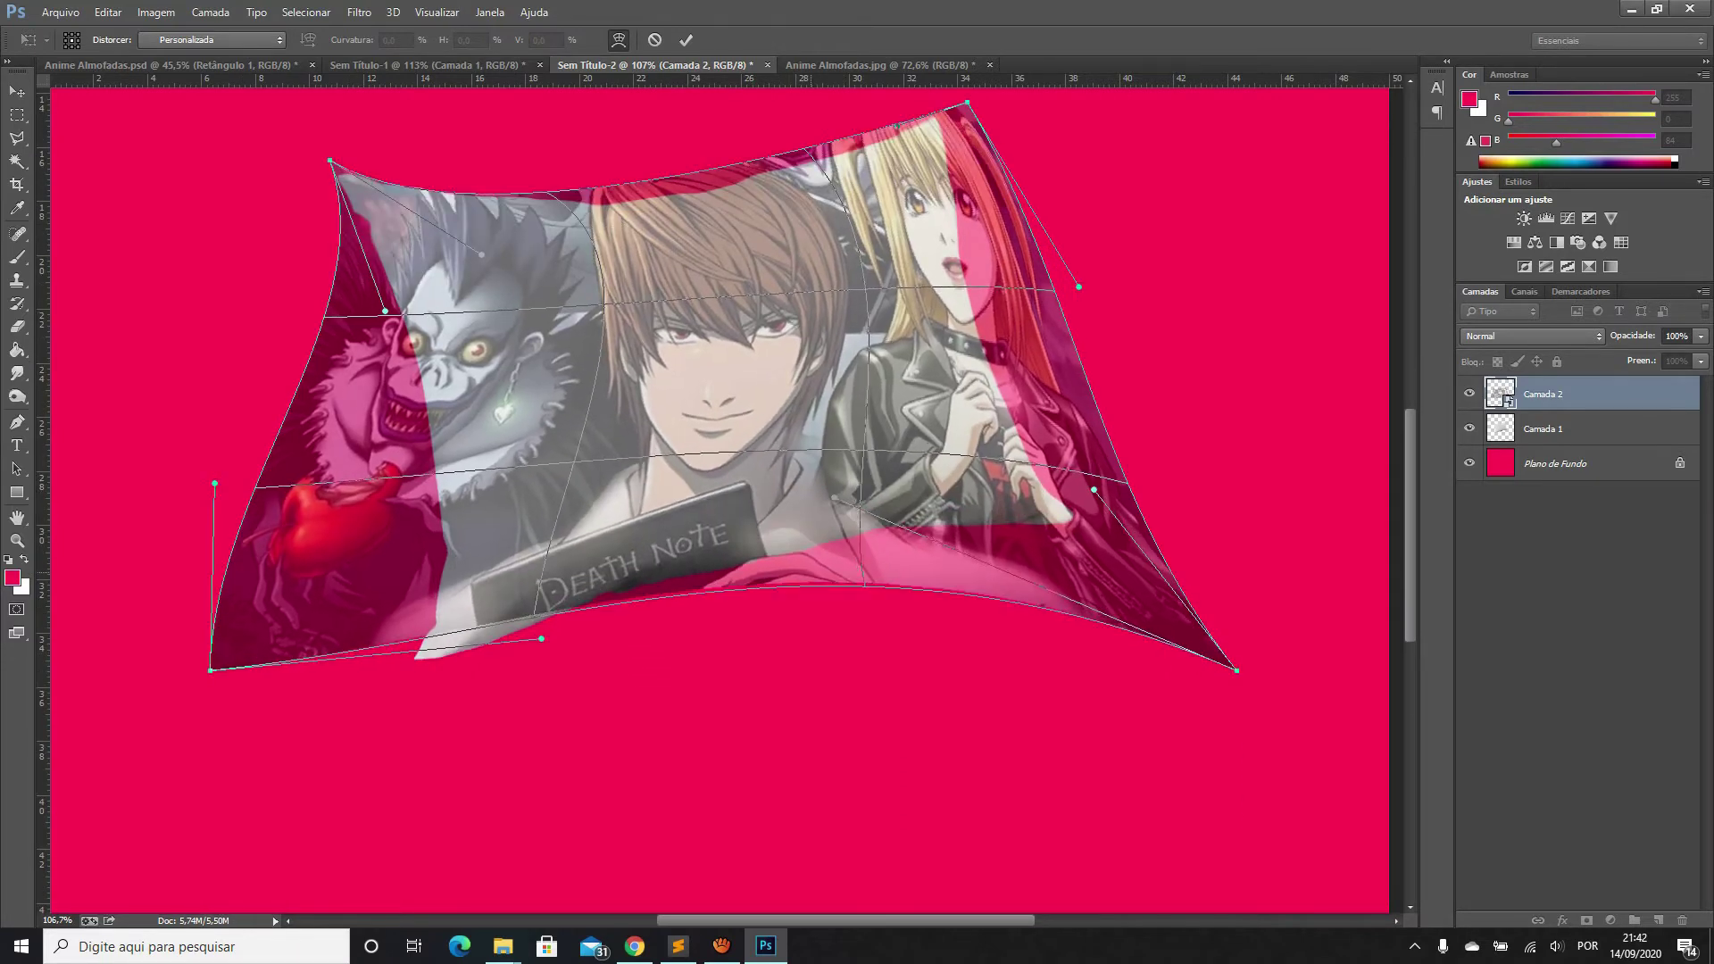
mouse_move(215, 483)
mouse_down()
mouse_move(483, 493)
mouse_move(443, 491)
mouse_up()
drag(402, 311, 316, 317)
drag(444, 491, 438, 512)
drag(316, 318, 337, 323)
drag(211, 669, 322, 708)
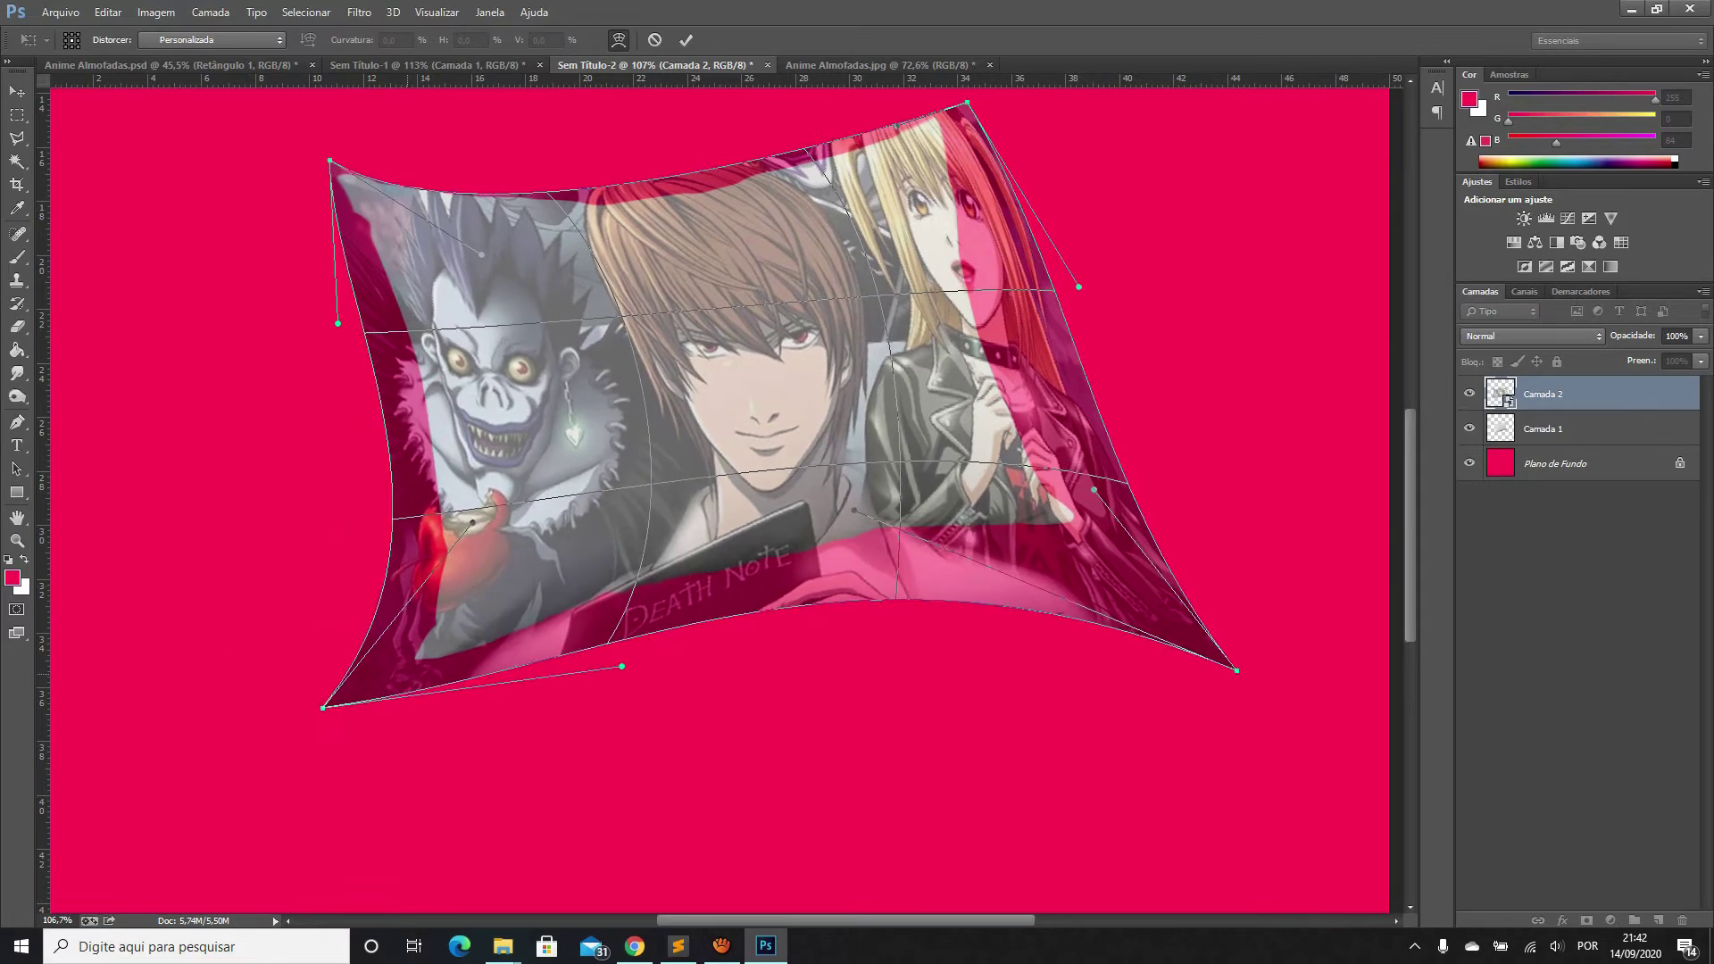
drag(336, 322, 320, 327)
drag(754, 419, 746, 407)
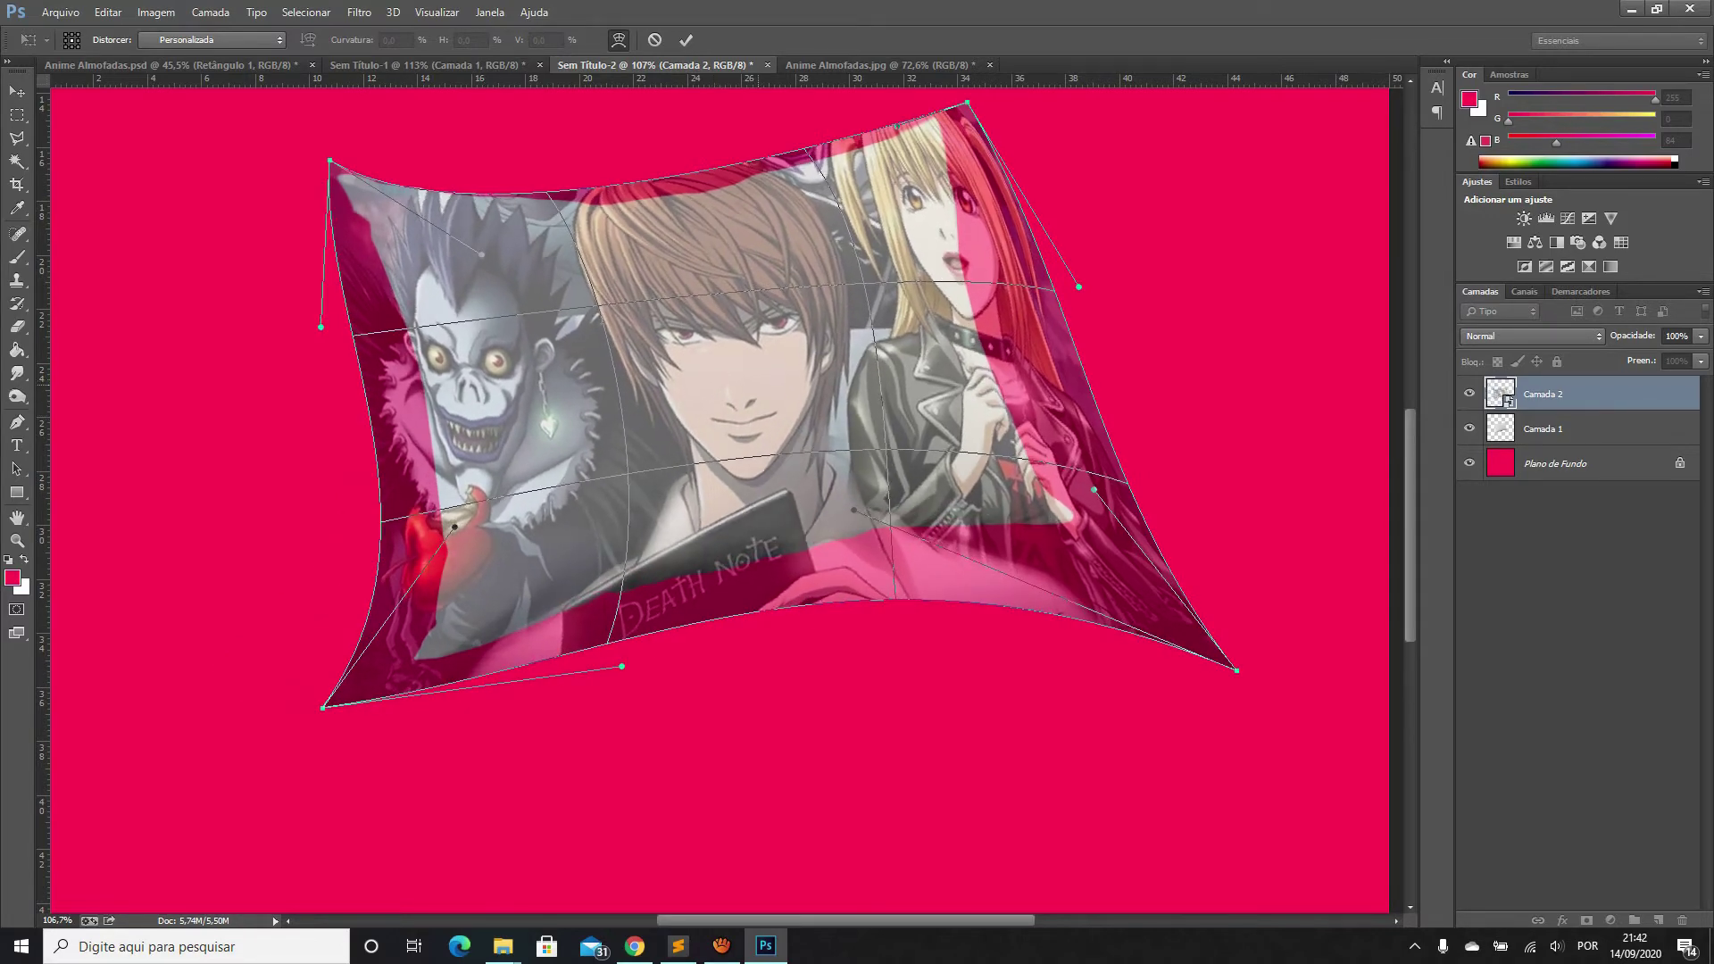
drag(946, 268, 933, 264)
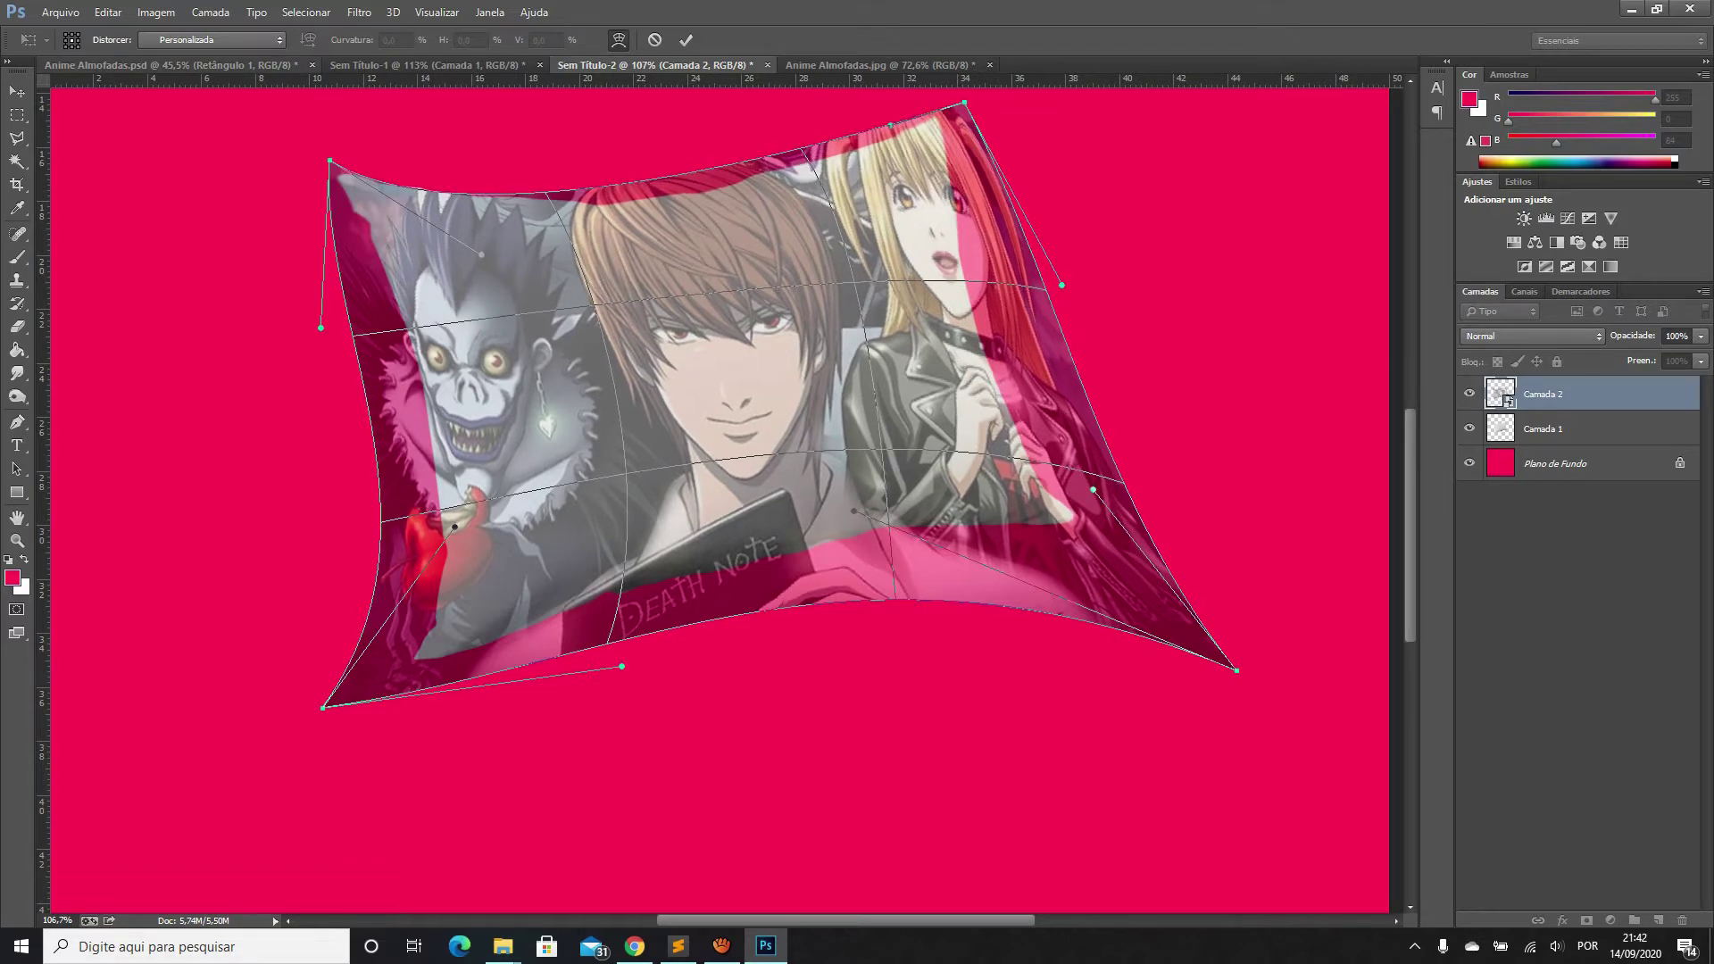
scroll(942, 521, up, 5)
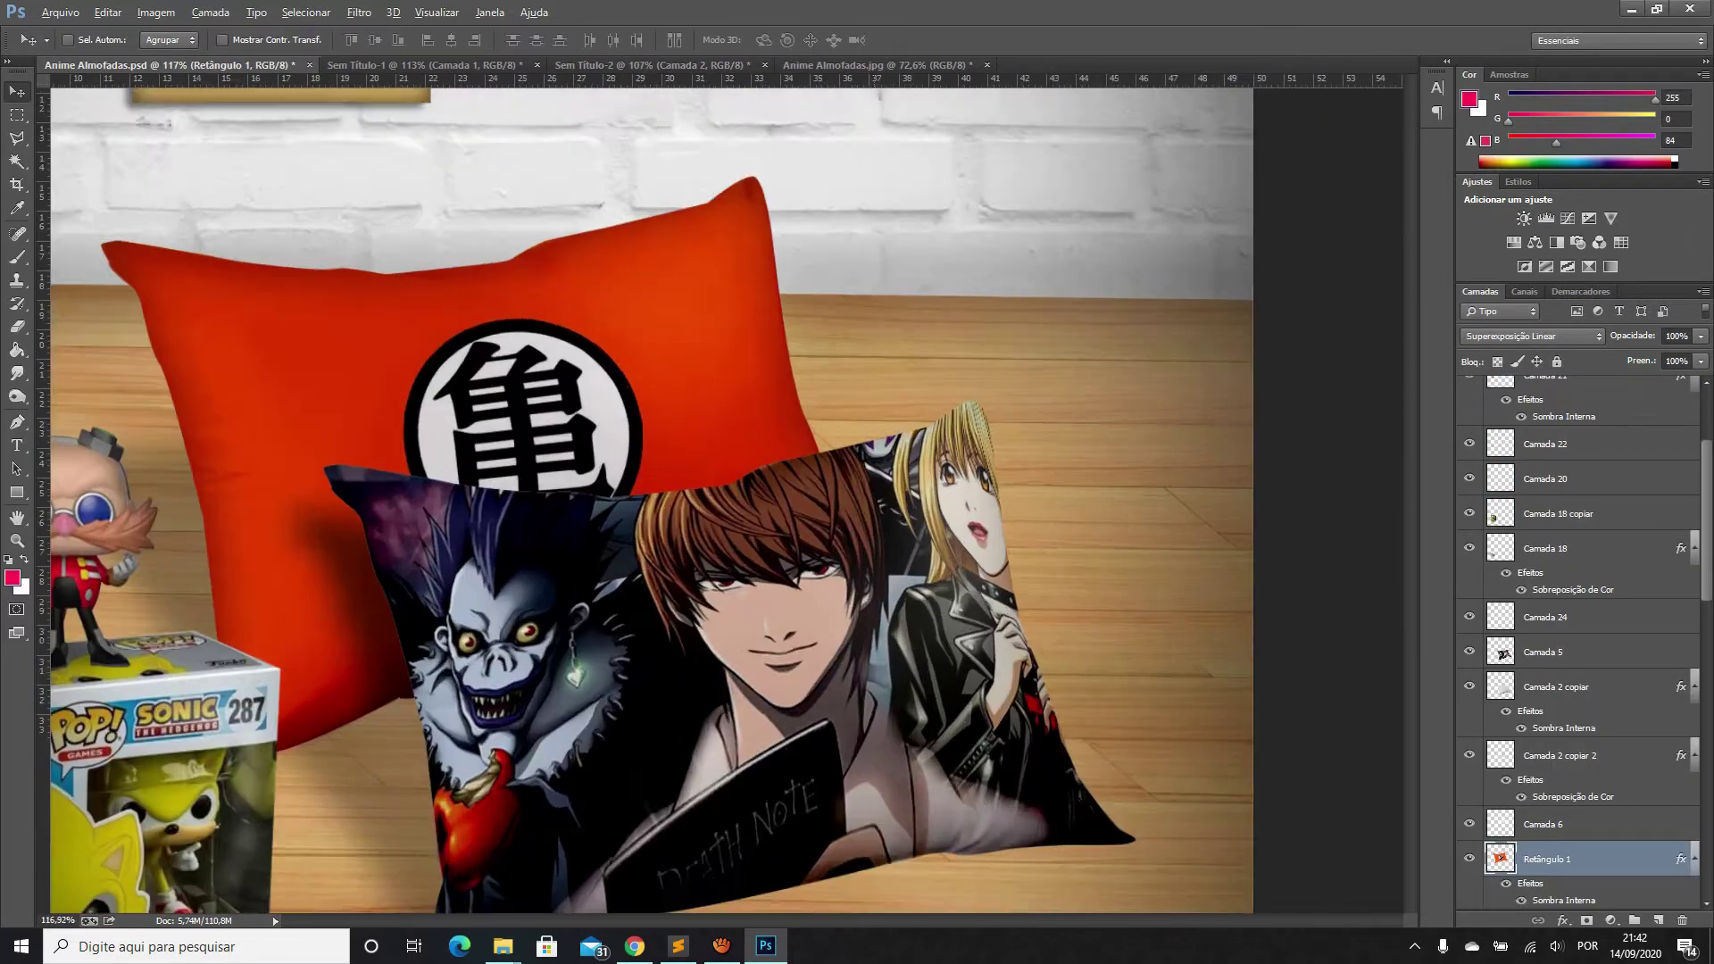
View the Anime Almofadas room-scene reference, then return to the Sem Título-2 document
scroll(910, 548, down, 4)
scroll(911, 548, up, 2)
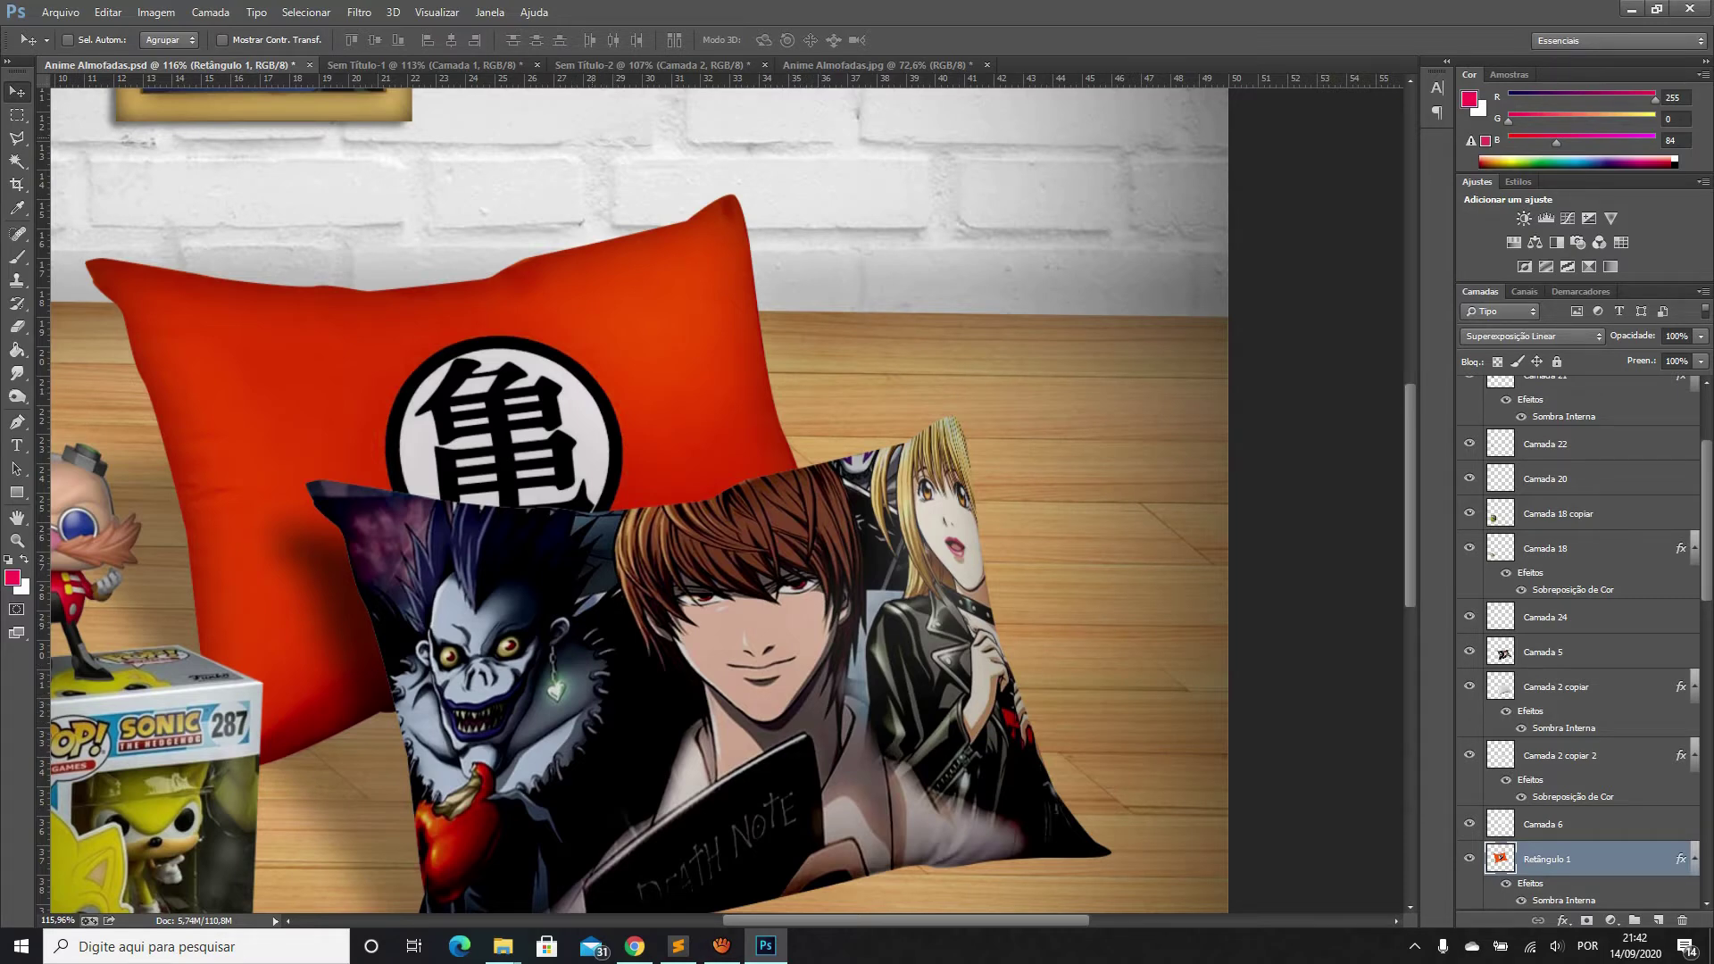
click(878, 66)
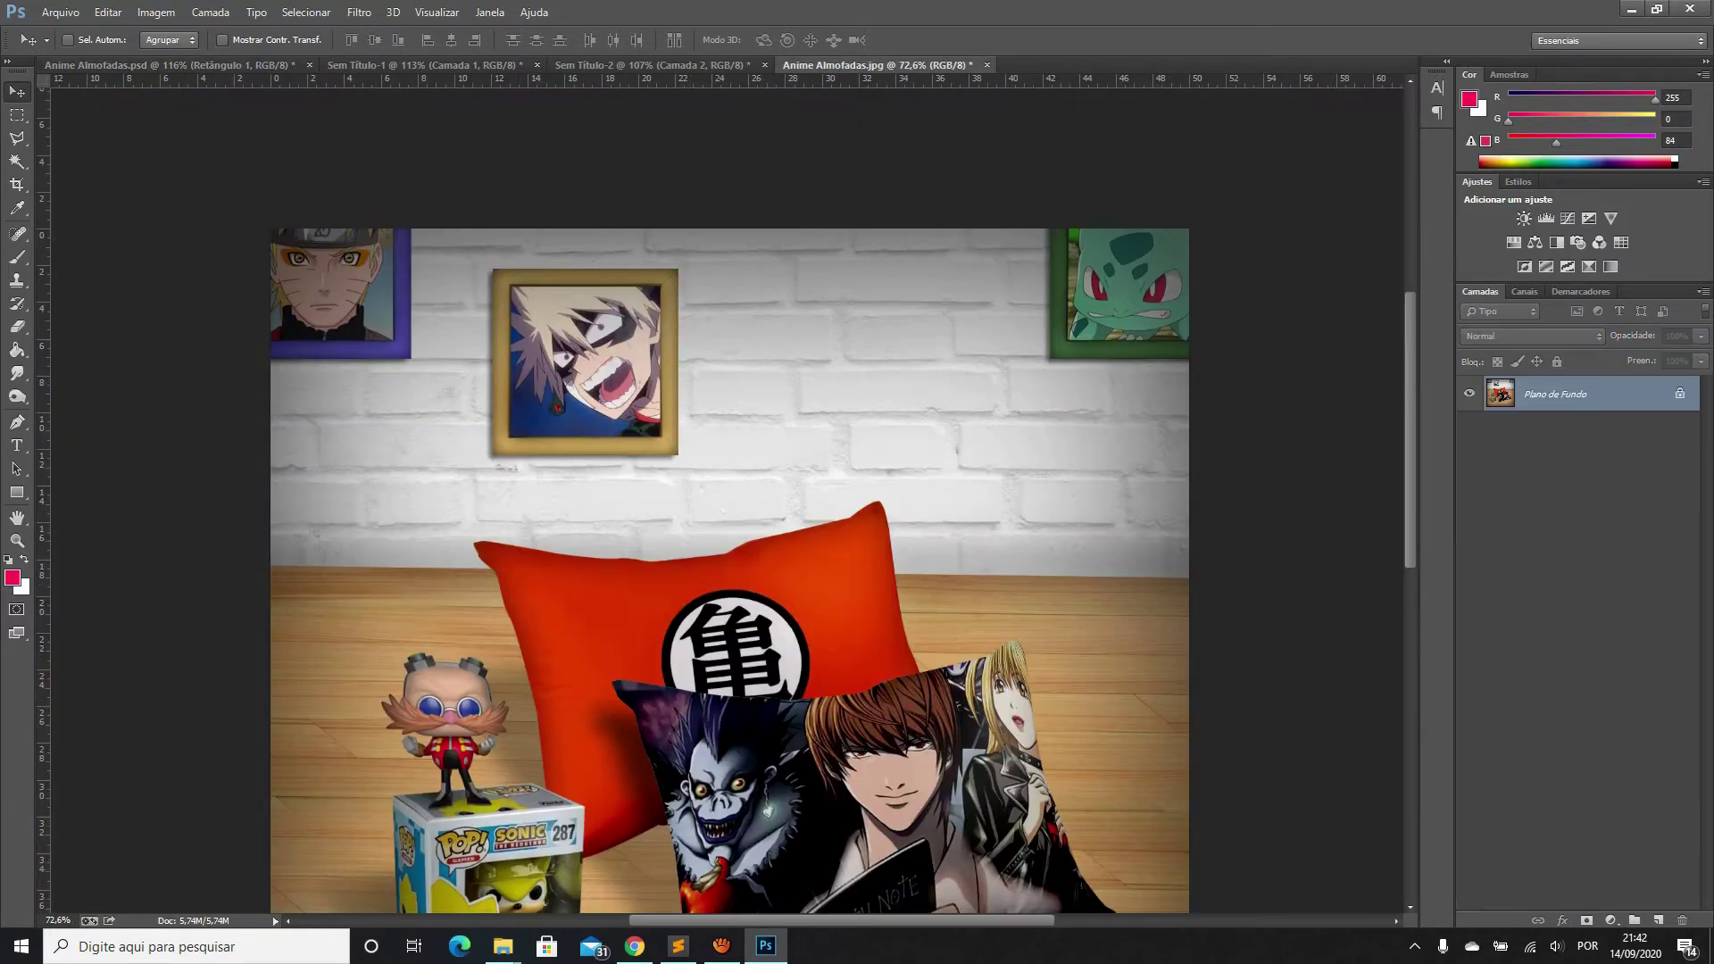
key(ctrl+shift+Tab)
key(ctrl+0)
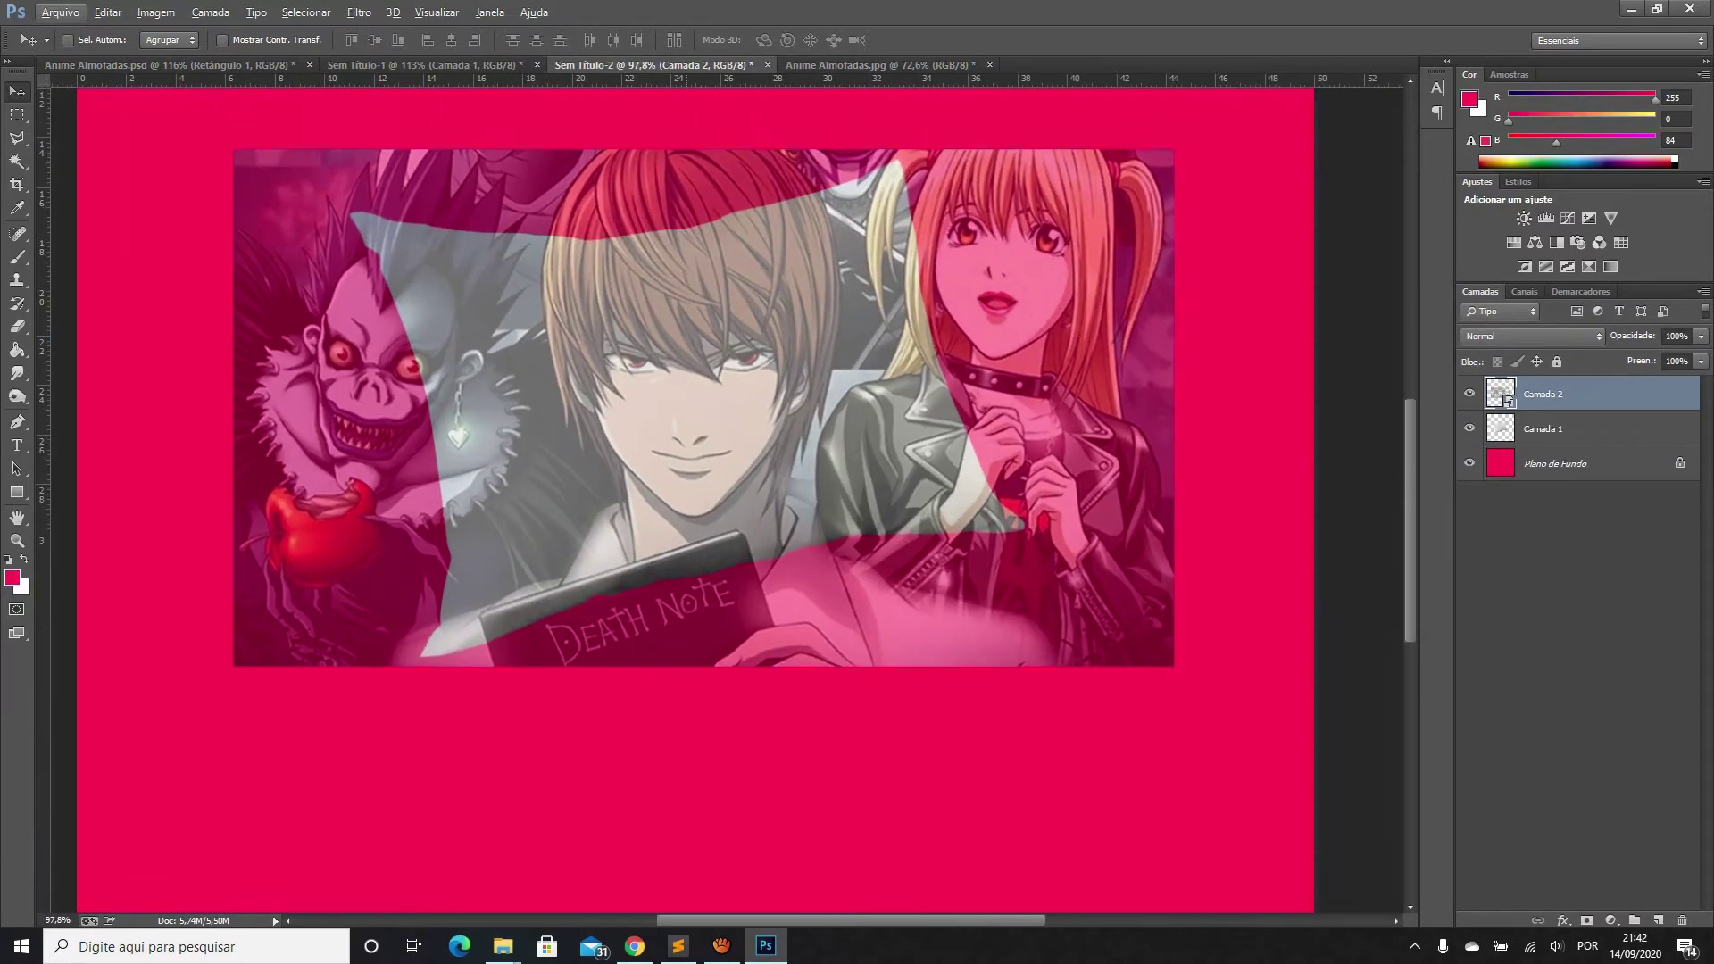
Start a warp on the print and pull its corners and left side inward toward the pillow
click(107, 11)
mouse_move(141, 378)
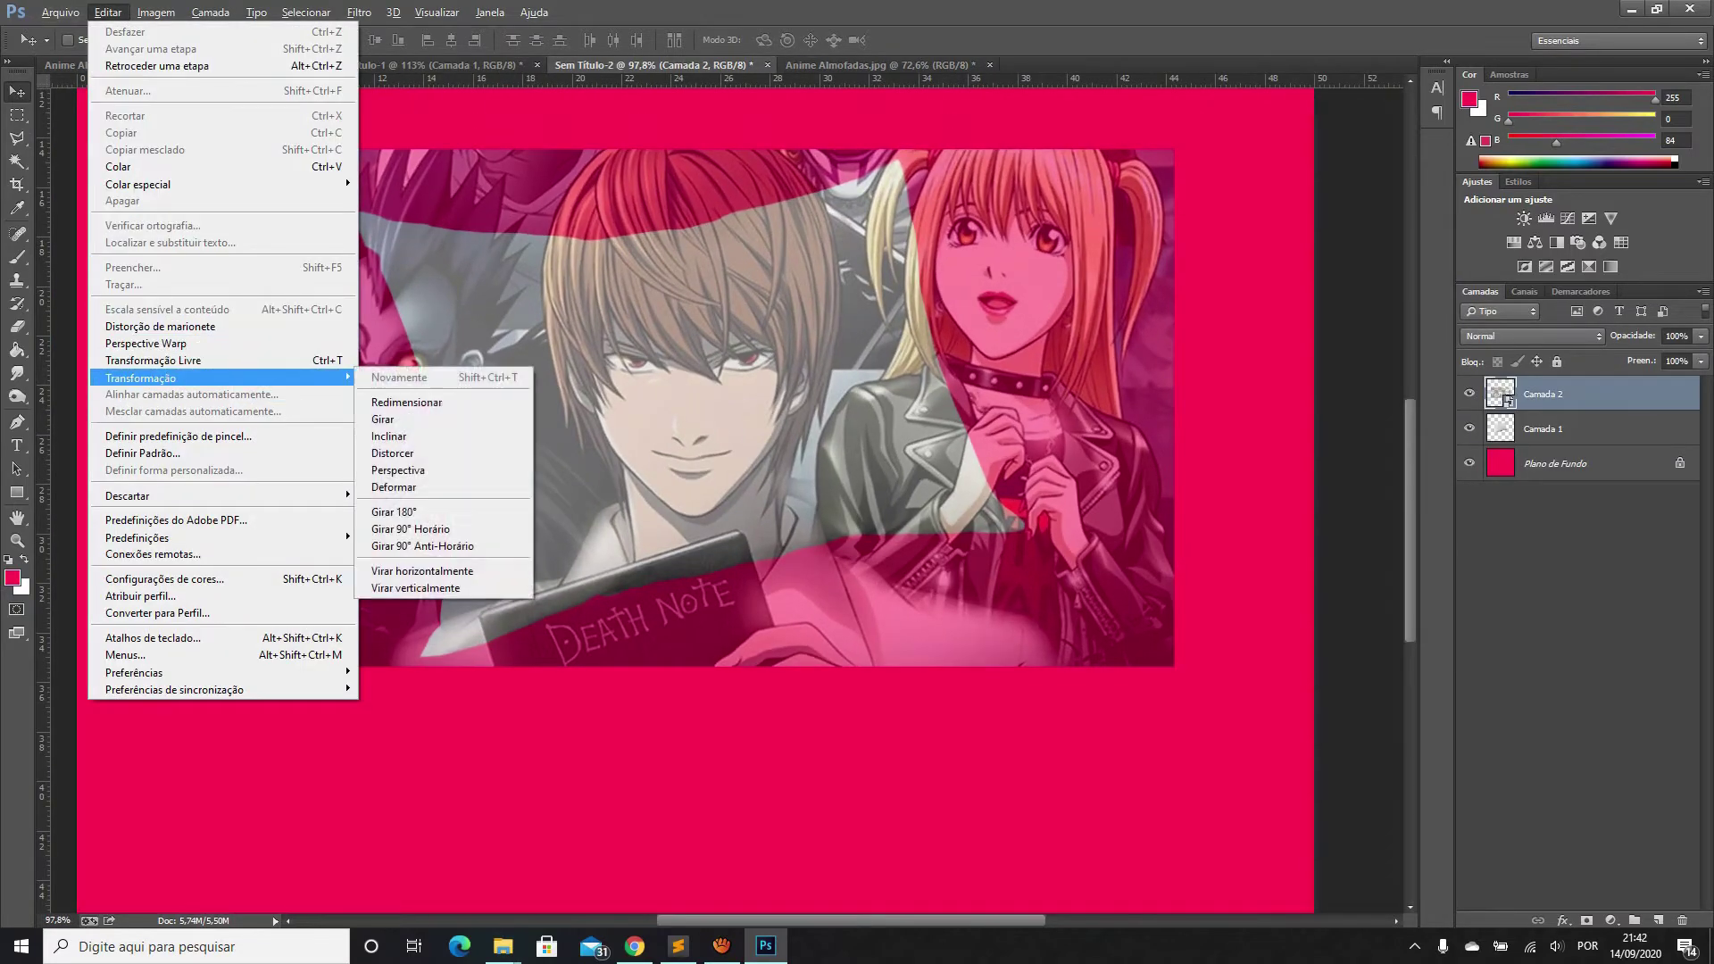
click(394, 487)
mouse_move(234, 150)
mouse_down()
mouse_move(342, 214)
mouse_move(331, 193)
mouse_up()
drag(555, 154, 545, 251)
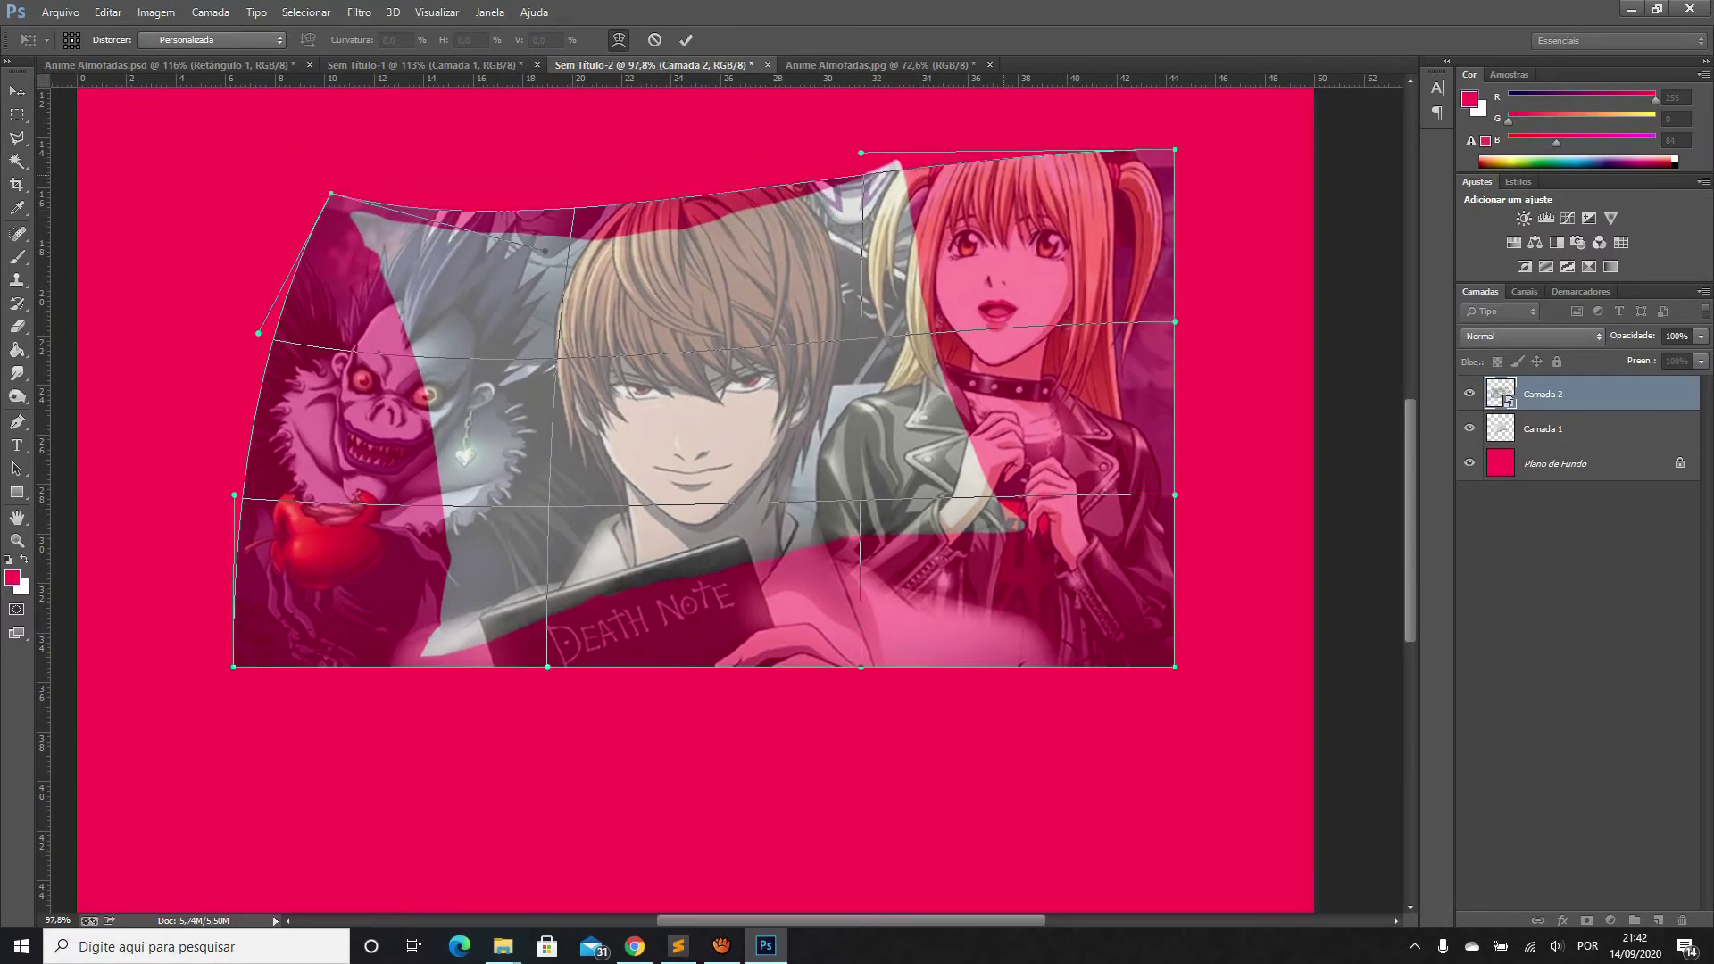
drag(1175, 149, 1041, 132)
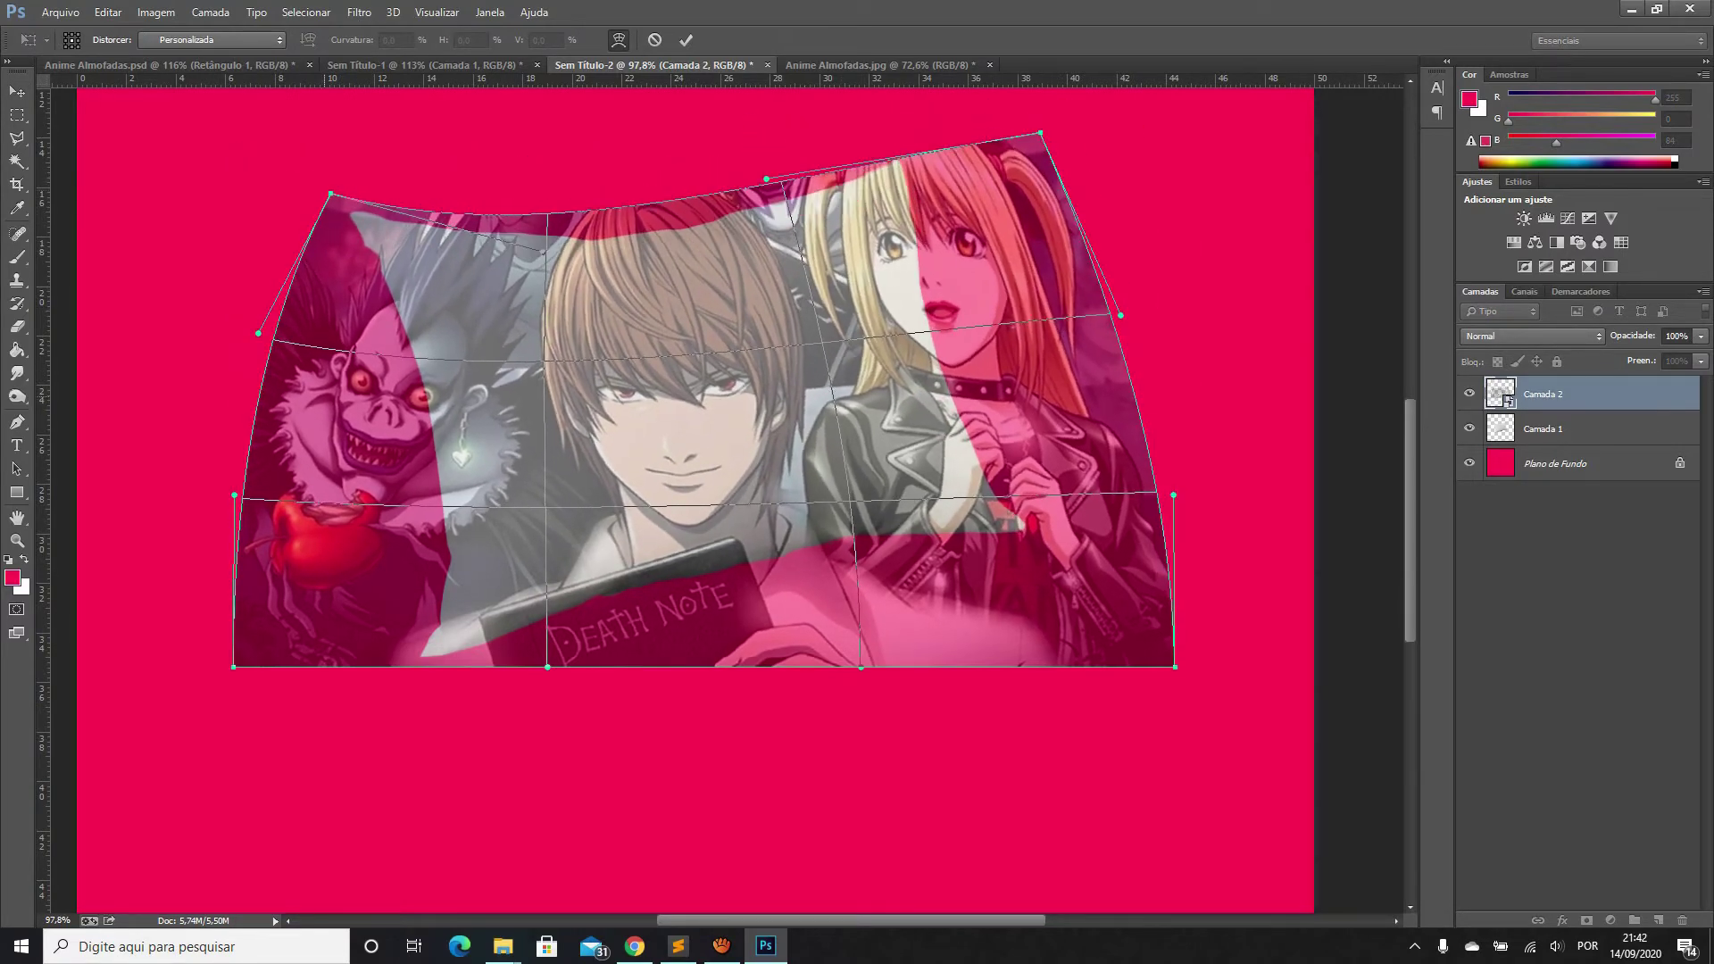
drag(234, 494, 327, 521)
drag(384, 362, 437, 378)
drag(357, 197, 340, 203)
drag(233, 666, 406, 676)
drag(1175, 667, 1072, 538)
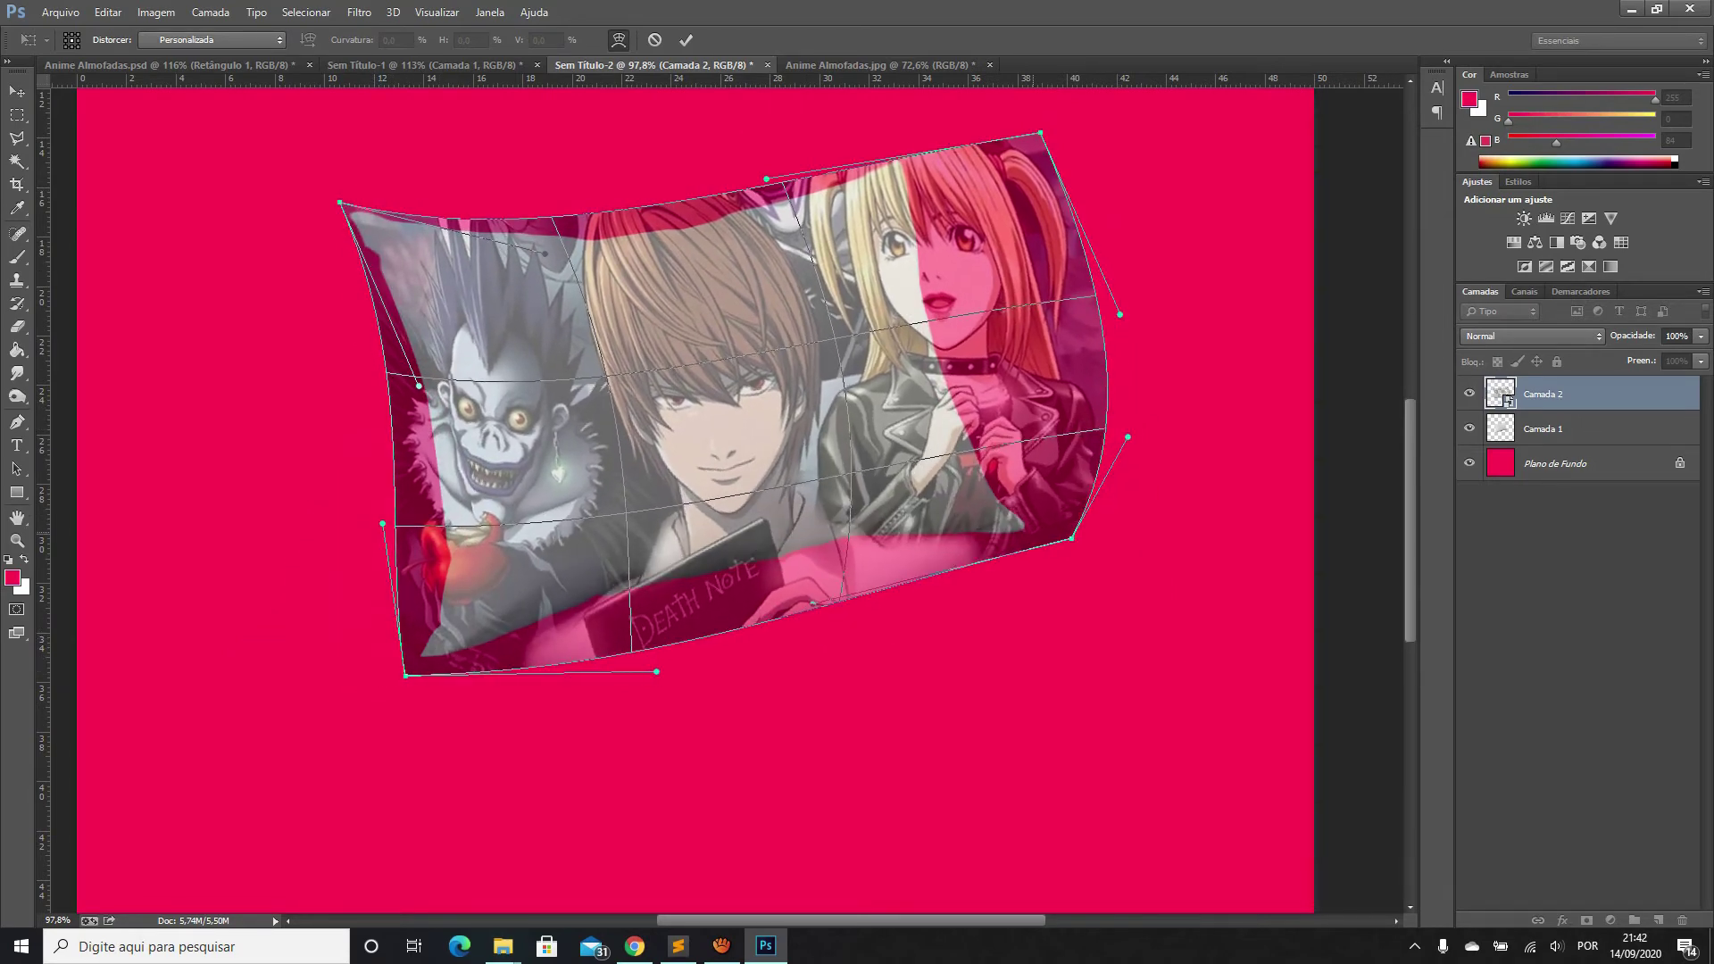
Tuck in the print's right side, adjust top and bottom edges, and shift Ryuk and Light up-left
scroll(1038, 448, up, 2)
drag(1151, 433, 1128, 409)
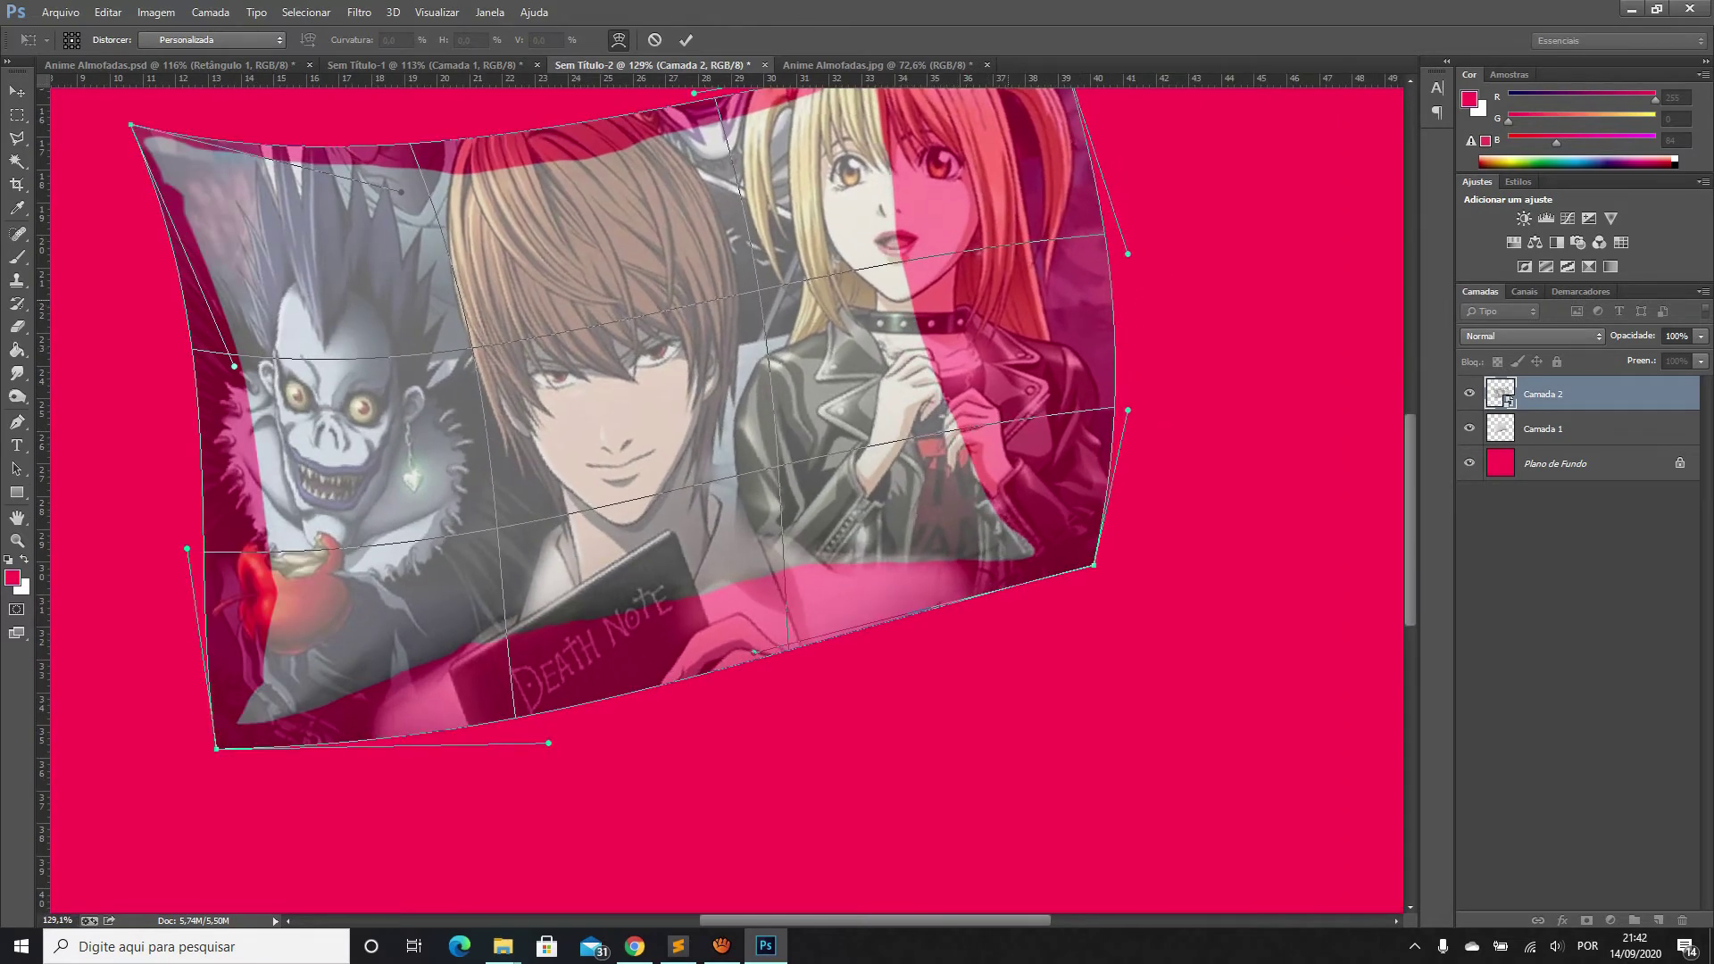
drag(1128, 253, 1045, 272)
scroll(1044, 272, up, 2)
drag(1128, 495, 1057, 501)
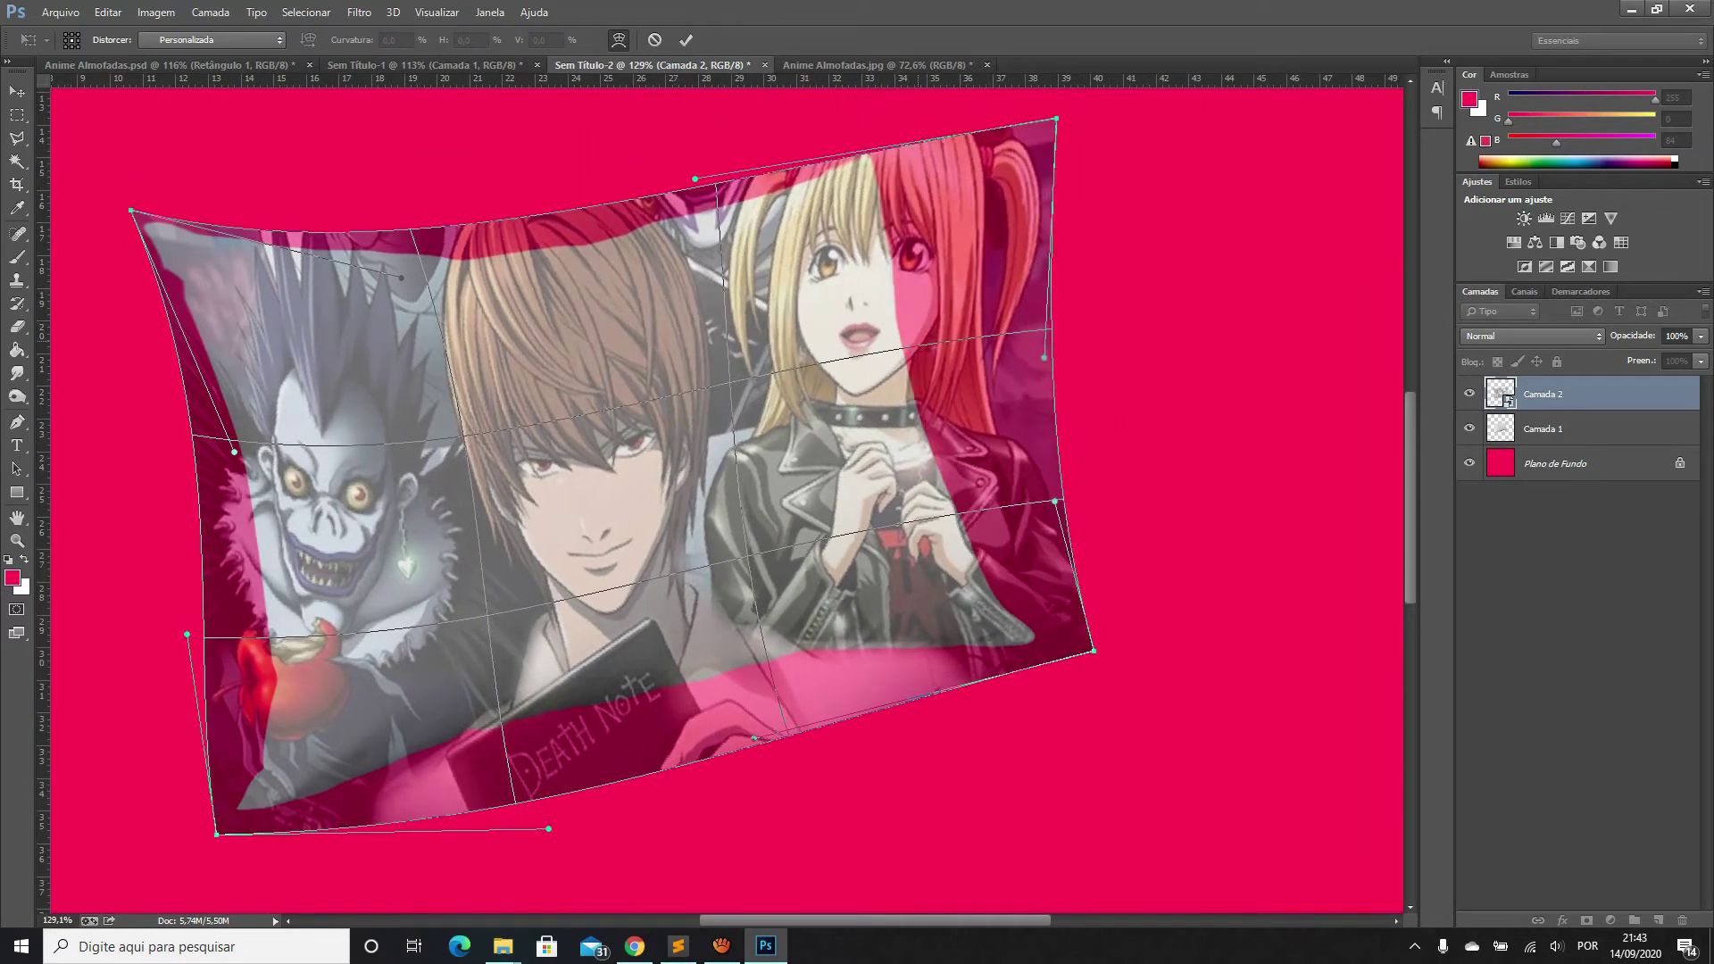
drag(462, 437, 525, 379)
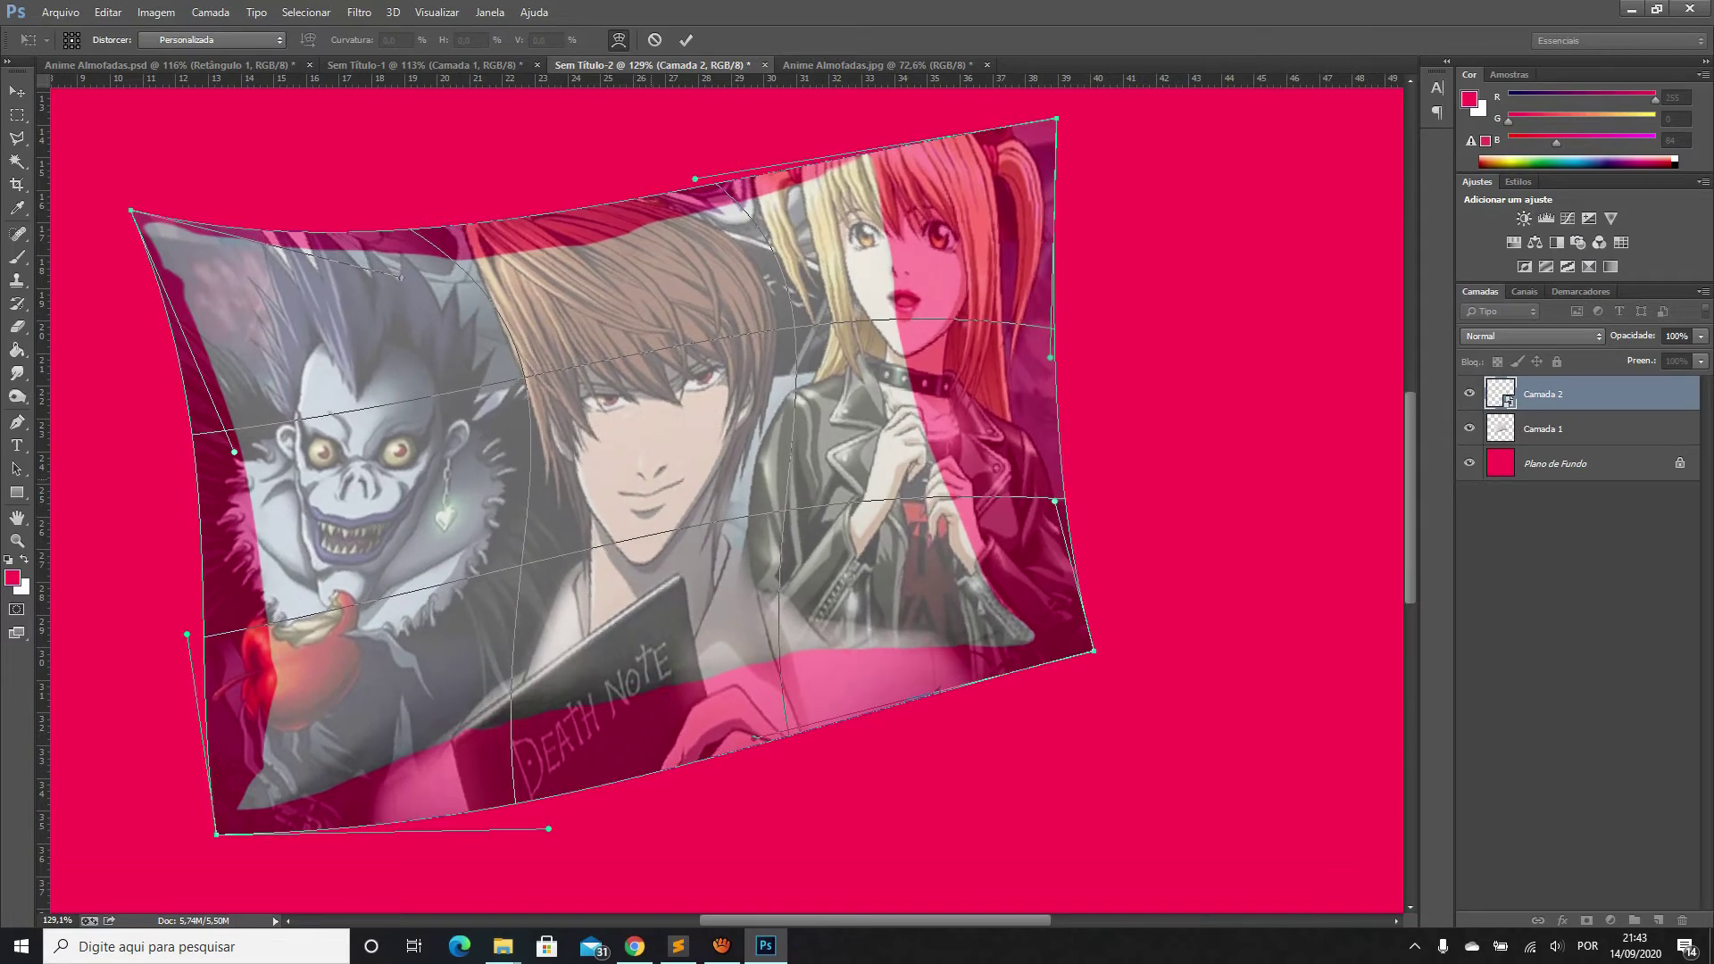
drag(755, 737, 790, 751)
mouse_move(536, 219)
mouse_down()
mouse_move(522, 198)
mouse_move(540, 234)
mouse_up()
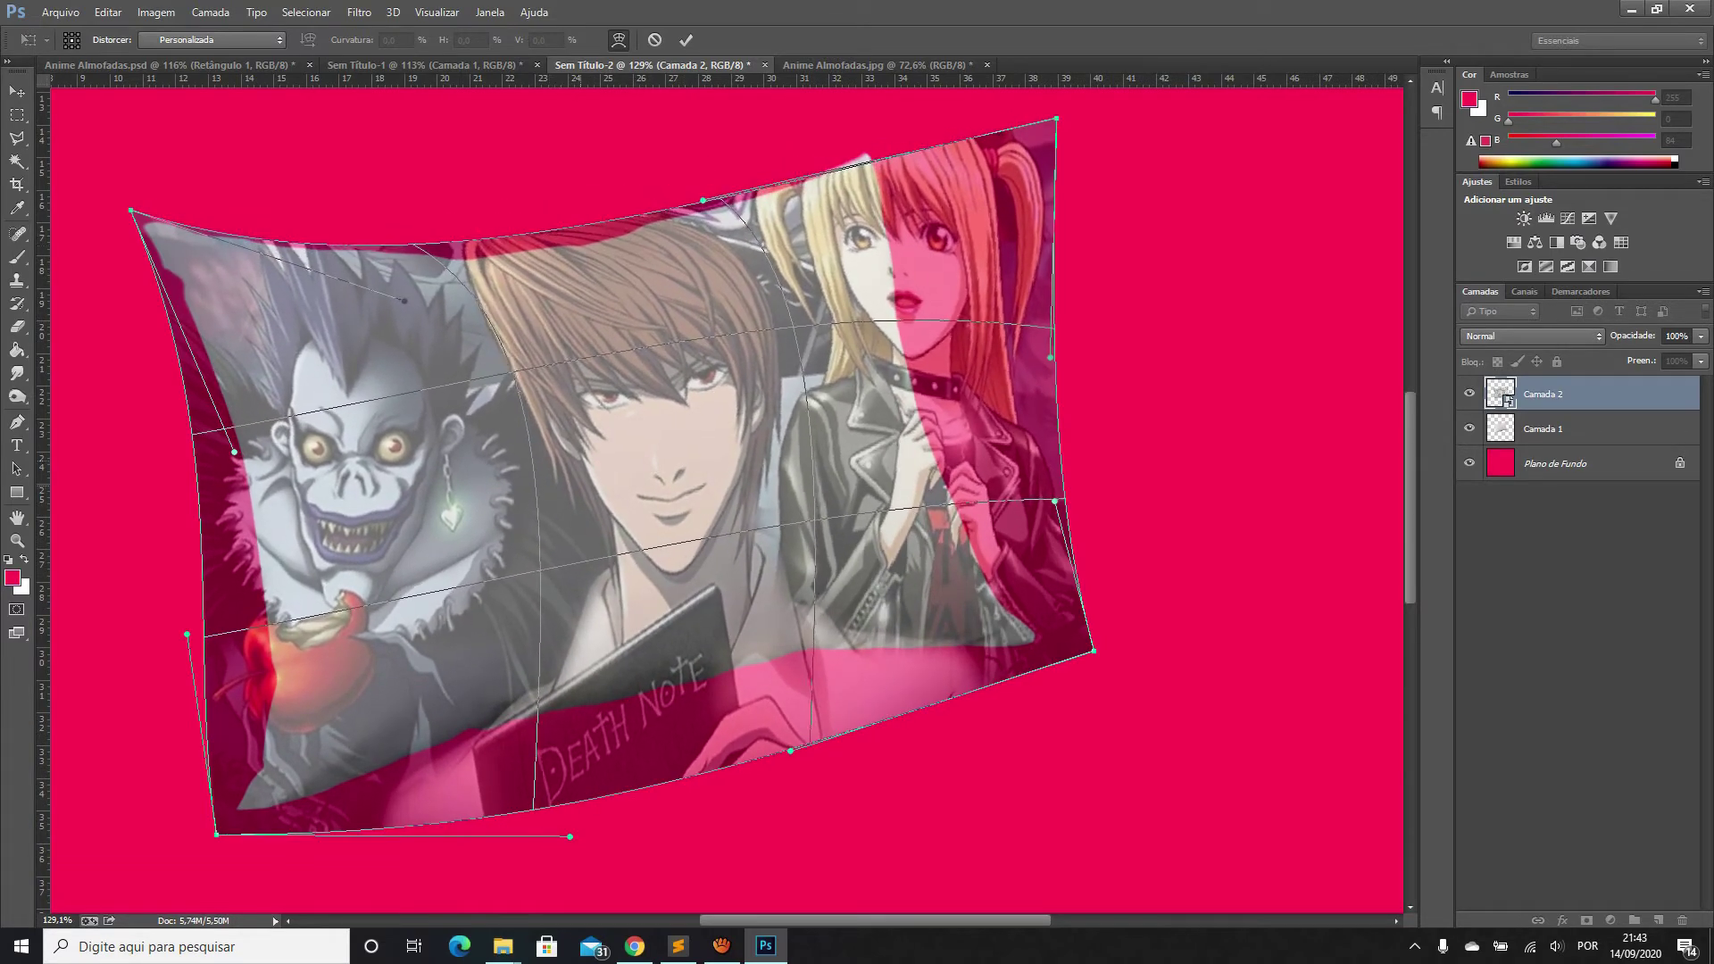
drag(268, 482, 286, 456)
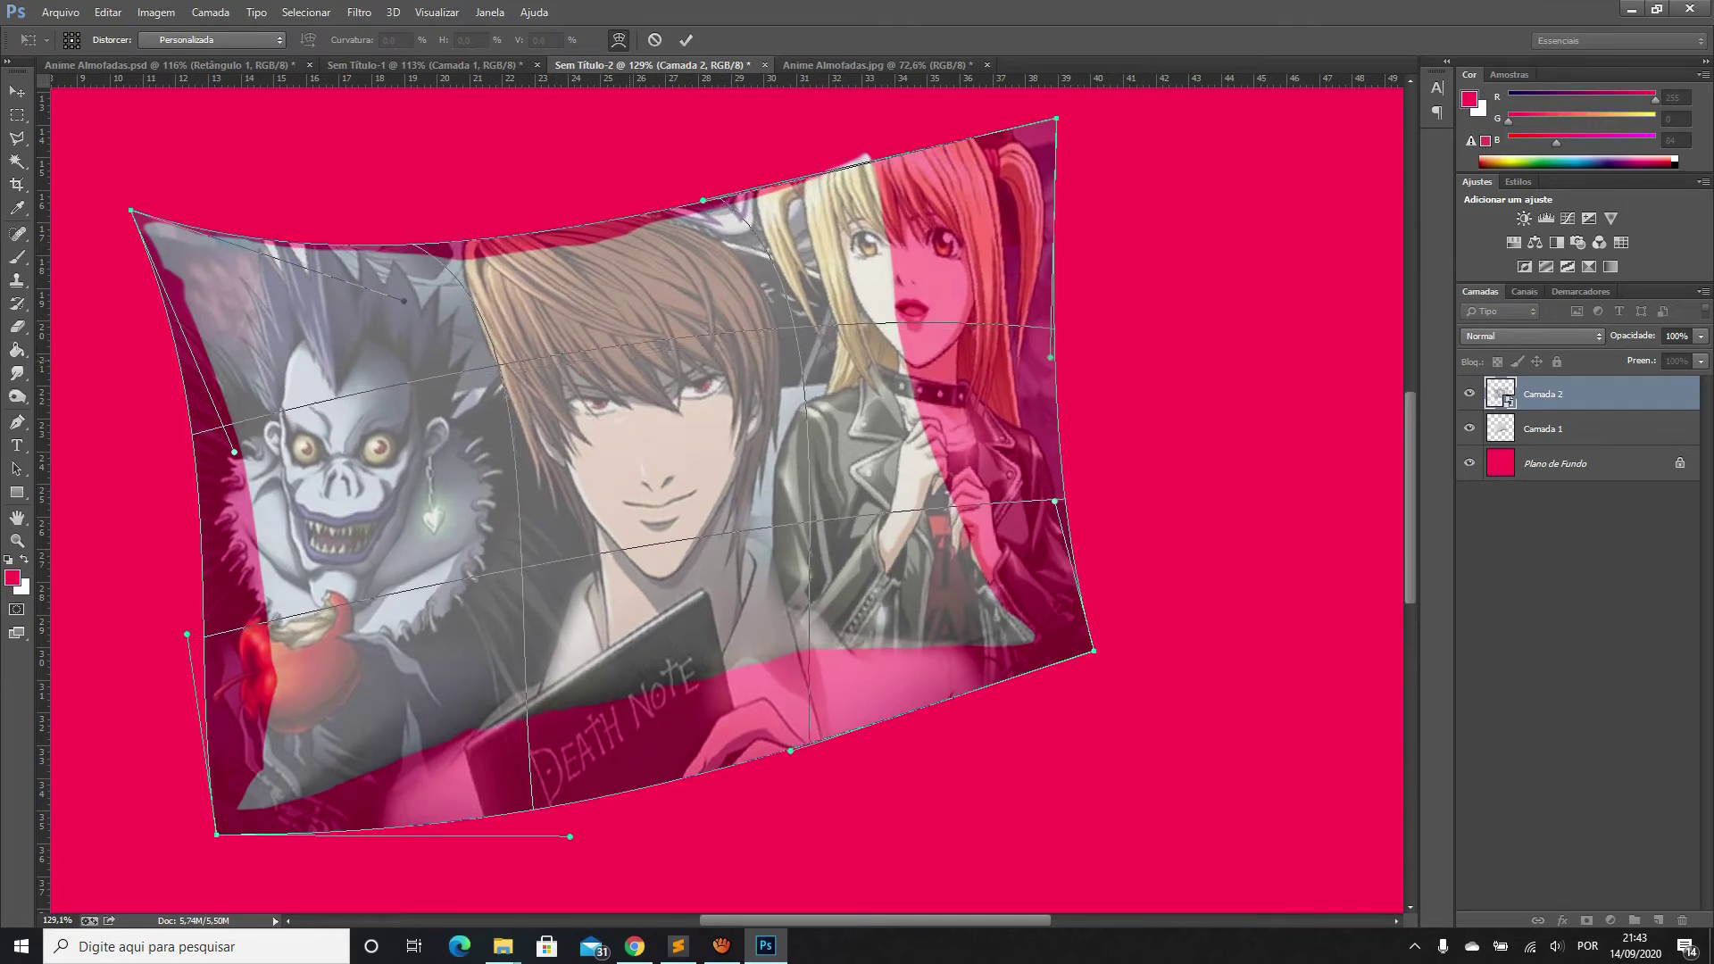
drag(625, 402, 612, 388)
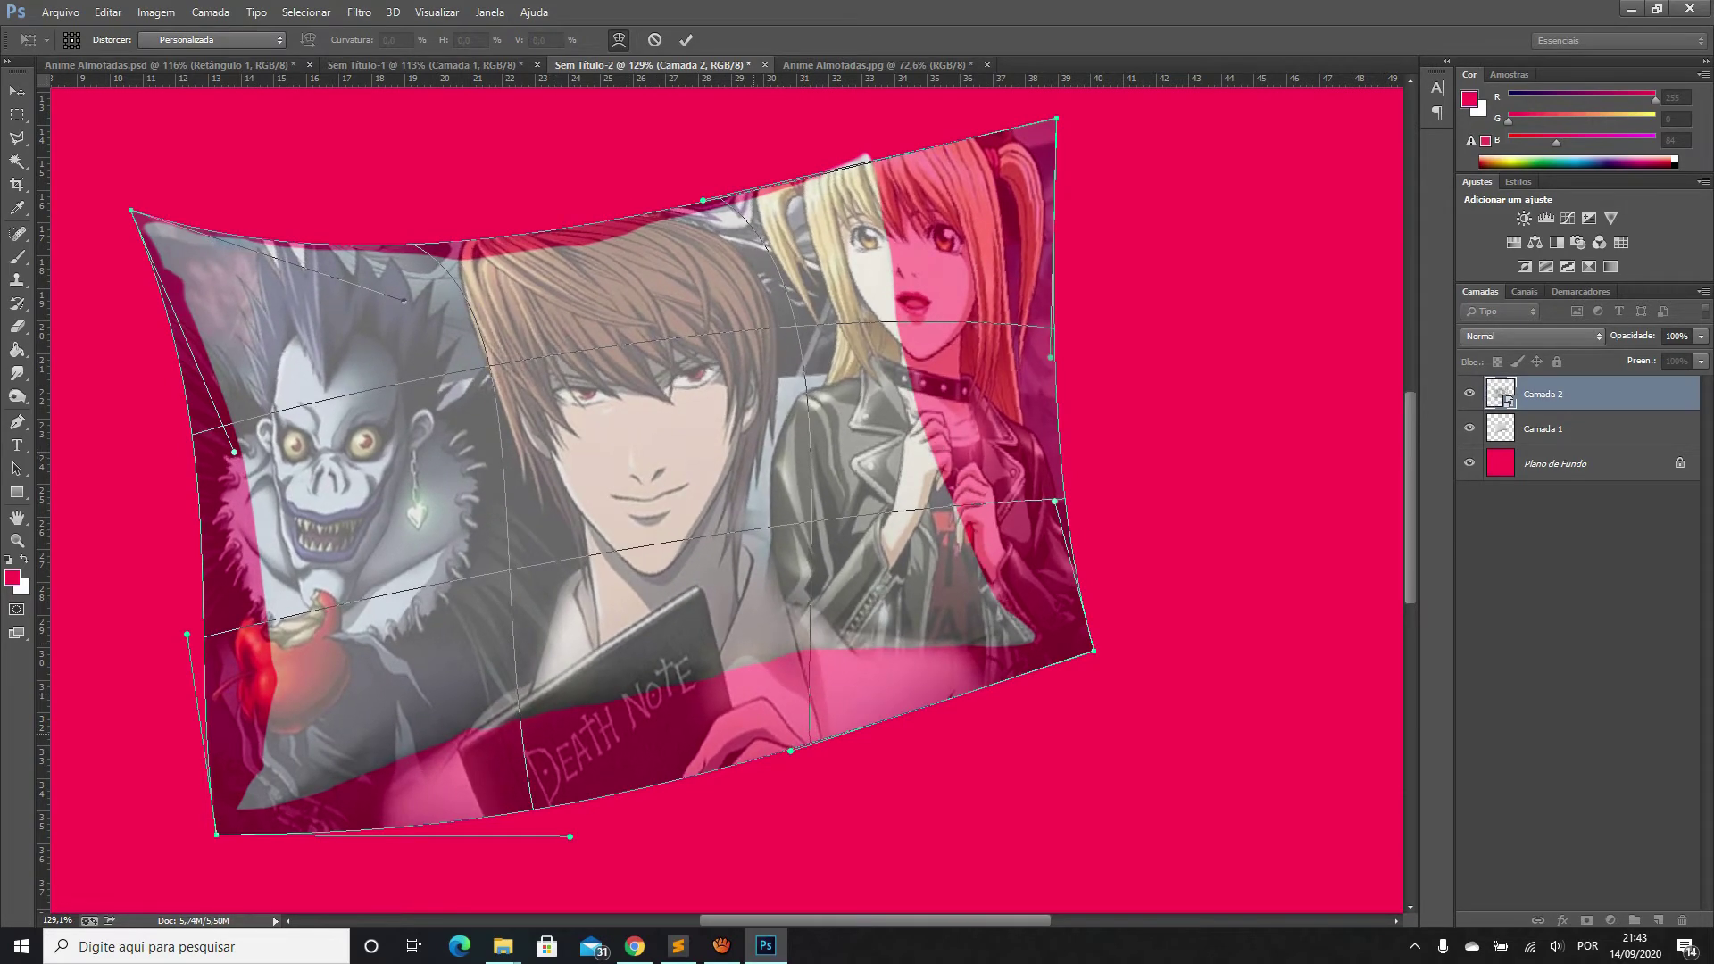
drag(670, 776, 661, 697)
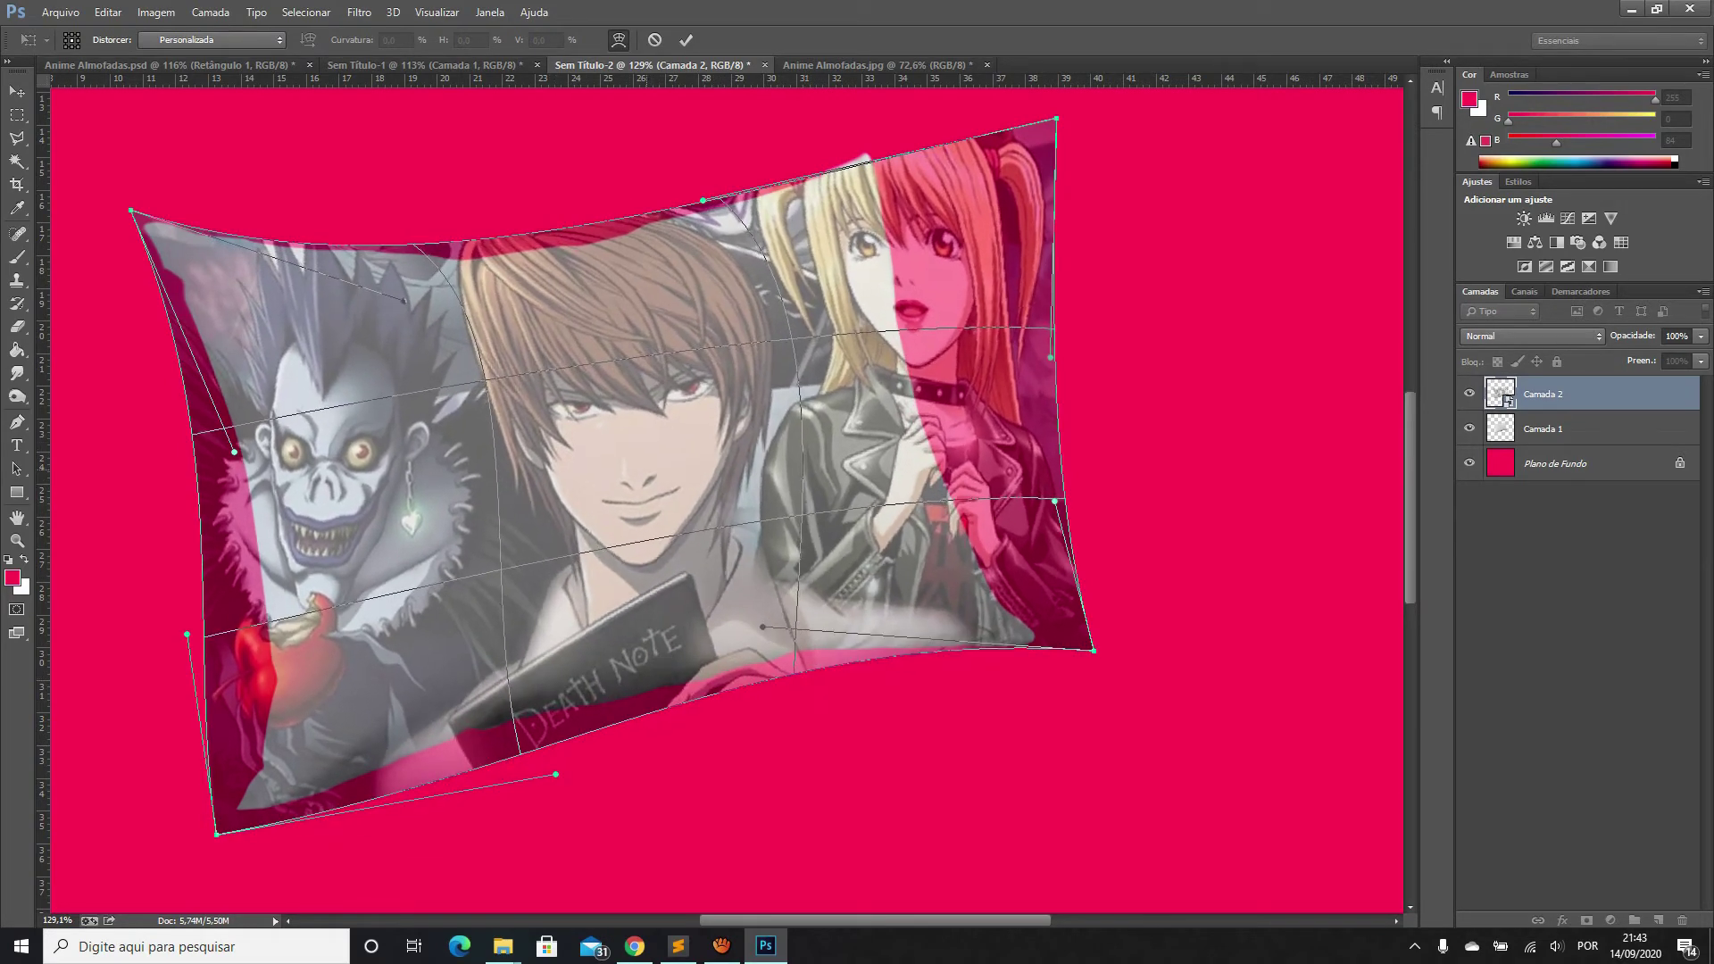
Reshape the print's left side and bottom-left corner, lifting the middle of the bottom edge
drag(704, 200, 706, 195)
drag(500, 366, 473, 357)
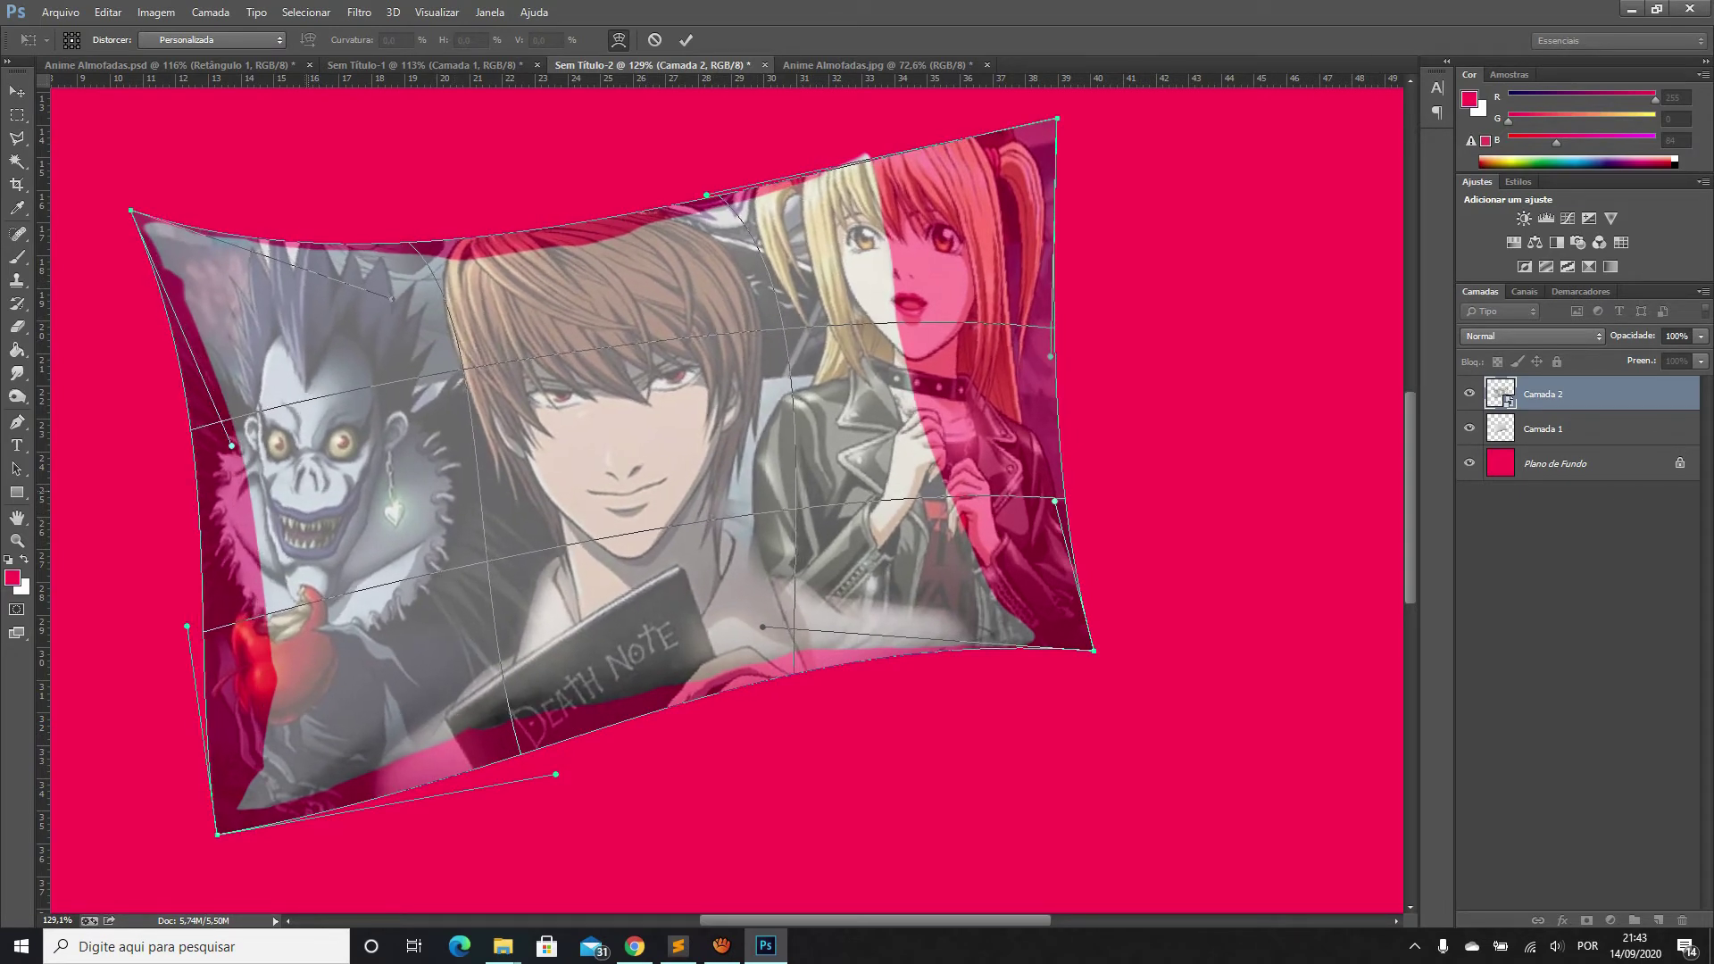
drag(186, 626, 218, 632)
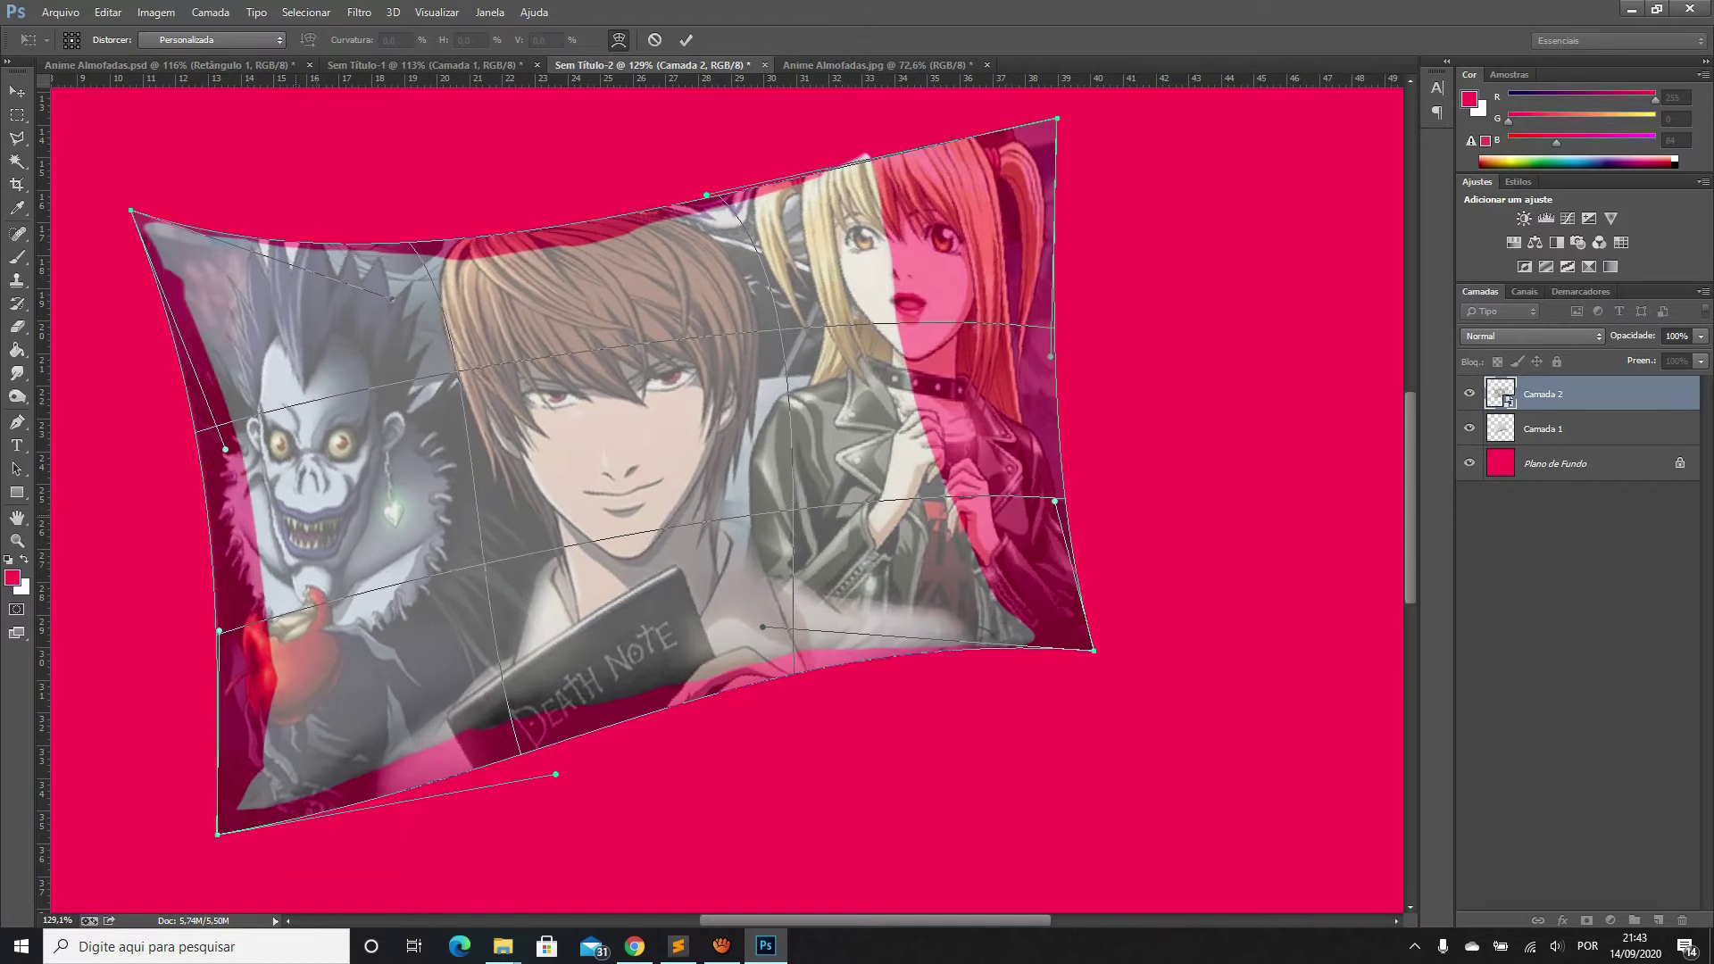
drag(224, 450, 209, 454)
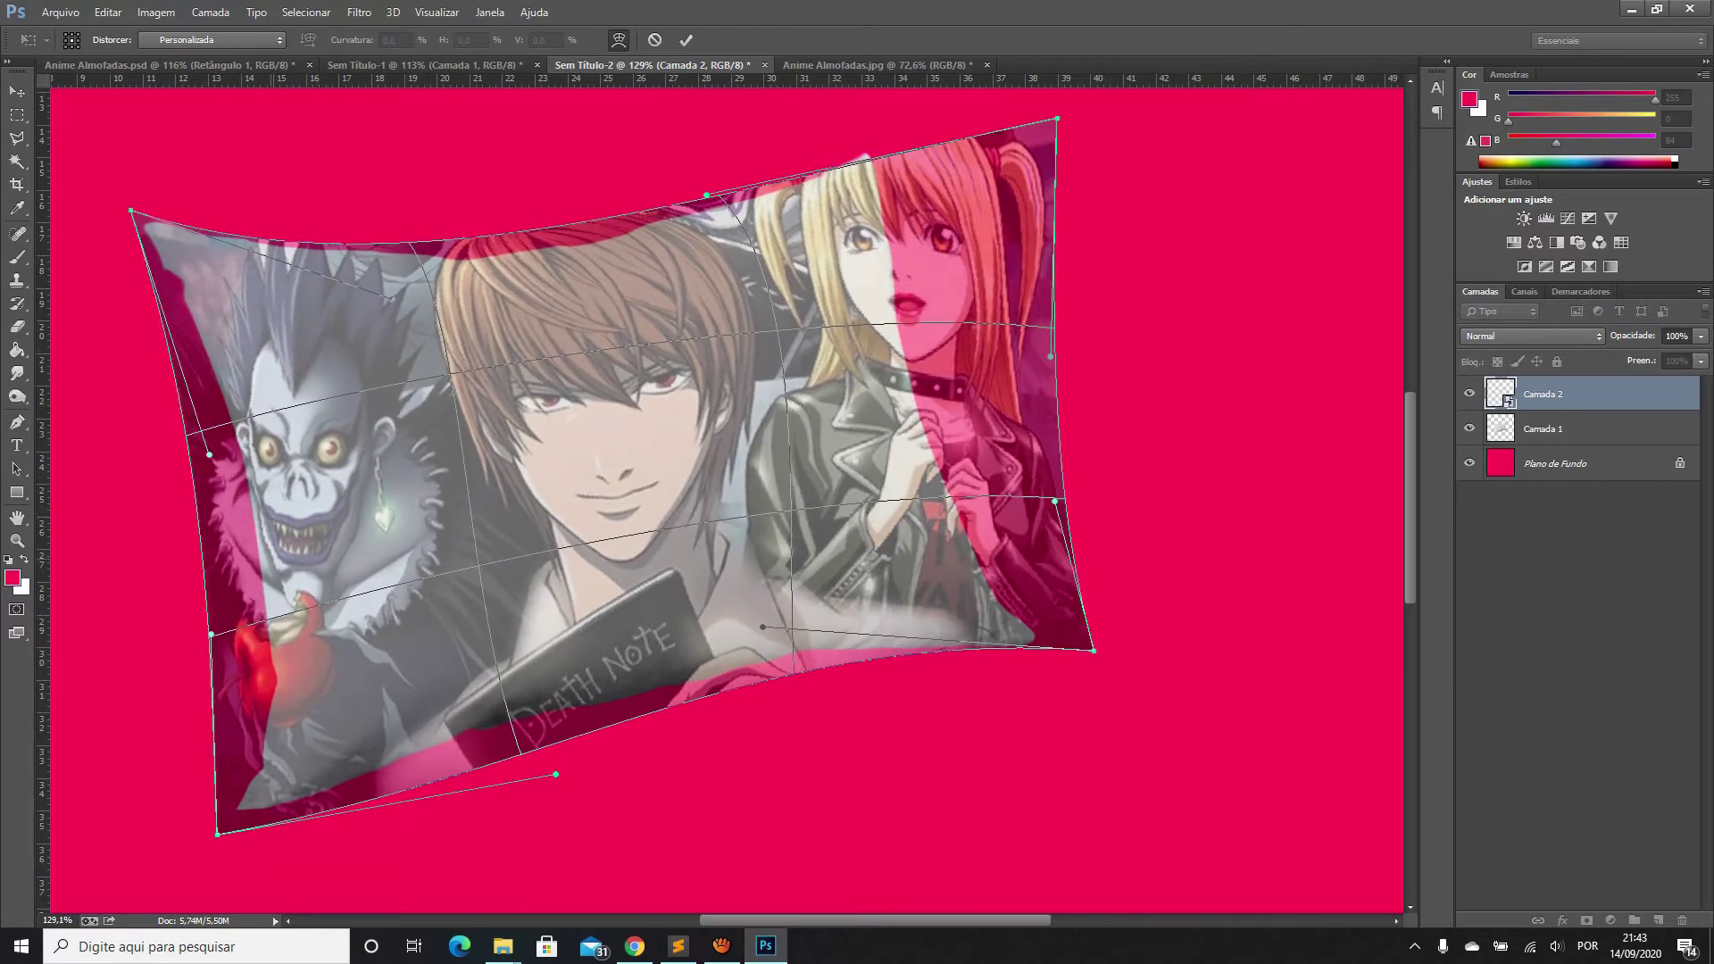
drag(218, 834, 231, 826)
drag(558, 773, 559, 735)
drag(232, 818, 232, 826)
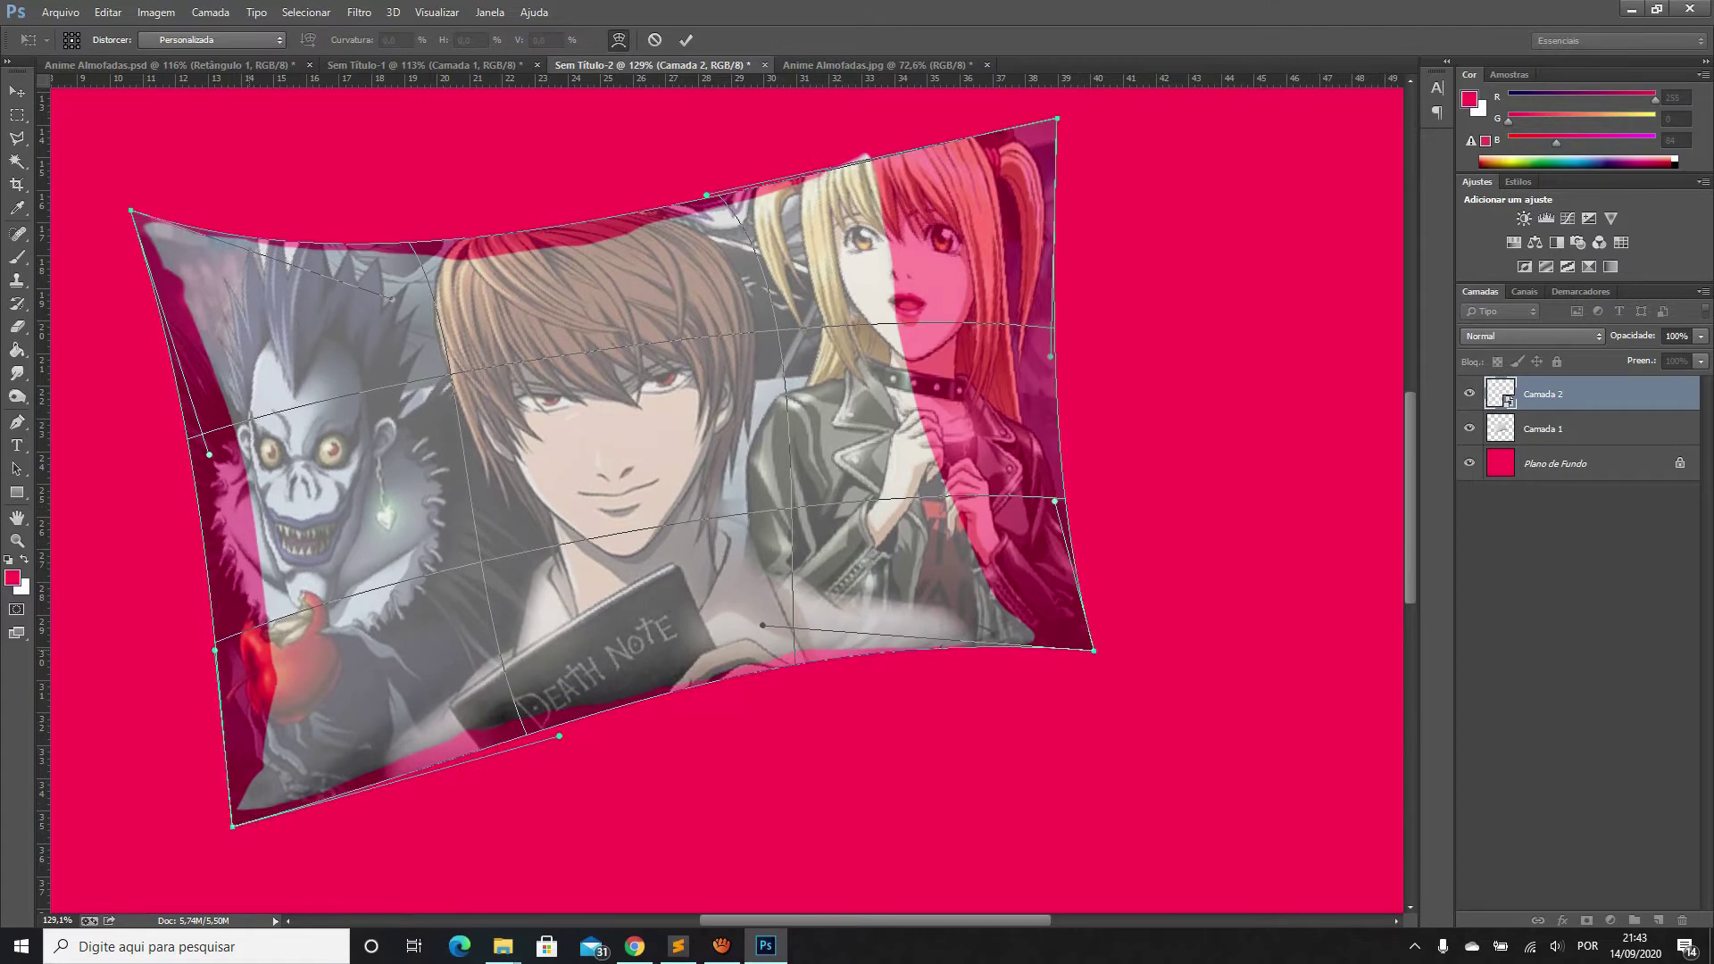
drag(209, 455, 210, 446)
Pull in the right side and top-right and bottom-right corners, shifting the interior right
drag(858, 393, 859, 404)
drag(884, 267, 811, 281)
drag(982, 535, 915, 527)
drag(1067, 652, 1060, 658)
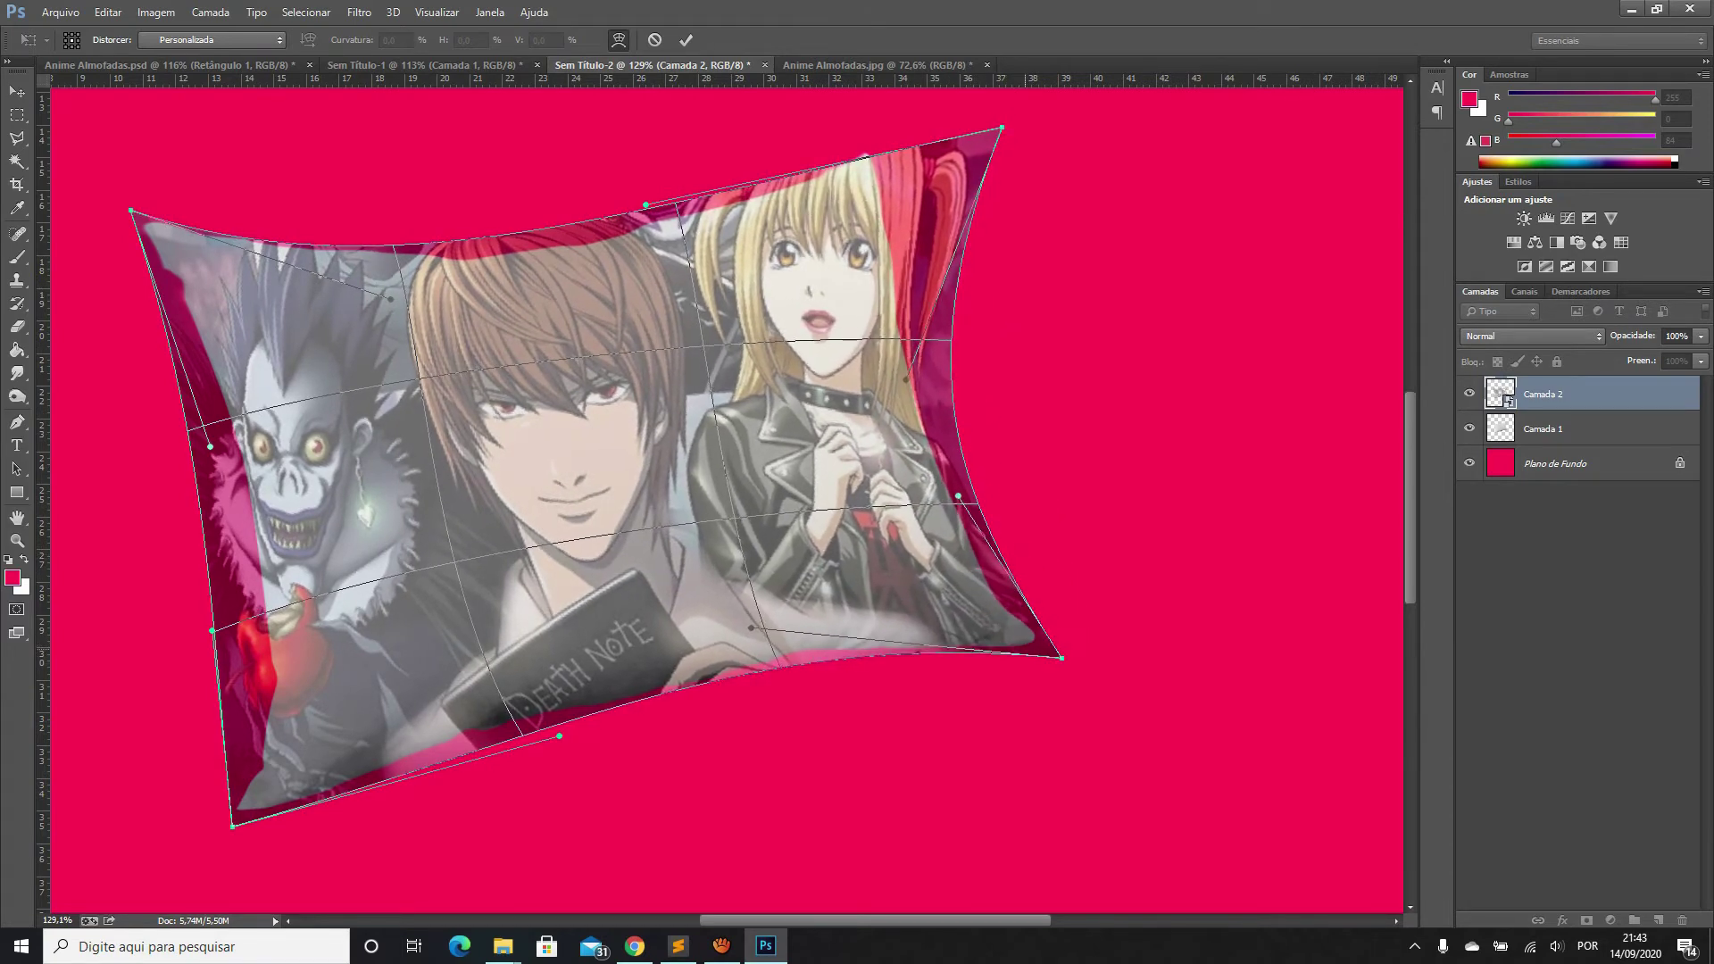
mouse_move(1001, 127)
mouse_down()
mouse_move(876, 145)
mouse_move(904, 153)
mouse_up()
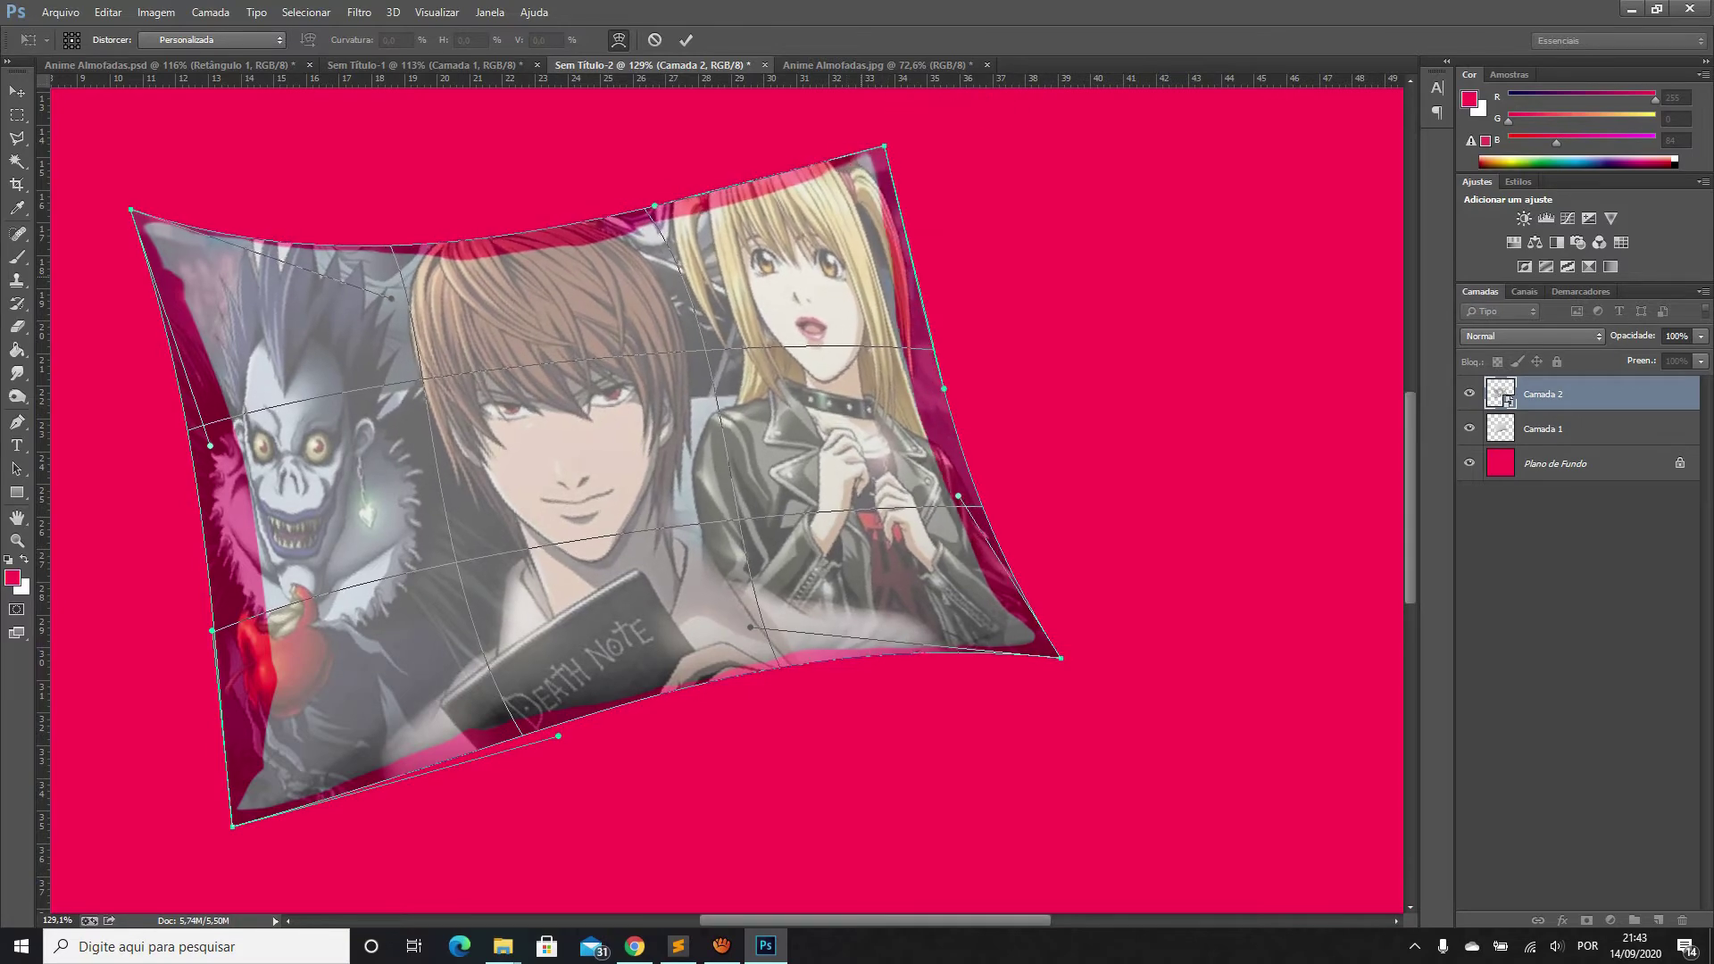
drag(944, 390, 1015, 412)
drag(571, 446, 607, 434)
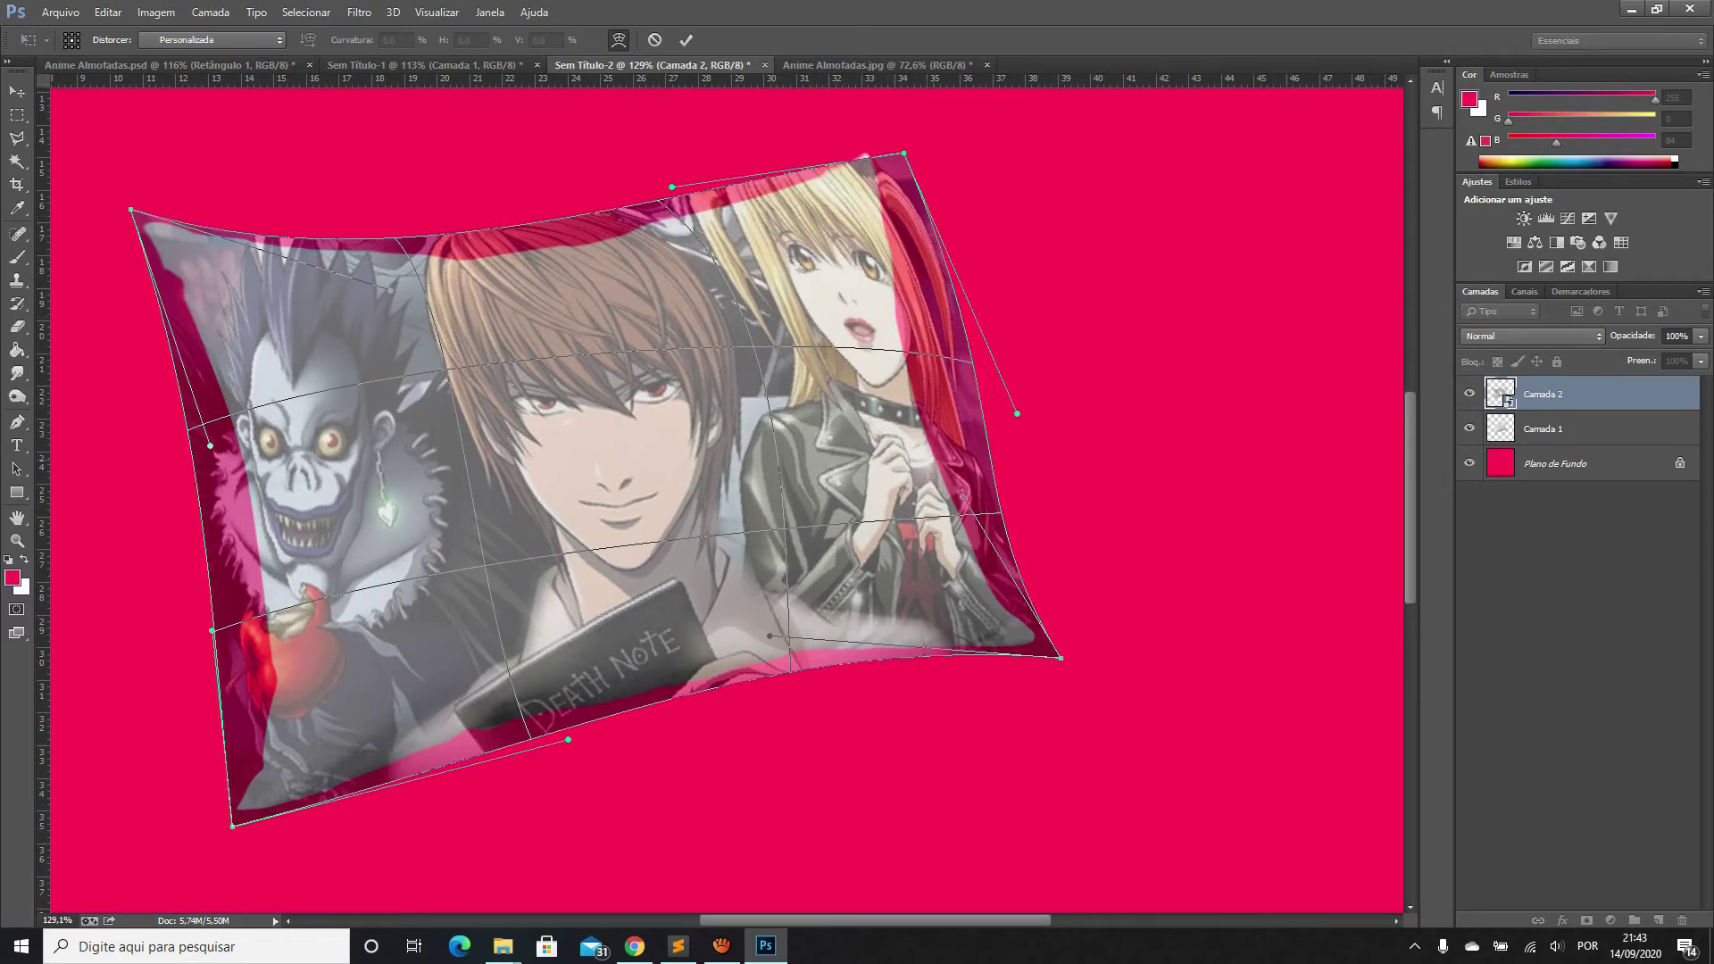
drag(607, 434, 622, 400)
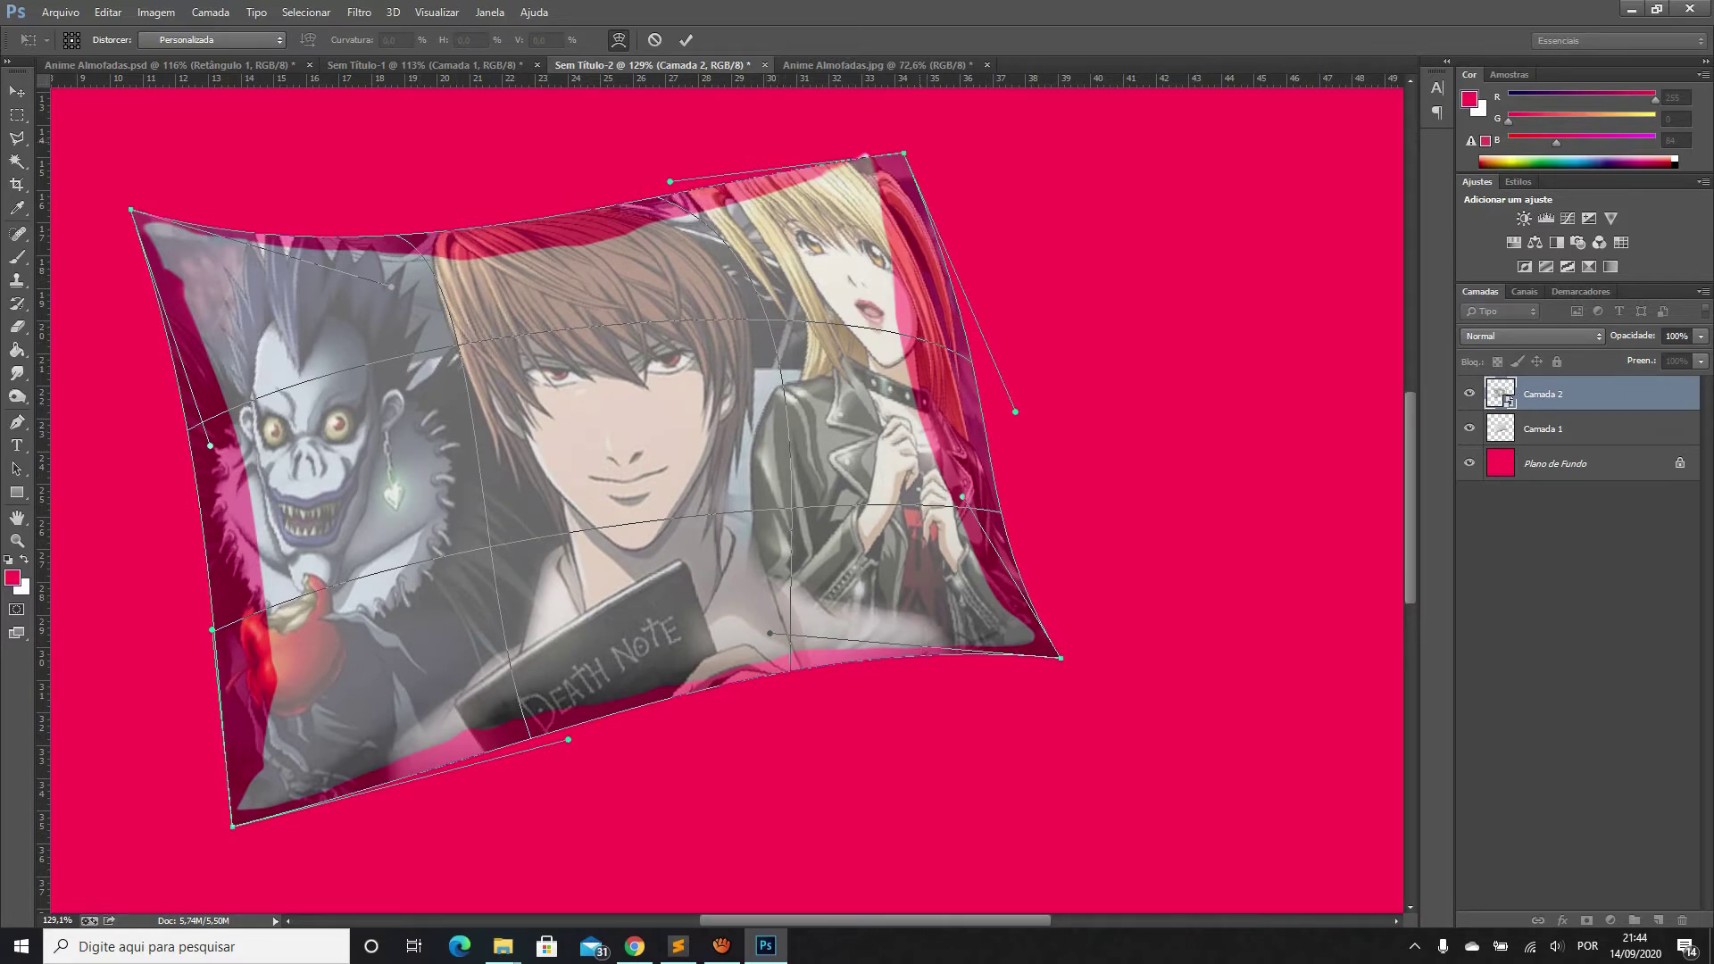
Fine-tune the top-right curve and middle of the print, then commit the warp
mouse_move(905, 154)
mouse_down()
mouse_move(896, 114)
mouse_move(883, 143)
mouse_up()
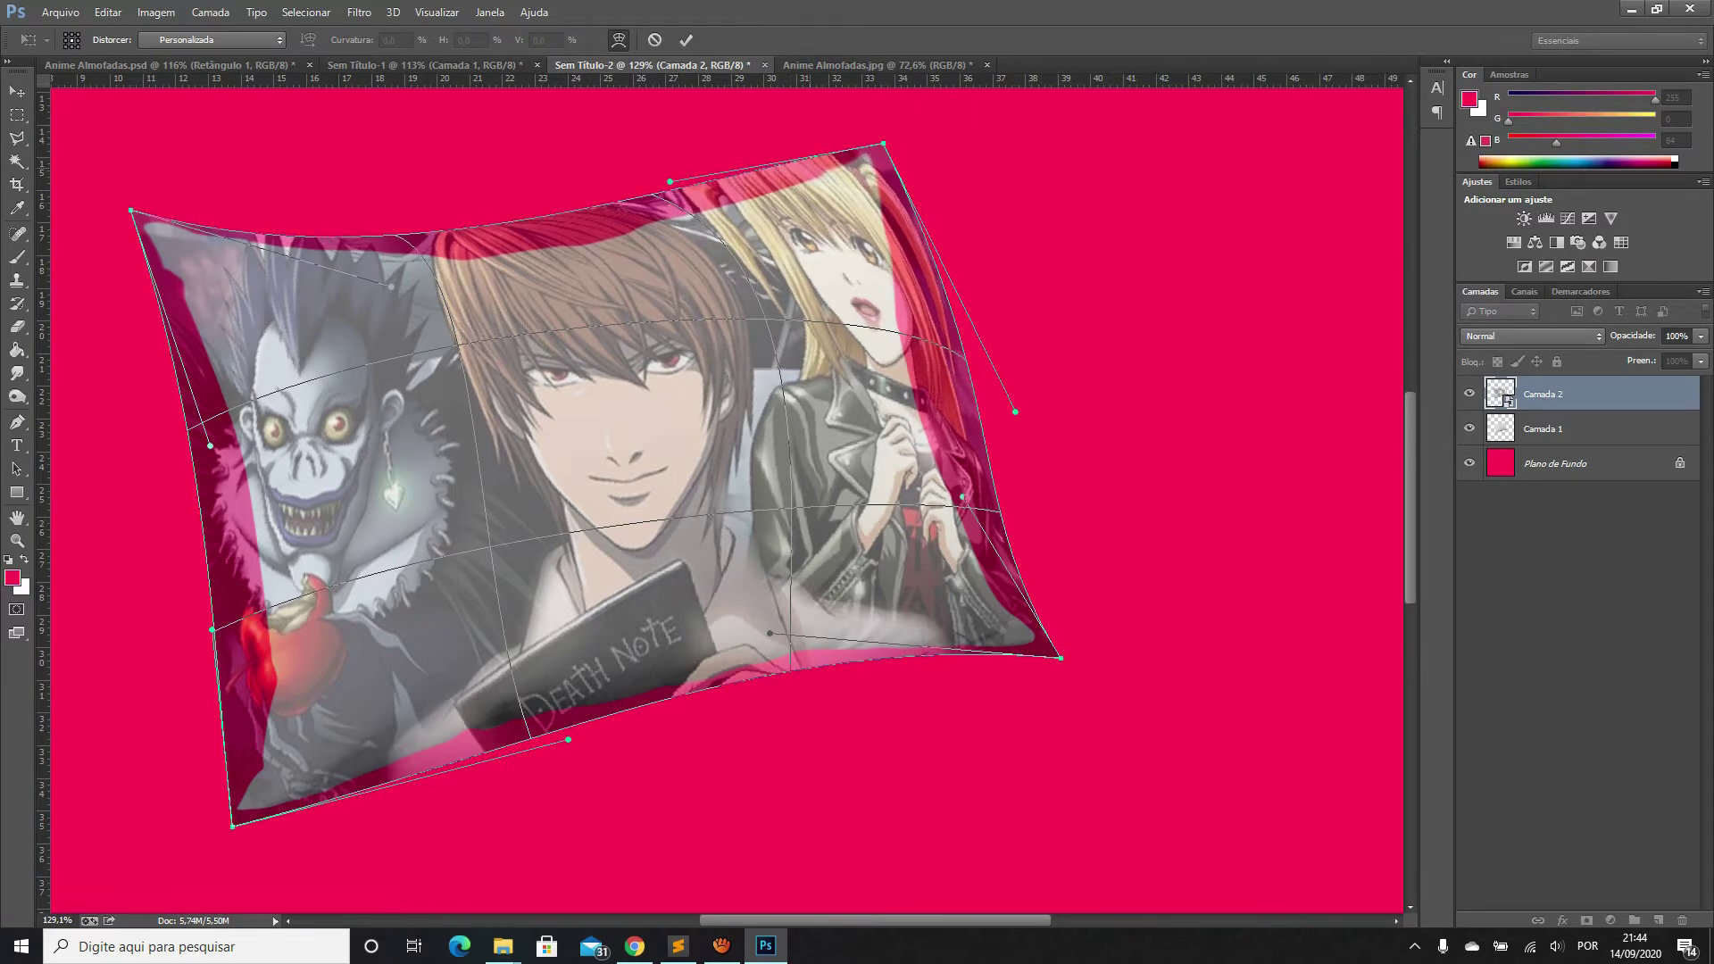
drag(883, 143, 923, 126)
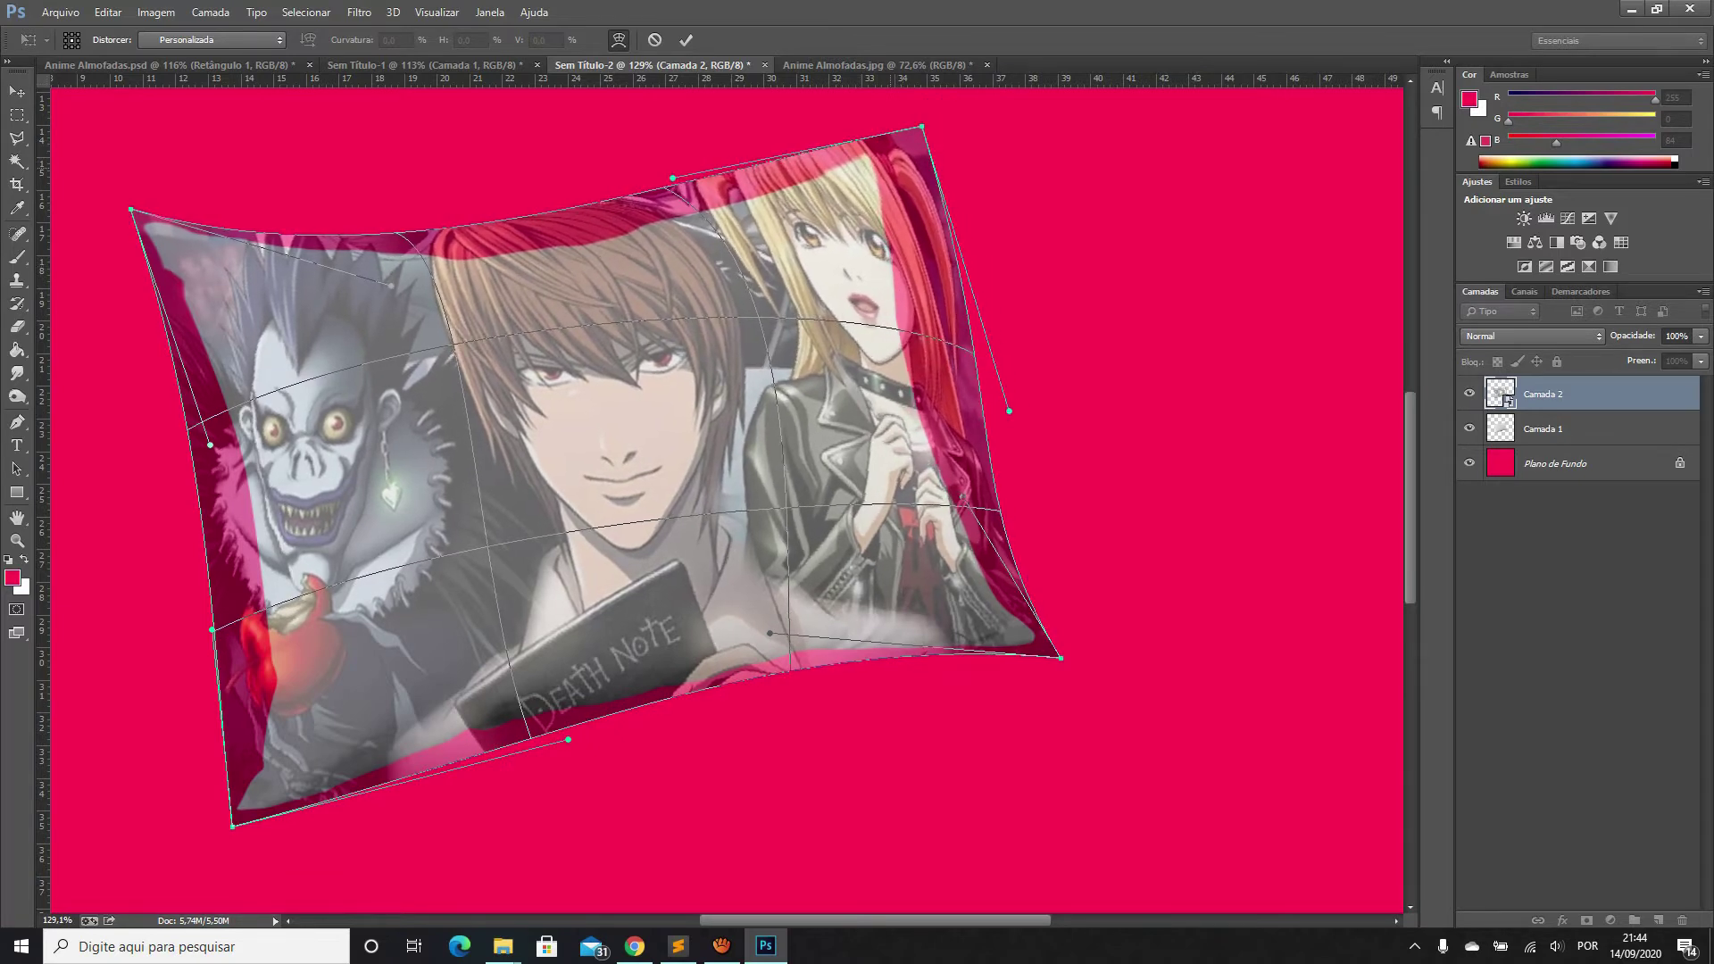
drag(923, 127, 929, 130)
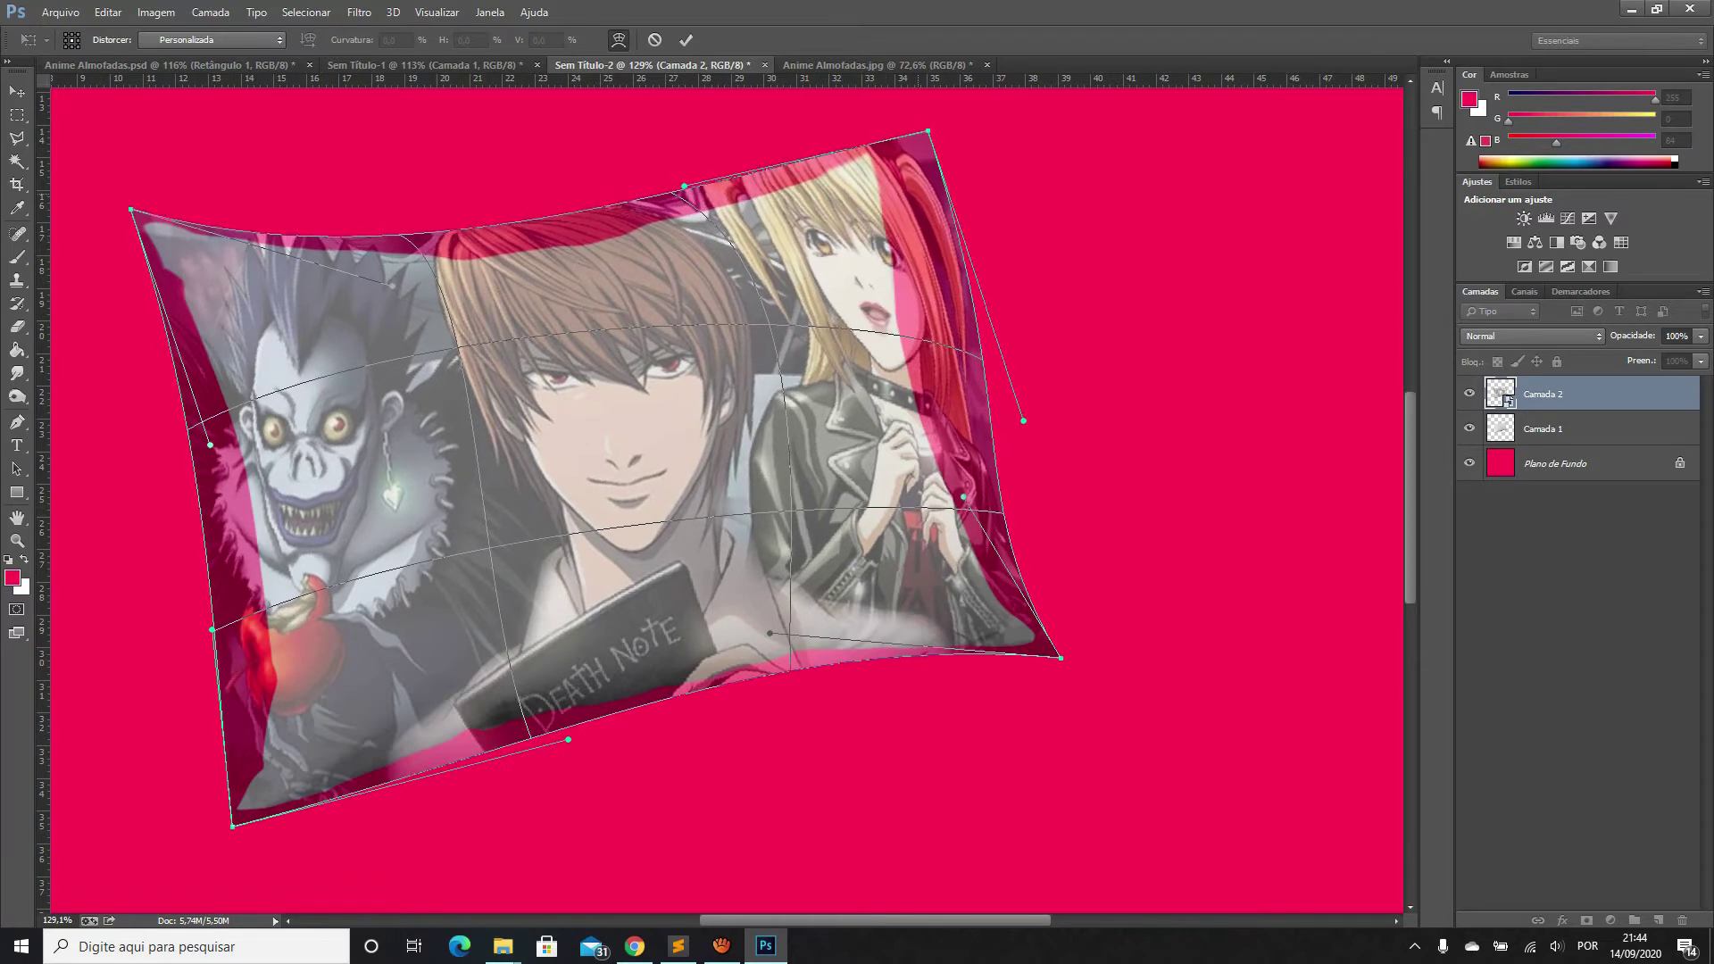
drag(616, 429, 625, 427)
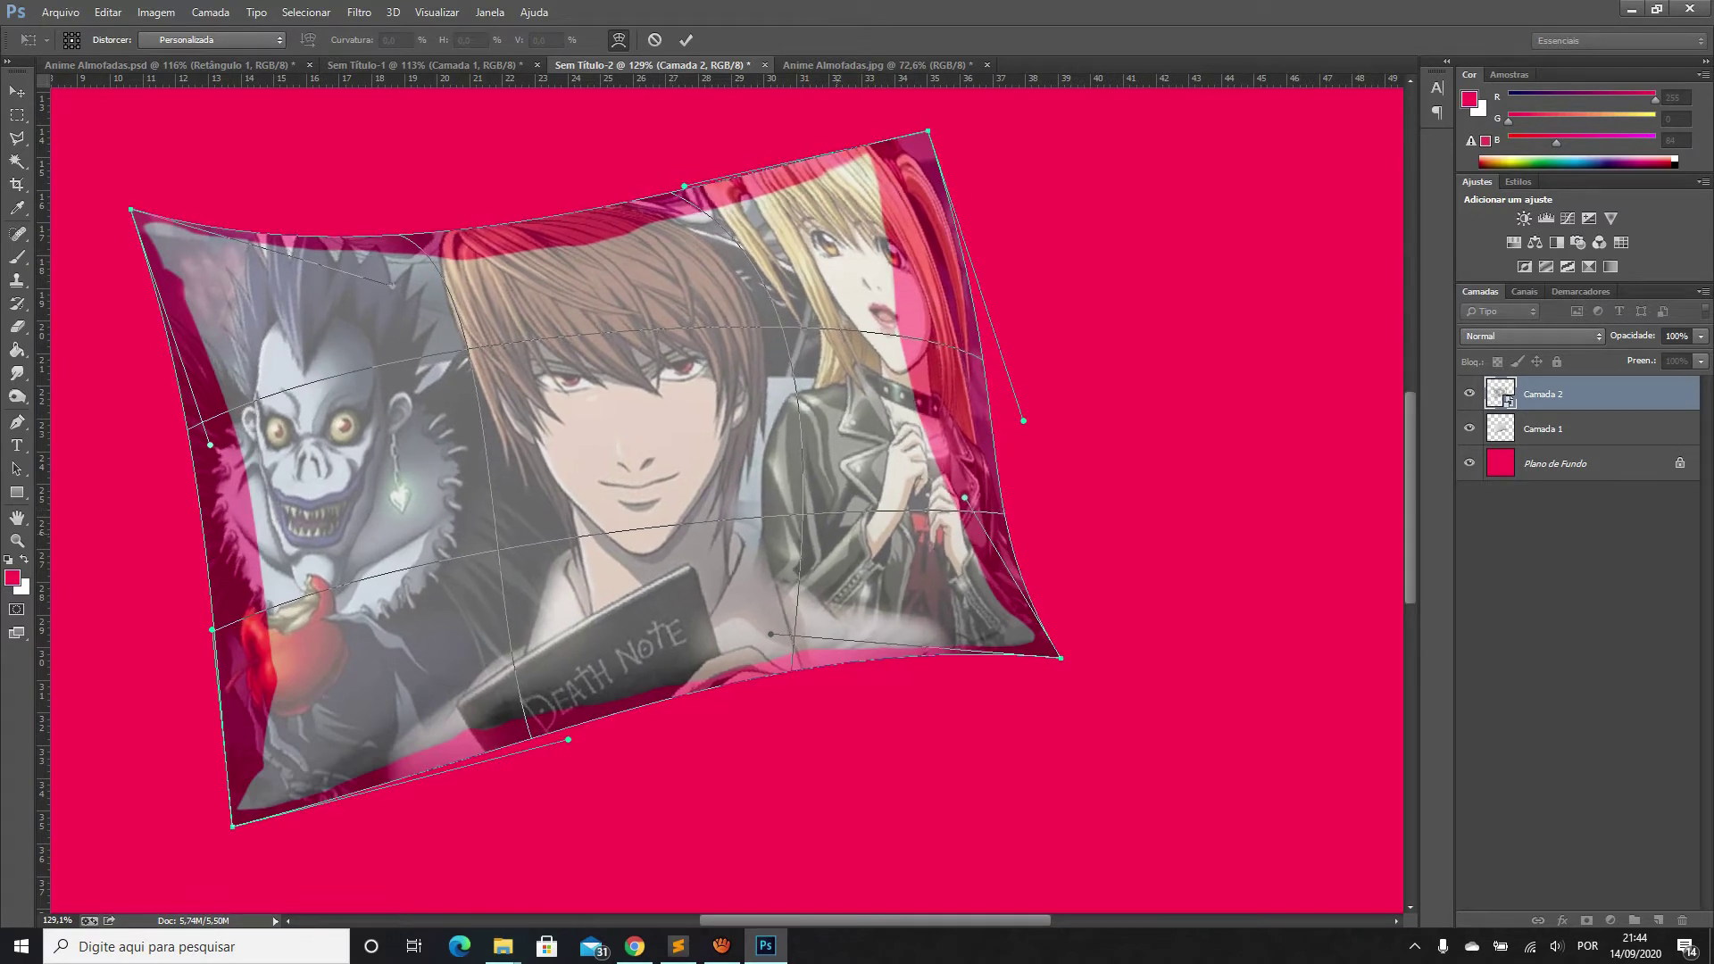
drag(858, 419, 844, 420)
drag(625, 401, 607, 403)
drag(857, 402, 844, 401)
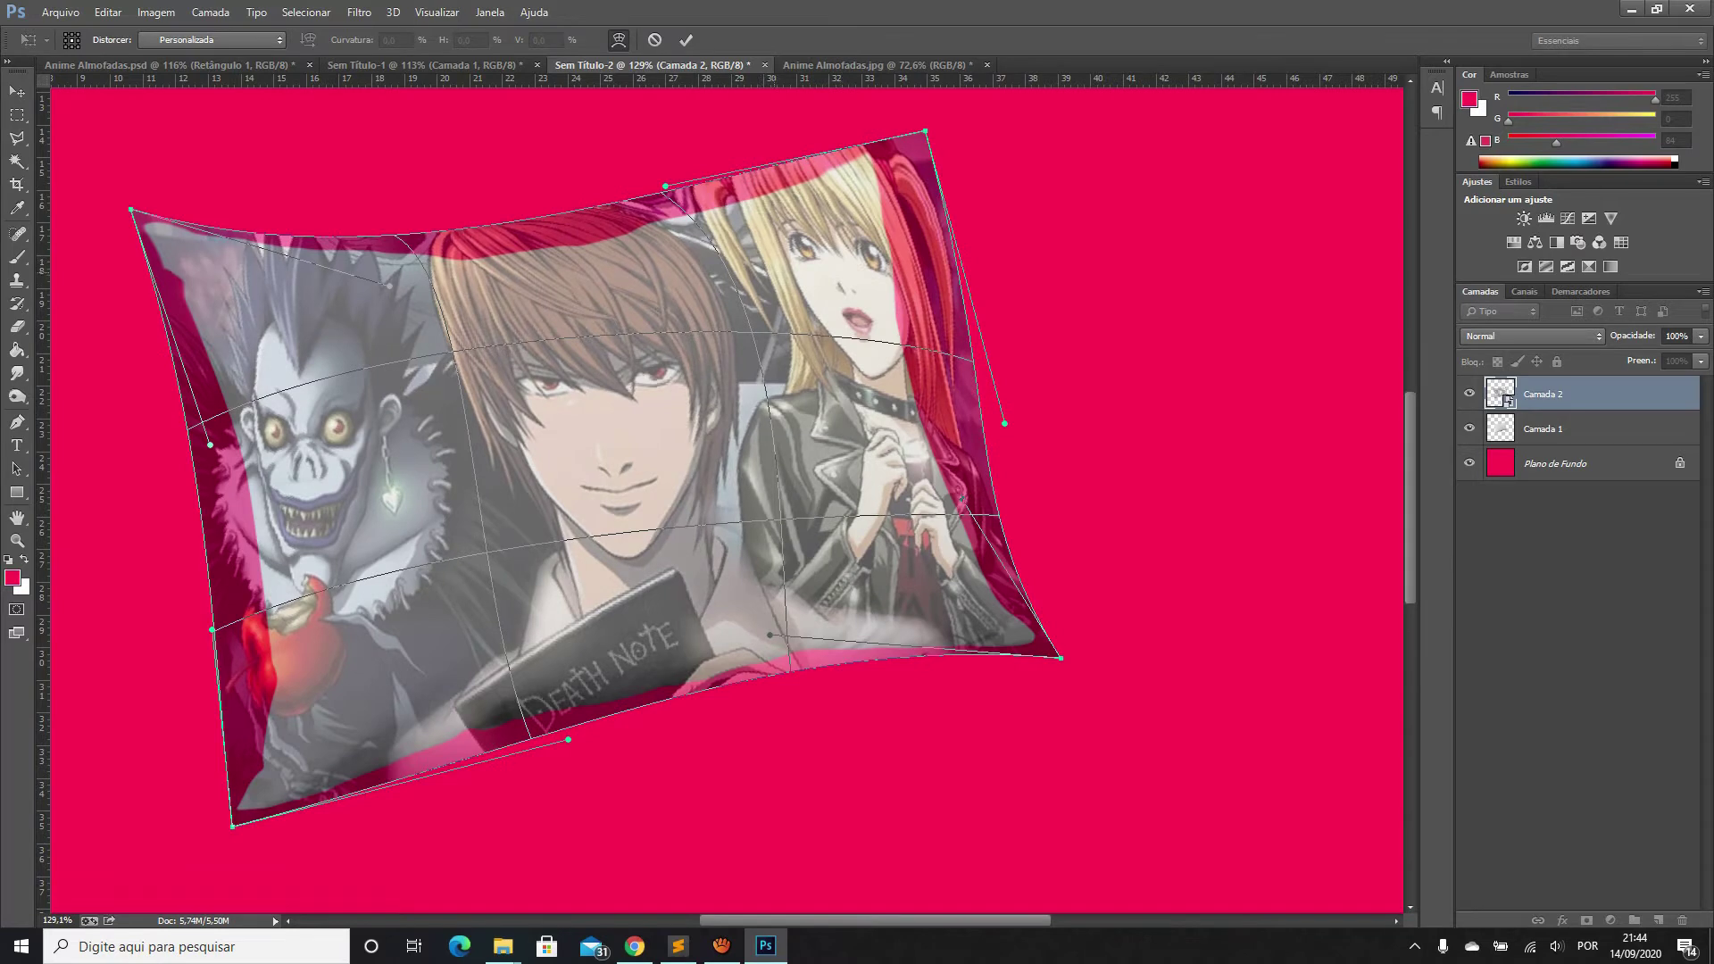
drag(835, 402, 844, 402)
drag(571, 429, 623, 422)
drag(857, 357, 856, 350)
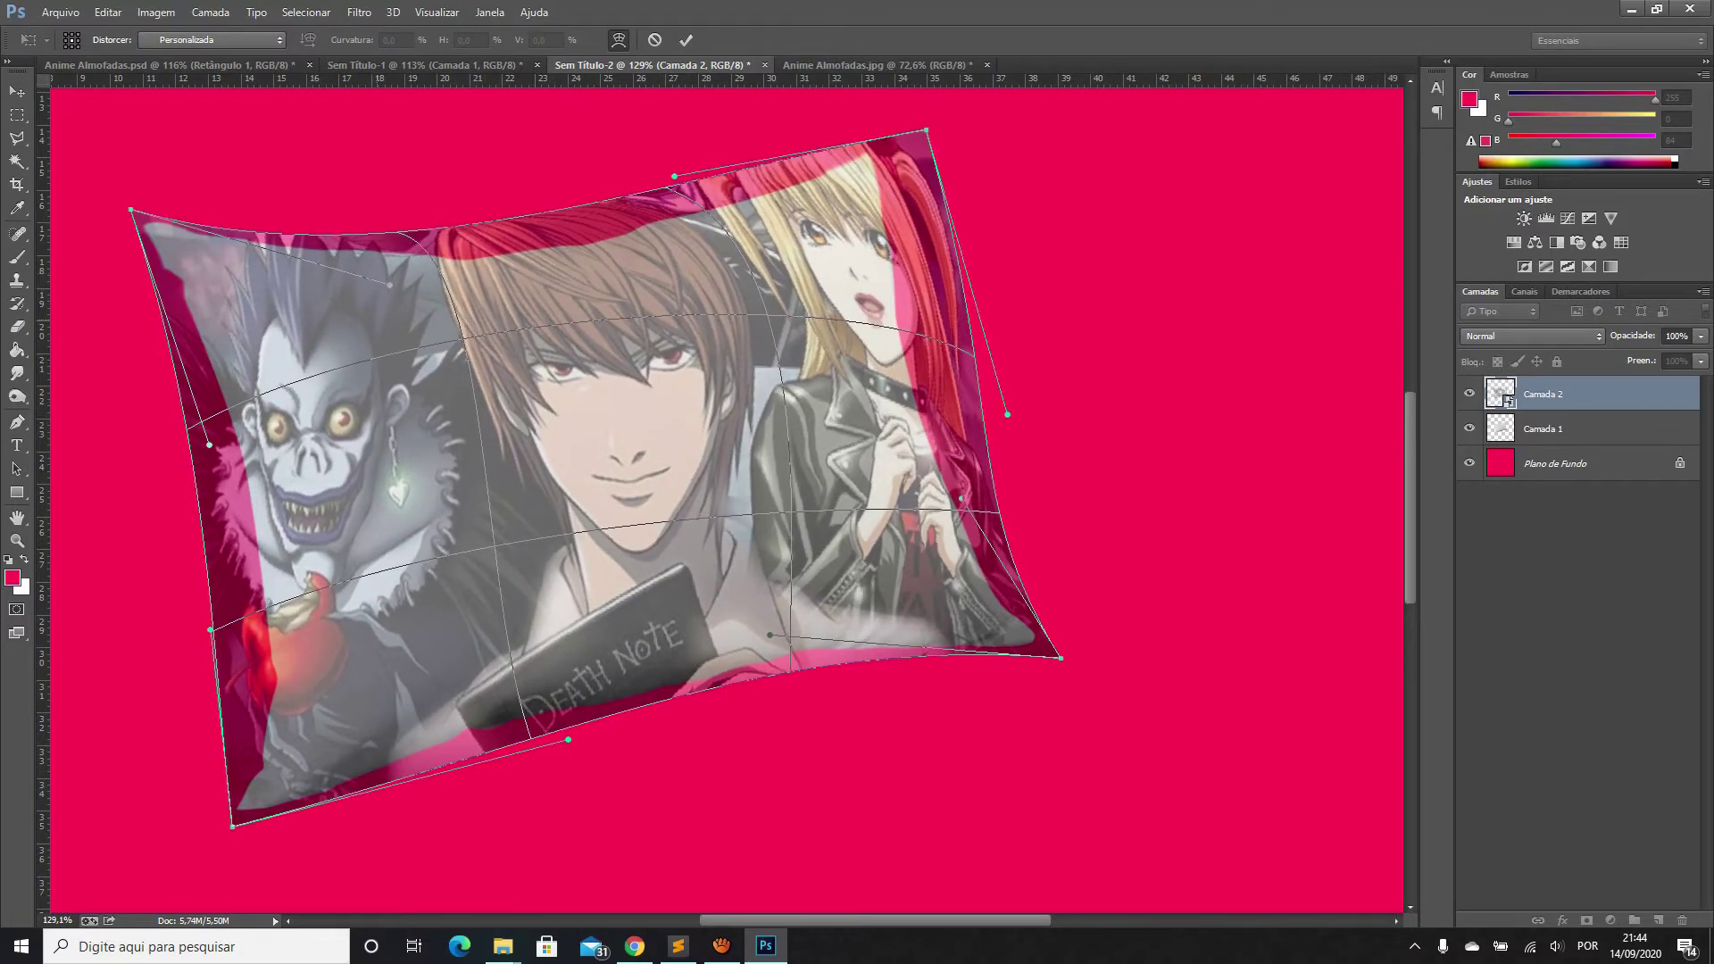
drag(855, 350, 844, 341)
key(Return)
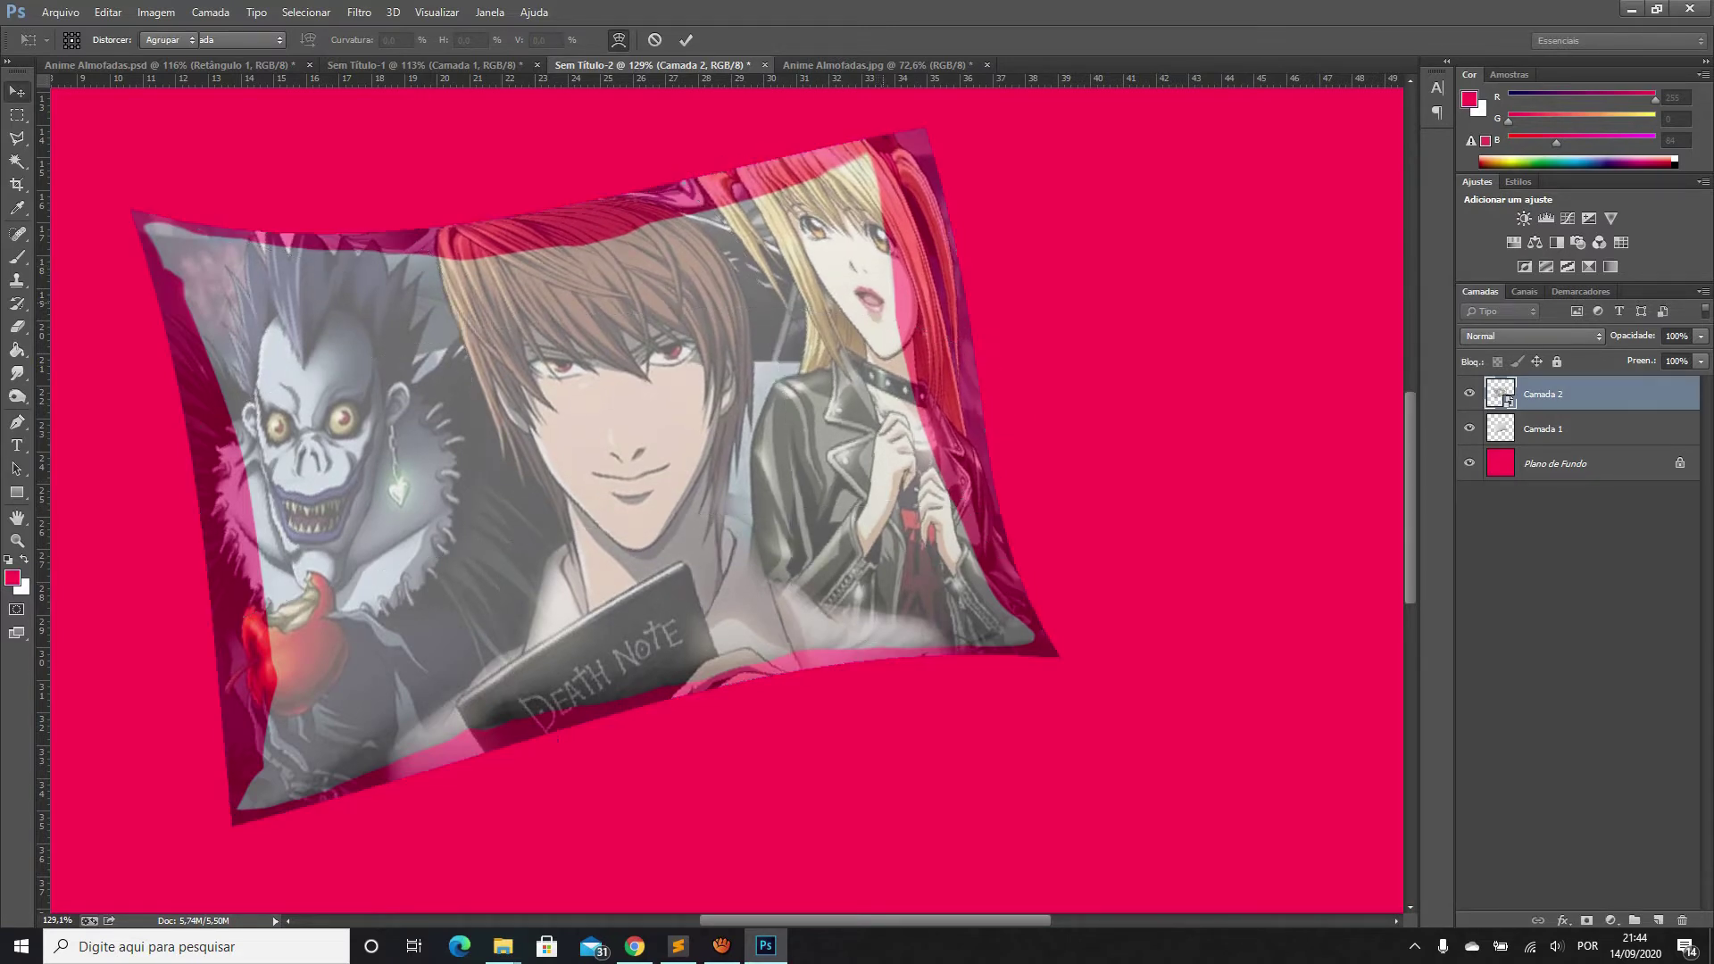
Rasterize Camada 2 into a plain pixel layer
scroll(487, 396, down, 1)
scroll(487, 397, down, 4)
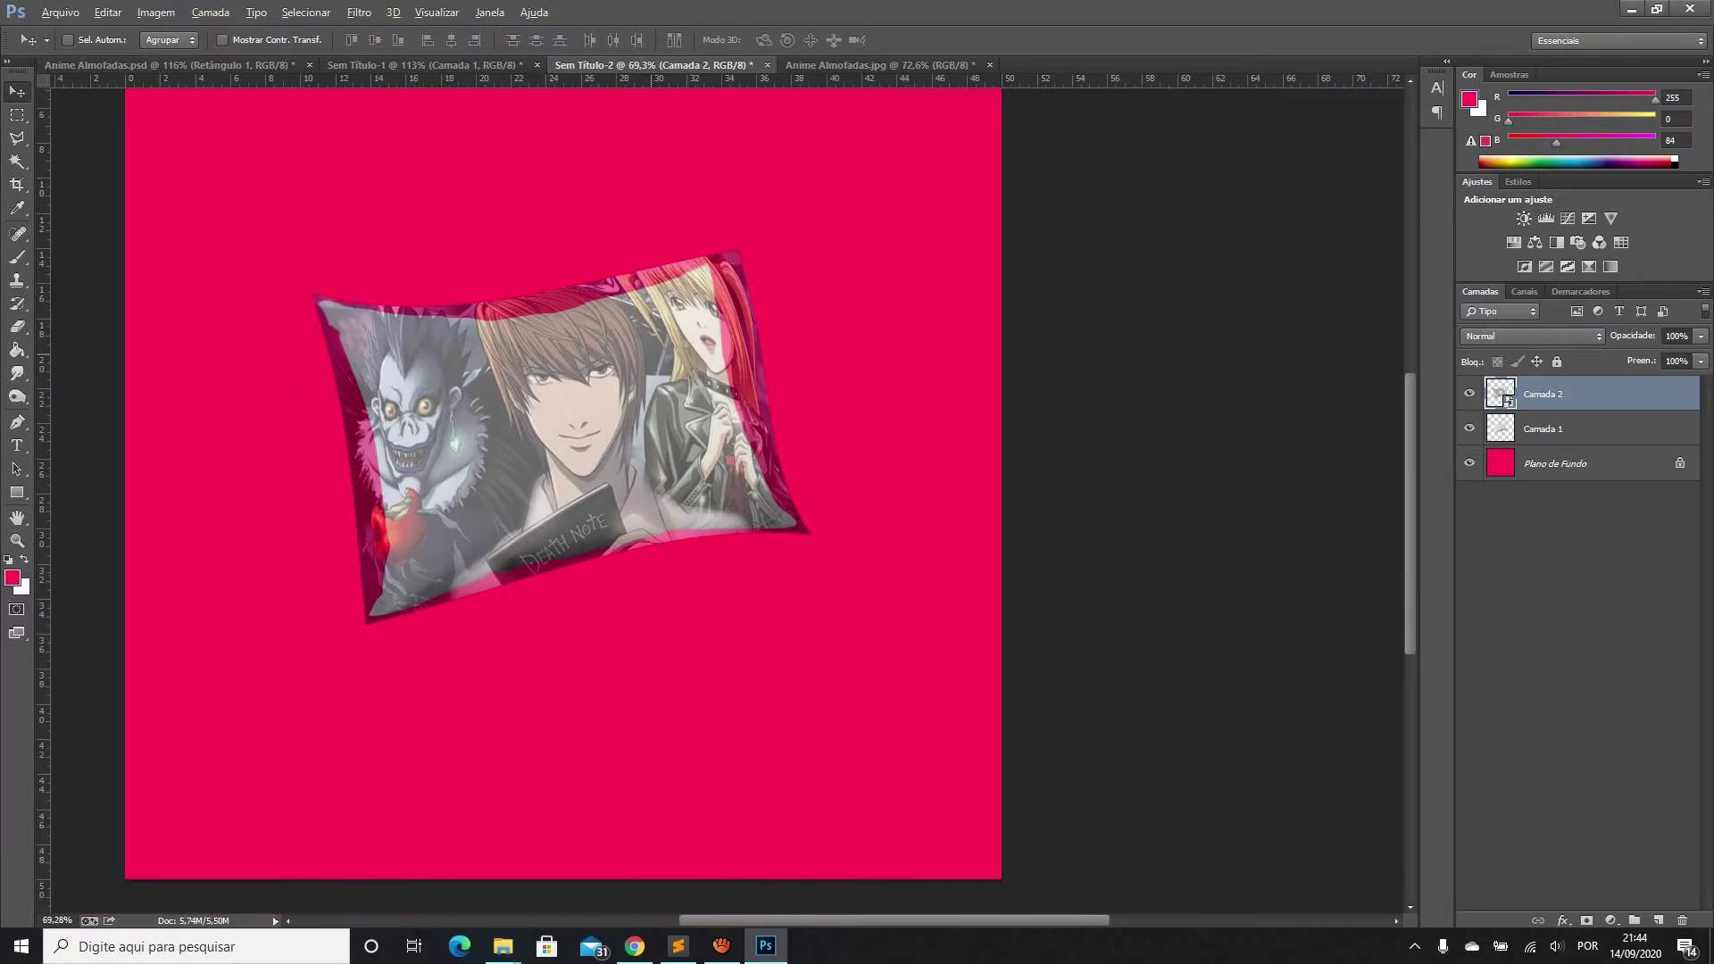
key(alt+bracketleft)
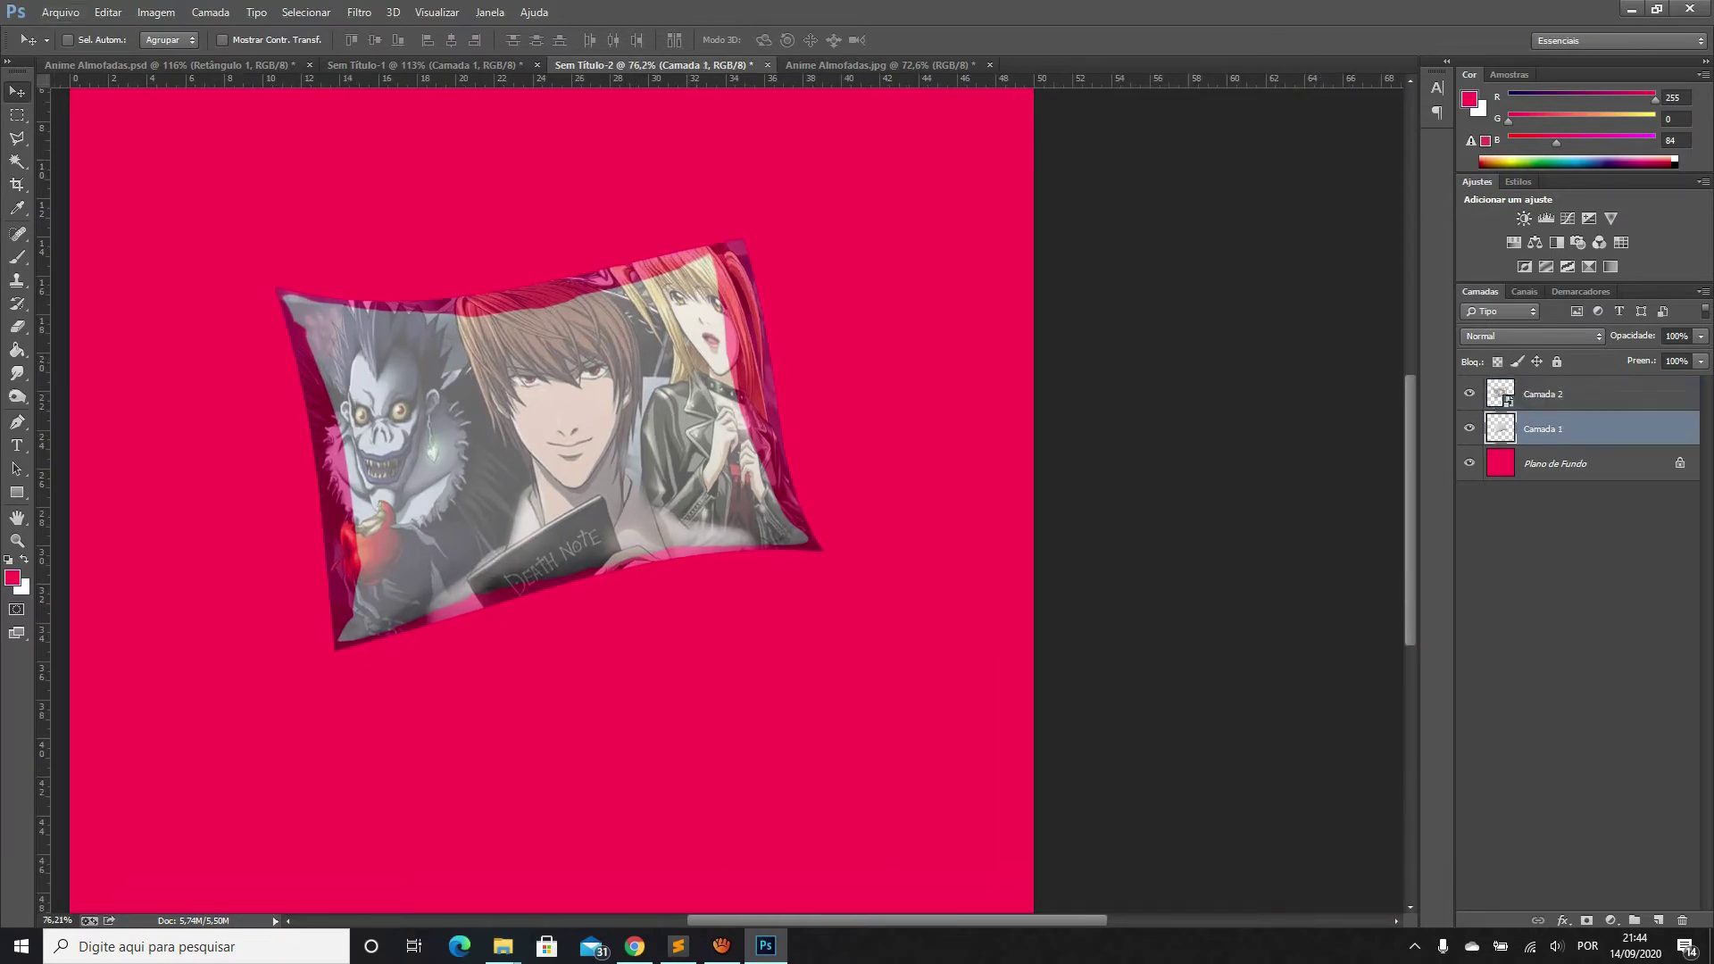
key(alt+bracketright)
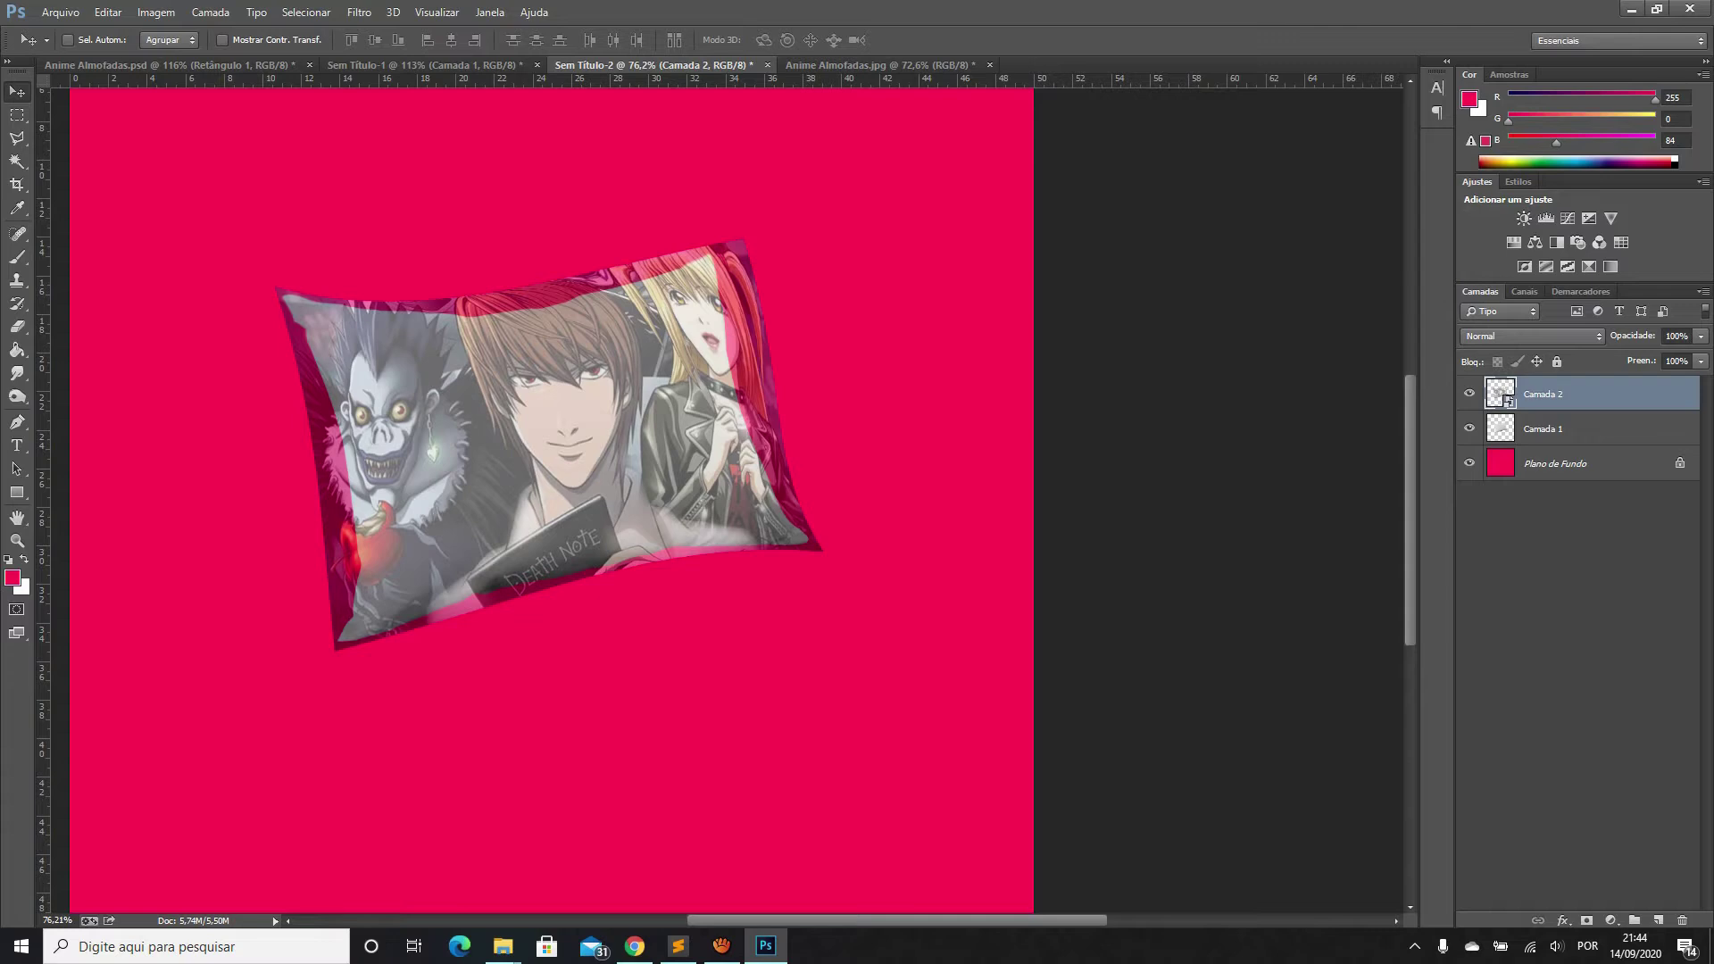
right_click(1508, 400)
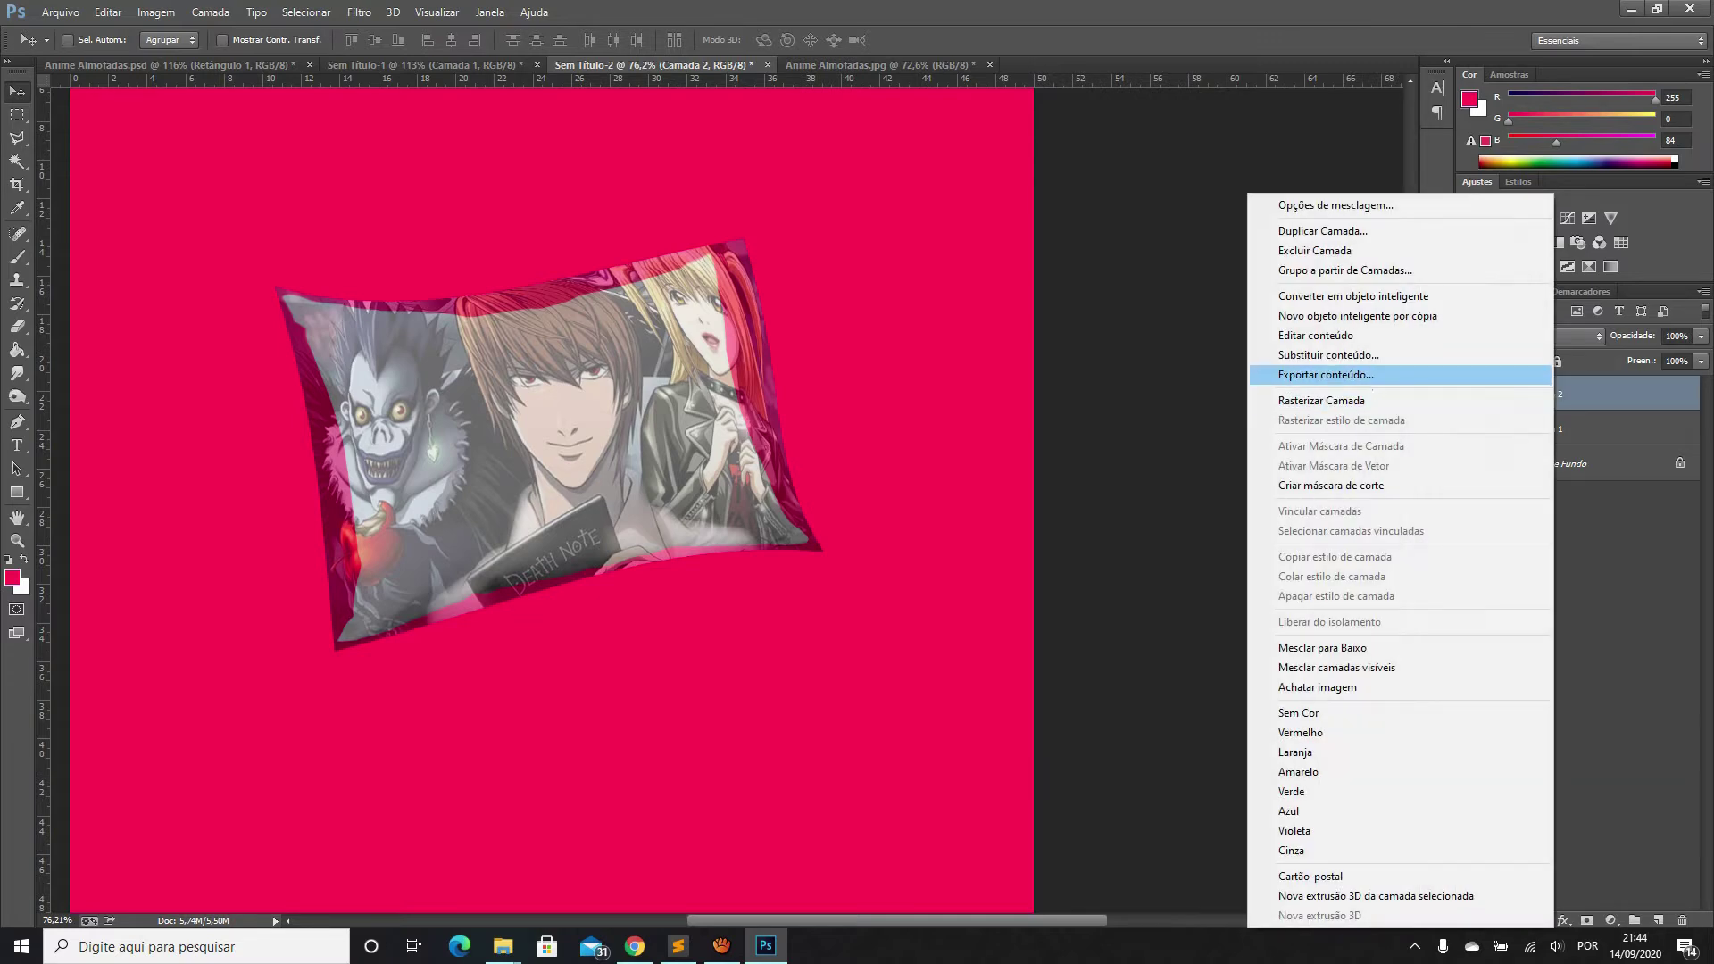
click(1500, 394)
Duplicate the print layer repeatedly and merge all the copies into one layer
mouse_move(1507, 394)
mouse_down()
mouse_move(1508, 888)
mouse_move(1658, 920)
mouse_up()
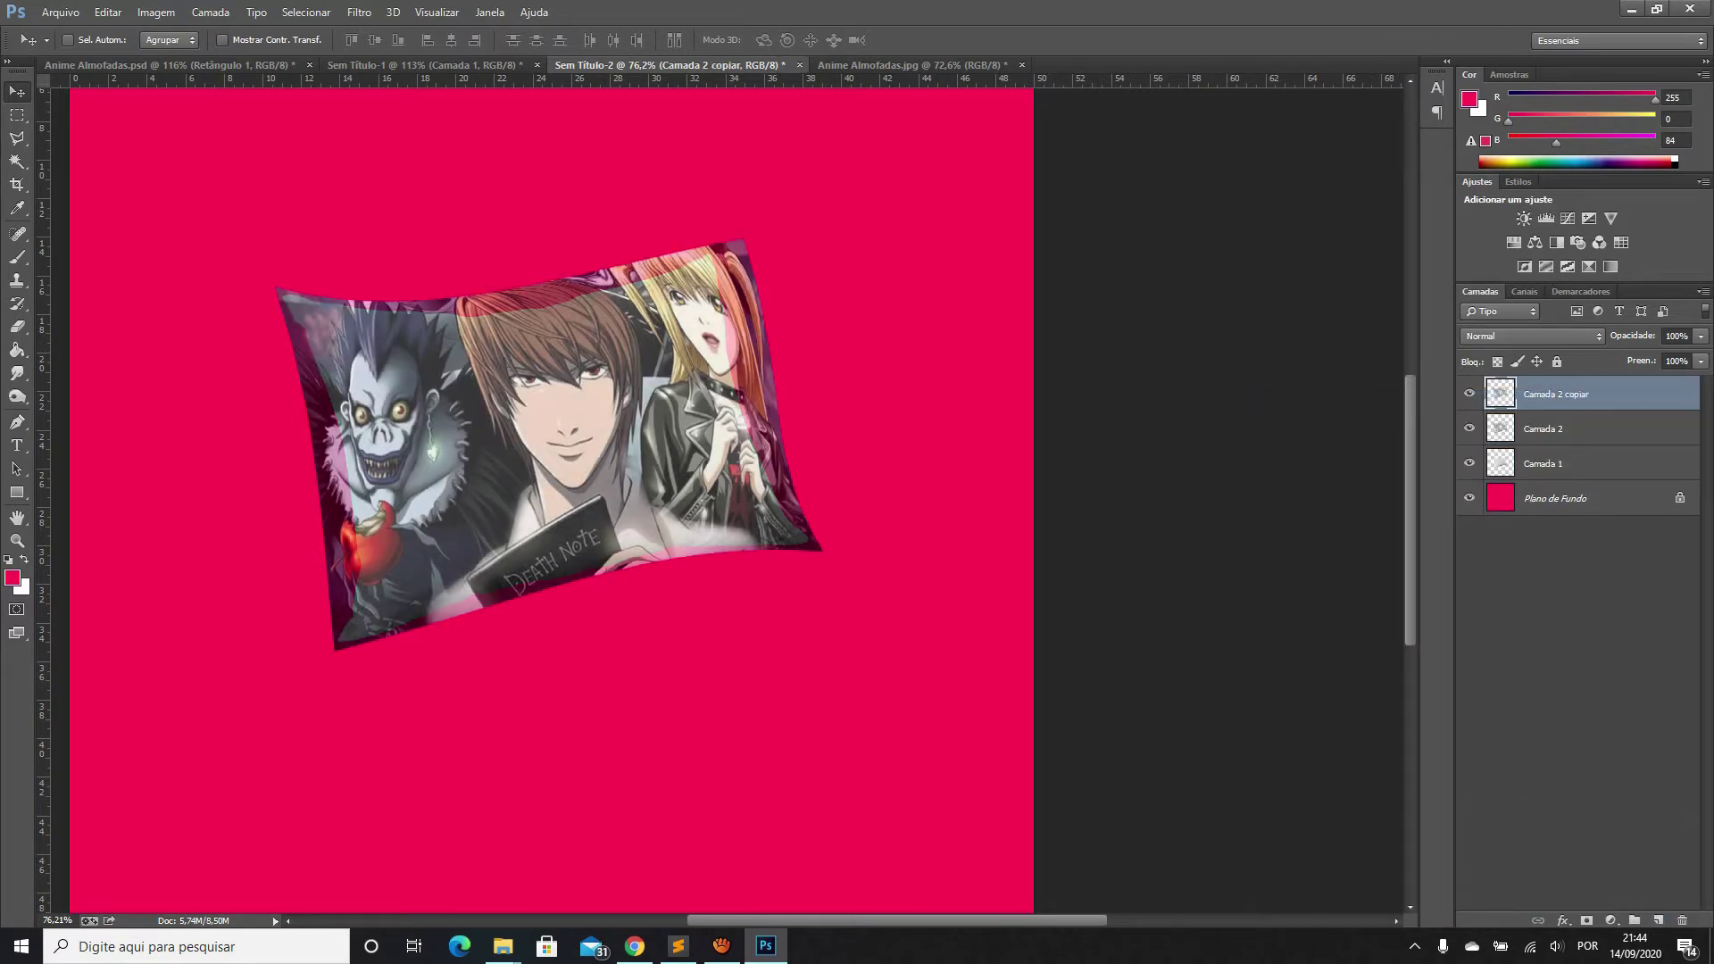
shift+click(1543, 429)
drag(1543, 429, 1658, 921)
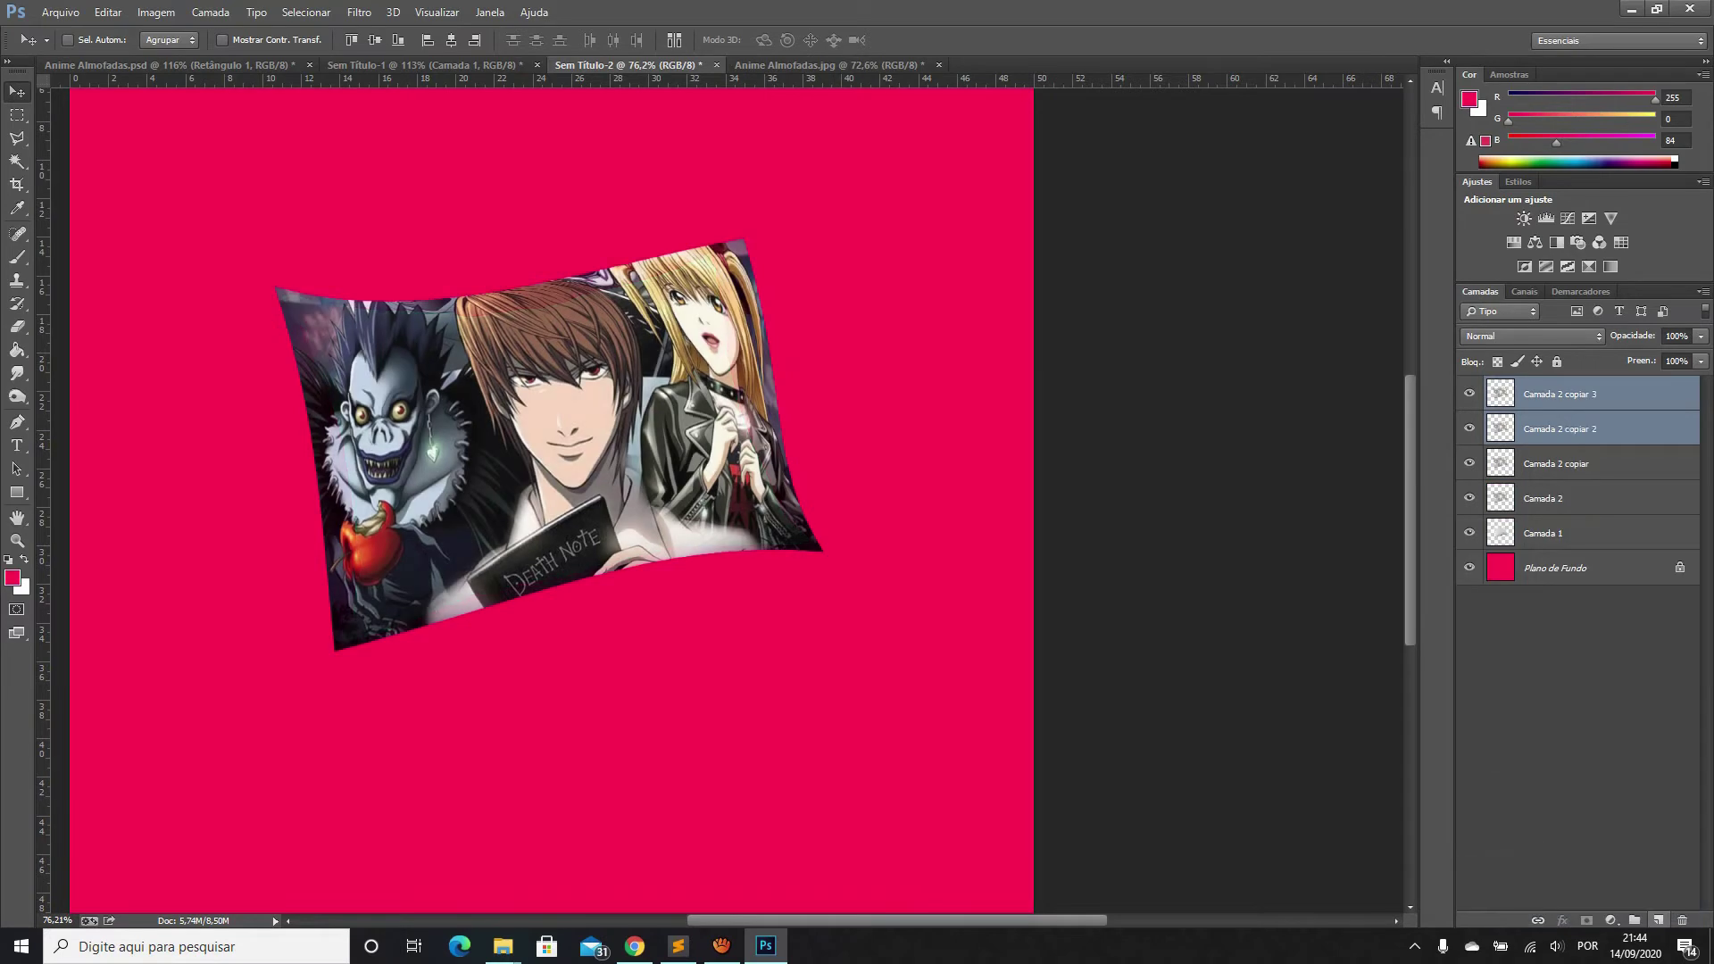
shift+click(1543, 498)
mouse_move(1542, 498)
mouse_down()
mouse_move(1543, 909)
mouse_move(1658, 920)
mouse_up()
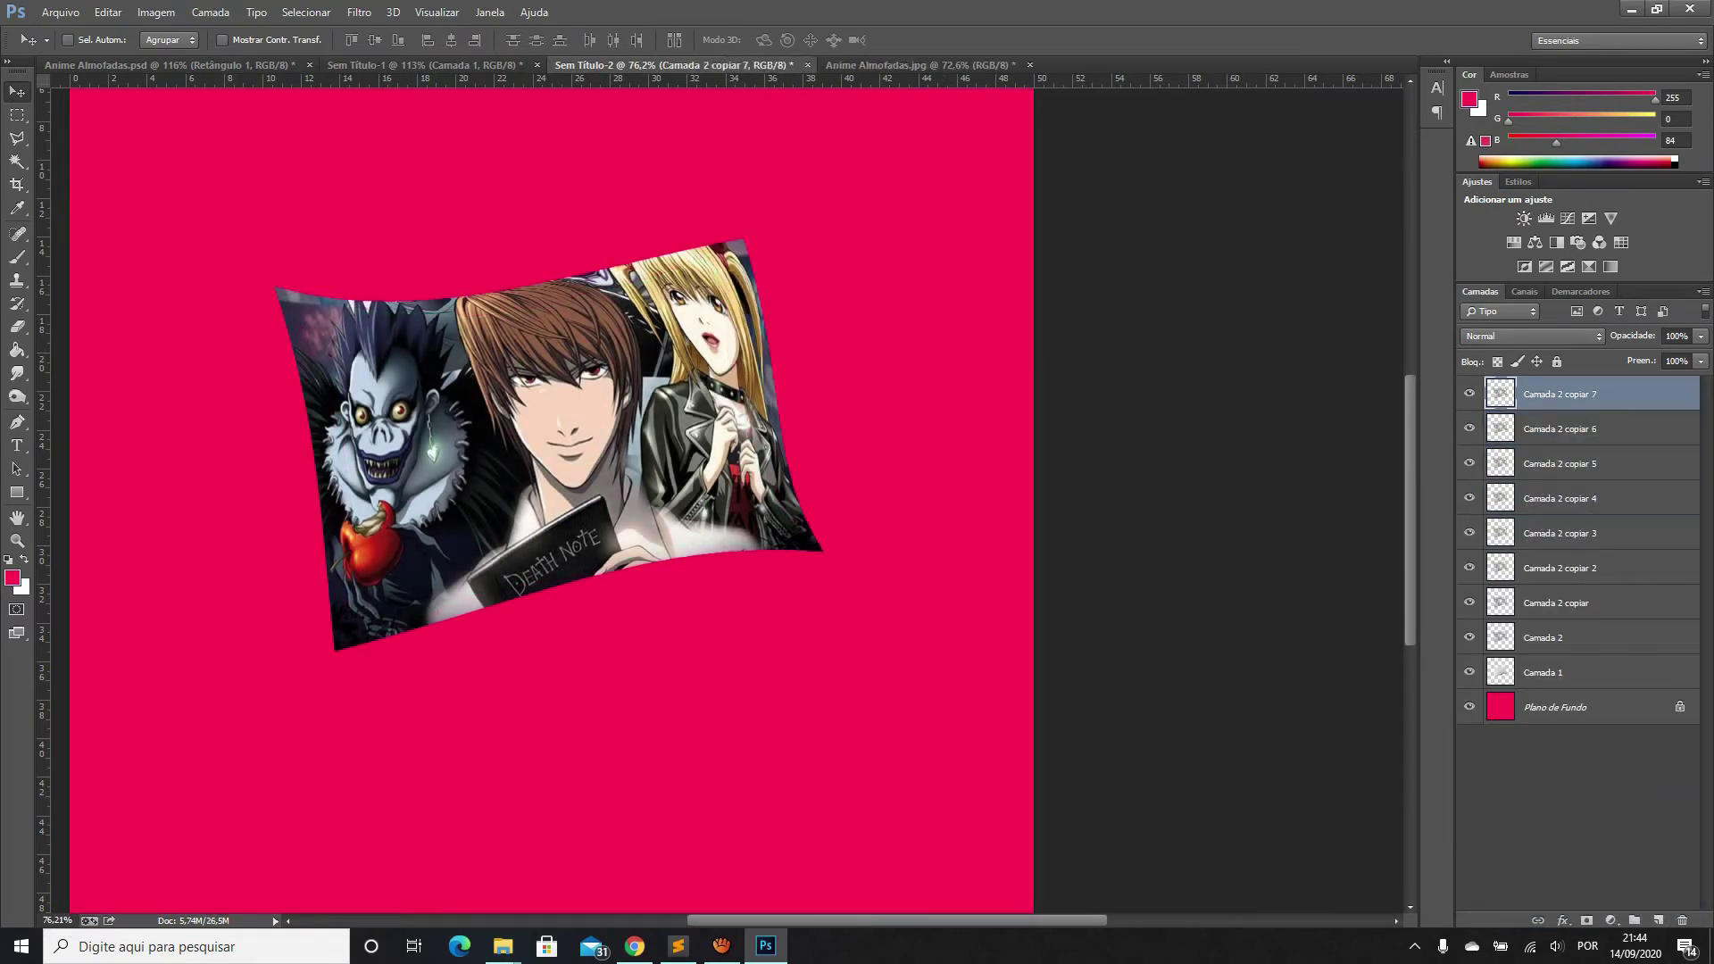
shift+click(1558, 637)
key(ctrl+e)
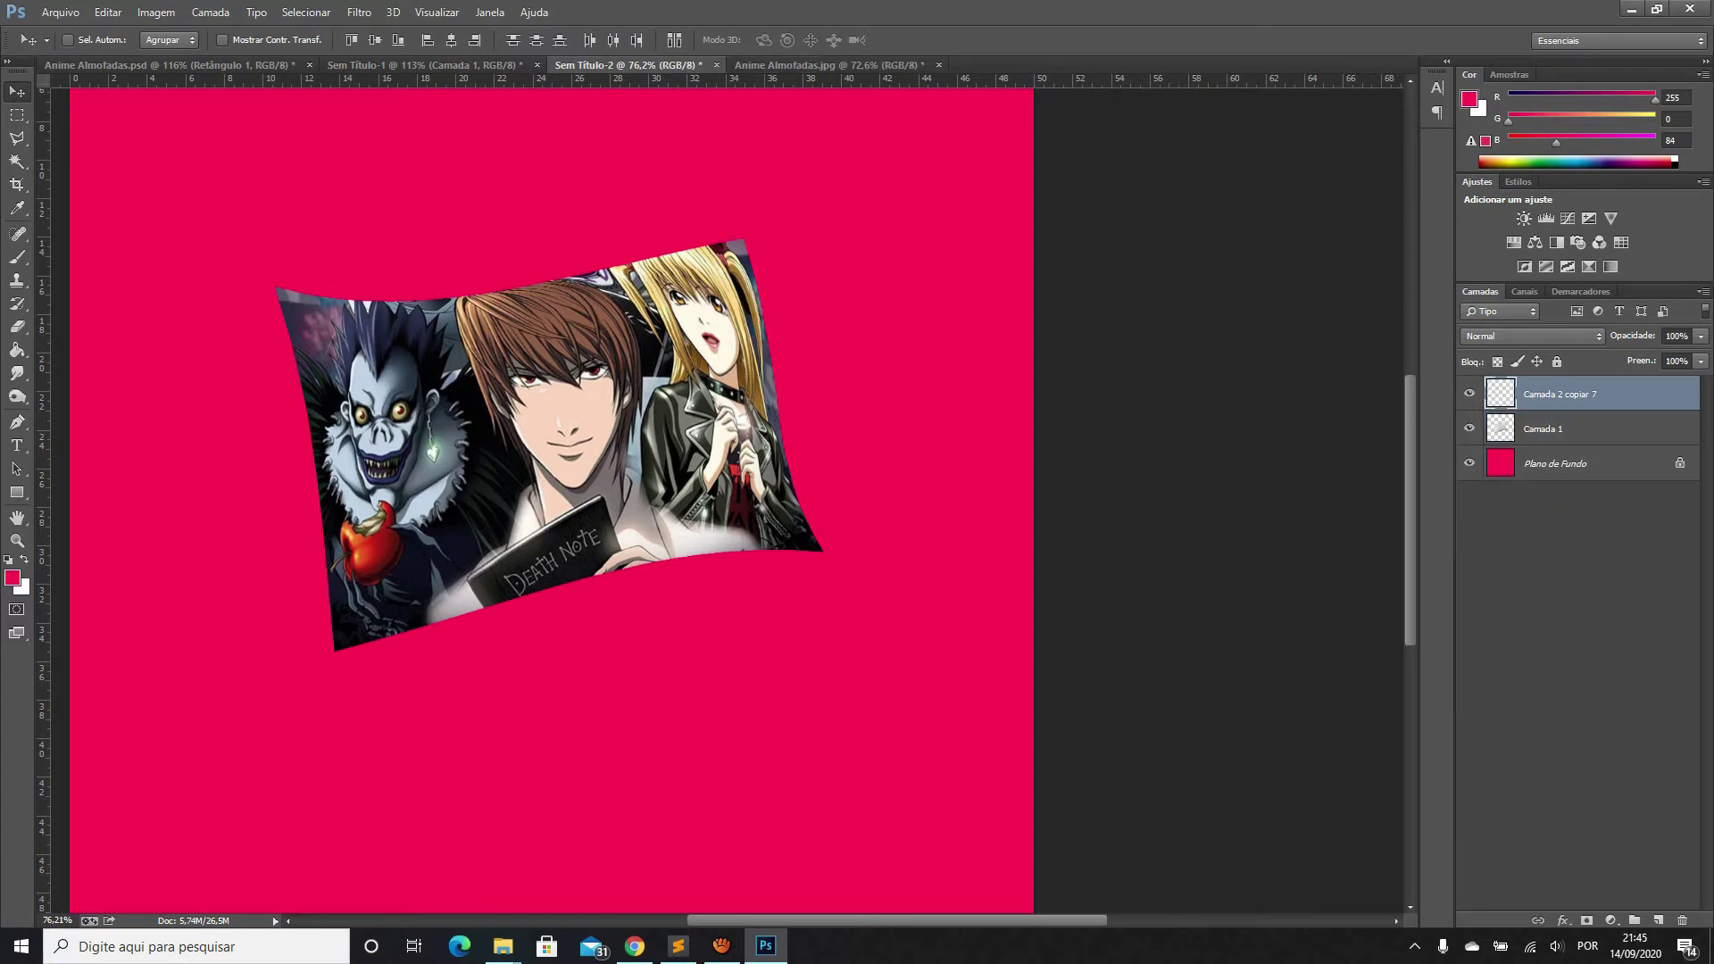
Remove the extra duplicate and return the merged print to 100% opacity
drag(1558, 393, 1658, 920)
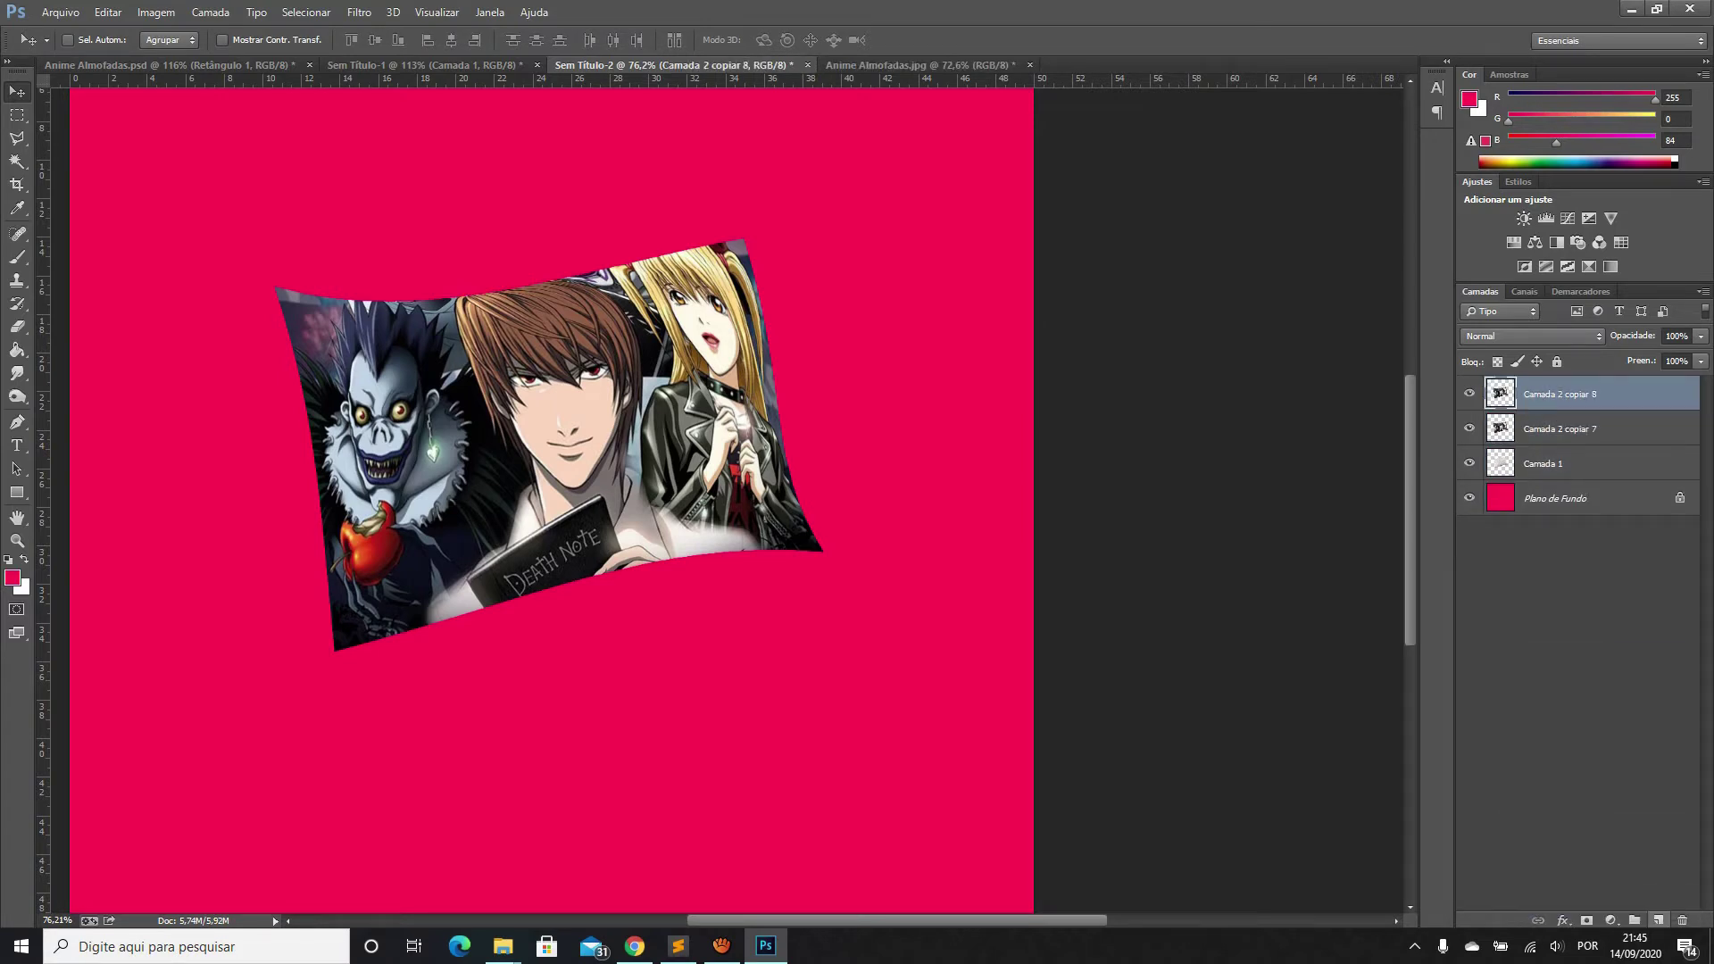
key(ctrl+z)
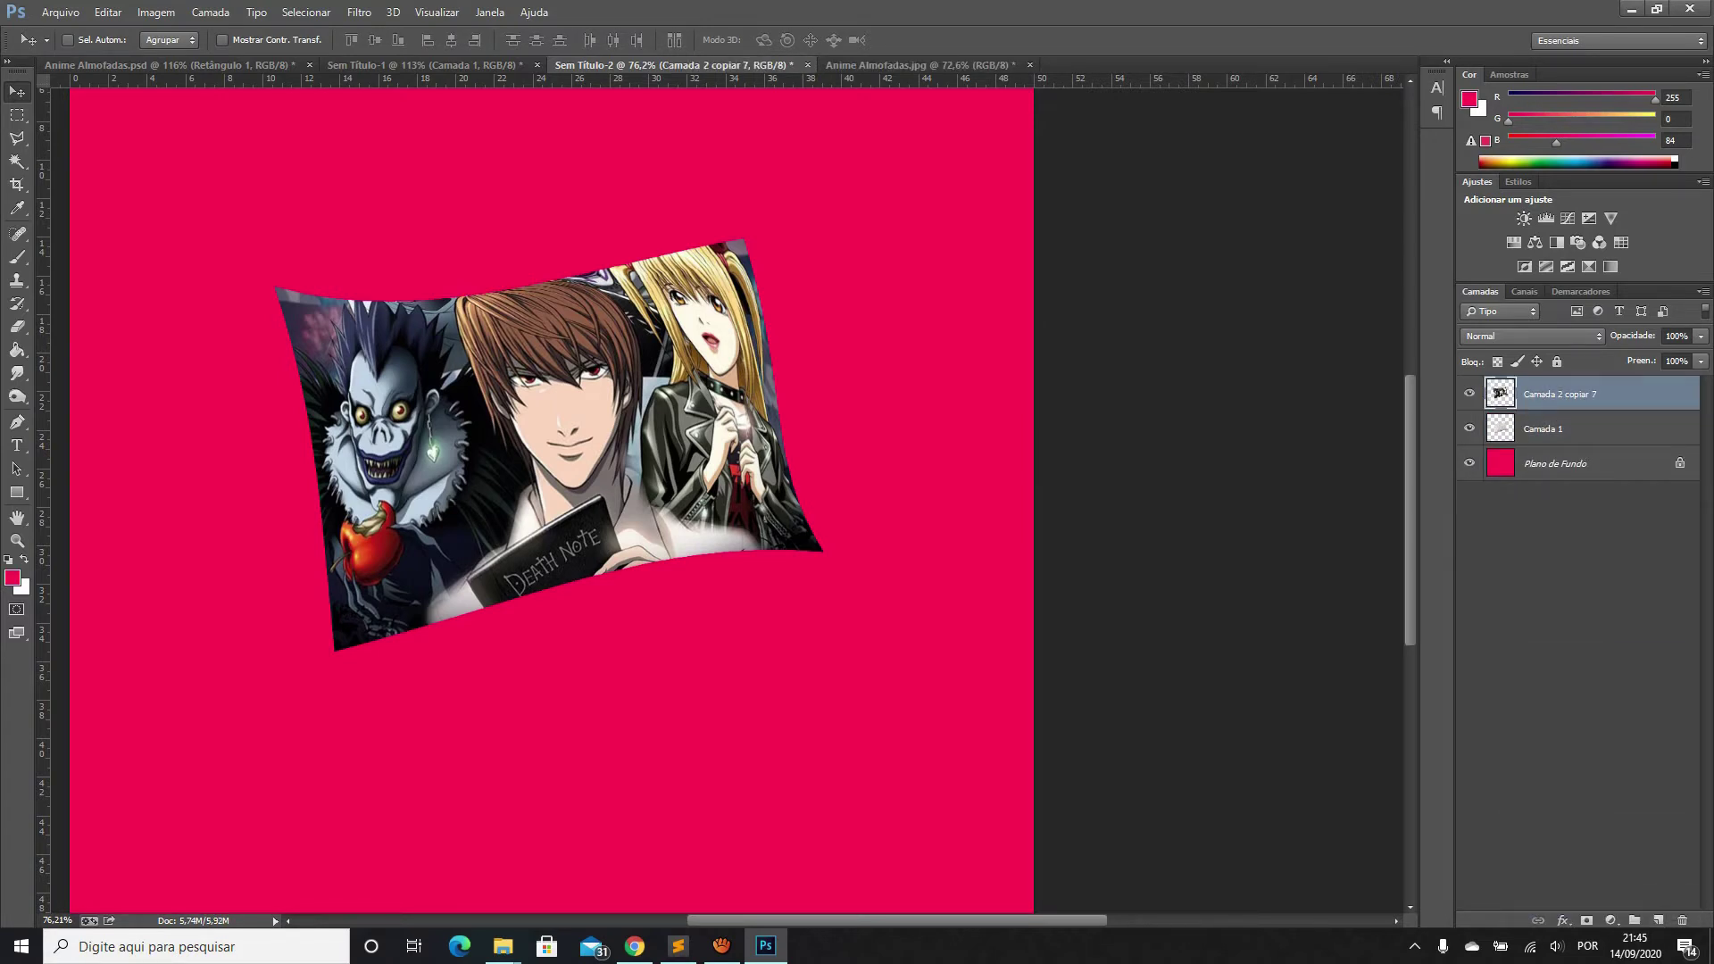
click(1701, 336)
drag(1700, 355, 1631, 355)
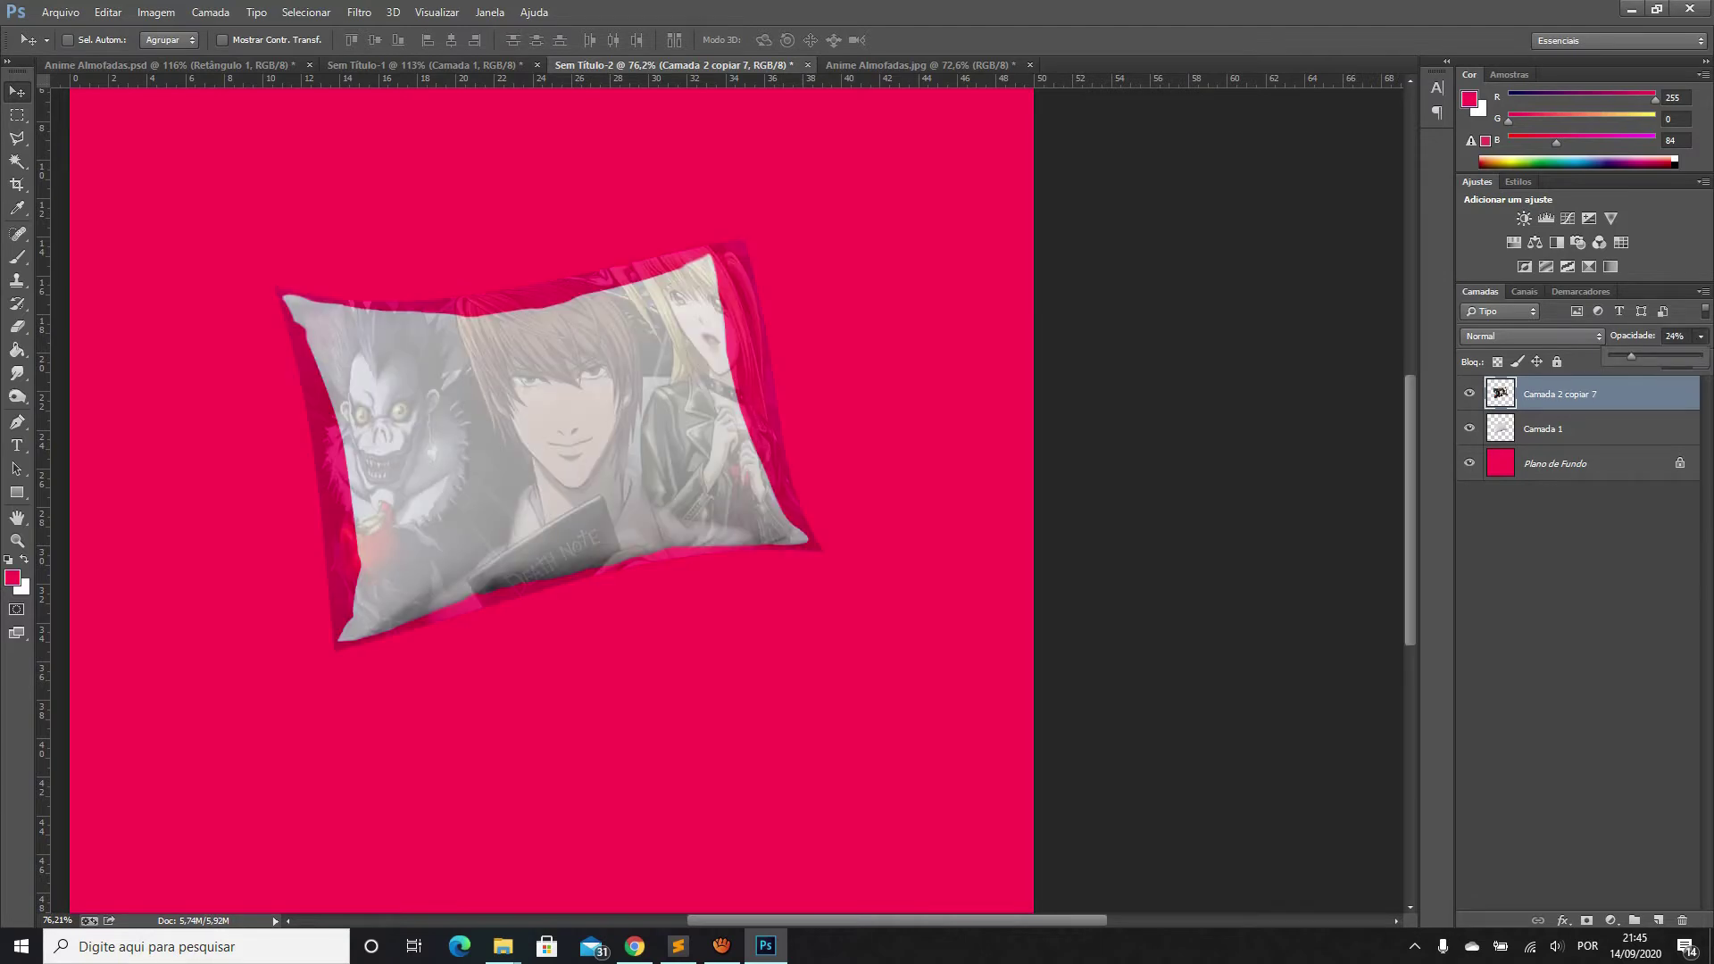
drag(1654, 355, 1700, 355)
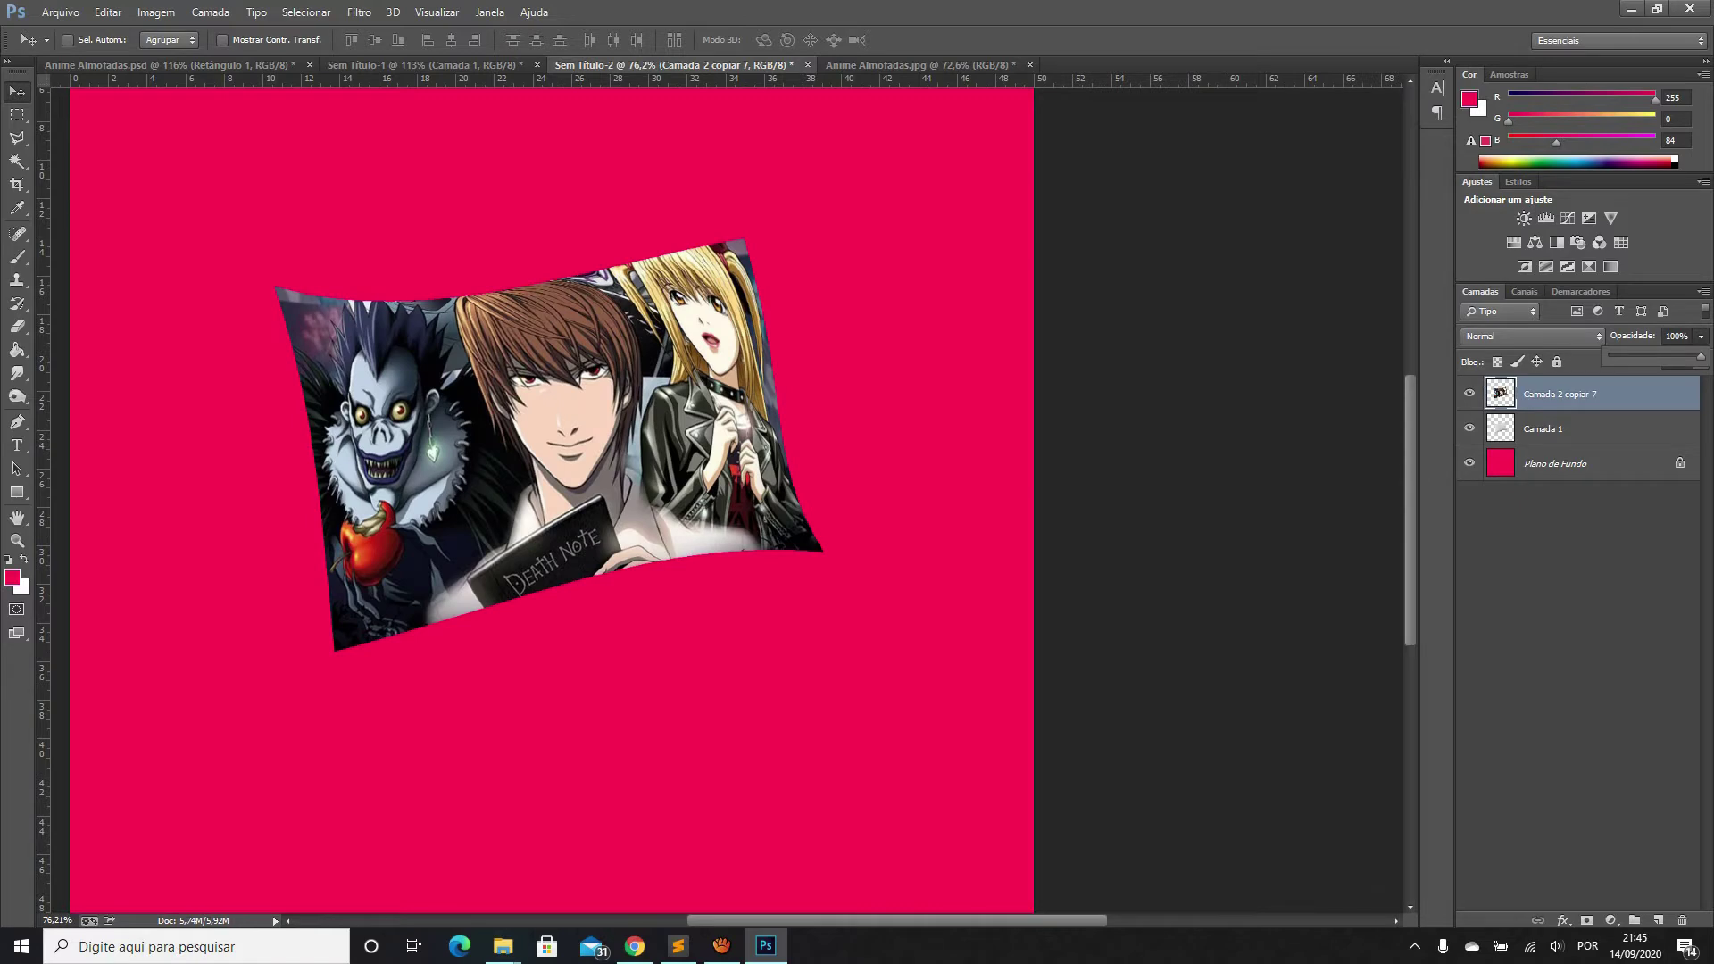
Convert Camada 2 copiar 7 to a smart object and open its .psb contents
right_click(1581, 393)
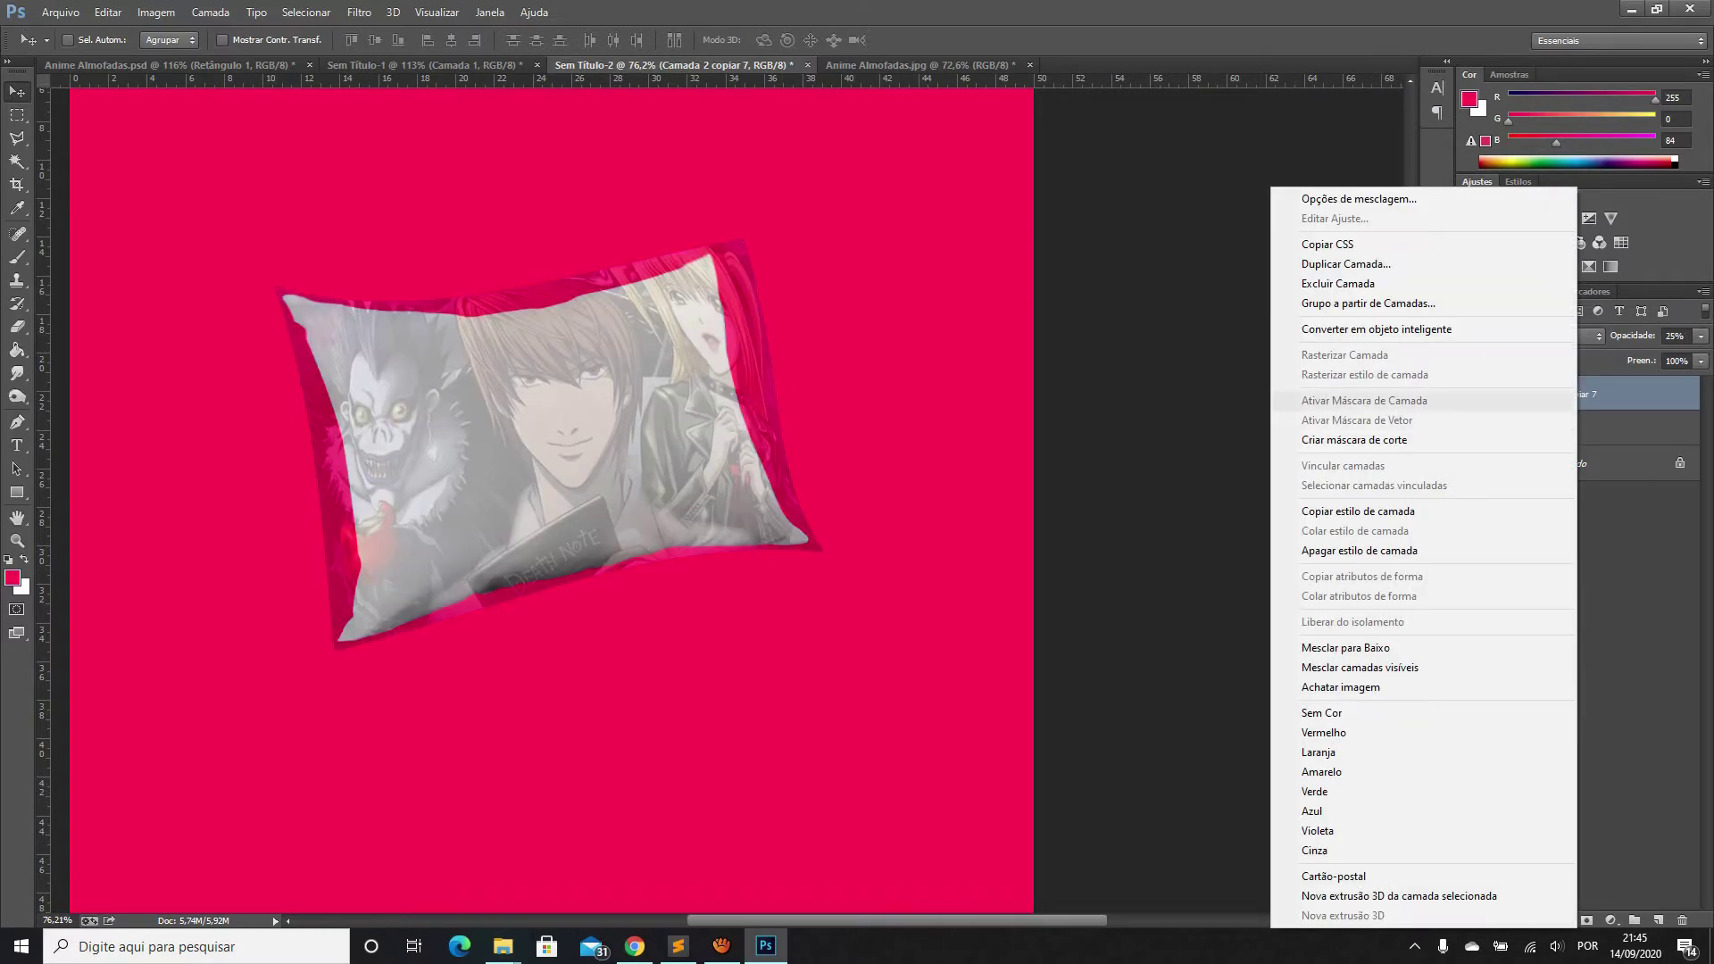
click(1375, 329)
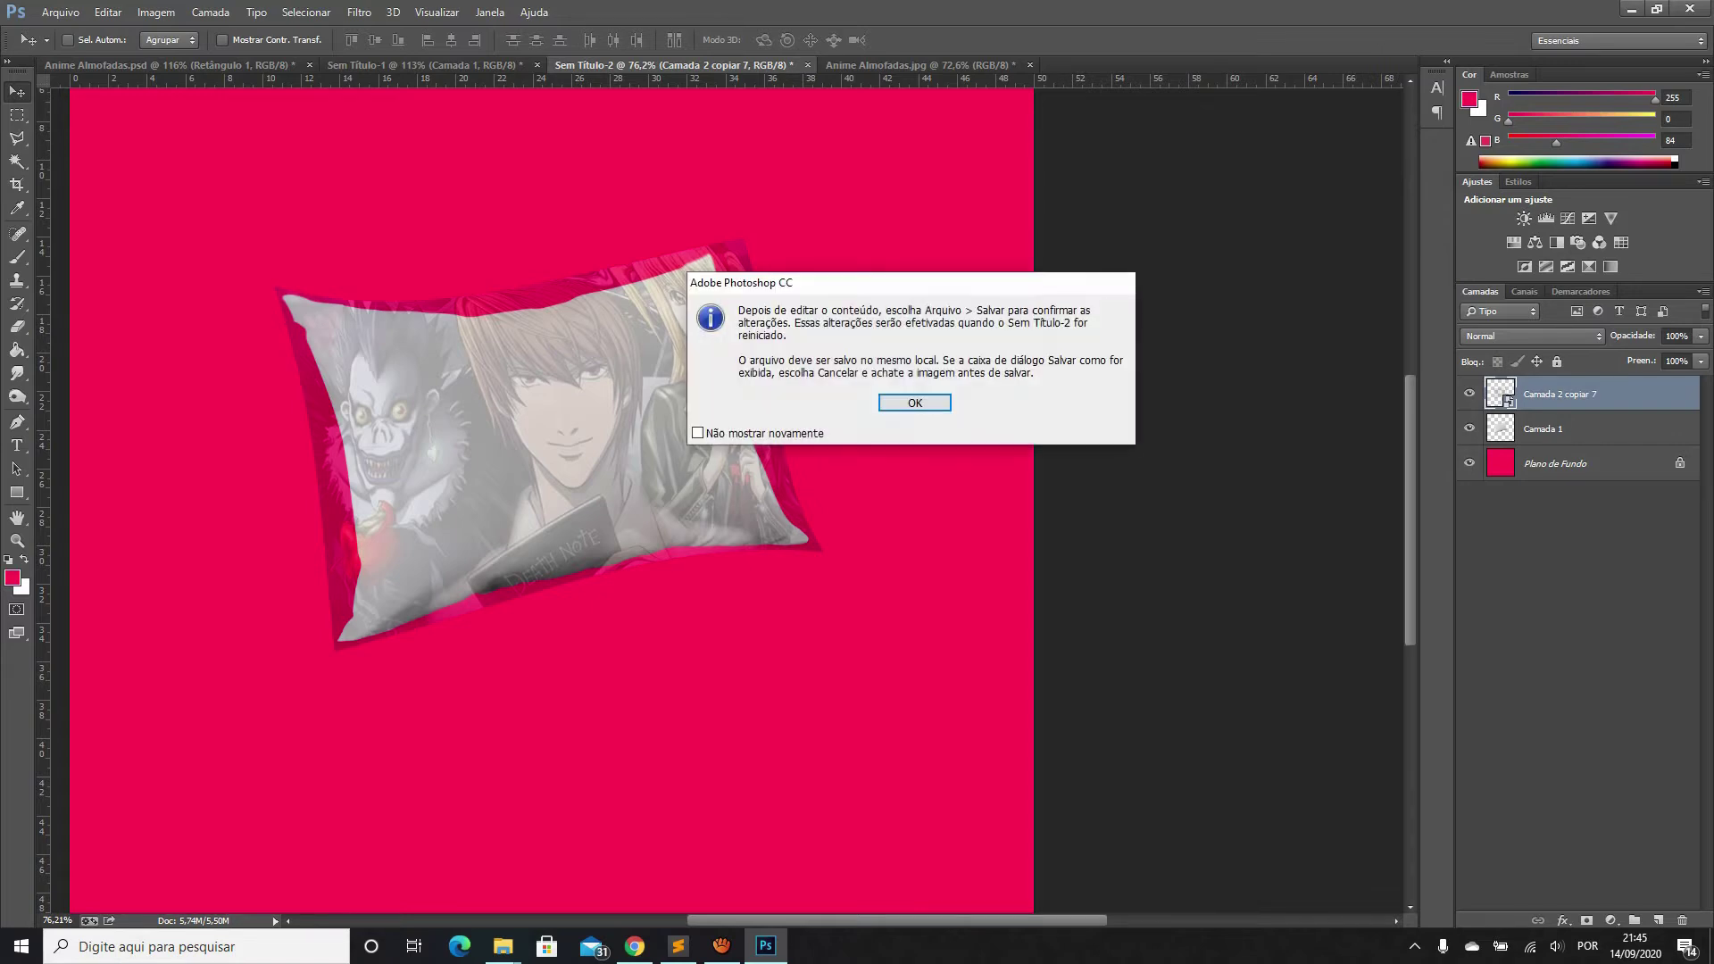
key(Return)
Set the print to full opacity, close the contents tab, and drop the layer opacity to 25%
click(1701, 335)
drag(1632, 355, 1706, 355)
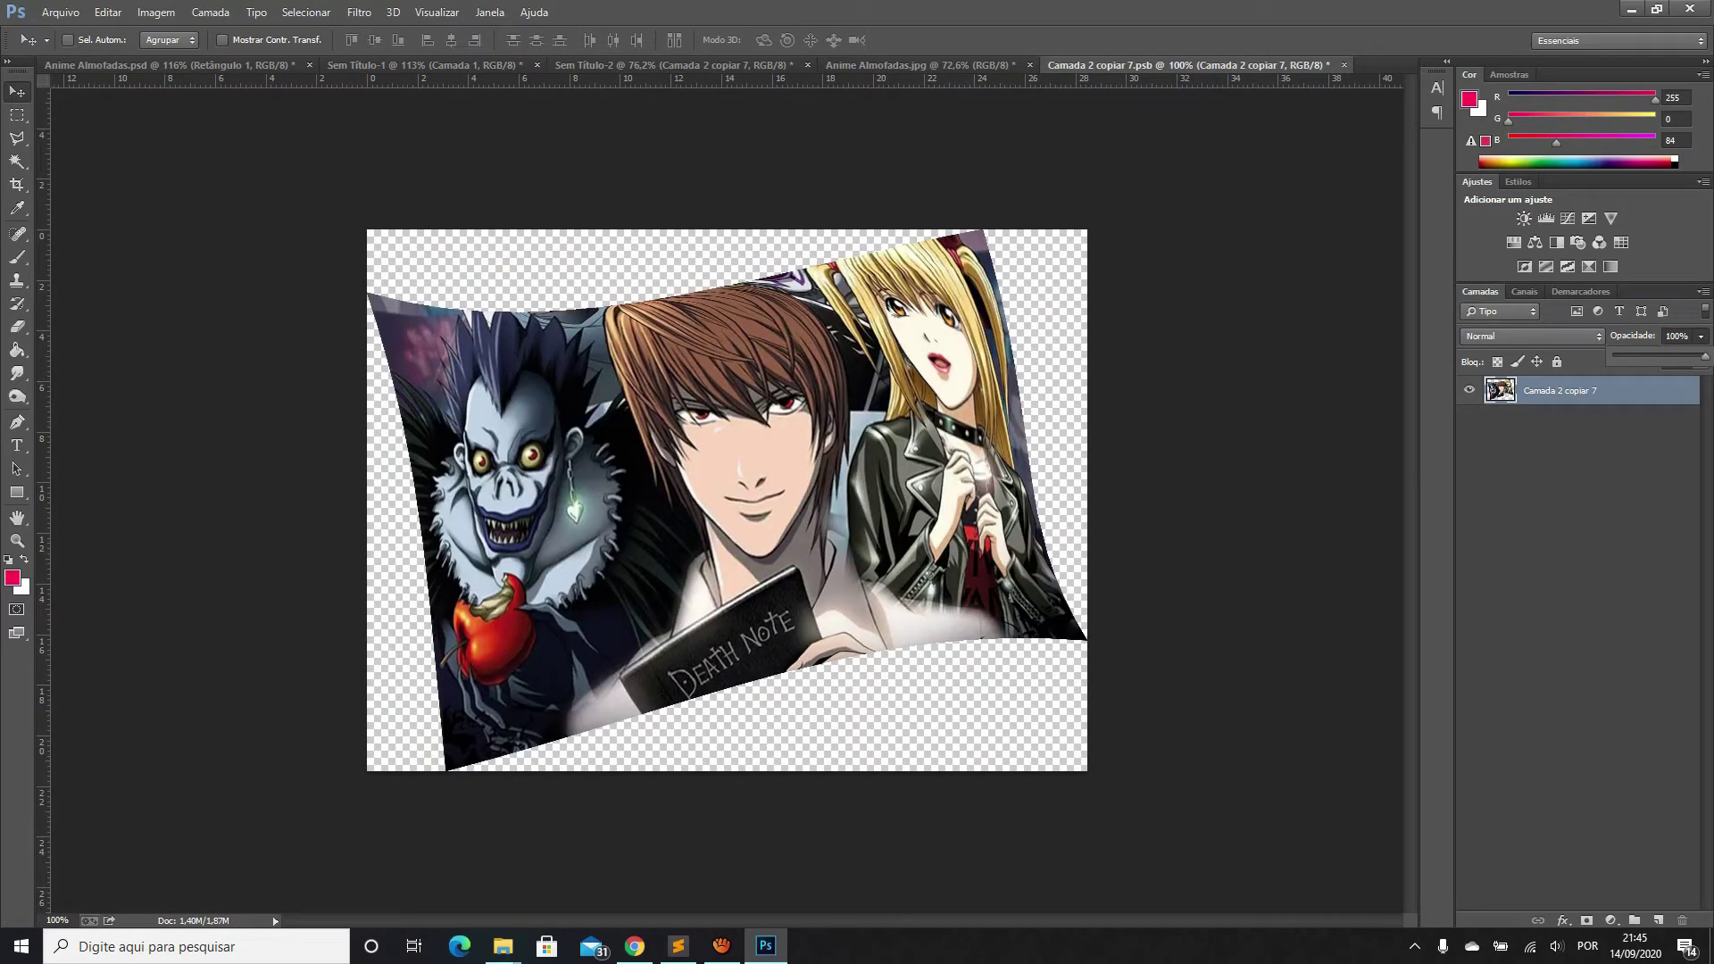
click(1344, 65)
click(780, 356)
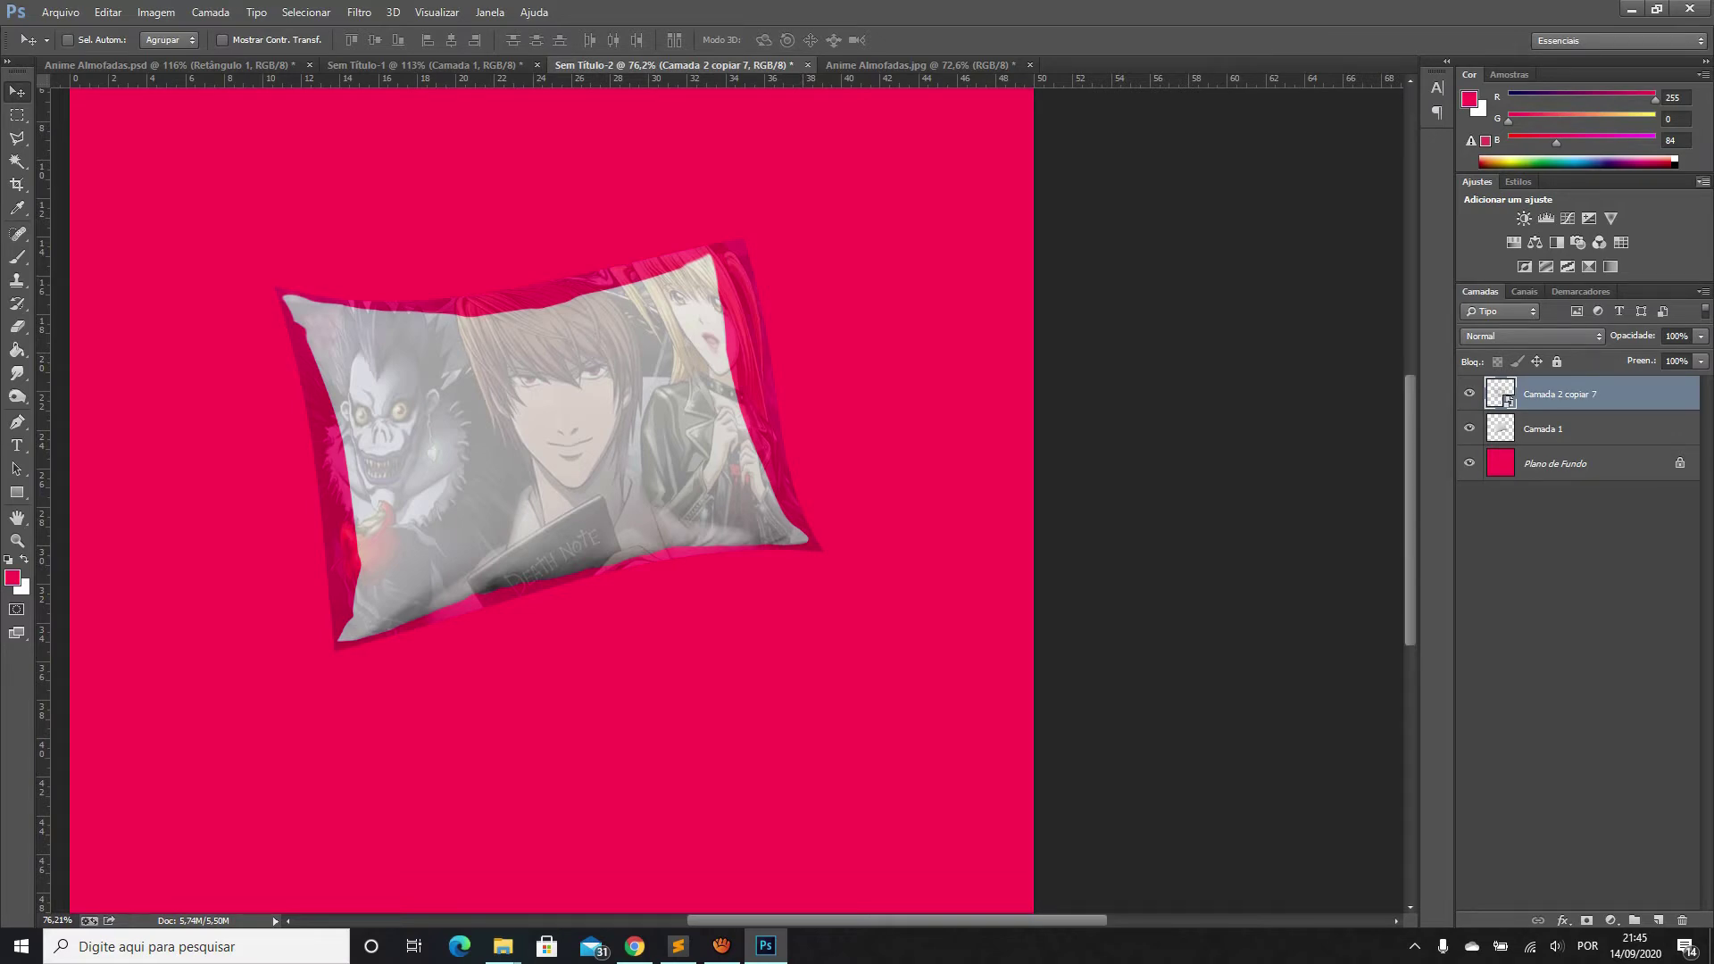
key(2)
key(5)
Set the print layer to 100% opacity and convert it to a smart object
click(1701, 336)
key(0)
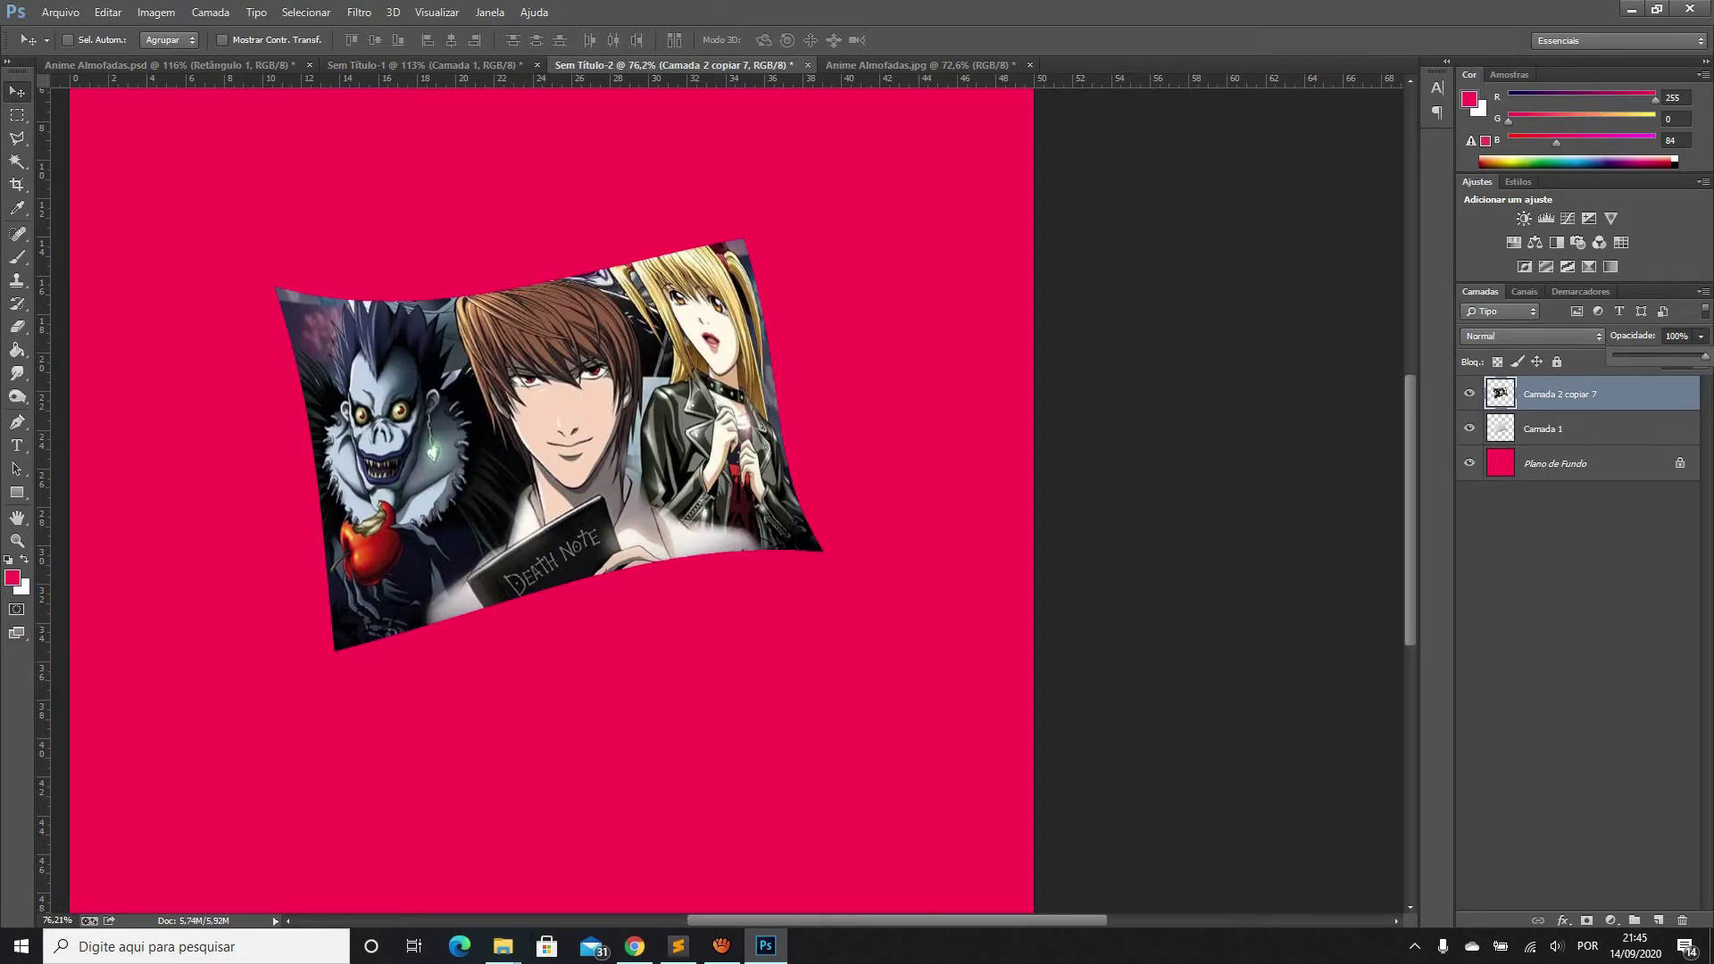
right_click(1586, 394)
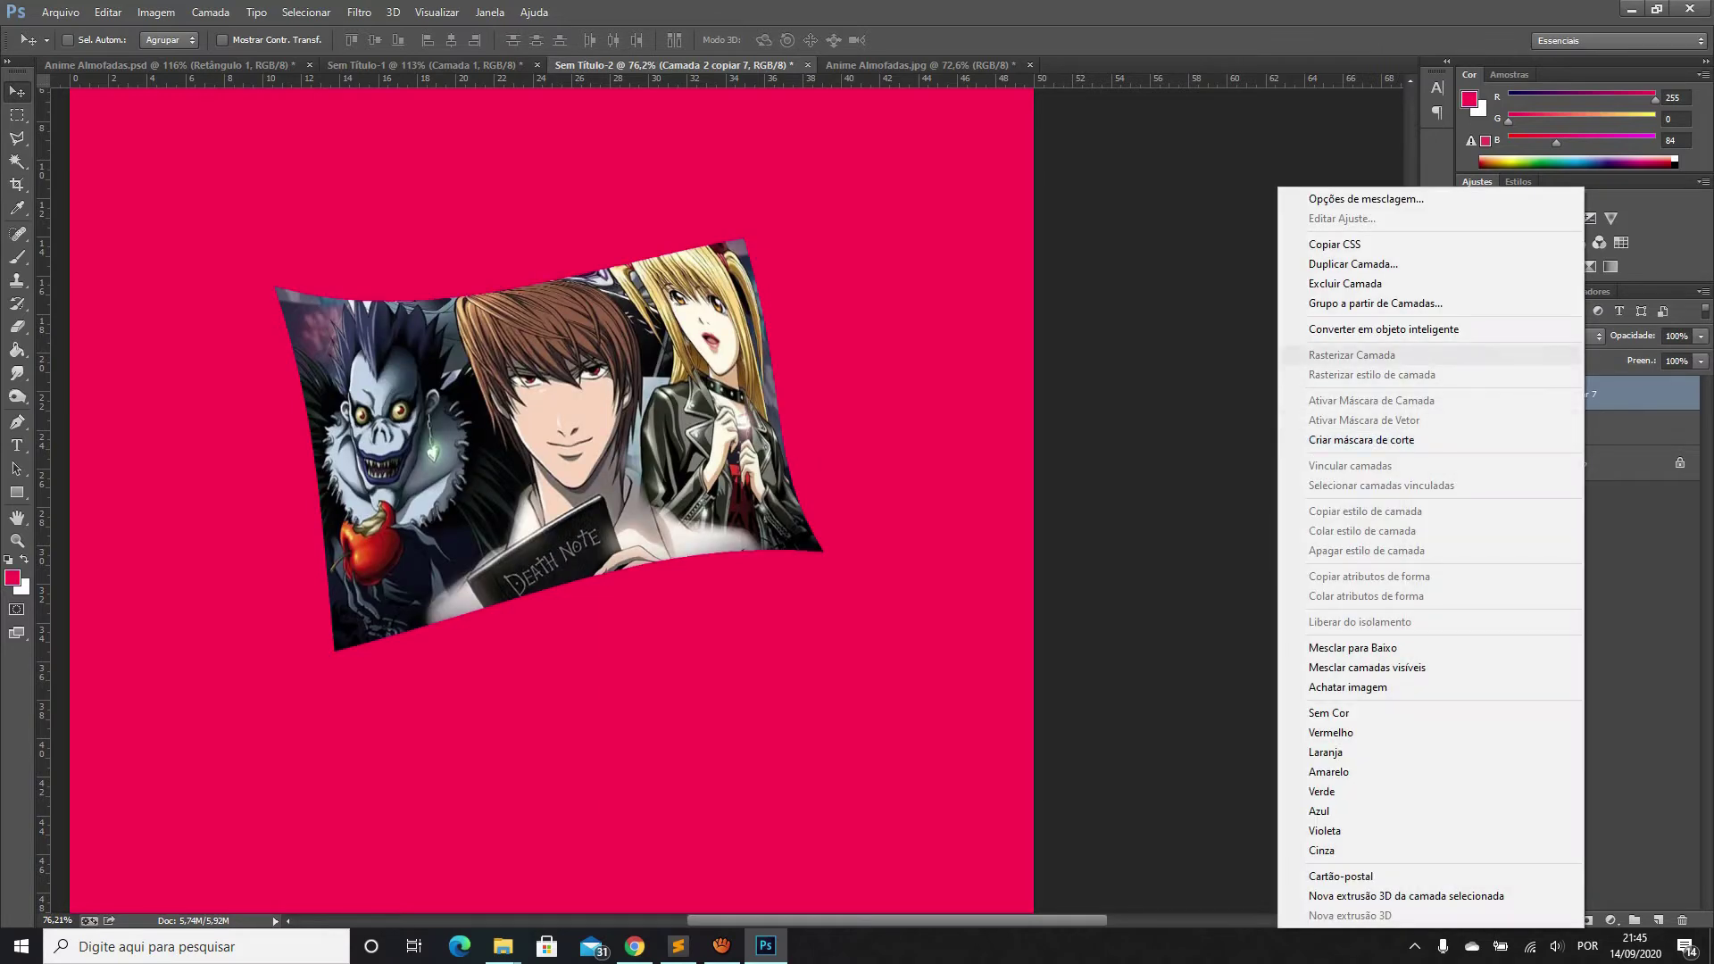
key(Escape)
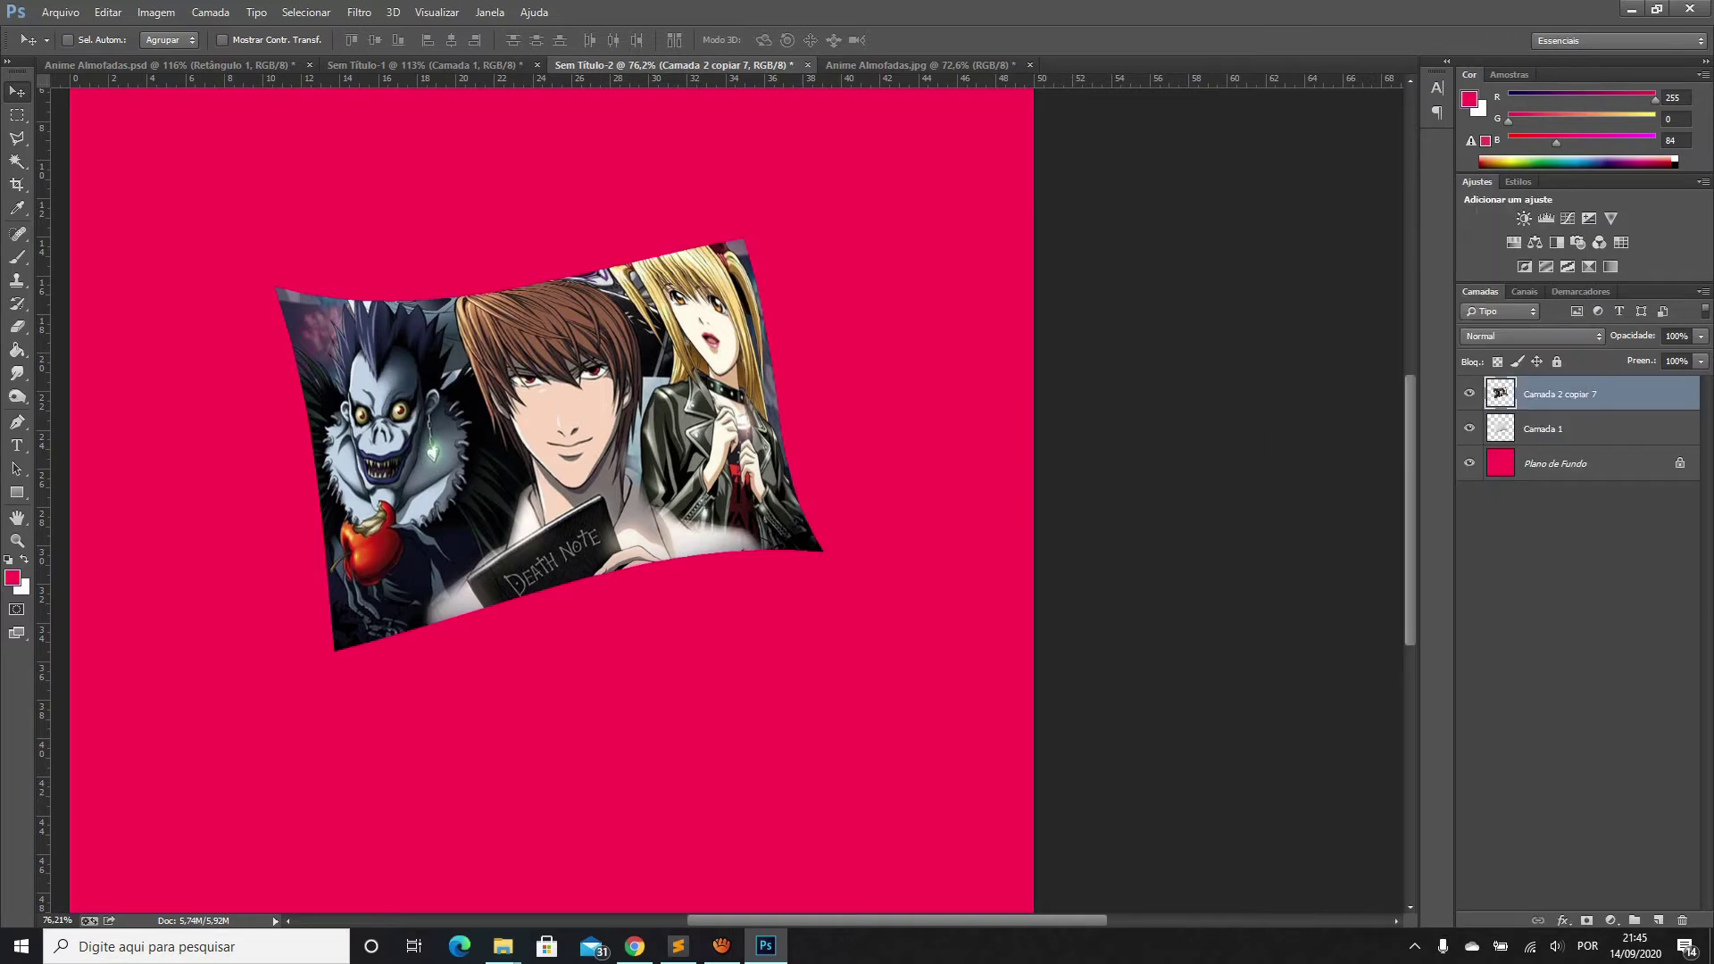
right_click(1587, 394)
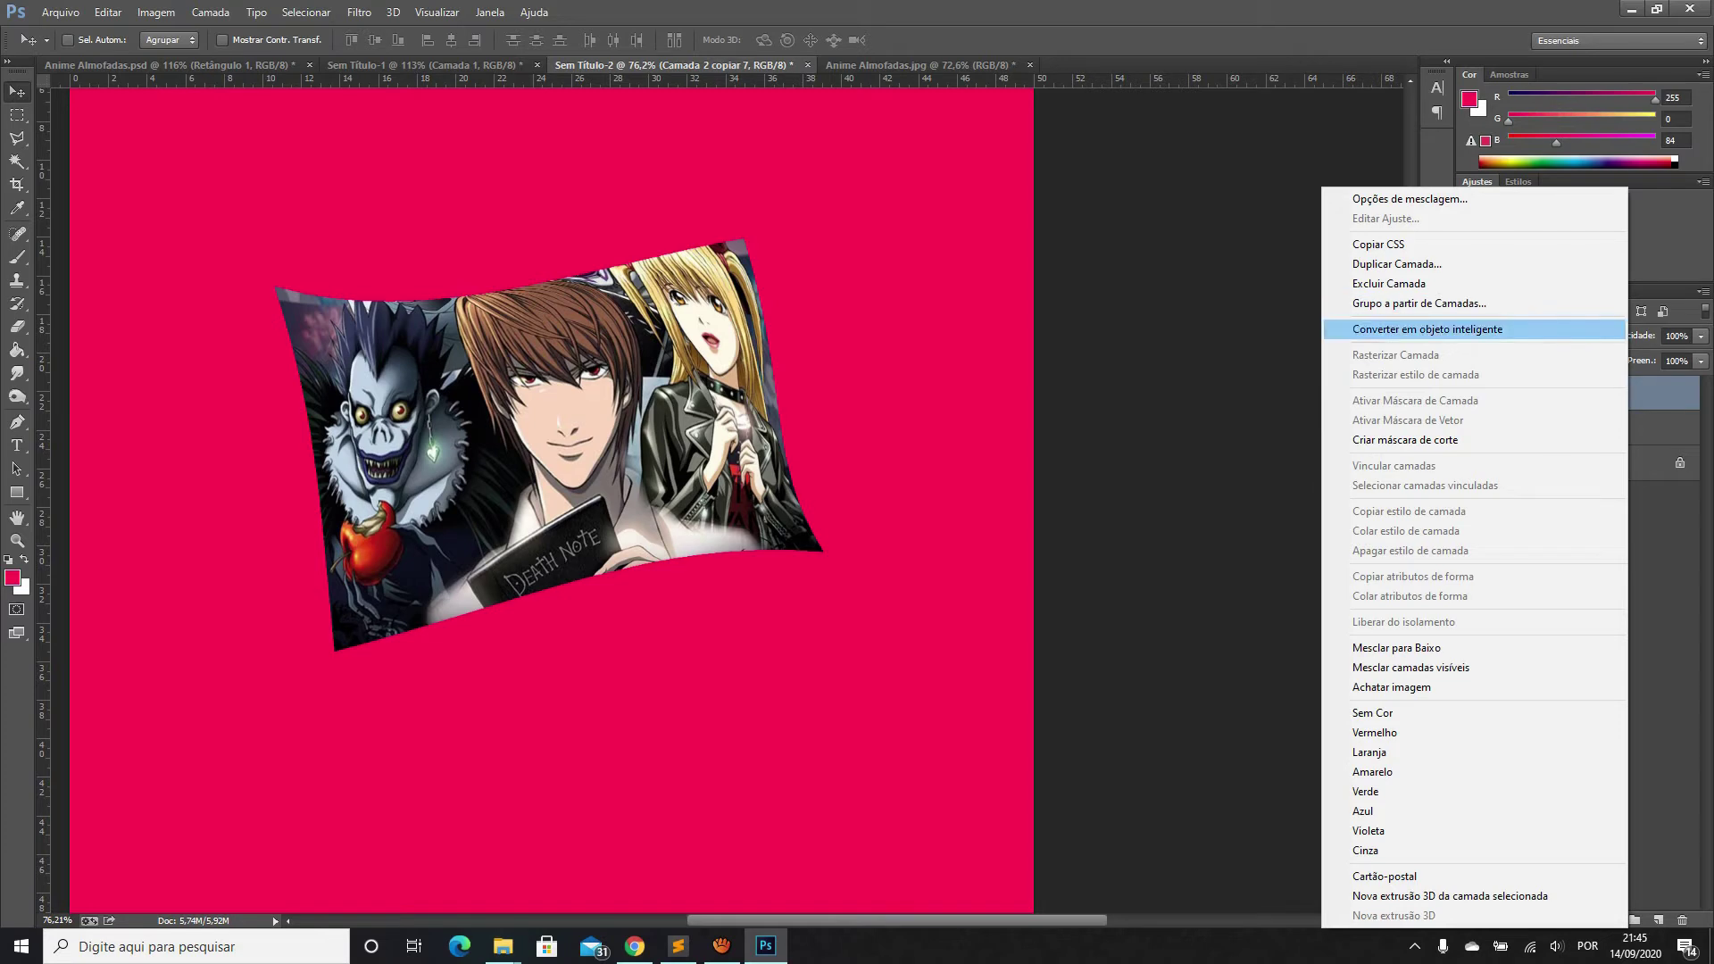
click(1427, 330)
Rasterize the print layer into a plain pixel layer, undoing an accidental erase
key(b)
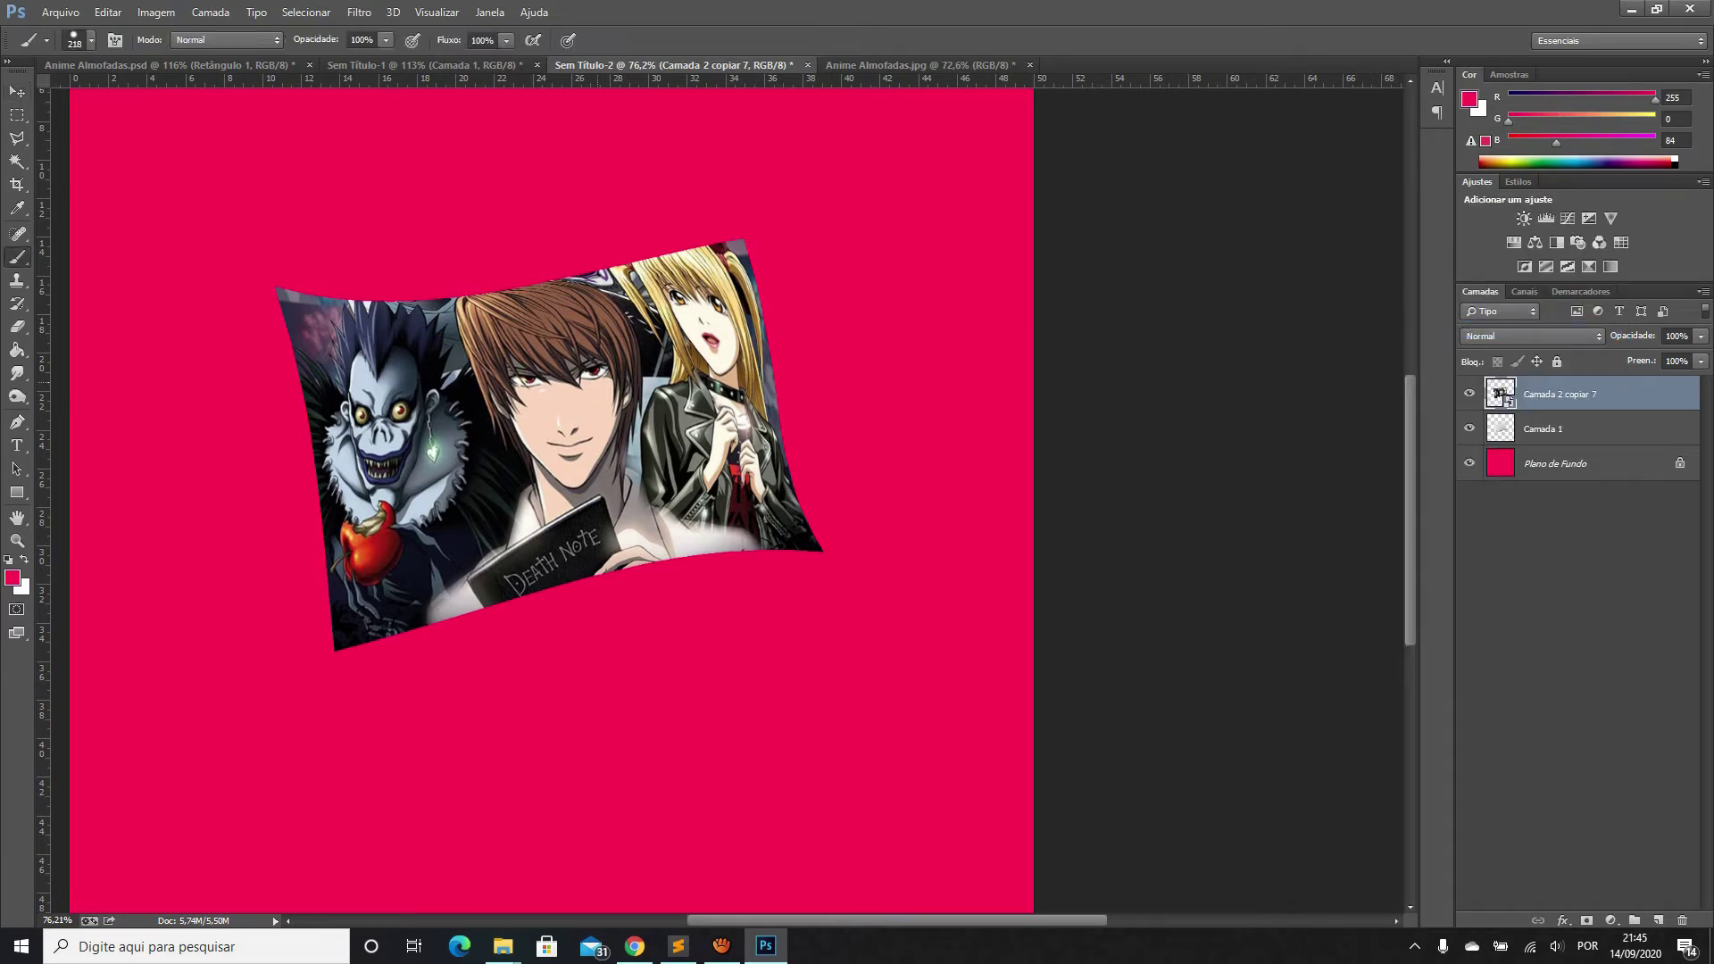
key(e)
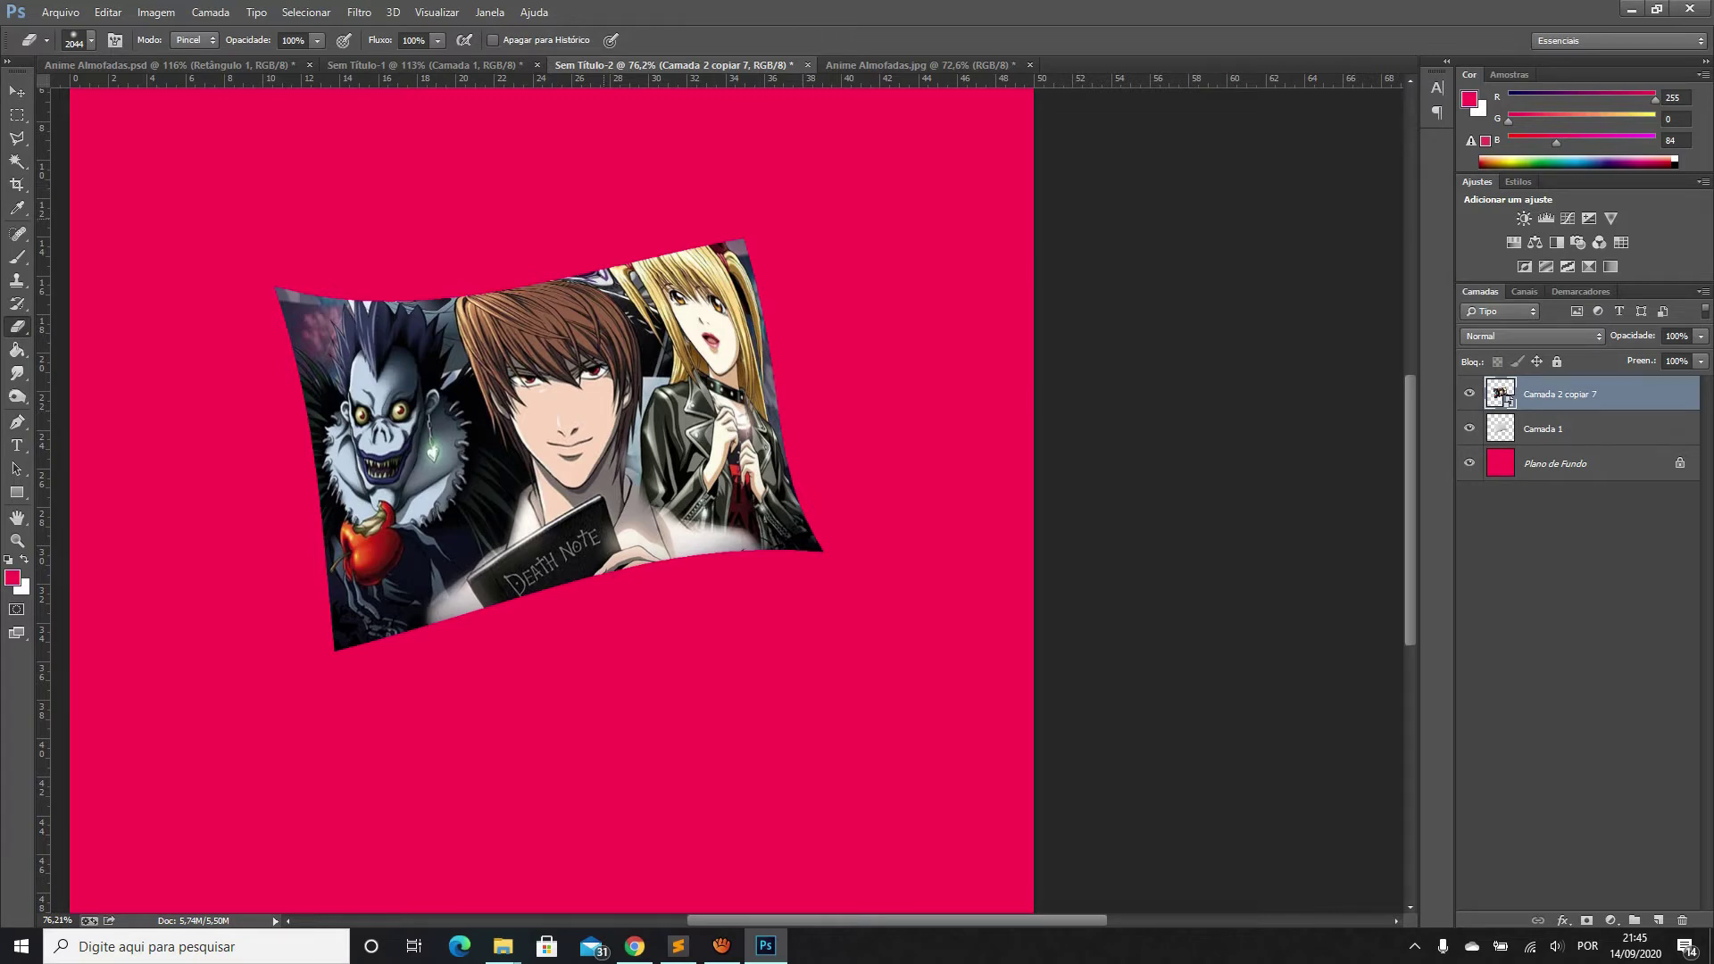
right_click(1562, 394)
click(1375, 398)
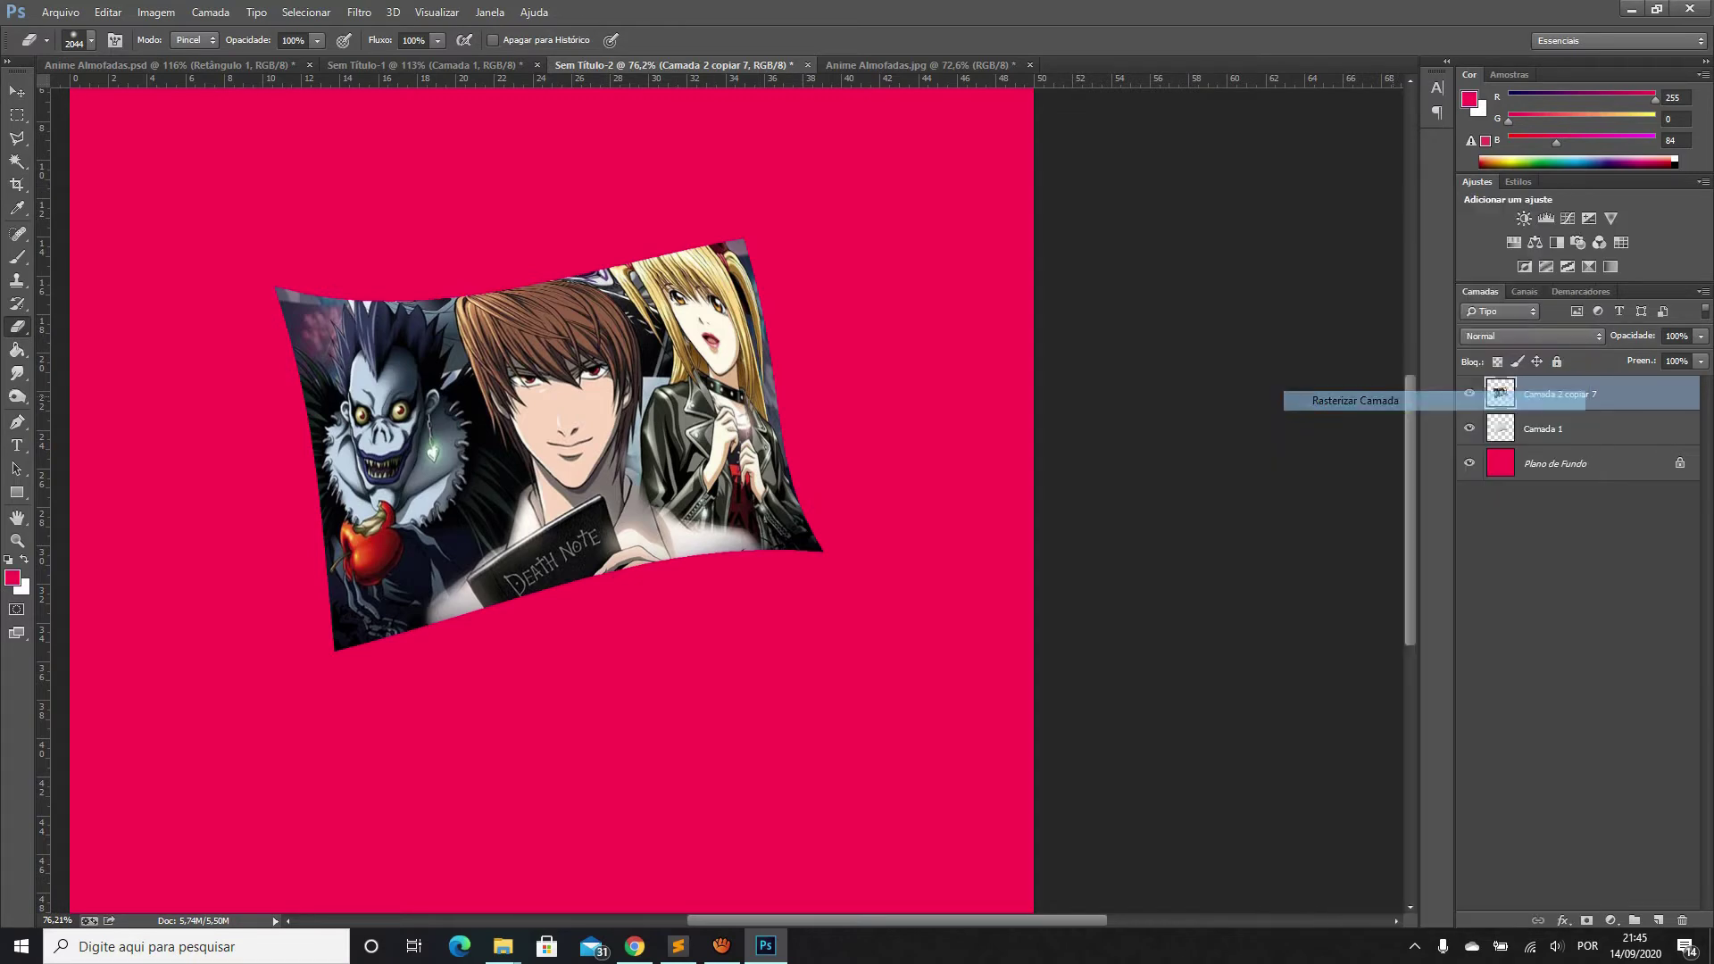
click(893, 429)
key(ctrl+z)
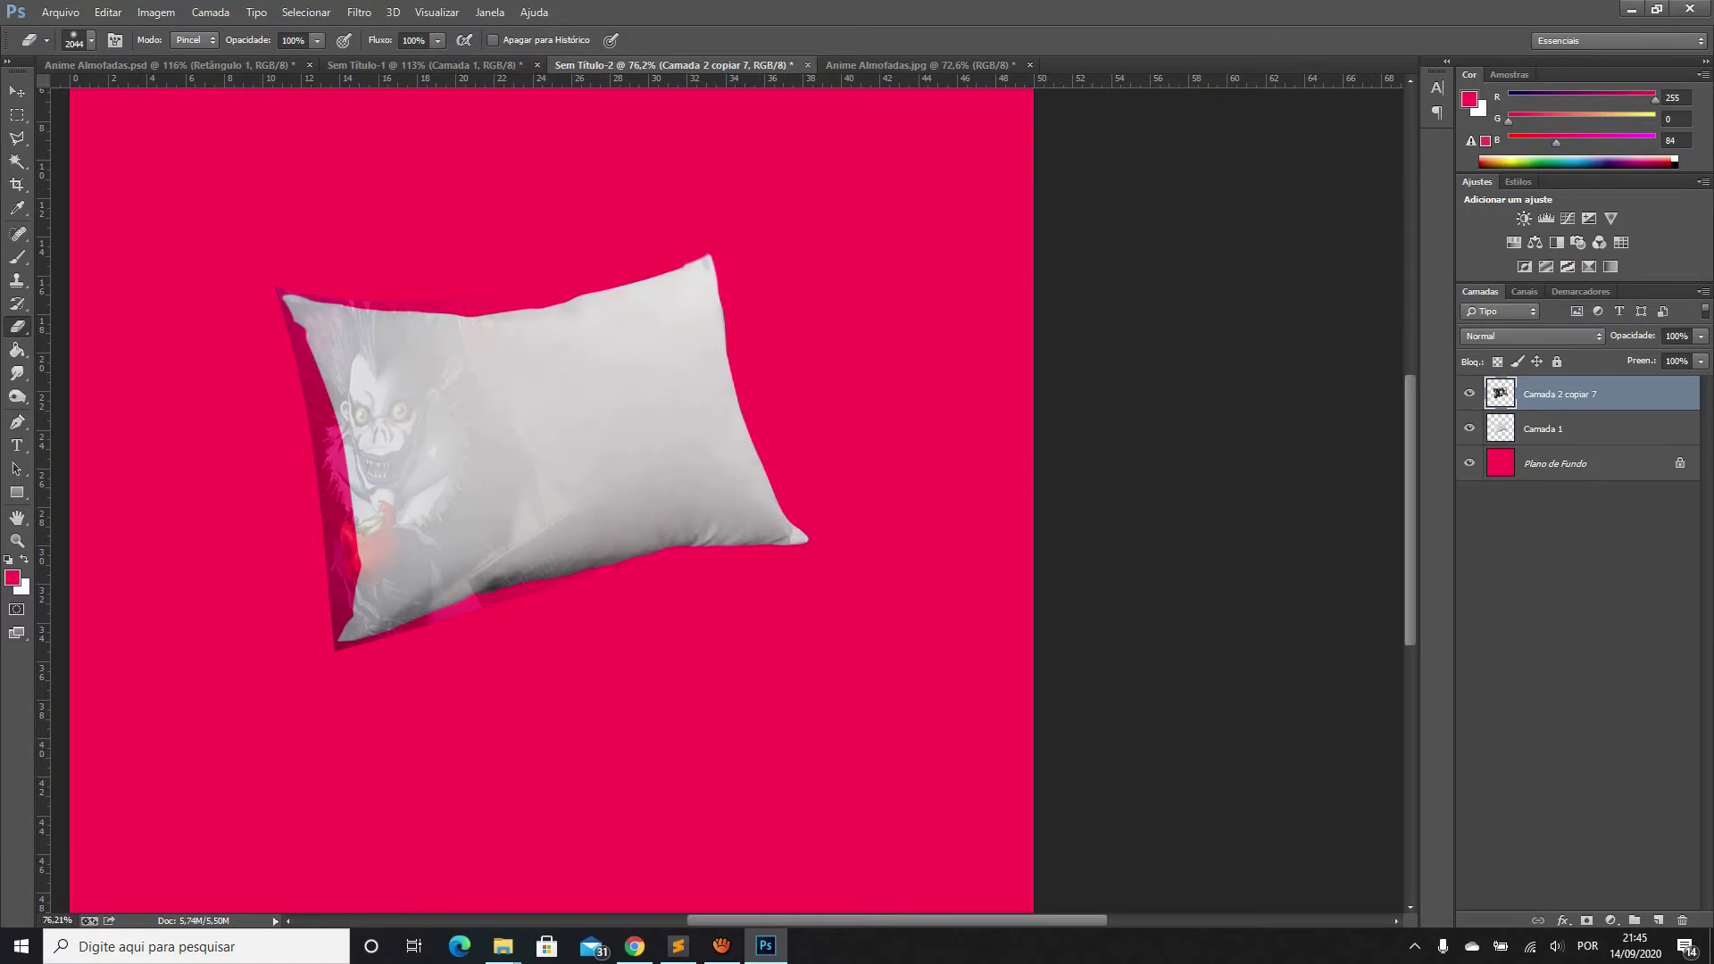
key(v)
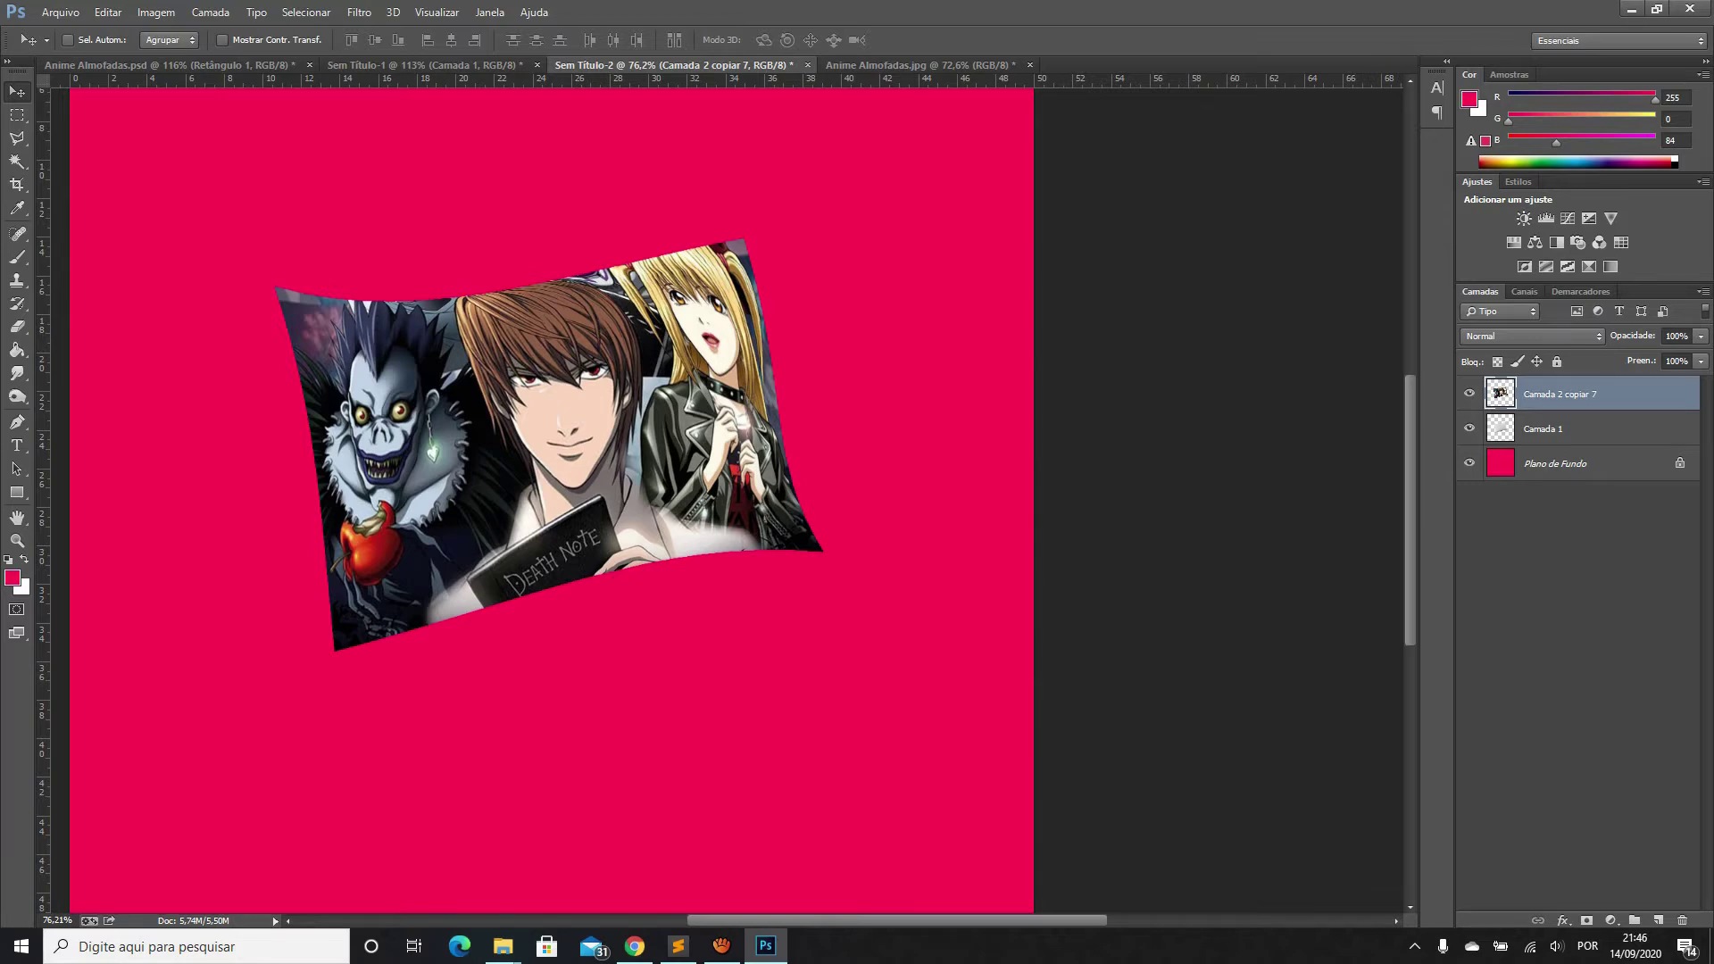
Trim the Death Note artwork to the pillow outline, deleting everything outside the pillow shape
key(ctrl+h)
key(ctrl+j)
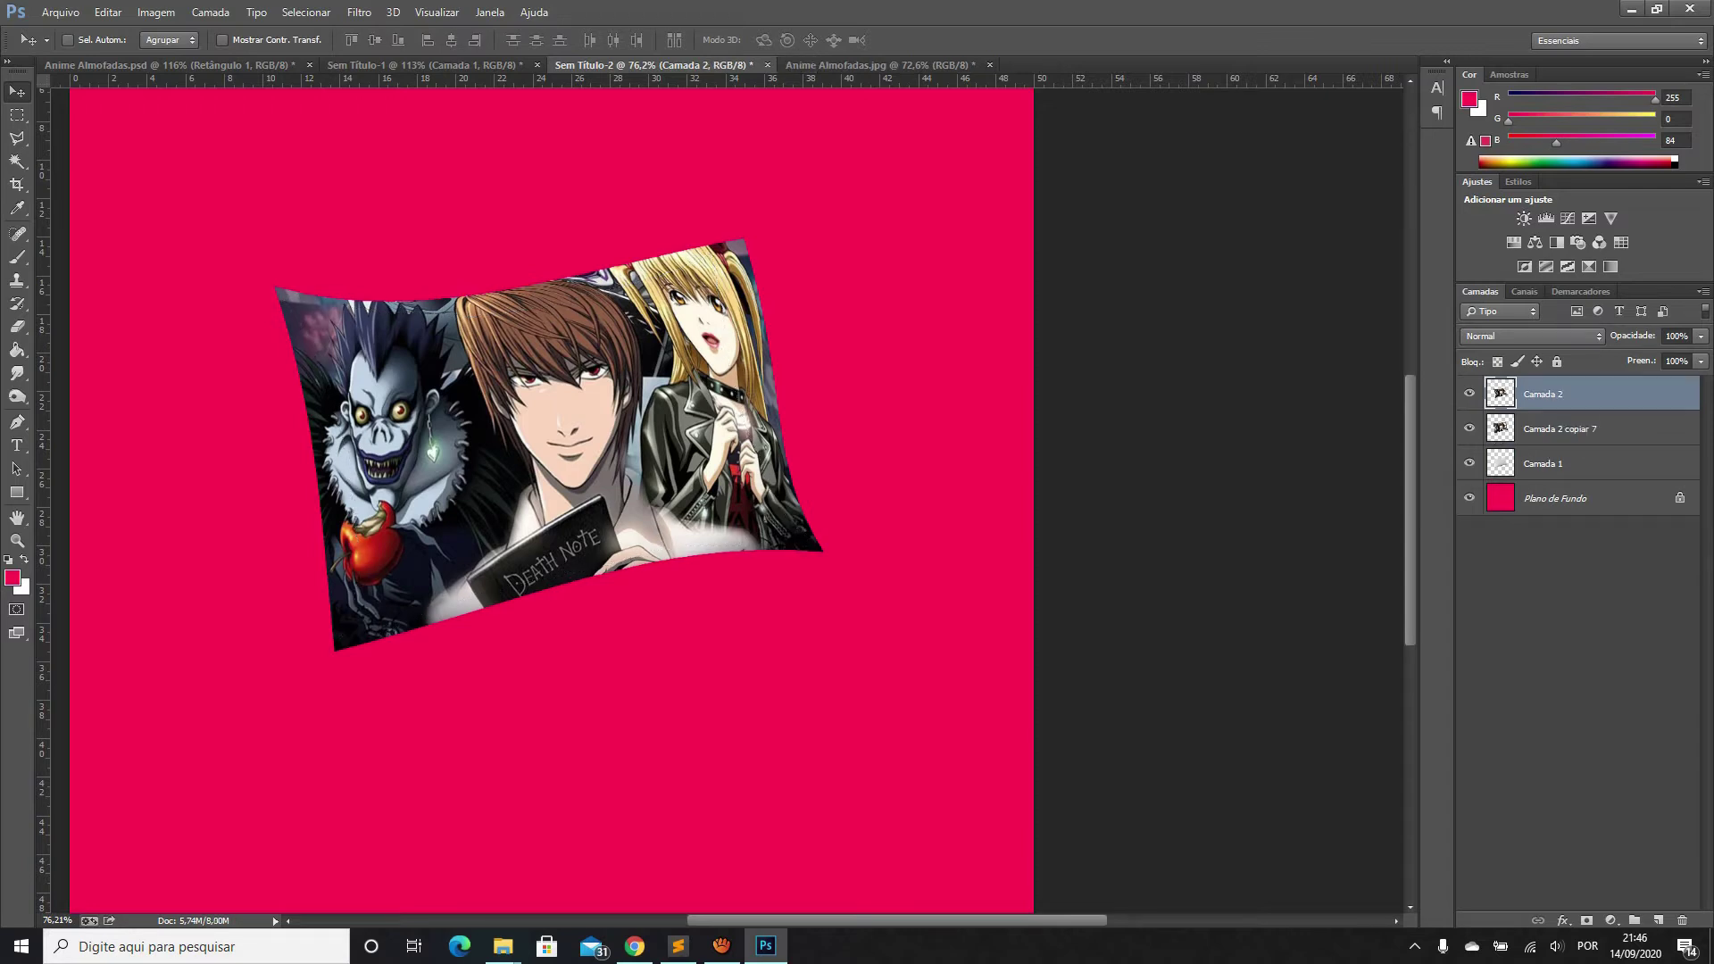
click(1468, 429)
click(1469, 429)
key(ctrl+z)
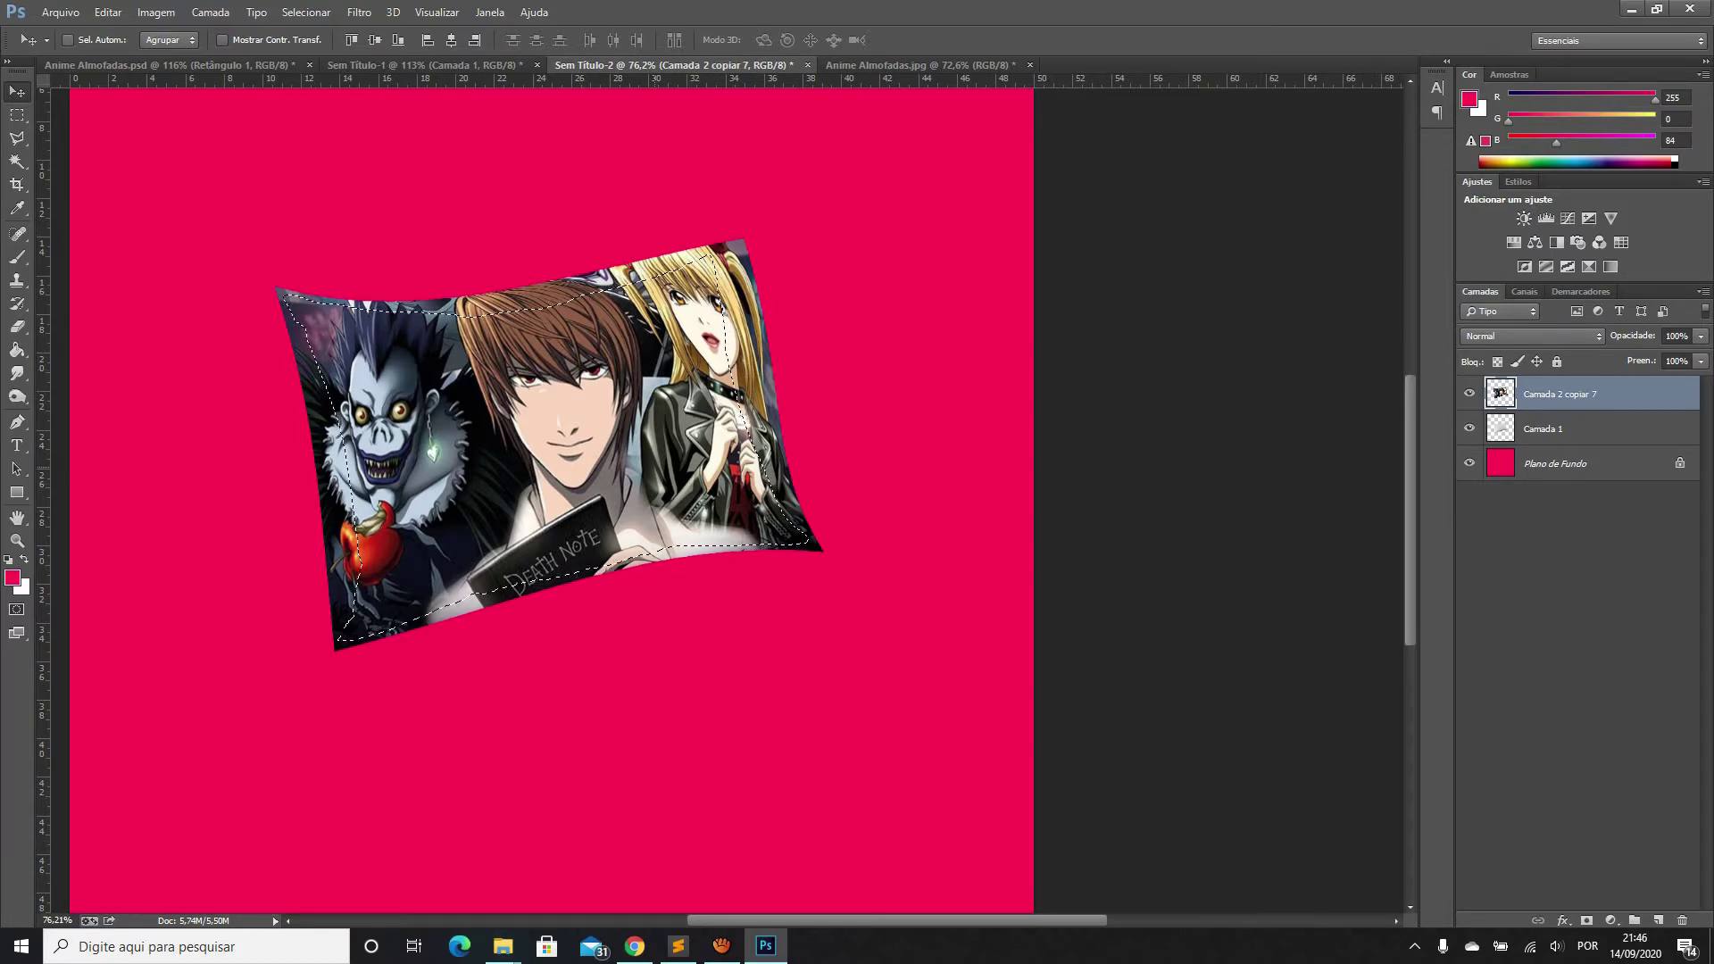
key(ctrl+shift+i)
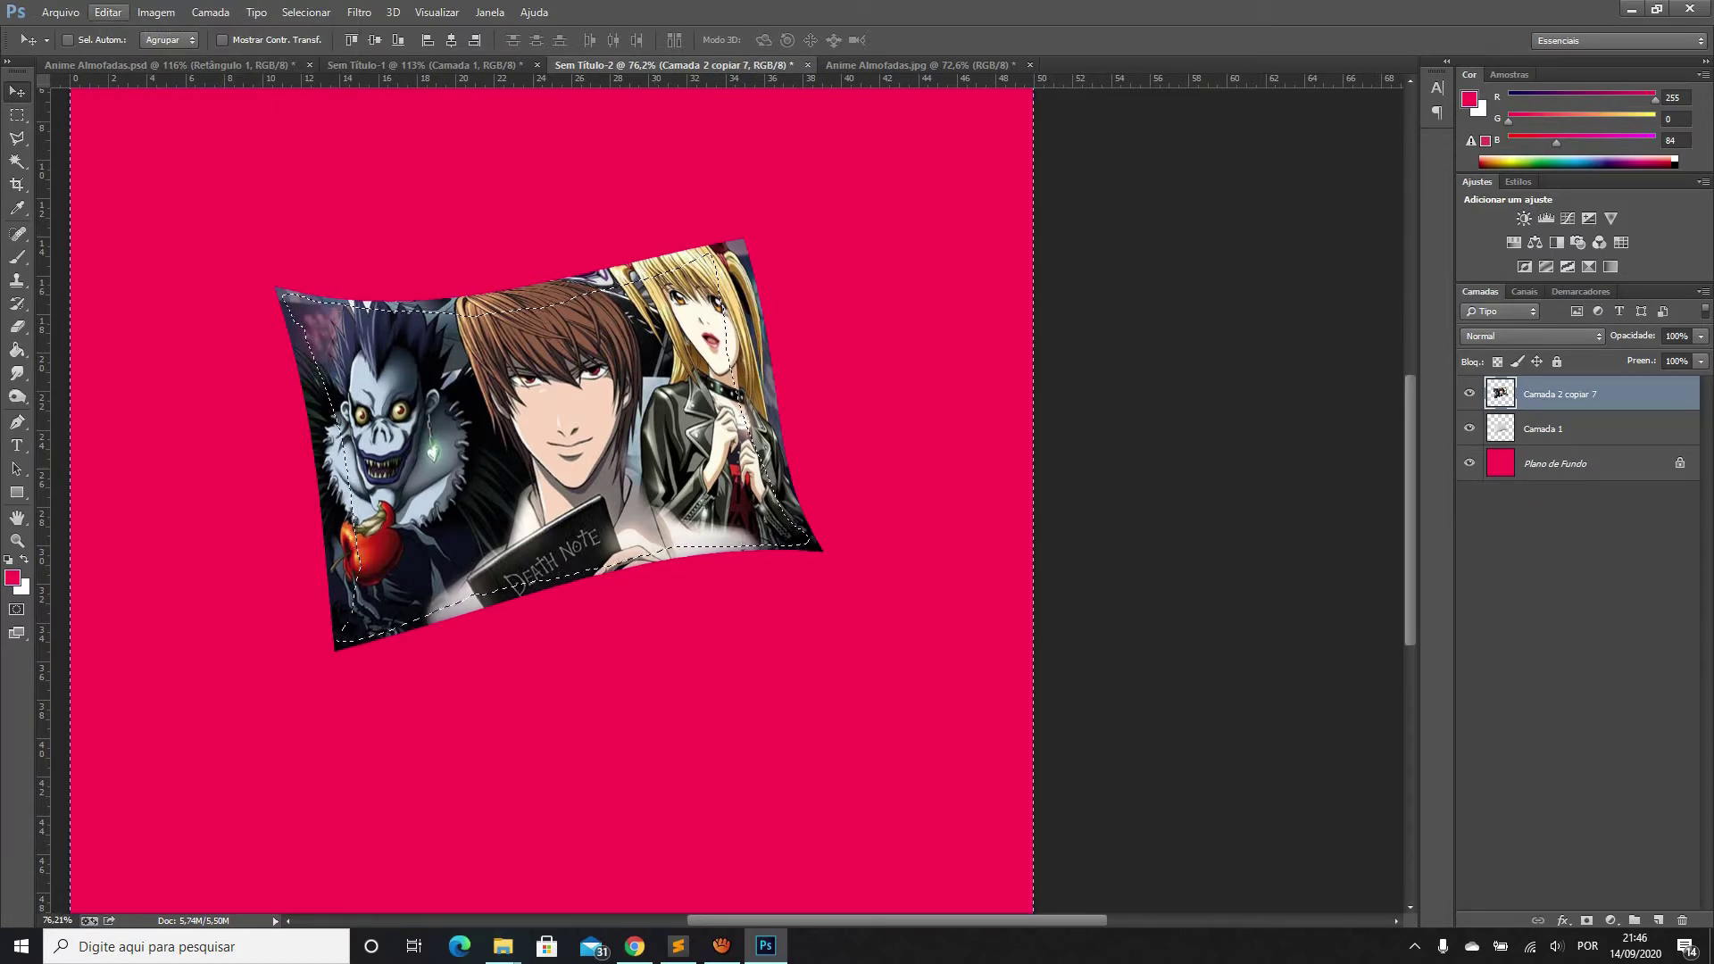
click(108, 13)
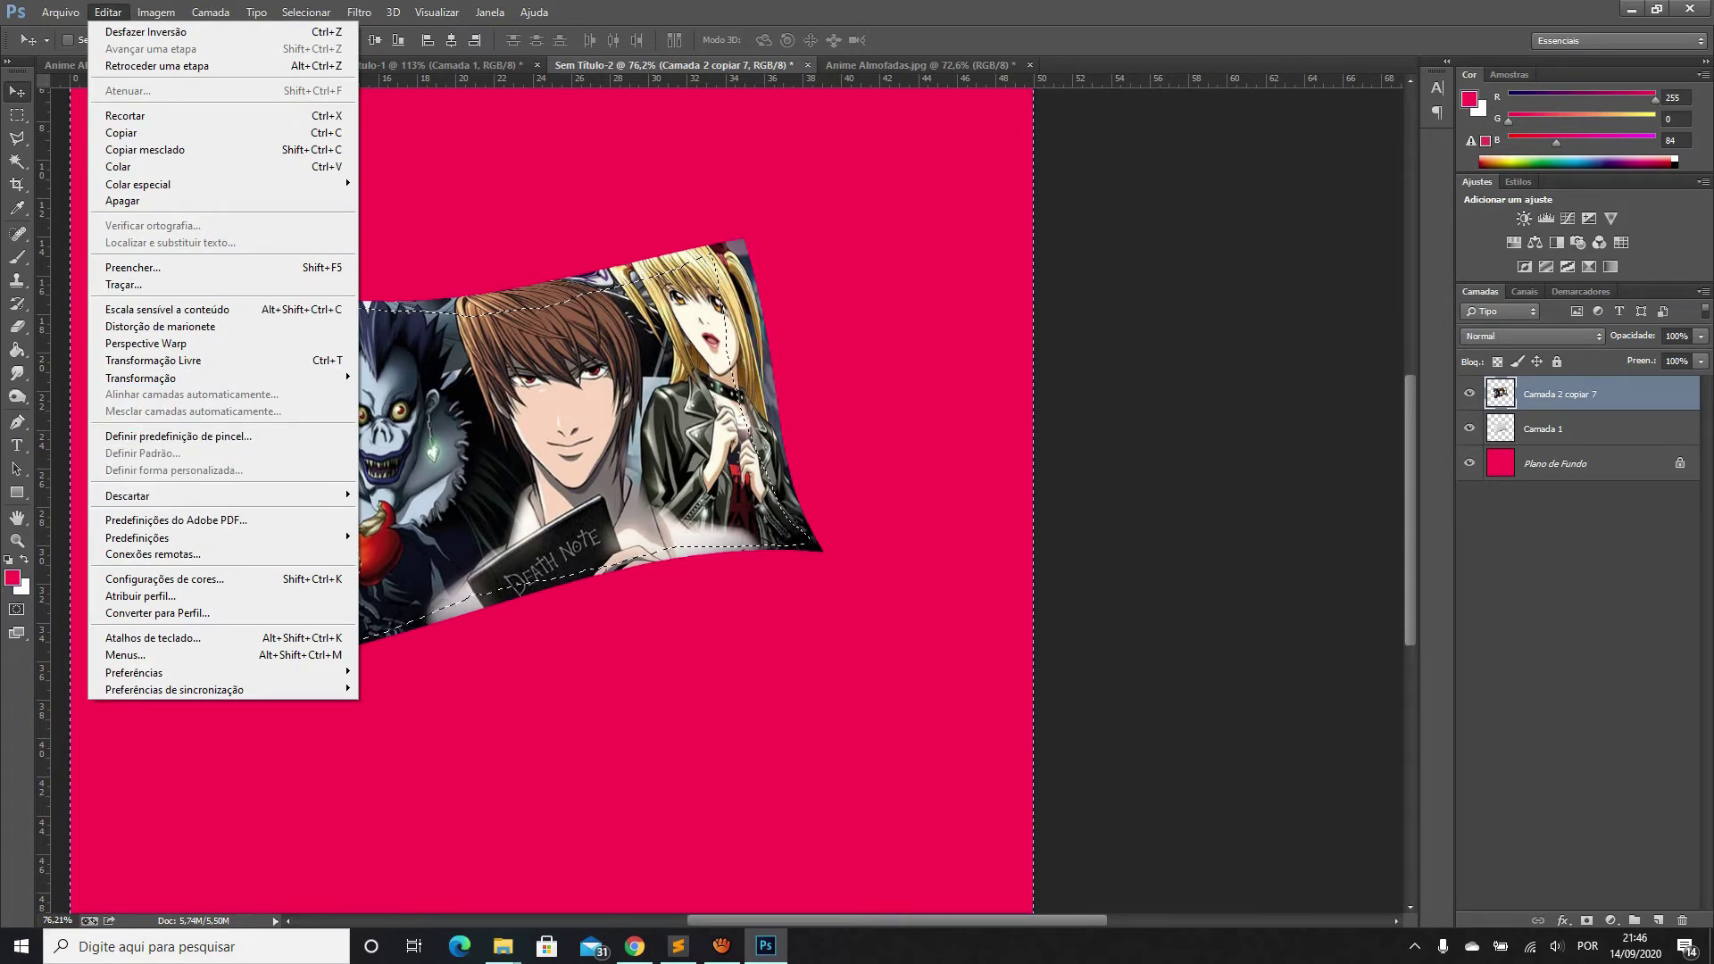
click(122, 200)
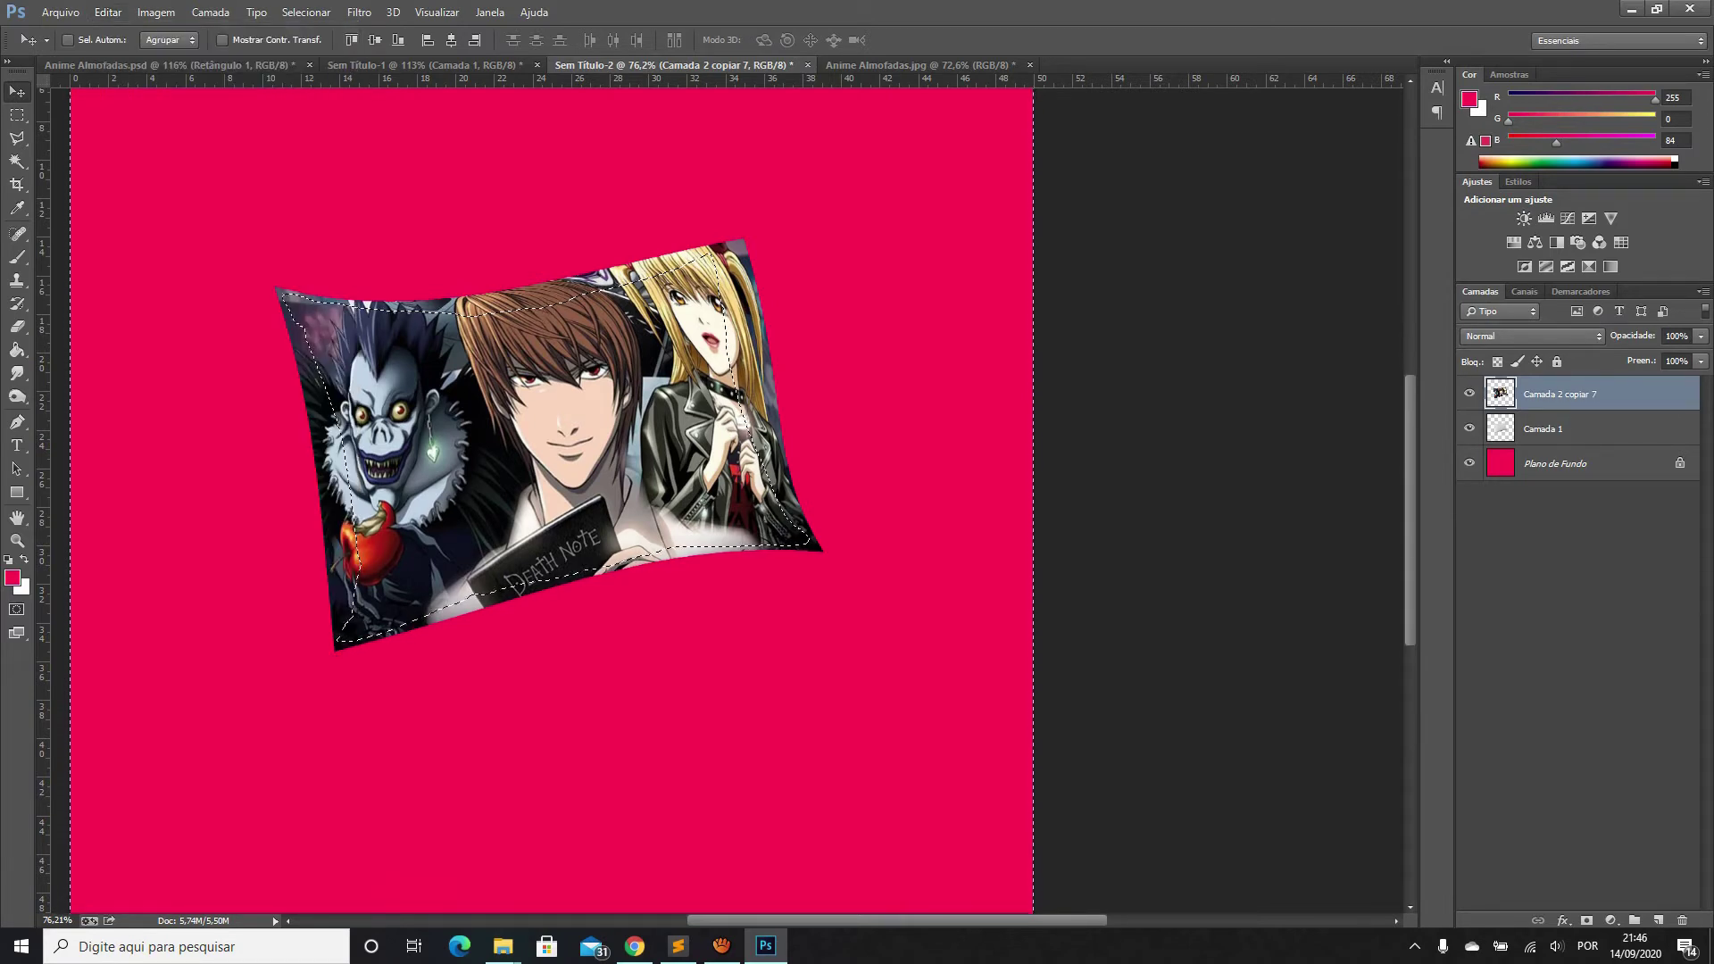
key(ctrl+d)
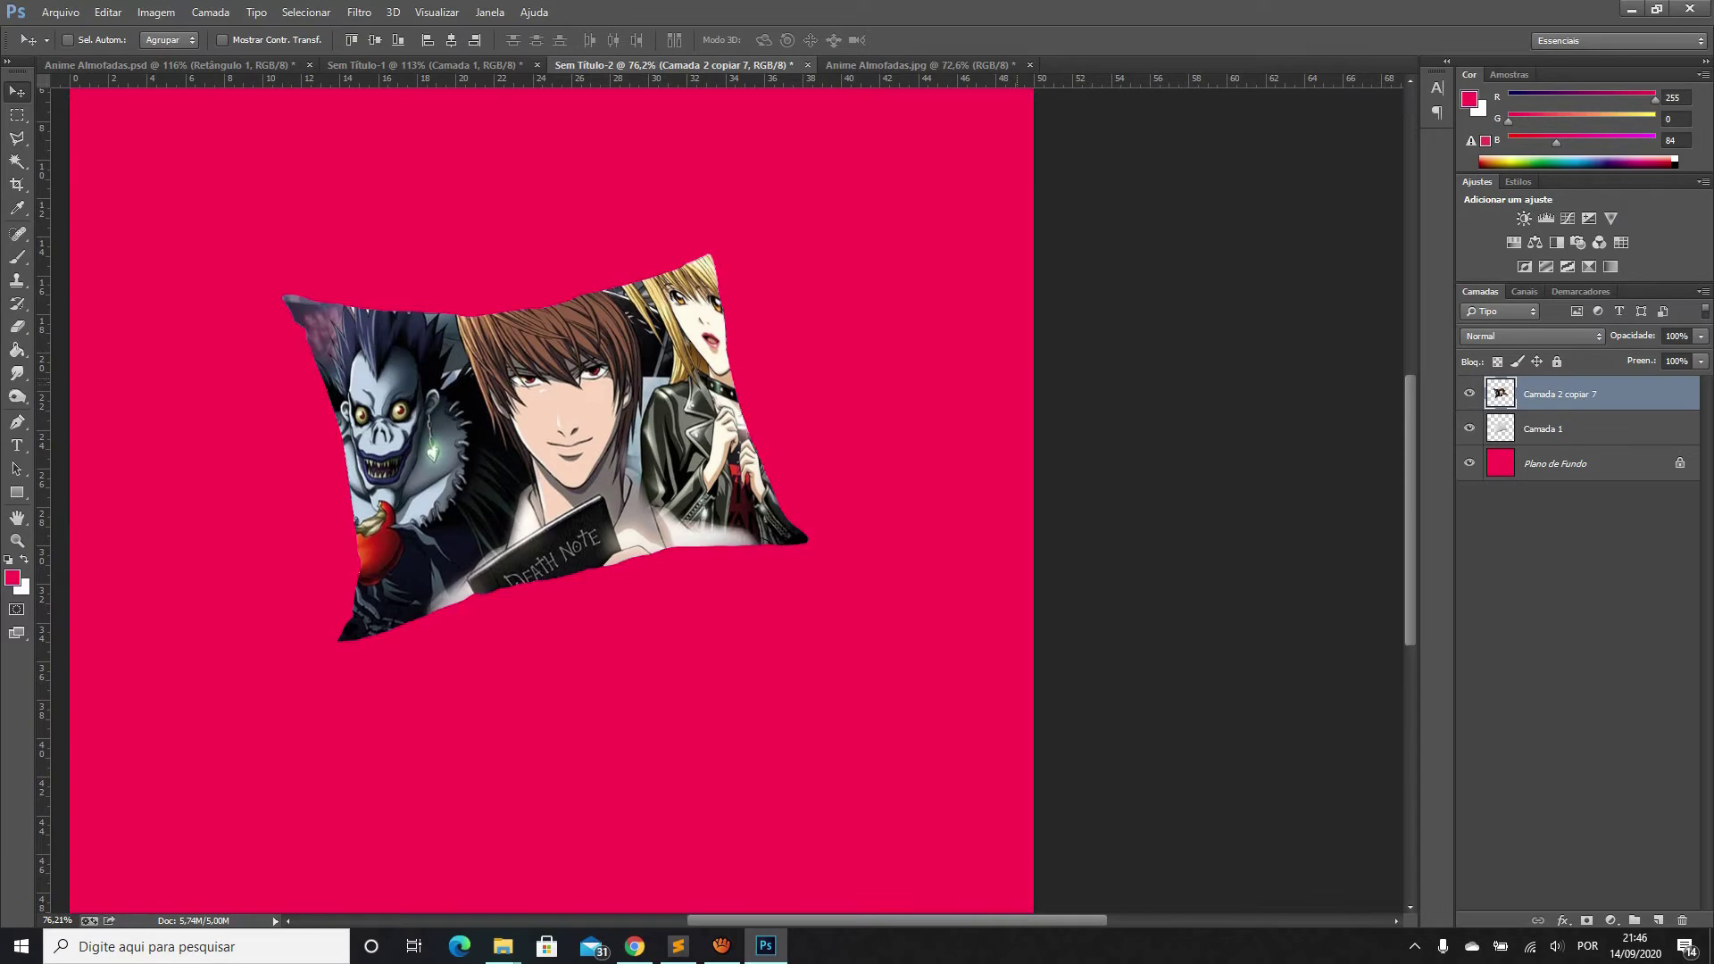
Toggle the pink background and Death Note artwork visibility to compare the pillow layers
click(1469, 463)
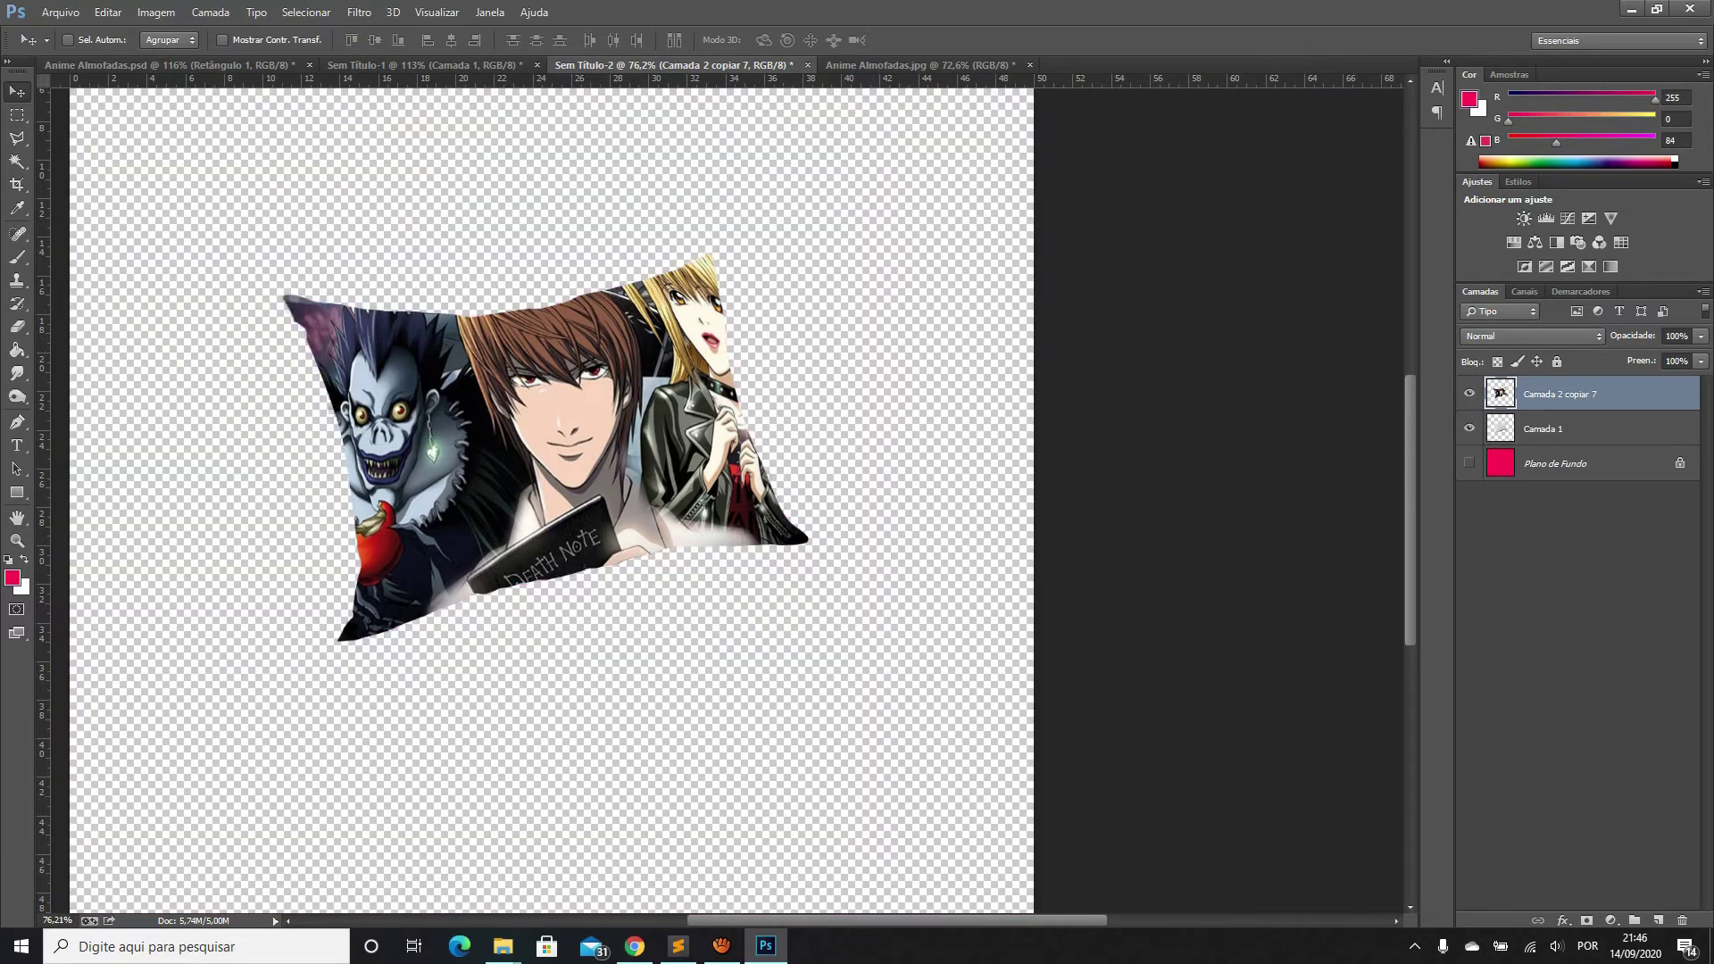
click(1469, 464)
scroll(554, 407, up, 1)
scroll(554, 406, up, 2)
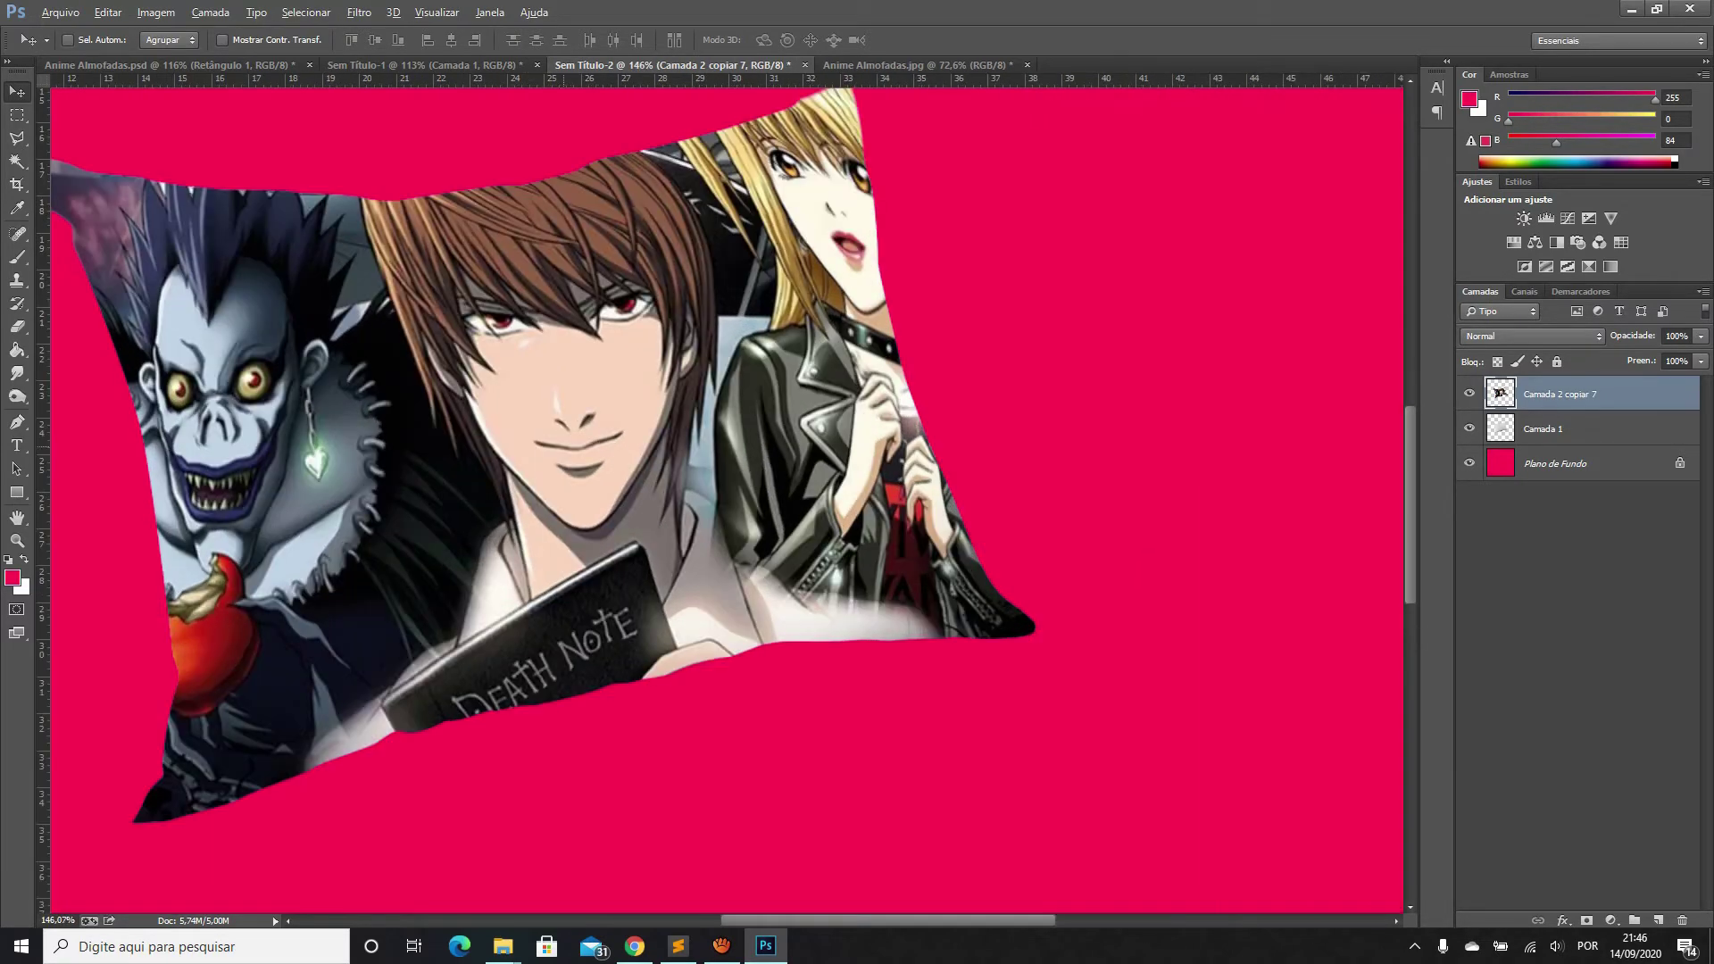
scroll(553, 406, up, 2)
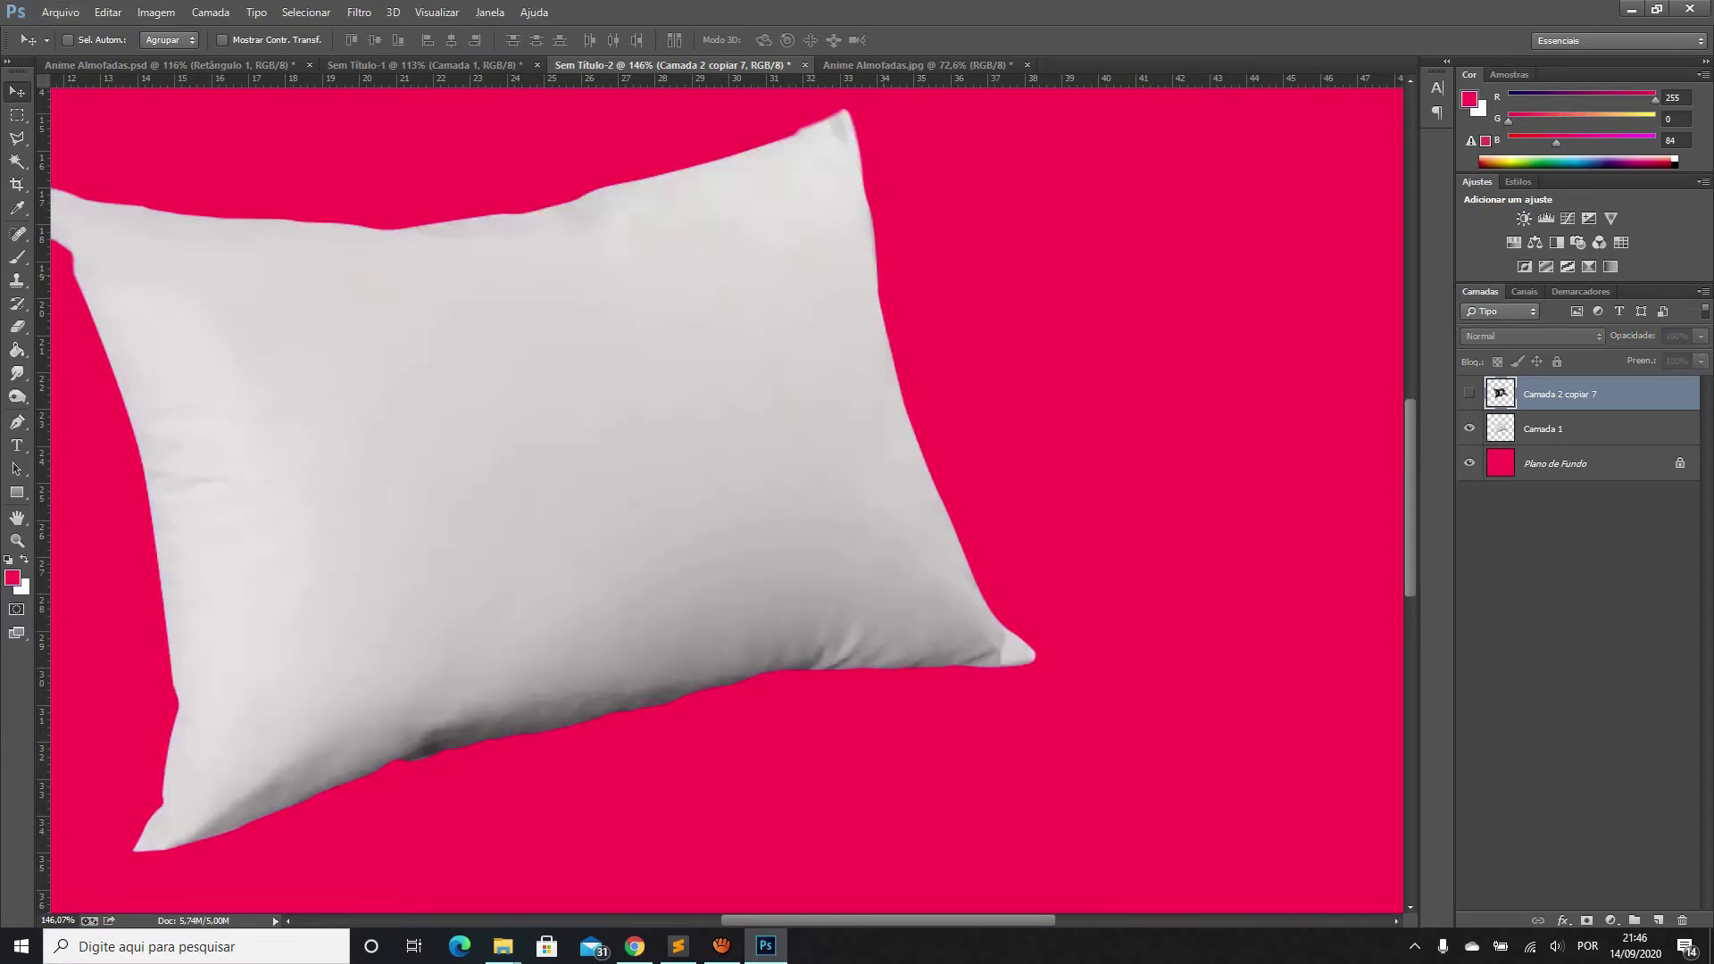
scroll(783, 651, up, 2)
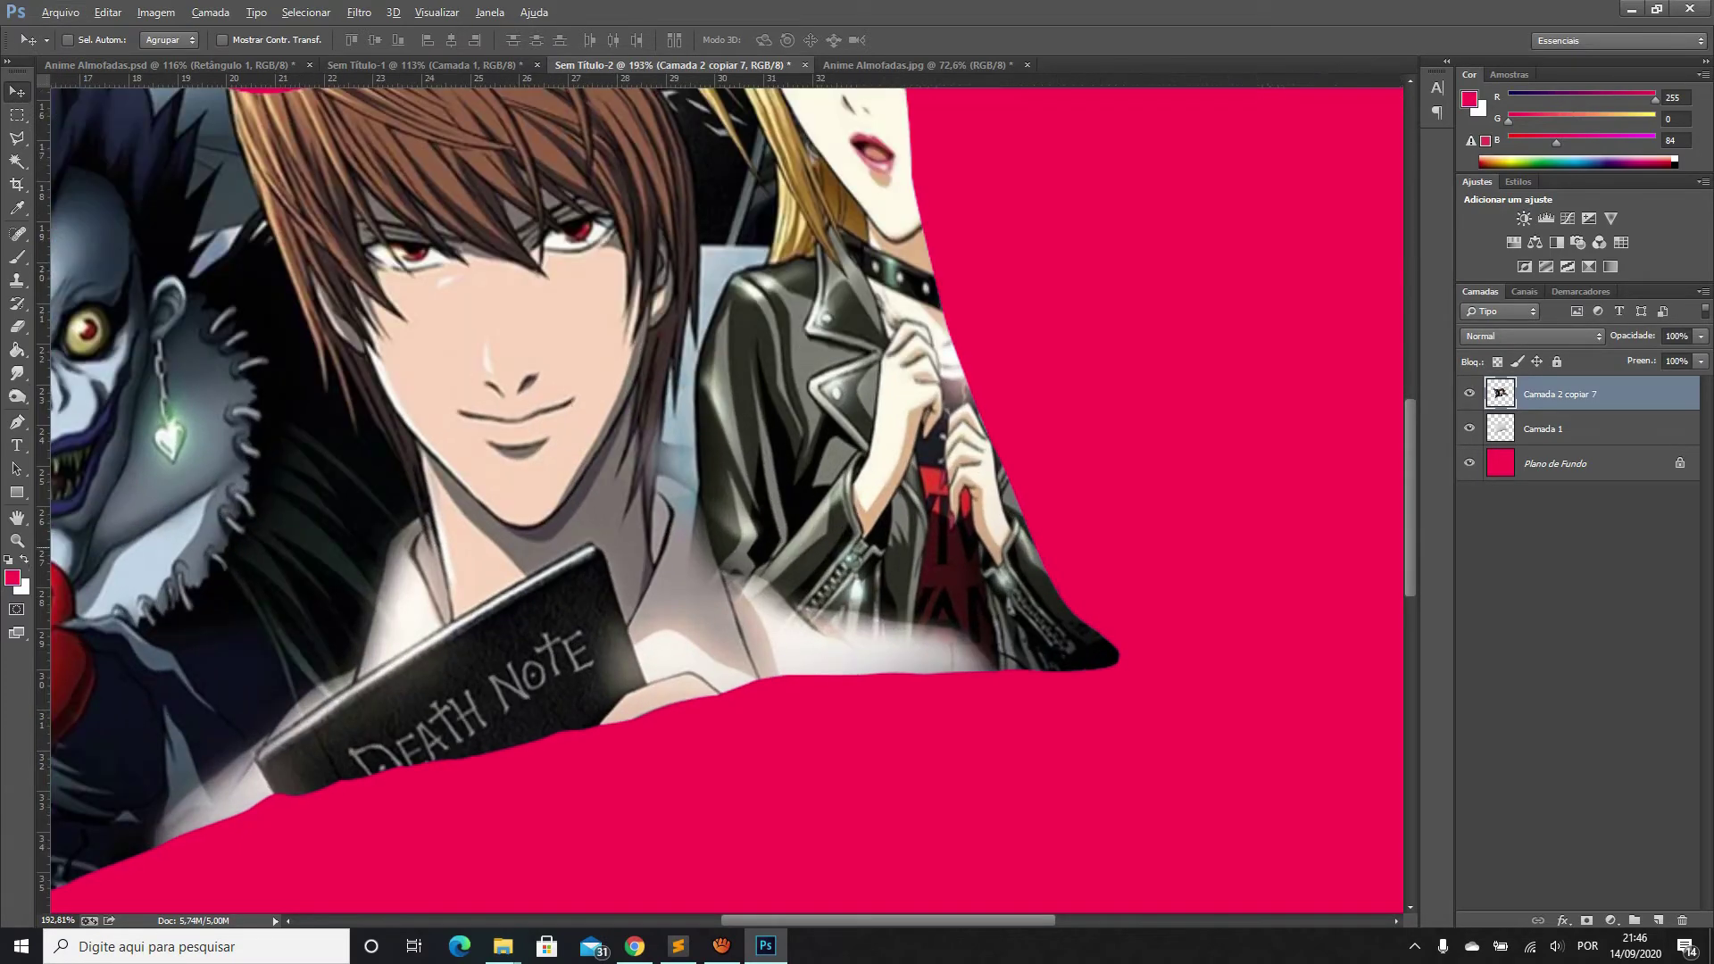
scroll(783, 651, up, 3)
click(1469, 393)
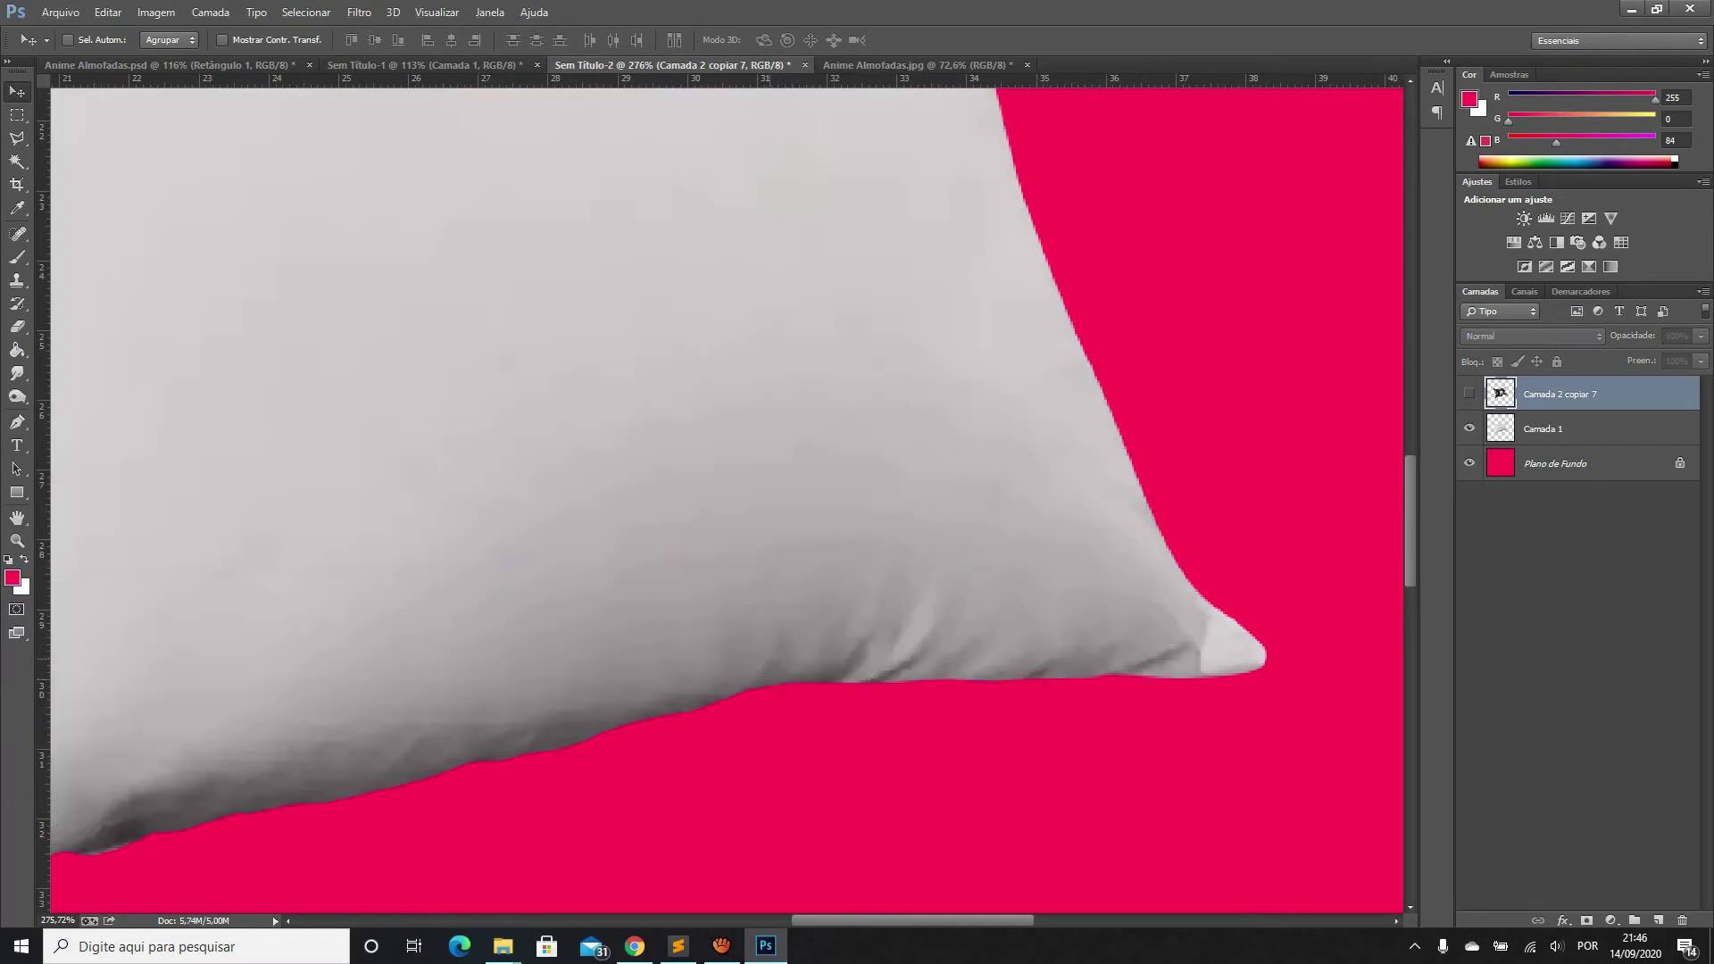
scroll(1062, 648, down, 2)
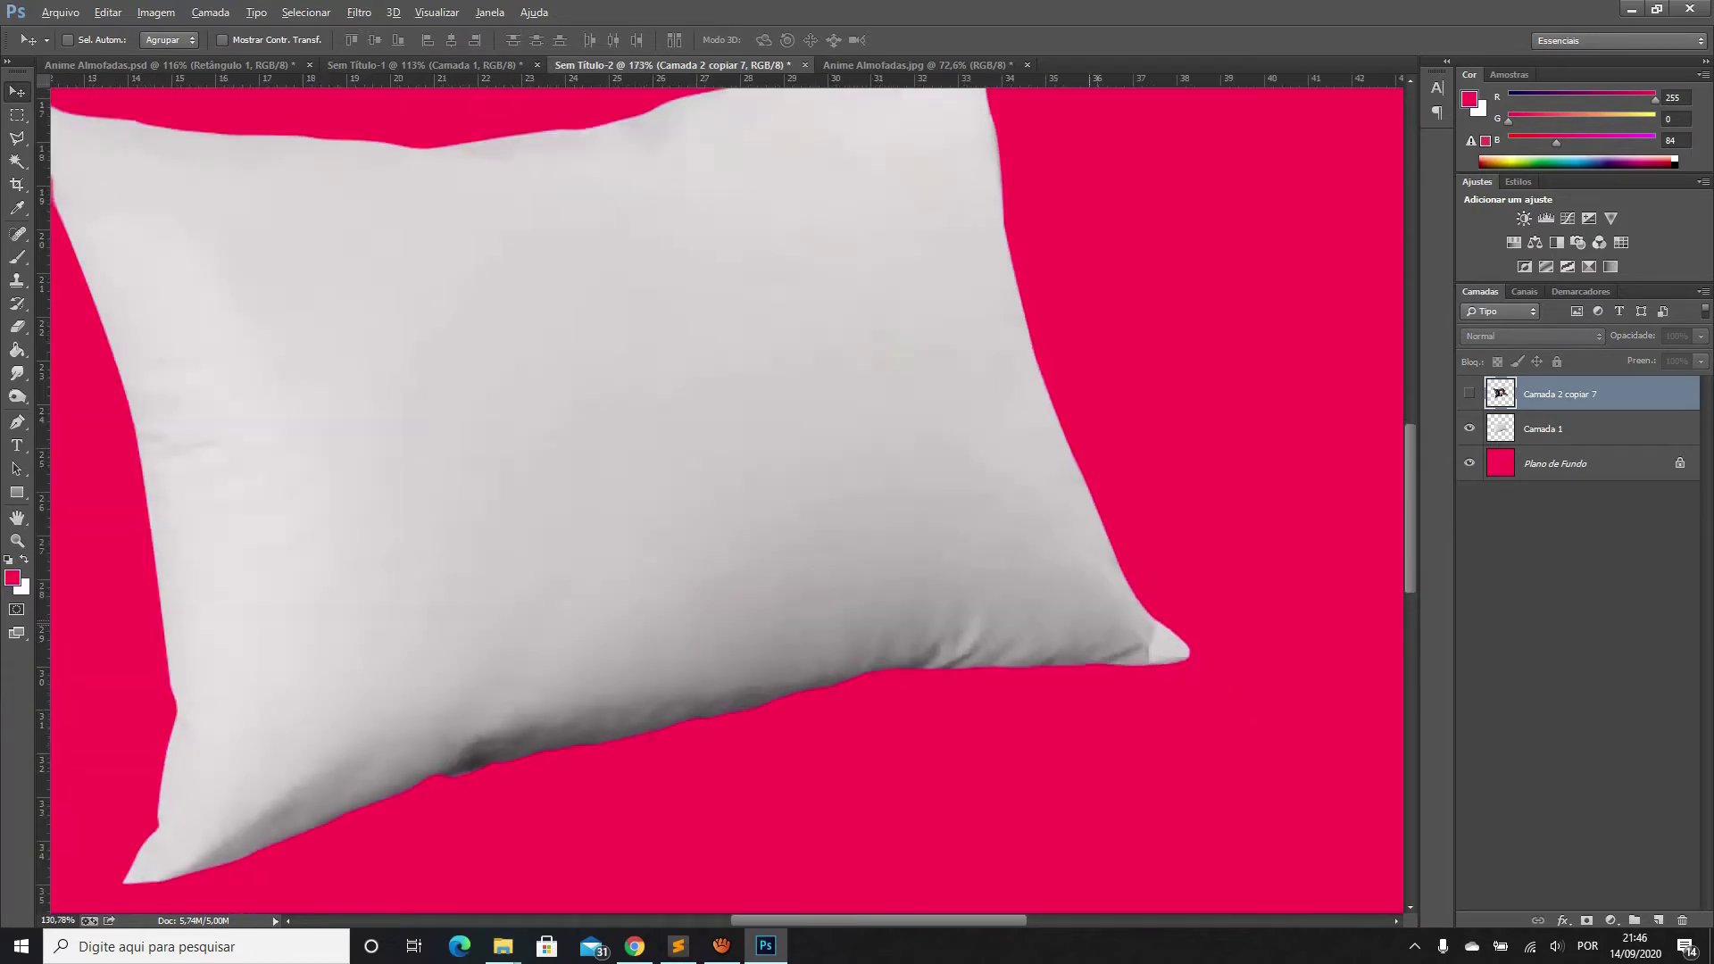
scroll(1062, 648, down, 2)
click(1468, 394)
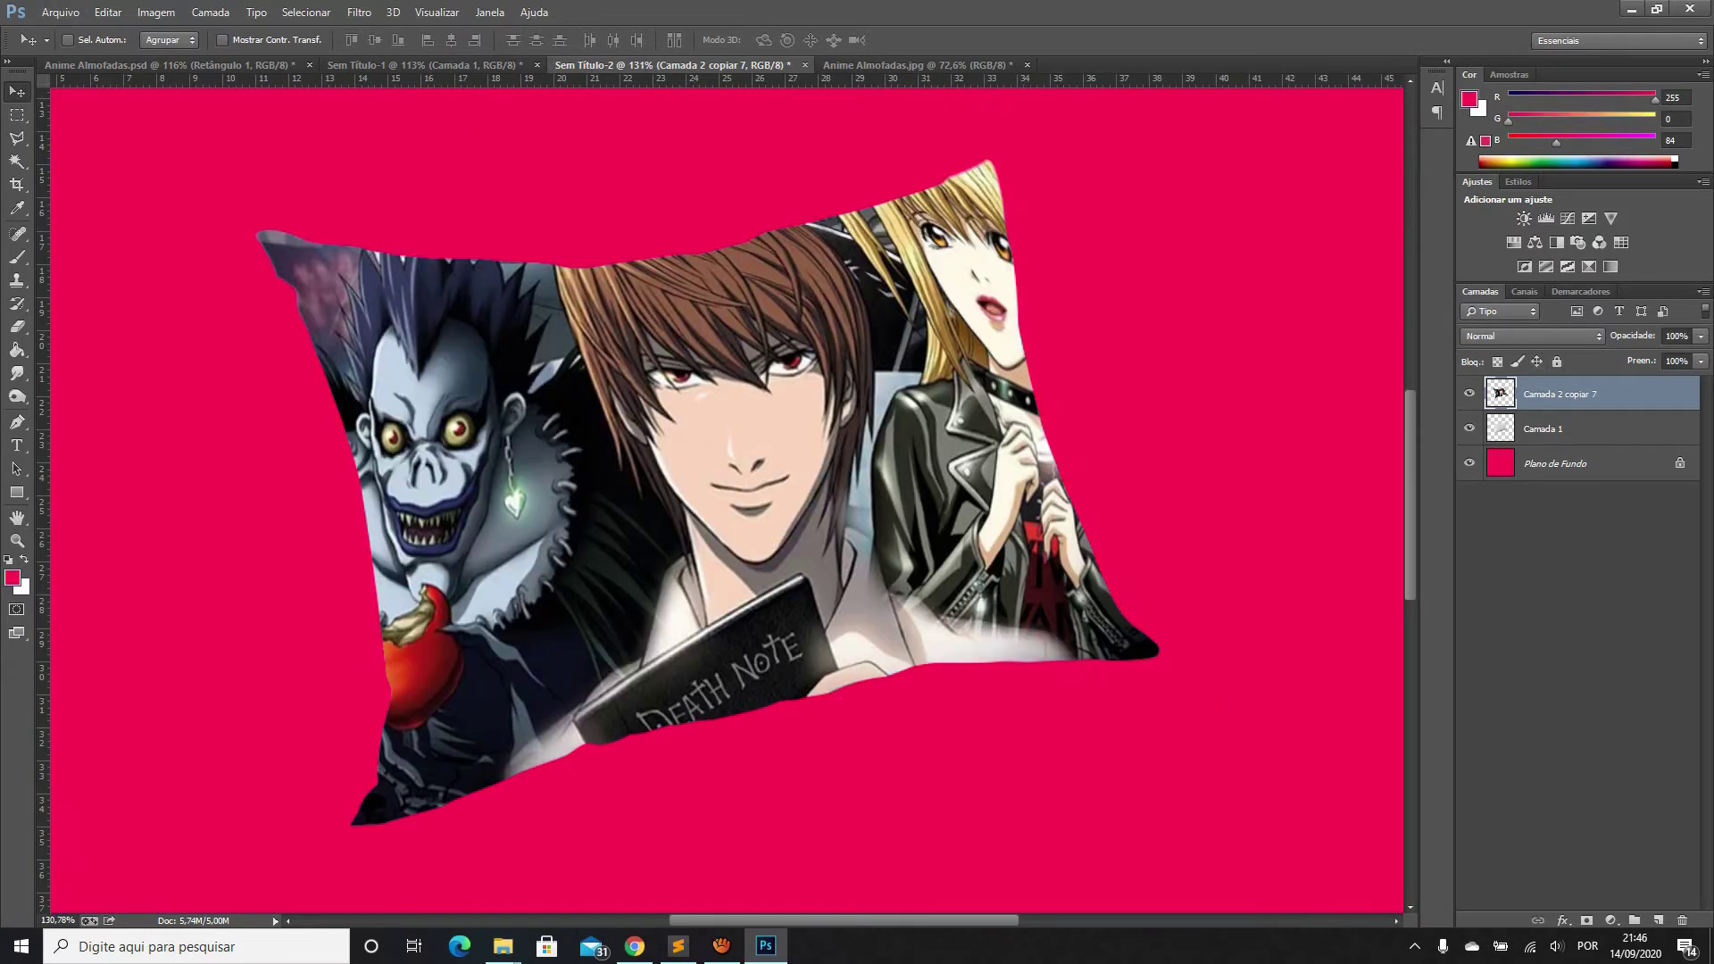
Preview several blend modes on the Death Note artwork, including Dissolver, and show Anime Almofadas.psd
click(1532, 336)
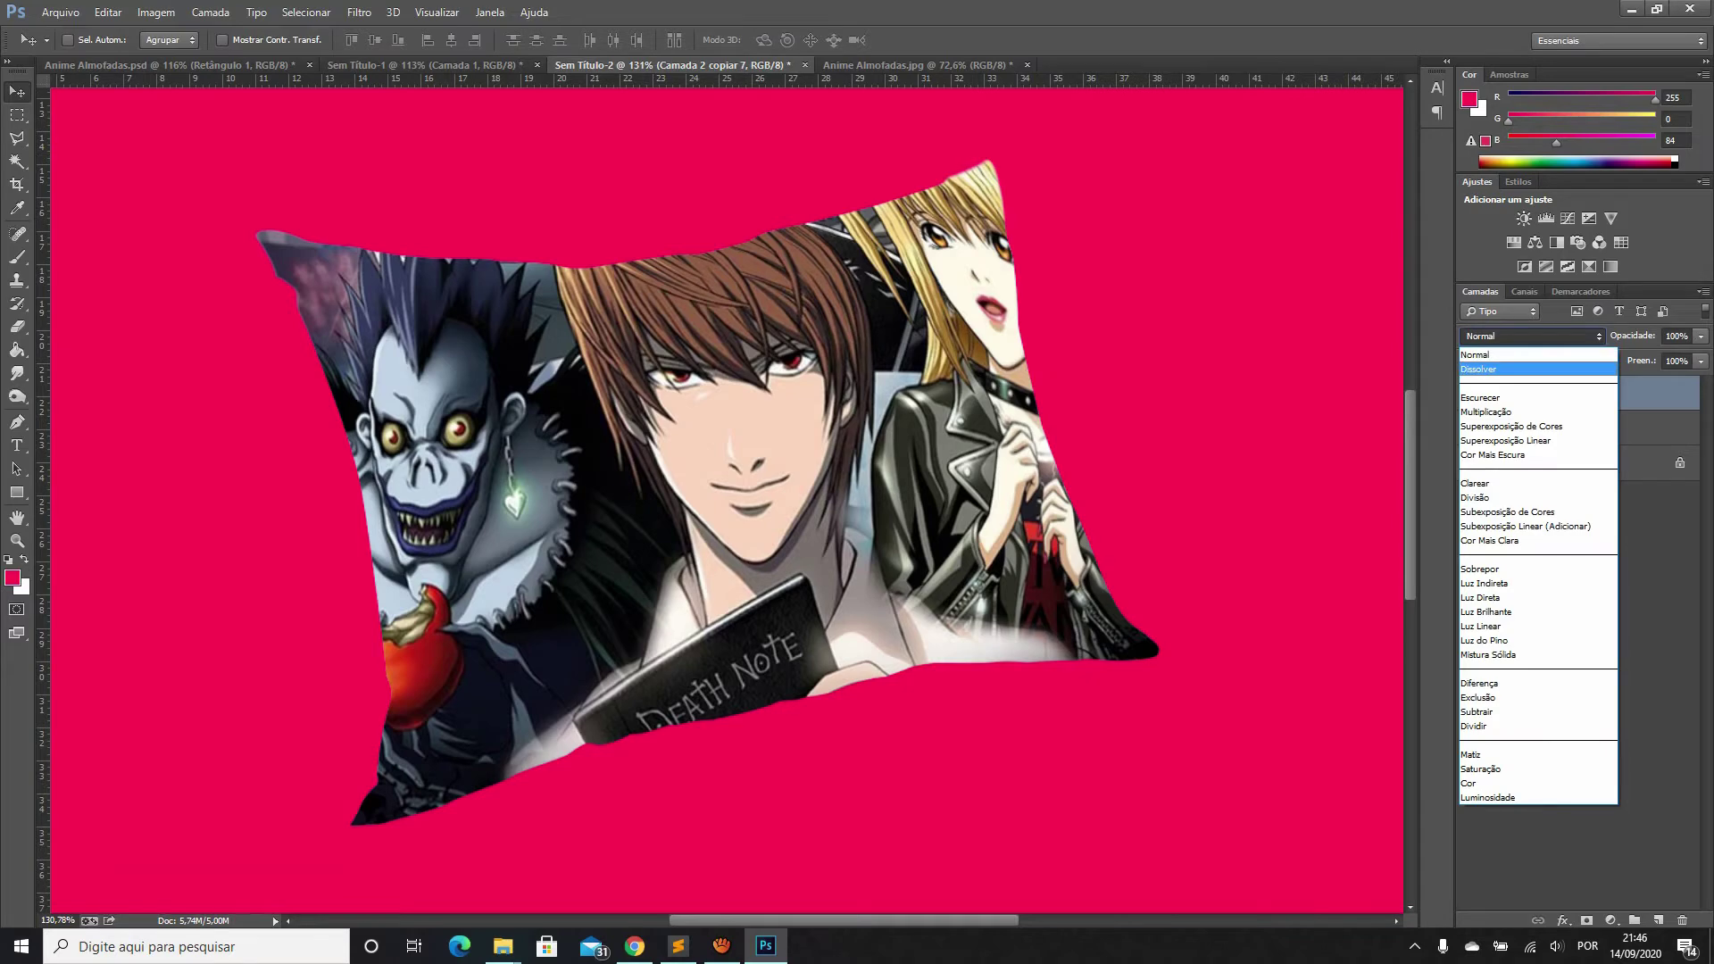
click(1482, 369)
click(1532, 336)
key(Return)
key(Down)
key(Down)
key(Down)
key(Down)
key(Down)
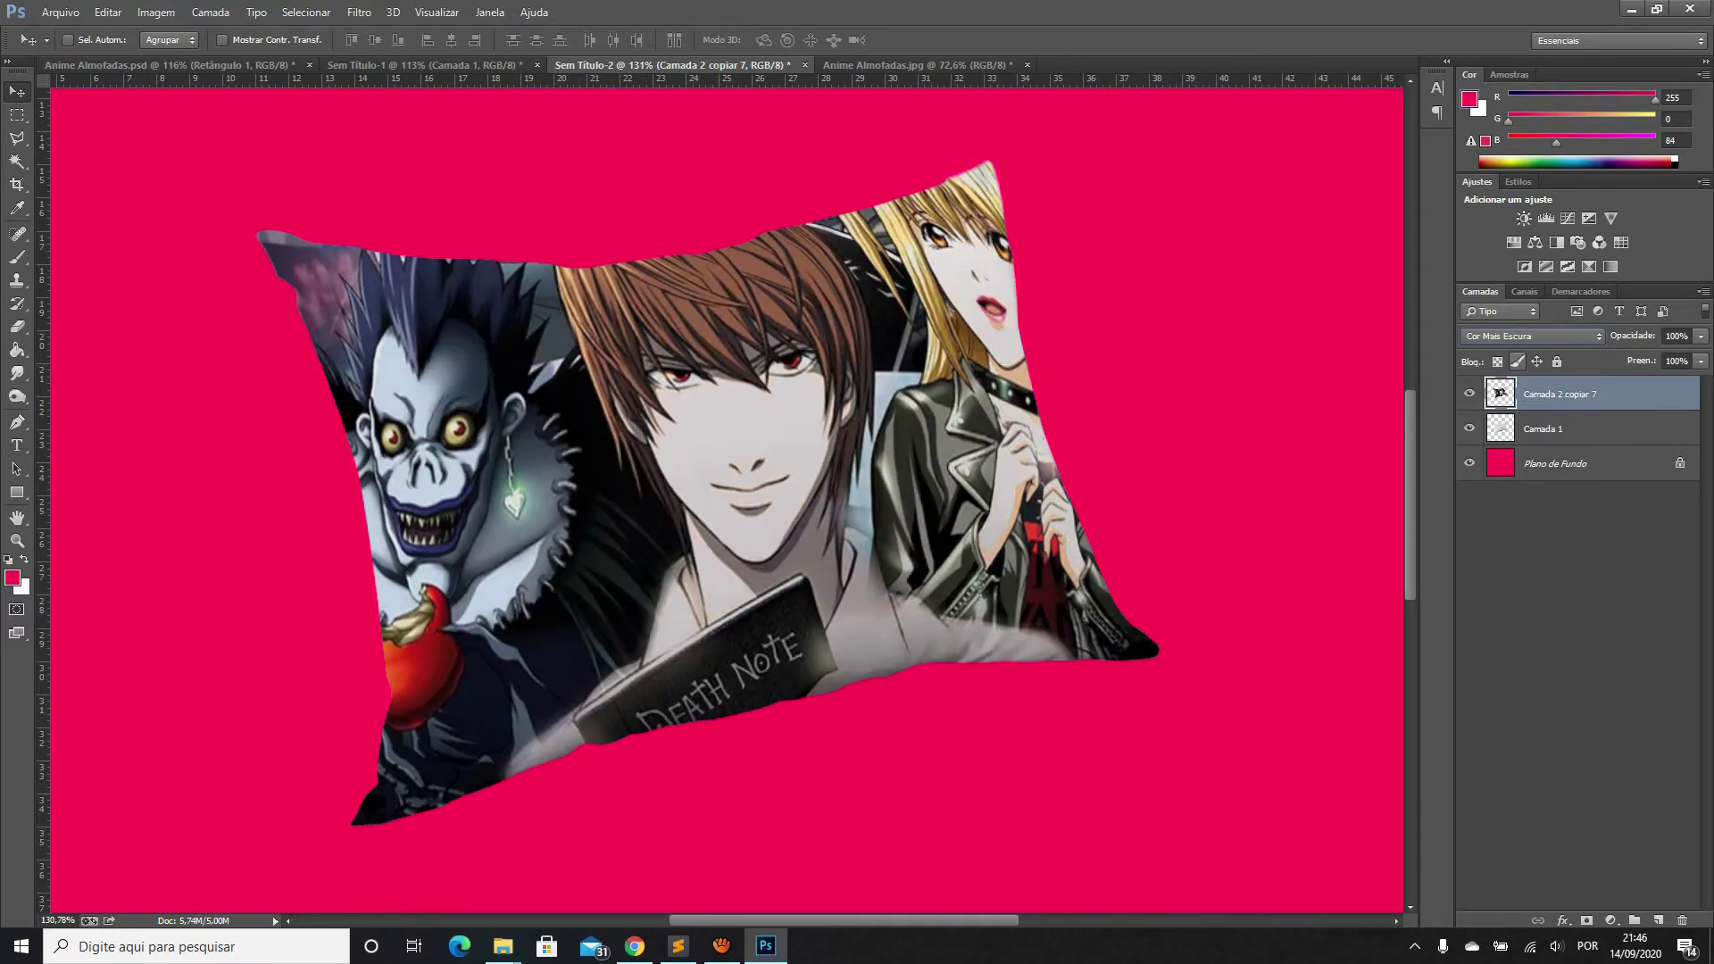
key(Down)
key(Down)
key(Down)
key(Down)
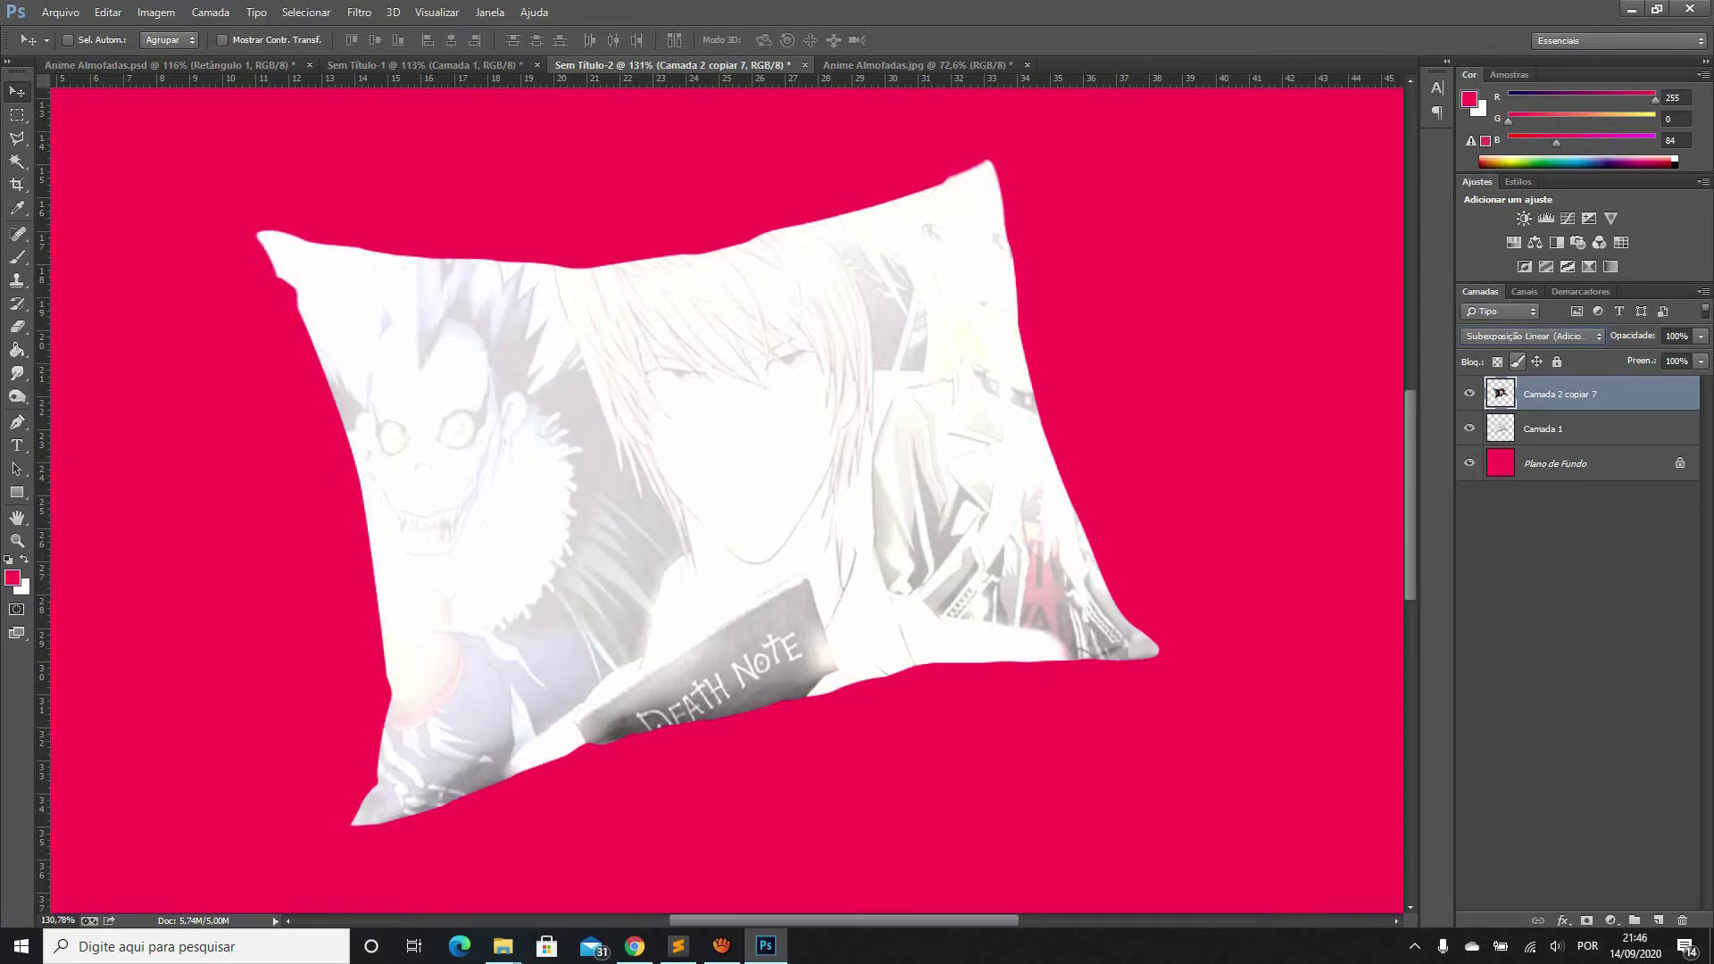
key(Down)
key(Down)
key(Down)
key(Down)
key(Down)
key(Down)
key(Down)
key(Down)
key(Down)
key(Down)
key(Down)
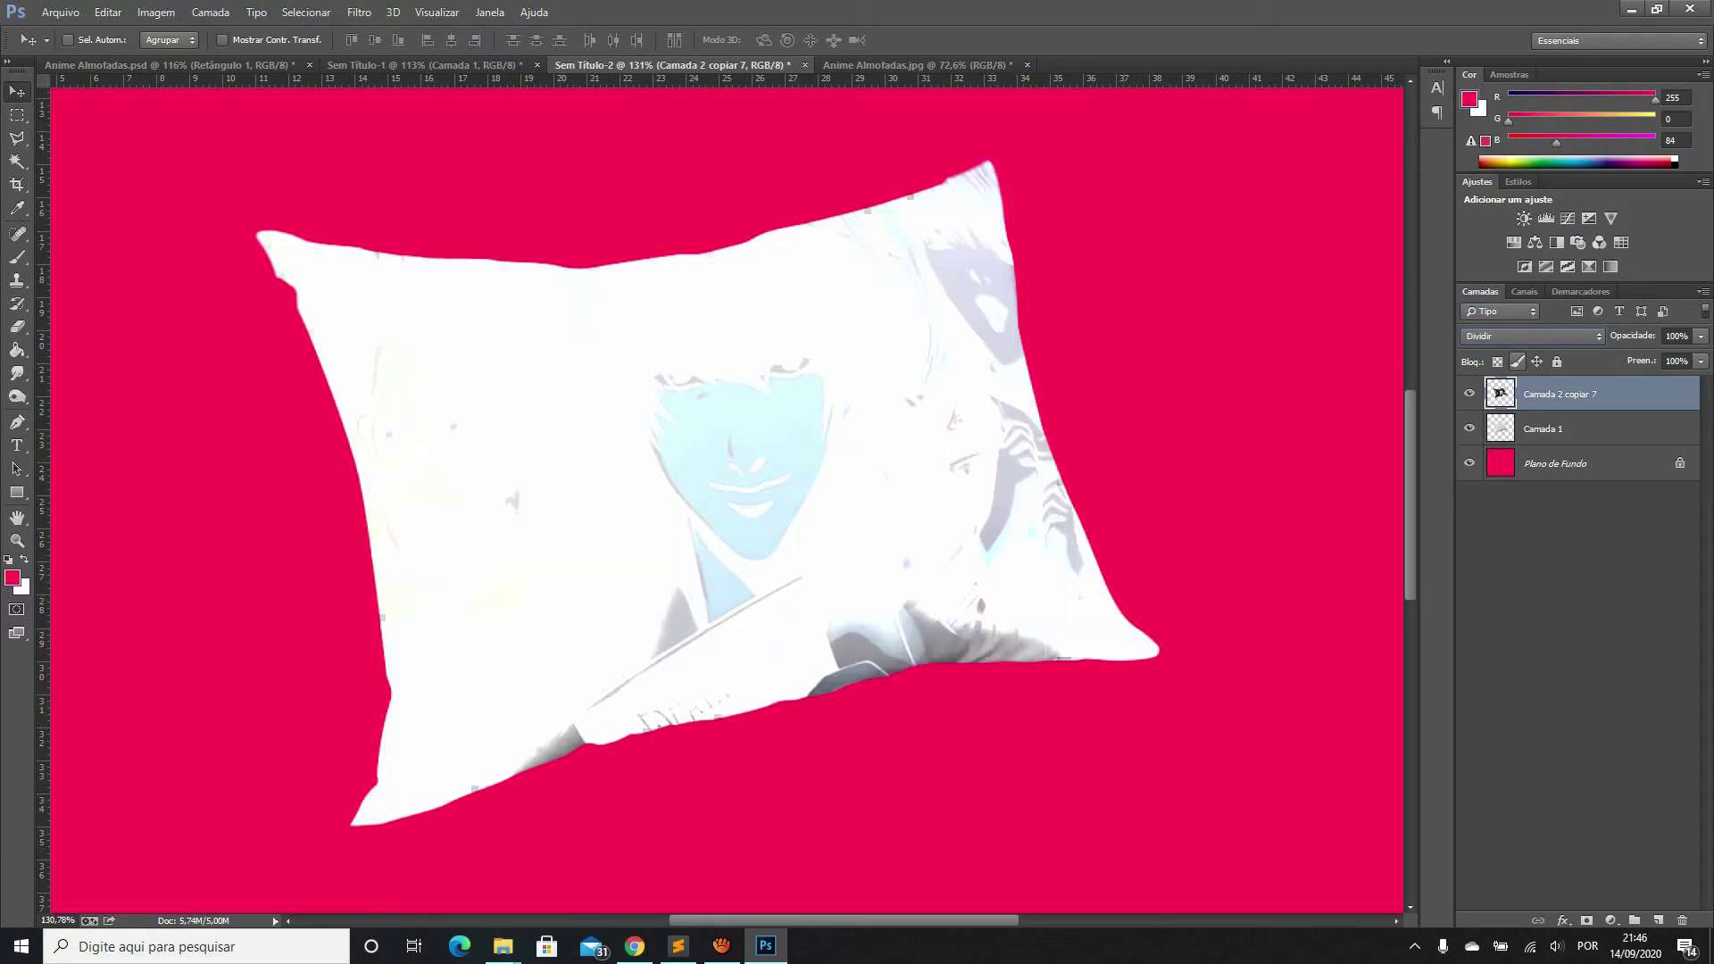
key(Down)
key(Down)
key(Down)
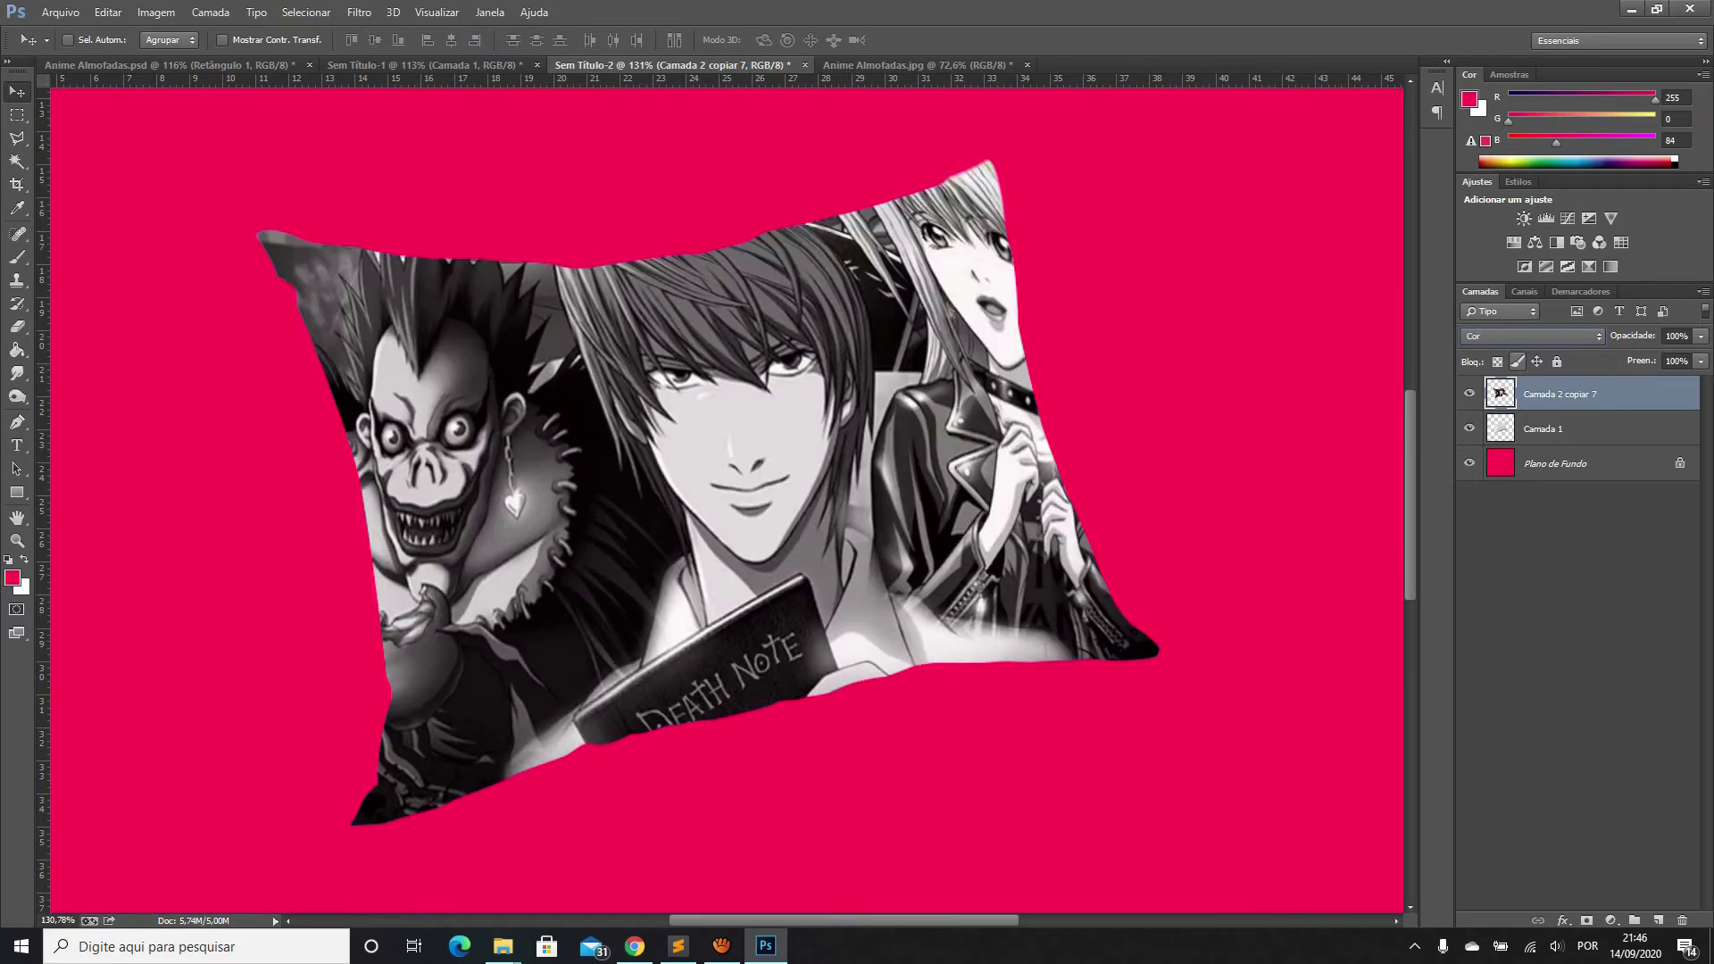
key(Up)
key(Up)
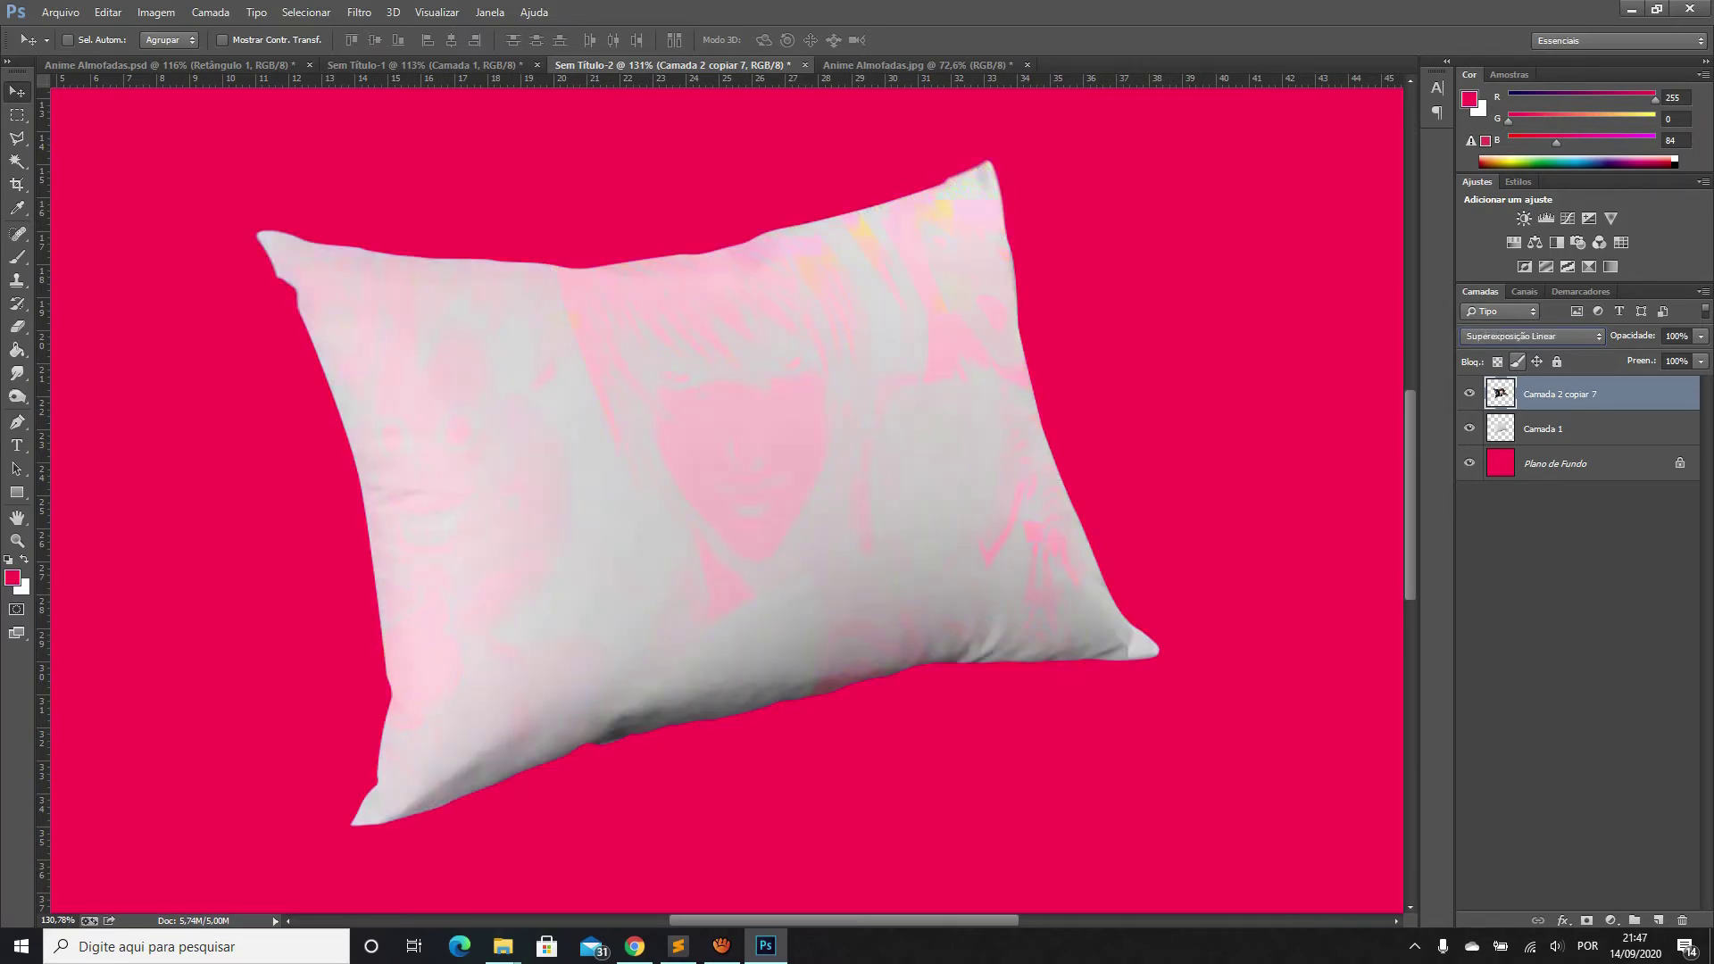
key(Home)
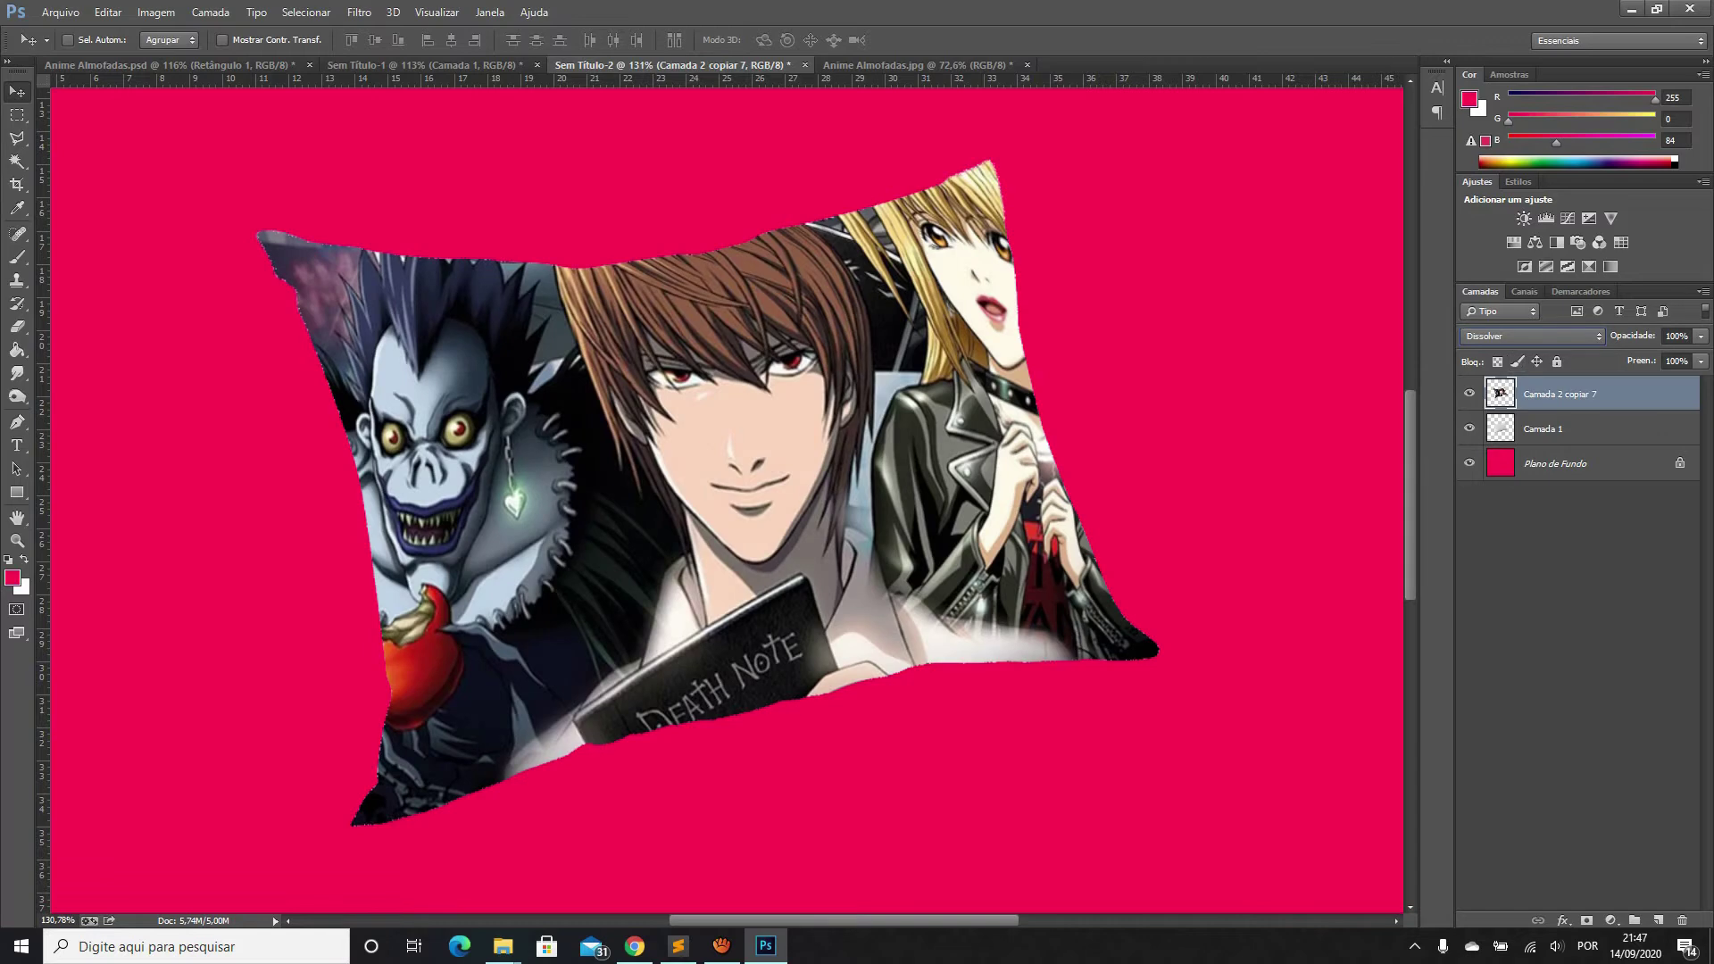
click(170, 65)
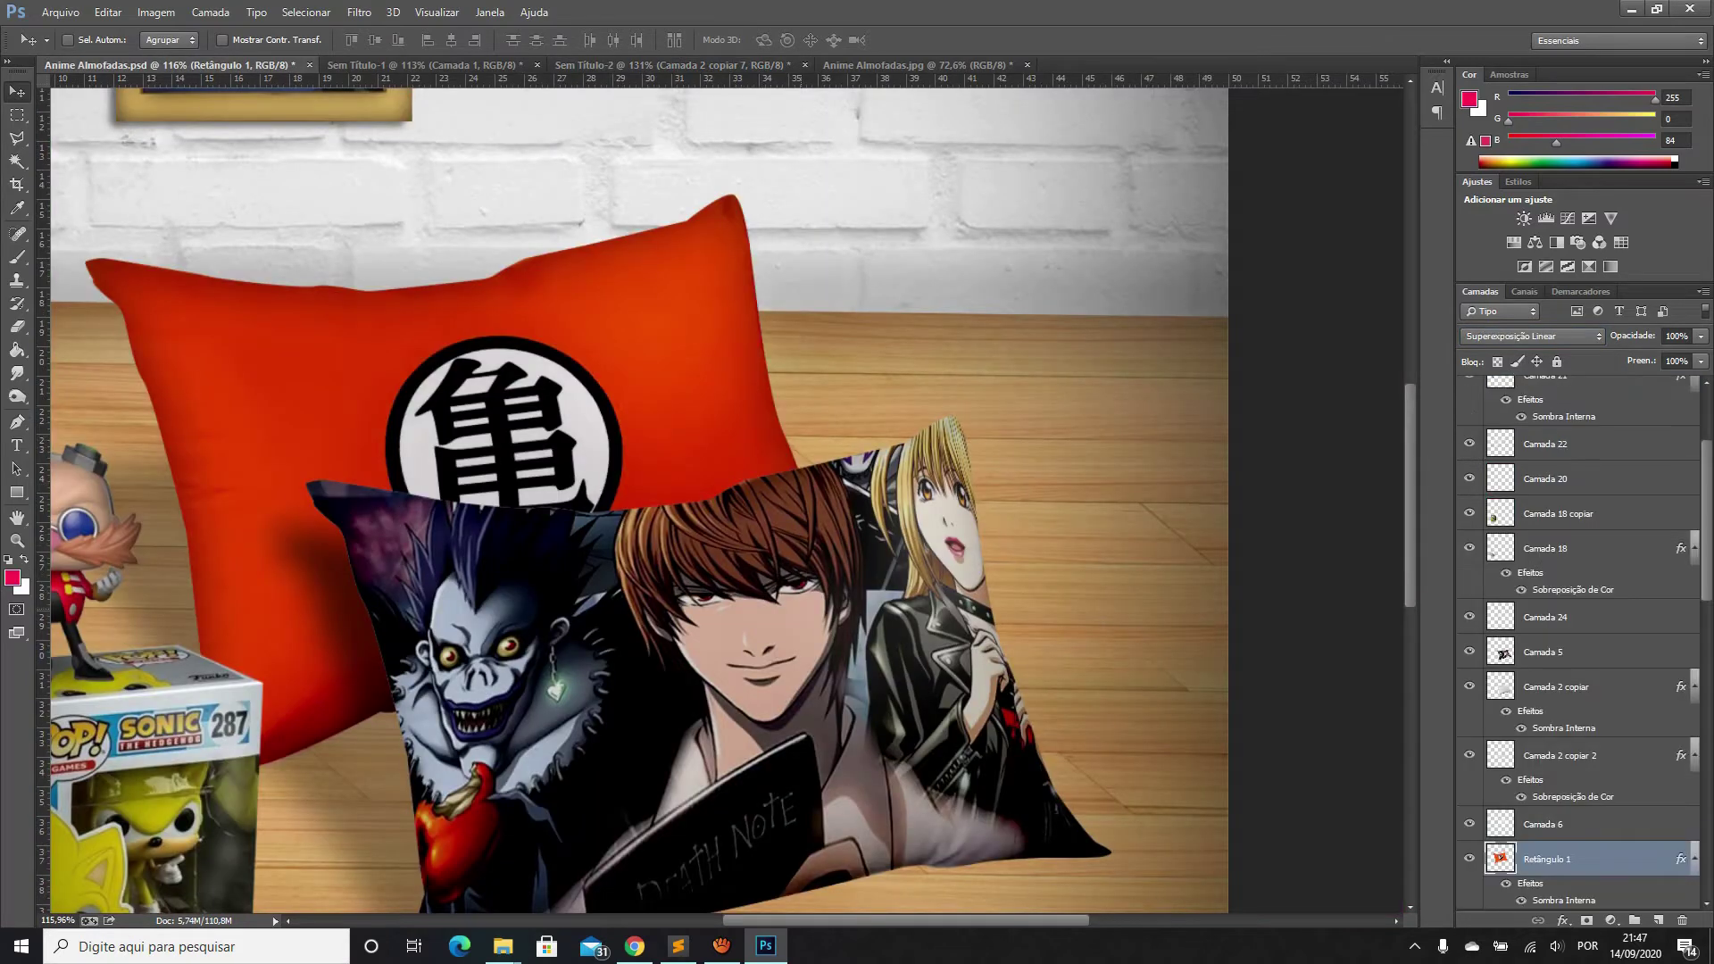
Check the Death Note artwork's placement on the white pillow against Anime Almofadas.jpg
scroll(776, 643, down, 3)
drag(777, 643, 960, 447)
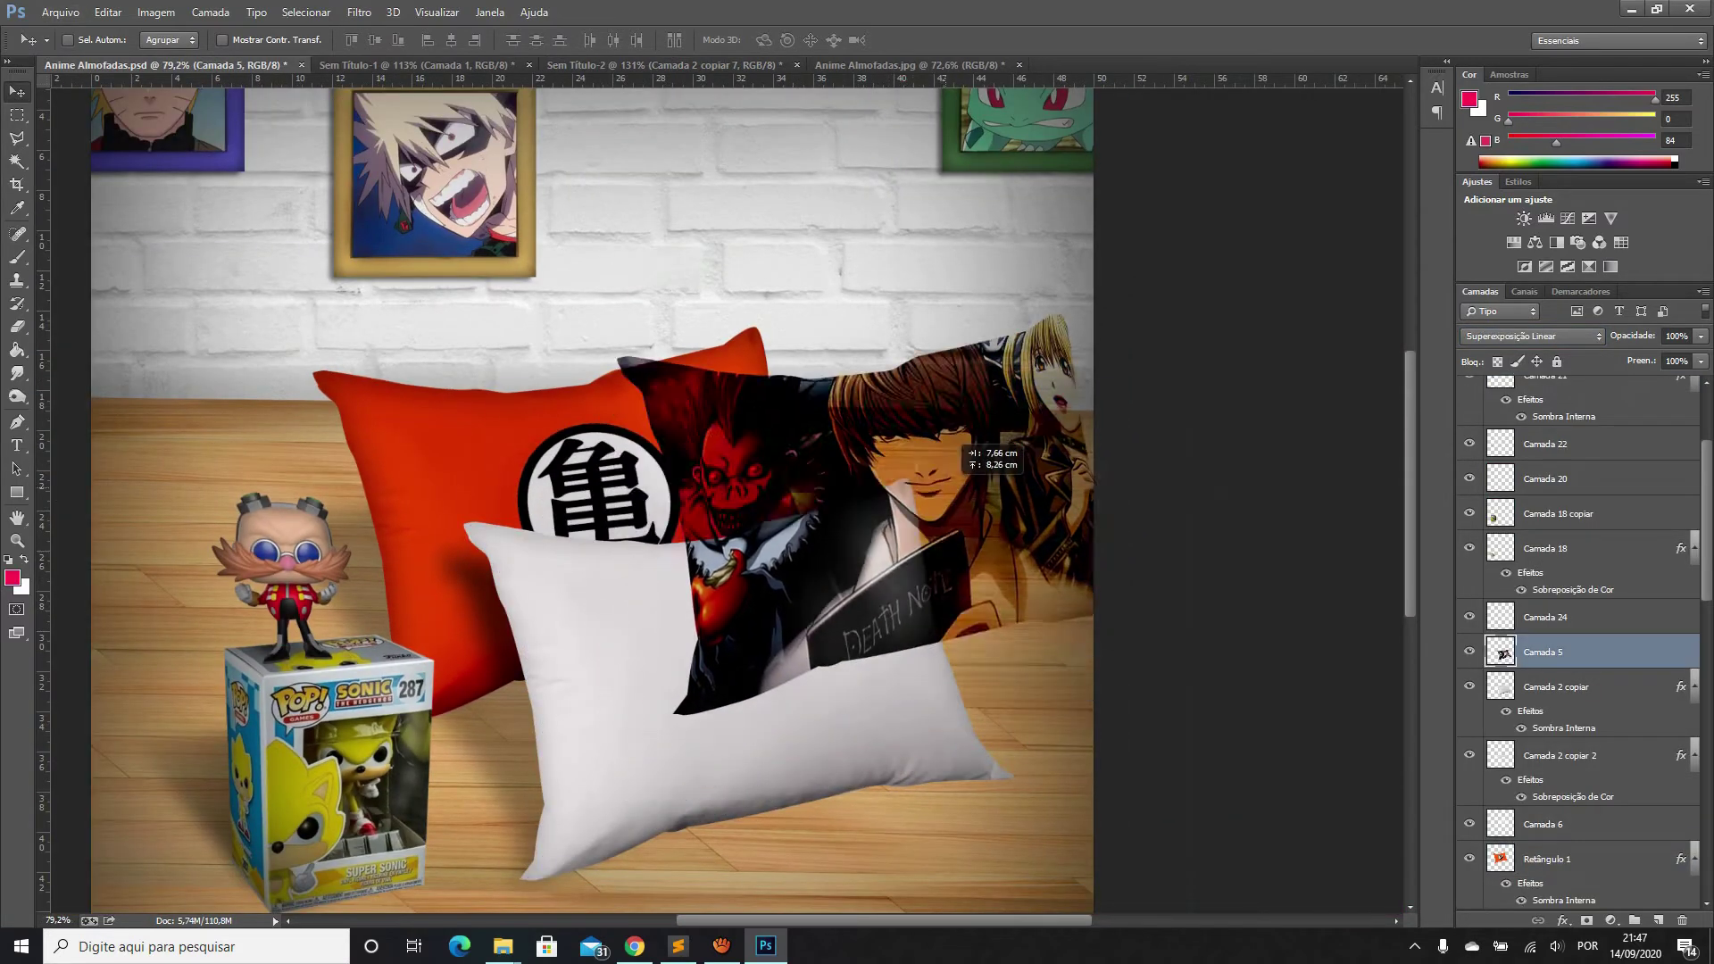
drag(960, 446, 799, 562)
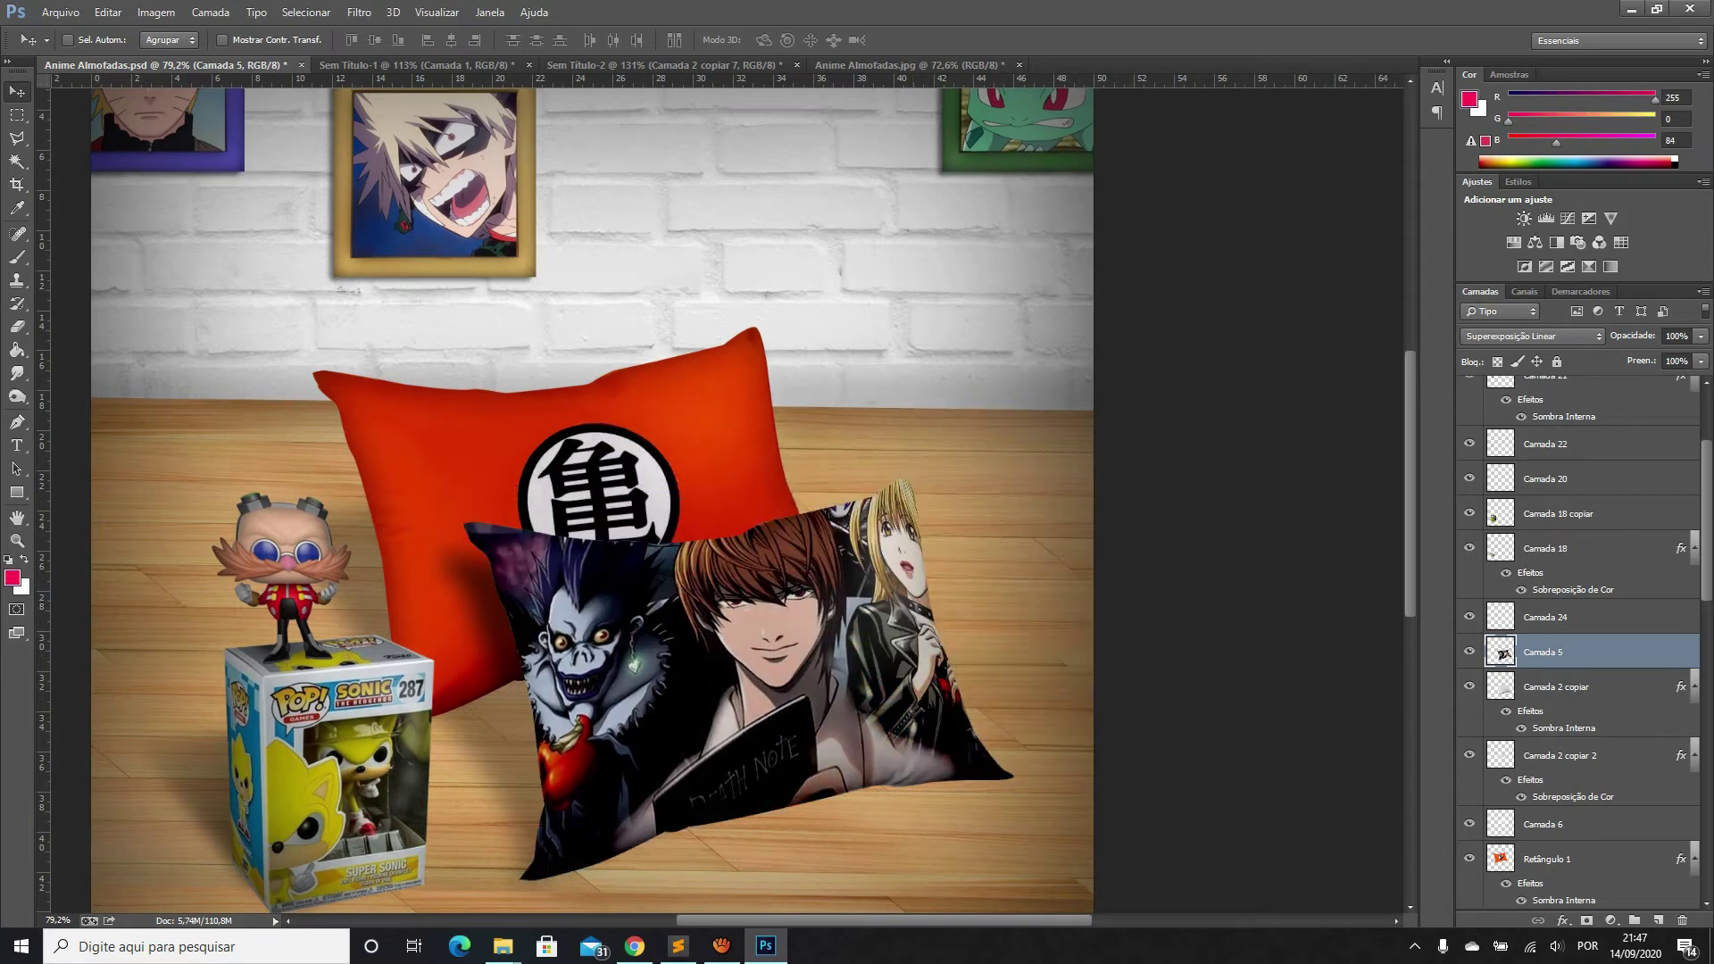
click(910, 65)
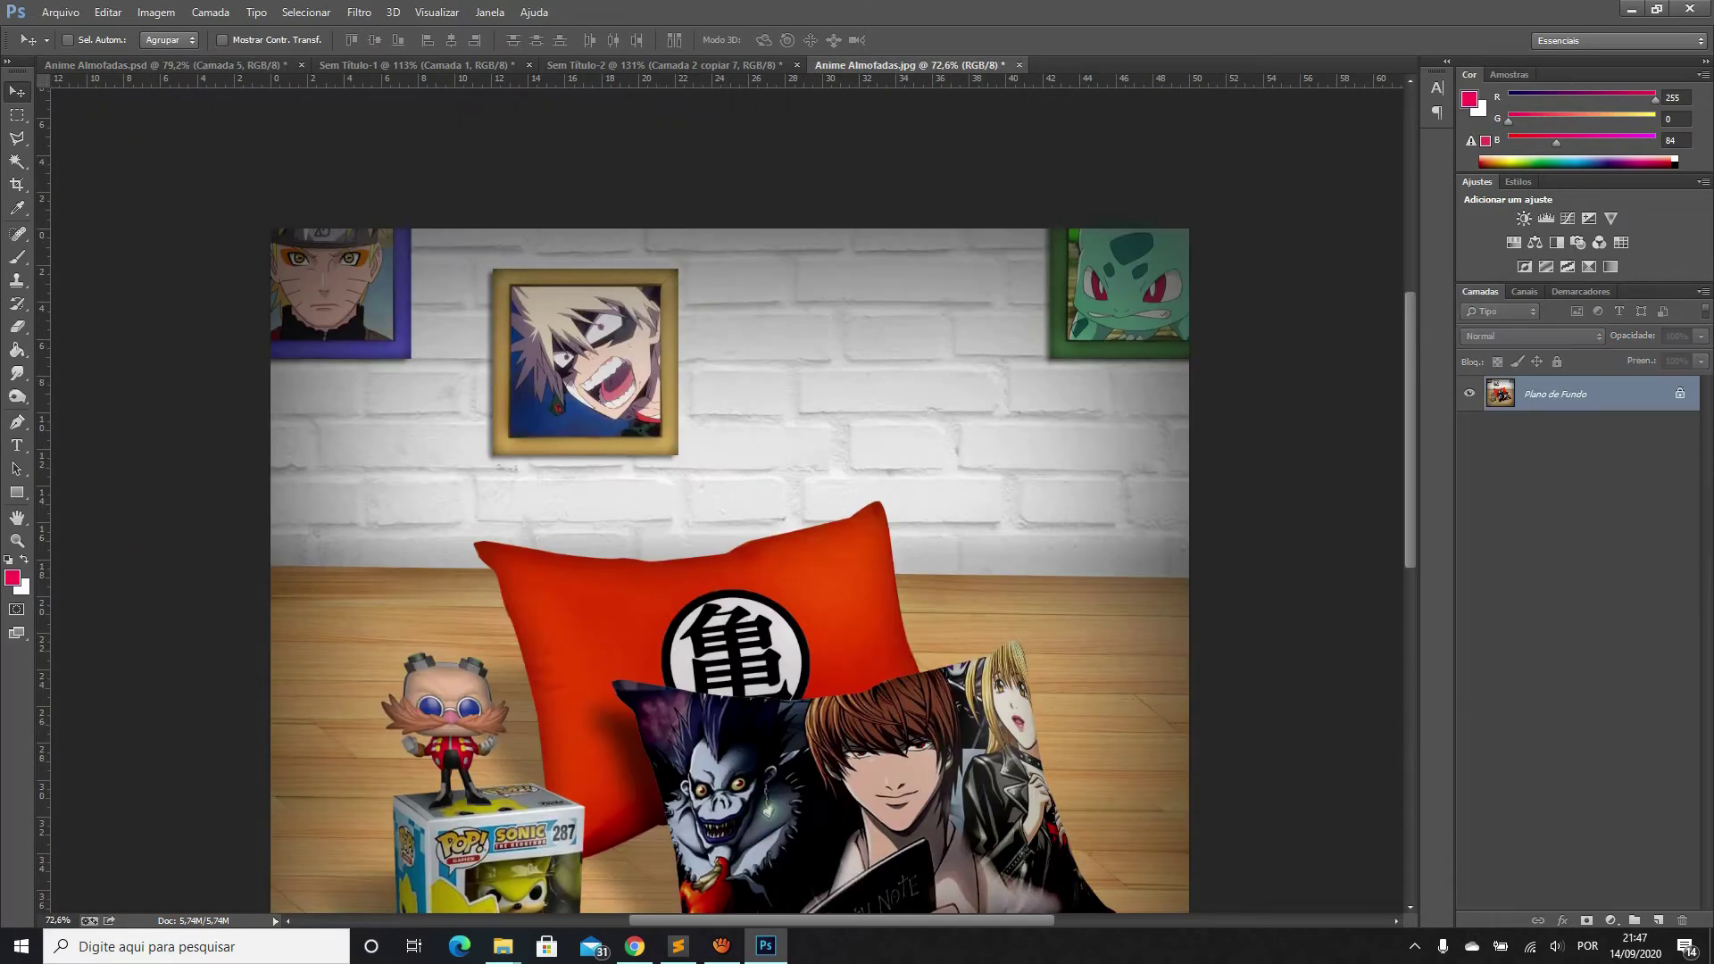
click(665, 66)
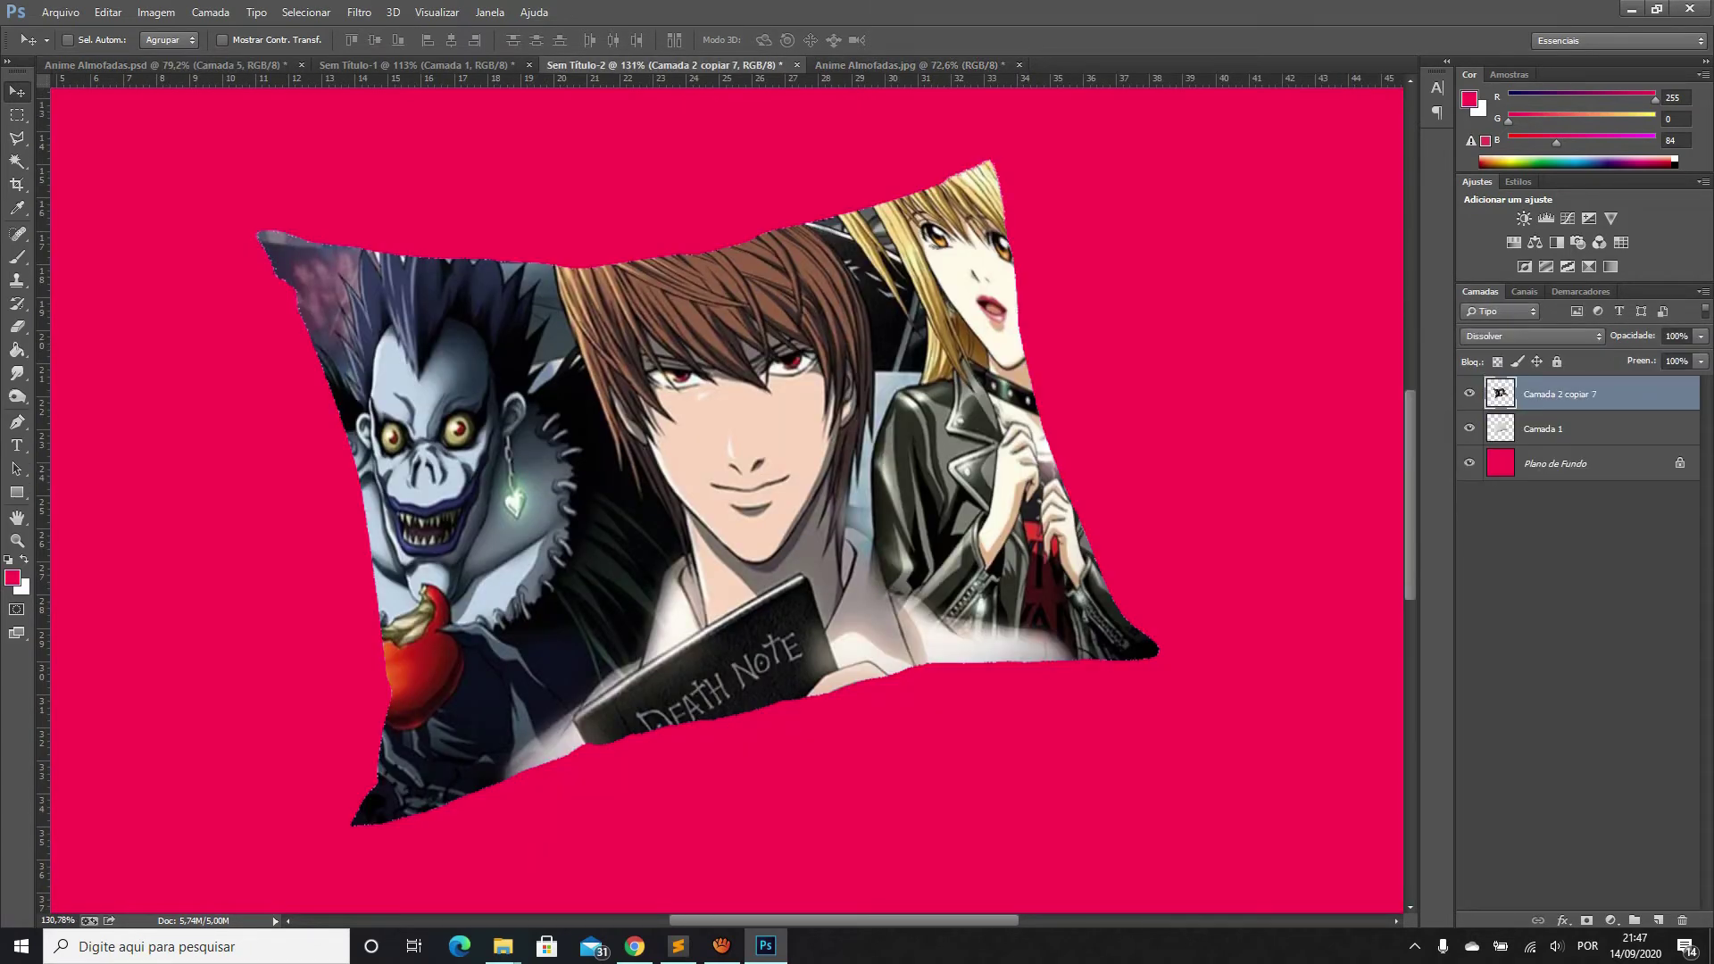
Set the Death Note artwork's blend mode to Superexposição Linear
click(1531, 336)
key(Down)
key(Up)
key(Up)
key(Up)
key(Up)
key(Up)
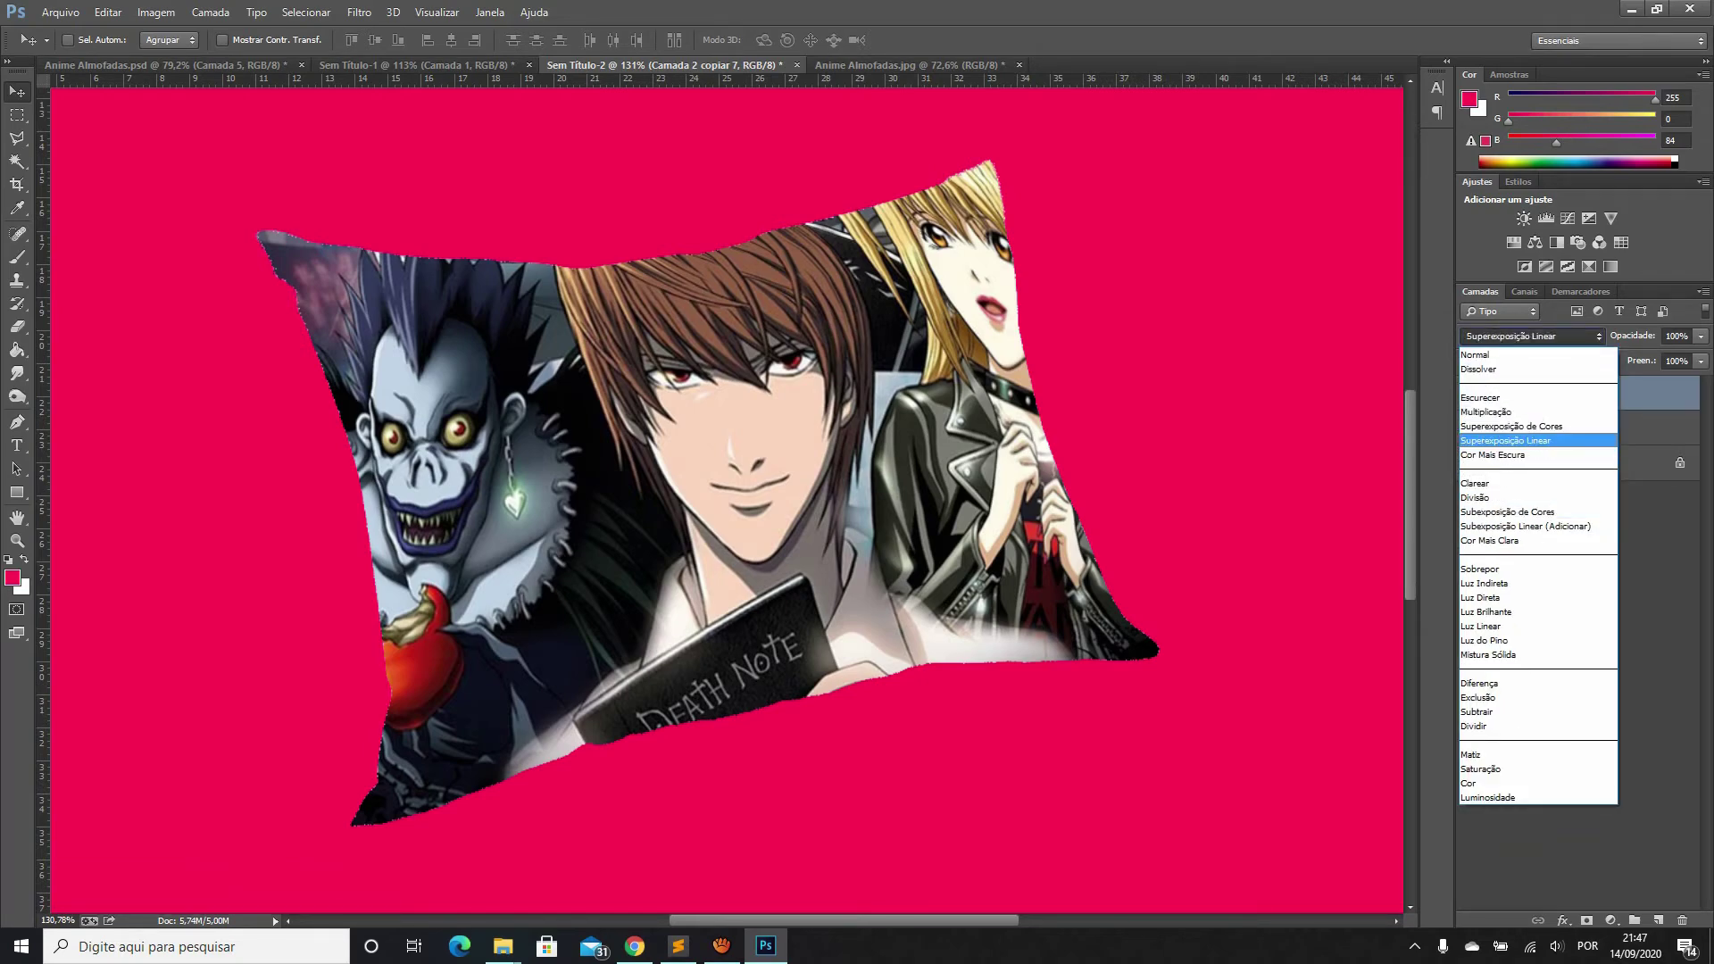
key(Return)
click(1531, 335)
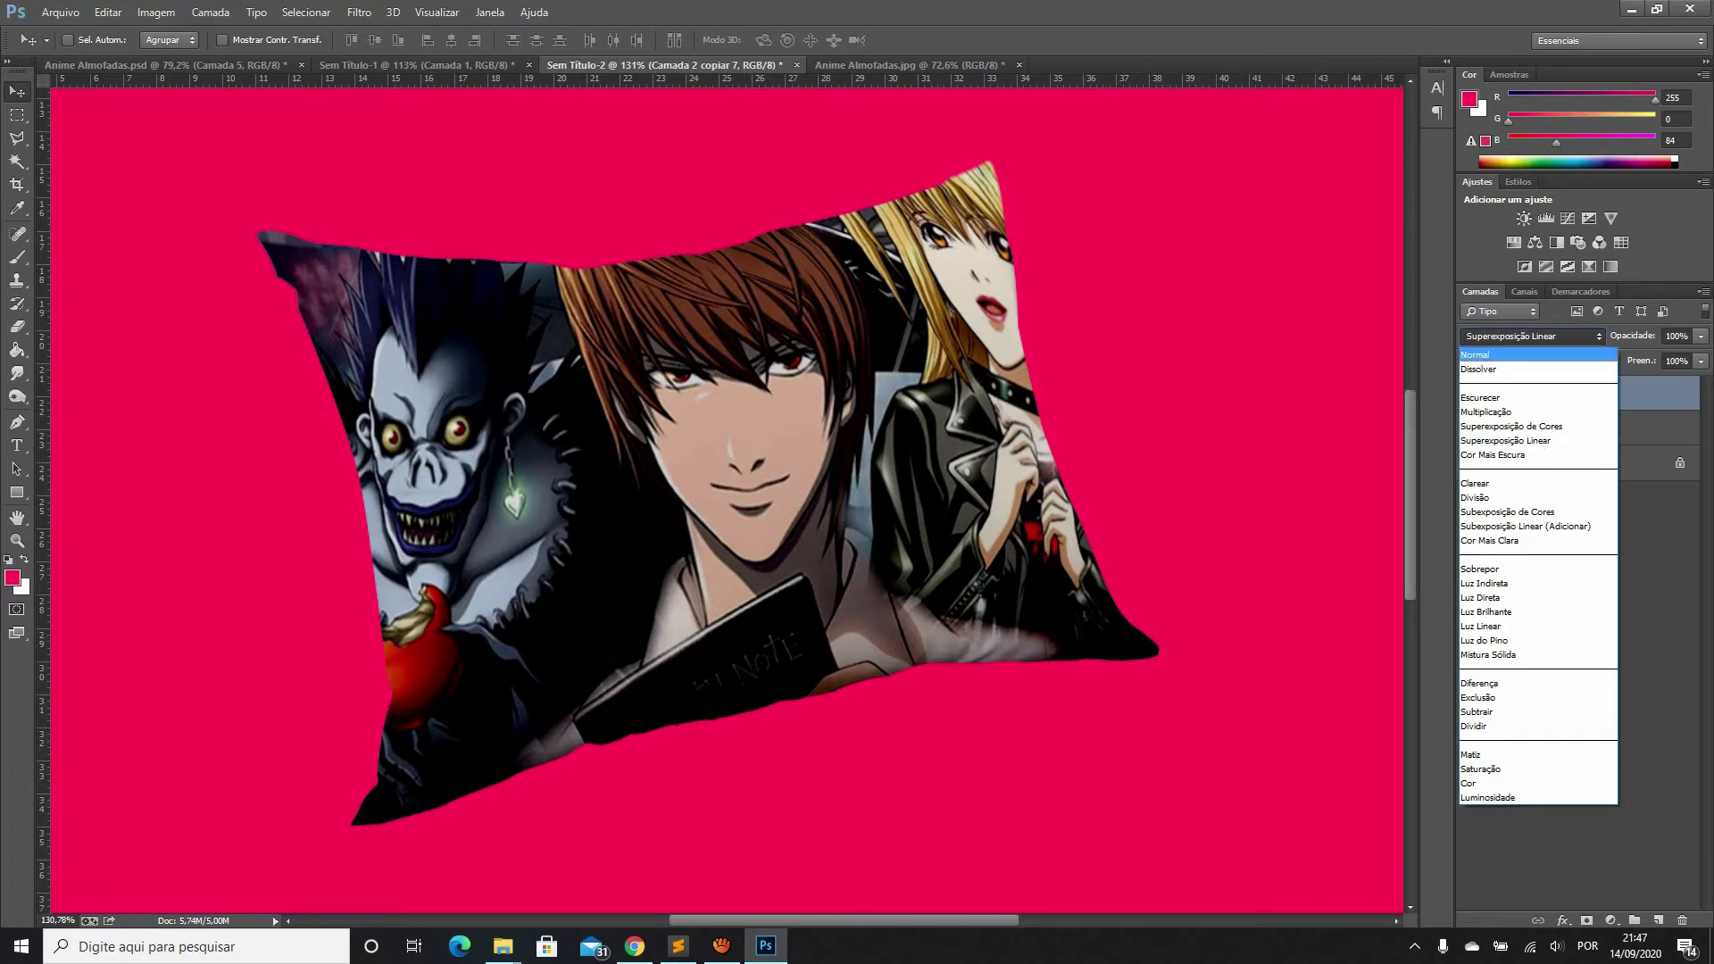
key(Down)
key(Down)
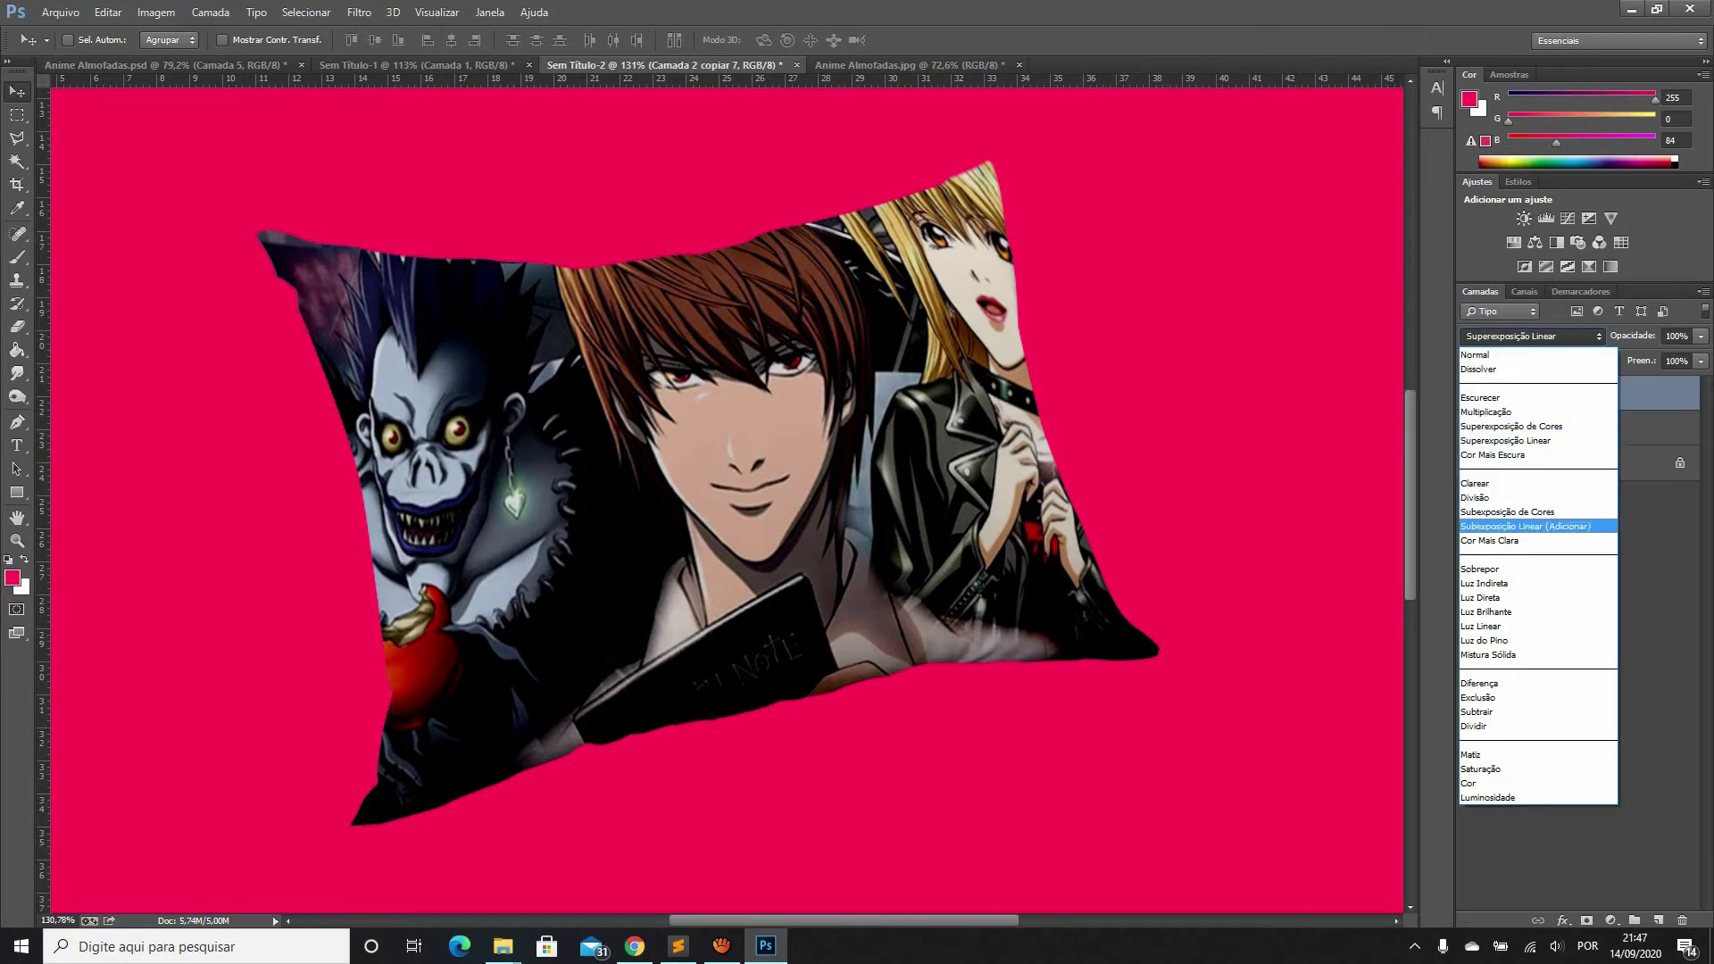
key(Up)
key(Up)
key(Up)
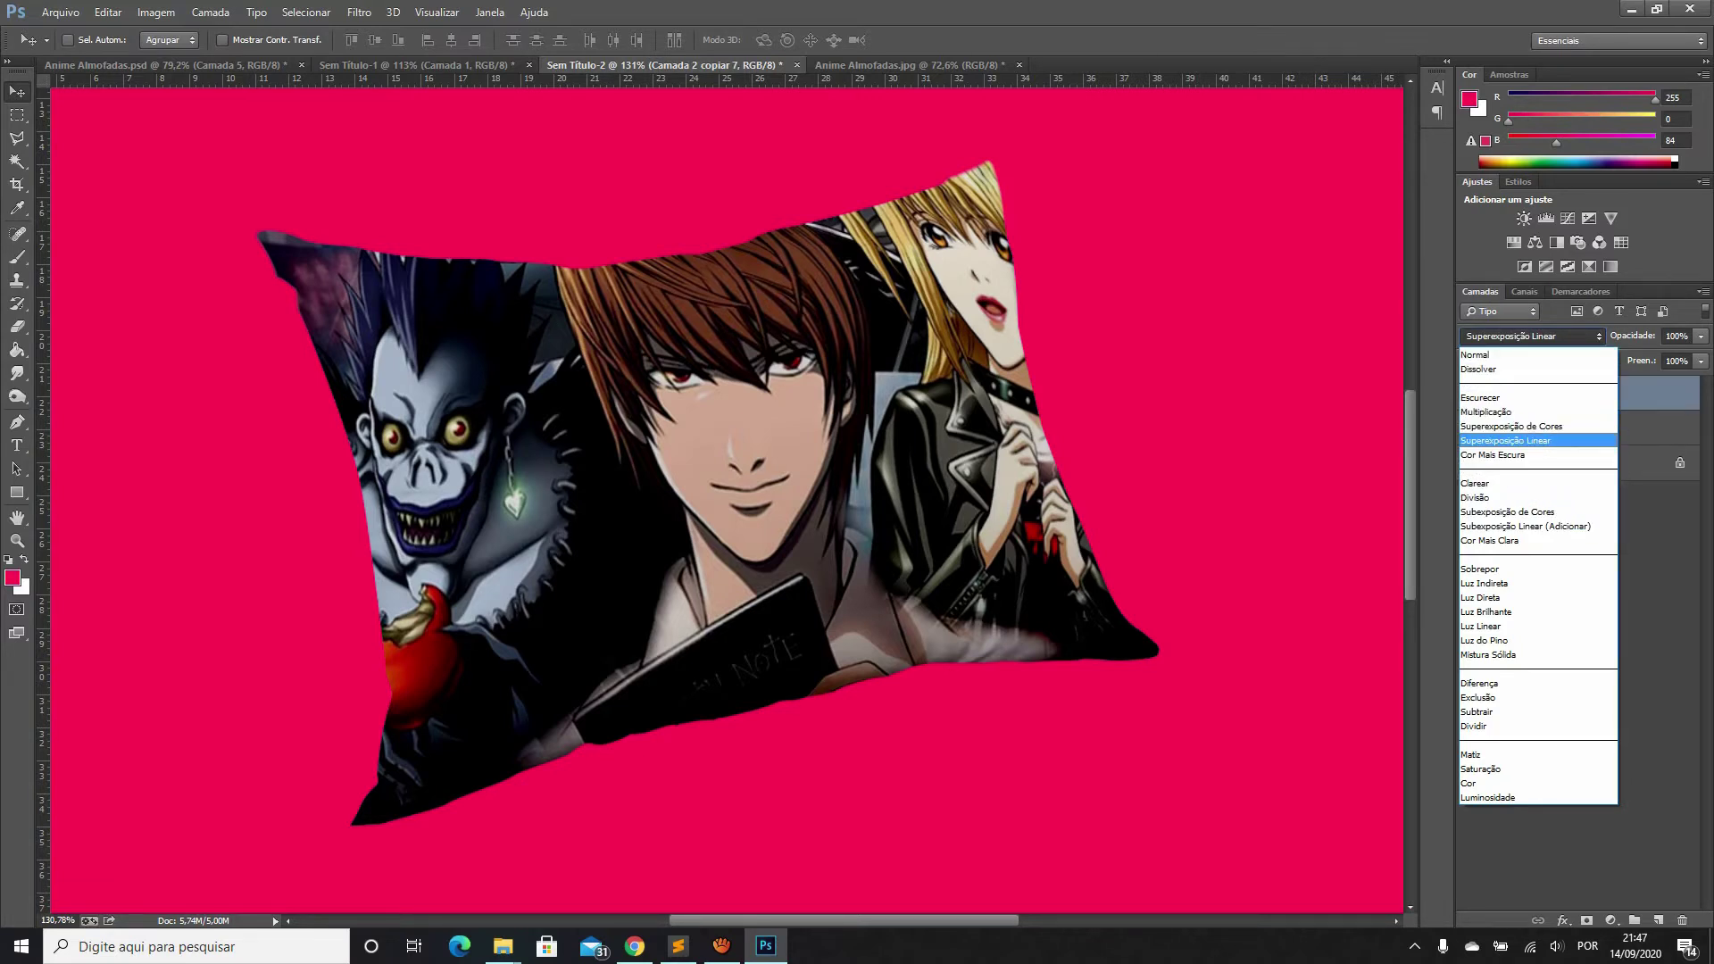
key(Down)
key(Down)
key(Down)
key(Down)
key(Up)
key(Up)
key(Up)
key(Up)
key(Return)
Cycle through the open documents and zoom out to view the whole pink document
key(alt)
key(ctrl+Tab)
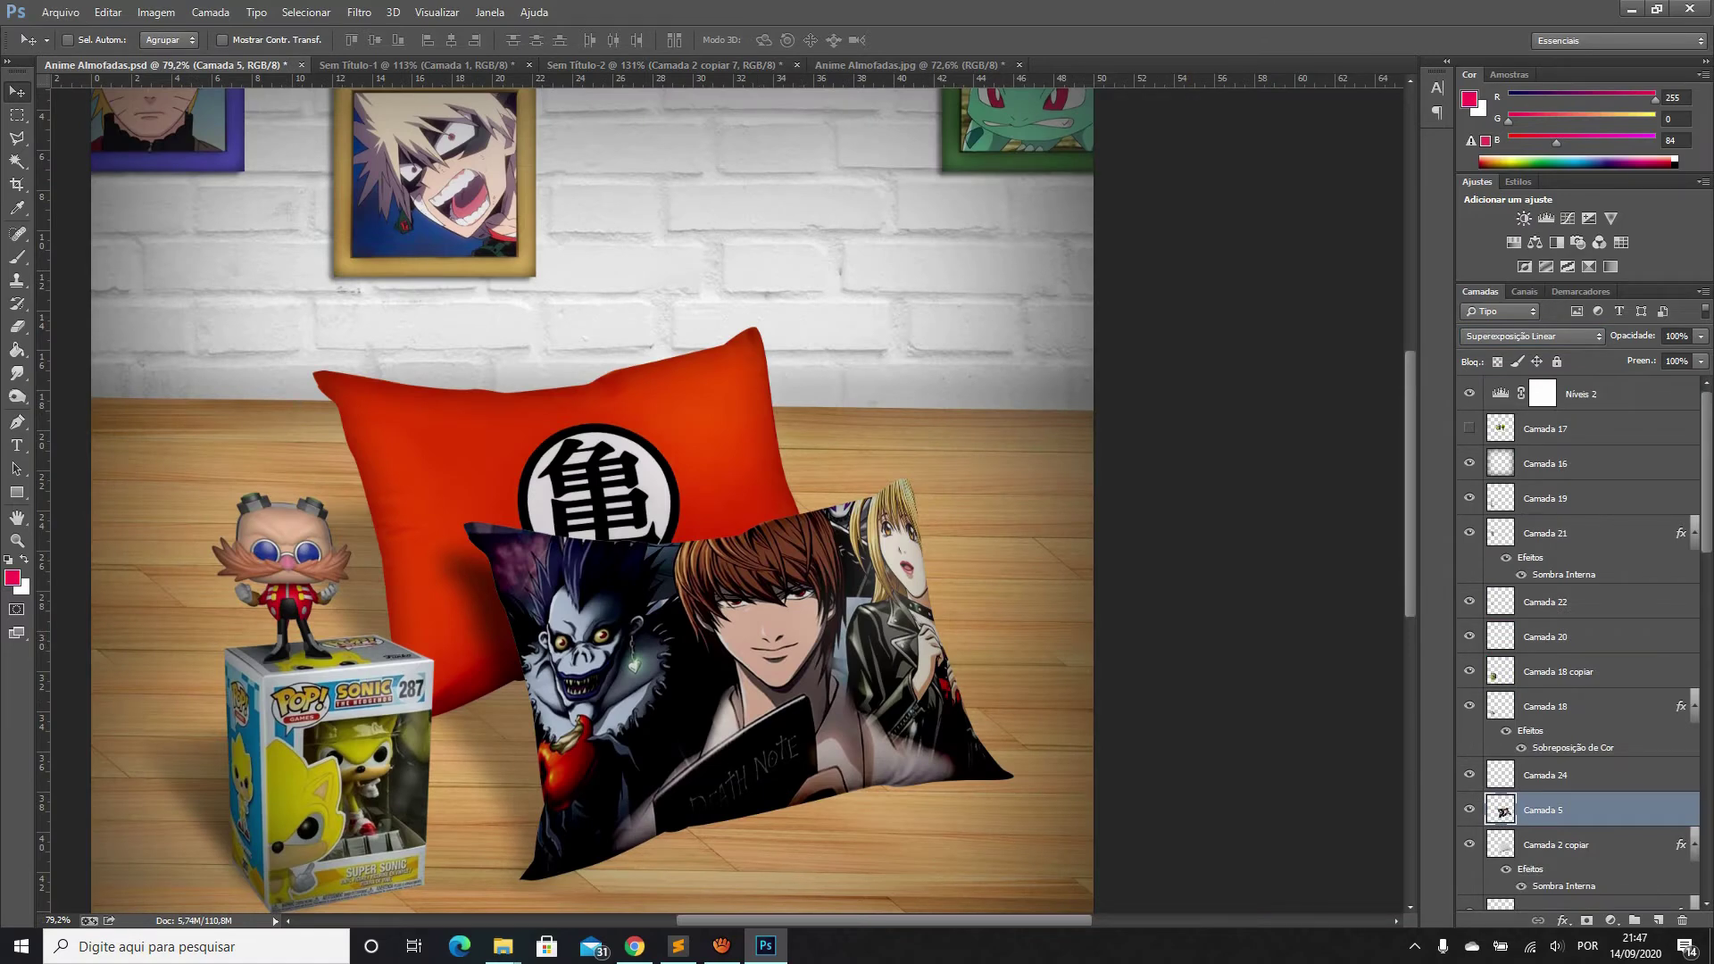
key(ctrl+shift+Tab)
key(ctrl+shift+Tab)
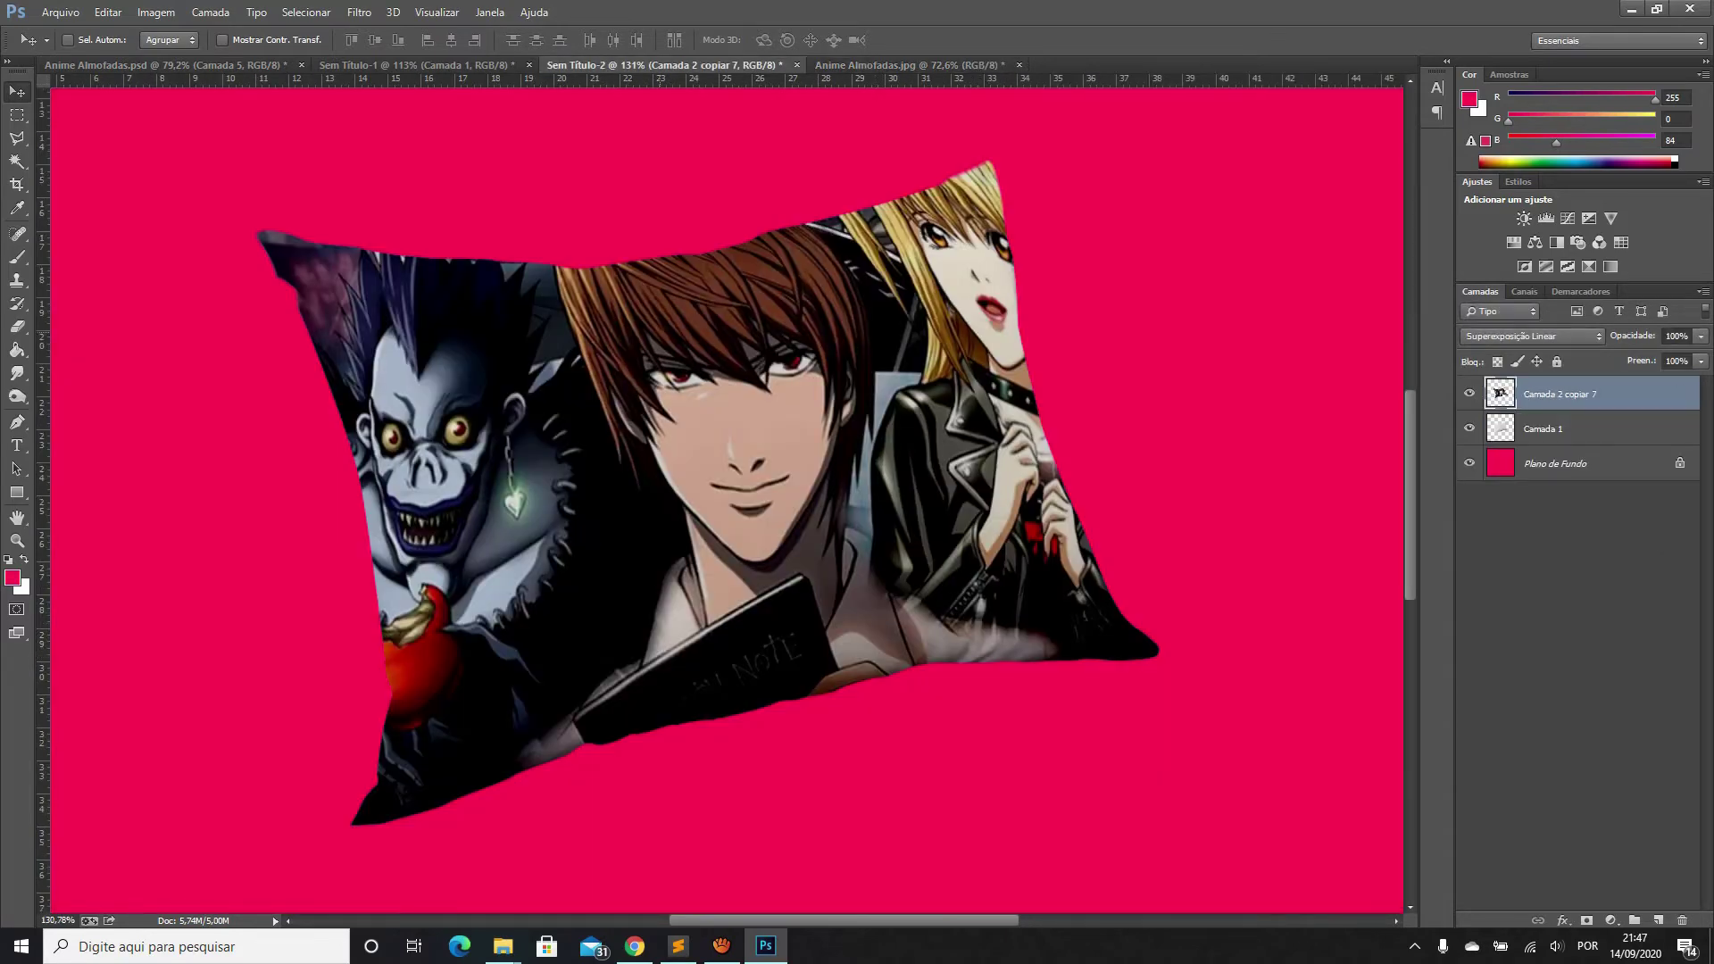
key(z)
key(ctrl+0)
key(ctrl+1)
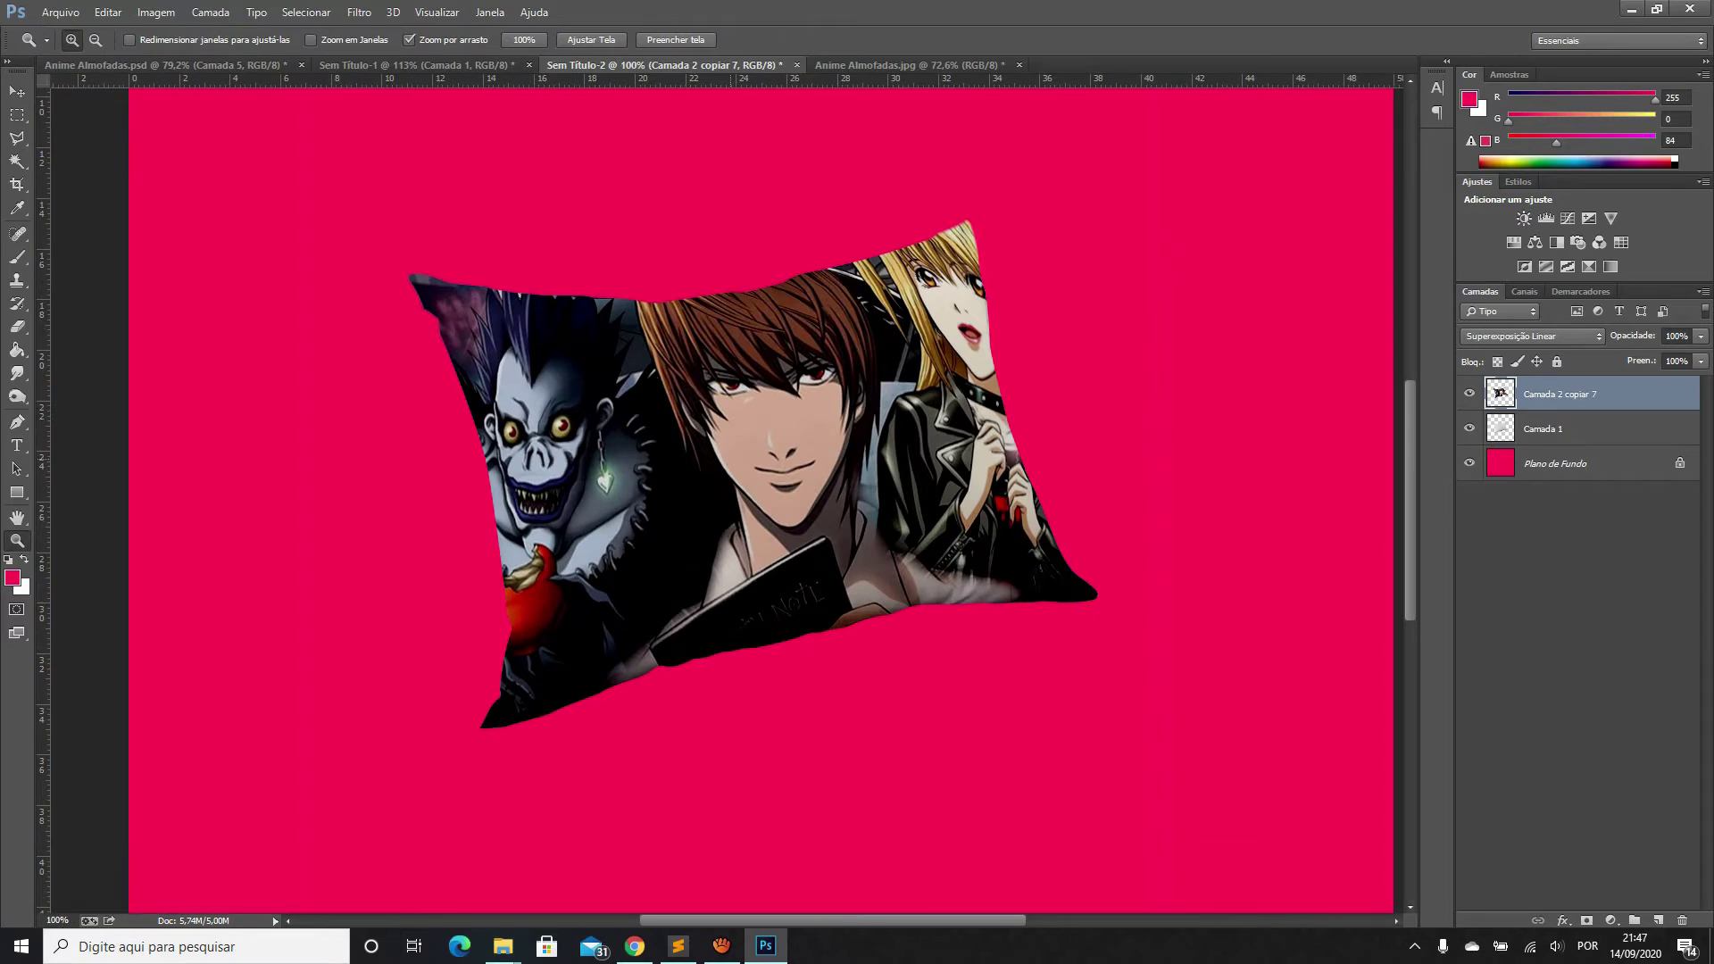
key(ctrl+minus)
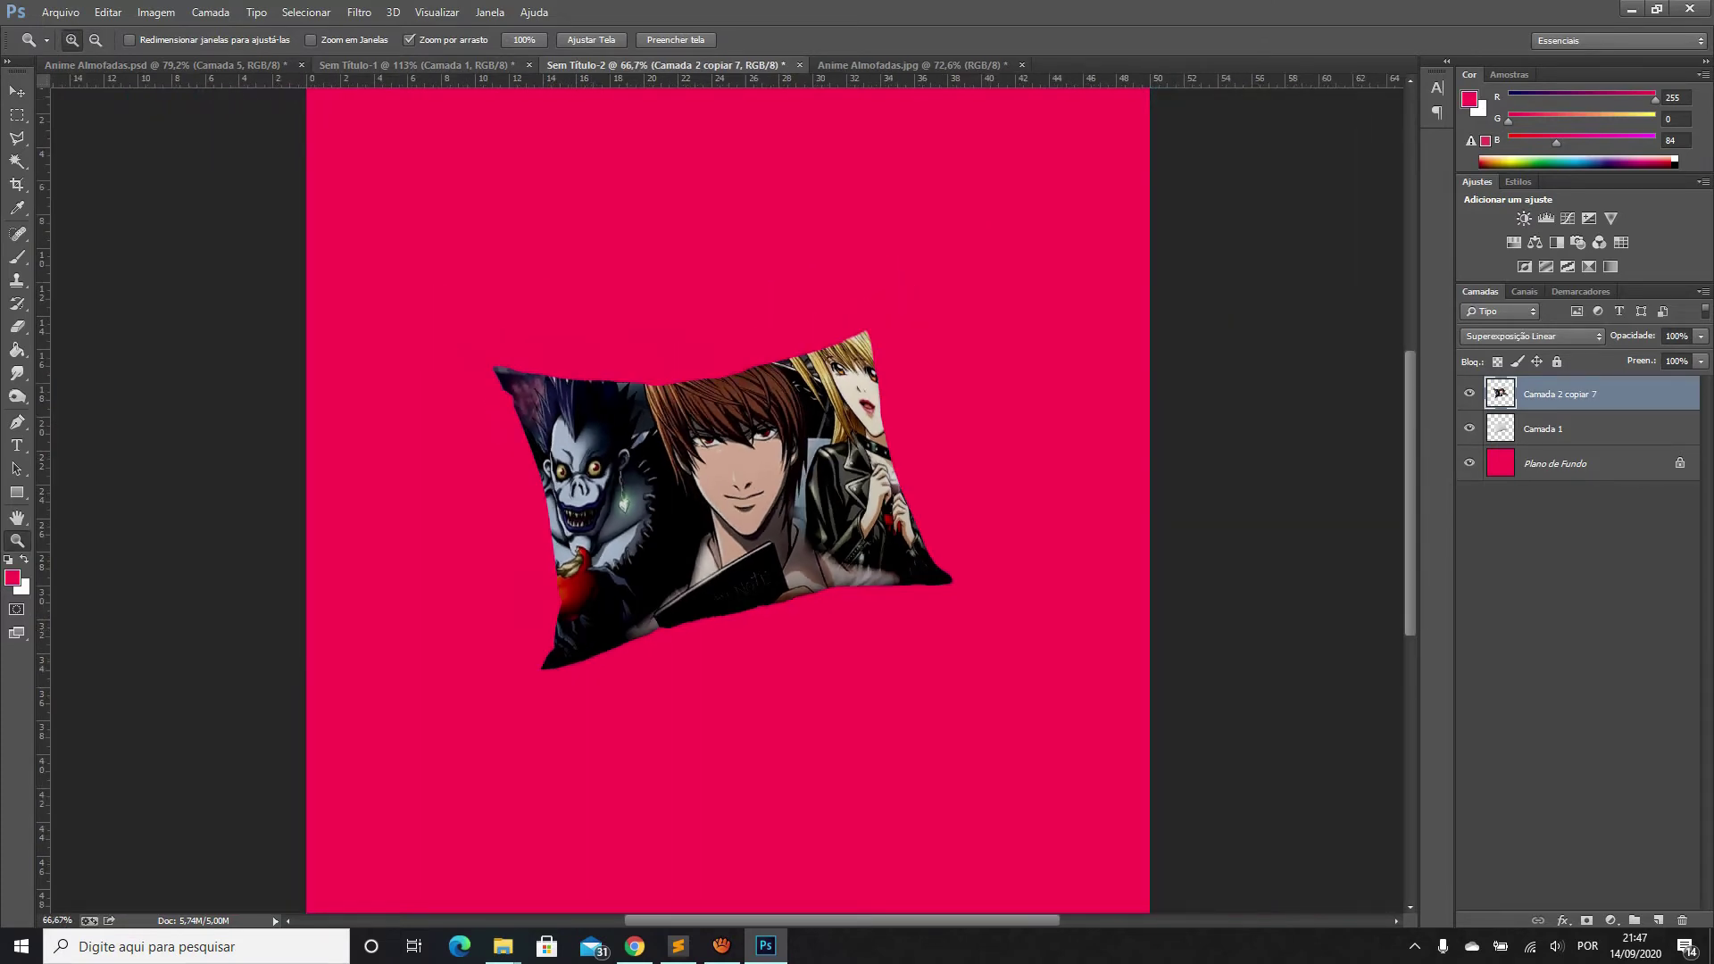
key(ctrl+shift+Tab)
key(ctrl+shift+Tab)
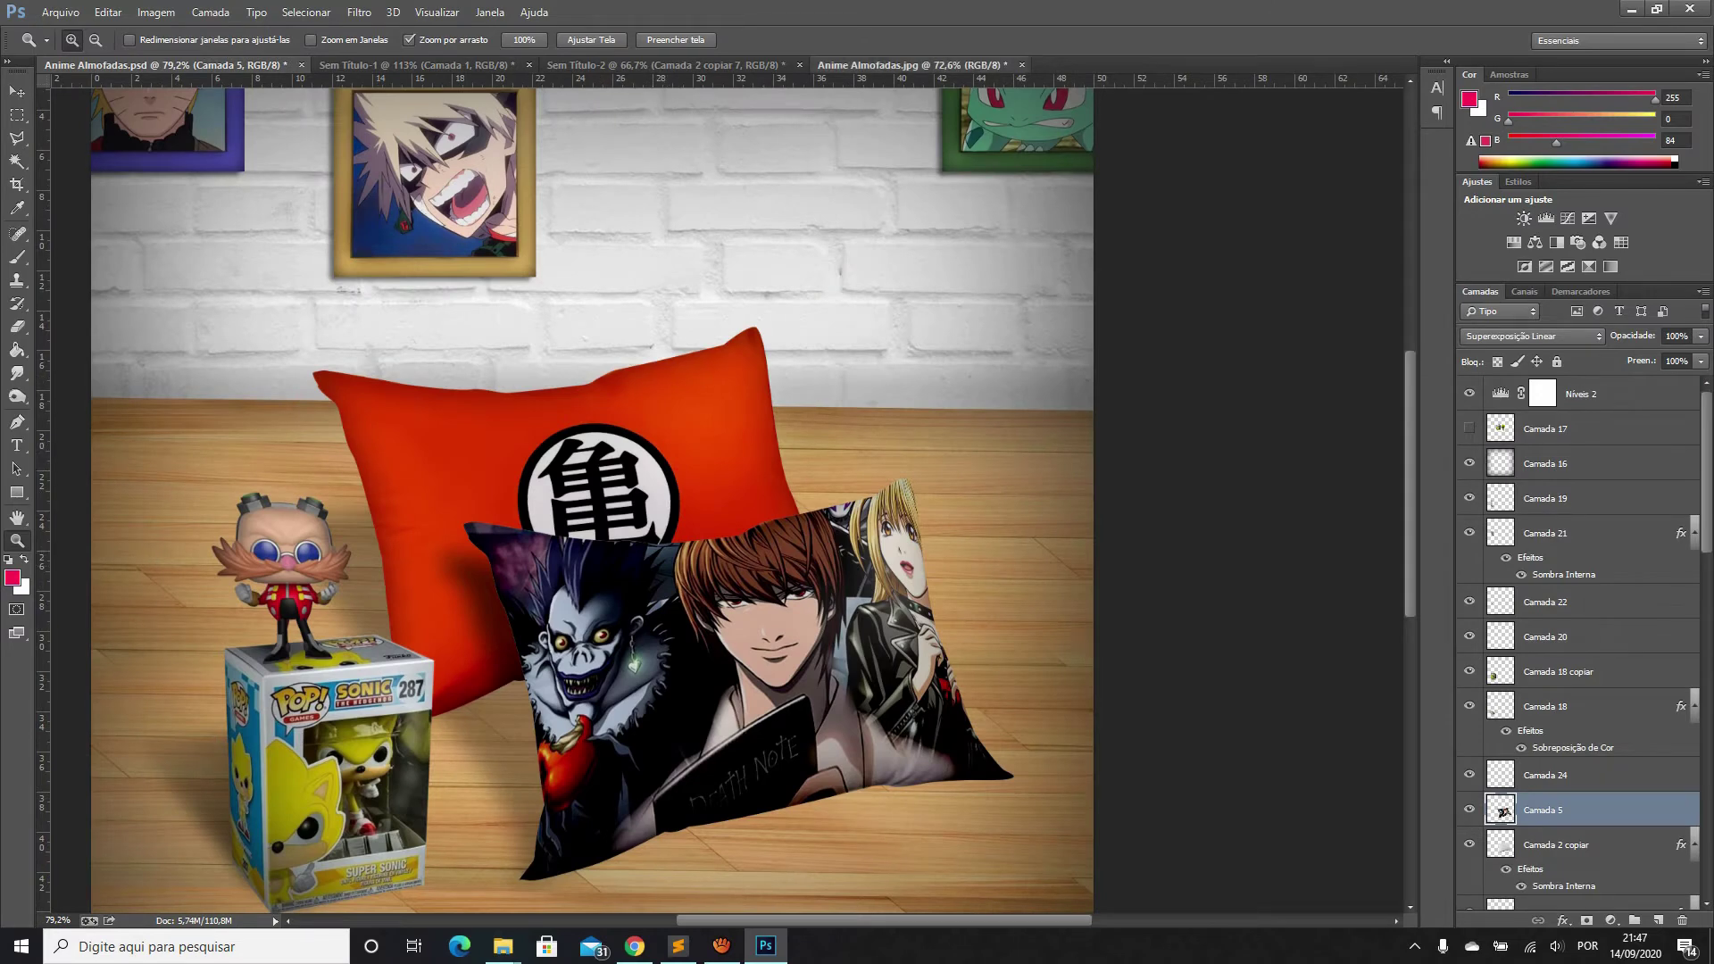
Duplicate the white pillow layer Camada 1 and move the copy into the upper pink canvas
key(ctrl+shift+Tab)
key(ctrl+shift+Tab)
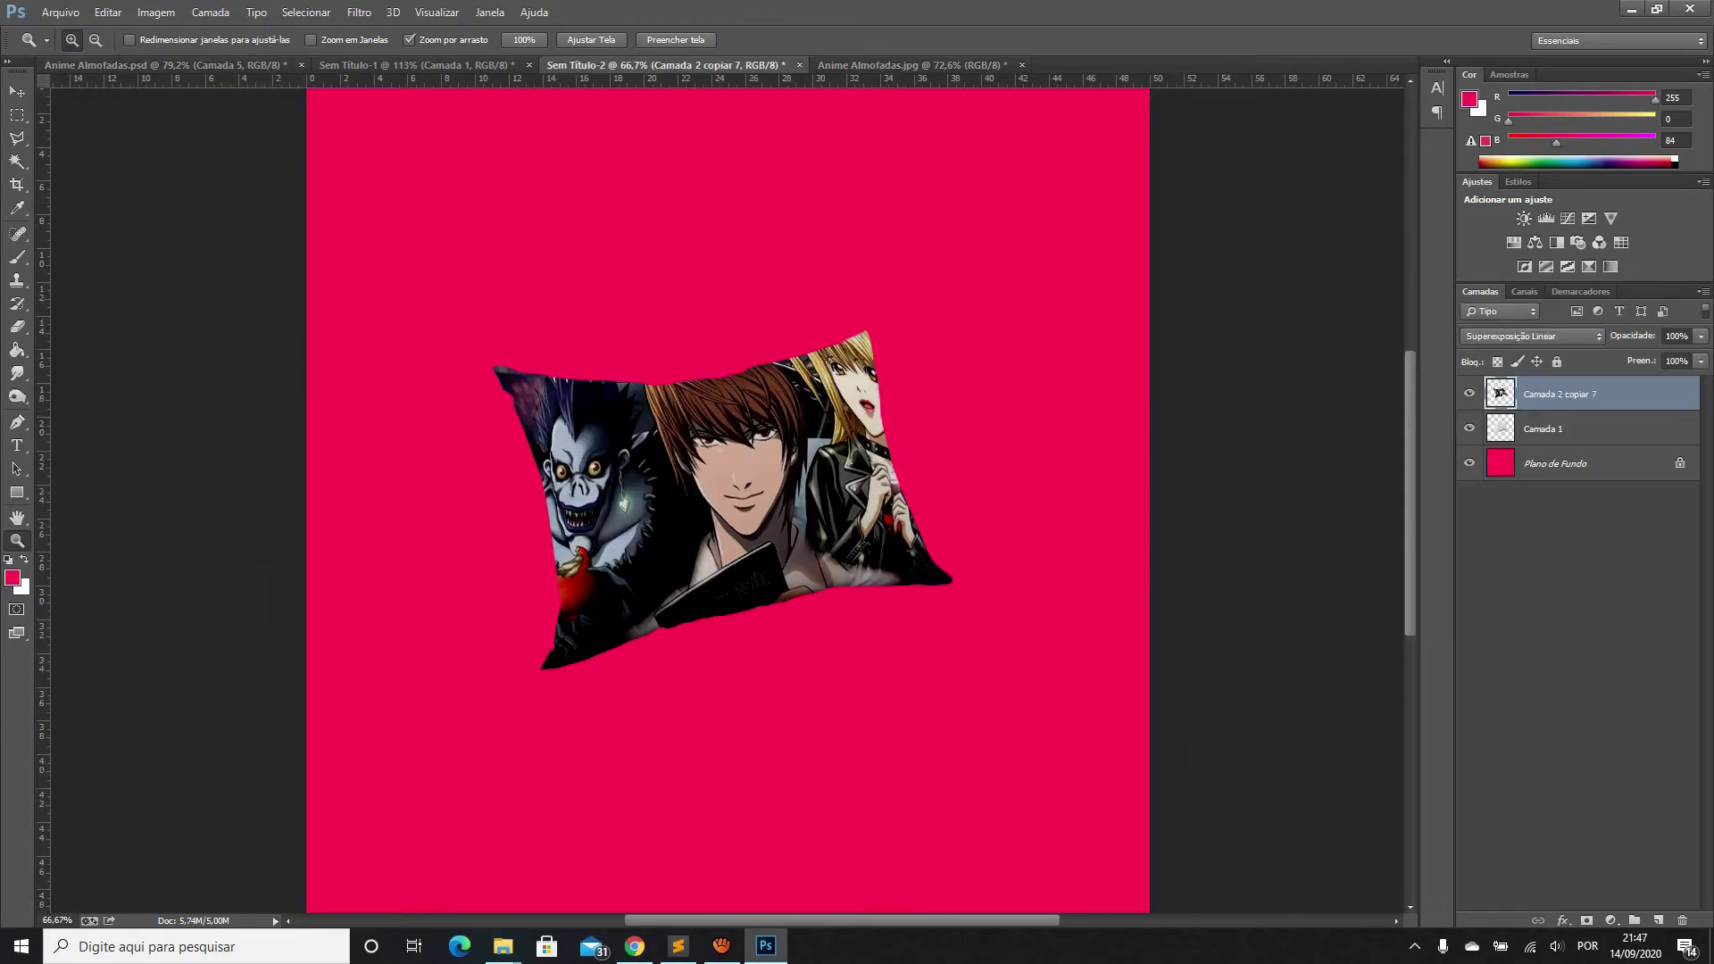
scroll(727, 500, down, 1)
scroll(727, 500, down, 1)
scroll(727, 500, up, 1)
mouse_move(1545, 428)
mouse_down()
mouse_move(1571, 859)
mouse_move(1658, 921)
mouse_up()
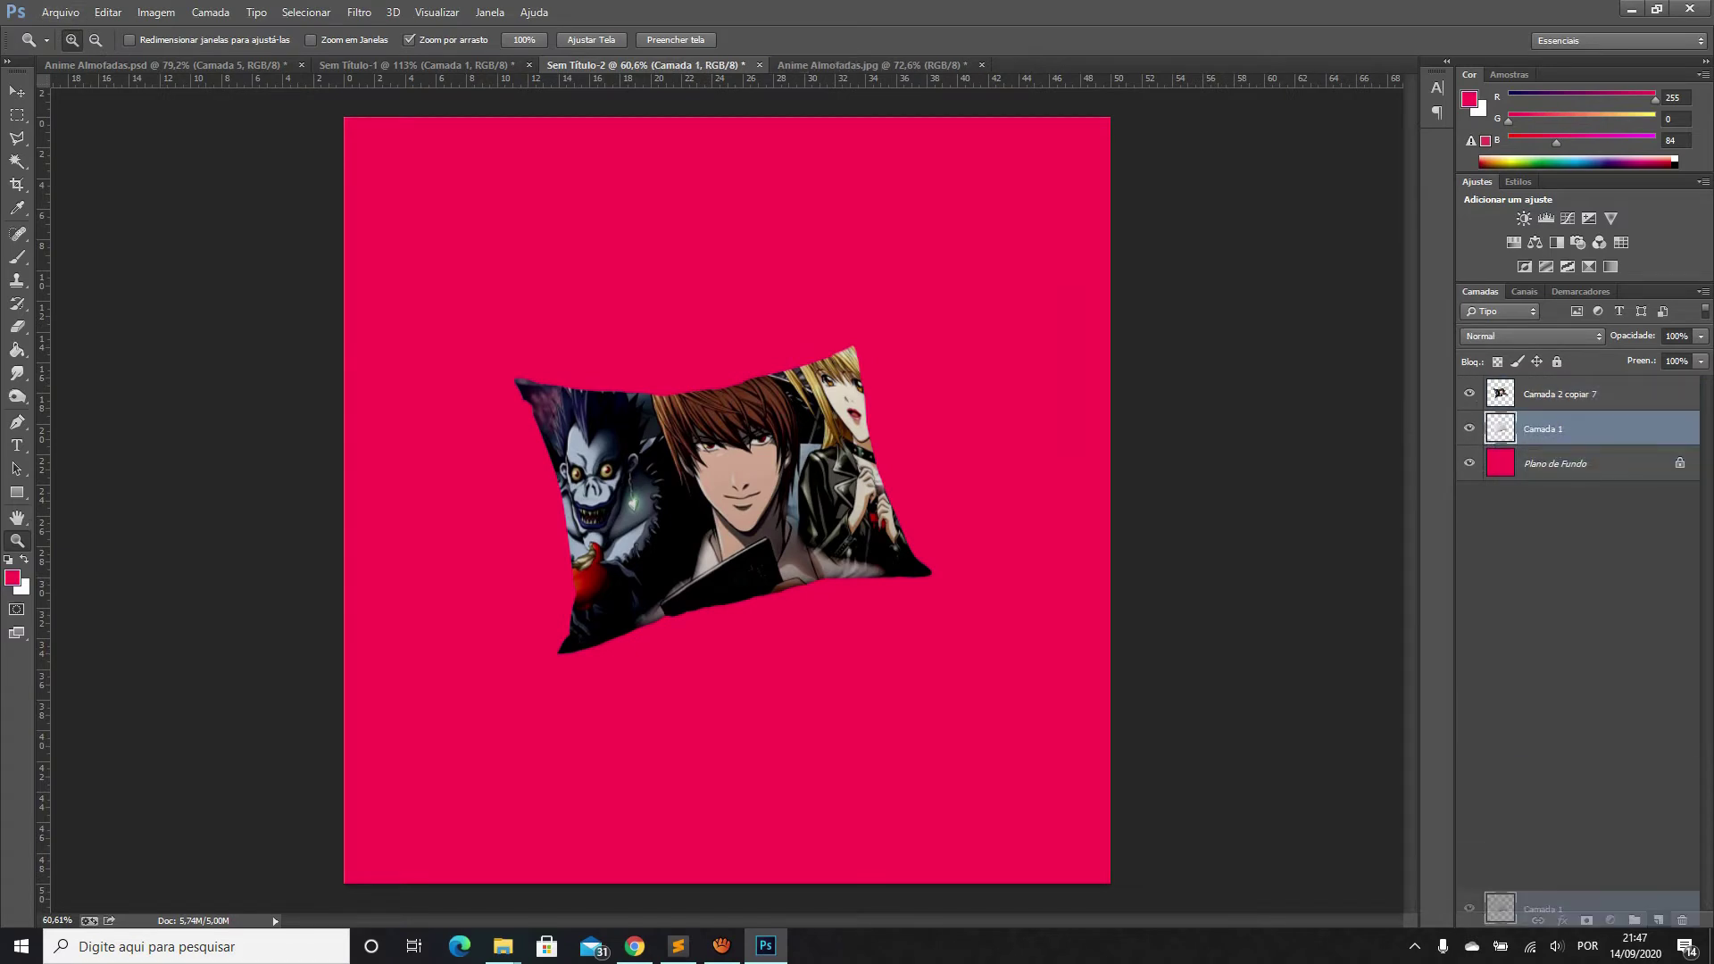
scroll(727, 500, down, 5)
scroll(727, 500, up, 3)
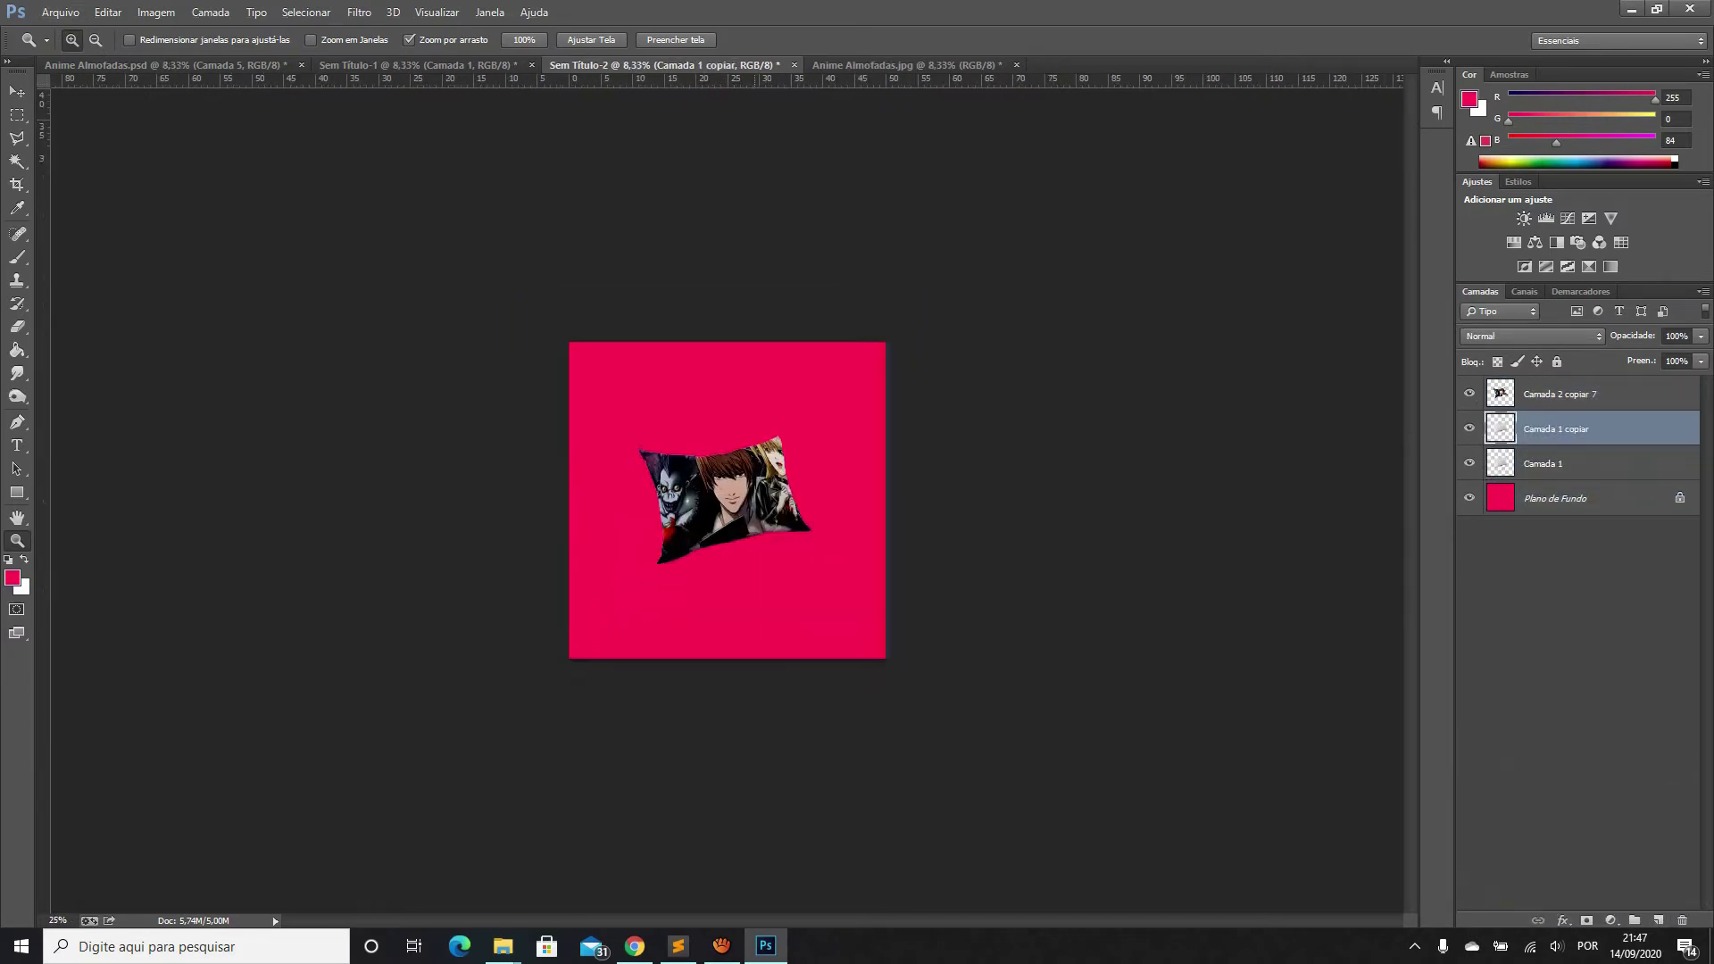
scroll(727, 500, up, 2)
scroll(727, 500, up, 2)
scroll(726, 500, up, 1)
key(v)
scroll(727, 500, up, 5)
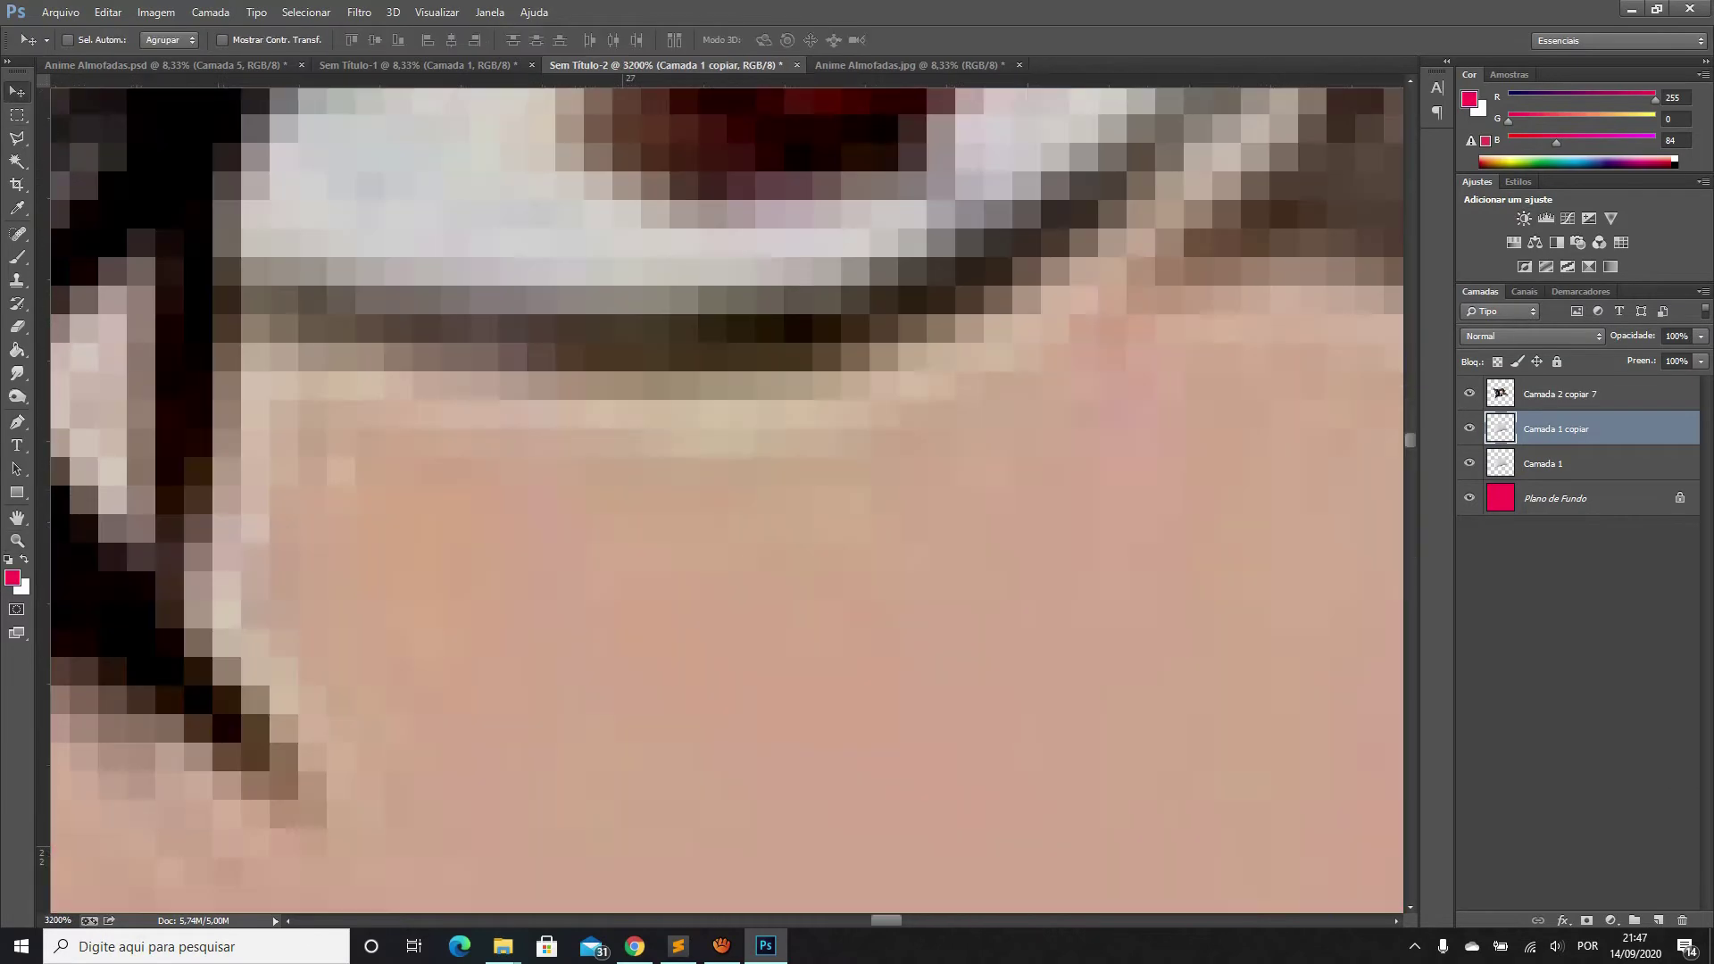
scroll(727, 500, down, 1)
scroll(727, 500, down, 2)
scroll(727, 500, down, 1)
scroll(727, 500, down, 3)
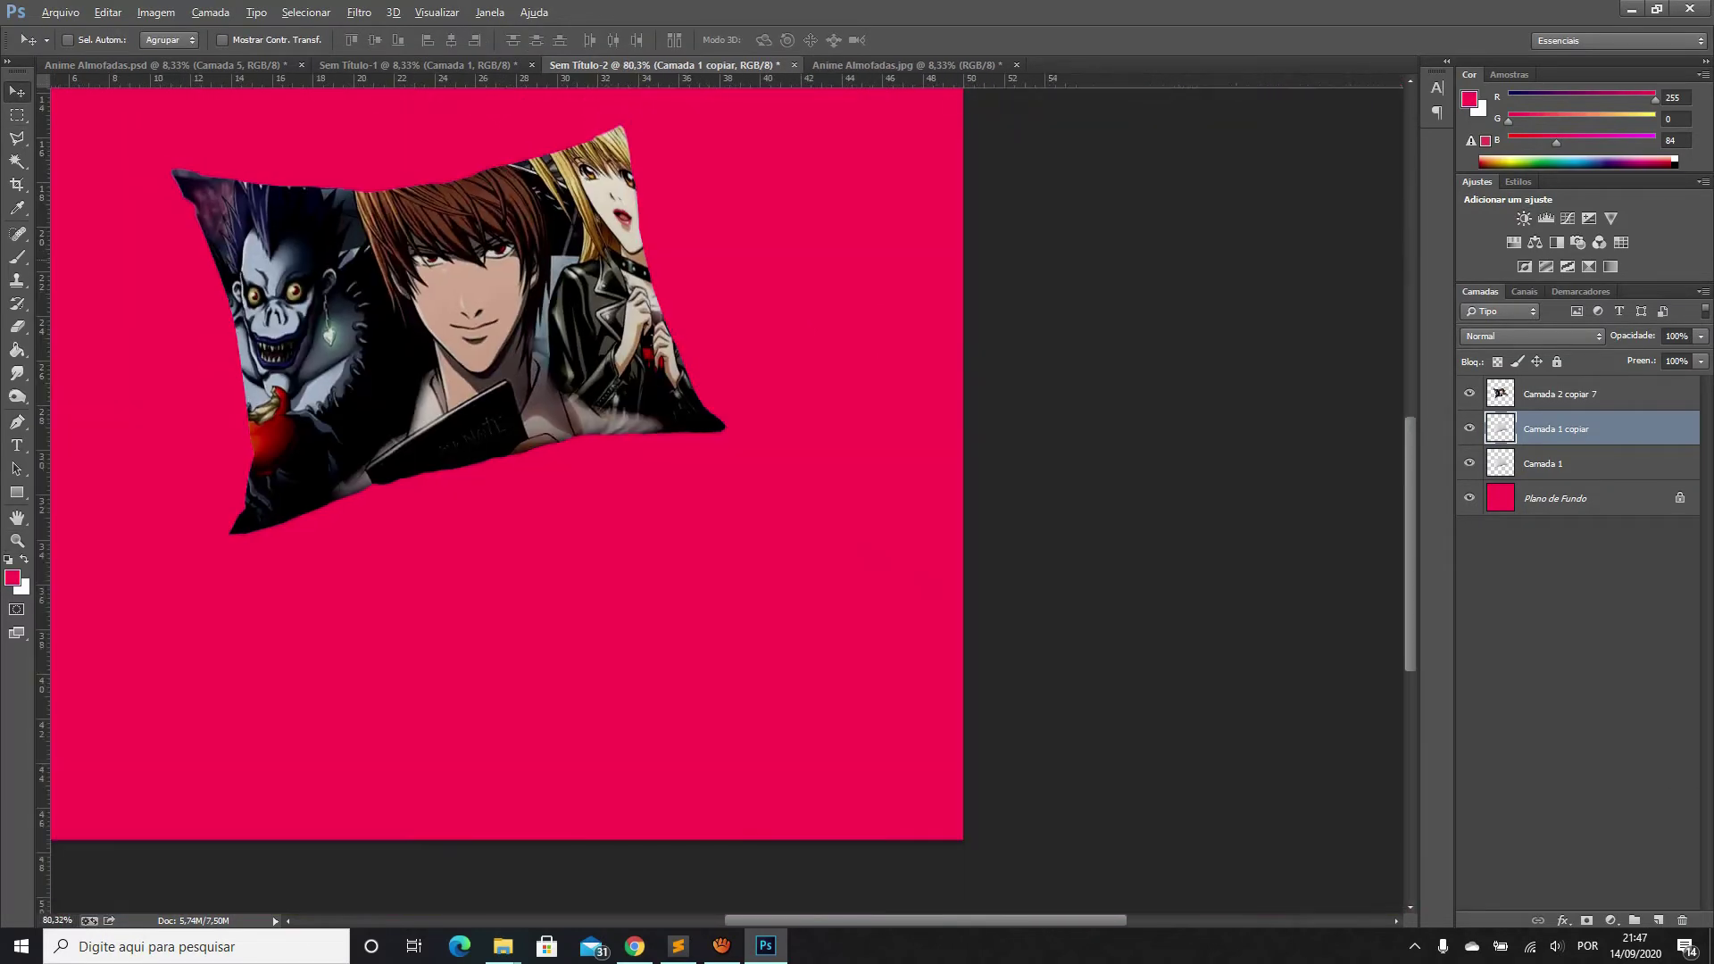
drag(295, 134, 330, 446)
drag(518, 286, 496, 152)
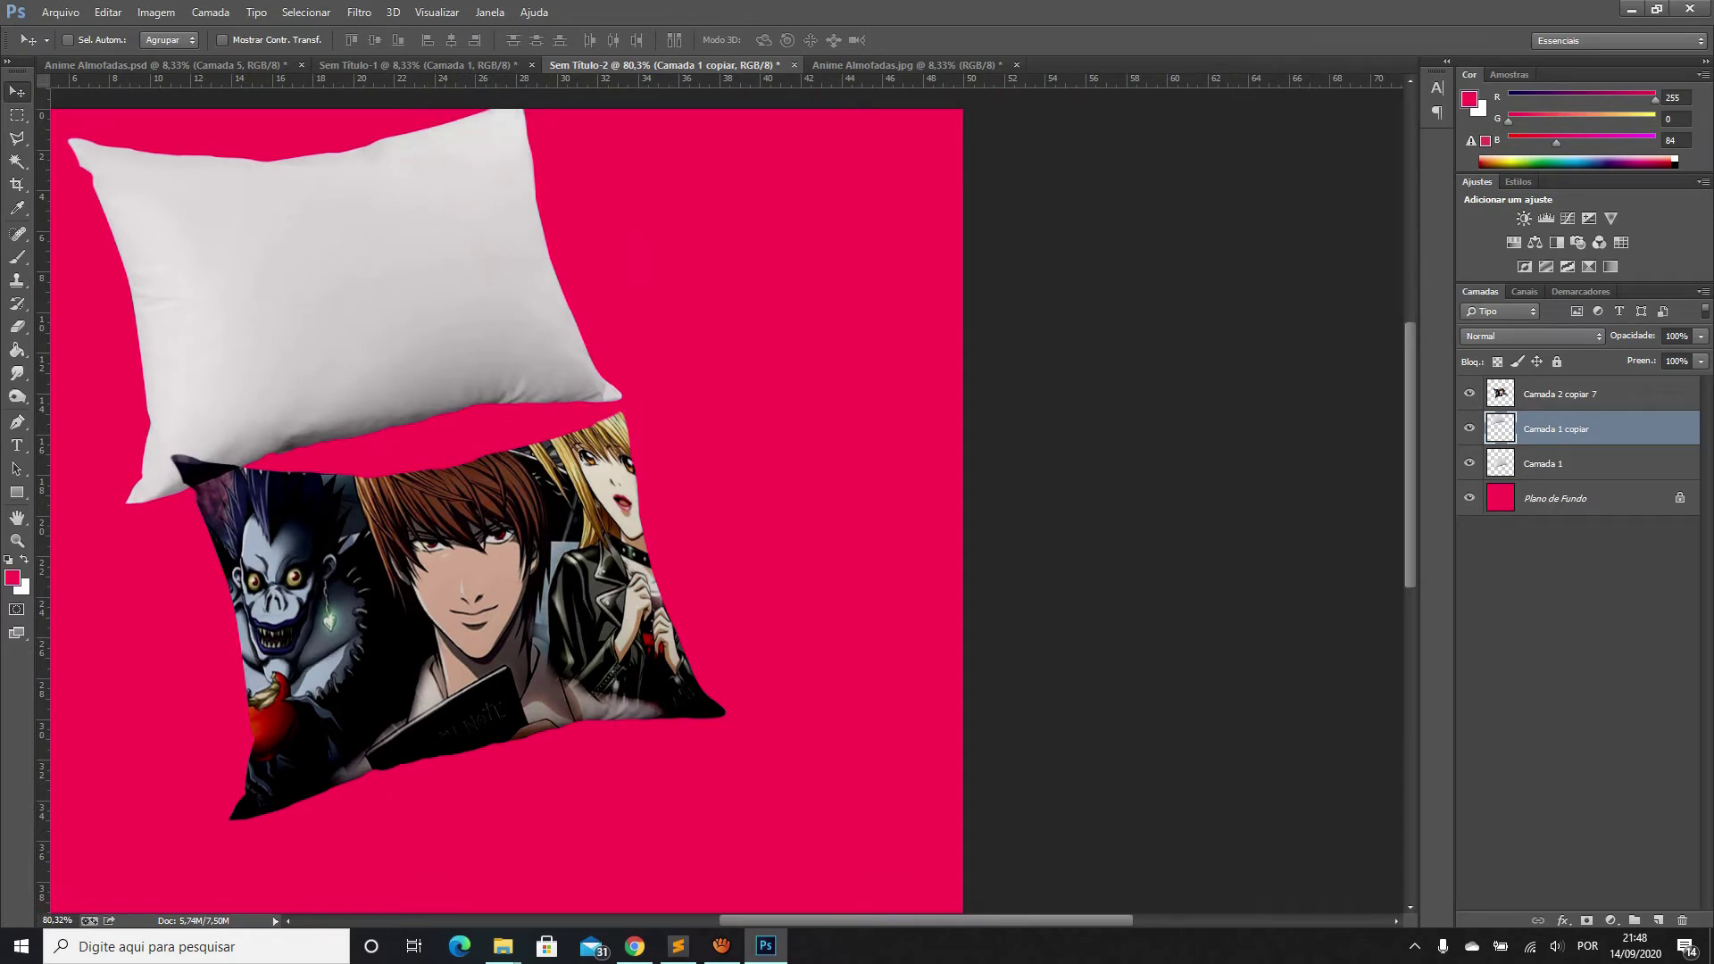
Reorder the pillow layers and convert the selected layers into a smart object
key(ctrl+bracketright)
key(alt+bracketleft)
key(shift+alt+bracketleft)
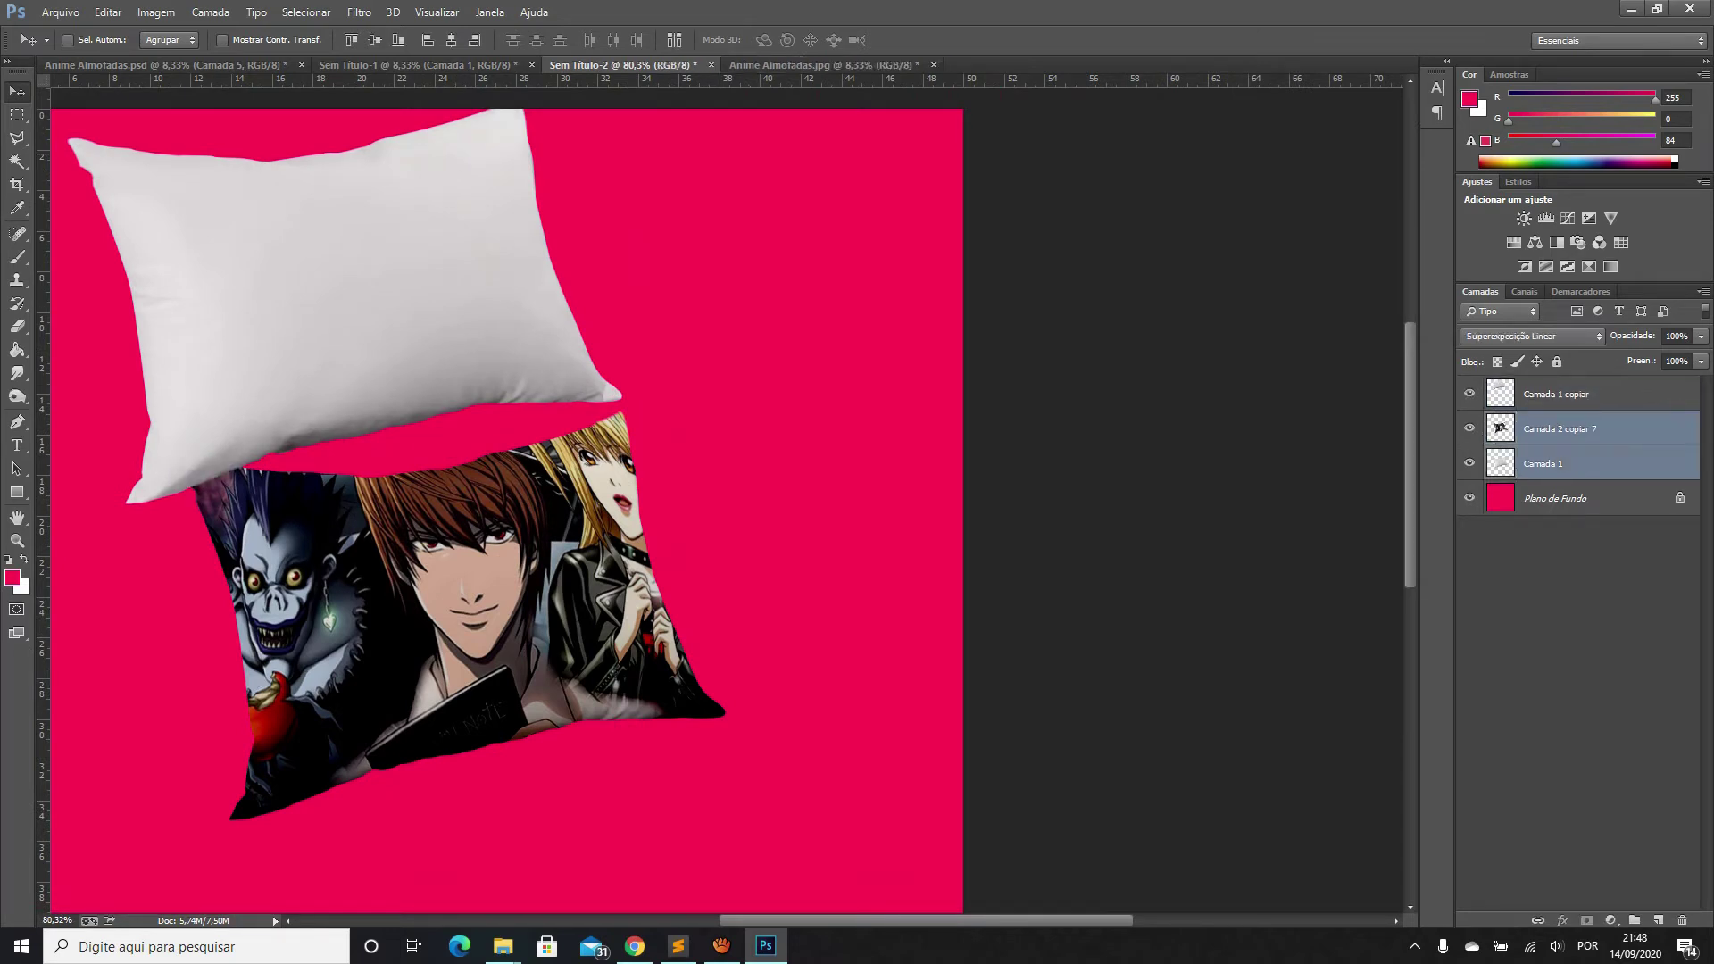
right_click(1567, 428)
click(1393, 329)
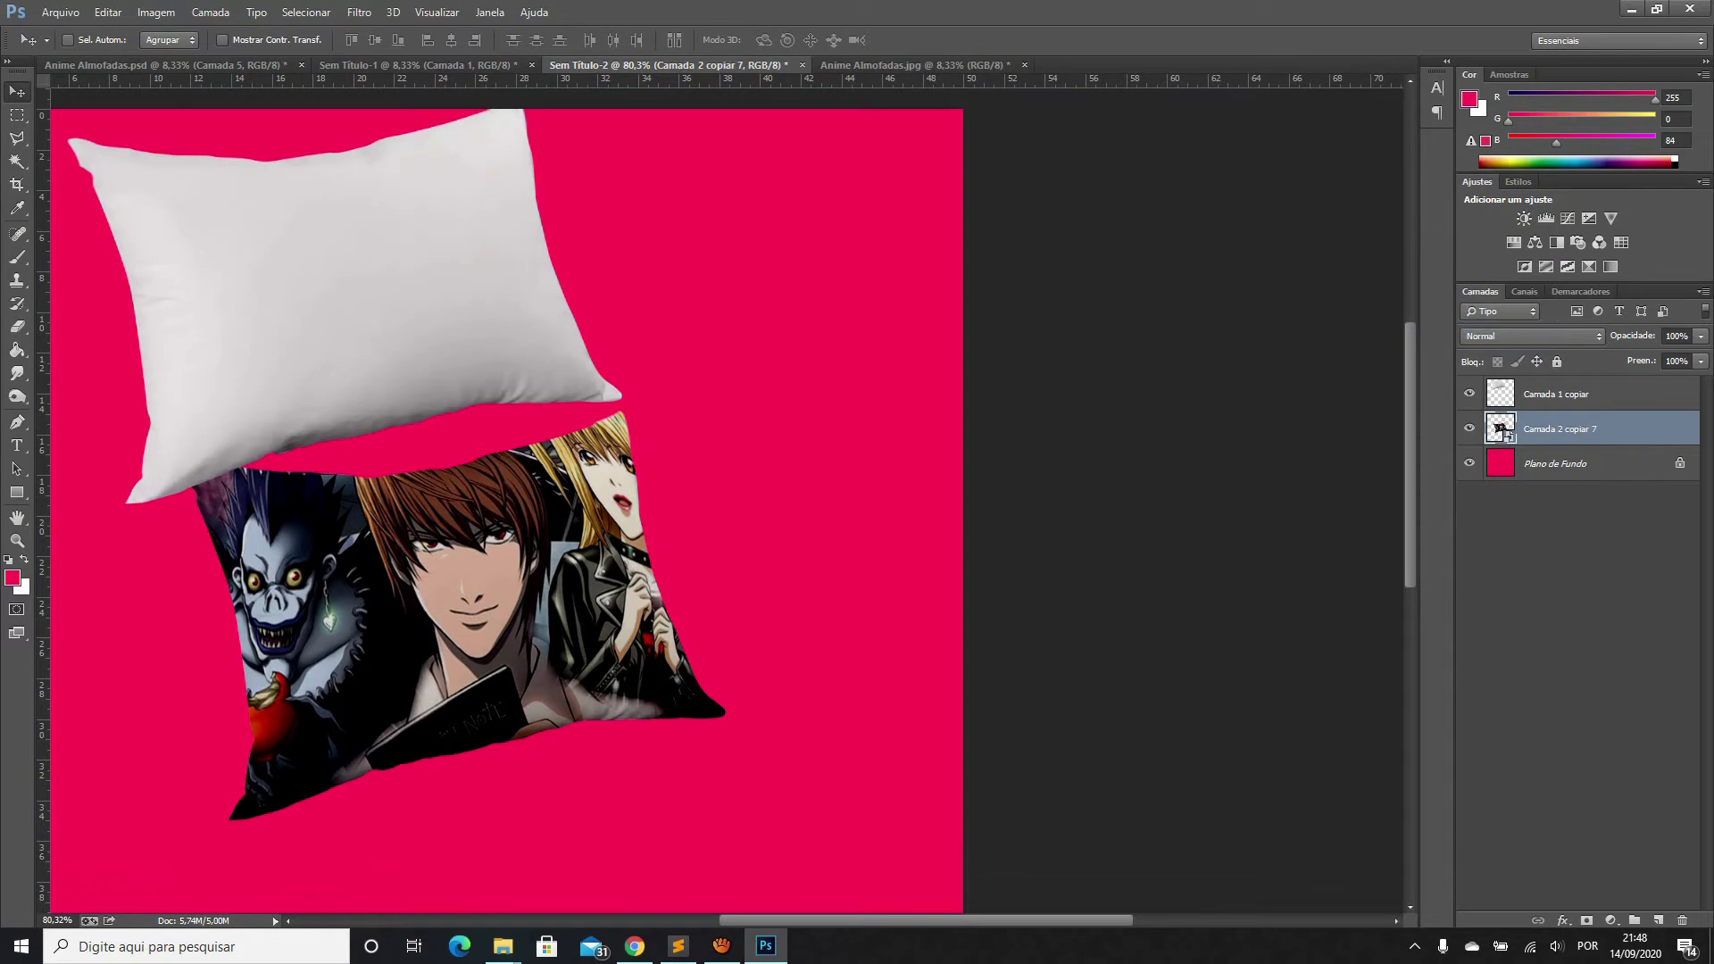
Push the Death Note pillow off the bottom-right edge and move the white pillow toward centre
alt+scroll(560, 600, down, 3)
drag(560, 600, 760, 785)
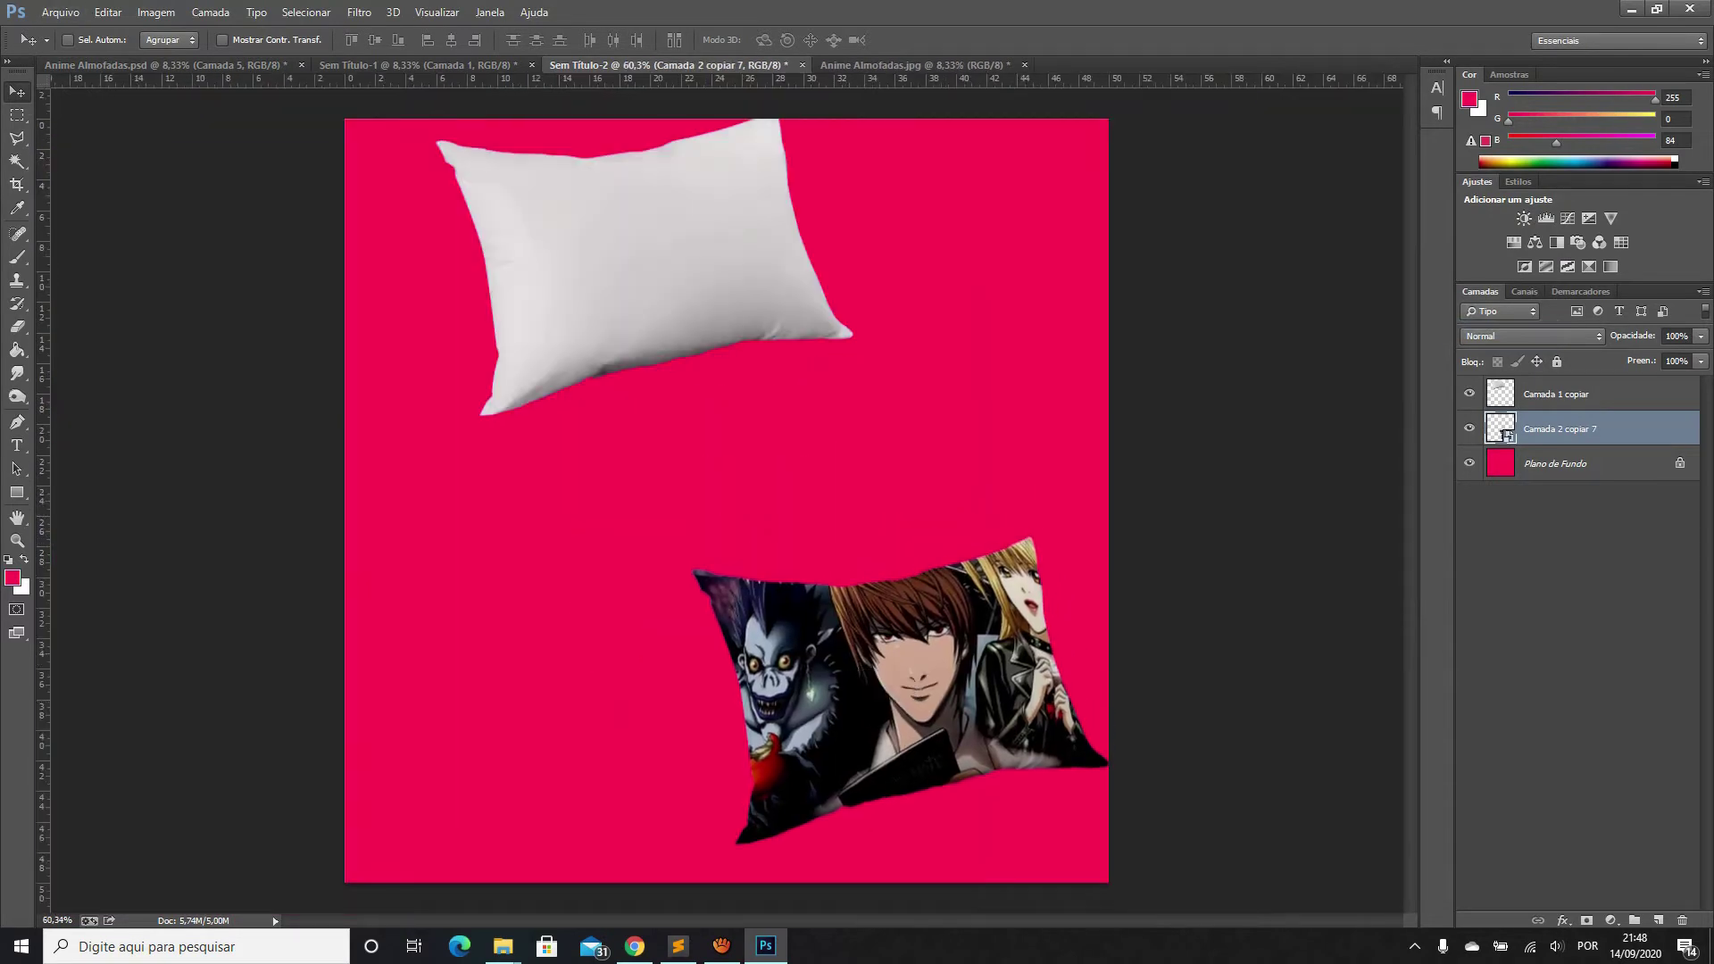
key(alt+bracketright)
key(Delete)
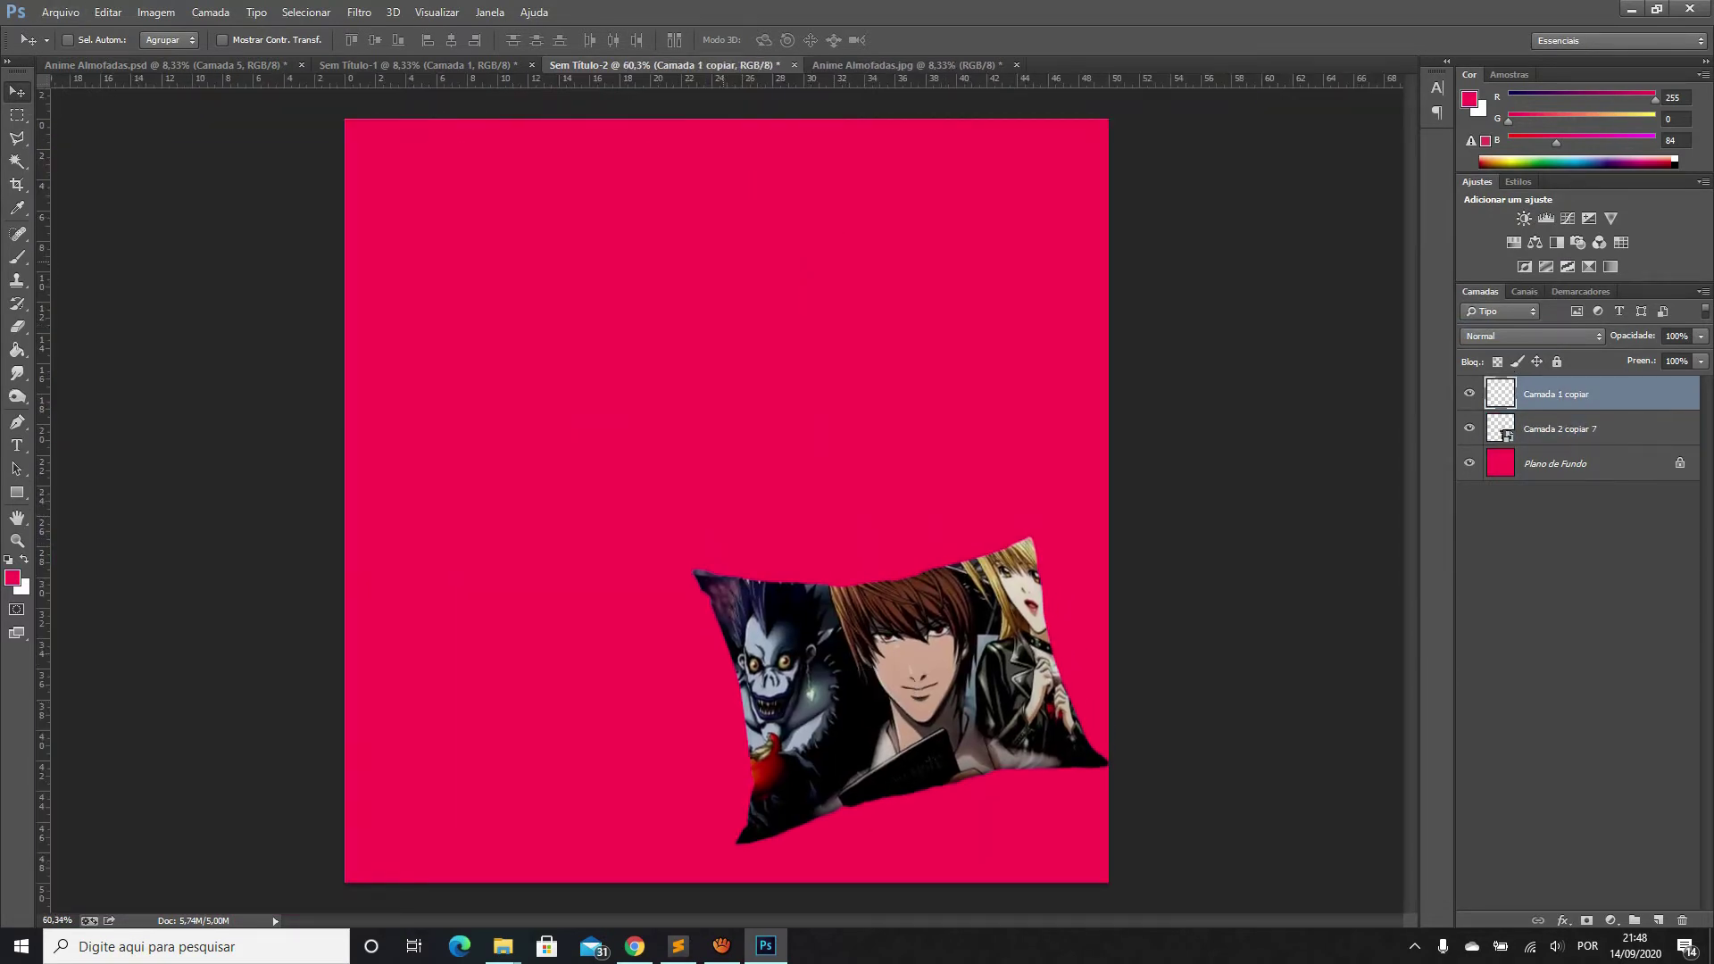
key(ctrl+z)
mouse_move(575, 203)
mouse_down()
mouse_move(620, 284)
mouse_move(625, 339)
mouse_up()
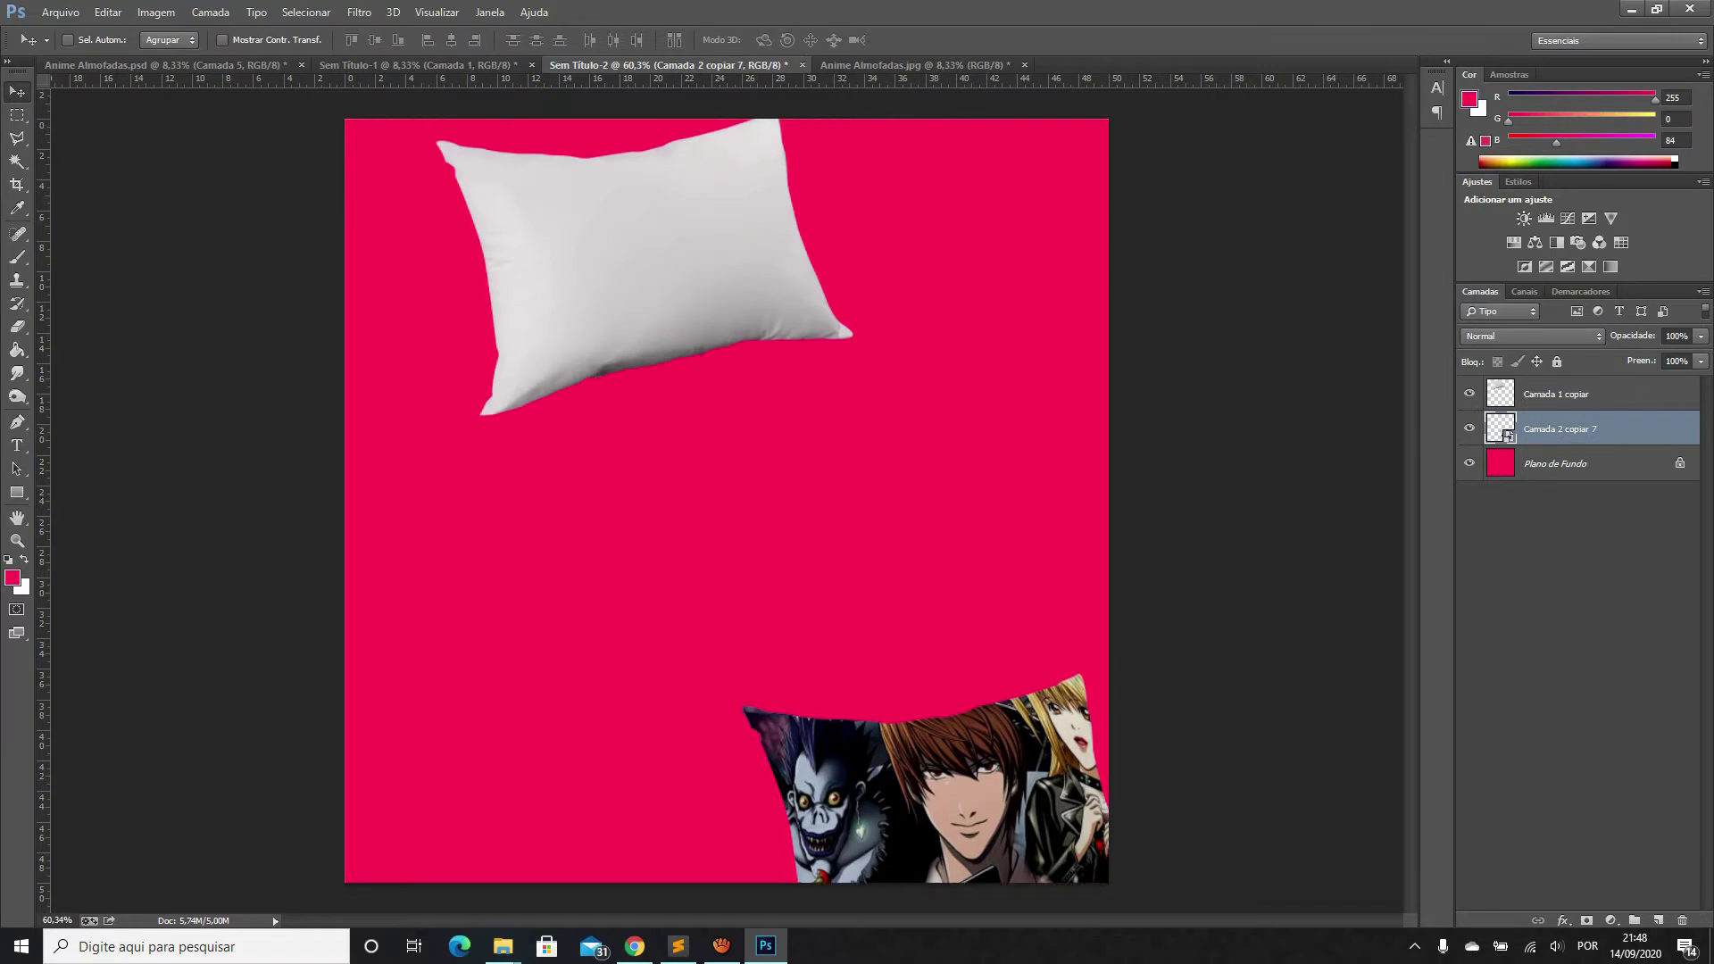
key(alt+bracketright)
key(Delete)
key(ctrl+z)
key(alt+bracketright)
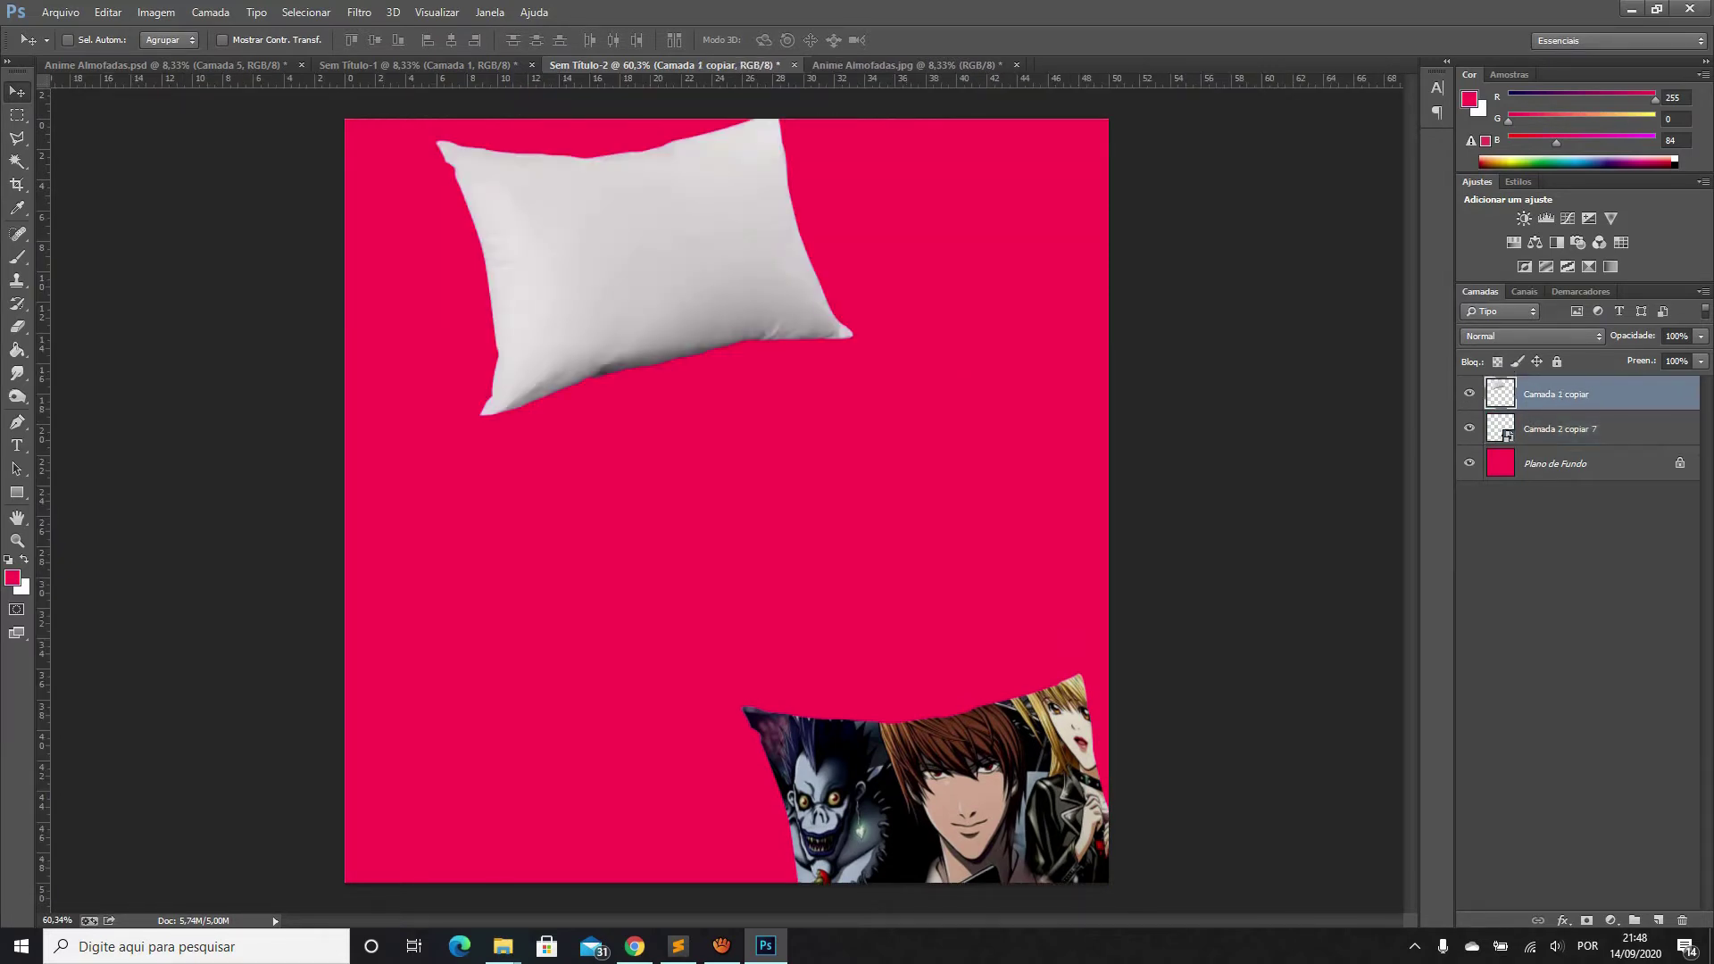
drag(766, 256, 826, 406)
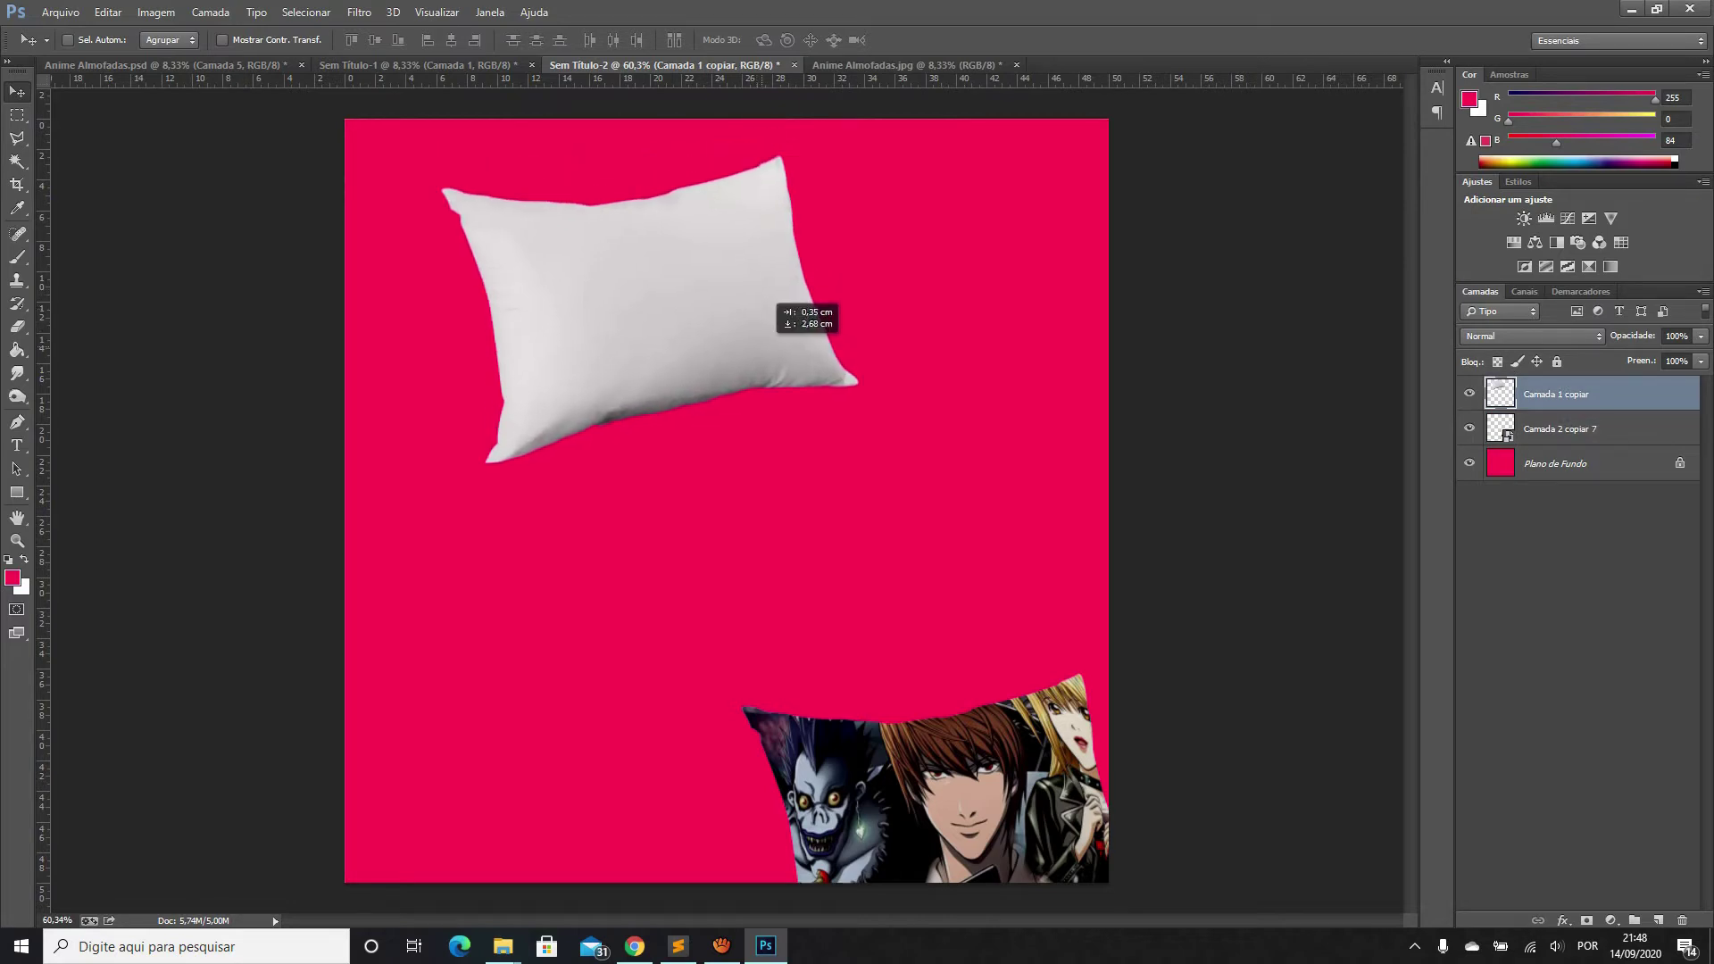
click(635, 947)
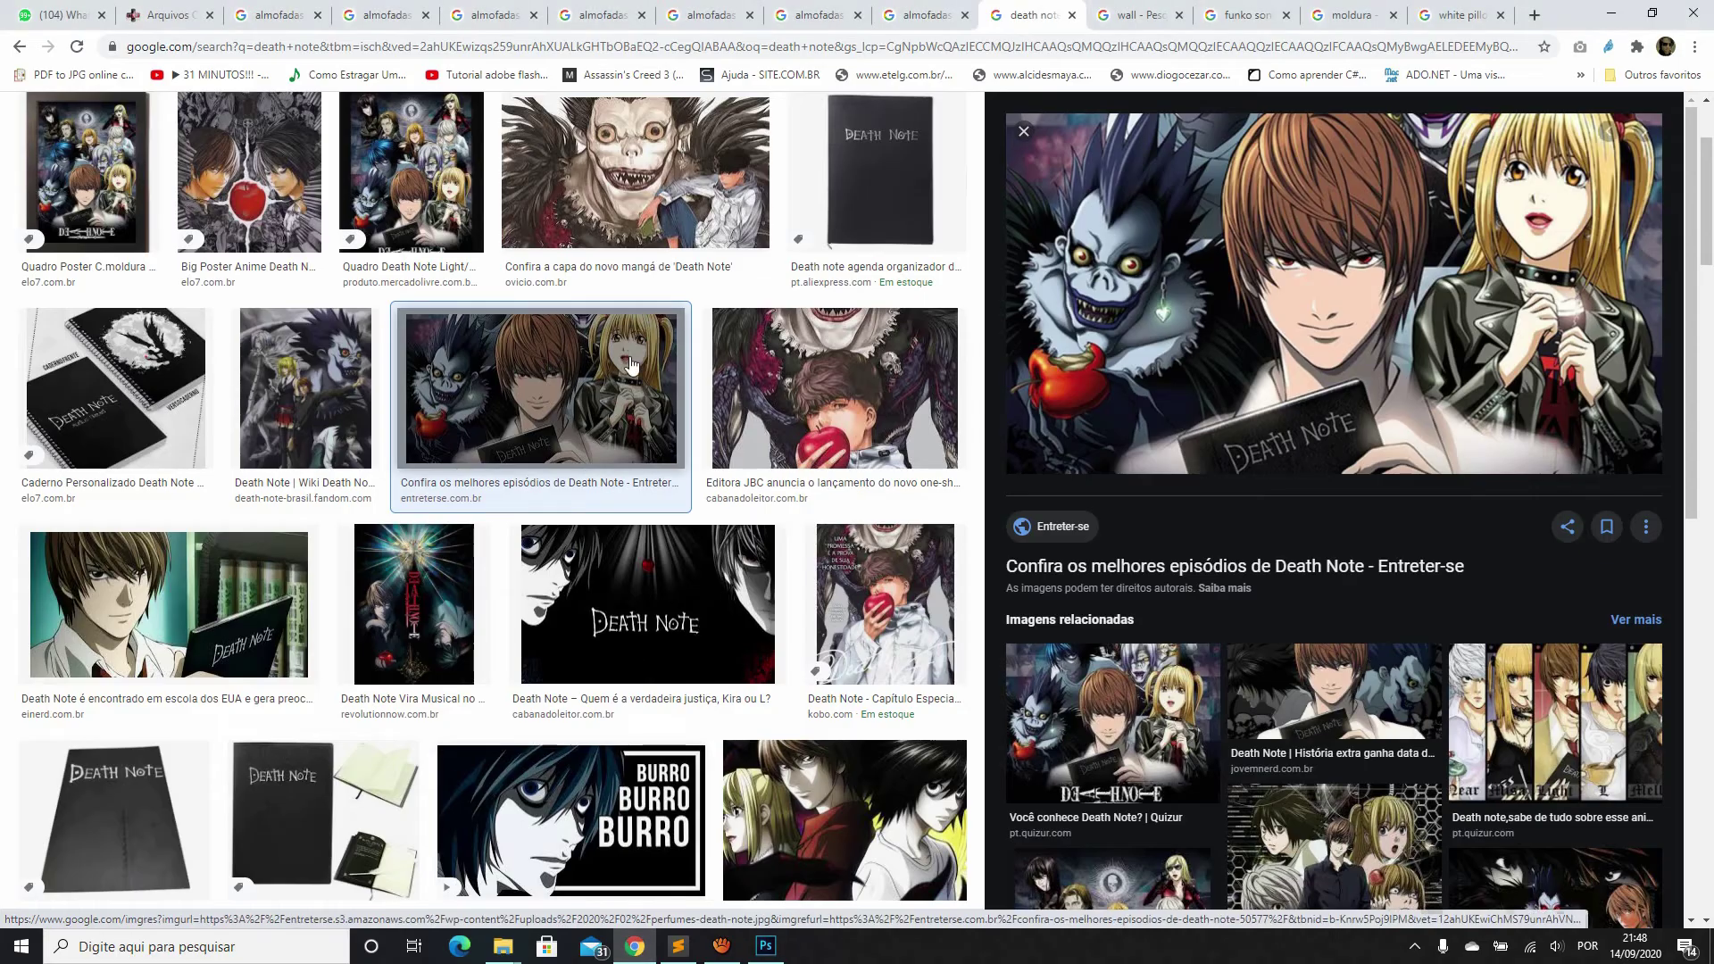
Search images for 'dragon ball simbolo' and copy the orange Kame kanji emblem
scroll(433, 232, up, 3)
key(slash)
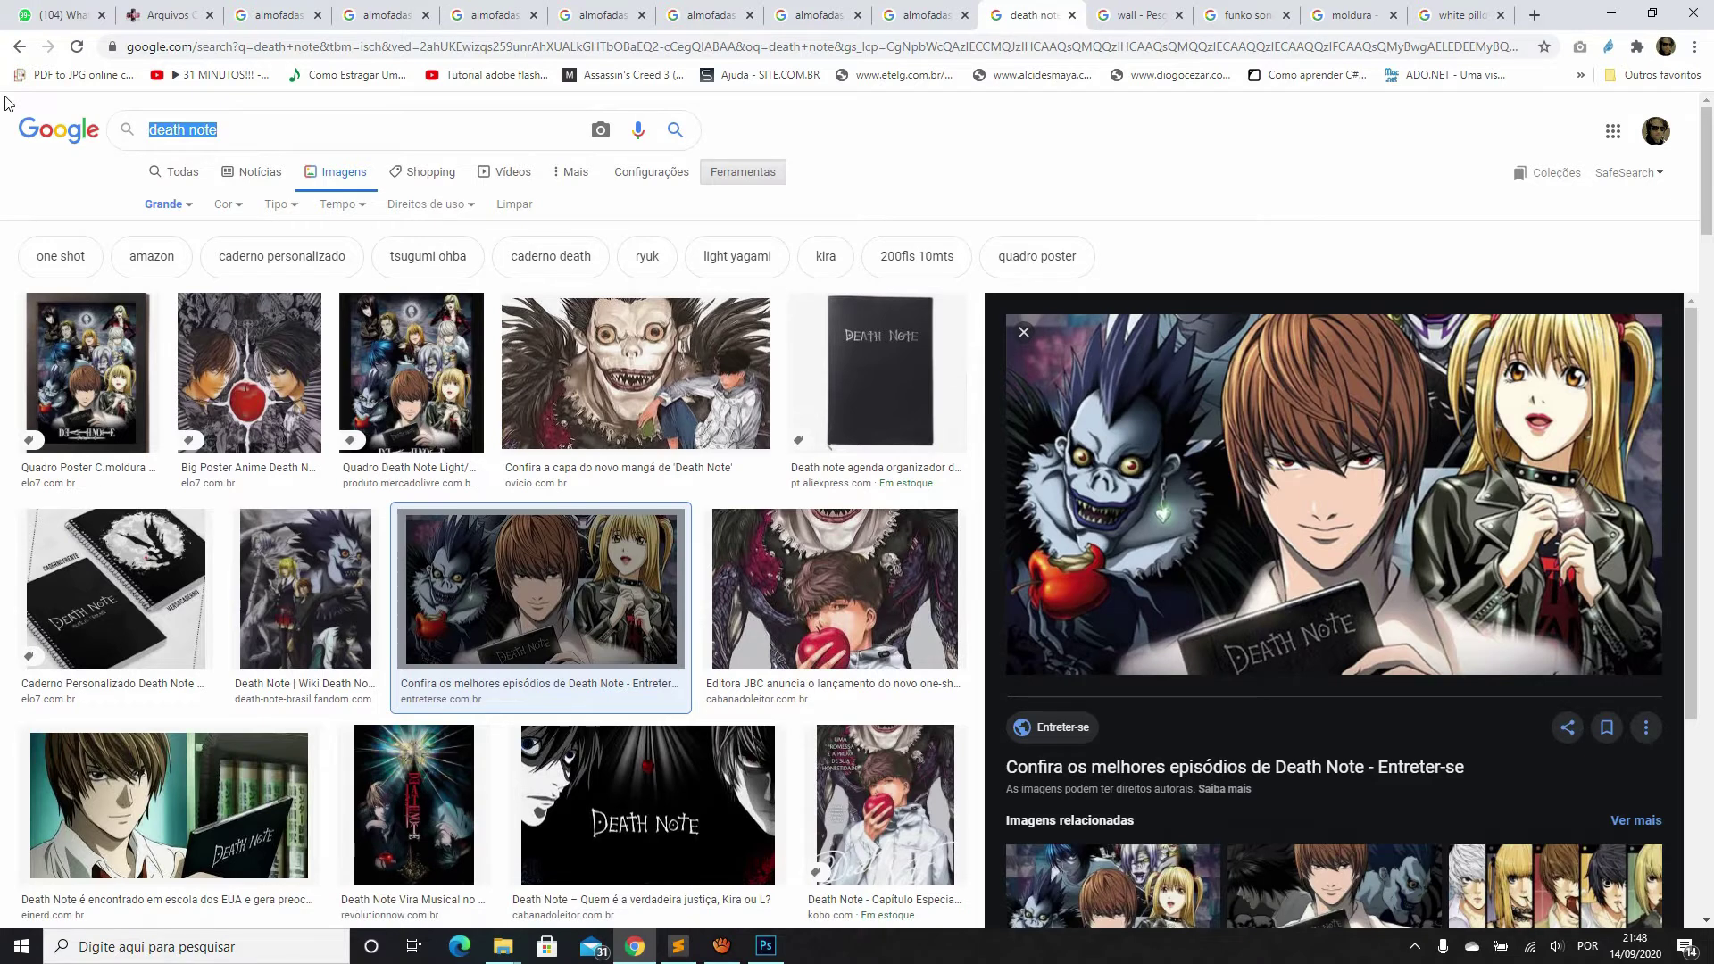
text(dragon bal)
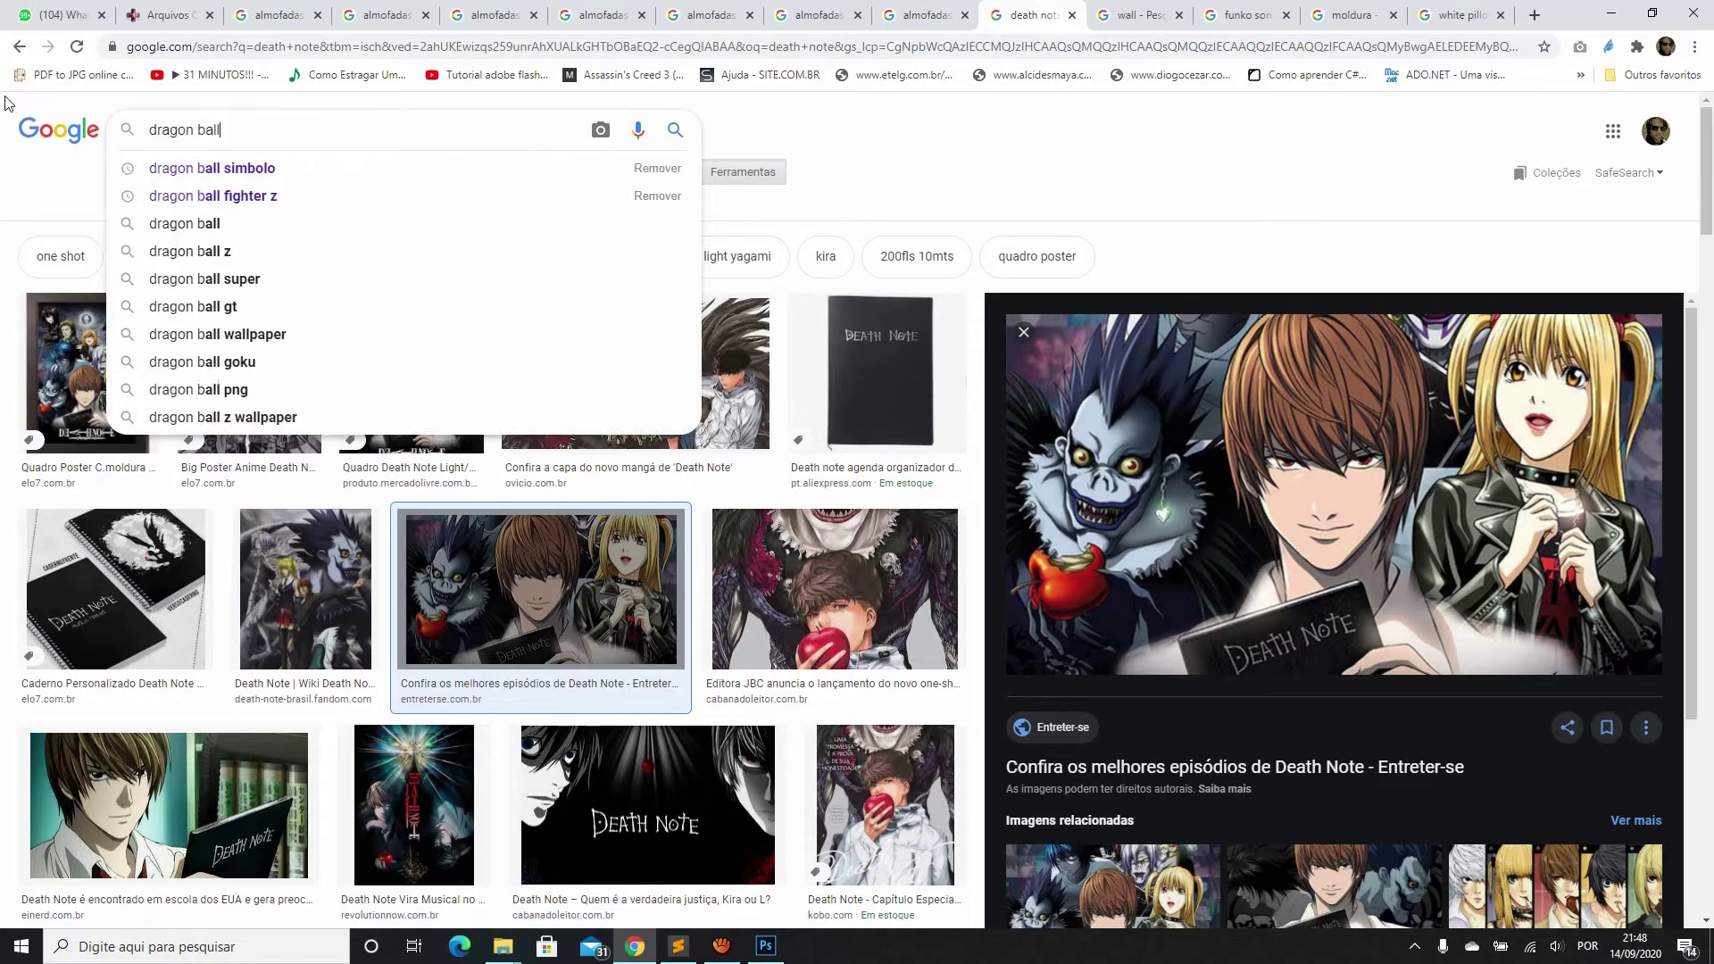
text(l)
click(268, 168)
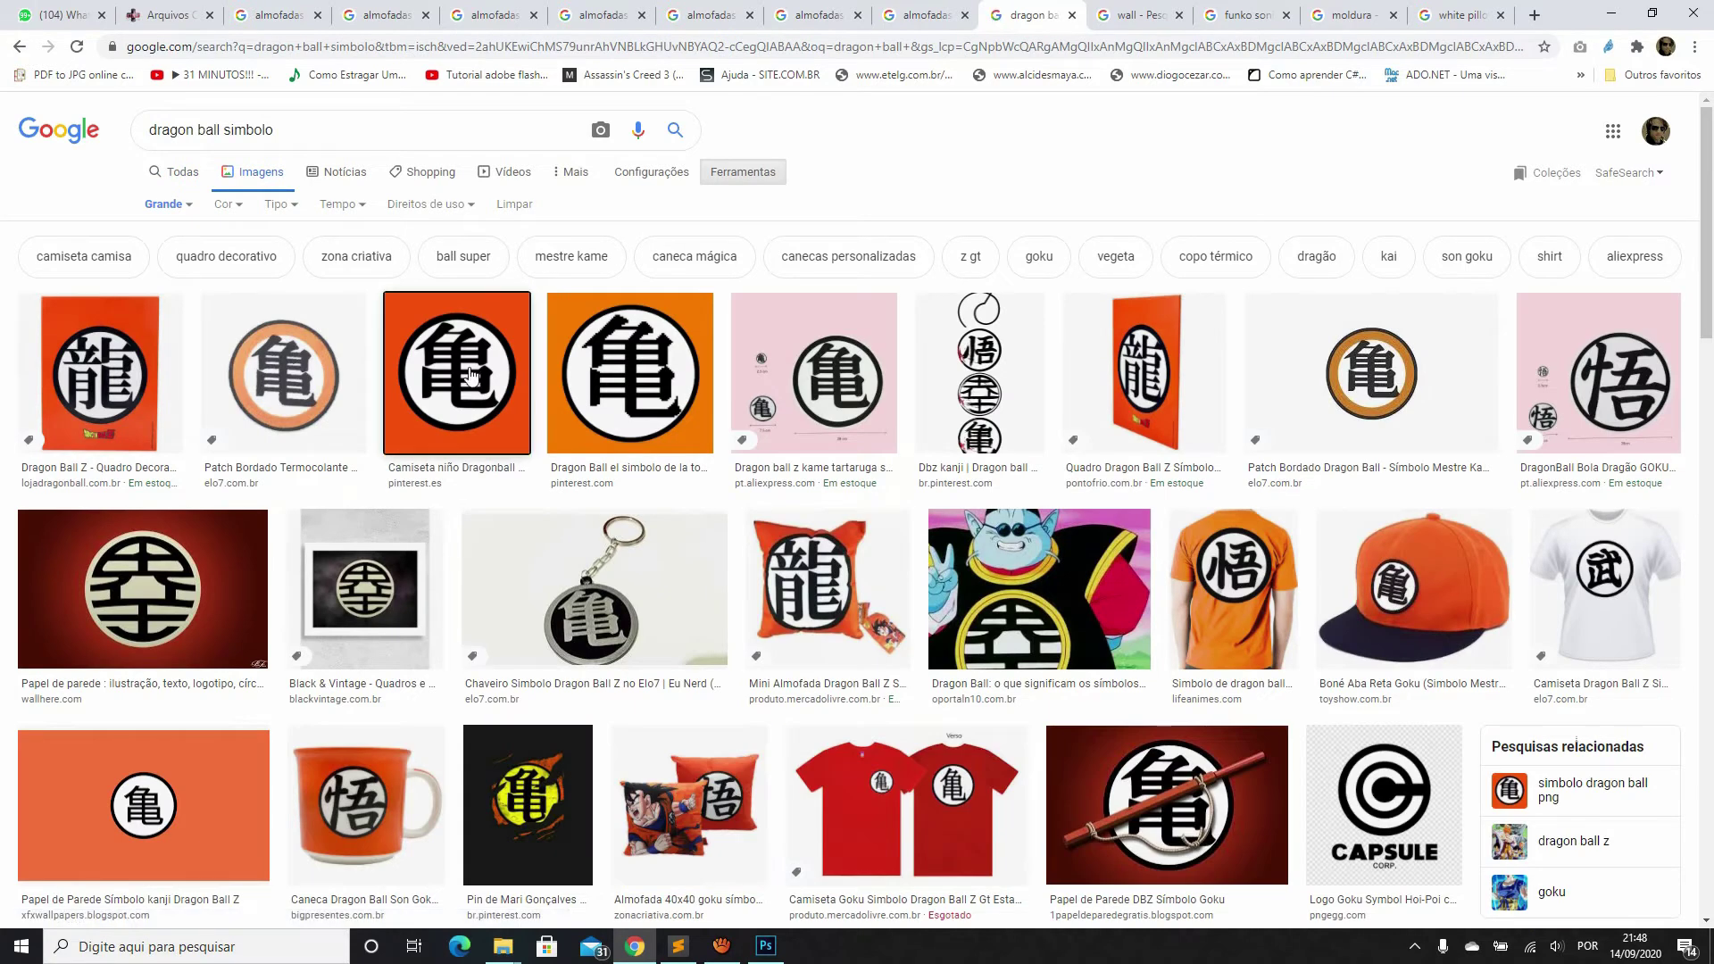
click(455, 375)
right_click(1256, 222)
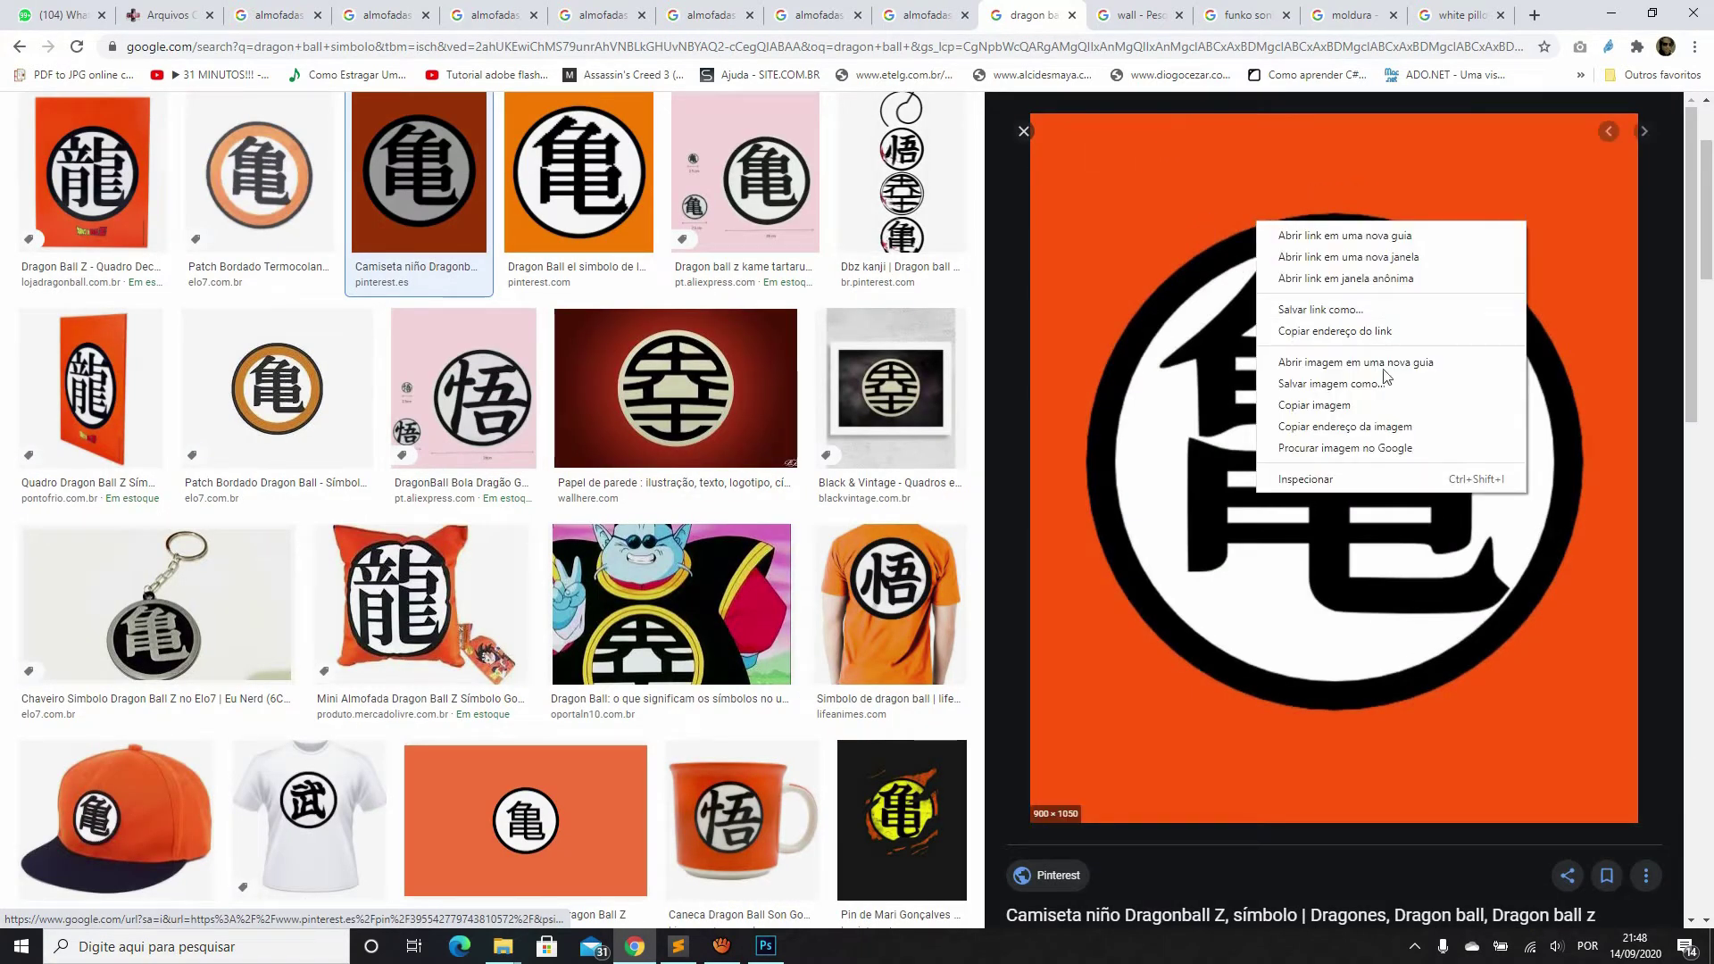
click(1375, 406)
click(765, 946)
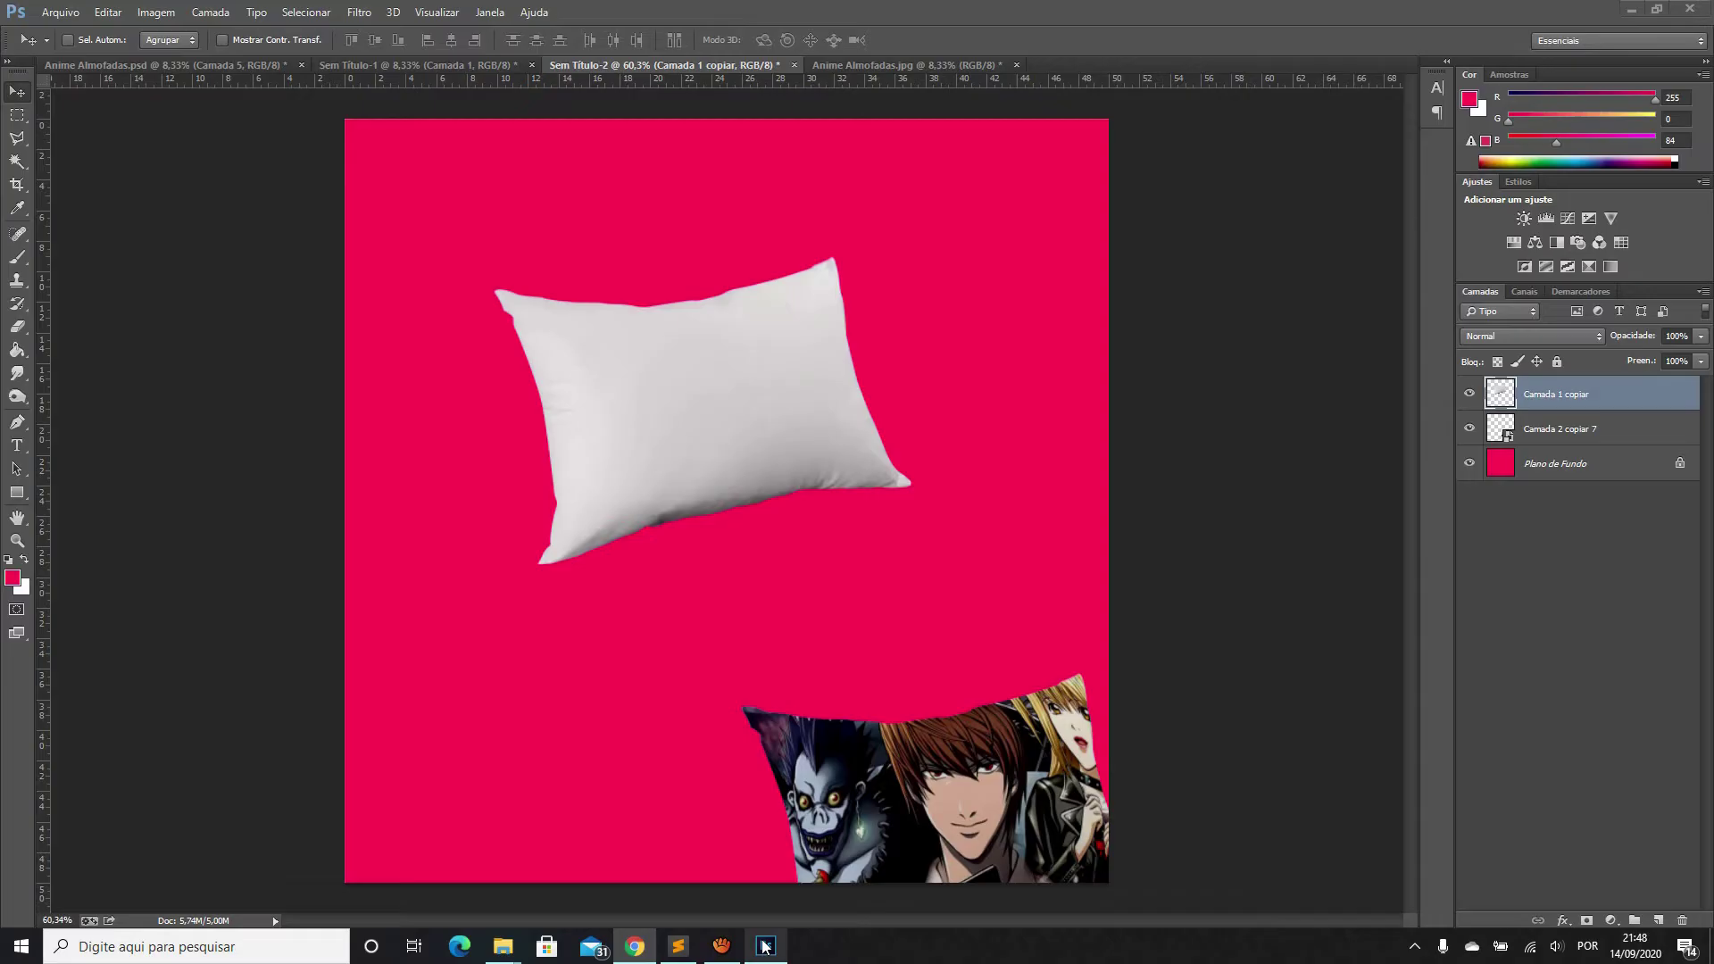
Paste the orange kanji emblem, scale it to about half size, and place it over the white pillow
key(ctrl+v)
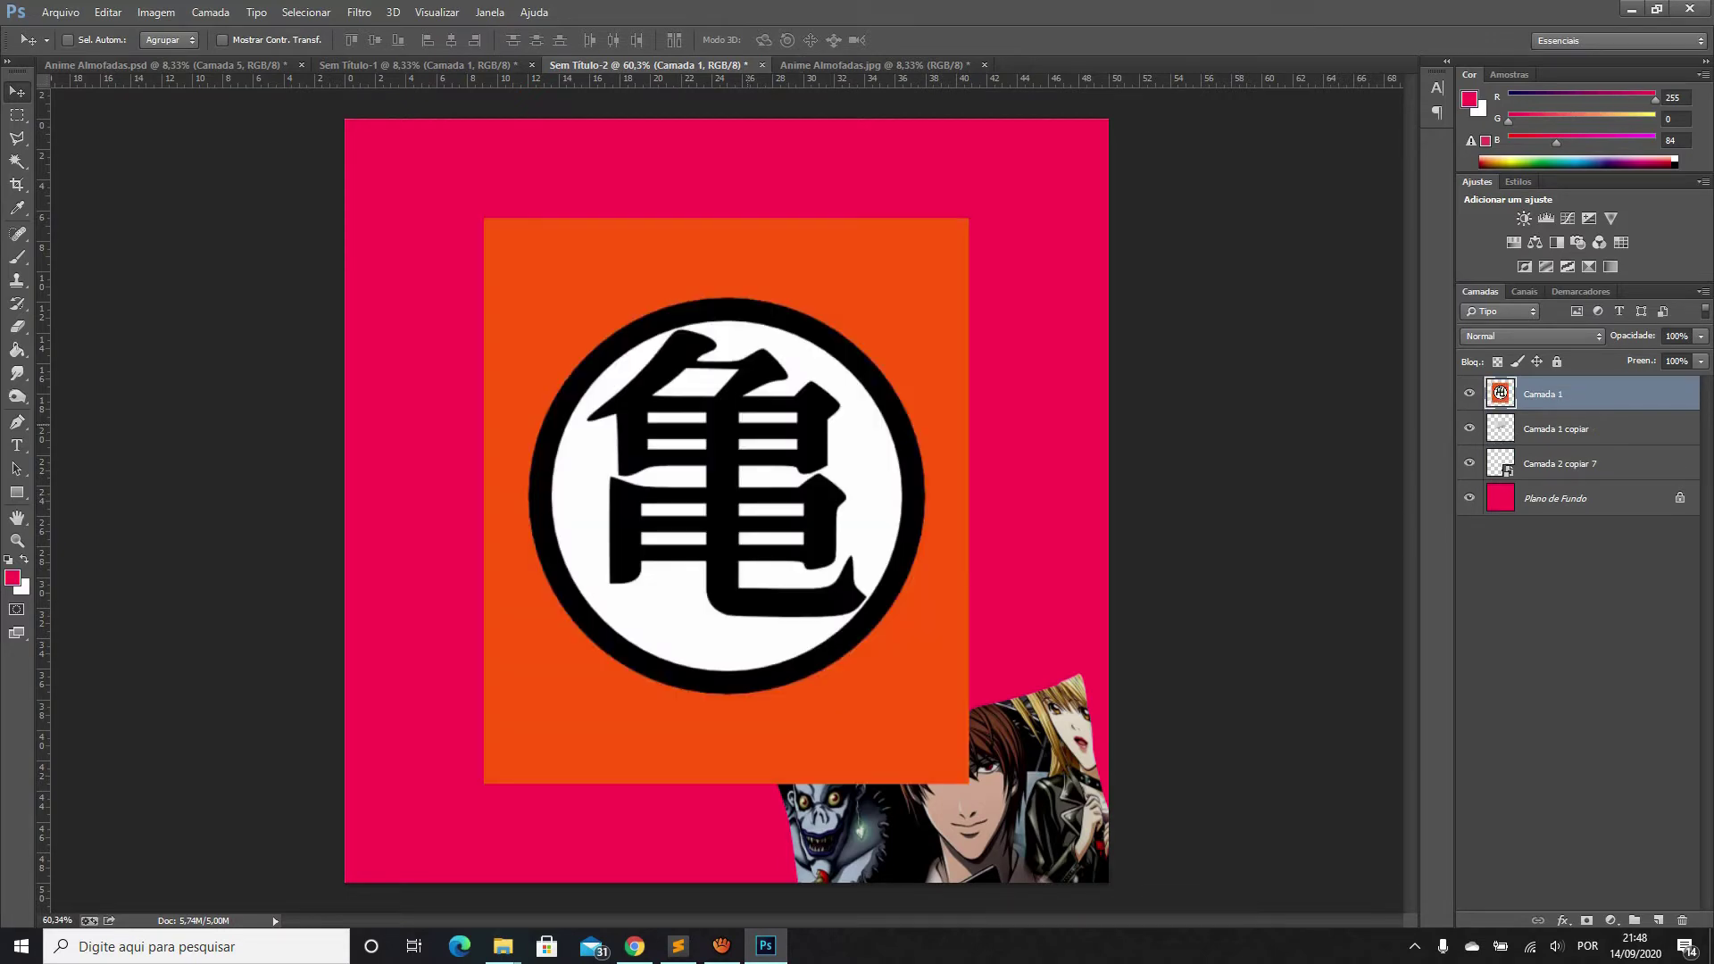
key(ctrl+t)
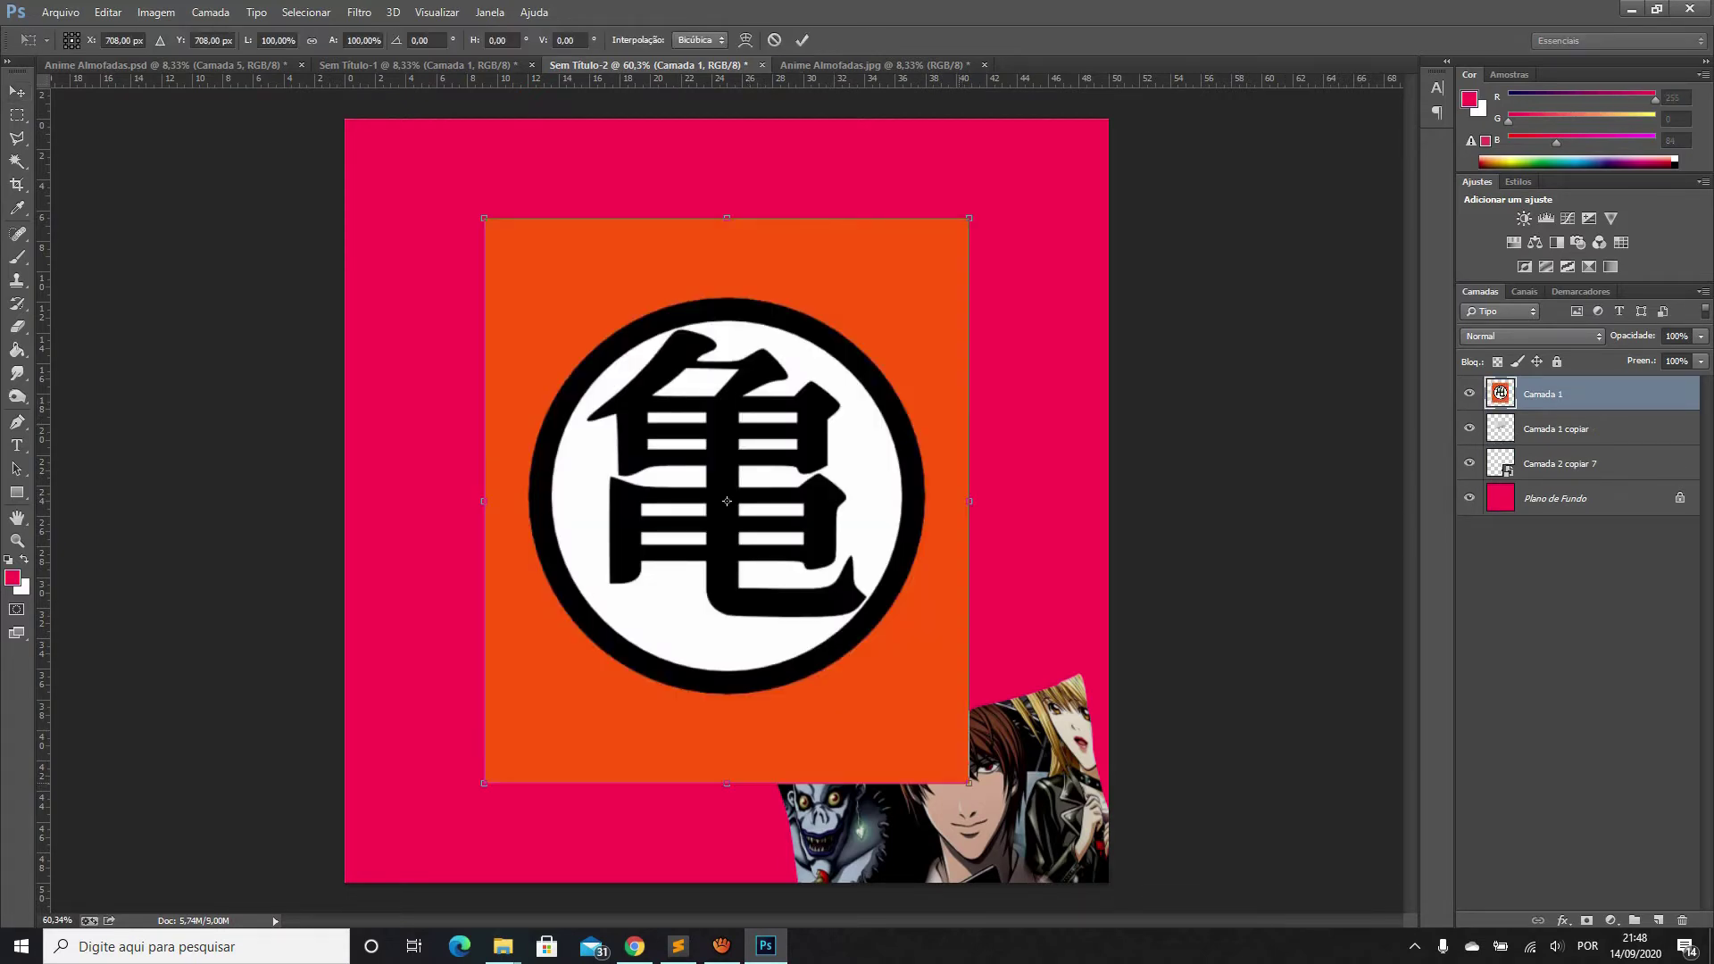
drag(969, 784, 815, 402)
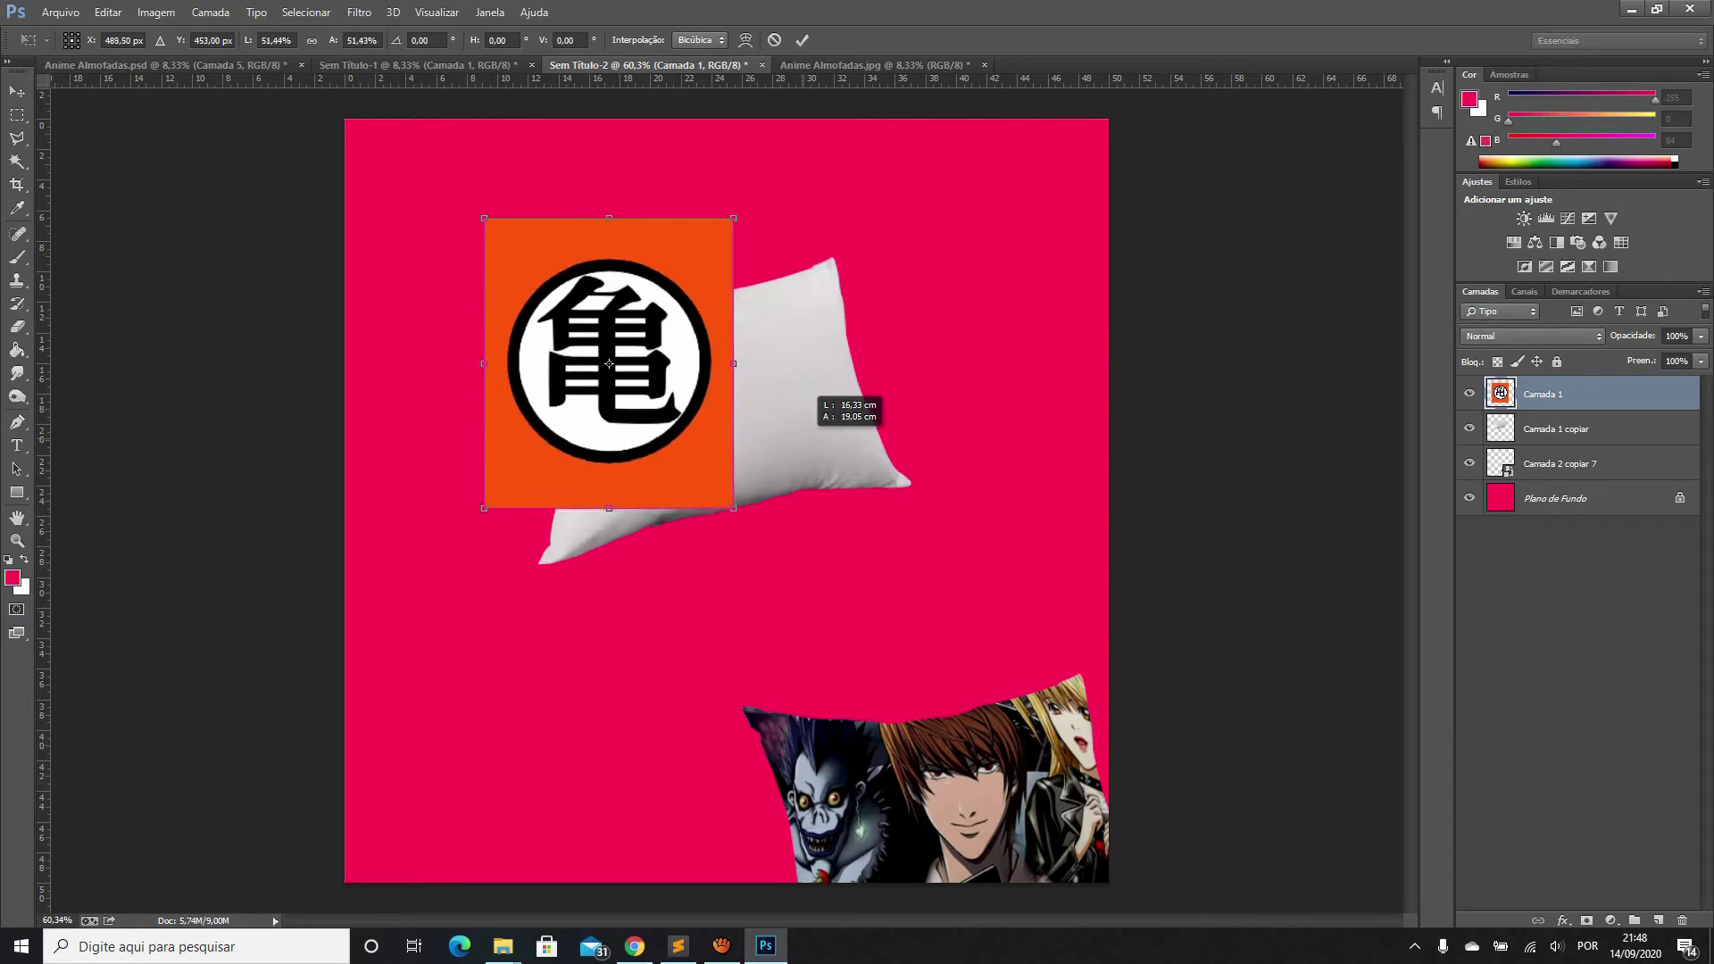
drag(802, 375, 804, 382)
key(Return)
mouse_move(601, 354)
mouse_down()
mouse_move(740, 374)
mouse_move(739, 412)
mouse_up()
key(u)
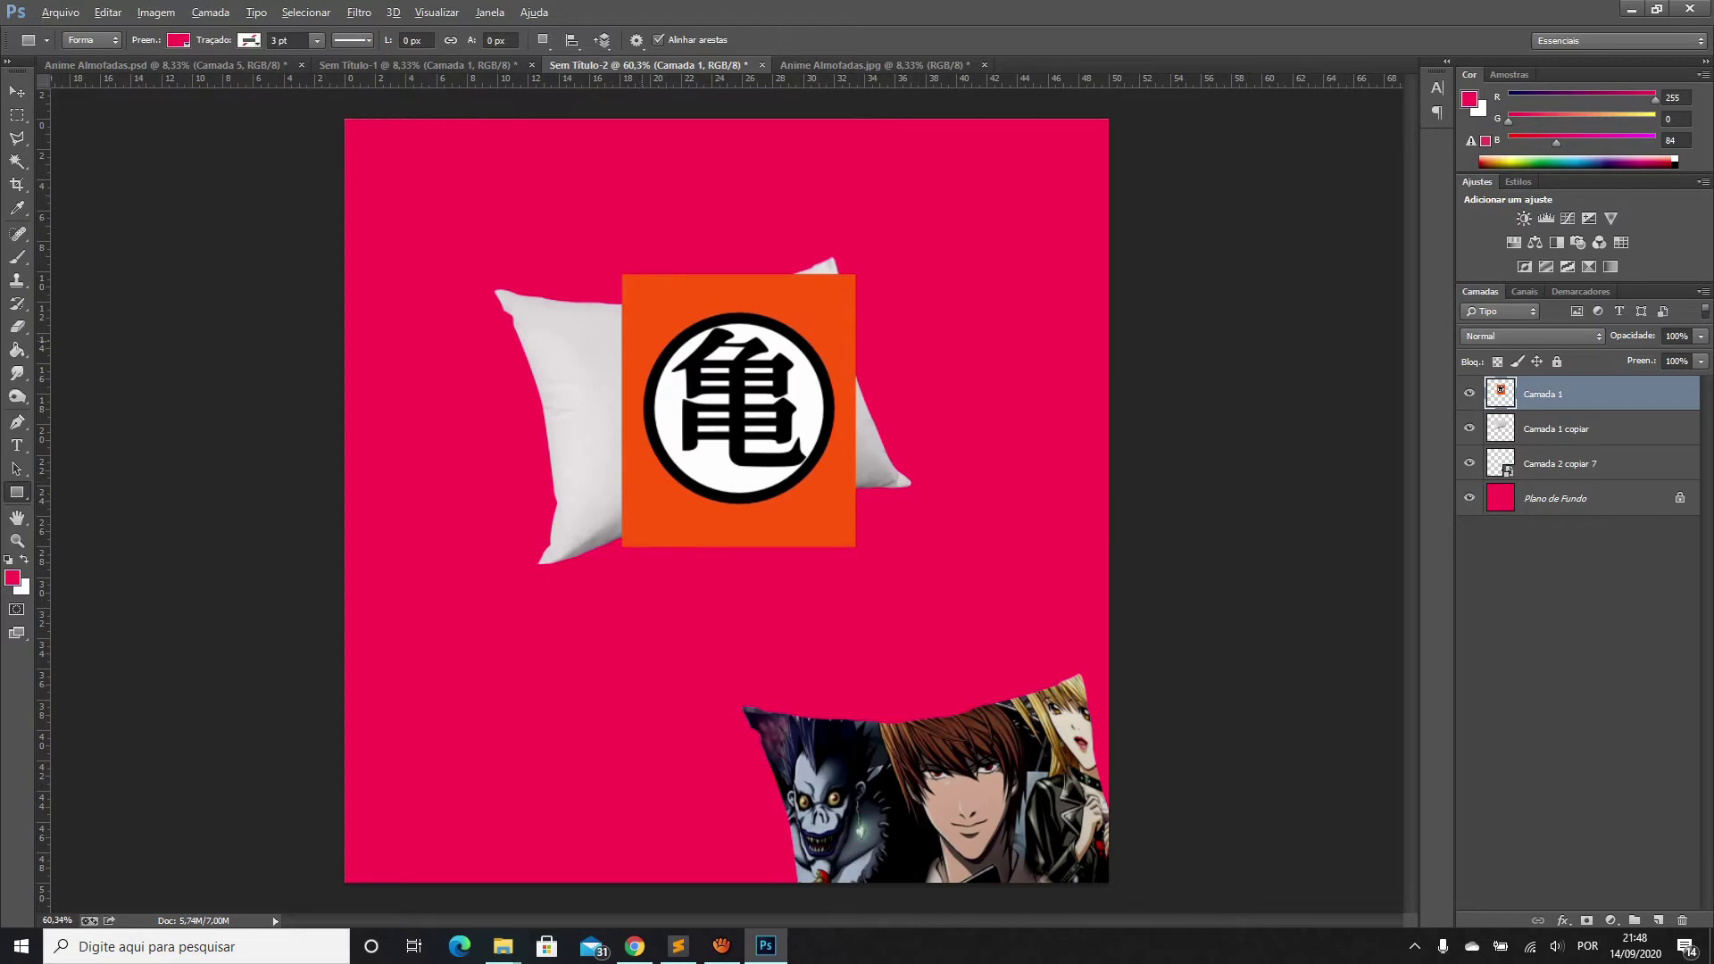
click(658, 283)
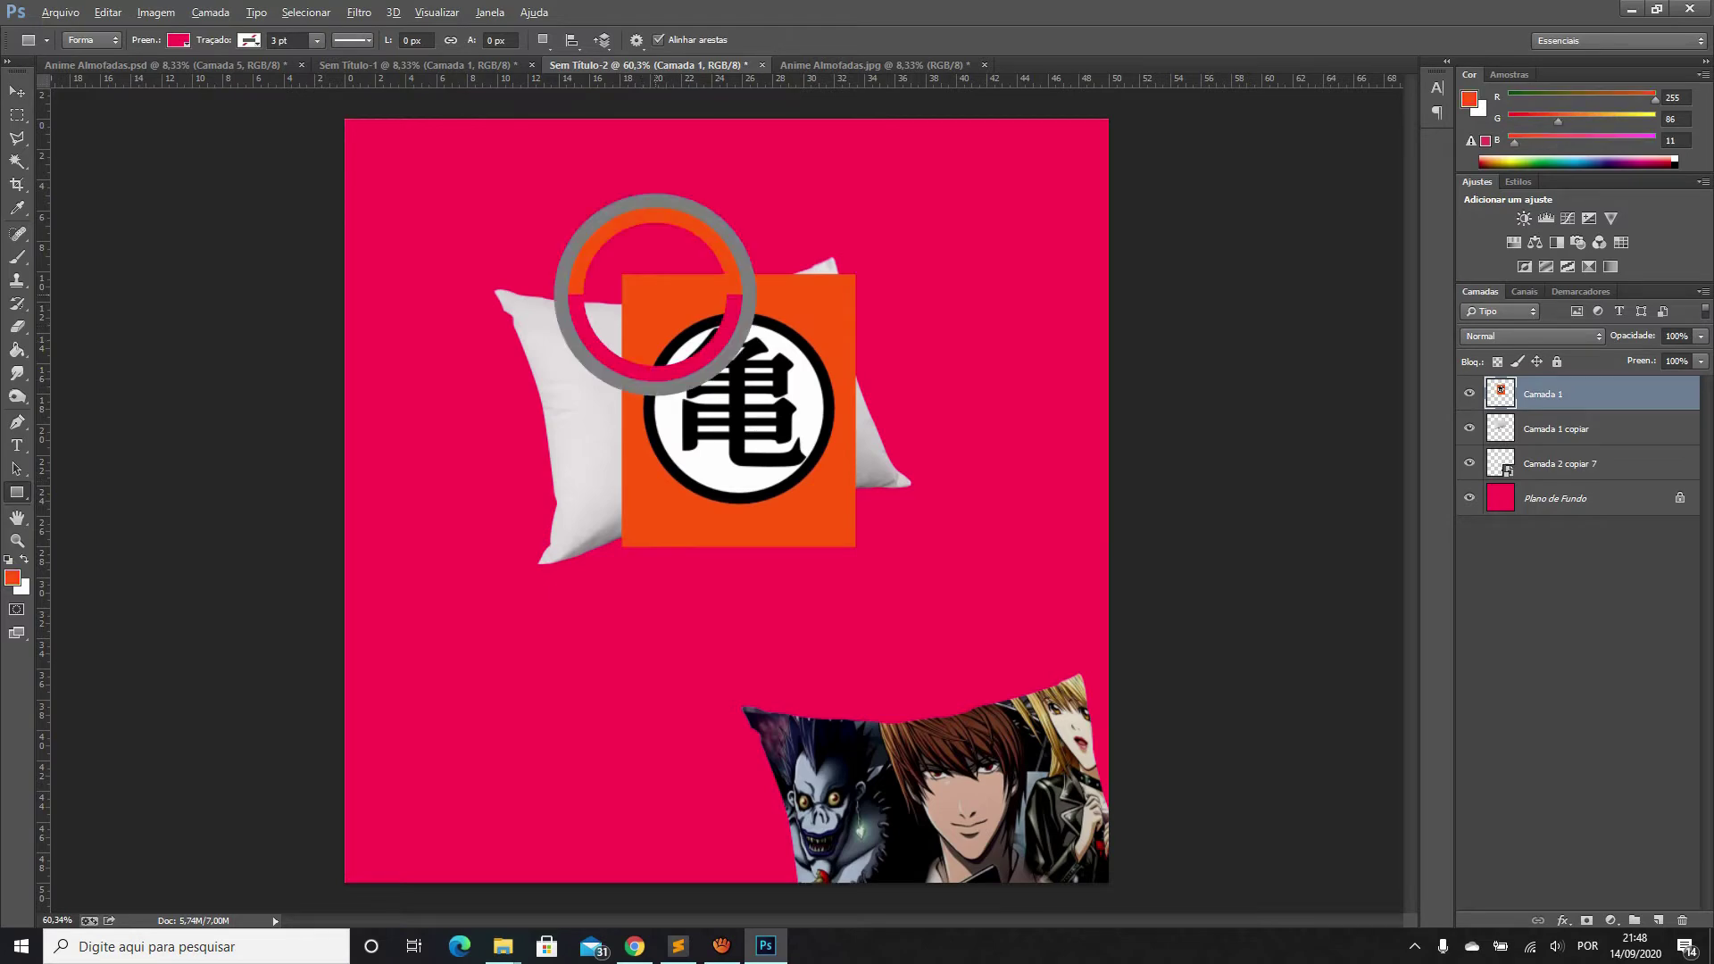
Draw a wide orange rectangle behind the kanji emblem and nudge the emblem slightly higher
drag(416, 227, 1064, 588)
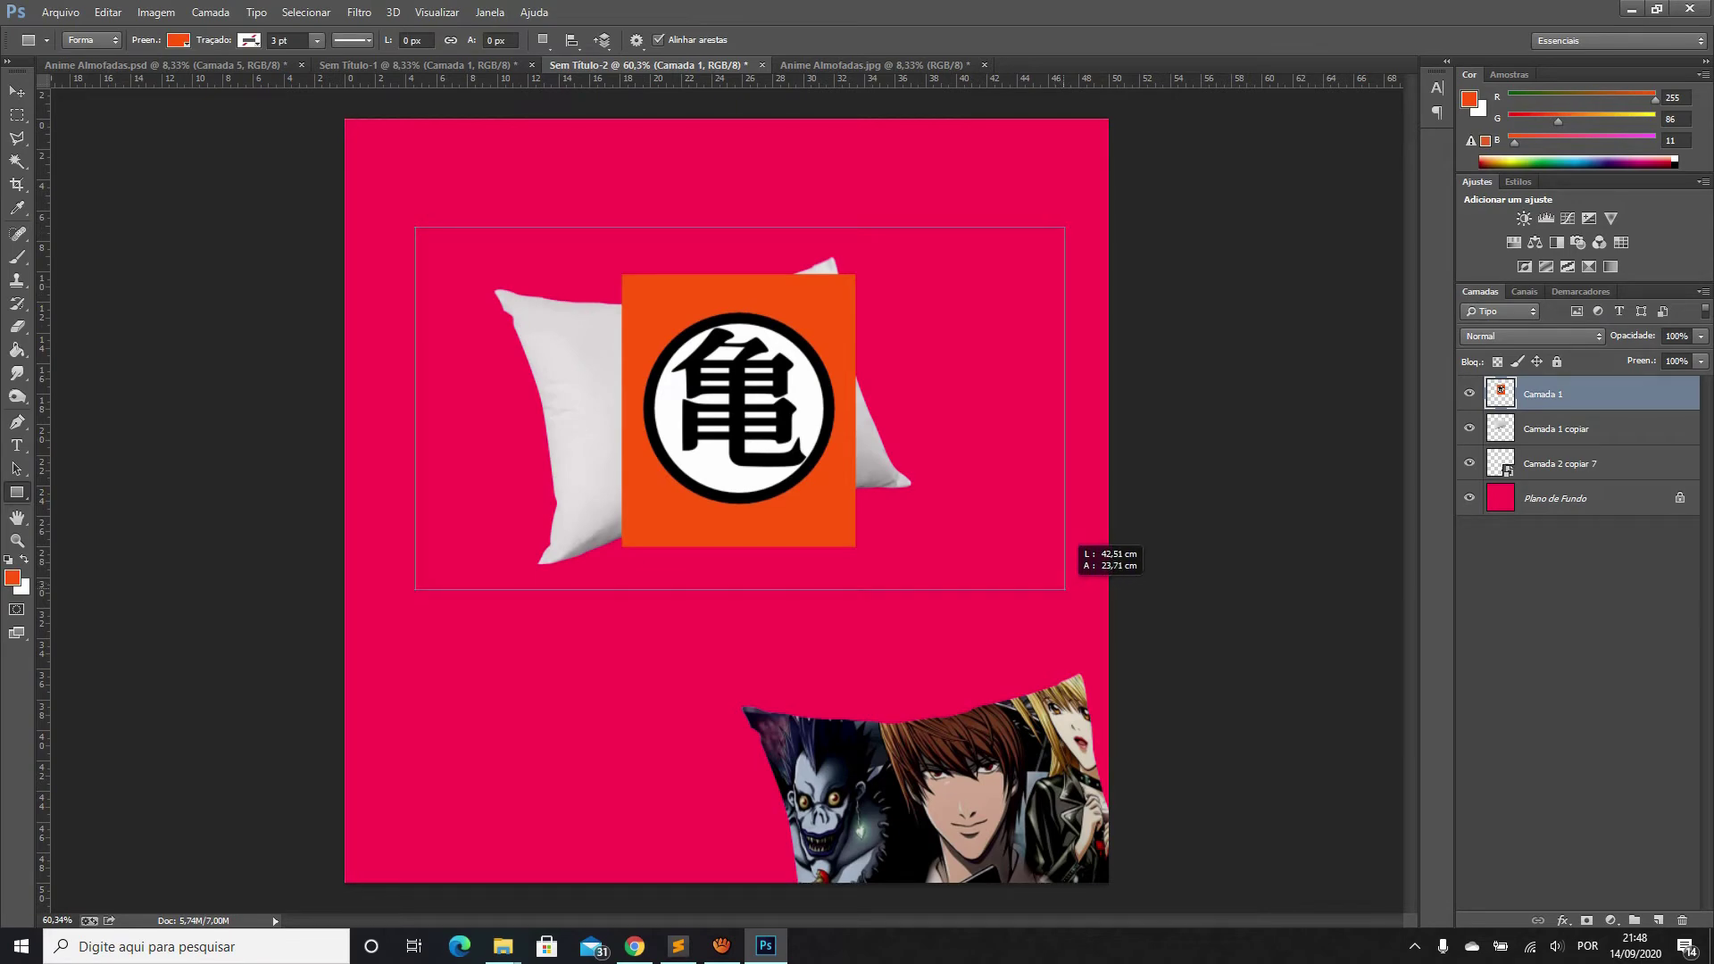
drag(1065, 588, 1061, 592)
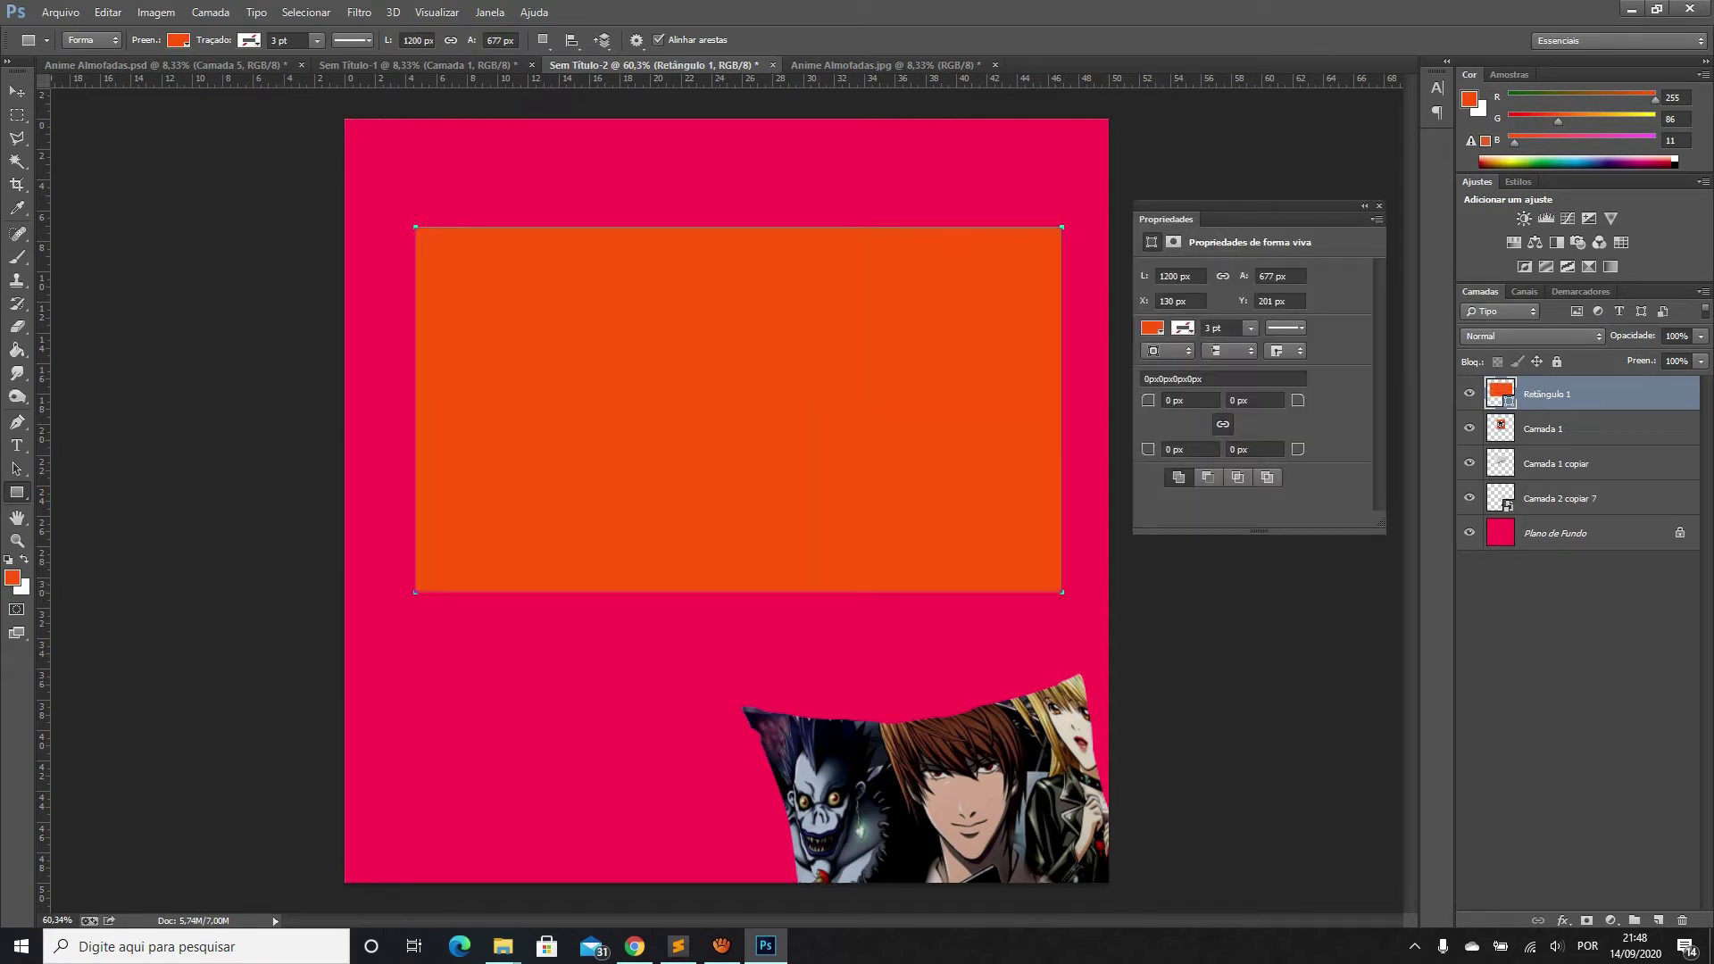
key(ctrl+bracketleft)
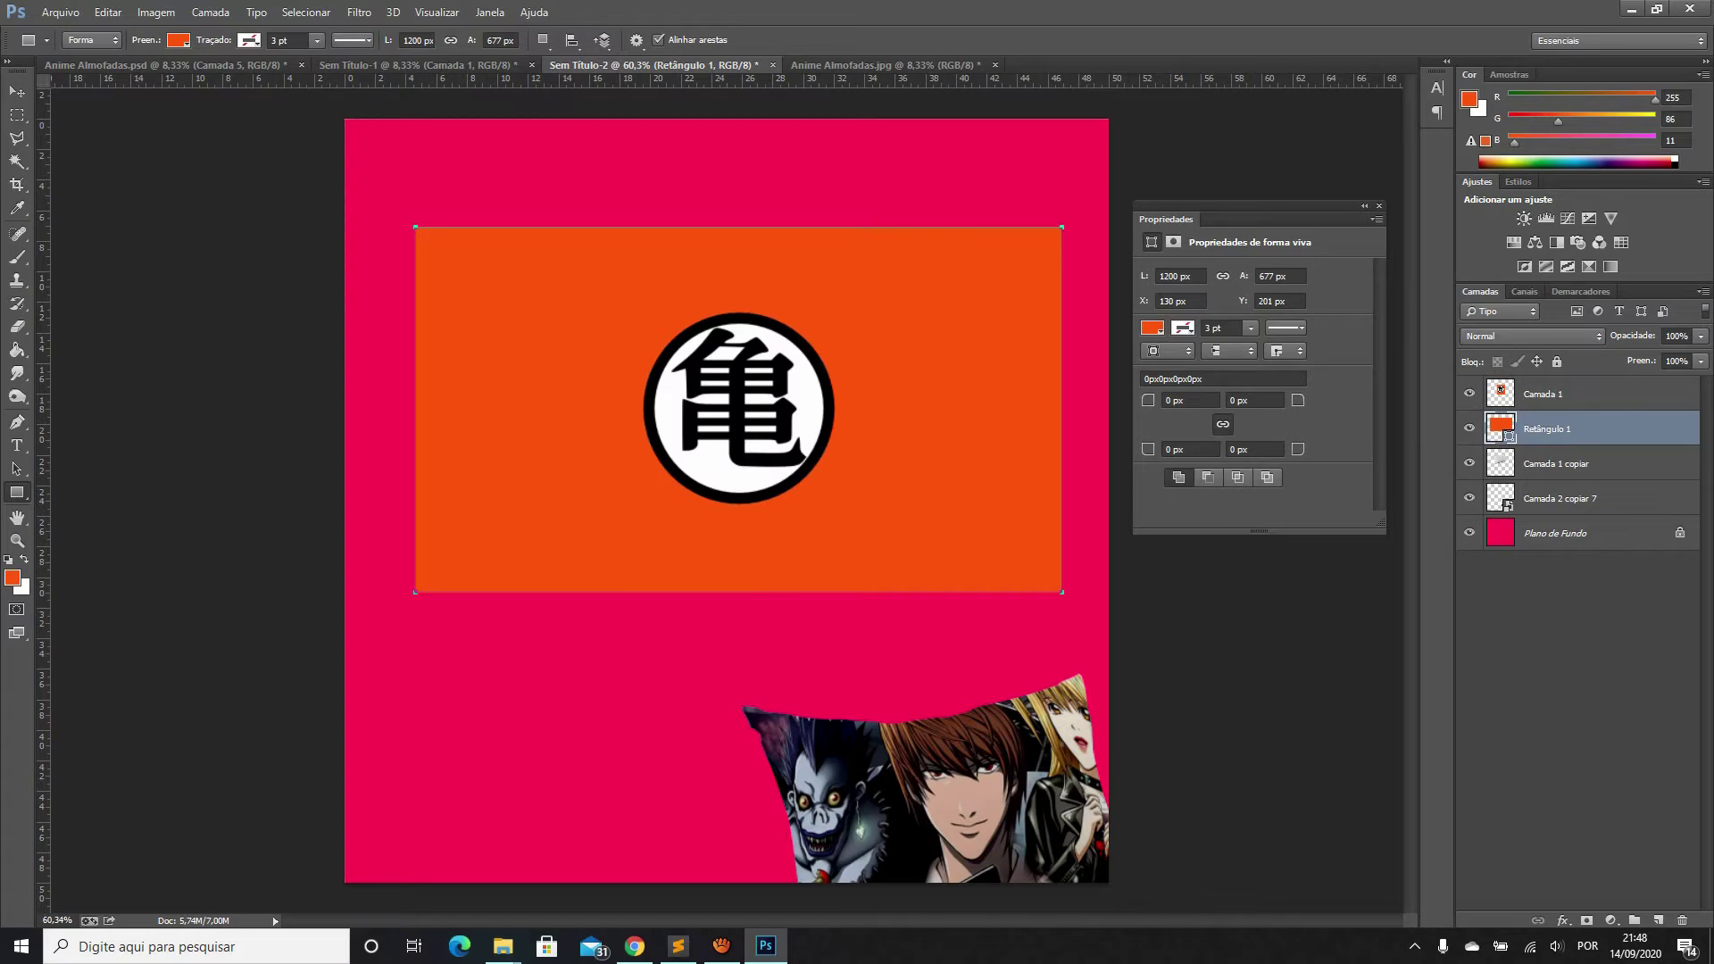
key(v)
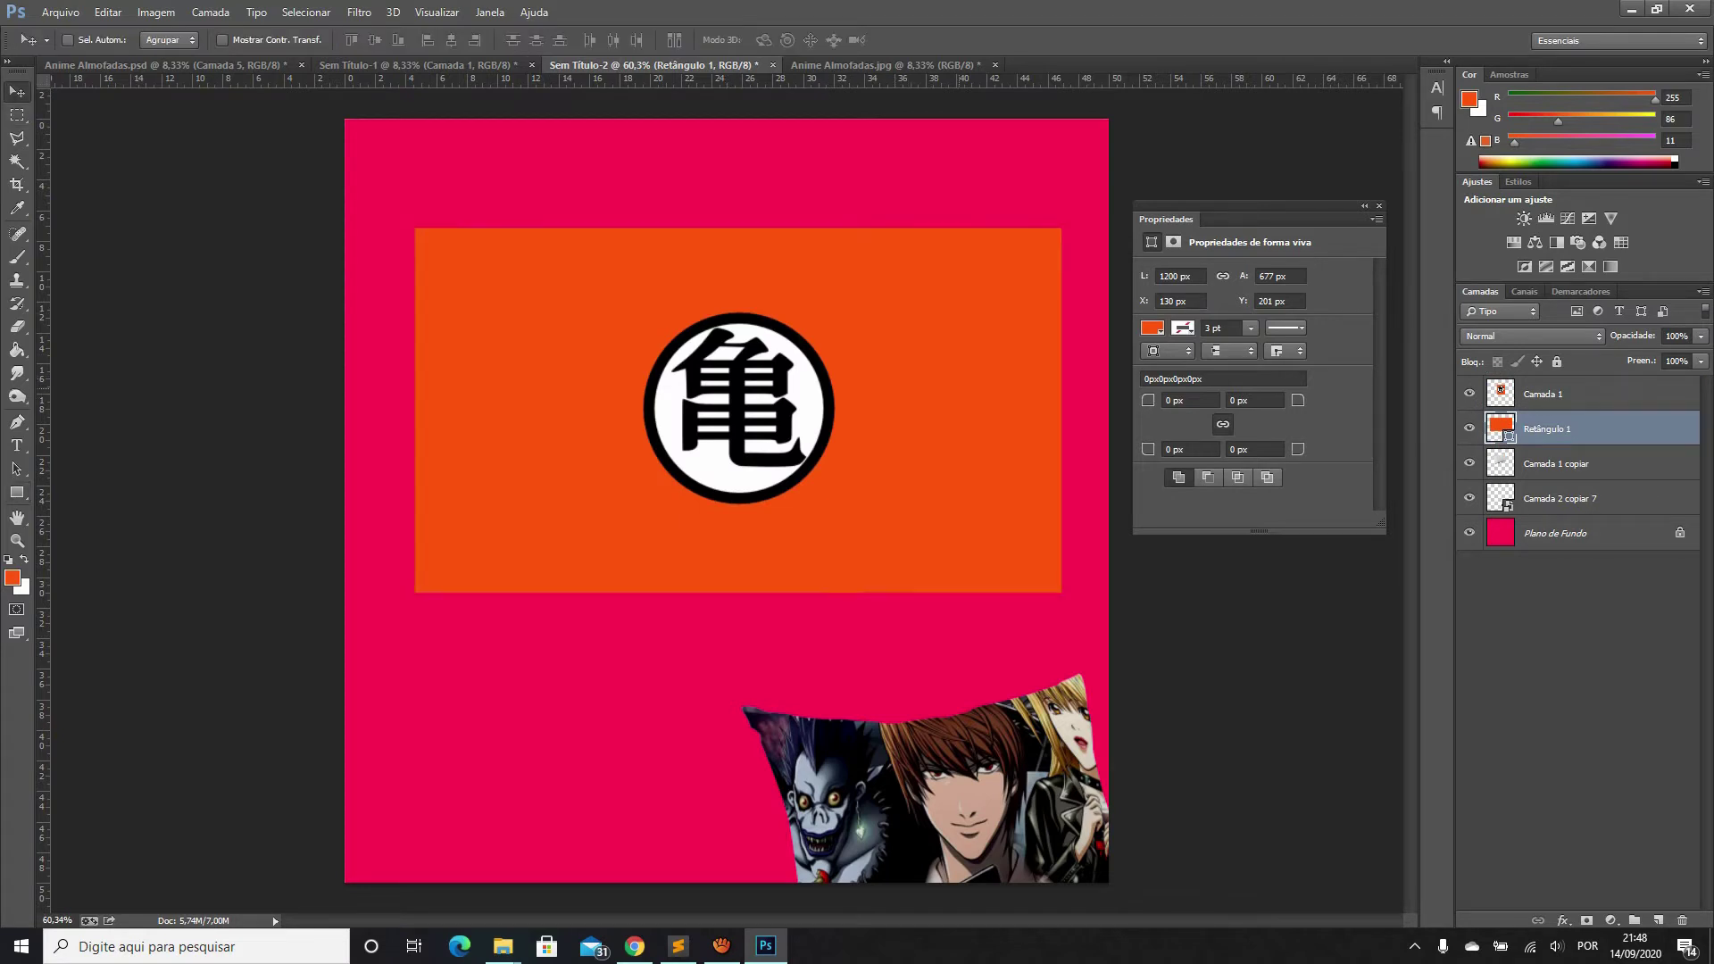
drag(740, 408, 843, 290)
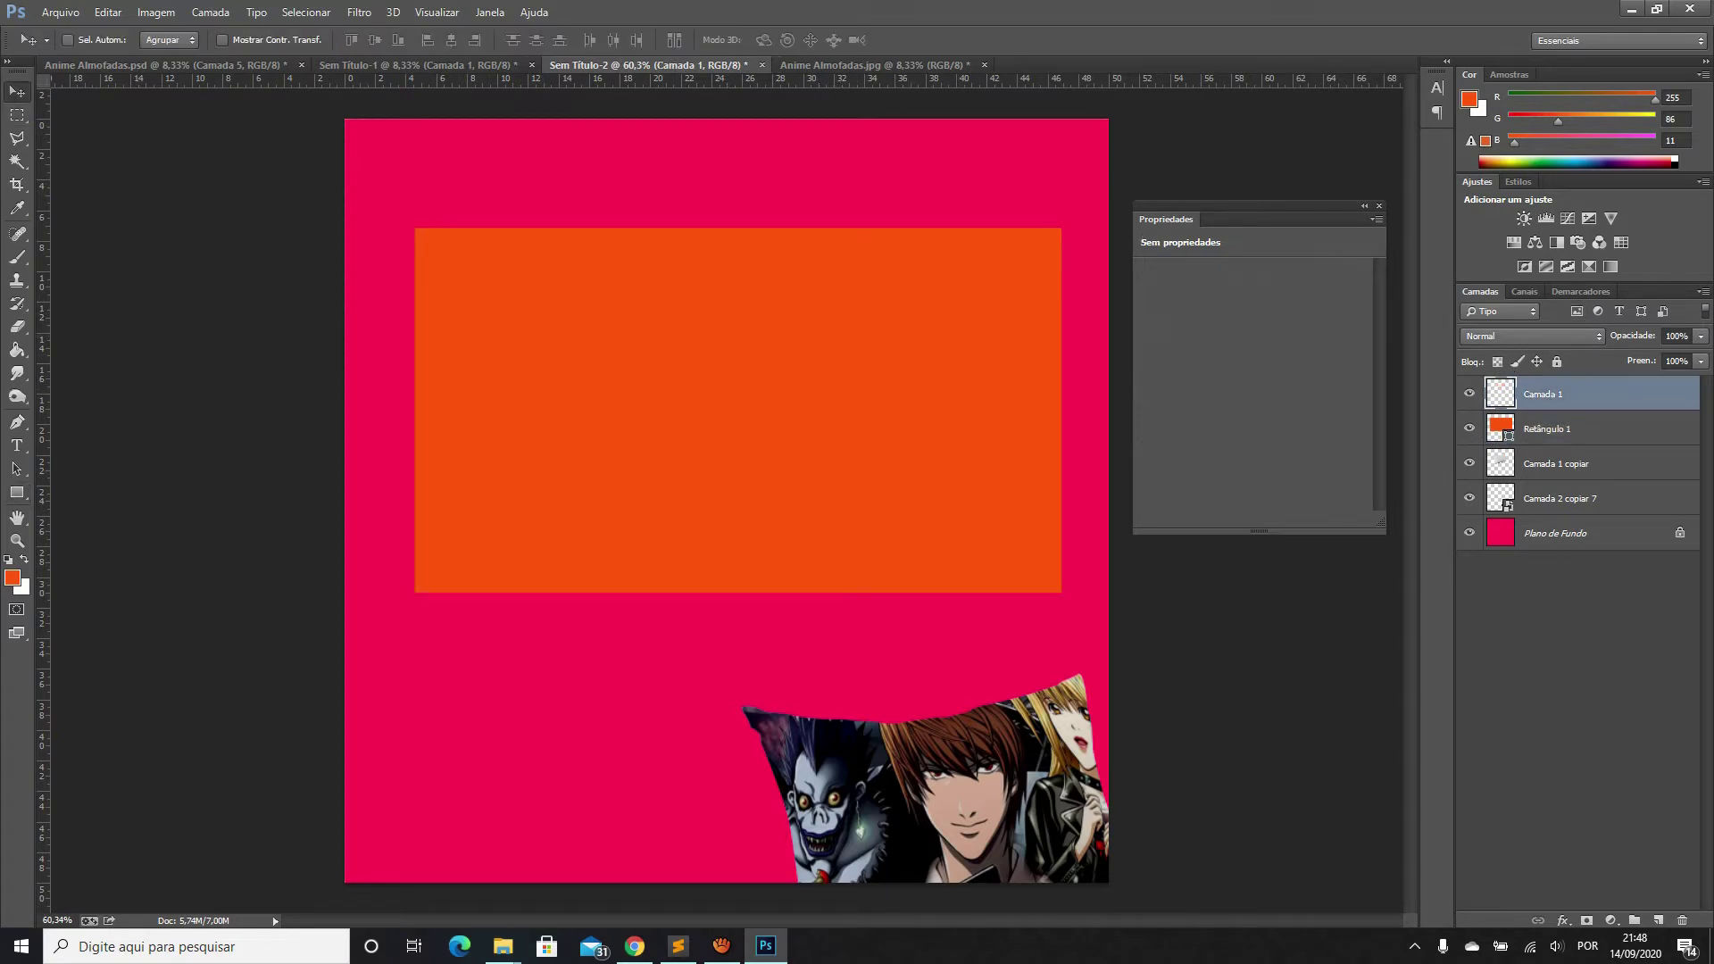
key(ctrl+z)
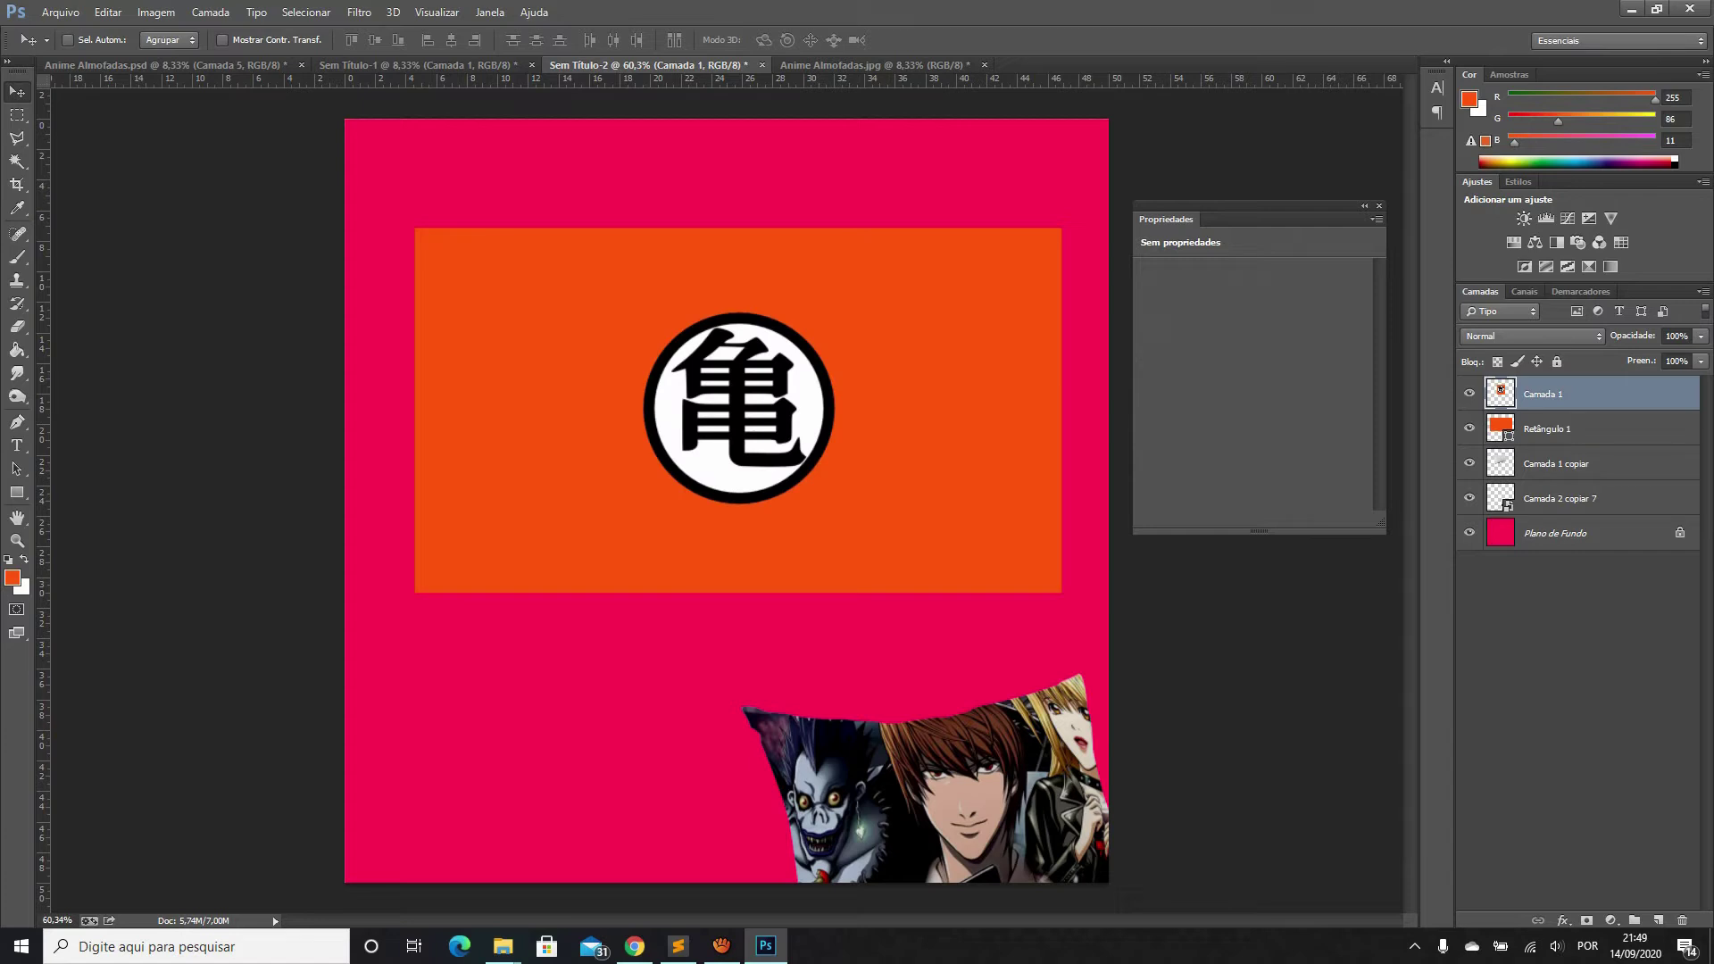
drag(796, 361, 782, 351)
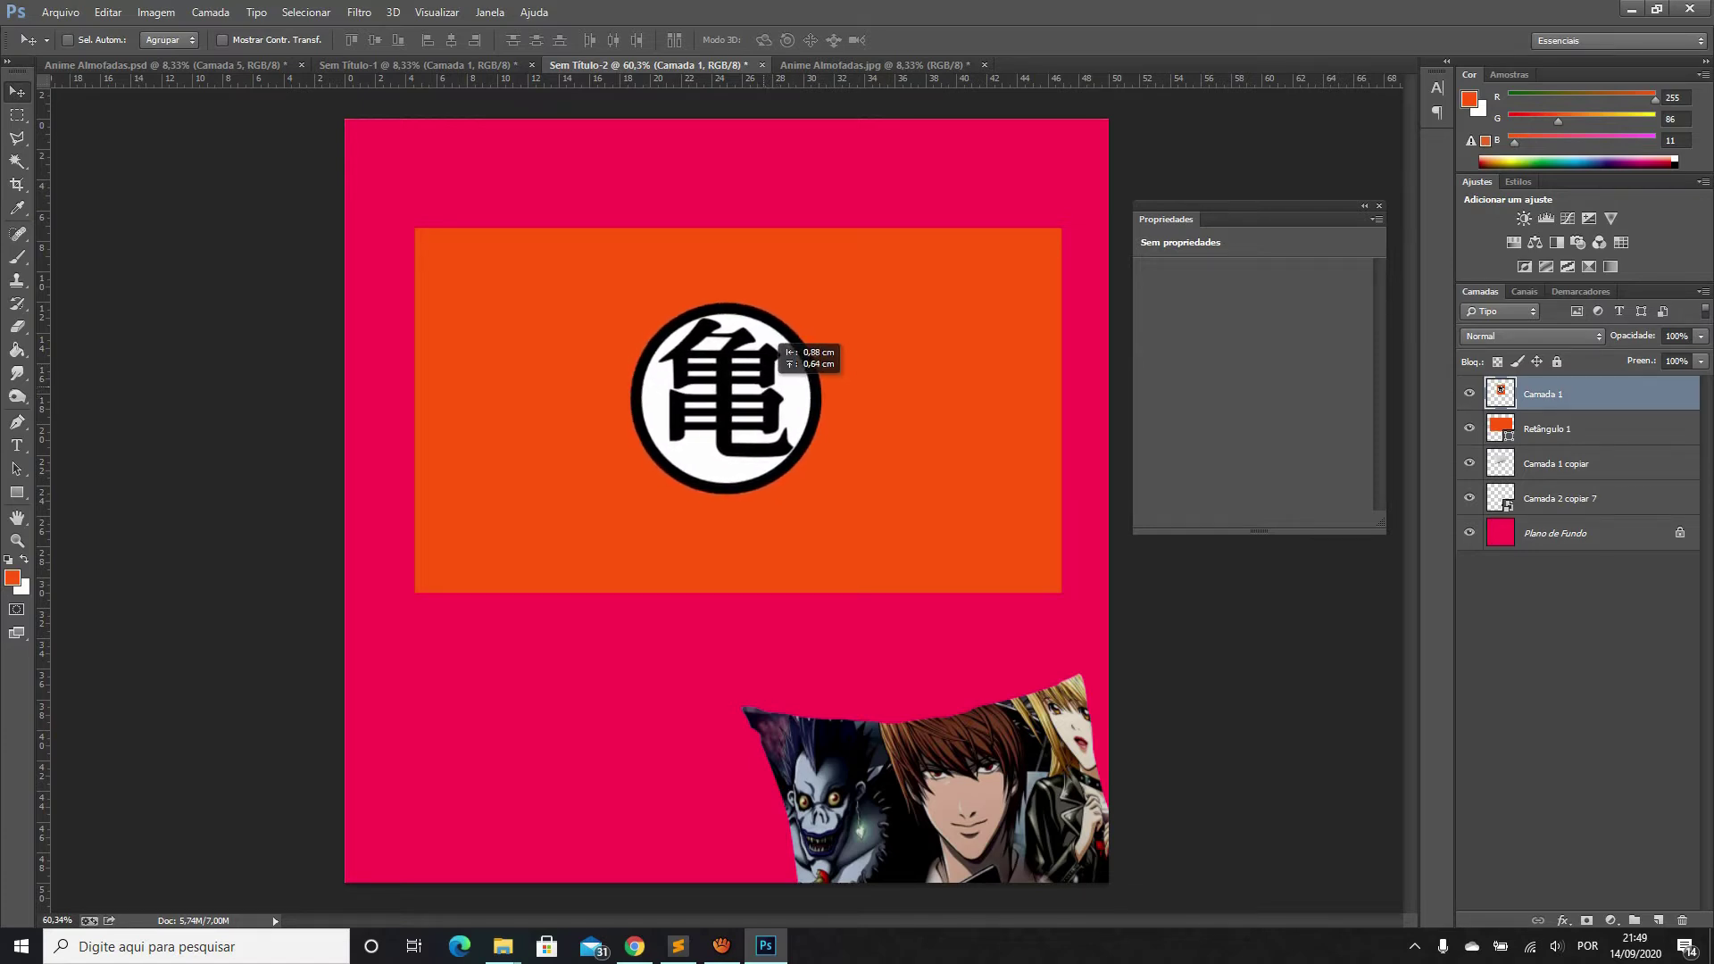
drag(782, 351, 789, 354)
Merge the emblem and orange rectangle into a single smart object layer, Camada 1
key(shift+alt+bracketleft)
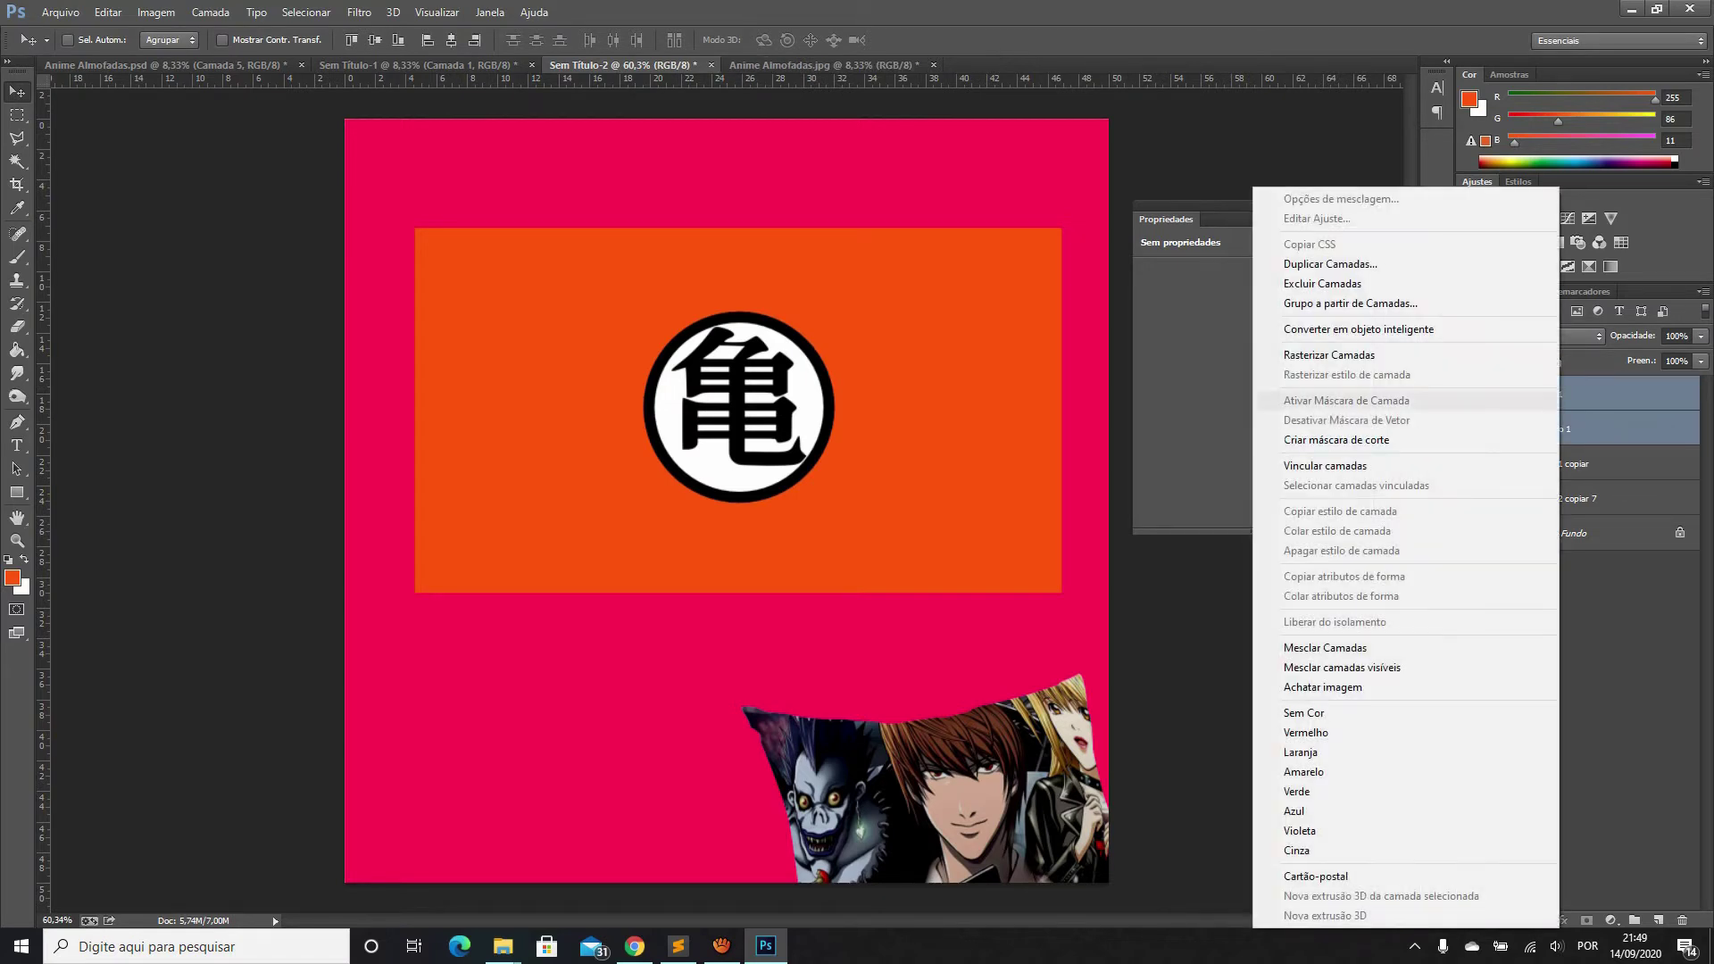
click(1357, 329)
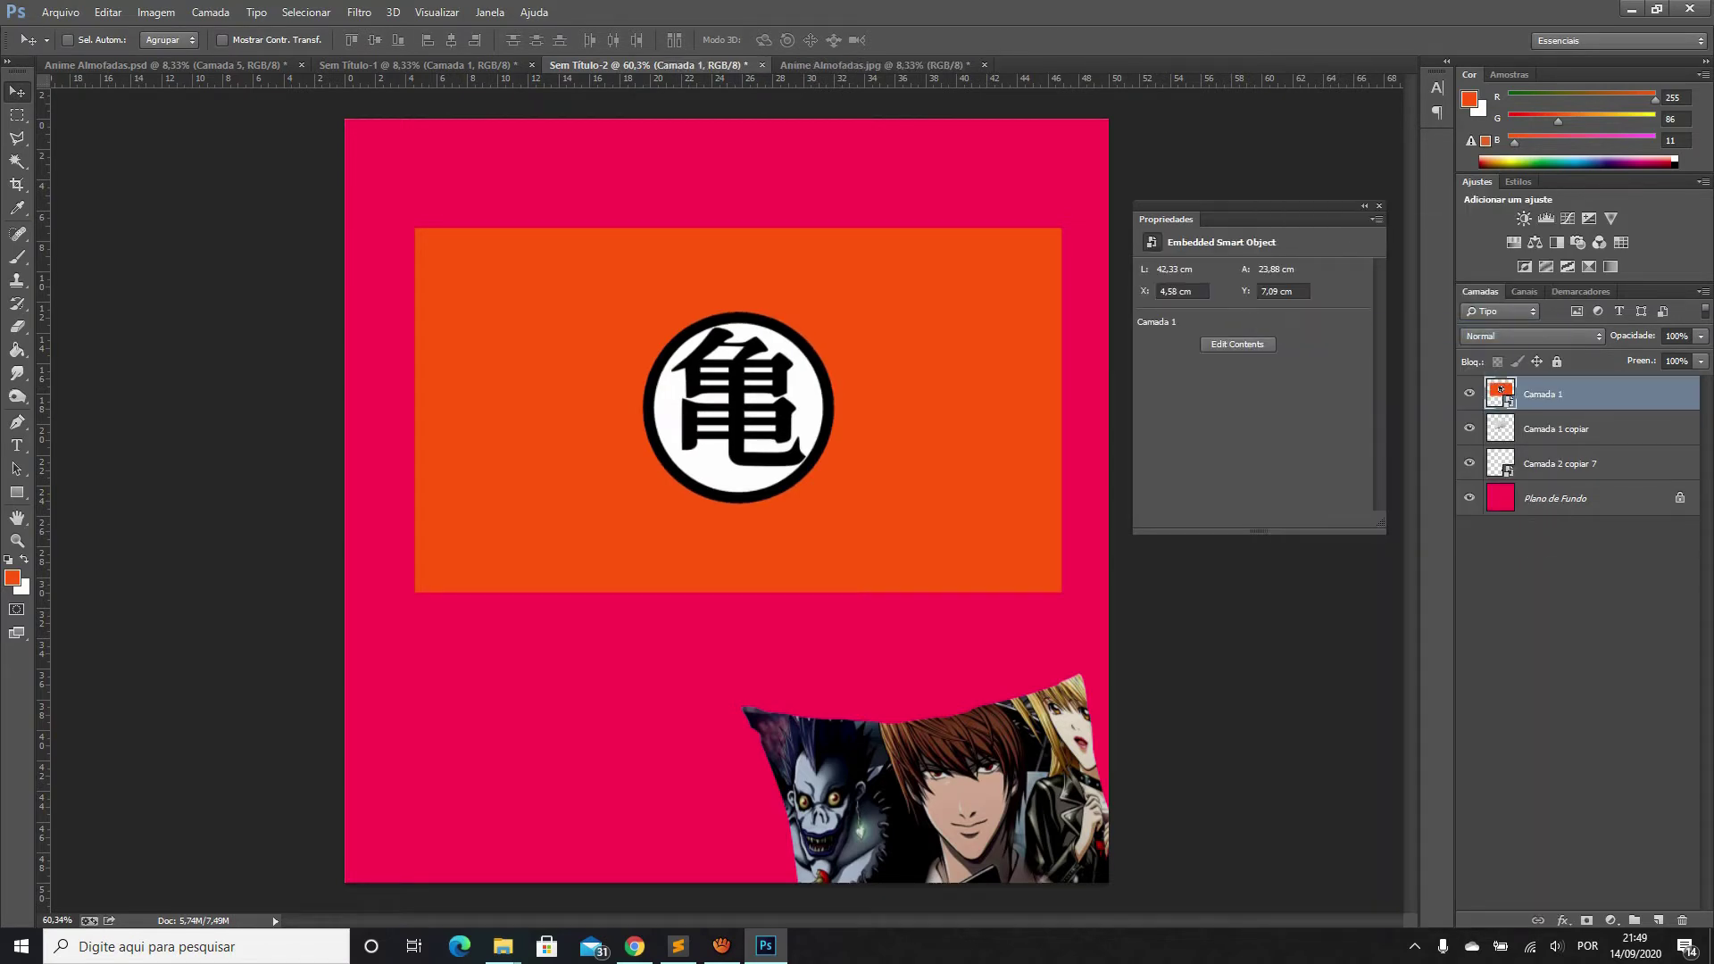
right_click(1540, 394)
key(Escape)
click(1701, 336)
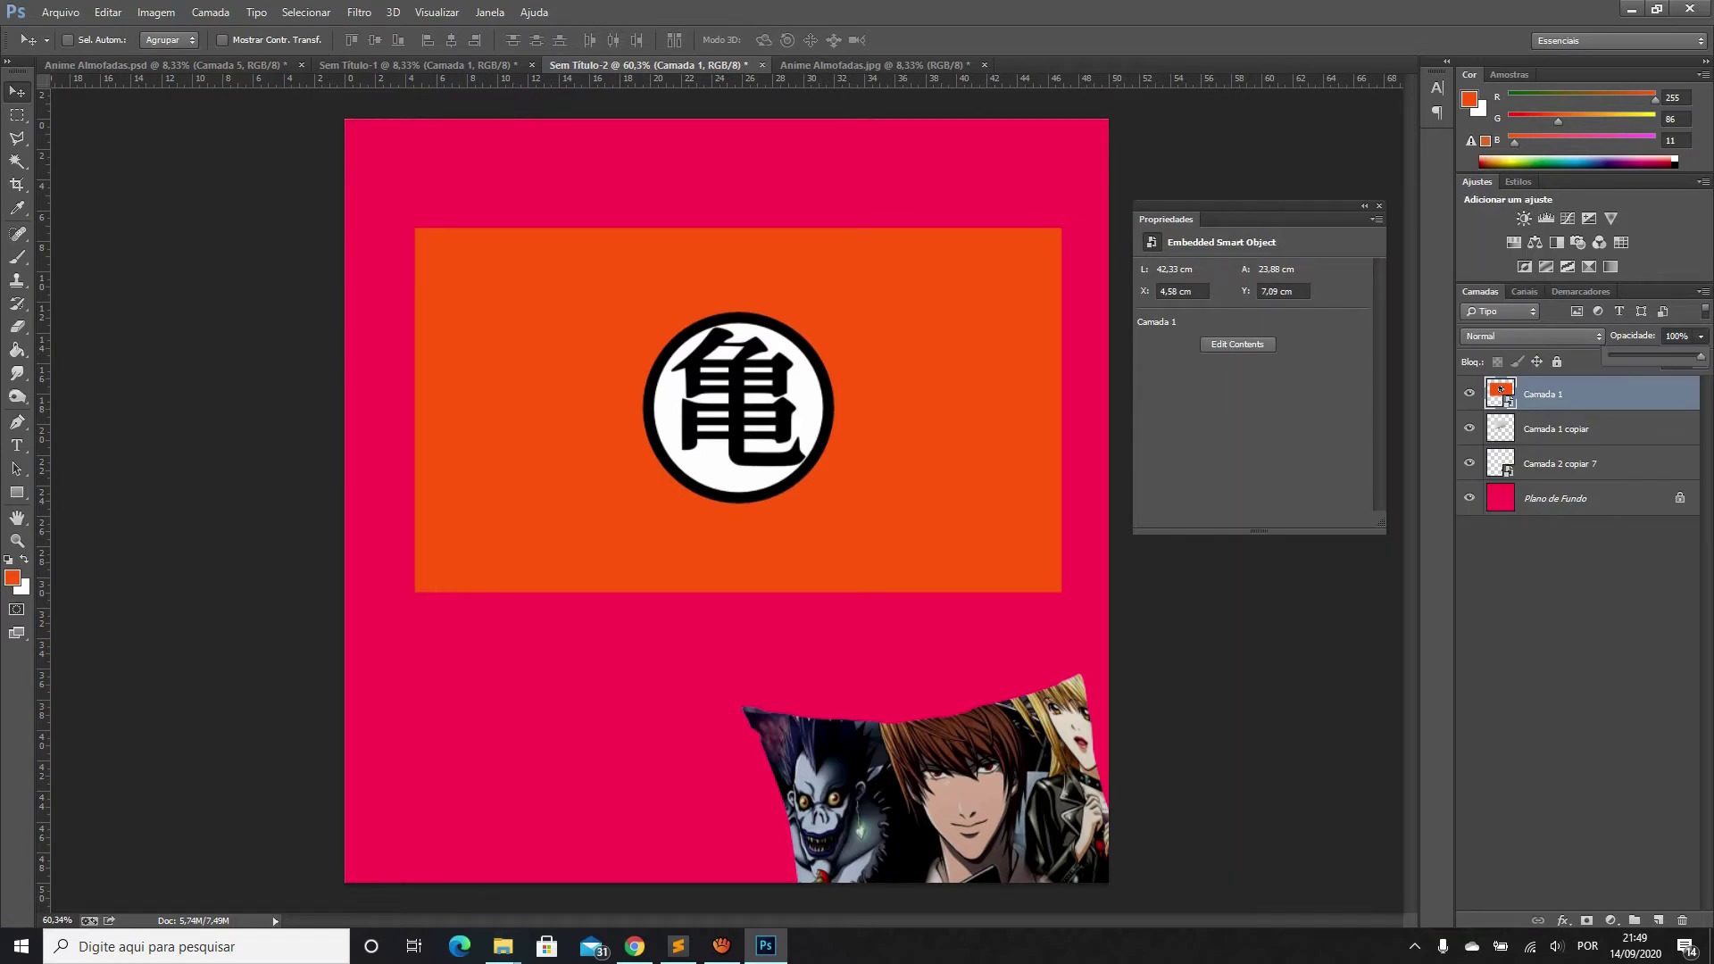
Set Camada 1 to 66% opacity and shift it slightly left over the pillow
drag(1701, 355, 1662, 355)
key(Up)
key(Up)
key(Up)
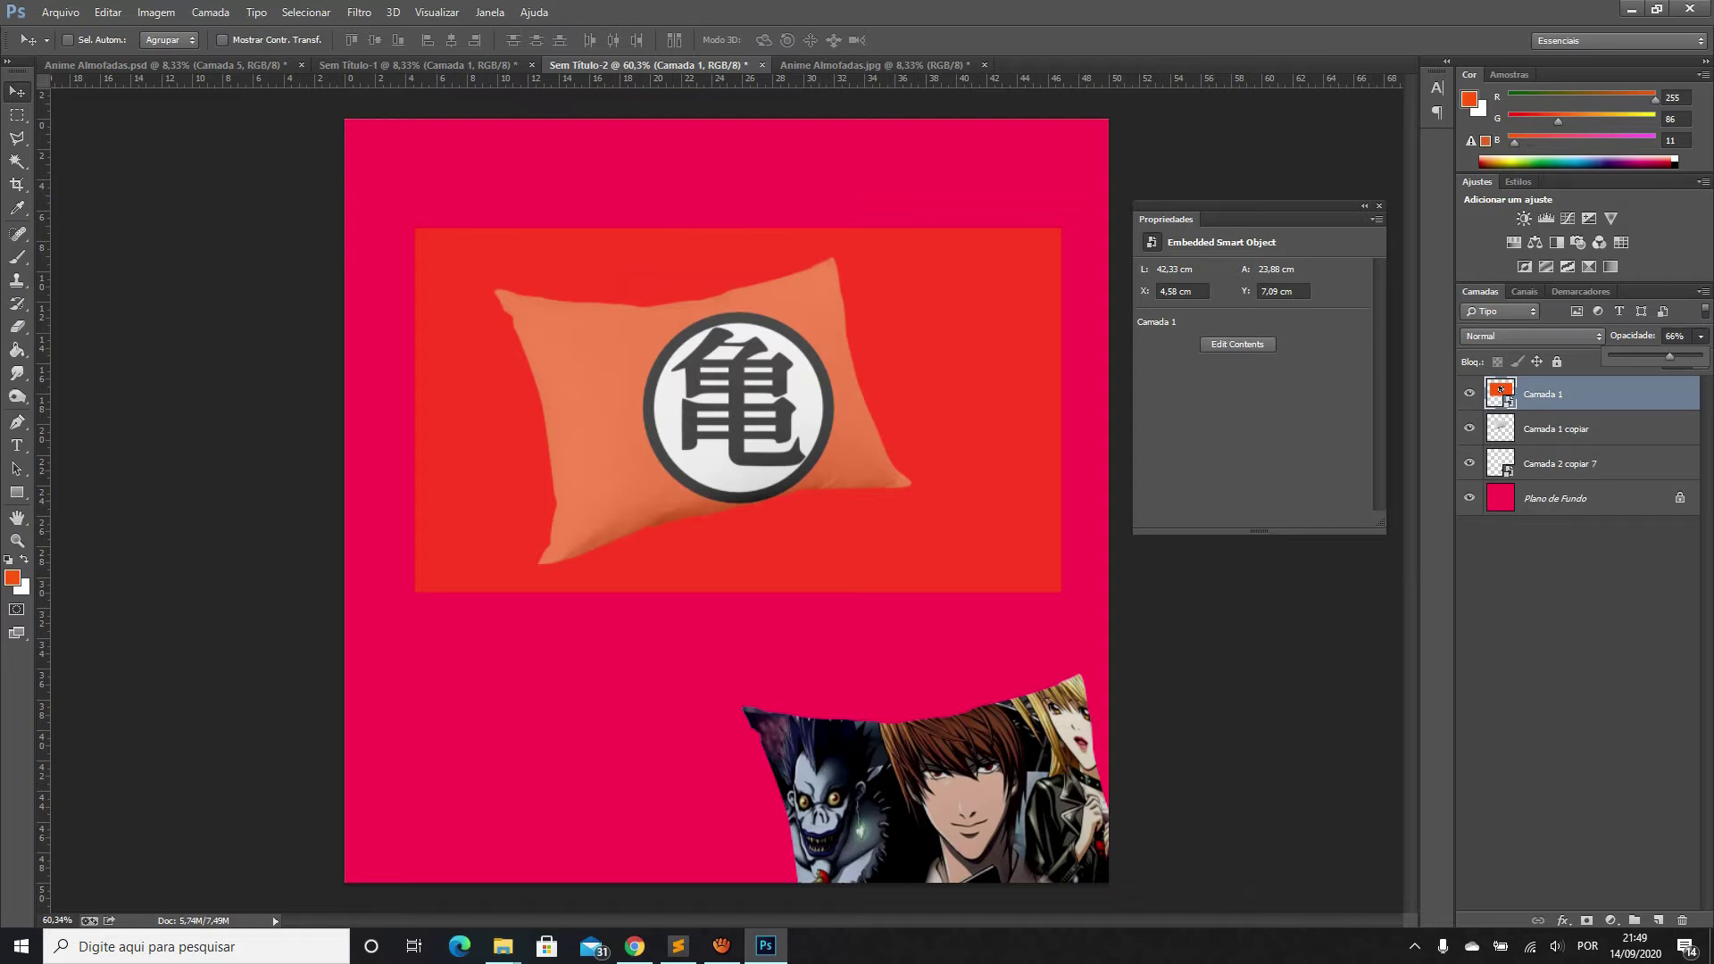
scroll(824, 369, up, 1)
drag(795, 339, 778, 342)
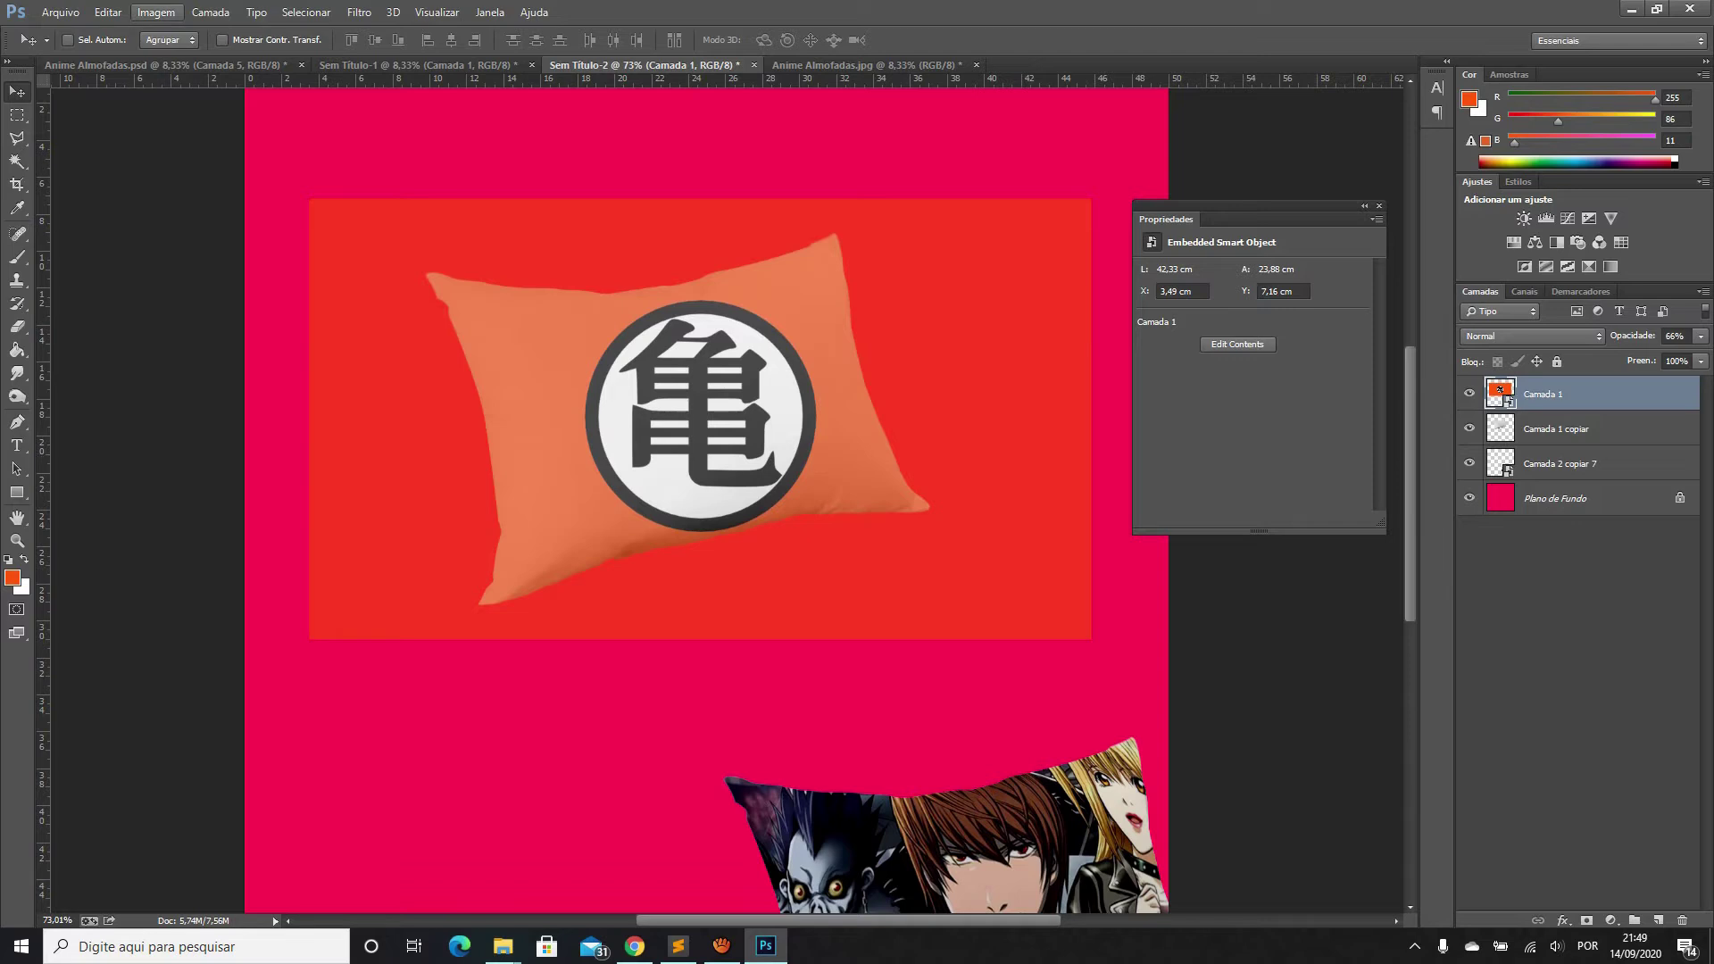
click(108, 11)
mouse_move(141, 378)
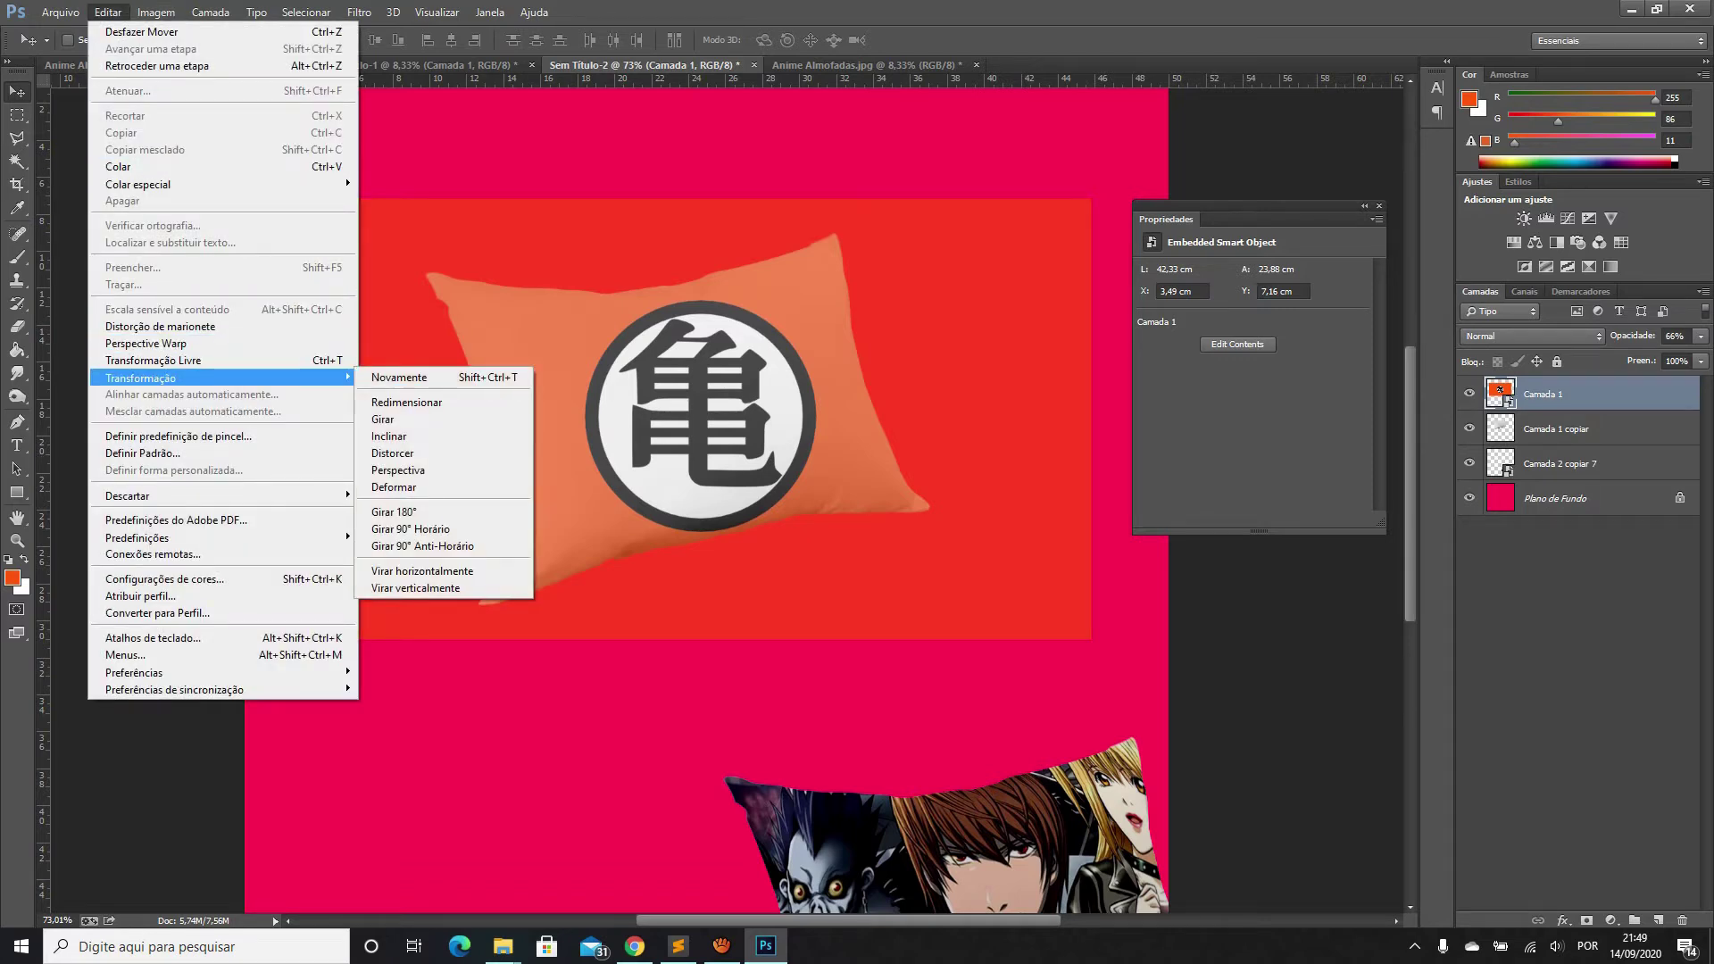
Warp the orange emblem layer, pulling its corners and edges in to the pillow's outline
click(394, 487)
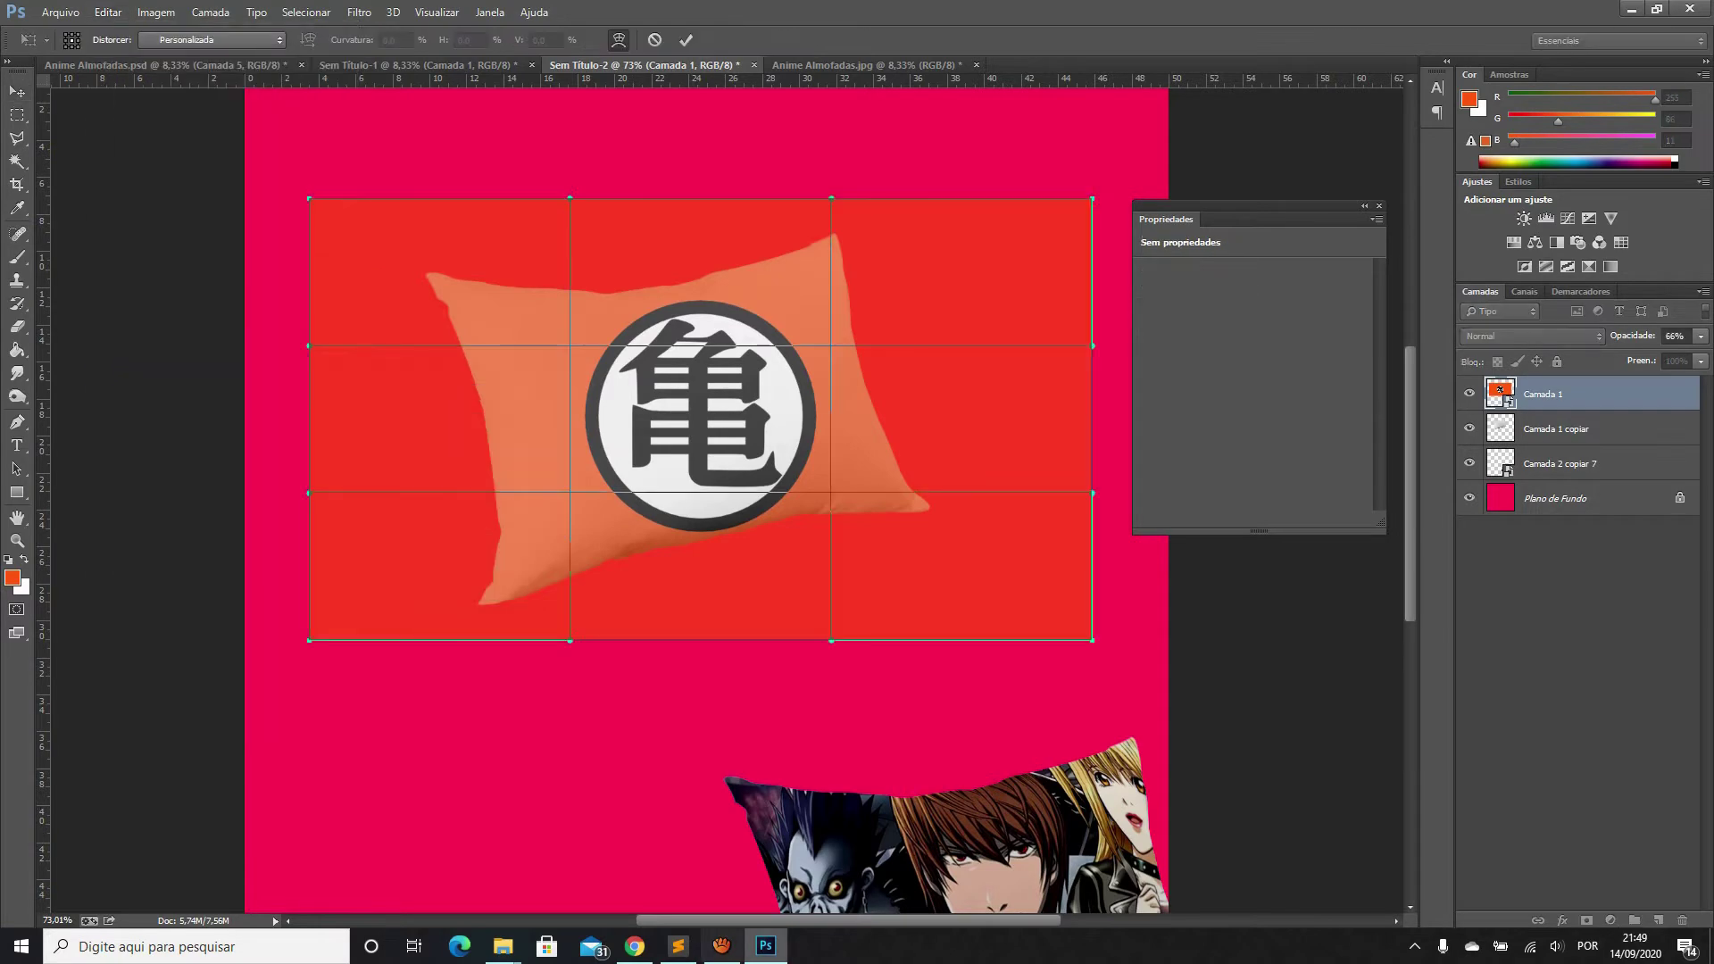
click(731, 953)
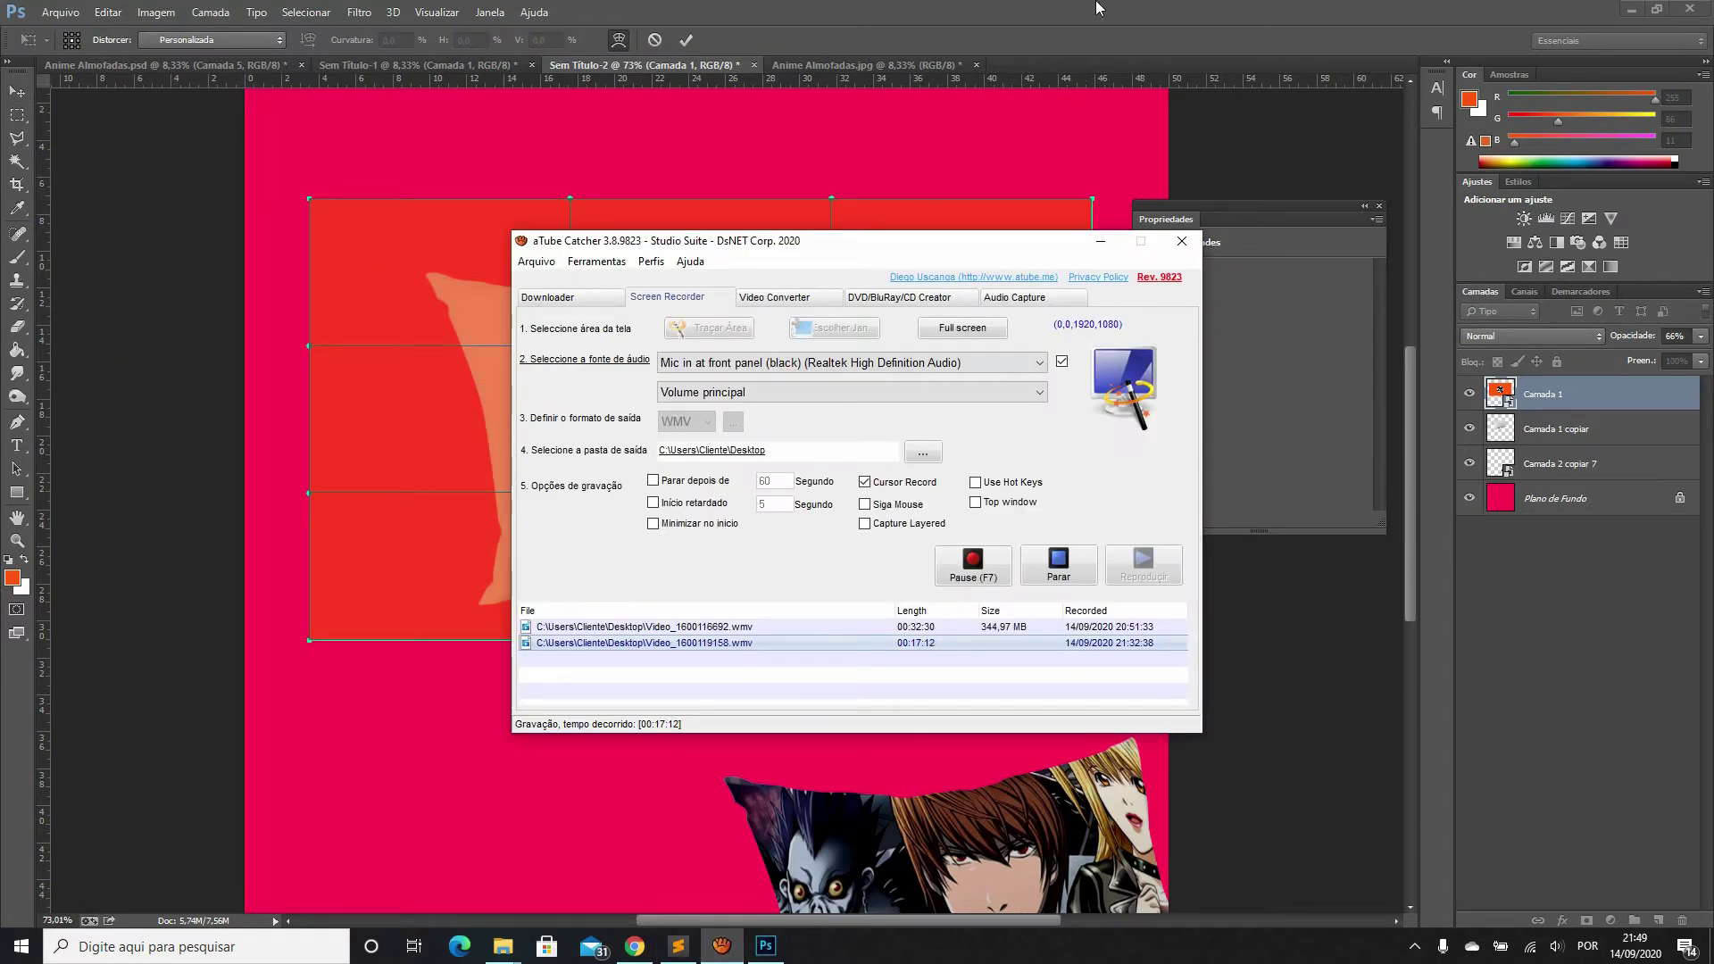
click(1141, 7)
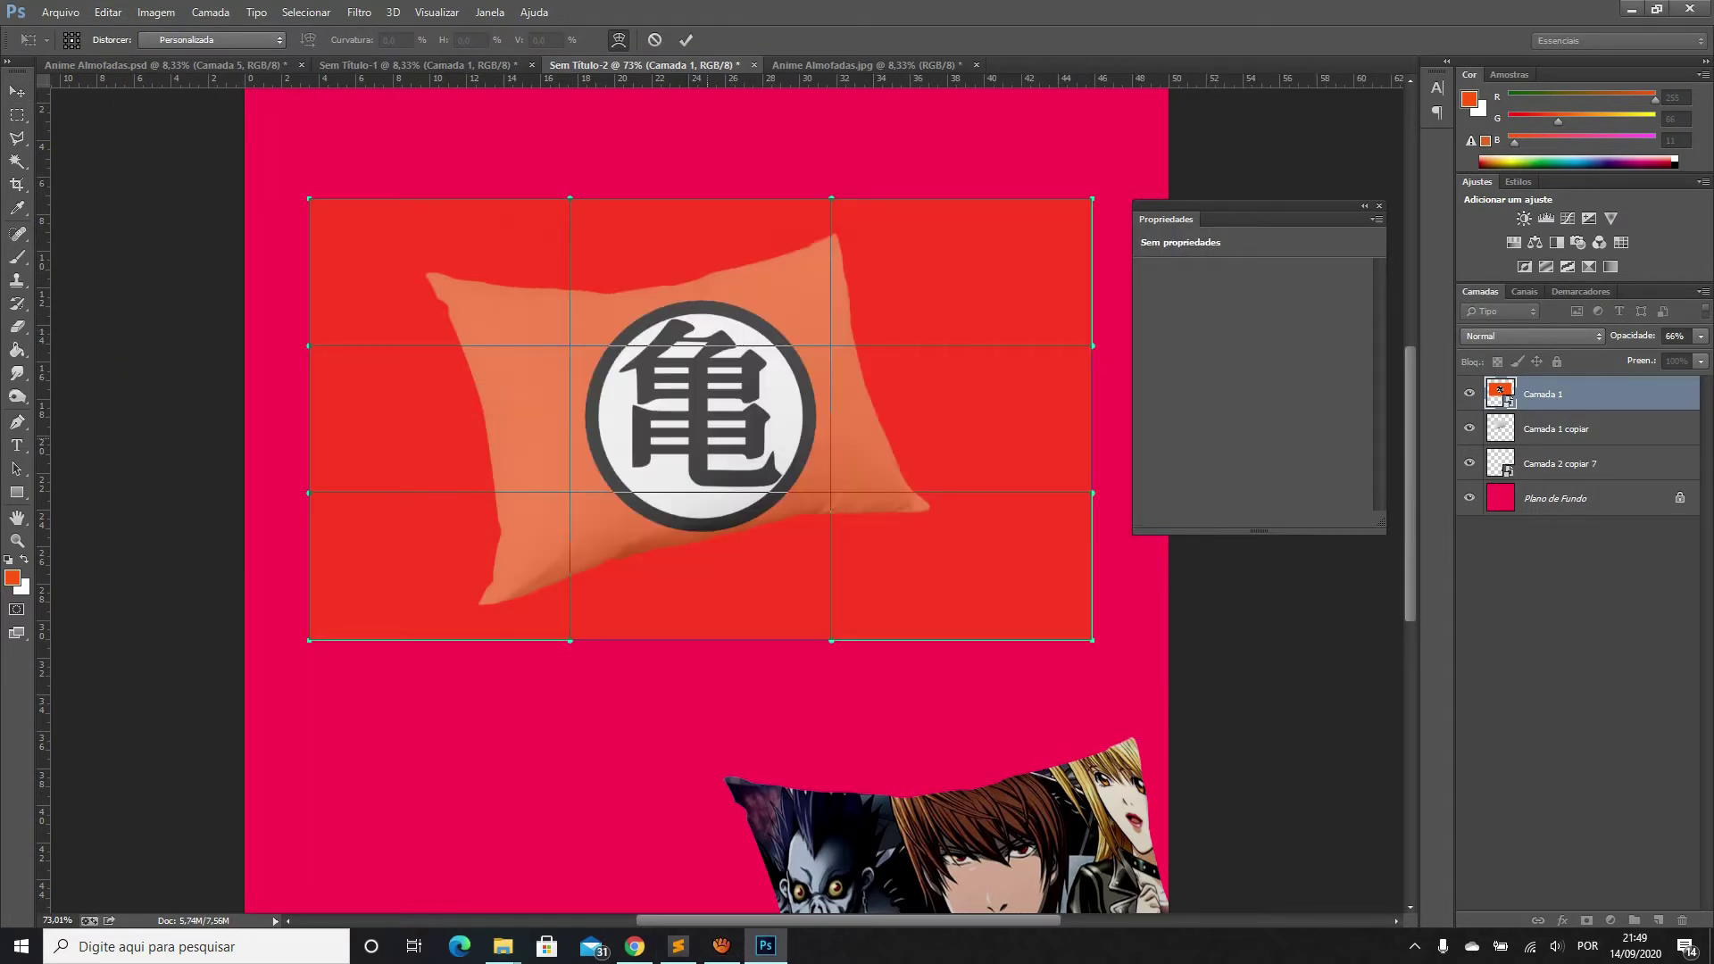
drag(1092, 492, 1109, 492)
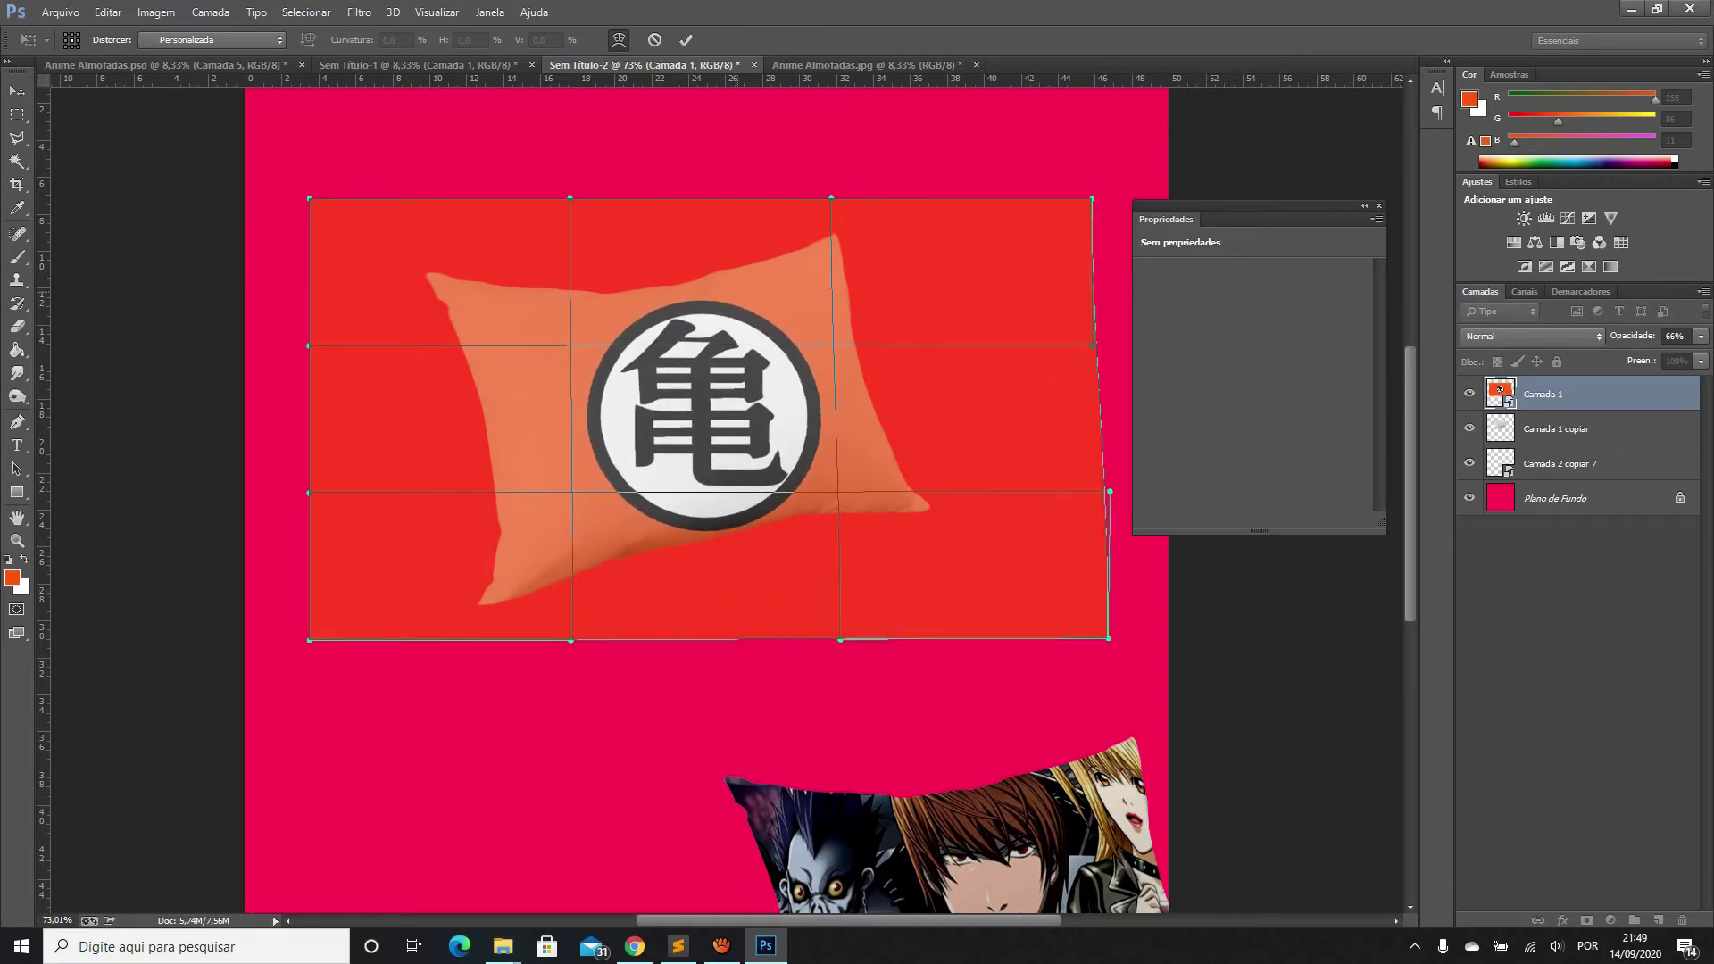
mouse_move(309, 198)
mouse_down()
mouse_move(433, 277)
mouse_move(355, 225)
mouse_up()
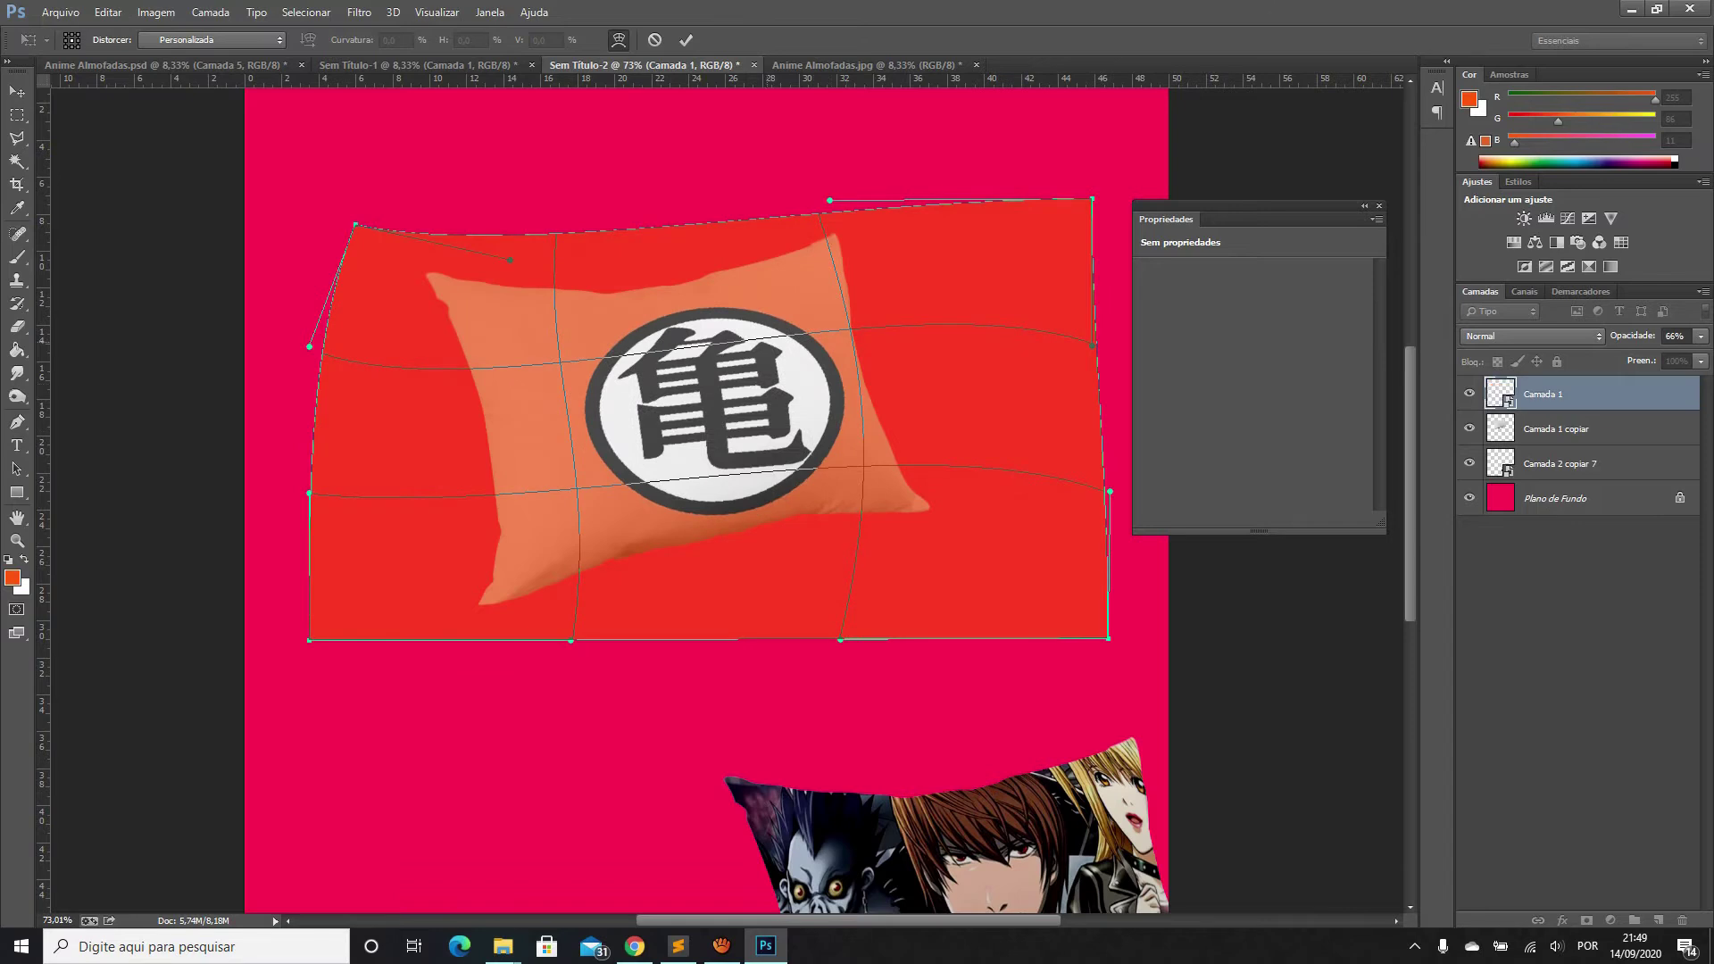
drag(714, 416, 725, 406)
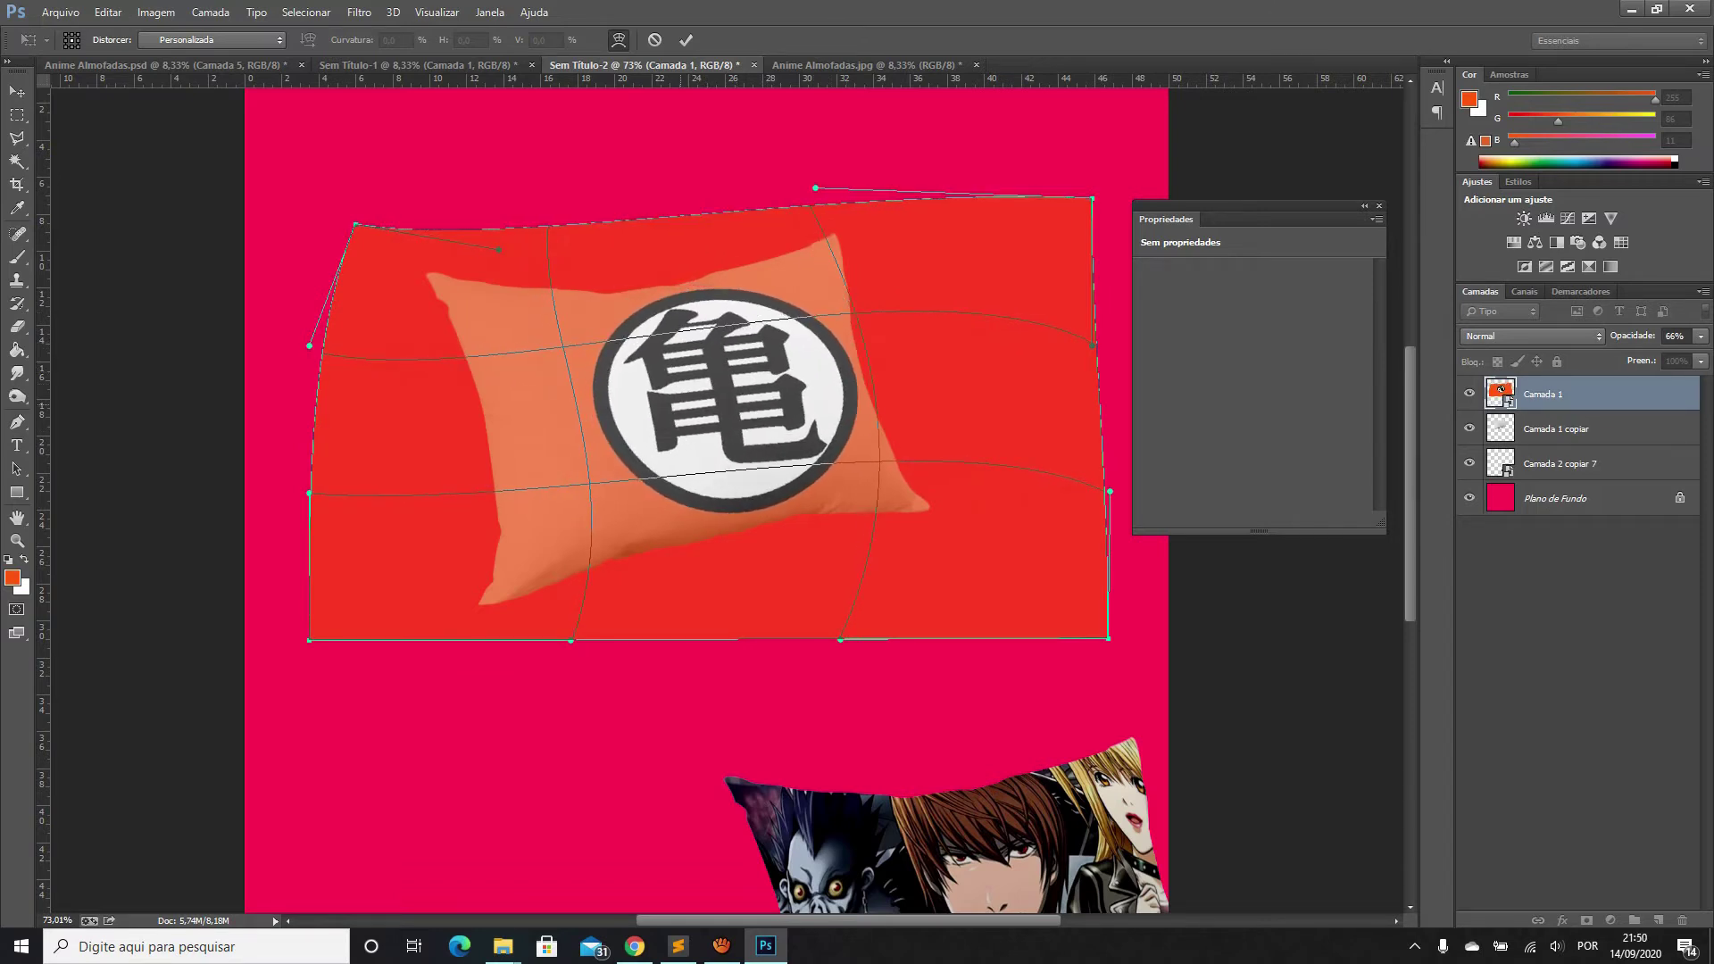
drag(1054, 419, 1022, 428)
drag(790, 489, 763, 469)
drag(679, 629, 678, 591)
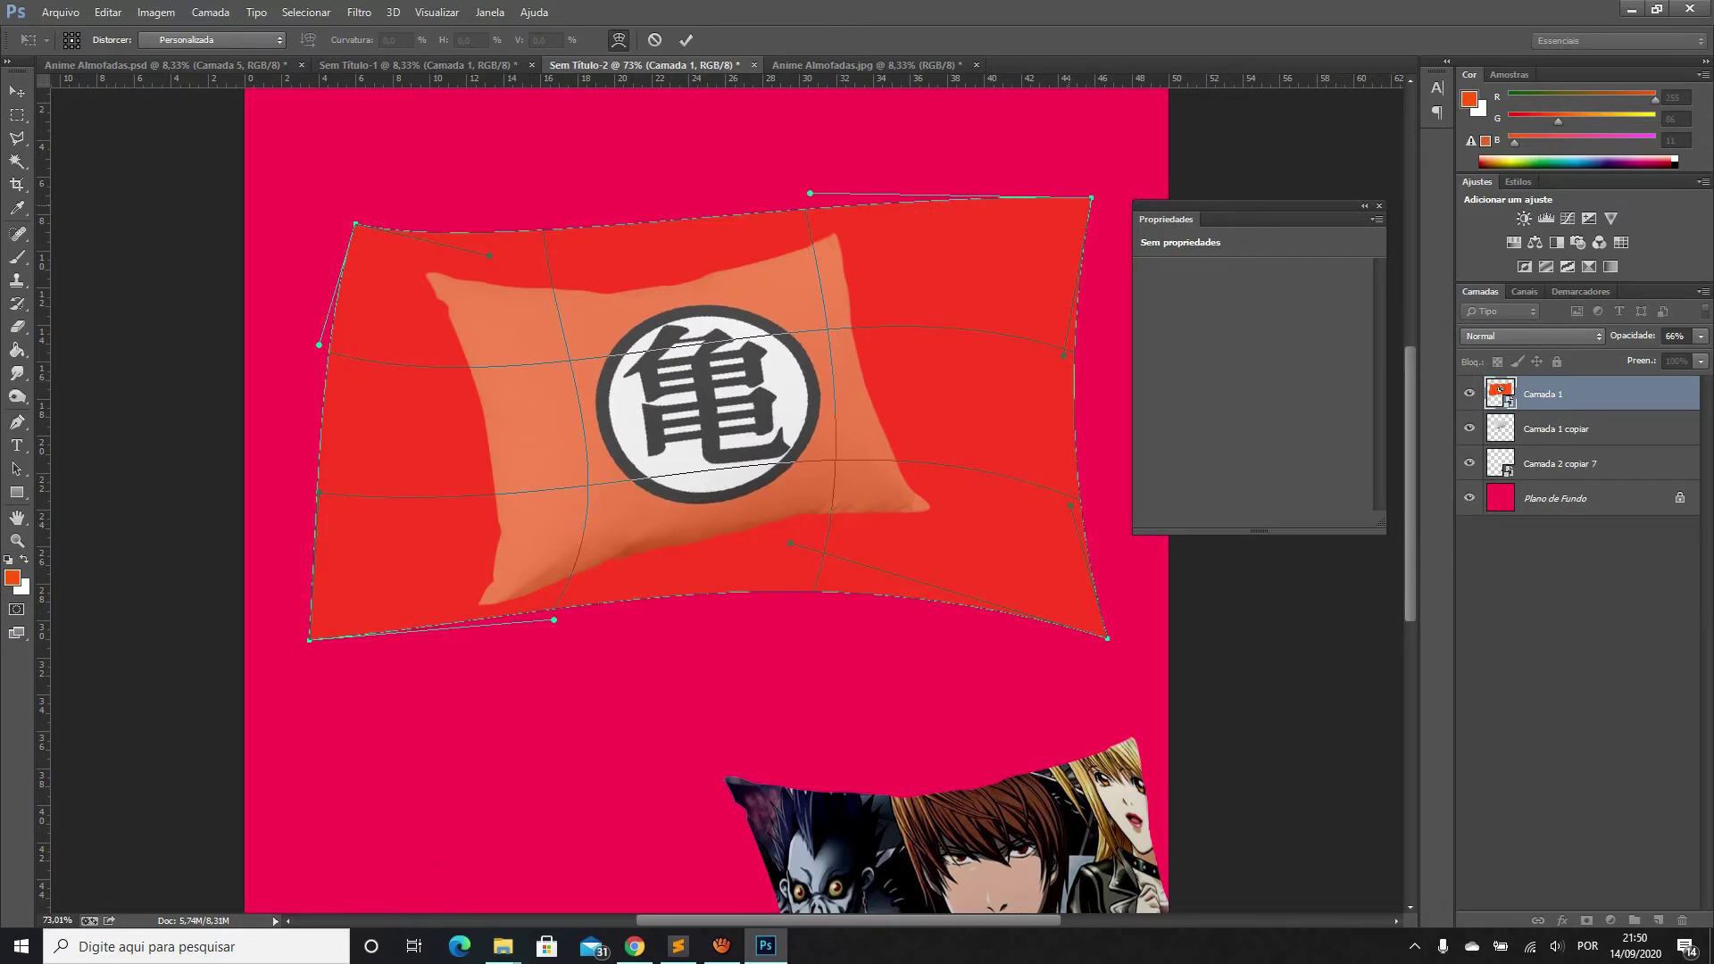
drag(1091, 197, 900, 194)
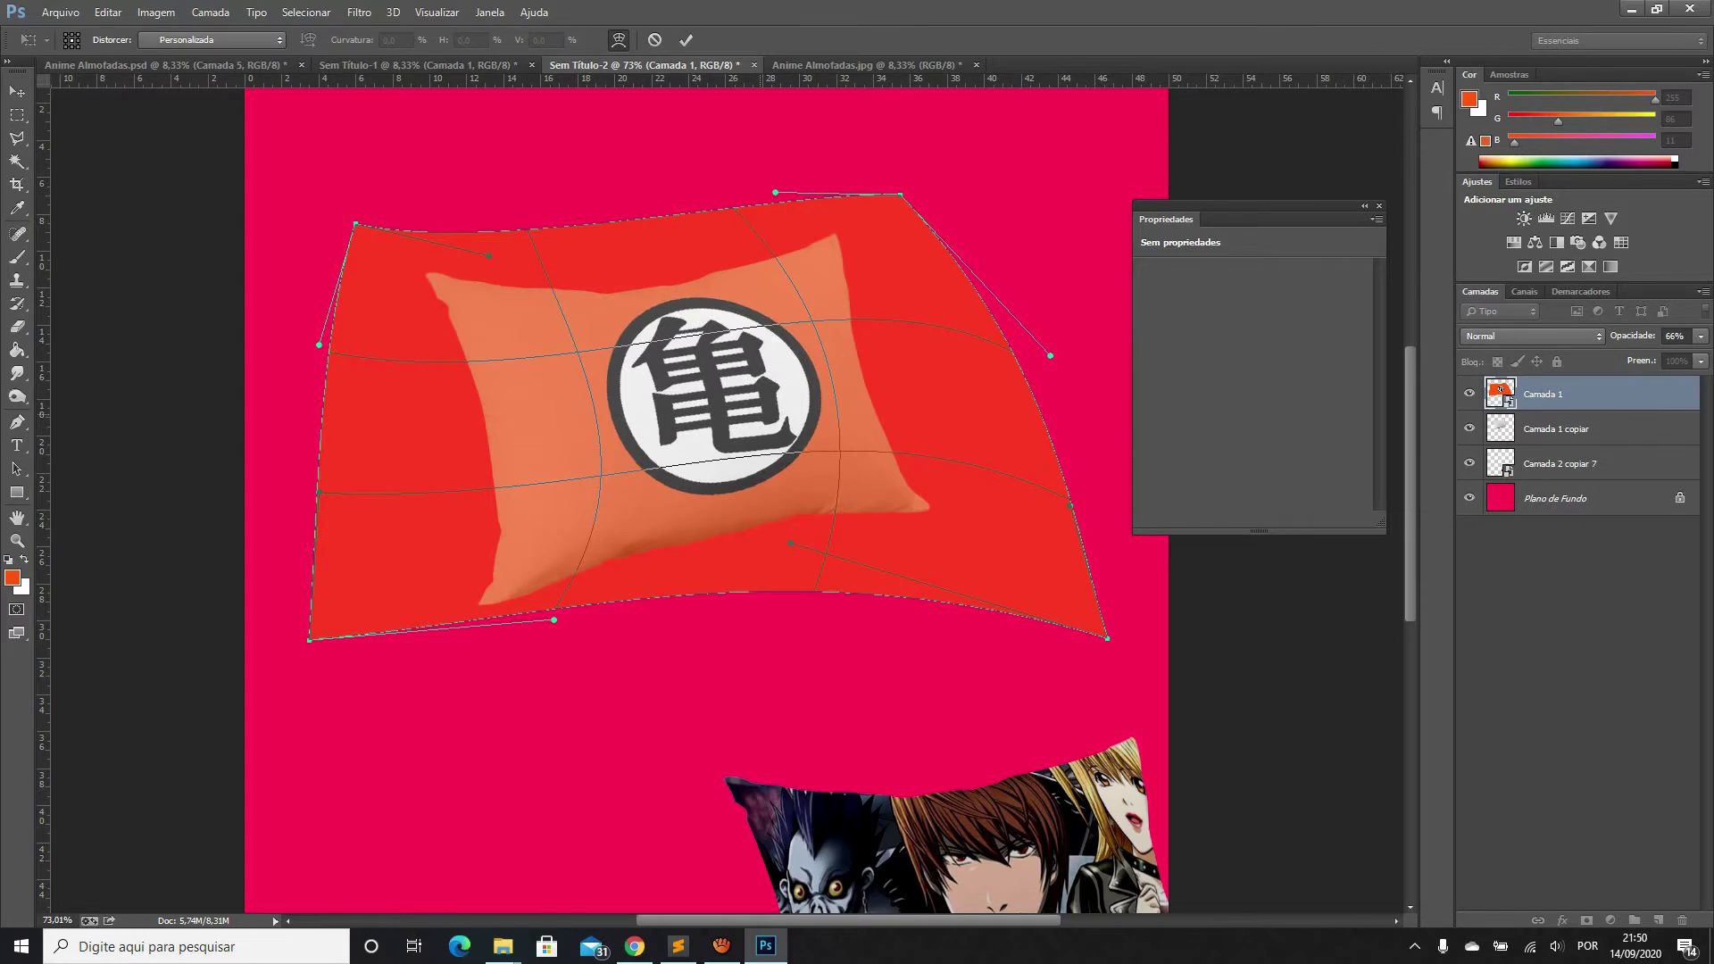
drag(318, 492, 514, 513)
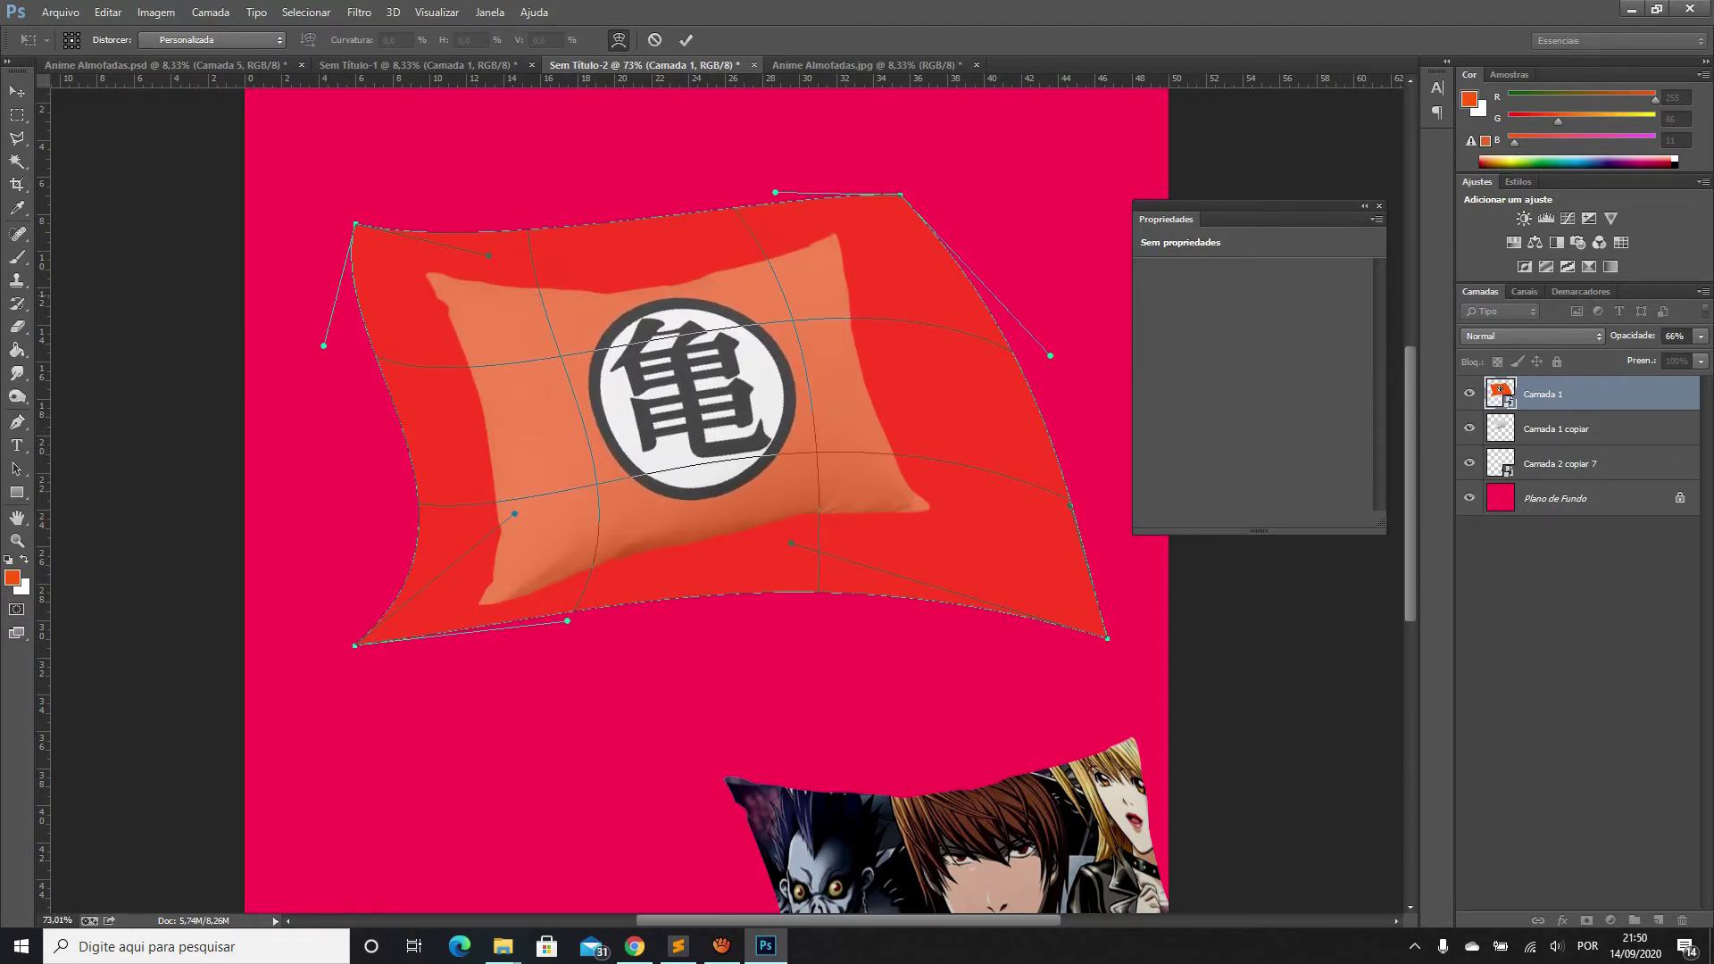
Refine the warp's bottom edge, bottom-right corner and emblem position, then apply the warp
drag(568, 620, 563, 620)
drag(791, 542, 771, 539)
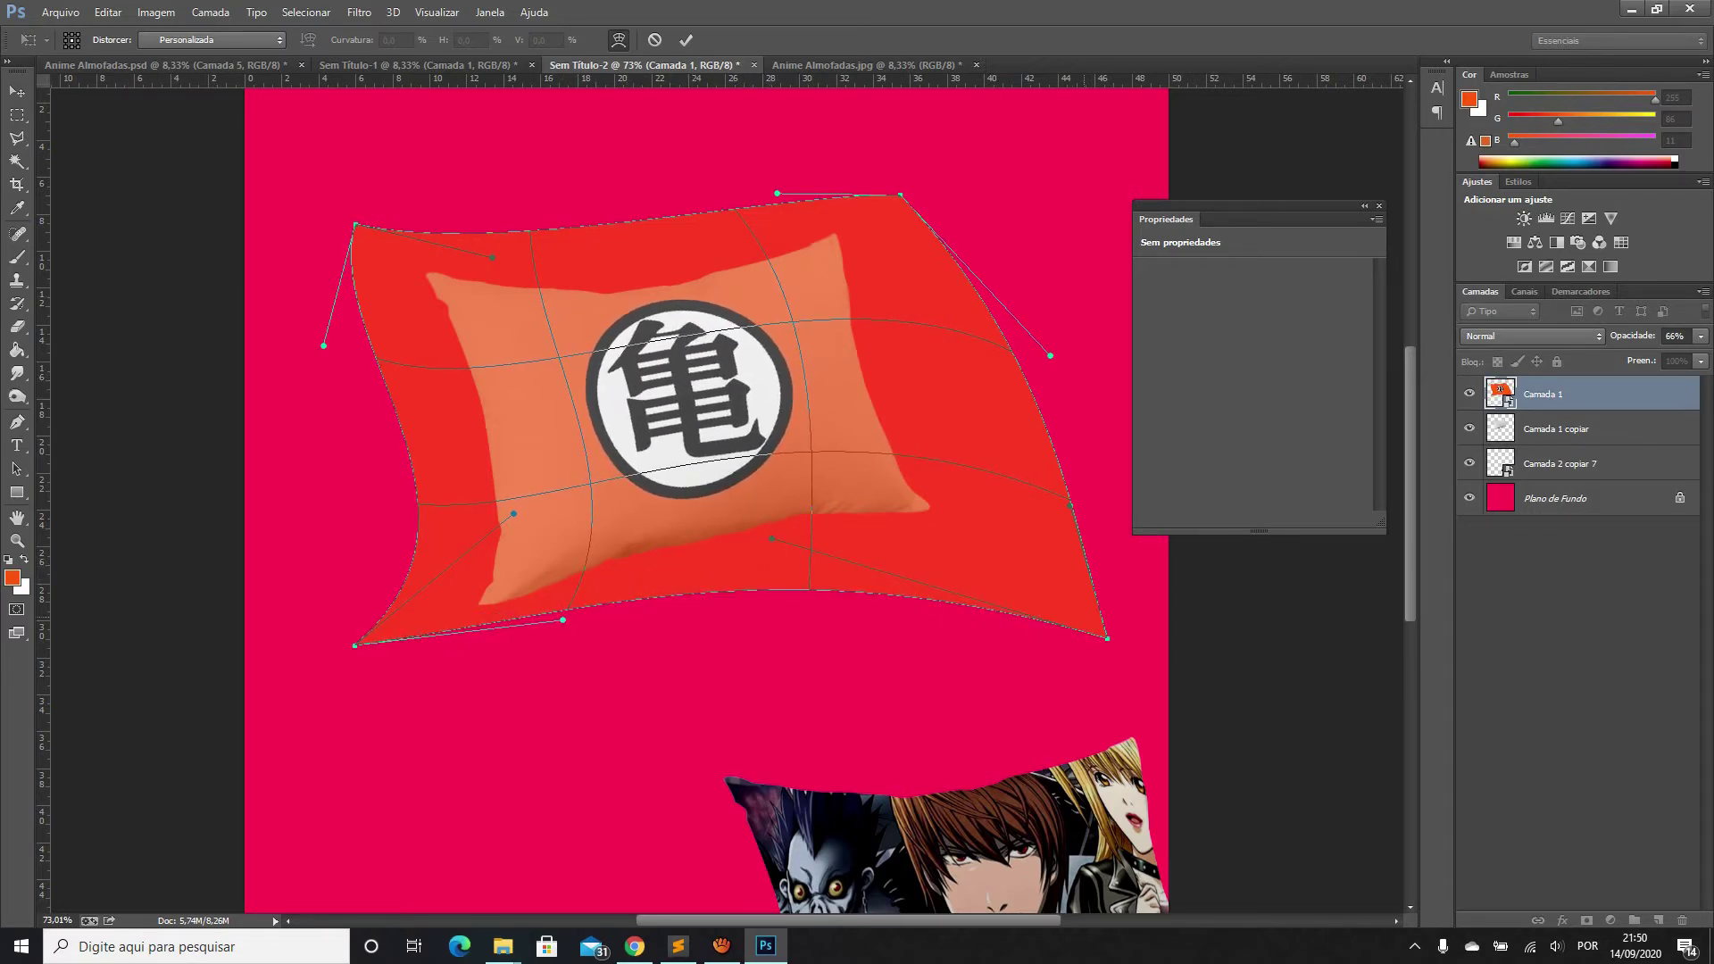
mouse_move(1107, 638)
mouse_down()
mouse_move(1107, 680)
mouse_move(1073, 666)
mouse_up()
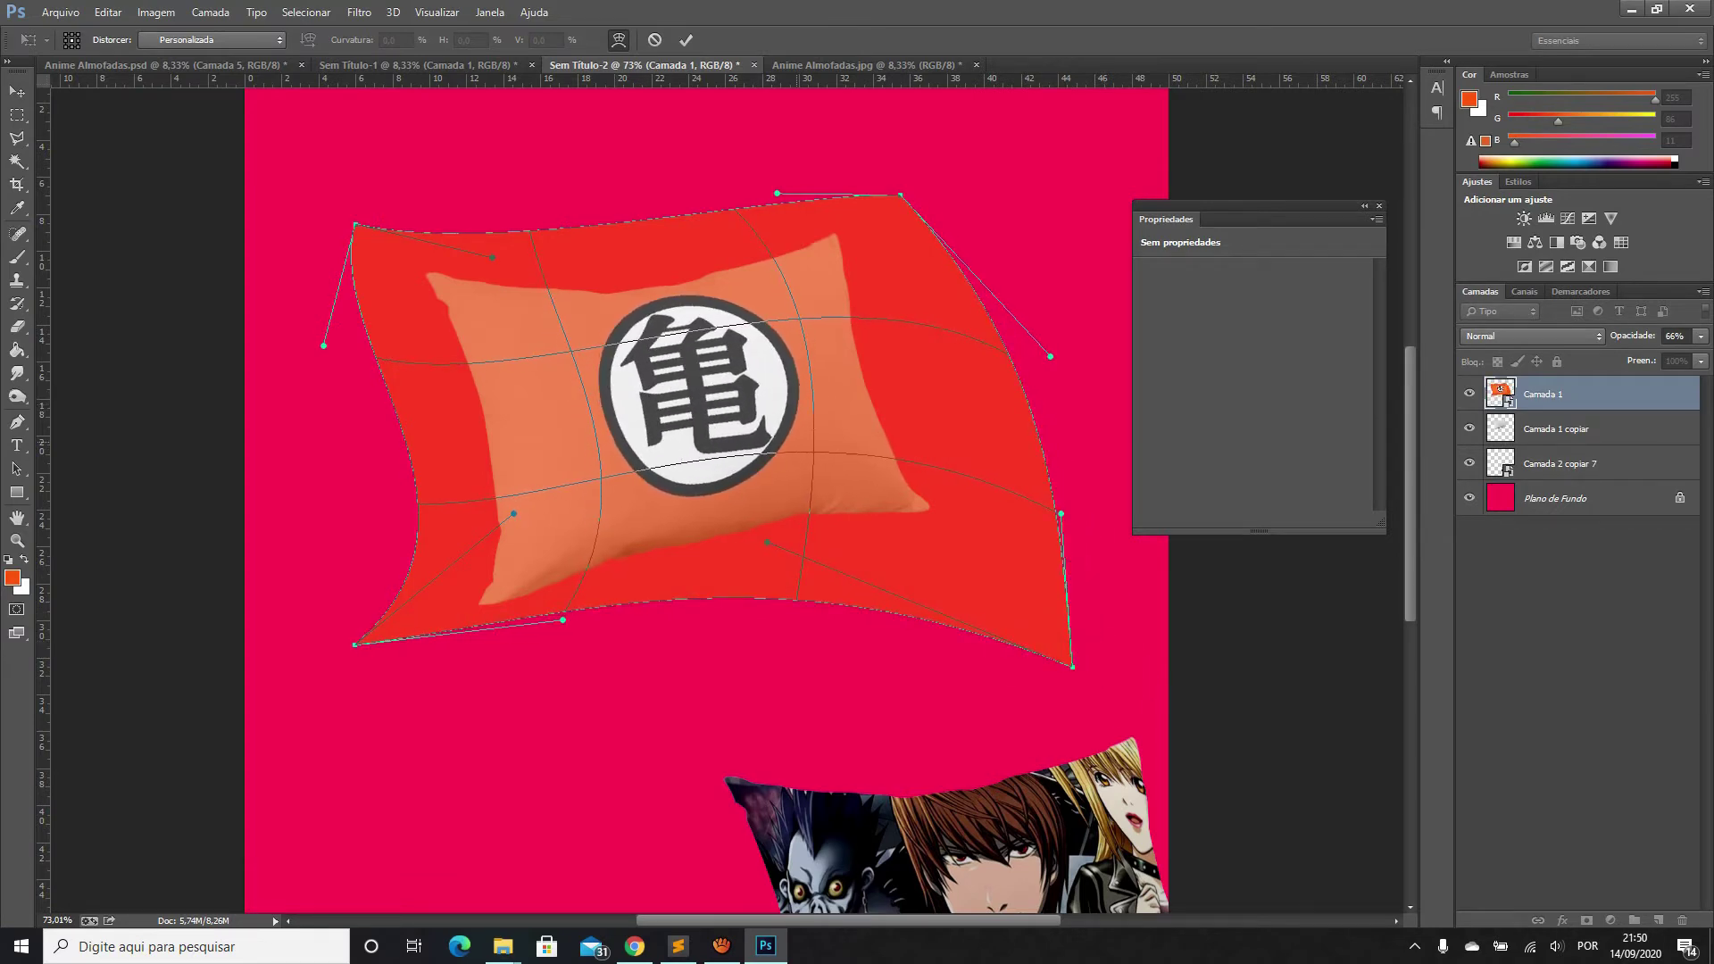
mouse_move(1072, 666)
mouse_down()
mouse_move(1149, 740)
mouse_move(1128, 701)
mouse_up()
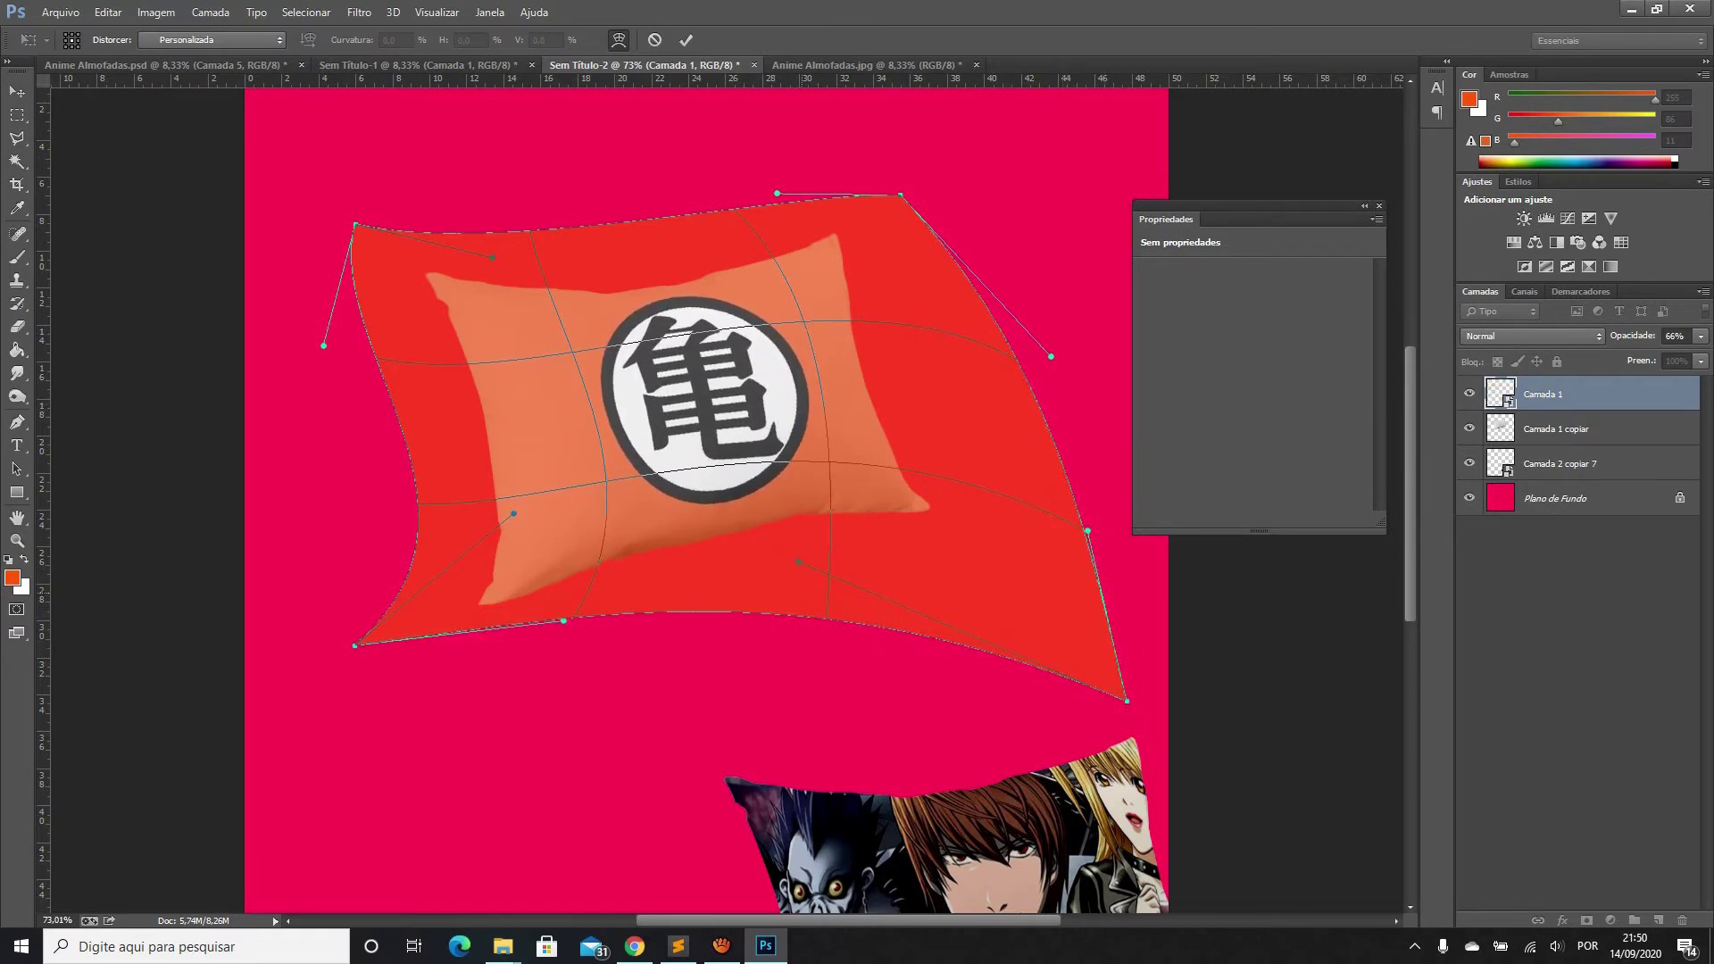
drag(701, 393, 714, 391)
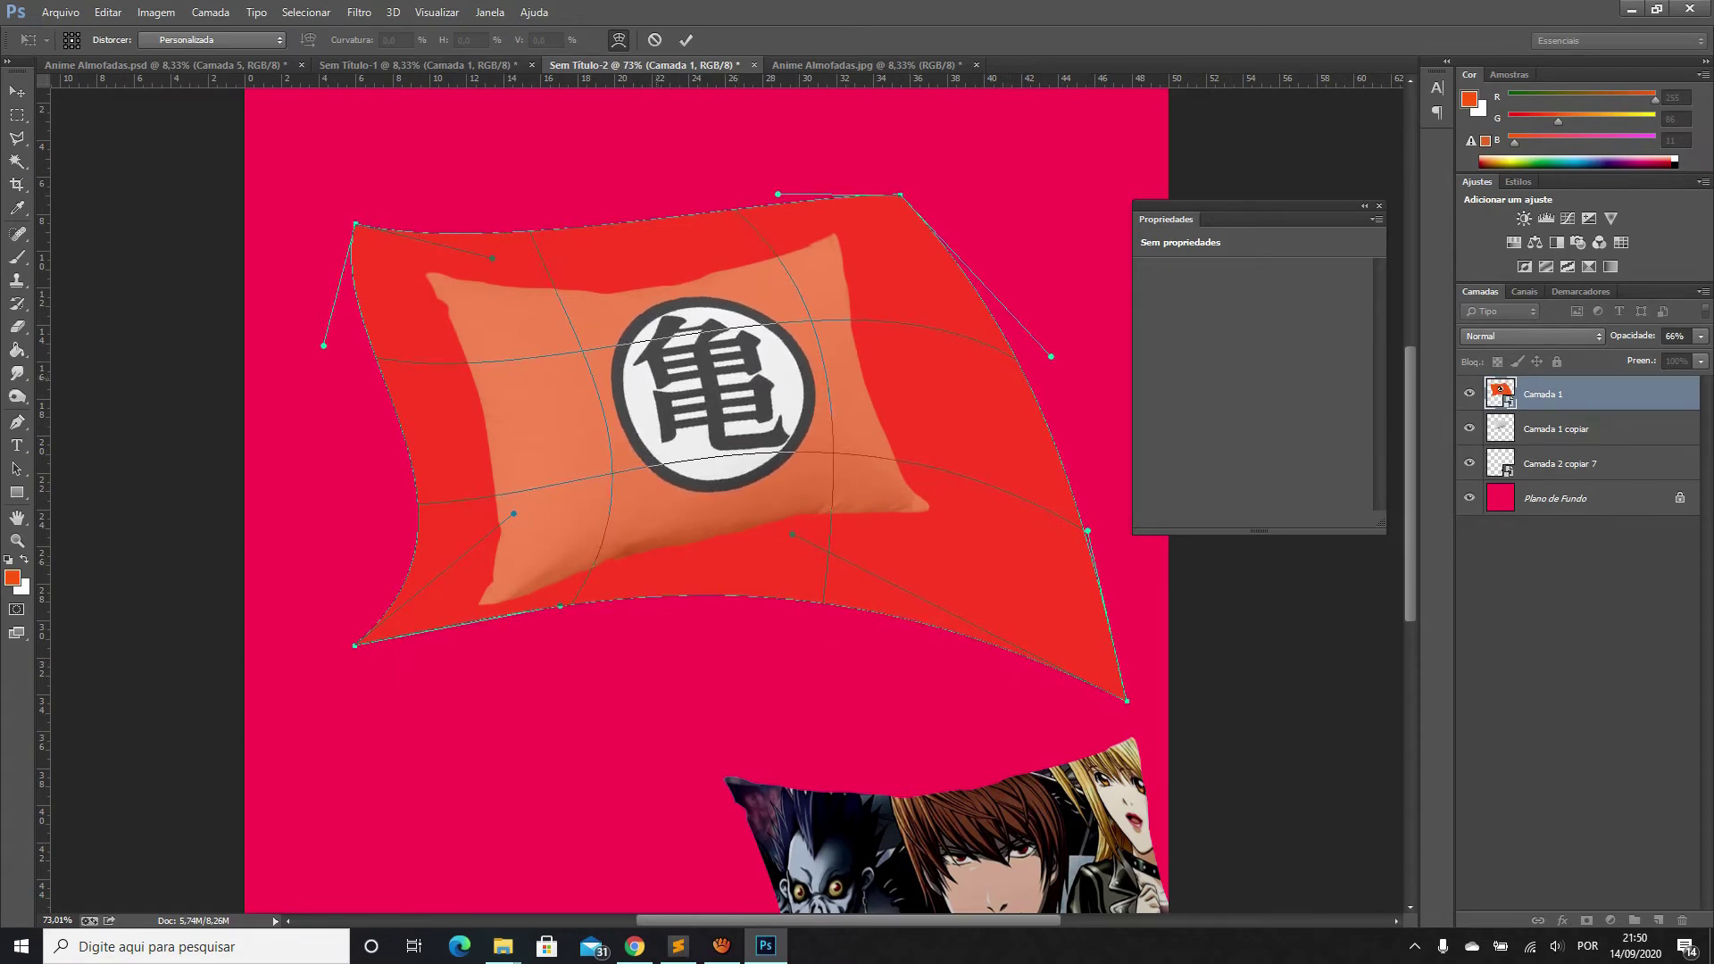
drag(714, 401, 710, 411)
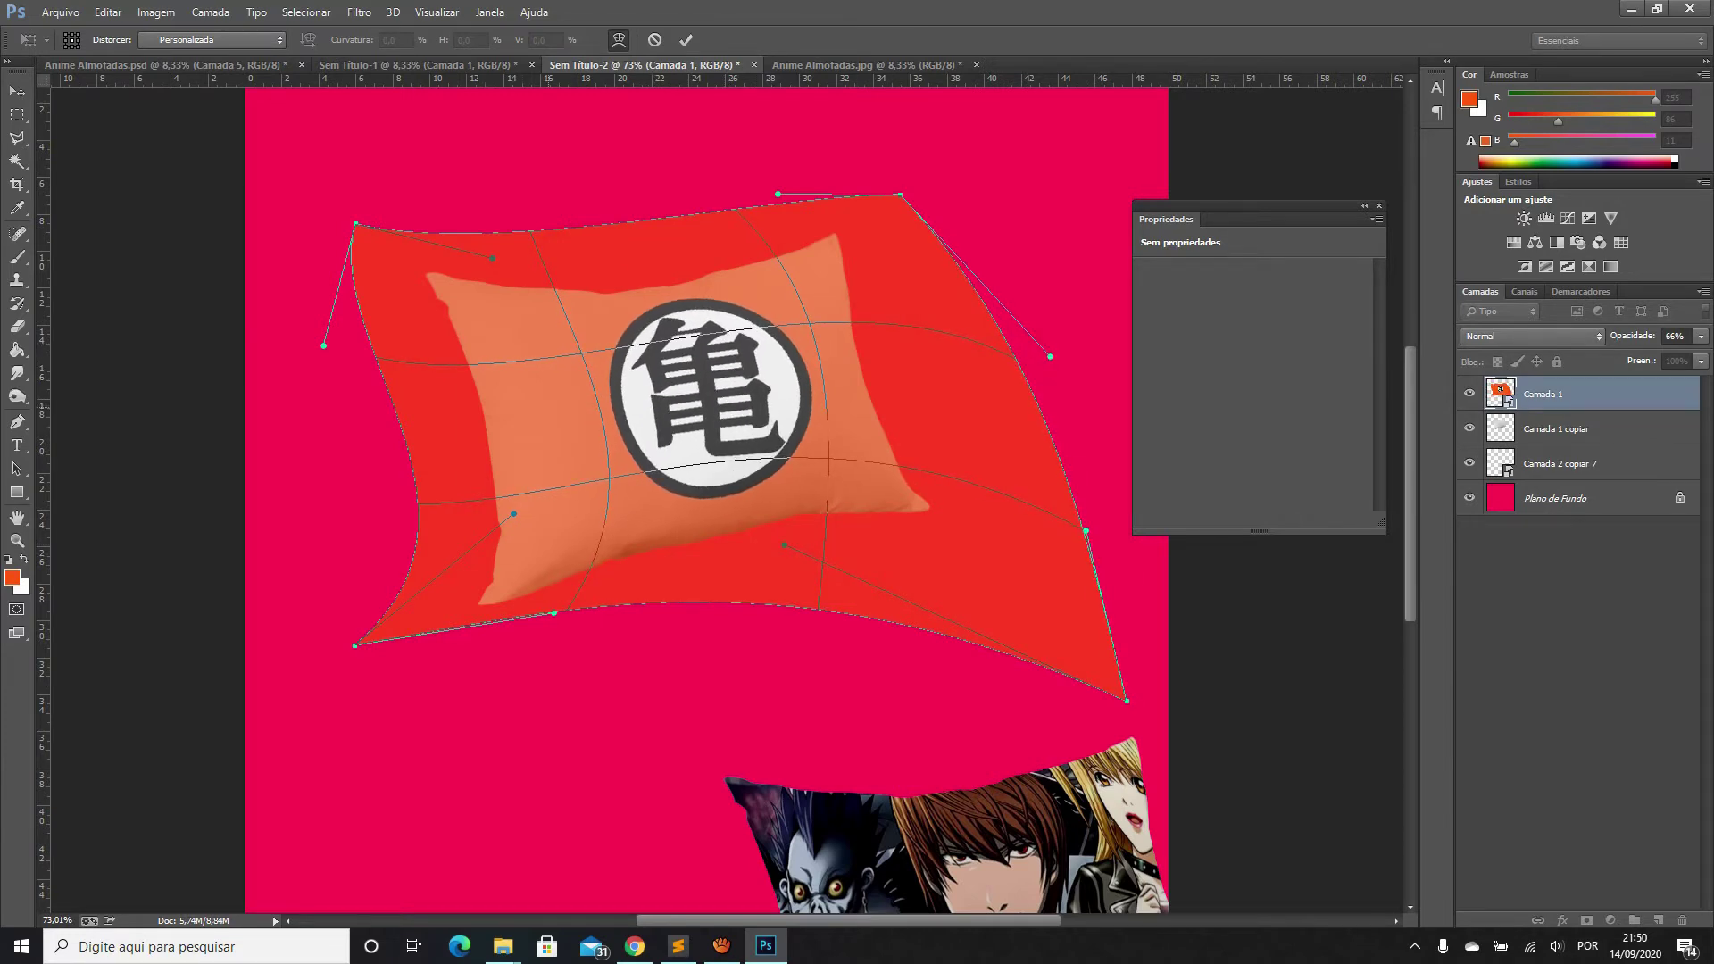
drag(712, 398, 701, 403)
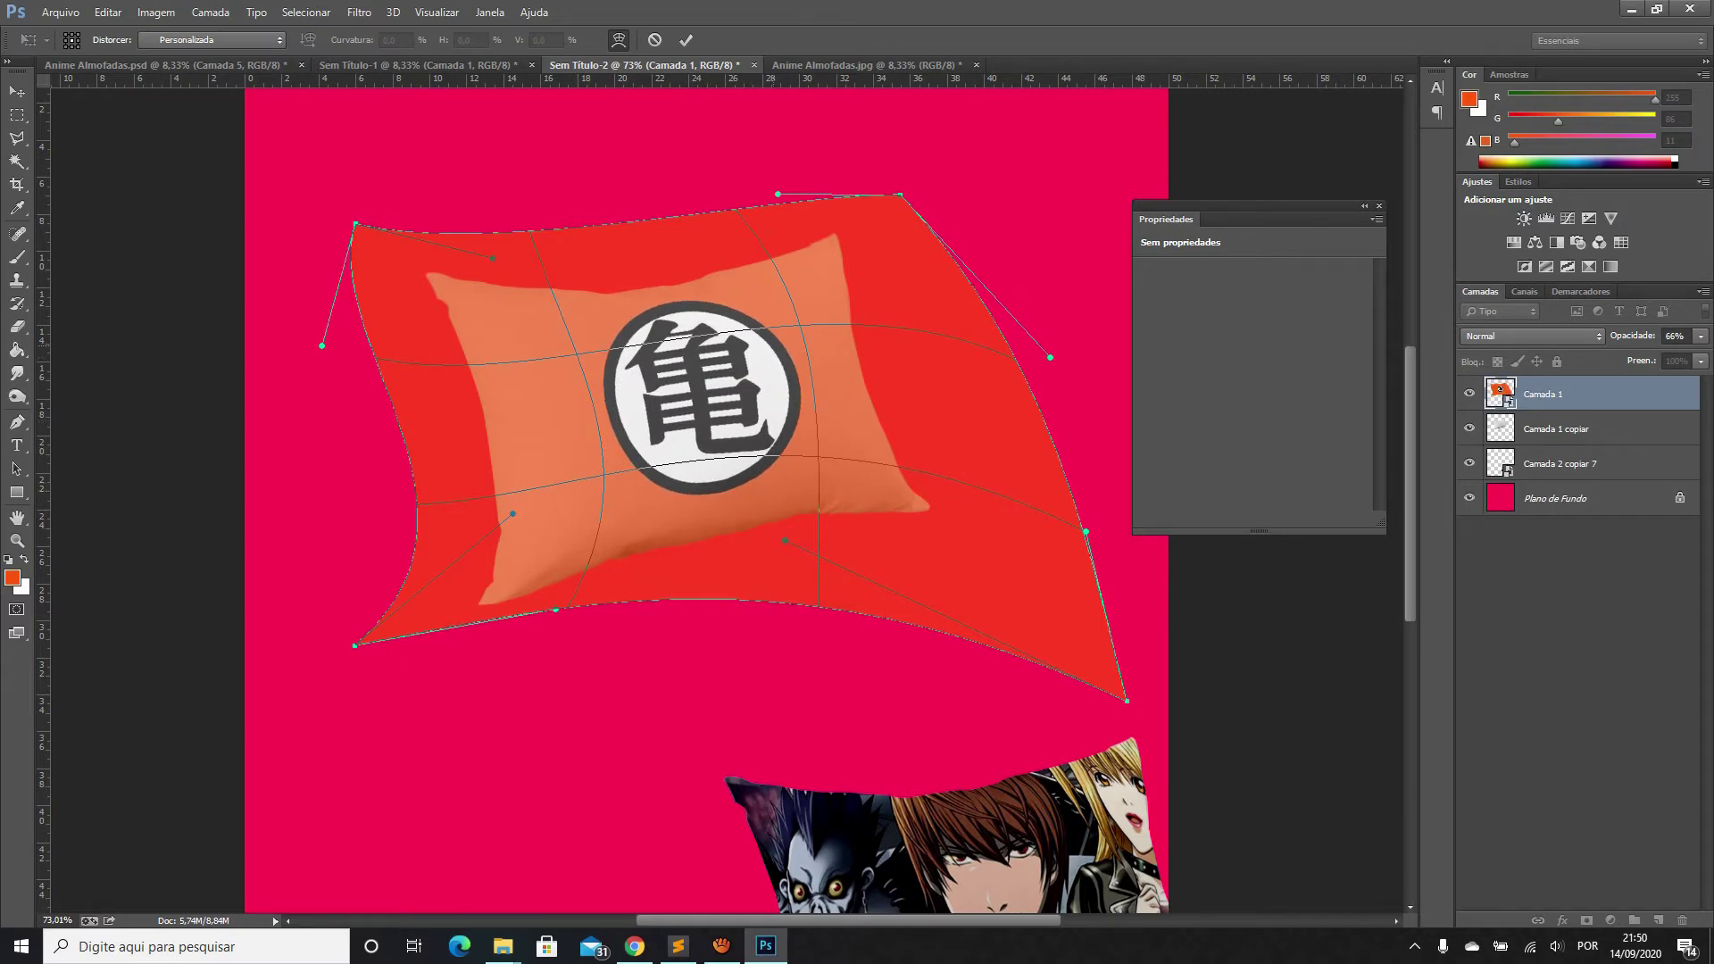
drag(701, 403, 702, 401)
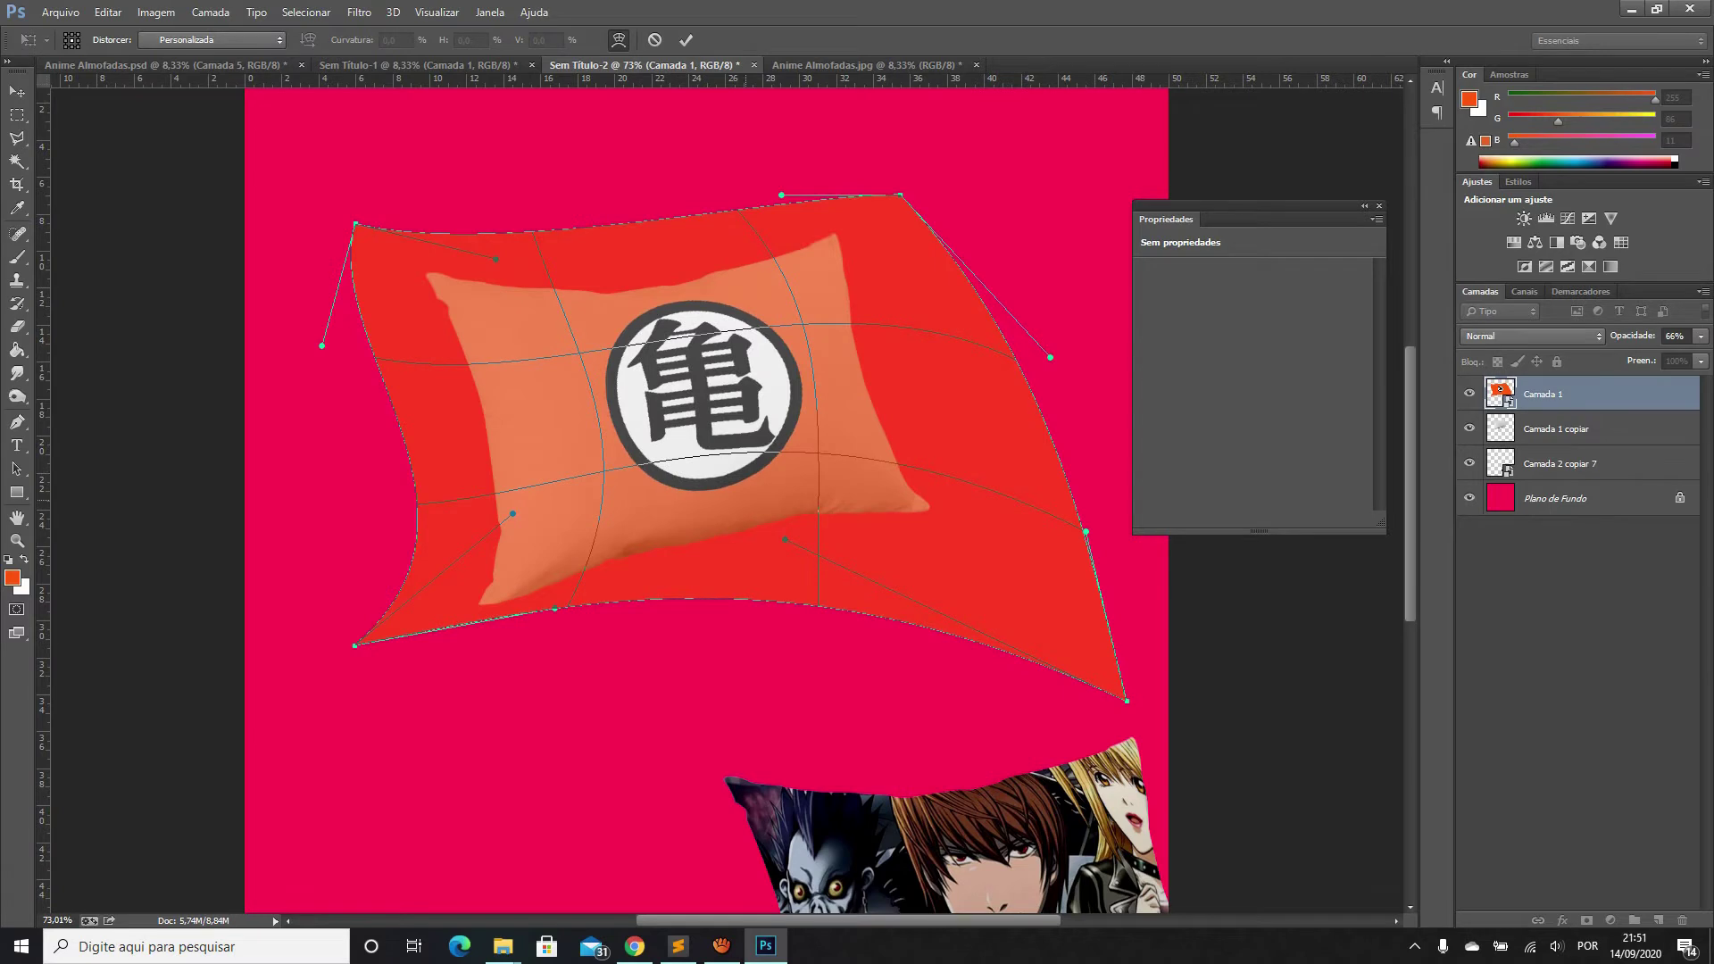
key(Return)
Shift the warped layer slightly, restore it to 100% opacity and rasterize it
drag(818, 290, 811, 308)
drag(1701, 336, 1705, 356)
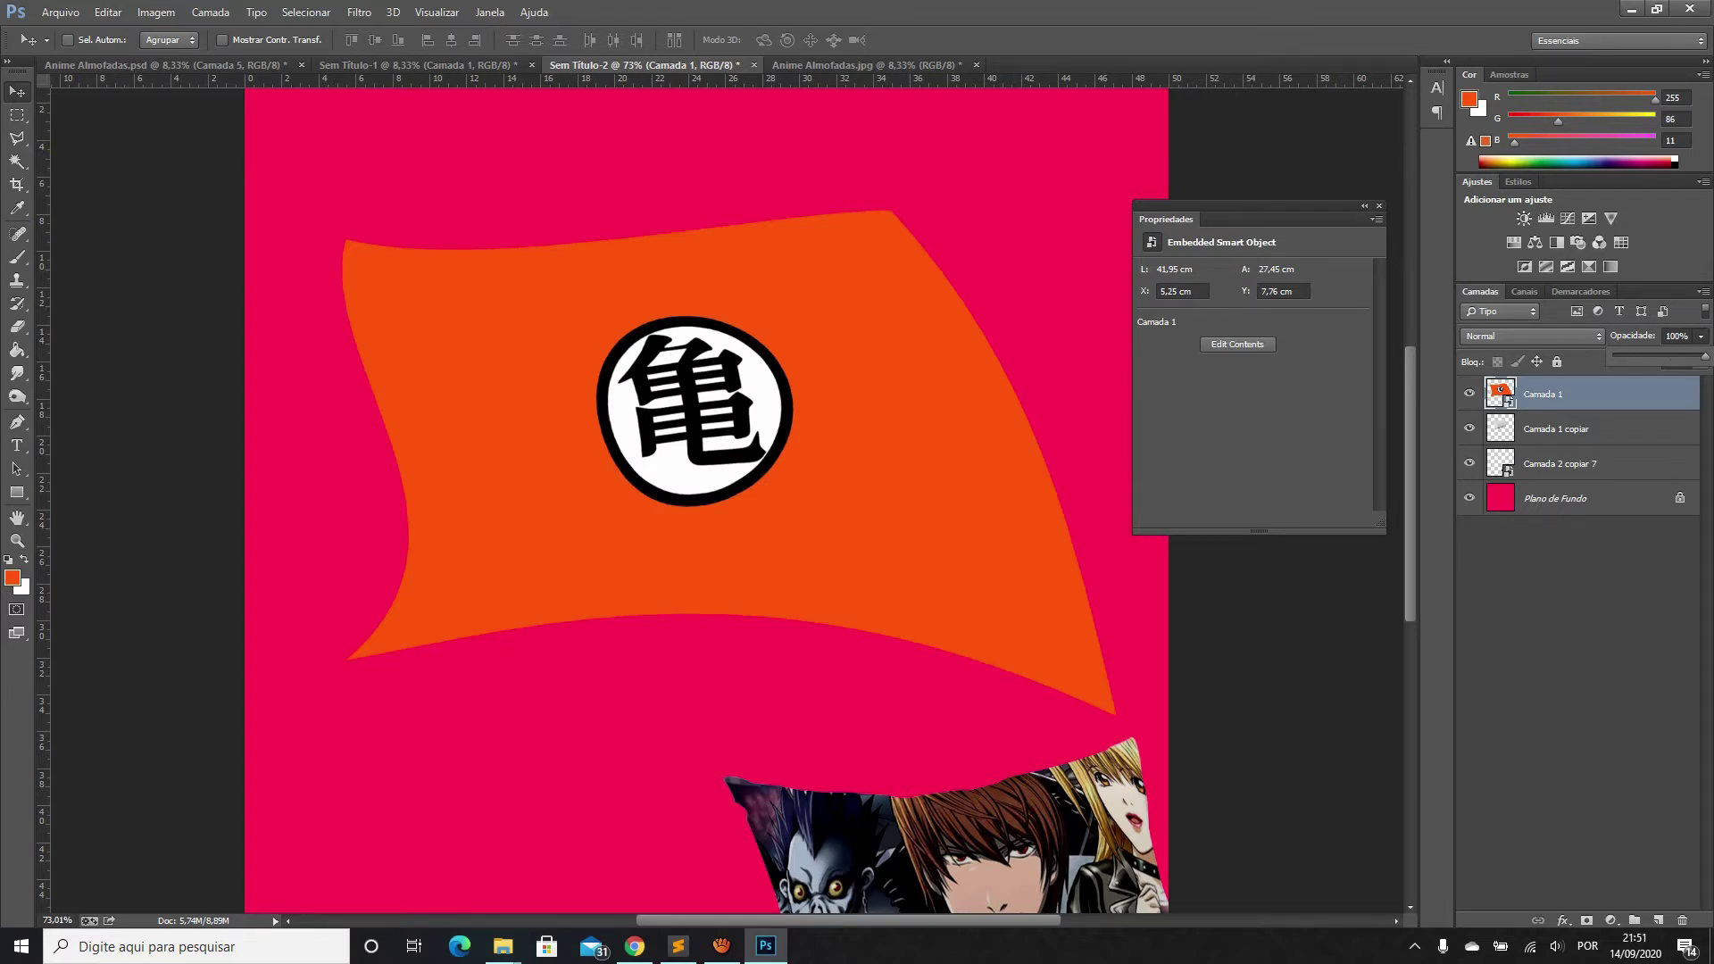
right_click(1628, 394)
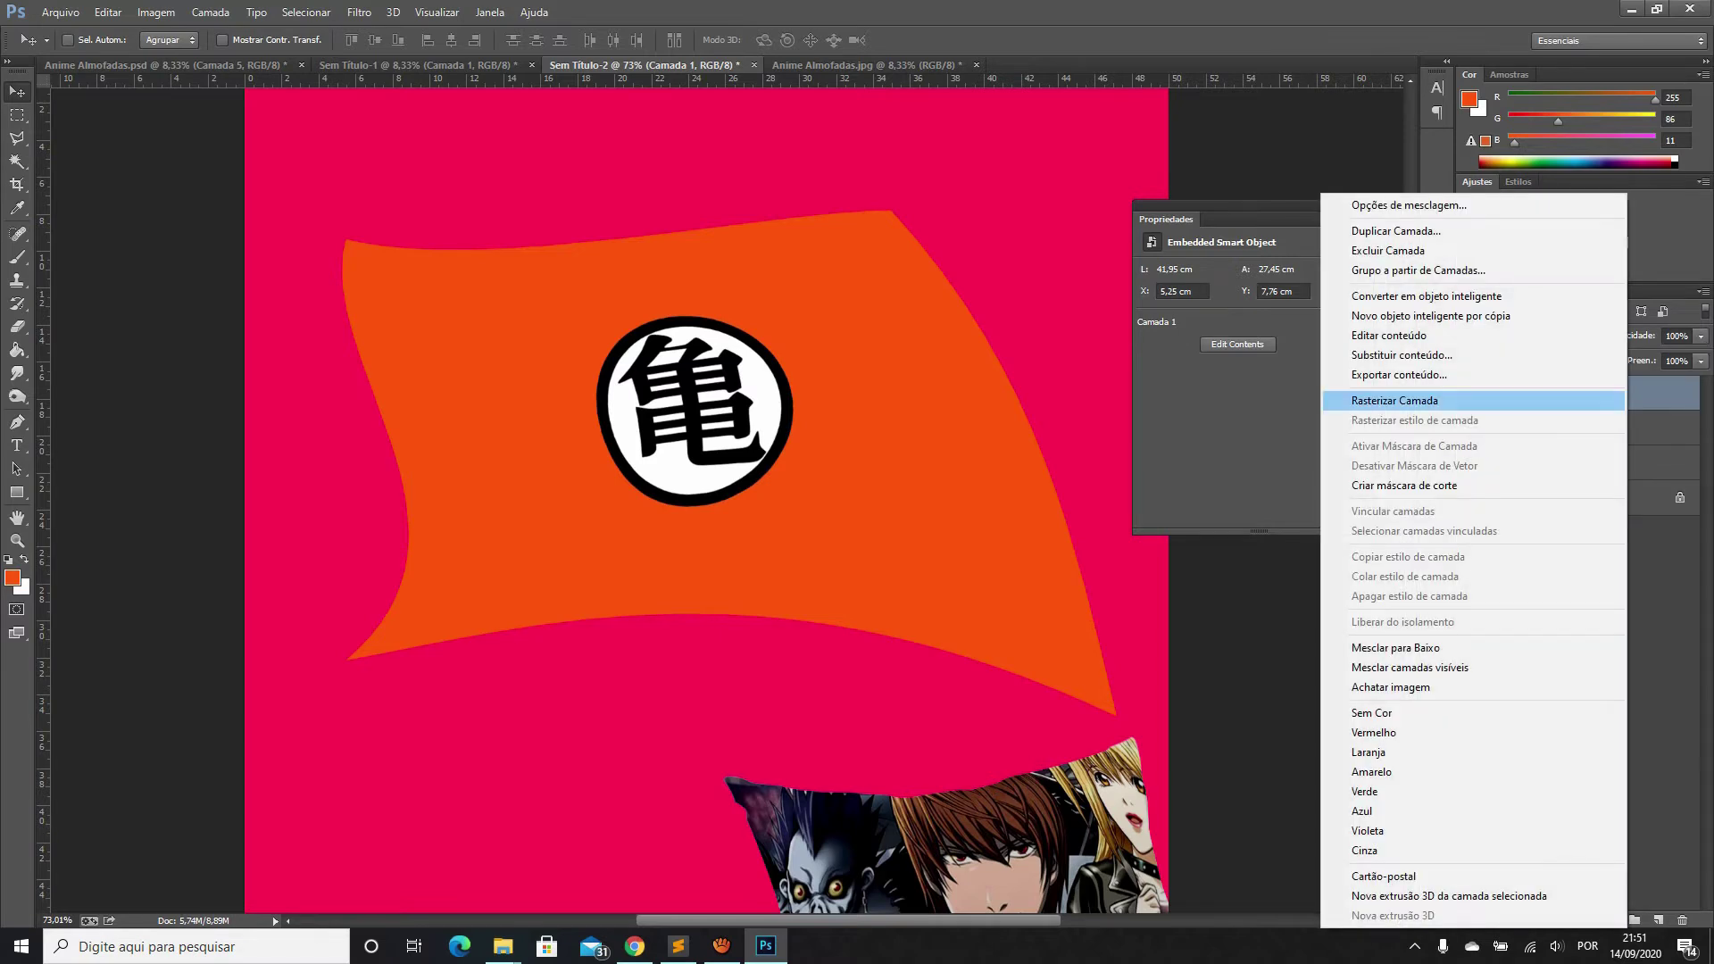
click(1394, 400)
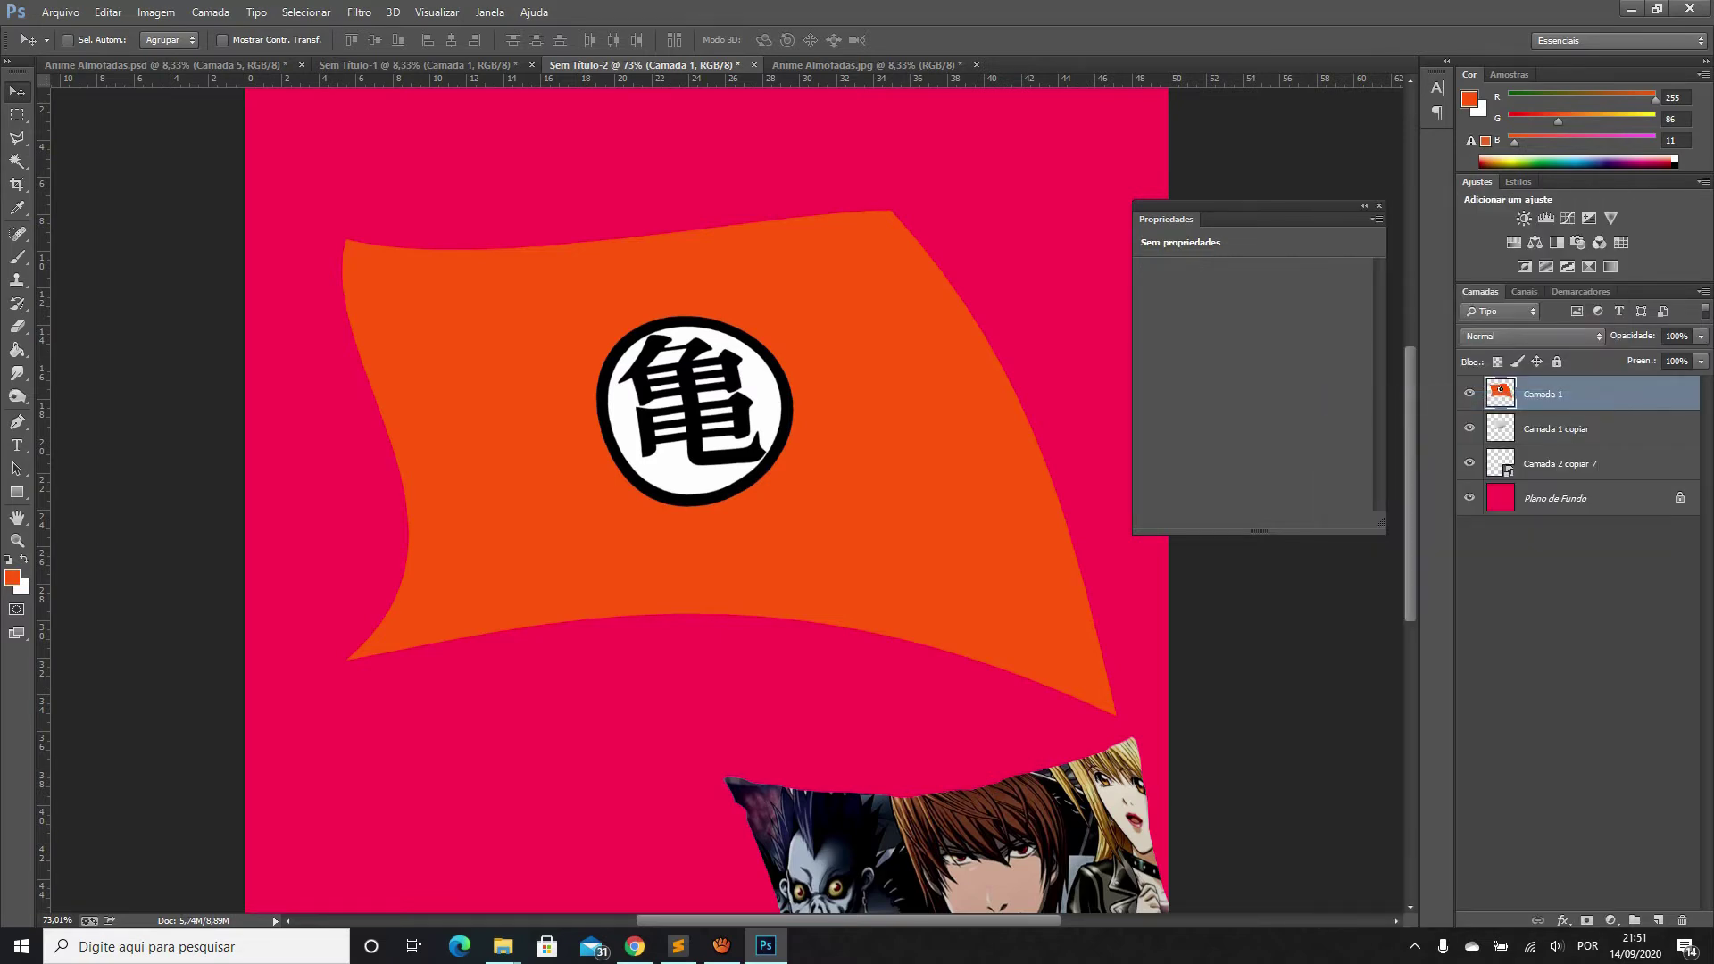
Select the pillow outline, invert it, and delete the orange area outside the pillow
key(ctrl+shift+d)
key(ctrl+shift+i)
scroll(705, 500, up, 2)
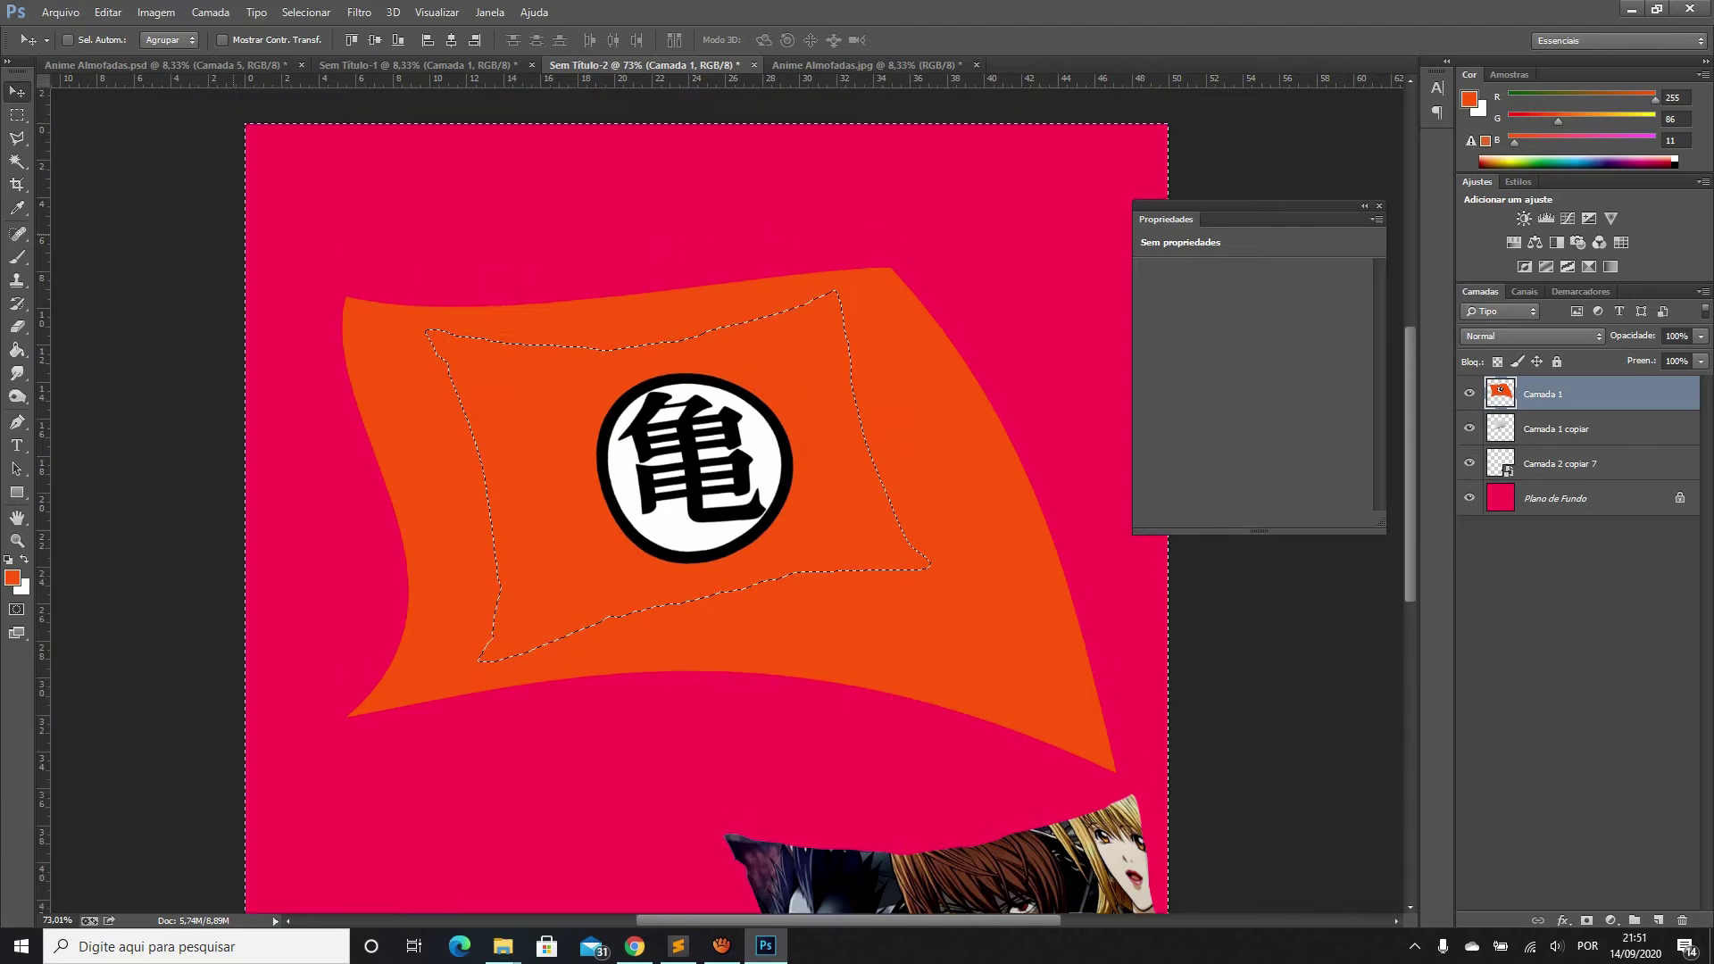
key(Delete)
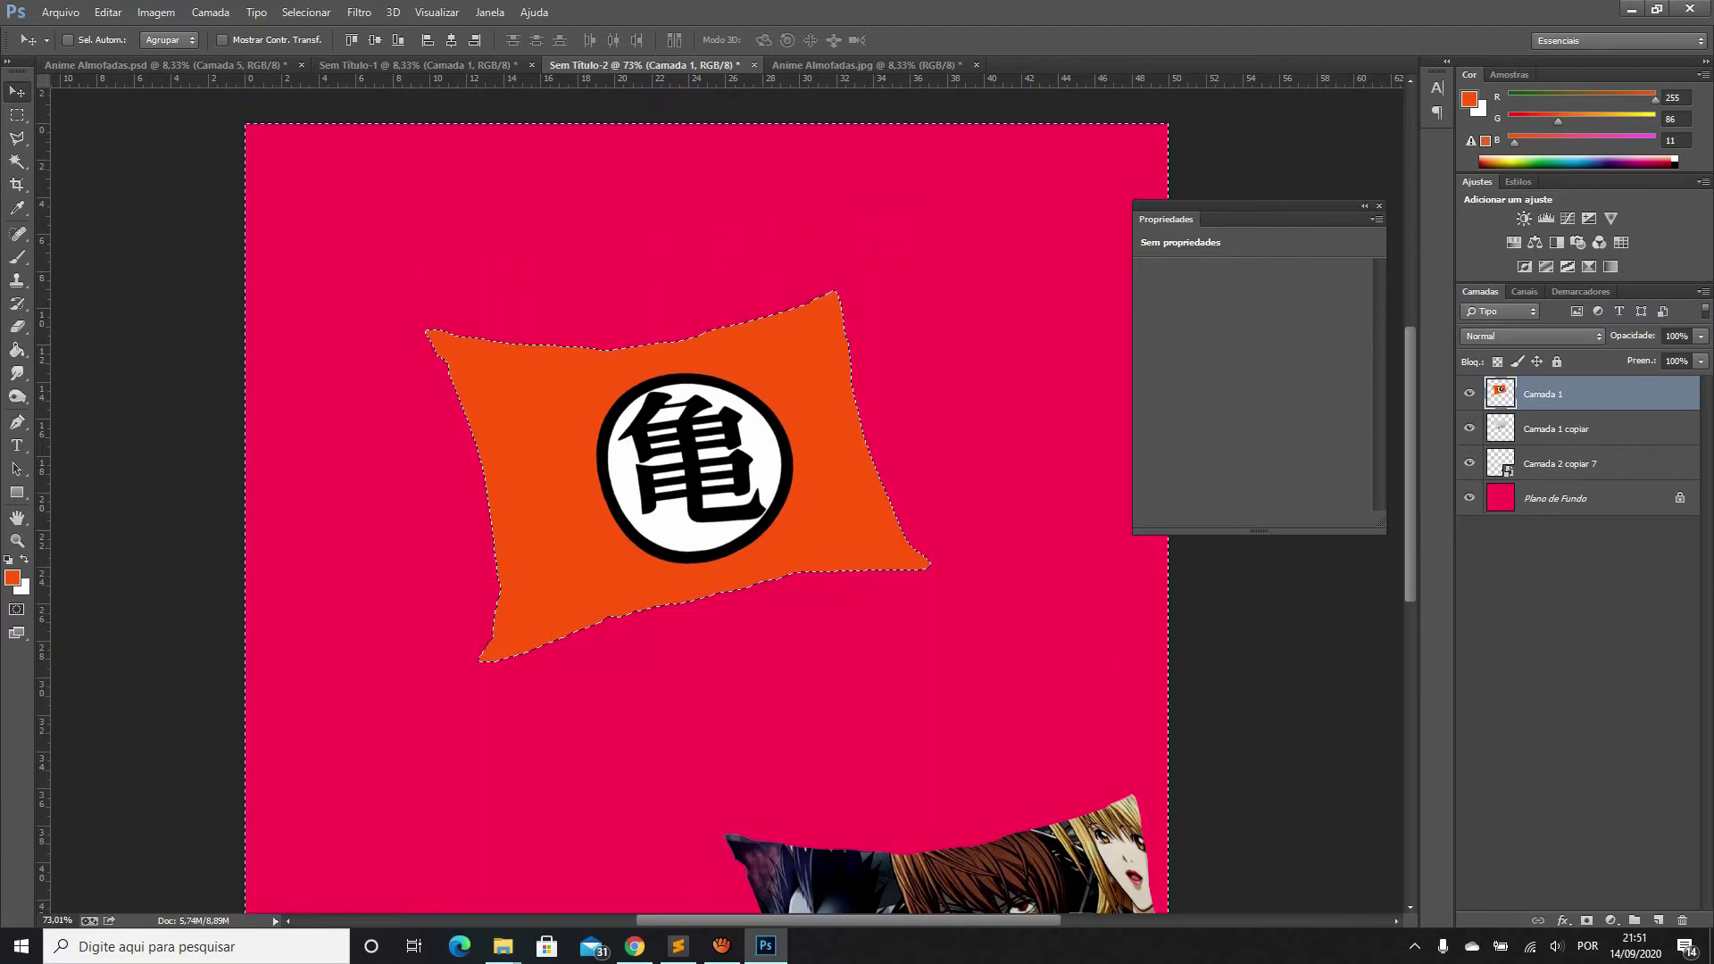
key(ctrl+d)
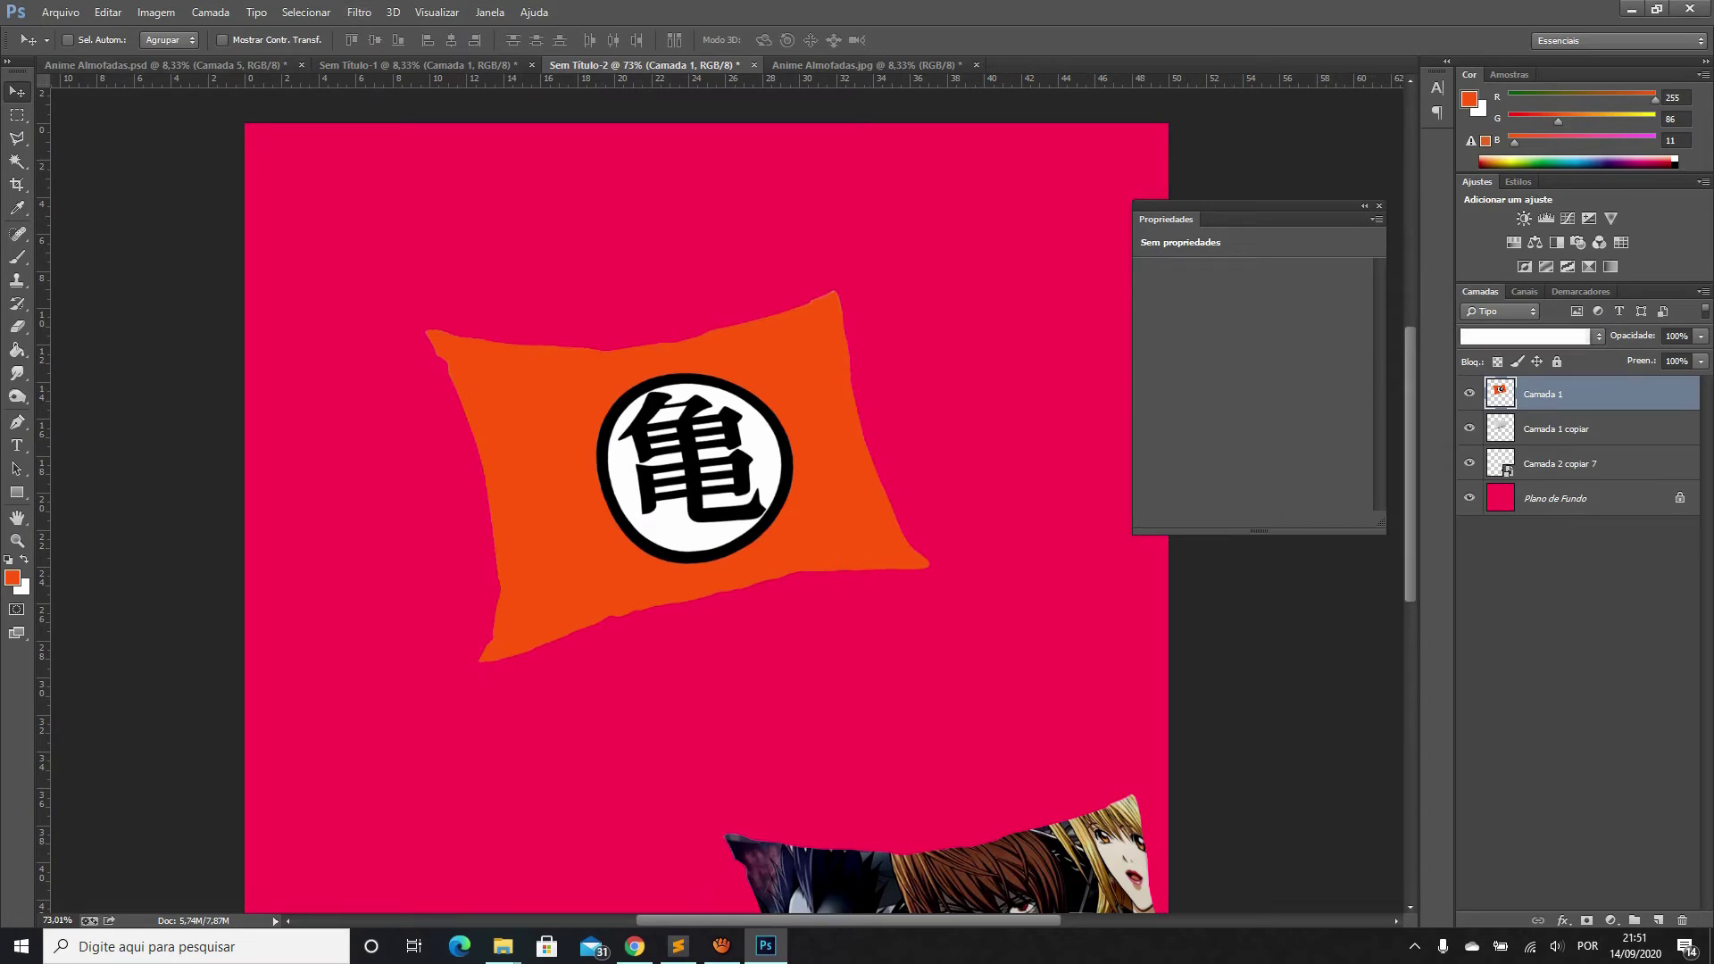
click(1531, 336)
key(Down)
key(Down)
key(Down)
key(Down)
key(Down)
key(Down)
key(Down)
key(Down)
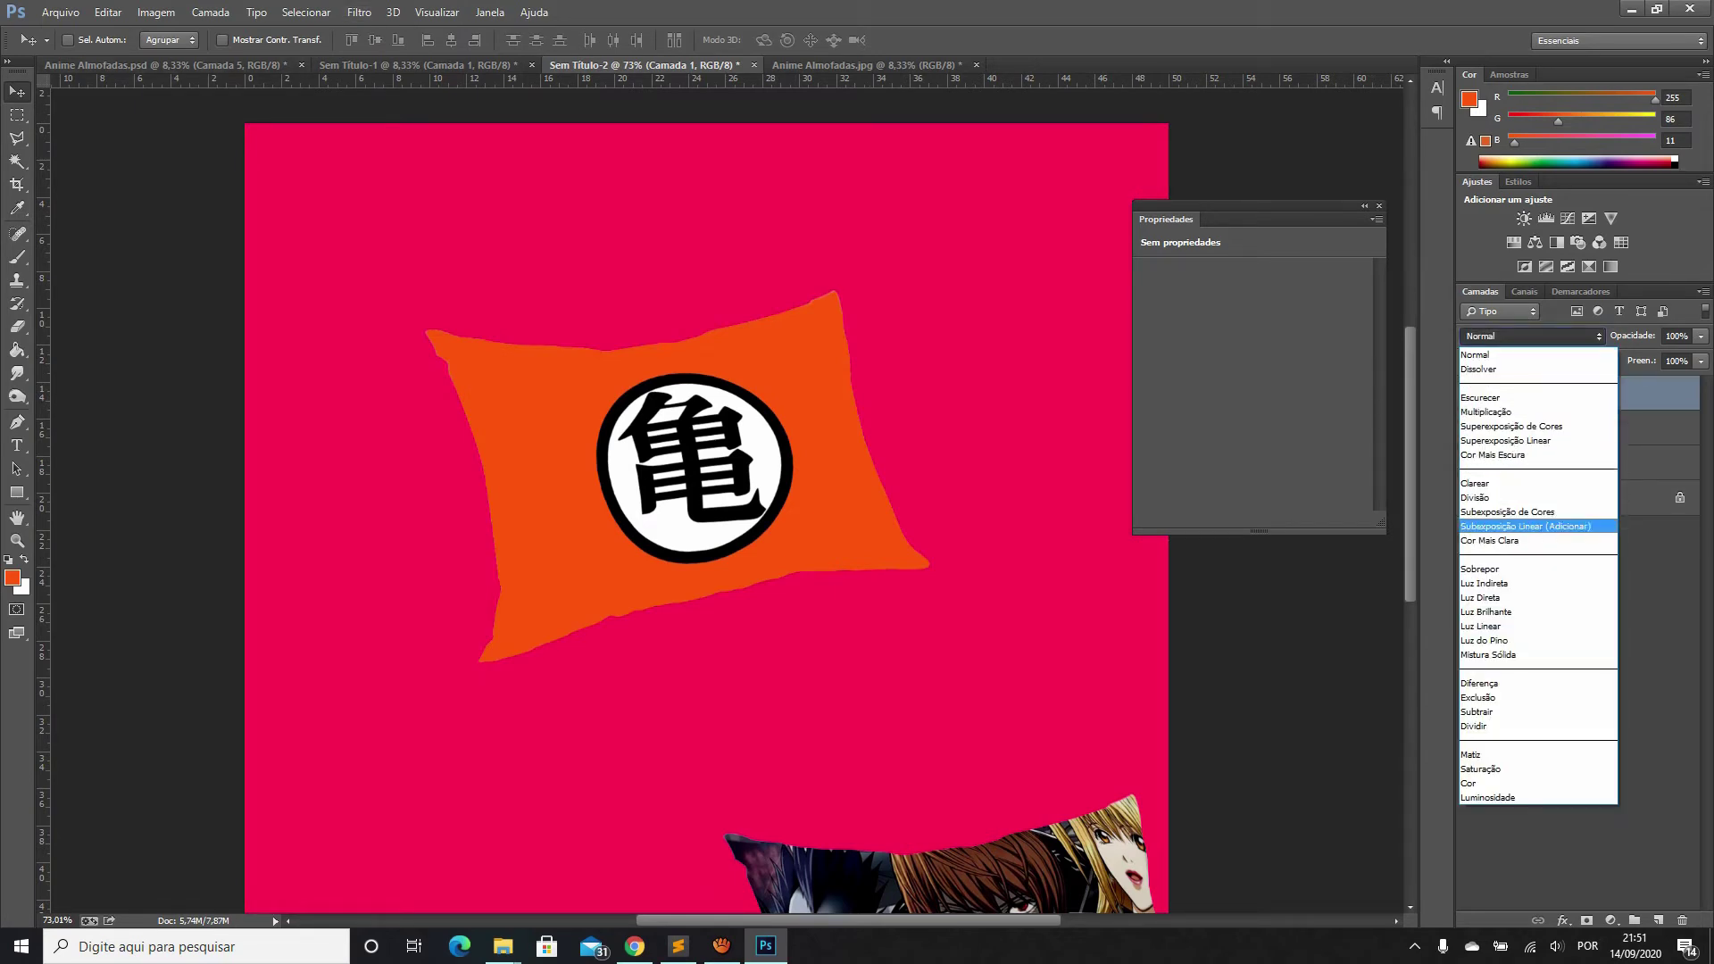
Try Subexposição Linear, then set Camada 1's blend mode to Superexposição Linear
key(Return)
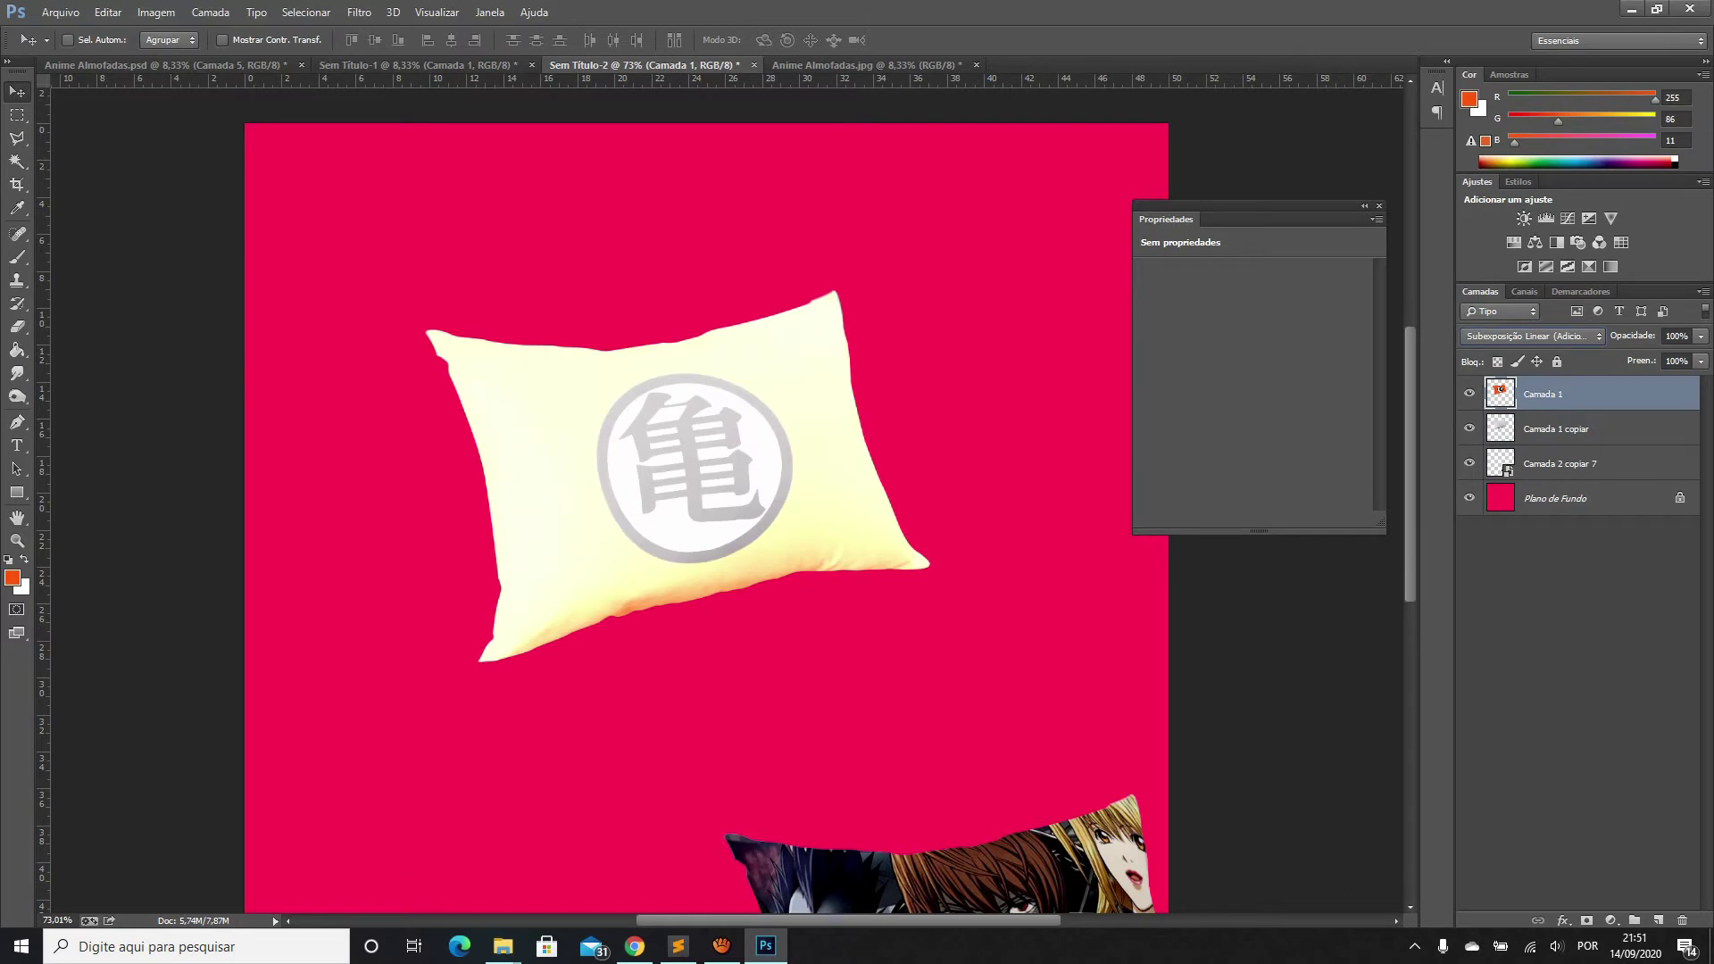
click(1532, 336)
key(Up)
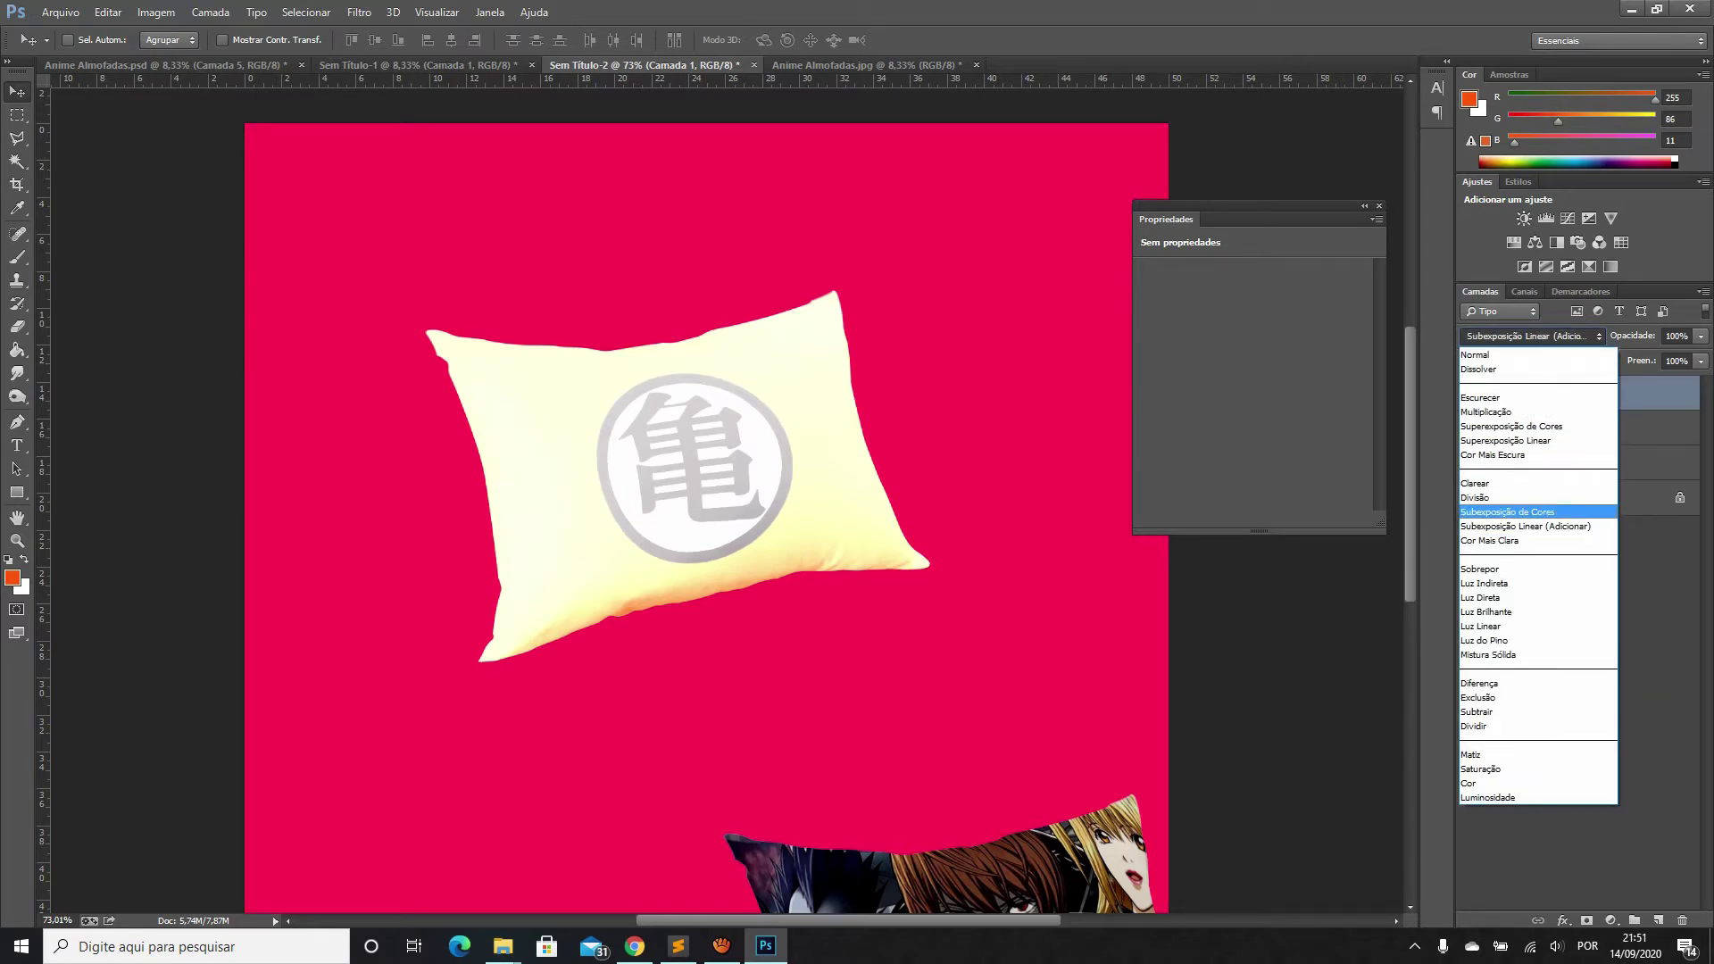
key(Up)
key(Up)
key(Up)
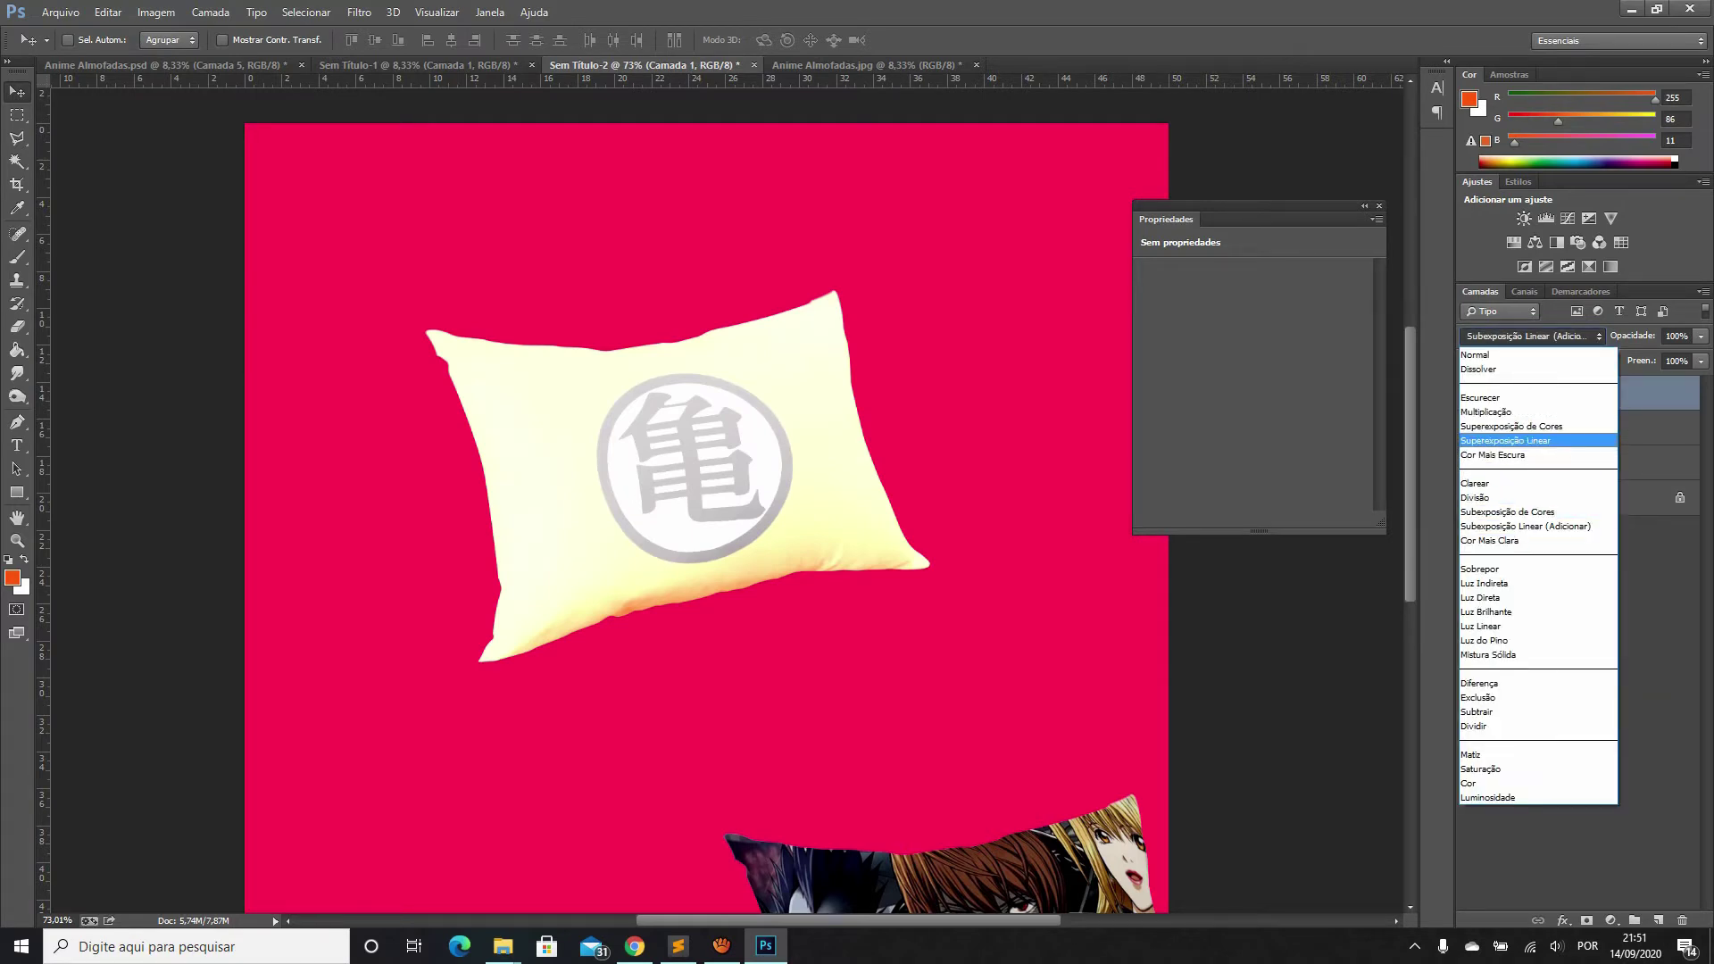
key(Return)
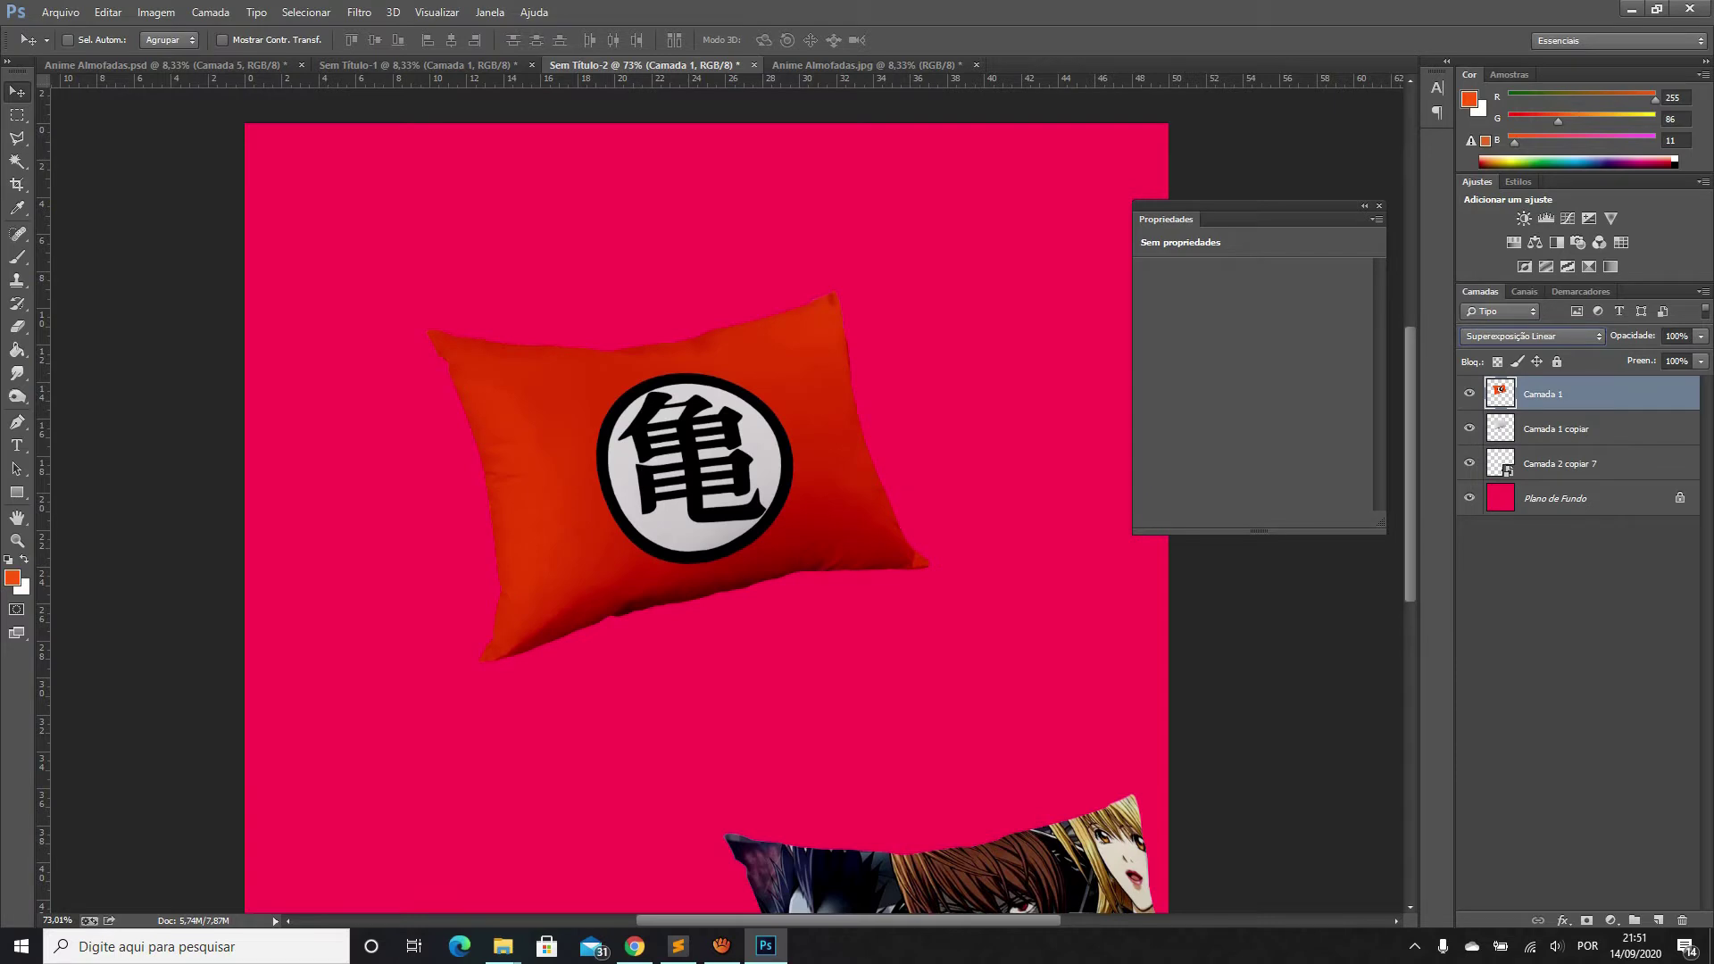
Nudge the red pillow left and down to hide the edge beneath it
drag(765, 452, 758, 459)
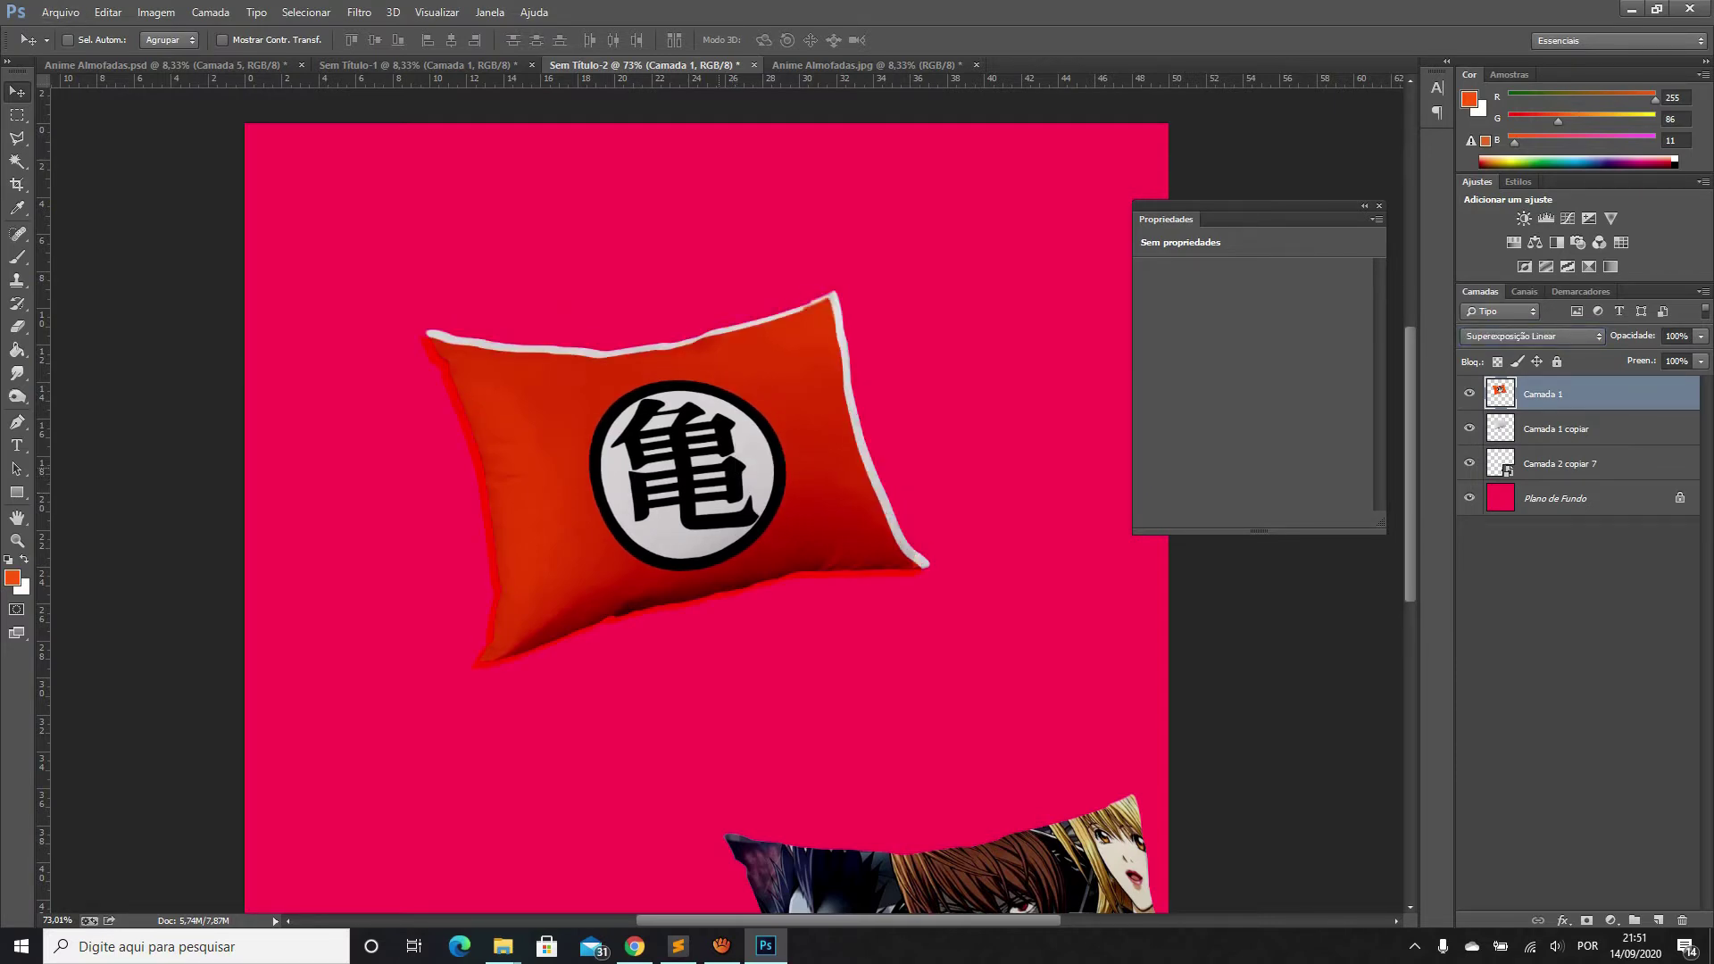
scroll(835, 449, up, 5)
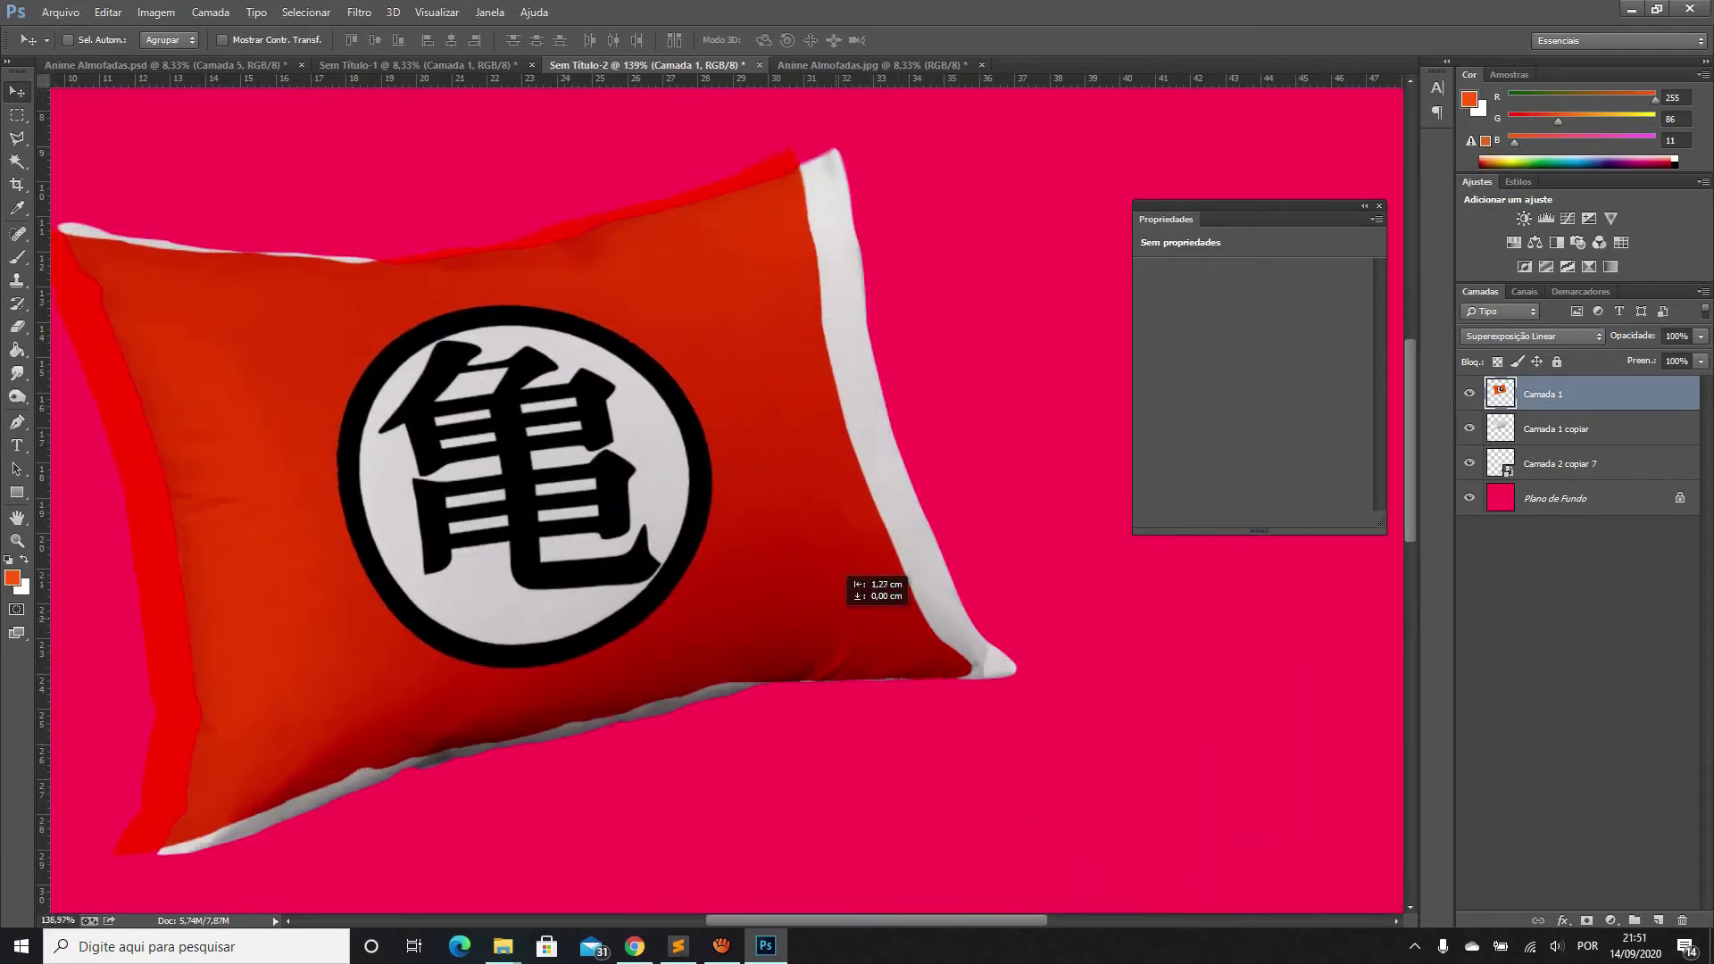
drag(834, 564, 893, 543)
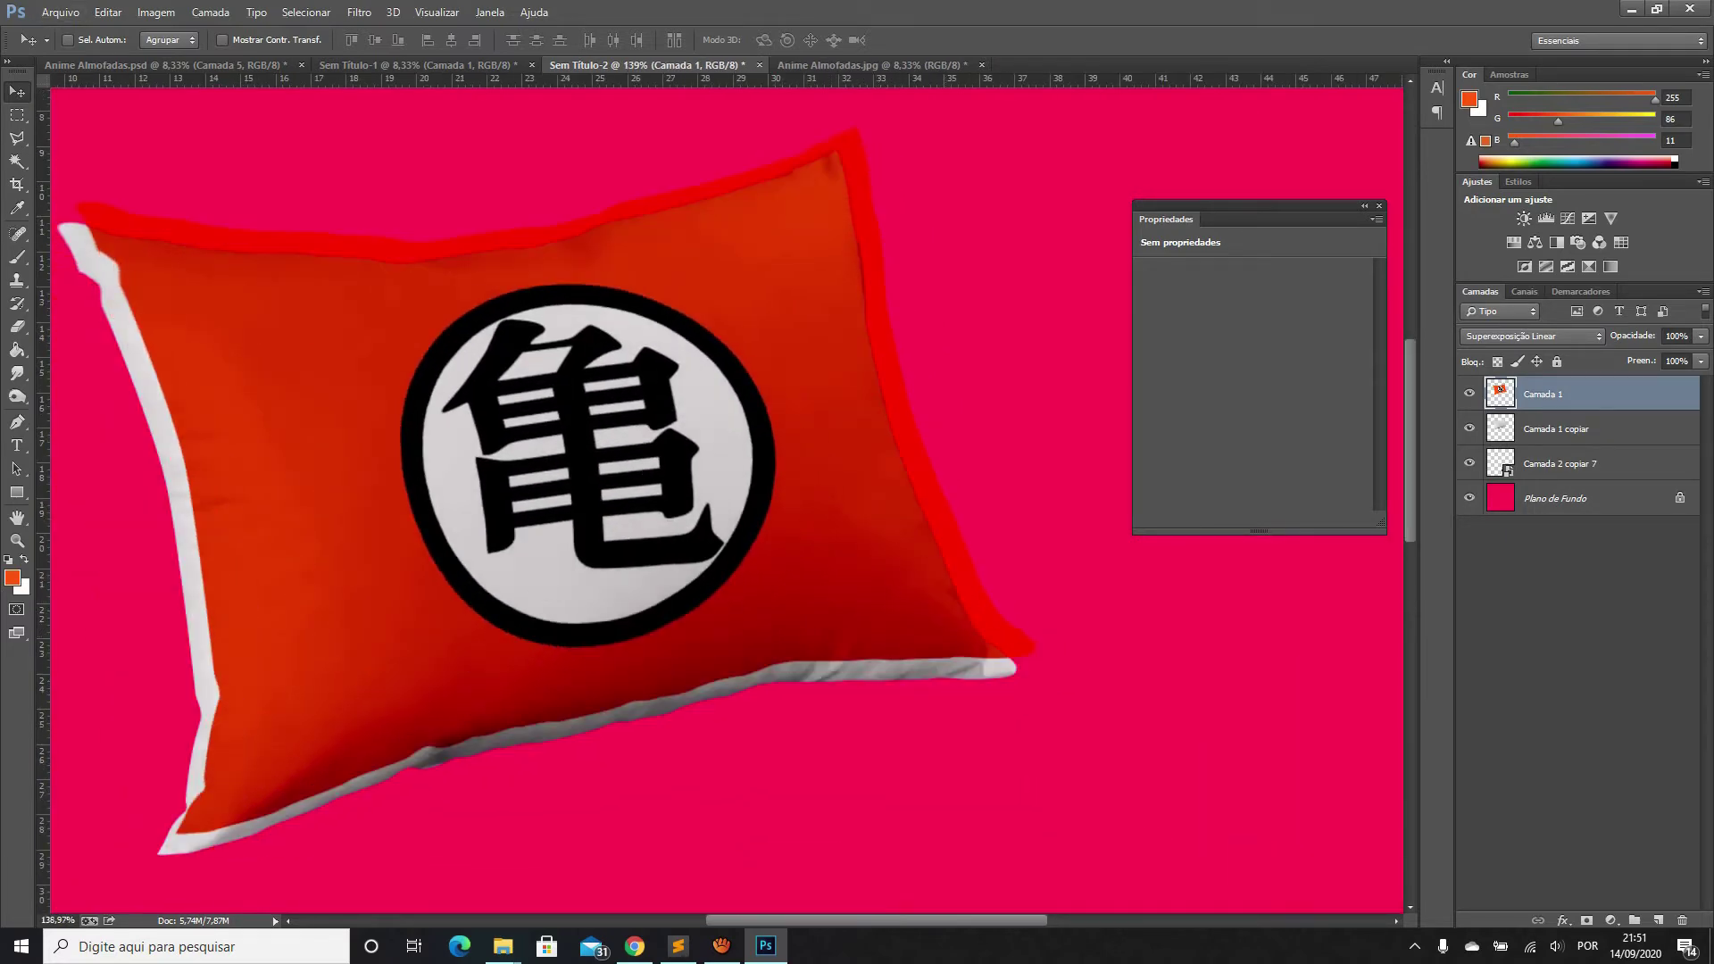
scroll(723, 500, down, 8)
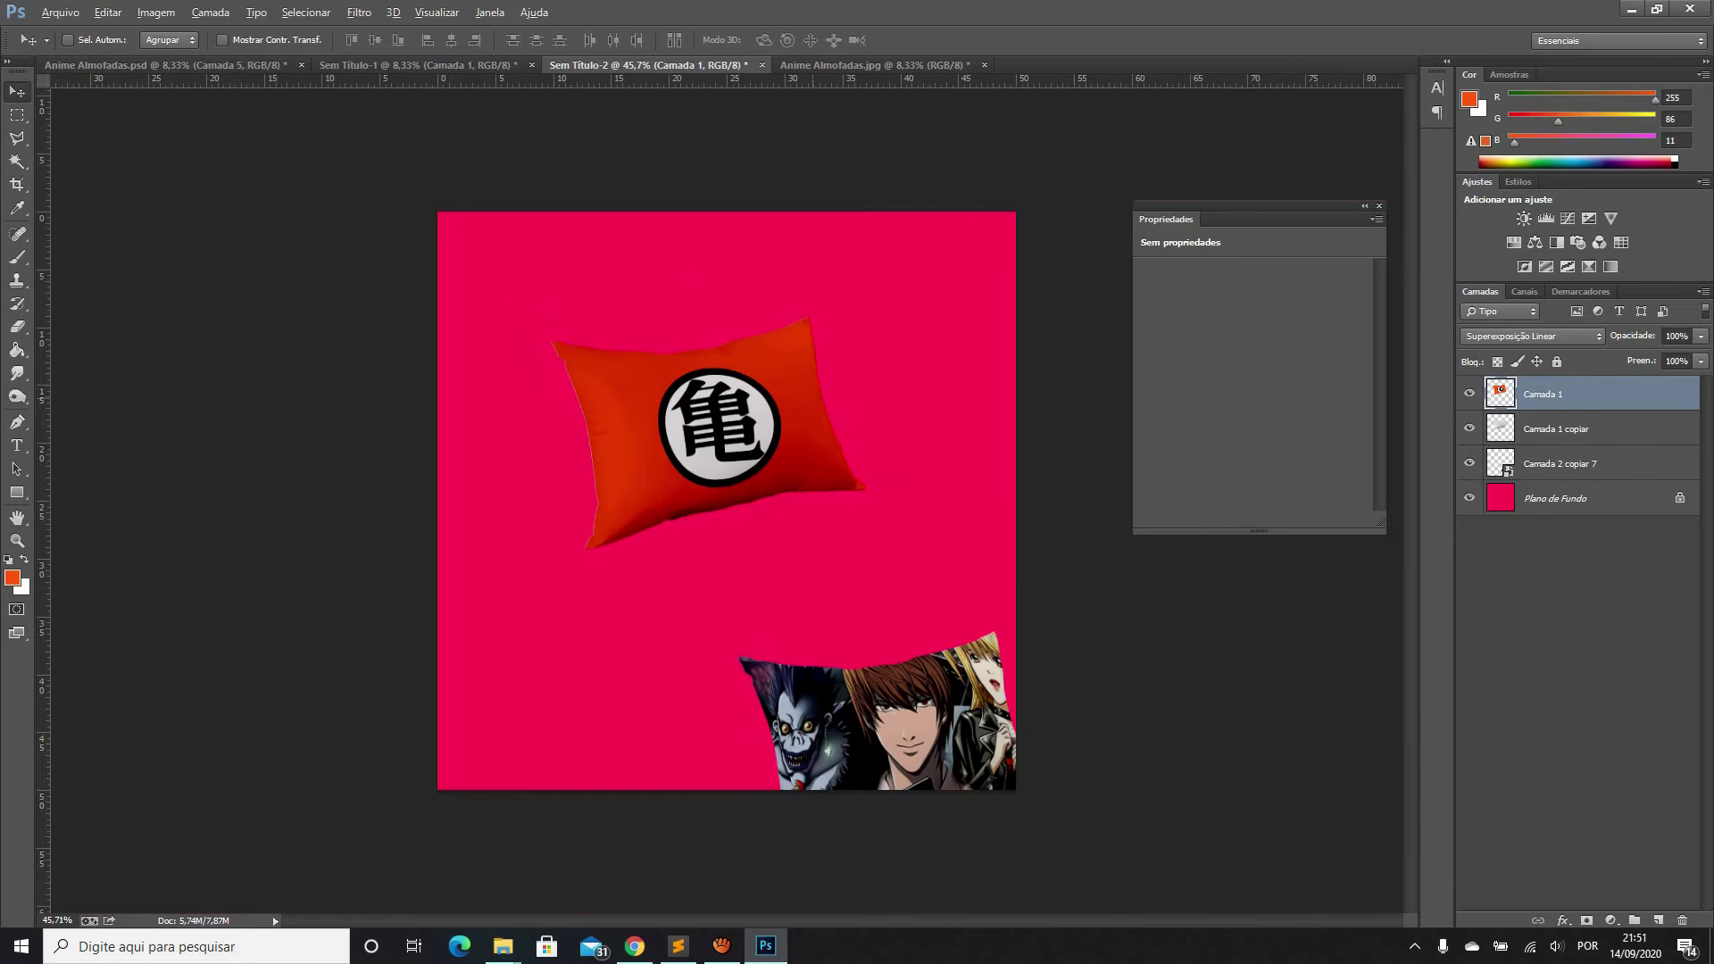
scroll(726, 500, up, 1)
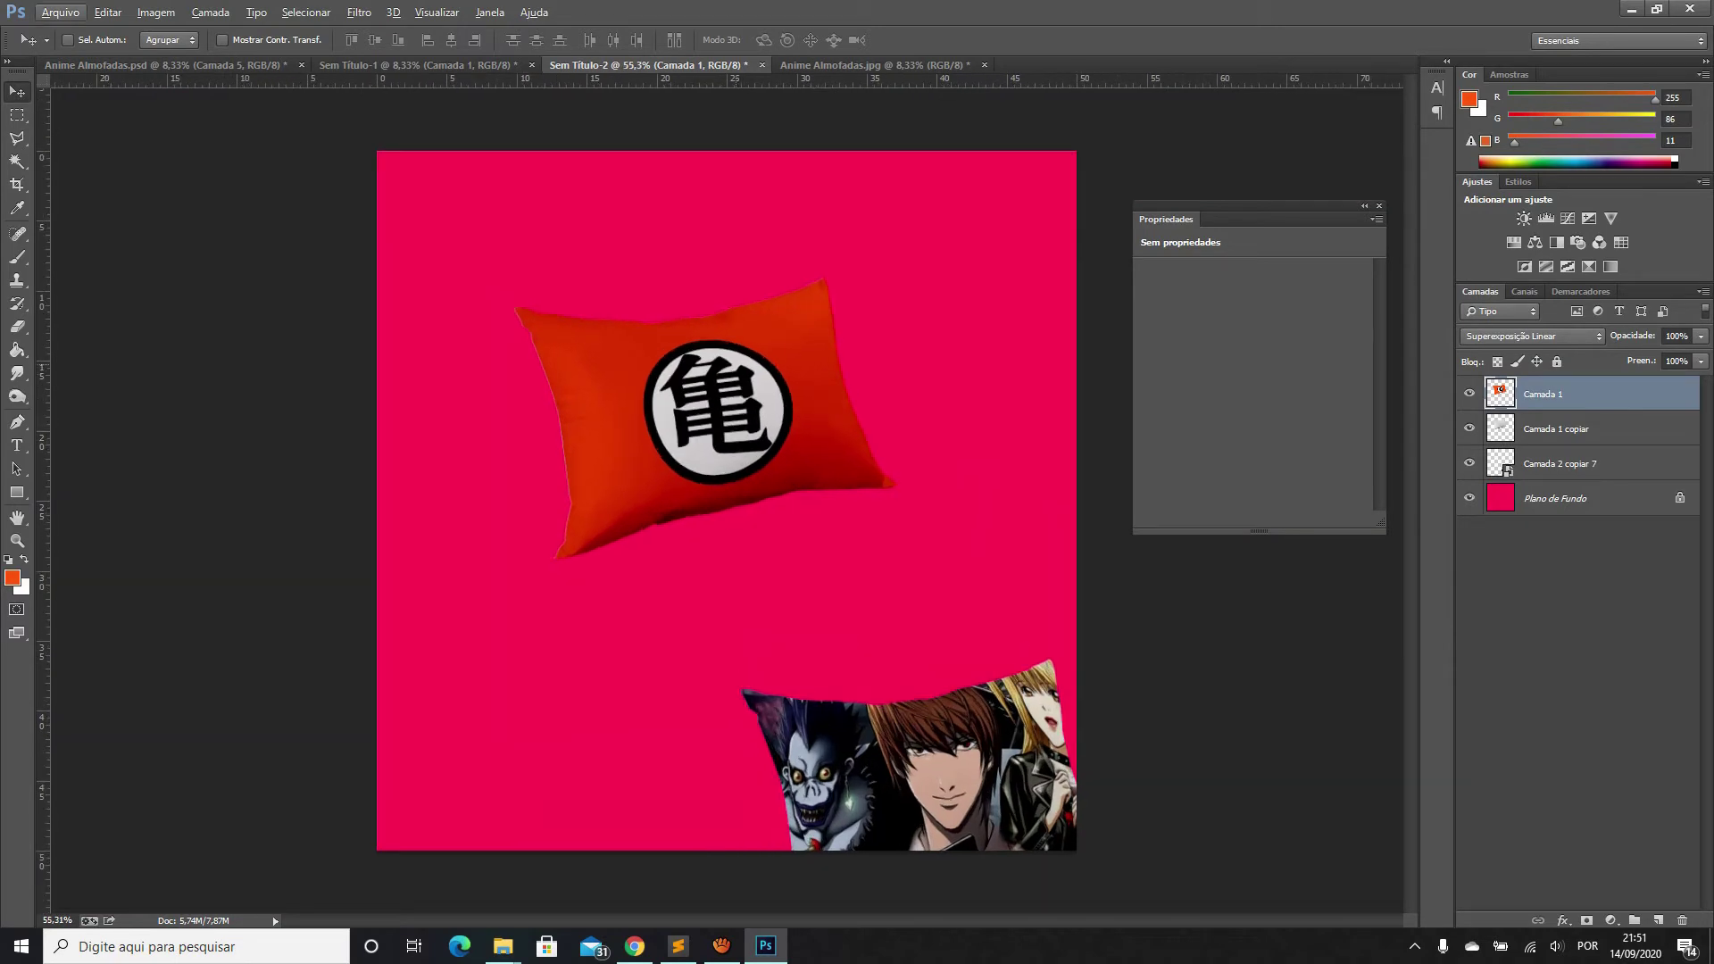
scroll(727, 501, up, 1)
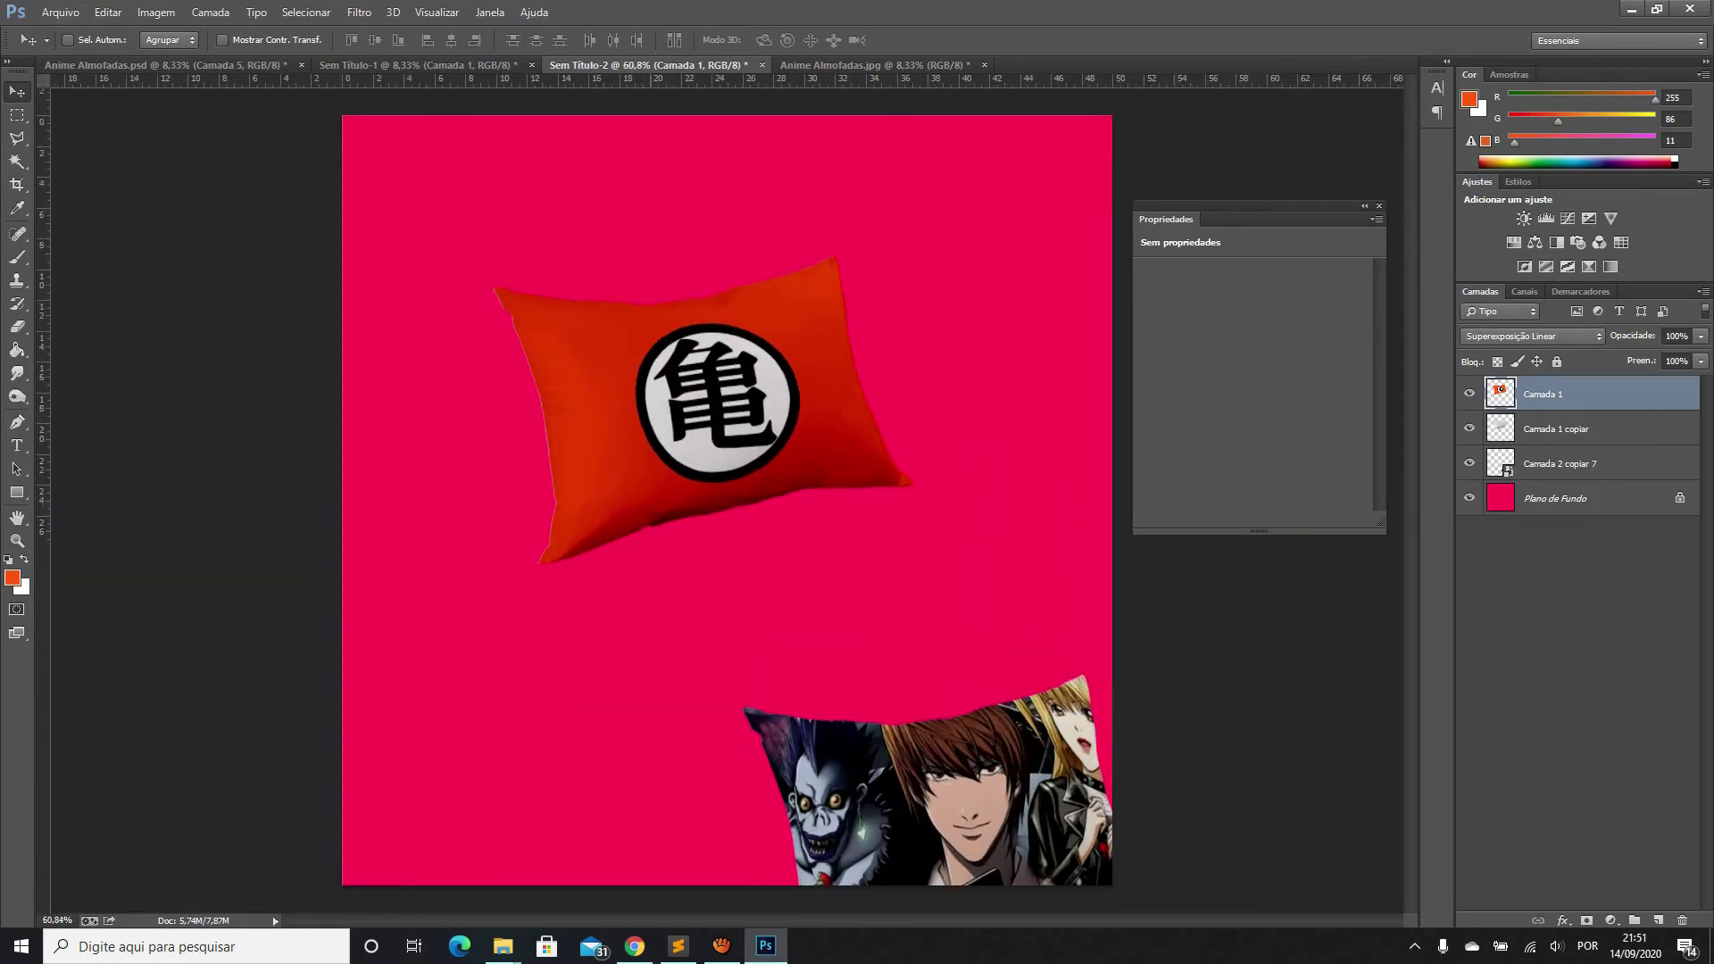
scroll(727, 501, up, 3)
scroll(727, 501, down, 1)
scroll(727, 501, down, 3)
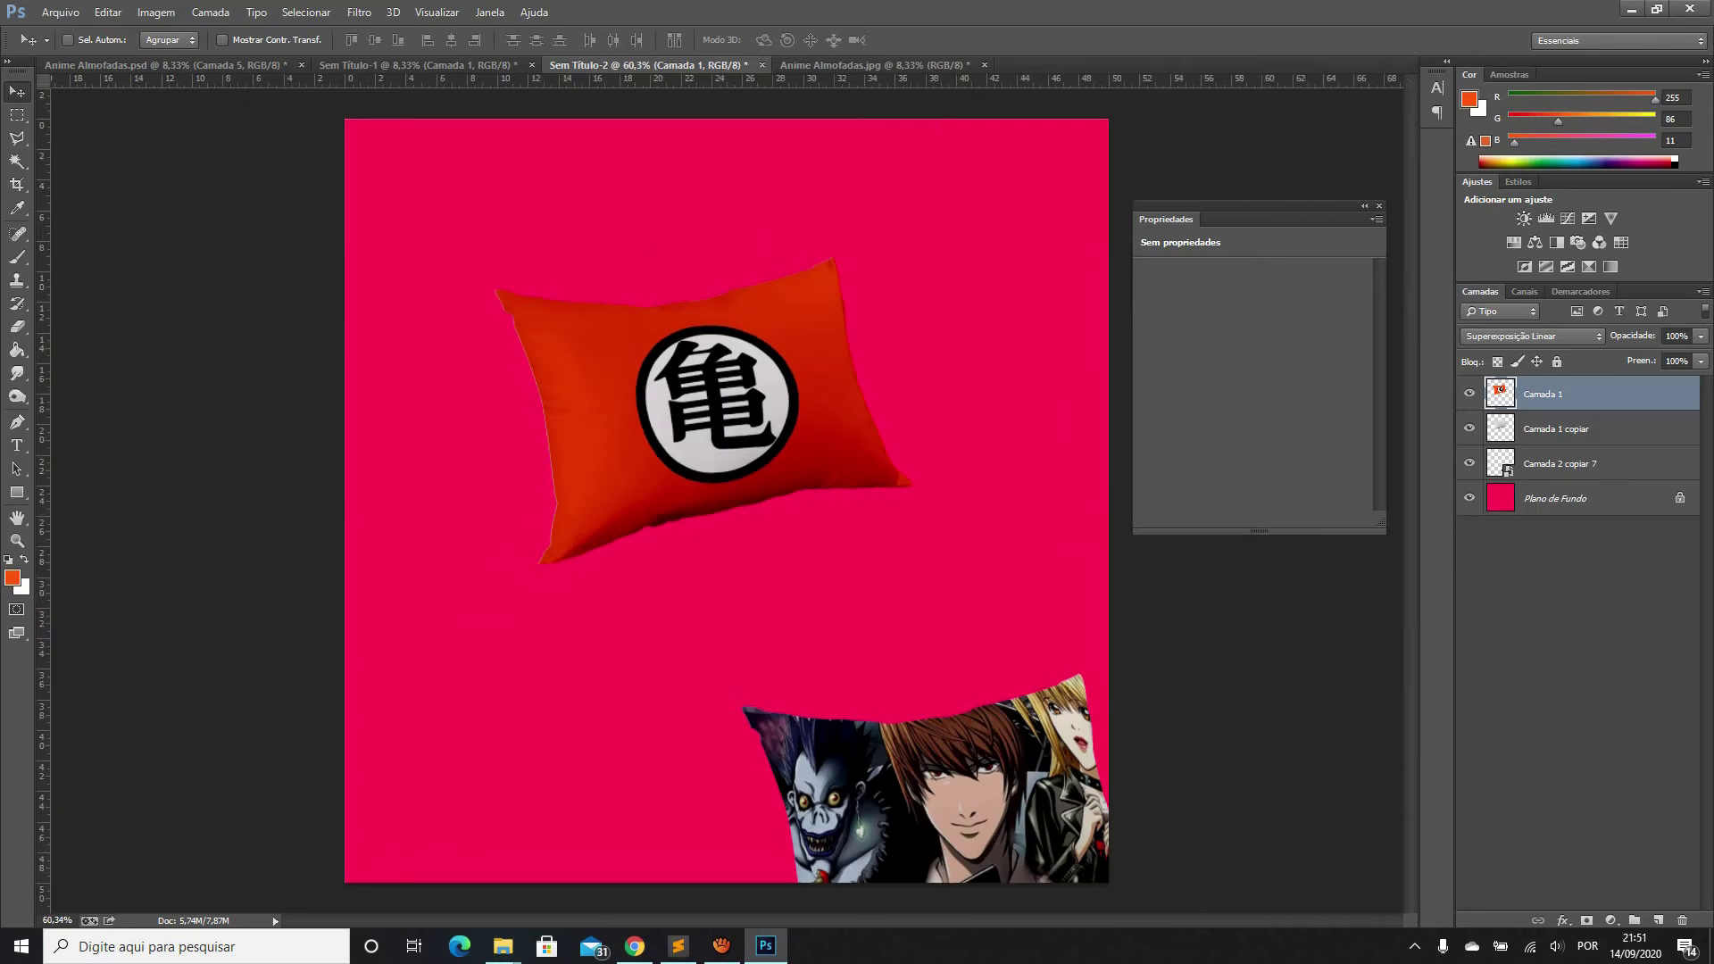
Convert Camada 1 and Camada 1 copiar into a single smart object
ctrl+click(1558, 429)
right_click(1560, 429)
click(1359, 329)
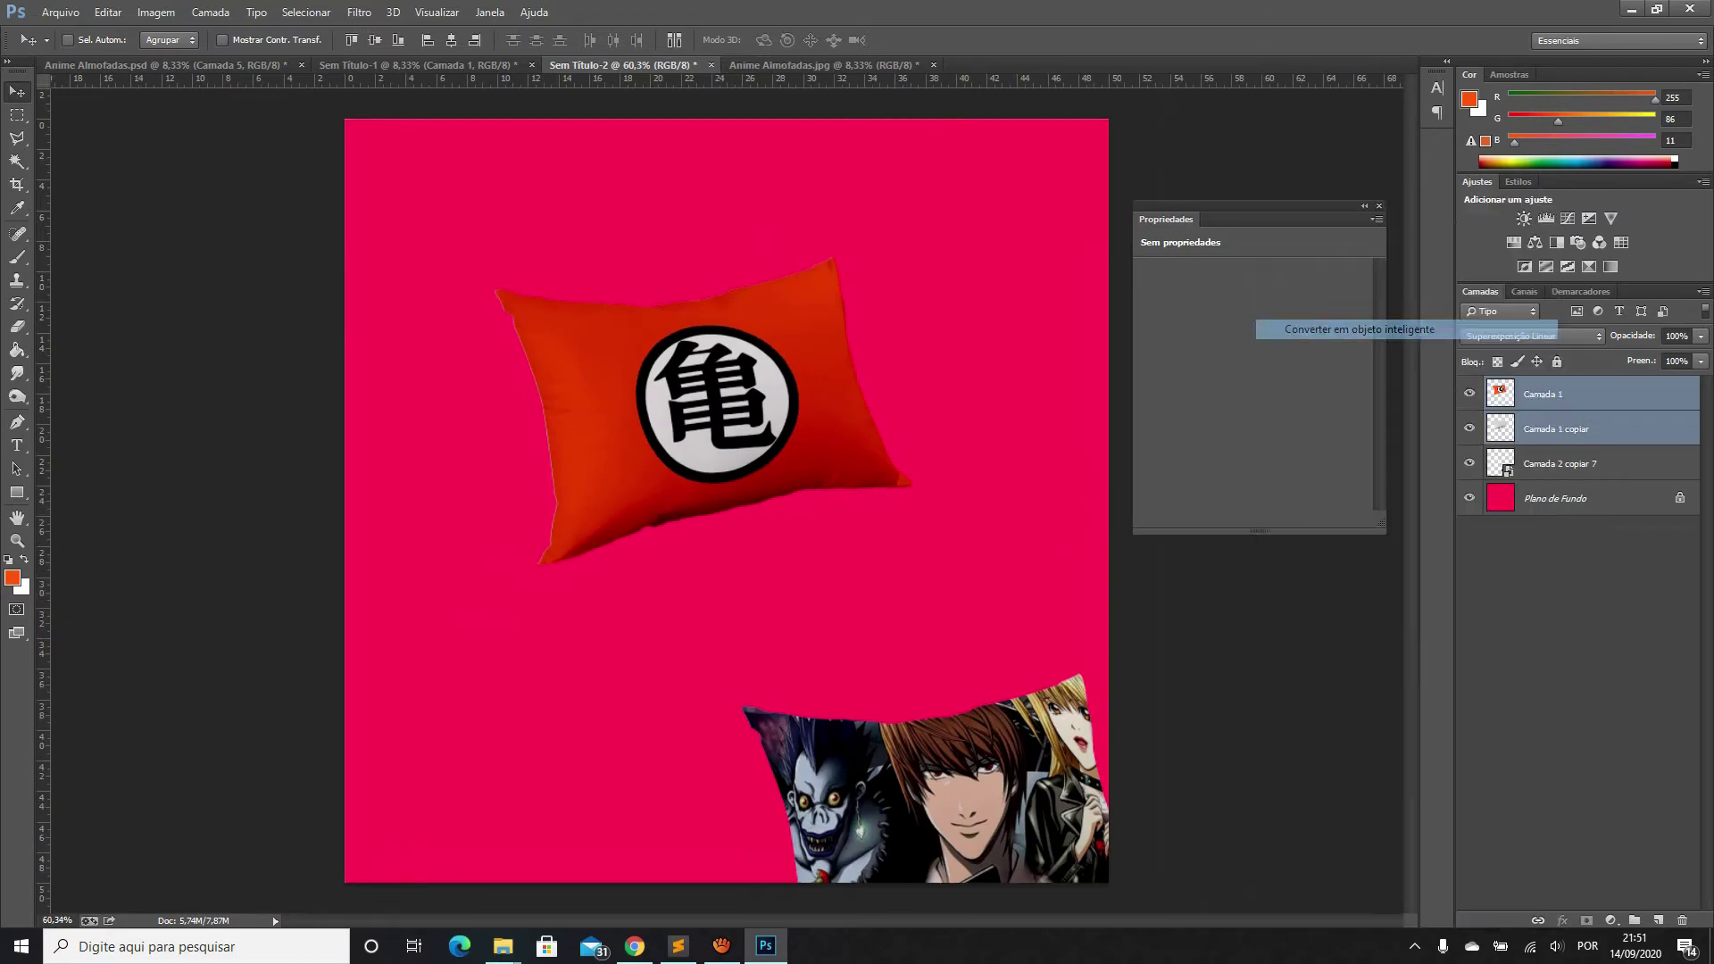
Glance at the Anime Almofadas.psd reference, then return to the pink pillow document
click(160, 64)
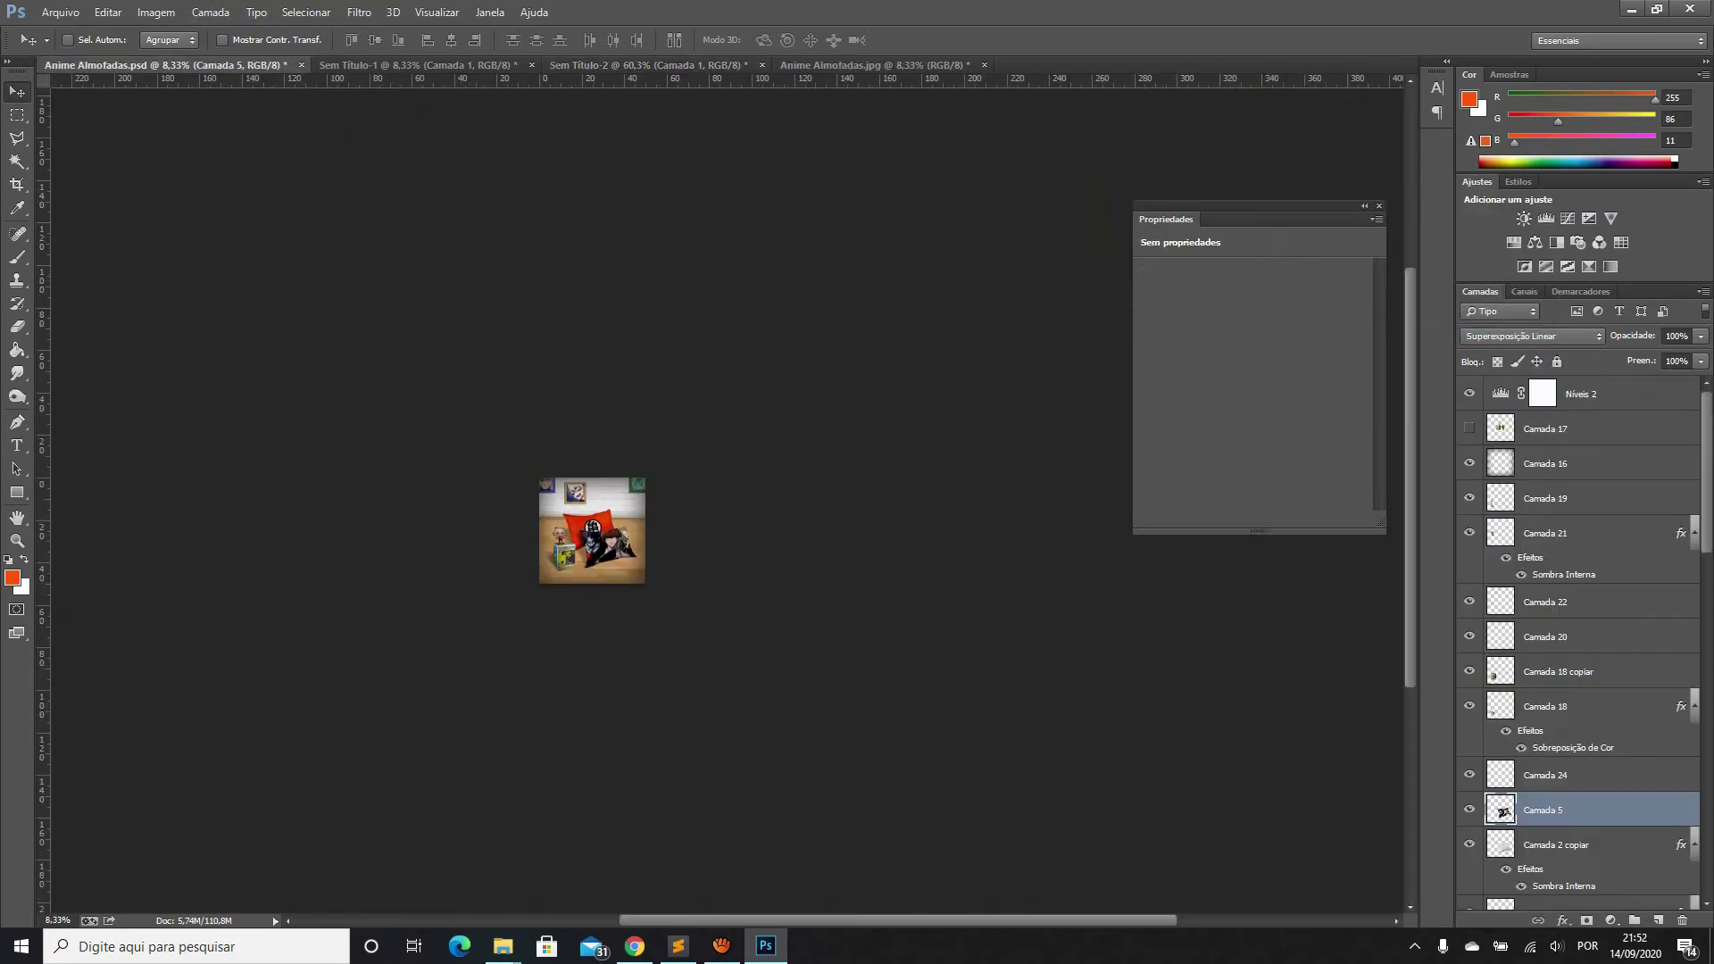
scroll(574, 529, up, 5)
scroll(573, 528, up, 4)
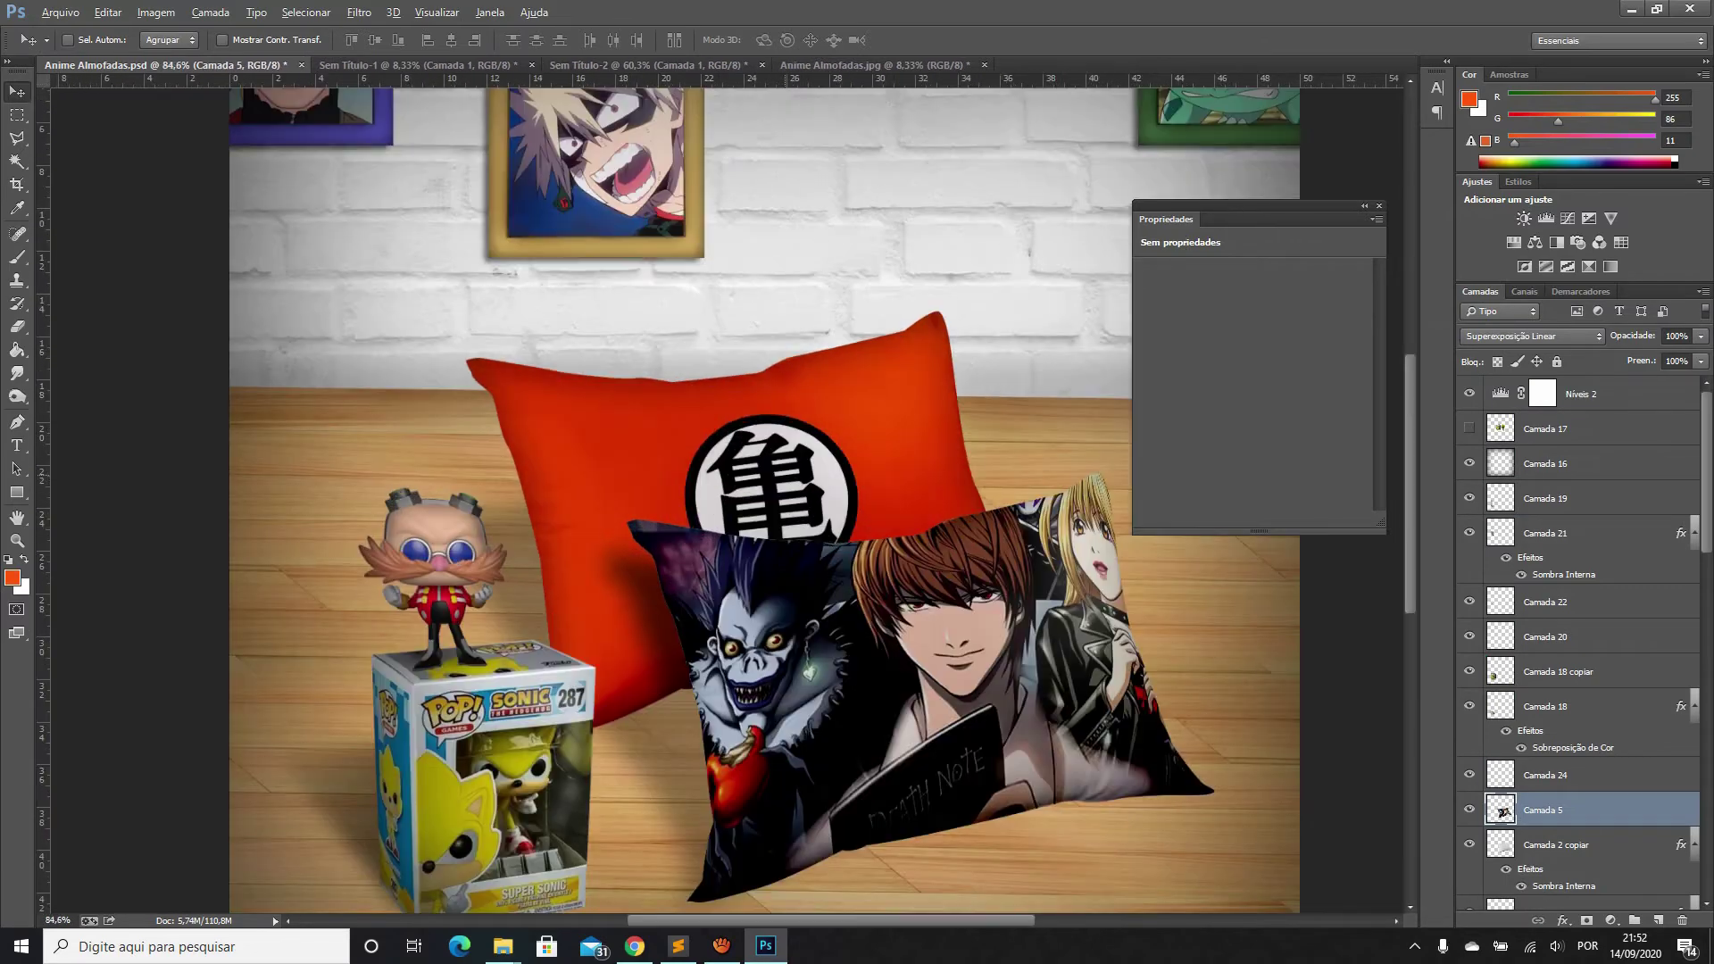
scroll(589, 464, down, 3)
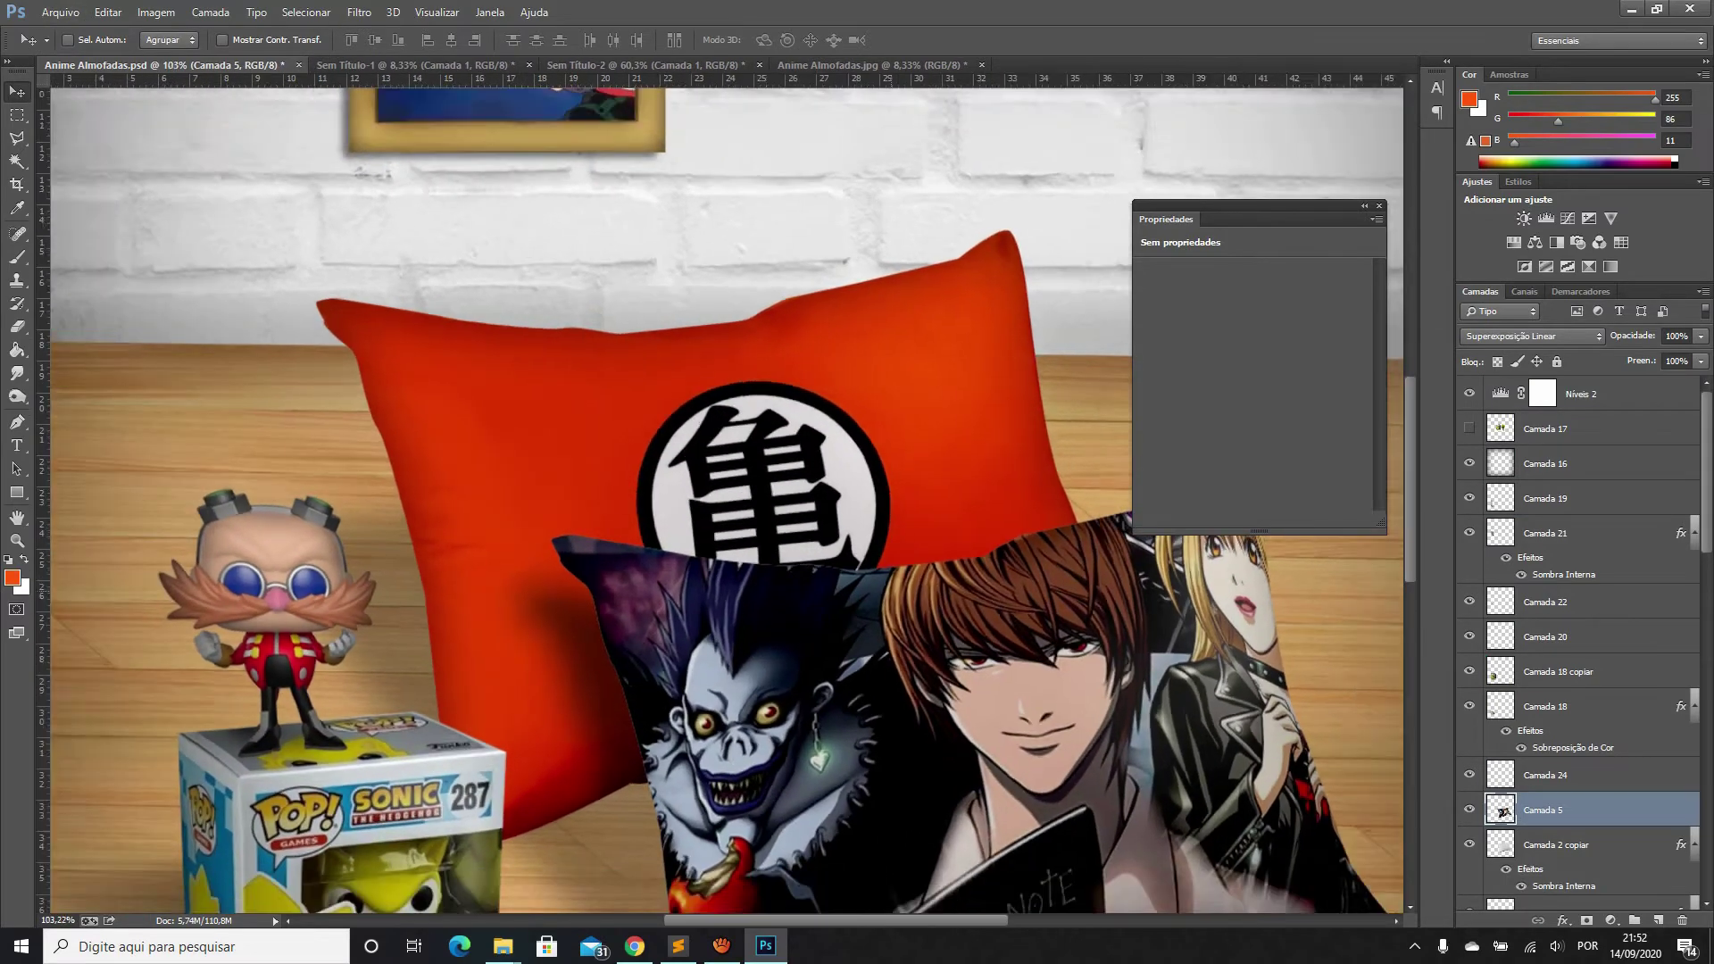
scroll(726, 493, down, 2)
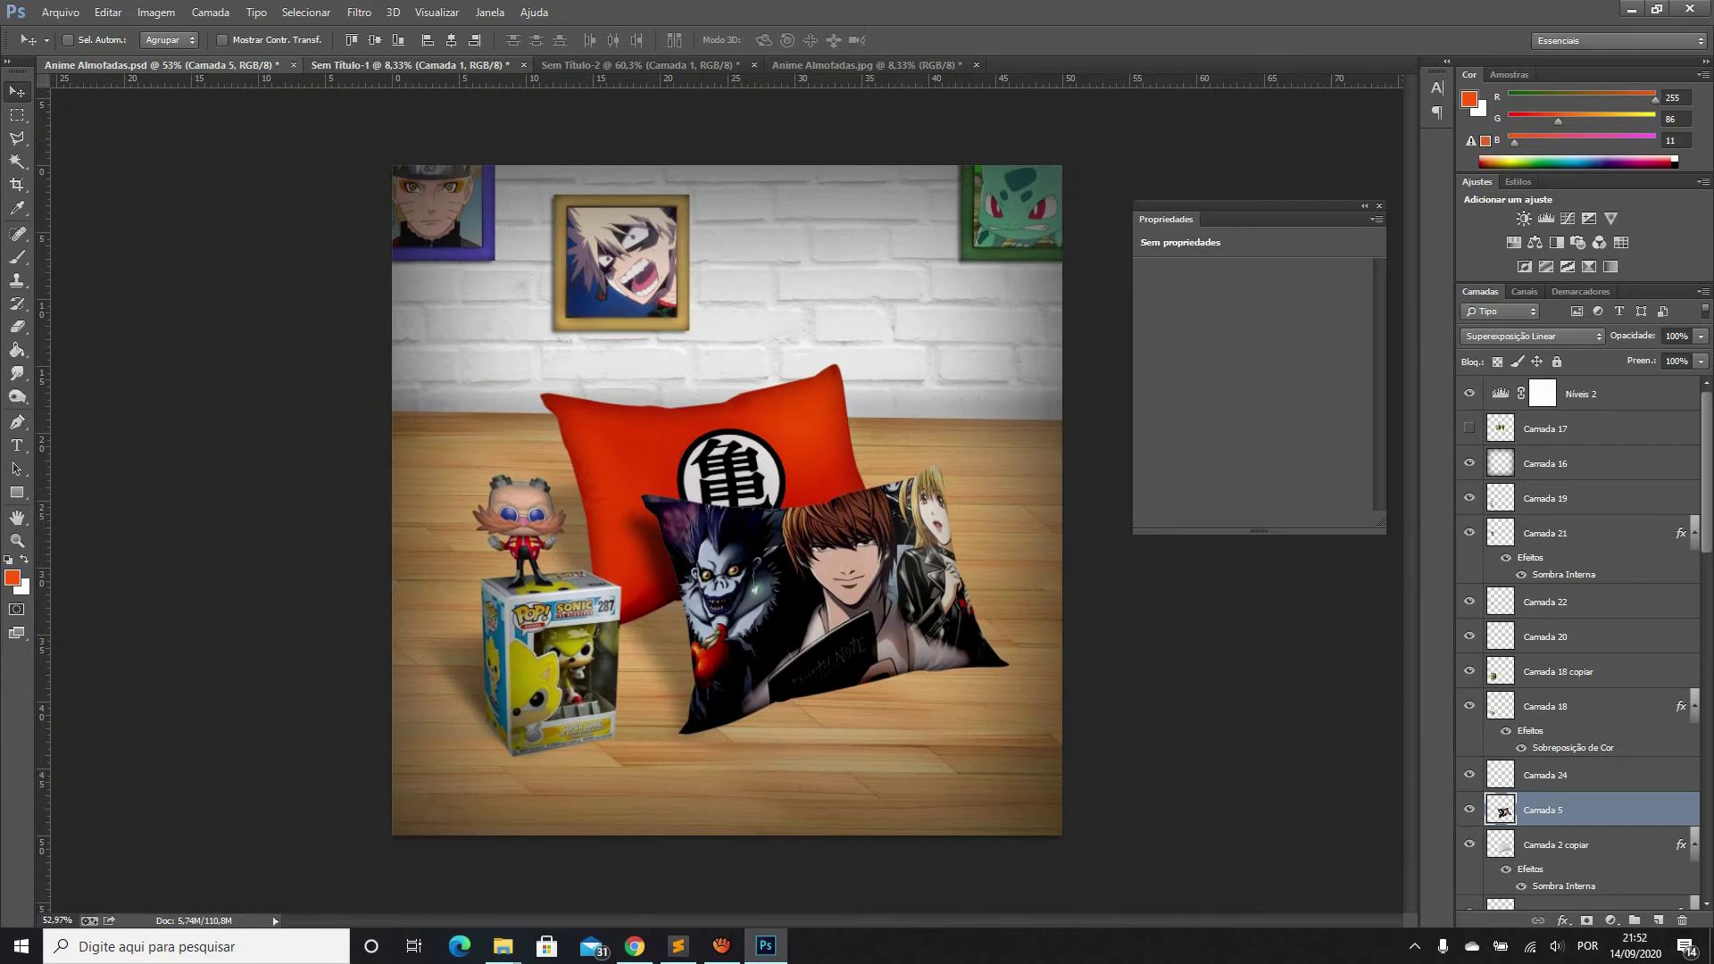
click(408, 65)
click(640, 64)
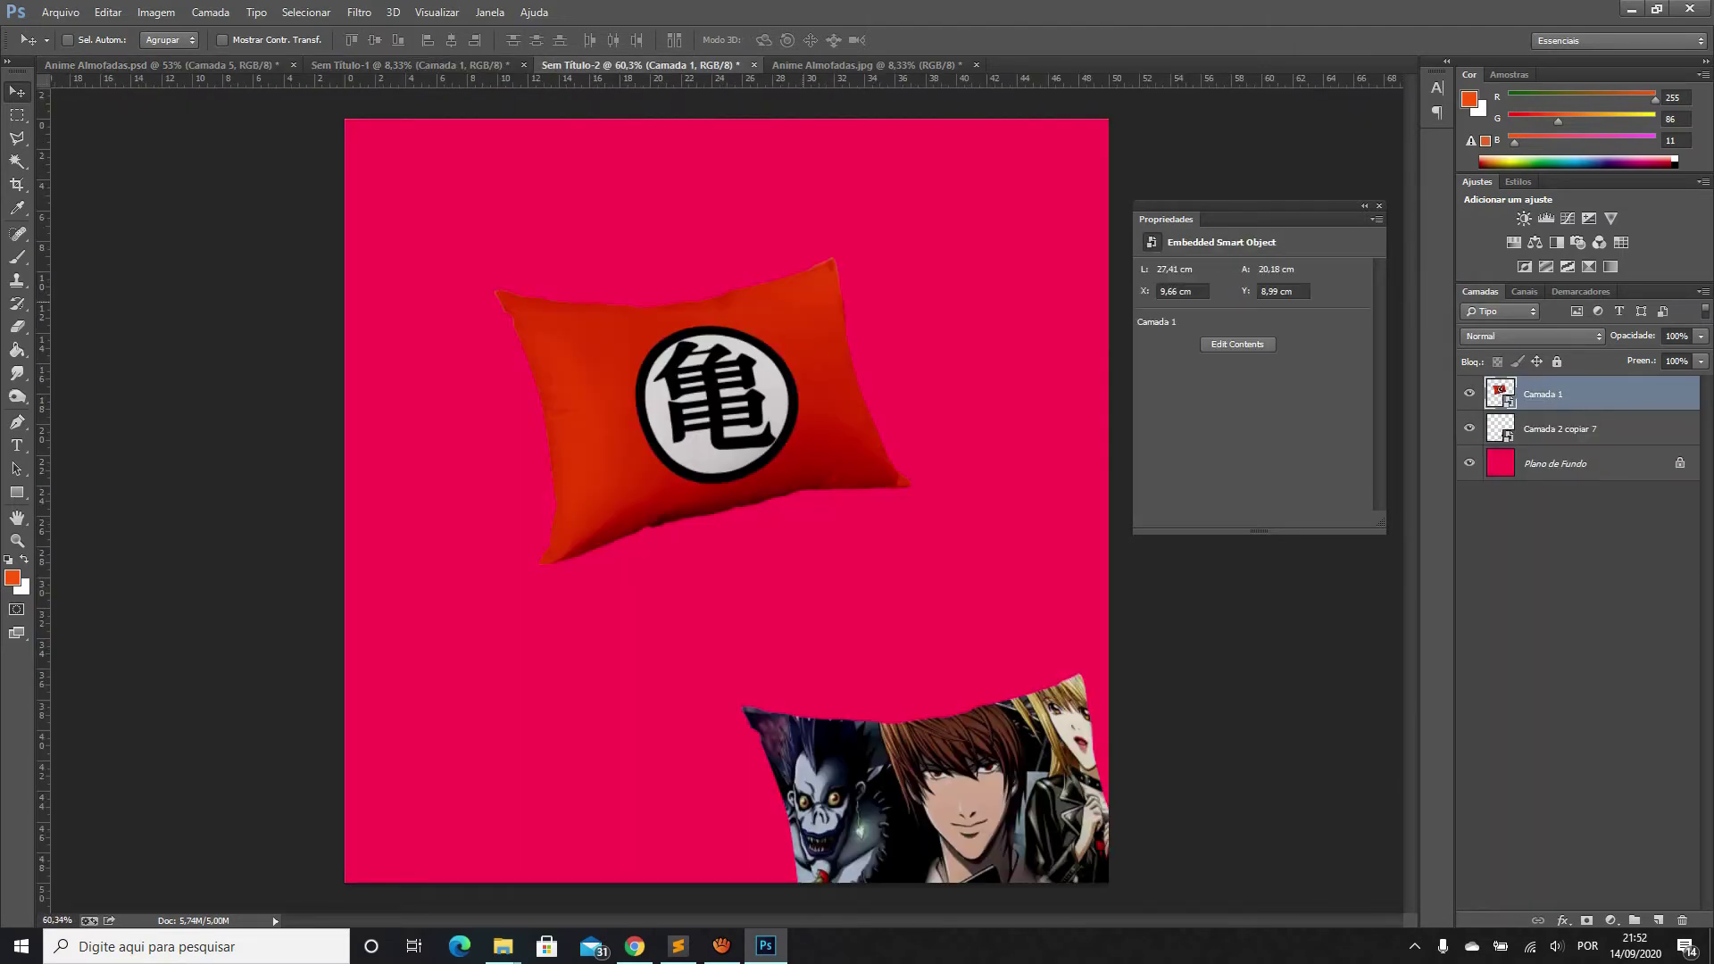
Add a Sombra Interna with distance 0, size 70 px and lower opacity, then copy the layer style
right_click(1586, 394)
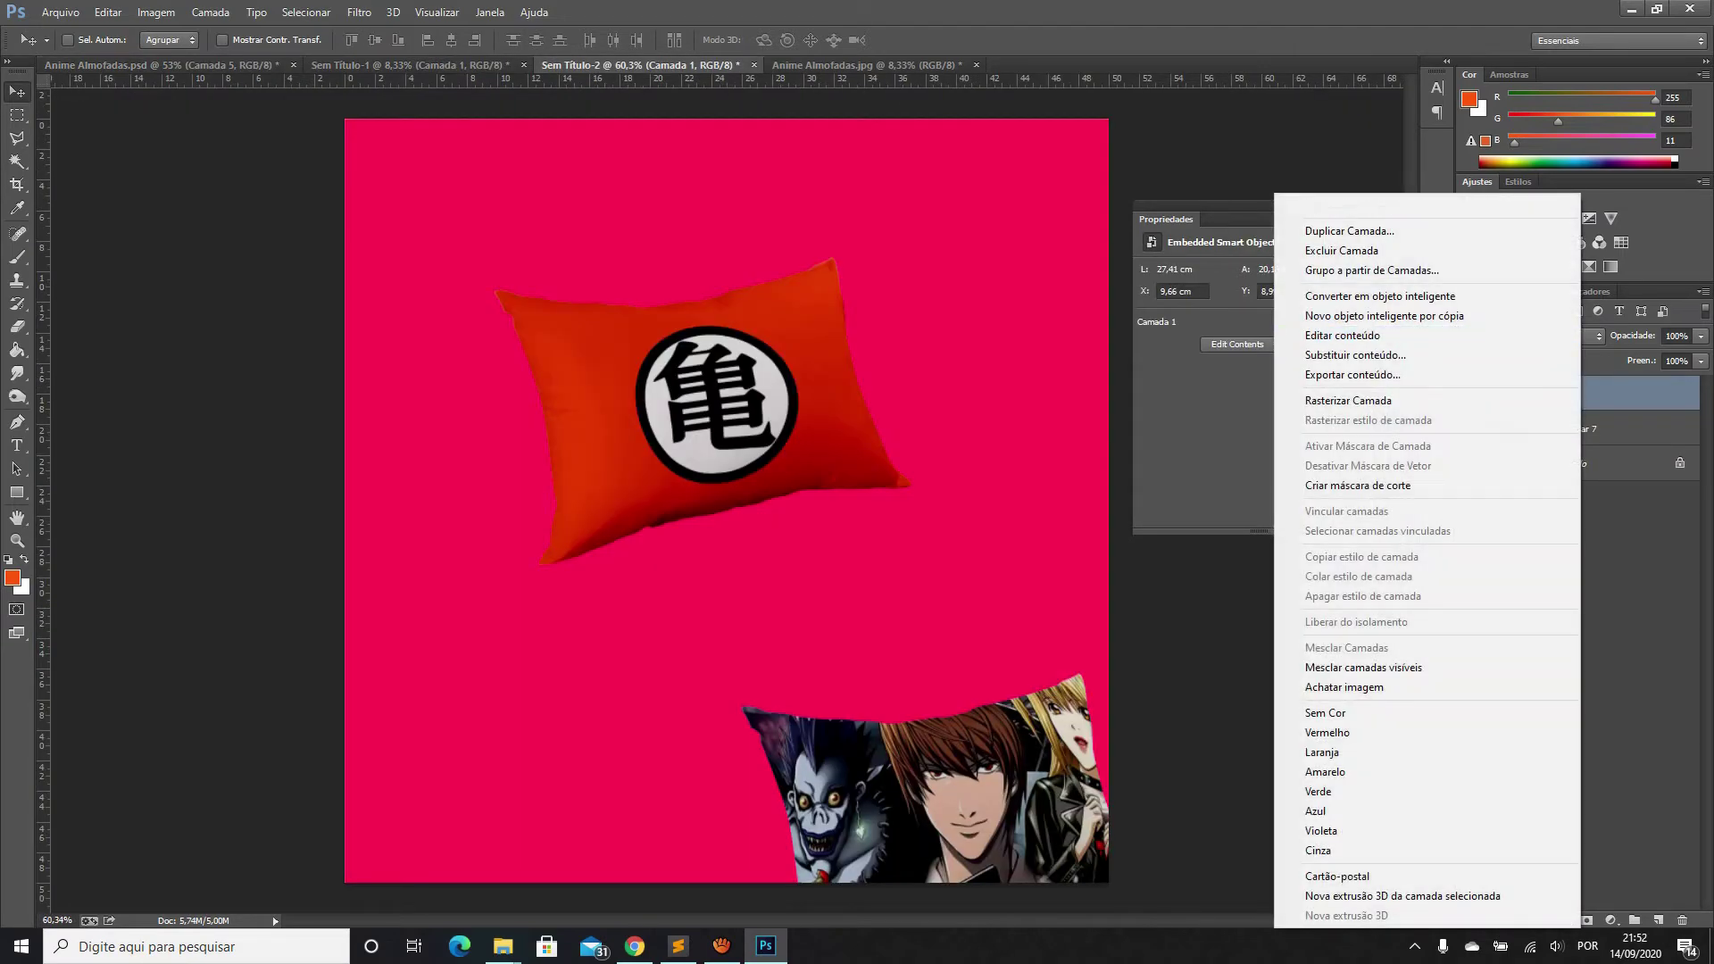
key(Escape)
key(h)
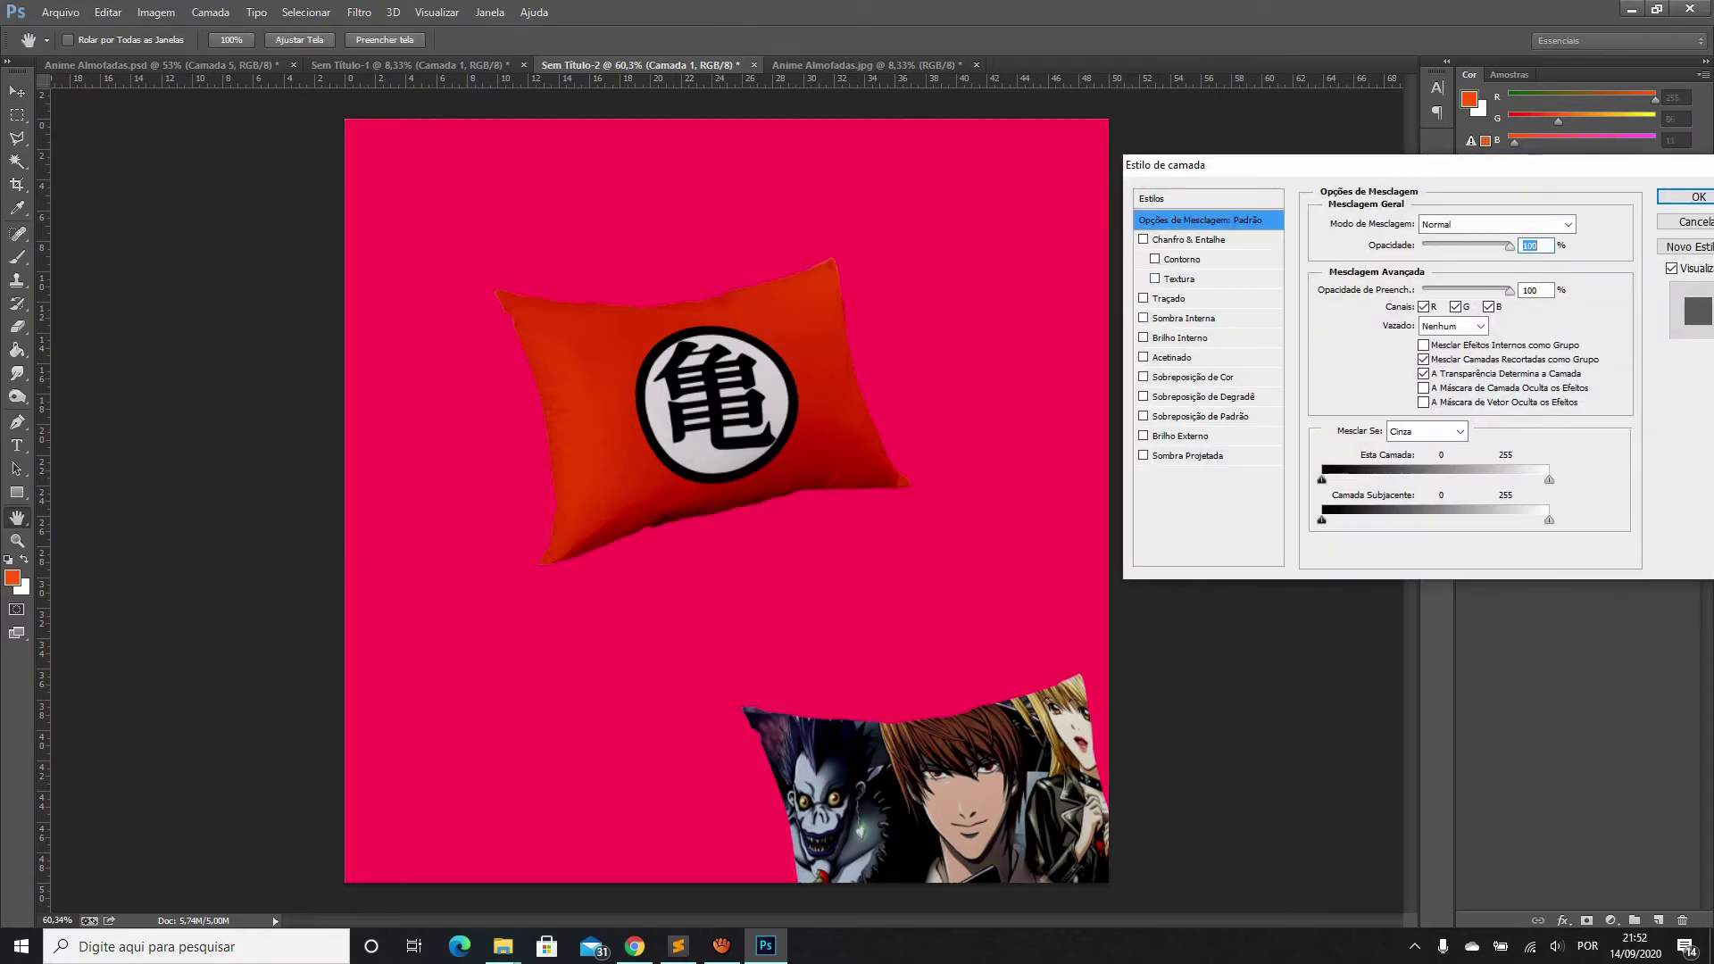
click(1183, 318)
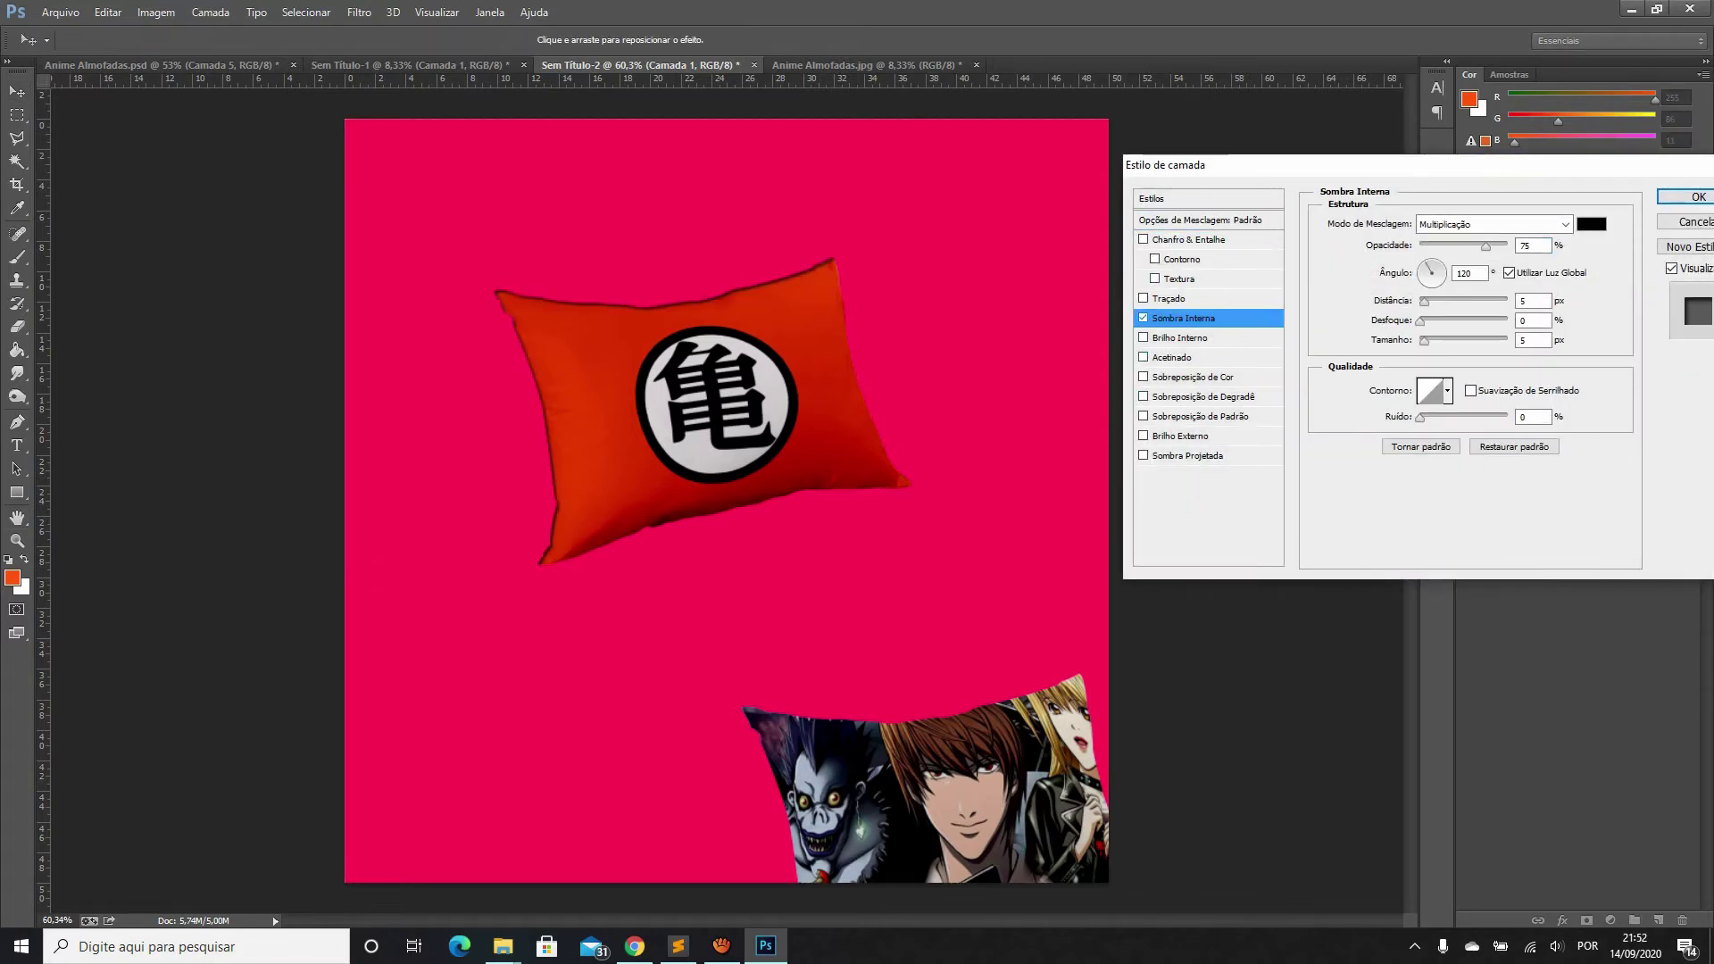
drag(1425, 301, 1444, 340)
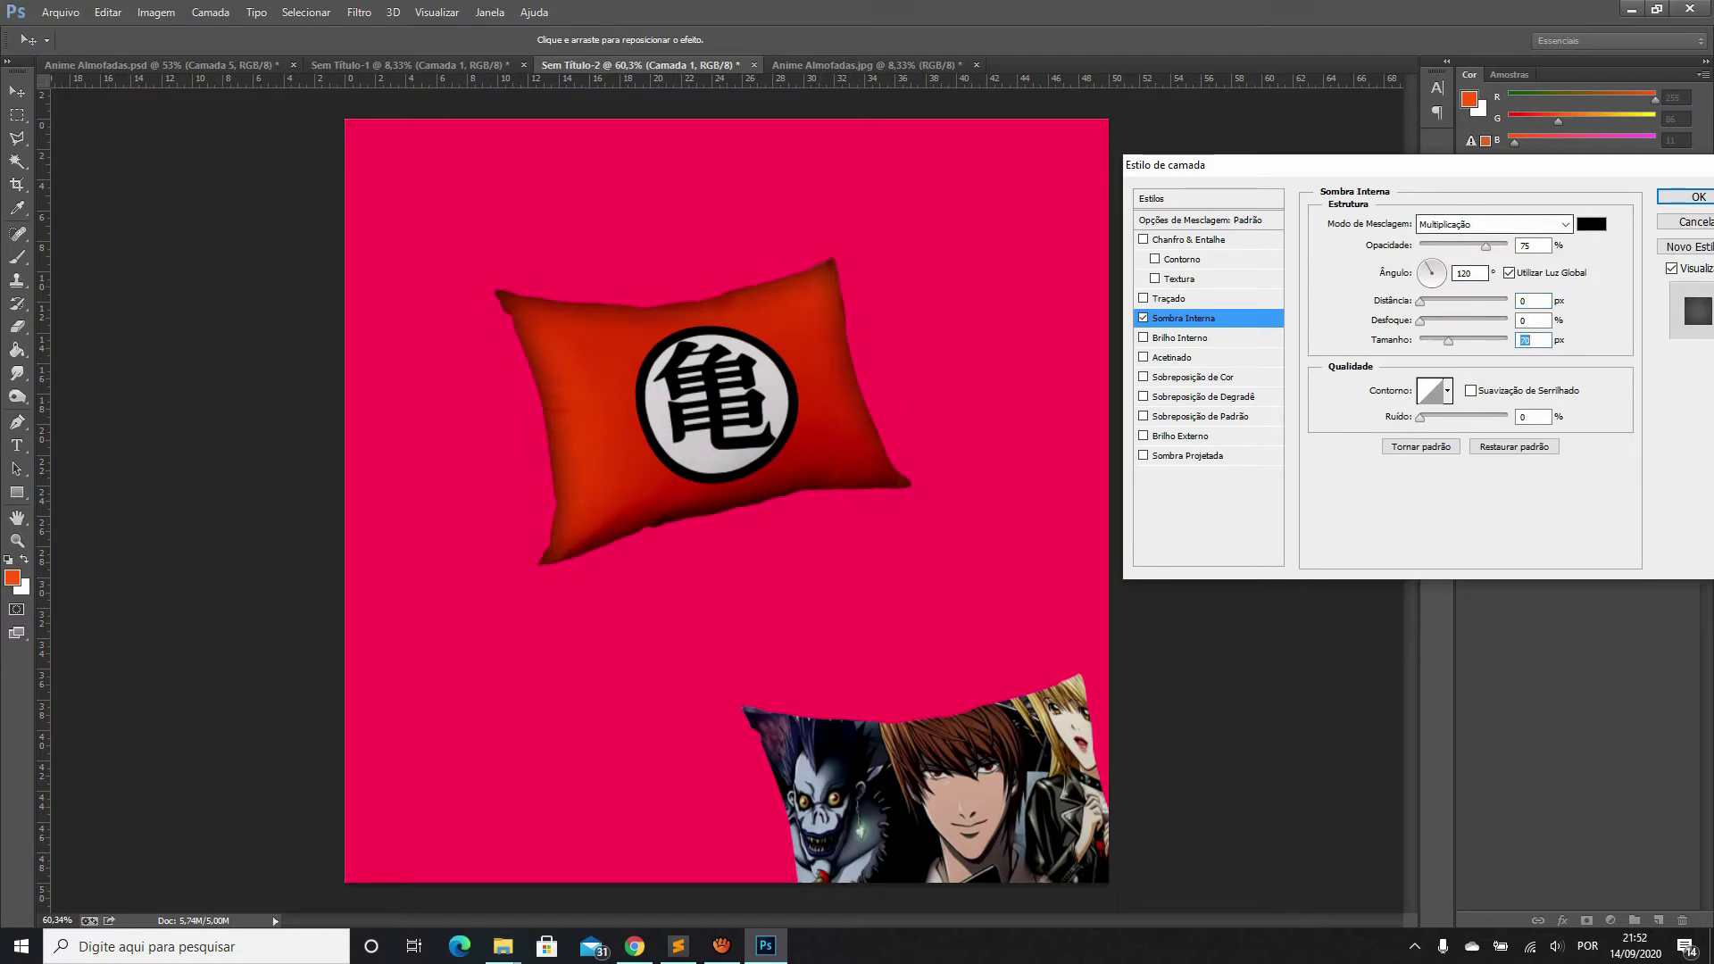
drag(1486, 246, 1449, 246)
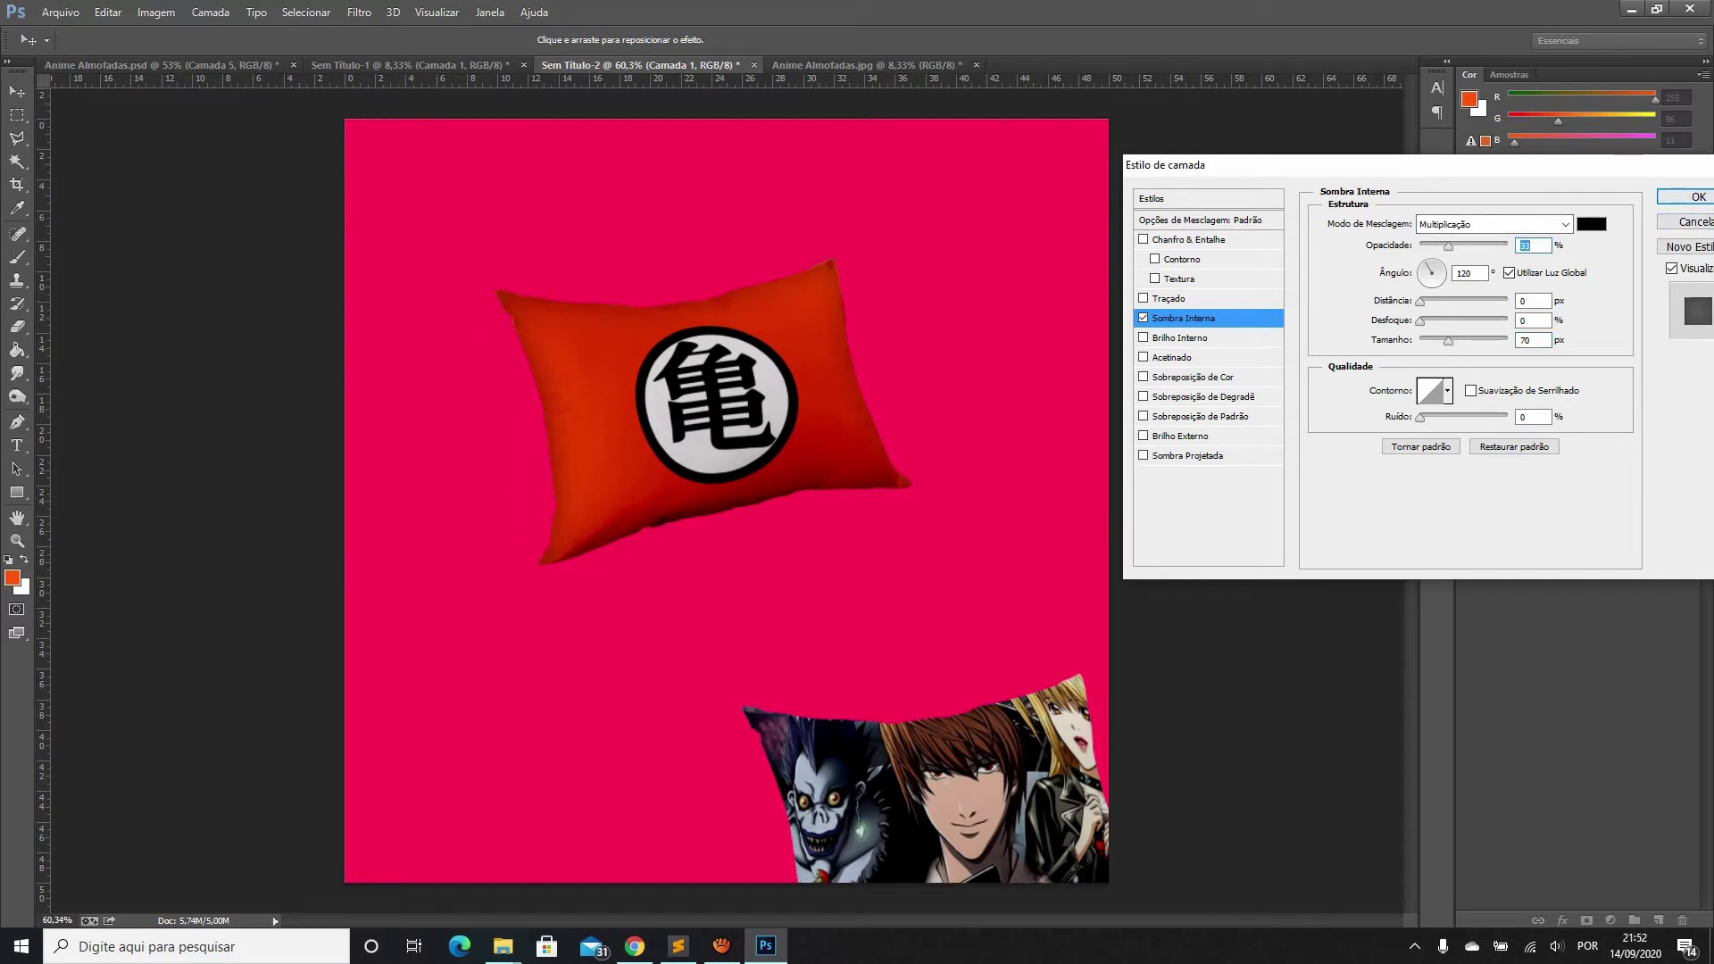
click(1687, 196)
right_click(1542, 393)
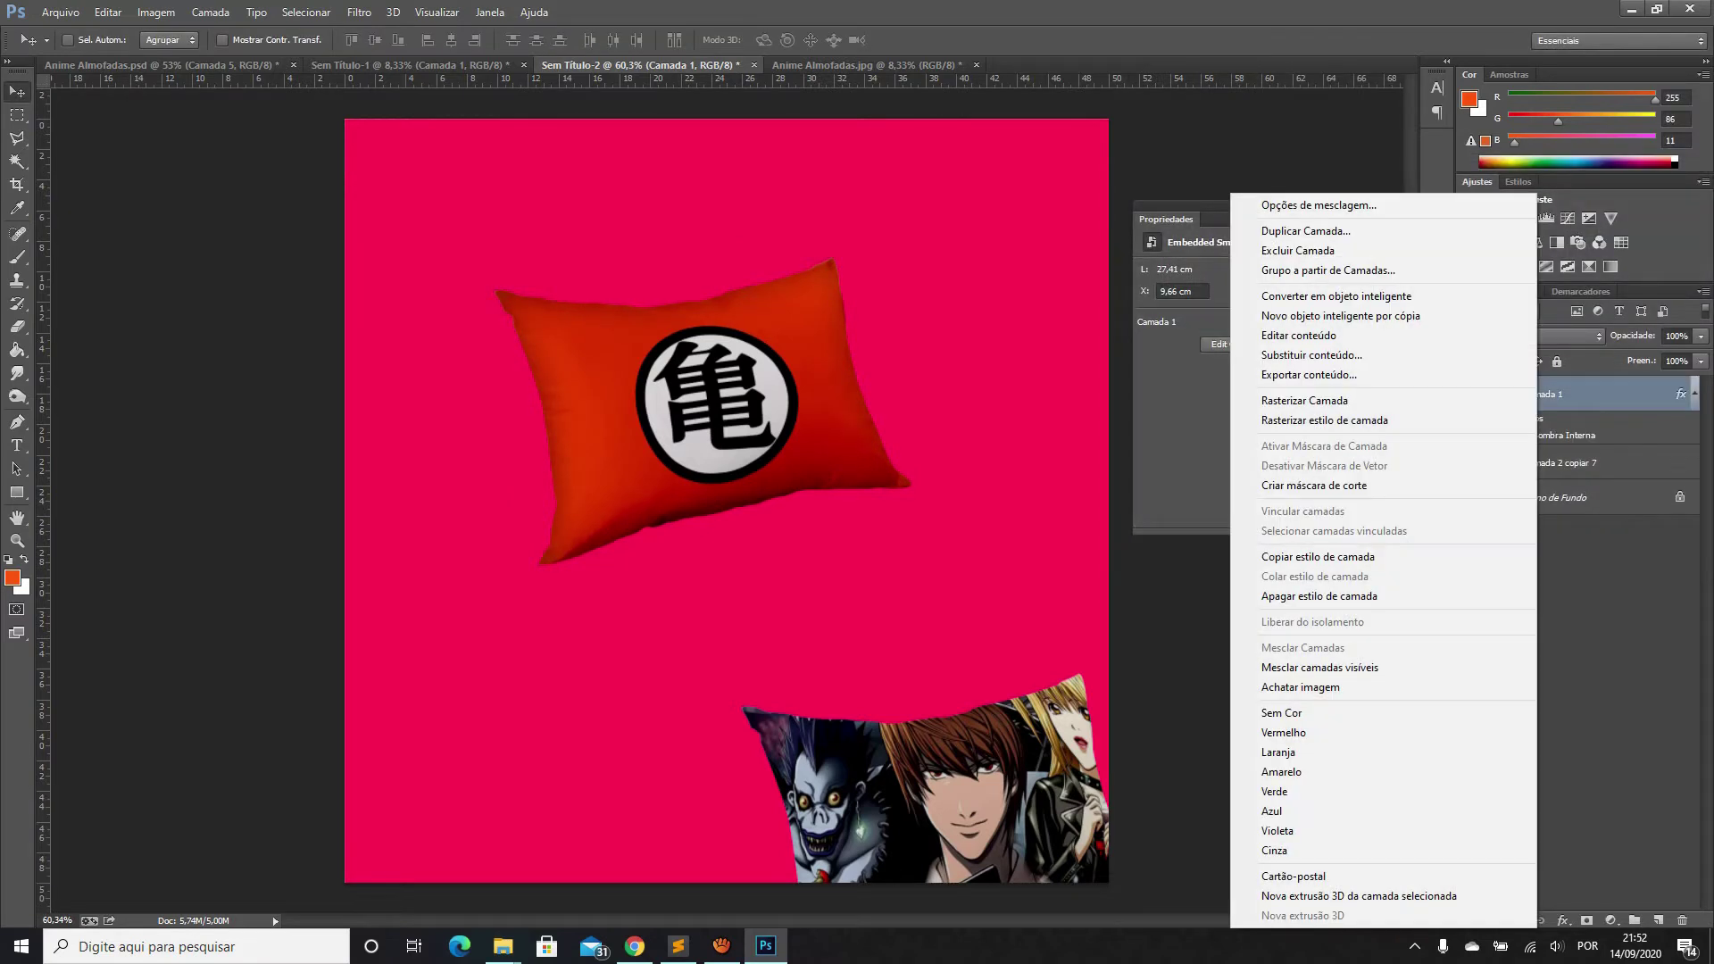
click(1318, 557)
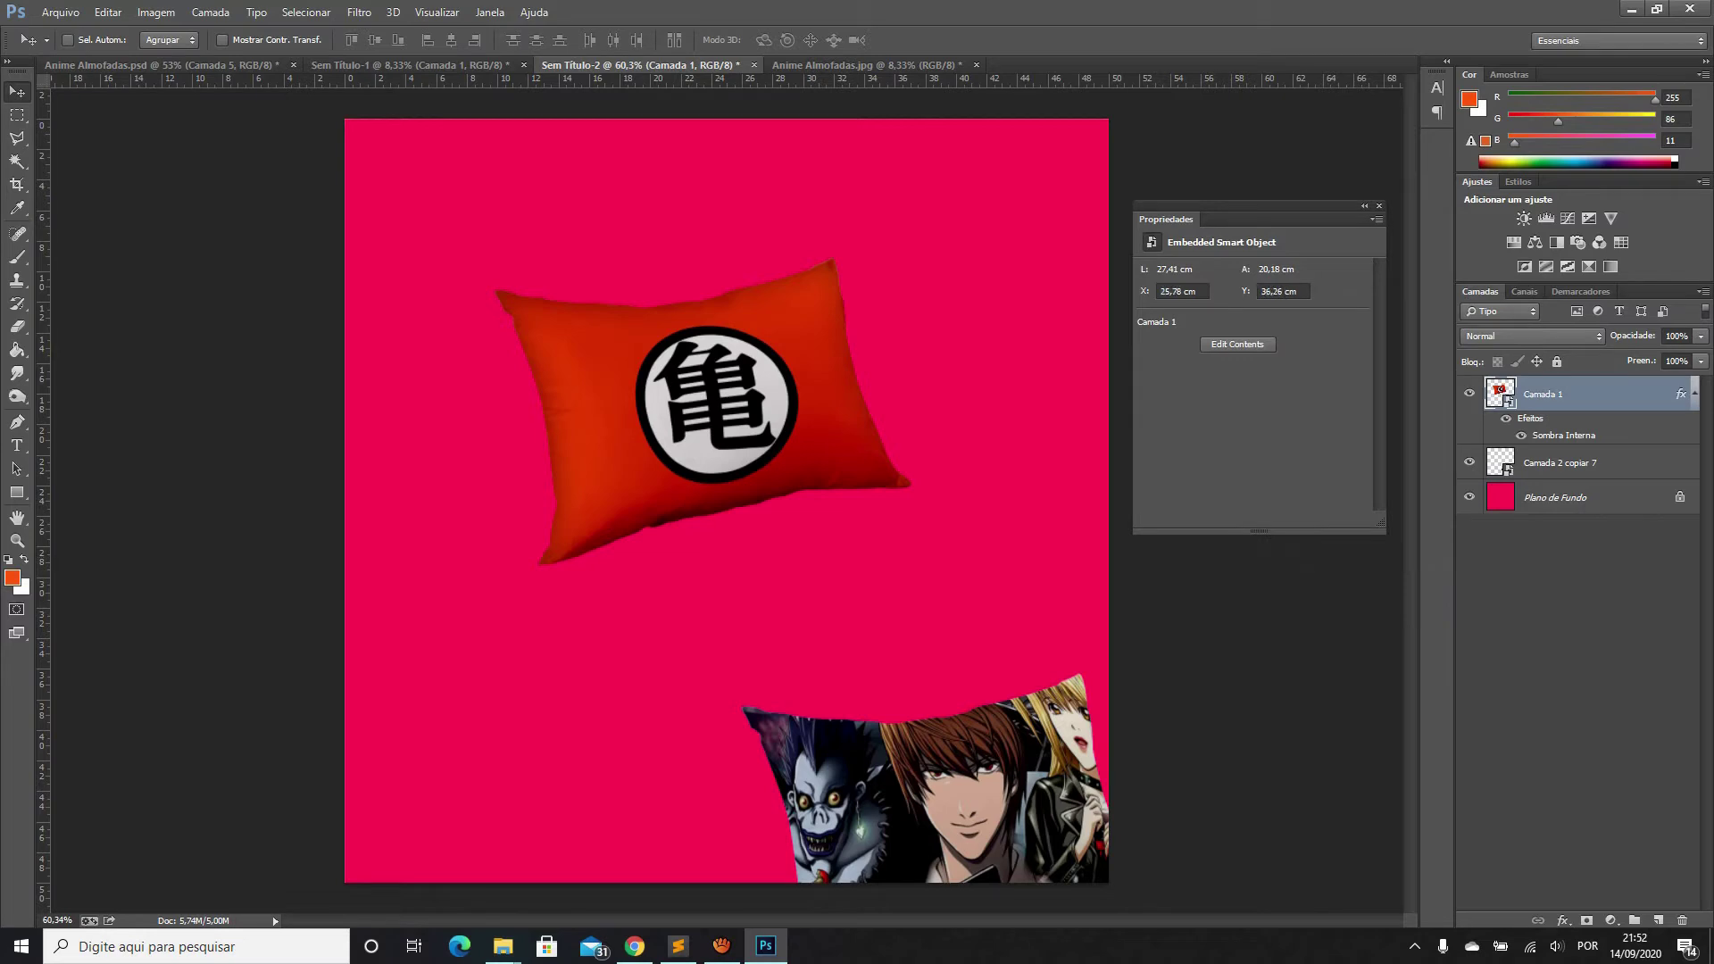
Paste the copied inner shadow style onto the Death Note layer, Camada 2 copiar 7
key(alt+bracketleft)
right_click(1589, 462)
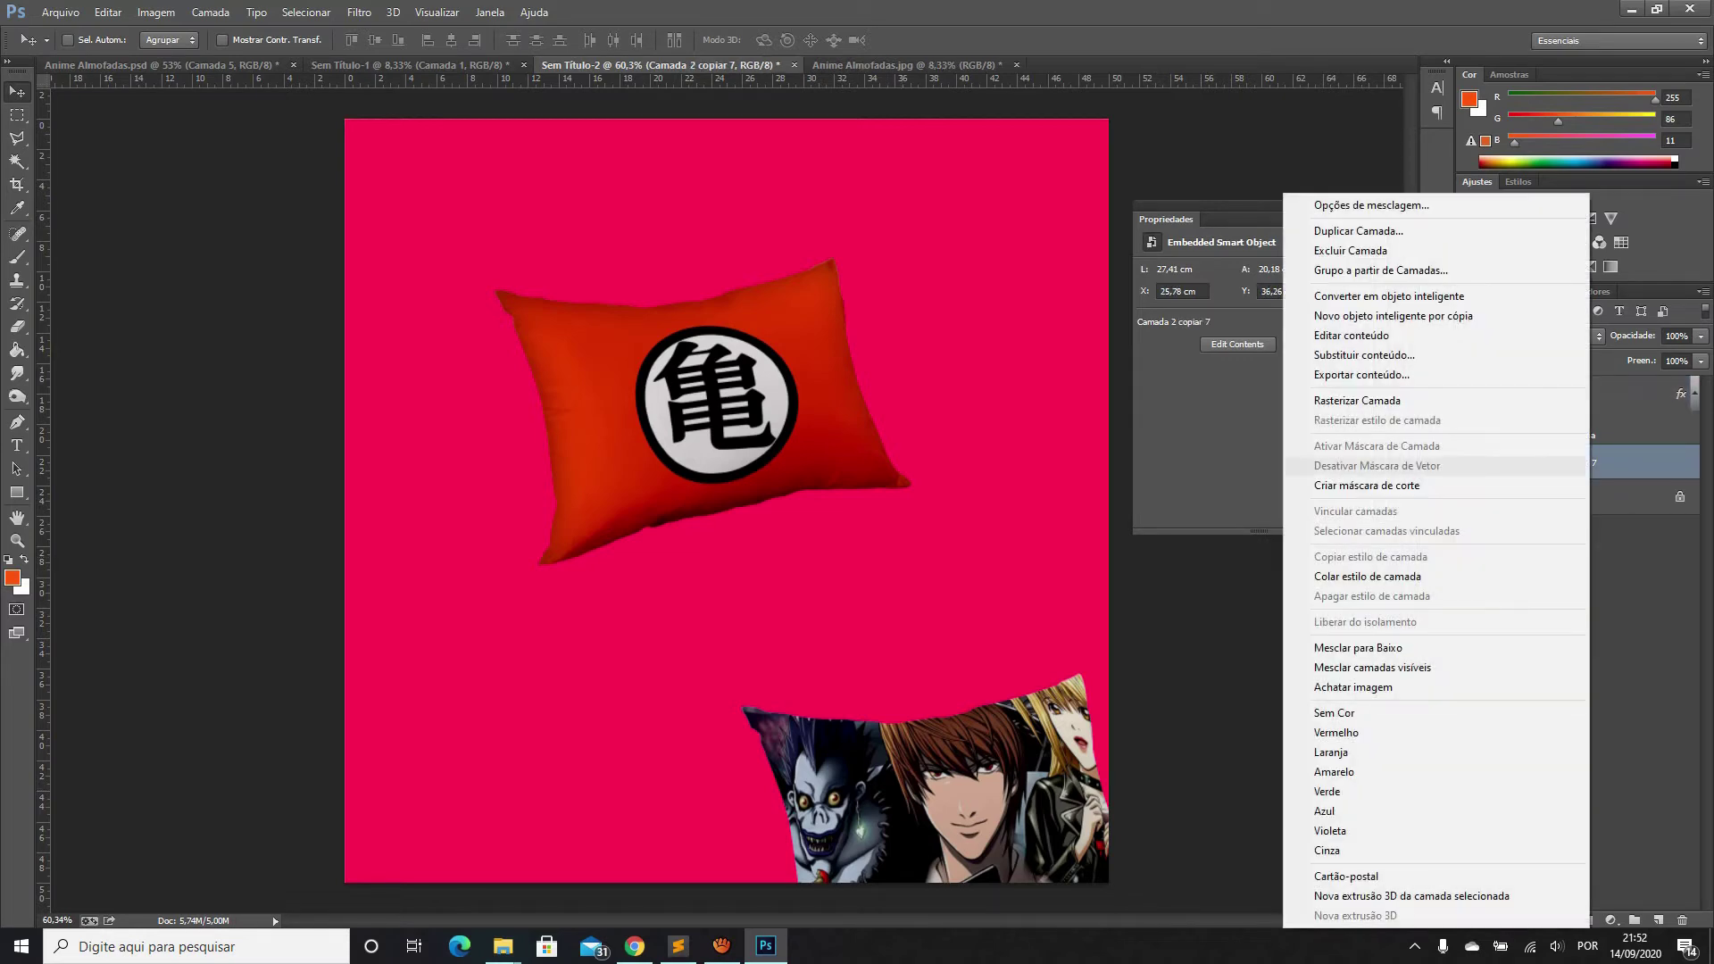
click(1367, 576)
Place the Death Note pillow above and in front of the red pillow near the canvas centre
drag(938, 786, 839, 554)
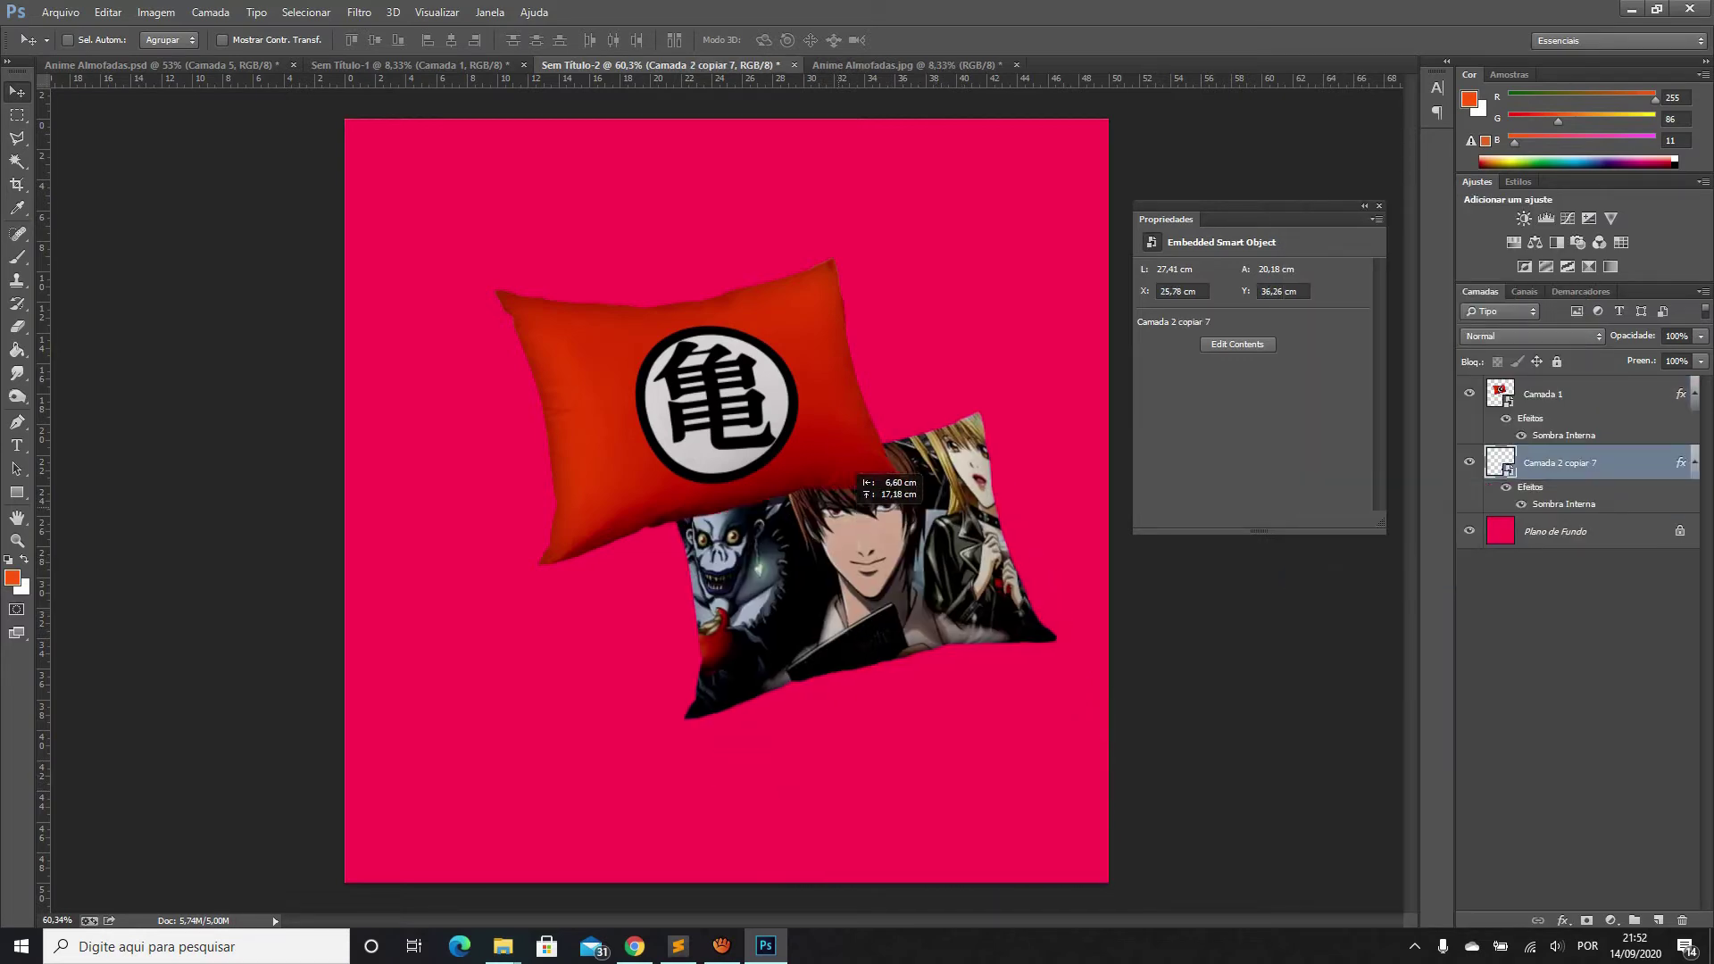
drag(1558, 462, 1553, 393)
drag(1505, 463, 1503, 394)
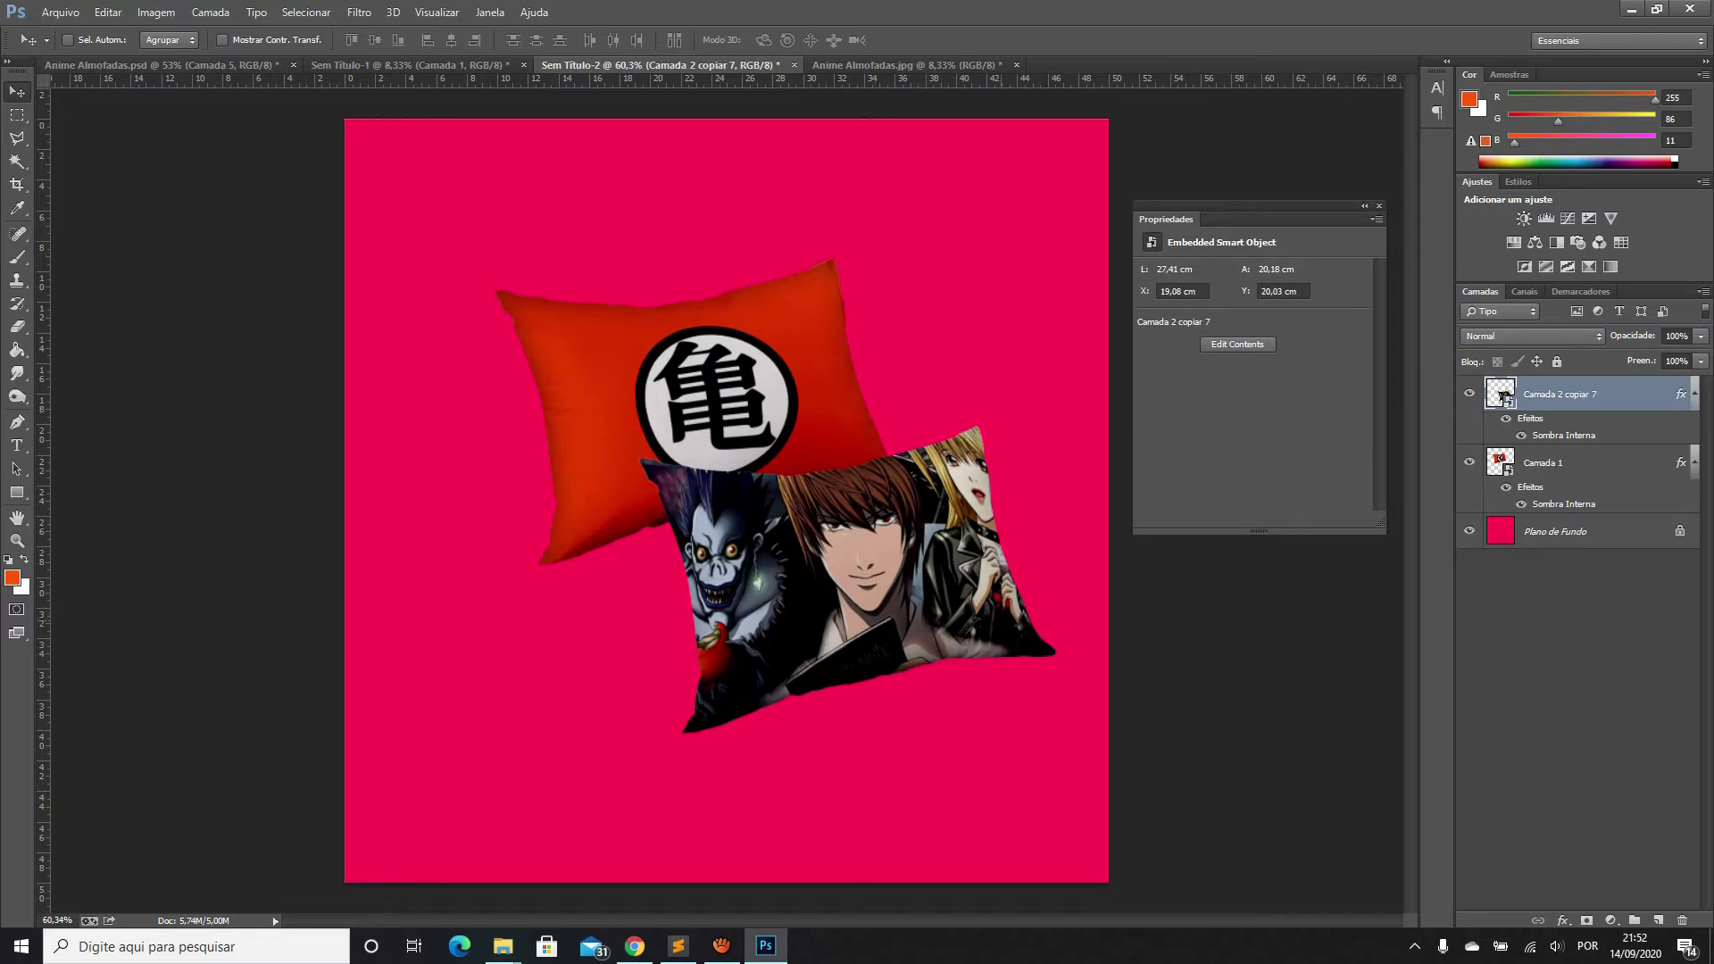
click(1543, 462)
drag(708, 307, 701, 334)
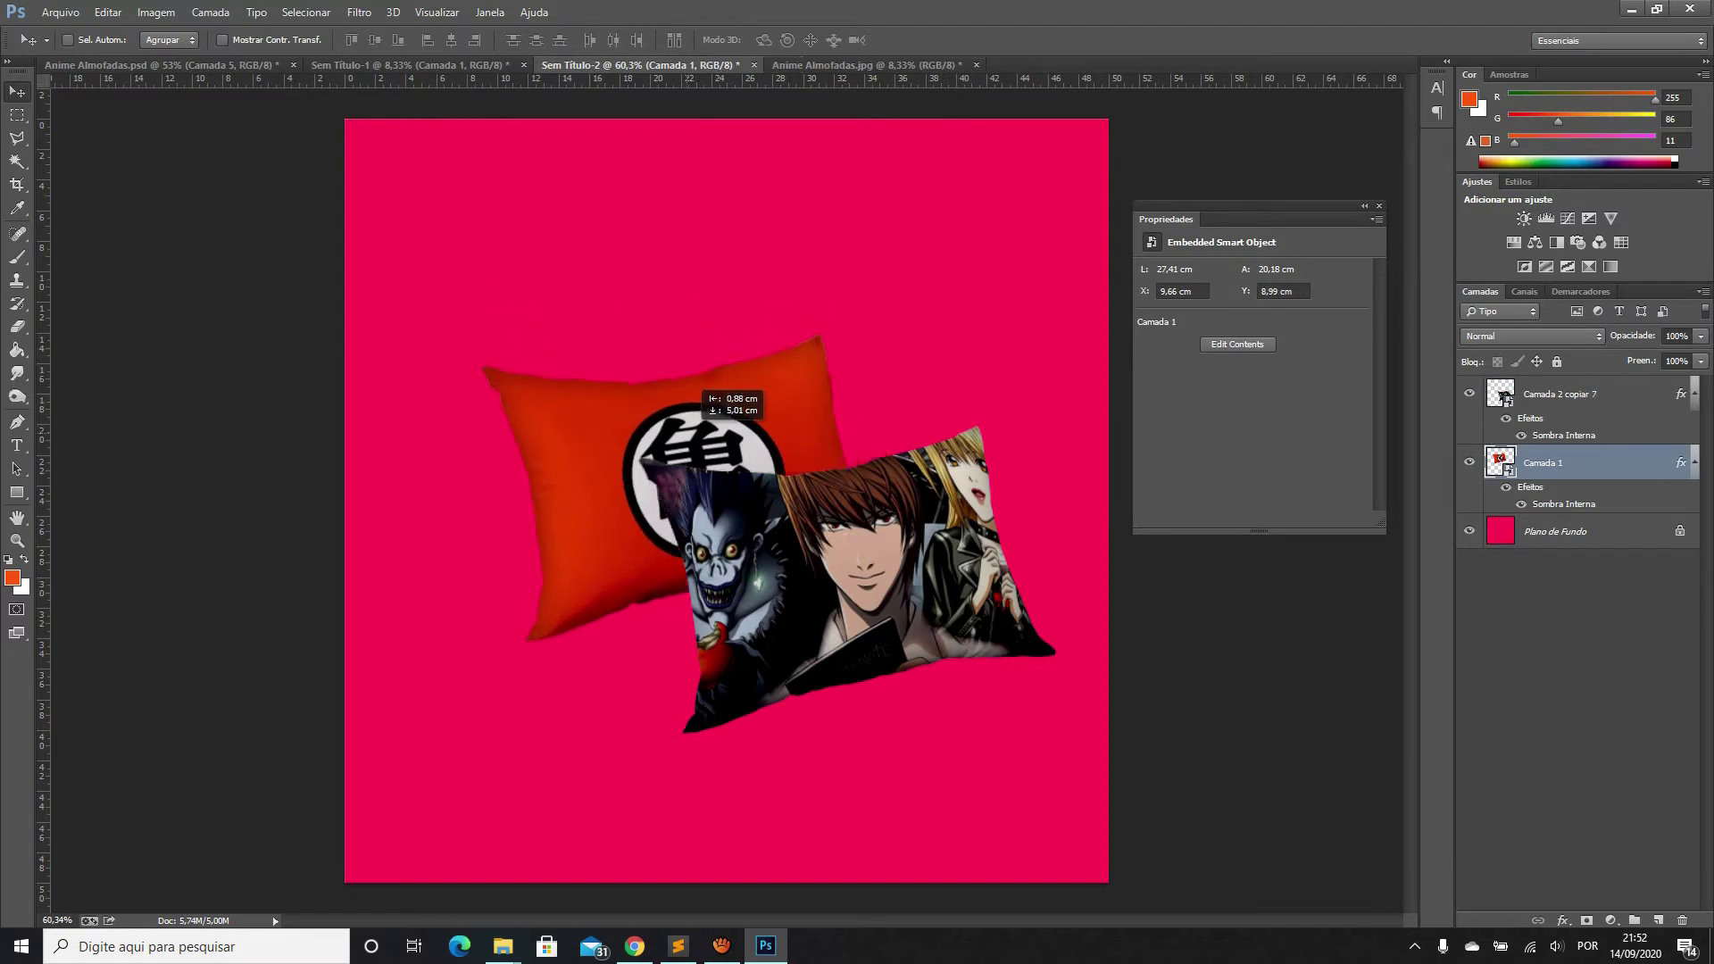
drag(890, 480, 879, 465)
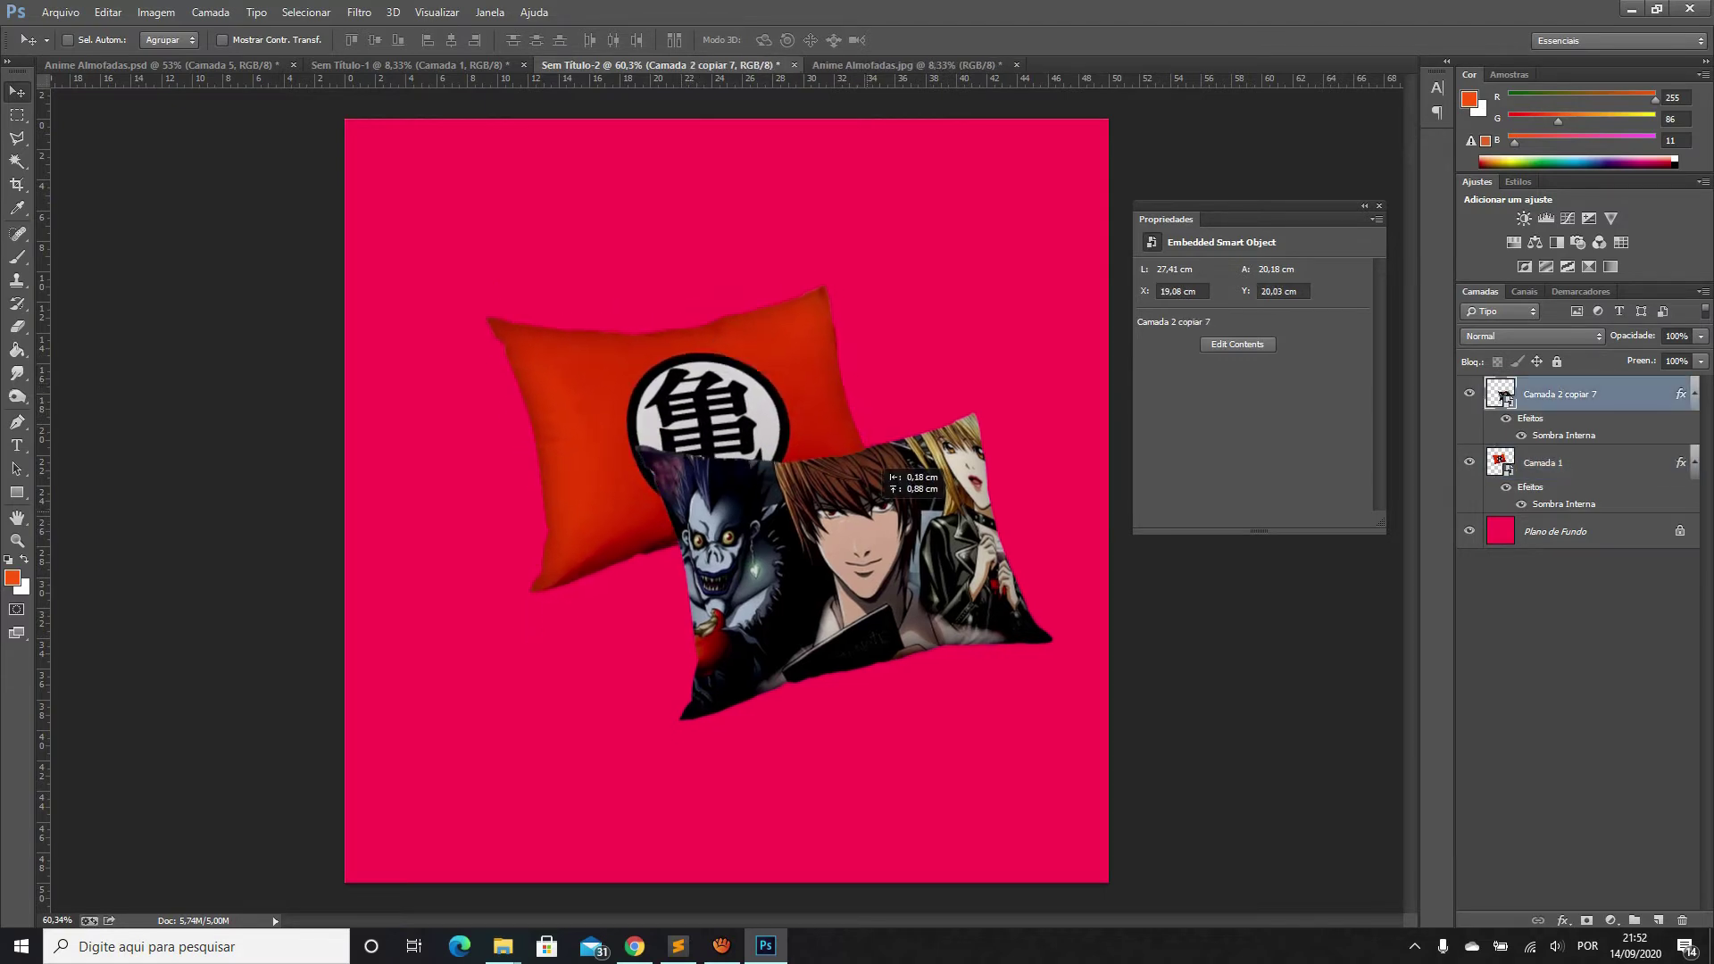
scroll(725, 502, down, 1)
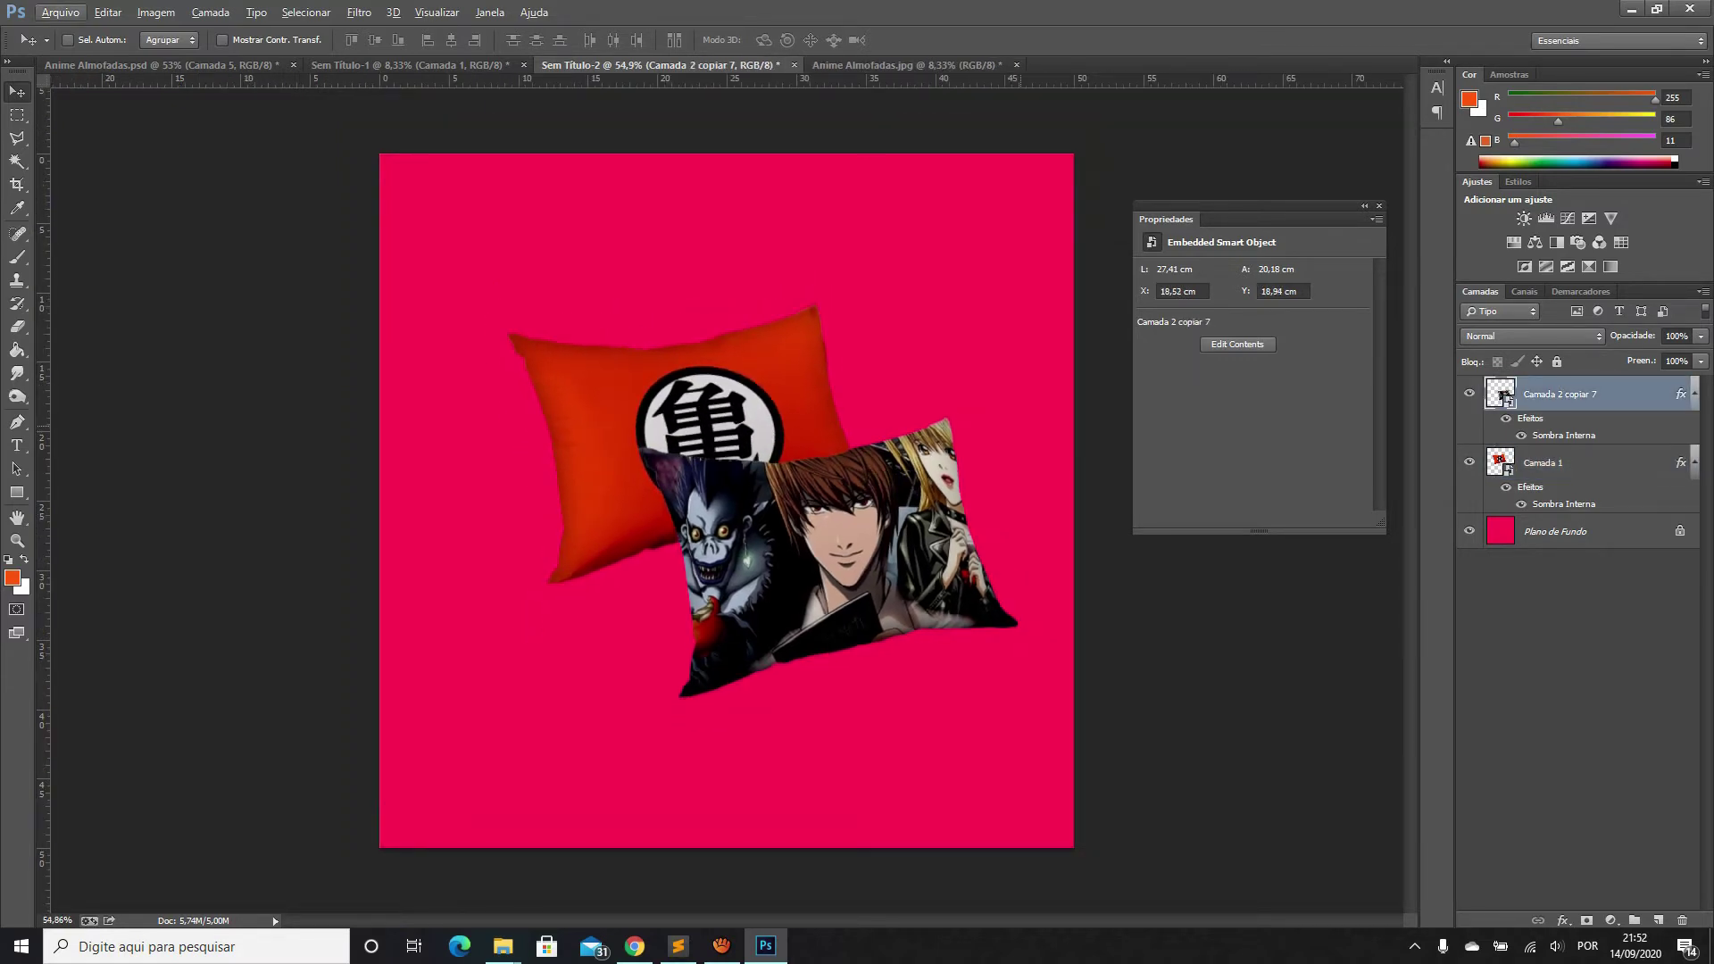
scroll(726, 502, up, 1)
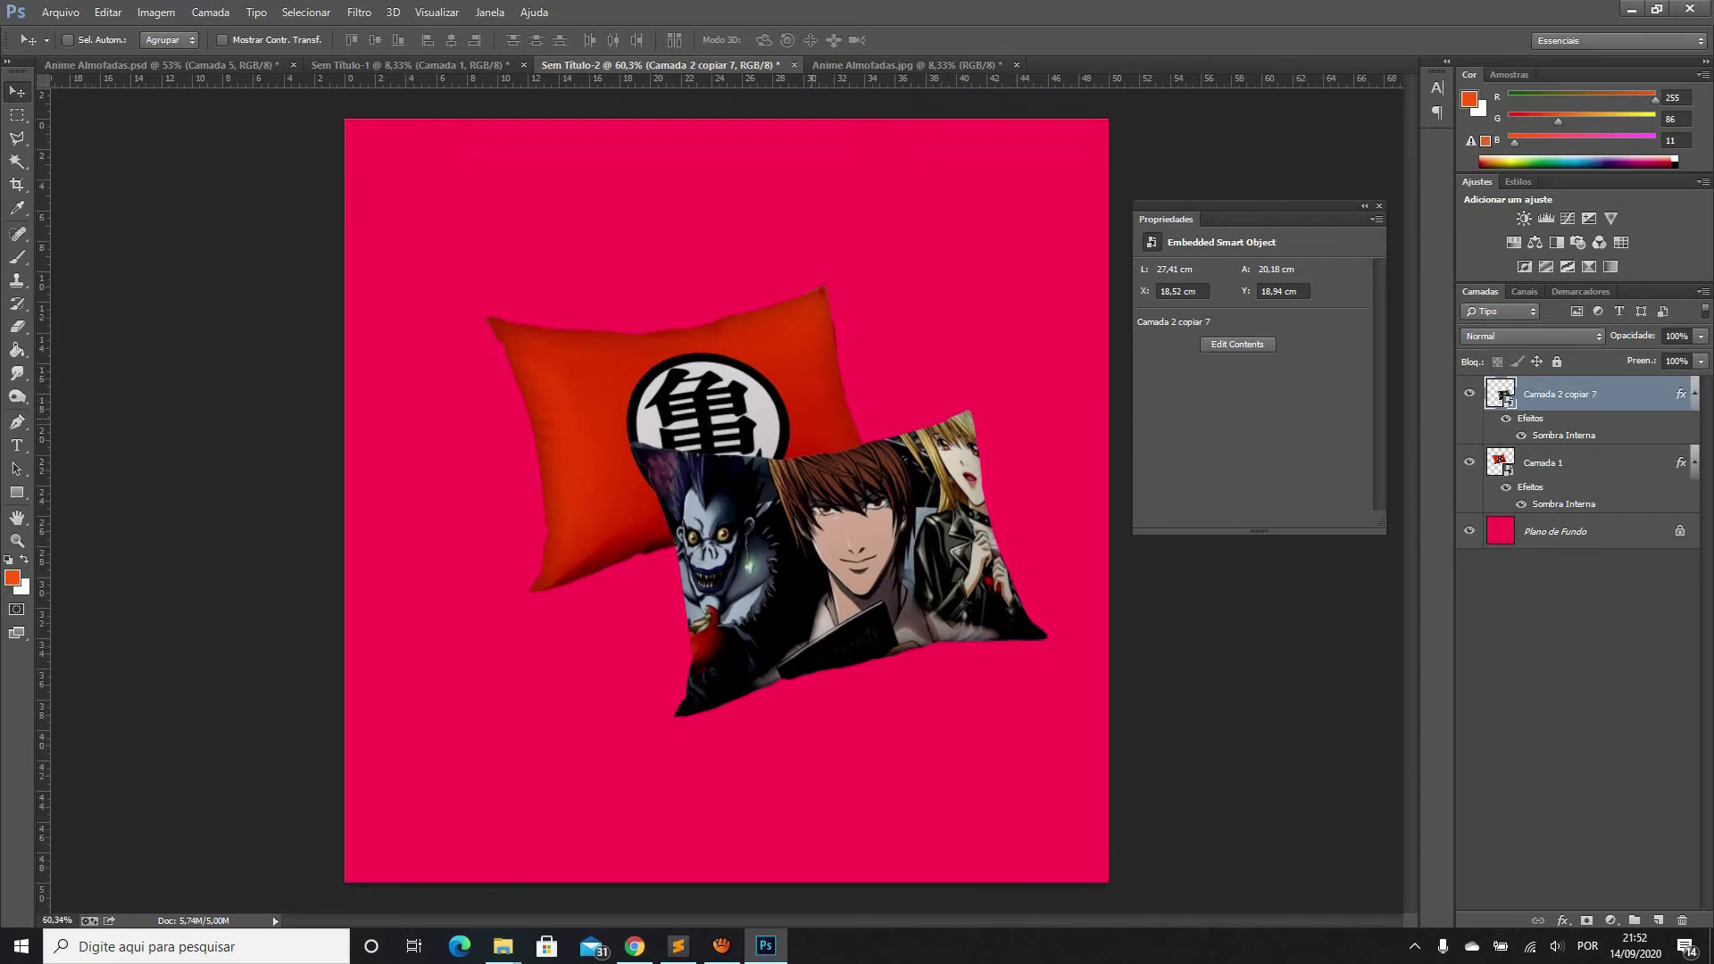
drag(815, 365, 785, 332)
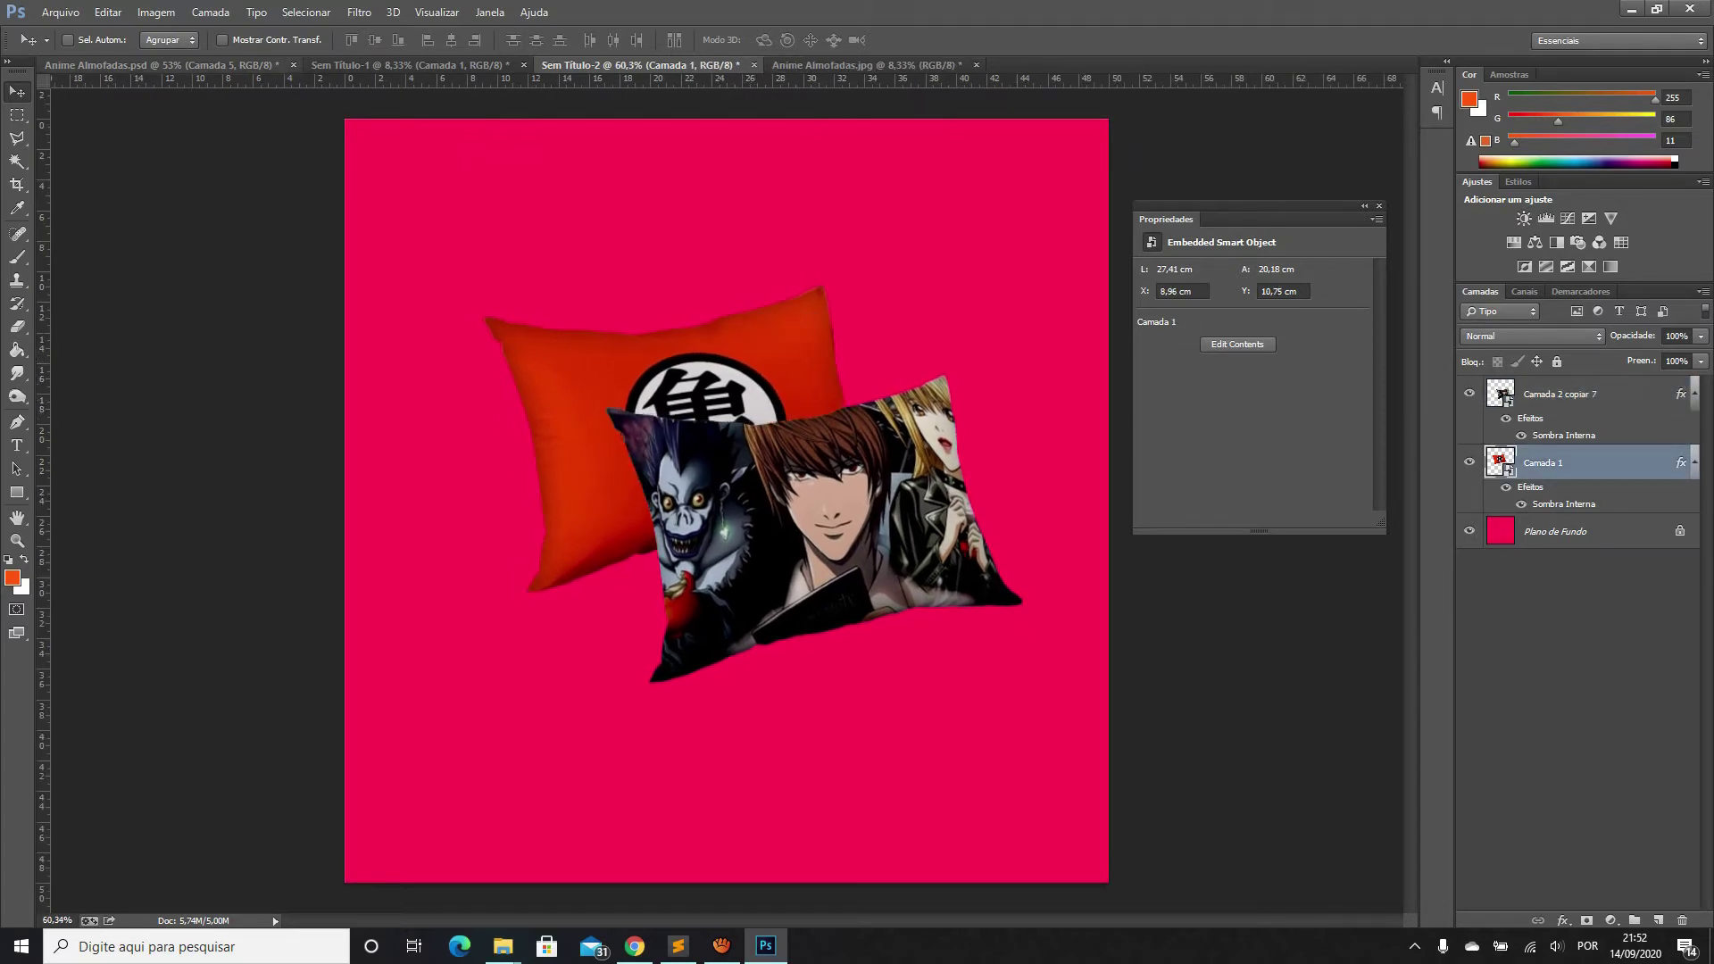
click(160, 65)
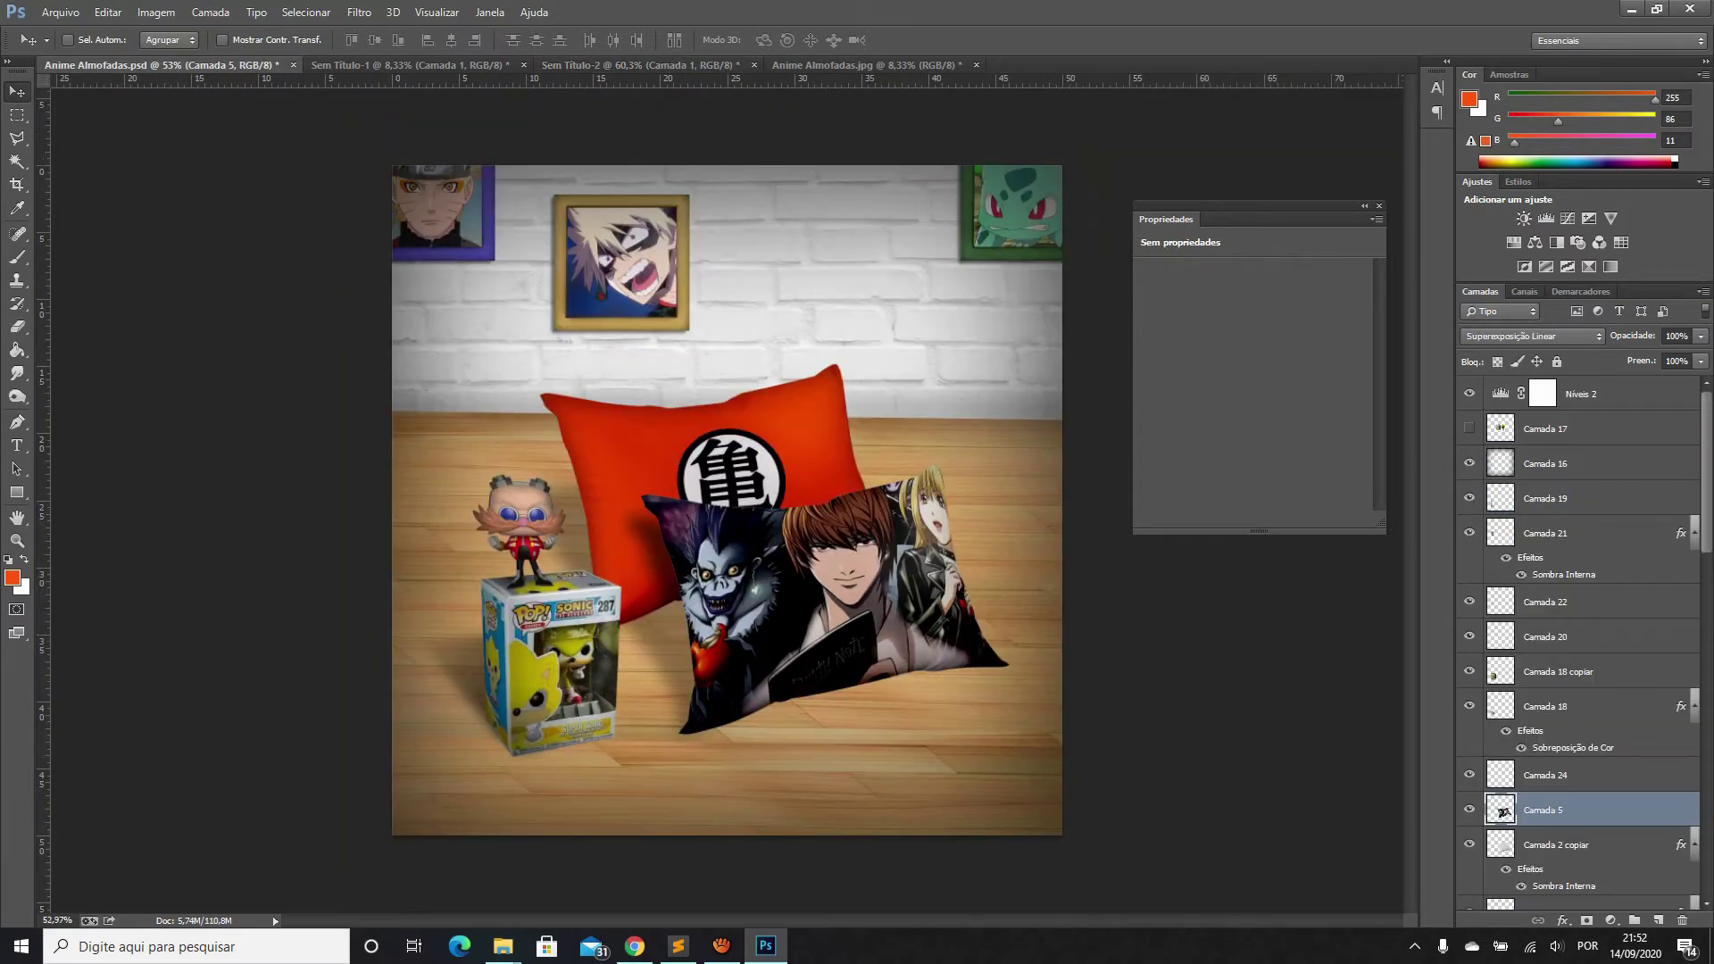
Close Anime Almofadas.jpg and Sem Título-1 without saving, then switch to Chrome
click(640, 65)
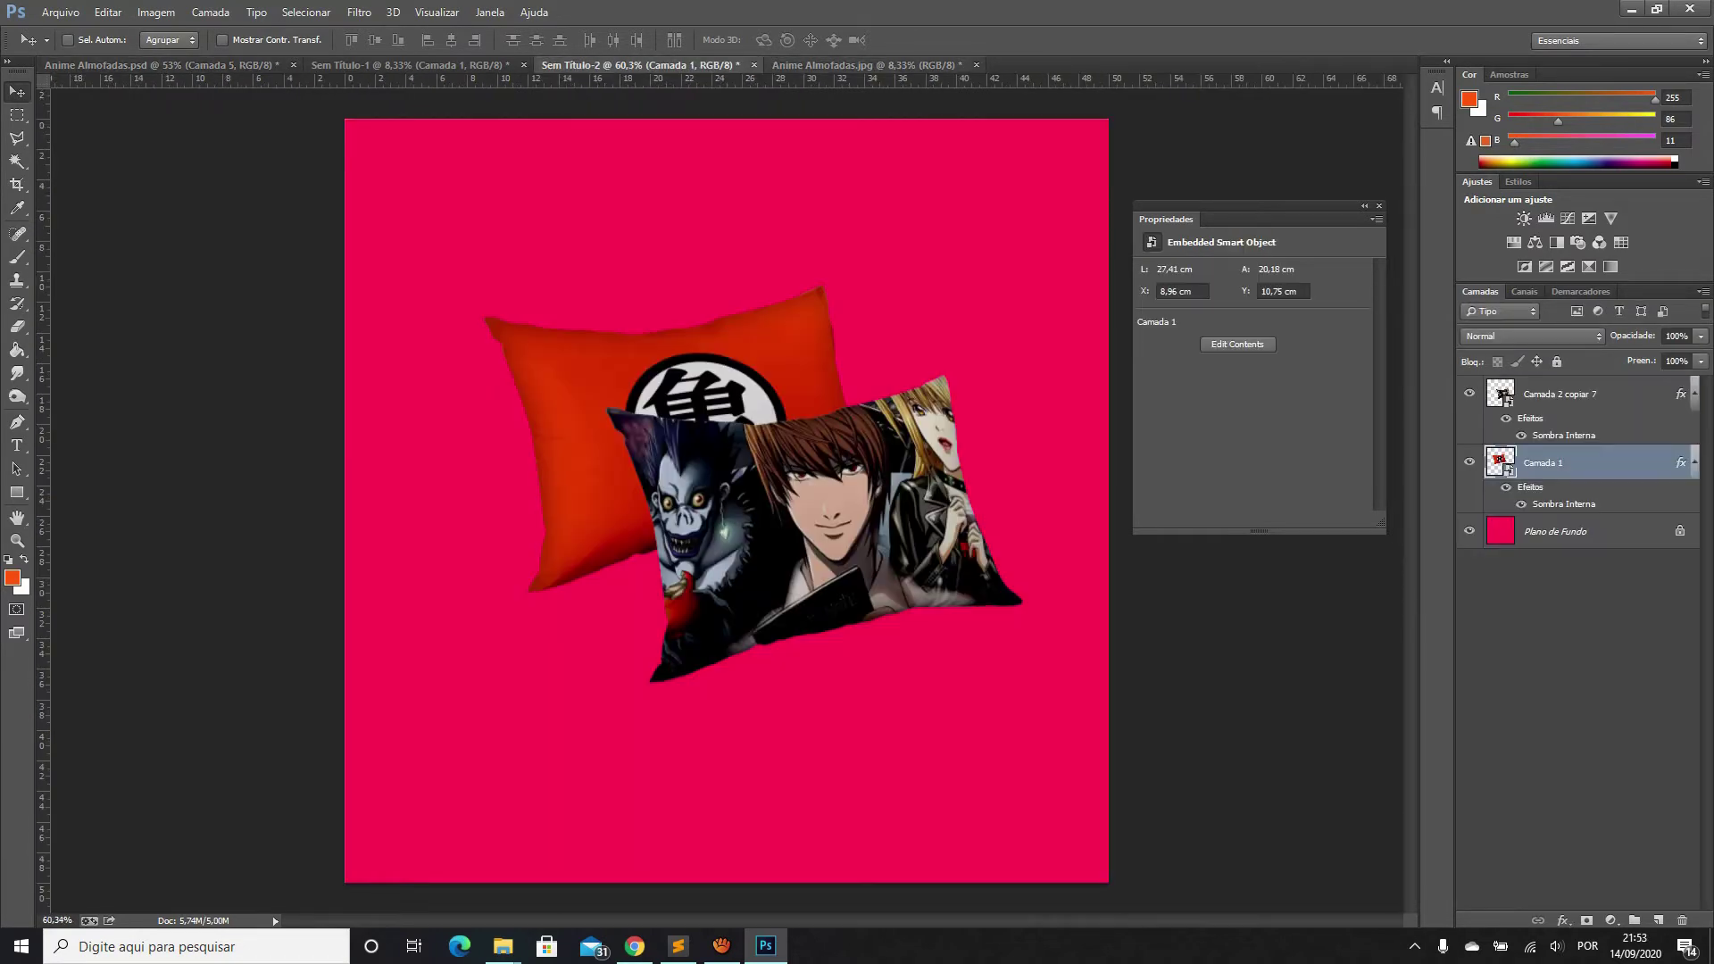
click(866, 66)
click(976, 66)
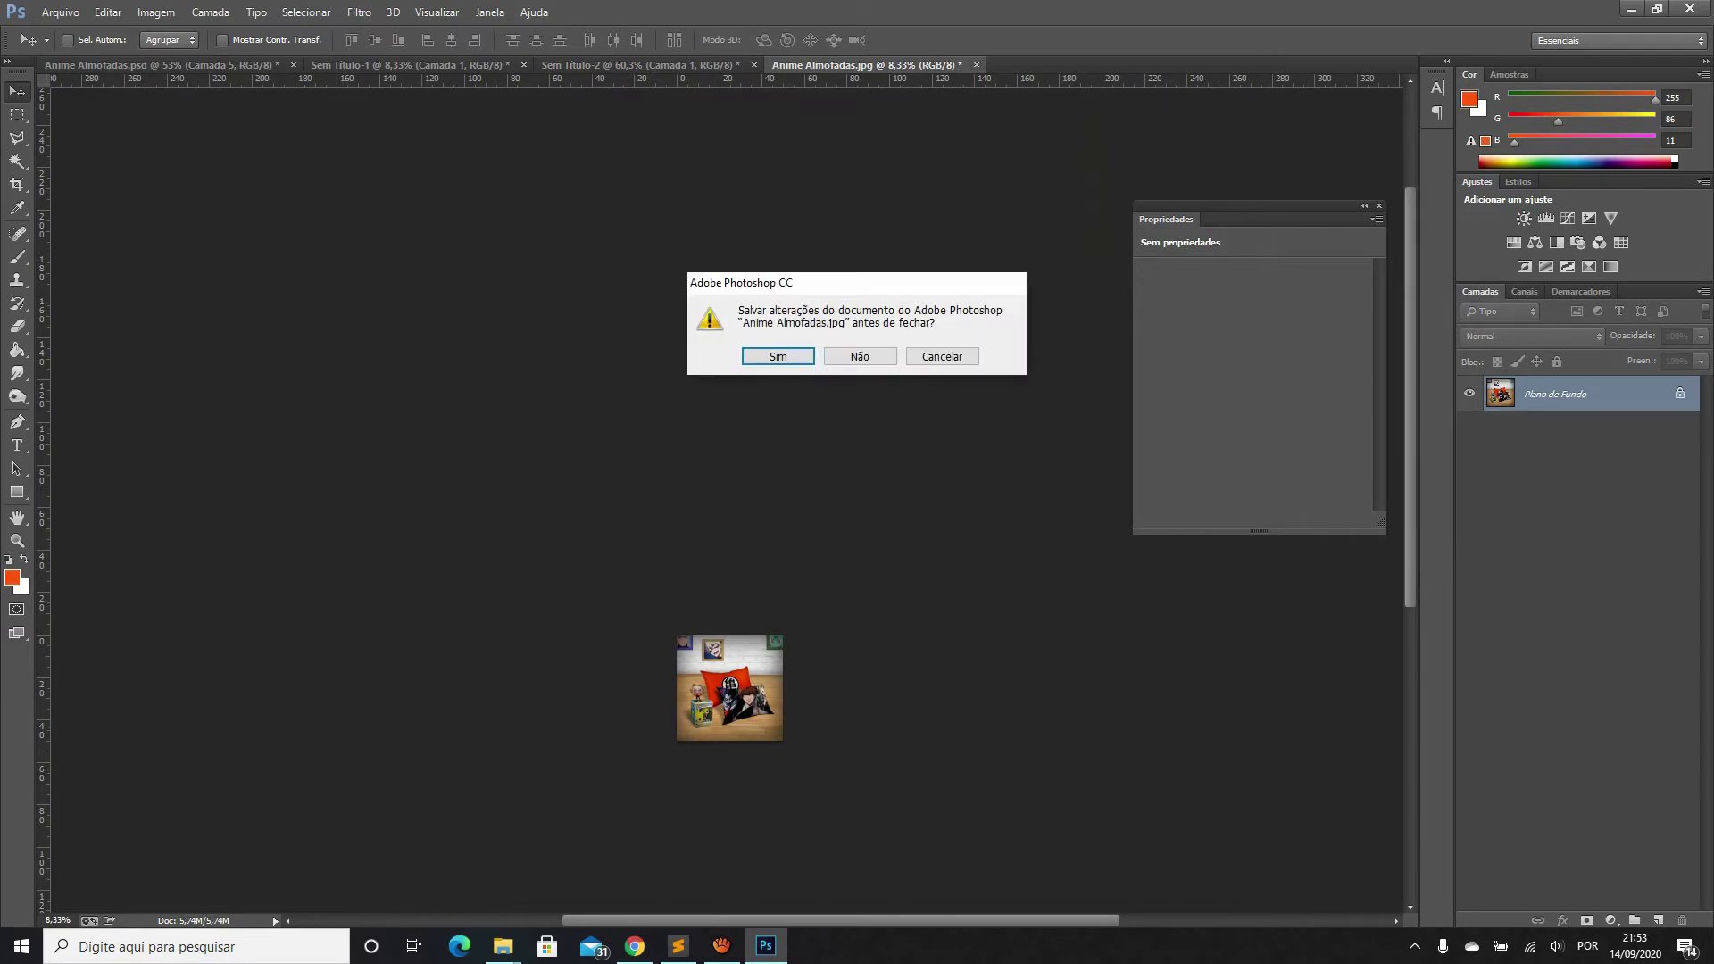
click(860, 356)
click(411, 66)
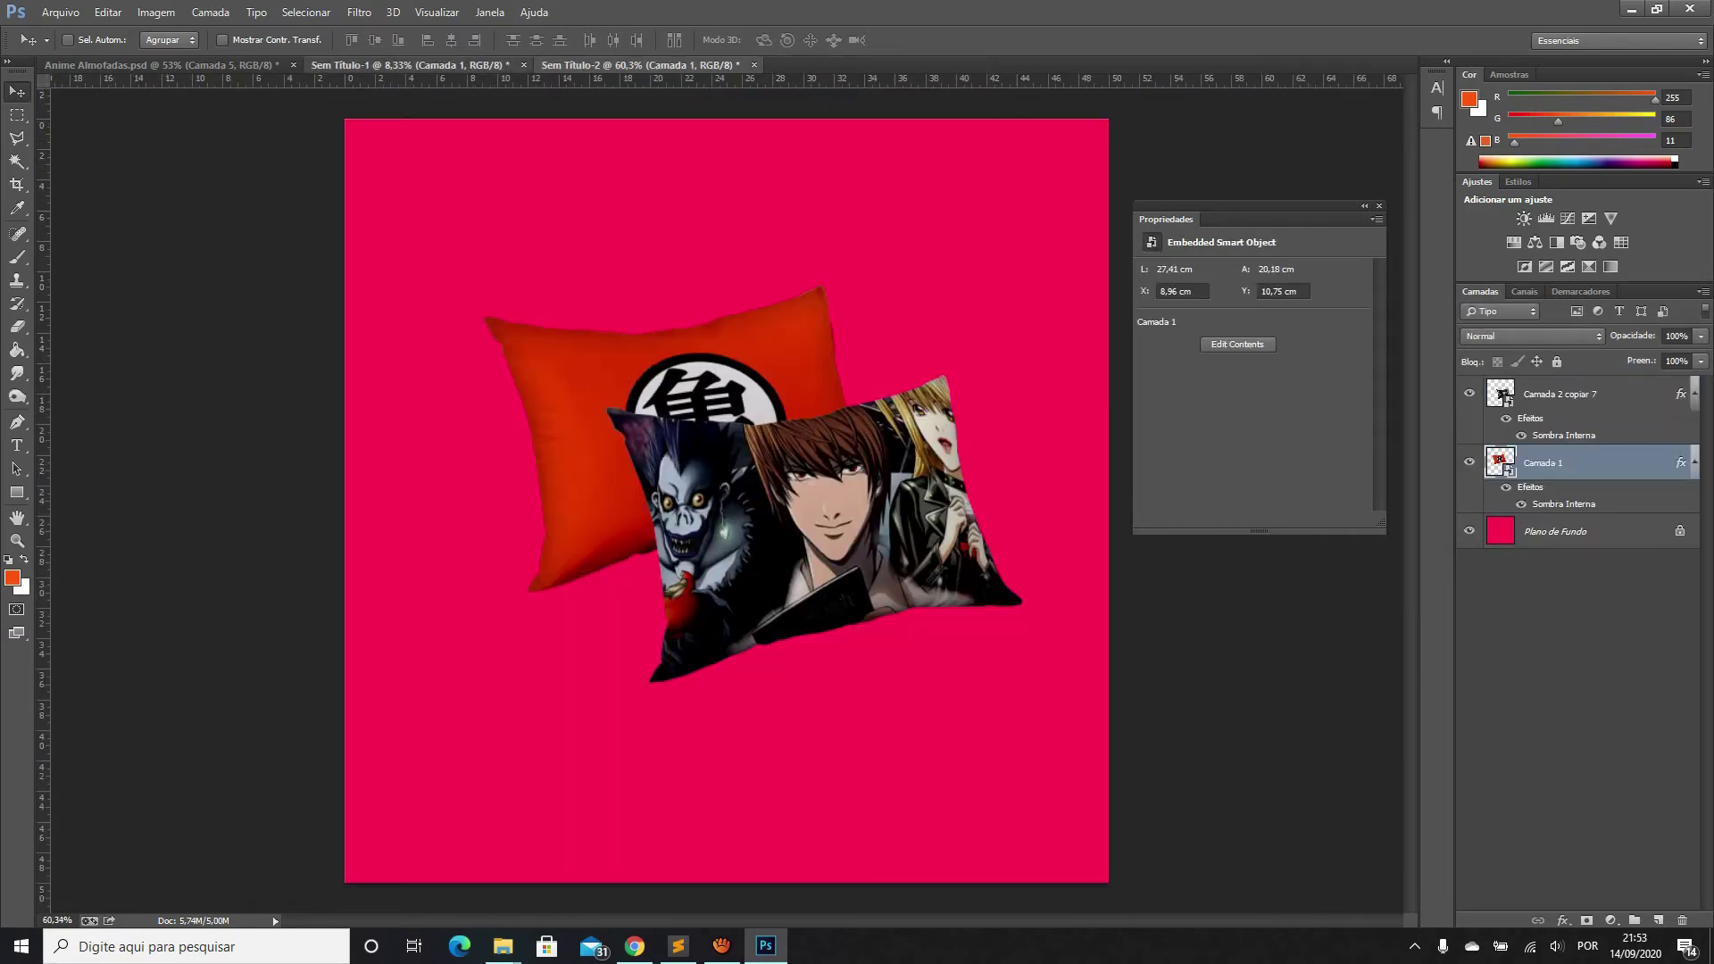
click(523, 65)
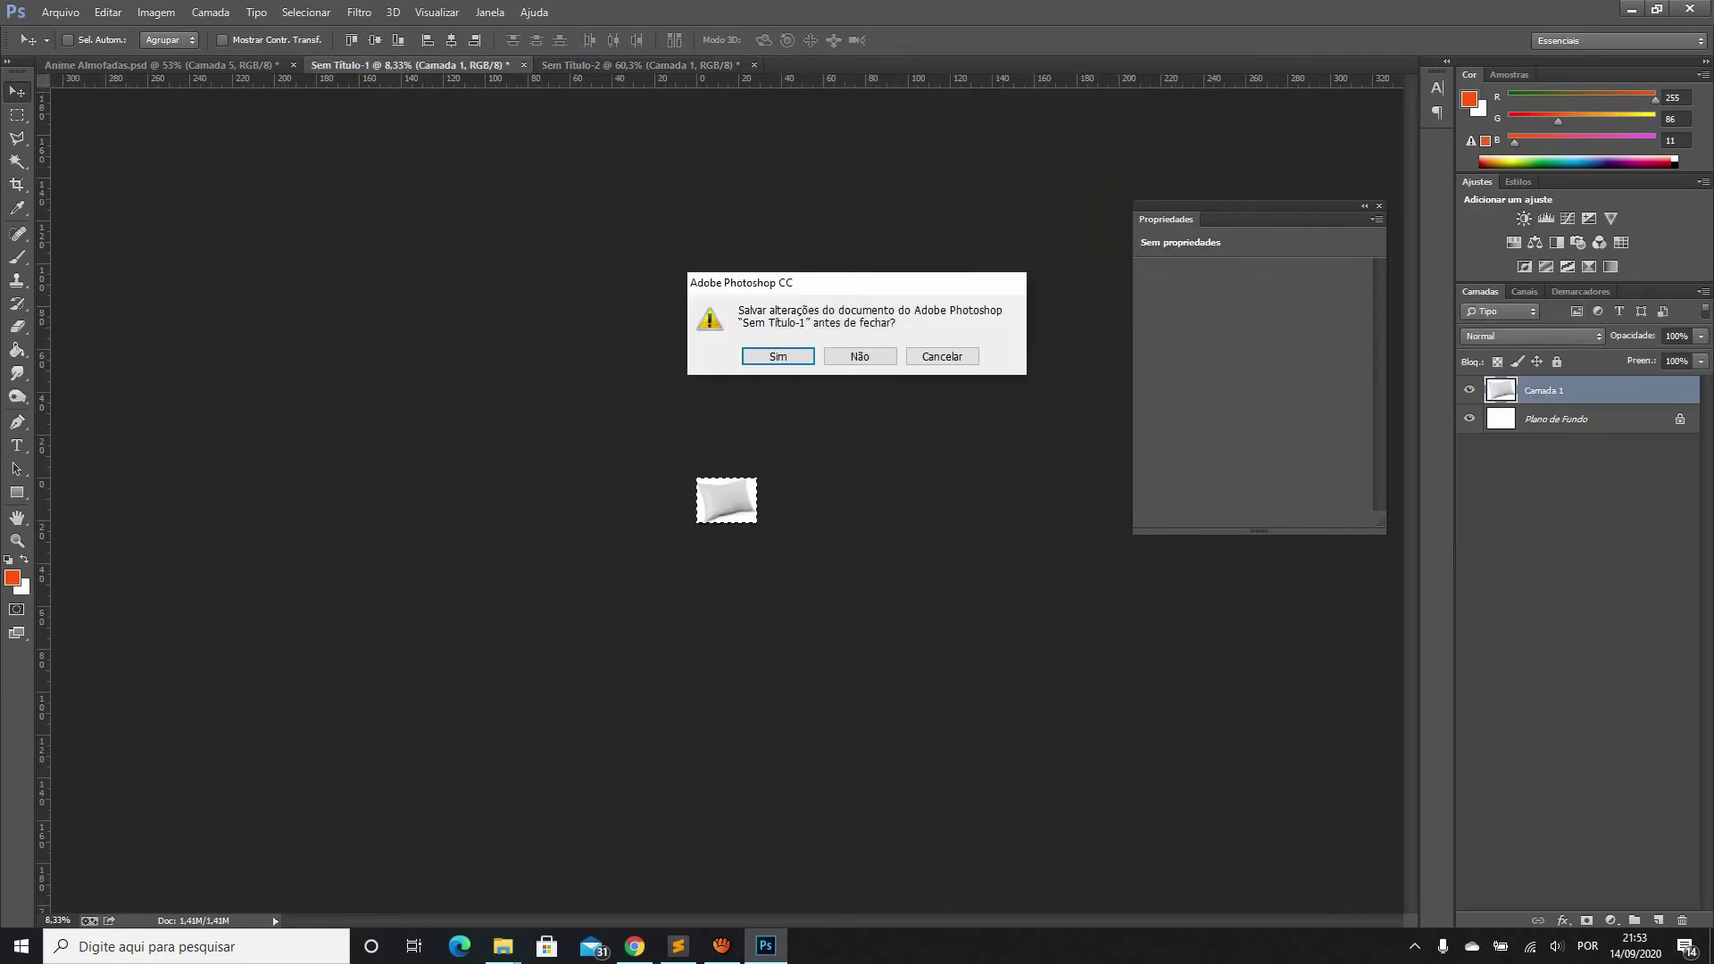
click(860, 356)
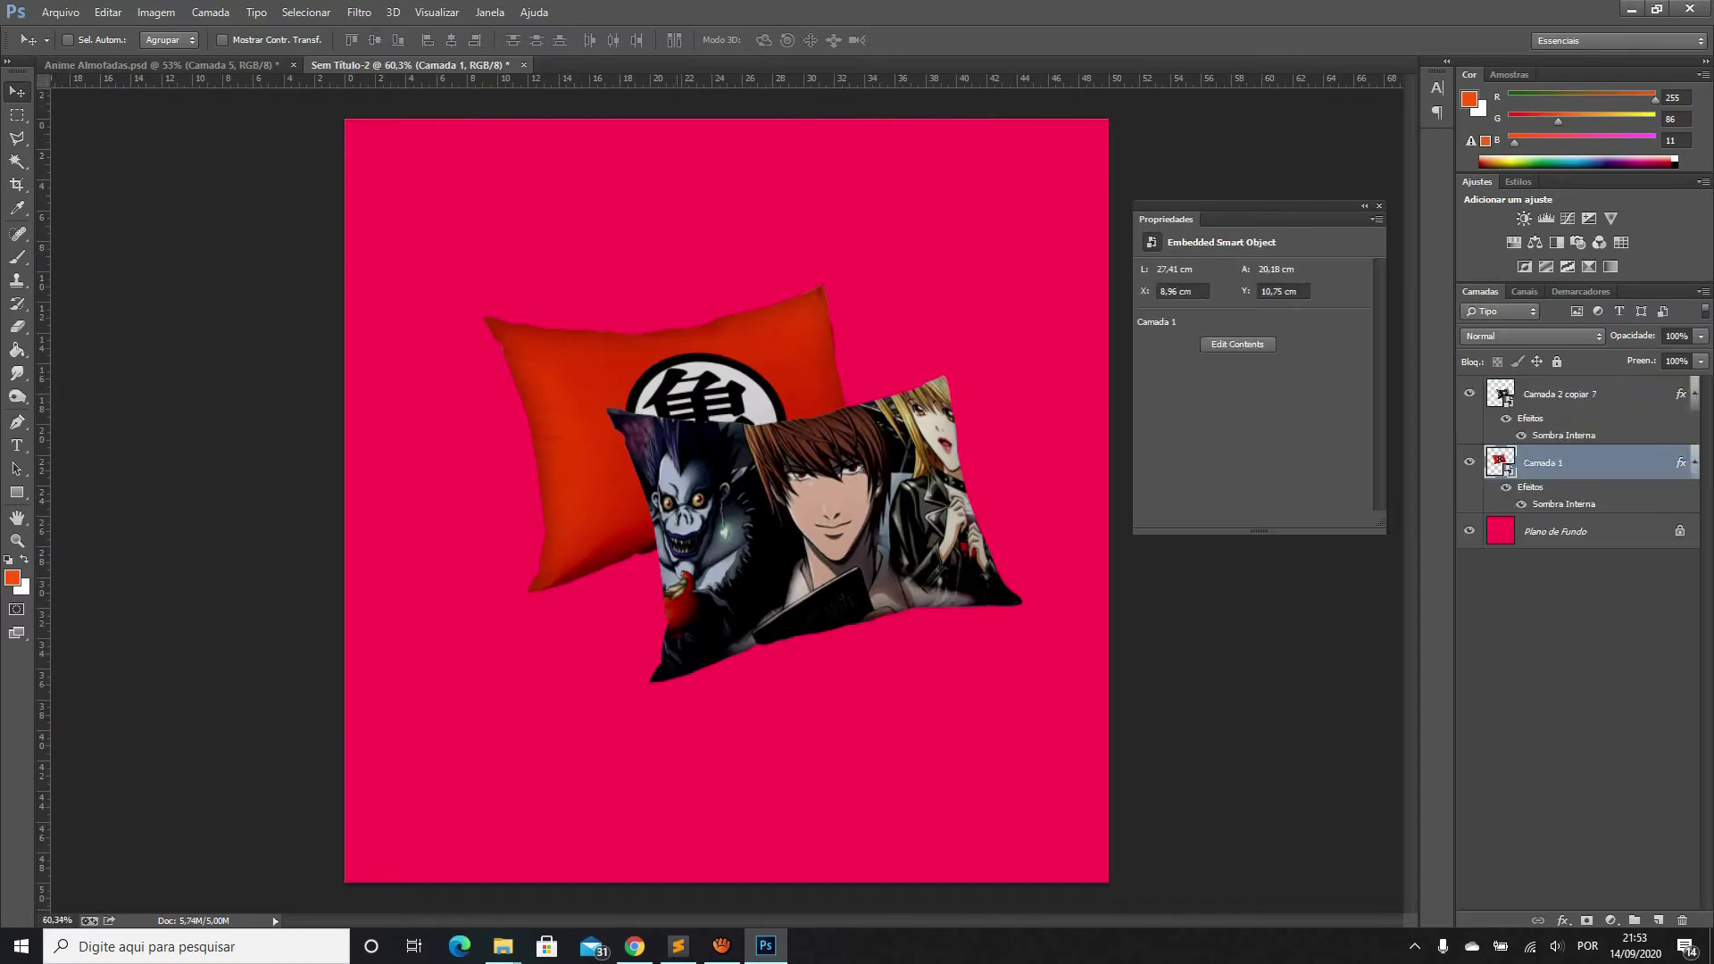
key(alt+Tab)
click(1340, 16)
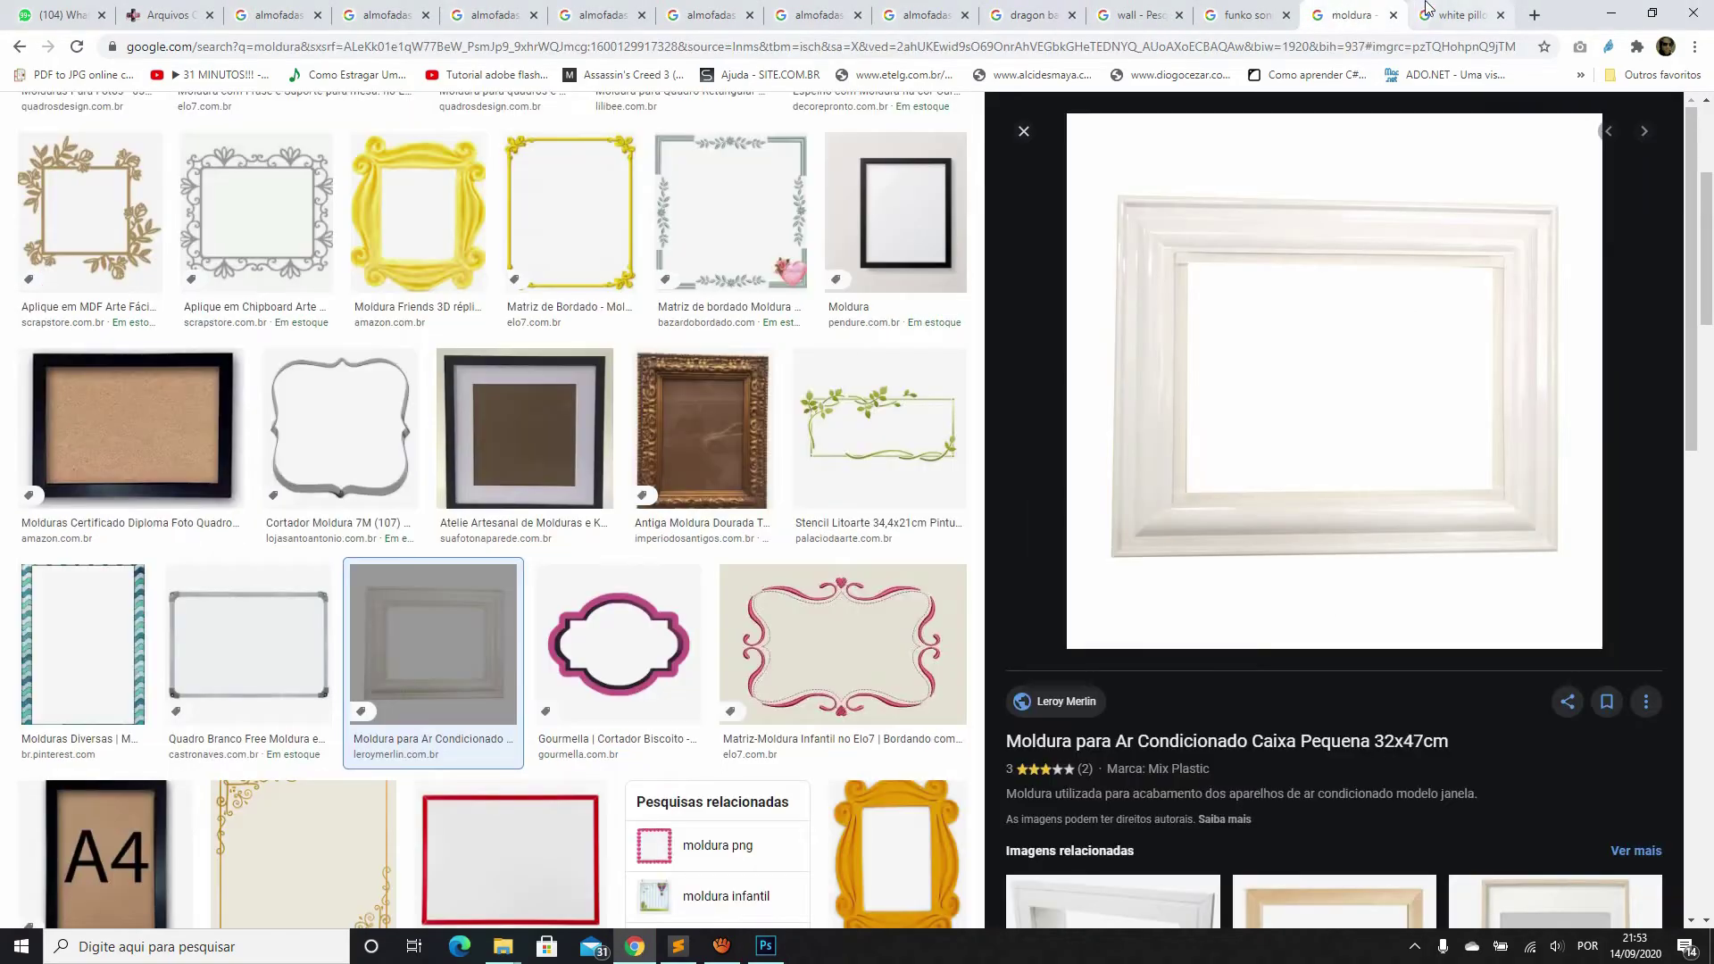
Look through the earlier image-search tabs in Chrome (pillow, Sonic Funko, brick wall, Dragon Ball)
click(1429, 15)
click(1245, 16)
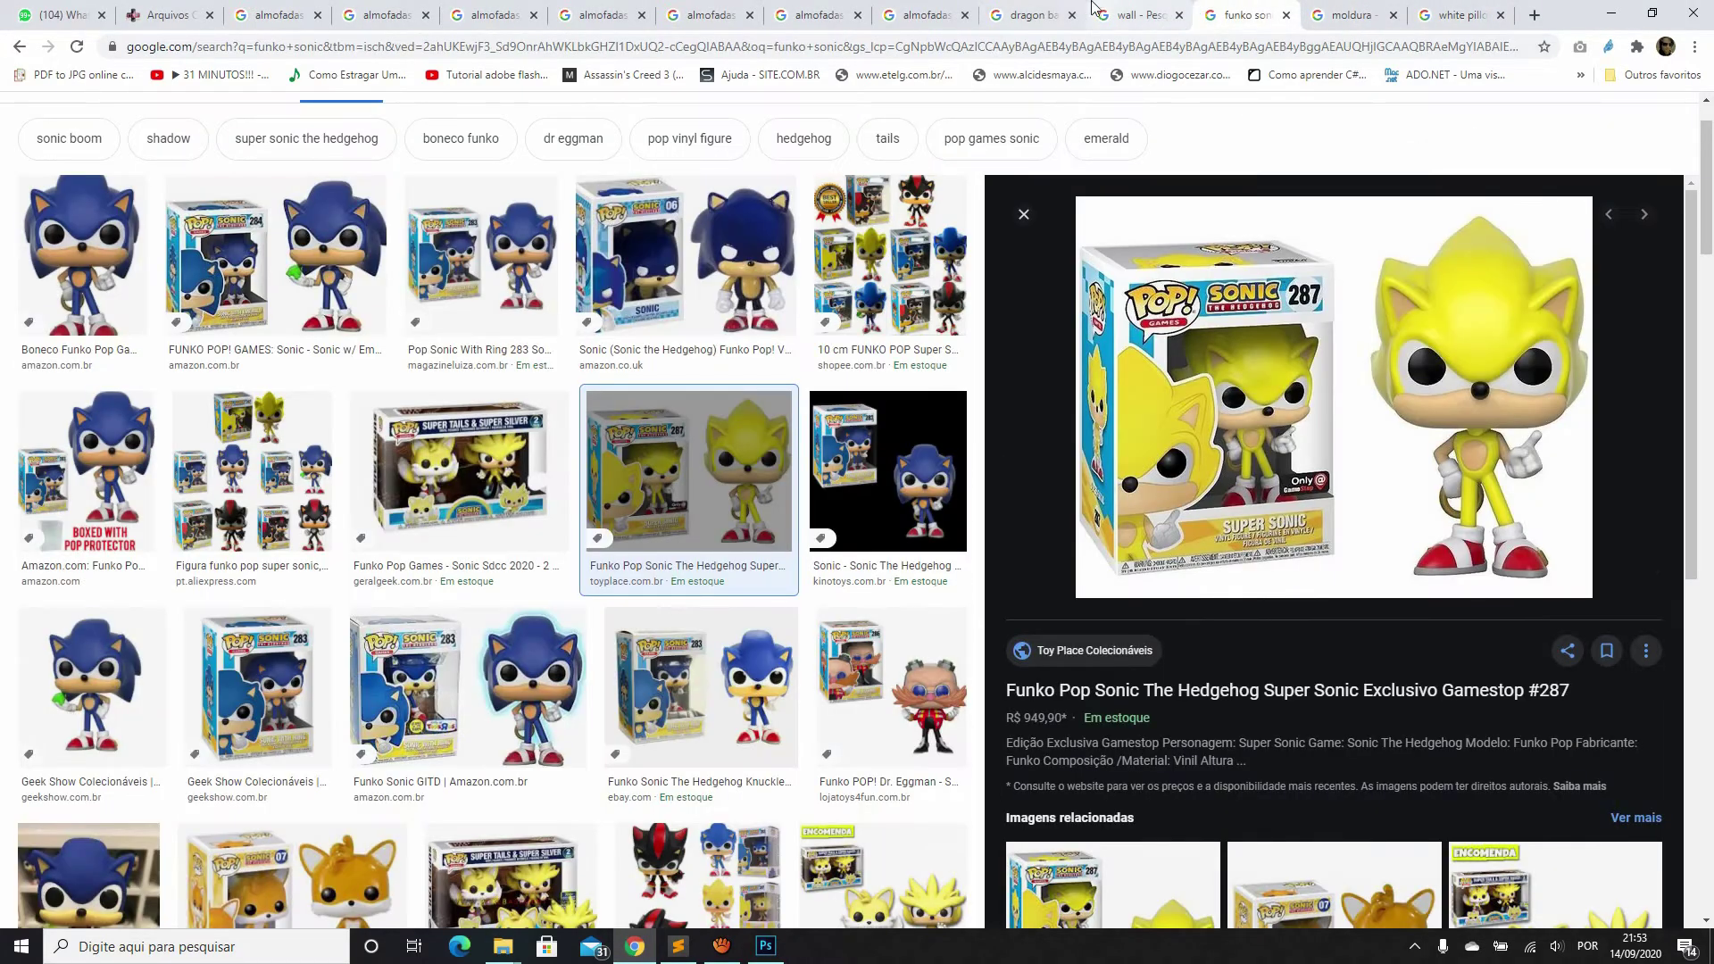
click(1094, 11)
click(1028, 11)
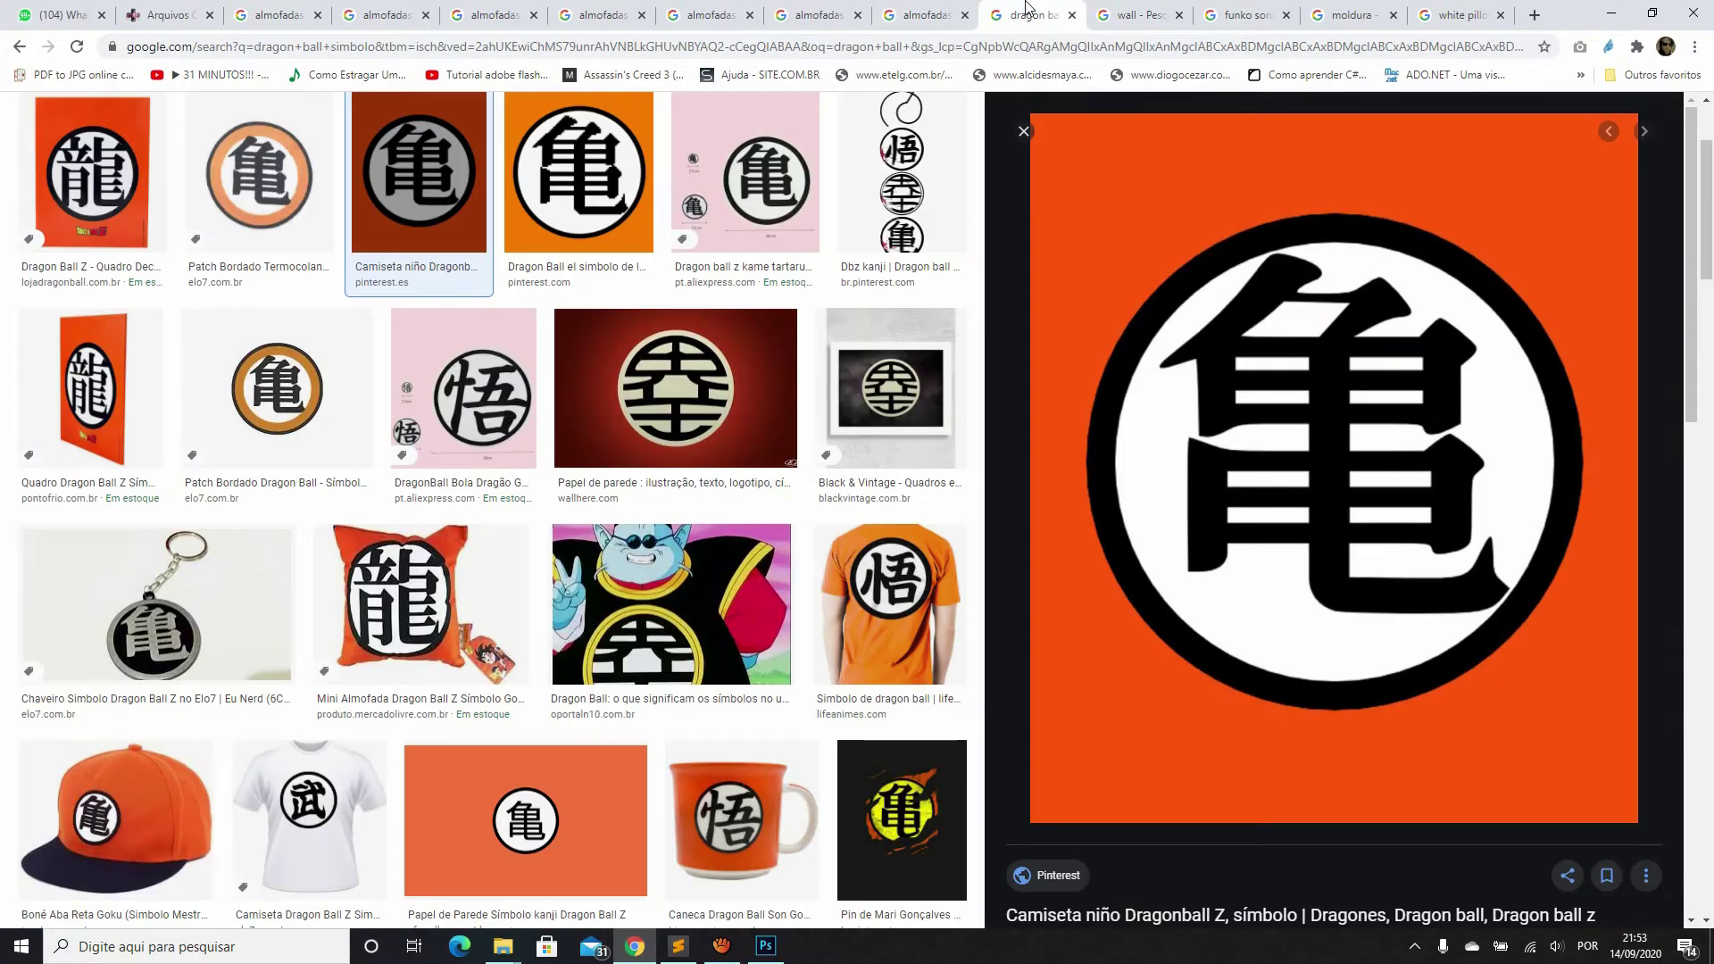
click(928, 15)
click(1241, 14)
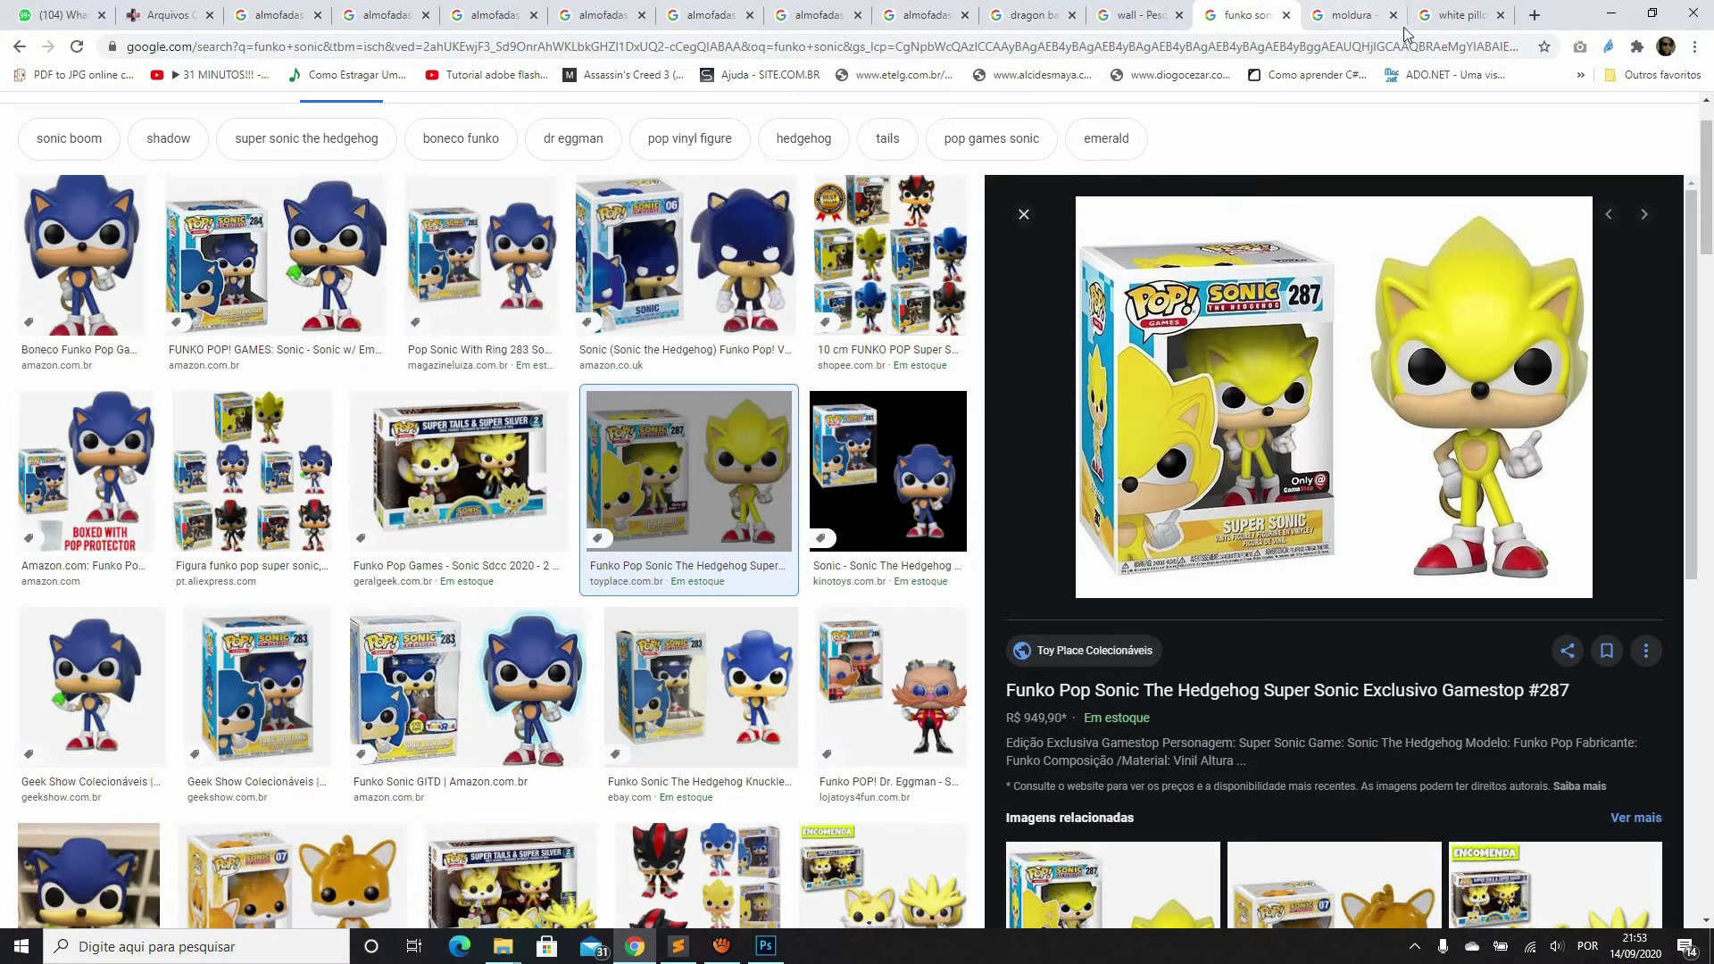
Search Google Images for 'wood floor texture' limited to large images
click(1535, 15)
text(wood)
key(BackSpace)
text(flo)
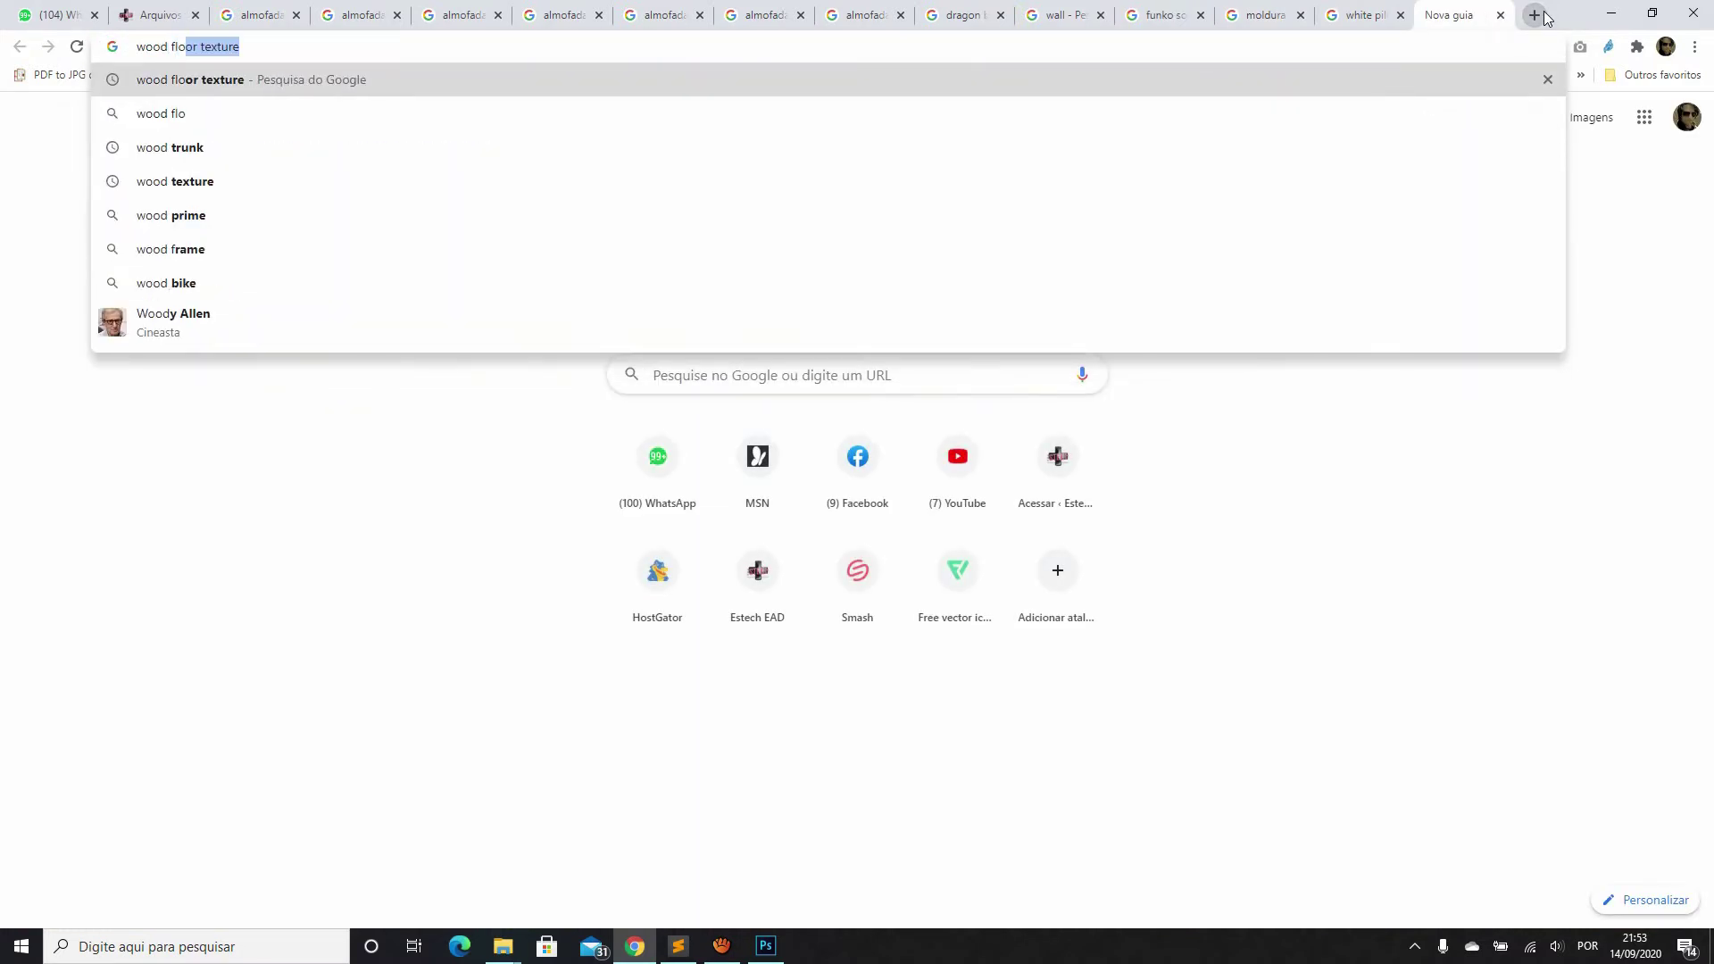
text(or textura)
key(Return)
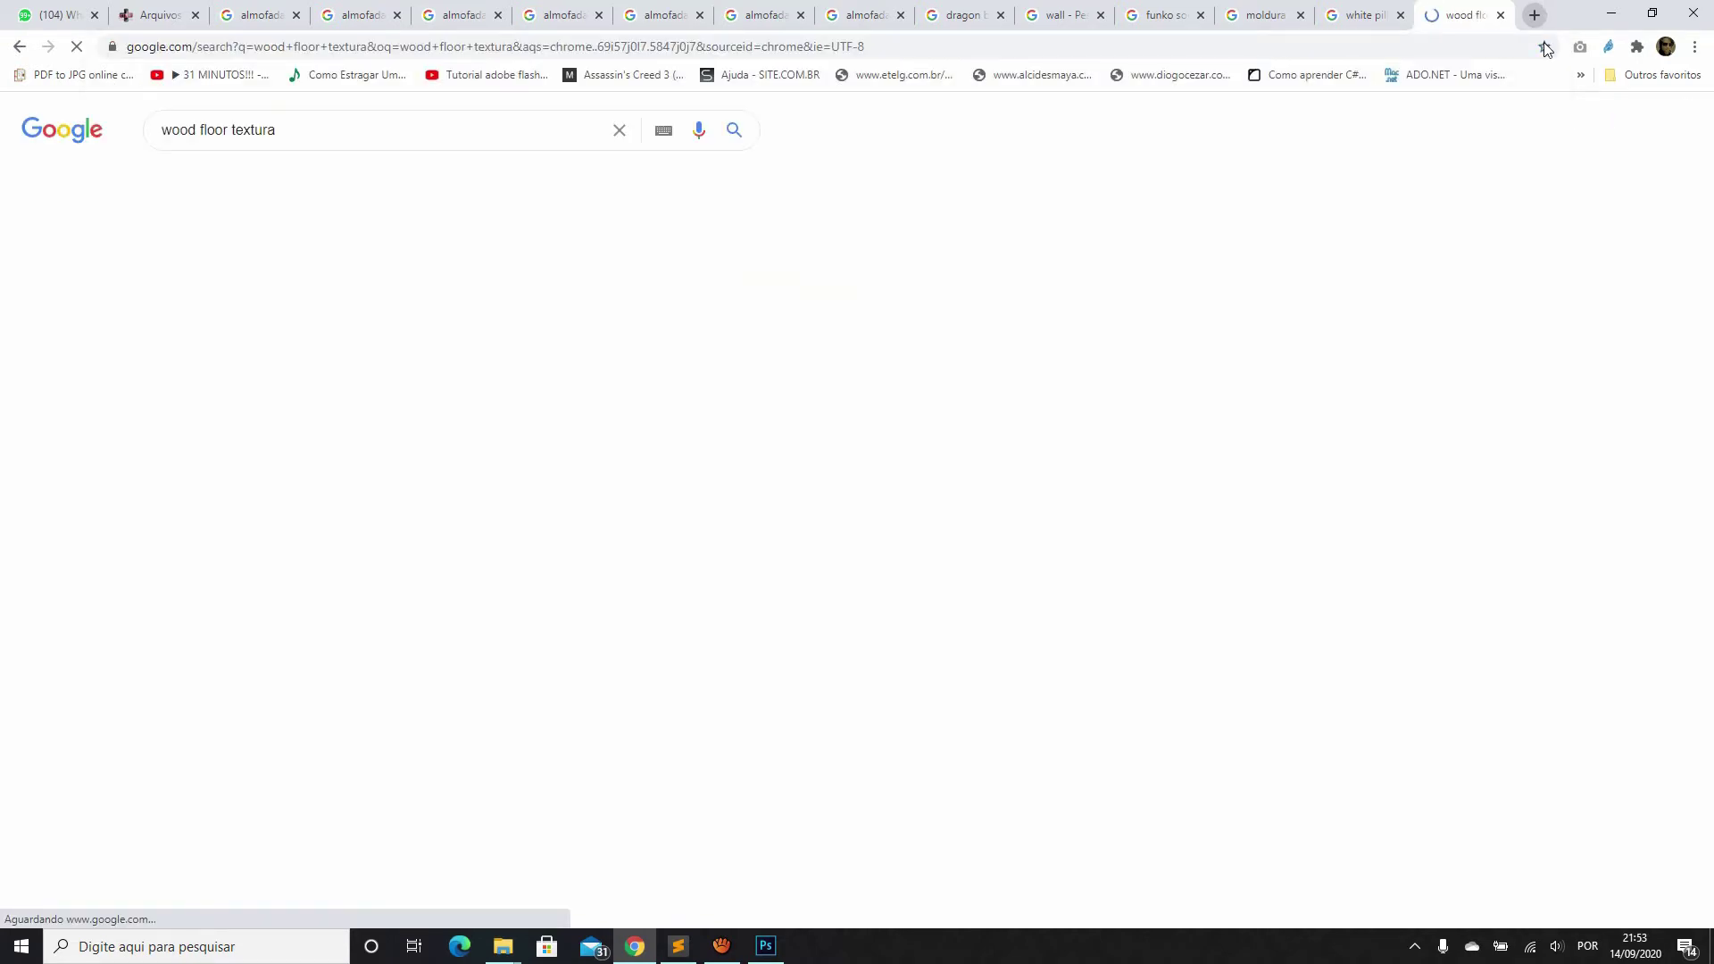
click(439, 261)
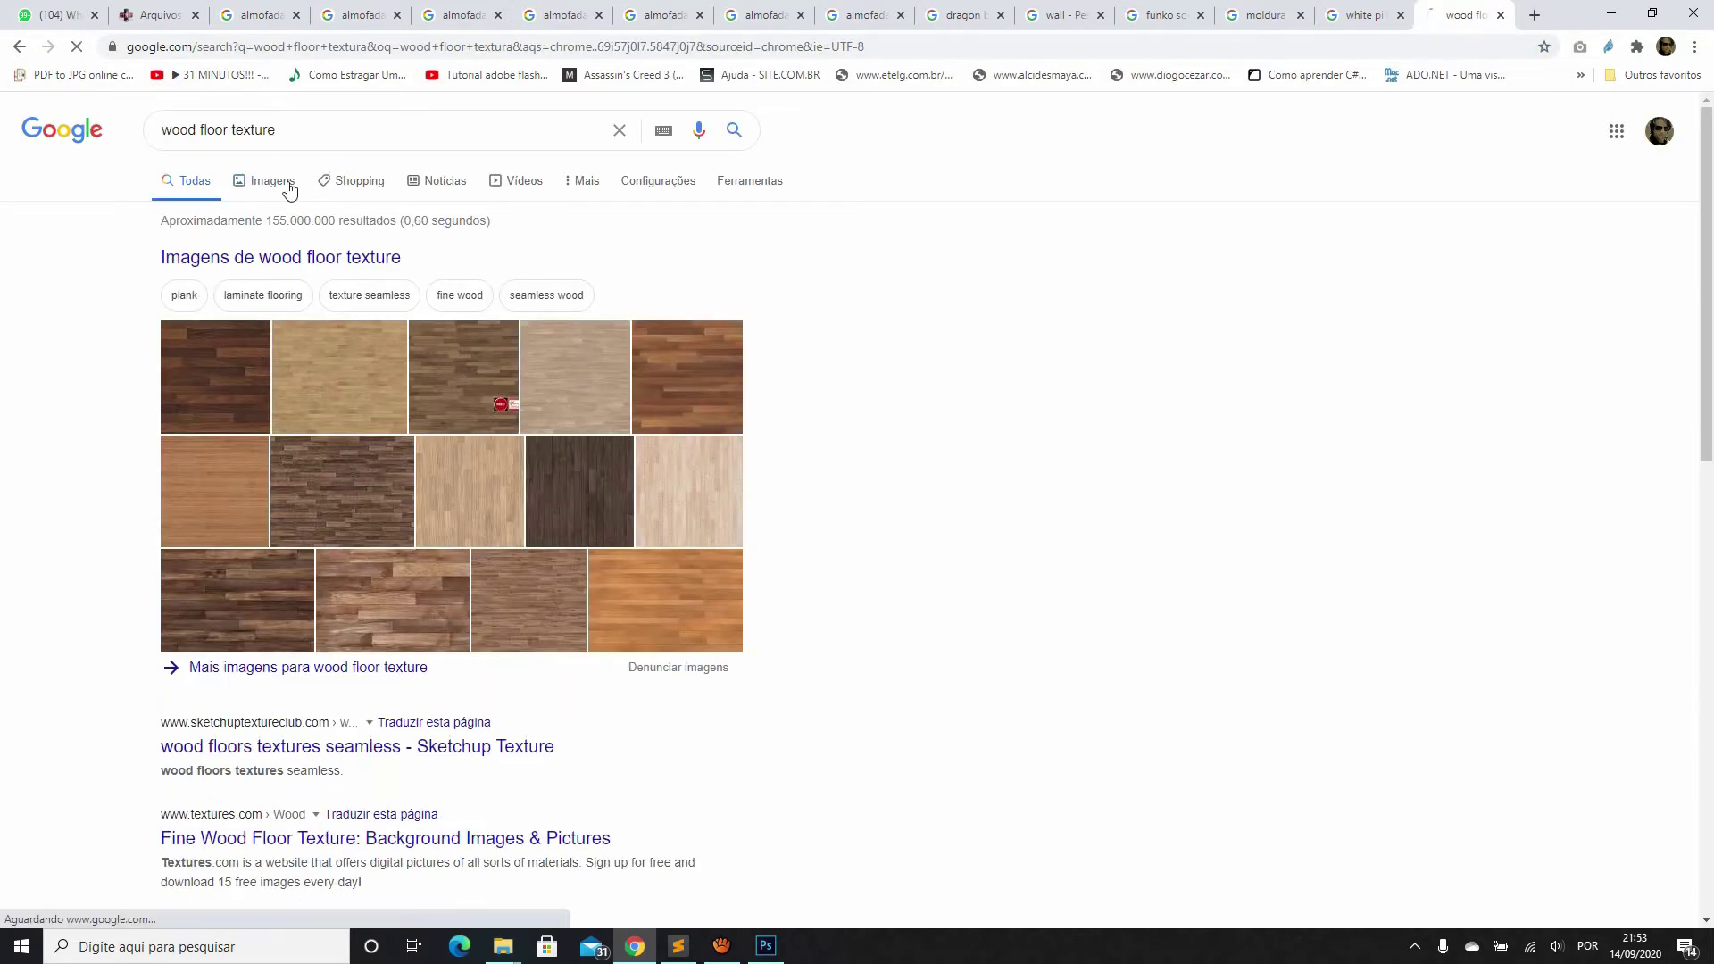
click(287, 182)
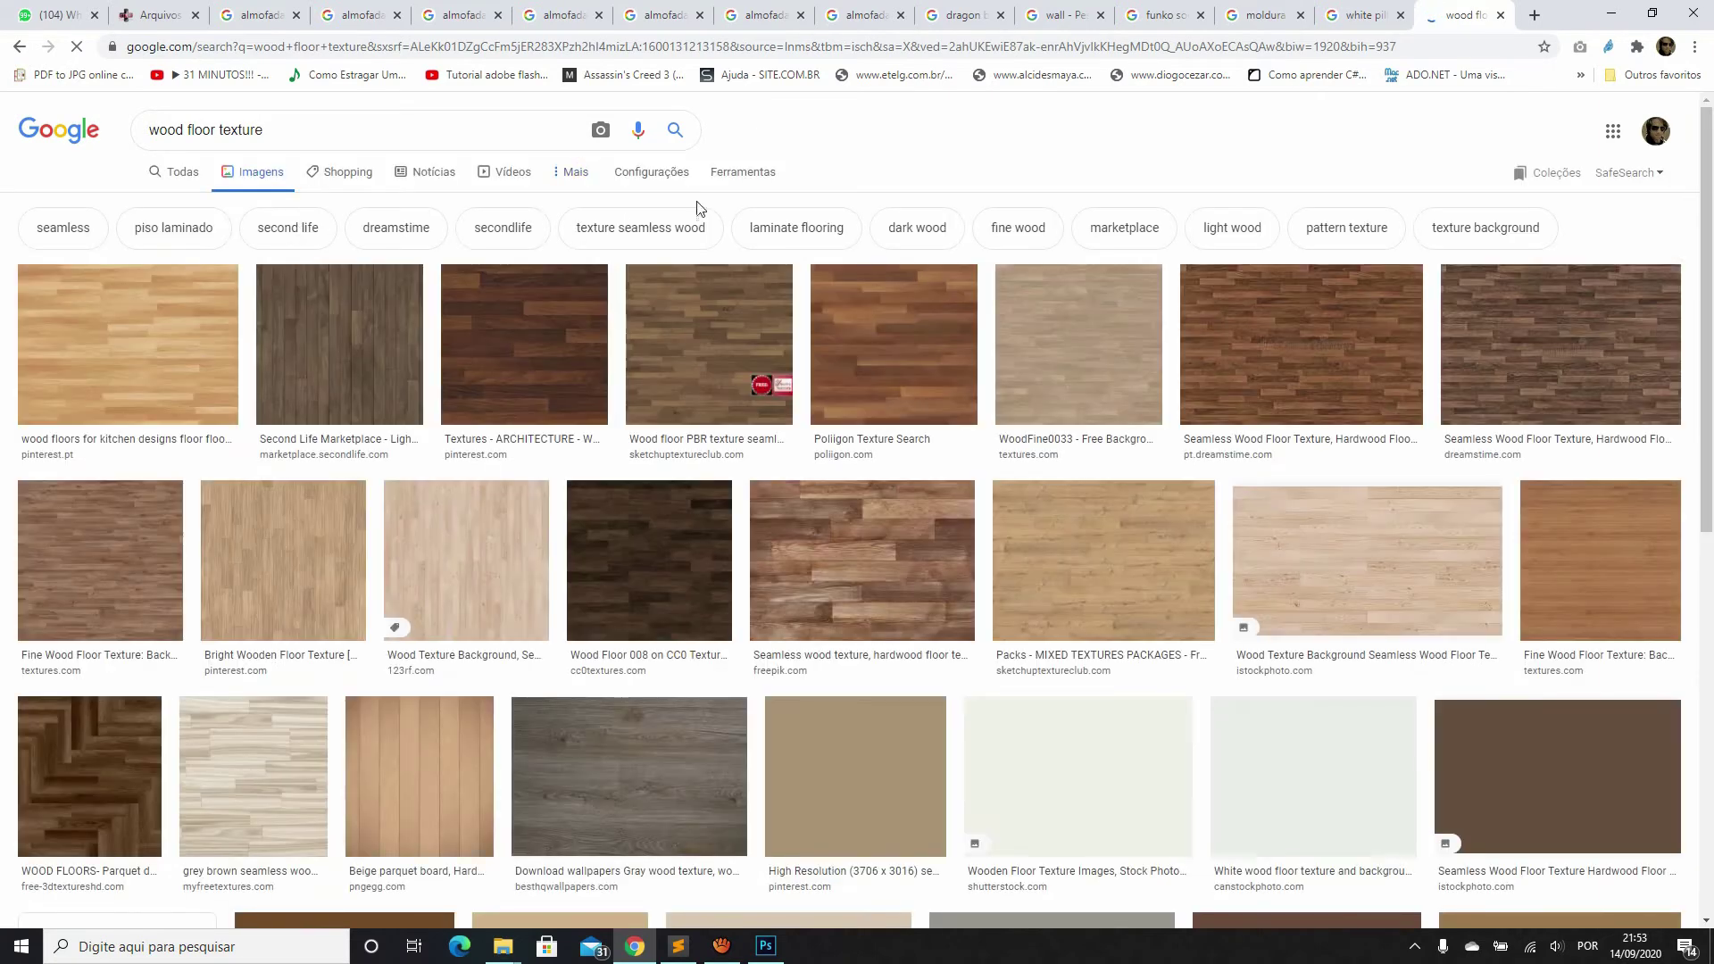
click(743, 172)
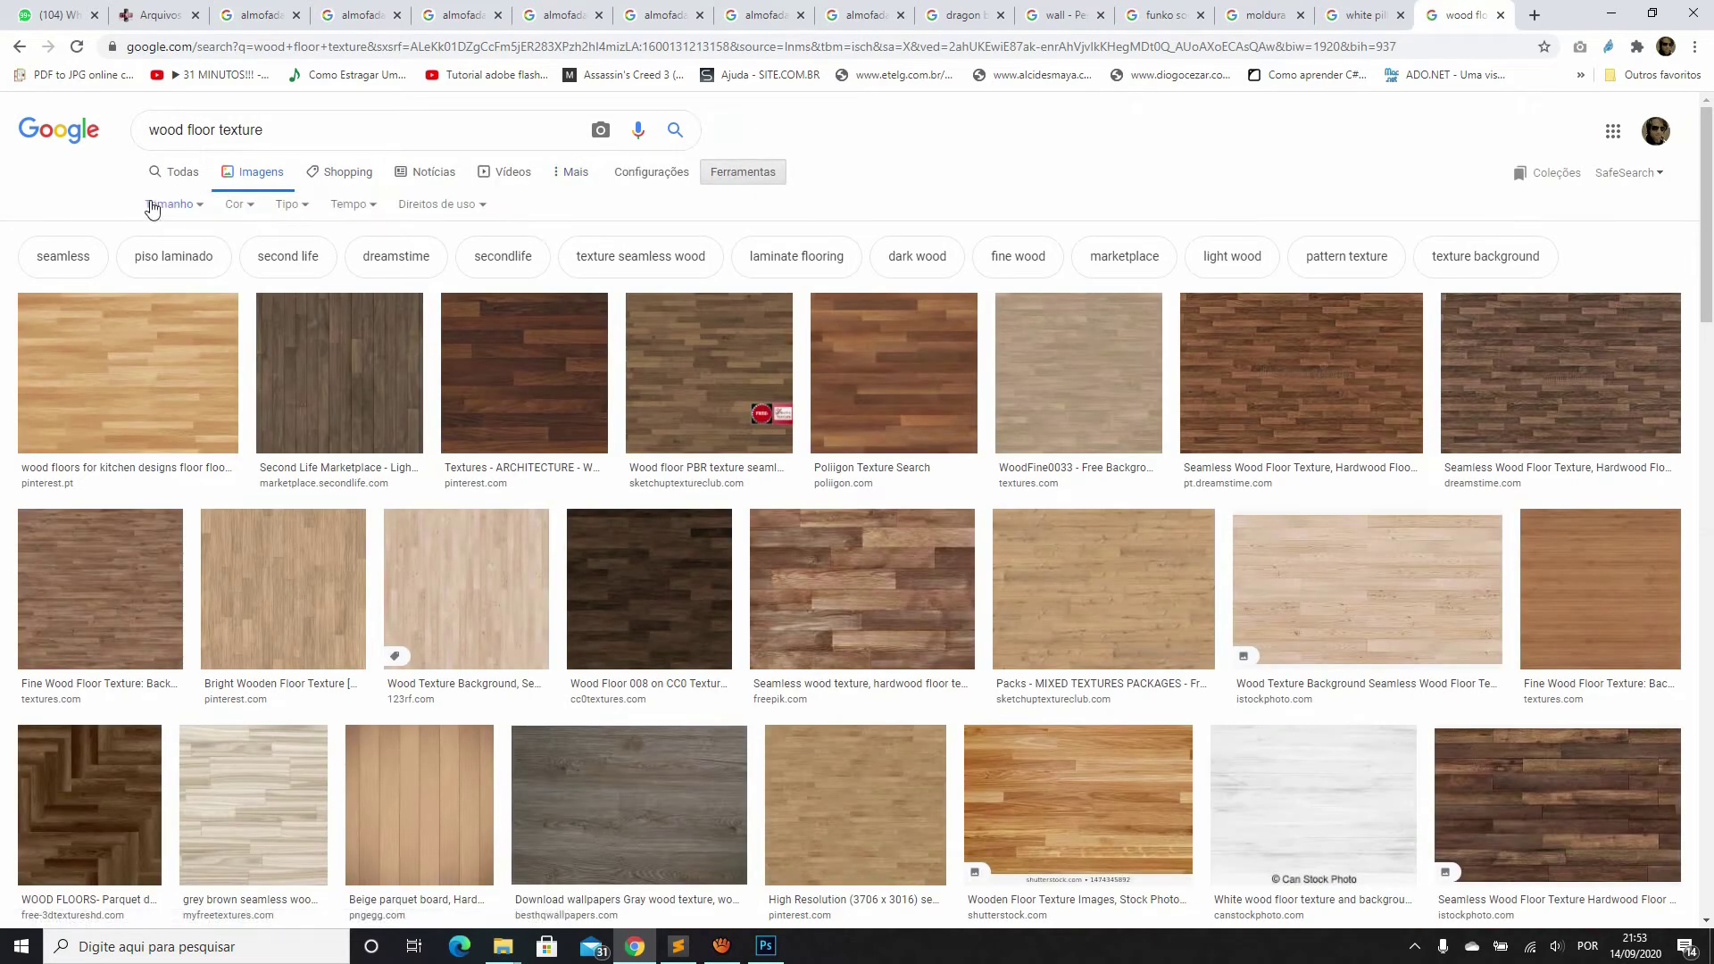
click(159, 206)
click(212, 262)
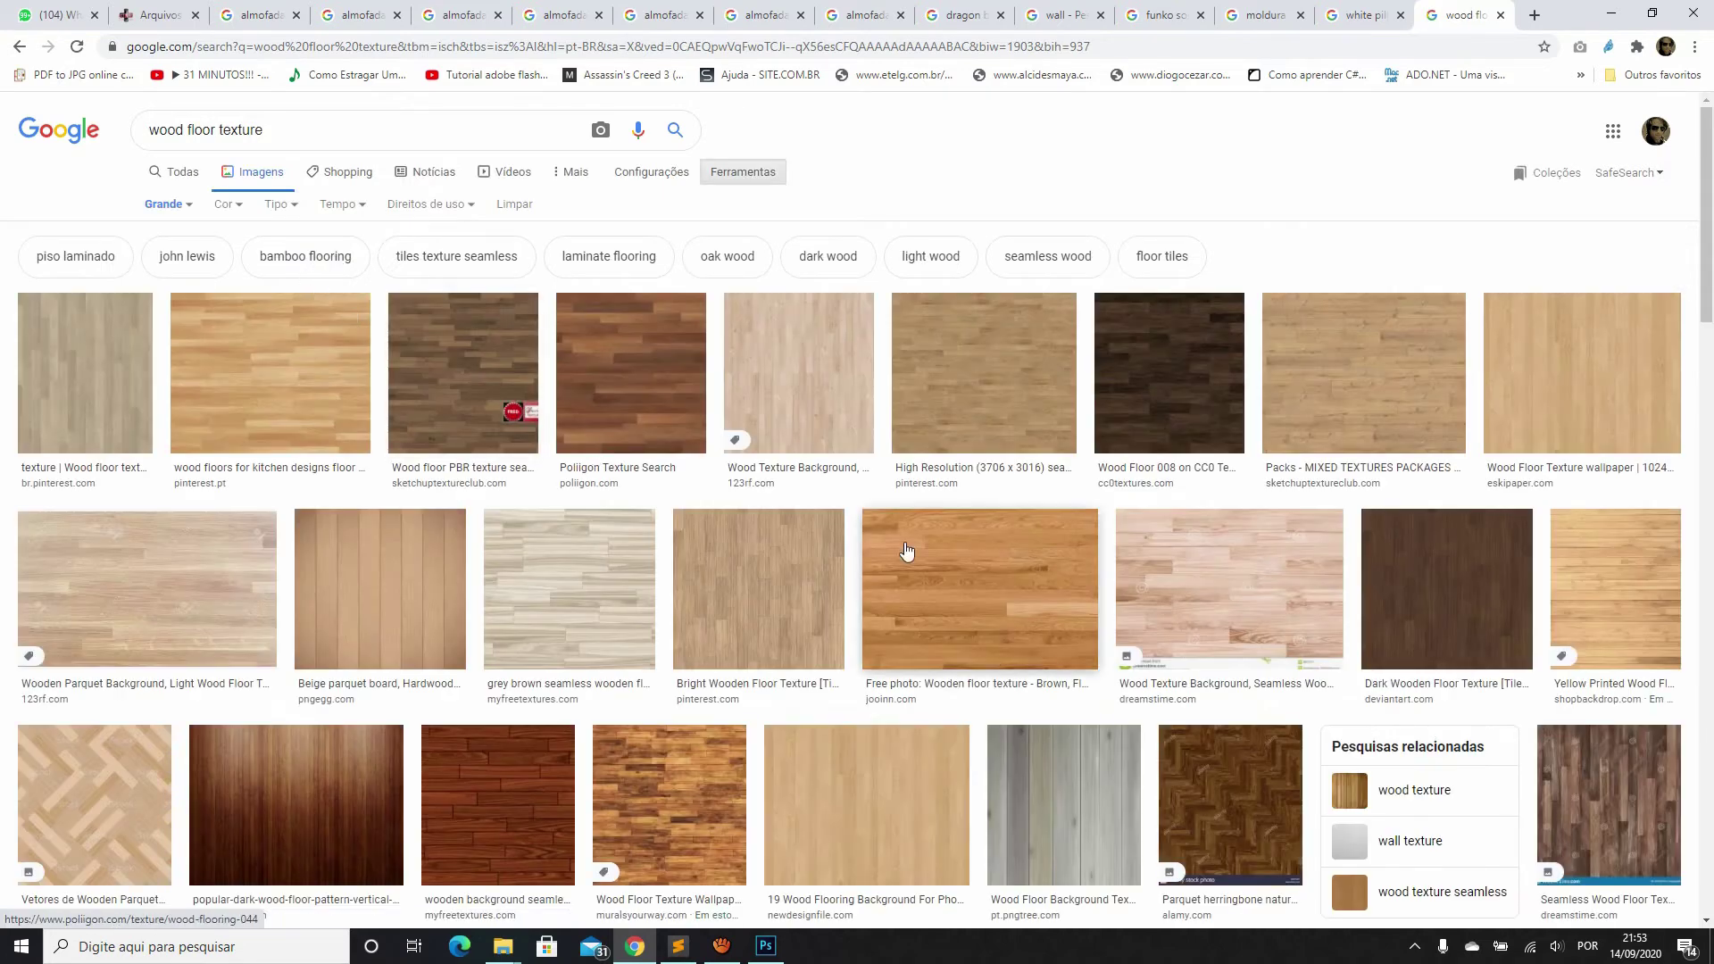
Preview light and yellow wood texture images among the results
click(906, 555)
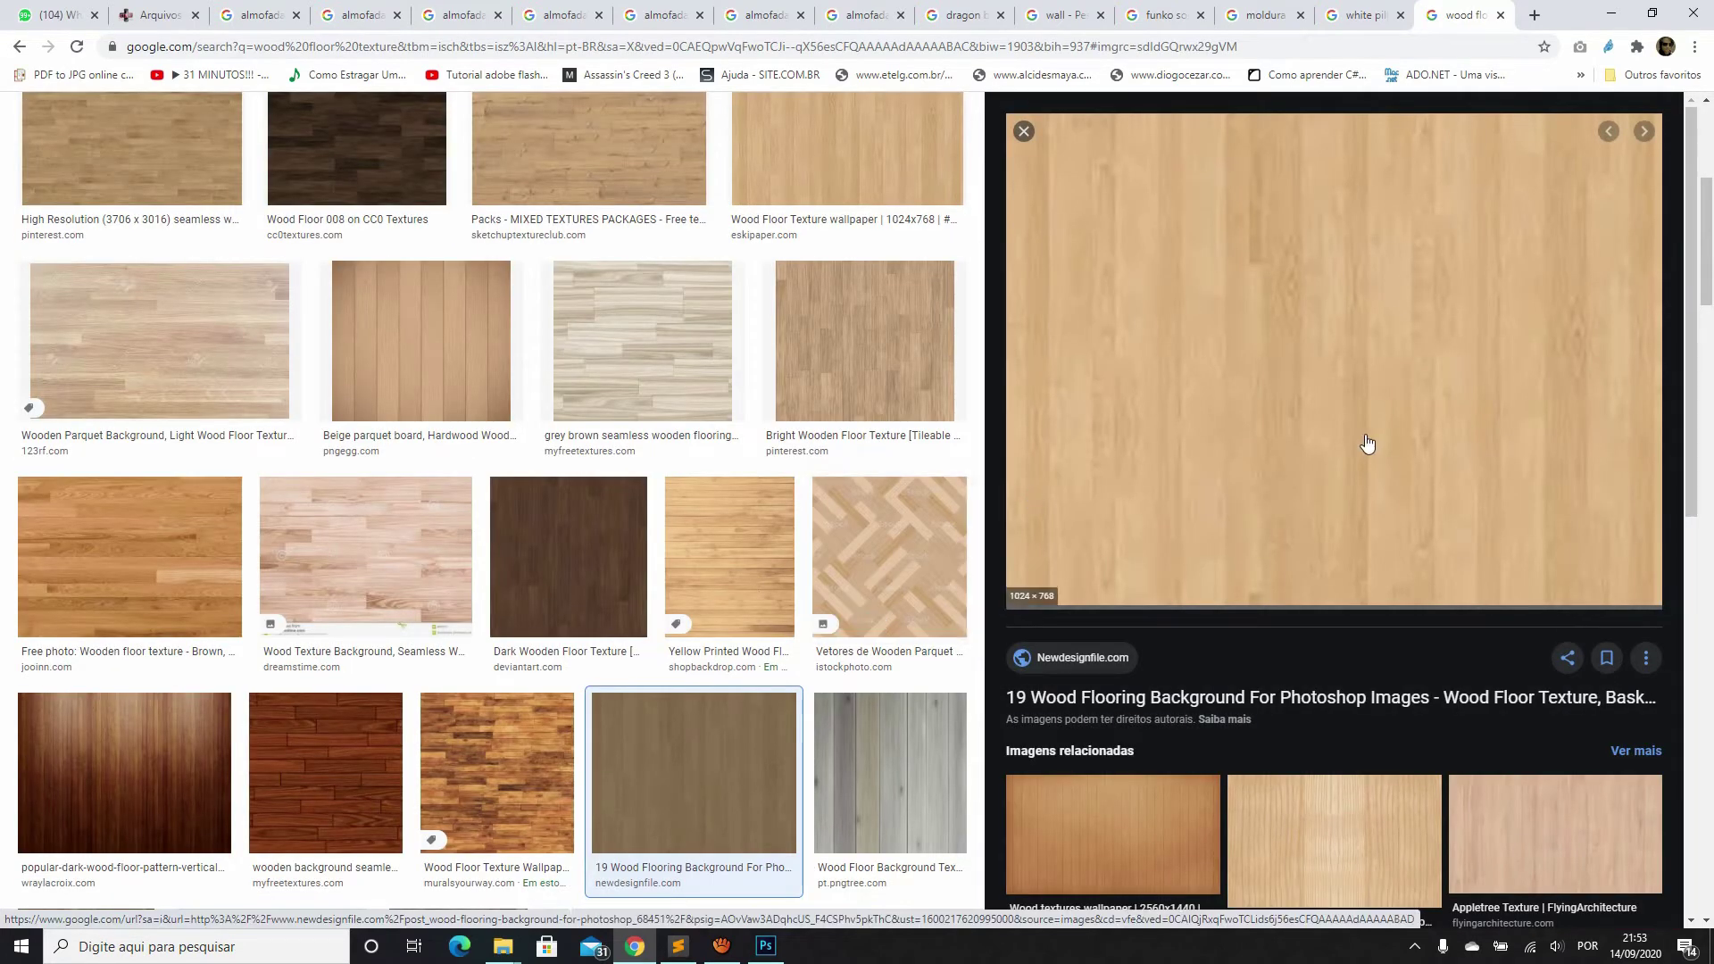
scroll(1366, 443, down, 1)
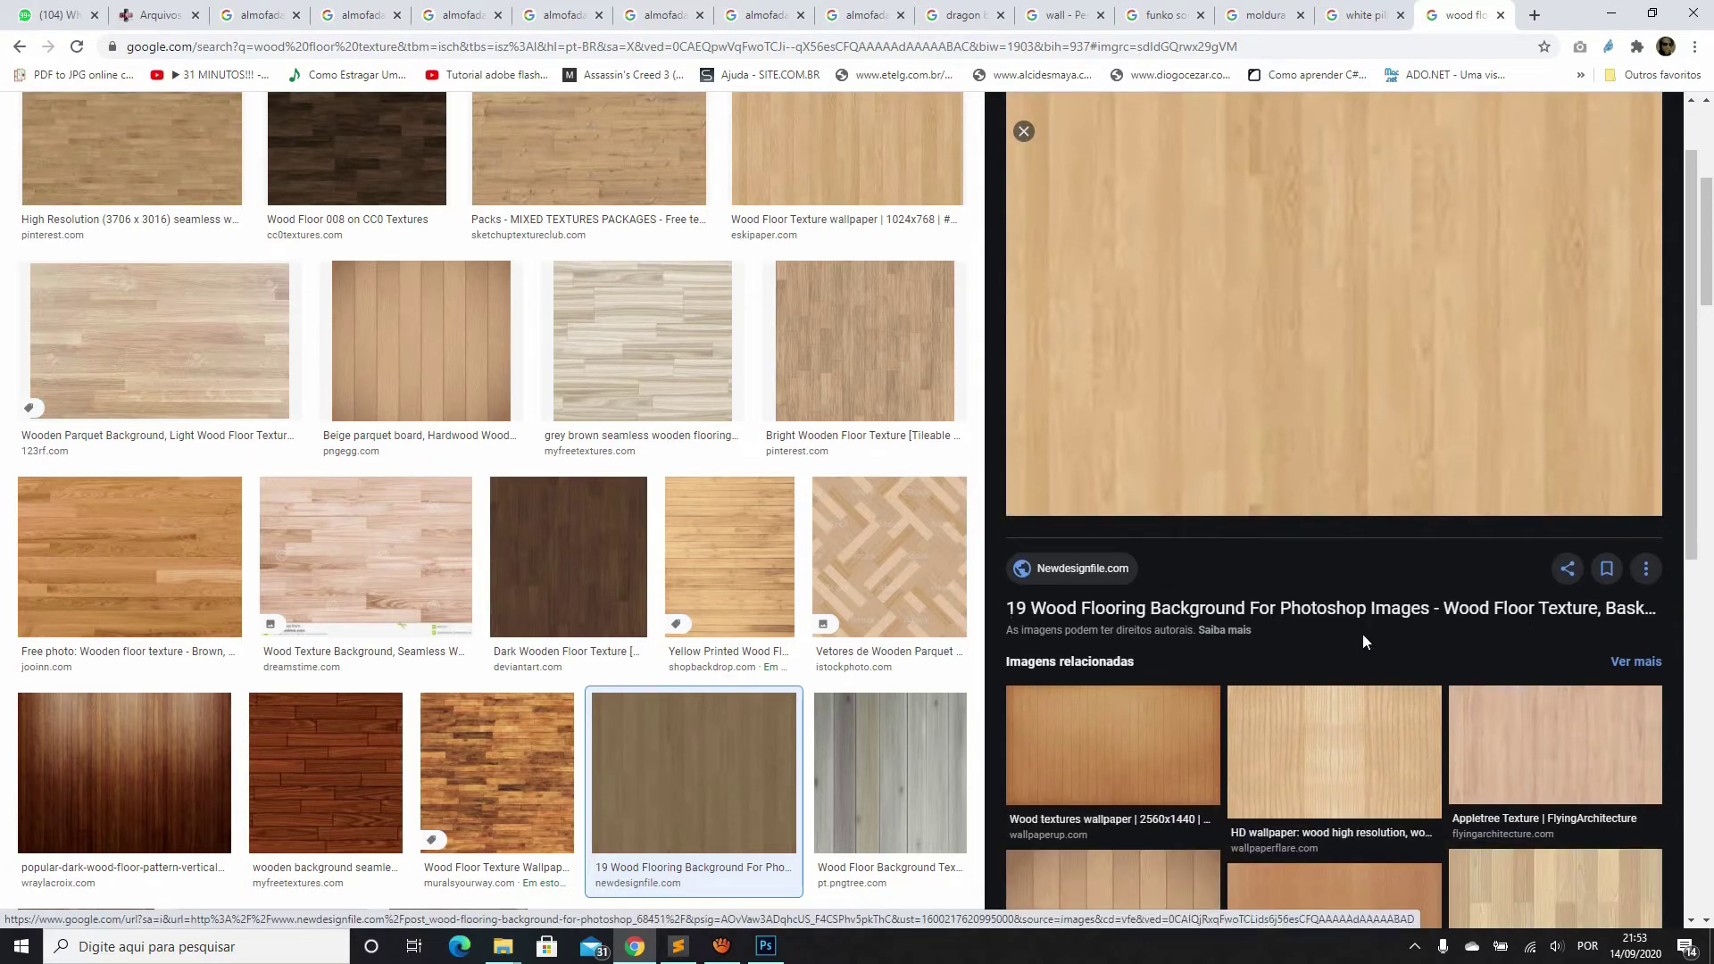
scroll(1312, 446, up, 1)
right_click(1321, 396)
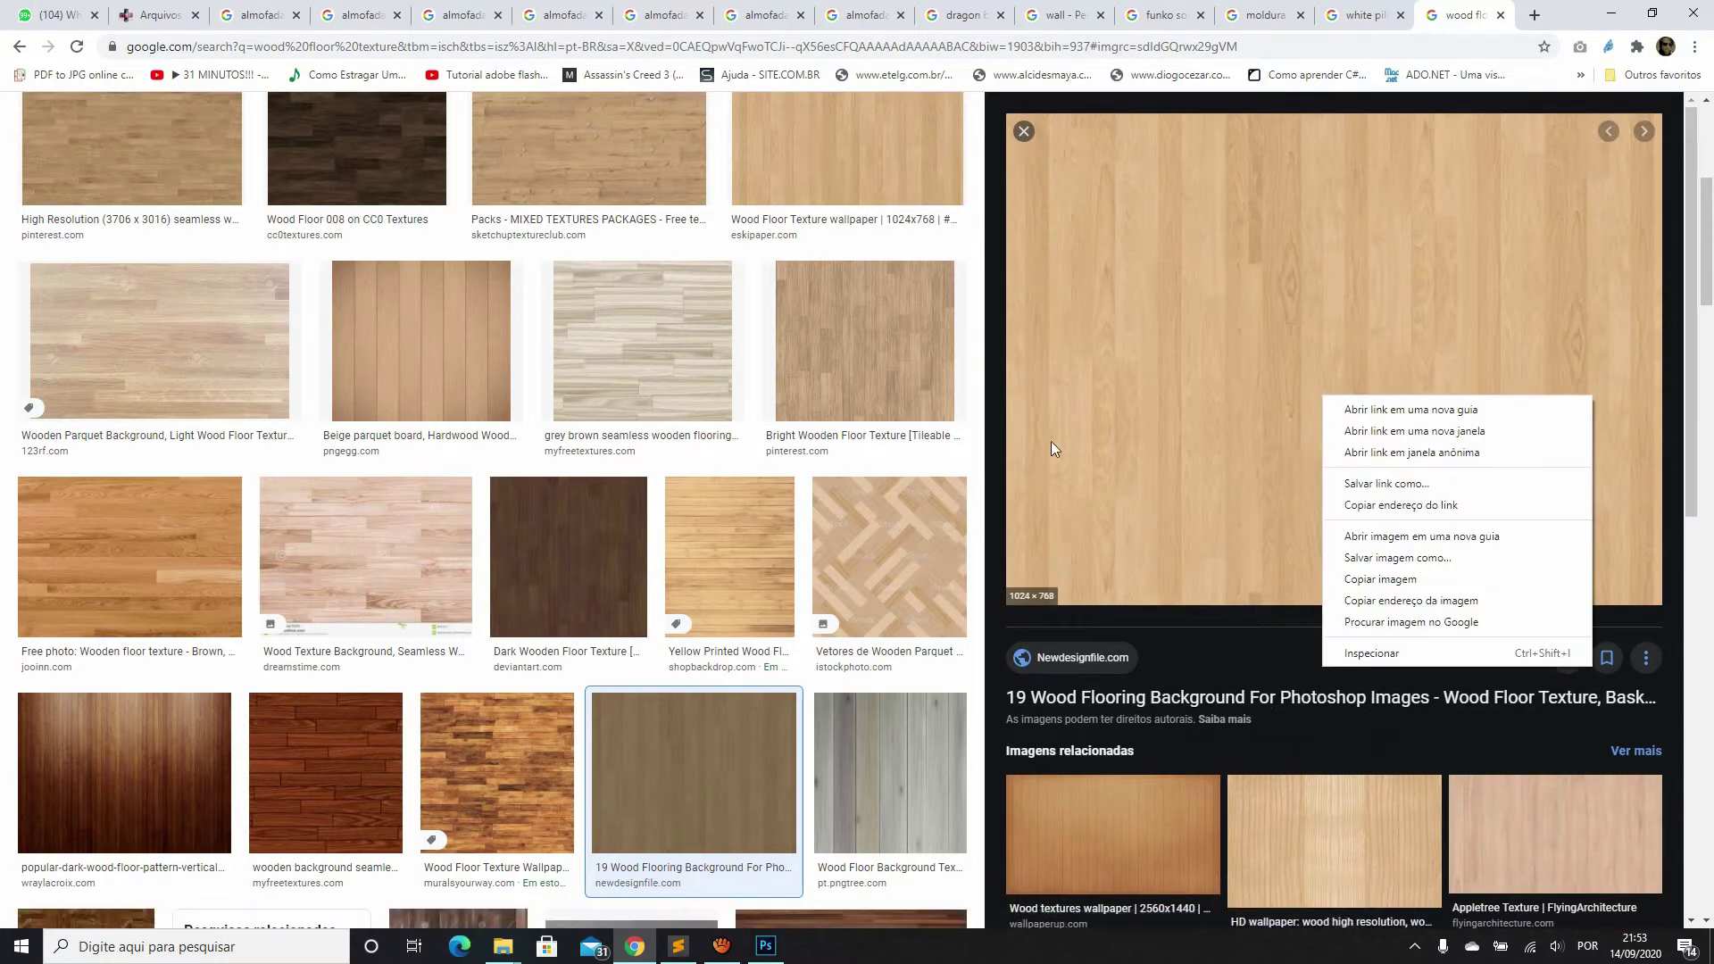
click(771, 548)
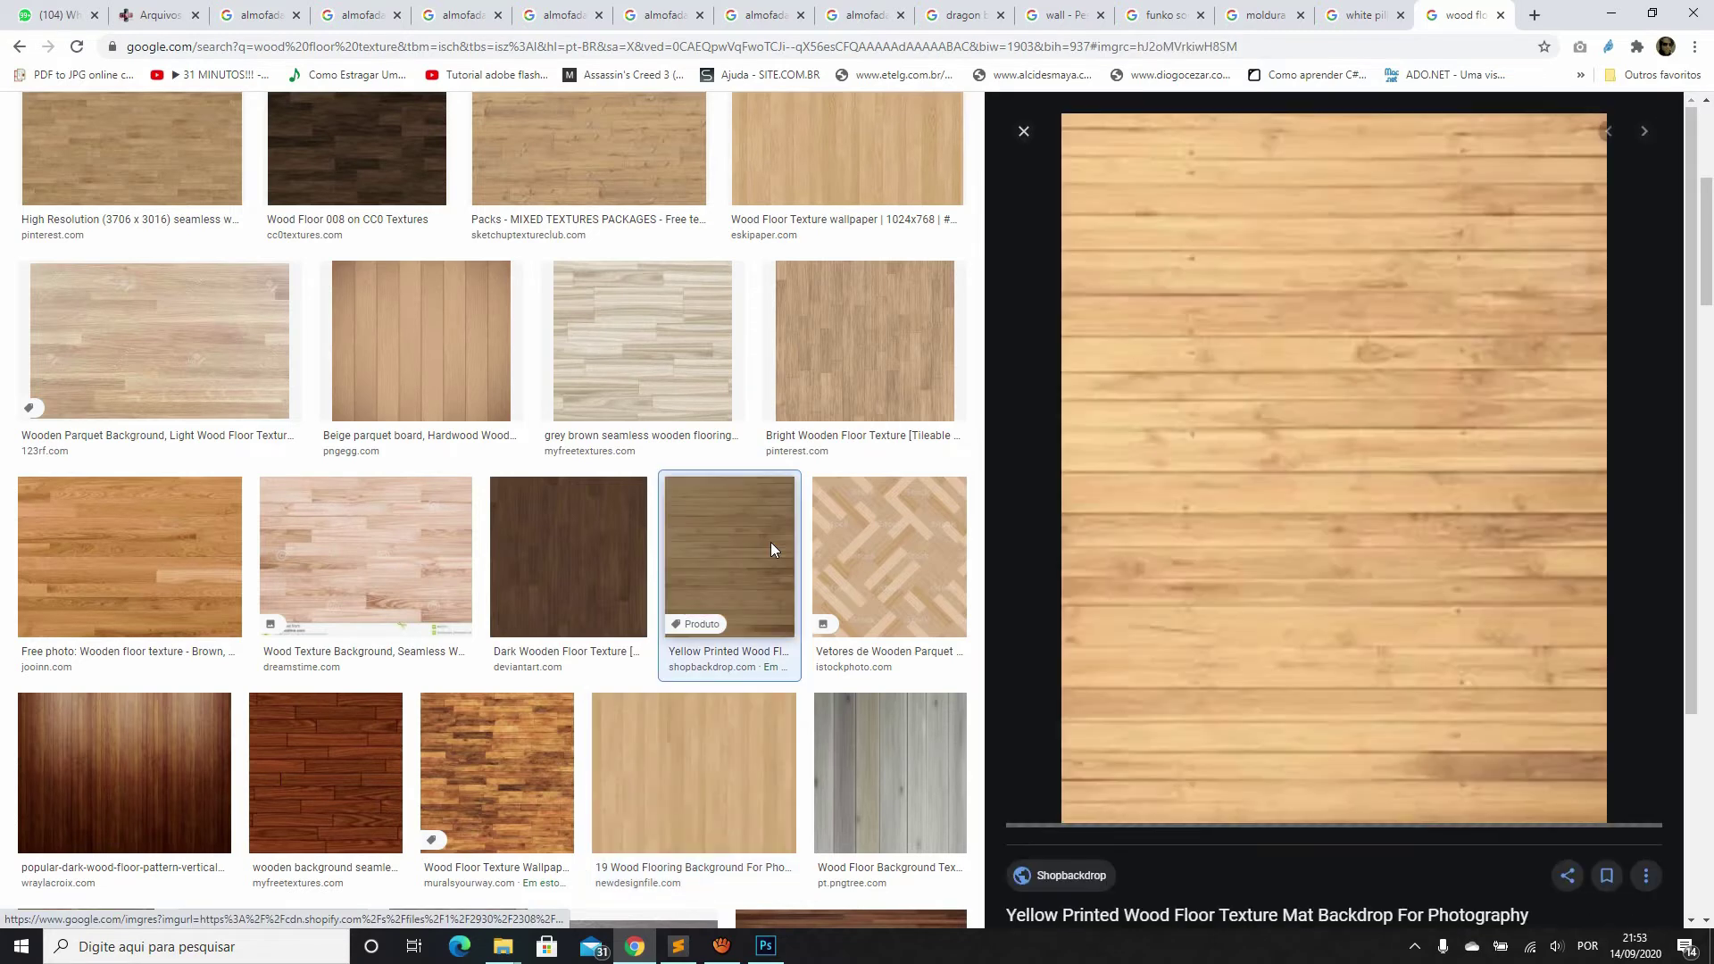
scroll(518, 293, up, 1)
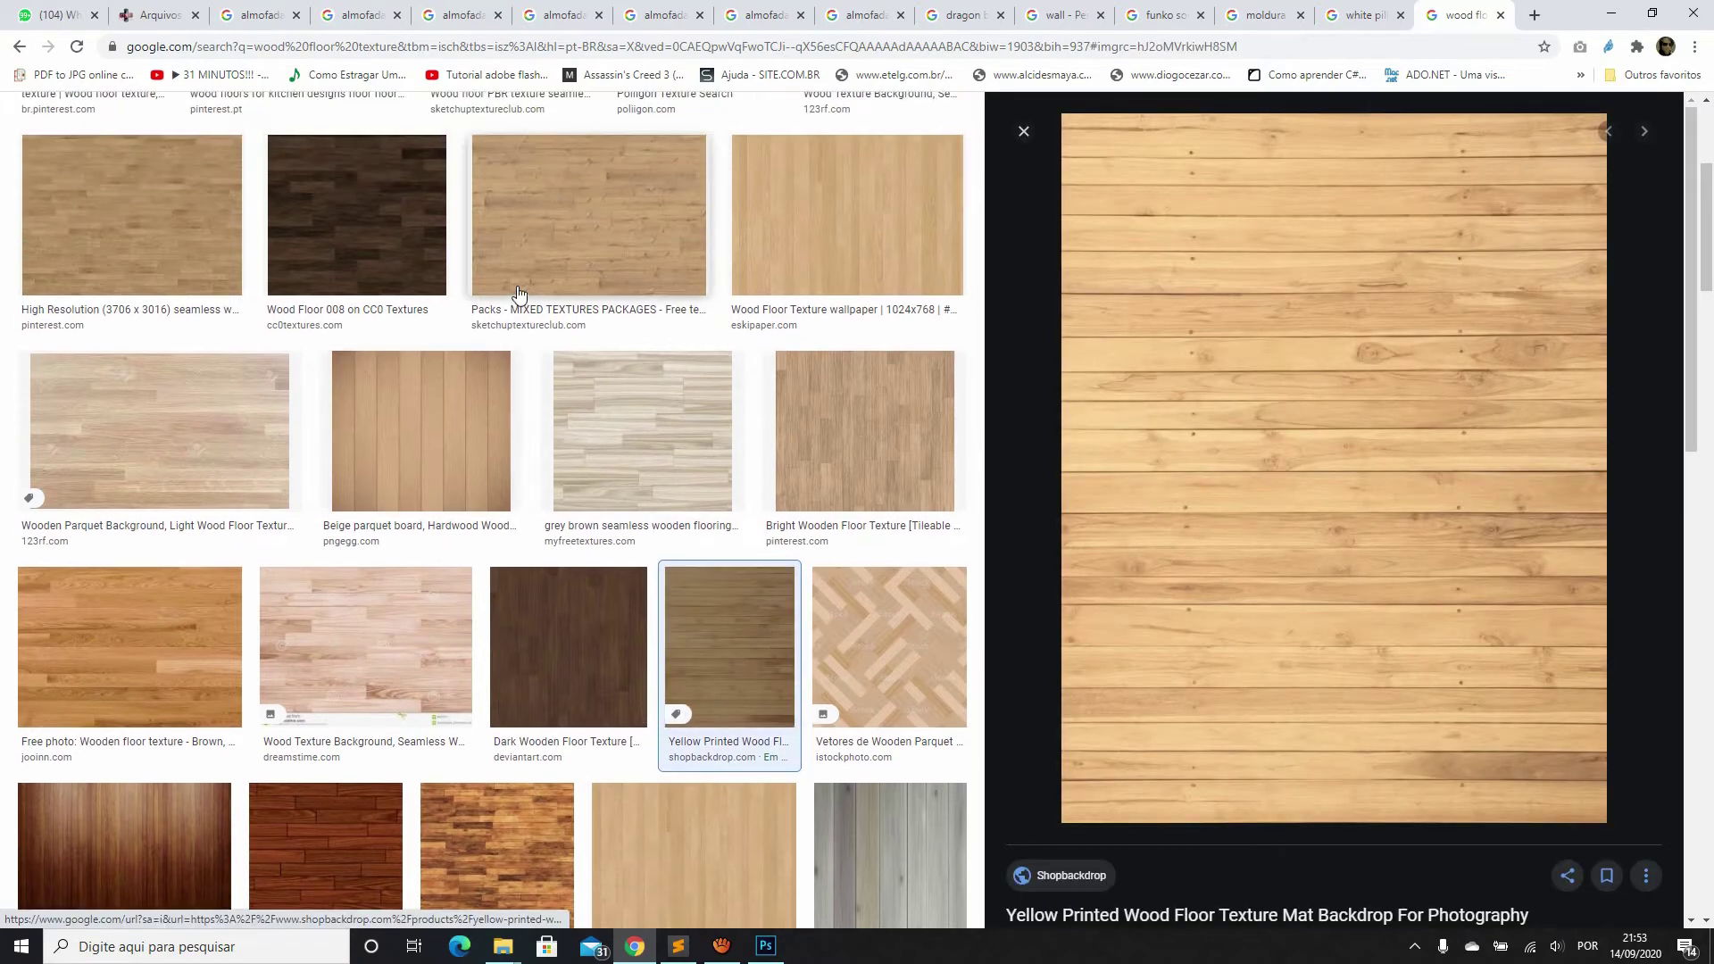
scroll(518, 293, up, 1)
scroll(518, 293, up, 2)
scroll(518, 293, up, 1)
scroll(518, 293, down, 1)
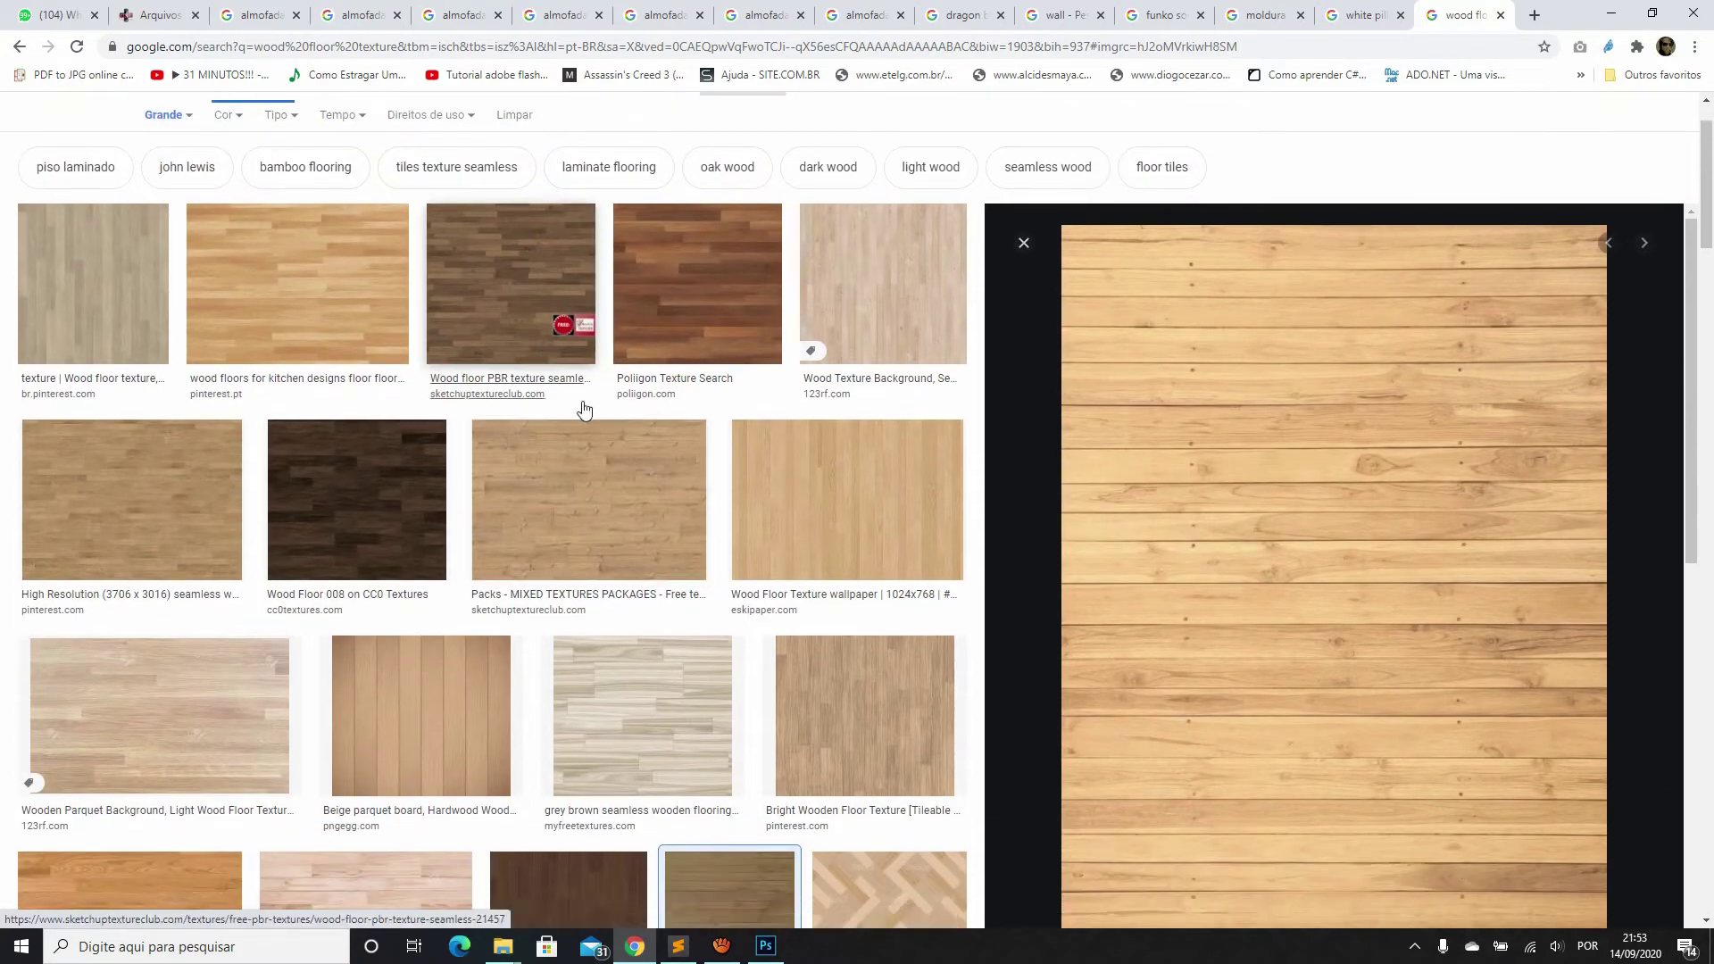
Copy the Wood Floor Texture wallpaper image and paste it into the Photoshop mockup
click(803, 490)
right_click(1383, 414)
click(1488, 584)
click(764, 944)
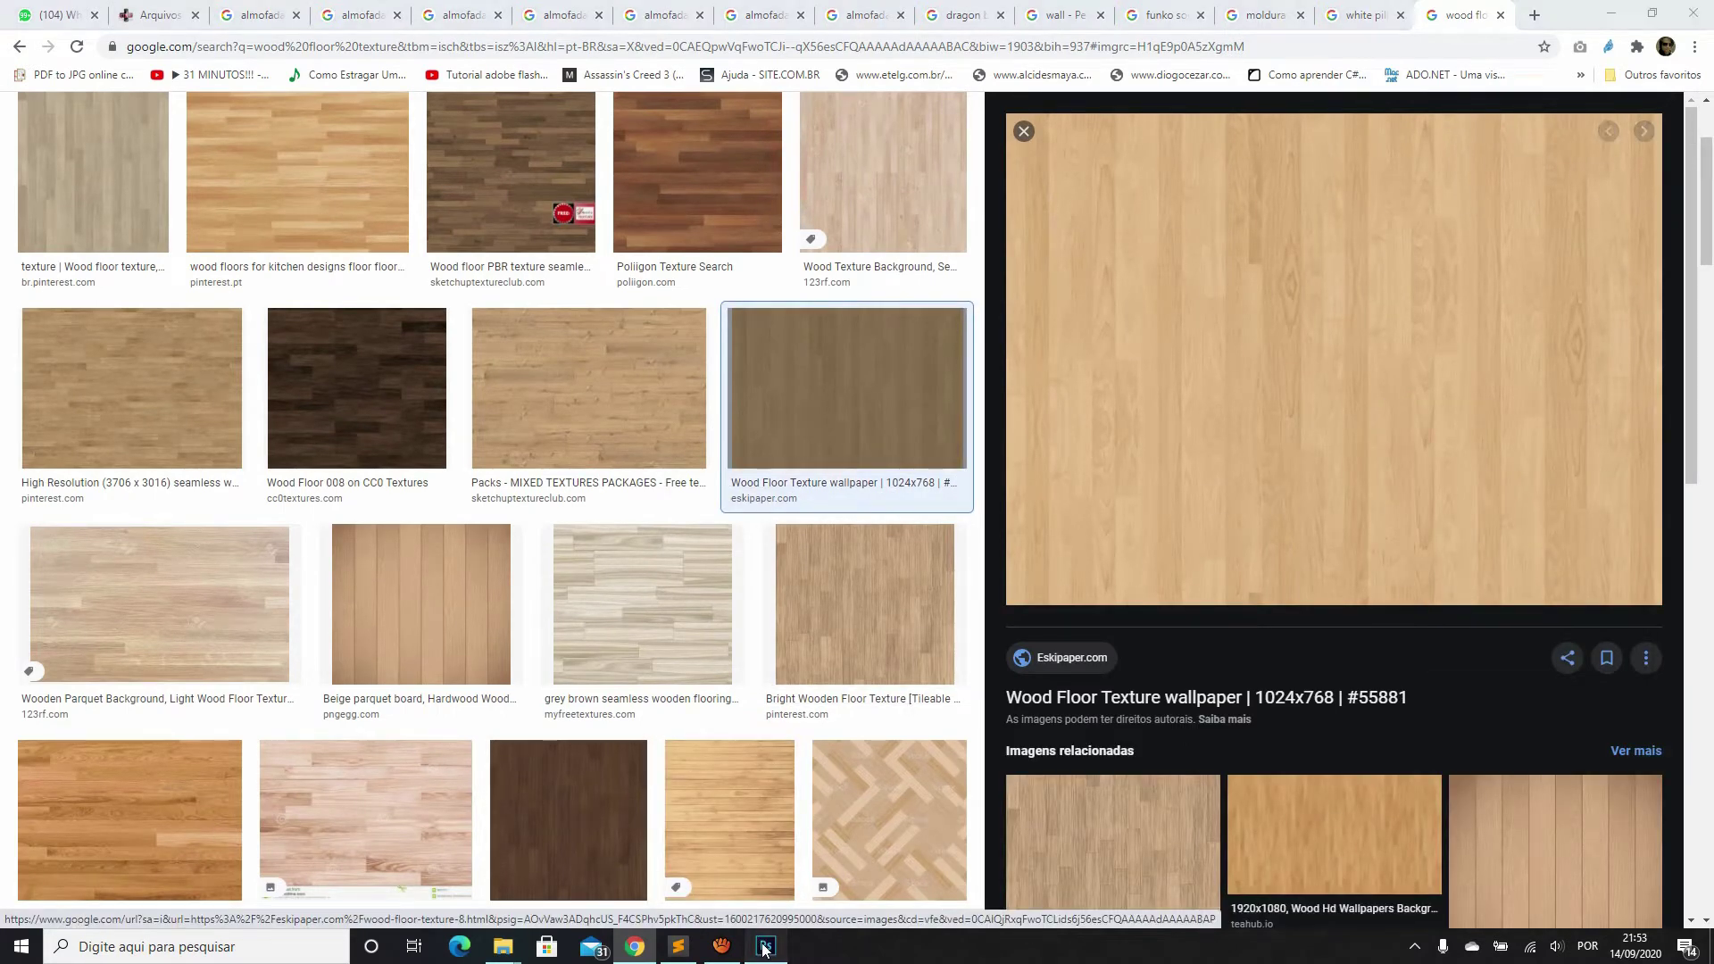
key(ctrl+v)
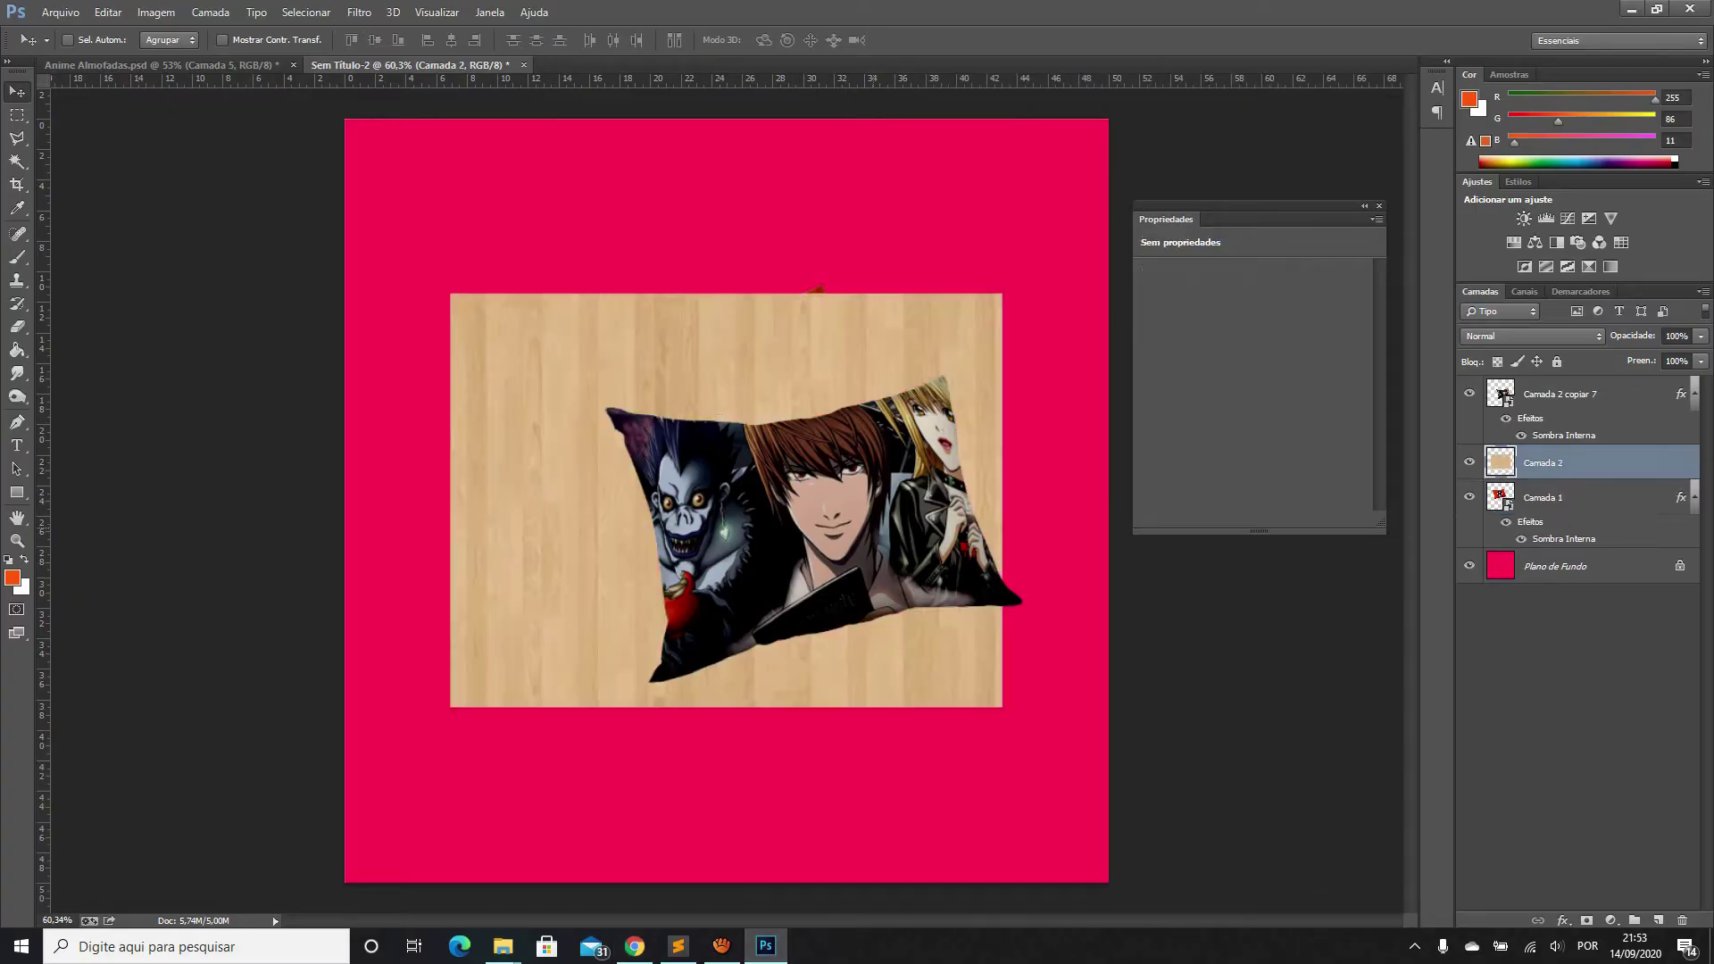
Rotate the wood layer 90° to portrait, move it left, and place a duplicate beside it
click(108, 12)
mouse_move(141, 378)
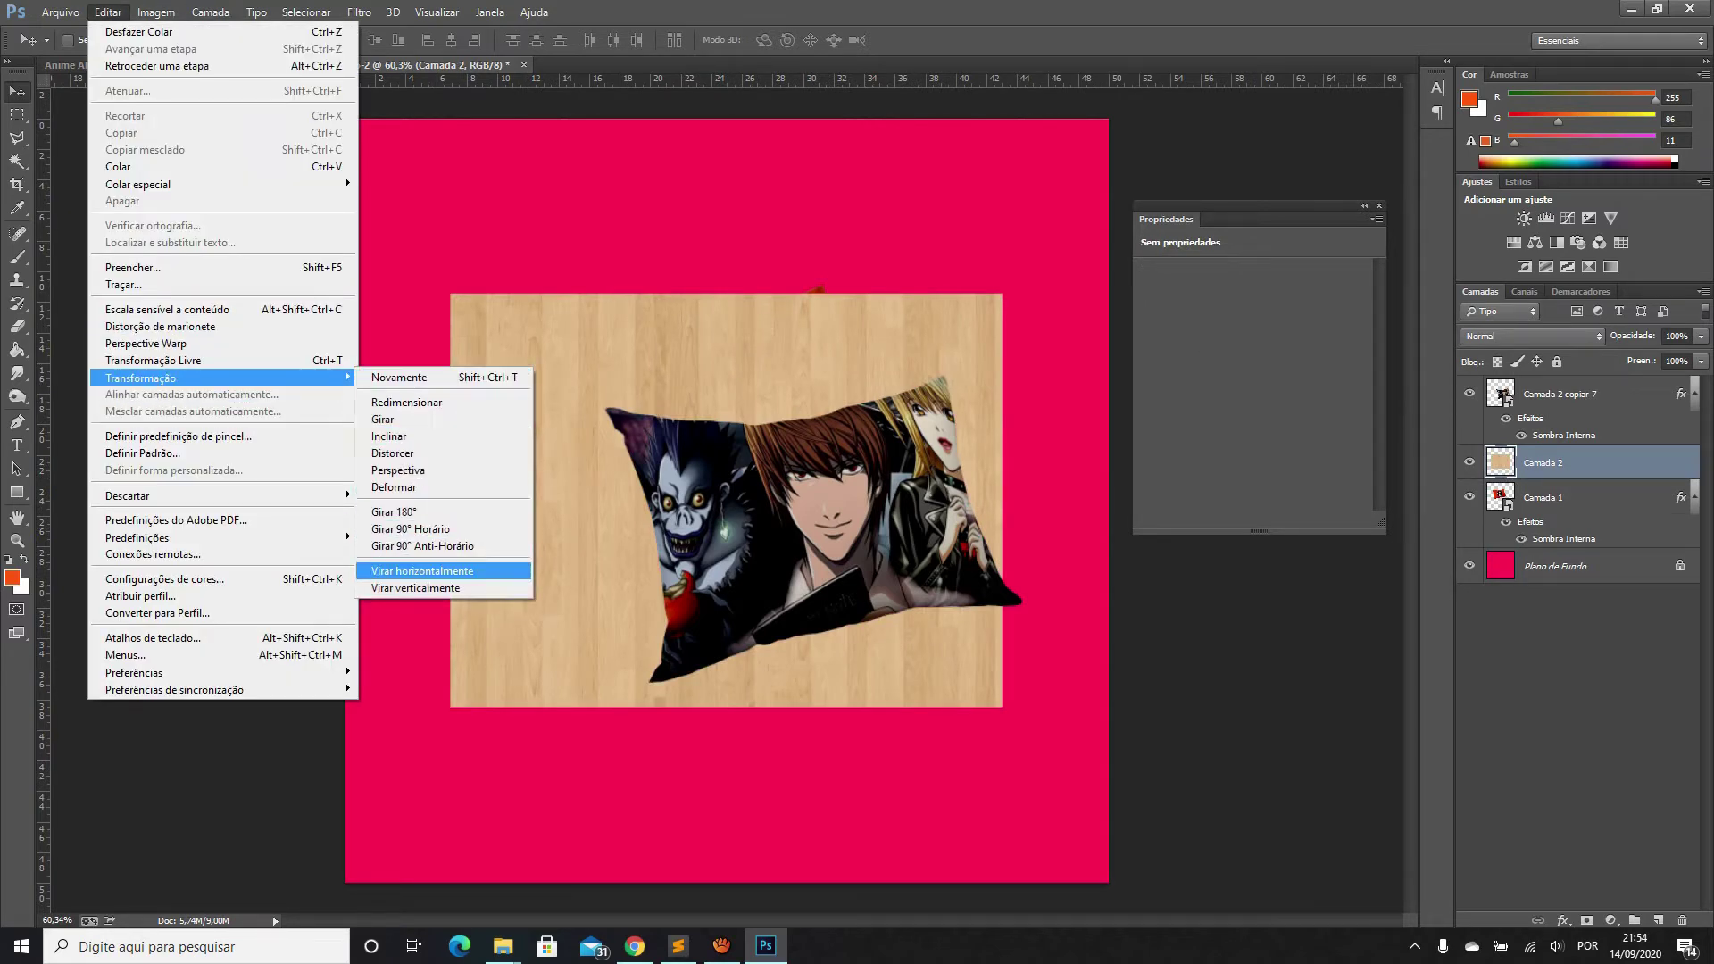
click(410, 528)
drag(675, 366, 536, 371)
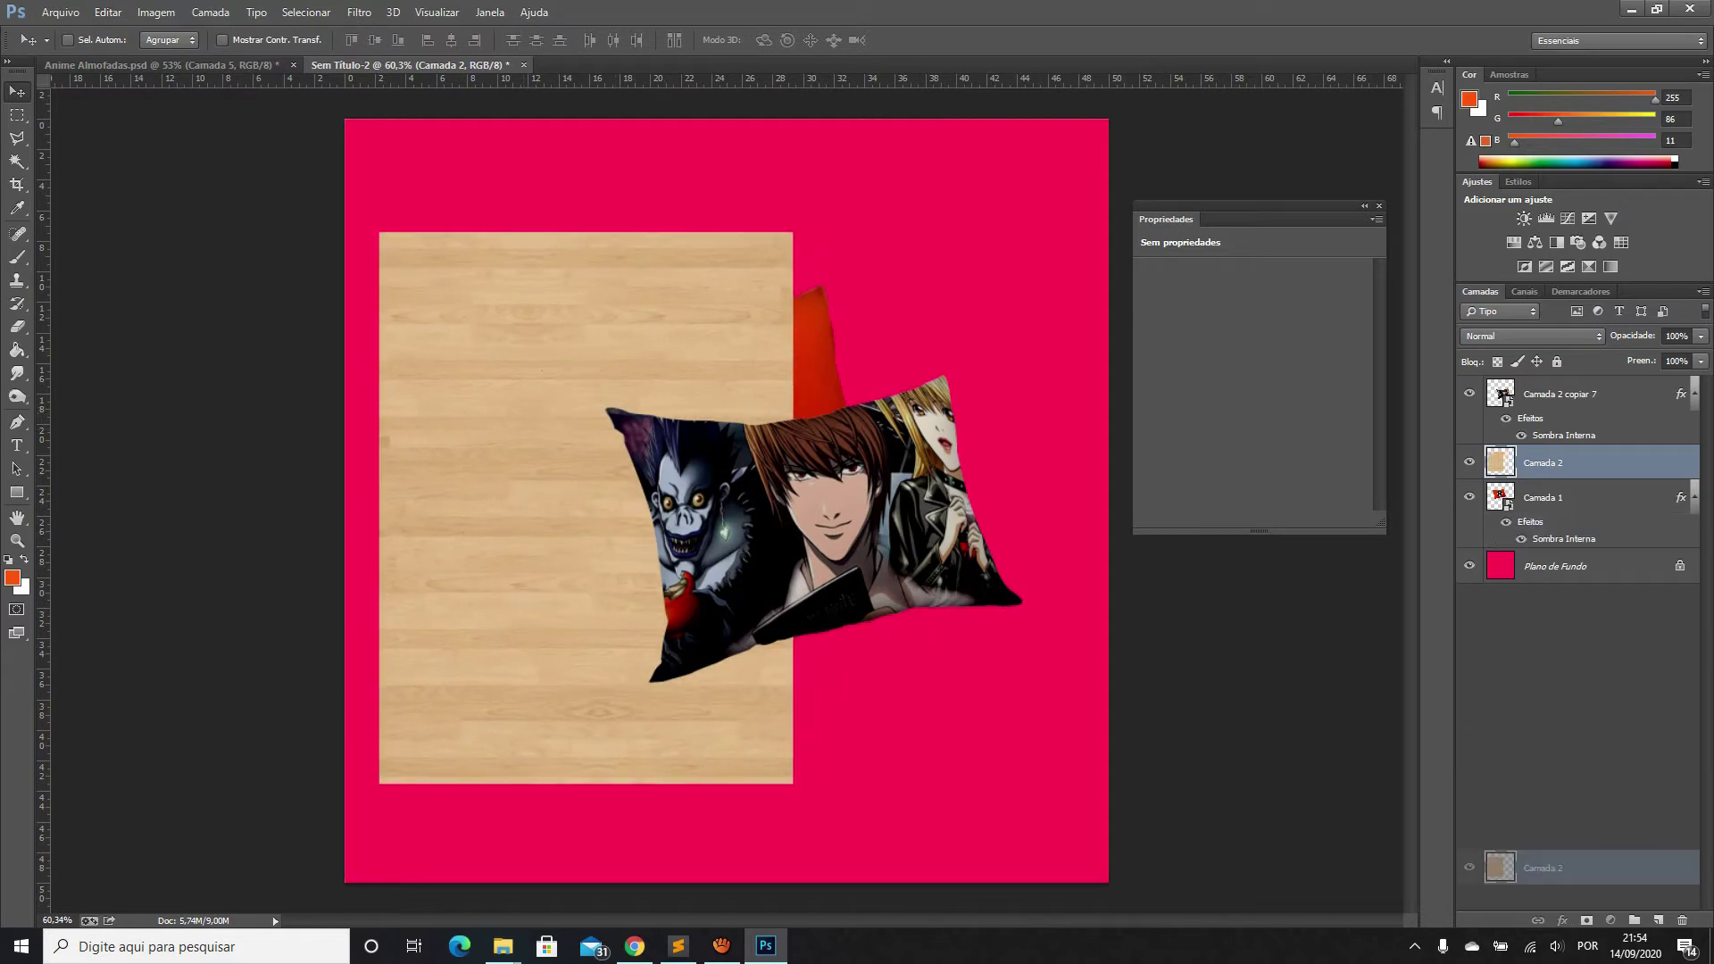
drag(1543, 462, 1658, 920)
drag(557, 352, 966, 348)
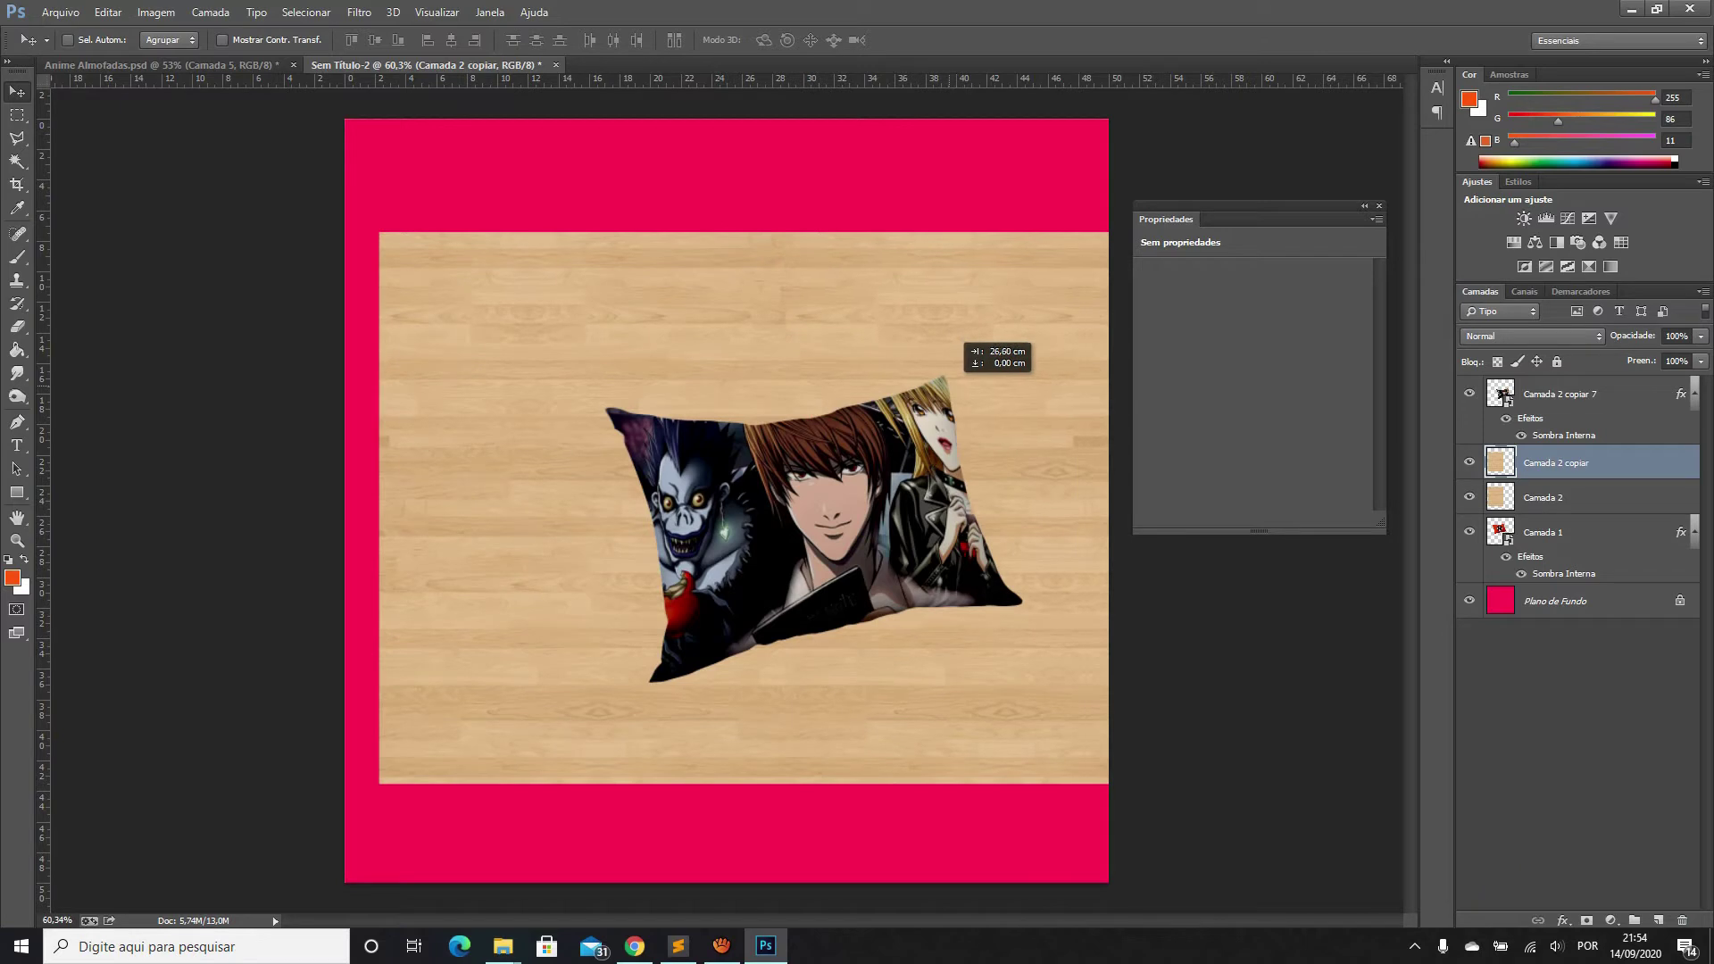
drag(966, 348, 933, 348)
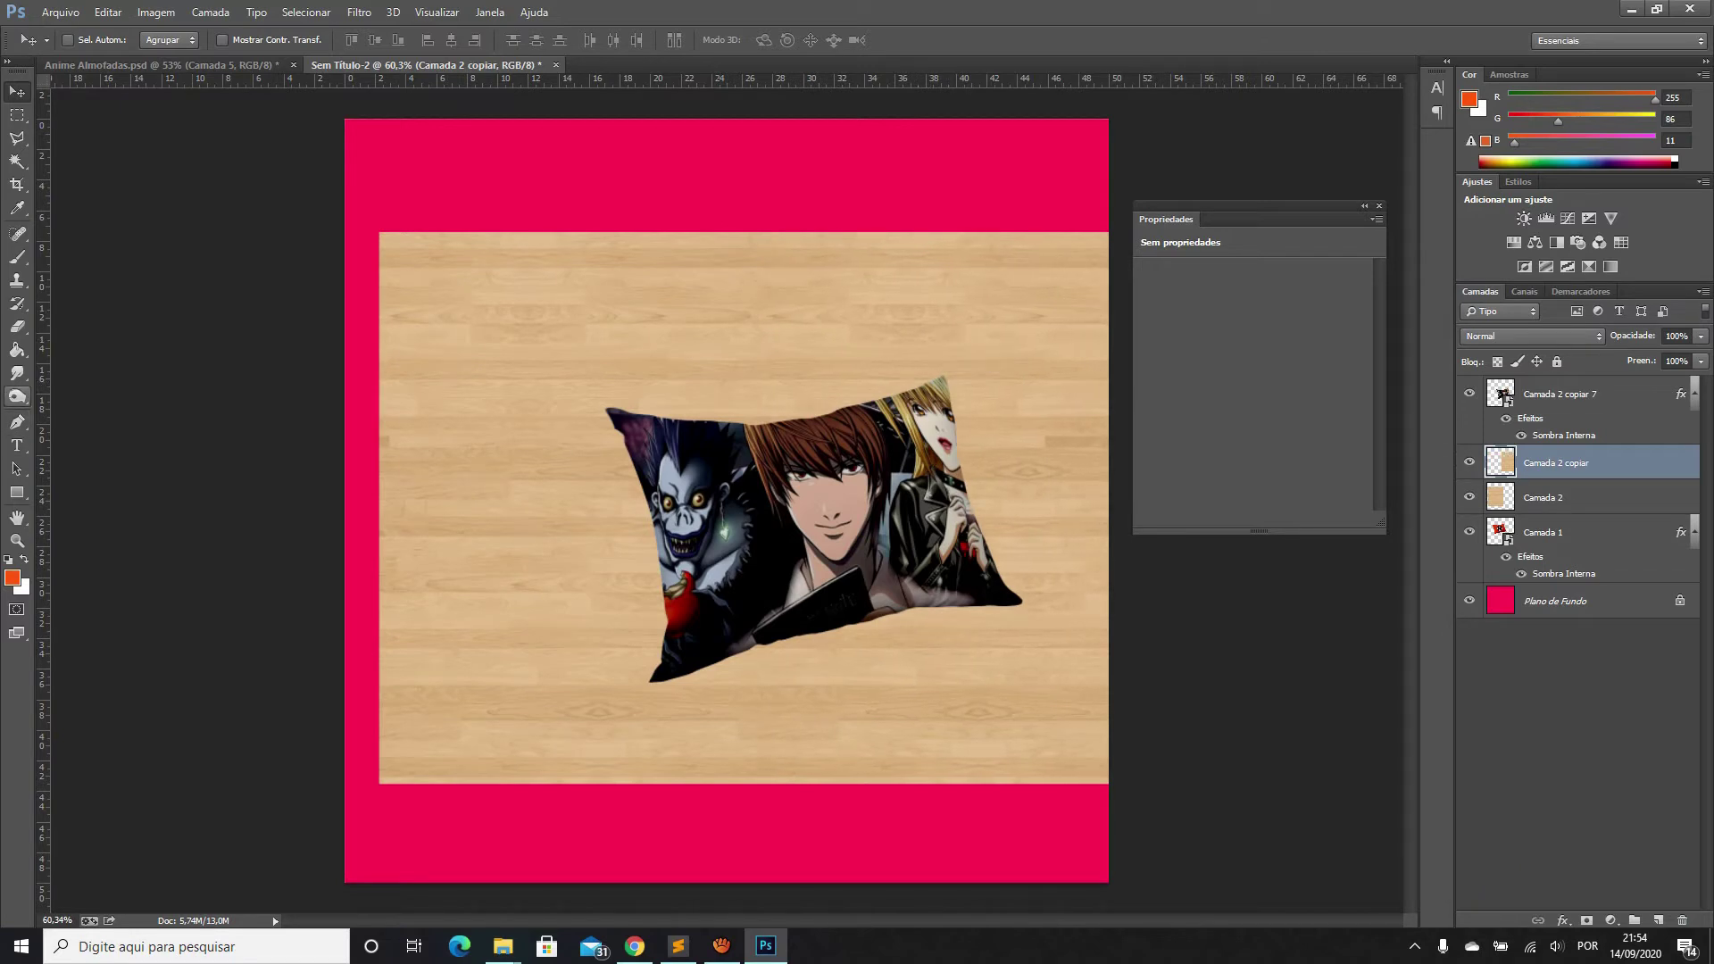
Set a 36 px soft eraser and shift the wood copy to hide the seam
key(e)
click(90, 41)
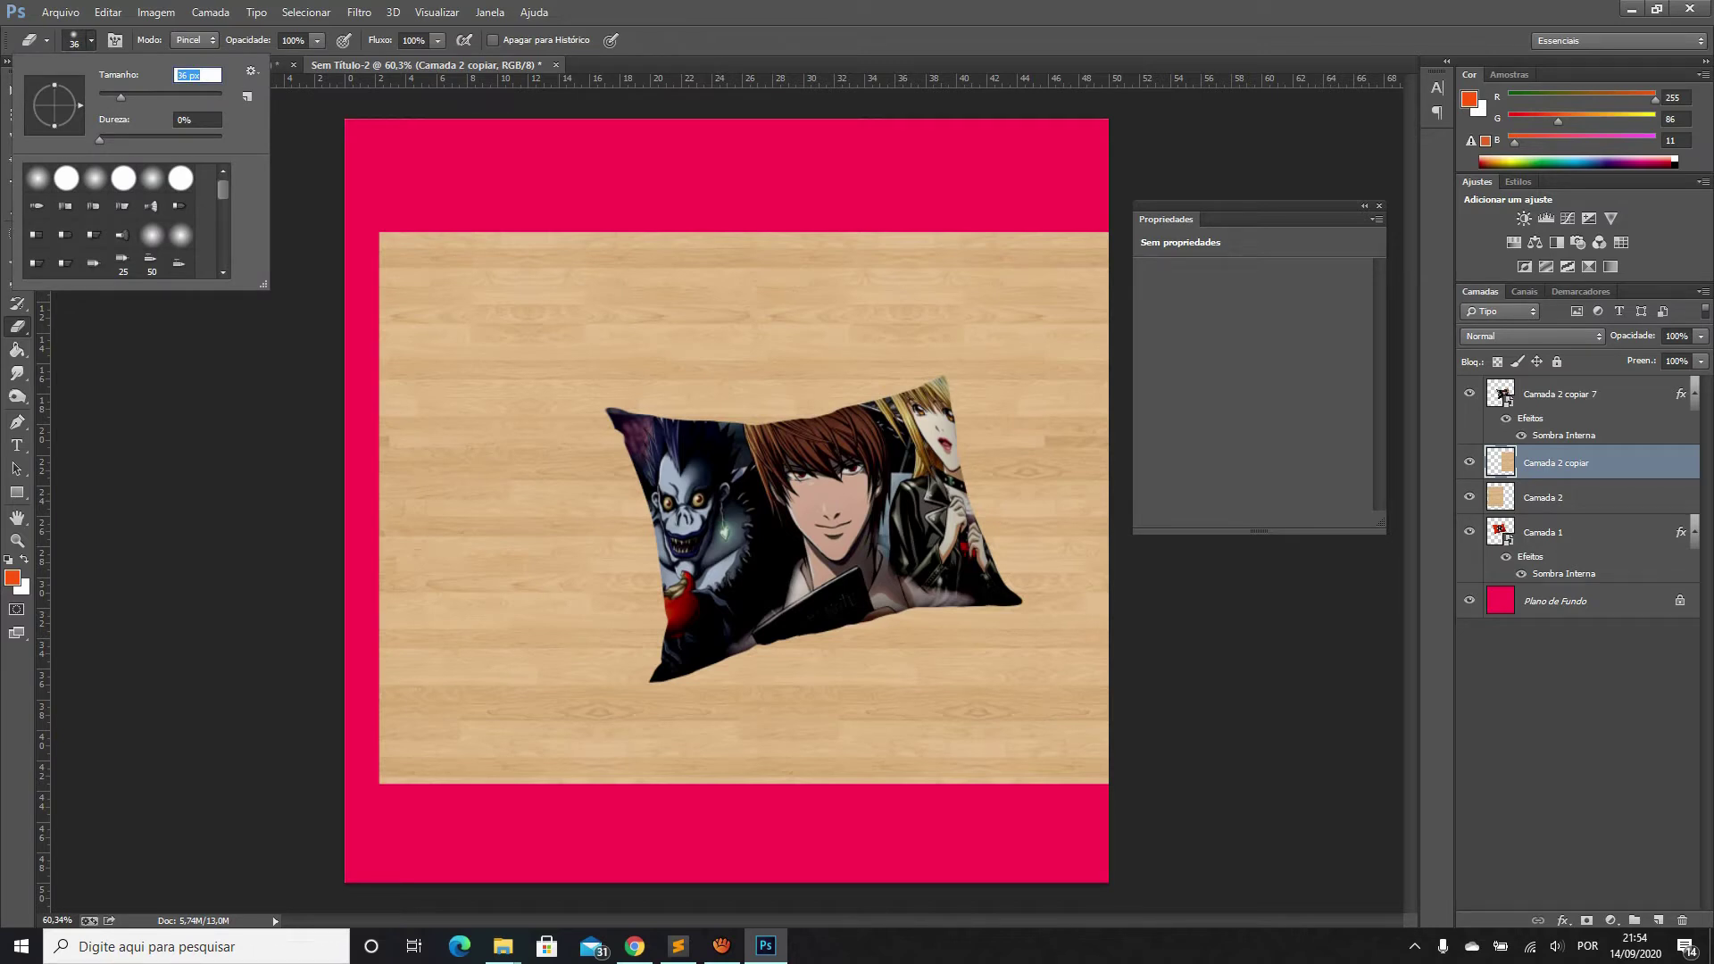
key(Return)
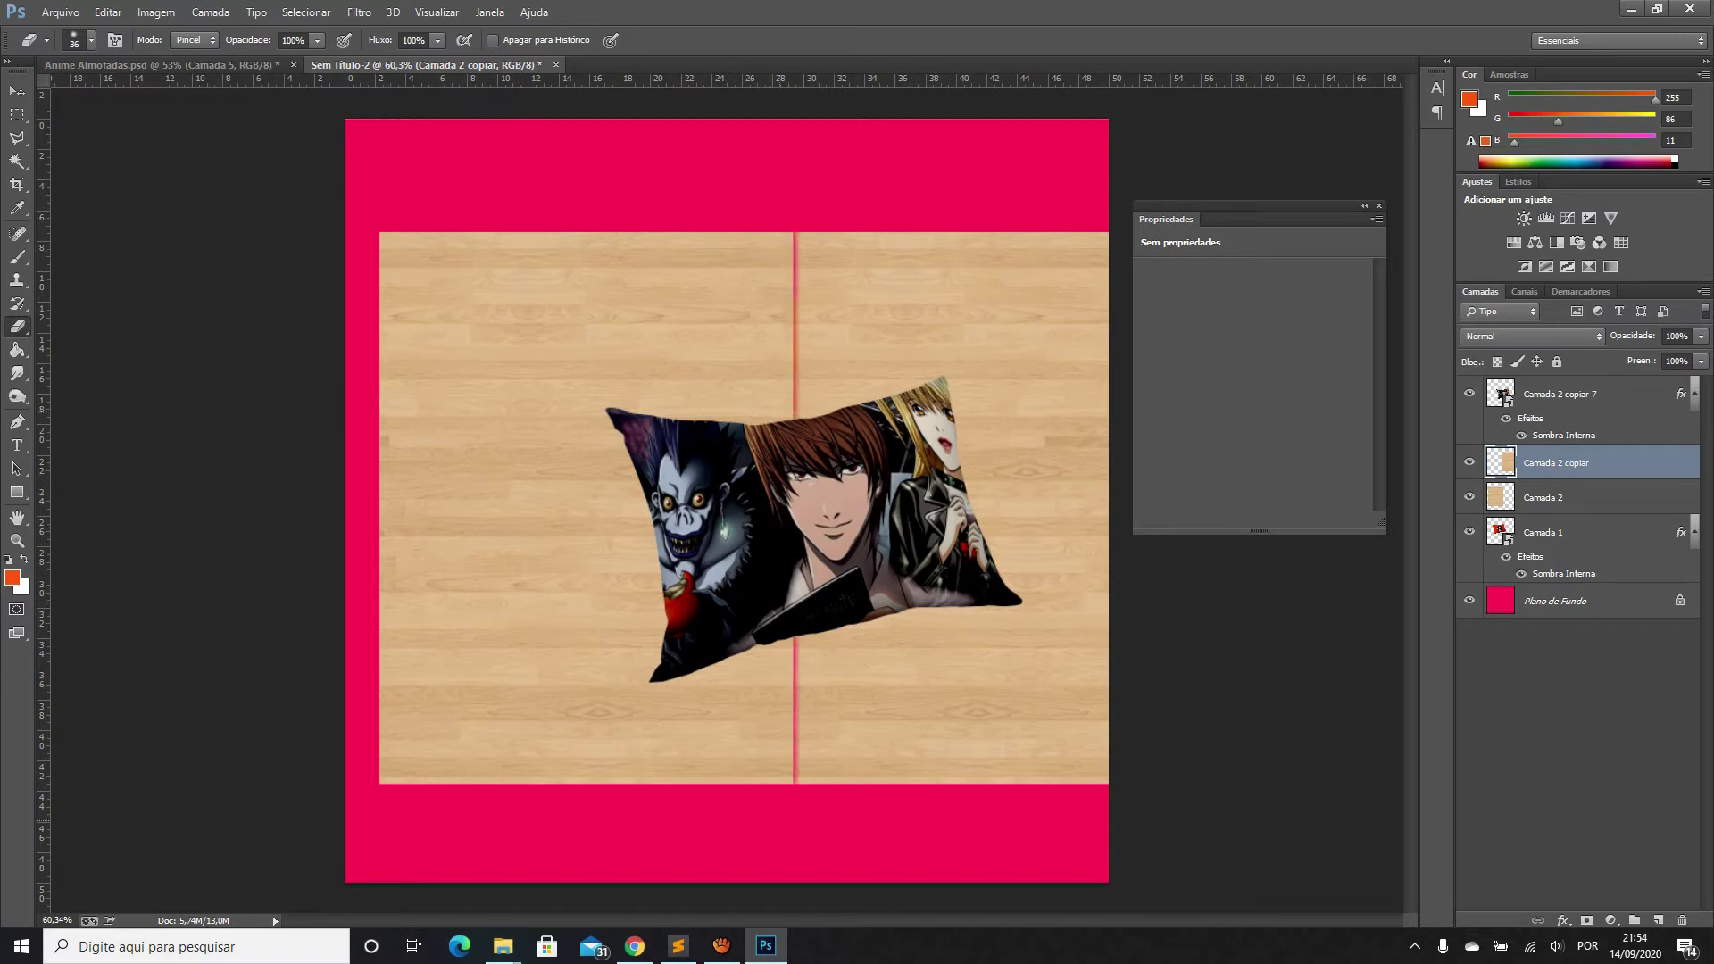
key(v)
drag(889, 297, 885, 296)
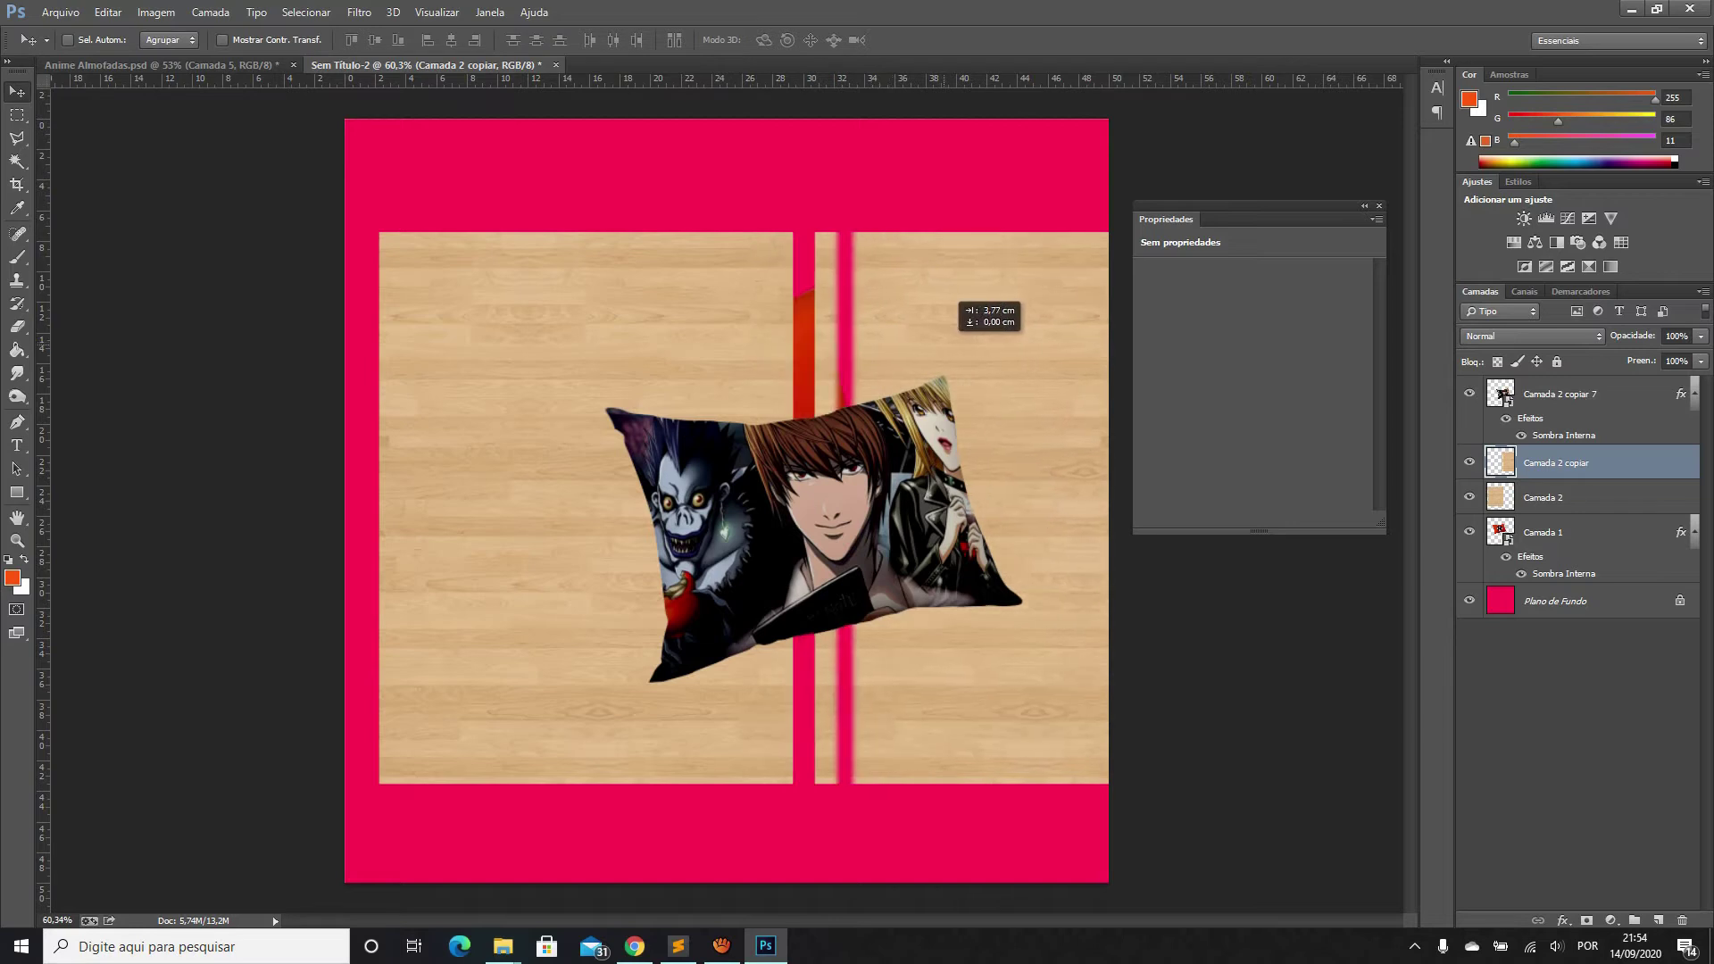
drag(889, 297, 887, 296)
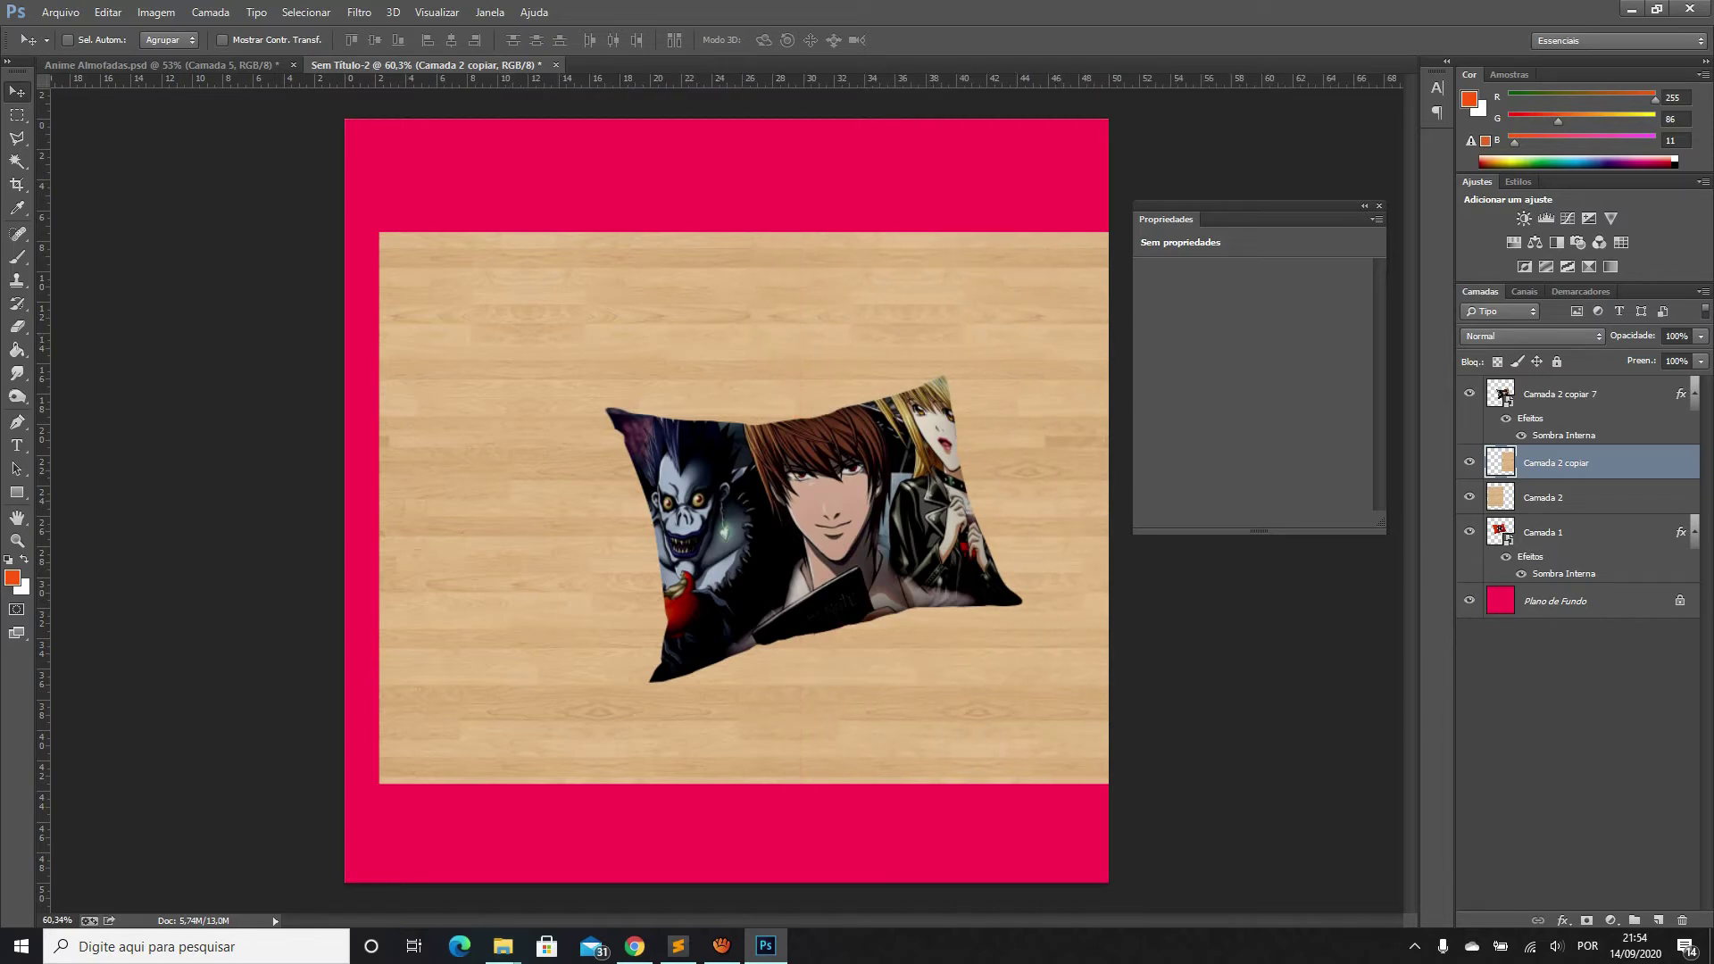
drag(890, 297, 678, 214)
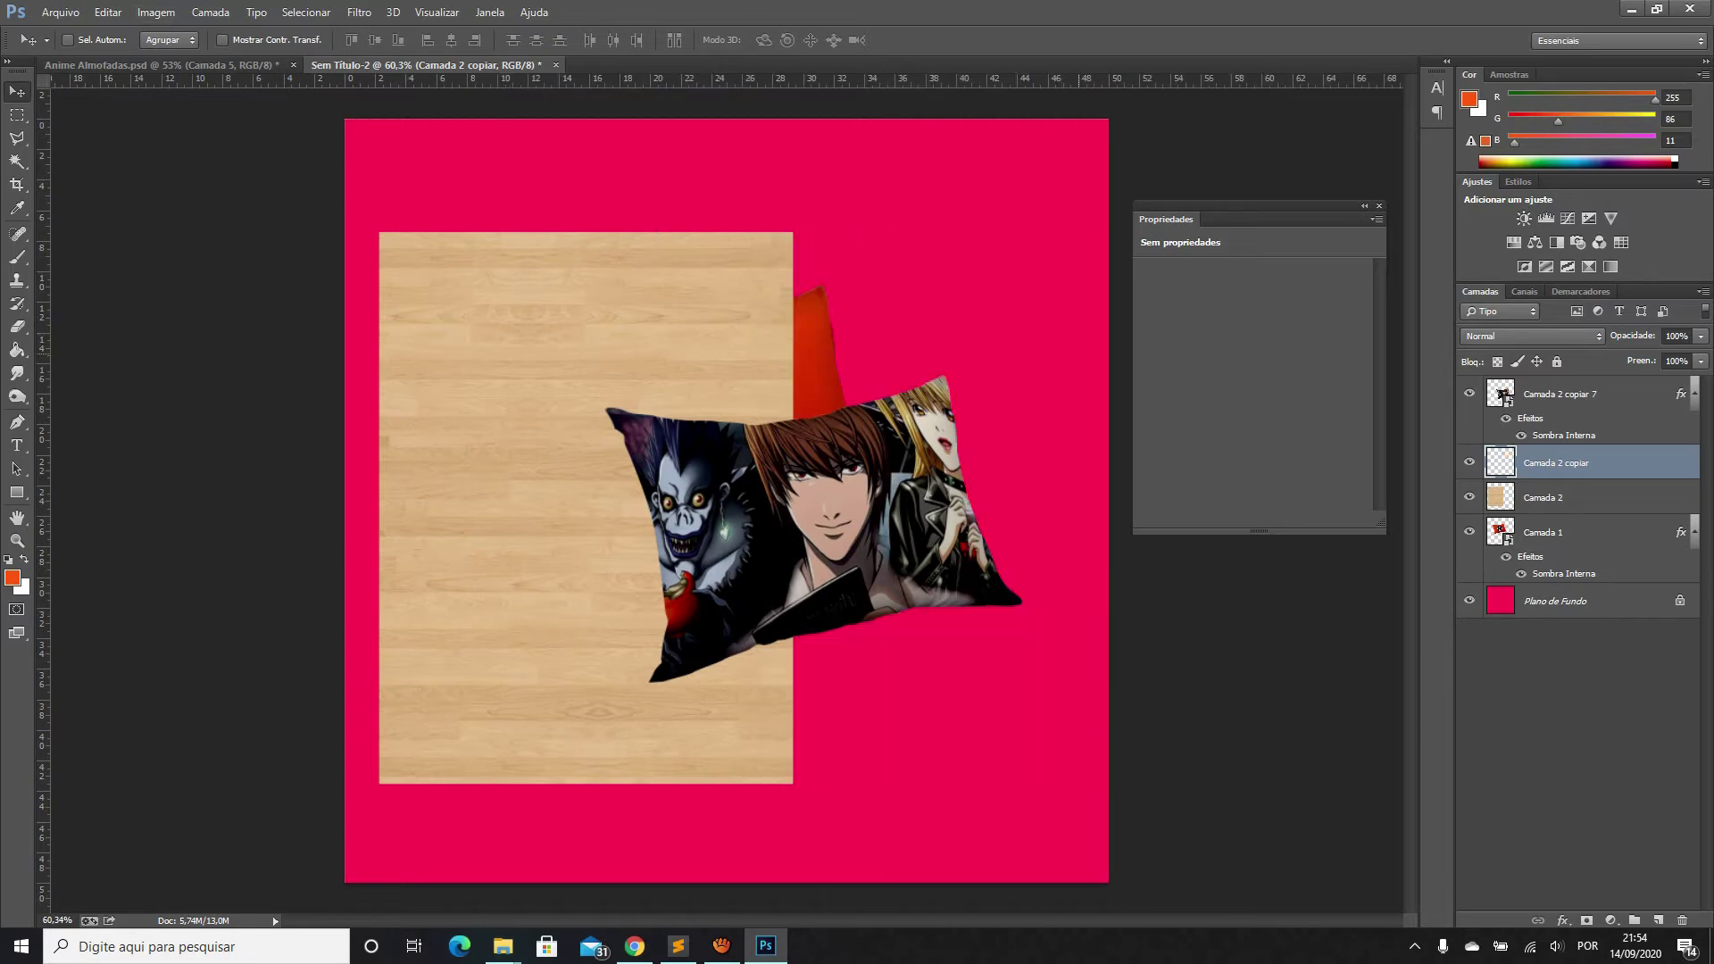
key(ctrl+z)
Line the right wood section up with the left one and select both wood layers
drag(997, 381, 987, 366)
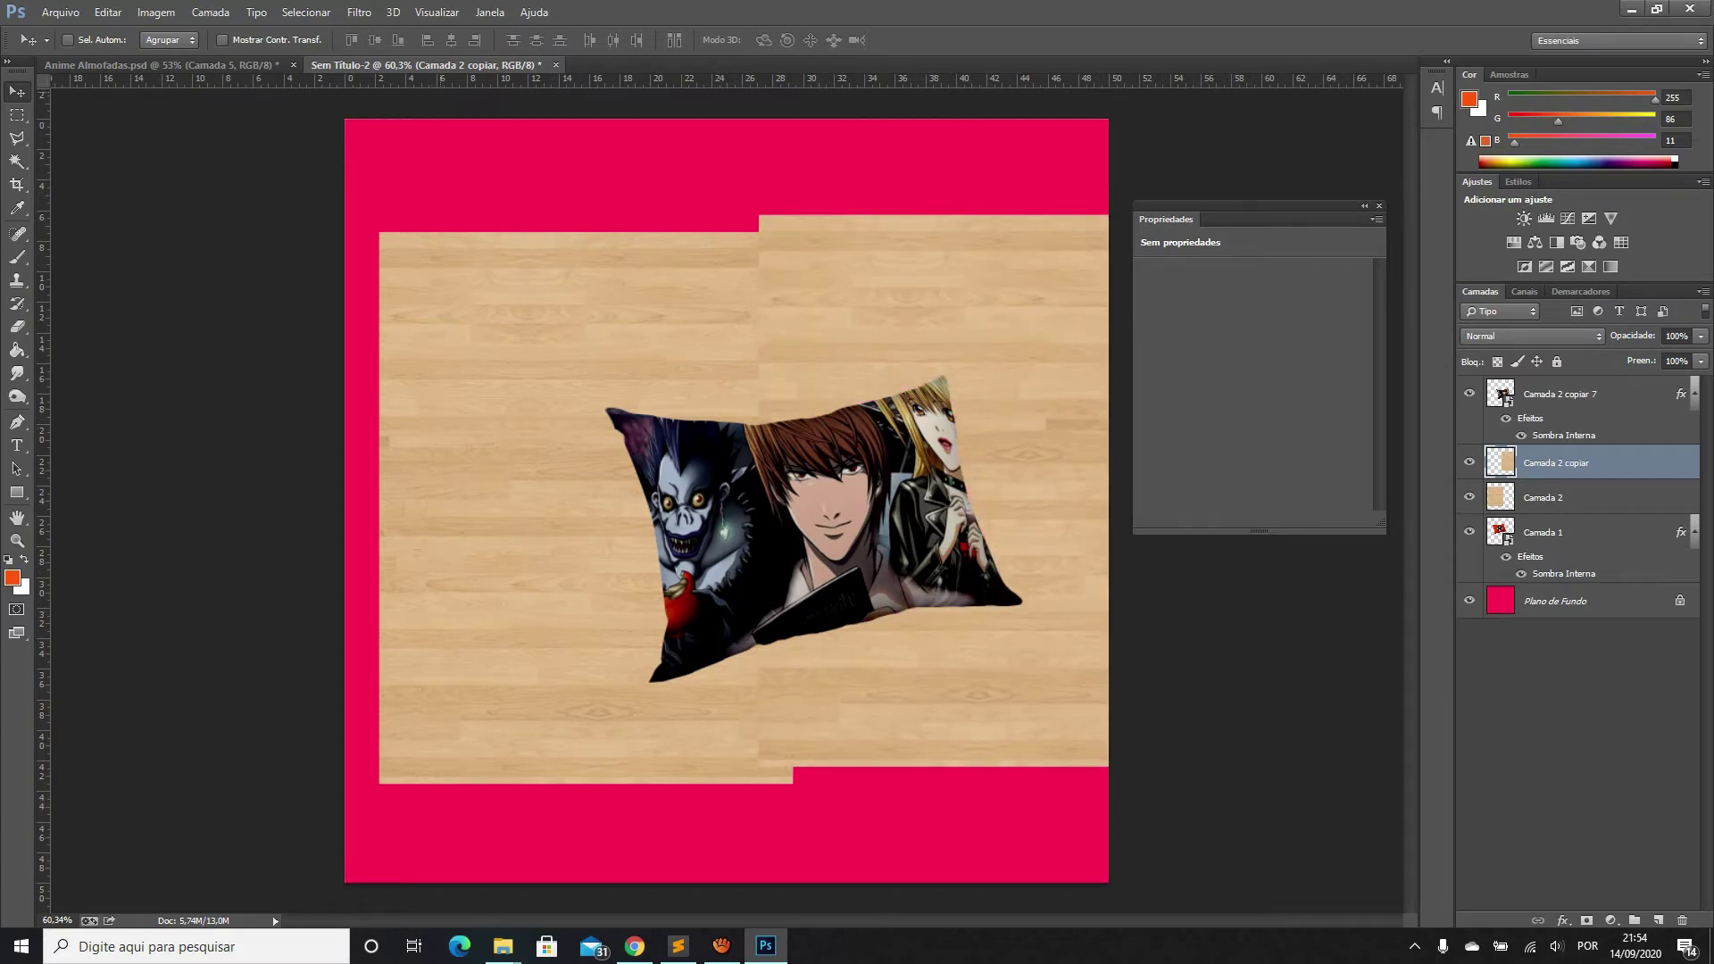
key(e)
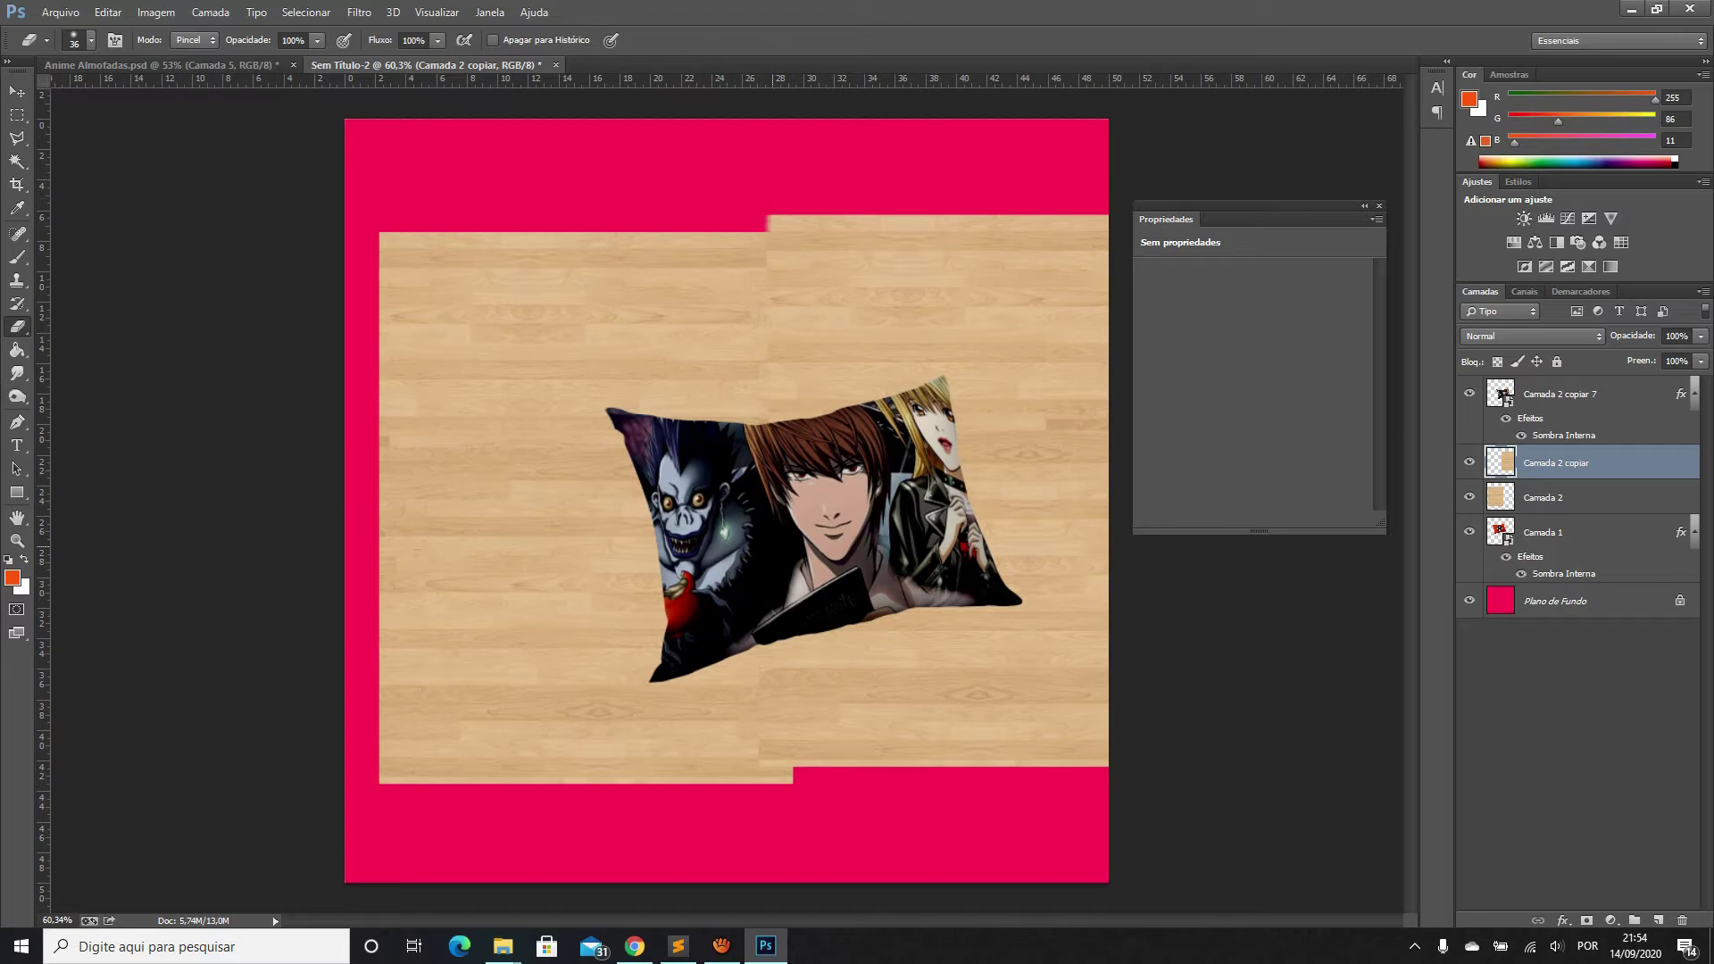
key(v)
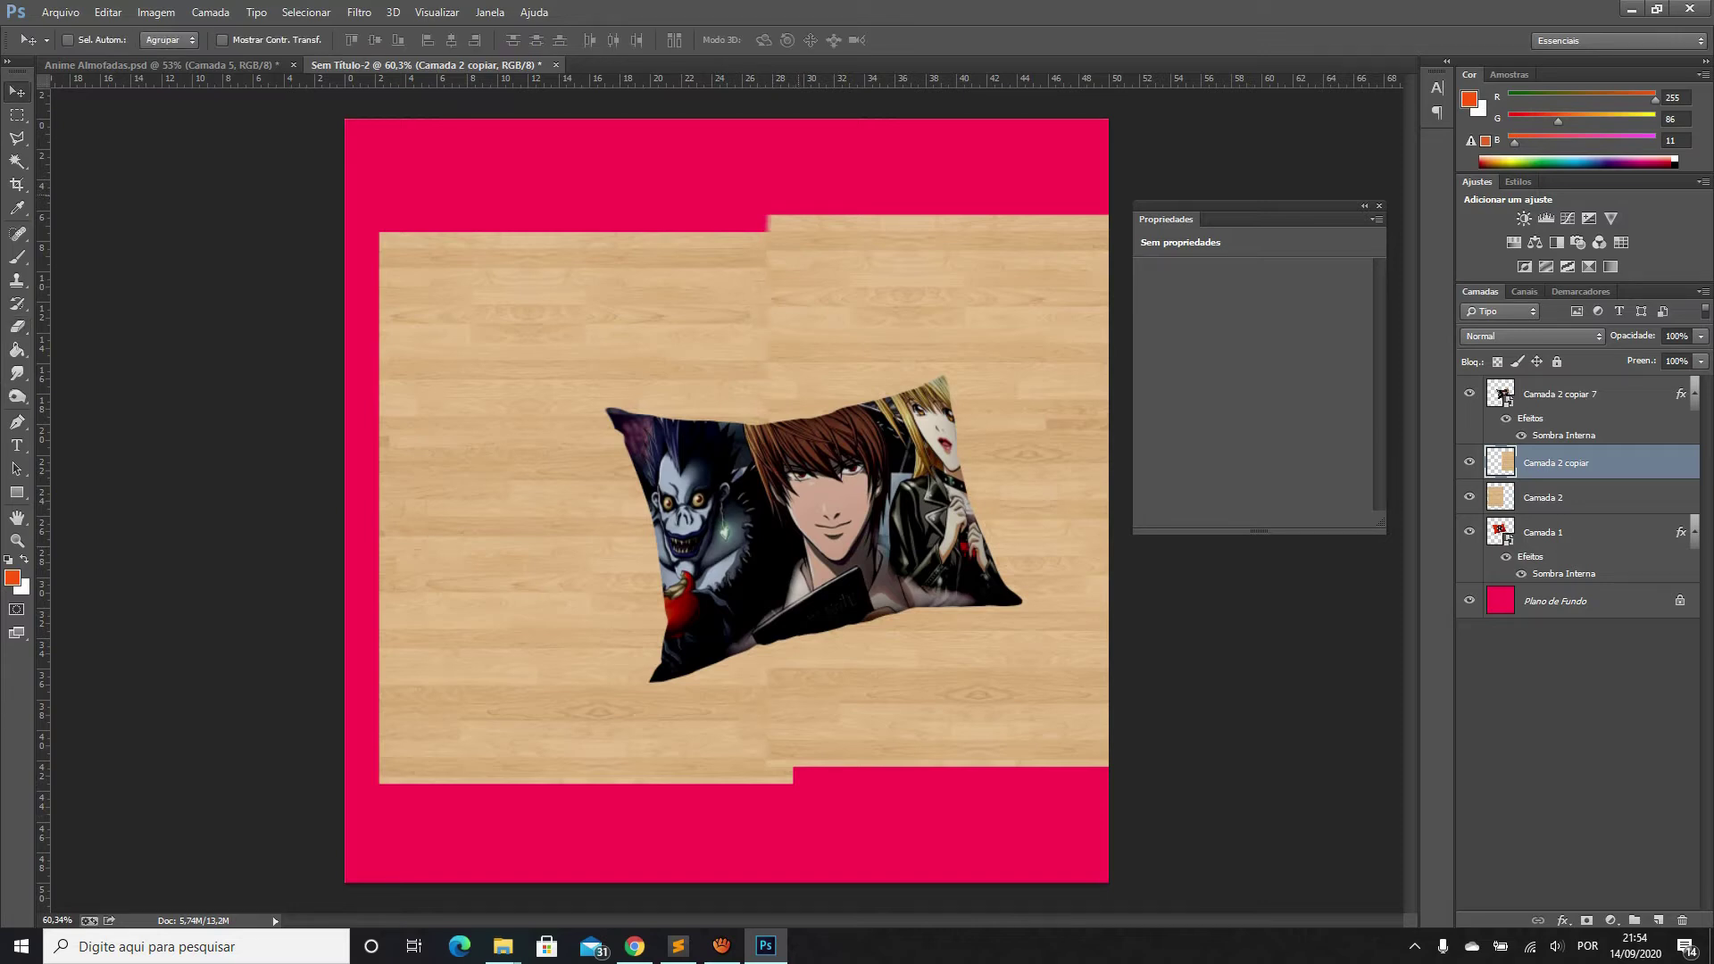
drag(808, 193, 808, 210)
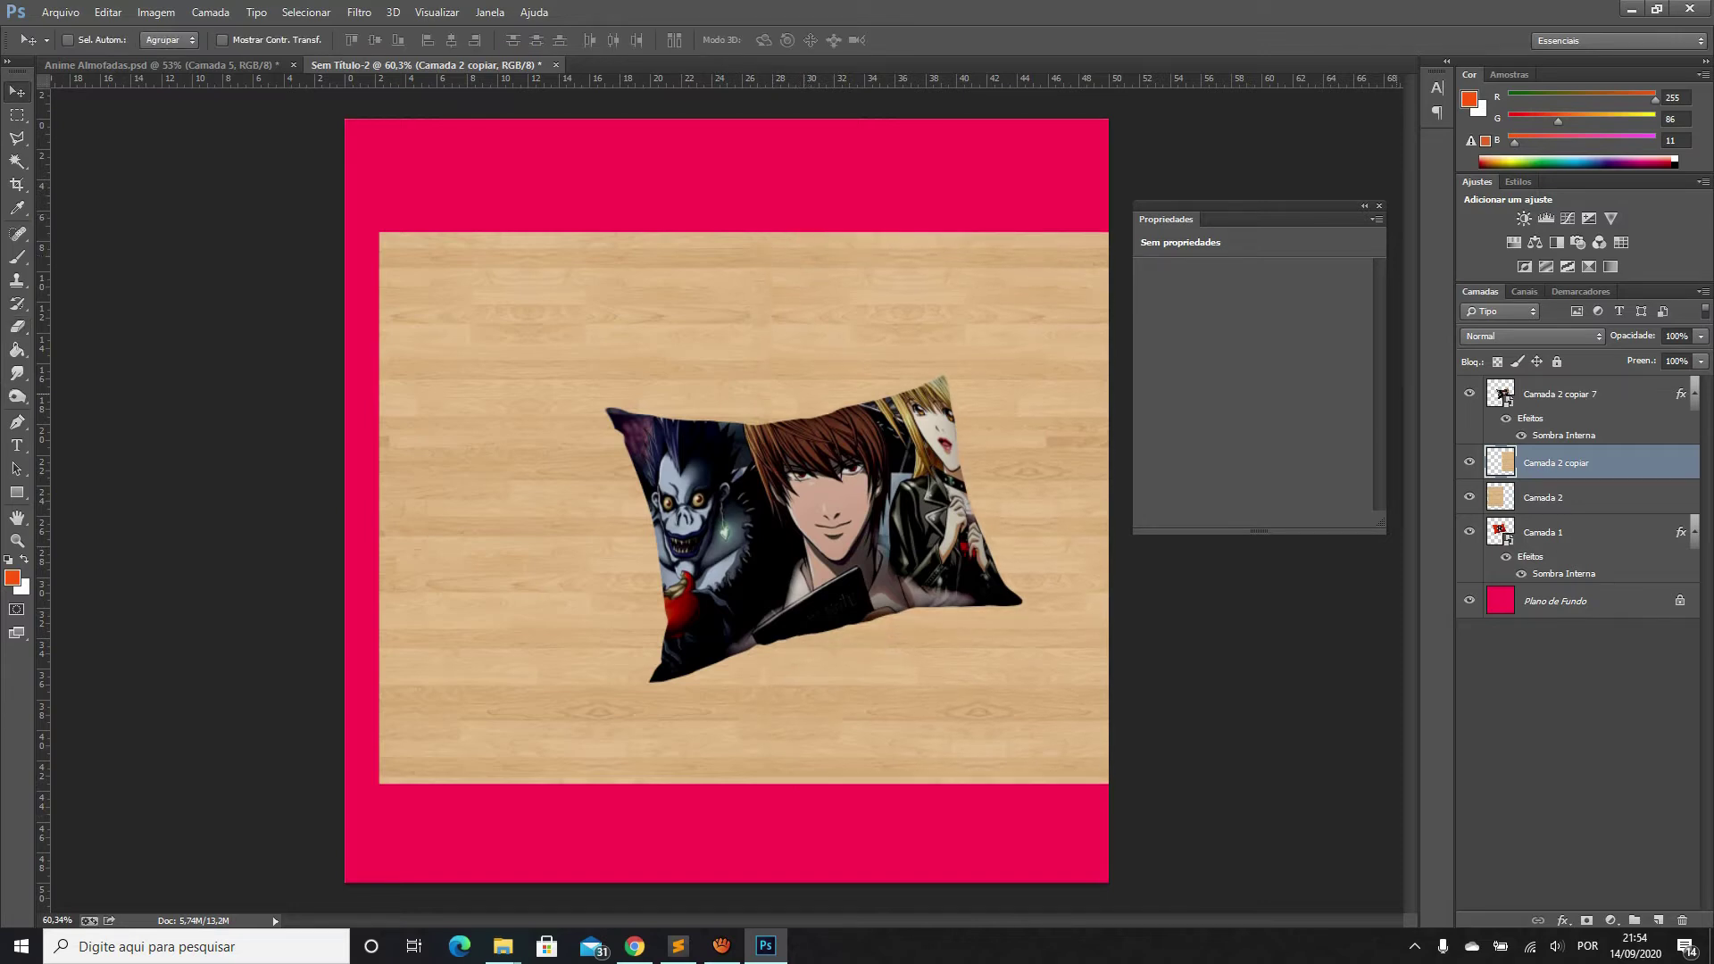
key(alt+shift+bracketleft)
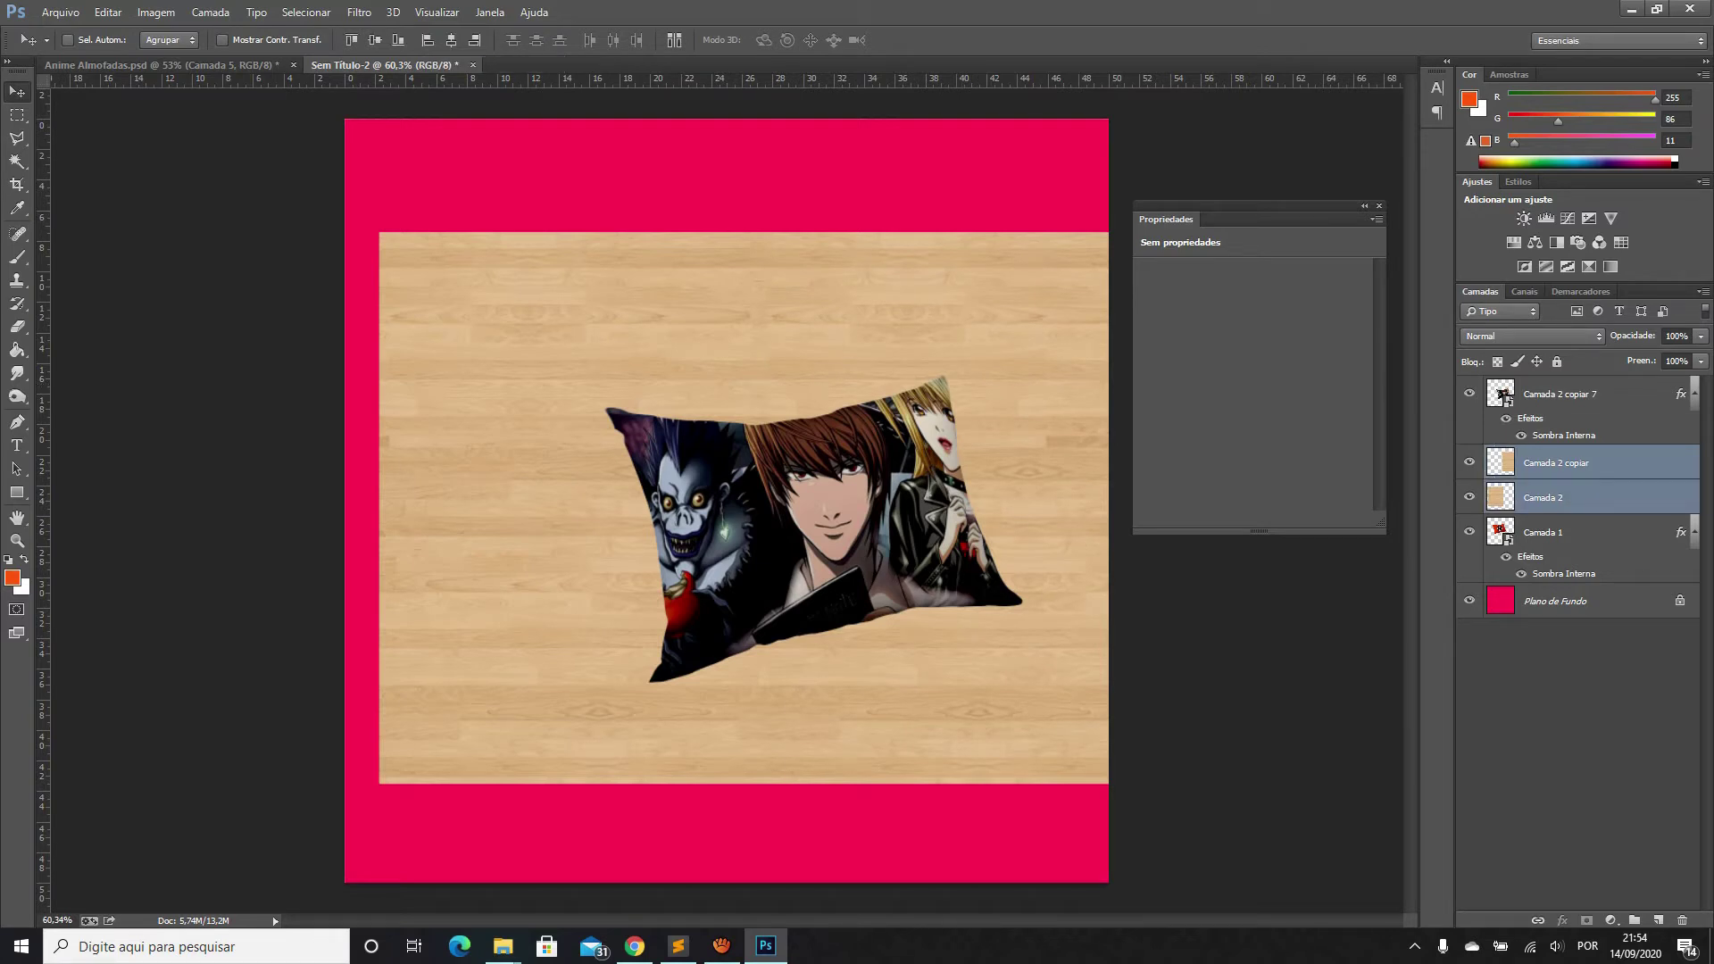
Merge Camada 2 and Camada 2 copiar, then place a wood copy over the bottom pink band
key(alt+bracketright)
key(alt+shift+bracketleft)
key(ctrl+e)
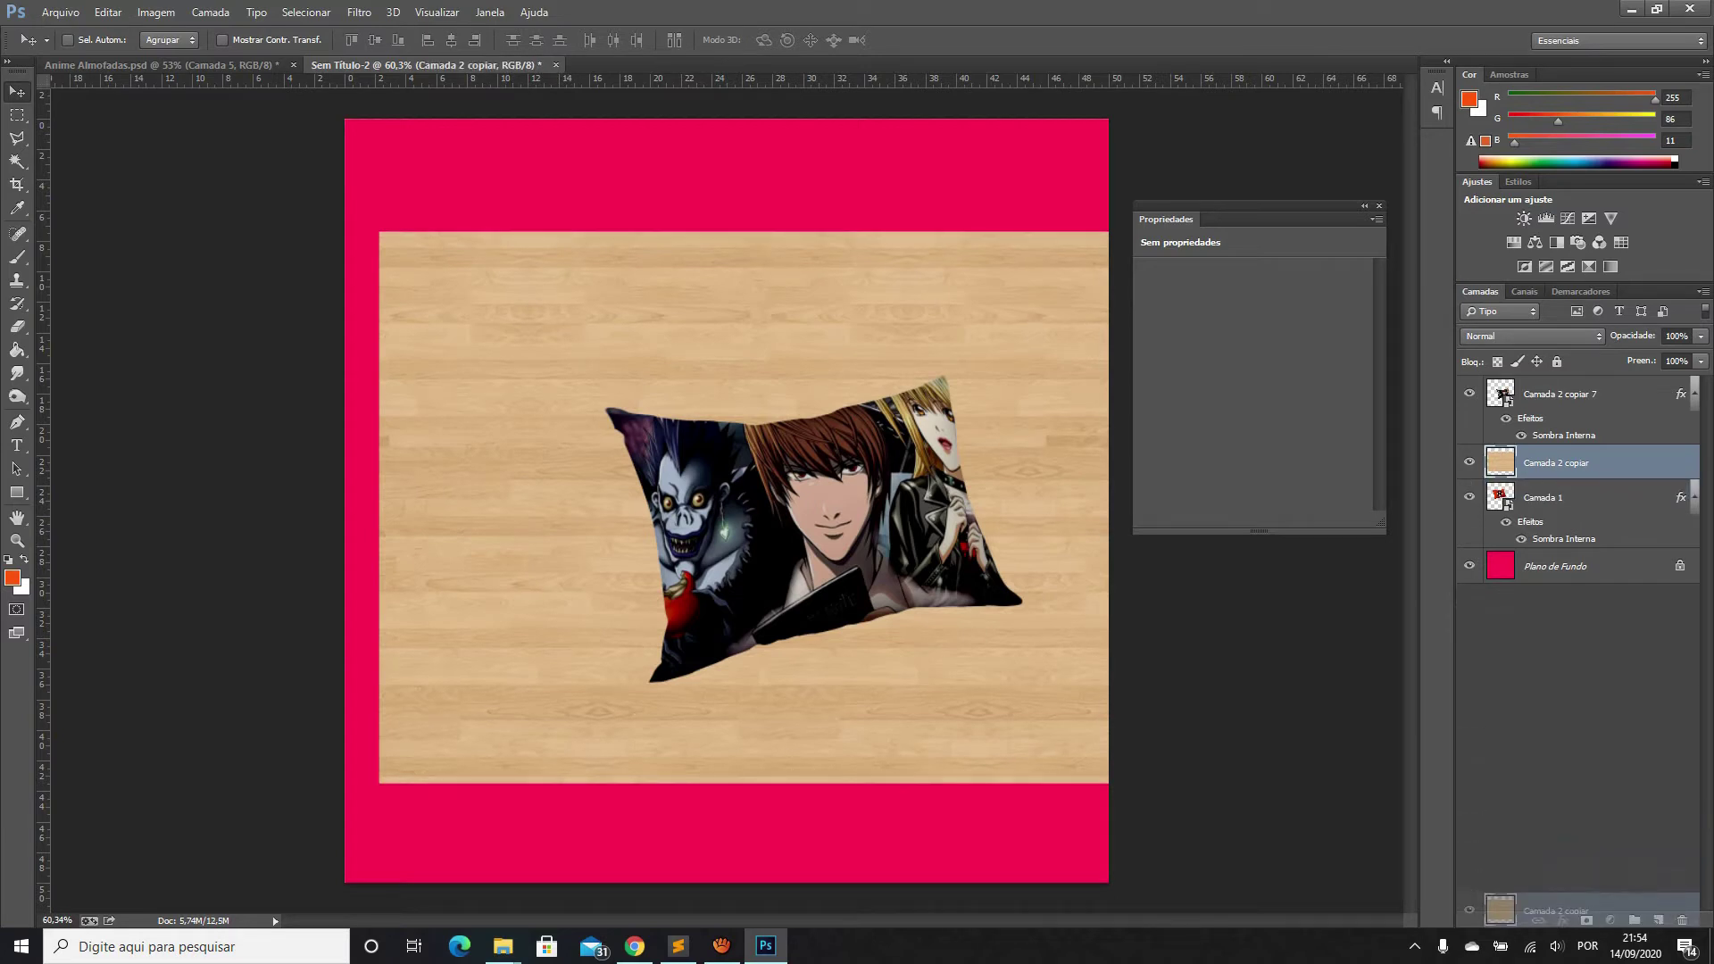
key(ctrl+j)
drag(767, 286, 768, 817)
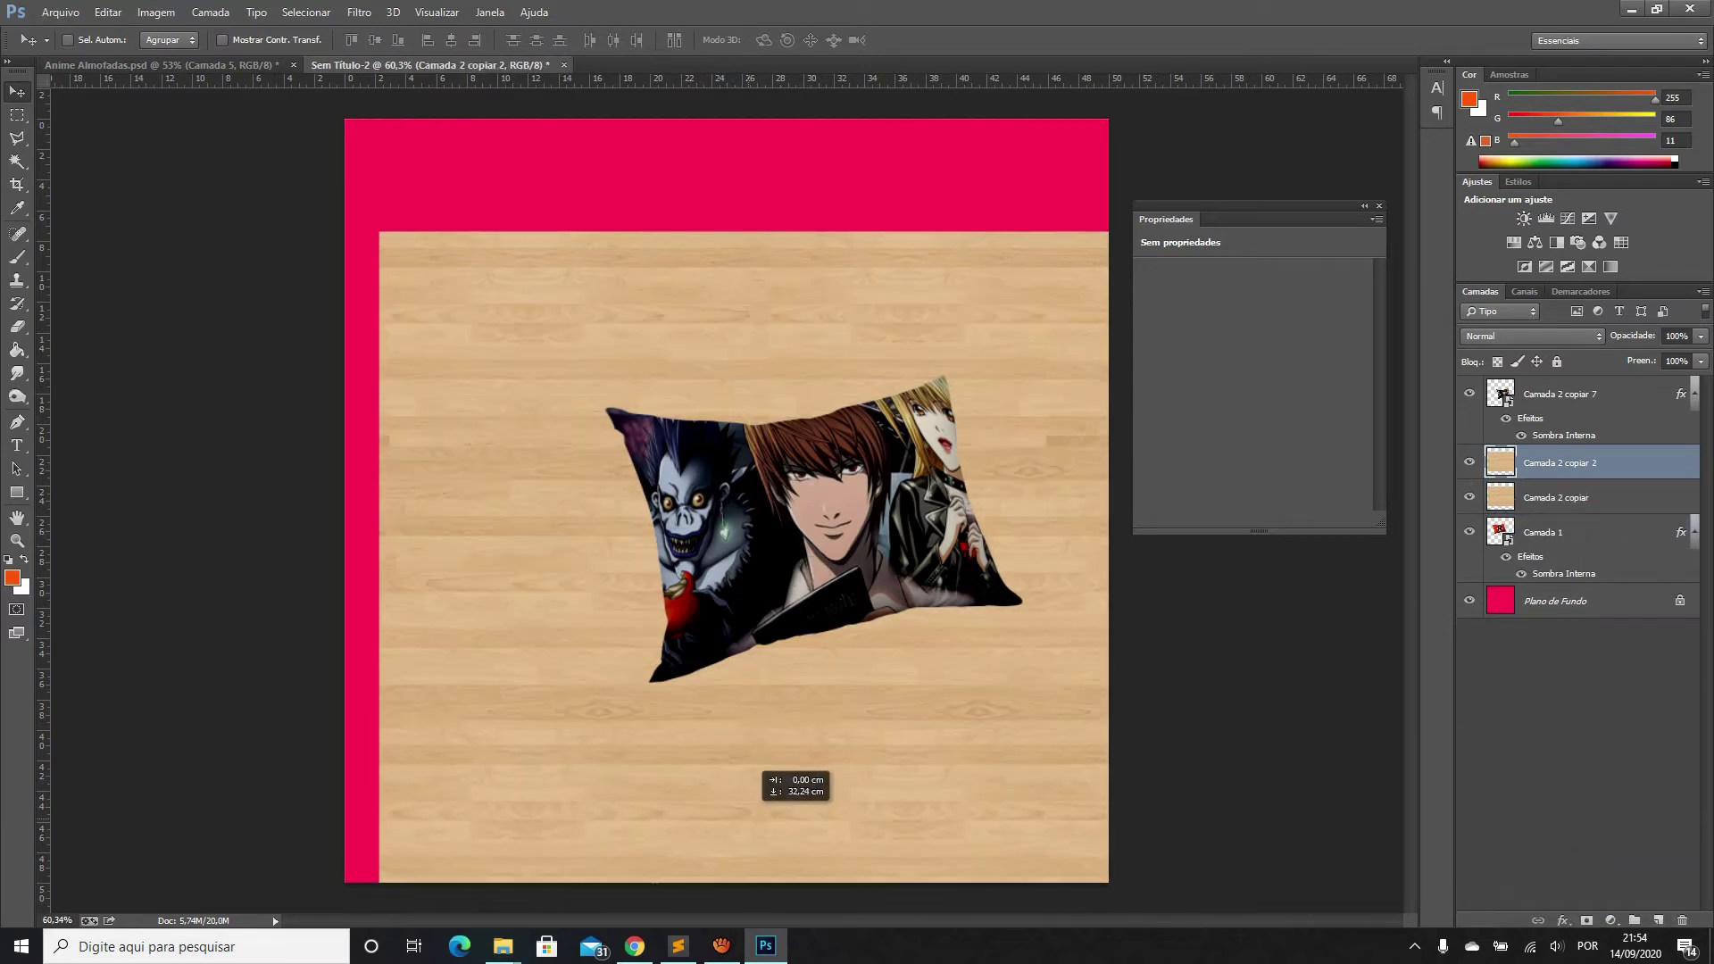
mouse_move(732, 675)
mouse_down()
mouse_move(733, 696)
mouse_move(728, 671)
mouse_up()
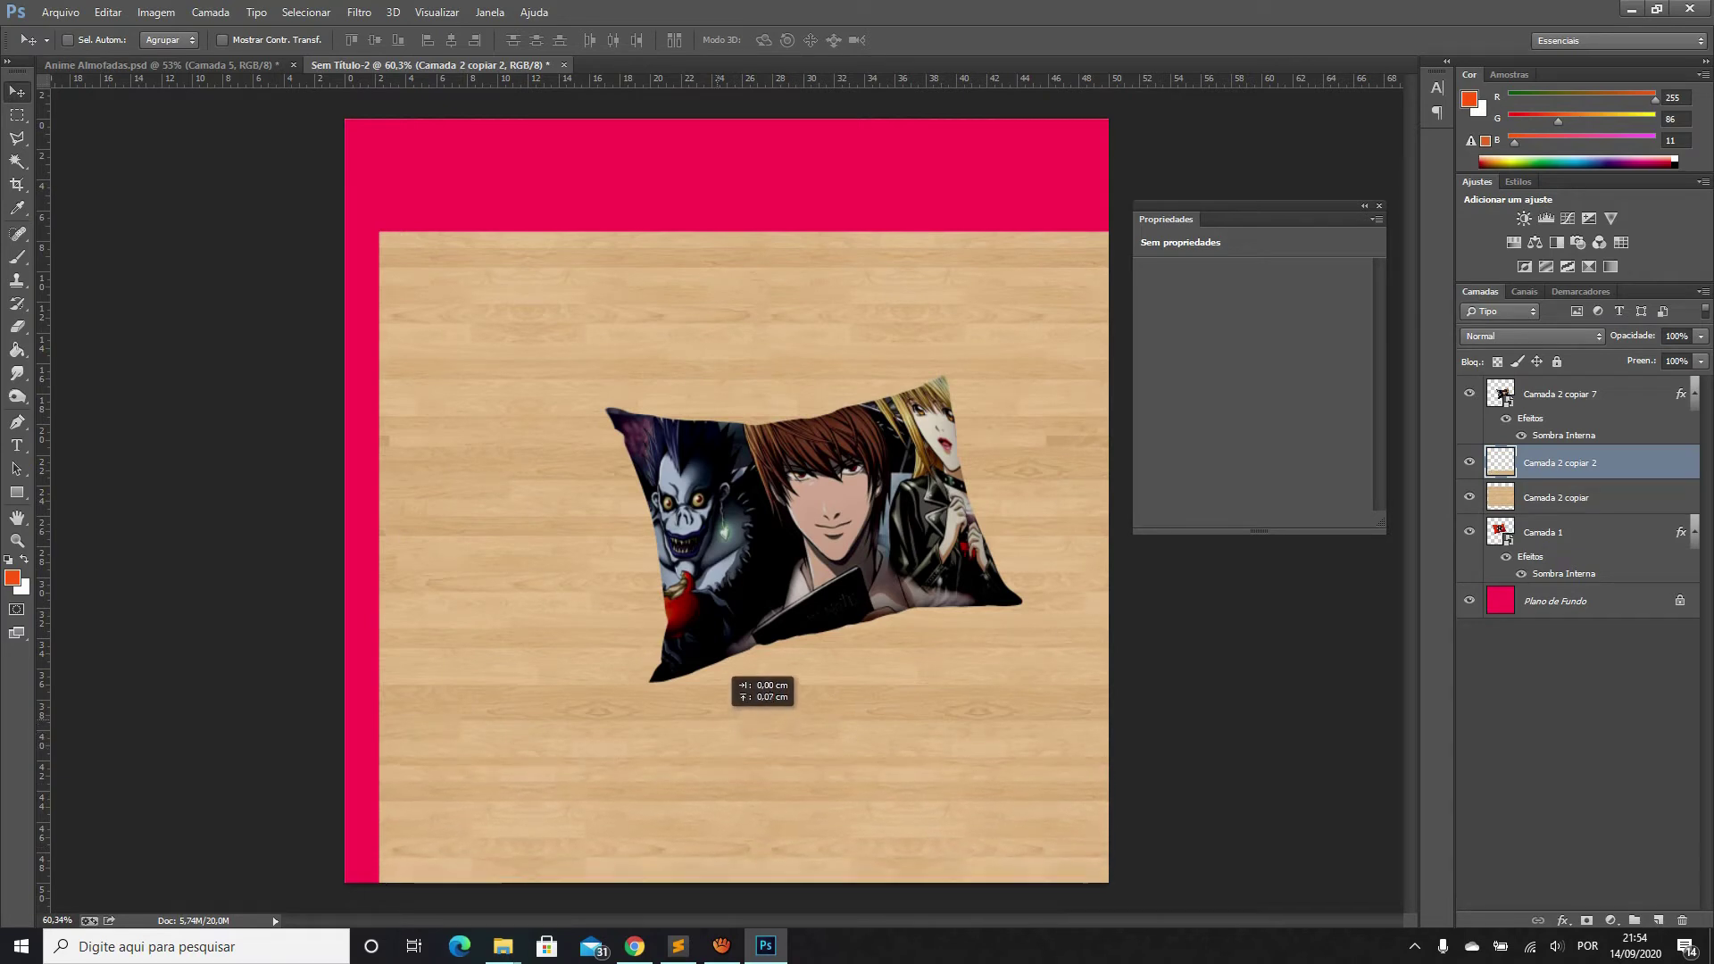
drag(728, 670, 728, 671)
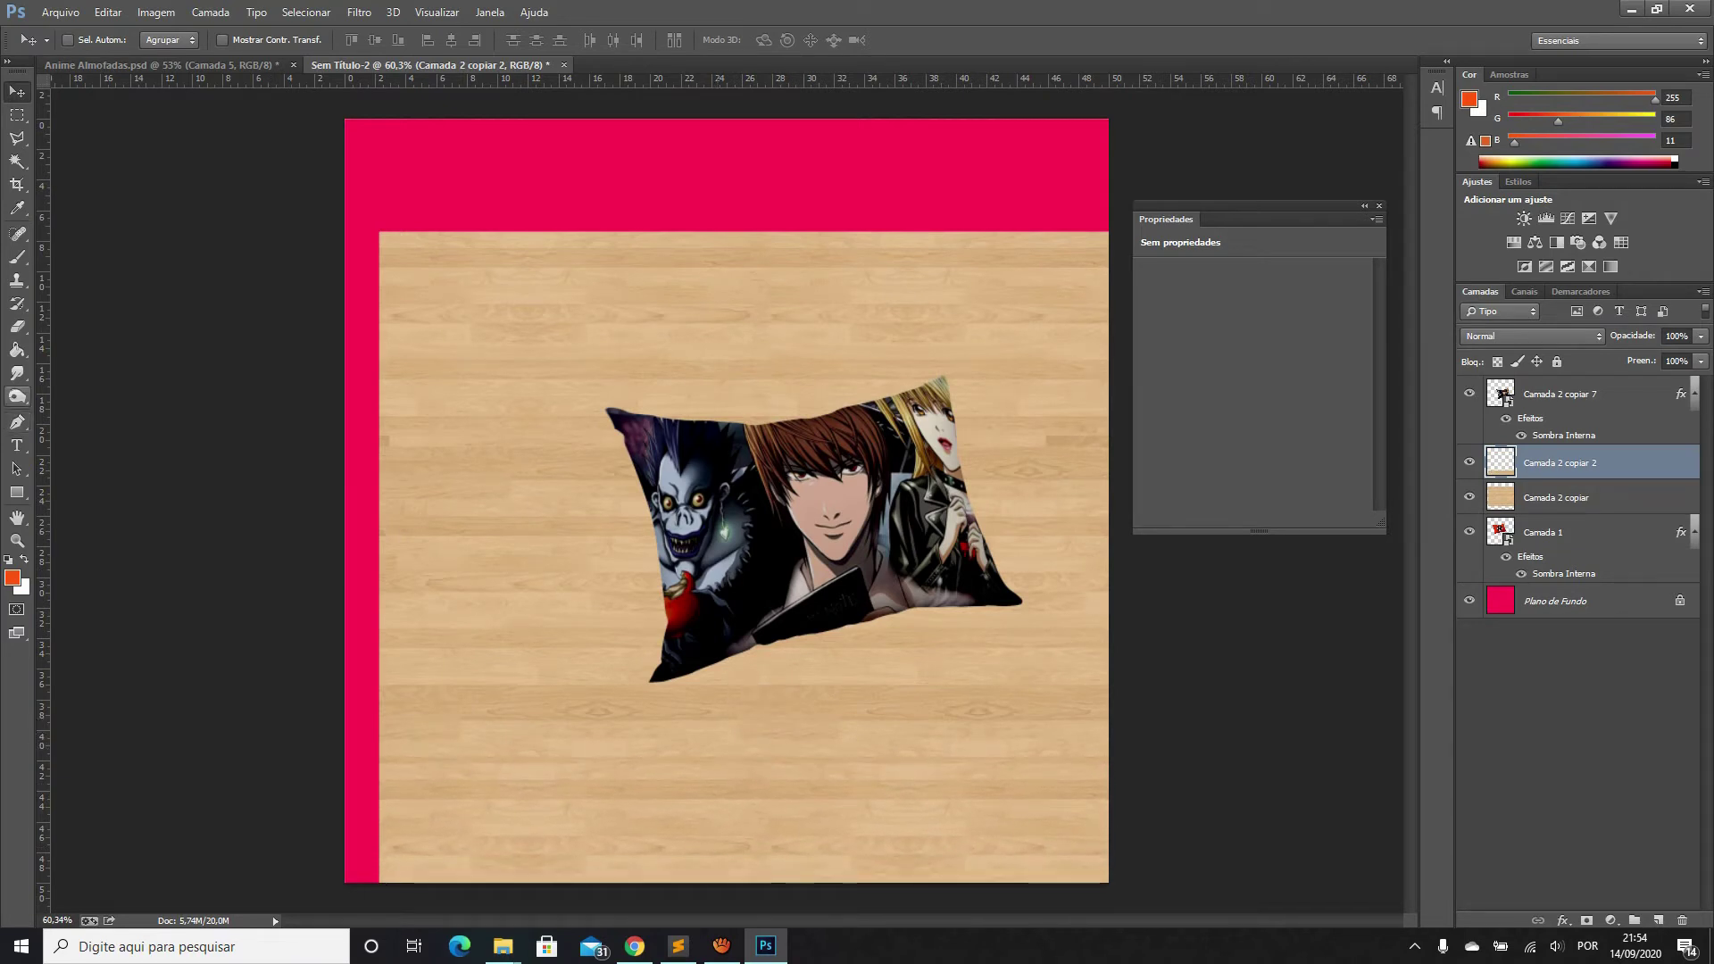
Merge the extra wood copy and slide the wood layer to a strip on the left
click(17, 326)
click(1469, 463)
click(1469, 462)
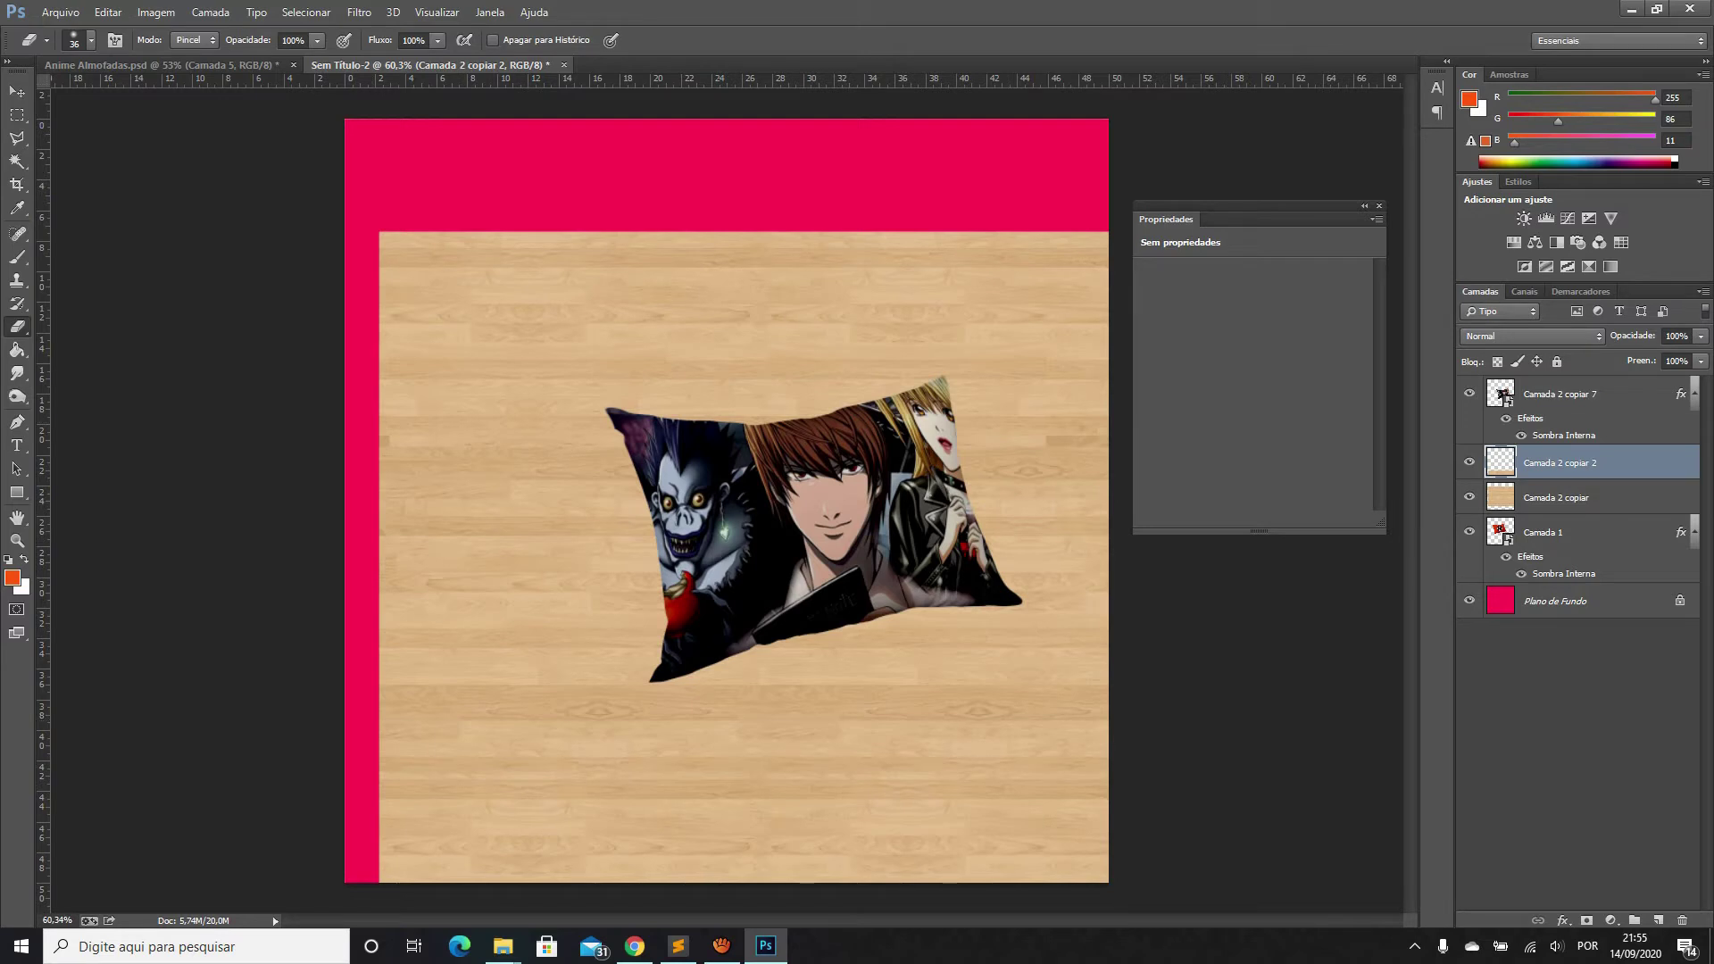
key(ctrl+e)
key(v)
scroll(727, 500, down, 3)
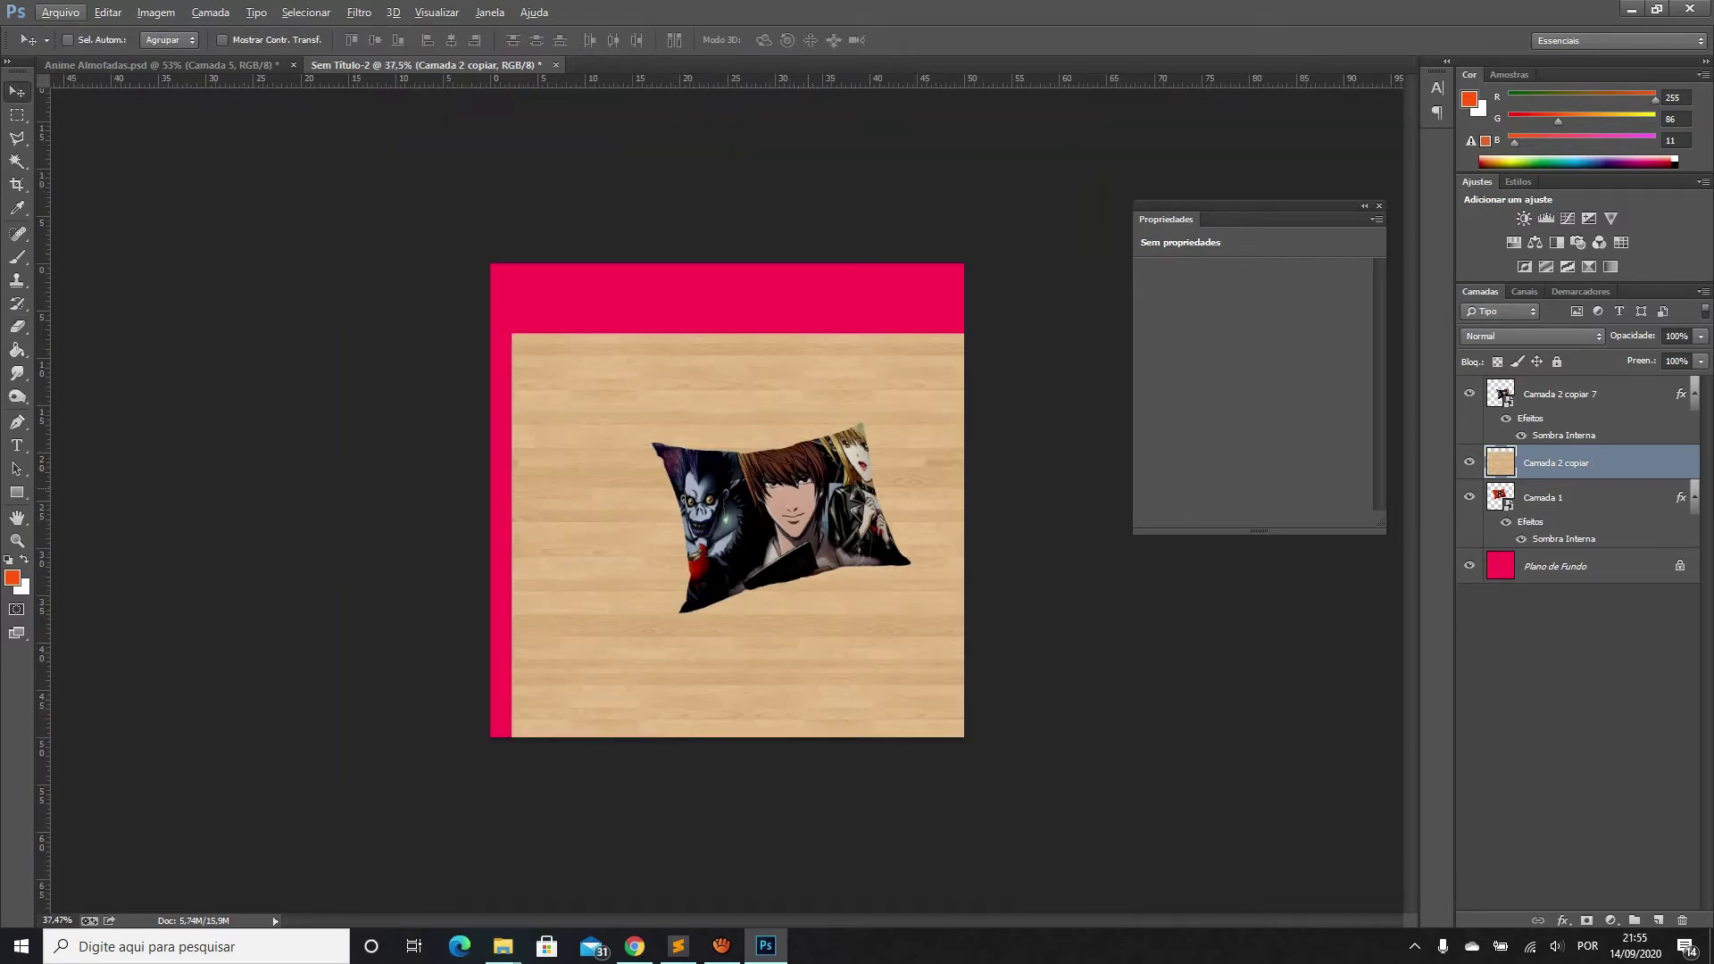
drag(806, 164, 858, 93)
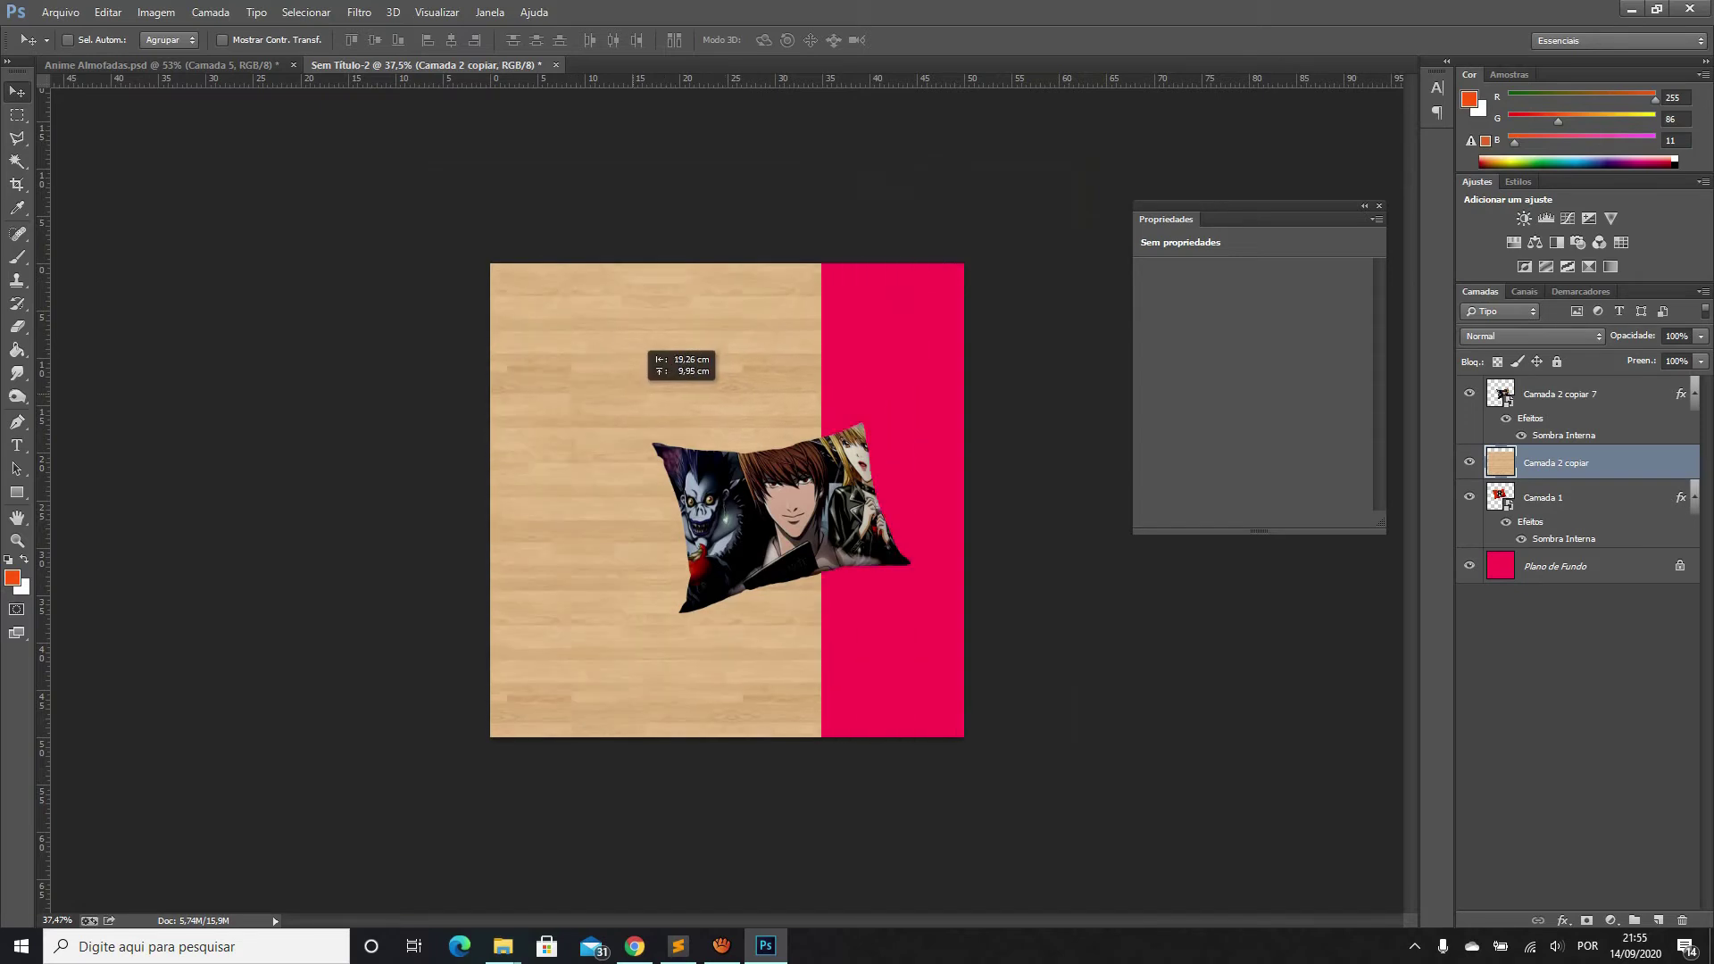
drag(862, 94, 440, 441)
Duplicate the wood, slide the copy right to cover the canvas, and merge into Camada 2 copiar
drag(1557, 463, 1658, 920)
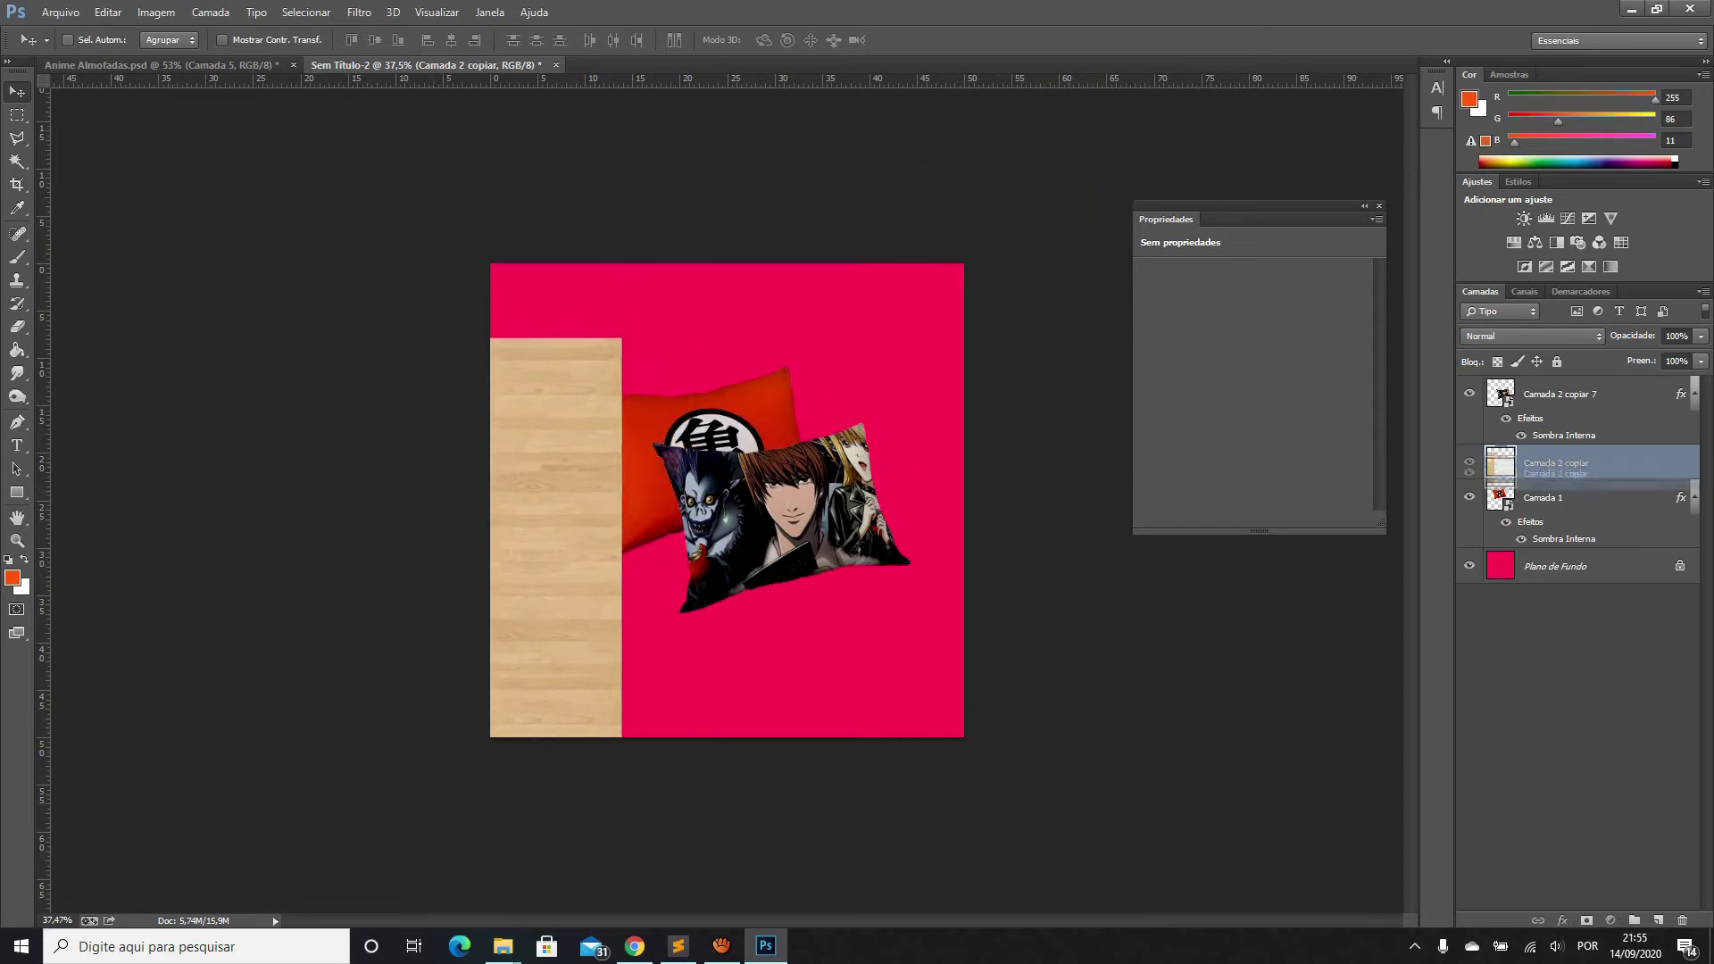
drag(500, 451, 987, 451)
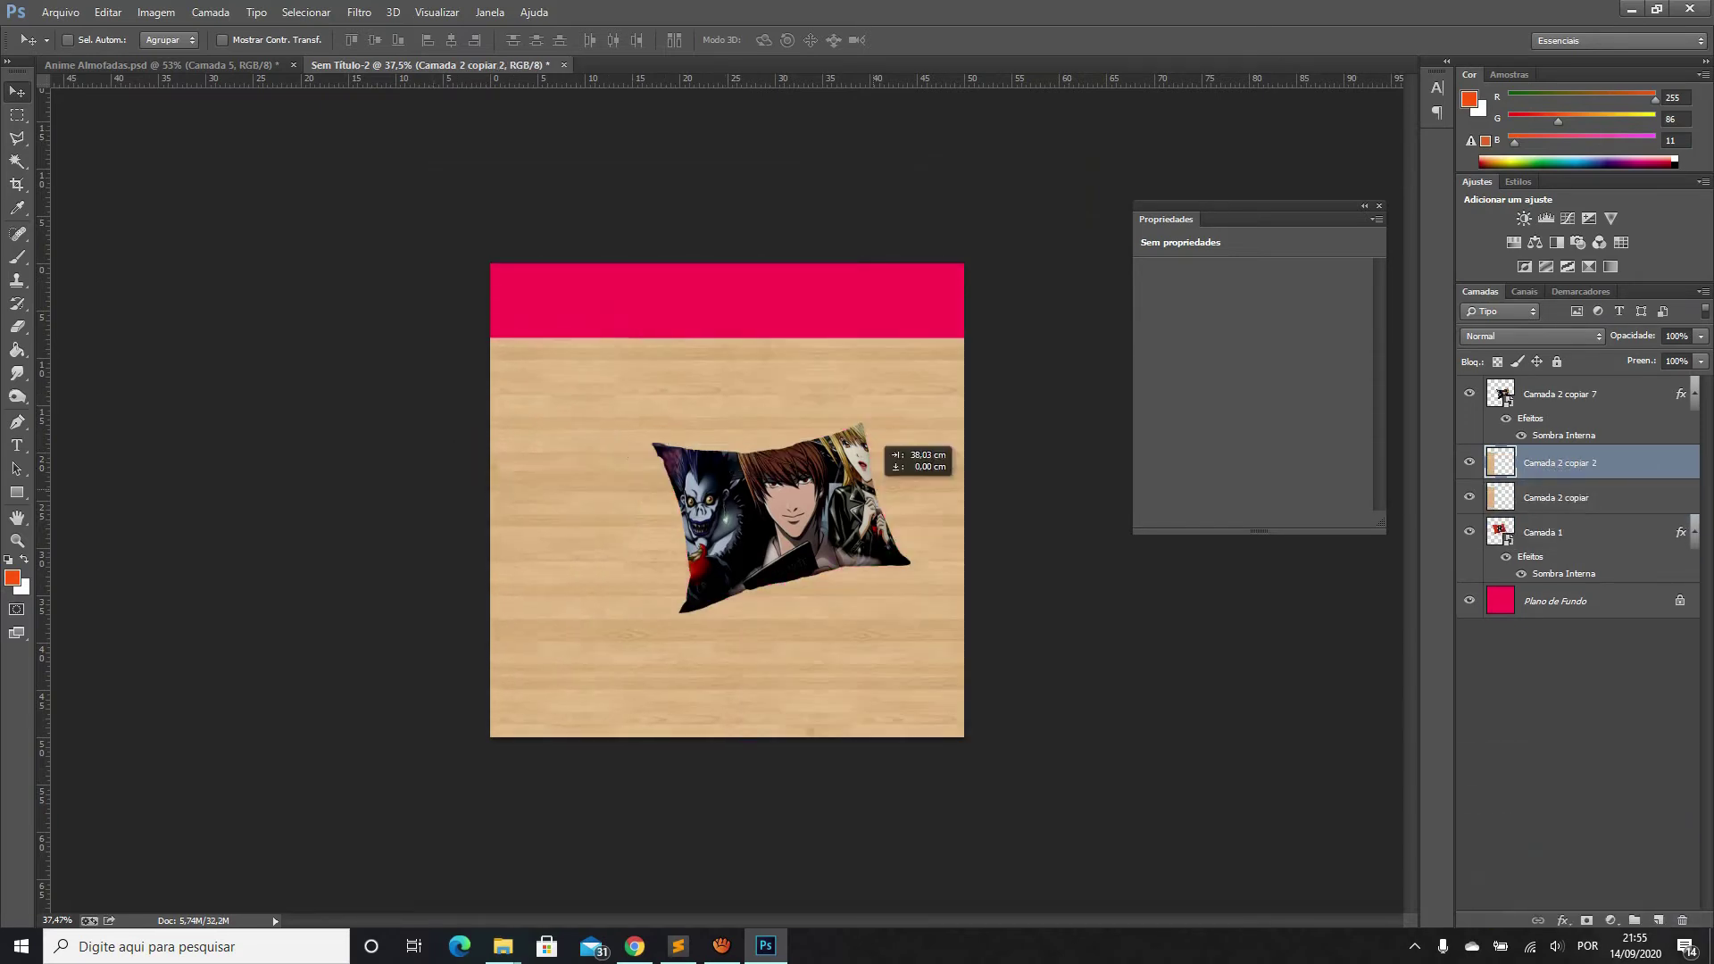
drag(987, 451, 987, 451)
key(e)
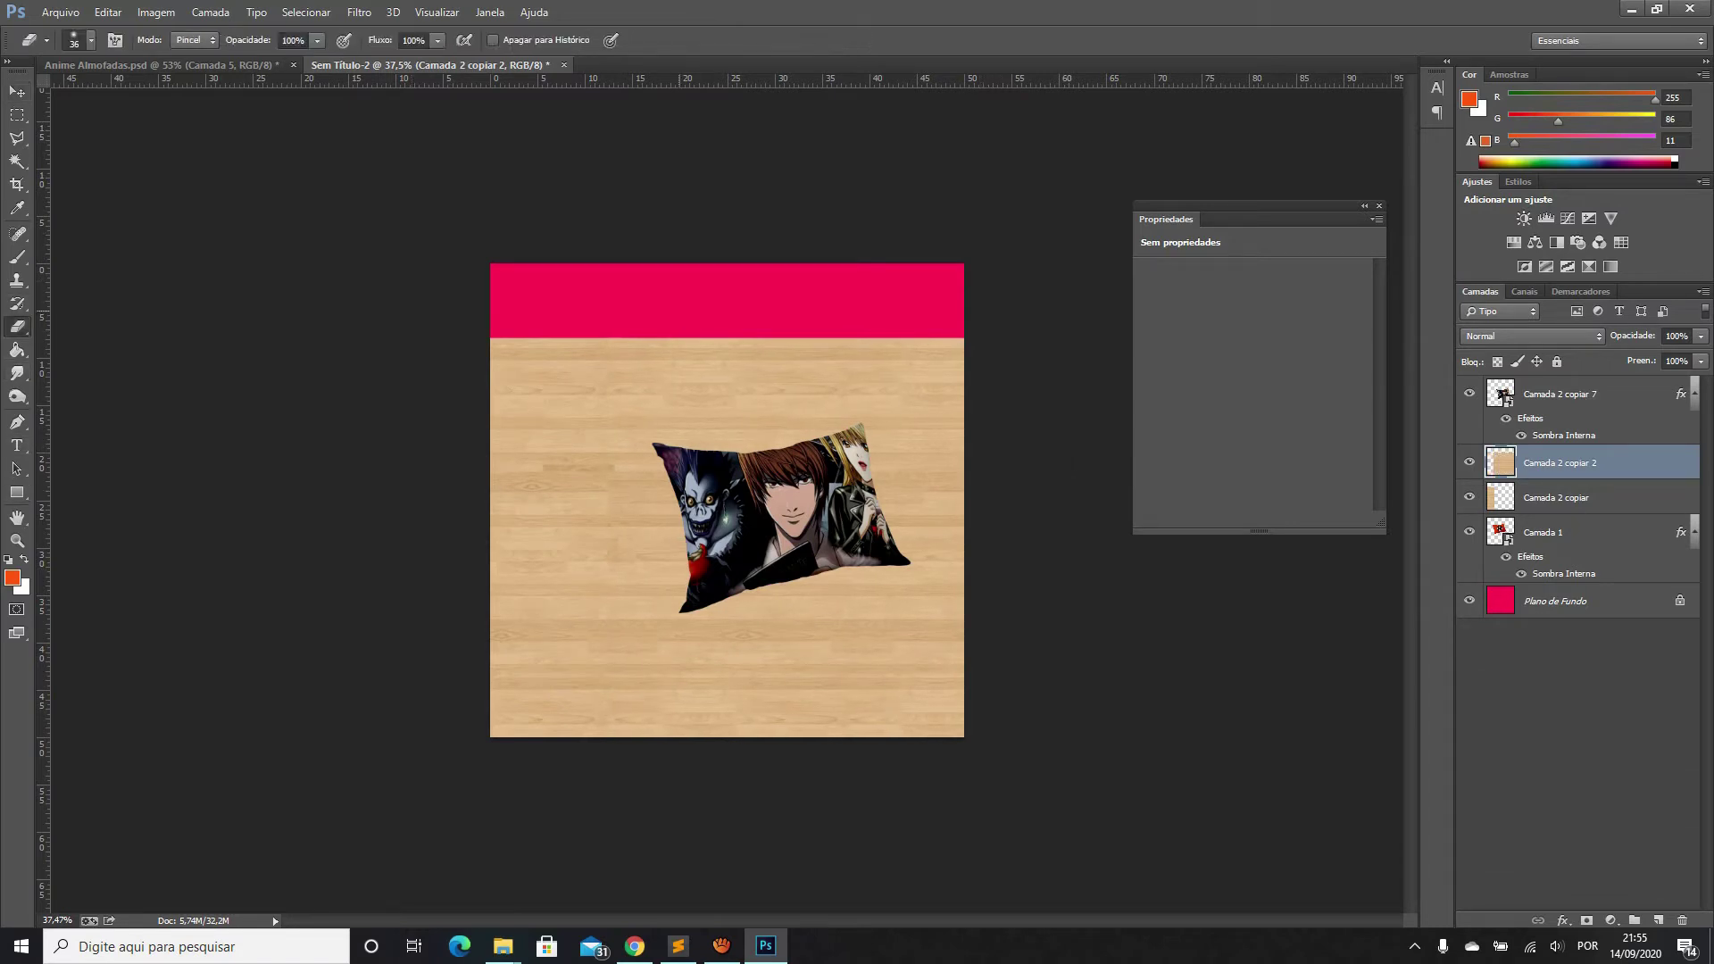
click(1469, 462)
key(v)
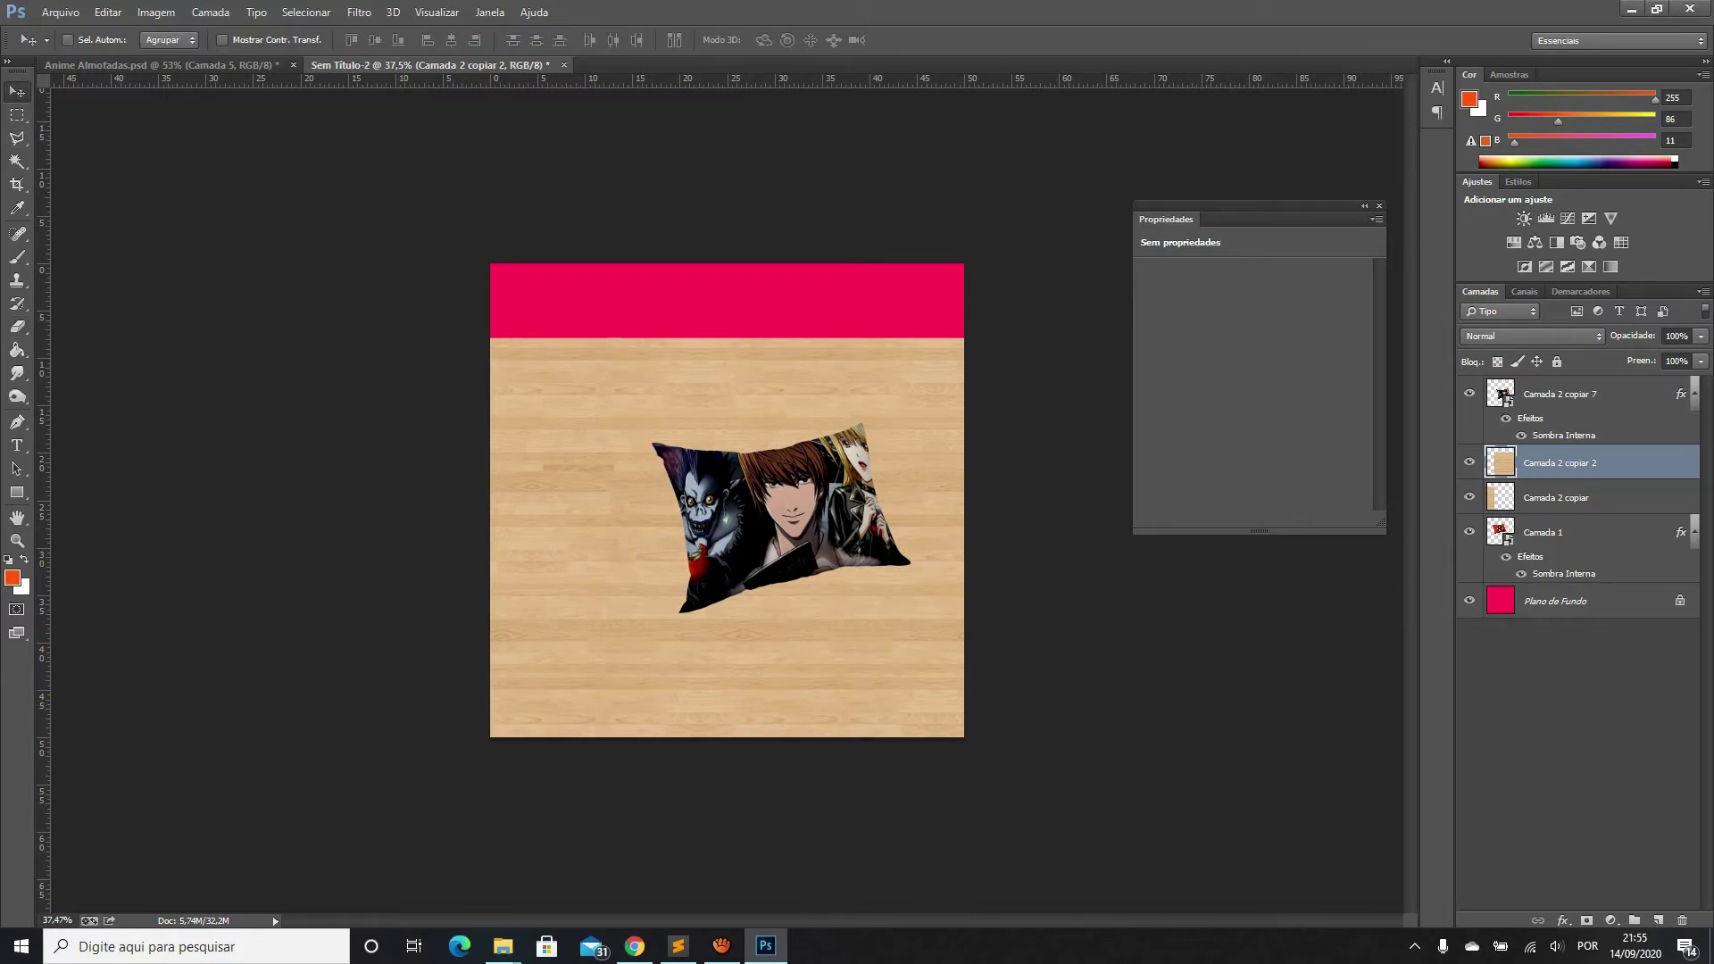
key(ctrl+e)
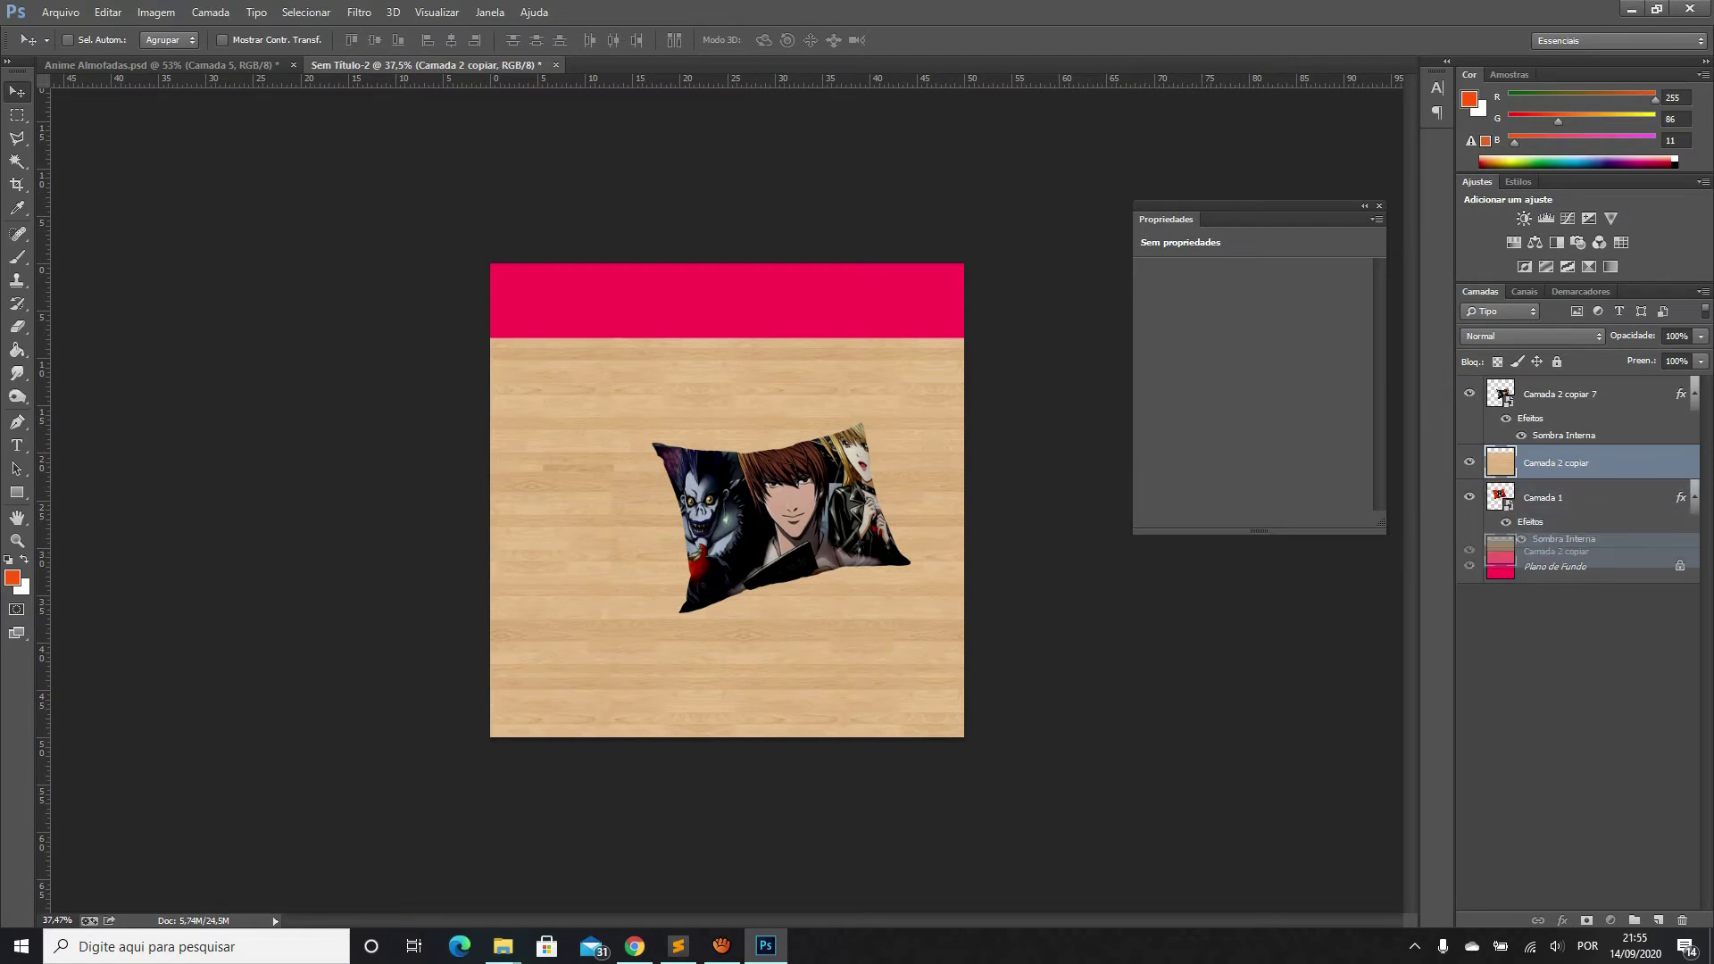
Move the wood floor behind the red pillow and start a Distort transform, pulling its top-left corner inward
drag(1553, 463, 1553, 548)
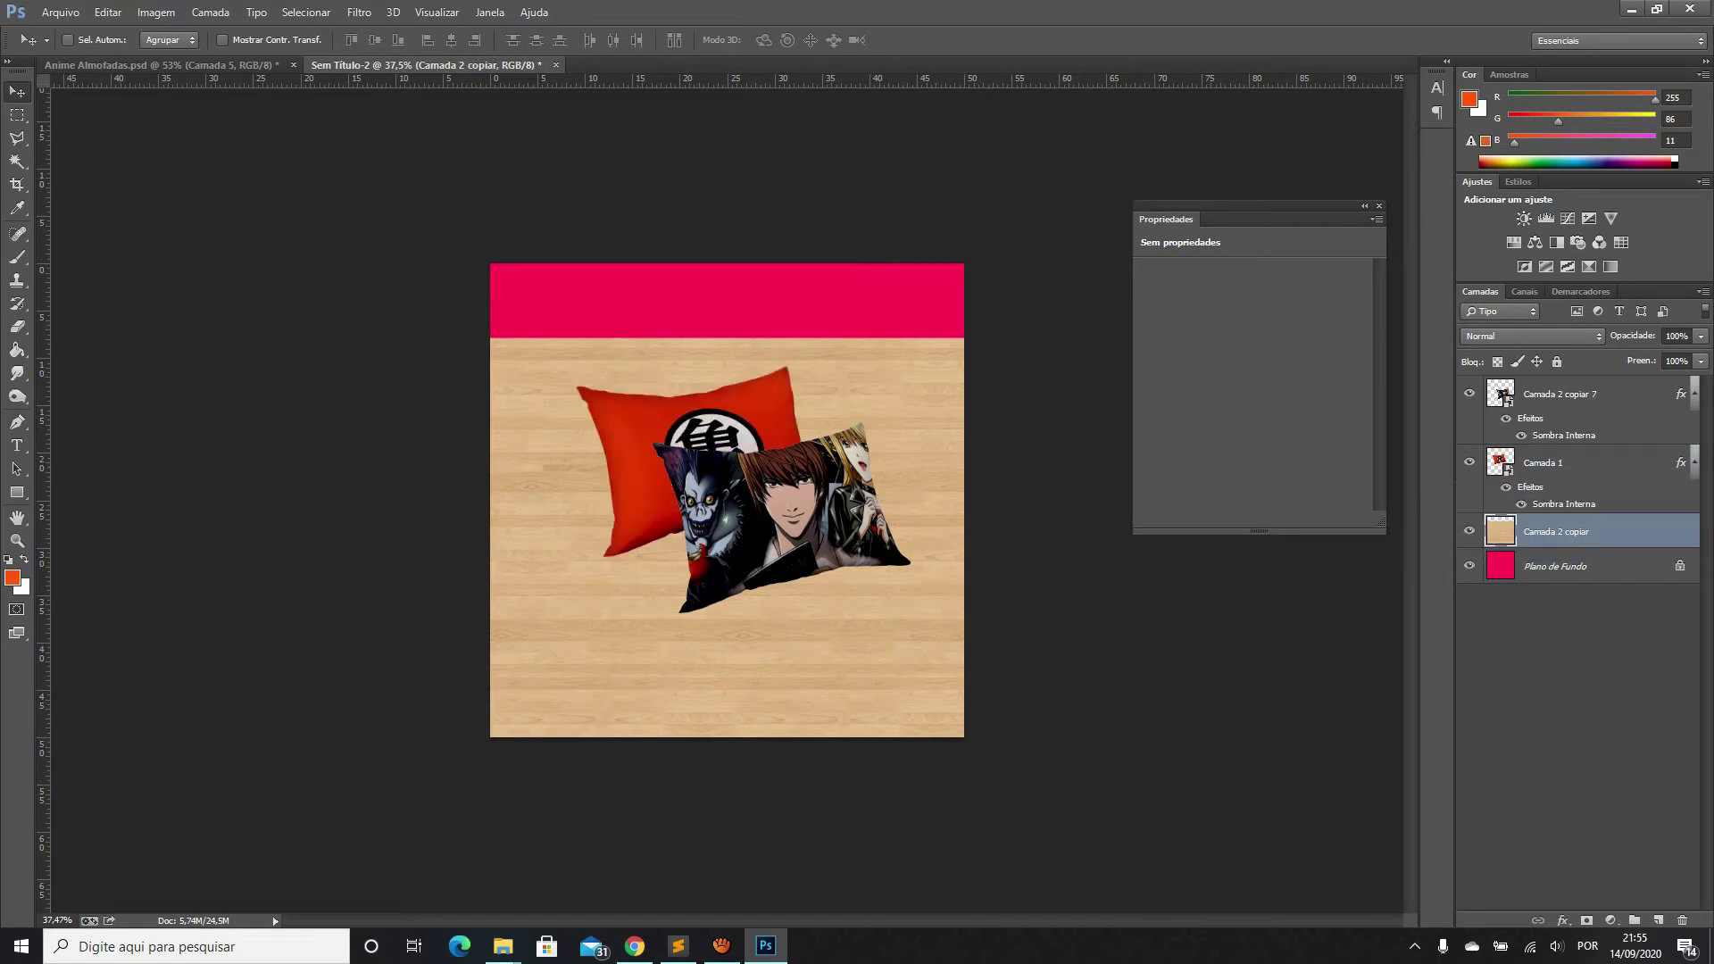
click(108, 12)
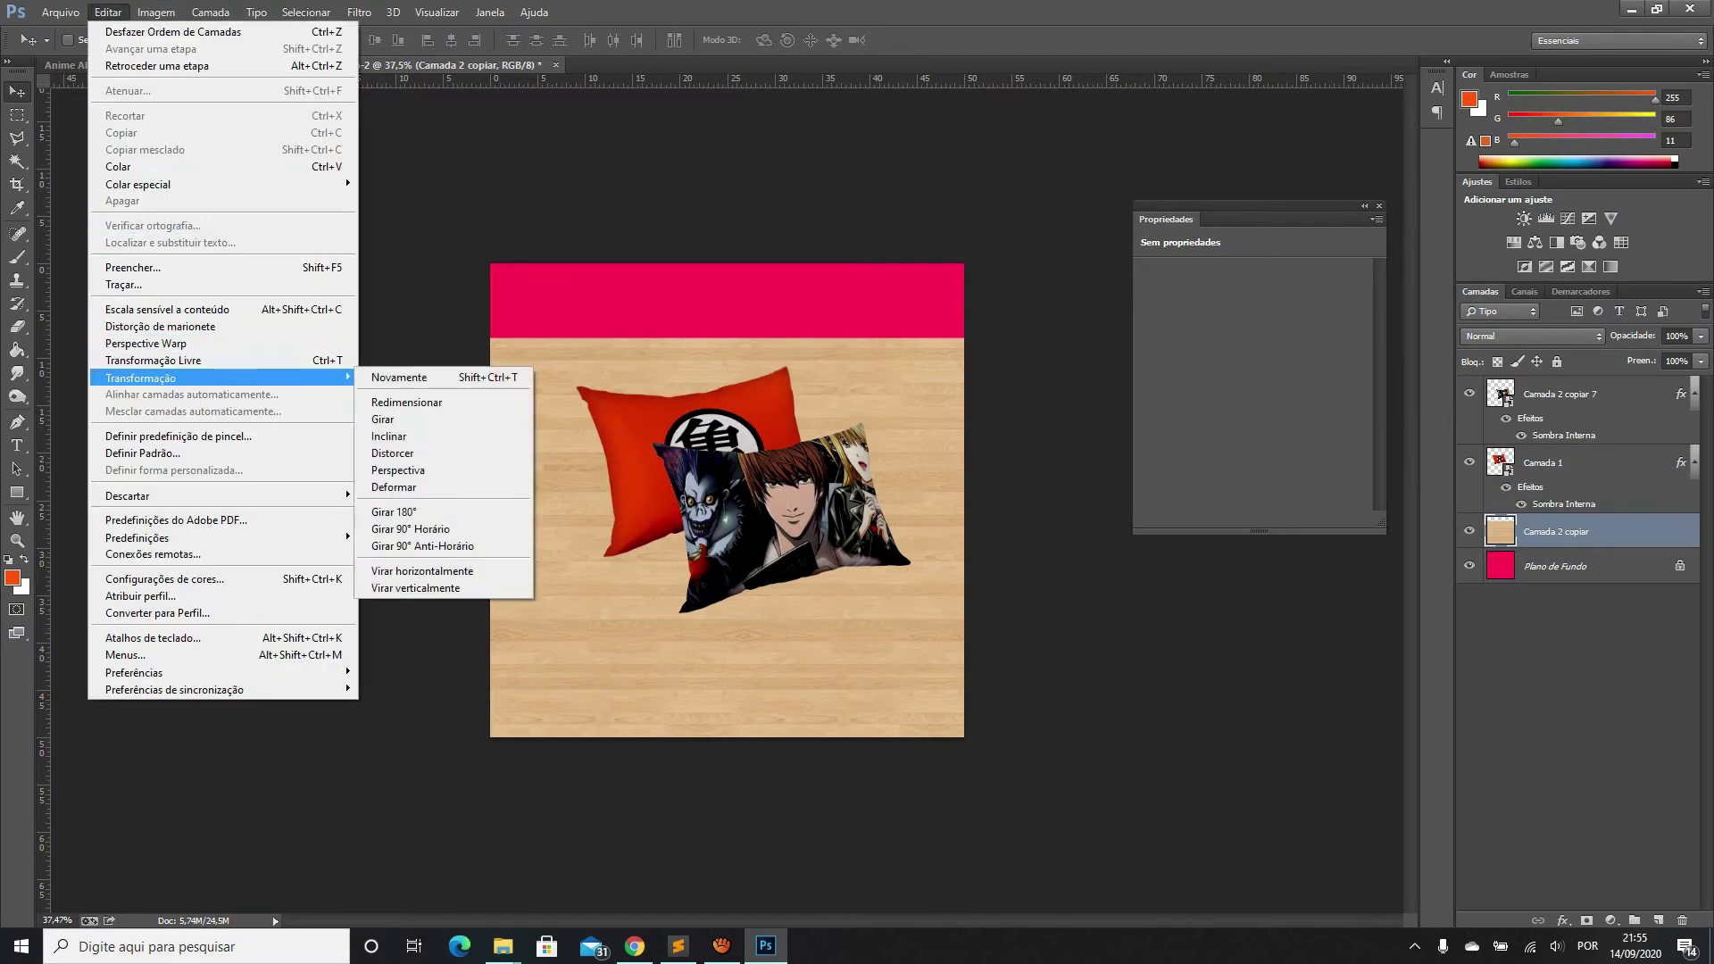
click(393, 453)
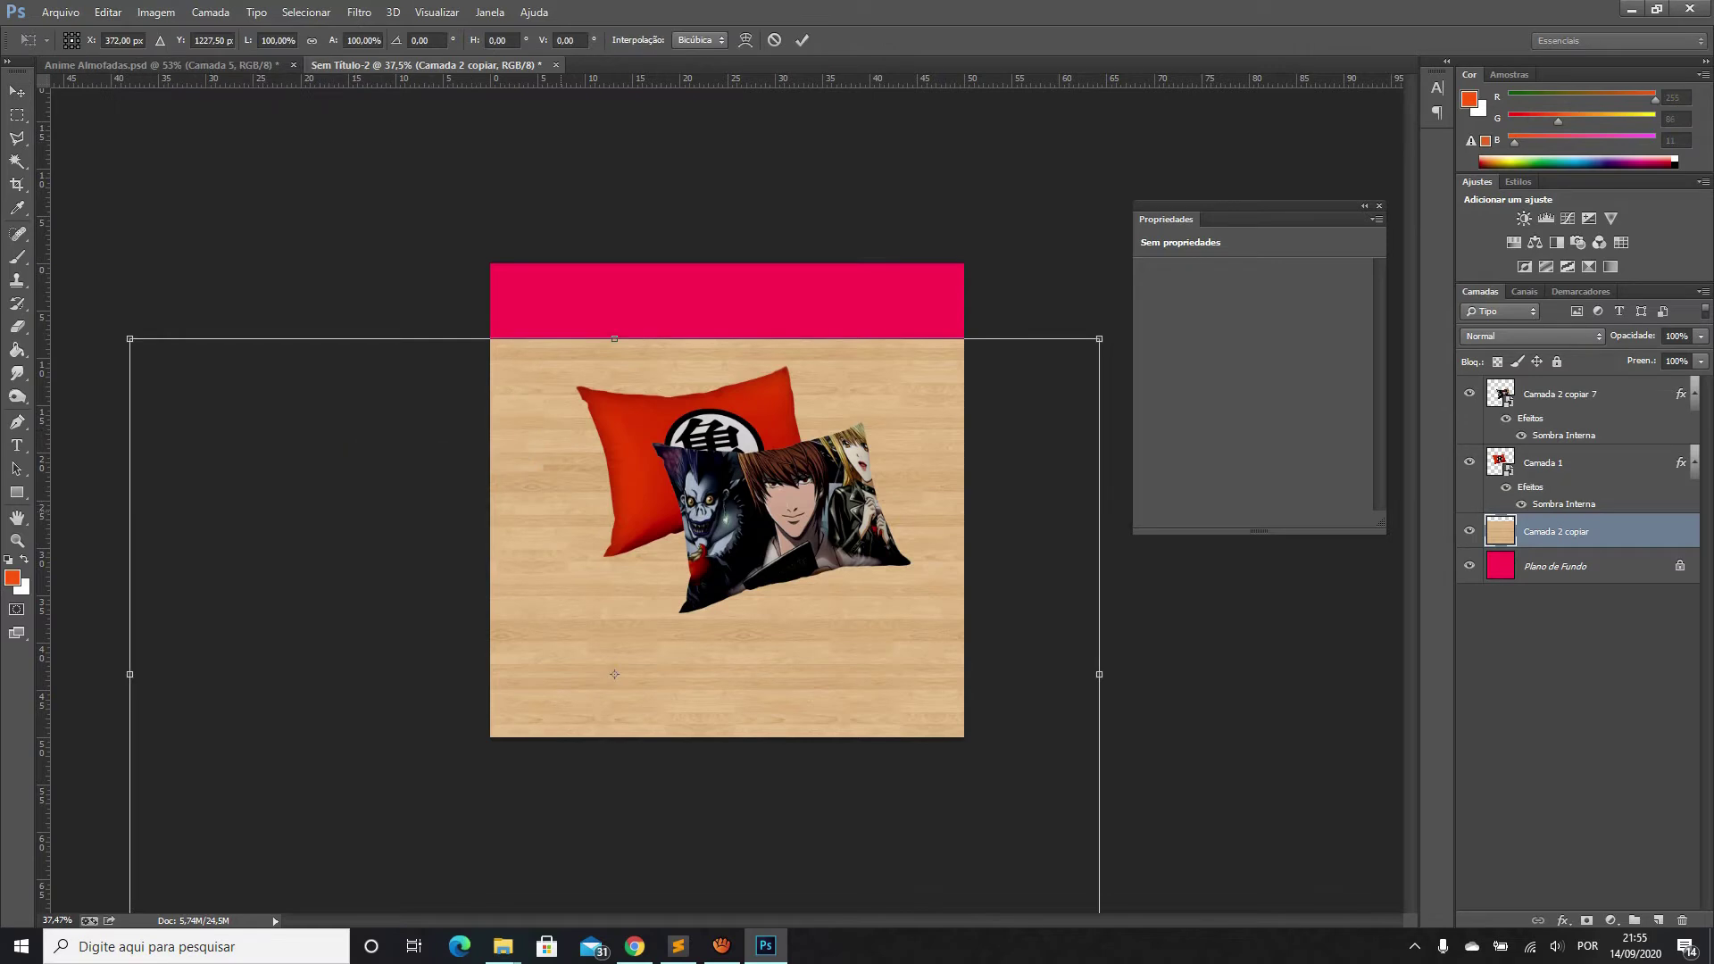
scroll(727, 500, down, 2)
scroll(727, 500, down, 2)
drag(356, 400, 562, 400)
Narrow the floor's top edge, lower it to the horizon, and level the bottom edge
drag(957, 400, 890, 400)
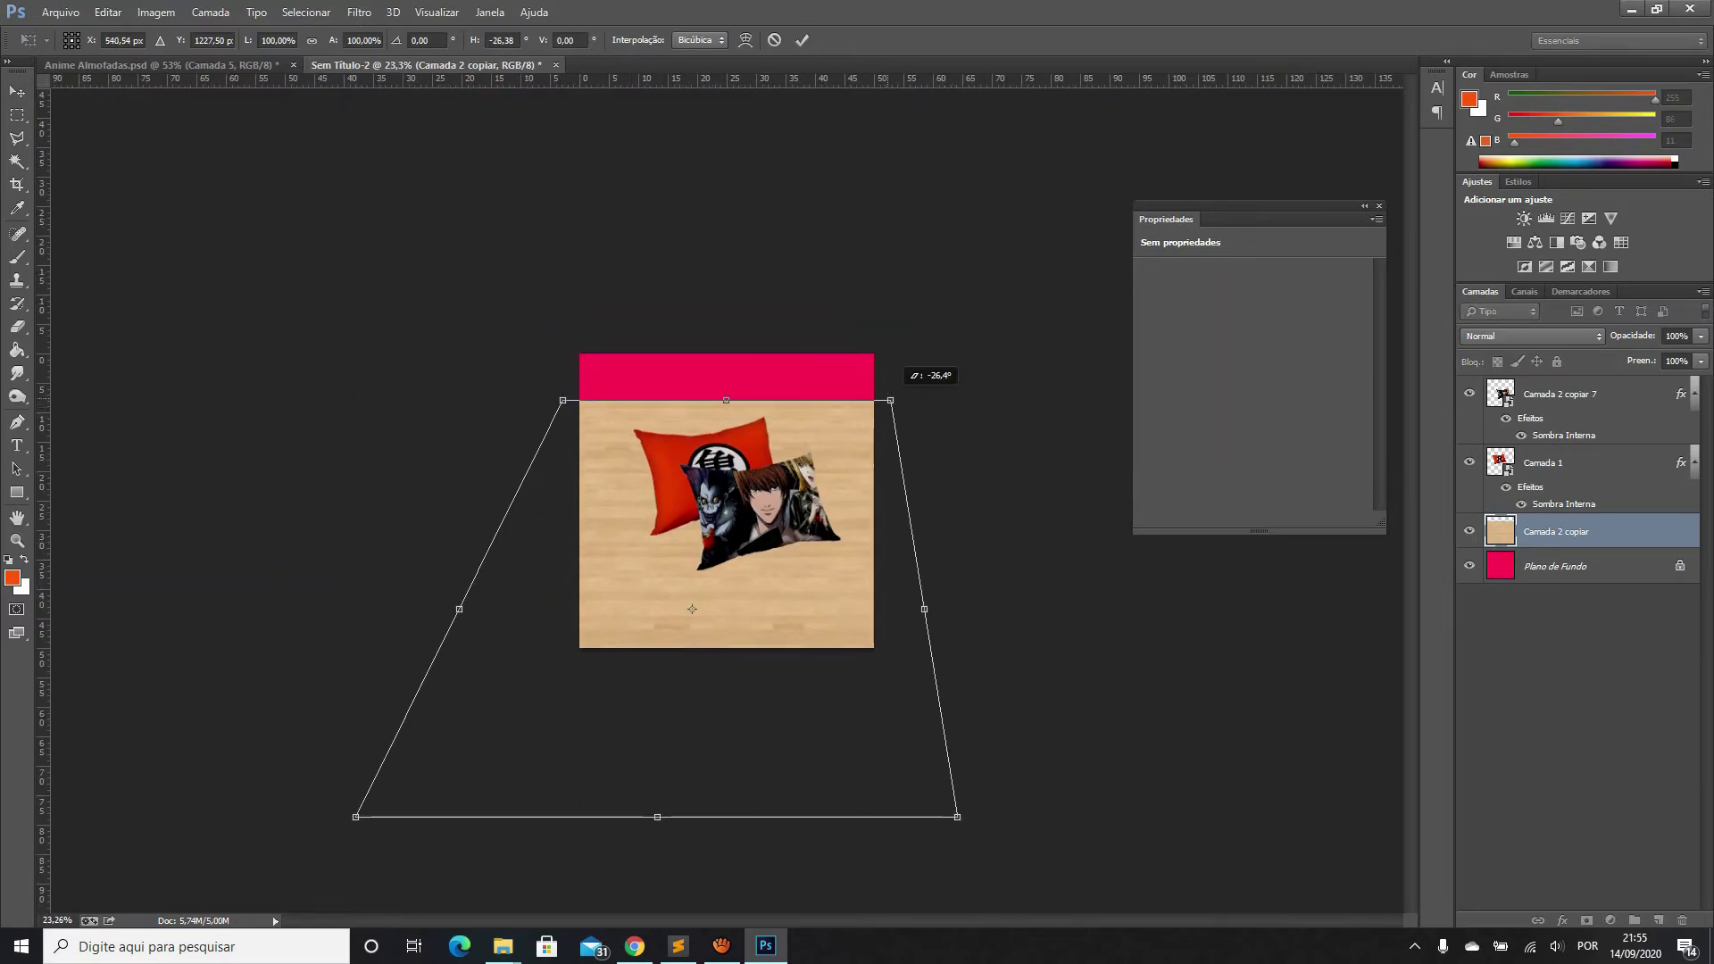
drag(957, 817, 1025, 668)
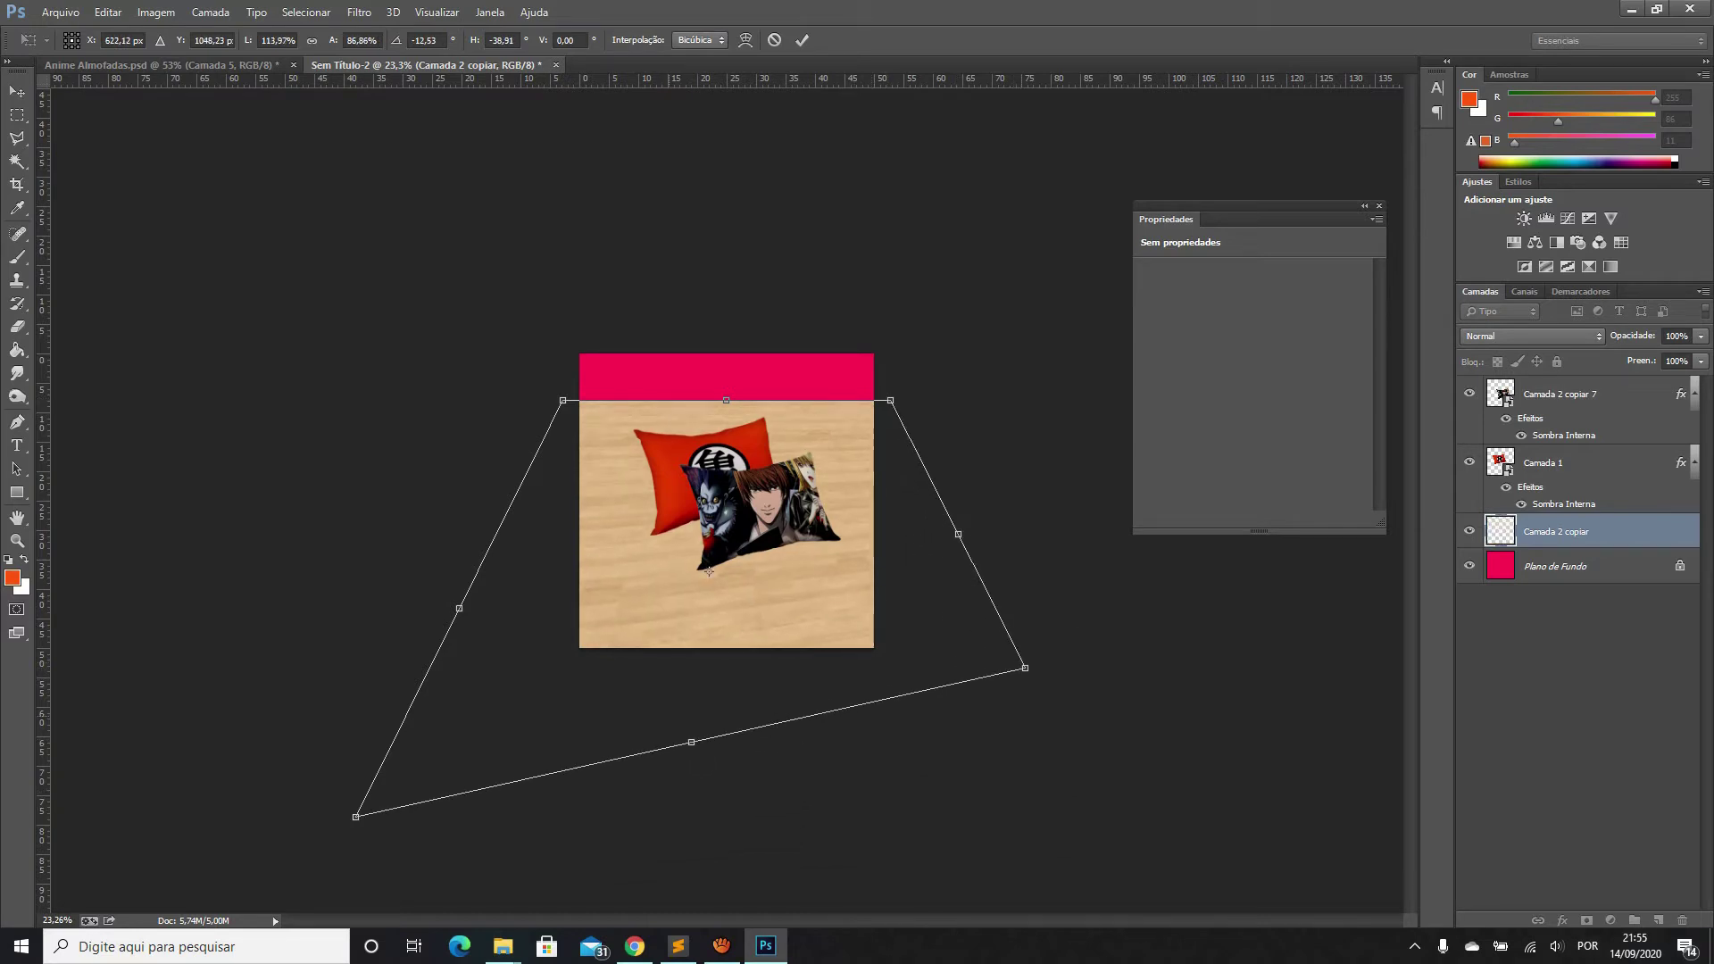
mouse_move(357, 817)
mouse_down()
mouse_move(356, 643)
mouse_move(359, 677)
mouse_up()
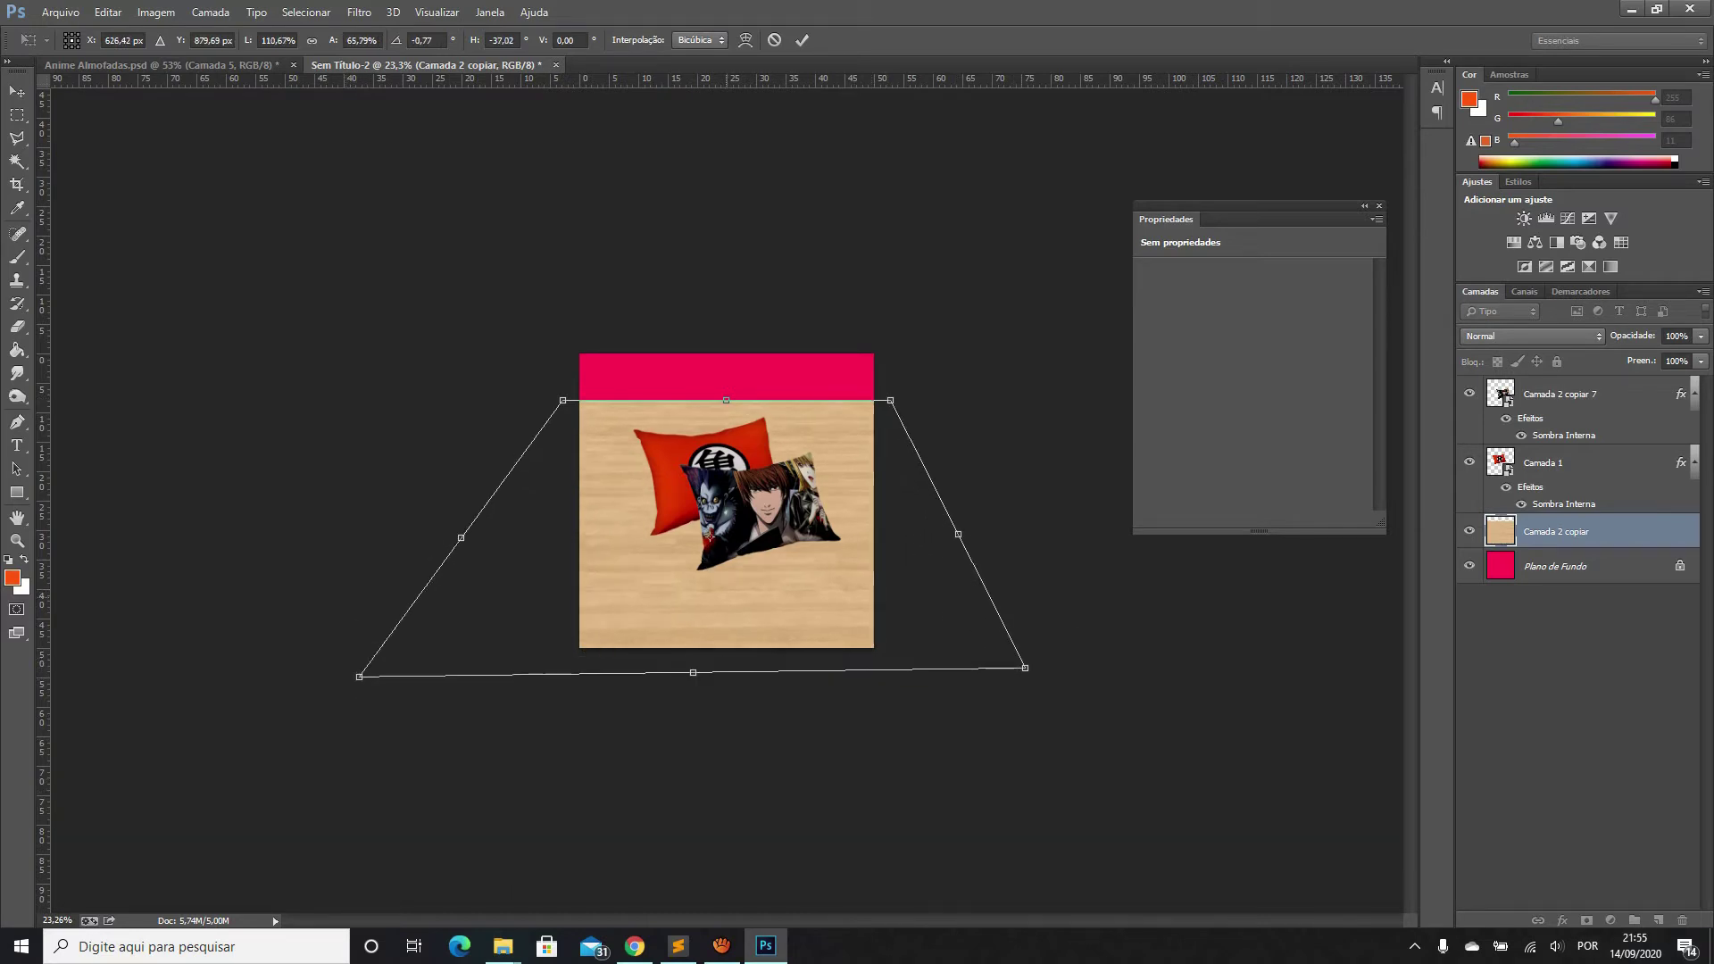
scroll(709, 536, up, 3)
drag(727, 291, 718, 421)
drag(656, 857, 657, 814)
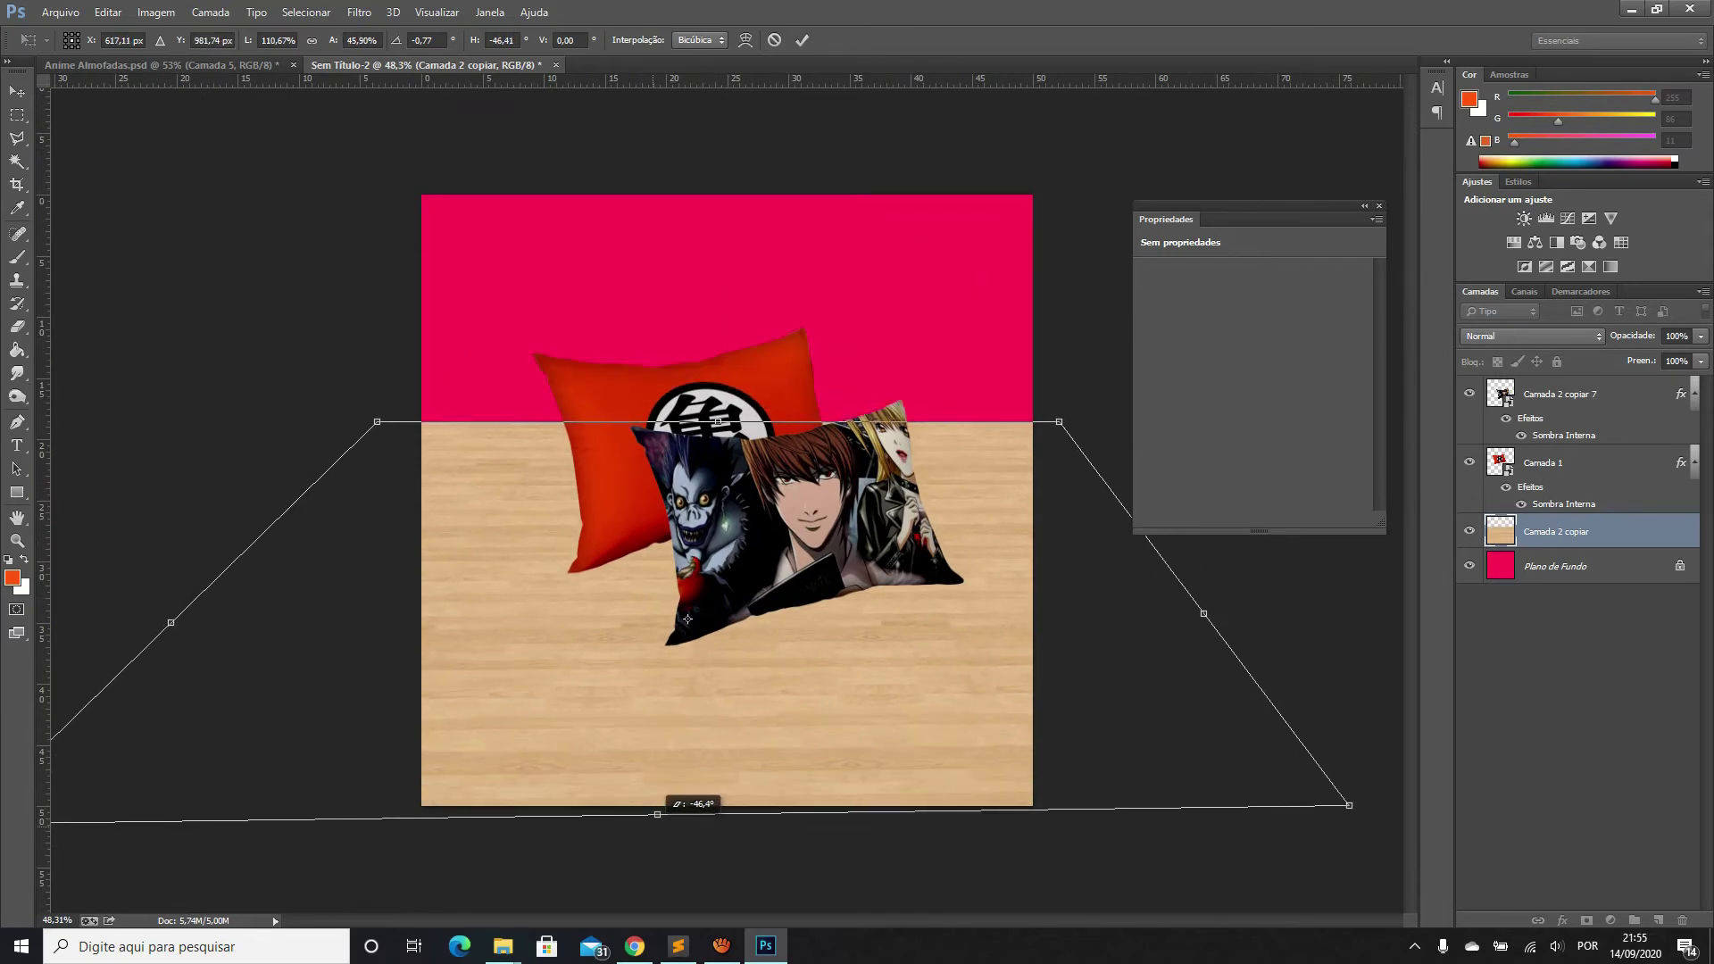
Refine the floor's top-right corner, then switch over to the browser
scroll(691, 608, down, 1)
scroll(691, 608, down, 1)
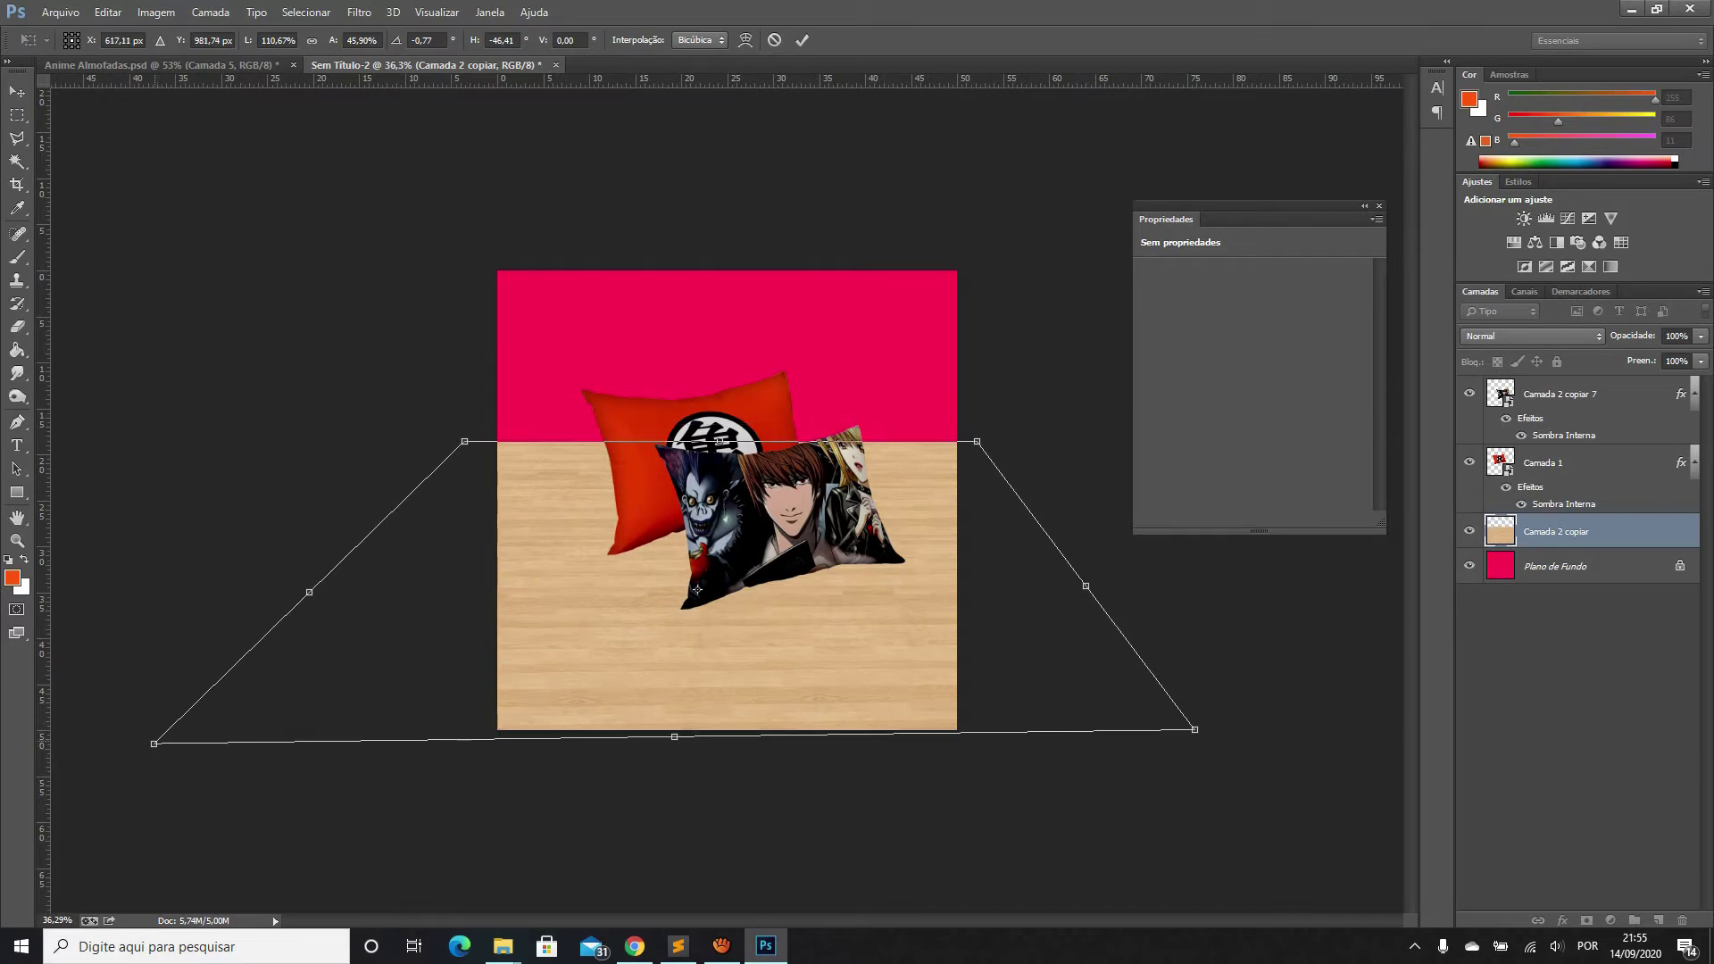
scroll(697, 589, up, 1)
scroll(681, 636, up, 4)
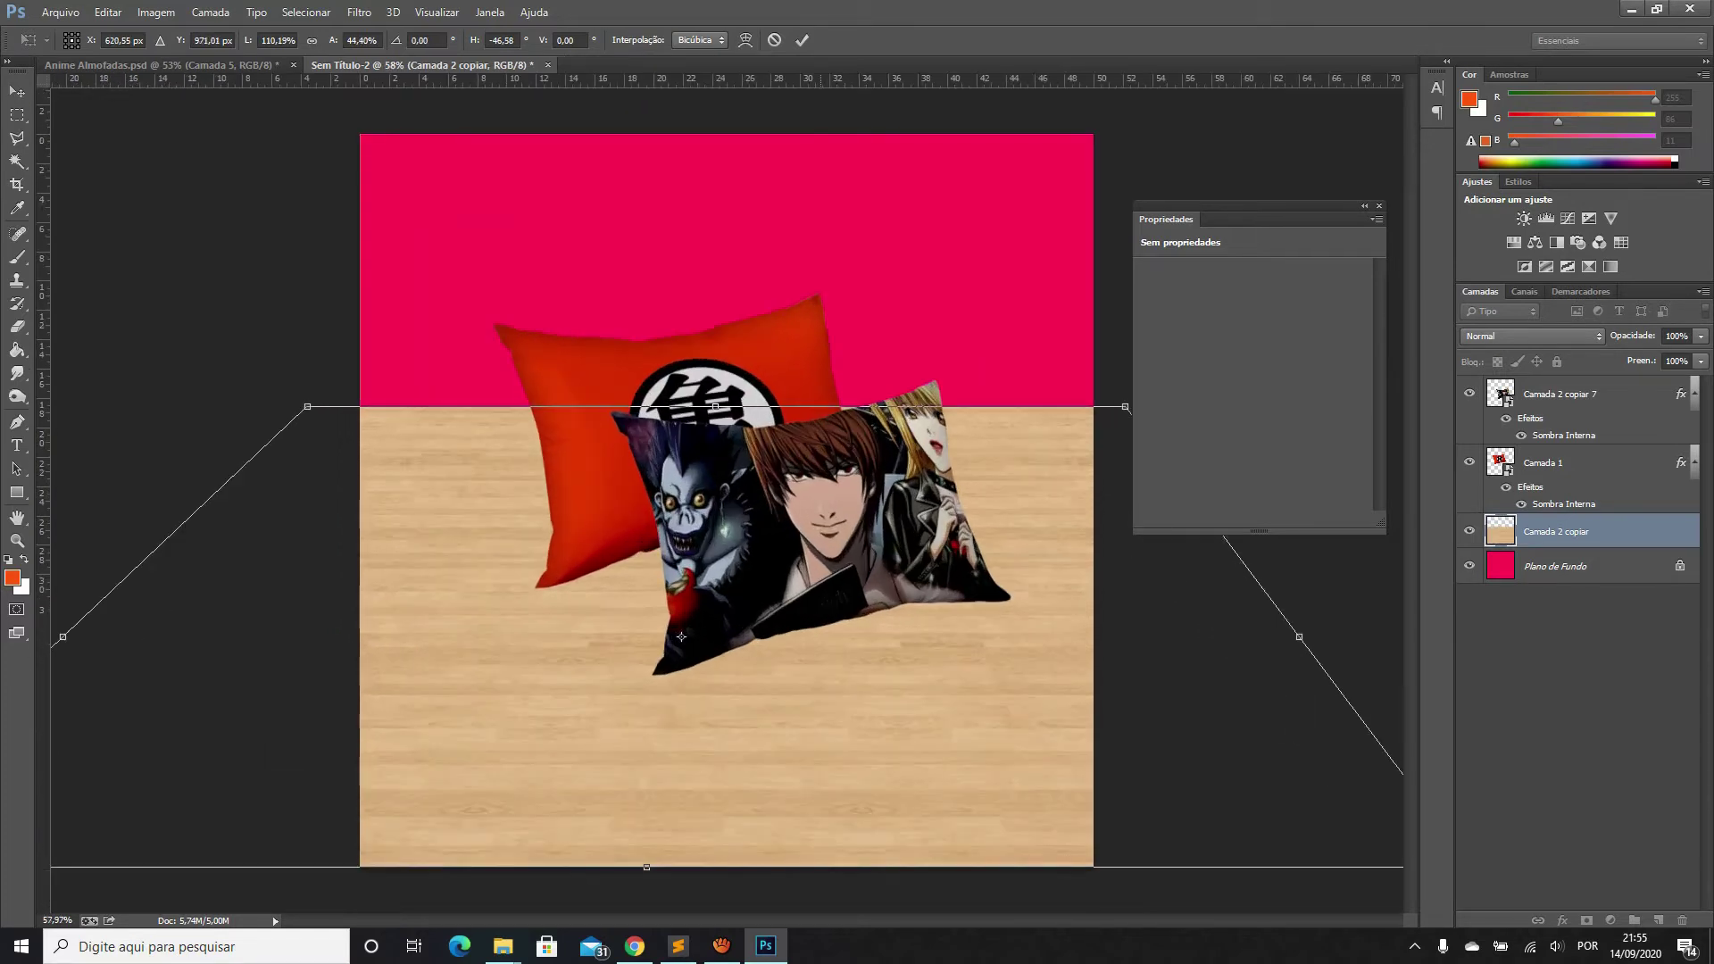
drag(1125, 407, 1100, 407)
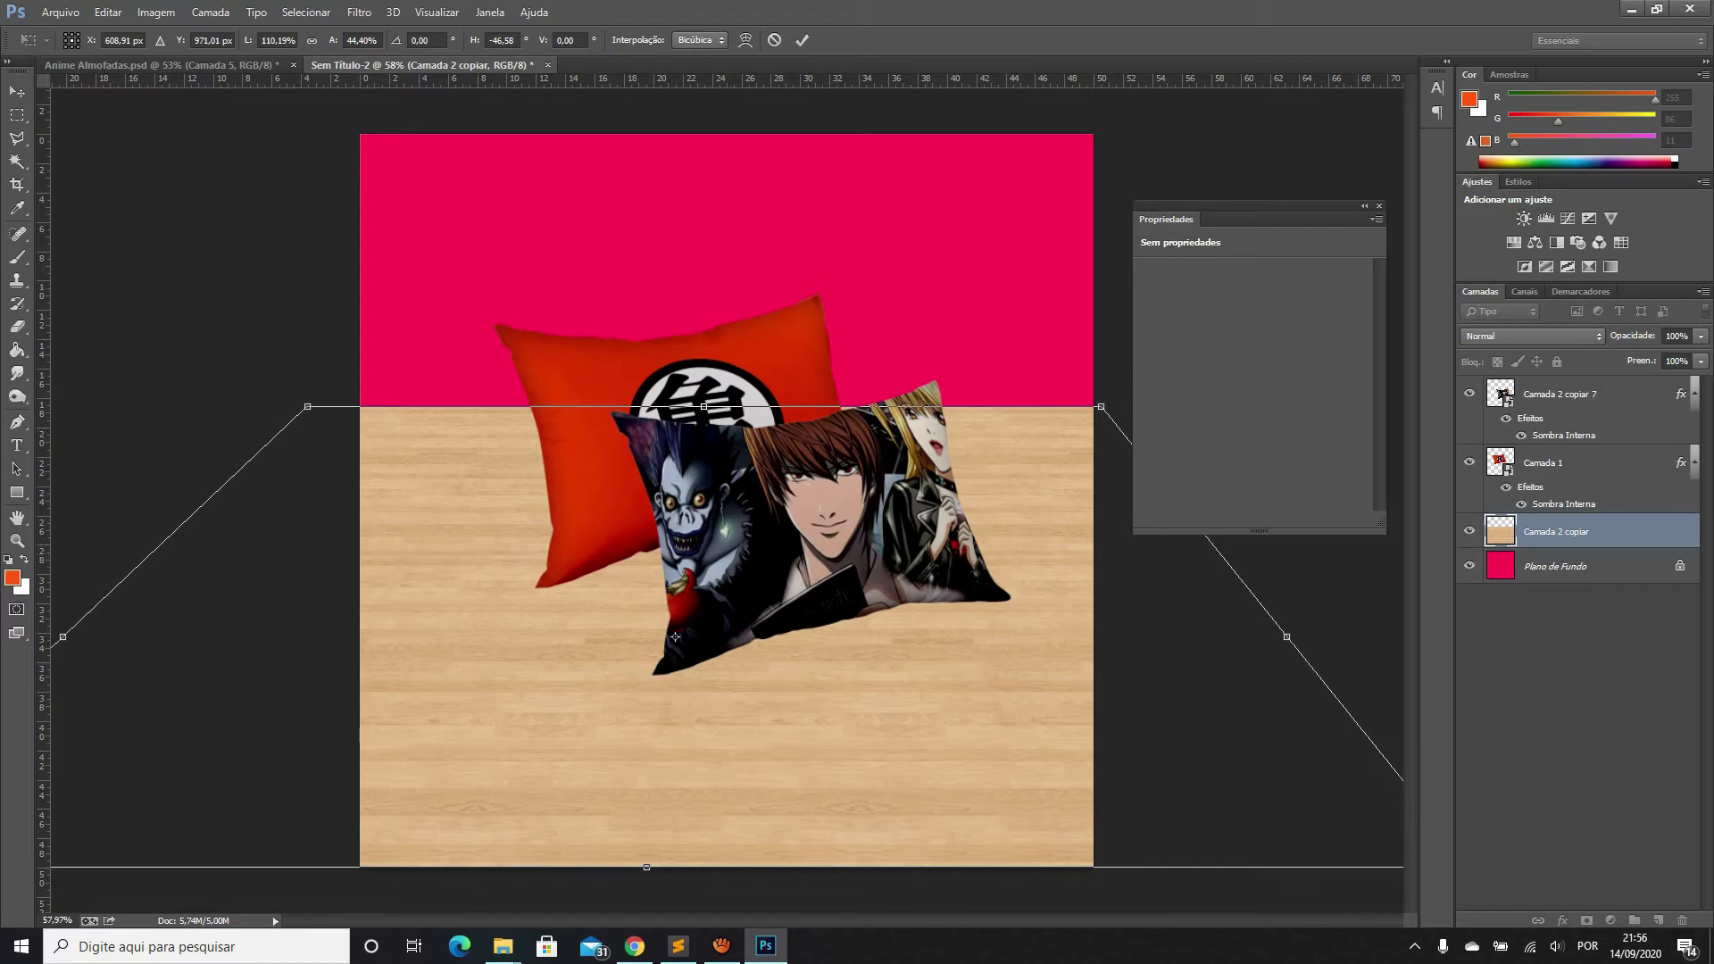
click(635, 947)
Search Google for 'quarto van gogh', open the bedroom painting images, and return to Photoshop
click(1534, 15)
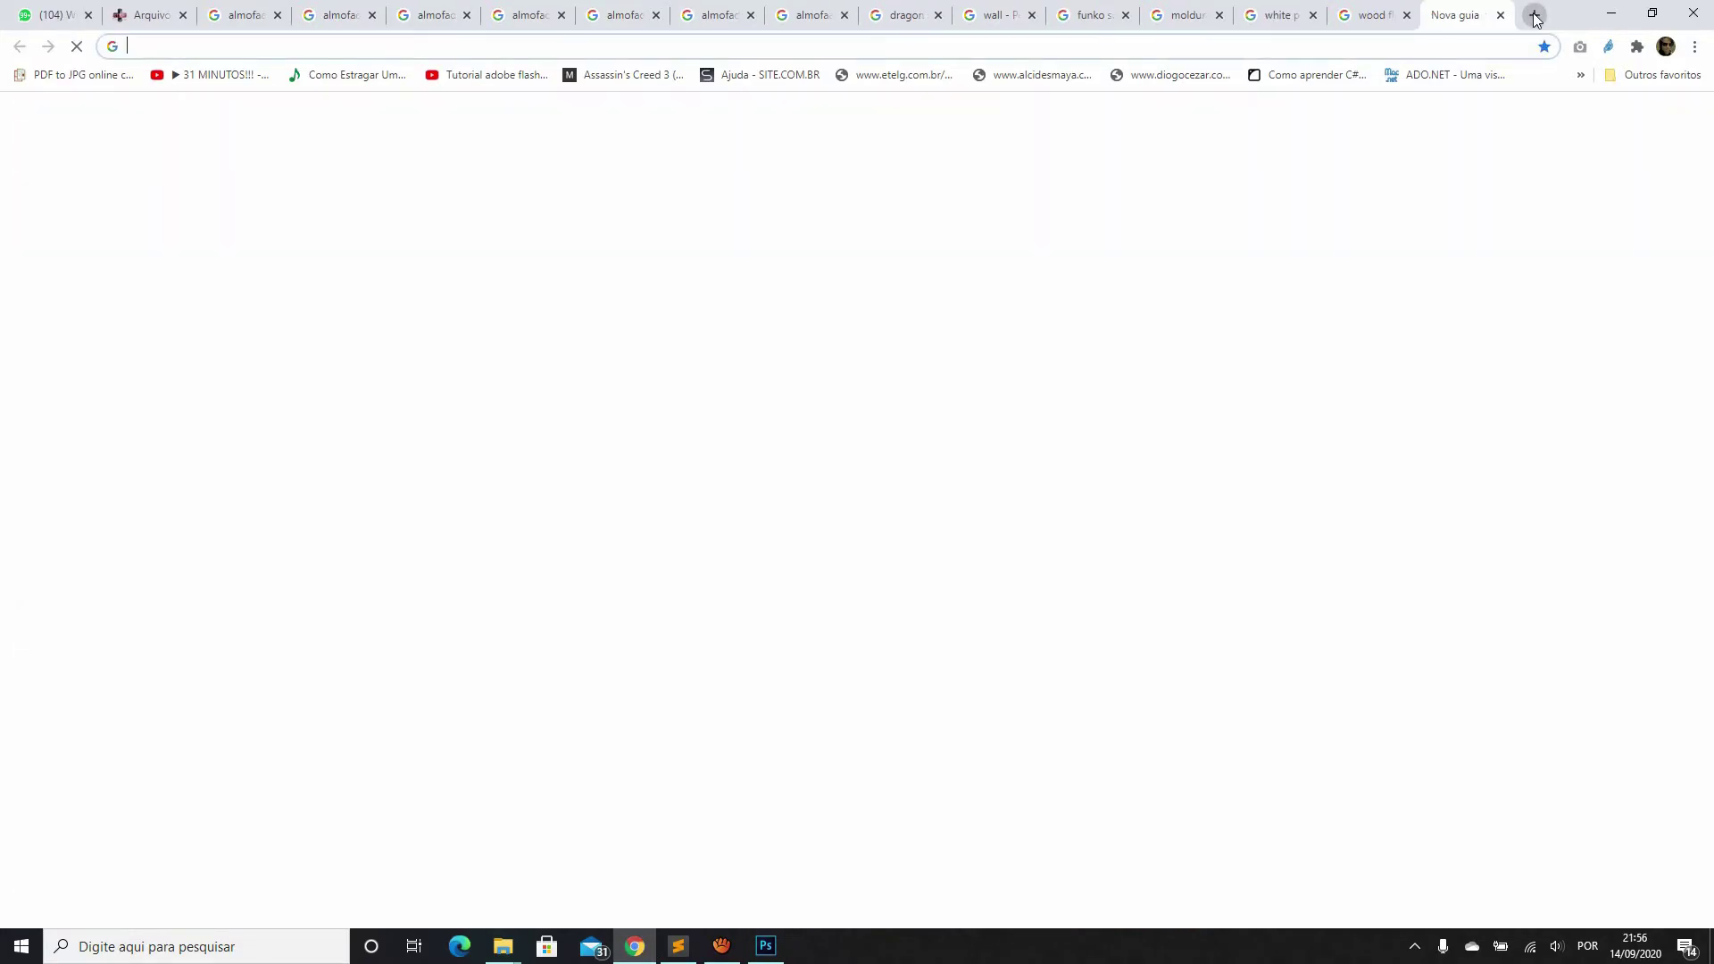
text(quarto)
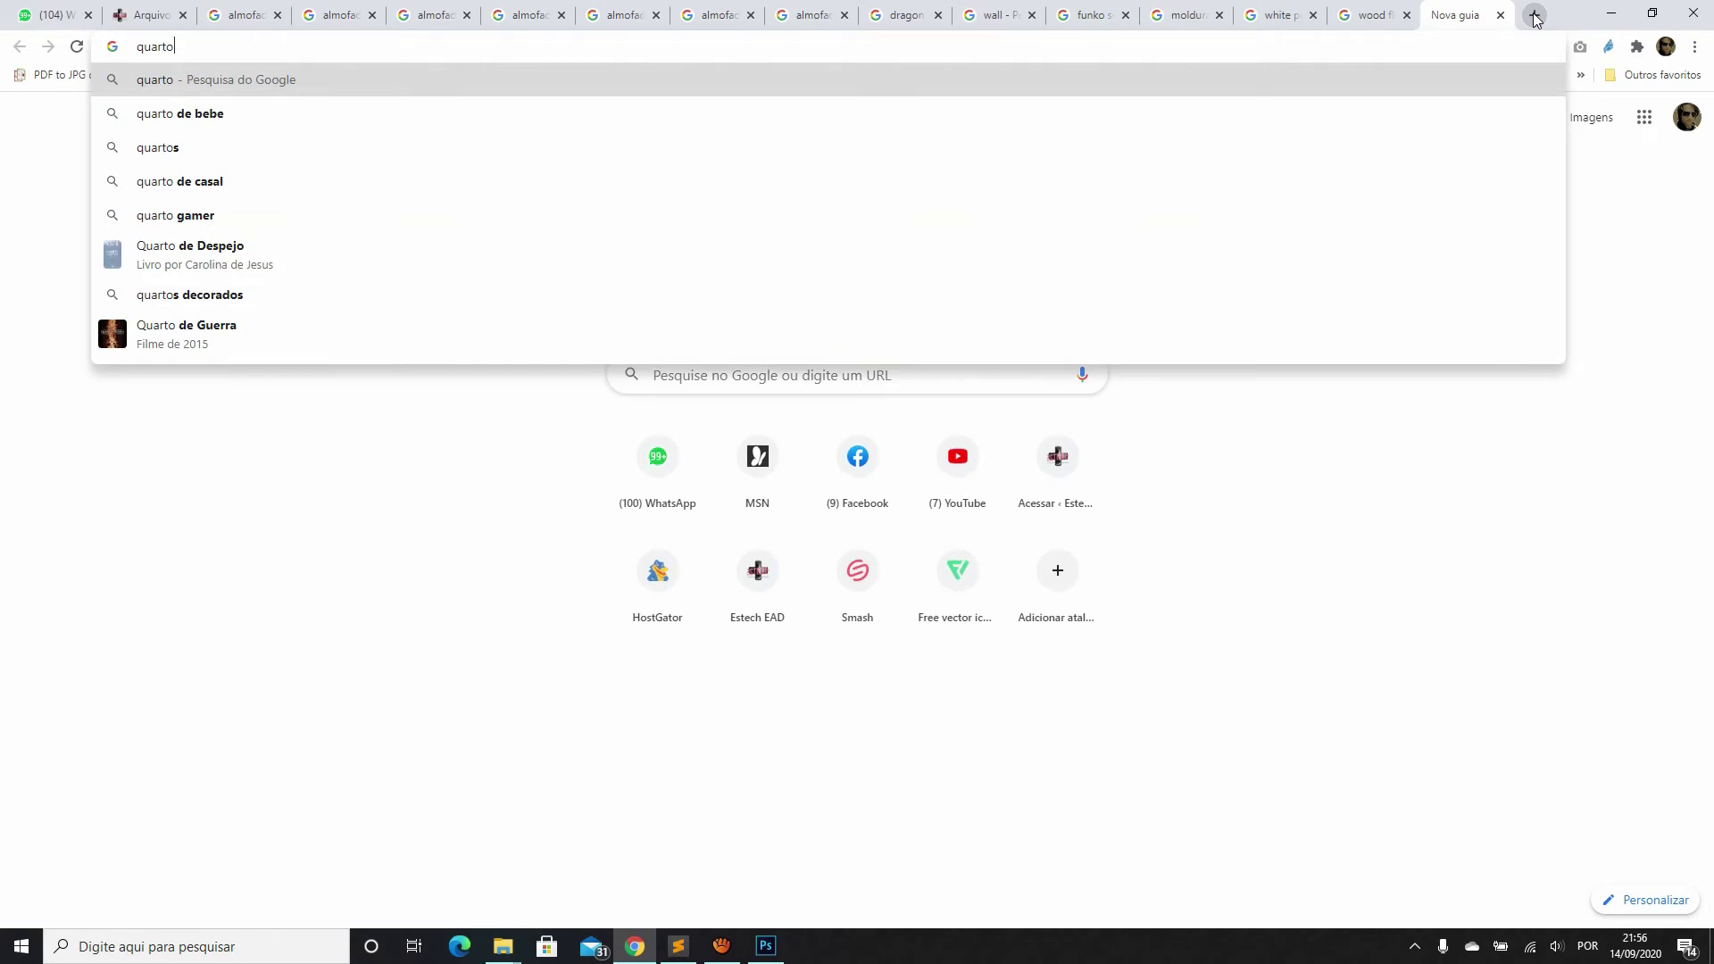
text( van gogh)
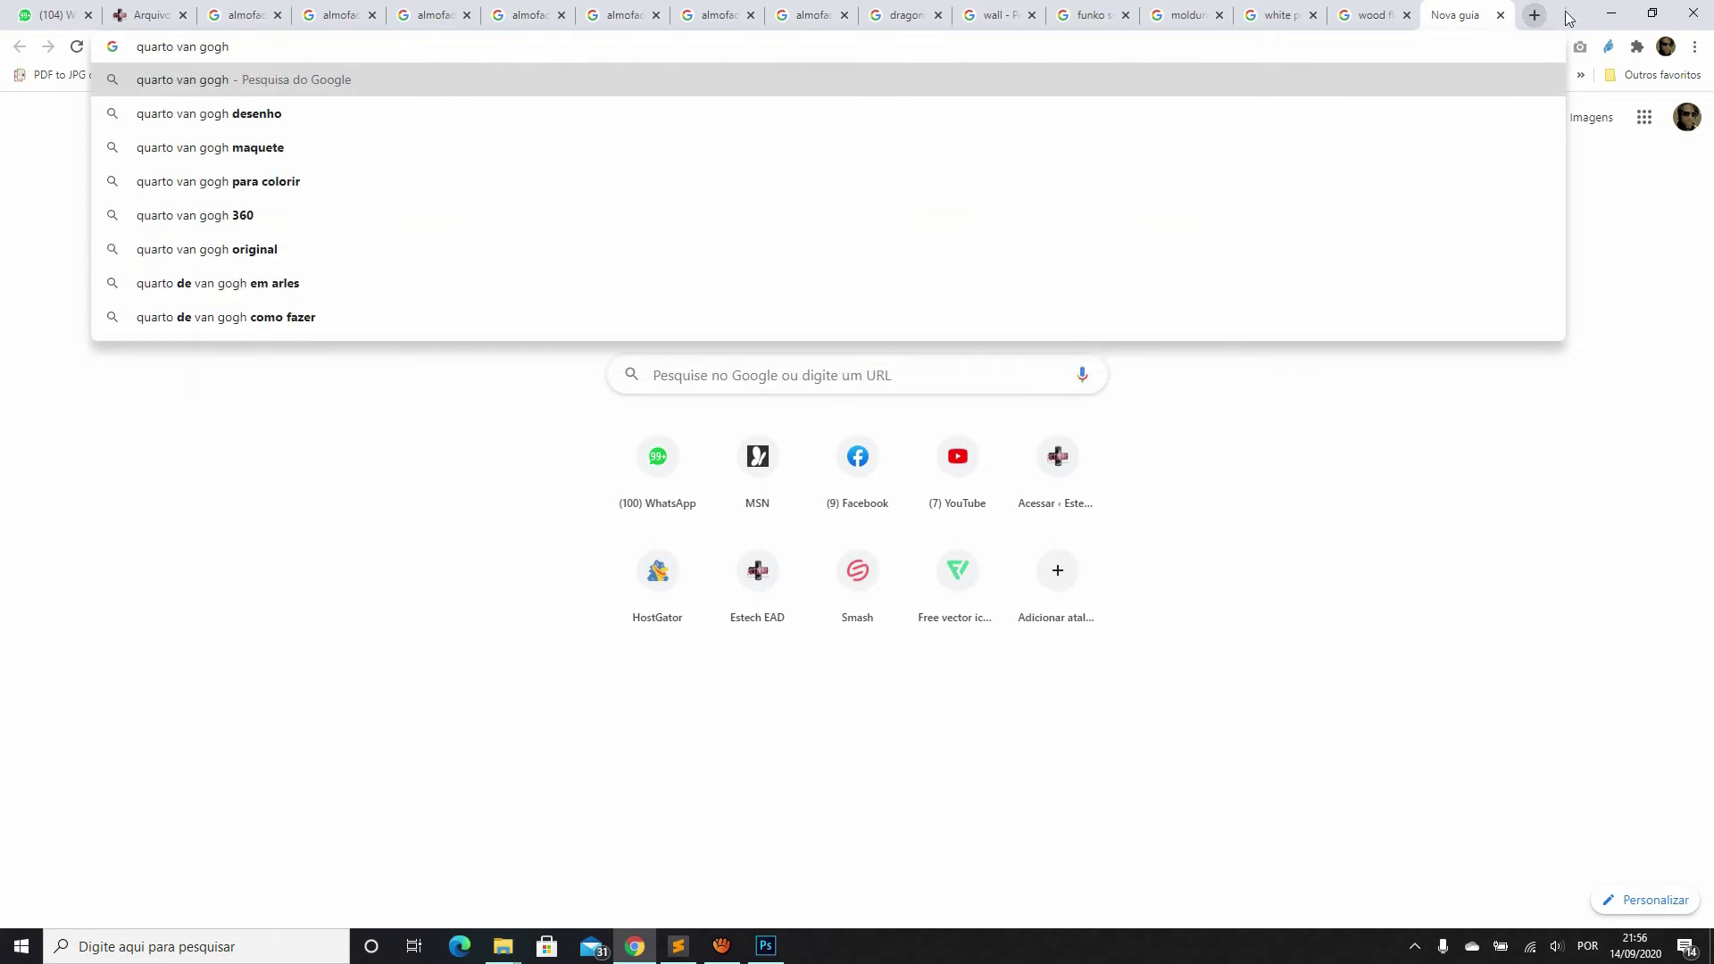
key(Return)
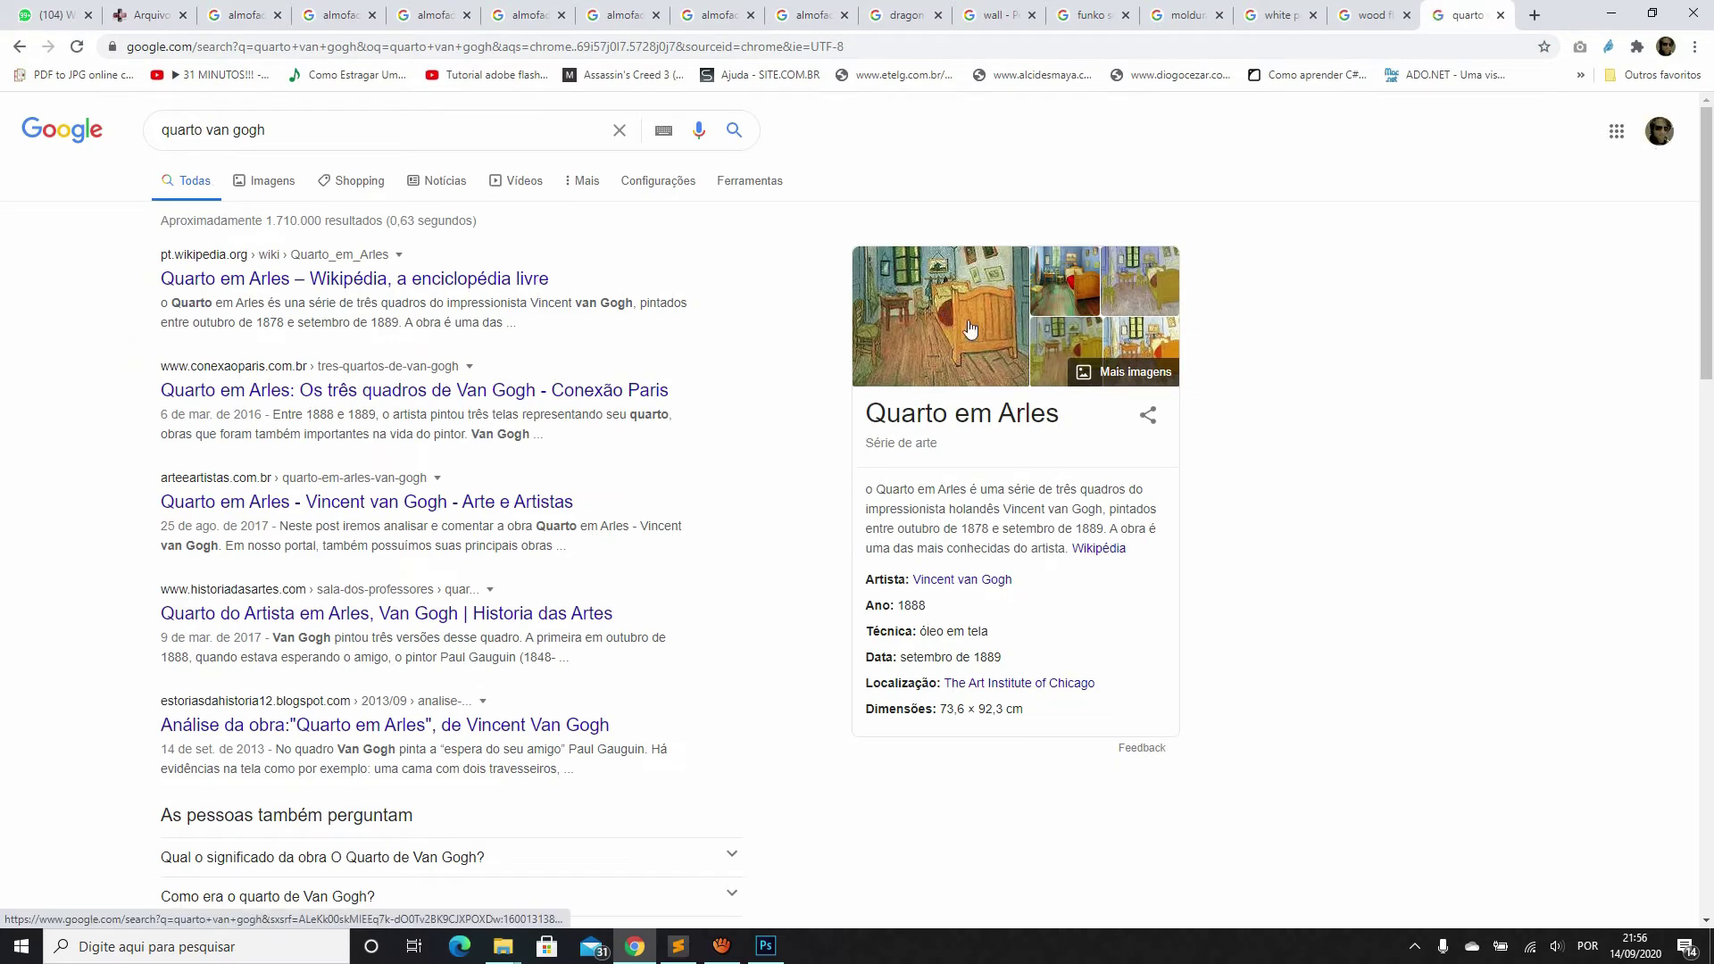
click(957, 312)
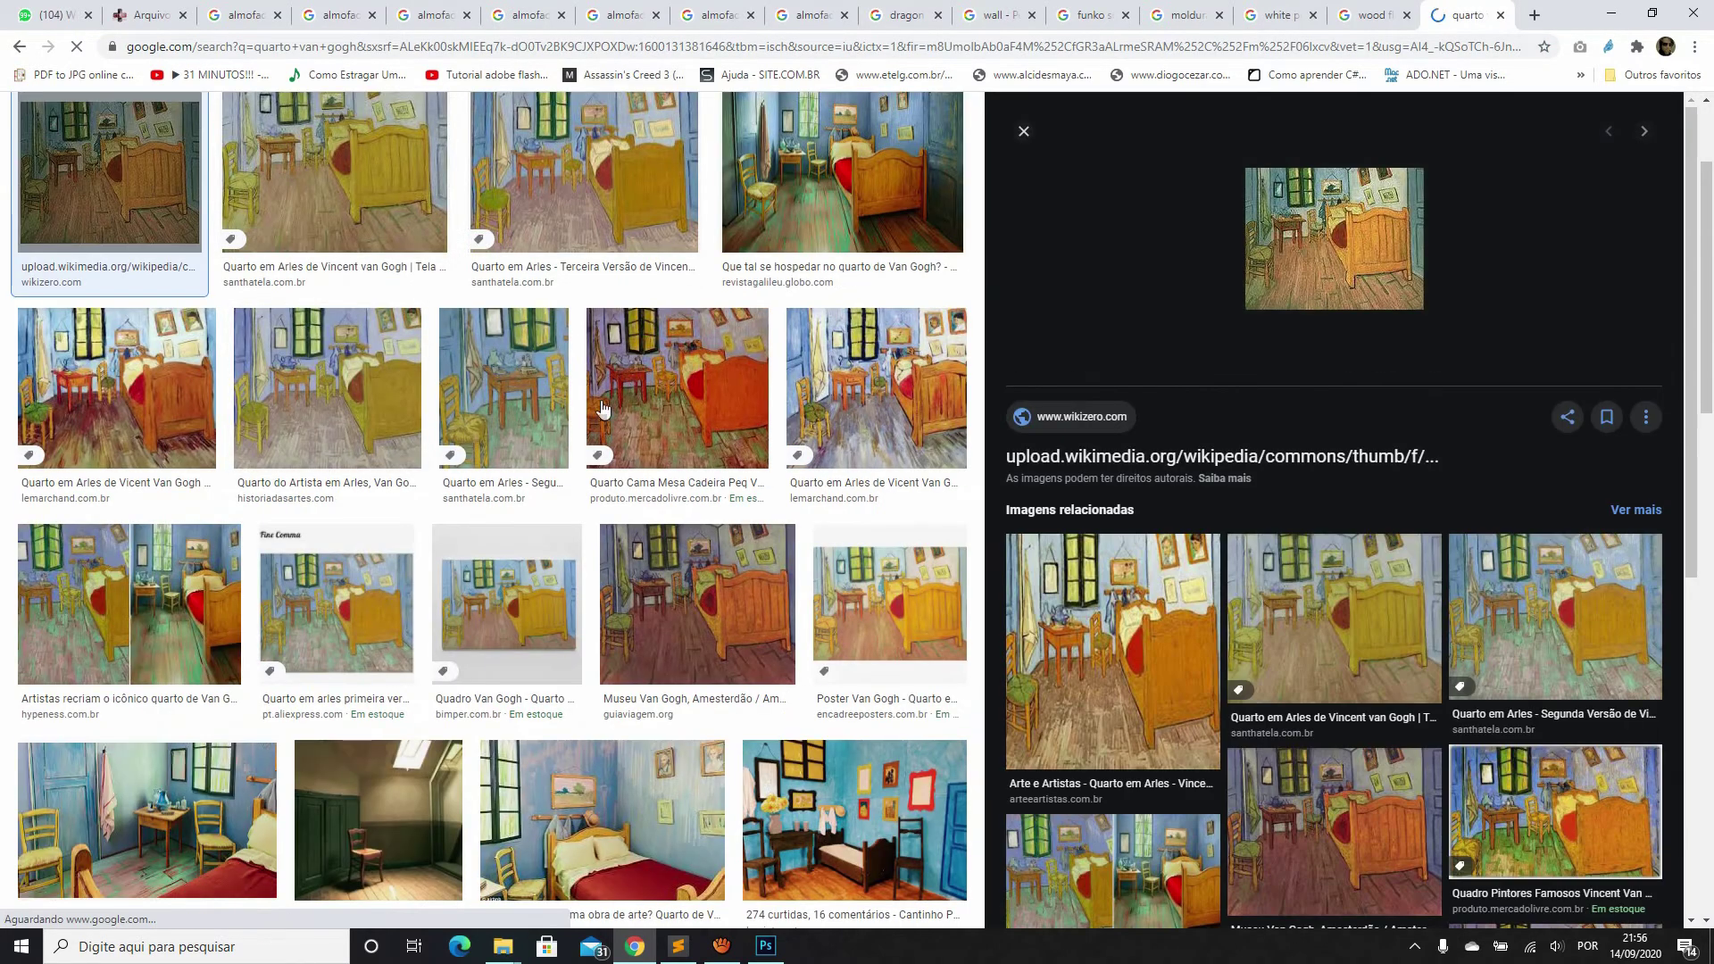
key(alt+Tab)
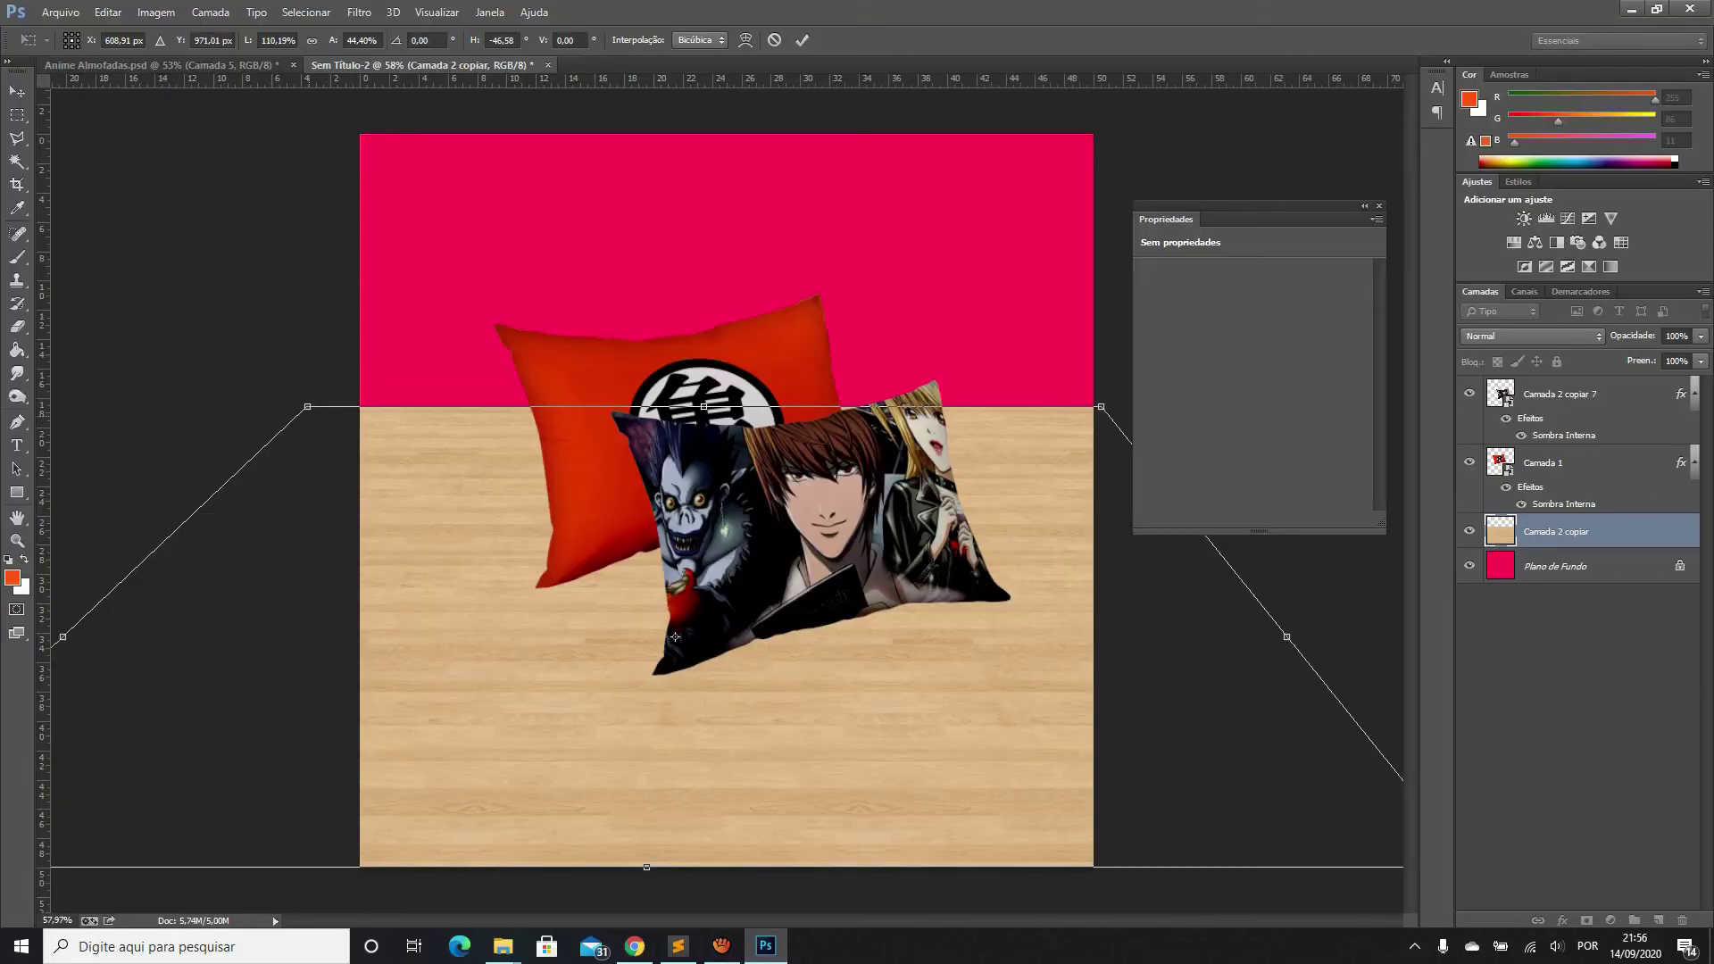
Adjust the floor's top-left perspective and apply the transform
drag(307, 406, 338, 406)
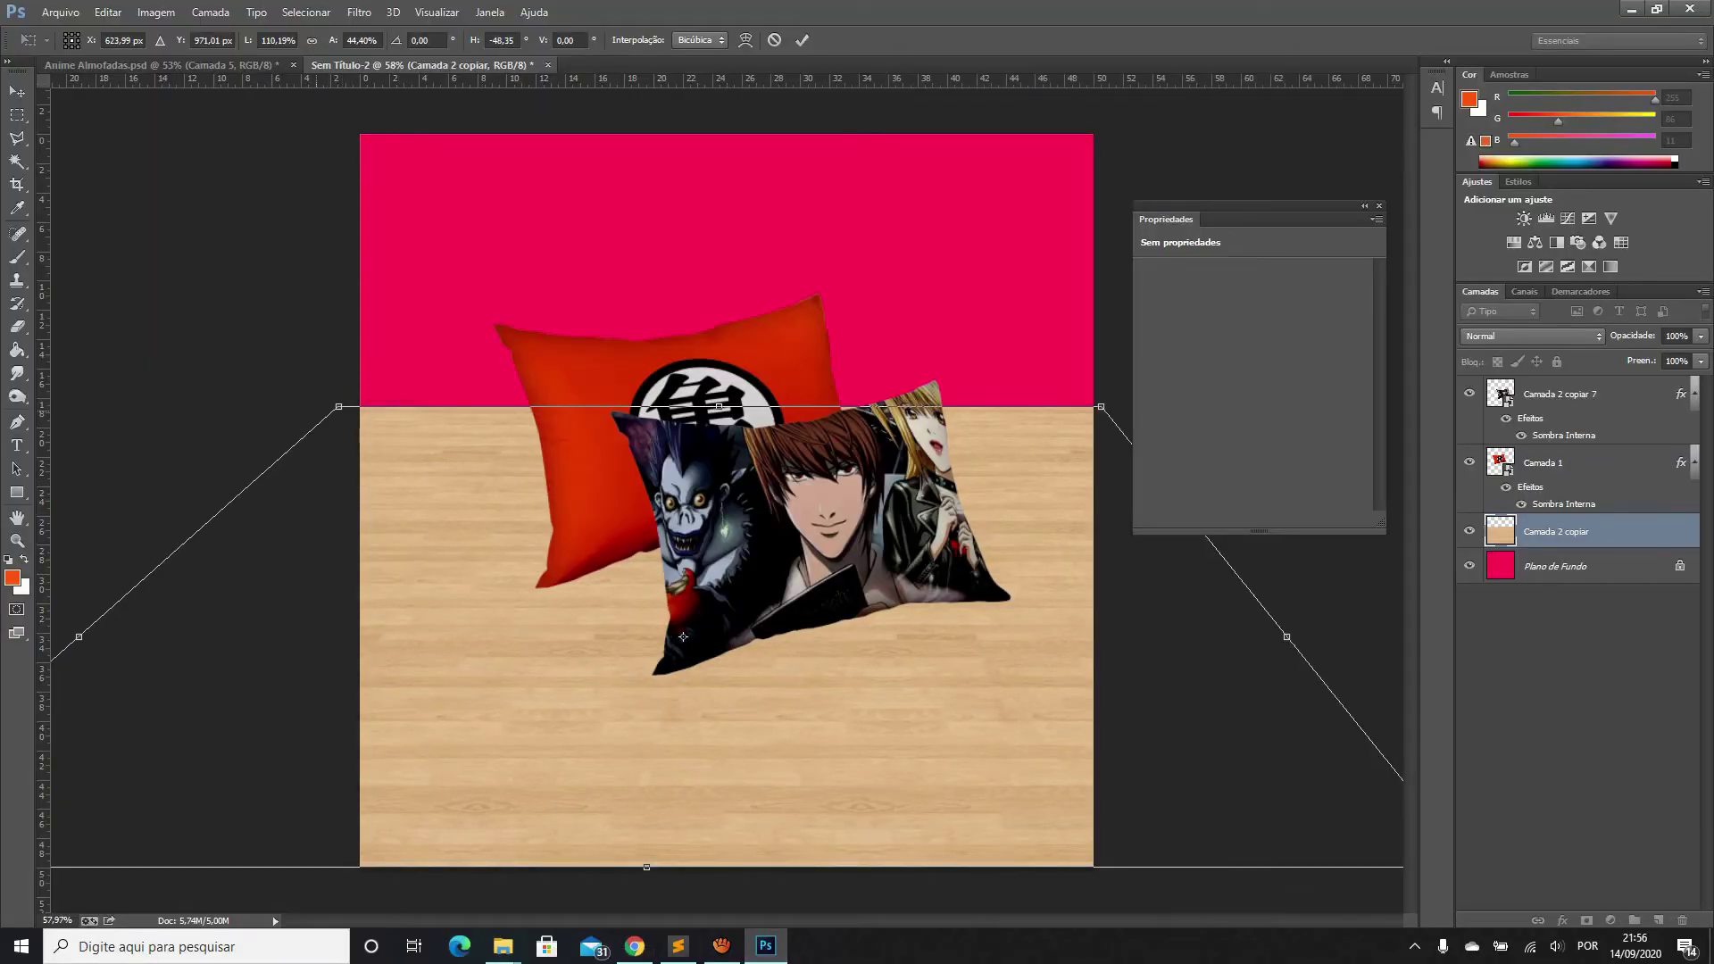
key(Return)
alt+scroll(726, 500, down, 2)
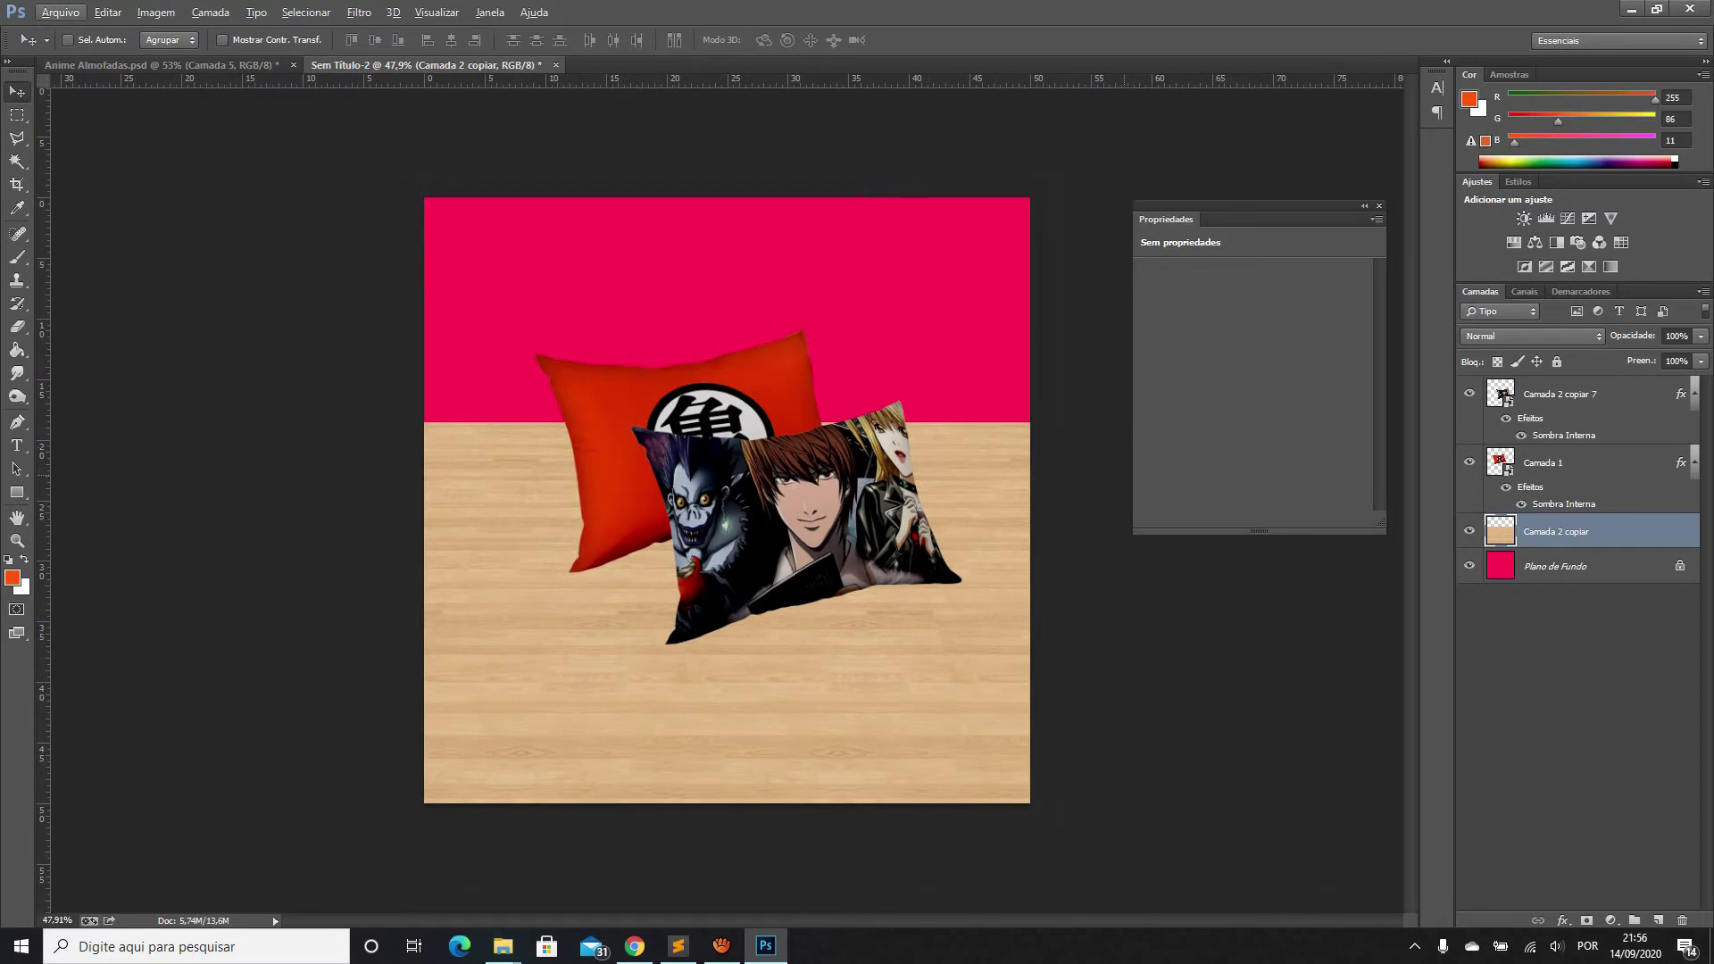
Scale both pillows up about 115% together and move them down-right
key(alt+period)
key(shift+alt+bracketleft)
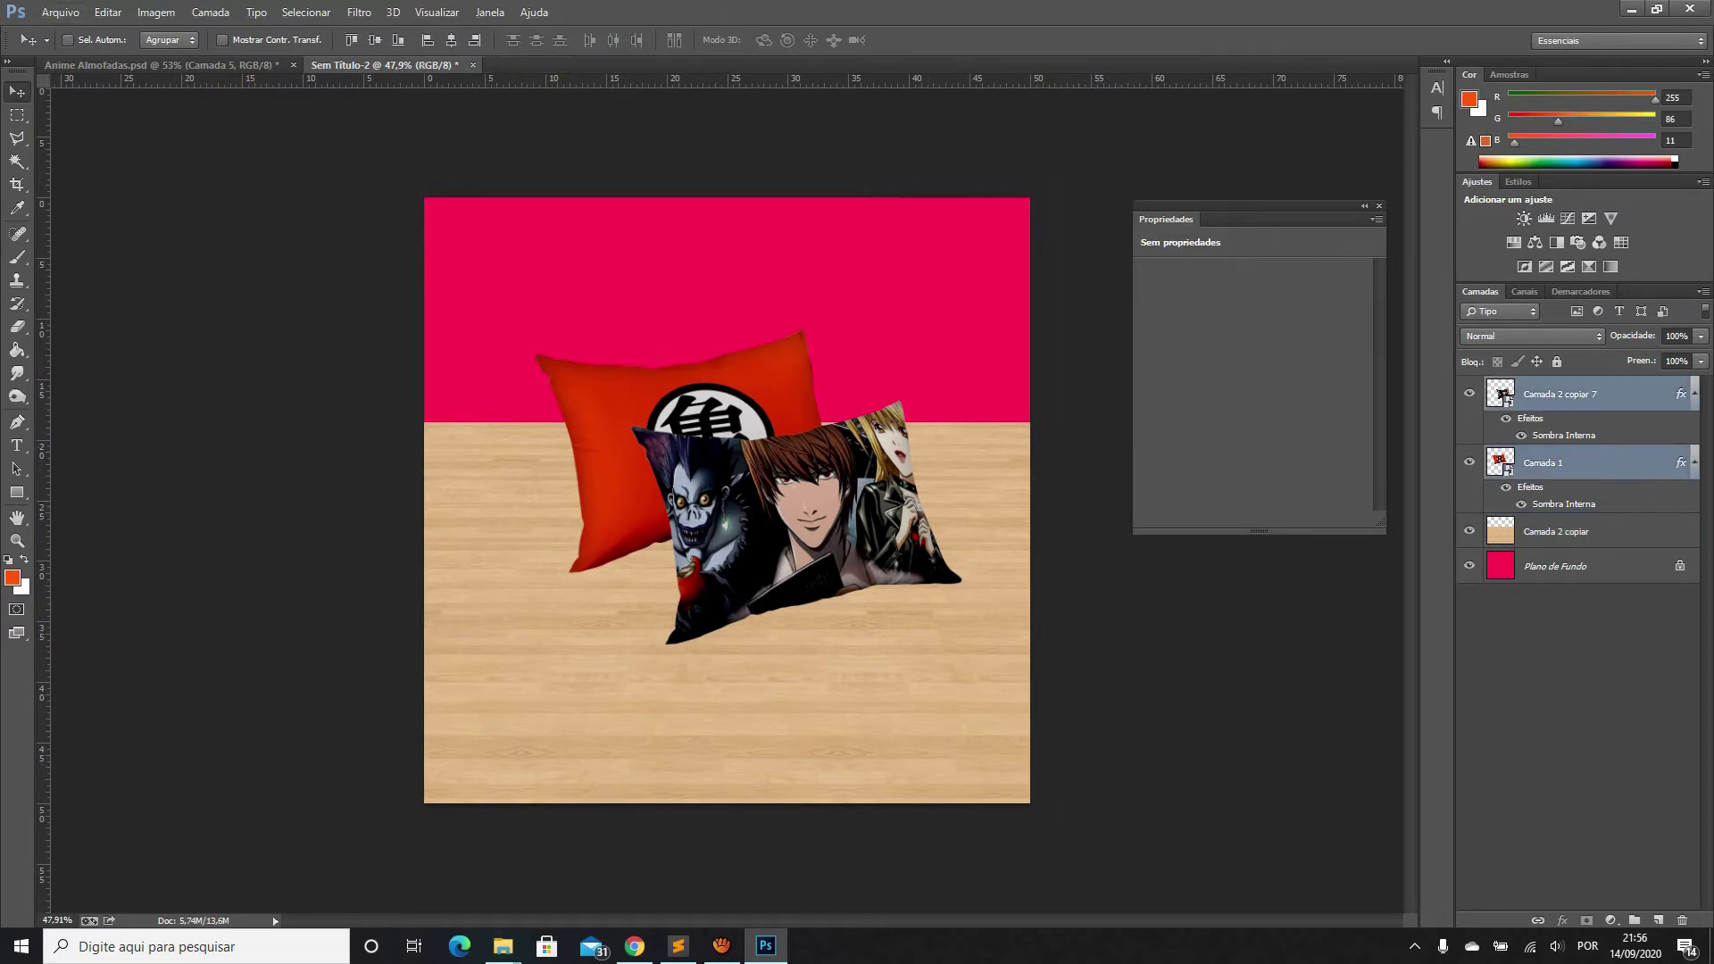
key(ctrl+t)
mouse_move(960, 644)
mouse_down()
mouse_move(1048, 708)
mouse_move(1024, 691)
mouse_up()
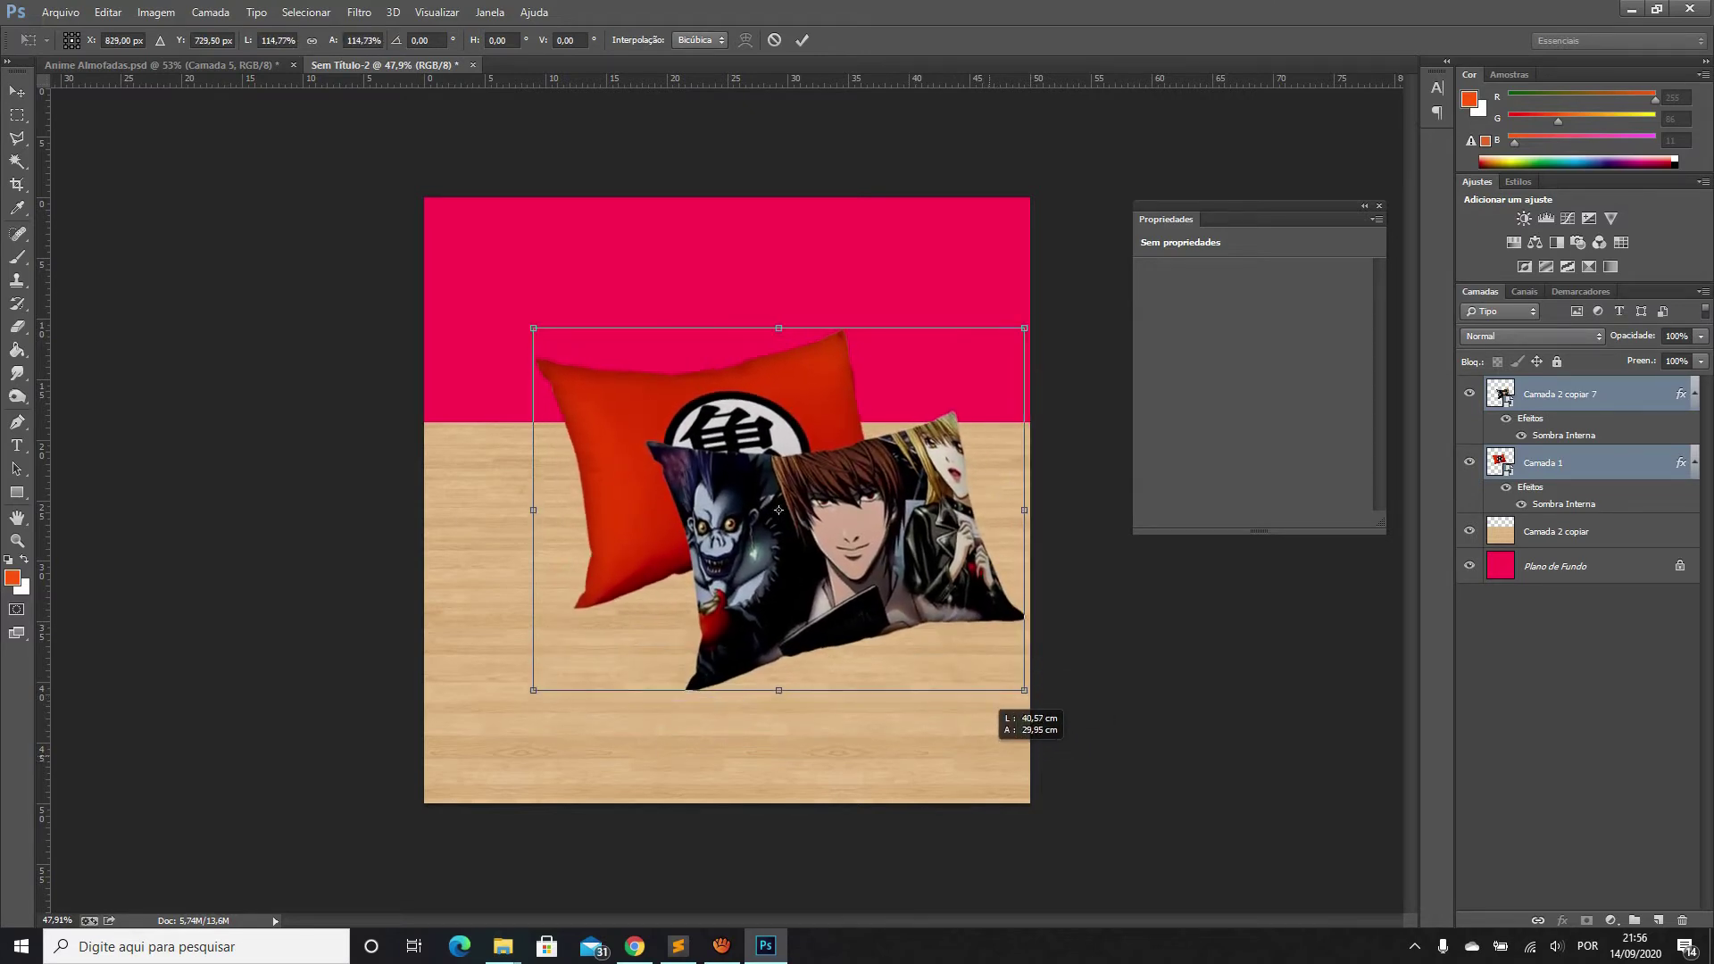
drag(801, 622, 814, 678)
key(Return)
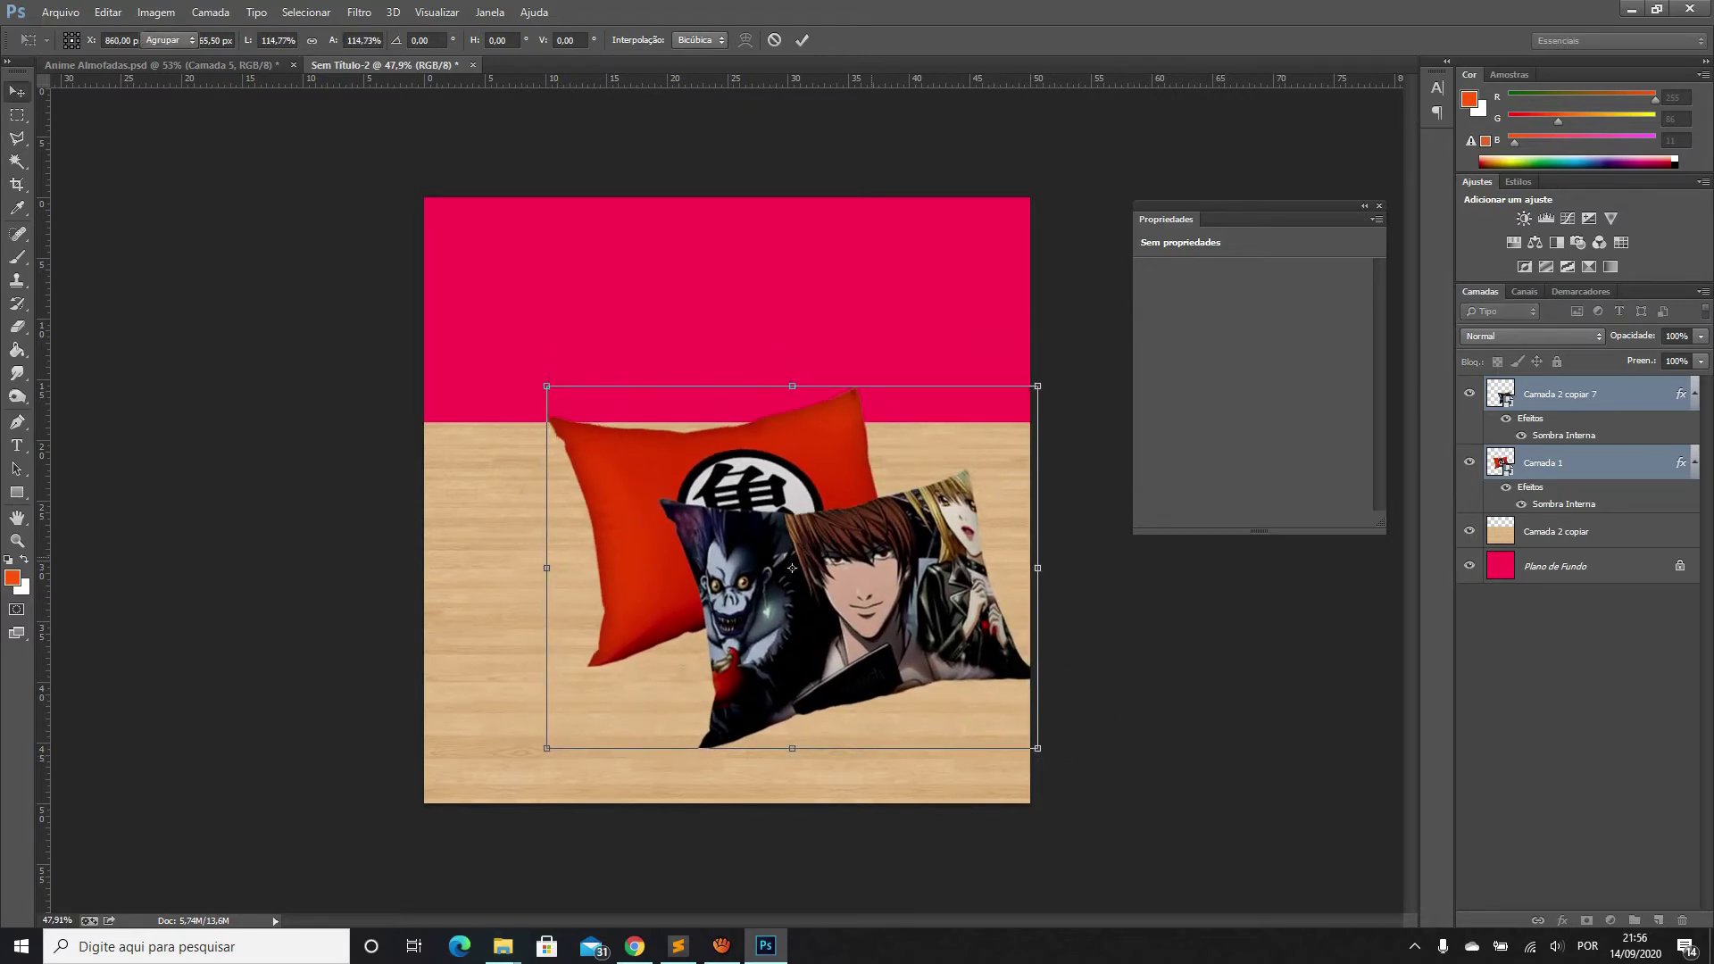
Rasterize the Death Note and red pillow layers
click(1558, 394)
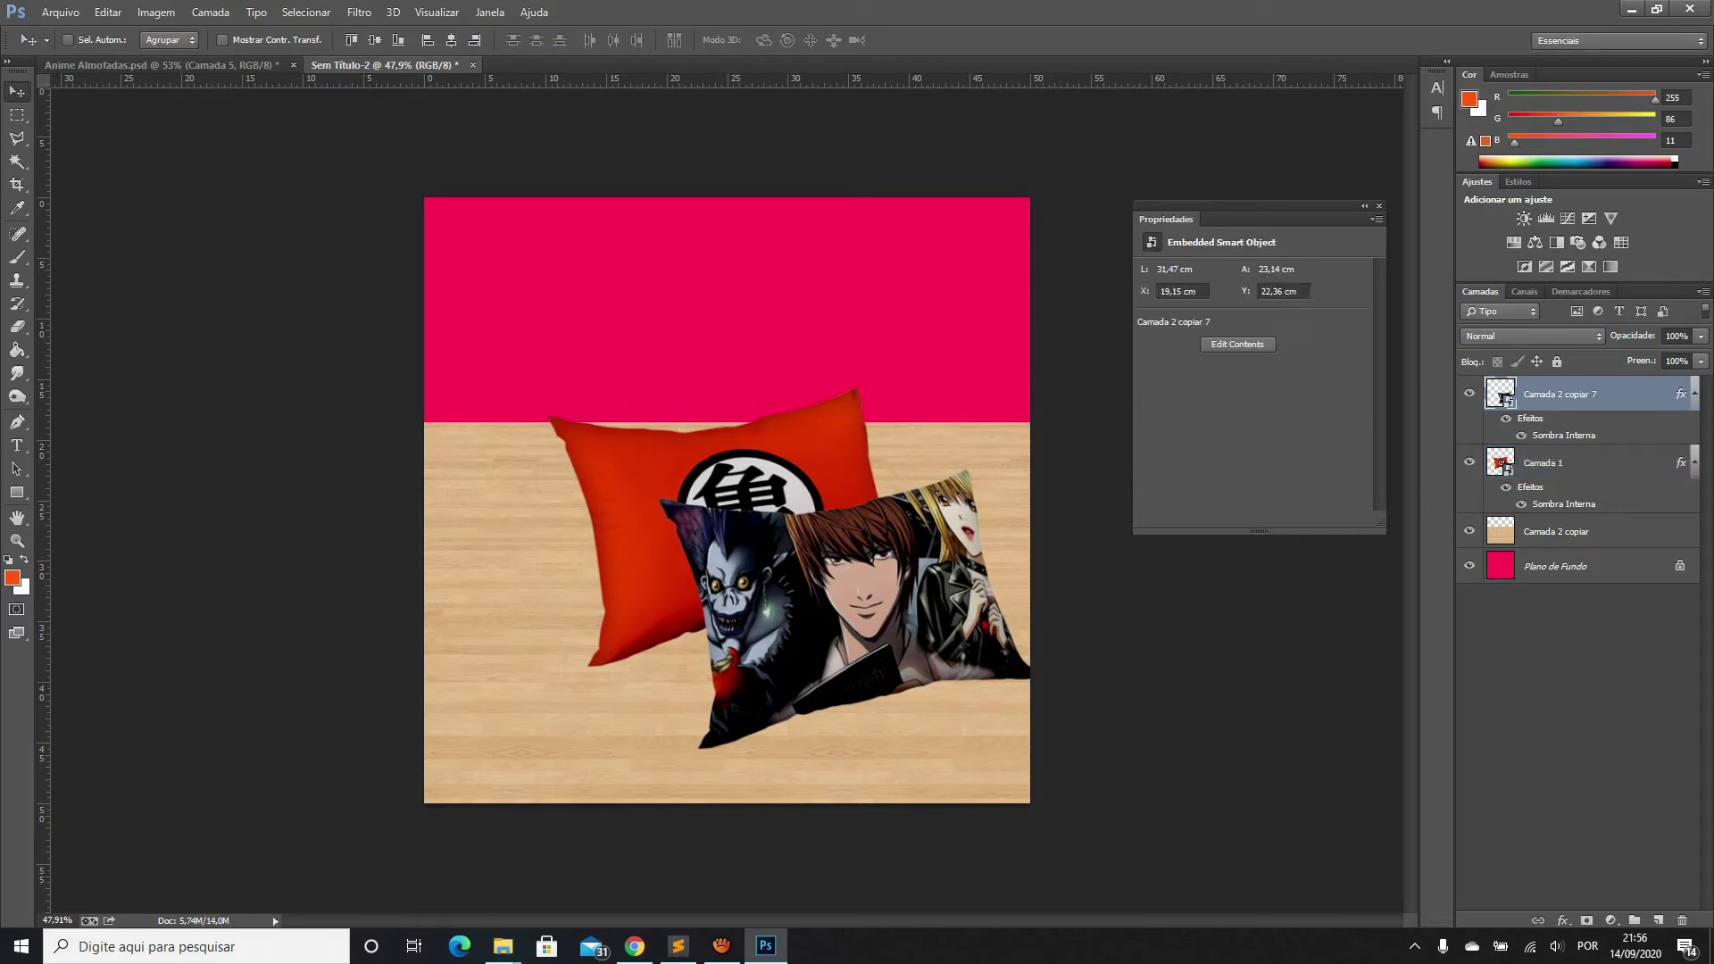
right_click(1549, 393)
click(1314, 400)
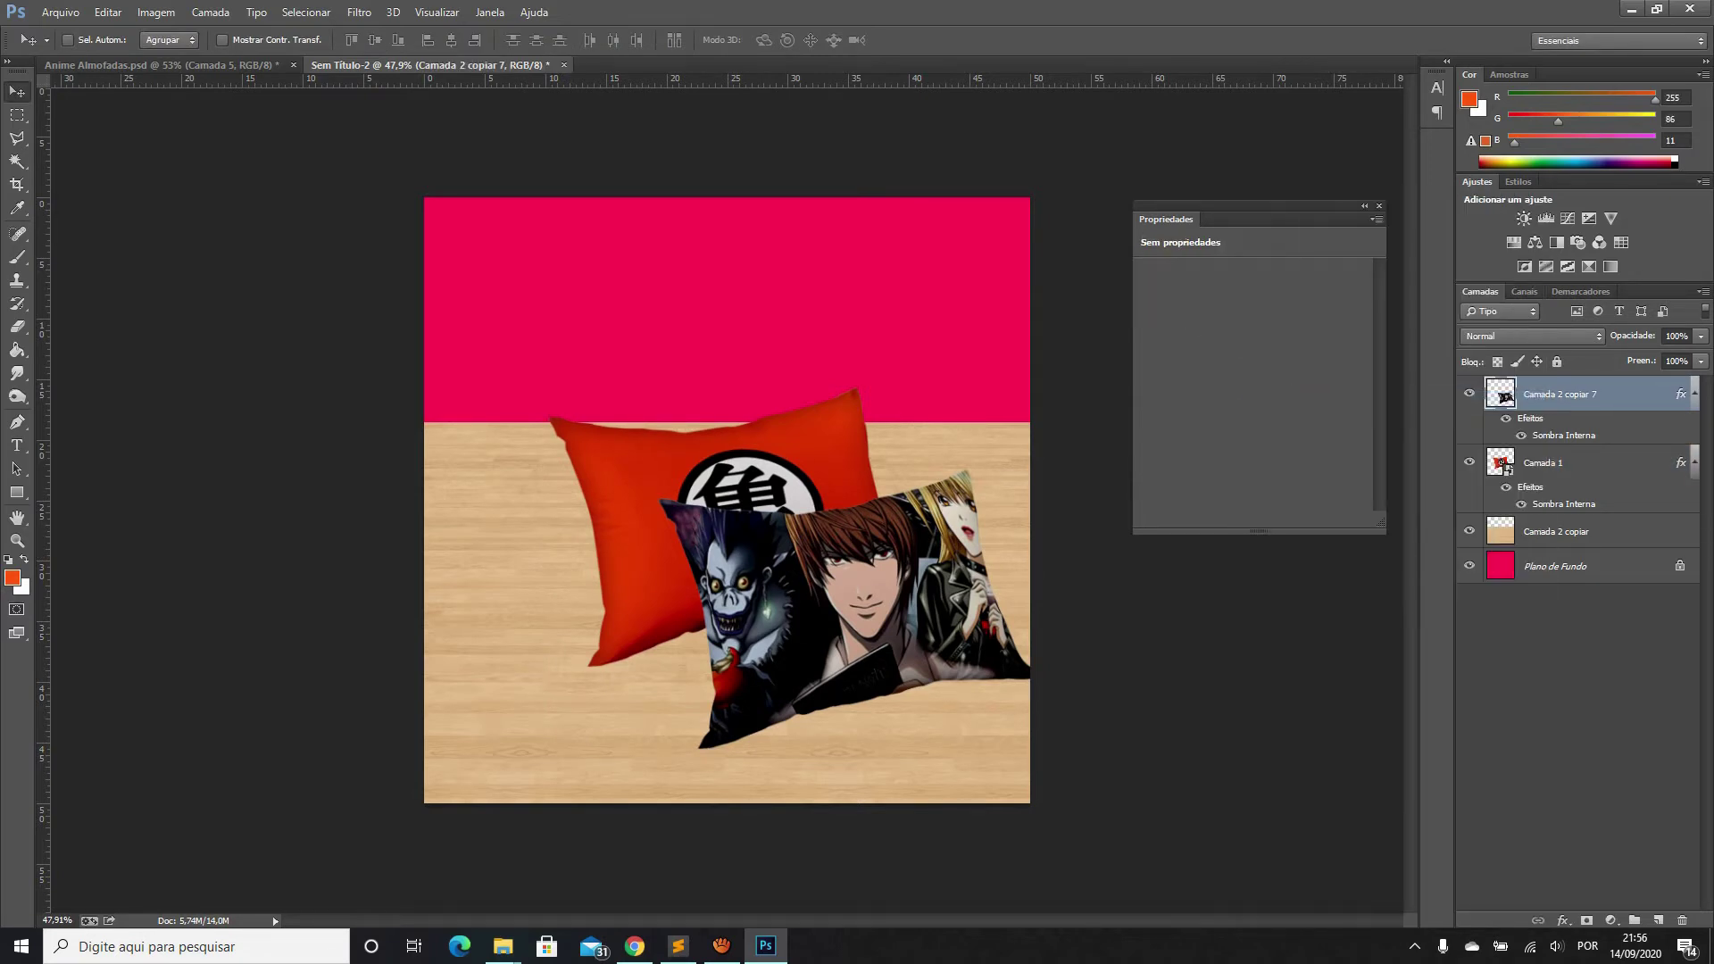
click(1575, 463)
right_click(1575, 463)
click(1339, 400)
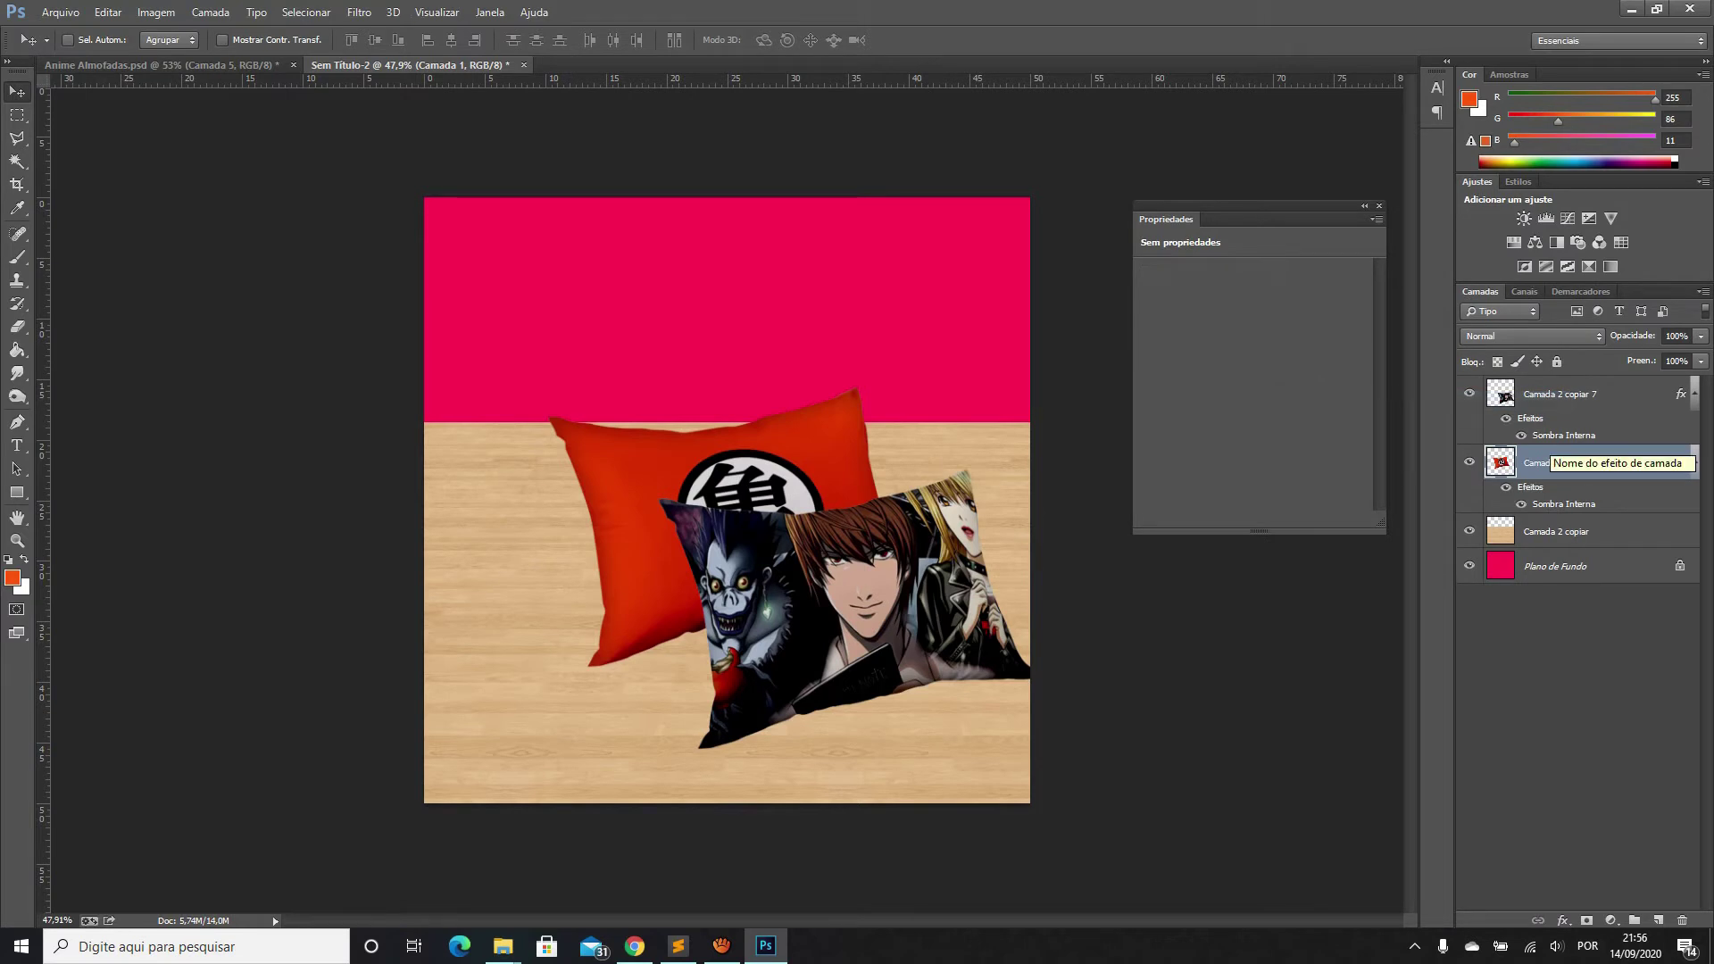
shift+click(1558, 393)
right_click(1598, 394)
click(1340, 402)
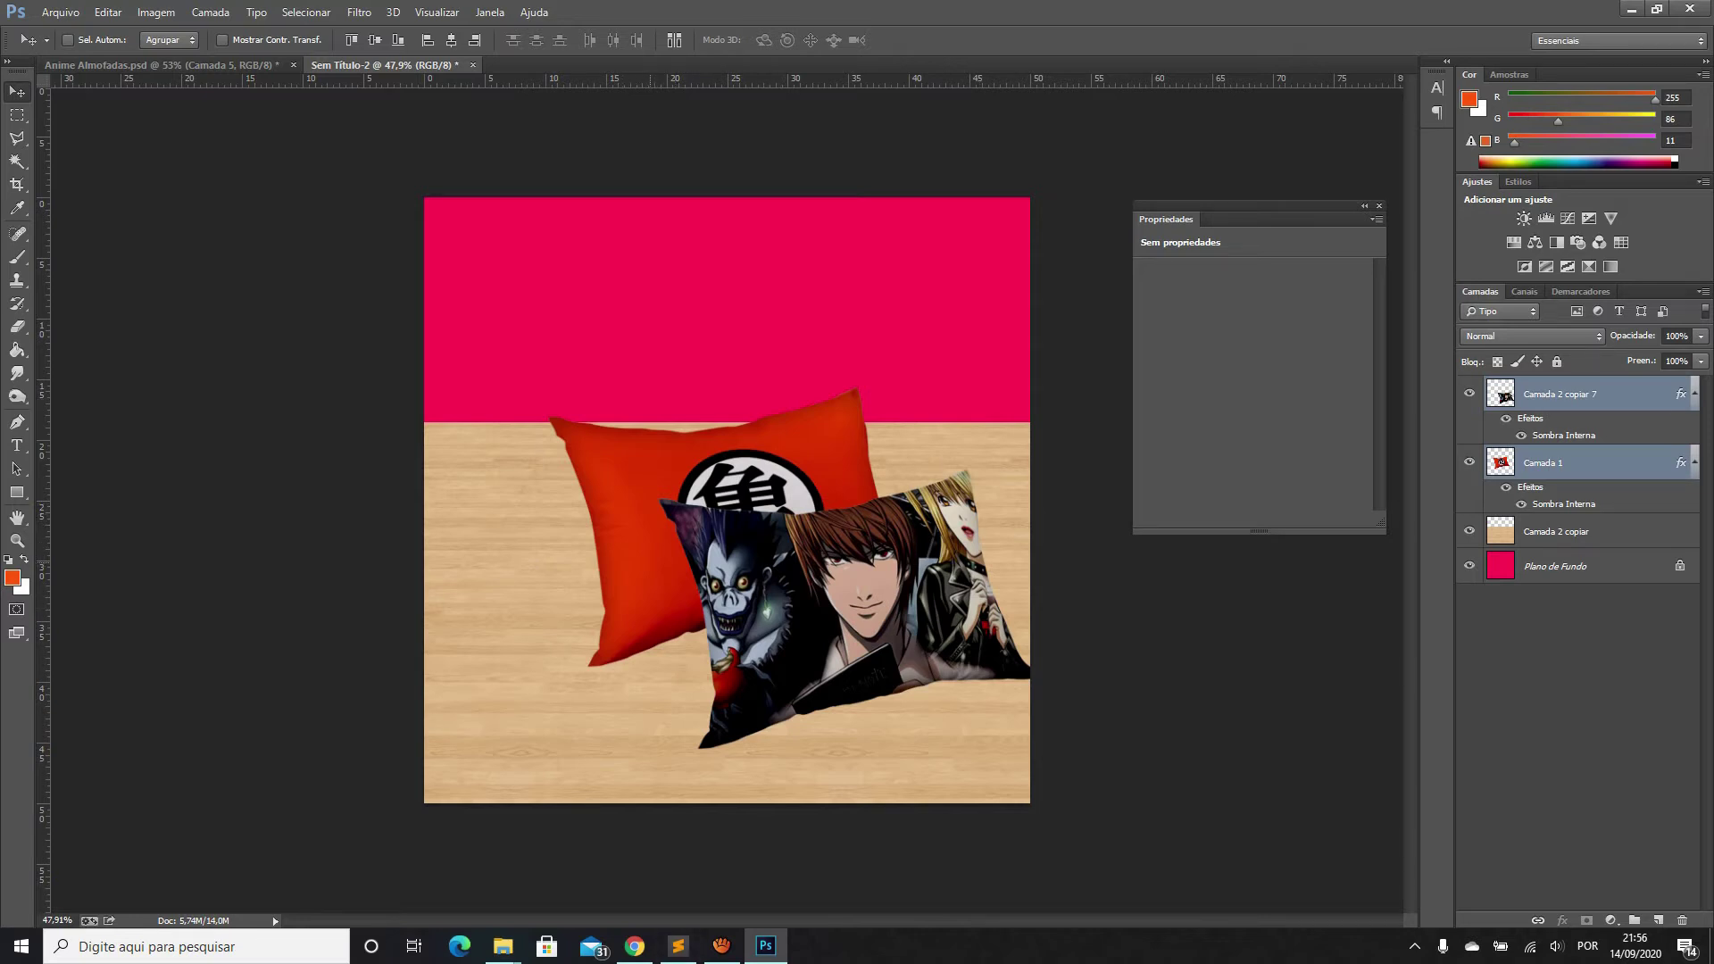
Duplicate the red pillow layer Camada 1 as Camada 1 copiar
click(1554, 463)
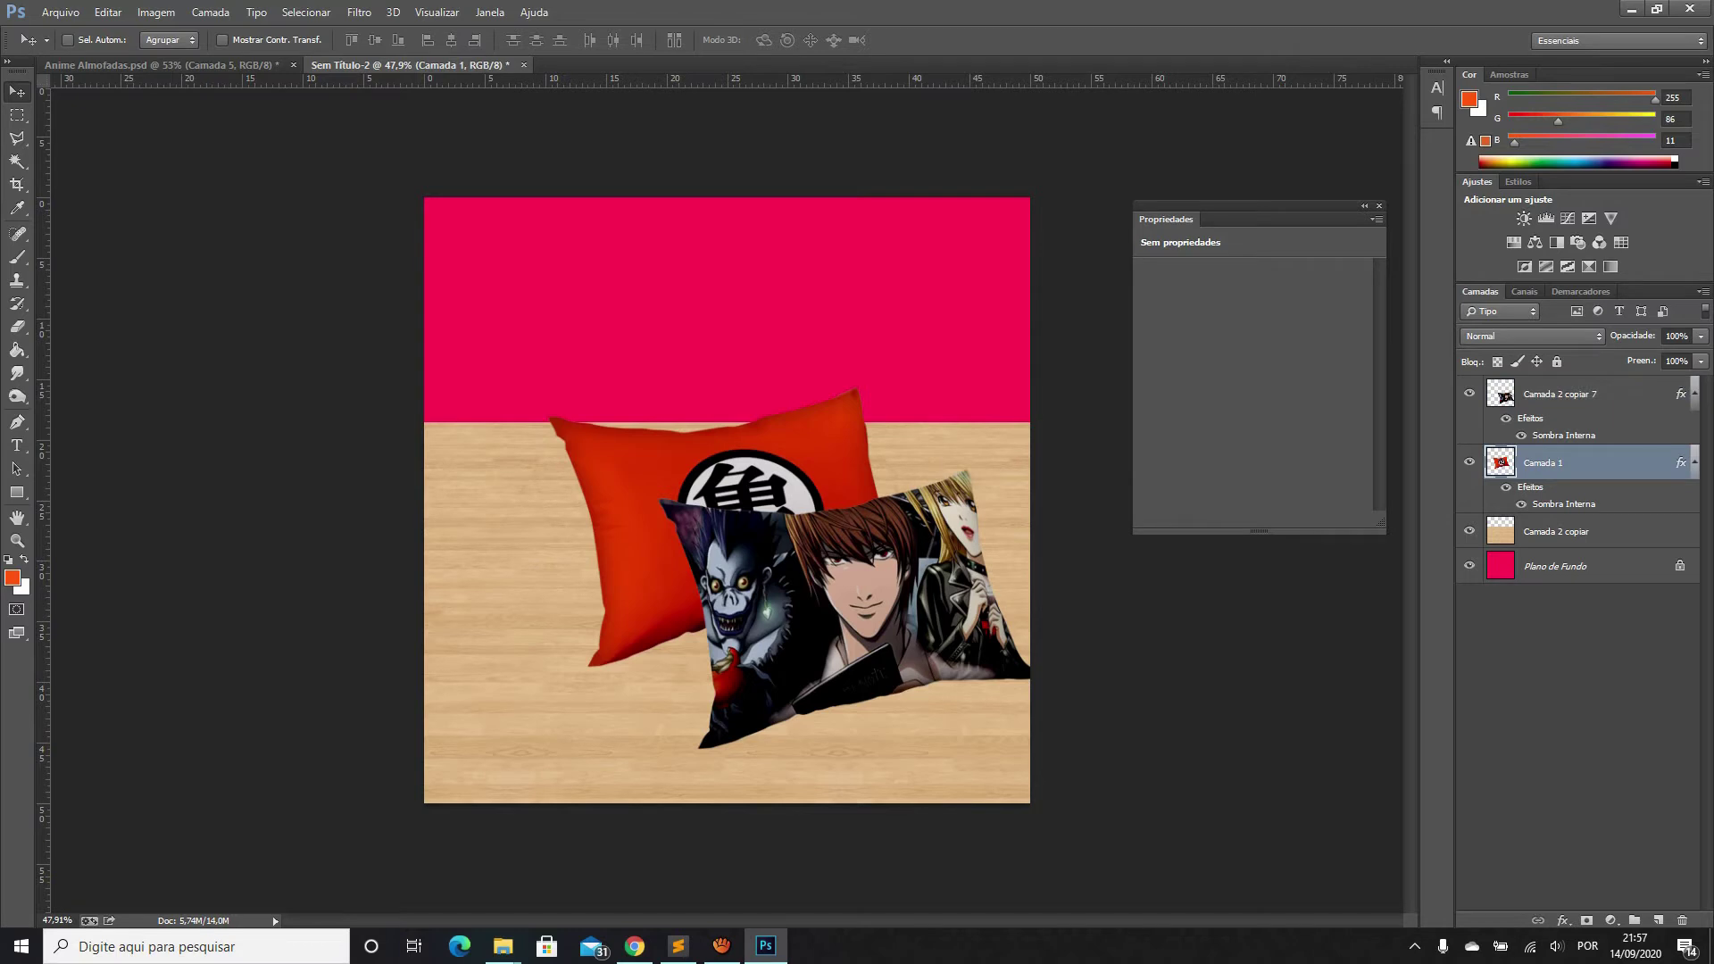
click(721, 946)
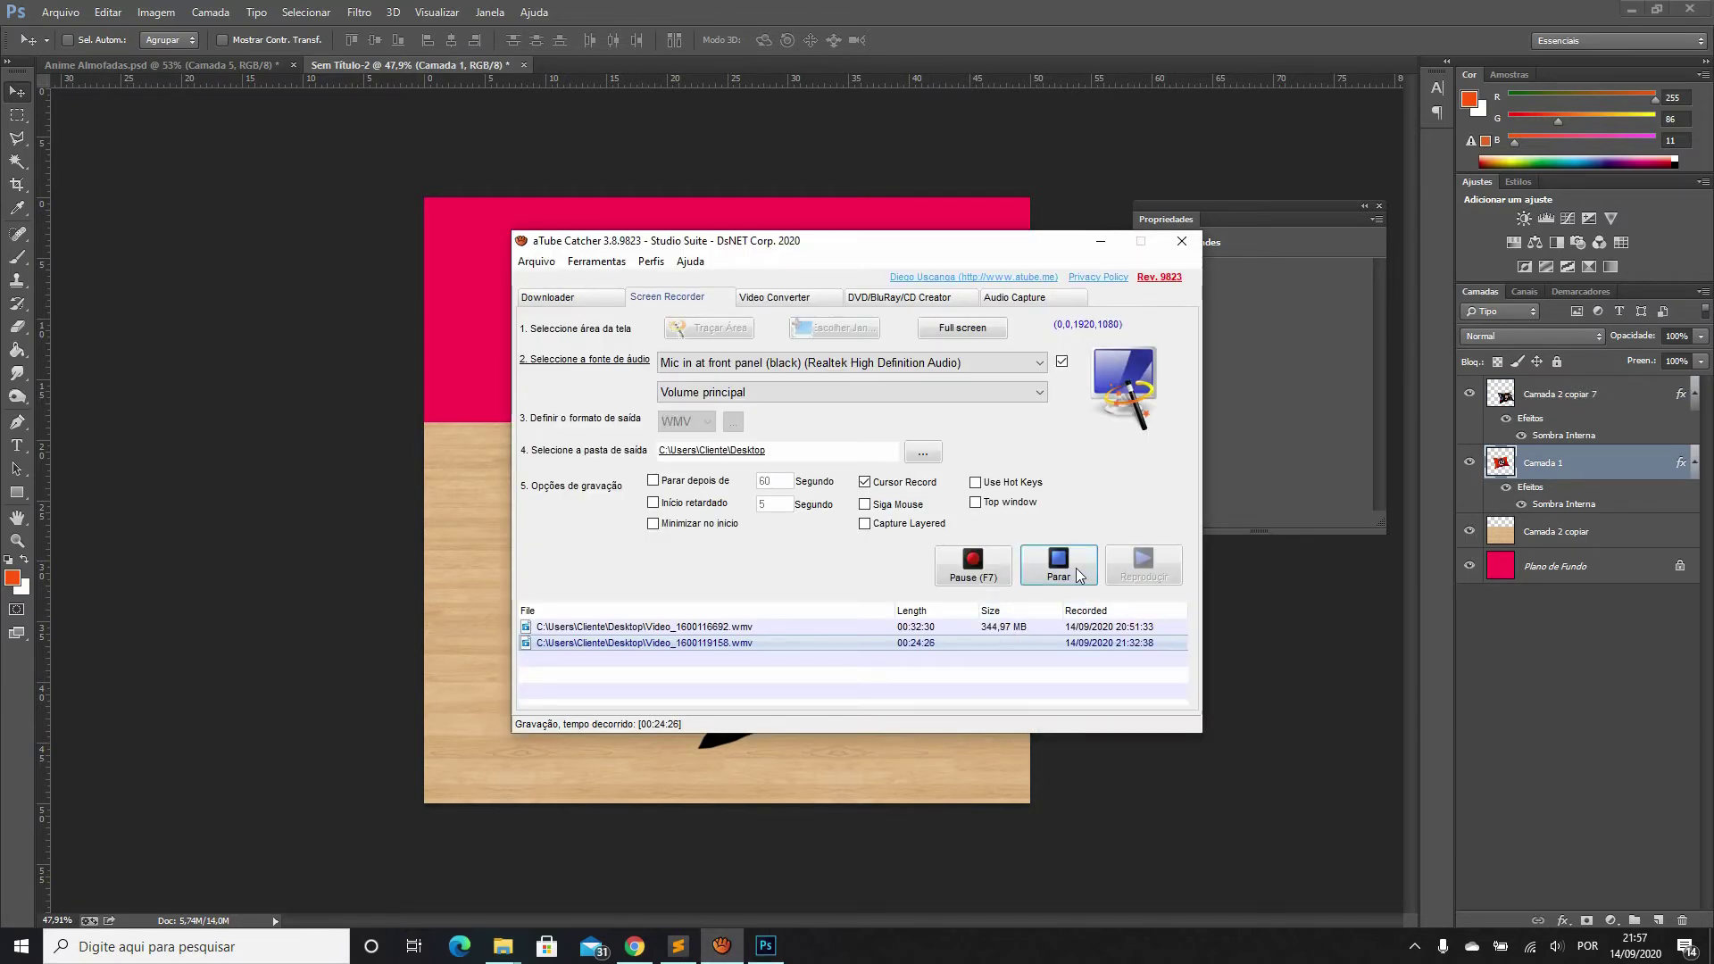
click(1564, 585)
key(ctrl+j)
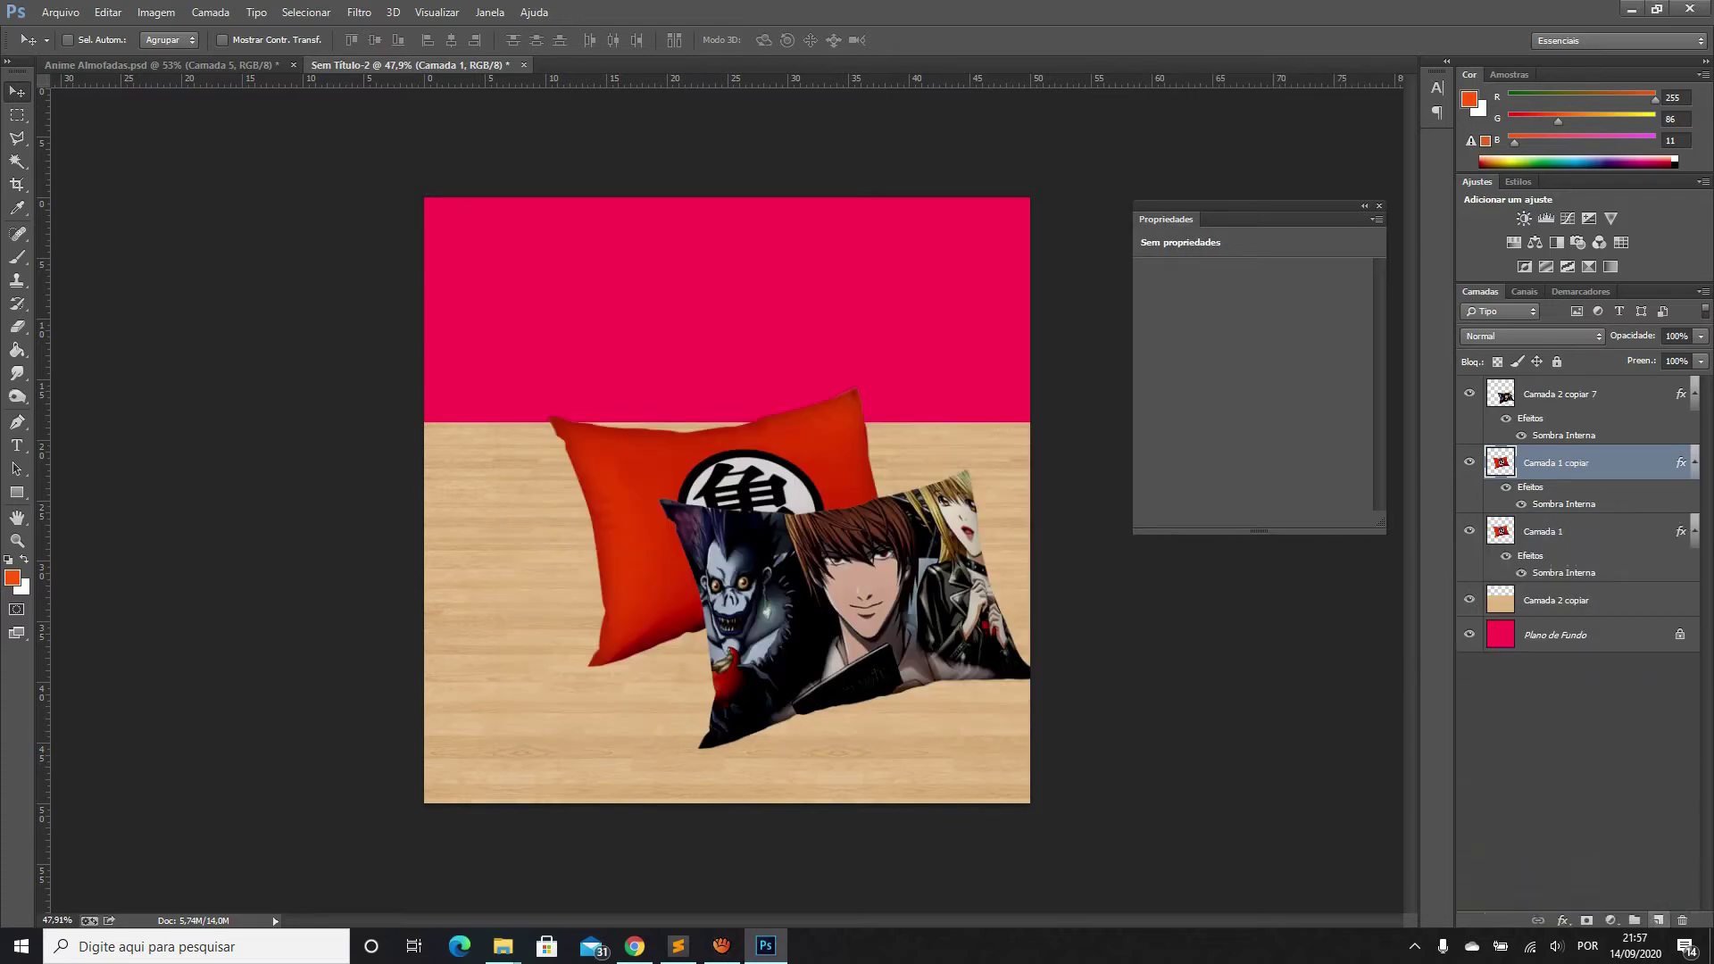
Add a black (000000) Colour Overlay layer style to the original Camada 1 pillow
click(1554, 531)
right_click(1554, 531)
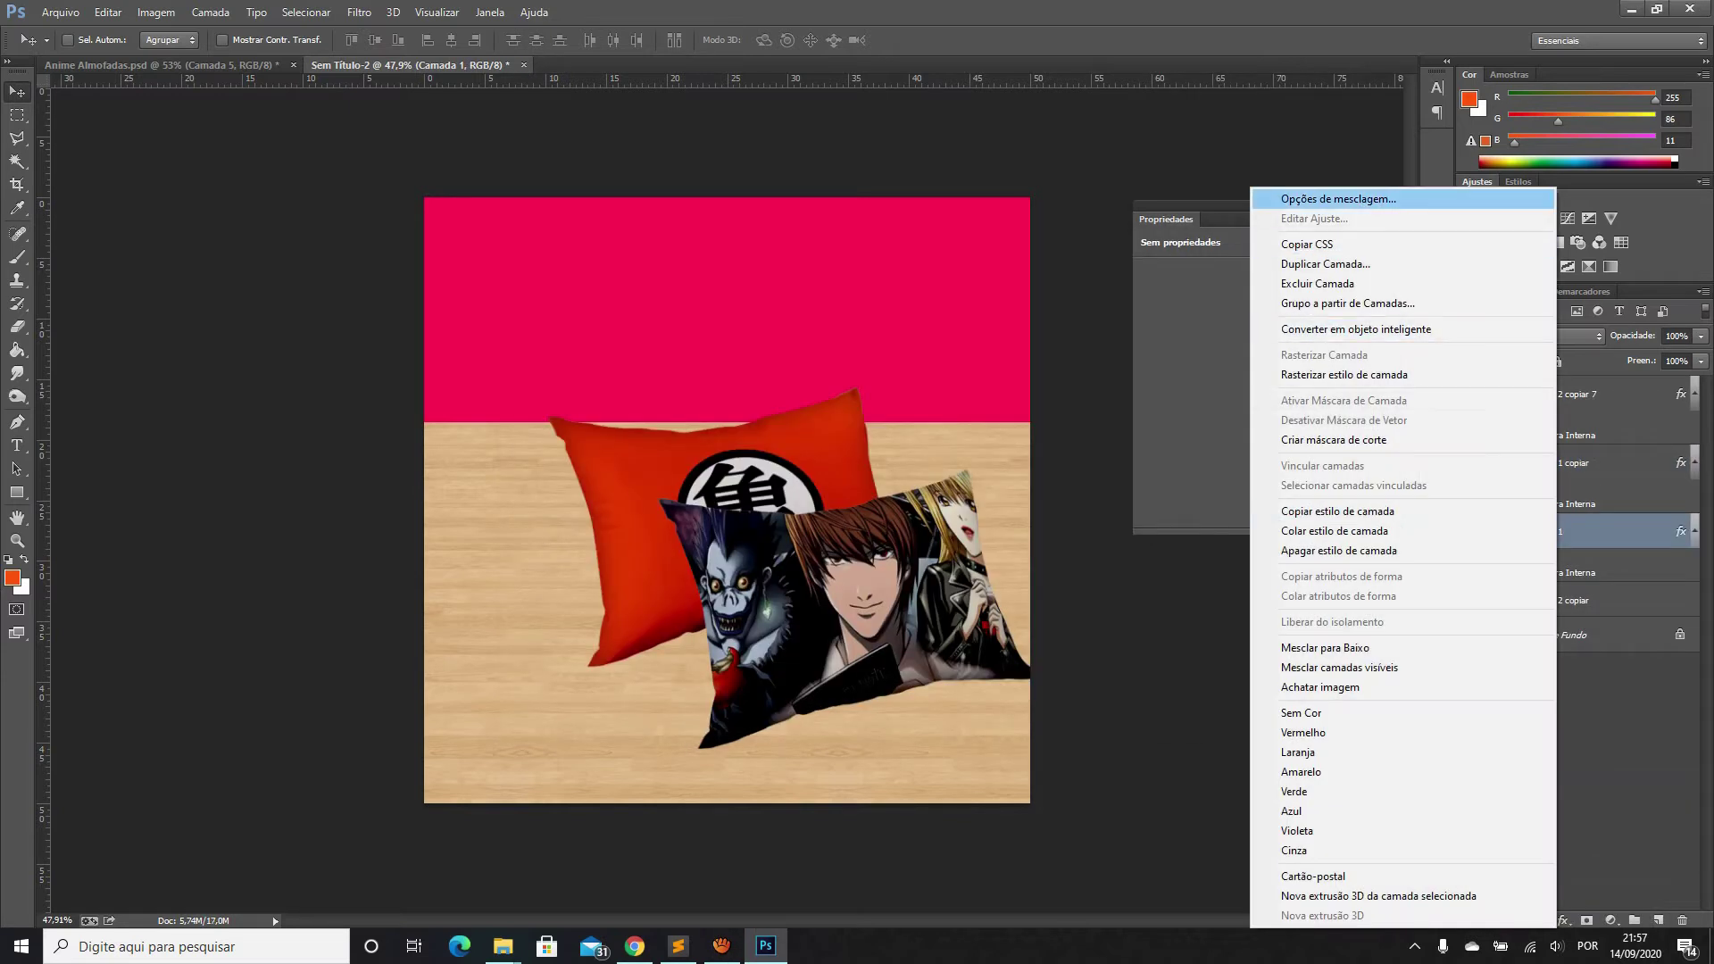
click(1402, 198)
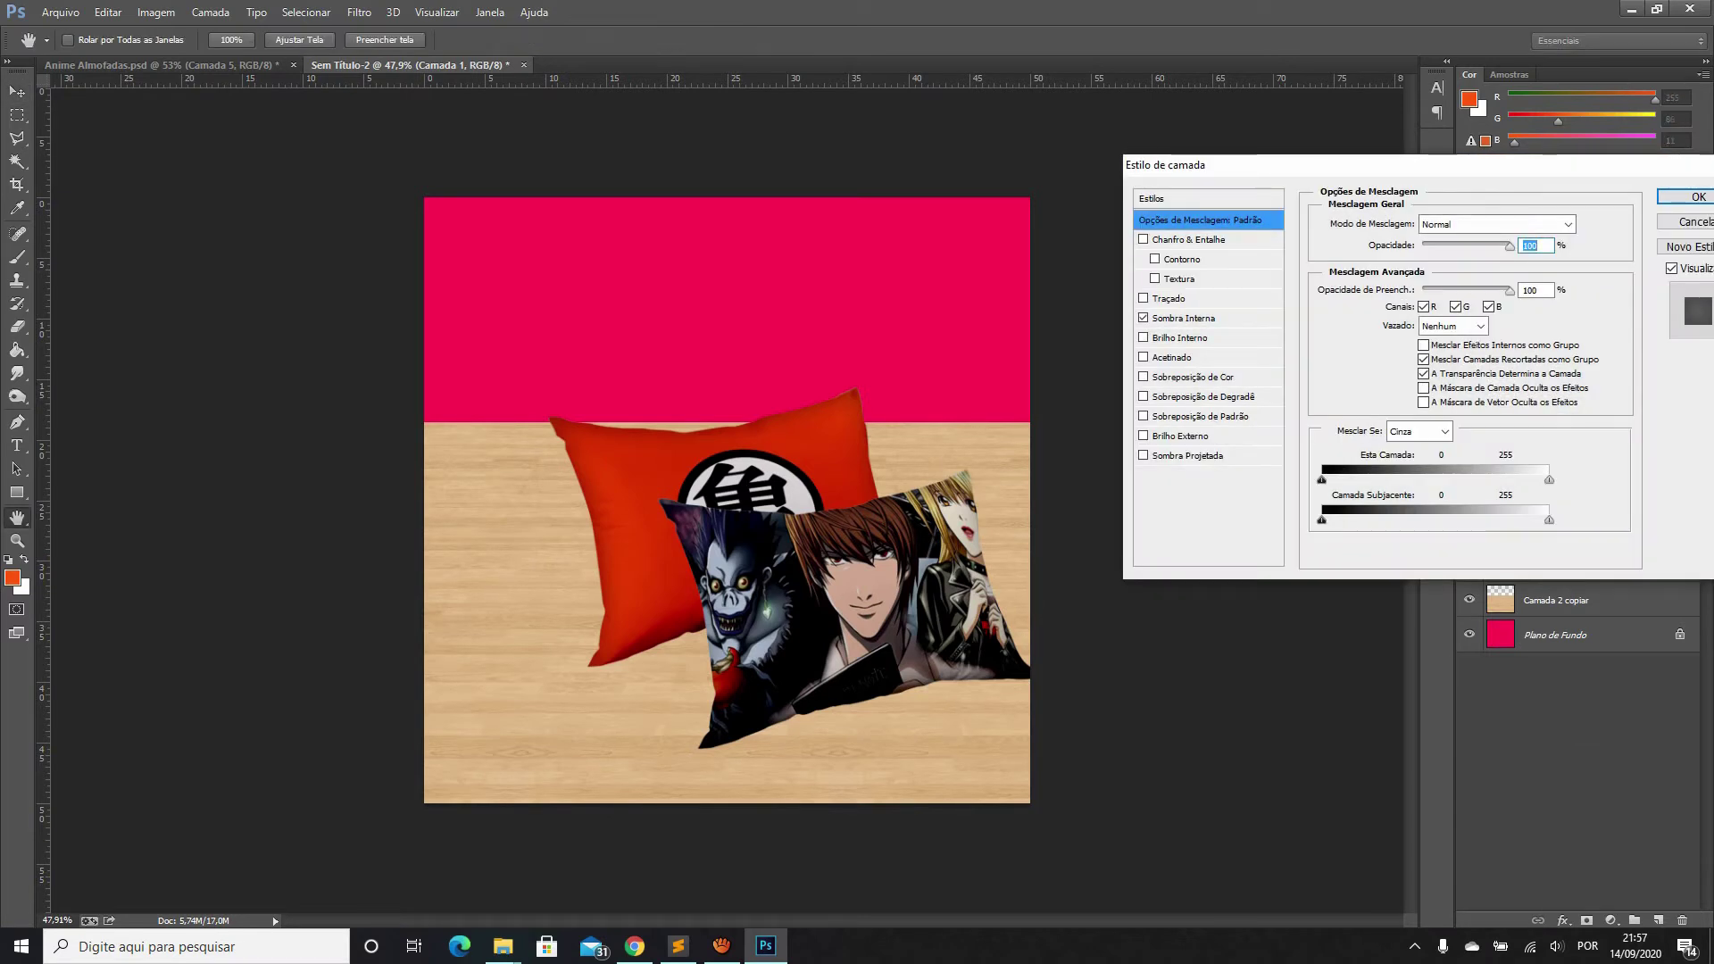
click(1072, 350)
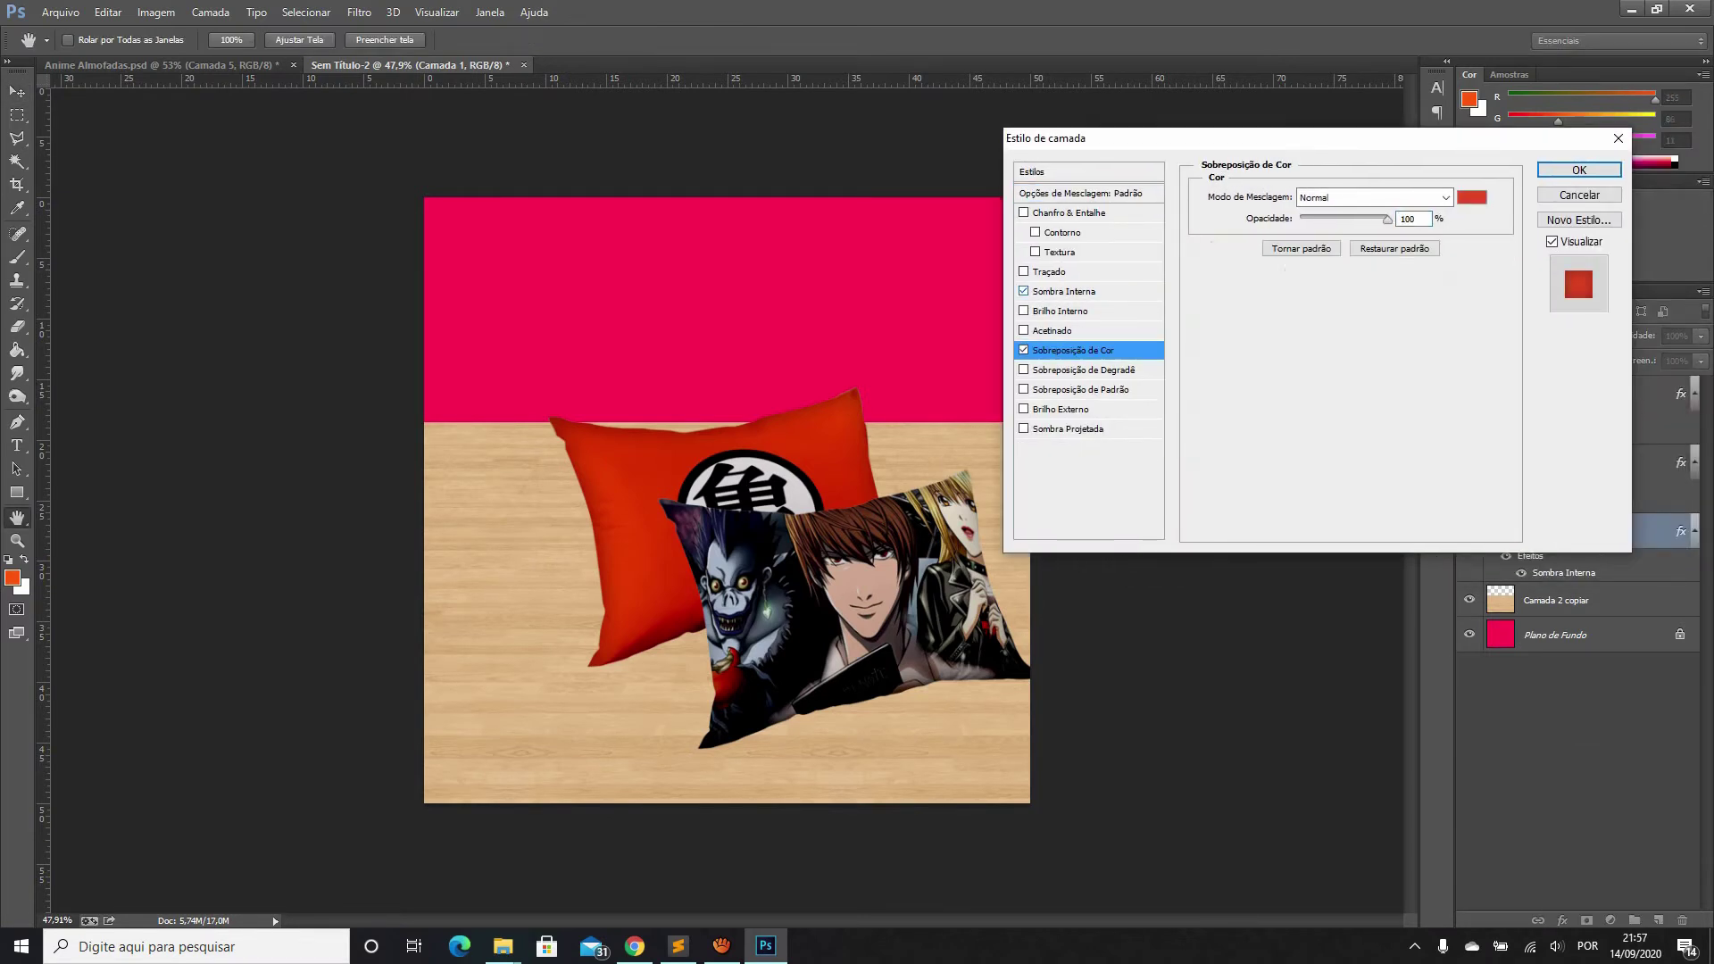
click(1472, 197)
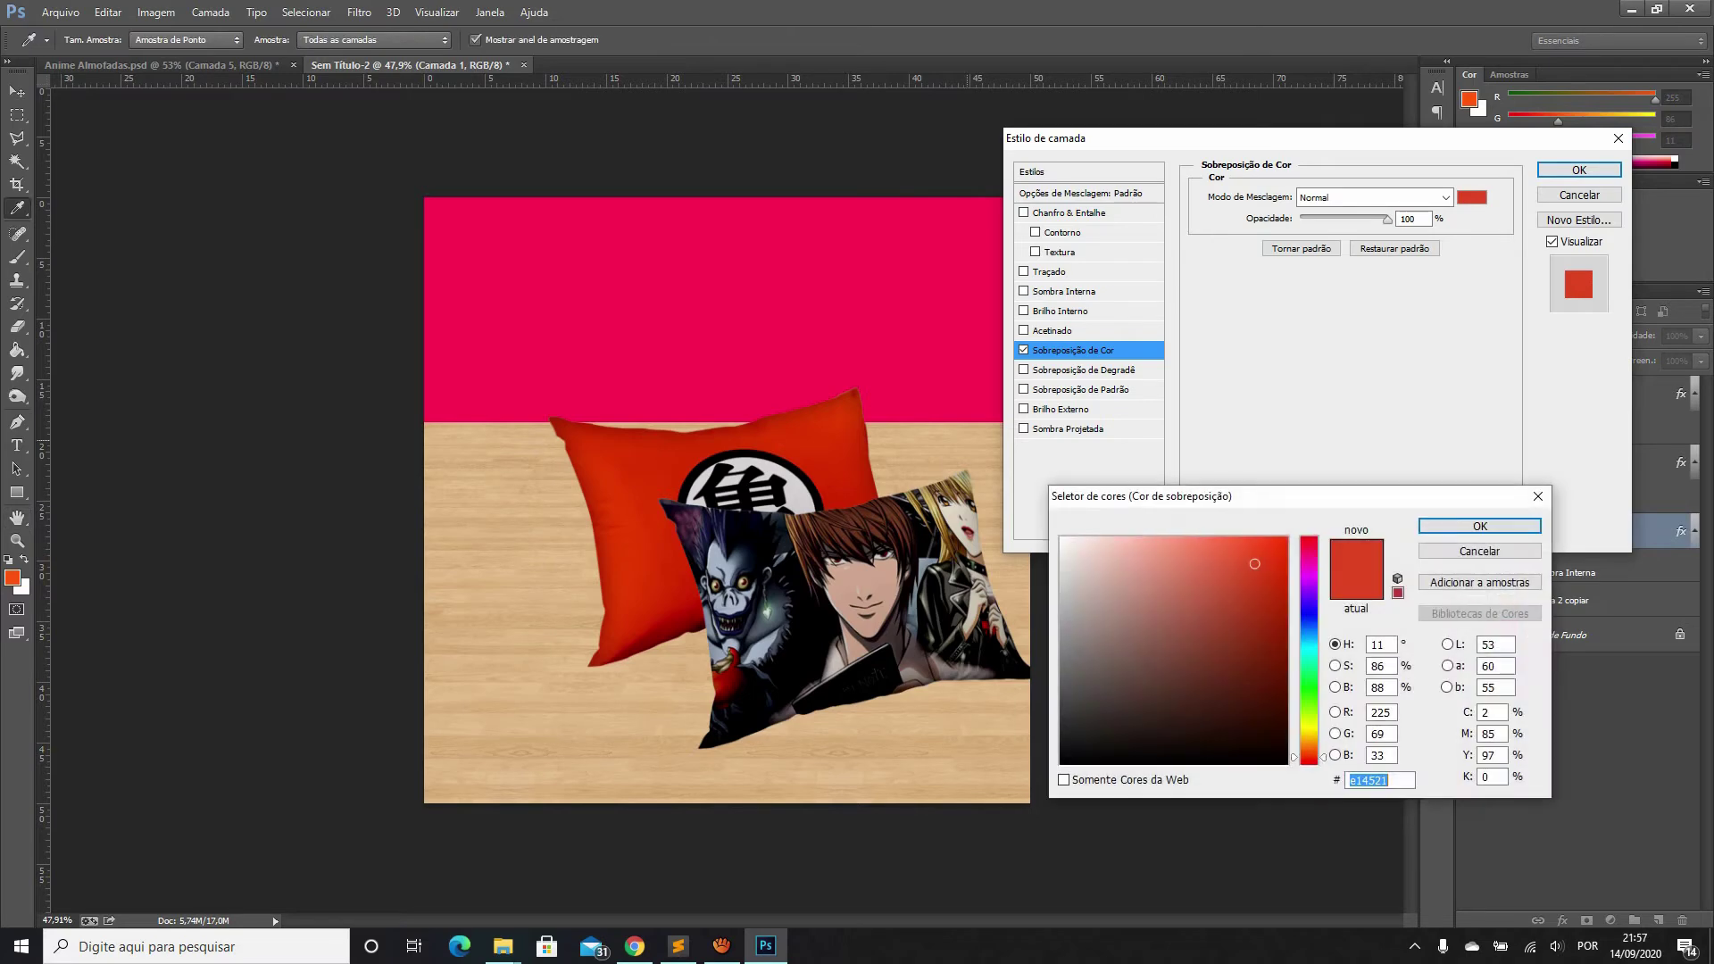
text(000000)
key(Return)
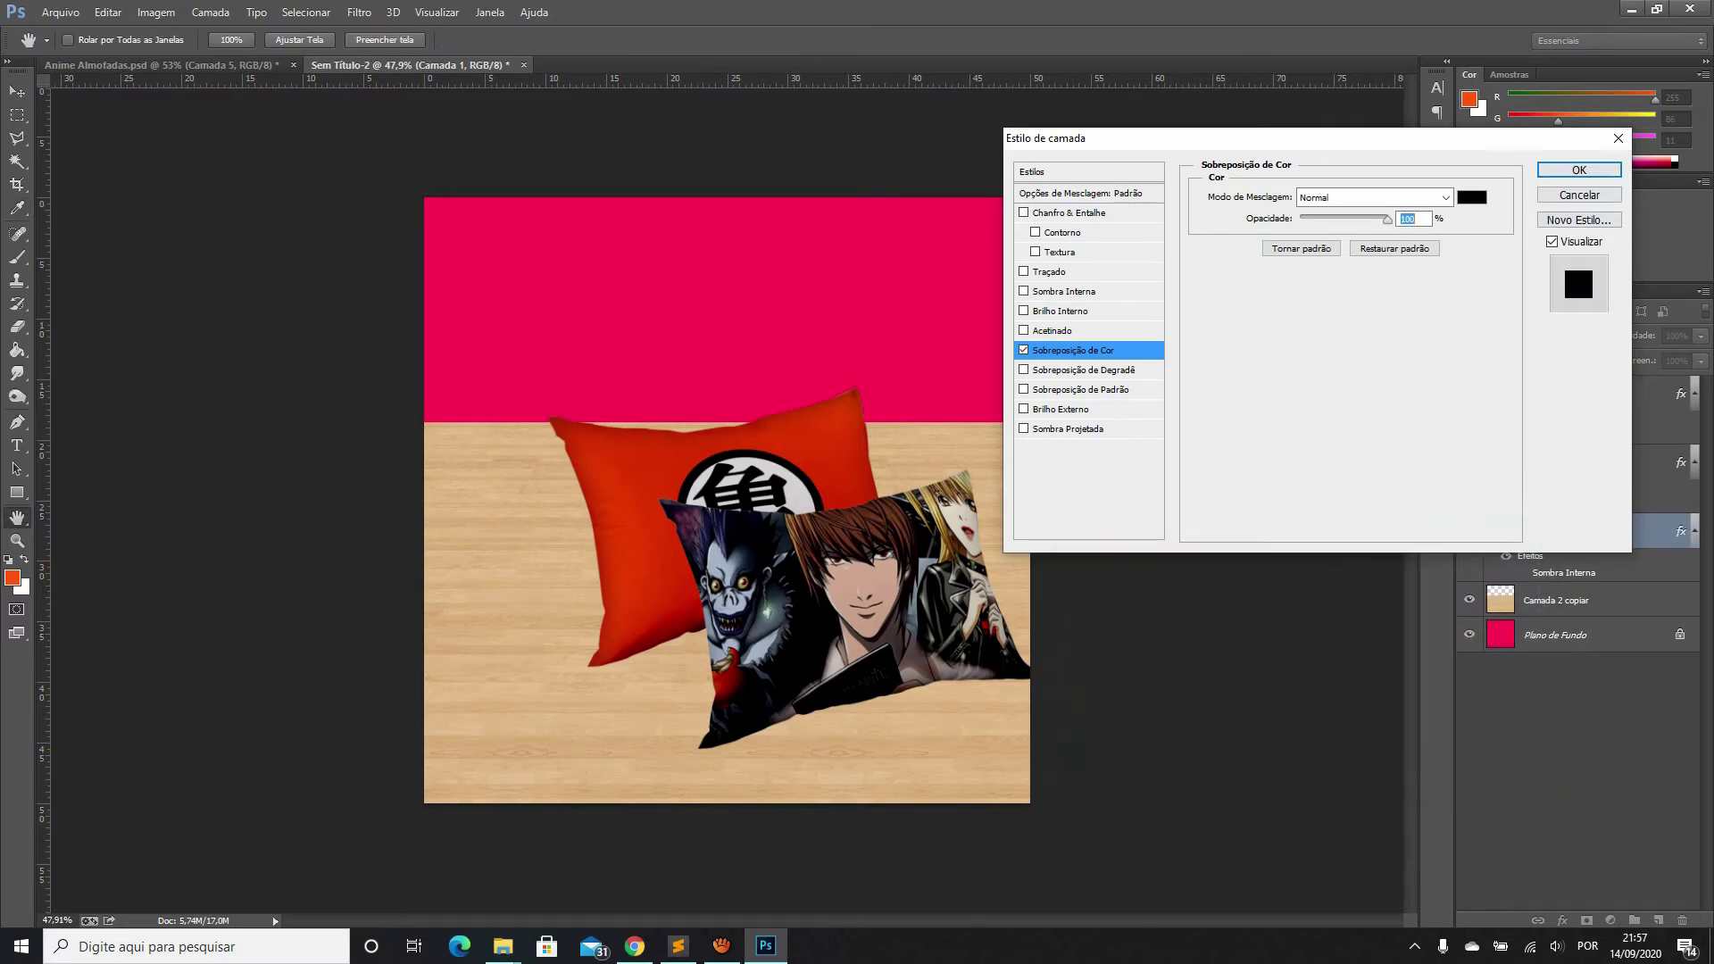
key(Return)
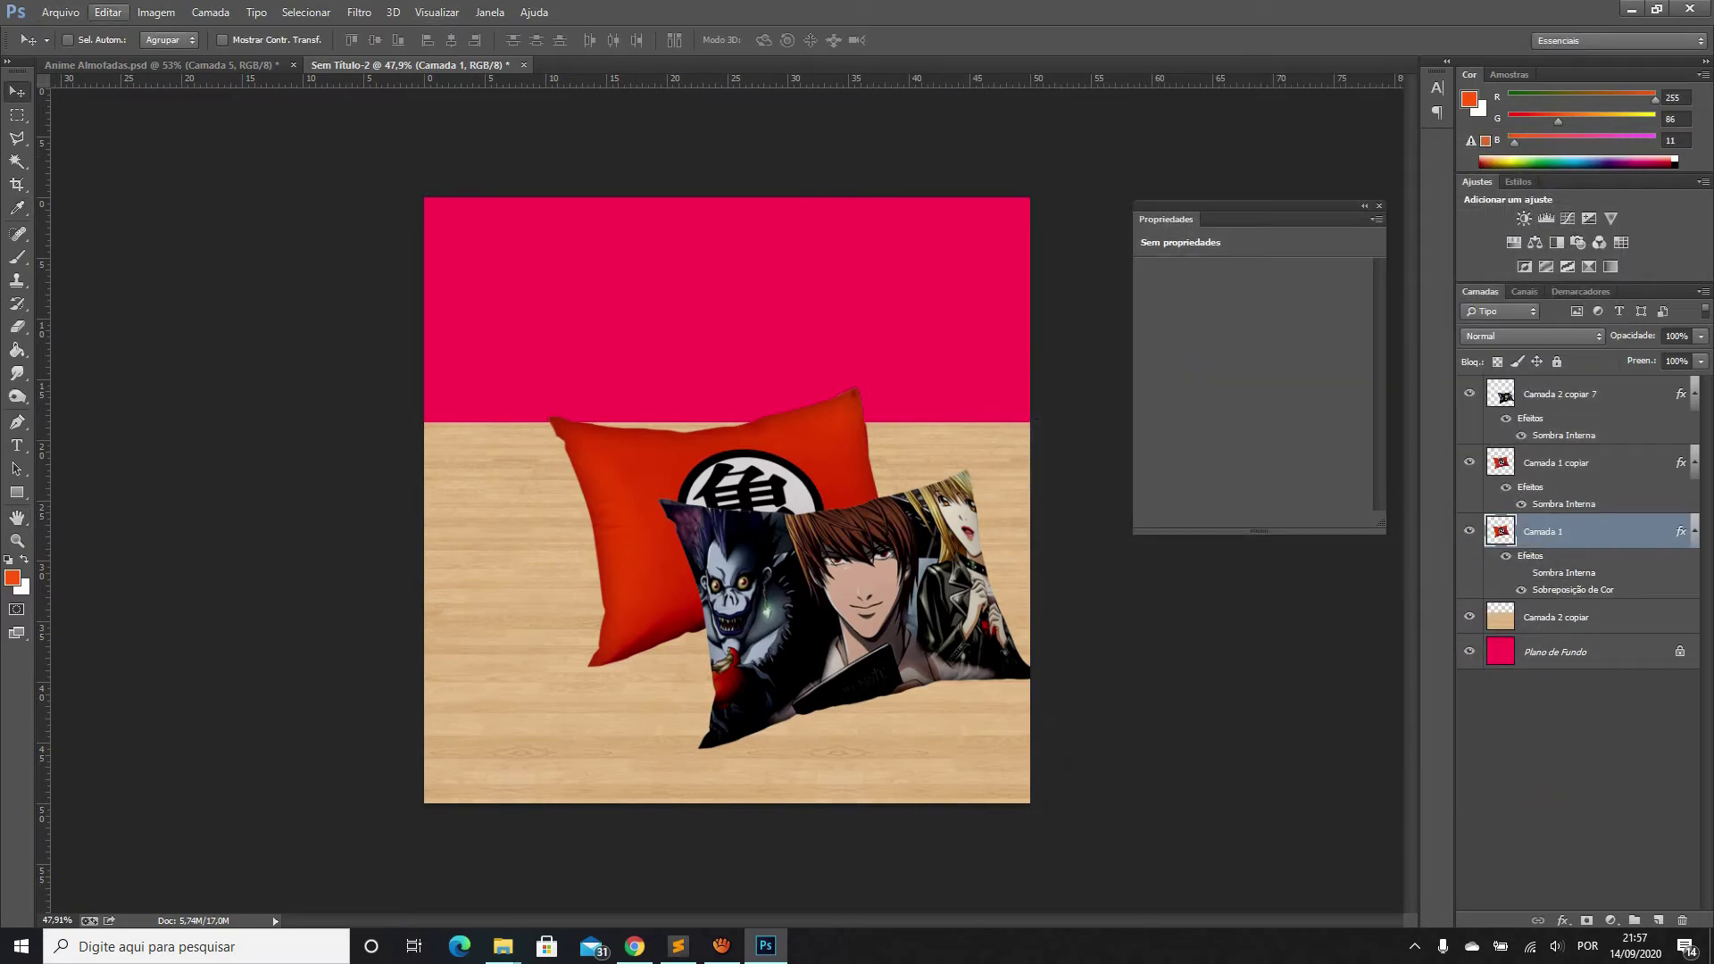
click(108, 12)
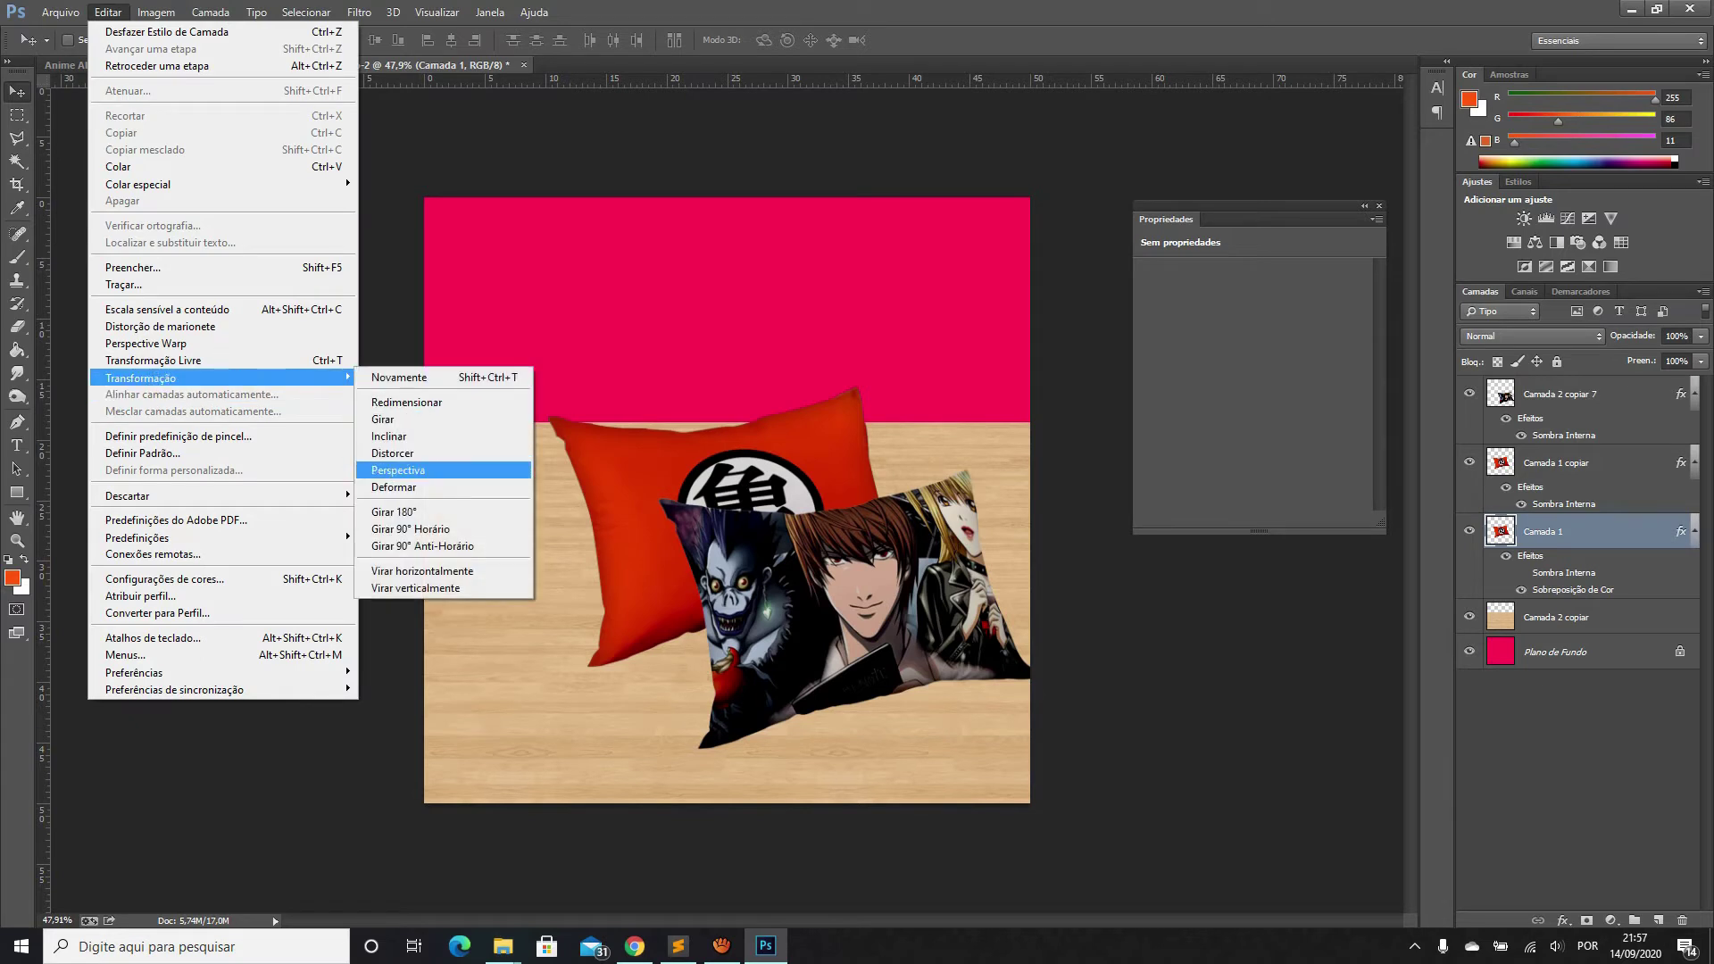
Use Perspective to slant the black copy left and down toward the floor
click(398, 470)
mouse_move(546, 385)
mouse_down()
mouse_move(510, 423)
mouse_move(494, 511)
mouse_up()
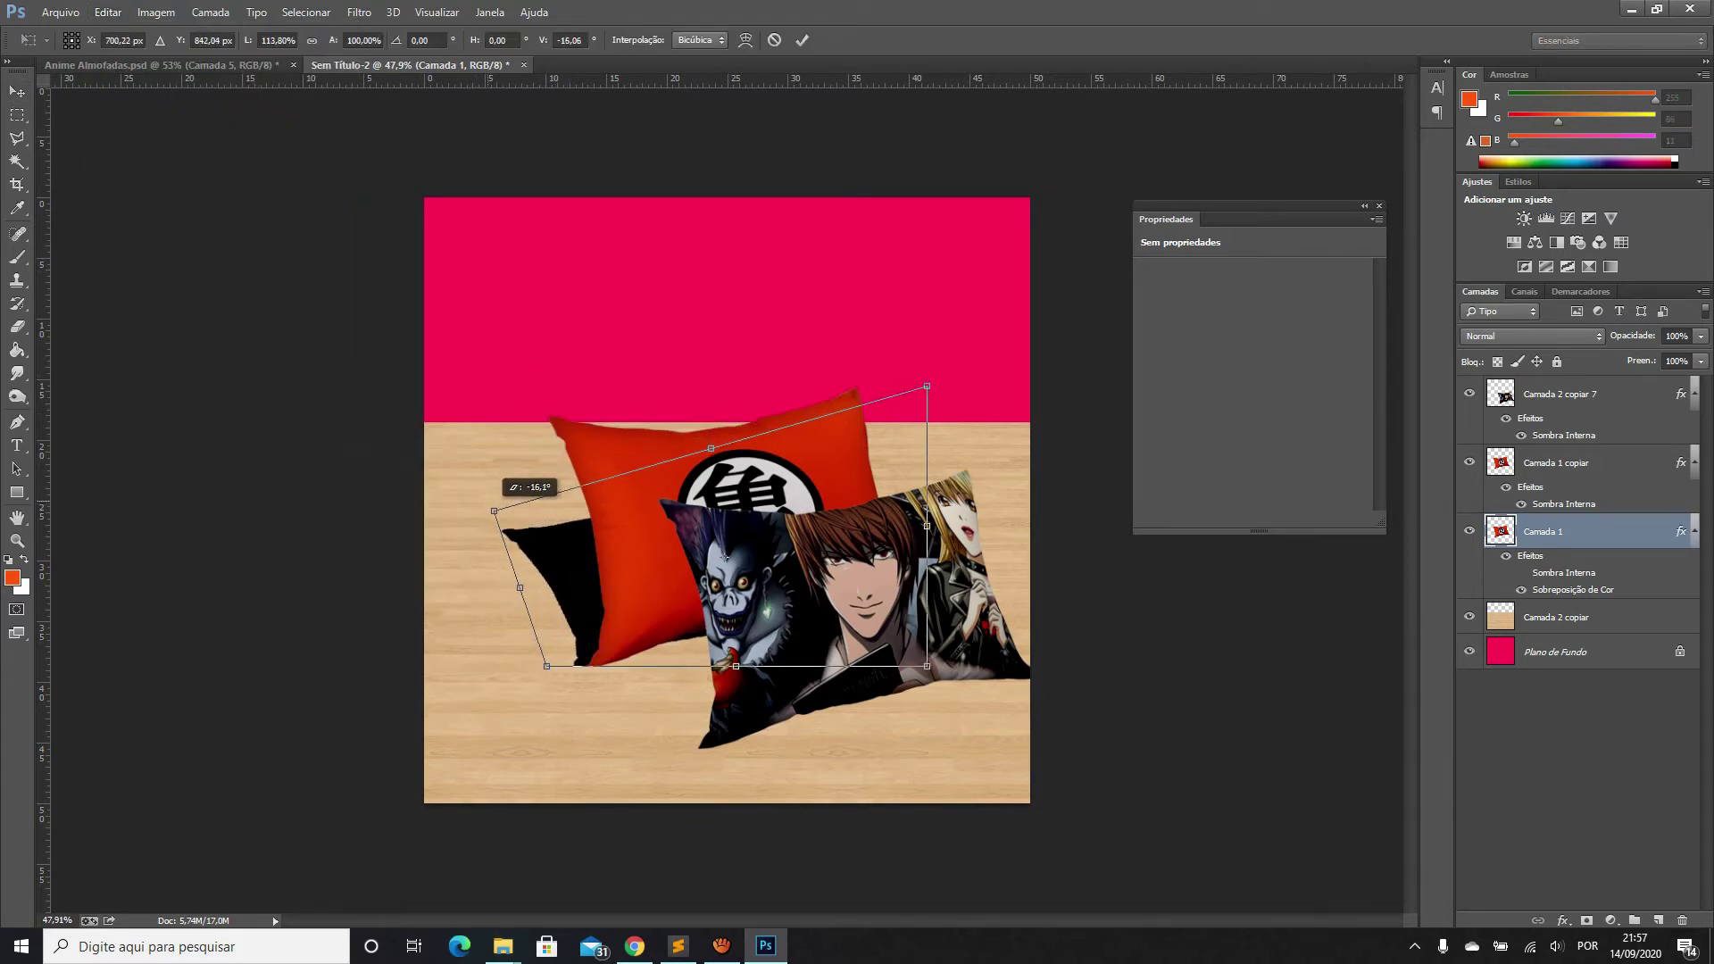
drag(926, 385, 806, 469)
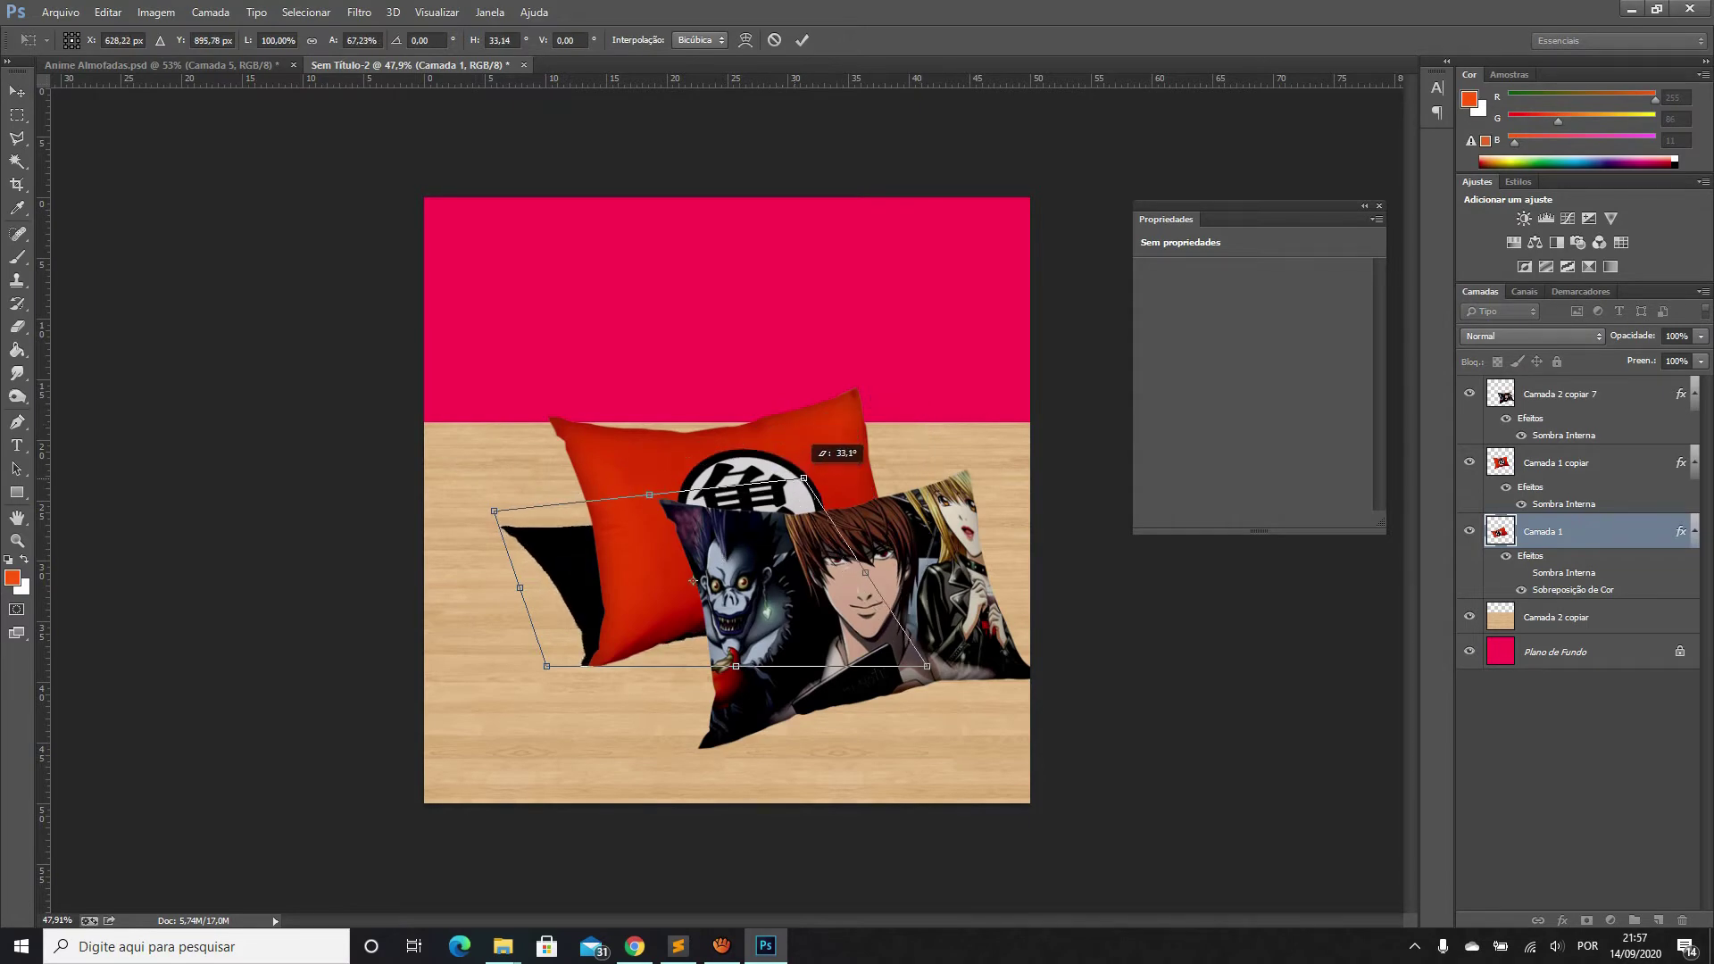
drag(927, 666, 928, 641)
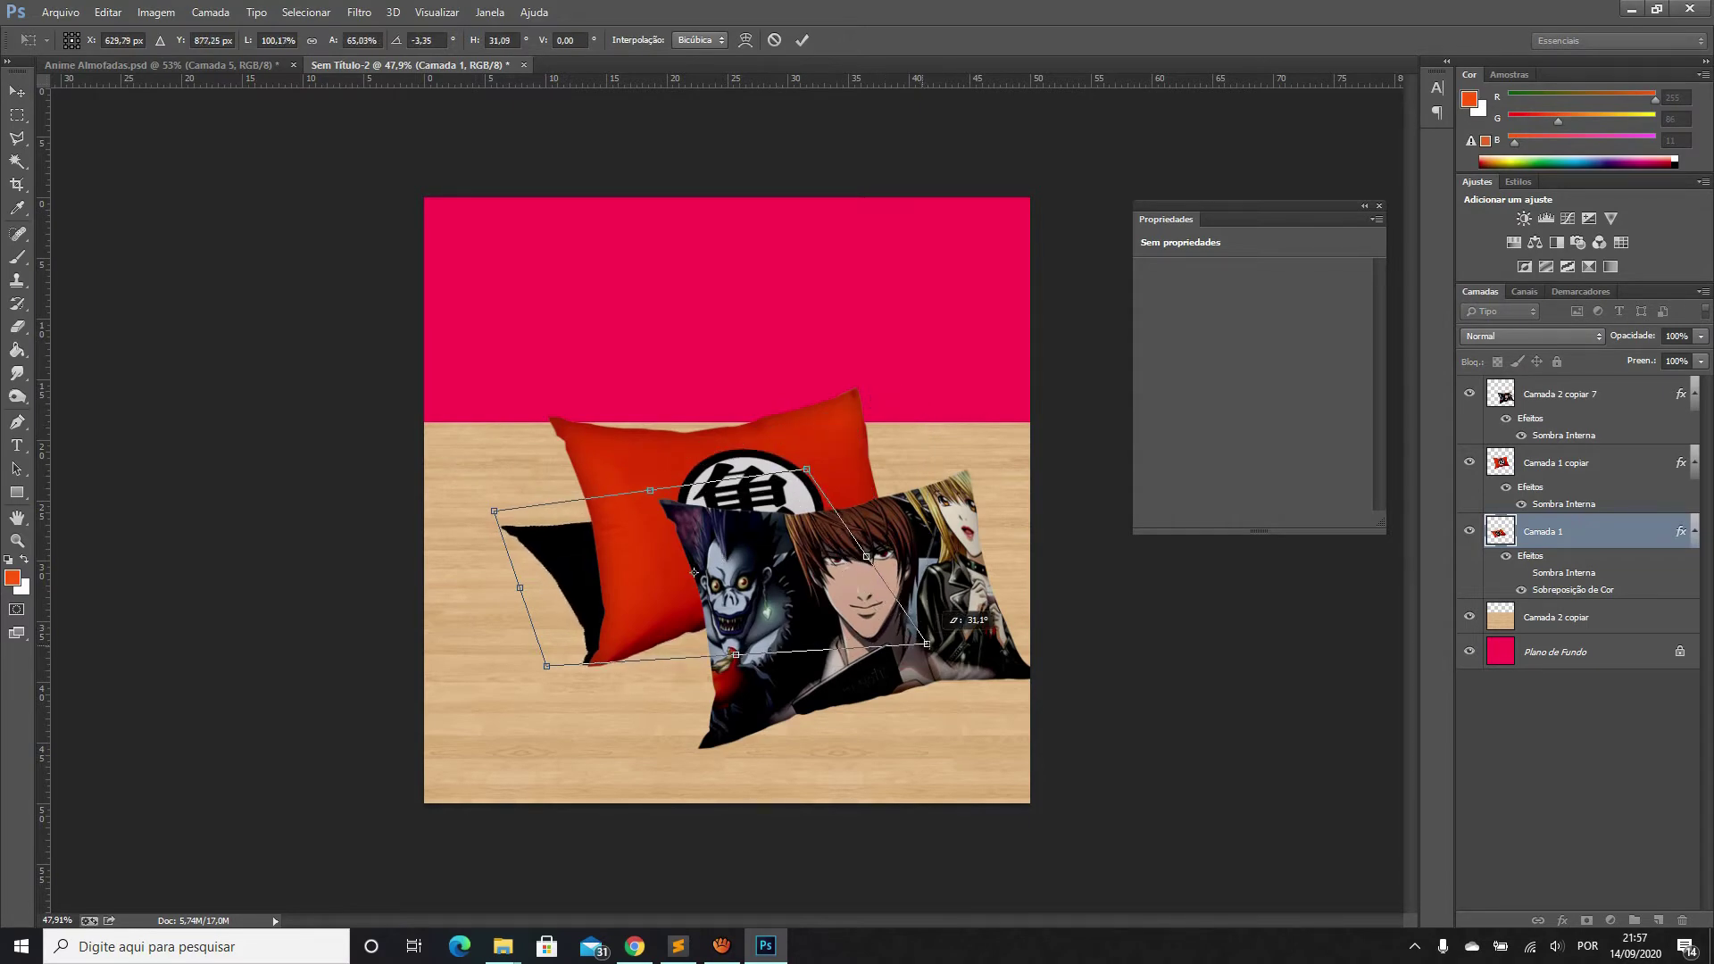
scroll(677, 643, up, 2)
scroll(706, 540, up, 2)
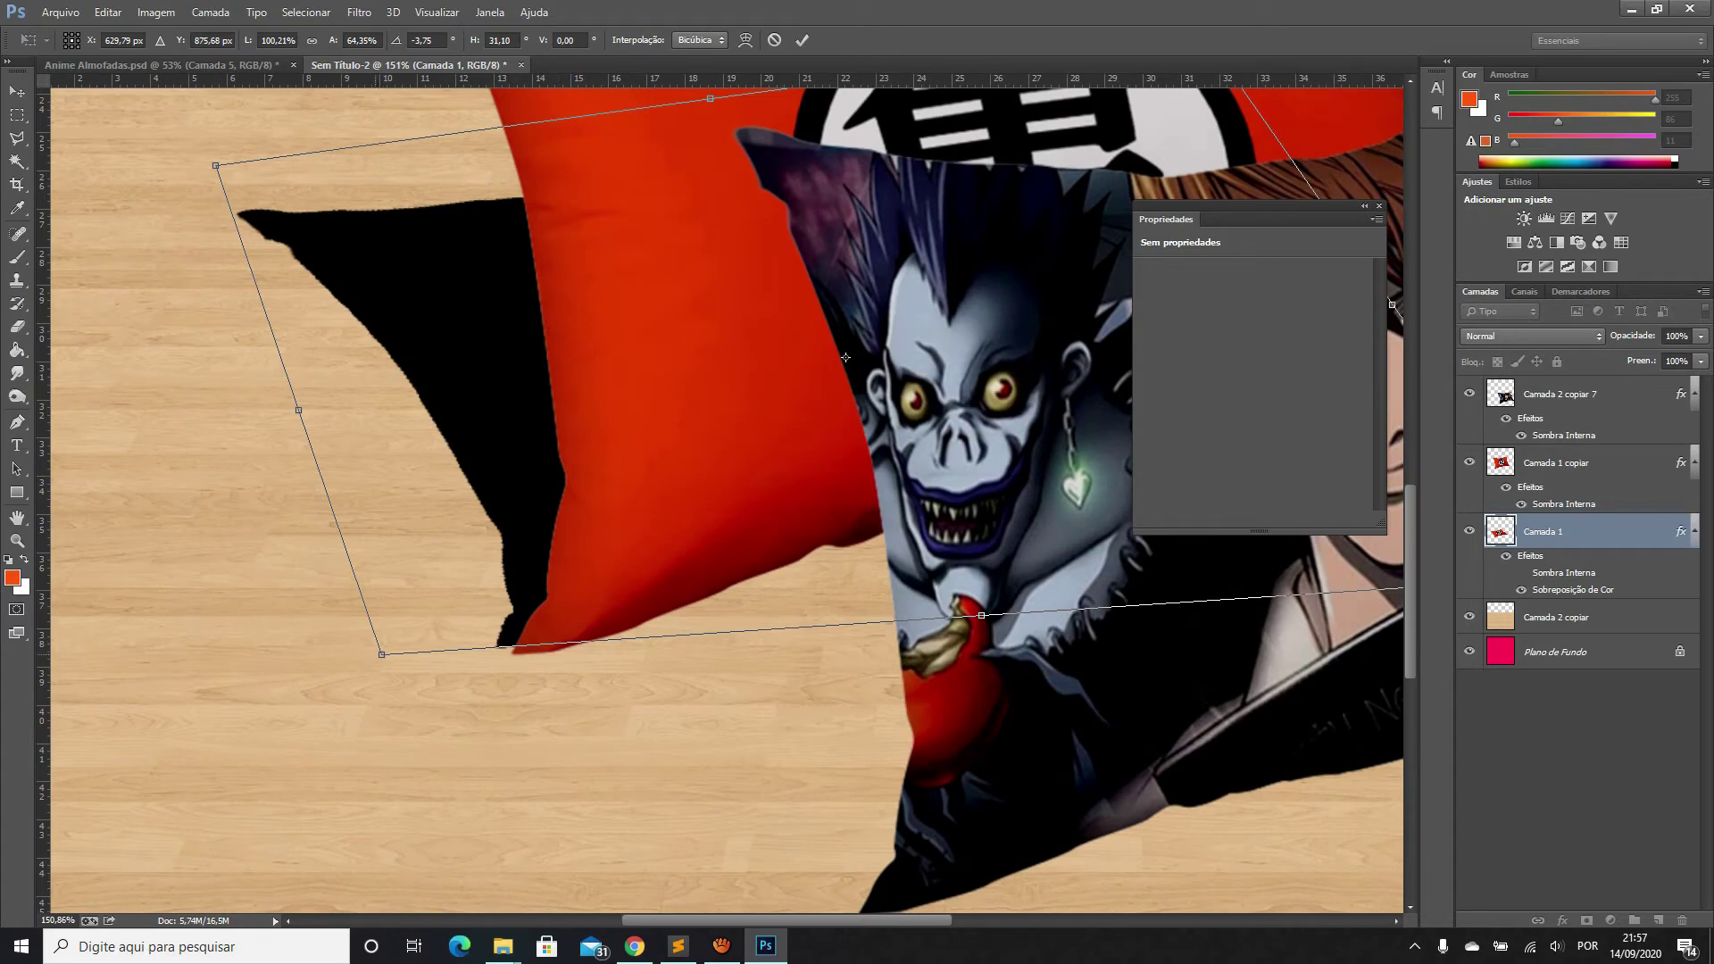
drag(846, 357, 860, 366)
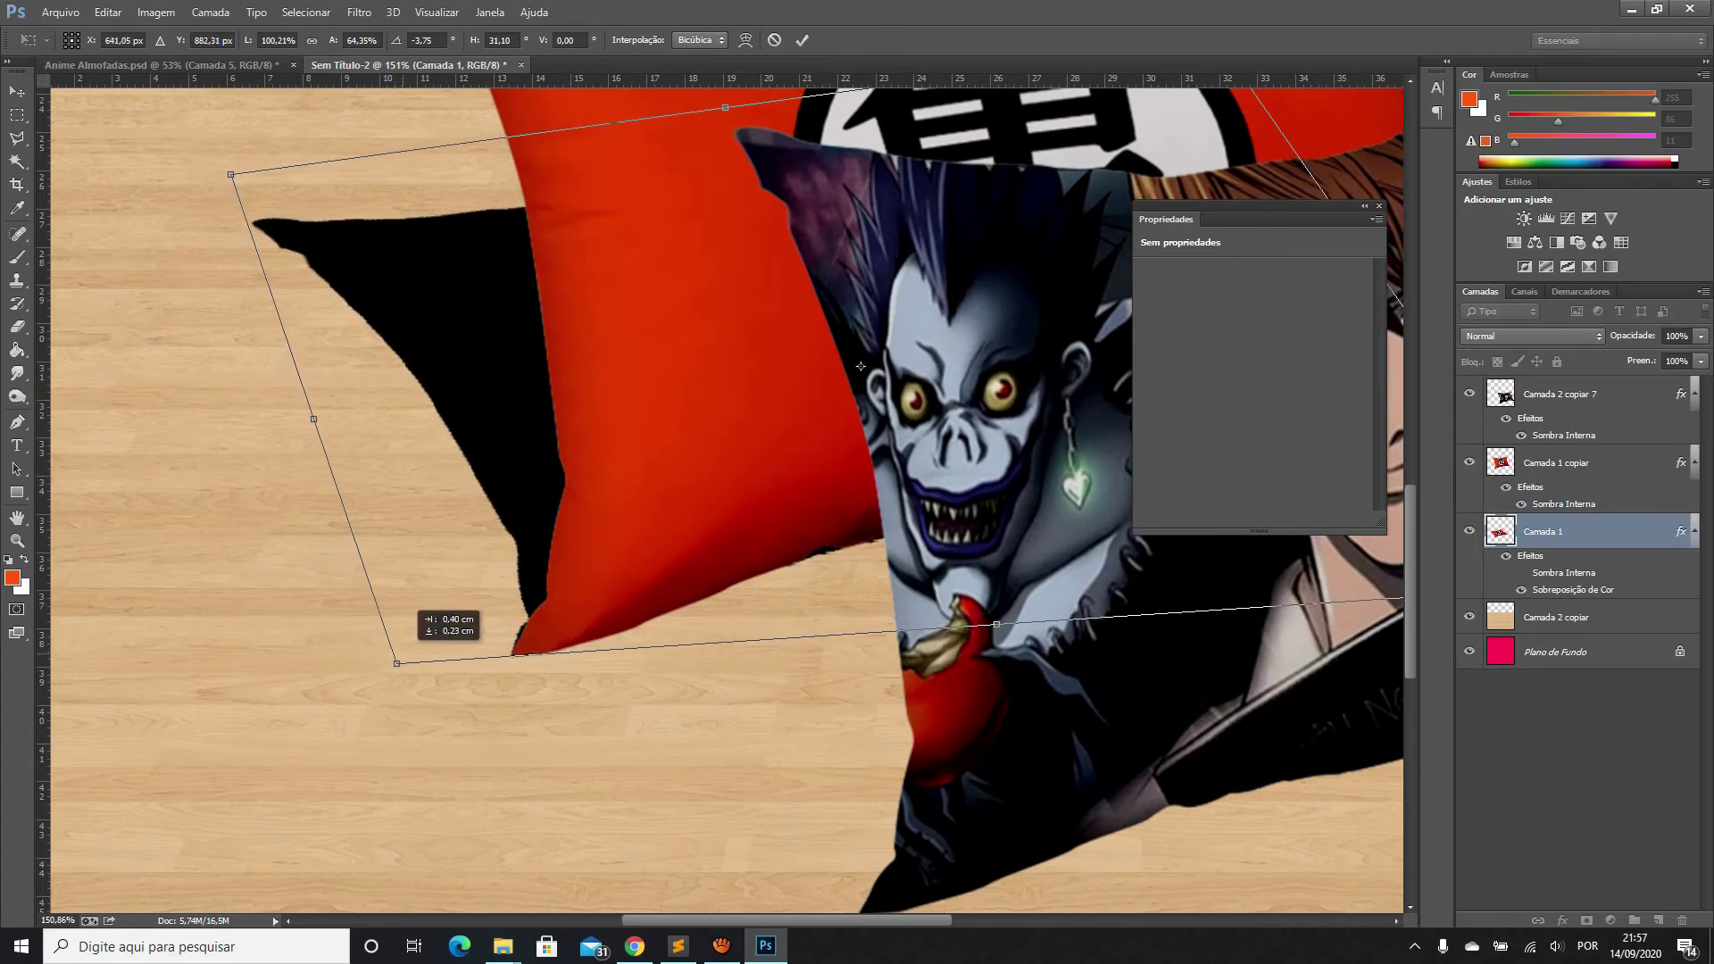
Pull the shadow's right corners inward and apply the reshaped shadow
scroll(860, 366, down, 3)
scroll(691, 597, down, 1)
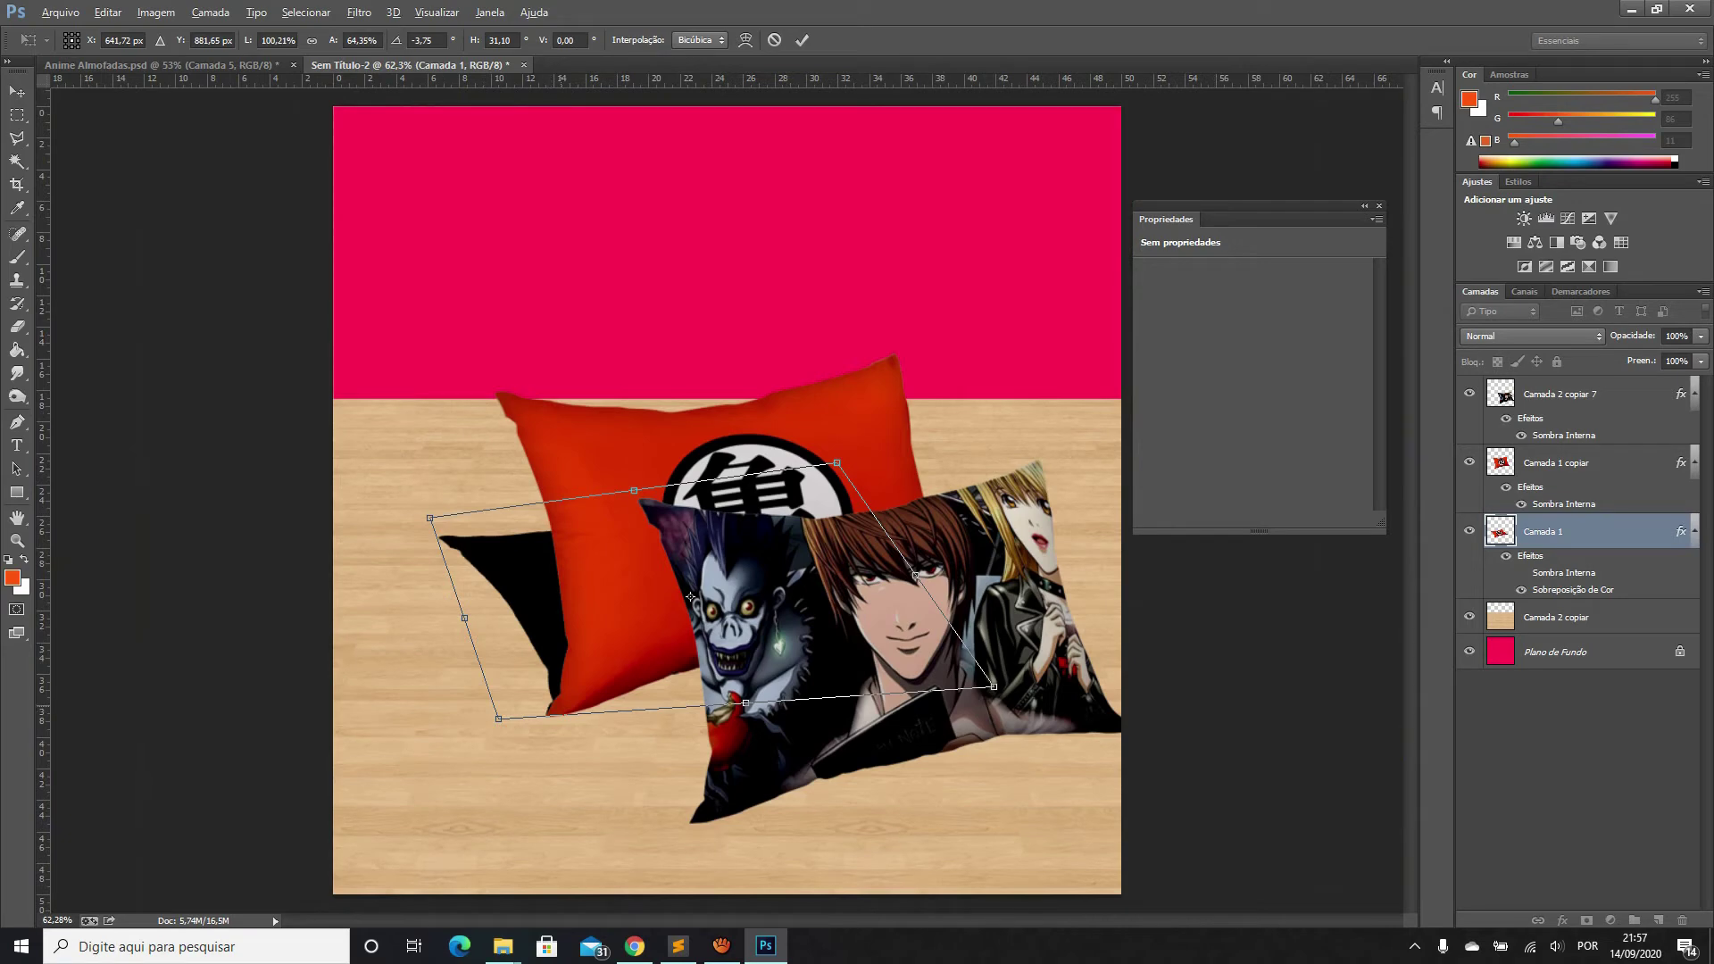
scroll(691, 596, up, 1)
scroll(661, 598, up, 1)
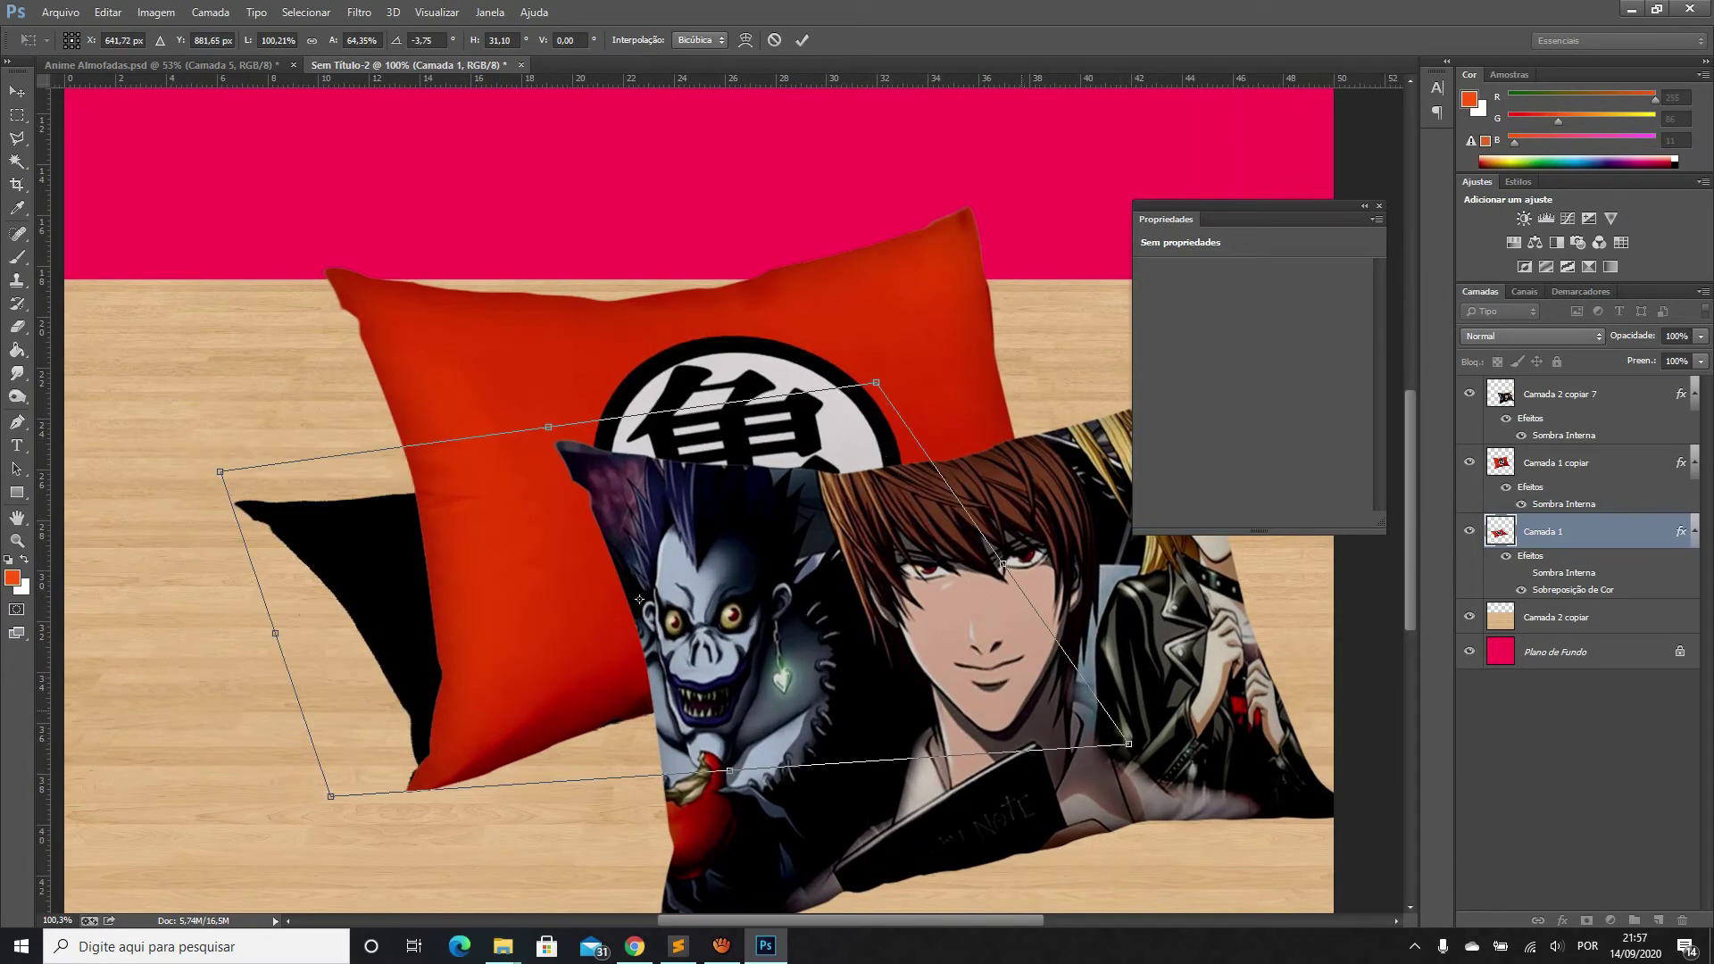
mouse_move(1129, 743)
mouse_down()
mouse_move(1010, 699)
mouse_move(1058, 726)
mouse_up()
drag(875, 382, 821, 396)
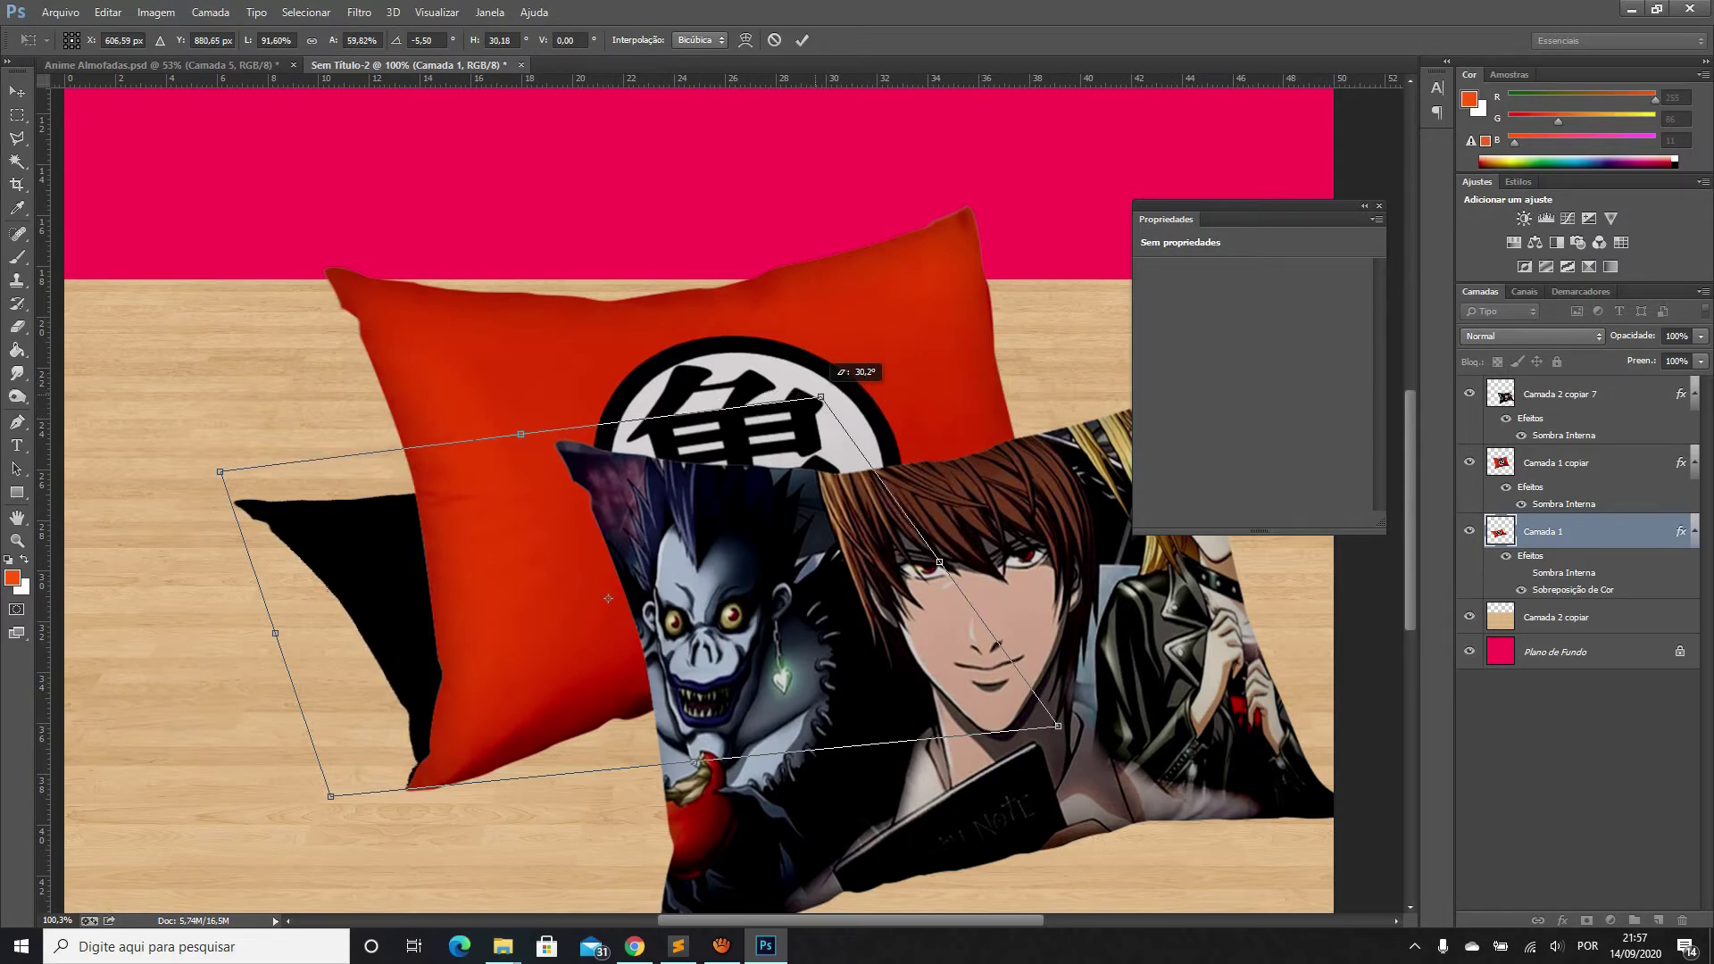
key(Return)
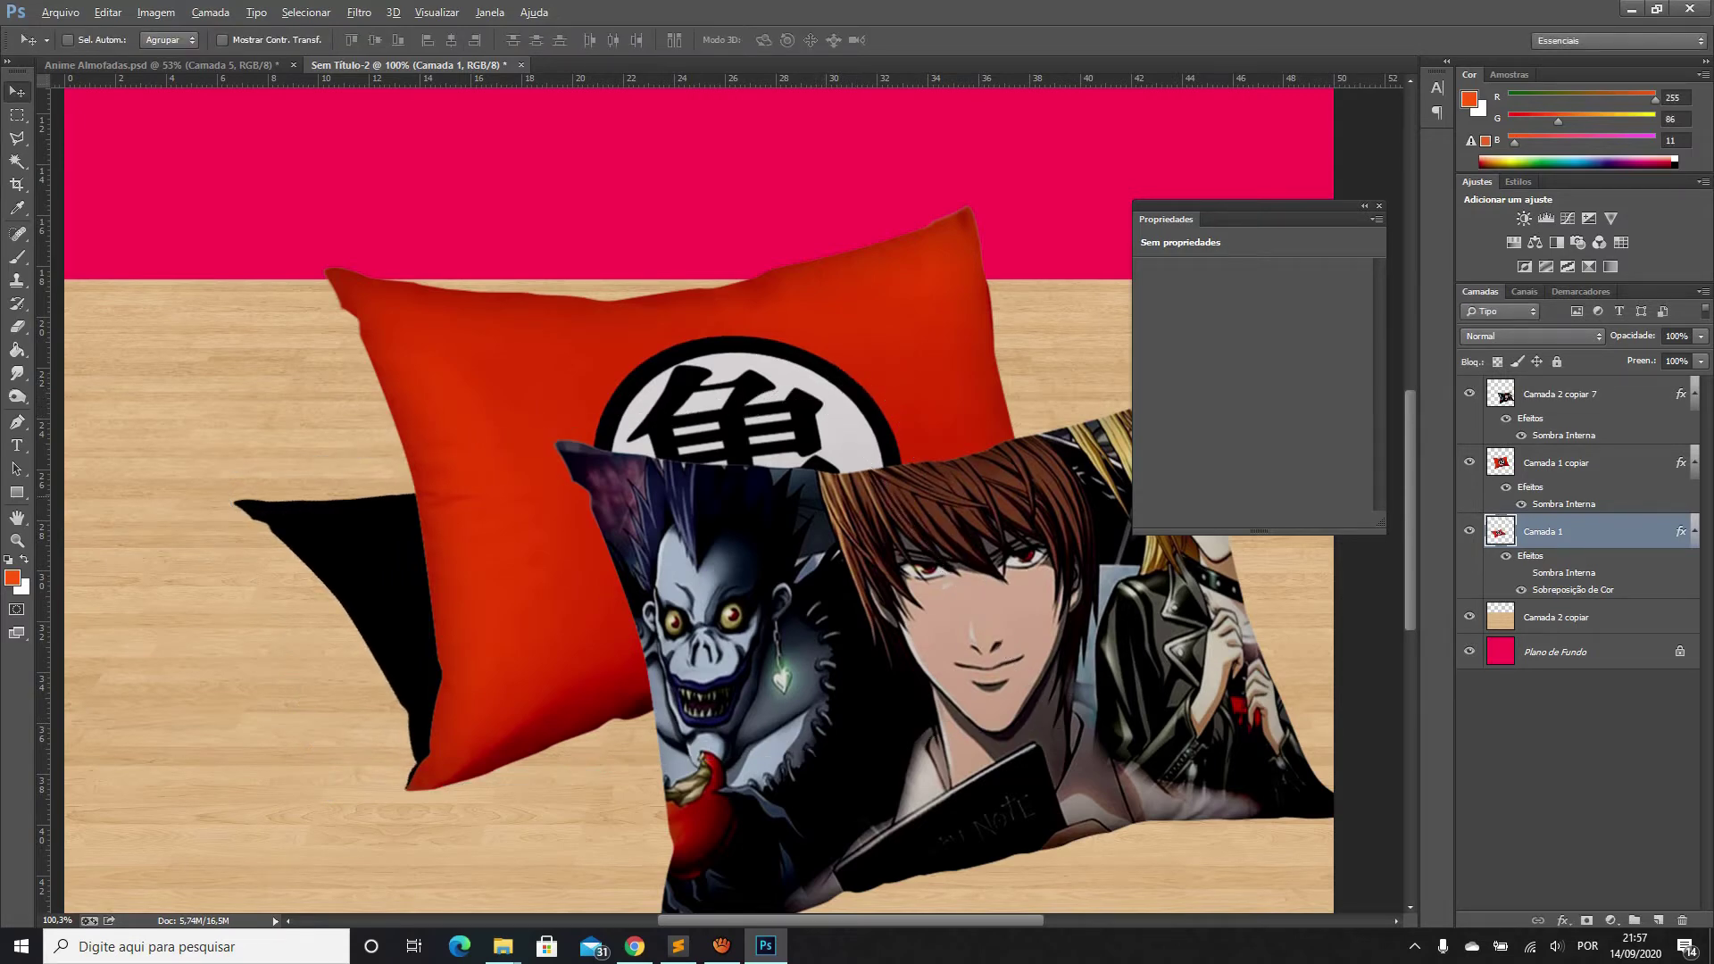
alt+scroll(859, 492, down, 1)
key(Right)
key(Right)
key(Right)
key(Right)
key(Right)
key(Right)
key(Down)
key(Down)
key(Down)
Blur the black shadow with a 6,8-pixel Gaussian Blur
key(Down)
key(Down)
key(Down)
key(Right)
key(Down)
key(Down)
key(Down)
key(Down)
key(Return)
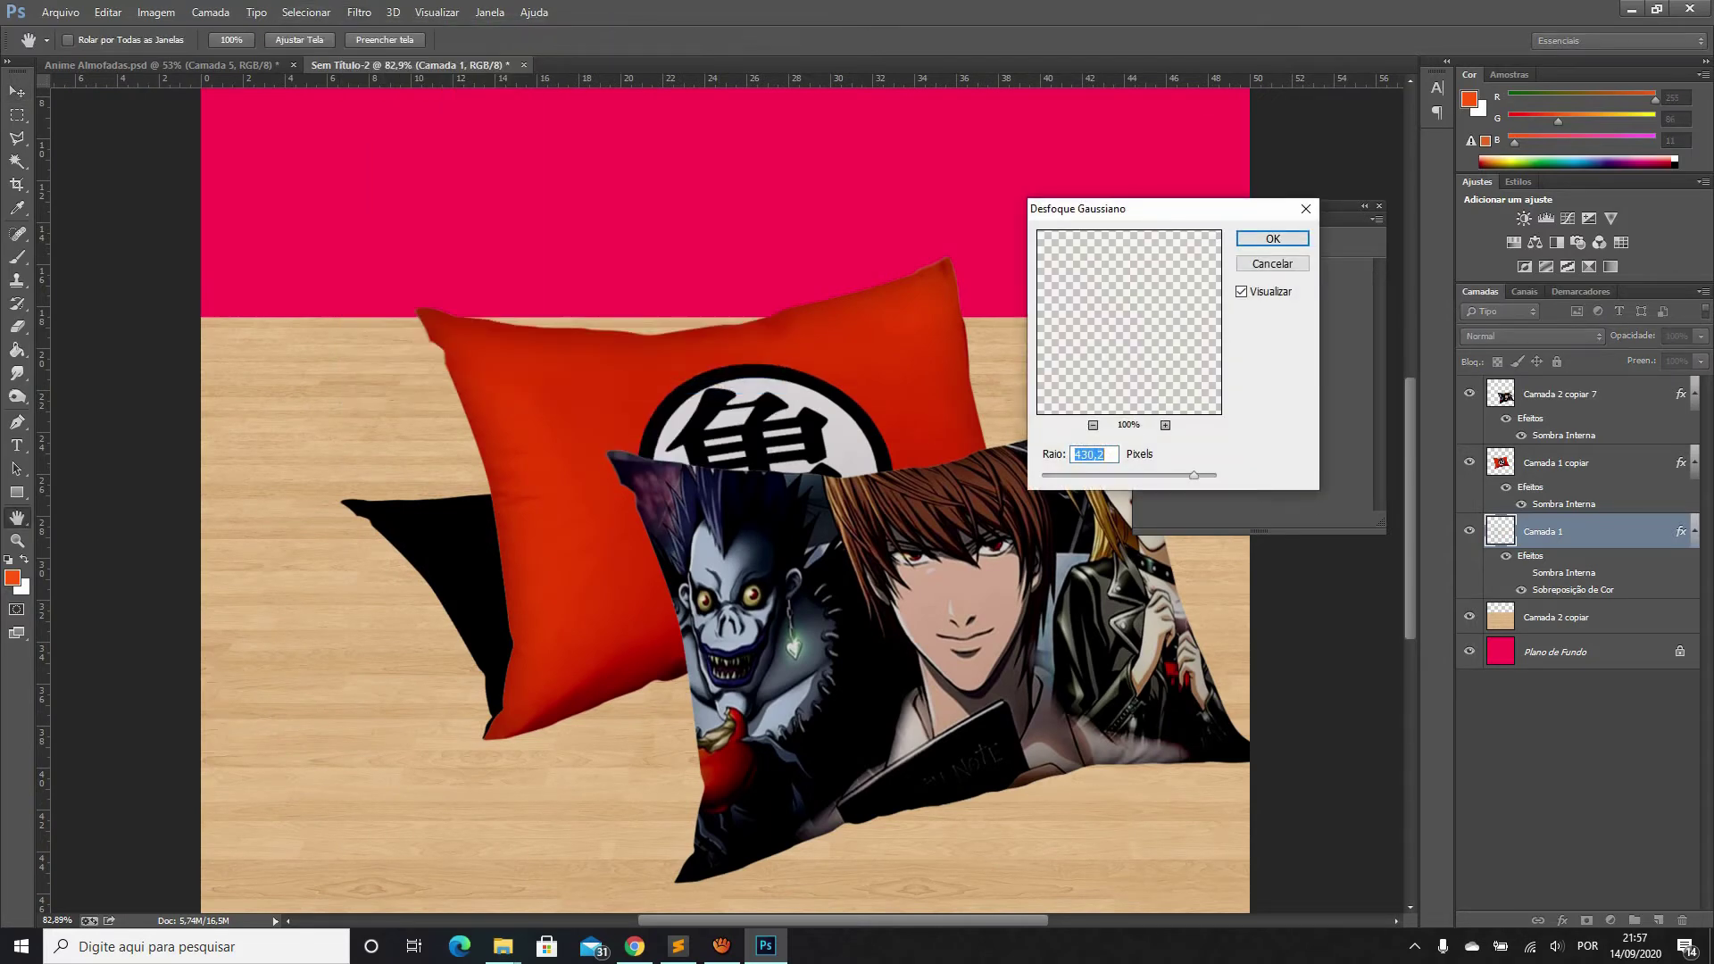
text(6,8)
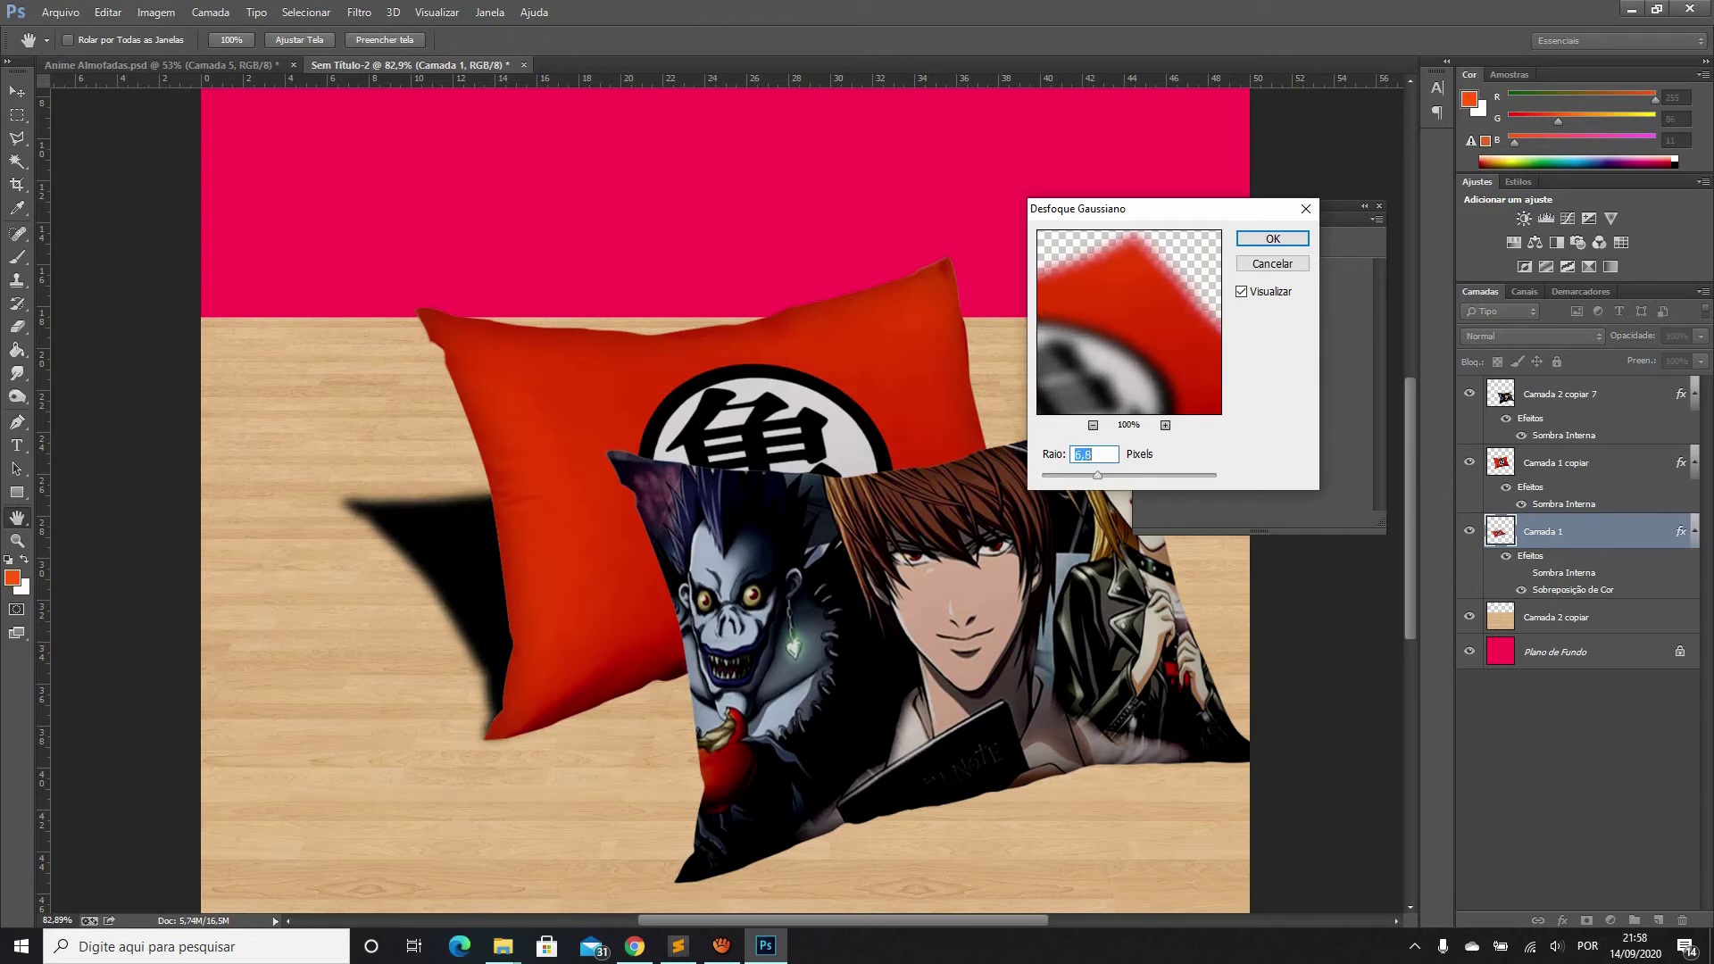
key(Return)
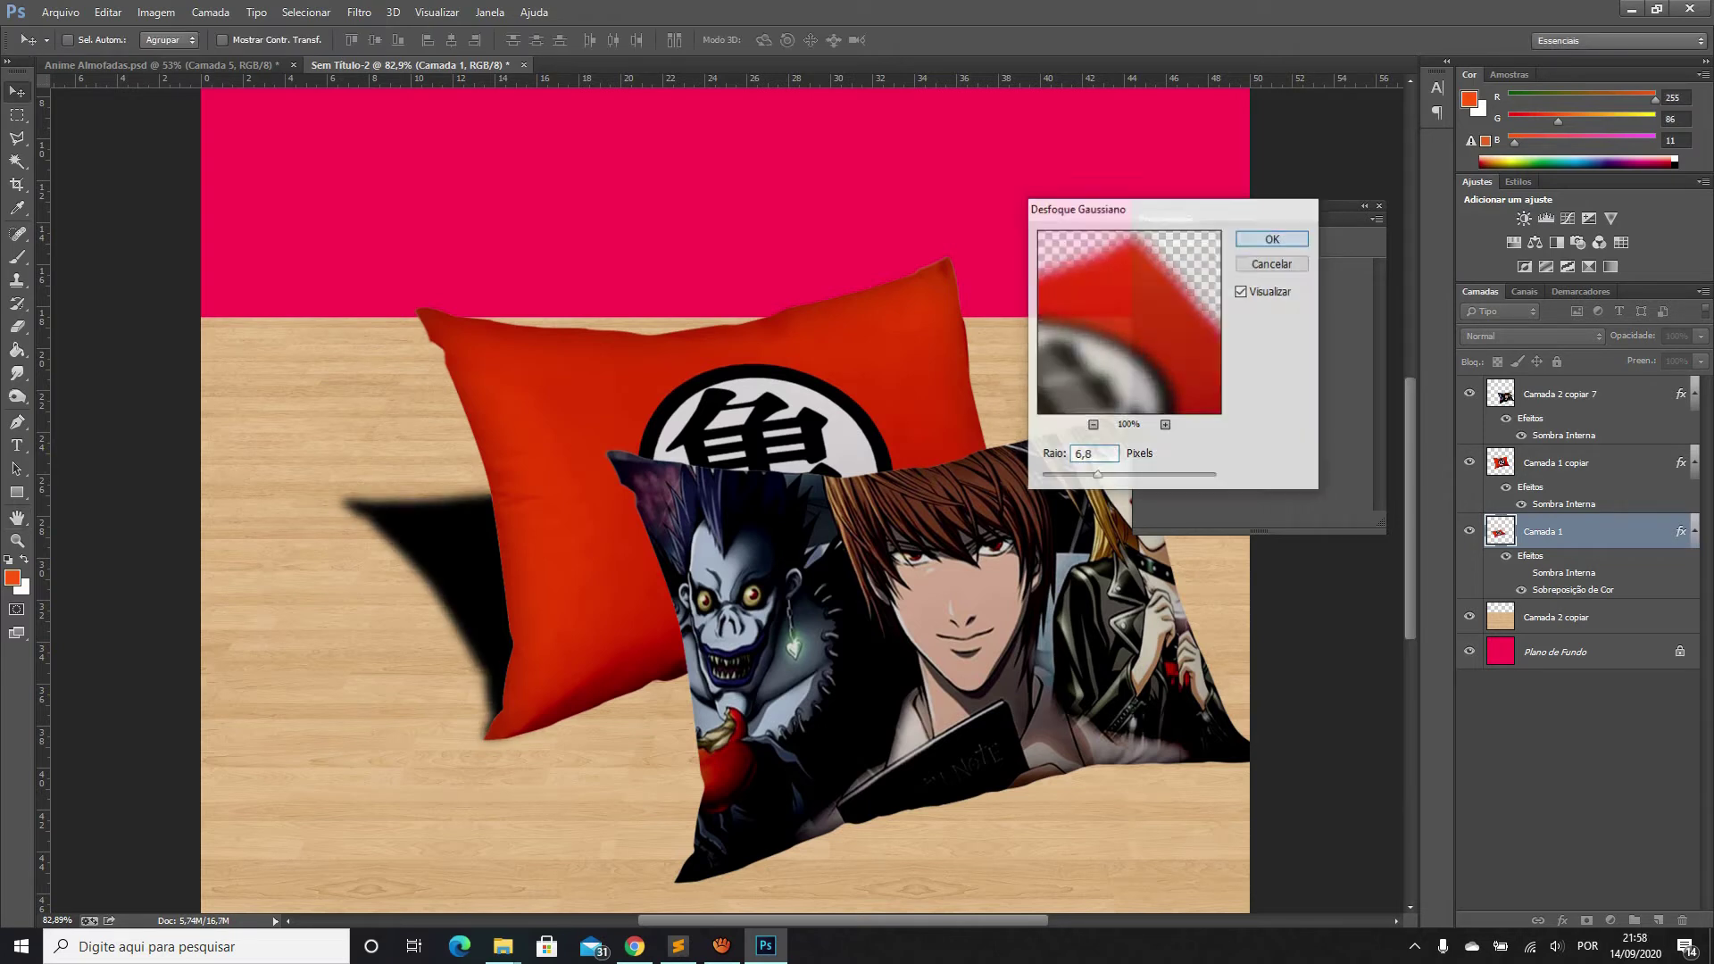
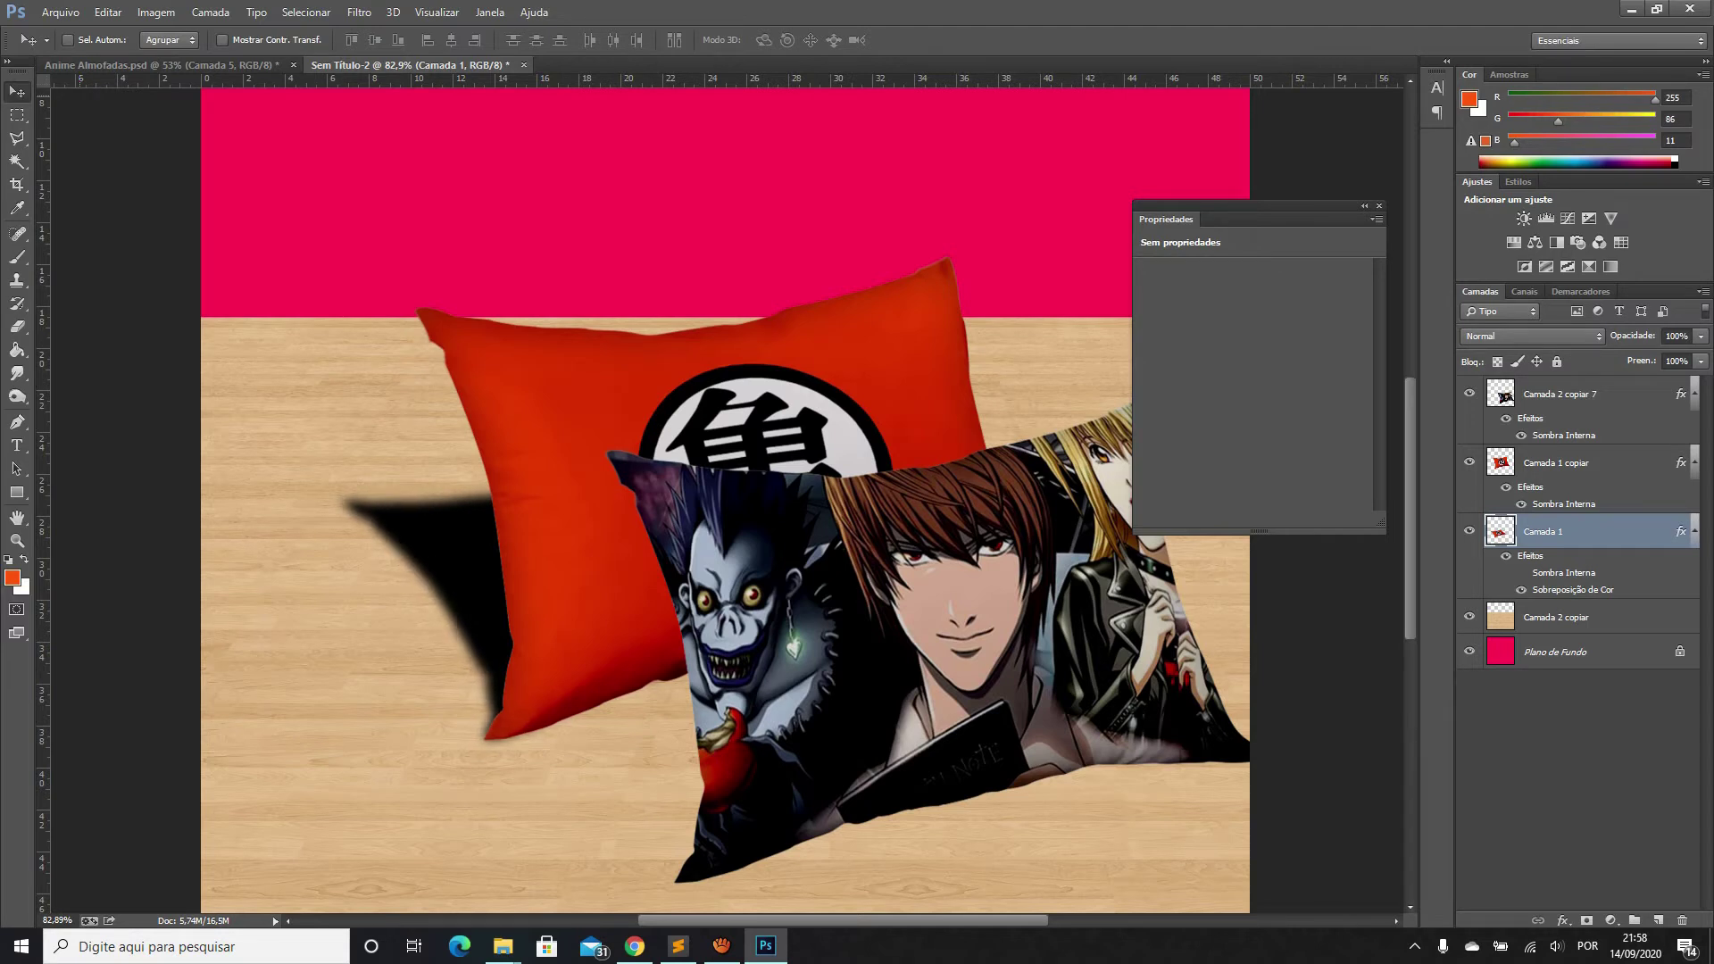
Lower the shadow layer's opacity to about 33% and choose a roughly 400 px Eraser
click(1701, 335)
drag(1704, 356, 1641, 357)
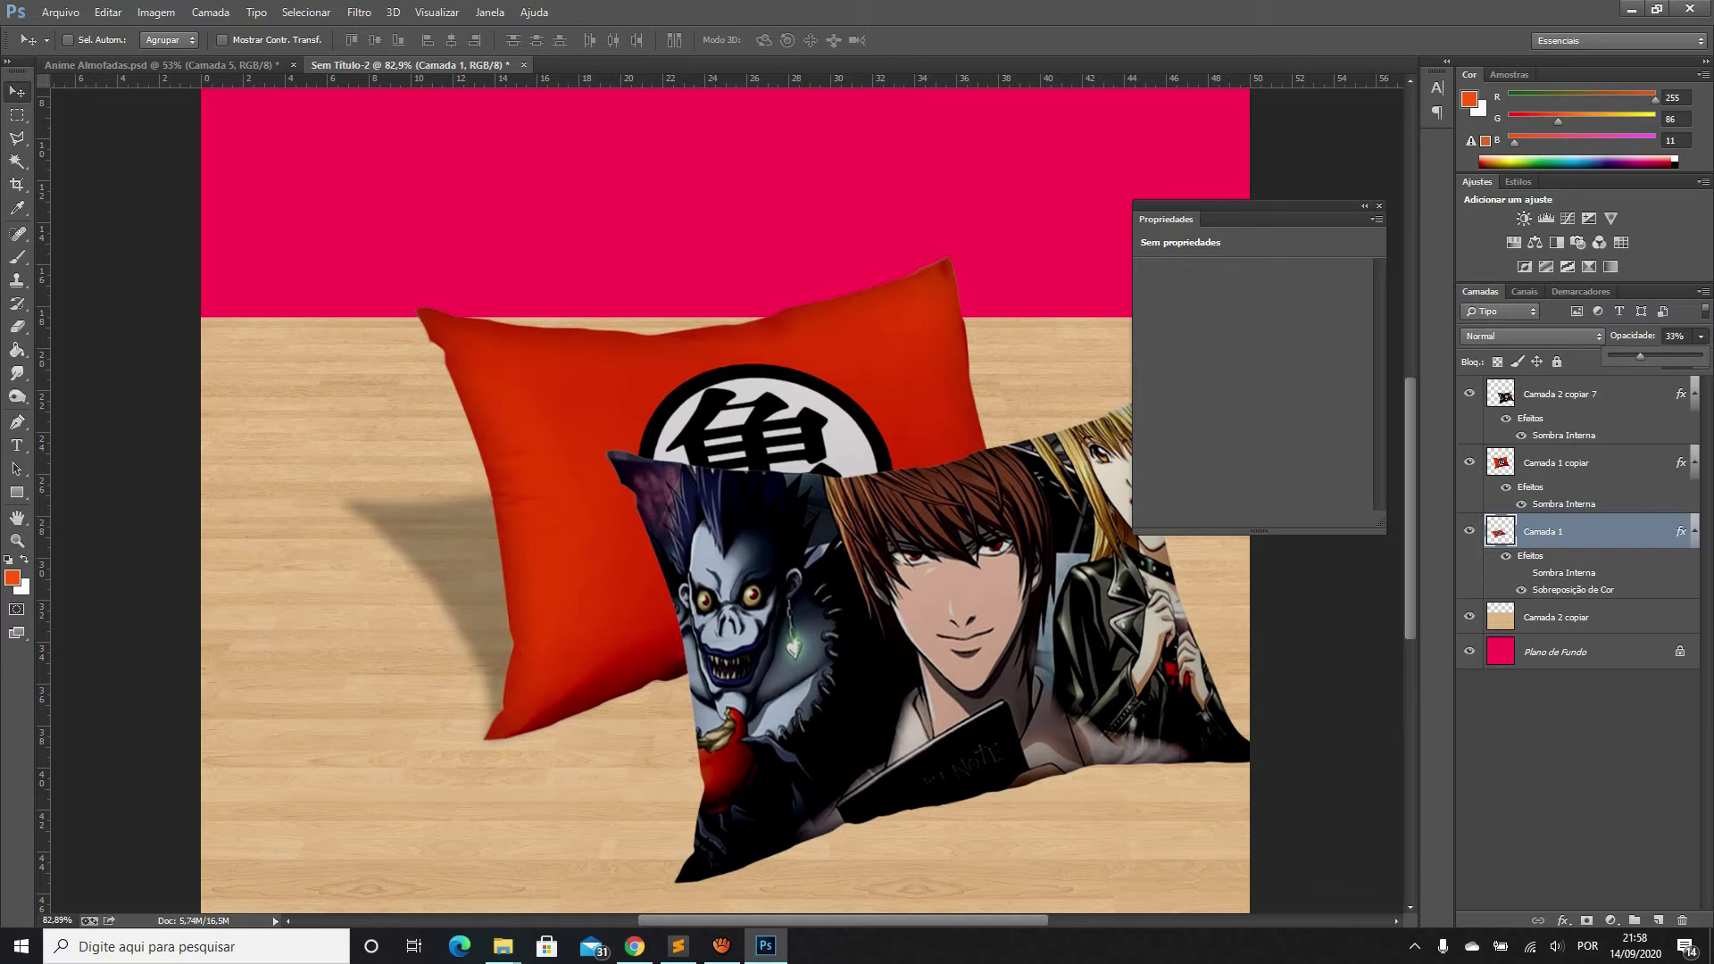
click(16, 326)
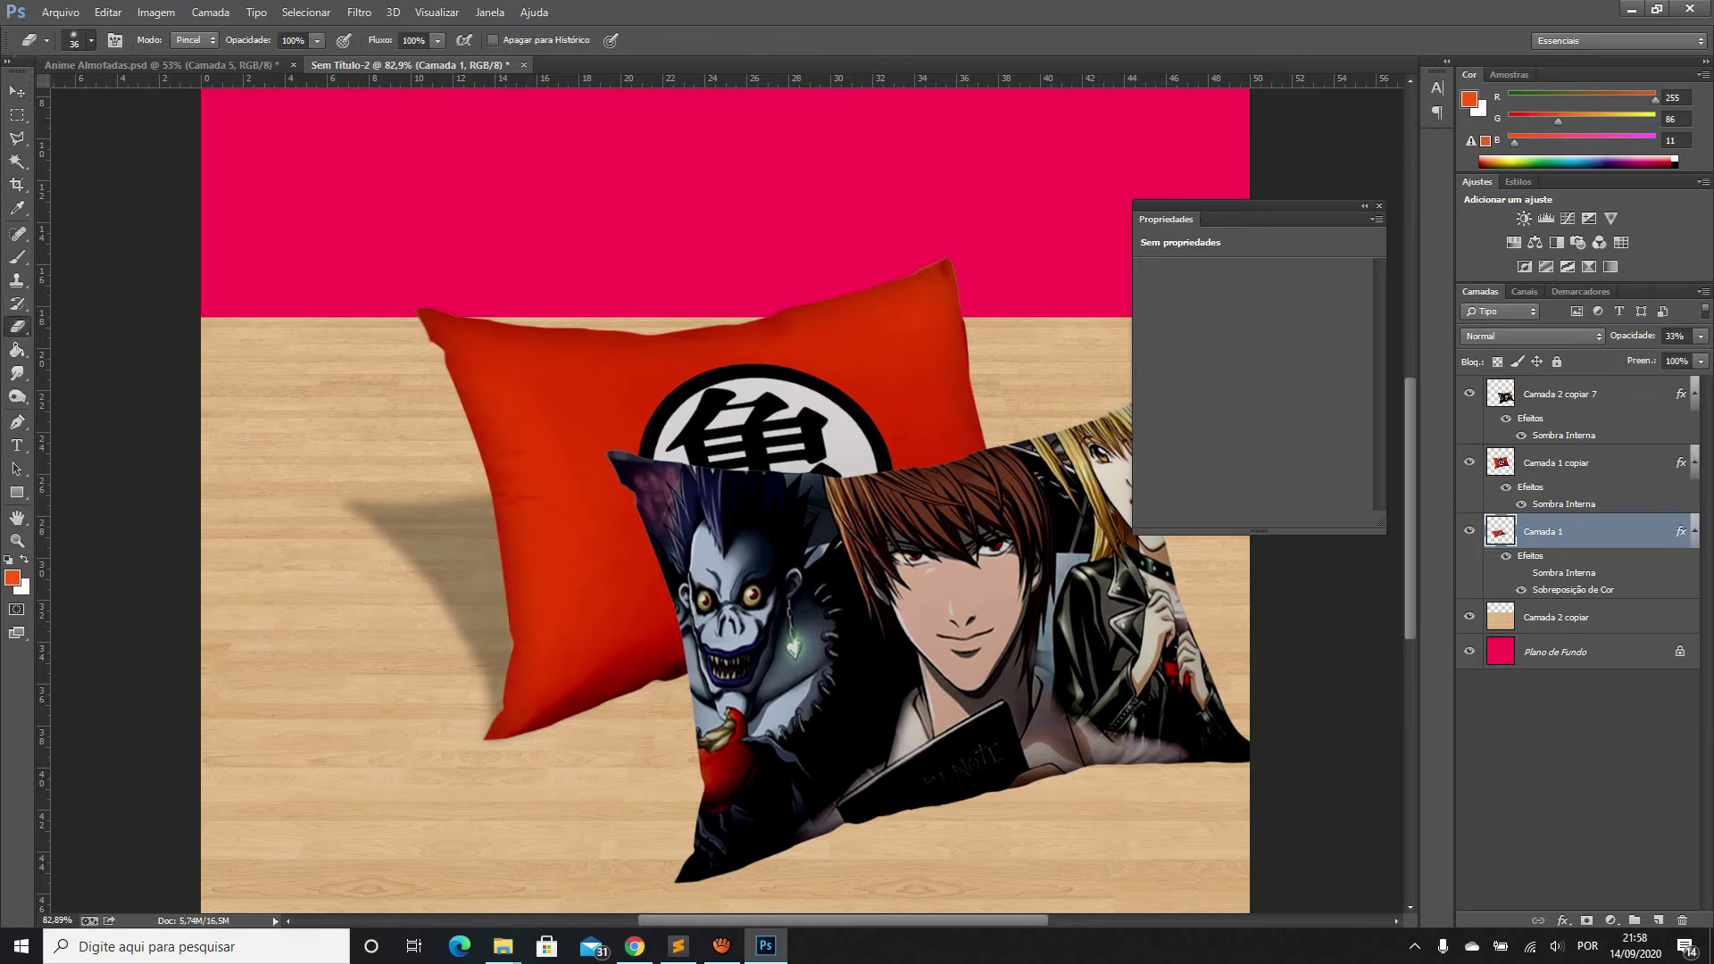
click(91, 40)
drag(121, 97, 205, 97)
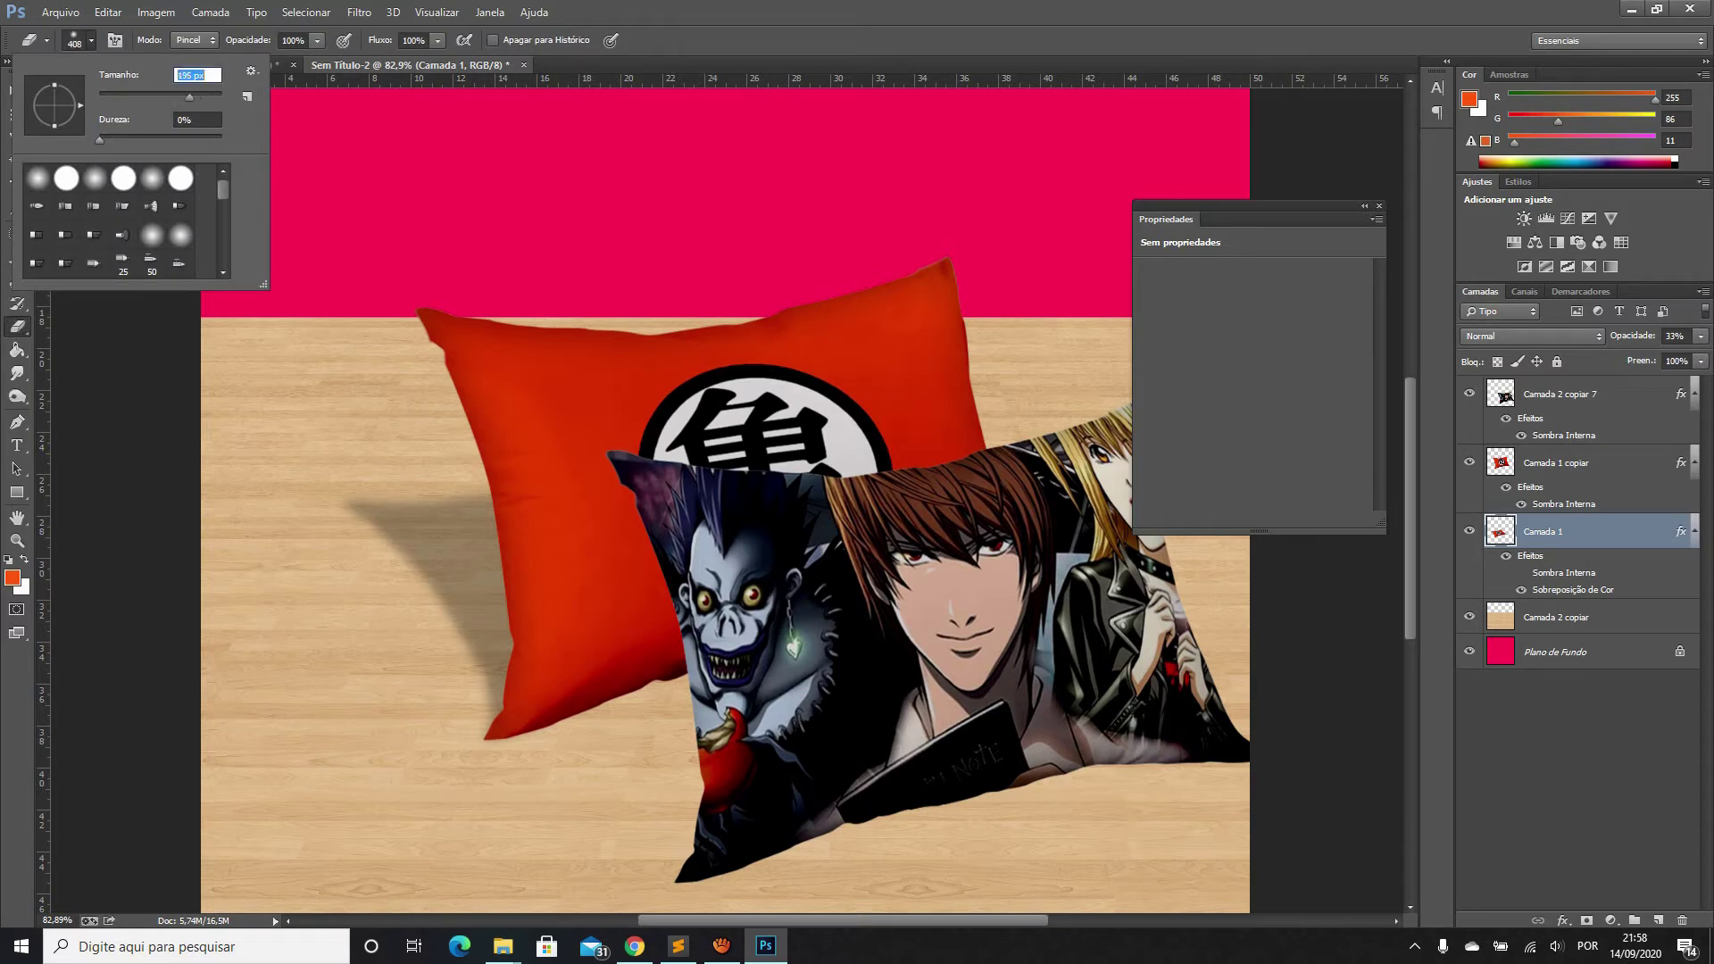
key(Return)
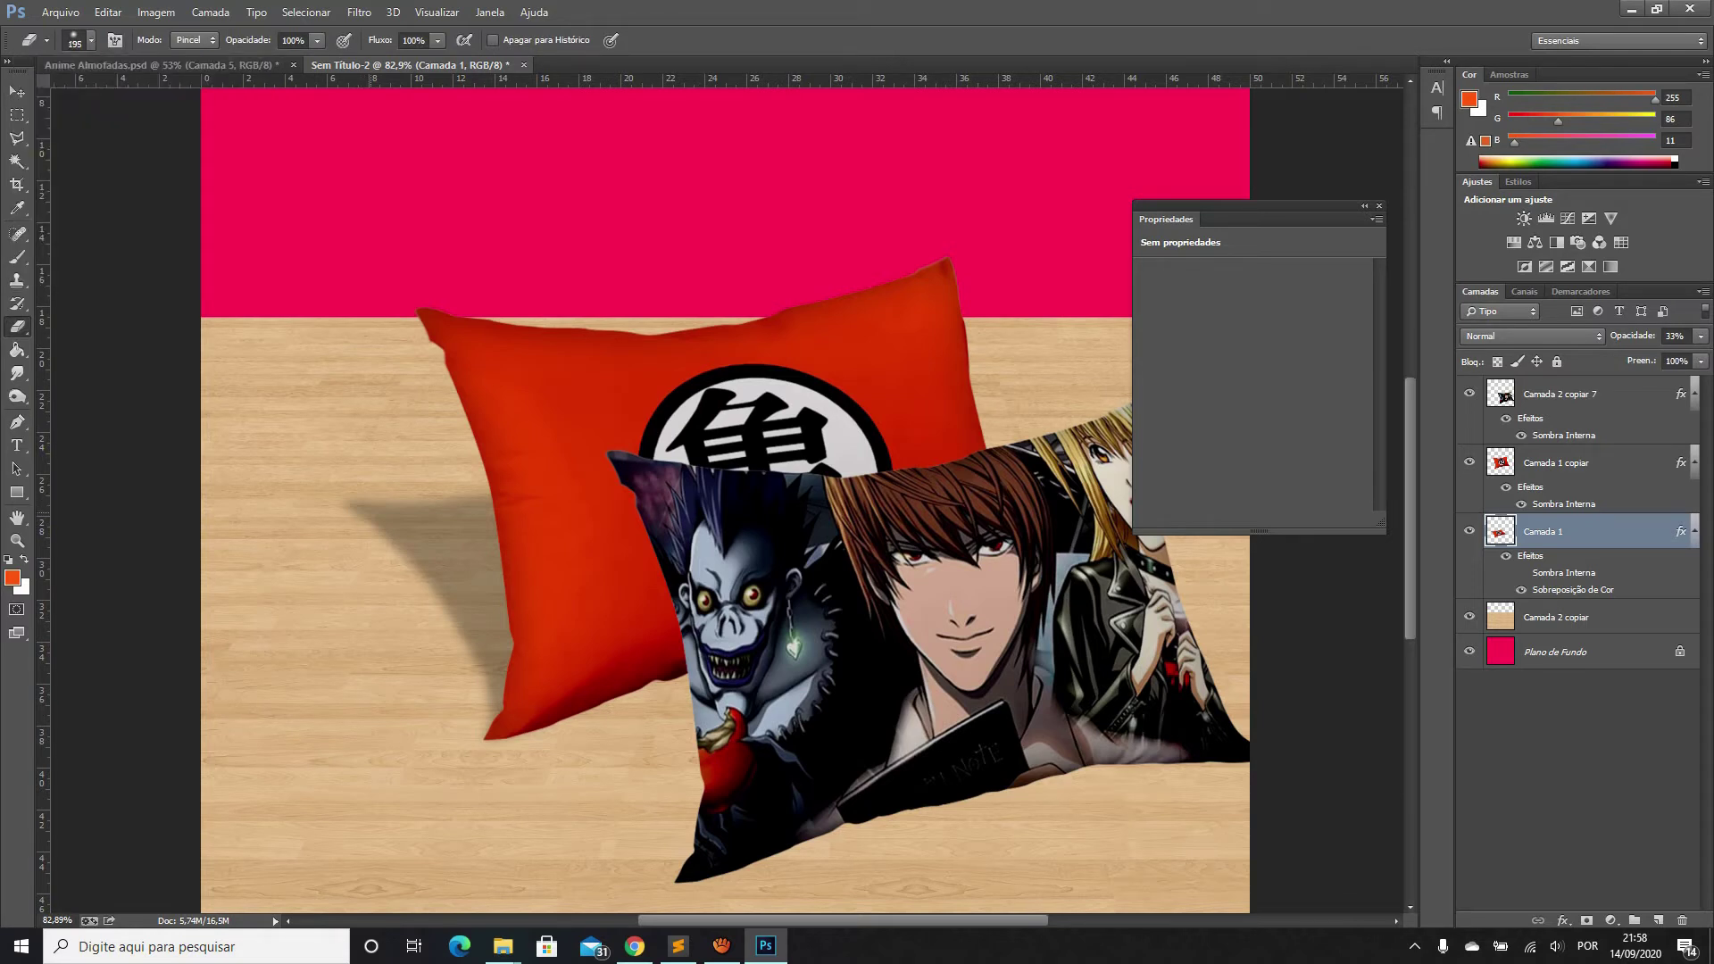
Enlarge the Eraser brush to about 500 px
click(90, 40)
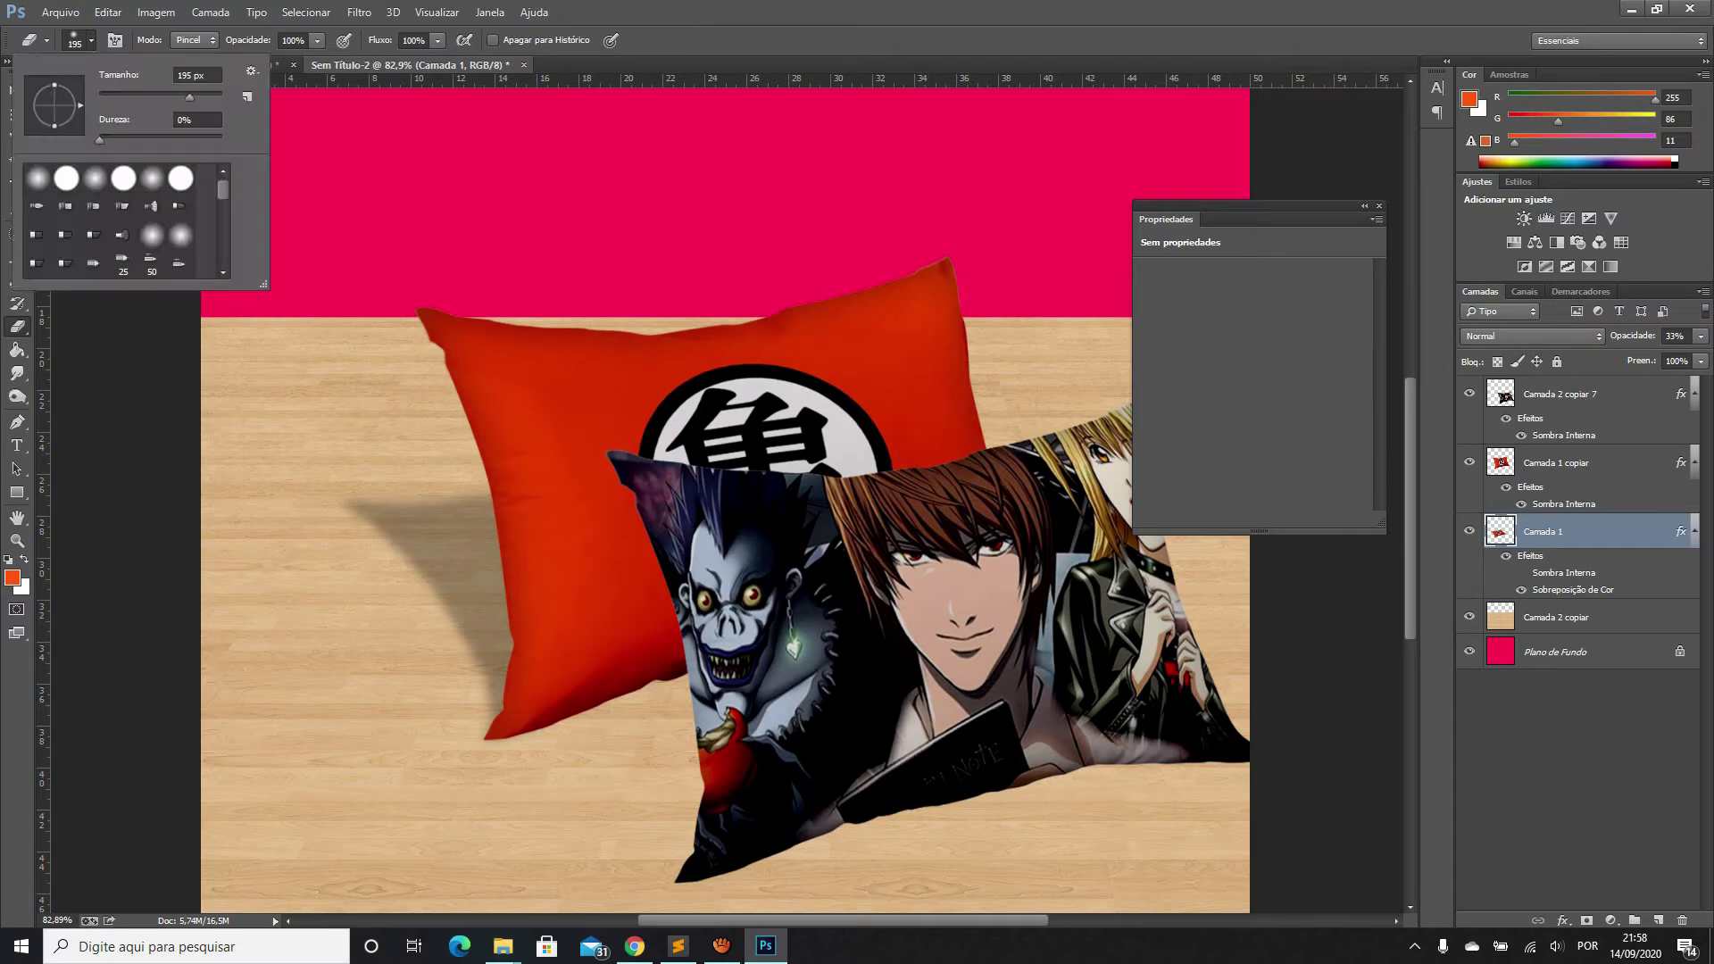
drag(189, 97, 200, 96)
key(Return)
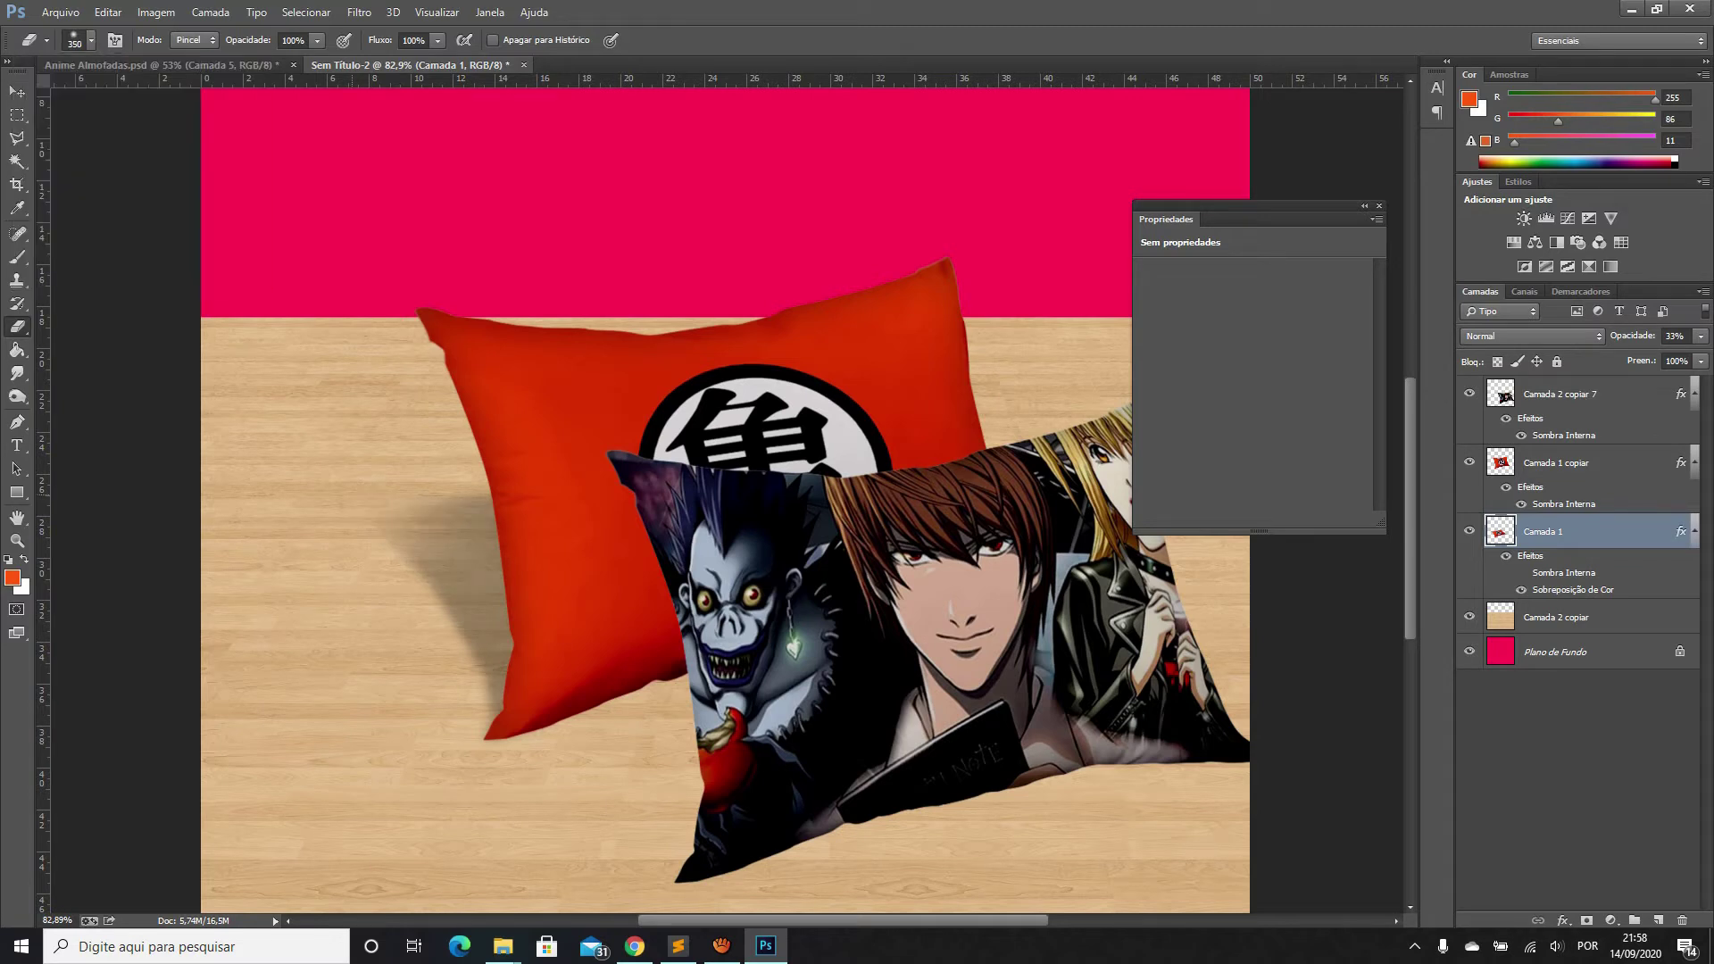
click(90, 40)
drag(200, 96, 207, 97)
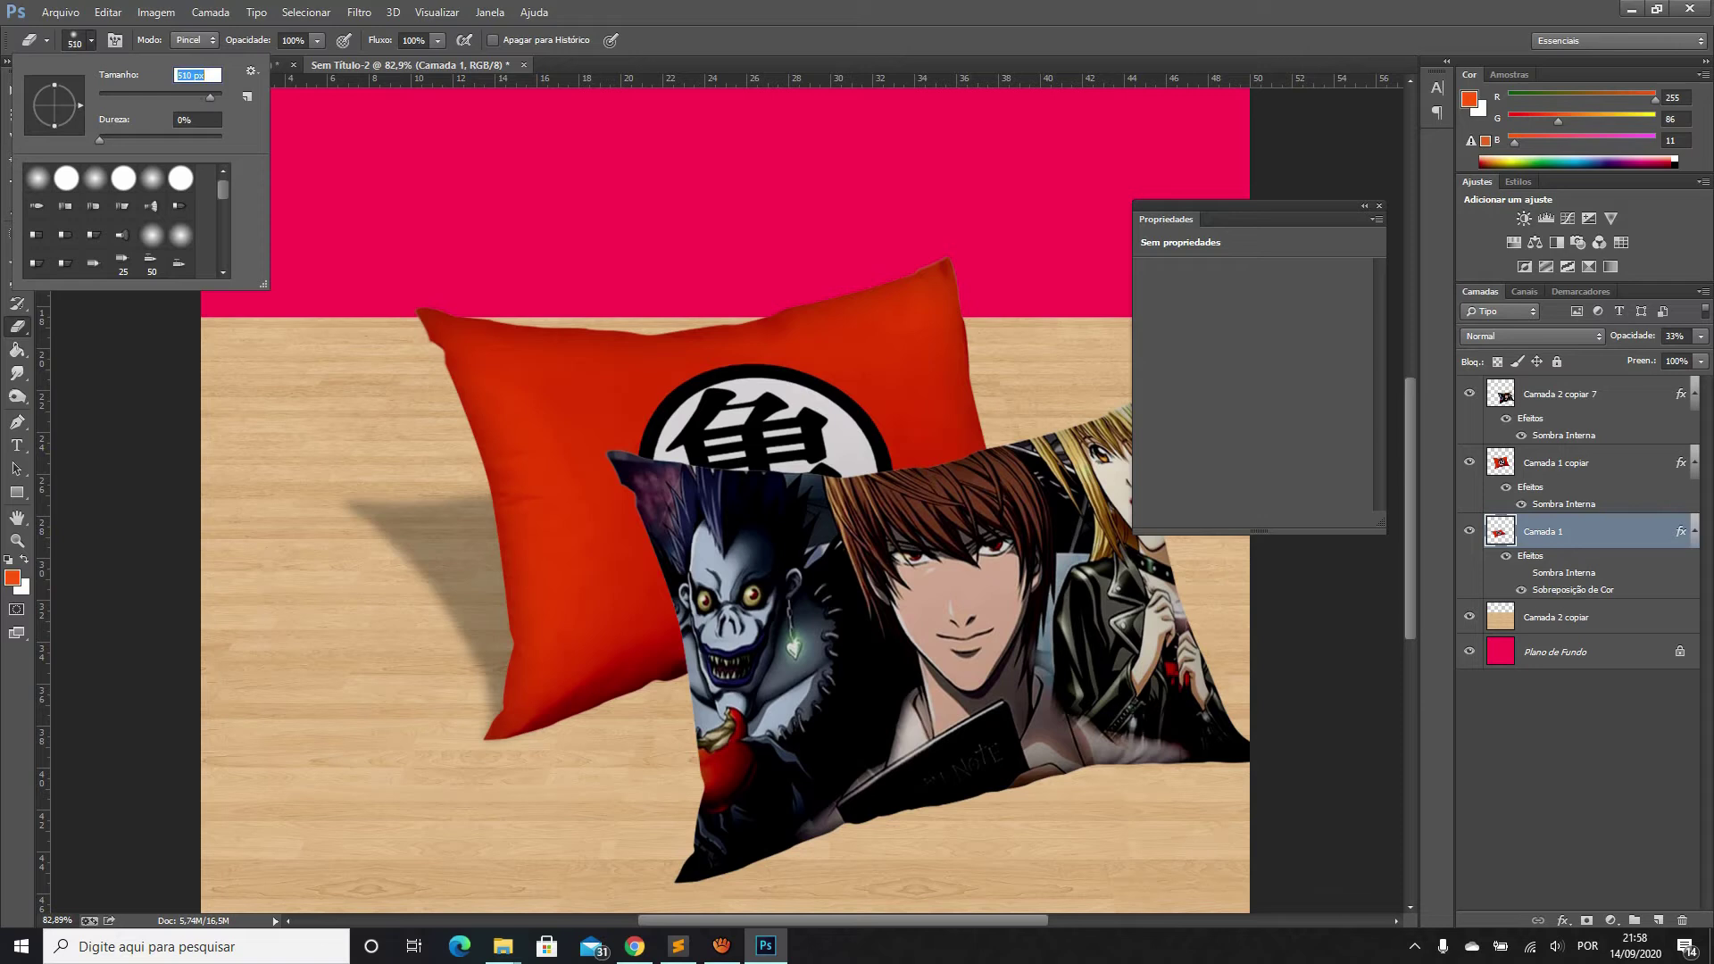
key(Return)
Try erasing part of the pillow's floor shadow, then undo it
scroll(728, 500, down, 2)
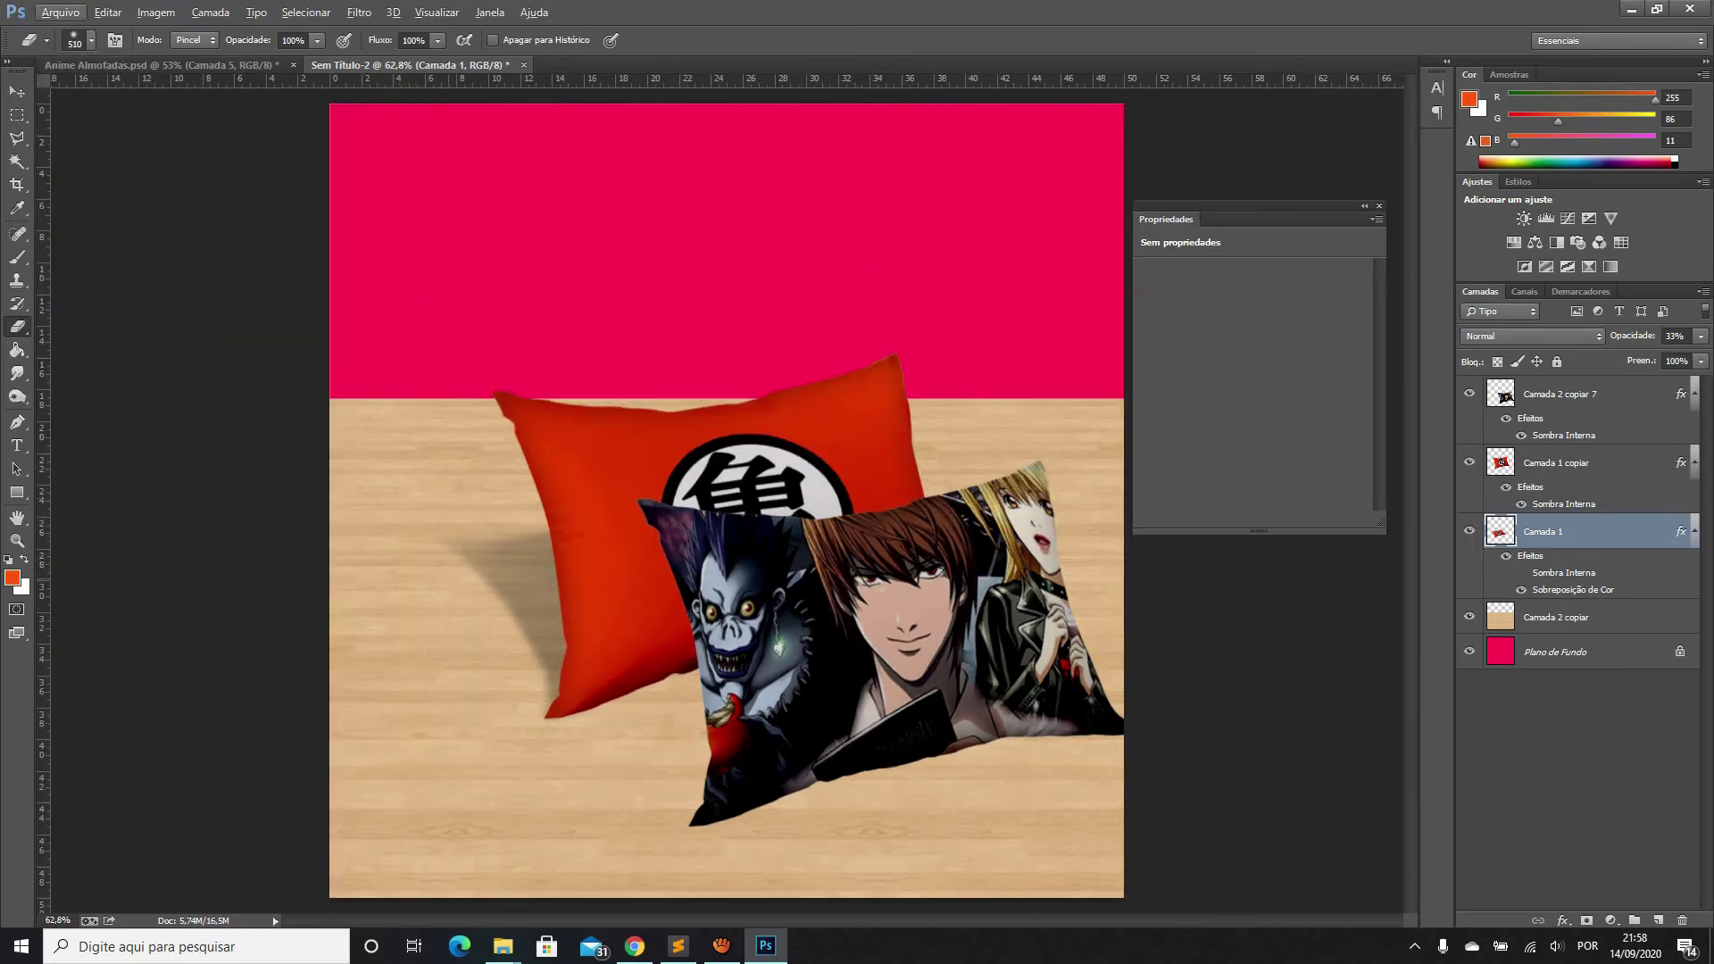
click(502, 602)
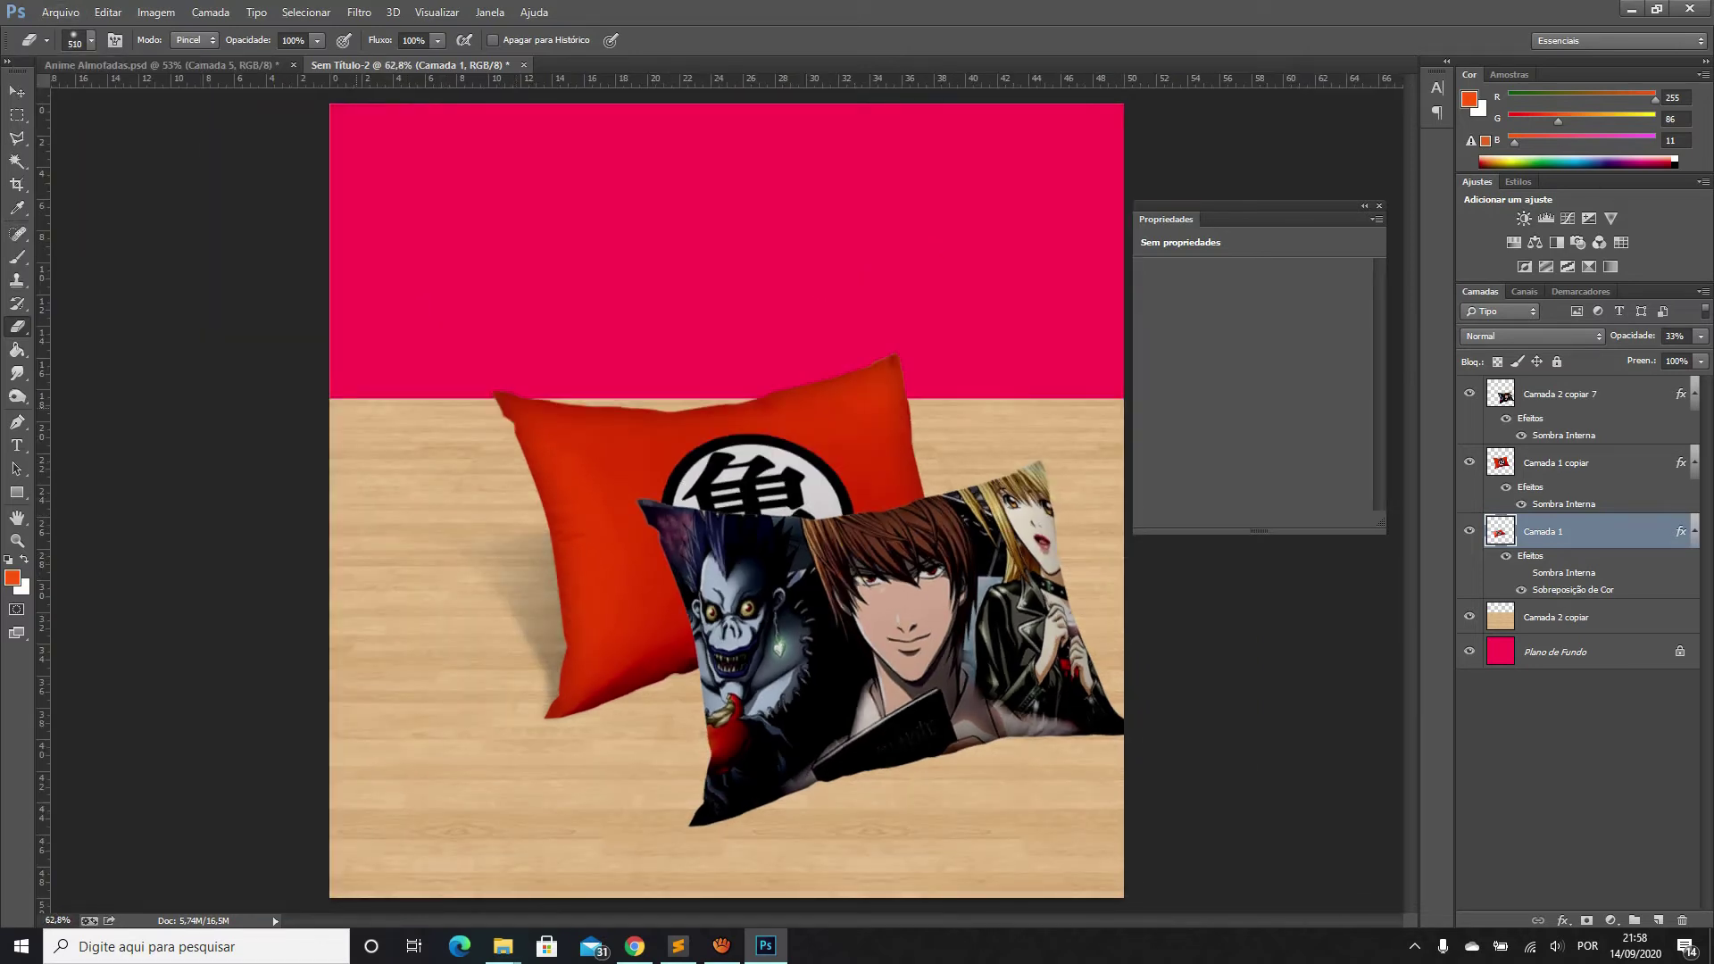
key(ctrl+z)
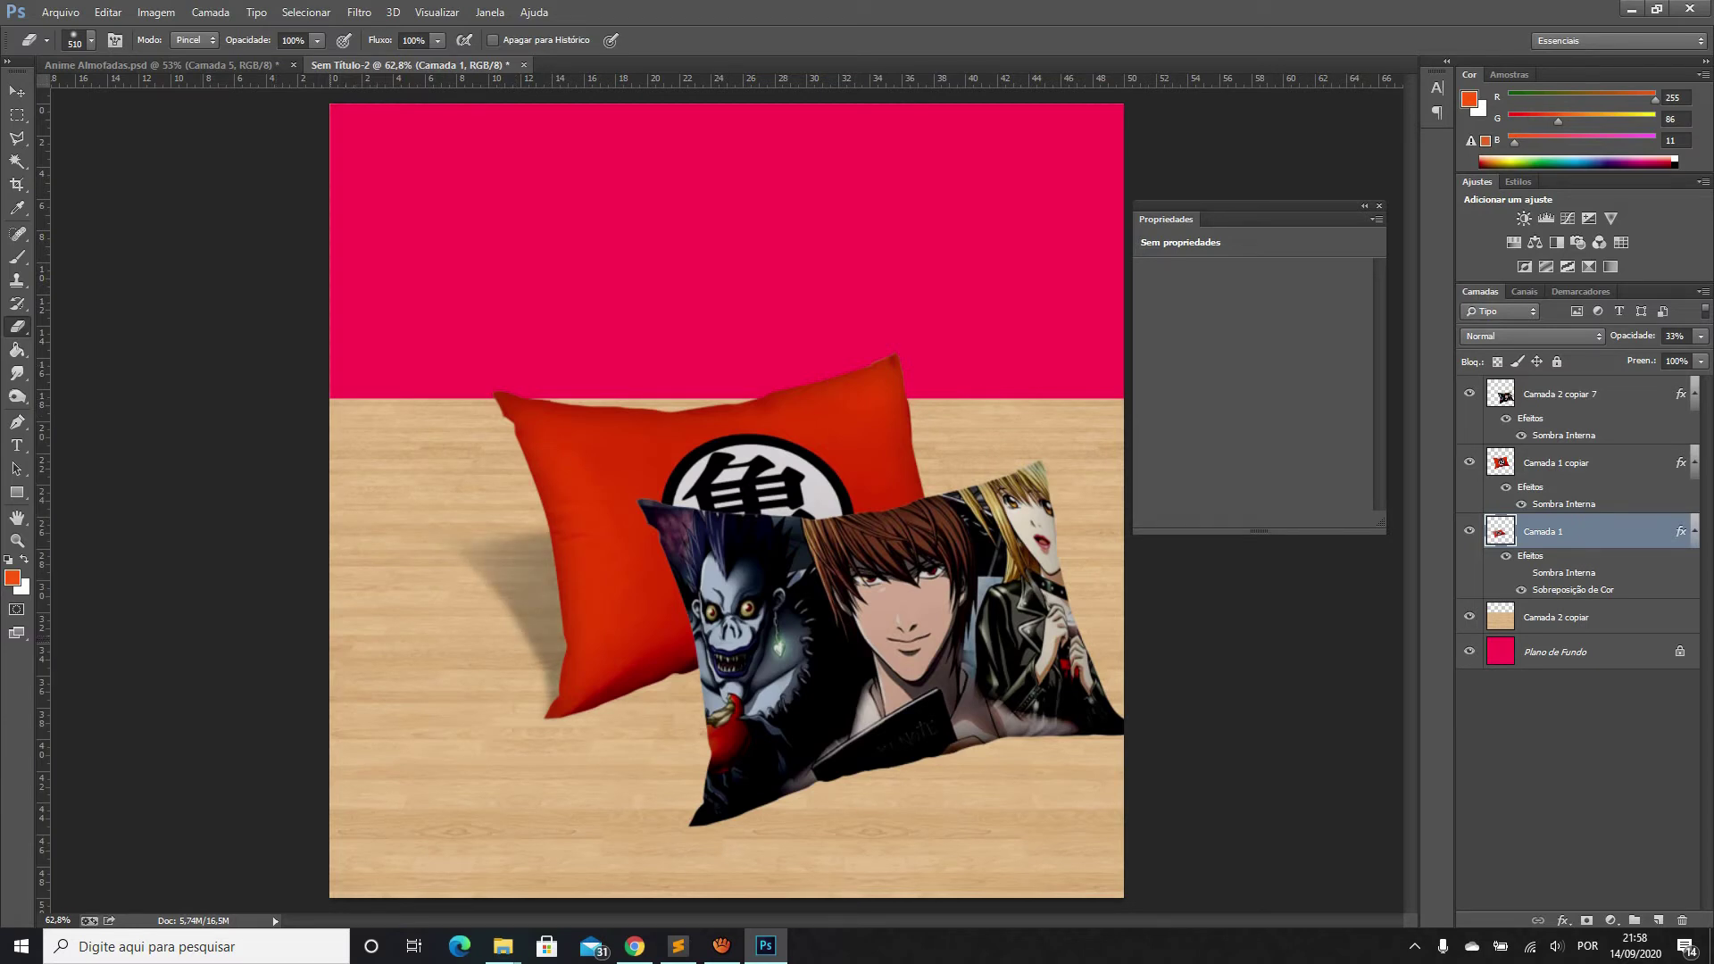
key(v)
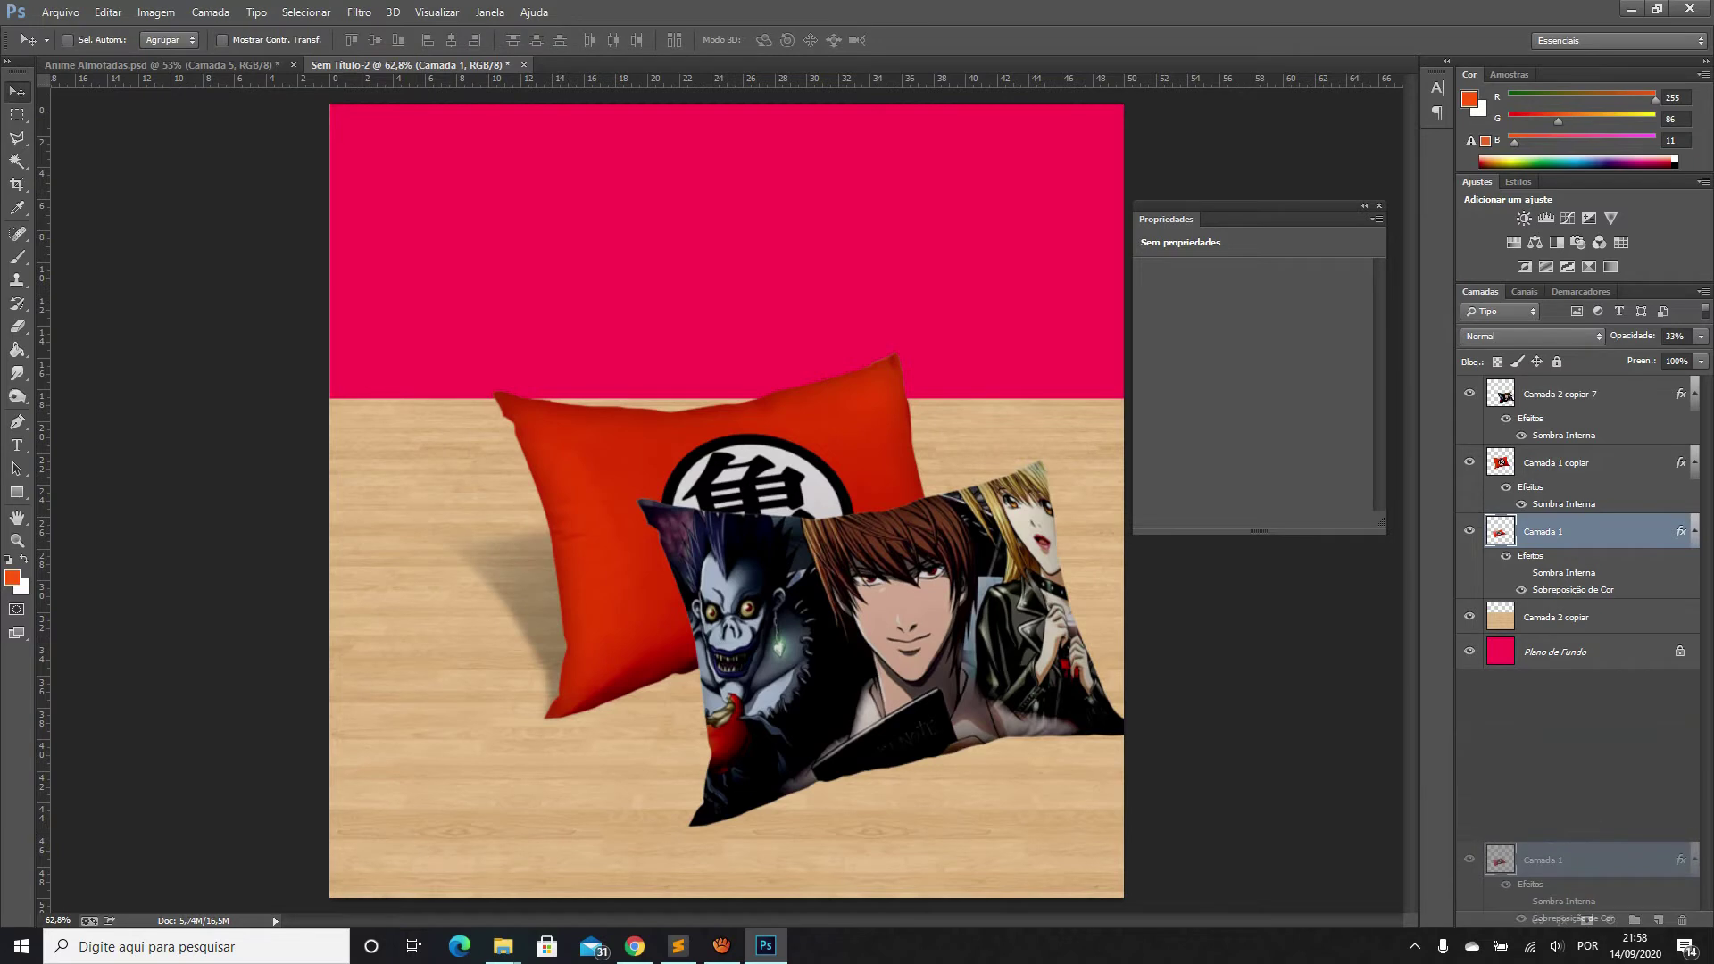
Duplicate the shadow layer, raise it above Camada 1 copiar, and shift it across the floor
key(ctrl+j)
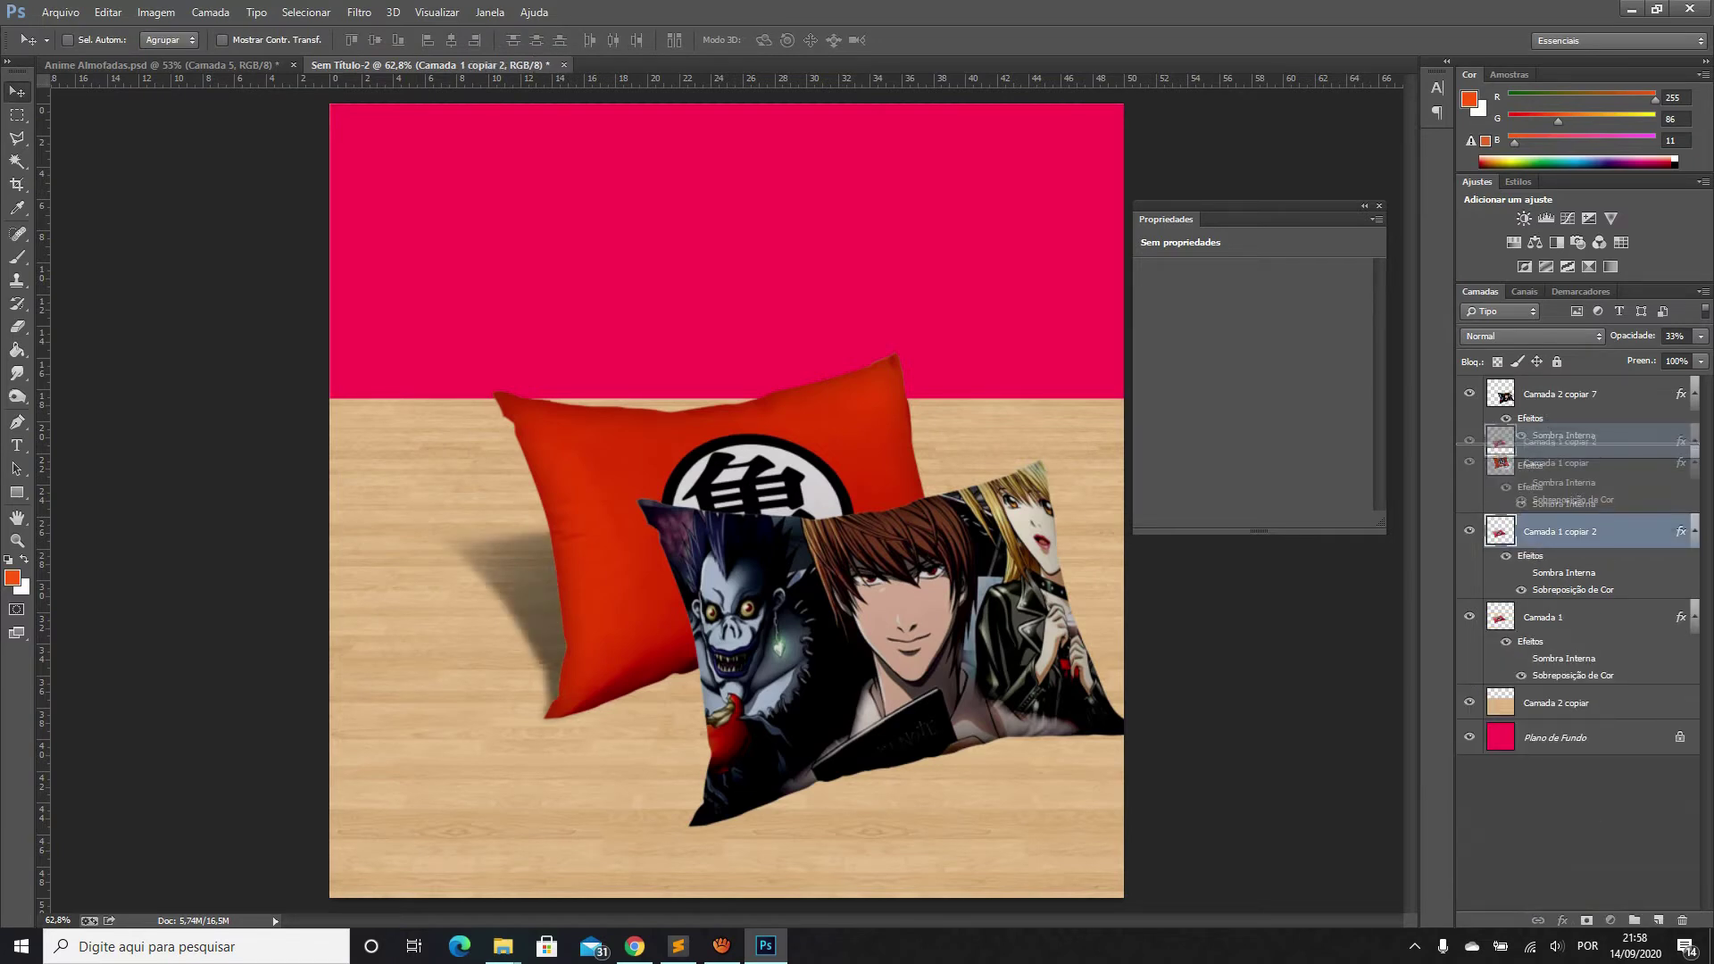
key(ctrl+bracketright)
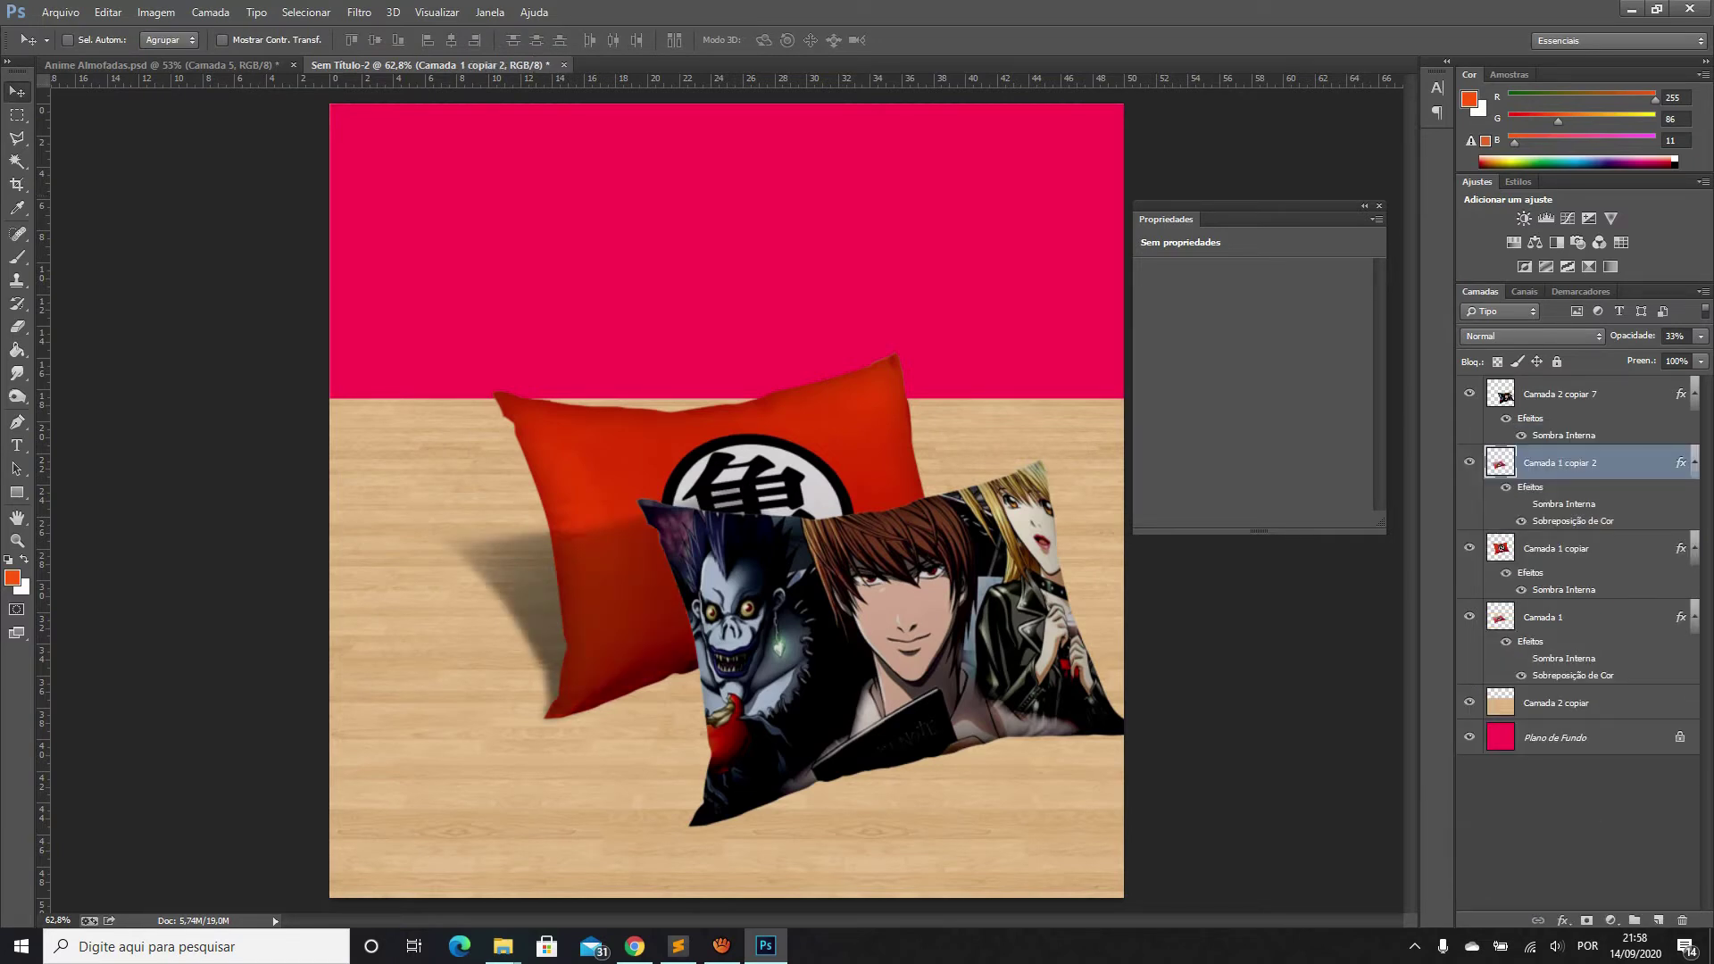
drag(544, 469, 811, 578)
scroll(605, 643, up, 2)
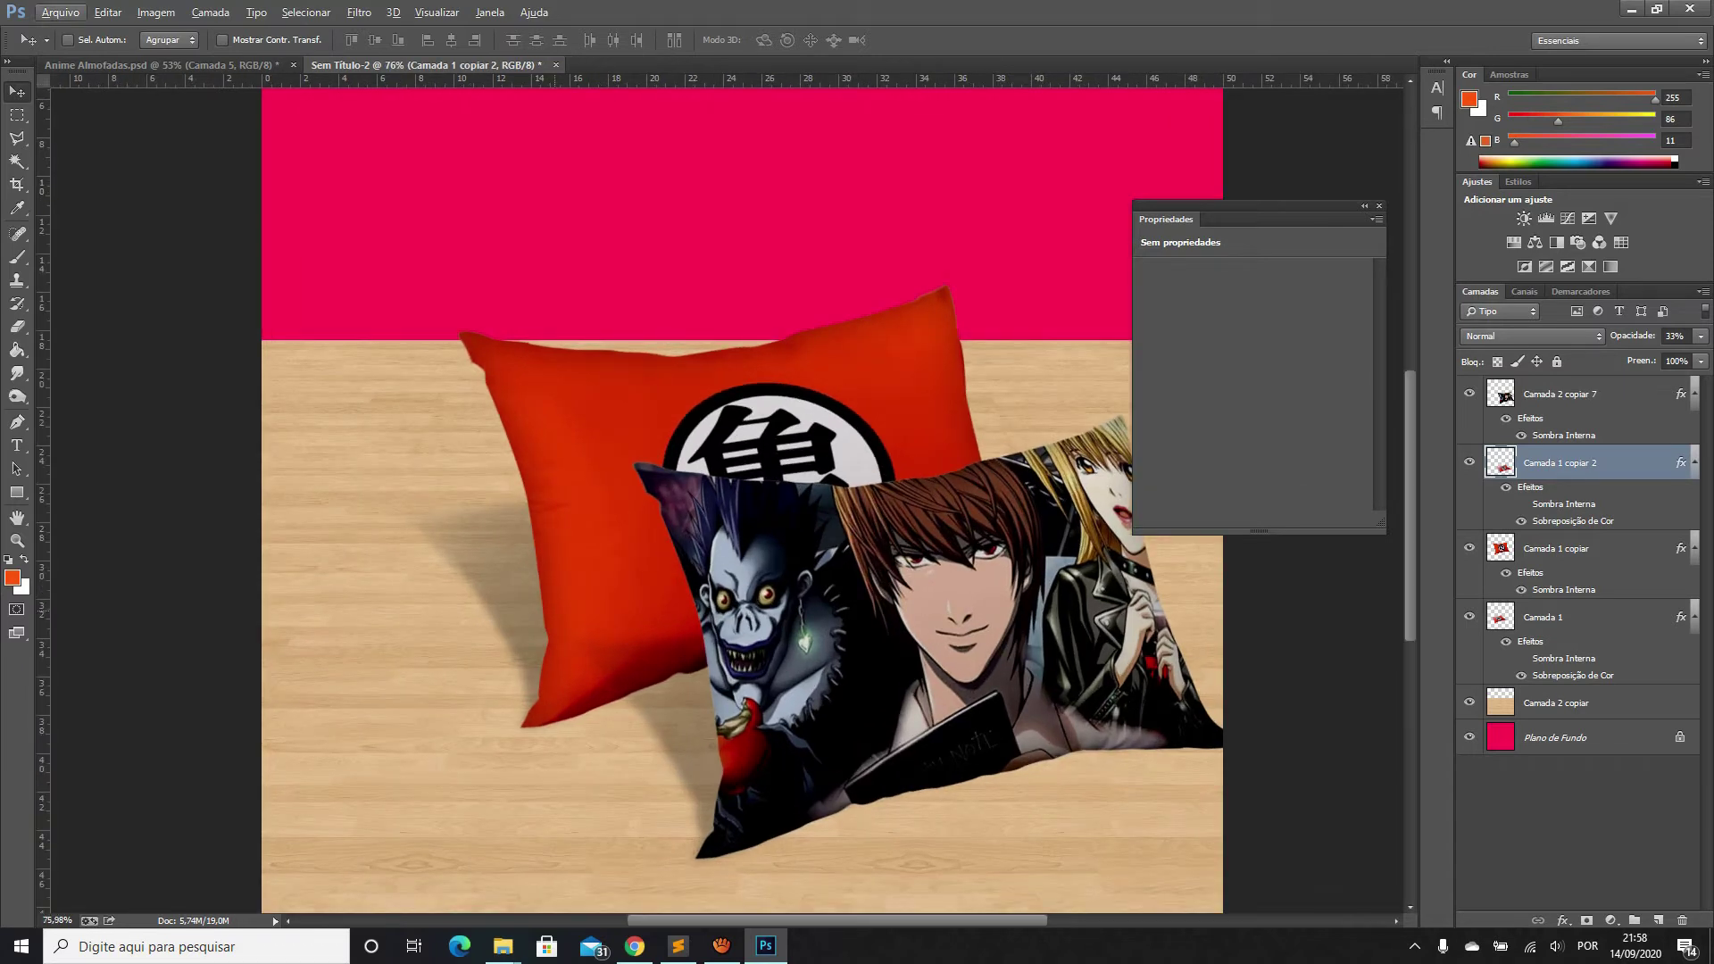
scroll(604, 643, up, 2)
Set the Eraser brush size to 125 px
key(e)
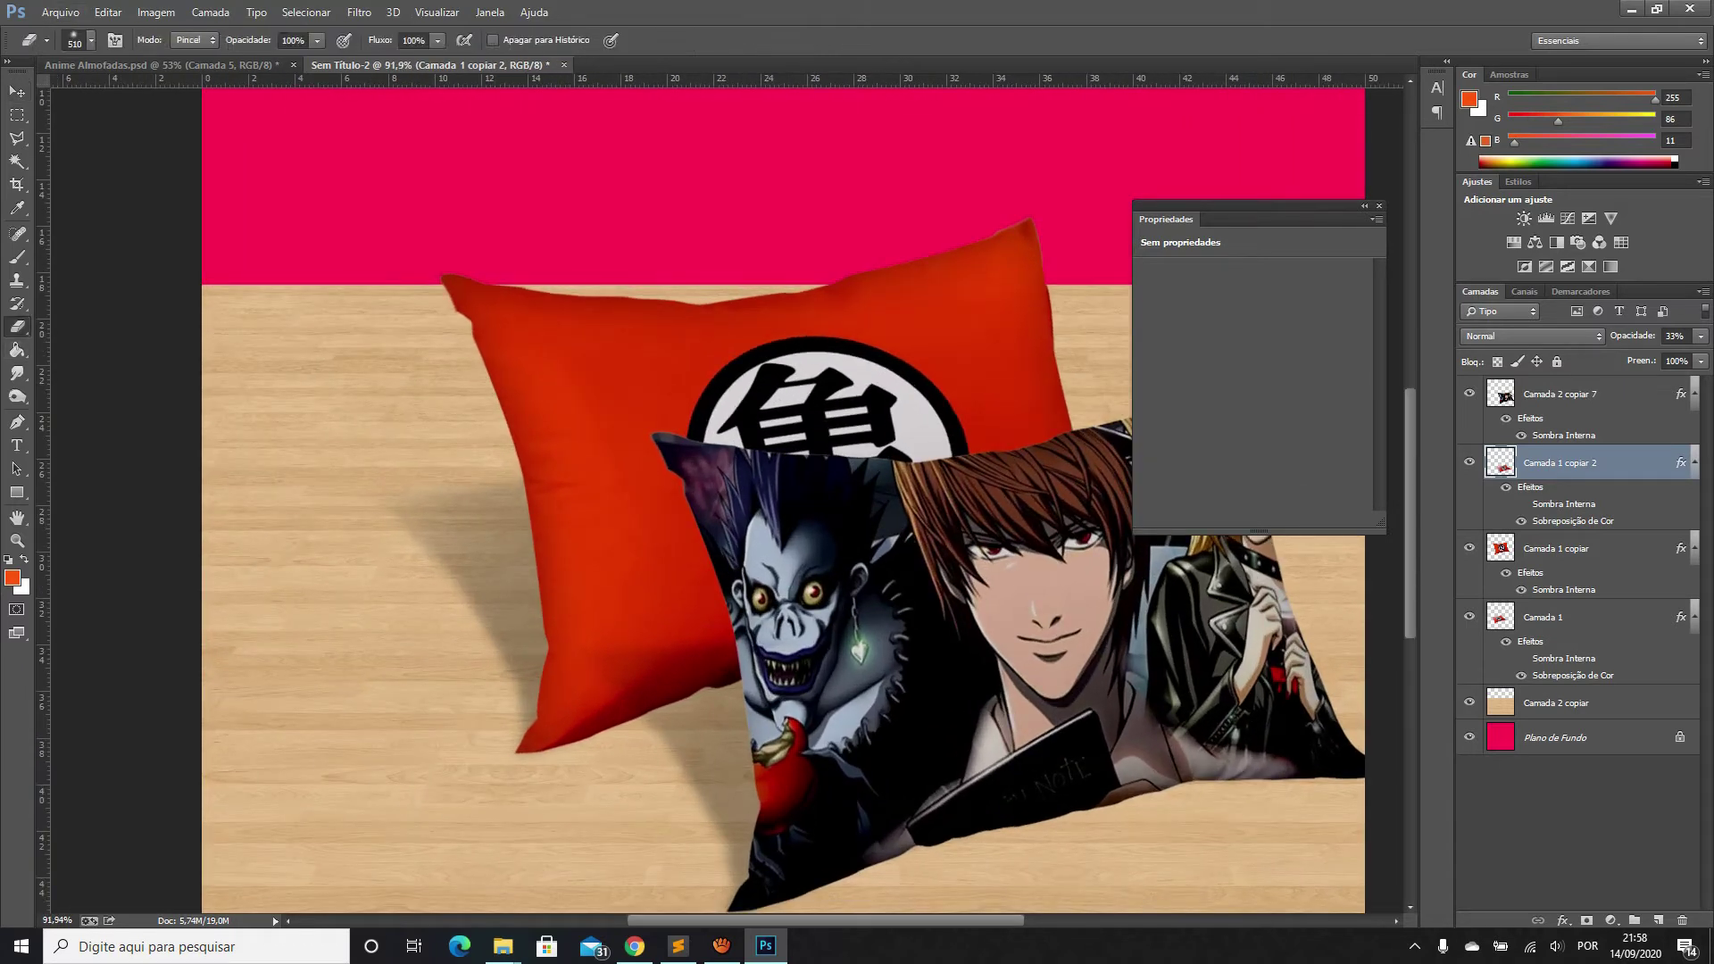
click(91, 40)
text(125)
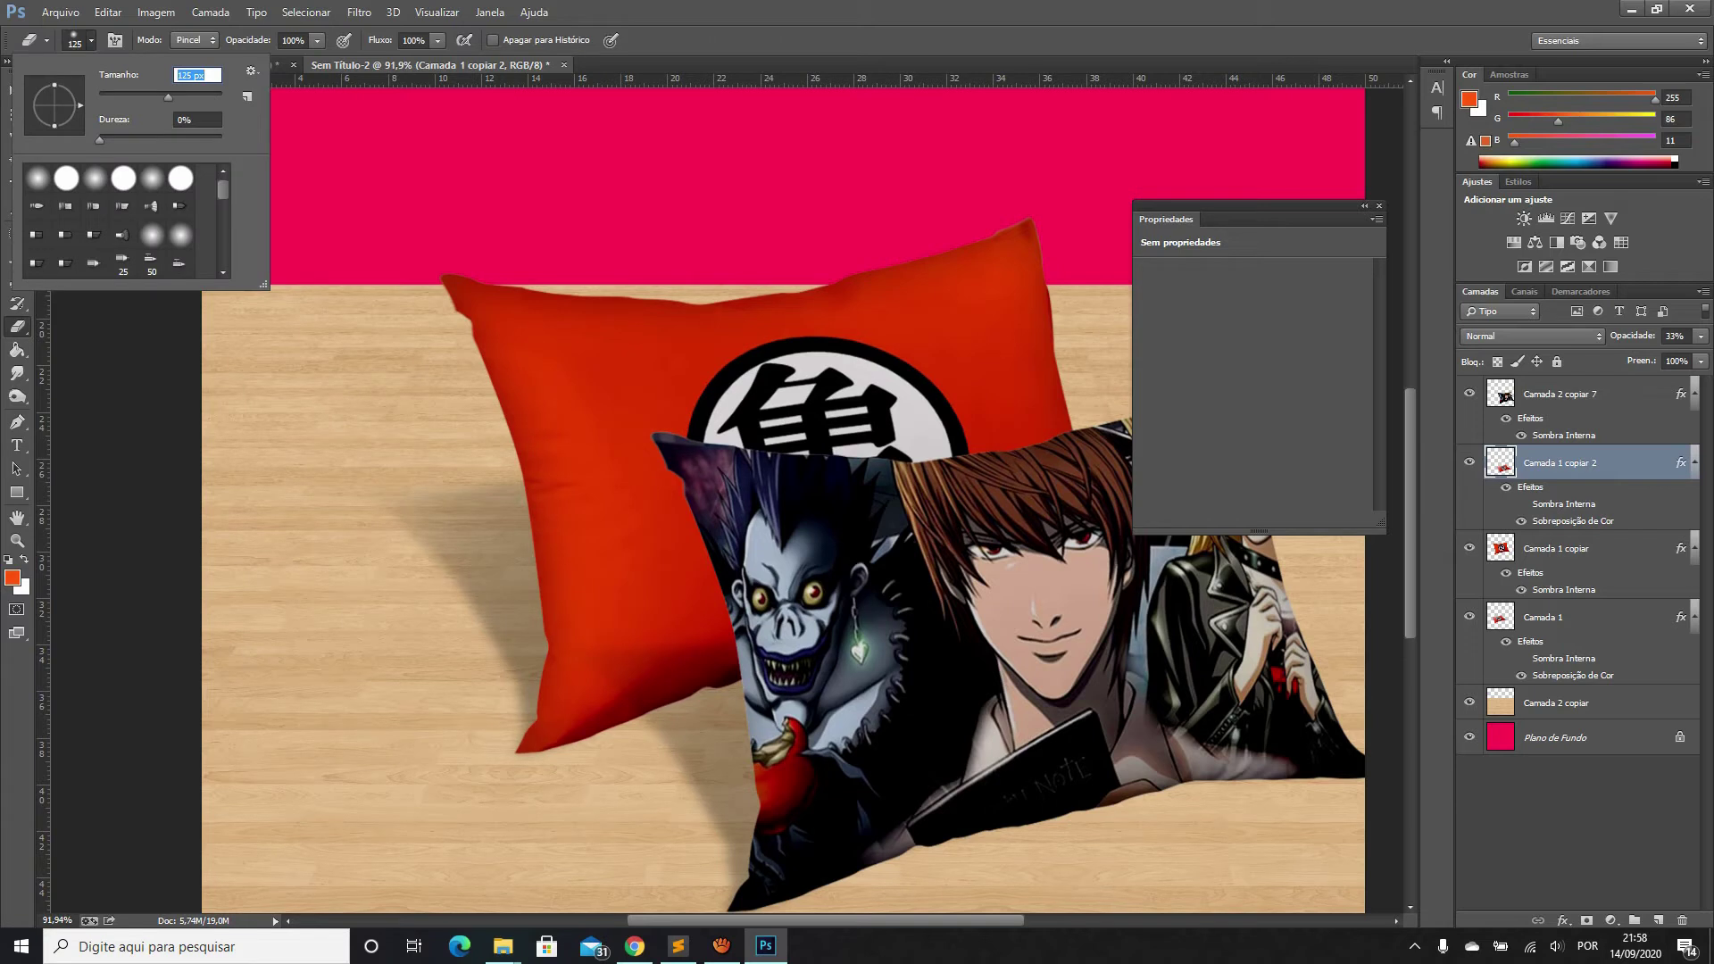
key(Return)
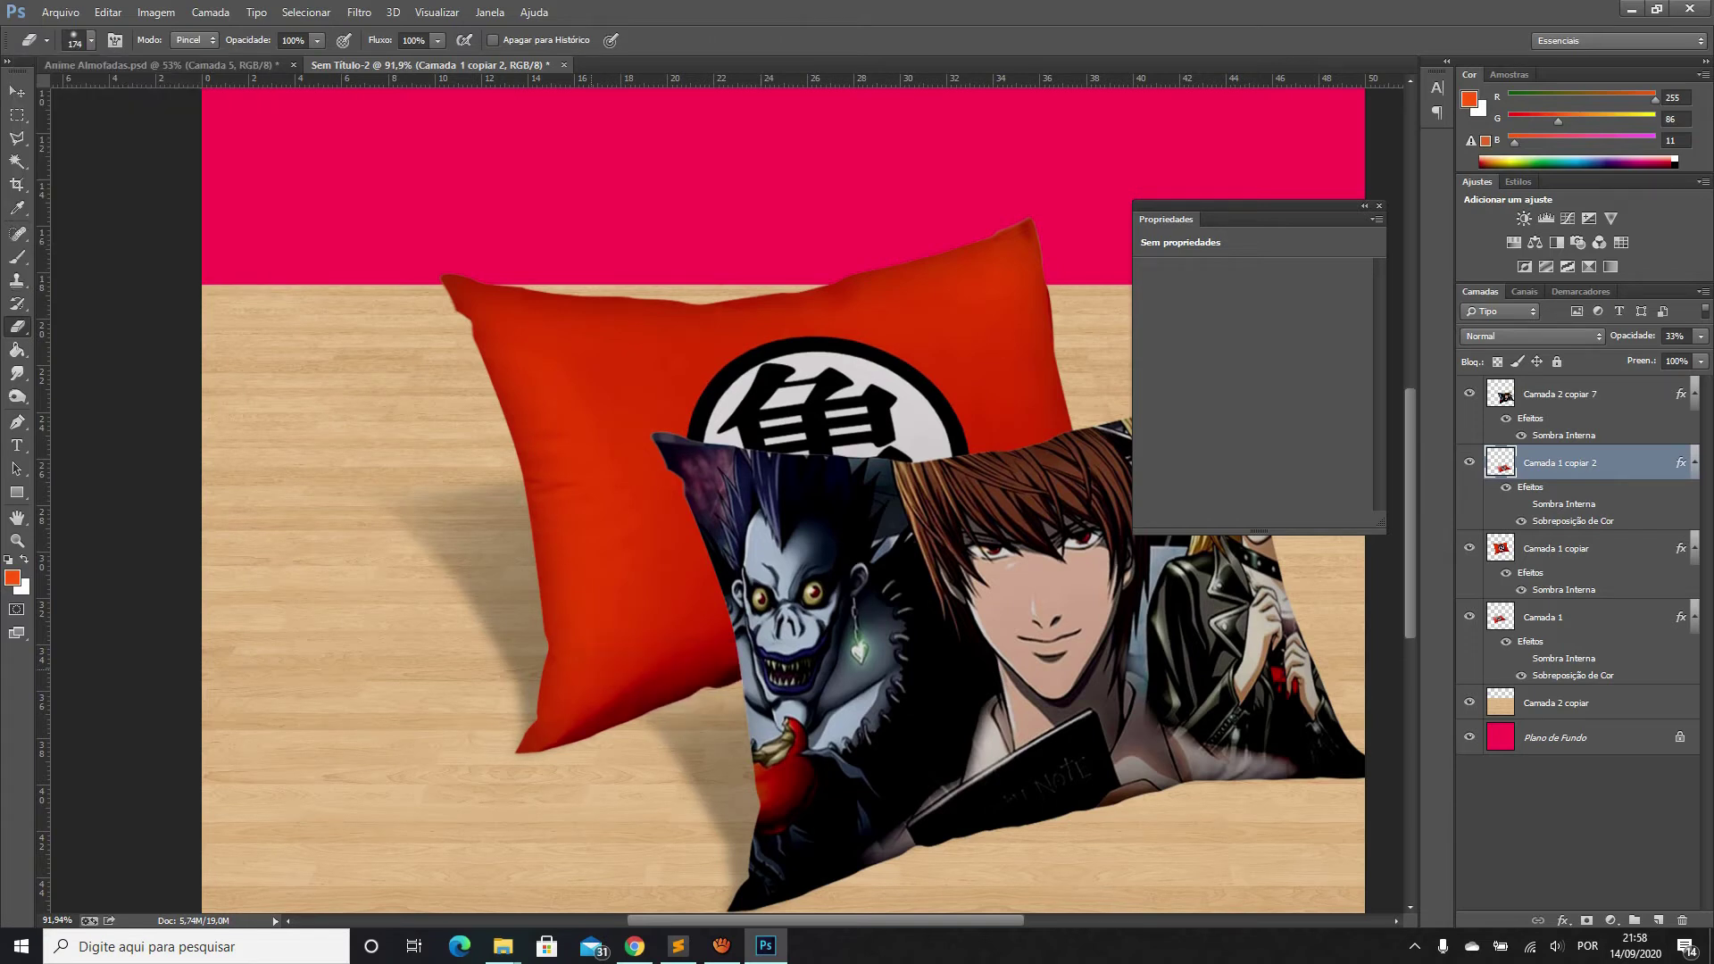
Select the Camada 2 copiar 7 layer and duplicate it
key(v)
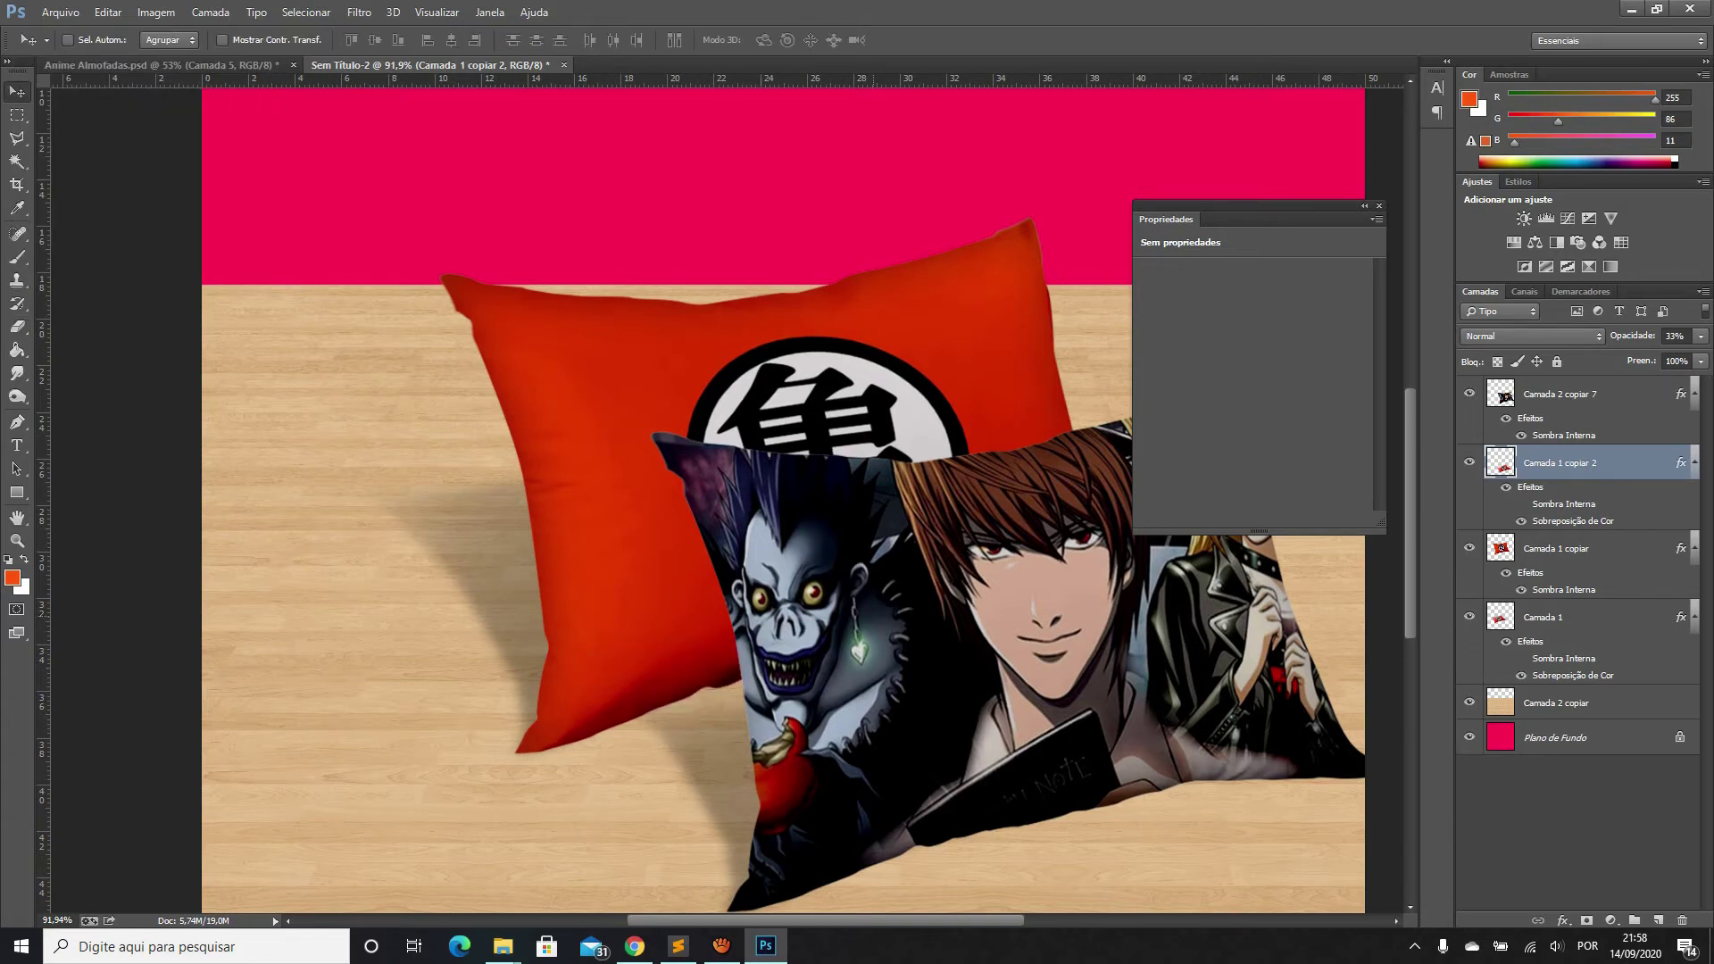
key(alt+bracketright)
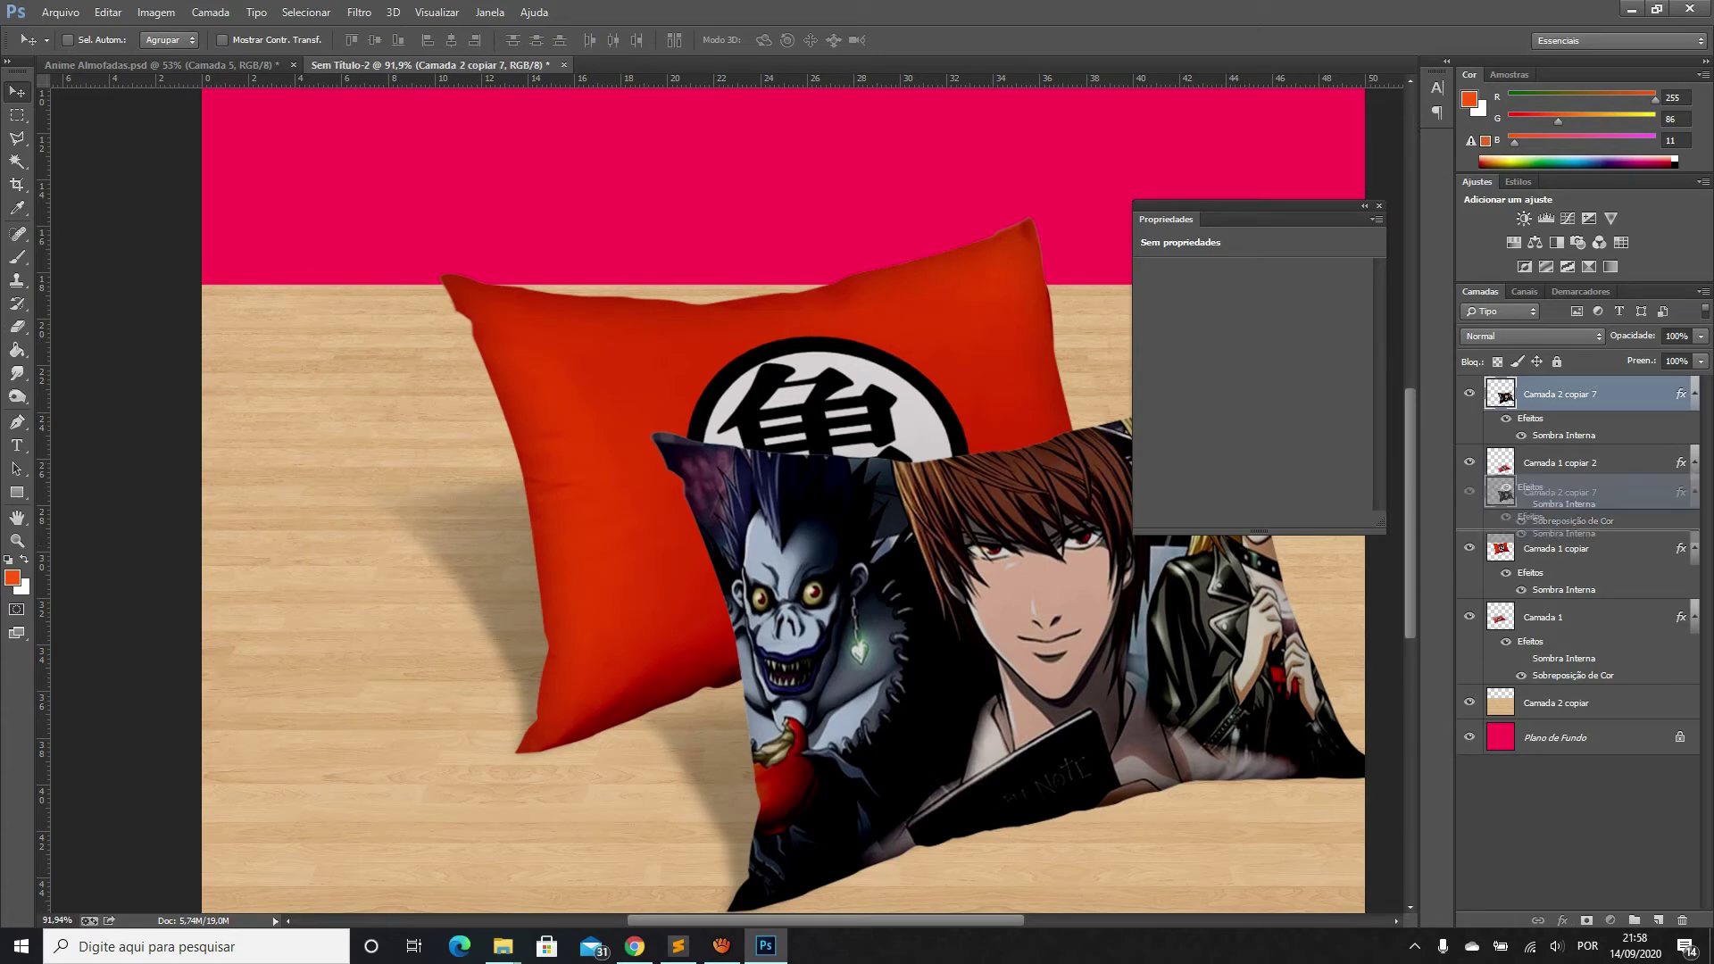
key(ctrl+j)
Try swapping the copy's inner shadow for a colour overlay in Layer Style, then cancel
right_click(1571, 463)
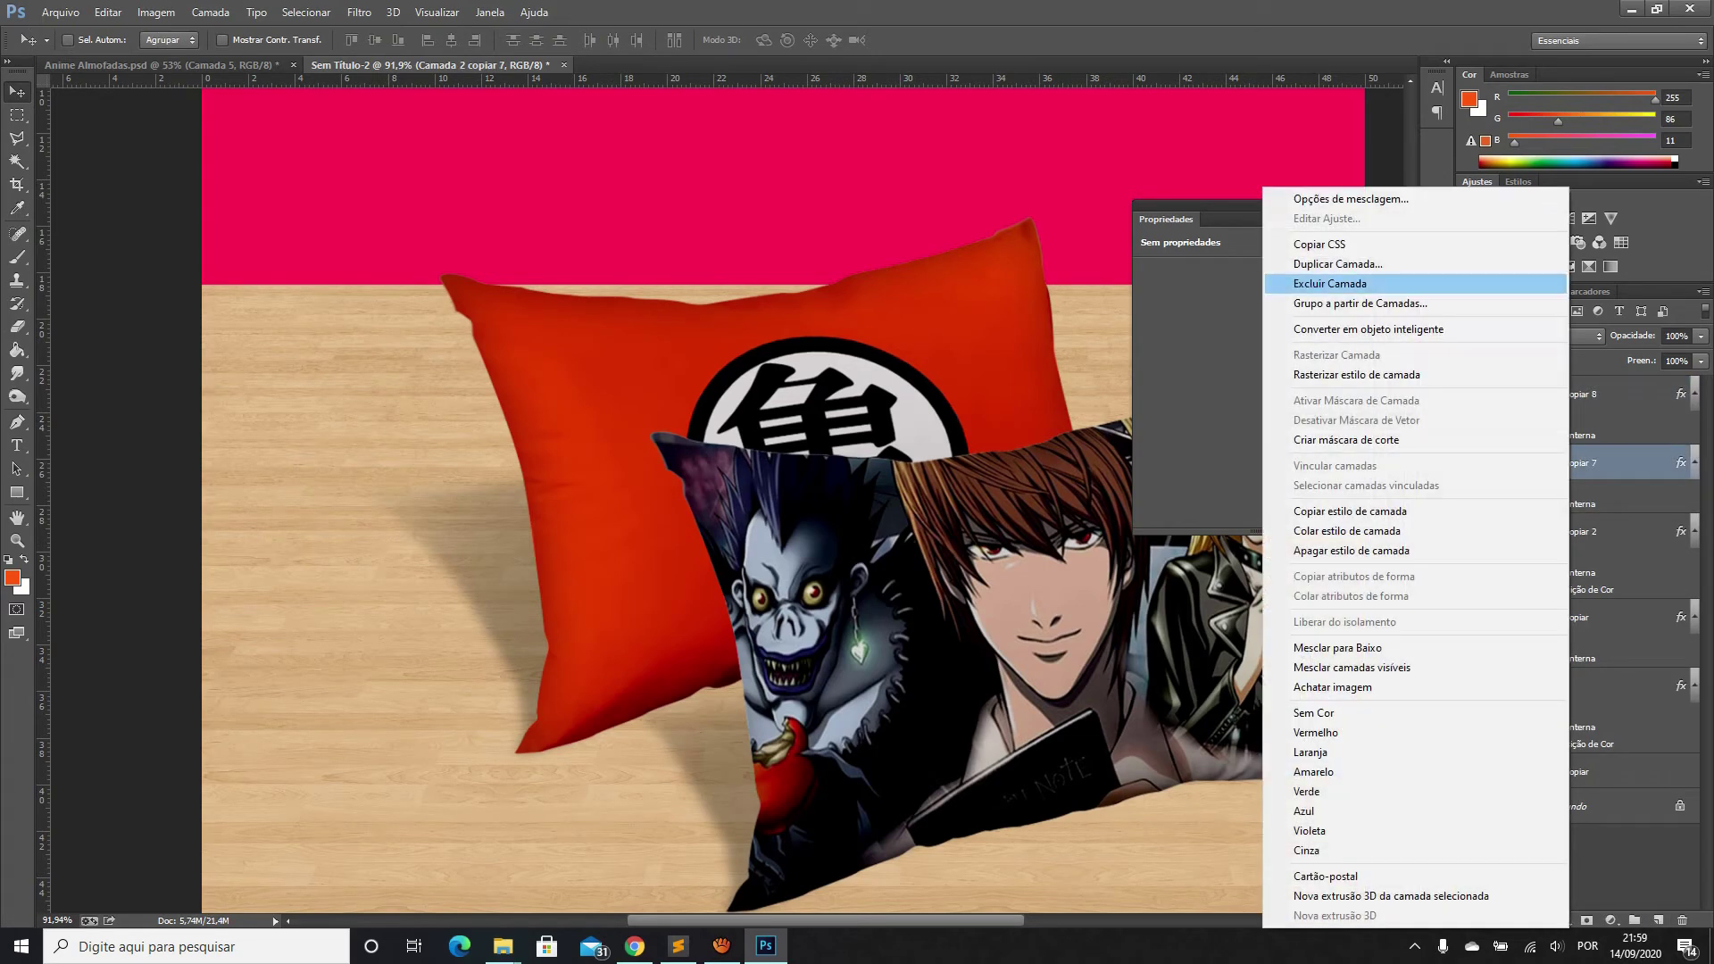
click(1357, 199)
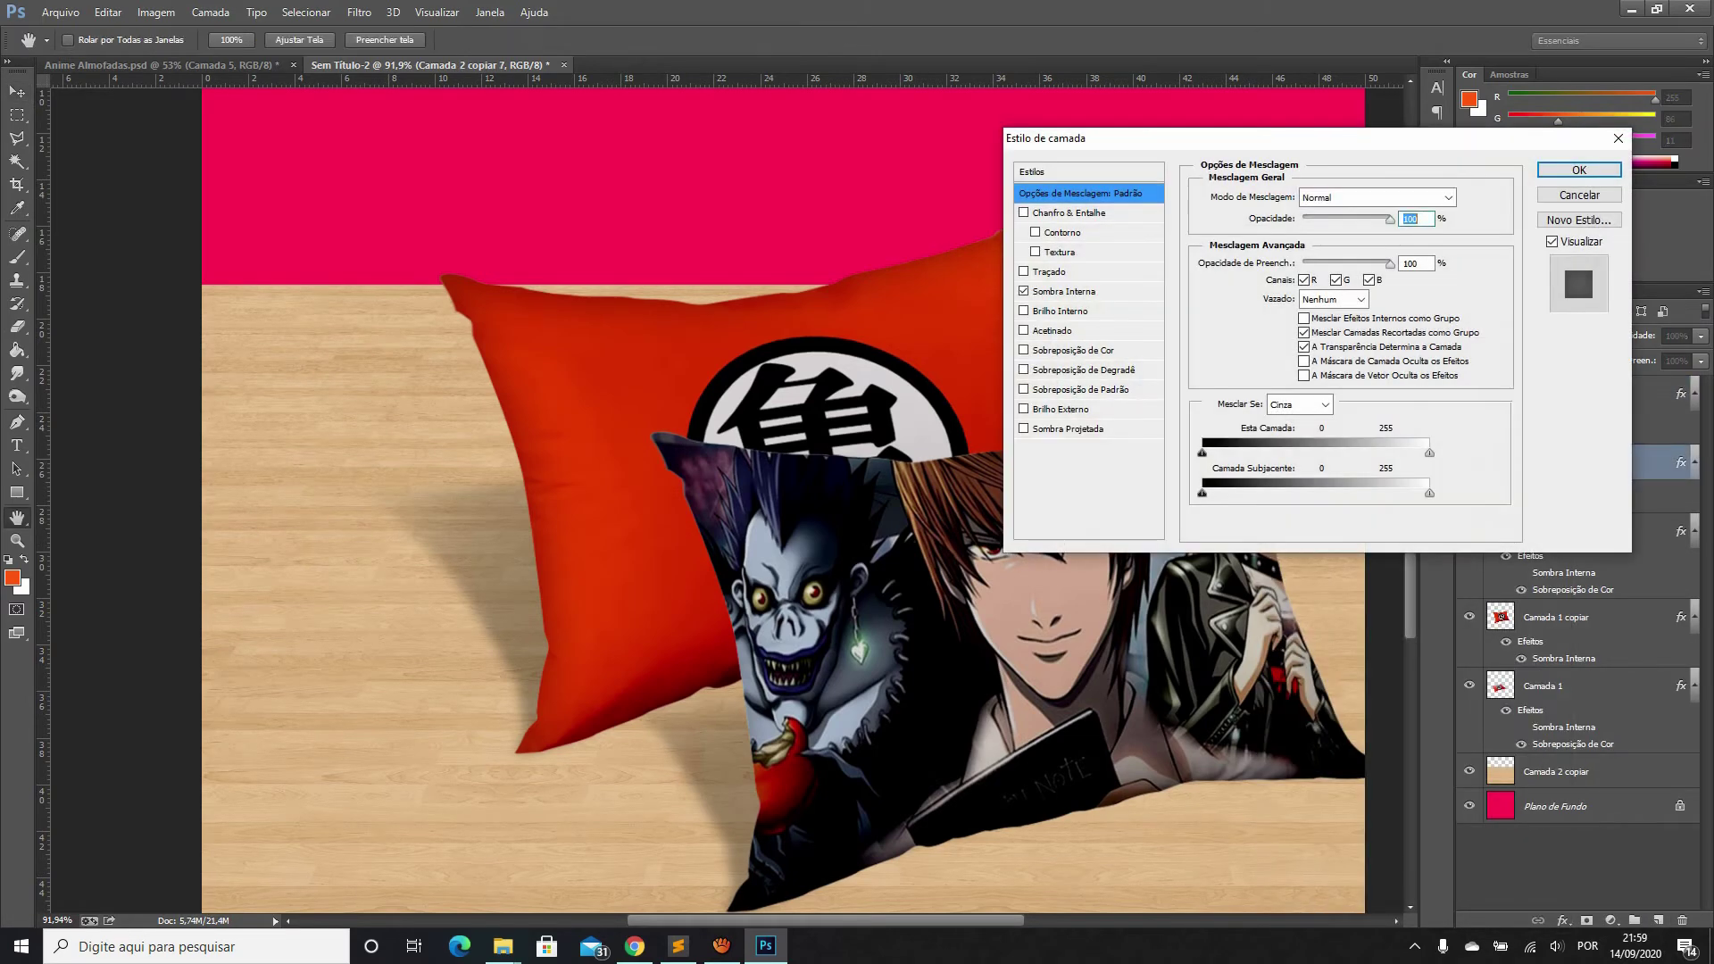
click(1024, 291)
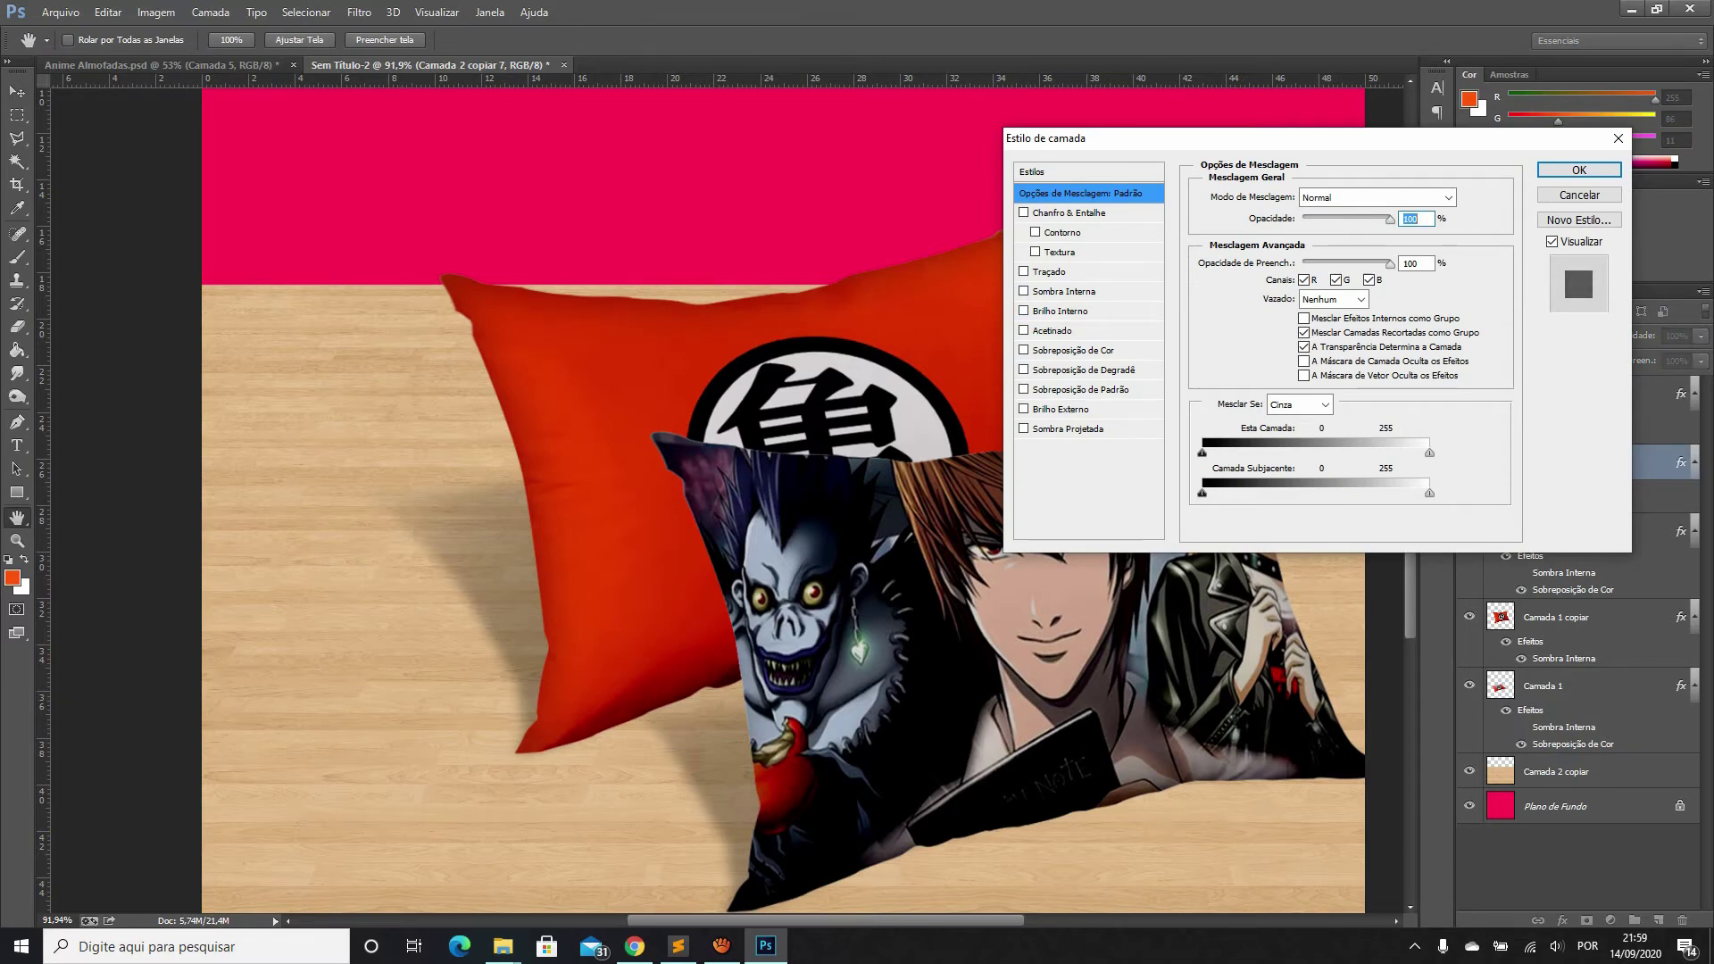
click(1071, 350)
click(1473, 197)
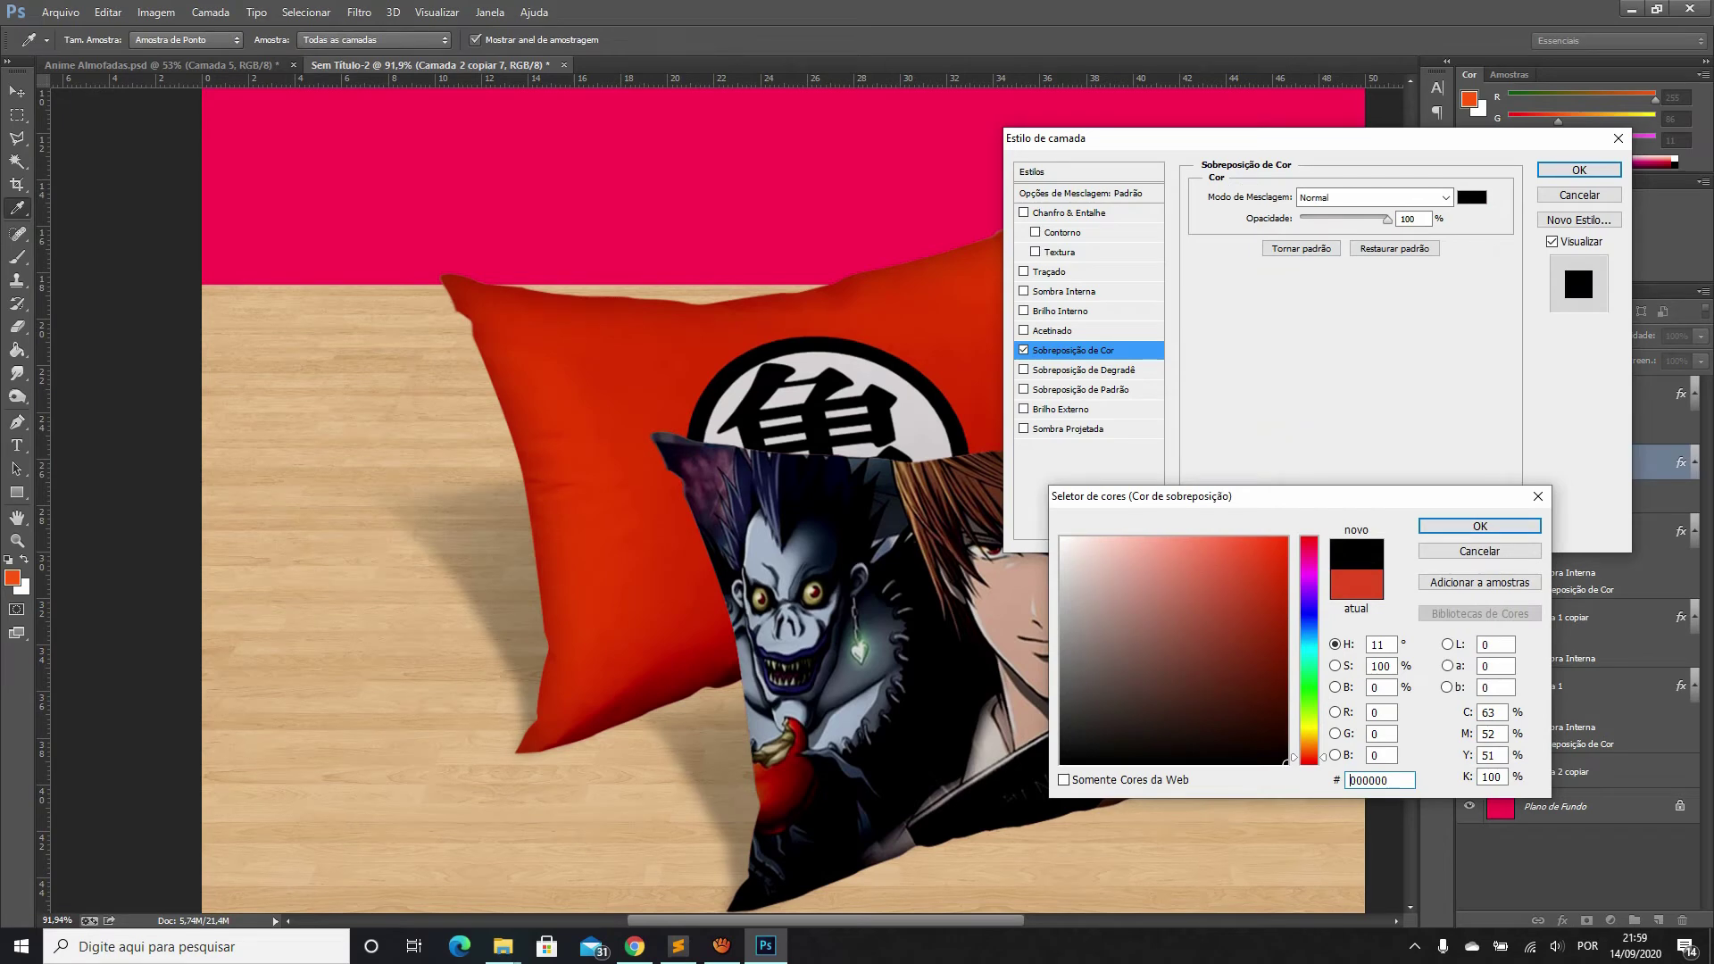
key(Escape)
key(Escape)
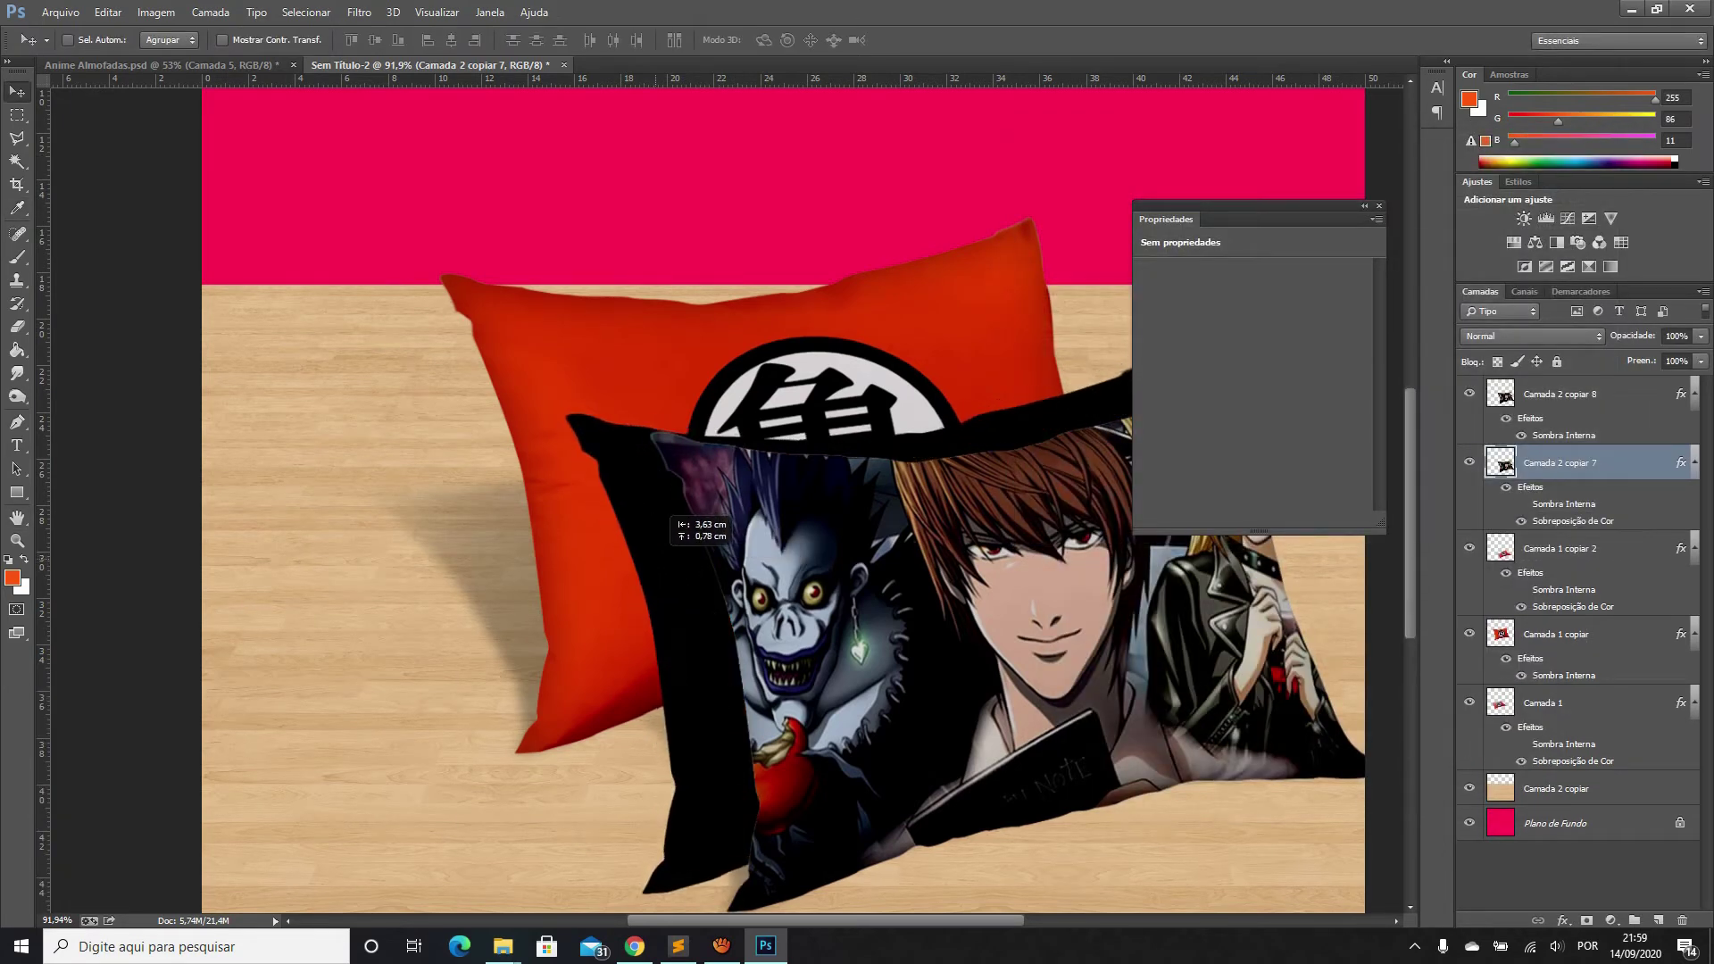
Move the black pillow copy into place and distort it into a floor shadow
mouse_move(671, 505)
mouse_down()
mouse_move(600, 571)
mouse_move(866, 661)
mouse_up()
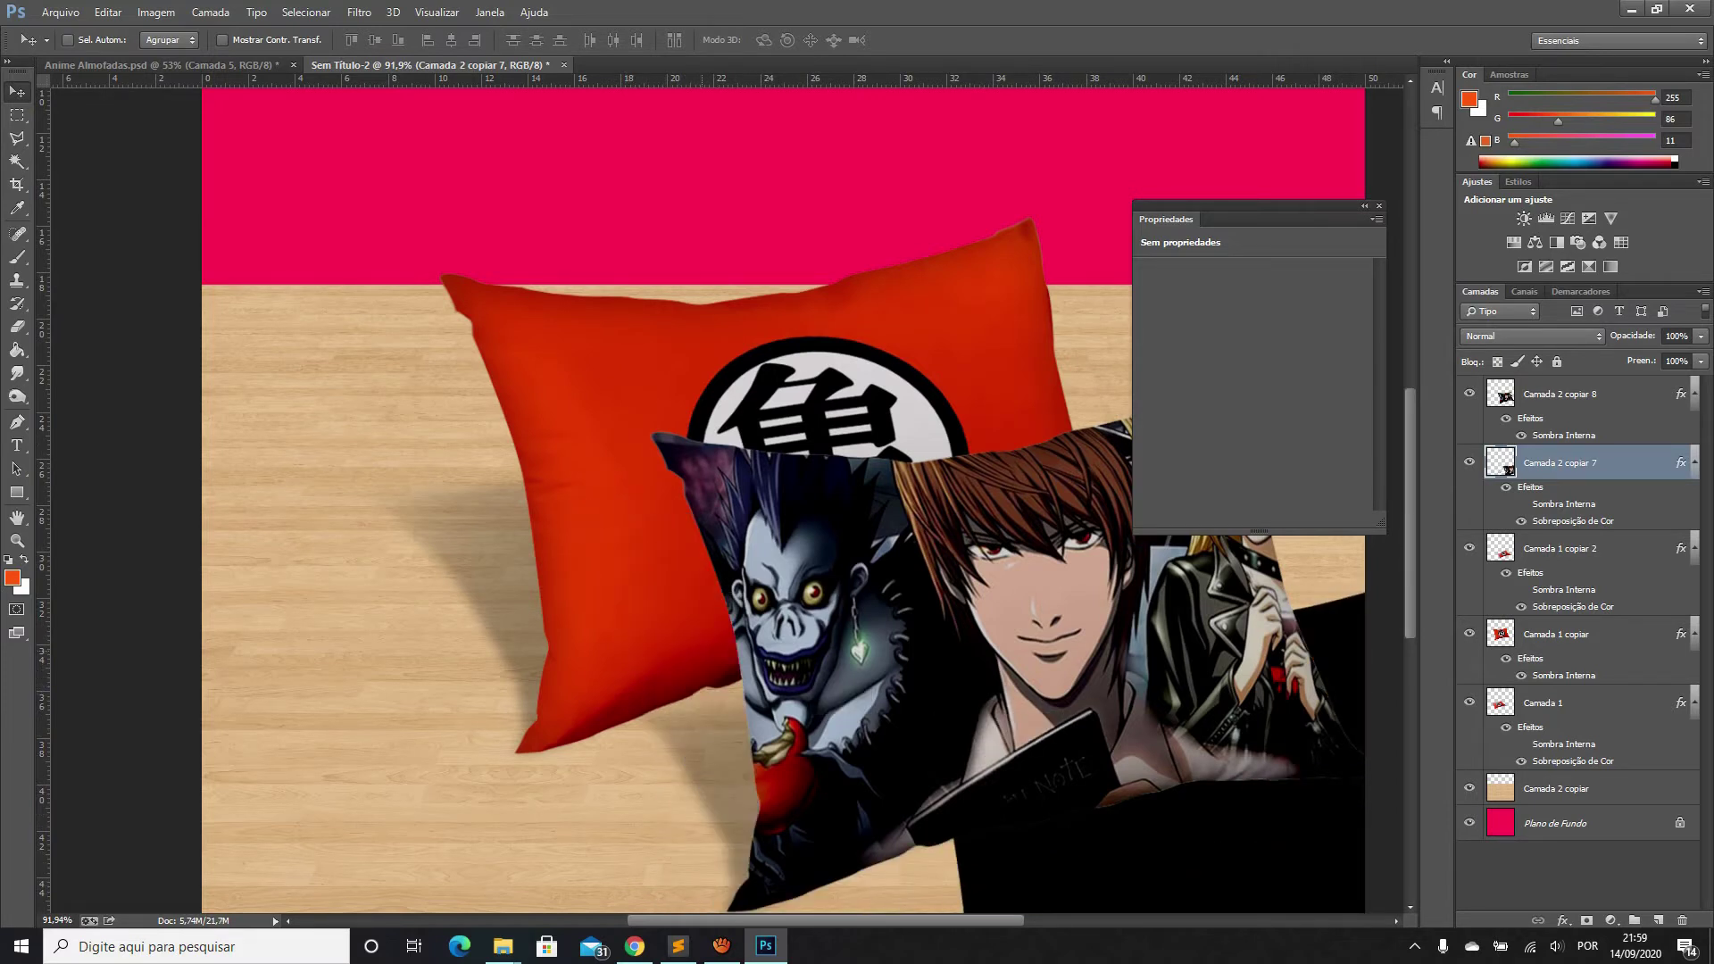
mouse_move(866, 661)
mouse_down()
mouse_move(919, 536)
mouse_move(812, 529)
mouse_up()
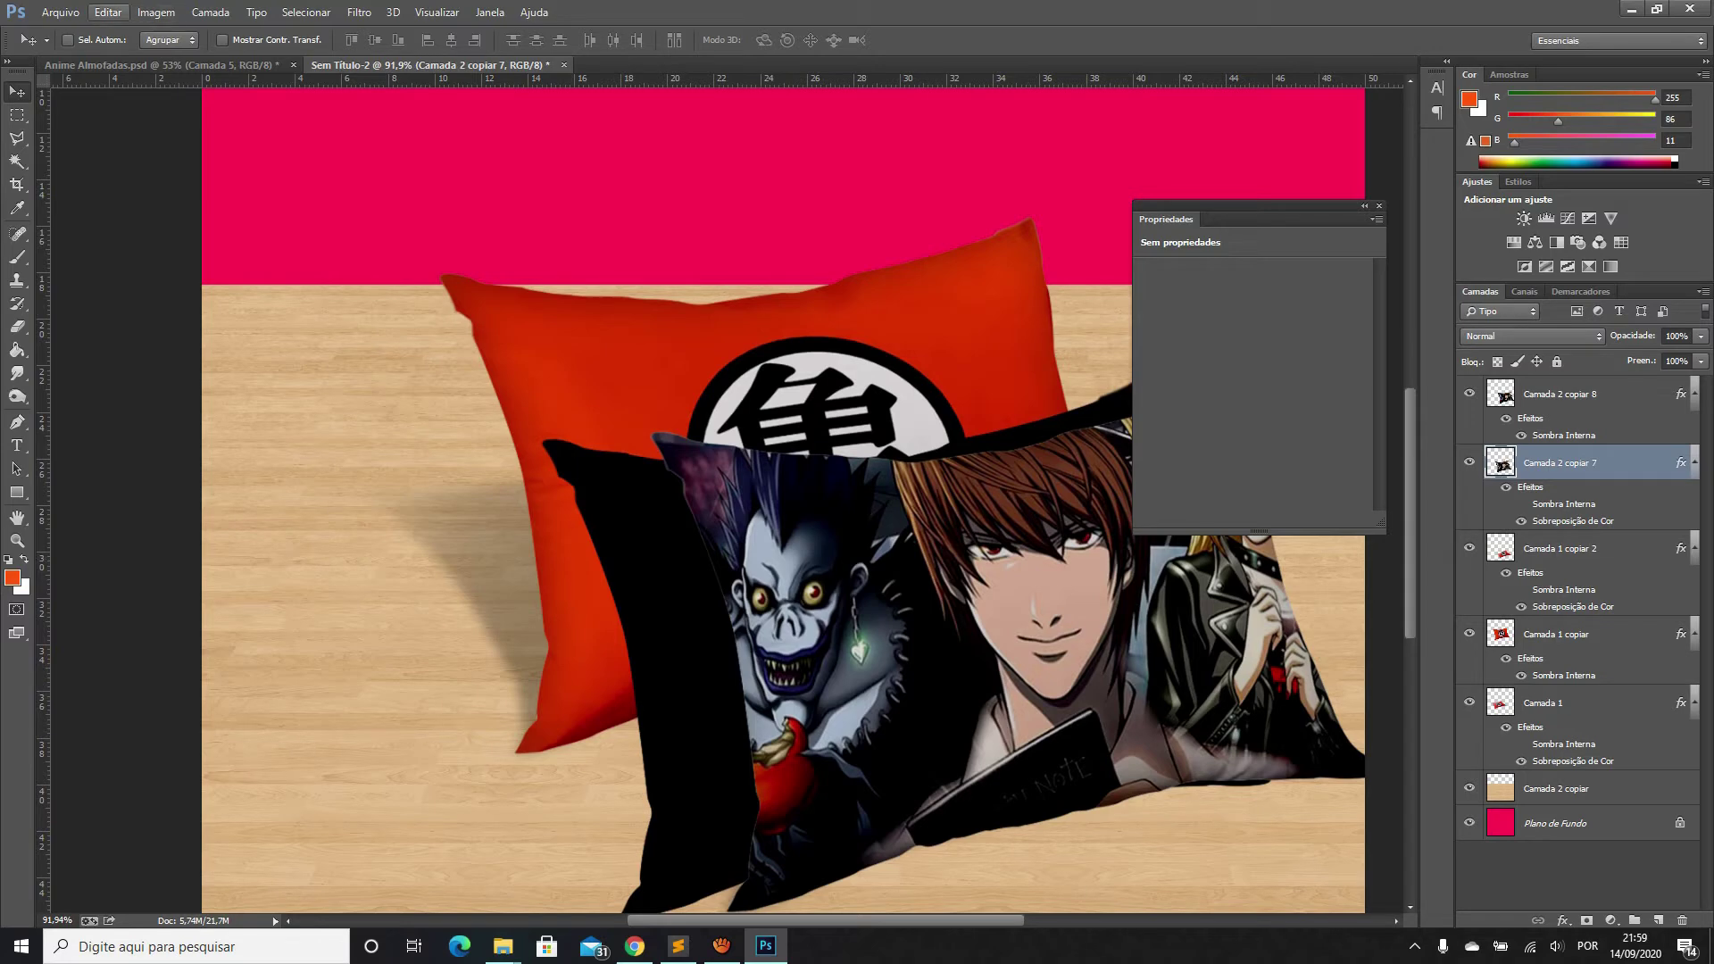
click(108, 12)
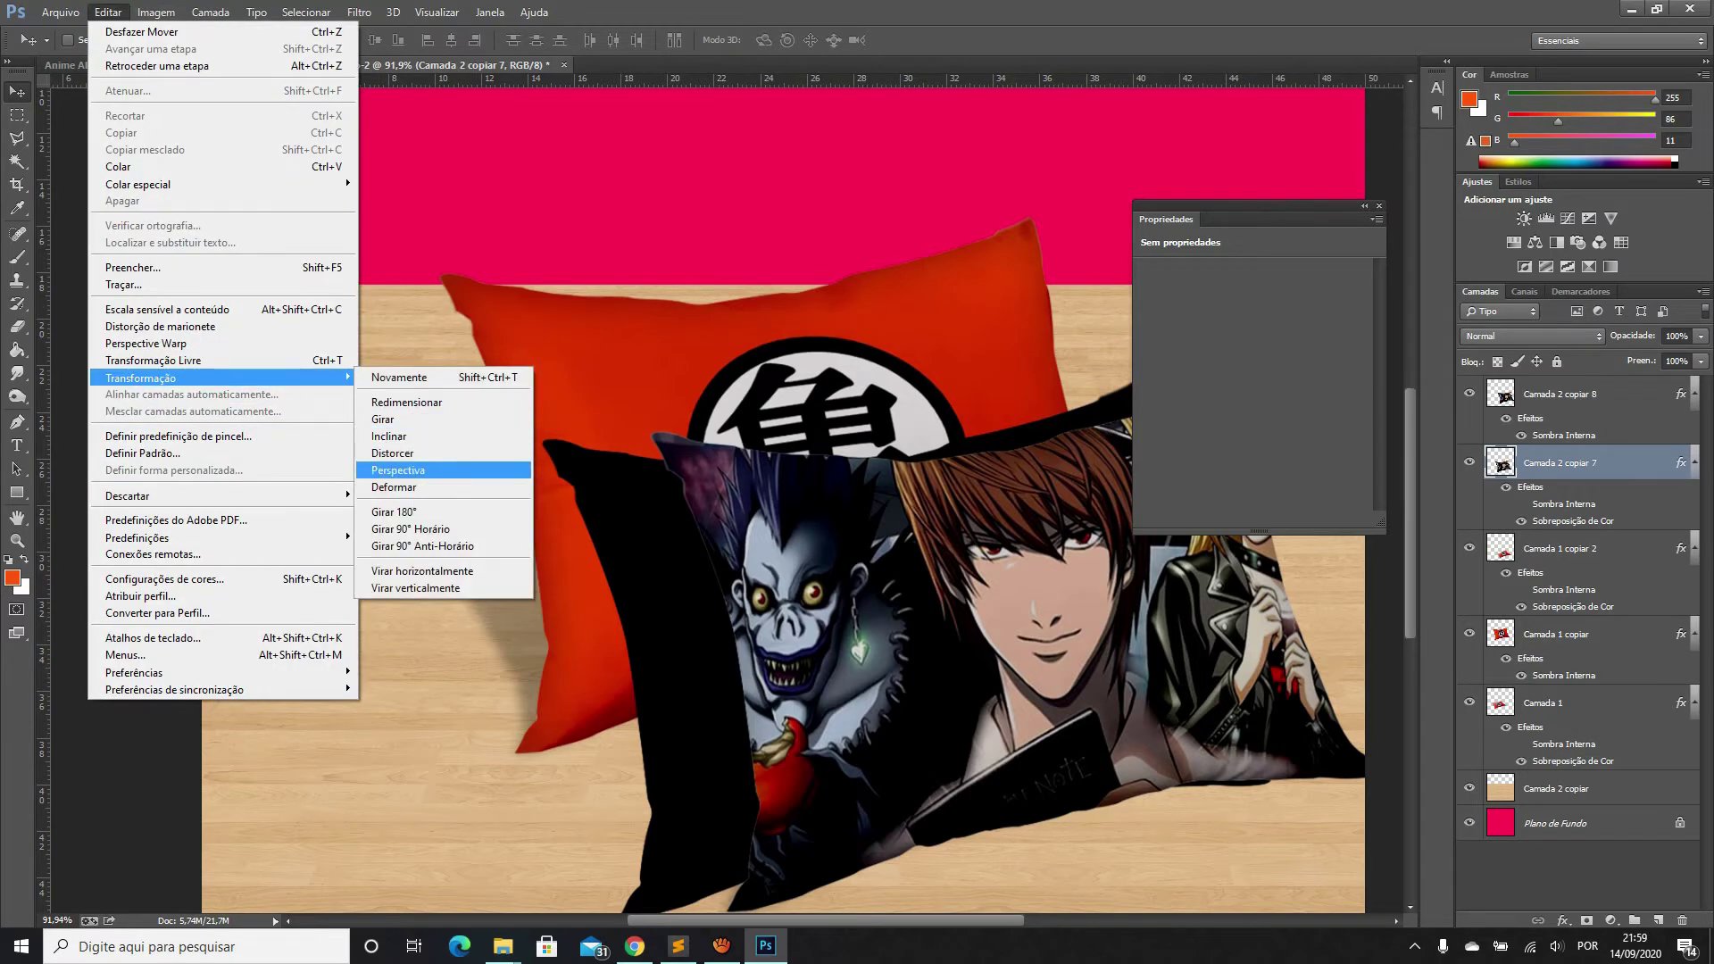
click(393, 452)
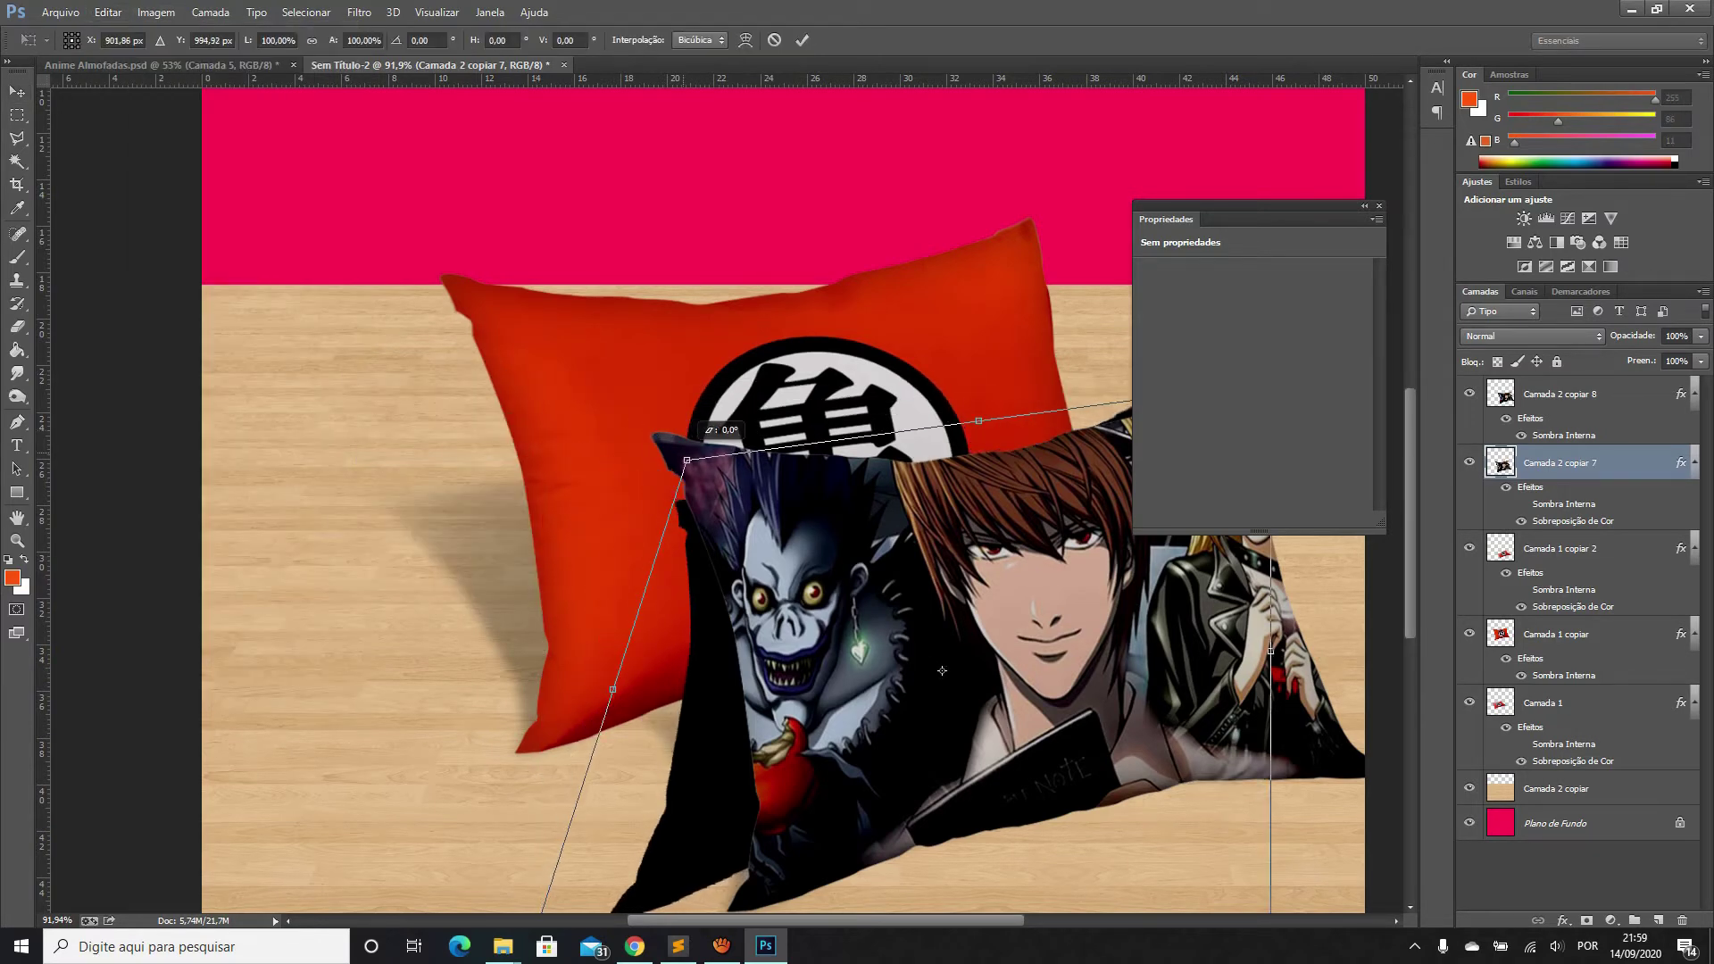
drag(928, 659, 904, 661)
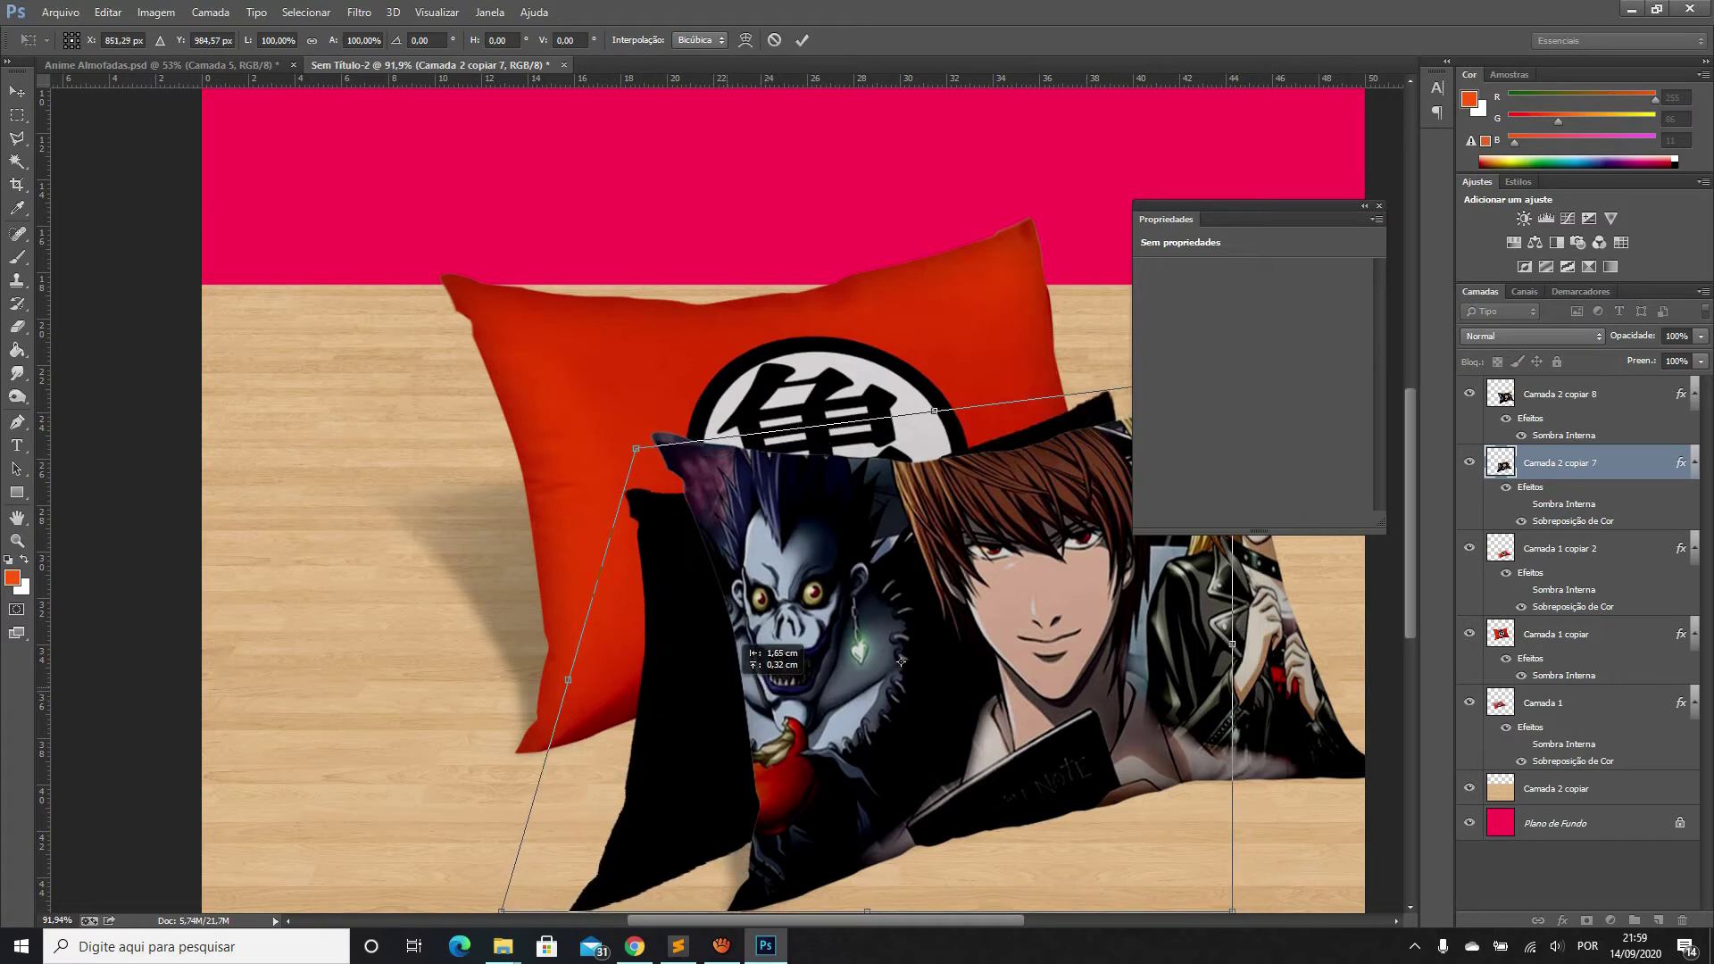
drag(640, 448, 633, 409)
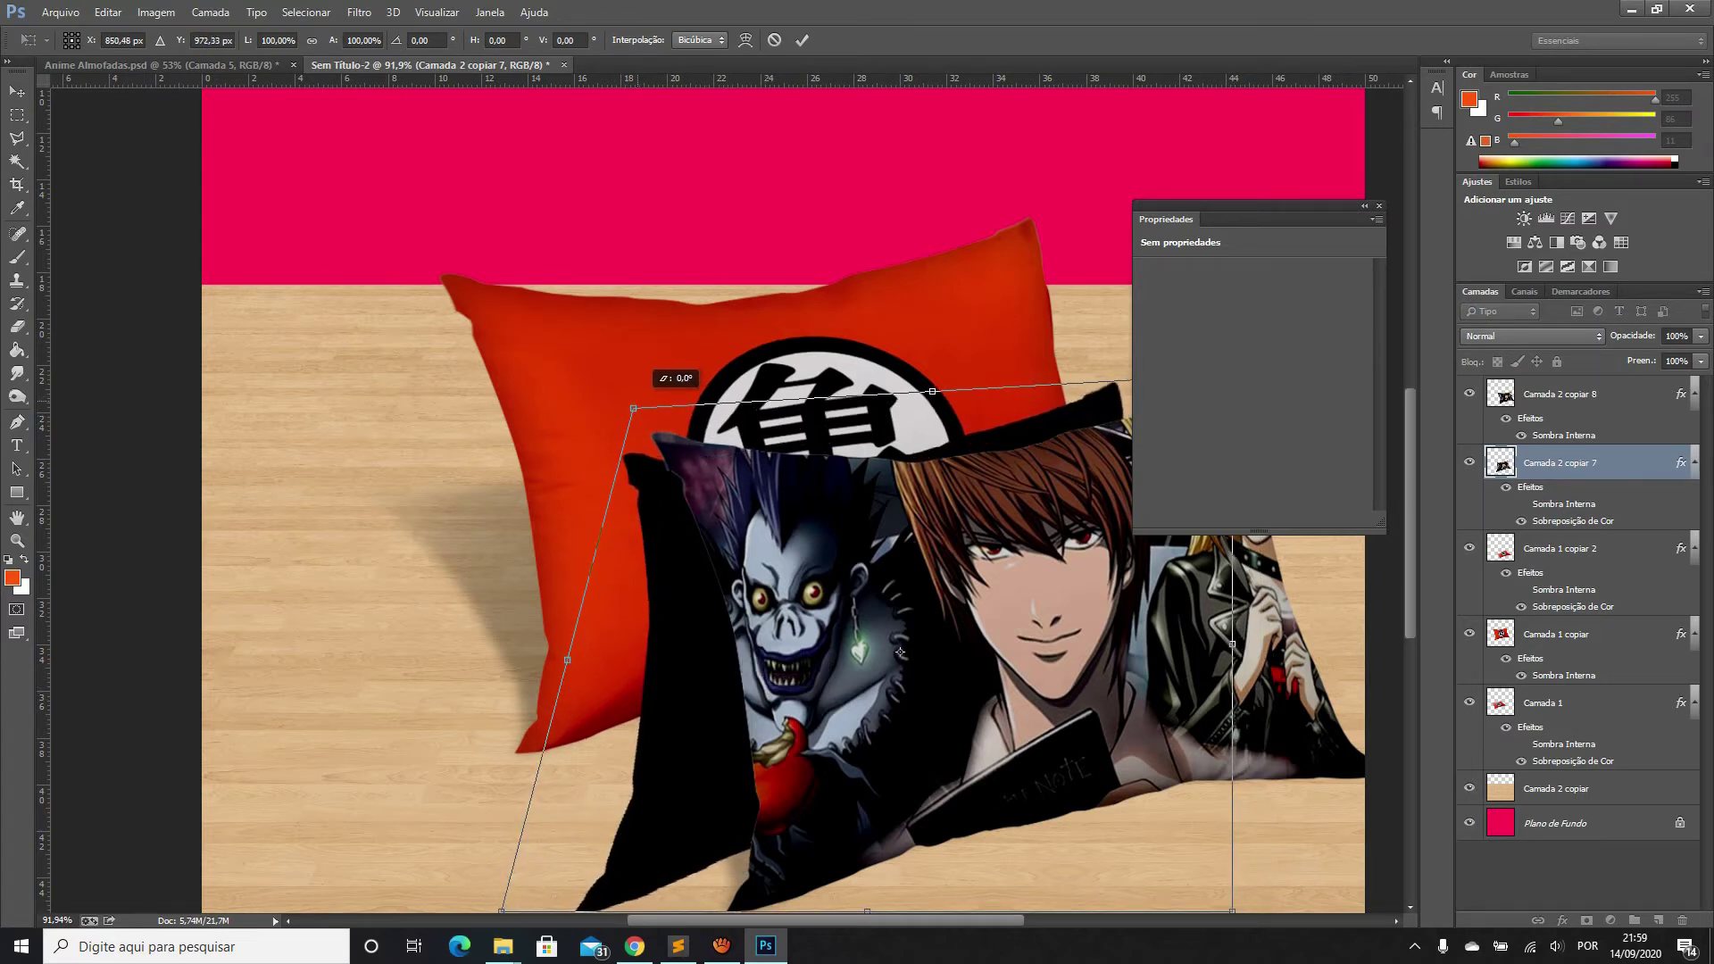
key(Return)
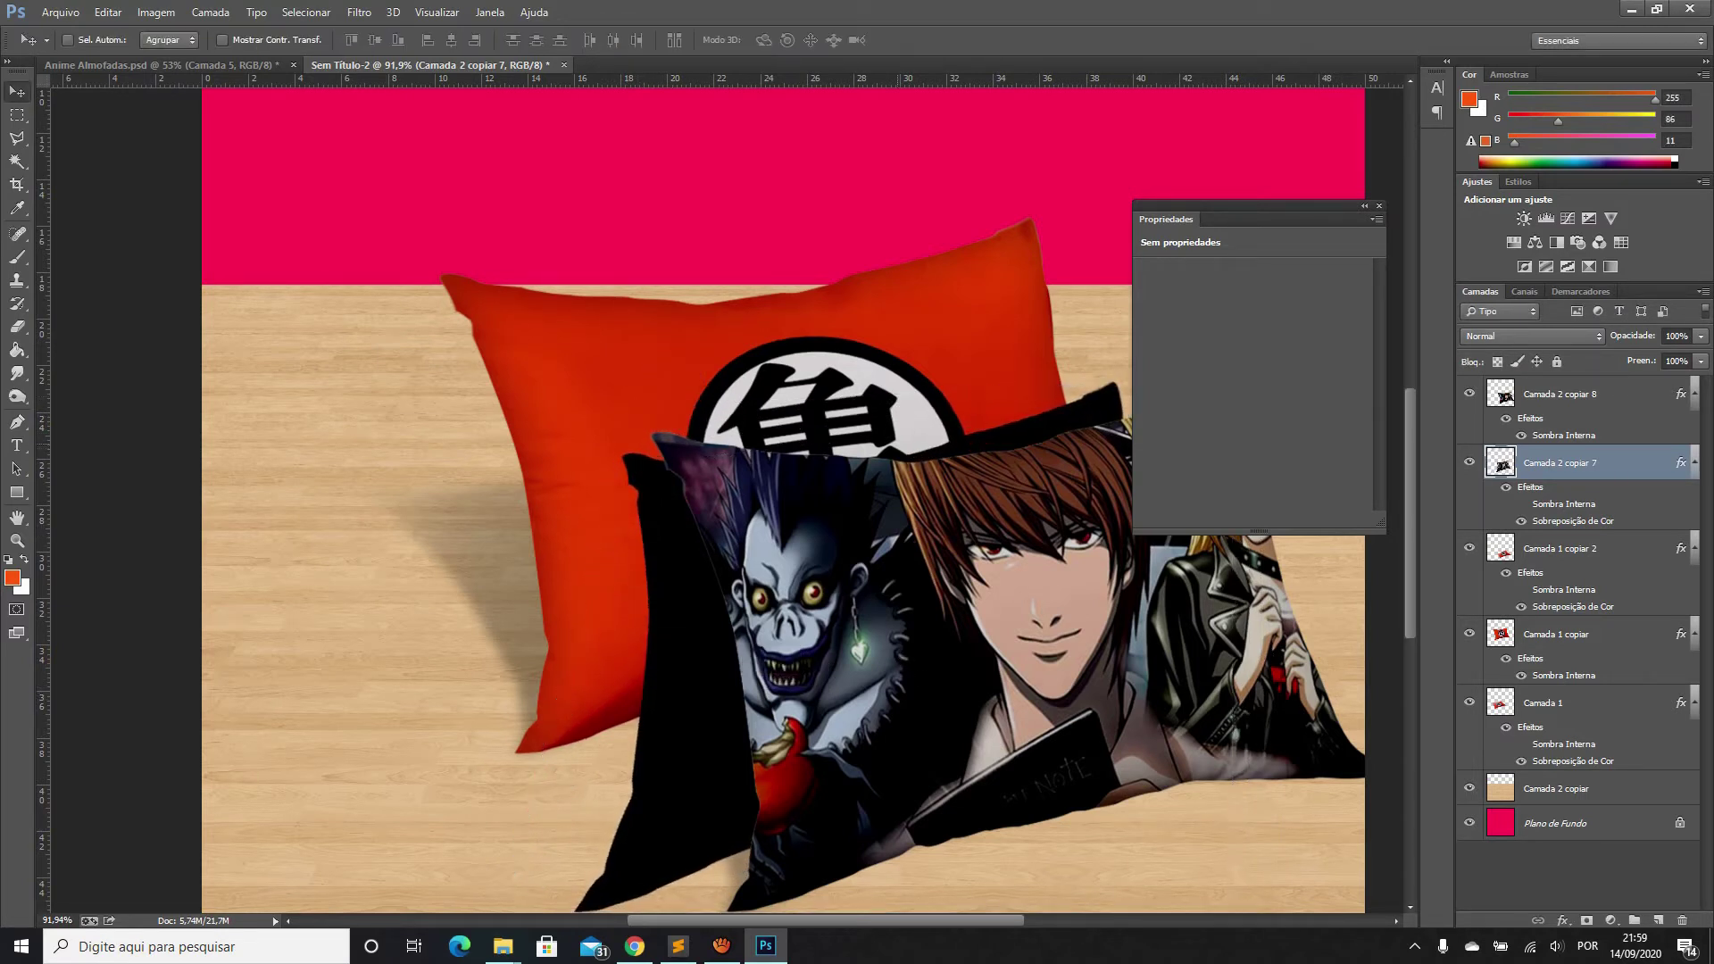
Gaussian-blur the Death Note pillow's shadow and fade it to about 36-40% opacity
click(359, 12)
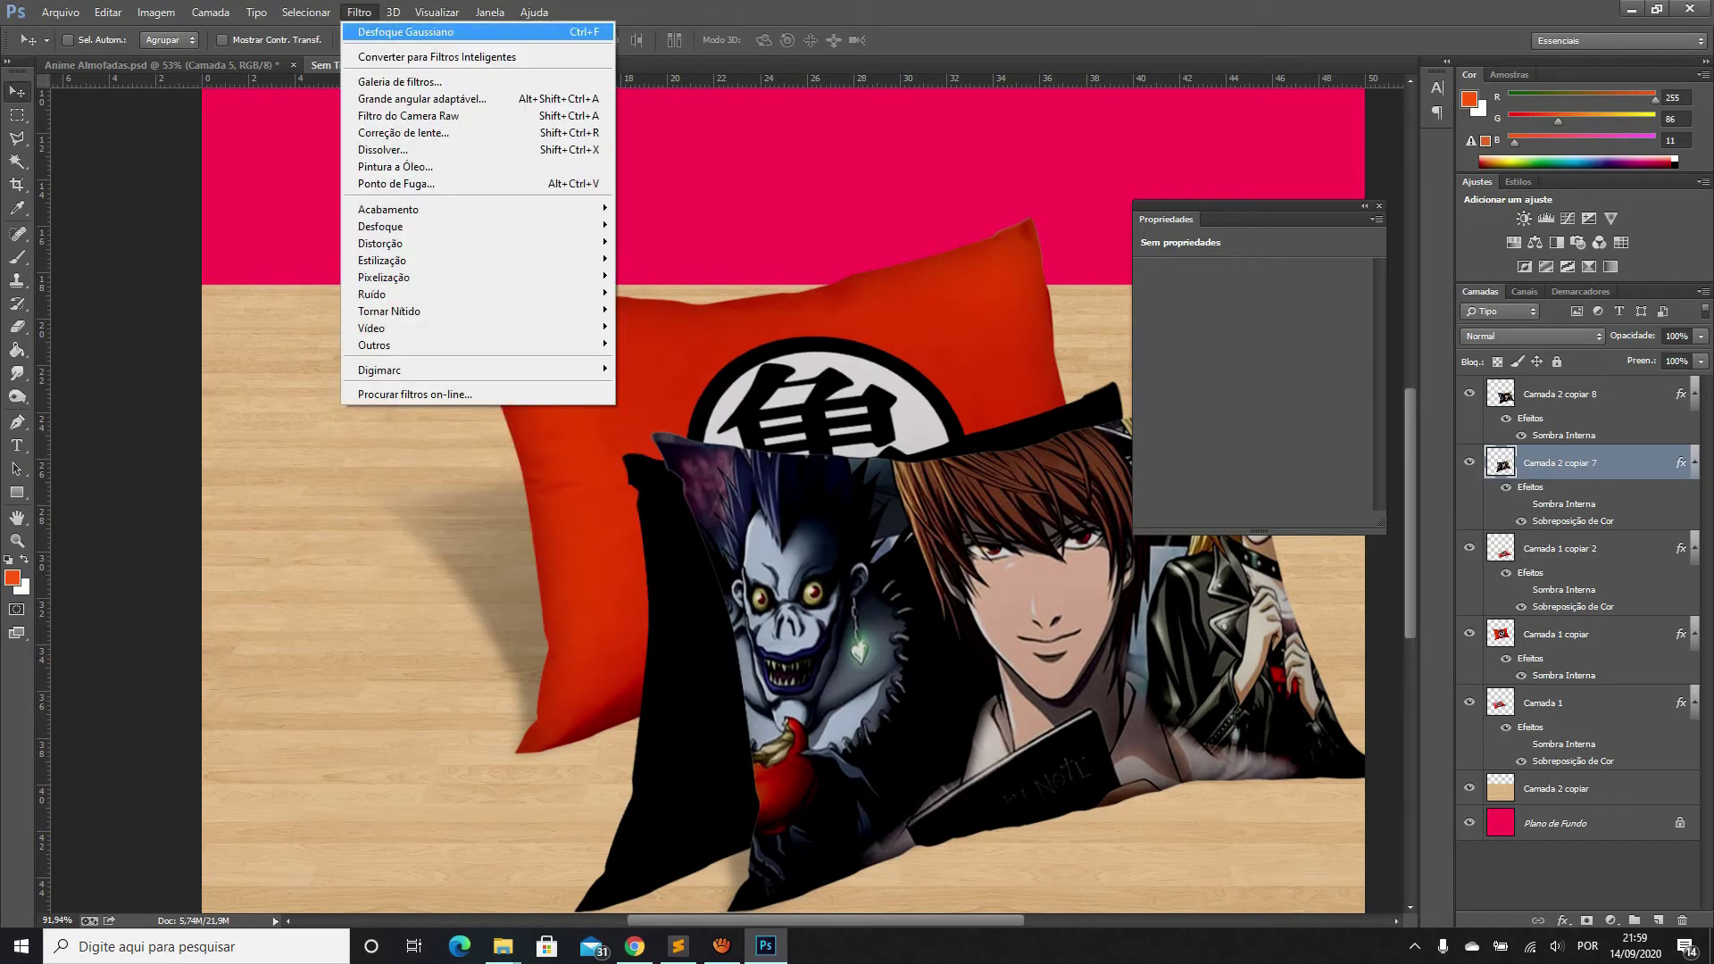
click(359, 12)
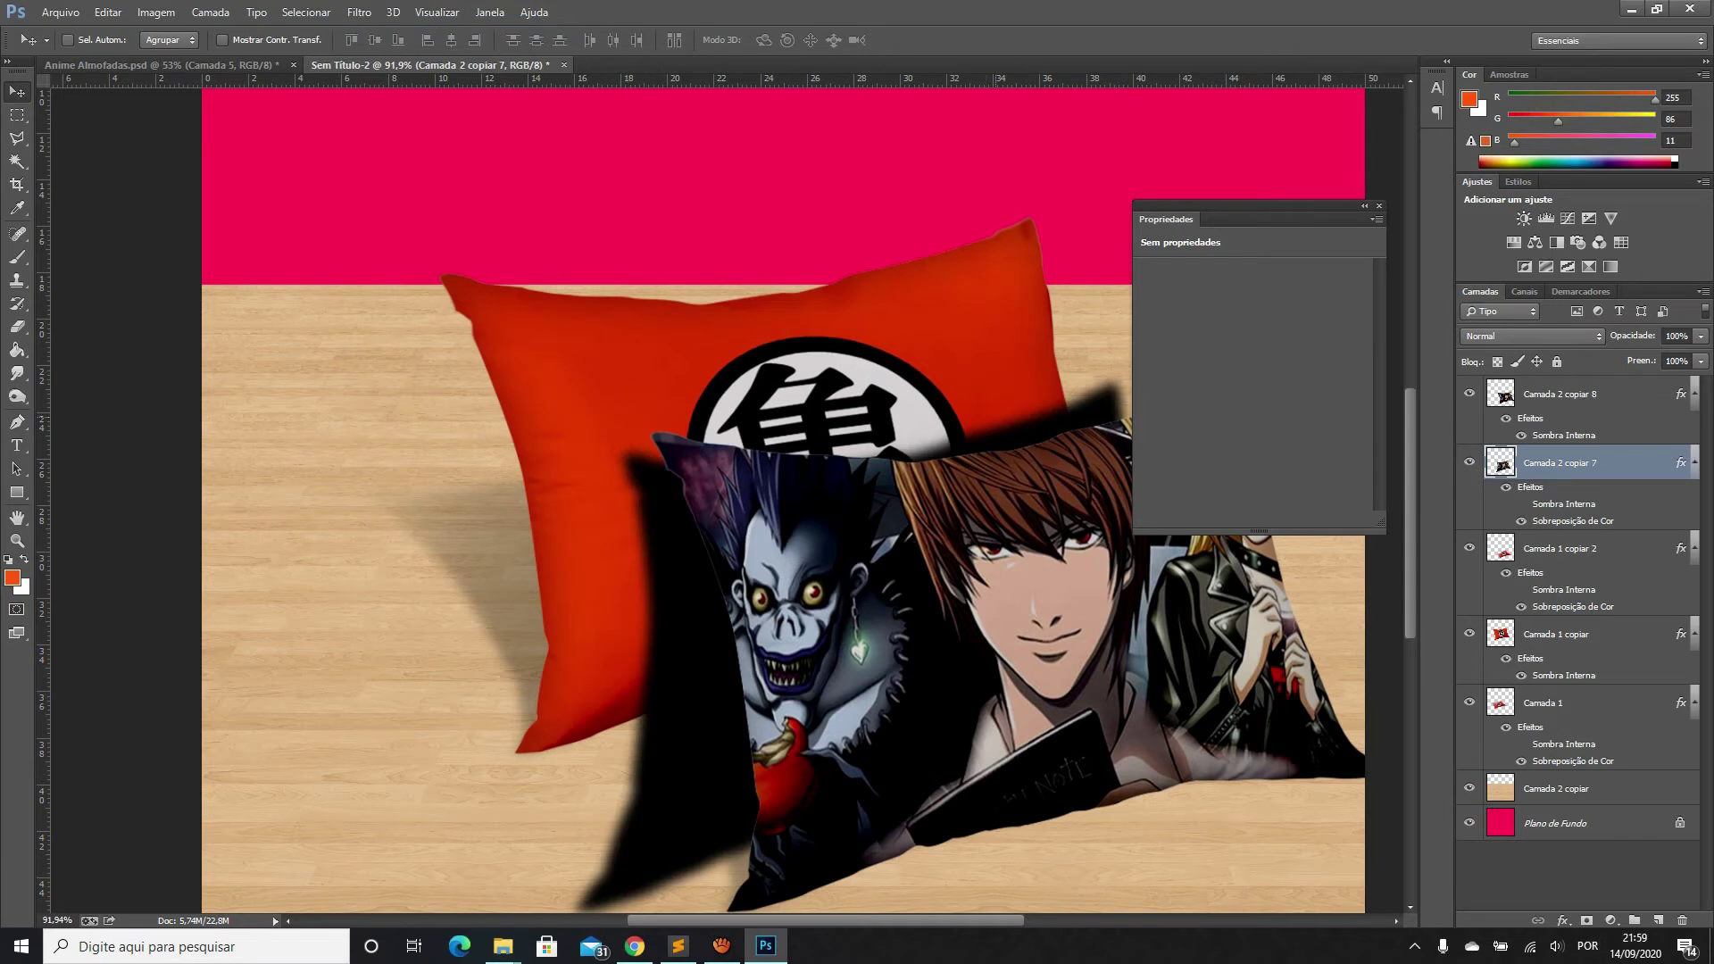
scroll(783, 523, down, 1)
scroll(783, 522, down, 2)
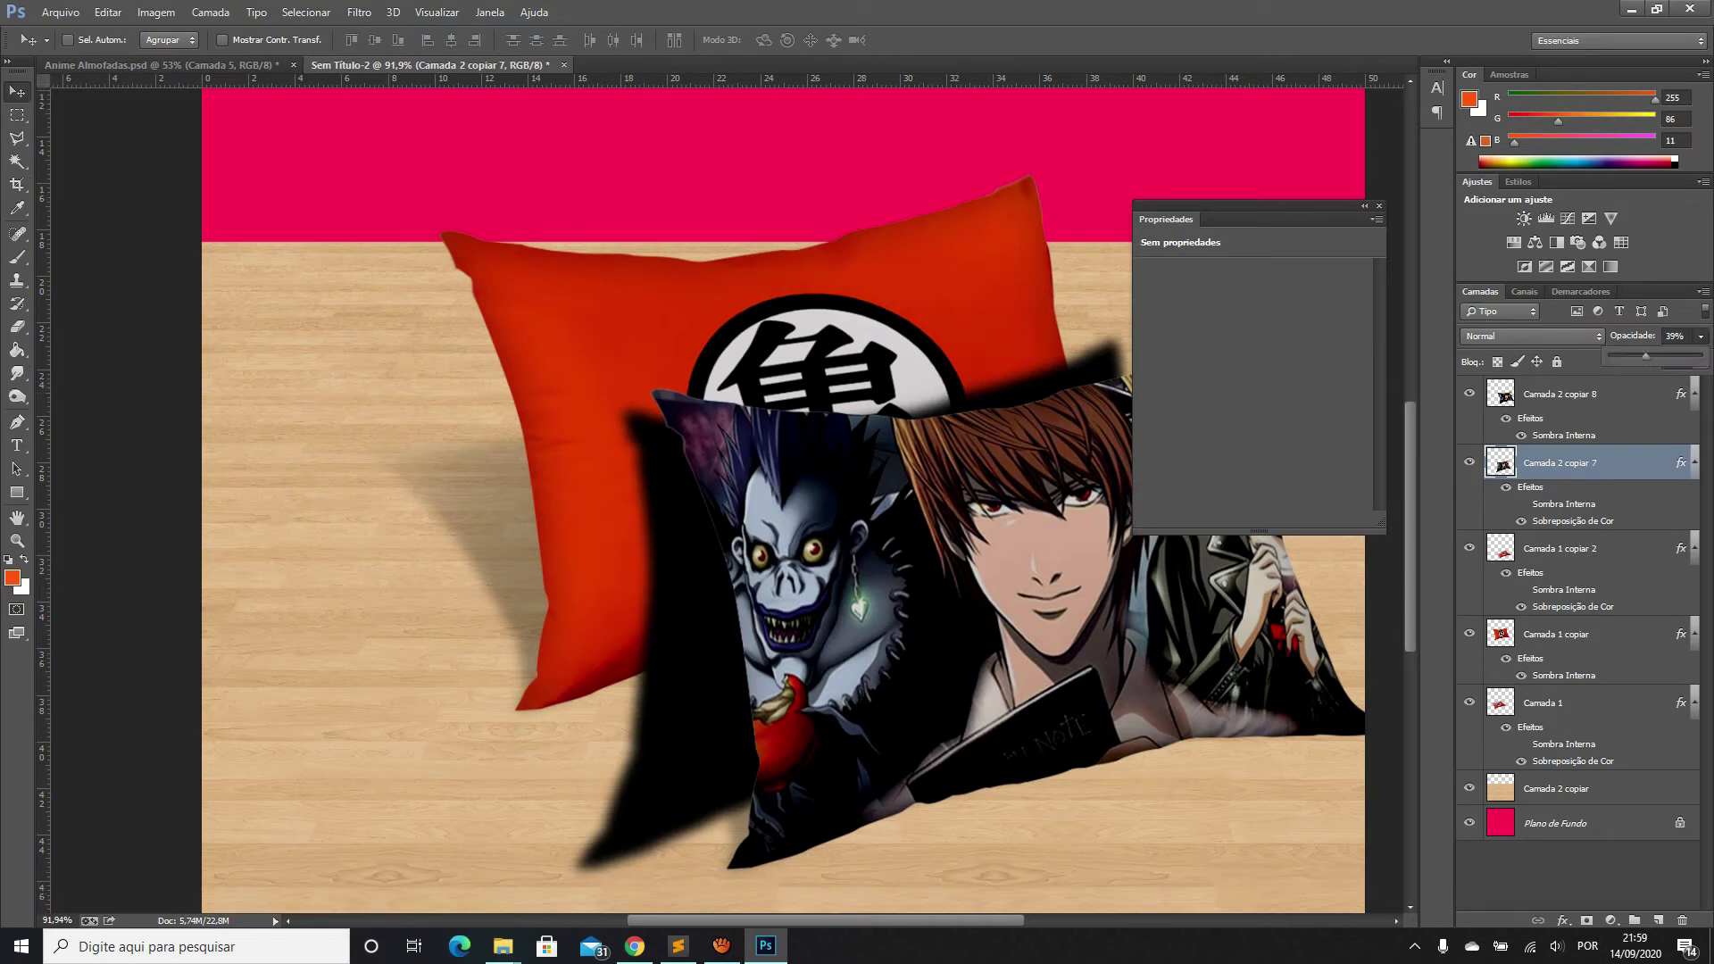
drag(1701, 336, 1645, 357)
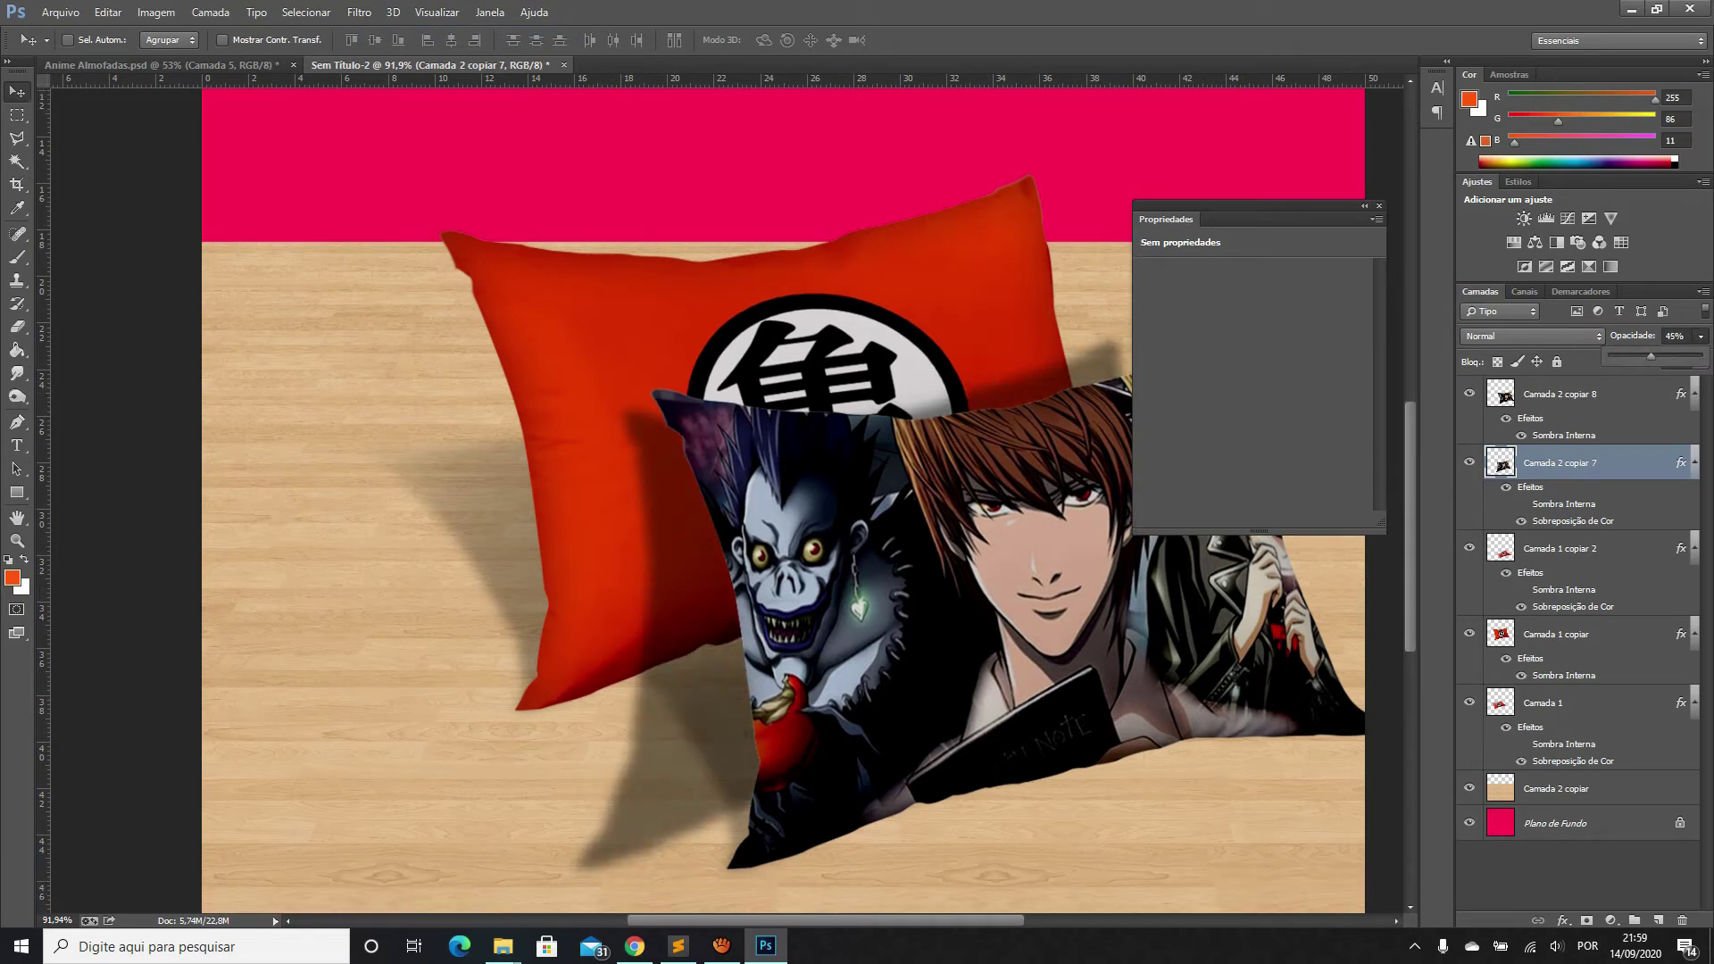
drag(1651, 356, 1643, 356)
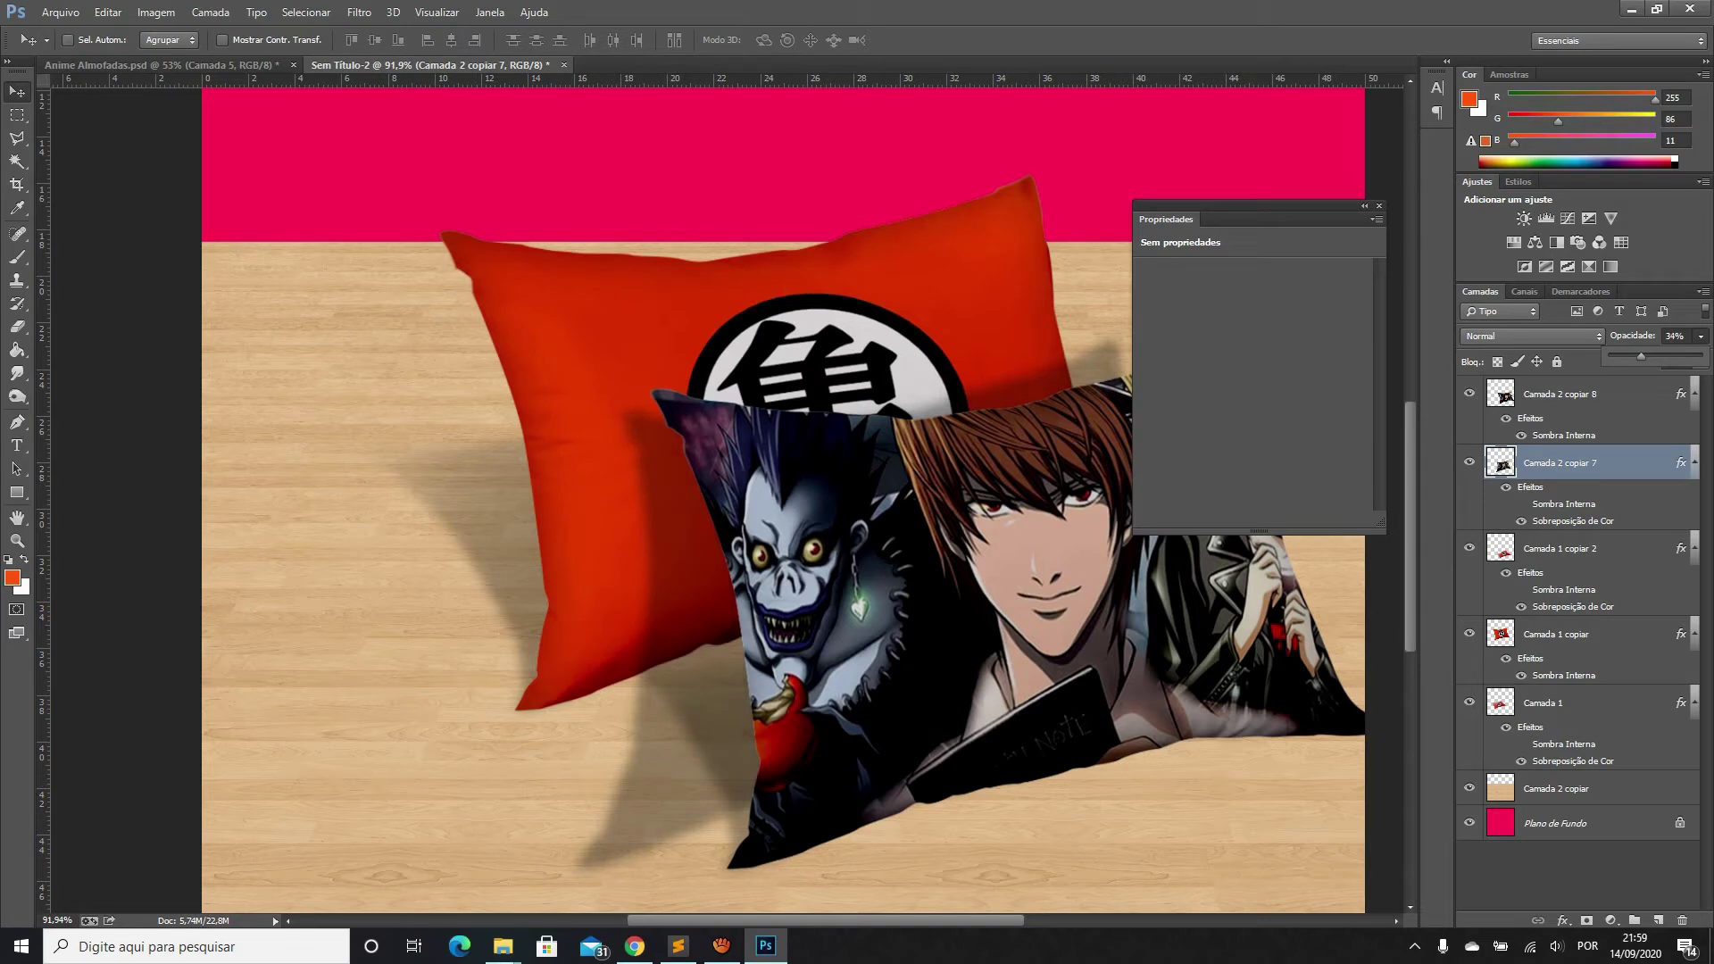
Erase the shadow to the left of and below the Ryuk pillow
key(e)
mouse_move(643, 678)
mouse_down()
mouse_move(687, 741)
mouse_move(714, 697)
mouse_move(728, 785)
mouse_up()
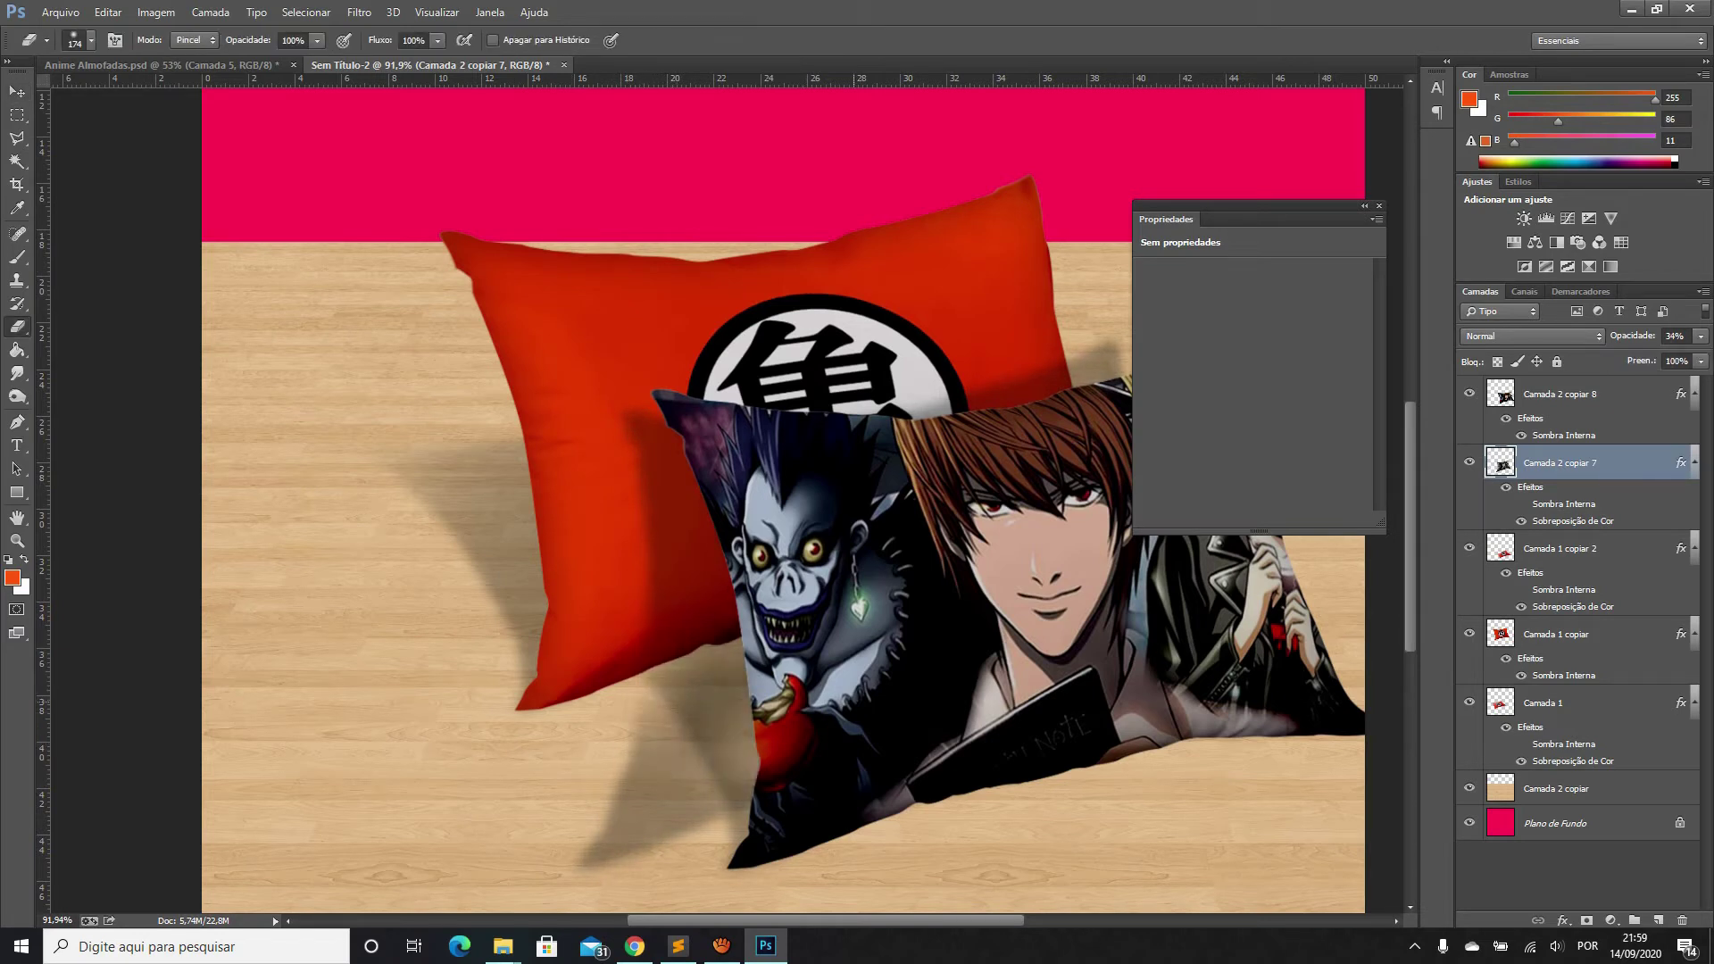
drag(625, 750, 687, 848)
scroll(927, 482, down, 2)
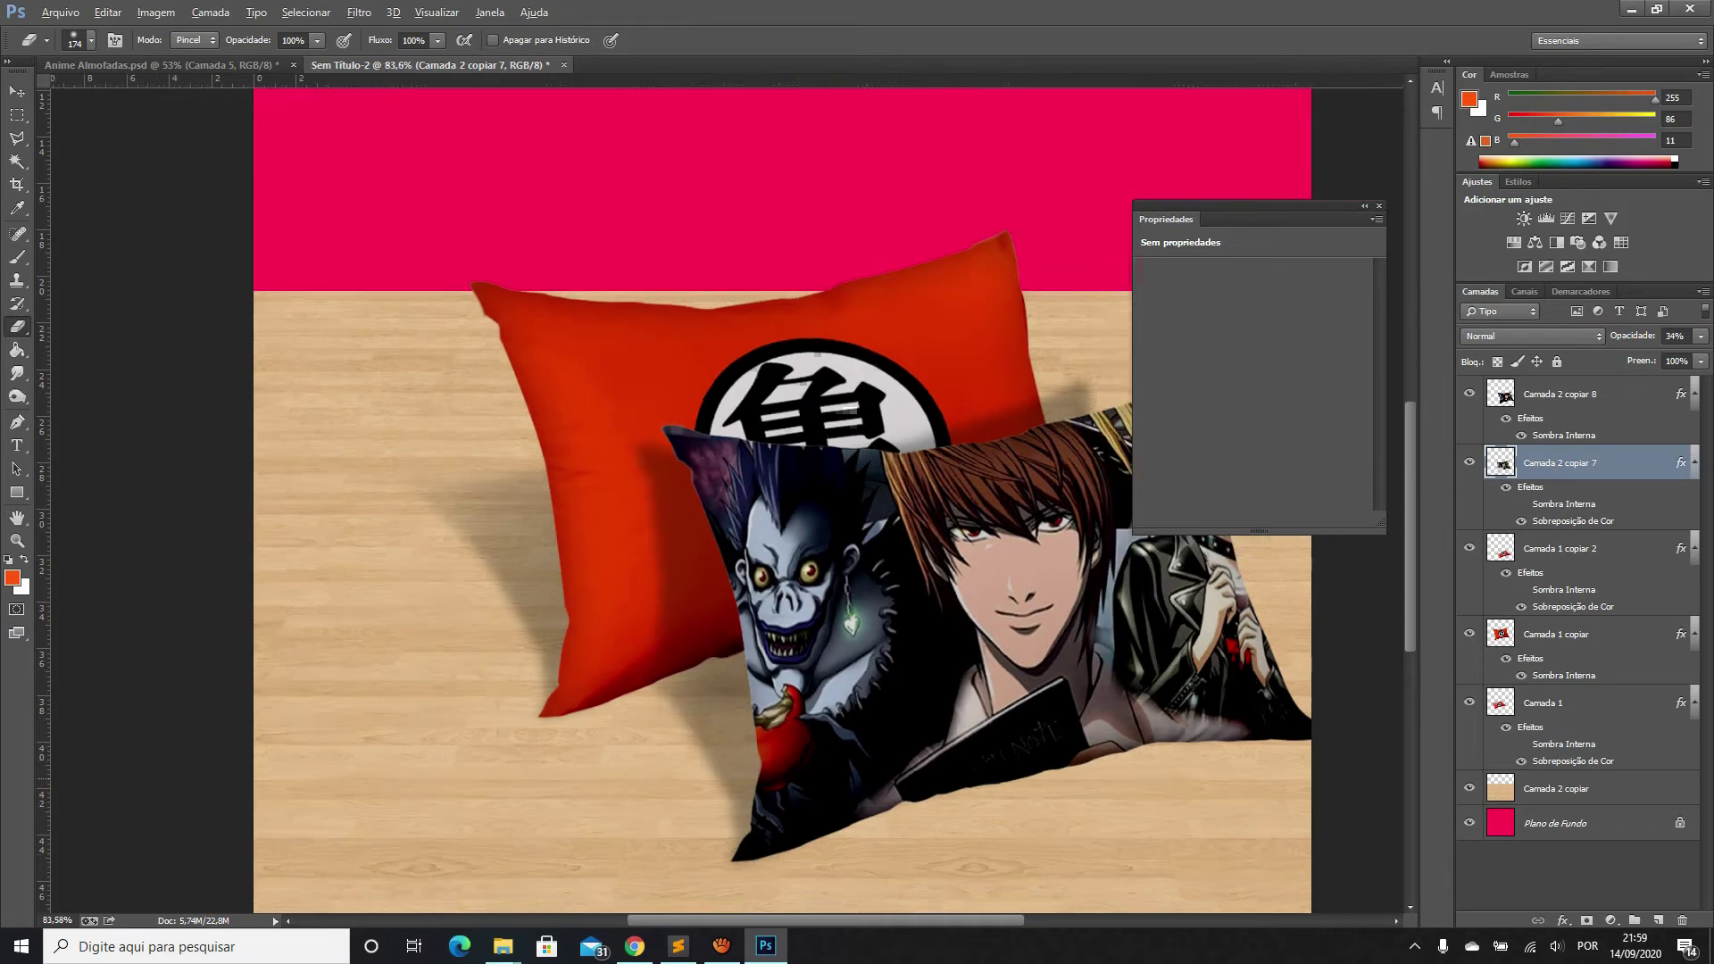
scroll(927, 482, down, 2)
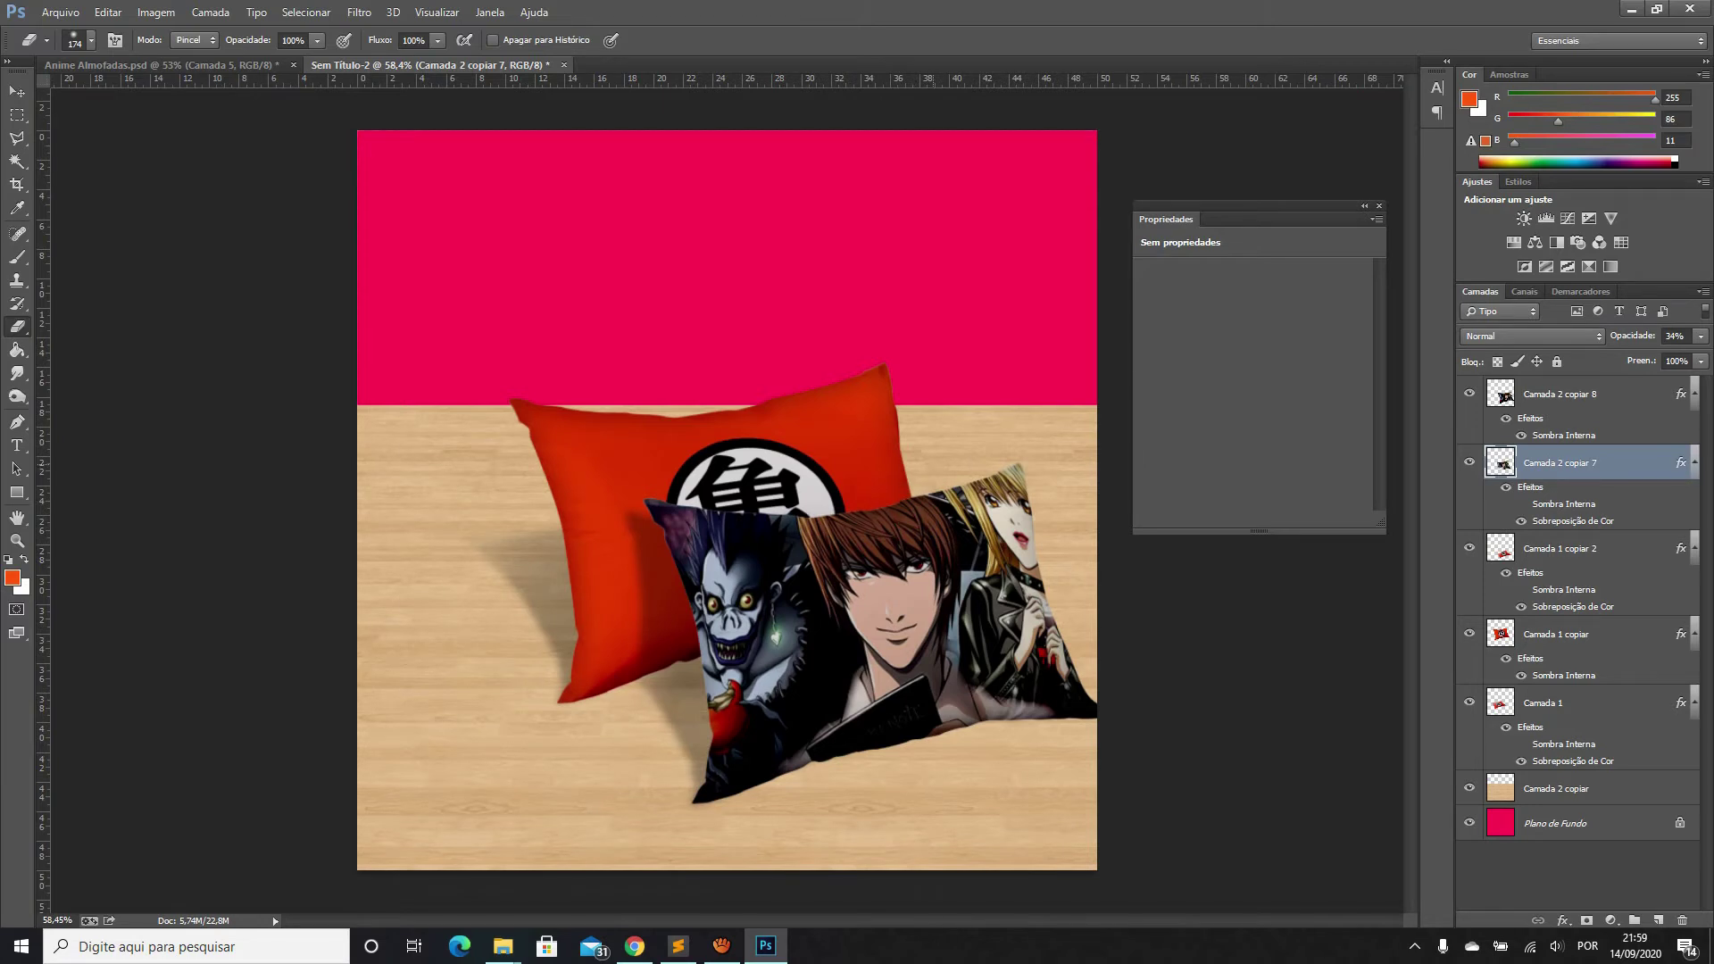
scroll(727, 500, down, 2)
scroll(727, 500, up, 1)
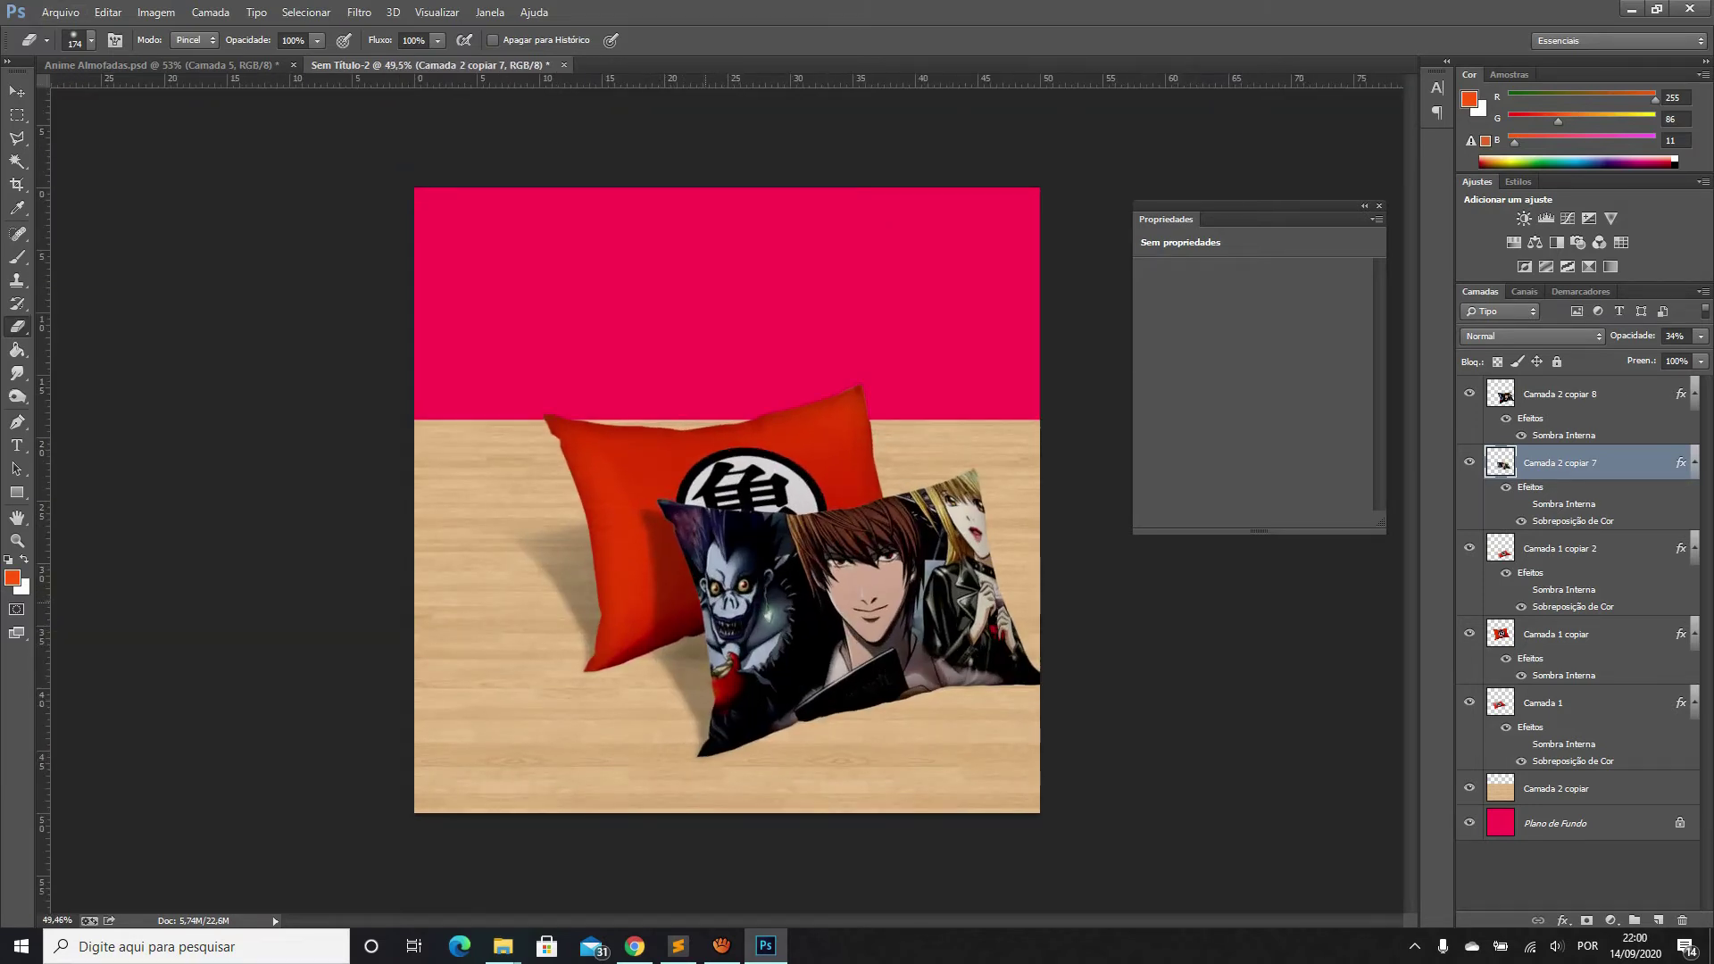
scroll(728, 498, up, 1)
Nudge the shadow opacity slightly higher and shrink the Eraser to 139 px
click(1701, 336)
drag(1637, 356, 1638, 356)
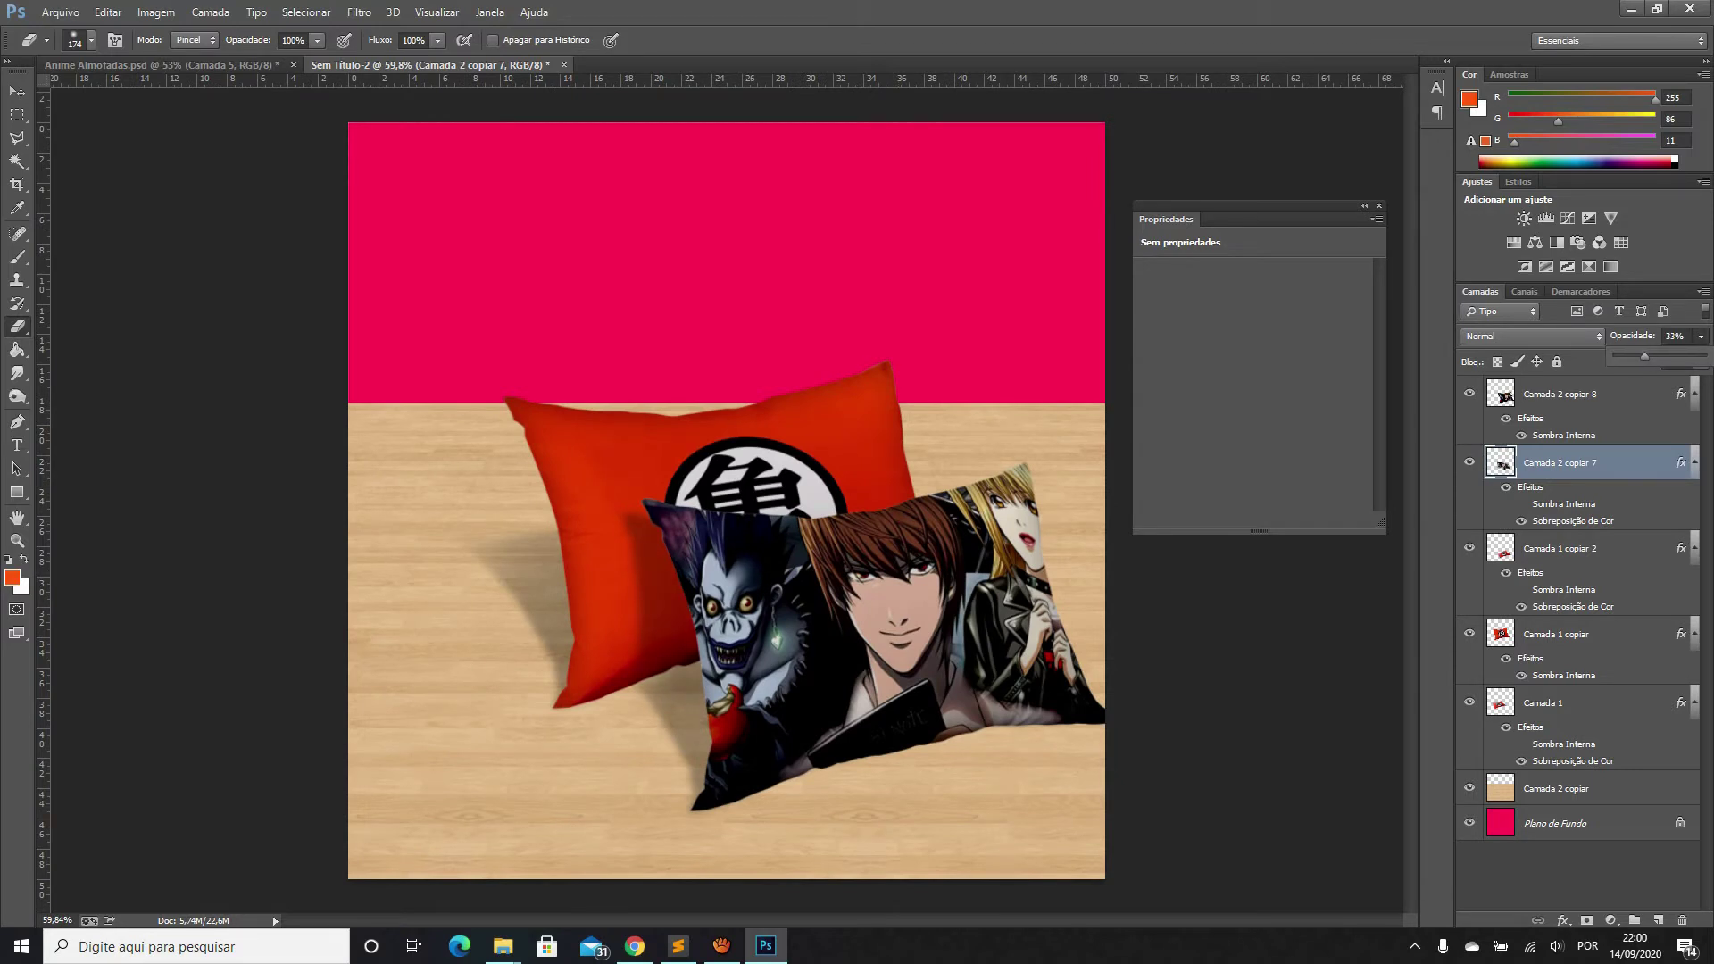
scroll(655, 517, up, 5)
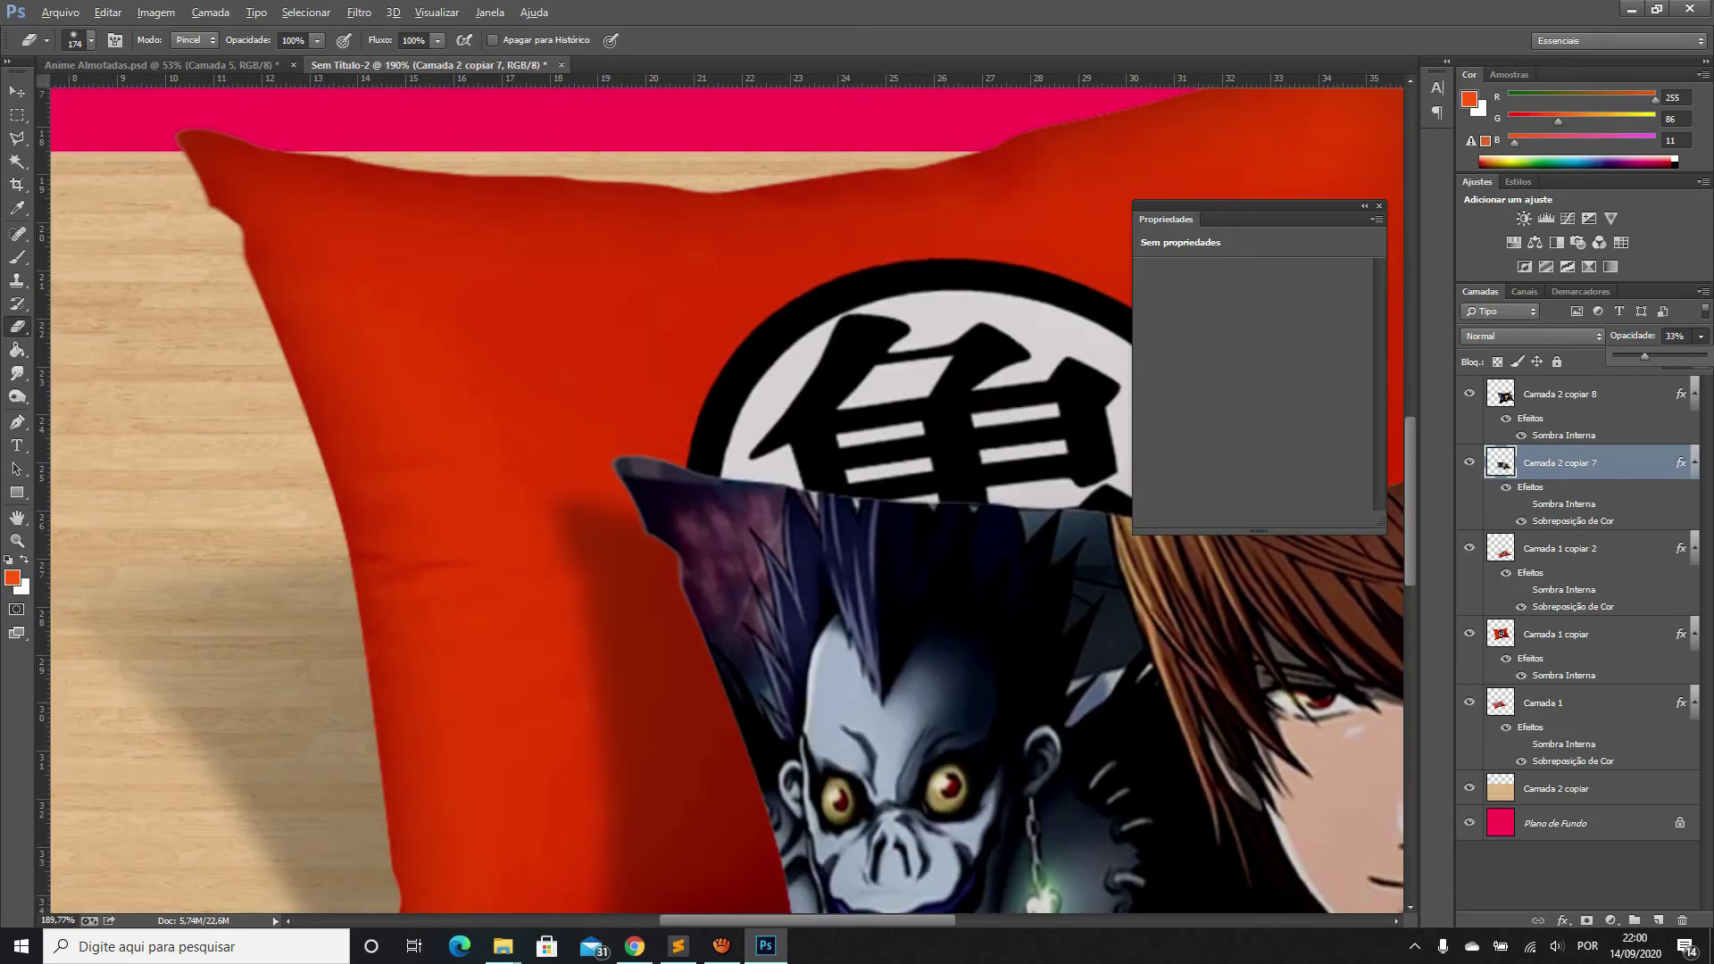
scroll(626, 525, down, 5)
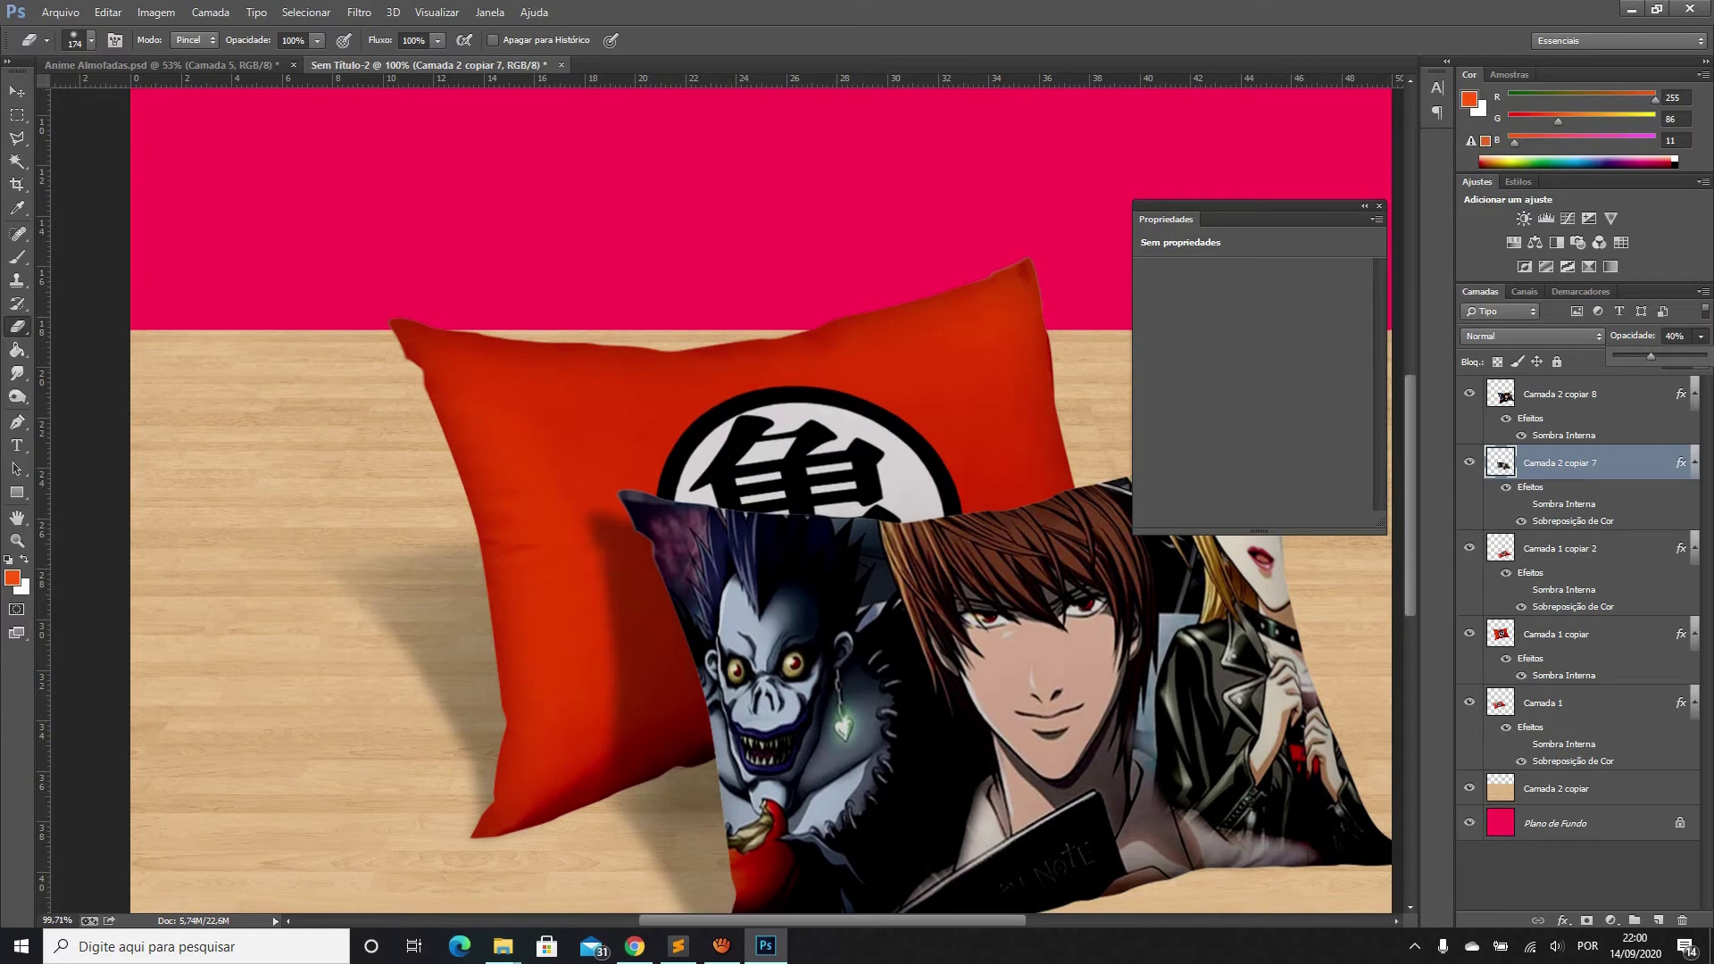
click(90, 41)
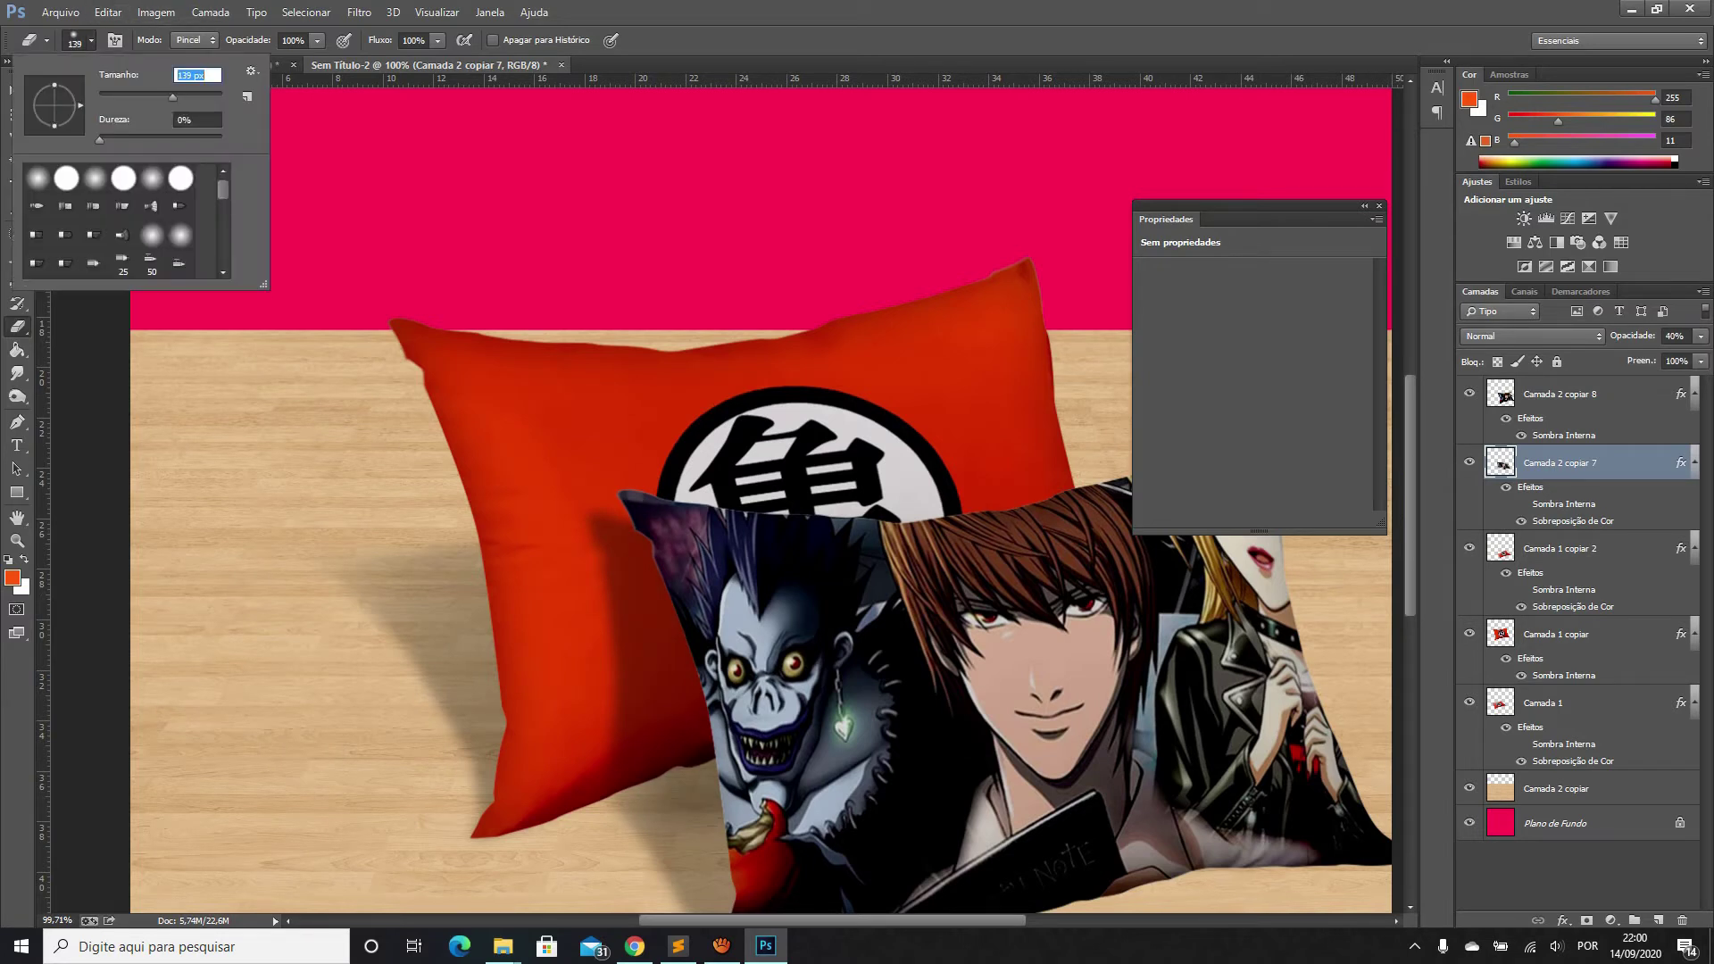
key(Return)
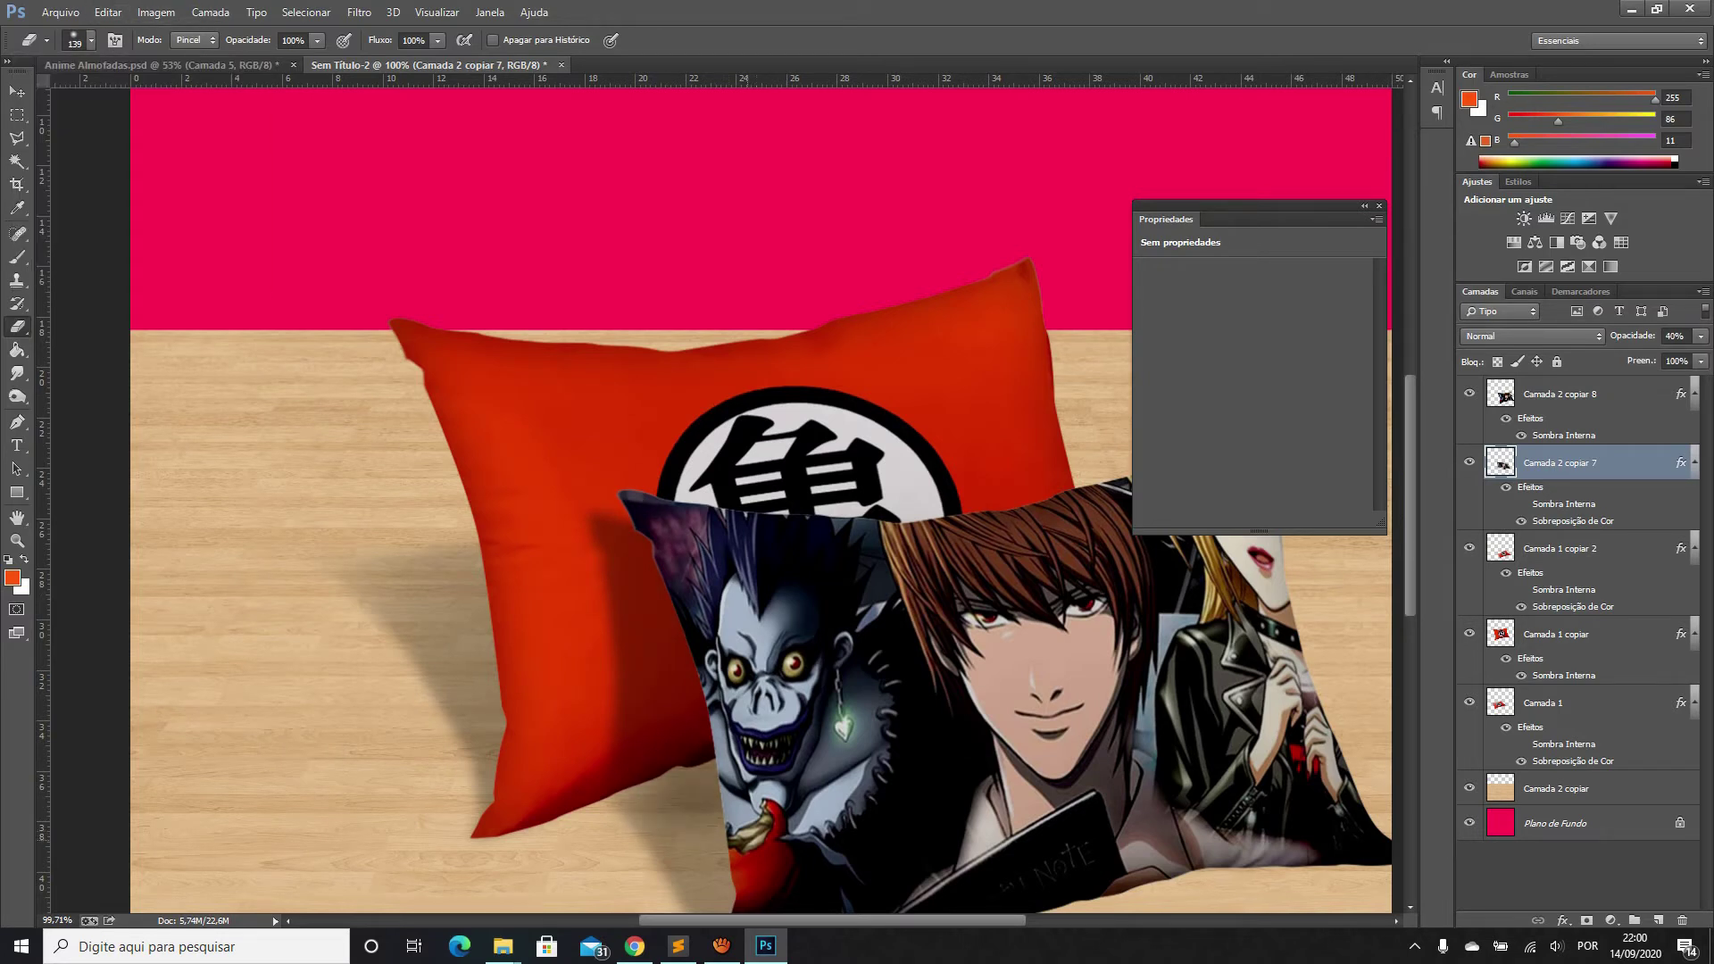
scroll(759, 500, down, 3)
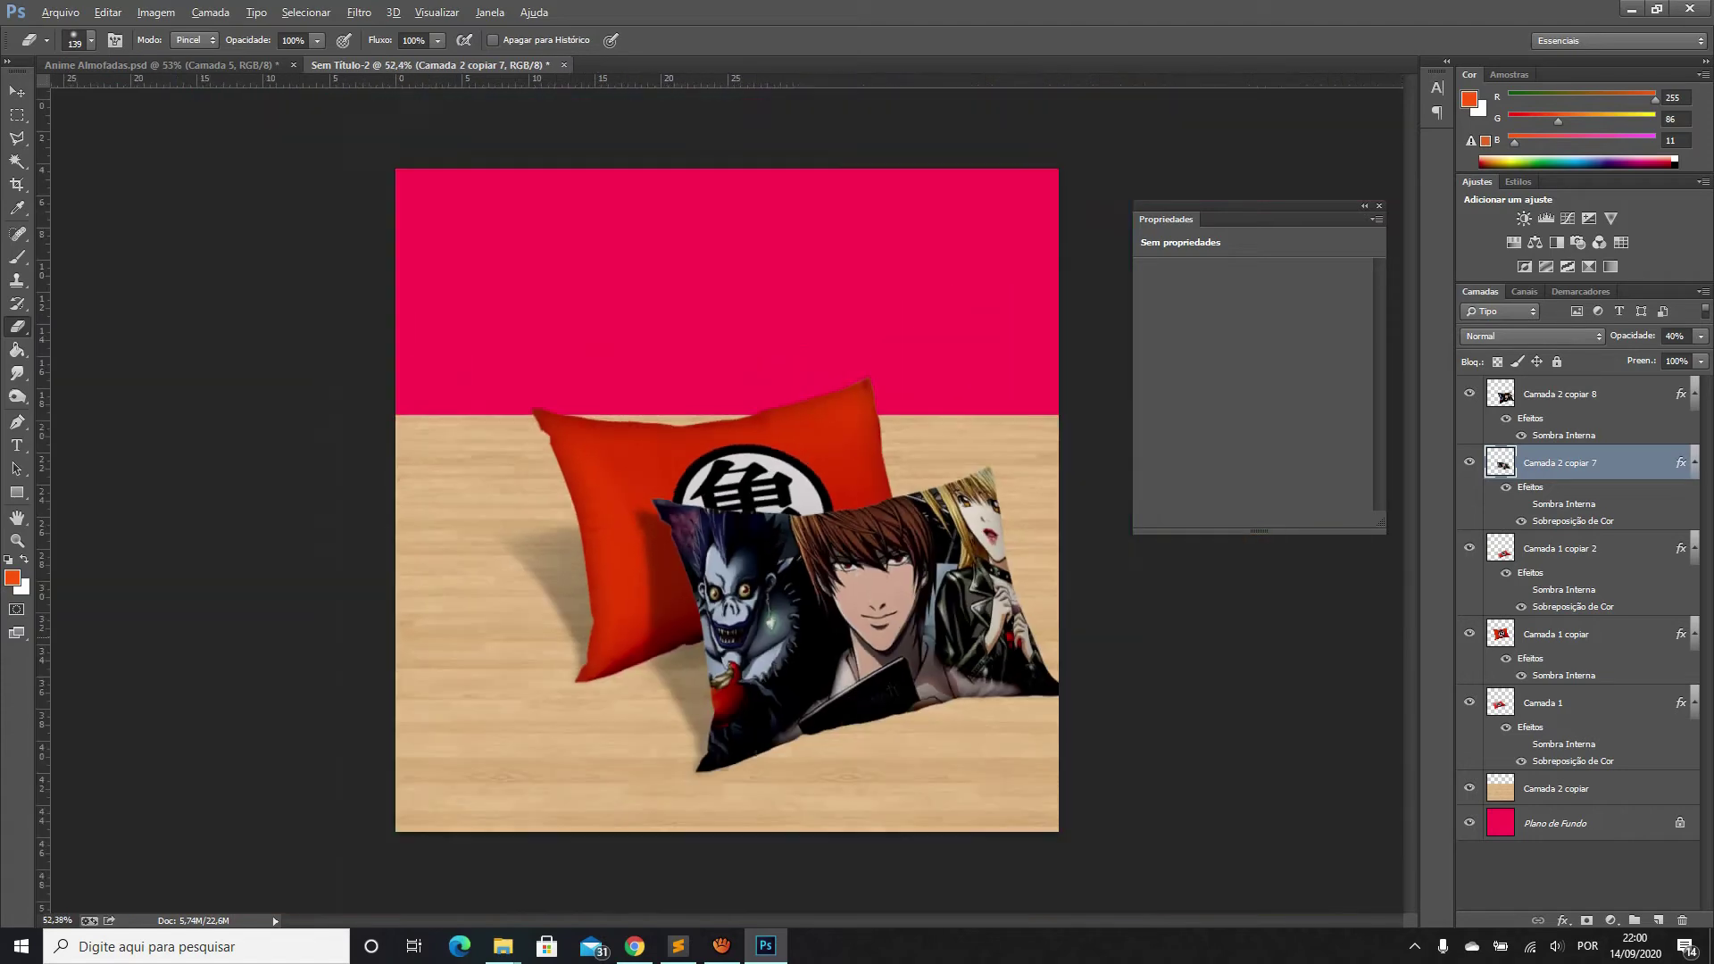
click(722, 946)
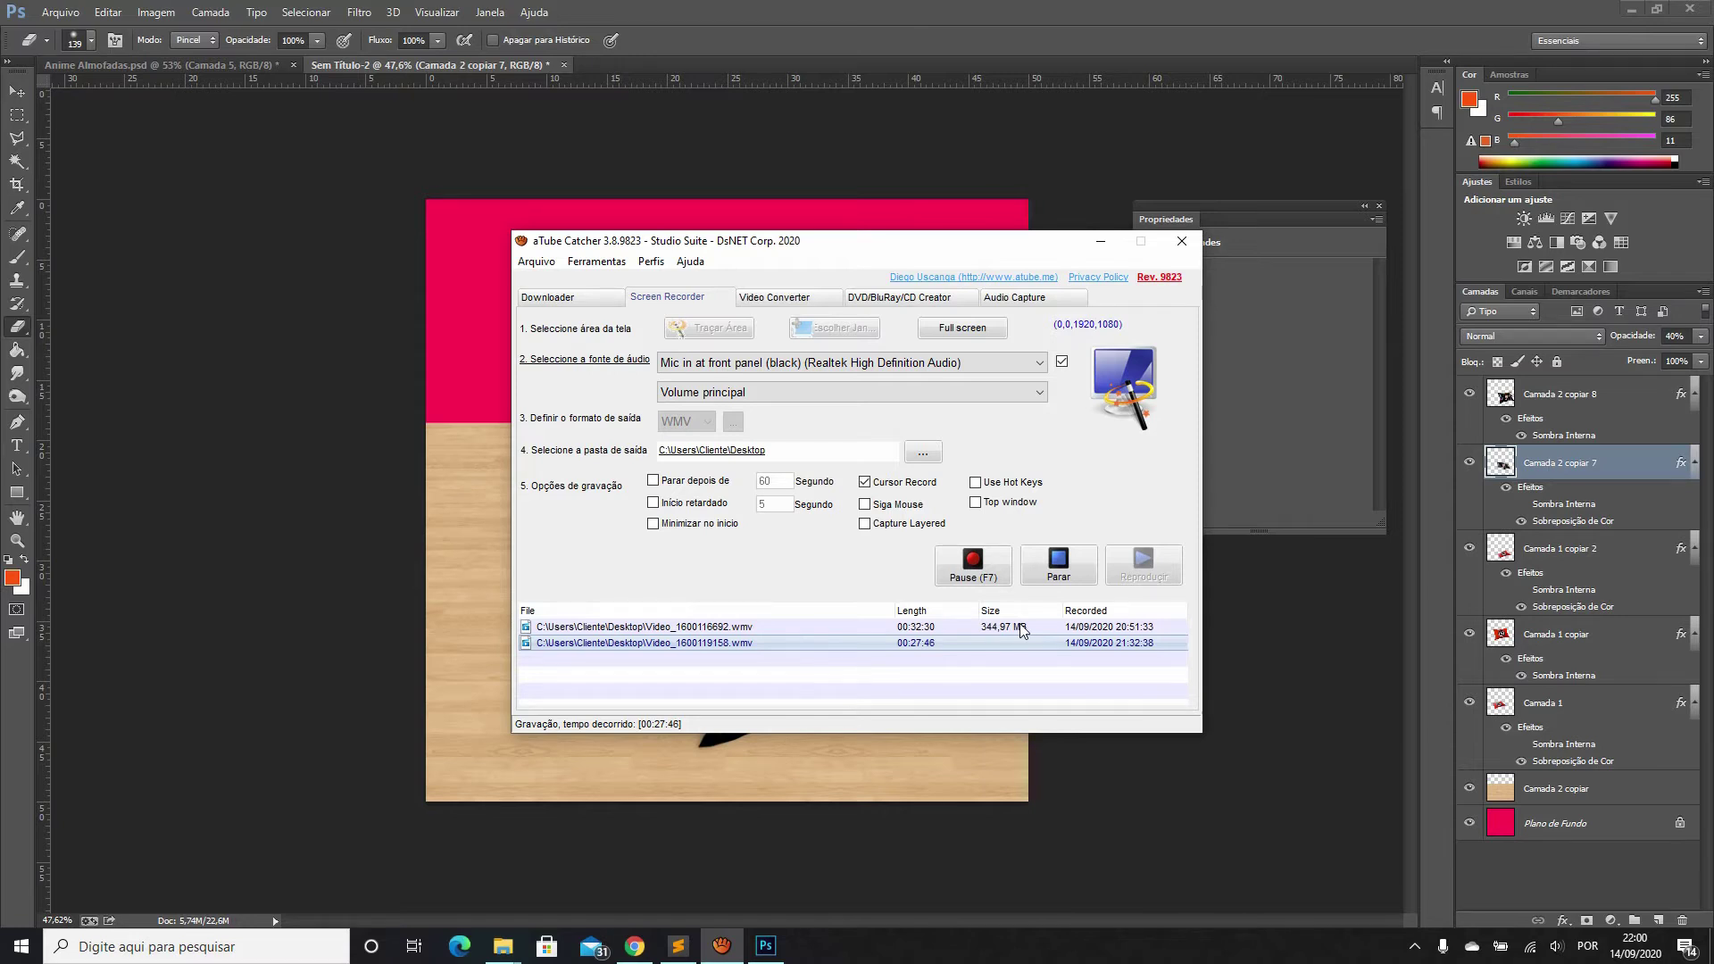
click(1058, 564)
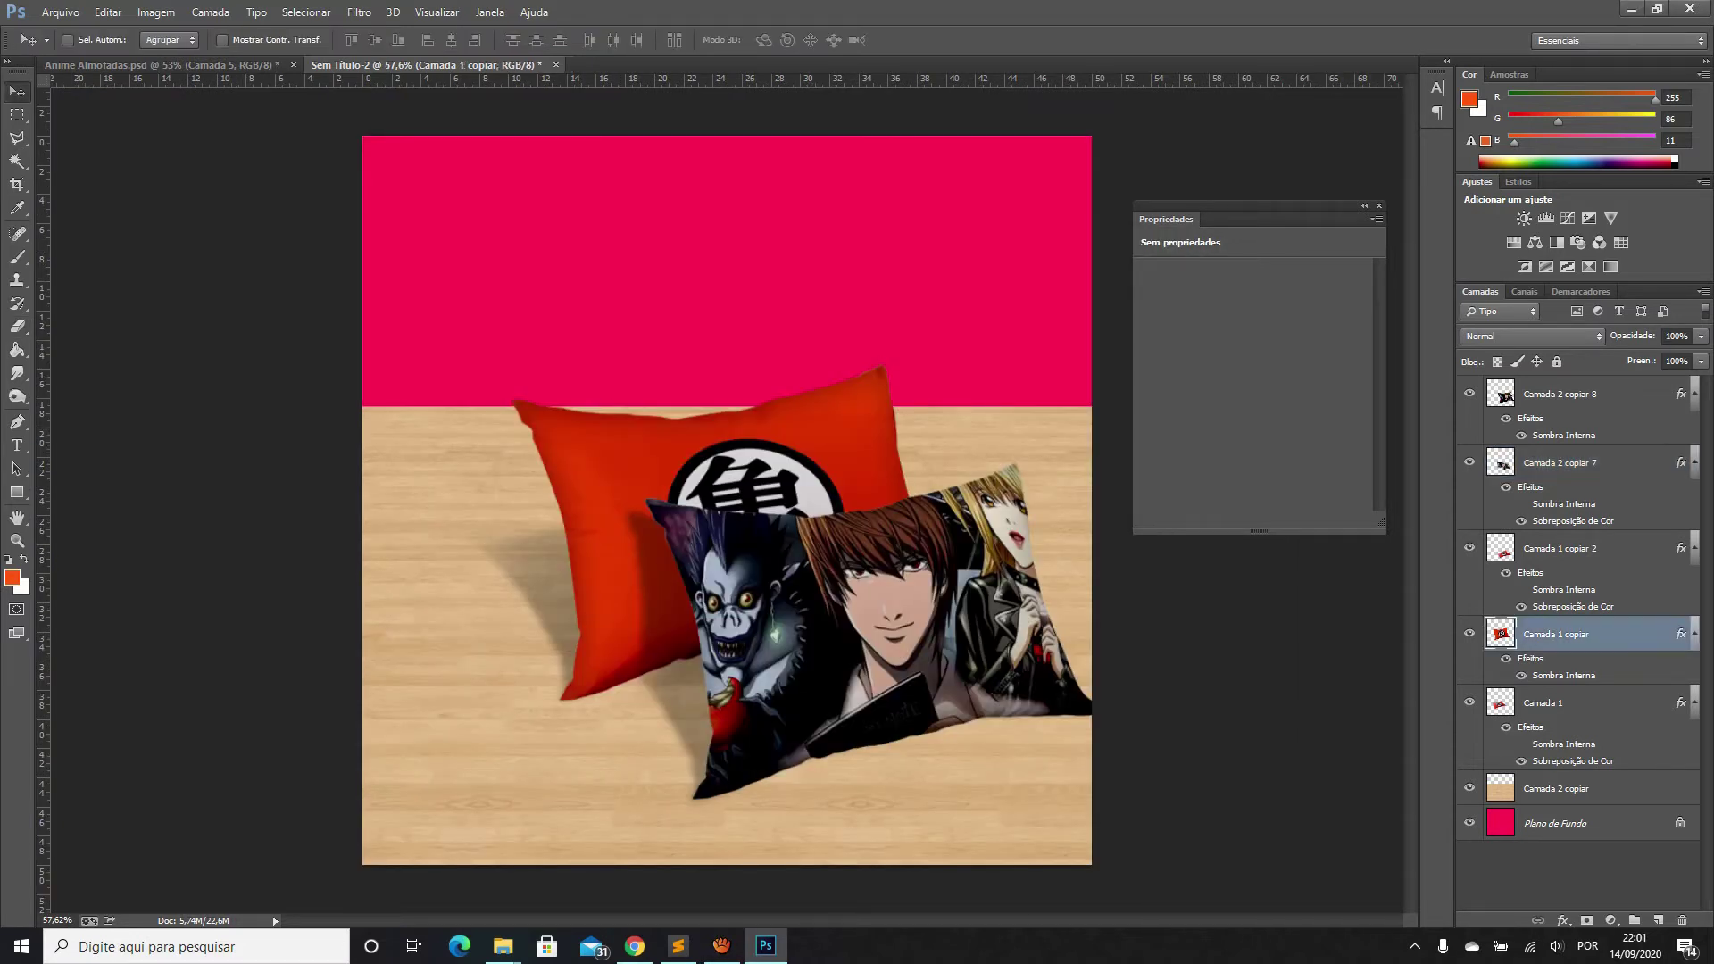
Raise Camada 1 copiar's inner shadow to 52% opacity and about 123 px size
right_click(1607, 634)
click(1357, 198)
click(1063, 291)
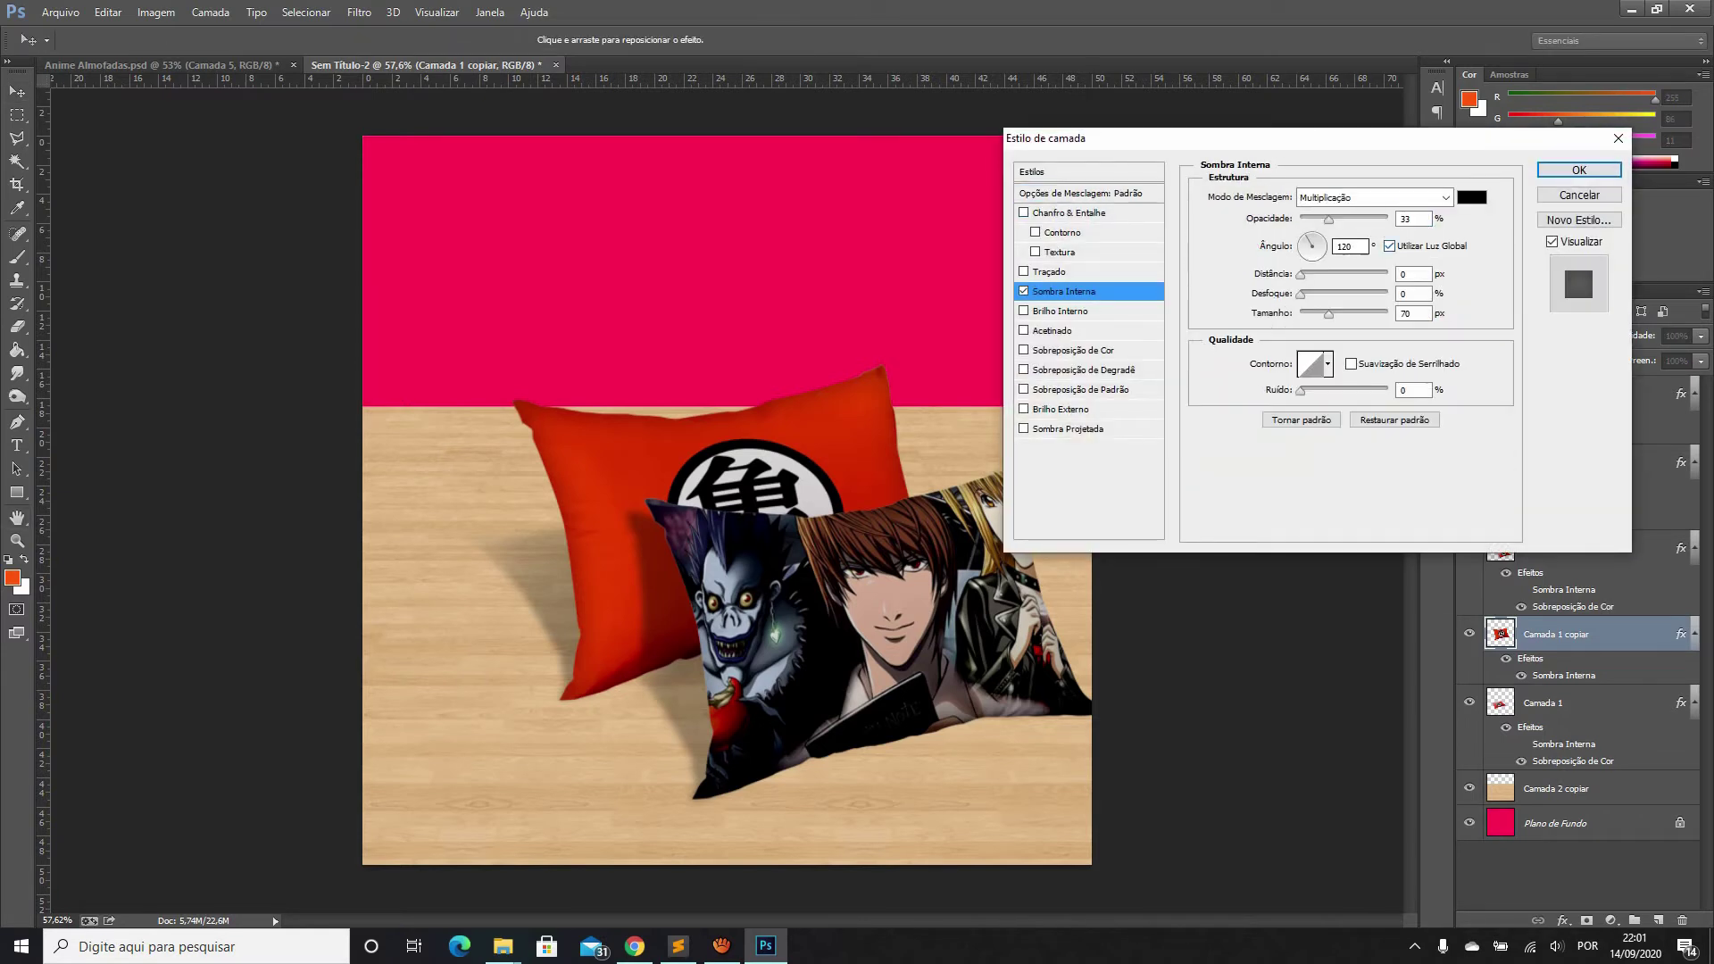
drag(1328, 219, 1345, 219)
drag(1328, 313, 1348, 314)
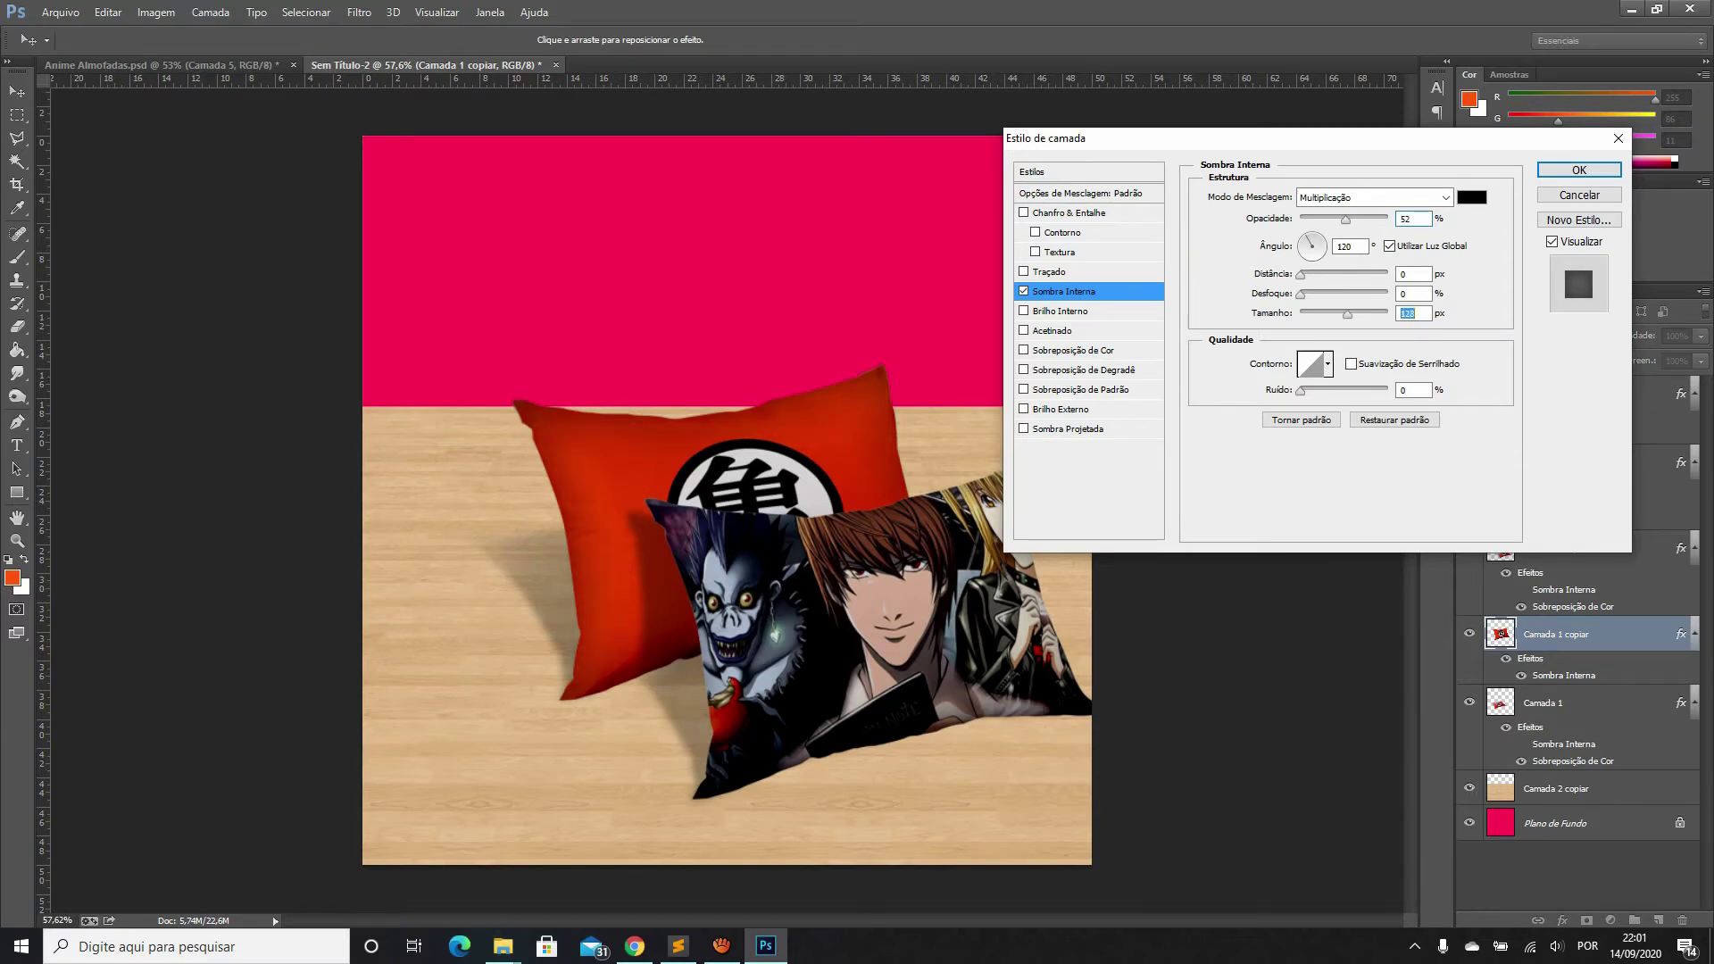
click(1579, 169)
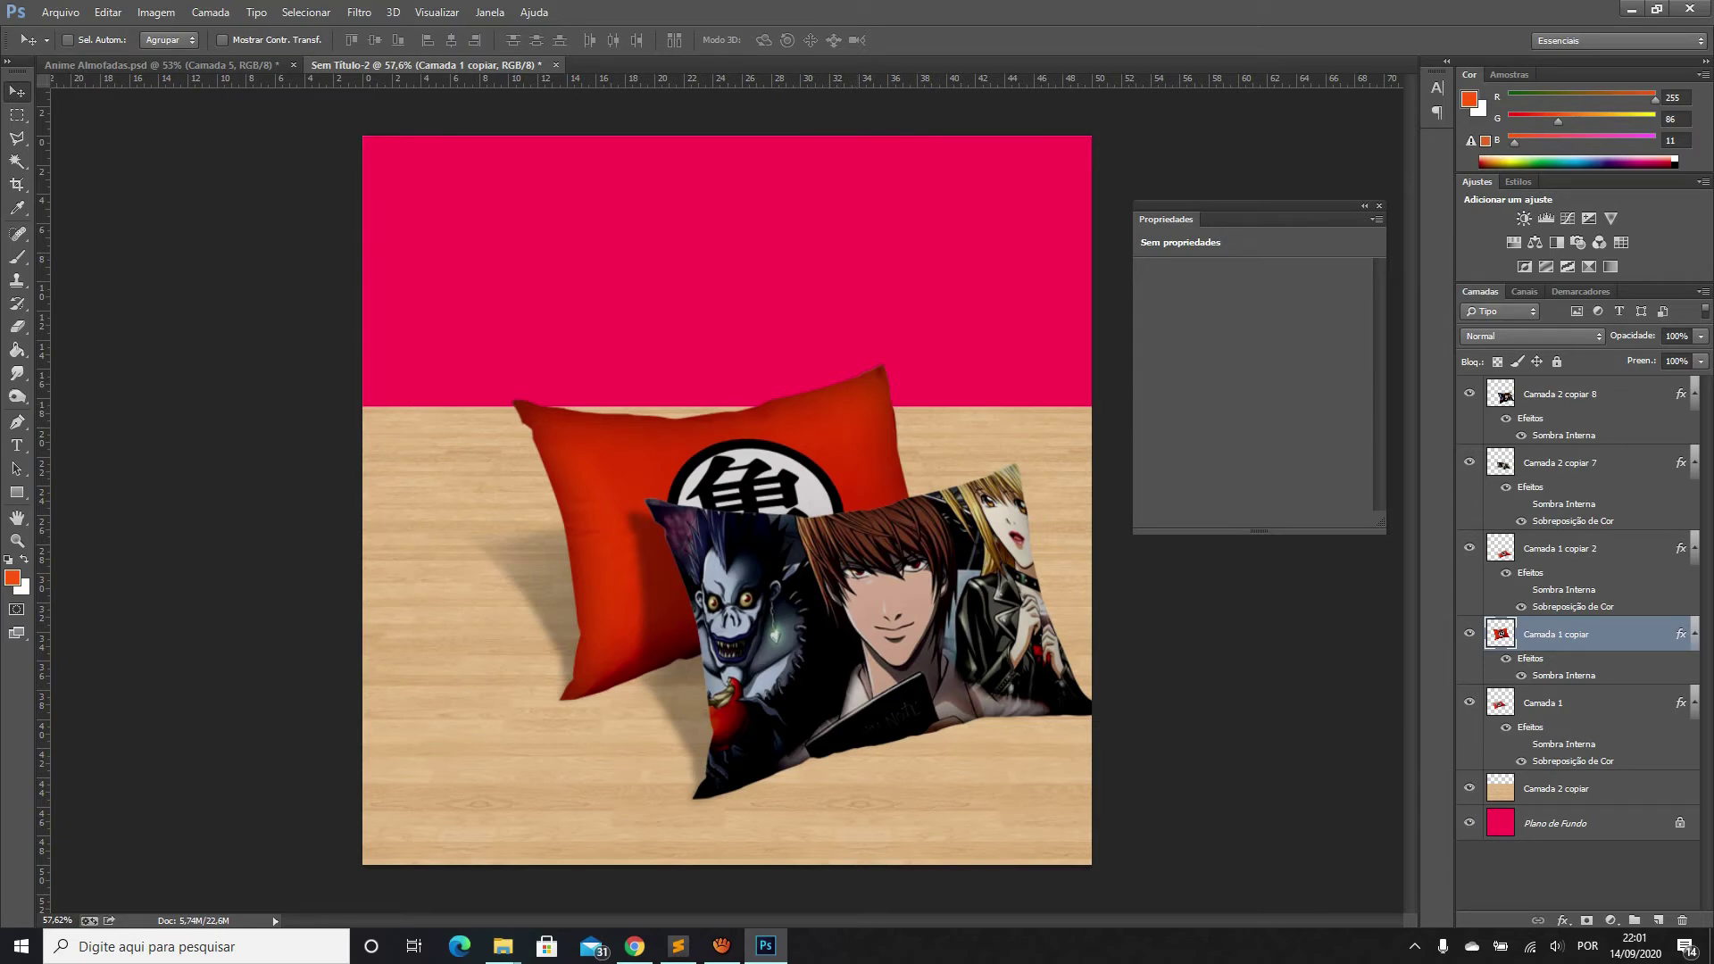
key(alt+shift+bracketright)
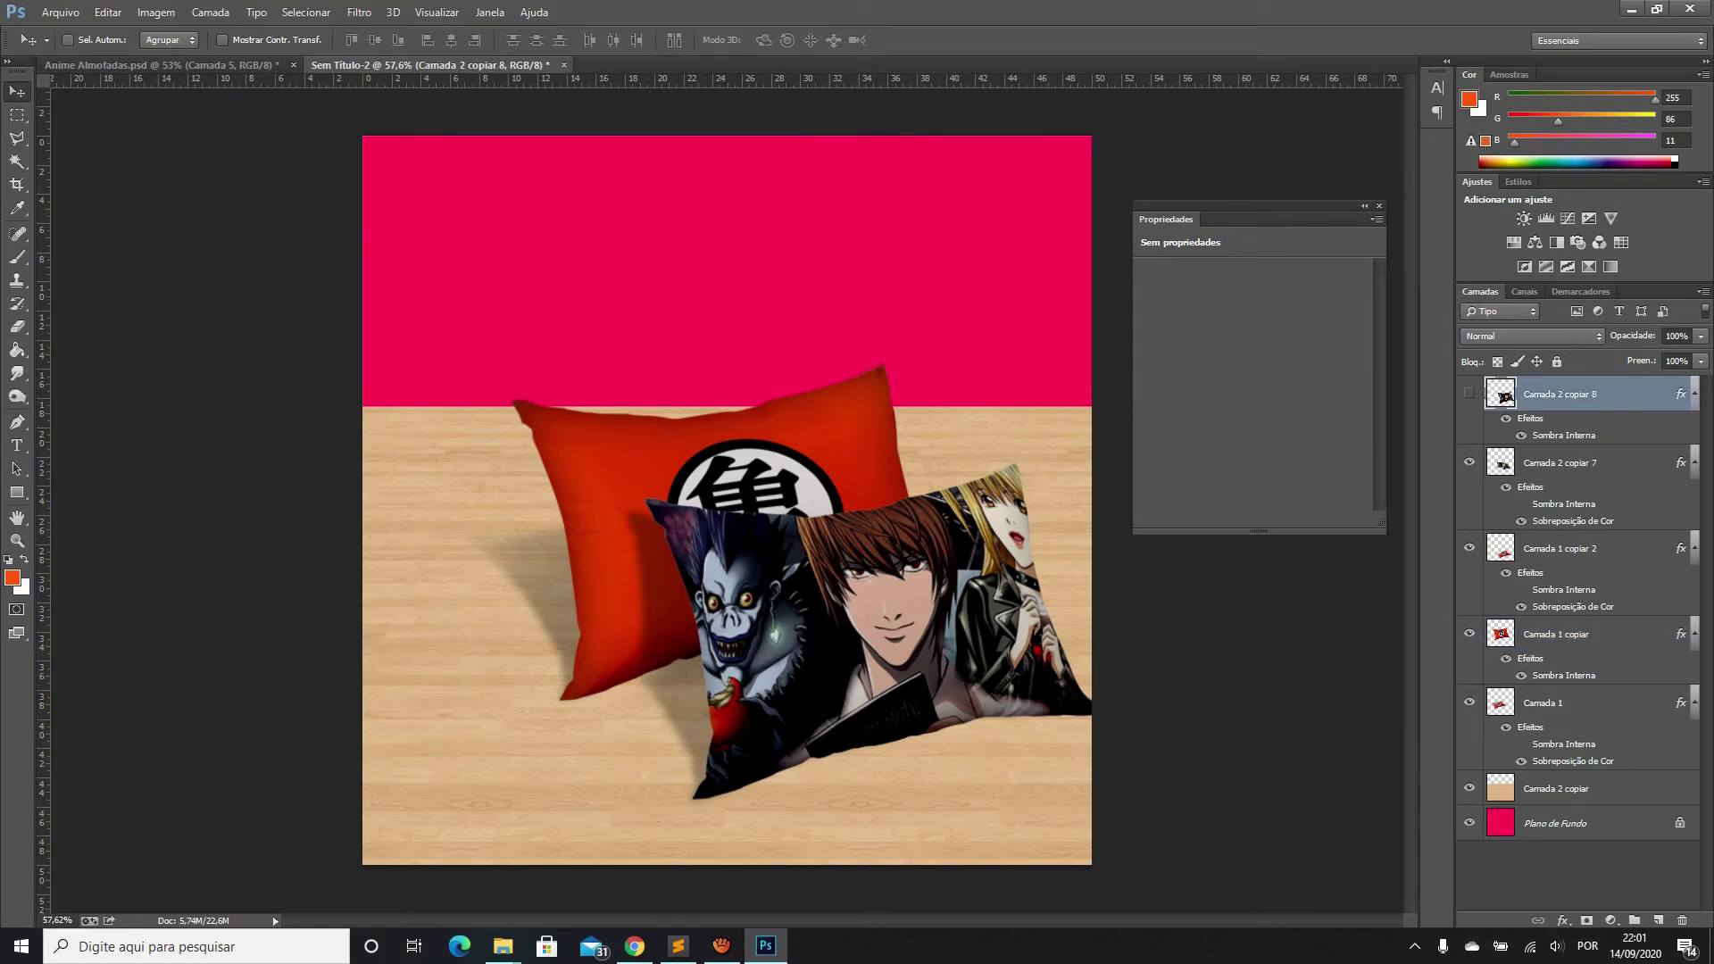
Unhide the Death Note pillow layer, add a new layer, and set a white brush
click(1469, 394)
click(1658, 920)
key(b)
click(13, 578)
click(1063, 539)
key(Return)
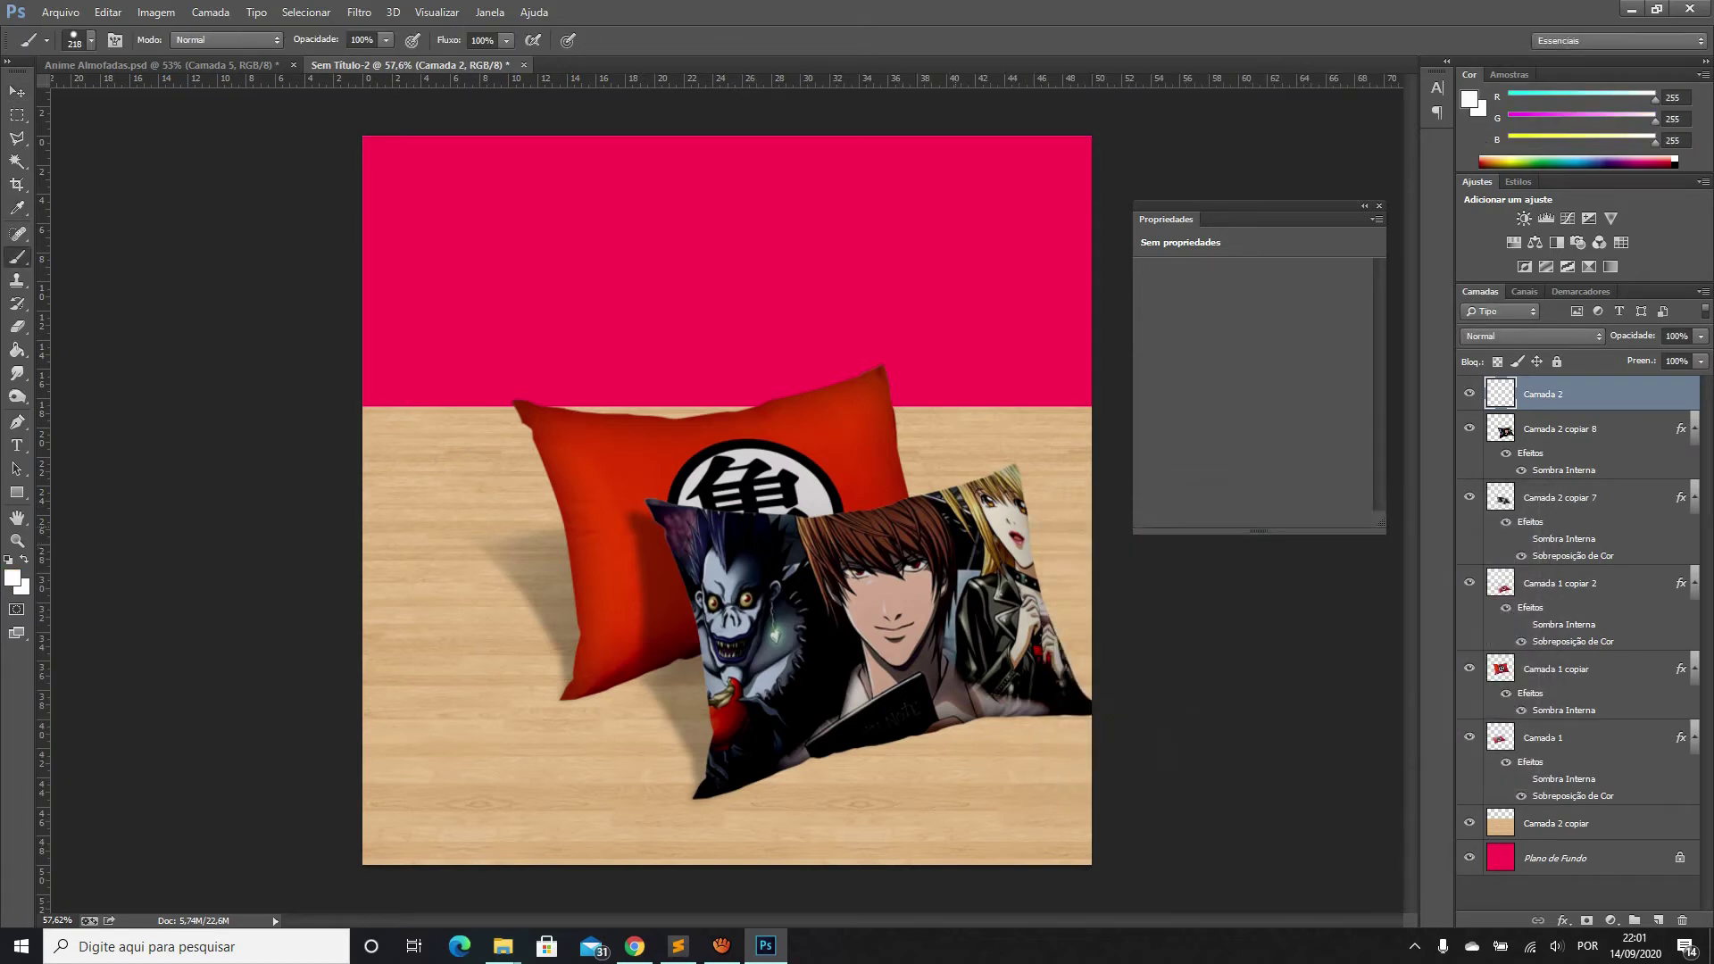
Paint white highlight strokes on the Death Note pillow with a 33 px brush
click(964, 560)
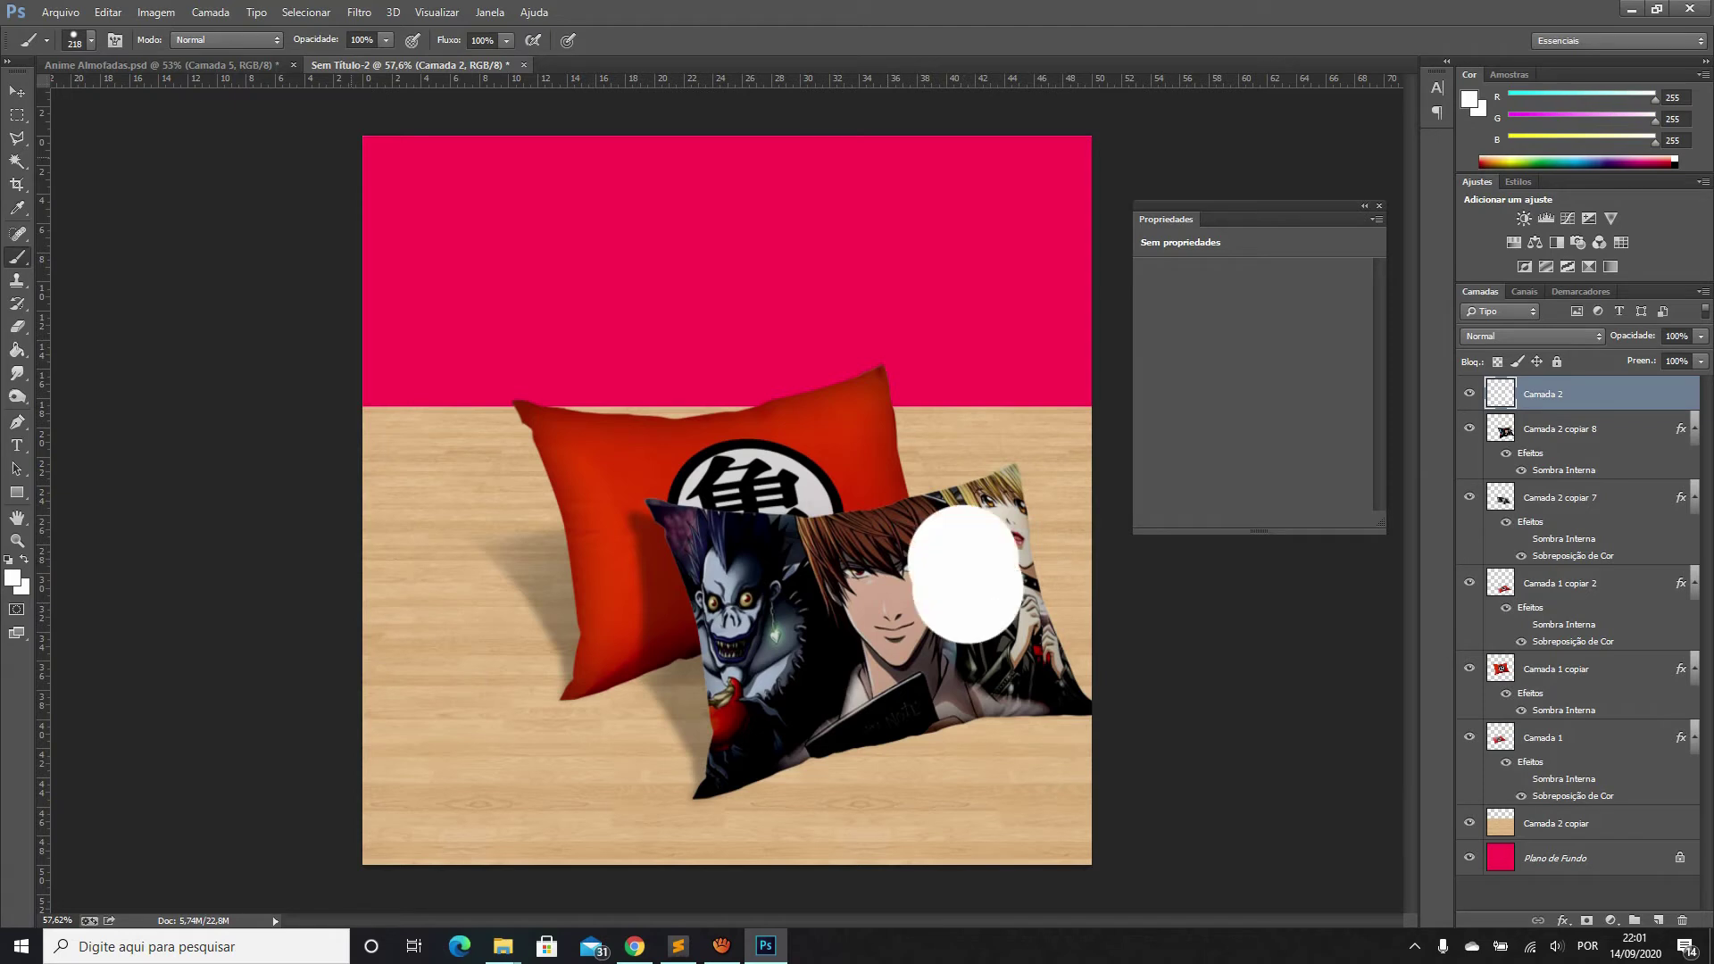
key(ctrl+z)
click(91, 41)
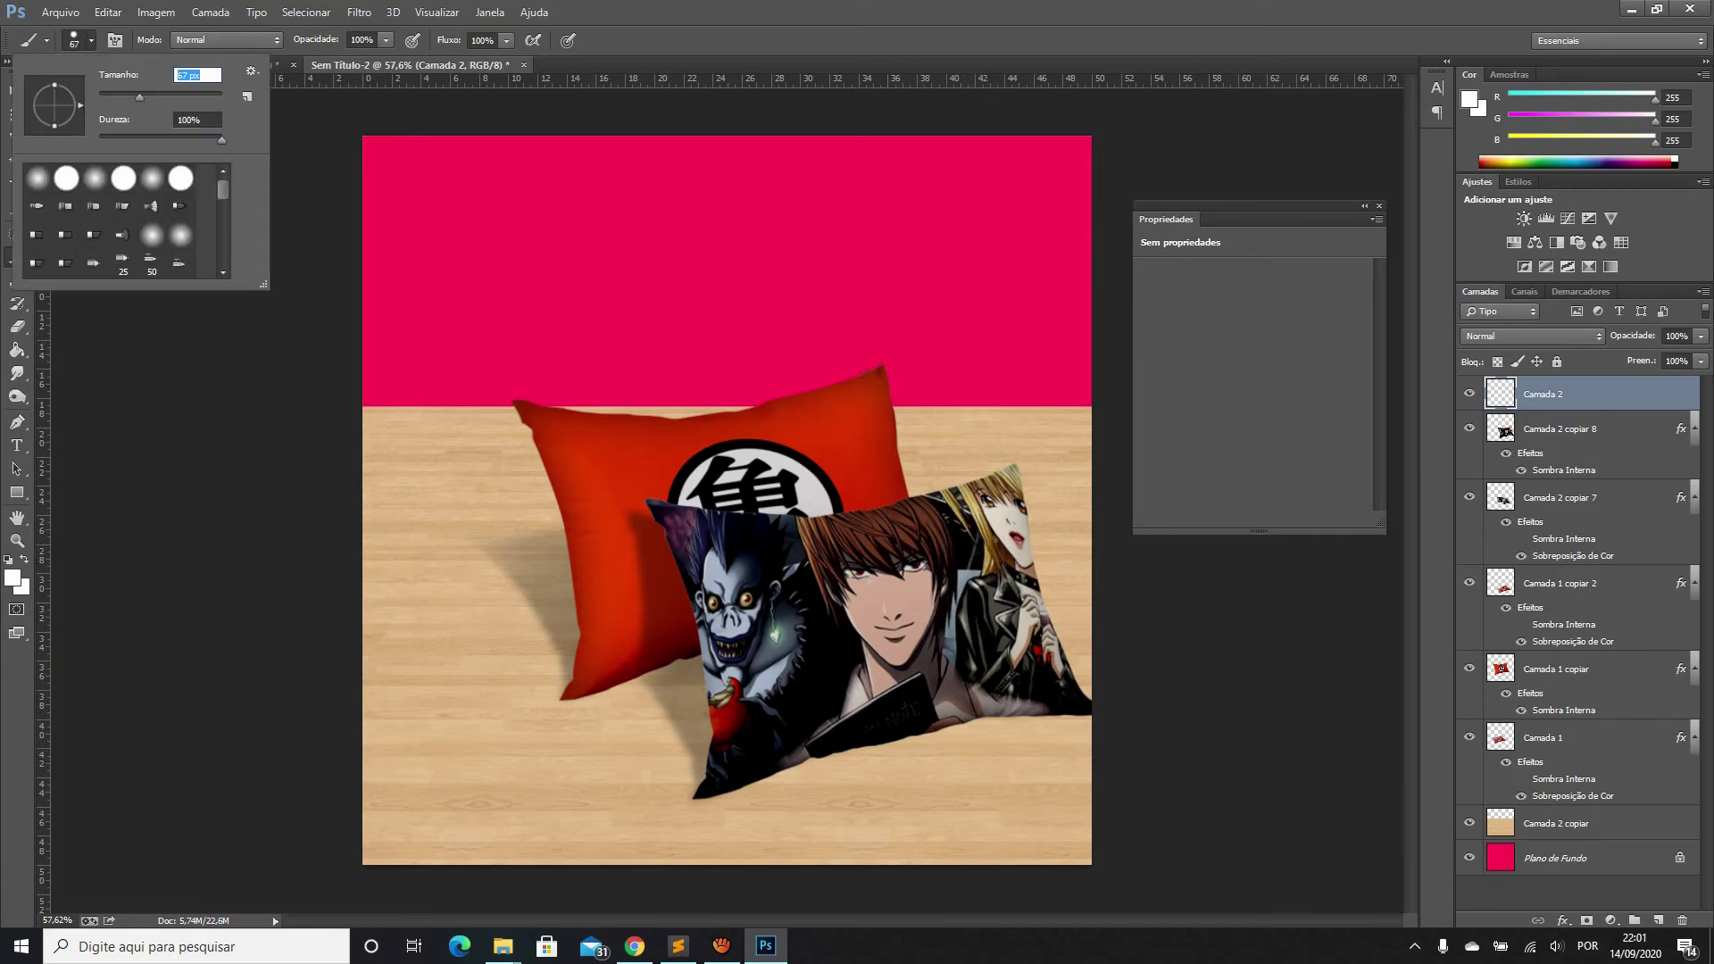
key(Return)
click(983, 546)
key(ctrl+z)
click(92, 41)
text(33)
key(Return)
mouse_move(975, 521)
mouse_down()
mouse_move(996, 621)
mouse_move(948, 566)
mouse_move(909, 585)
mouse_move(969, 629)
mouse_up()
click(909, 594)
Gaussian-blur the strokes at 60,7 px, reduce their opacity, and add a layer above Camada 1 copiar
click(358, 13)
mouse_move(381, 227)
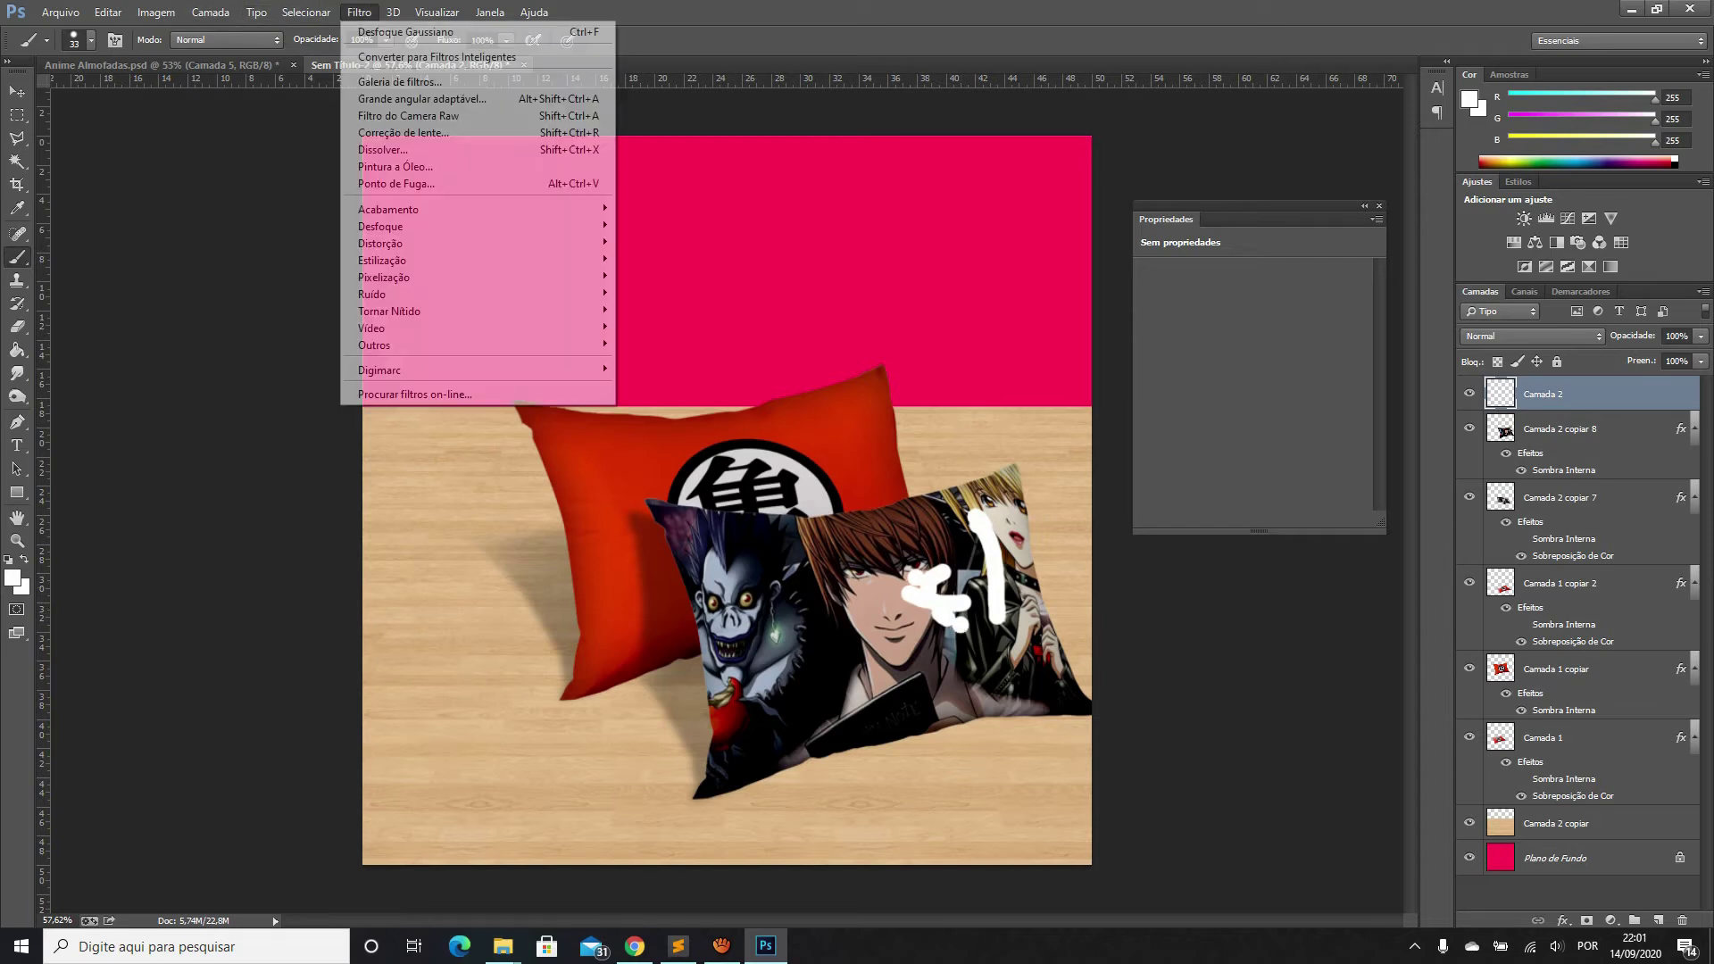
click(678, 386)
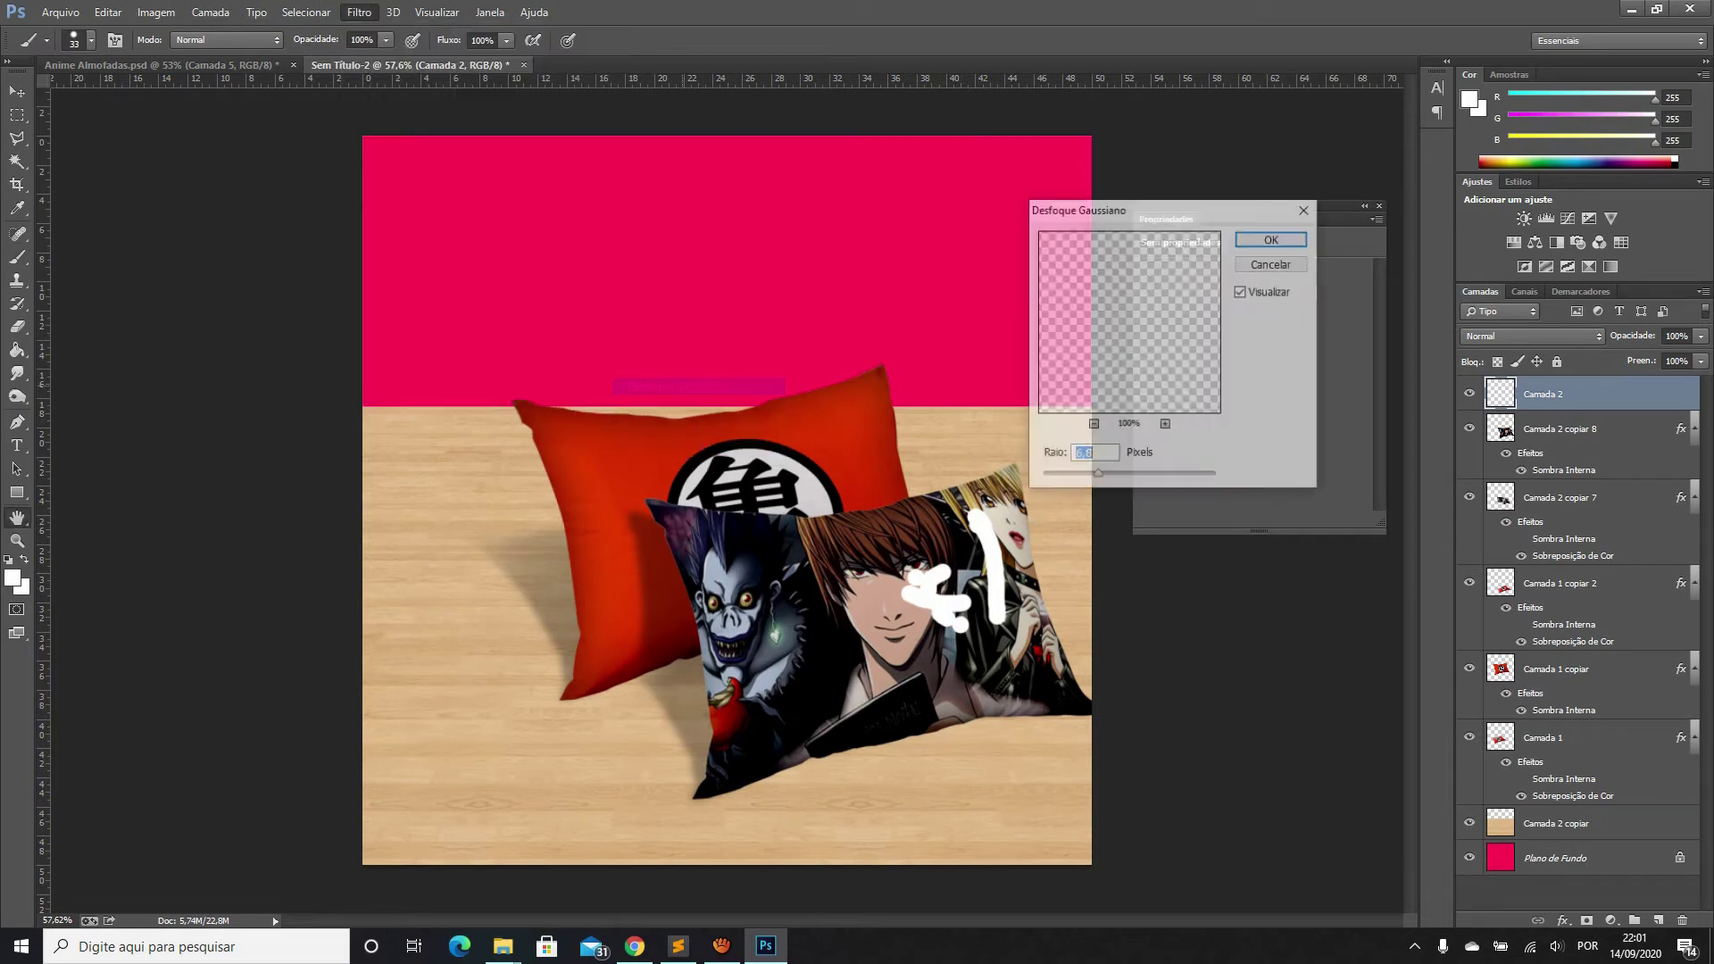
drag(1097, 475, 1135, 474)
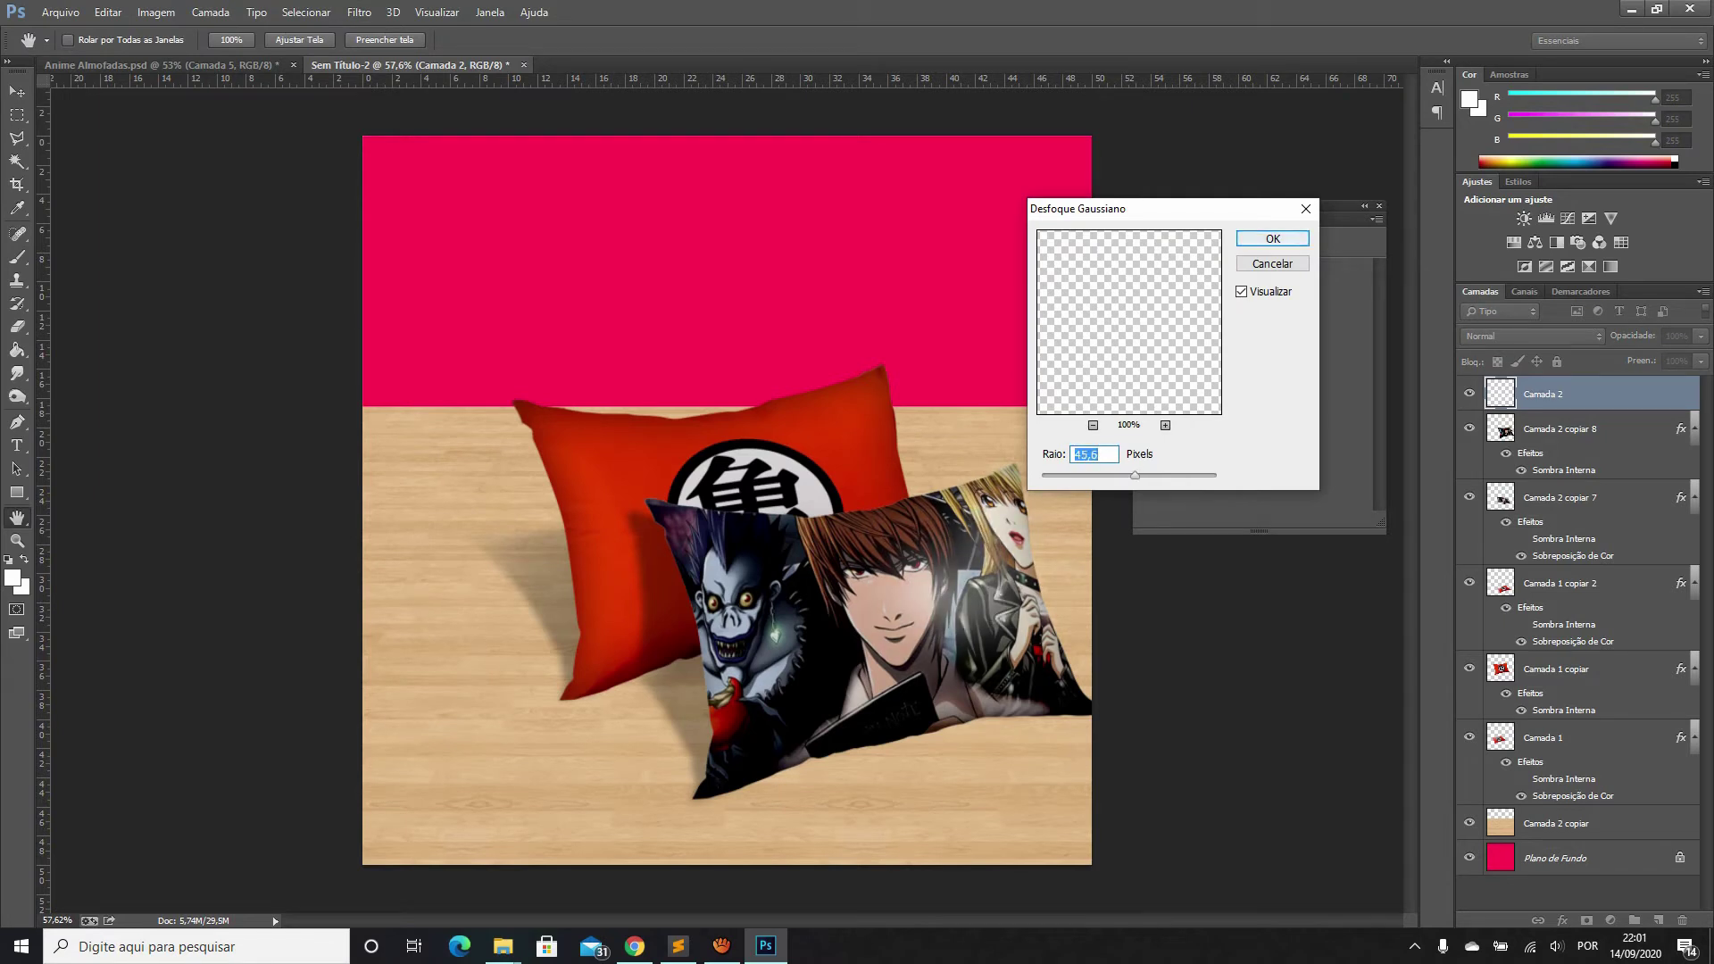
key(Return)
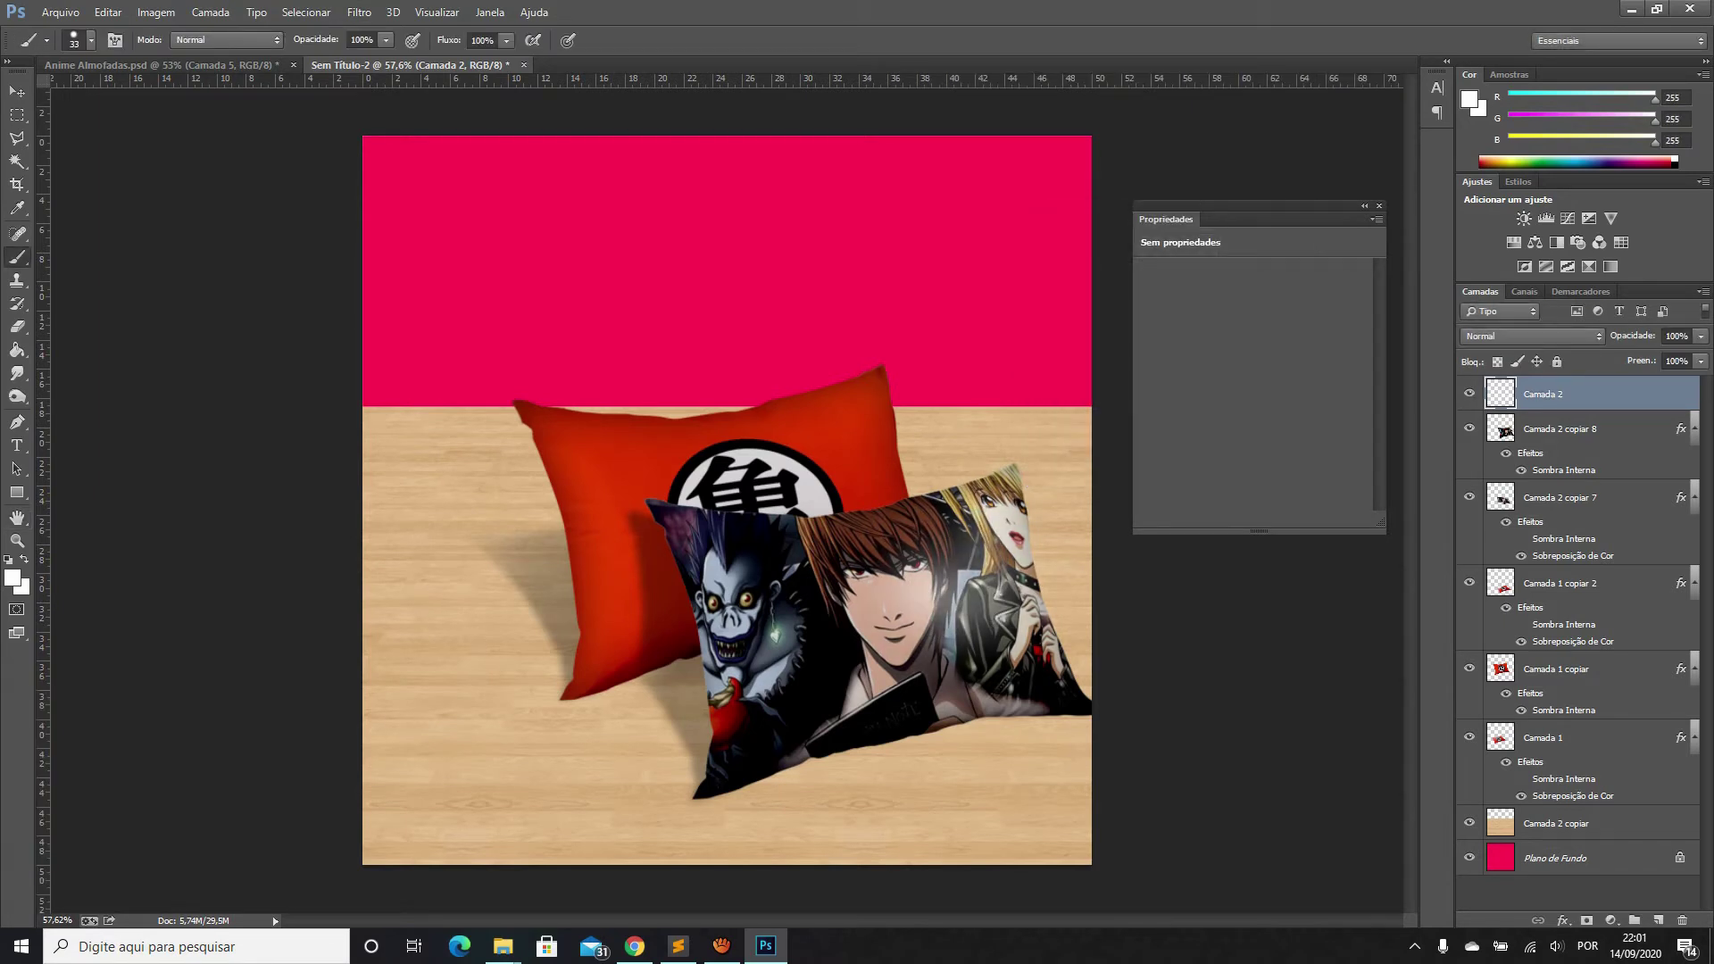
click(1700, 336)
drag(1701, 357, 1663, 356)
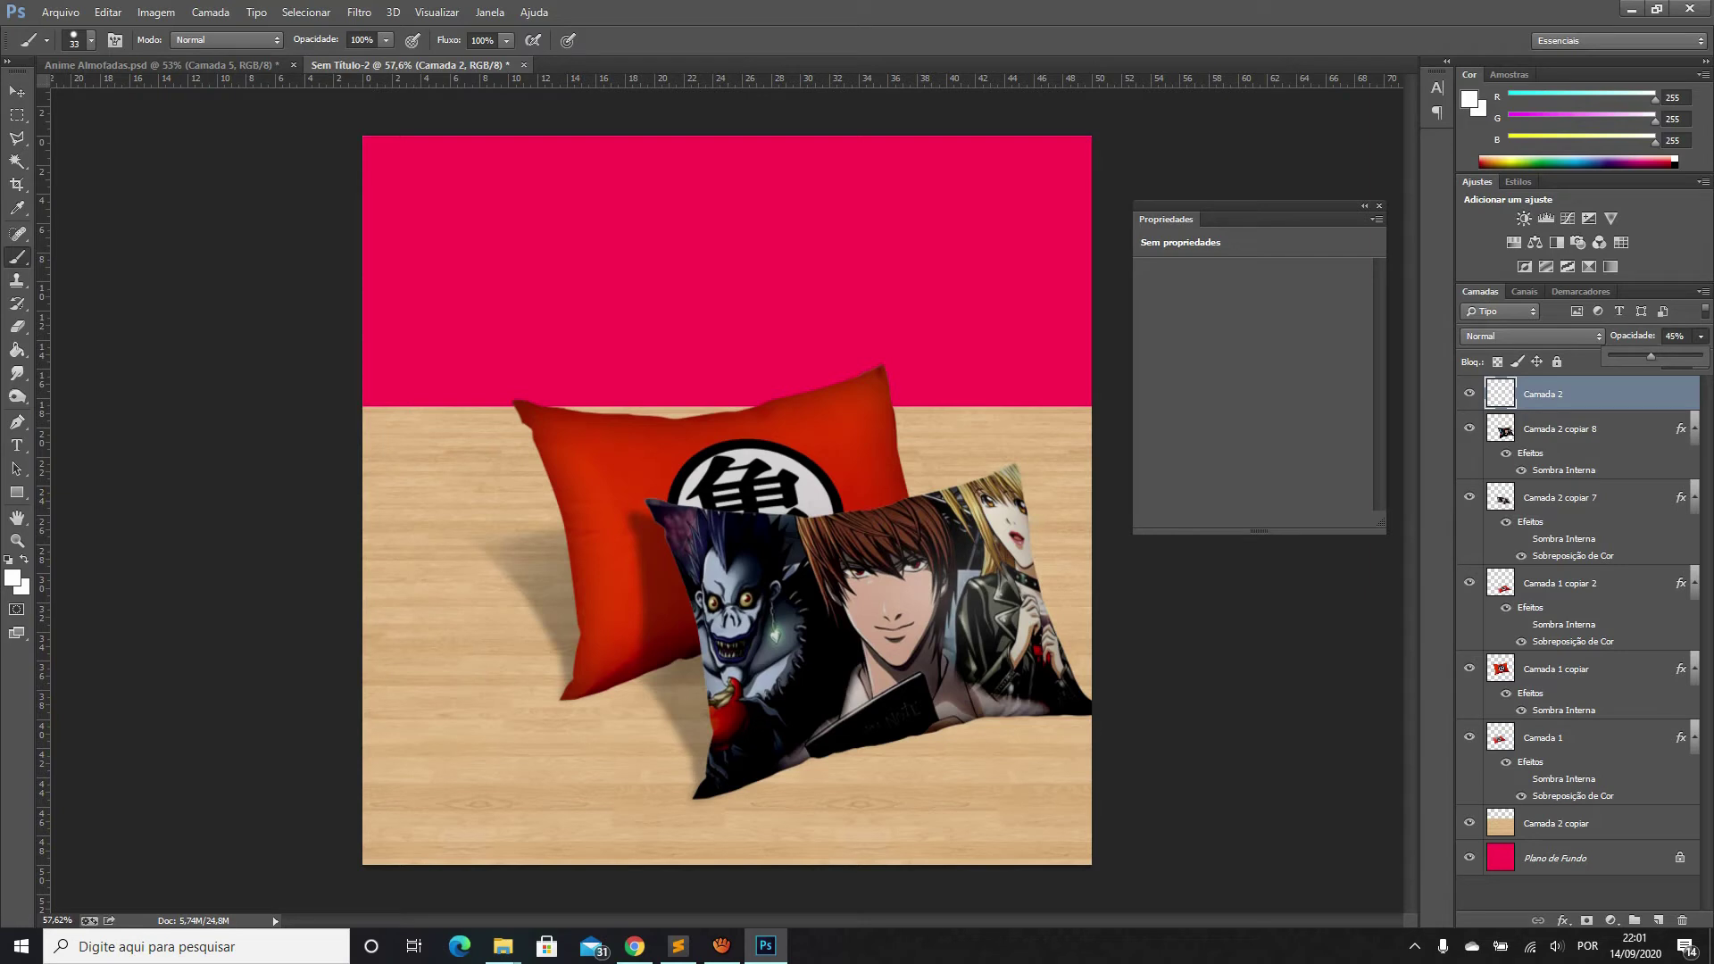
click(1563, 669)
click(1658, 920)
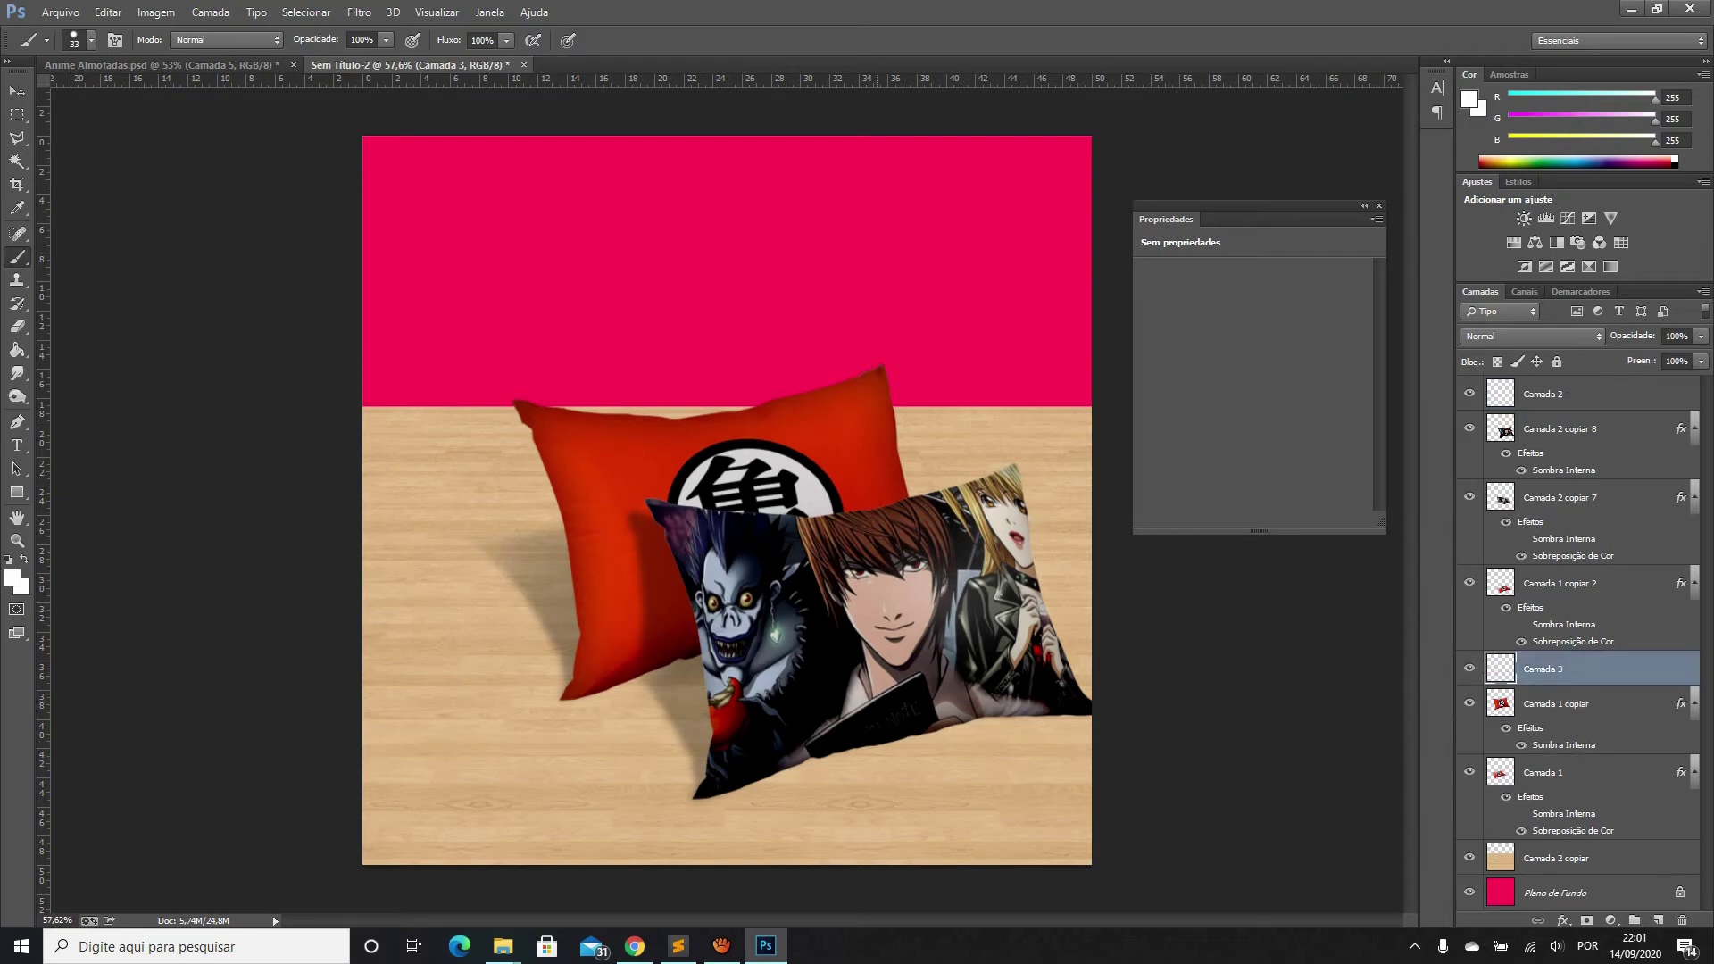
Paint white highlight strokes on the red pillow and reapply the Gaussian blur
mouse_move(844, 416)
mouse_down()
mouse_move(864, 475)
mouse_move(809, 455)
mouse_move(820, 491)
mouse_move(856, 473)
mouse_move(781, 426)
mouse_up()
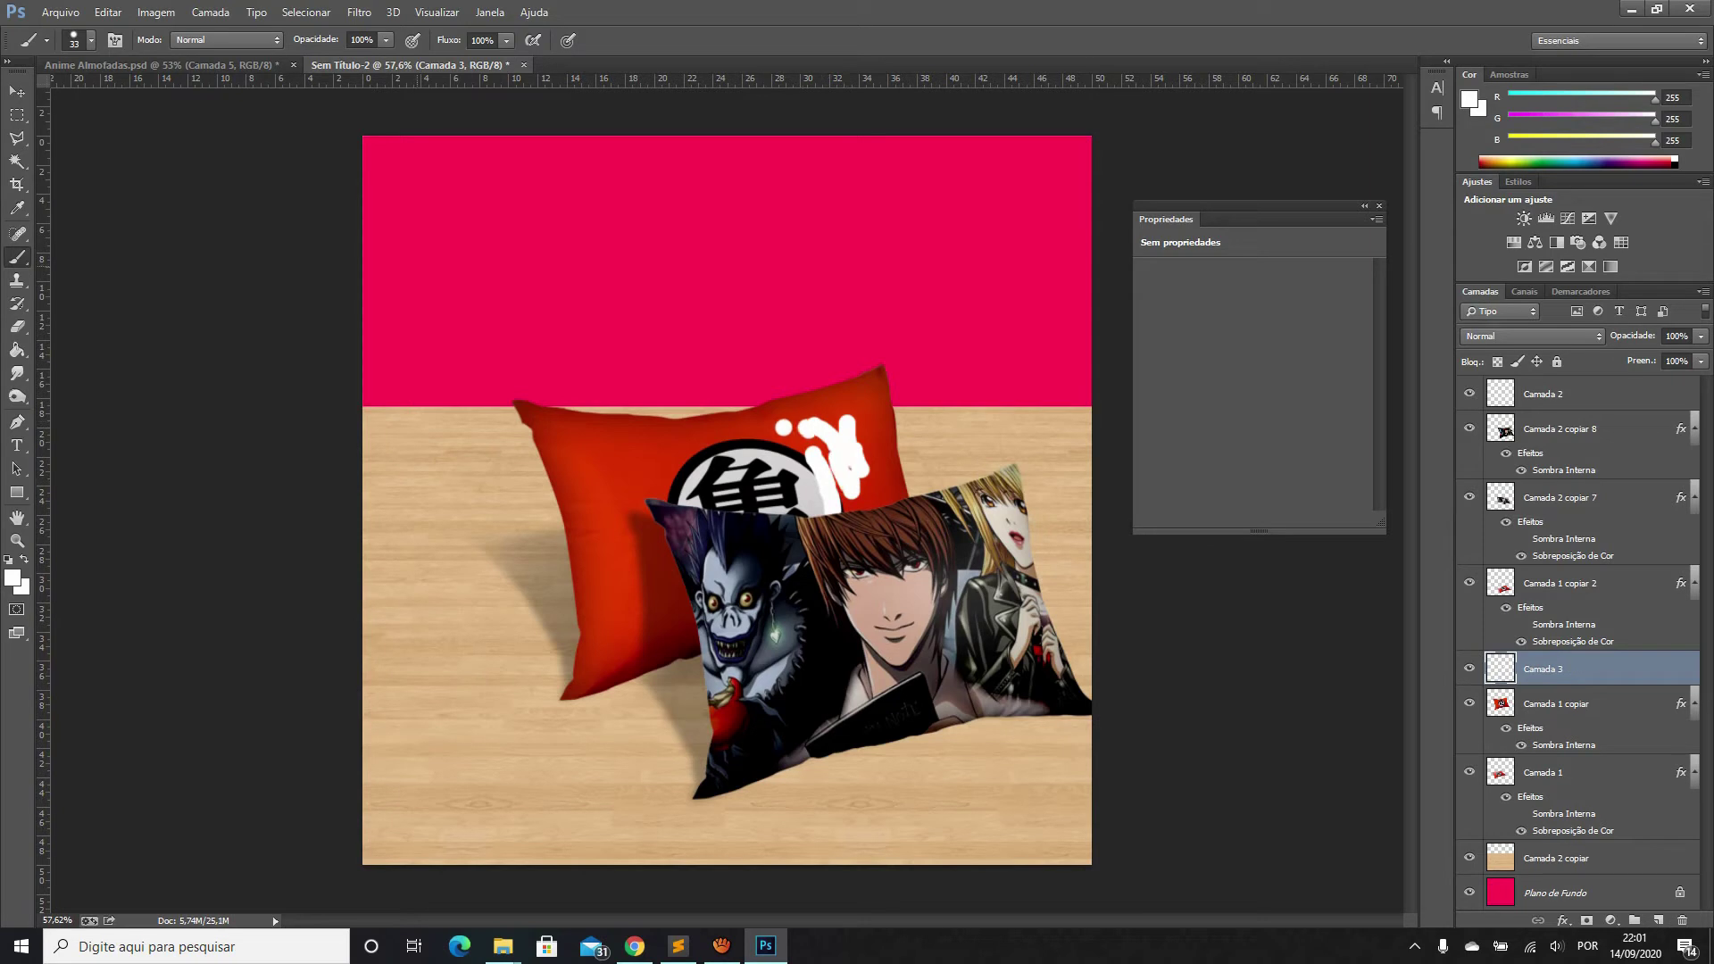
click(359, 11)
click(375, 30)
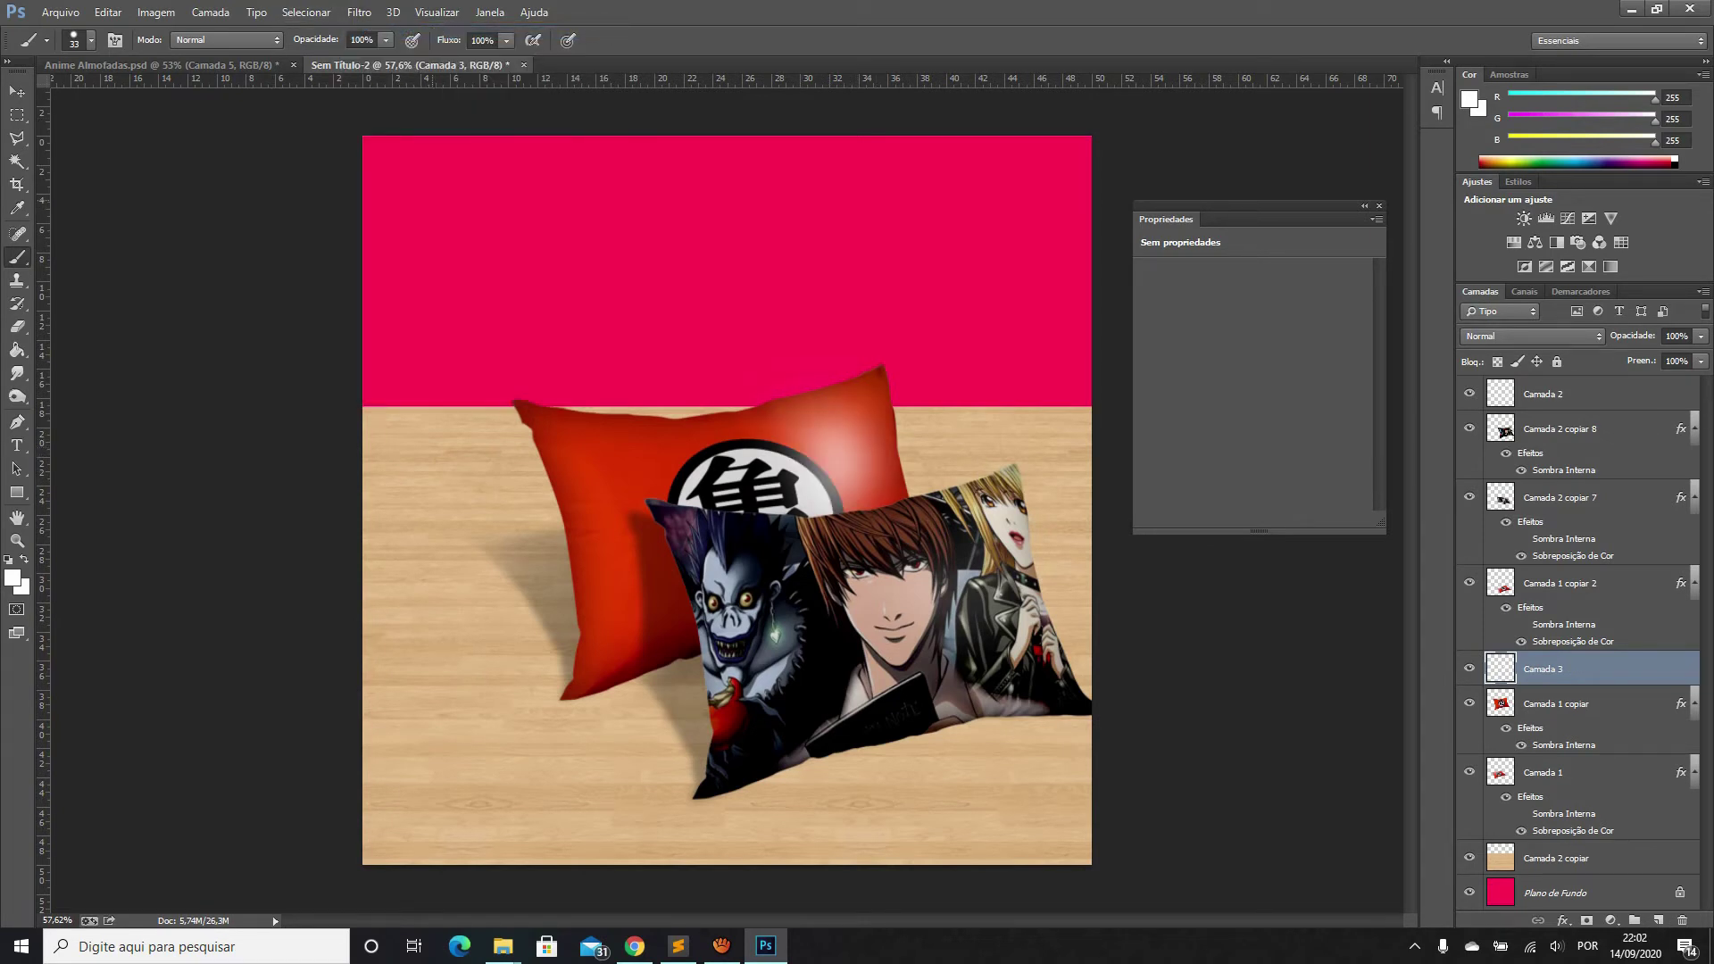
Check the Anime Almofadas.psd reference scene, then return to Sem Título-2
click(161, 64)
key(v)
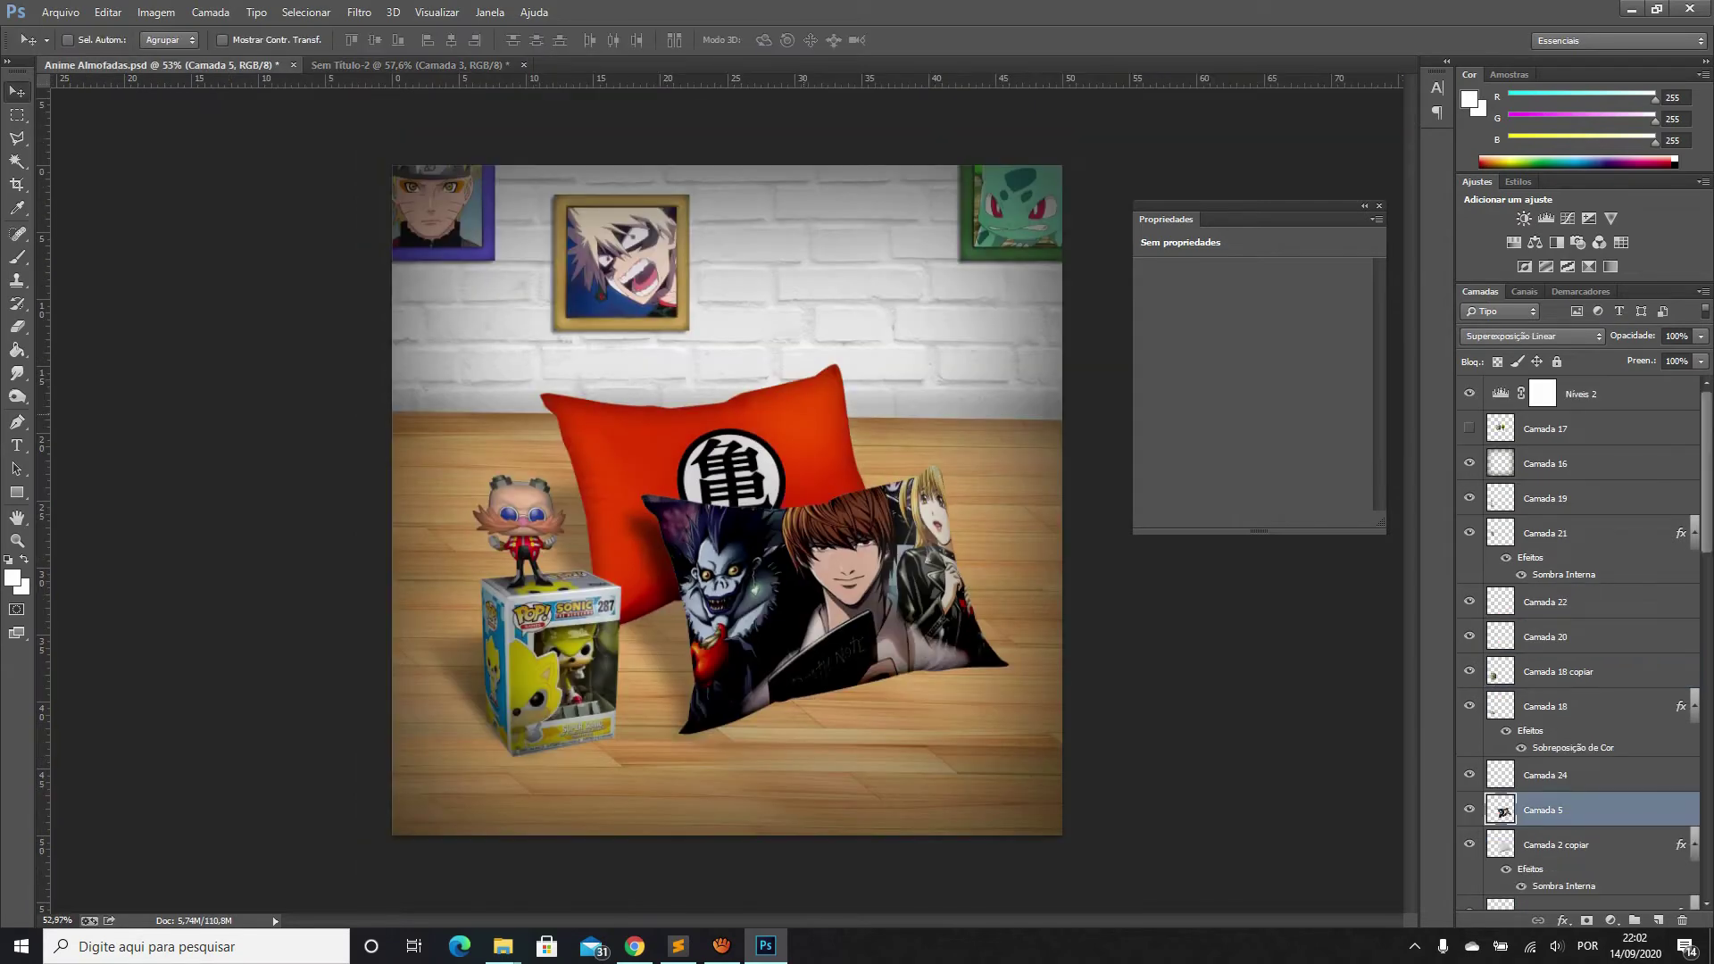
scroll(727, 500, up, 2)
key(alt+bracketleft)
key(alt+bracketleft)
key(alt+bracketleft)
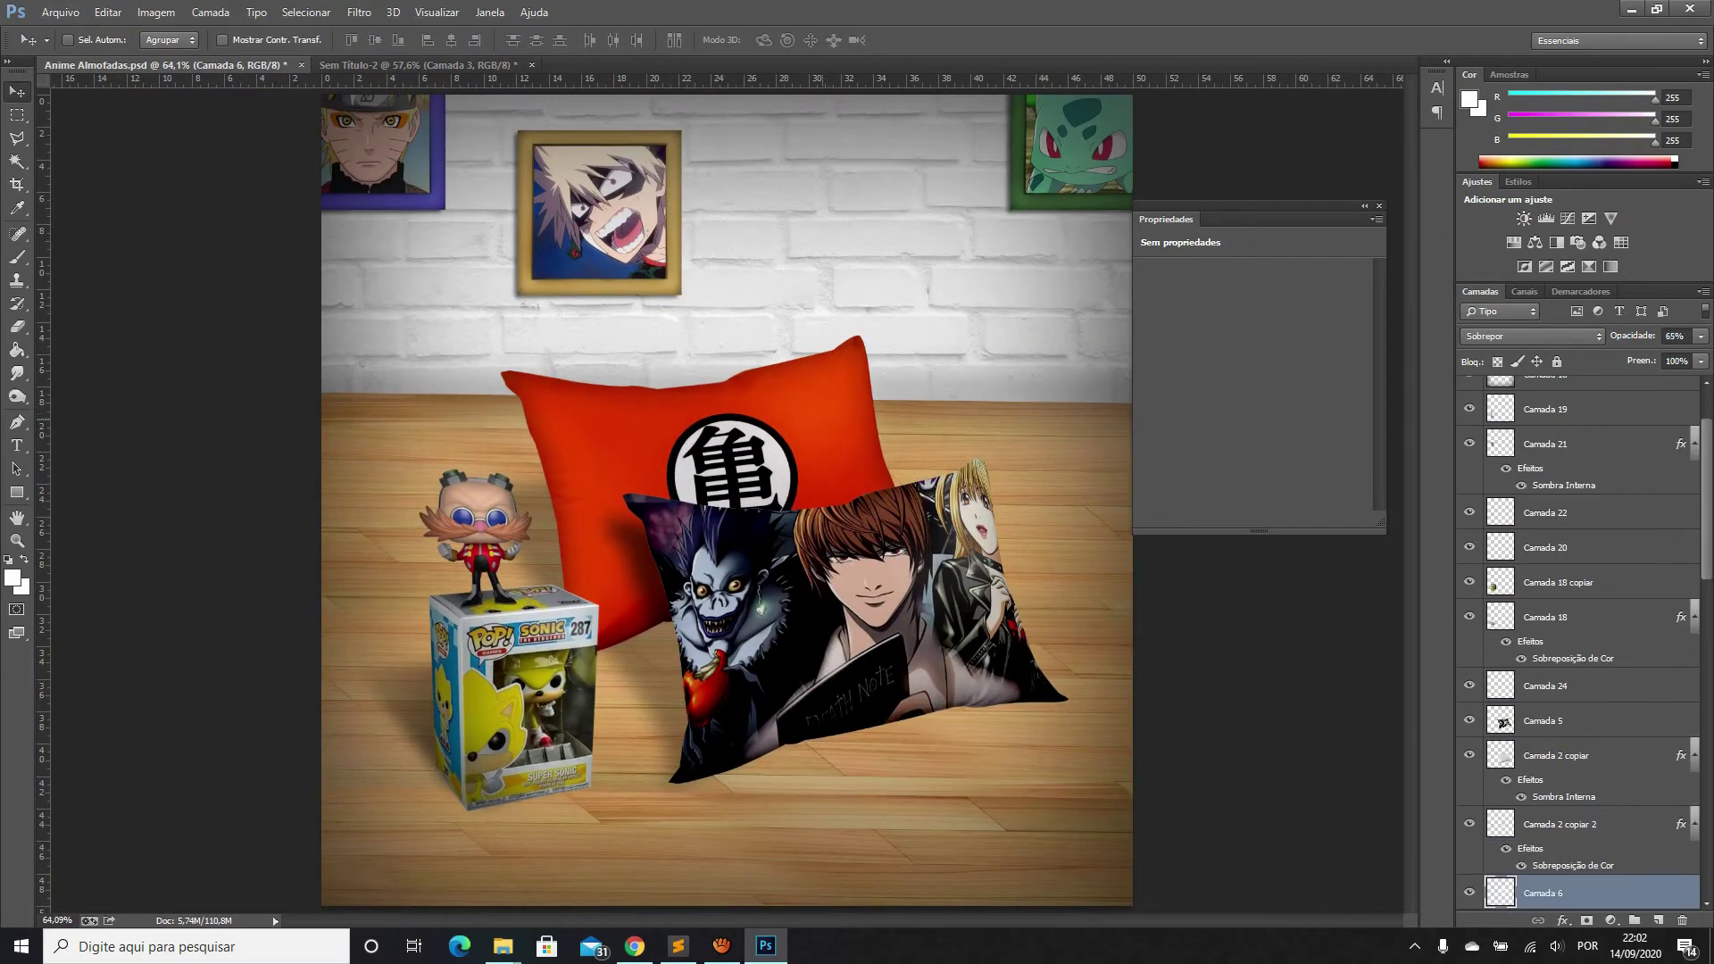
drag(831, 375, 924, 393)
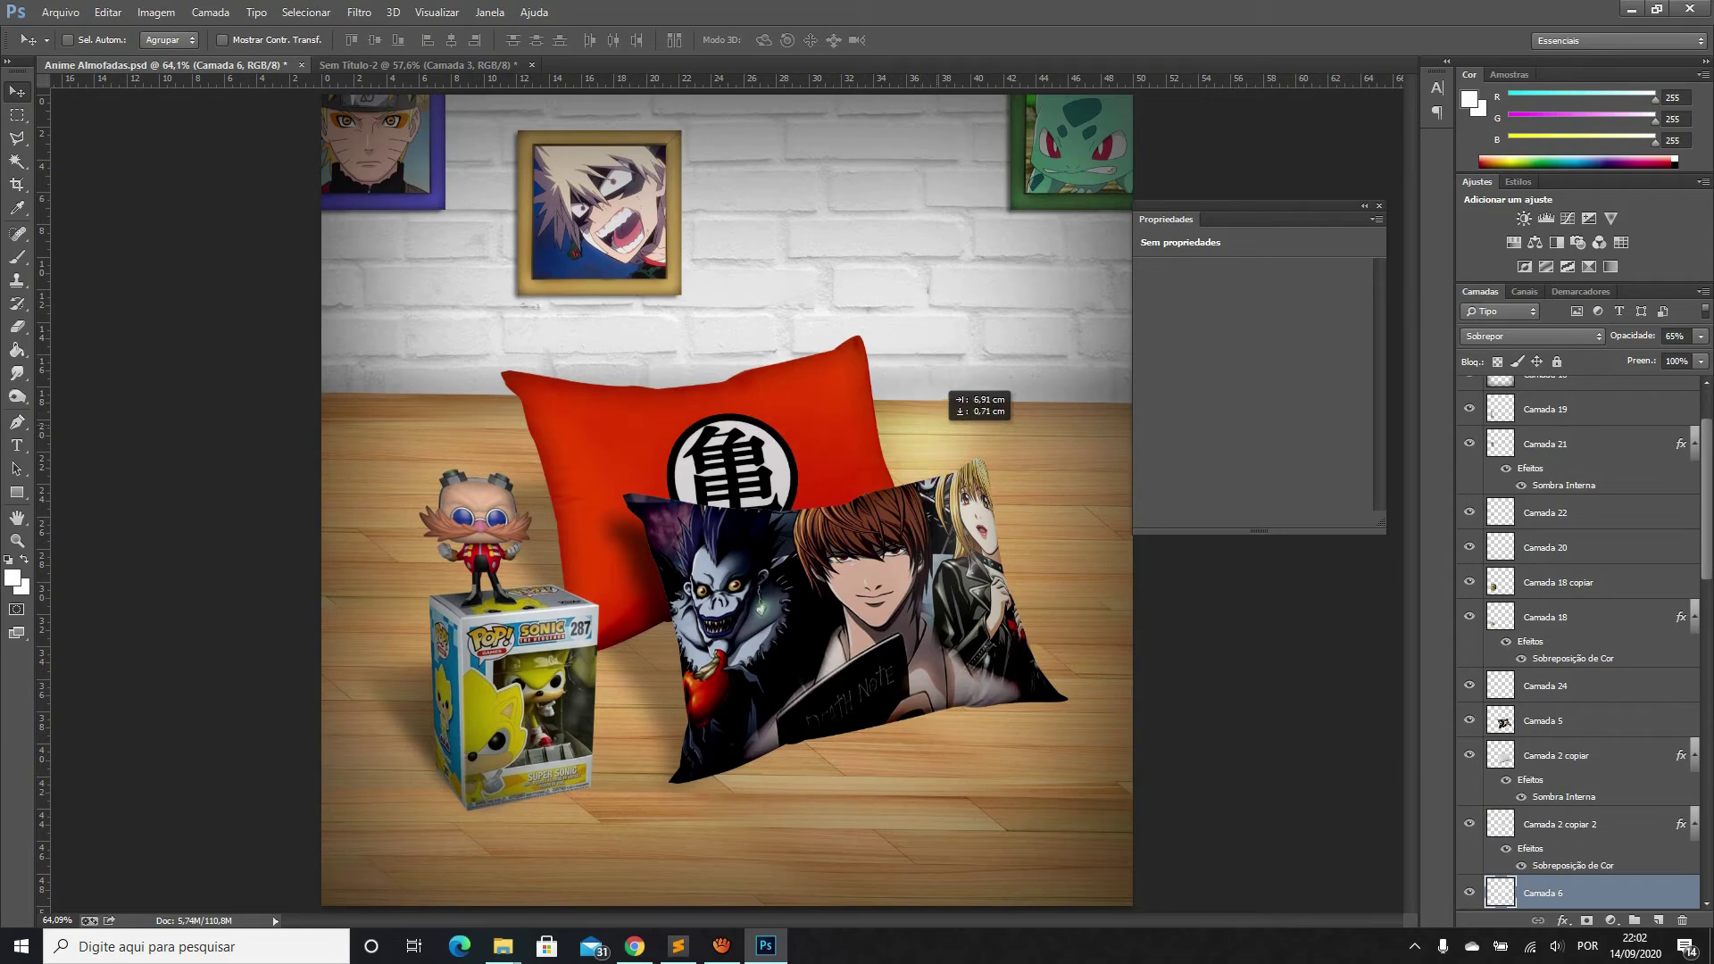
drag(924, 393, 870, 393)
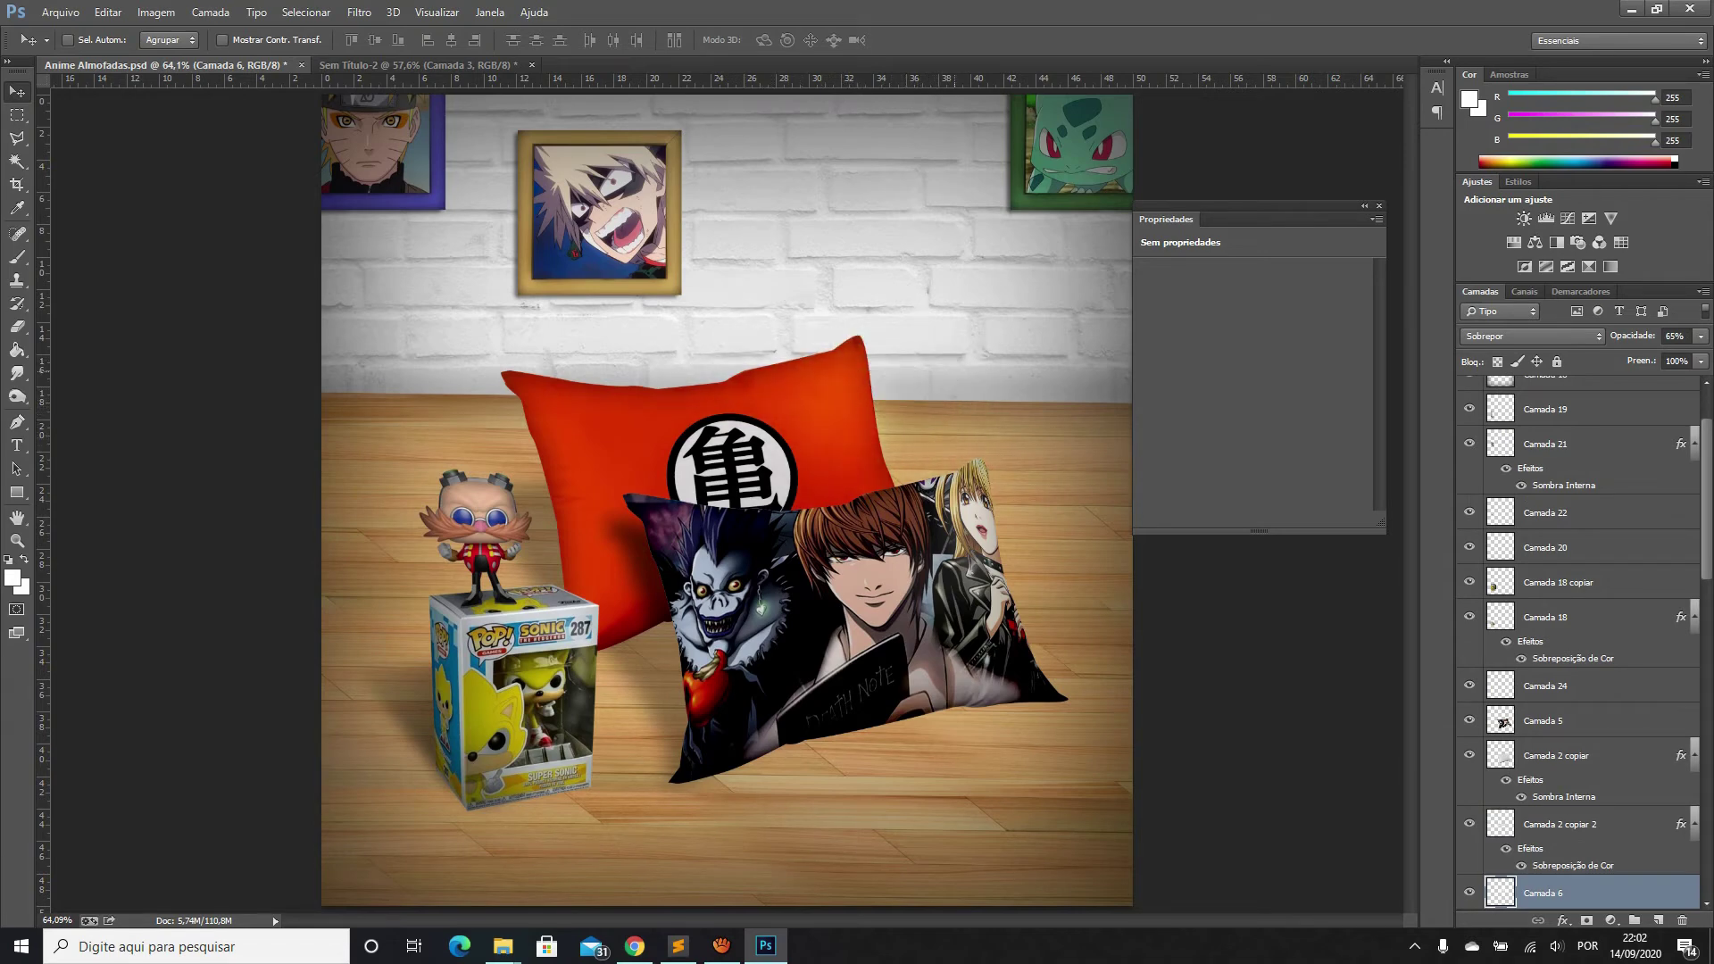
click(417, 66)
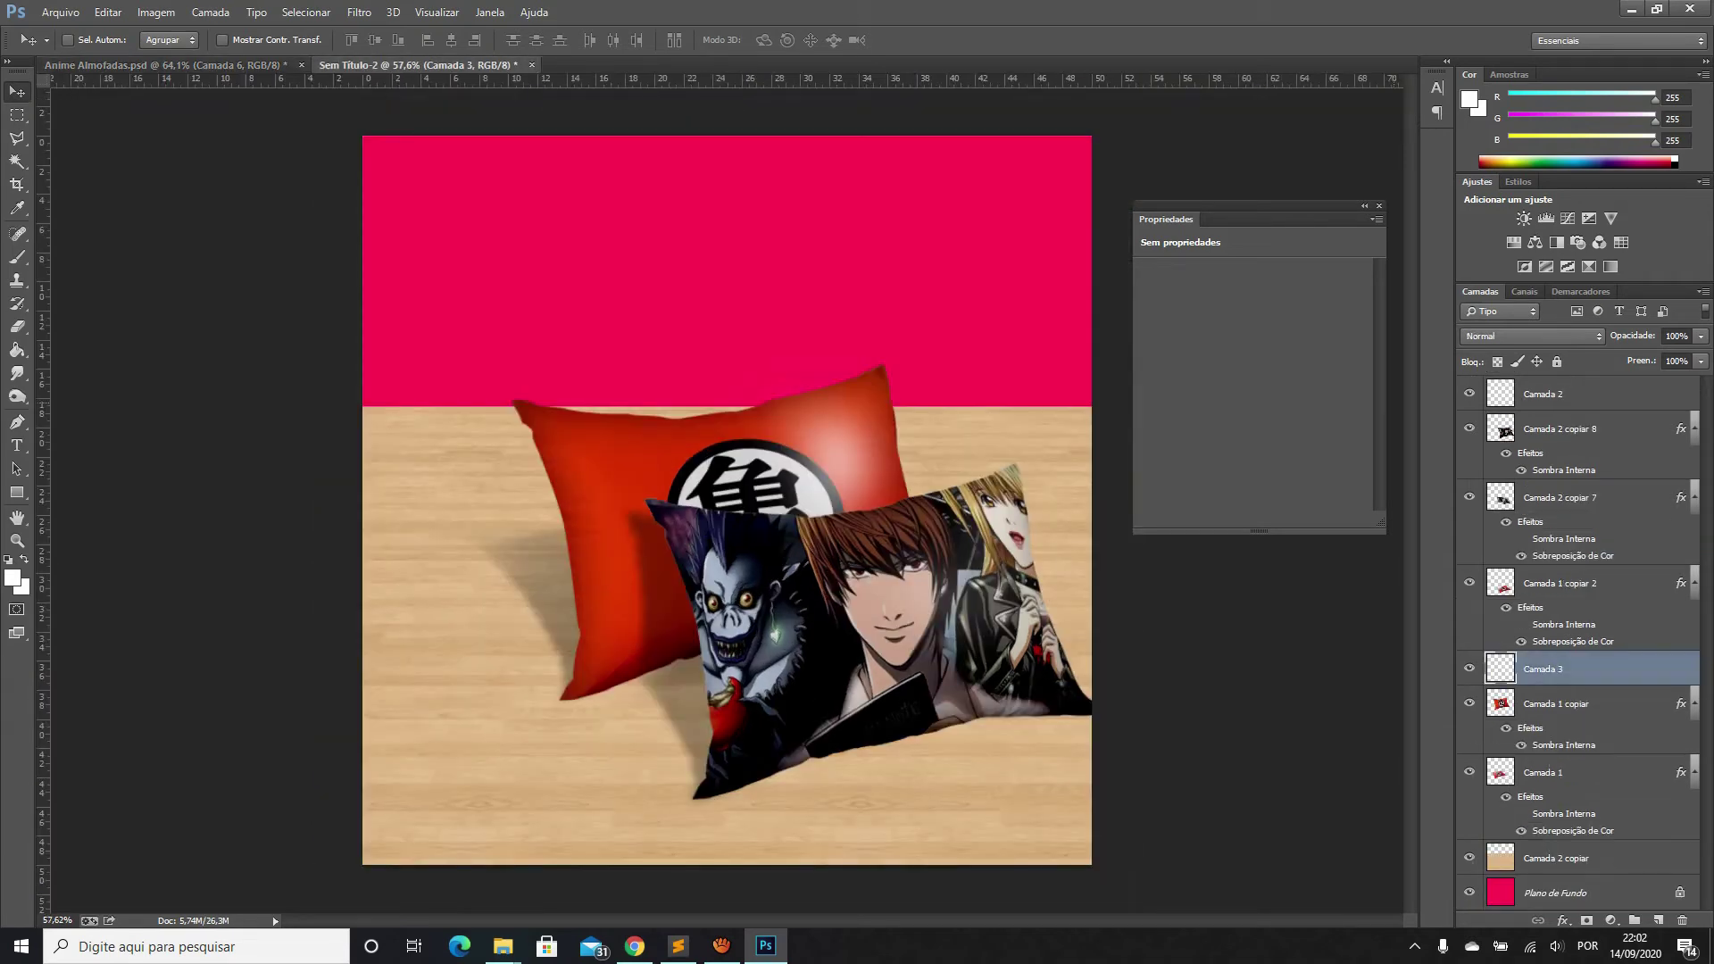
Set Camada 3's blend mode to Sobrepor
click(1529, 336)
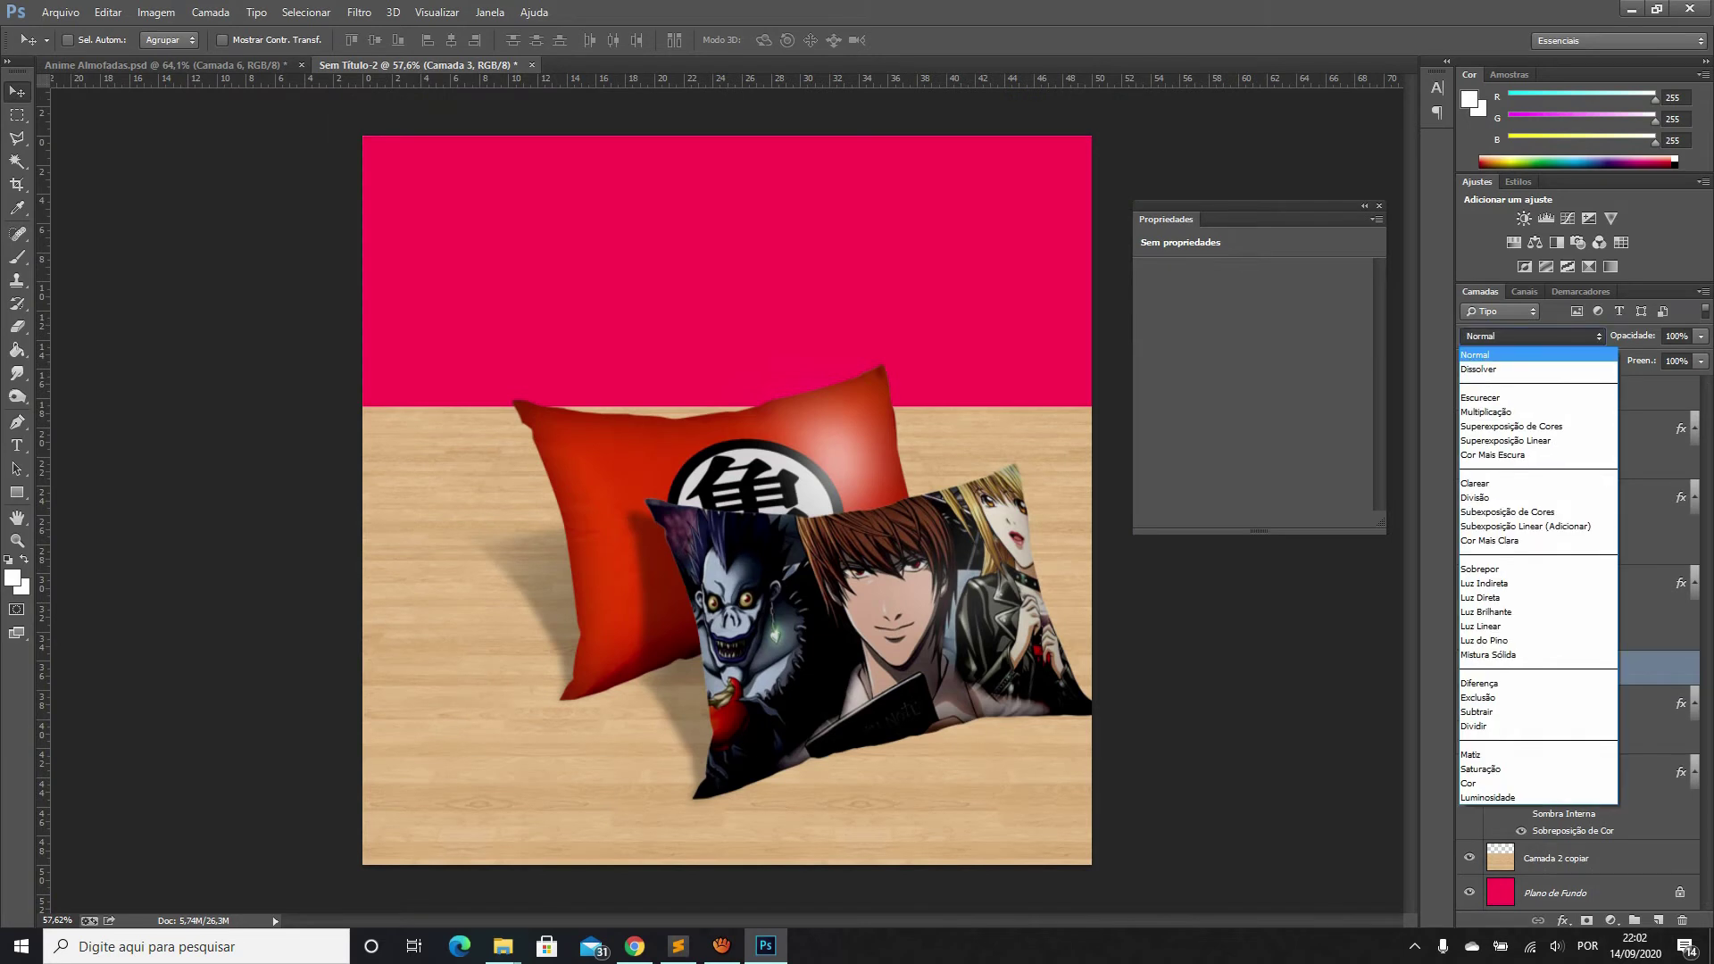
key(Down)
key(Down)
key(Down)
key(Down)
key(Down)
key(Down)
key(Down)
key(Down)
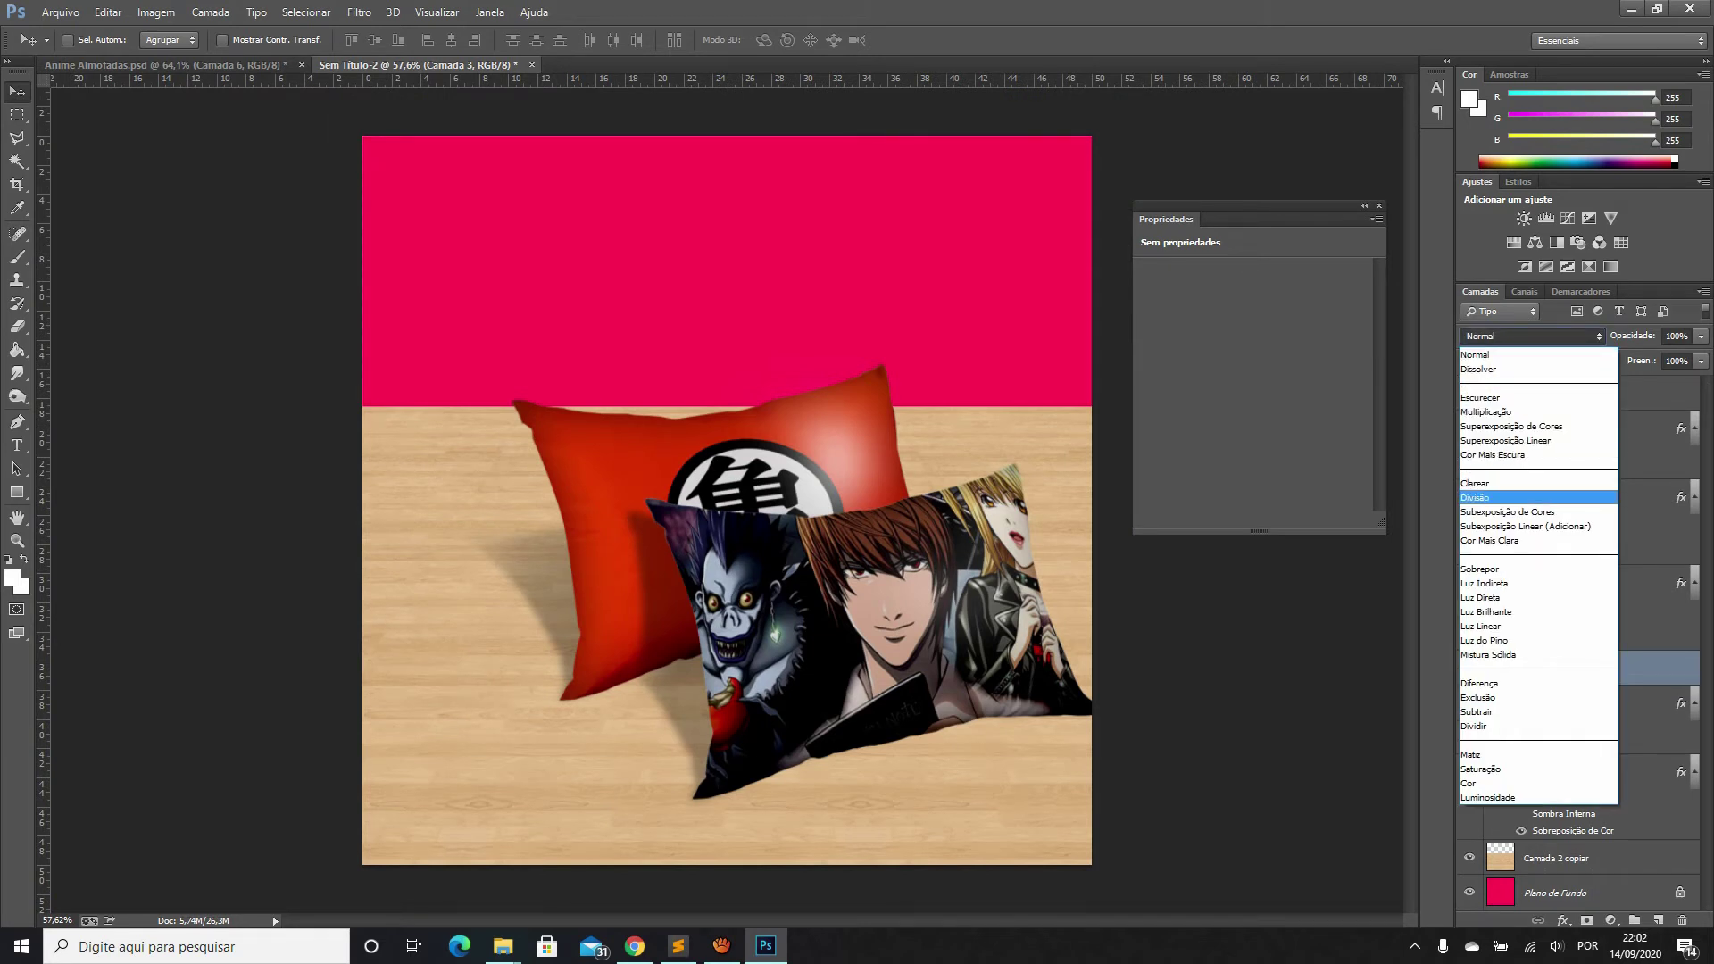
key(Up)
key(Up)
key(Up)
key(Return)
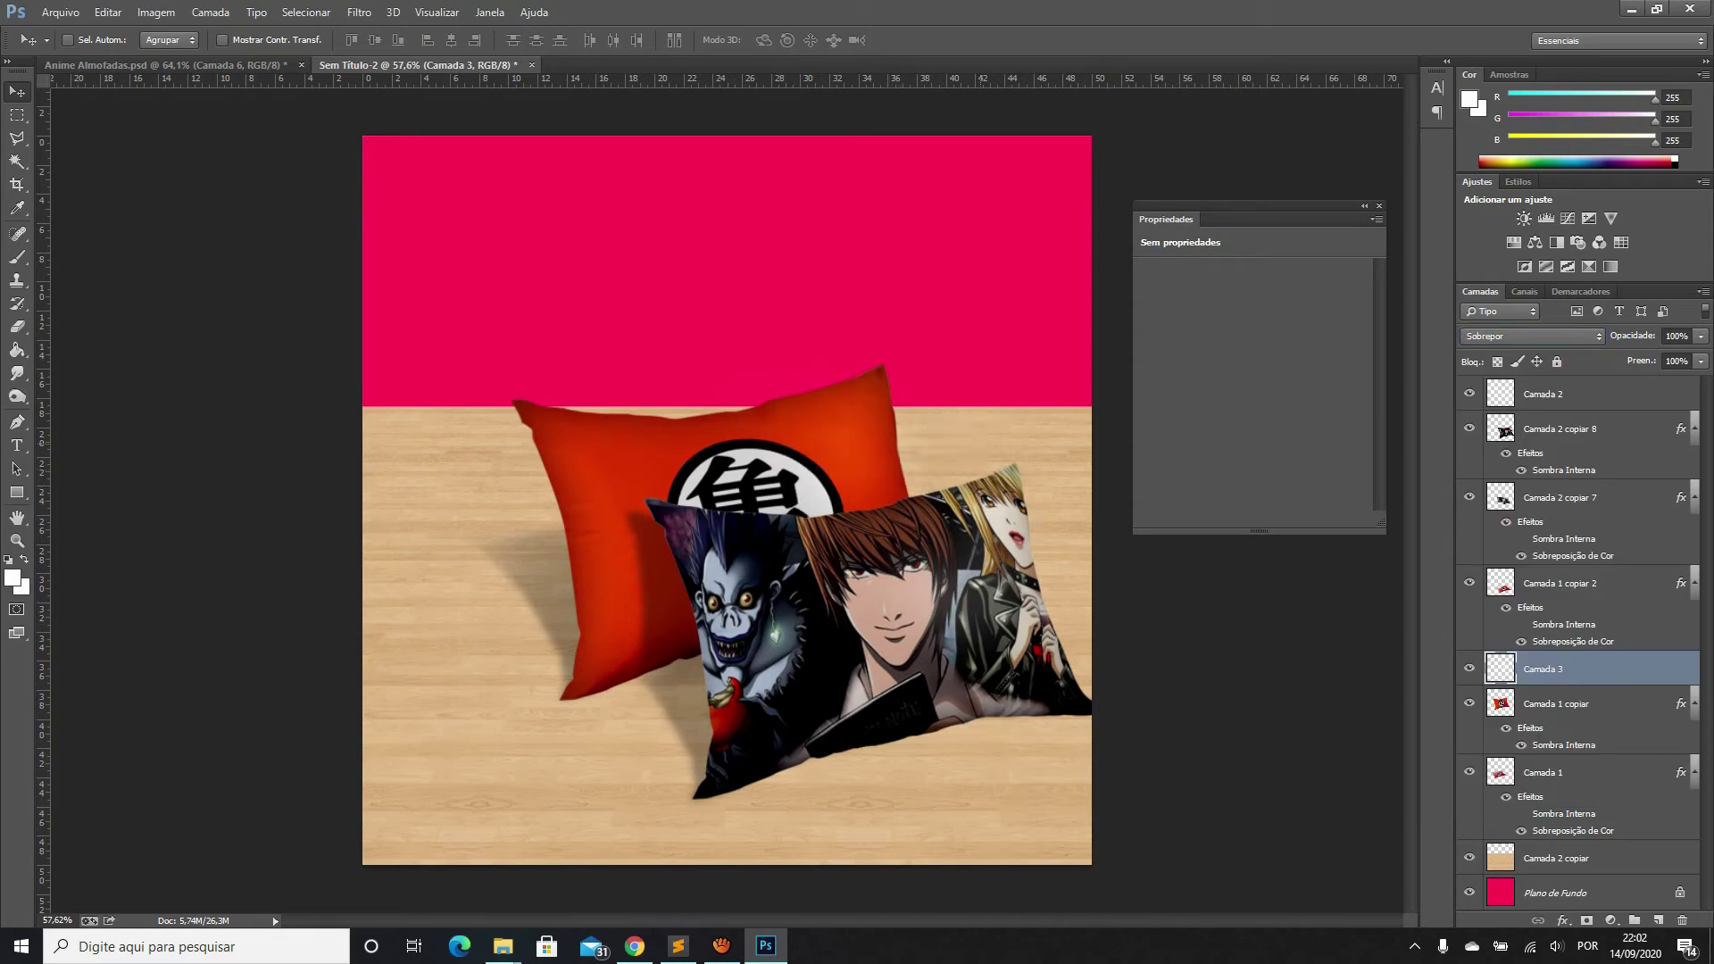
alt+scroll(726, 502, down, 1)
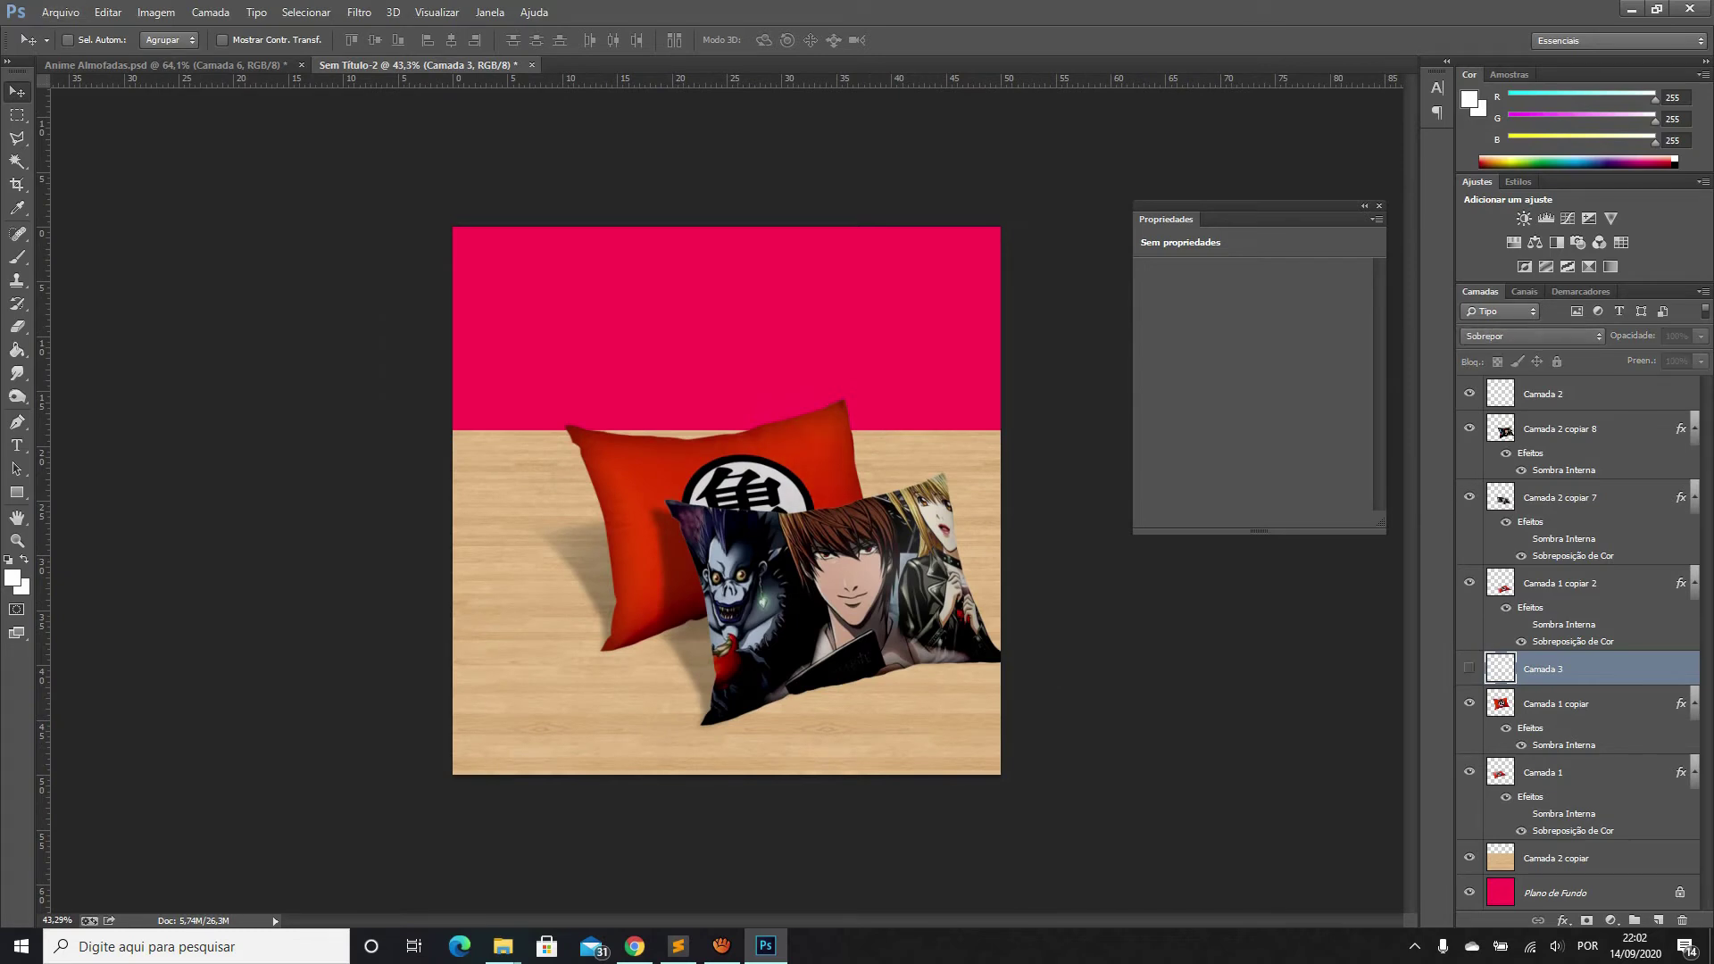
alt+scroll(726, 501, up, 1)
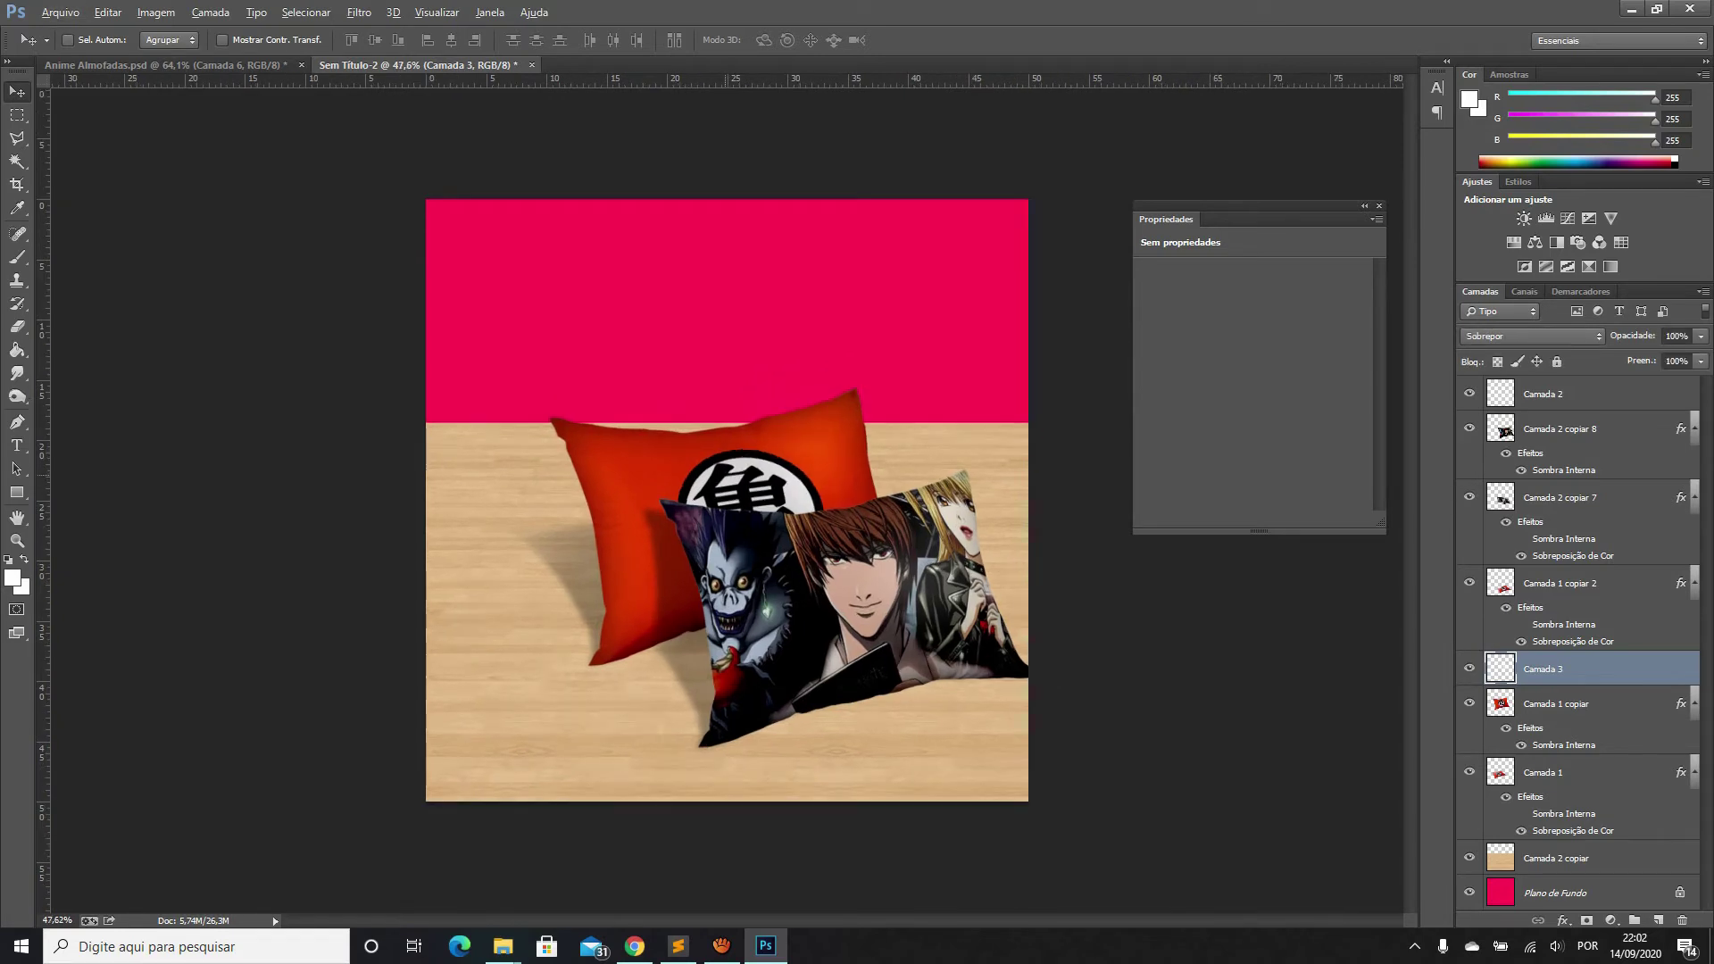
Copy the white brick wall image from the Google Images results and return to Photoshop
alt+scroll(727, 501, up, 1)
click(635, 946)
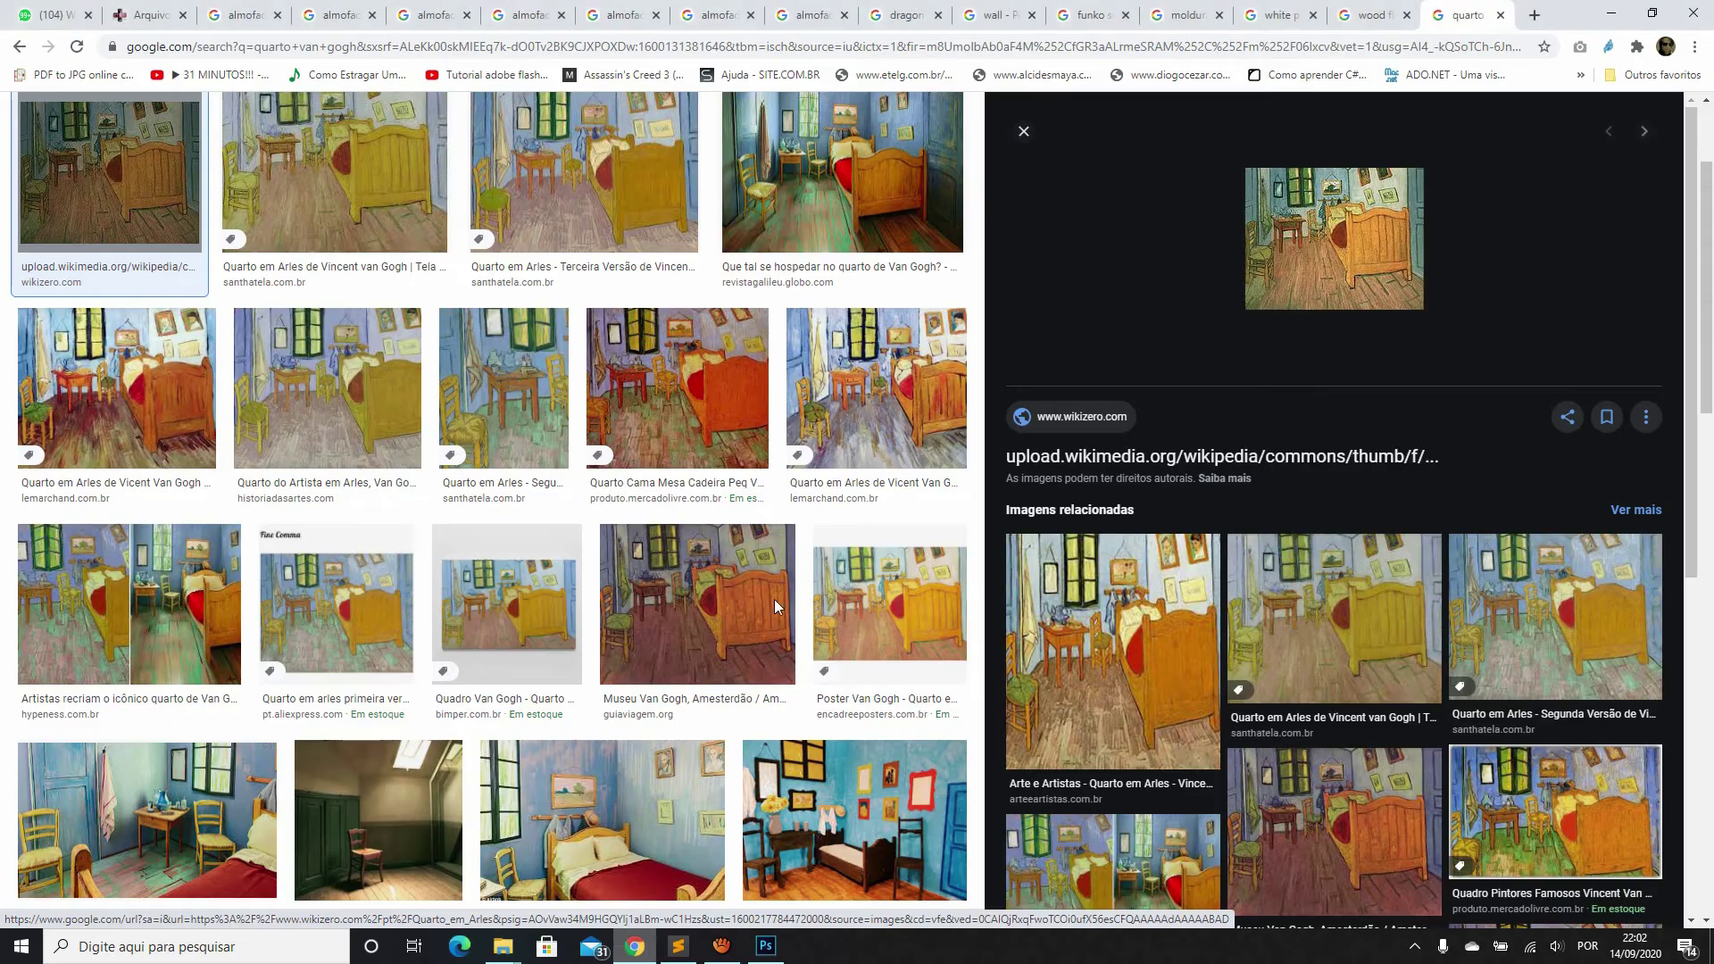
click(1000, 15)
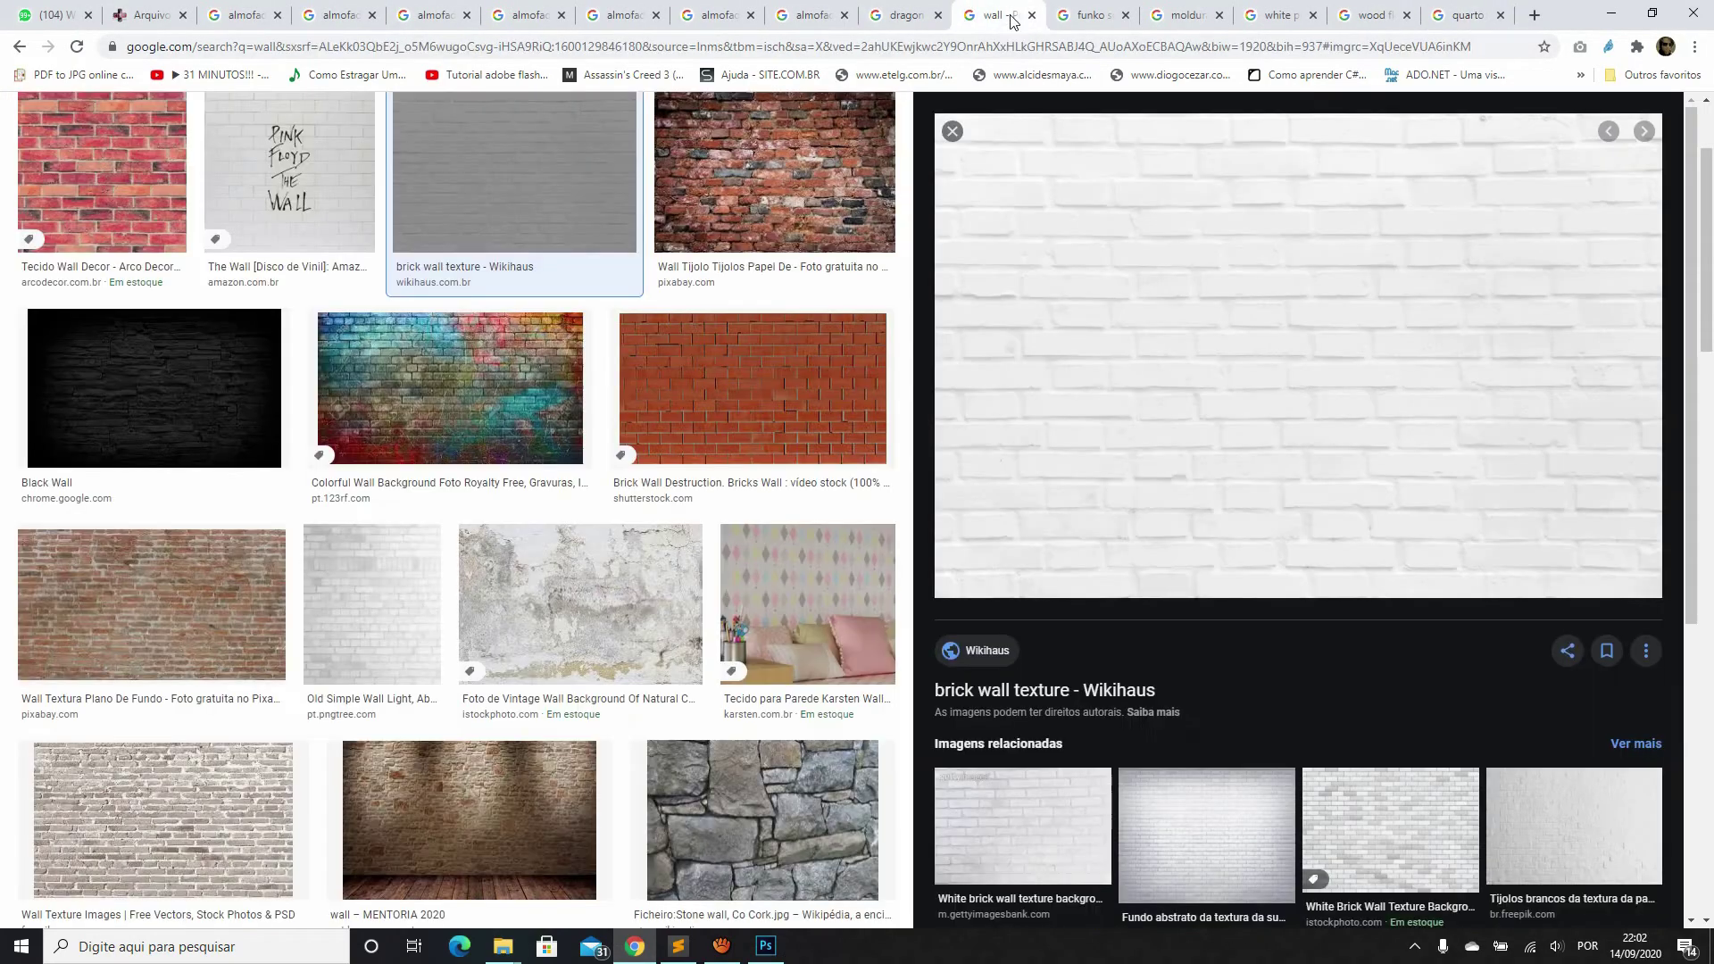
right_click(1093, 240)
click(1199, 416)
scroll(813, 261, up, 2)
double_click(161, 130)
click(763, 949)
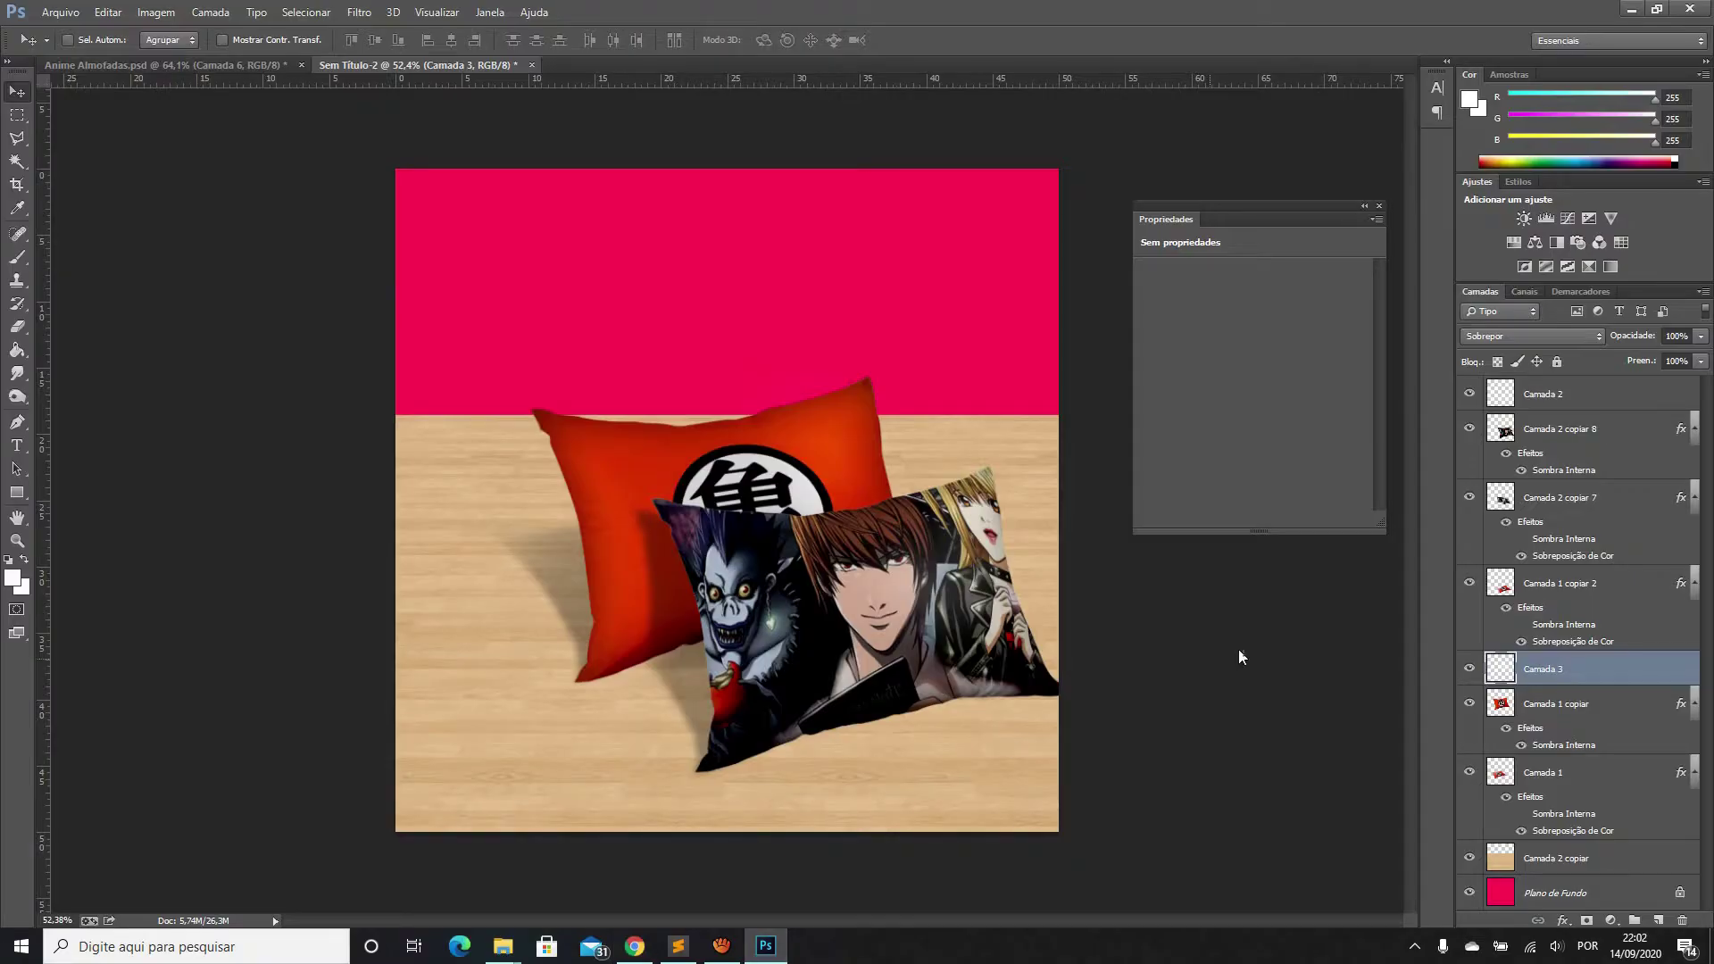
Paste the brick wall above Plano de Fundo and scale it to about 70% over the pink area
key(alt+comma)
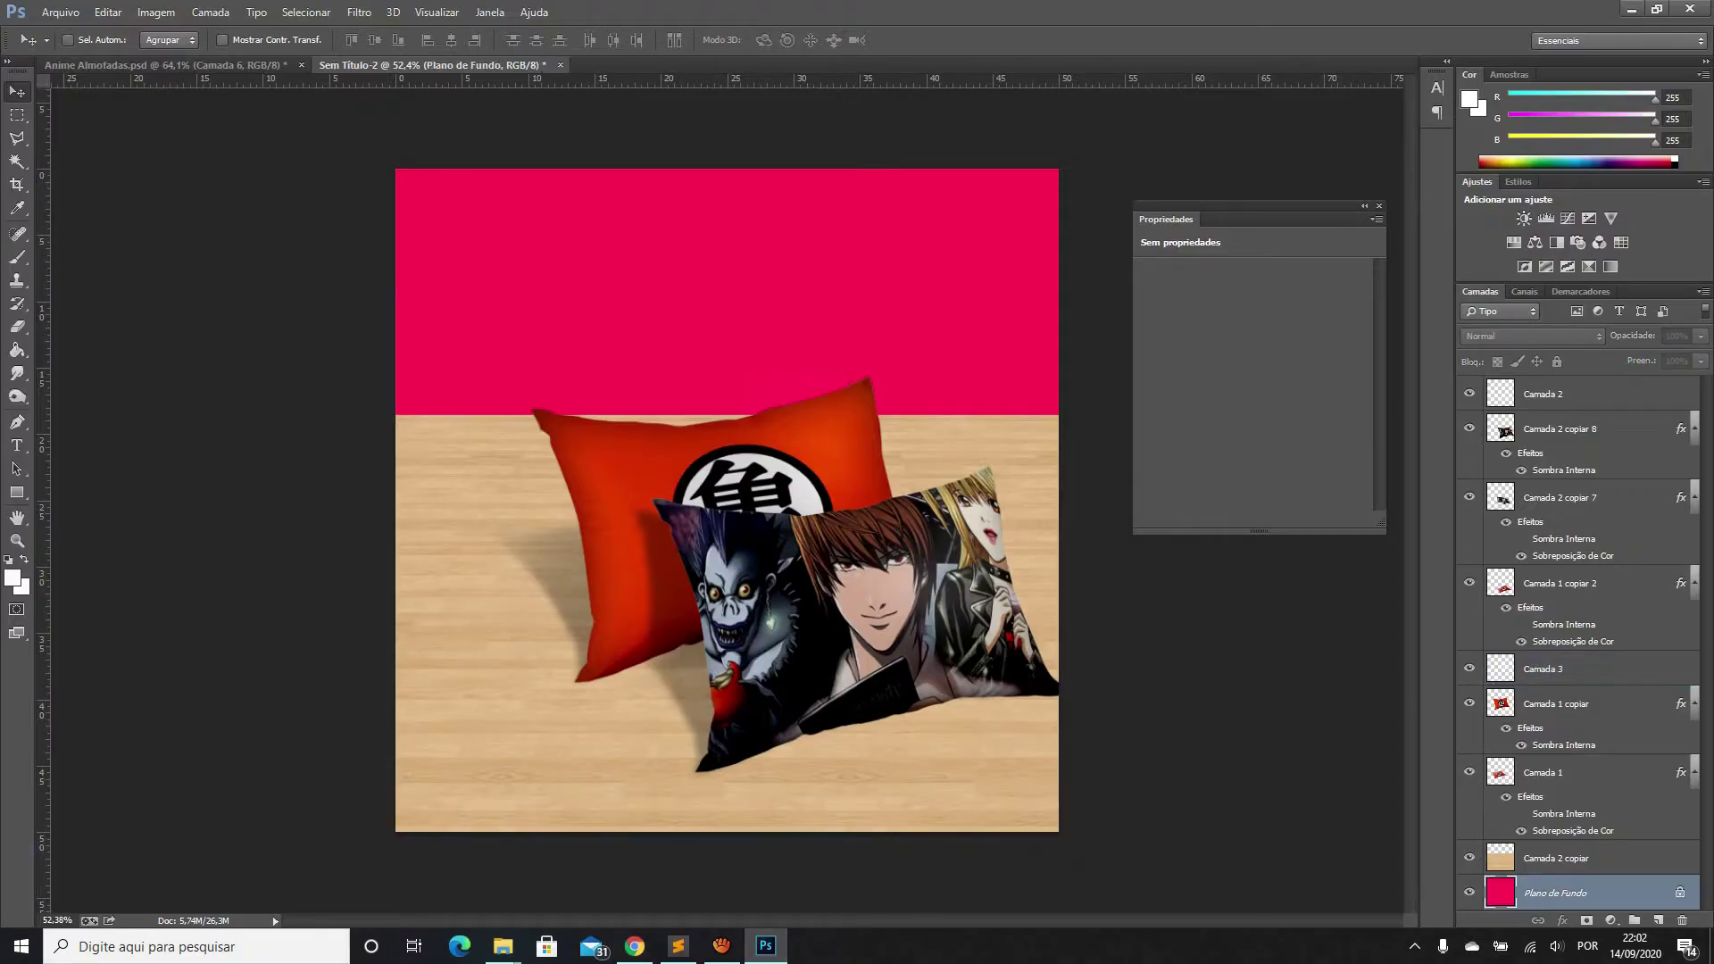
key(ctrl+v)
drag(875, 254, 875, 224)
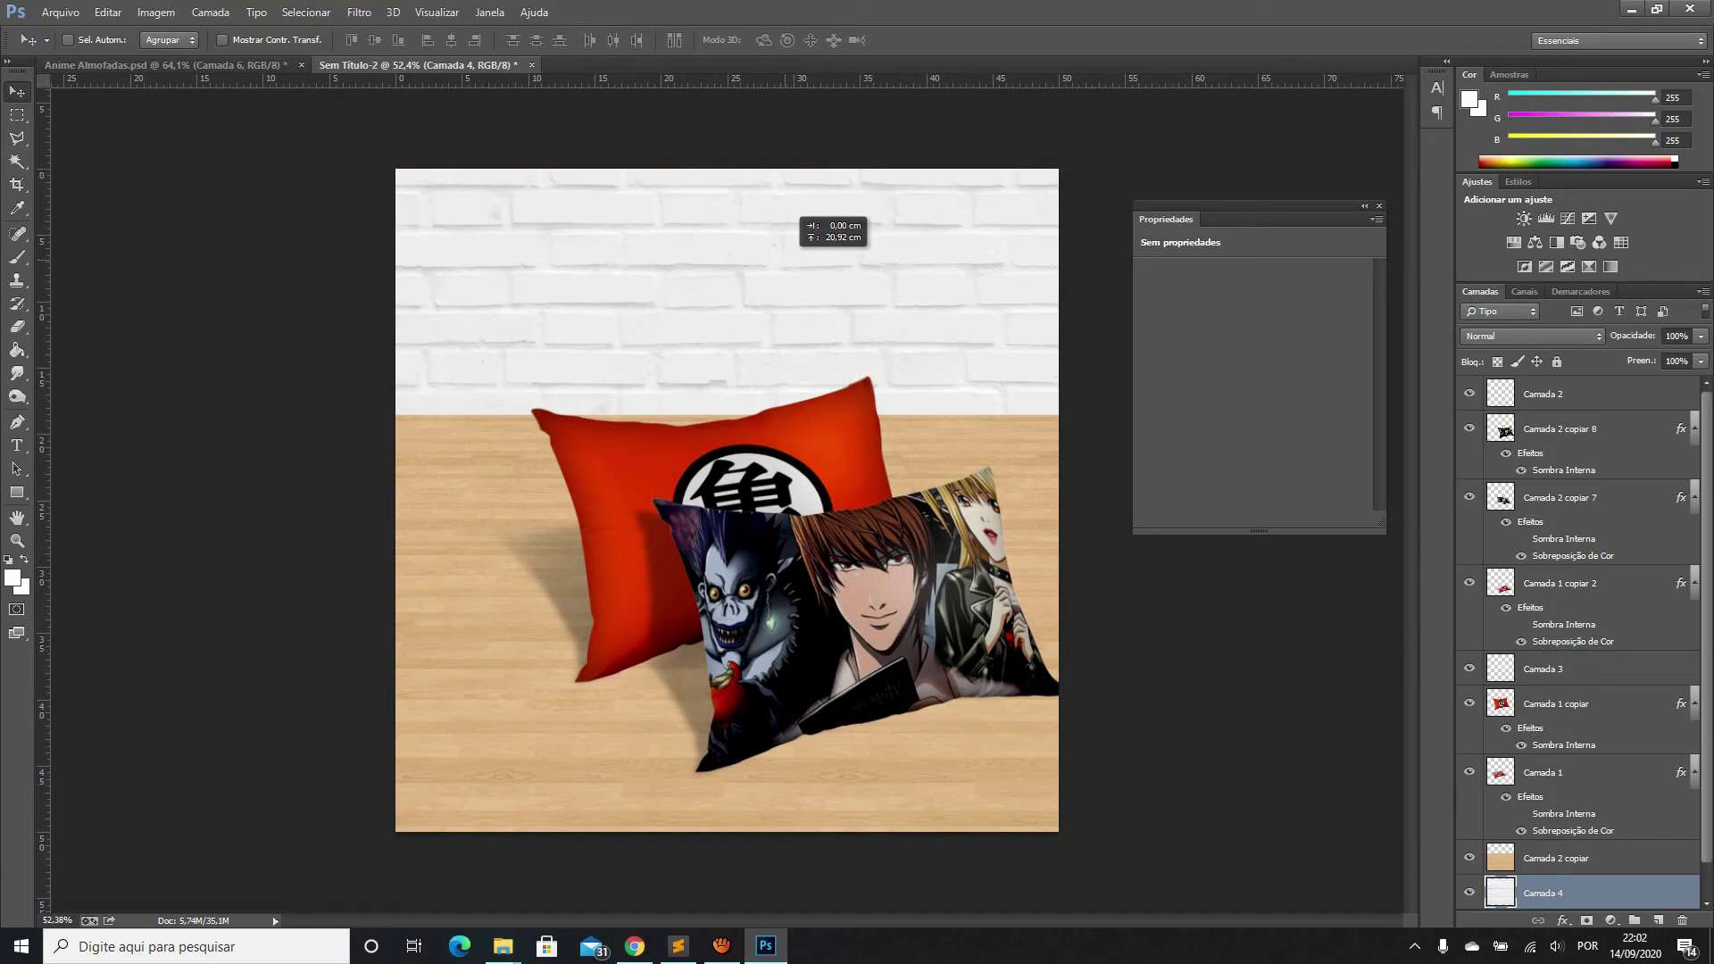
key(ctrl+t)
drag(1354, 541, 1066, 350)
drag(482, 268, 482, 331)
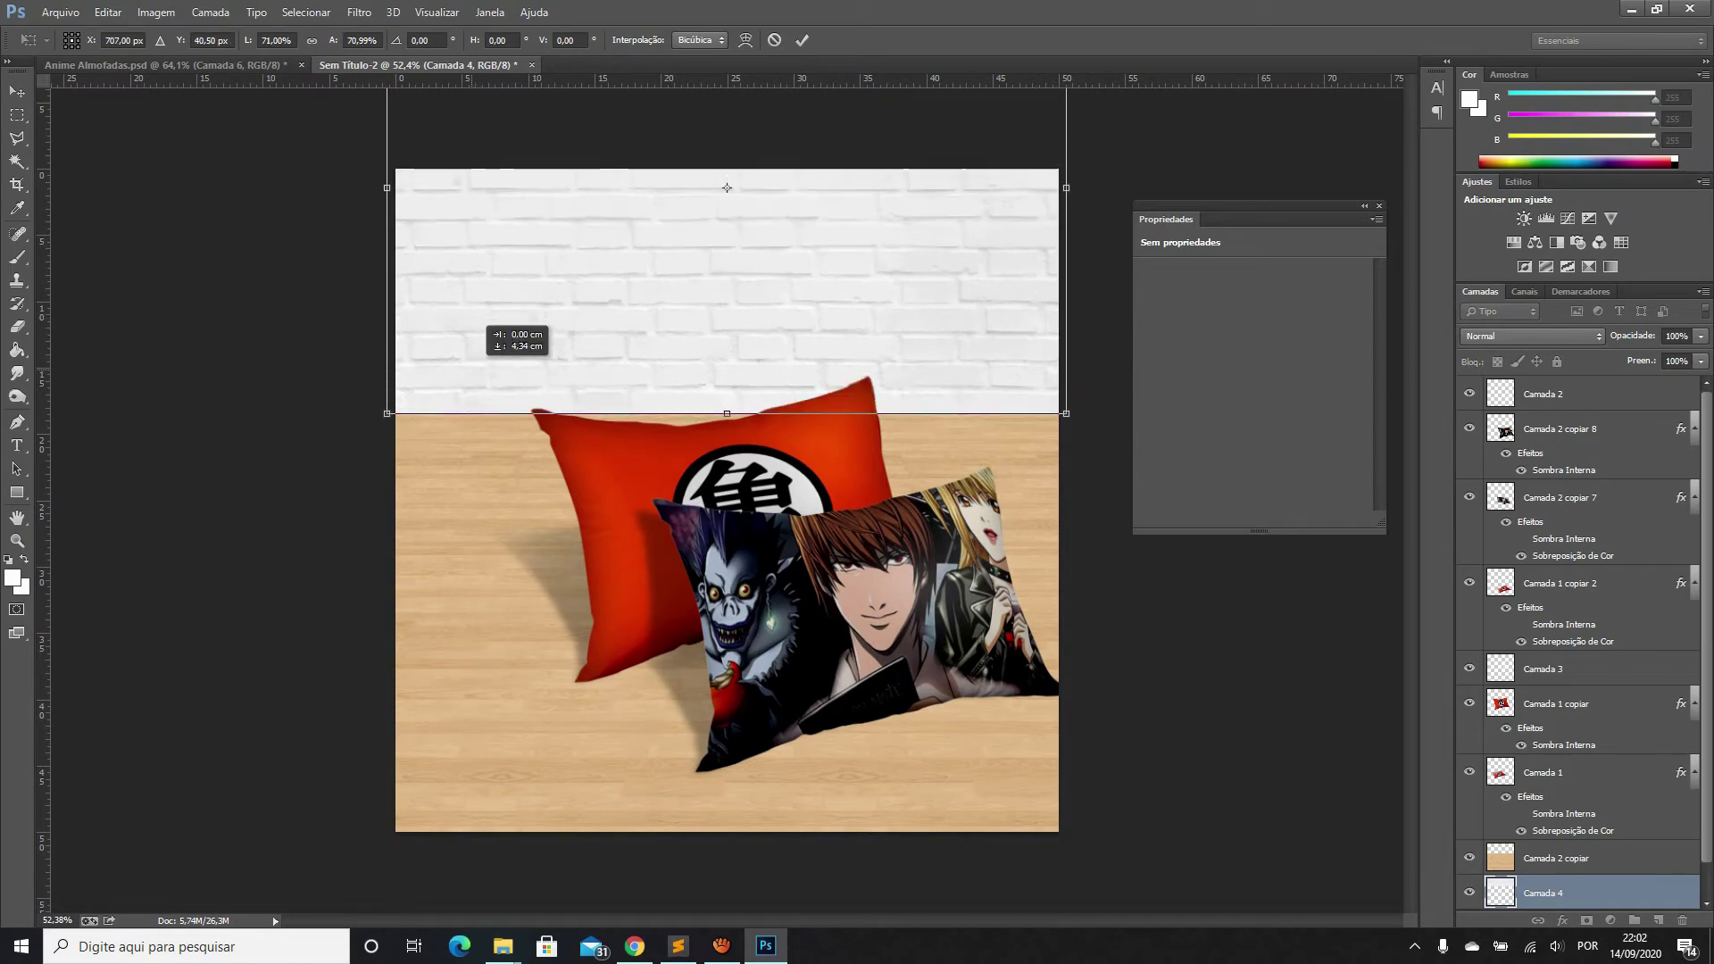
key(Return)
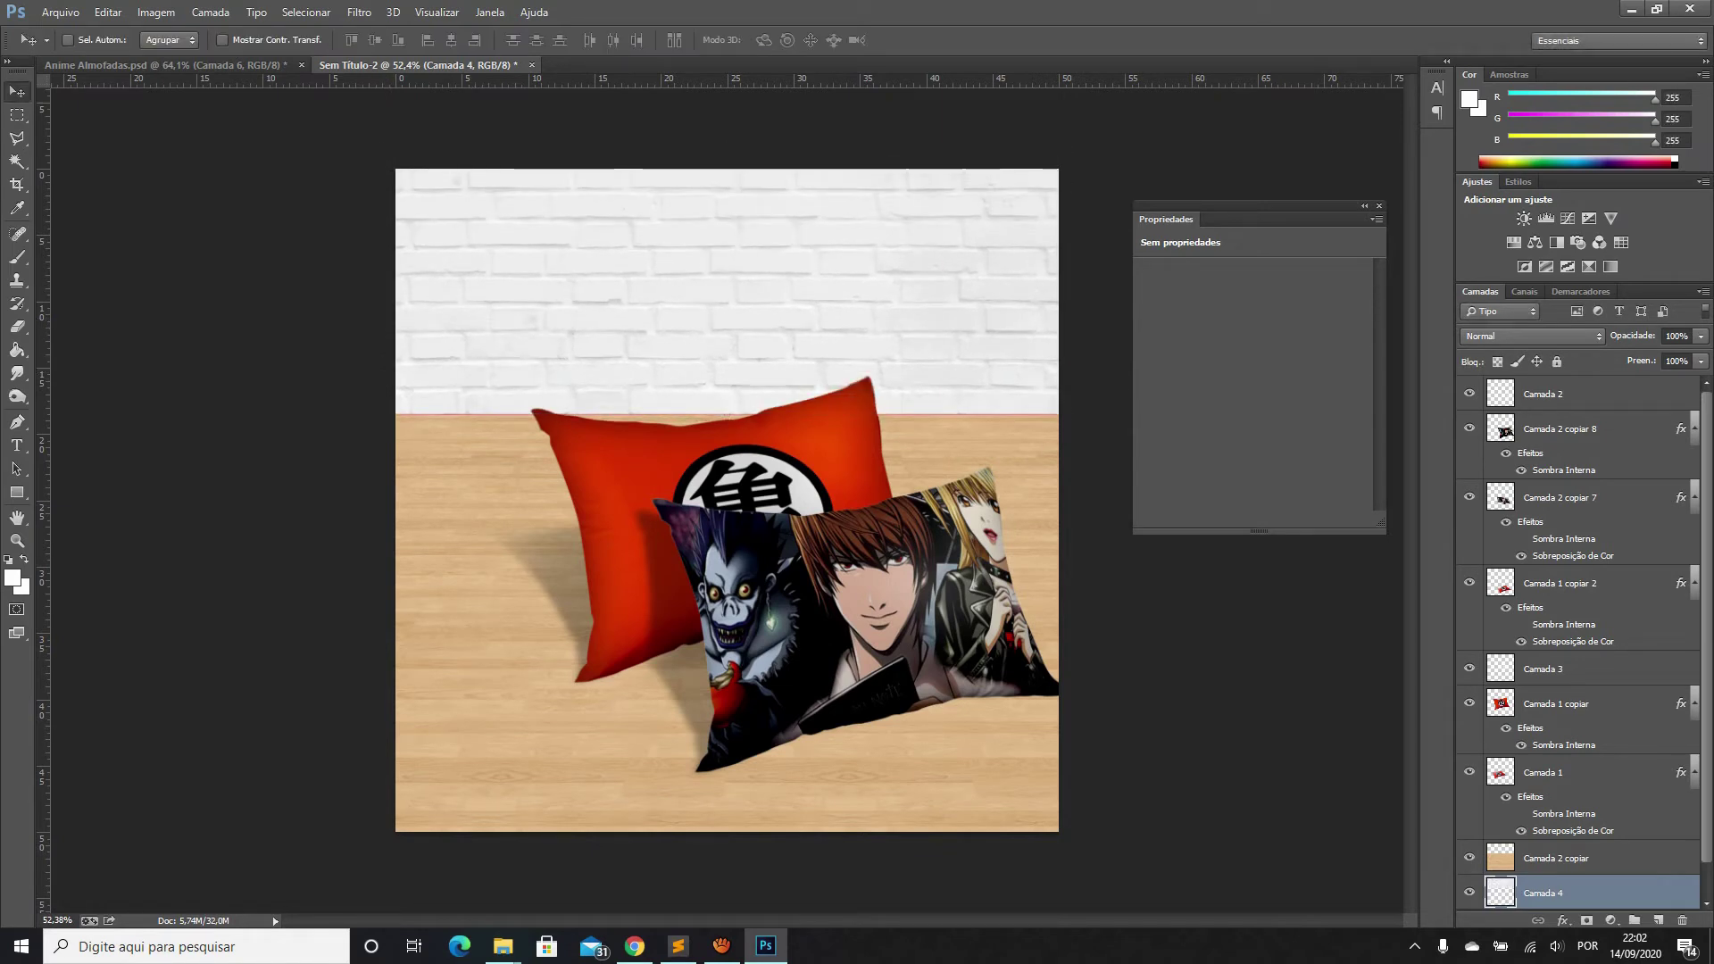
Add an empty layer Camada 5 and set up a black brush
key(ctrl+shift+alt+n)
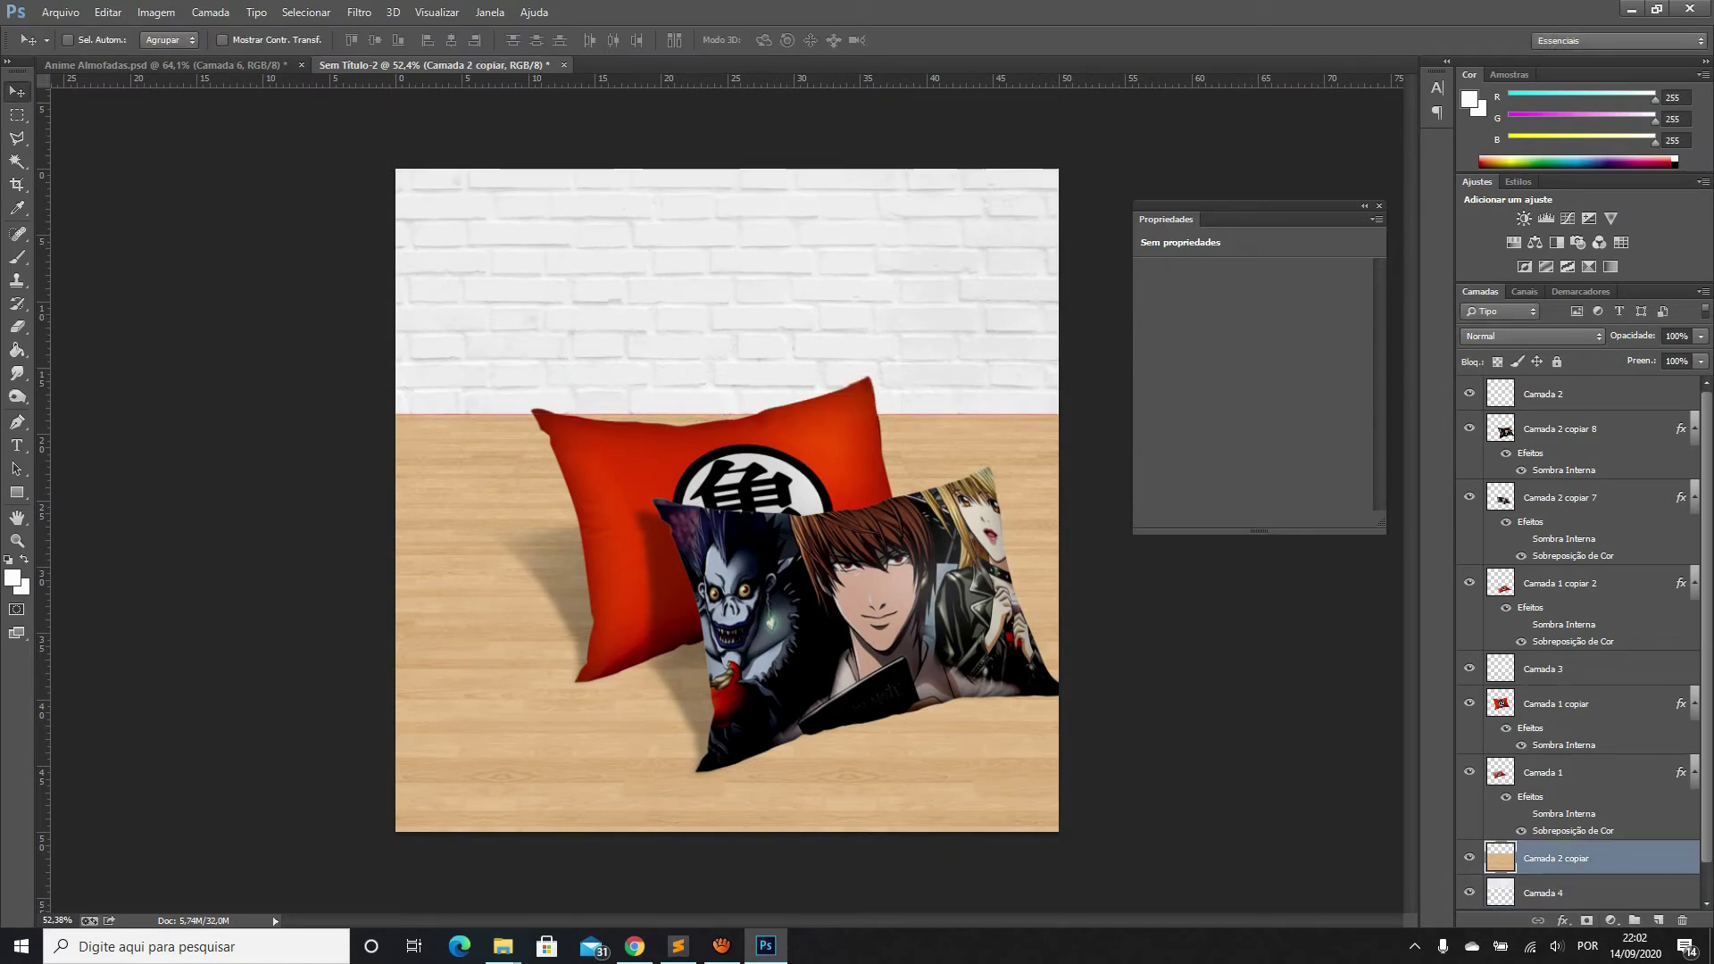
key(b)
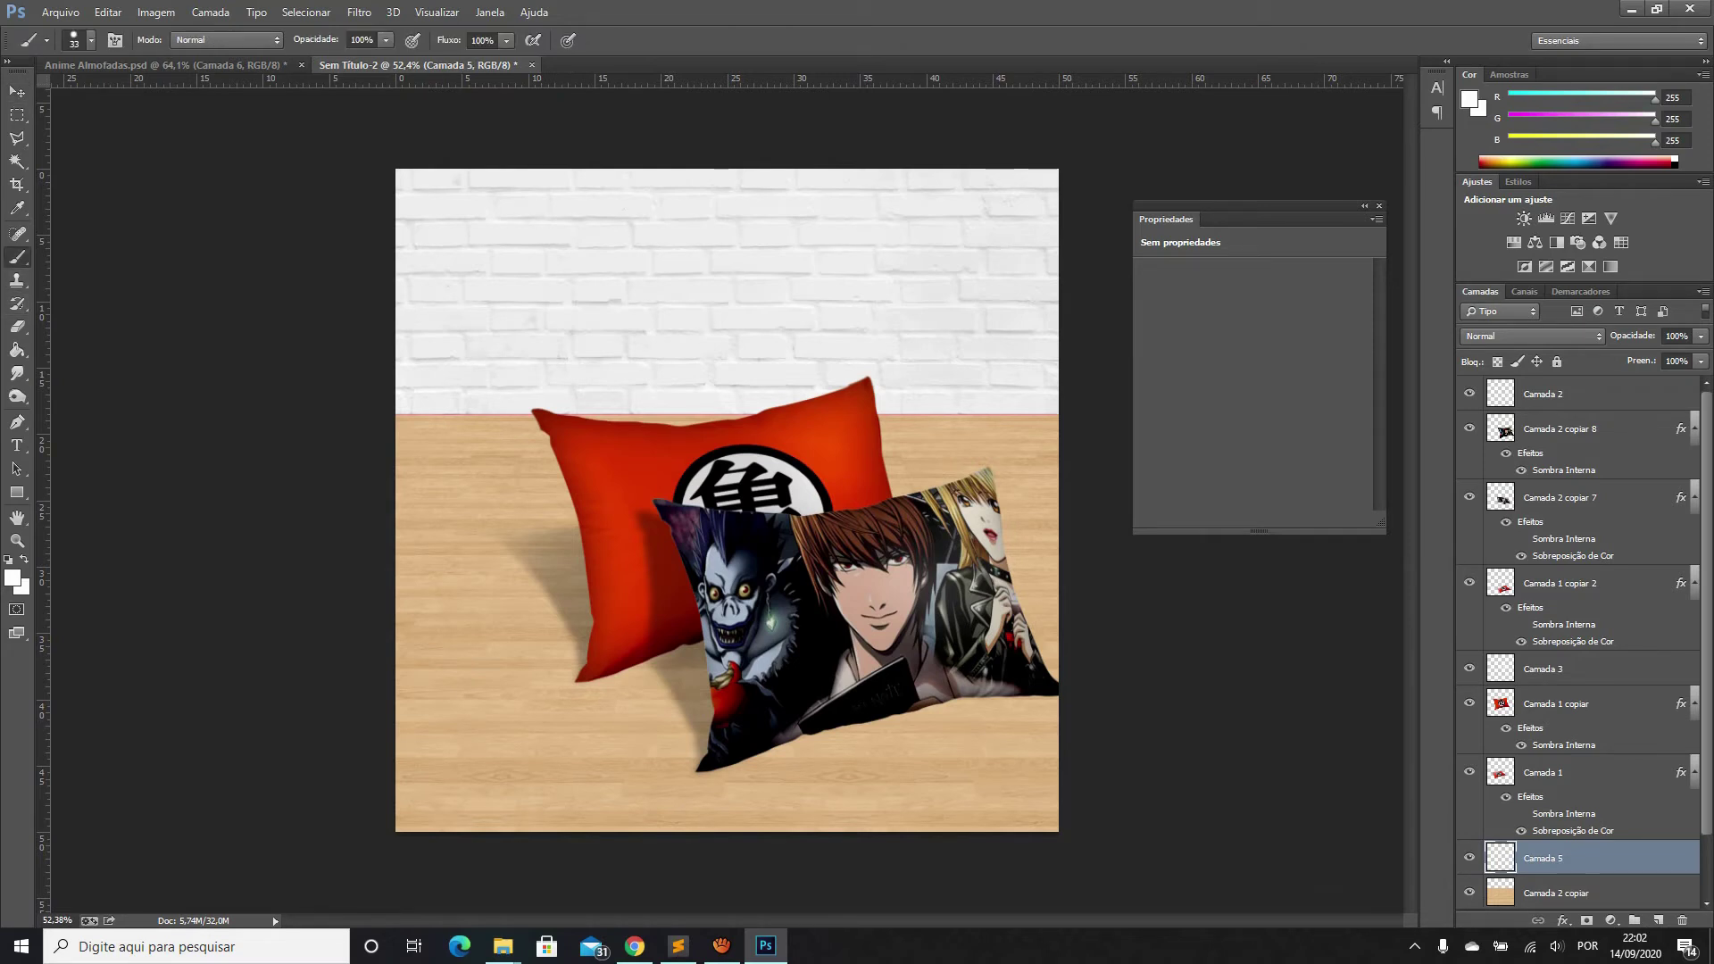
click(13, 577)
drag(1250, 732, 1286, 764)
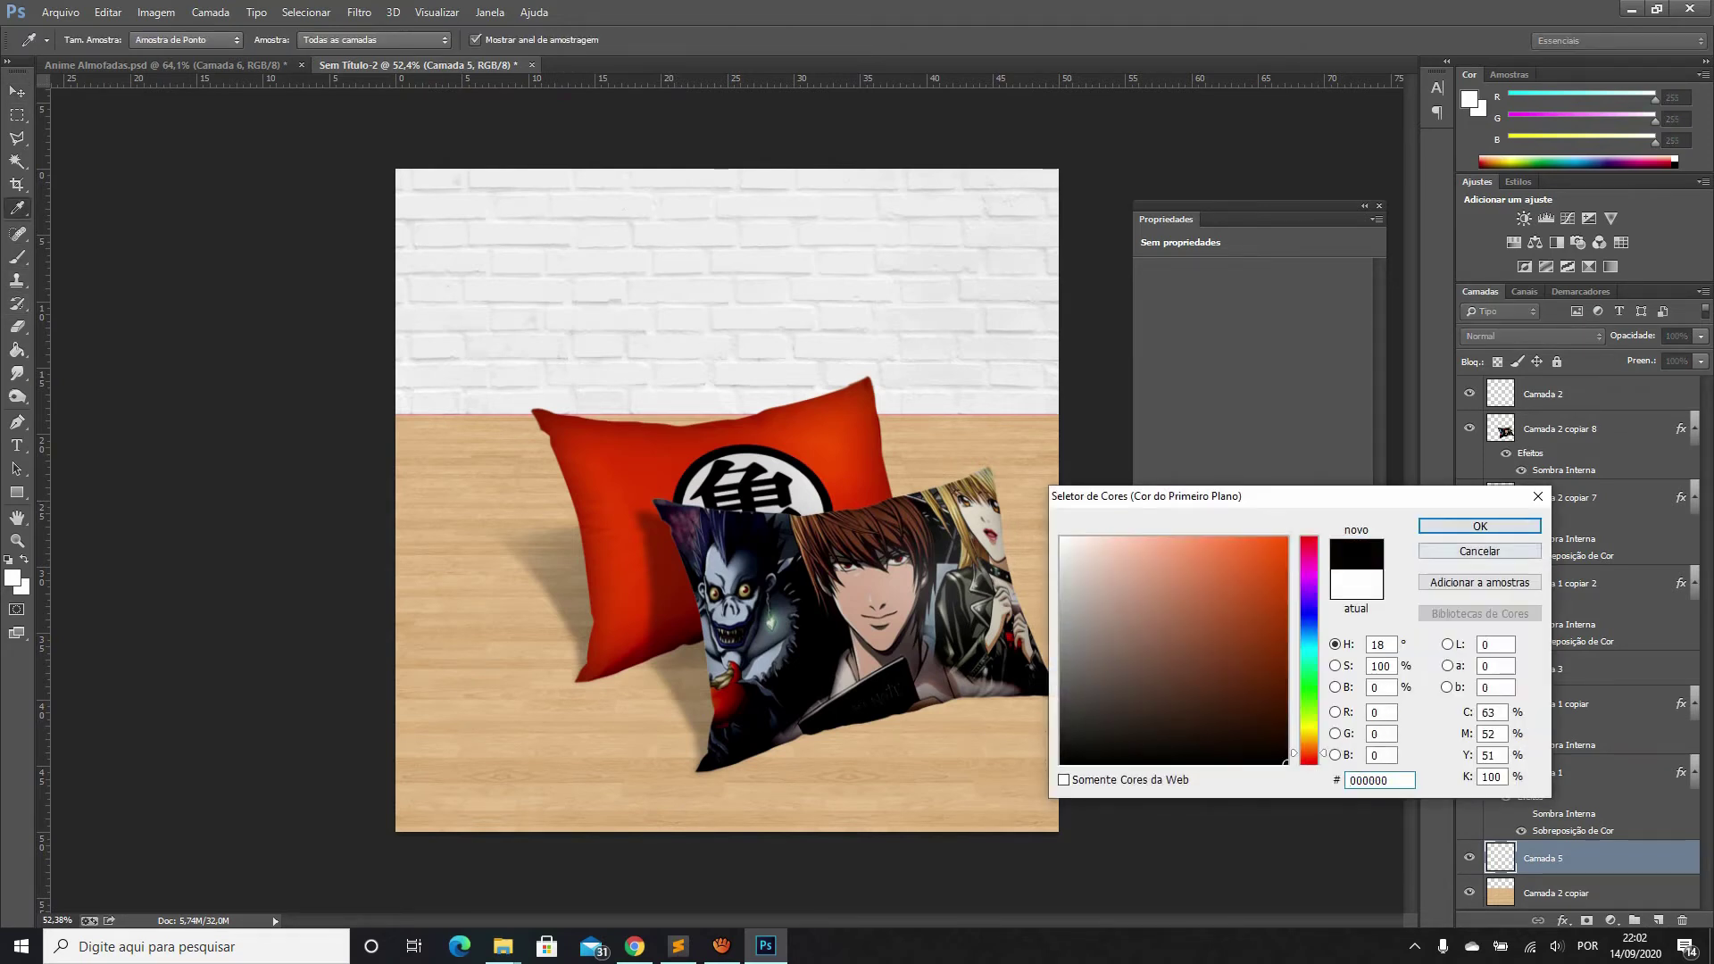
click(1479, 526)
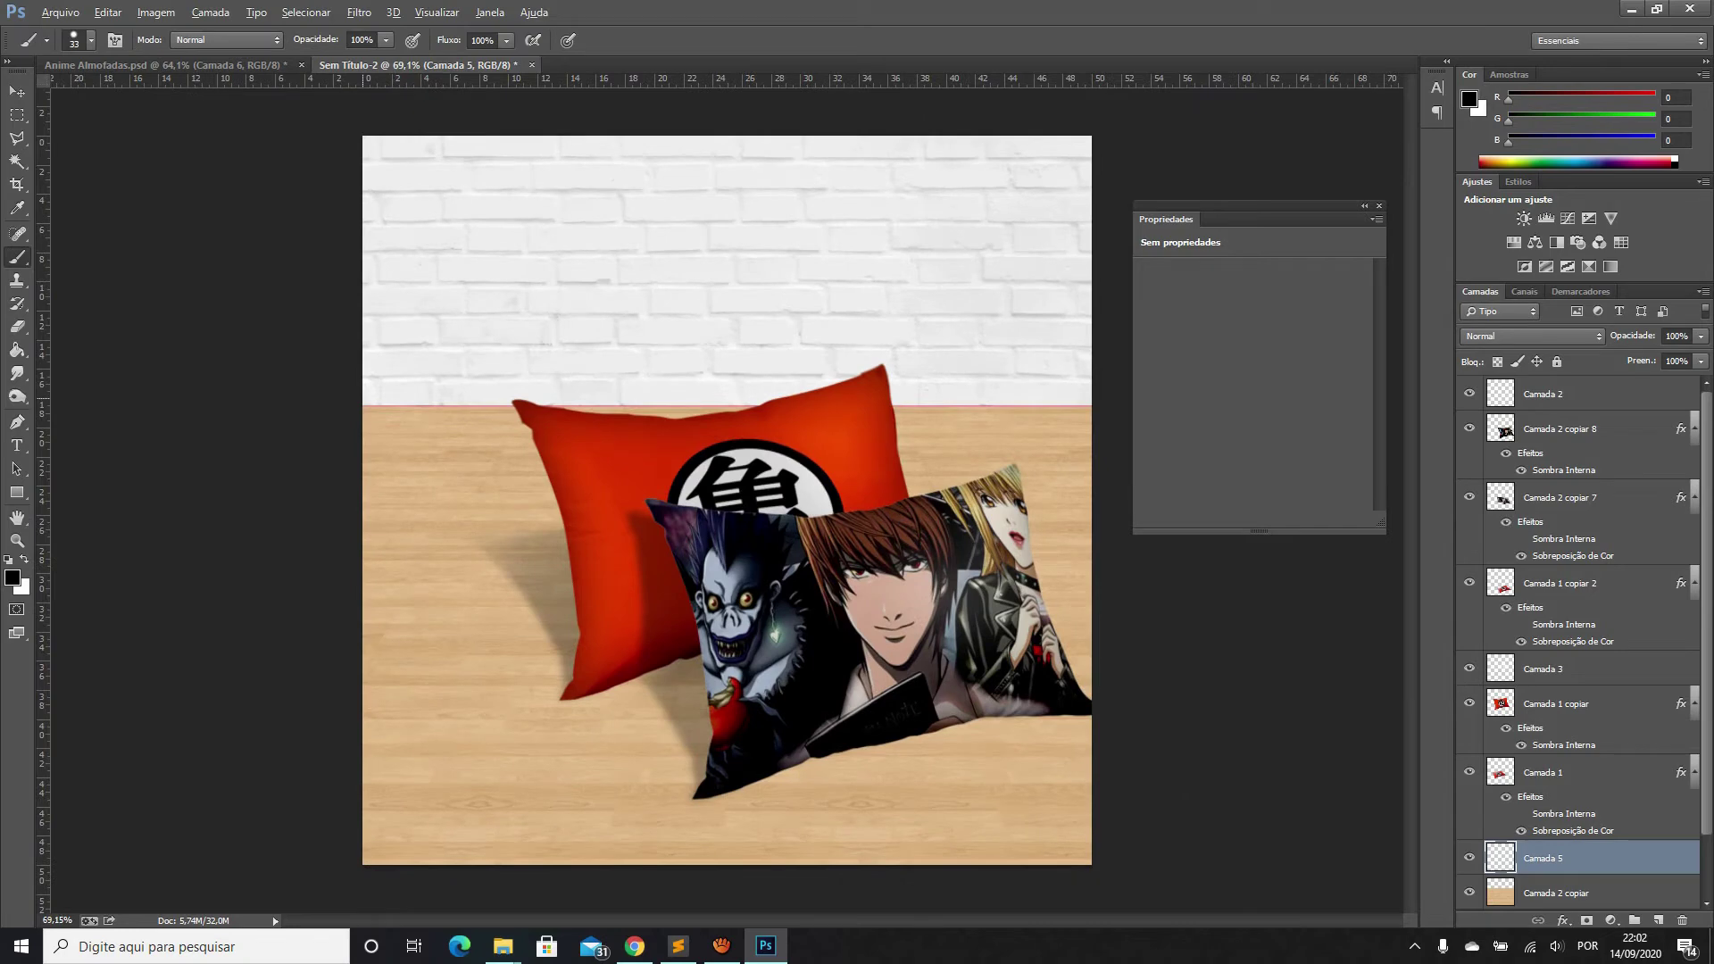
Paint a black line along the wall-floor seam
scroll(478, 398, up, 4)
scroll(478, 398, down, 1)
scroll(477, 398, down, 1)
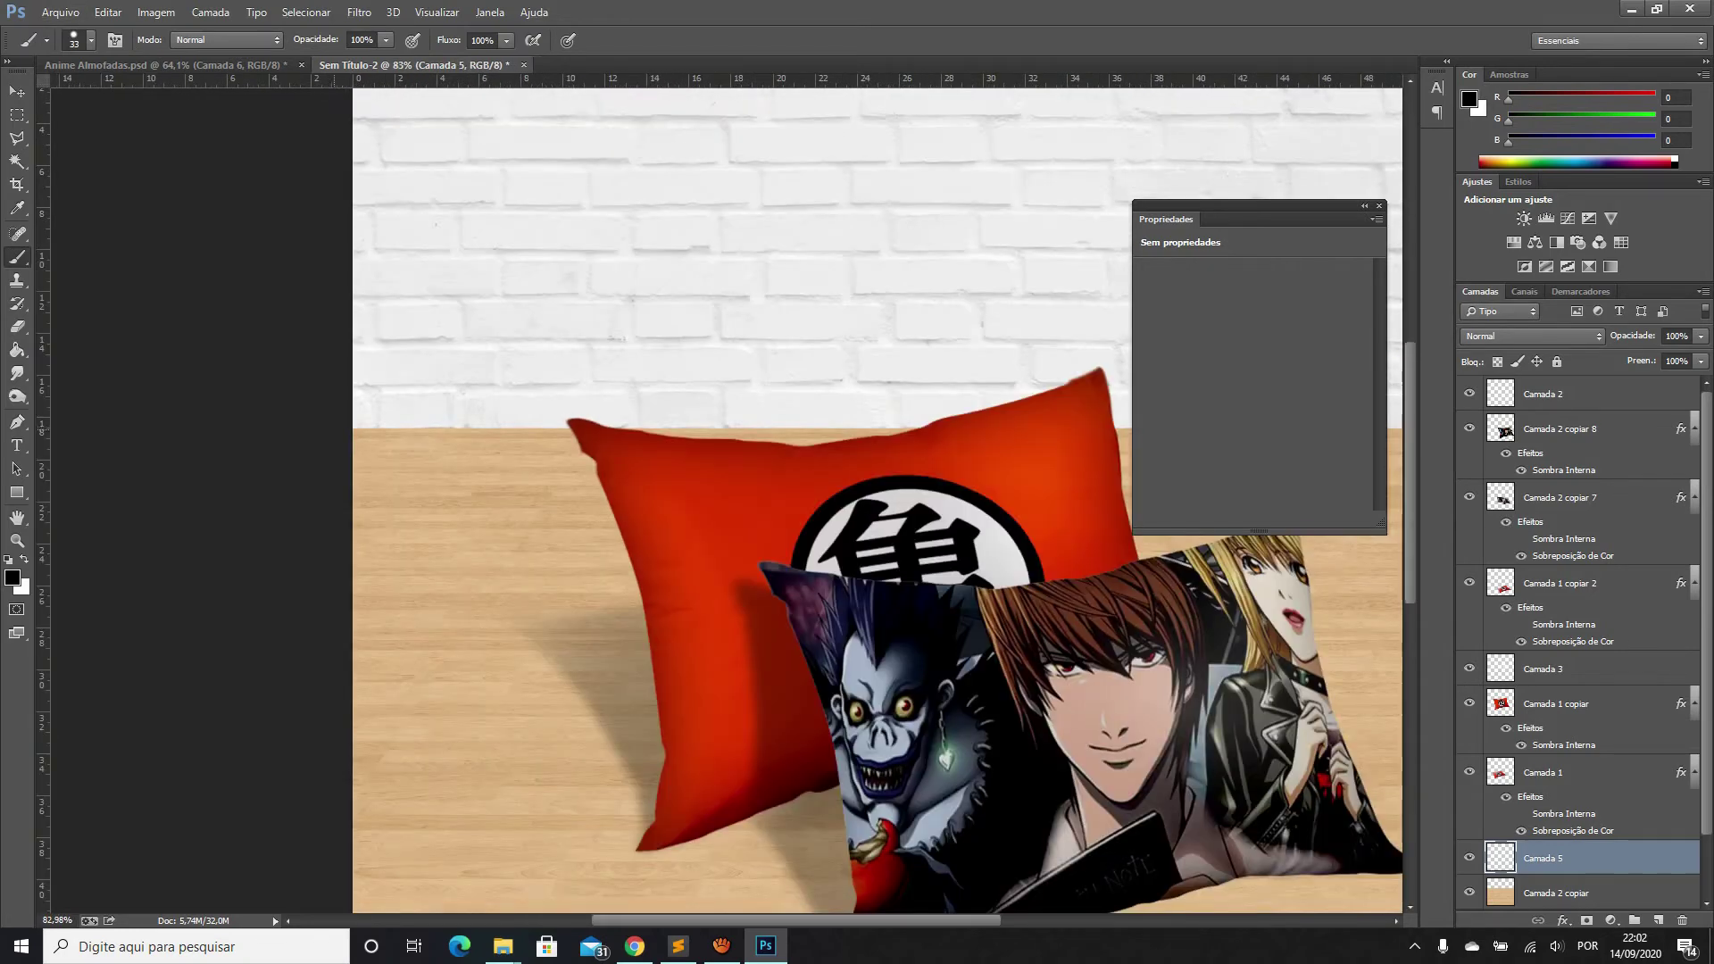
drag(353, 430, 982, 429)
scroll(982, 429, down, 2)
scroll(982, 430, down, 1)
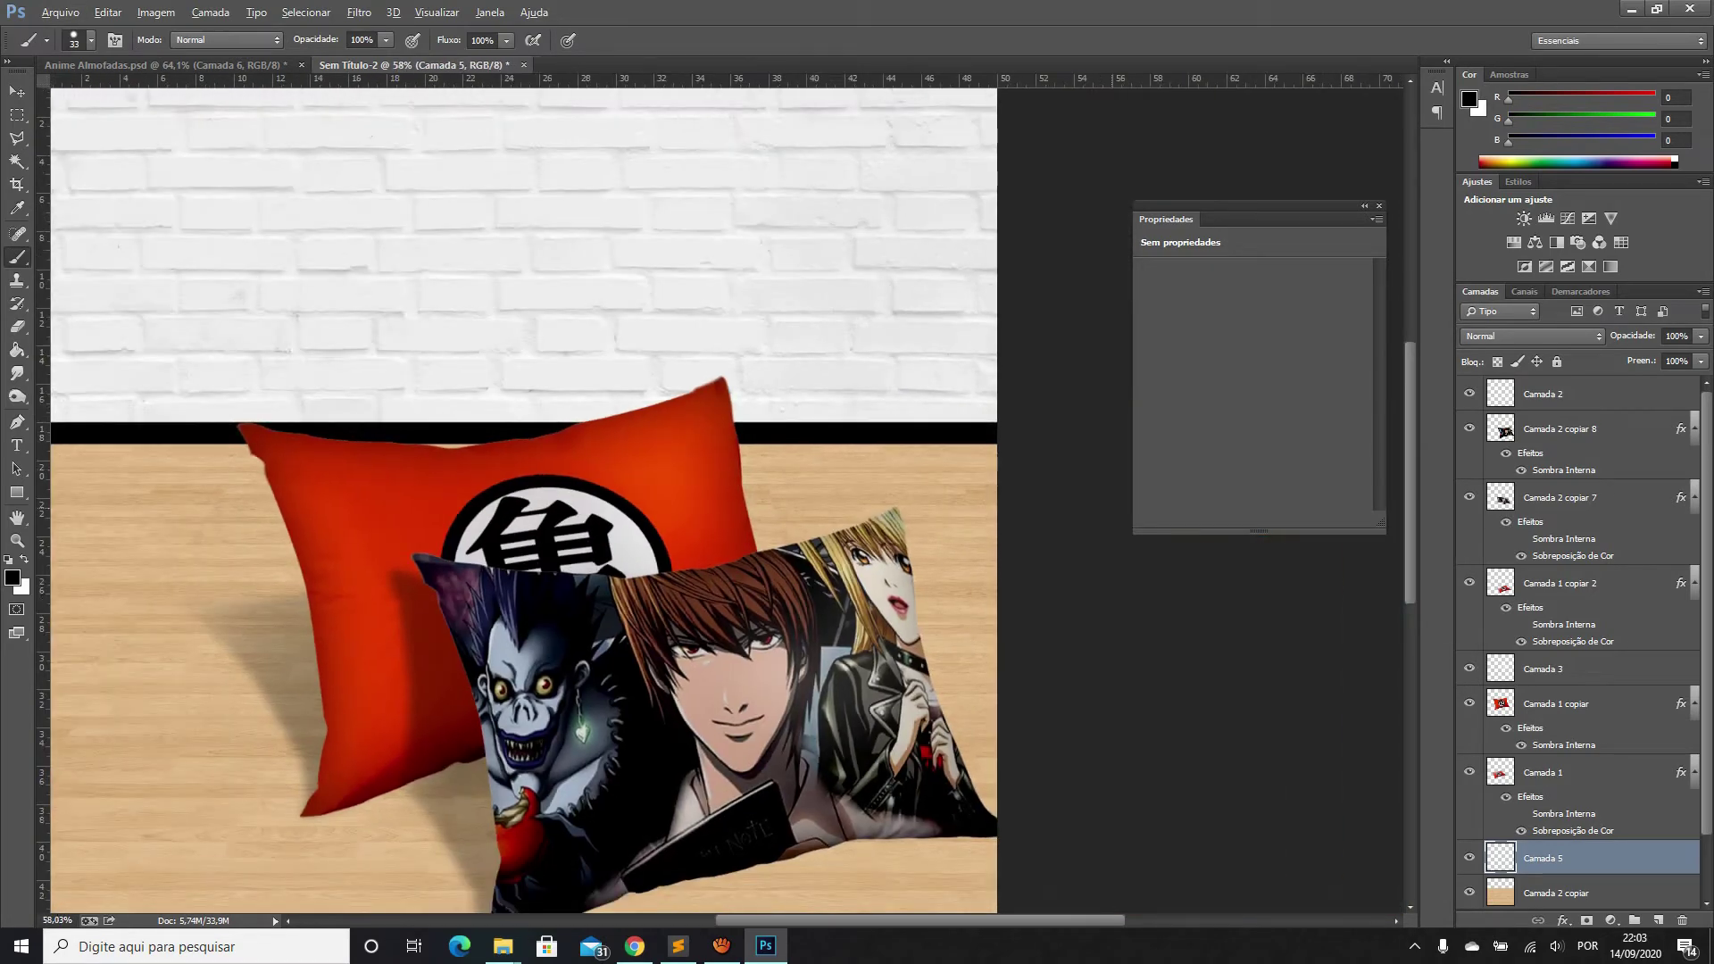
Apply a Gaussian blur with a 36-pixel radius to Camada 5
click(359, 11)
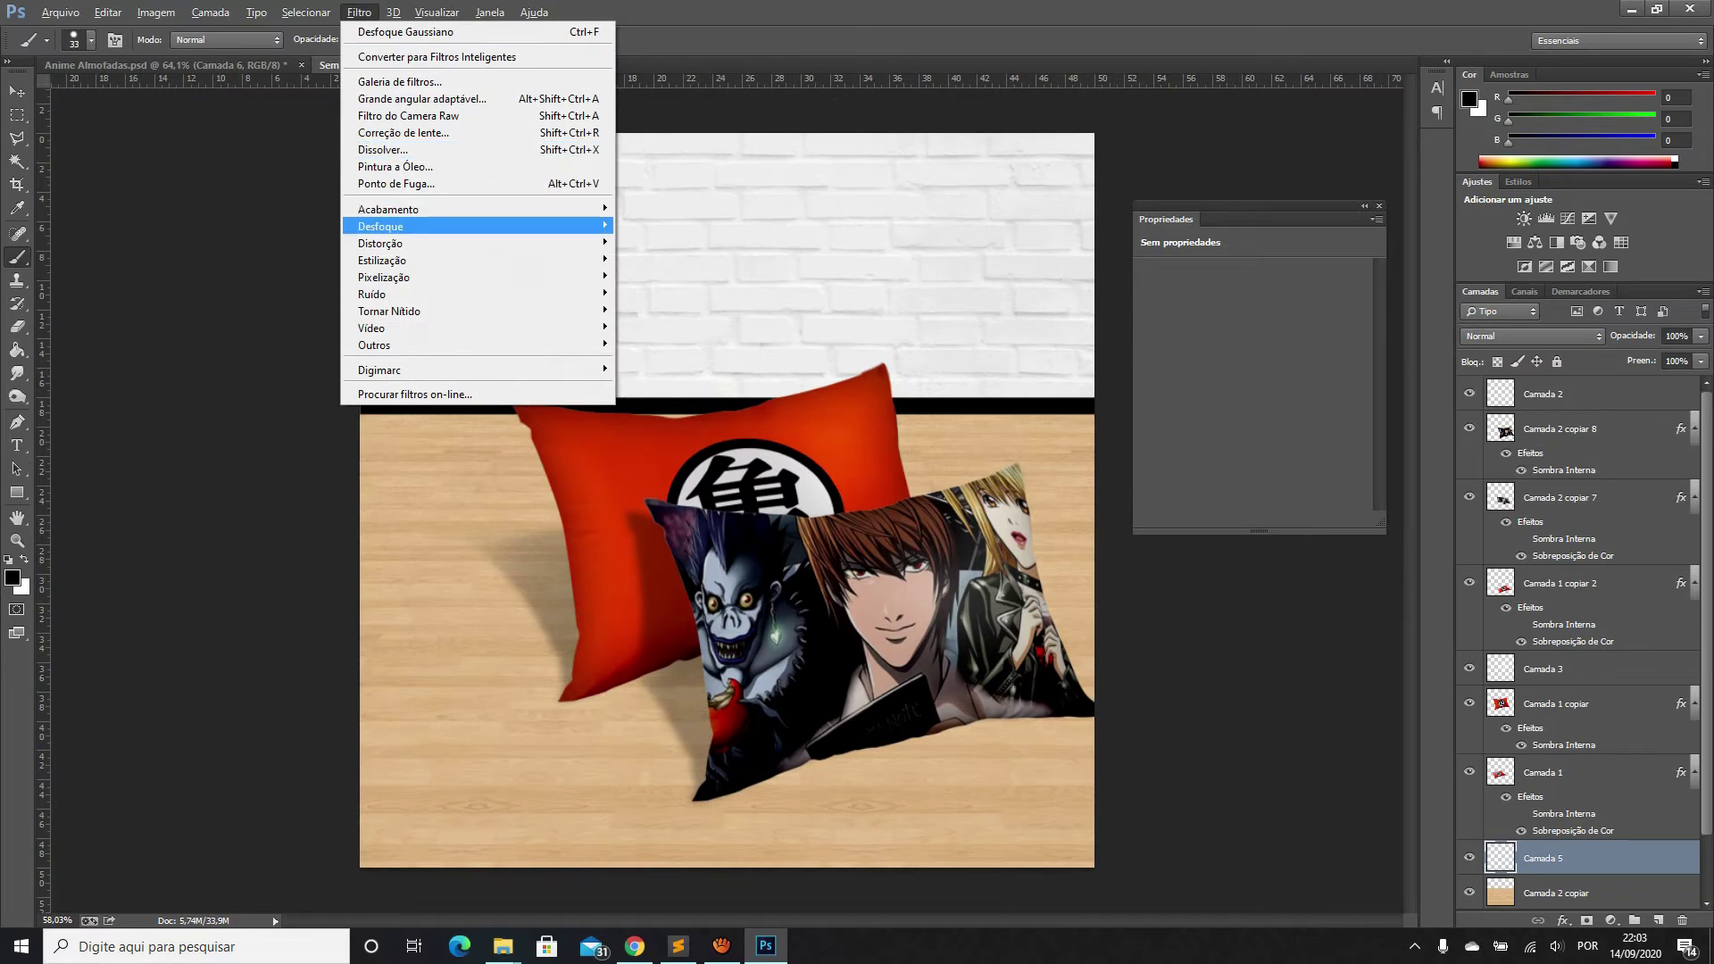
click(679, 384)
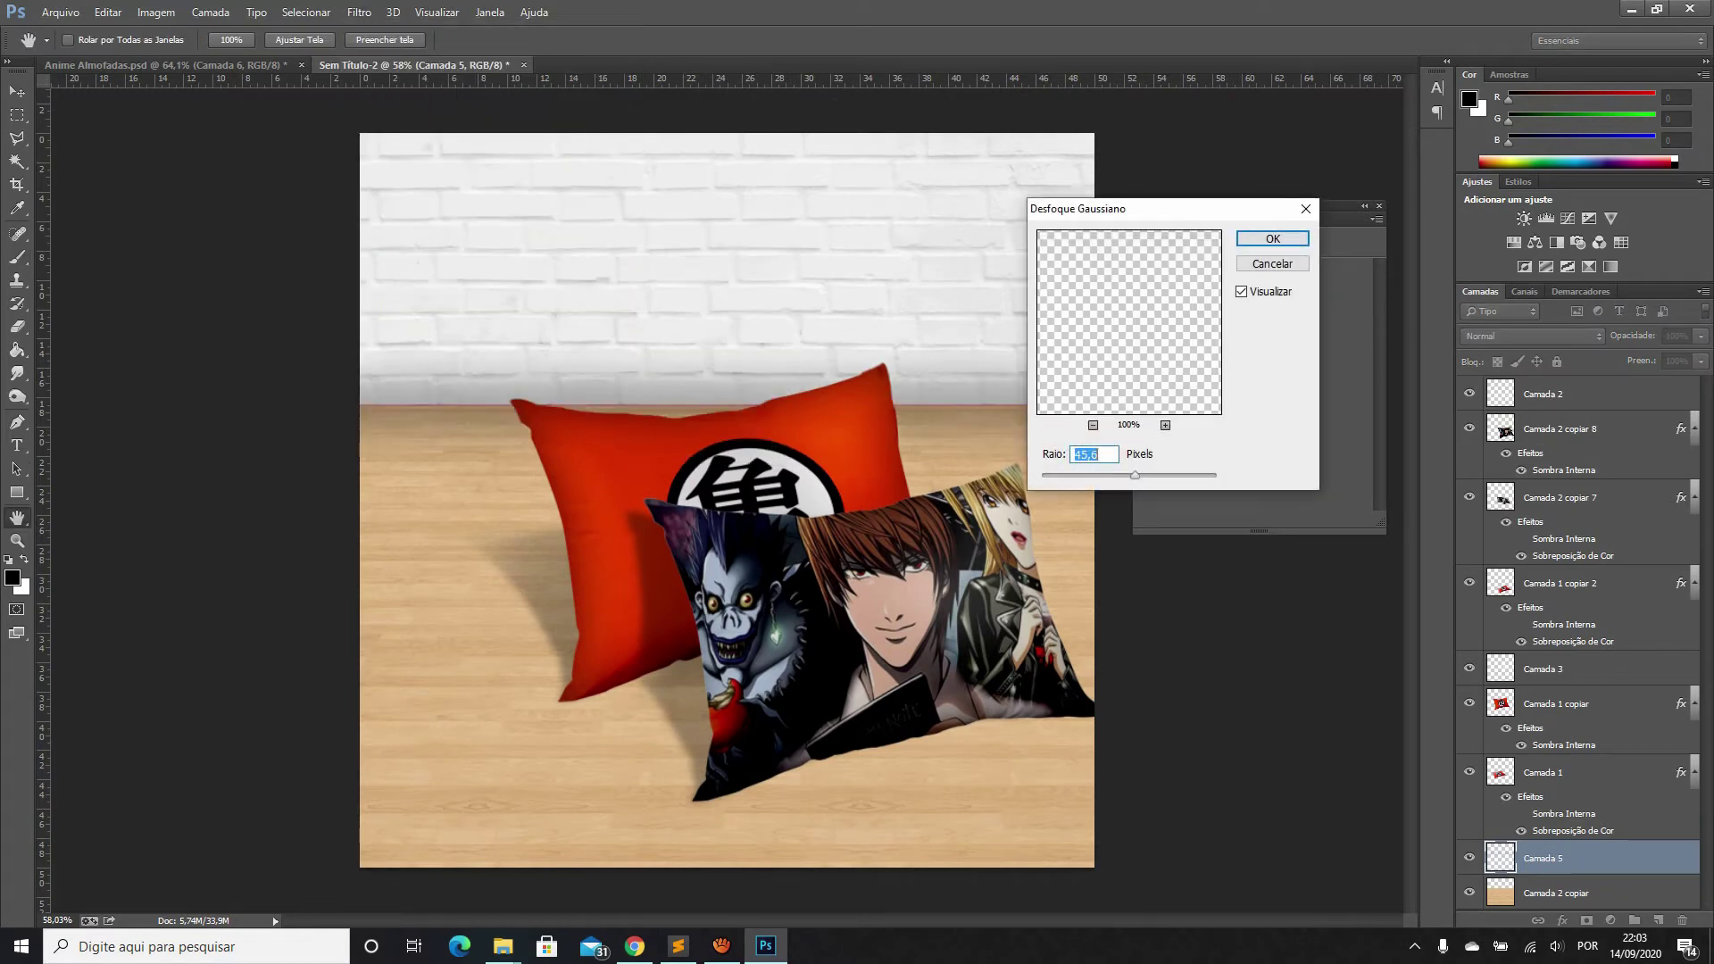
text(29,1)
key(Tab)
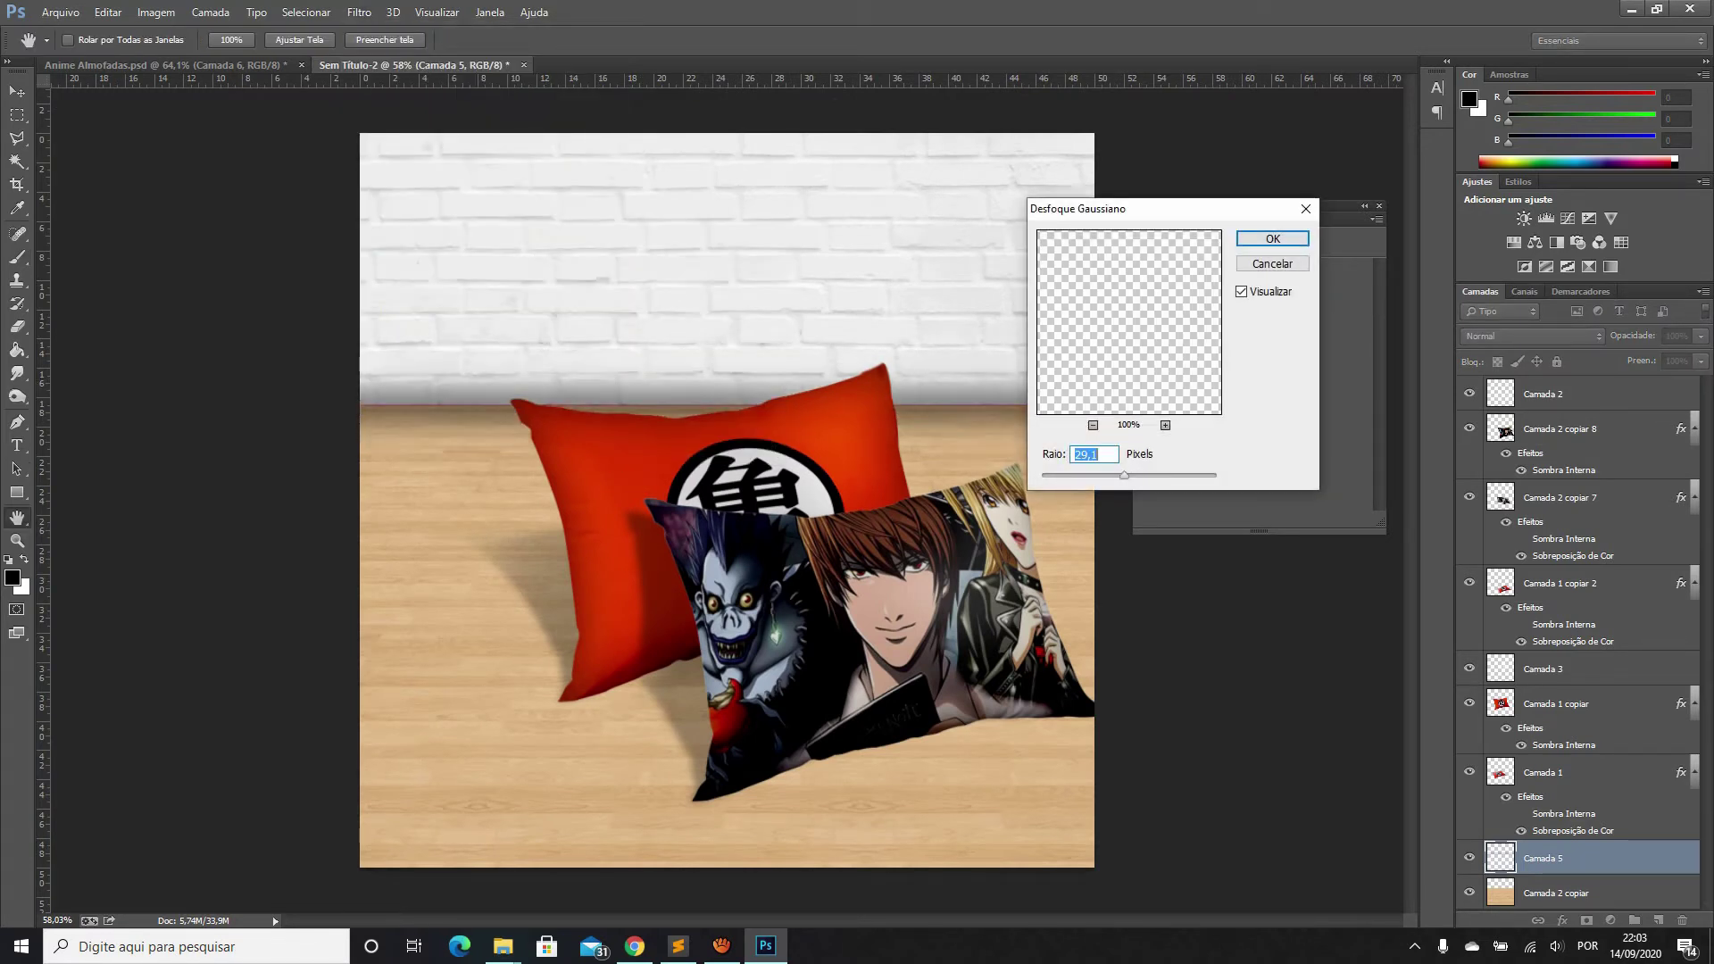
text(36)
key(Tab)
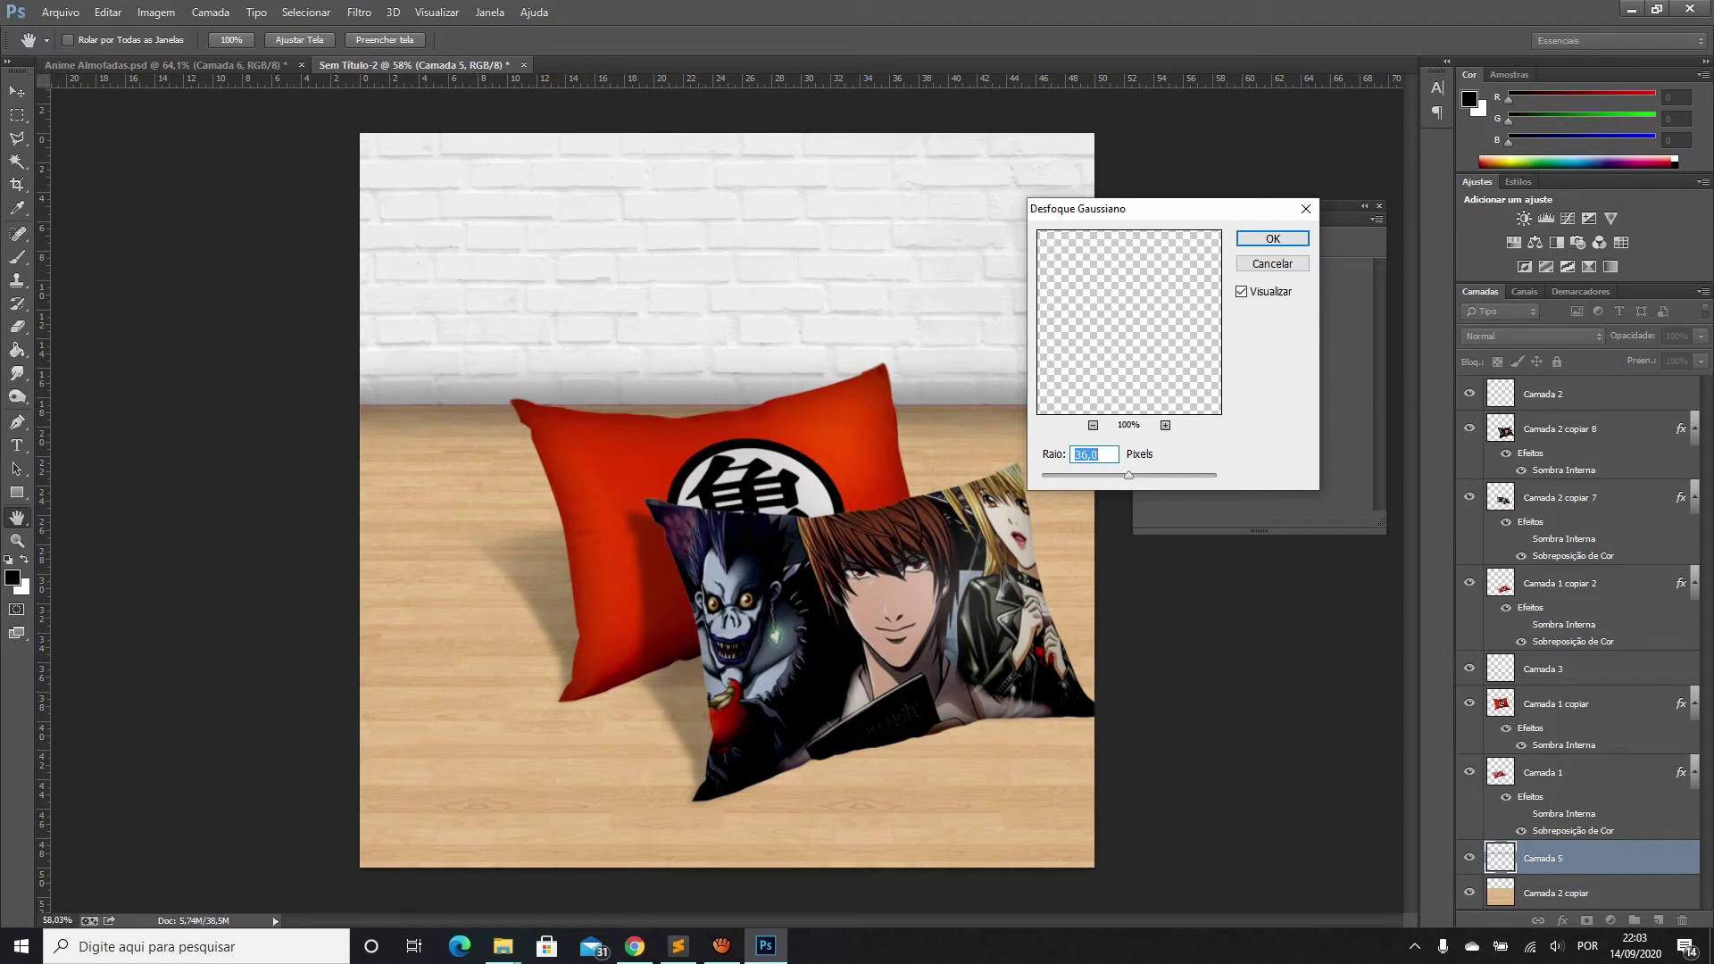
key(Return)
Select Camada 4 and nudge the brick wall texture slightly down
key(v)
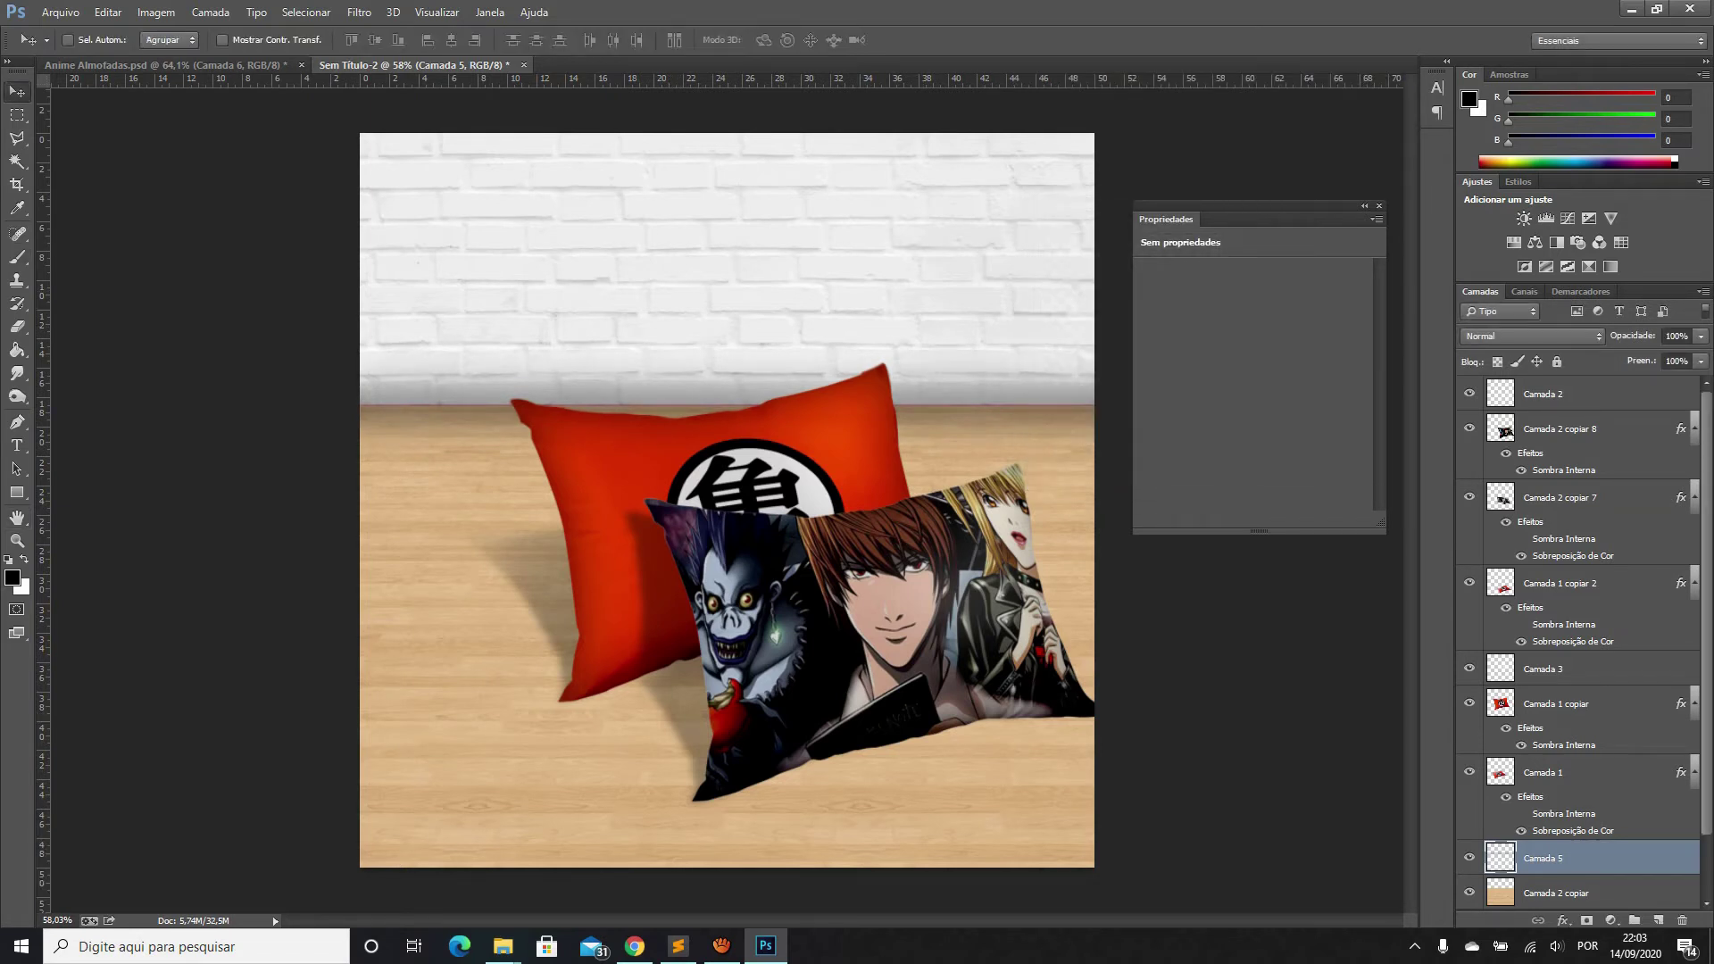
scroll(1580, 643, down, 2)
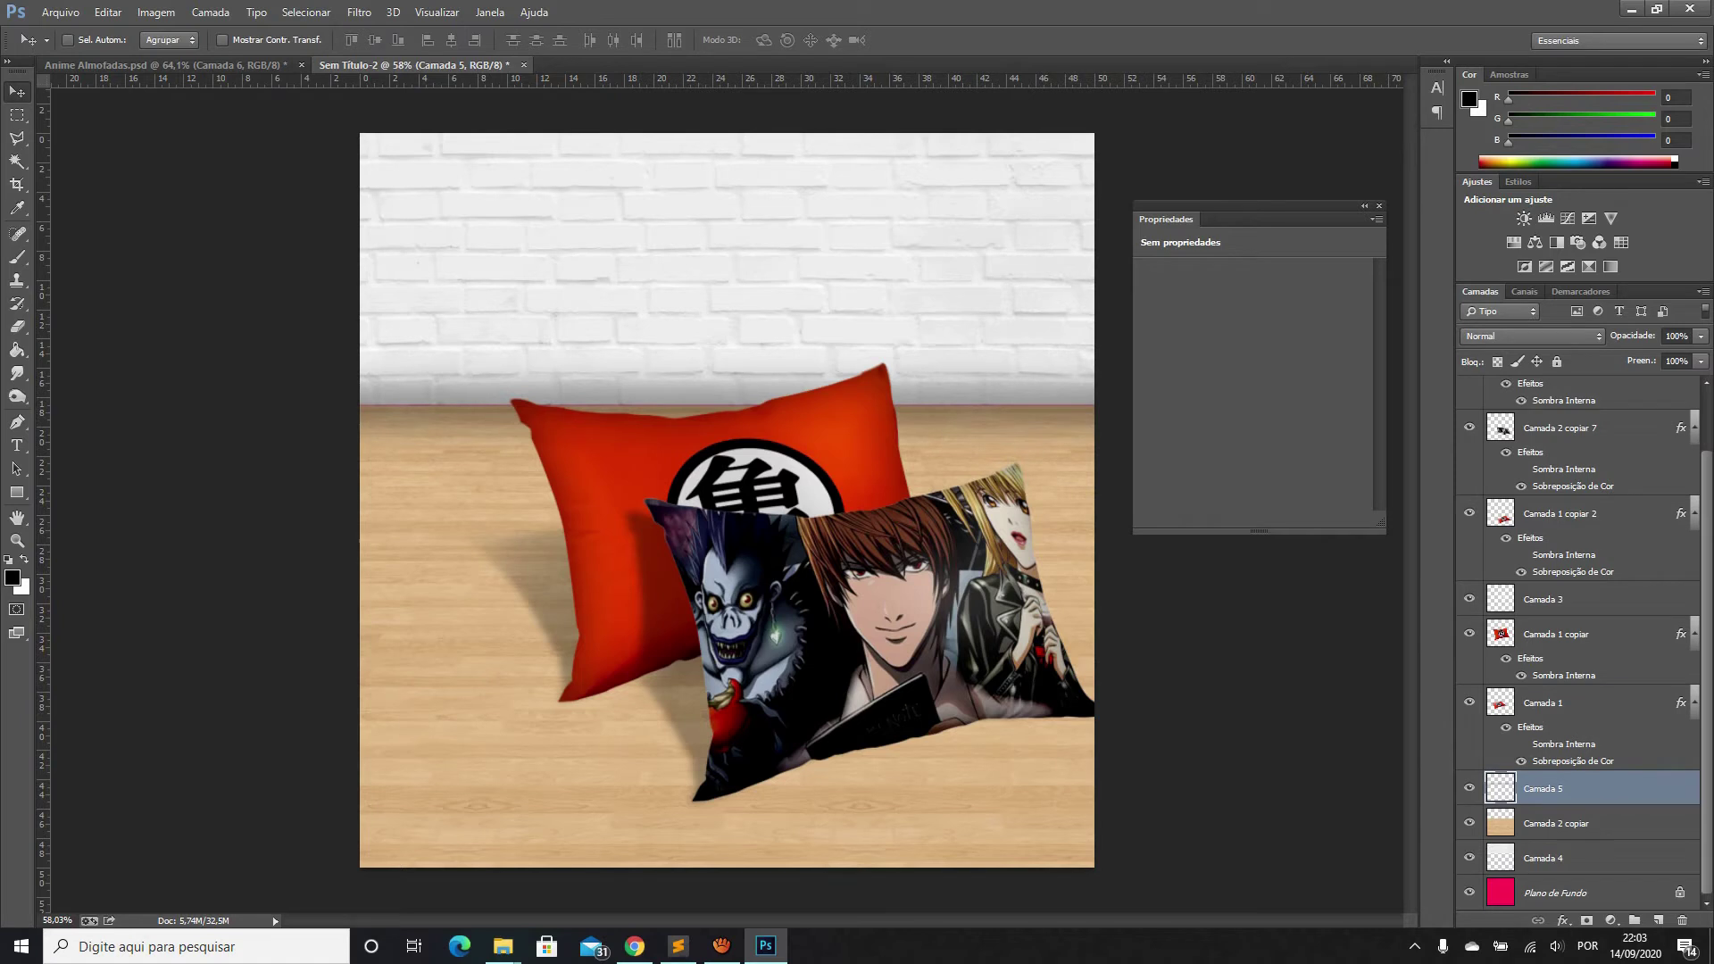
key(alt+bracketleft)
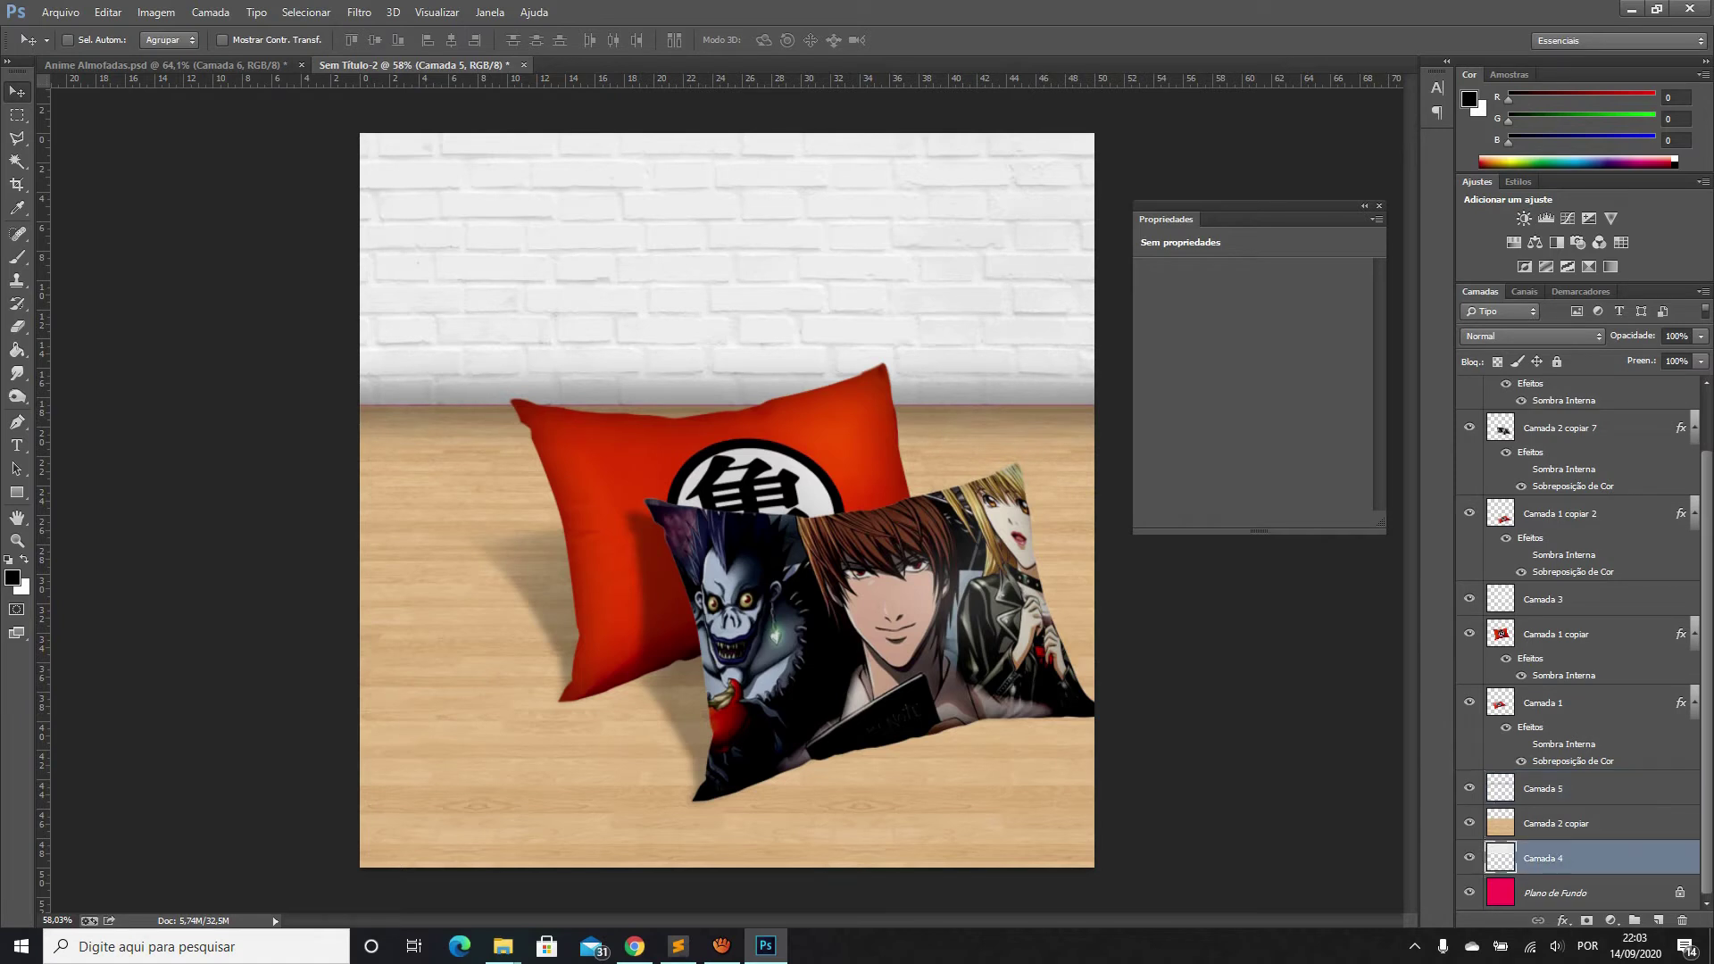
key(Down)
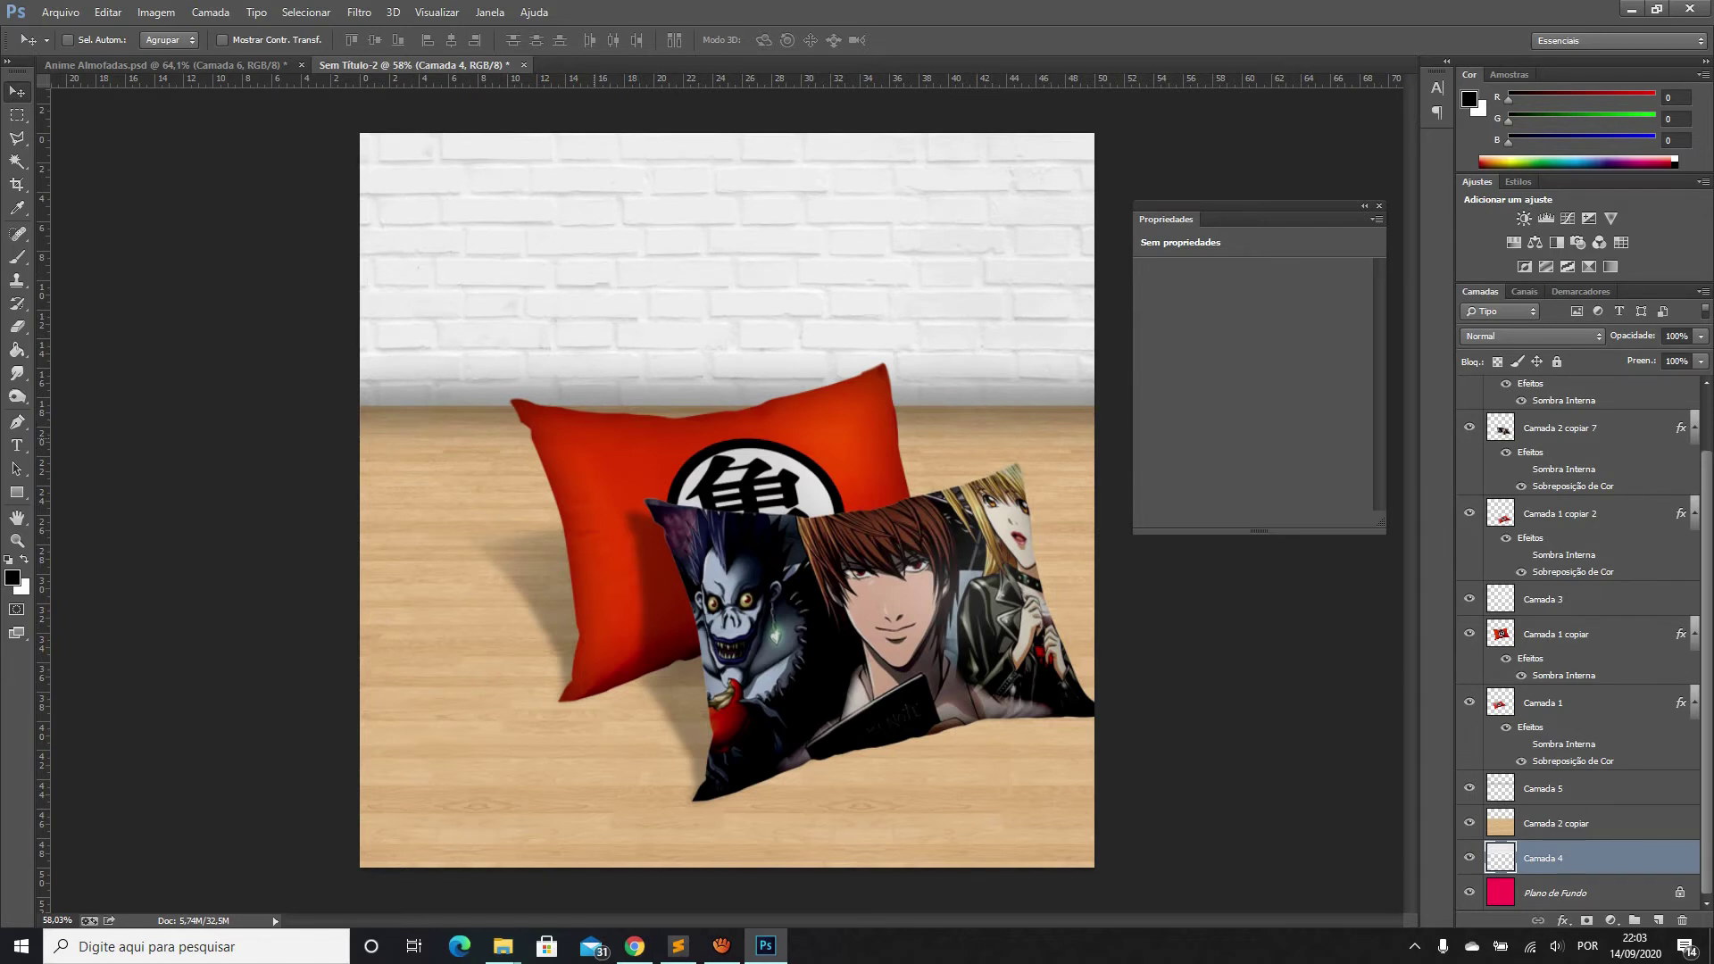
In Chrome, bring up the moldura picture-frame image search tab
click(635, 947)
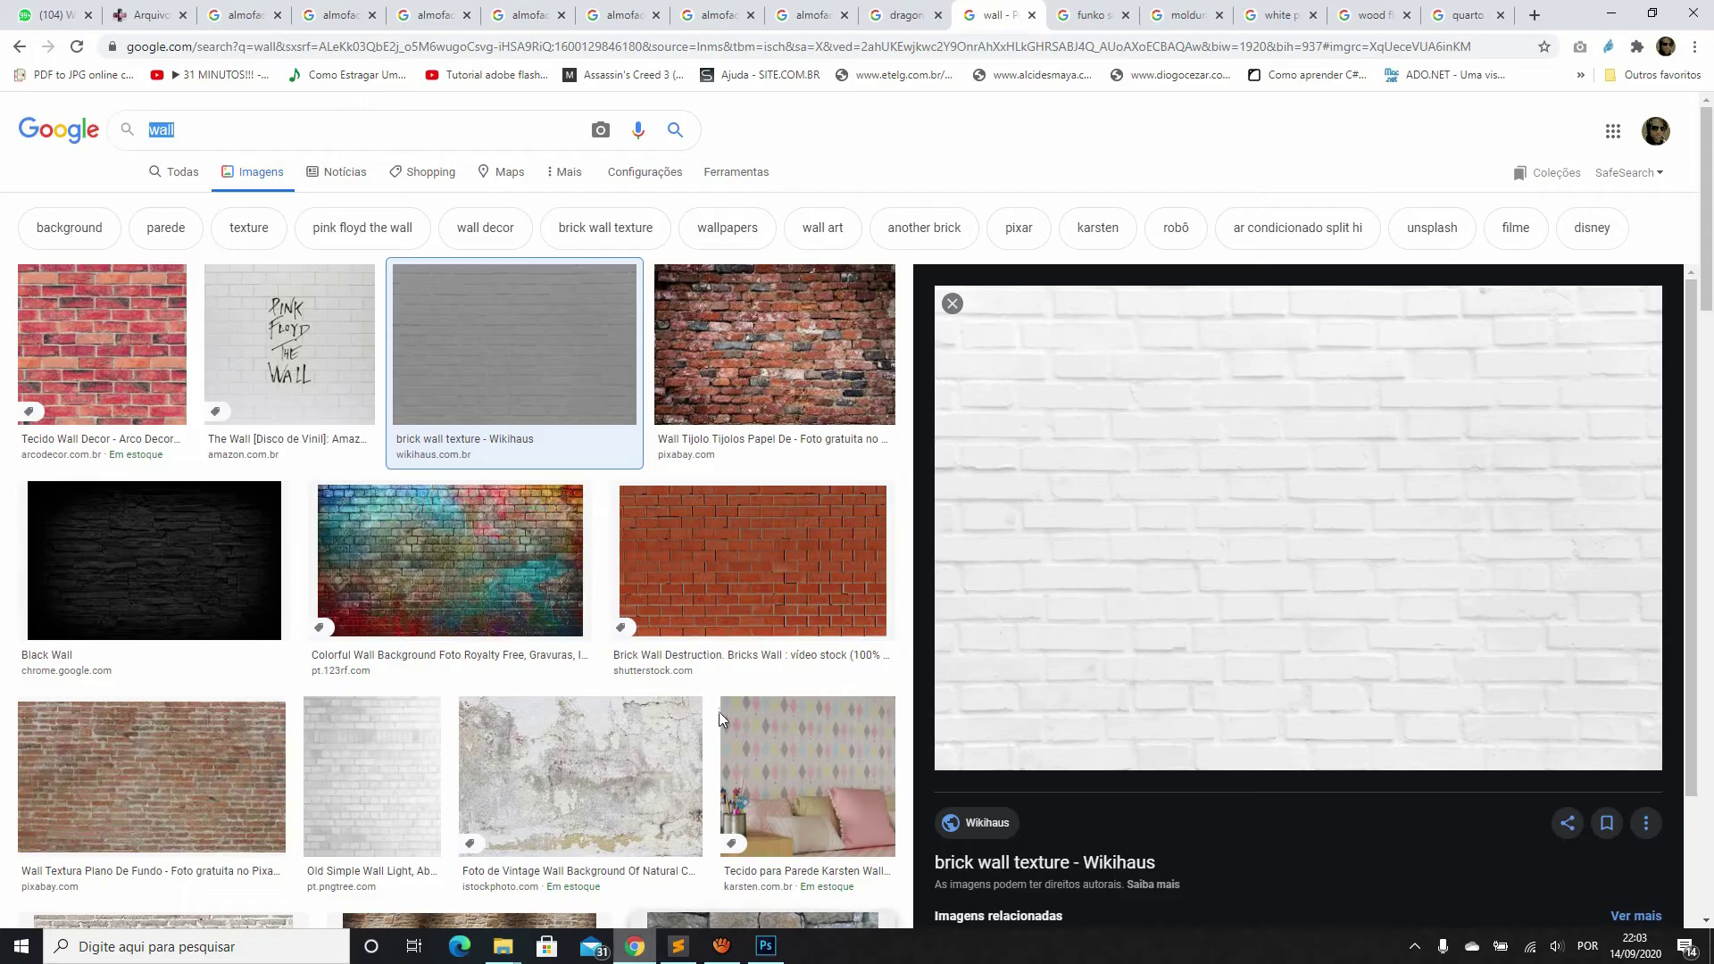
click(1288, 10)
click(1450, 13)
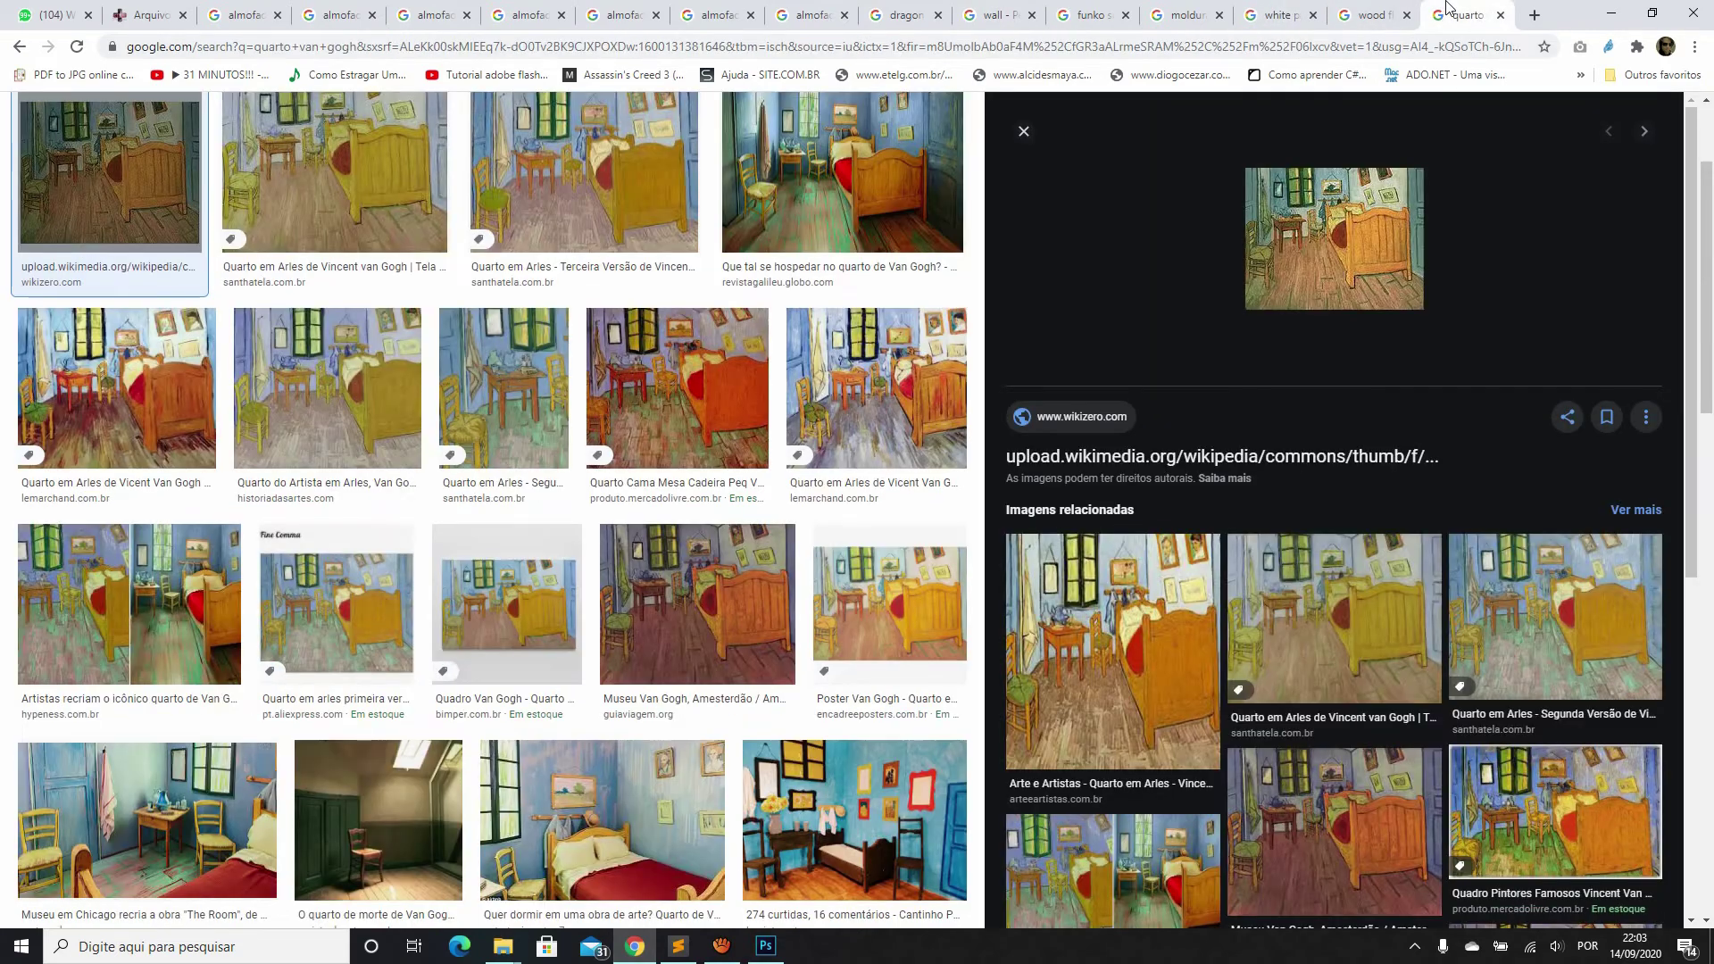
click(1382, 9)
click(1283, 8)
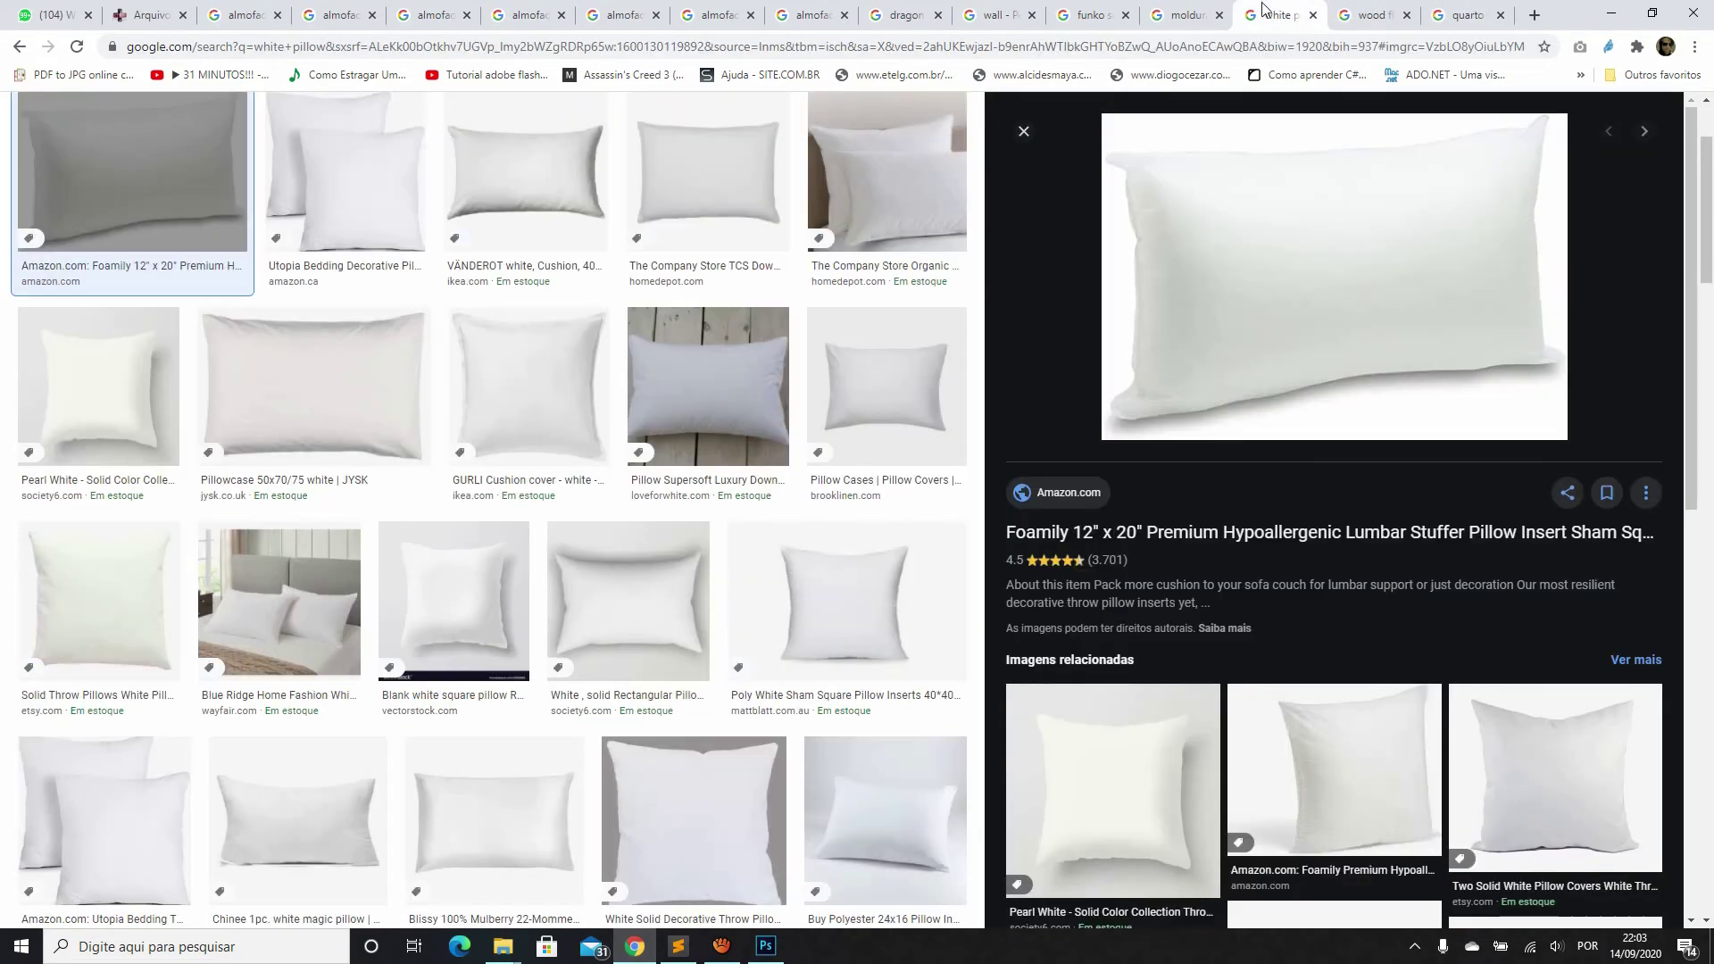
click(1169, 16)
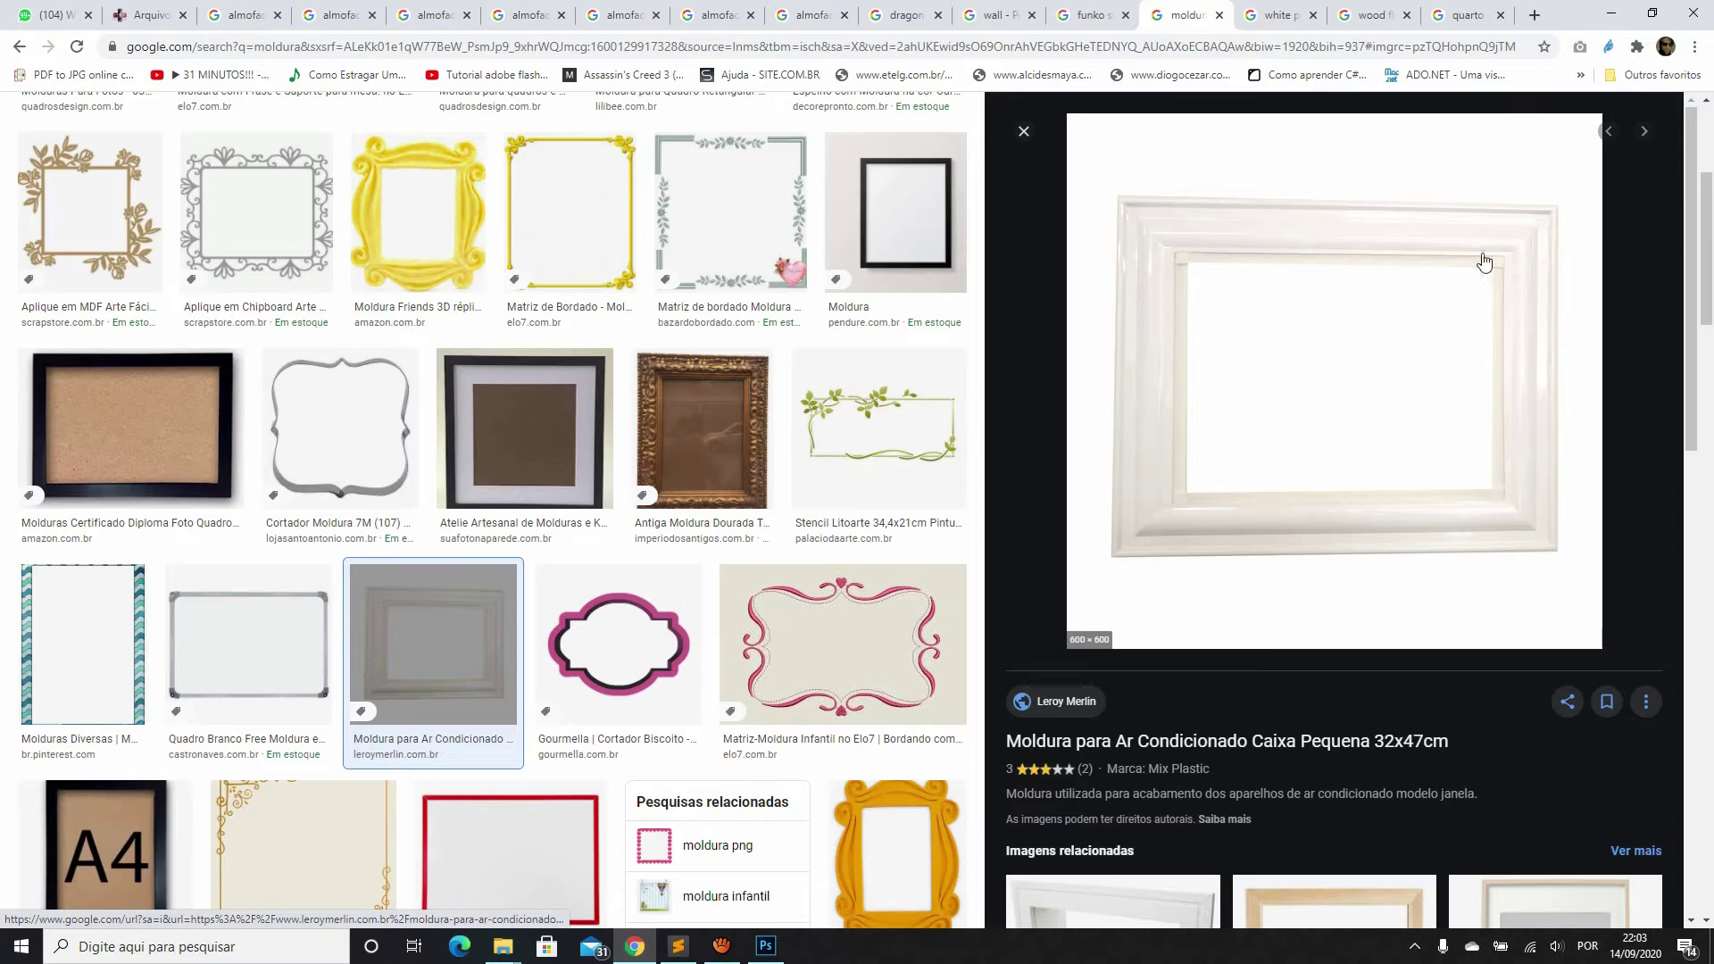
Copy the white frame image and return to Photoshop with top layer Camada 2 selected
right_click(1194, 327)
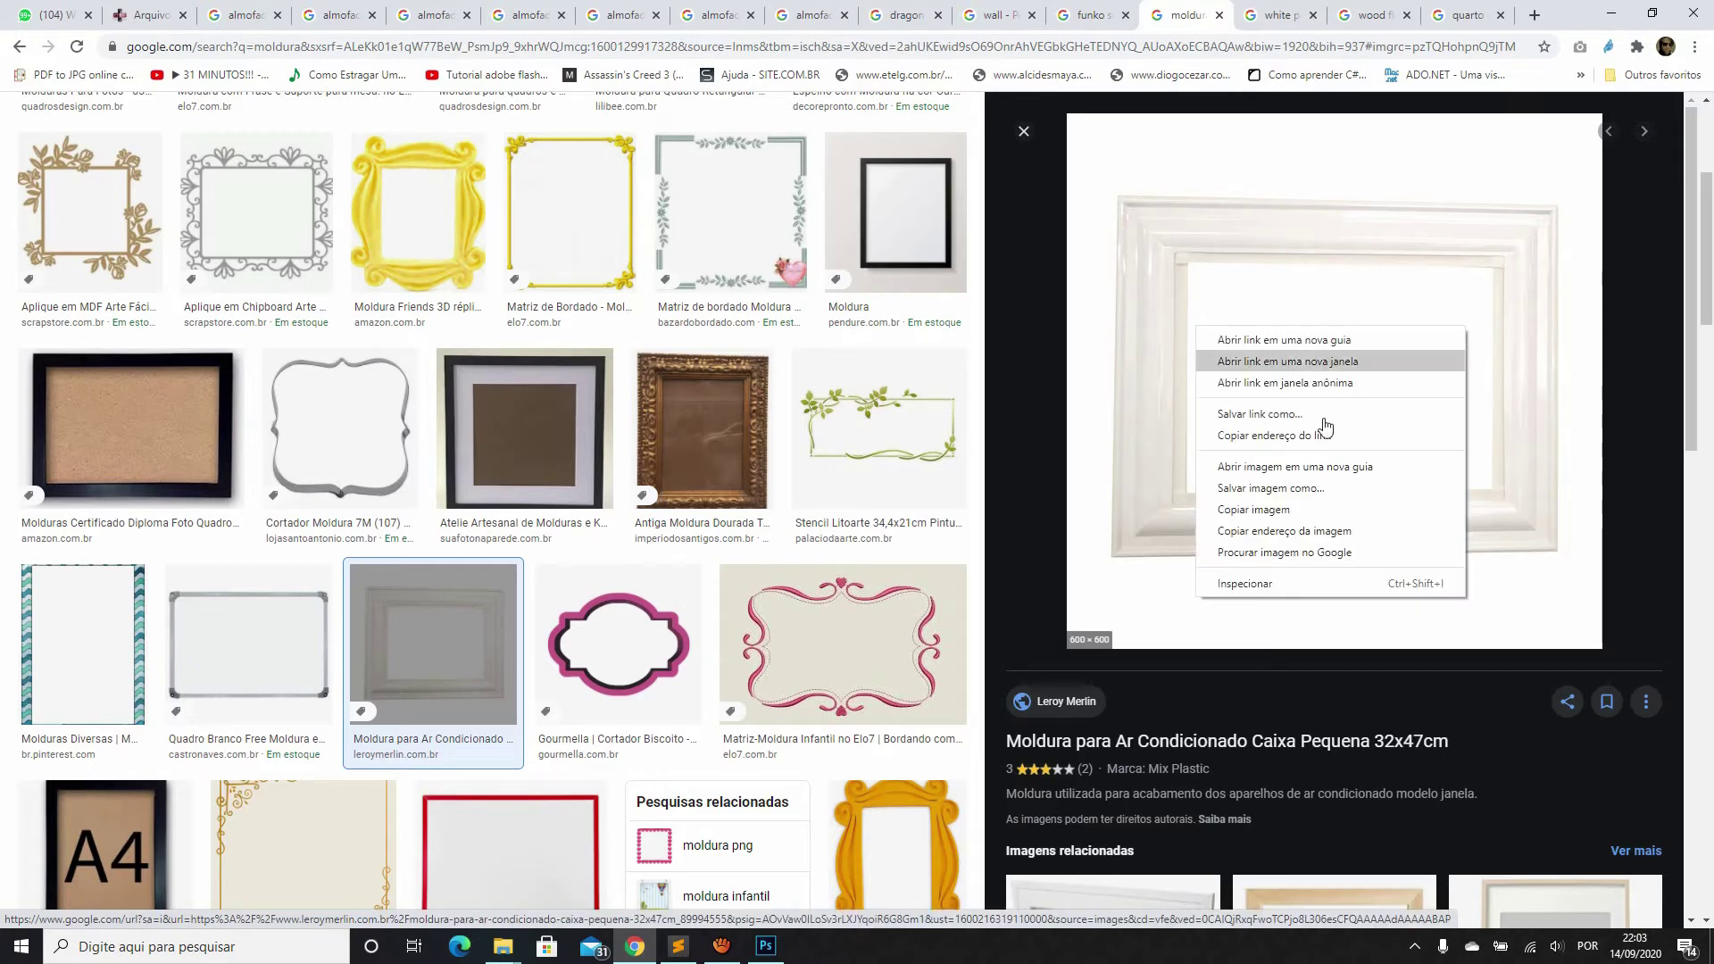
click(1320, 517)
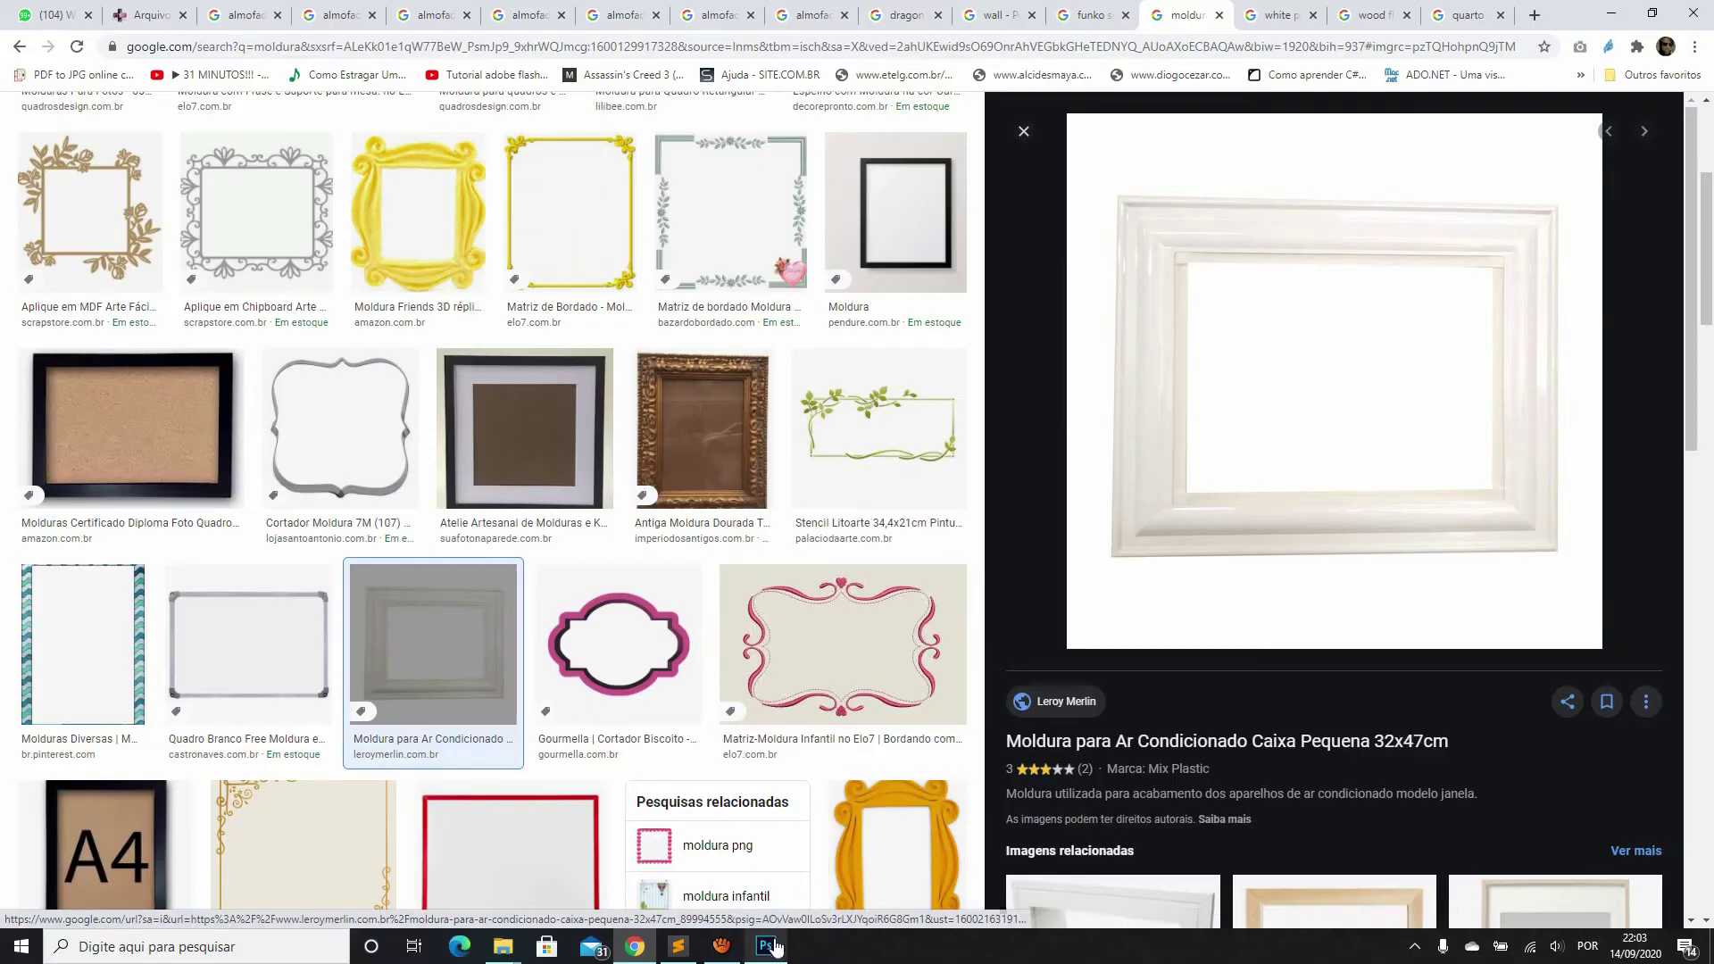
key(alt+Tab)
key(alt+period)
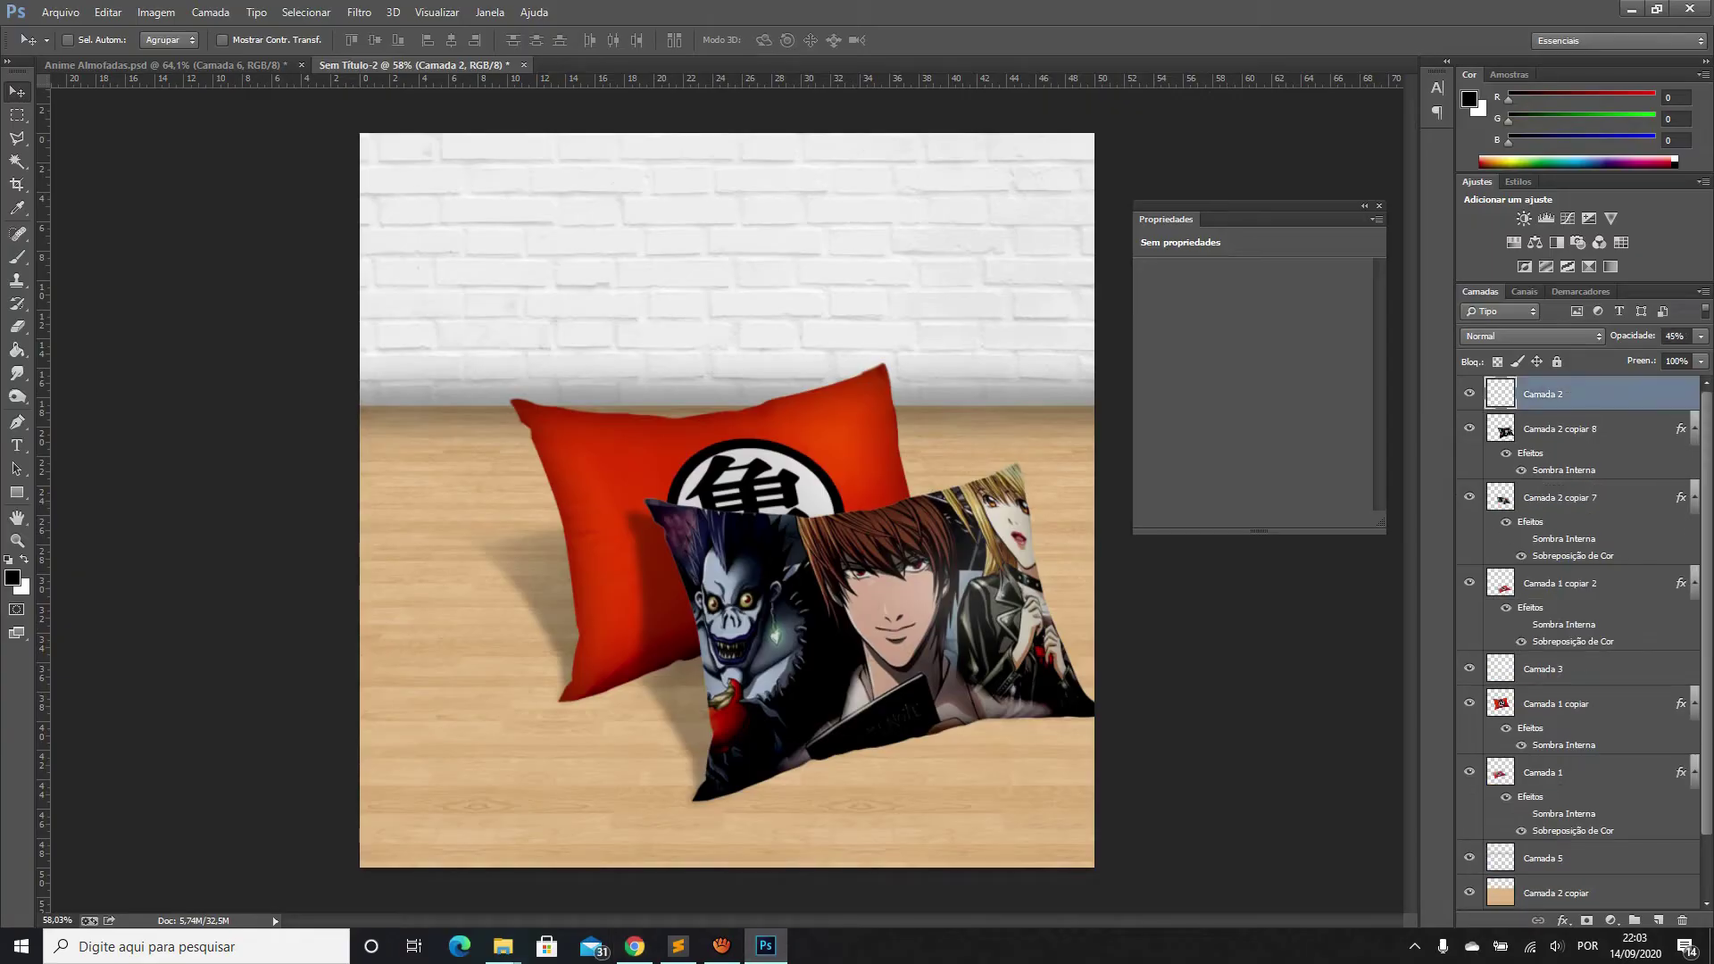
Paste the copied frame image into the document as a new layer
key(ctrl+v)
scroll(654, 343, up, 5)
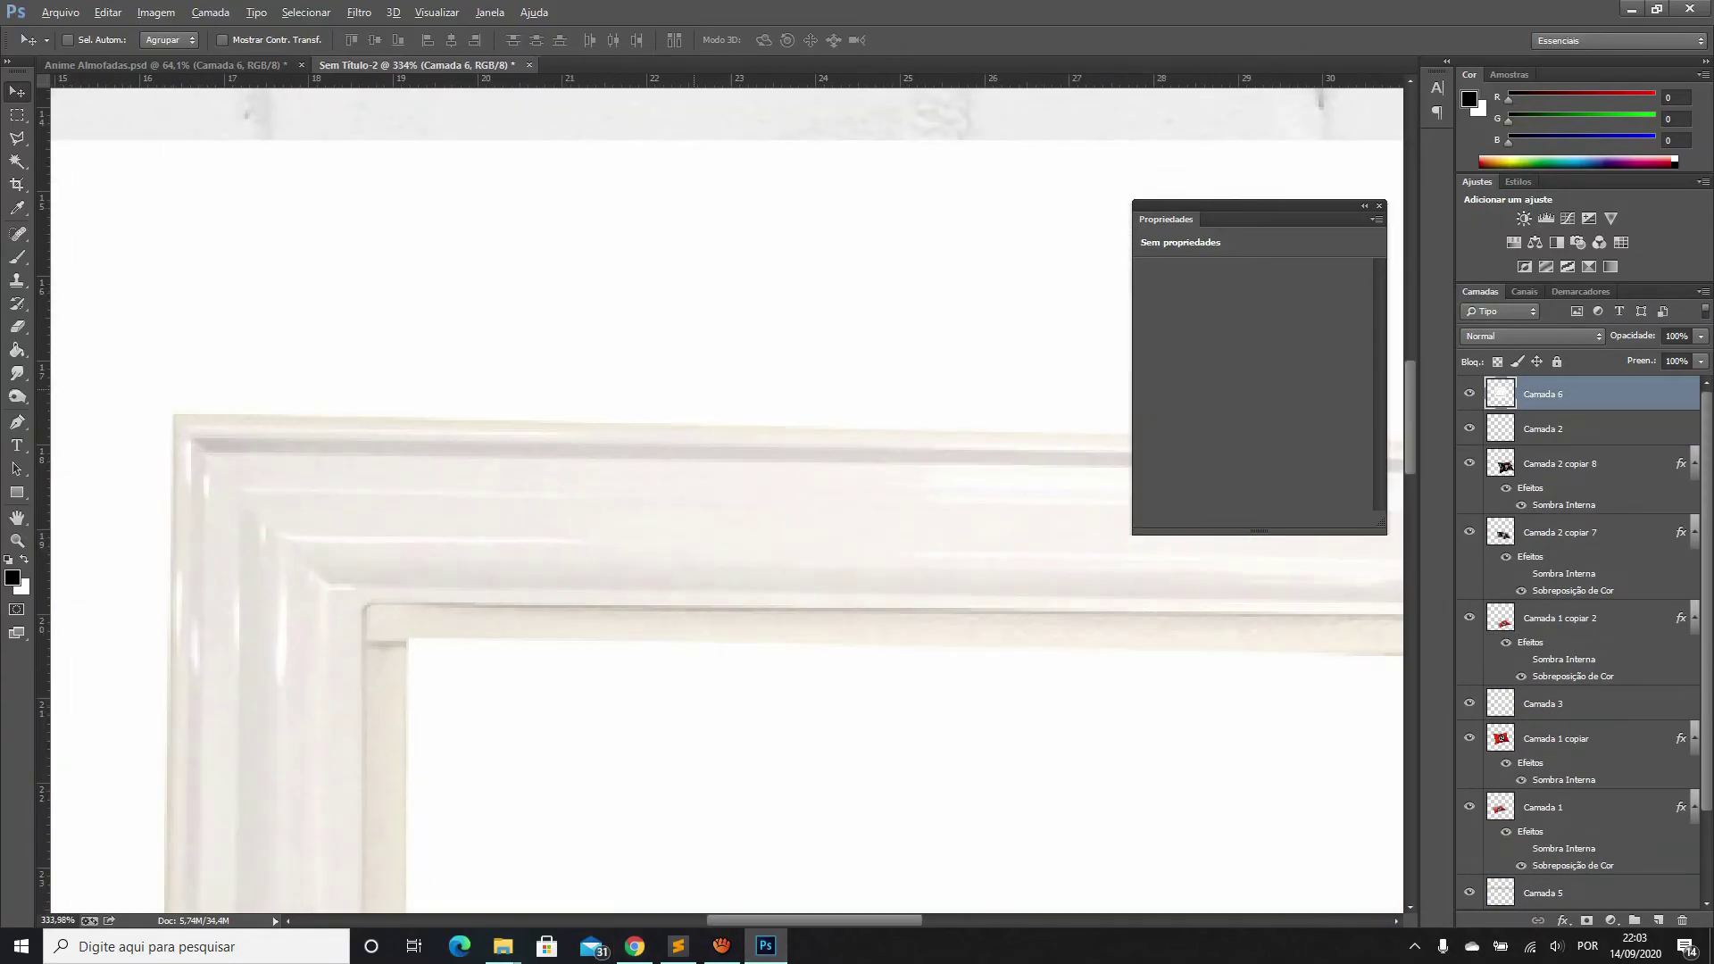
scroll(697, 357, down, 2)
scroll(696, 357, down, 2)
scroll(696, 357, down, 1)
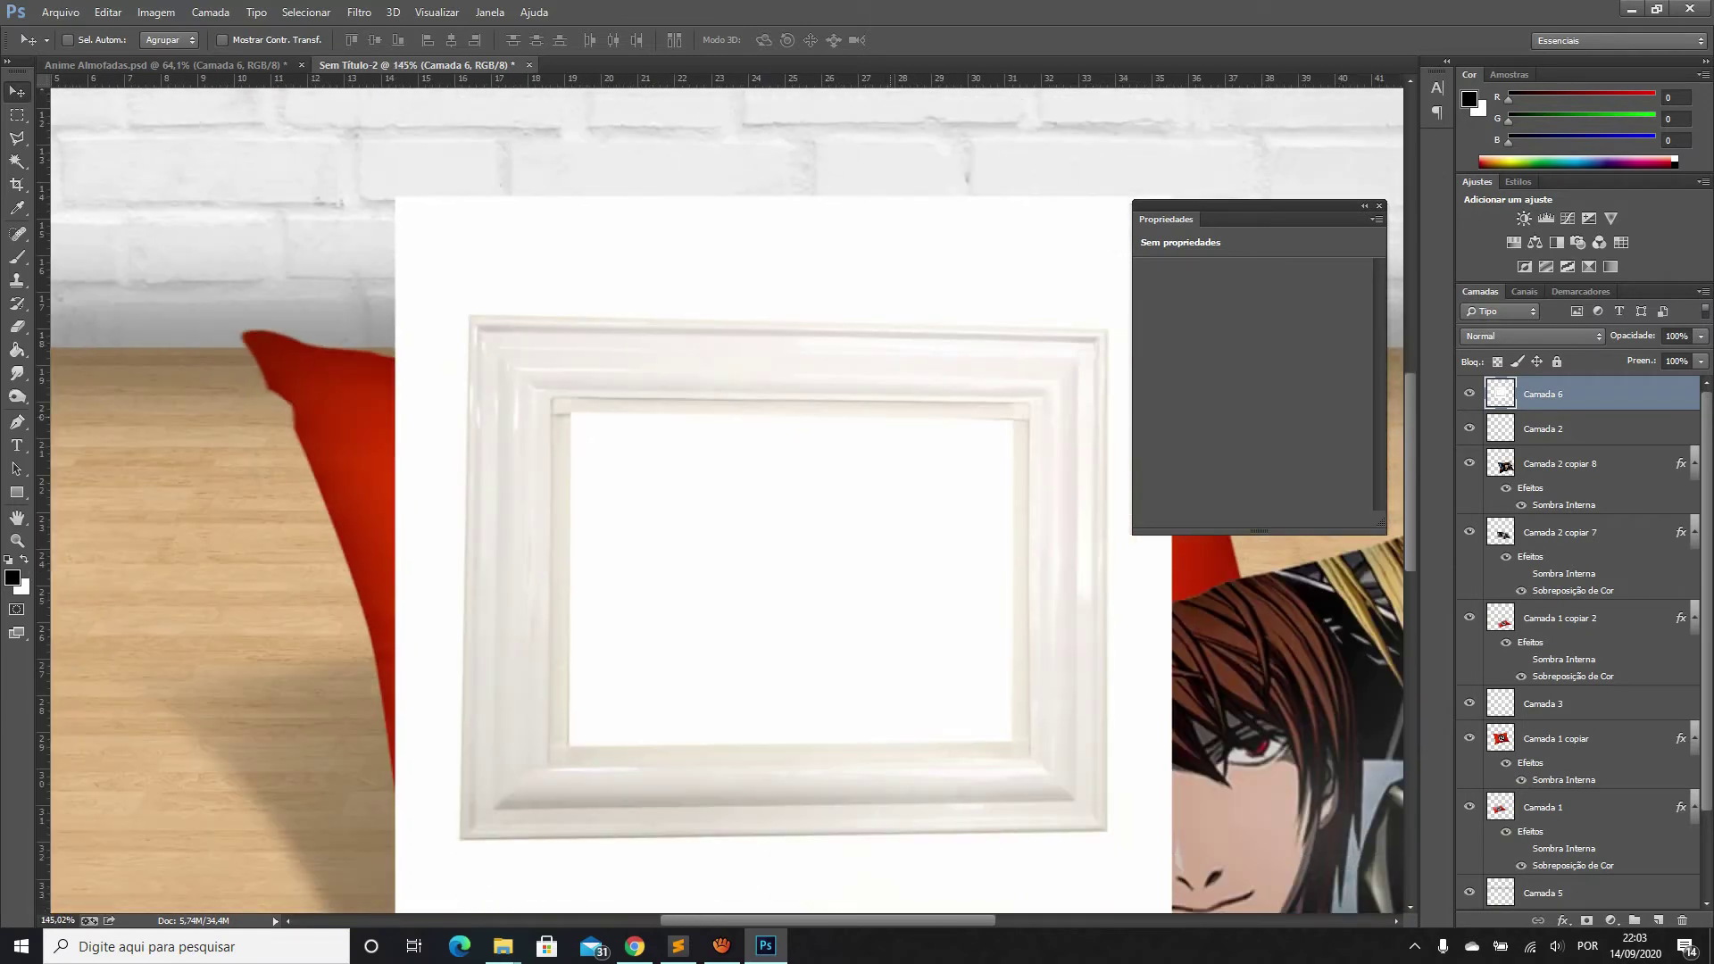
scroll(590, 244, up, 2)
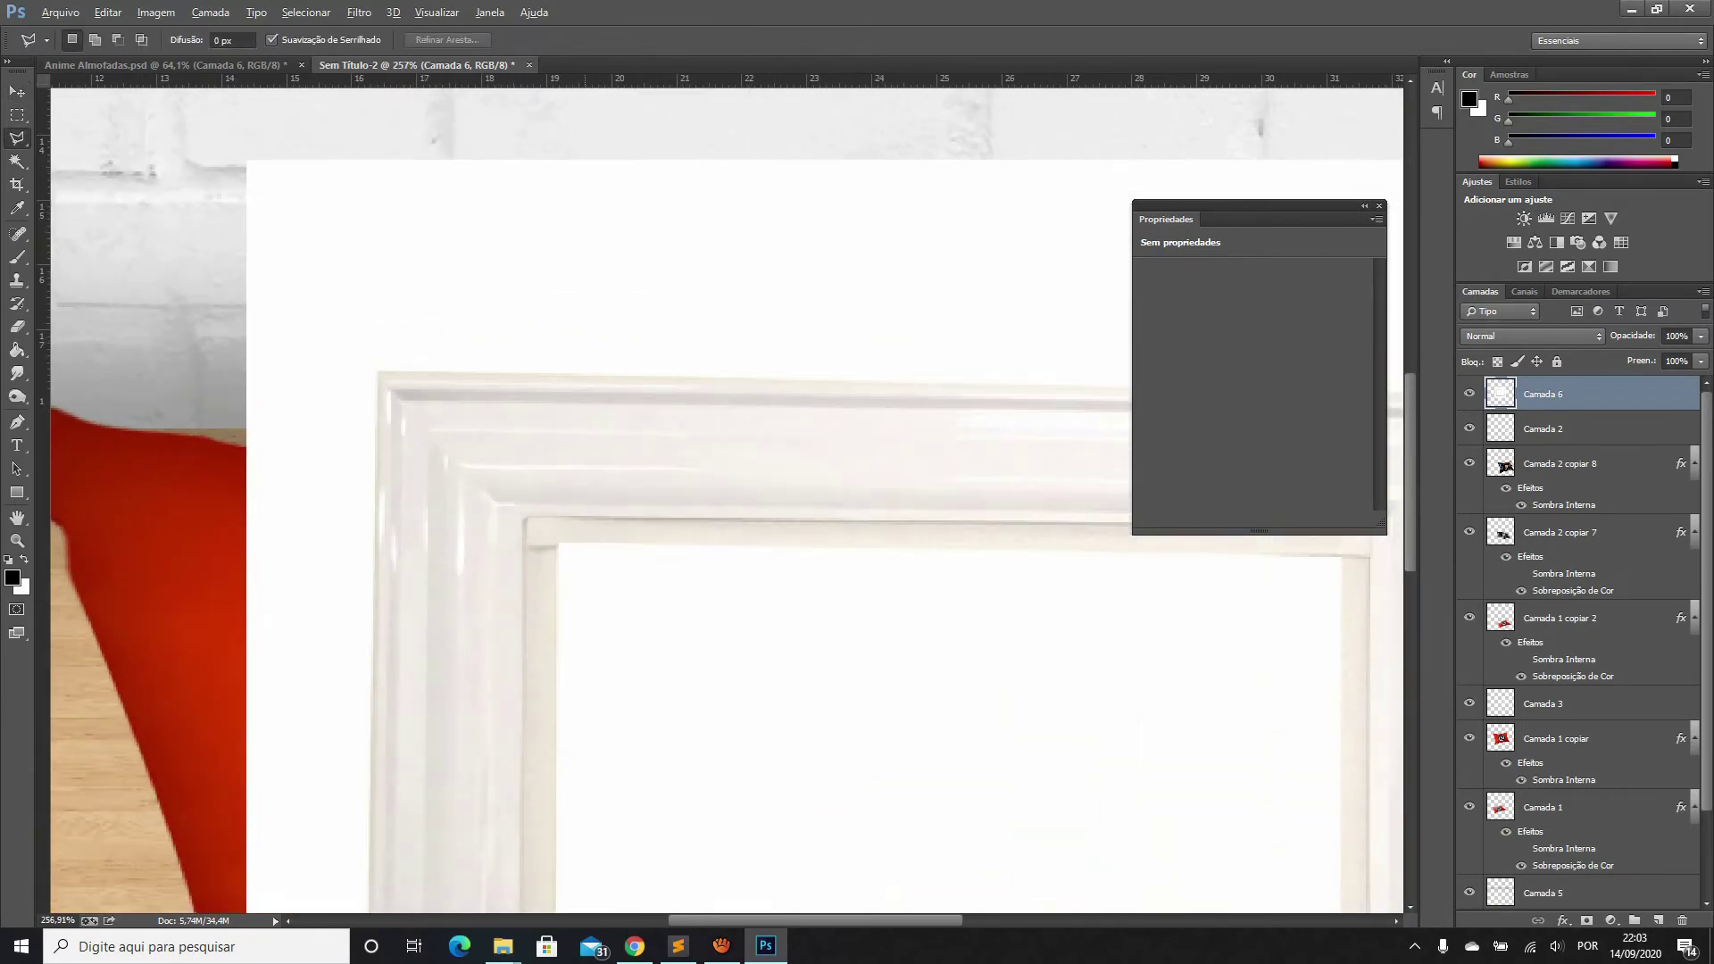
Lasso the frame's outer edge and delete the white area surrounding it
click(379, 372)
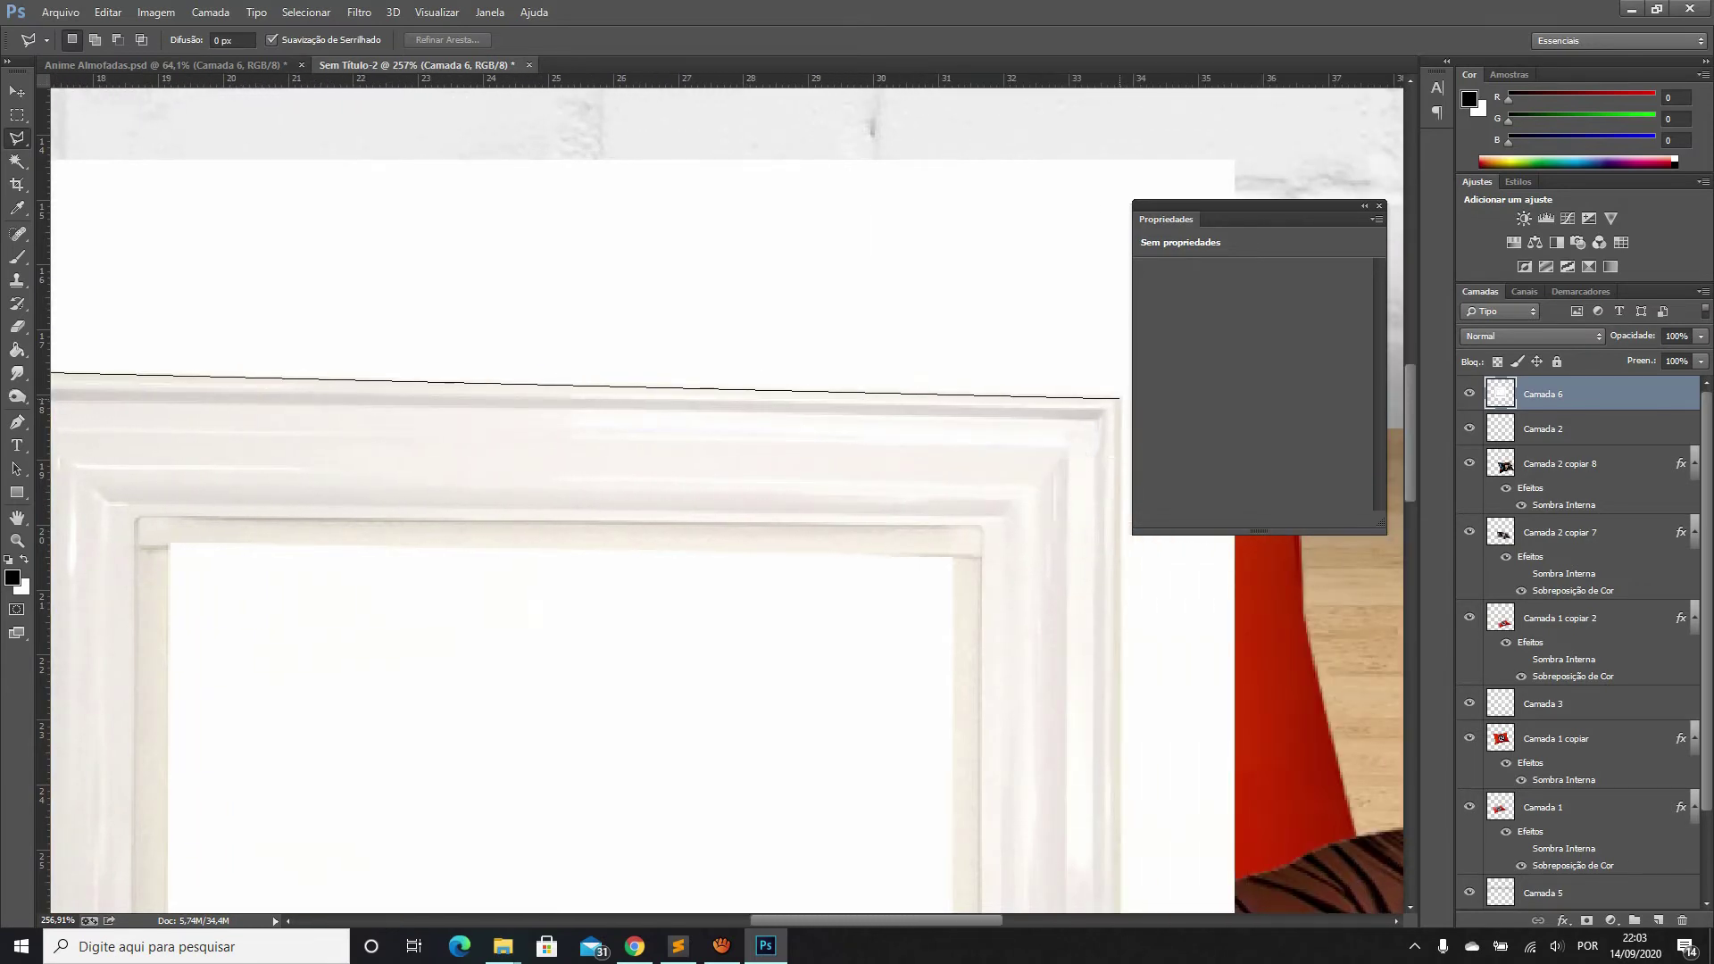
click(1119, 398)
scroll(1119, 535, down, 3)
scroll(1120, 625, down, 3)
scroll(1119, 714, down, 3)
scroll(1122, 753, down, 2)
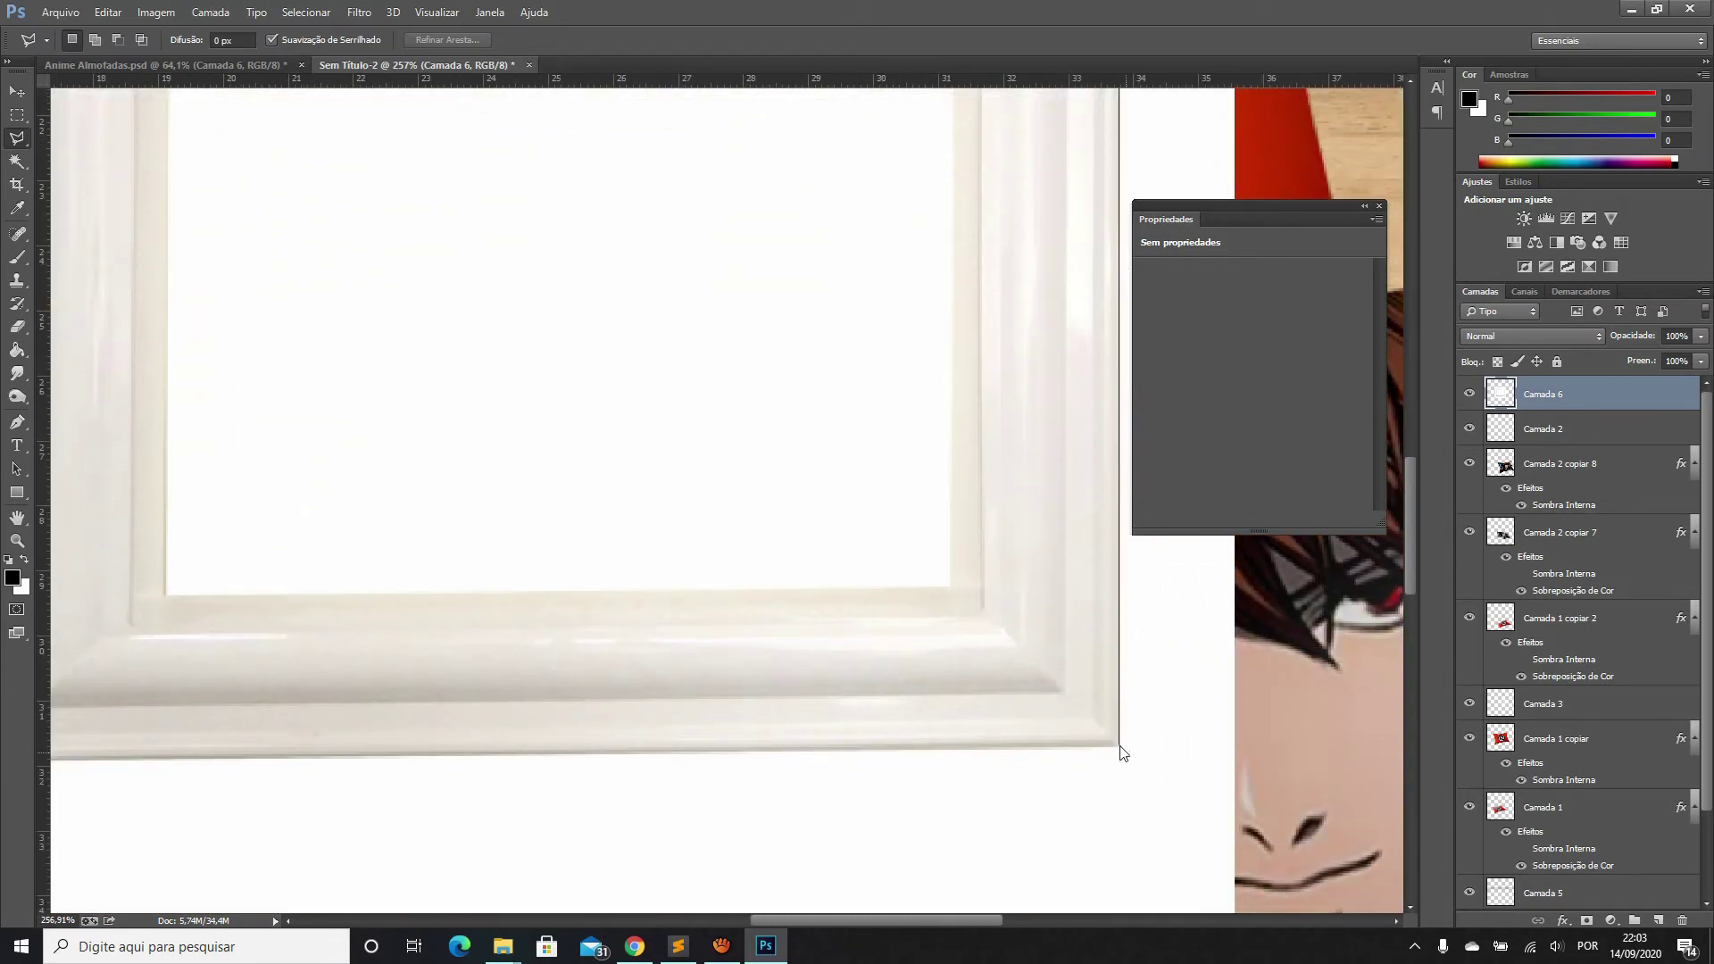
click(1118, 746)
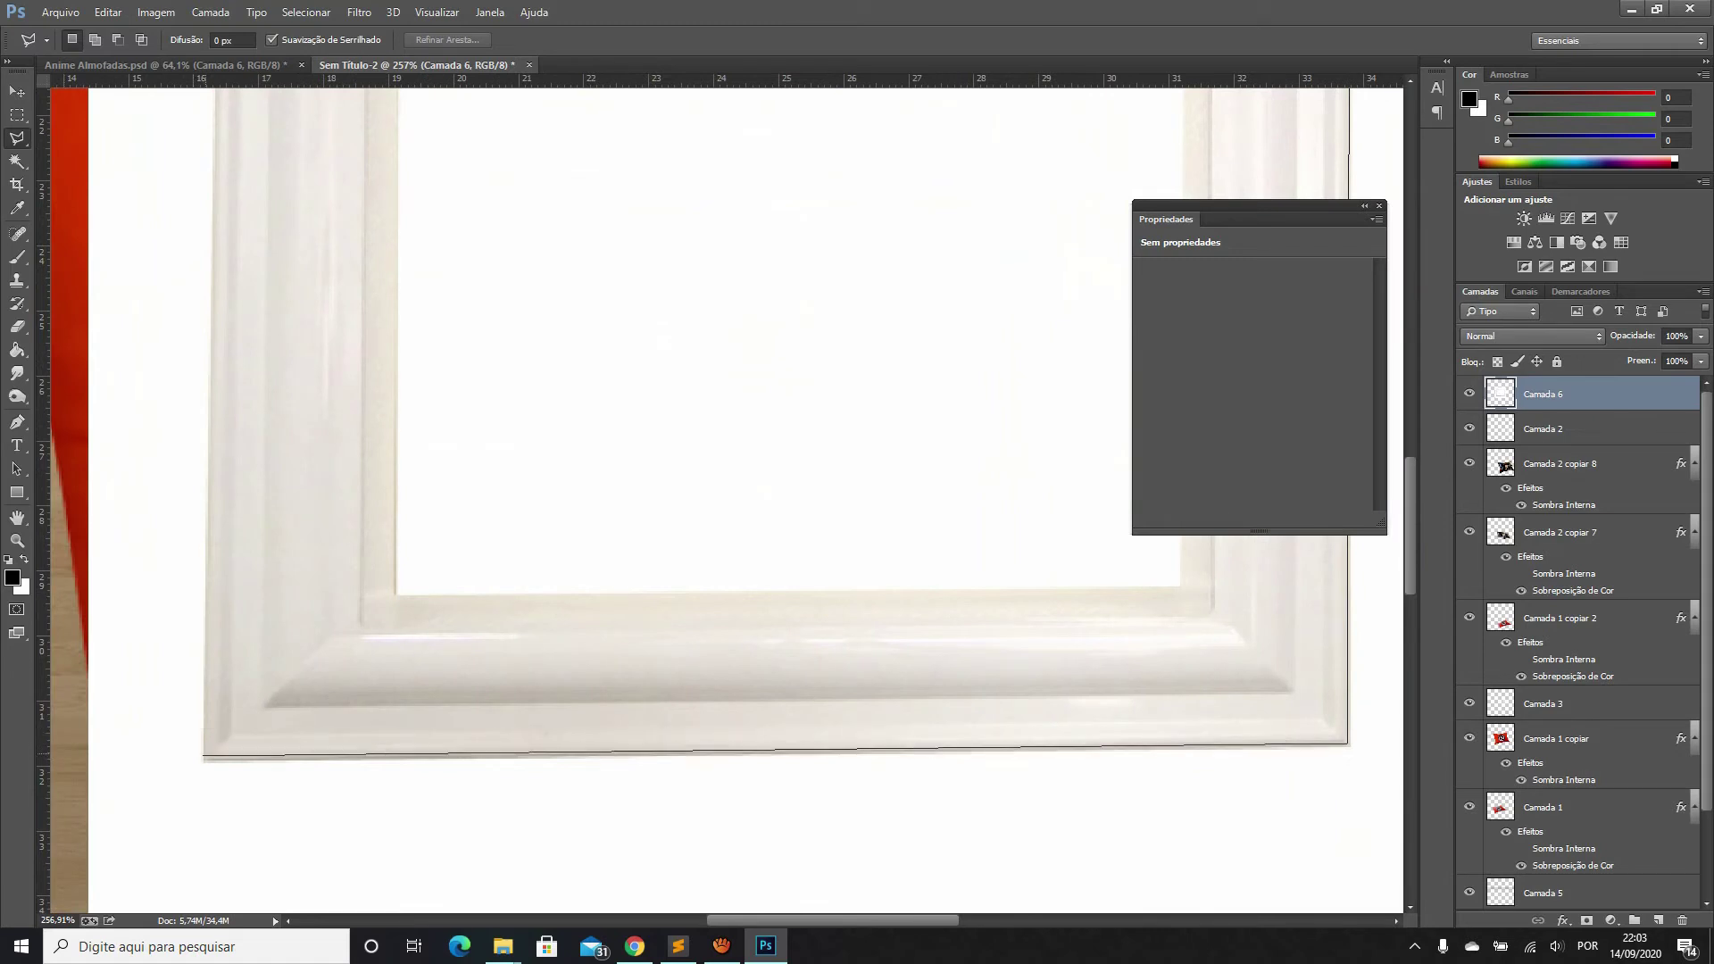
click(204, 761)
scroll(201, 535, up, 2)
scroll(210, 402, up, 3)
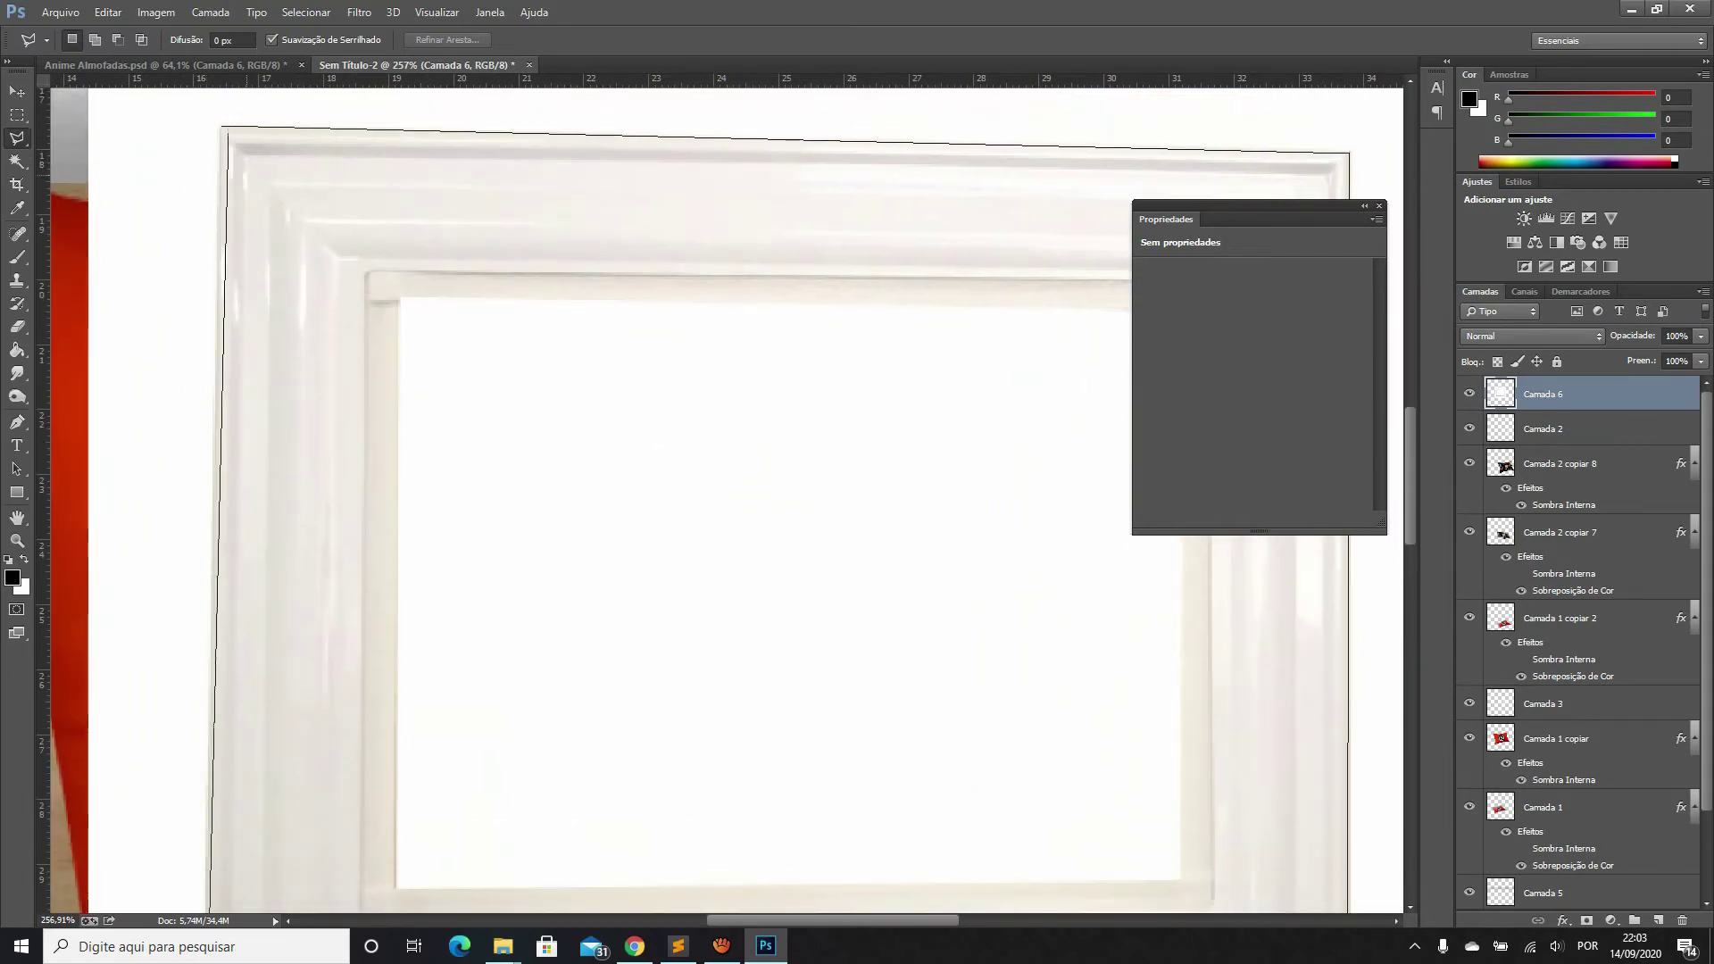
click(221, 127)
scroll(221, 127, down, 3)
scroll(222, 127, down, 2)
key(ctrl+shift+i)
key(Delete)
key(ctrl+d)
Cut out the white inside the frame's opening and fit the canvas in view
scroll(397, 246, up, 2)
scroll(386, 277, up, 1)
scroll(387, 278, up, 1)
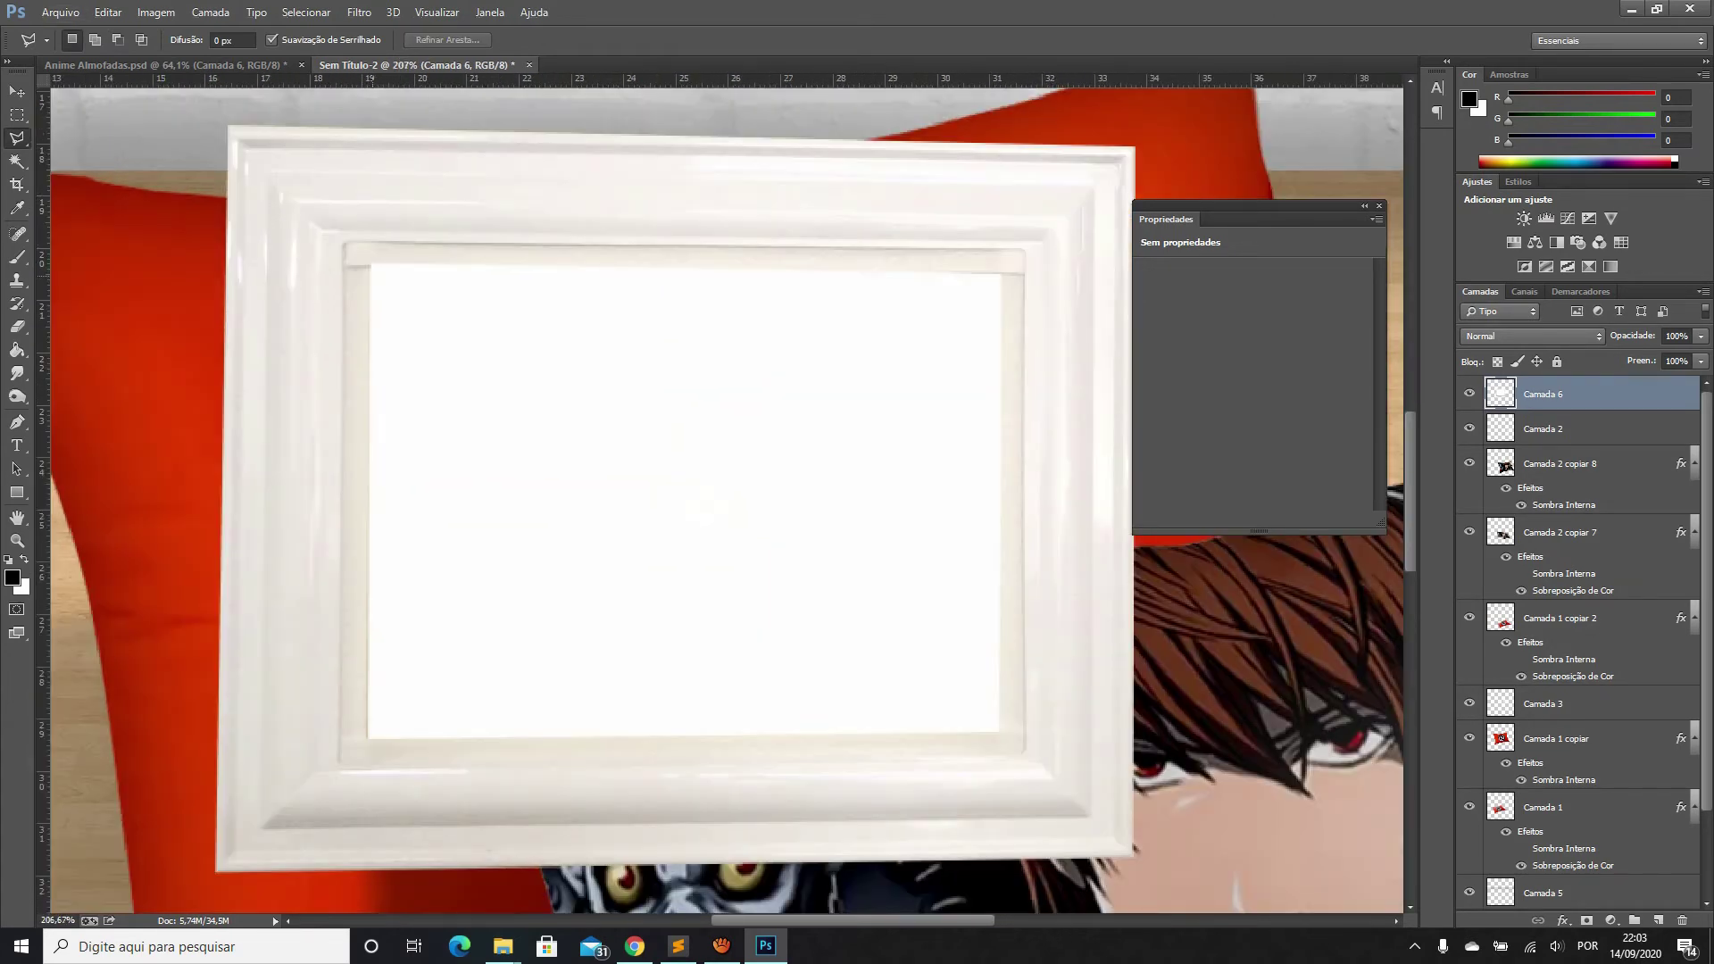
click(369, 263)
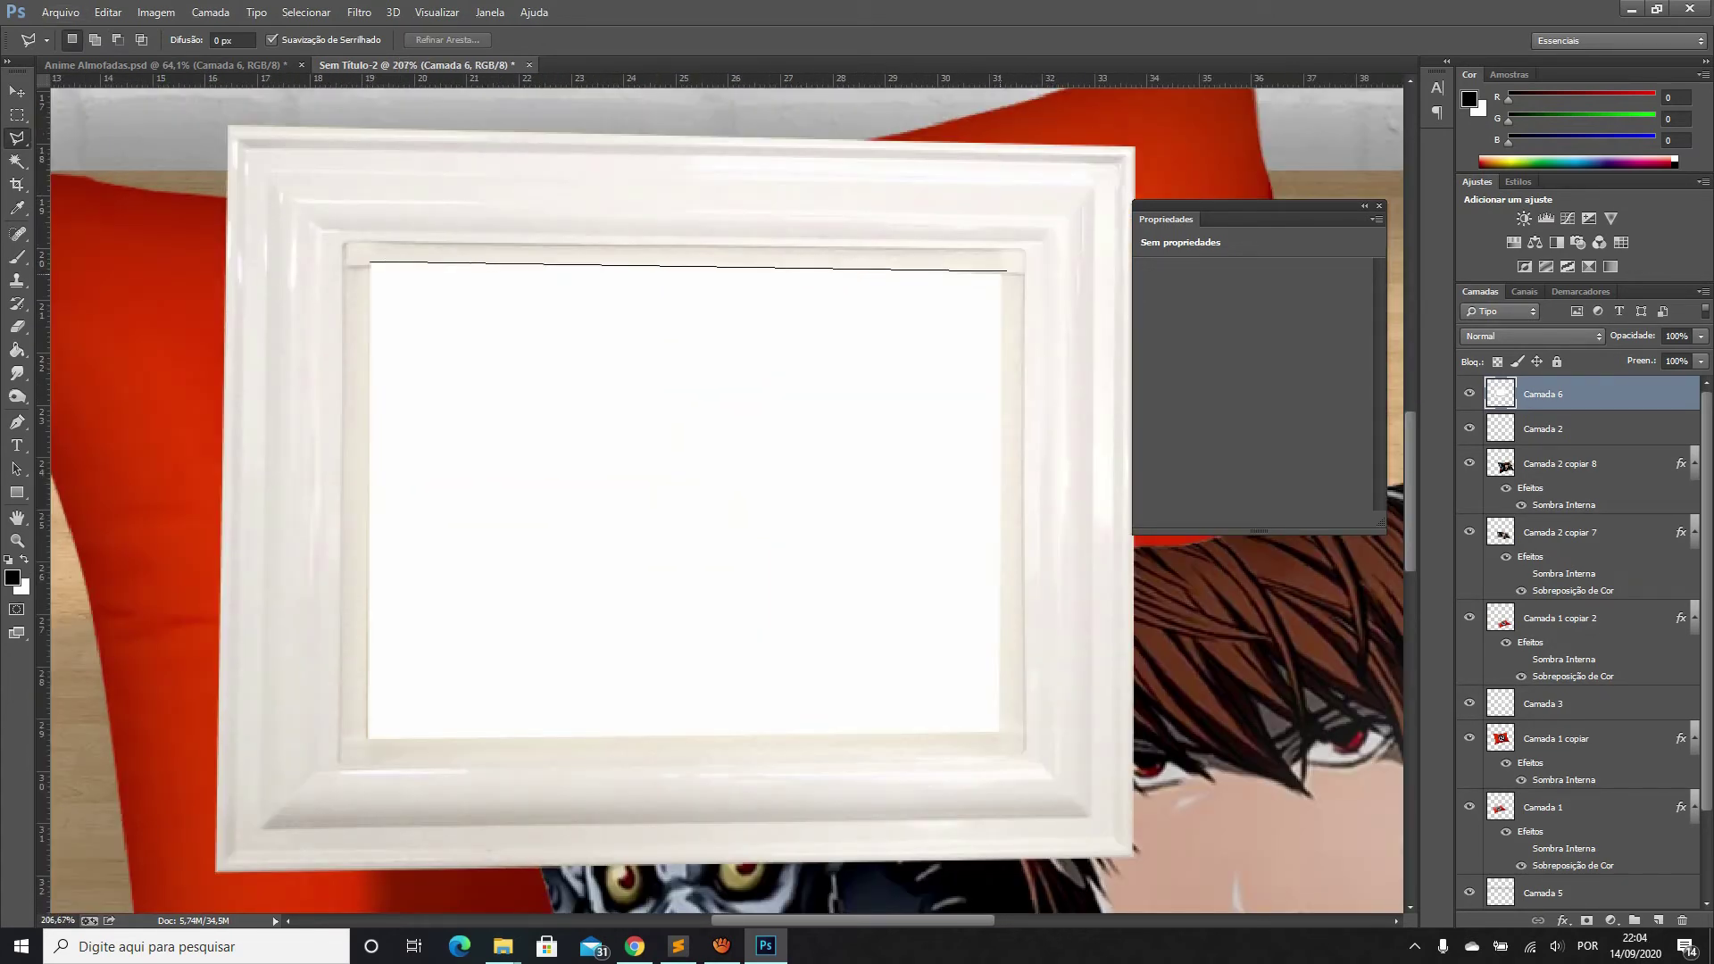
click(1002, 272)
click(1002, 734)
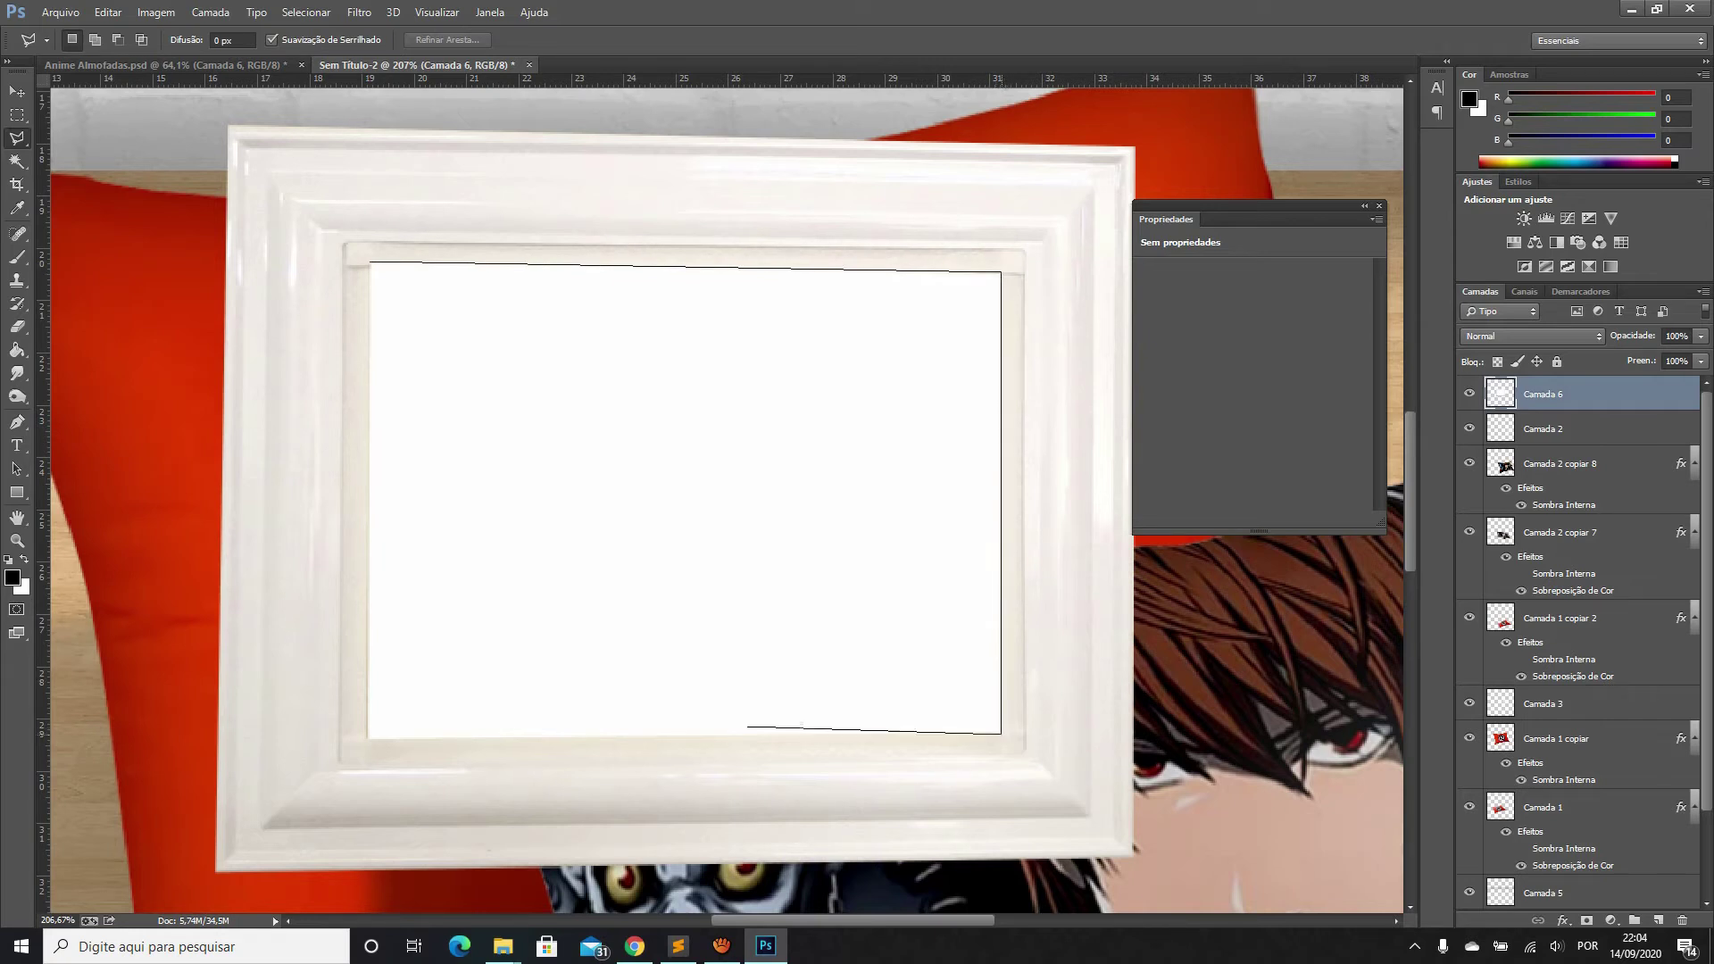
click(366, 740)
click(370, 262)
key(Delete)
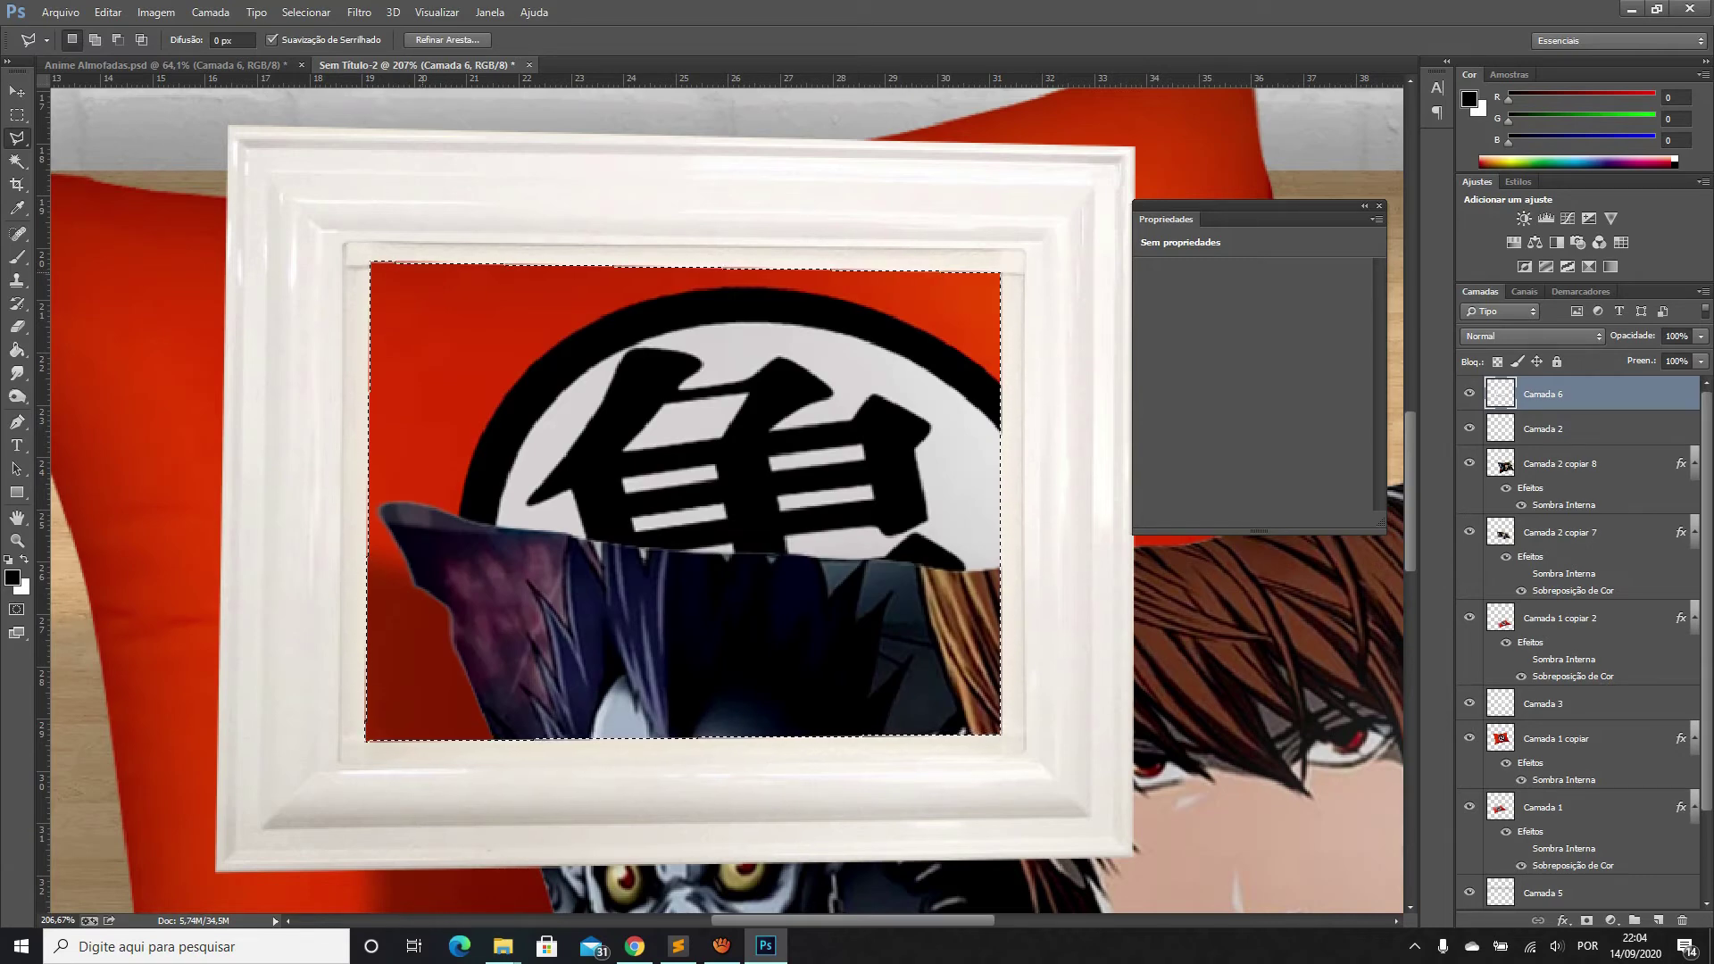
key(ctrl+d)
key(ctrl+0)
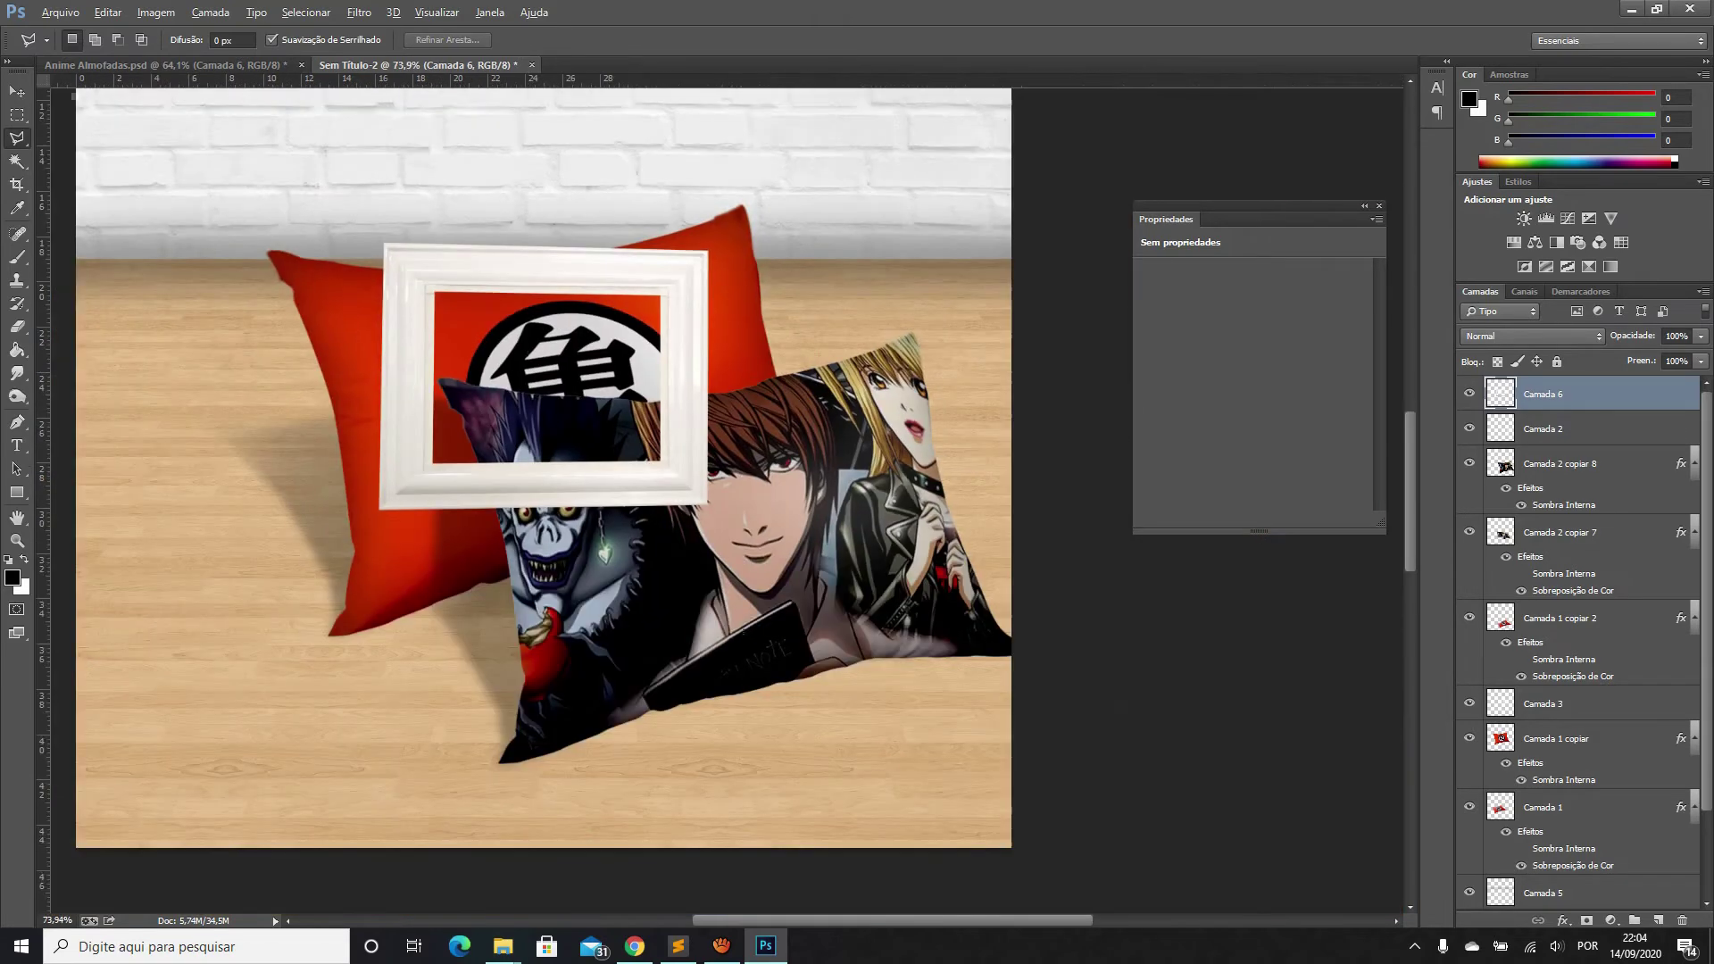
Place guides along the wall's bottom edge and vertically at about 16.19 cm
key(v)
scroll(866, 405, up, 2)
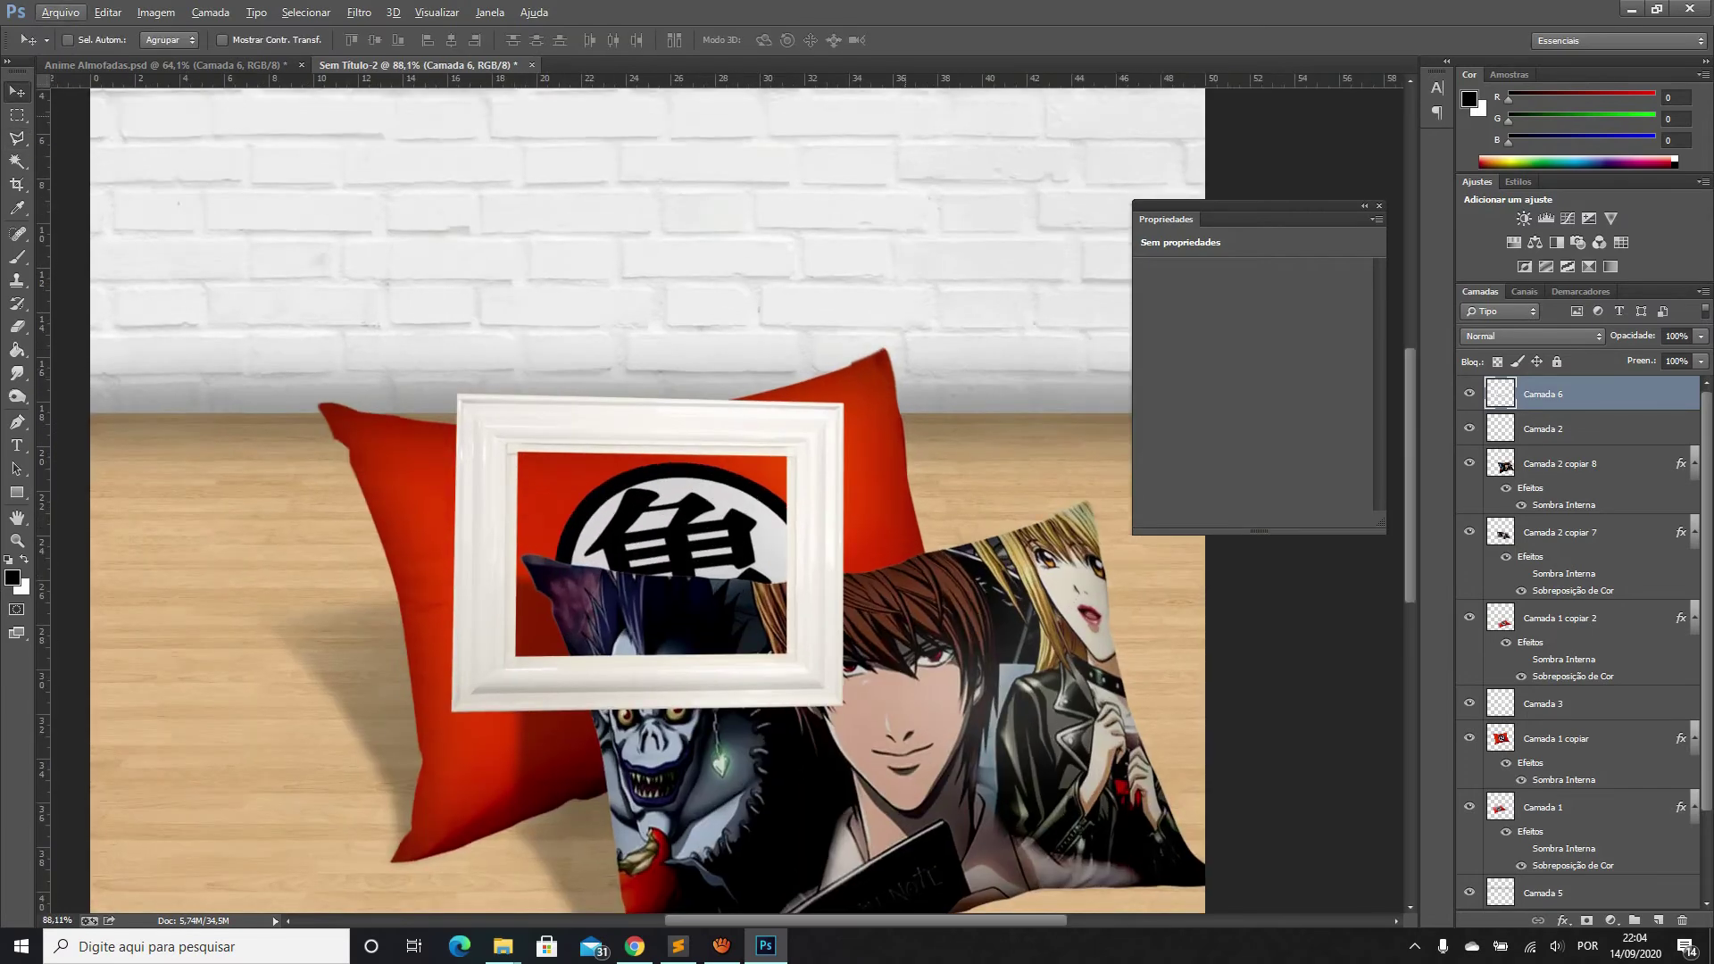
drag(924, 80, 924, 374)
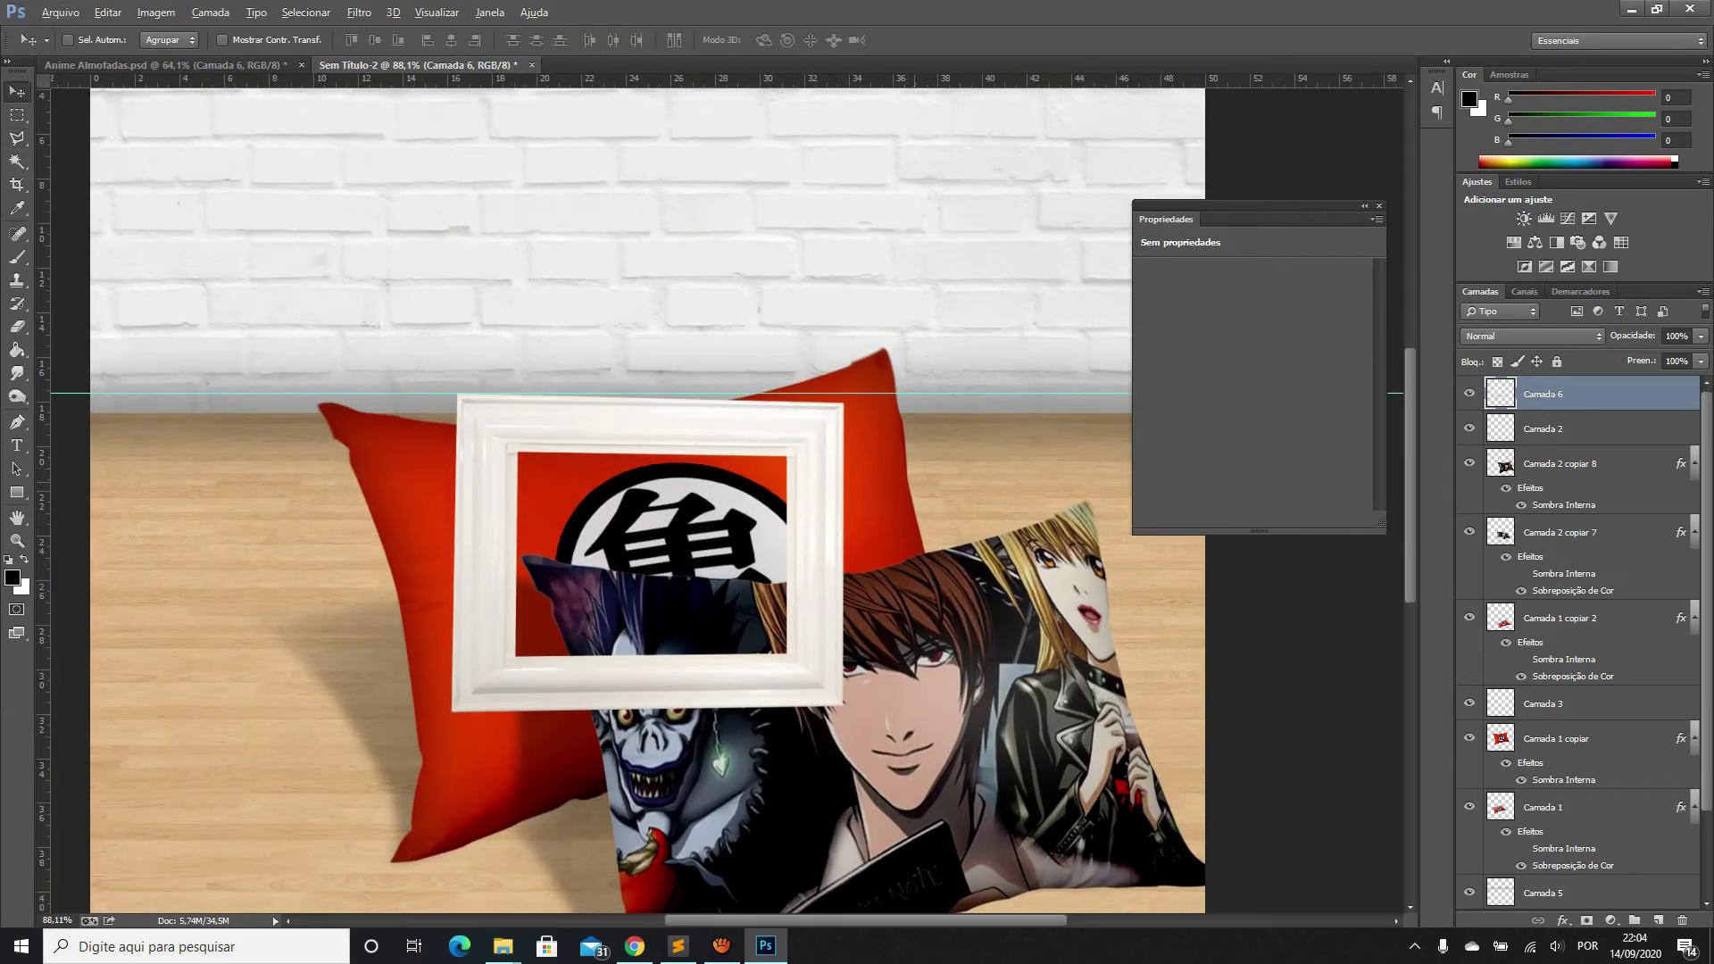
scroll(924, 373, up, 1)
drag(42, 321, 355, 368)
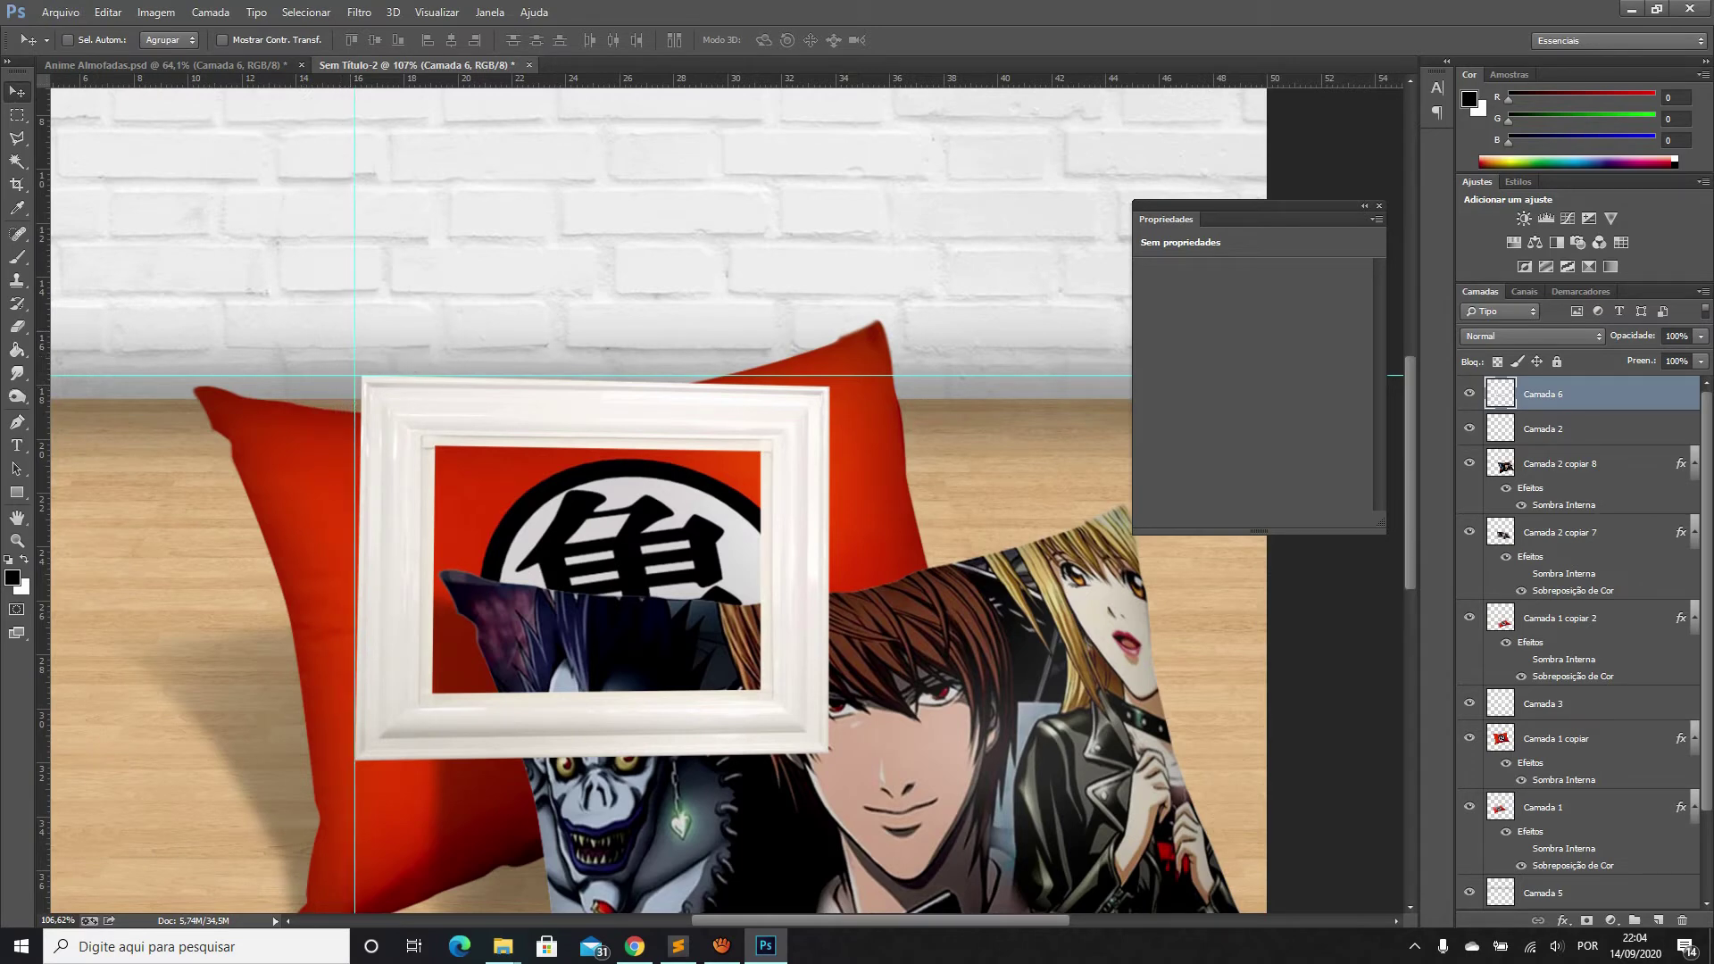
Re-dock the Sem Título-2 tab and add guides at the frame's bottom and right edges
drag(417, 64, 620, 765)
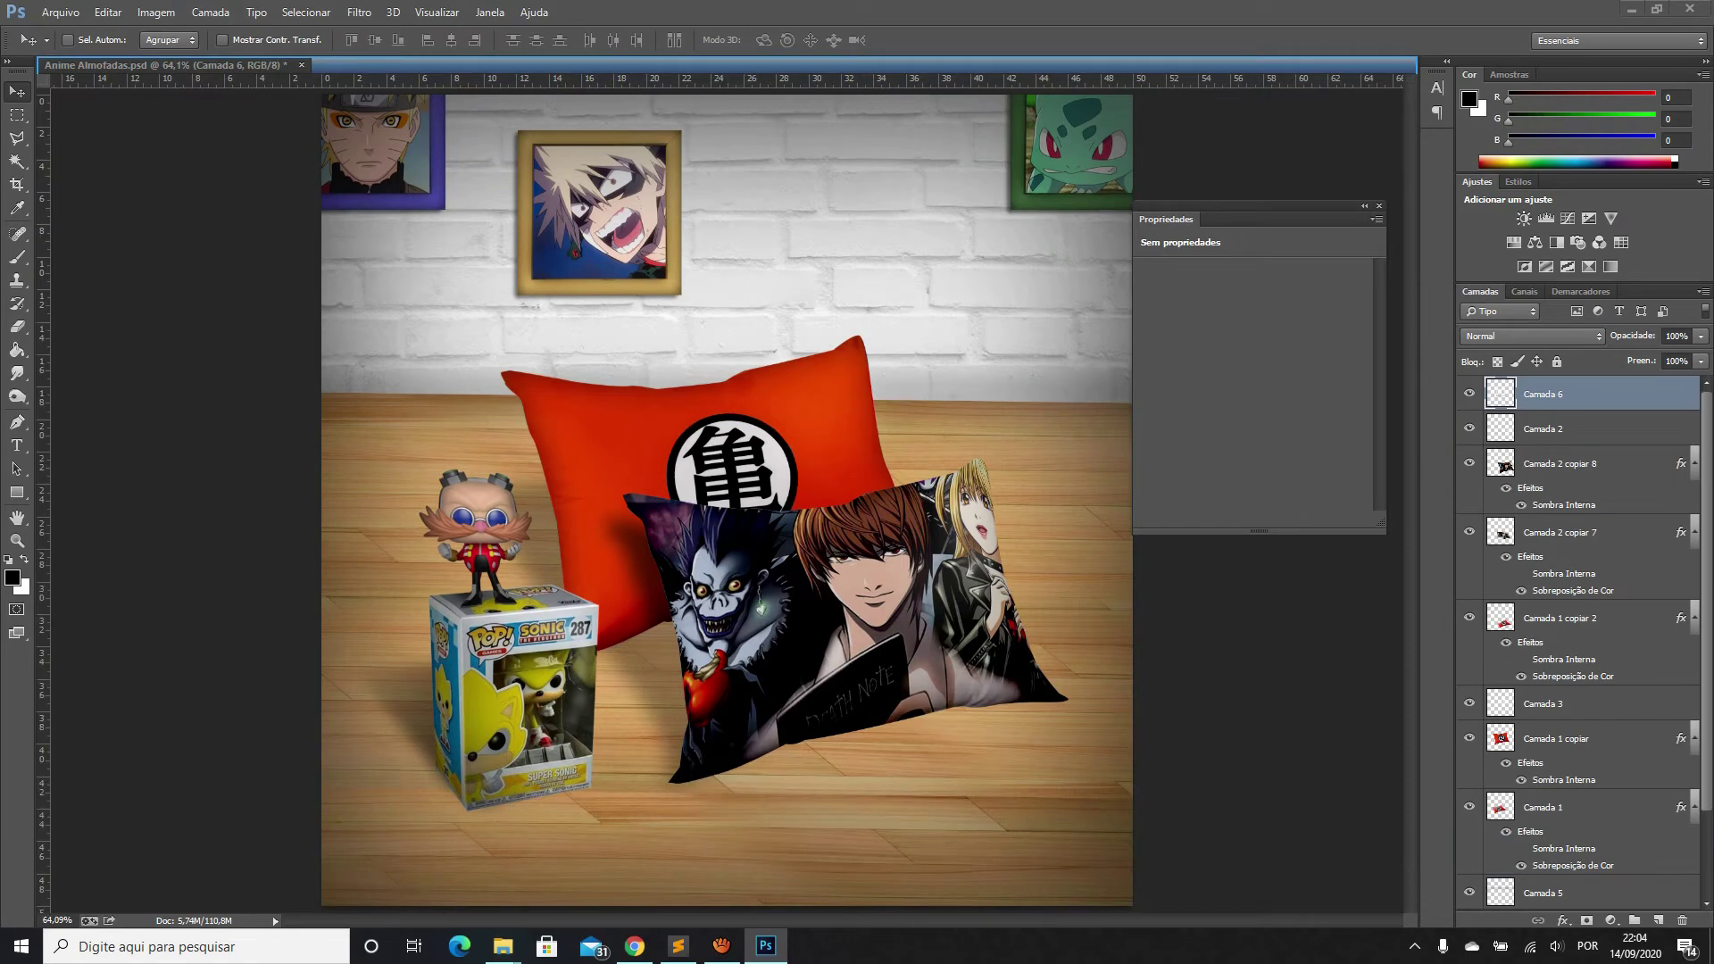
drag(619, 765, 417, 64)
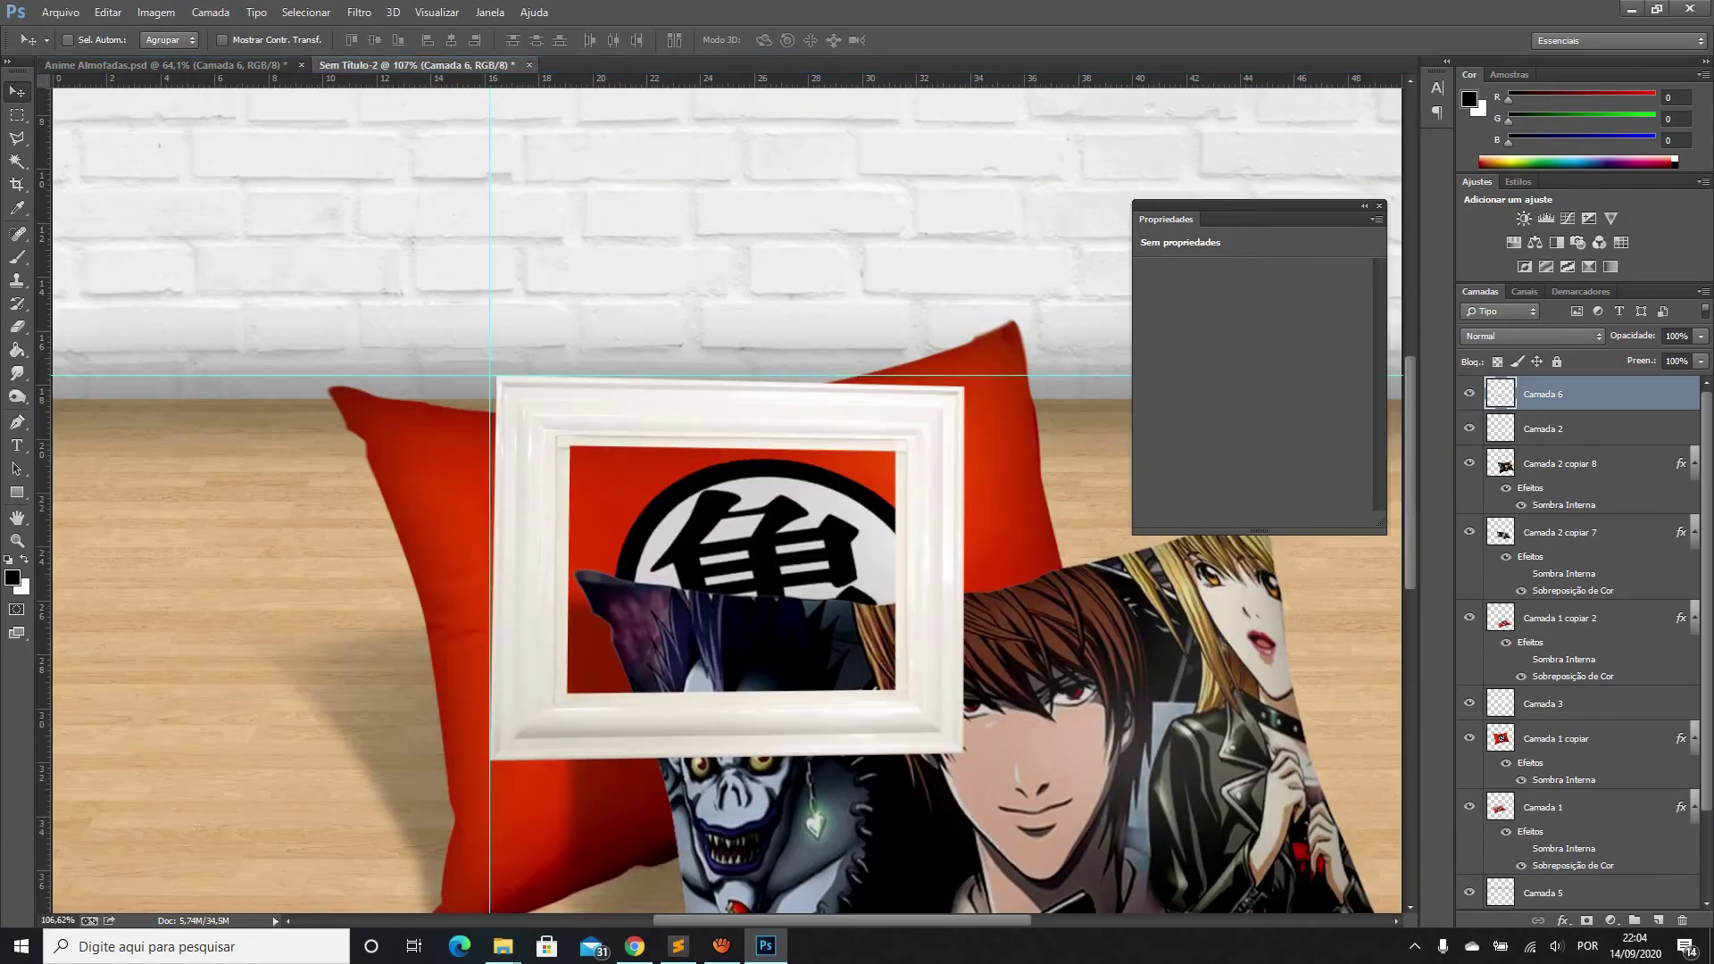
drag(625, 78, 625, 761)
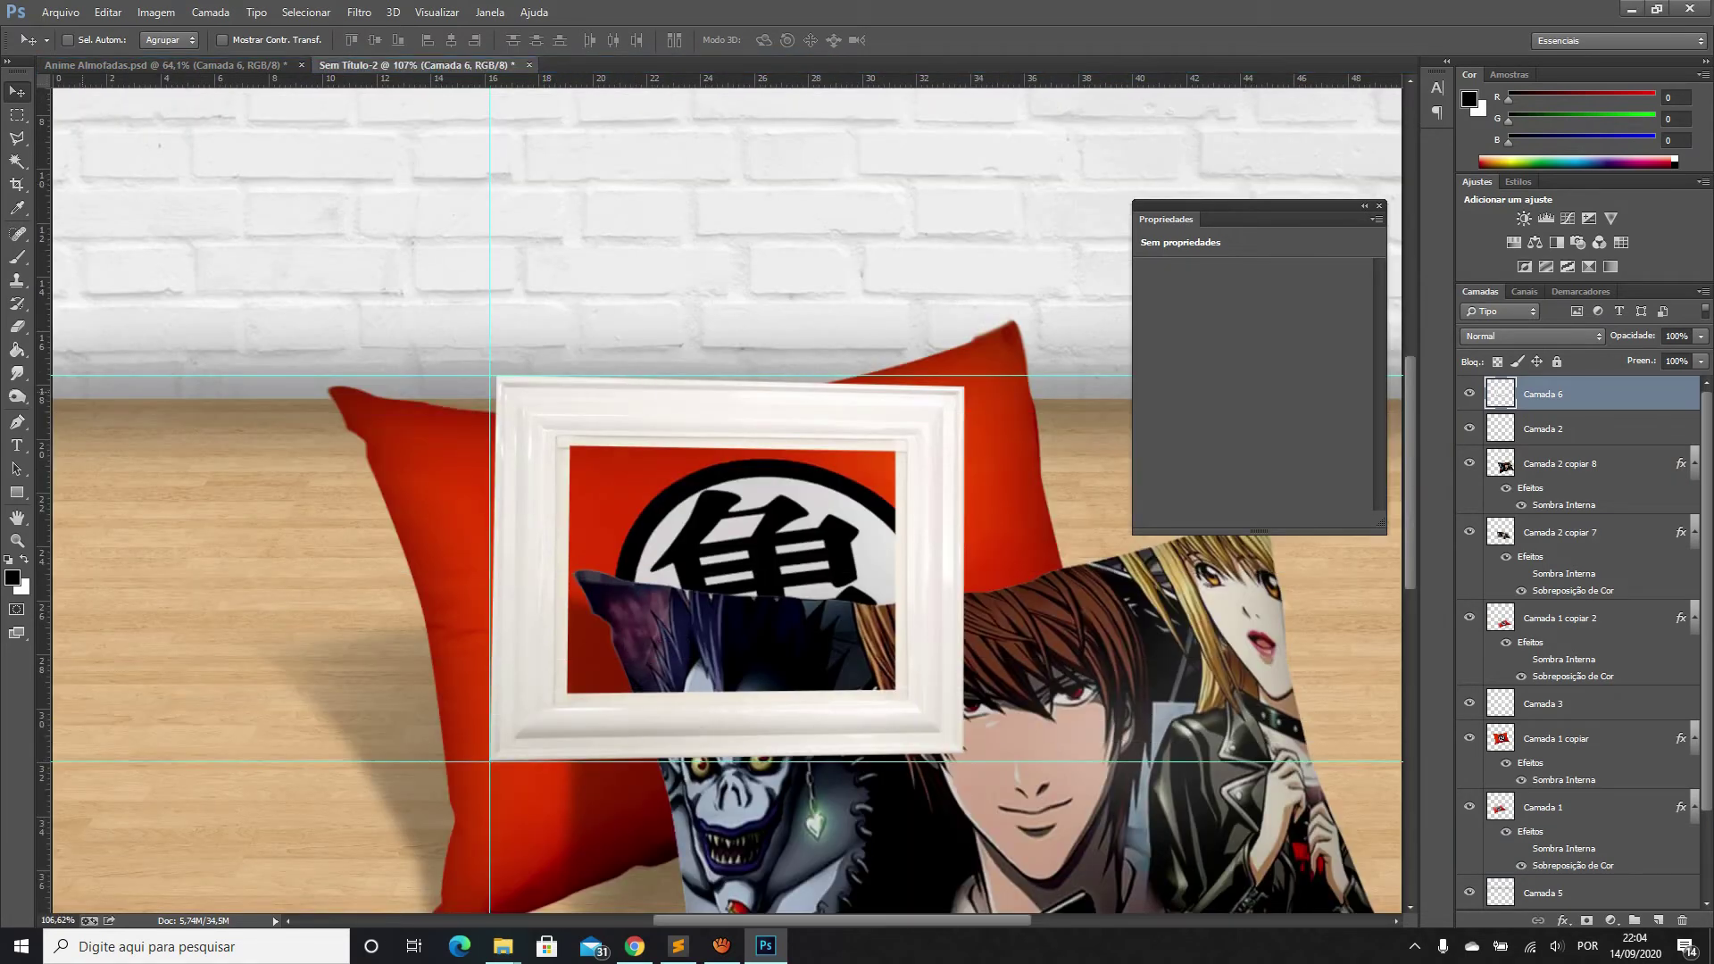
drag(45, 384, 964, 380)
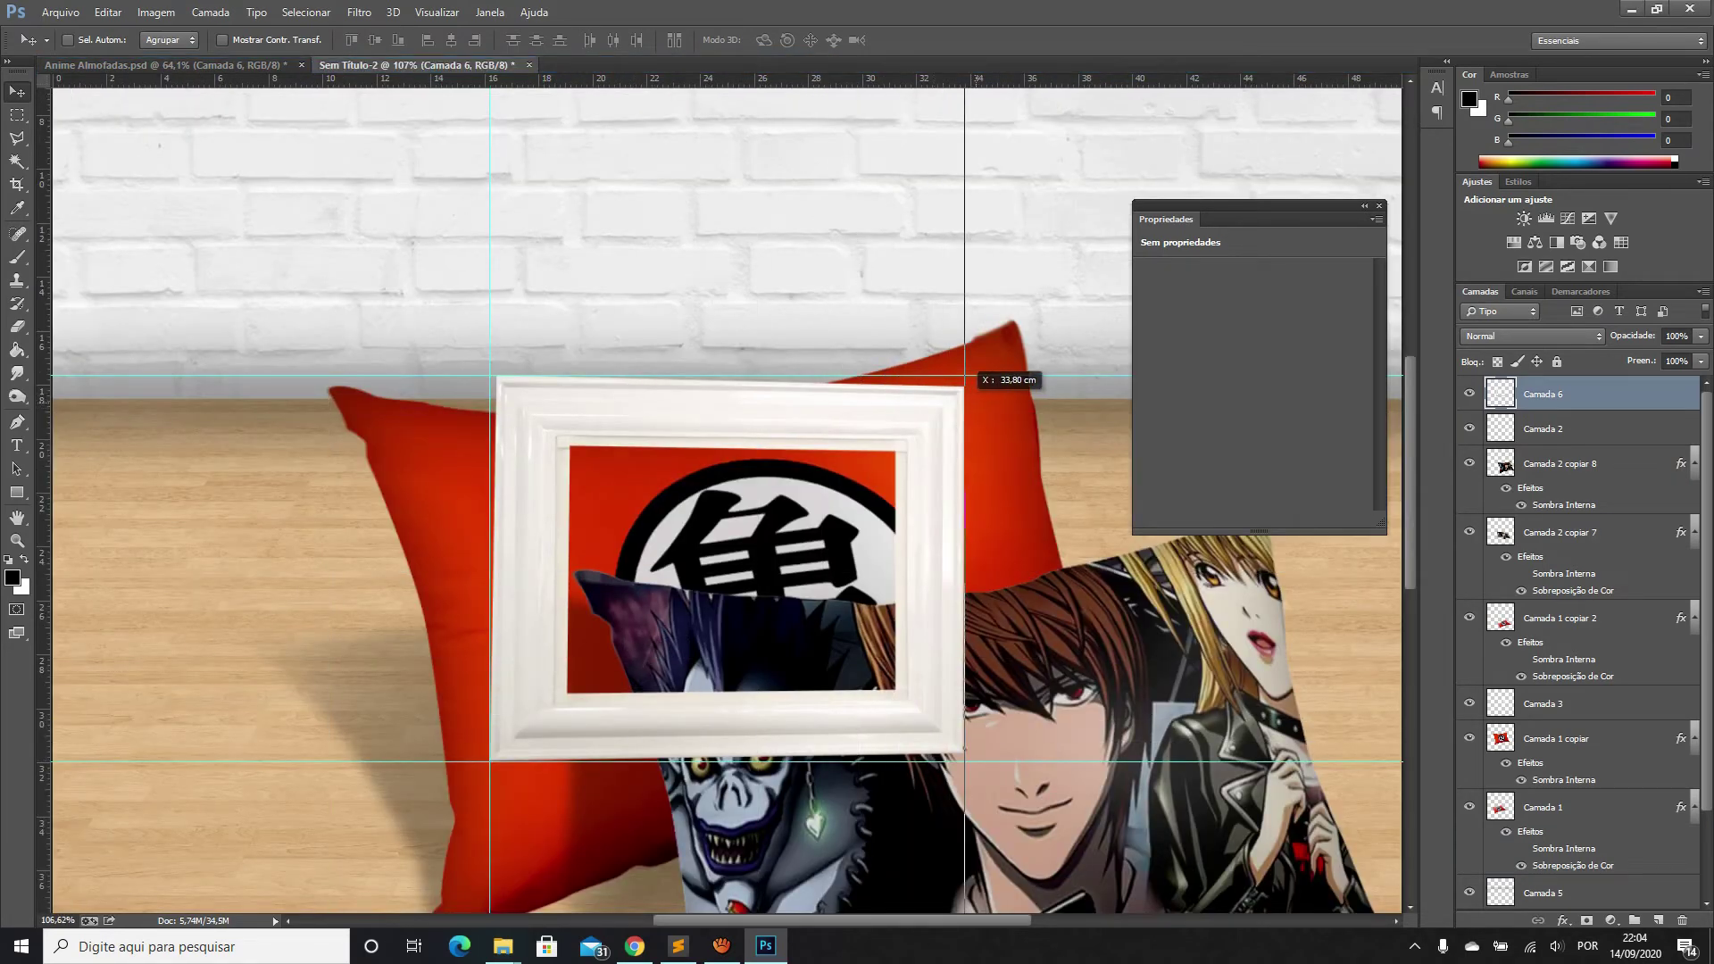
alt+scroll(1024, 643, up, 3)
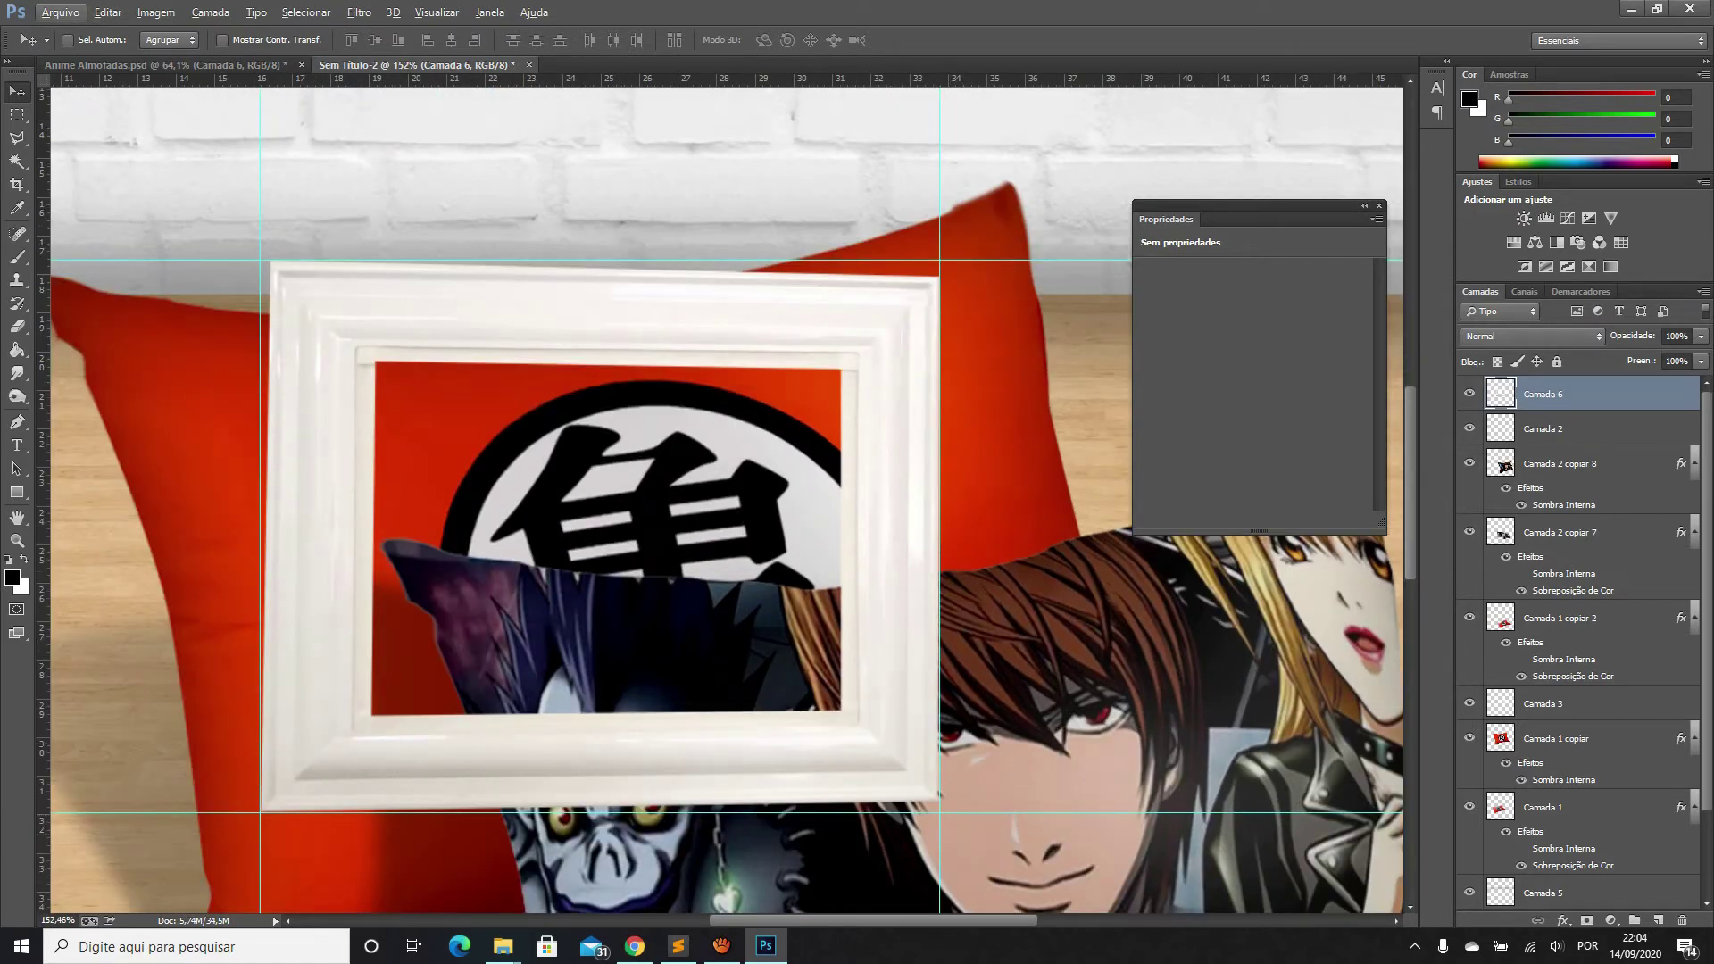
Skew the frame, aligning its top-left corner with the guides
key(alt+e)
key(Right)
key(Down)
key(Down)
key(Return)
drag(261, 261, 251, 254)
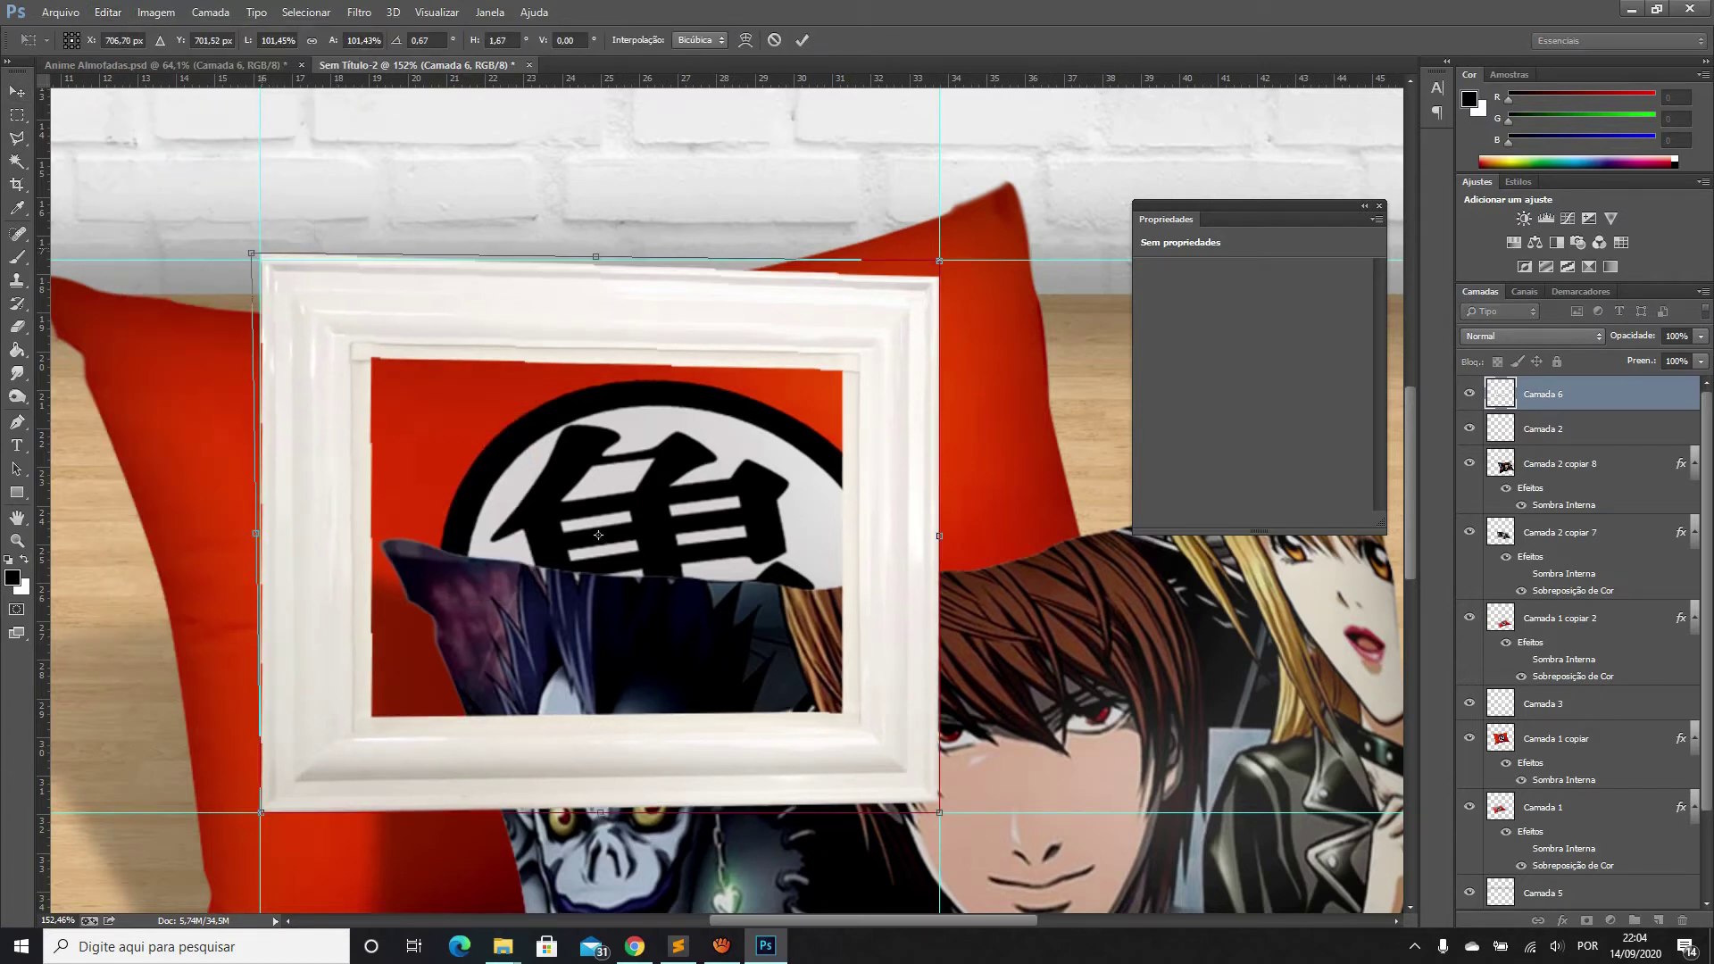
scroll(251, 253, up, 4)
scroll(259, 268, up, 2)
drag(284, 306, 282, 308)
scroll(282, 308, down, 2)
scroll(282, 308, down, 2)
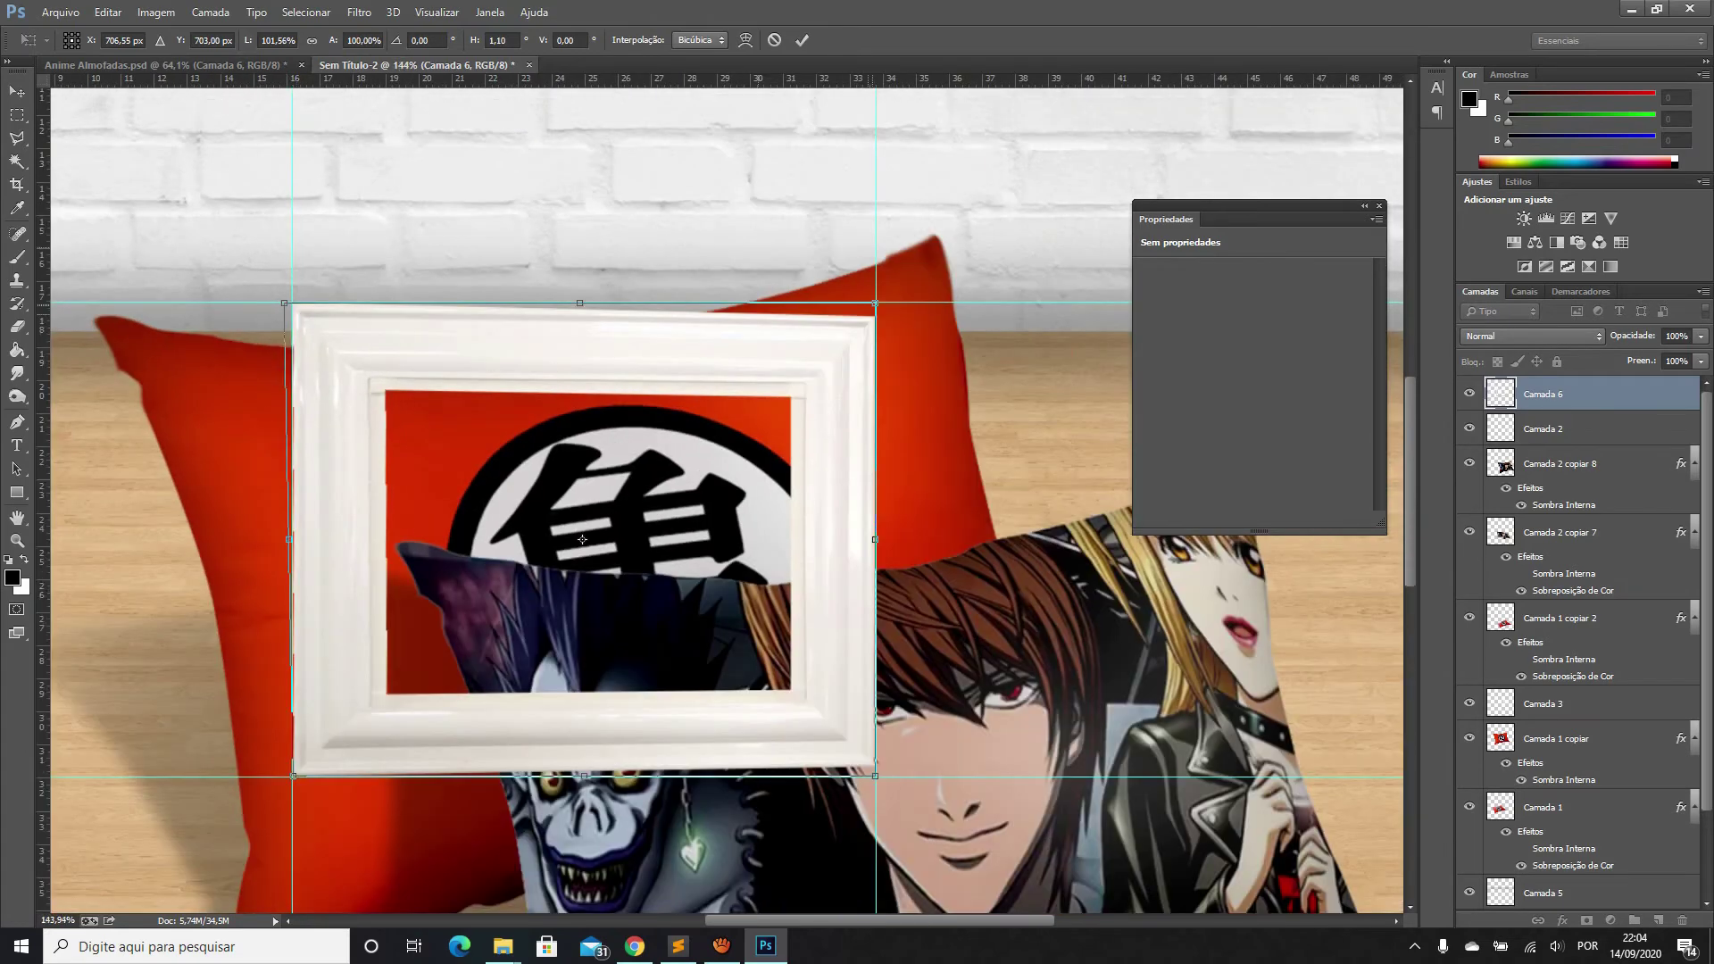
scroll(761, 335, up, 1)
Level the frame's top edge, pull its bottom-right corner to the guide, and apply the skew
drag(881, 303, 880, 281)
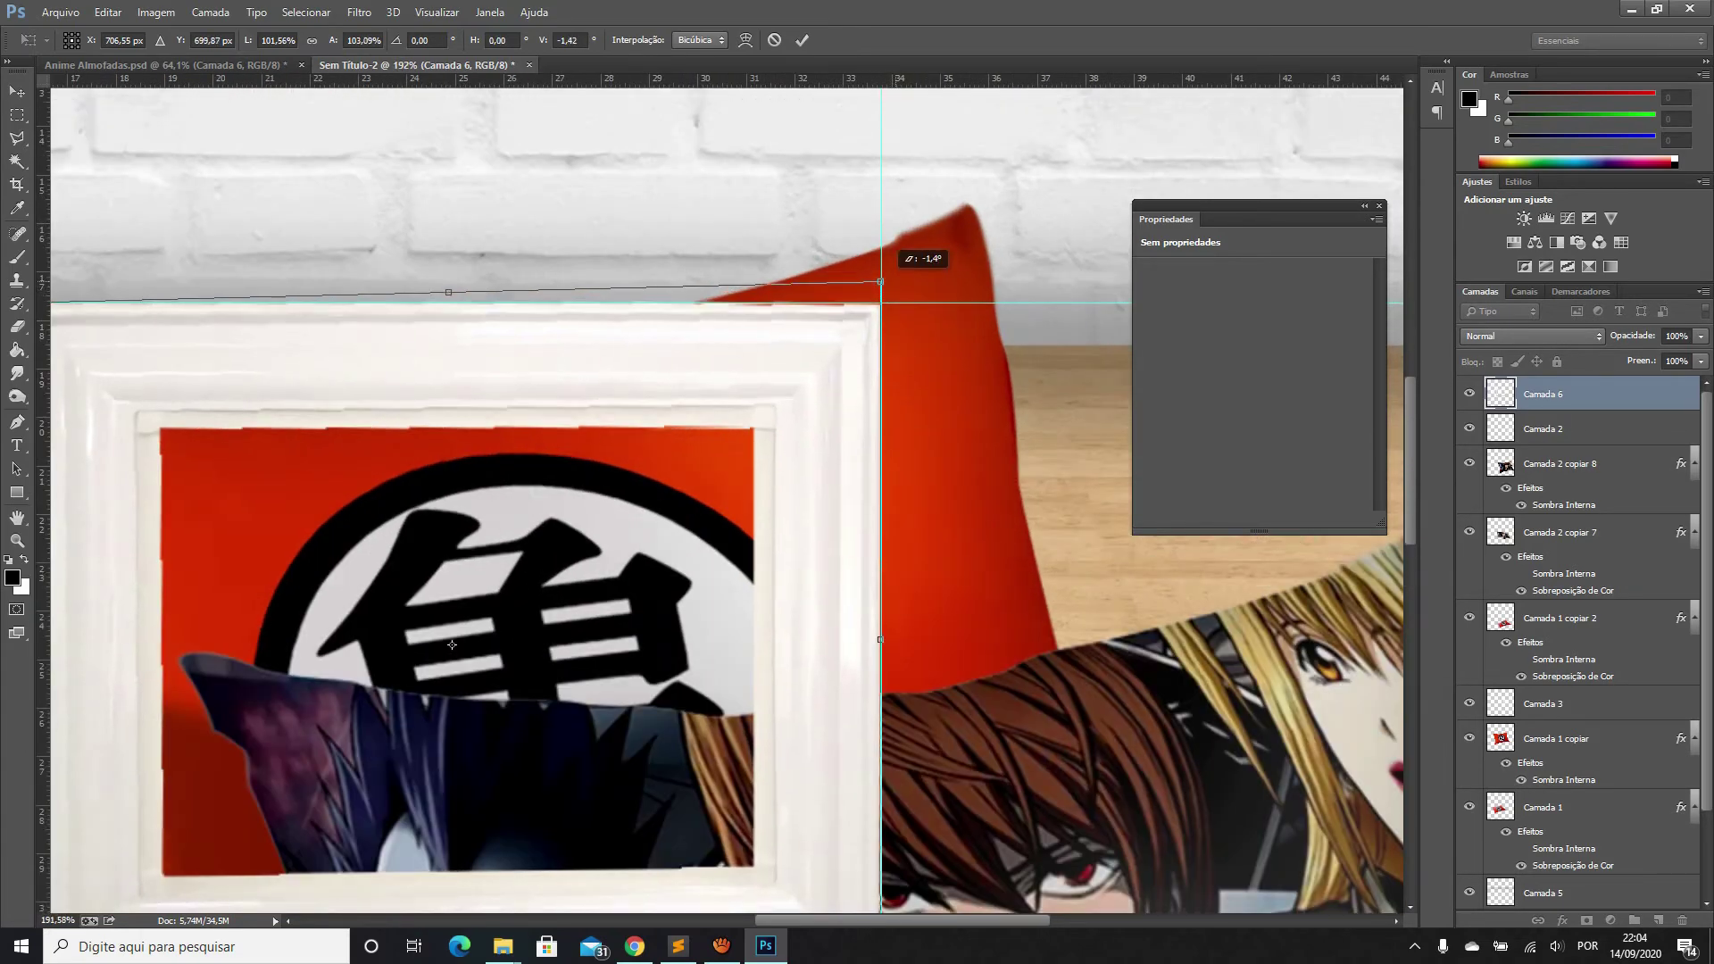
drag(880, 280, 880, 279)
scroll(548, 565, down, 1)
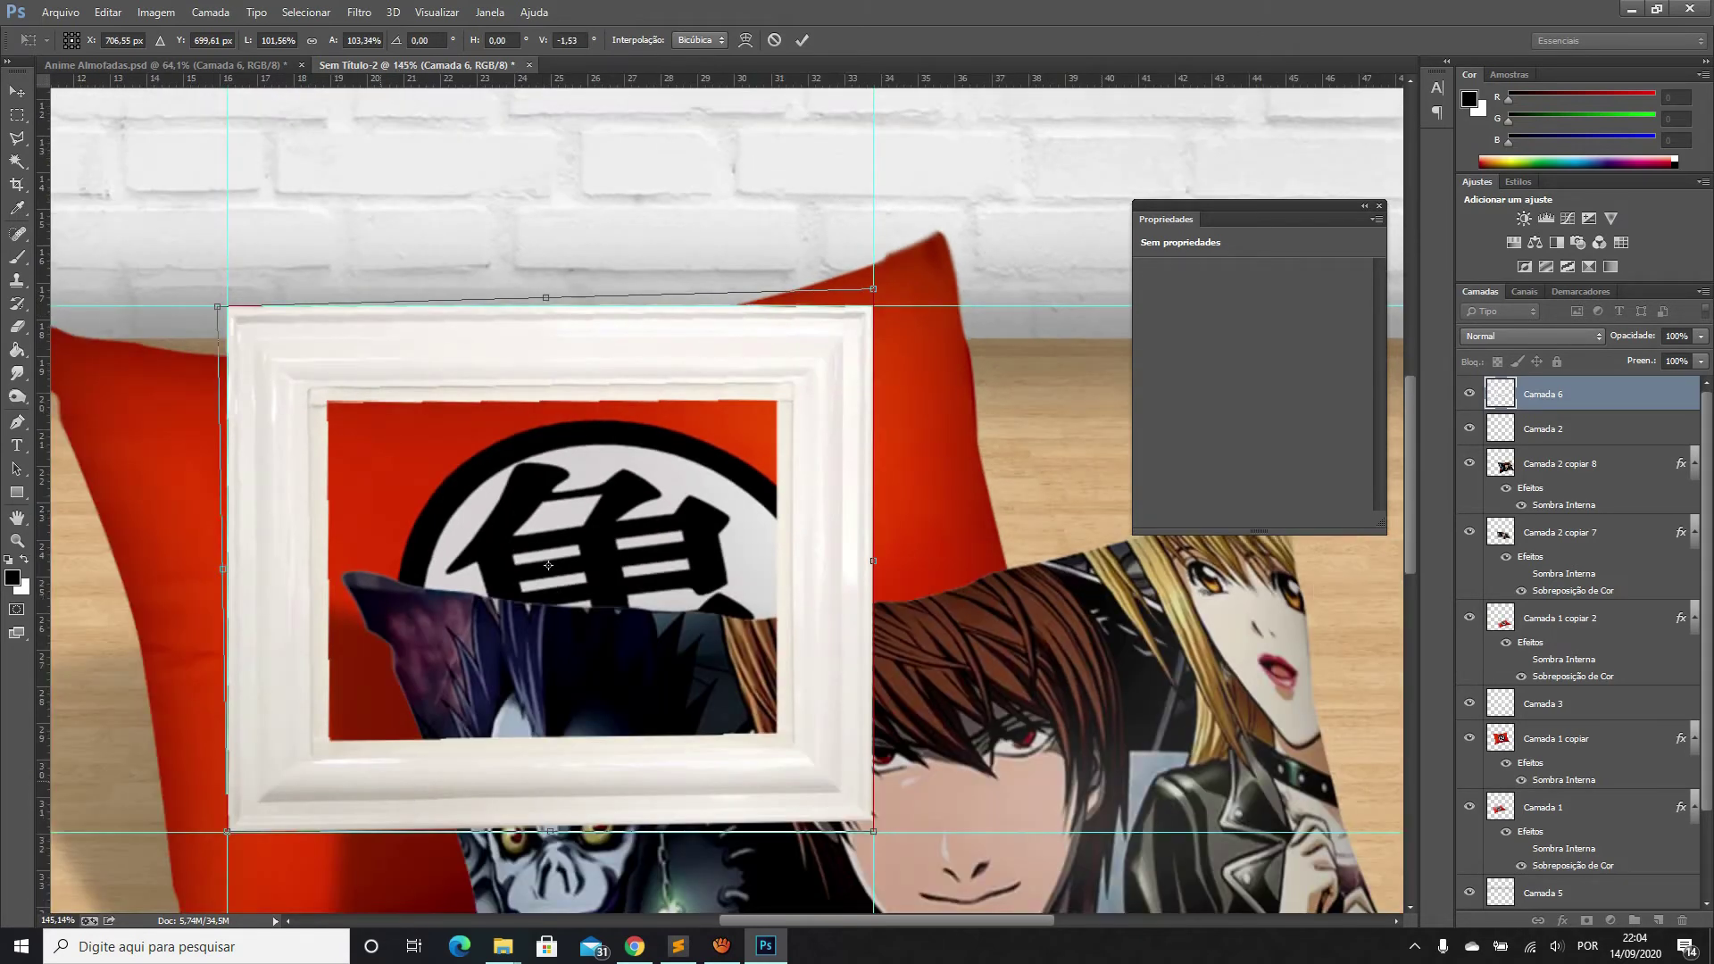
scroll(548, 565, down, 1)
scroll(255, 808, up, 3)
scroll(261, 814, up, 2)
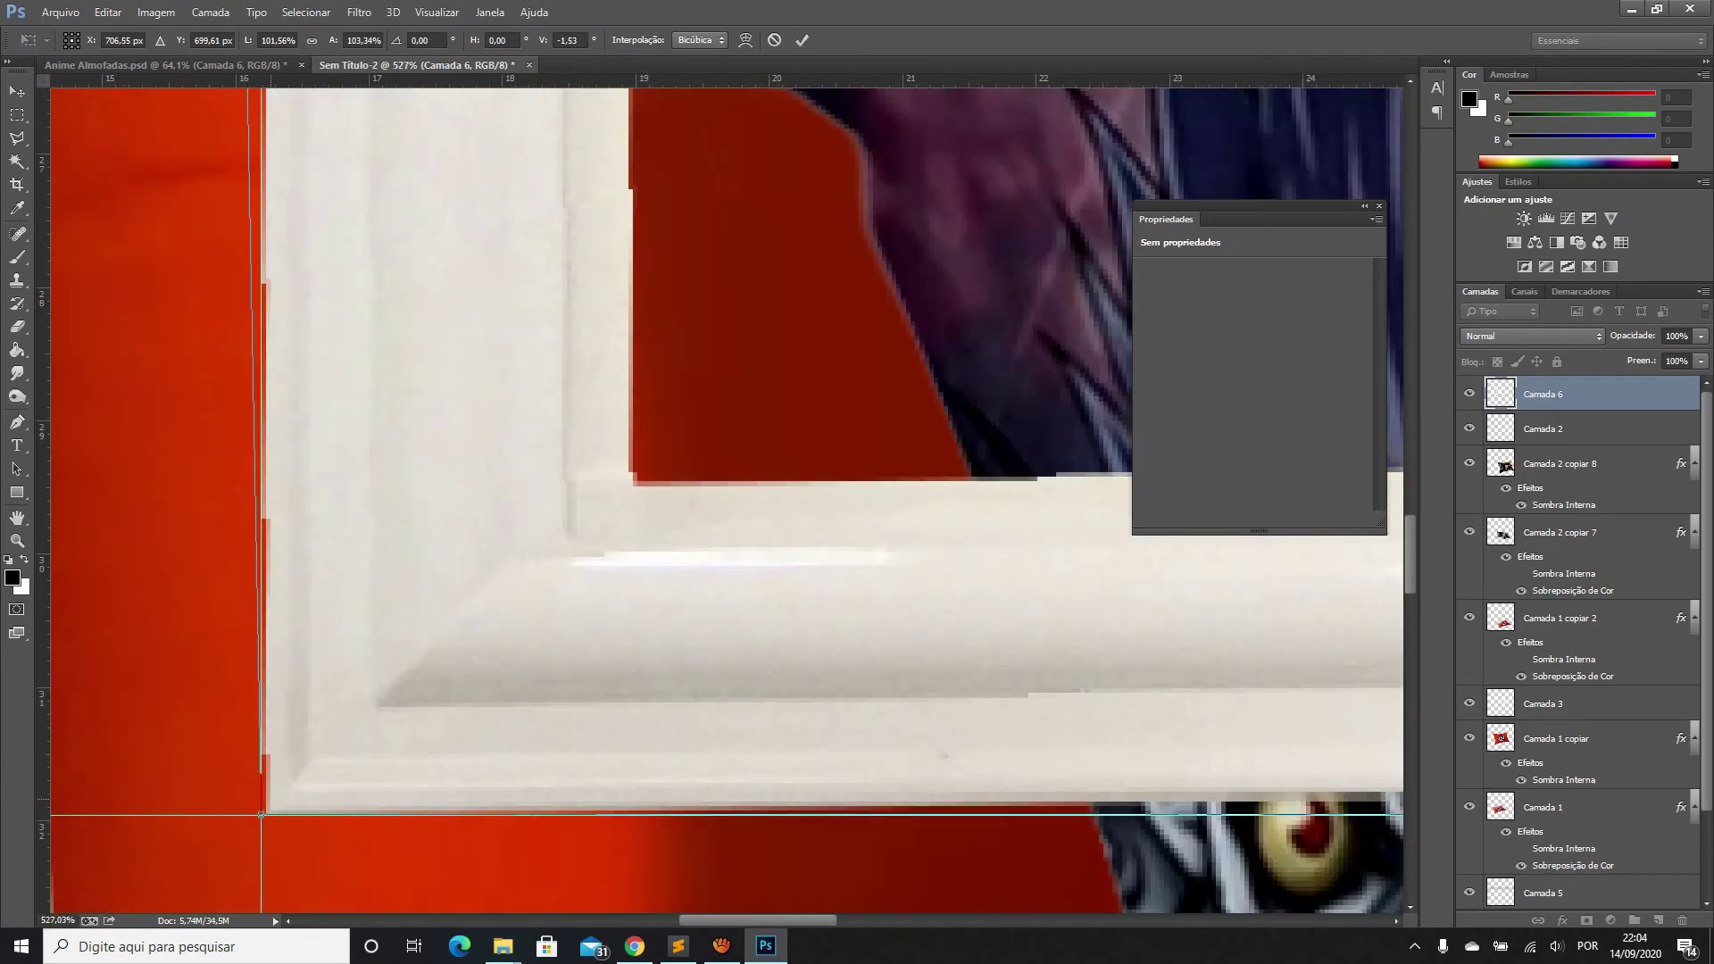
scroll(261, 814, up, 2)
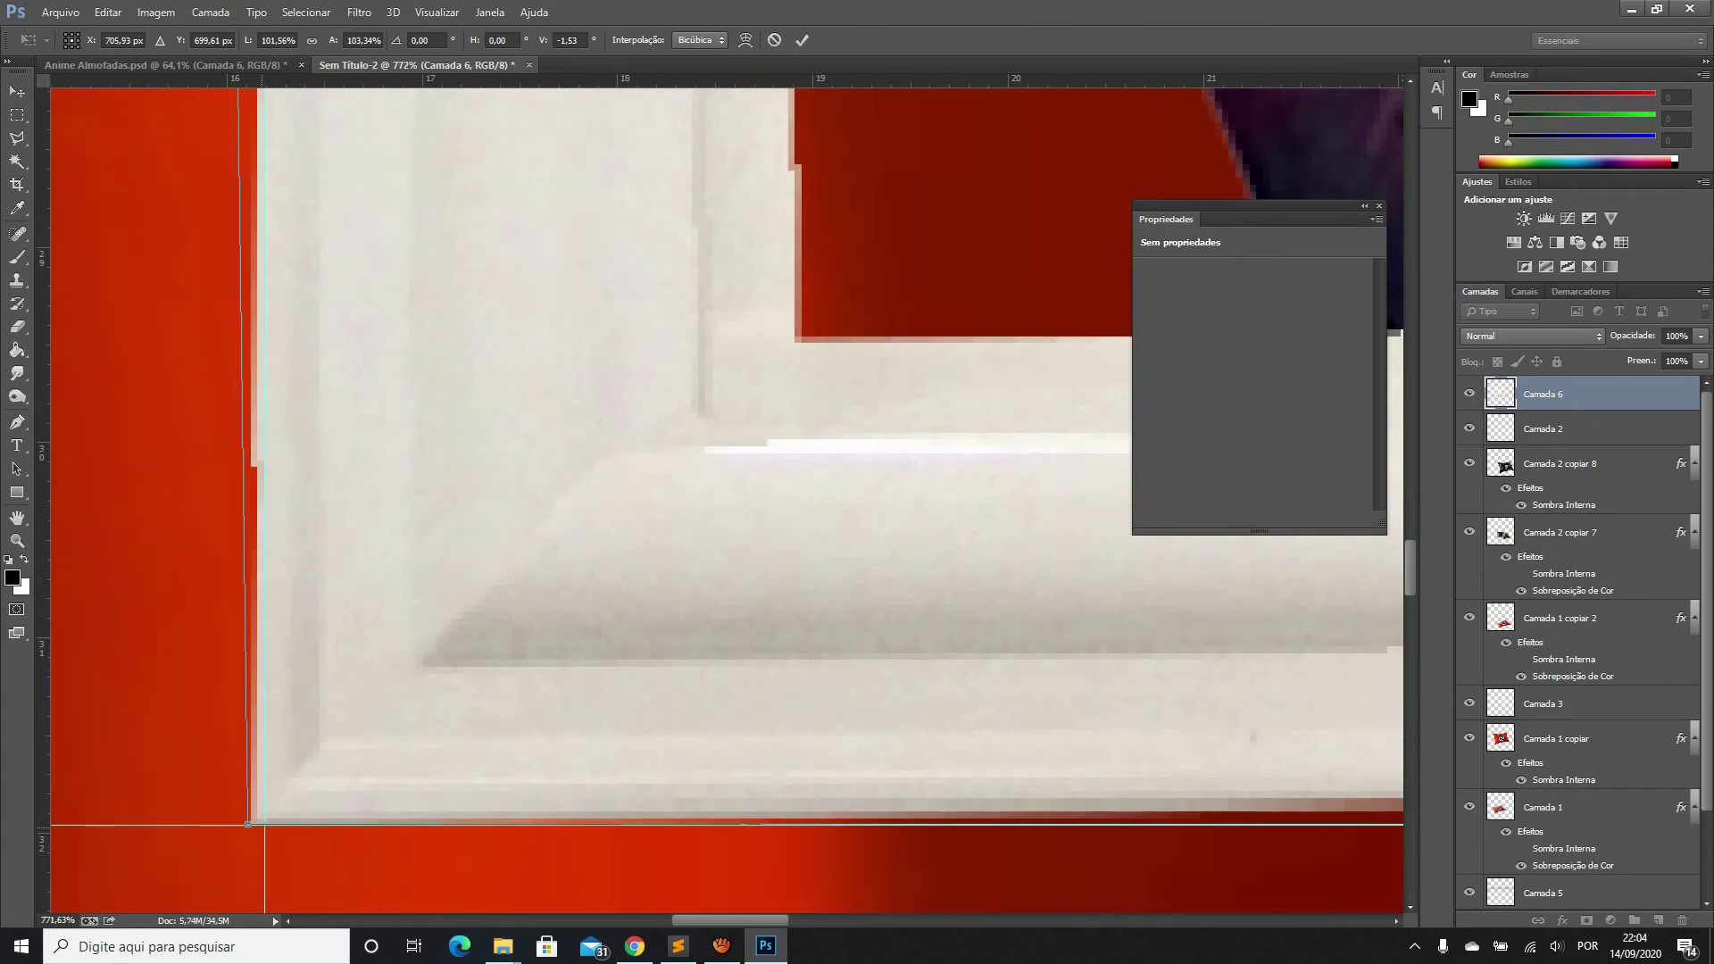
scroll(265, 823, down, 2)
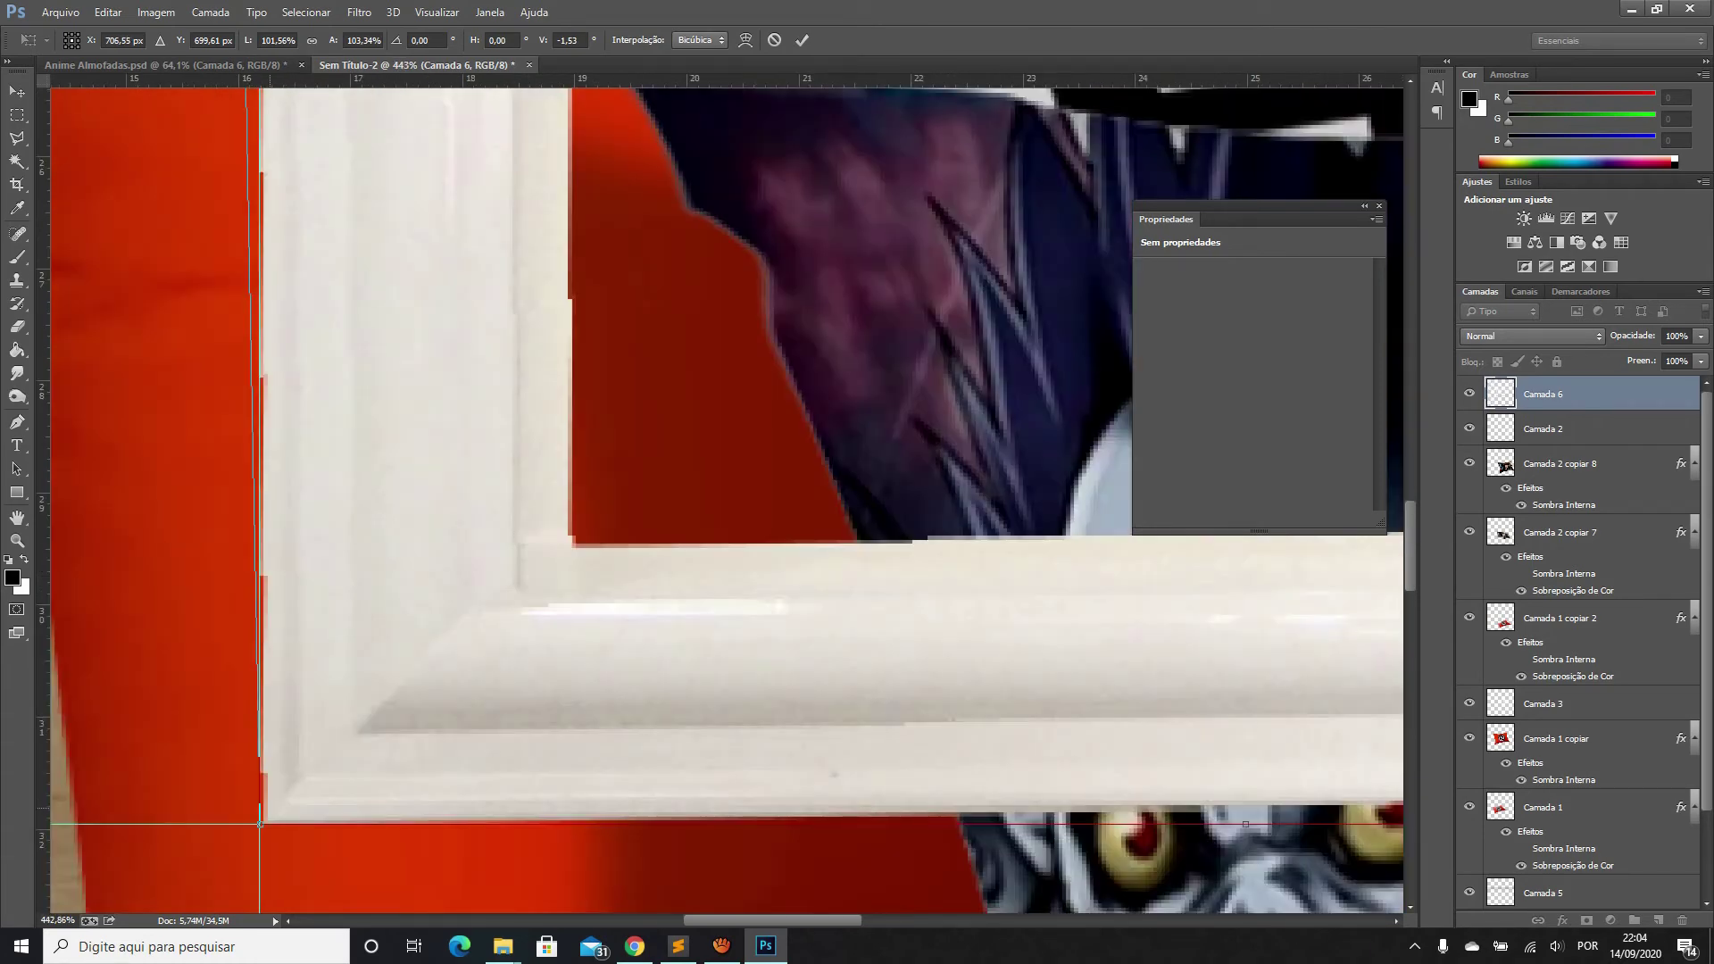
scroll(625, 625, down, 2)
scroll(1109, 651, up, 2)
scroll(1107, 652, up, 1)
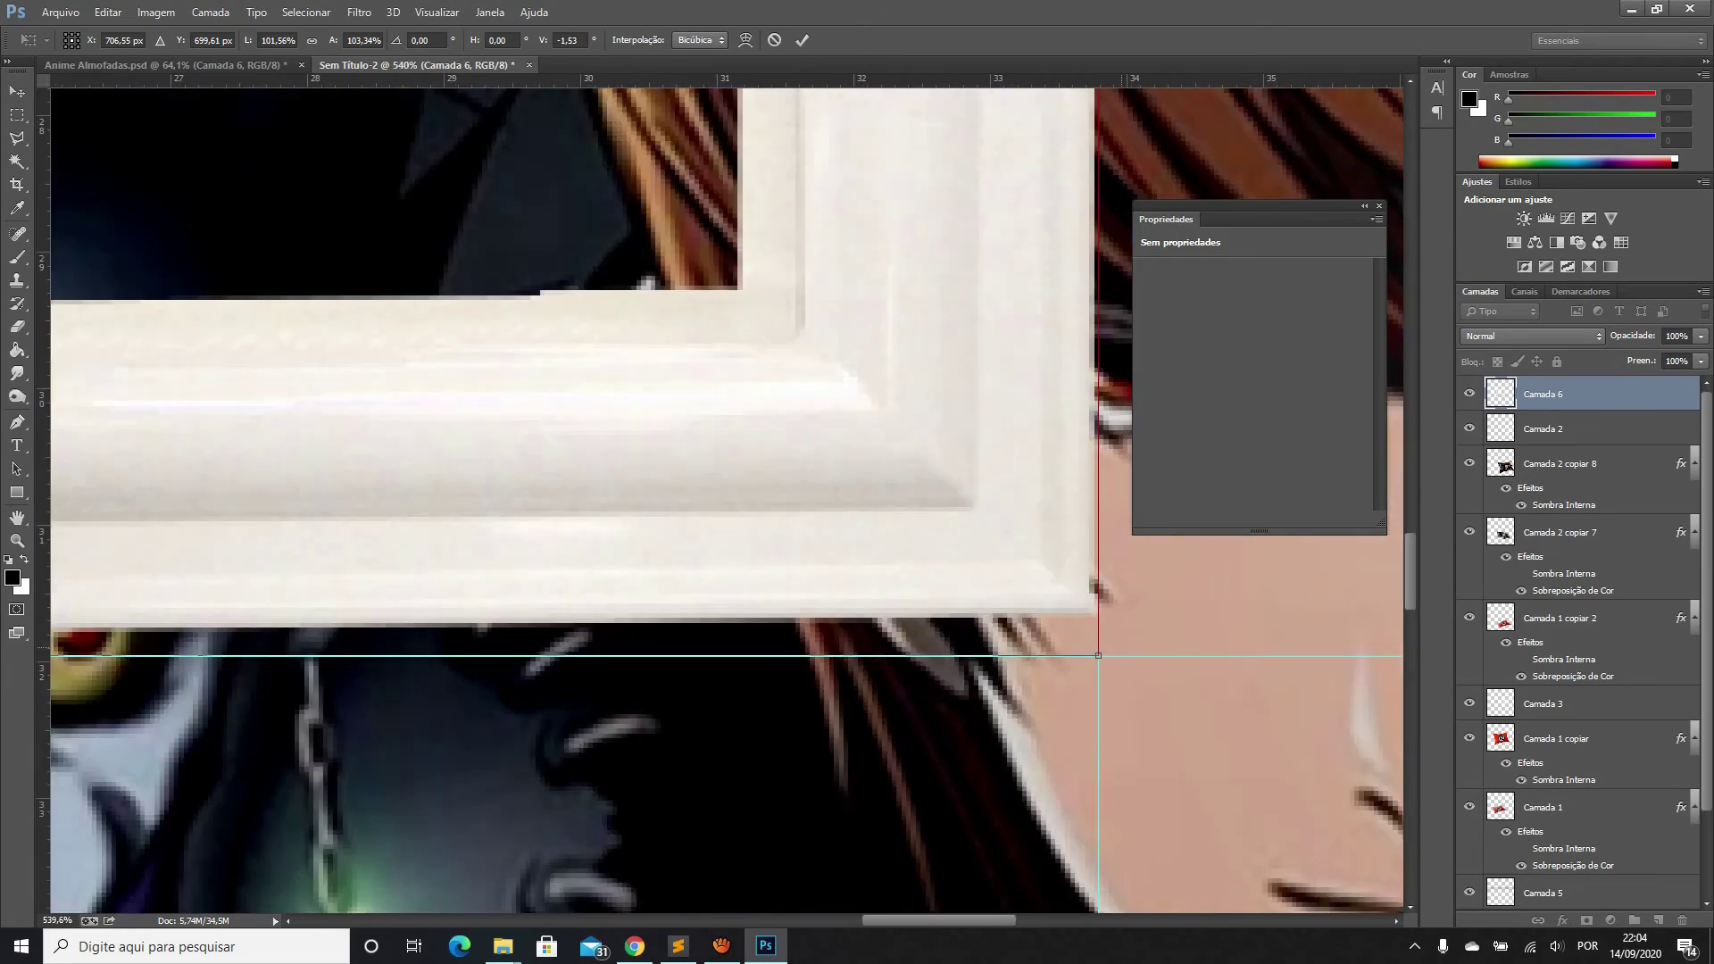
drag(1099, 655, 1098, 699)
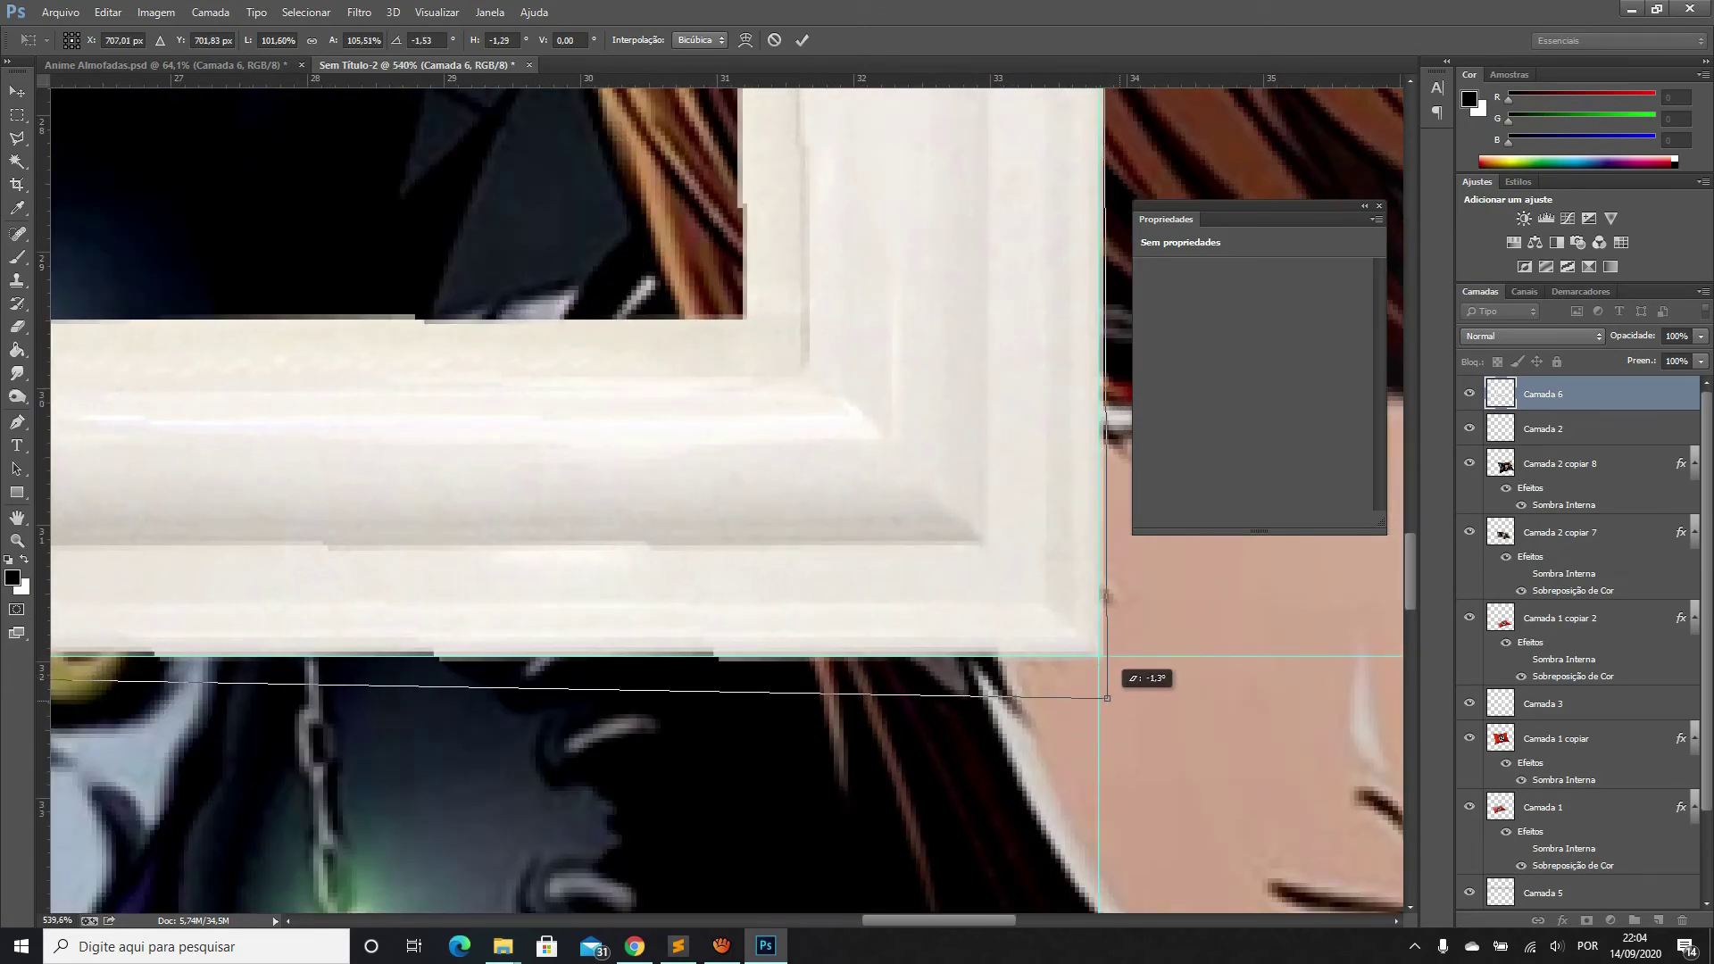
scroll(1020, 510, down, 5)
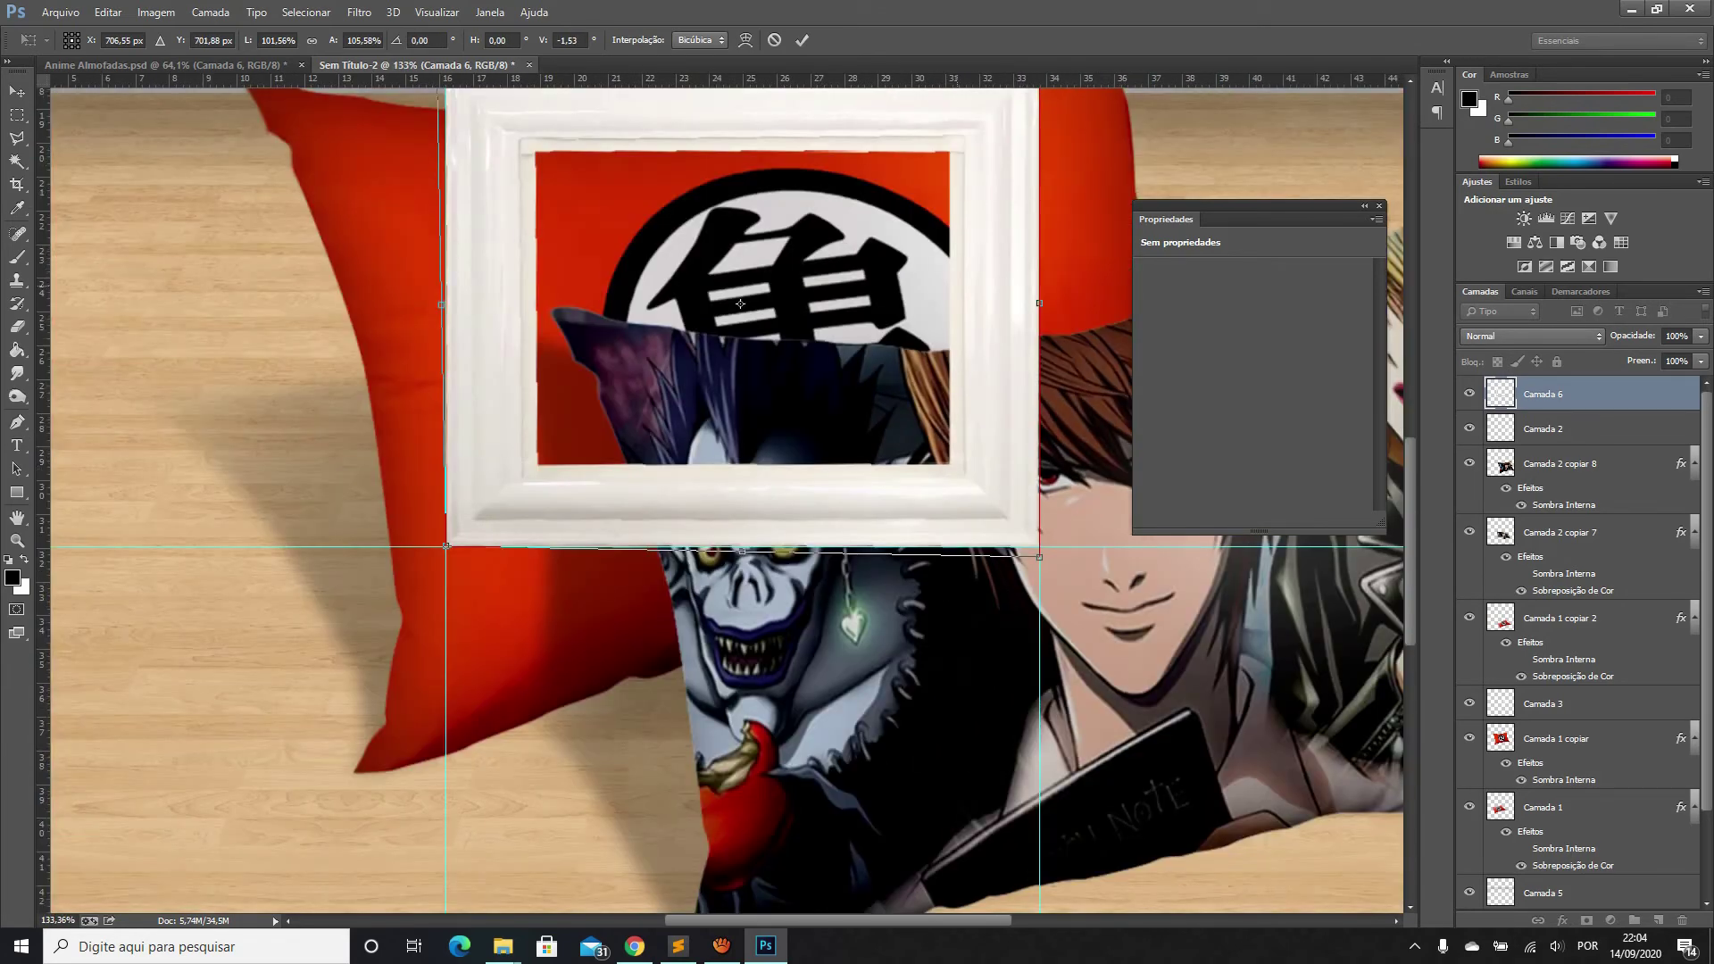
scroll(726, 500, up, 2)
scroll(740, 375, up, 2)
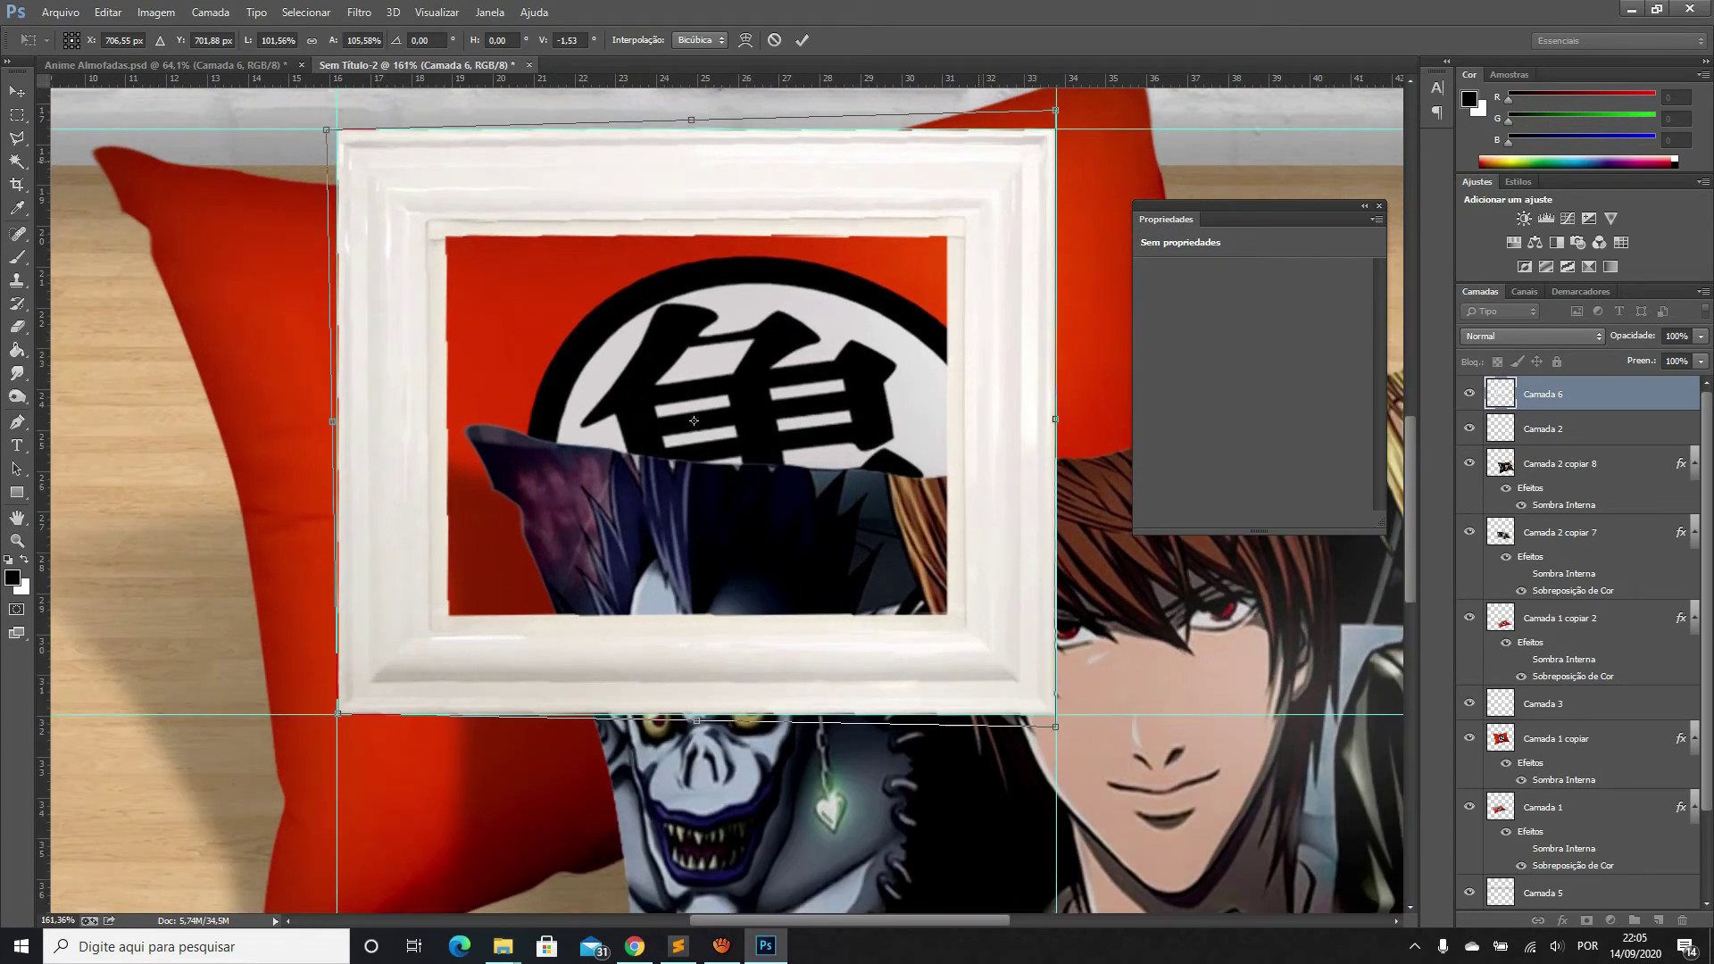
key(Return)
Clear the extra guides and move the frame up onto the brick wall
scroll(694, 421, down, 4)
mouse_move(741, 268)
mouse_down()
mouse_move(678, 143)
mouse_move(810, 292)
mouse_up()
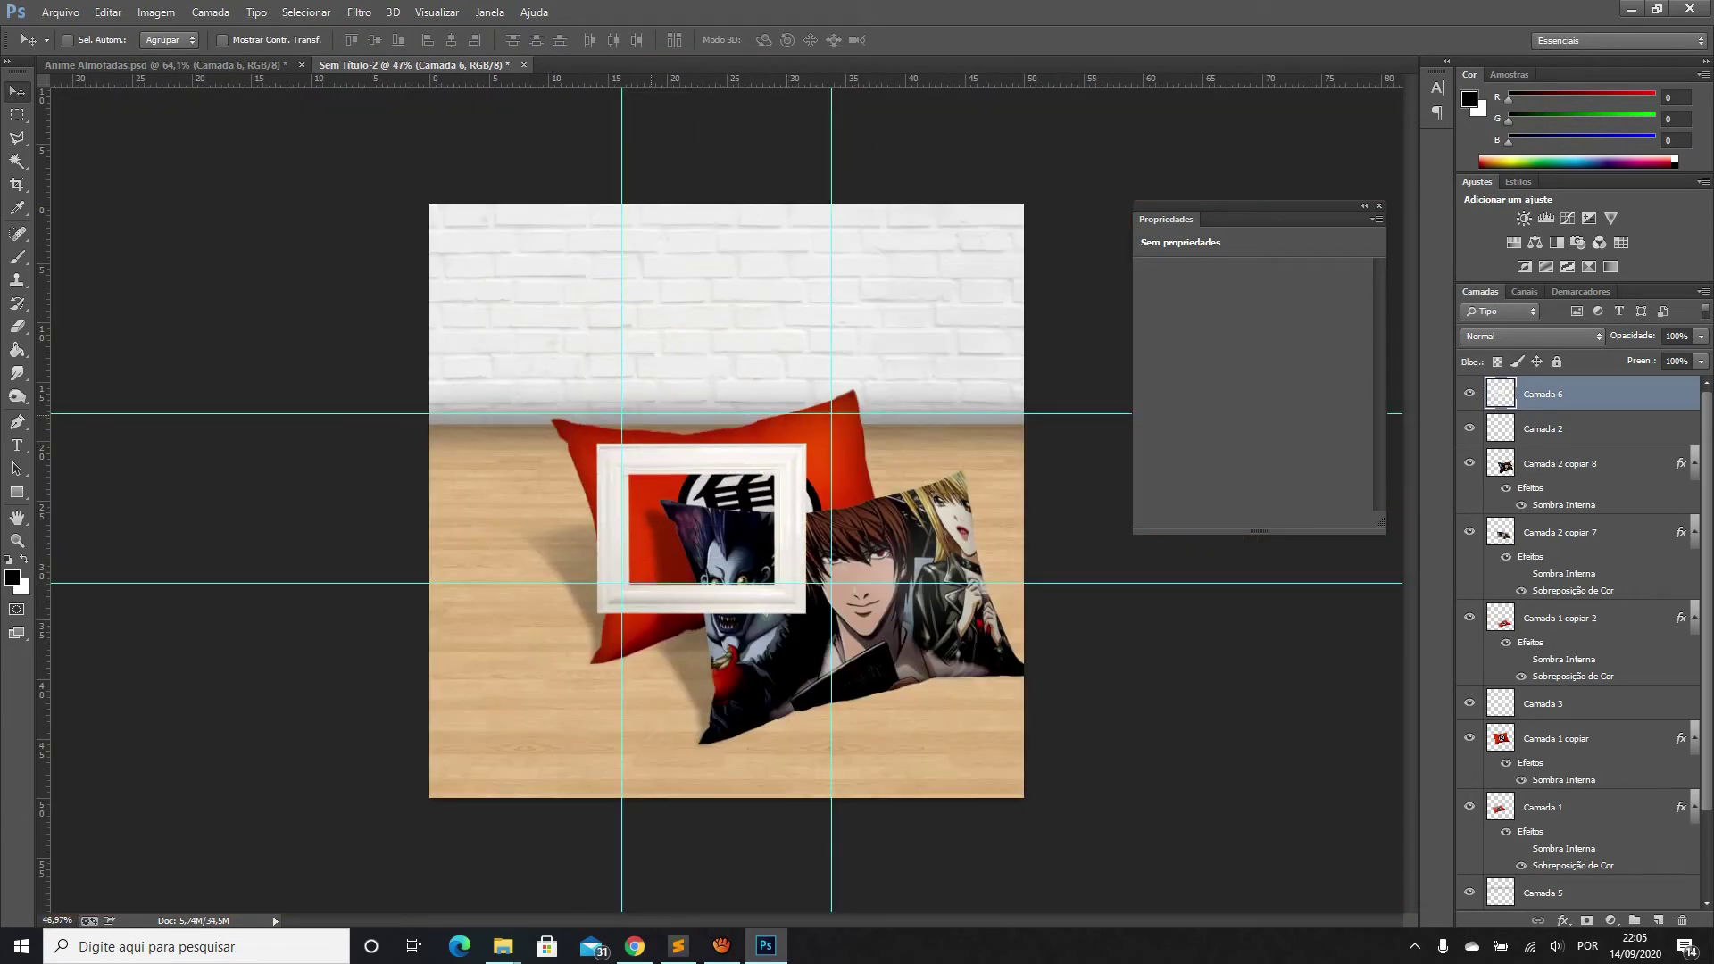
drag(759, 413, 758, 78)
drag(622, 134, 676, 78)
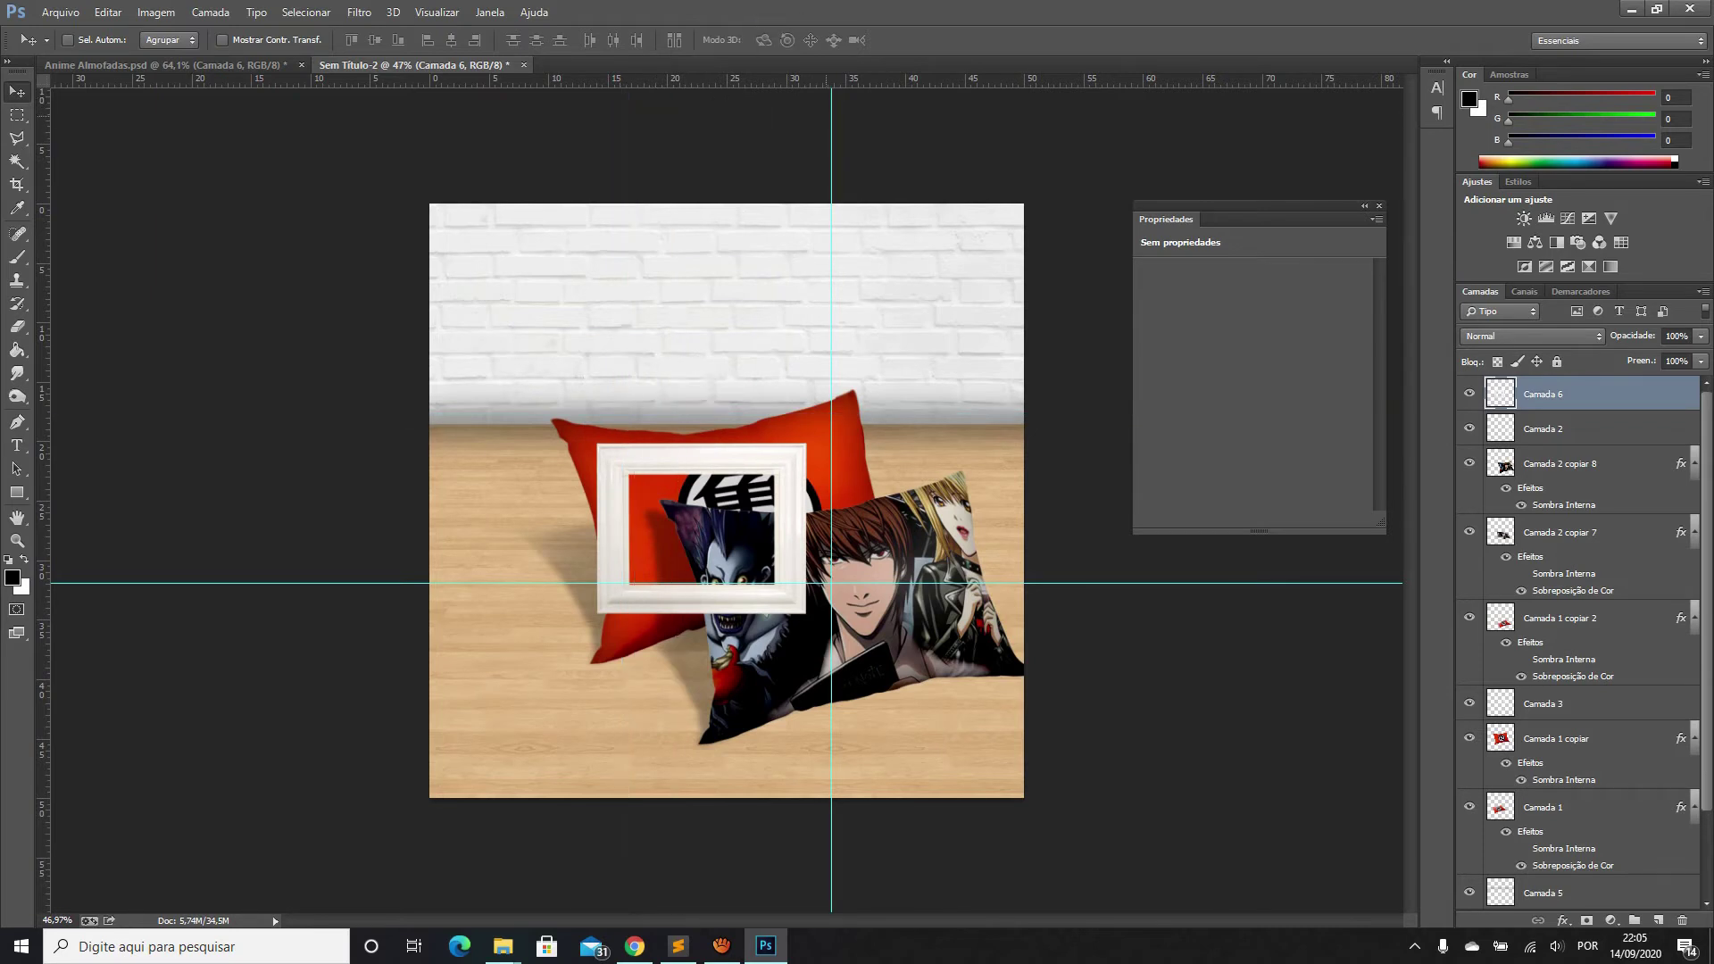
drag(831, 703, 832, 78)
drag(625, 583, 625, 78)
drag(765, 352, 620, 116)
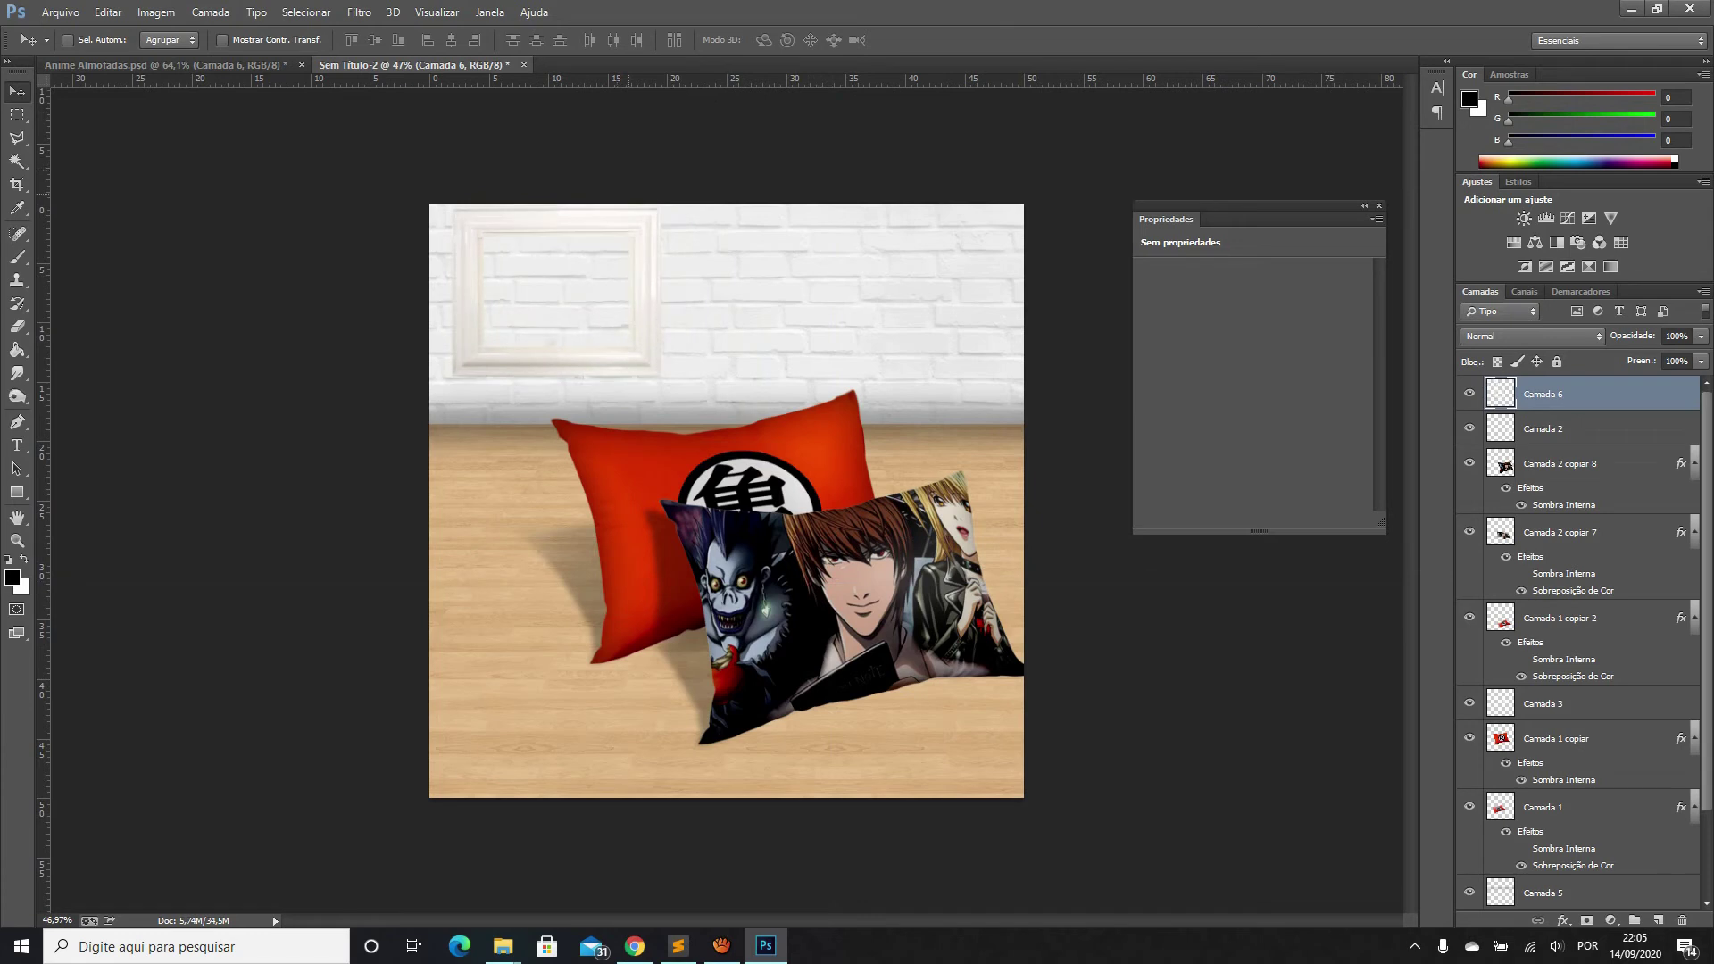
Convert the frame layer to a smart object and scale it to 65%
right_click(1500, 394)
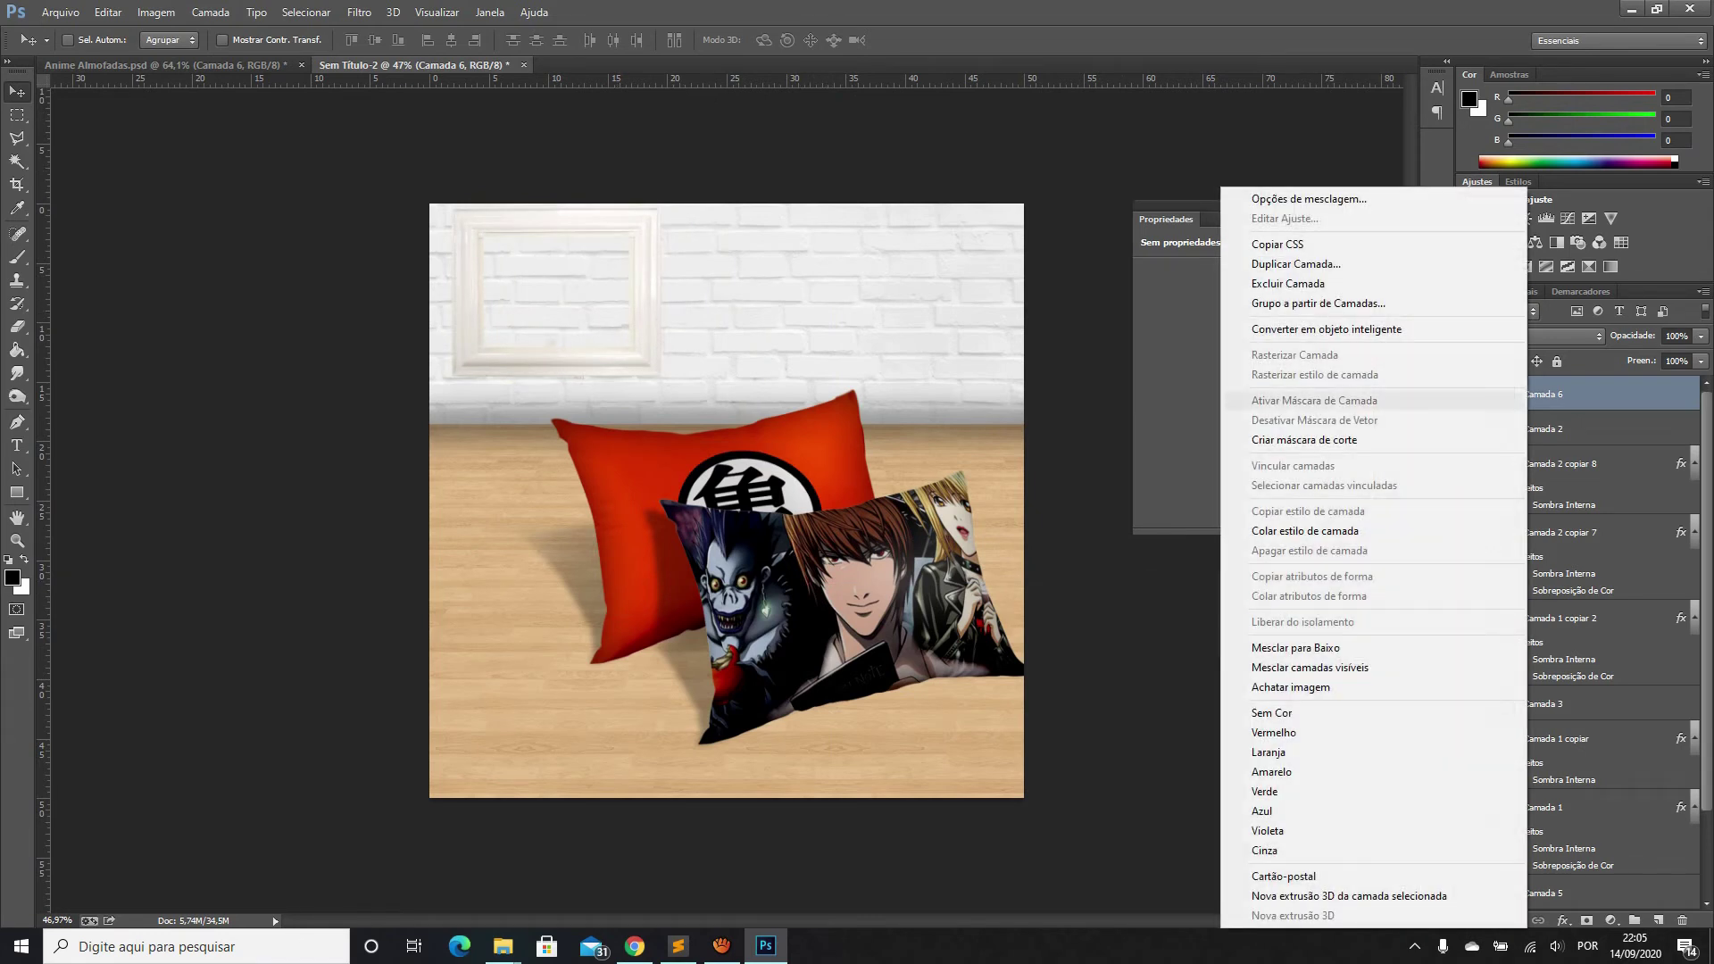
click(1268, 330)
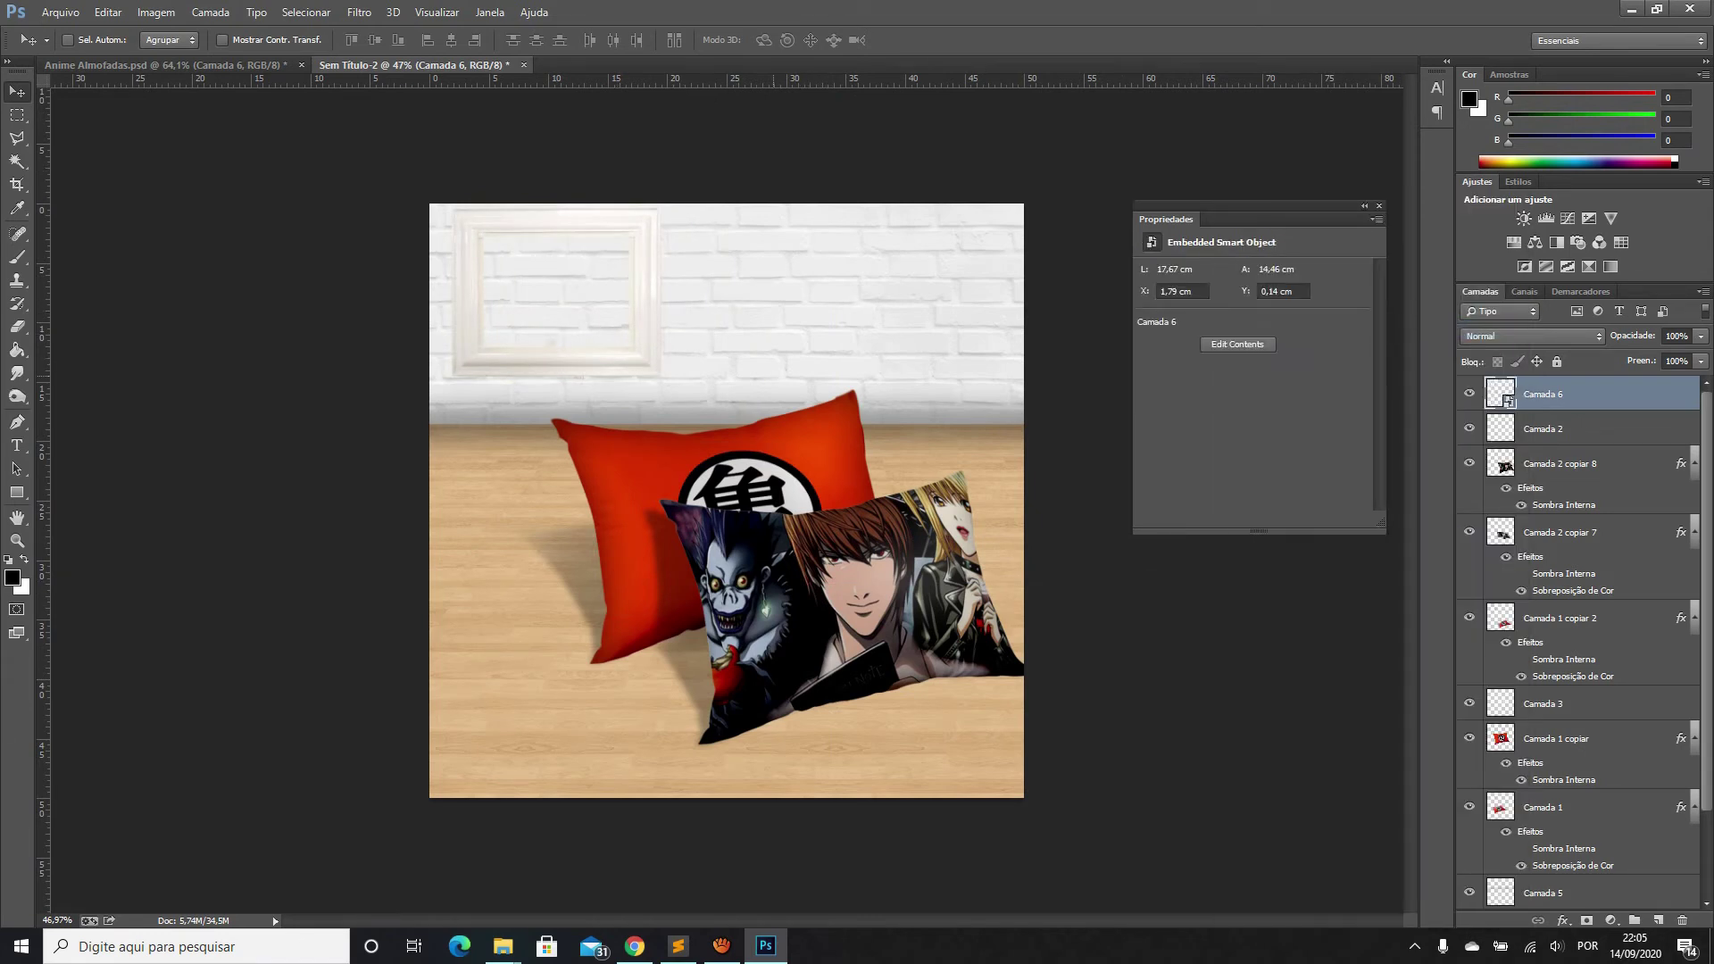
key(ctrl+t)
mouse_move(662, 377)
mouse_down()
mouse_move(575, 307)
mouse_move(588, 316)
mouse_up()
drag(520, 261, 534, 281)
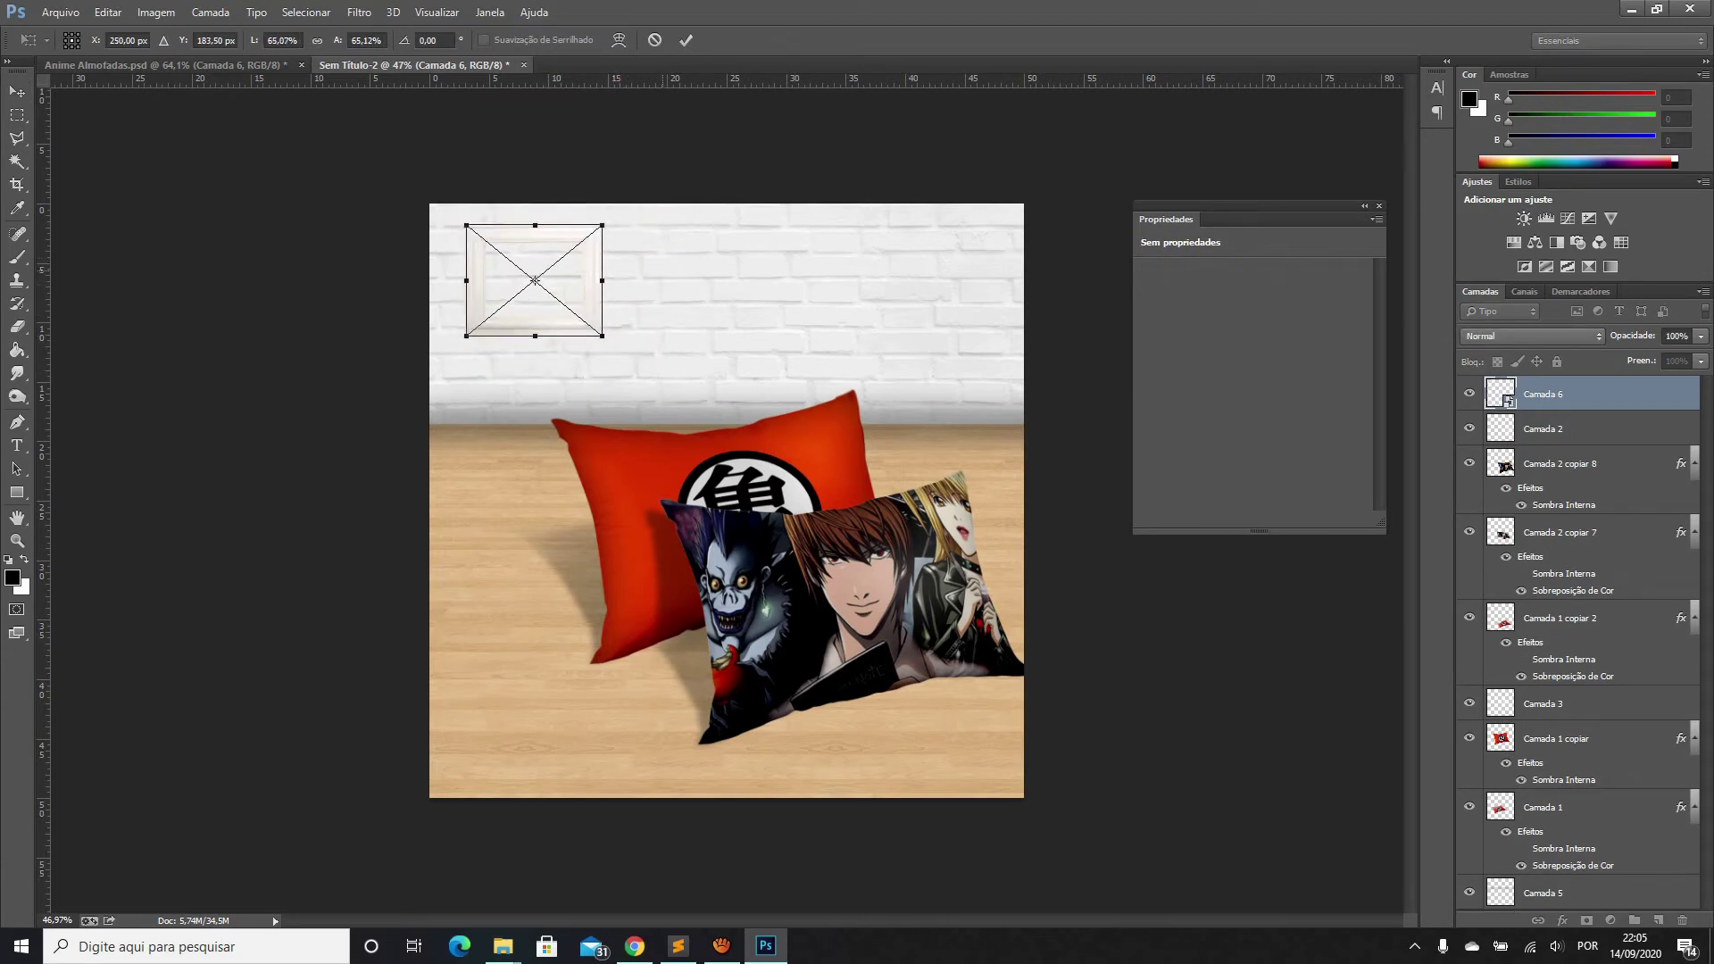
key(Return)
Bring up the Blending Options for the frame layer
right_click(1631, 394)
right_click(1656, 394)
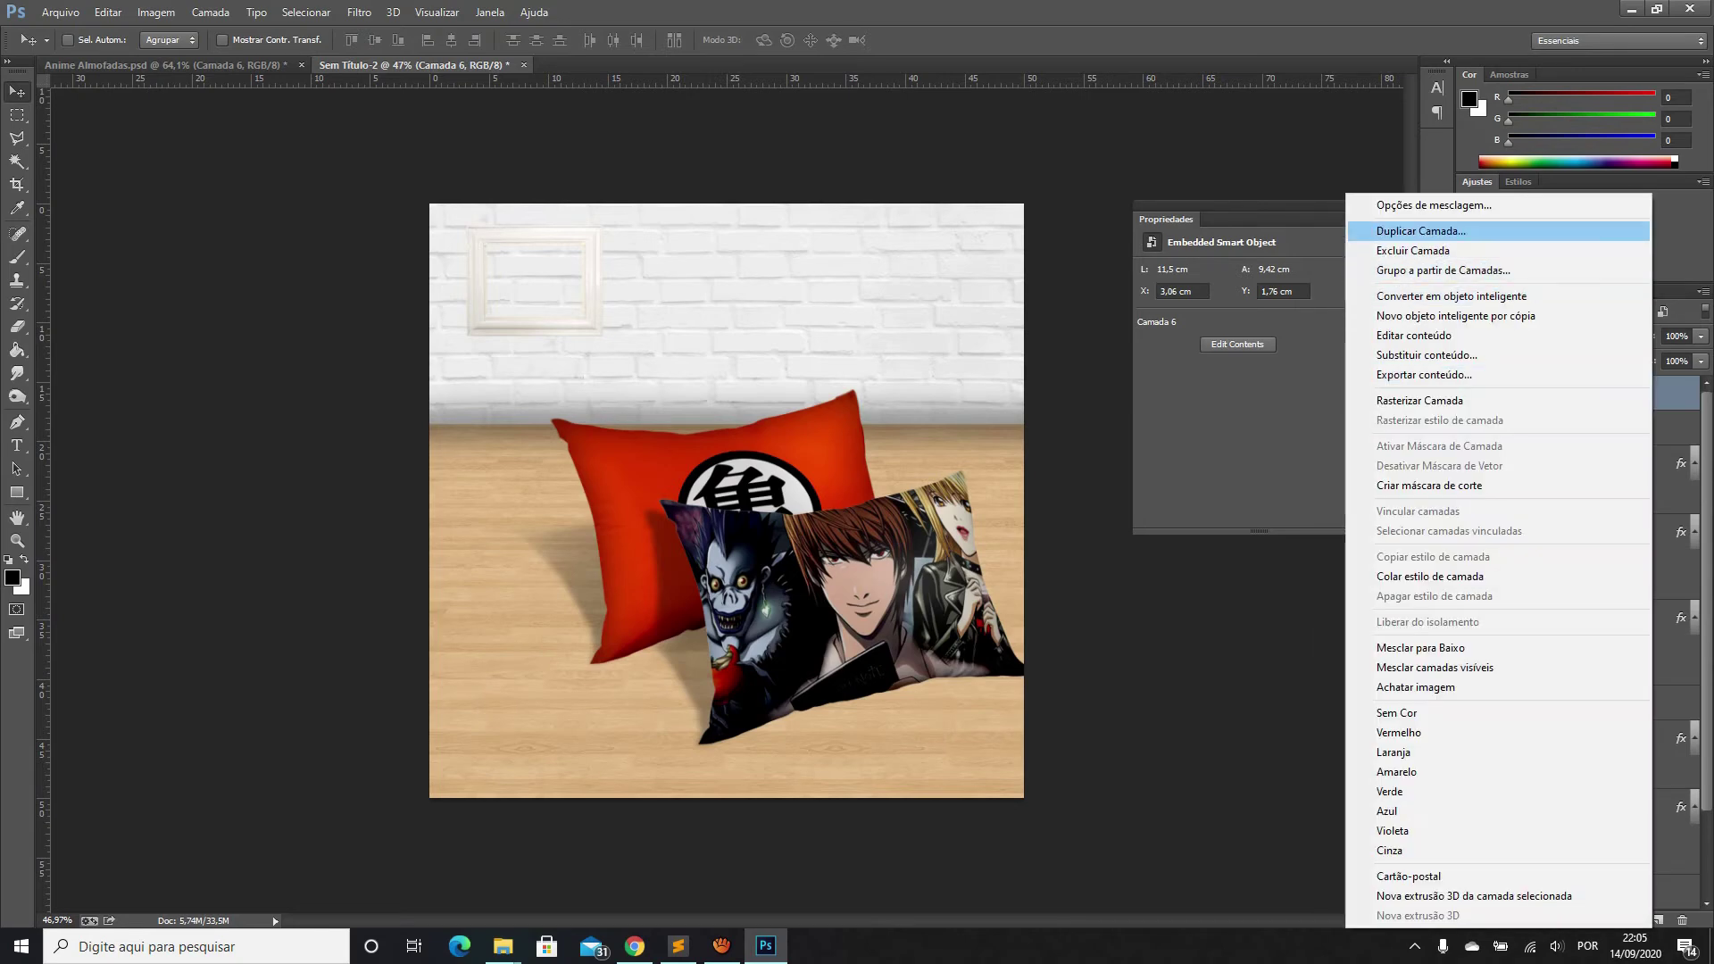
click(1433, 205)
Give the frame a pure red Color Overlay in Multiply mode at 100% opacity
click(1072, 350)
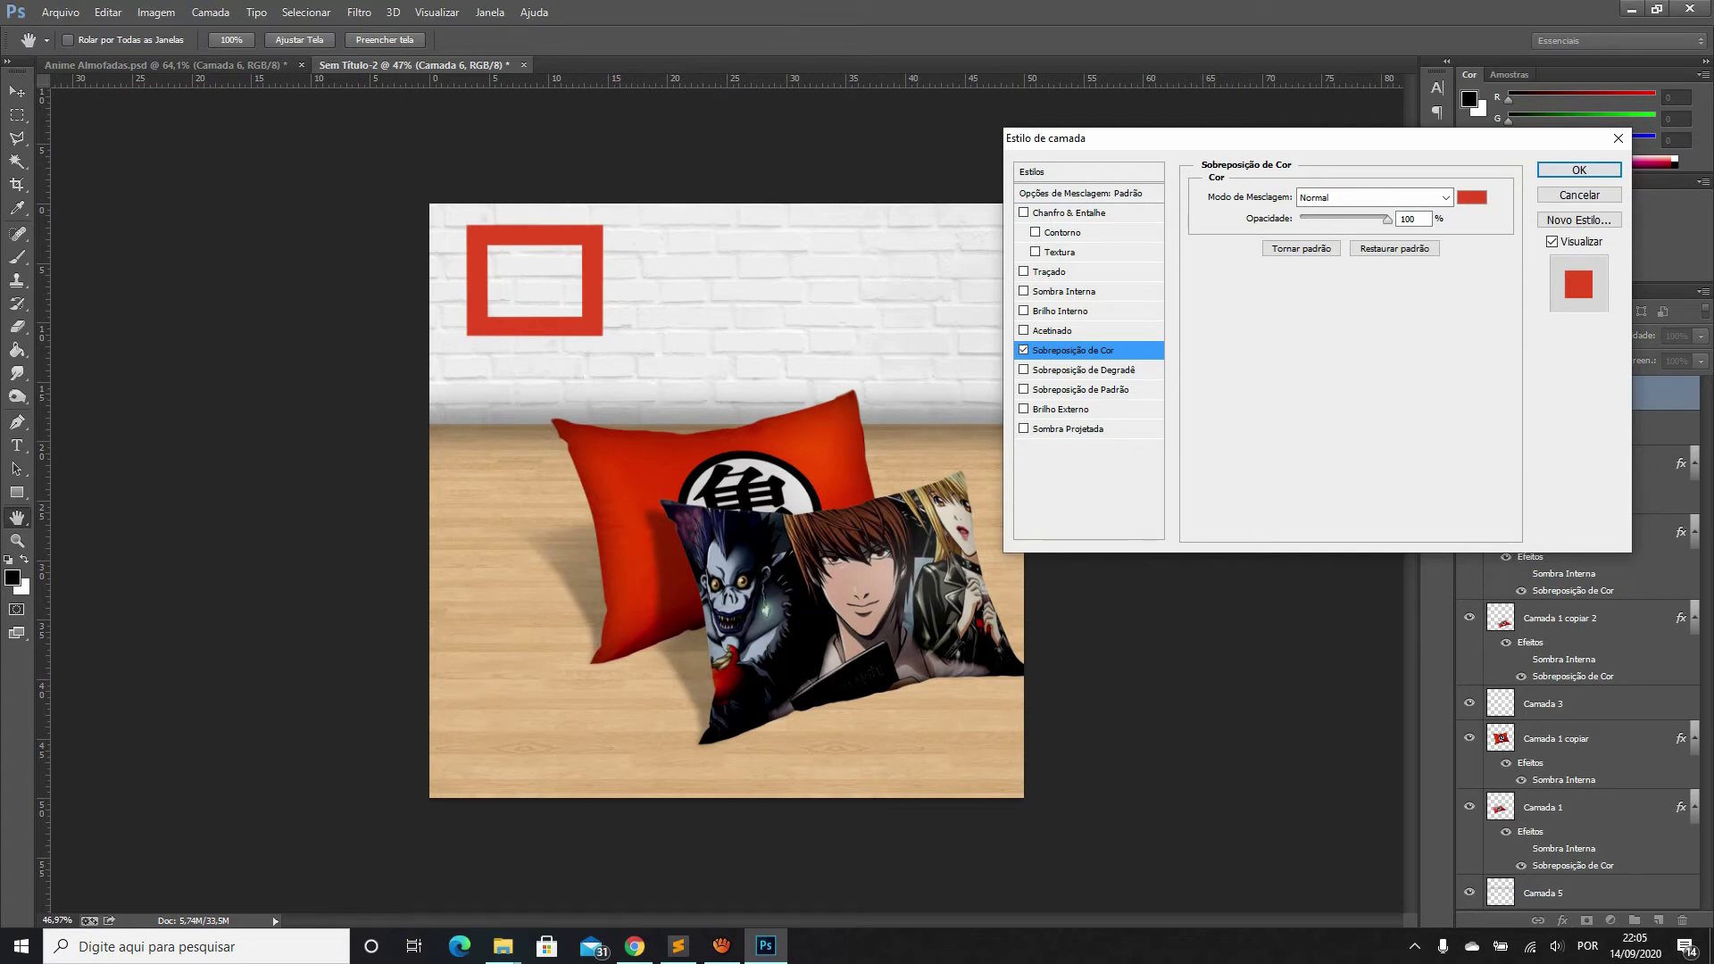
click(1471, 197)
text(ff3100)
text(ff0000)
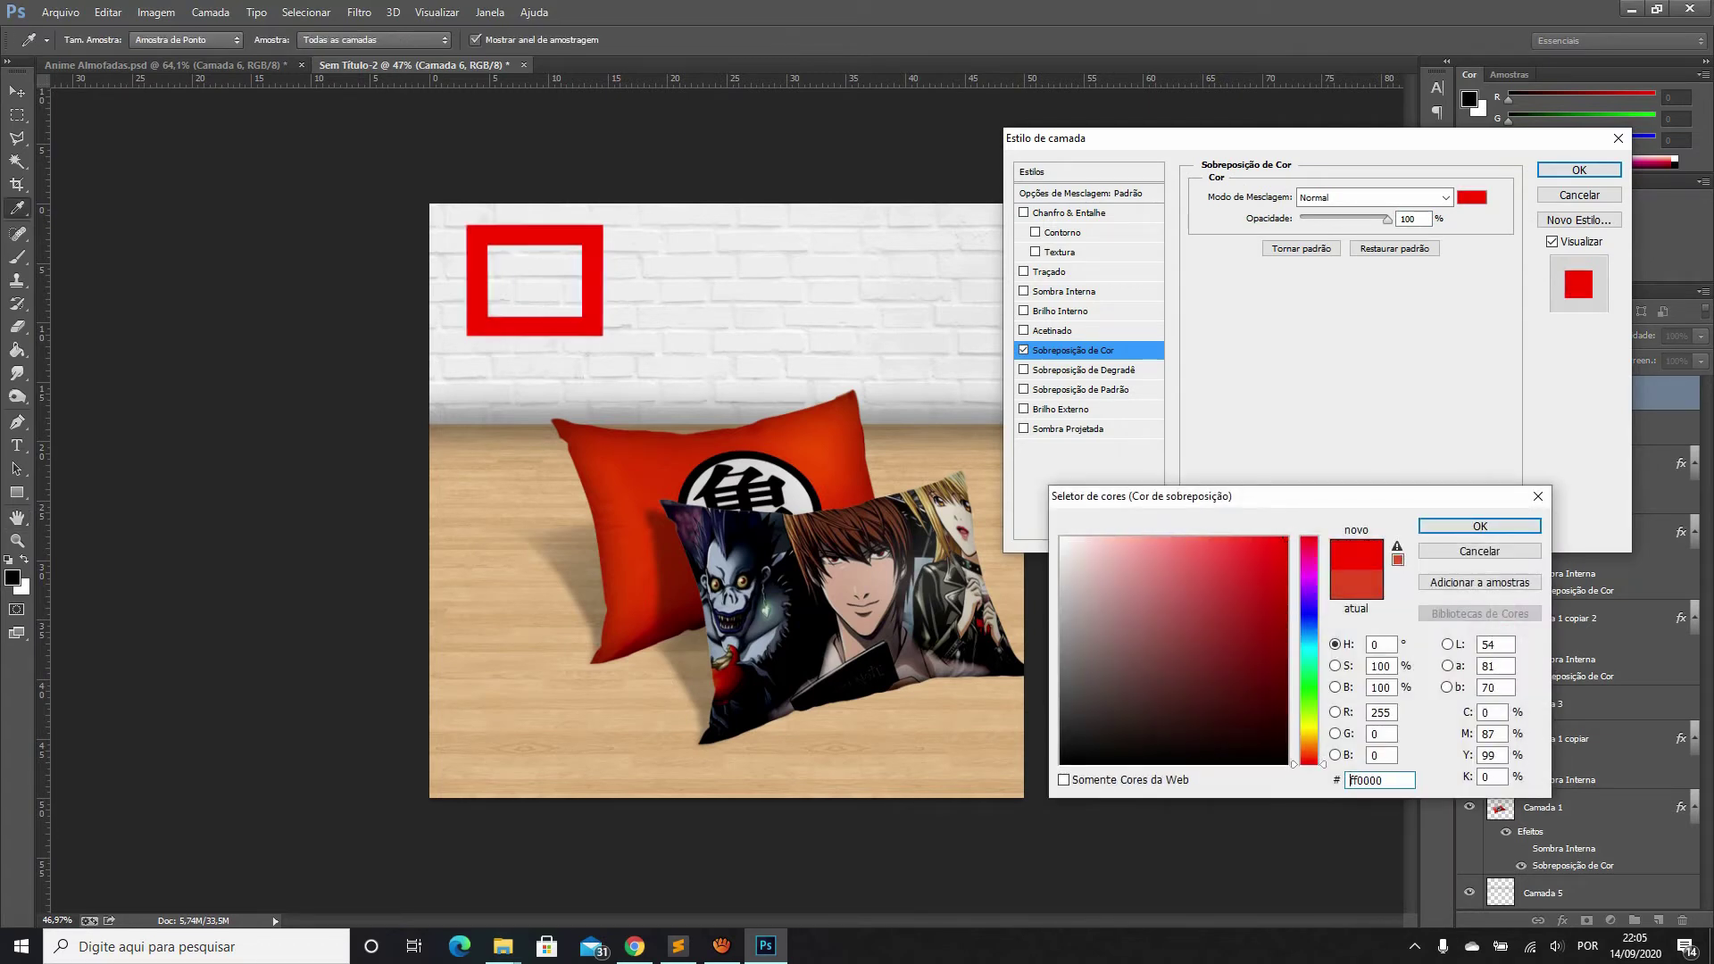
key(Return)
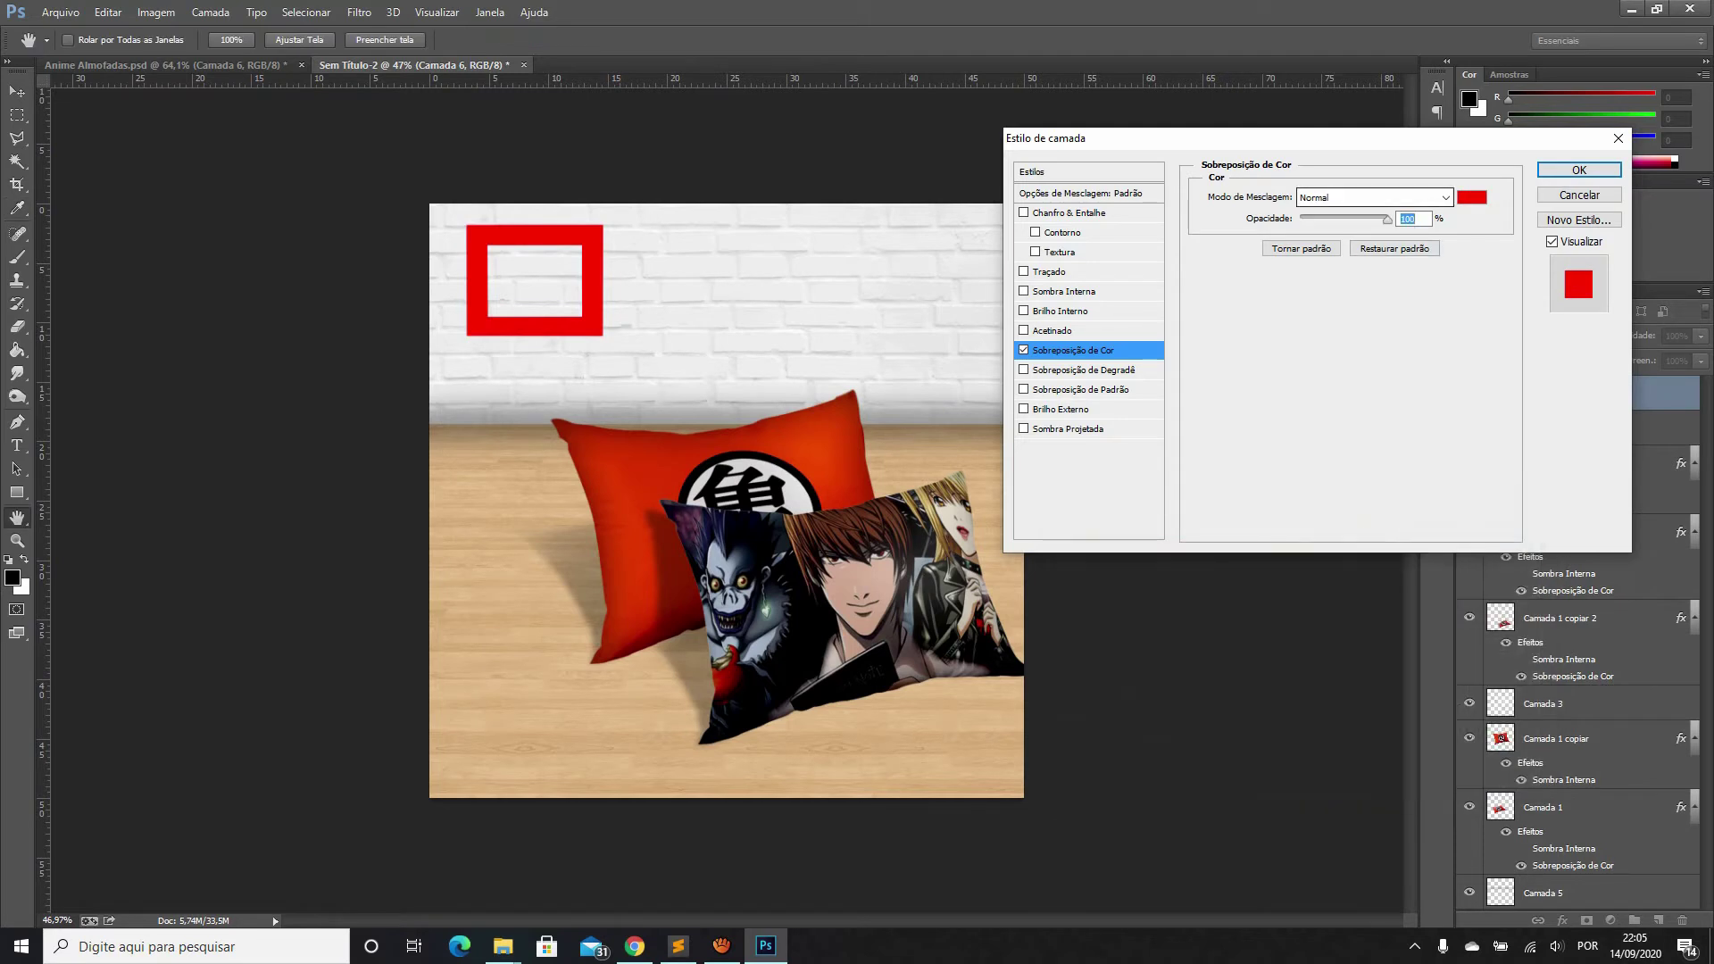
click(1375, 197)
click(1375, 197)
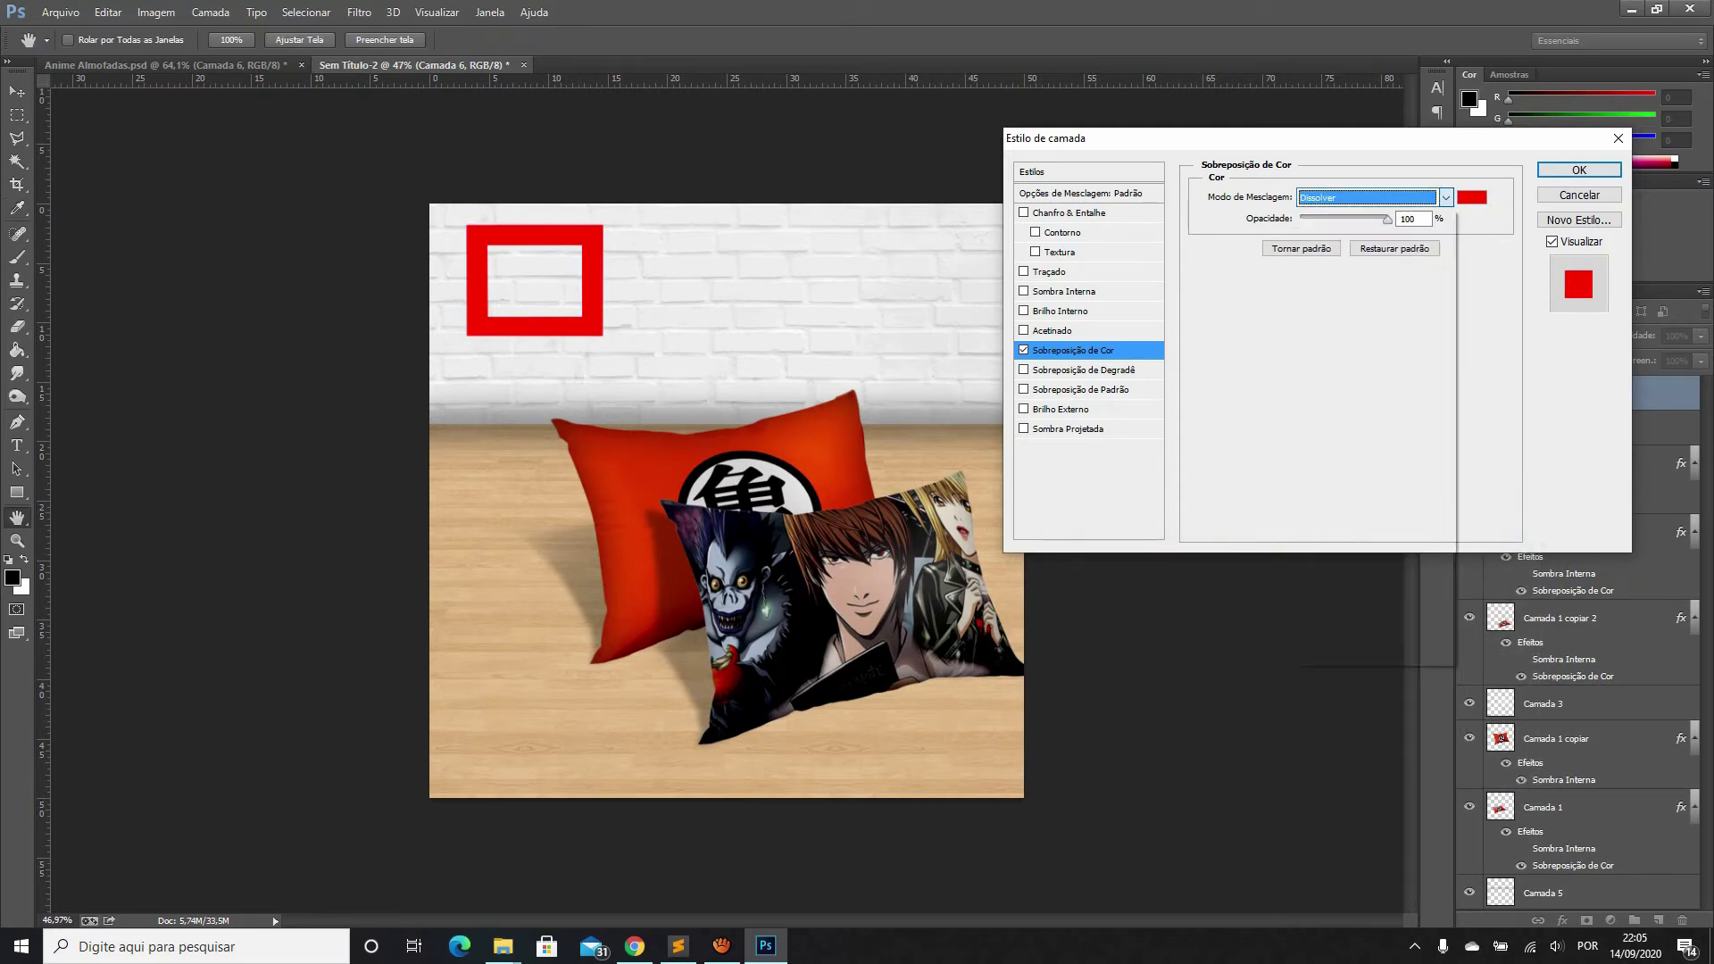
key(Down)
key(Down)
key(Down)
key(Down)
key(Down)
key(Down)
key(Down)
key(Down)
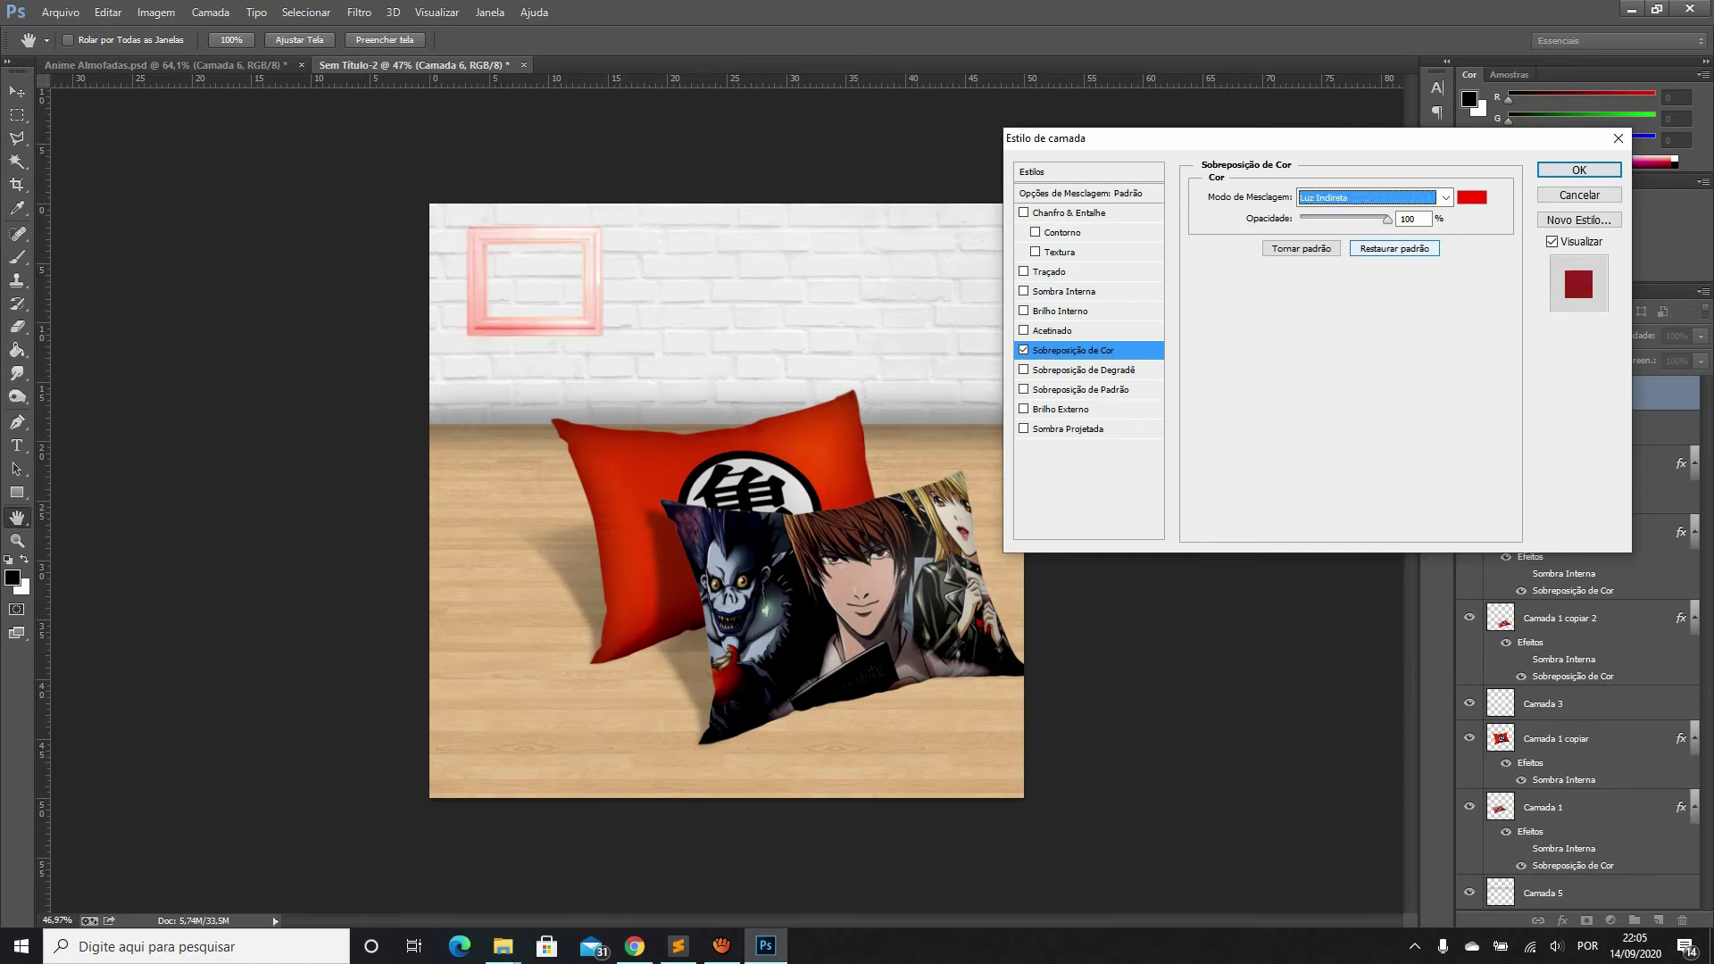
key(Down)
key(Down)
key(Down)
key(Down)
key(Down)
key(Down)
key(Down)
key(Down)
key(Down)
key(Down)
key(Up)
key(Up)
key(Up)
key(Up)
key(Up)
key(Up)
key(Up)
key(Up)
key(Up)
key(Up)
key(Up)
key(Up)
key(Down)
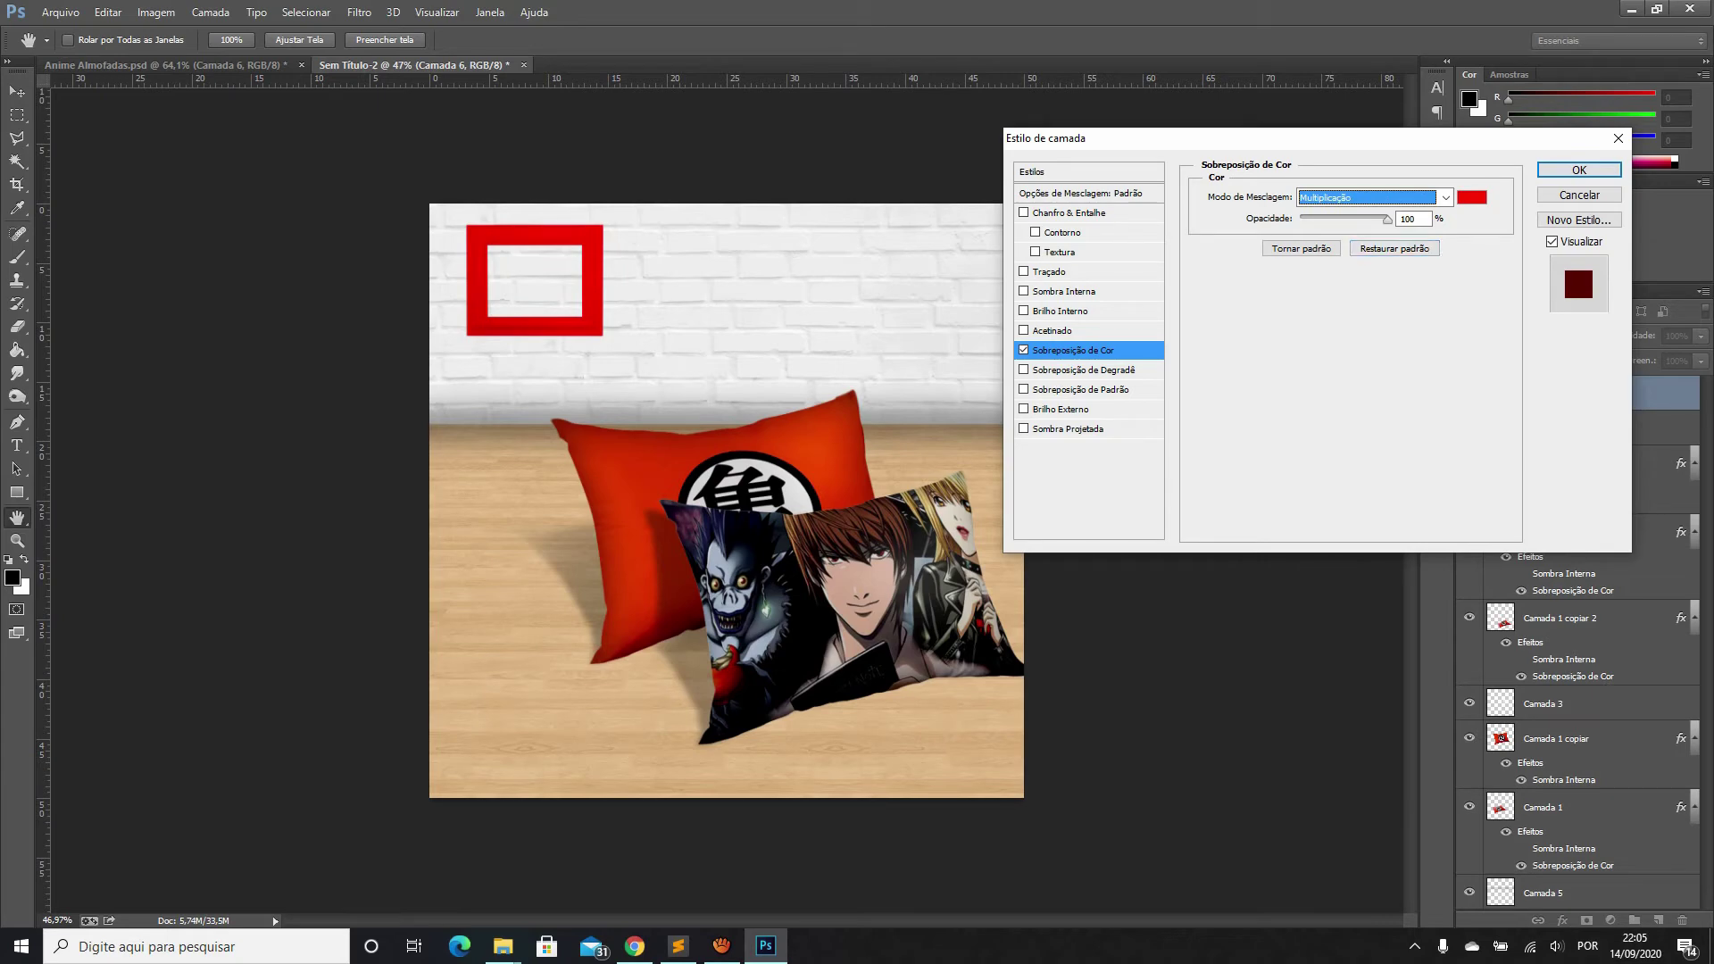
click(1579, 169)
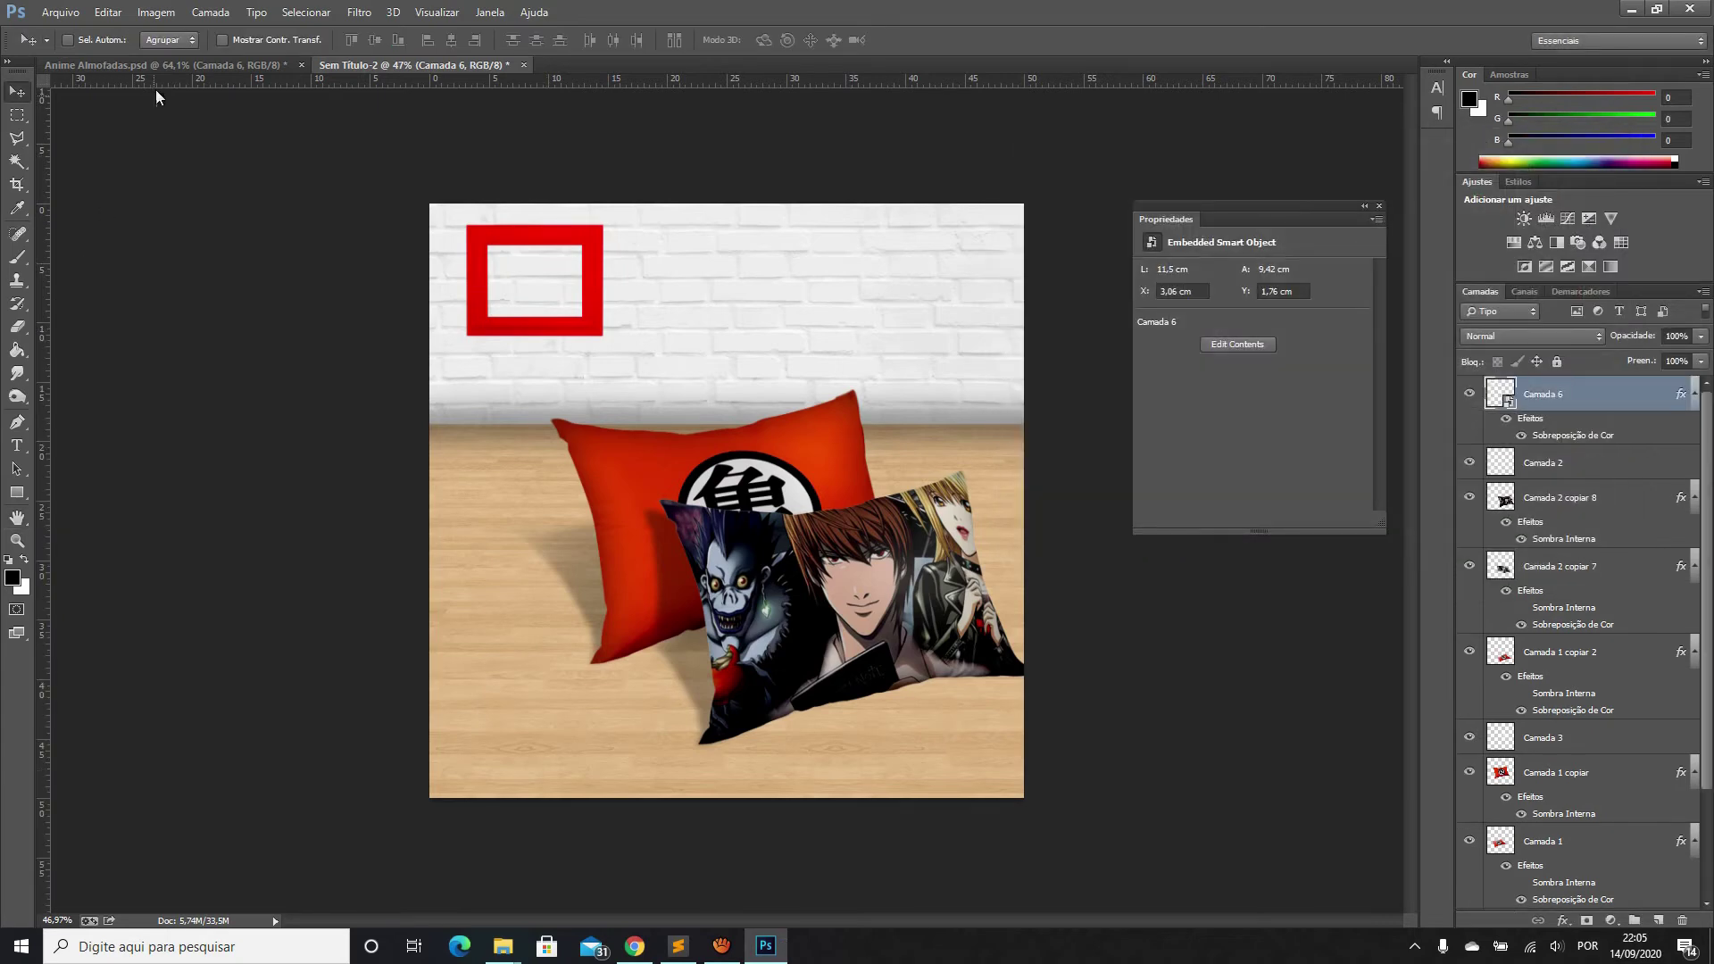
In Anime Almofadas, move the Bulbasaur frame group left and down on the wall
click(162, 65)
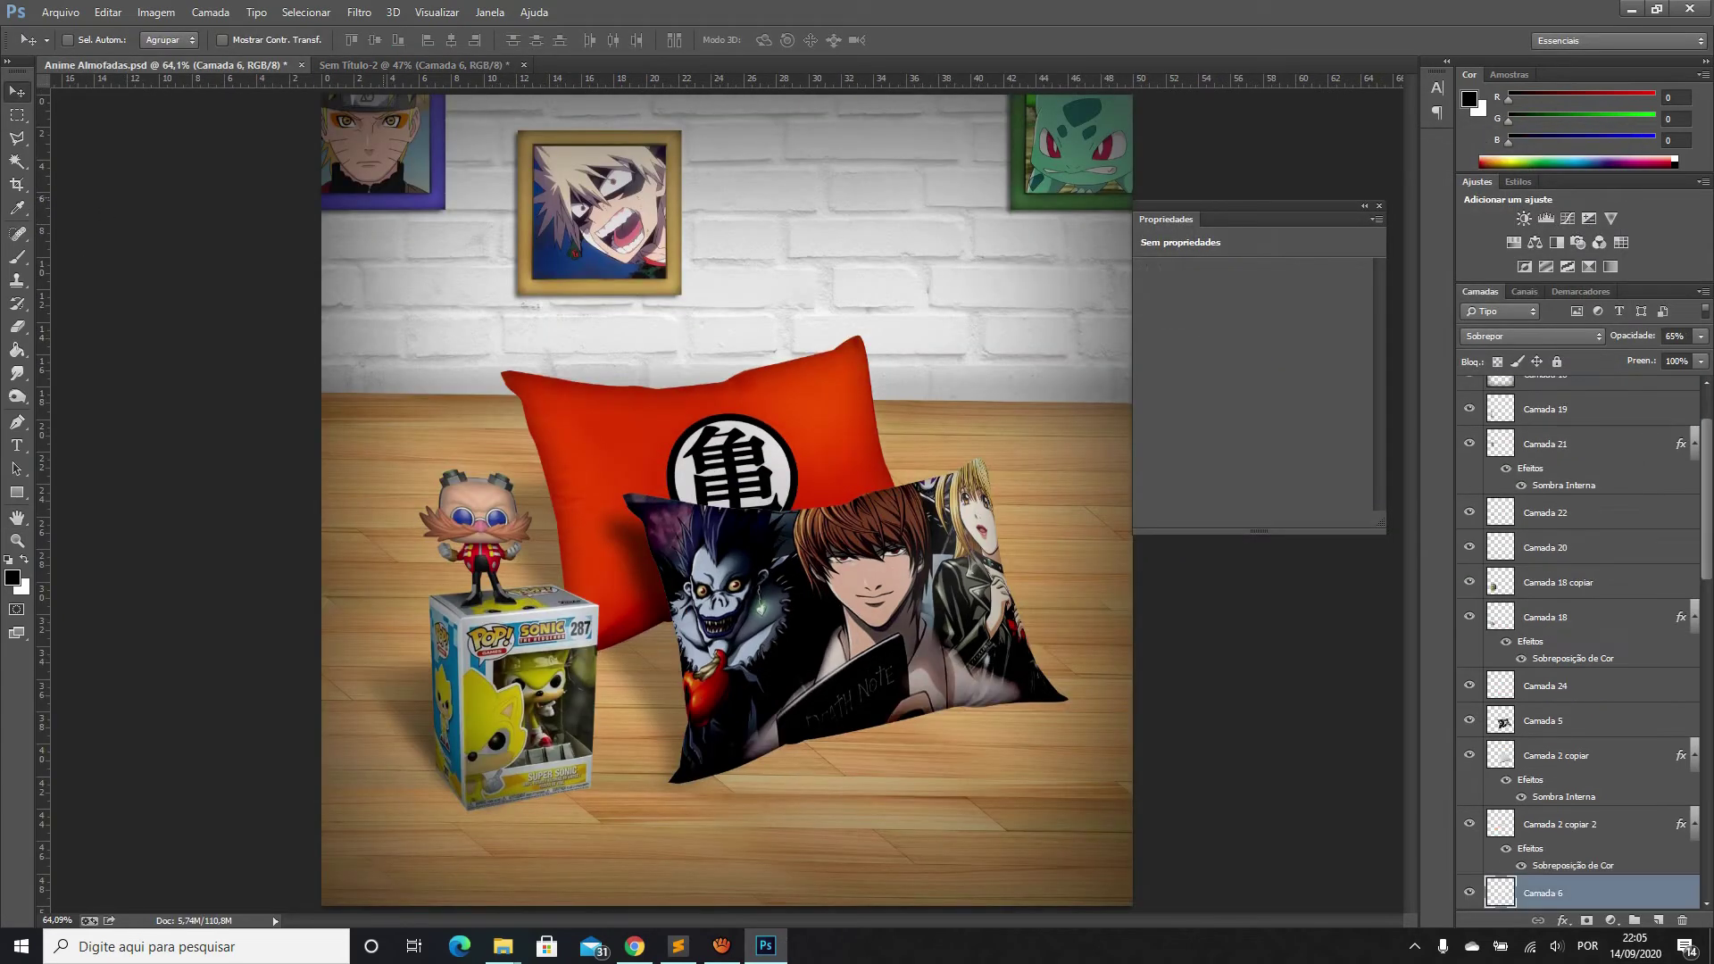
key(alt+bracketleft)
key(alt+bracketleft)
key(alt+bracketleft)
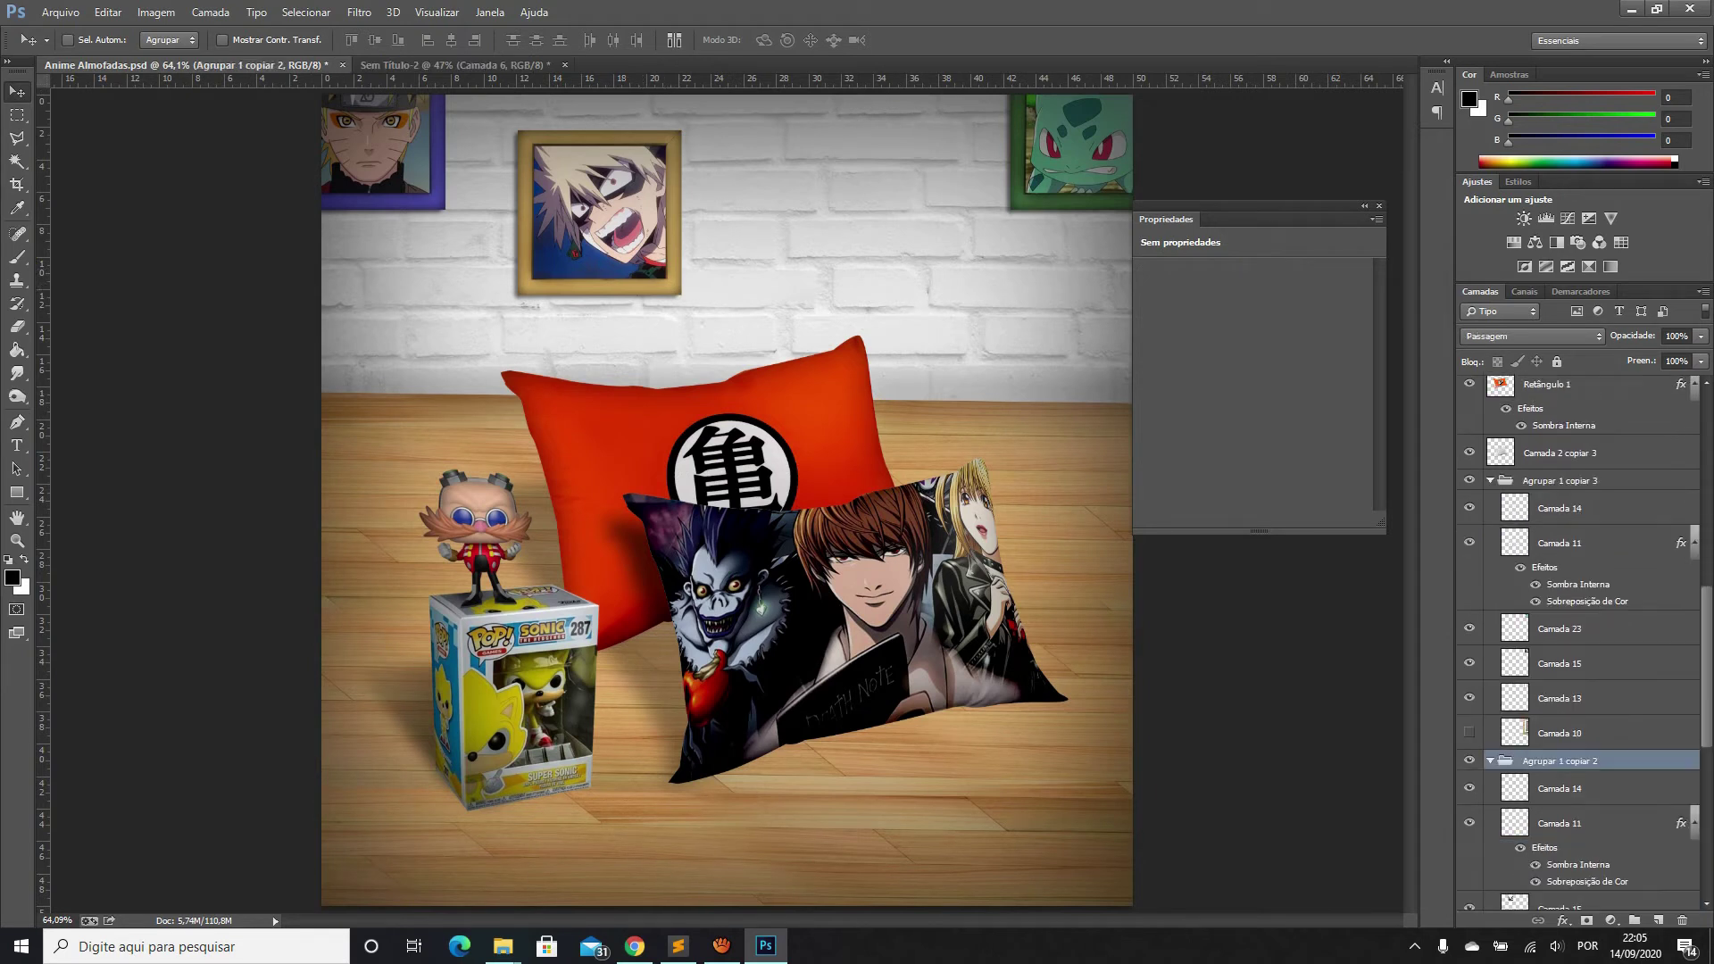
scroll(1581, 643, down, 2)
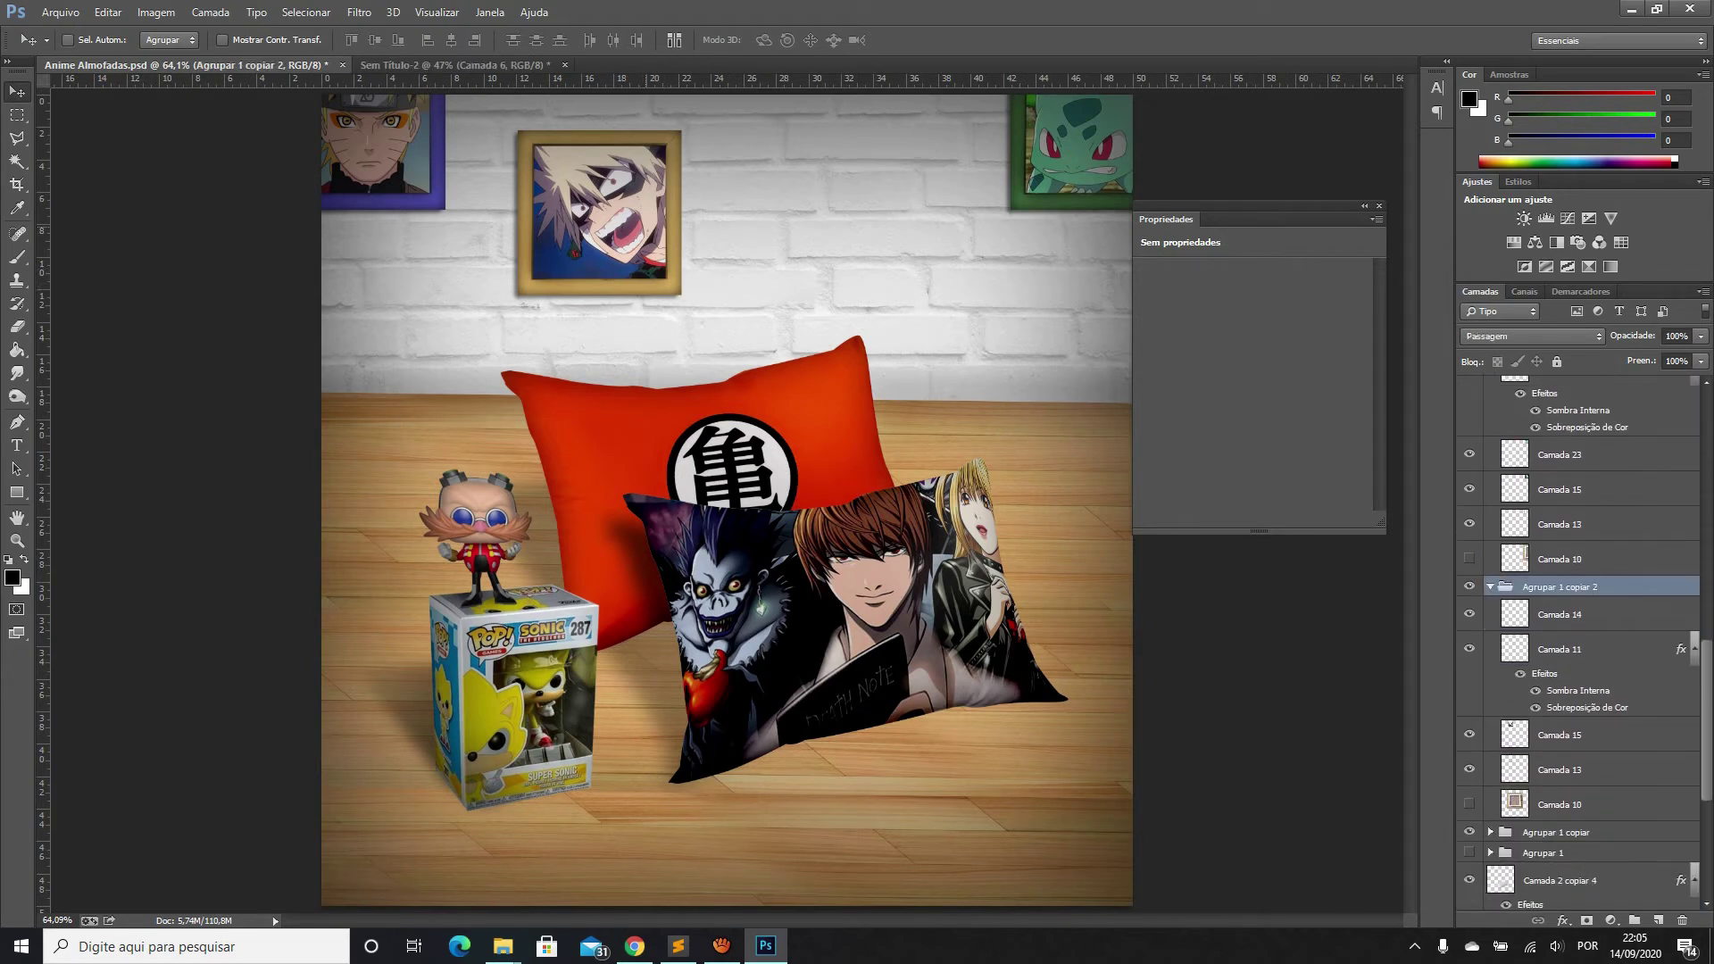
right_click(638, 287)
click(688, 318)
drag(803, 339, 683, 358)
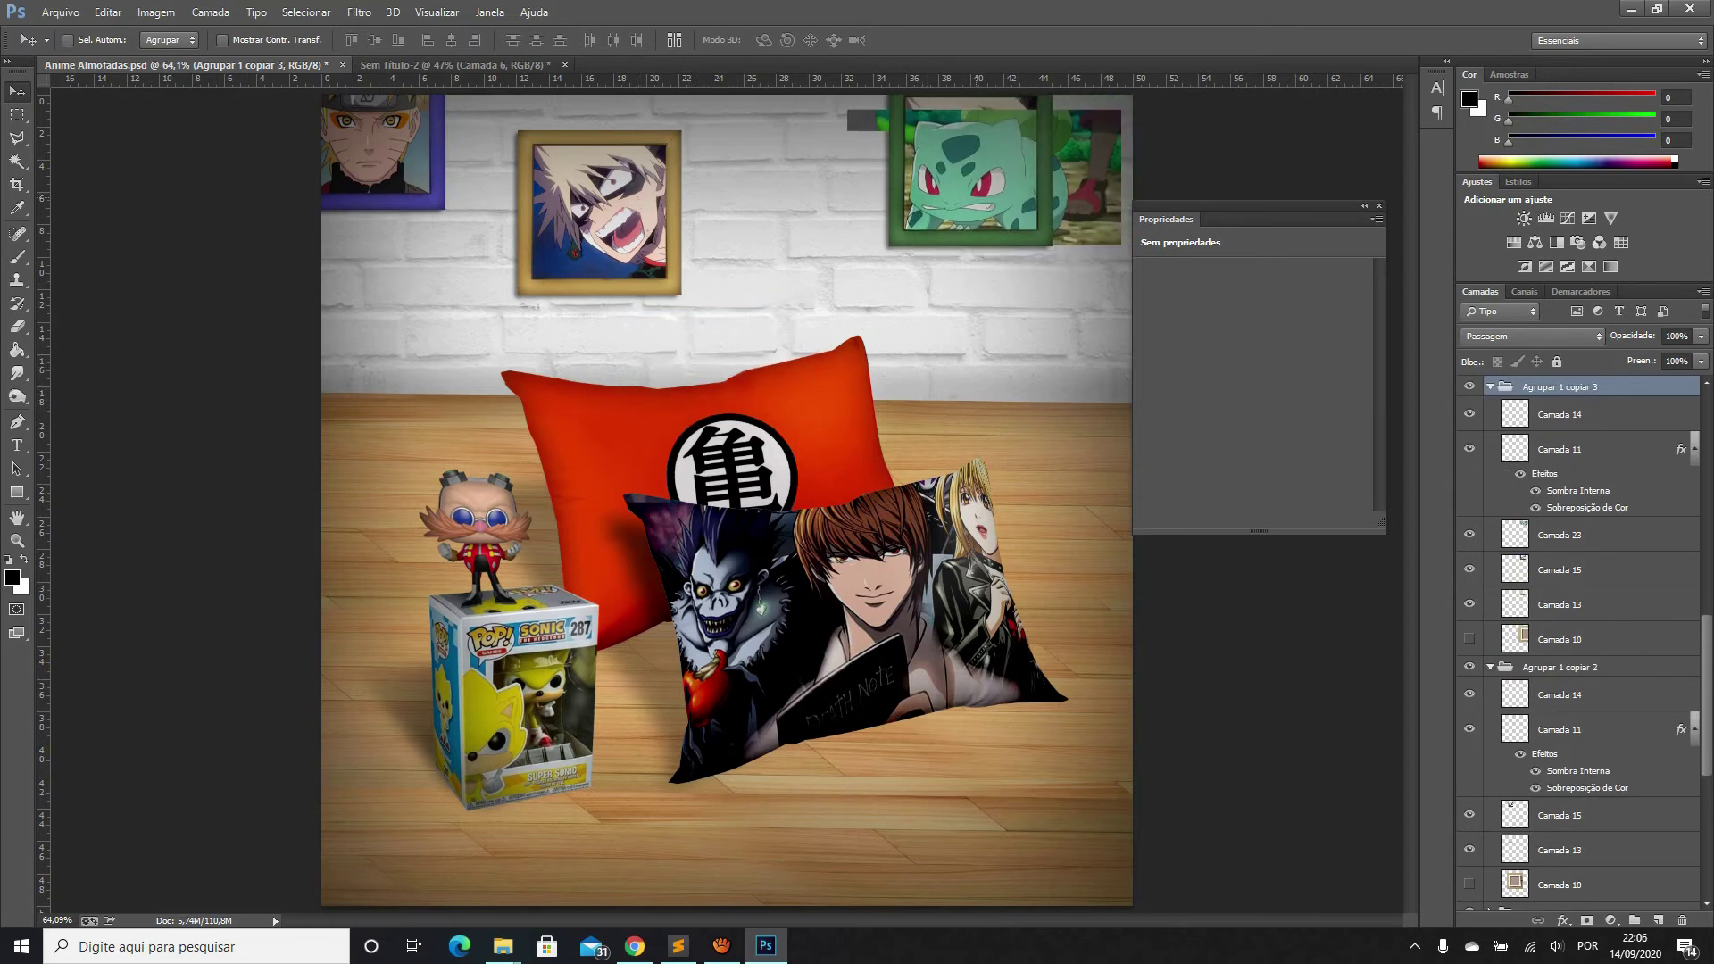
drag(1033, 250, 935, 332)
right_click(935, 332)
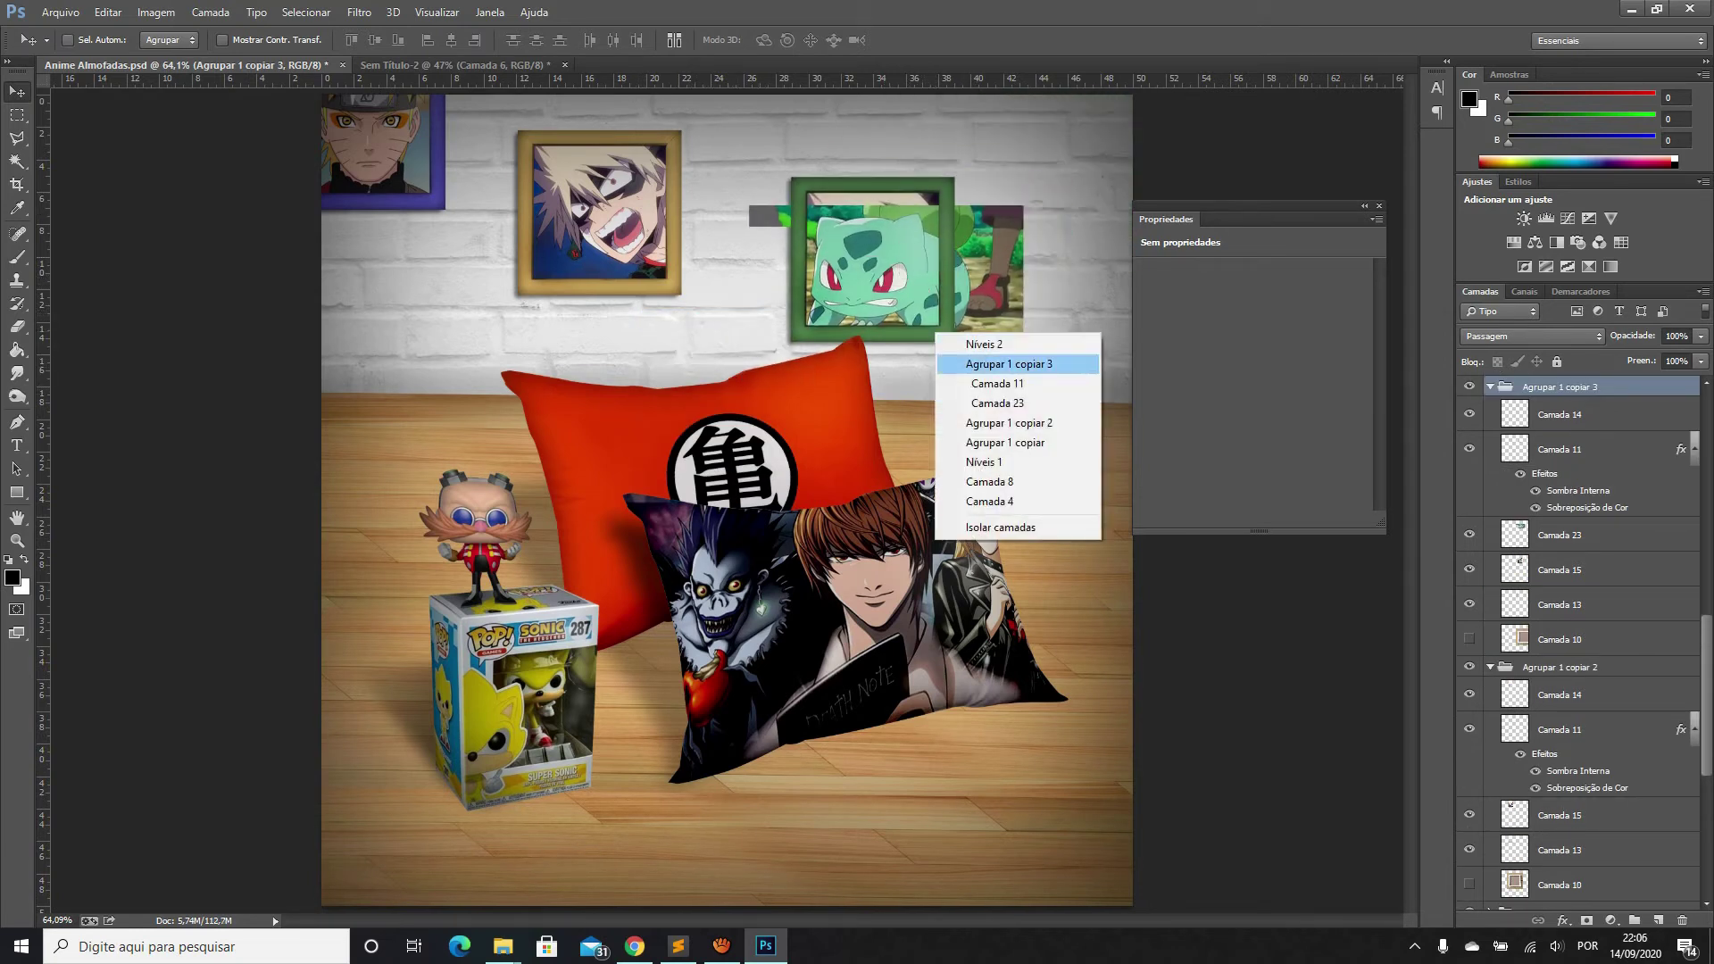
click(997, 383)
drag(1013, 355, 1002, 344)
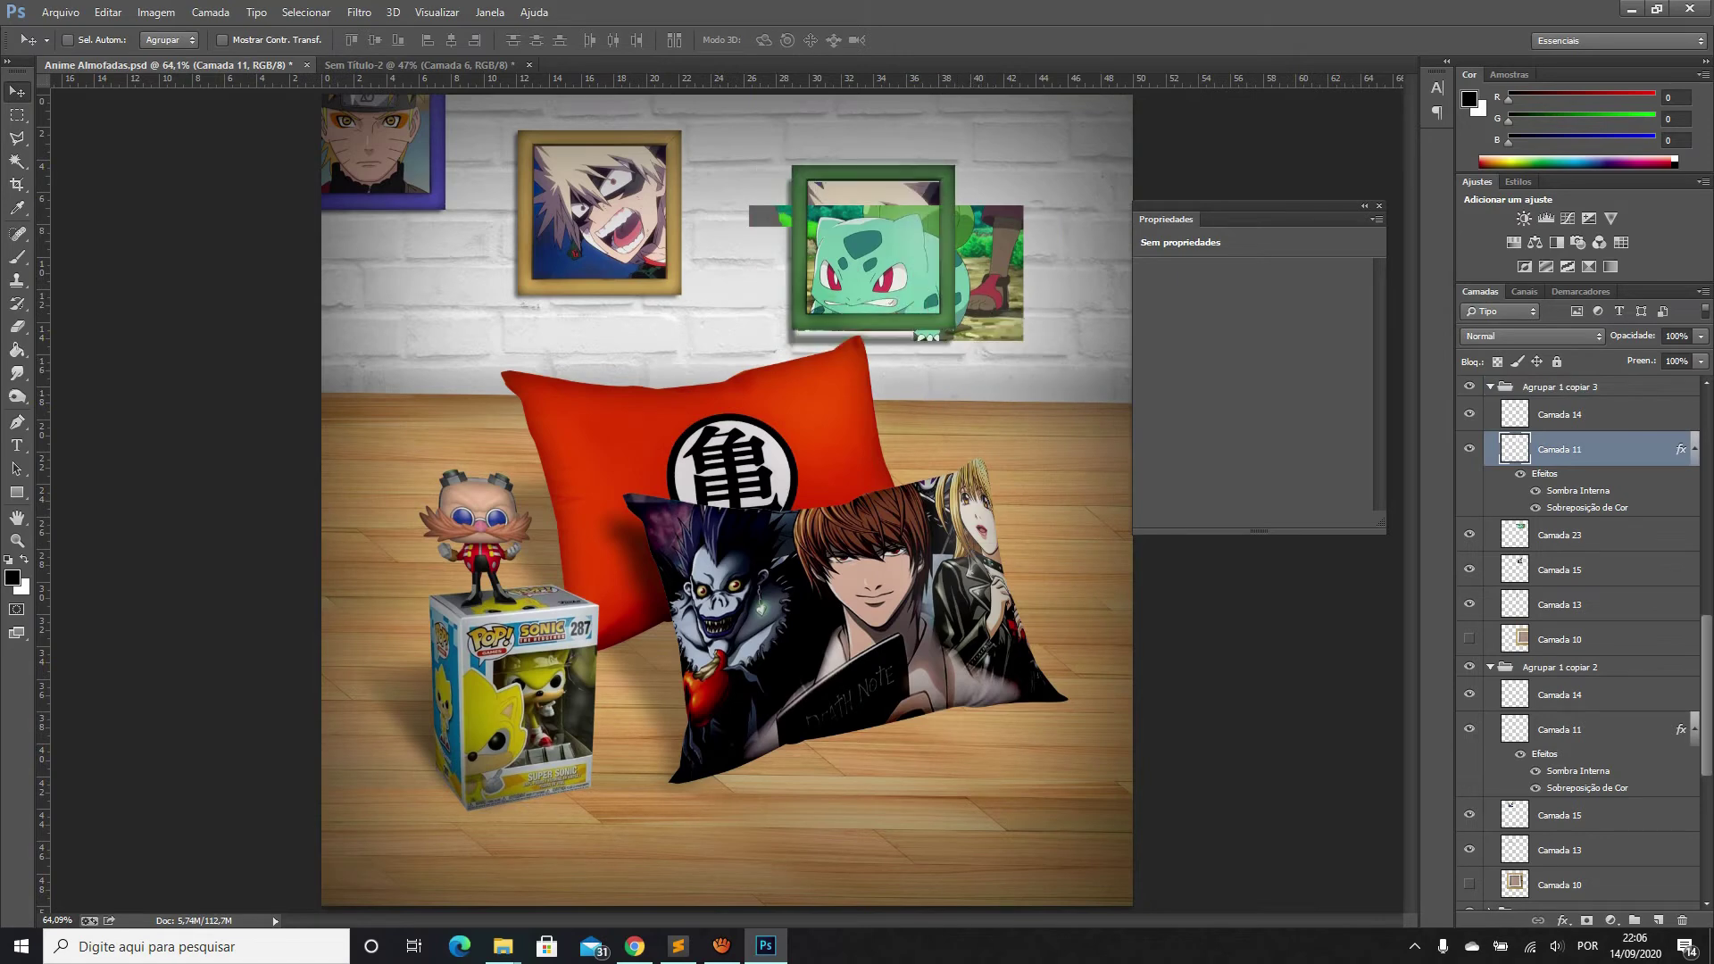
Inspect Camada 11's green colour overlay without changing it, then return to Sem Título-2
right_click(1563, 449)
click(1321, 195)
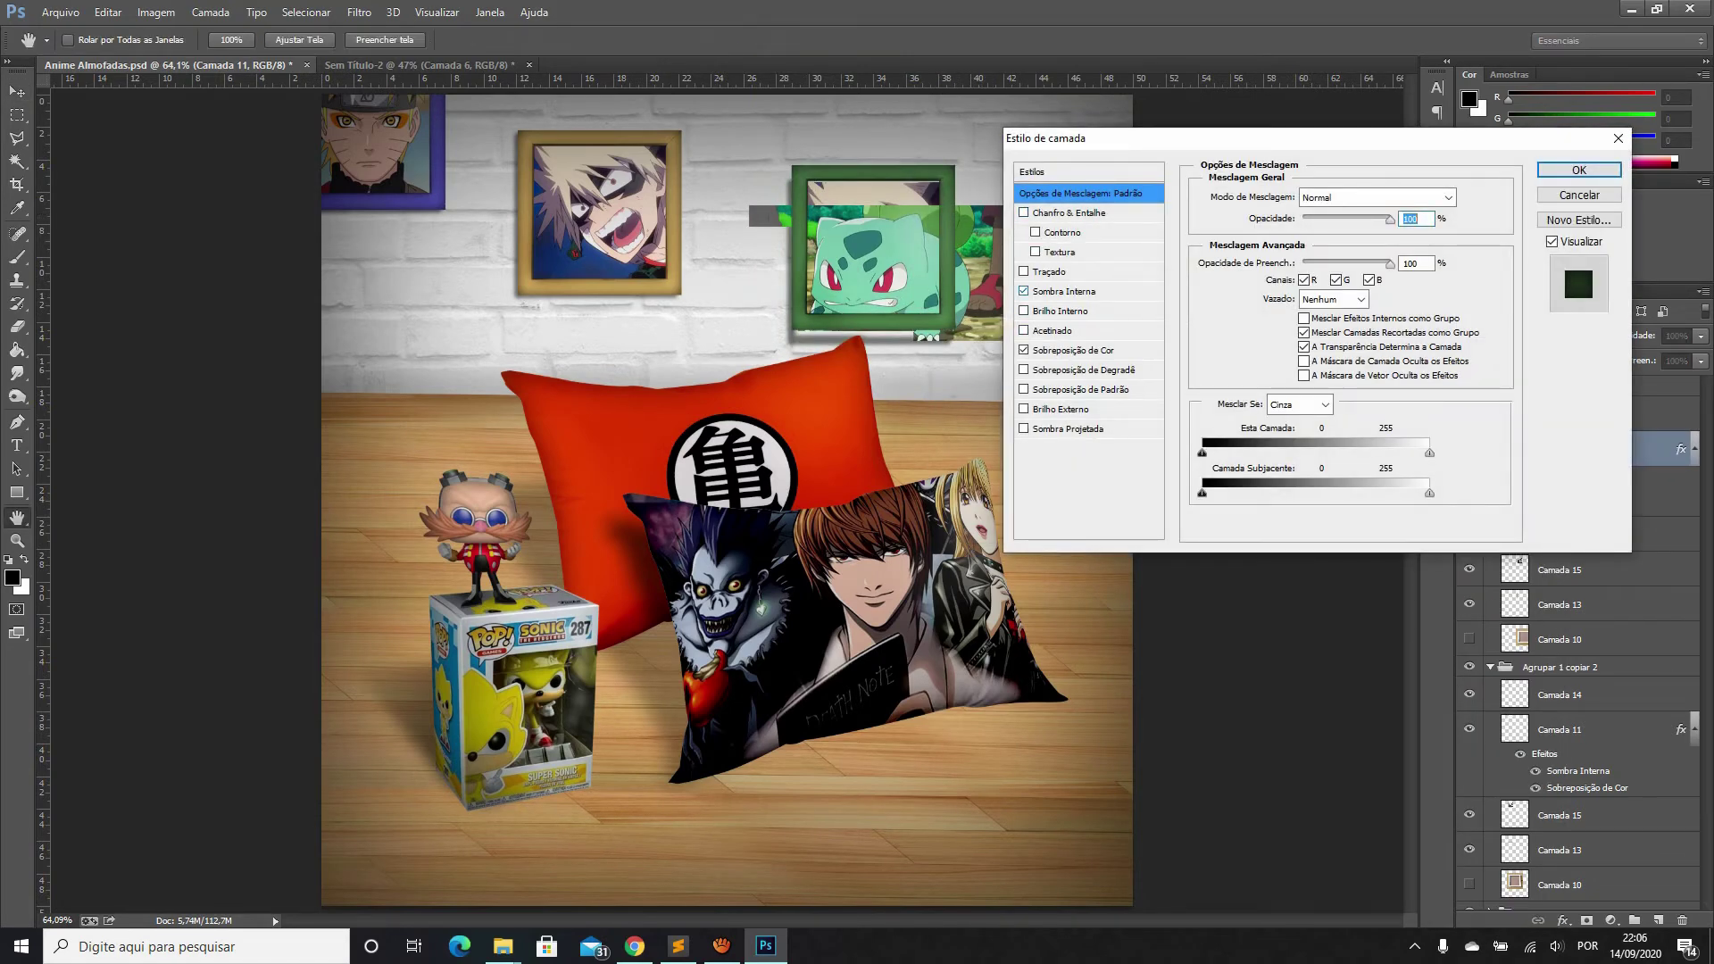
click(1071, 349)
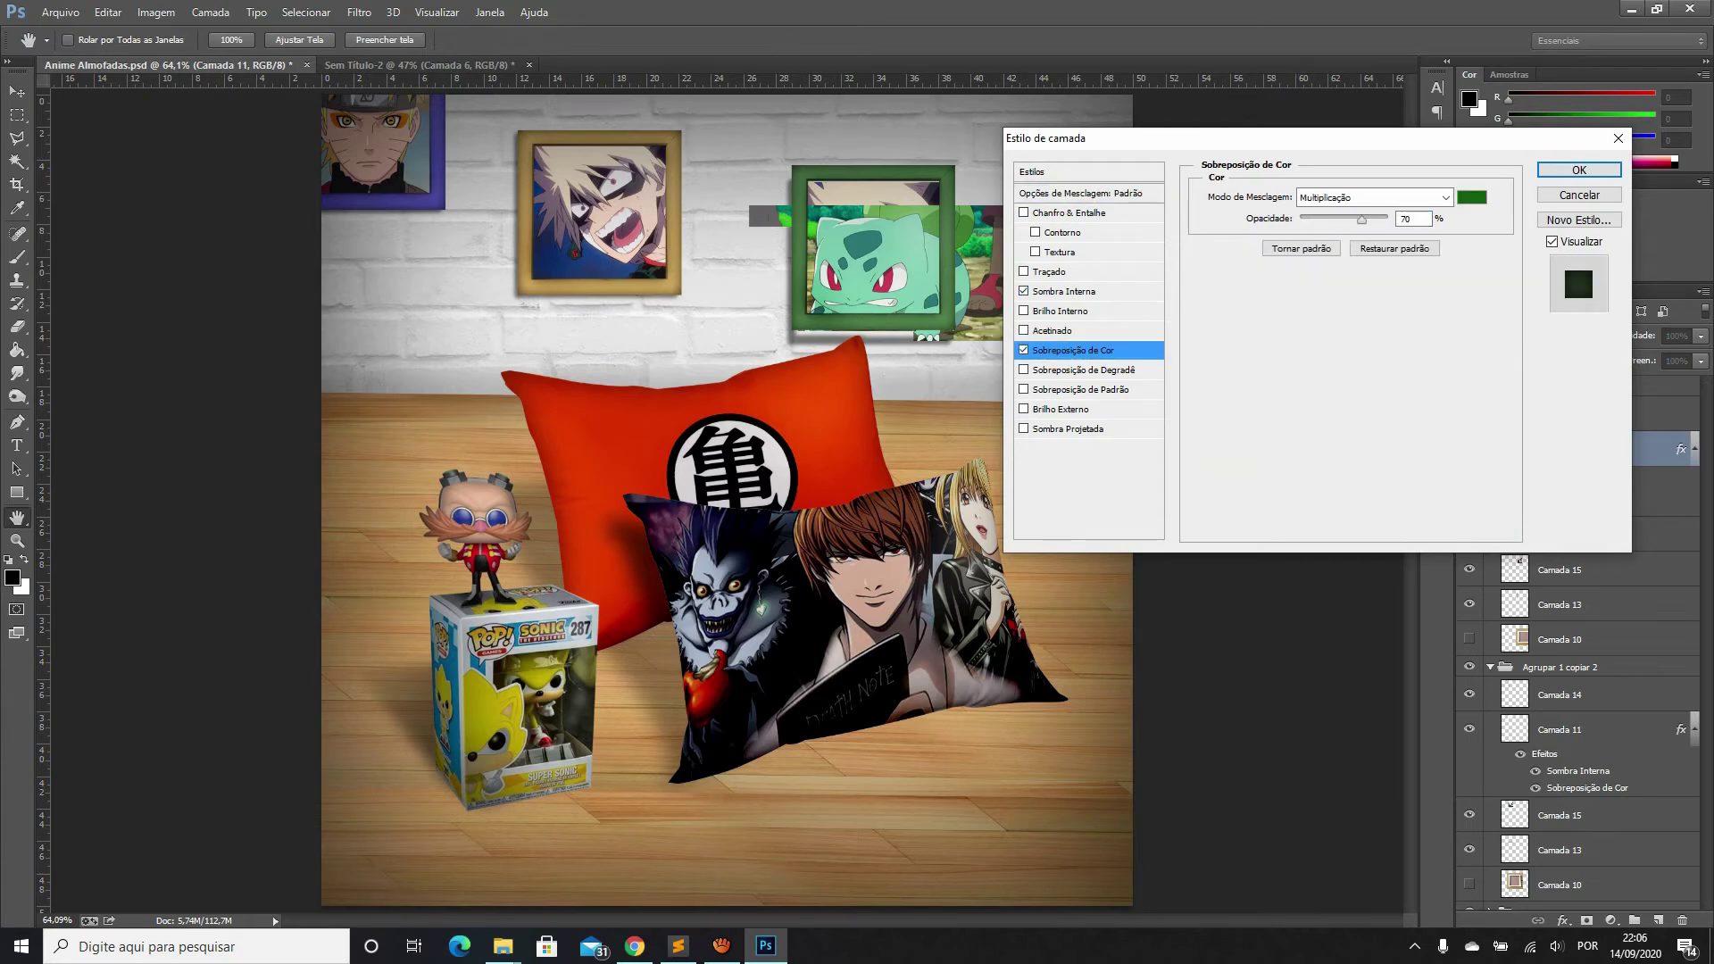
key(Return)
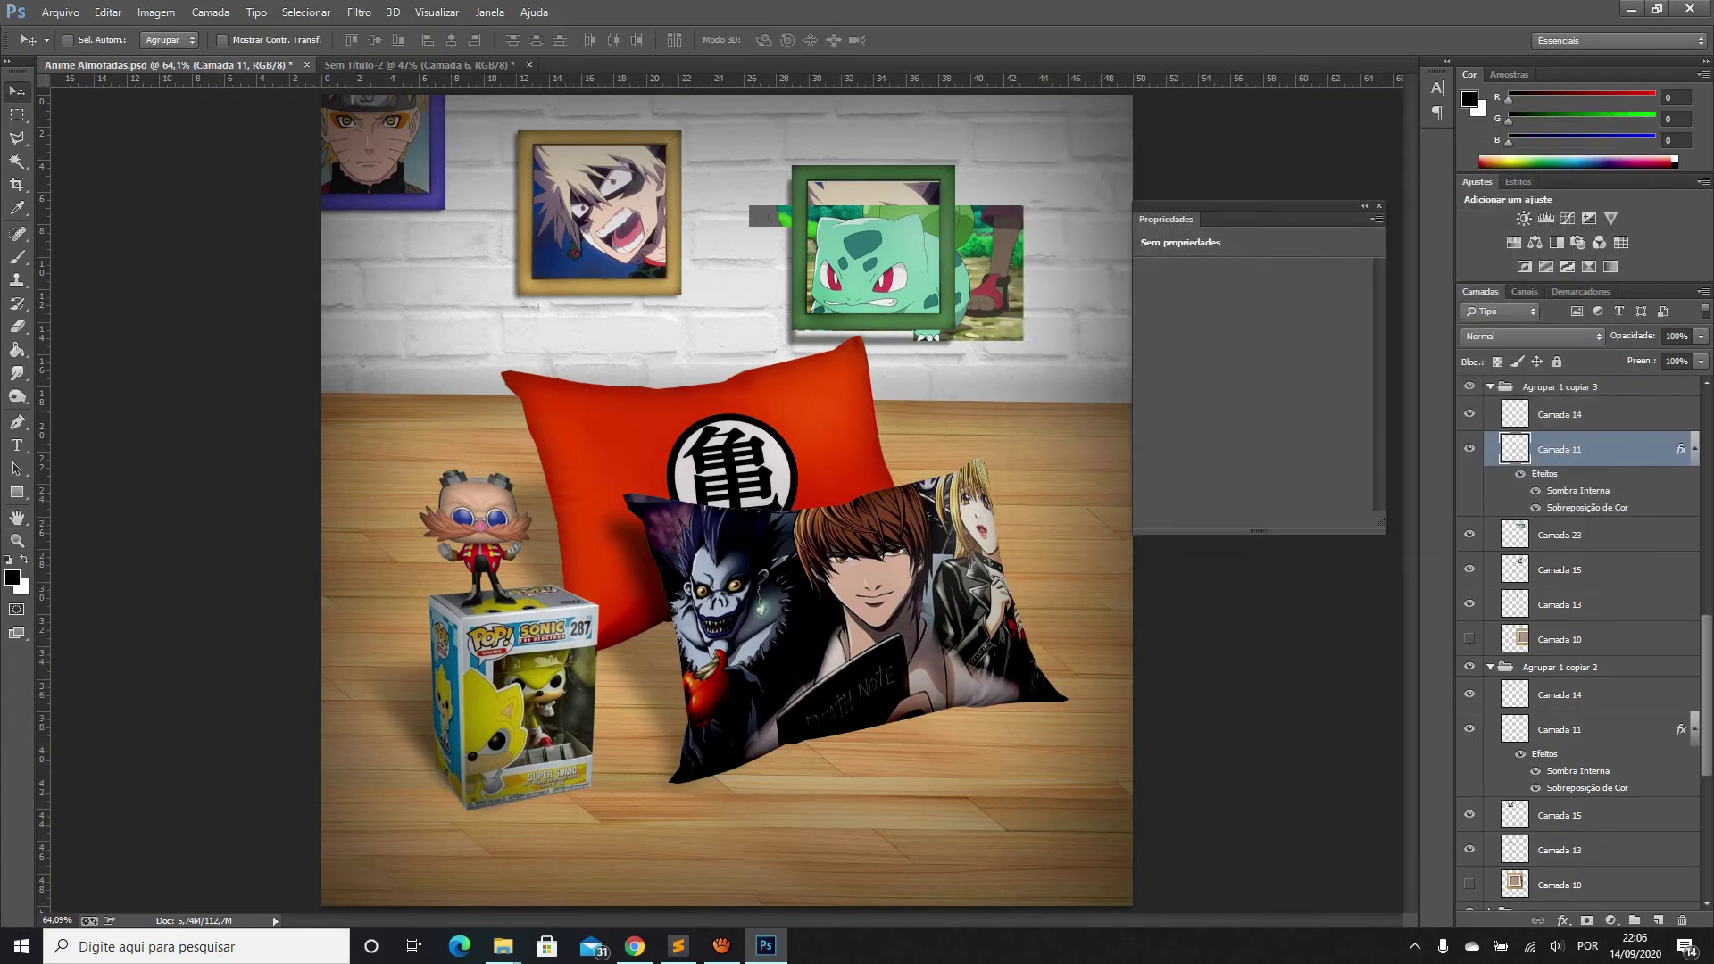
click(1357, 199)
click(1024, 350)
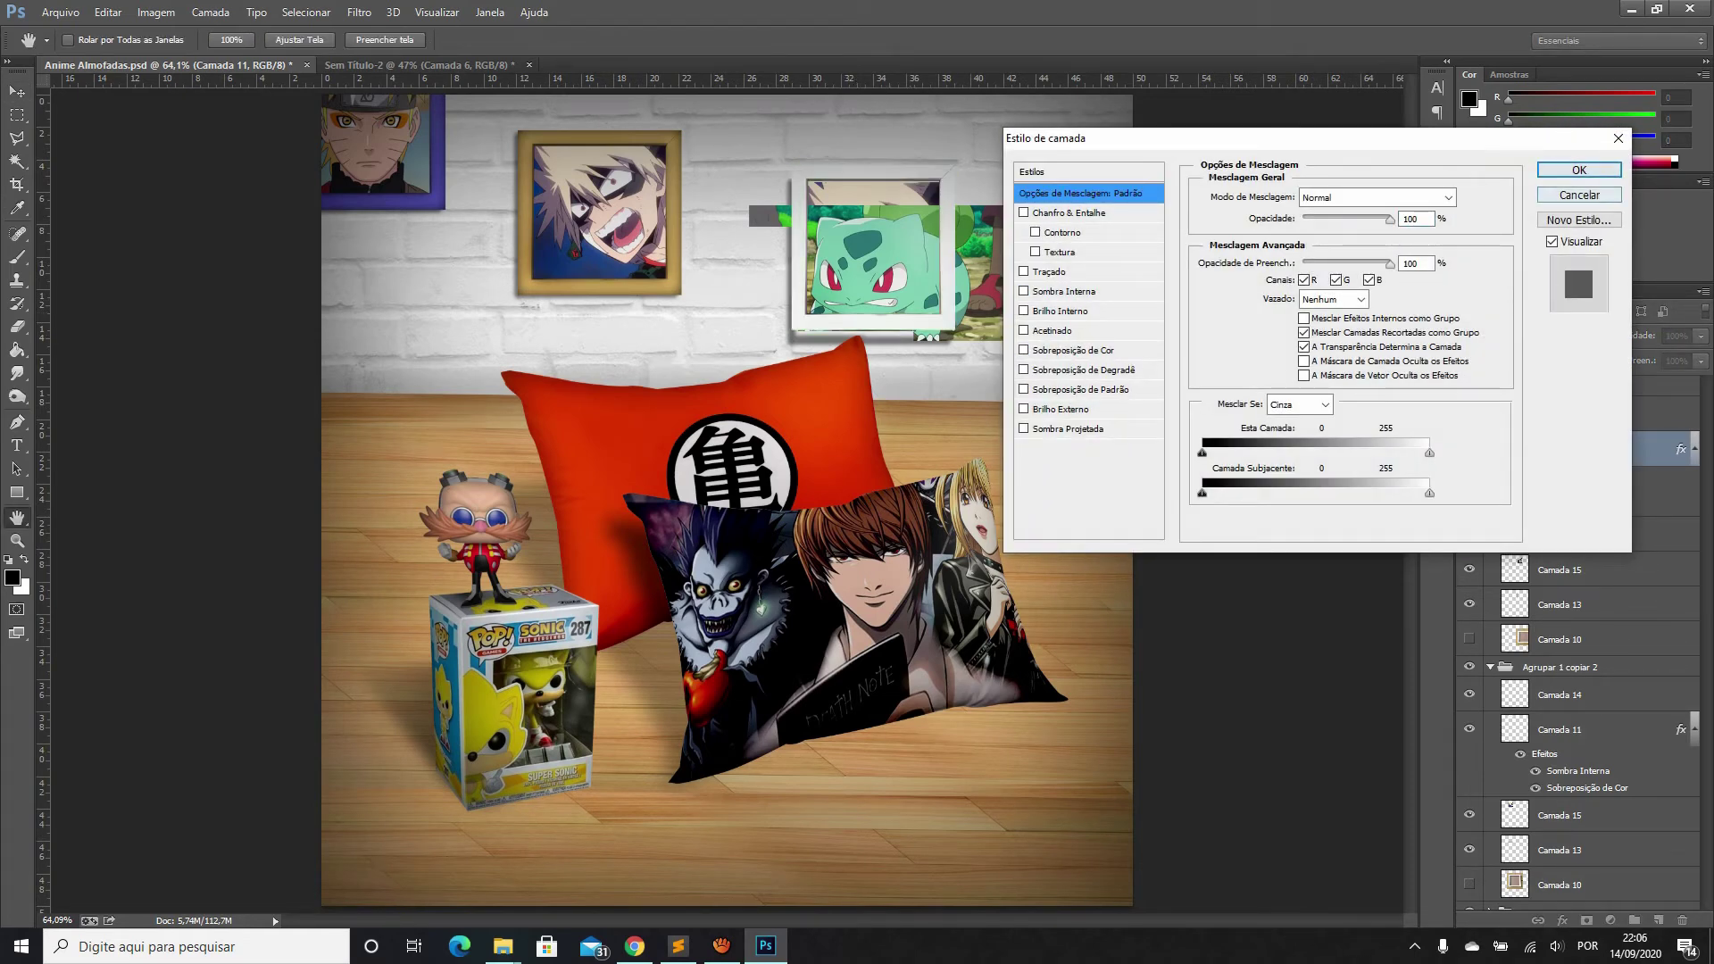
key(Escape)
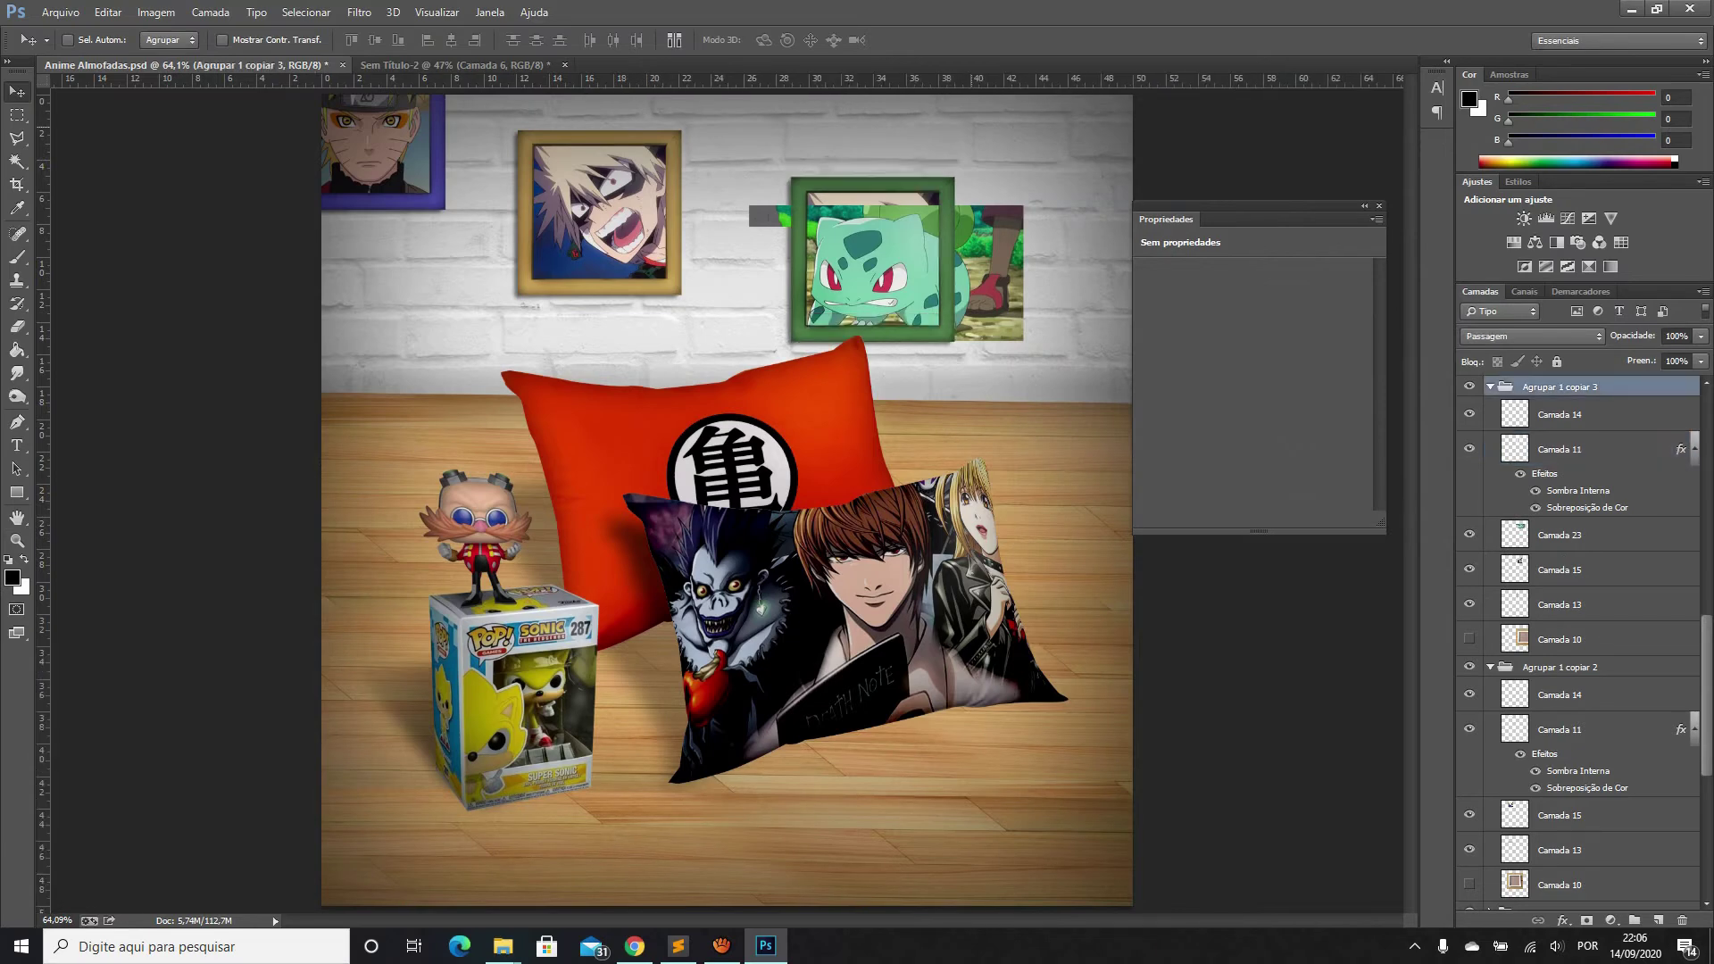
key(ctrl+Tab)
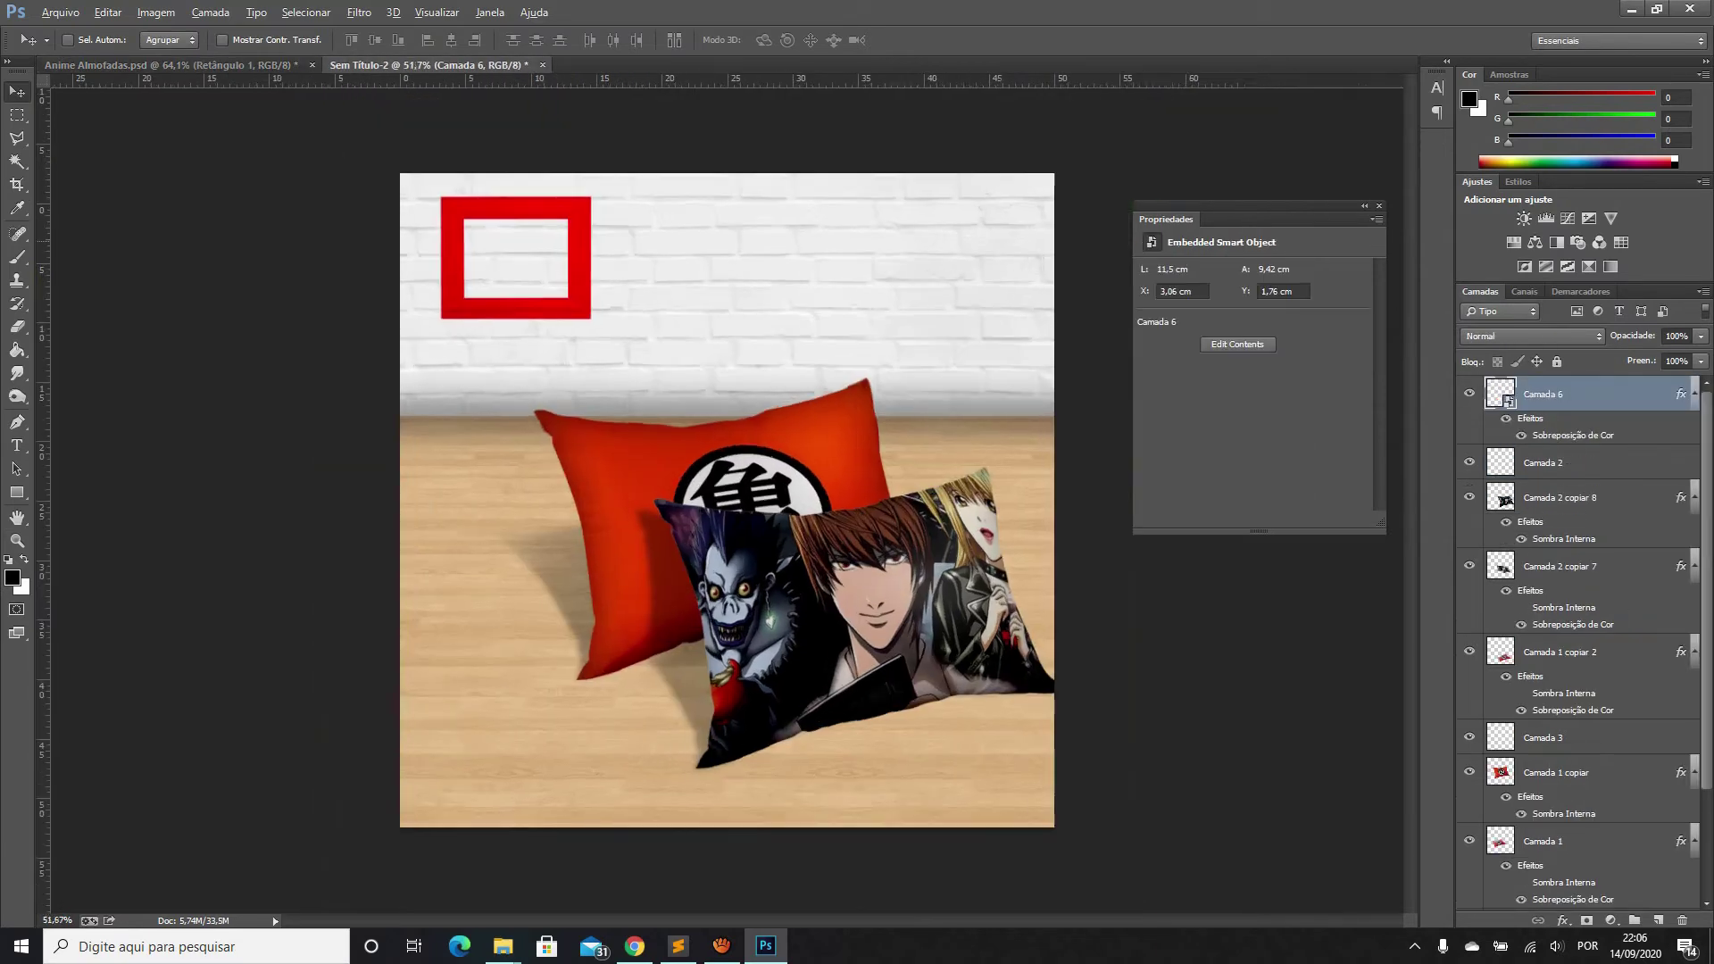
Enlarge the red frame's inner shadow, keeping its colour overlay on Multiply
alt+scroll(748, 502, up, 5)
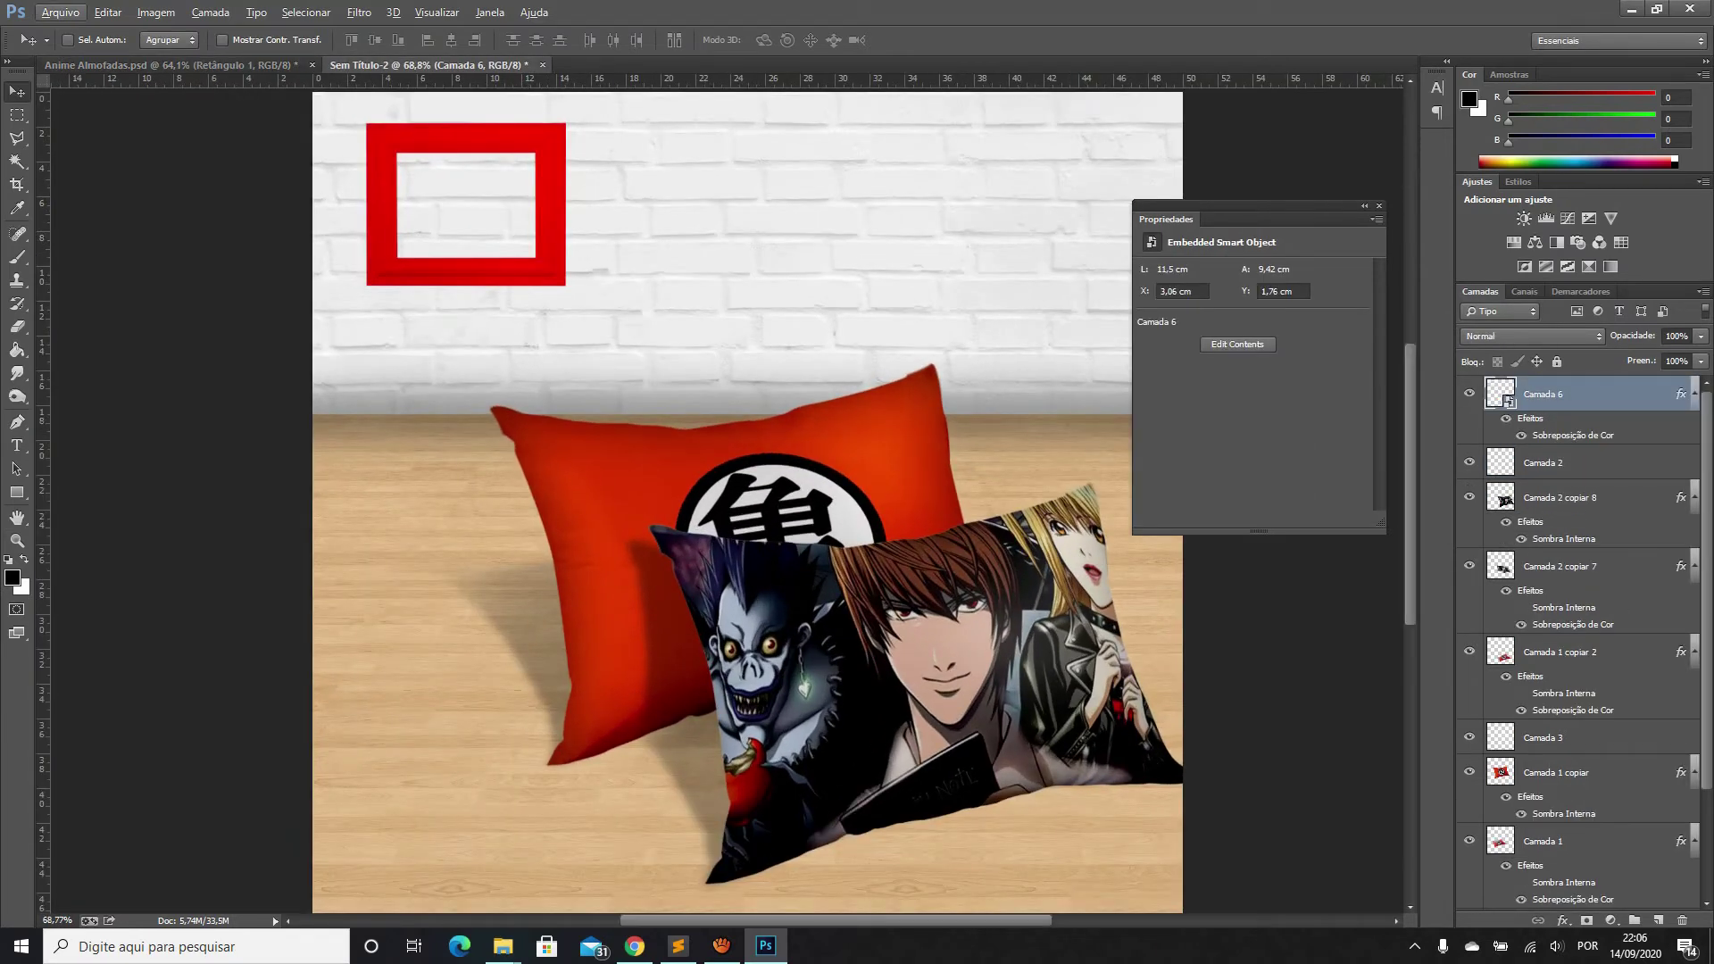
right_click(1571, 393)
click(1518, 206)
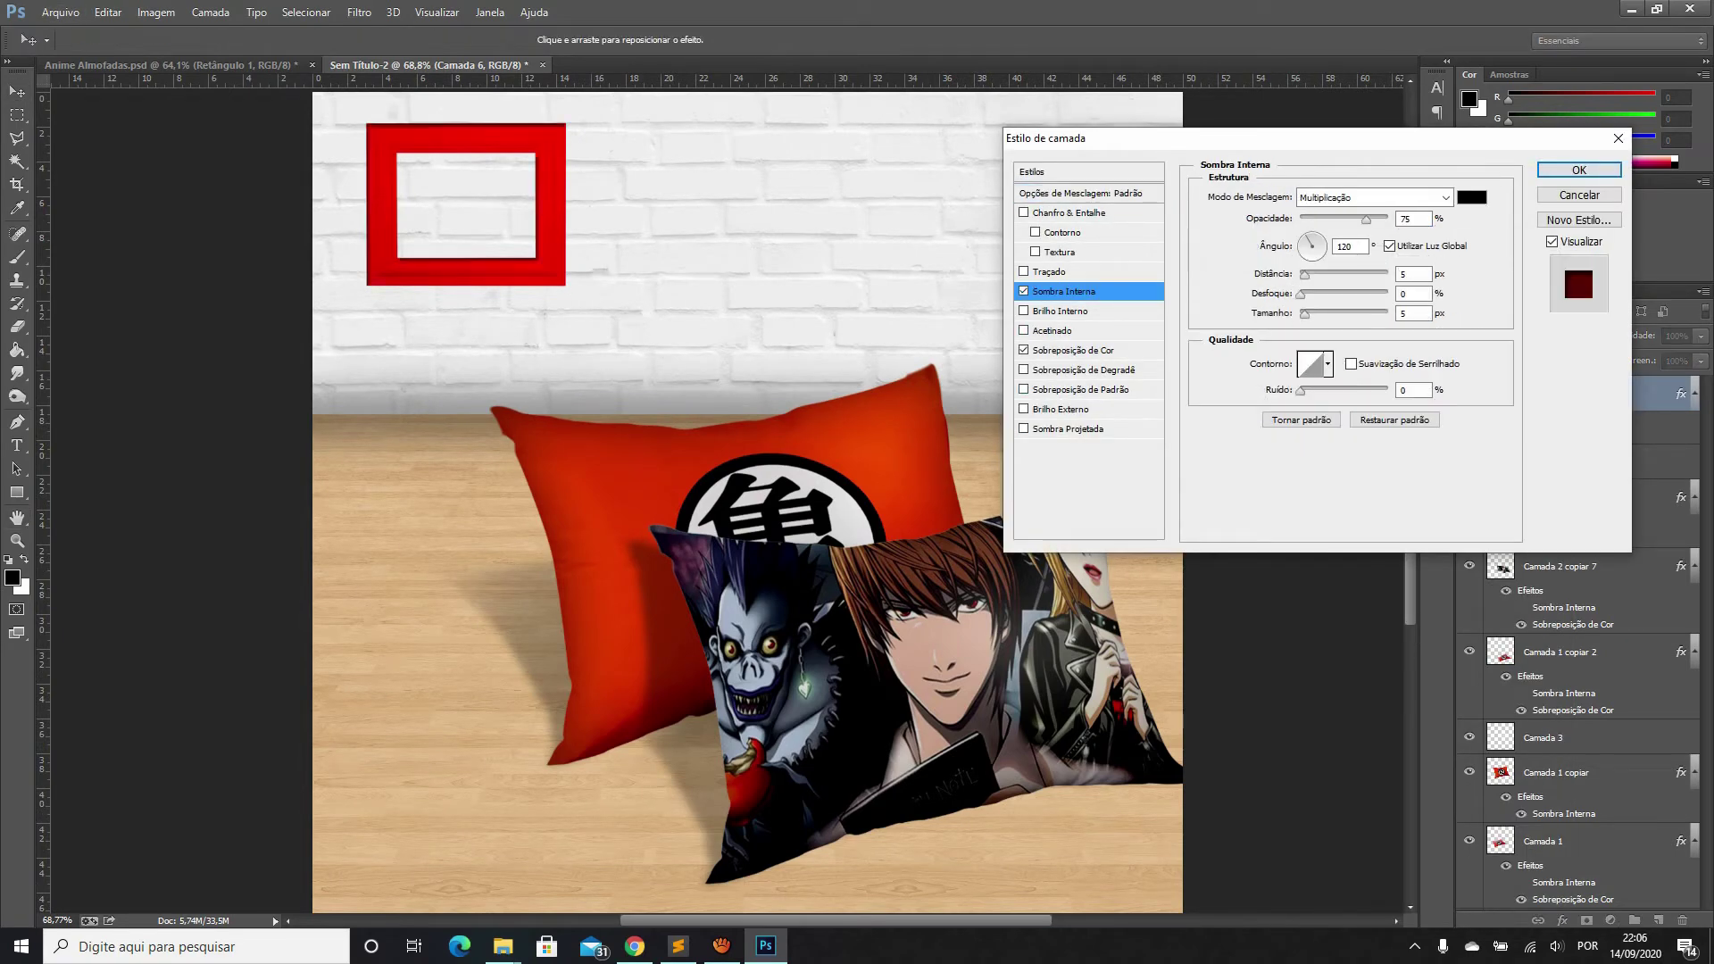
key(Down)
key(Down)
key(shift+Up)
key(shift+Up)
key(shift+Up)
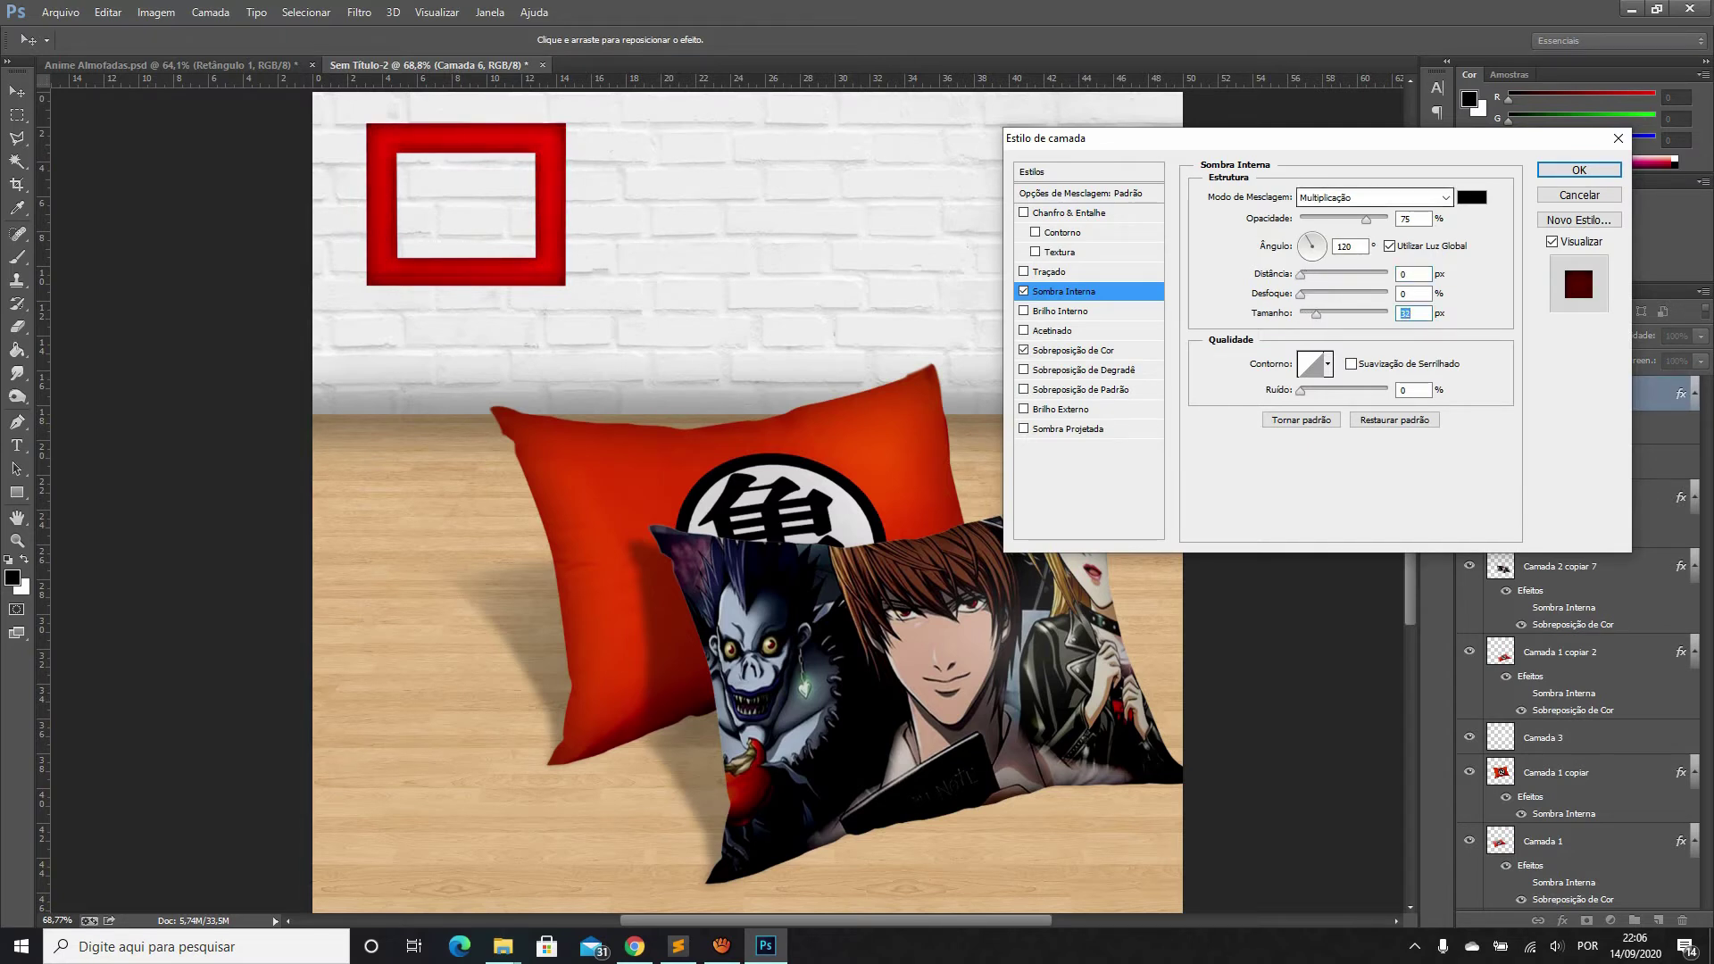
key(Down)
key(Down)
key(Down)
key(alt+Down)
key(Return)
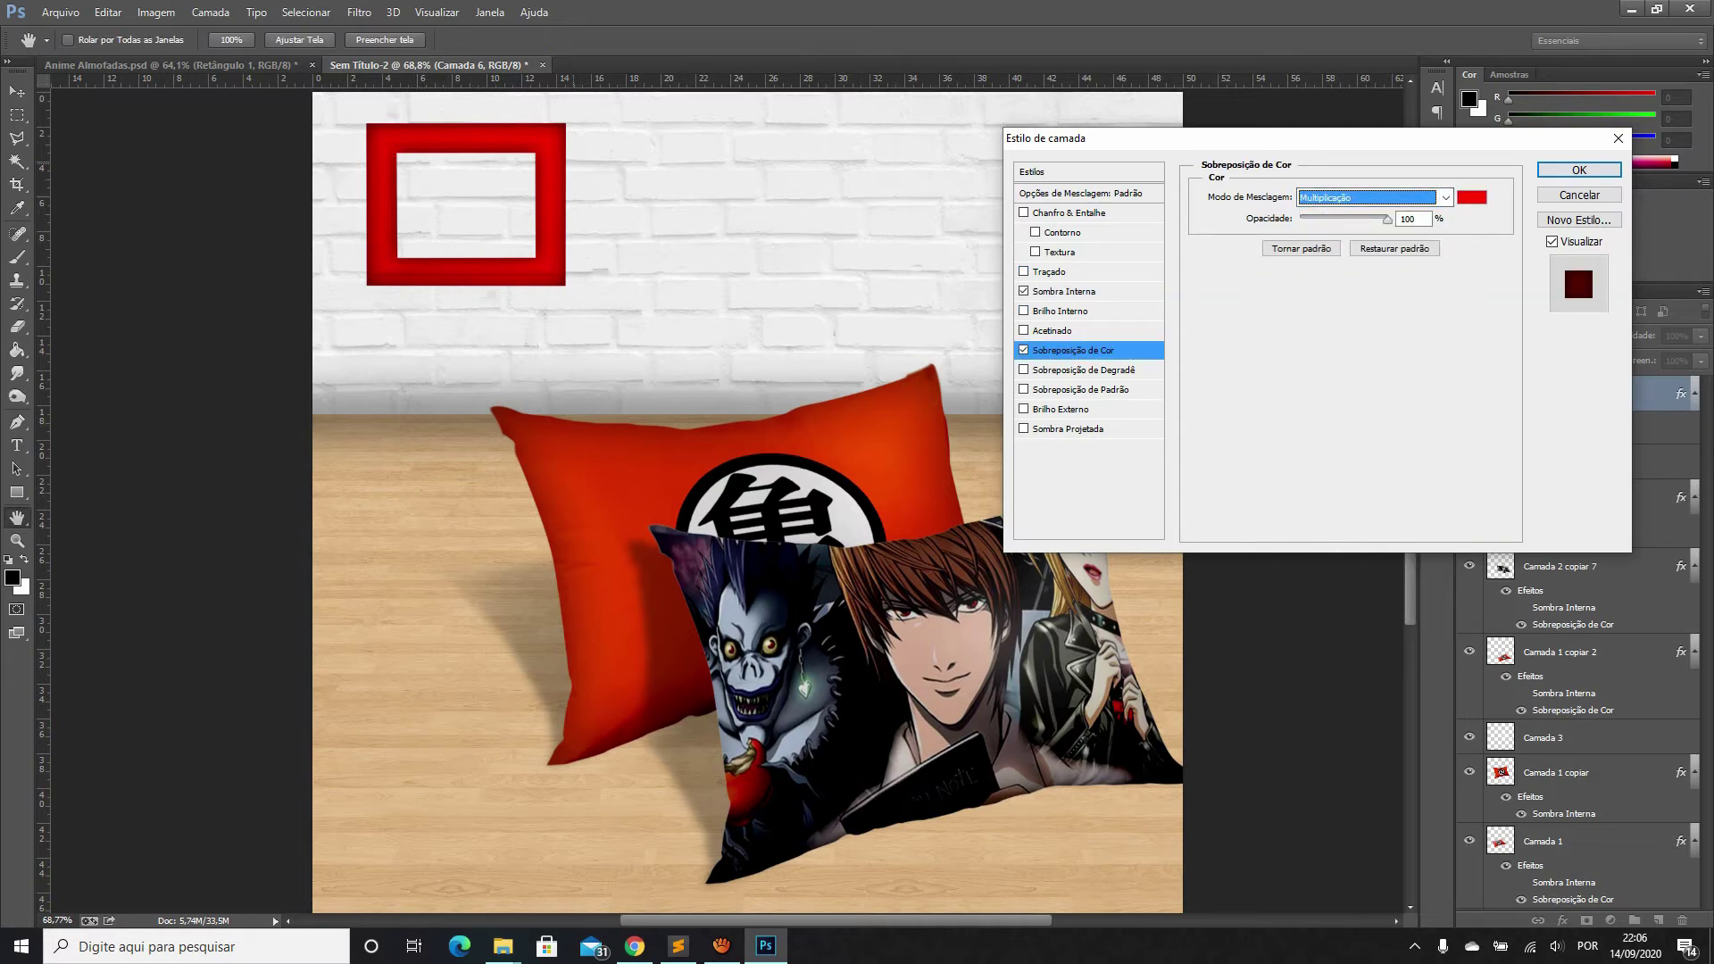
Add a 45° drop shadow of size 10 with its own angle to the red frame
click(1068, 429)
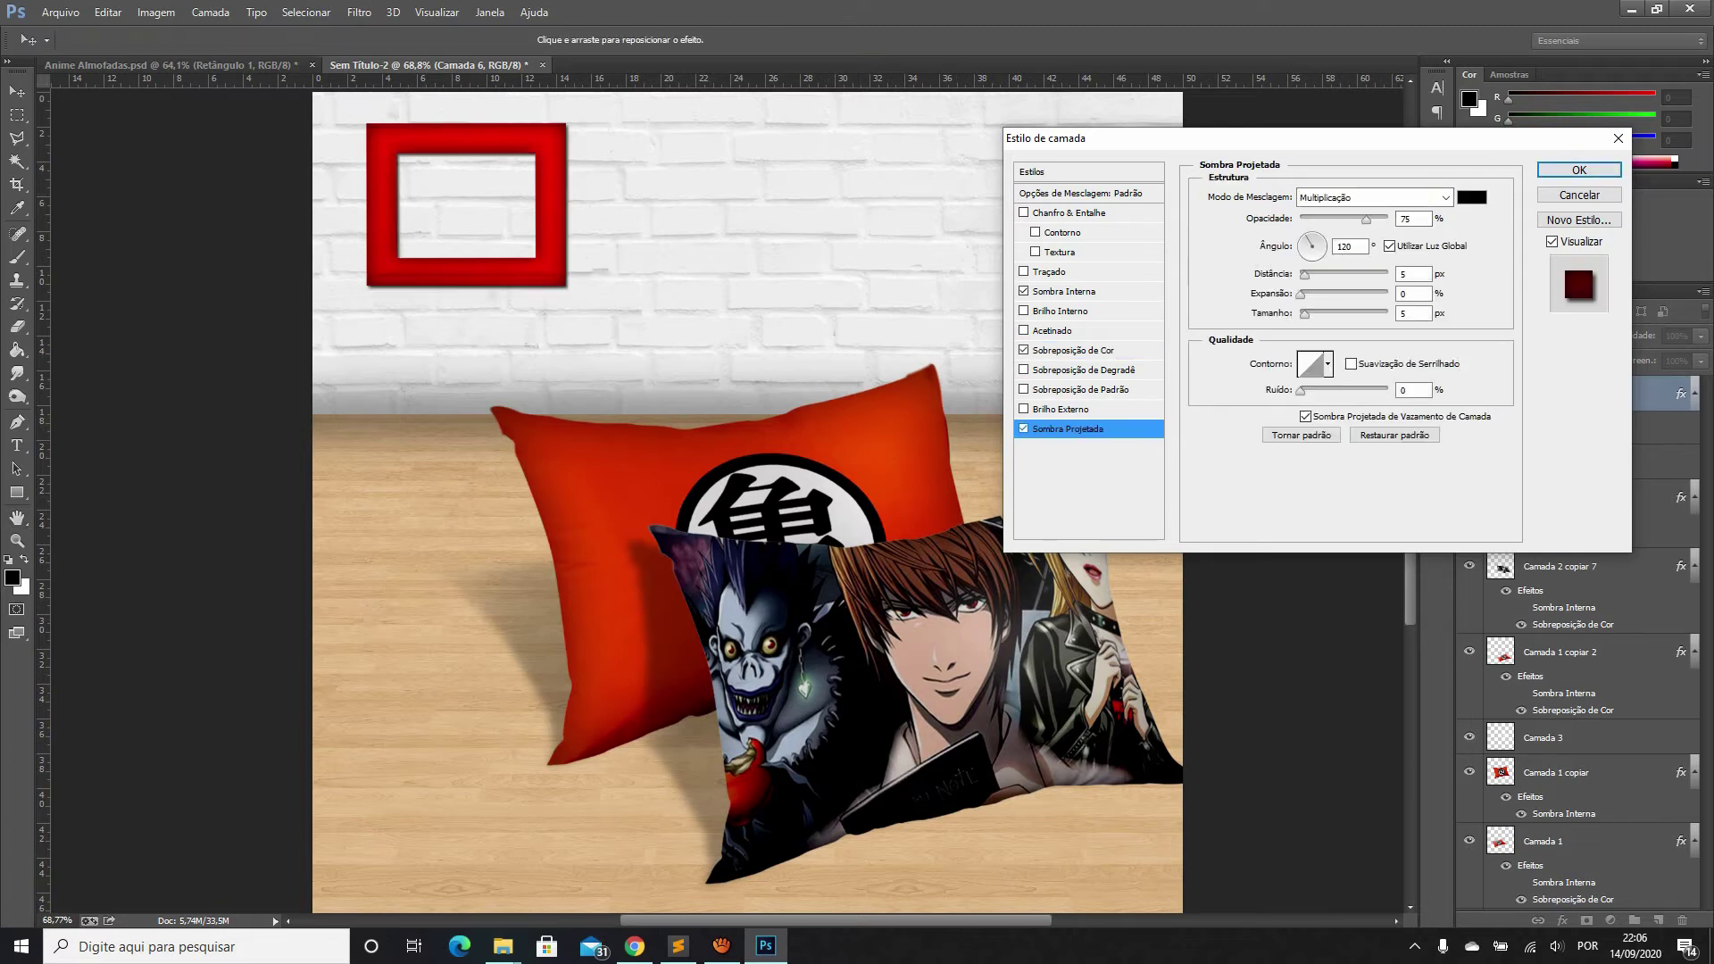
click(1389, 246)
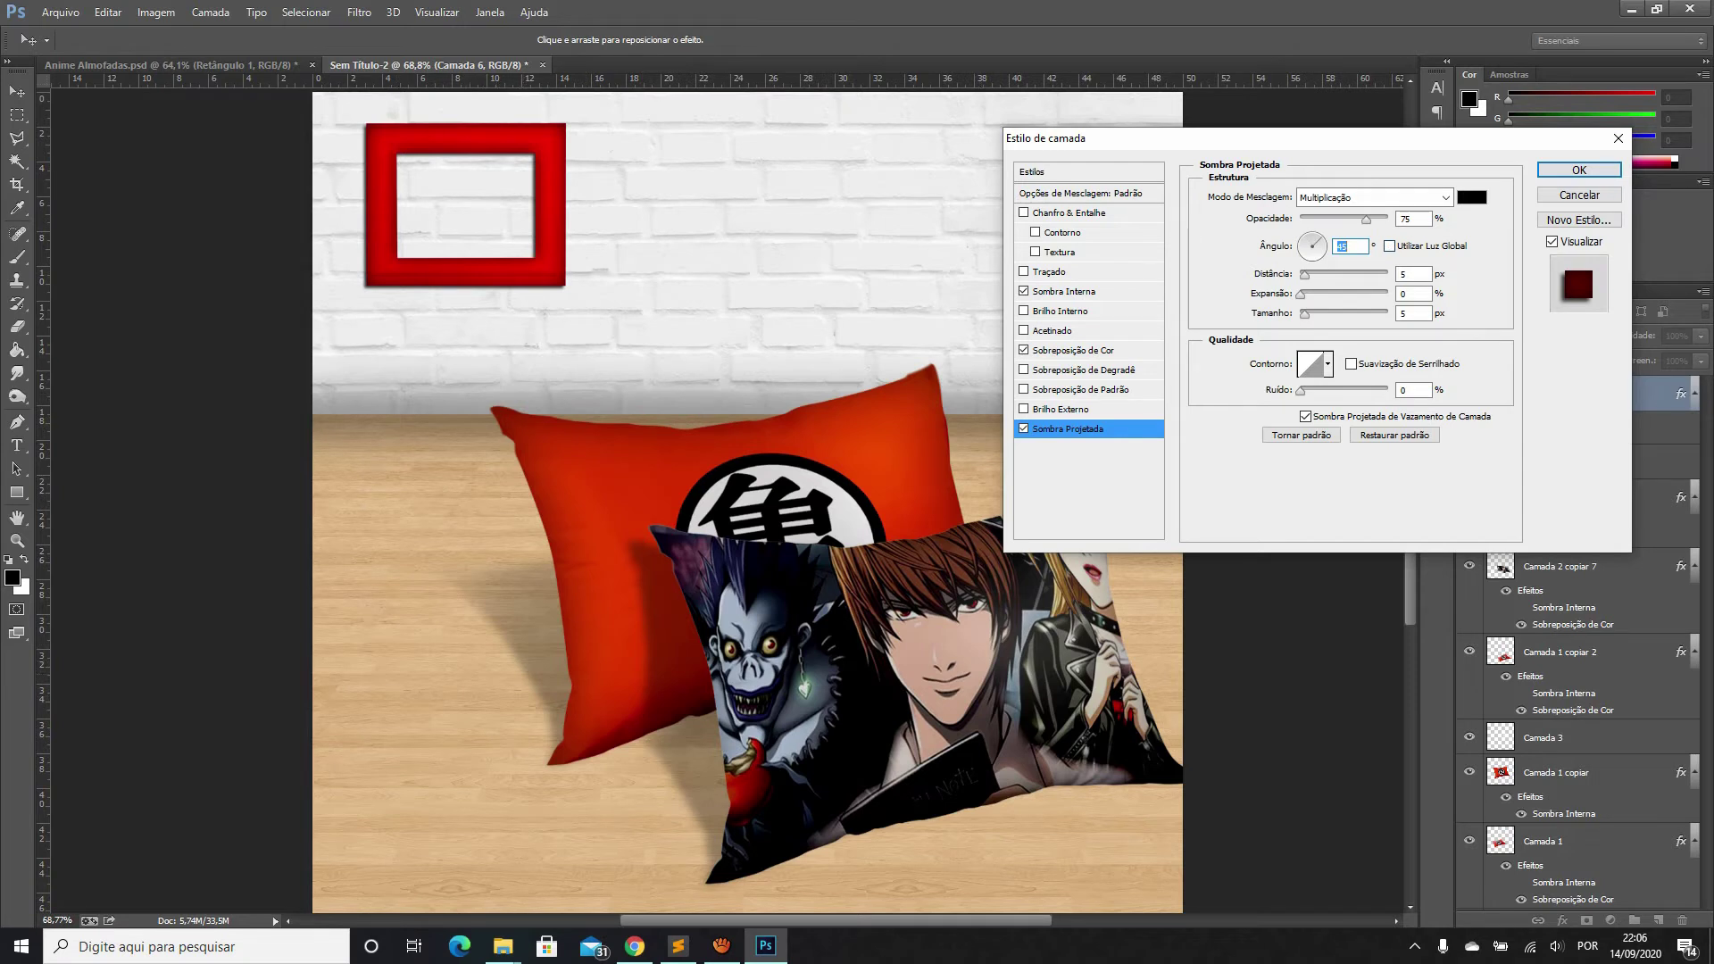
key(Tab)
key(Tab)
key(Tab)
text(10)
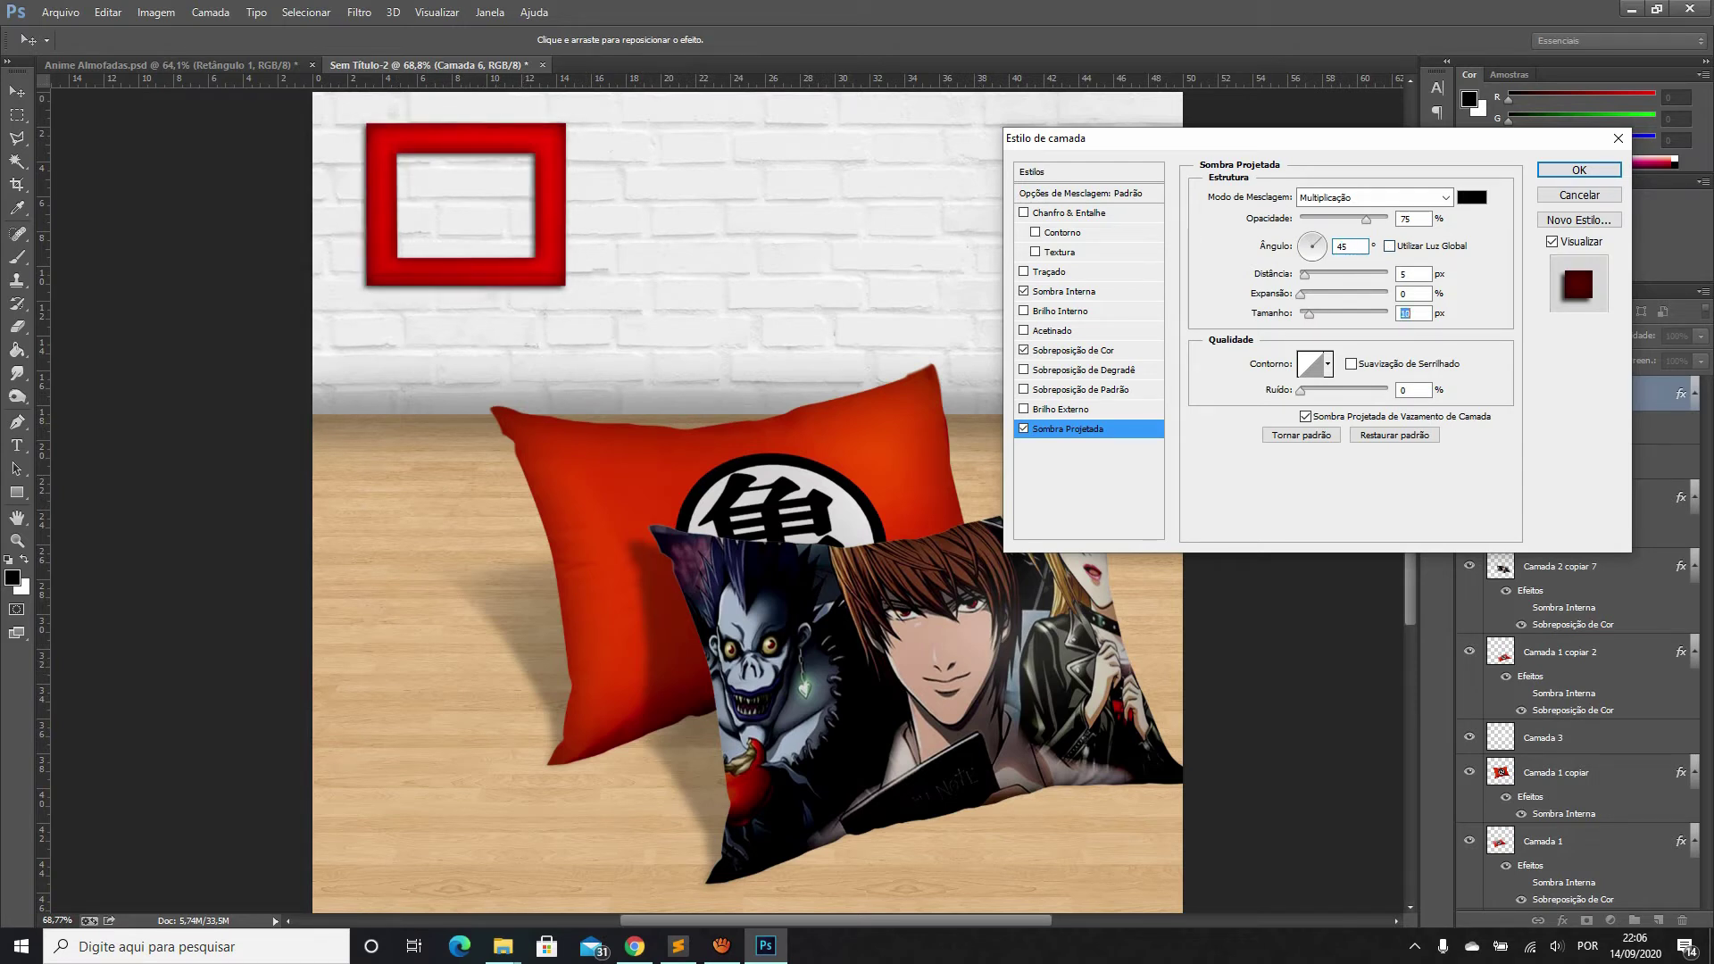
key(Return)
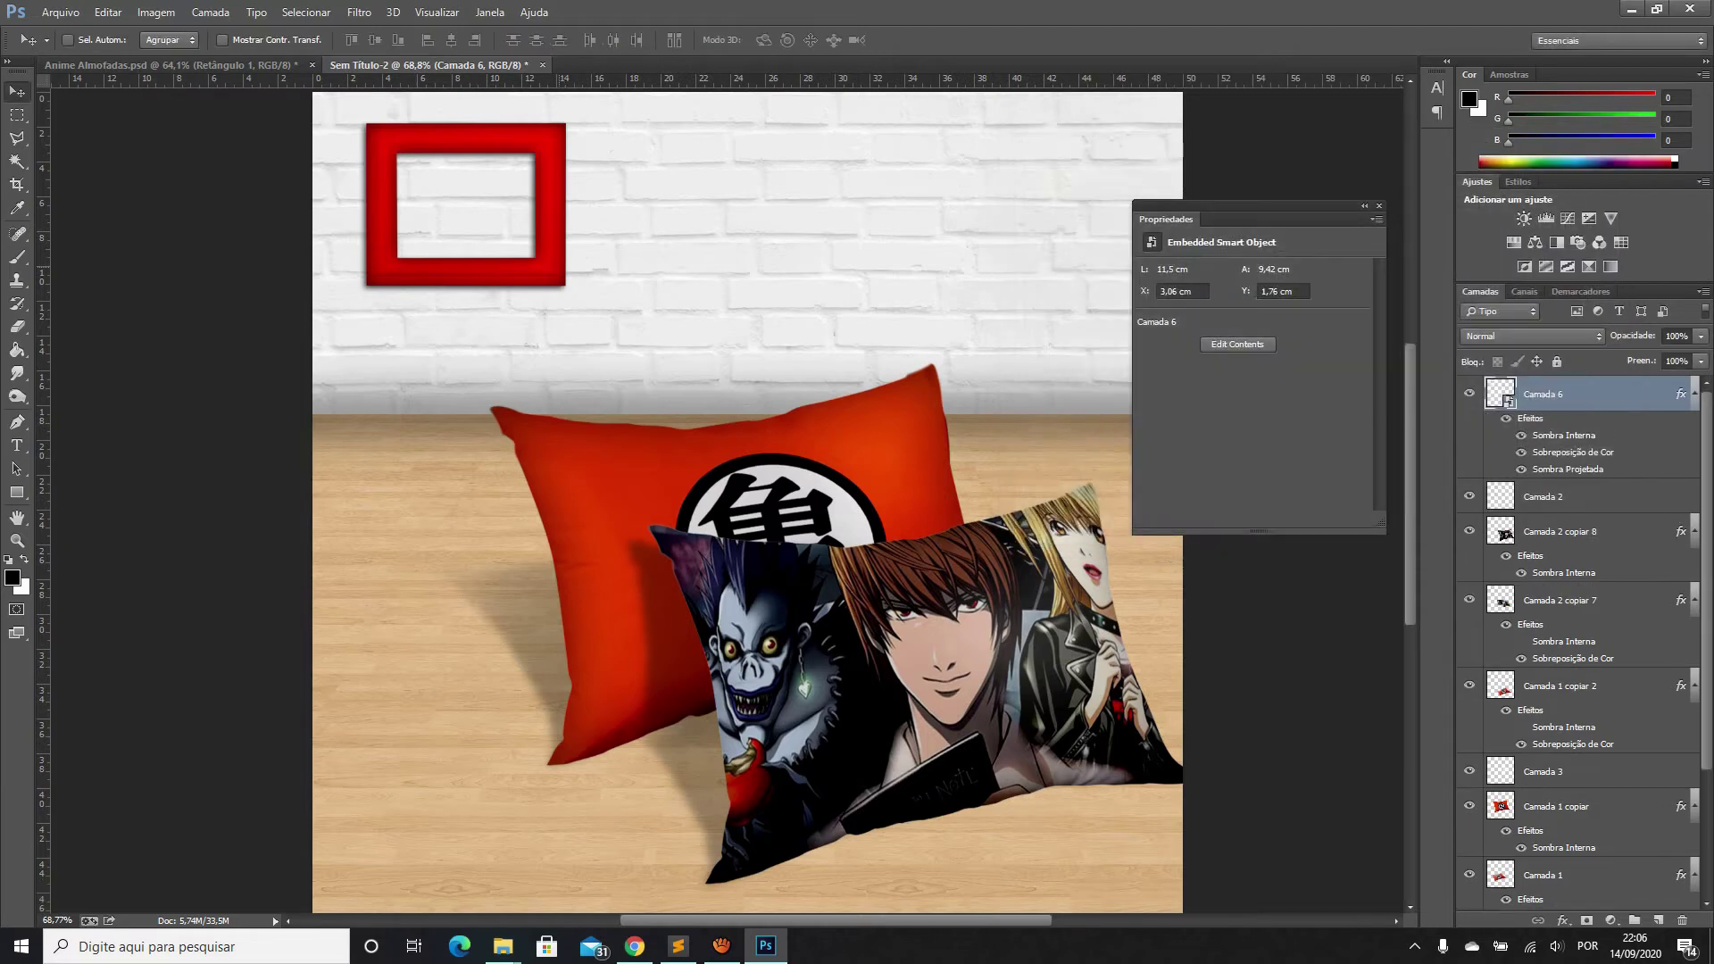
scroll(701, 467, down, 3)
scroll(657, 442, up, 2)
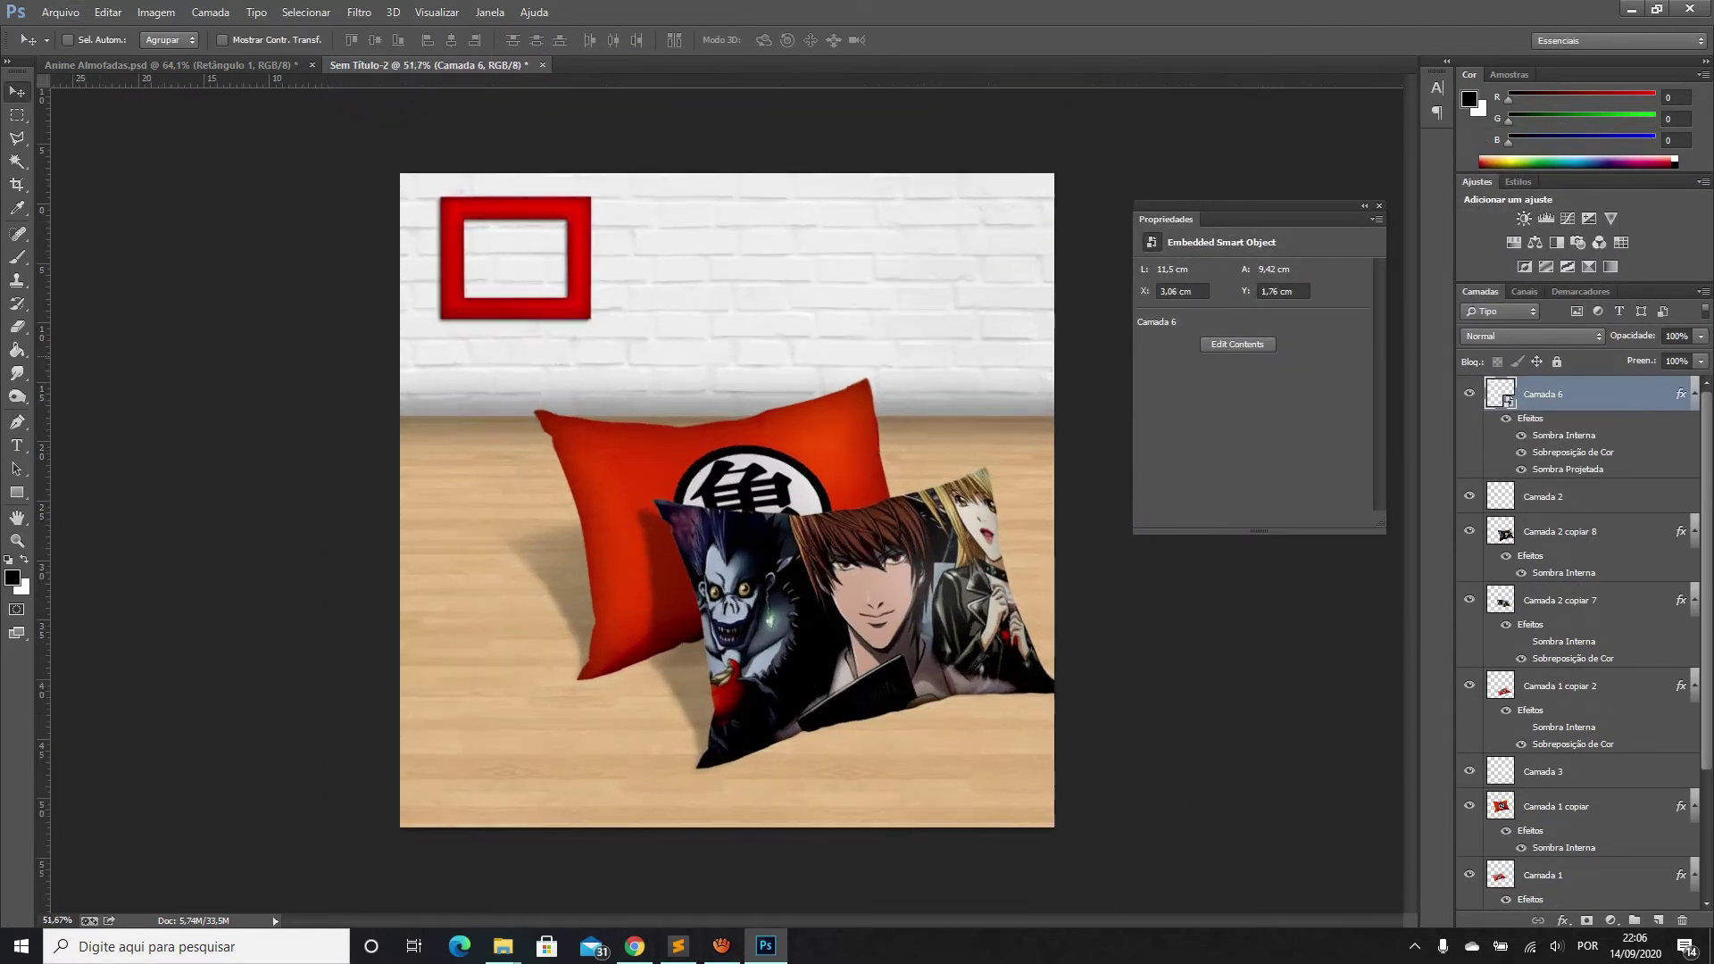
scroll(657, 442, up, 1)
Duplicate the red frame layer, check the copy's overlay and blend mode, then delete it
key(ctrl+j)
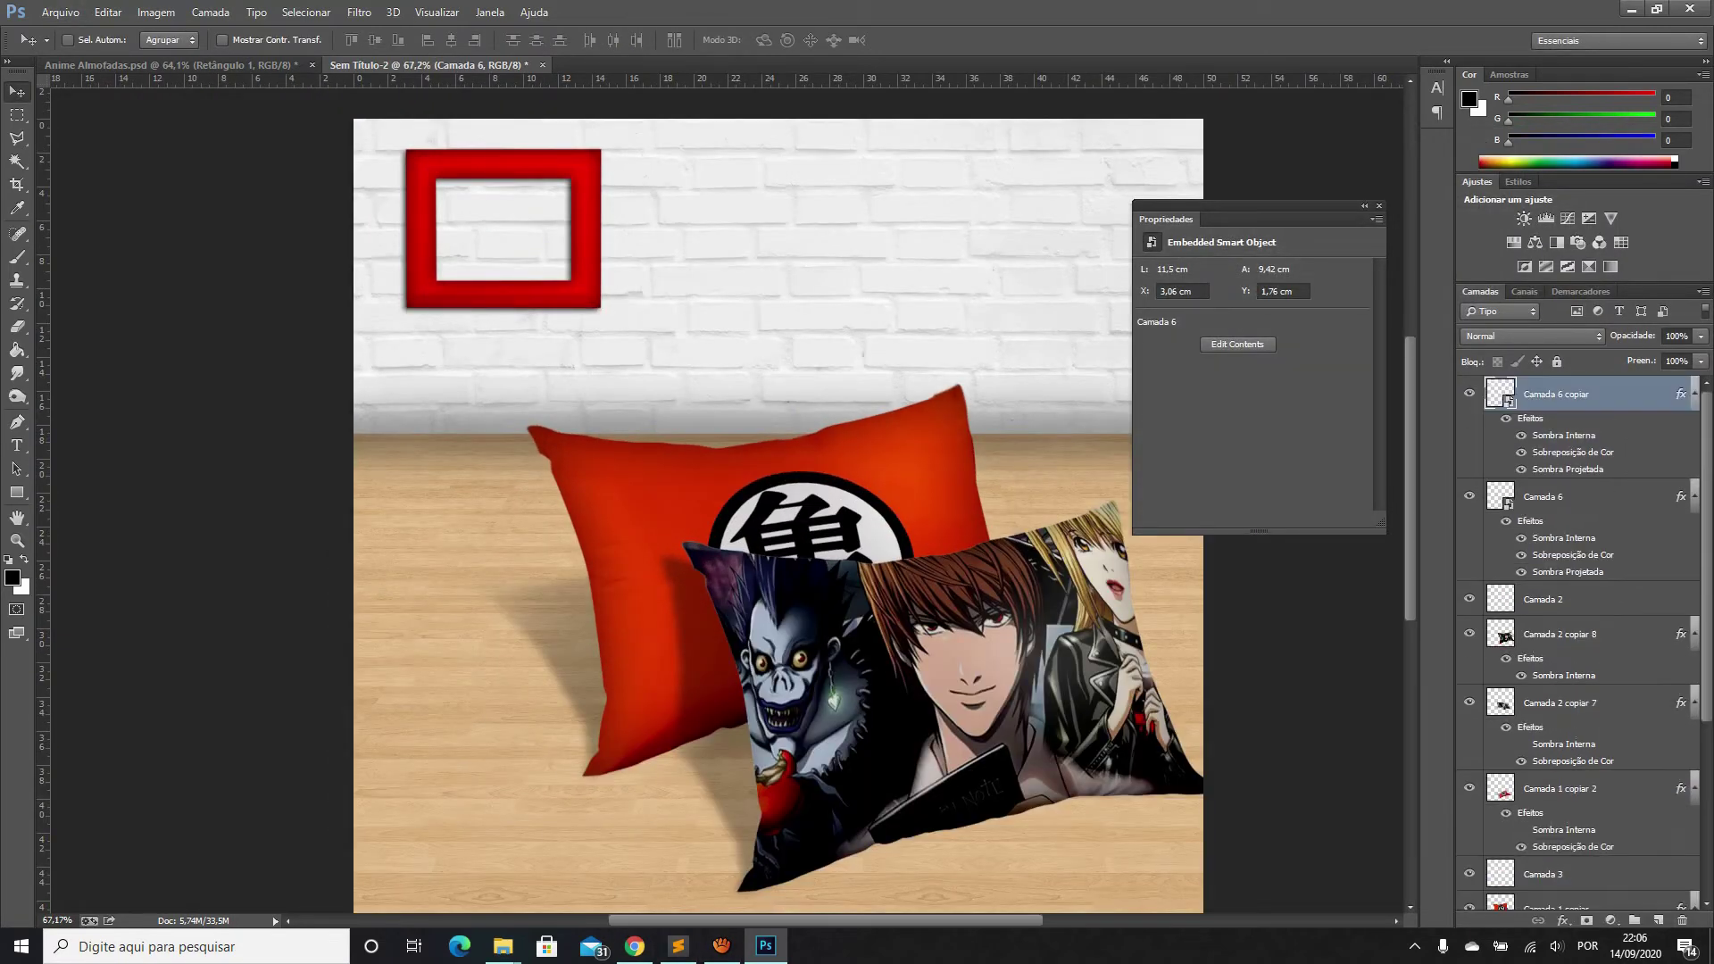
right_click(1585, 394)
click(1365, 206)
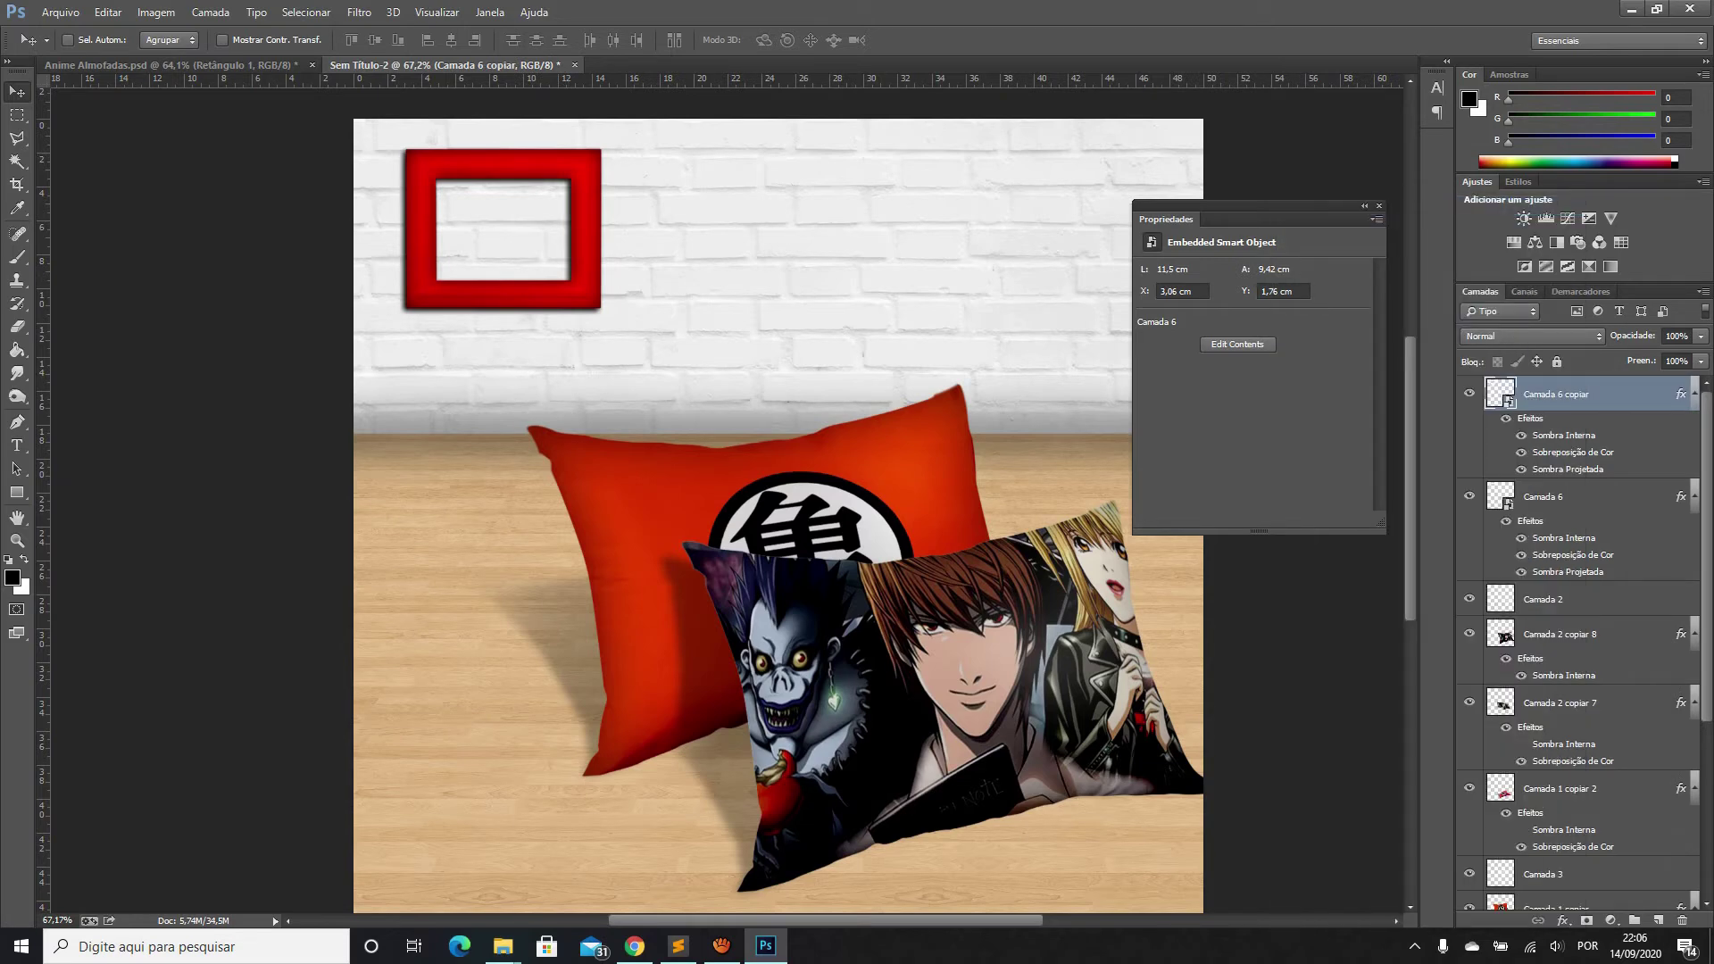
click(1072, 350)
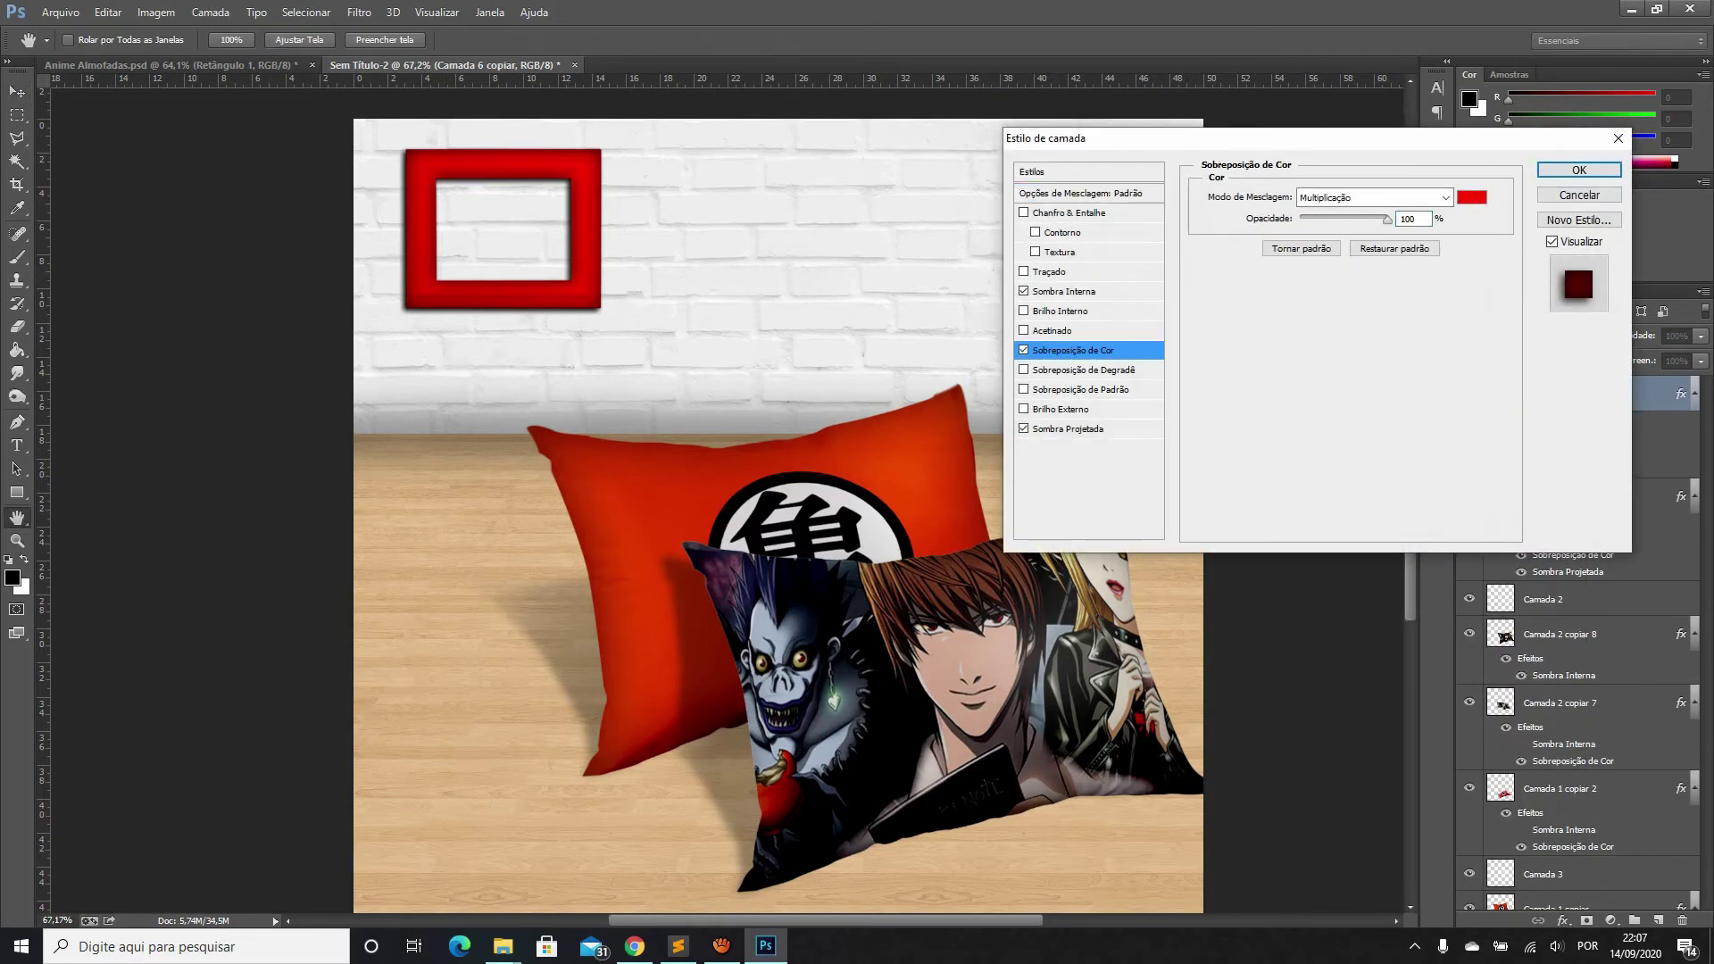
key(Return)
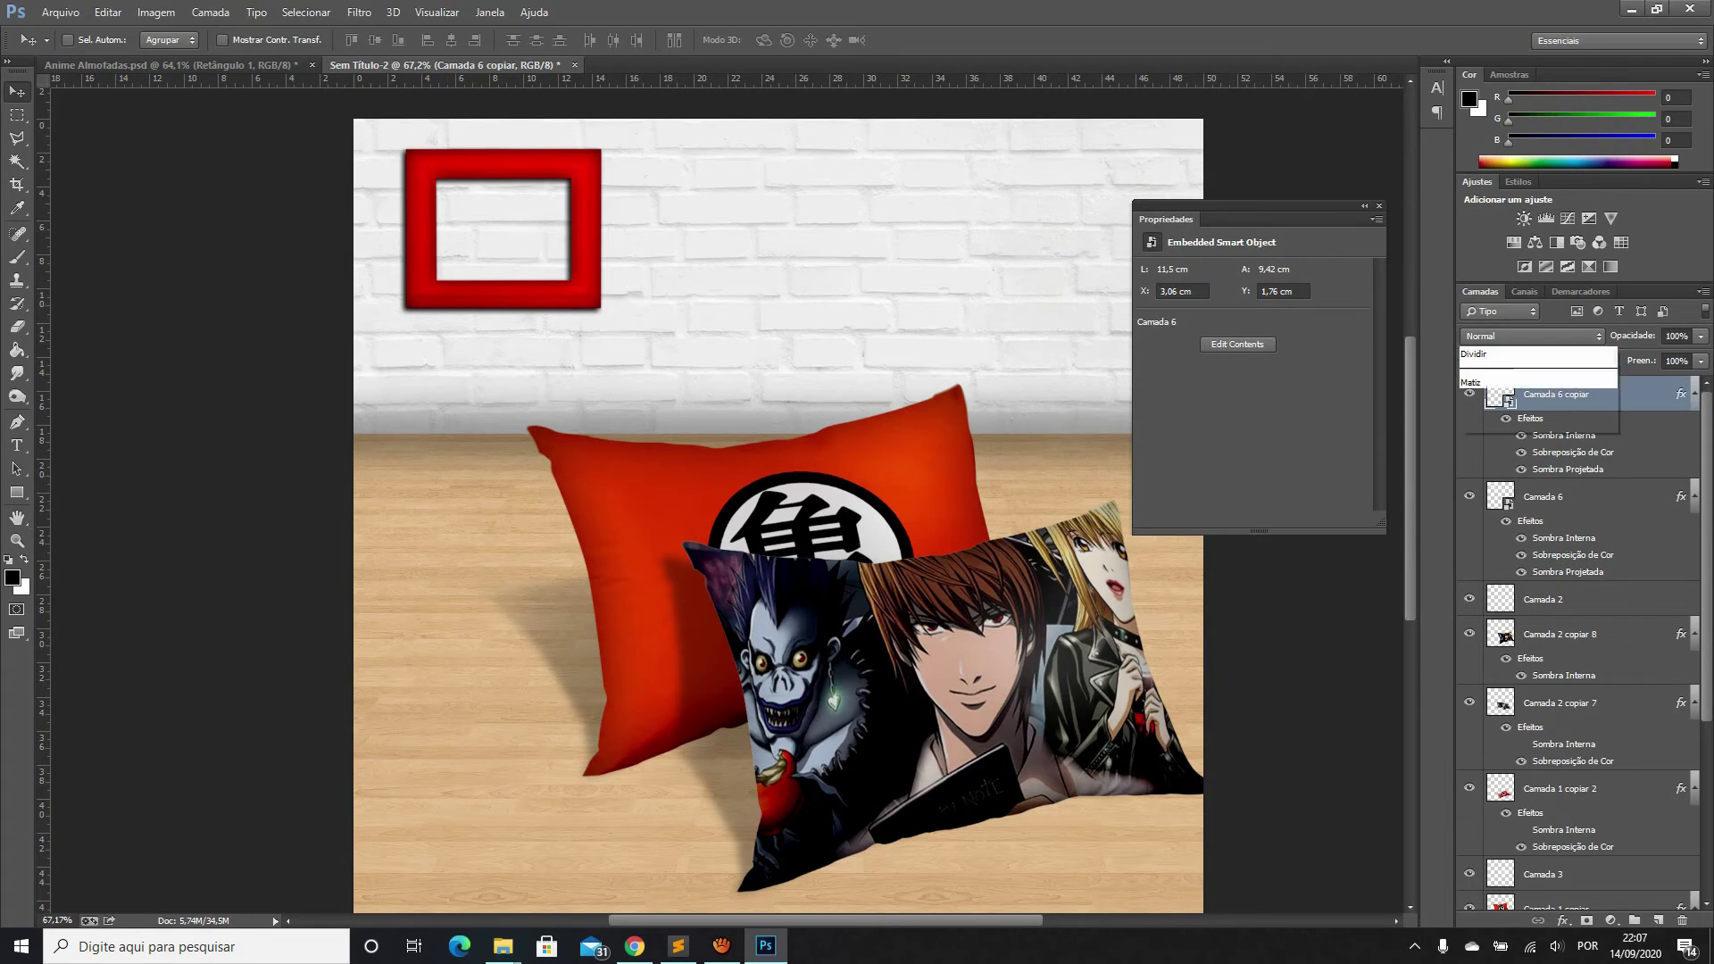
click(1529, 336)
click(1482, 350)
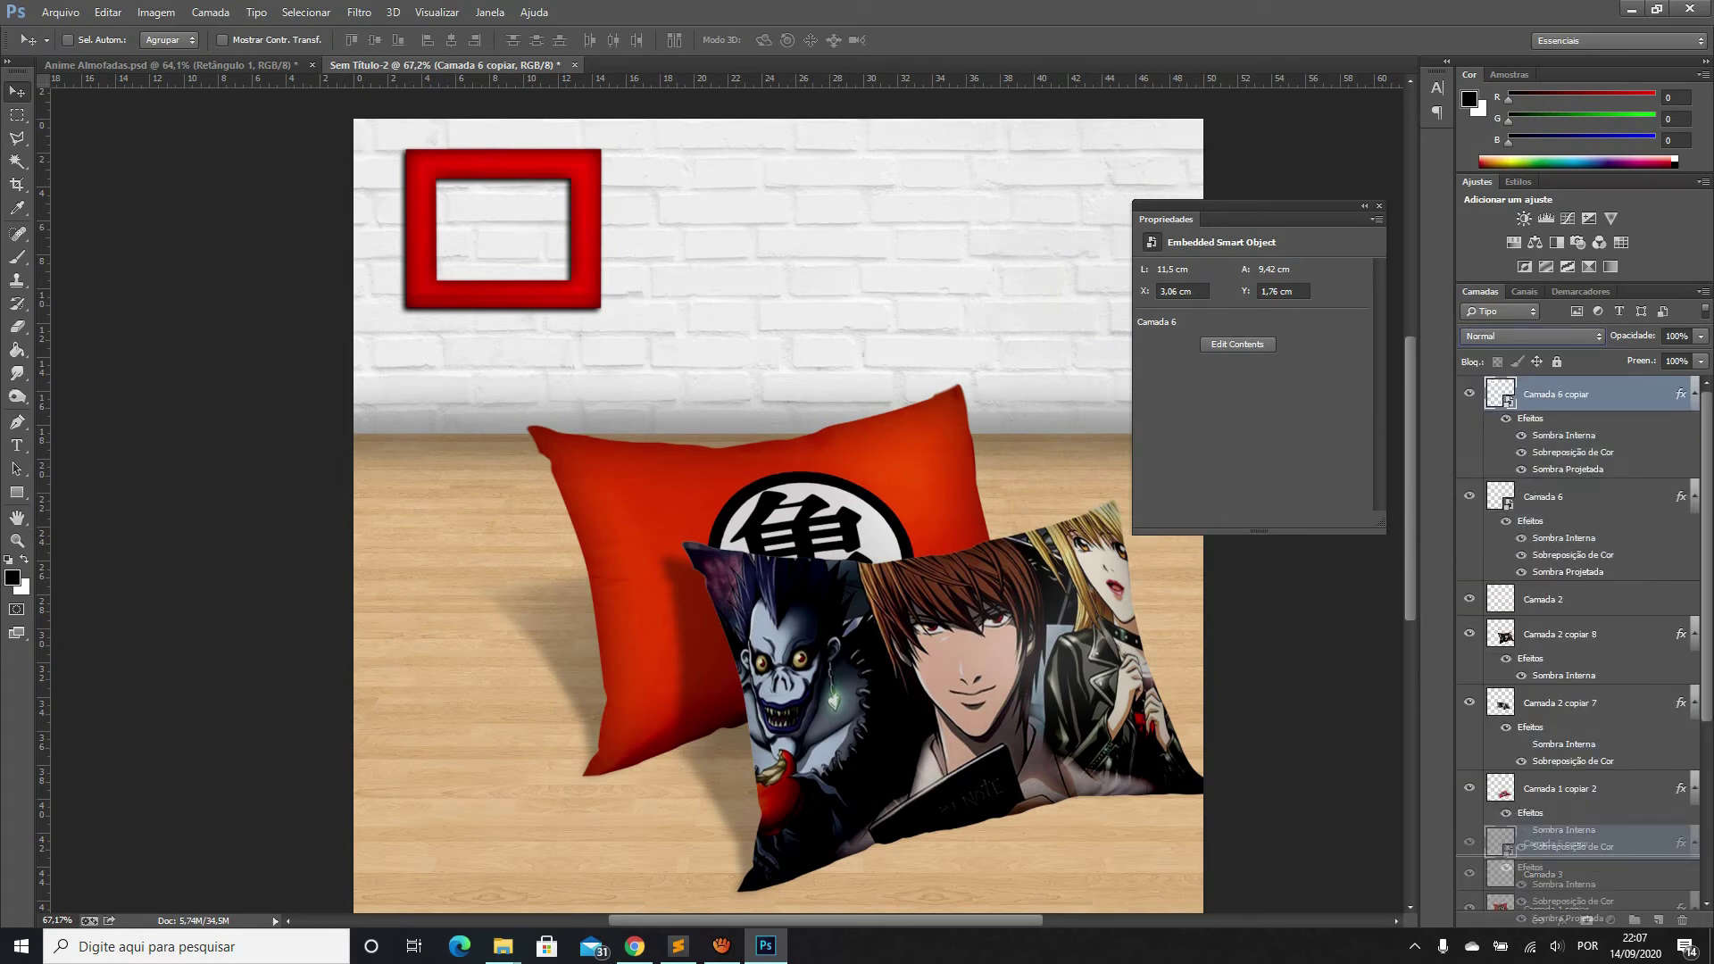
key(Delete)
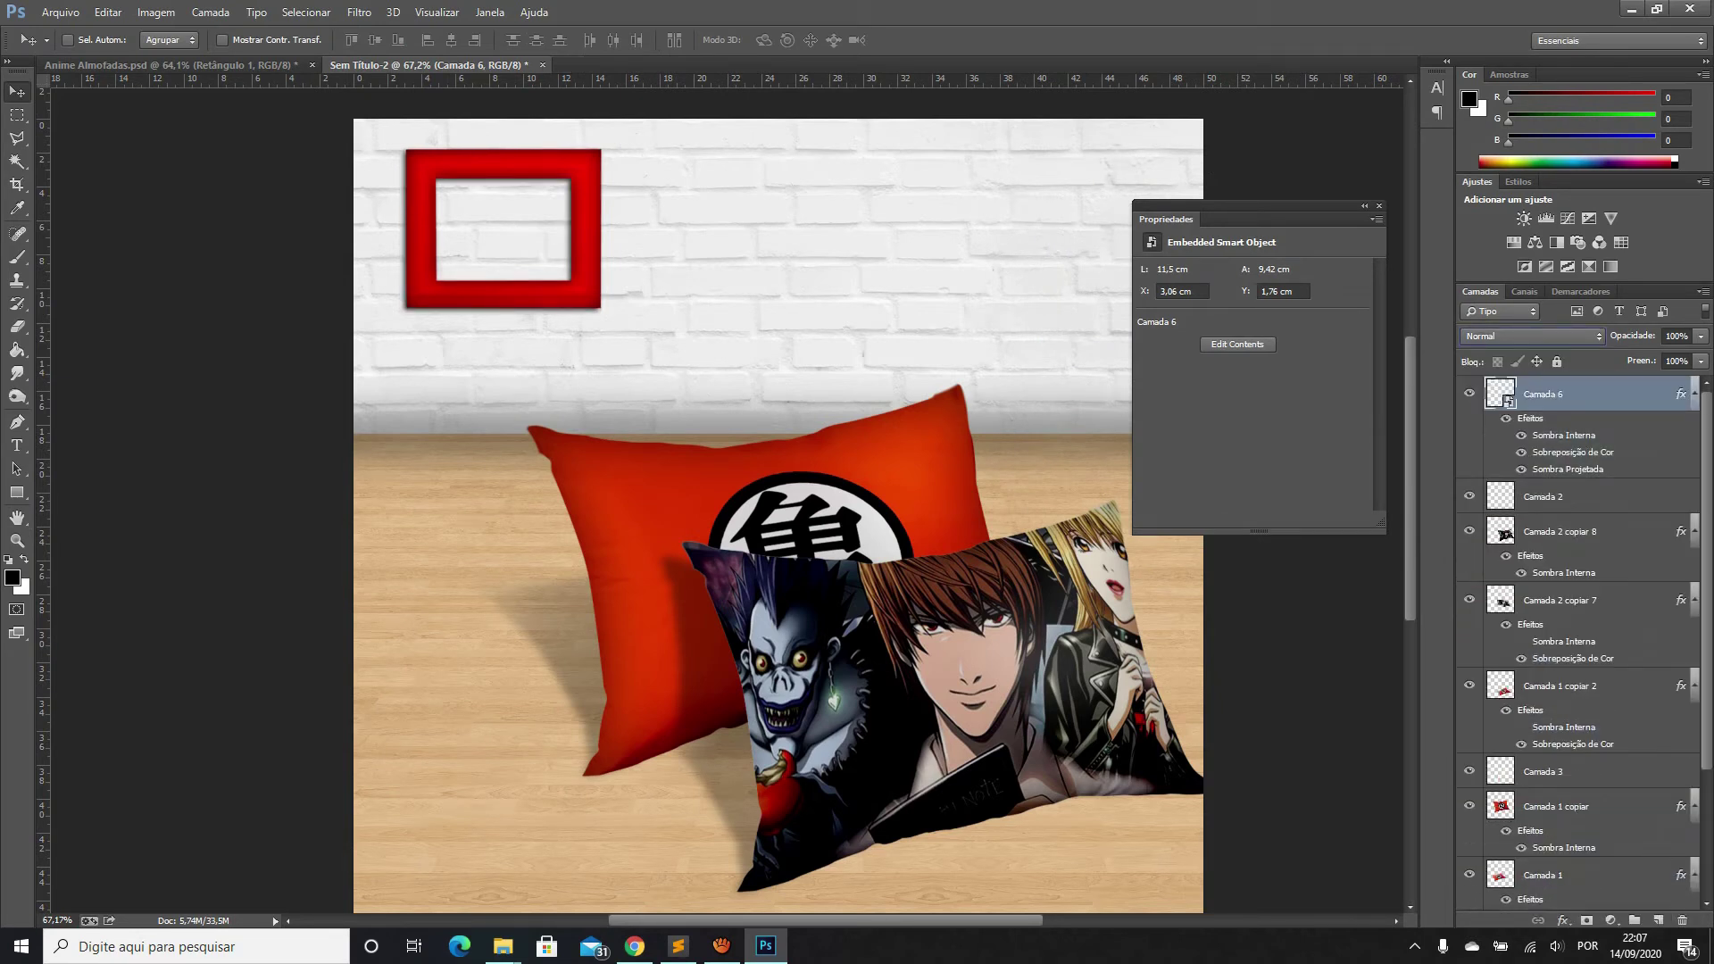
click(645, 954)
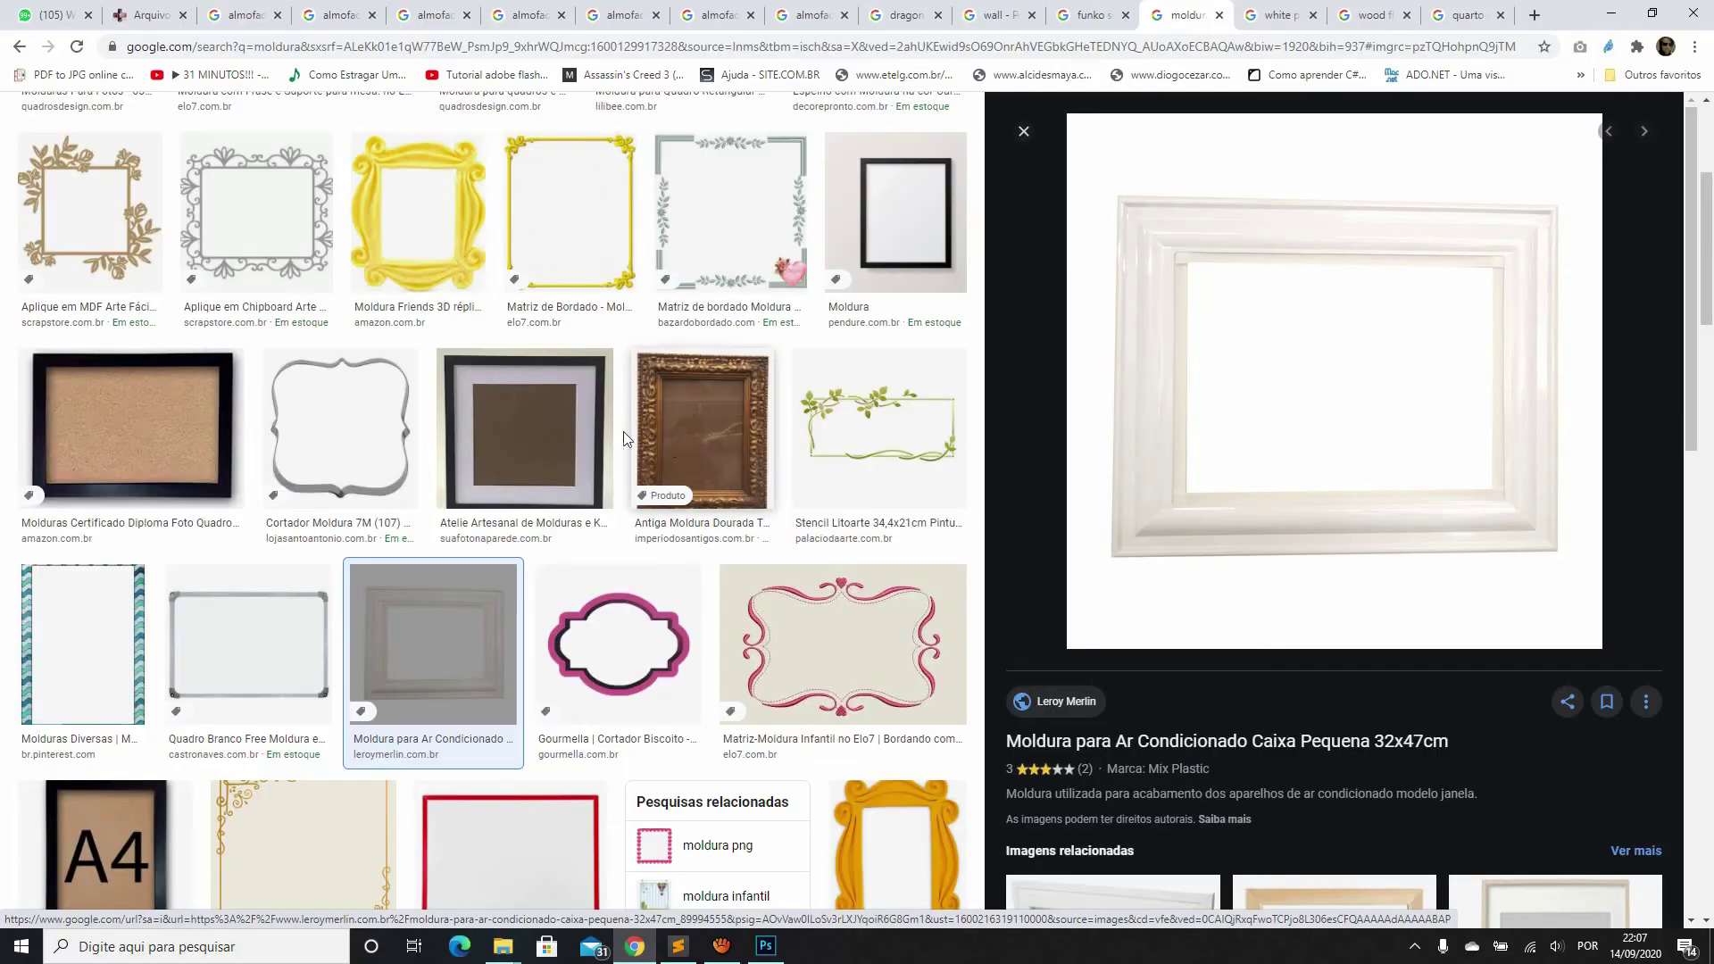
Copy the whitewashed wooden 'Molduras para fotos' image and paste it into the Photoshop mockup
scroll(668, 441, up, 1)
scroll(525, 425, down, 2)
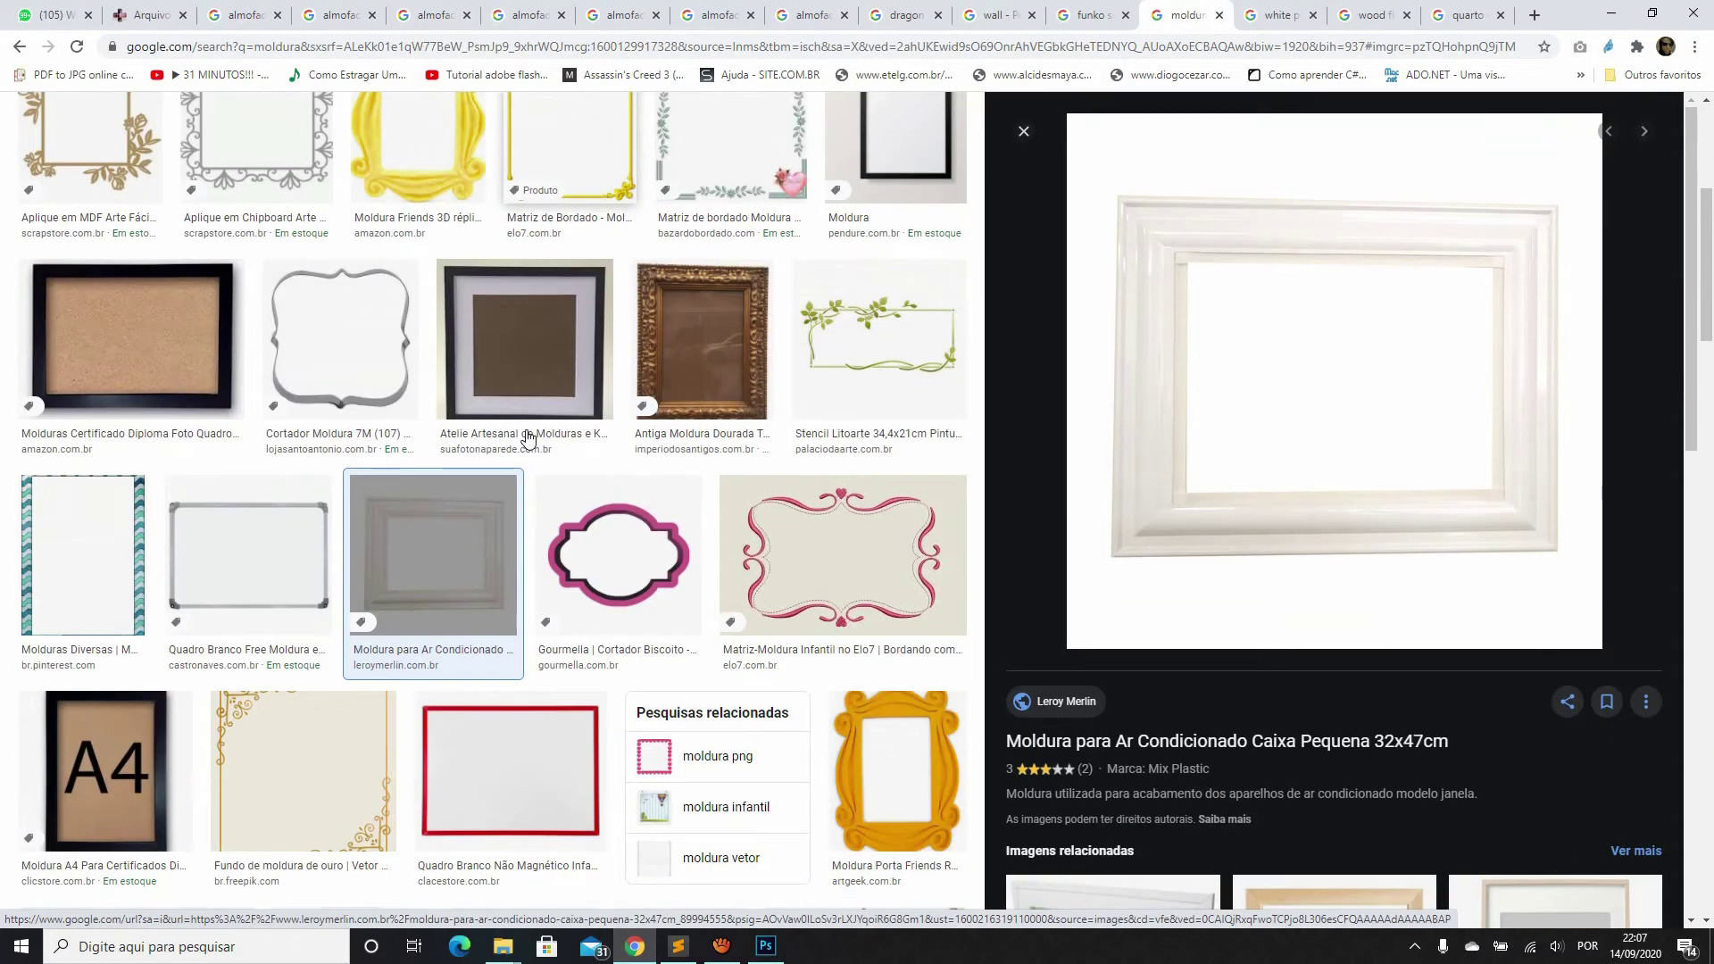
scroll(526, 437, down, 3)
scroll(527, 437, down, 2)
click(661, 558)
right_click(1356, 343)
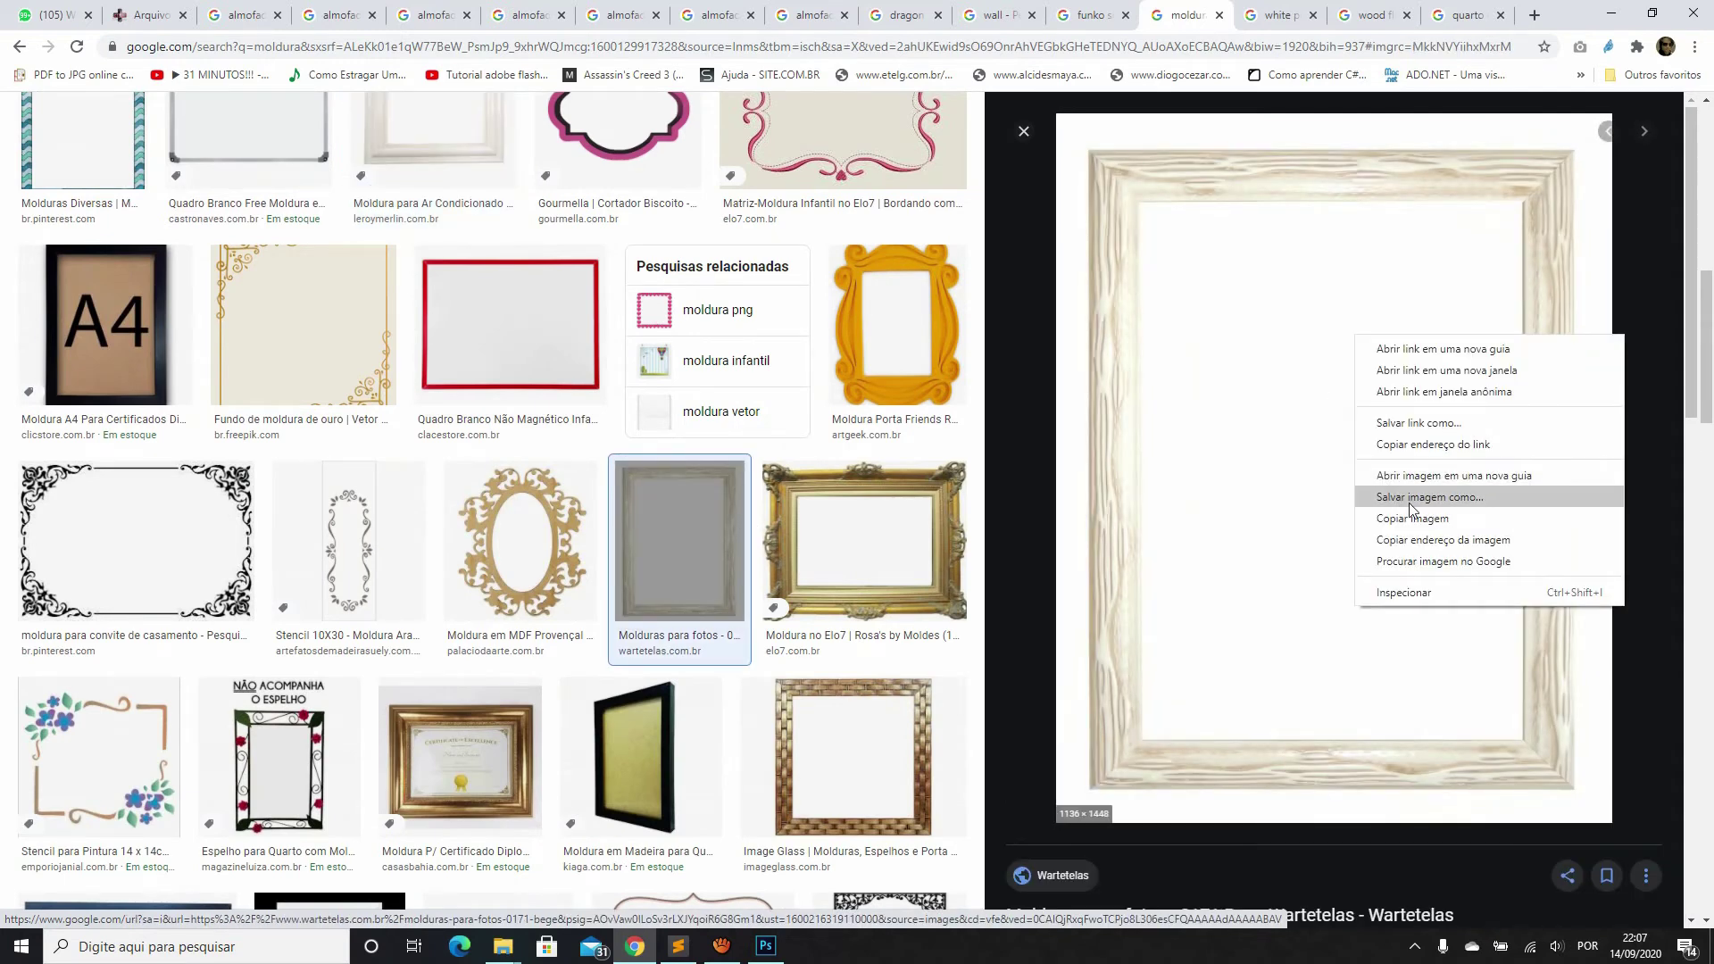
click(1453, 519)
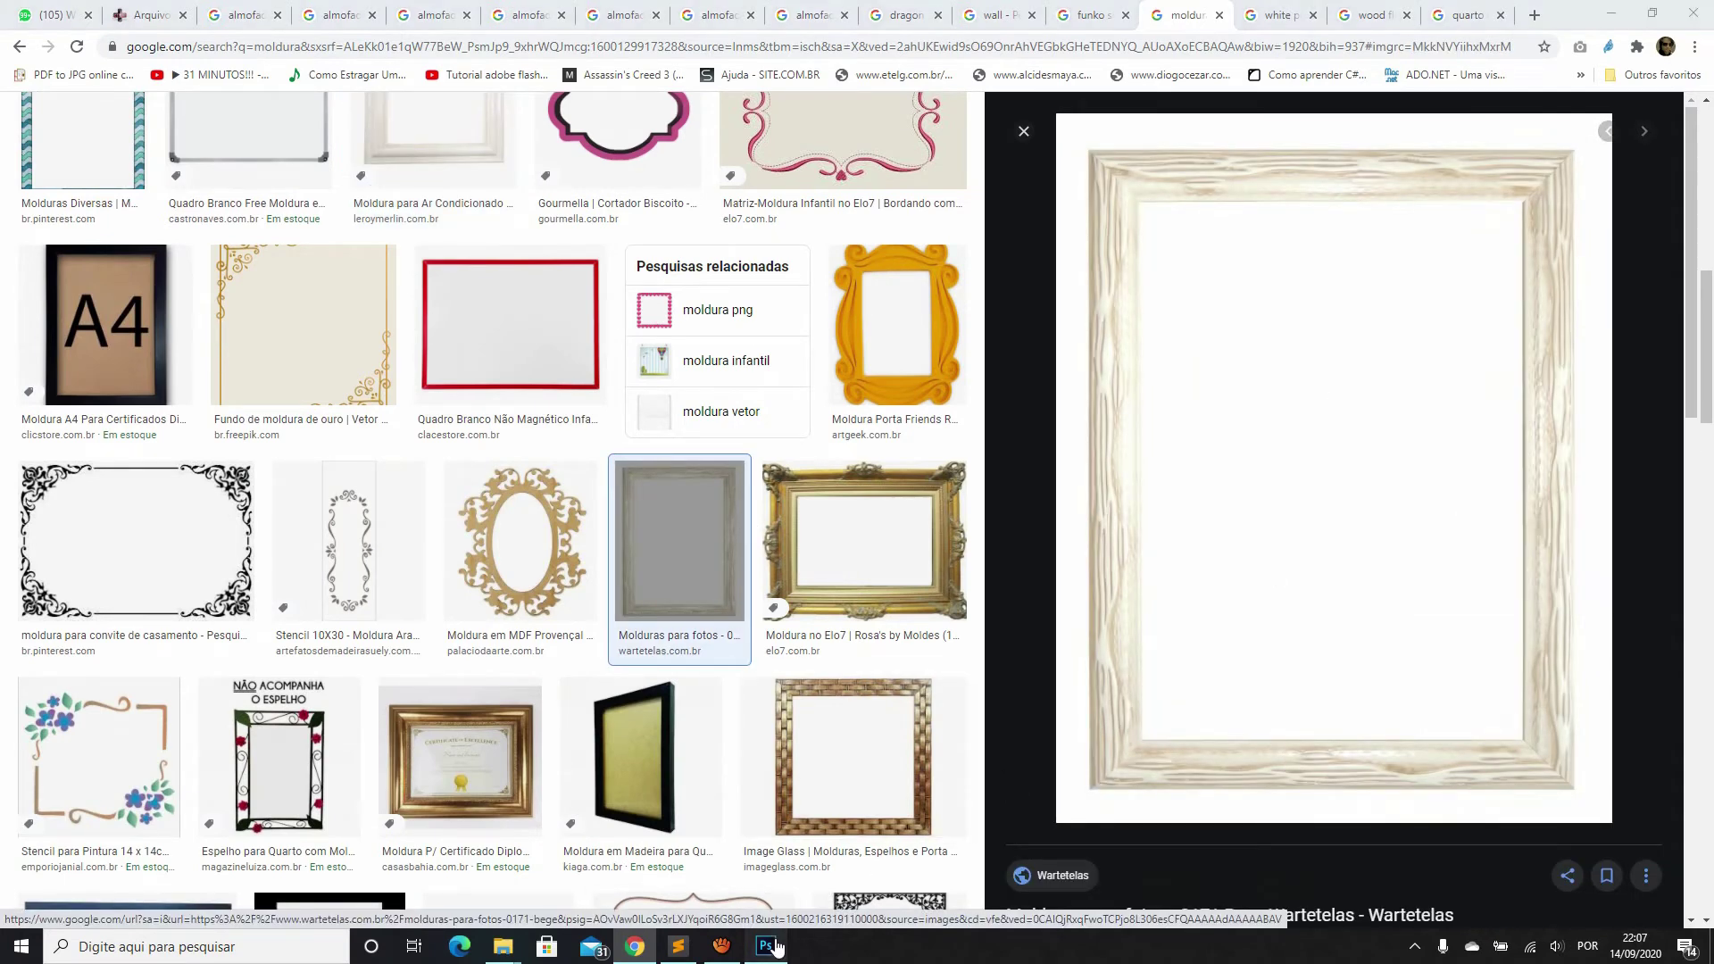
click(765, 946)
key(ctrl+v)
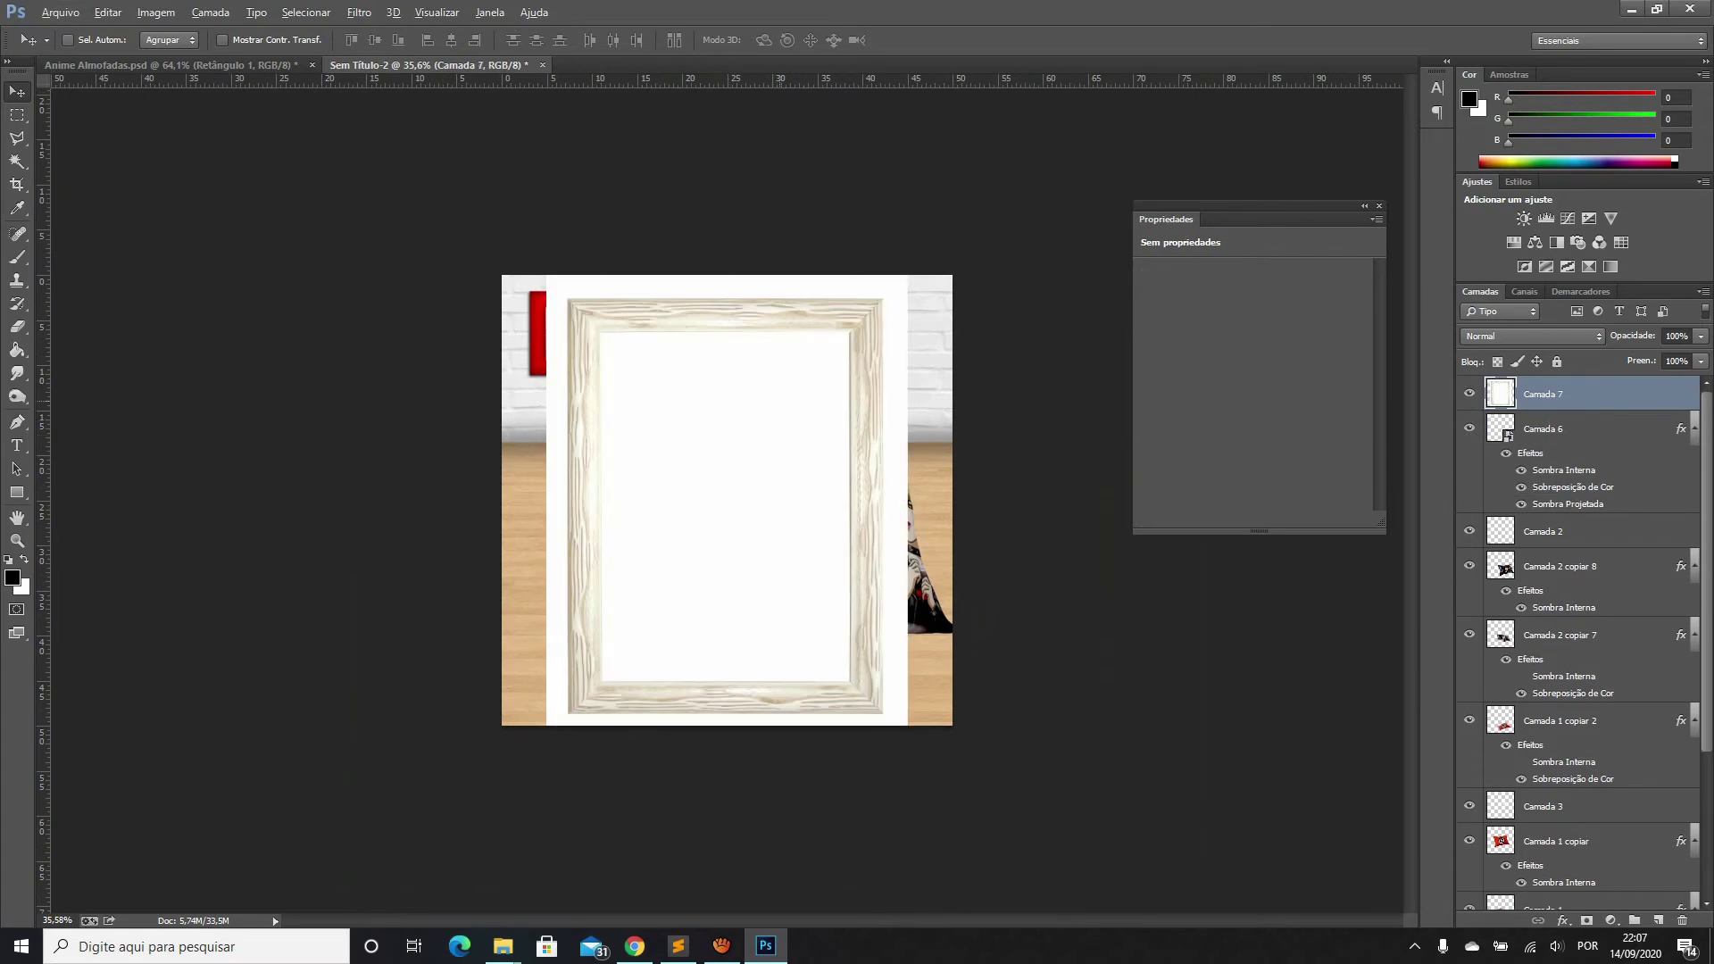
Select the pasted wooden frame area, add a new layer, and delete the original pasted layer
key(m)
key(ctrl+0)
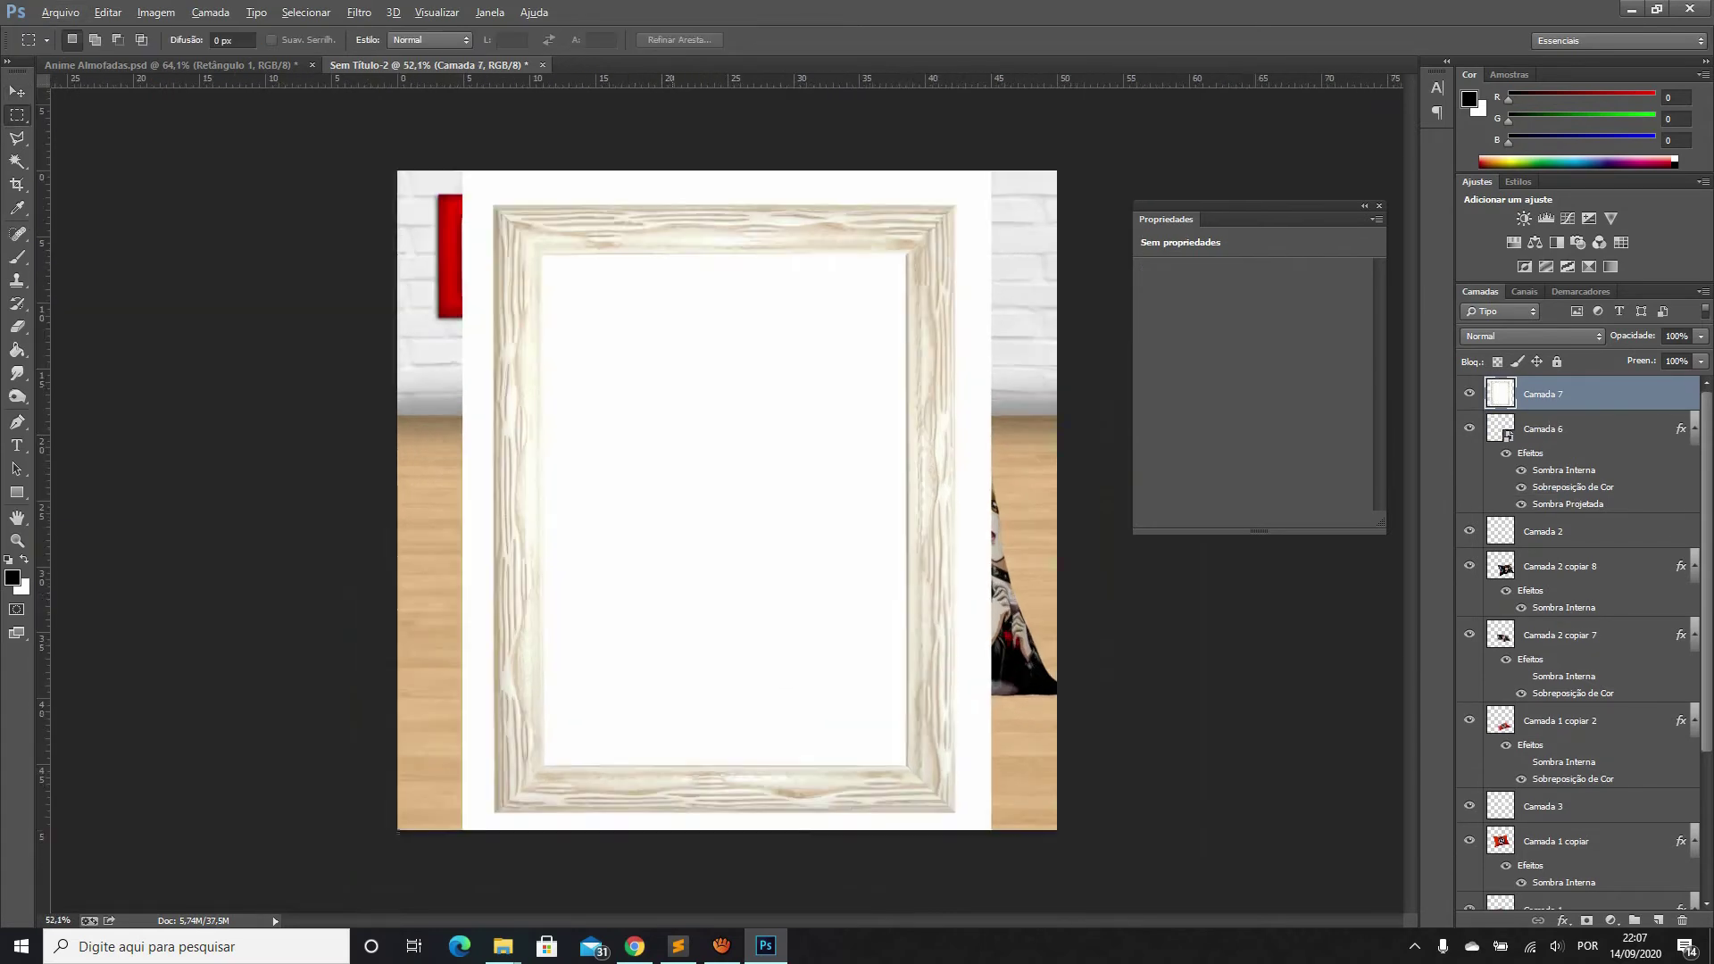
drag(447, 146, 999, 875)
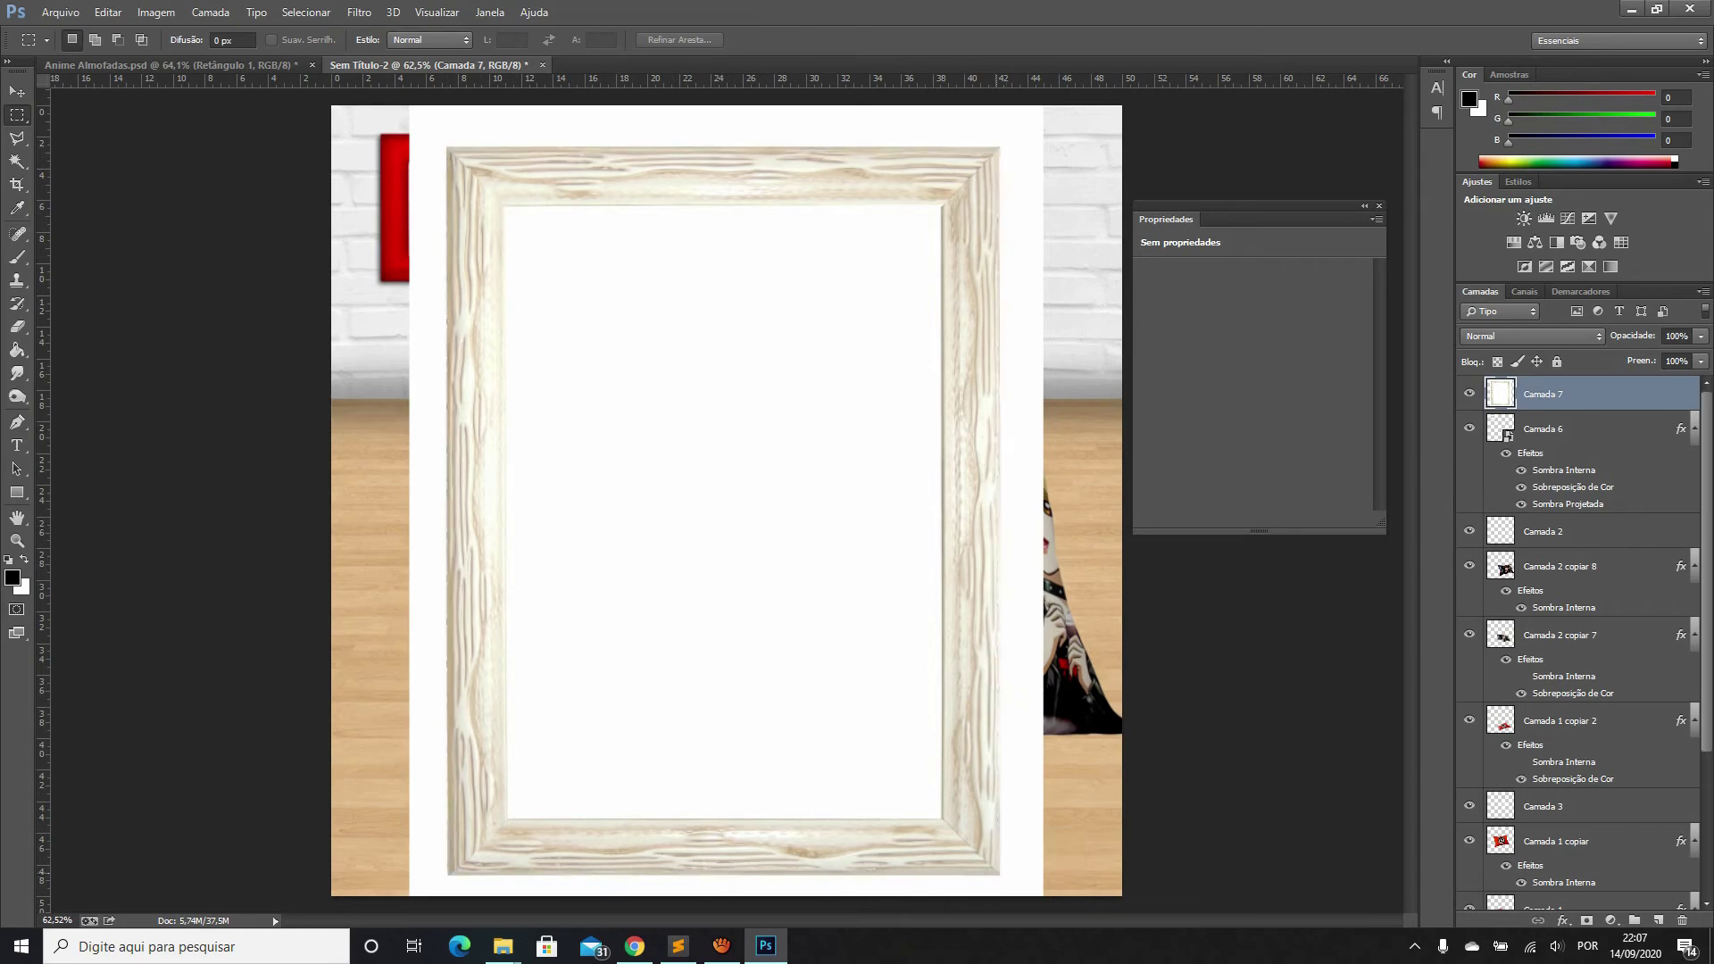
key(ctrl+shift+alt+n)
scroll(727, 500, down, 1)
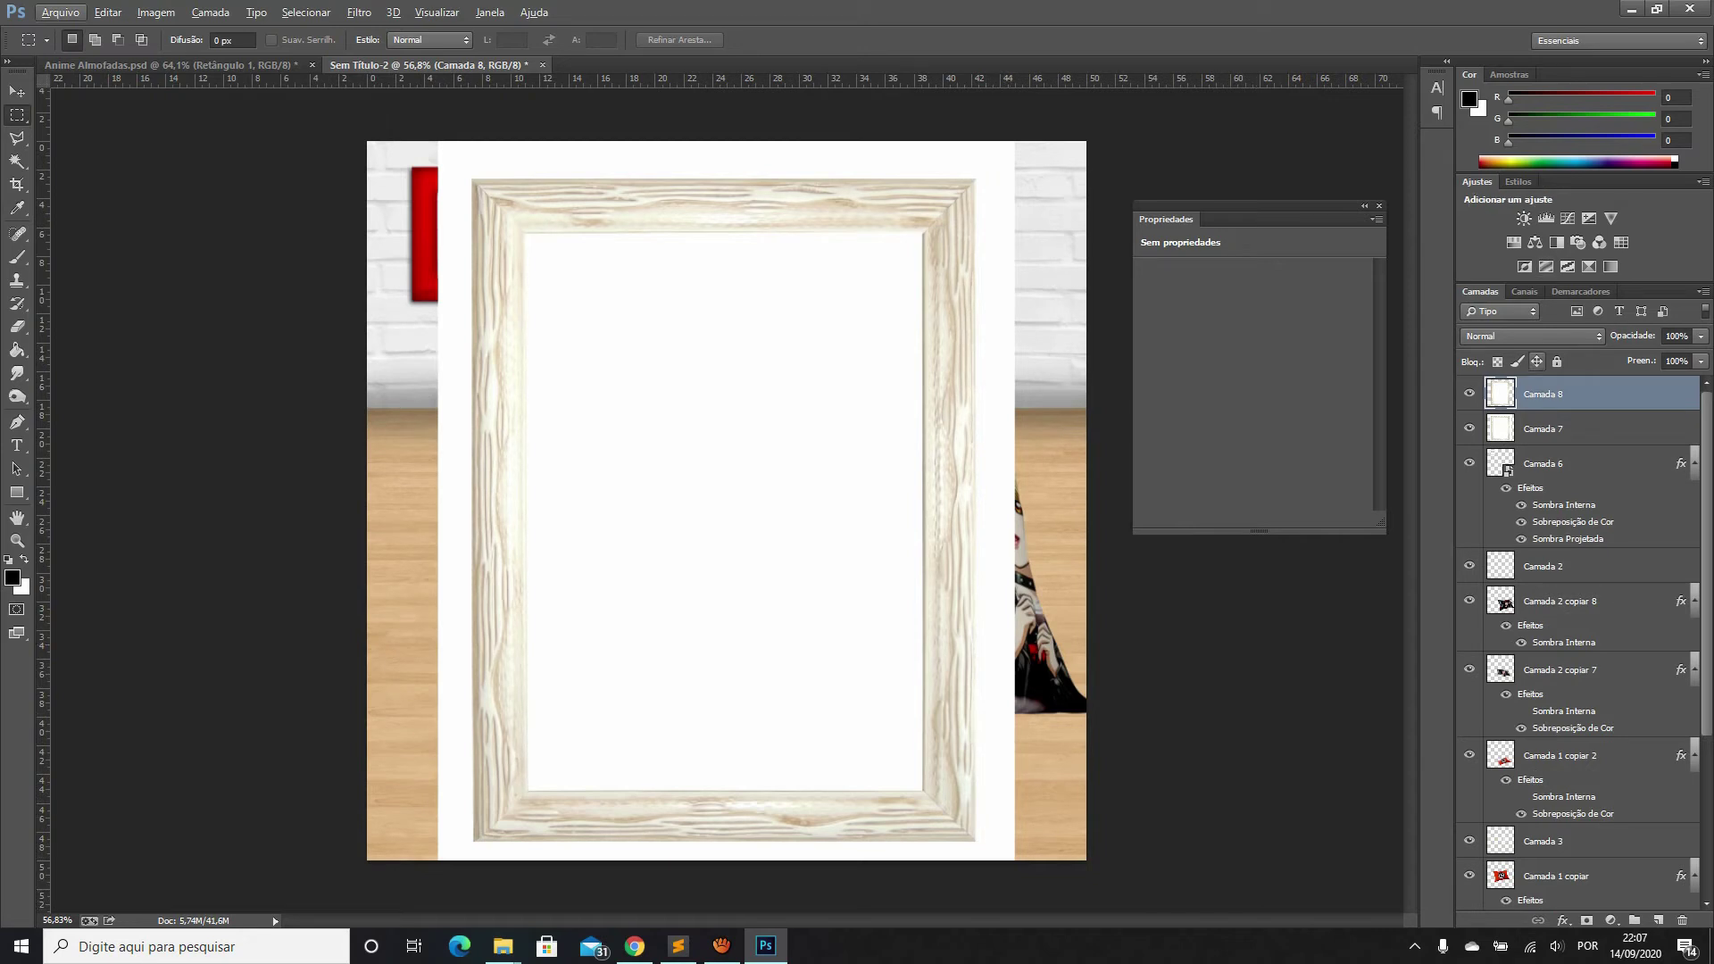
key(alt+bracketleft)
key(Delete)
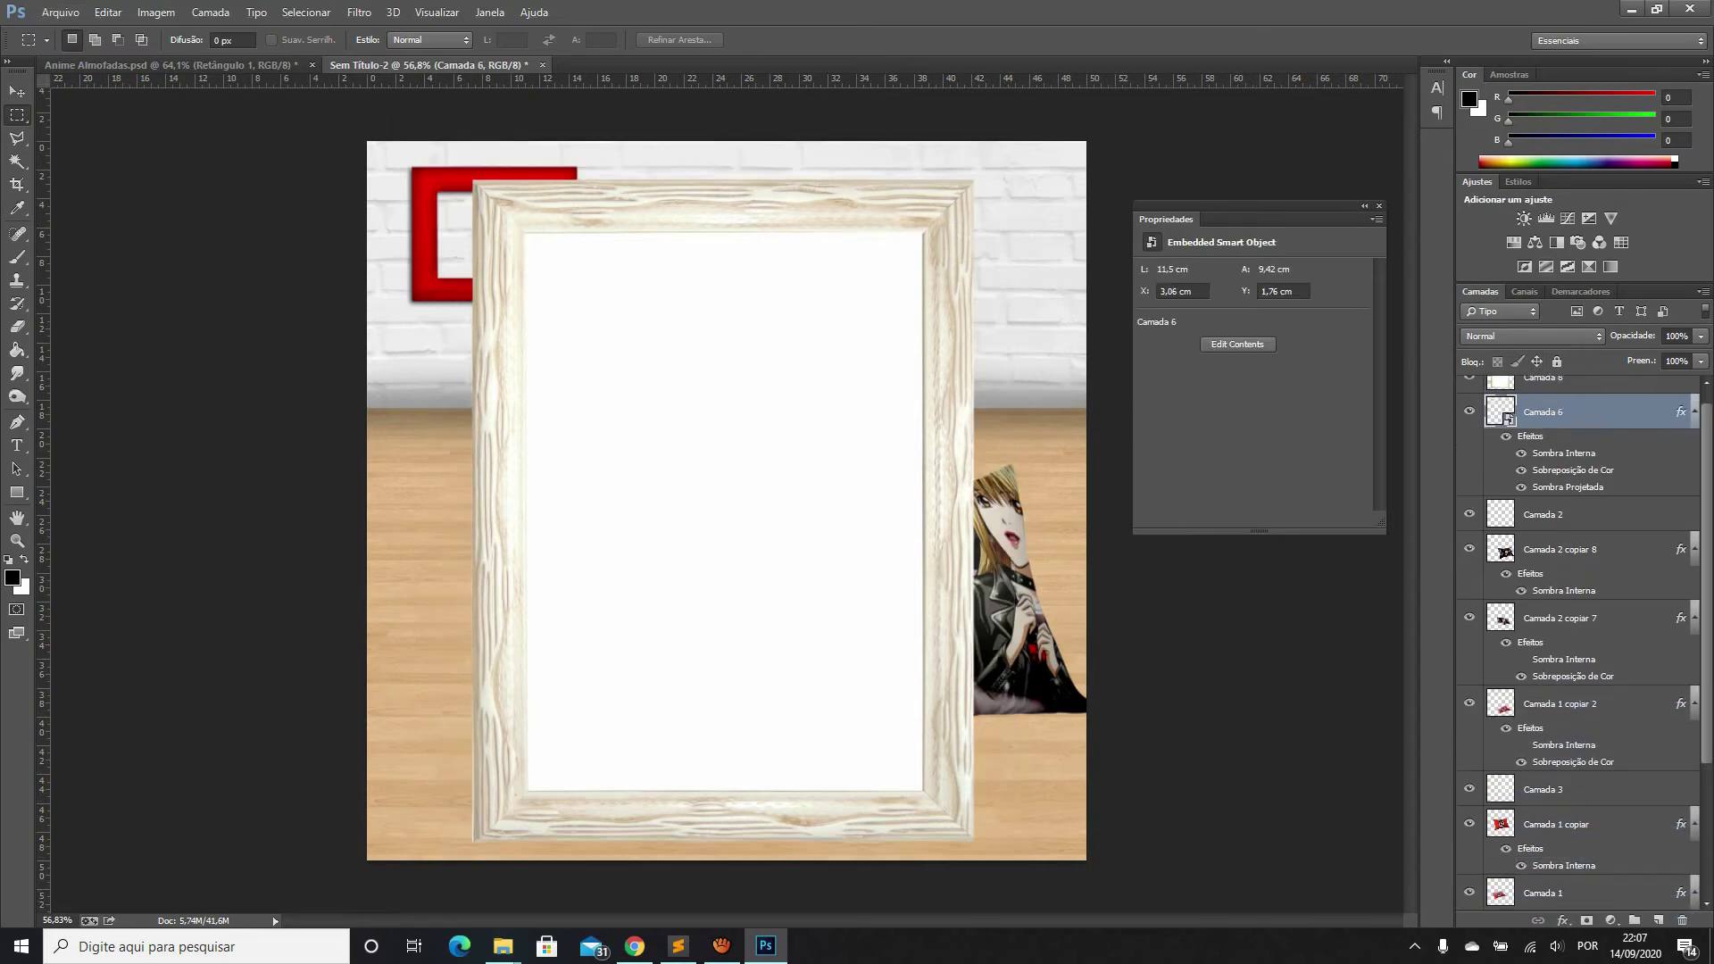
Clear the frame's white centre and convert the frame layer to a smart object
drag(522, 230, 923, 793)
key(alt+bracketright)
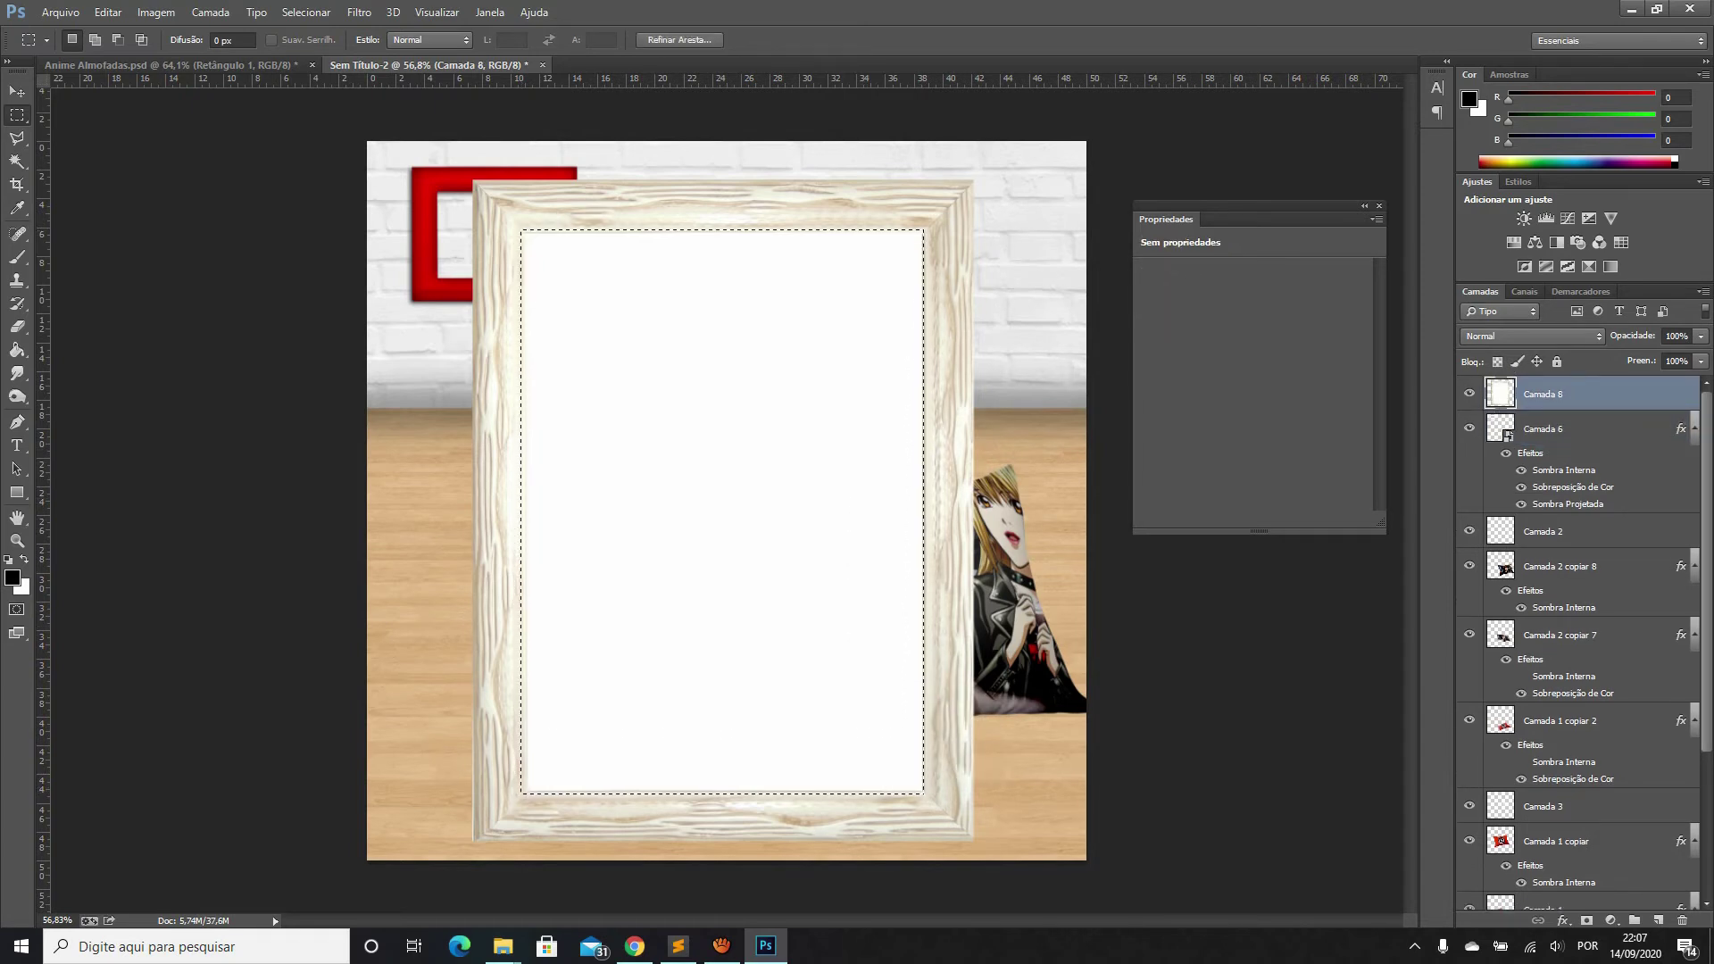
key(Delete)
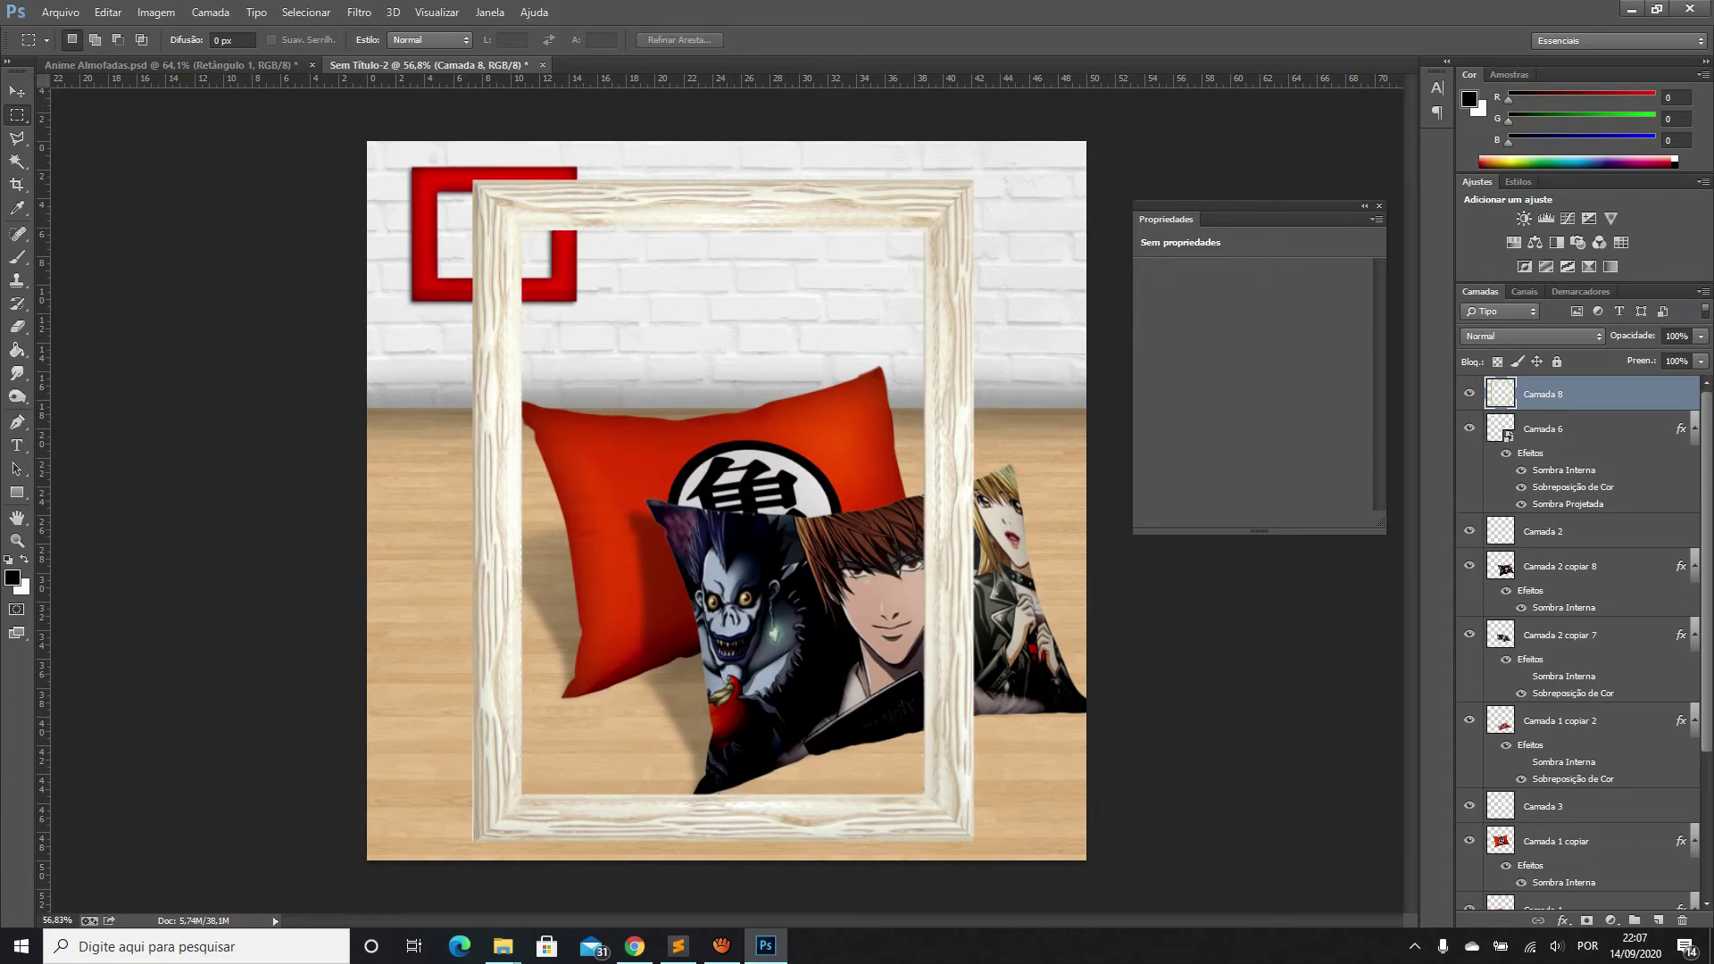
right_click(1564, 394)
click(1285, 329)
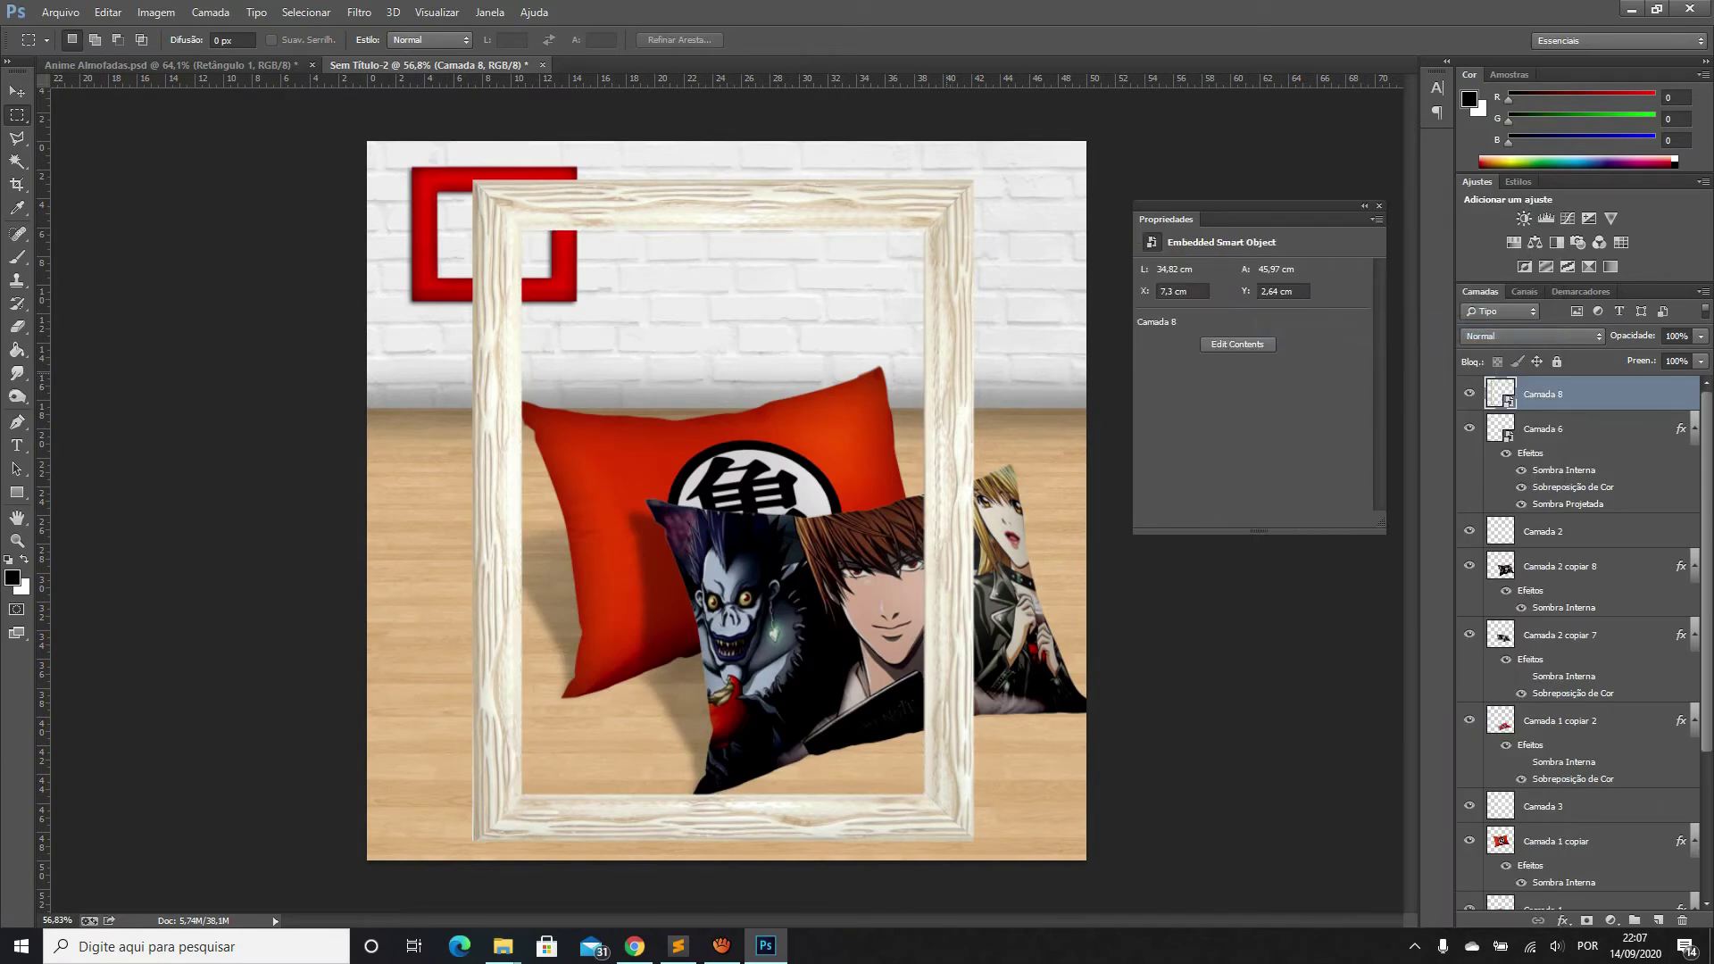
key(ctrl+t)
Scale the wooden frame to about 27% and place it on the upper-left wall
drag(973, 839, 625, 380)
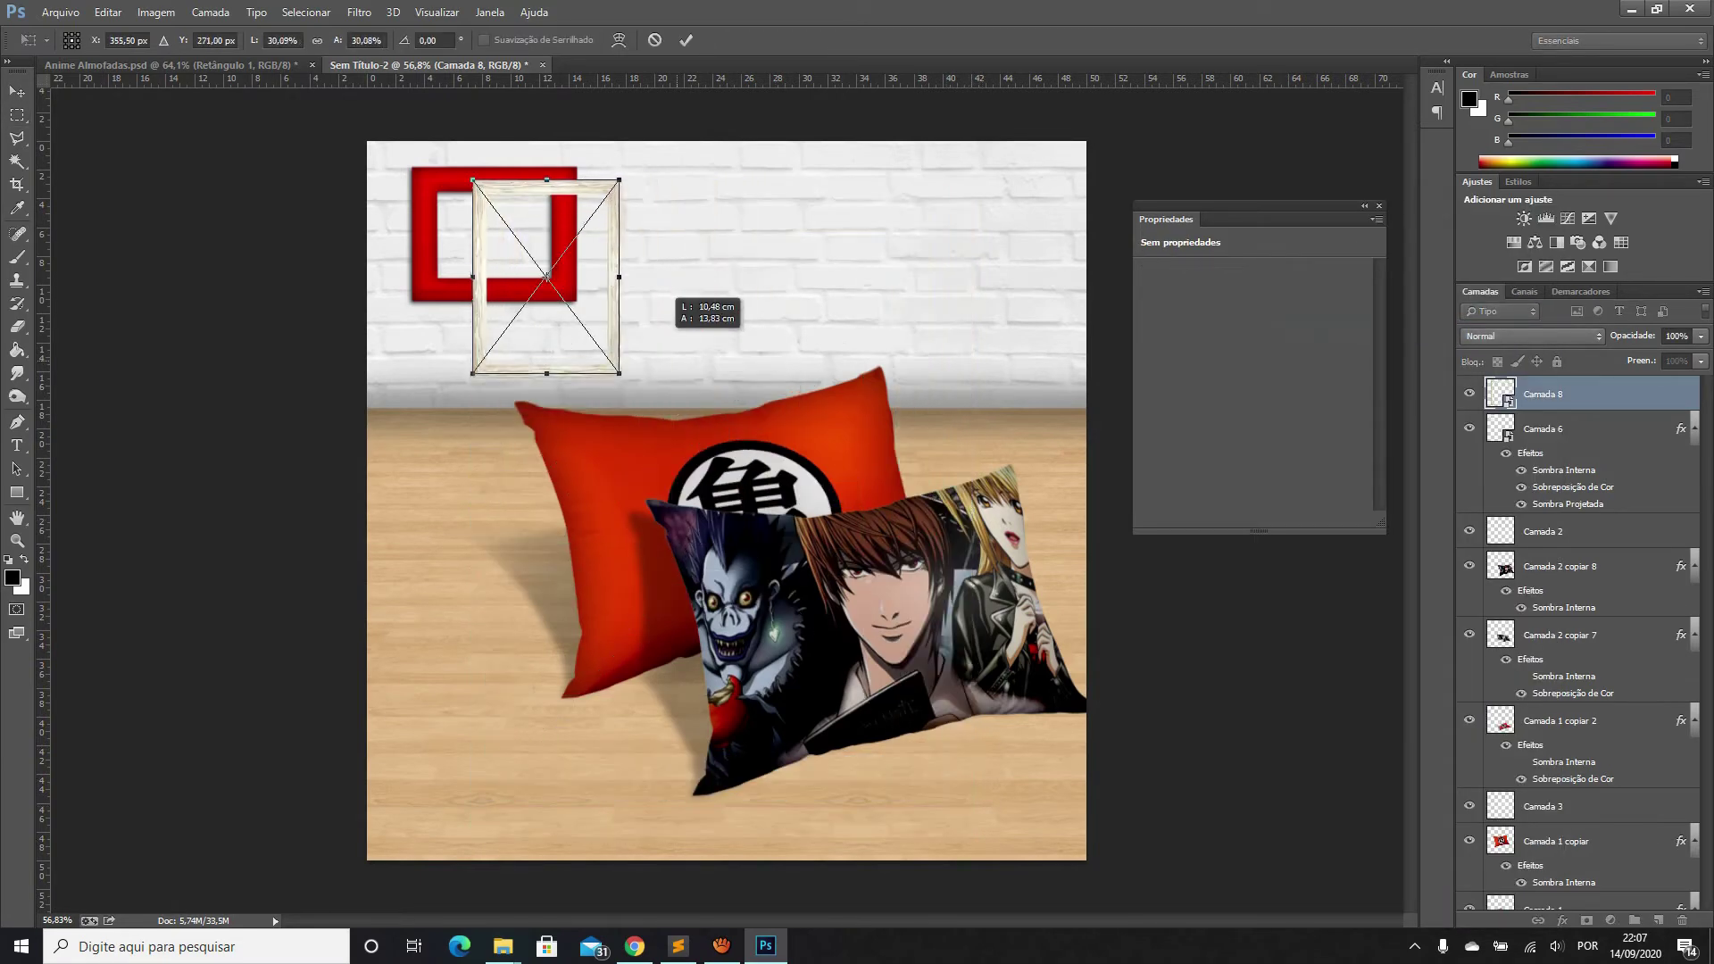
drag(595, 266, 1014, 198)
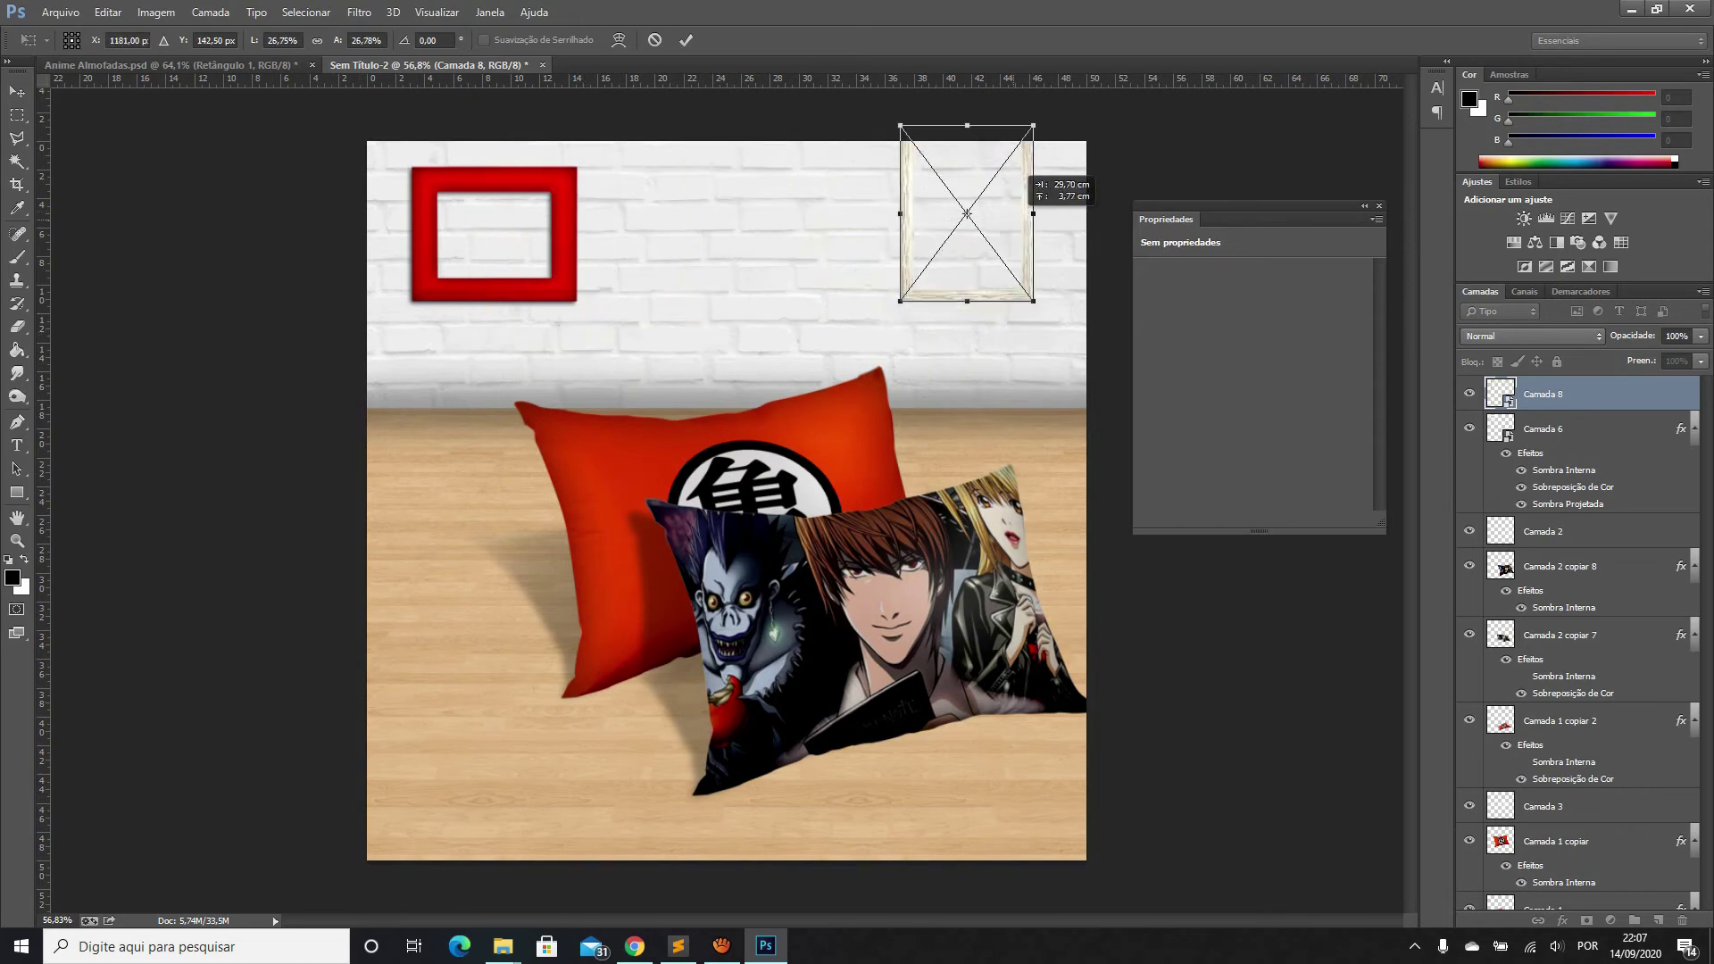
drag(1018, 192, 1091, 187)
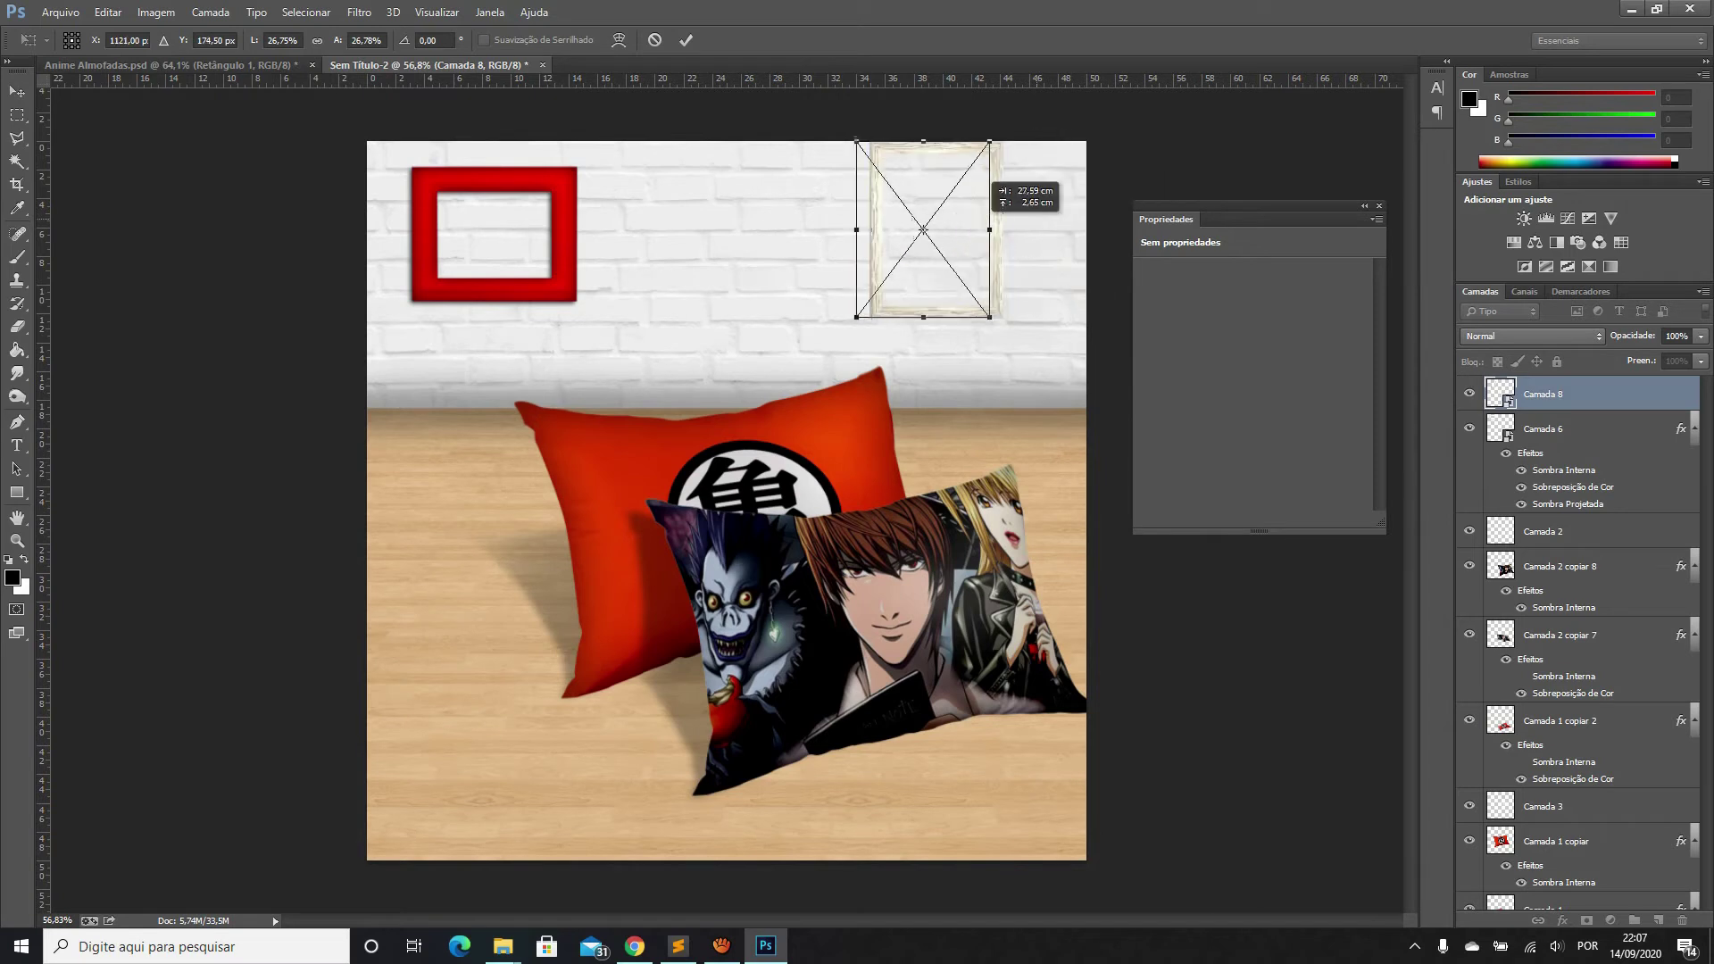
mouse_move(1091, 188)
mouse_down()
mouse_move(514, 208)
mouse_move(523, 220)
mouse_up()
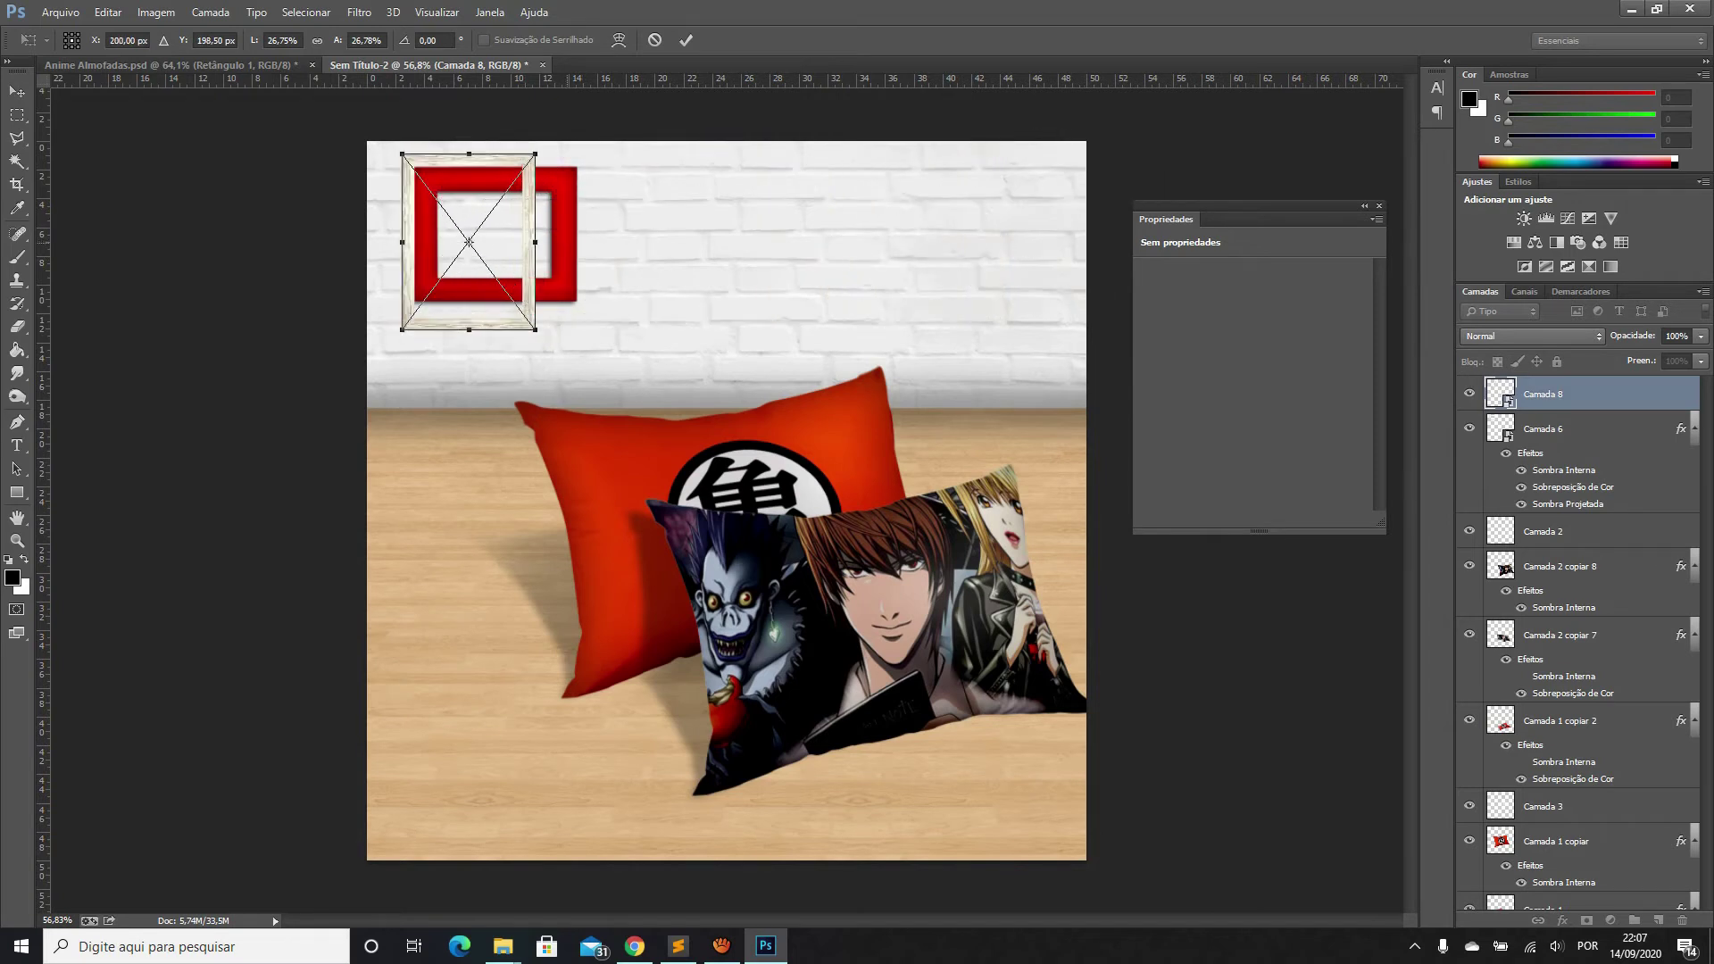
key(Return)
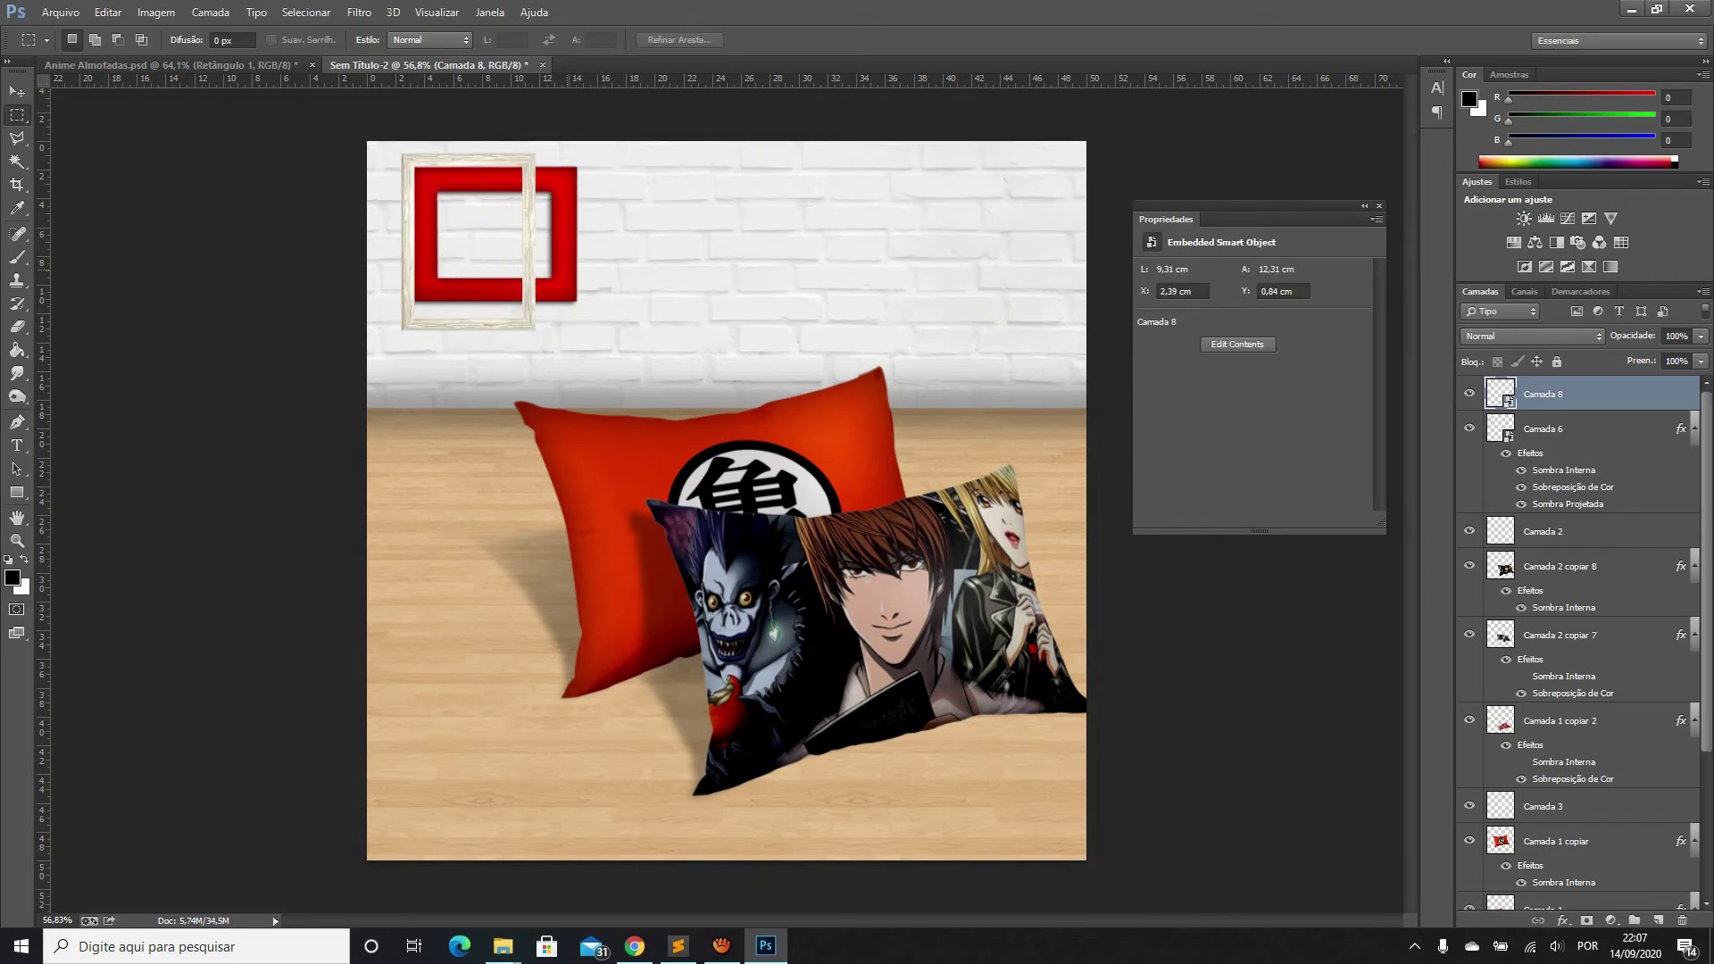
Move the red frame to the top-right corner of the wall
drag(575, 269, 1089, 232)
key(v)
click(1543, 428)
drag(571, 231, 1132, 168)
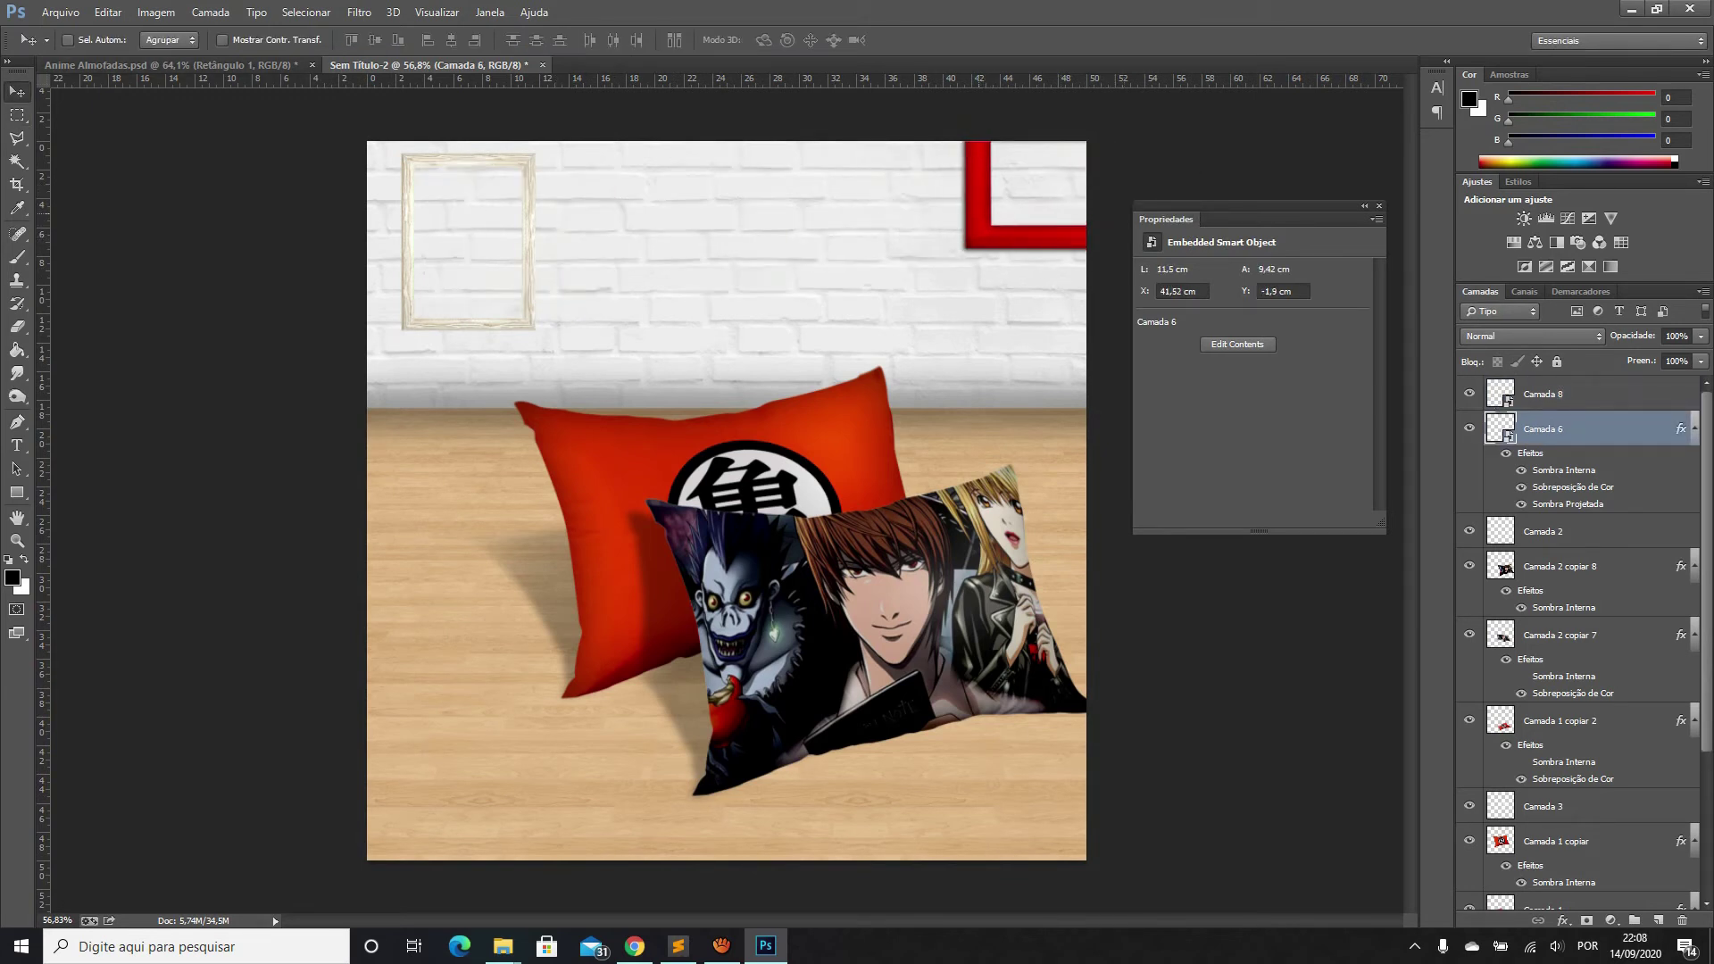
Copy the red frame's layer style and paste it onto the wooden frame layer
right_click(1585, 428)
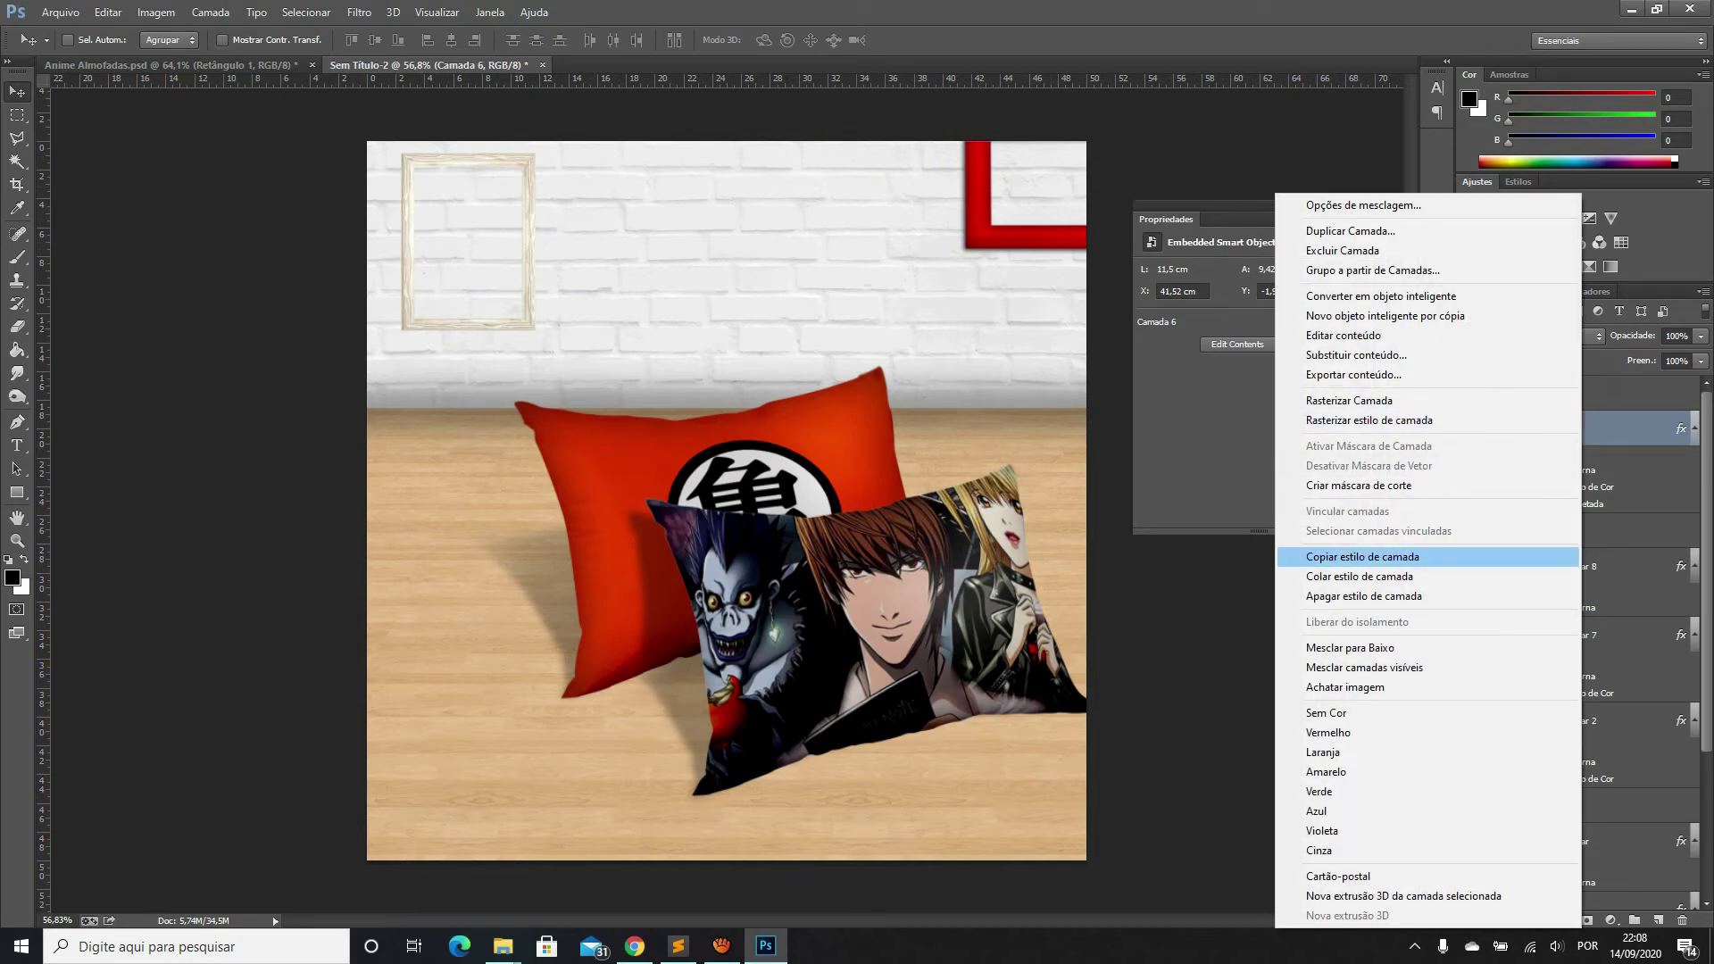
click(1366, 556)
click(1543, 394)
right_click(1553, 393)
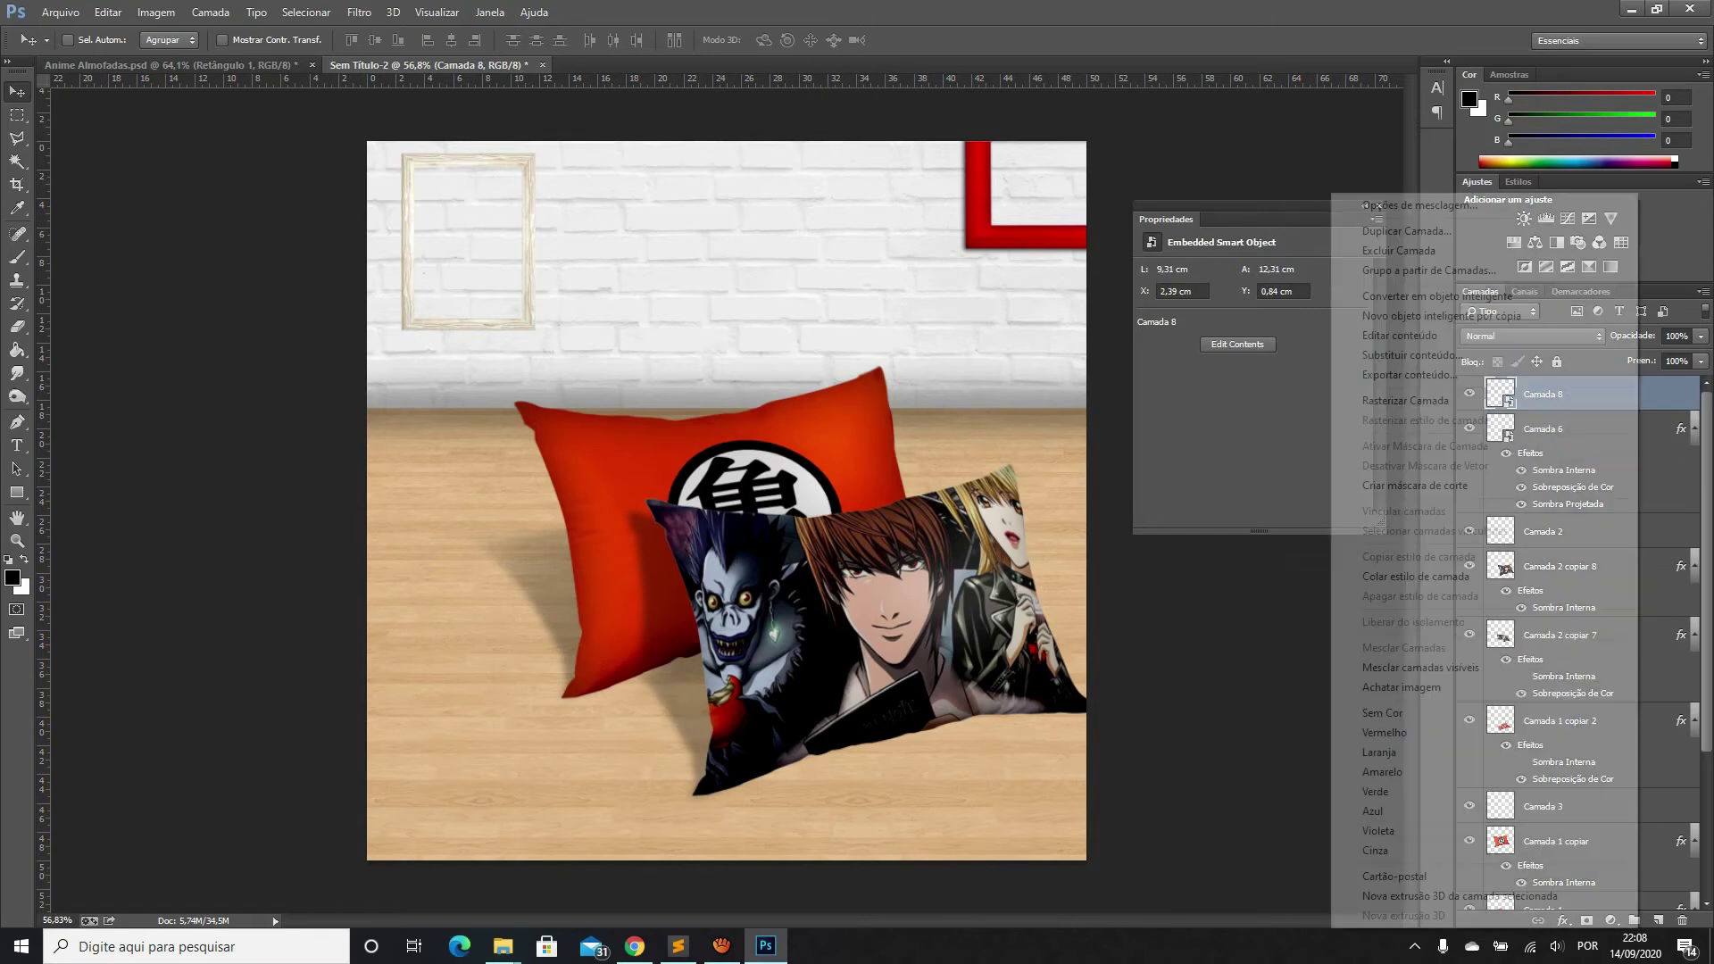
click(1416, 576)
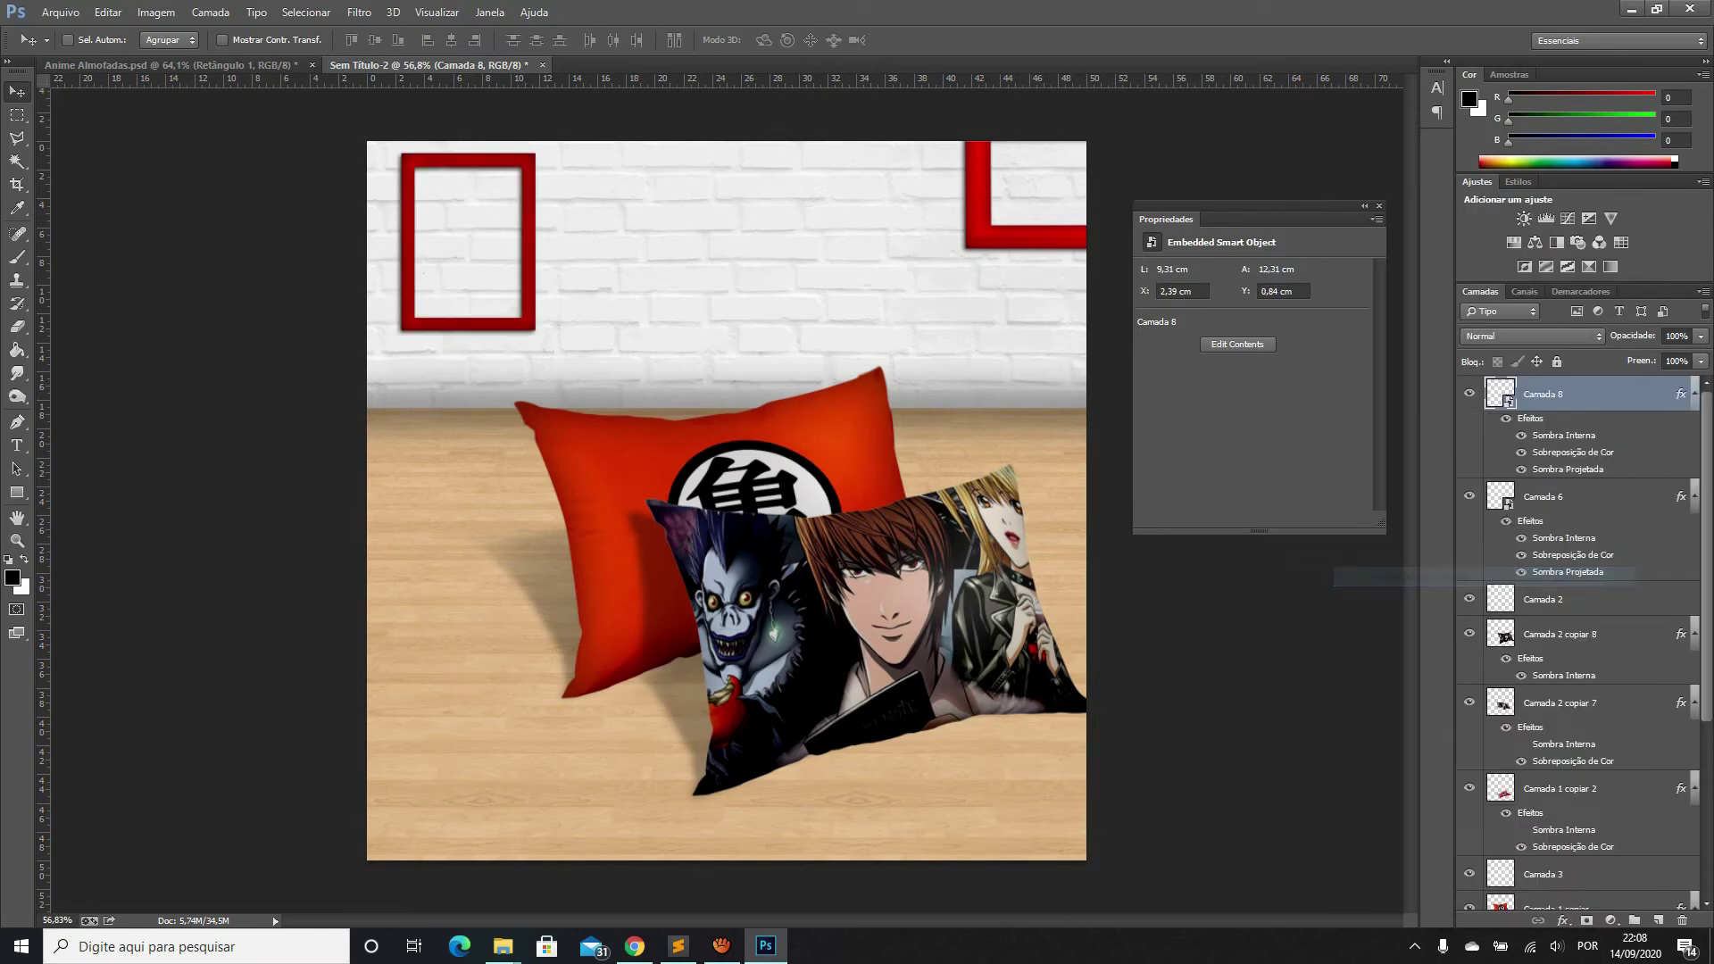
Change the wooden frame's colour overlay to green
right_click(1543, 393)
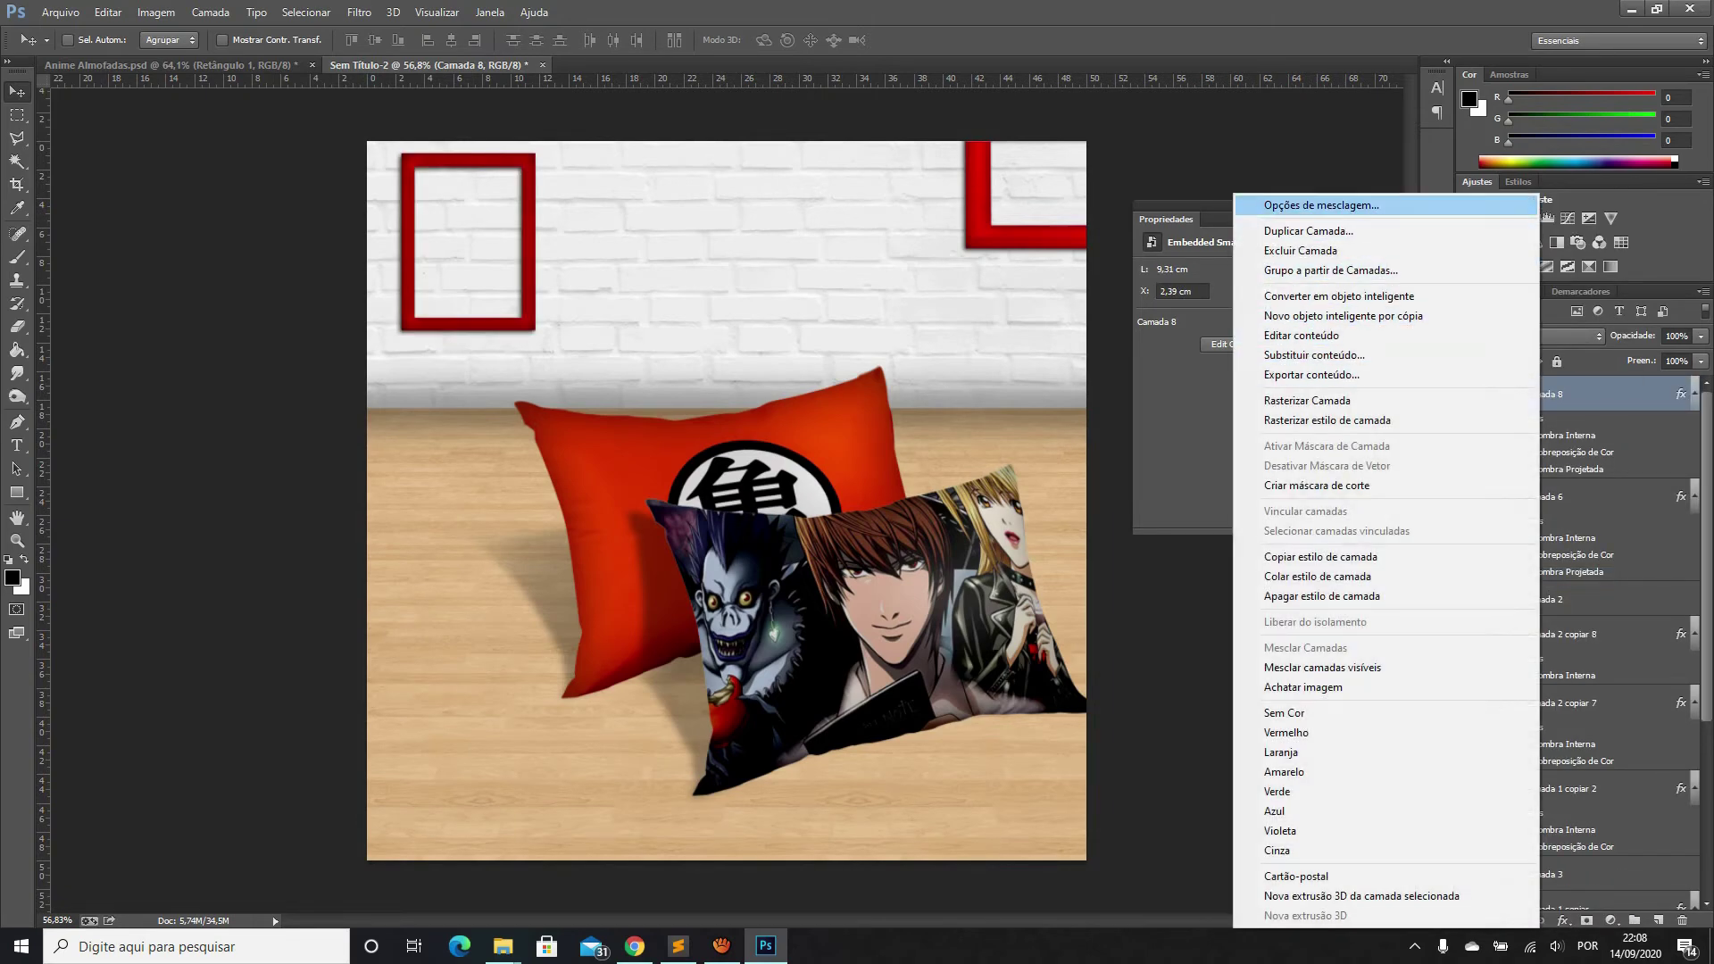
click(1321, 205)
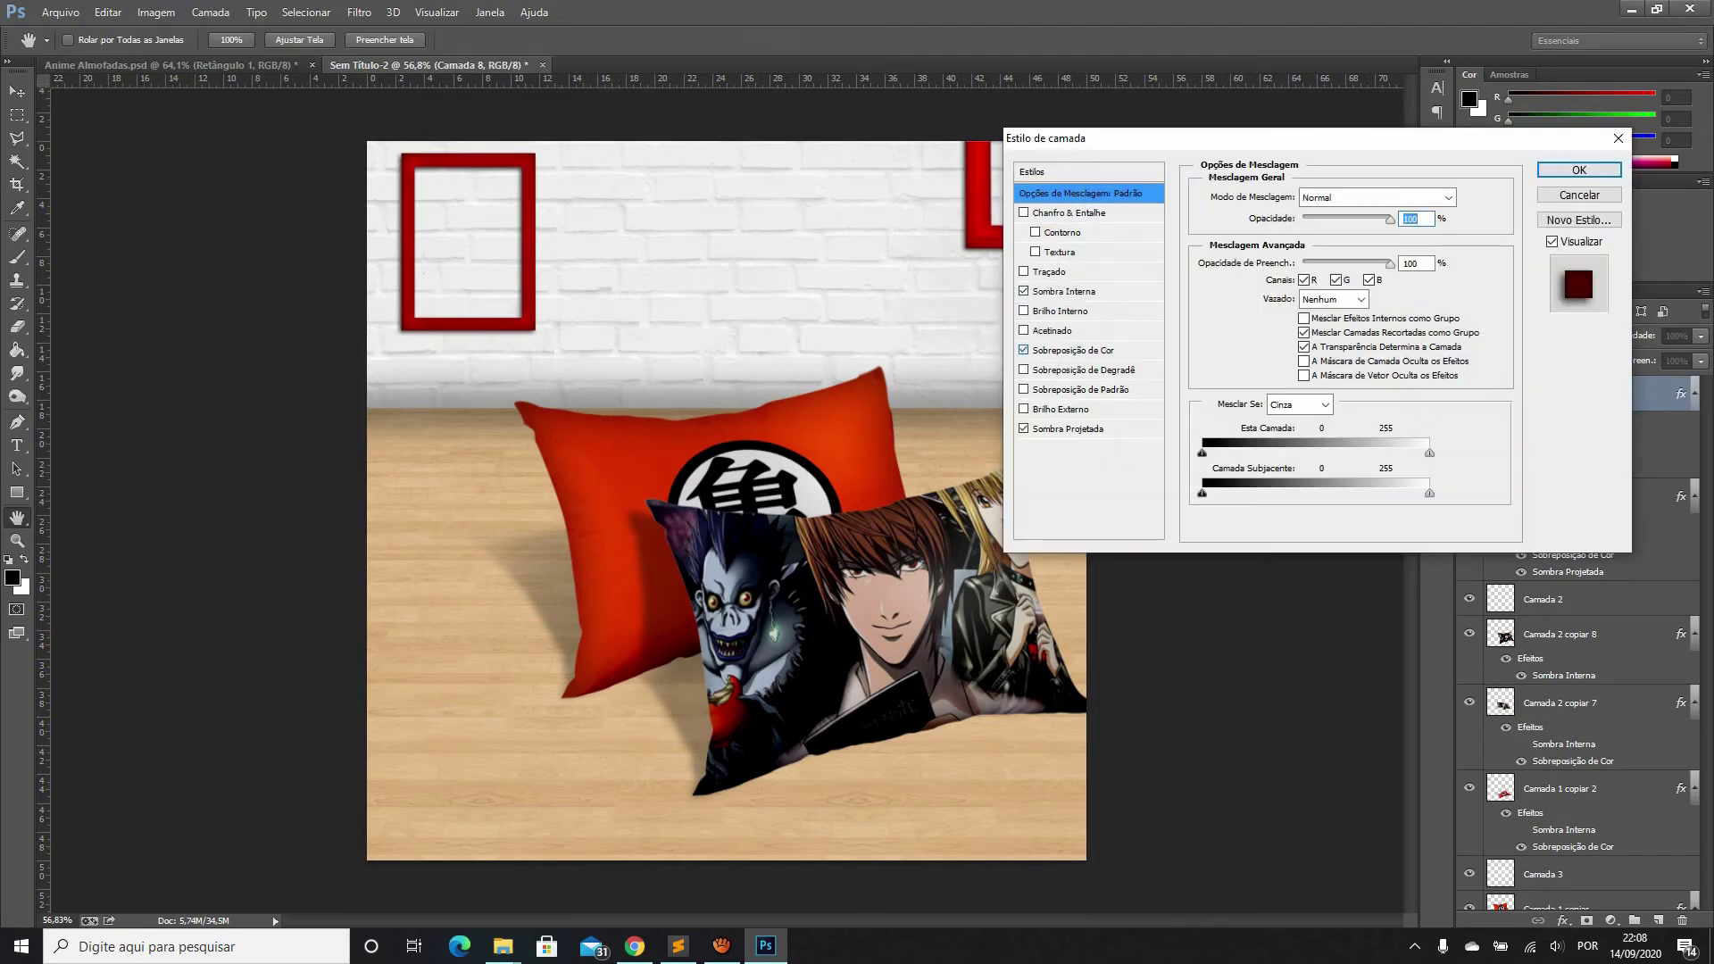
click(1073, 350)
click(1472, 198)
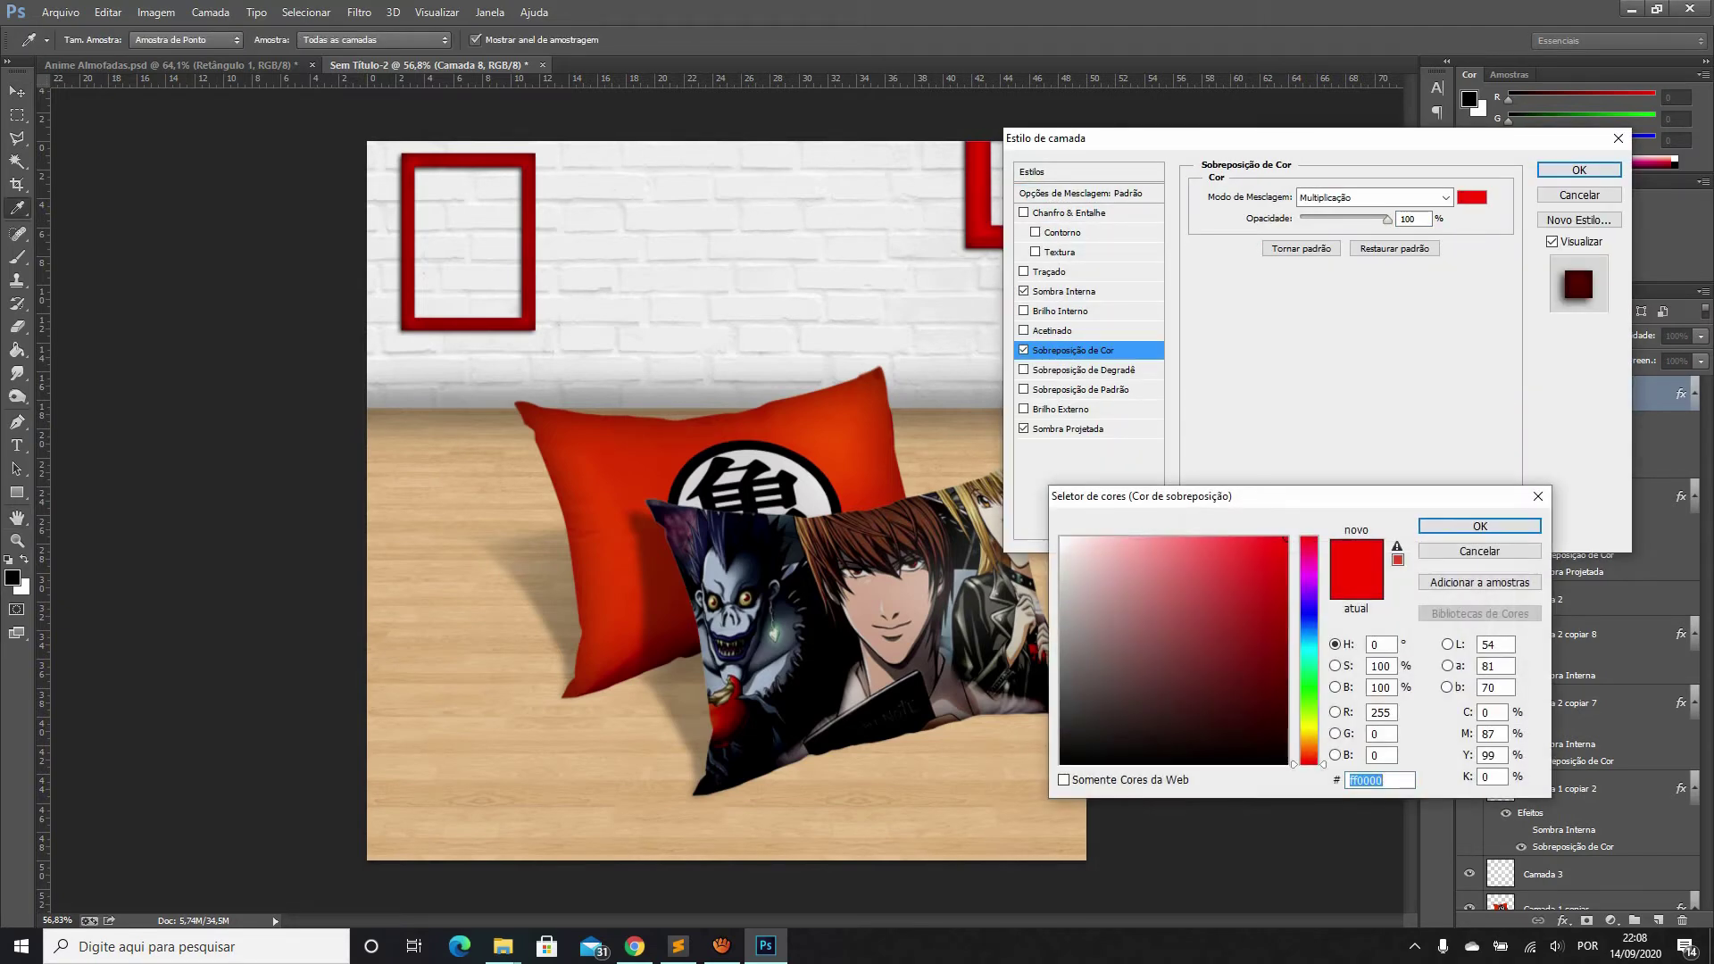
click(1309, 685)
click(1267, 642)
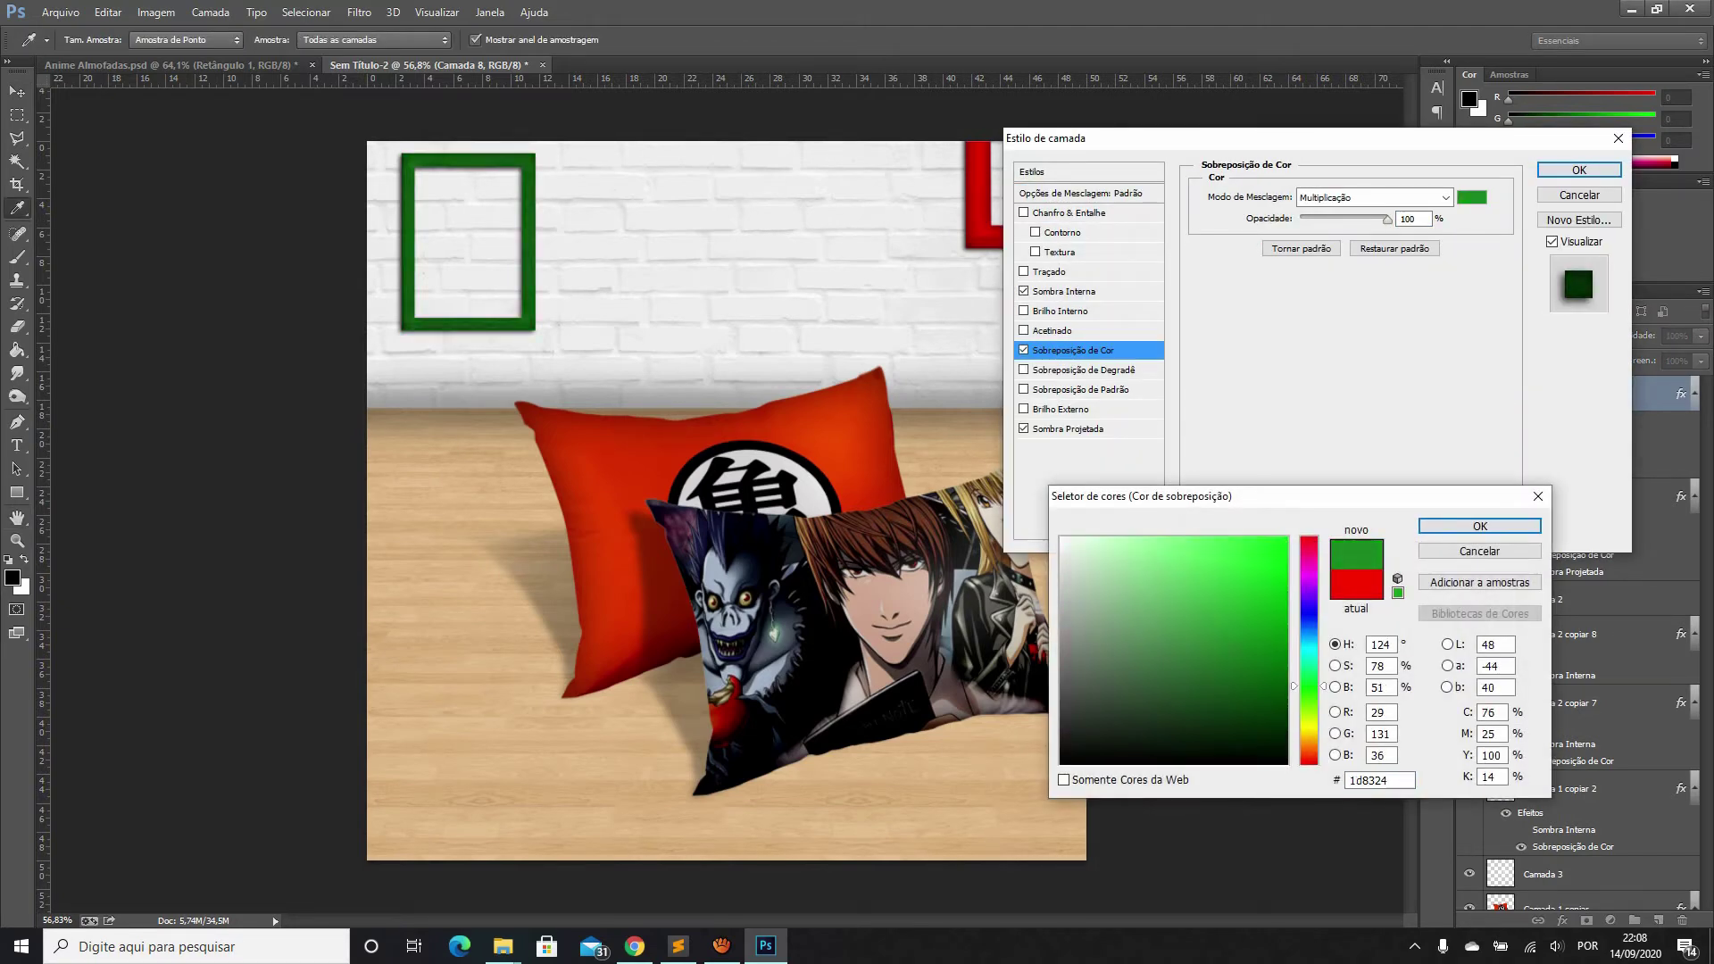
drag(1238, 648, 1223, 620)
click(1480, 525)
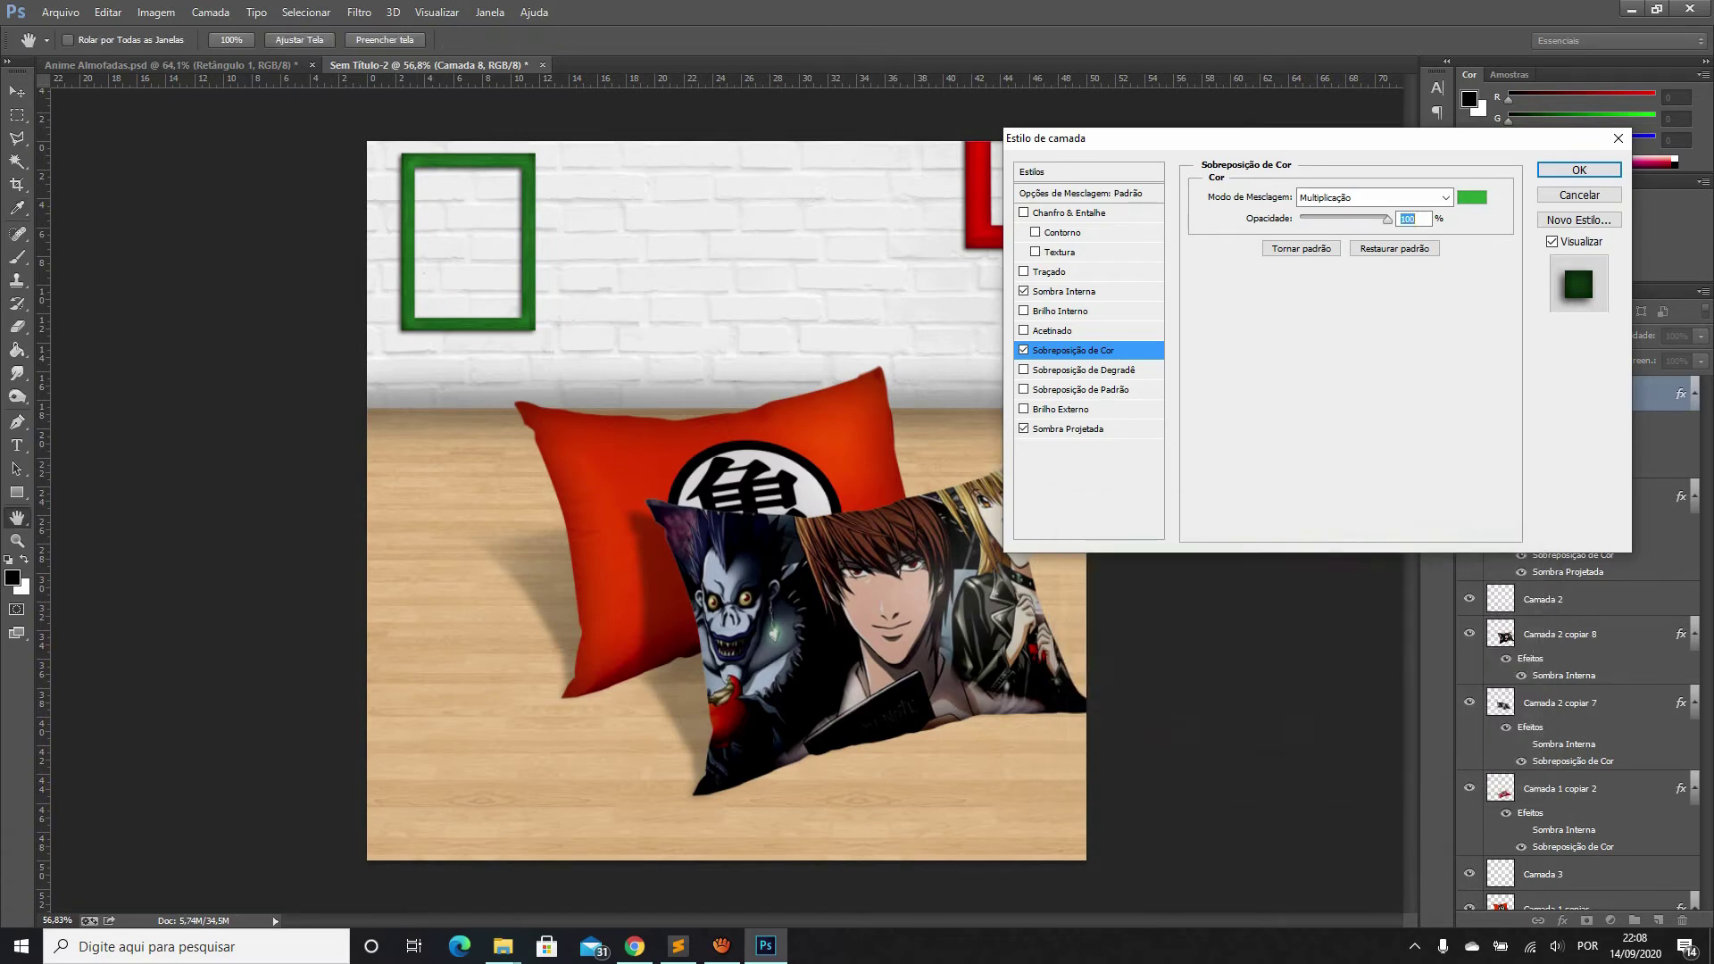
click(1580, 169)
Change the top-right frame's colour overlay to dark red #b72424
click(1572, 496)
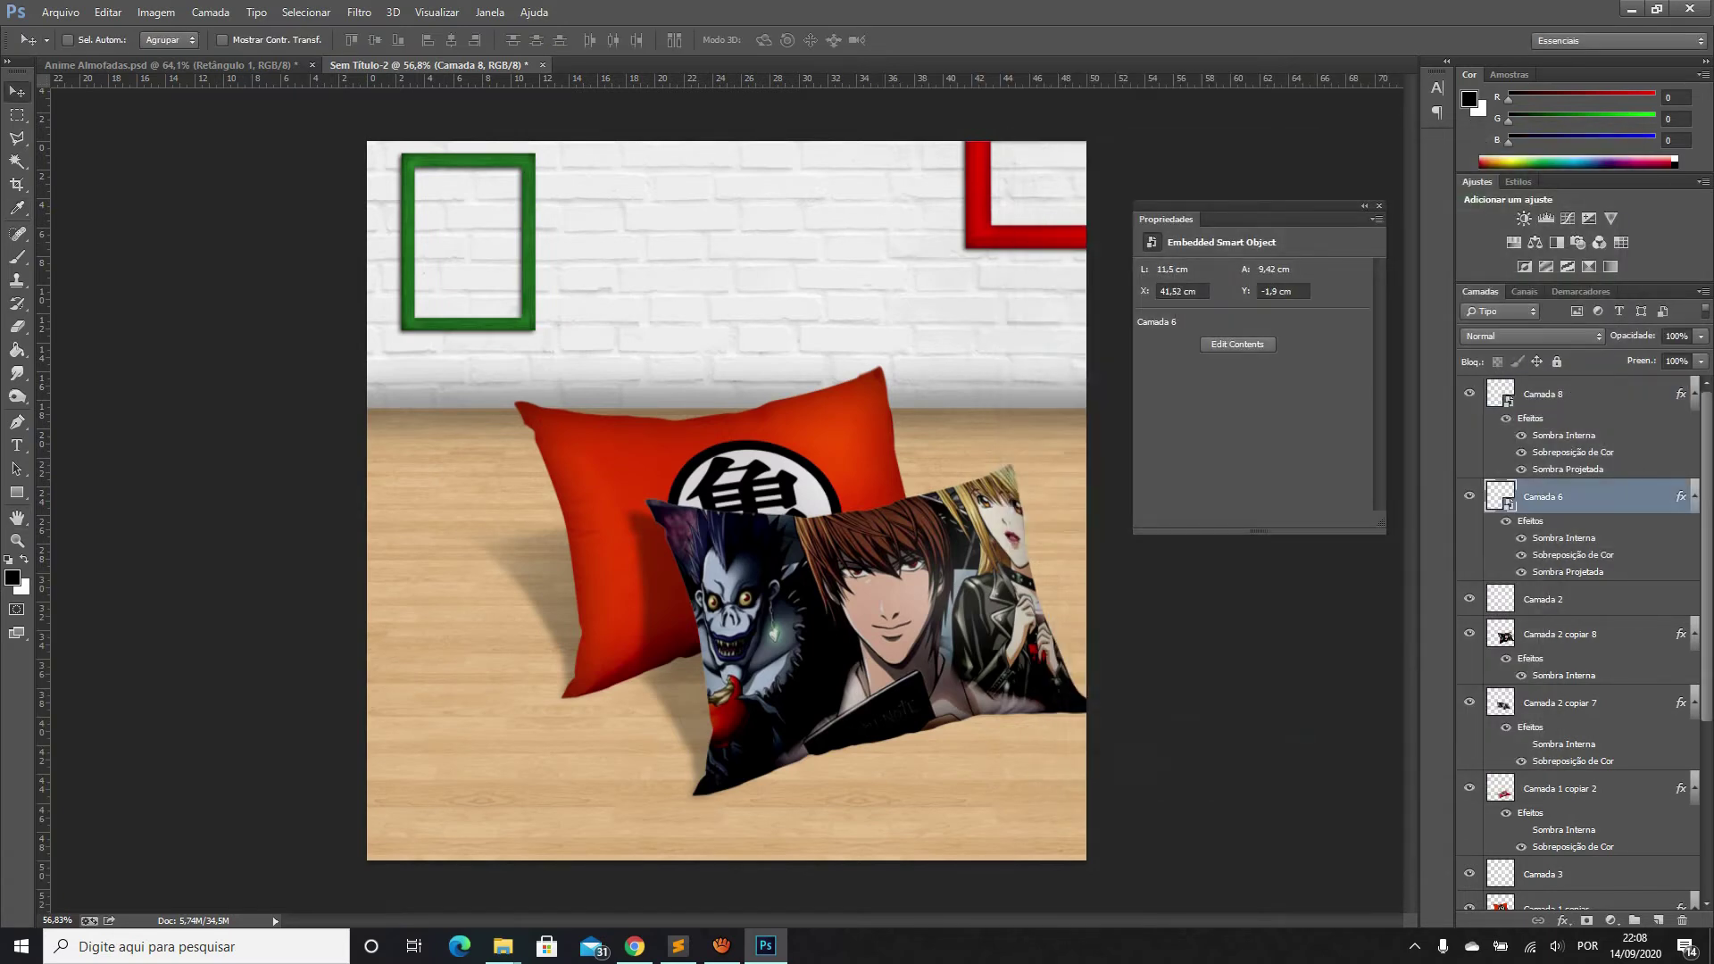
right_click(1548, 496)
click(1393, 206)
double_click(1573, 555)
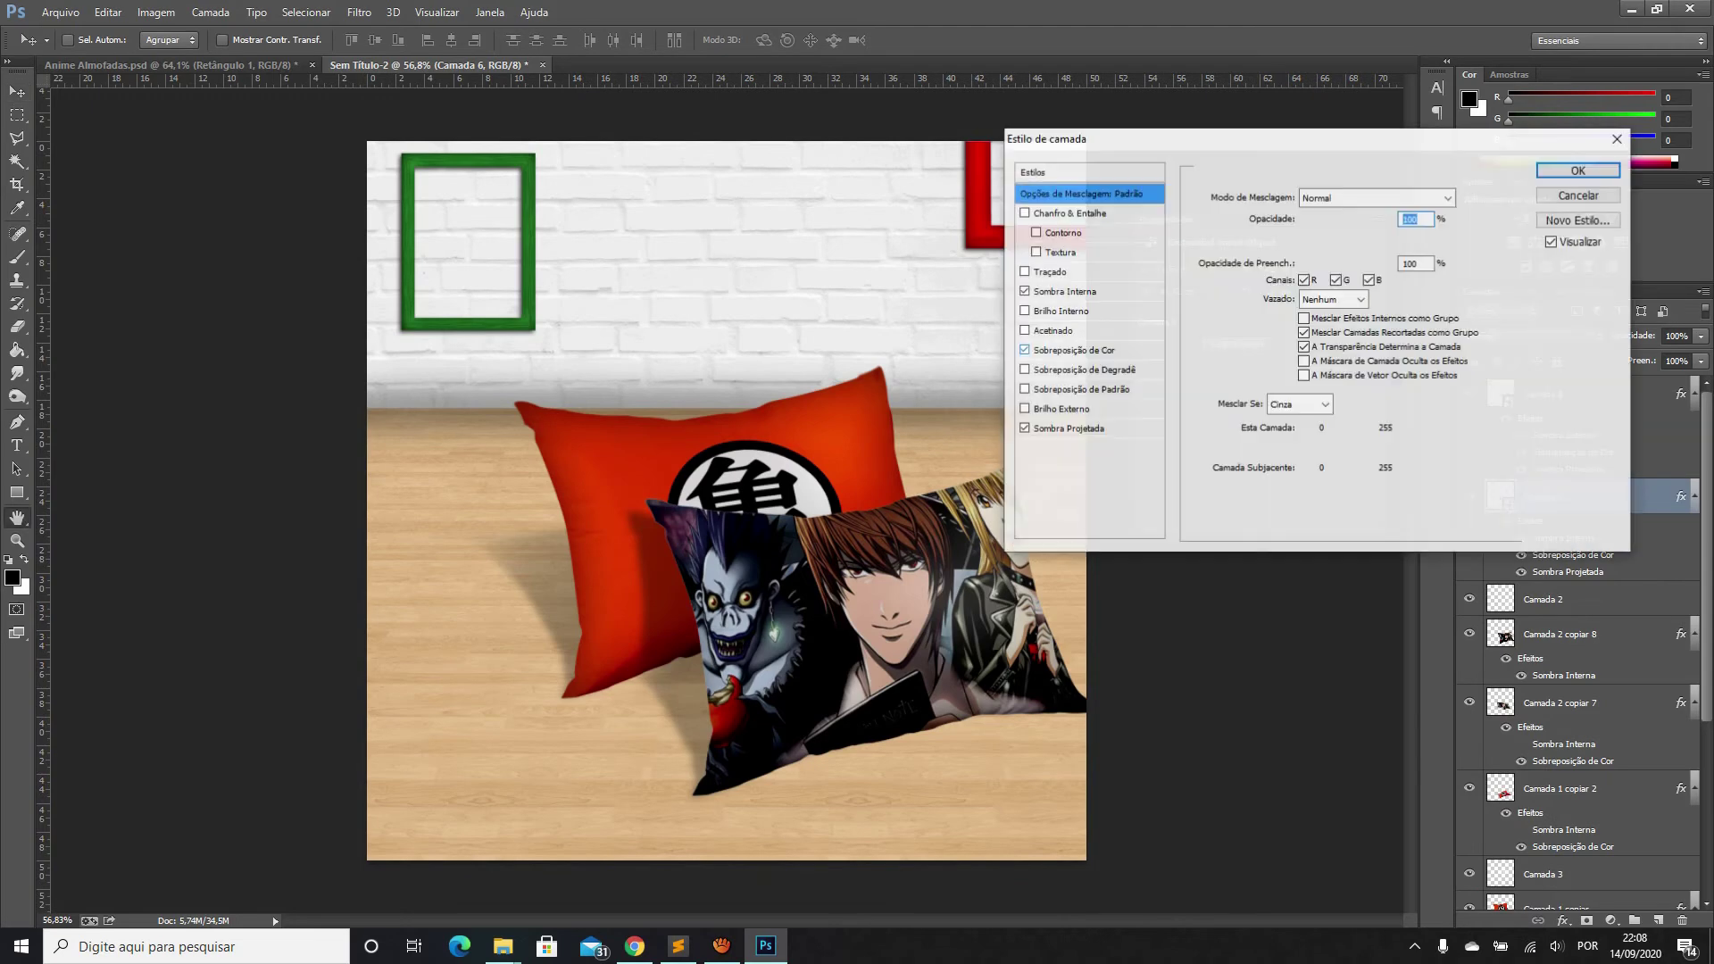
click(1471, 196)
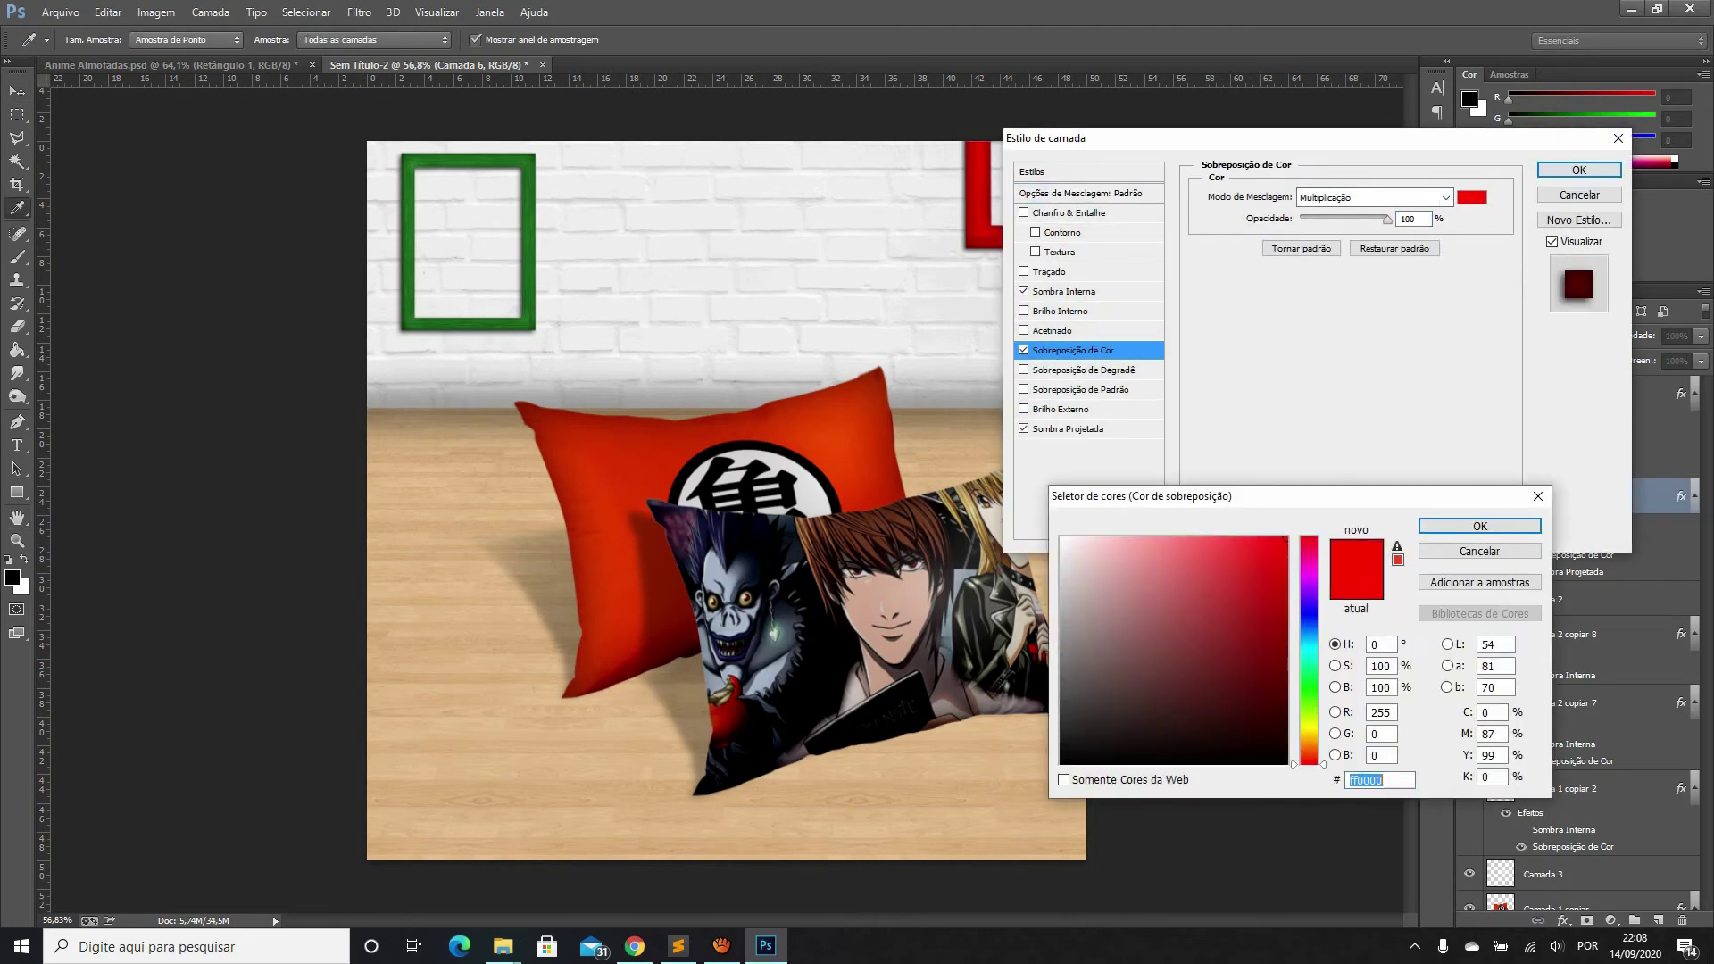
click(1278, 617)
drag(1264, 591, 1250, 577)
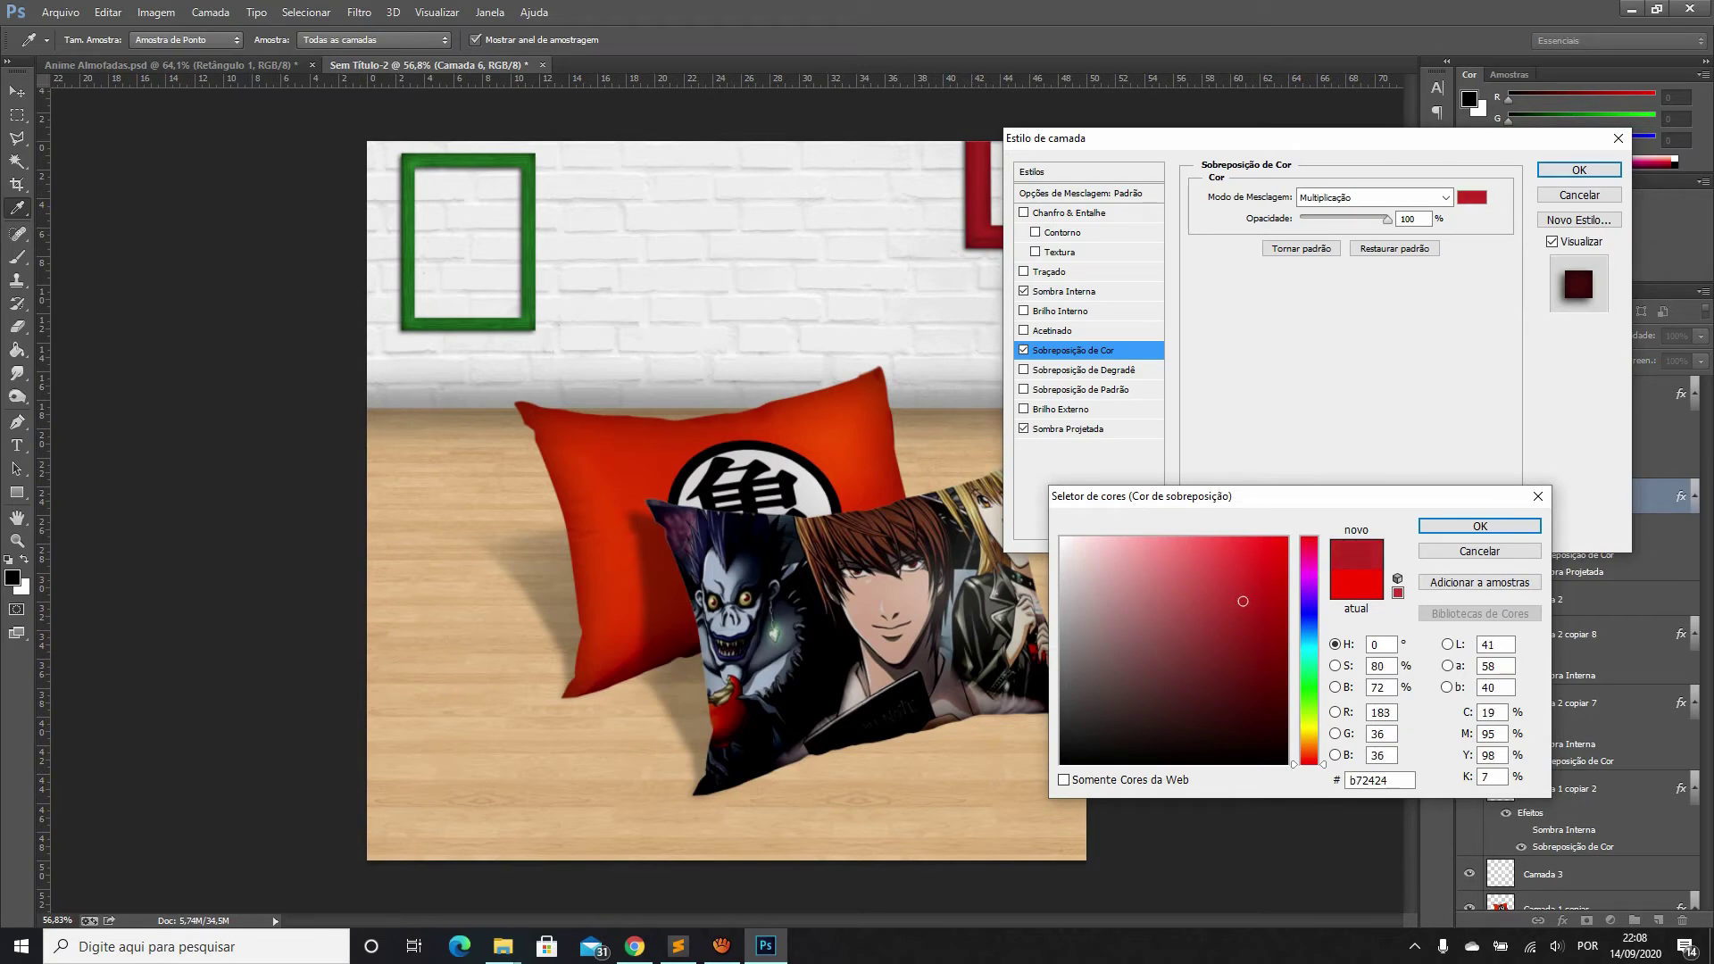
click(1479, 526)
click(1580, 170)
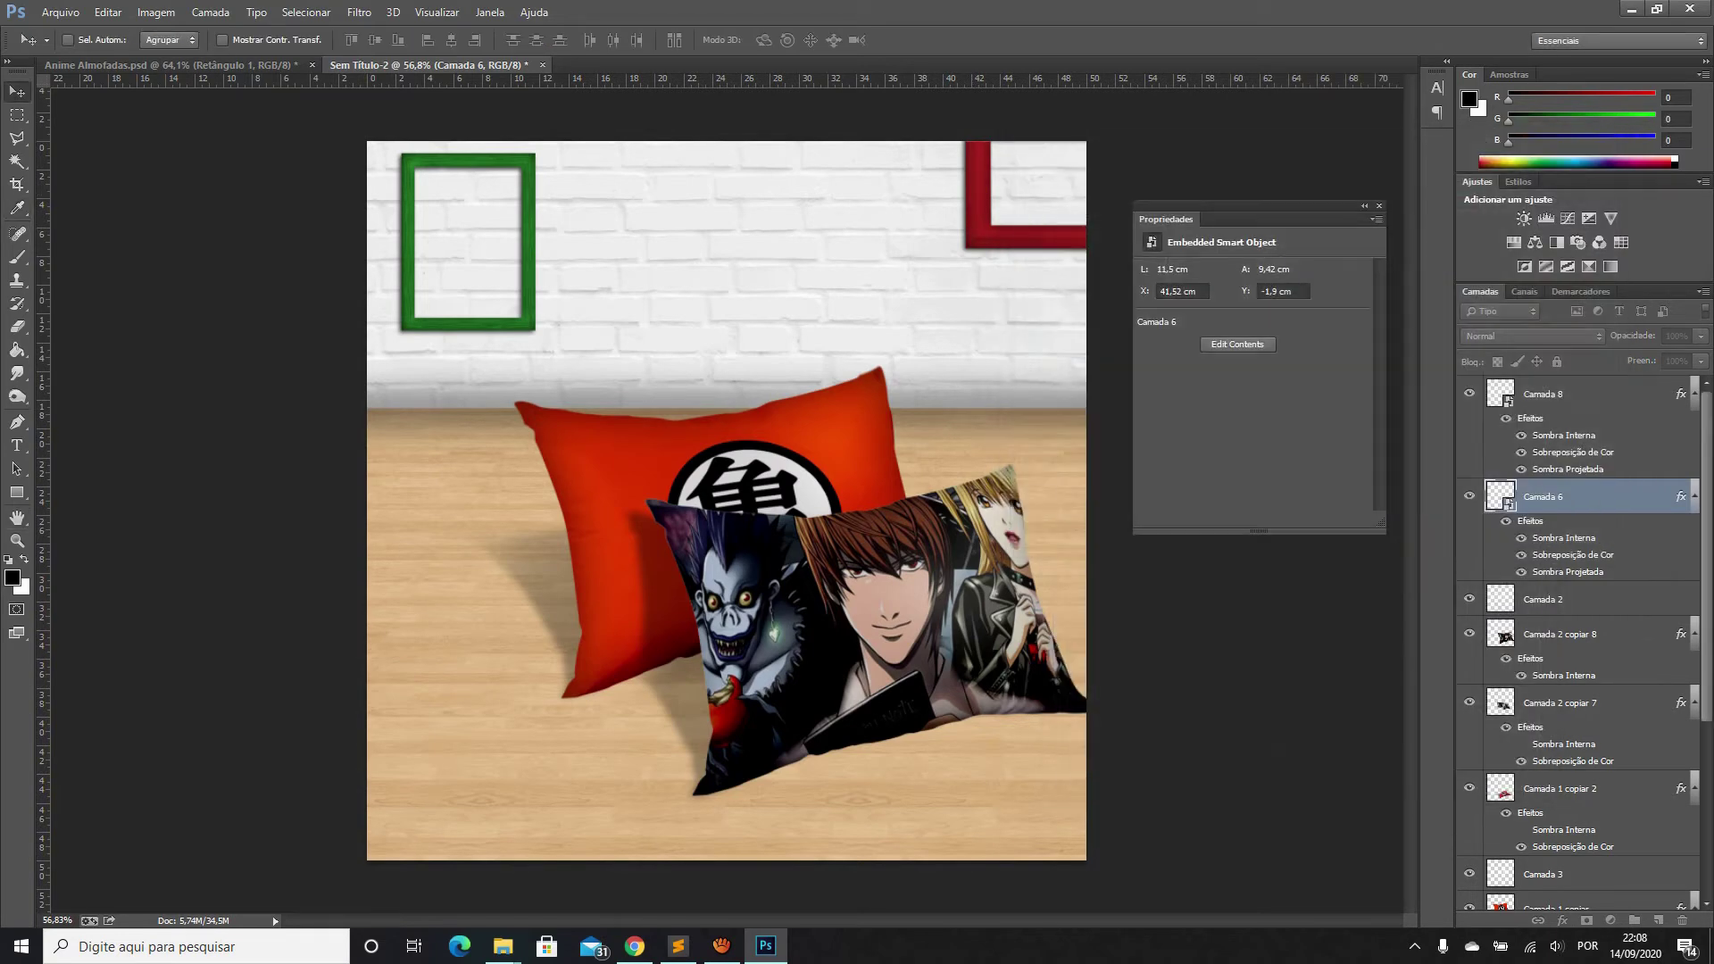
Duplicate the green frame Camada 8, rotate the copy 90° clockwise, and place it centre-top
key(alt+bracketright)
key(ctrl+j)
drag(666, 324, 971, 359)
click(108, 13)
mouse_move(142, 377)
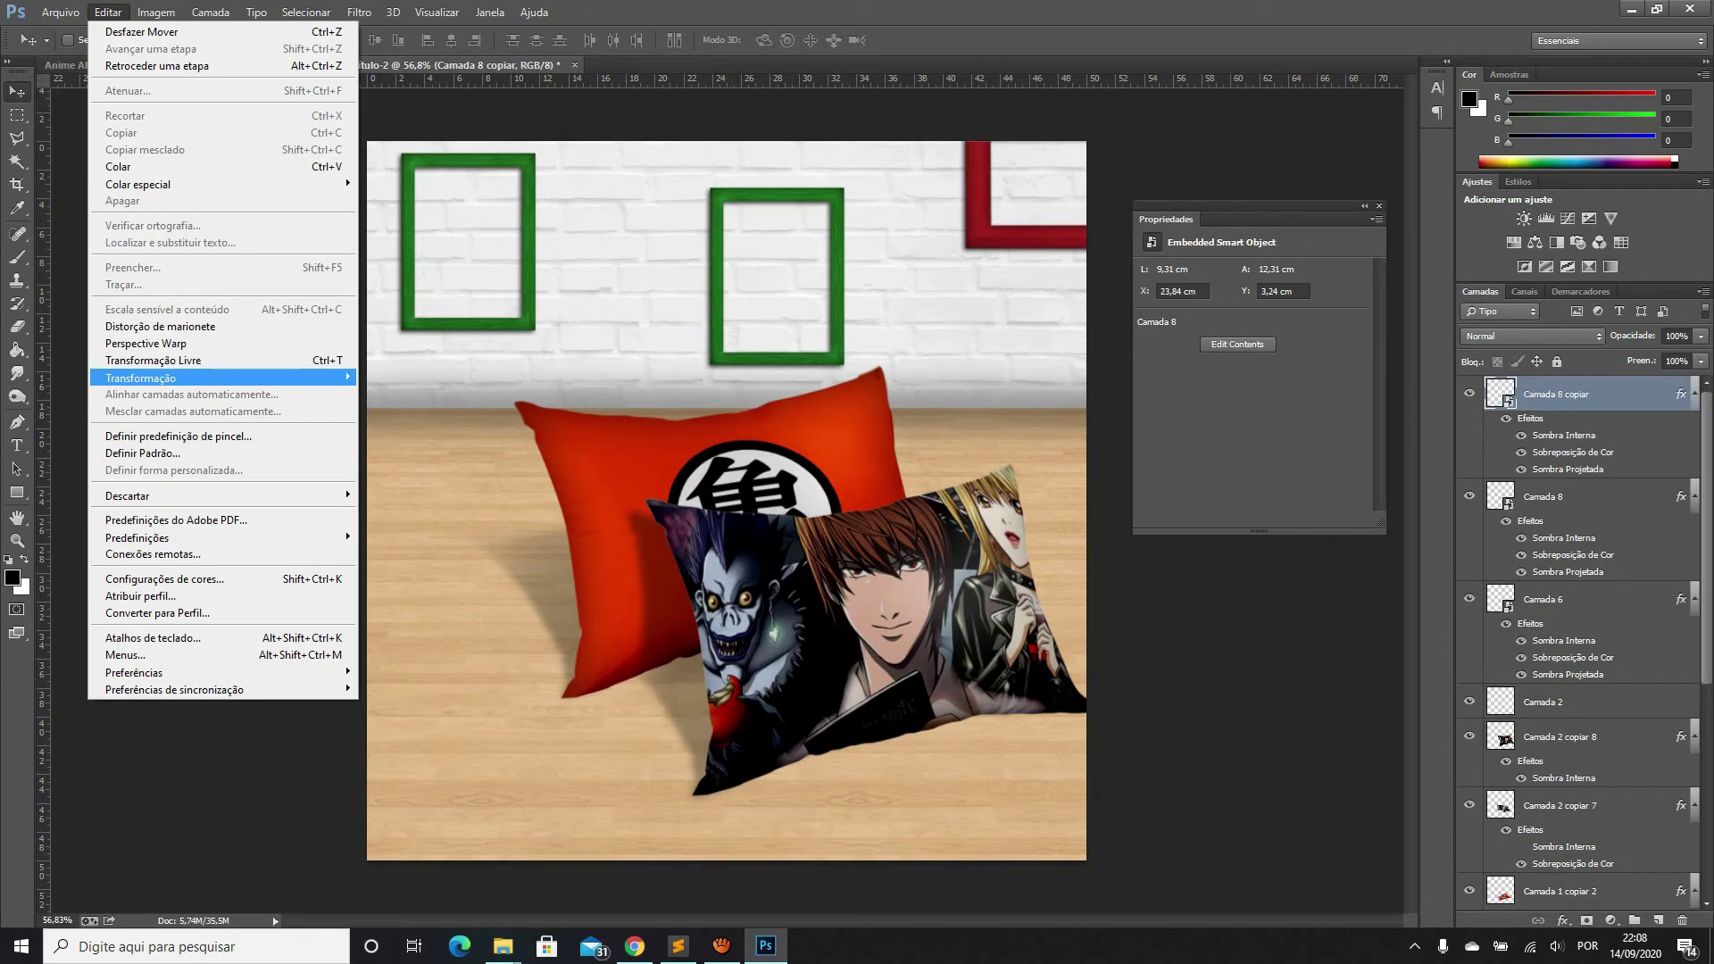
click(410, 529)
mouse_move(786, 270)
mouse_down()
mouse_move(765, 243)
mouse_move(764, 257)
mouse_up()
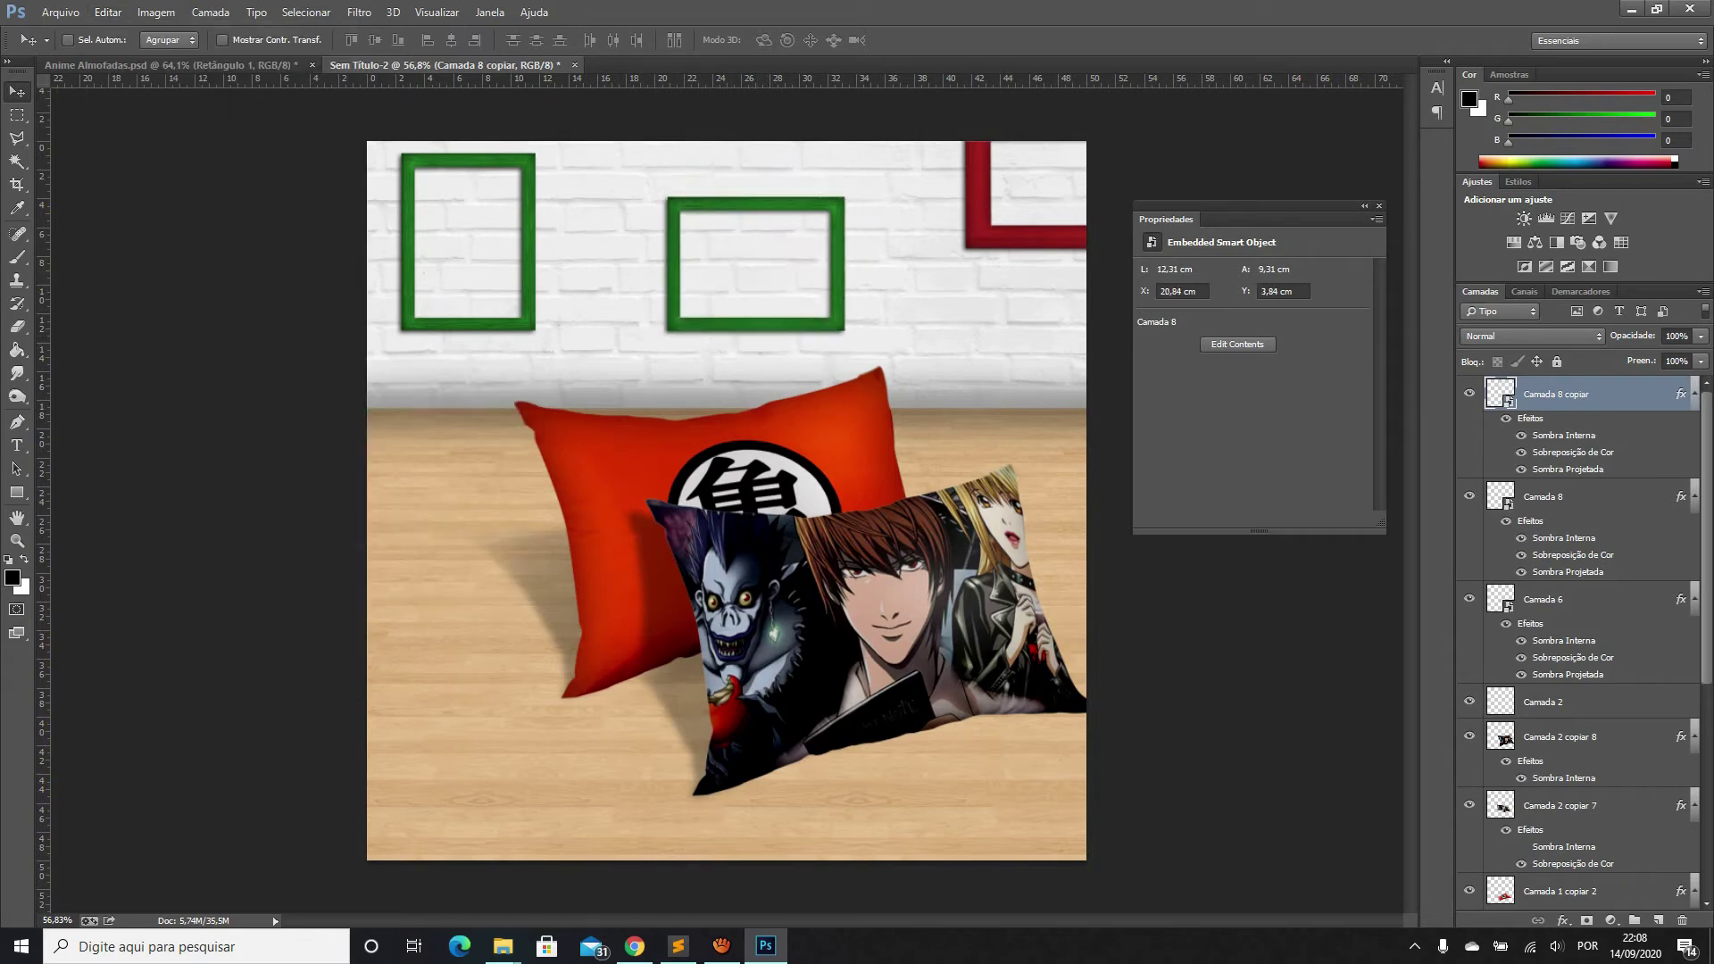
Tint the frame copy's colour overlay dark blue, around #2d3ba1
right_click(1588, 394)
click(1429, 206)
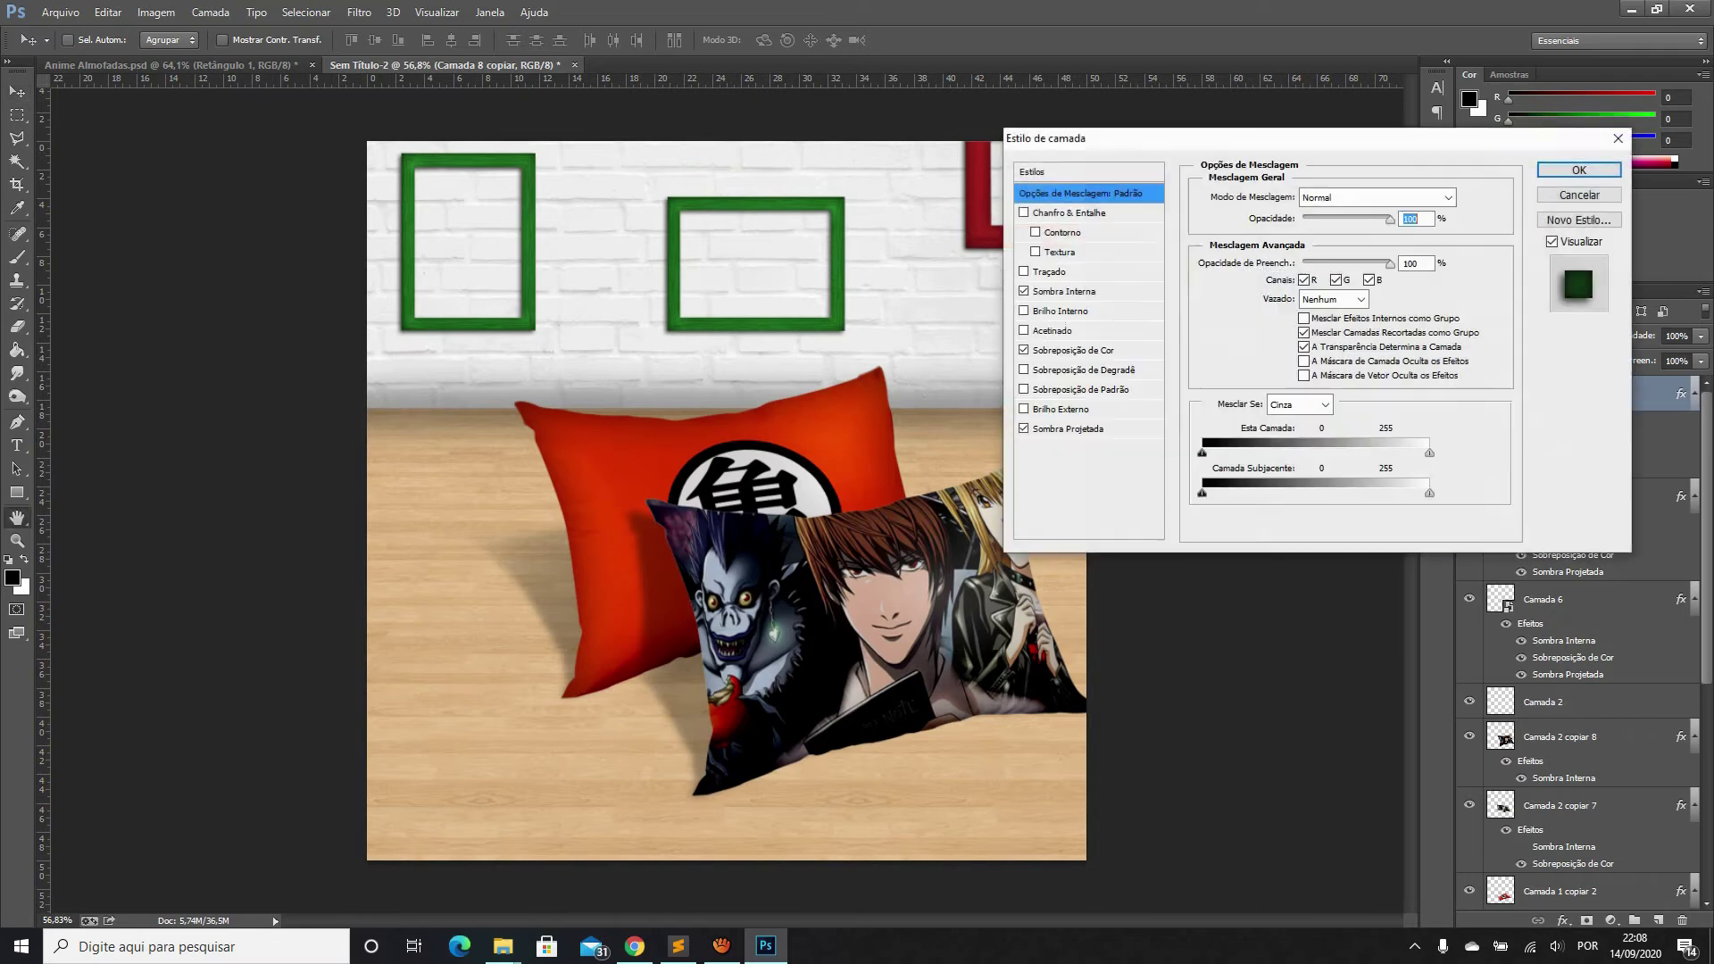
click(1074, 350)
click(1472, 196)
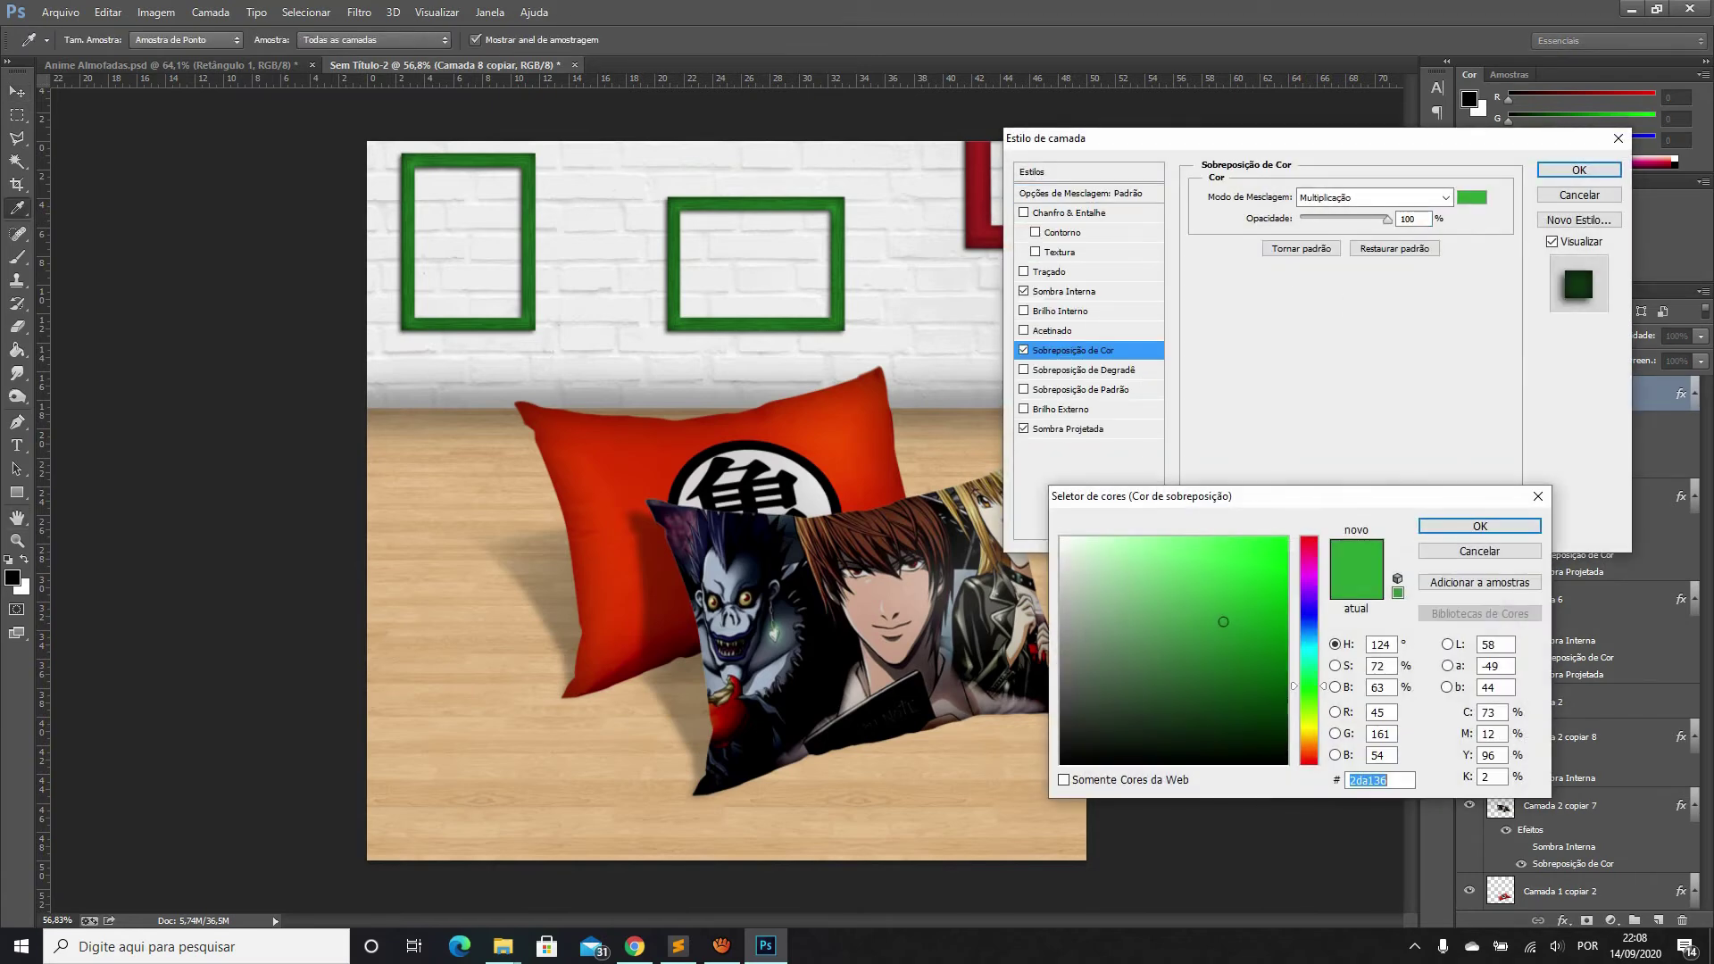
text(2d40a1)
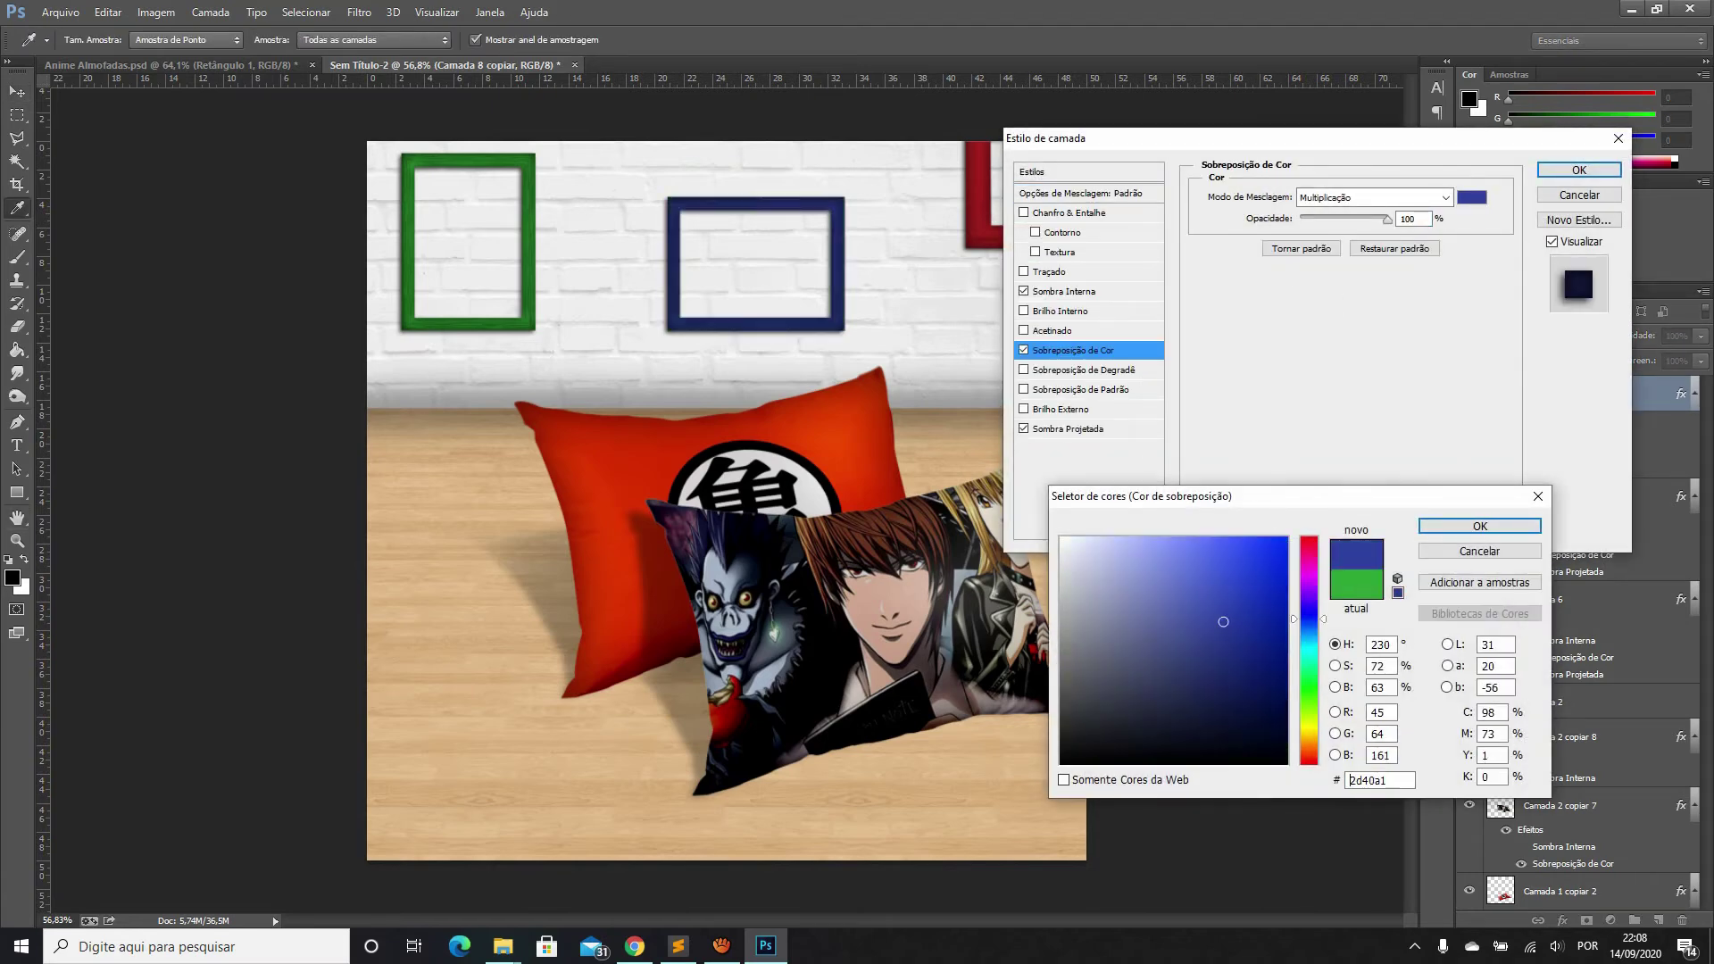
drag(1309, 618, 1308, 627)
key(Return)
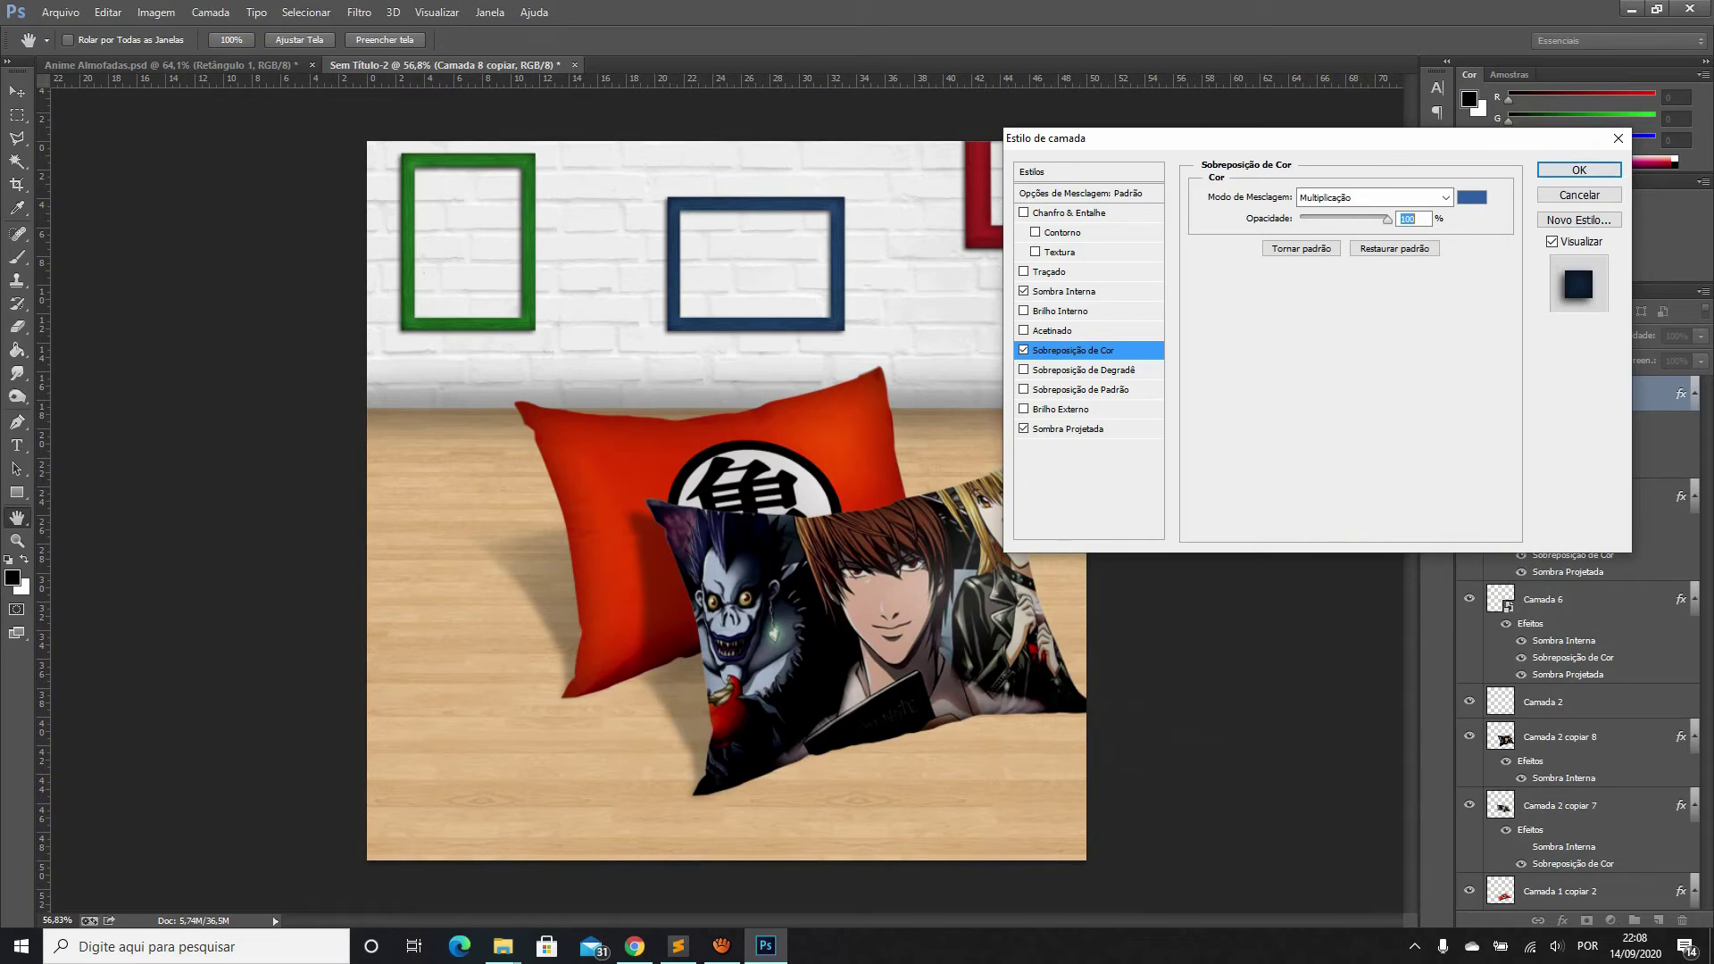
key(Return)
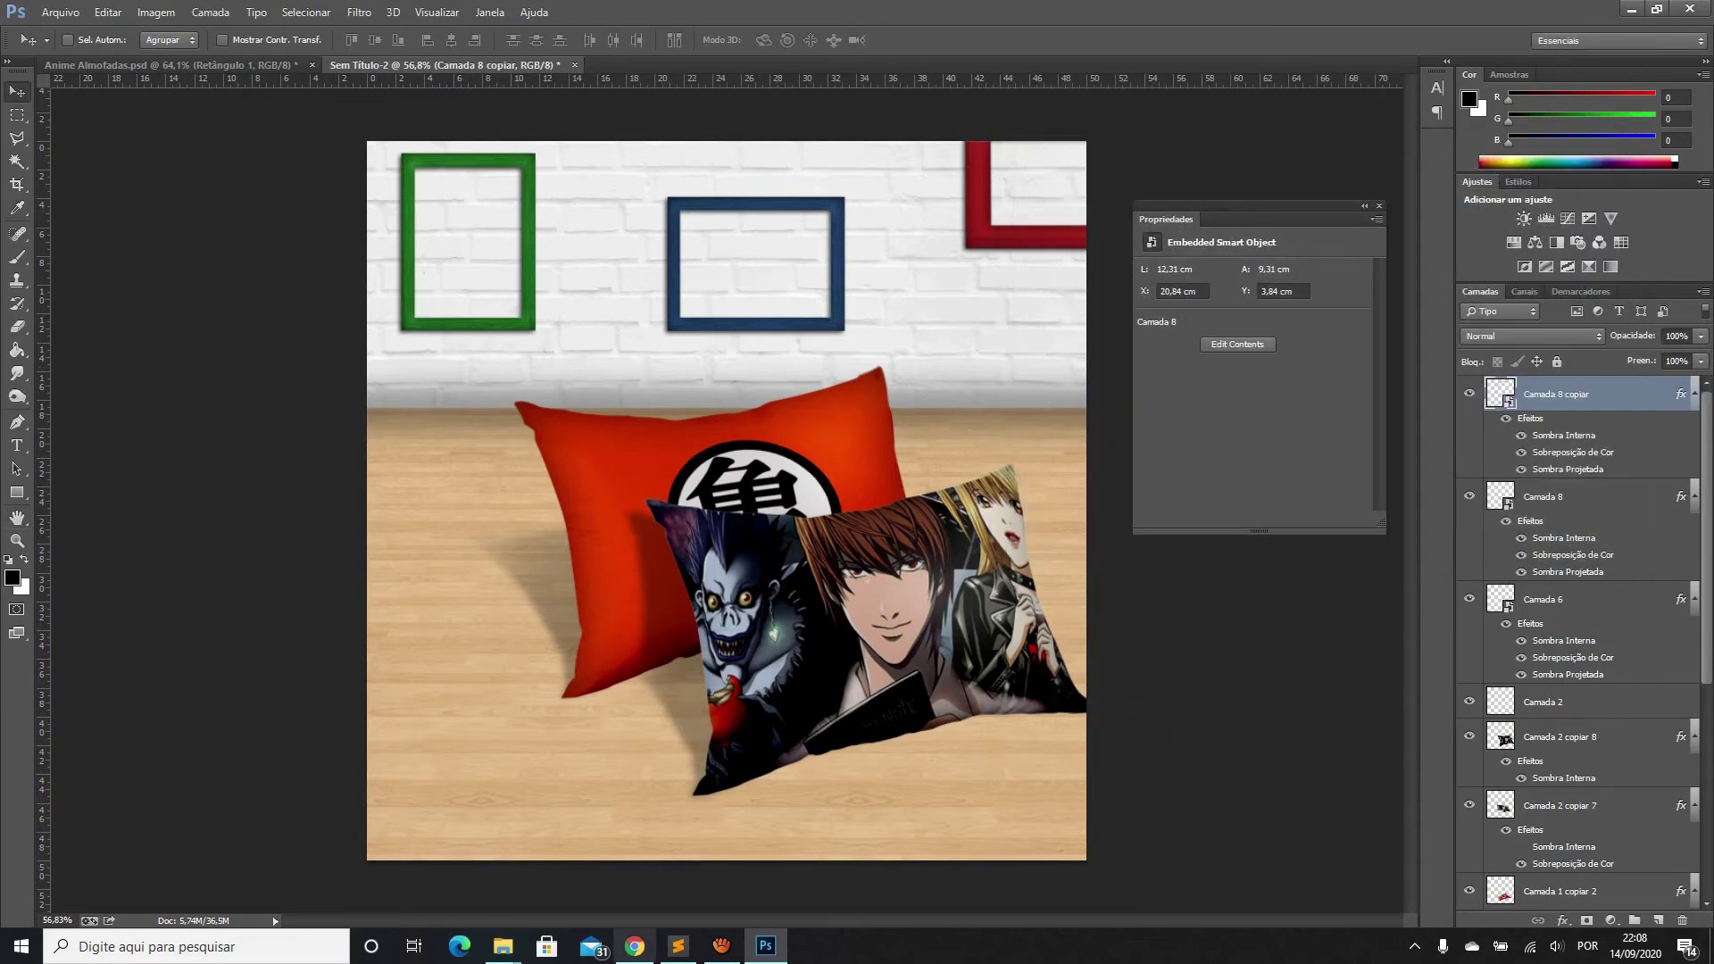
click(635, 947)
Search Google Images for 'ANIME' and copy the Boruto picture for Photoshop
scroll(357, 357, up, 5)
scroll(314, 151, up, 3)
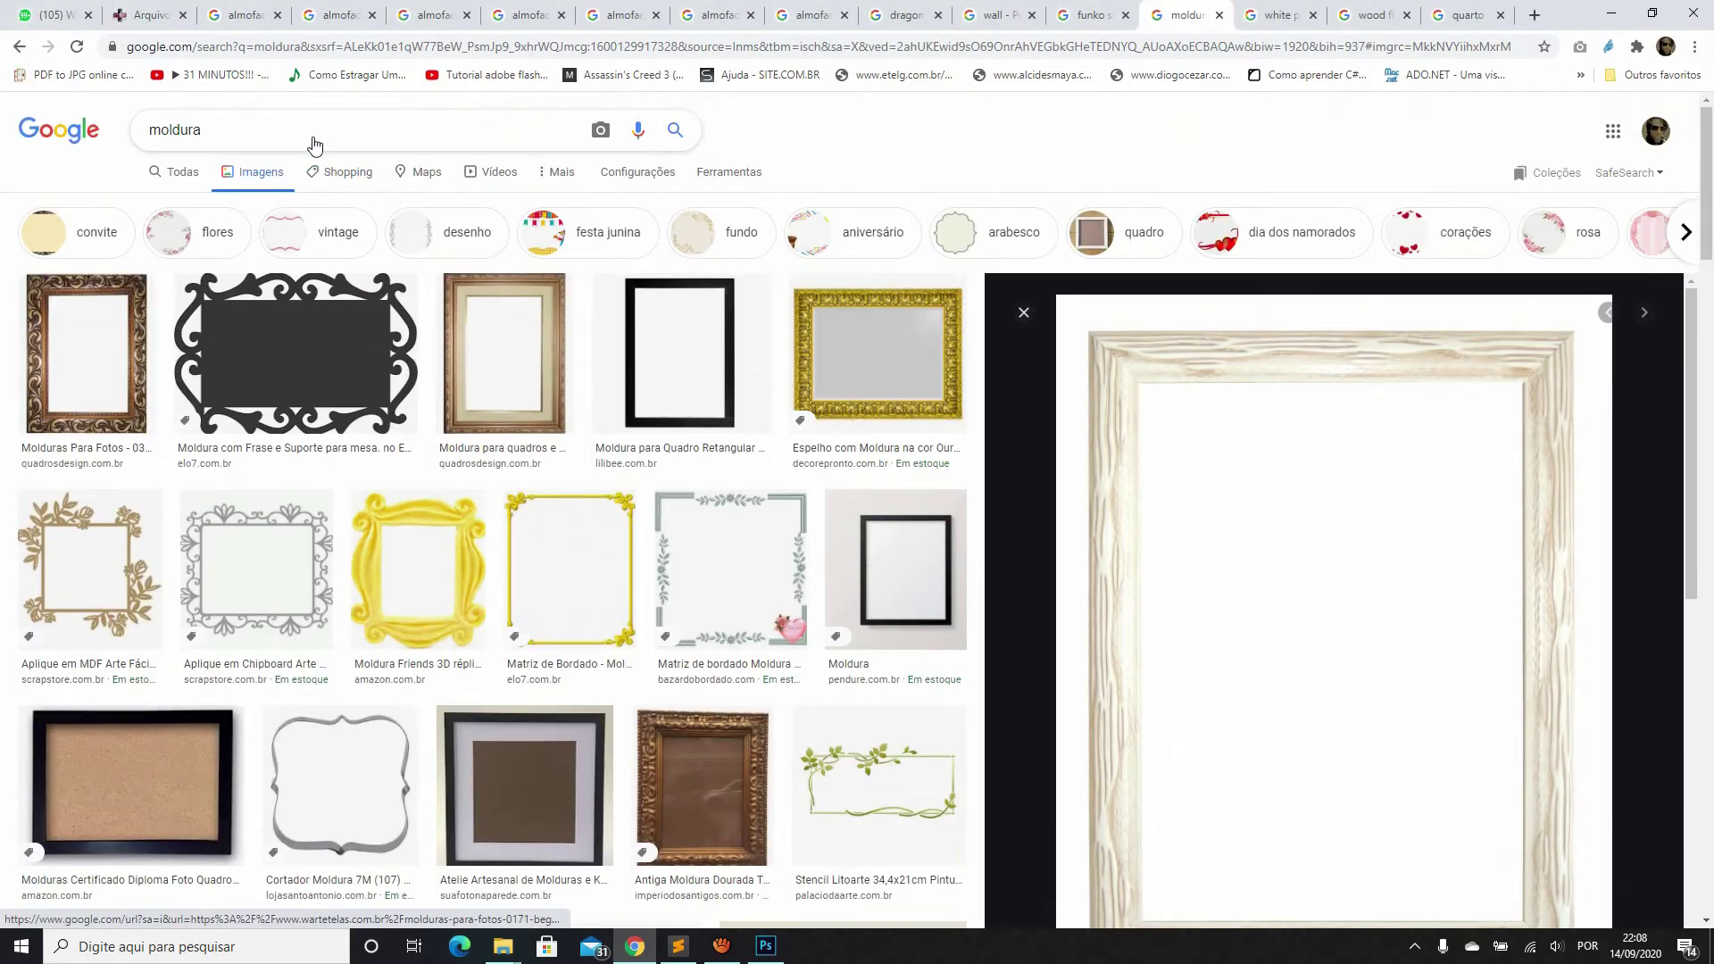
drag(205, 129, 125, 129)
text(ANIME)
key(Return)
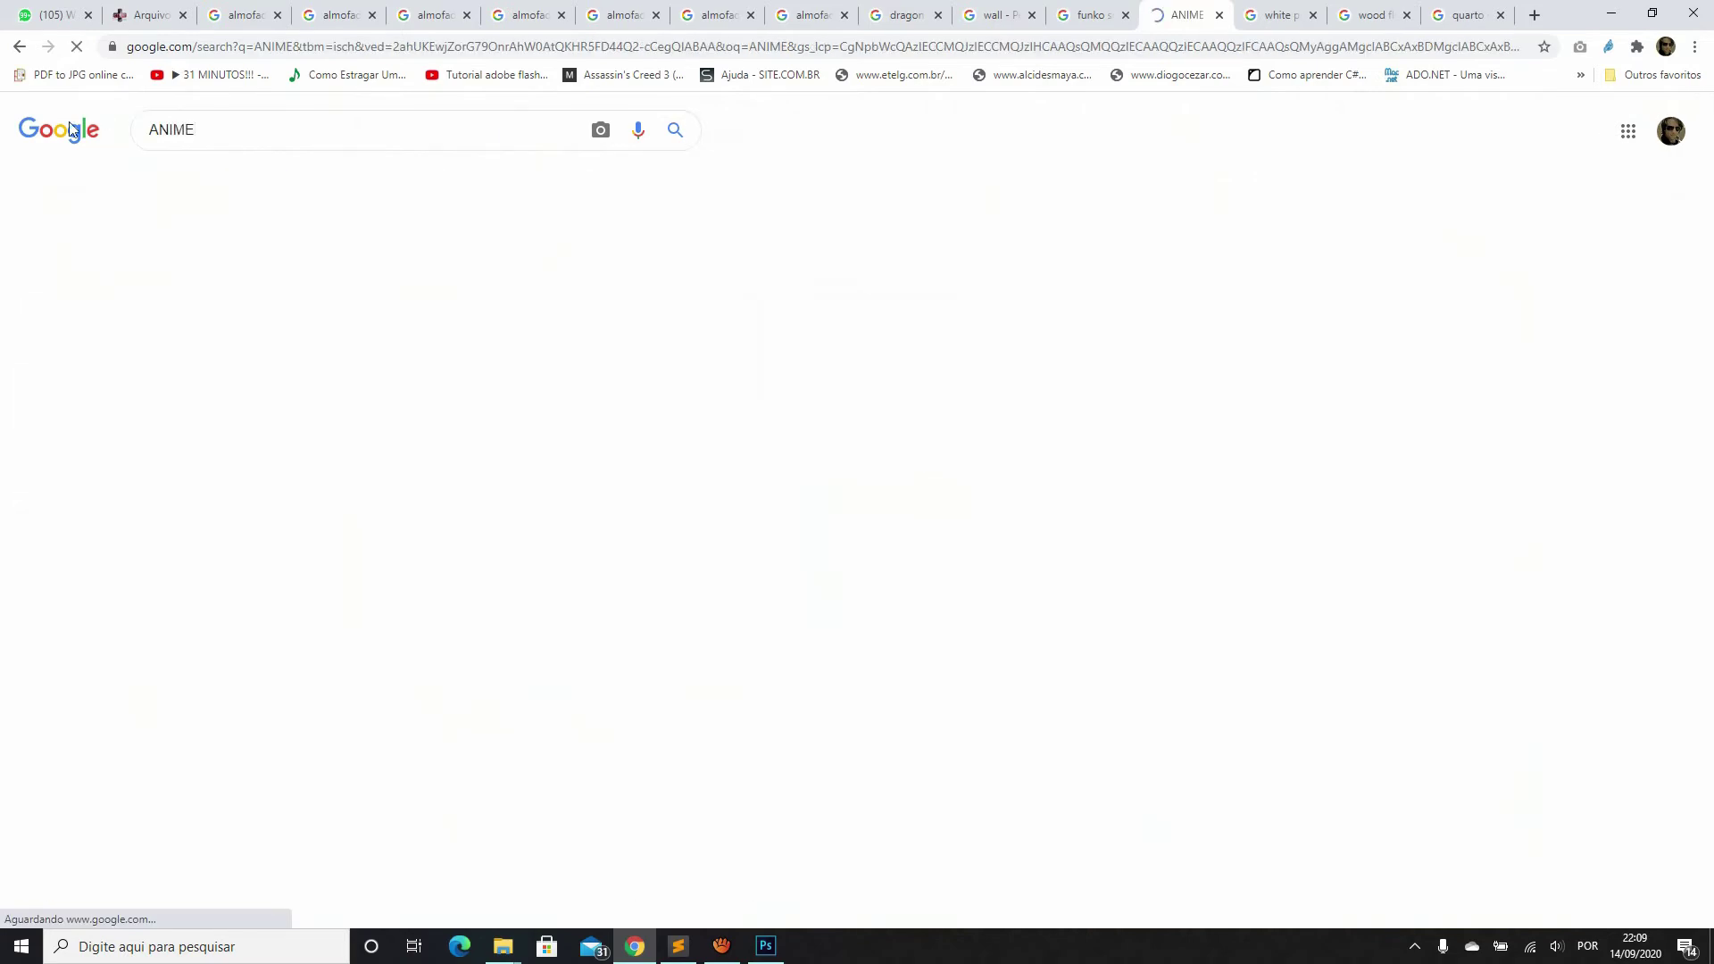
scroll(494, 399, down, 2)
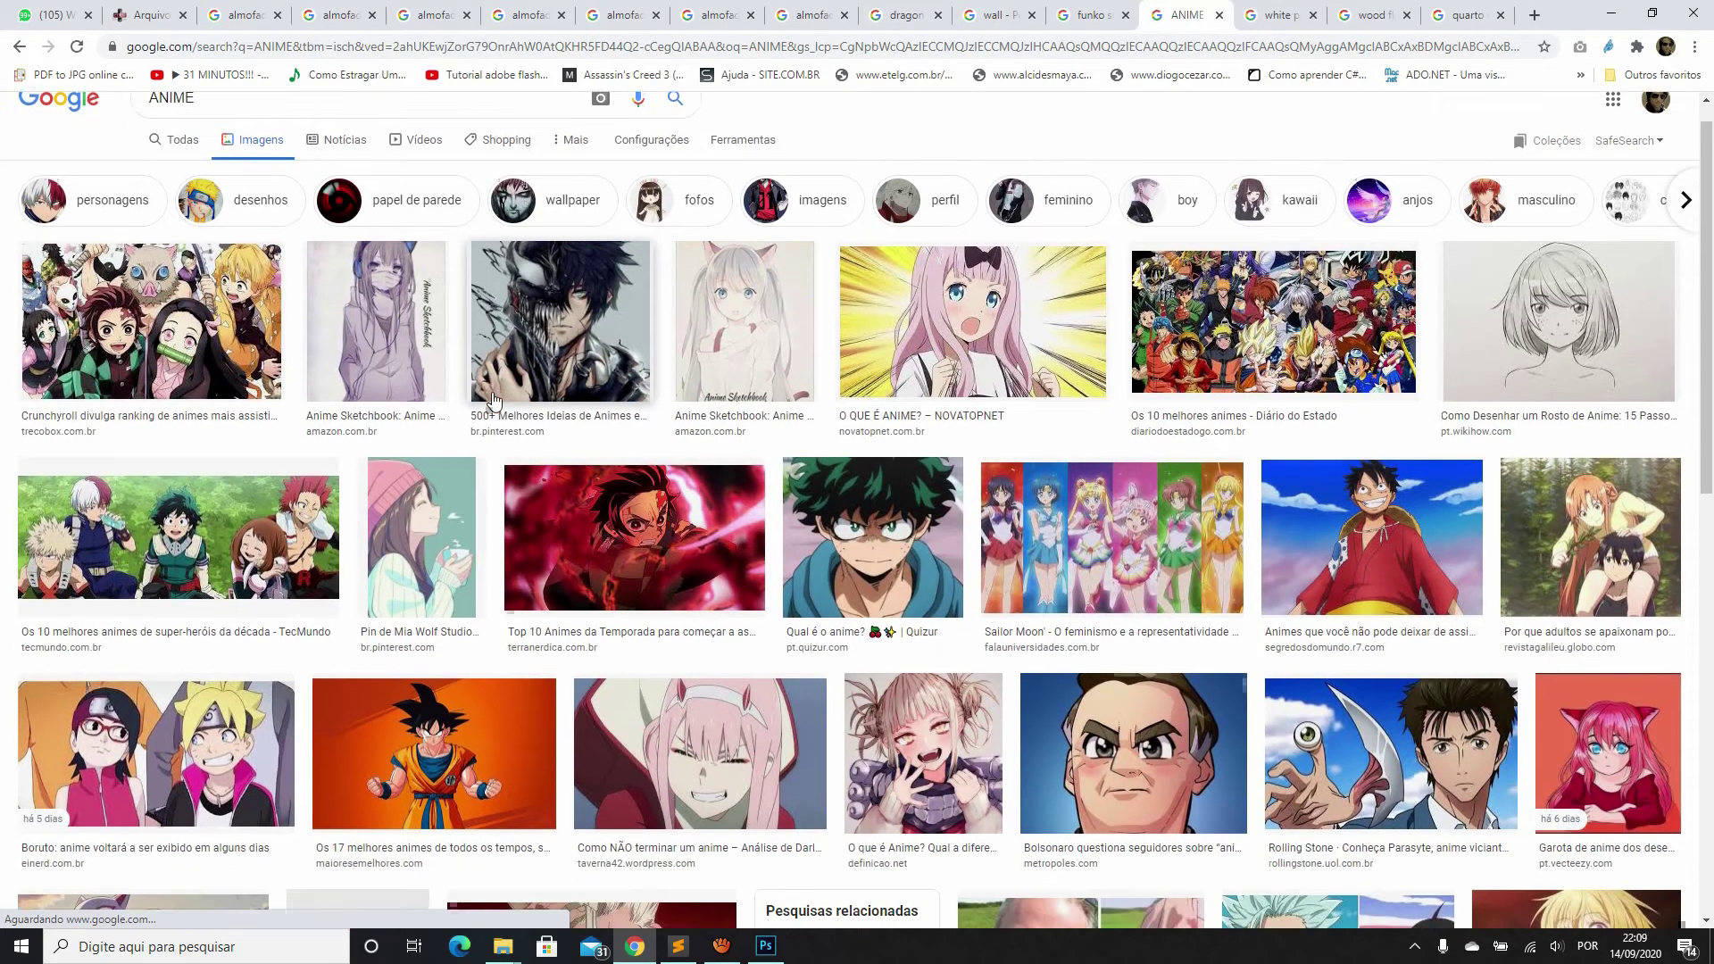
scroll(493, 399, down, 2)
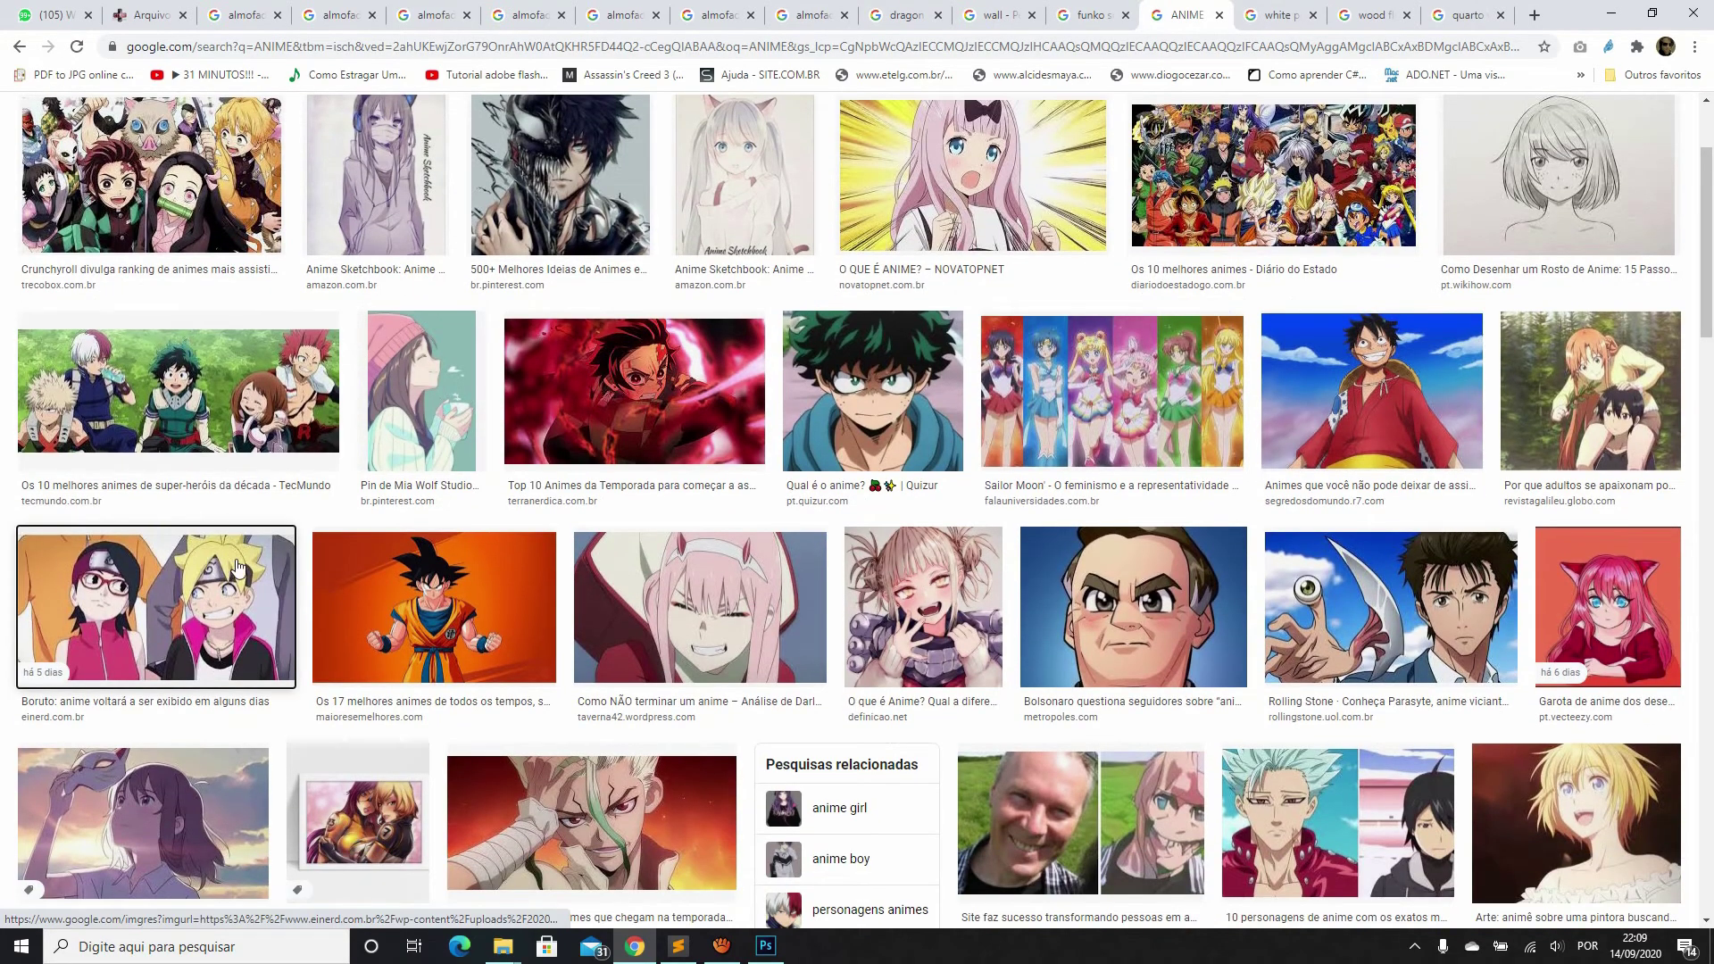
click(238, 568)
right_click(1321, 238)
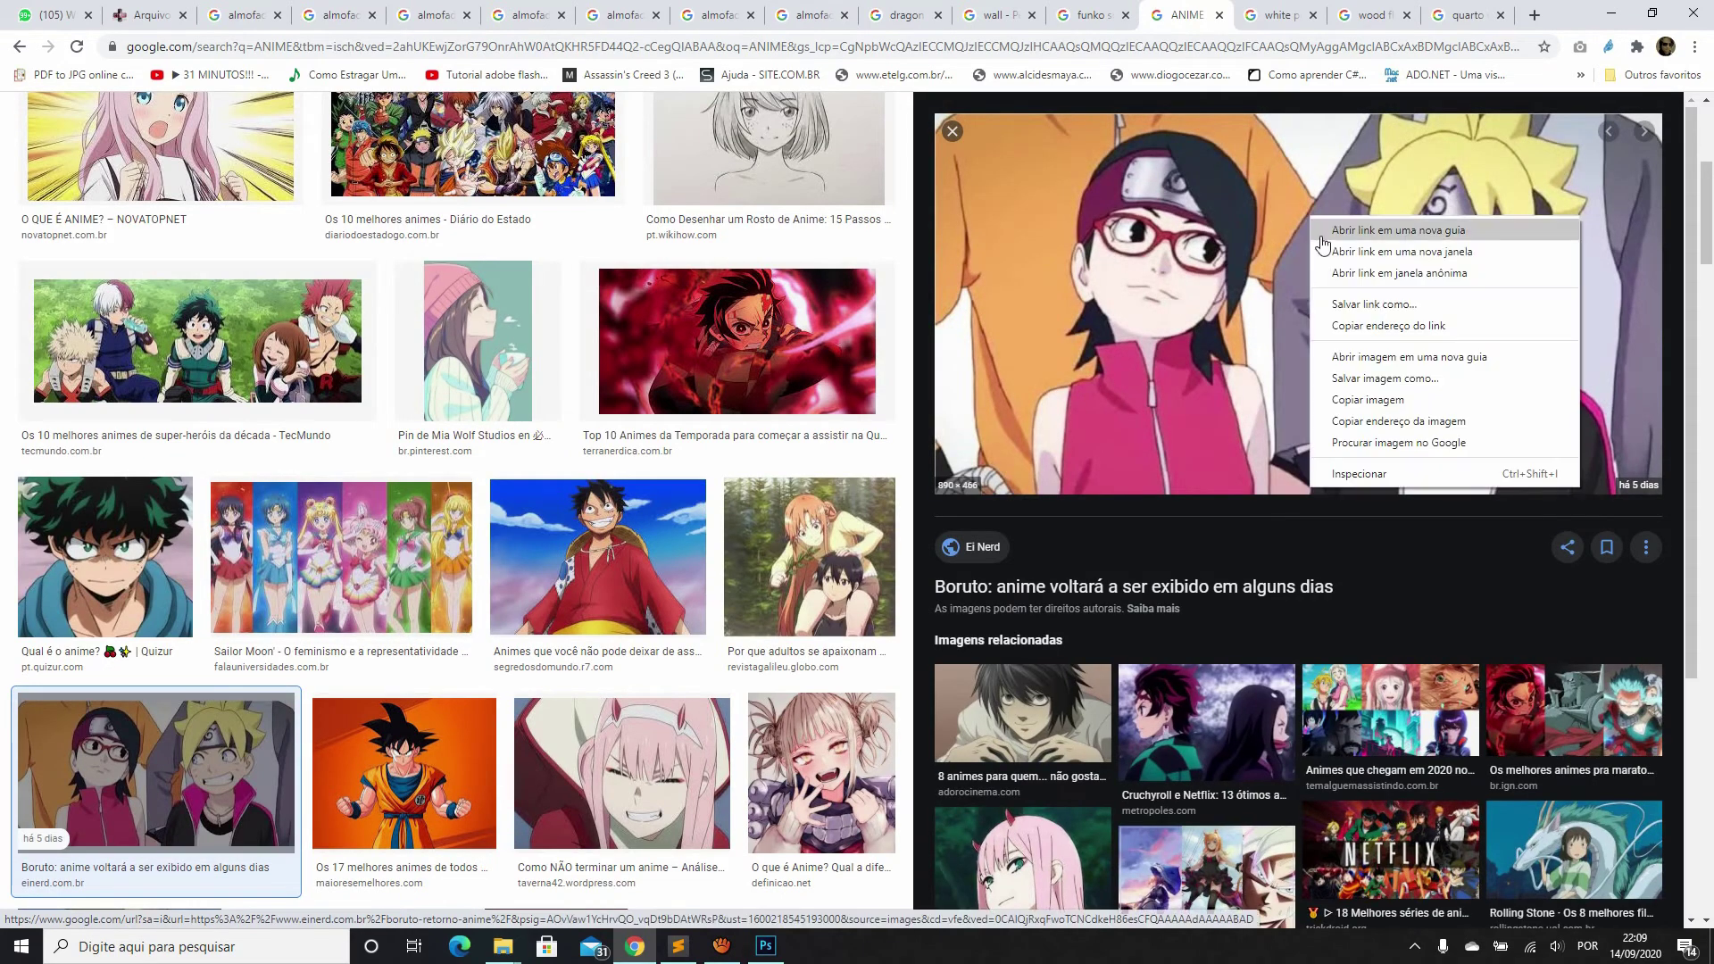
click(1427, 398)
click(765, 946)
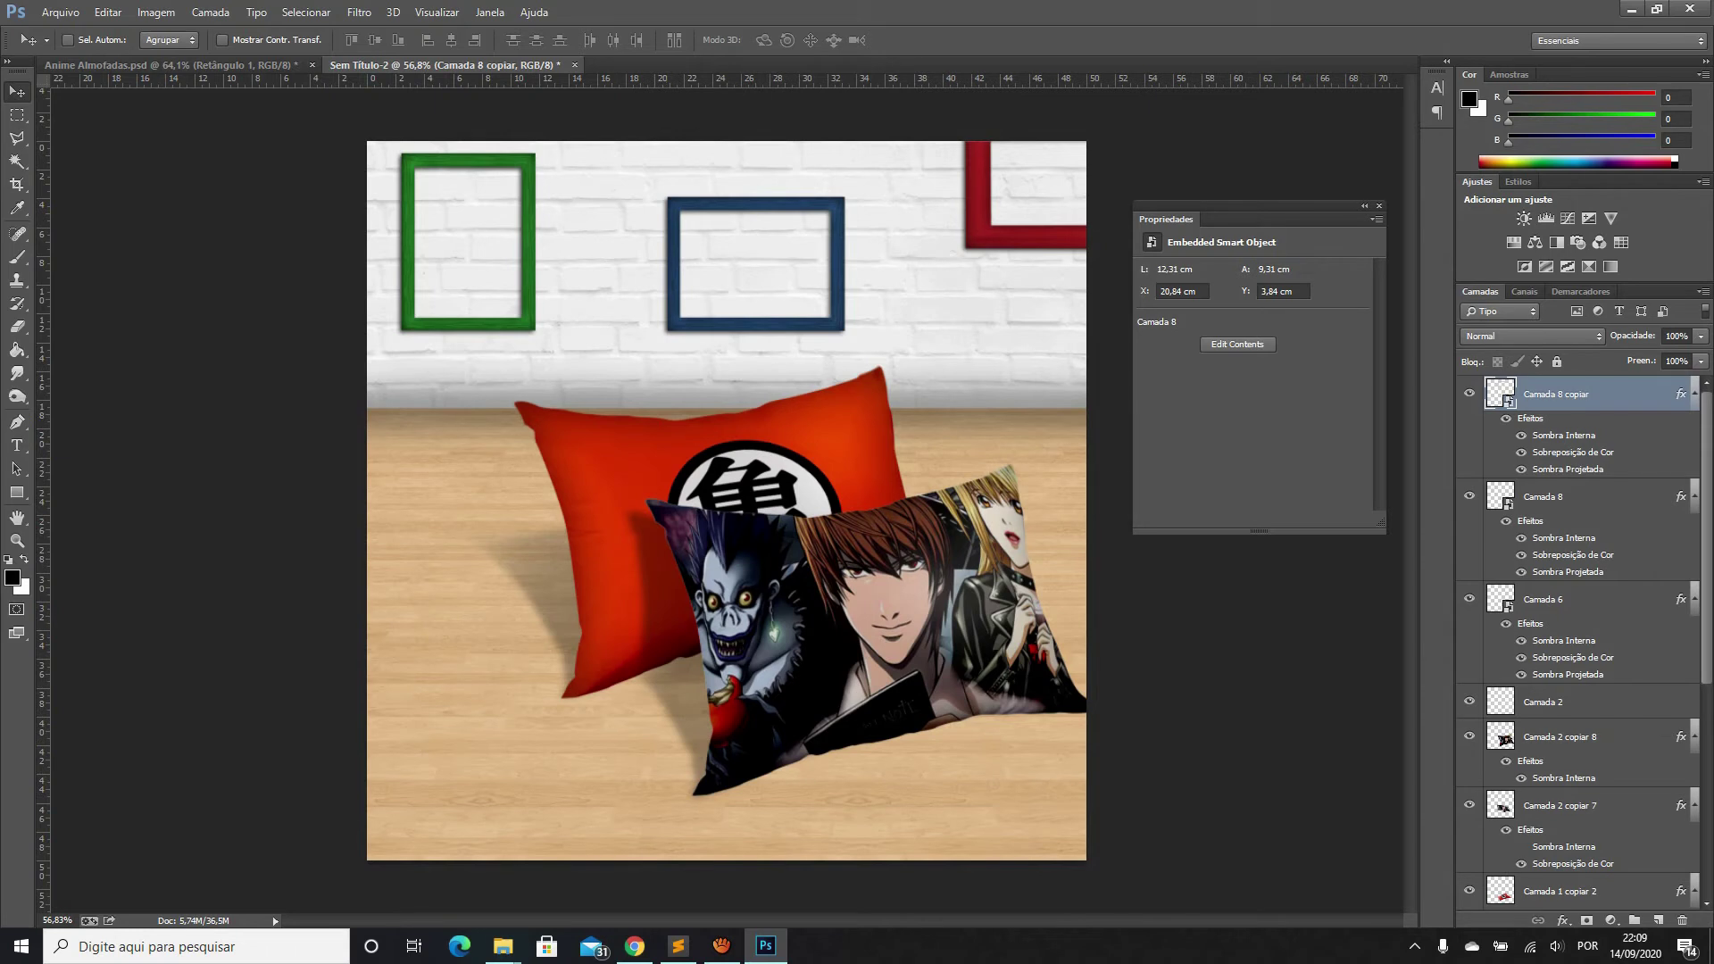
Paste the Boruto picture above Camada 8 and scale it to fit the blue frame
key(alt+bracketleft)
key(ctrl+v)
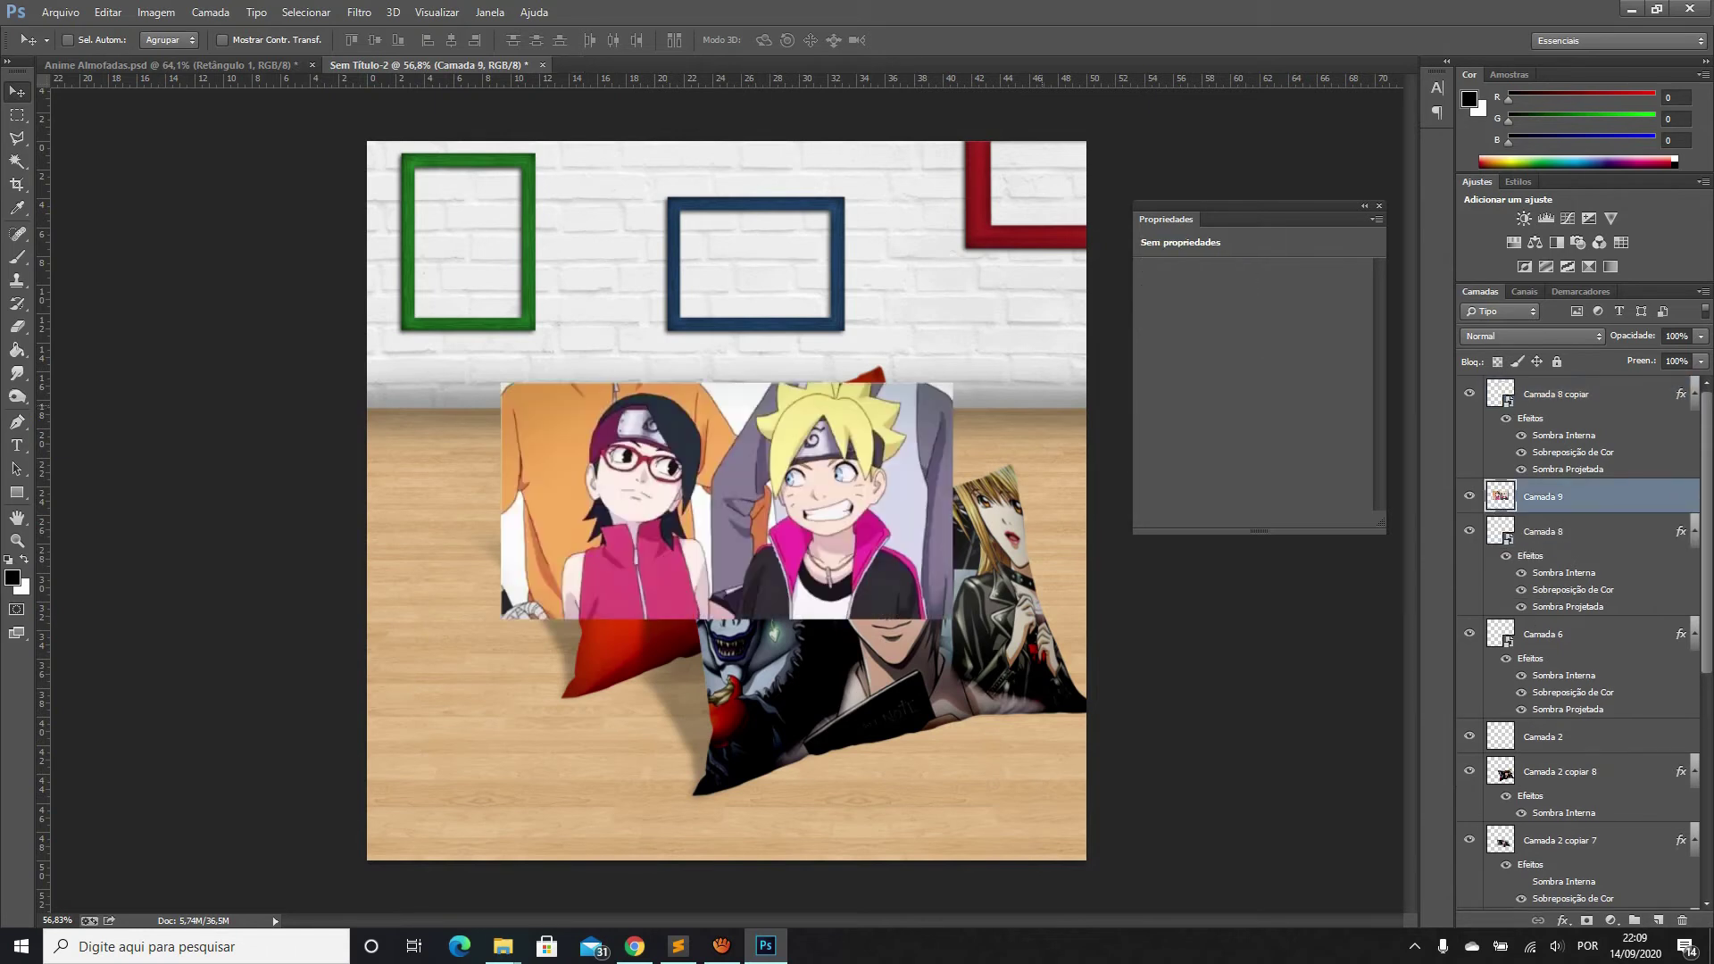
drag(728, 500, 747, 287)
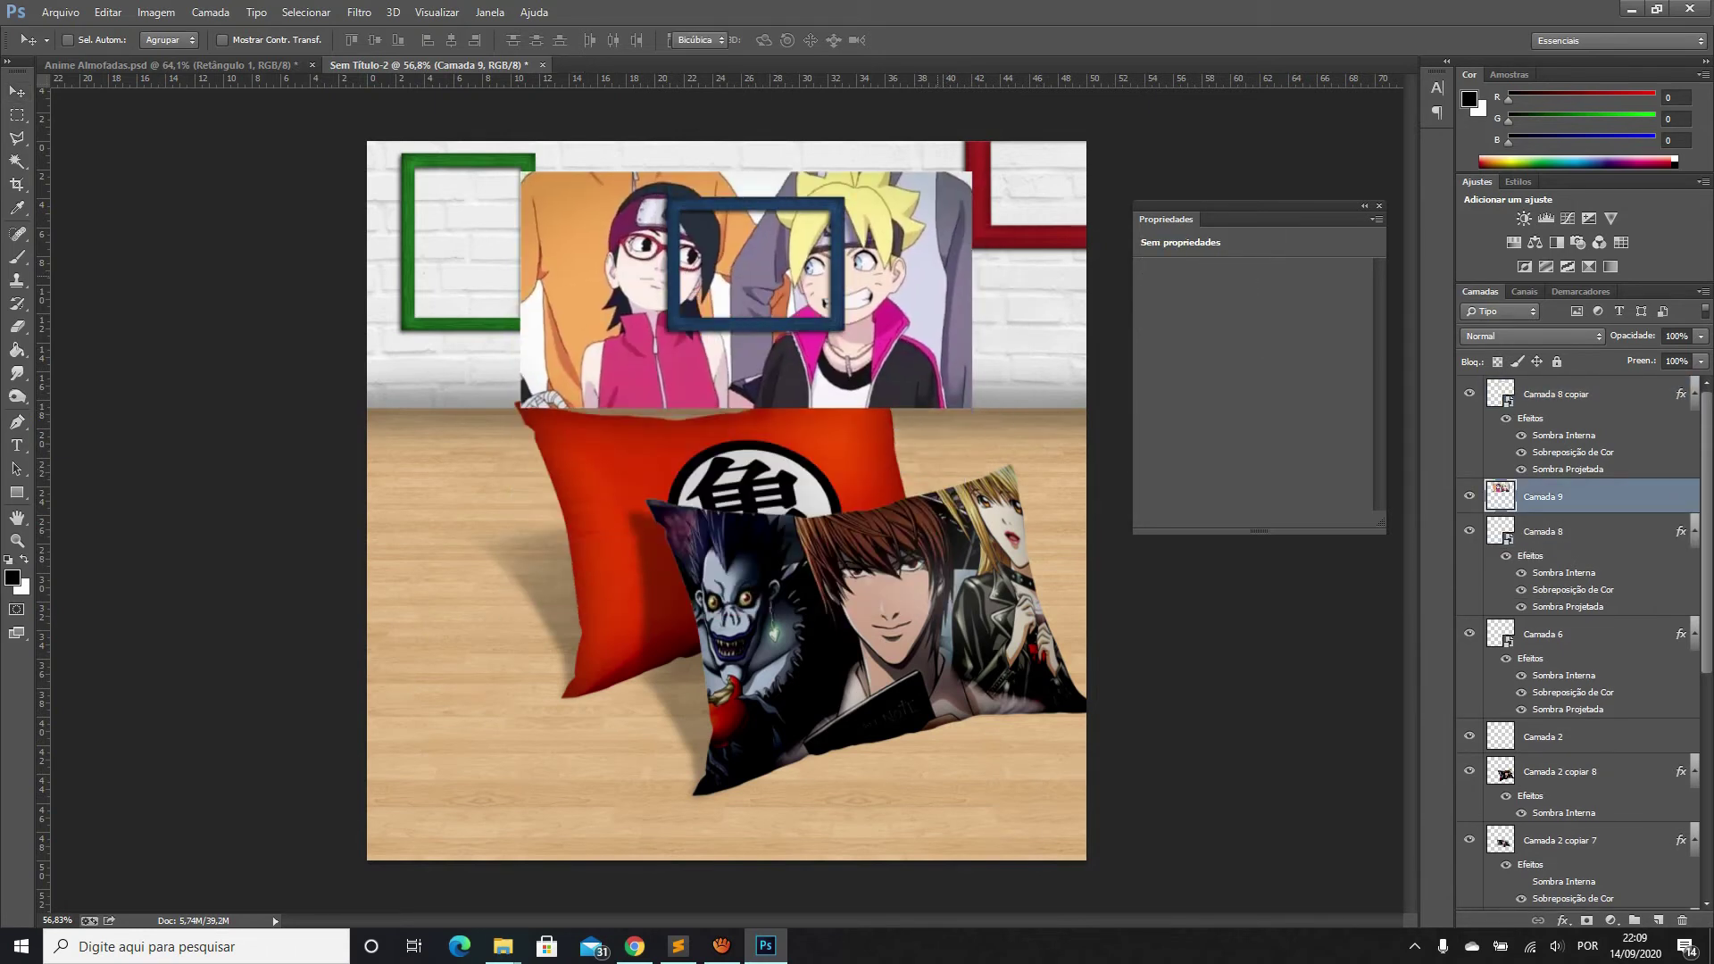
key(ctrl+t)
drag(520, 407, 662, 333)
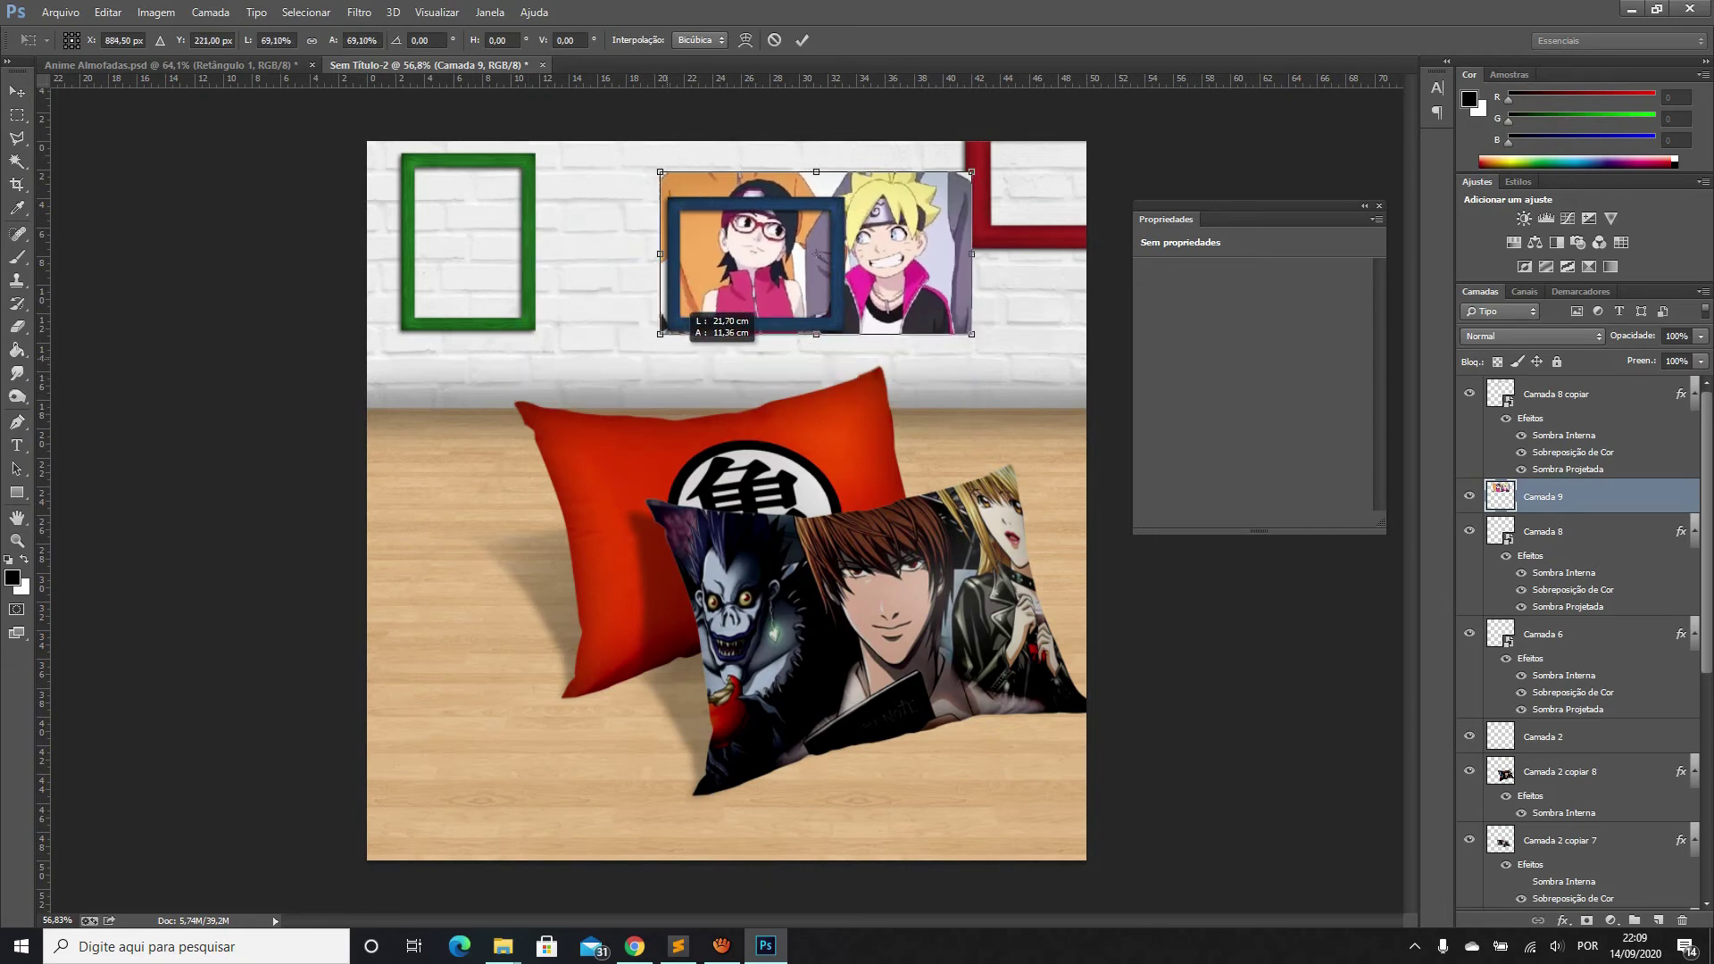
drag(971, 172, 825, 259)
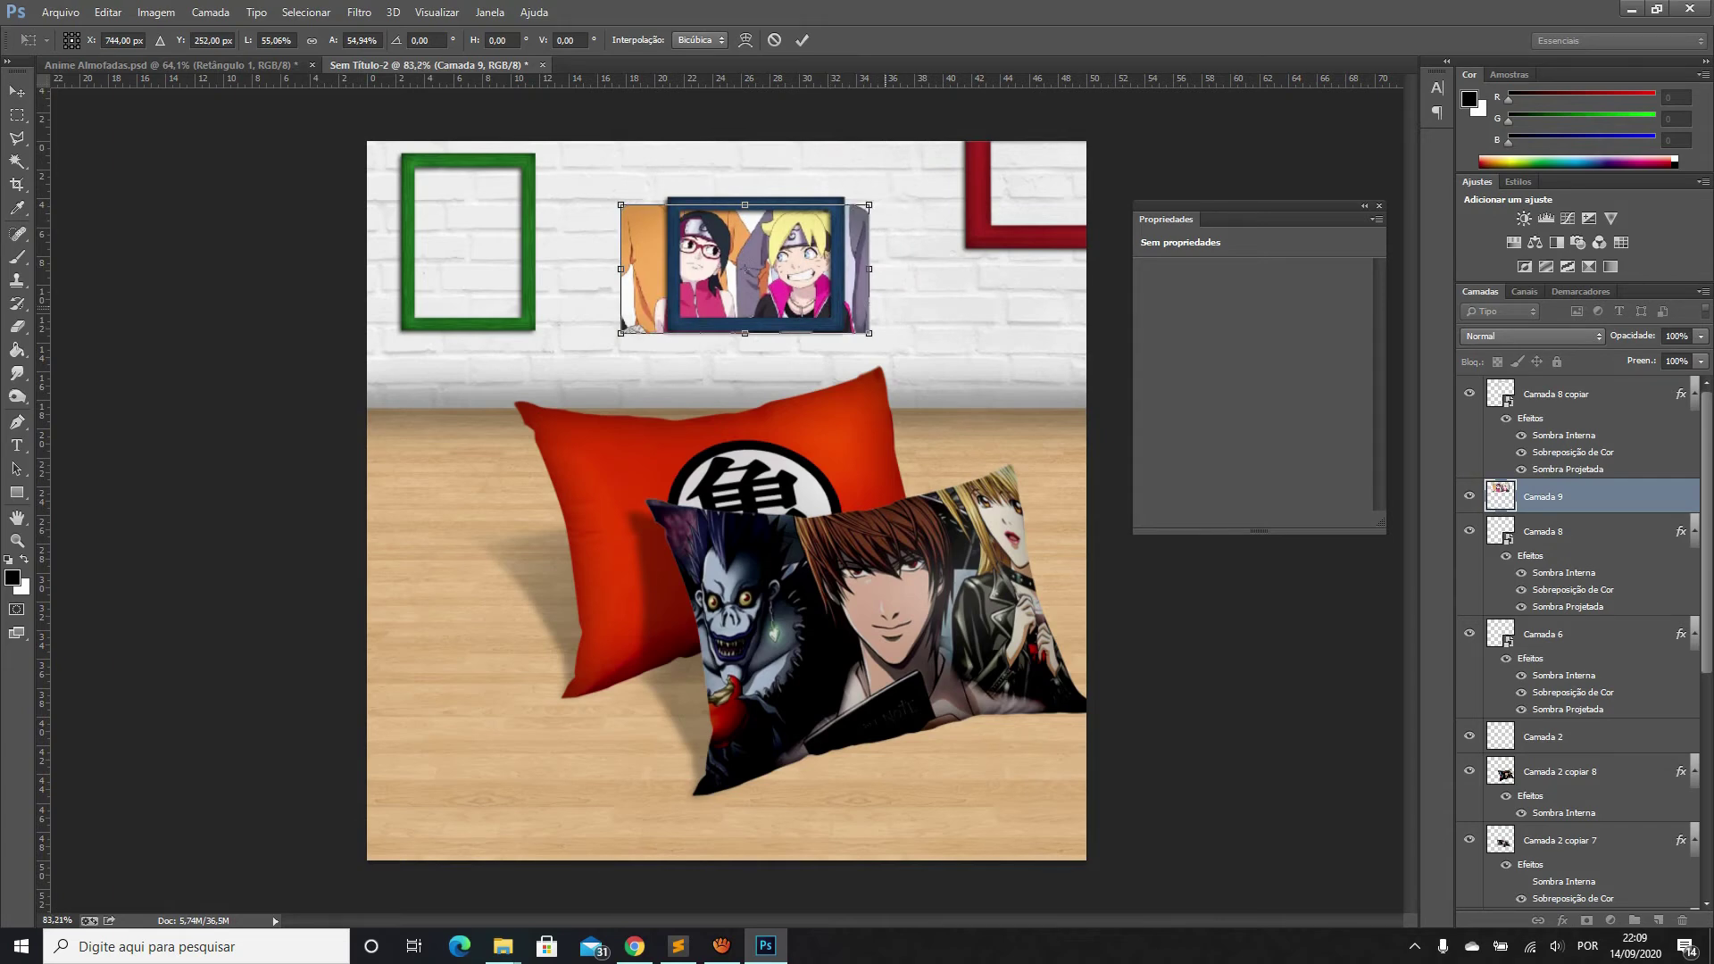
scroll(854, 334, up, 2)
drag(884, 330, 846, 312)
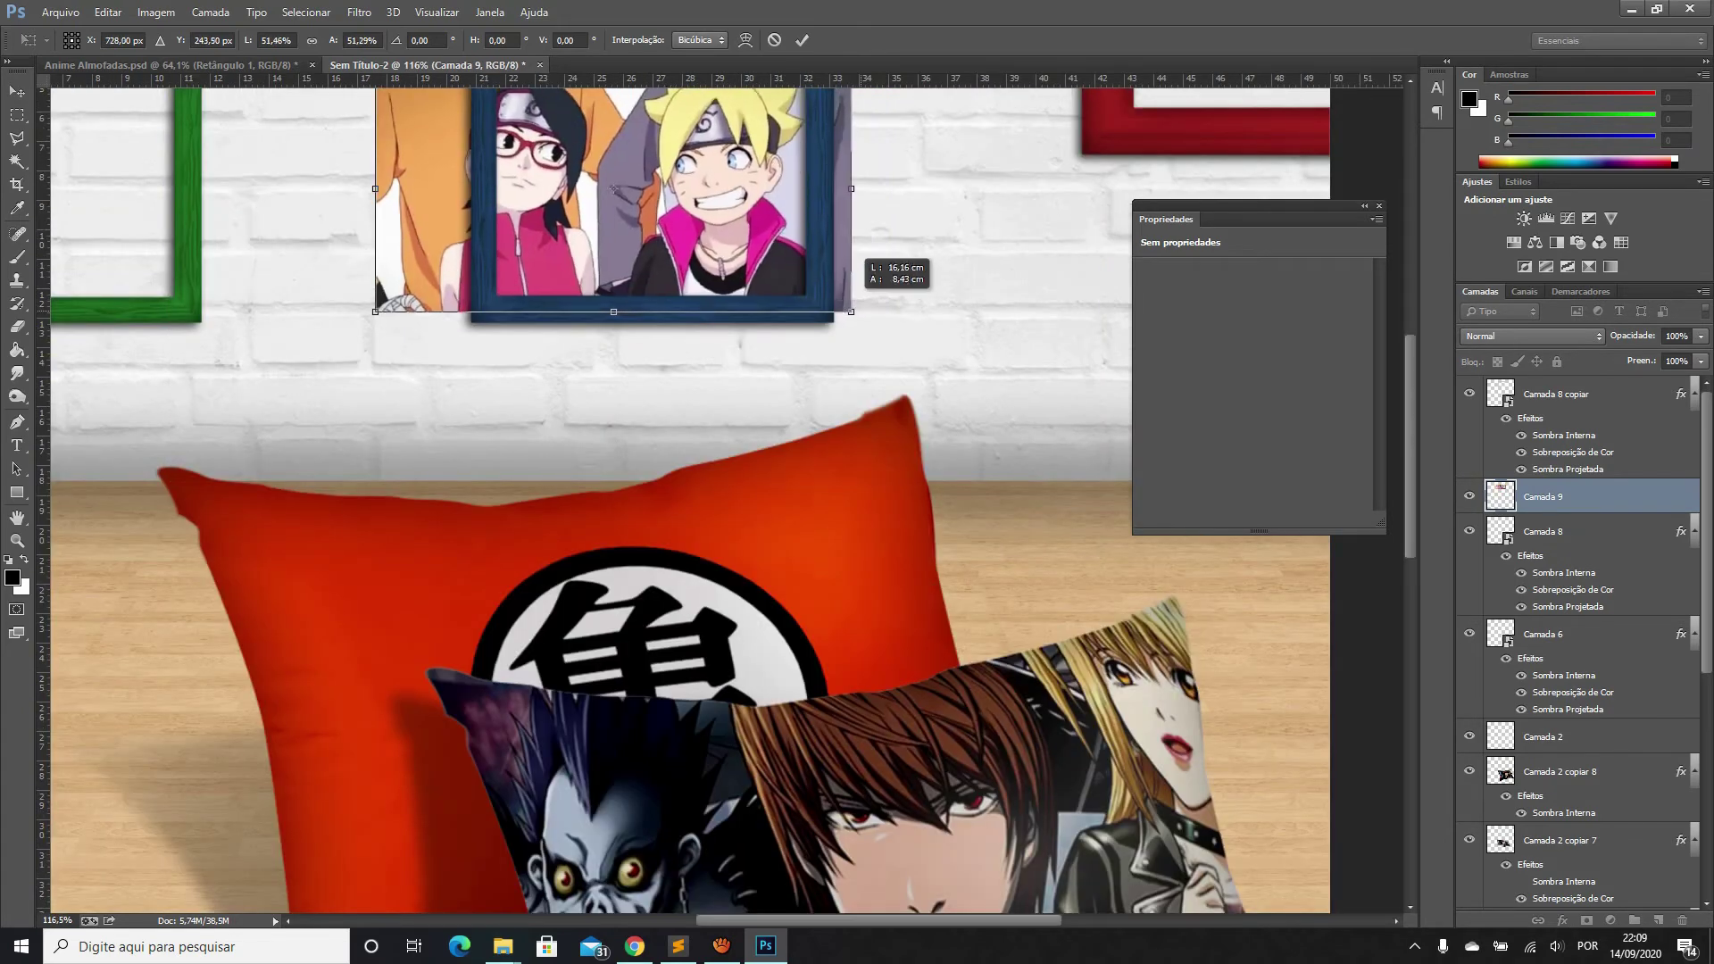
scroll(846, 312, up, 2)
drag(517, 198, 543, 201)
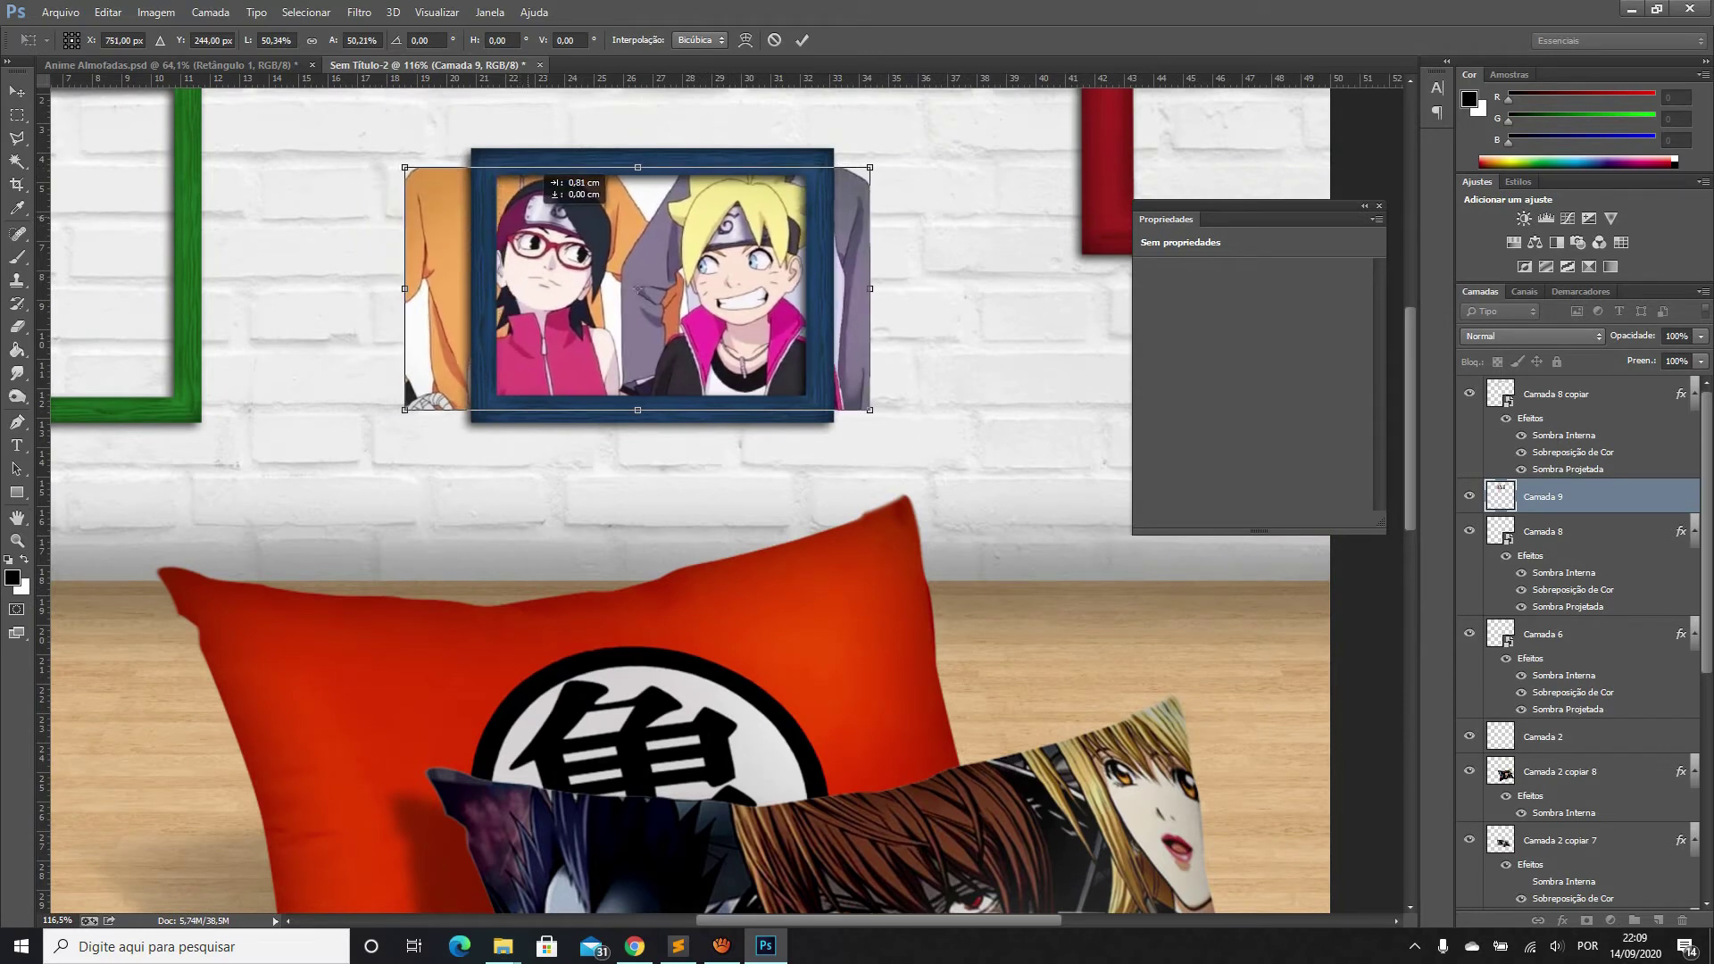
key(Return)
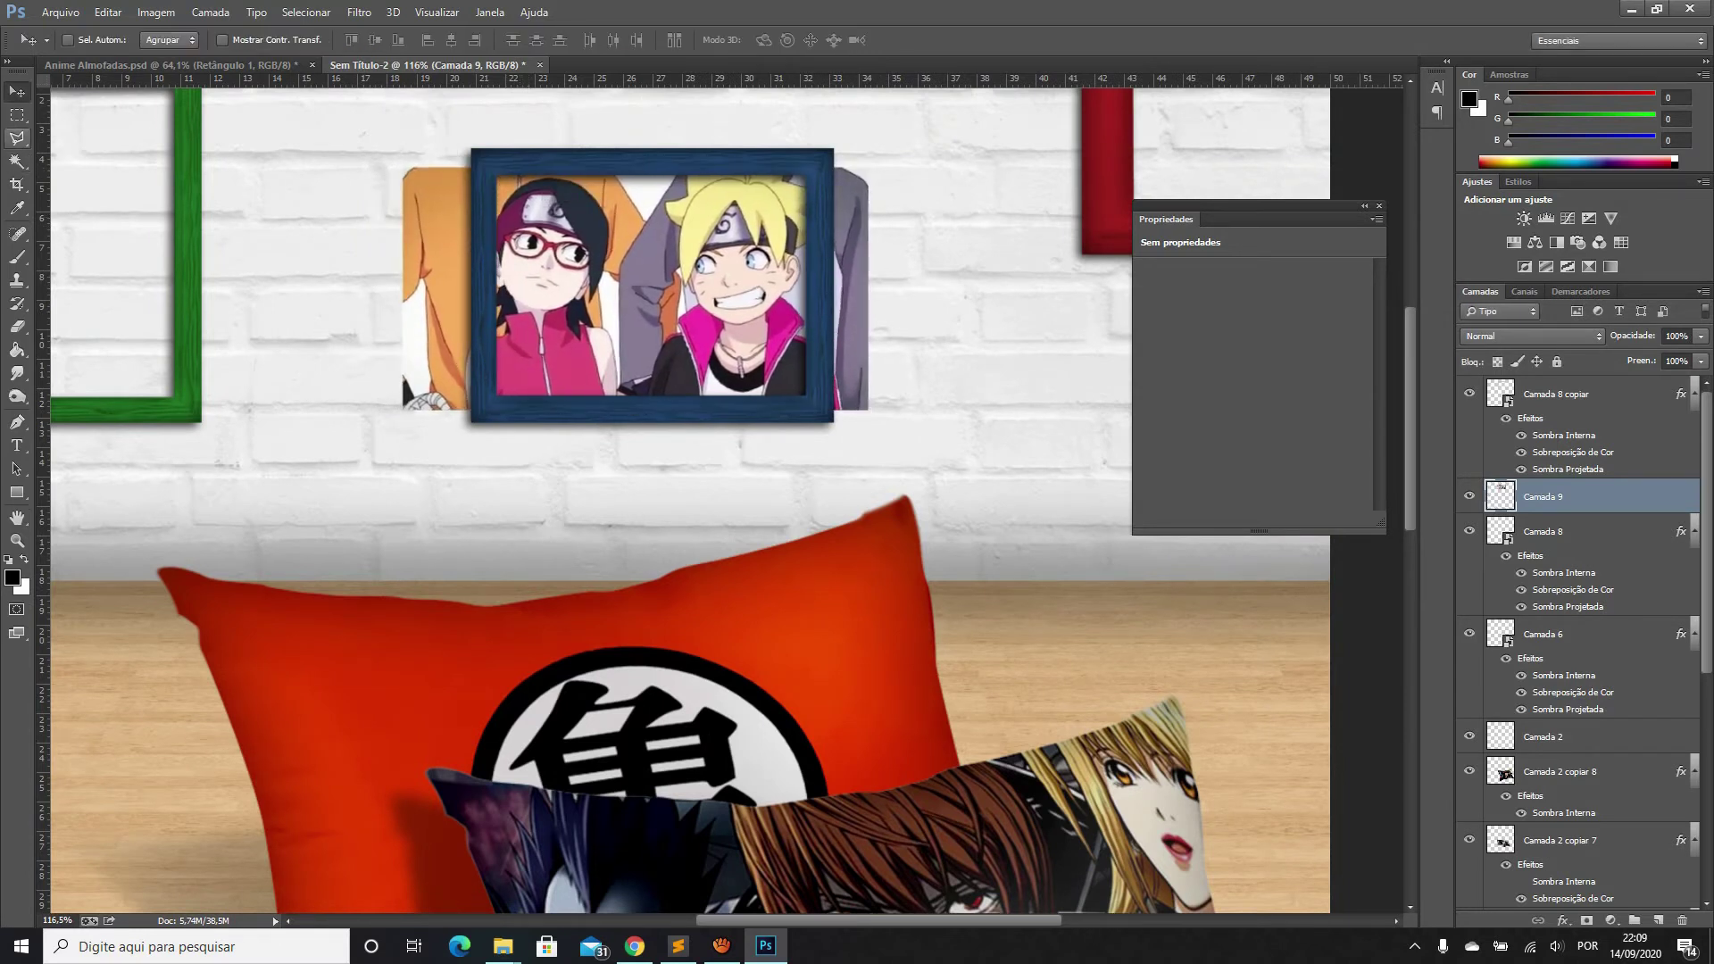
Delete the Boruto art overhanging the blue frame's left and right sides
key(m)
drag(225, 113, 482, 464)
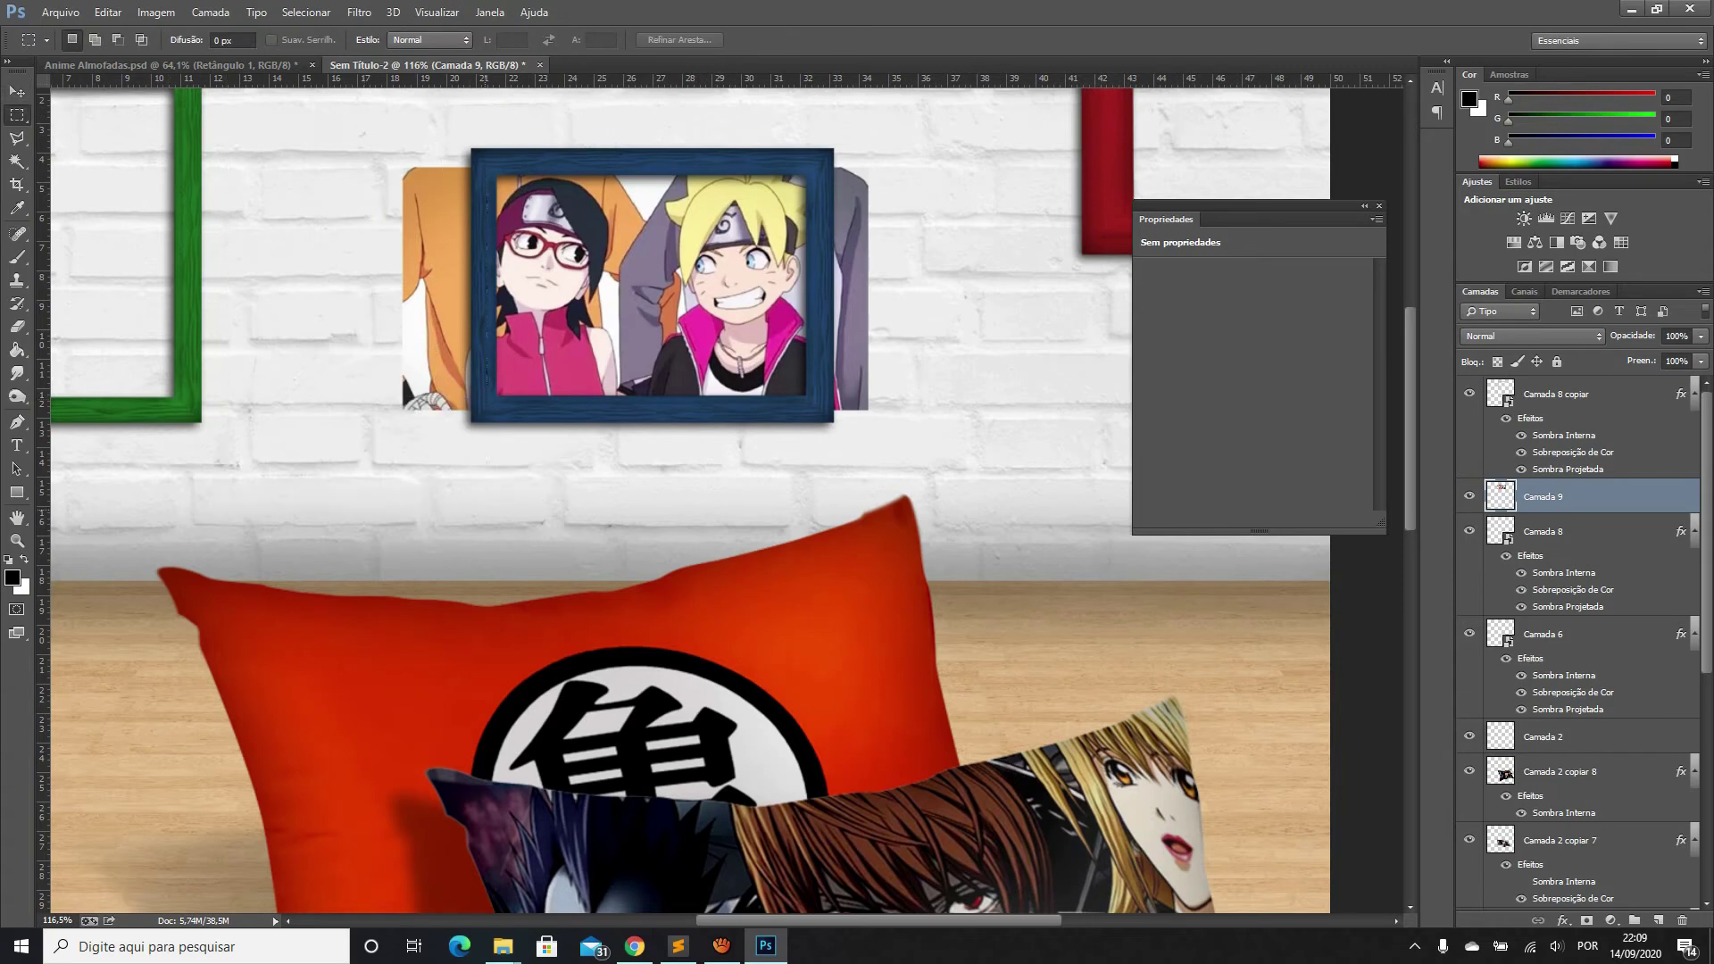
key(Delete)
drag(886, 157, 817, 502)
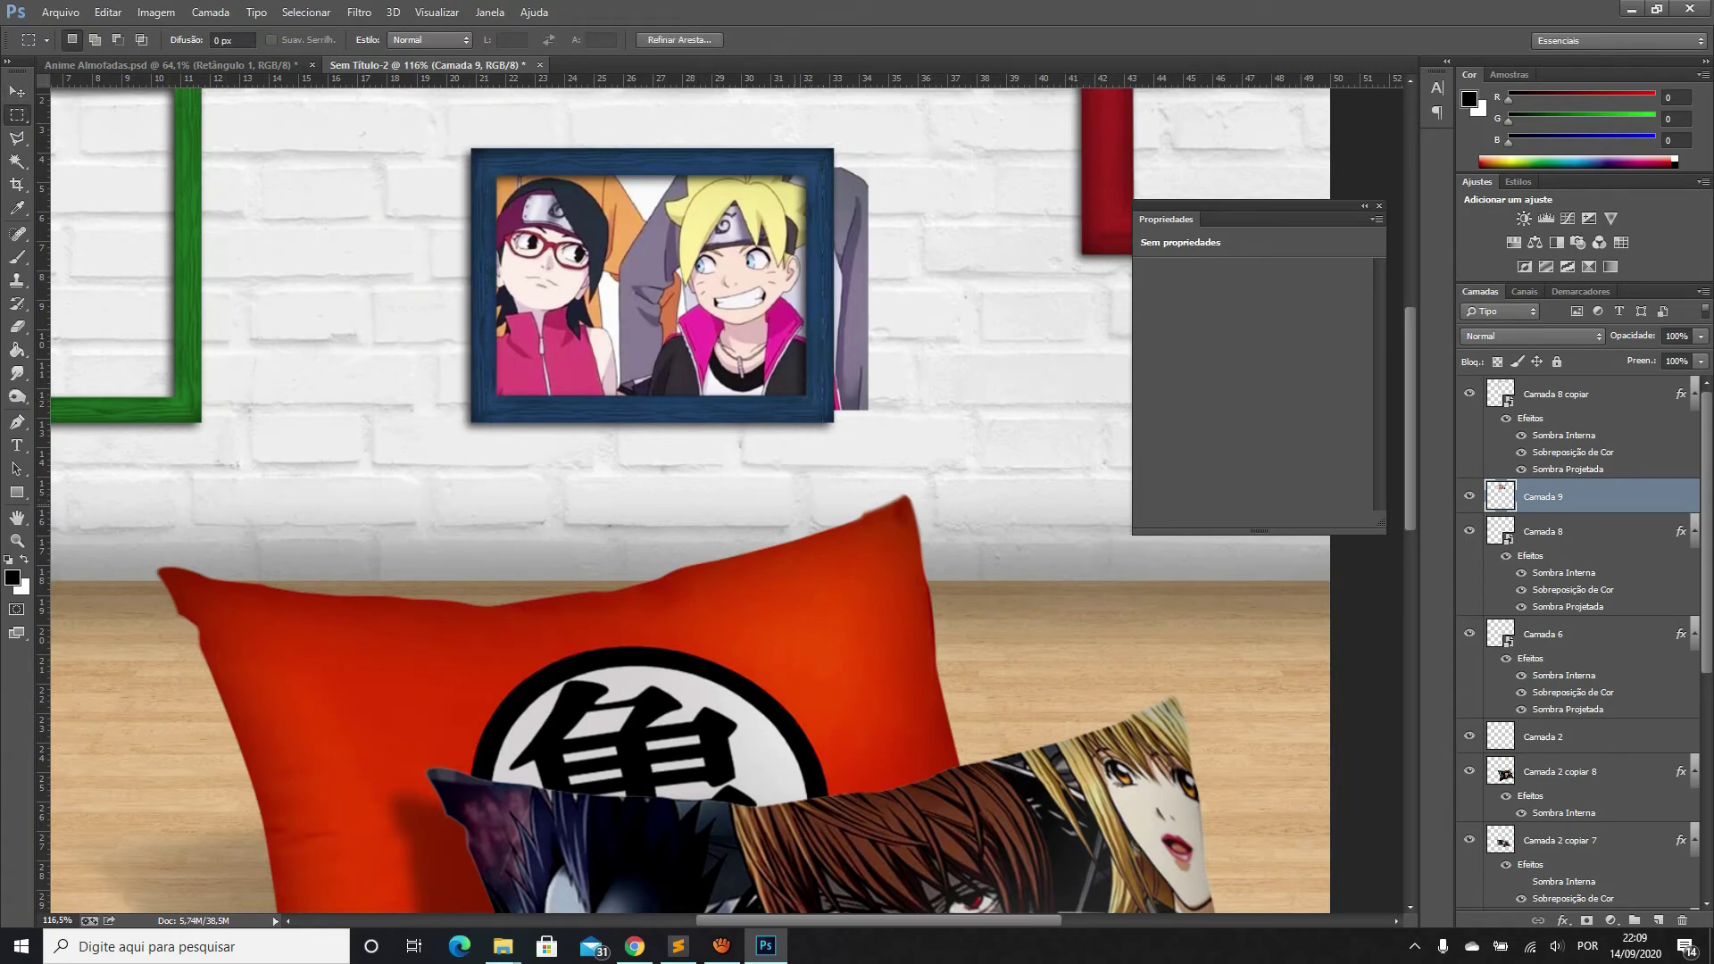
key(Delete)
key(ctrl+d)
key(ctrl+0)
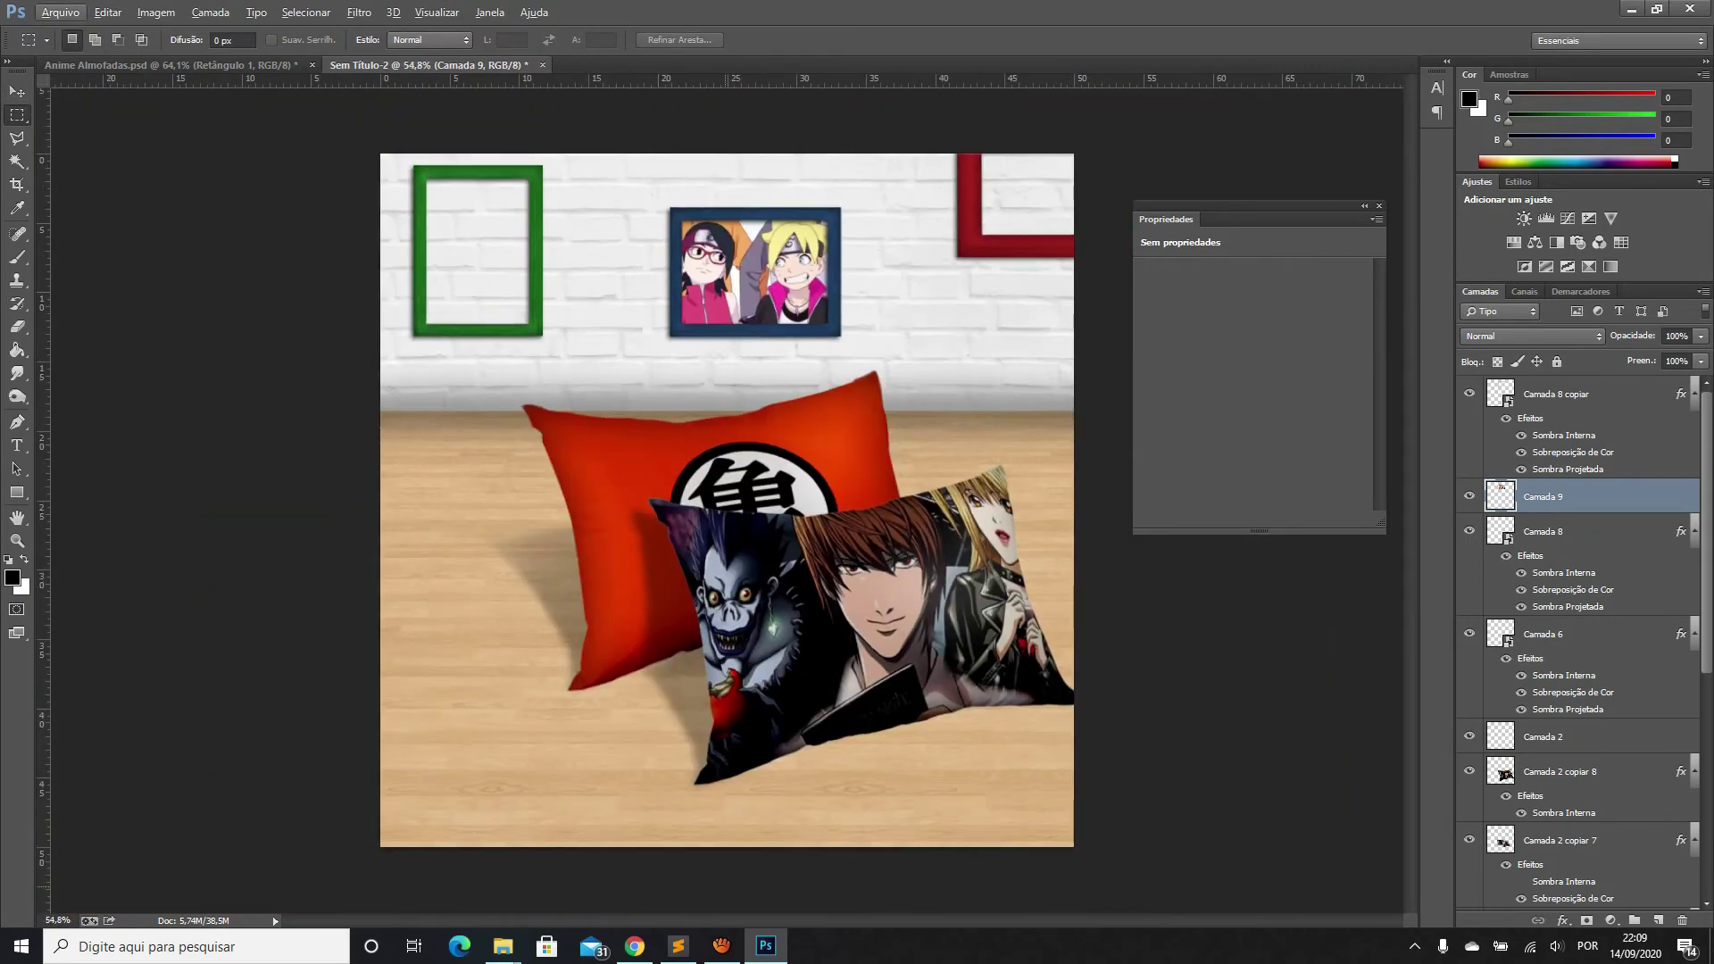
click(635, 946)
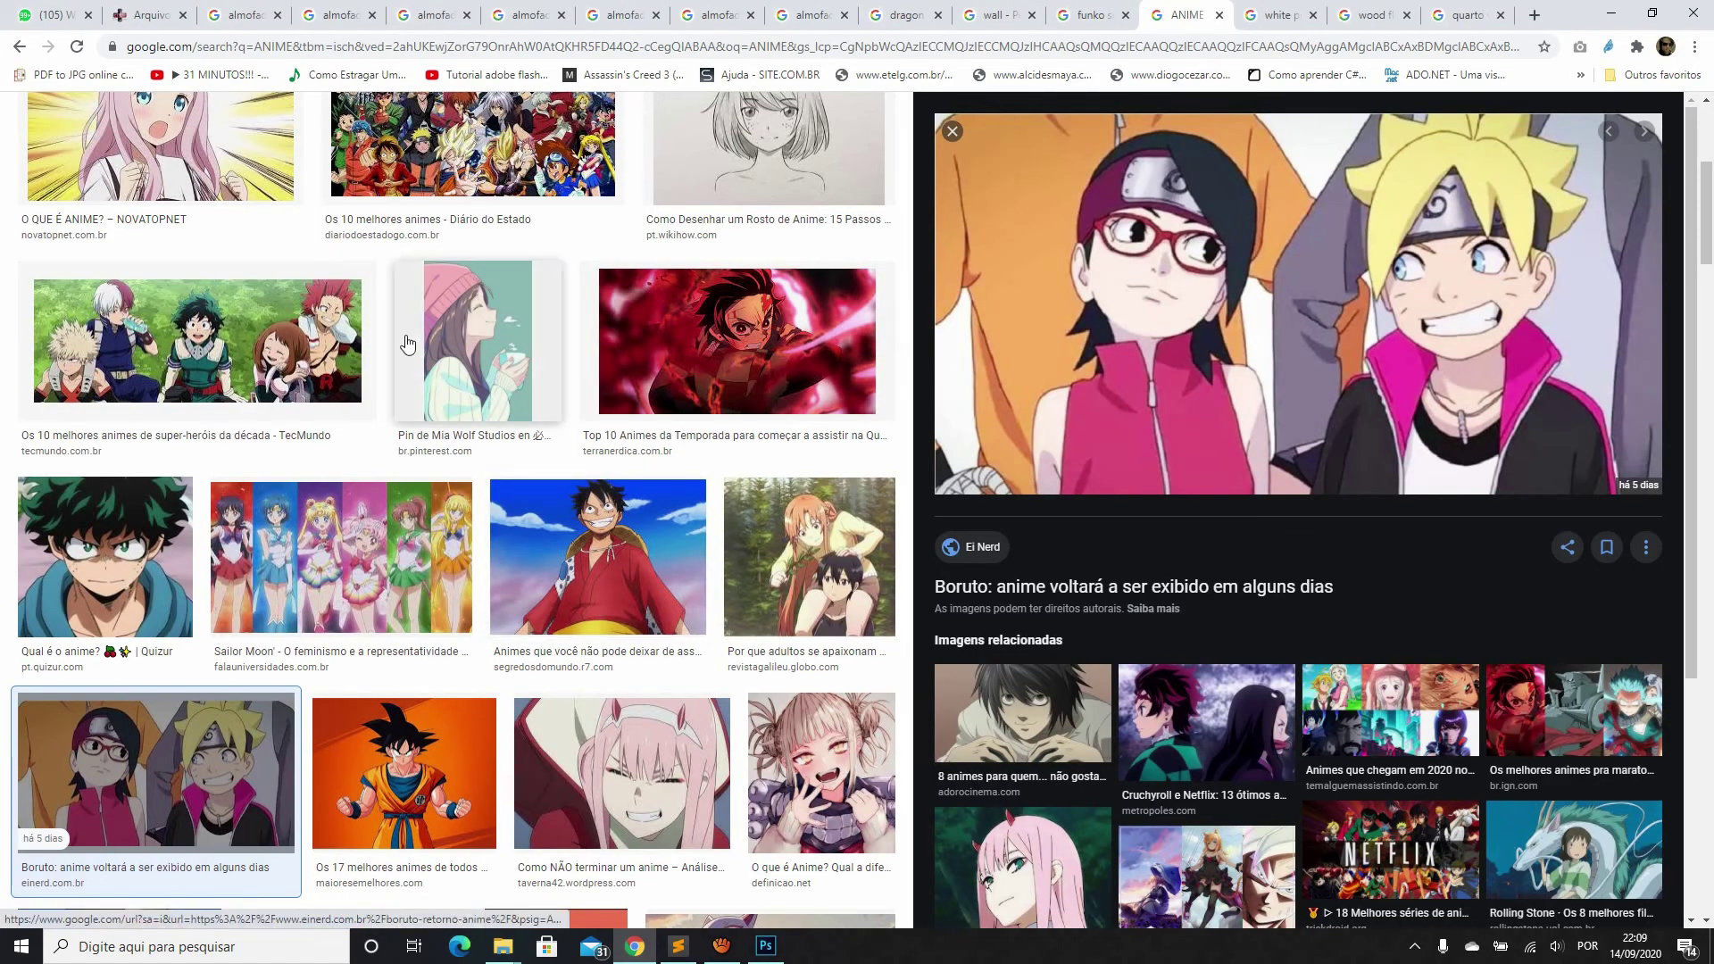
Copy a Goku picture, then the DRAGON BALL Z: KAKAROT Goku picture, from the ANIME results
click(431, 752)
right_click(1382, 200)
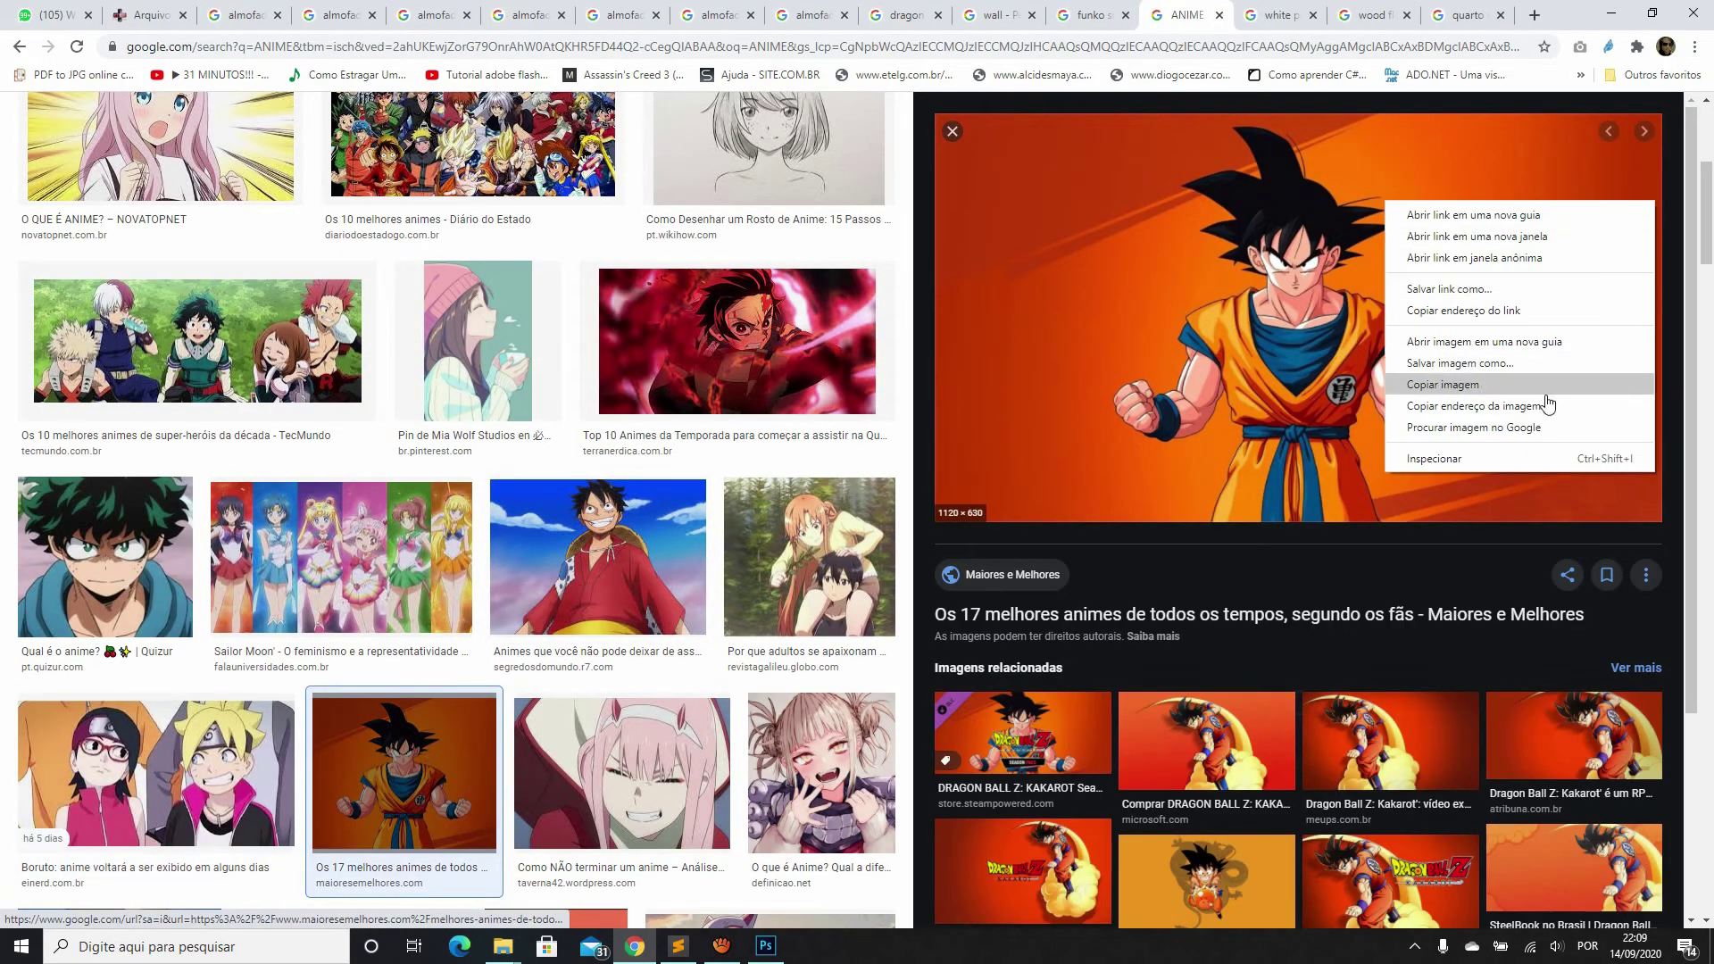
click(1523, 398)
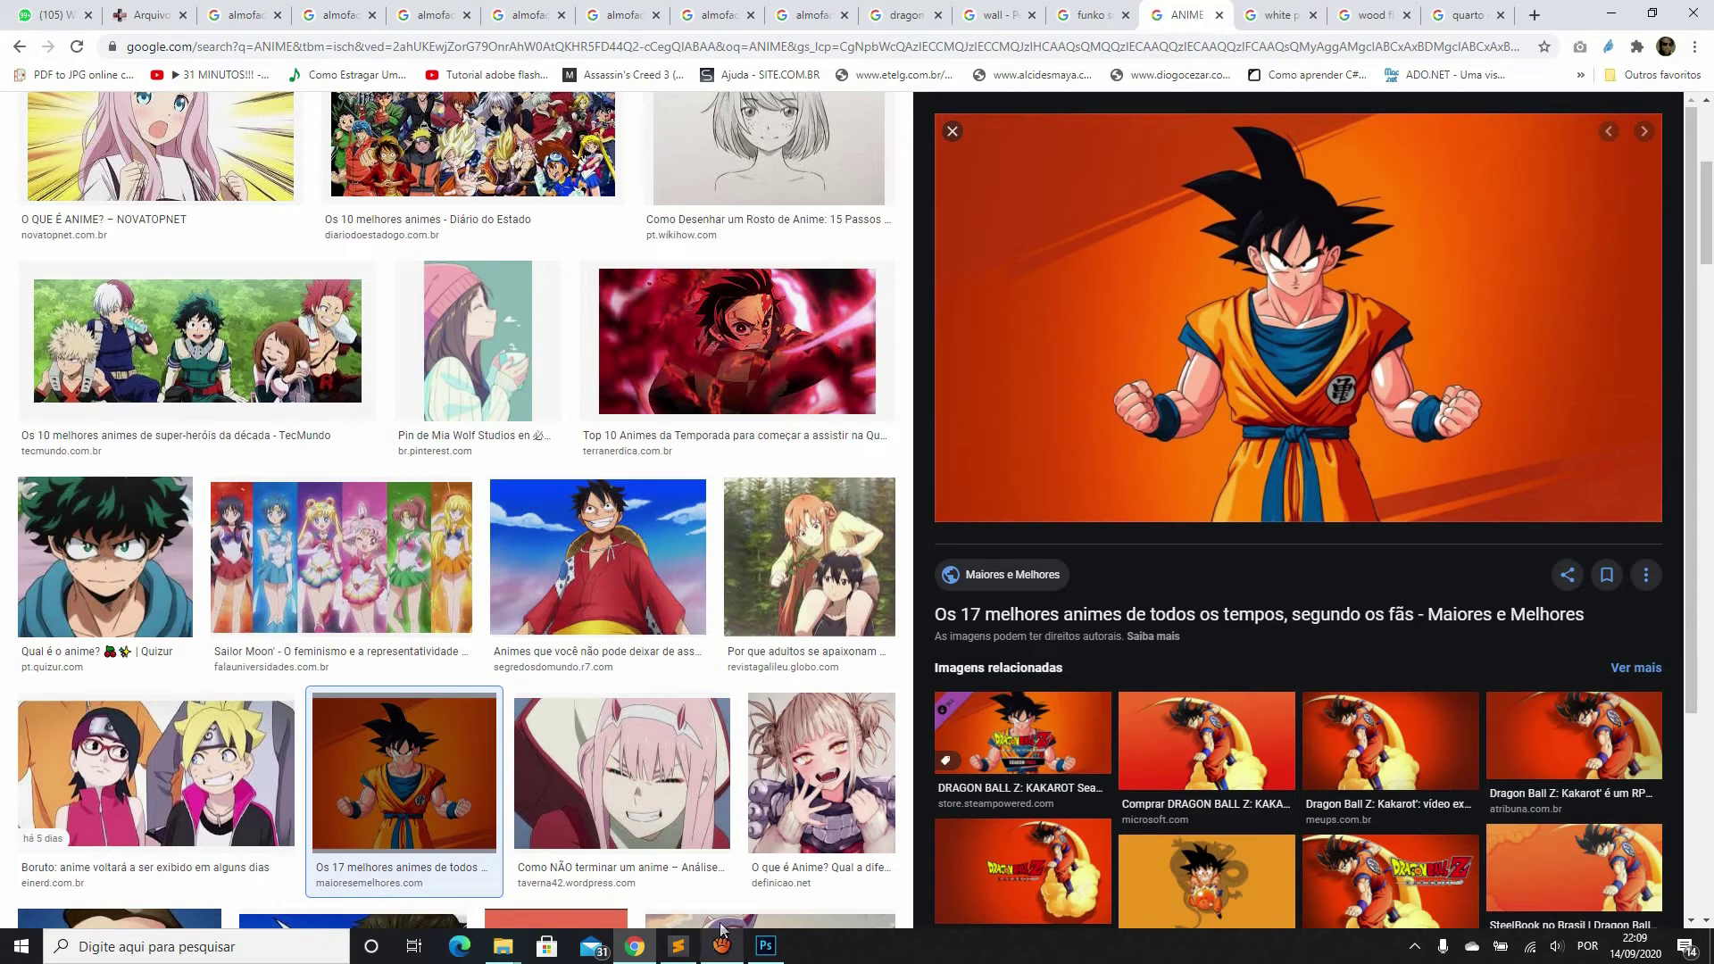
click(1183, 758)
right_click(1221, 230)
click(1268, 423)
click(765, 947)
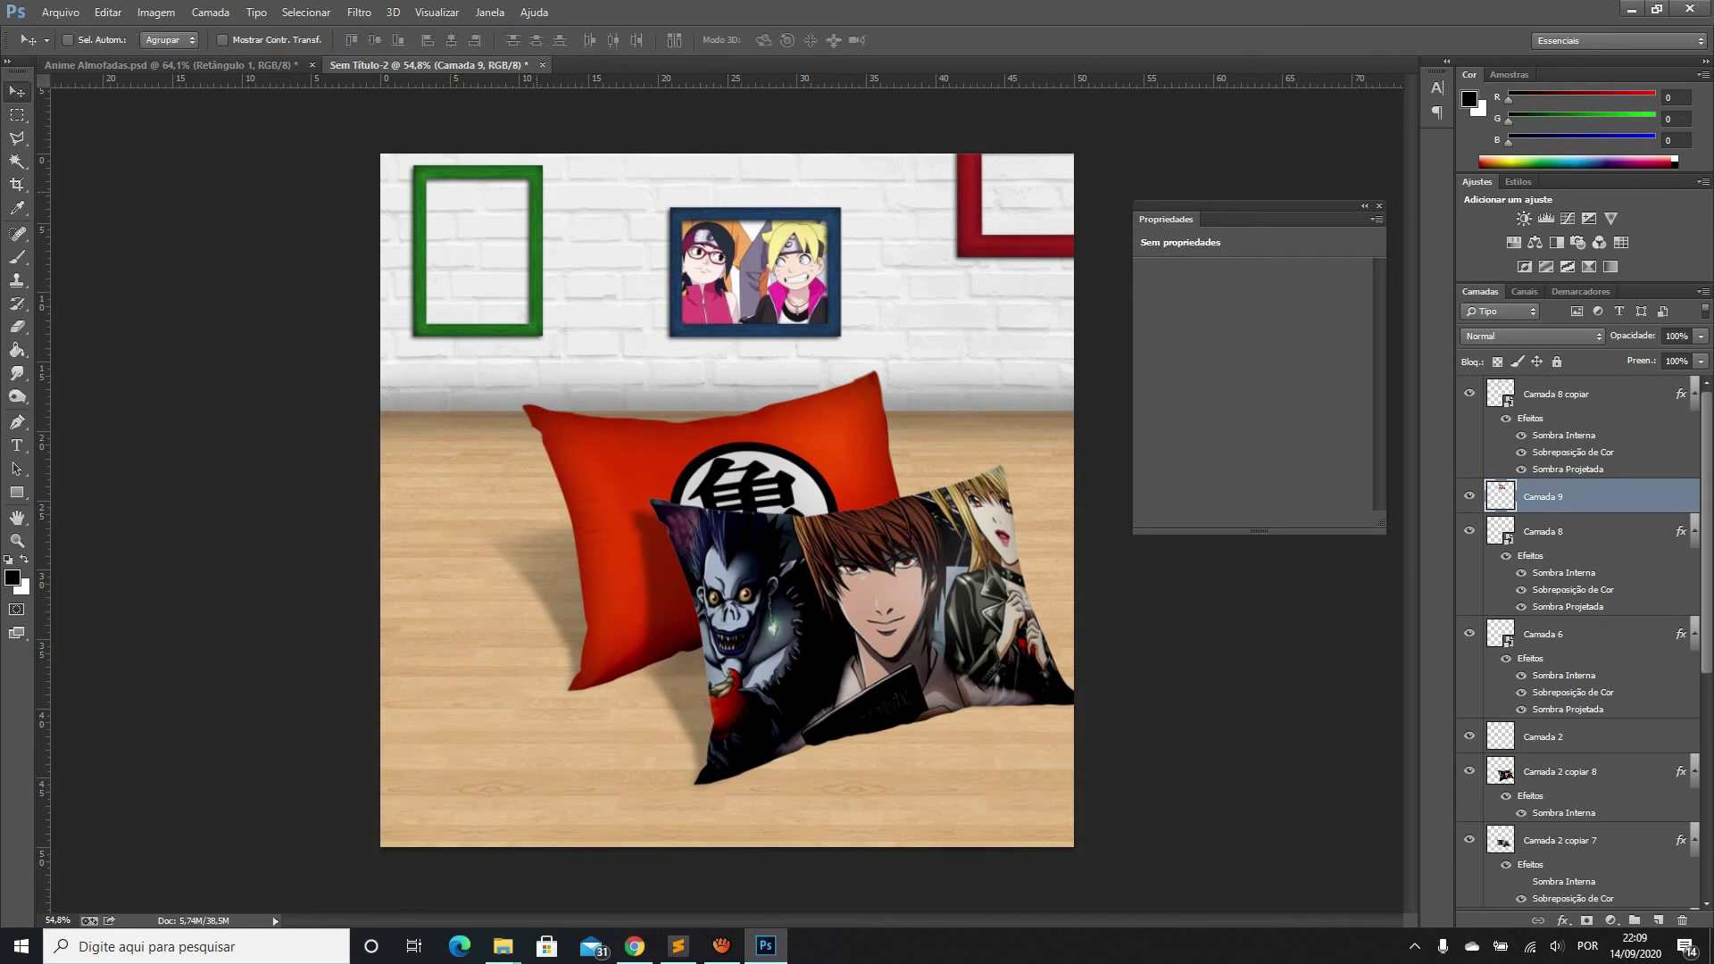
Paste the Goku image into a new layer below Camada 8 on the upper-left wall
key(alt+bracketleft)
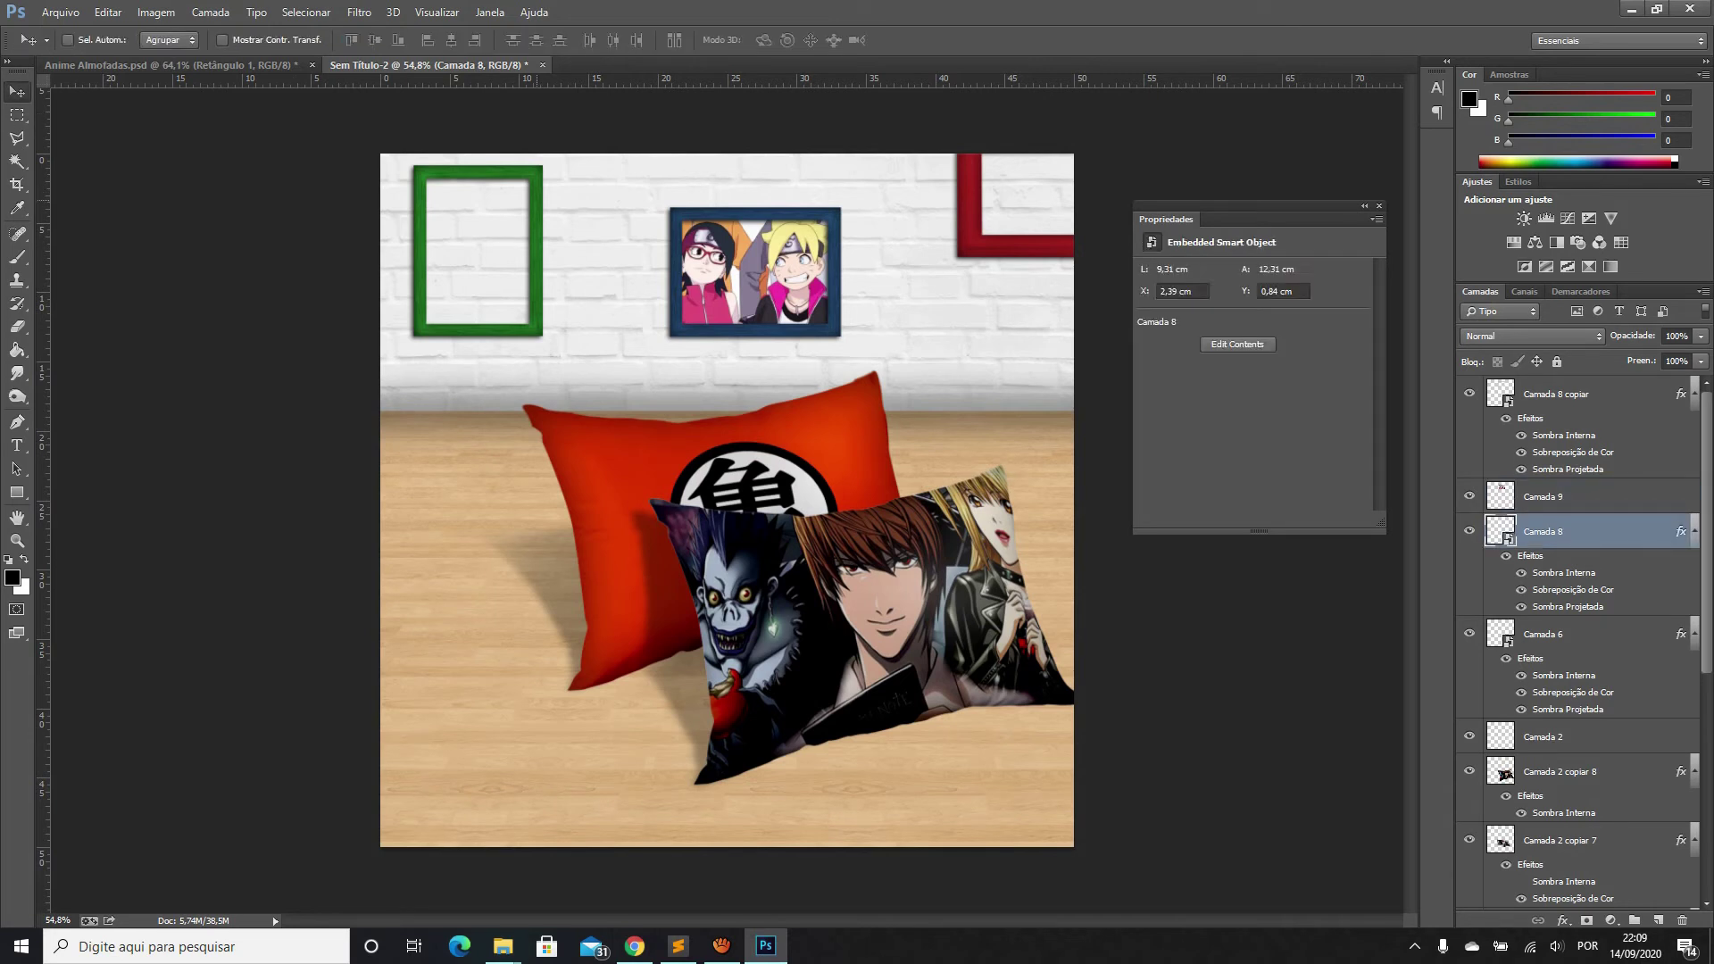
key(alt+bracketleft)
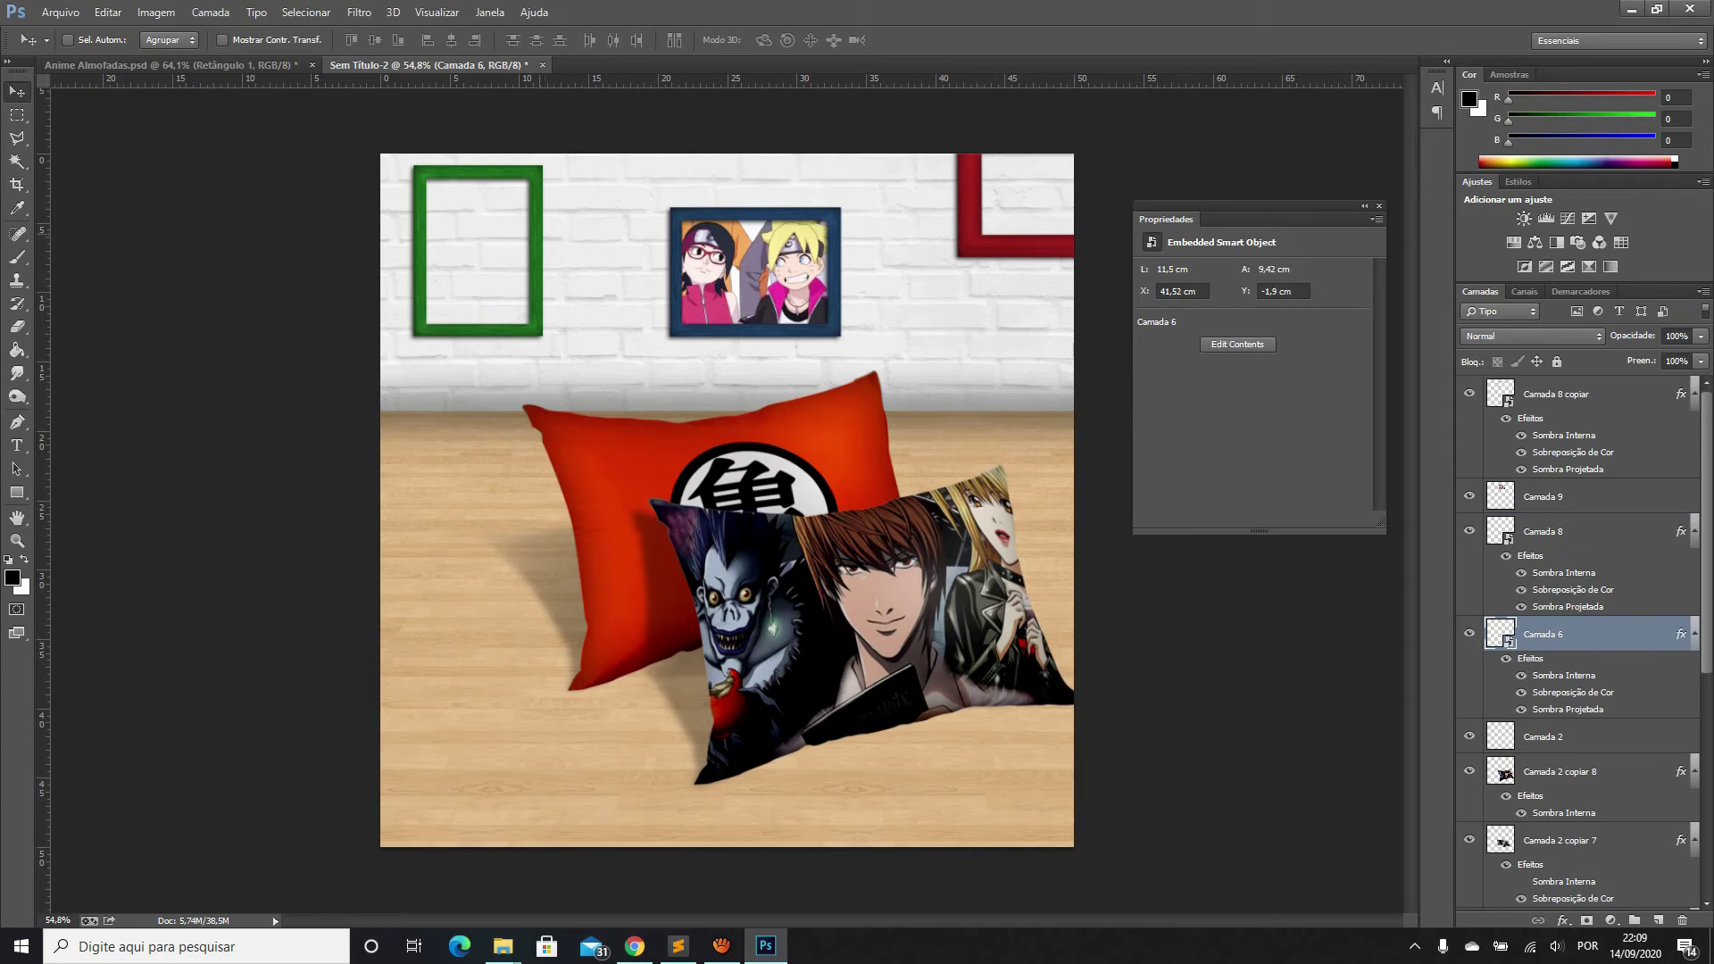
key(alt+bracketright)
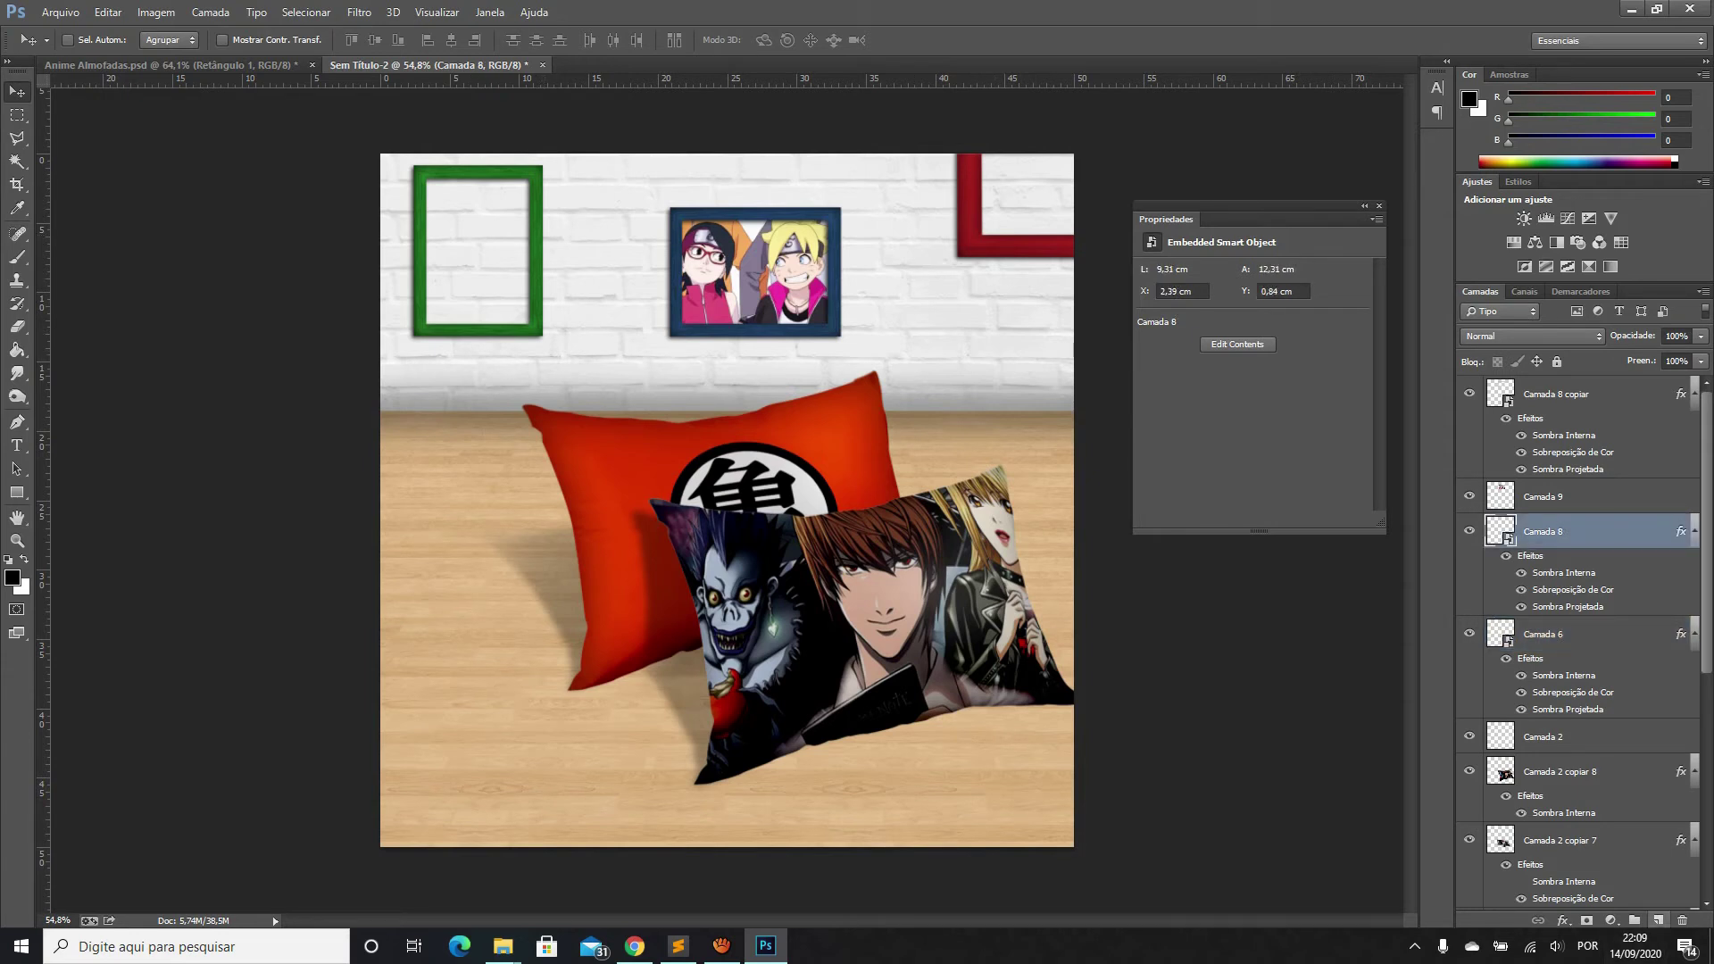
click(1658, 921)
key(ctrl+bracketleft)
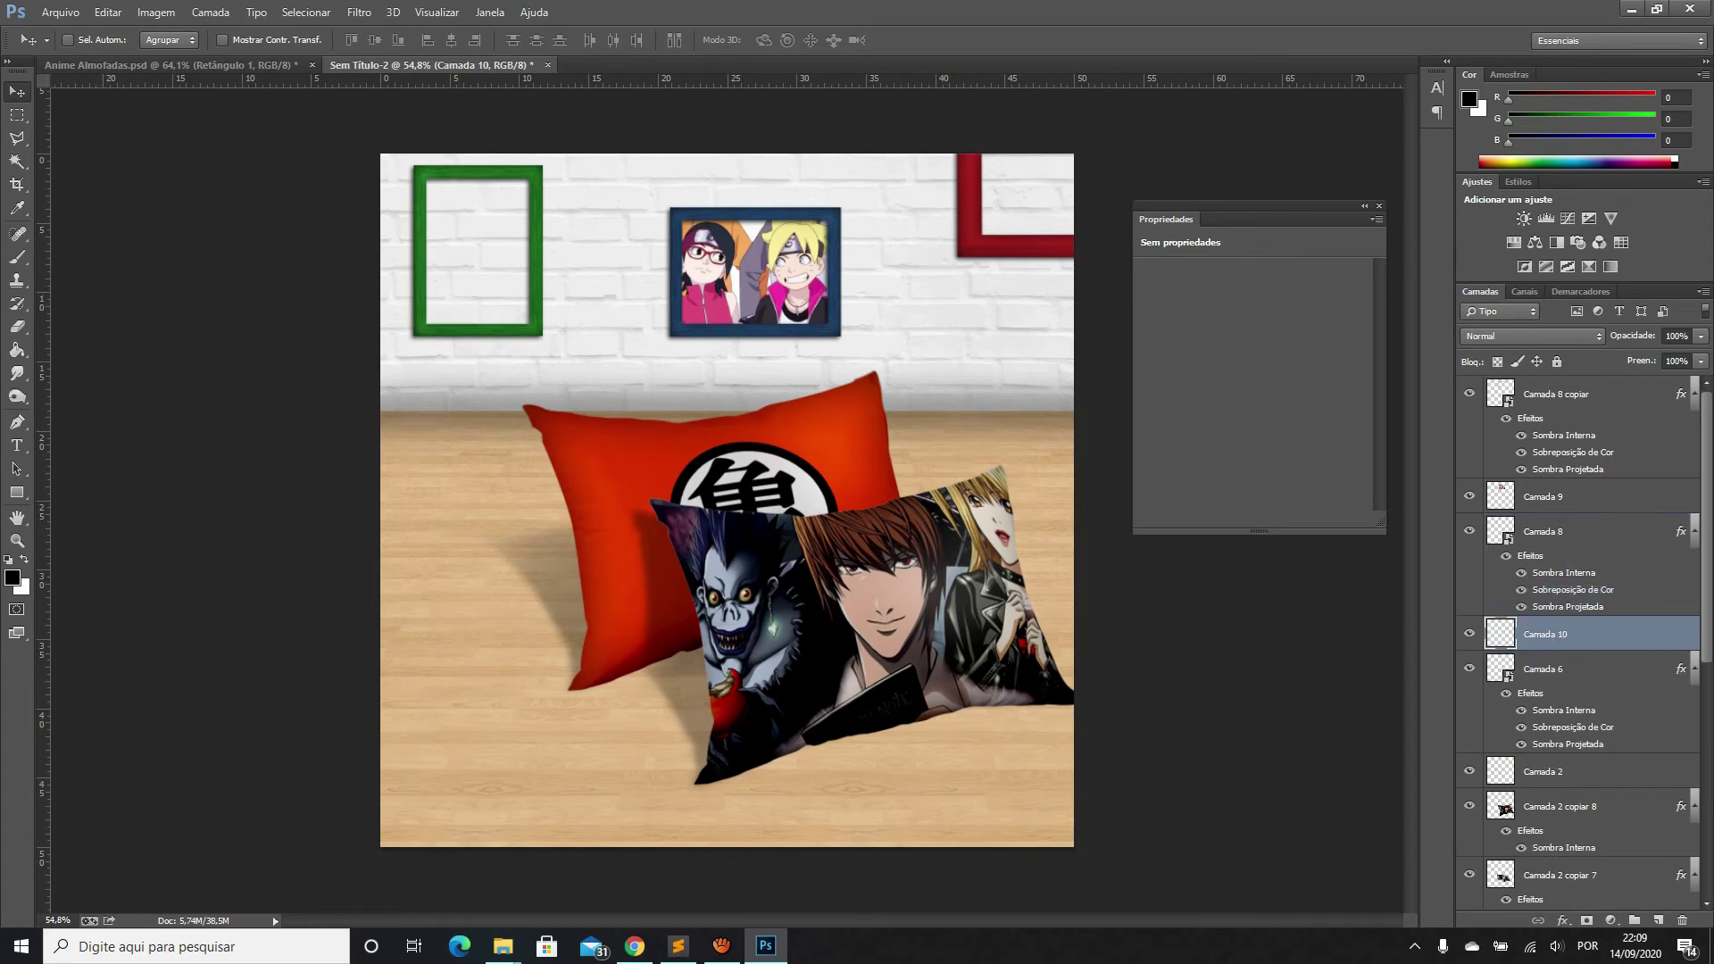
key(ctrl+v)
drag(727, 500, 504, 281)
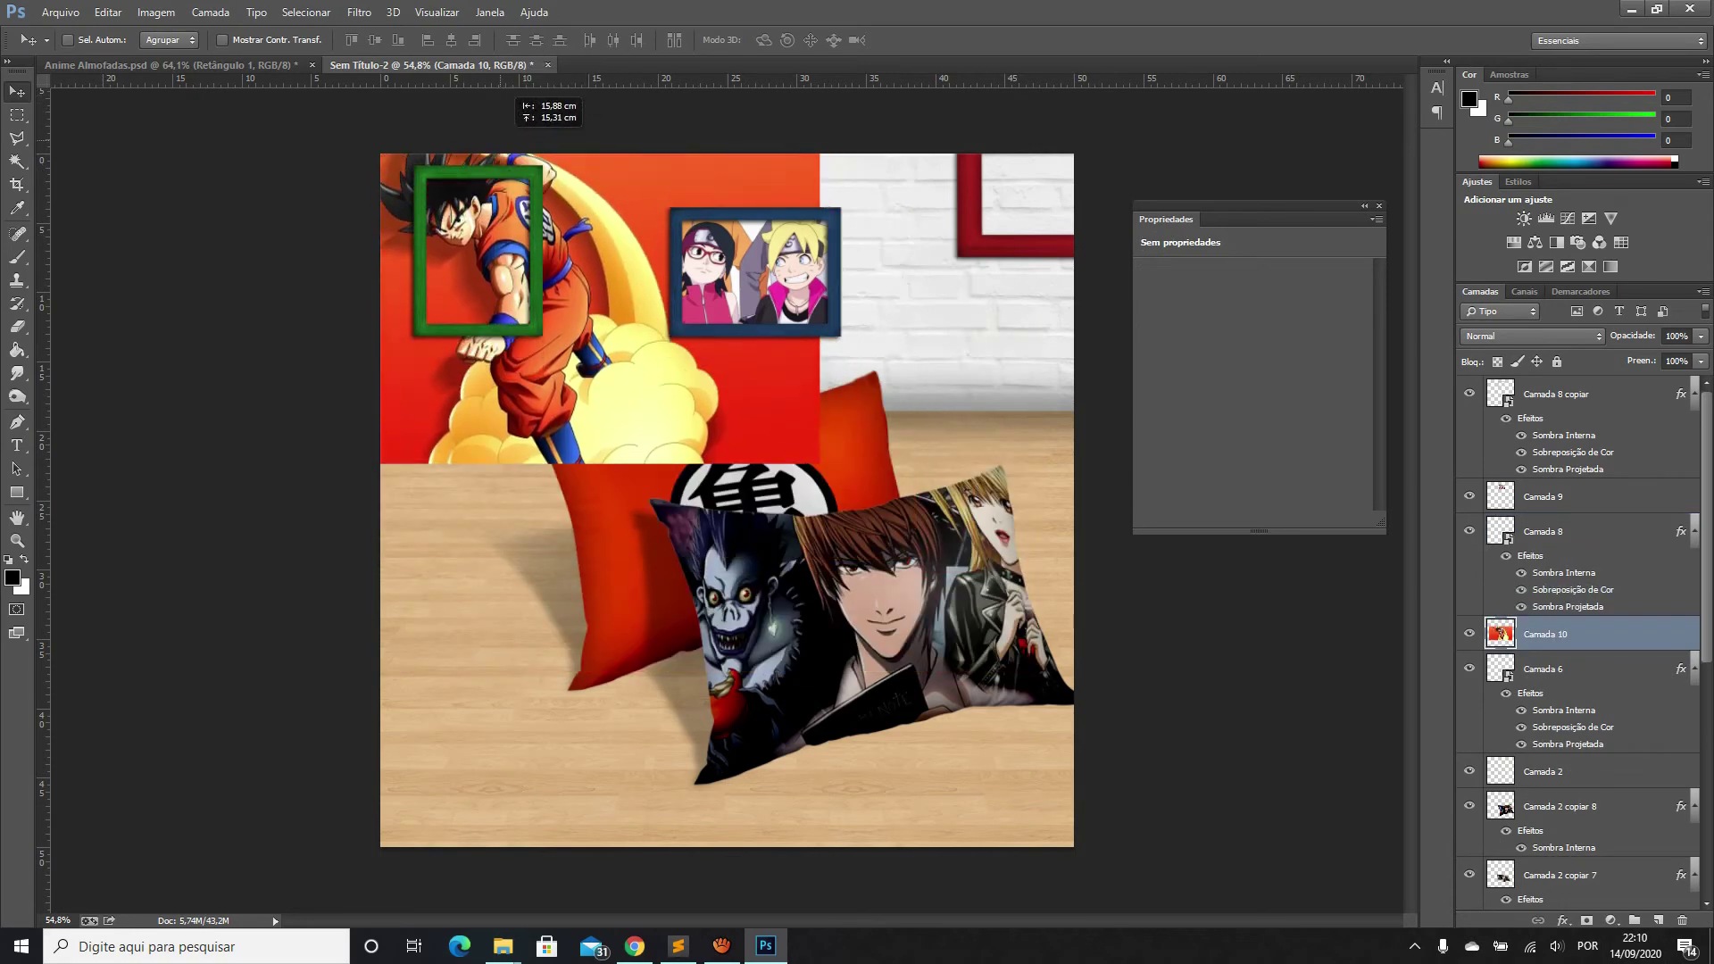
scroll(519, 254, up, 3)
Scale the Goku image to about 51% and seat it in the green frame
key(ctrl+t)
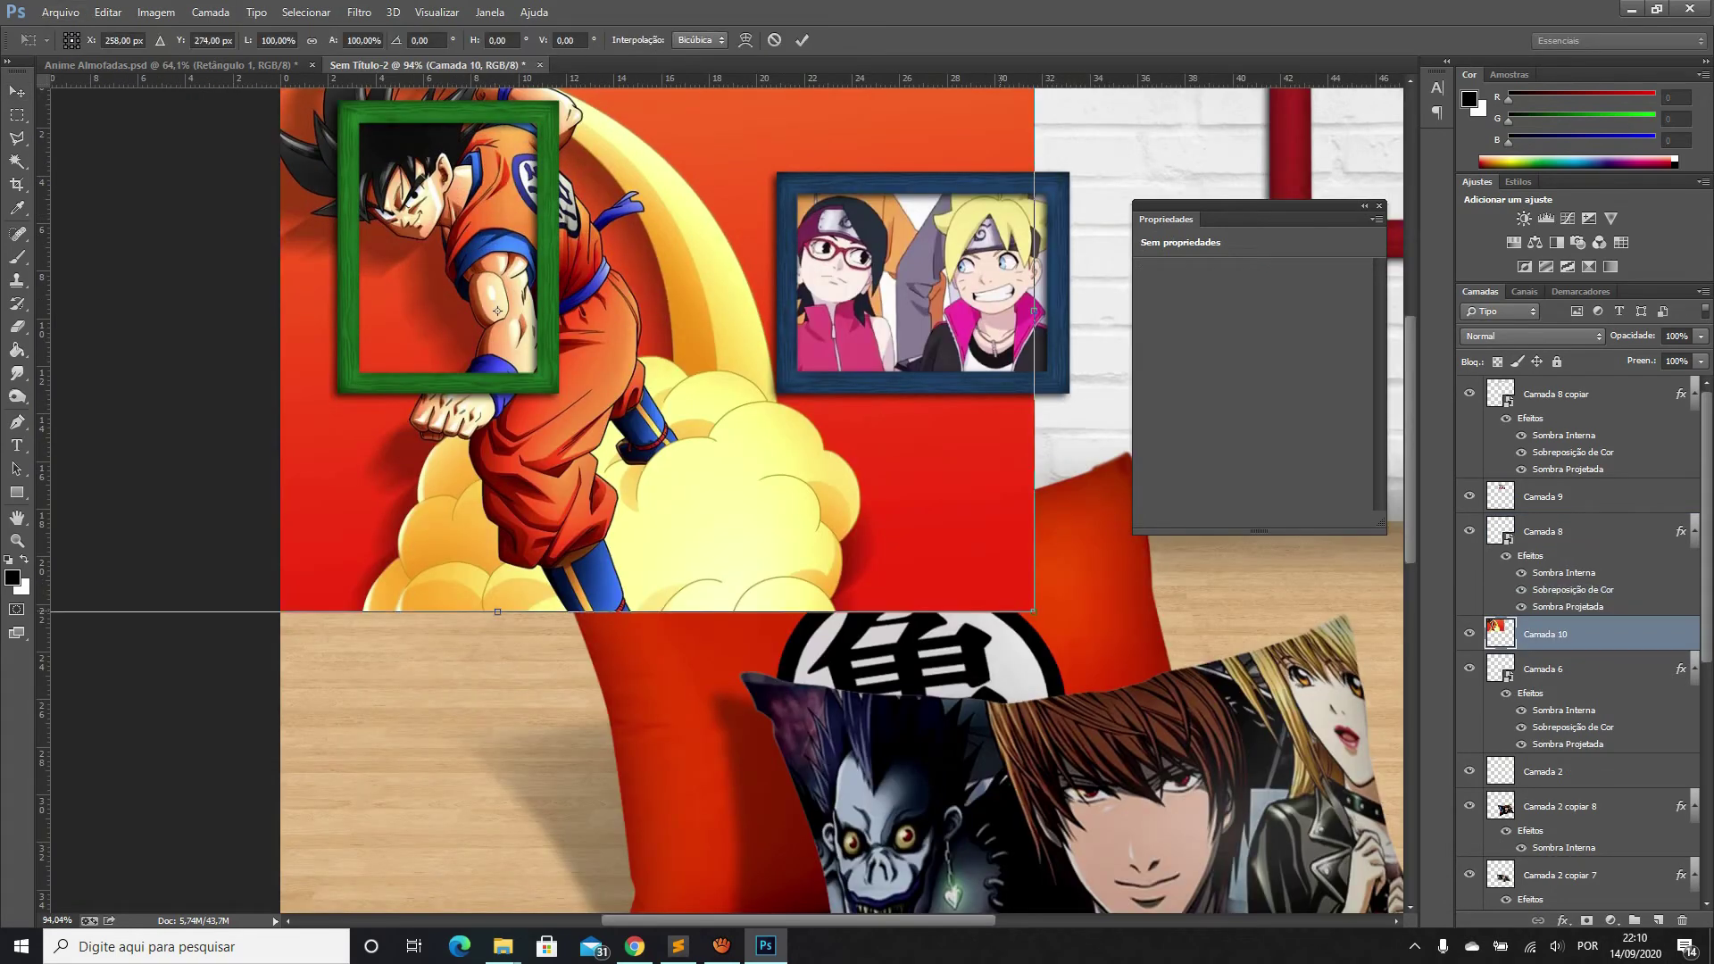
drag(1034, 612, 663, 403)
drag(312, 206, 470, 271)
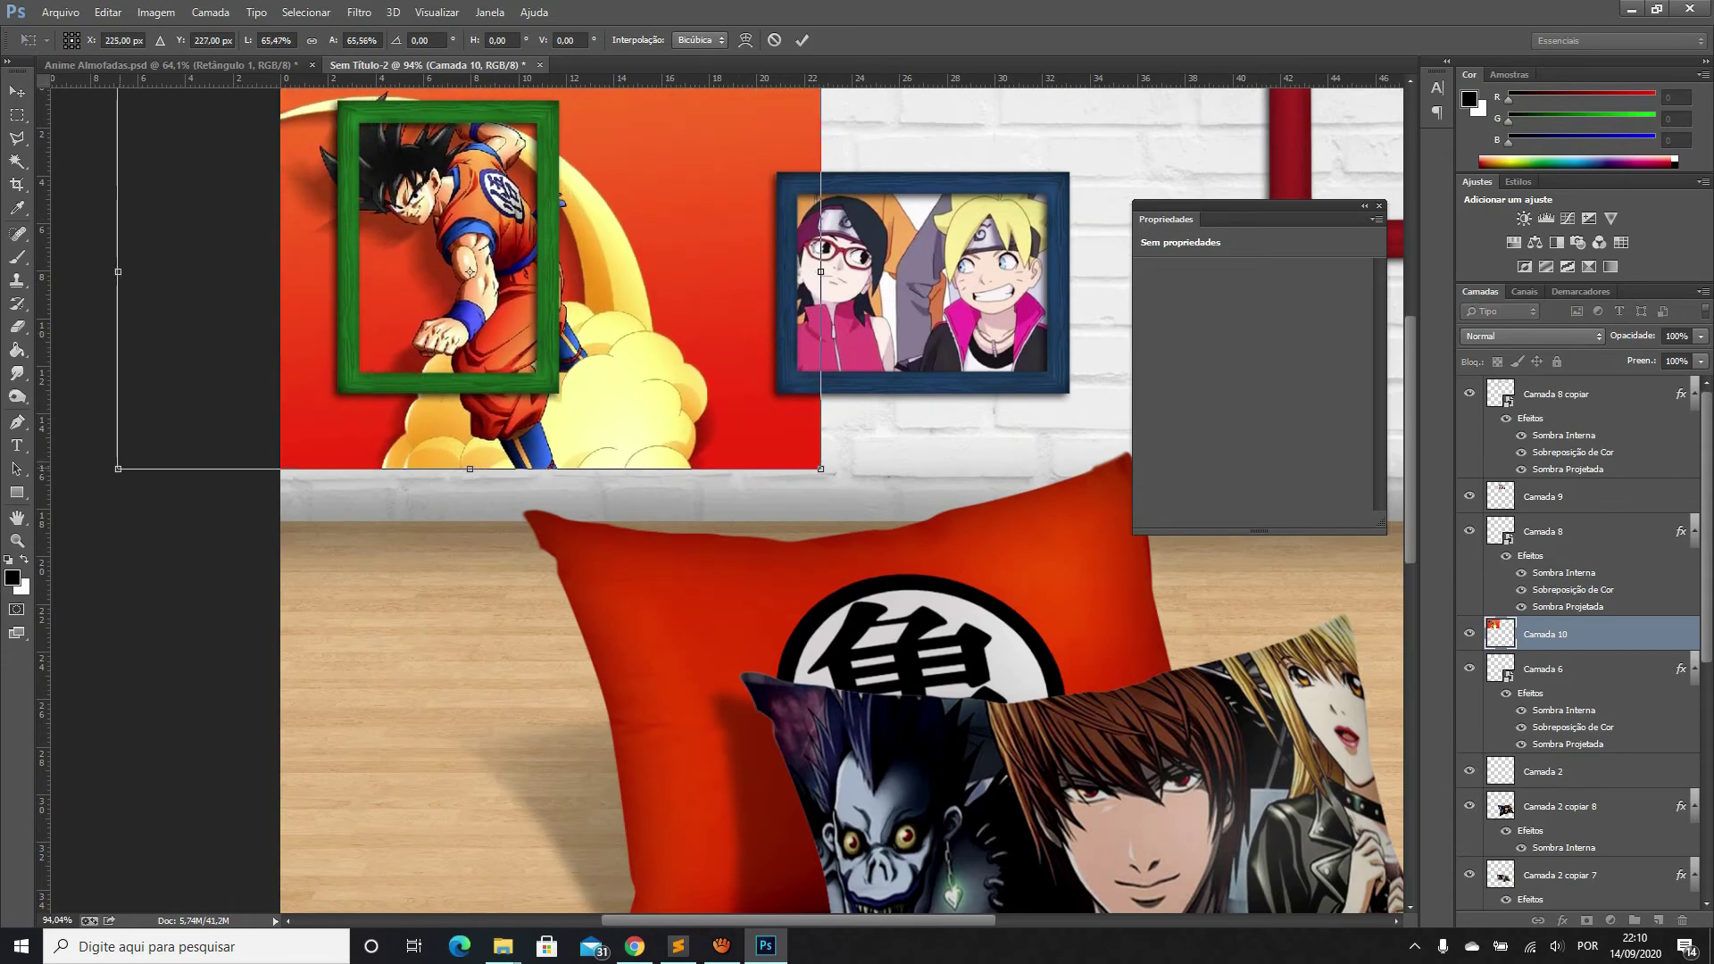
drag(118, 469, 203, 419)
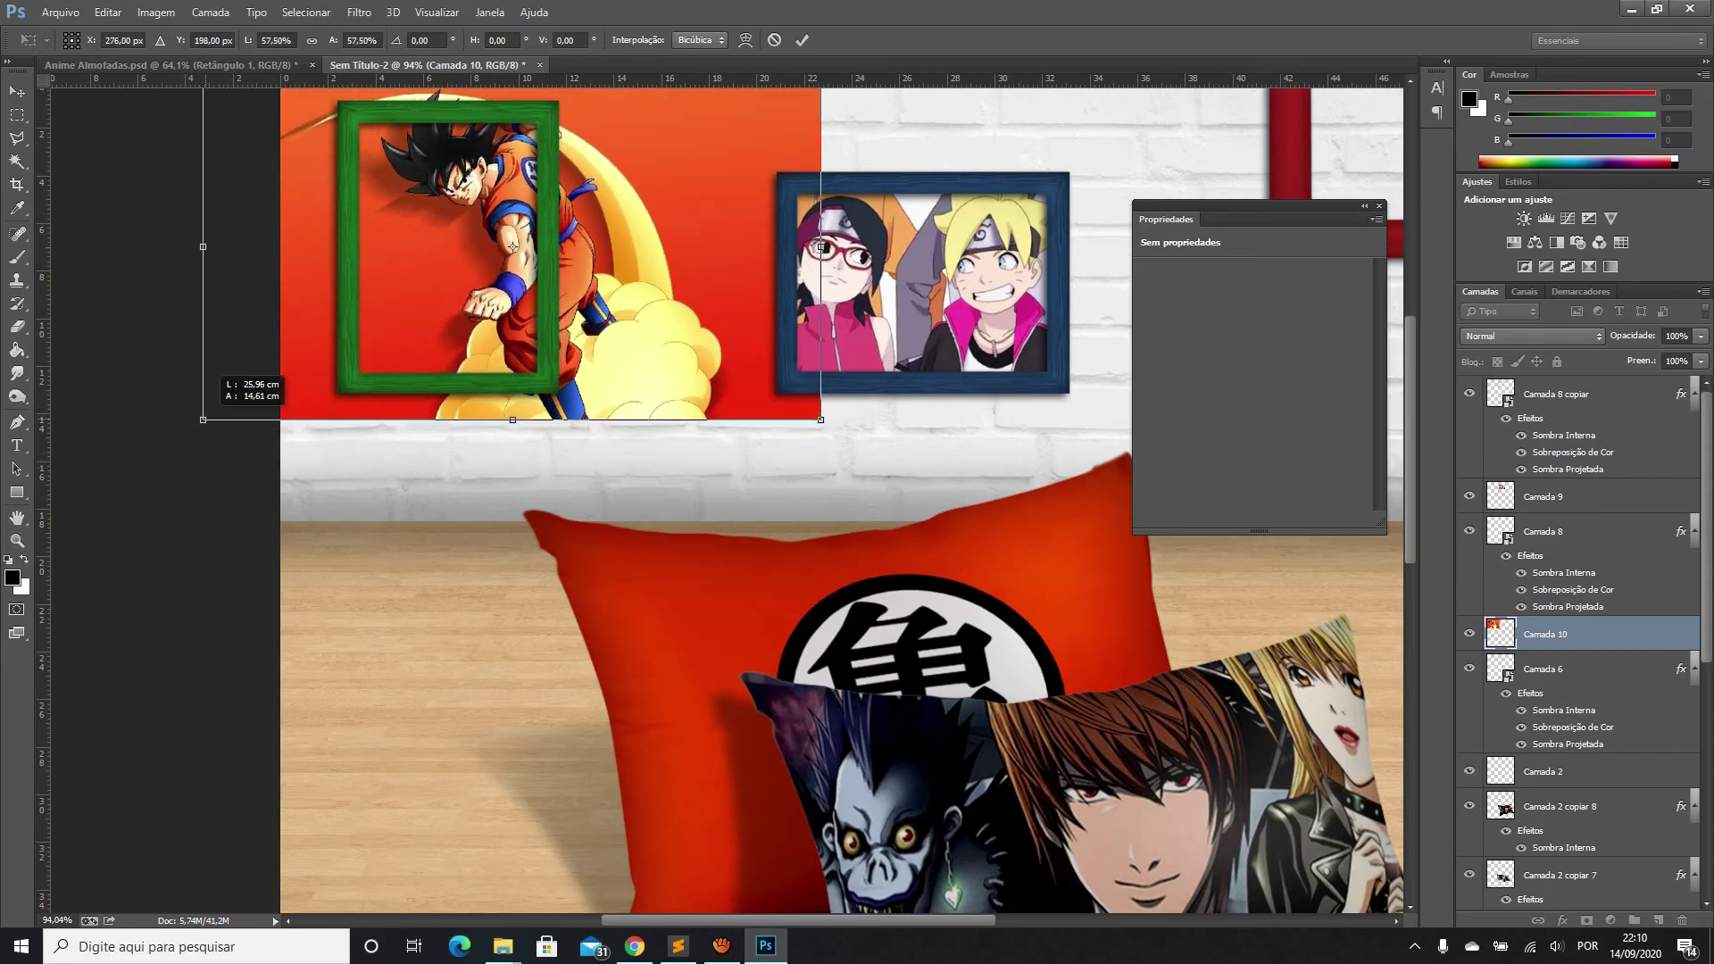
drag(513, 248, 468, 260)
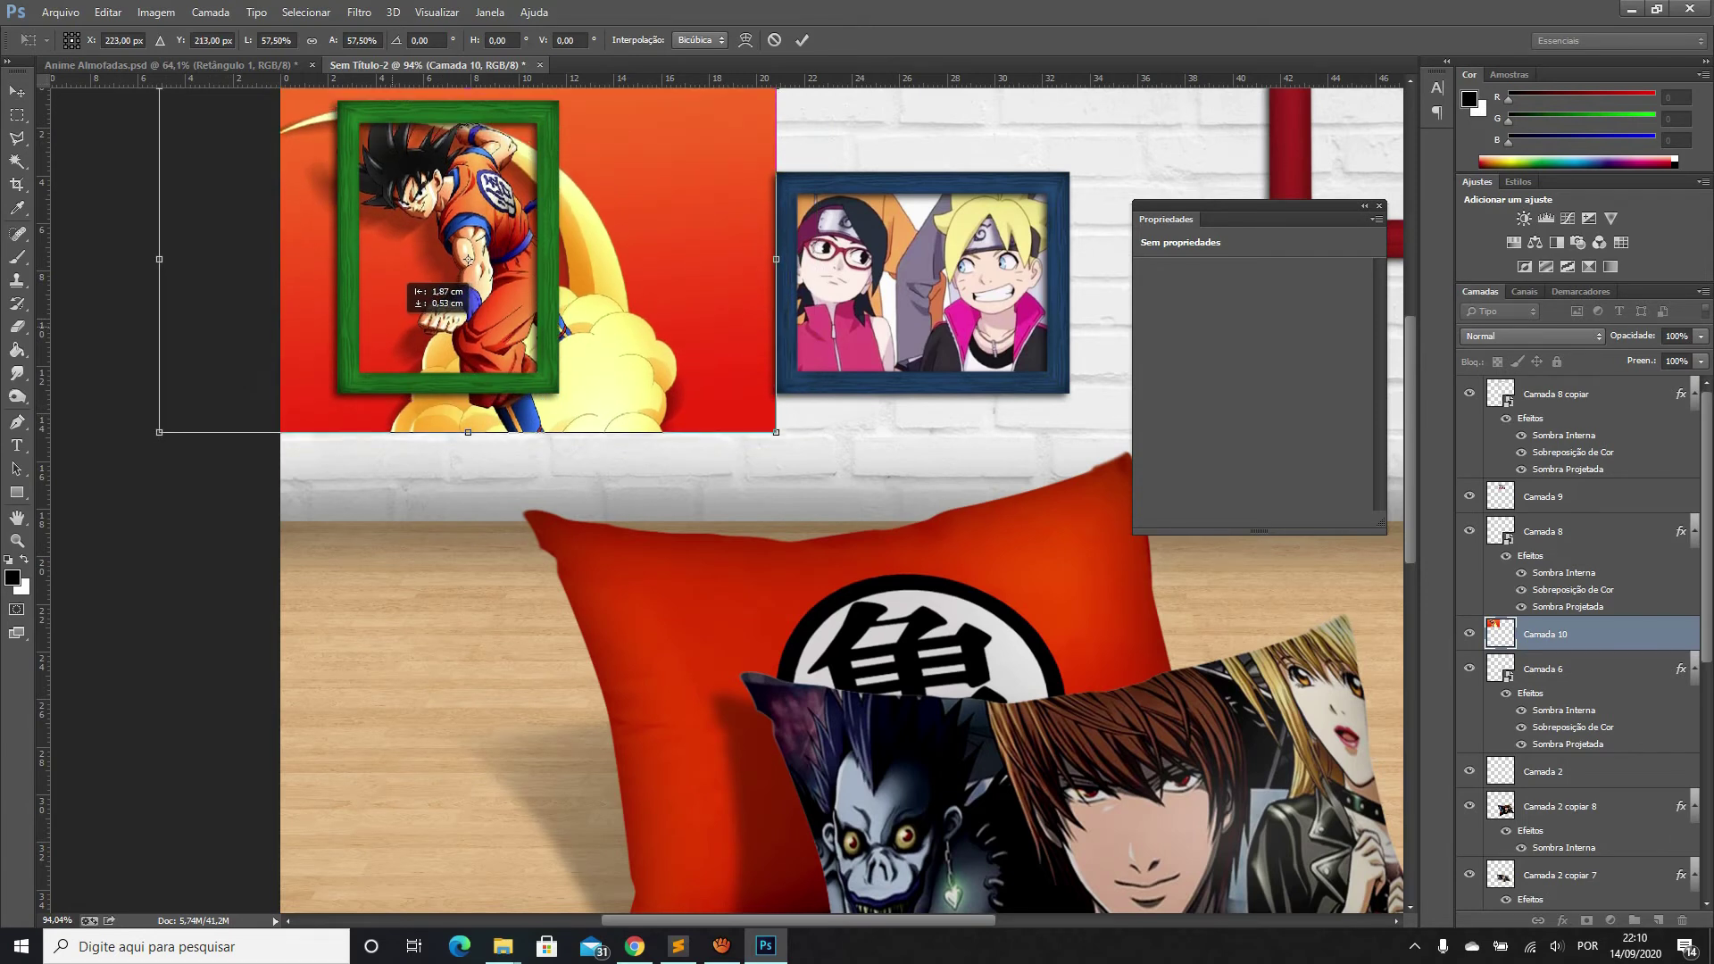
drag(159, 432, 222, 391)
mouse_move(494, 239)
mouse_down()
mouse_move(449, 248)
mouse_move(464, 239)
mouse_up()
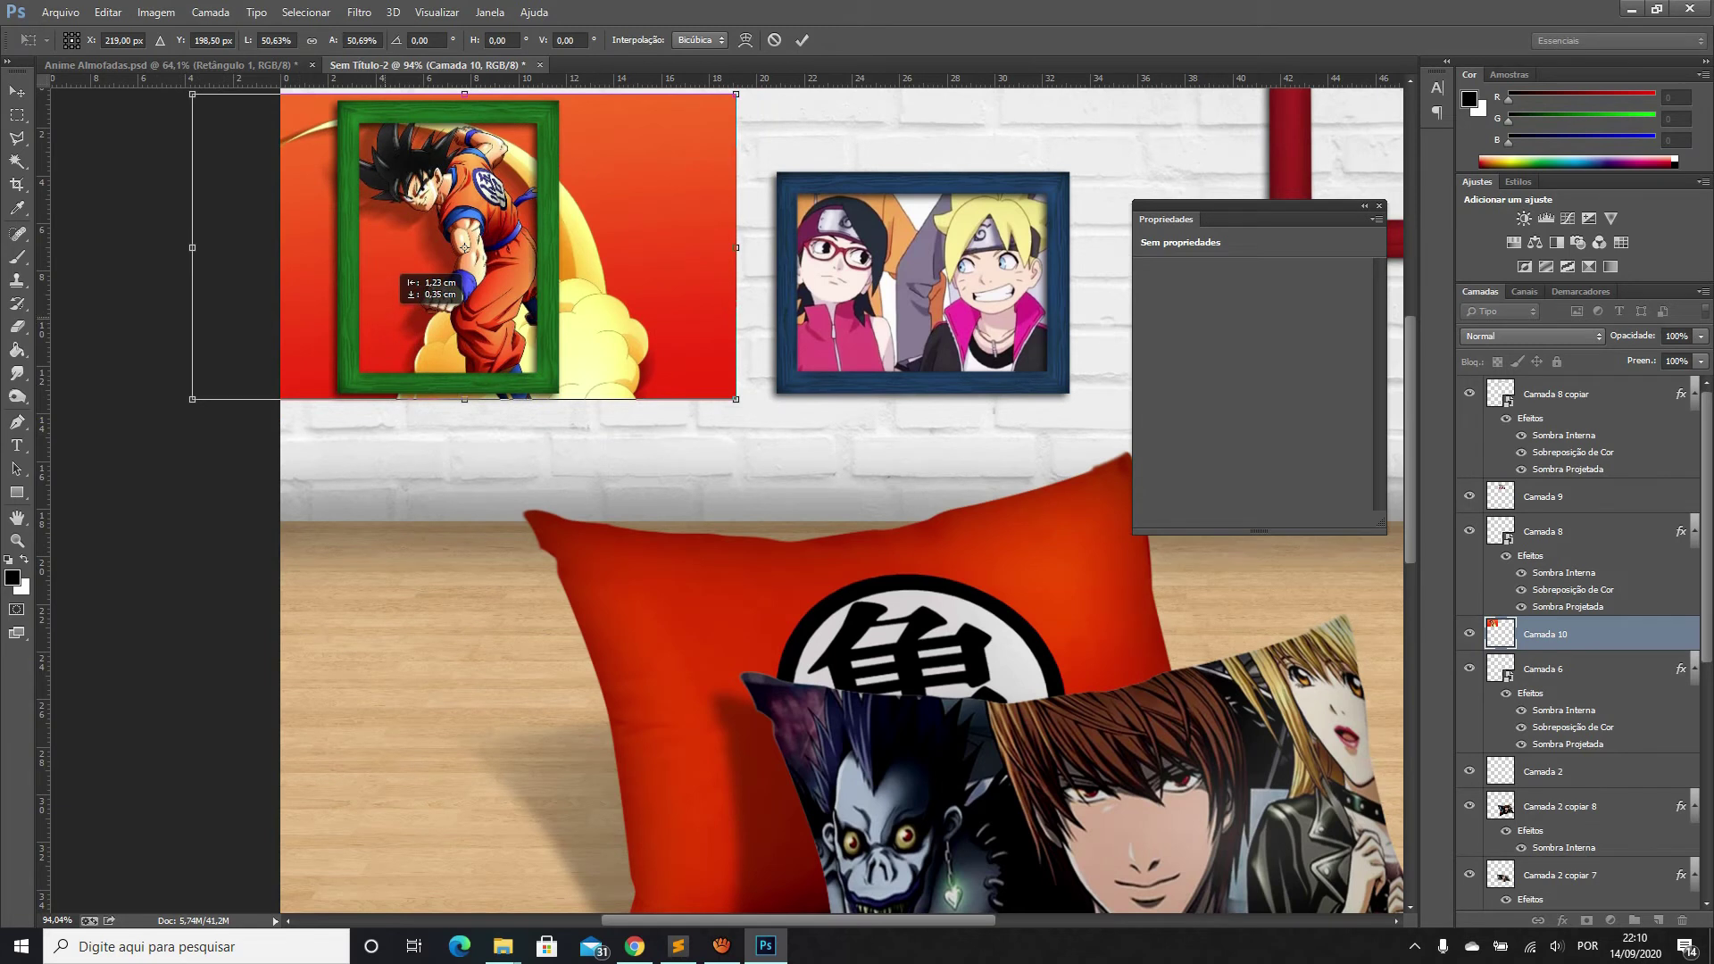
key(Return)
Delete the Goku overflow above, right of and left of the green frame
scroll(842, 500, up, 2)
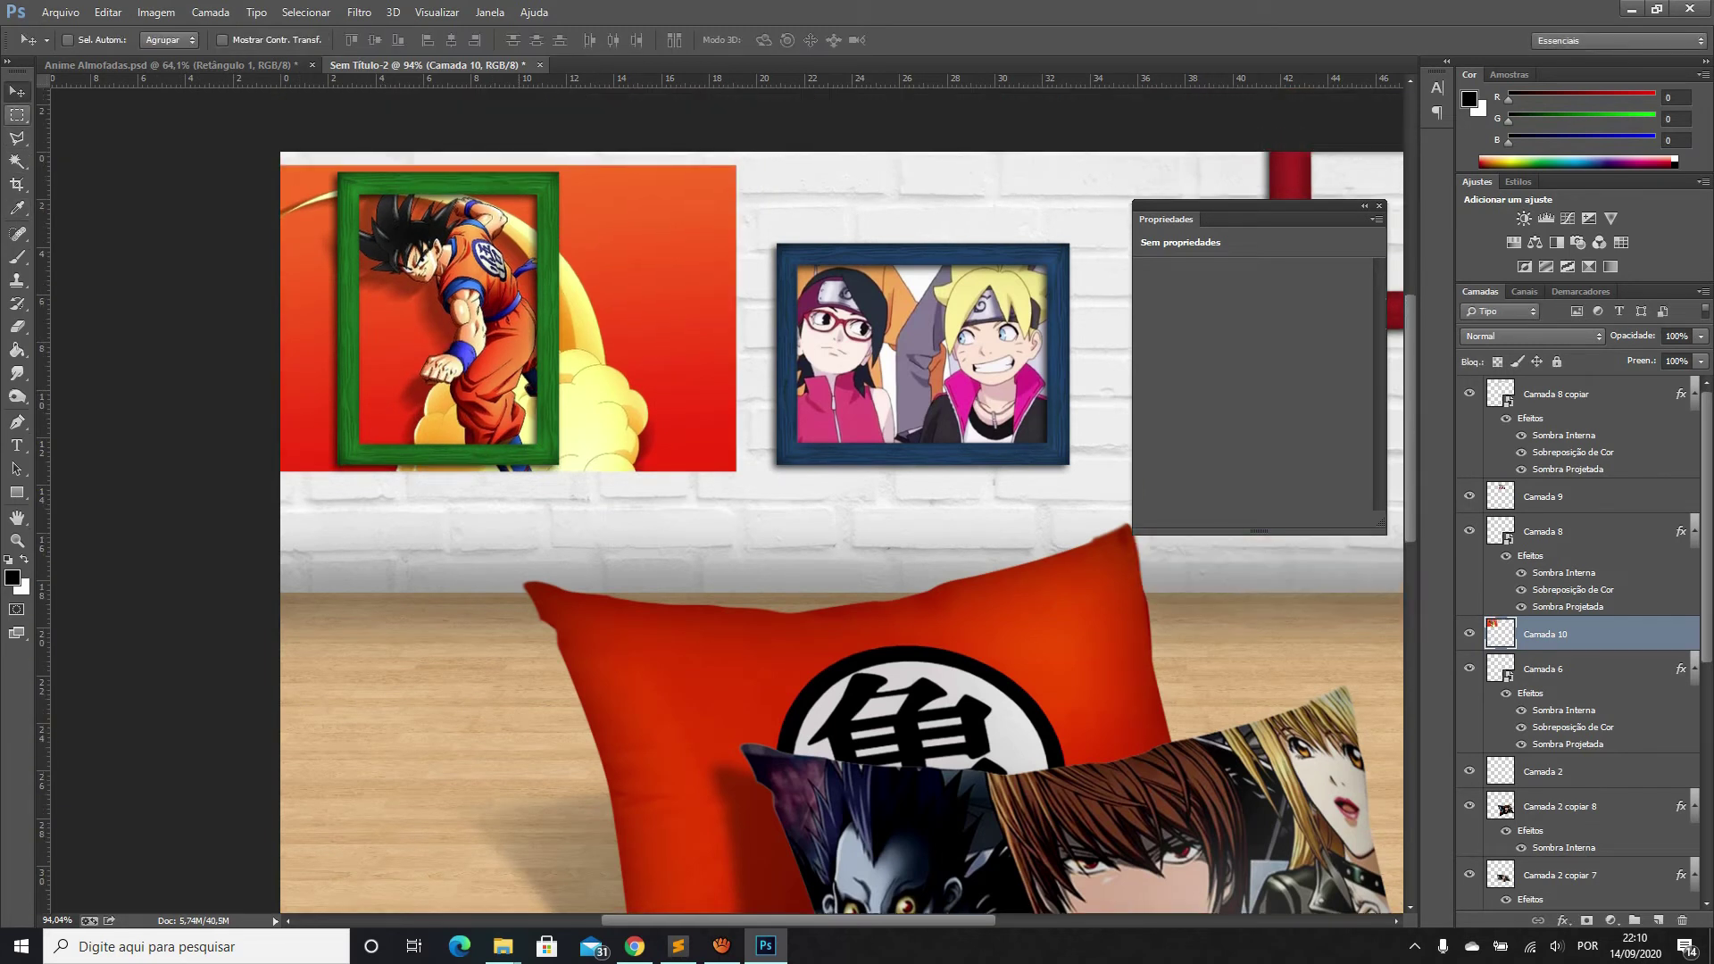
key(m)
drag(280, 151, 876, 180)
key(Delete)
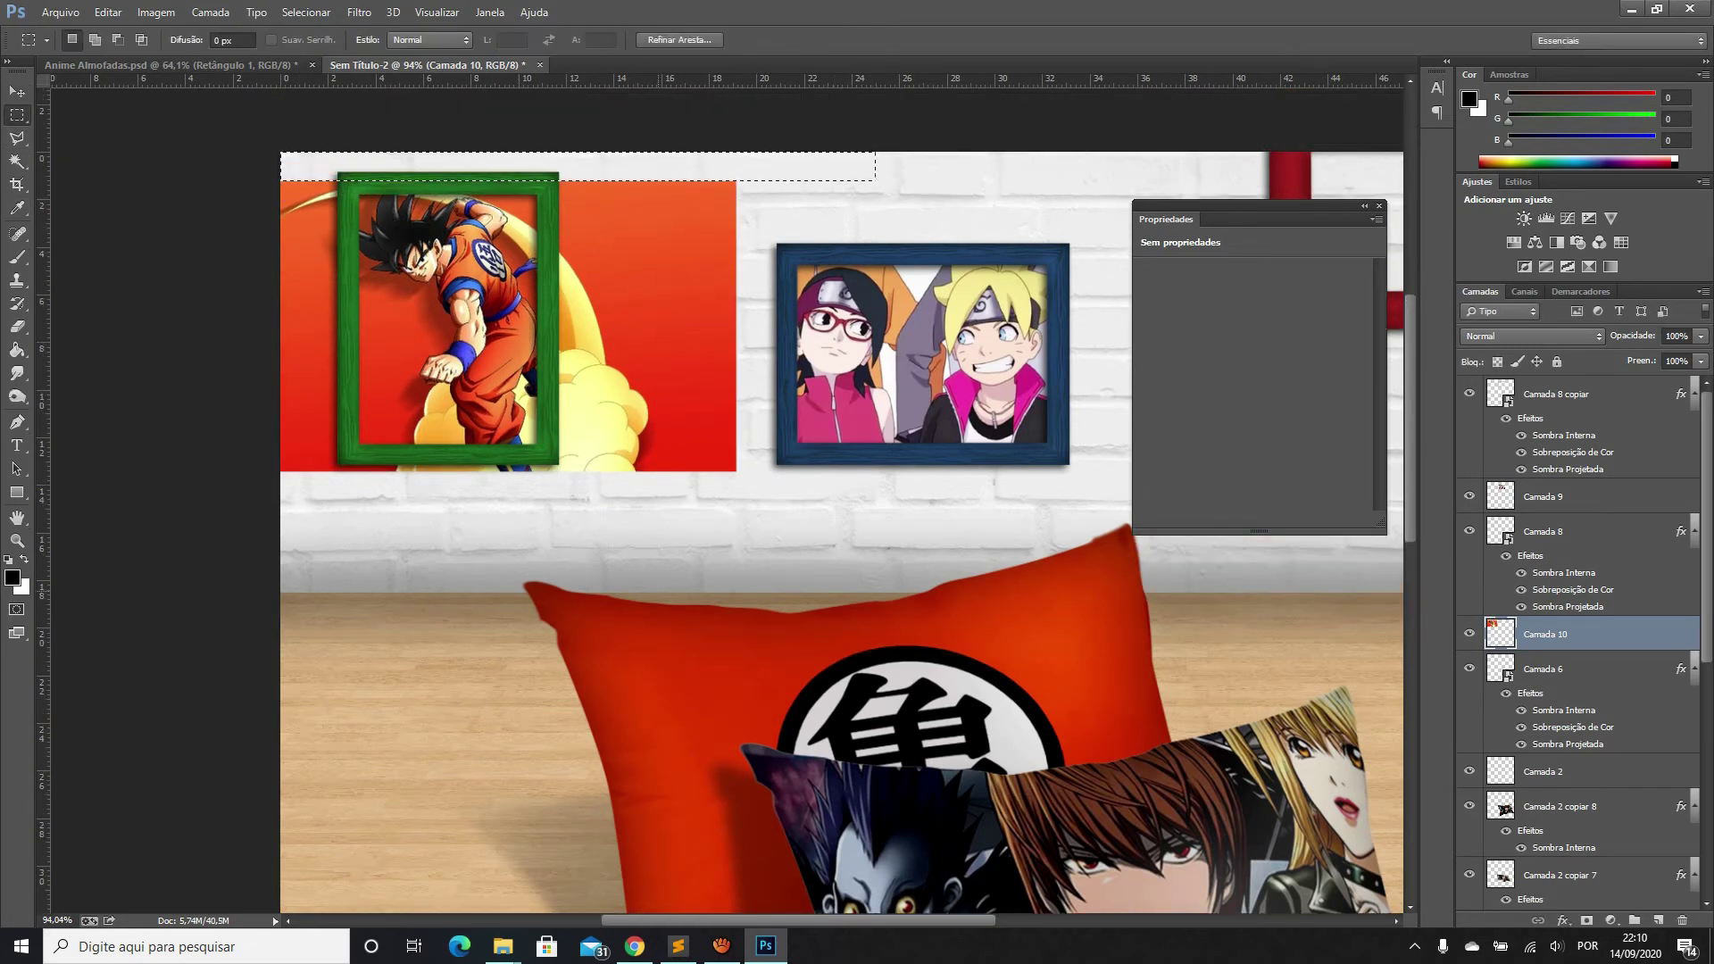
drag(548, 151, 816, 658)
key(Delete)
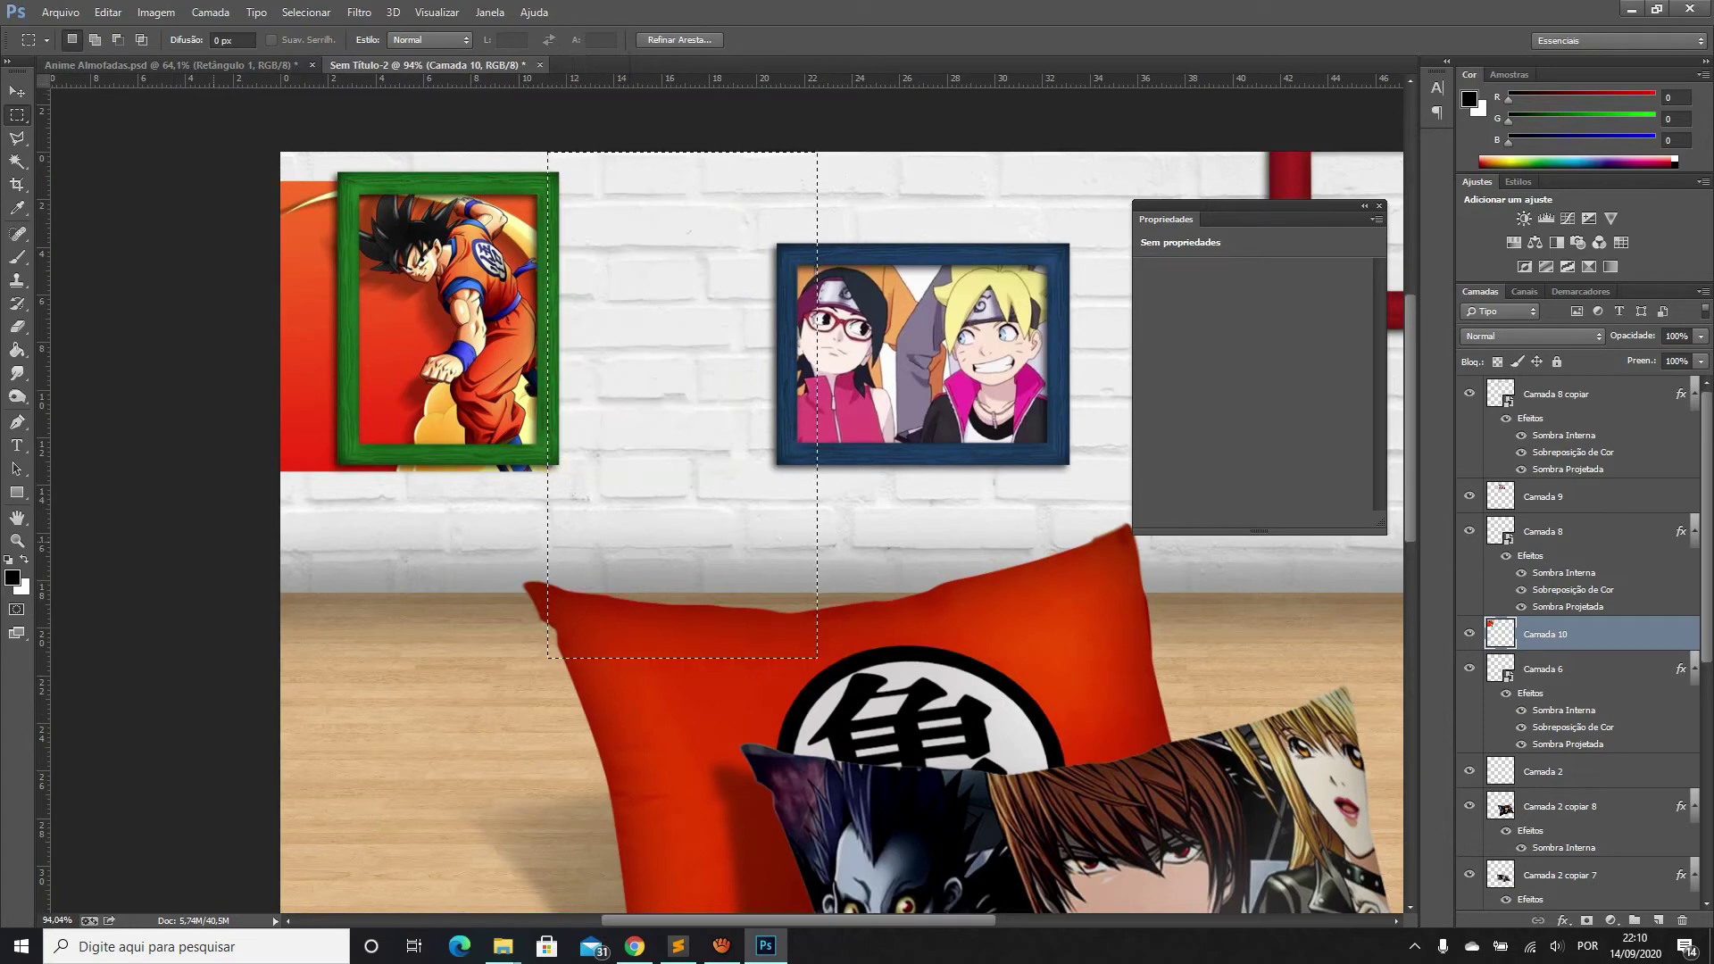
drag(280, 159, 337, 457)
key(Delete)
scroll(564, 357, down, 1)
scroll(857, 656, down, 1)
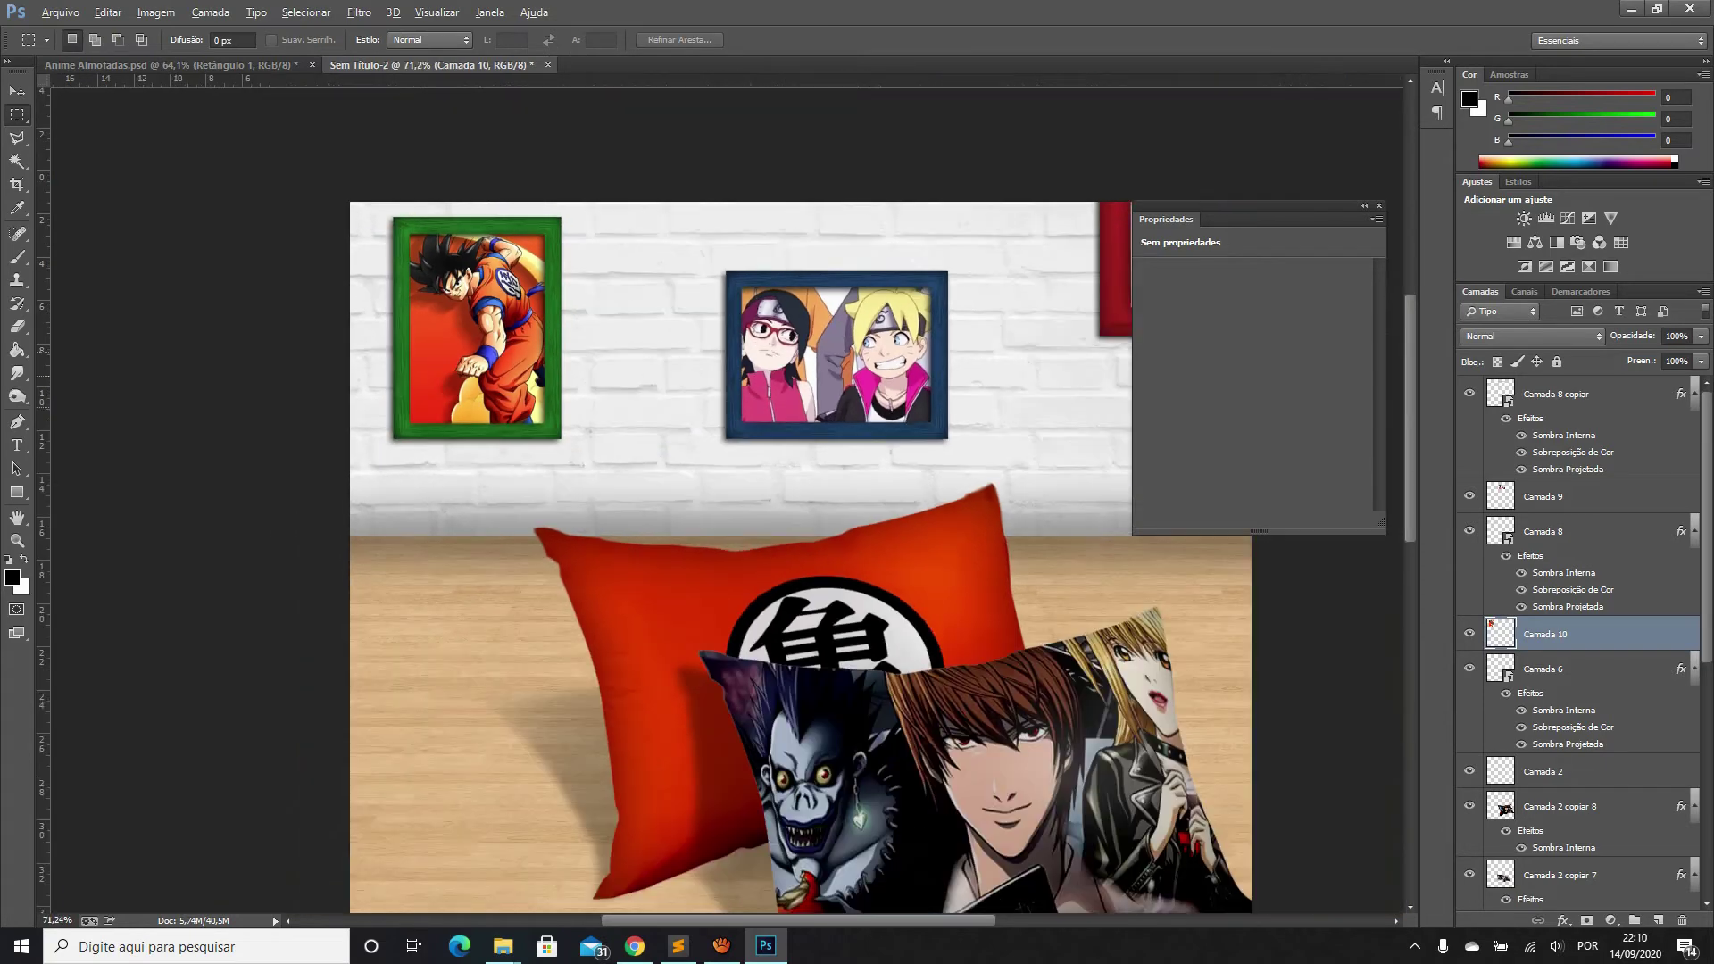
scroll(857, 656, down, 1)
scroll(857, 656, down, 1)
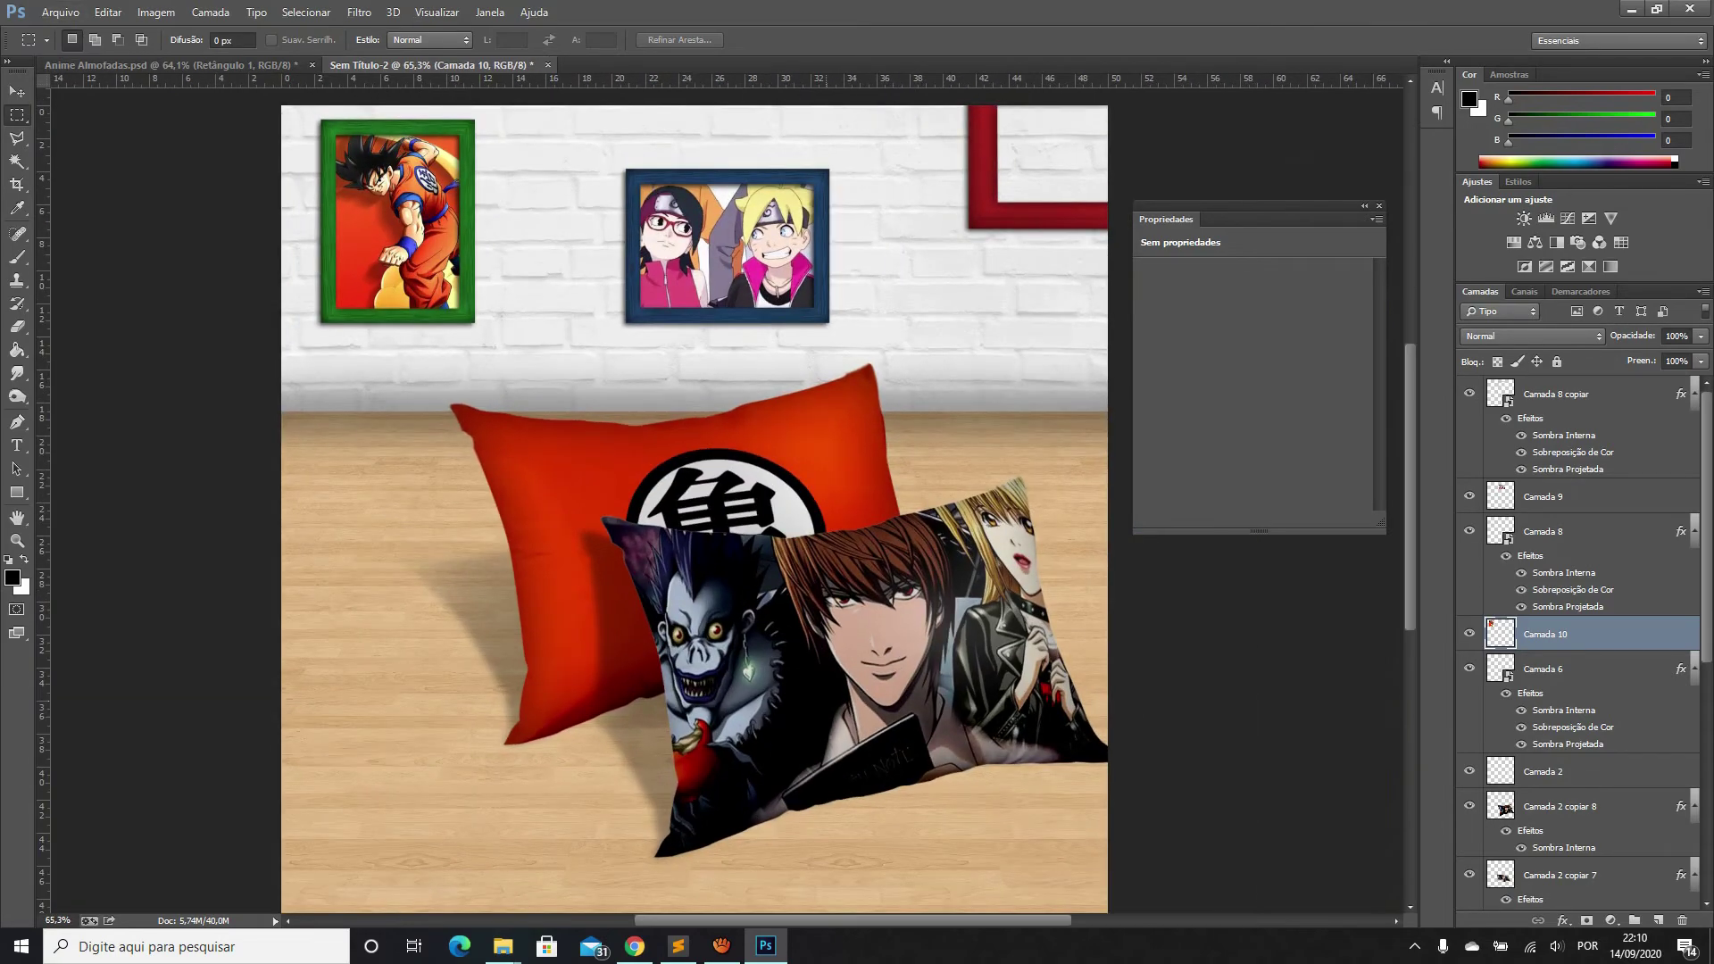
click(635, 946)
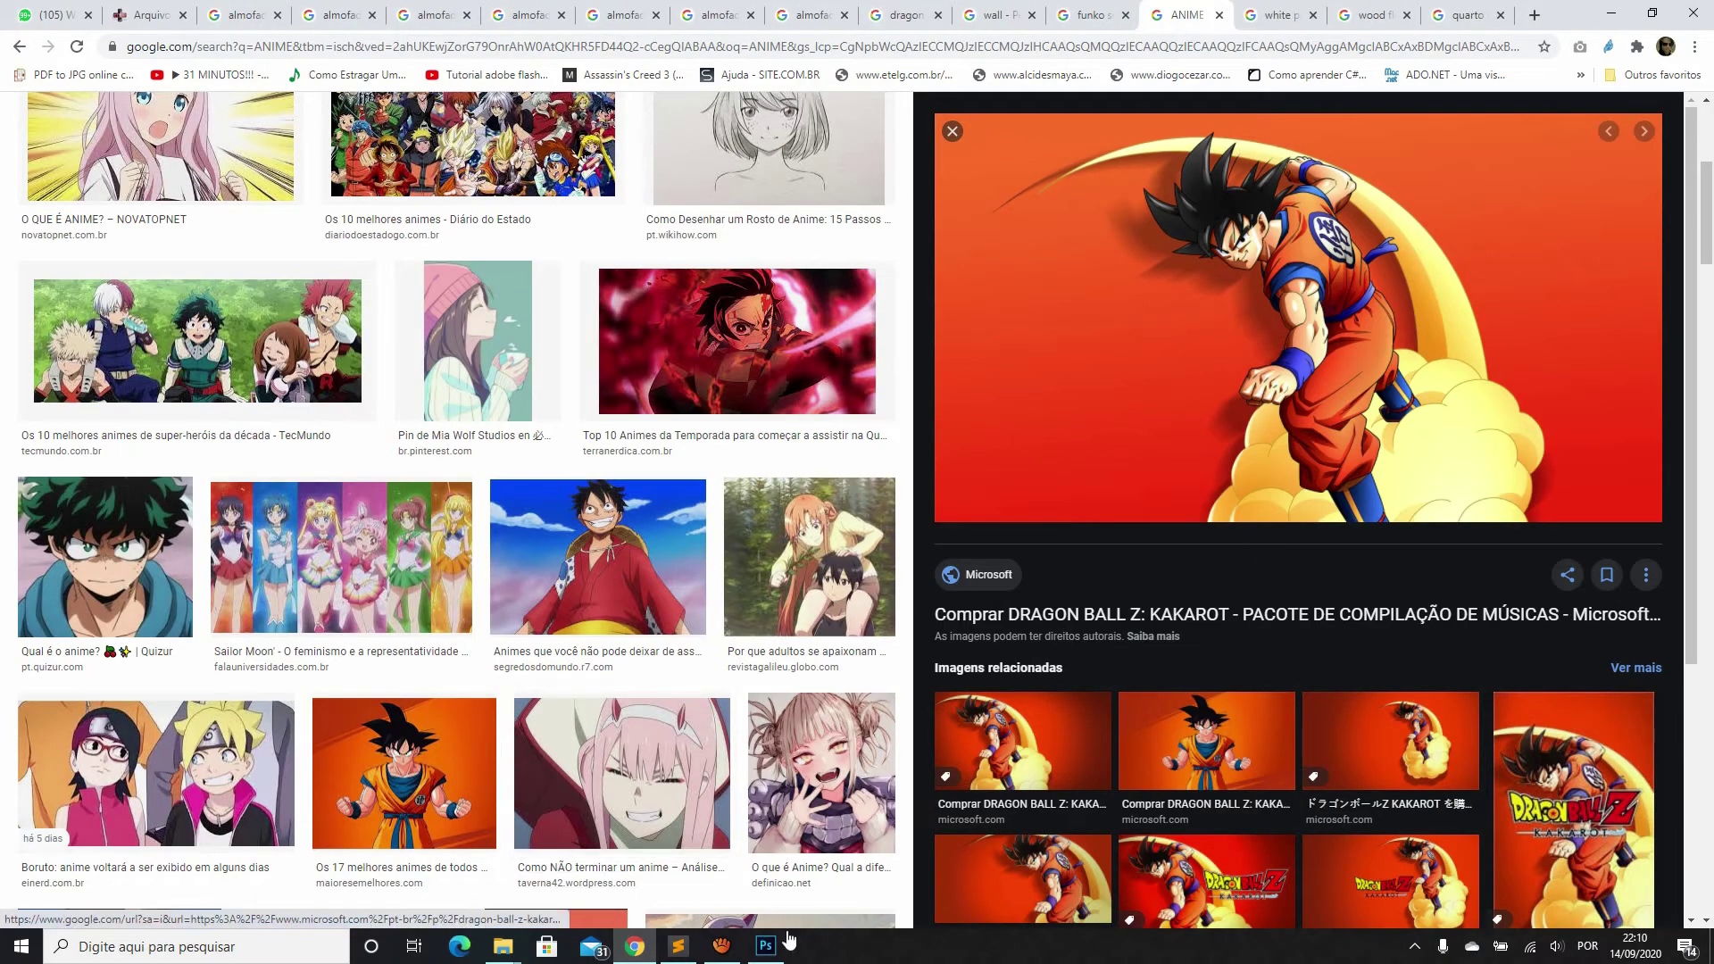
Scroll the ANIME results down to the Death Note L images and preview a couple
click(722, 946)
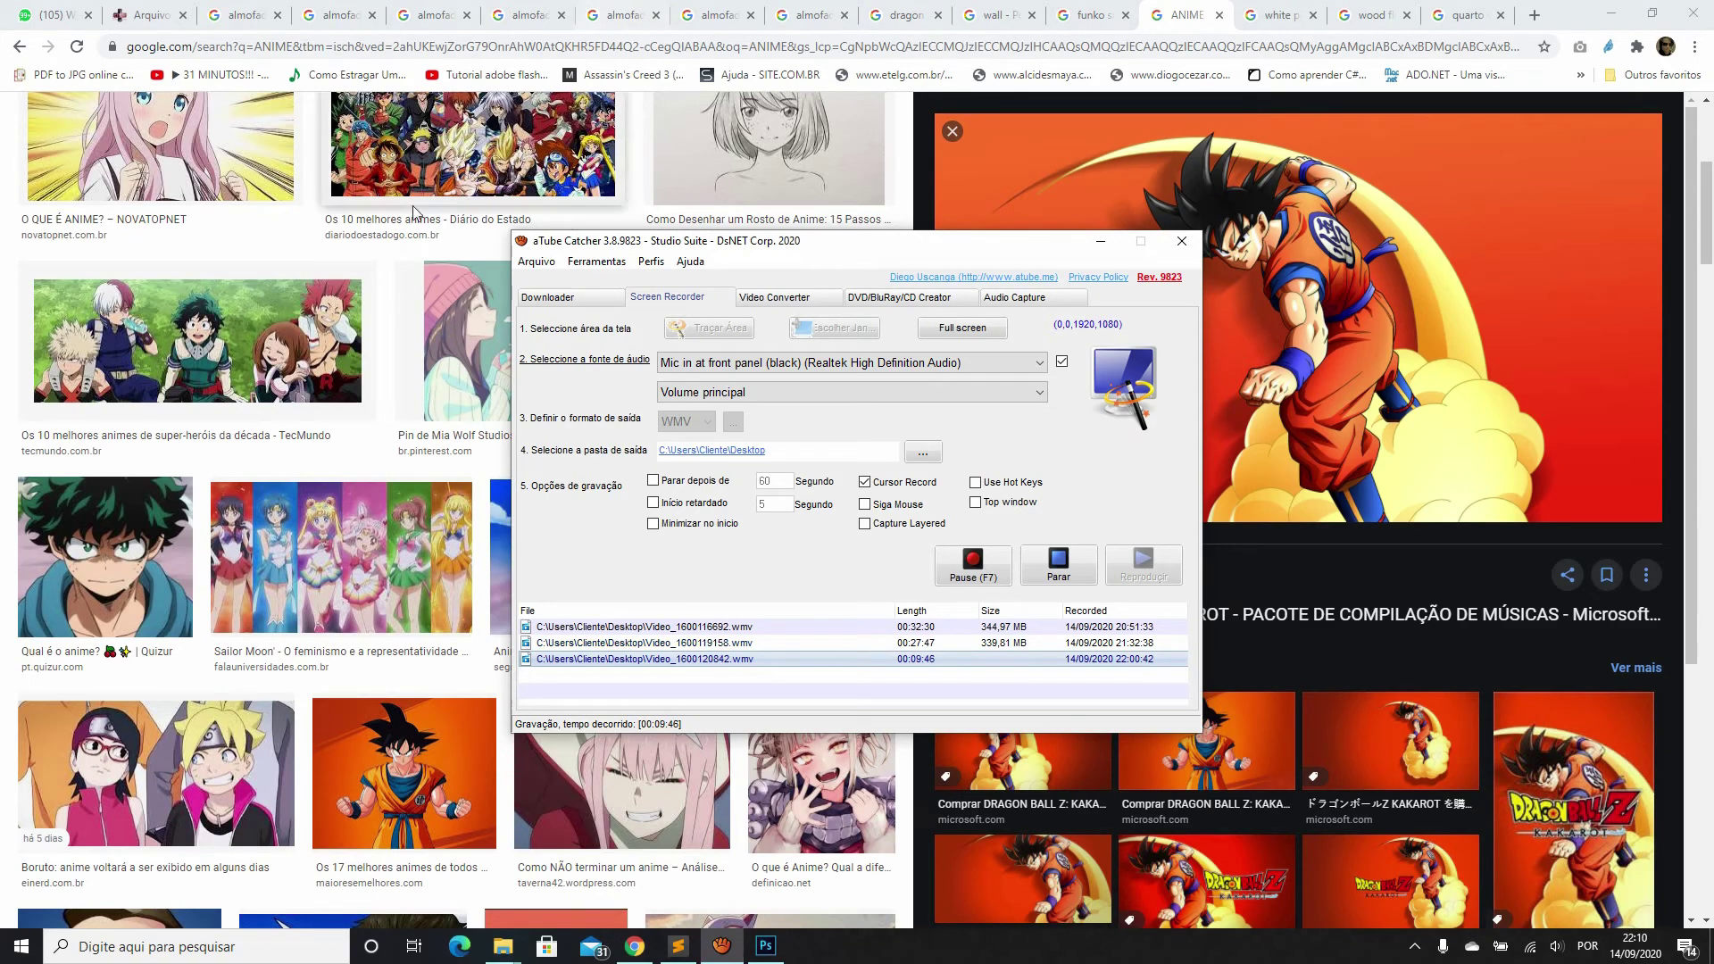
click(309, 237)
scroll(312, 250, down, 1)
scroll(330, 277, down, 2)
scroll(357, 312, down, 2)
scroll(375, 337, down, 3)
scroll(373, 337, down, 3)
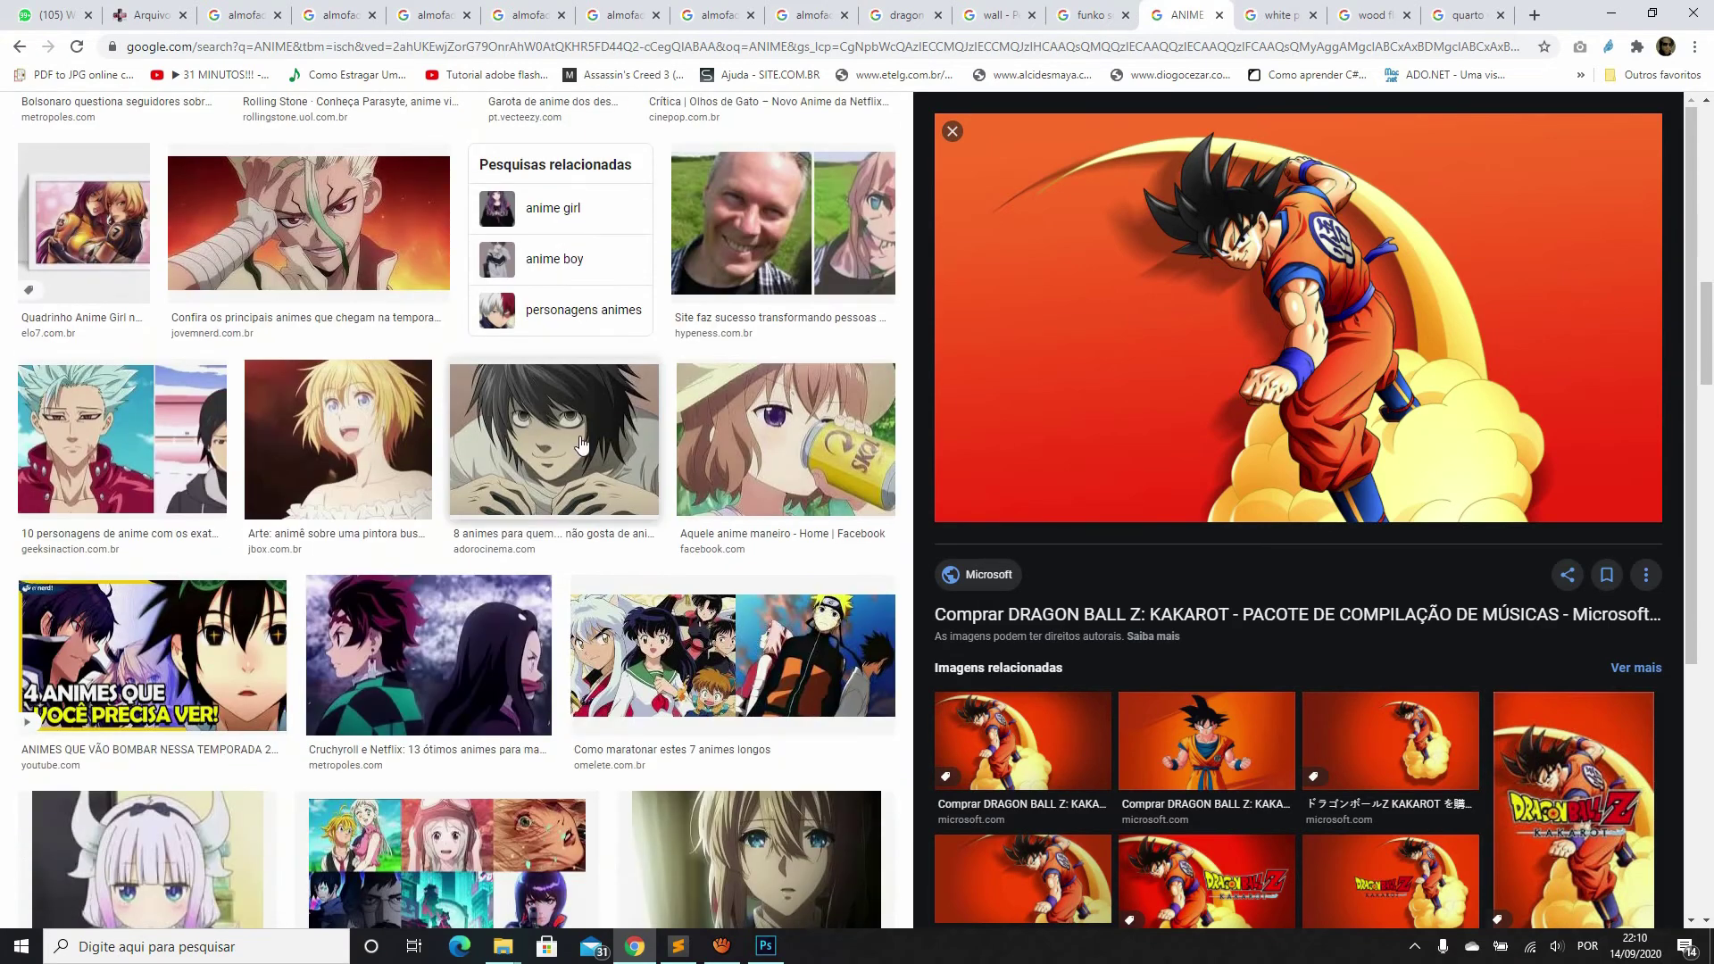
scroll(573, 415, down, 2)
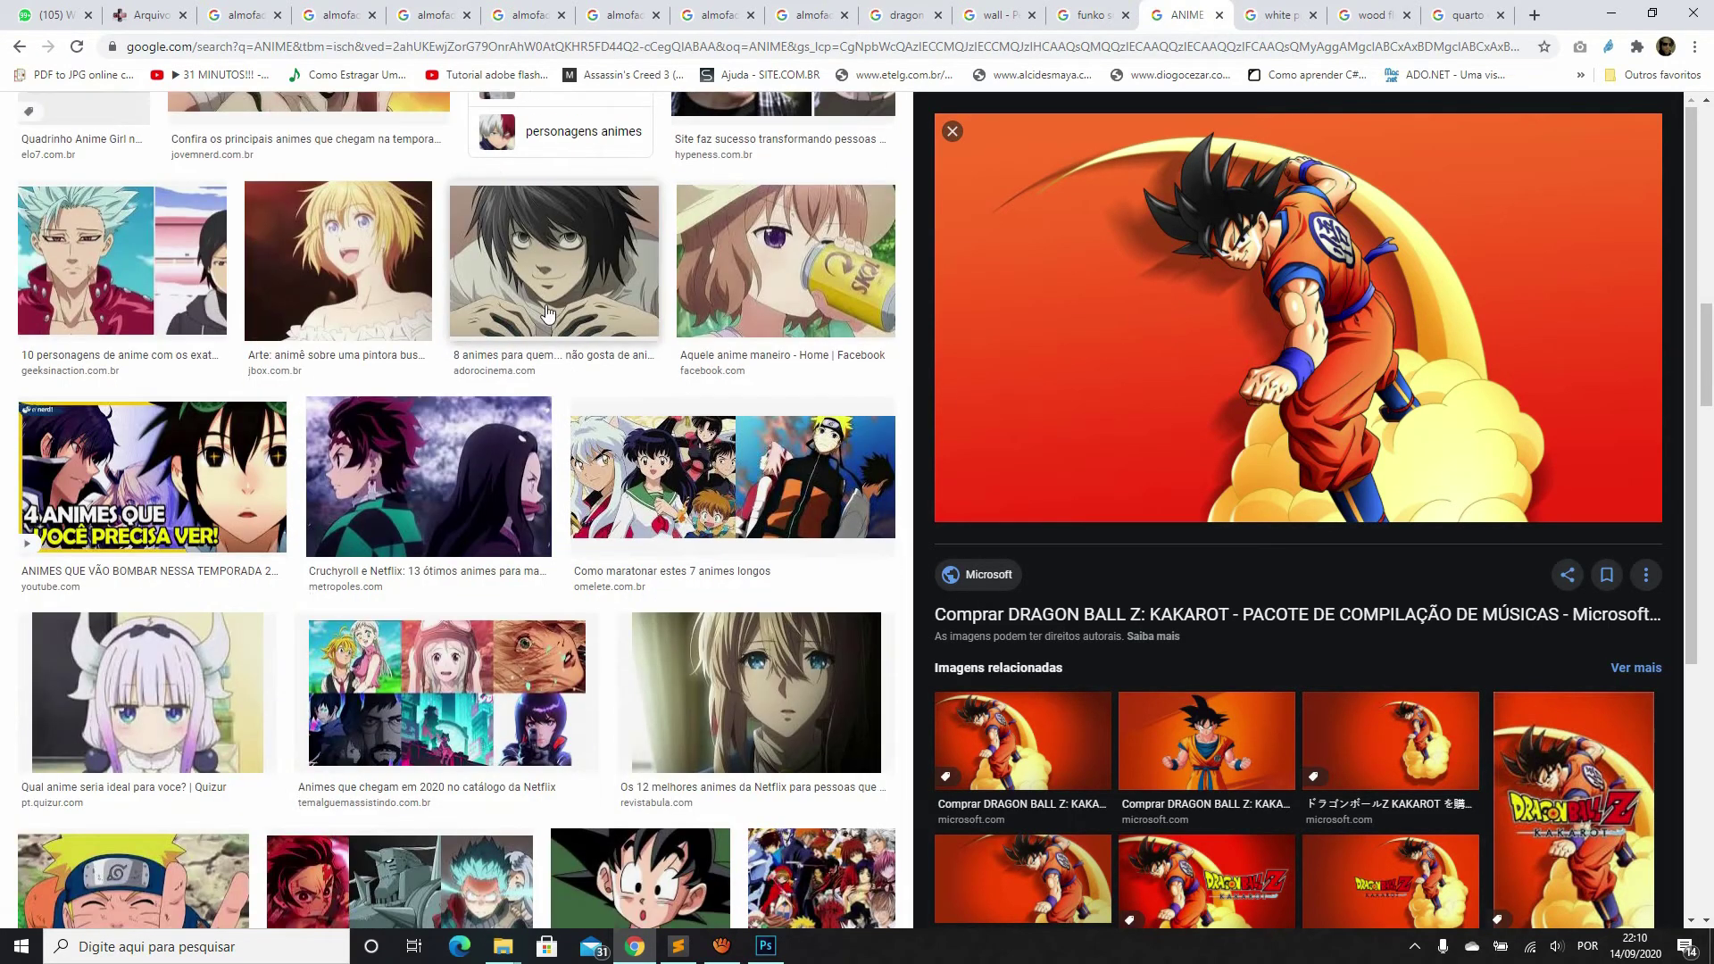
click(570, 350)
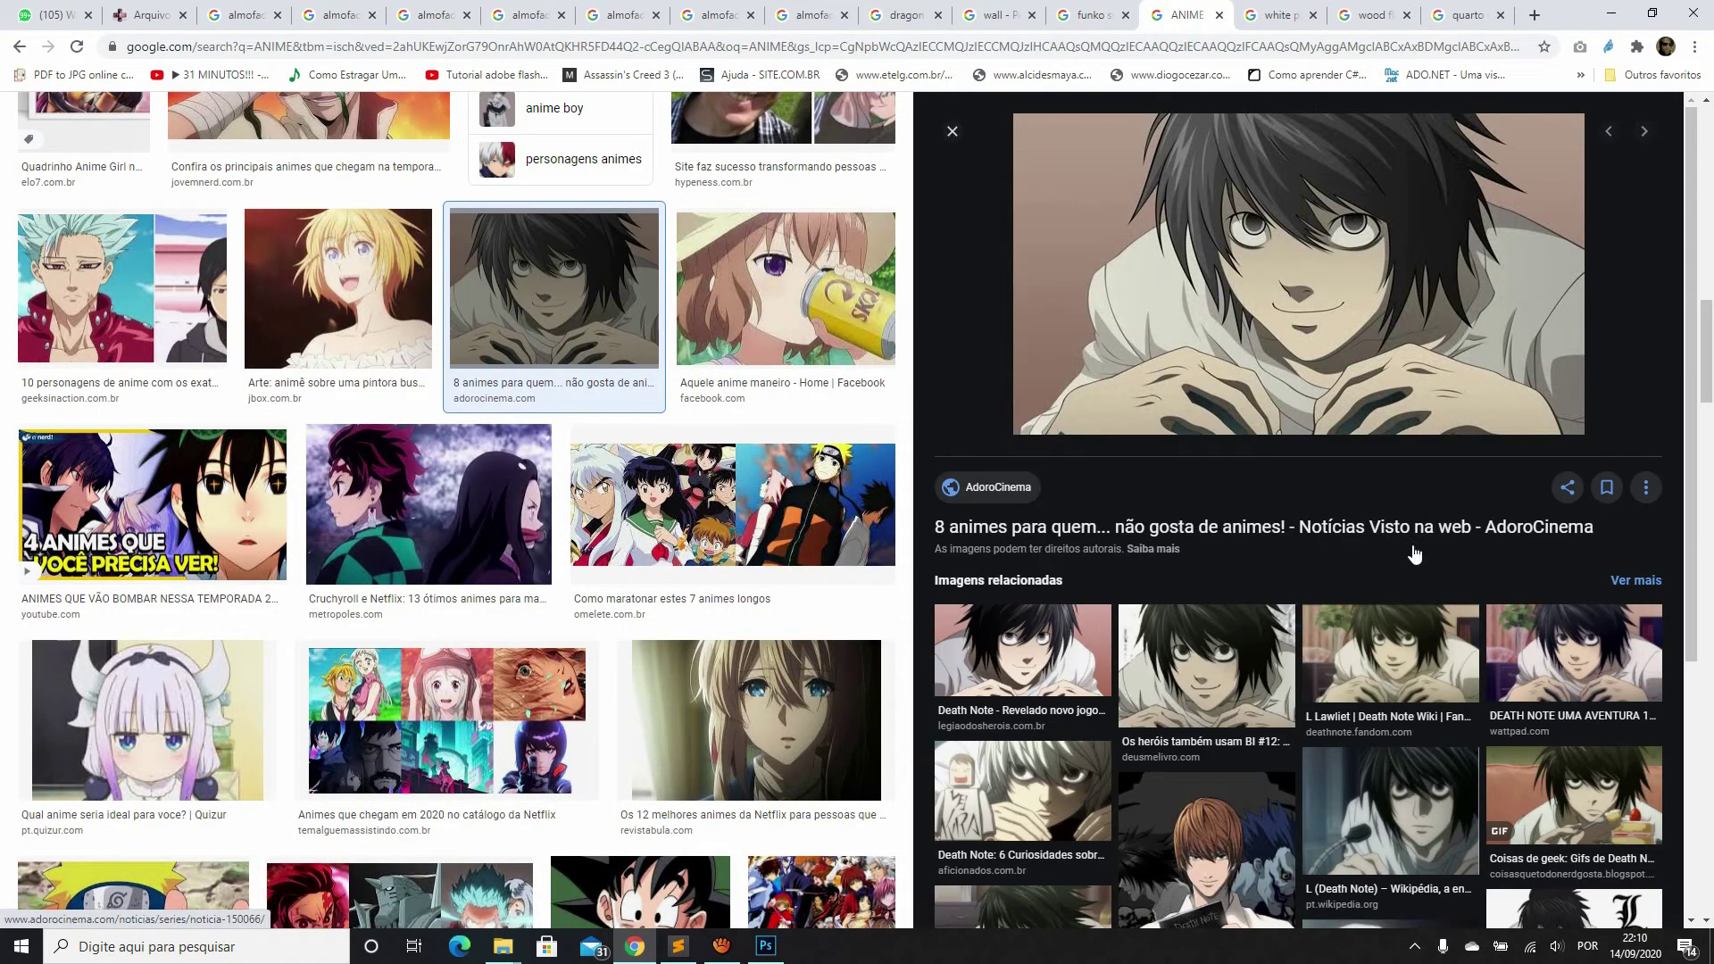
click(1416, 632)
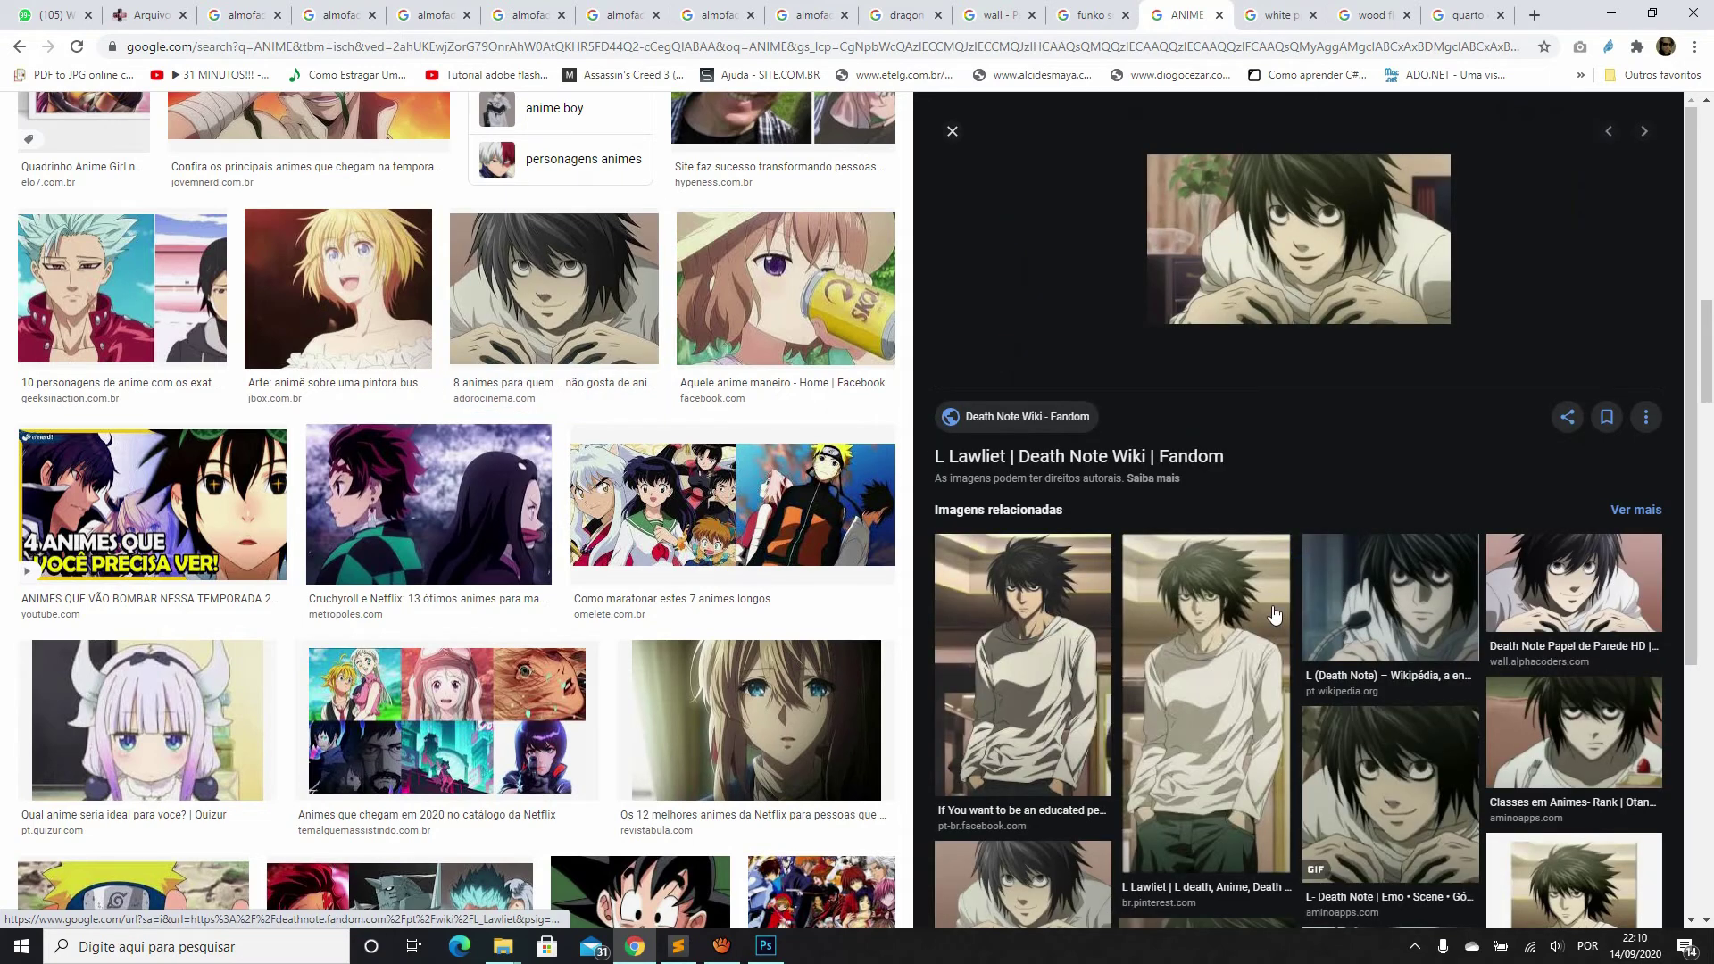
scroll(1274, 614, down, 2)
scroll(1506, 442, down, 2)
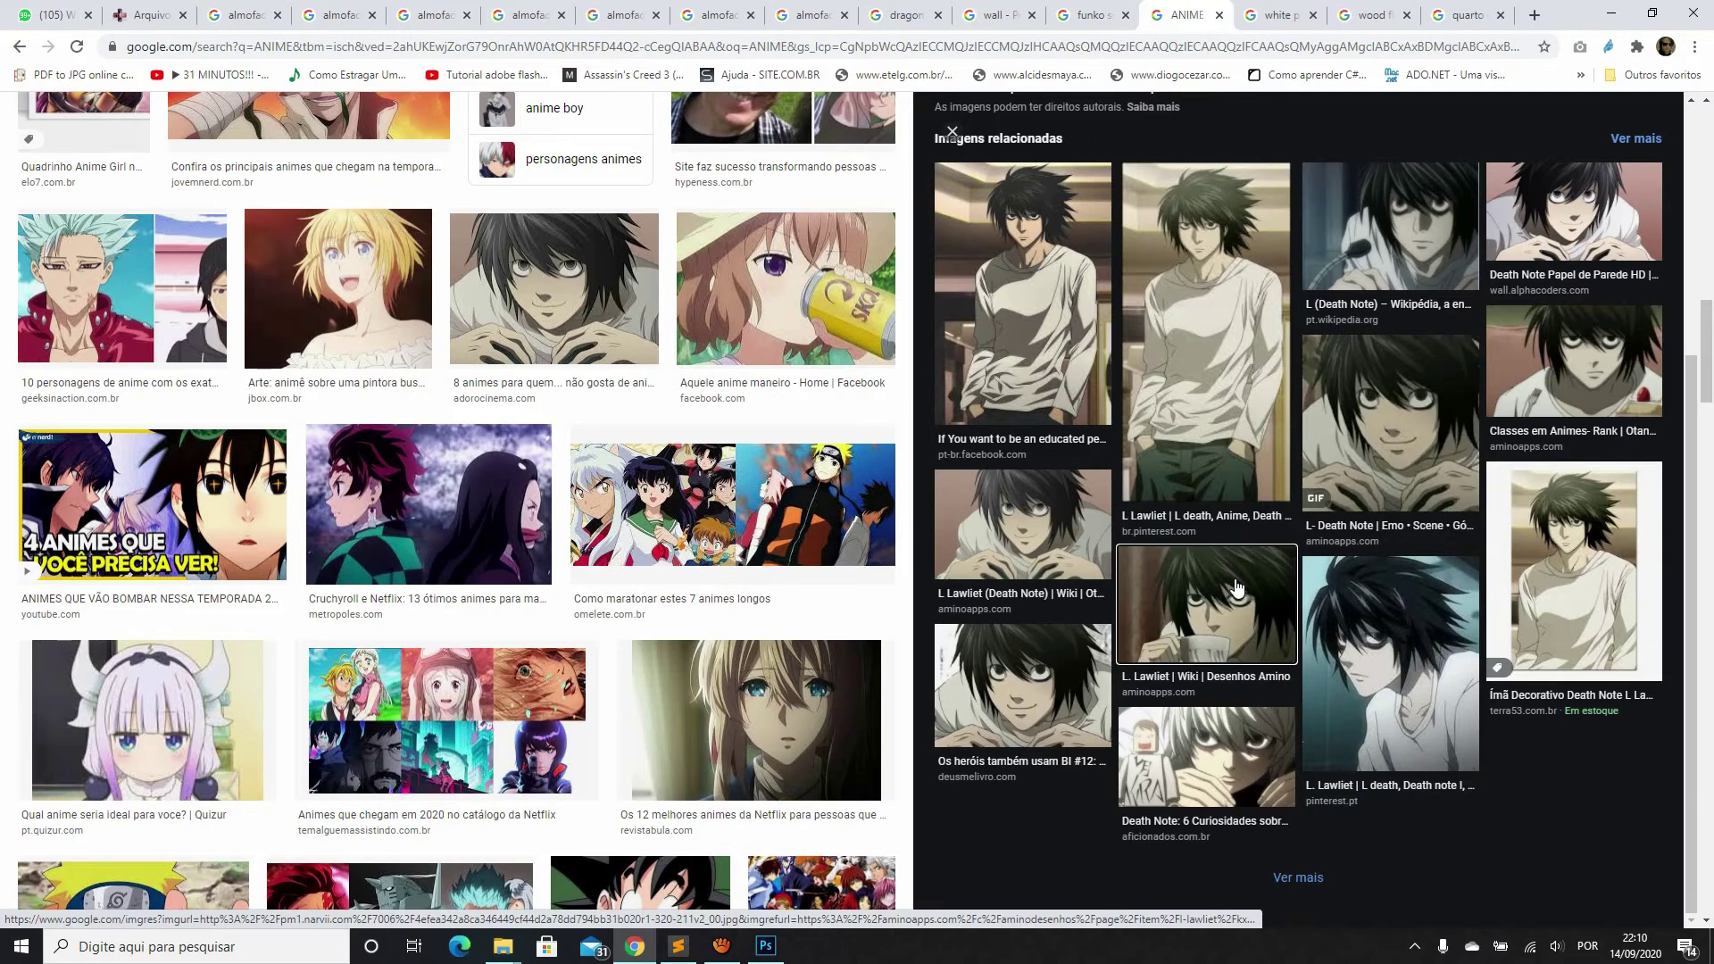
Compare L Lawliet previews from Facebook, fanpop, Wikipédia and Twitter
click(1205, 607)
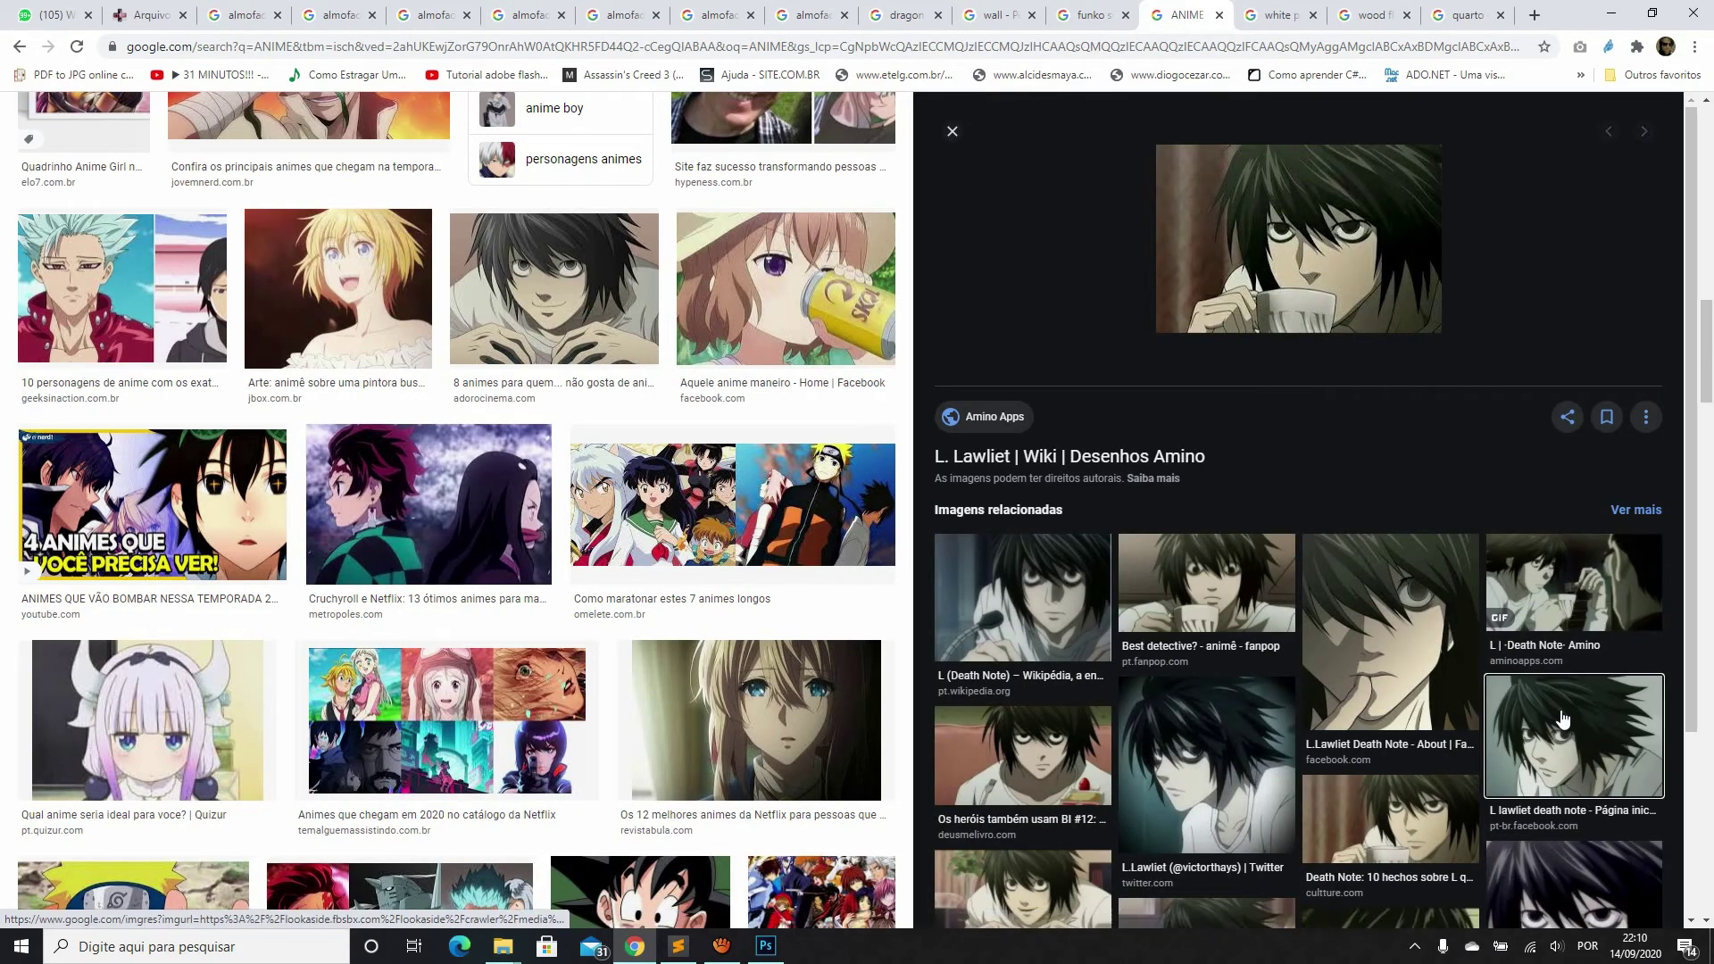
click(1571, 732)
right_click(1250, 236)
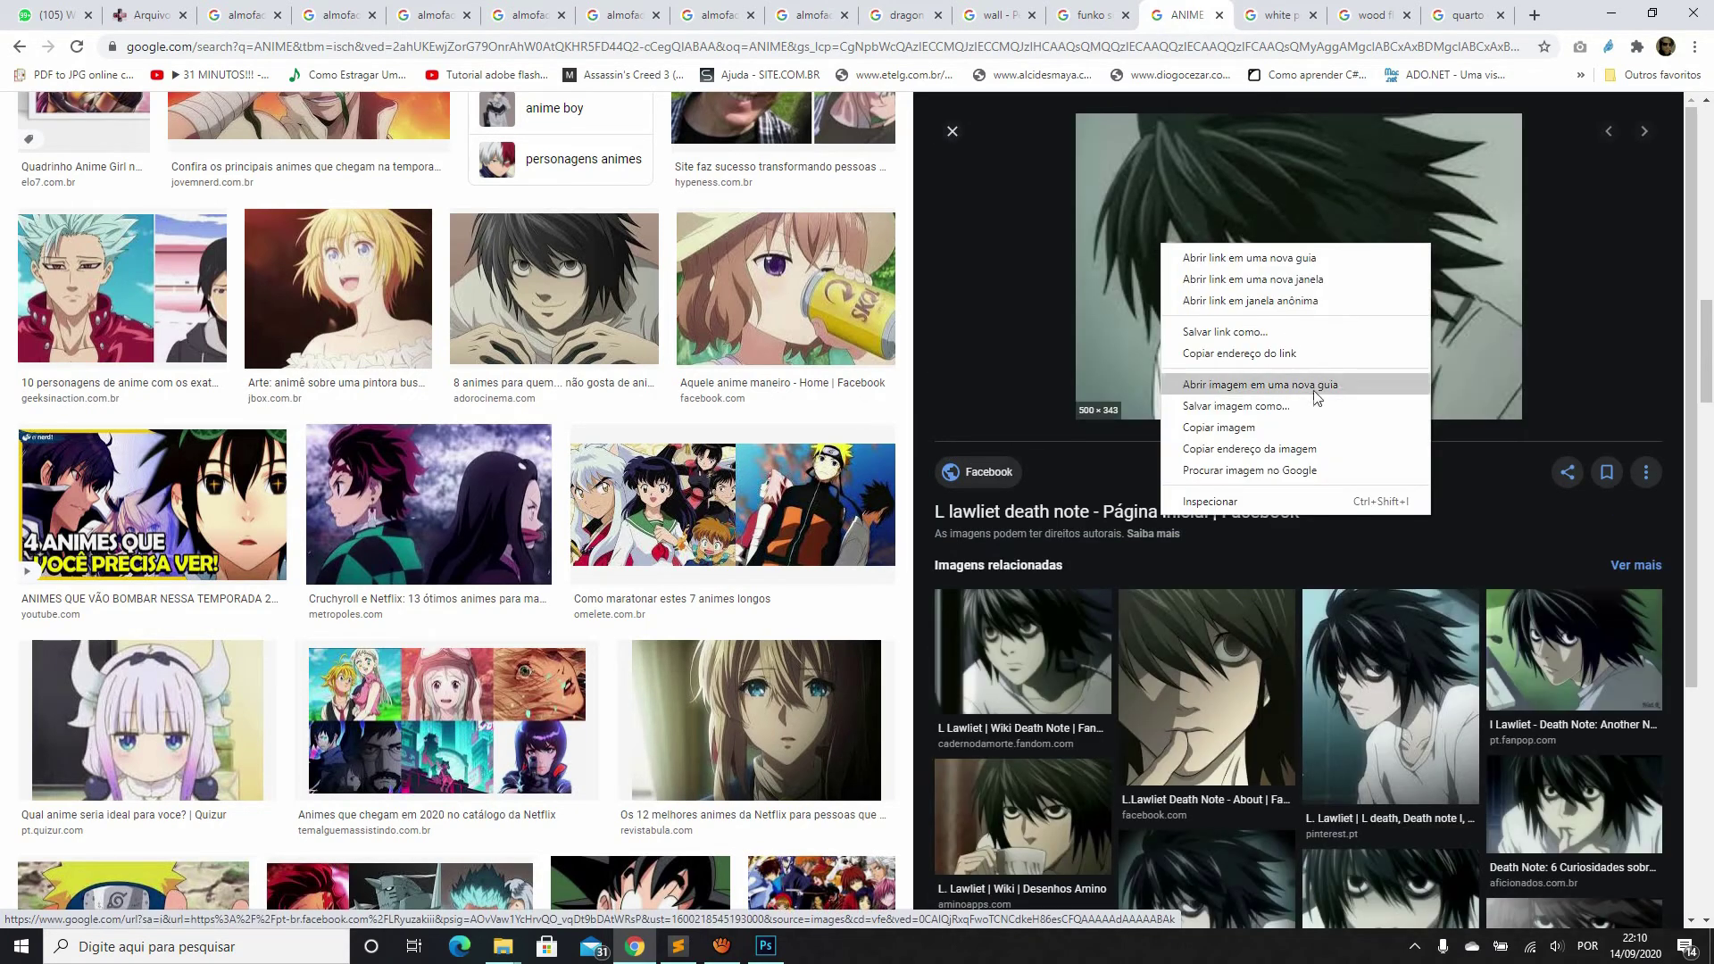
click(1643, 654)
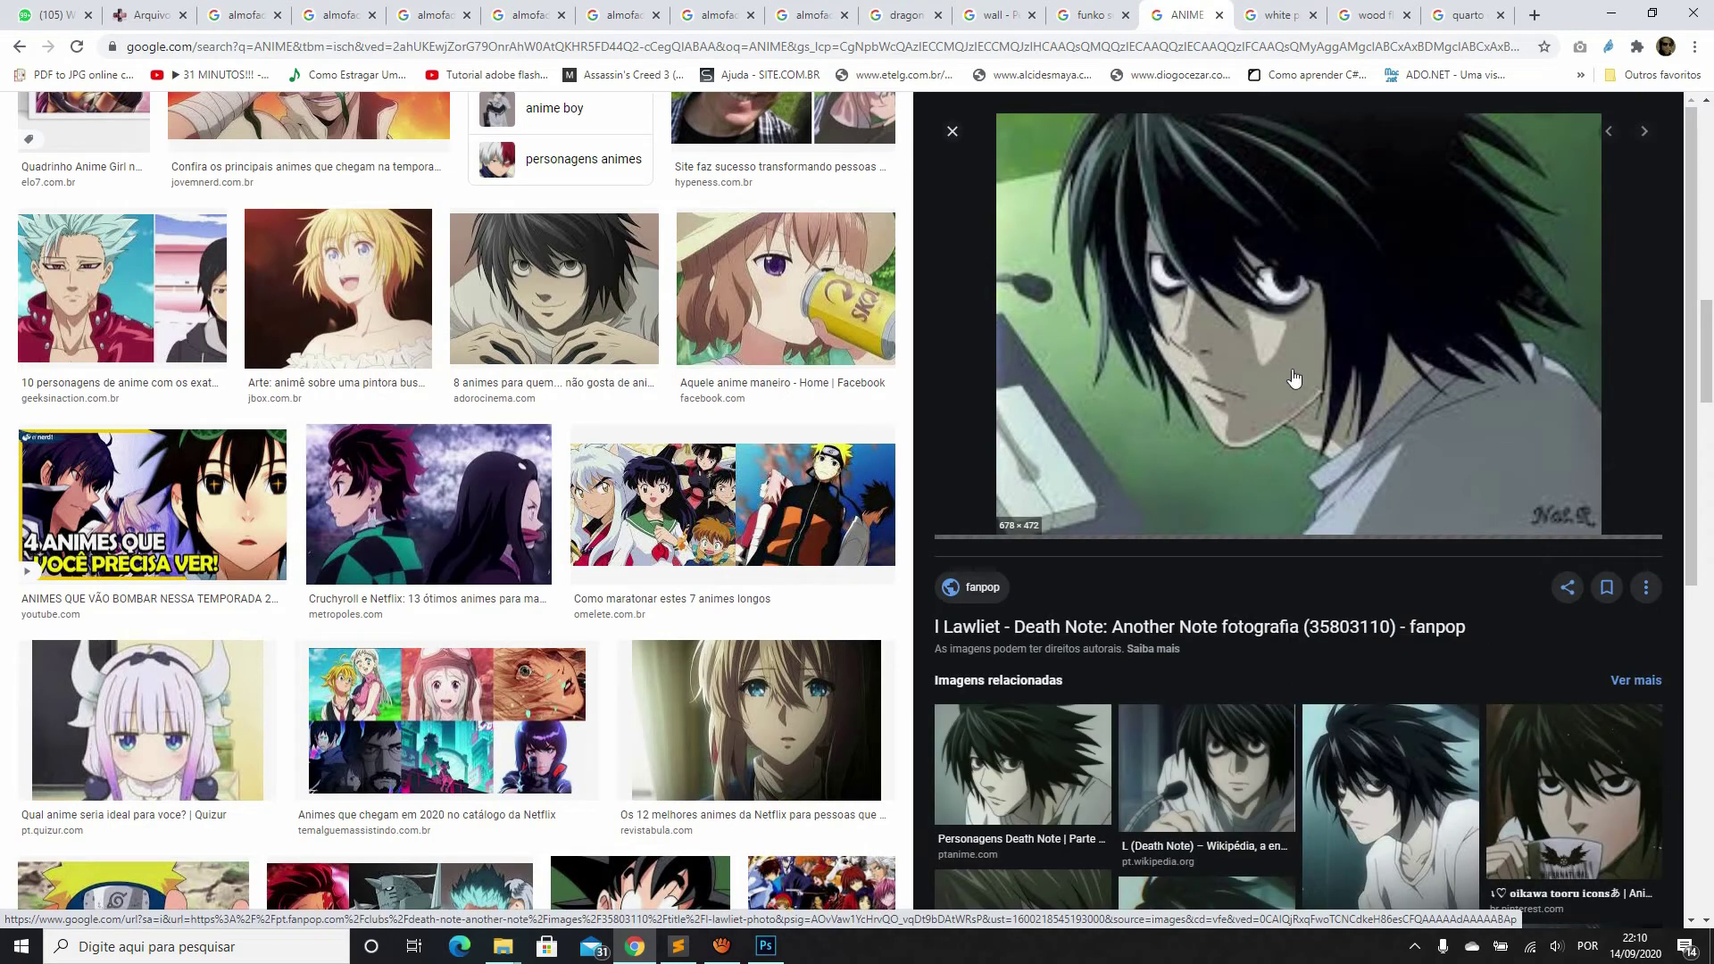
scroll(1175, 541, down, 1)
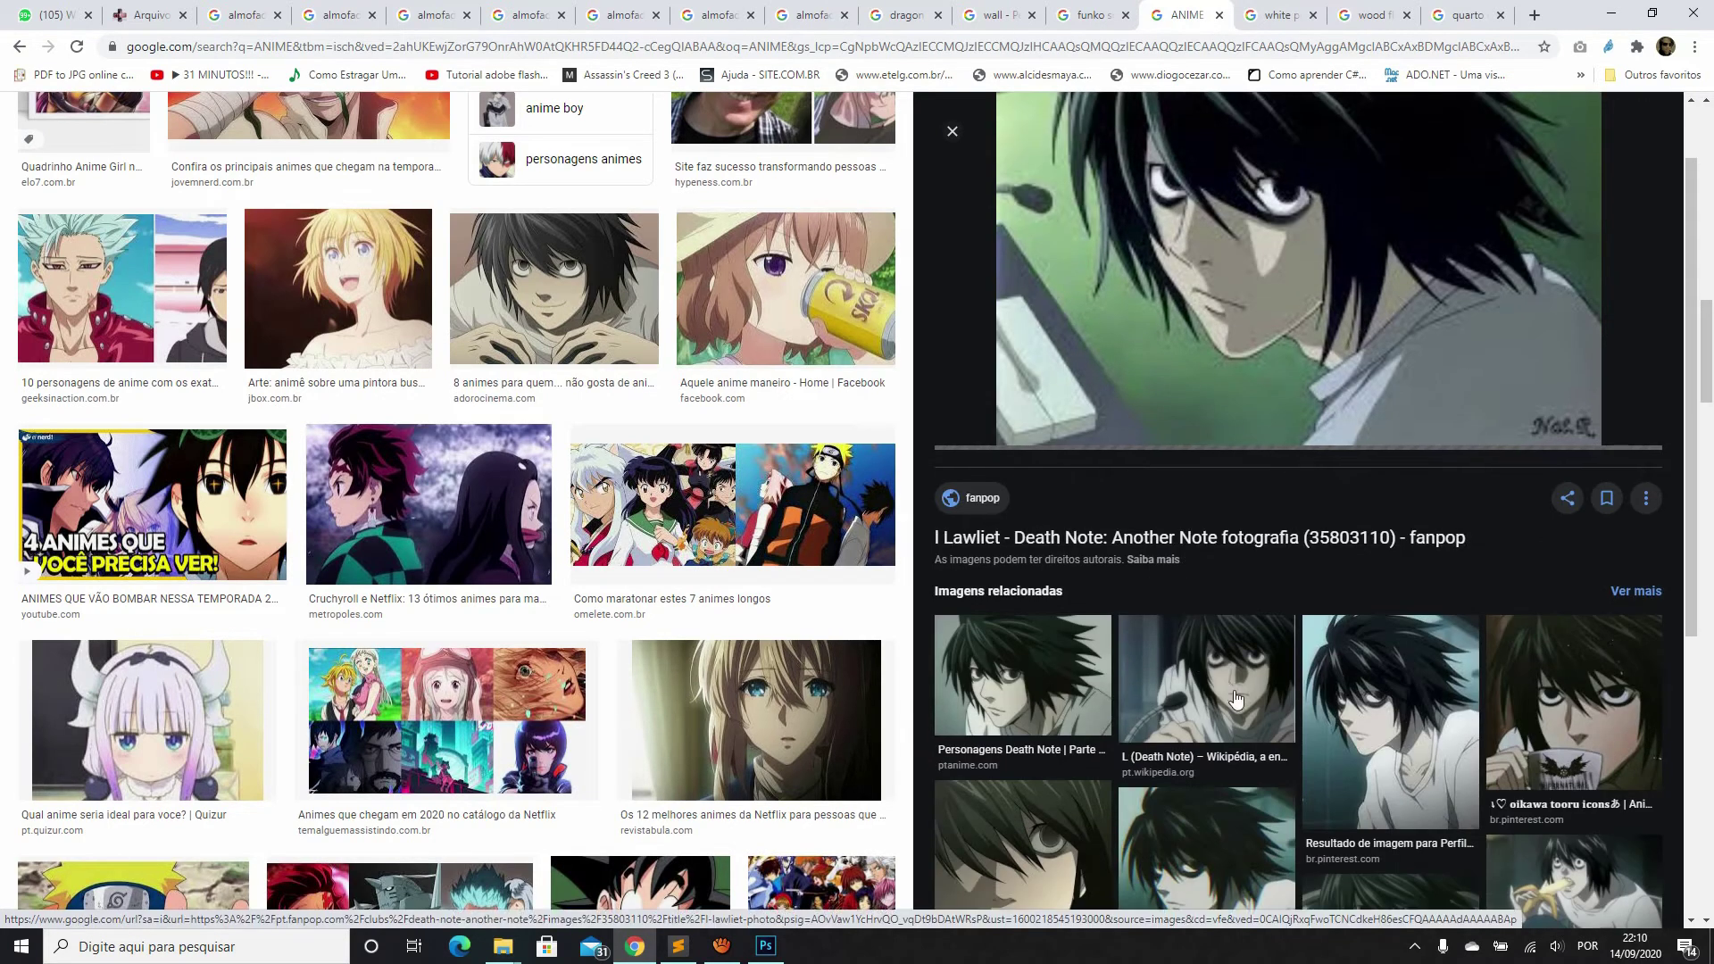
click(1229, 696)
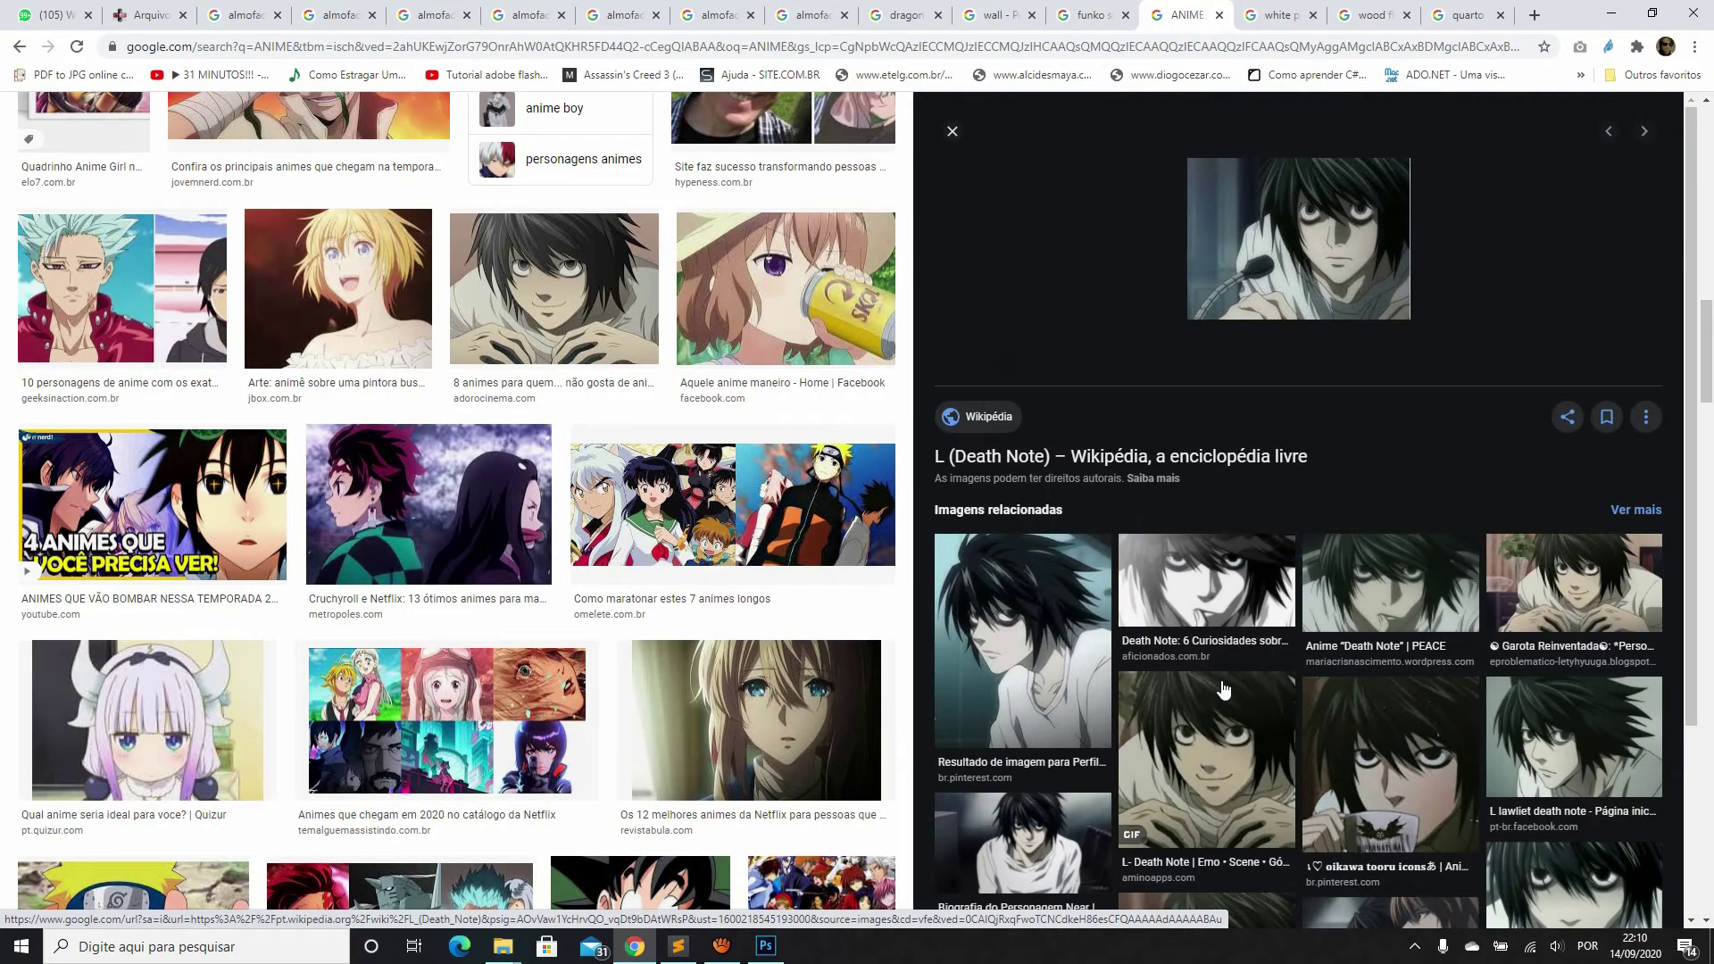
click(1536, 744)
scroll(639, 261, up, 5)
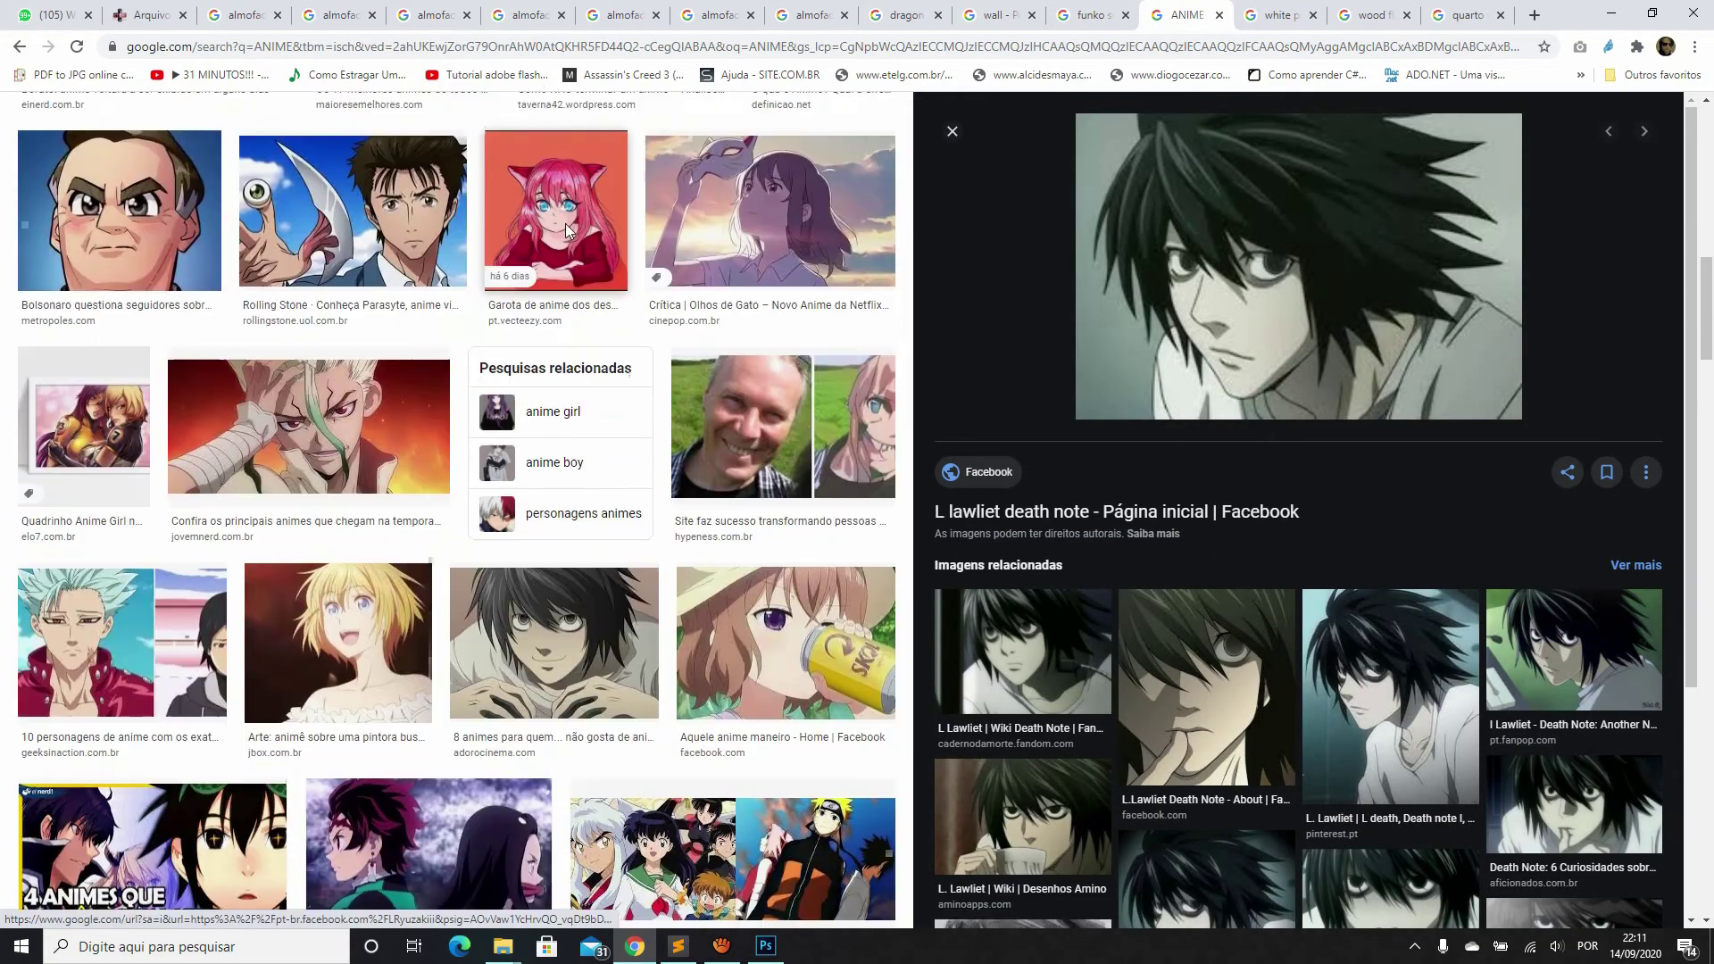
scroll(1228, 517, down, 3)
click(1228, 516)
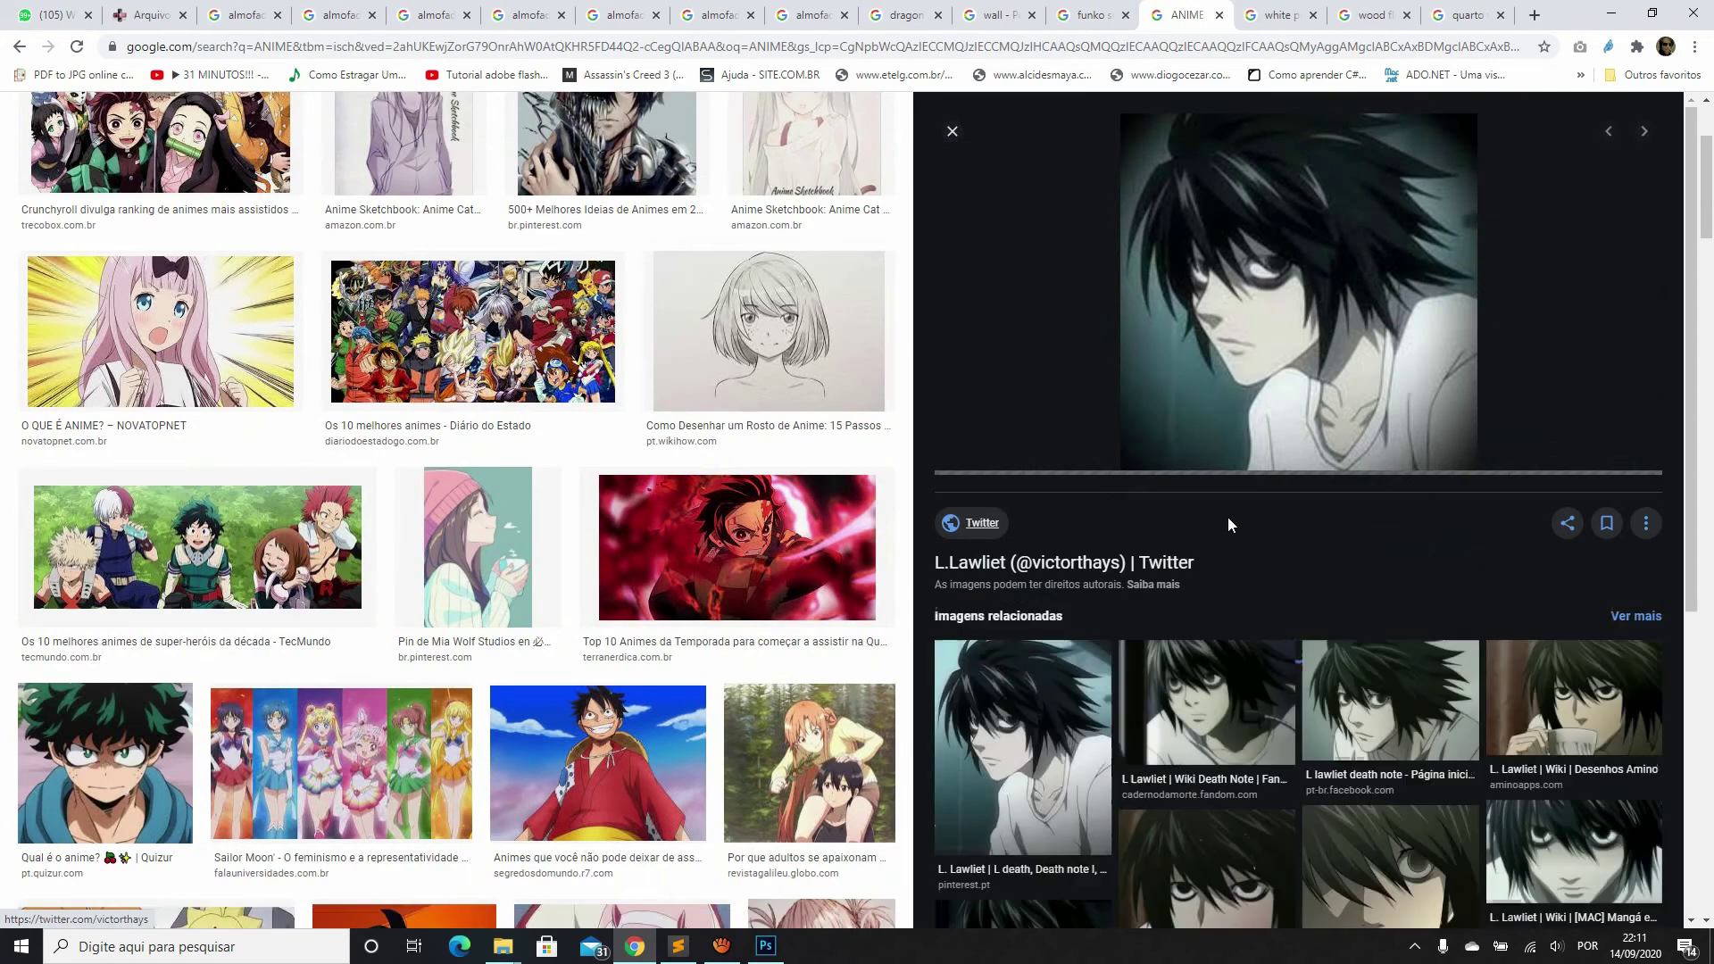
scroll(1230, 527, up, 3)
Copy the L lawliet Death Note picture and return to the Photoshop mockup
click(1390, 822)
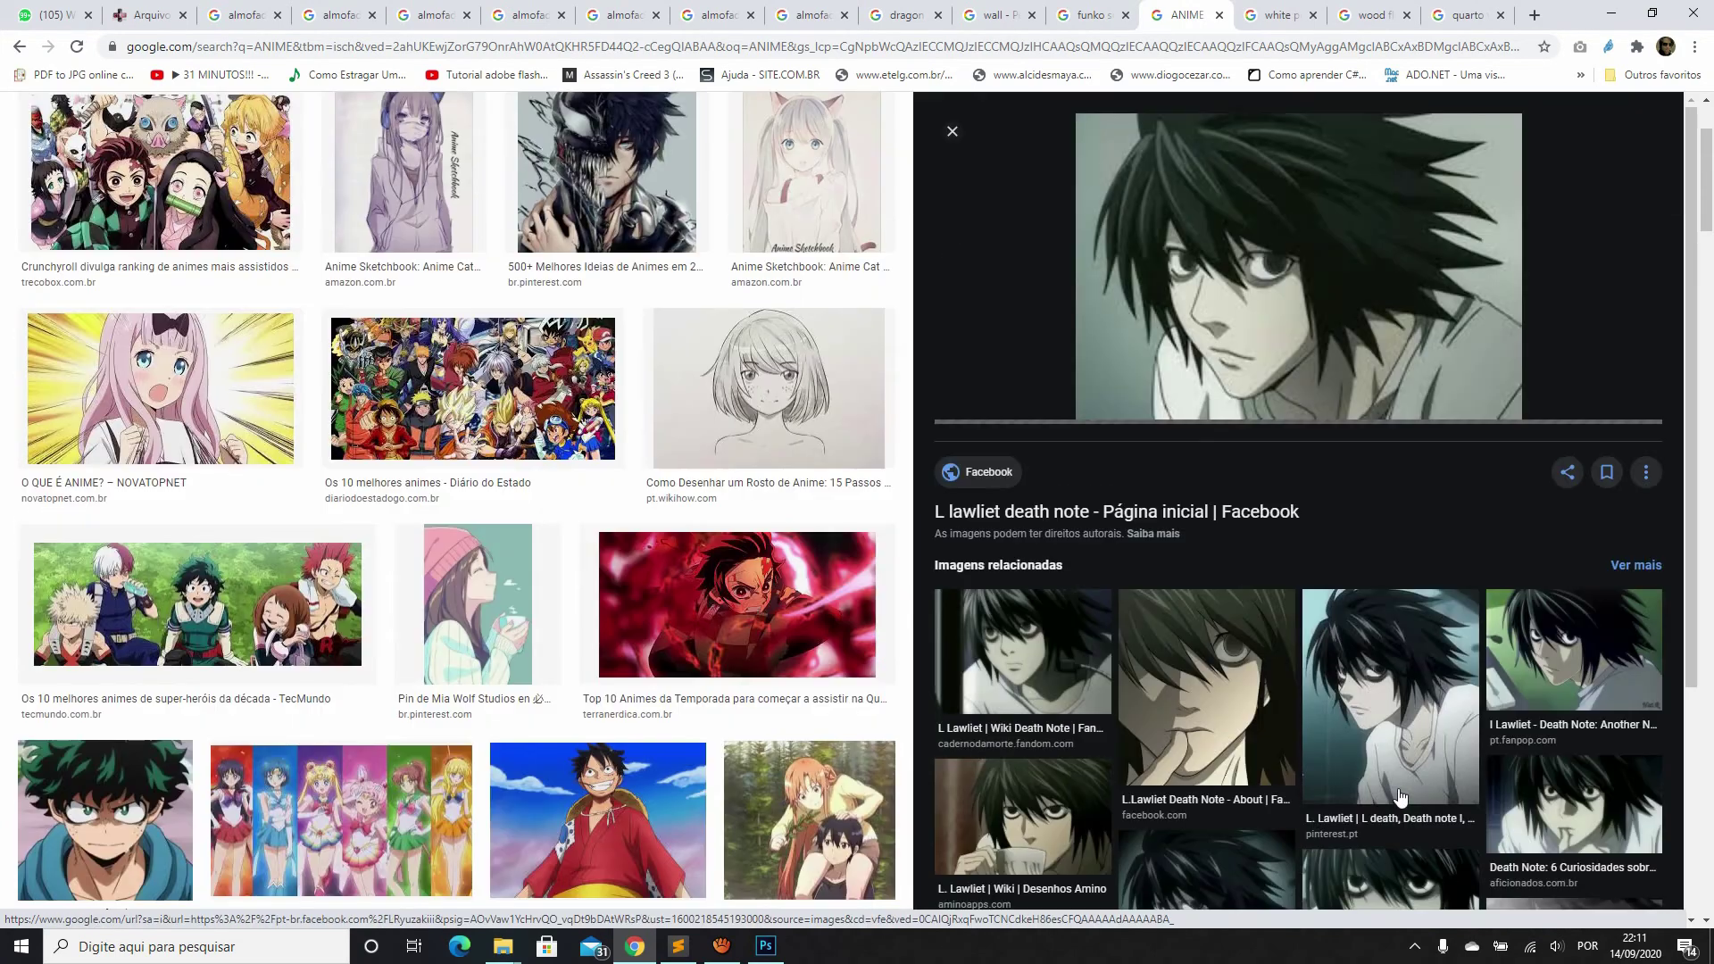
right_click(1216, 319)
click(1366, 498)
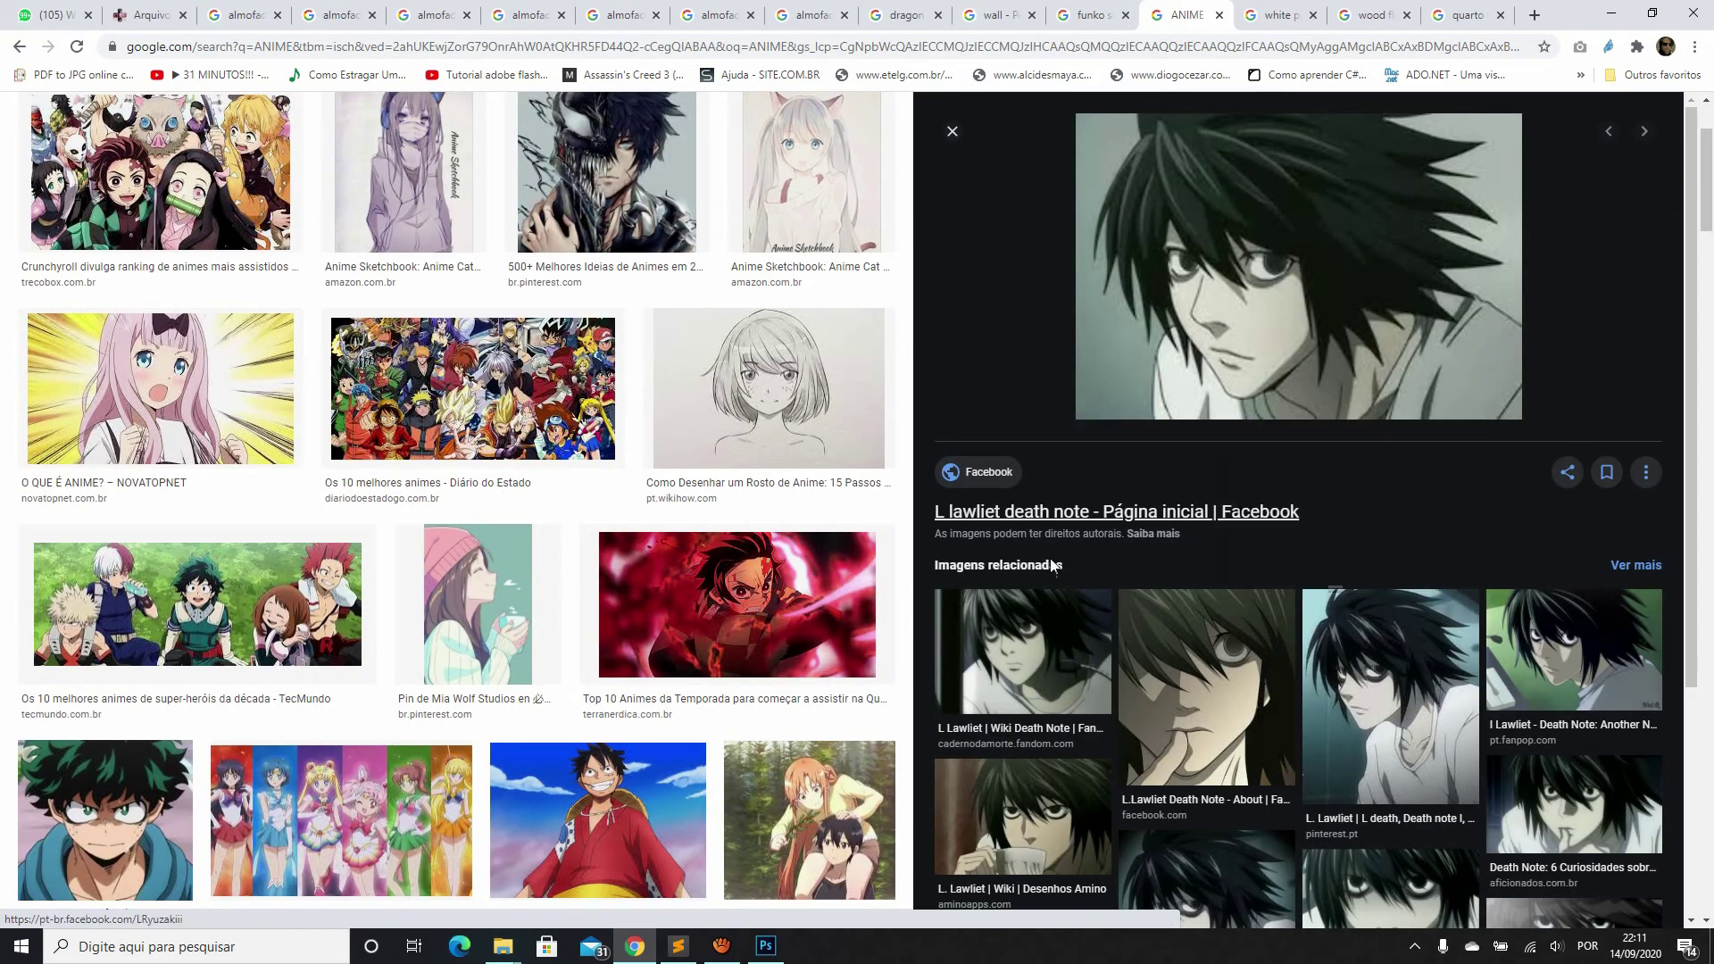
click(765, 946)
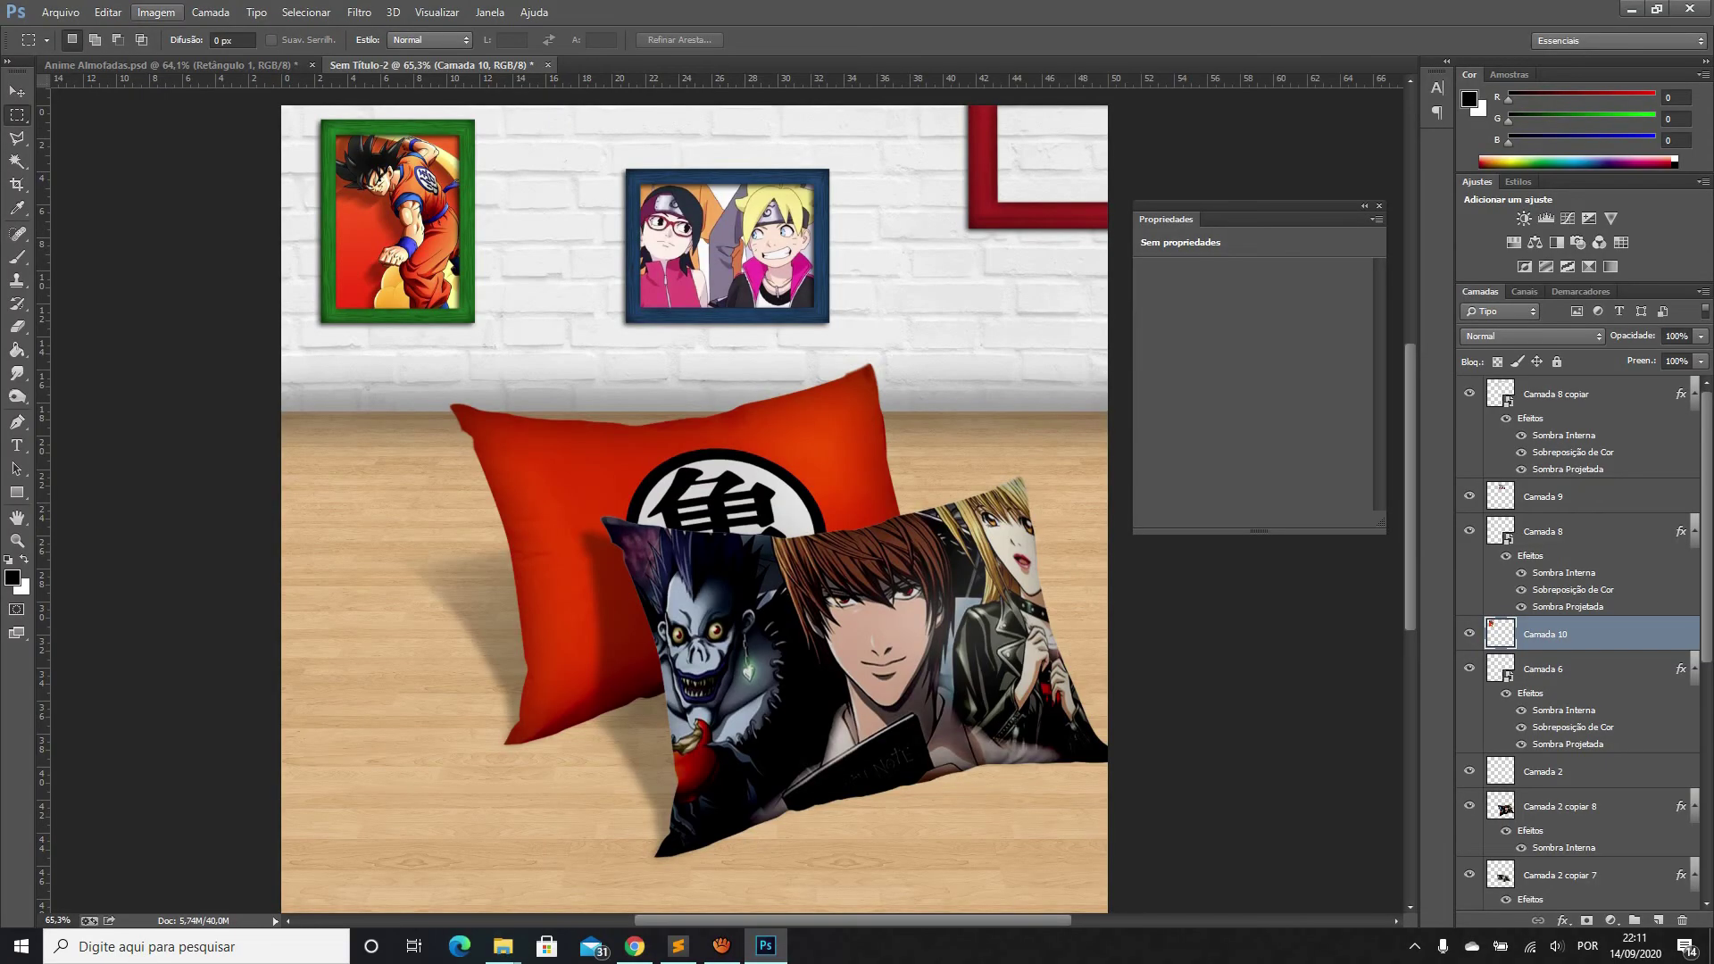
Paste the L picture two layers down and move it into the red frame
key(v)
key(alt+bracketleft)
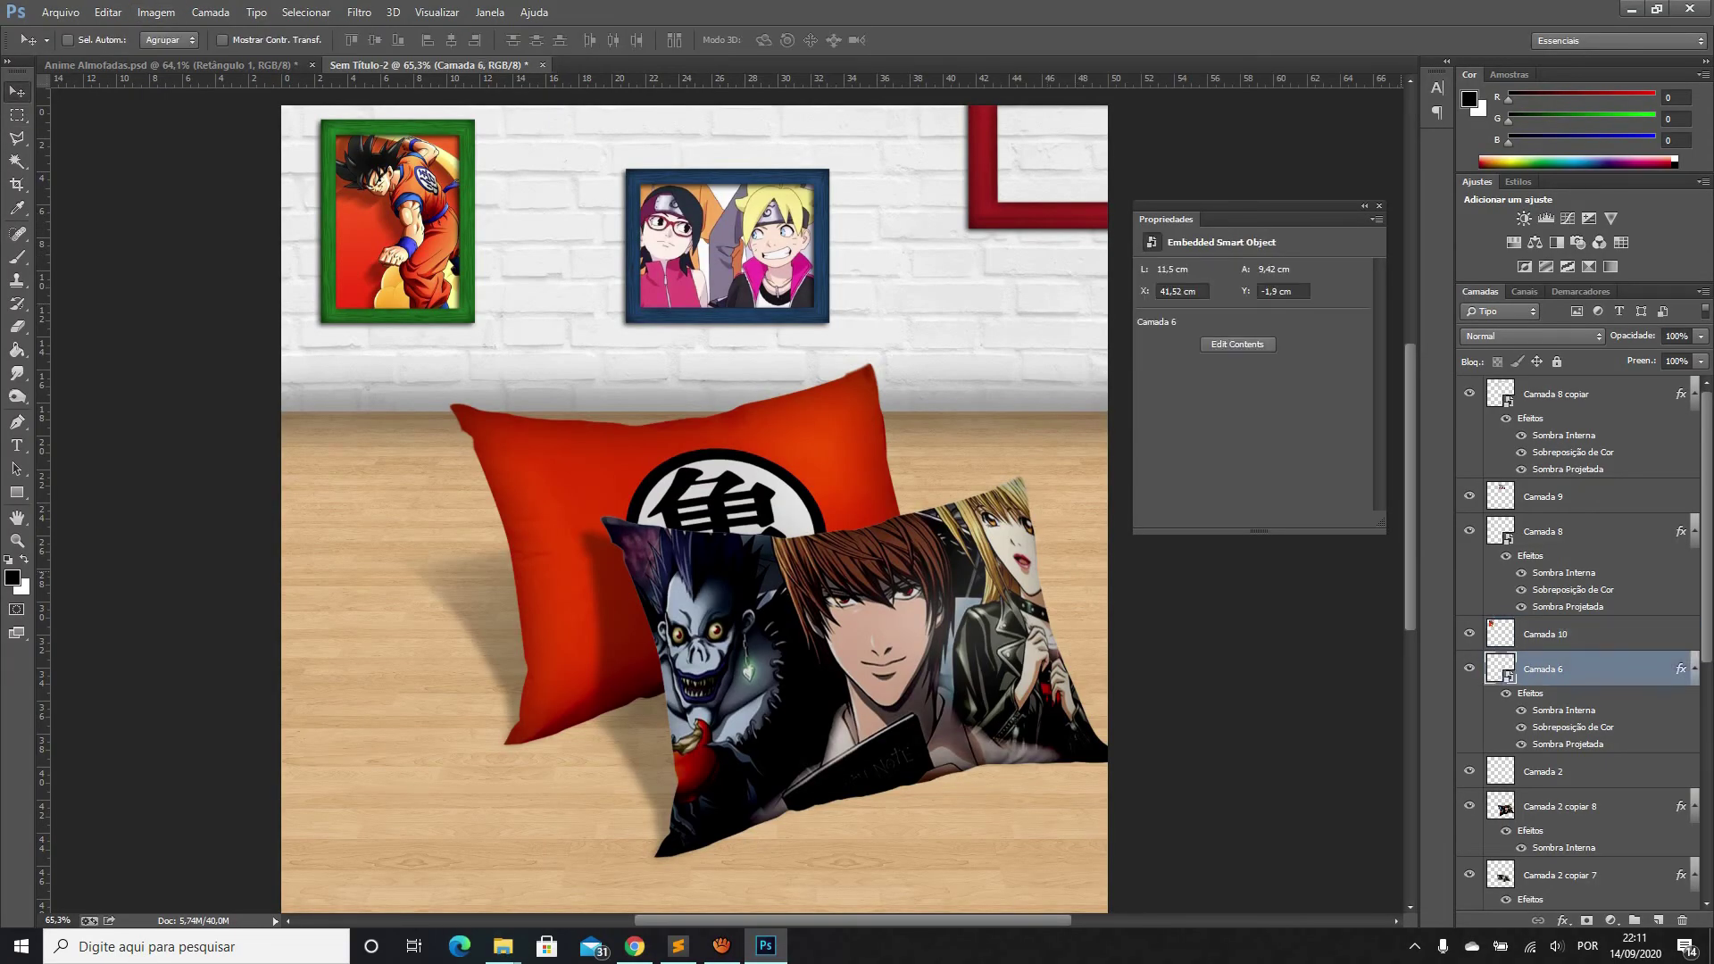
key(alt+bracketleft)
key(ctrl+v)
mouse_move(728, 501)
mouse_down()
mouse_move(996, 250)
mouse_move(1084, 196)
mouse_up()
scroll(715, 500, up, 1)
Enlarge the L picture to fill the red top-right frame
key(ctrl+t)
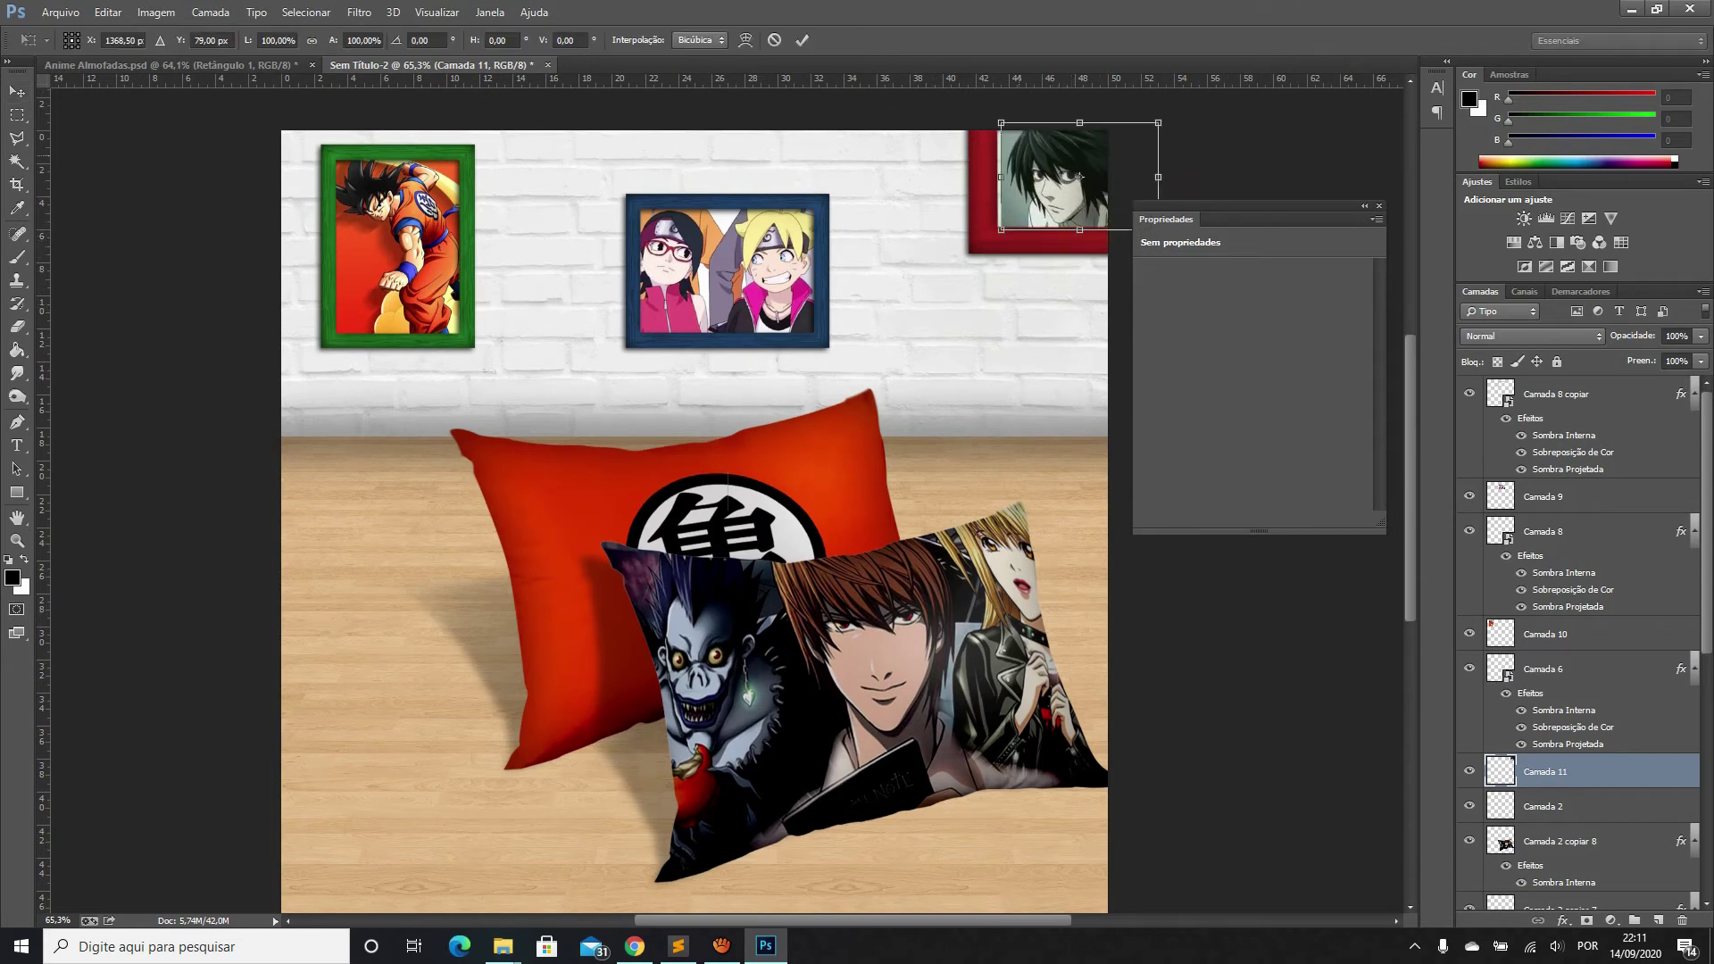
drag(1001, 122, 961, 95)
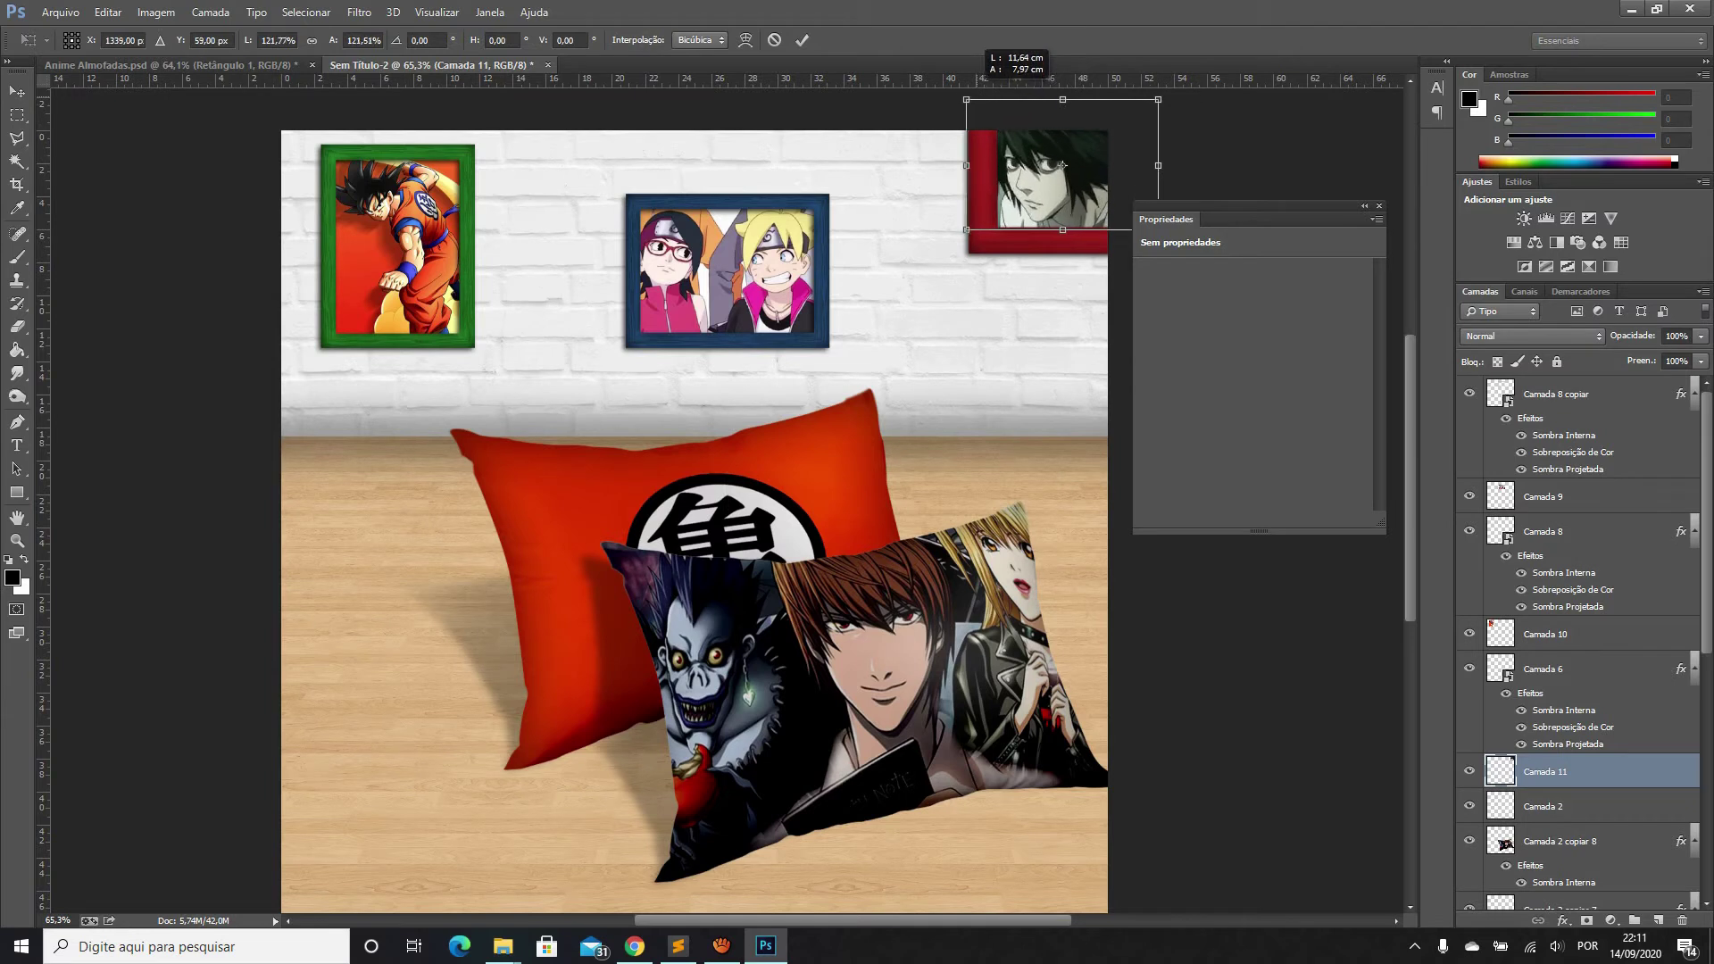
drag(1060, 162, 1091, 160)
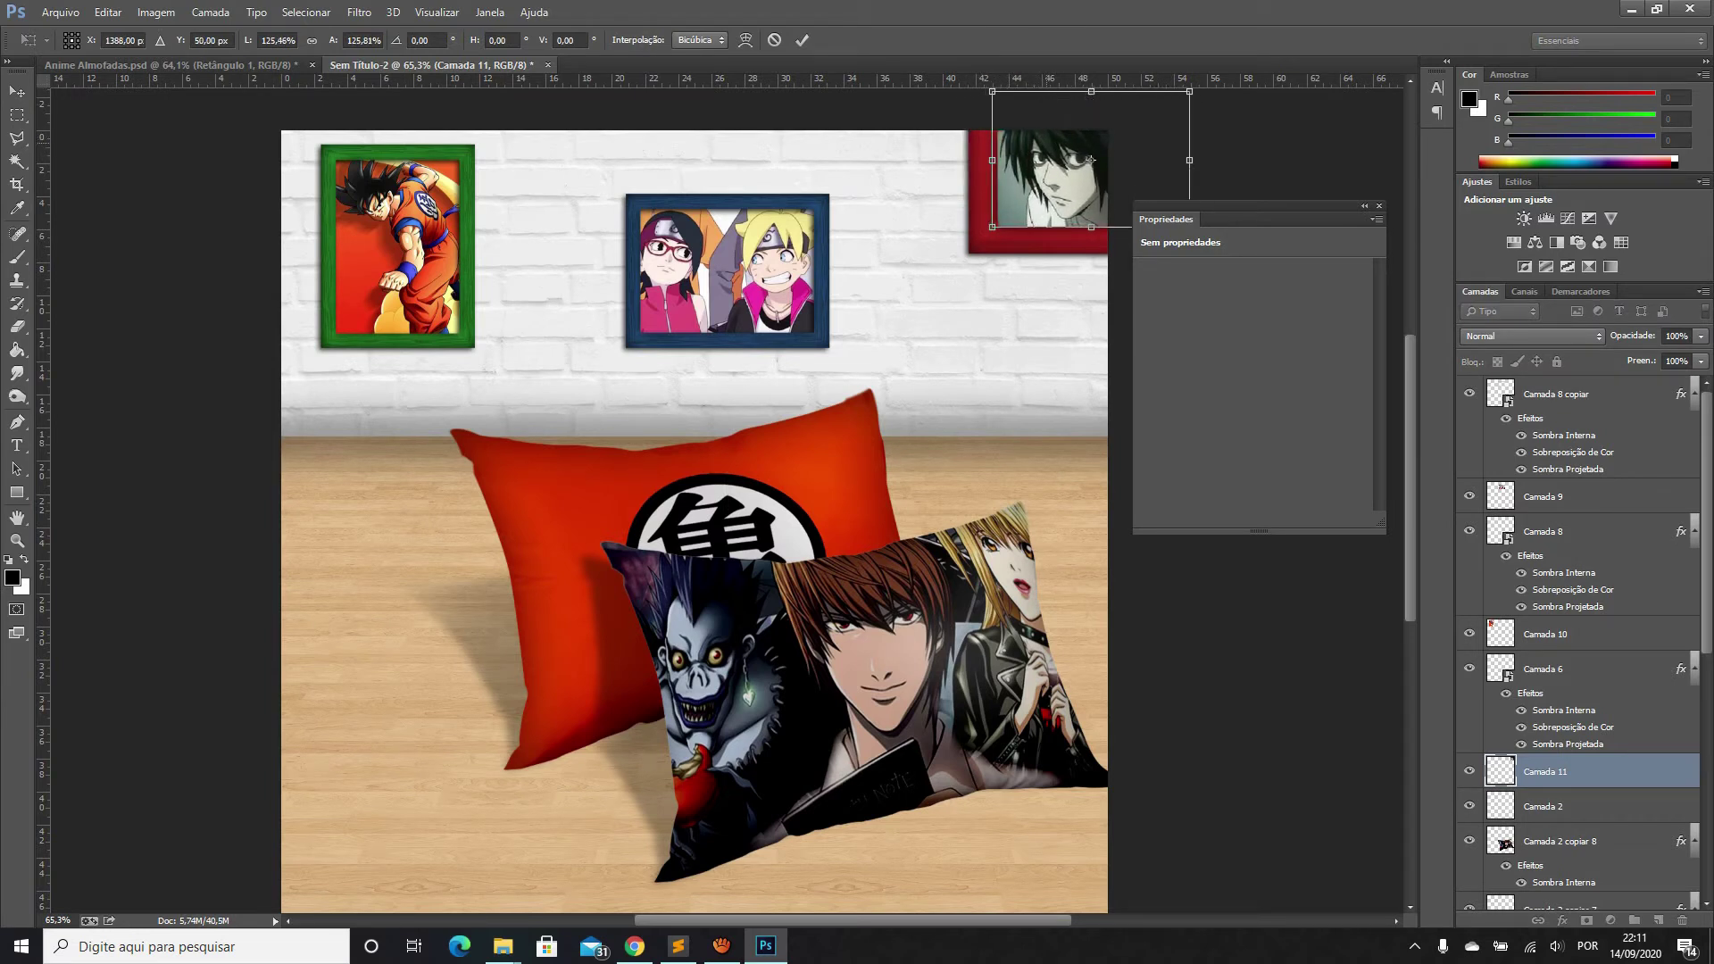
key(Return)
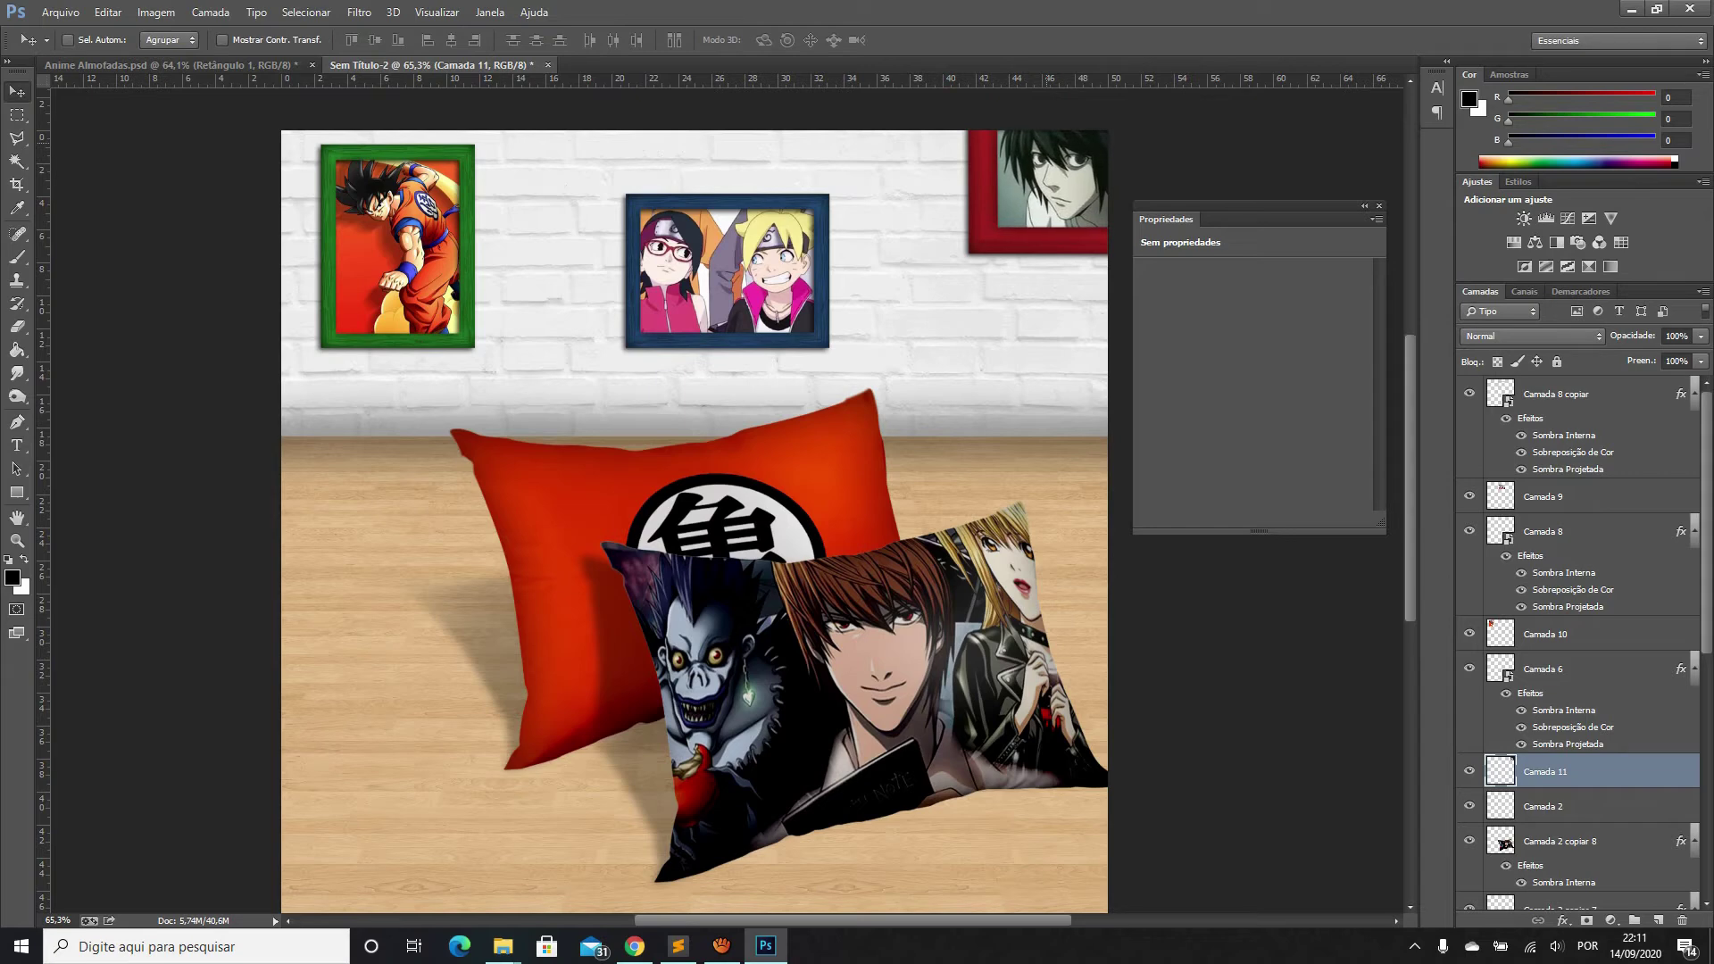
alt+scroll(884, 295, down, 1)
alt+scroll(884, 295, down, 1)
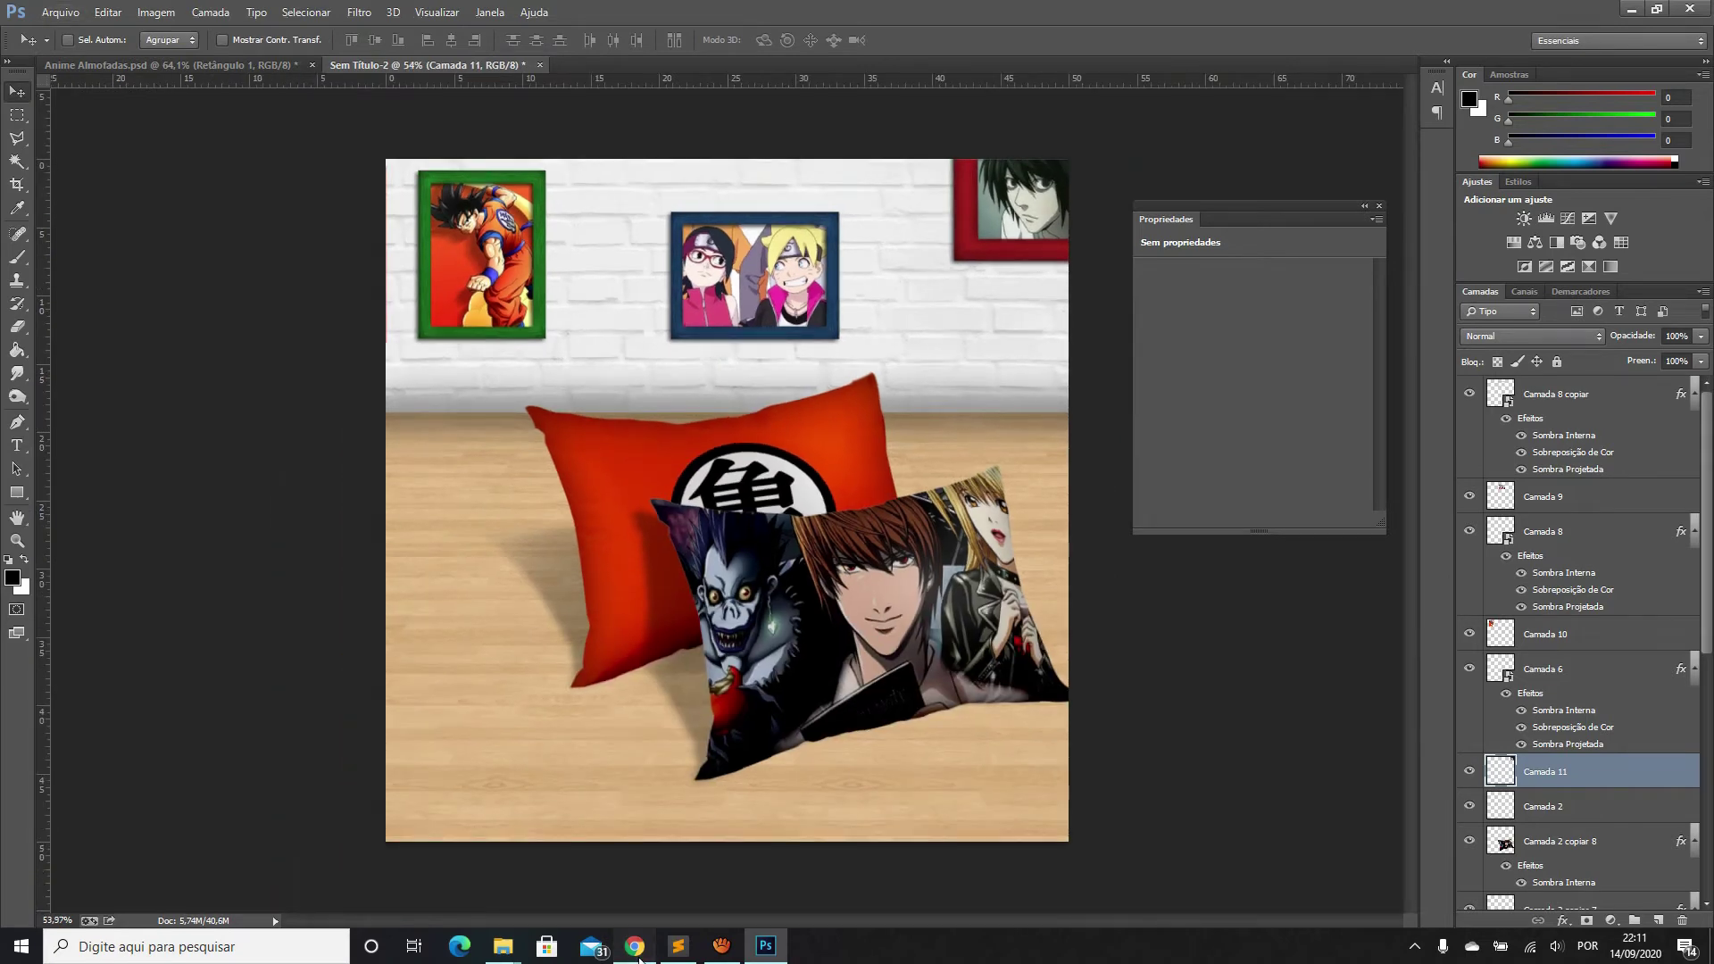
click(635, 947)
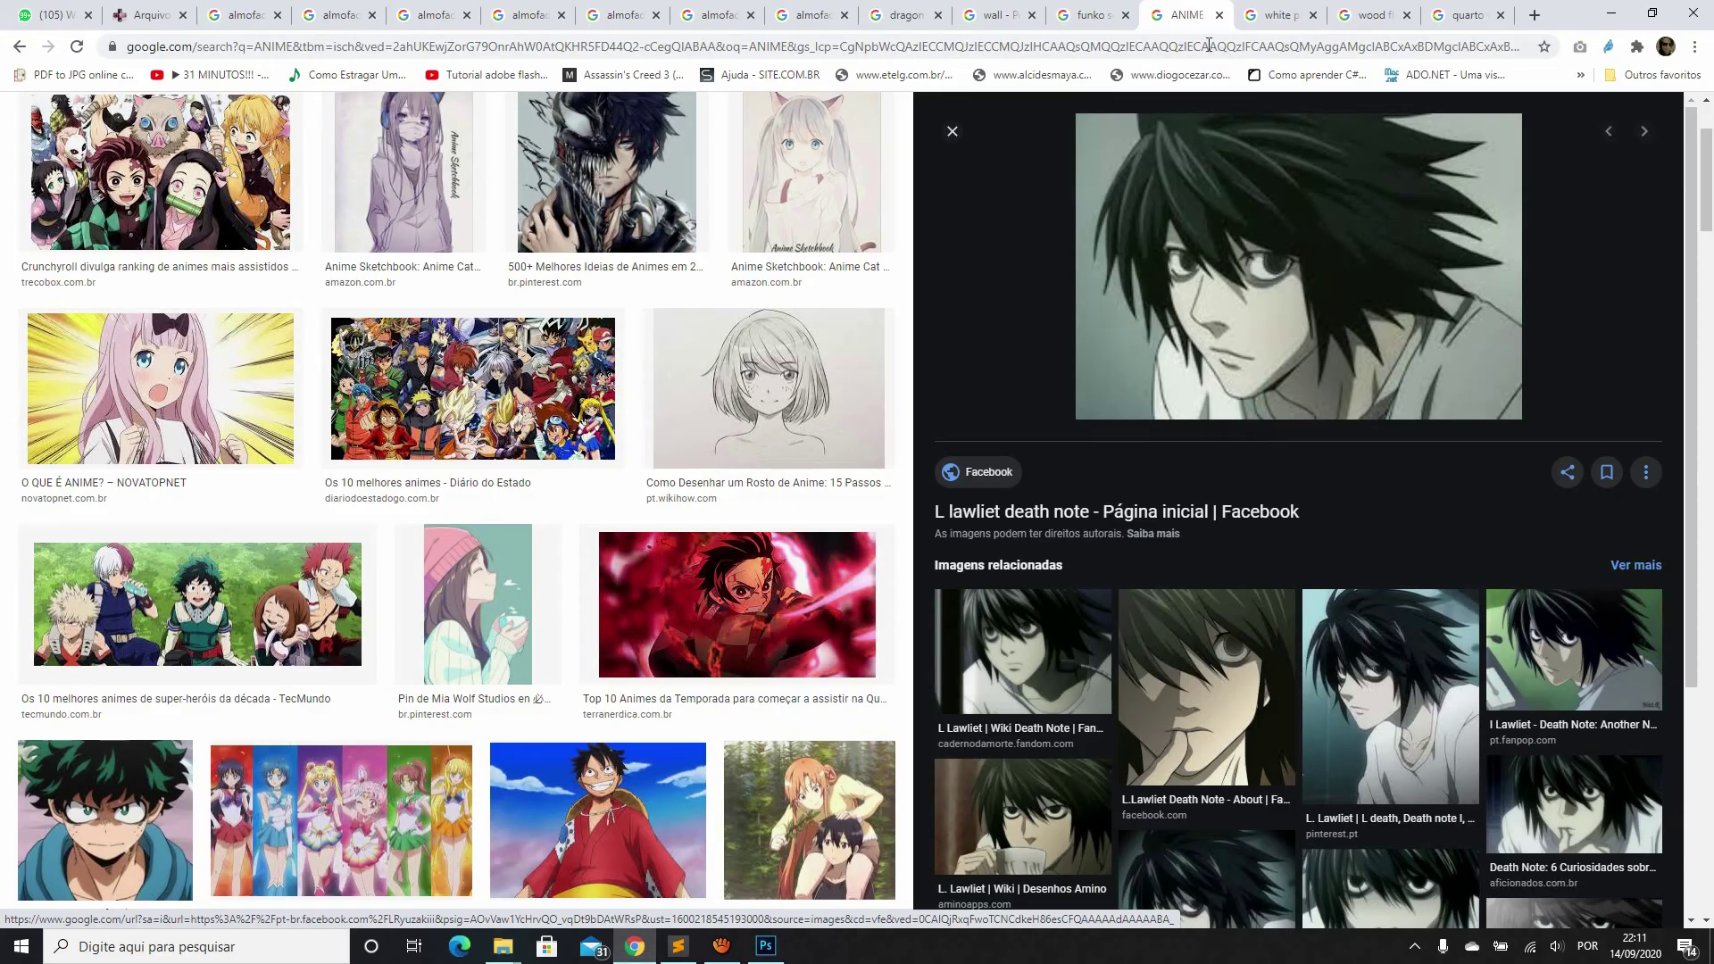
Copy the Super Sonic Funko Pop image from the funko sonic results, back to Photoshop
click(1076, 16)
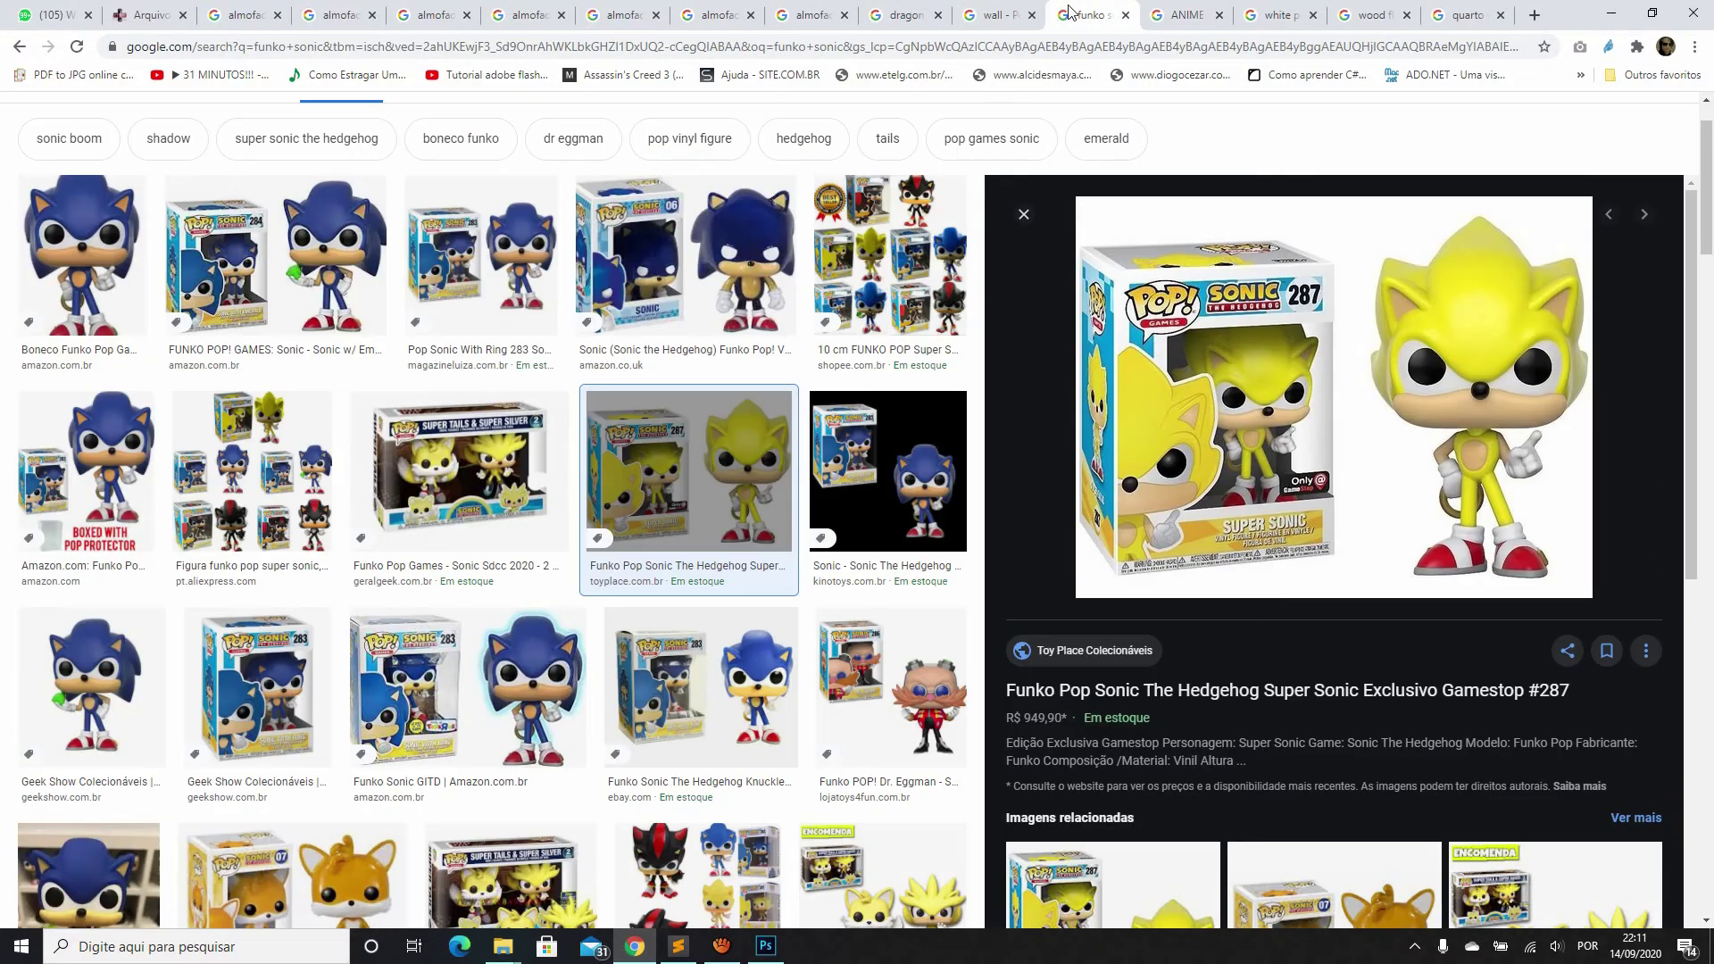
right_click(1331, 399)
click(1399, 586)
click(765, 946)
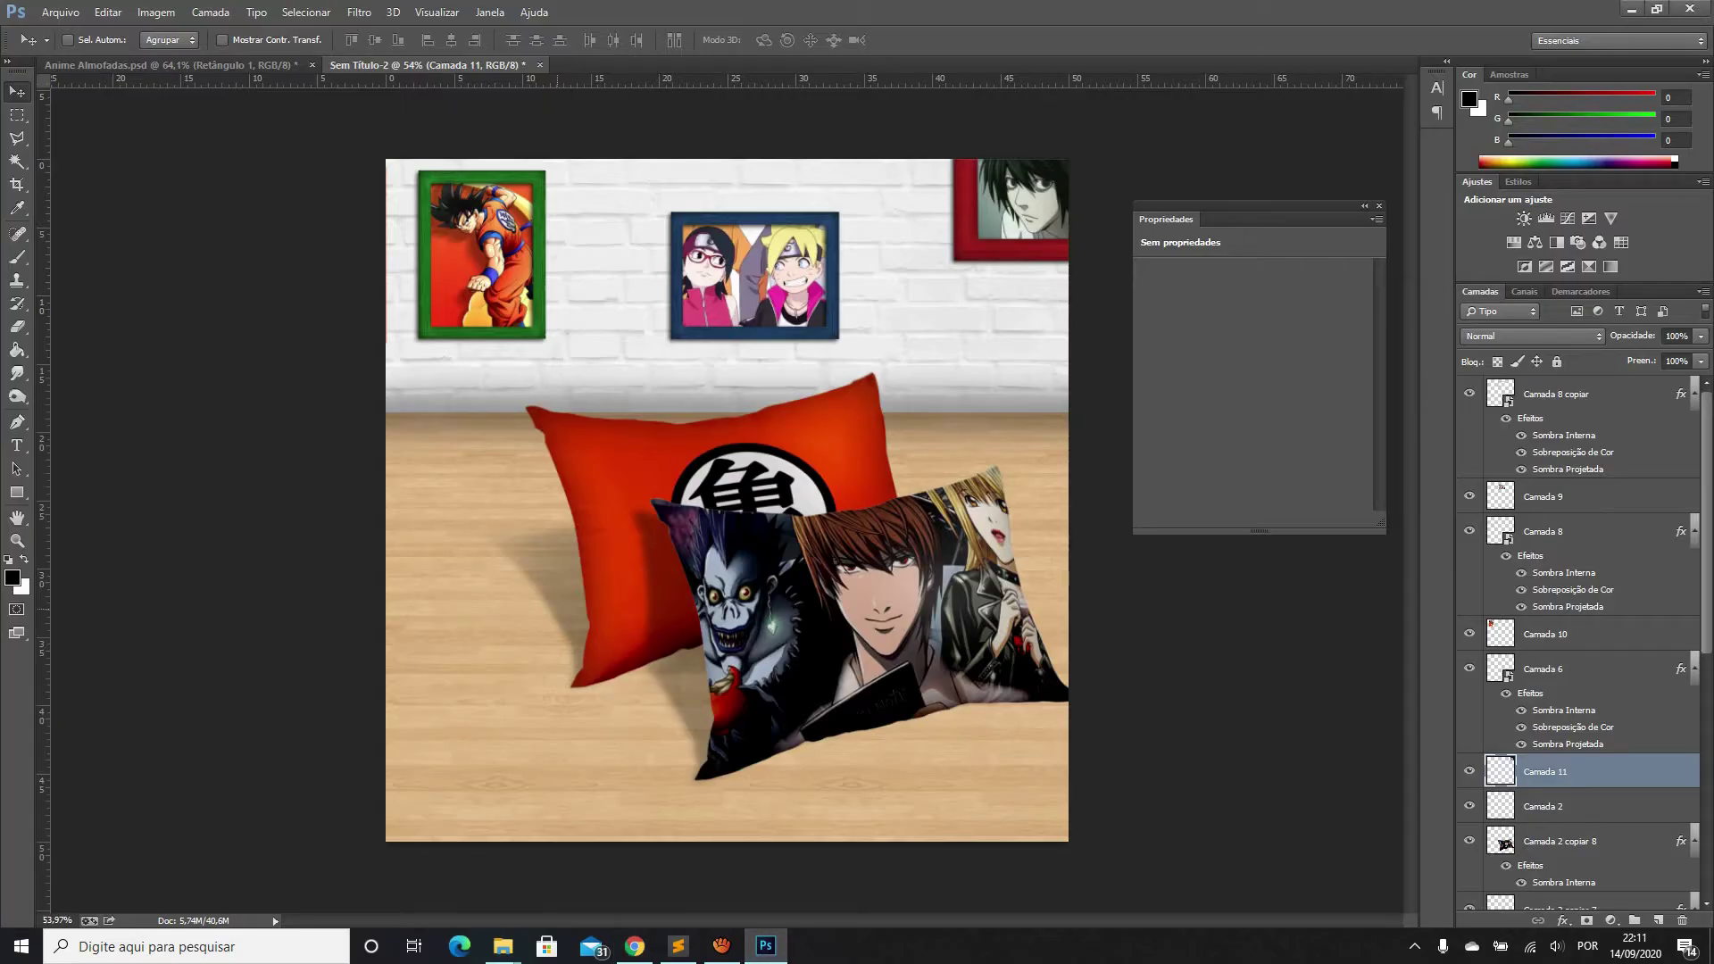
Paste the Super Sonic image and move it onto the lower-left floor
key(ctrl+v)
drag(659, 561, 534, 744)
scroll(534, 744, up, 1)
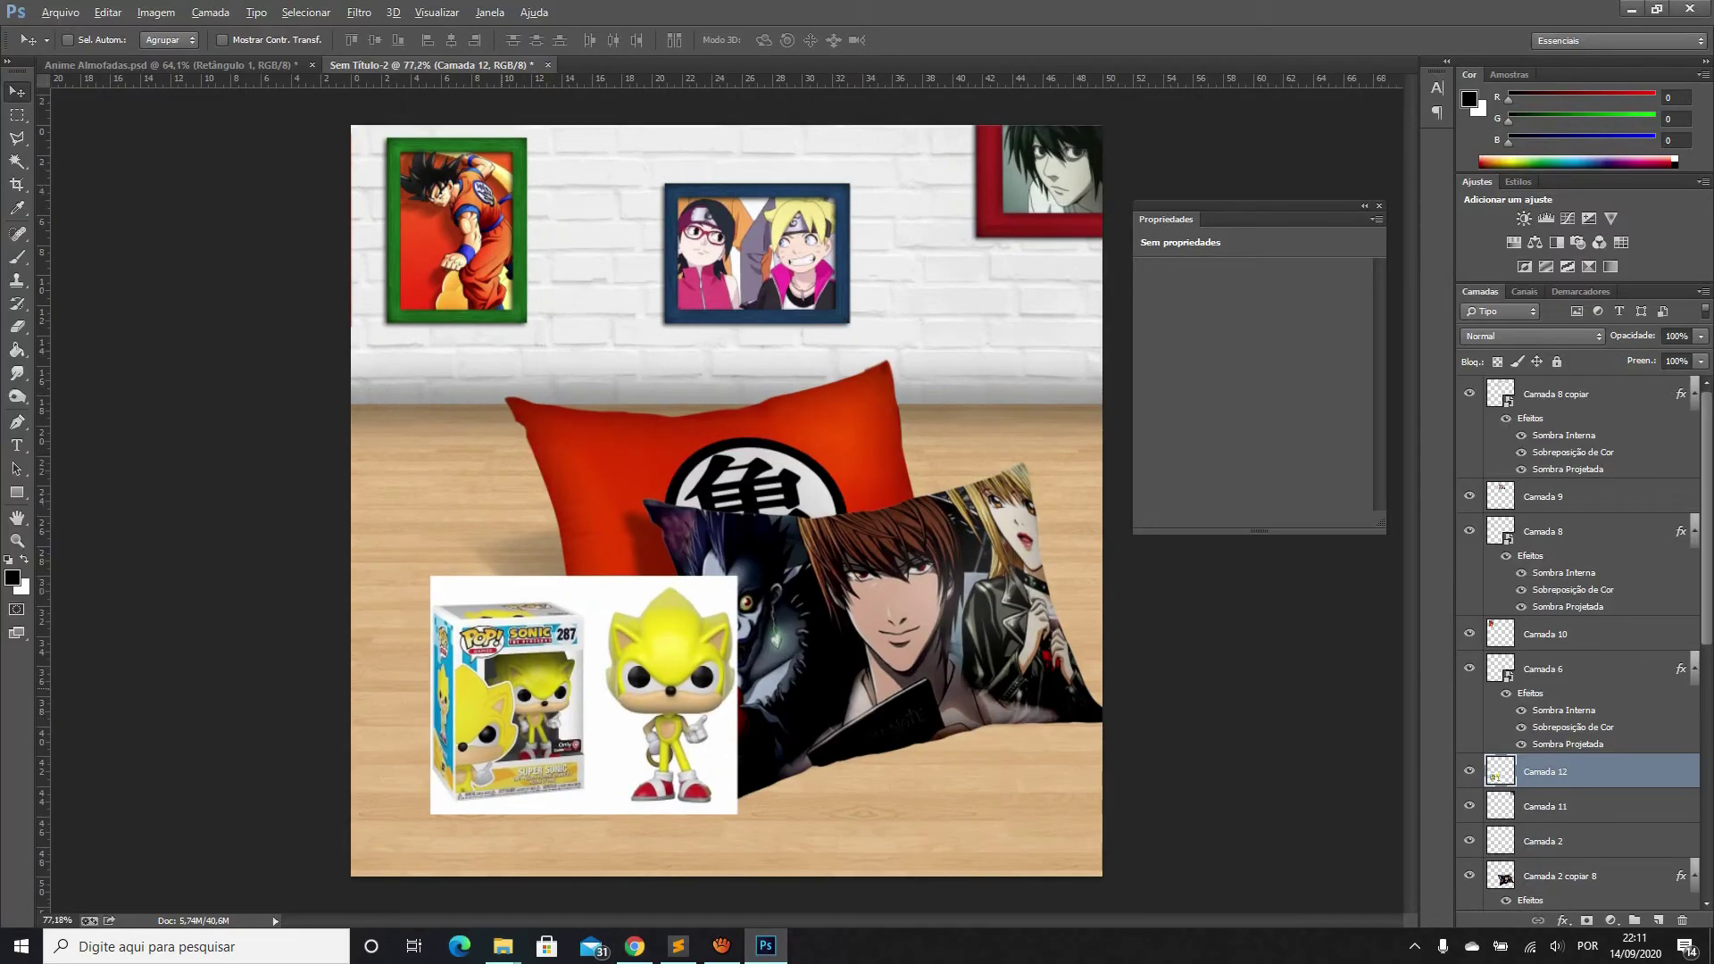
scroll(534, 743, up, 3)
scroll(533, 744, up, 2)
Outline the Funko box with the Polygonal Lasso
key(l)
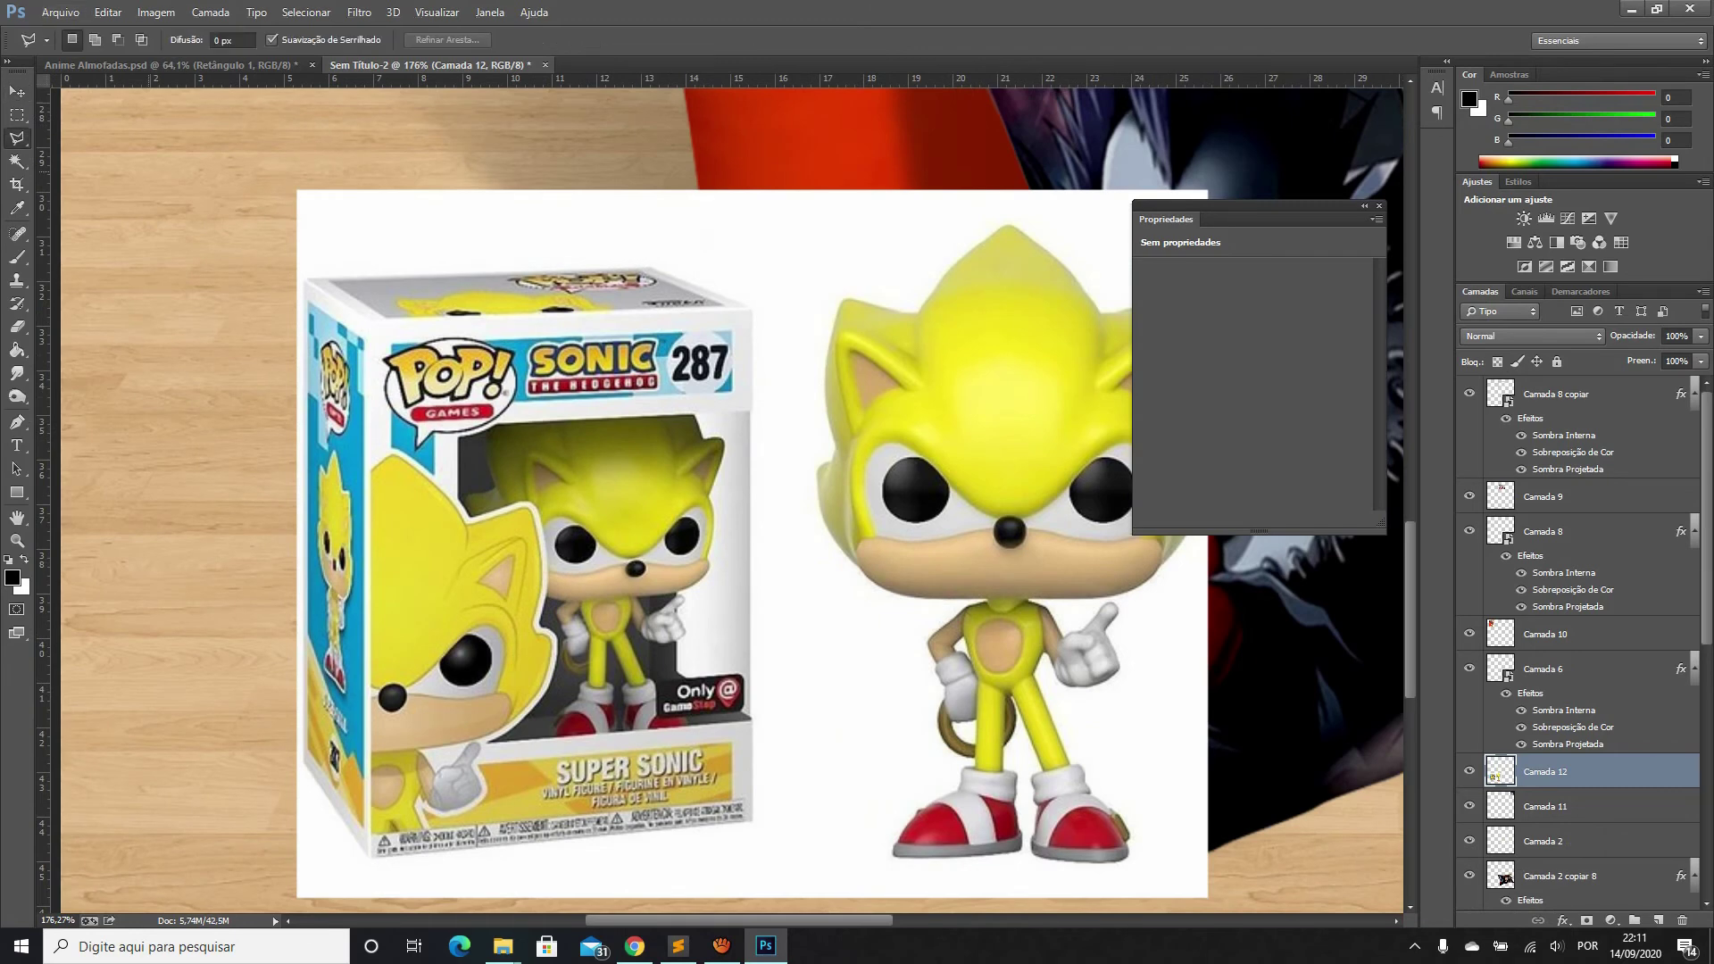
scroll(297, 185, up, 2)
scroll(297, 185, up, 2)
click(1026, 338)
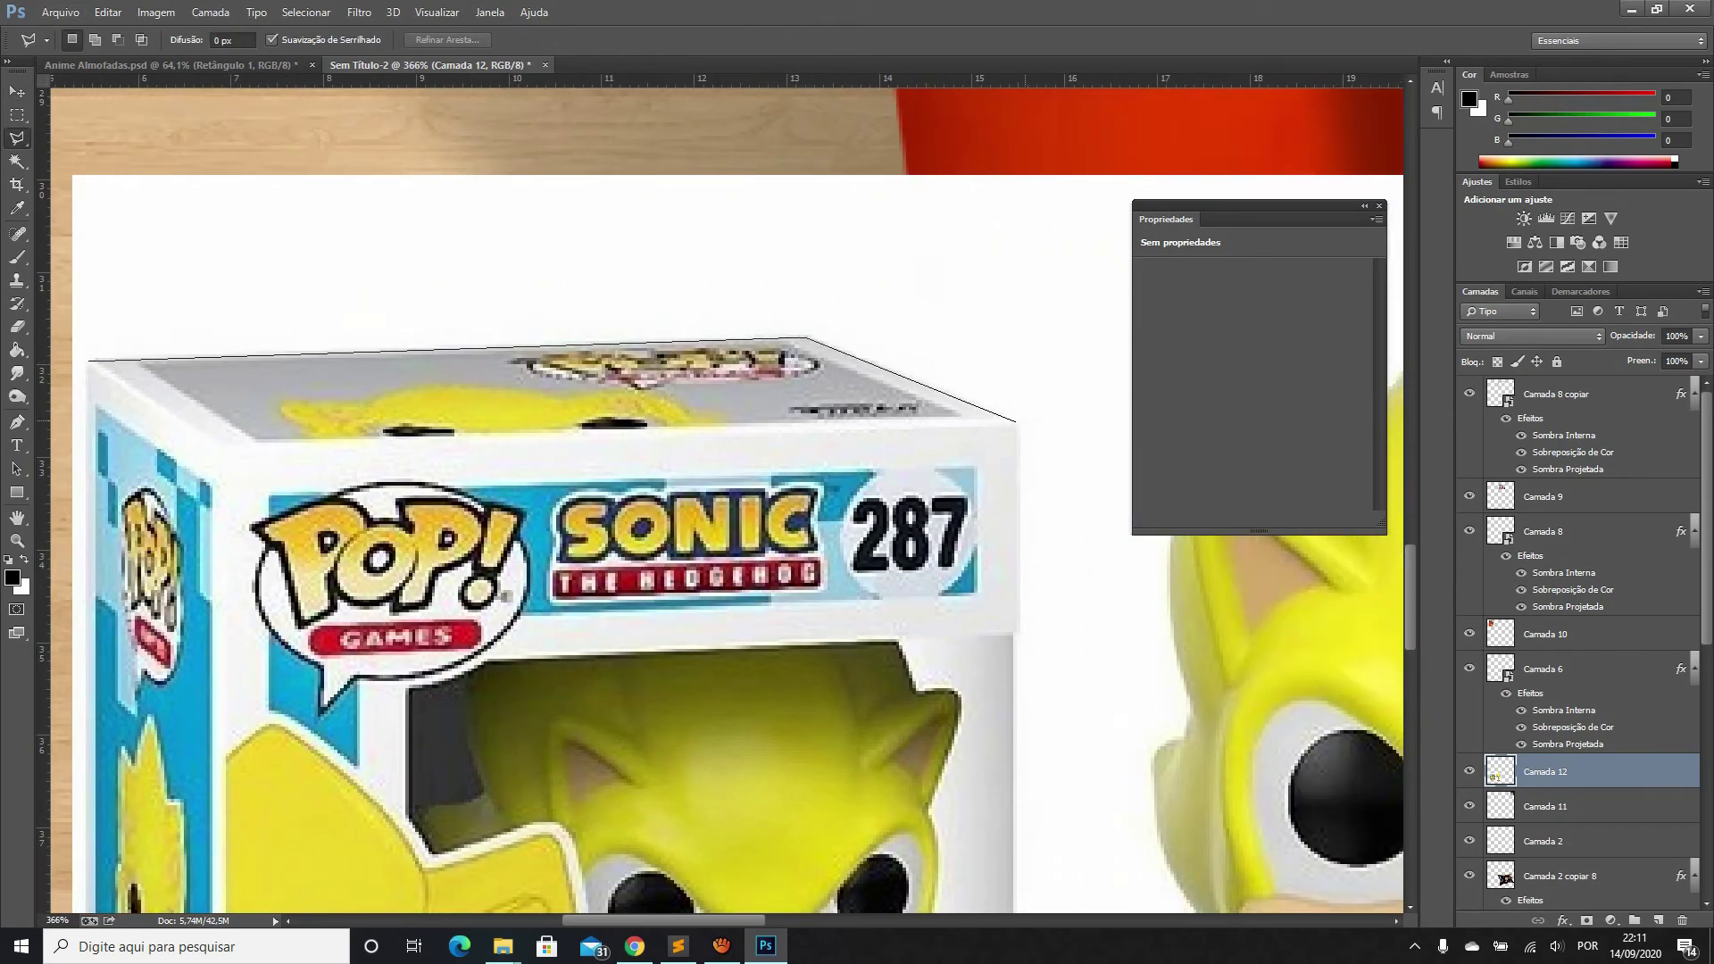
click(1013, 422)
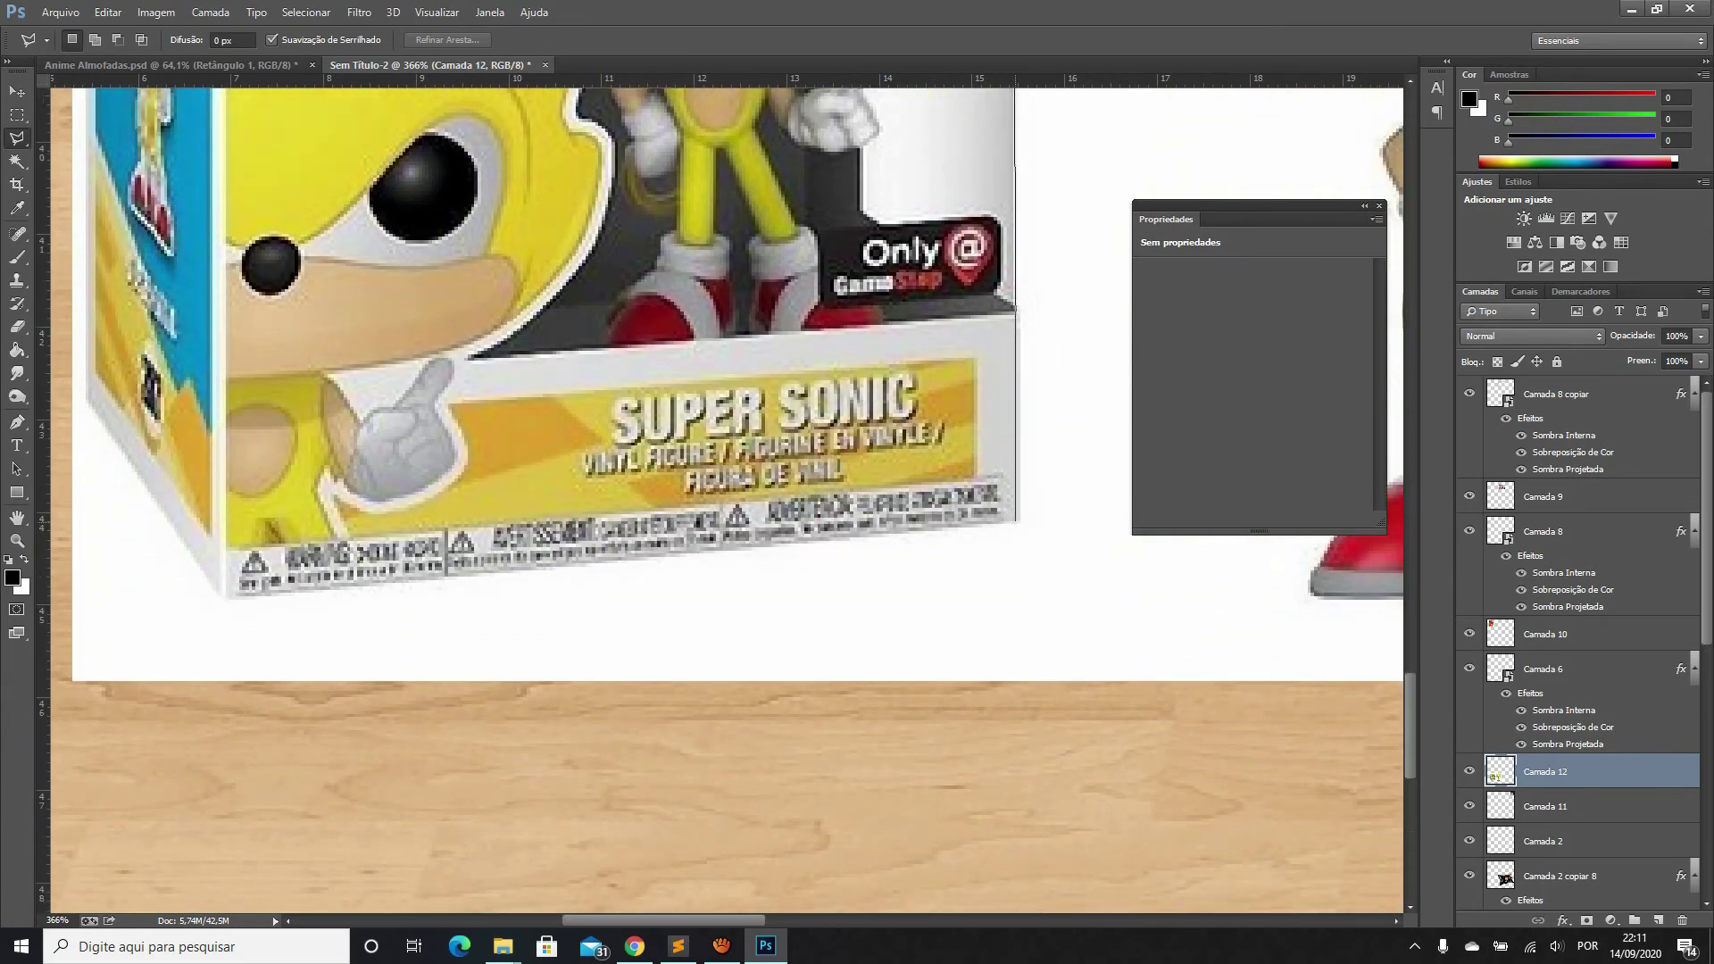
click(223, 595)
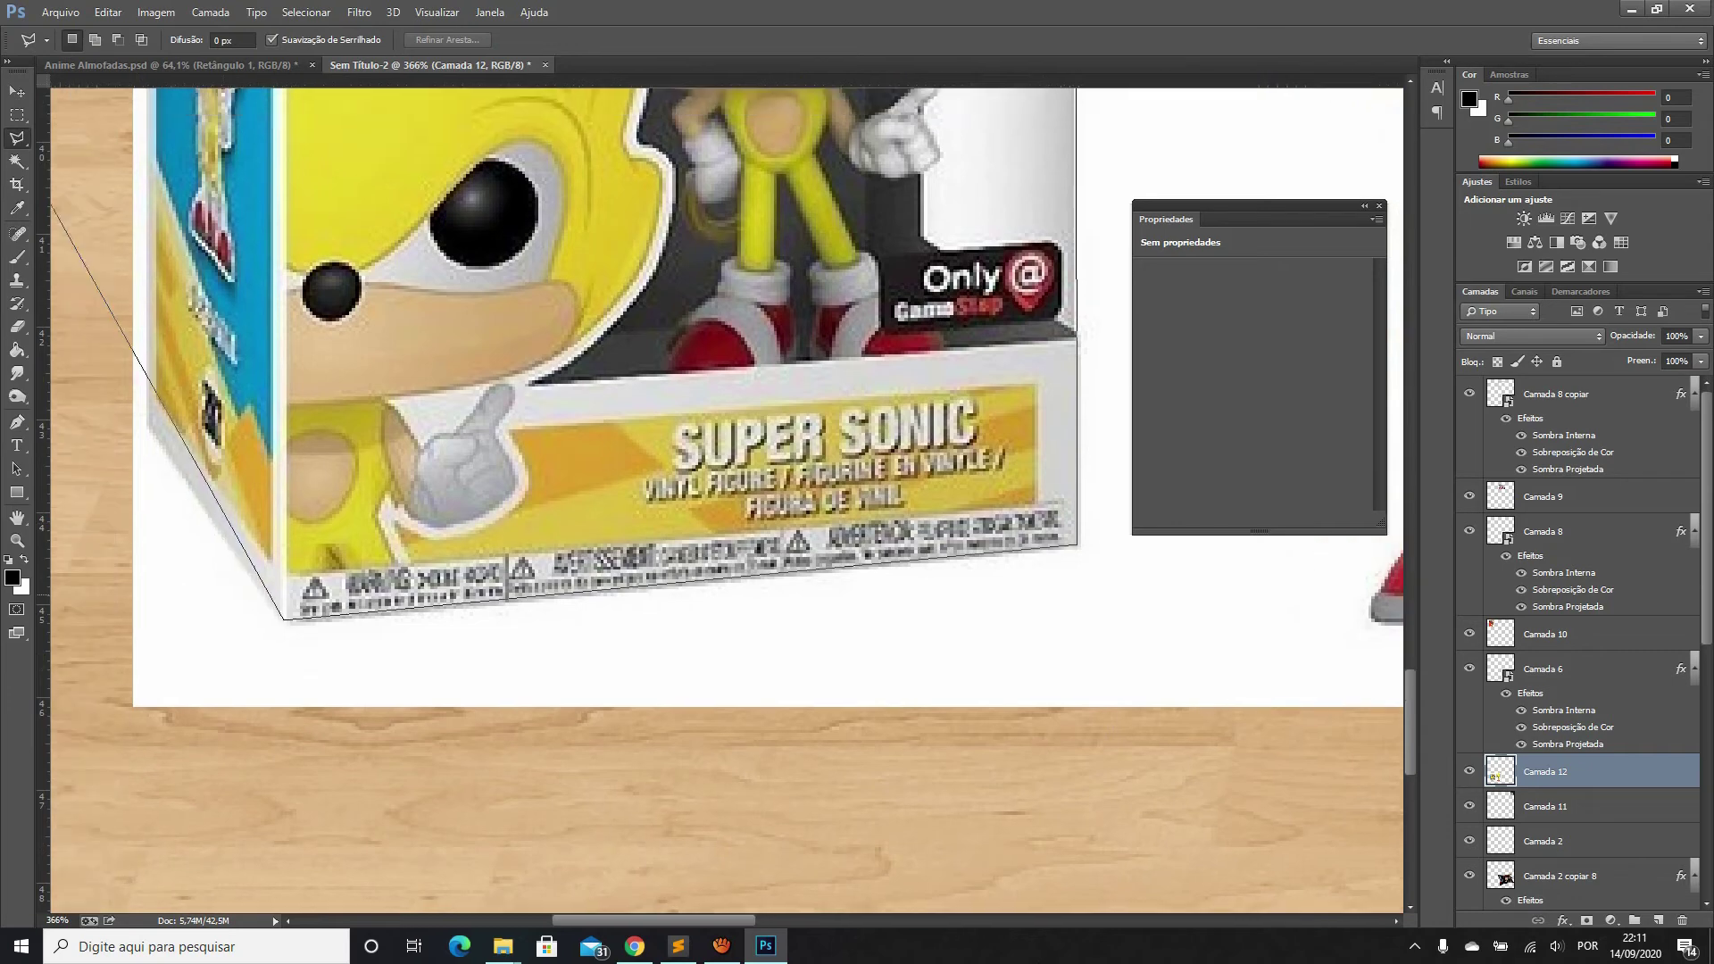
click(161, 431)
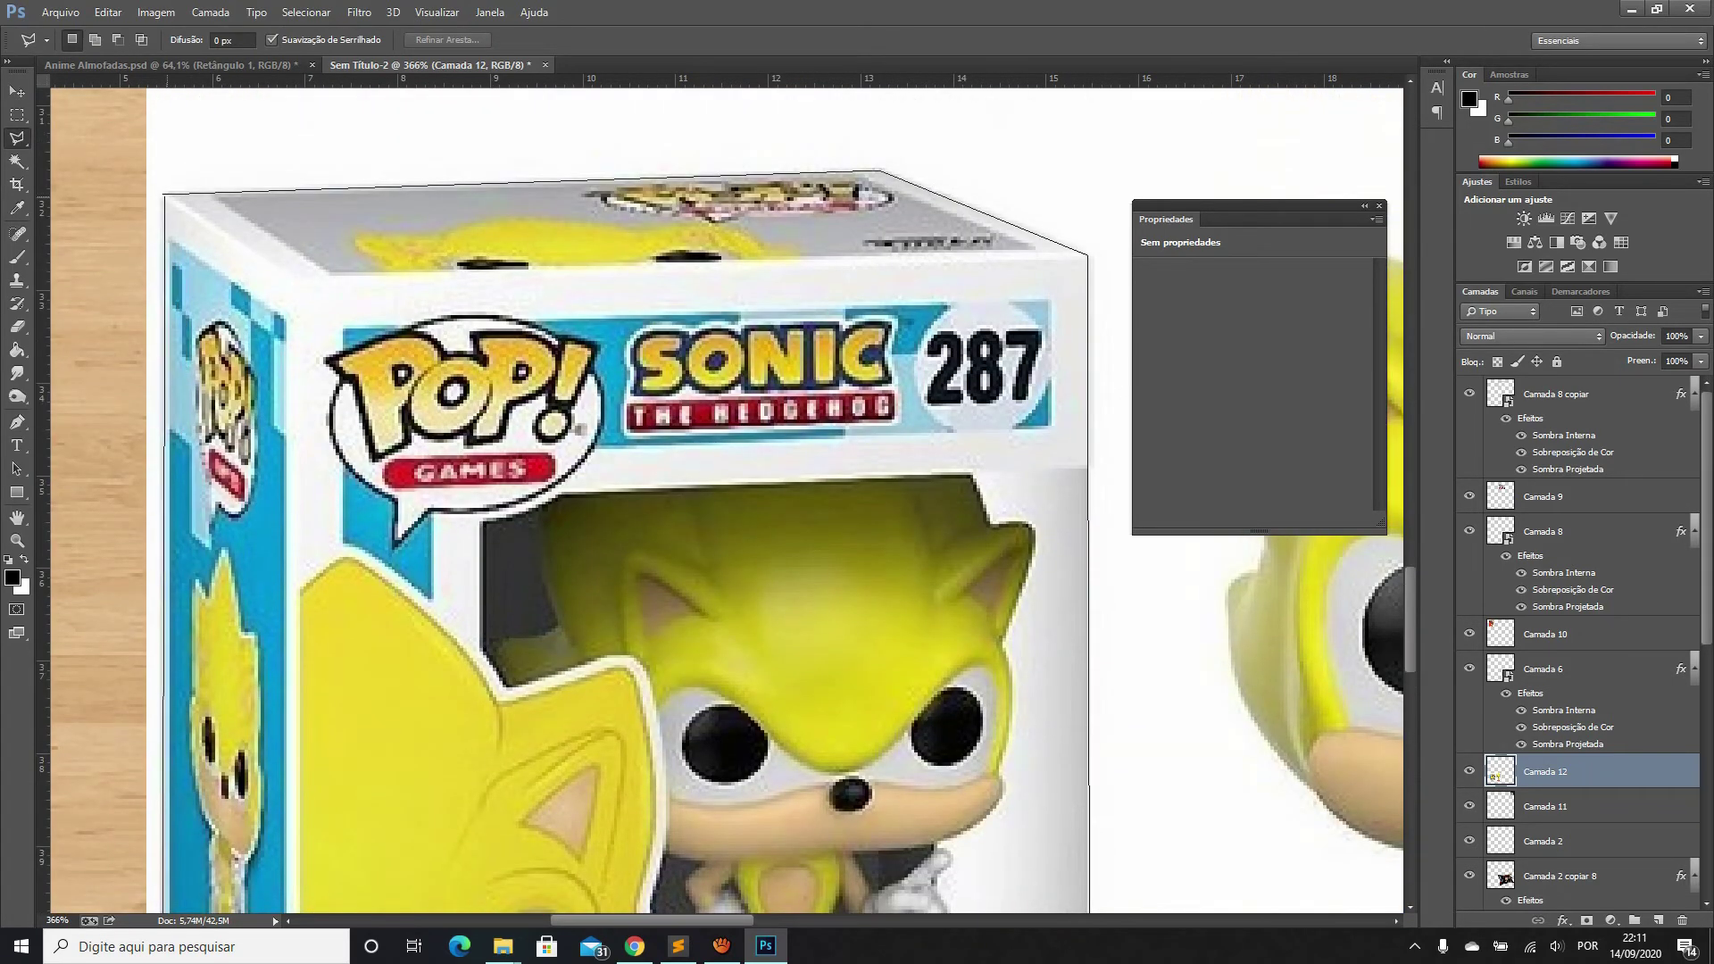
click(162, 193)
scroll(300, 253, down, 2)
scroll(300, 253, down, 1)
Copy the outlined box to its own layer and delete the white-backed original
key(ctrl+j)
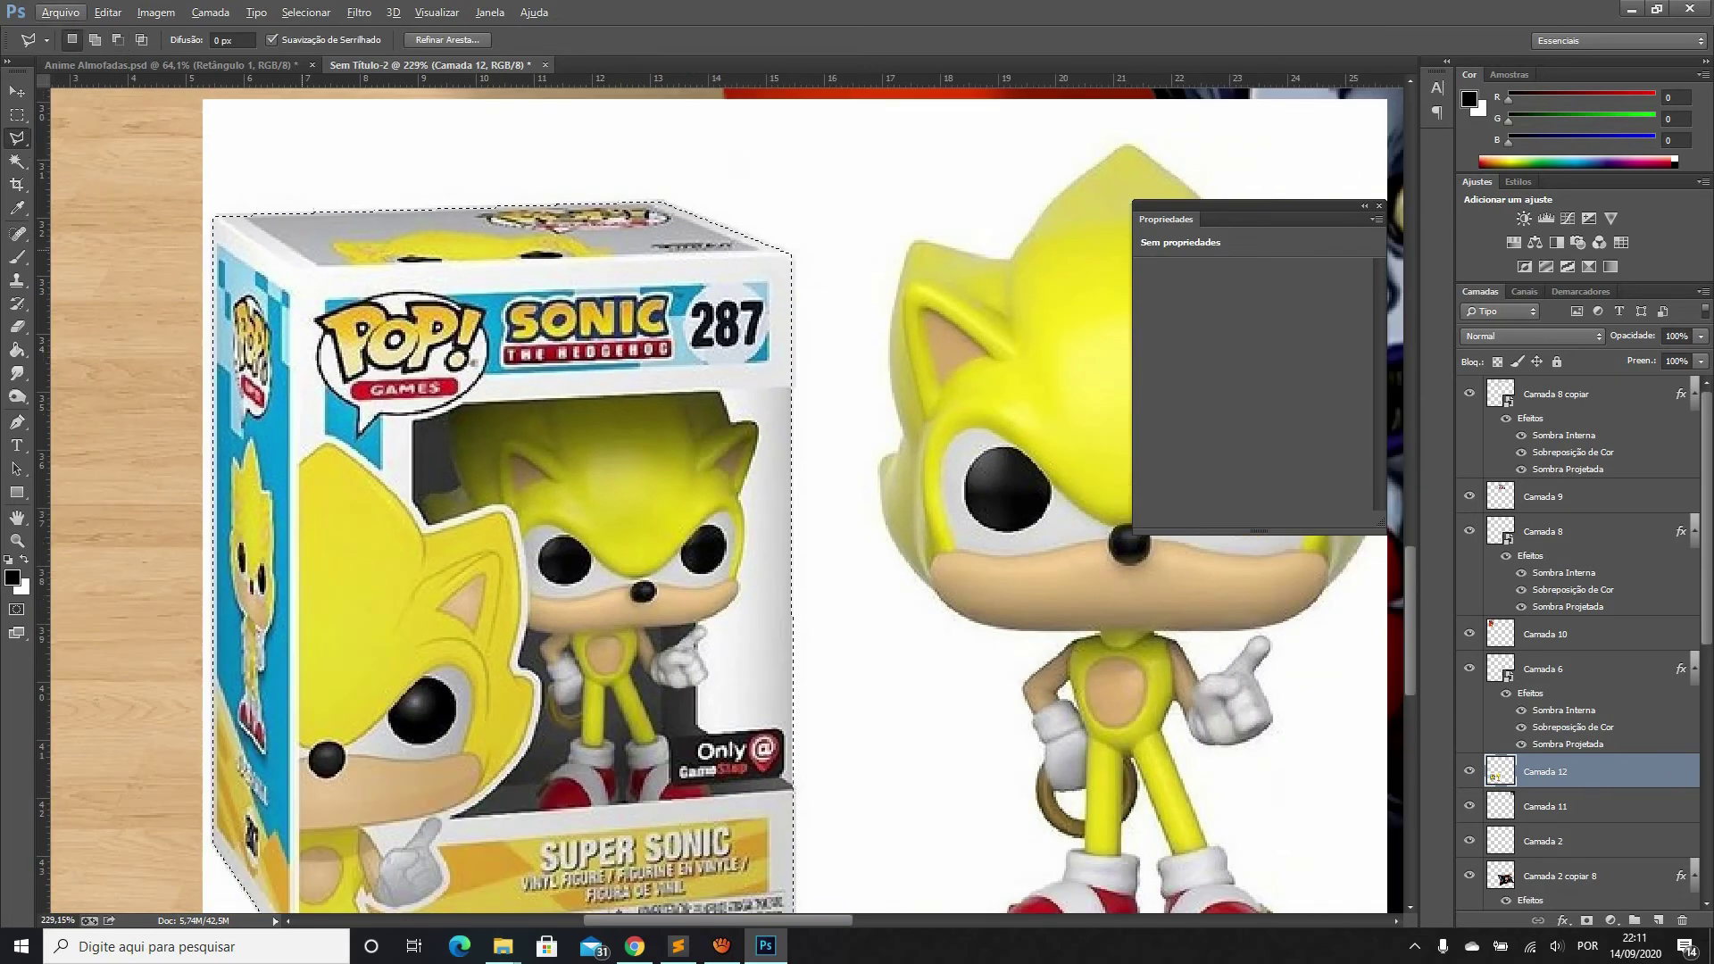
drag(1545, 807, 1682, 920)
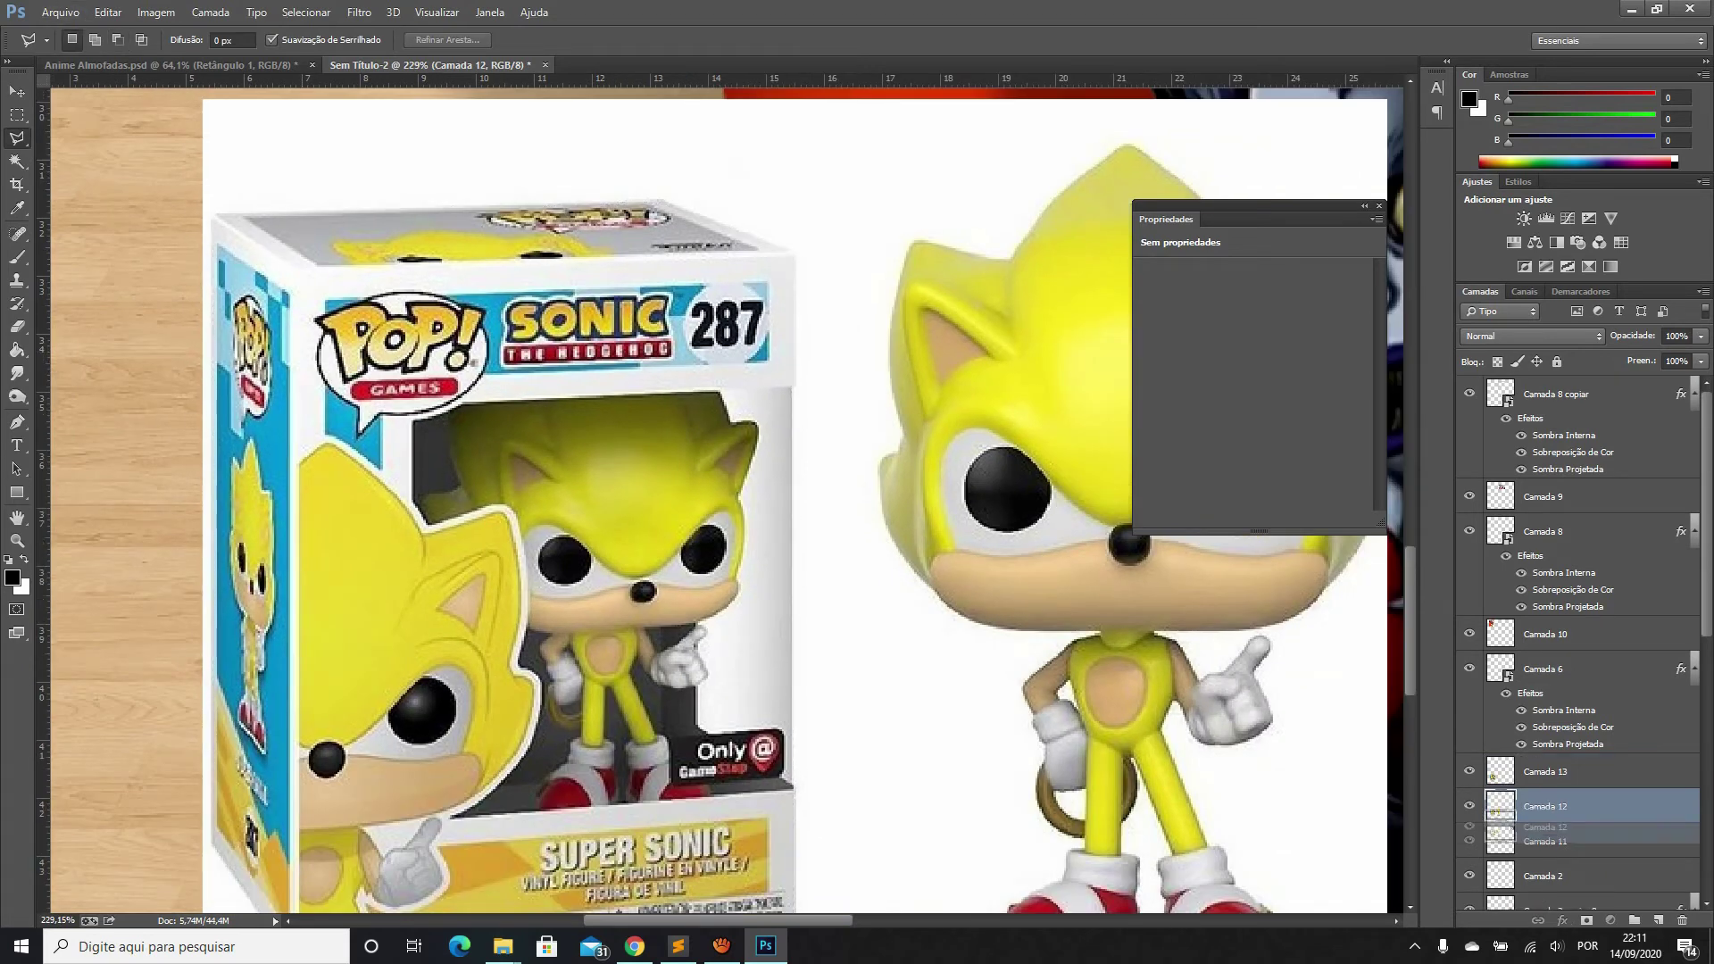
scroll(509, 741, down, 6)
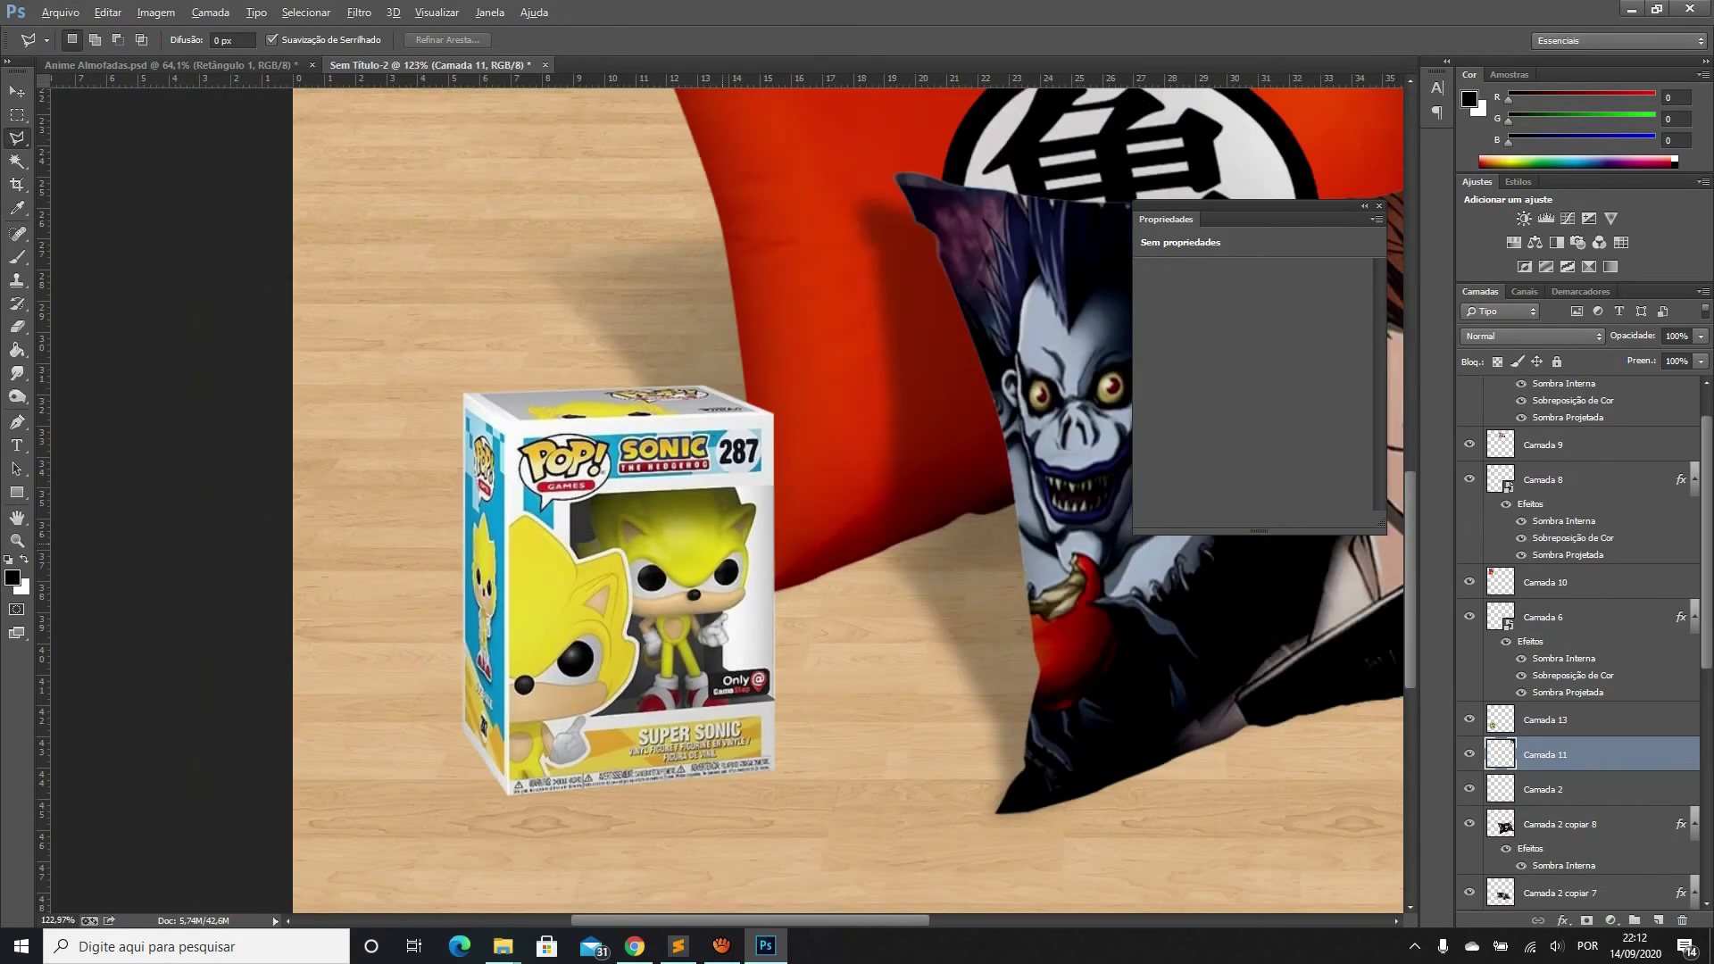
Scale the Sonic box on Camada 13 to about 82% and nudge it right toward the pillows
scroll(509, 741, down, 2)
key(v)
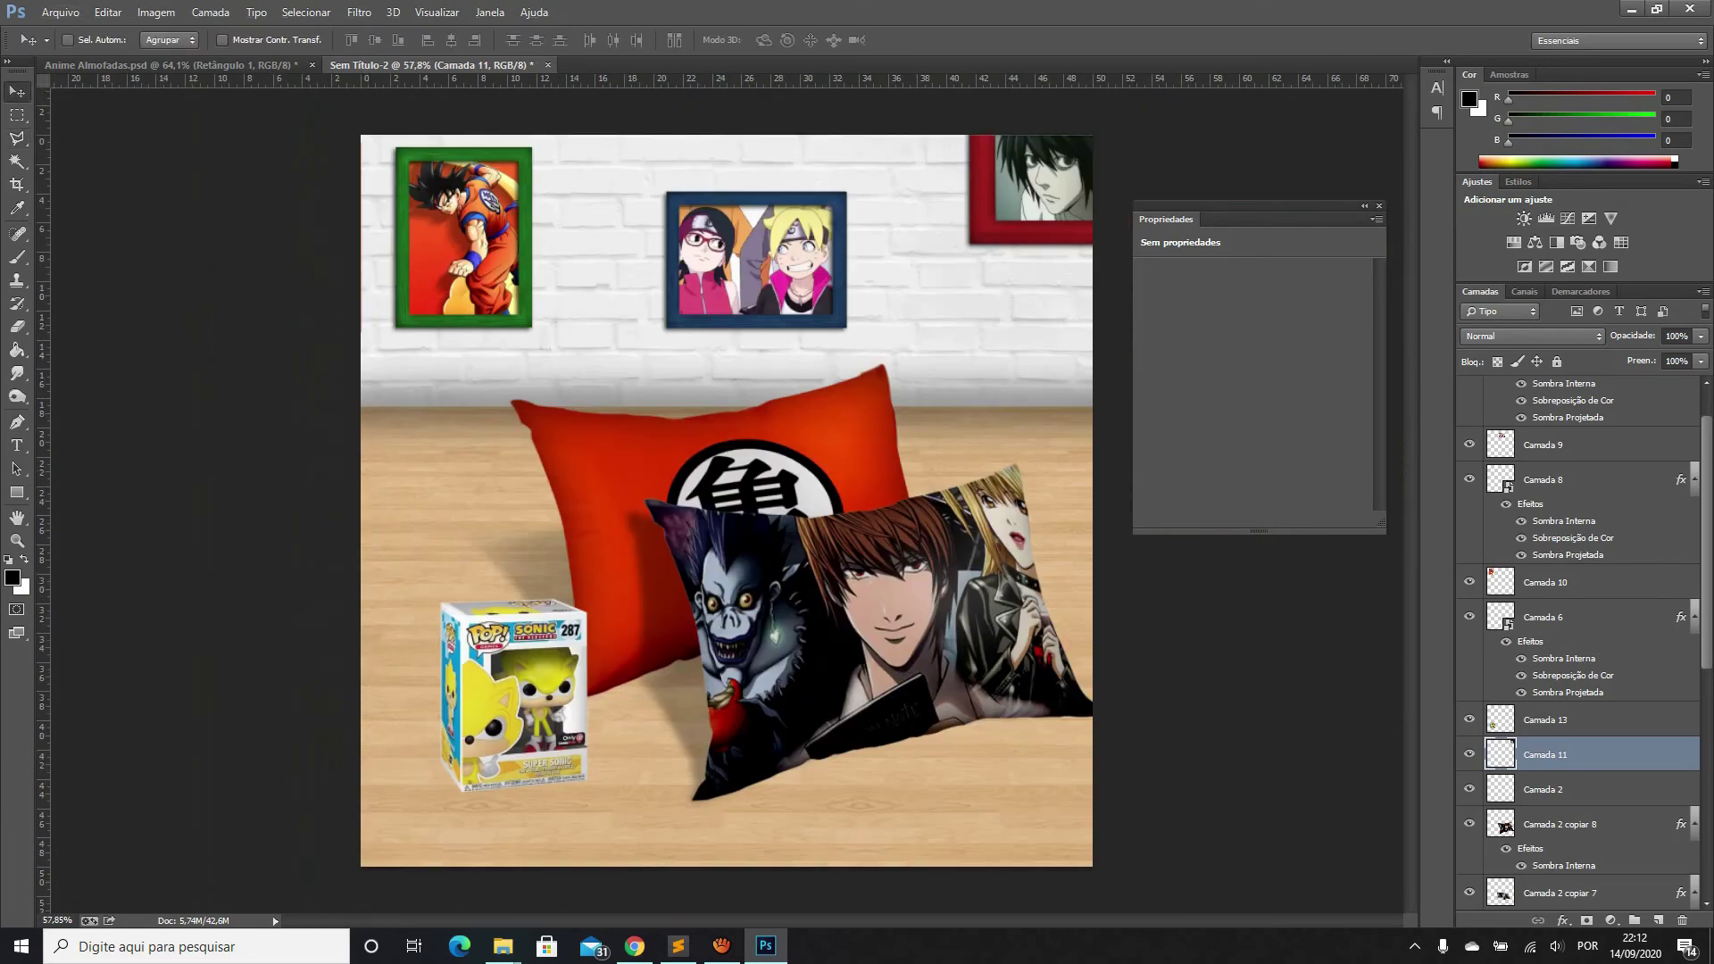
key(ctrl+t)
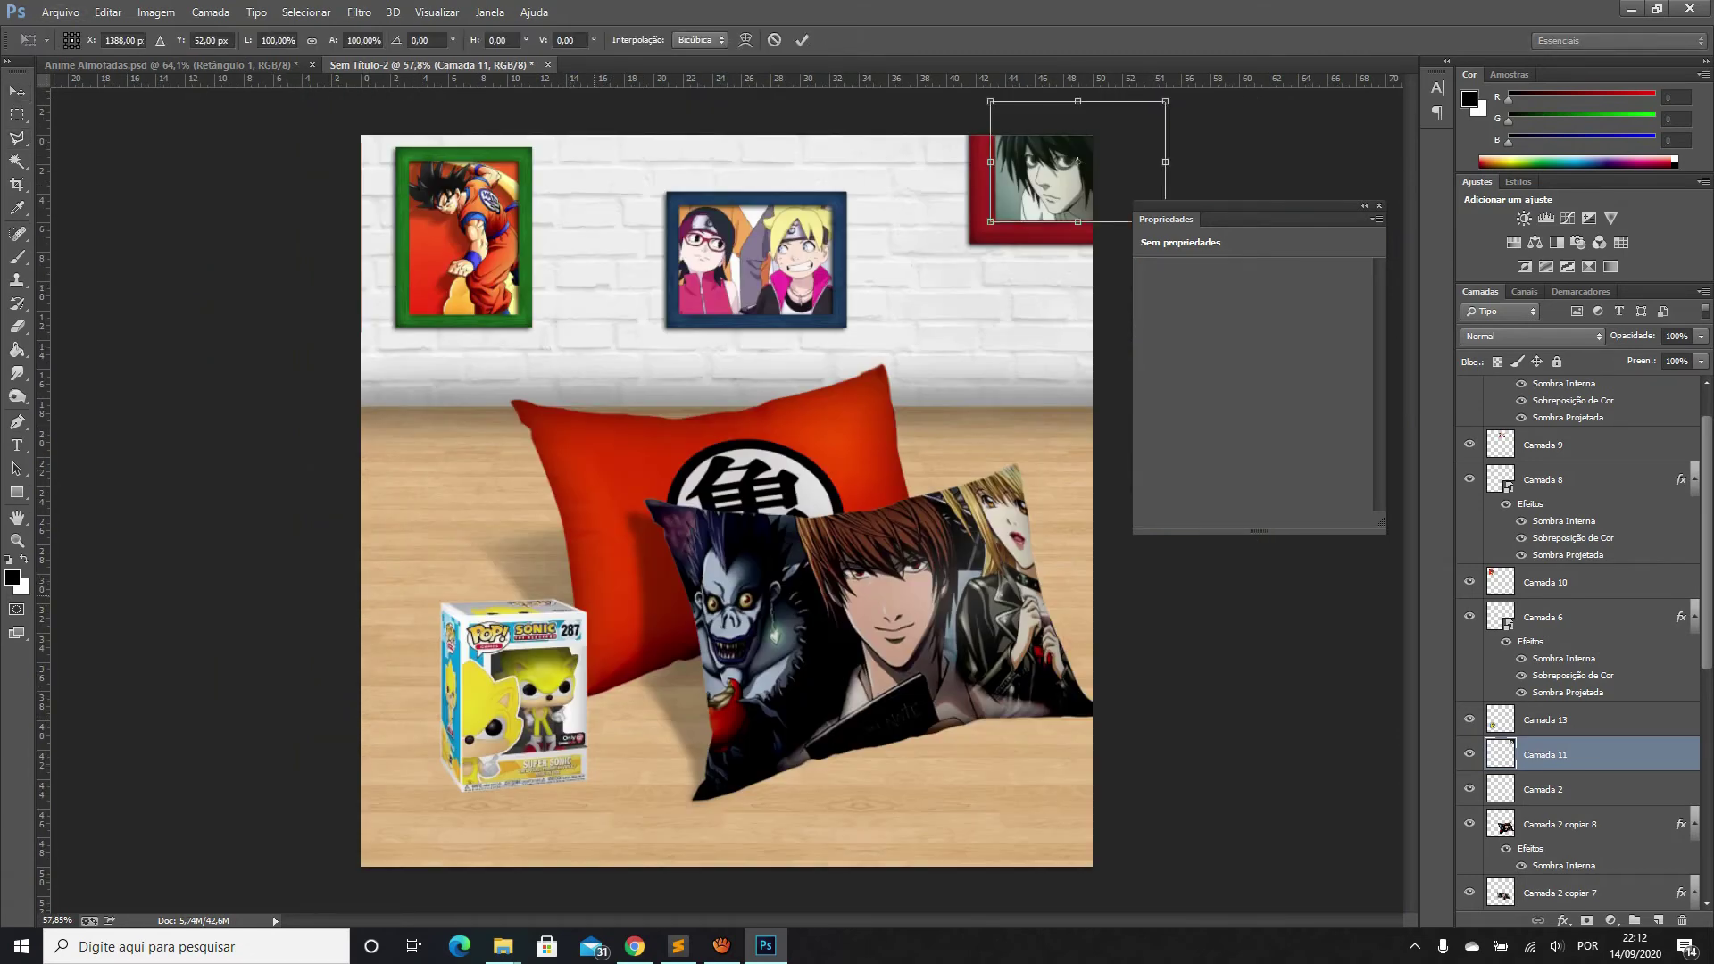
key(Return)
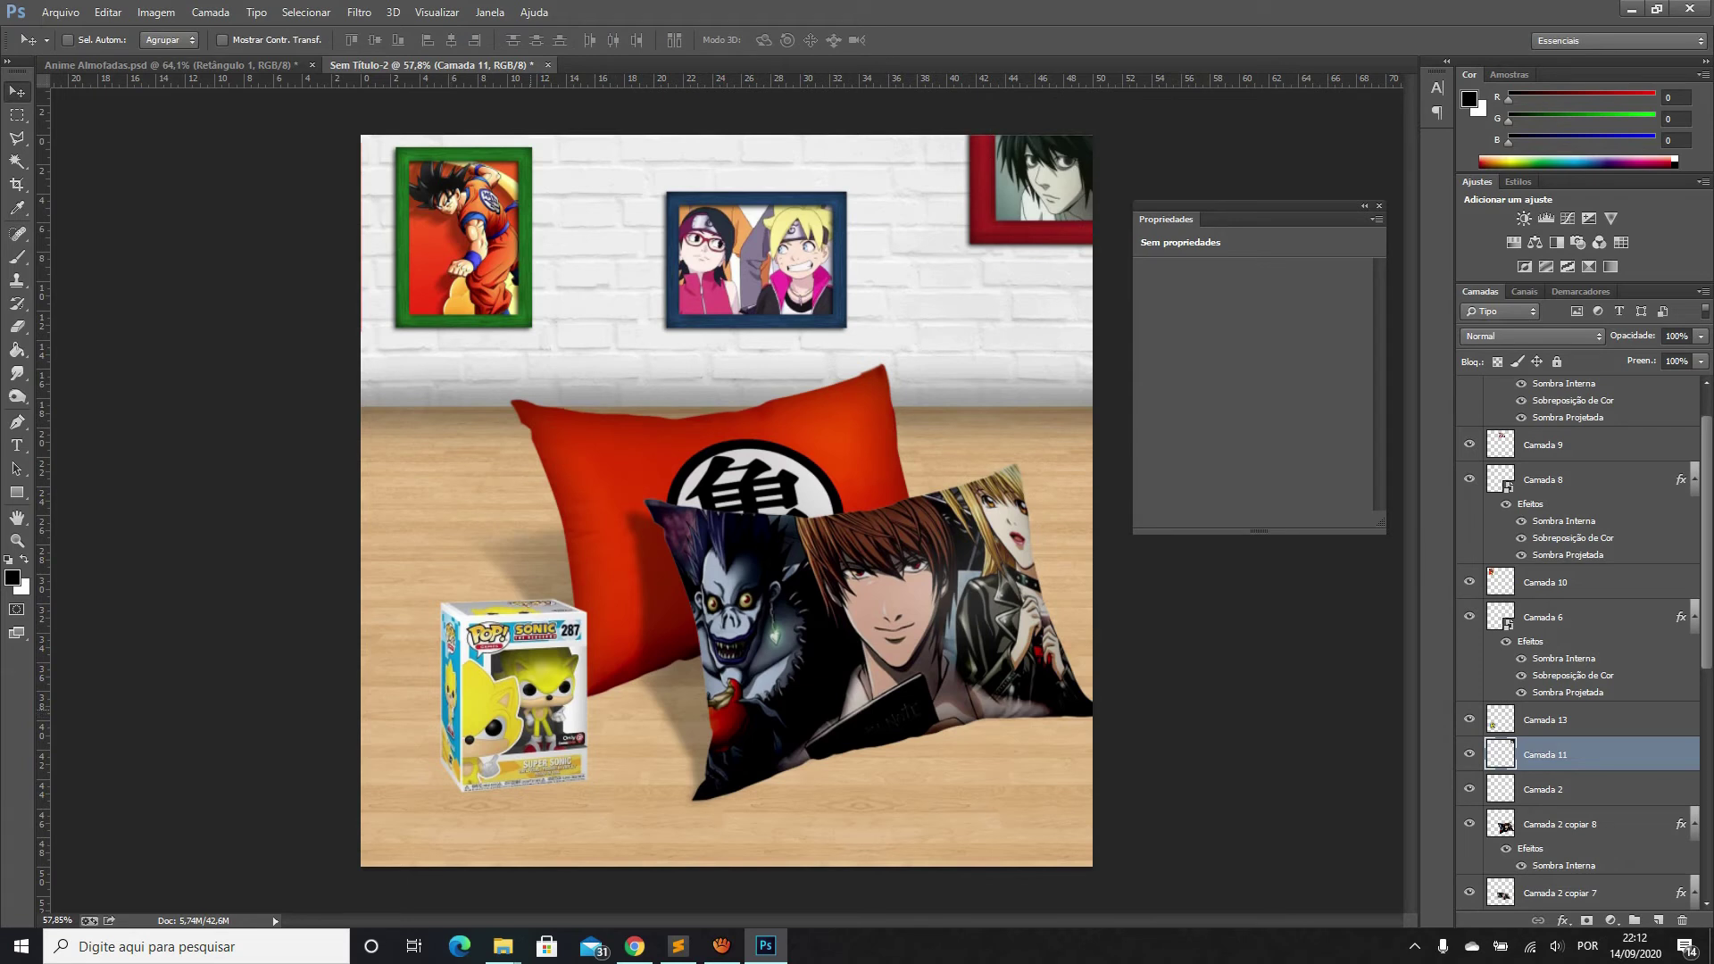
key(alt+bracketright)
key(ctrl+t)
drag(587, 599, 557, 639)
drag(496, 719, 525, 723)
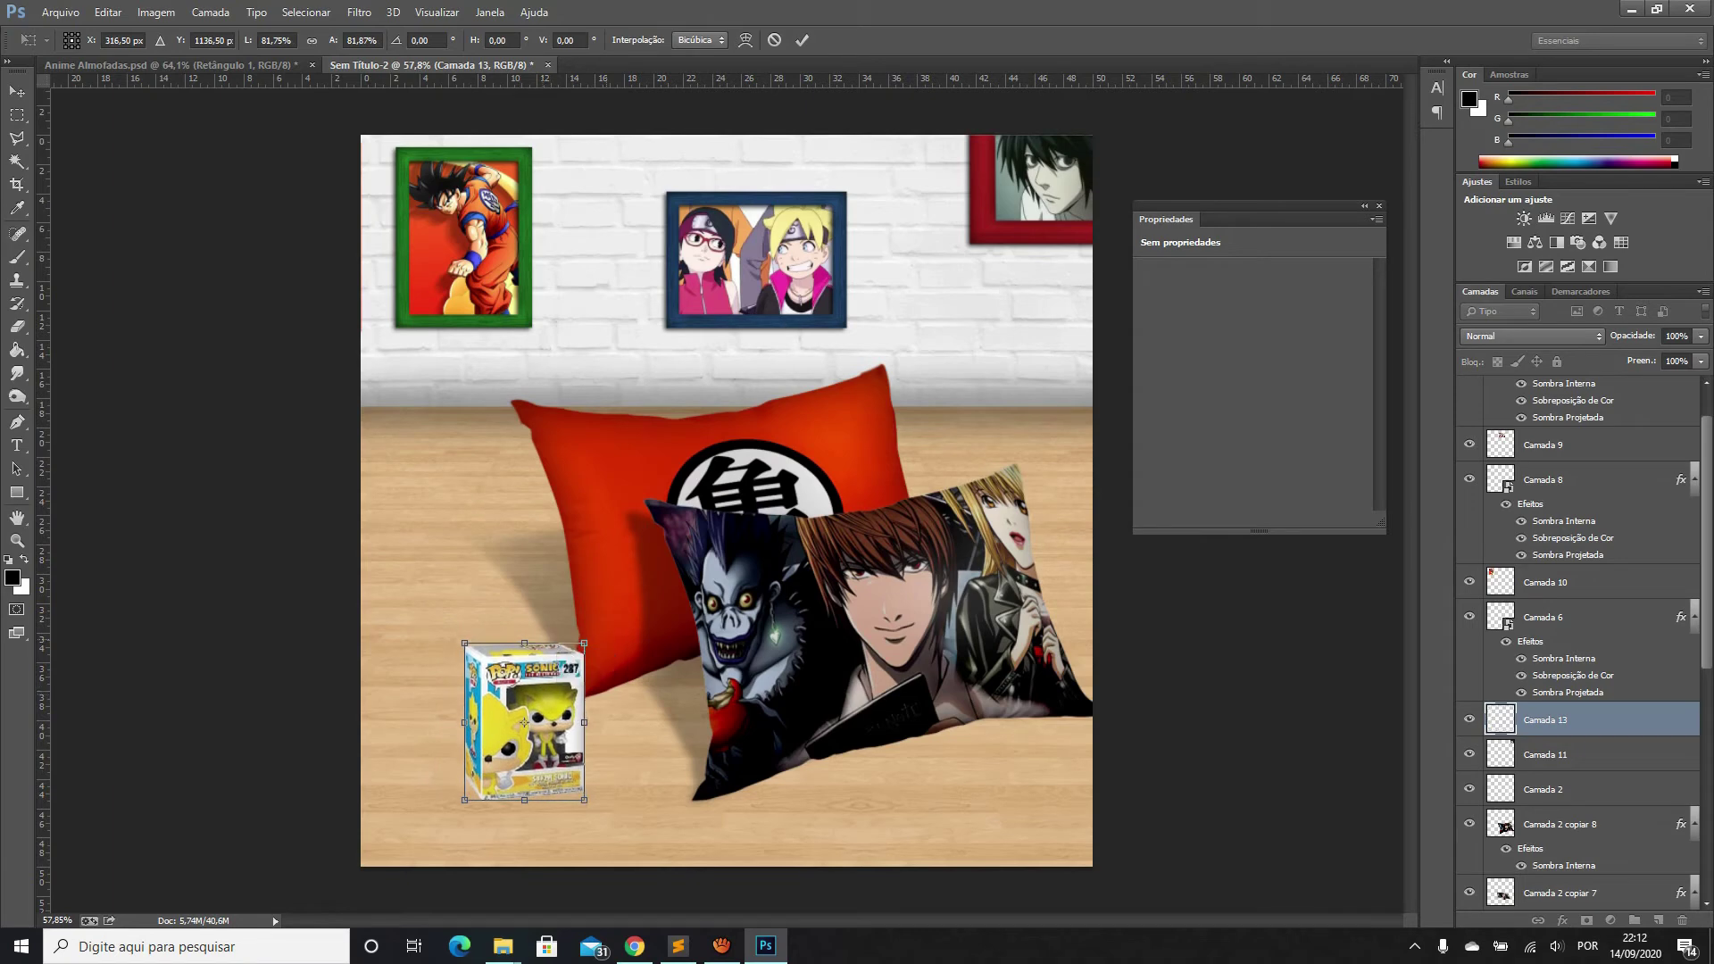
key(Return)
alt+scroll(524, 722, up, 10)
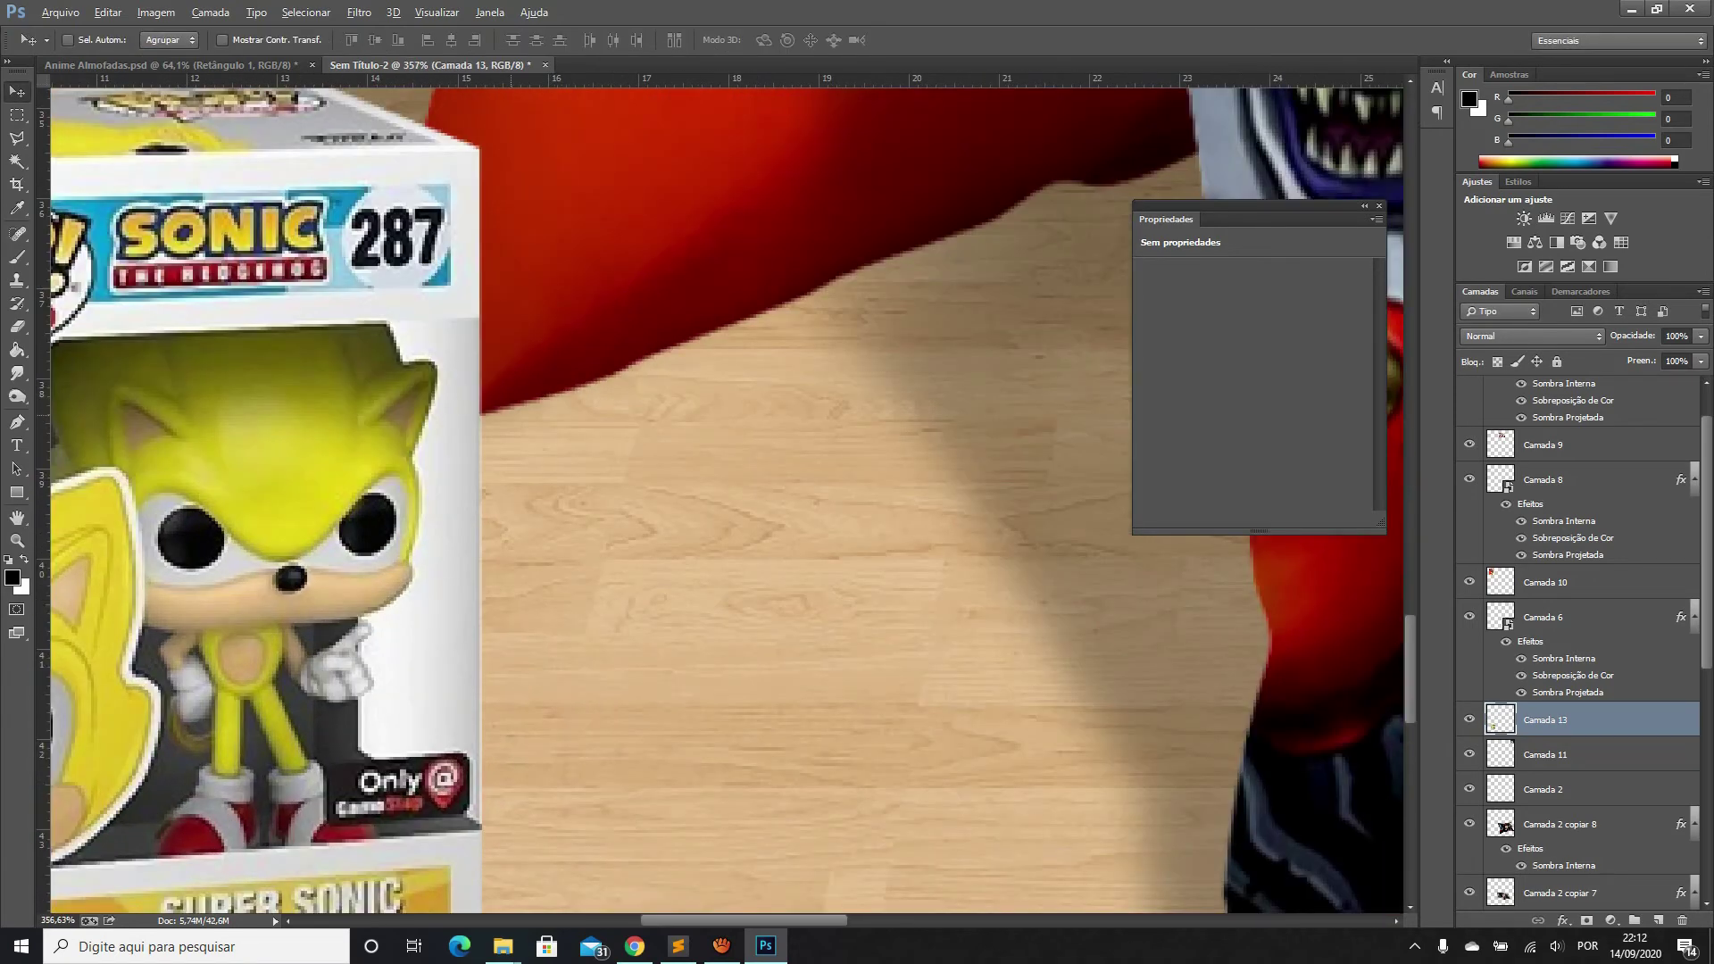
key(l)
alt+scroll(345, 233, up, 2)
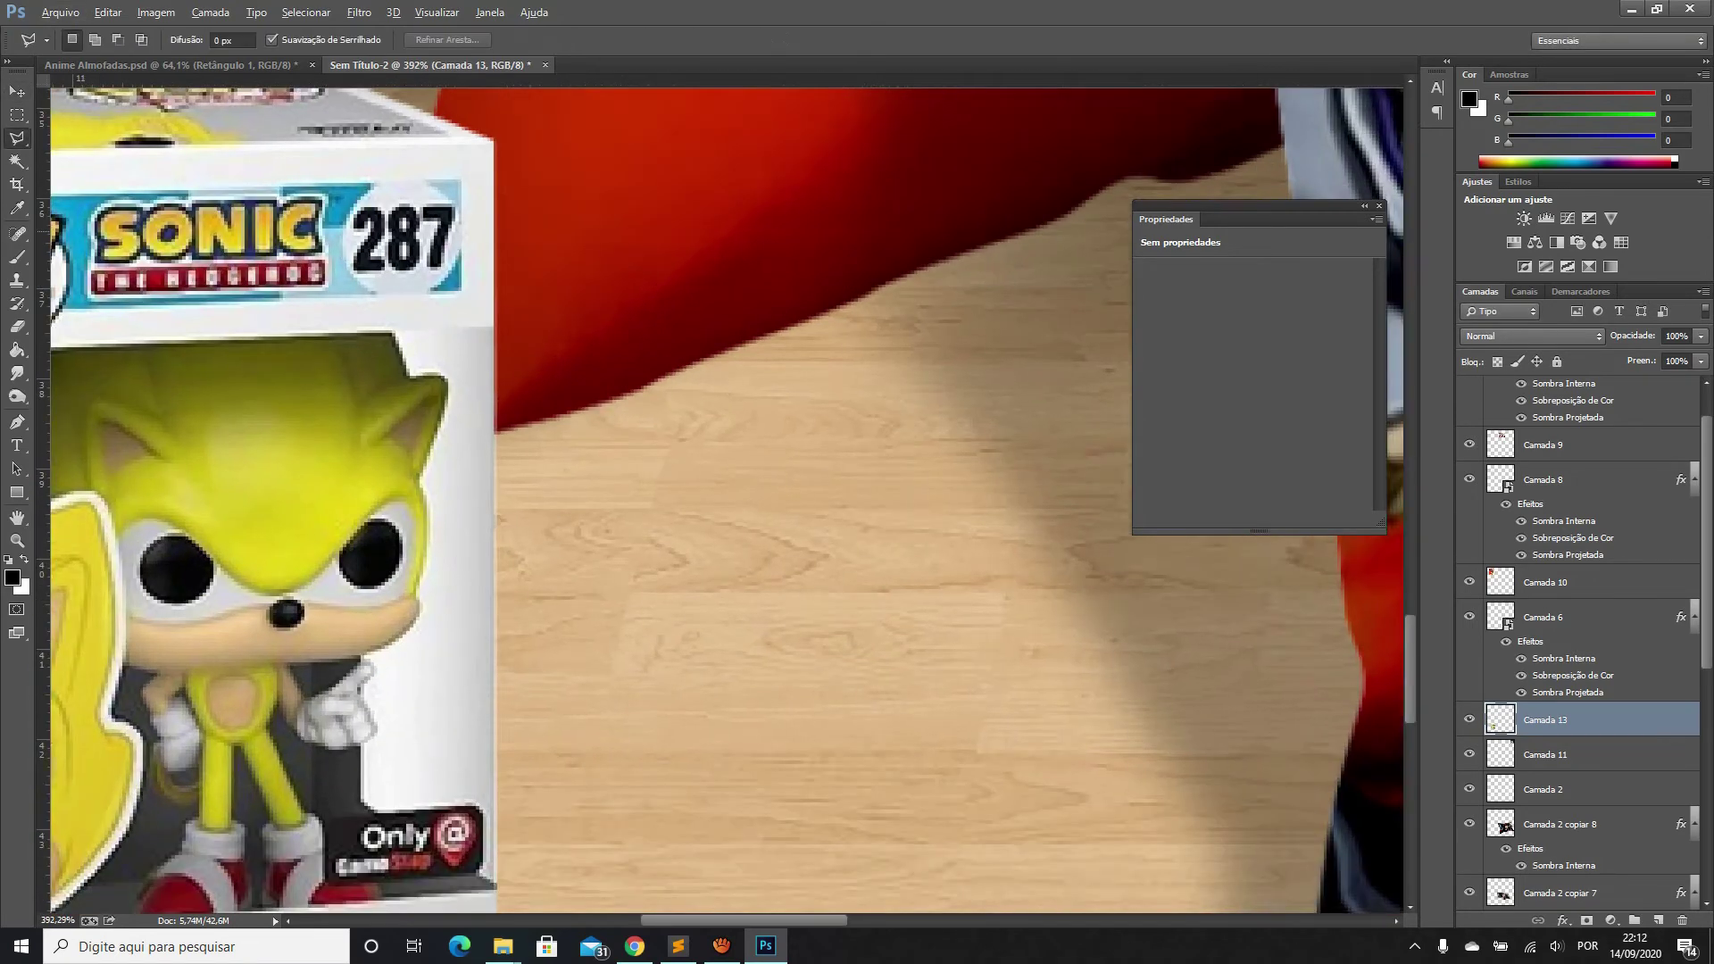
alt+scroll(346, 233, up, 2)
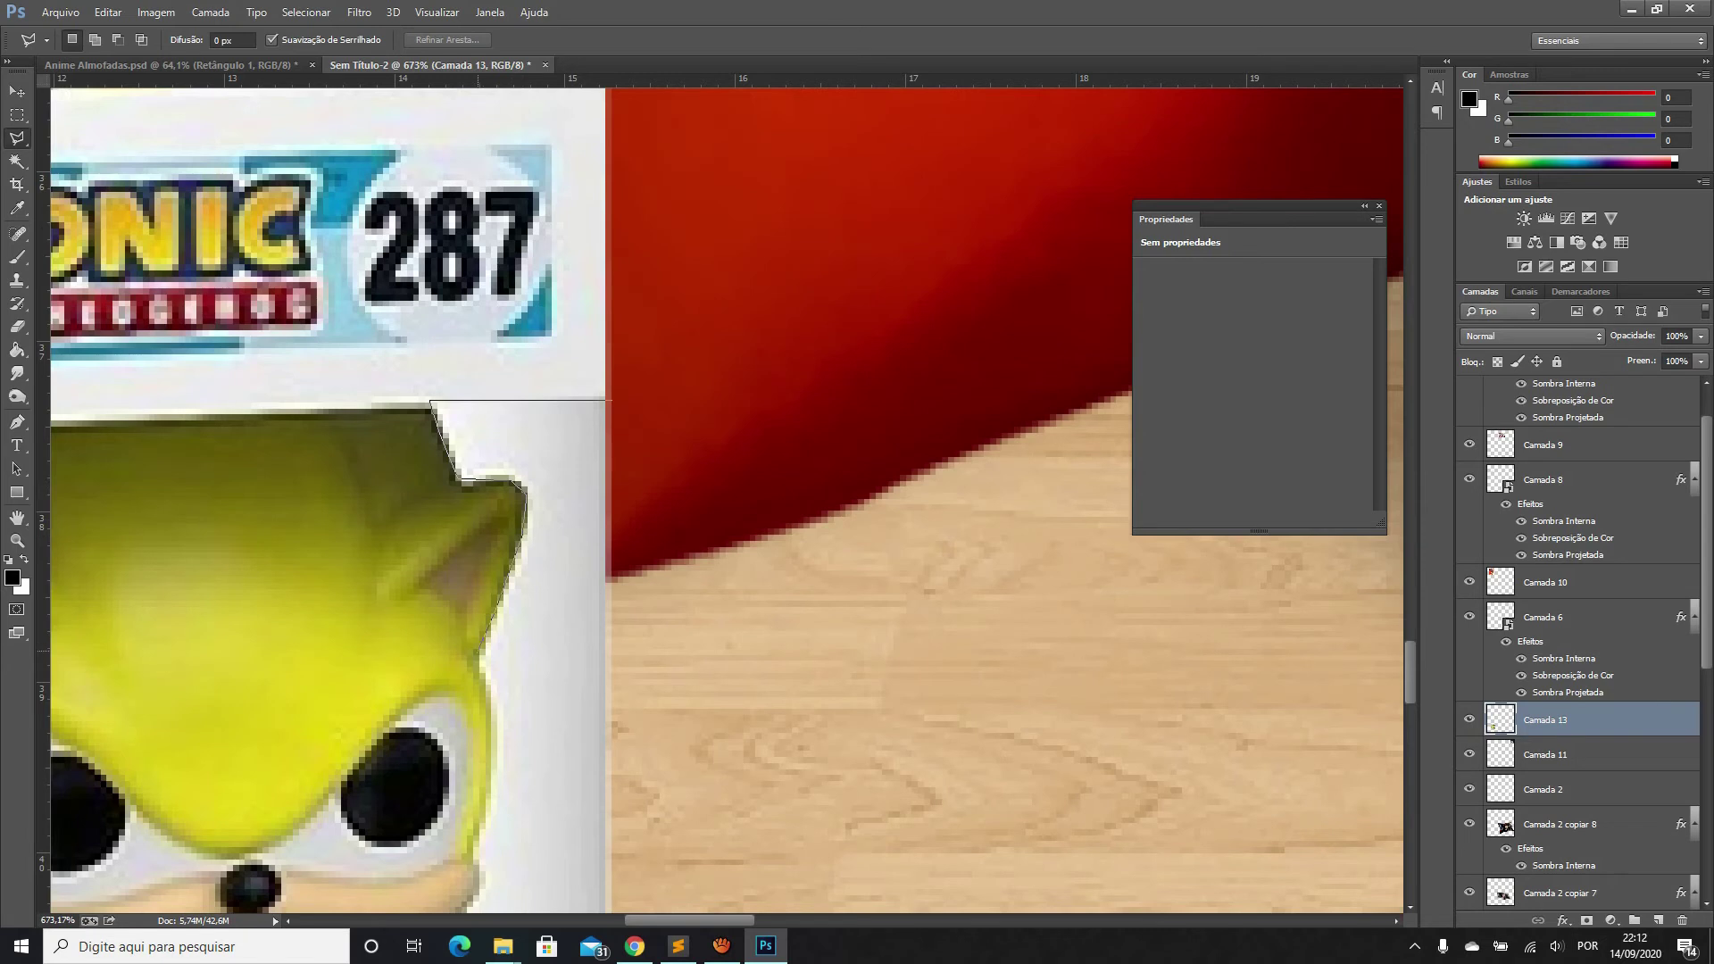
scroll(482, 786, down, 3)
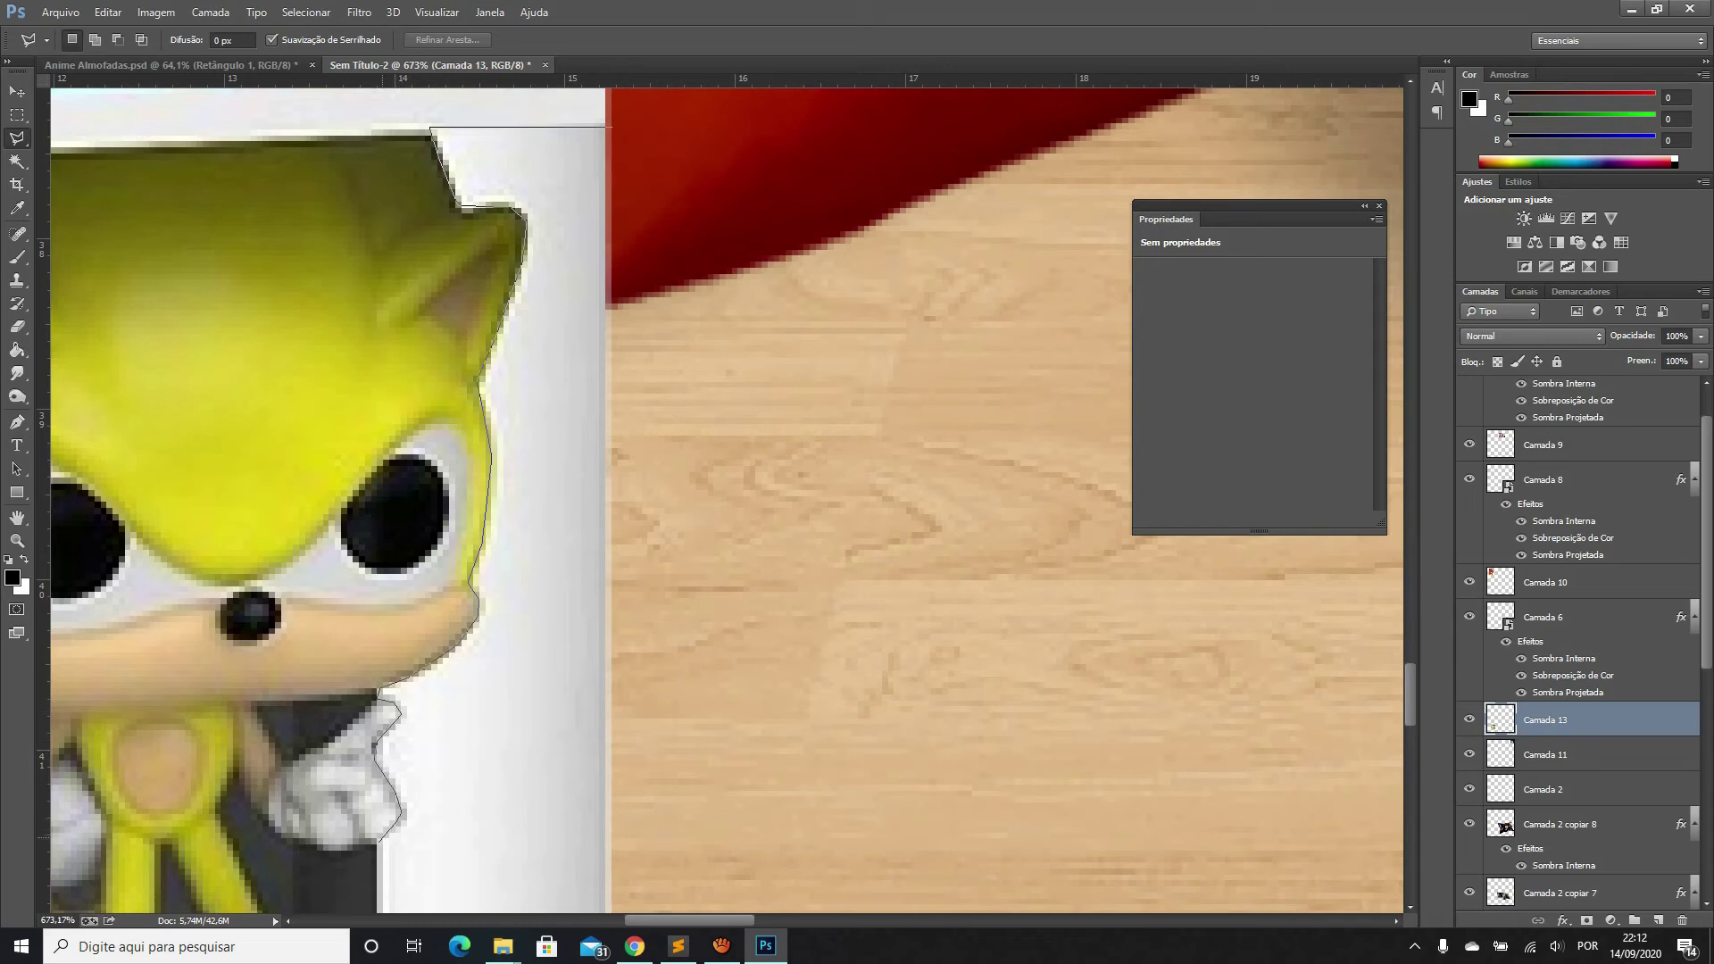
Outline the white strip beside Sonic's figure with a polygonal lasso selection
scroll(399, 656, down, 3)
scroll(399, 656, down, 1)
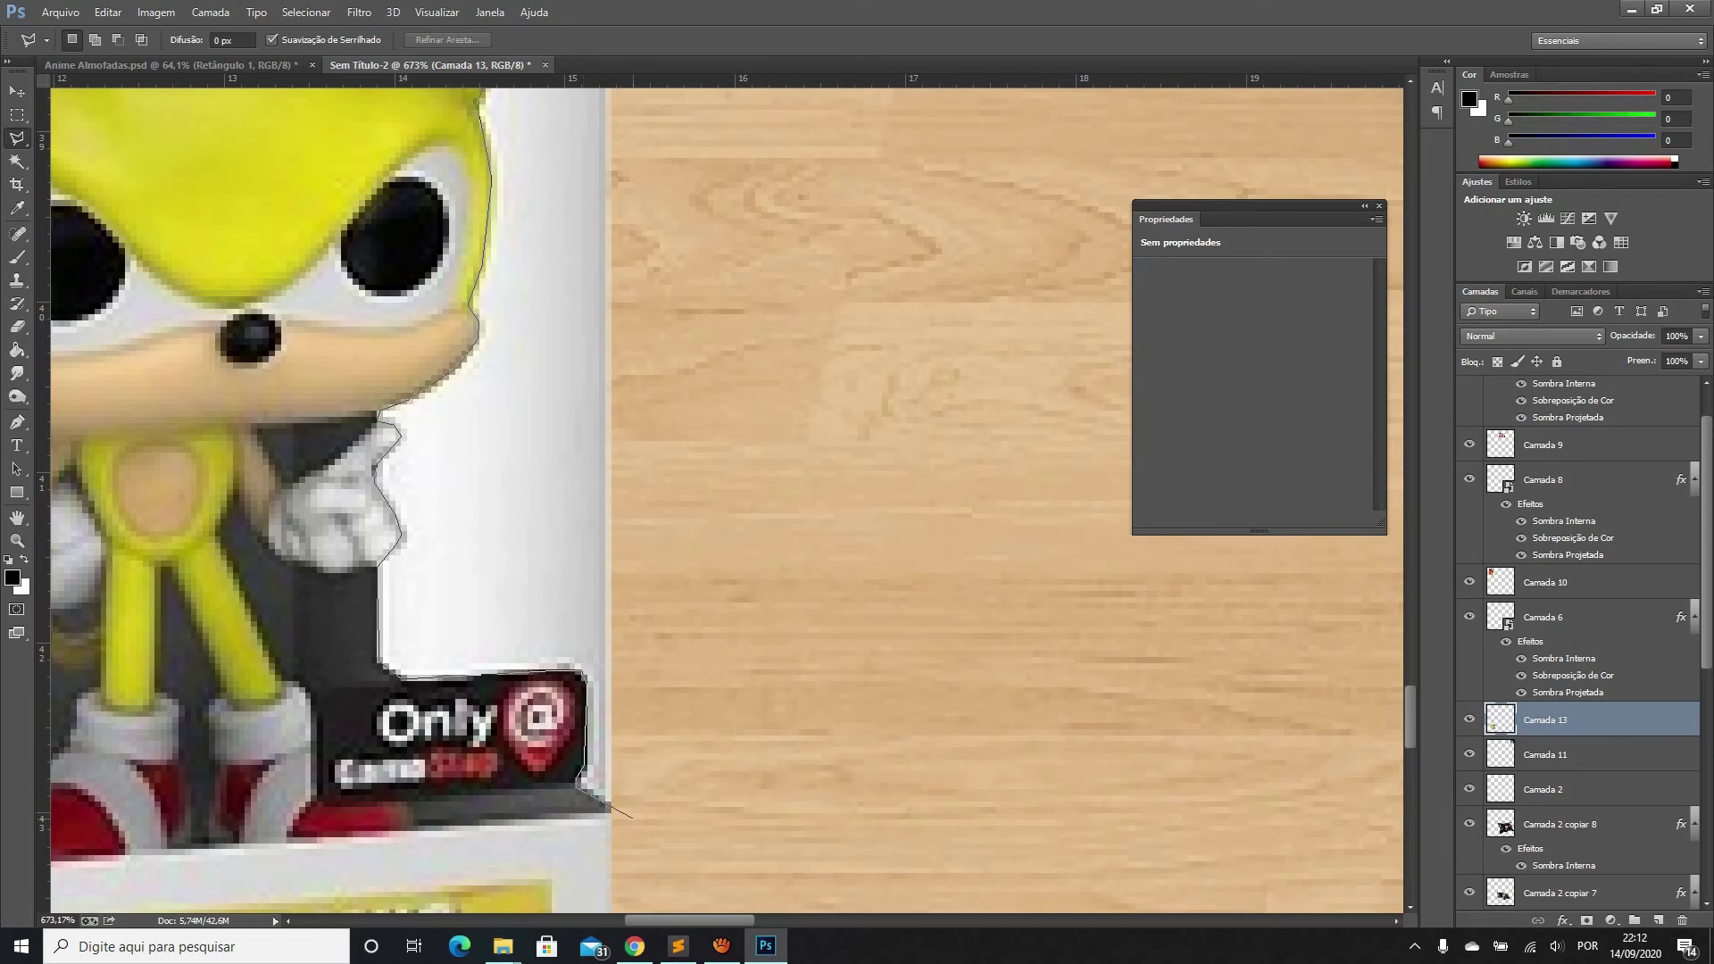
scroll(632, 817, up, 4)
scroll(670, 267, up, 3)
scroll(706, 232, up, 3)
click(705, 225)
click(616, 259)
click(433, 260)
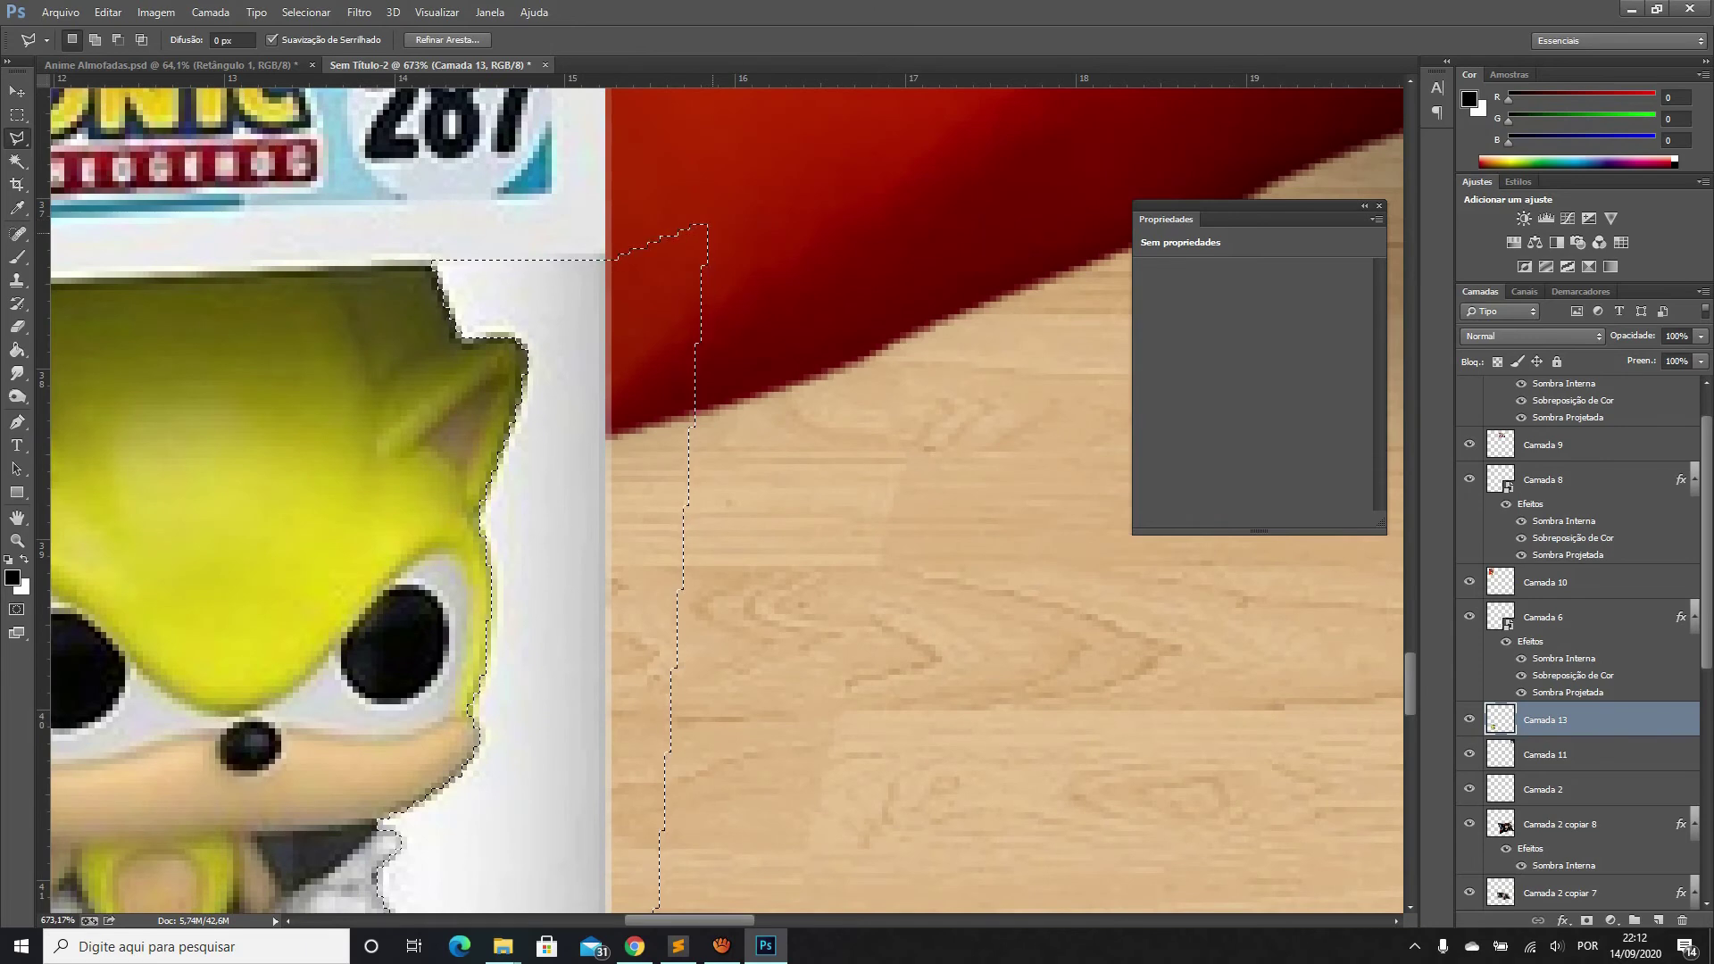
Cut the white strip out of the Funko box and paste it onto new layer Camada 14
key(i)
key(ctrl+k)
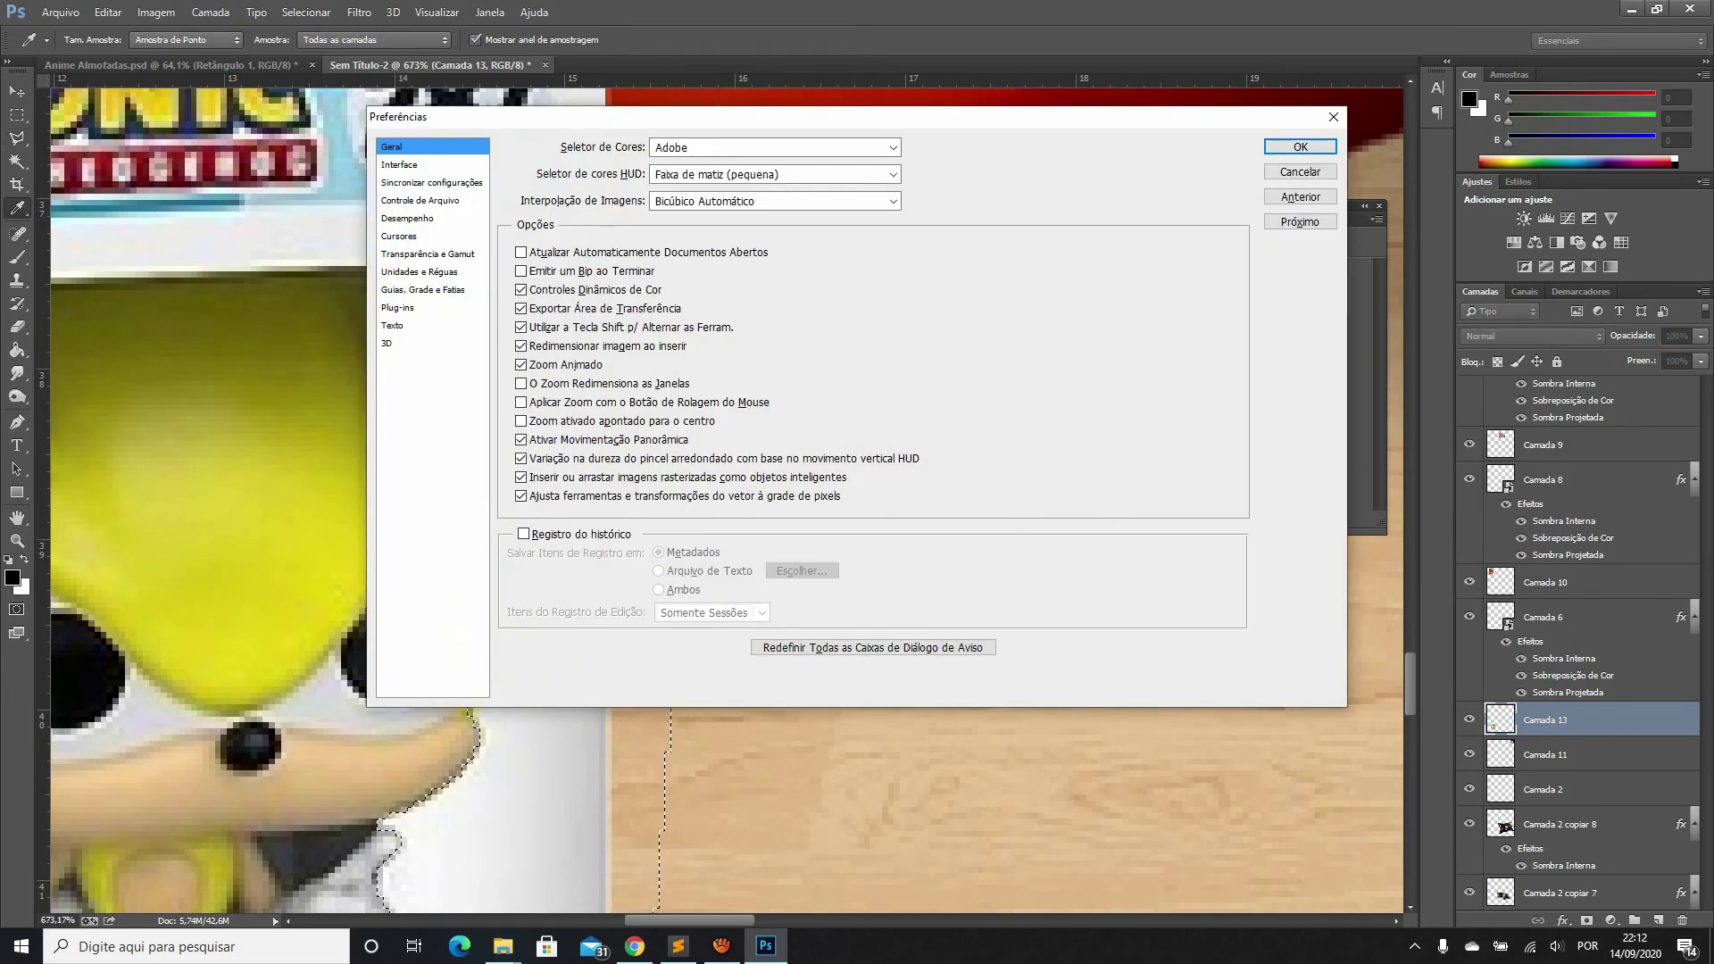
key(Return)
key(l)
key(Delete)
key(ctrl+d)
scroll(797, 403, down, 5)
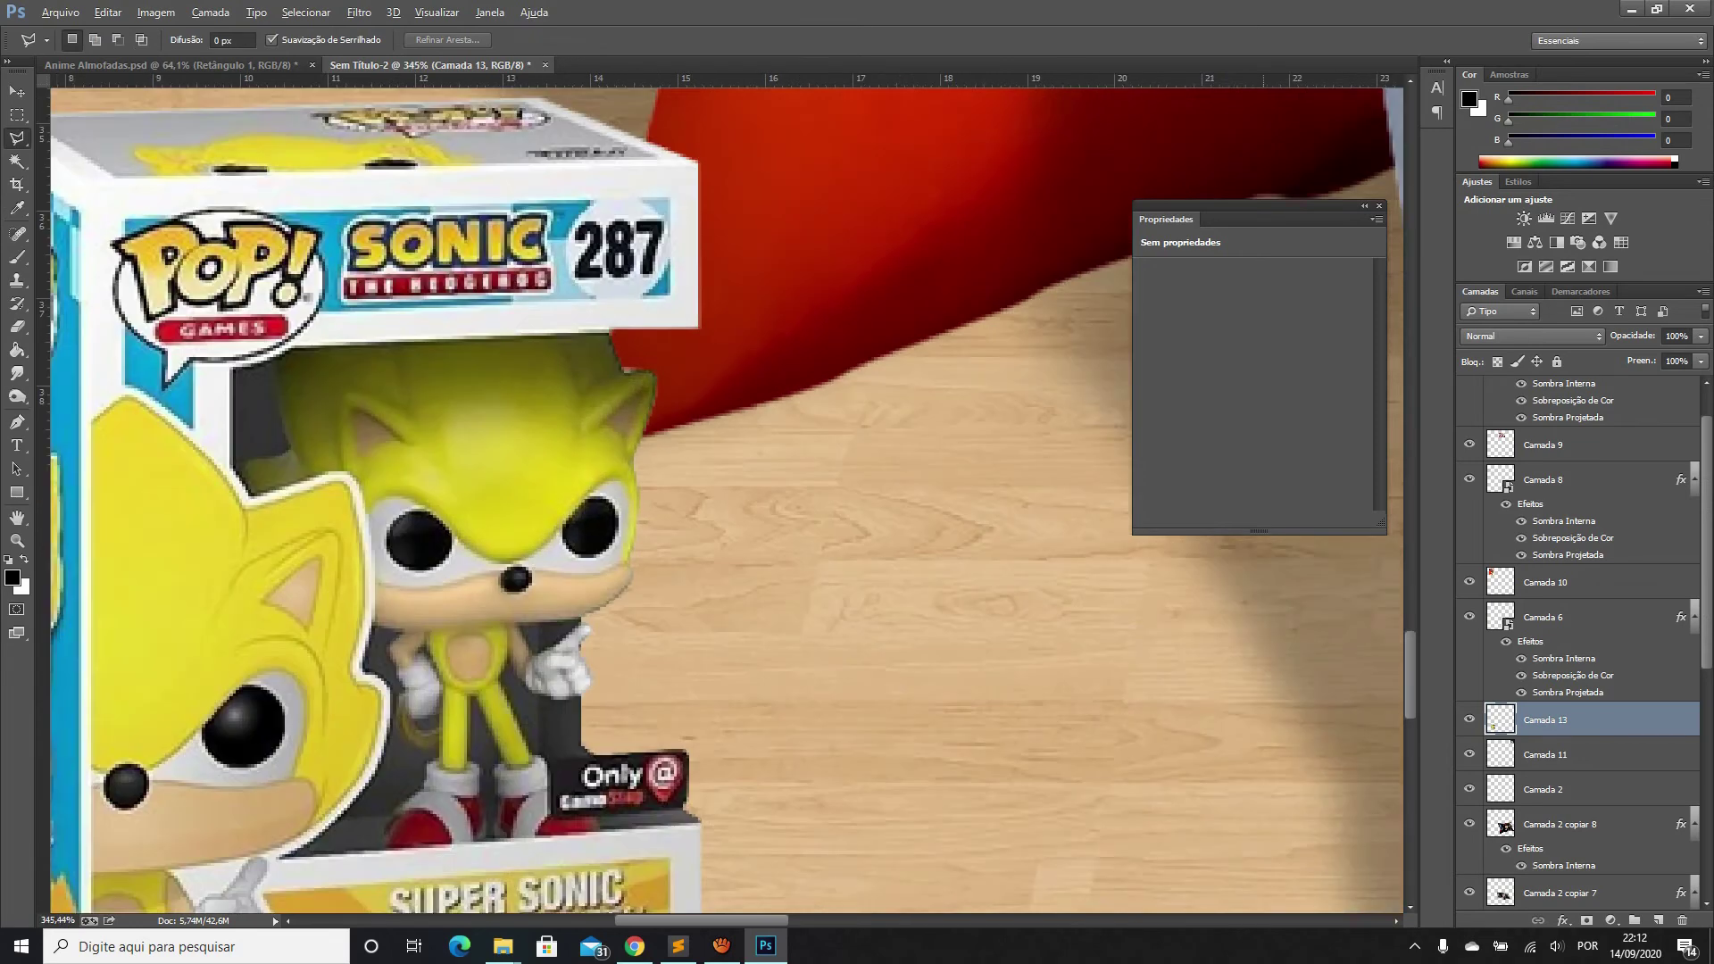
key(ctrl+v)
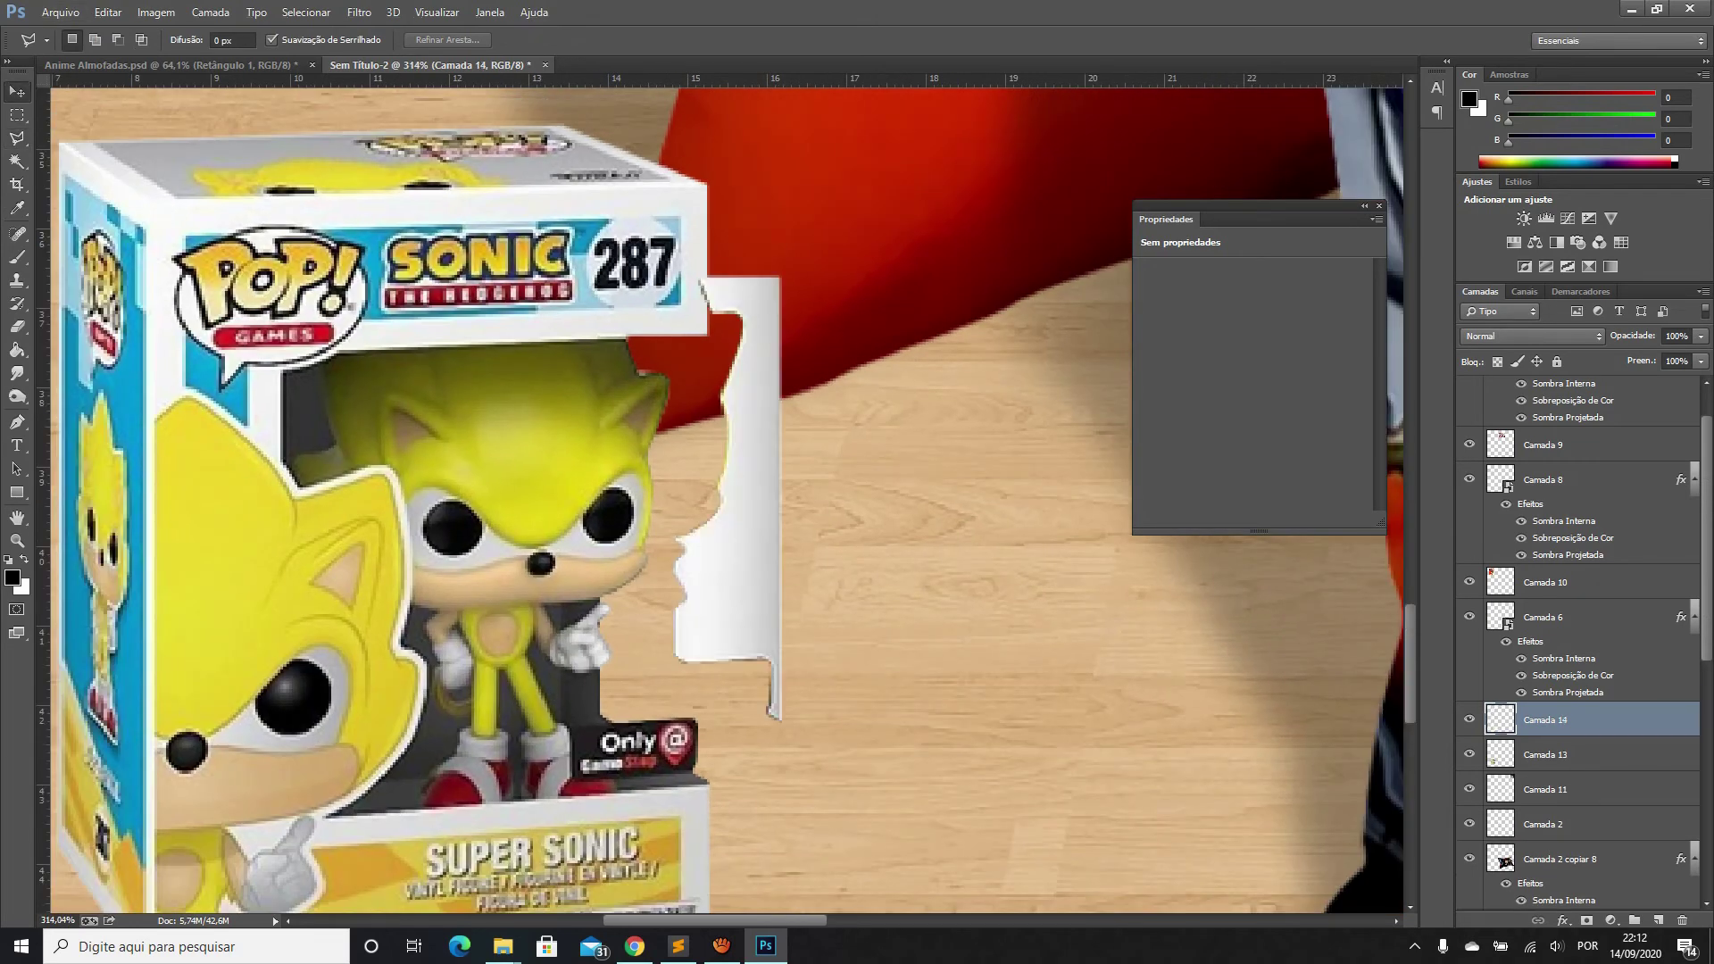
Move and nudge the pasted white strip back onto the box's right side
key(v)
drag(843, 328, 770, 384)
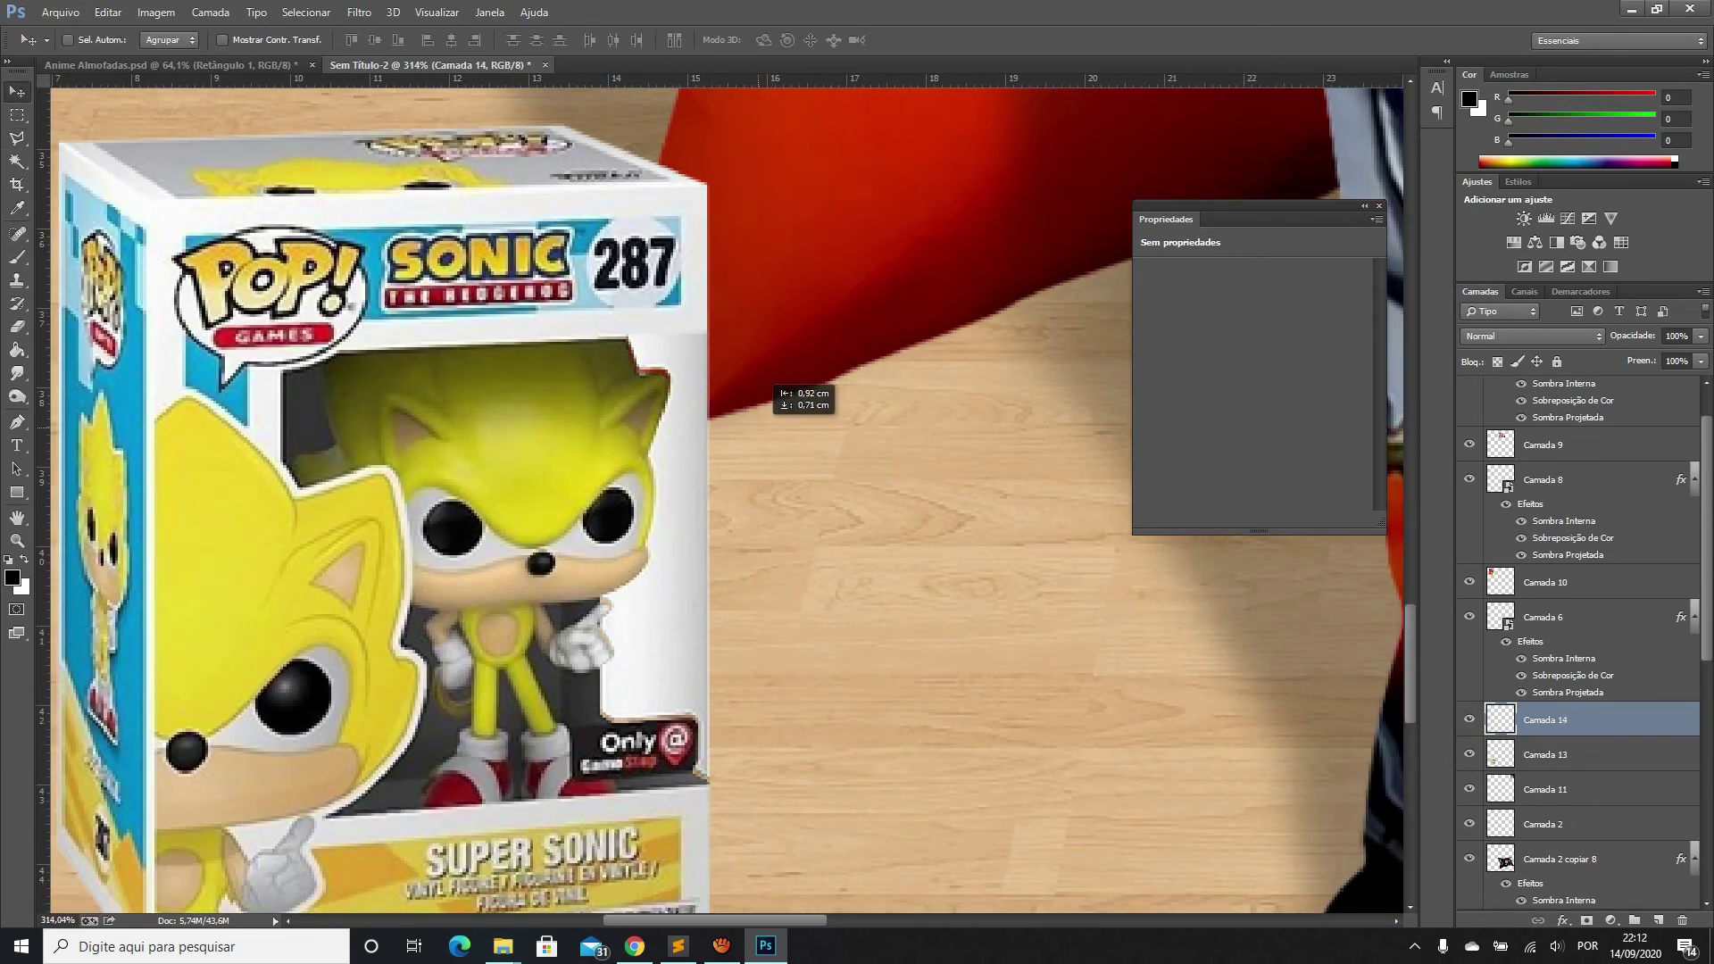
key(Left)
key(Up)
key(Right)
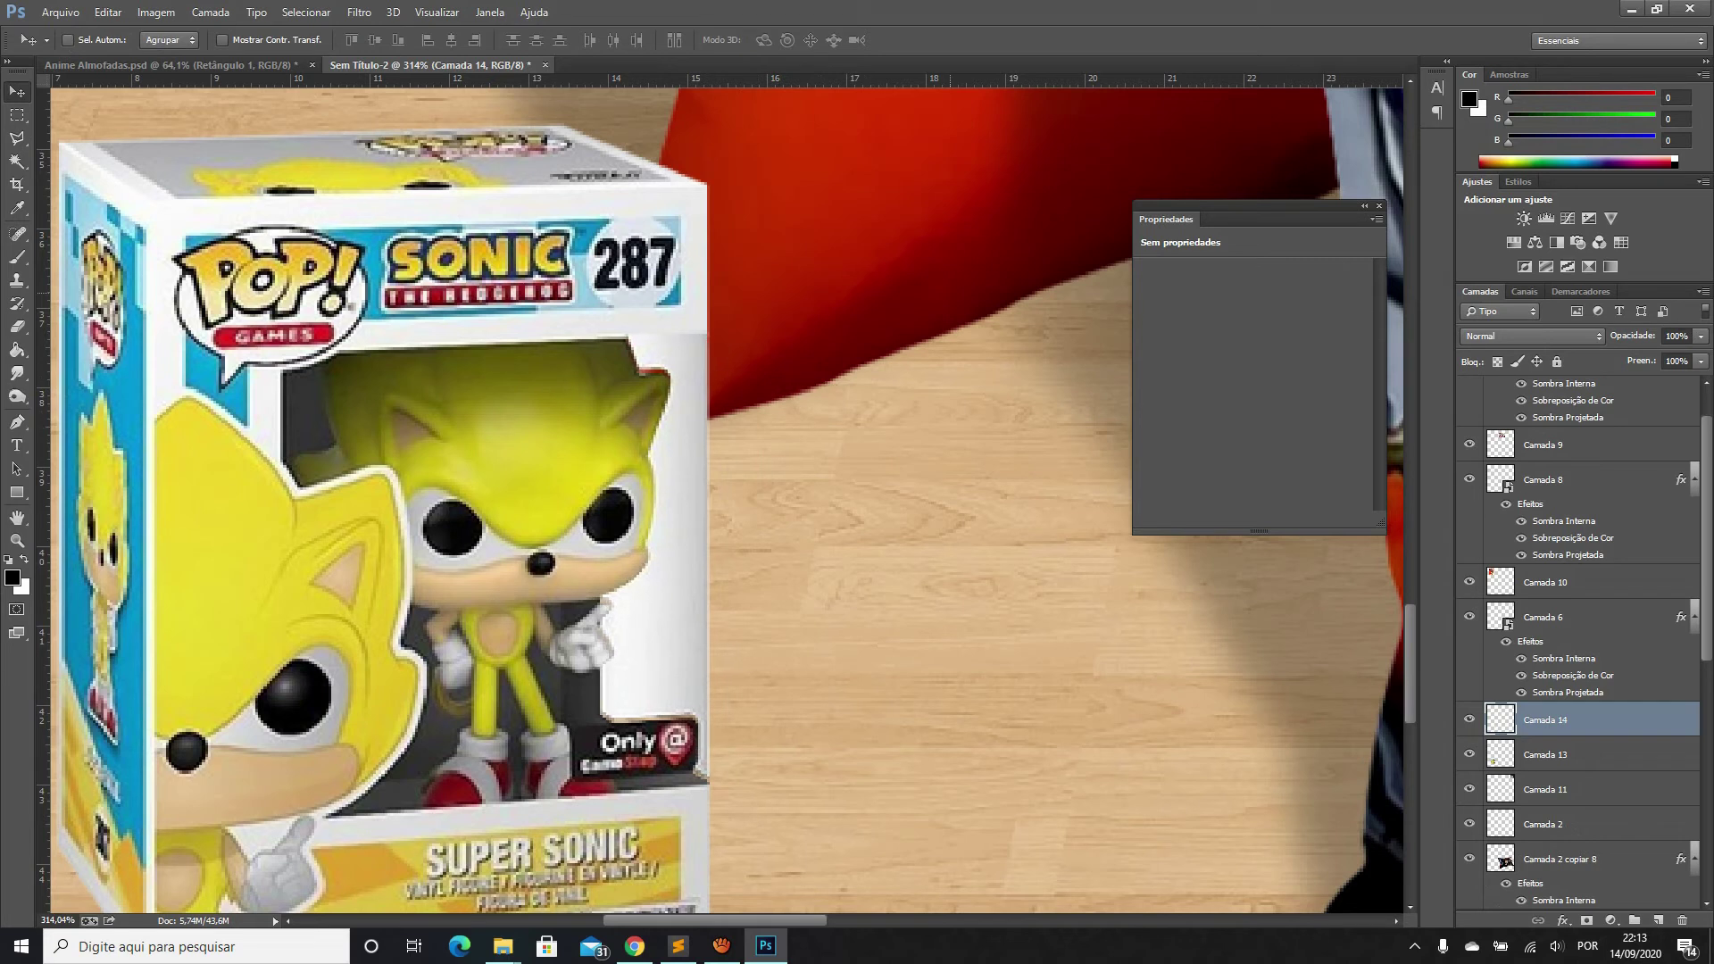
Set Camada 14's opacity to 45% and smudge the area near Sonic's ear spike
click(1701, 336)
drag(1700, 356, 1651, 355)
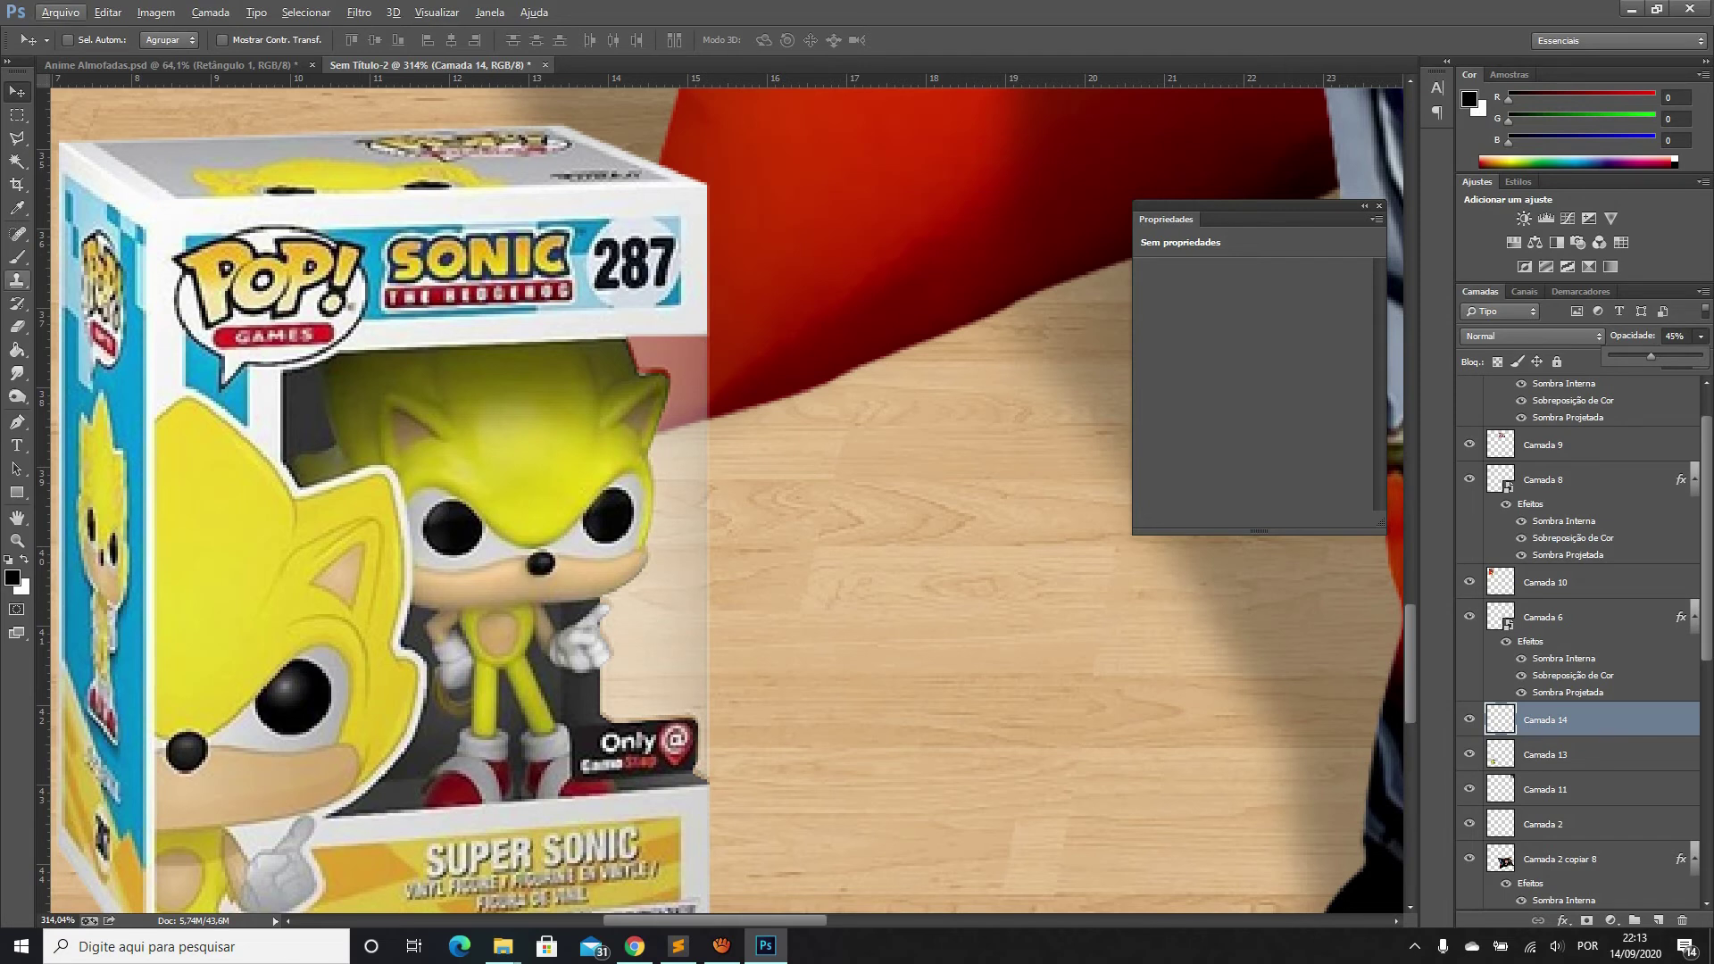
click(17, 373)
drag(660, 348, 634, 402)
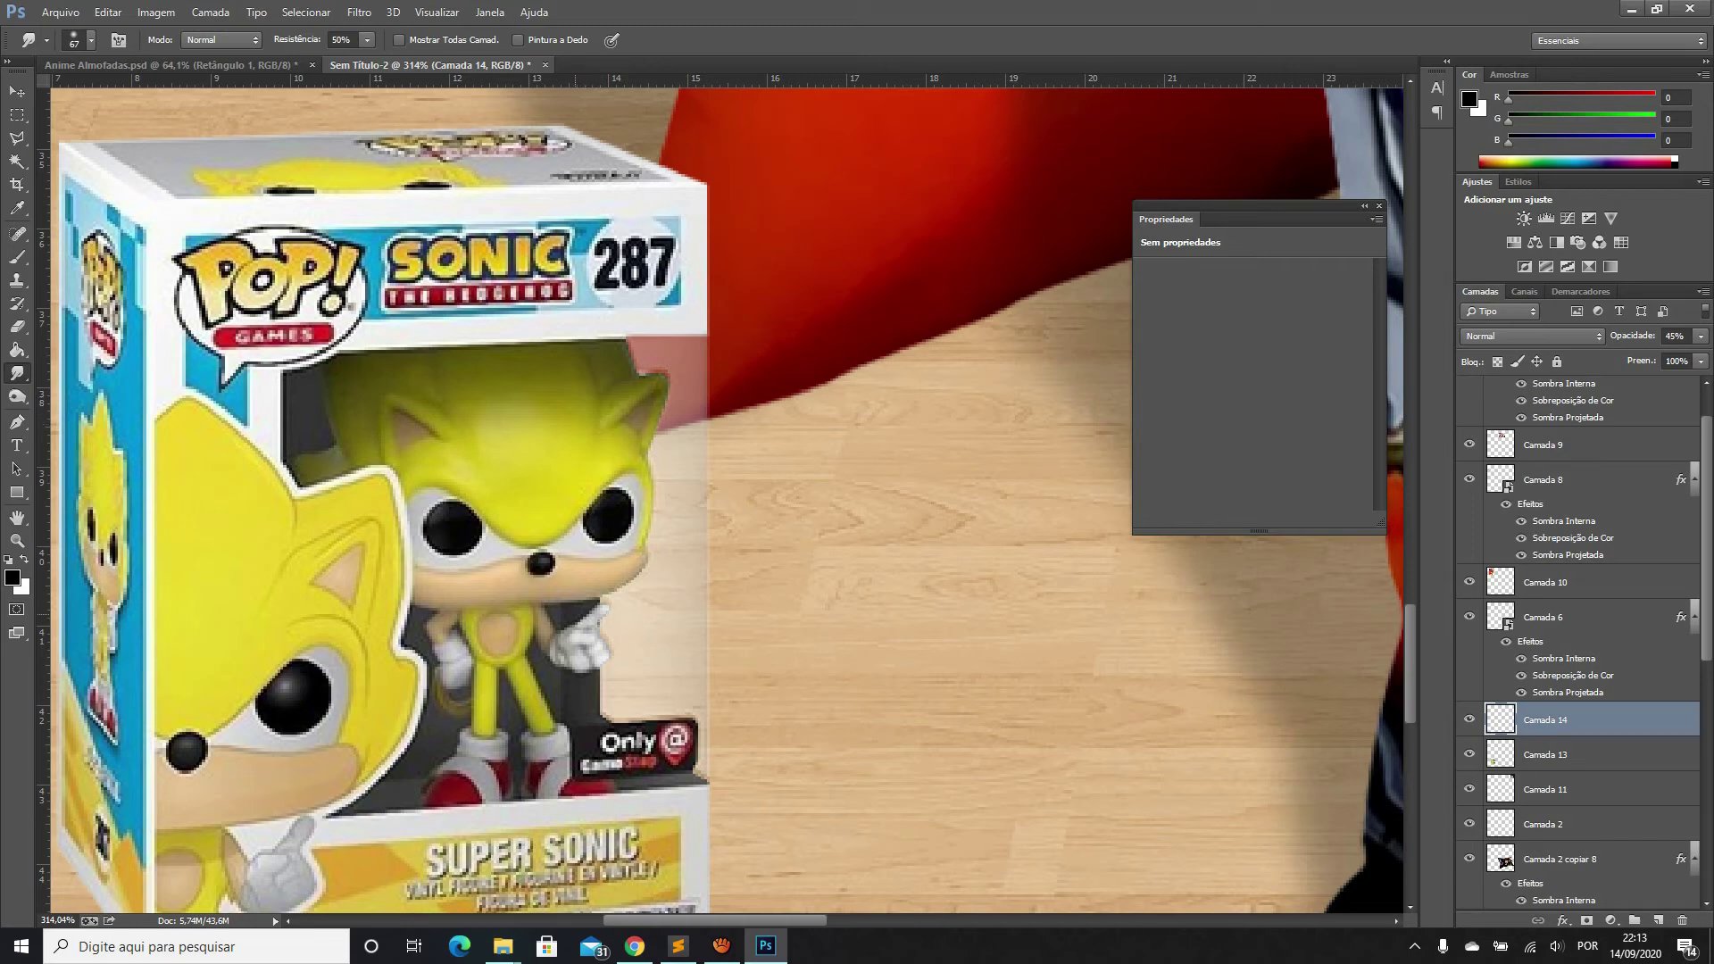
scroll(460, 464, down, 3)
scroll(460, 465, down, 2)
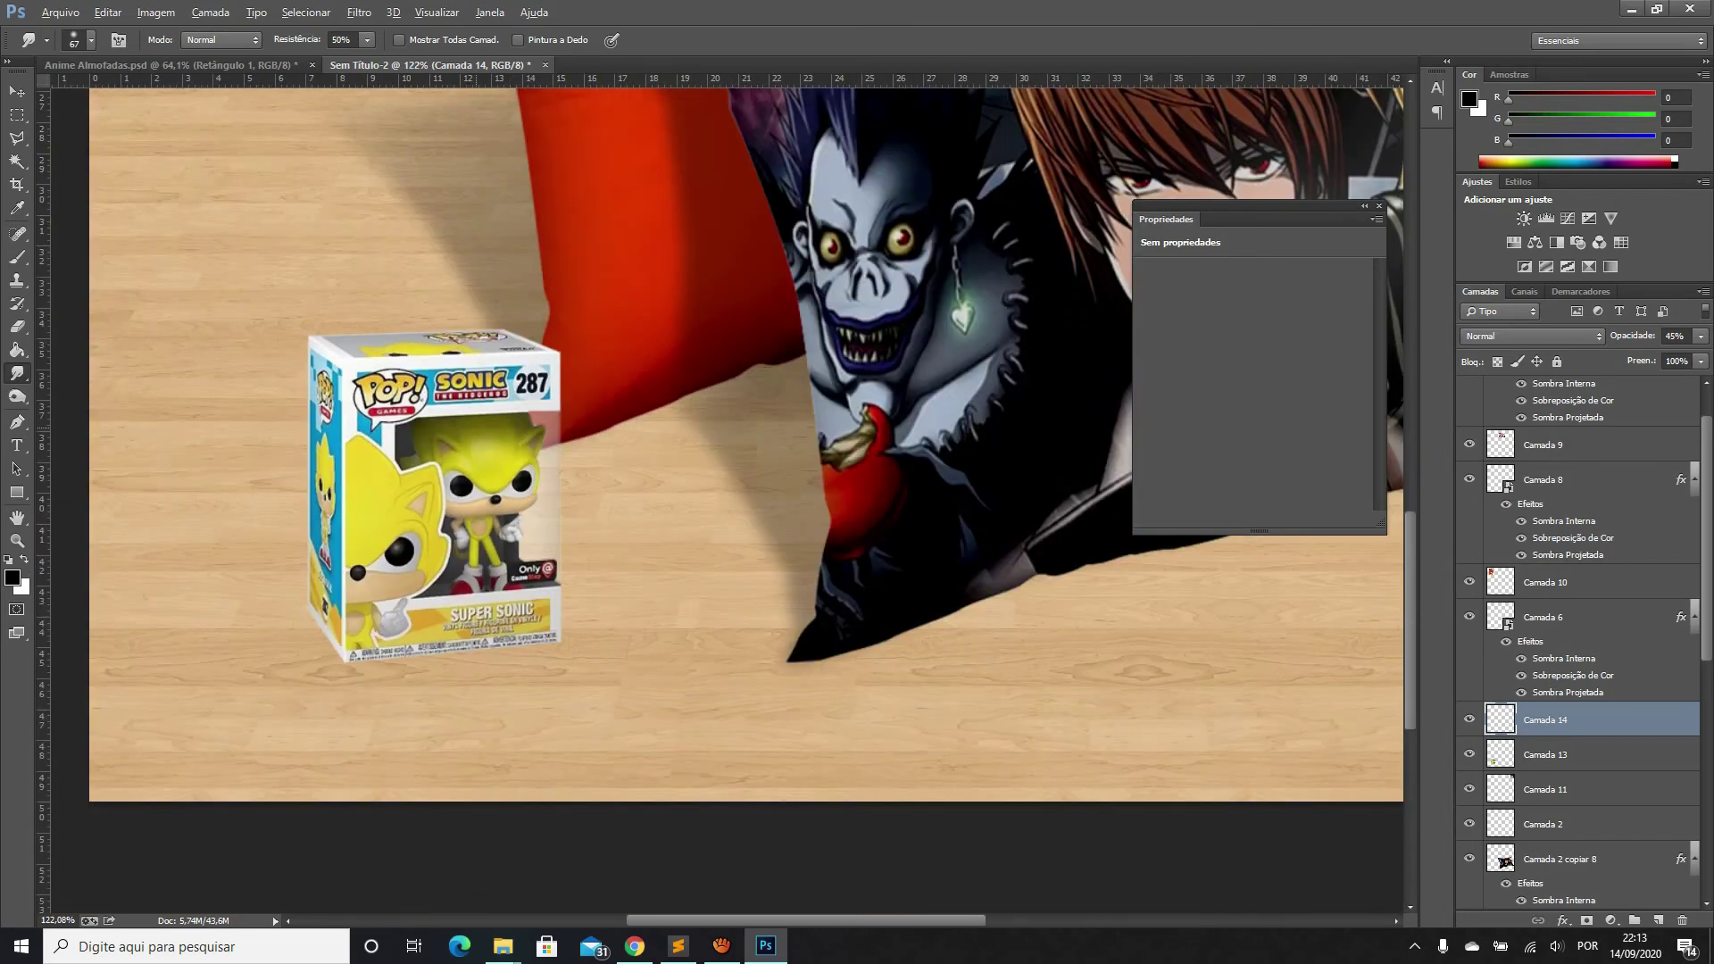
Open Camada 13's blending options and enable an Inner Shadow on the Sonic box
scroll(460, 464, down, 1)
key(v)
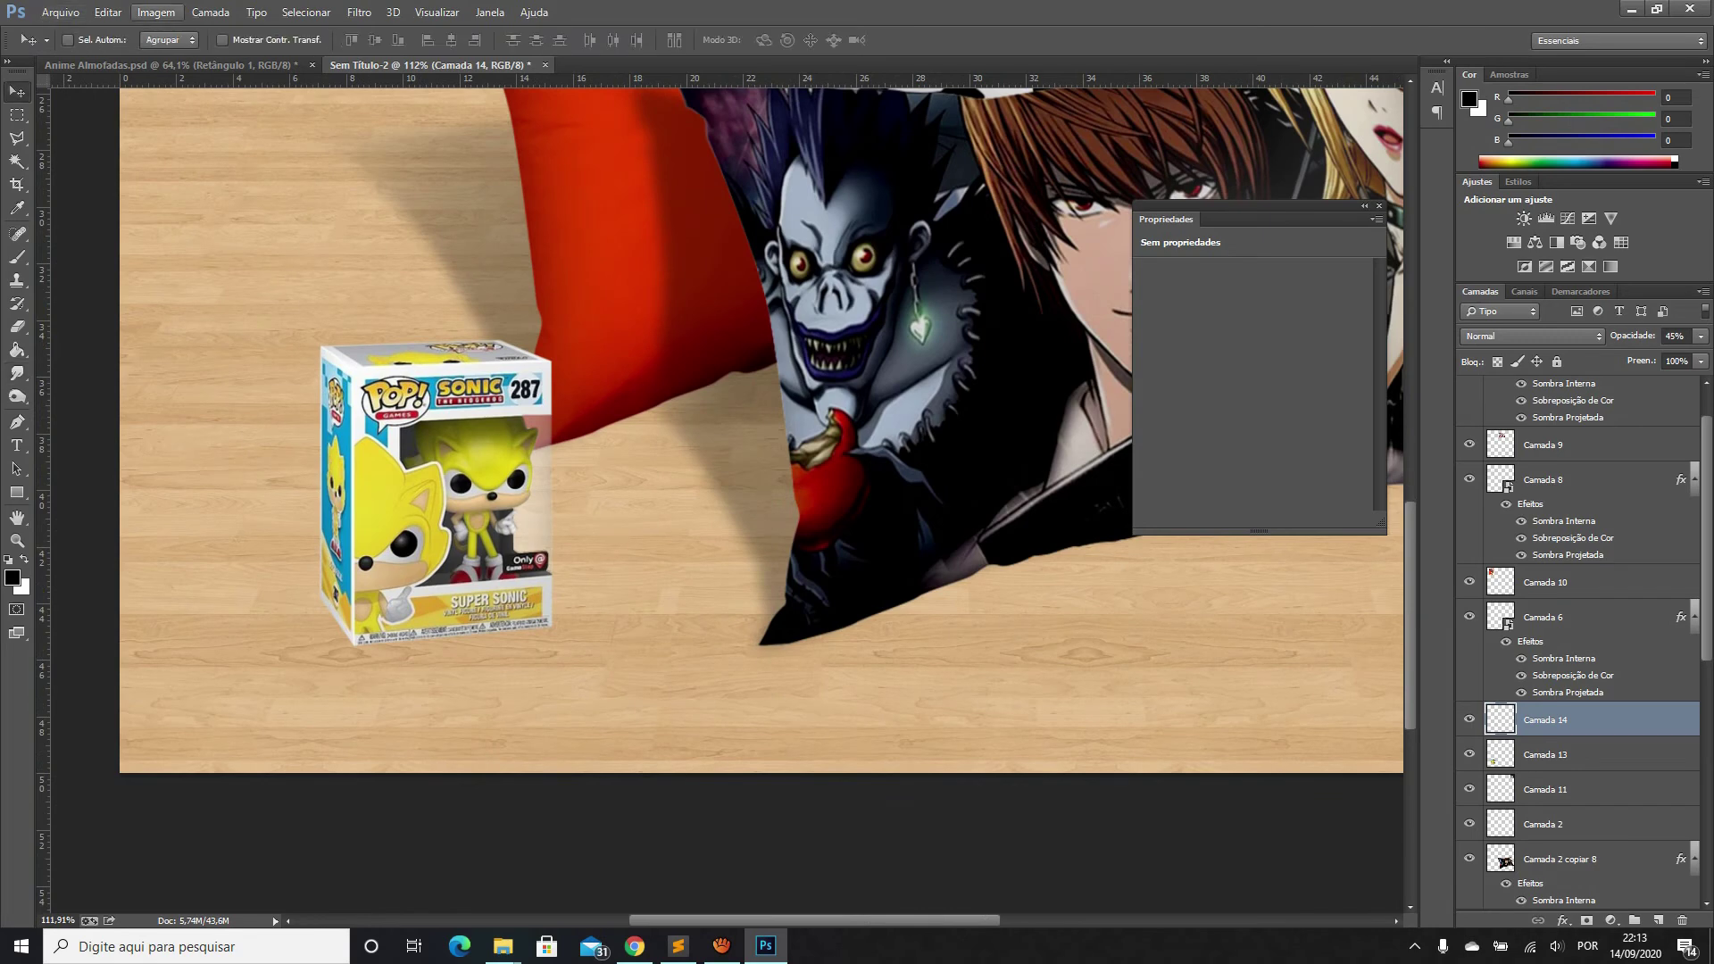
key(alt+bracketleft)
right_click(1545, 754)
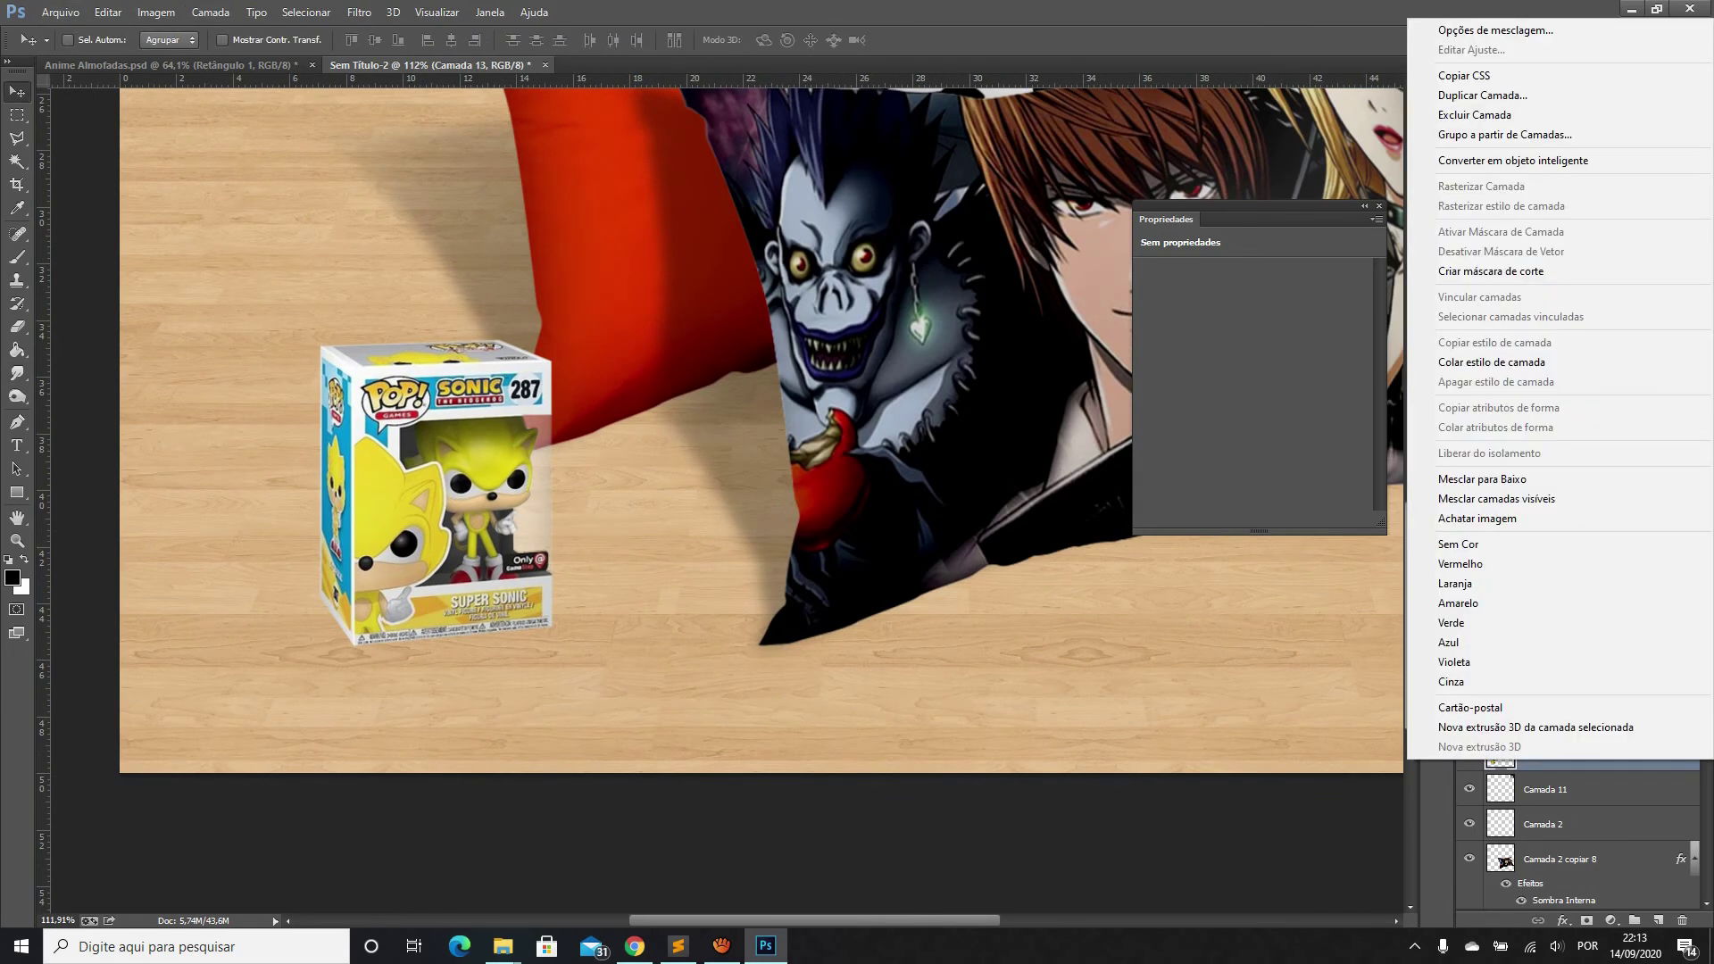
key(Escape)
key(space)
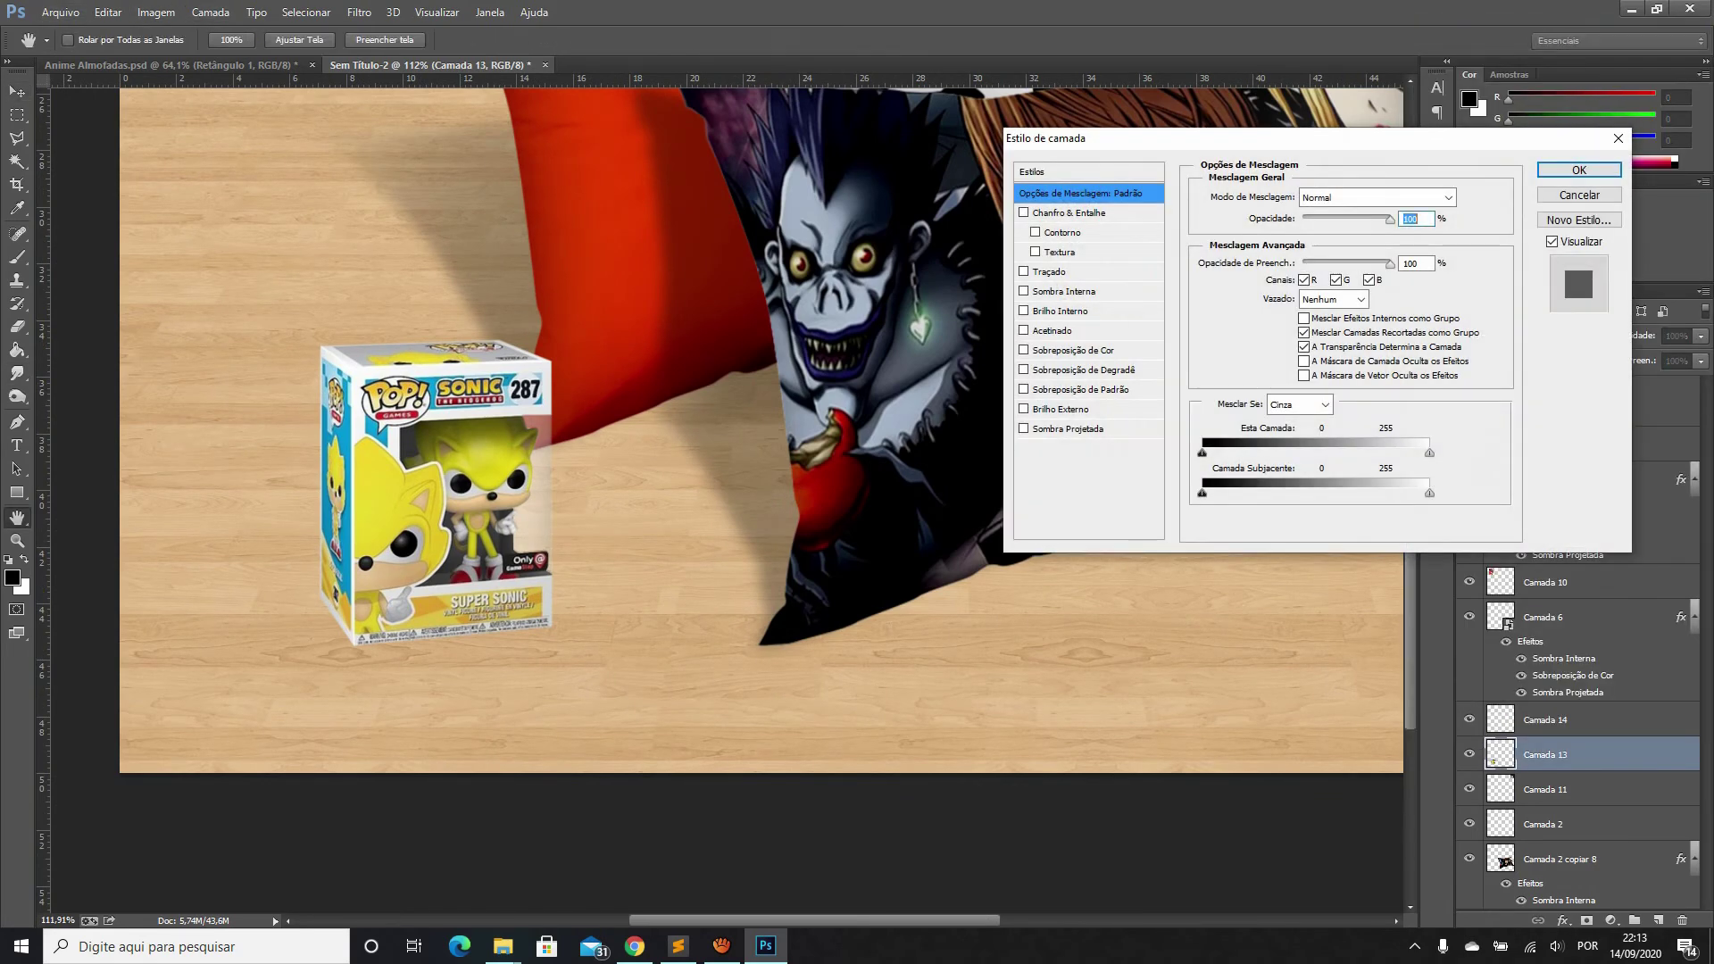
click(1063, 292)
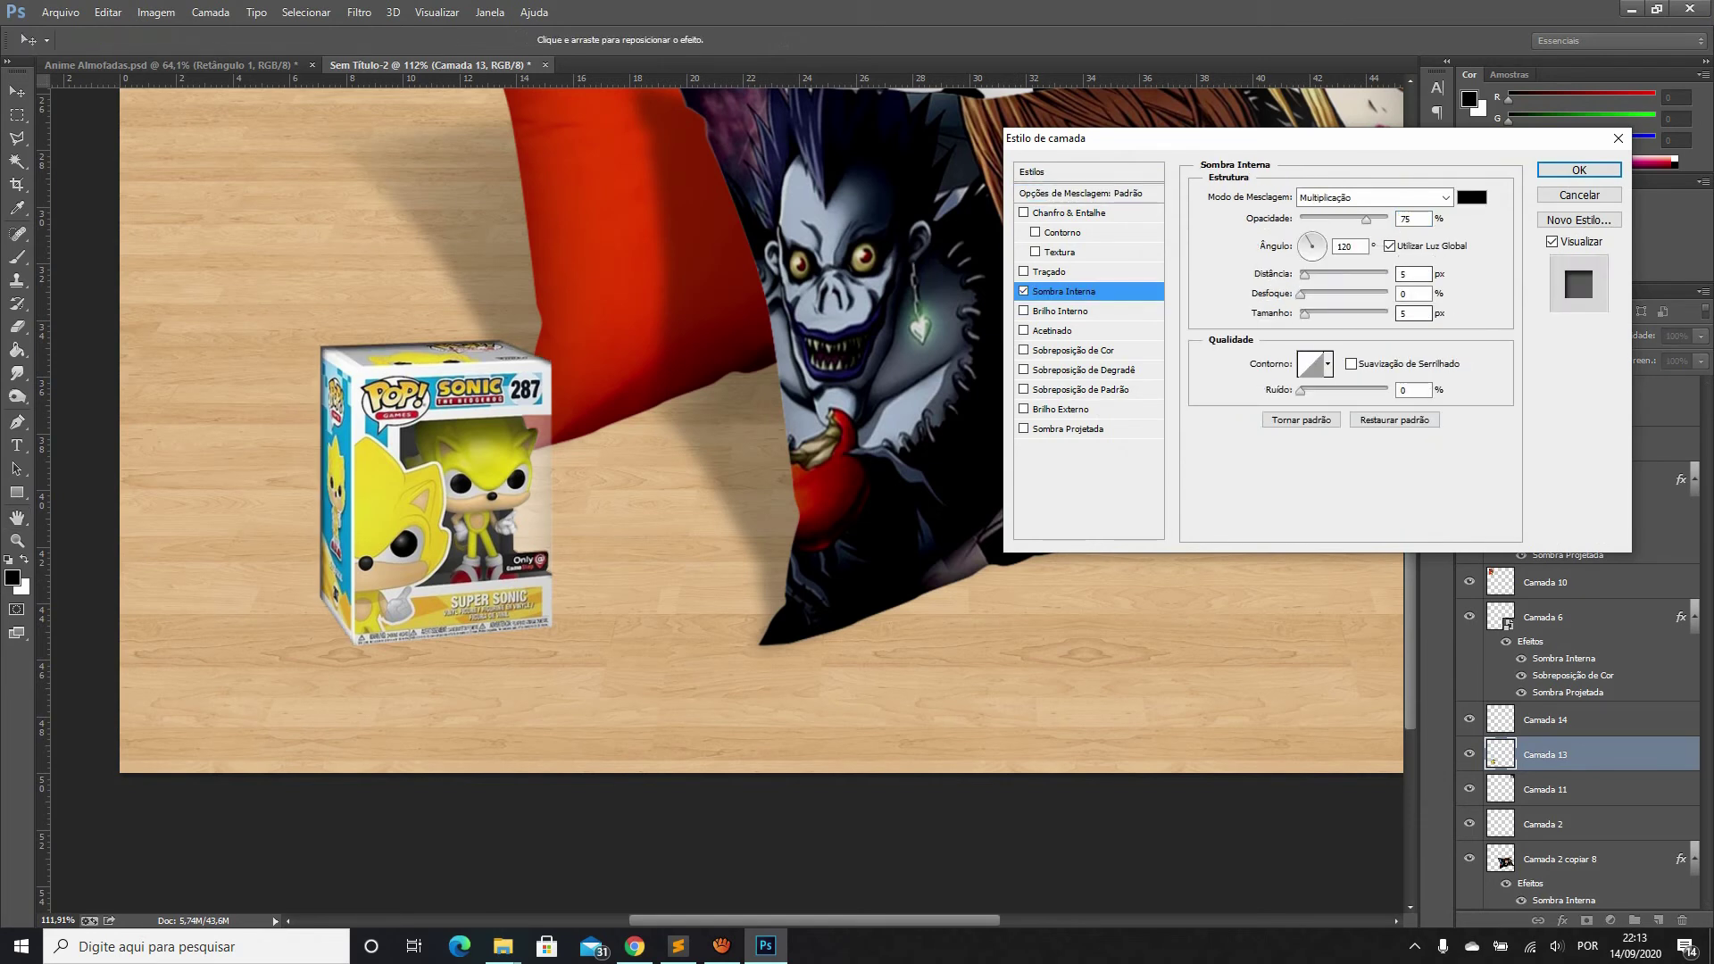
Fine-tune the Inner Shadow size and opacity, then apply the style
drag(1304, 313, 1318, 314)
key(shift+Down)
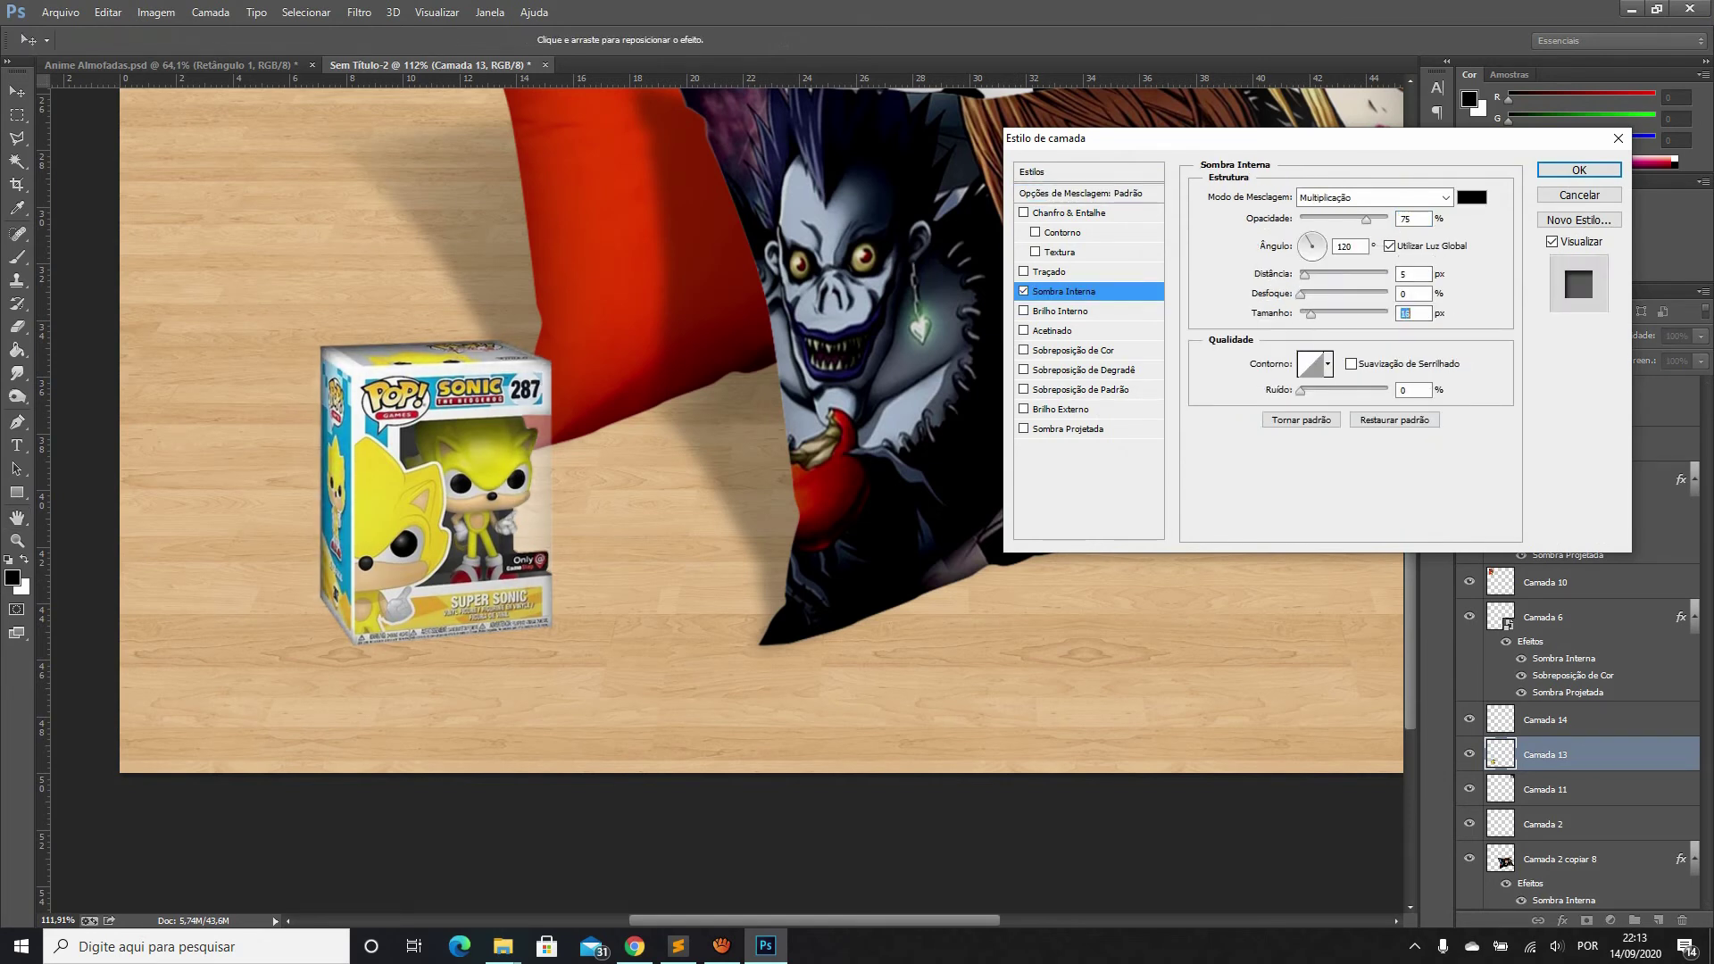
key(Up)
key(Up)
key(Up)
key(shift+Tab)
key(shift+Tab)
key(shift+Tab)
key(shift+Down)
key(shift+Down)
key(shift+Down)
key(Down)
key(Down)
key(Down)
key(Up)
key(Up)
key(Up)
key(Return)
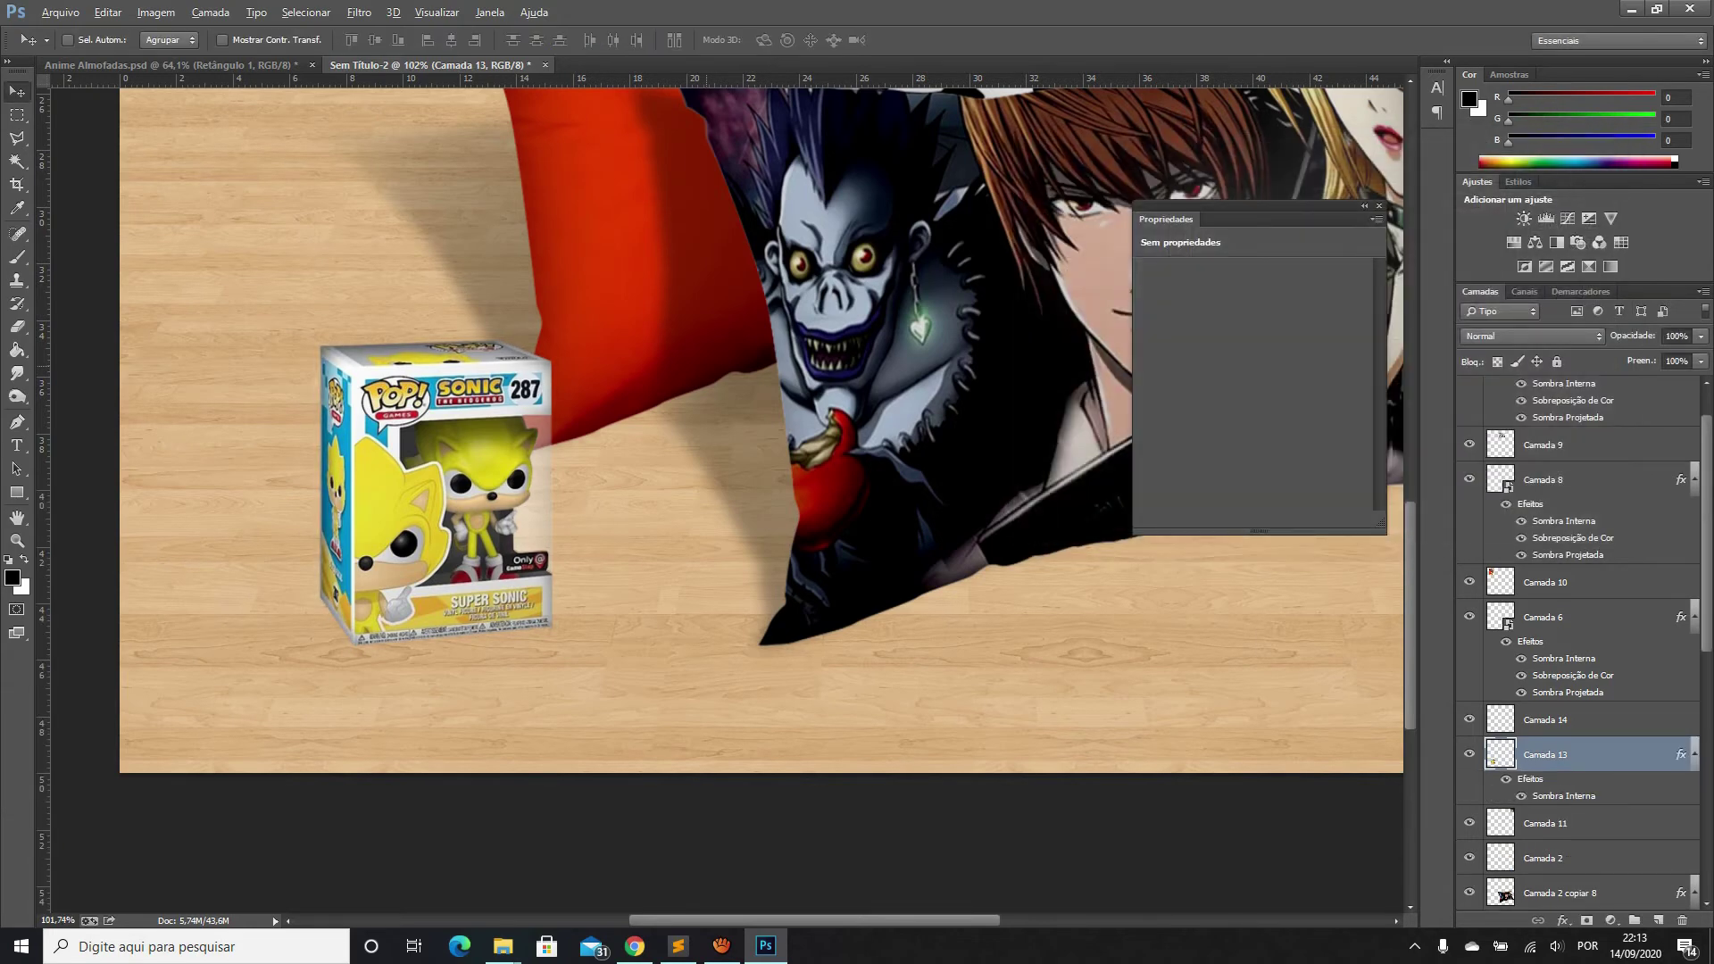
Copy the Dr. Eggman Funko Pop image from the Google Images results in Chrome
scroll(710, 369, down, 3)
key(alt+Tab)
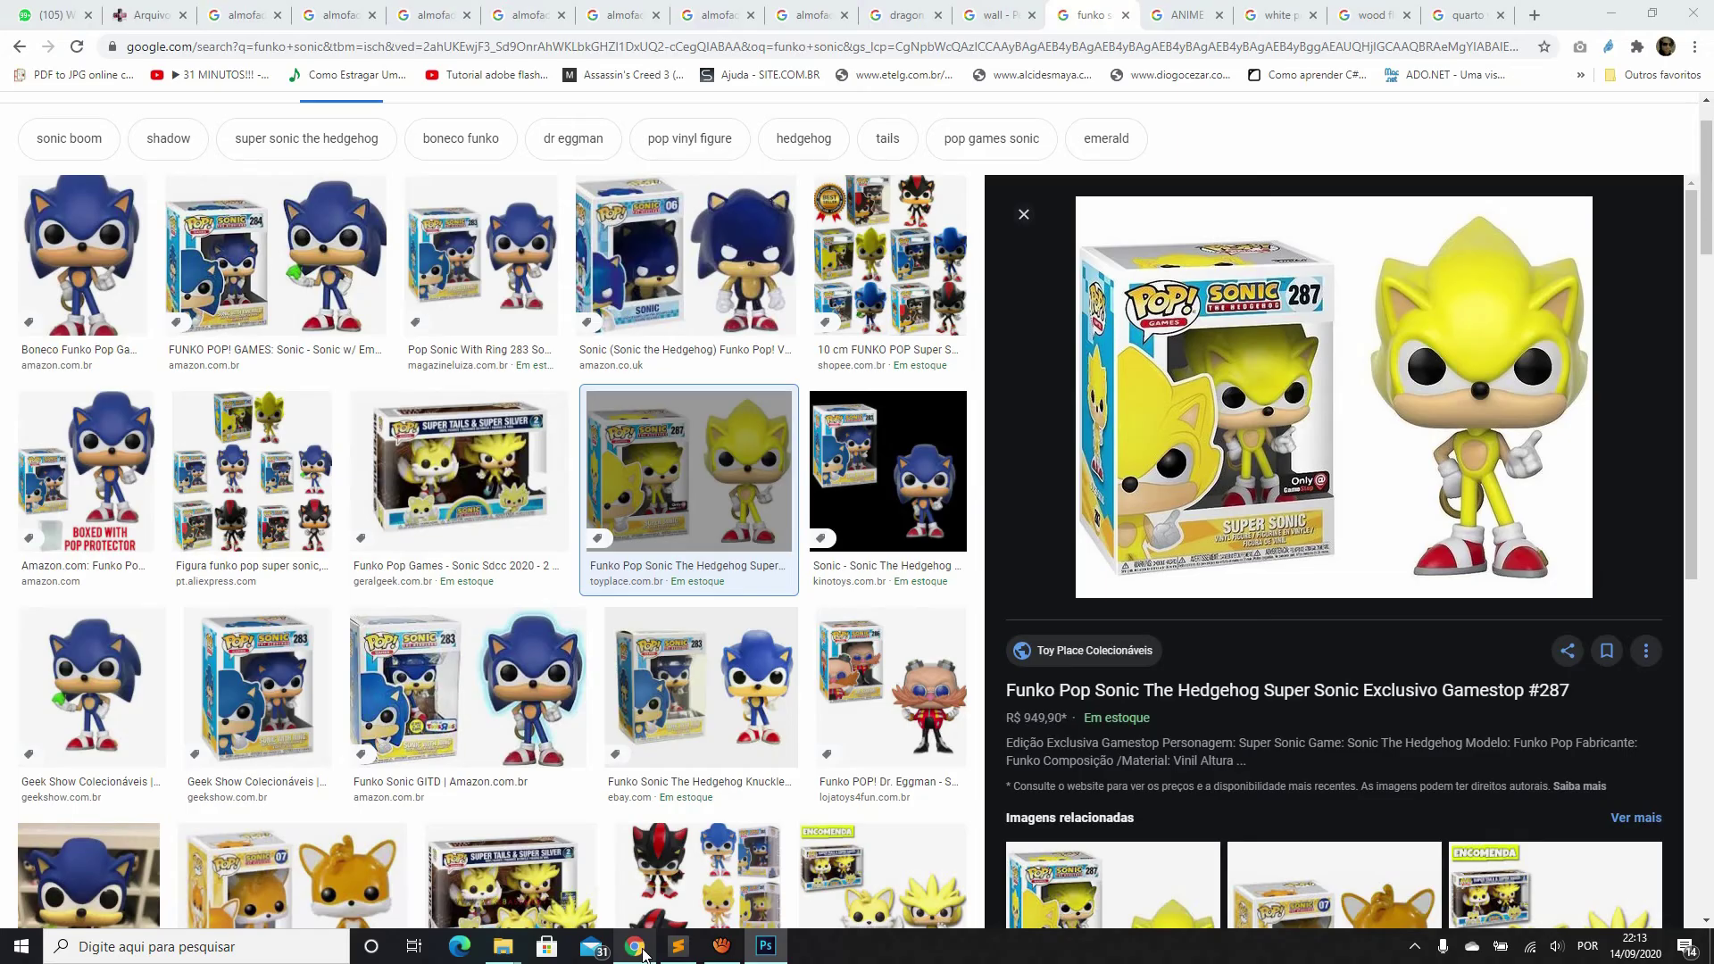
click(953, 708)
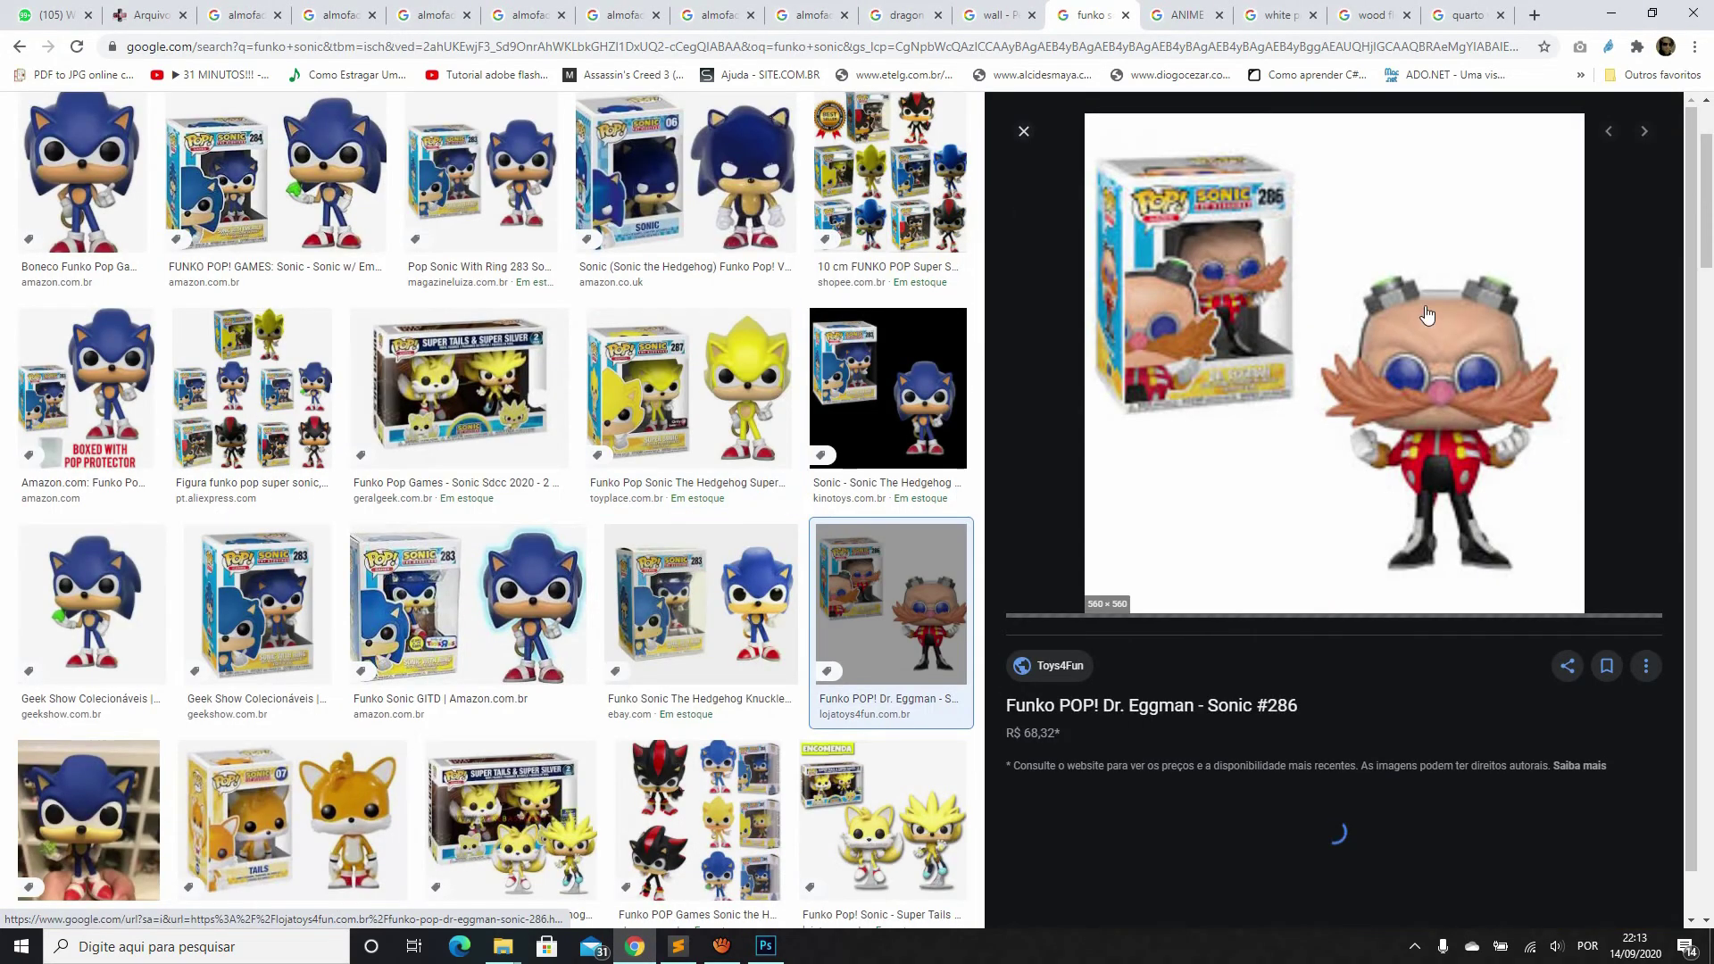
right_click(1511, 395)
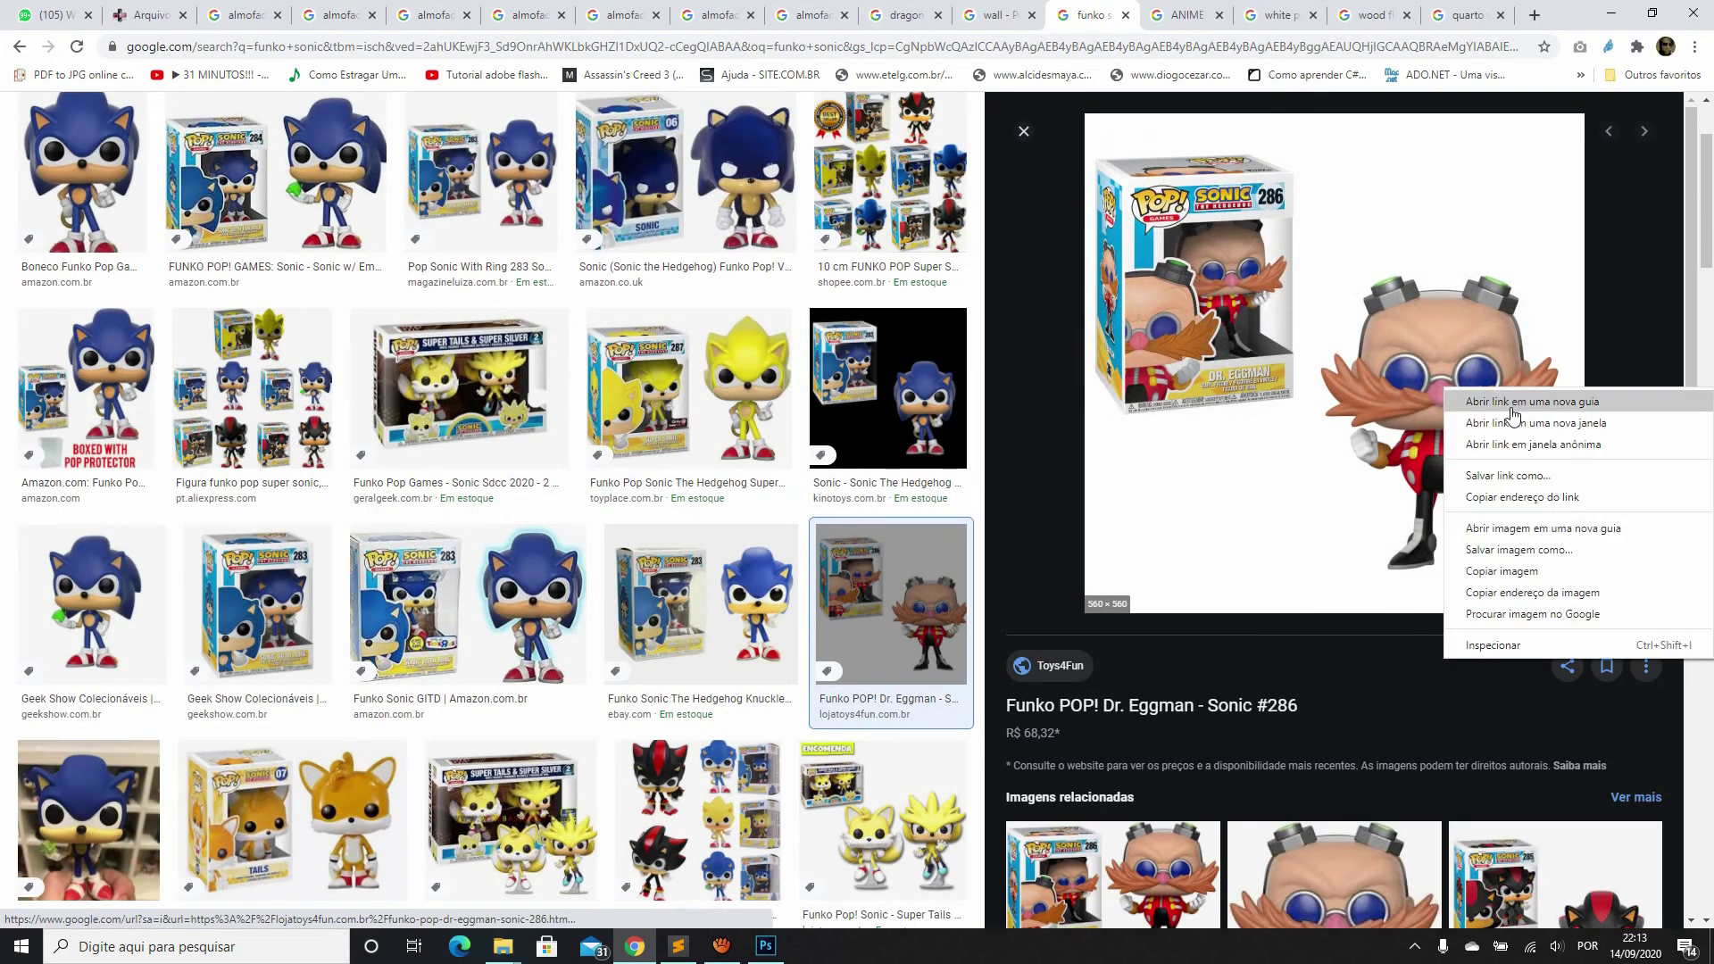
click(1517, 572)
key(alt+Tab)
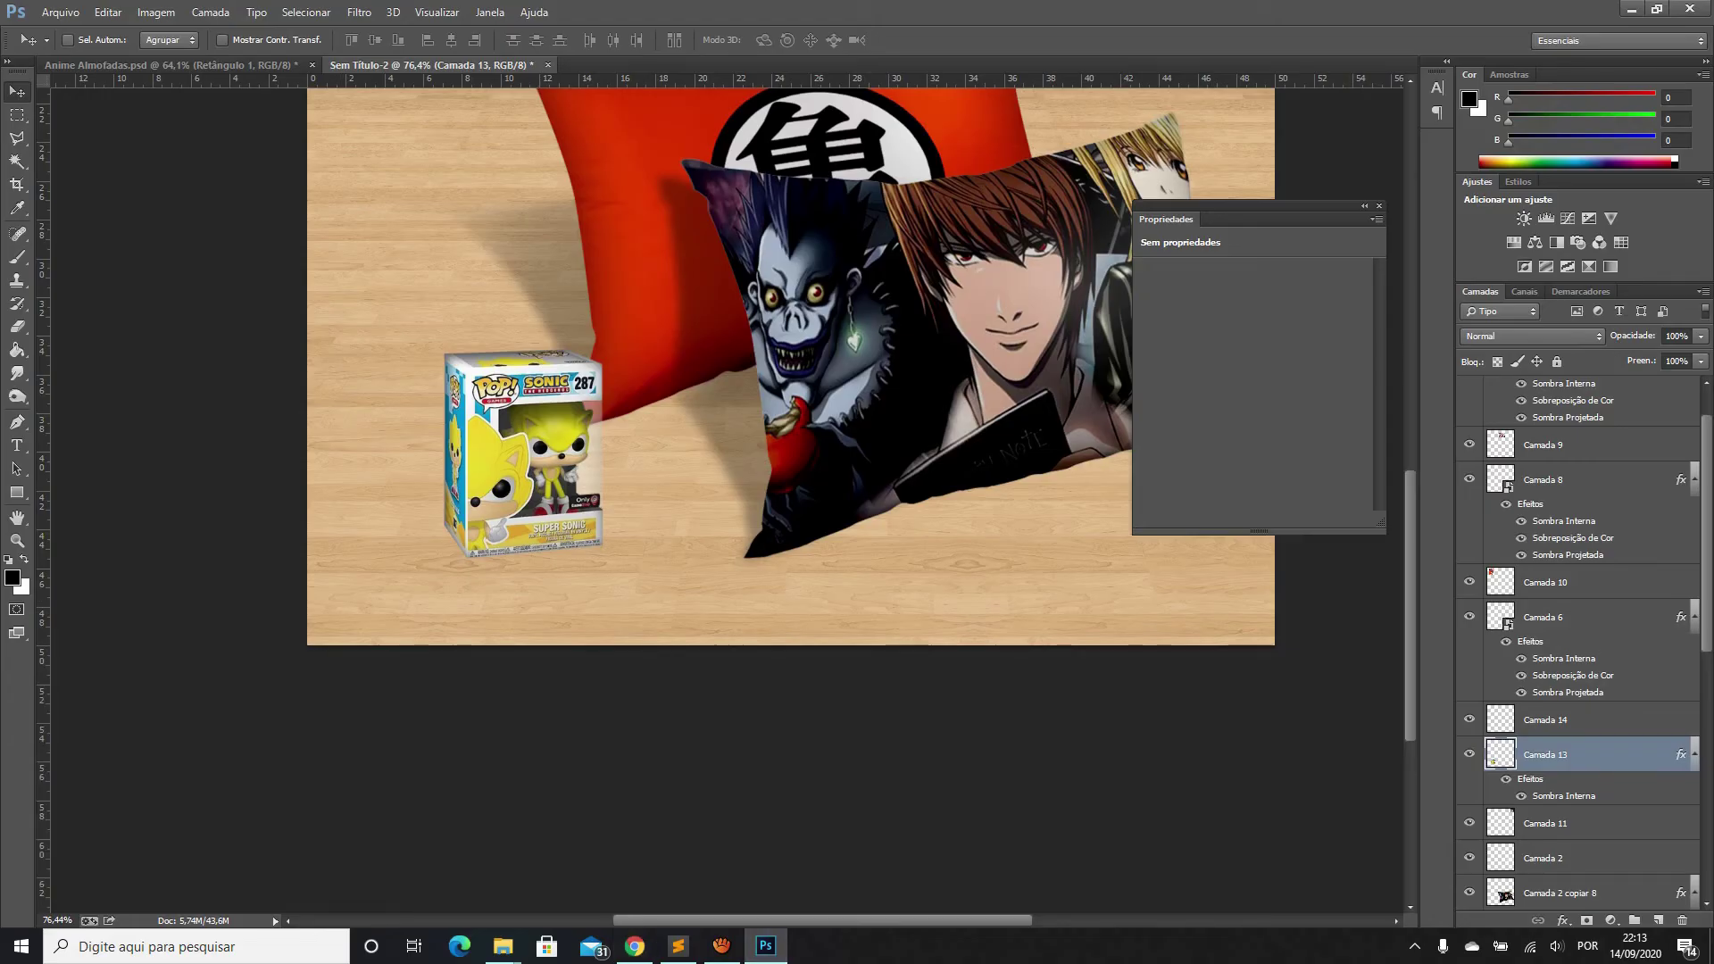
Paste the Dr. Eggman image as a layer and place it above the Sonic box
key(ctrl+v)
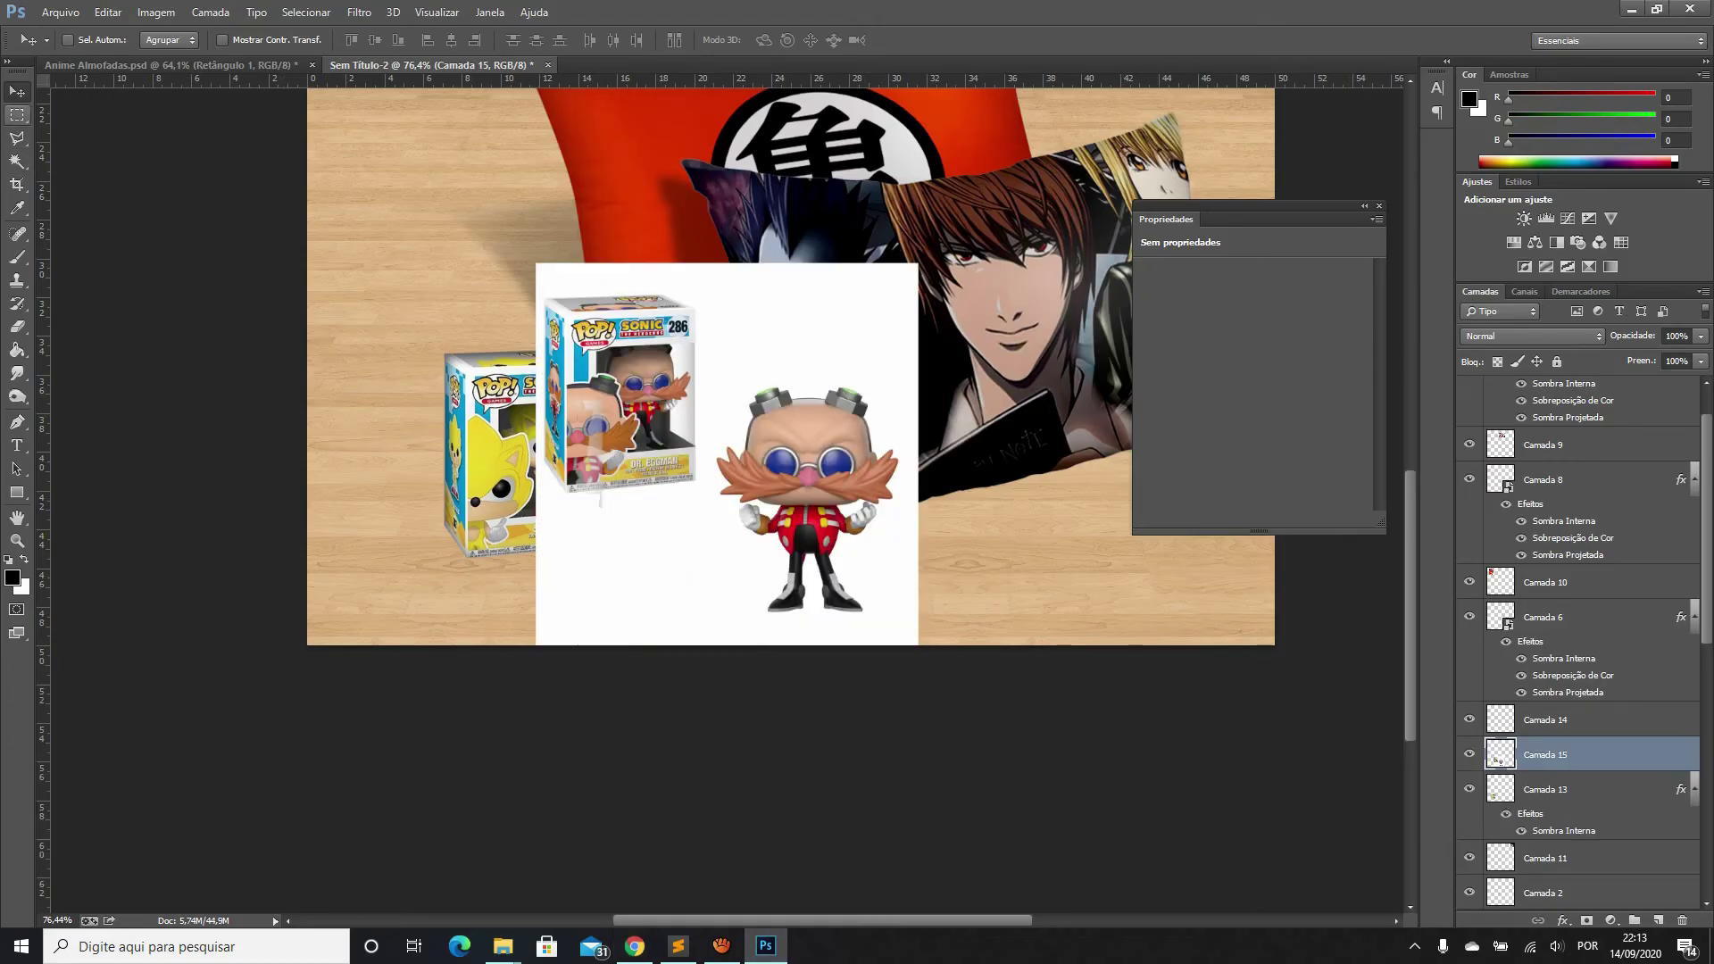
key(w)
key(v)
drag(727, 453, 1133, 627)
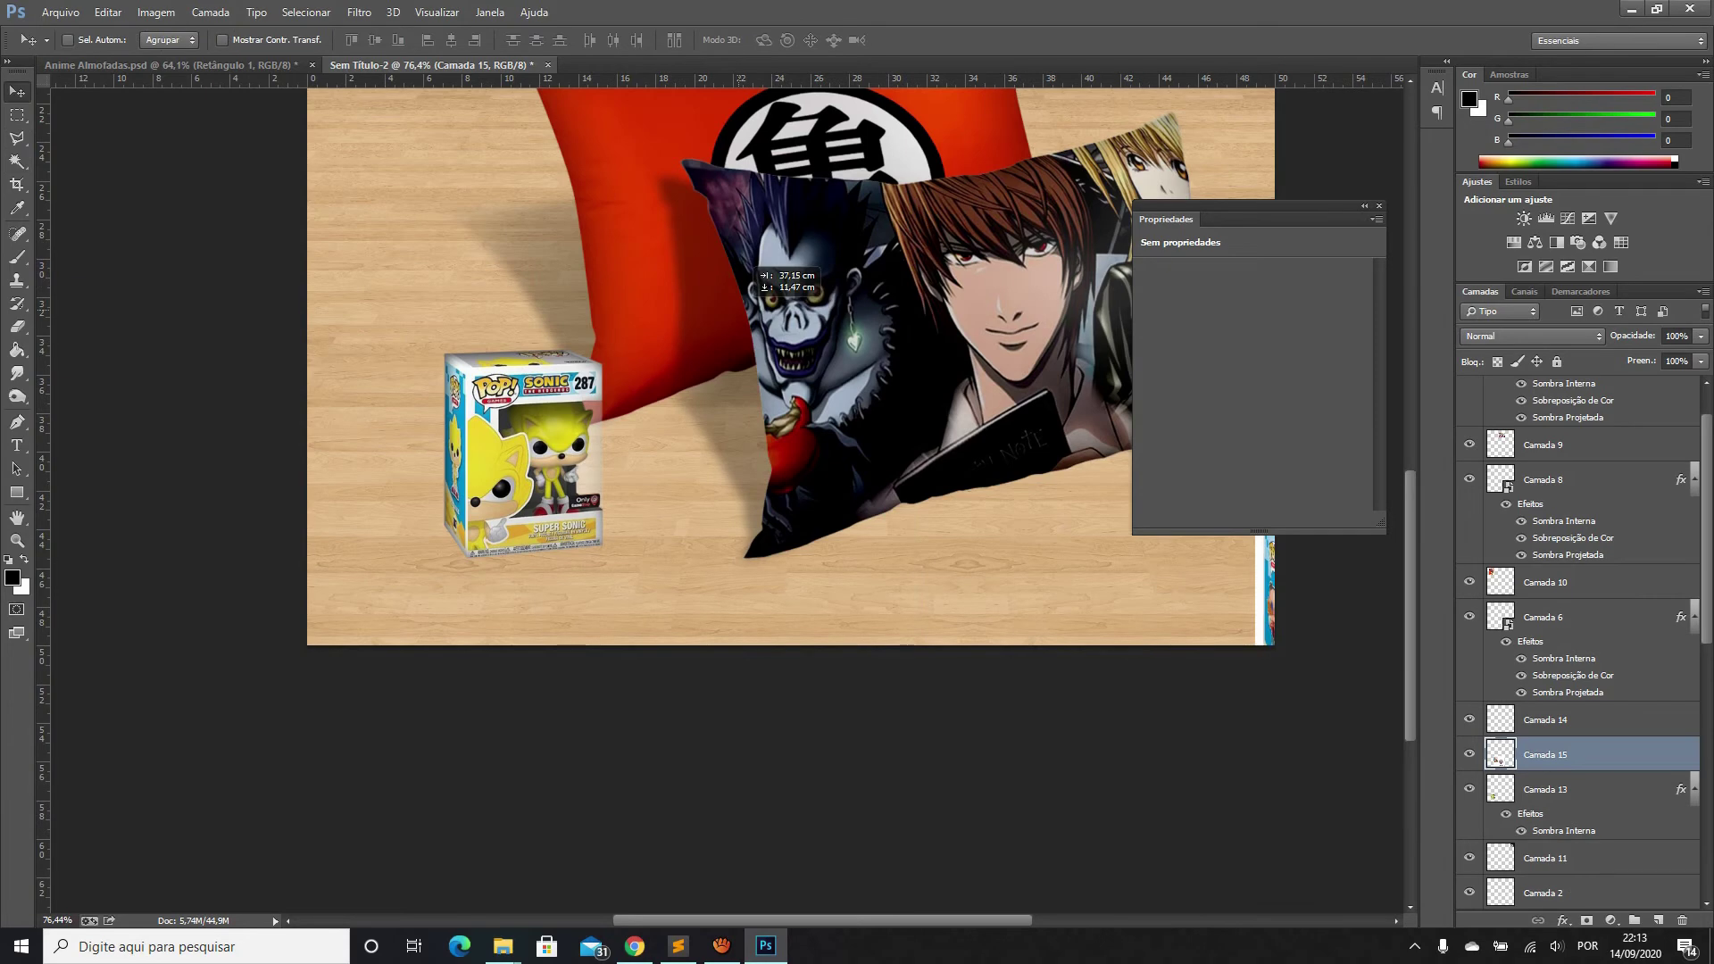
drag(1116, 536, 631, 256)
Delete the white background and the leftover patch near the hand with the Magic Wand
key(w)
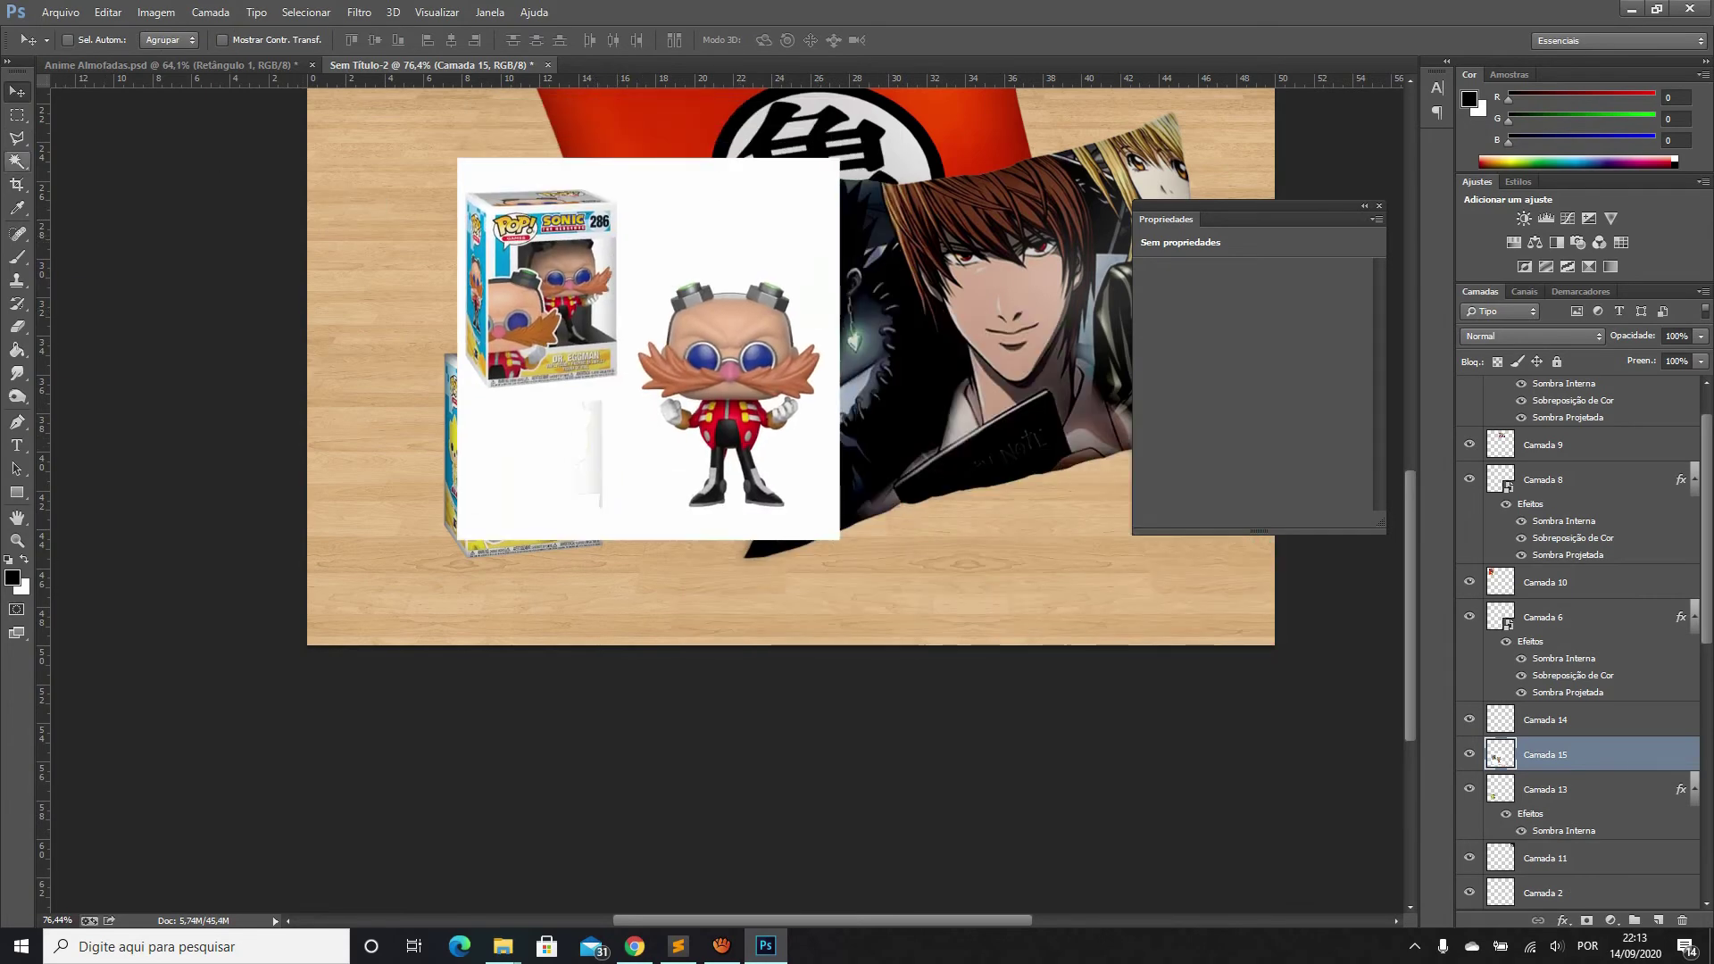
click(715, 205)
key(Delete)
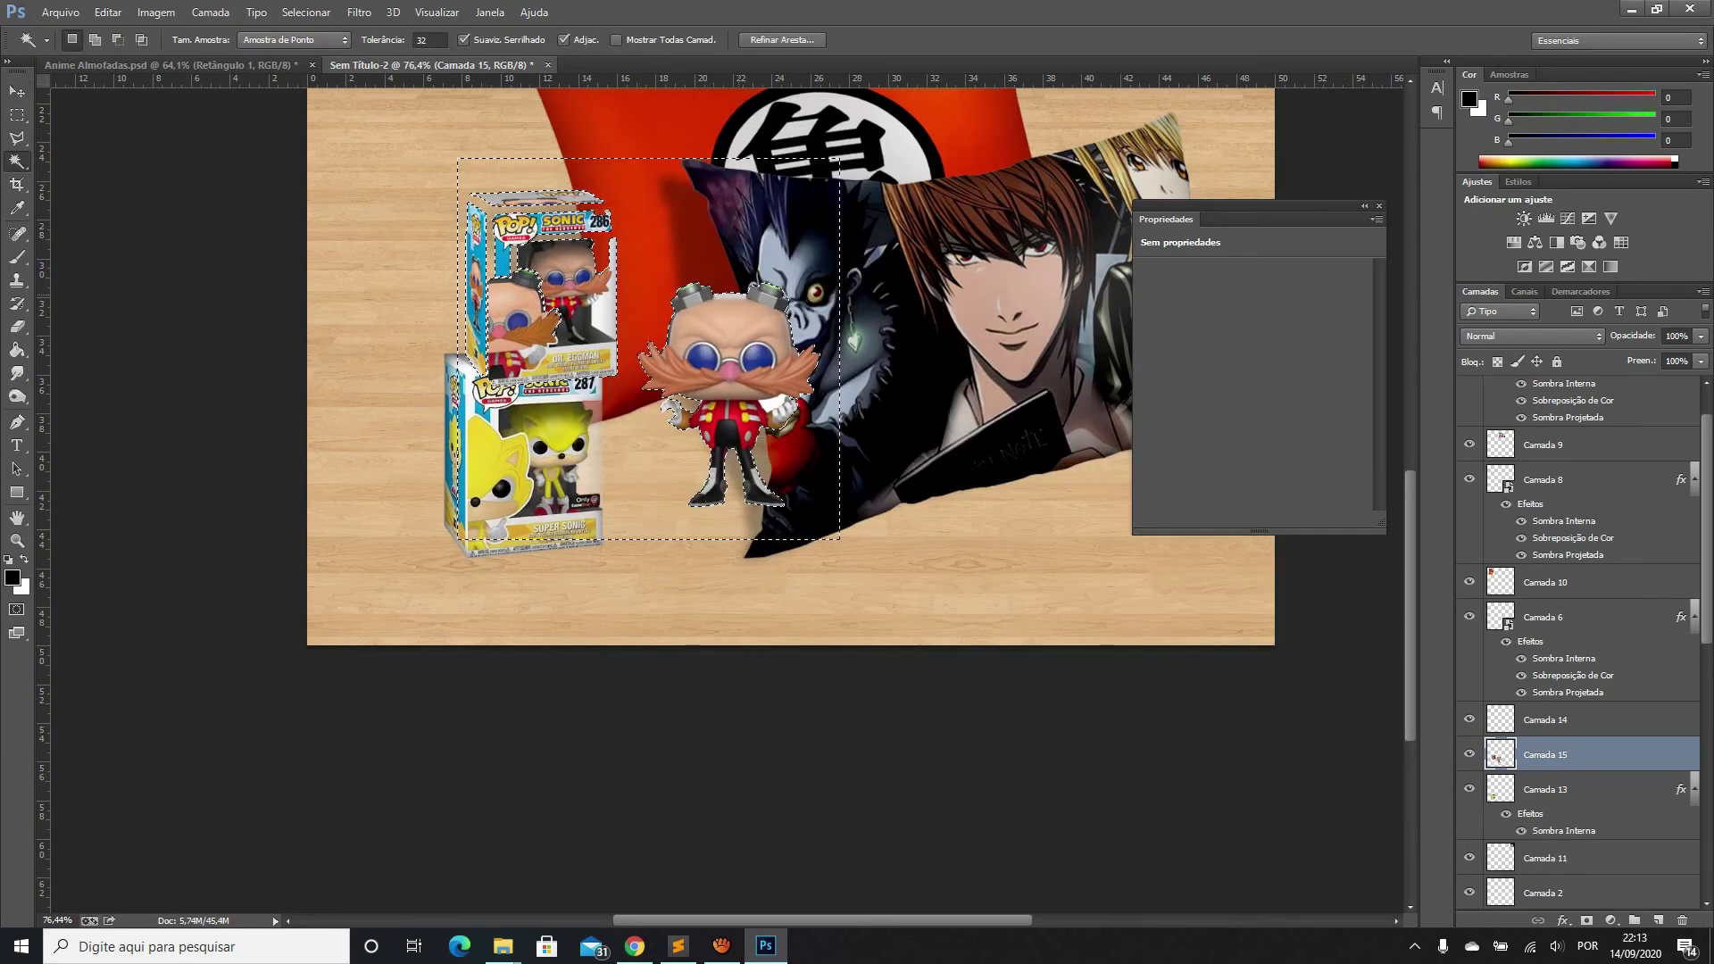
scroll(798, 487, up, 3)
scroll(733, 413, up, 3)
key(ctrl+d)
click(768, 241)
key(Delete)
scroll(768, 241, down, 2)
scroll(768, 357, up, 3)
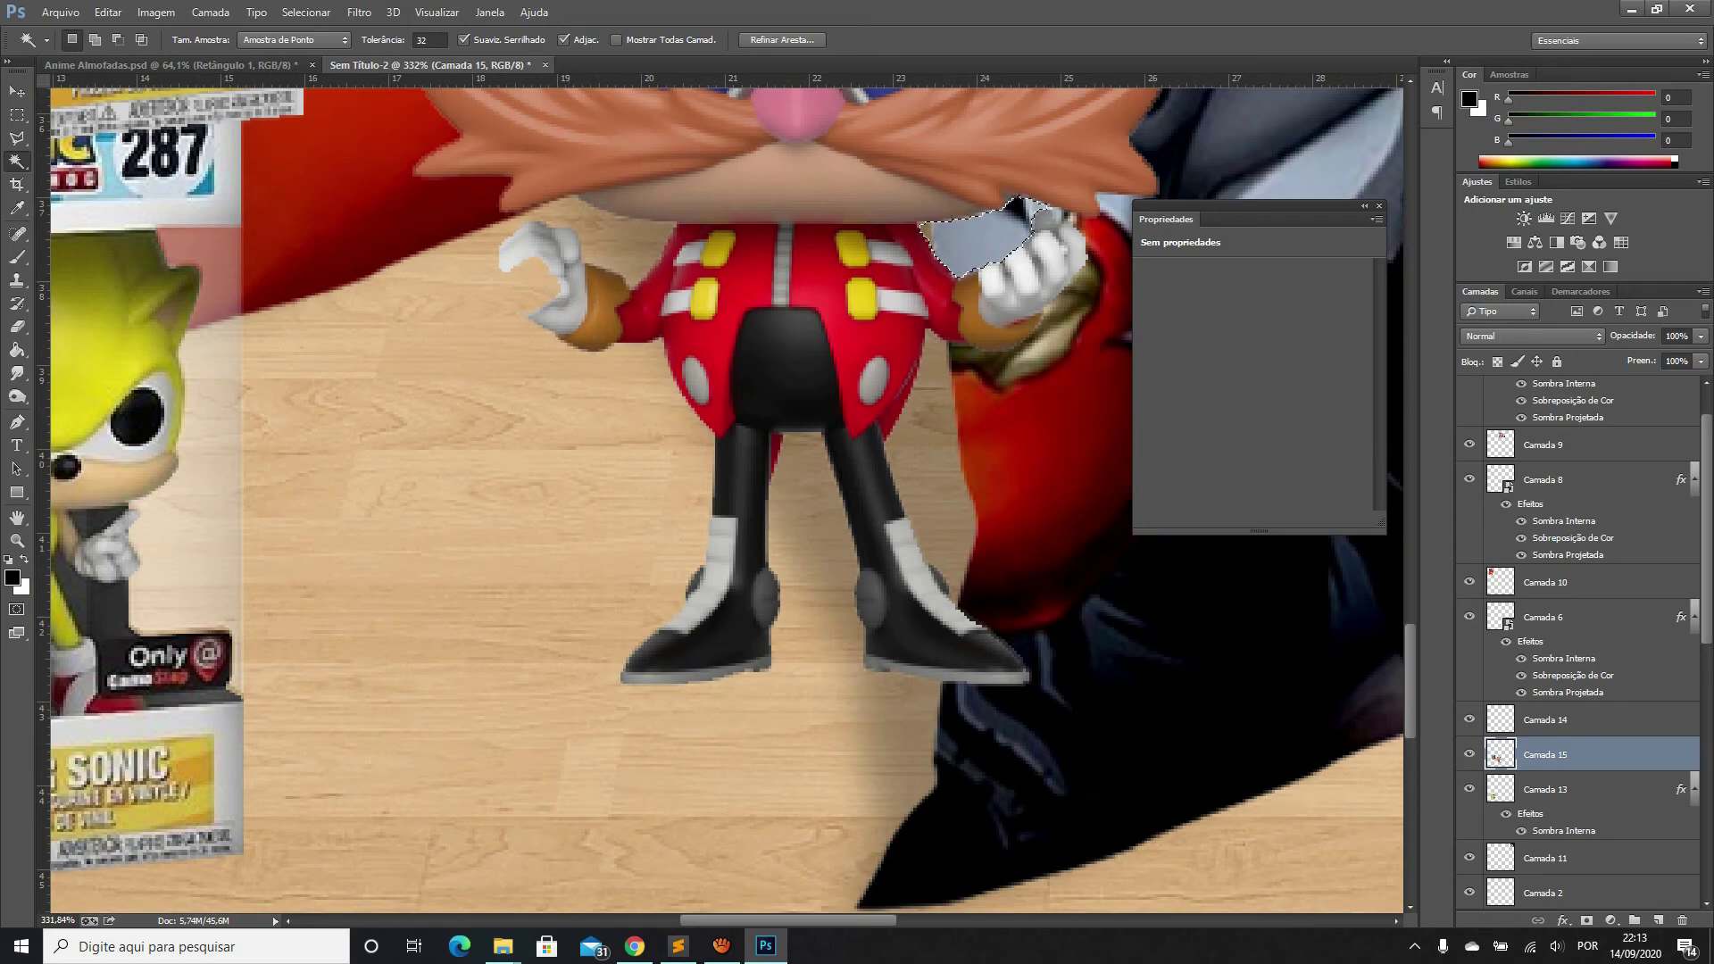
Add a new empty layer below Eggman and set the foreground colour to light grey dddddd
key(ctrl+shift+alt+n)
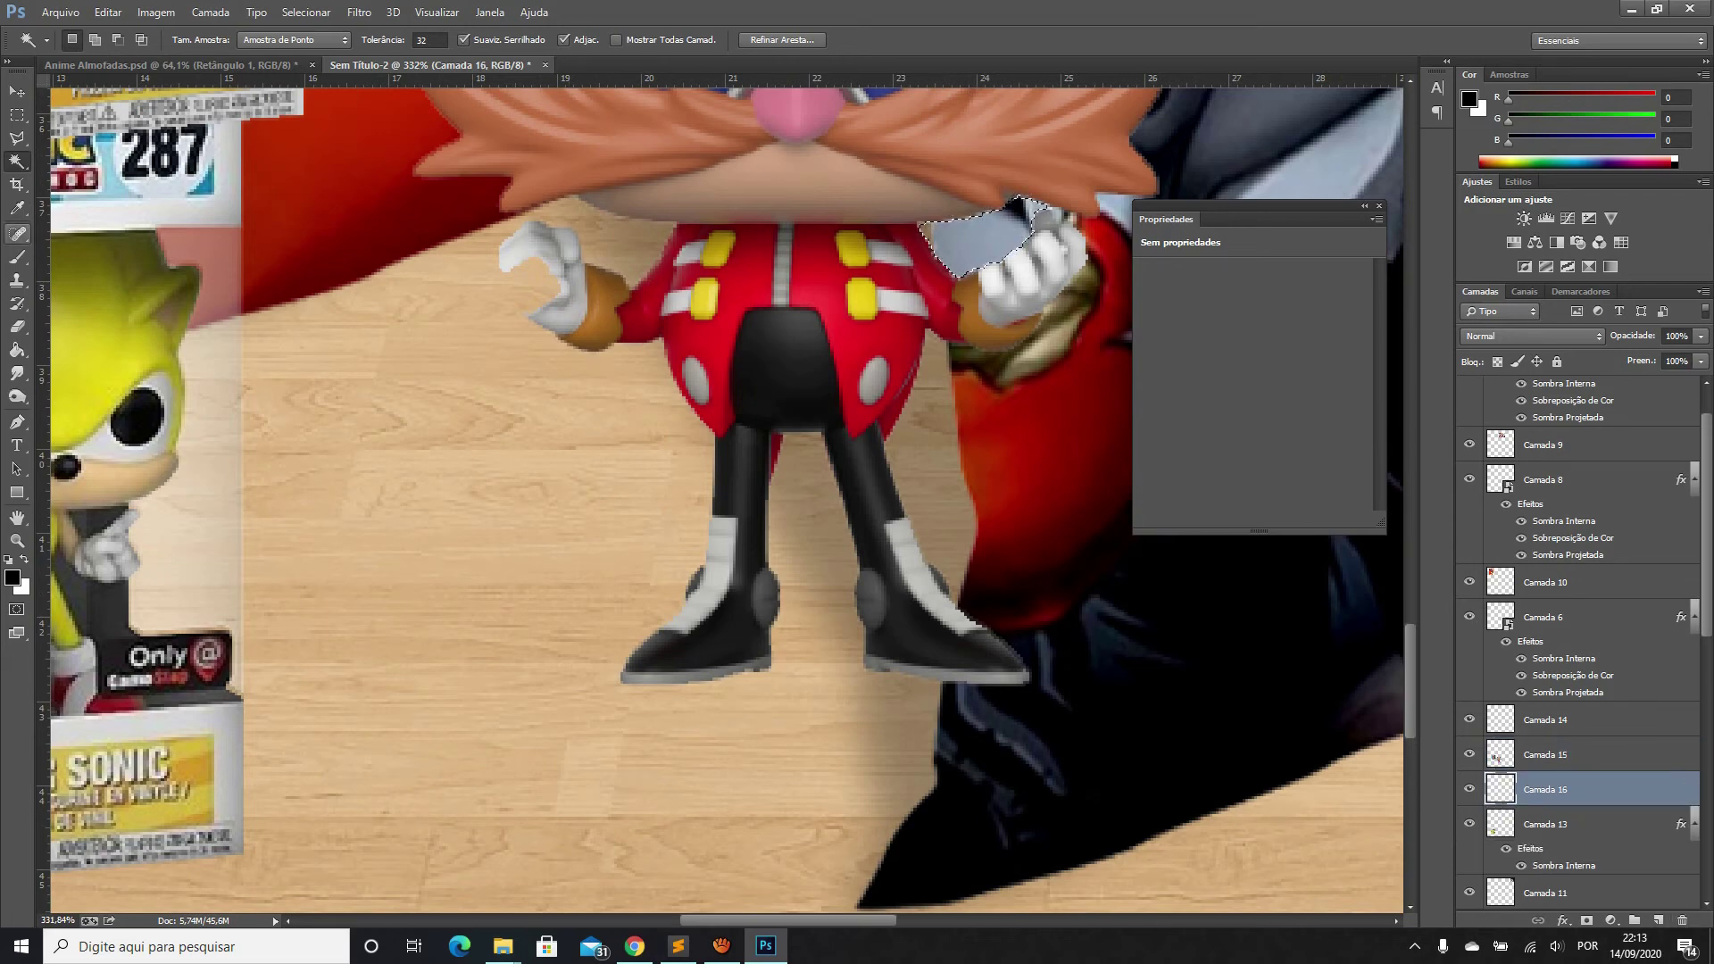
key(b)
key(i)
click(13, 578)
text(ffffff)
text(dddddd)
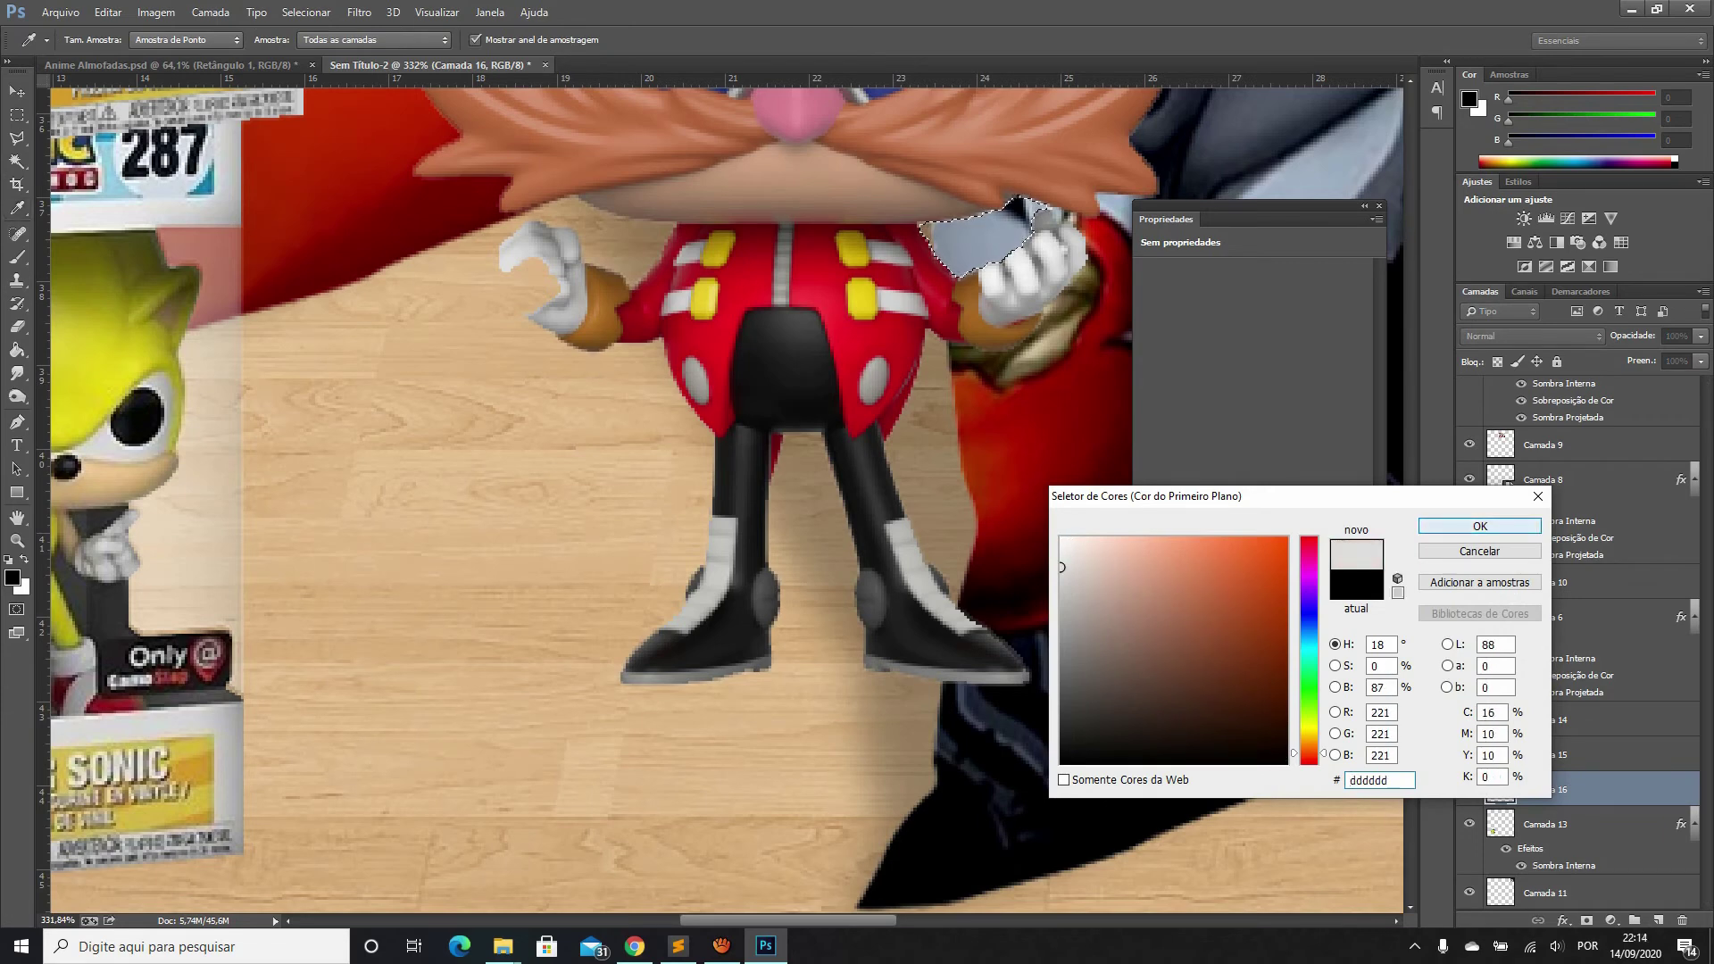
click(1479, 526)
Set the brush size to 23 and briefly hide Camada 13 to compare
key(b)
click(90, 39)
text(23)
key(Return)
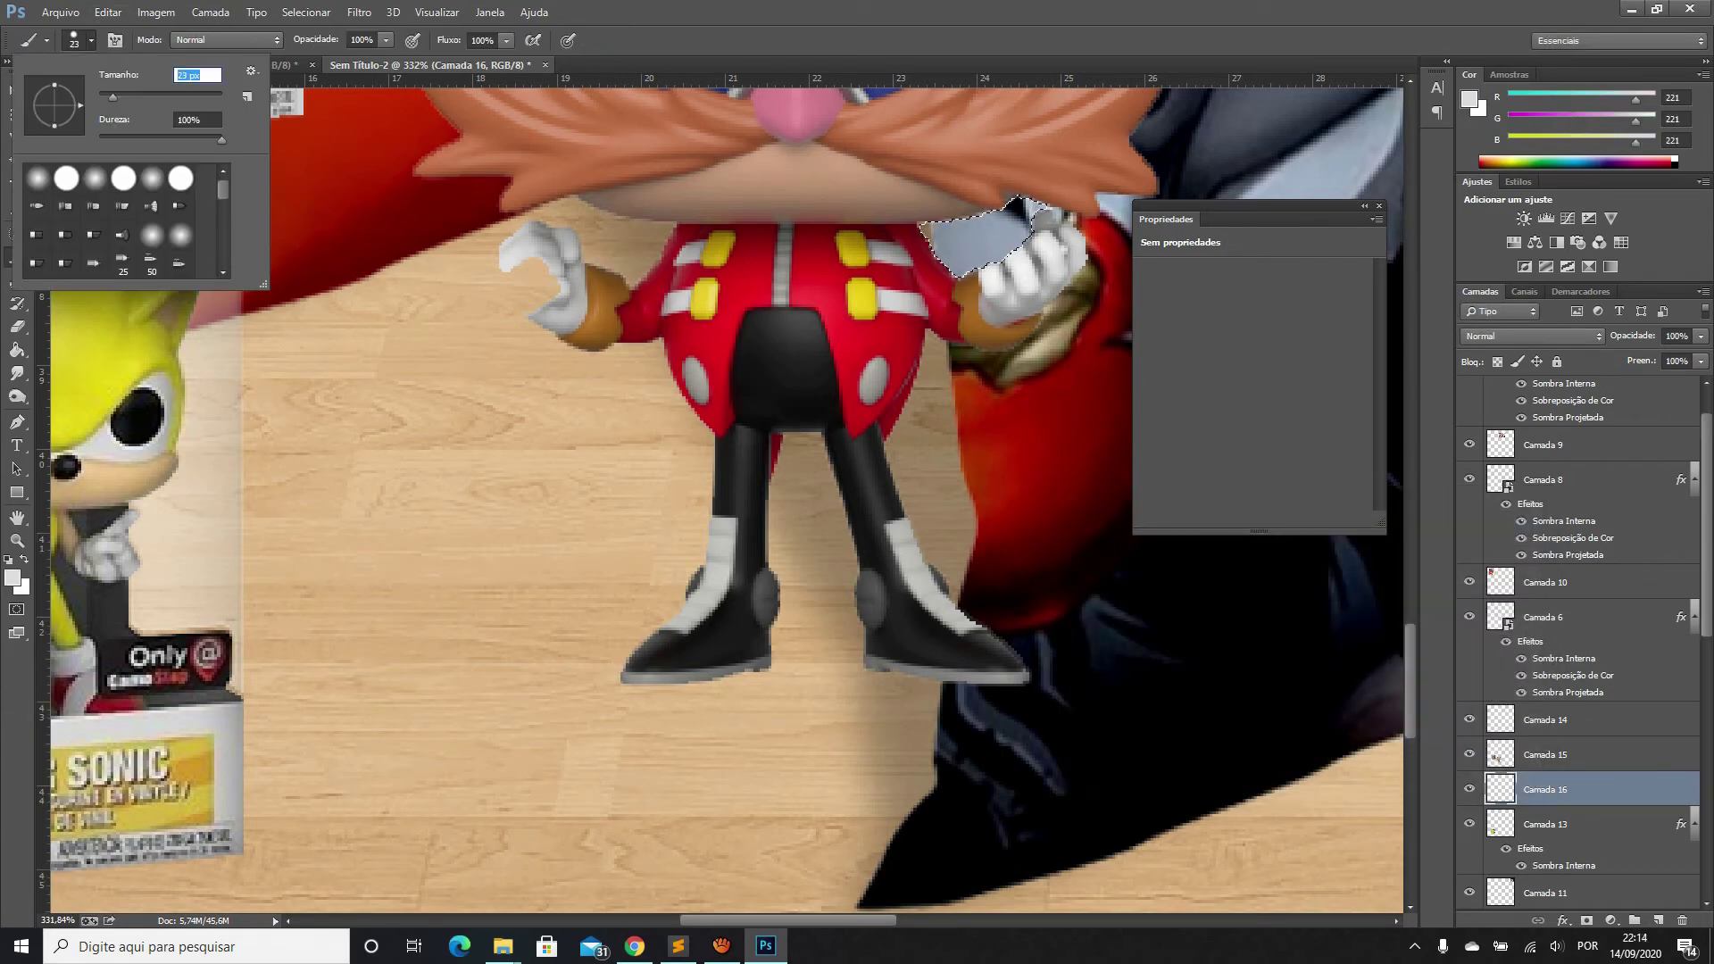
key(Return)
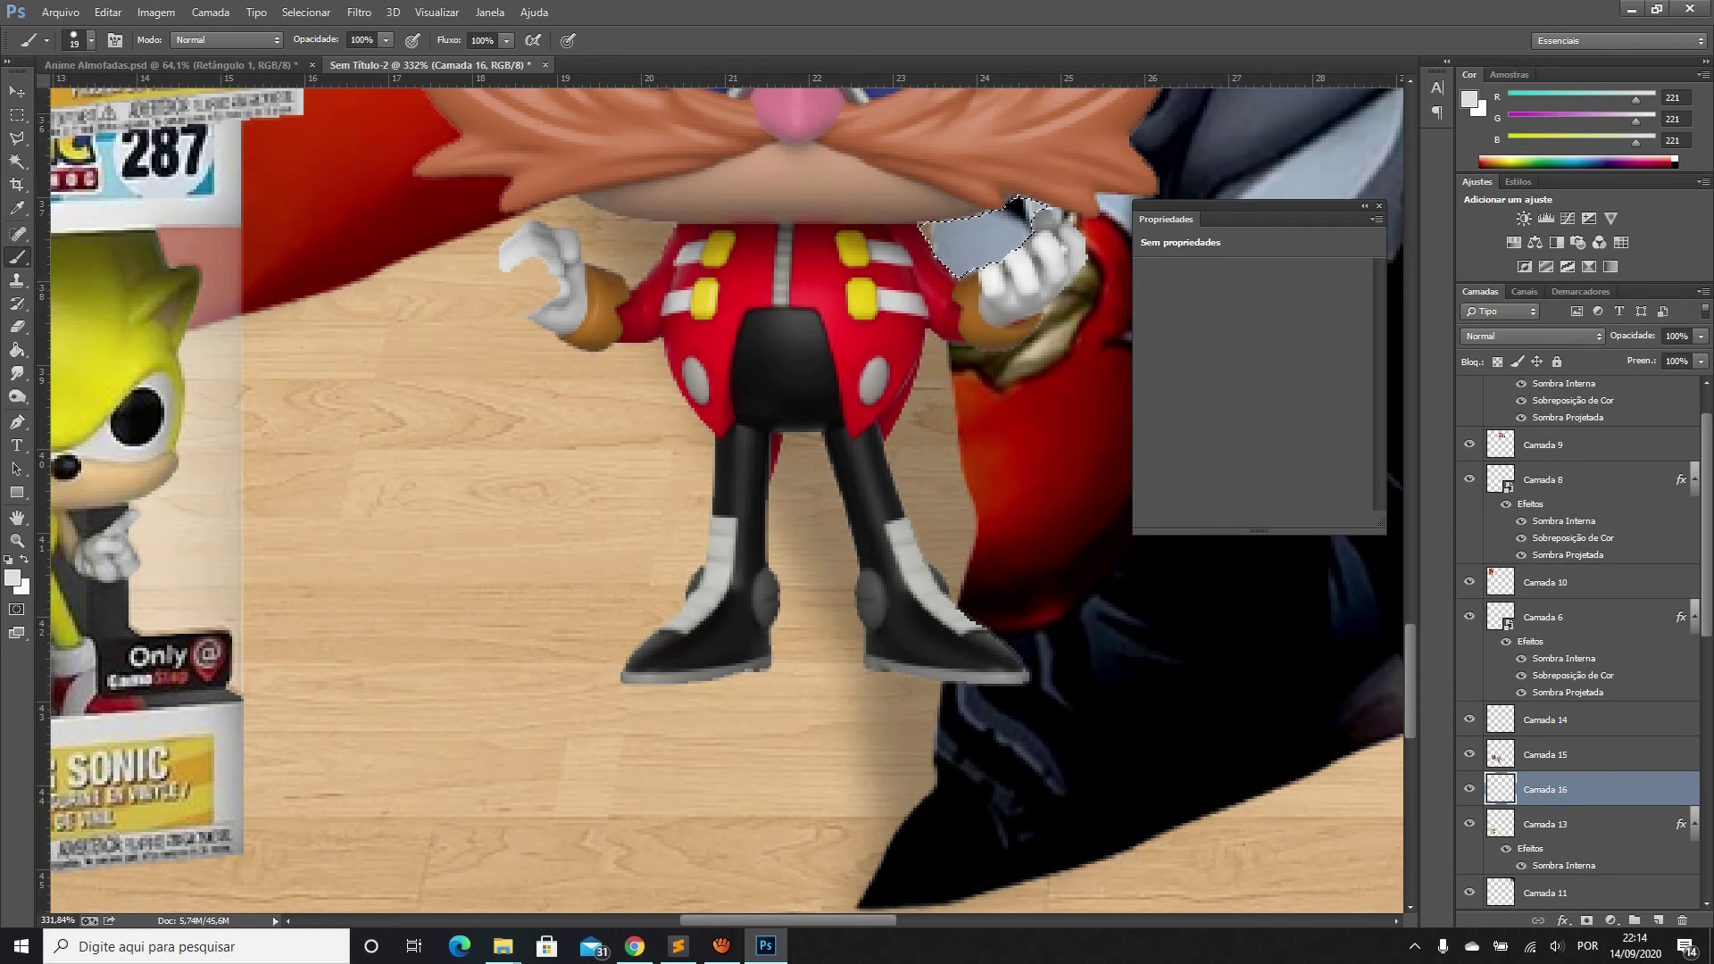
click(1470, 824)
Shift the selection over the chest and move the white glove onto Eggman's hand
key(v)
key(alt+bracketright)
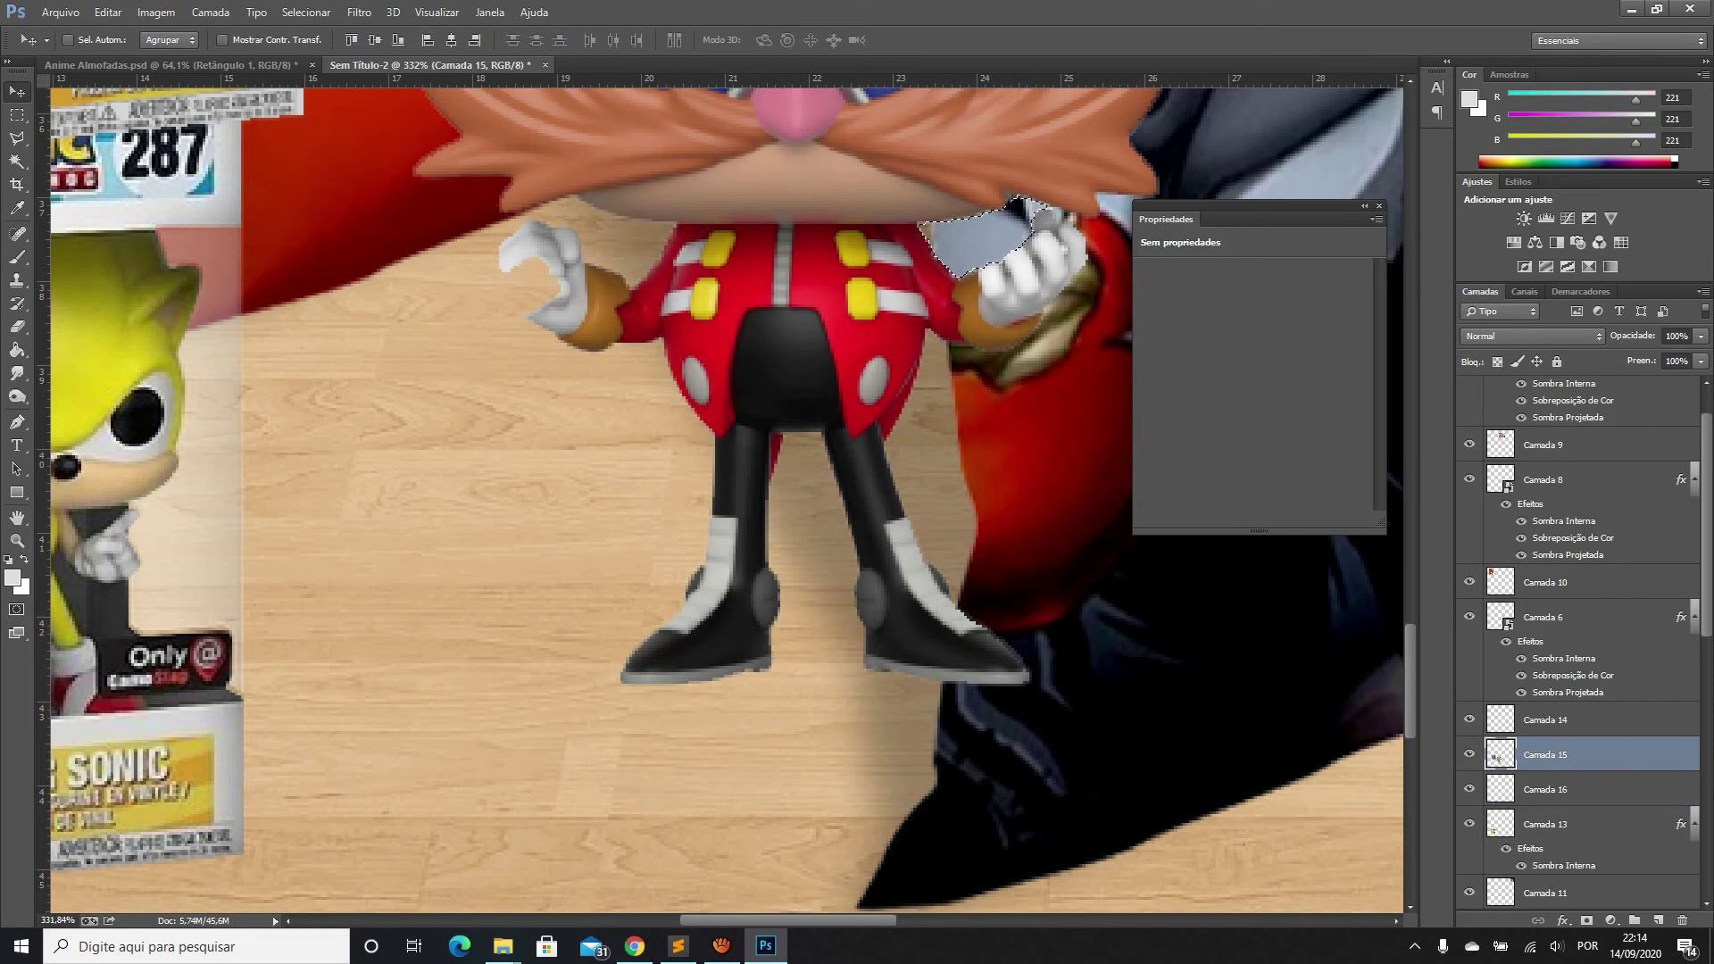
key(alt+bracketleft)
drag(741, 330, 674, 330)
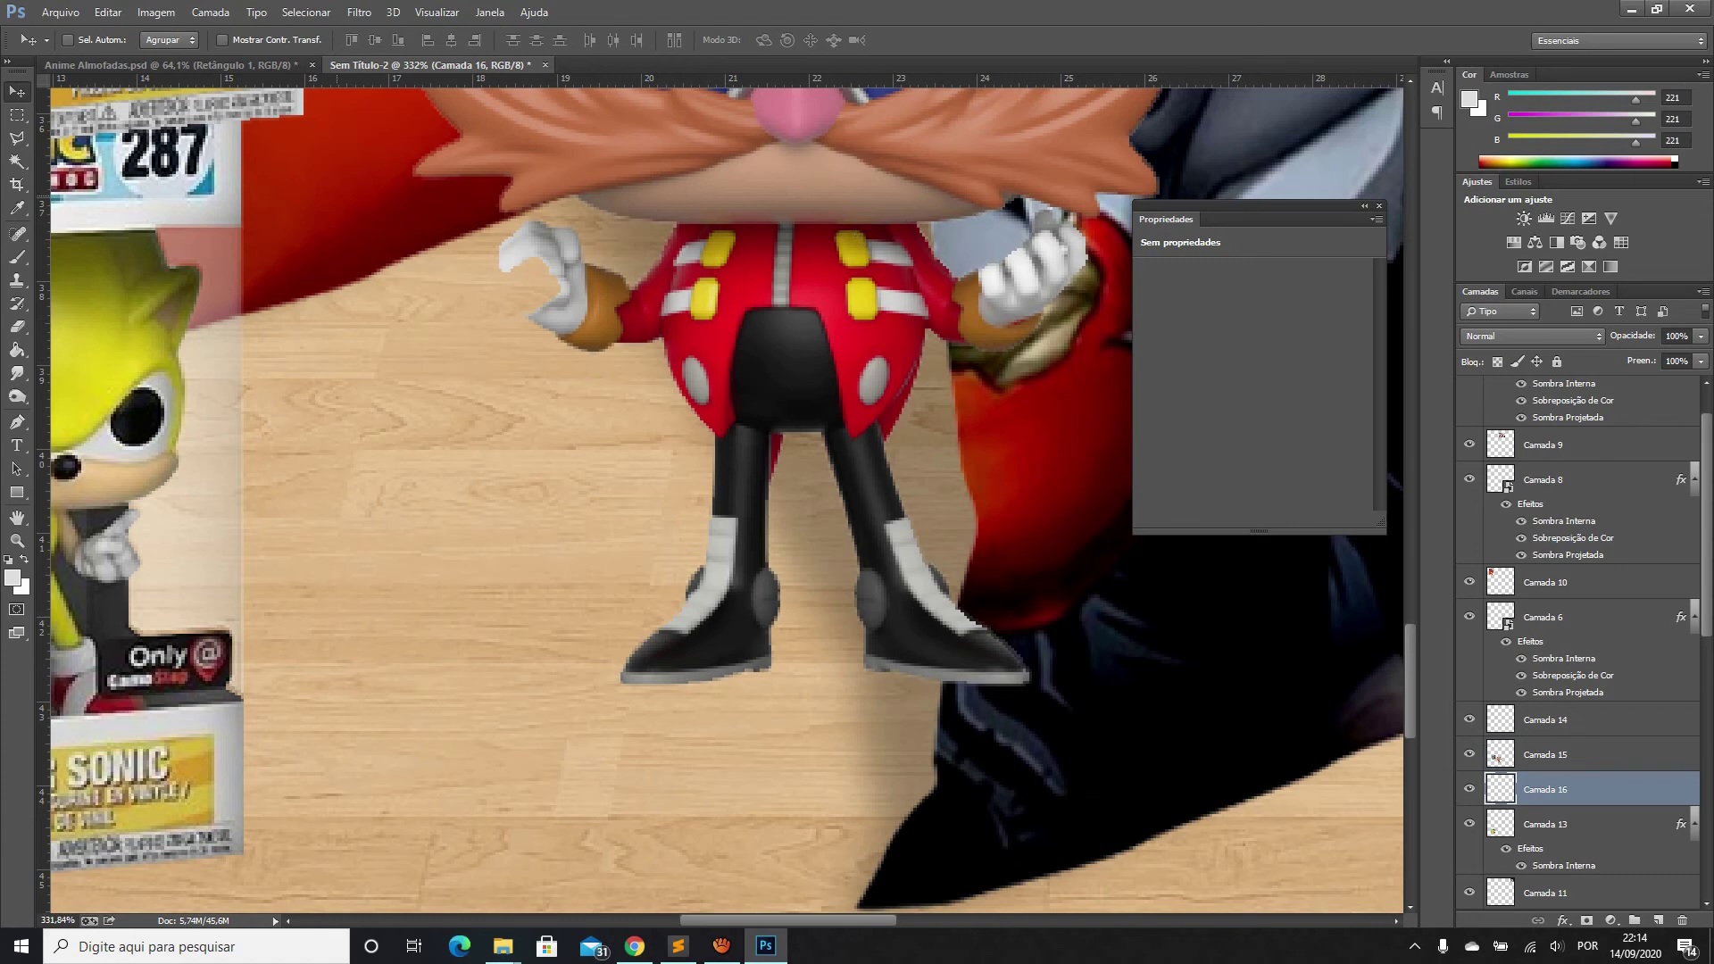
scroll(946, 259, down, 2)
drag(969, 268, 966, 299)
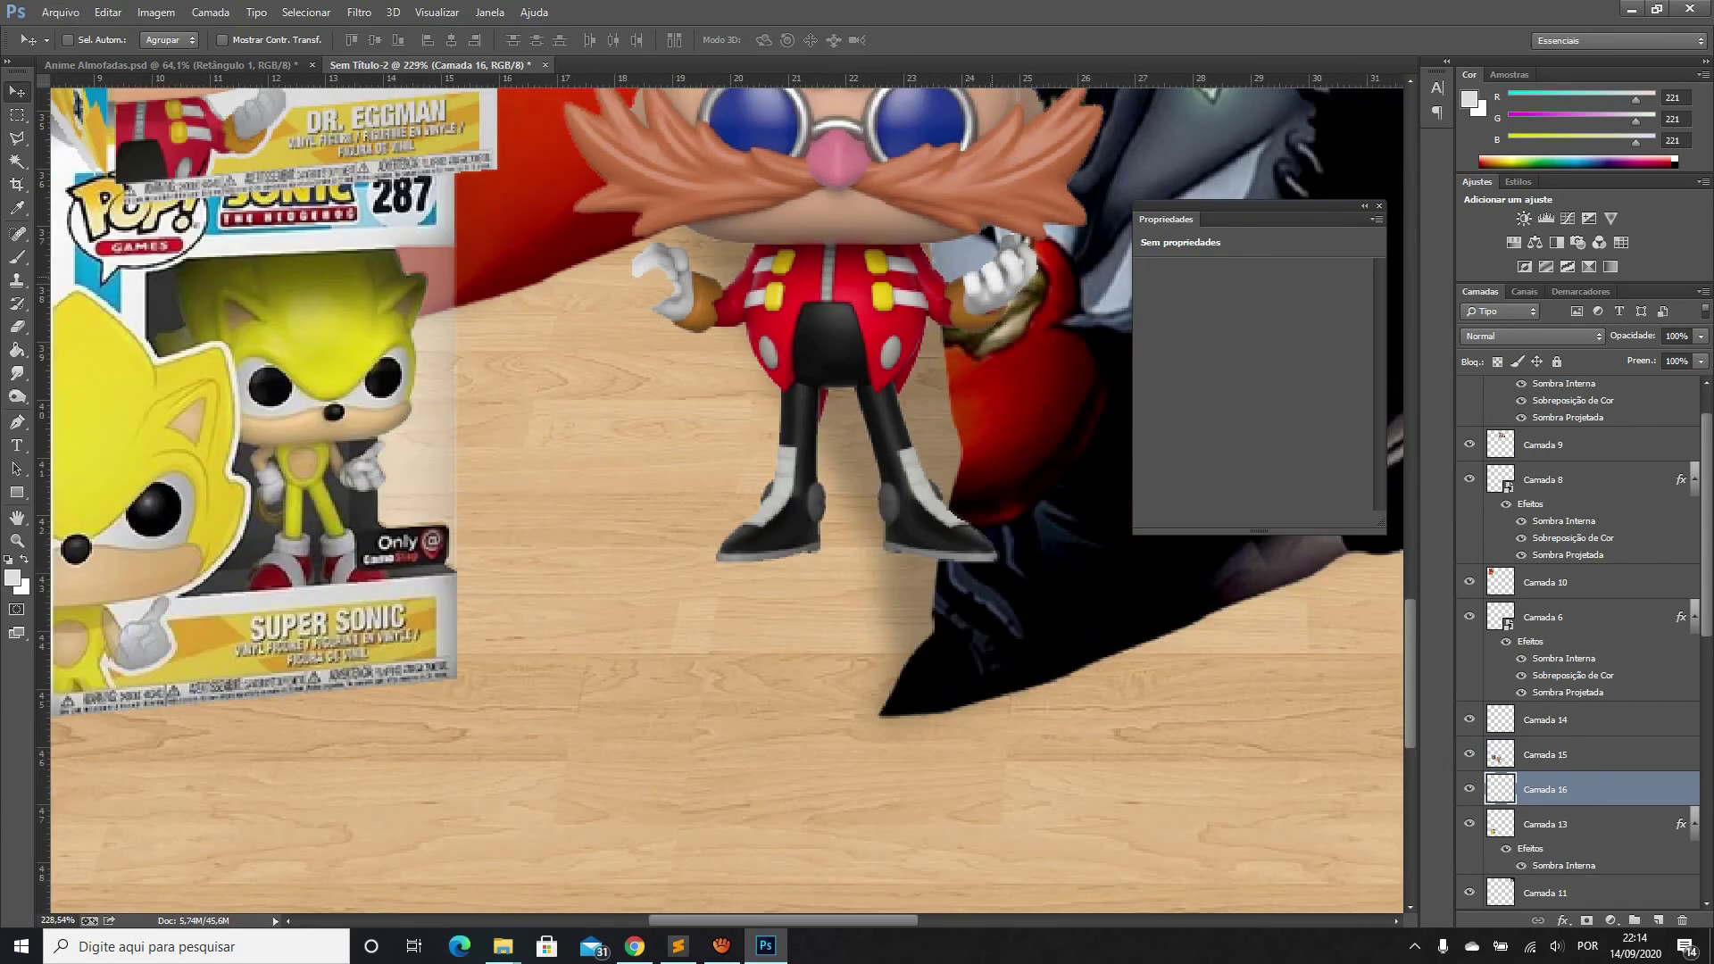
Try moving the Eggman figure down about 100 px, undo it, and reposition the layer content
key(alt+bracketright)
drag(982, 526, 993, 616)
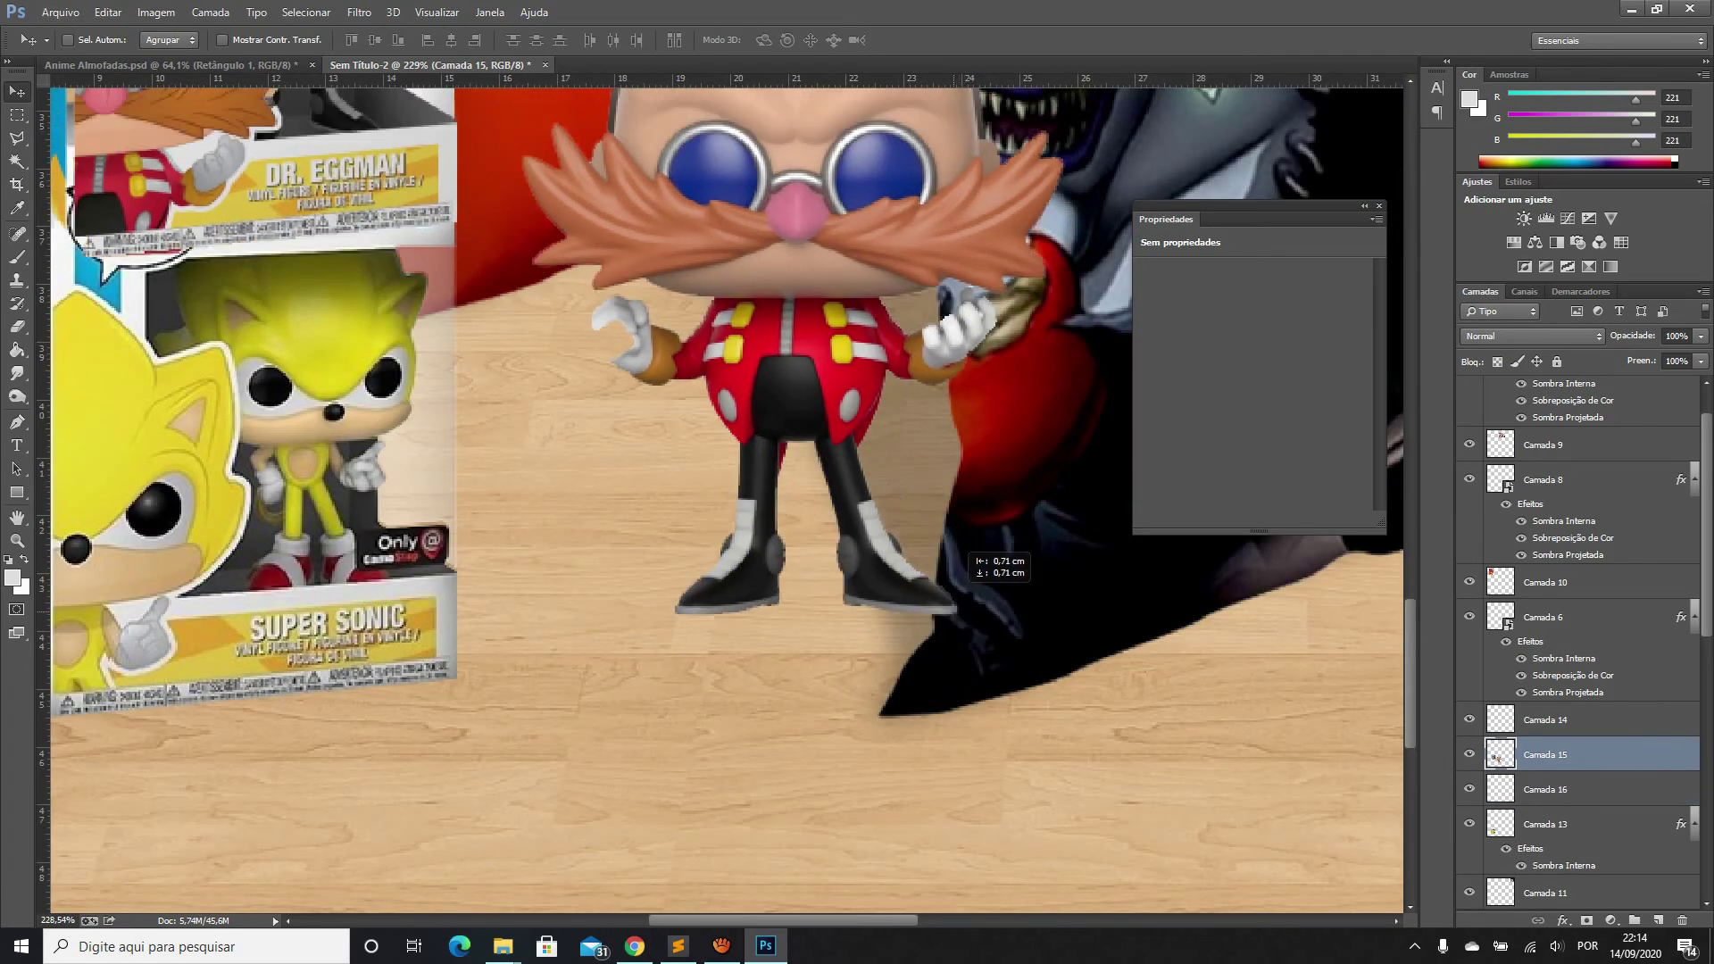
key(ctrl+z)
key(alt+bracketleft)
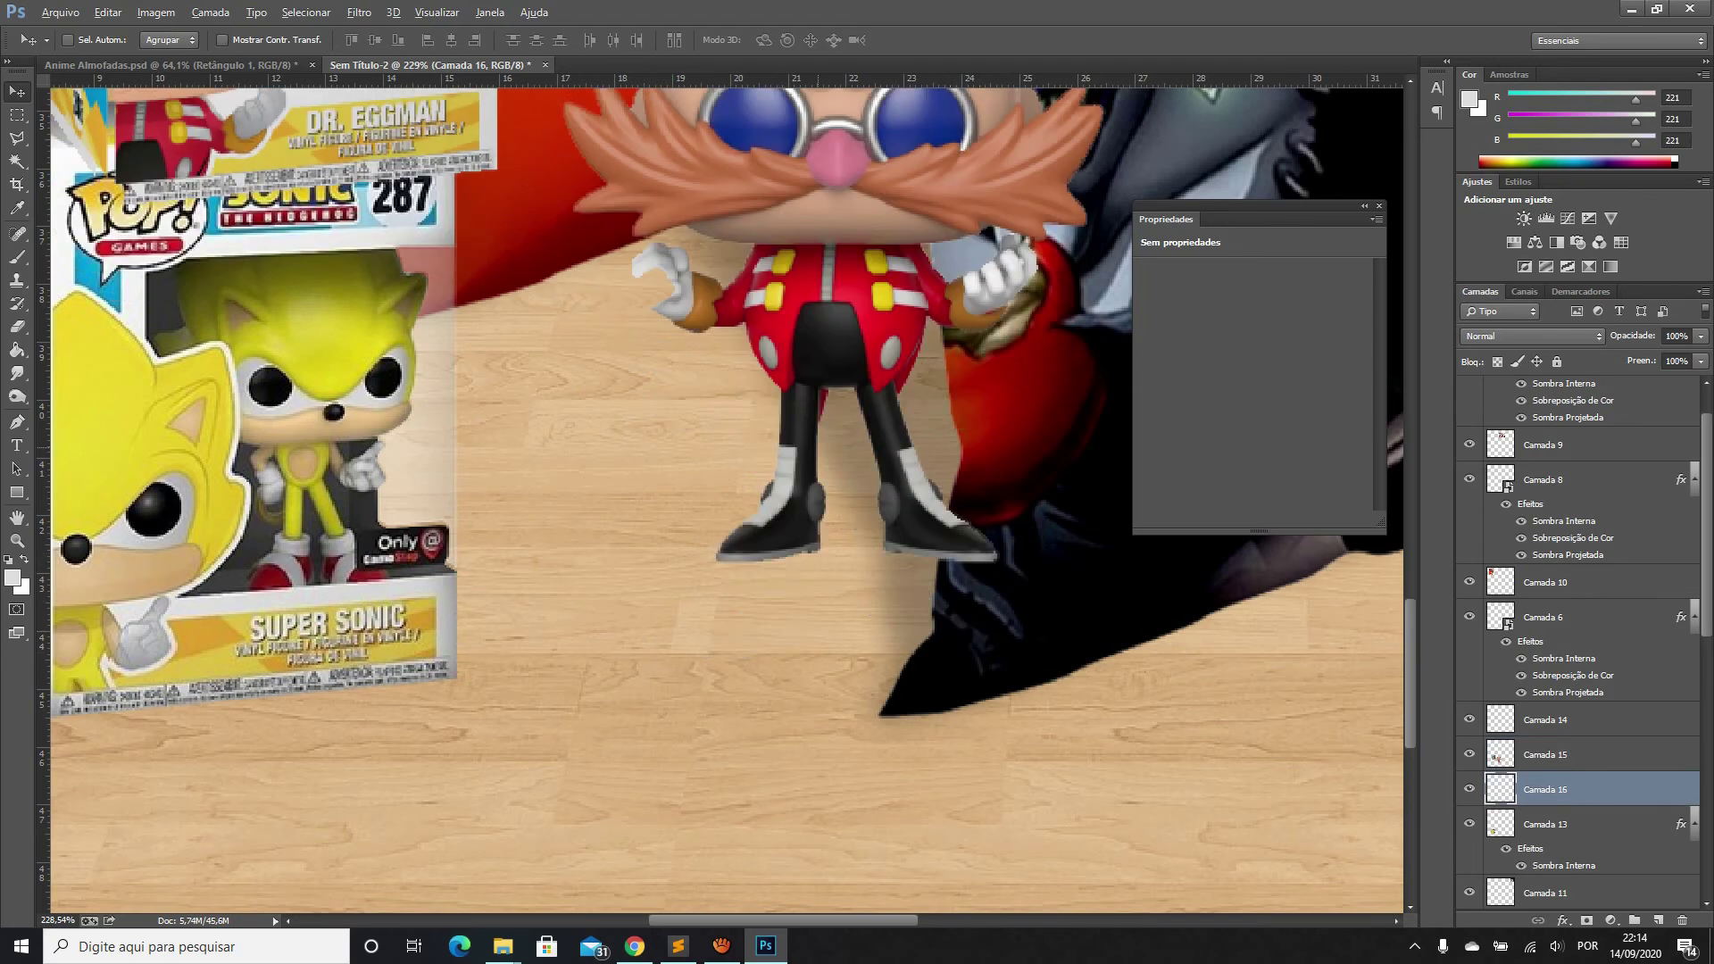
scroll(993, 616, up, 1)
scroll(883, 332, down, 3)
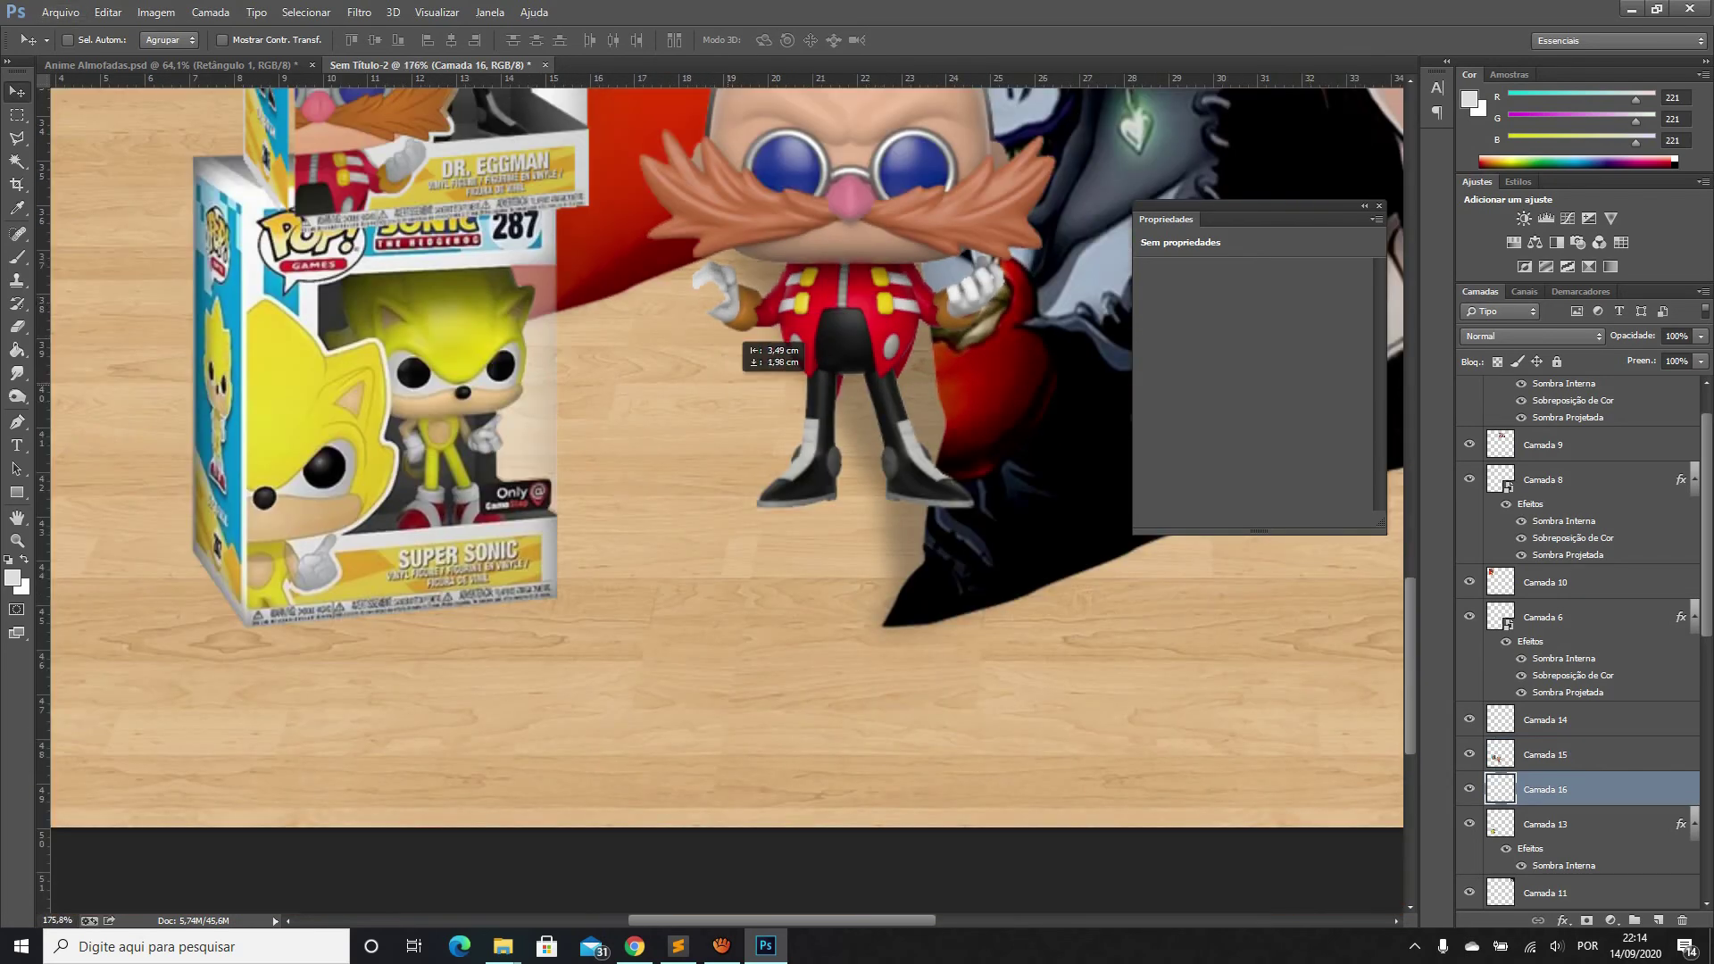
drag(782, 309, 904, 327)
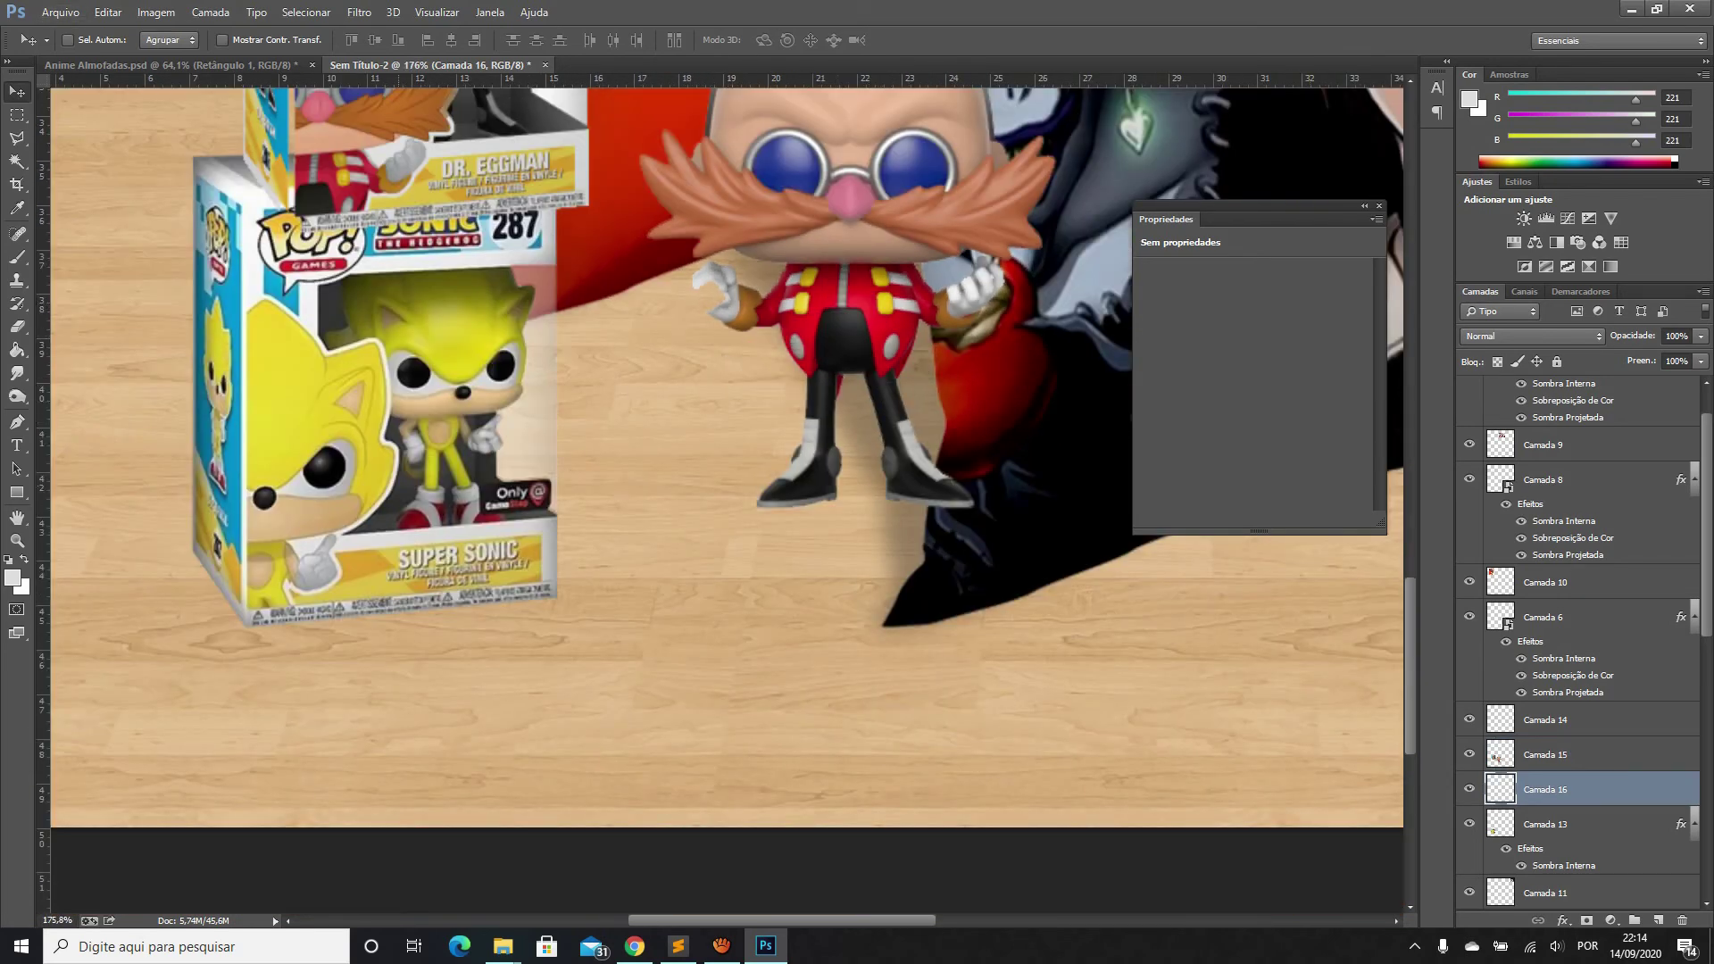
key(b)
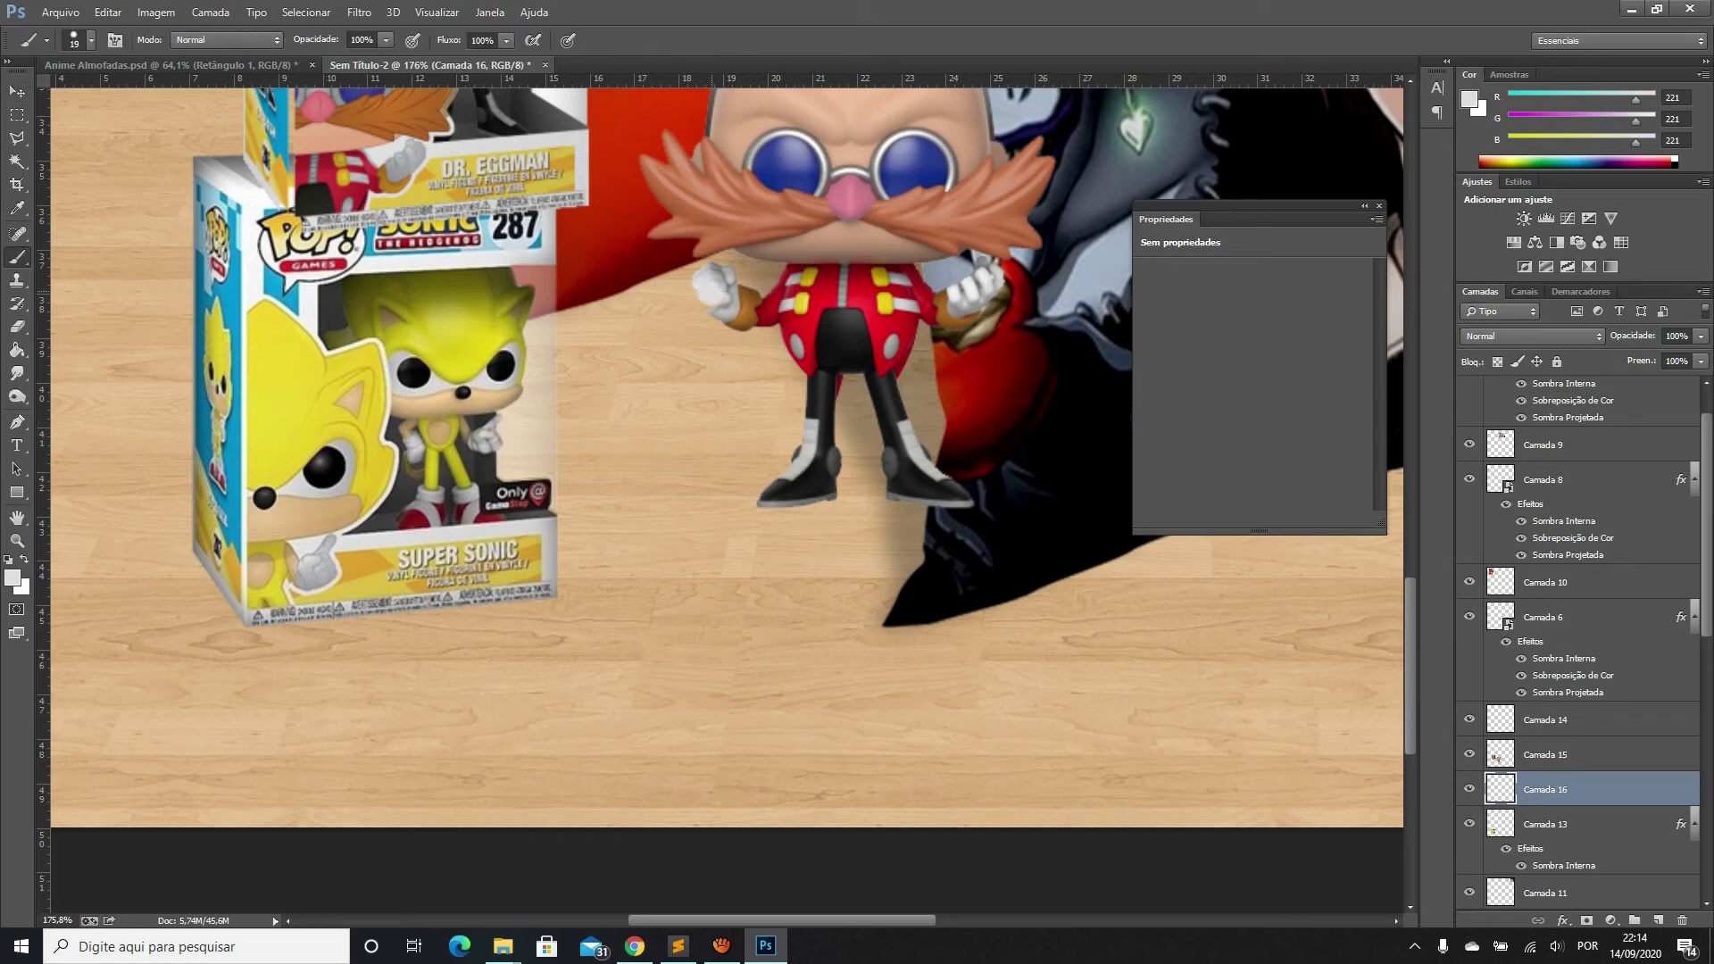
key(m)
scroll(474, 354, down, 4)
scroll(474, 357, up, 3)
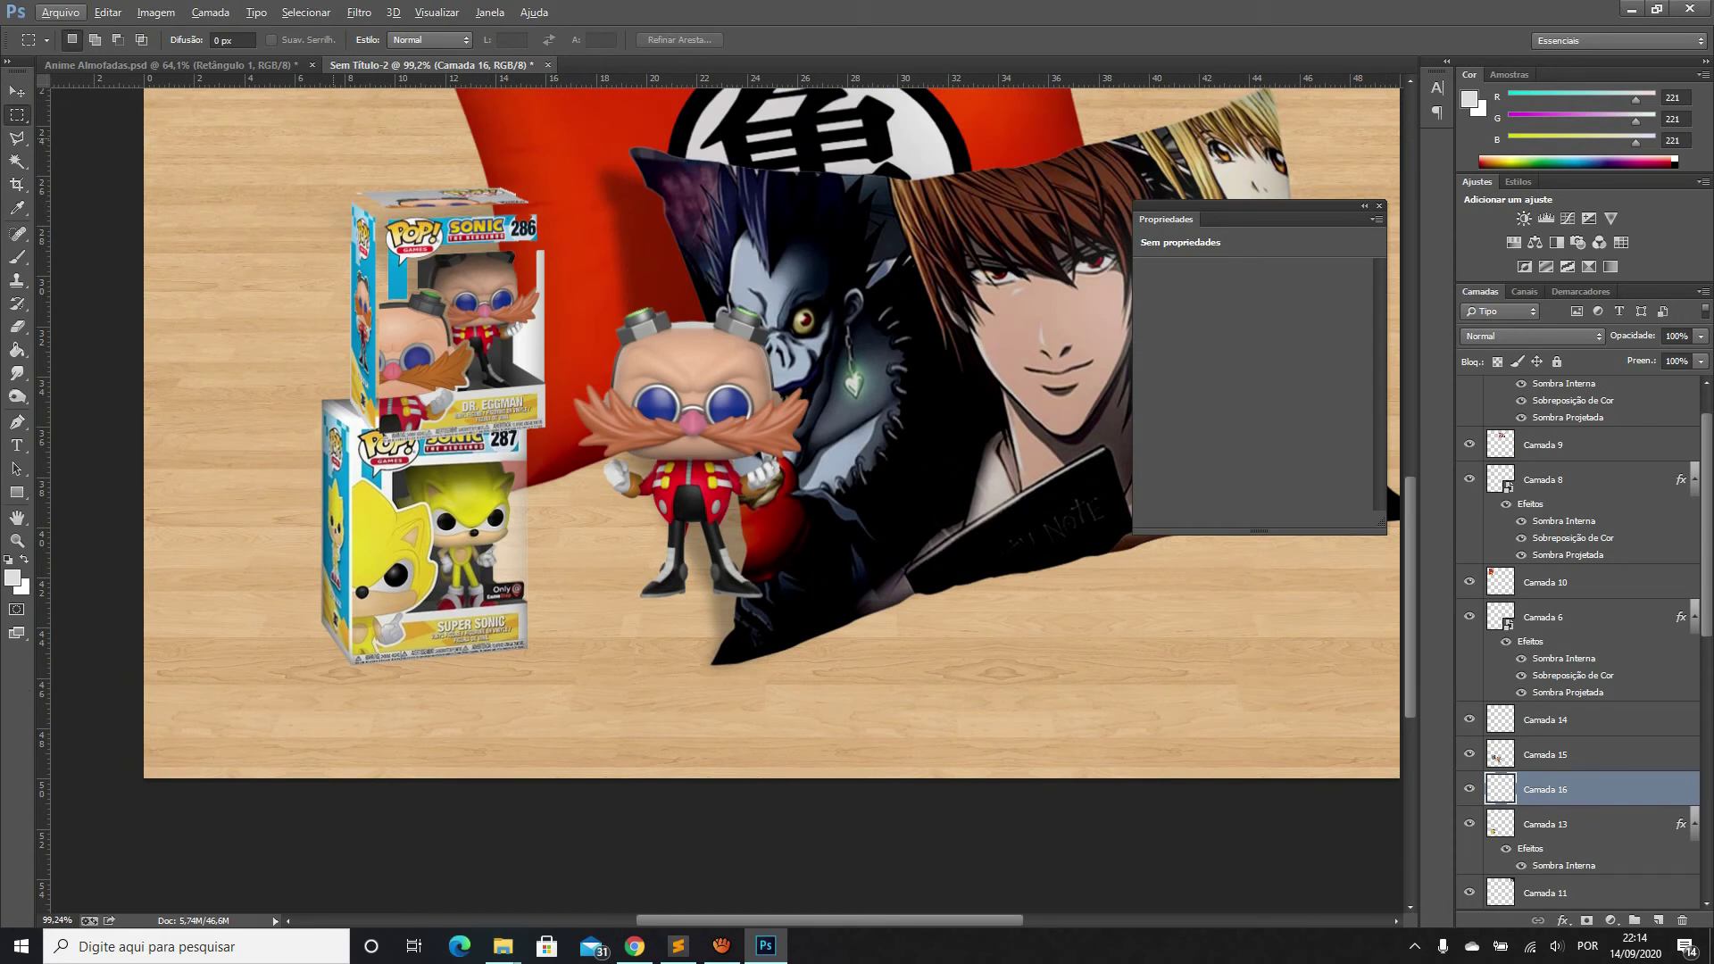
Make Camada 15 visible again and merge the glove layer into the Eggman layer
drag(259, 124, 571, 652)
key(ctrl+d)
key(alt+bracketleft)
key(1)
key(0)
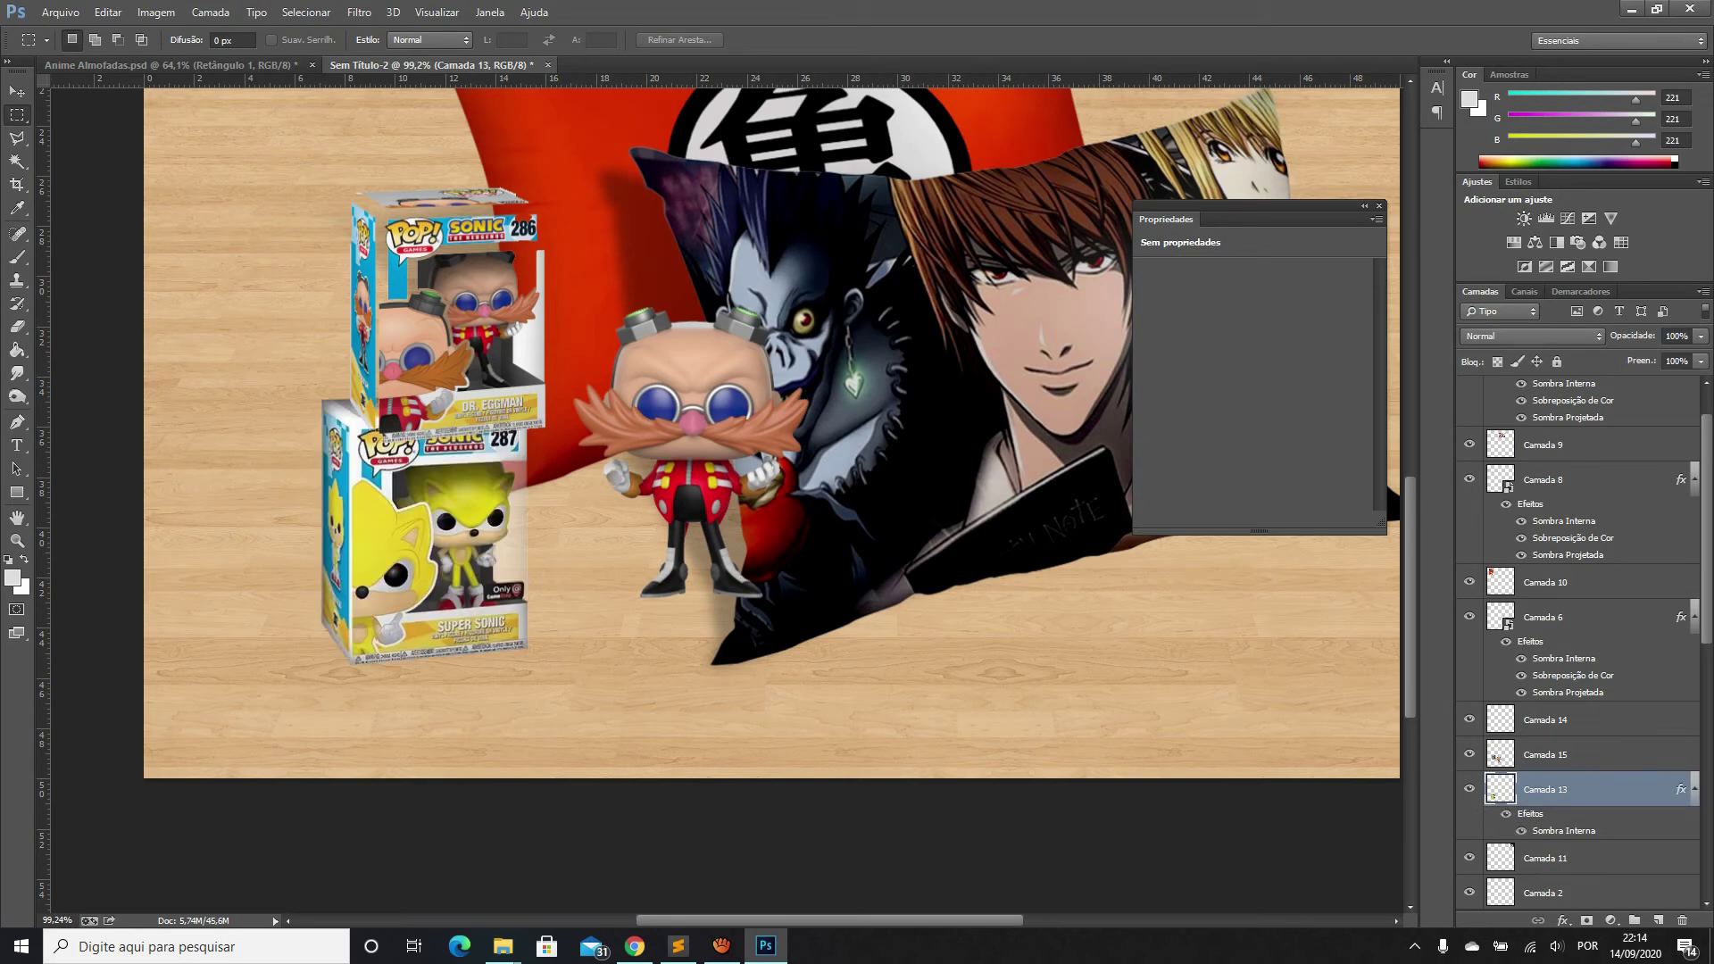
key(alt+bracketright)
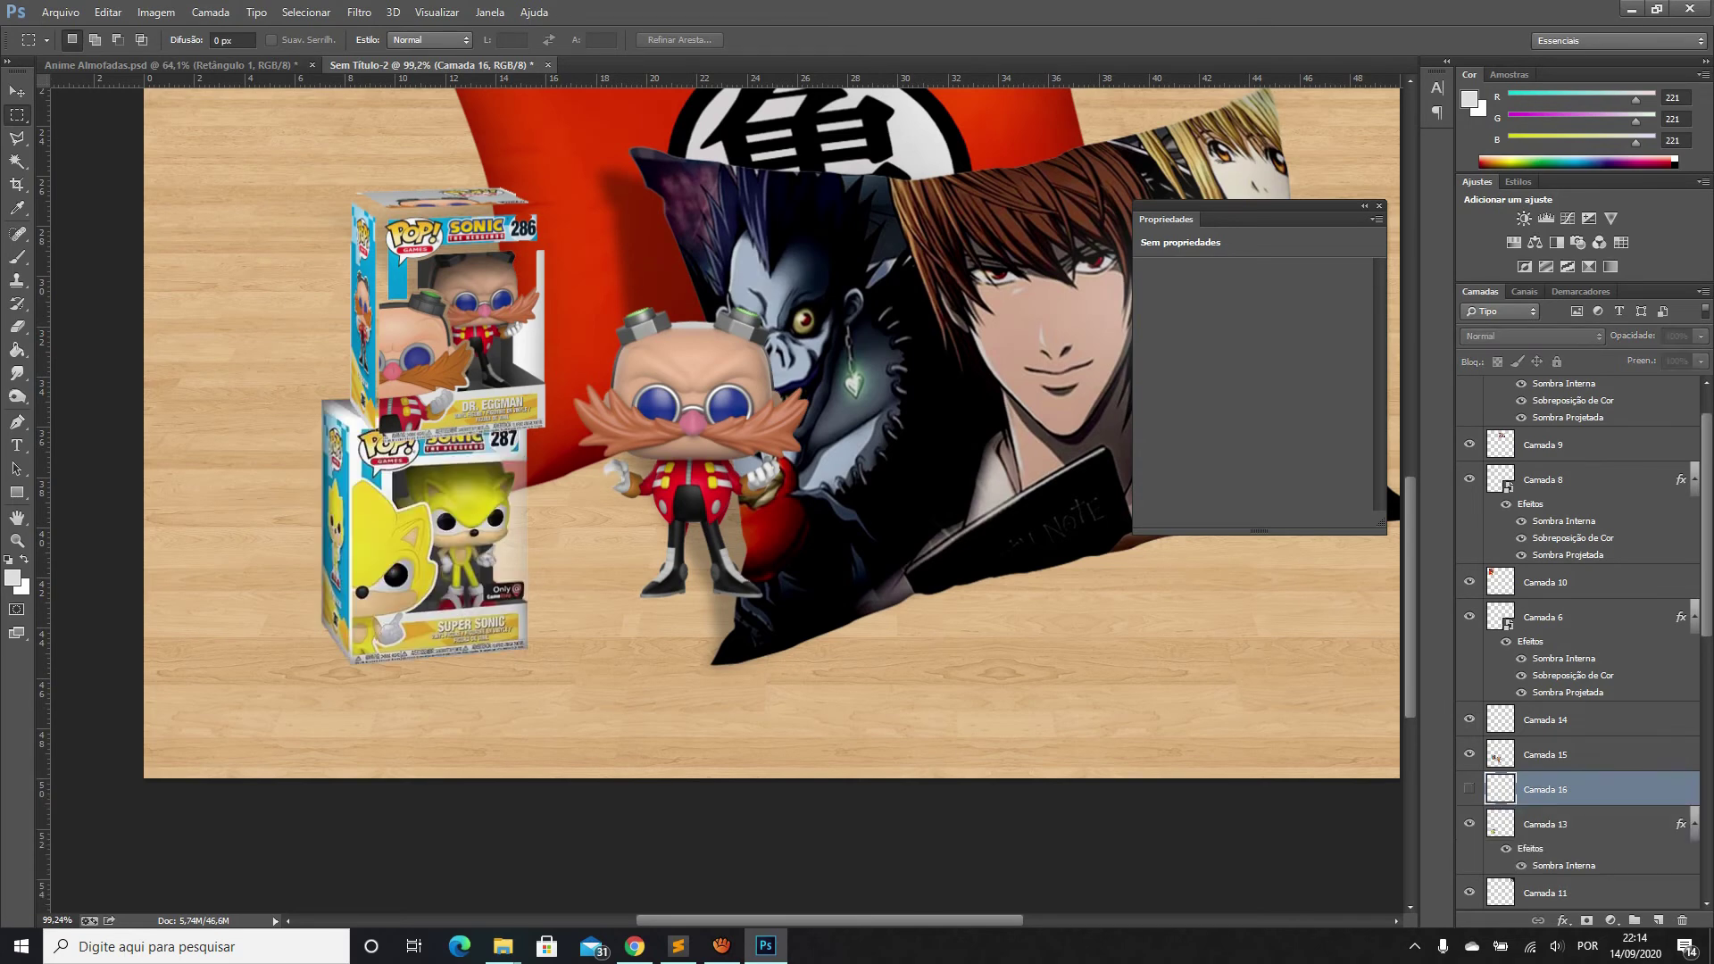
click(1468, 754)
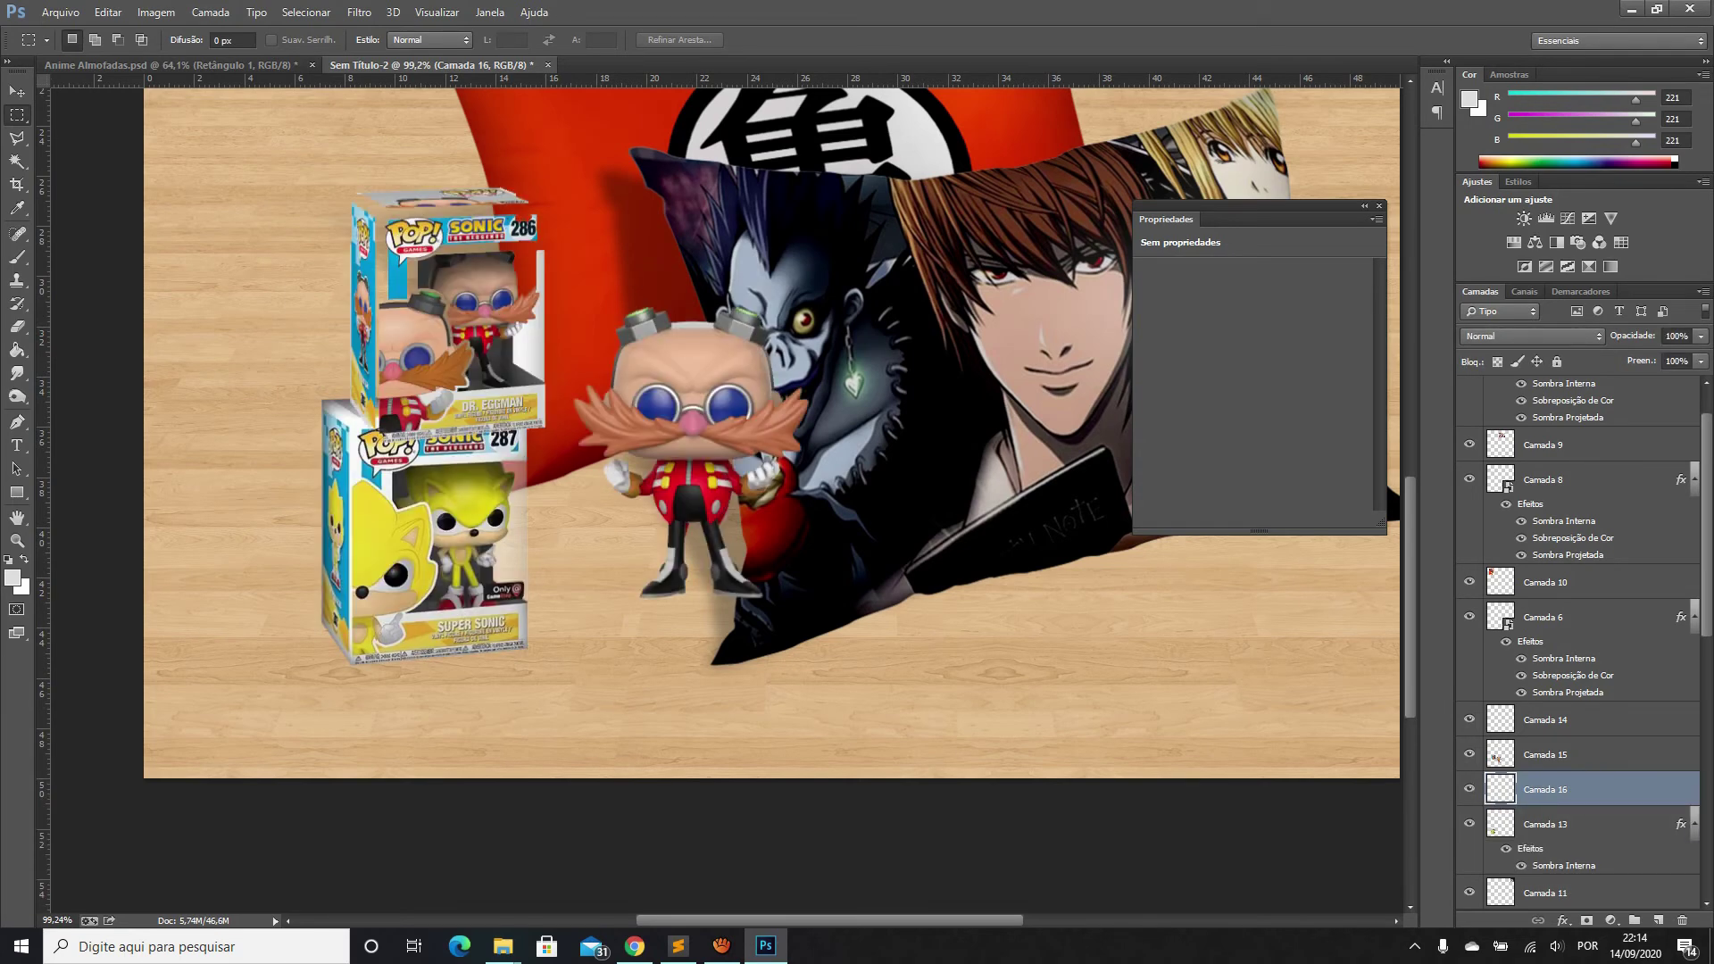
click(1554, 755)
key(ctrl+e)
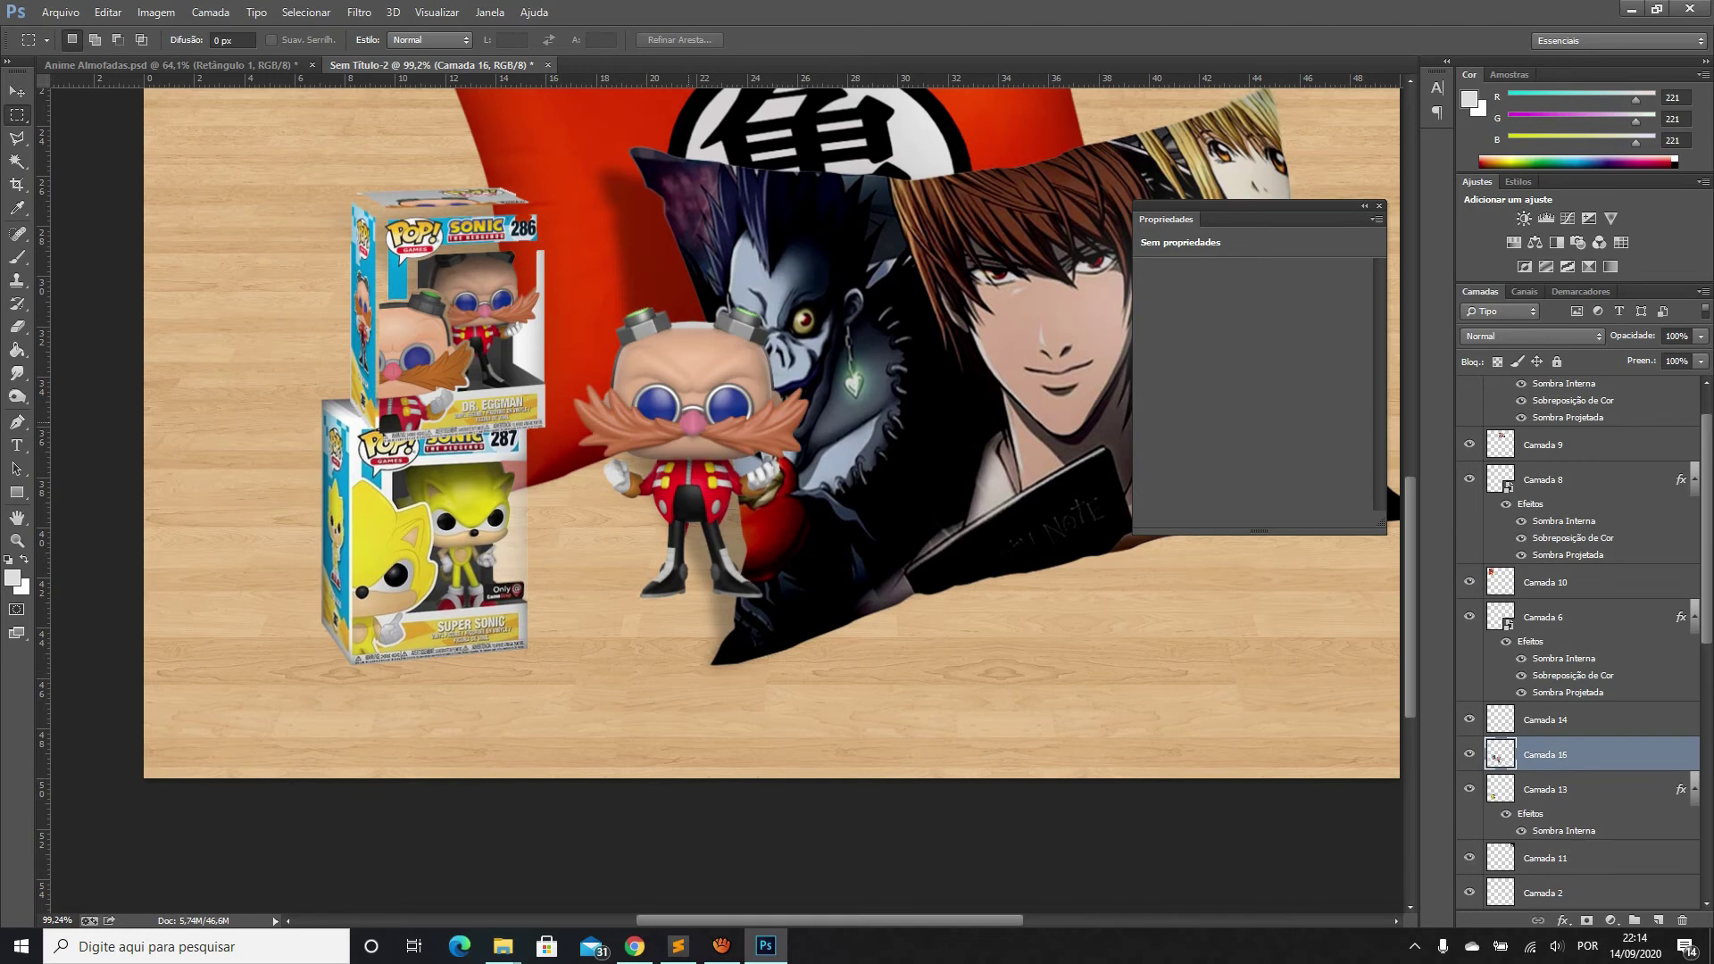
Delete the top Dr. Eggman box and place the Eggman figure on the Super Sonic box
drag(262, 149, 564, 616)
key(Delete)
key(ctrl+d)
key(v)
mouse_move(752, 389)
mouse_down()
mouse_move(475, 201)
mouse_move(490, 228)
mouse_up()
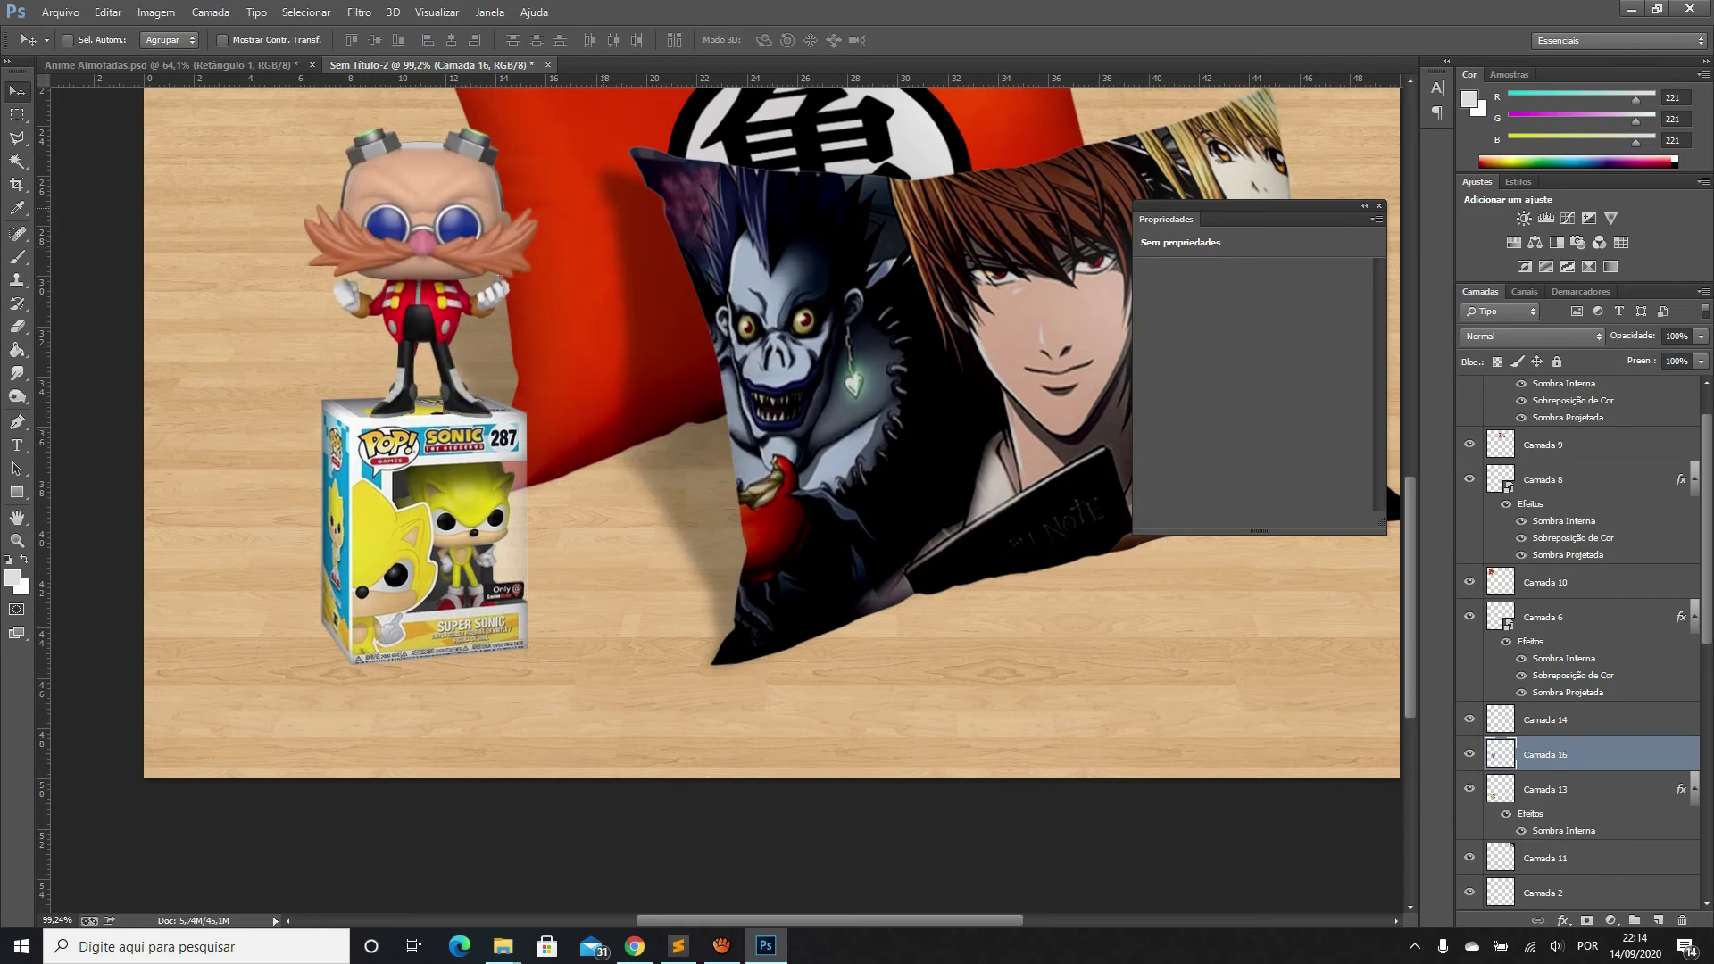
Scale the Eggman figure down to about 58% with Free Transform
key(ctrl+t)
drag(539, 127, 538, 218)
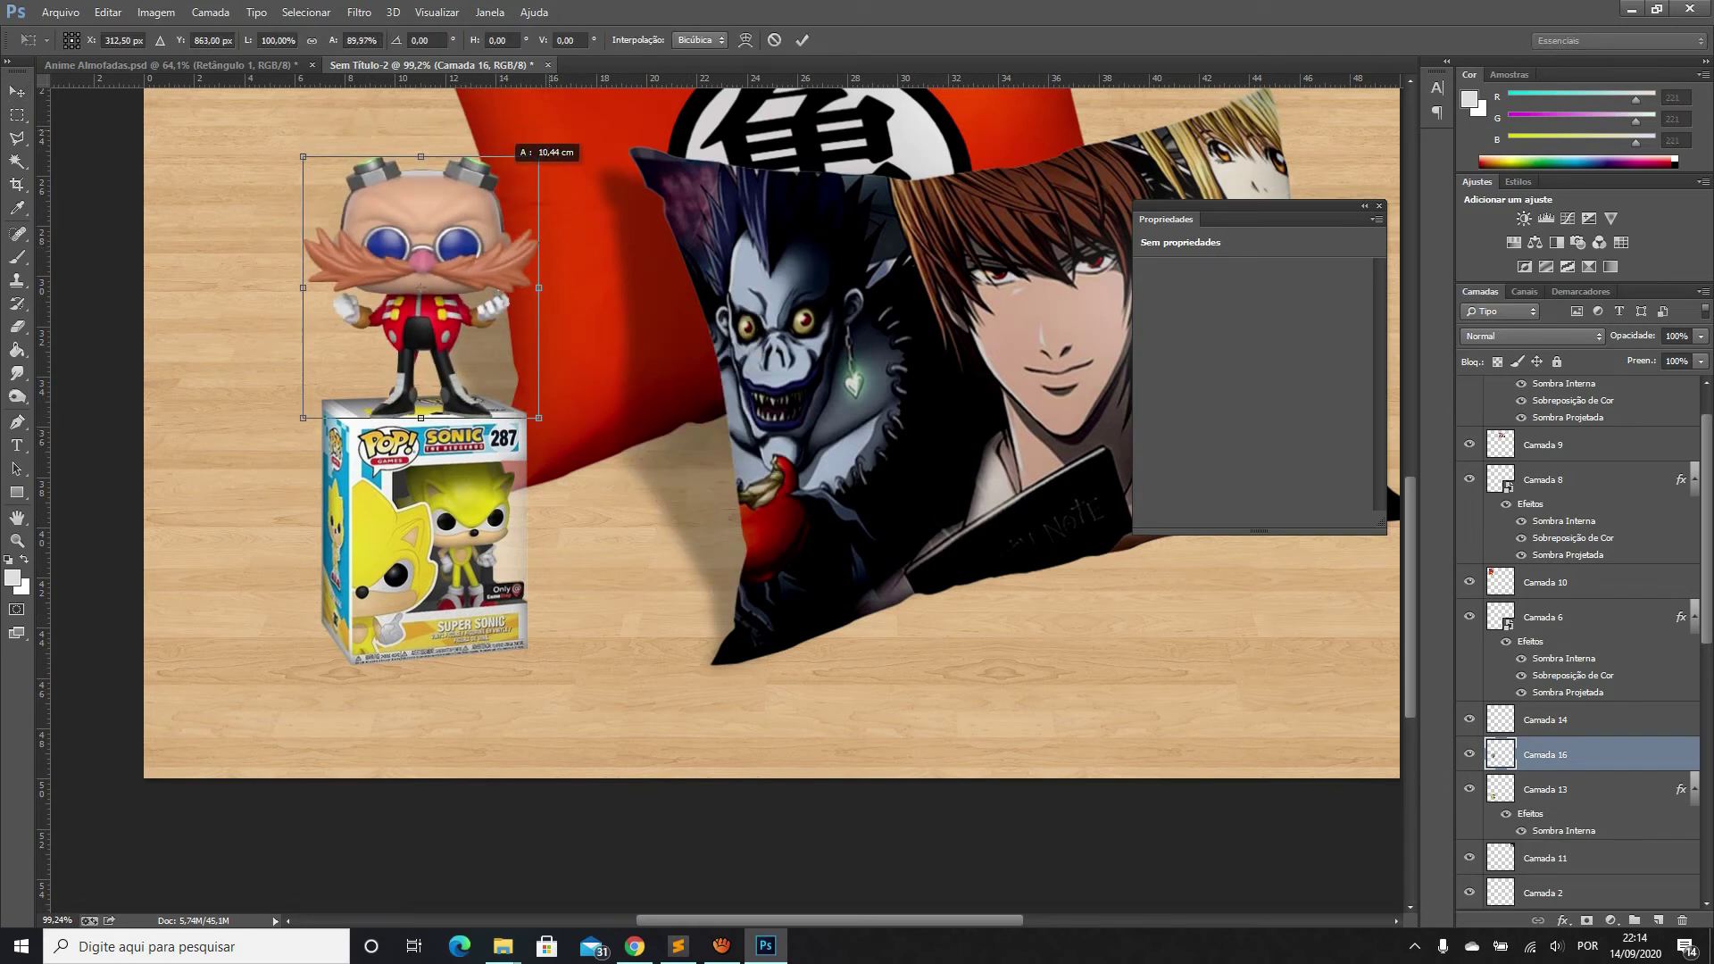
key(ctrl+z)
drag(539, 127, 436, 253)
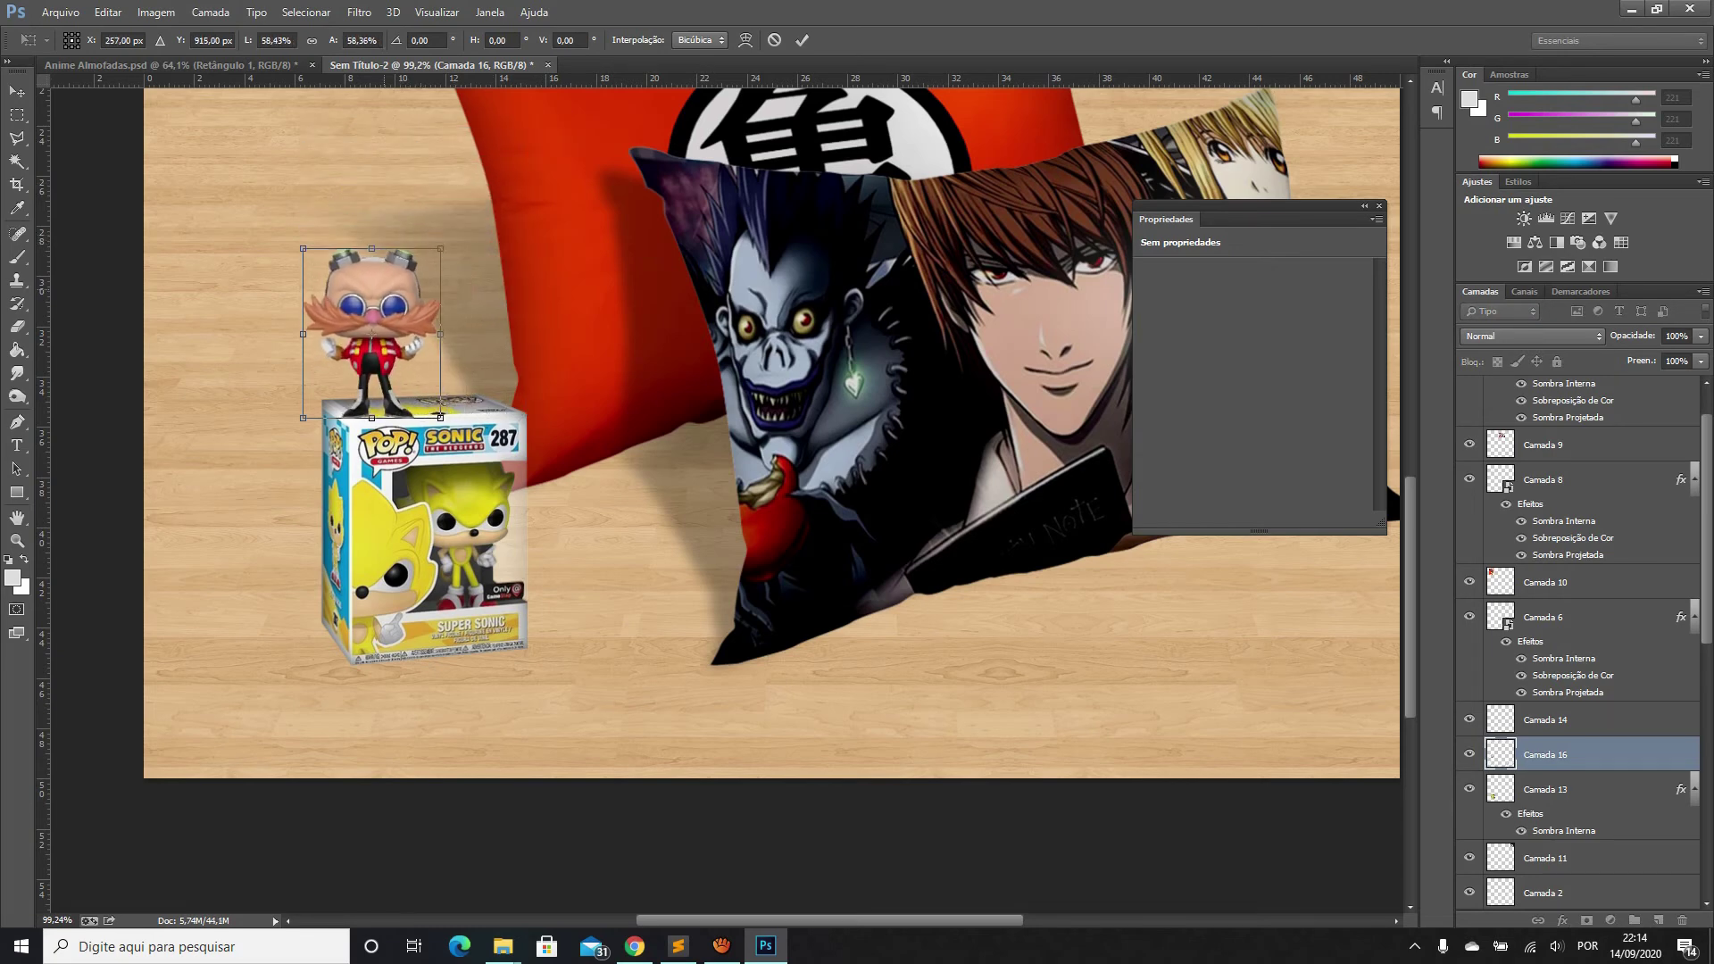
drag(436, 254, 458, 241)
key(Return)
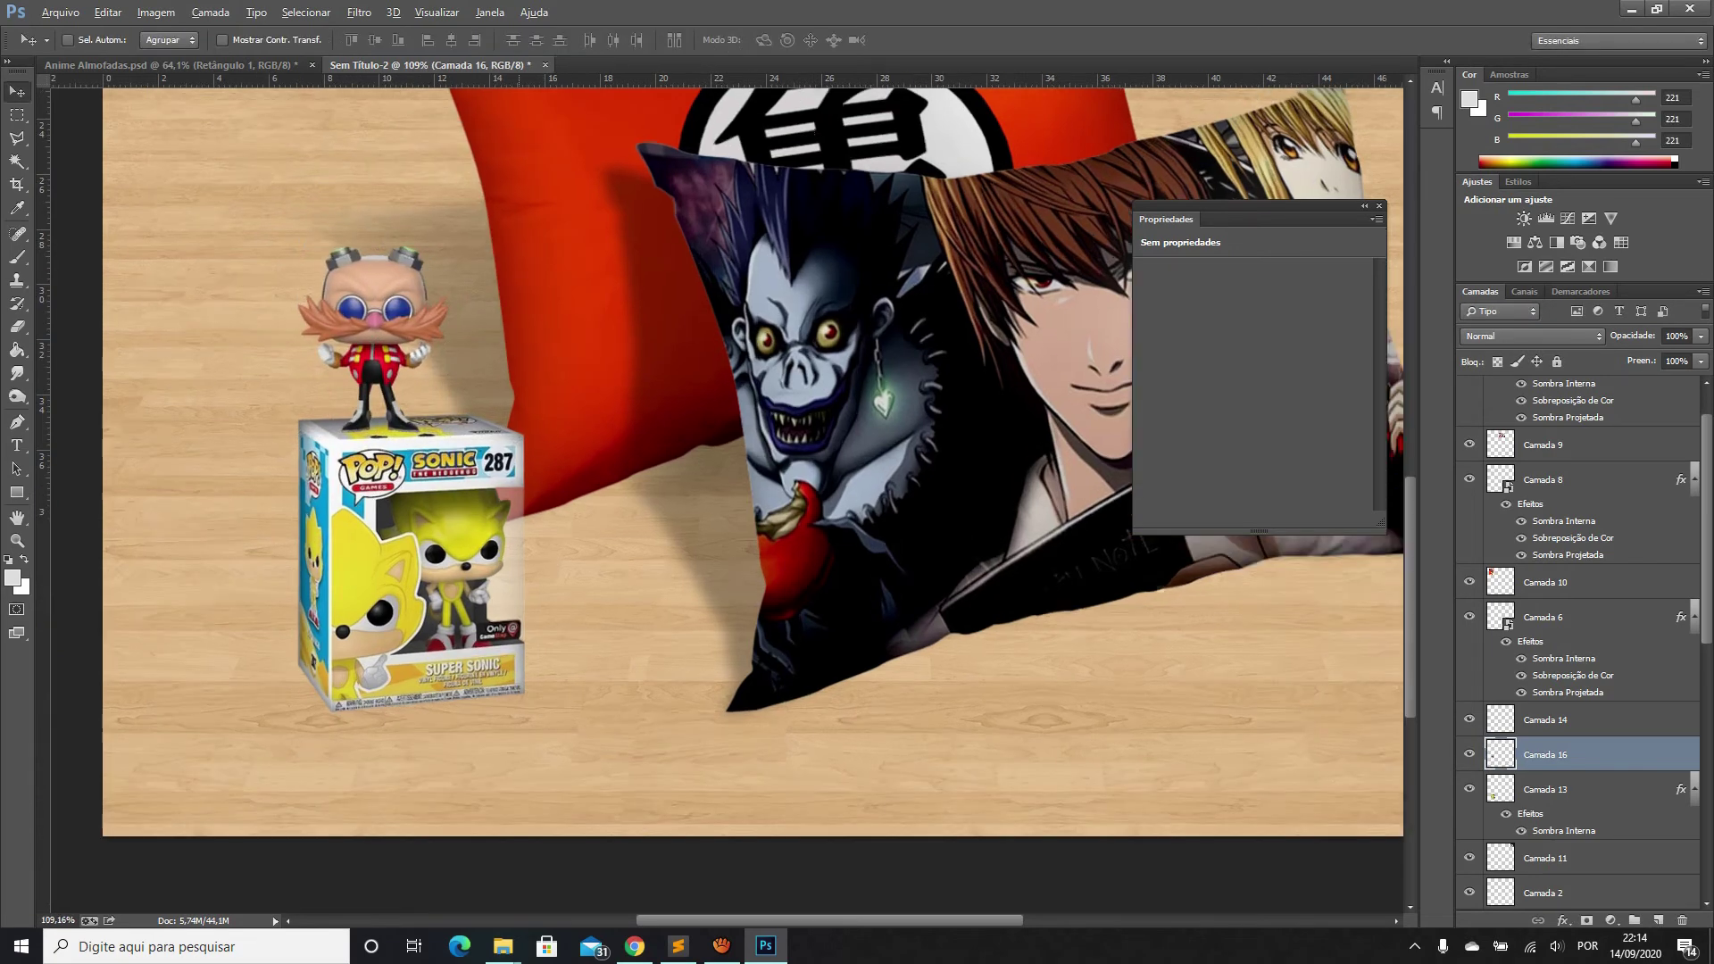
scroll(549, 188, up, 2)
Distort the Eggman figure's corners with Edit > Transform > Distort and commit the change
click(107, 12)
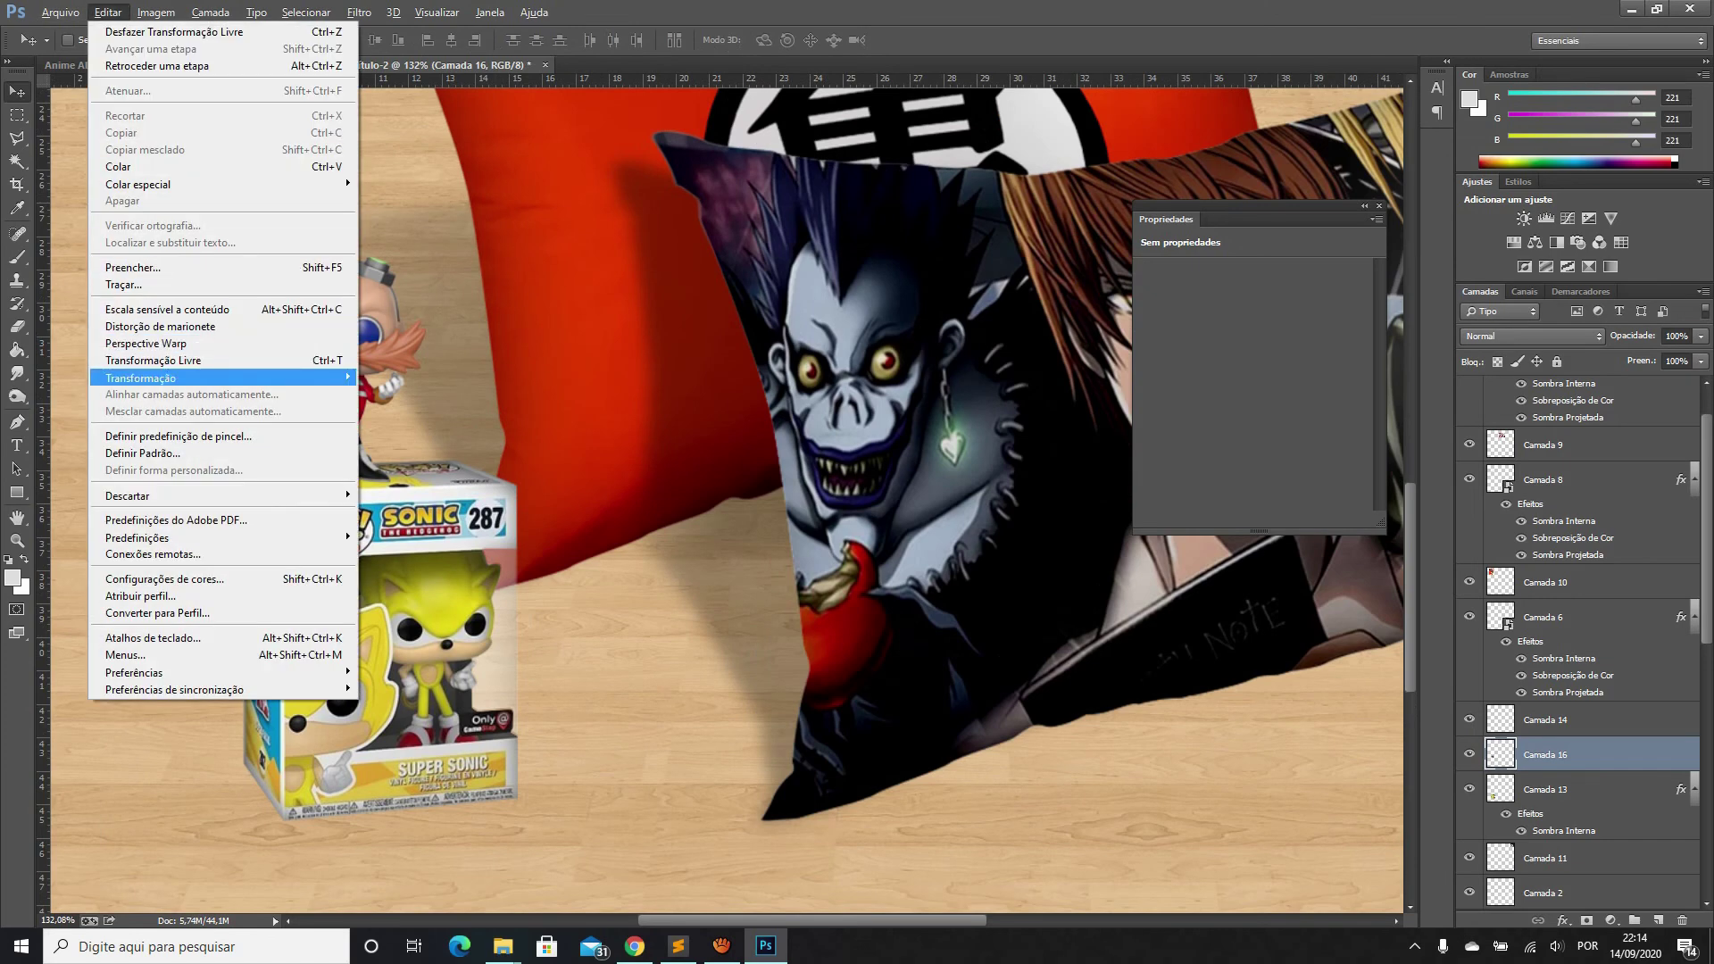
click(393, 453)
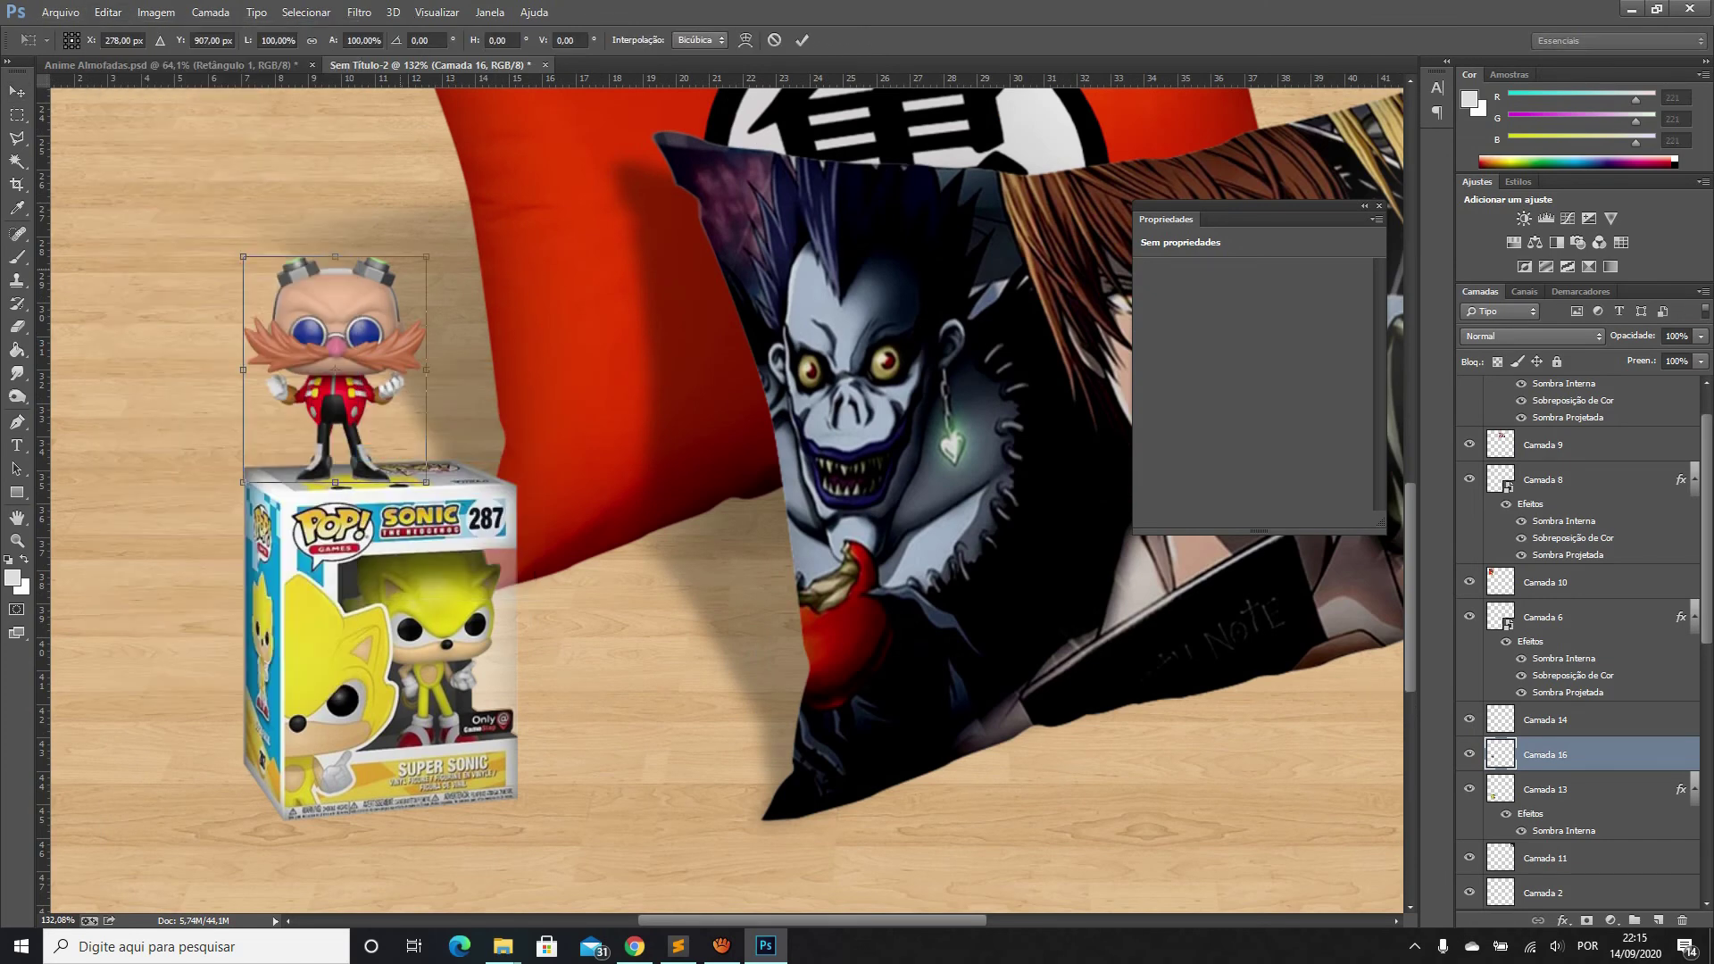
drag(426, 368, 409, 372)
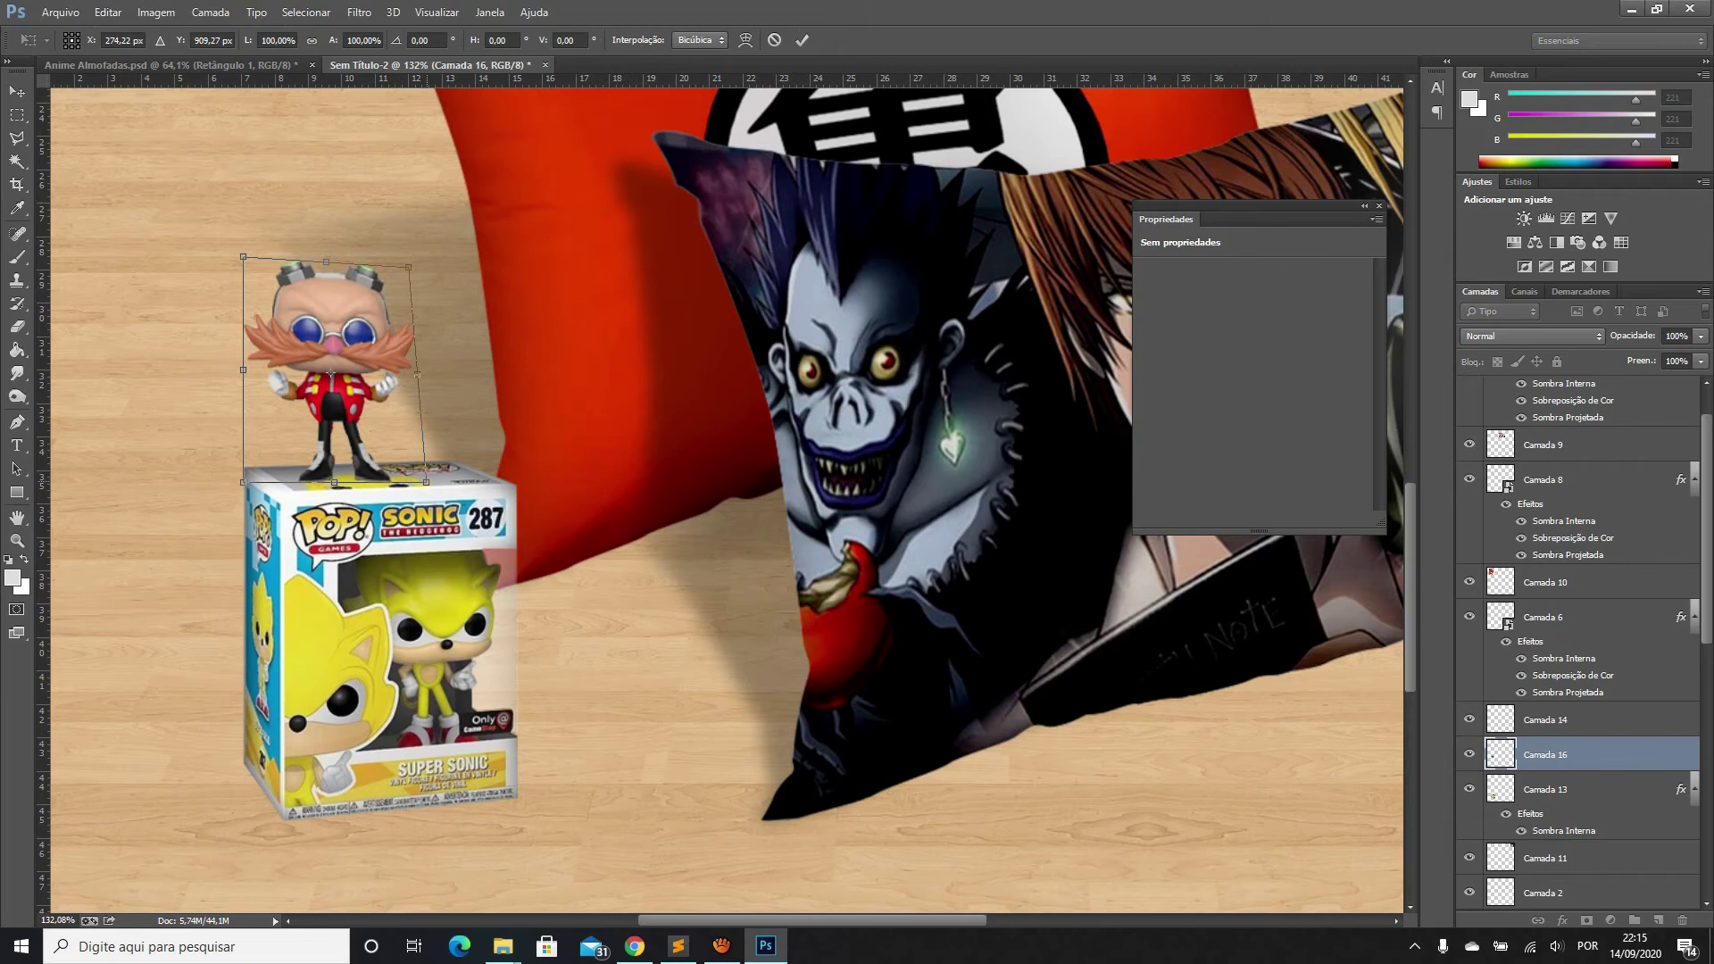
drag(409, 480, 413, 479)
drag(408, 266, 413, 267)
drag(243, 256, 243, 267)
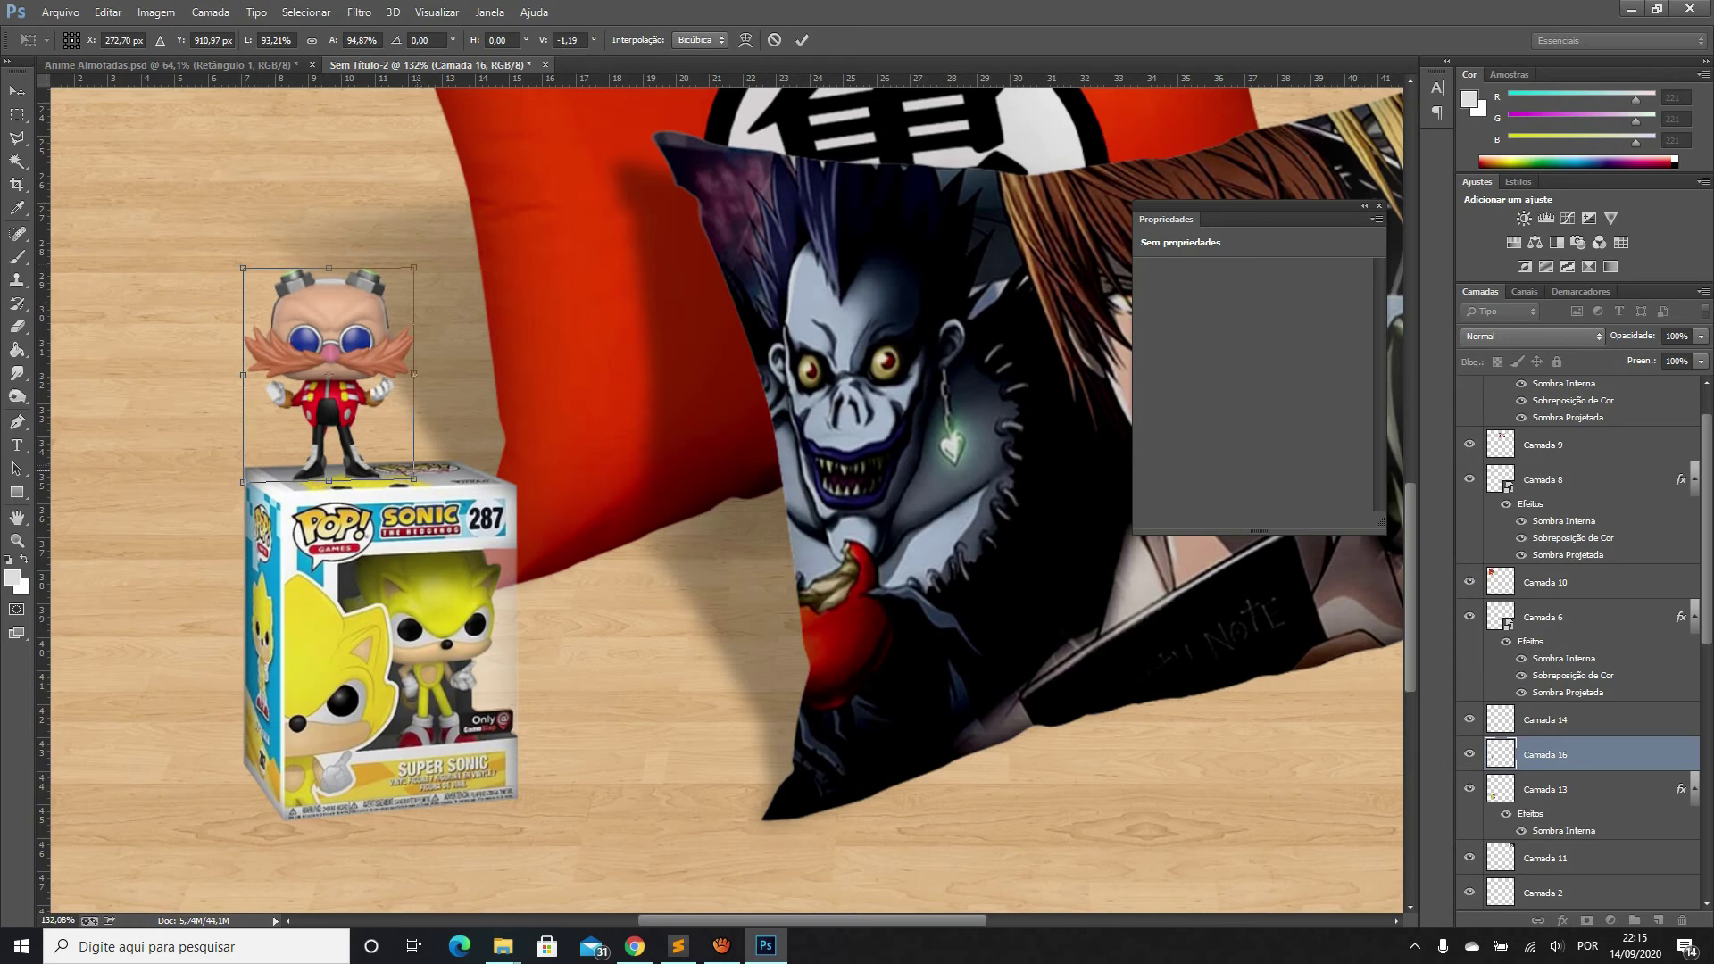
click(16, 91)
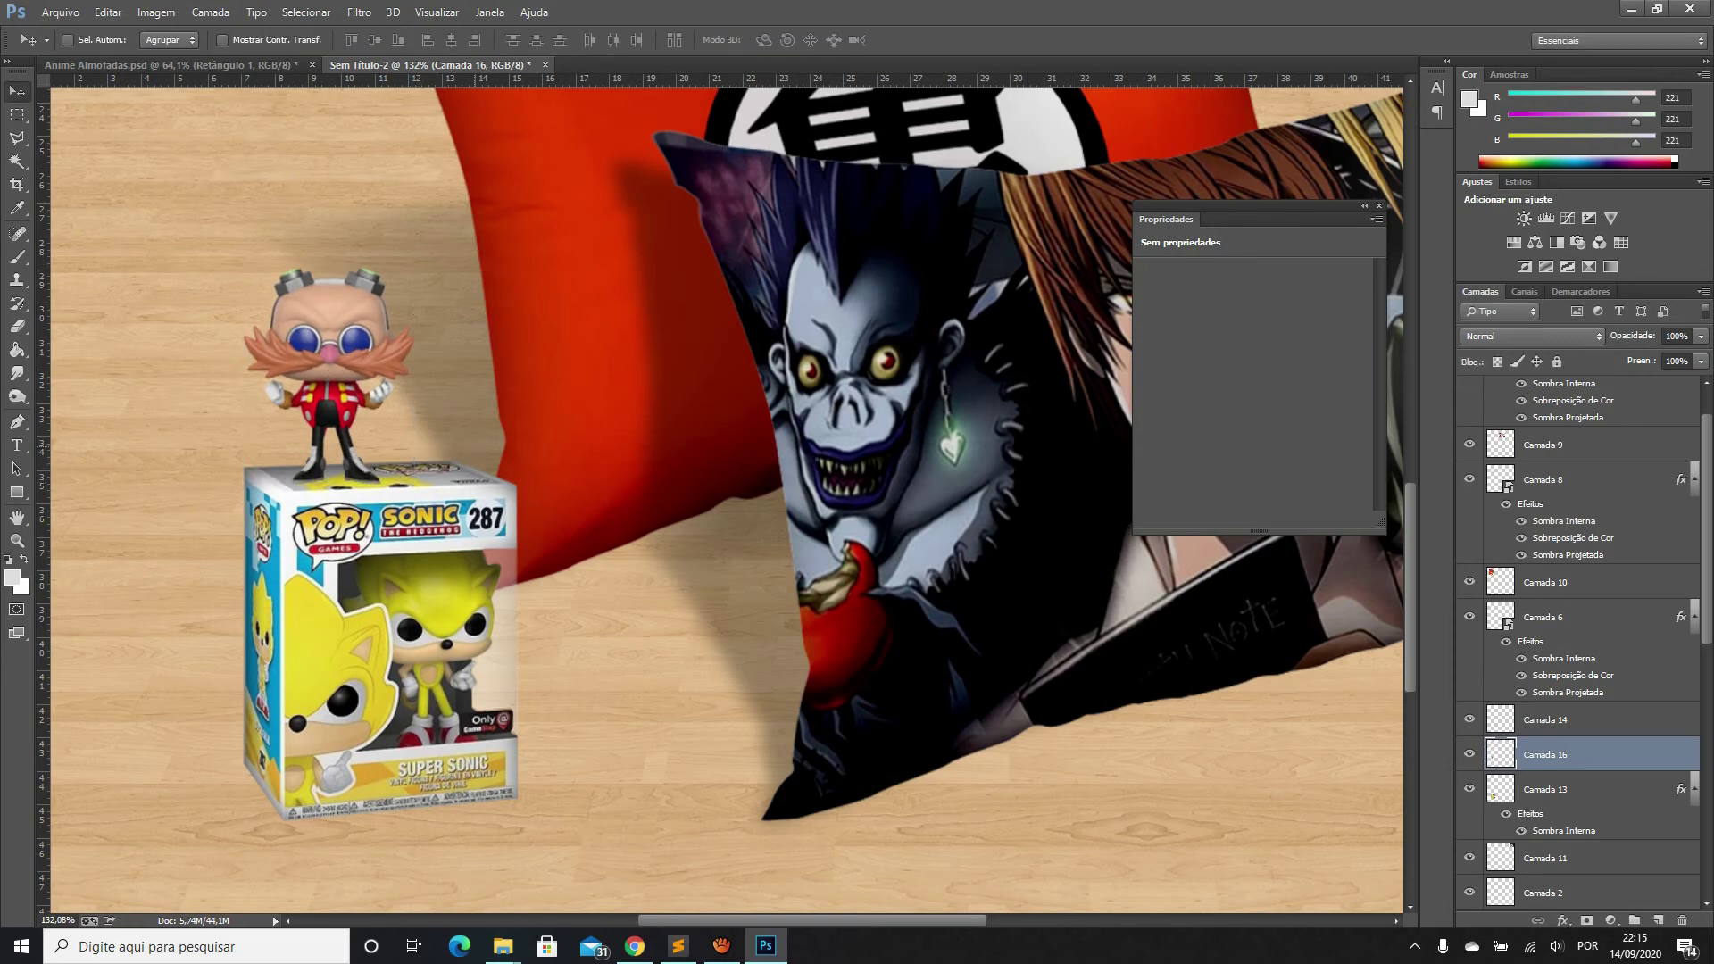
alt+scroll(295, 417, down, 2)
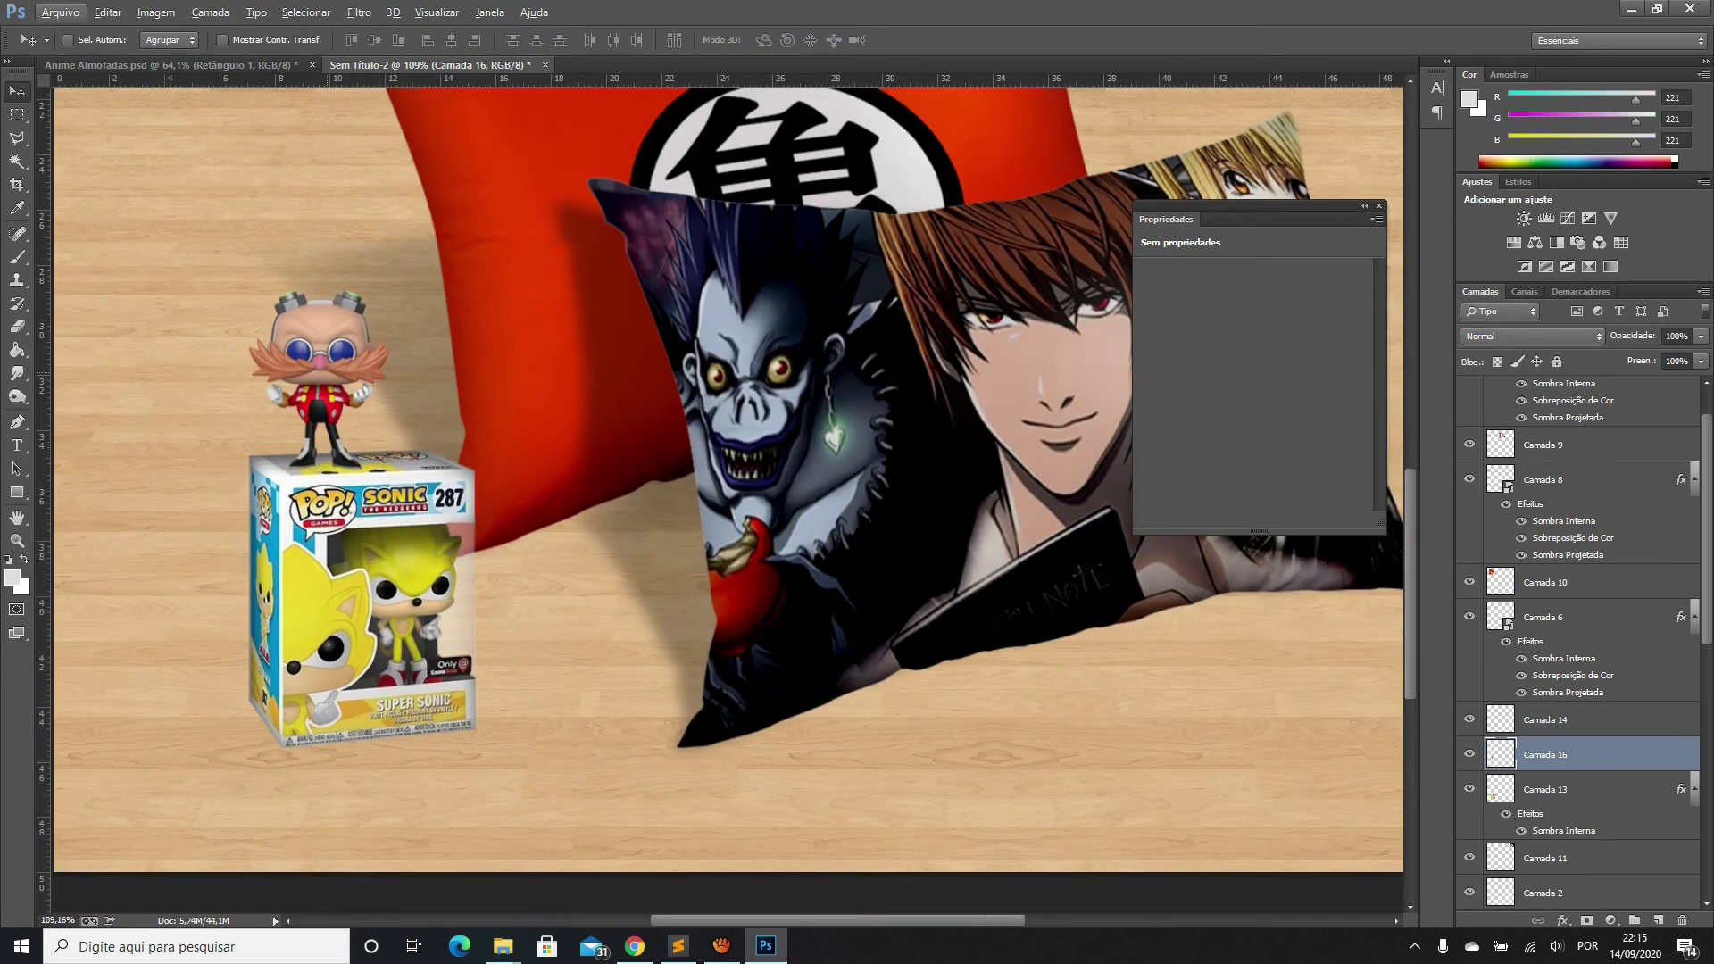
In Camada 16's Blending Options, add an Inner Shadow: distance 0, size 46, opacity 37%
right_click(1572, 750)
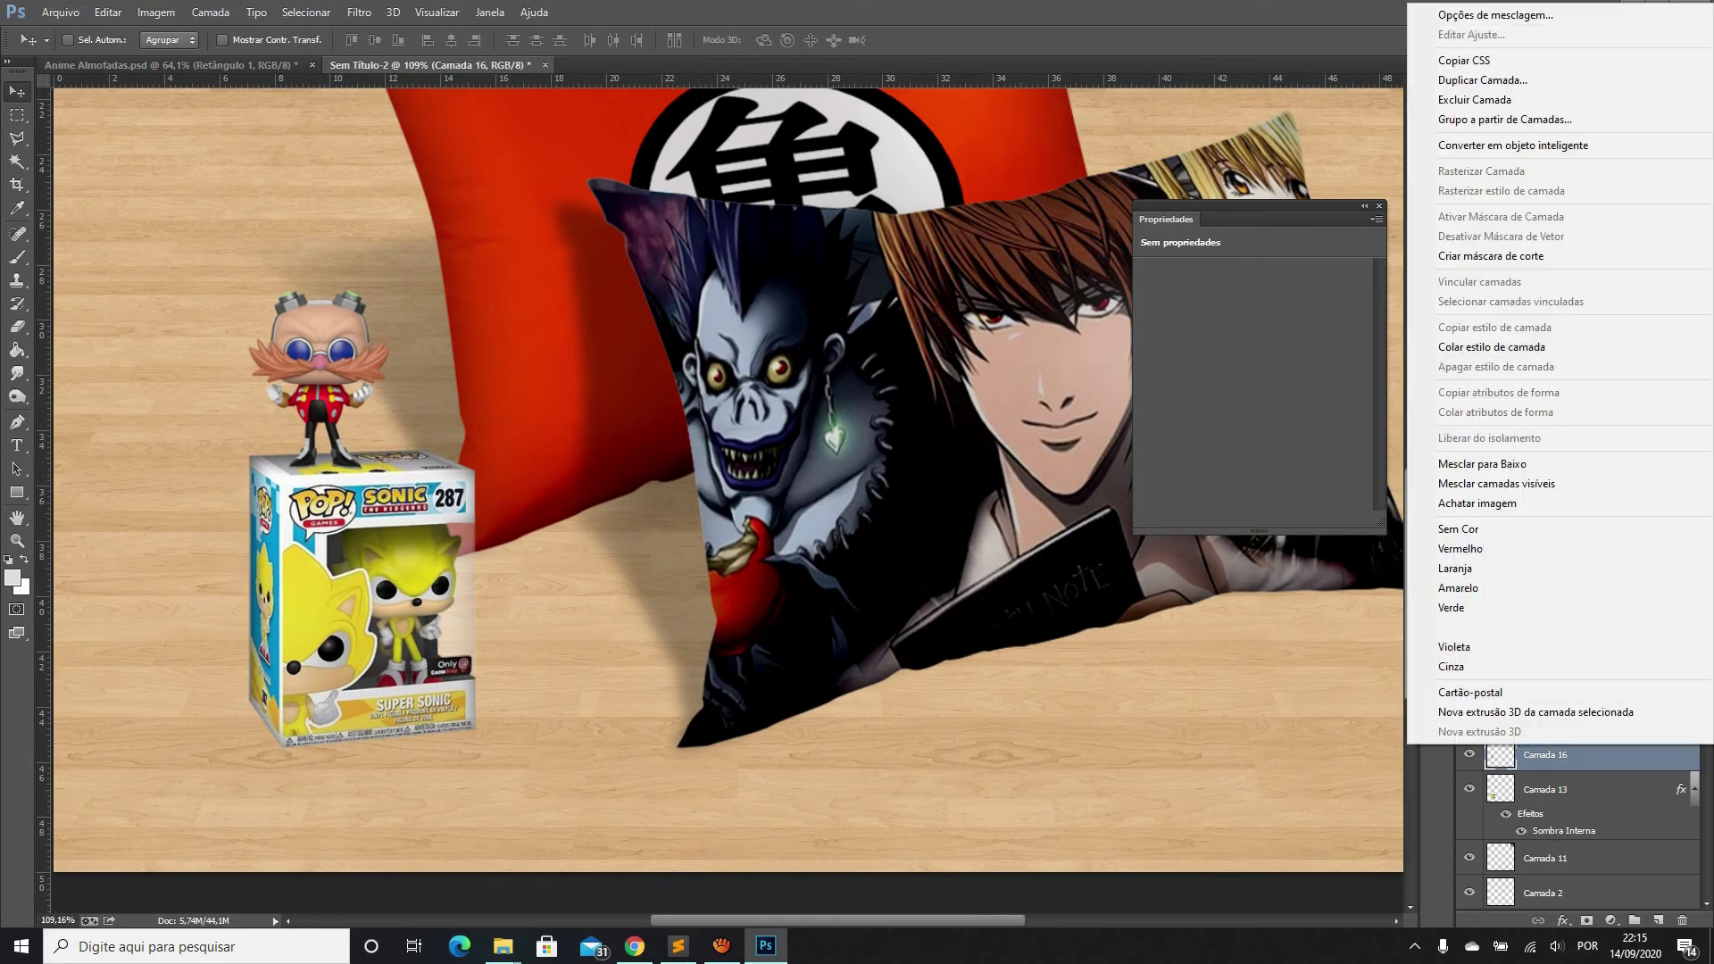
click(1495, 15)
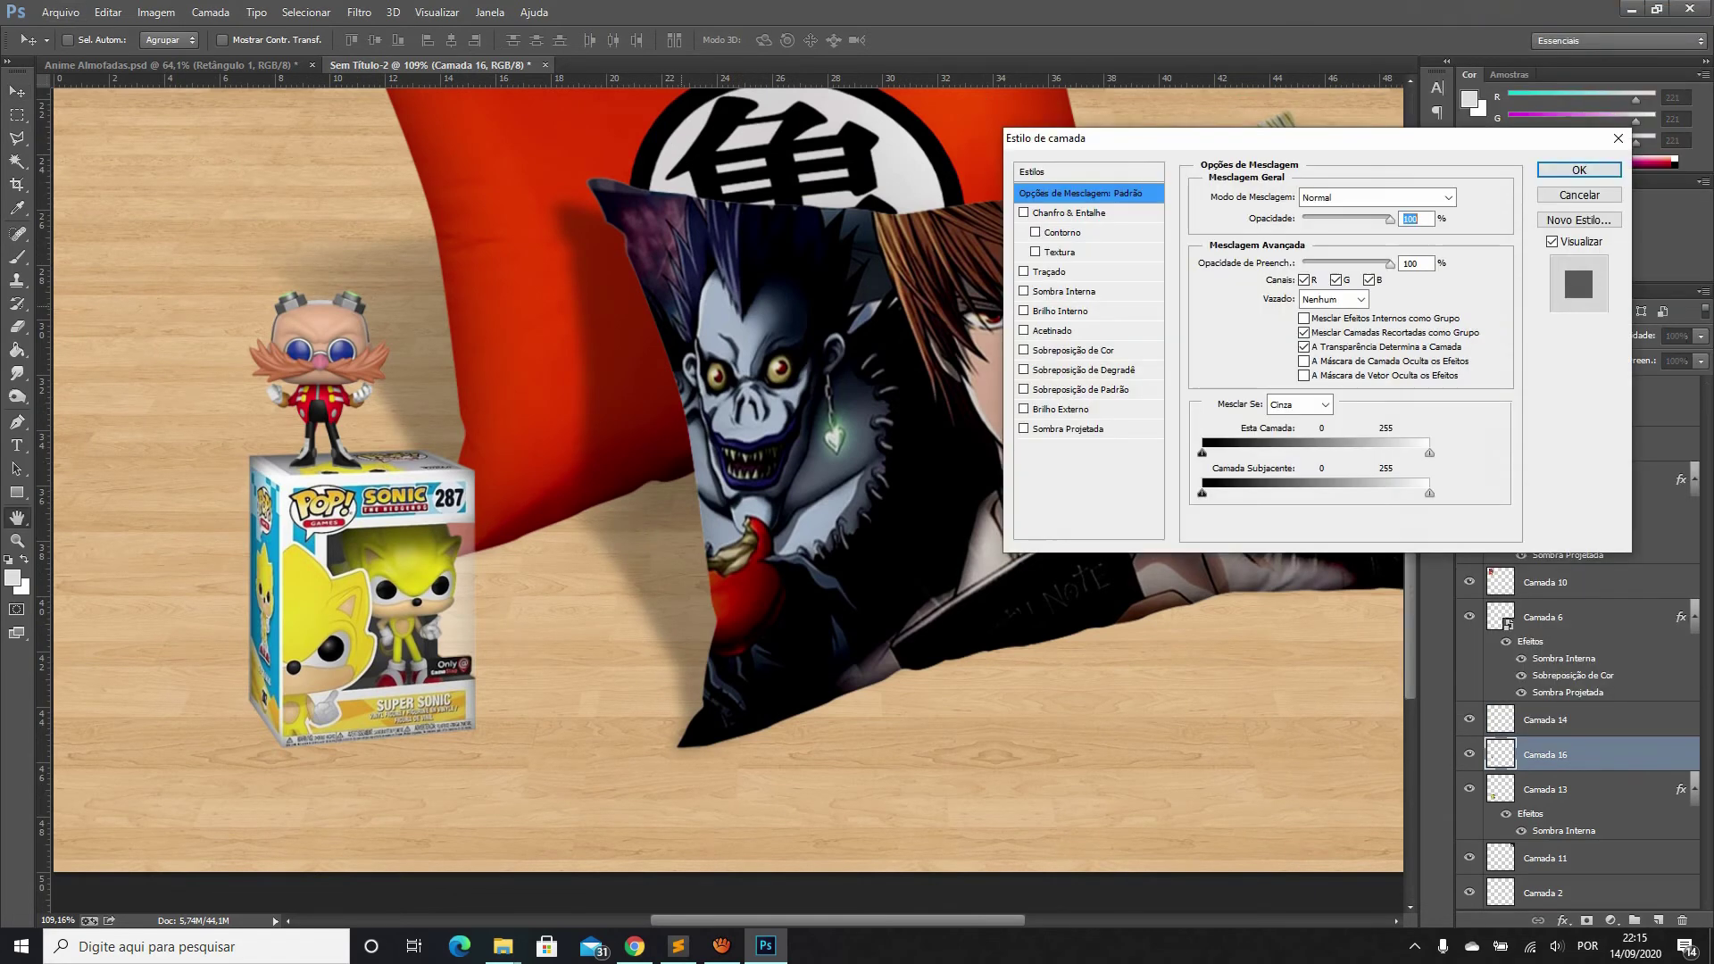
click(1062, 291)
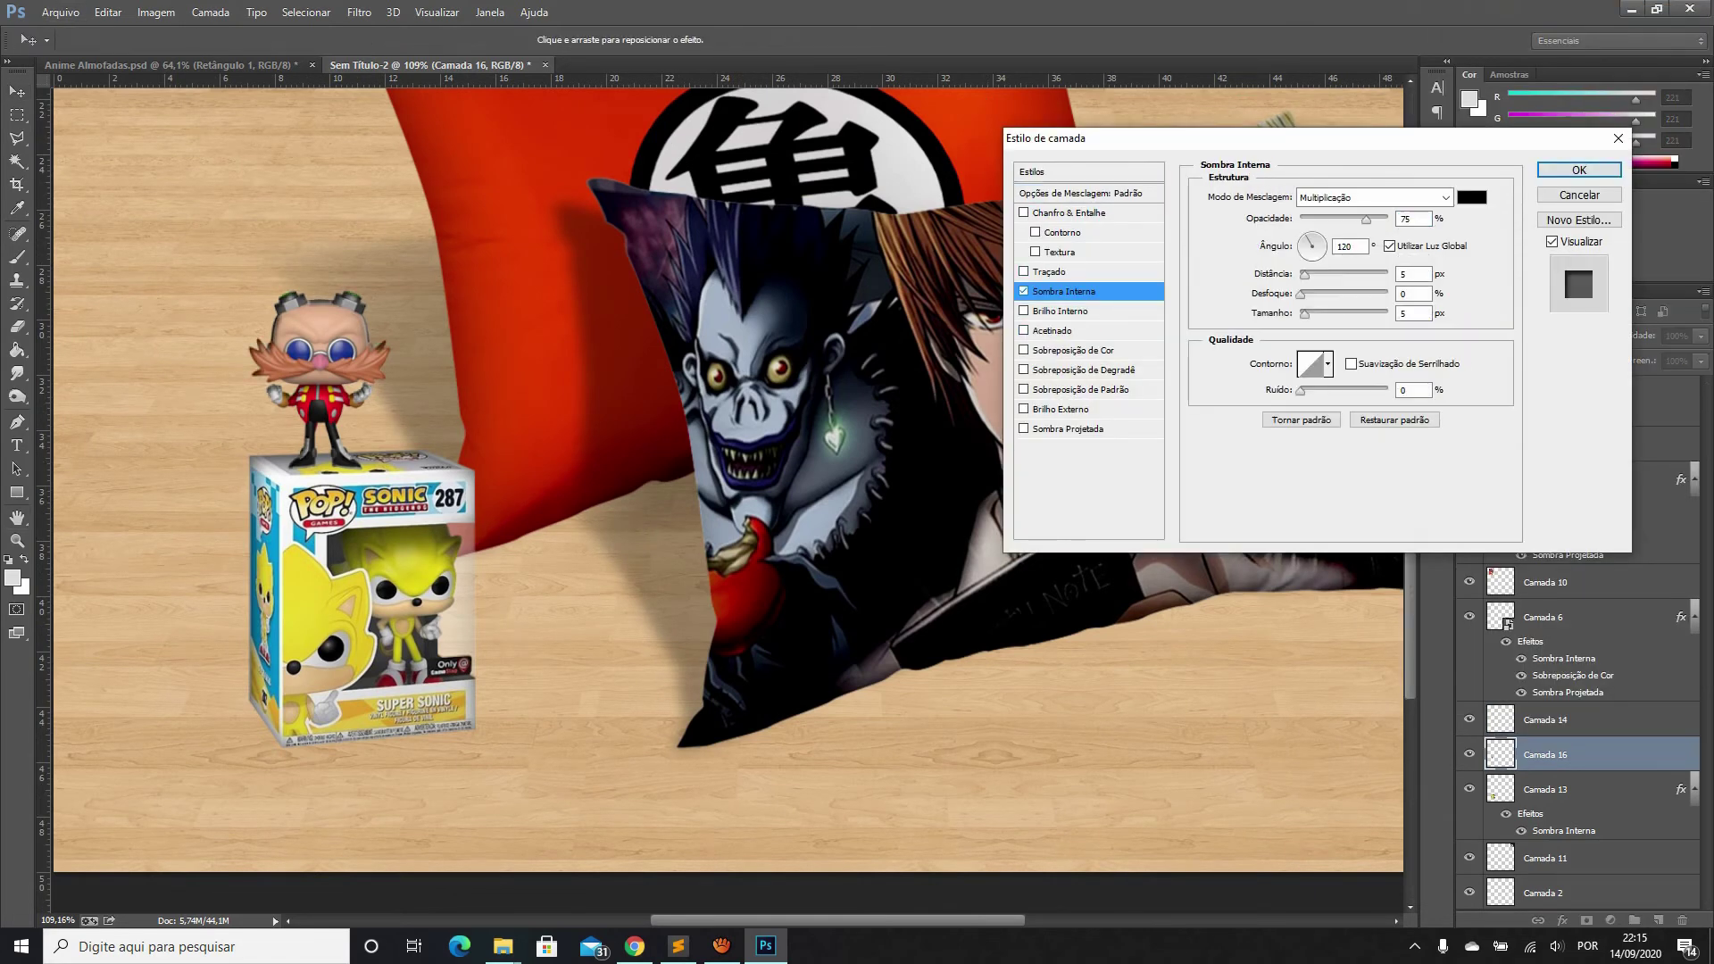
text(0)
key(Tab)
key(Tab)
text(46)
drag(1366, 218, 1333, 219)
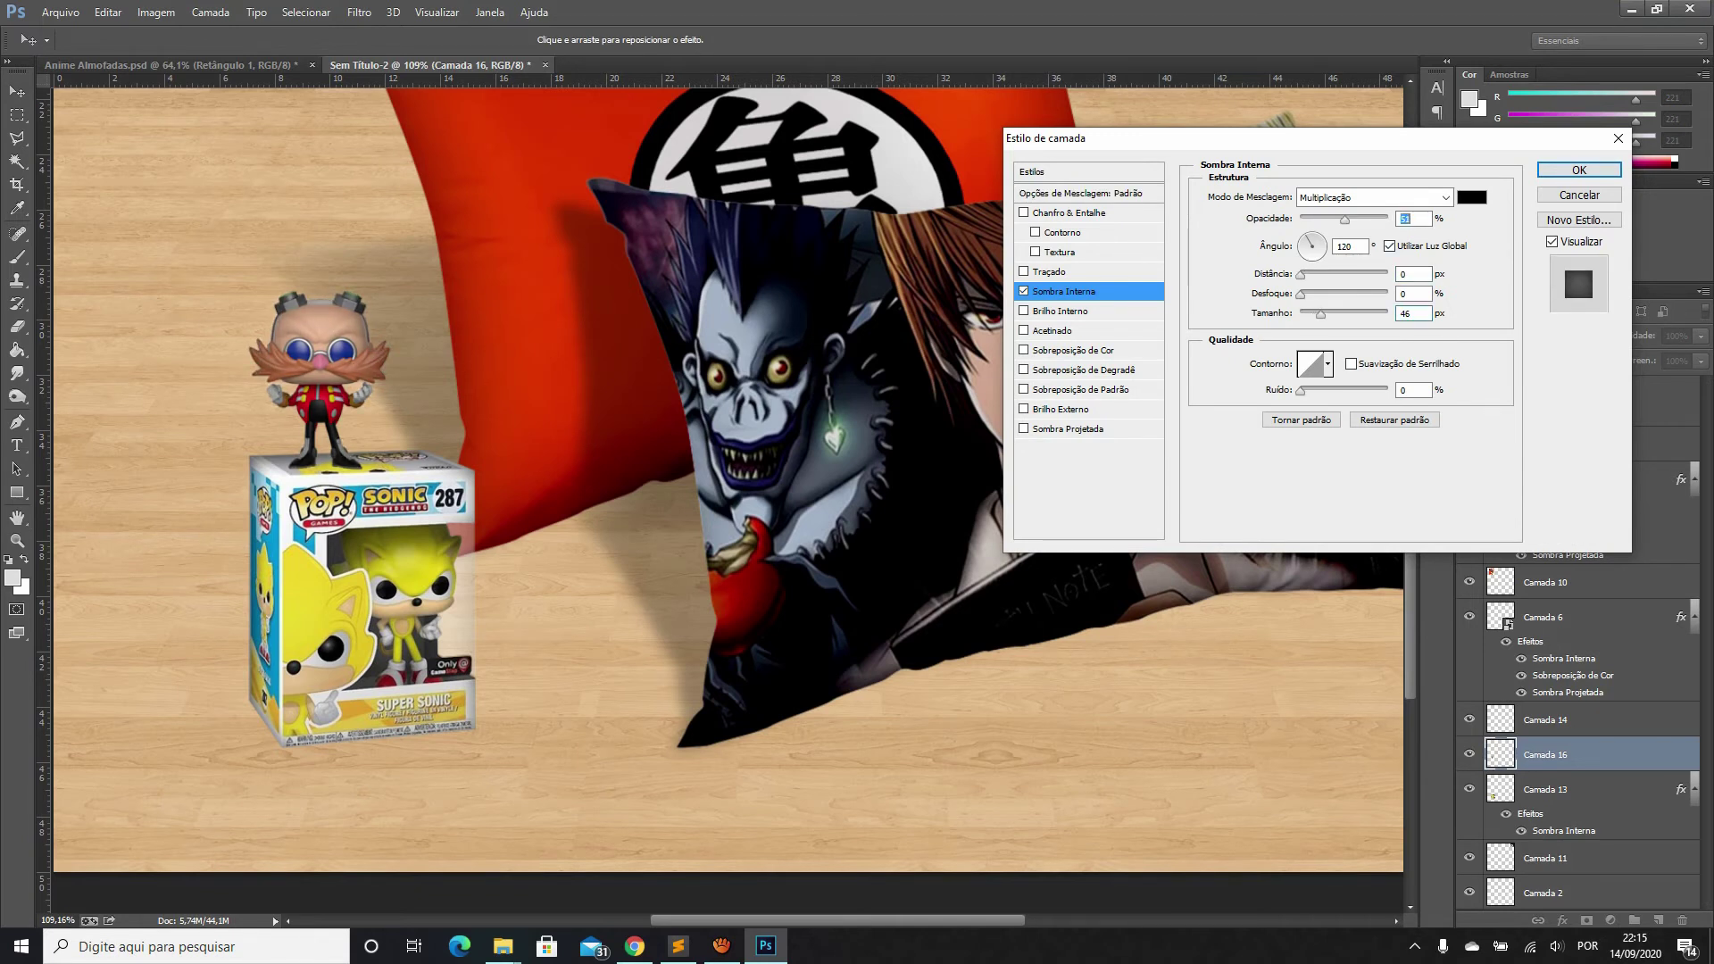
click(1579, 170)
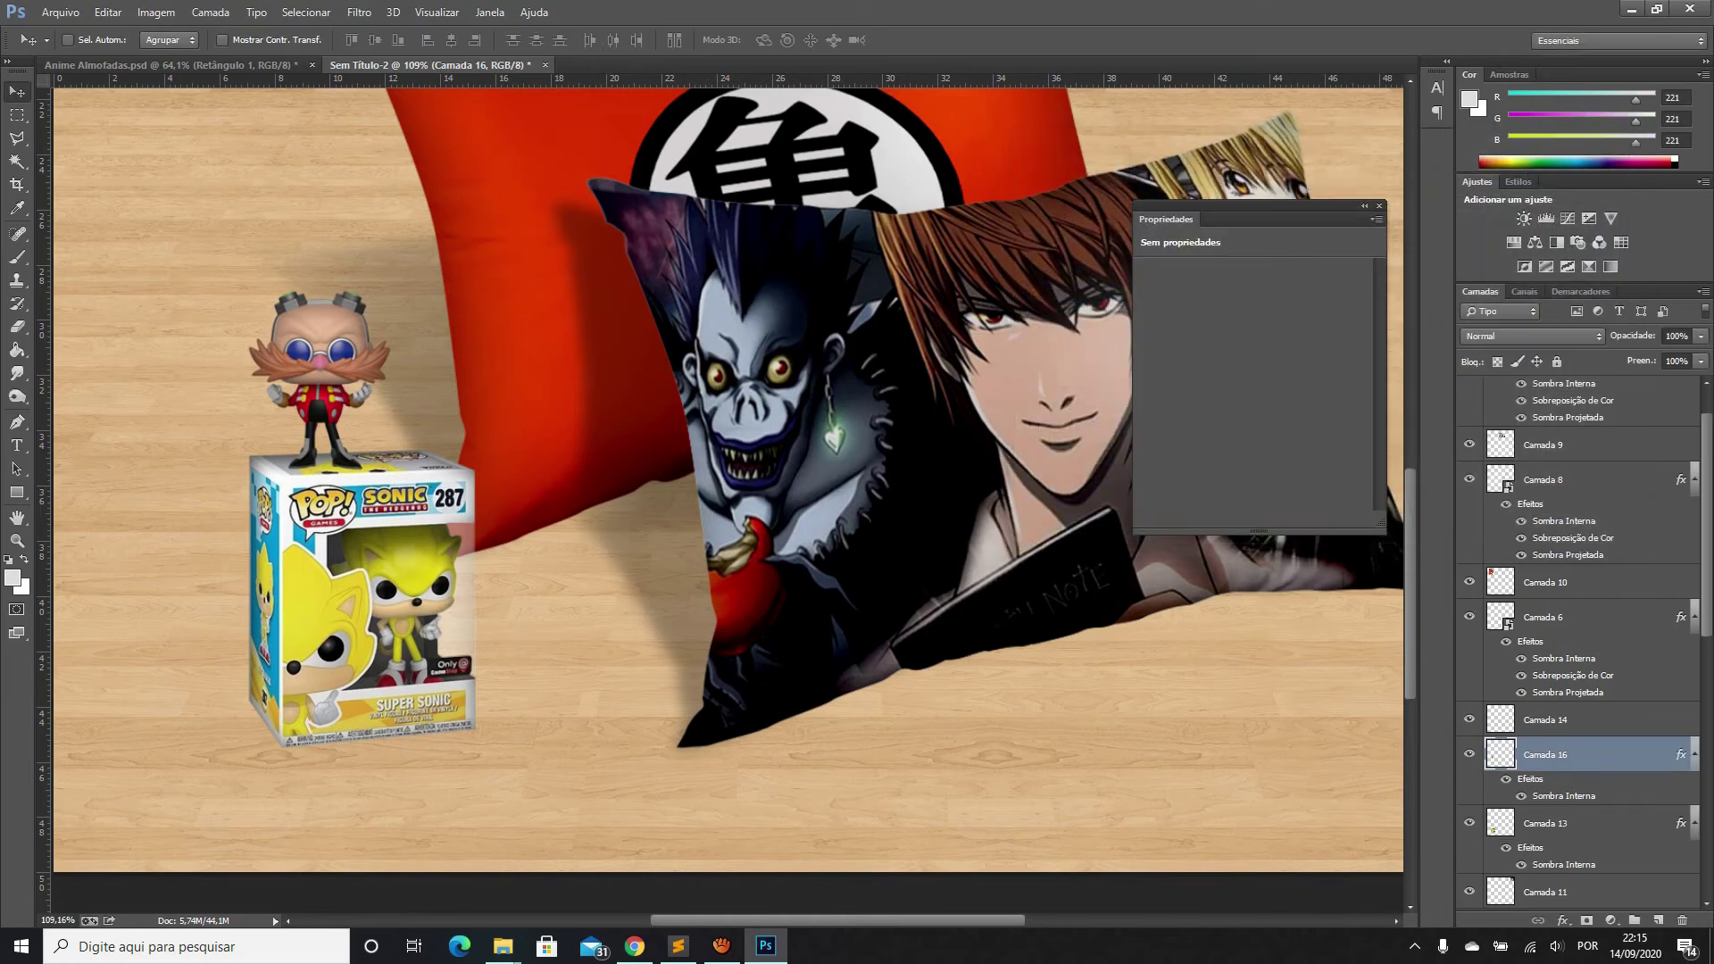
key(alt+bracketleft)
On a new layer, paint a black (#000000) stroke leftward from Eggman's feet
click(1658, 919)
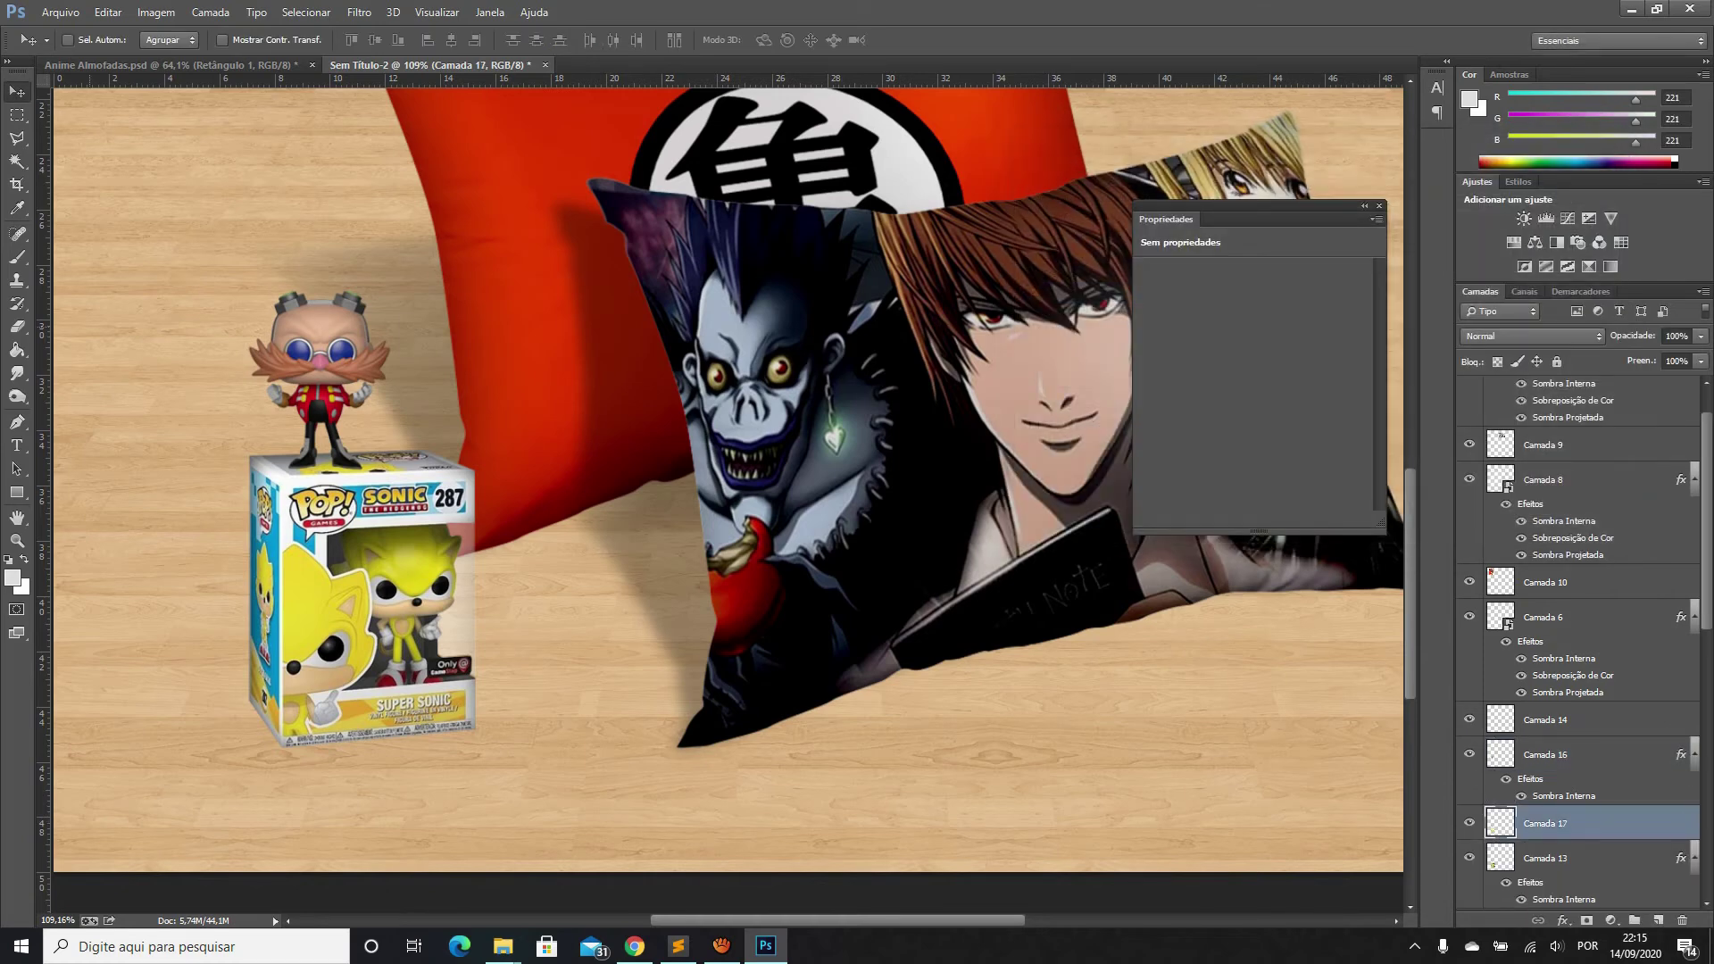
key(b)
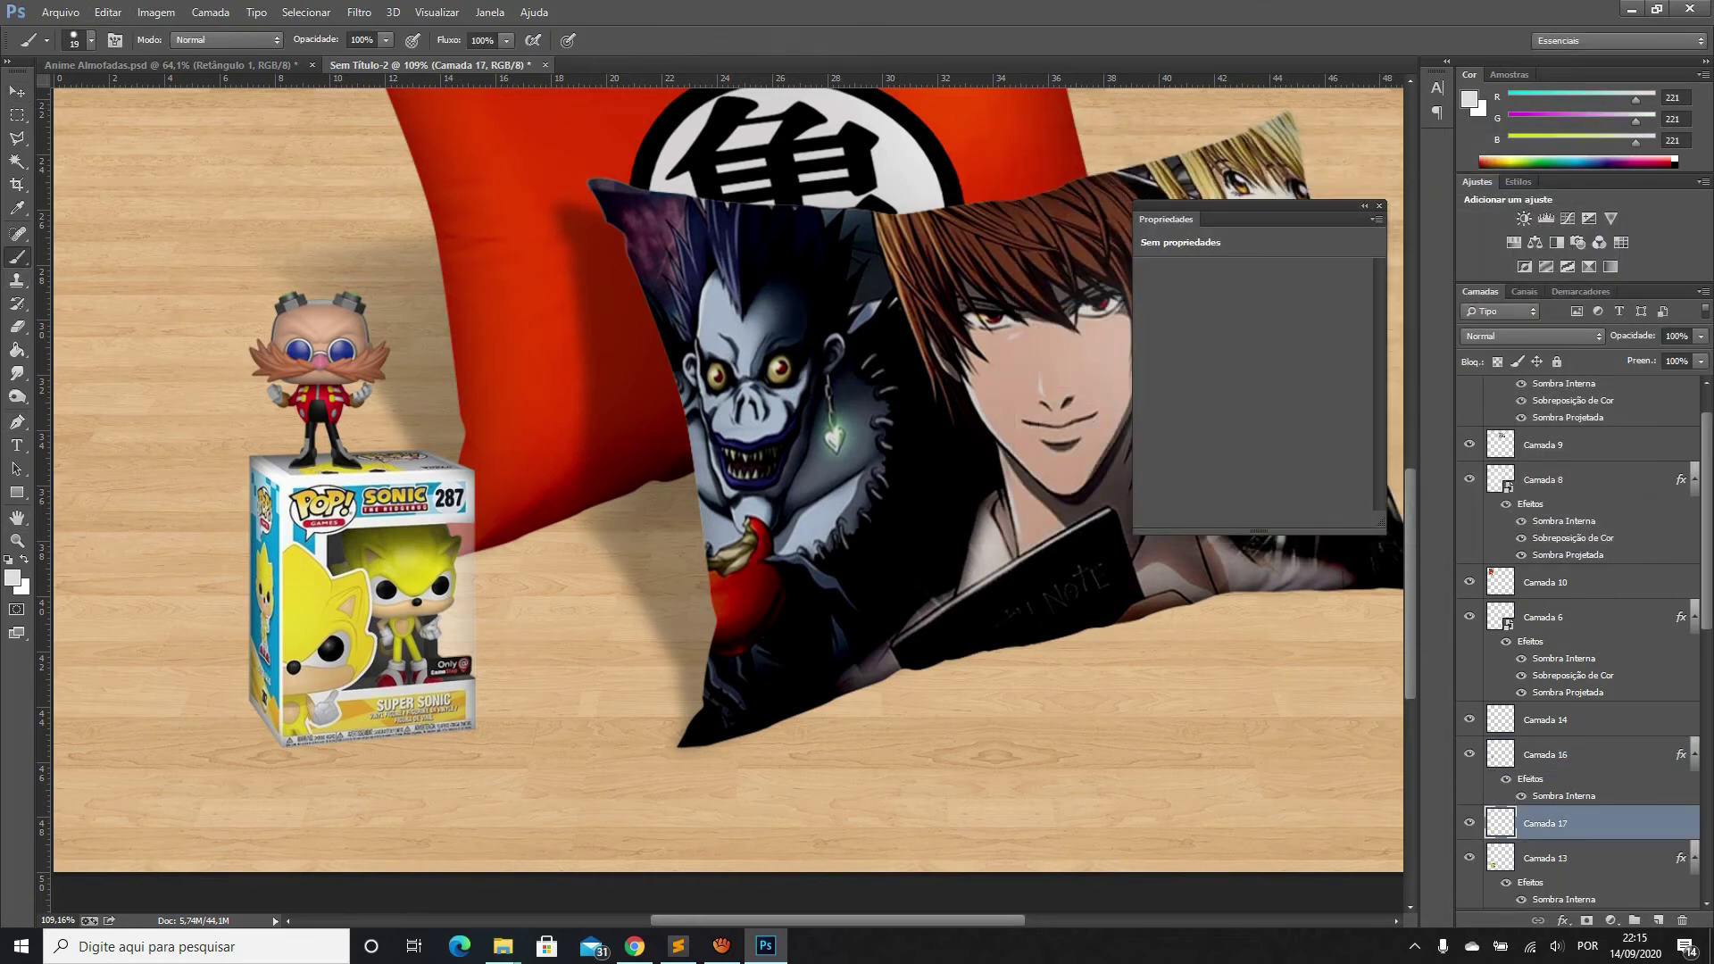
key(i)
click(13, 578)
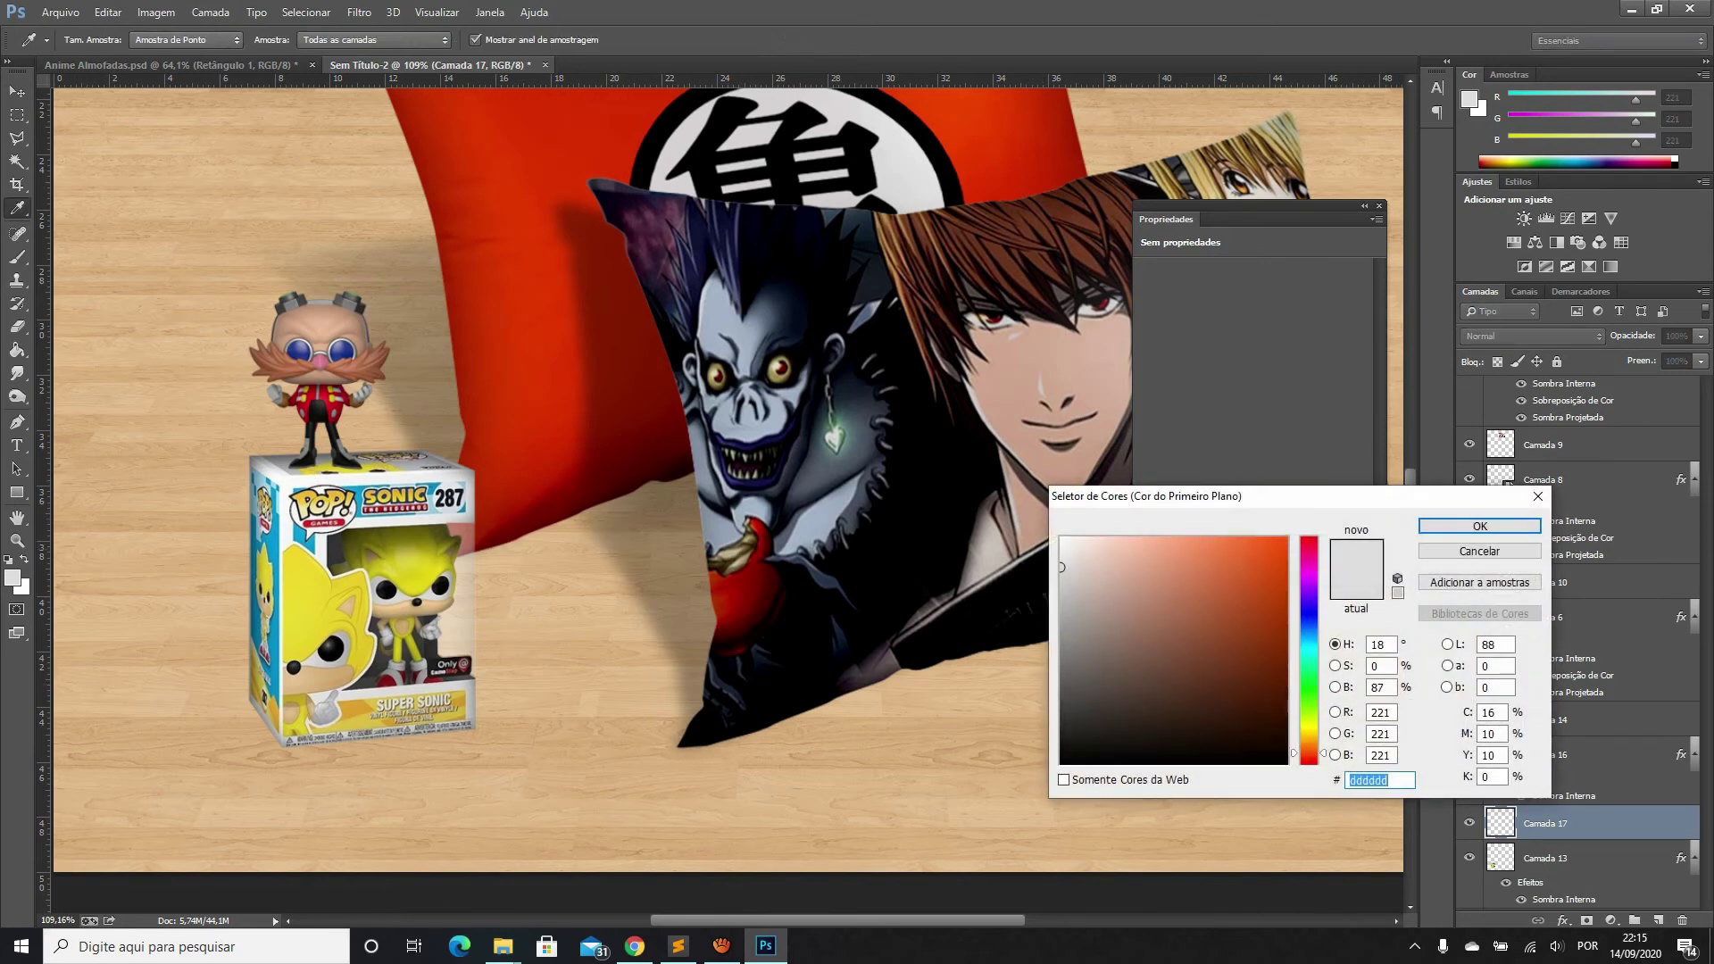
text(000000)
key(Return)
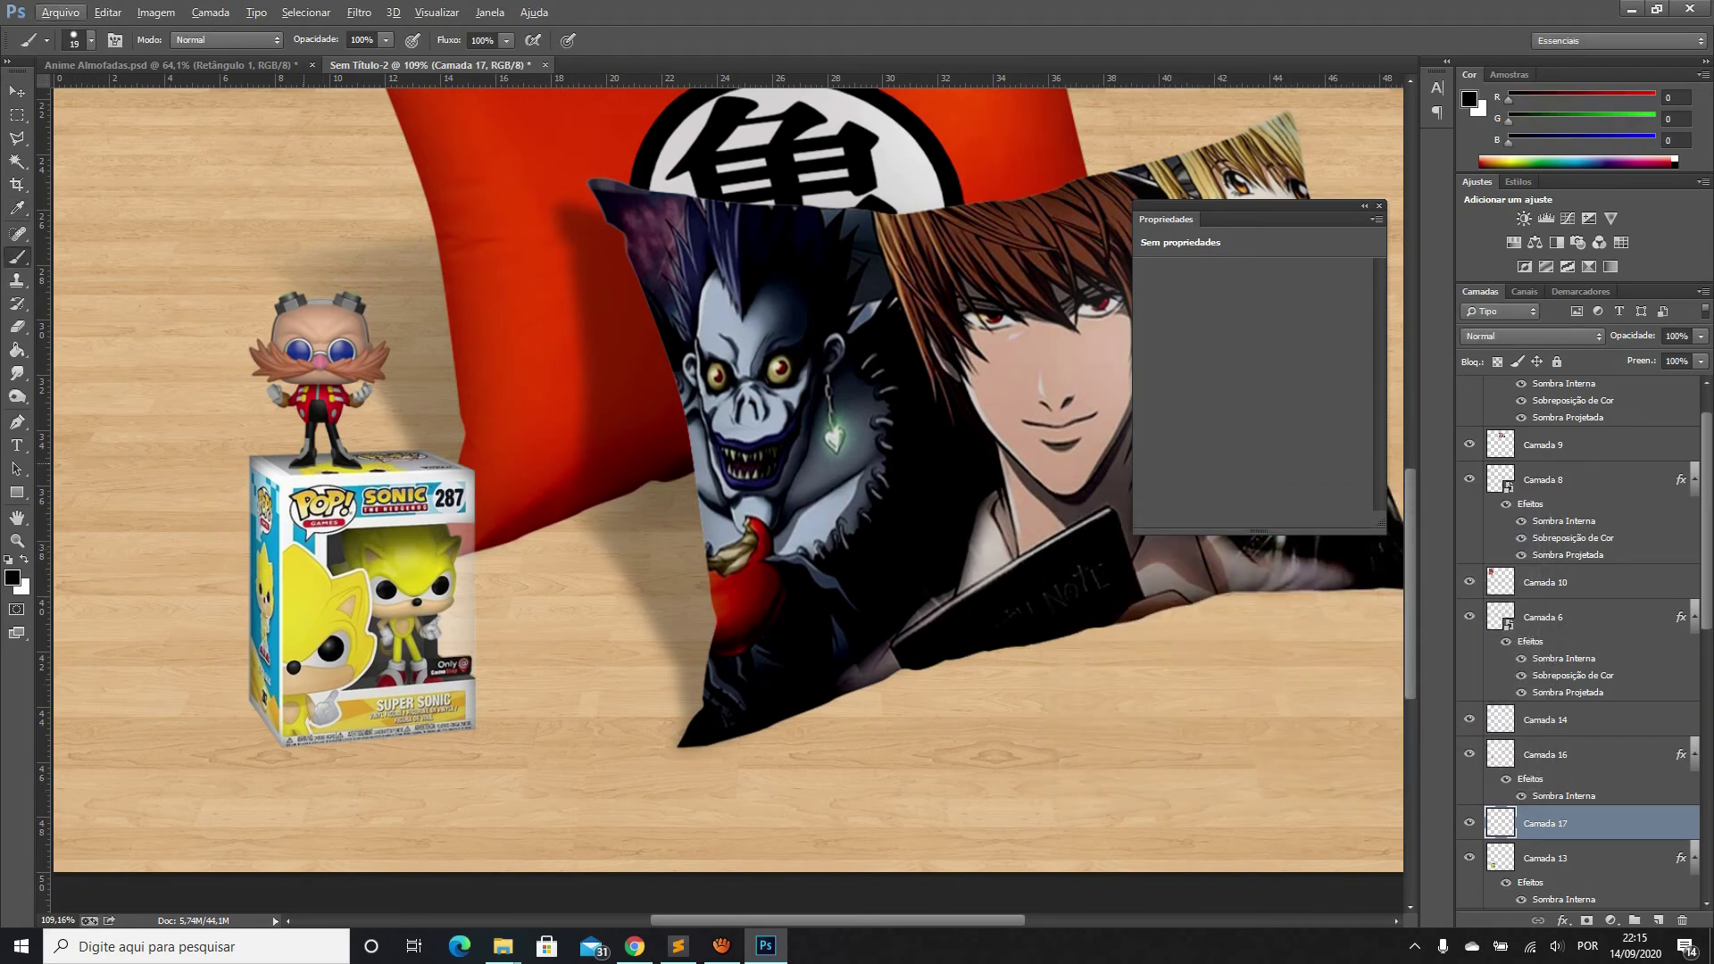
key(alt)
drag(293, 460, 243, 433)
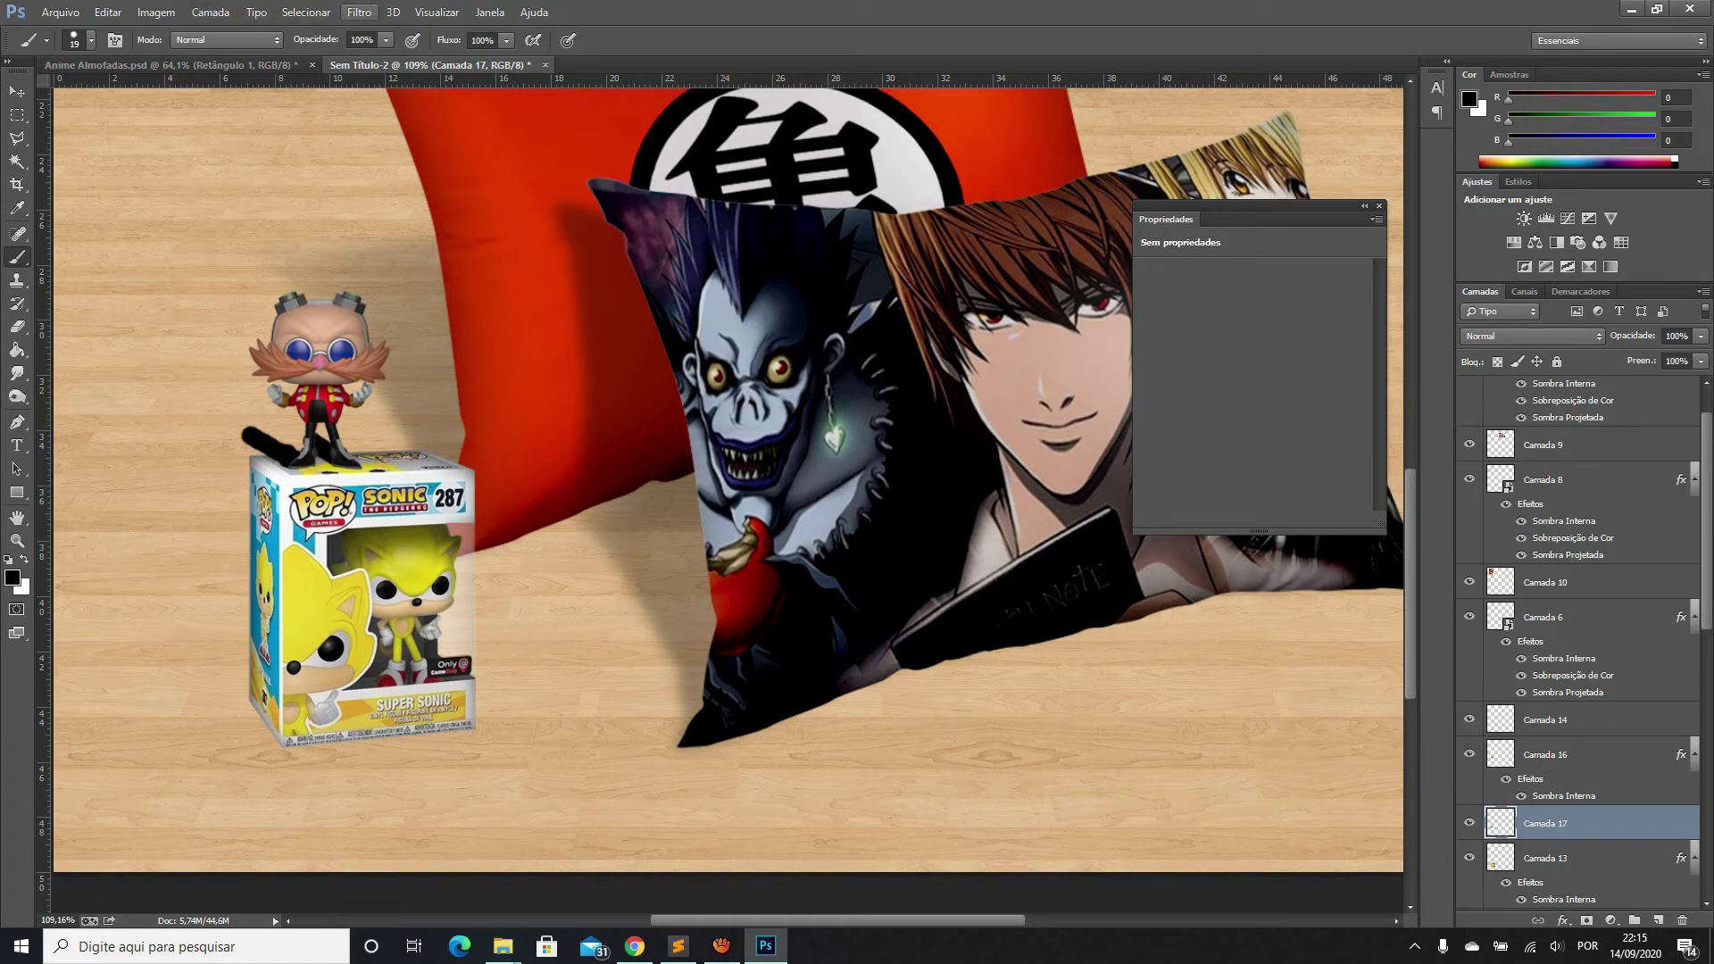
Gaussian-blur the stroke at radius 4,5 and fade its layer to 31% opacity
click(359, 12)
click(679, 386)
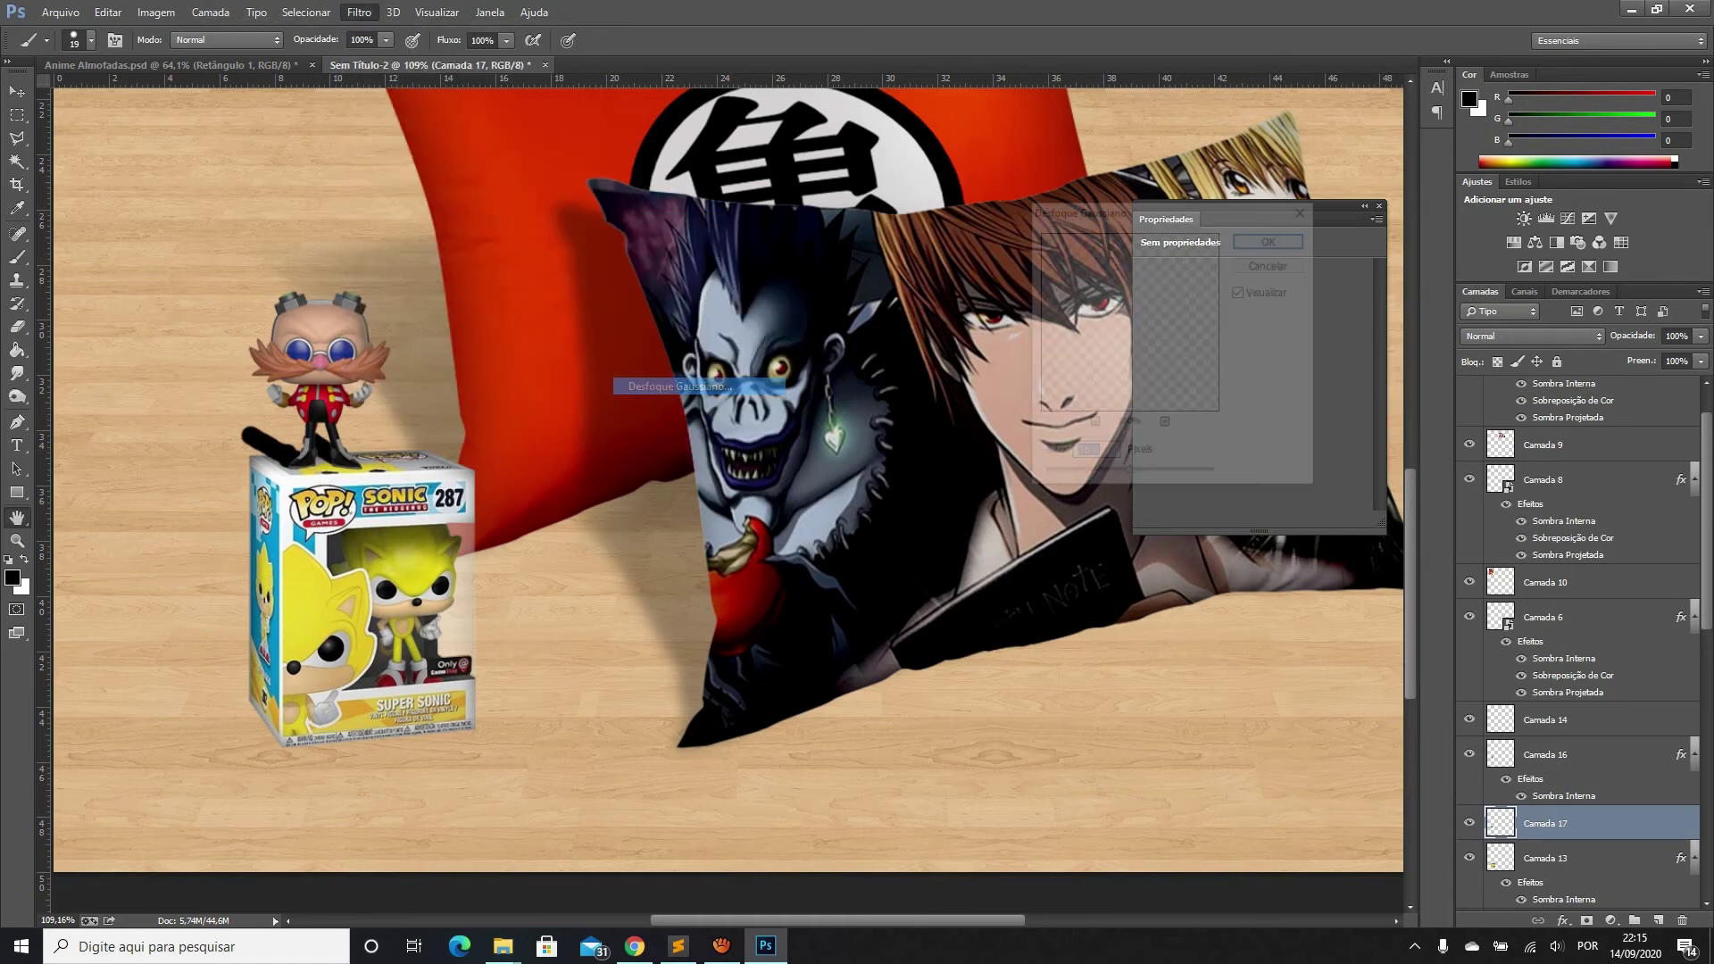
drag(1128, 475, 1075, 475)
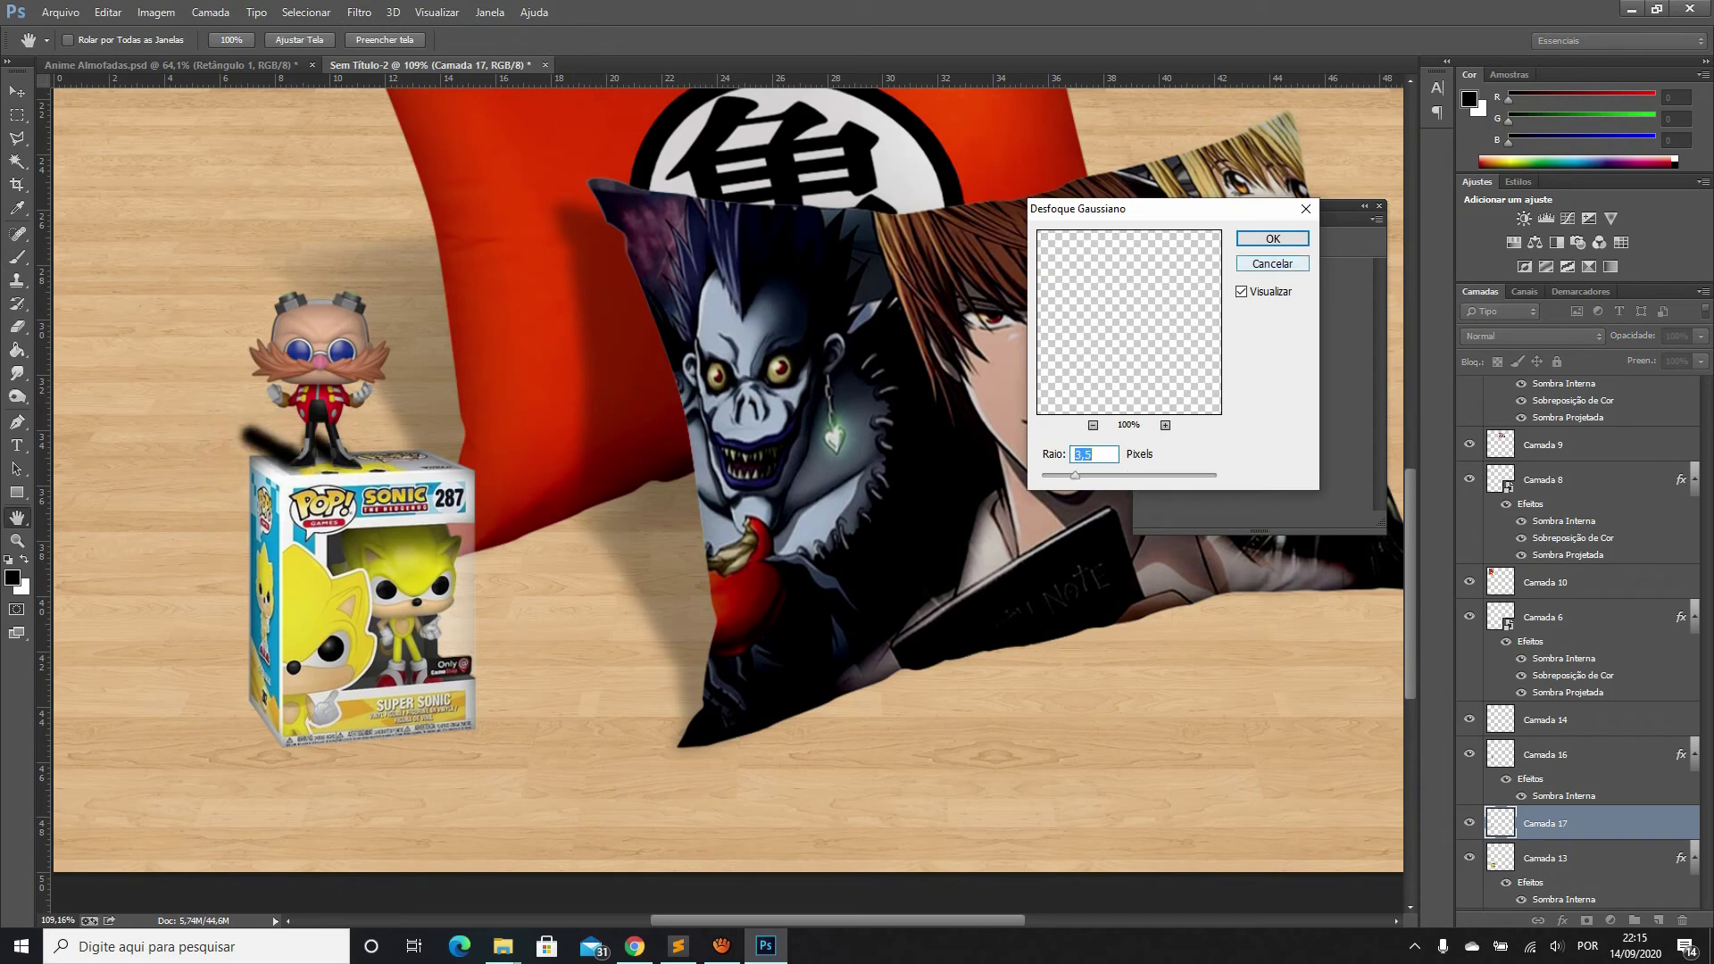
key(Return)
click(1701, 336)
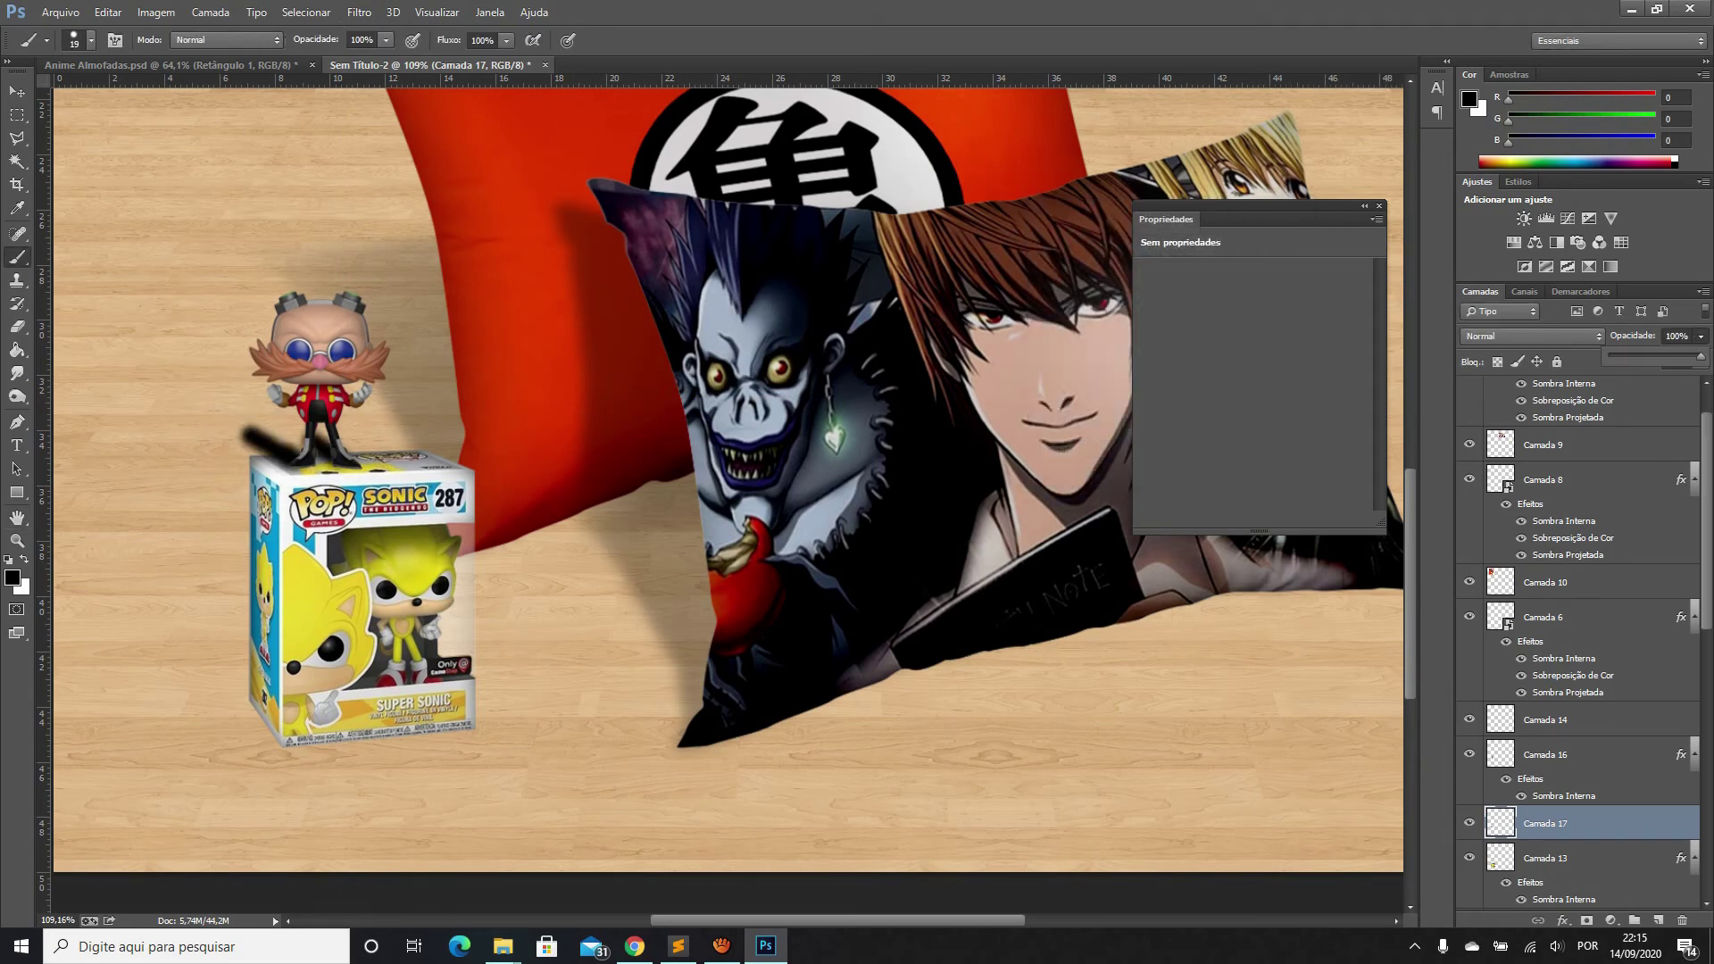
drag(1701, 355, 1619, 355)
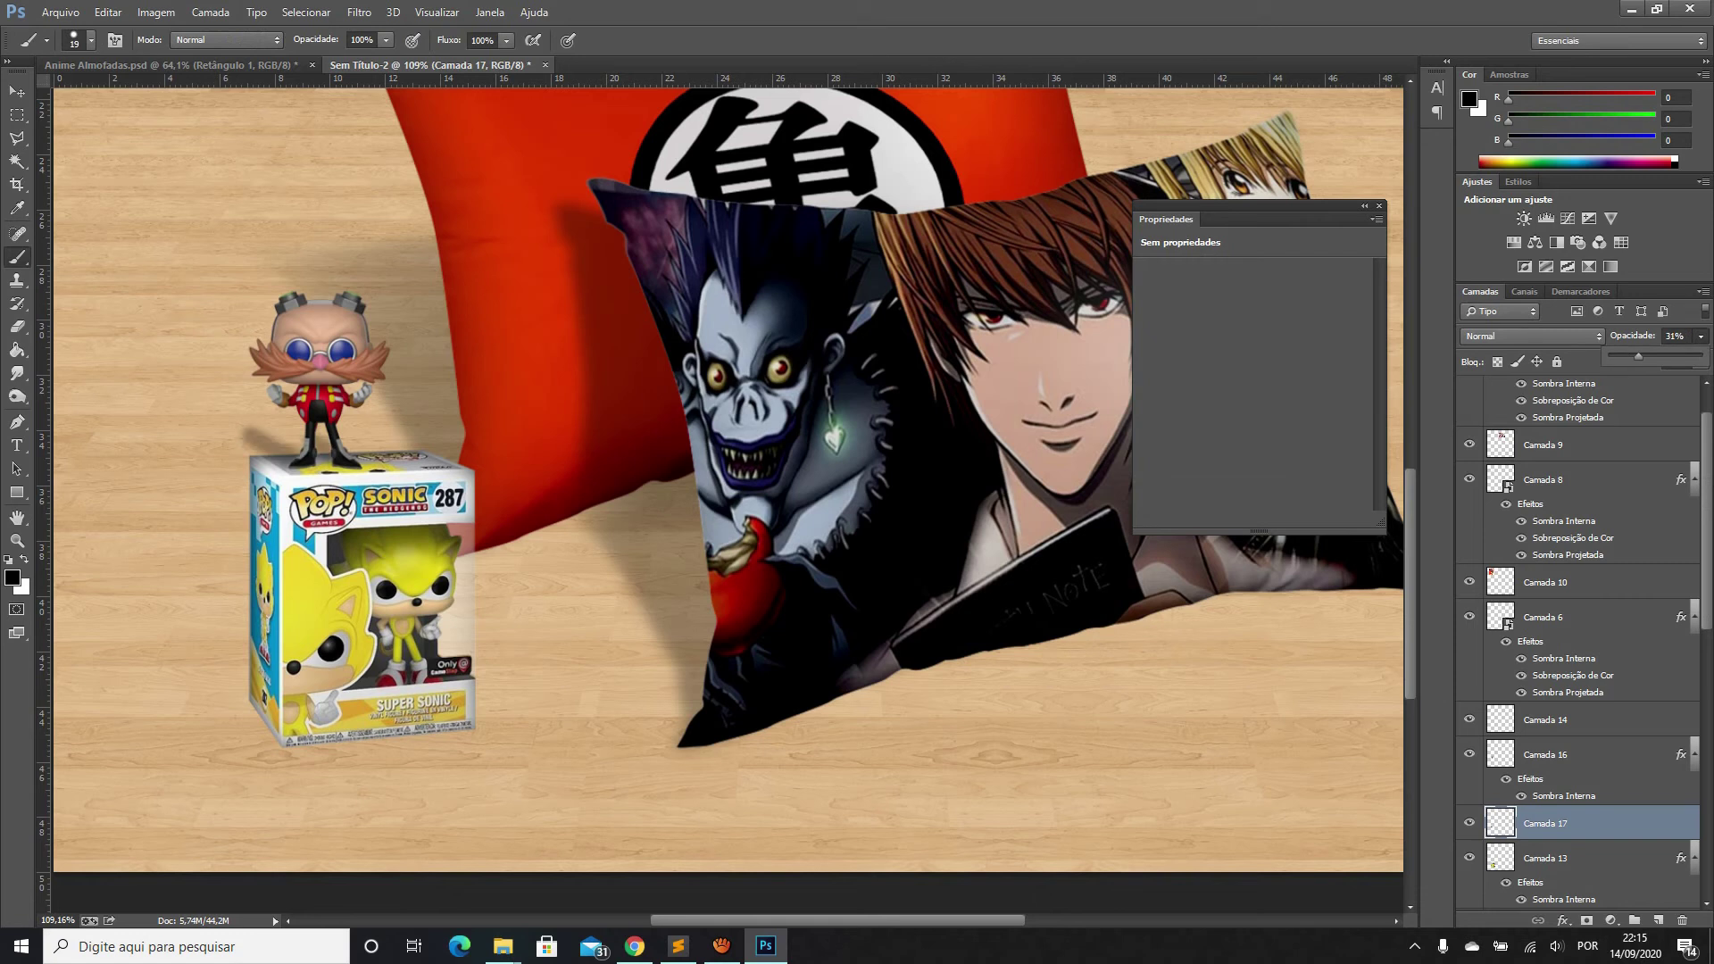
Try a rectangular marquee, then a polygonal lasso outline around the figure and box top
key(m)
drag(113, 173, 578, 456)
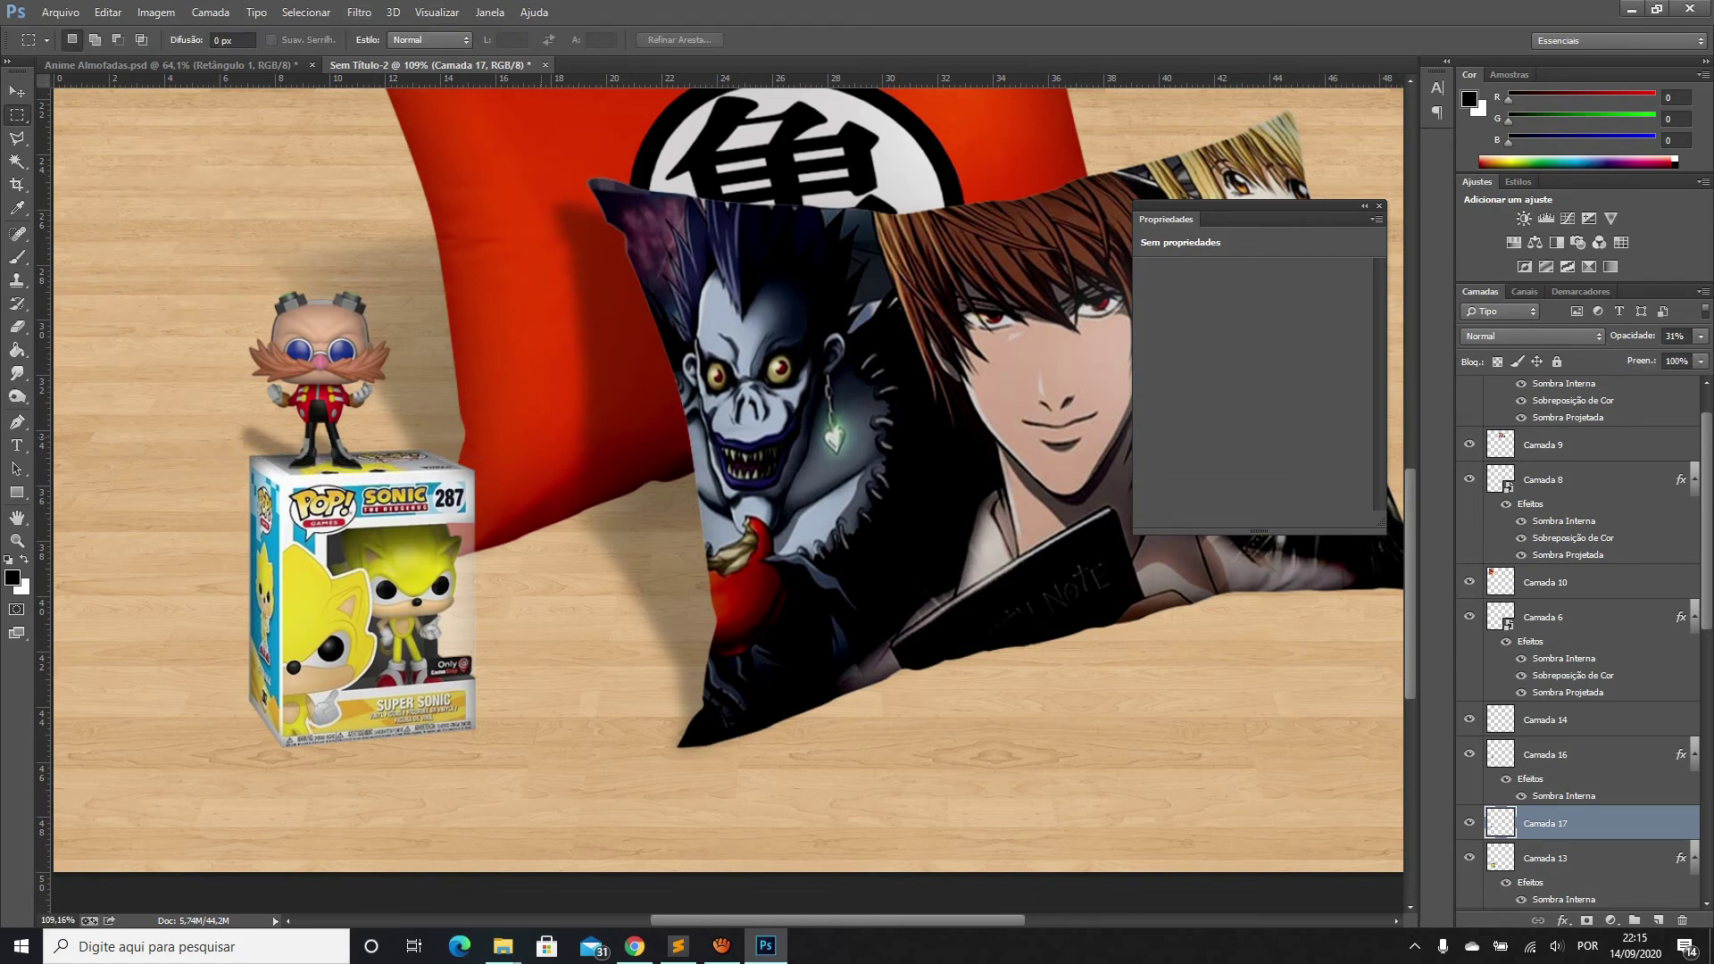
scroll(237, 469, up, 3)
key(l)
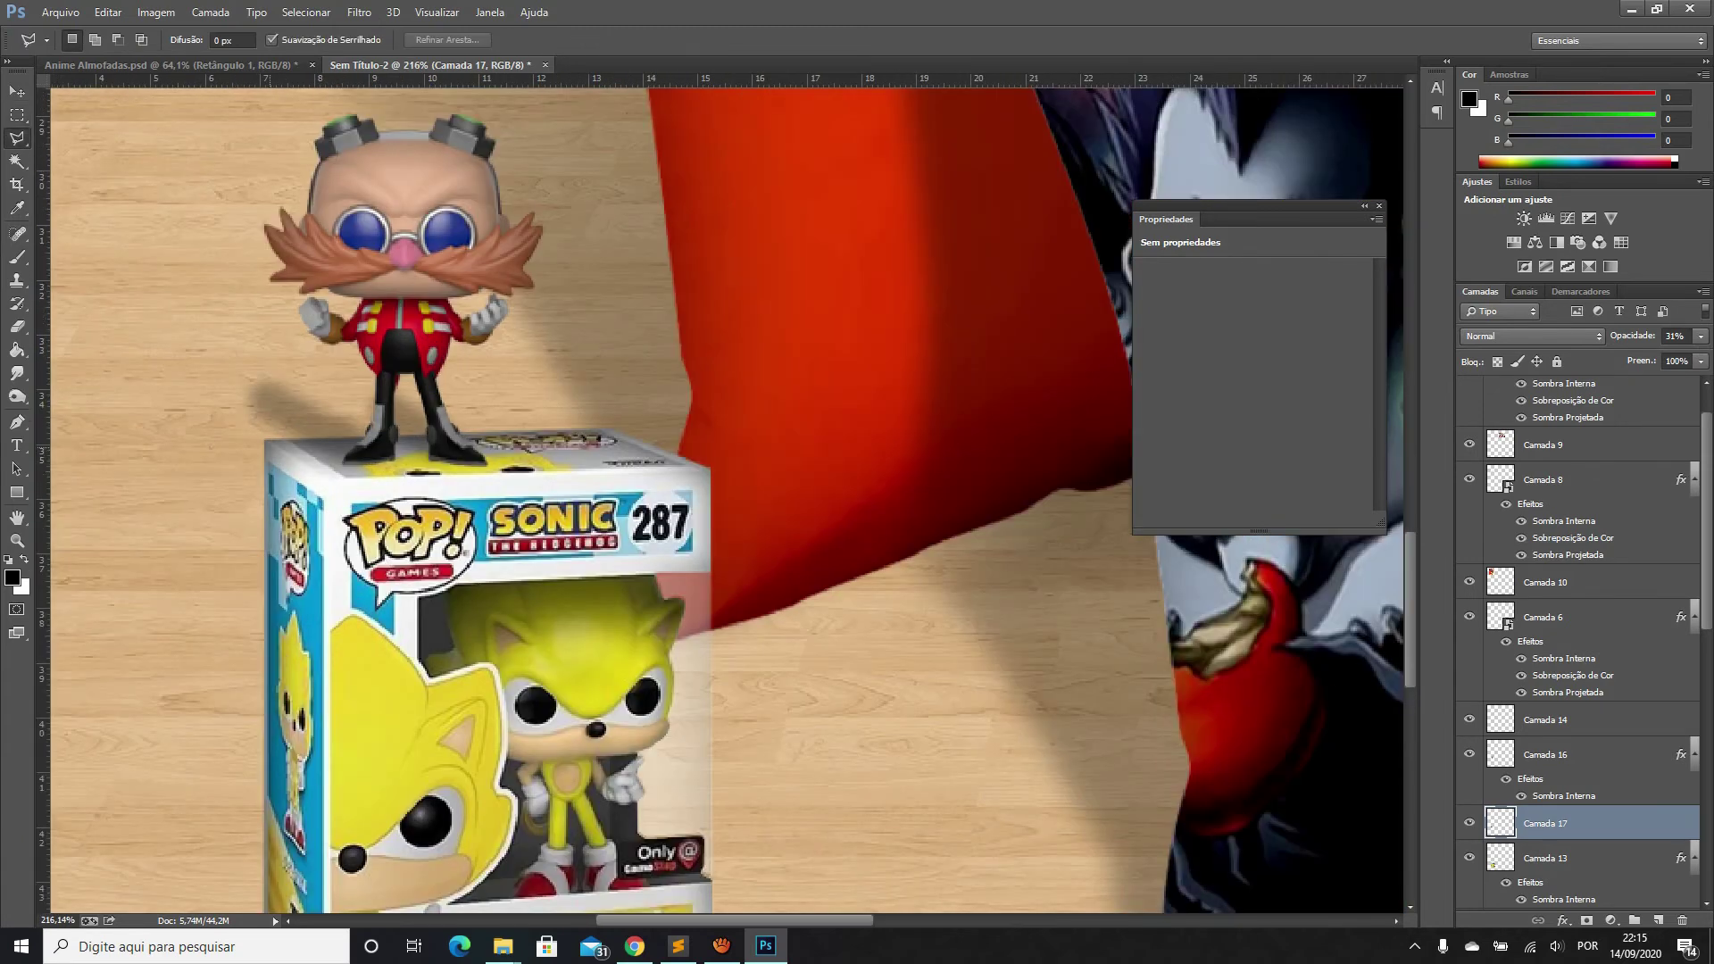
click(268, 438)
click(683, 426)
click(540, 281)
click(70, 138)
click(116, 281)
click(264, 437)
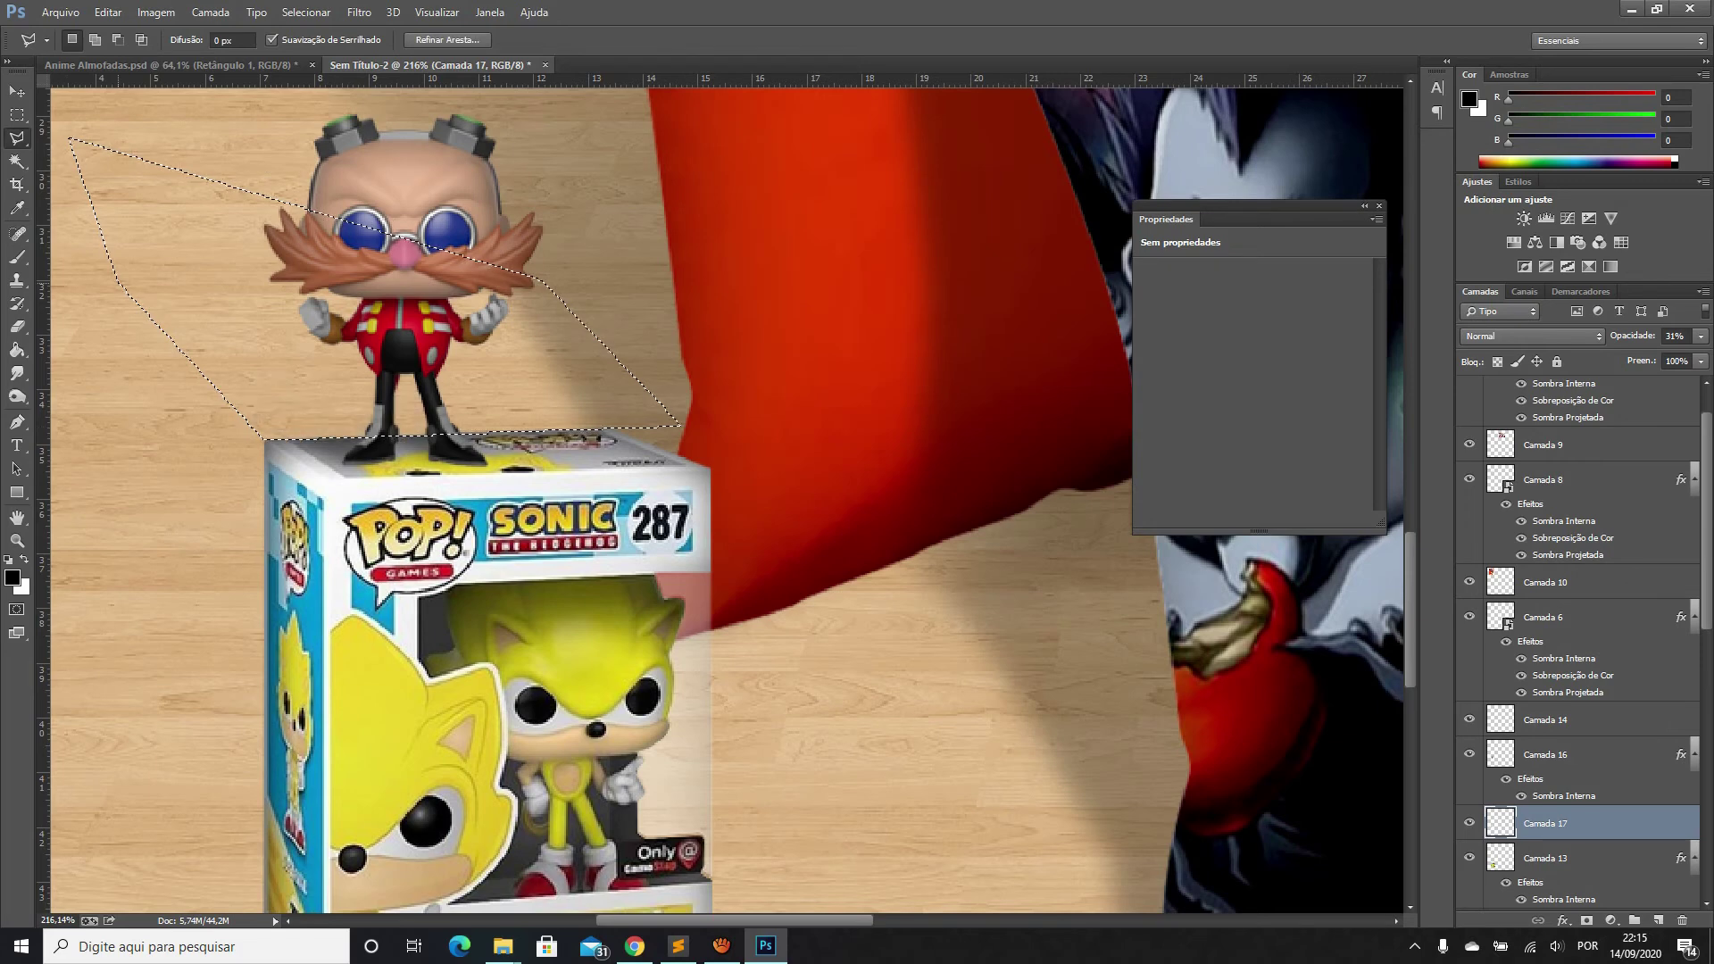
Deselect, switch to the Move tool and make Camada 13 the active layer
key(ctrl+d)
scroll(402, 518, down, 3)
scroll(402, 518, down, 2)
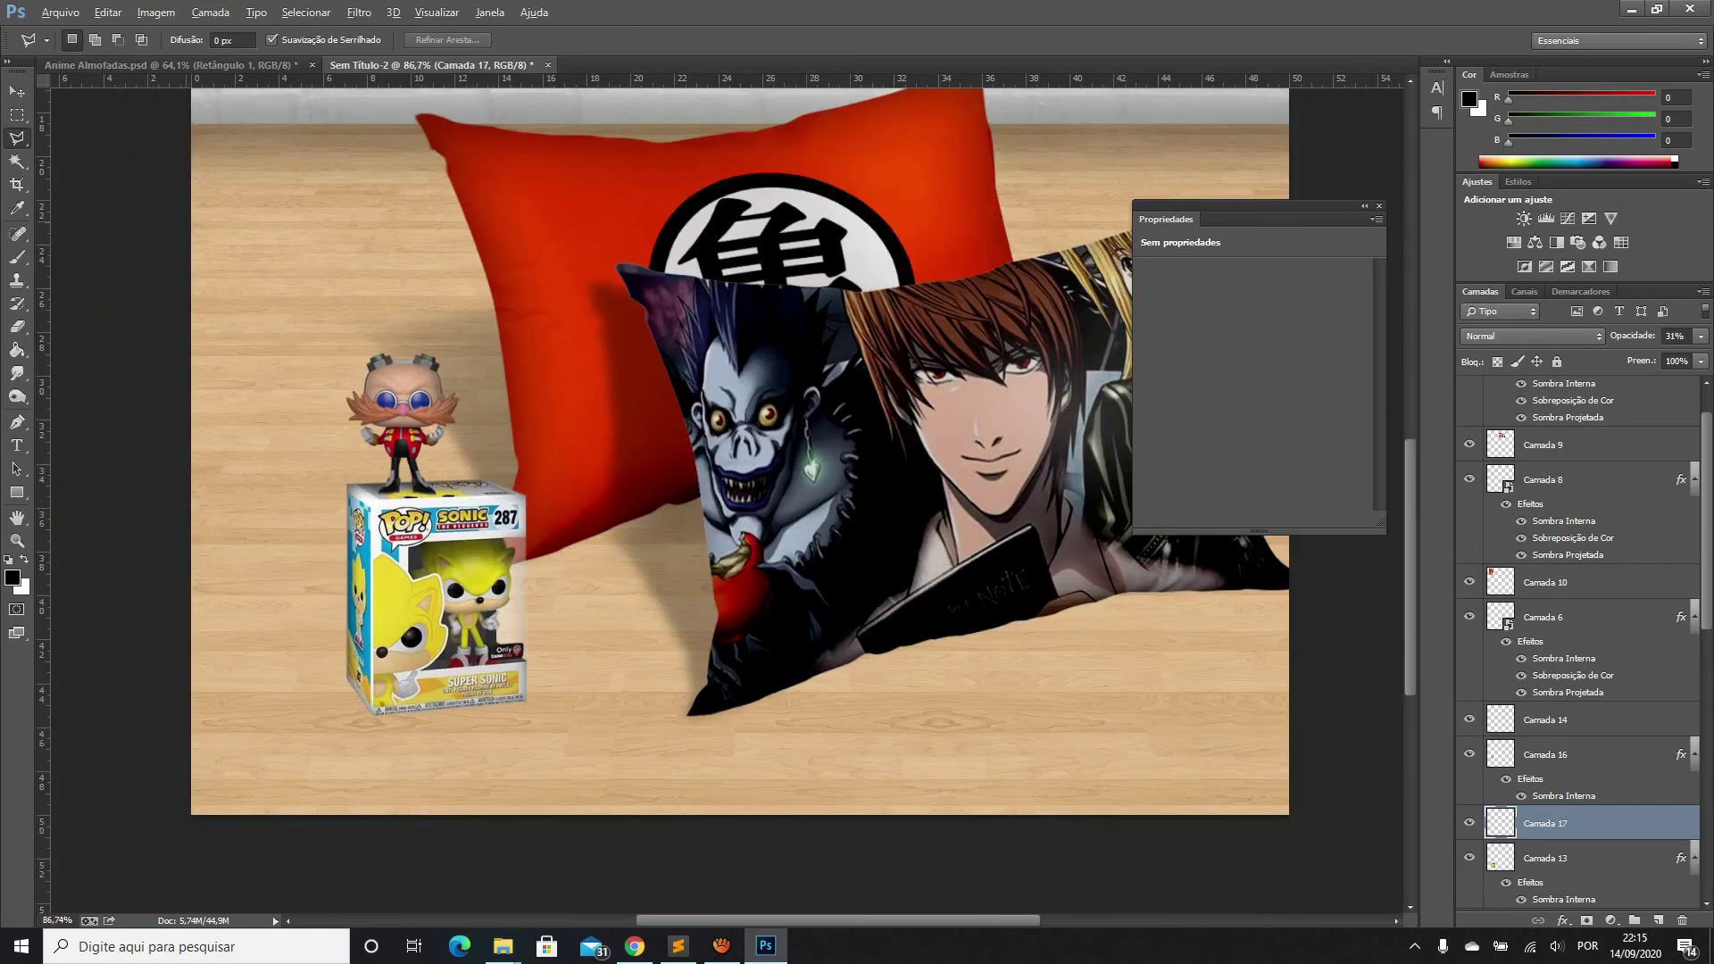
key(v)
key(alt+bracketleft)
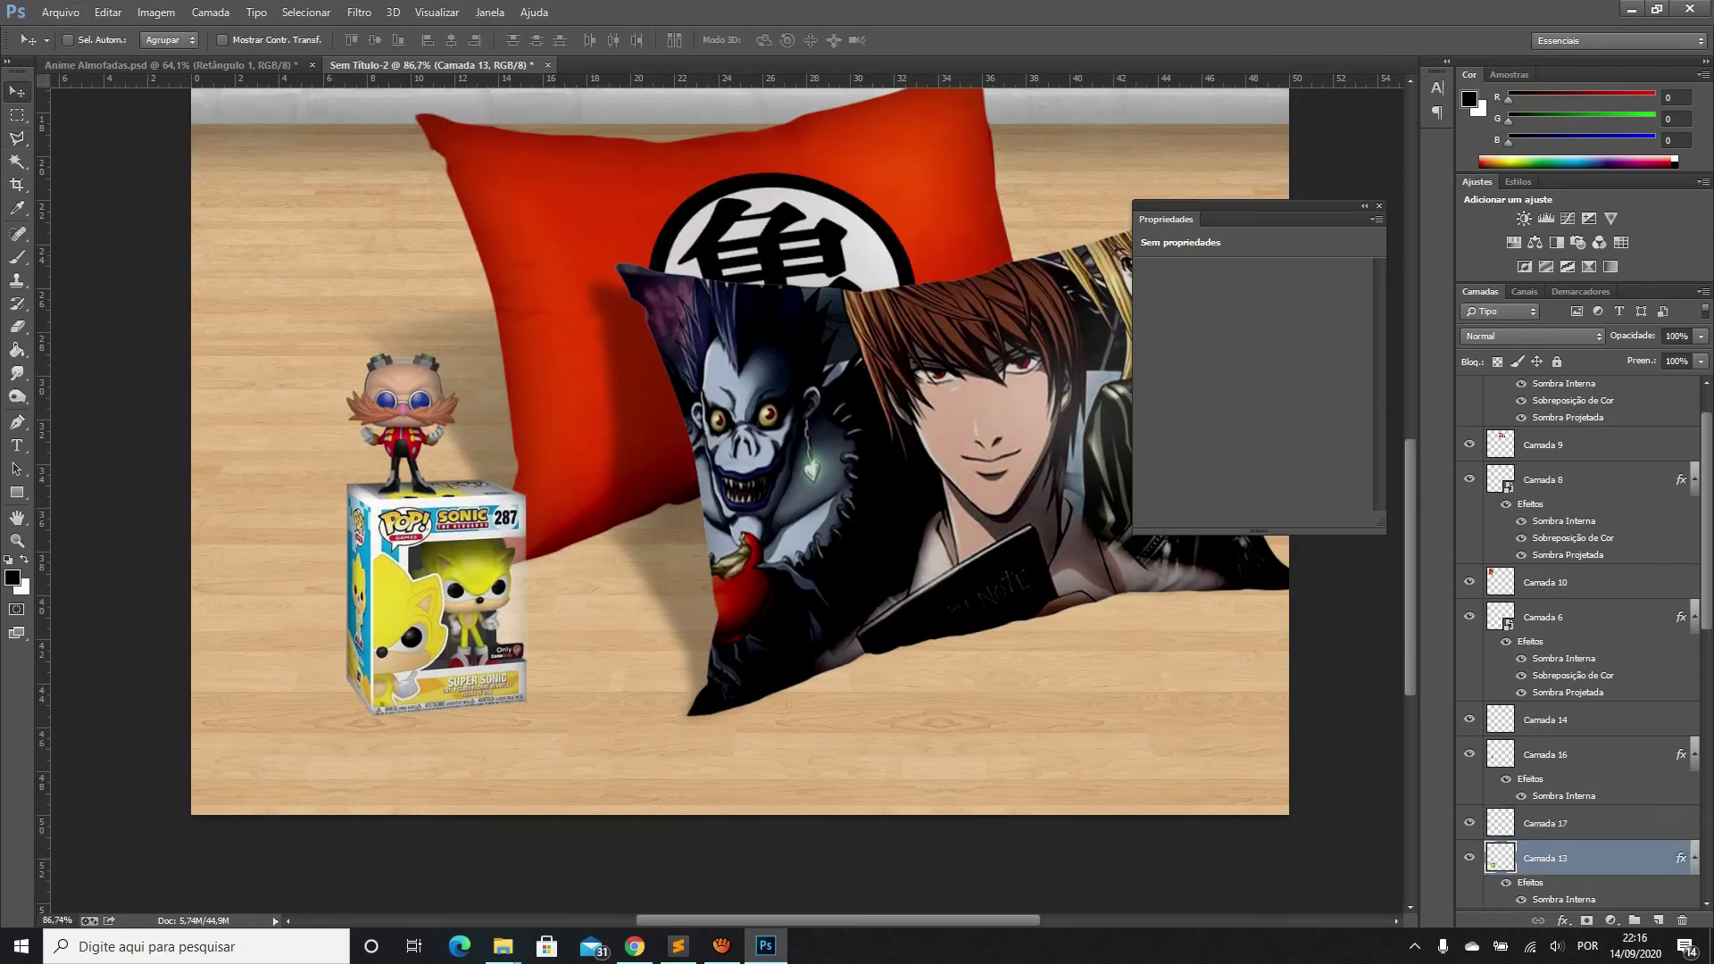
Move Eggman layer Camada 16 above Camada 14 with shadow Camada 17 directly beneath it
click(1469, 720)
click(1469, 719)
click(1469, 755)
drag(1544, 755, 1545, 703)
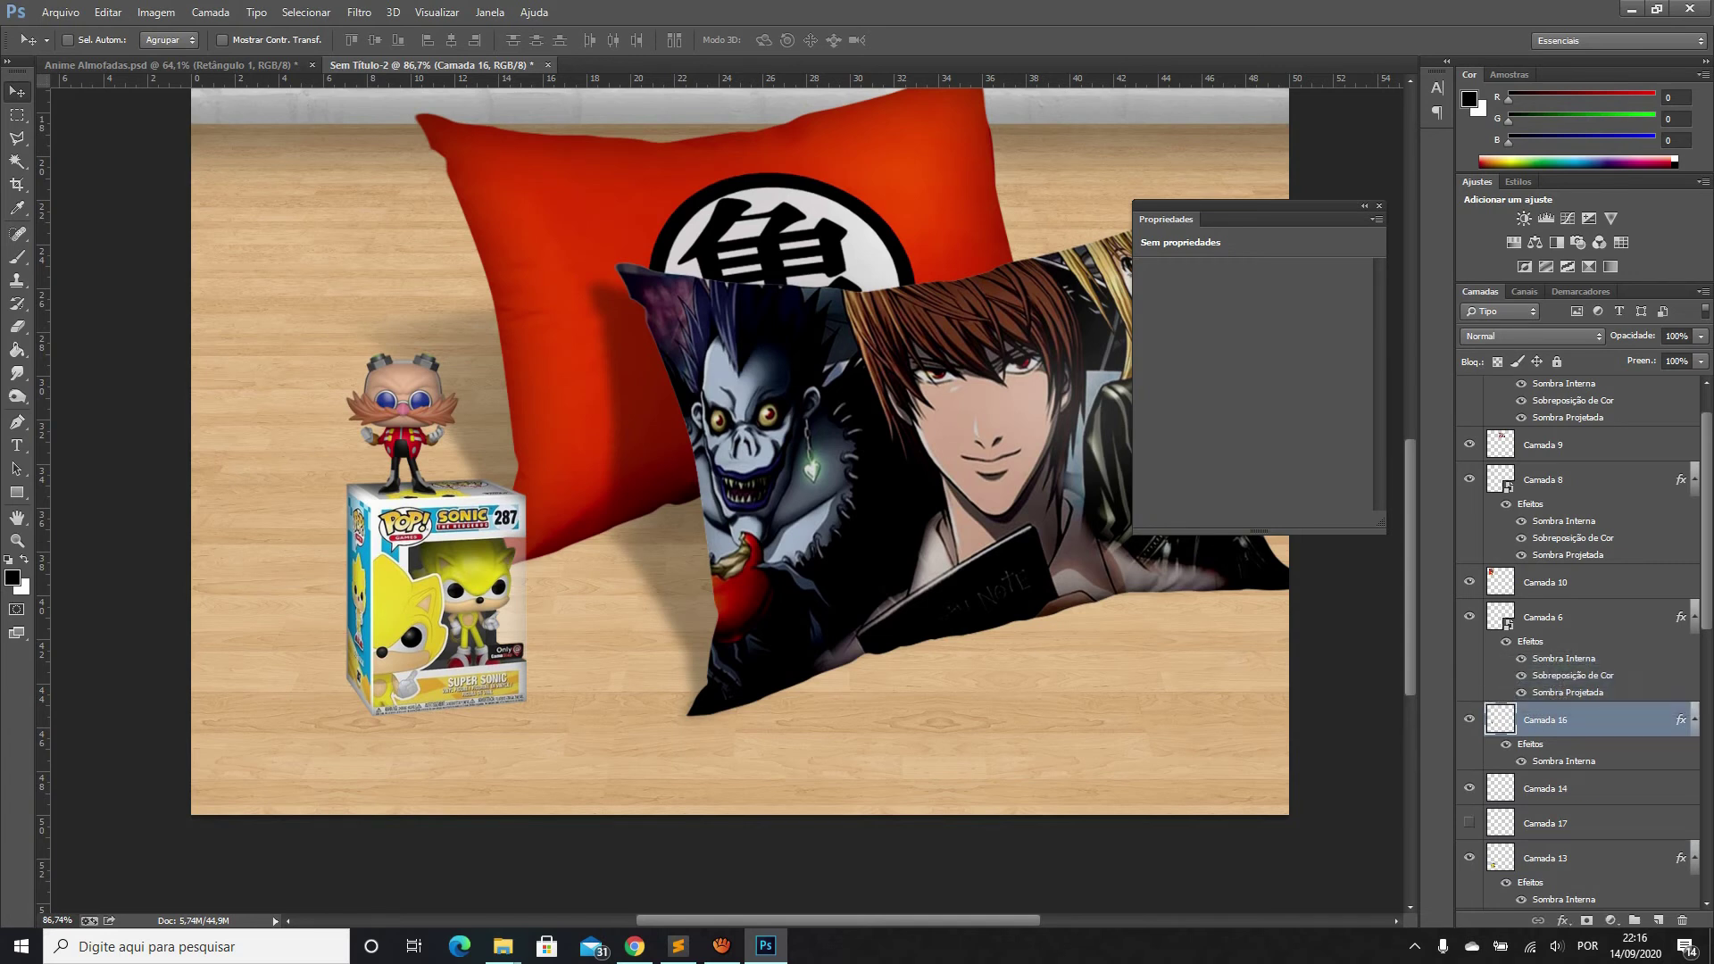
drag(1544, 823, 1545, 786)
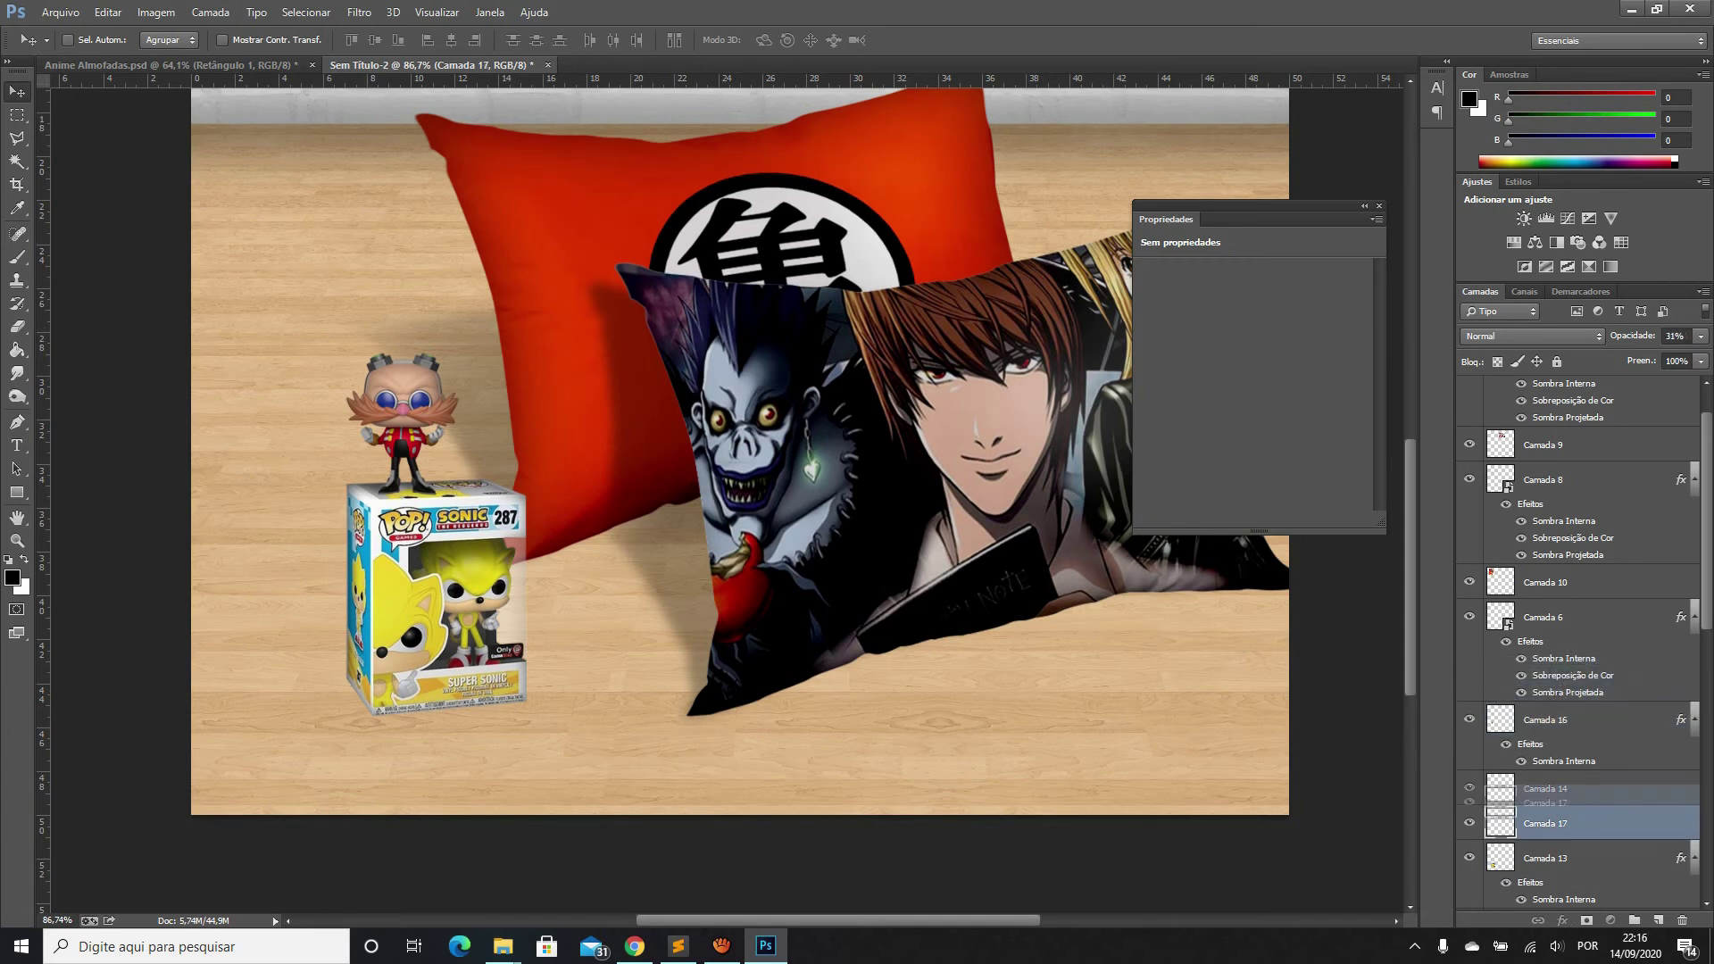
Select Camada 16, 17, 14 and 13, try shifting them down-right, then undo
click(1544, 719)
shift+click(1545, 858)
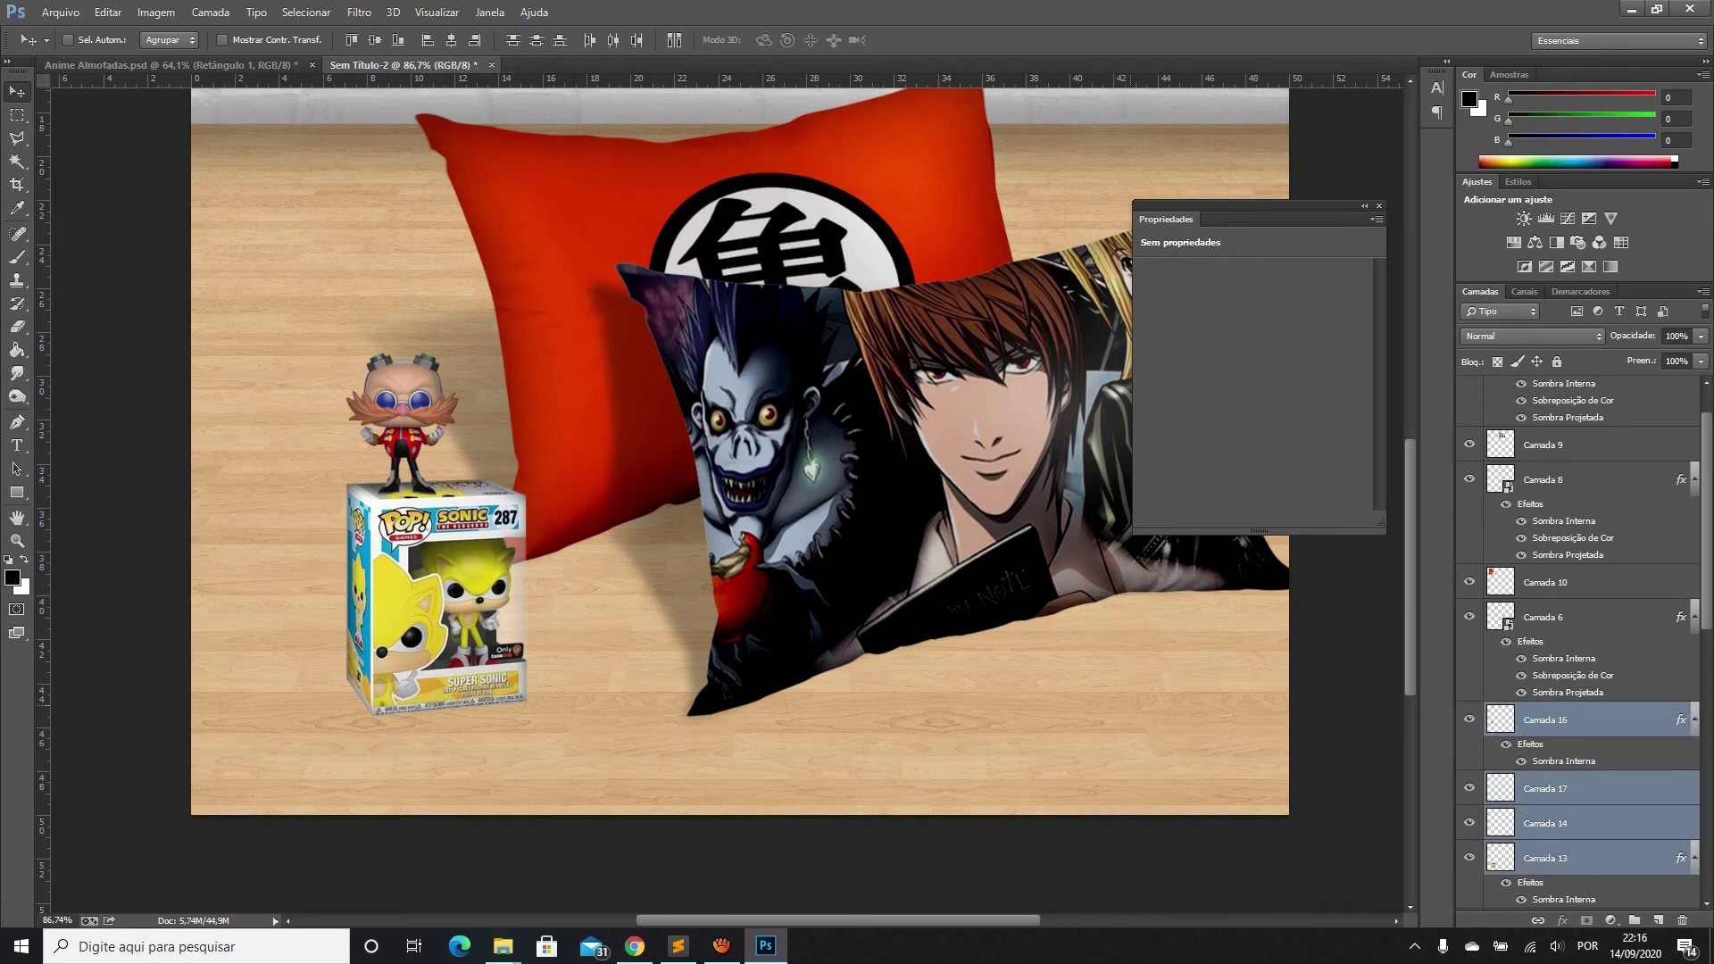
drag(606, 482, 618, 493)
scroll(1581, 643, down, 5)
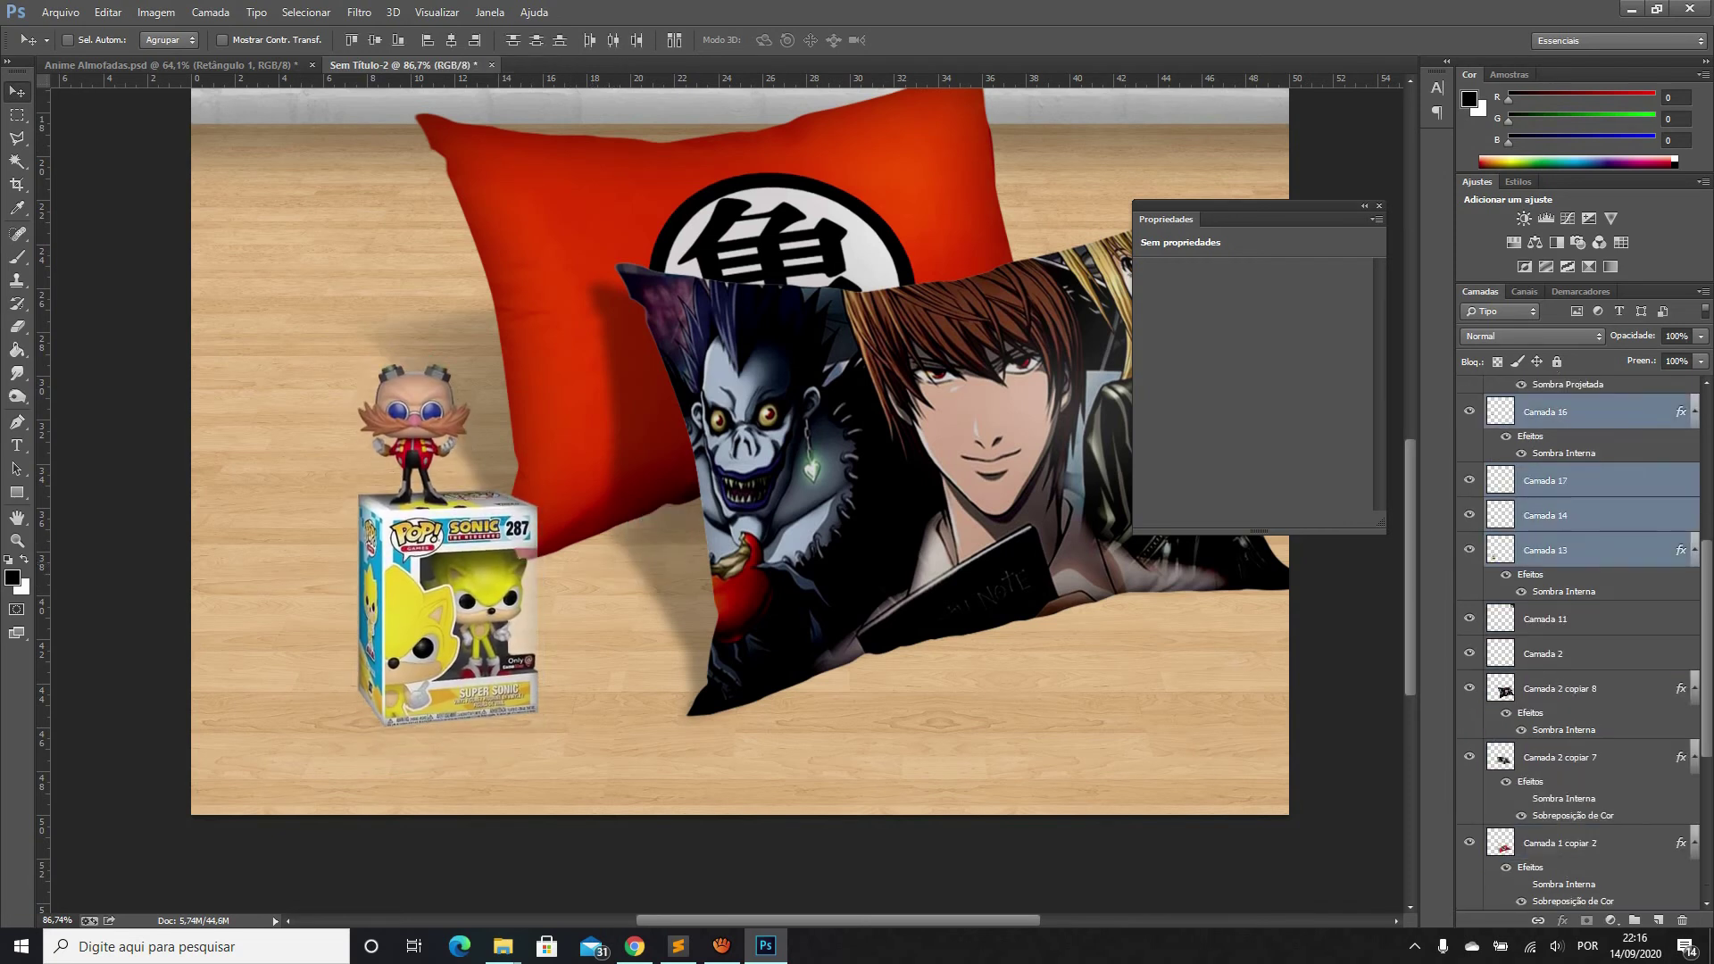
key(ctrl+z)
scroll(1580, 643, up, 6)
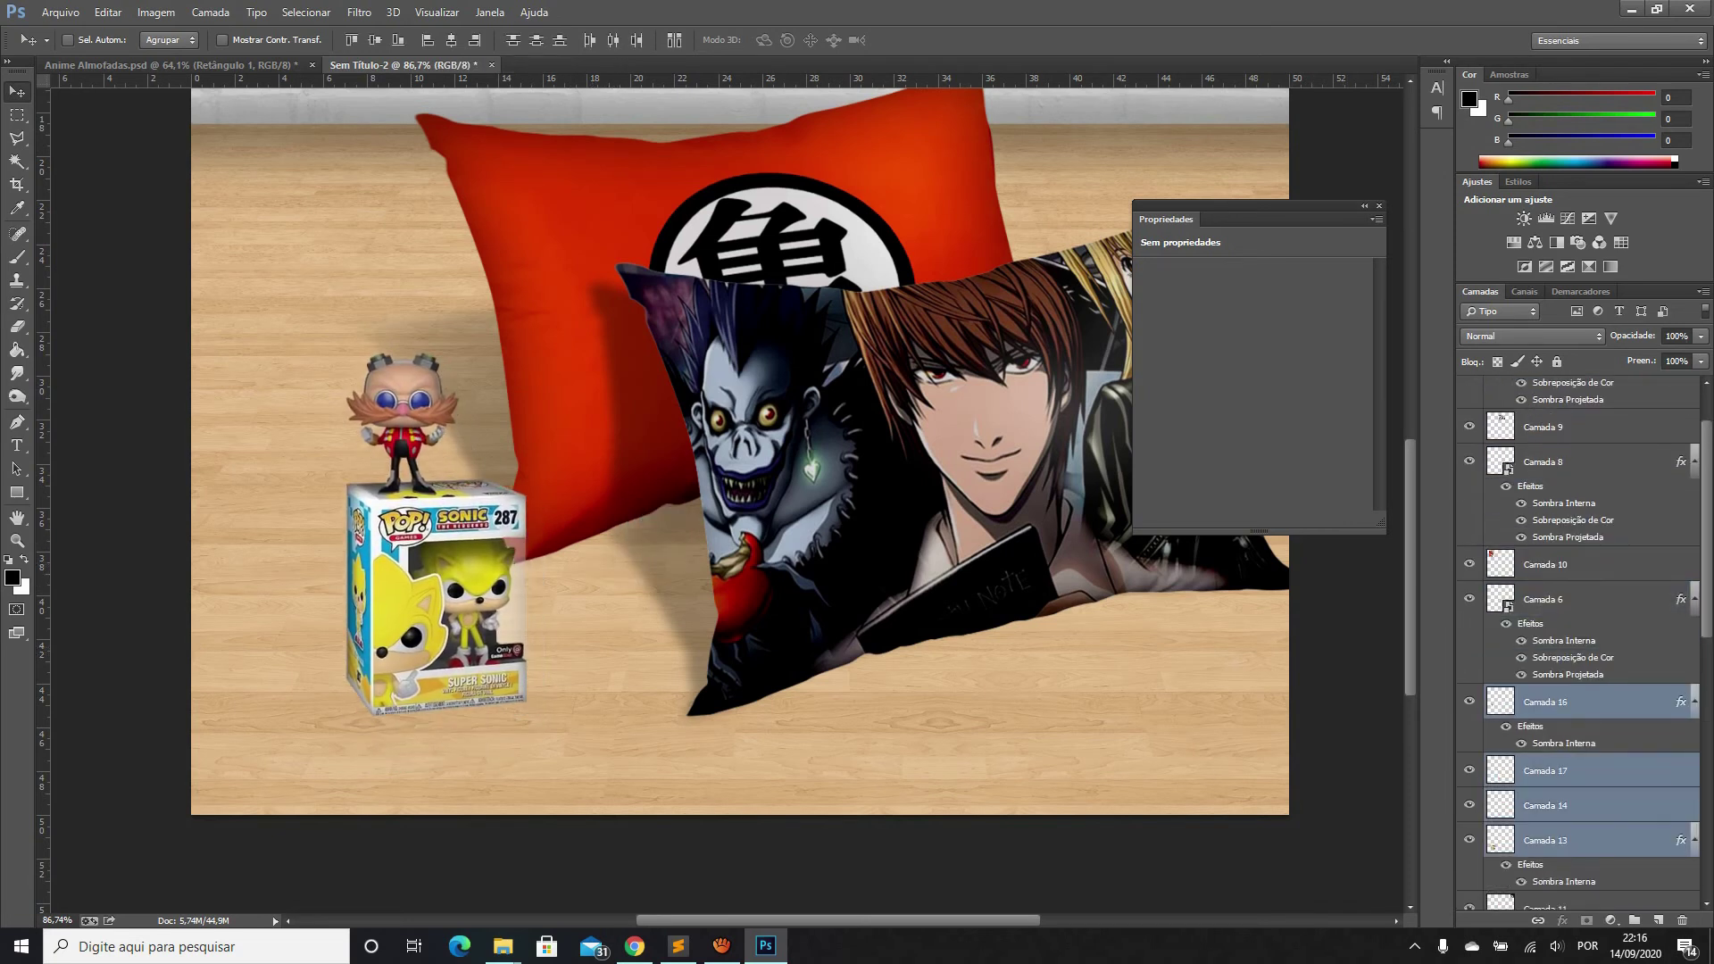
scroll(1580, 643, down, 2)
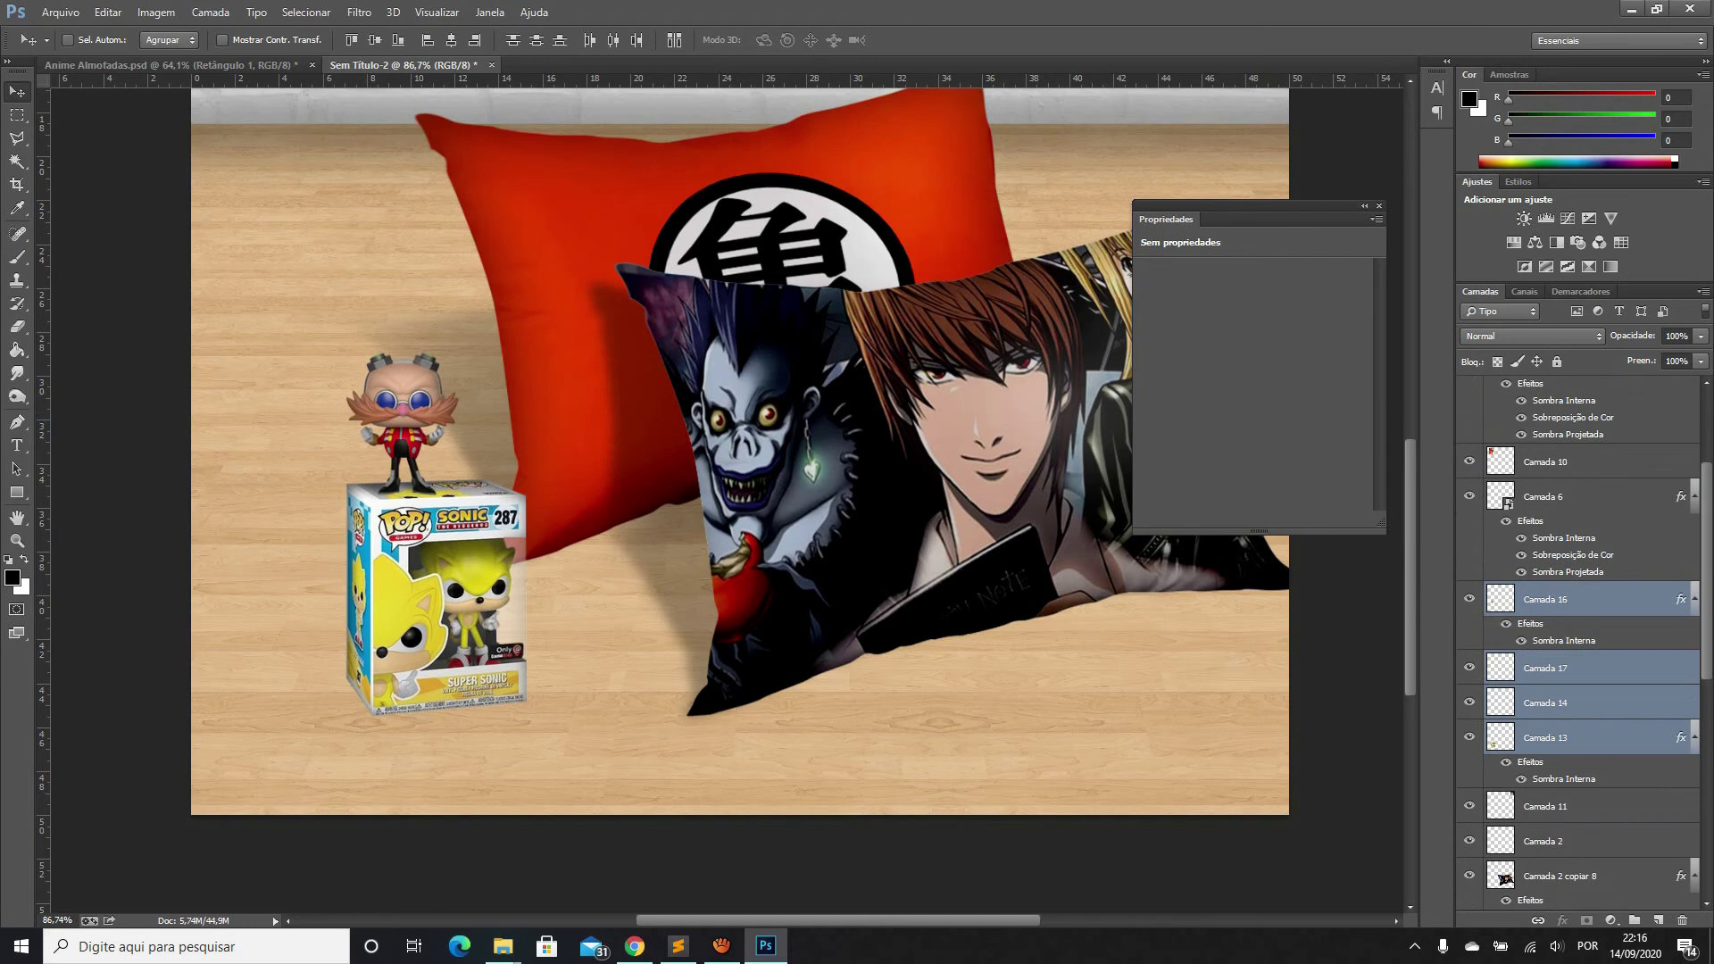
Show Camada 14 again and add new empty layer Camada 18 above Camada 13
click(1468, 702)
click(1553, 737)
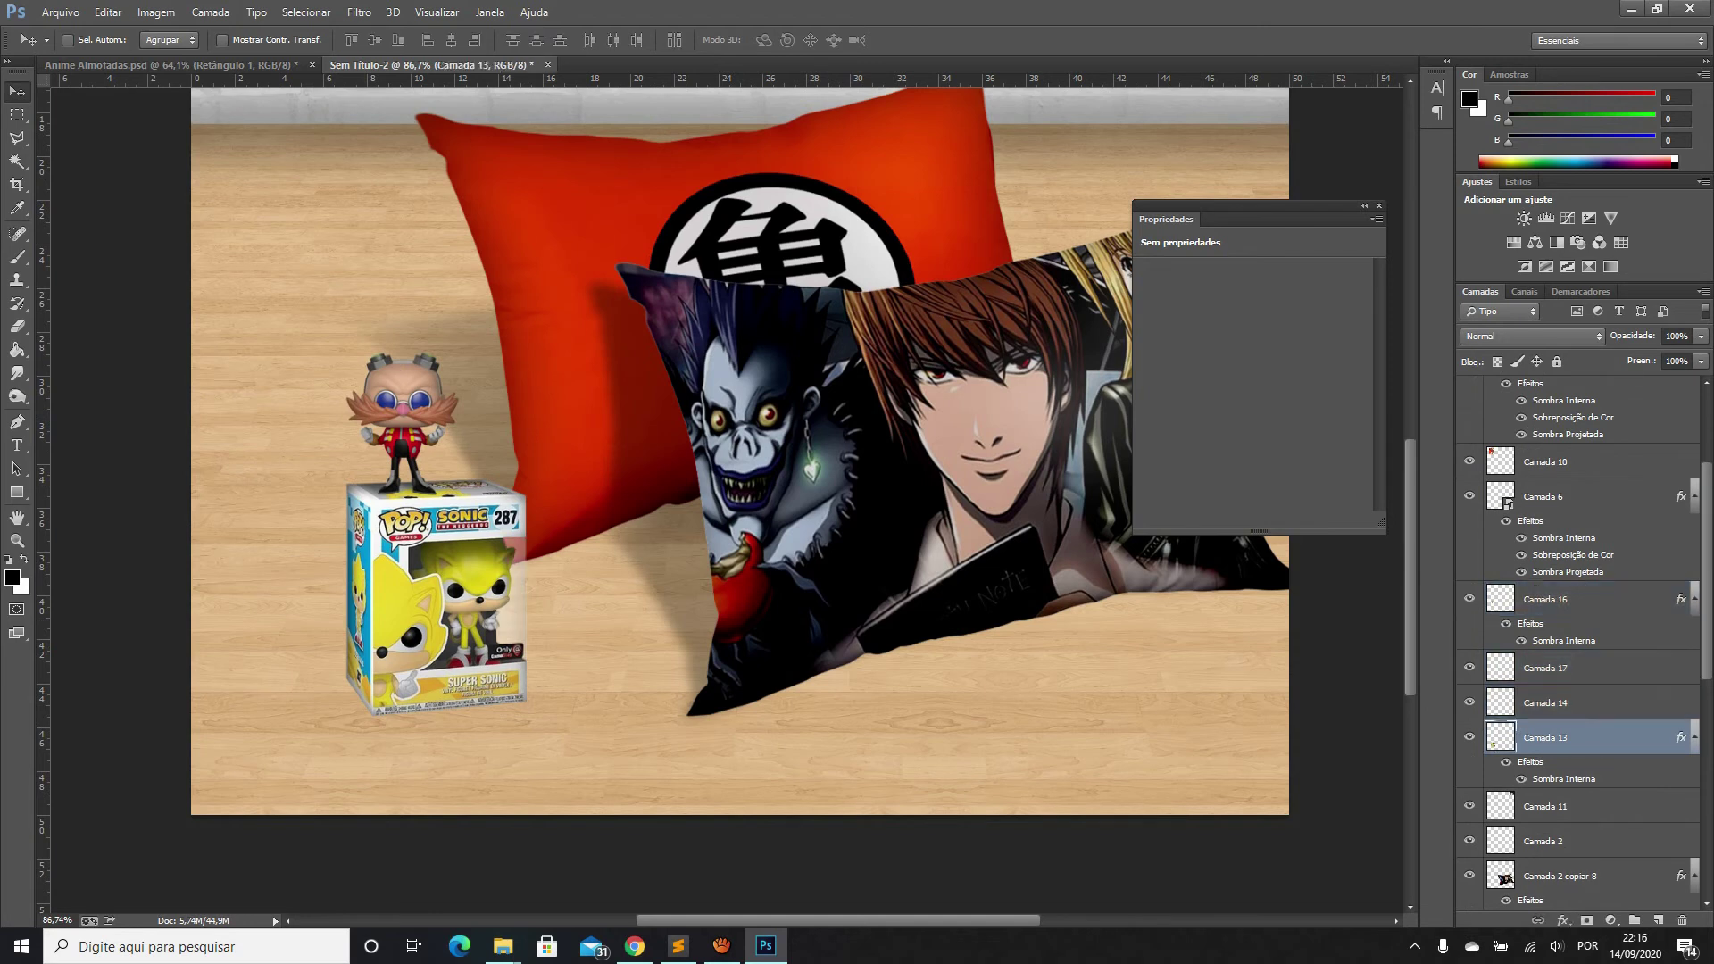
key(ctrl+shift+alt+n)
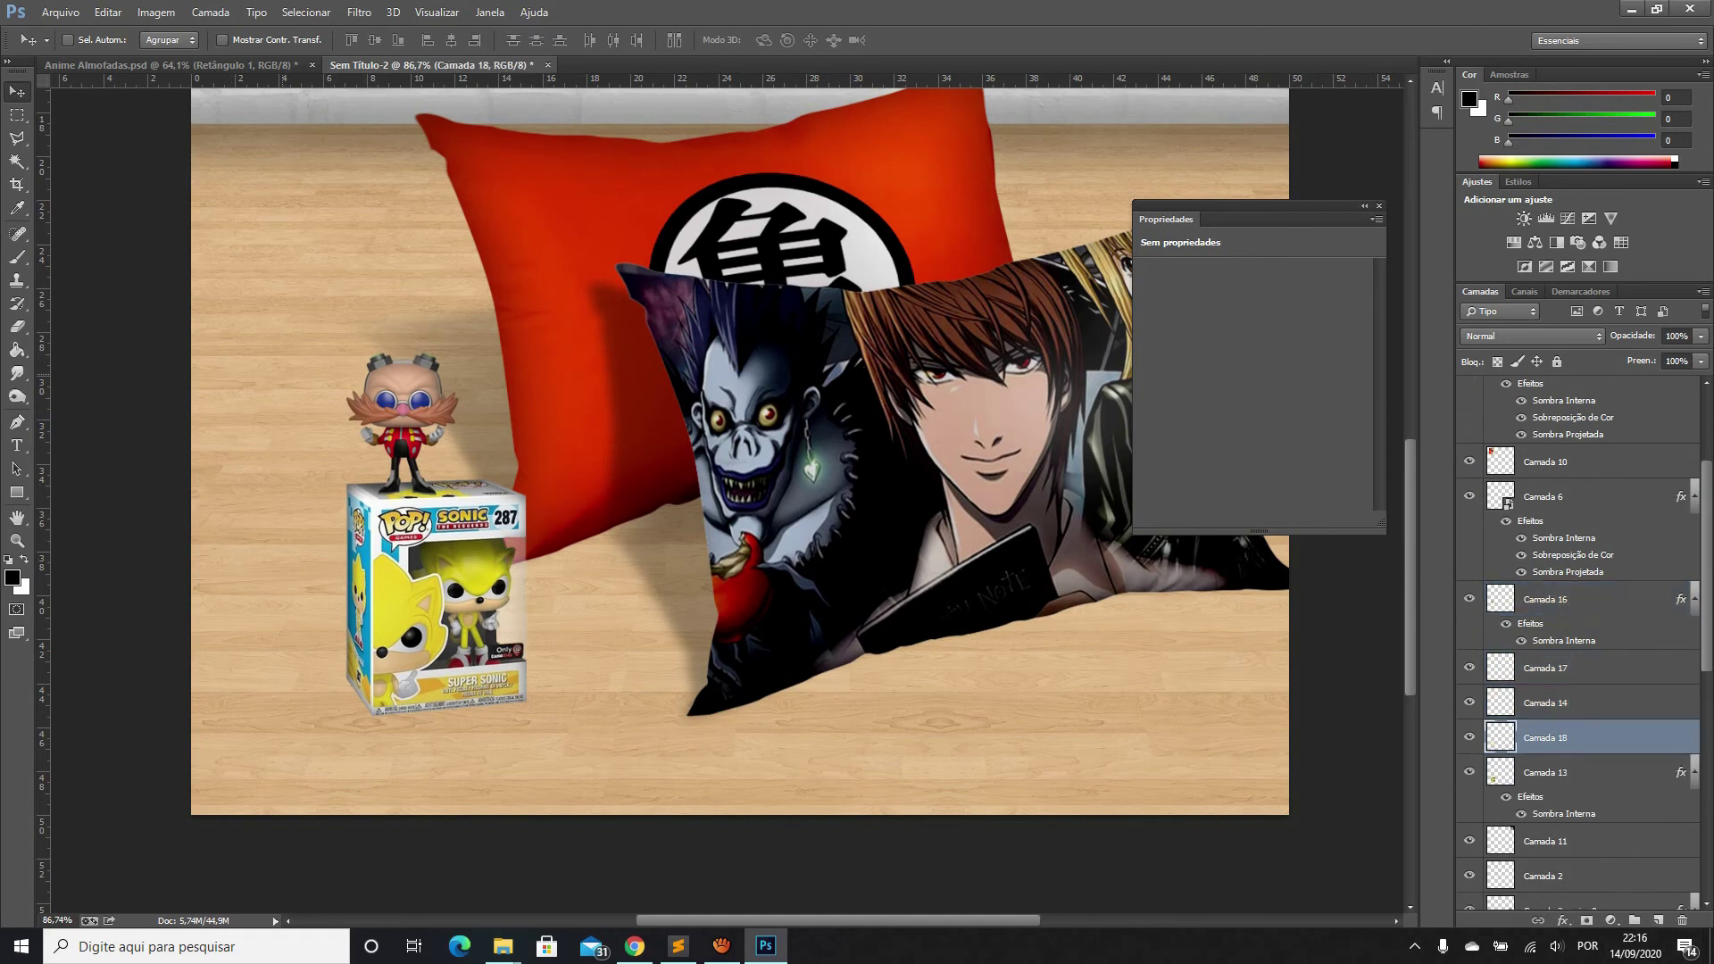
With an 86 px brush, paint a black shadow down the box's left side and underneath
click(1469, 772)
click(16, 257)
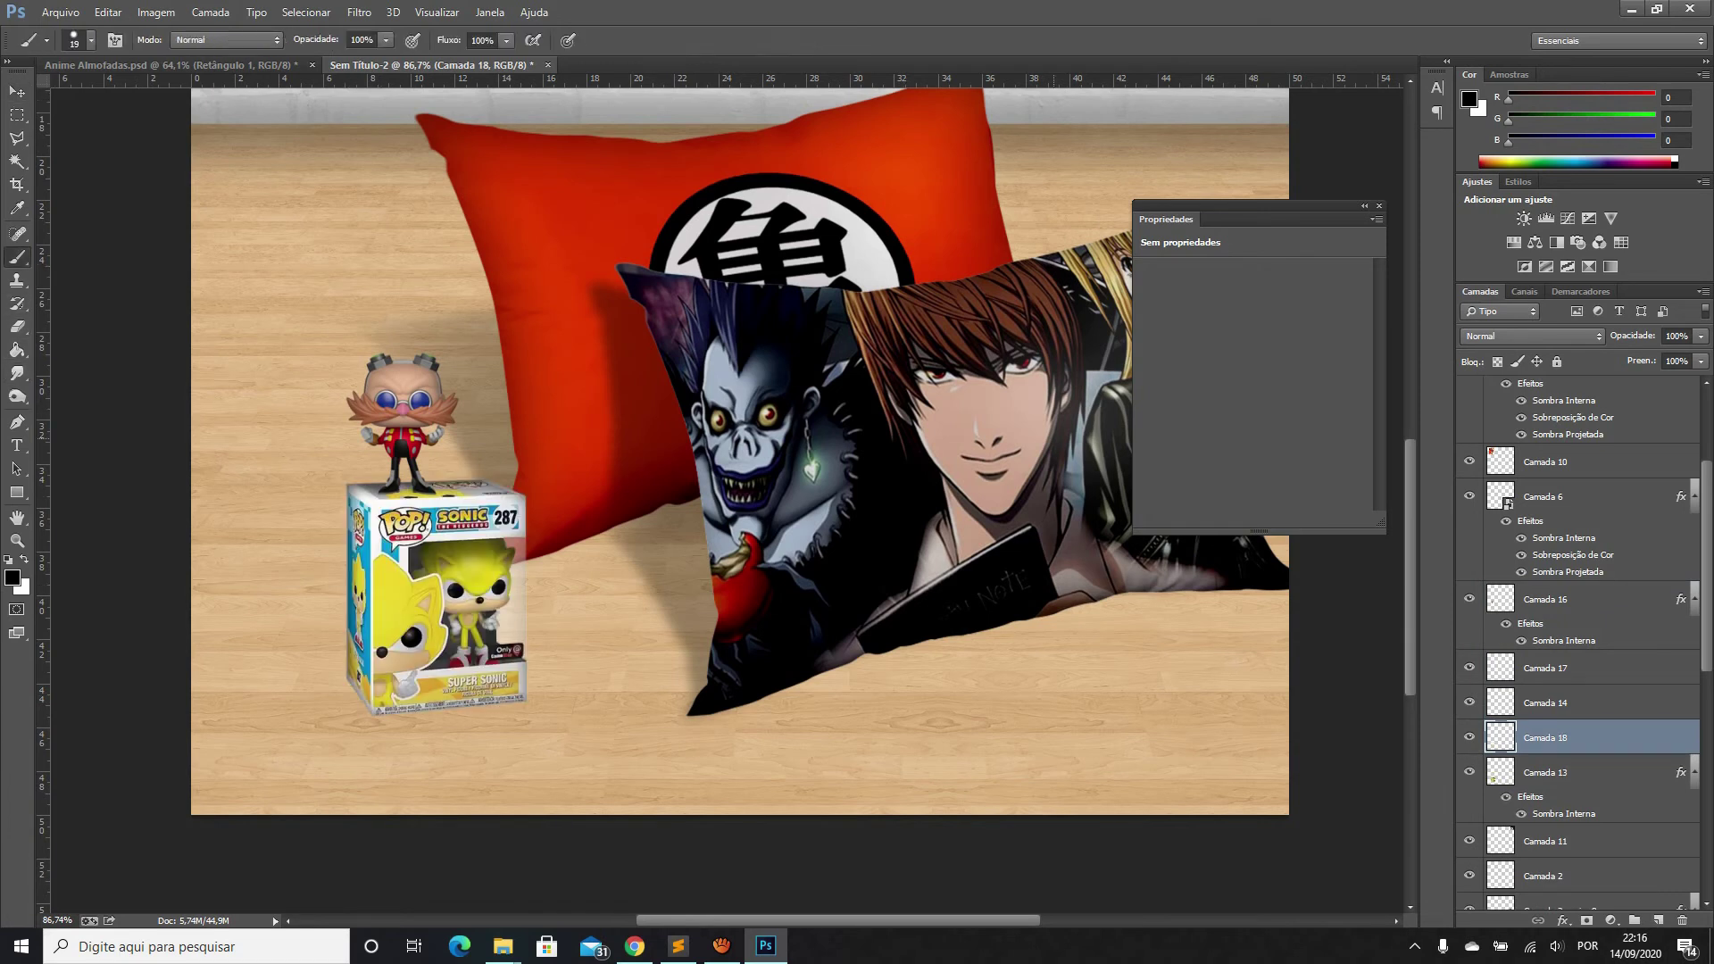
click(91, 39)
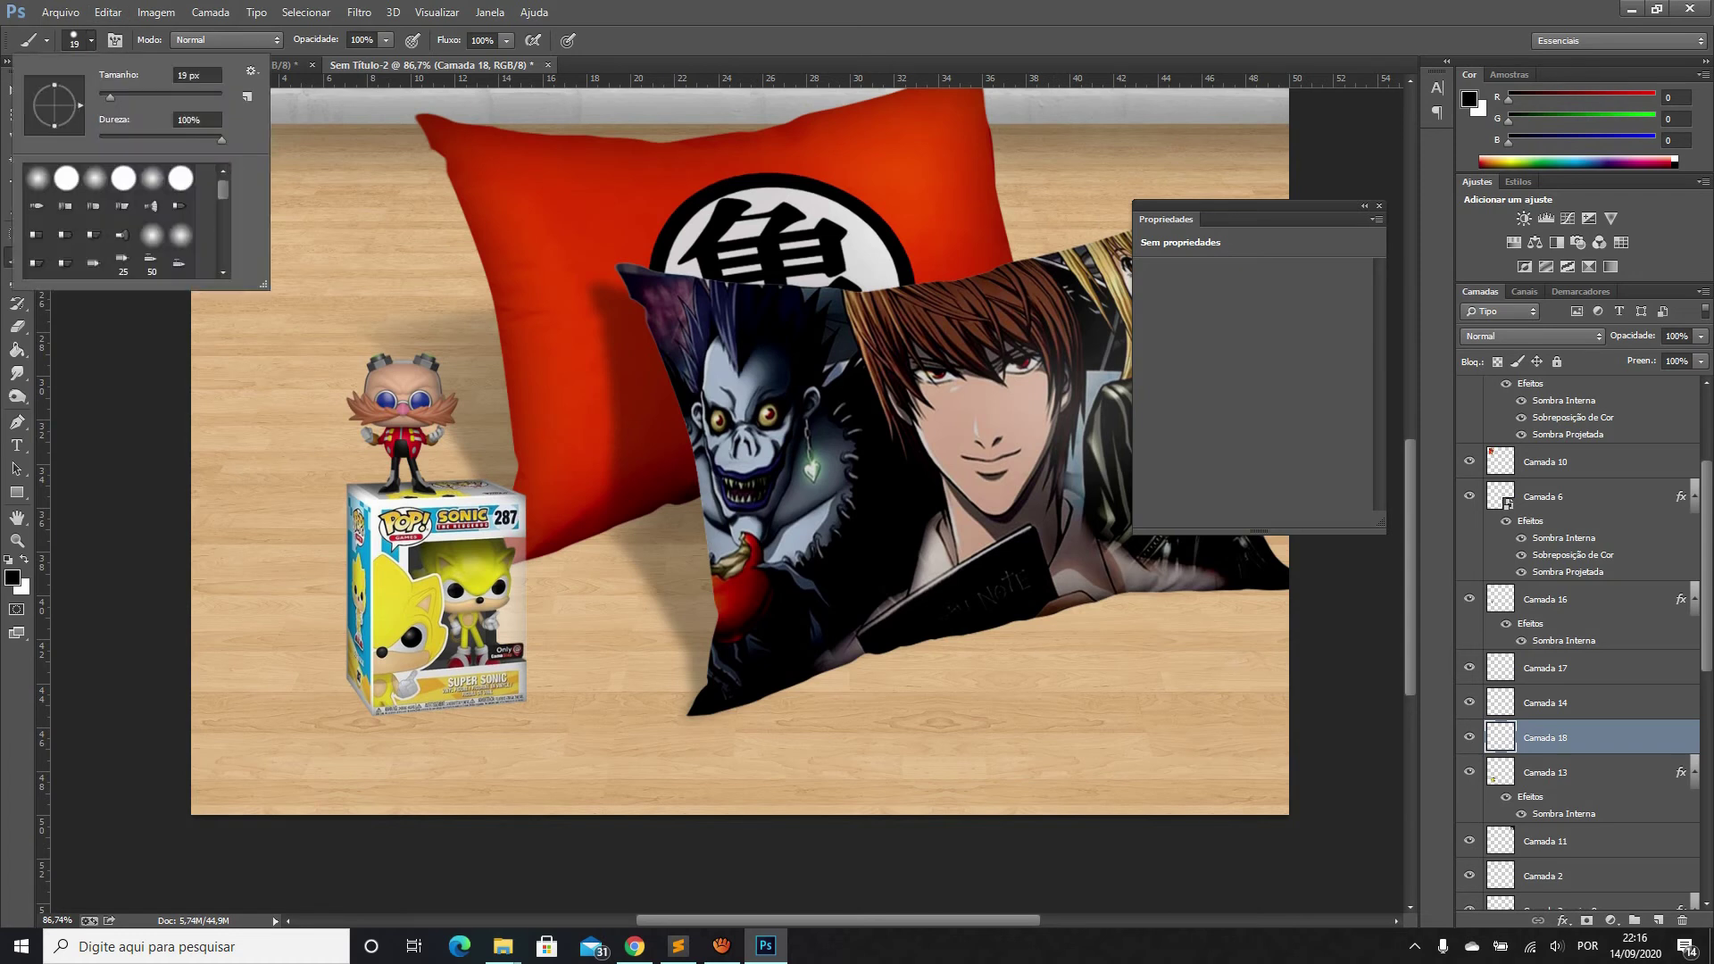
mouse_move(327, 505)
mouse_down()
mouse_move(337, 706)
mouse_move(483, 741)
mouse_move(379, 669)
mouse_move(295, 527)
mouse_move(334, 477)
mouse_move(343, 663)
mouse_up()
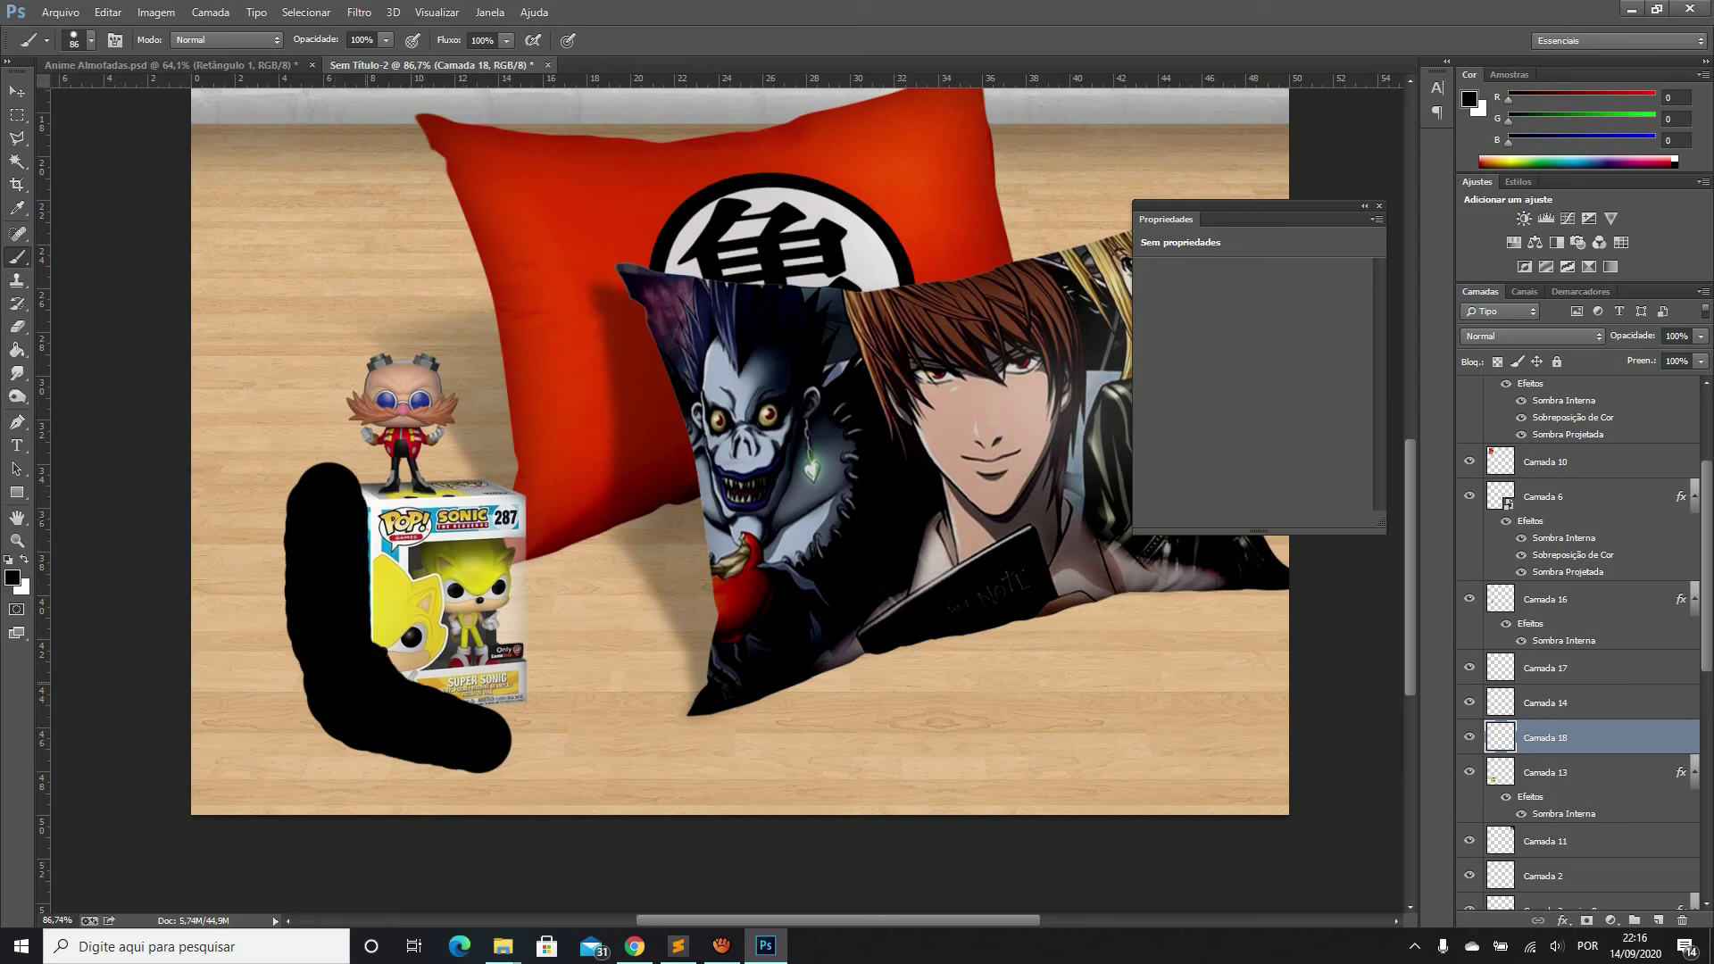
Gaussian-blur the shadow twice, ending at radius 11,4, and set its opacity to 48%
click(359, 12)
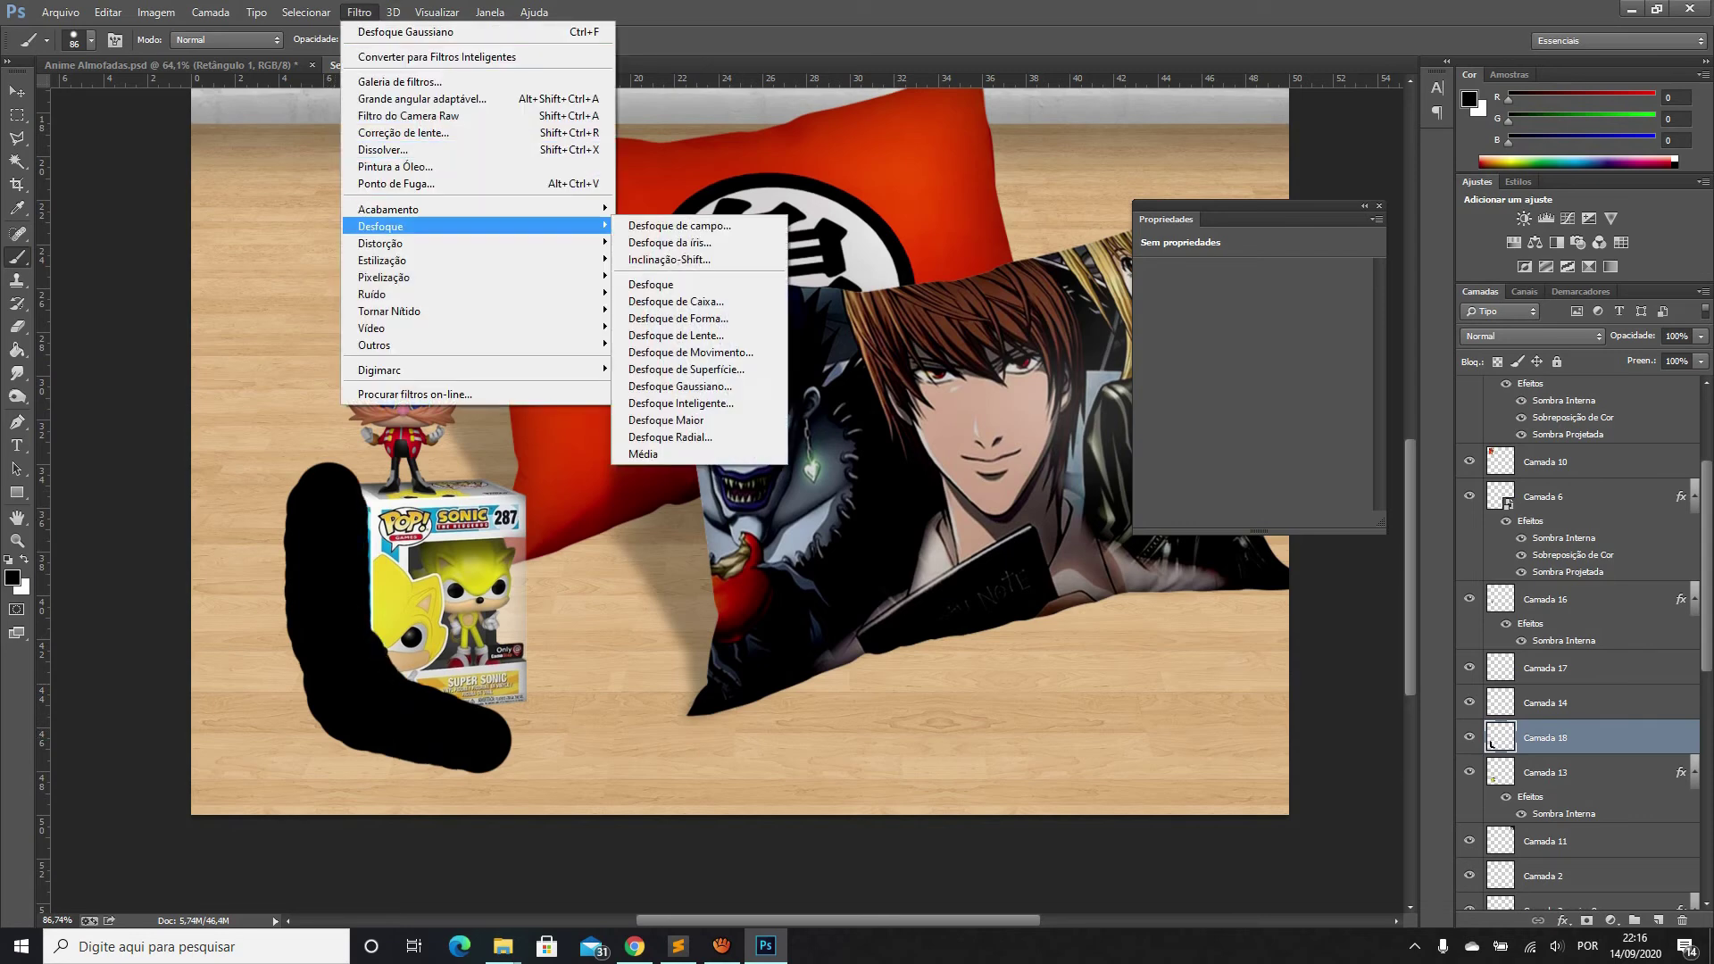
click(678, 403)
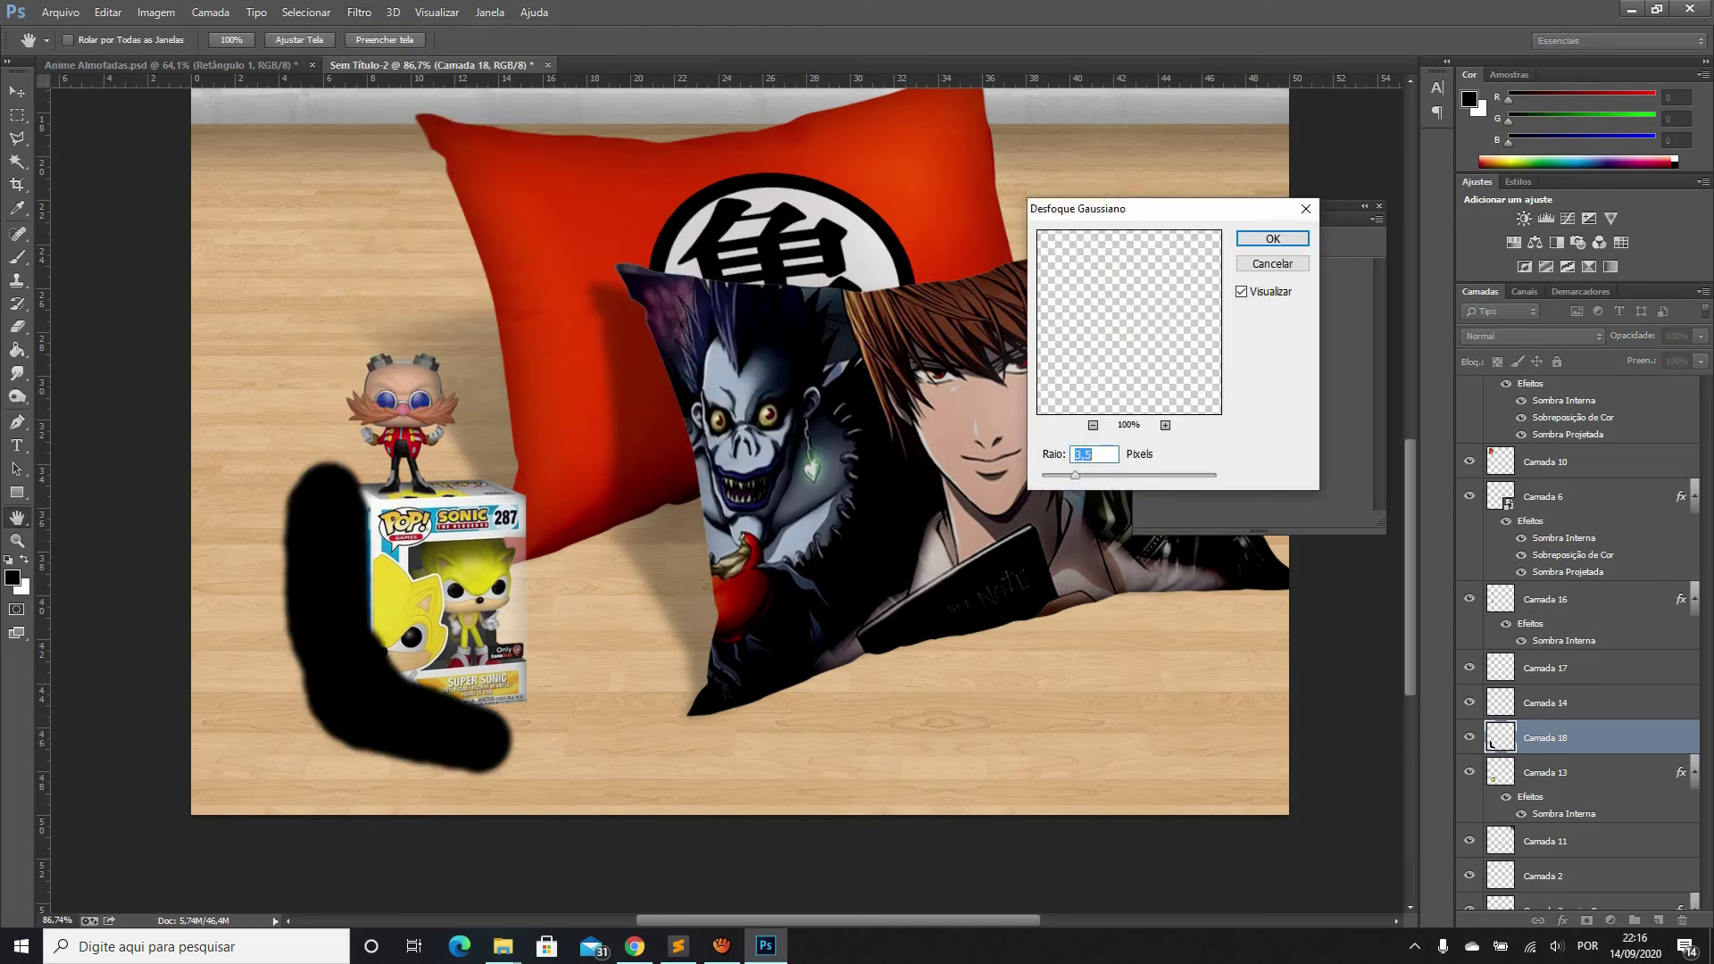
mouse_move(1089, 475)
mouse_down()
mouse_move(1118, 475)
mouse_move(1100, 475)
mouse_up()
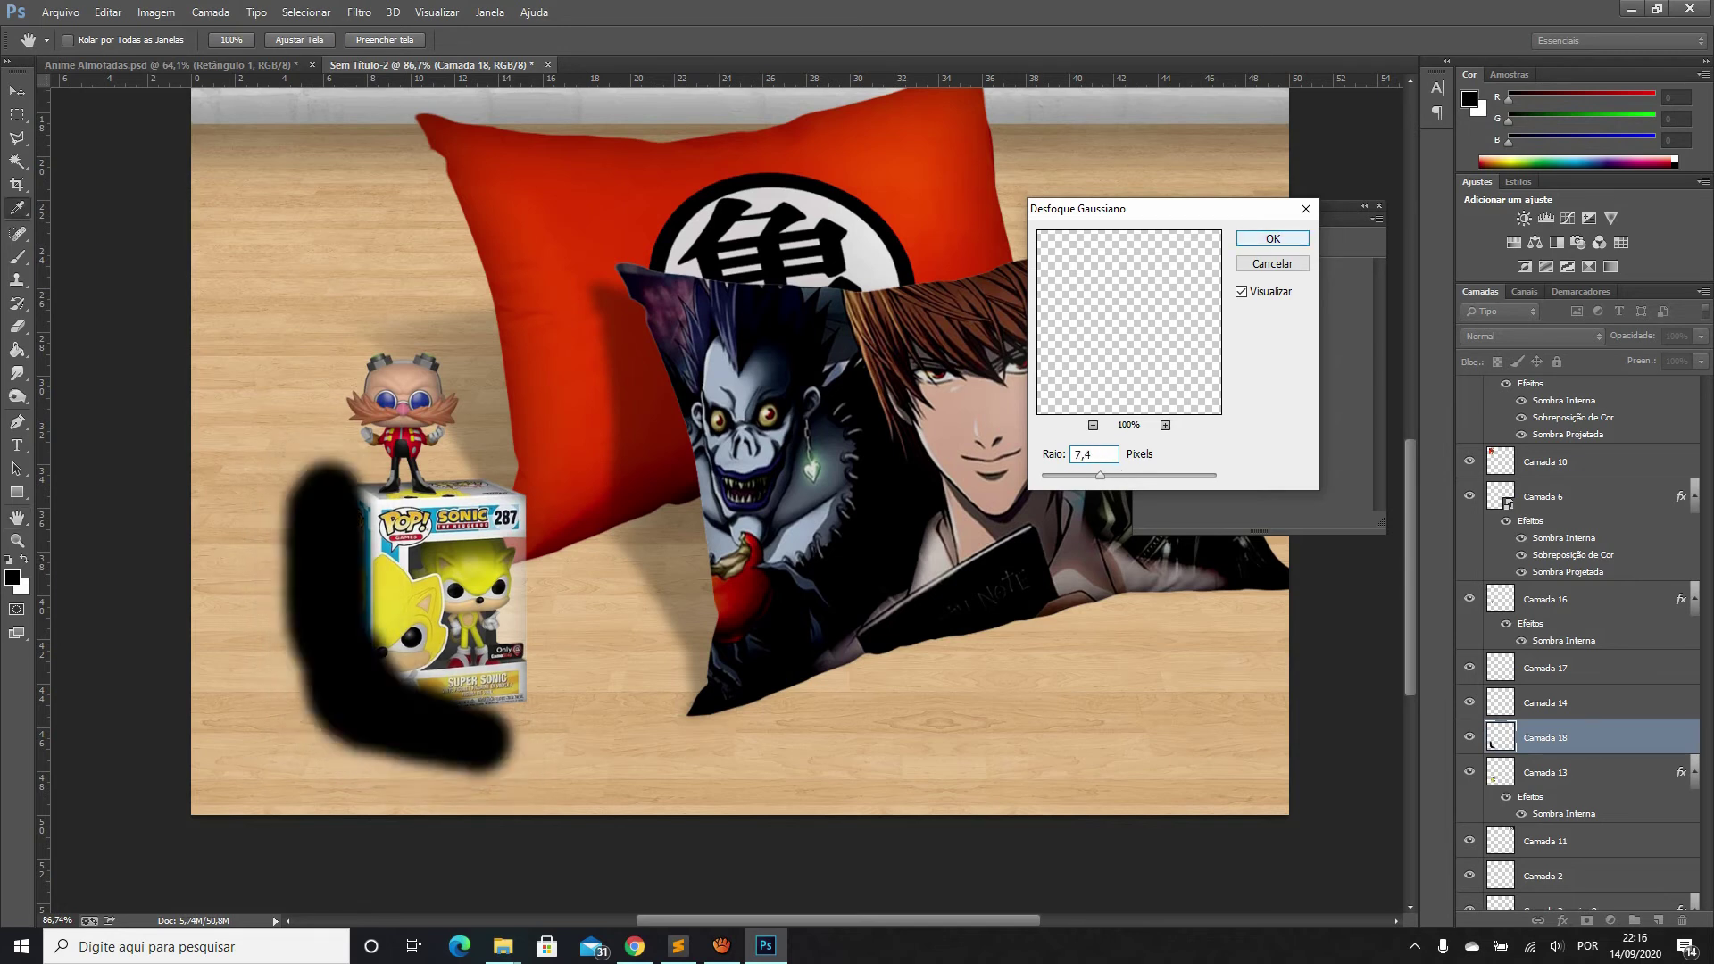
key(Return)
drag(1623, 355, 1653, 356)
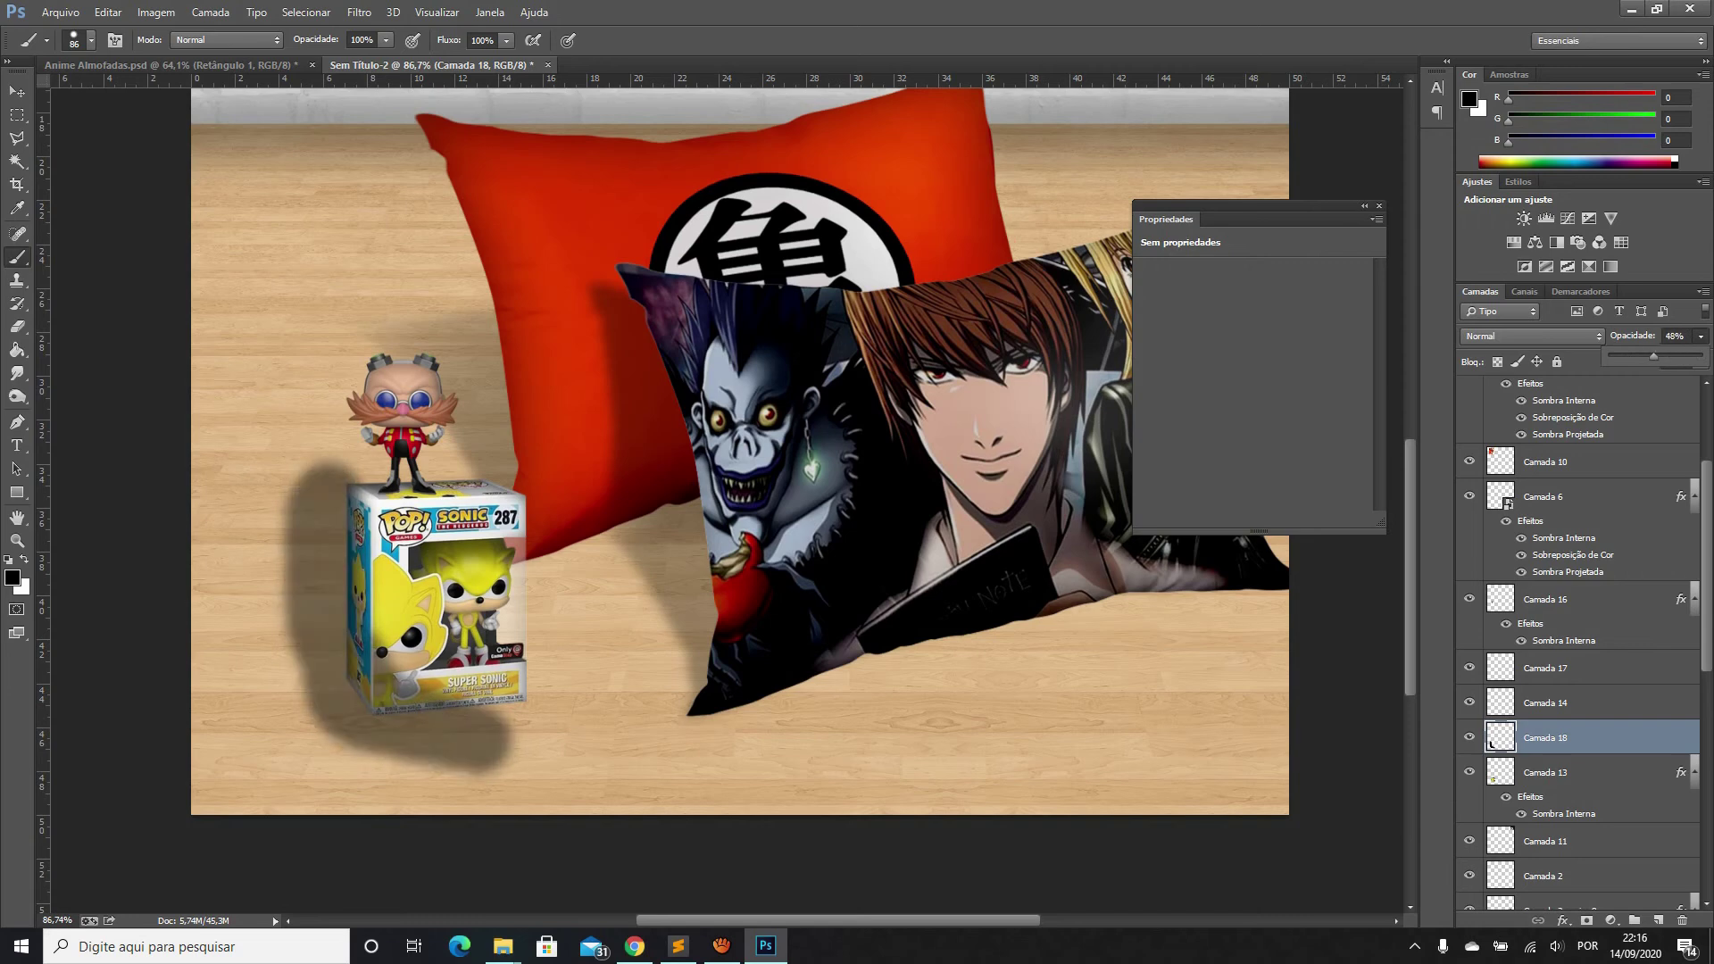
click(359, 12)
mouse_move(479, 226)
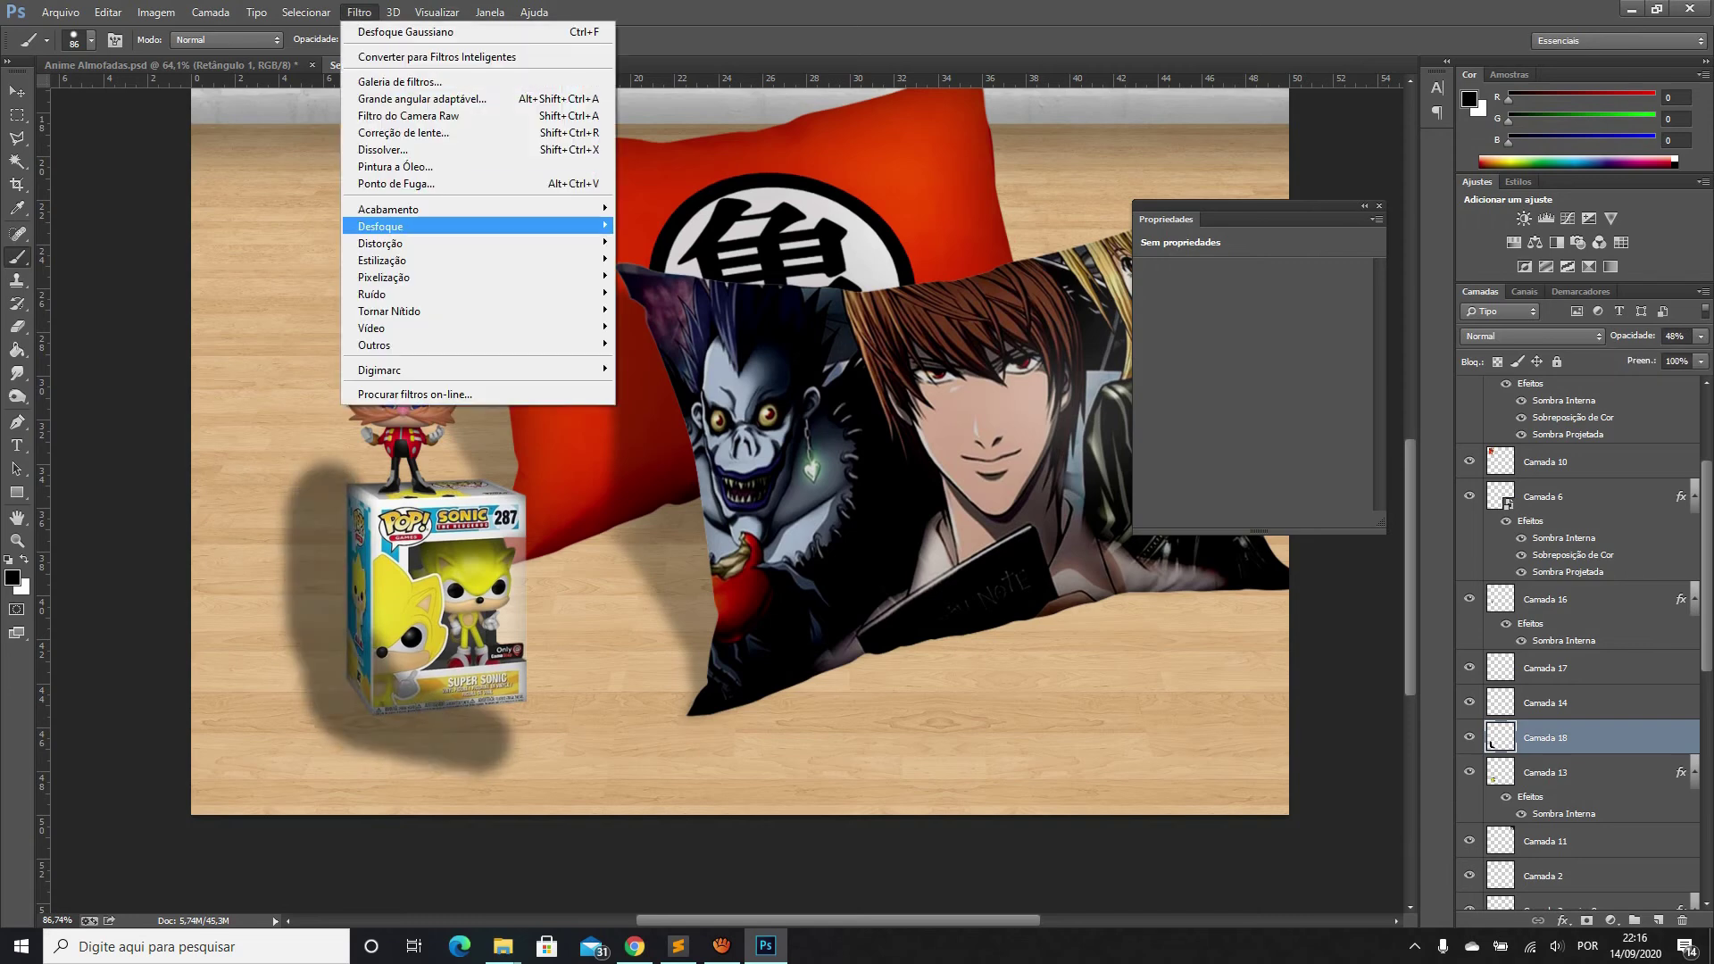
click(680, 386)
key(Up)
key(Up)
key(Up)
key(Up)
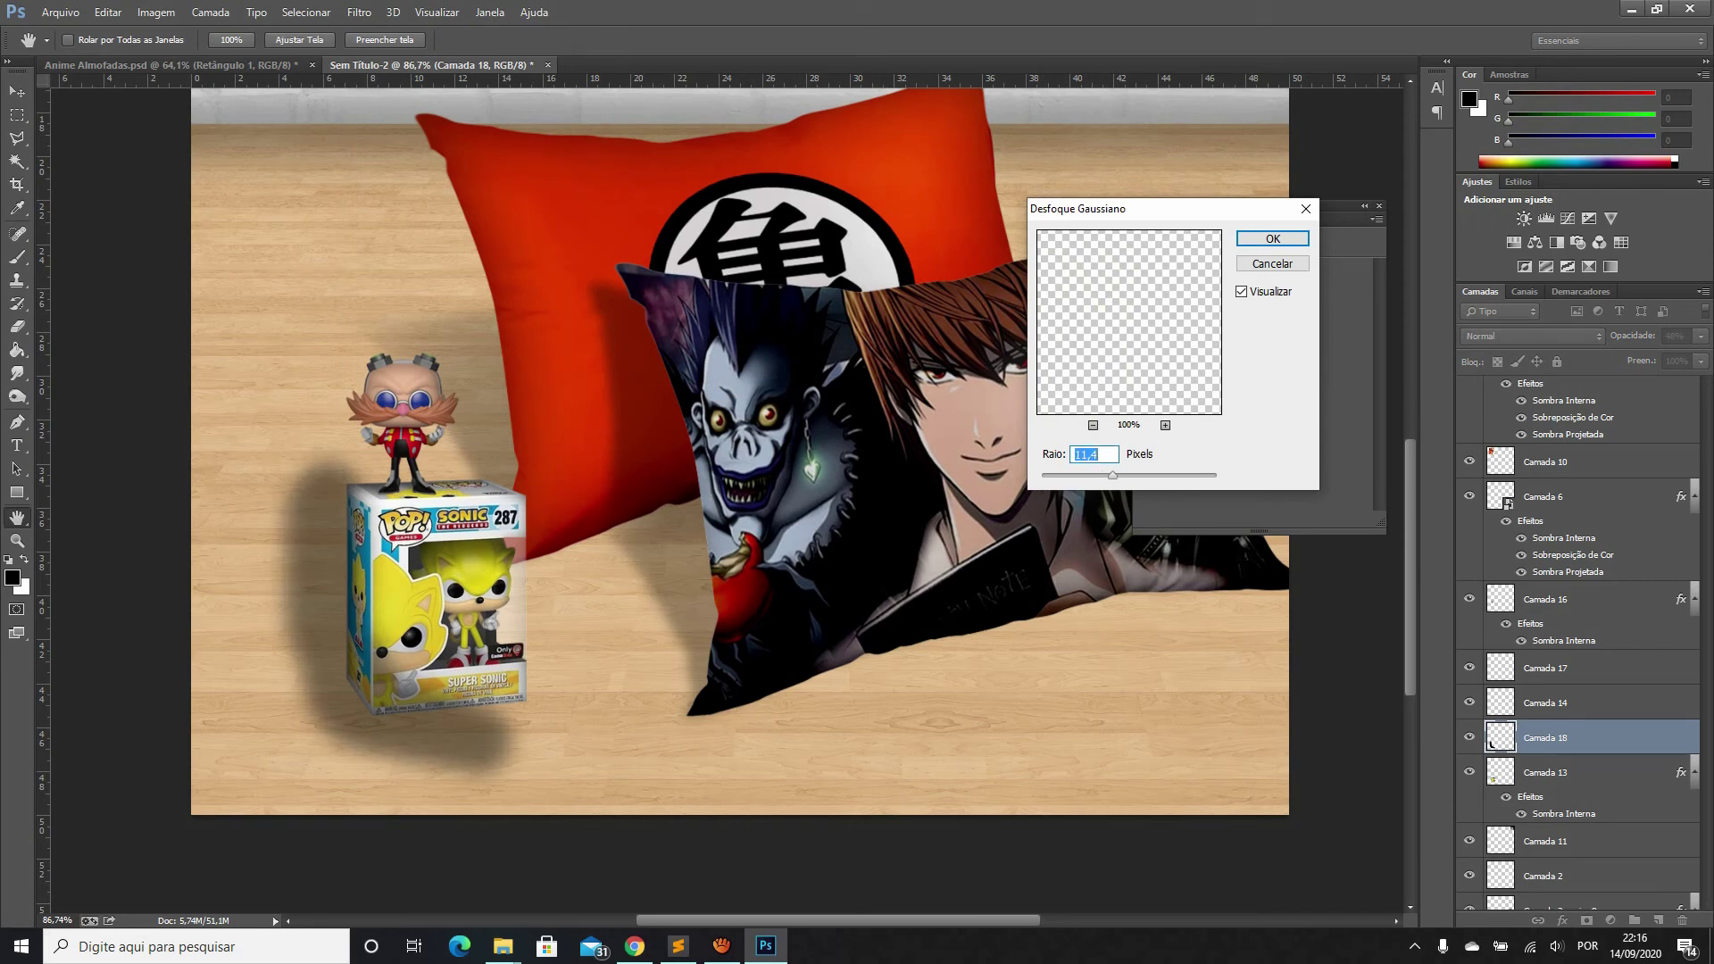
key(Return)
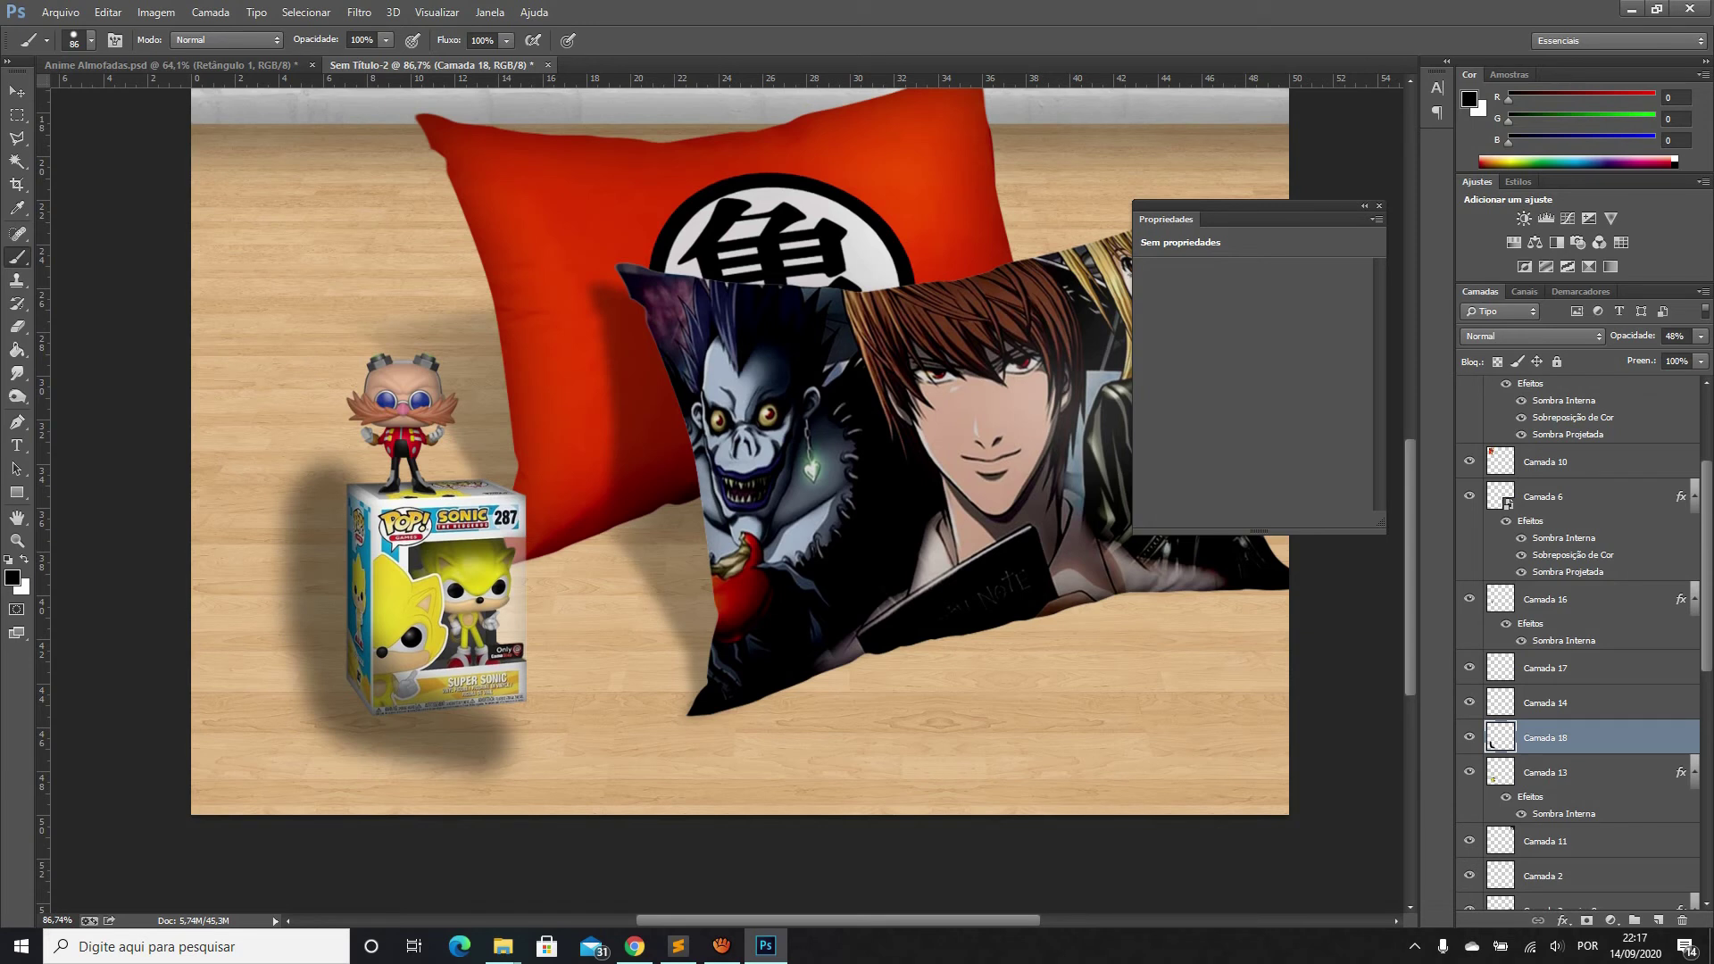
Delete the shadow pixels that overlap the Sonic box's outline, then deselect
key(ctrl+shift+d)
key(ctrl+shift+i)
key(alt+])
double_click(1607, 737)
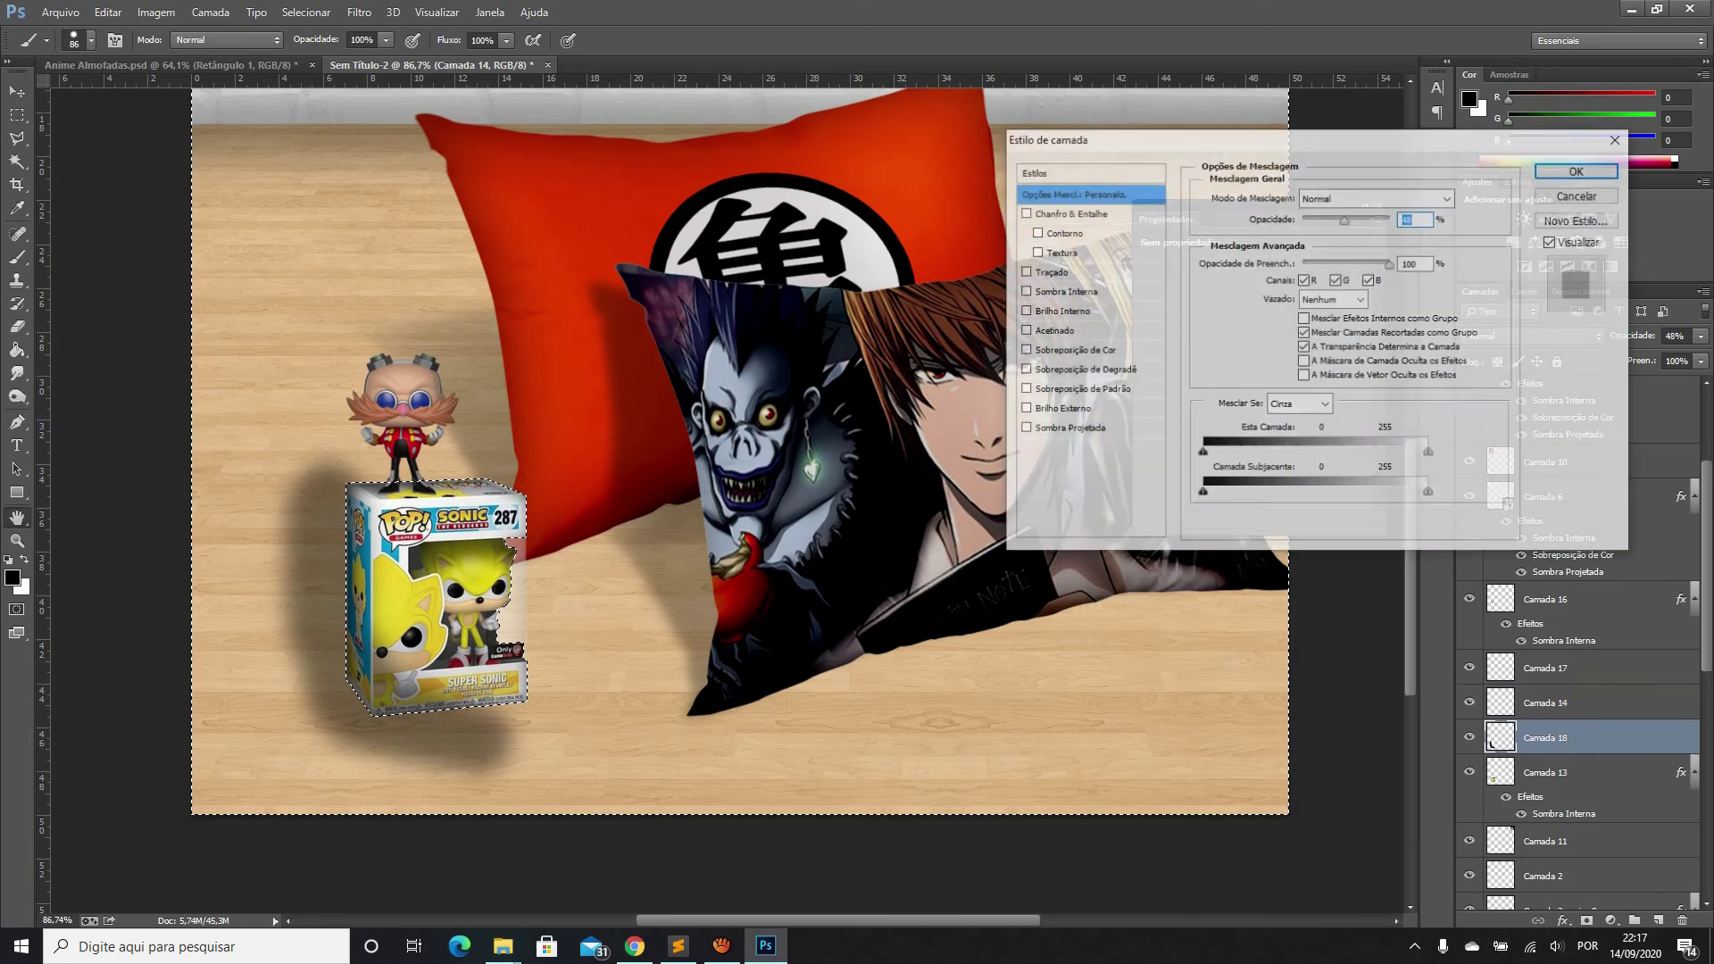
key(Return)
key(b)
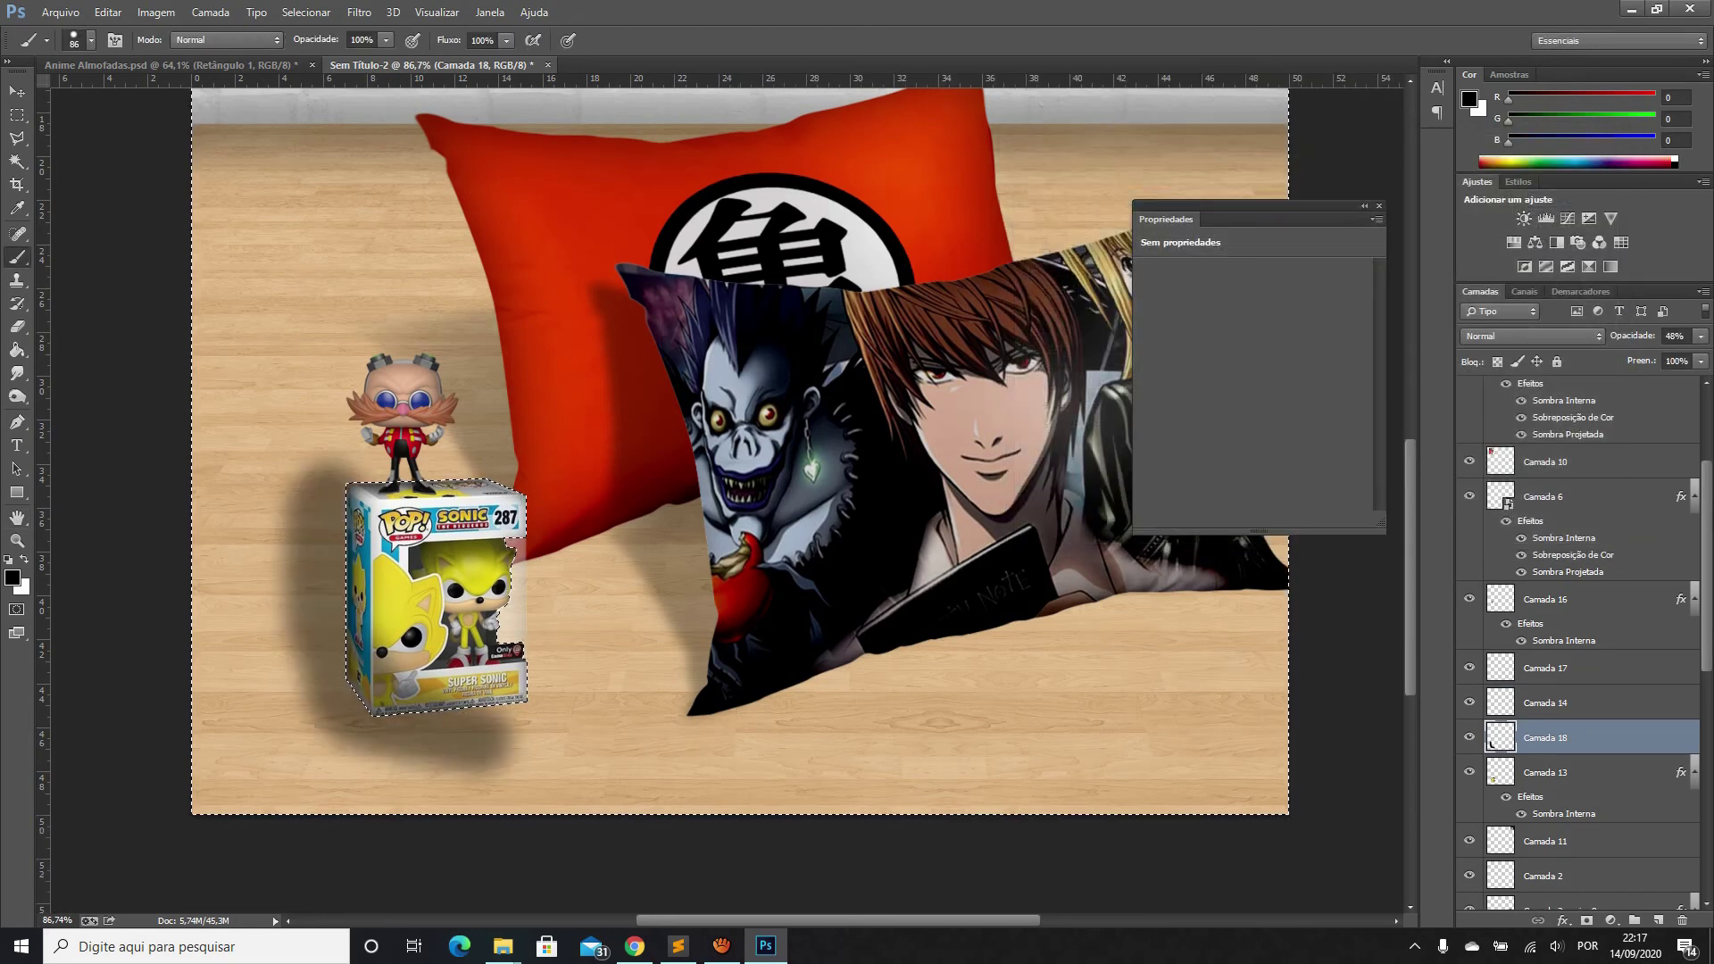
key(Delete)
key(ctrl+d)
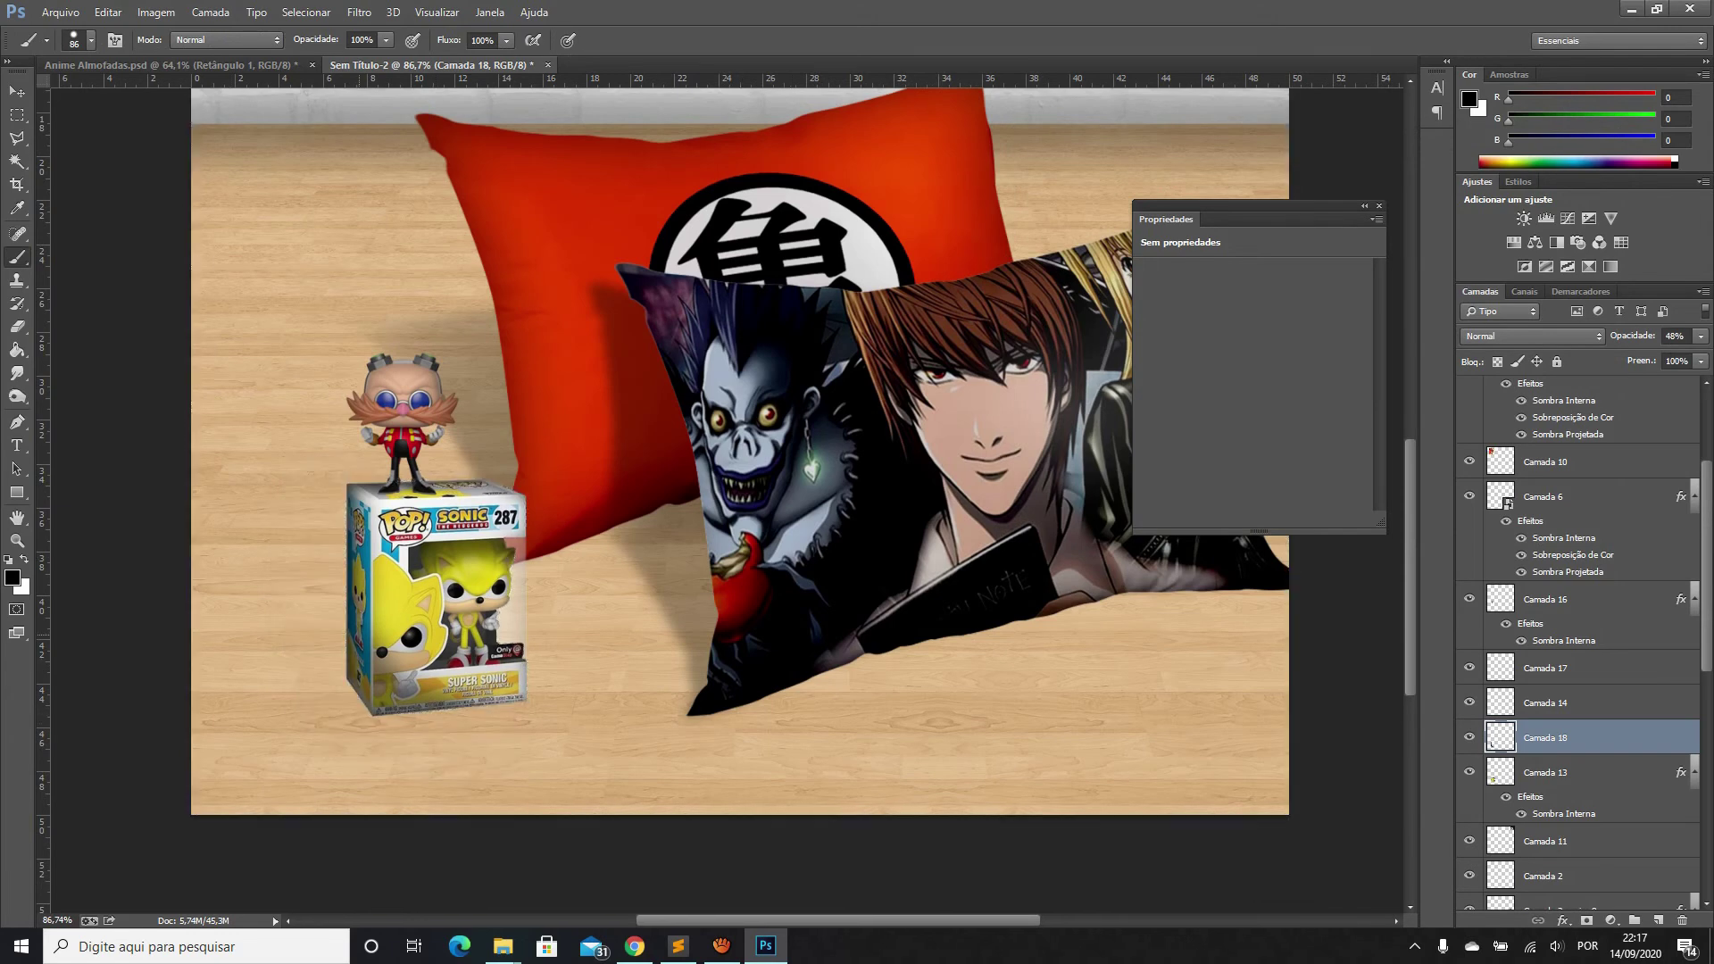
Zoom out to the full image and hide Camada 18 to compare
key(ctrl+0)
key(v)
click(1470, 737)
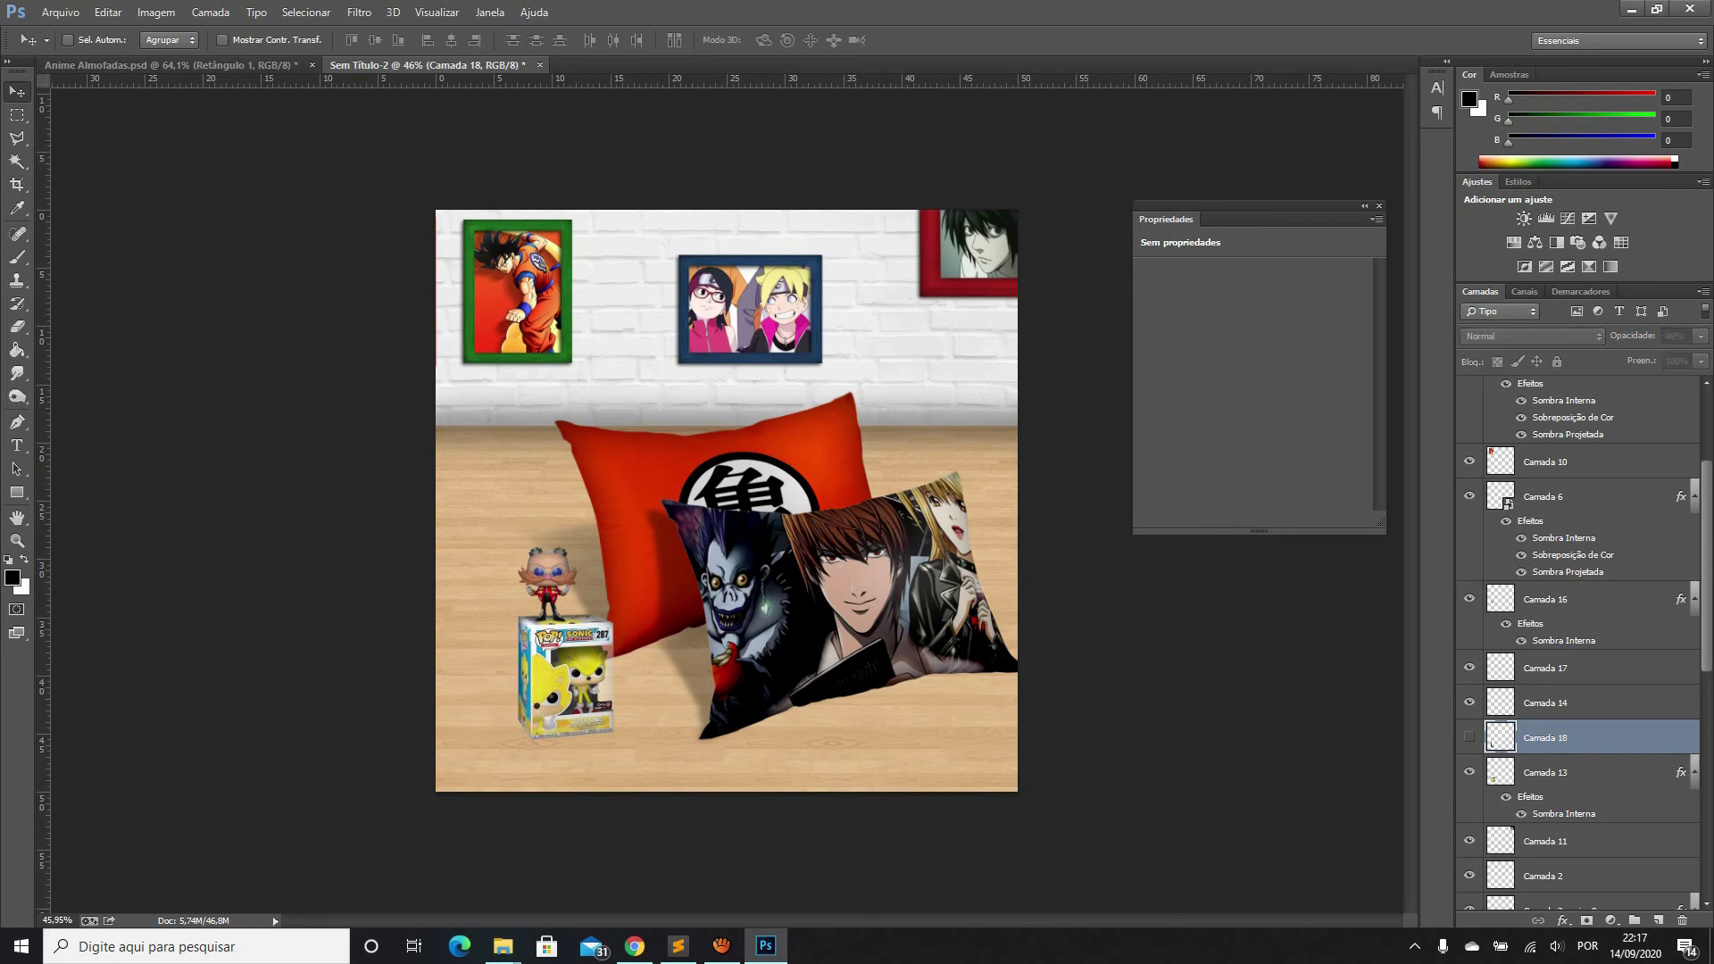
Restore layer visibility and duplicate the Eggman layer as Camada 16 copiar
click(1469, 701)
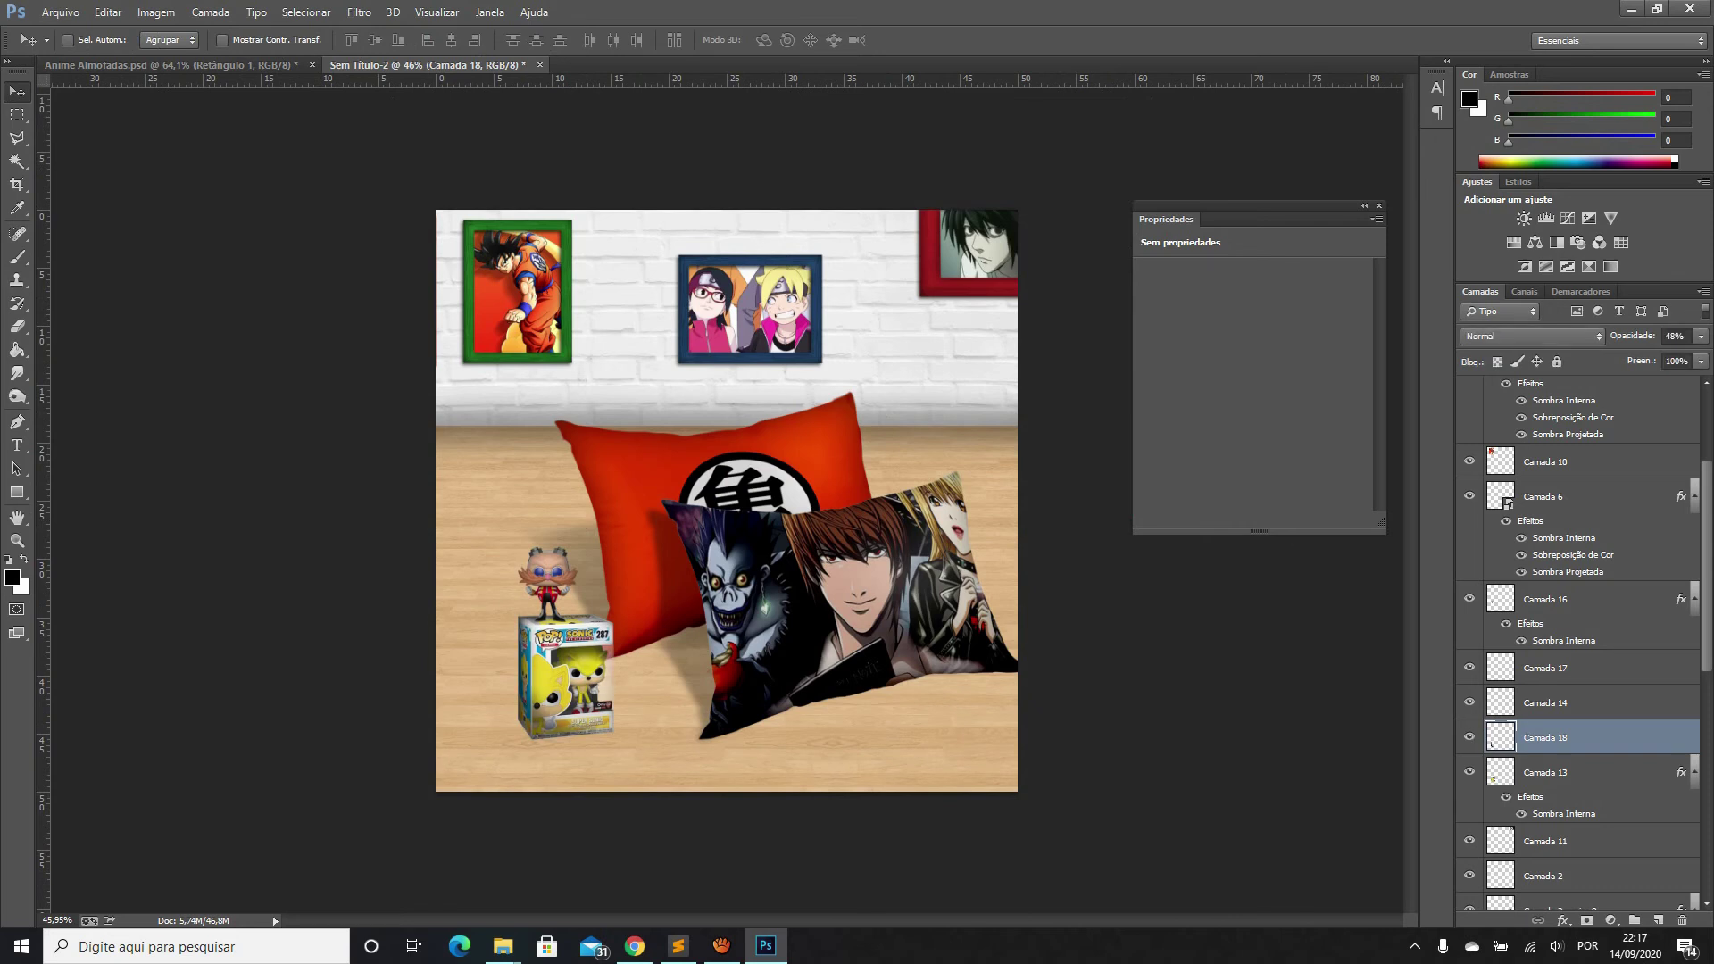
click(1470, 598)
click(1571, 599)
shift+click(1571, 772)
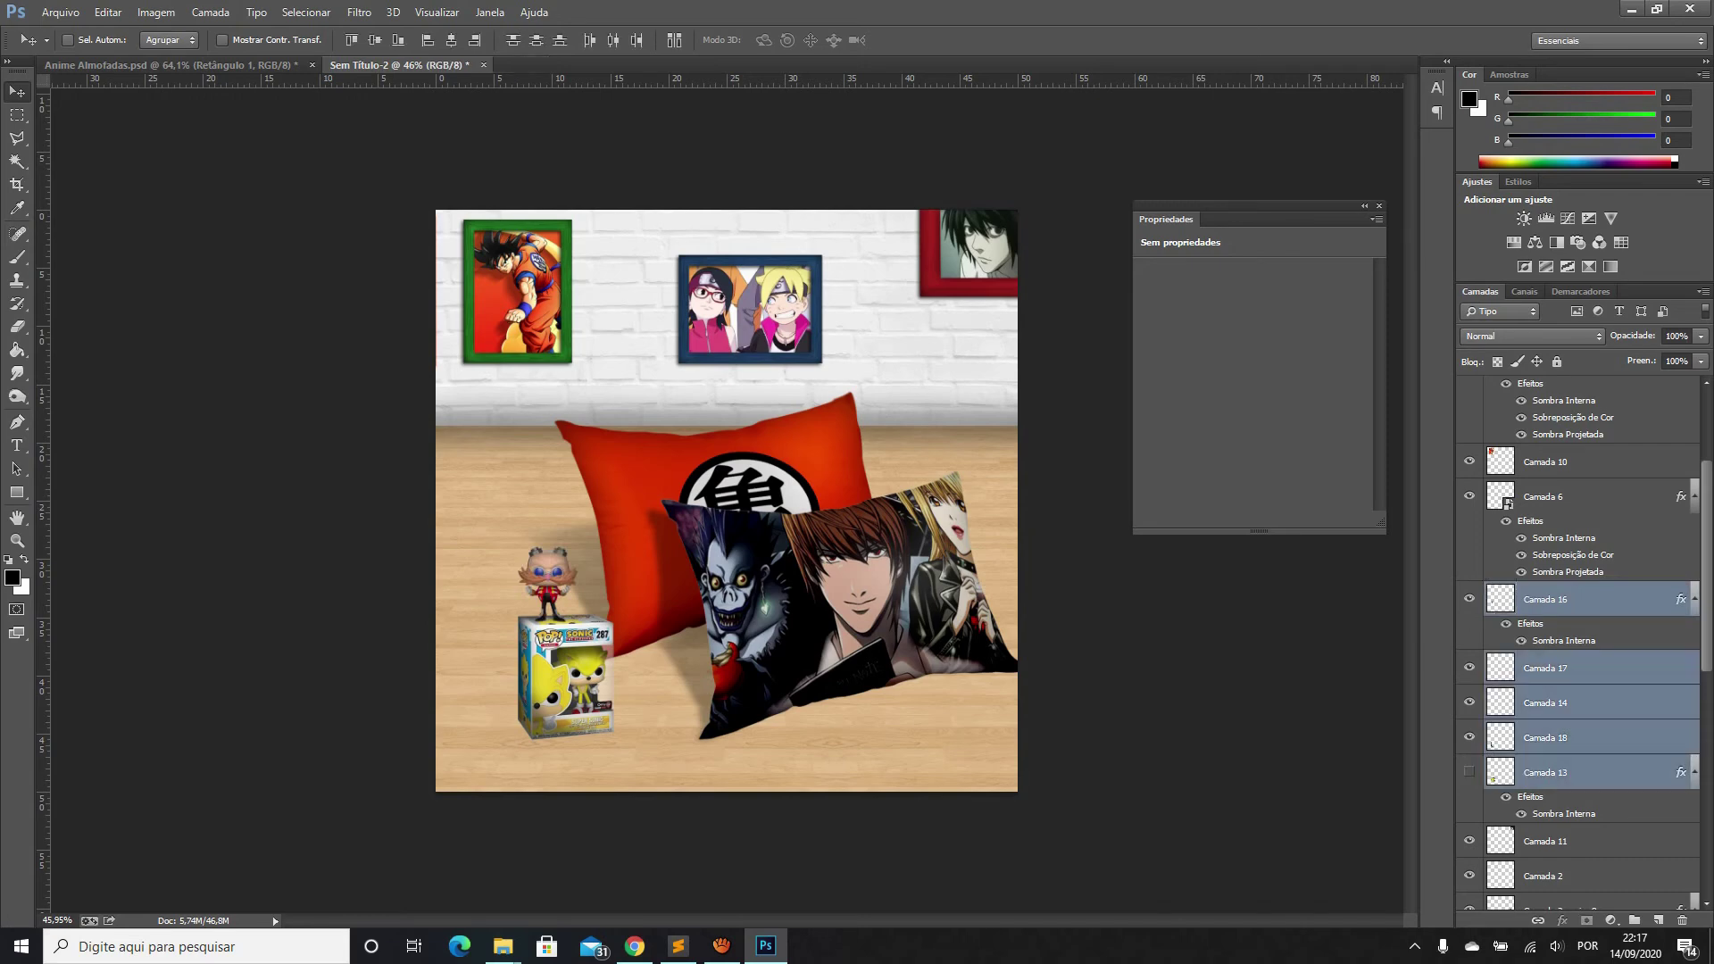
mouse_move(1572, 773)
mouse_down()
mouse_move(1571, 877)
mouse_move(1658, 920)
mouse_up()
Convert Camada 16 copiar to a smart object, rasterize it, and drag it below Camada 13
right_click(1605, 651)
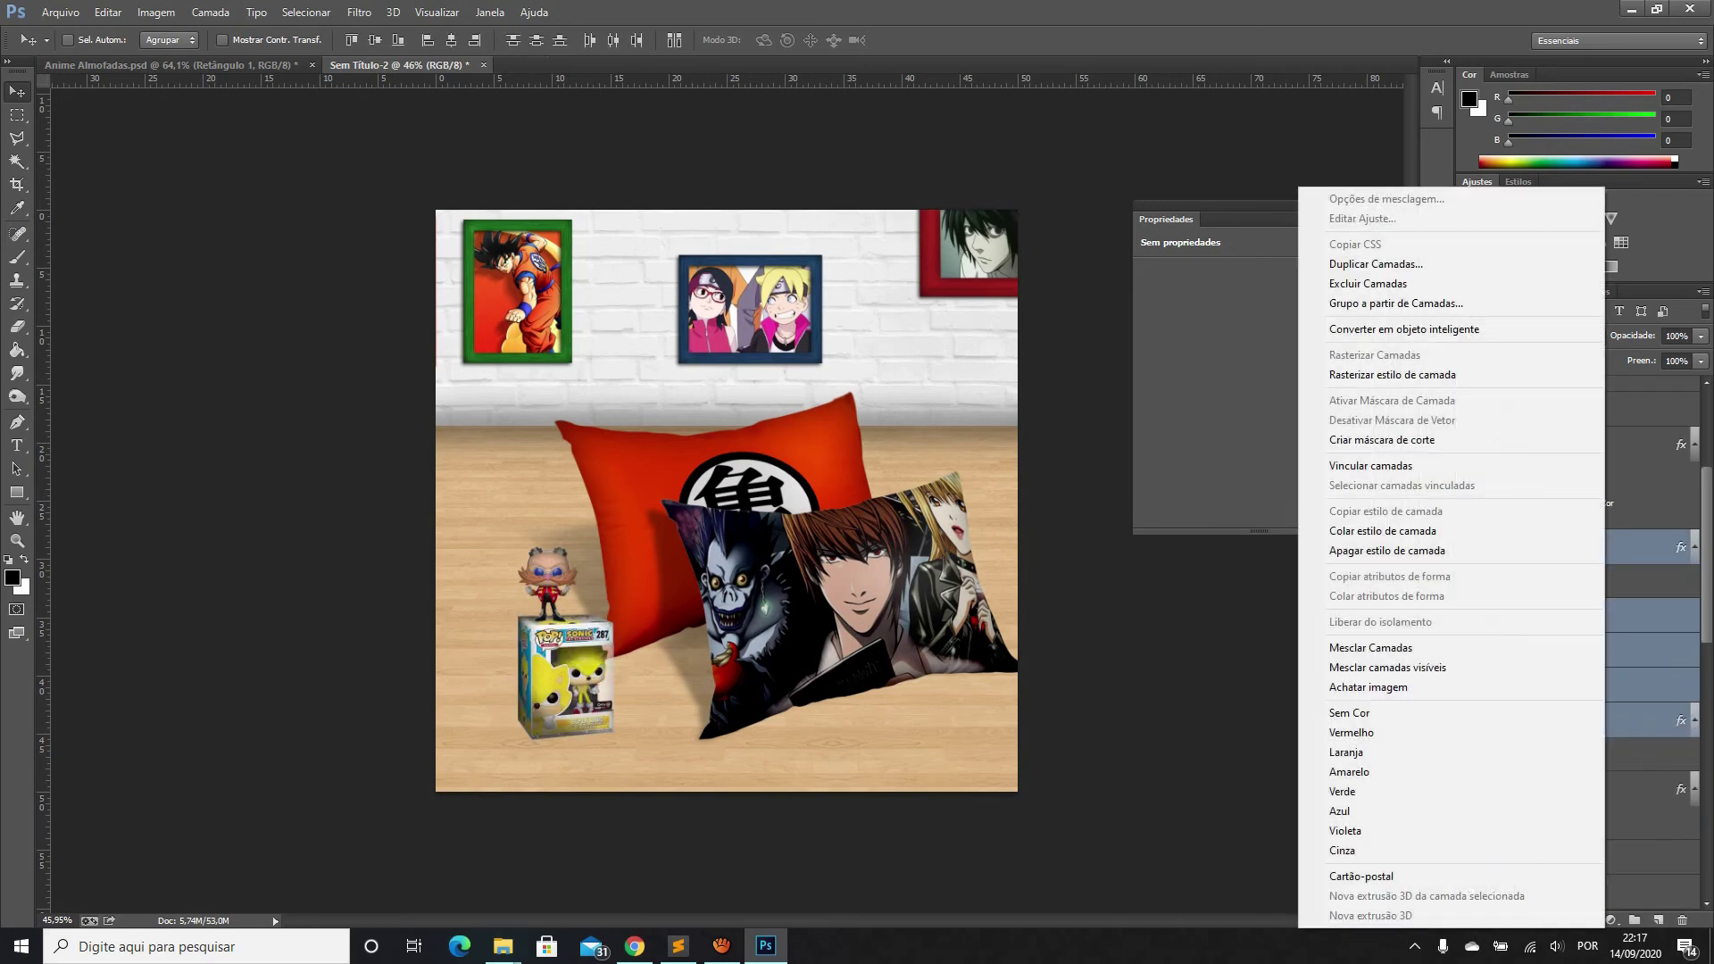
click(1405, 330)
right_click(1564, 547)
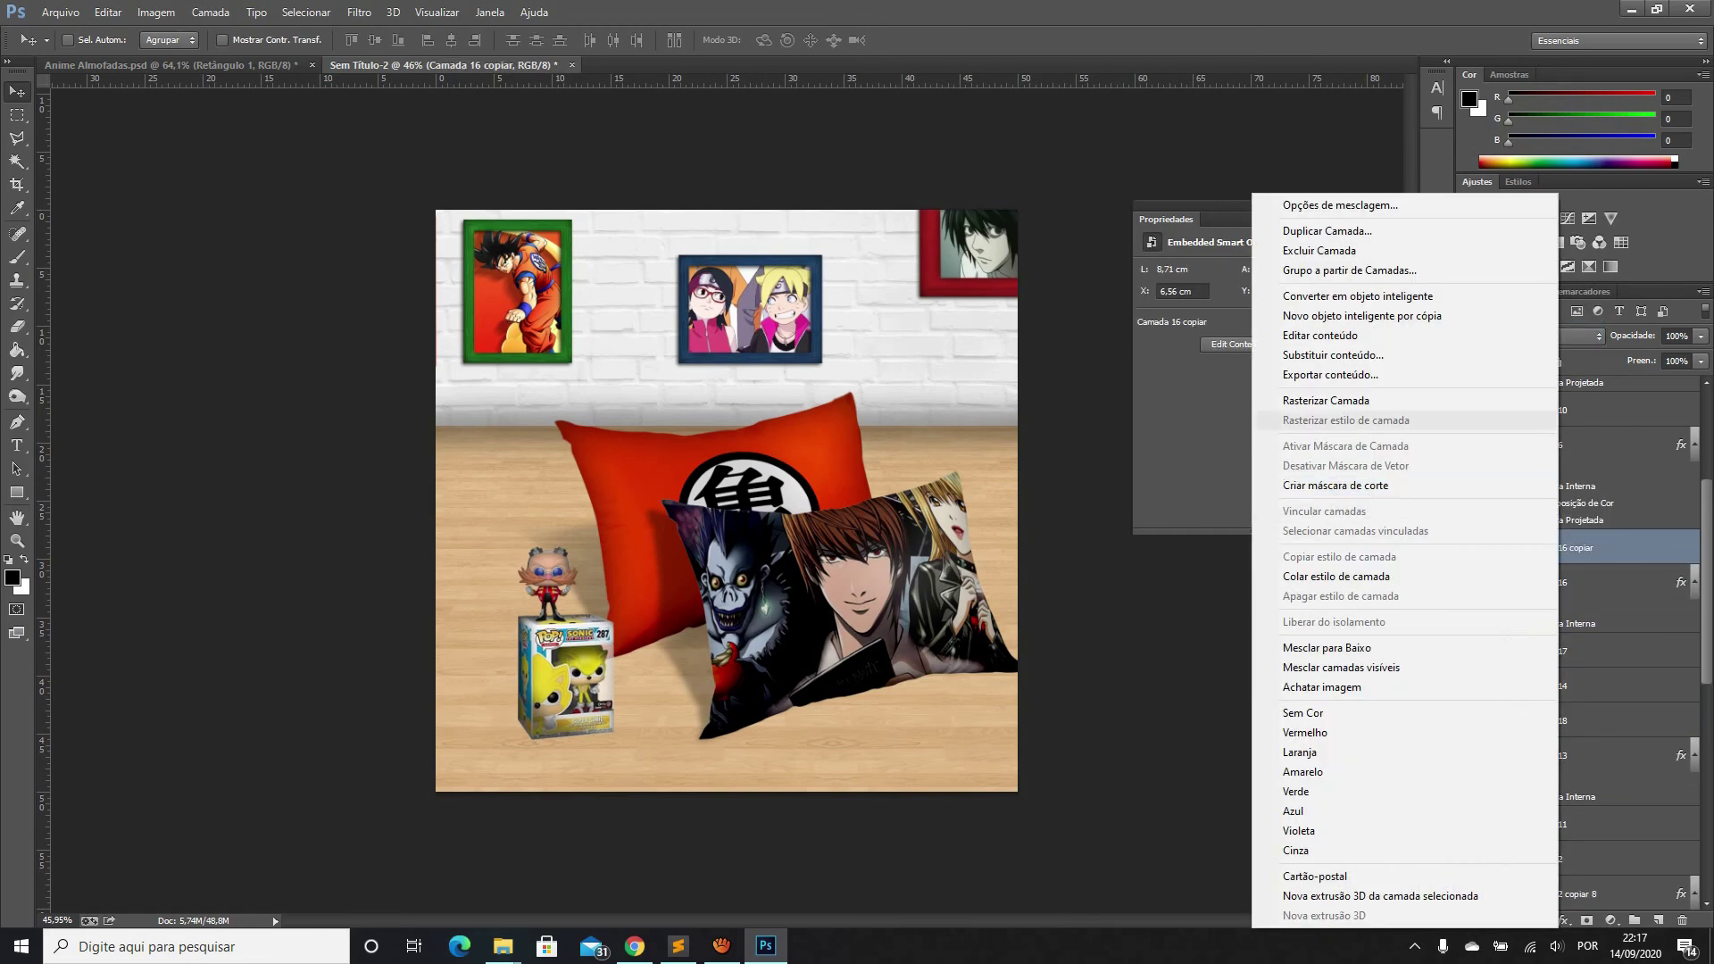
click(1326, 400)
drag(1558, 547, 1558, 789)
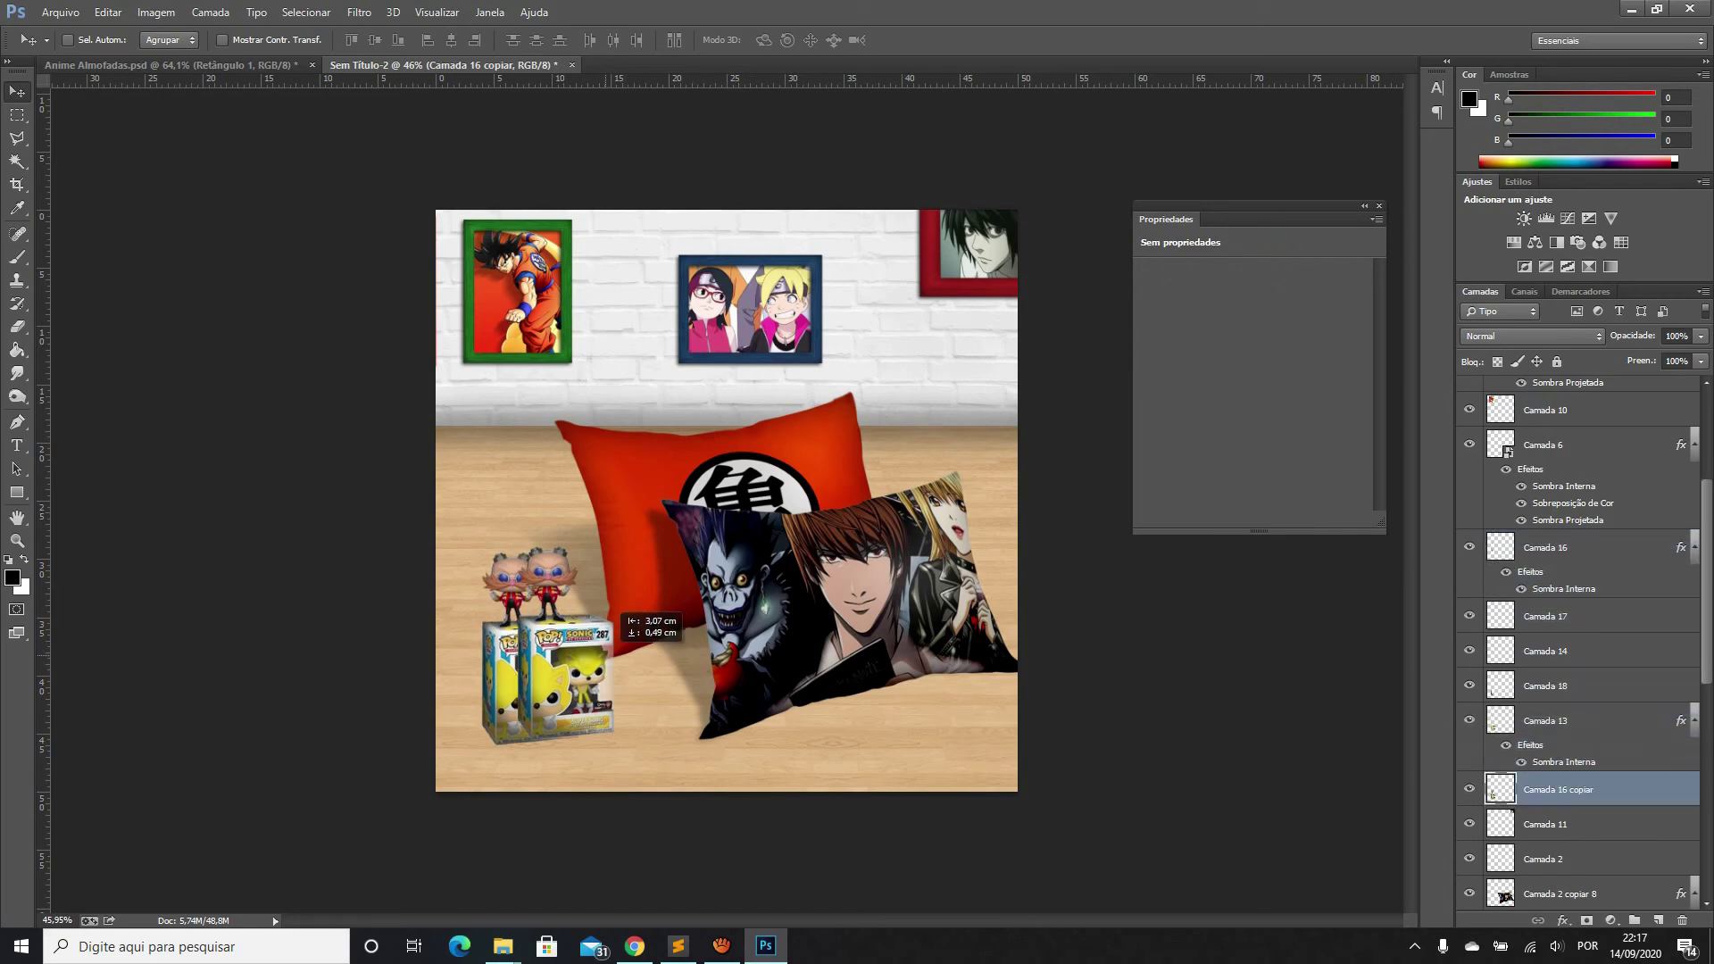
Give Camada 16 copiar a black (#000000) Color Overlay layer style
right_click(1558, 787)
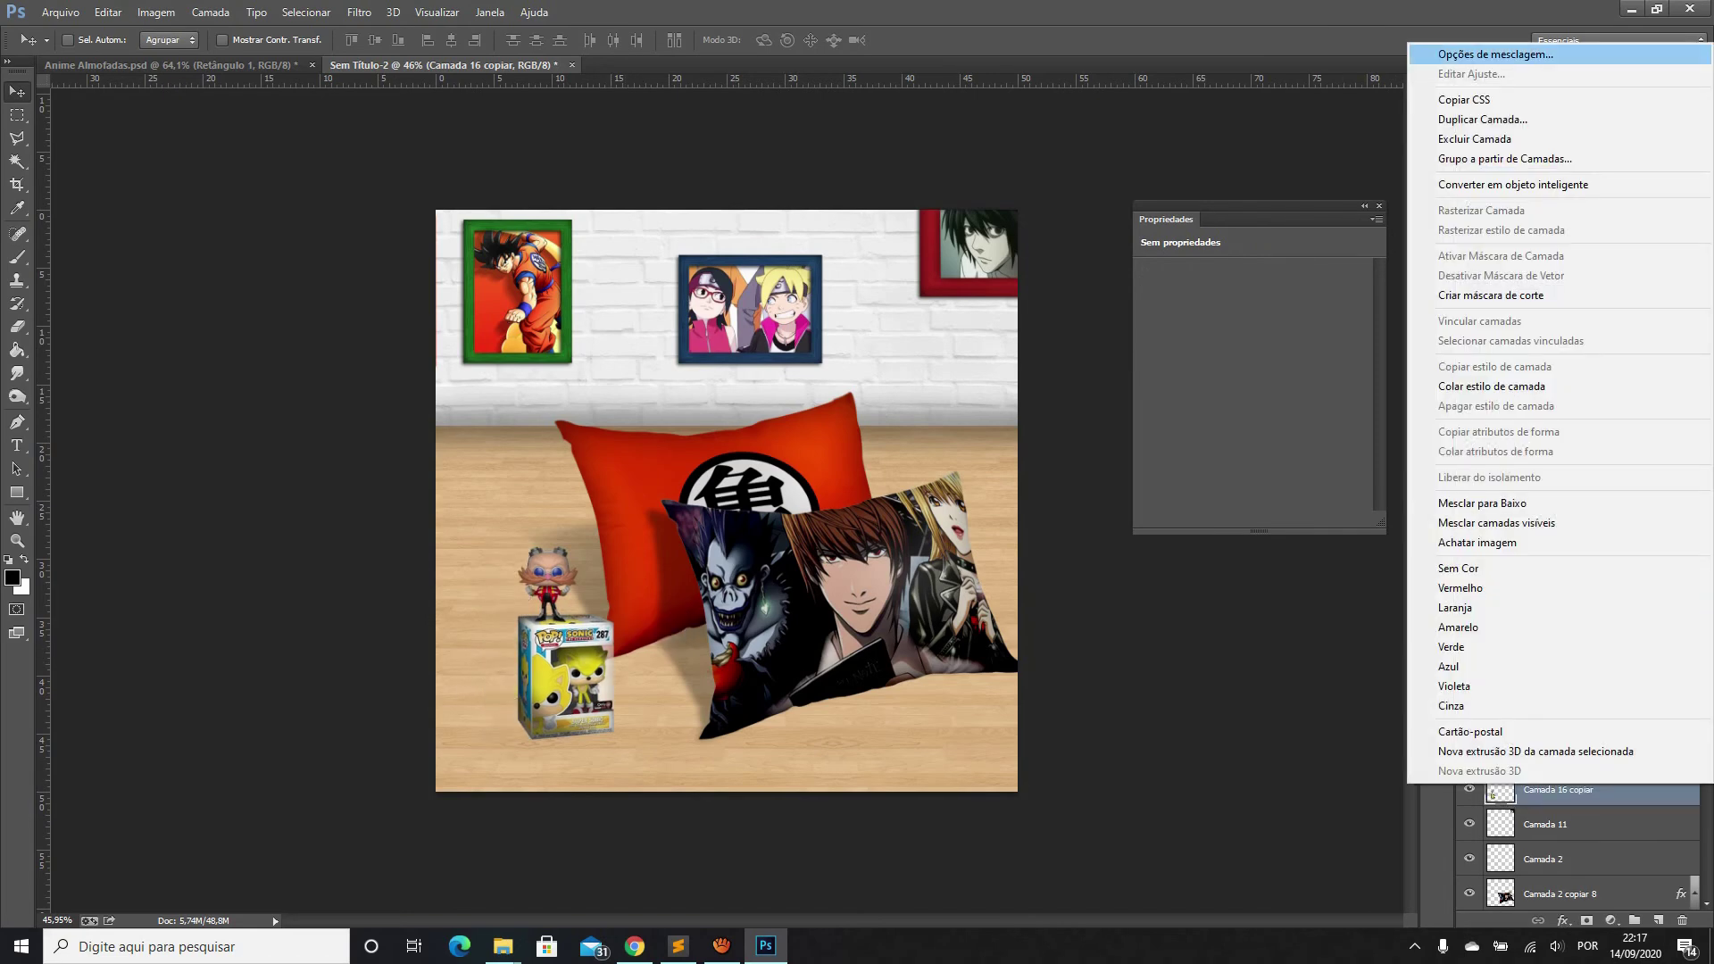
click(1496, 54)
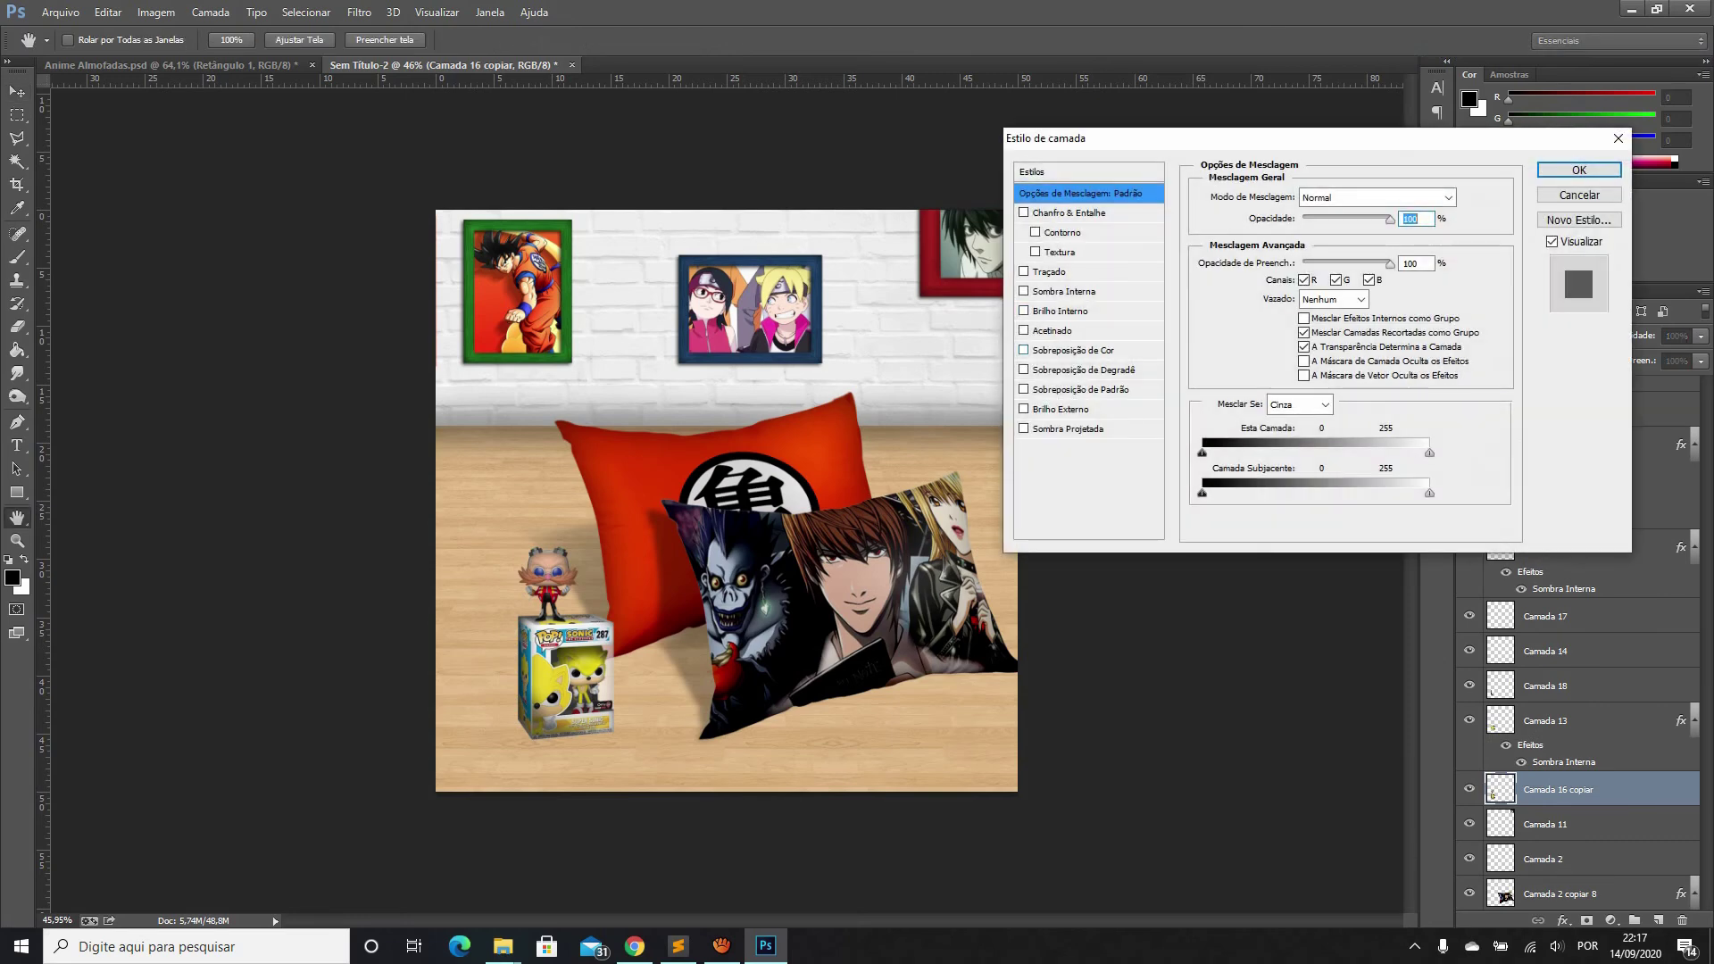
click(1072, 350)
click(1472, 197)
text(000000)
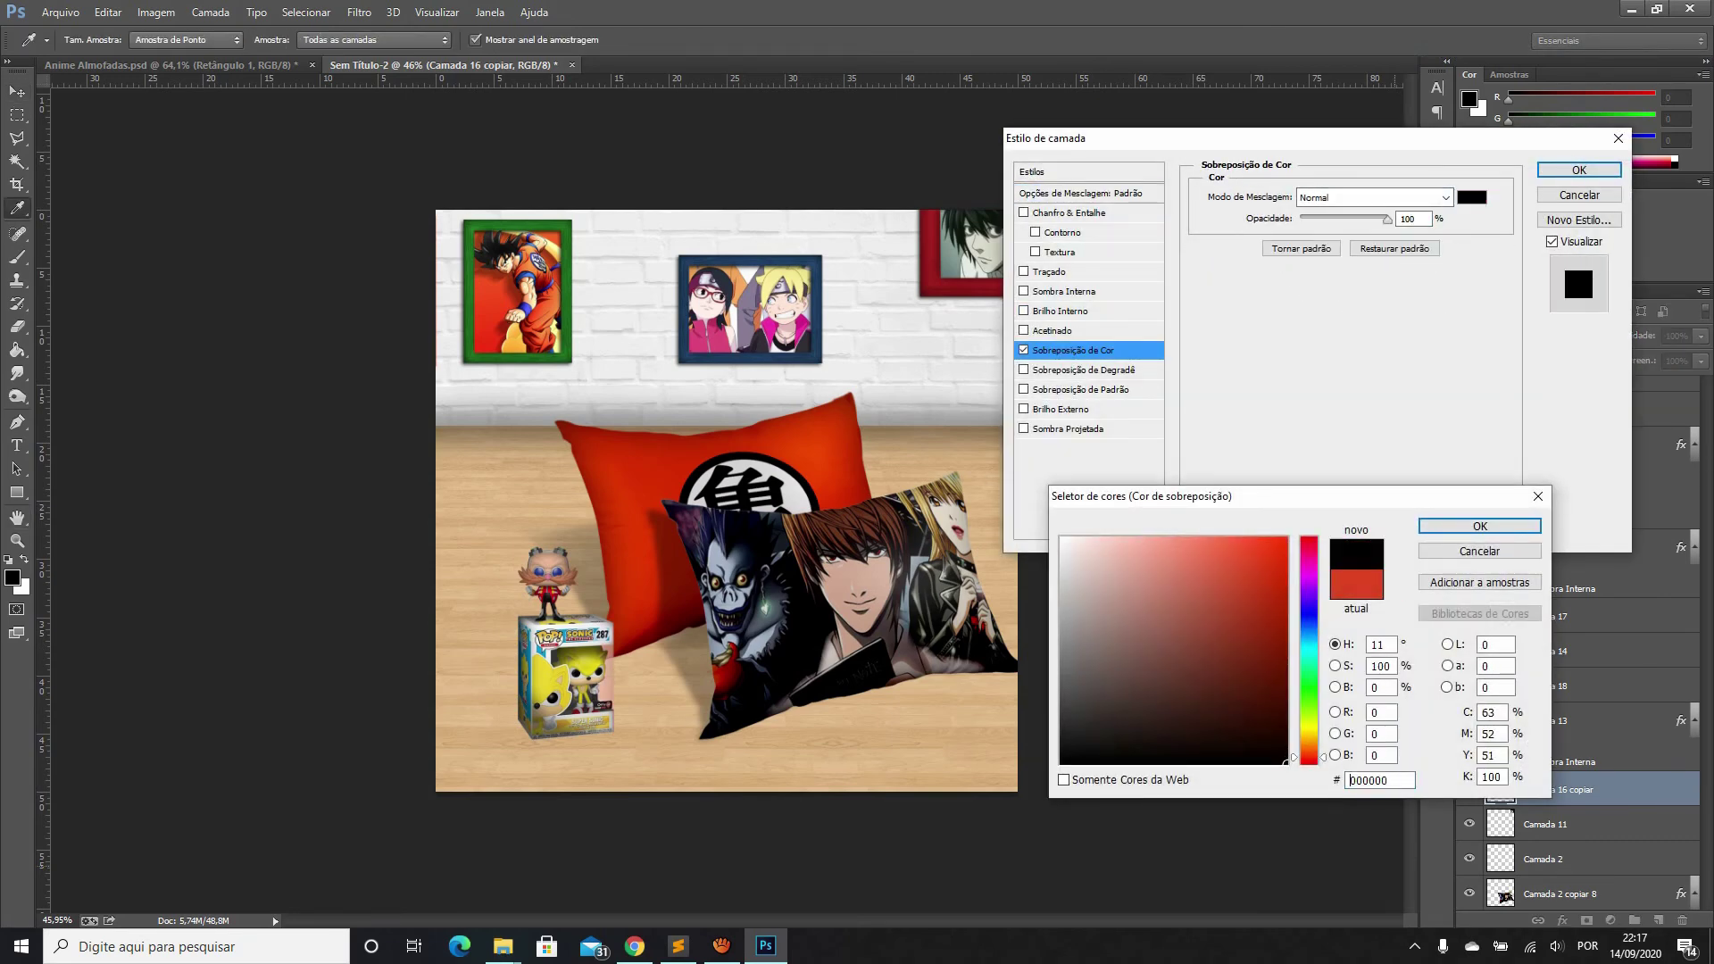
key(Return)
key(Return)
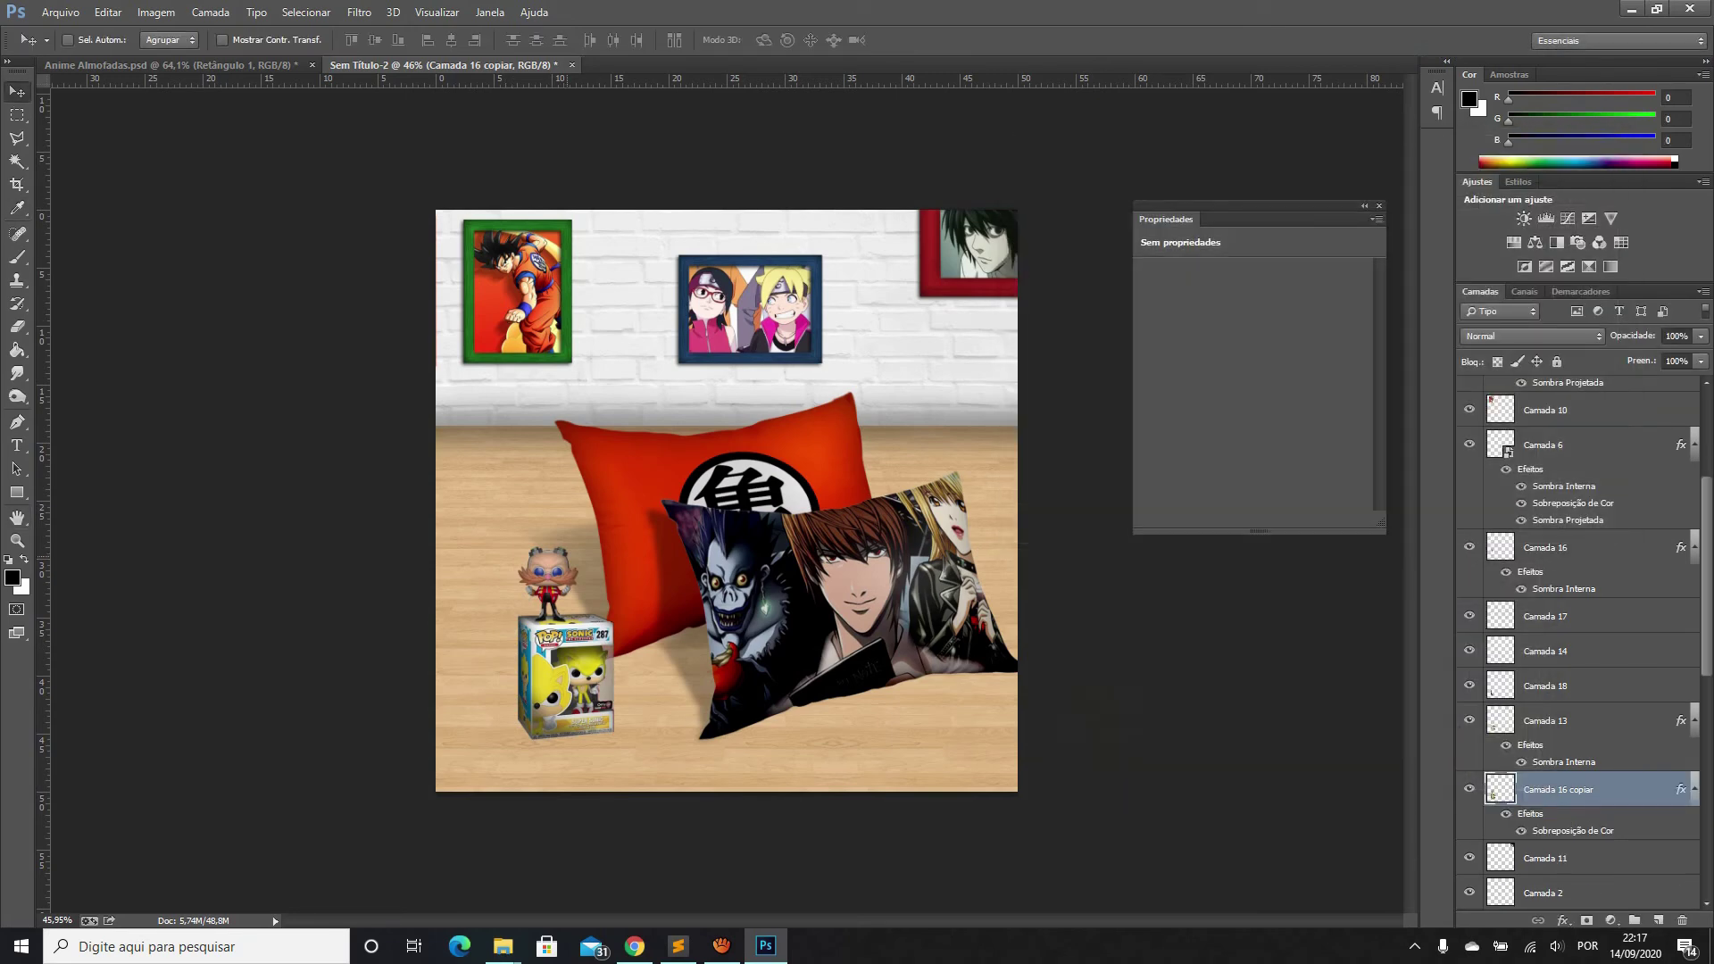
scroll(652, 570, up, 3)
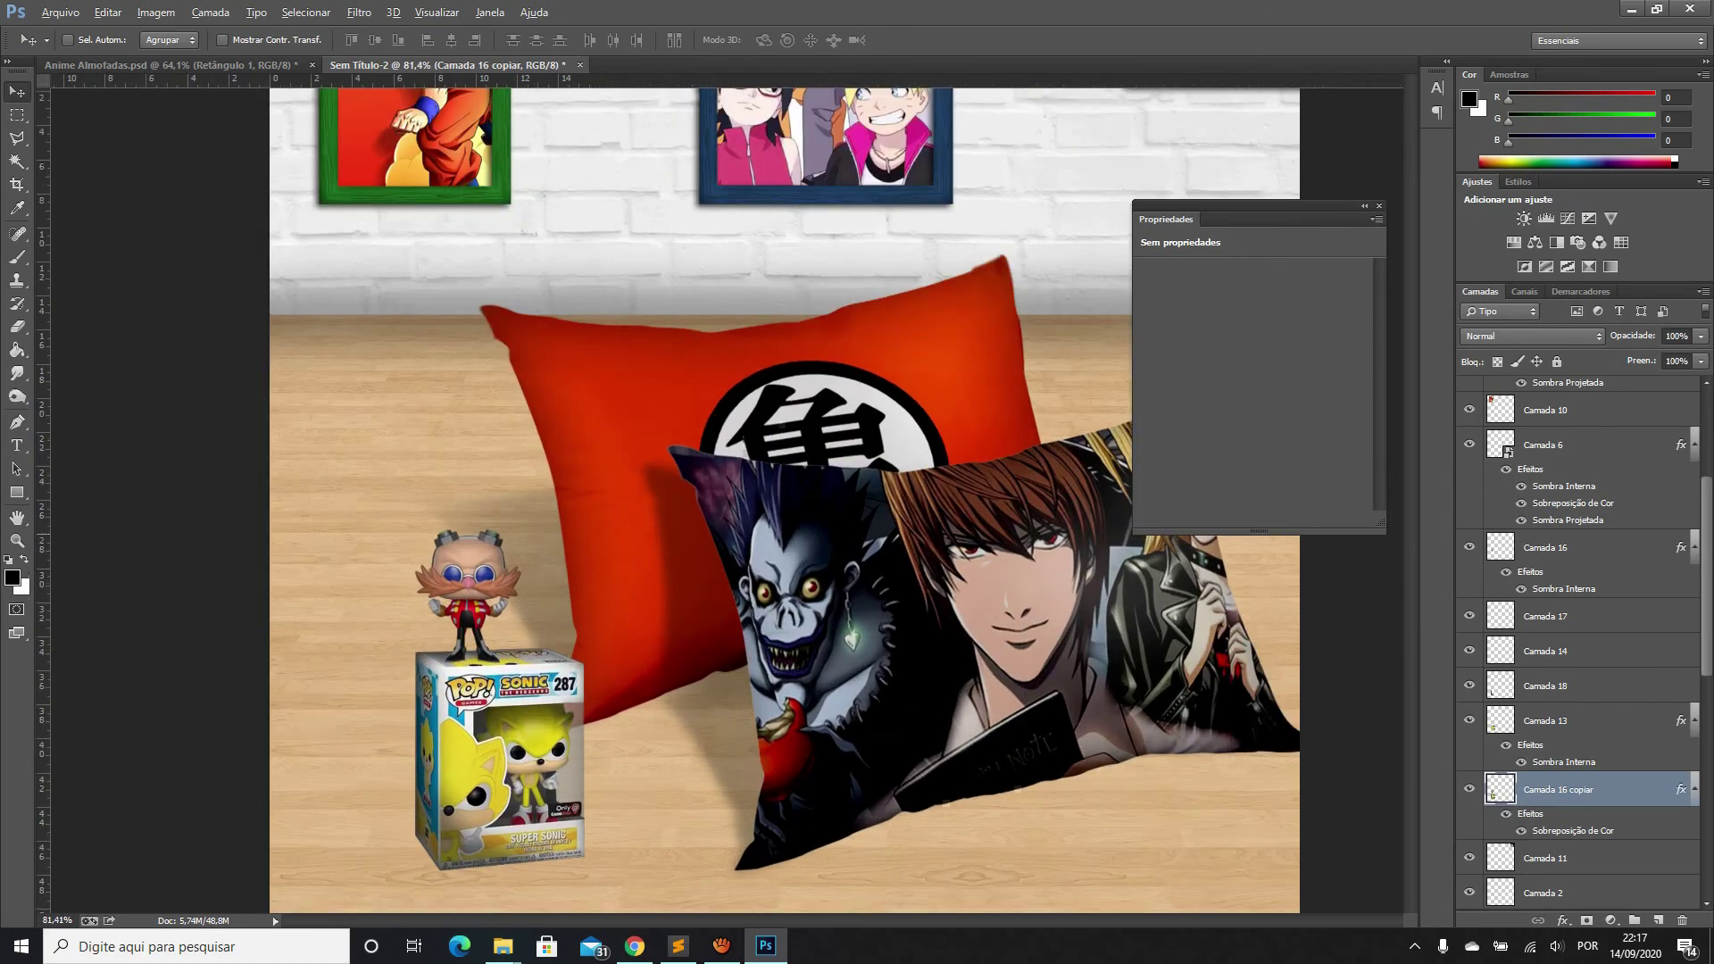
Switch to Anime Almofadas.psd and scroll through it for comparison
click(134, 64)
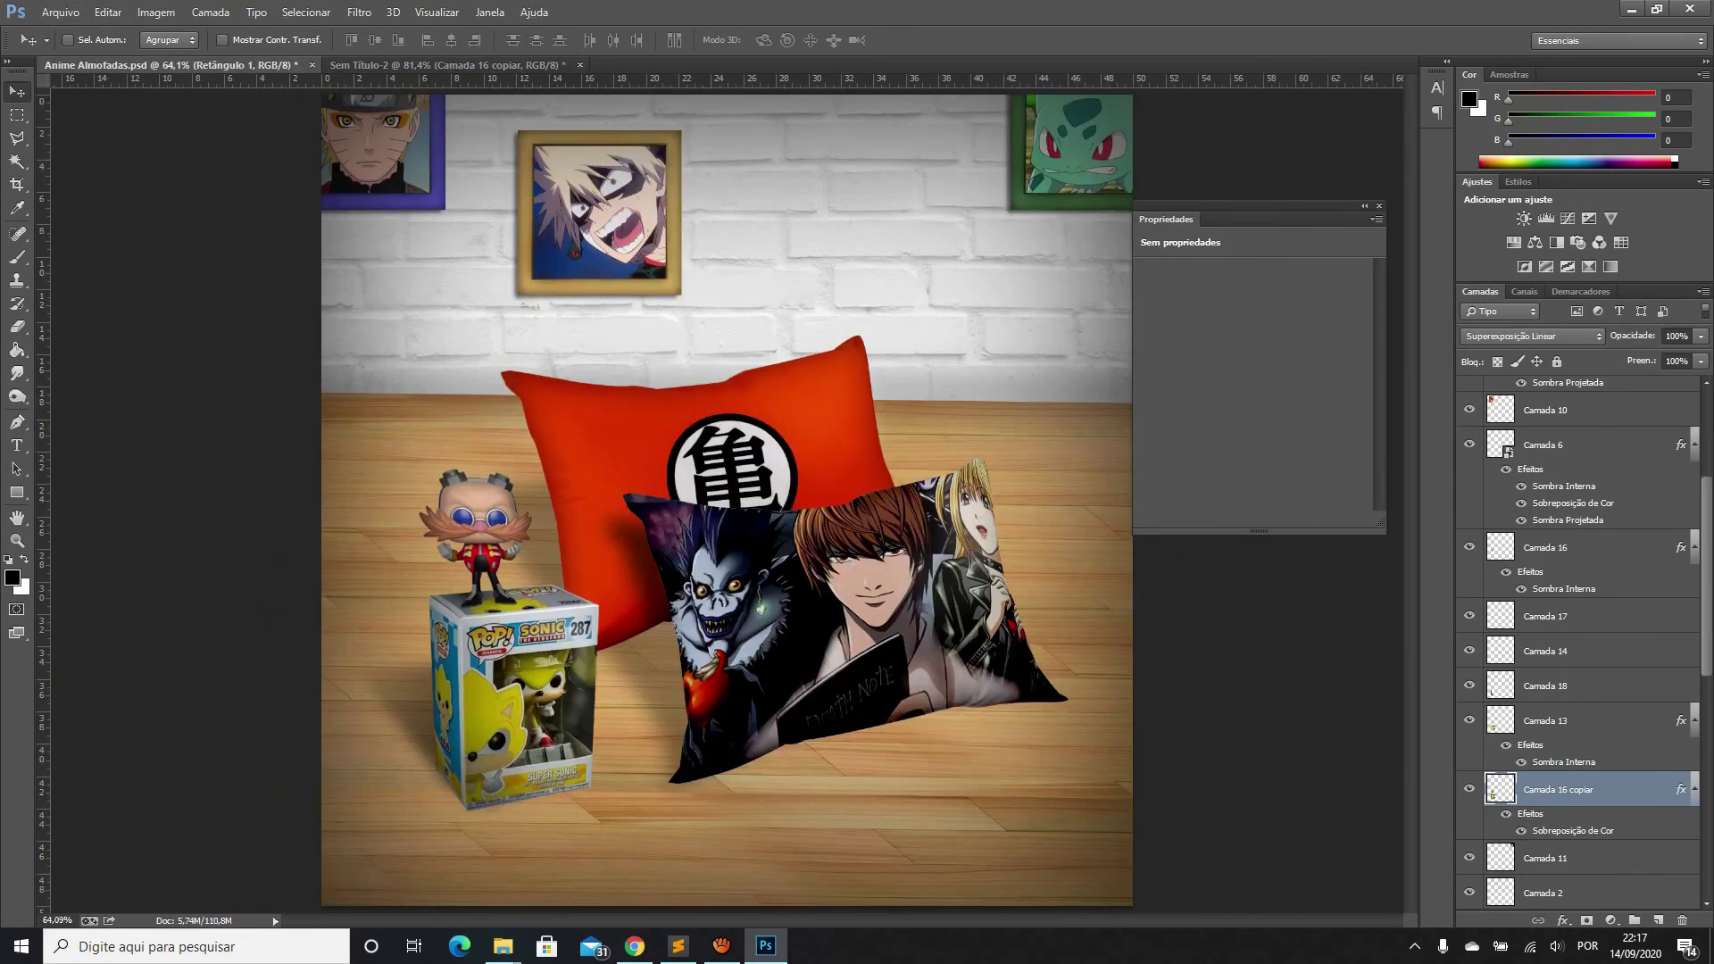
scroll(752, 500, down, 1)
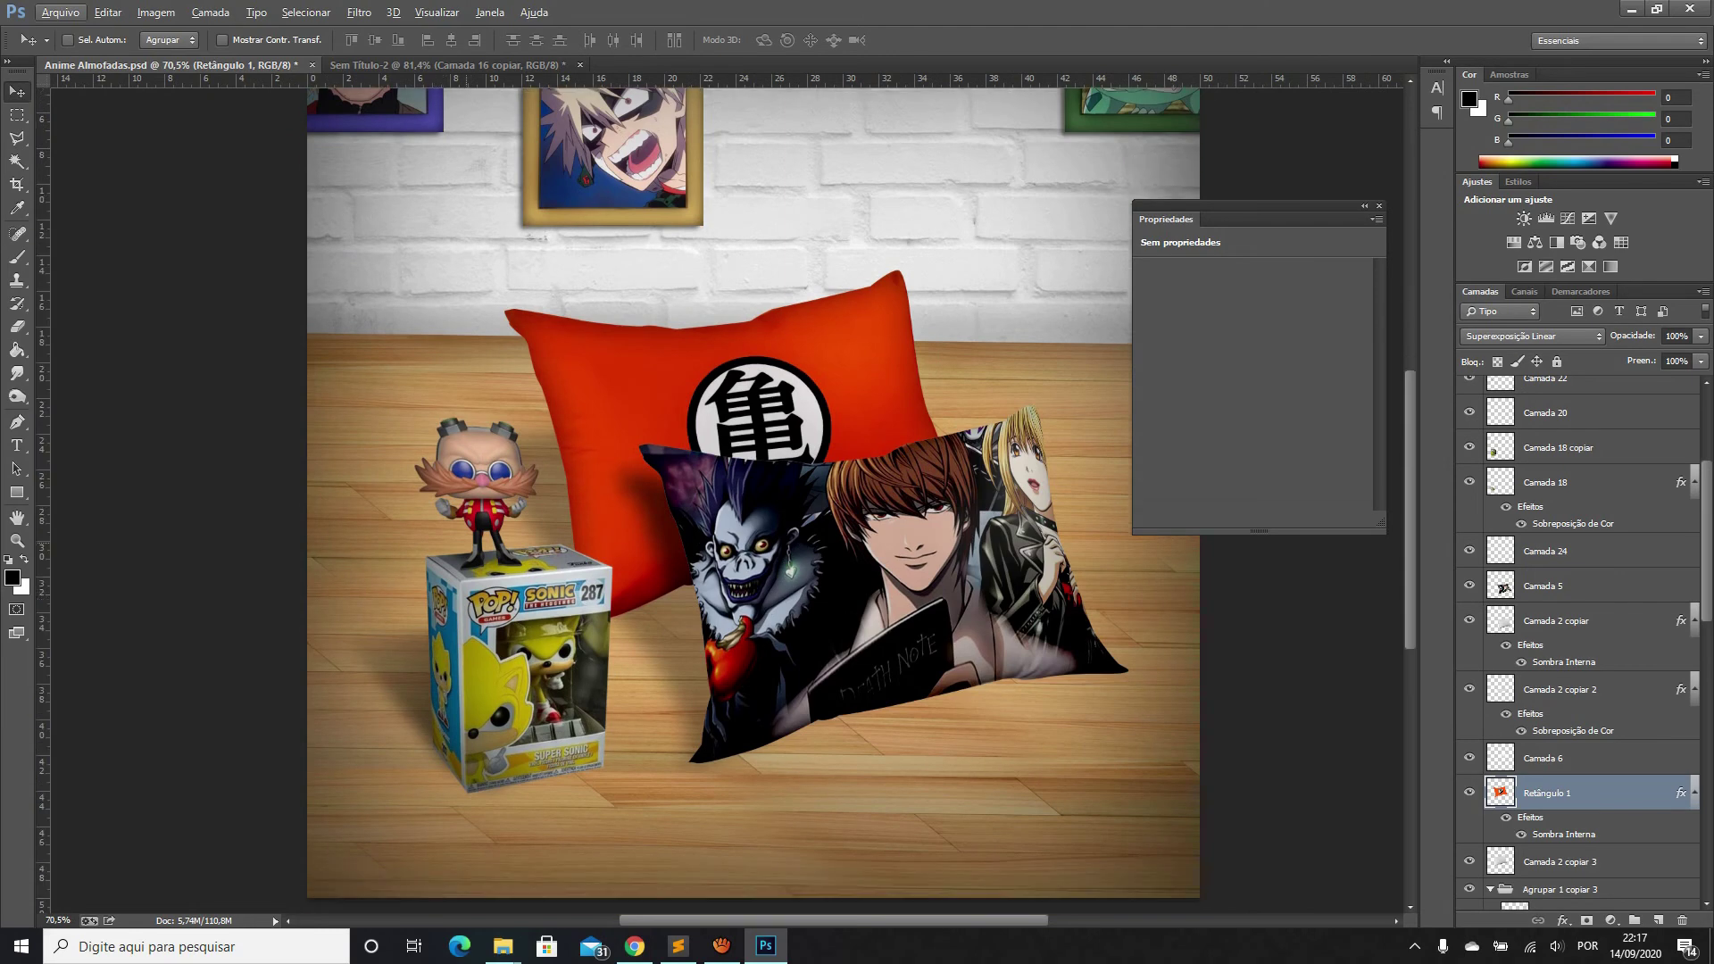
scroll(753, 500, down, 1)
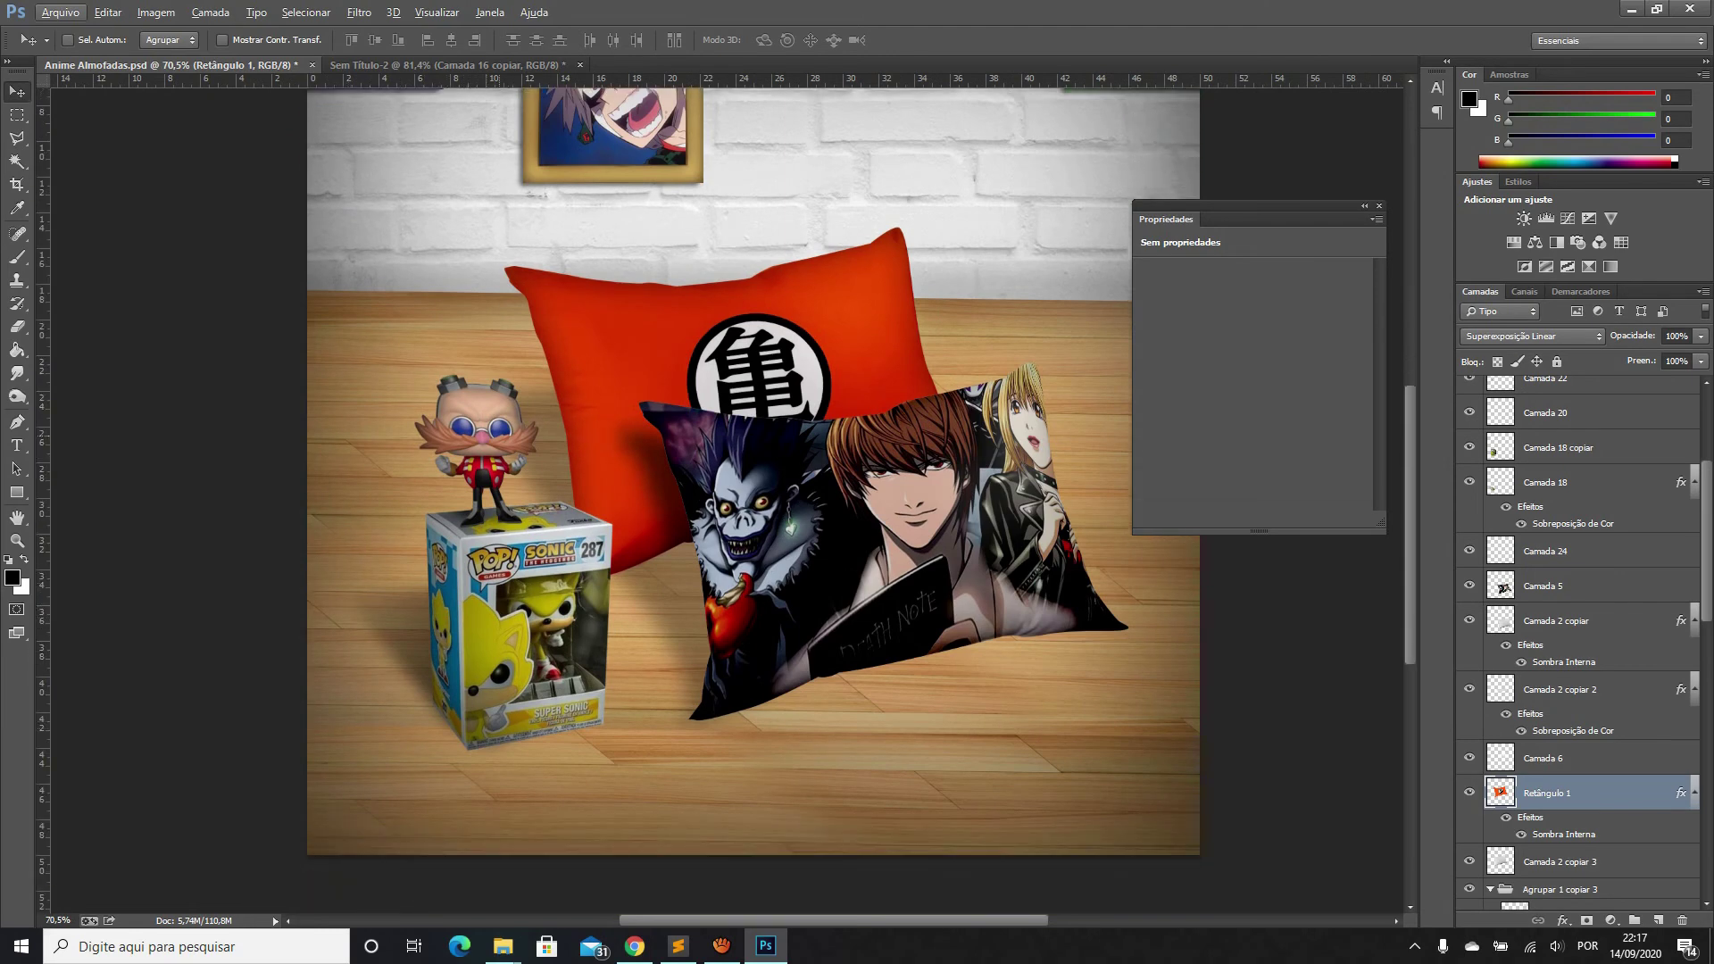
scroll(489, 419, up, 2)
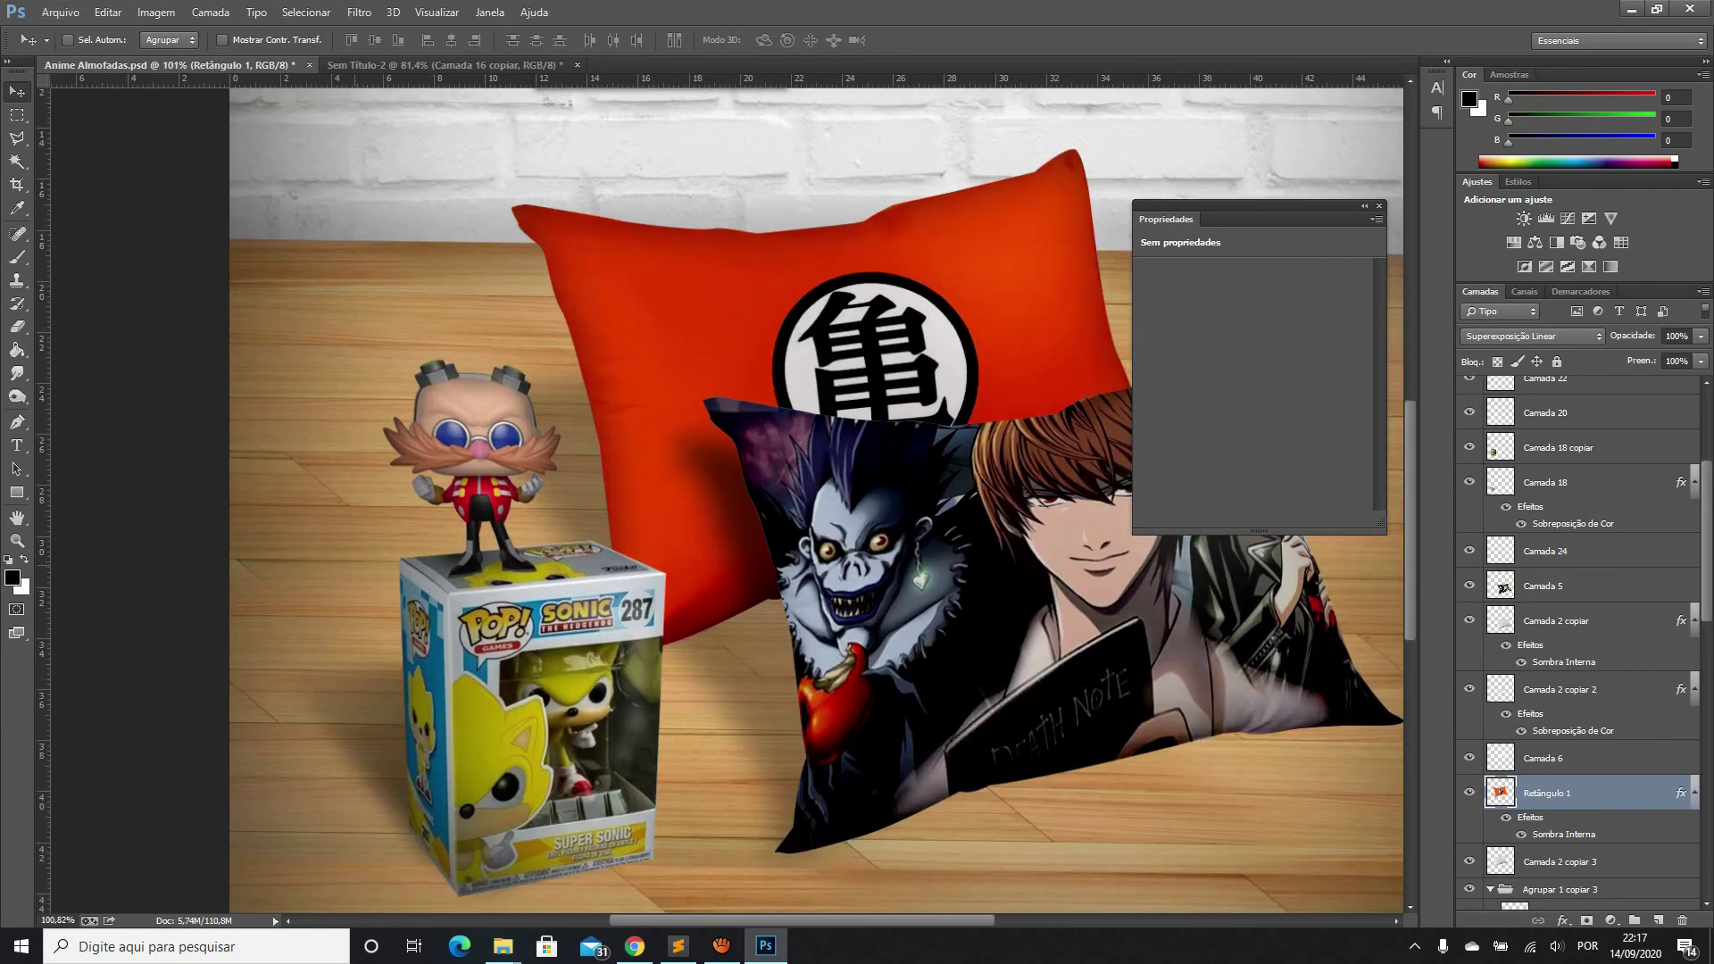
Back in Sem Título-2, shift the black silhouette left and up, then undo
key(ctrl+Tab)
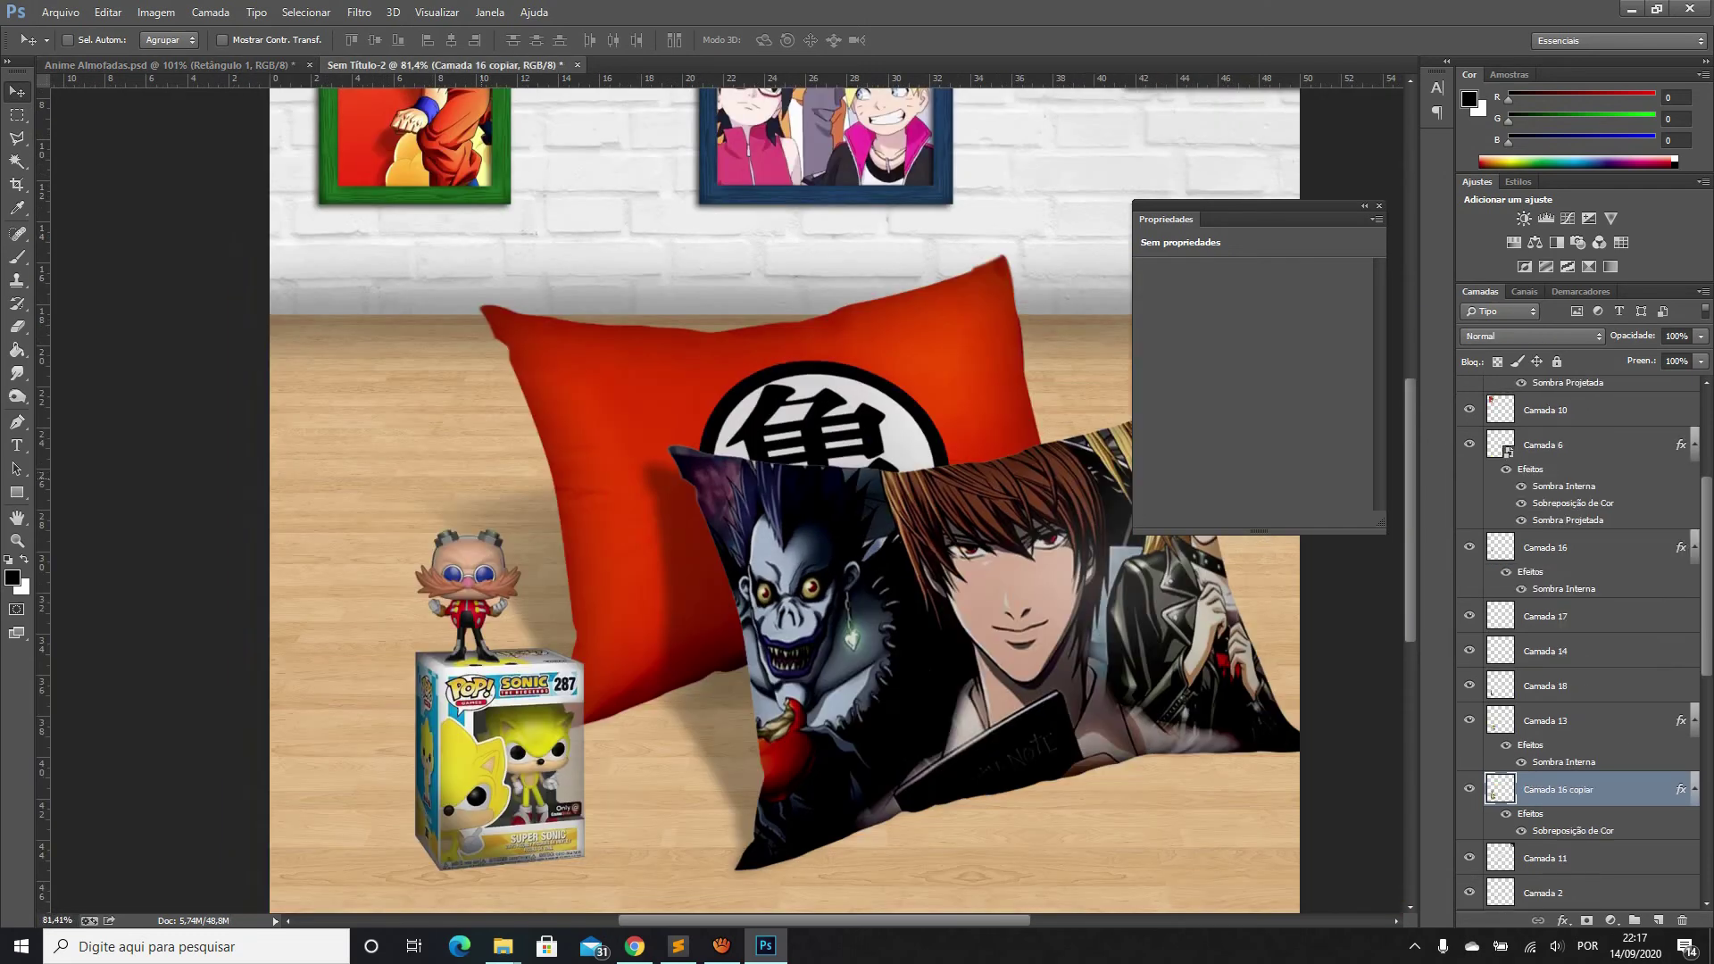
scroll(786, 499, down, 1)
scroll(785, 500, down, 1)
scroll(1580, 643, down, 3)
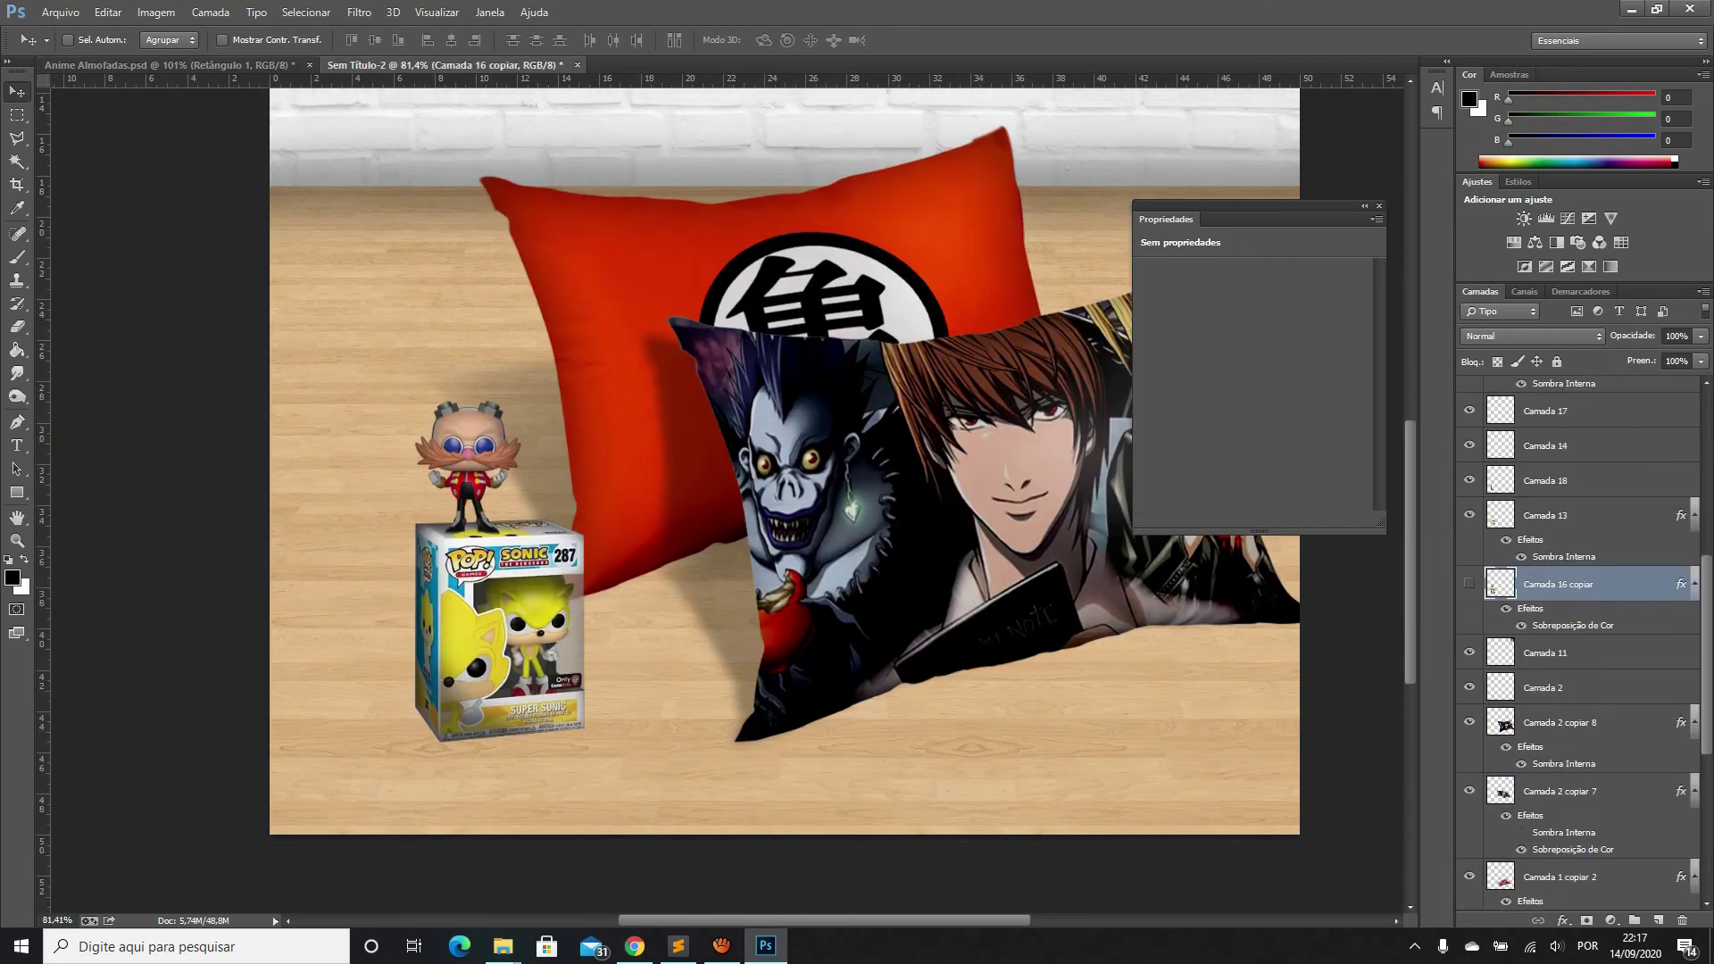
drag(732, 586, 568, 545)
key(ctrl+z)
Distort the silhouette, pulling its top corners down and left into a cast shadow
click(108, 12)
mouse_move(141, 377)
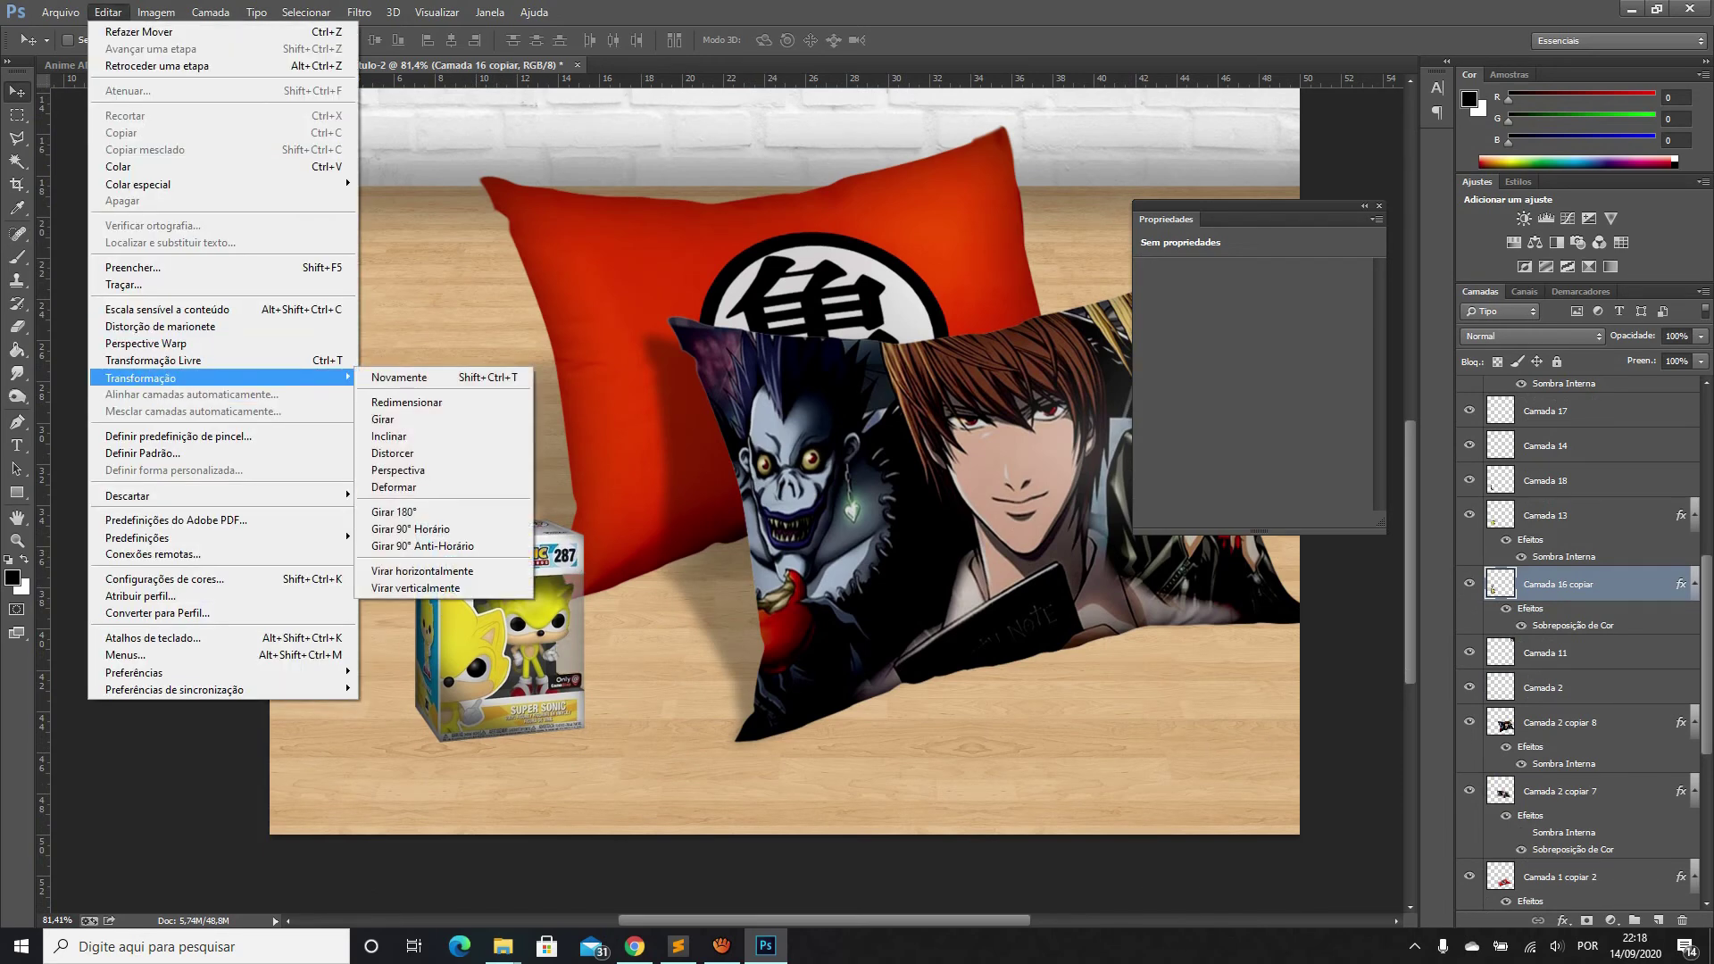
click(392, 453)
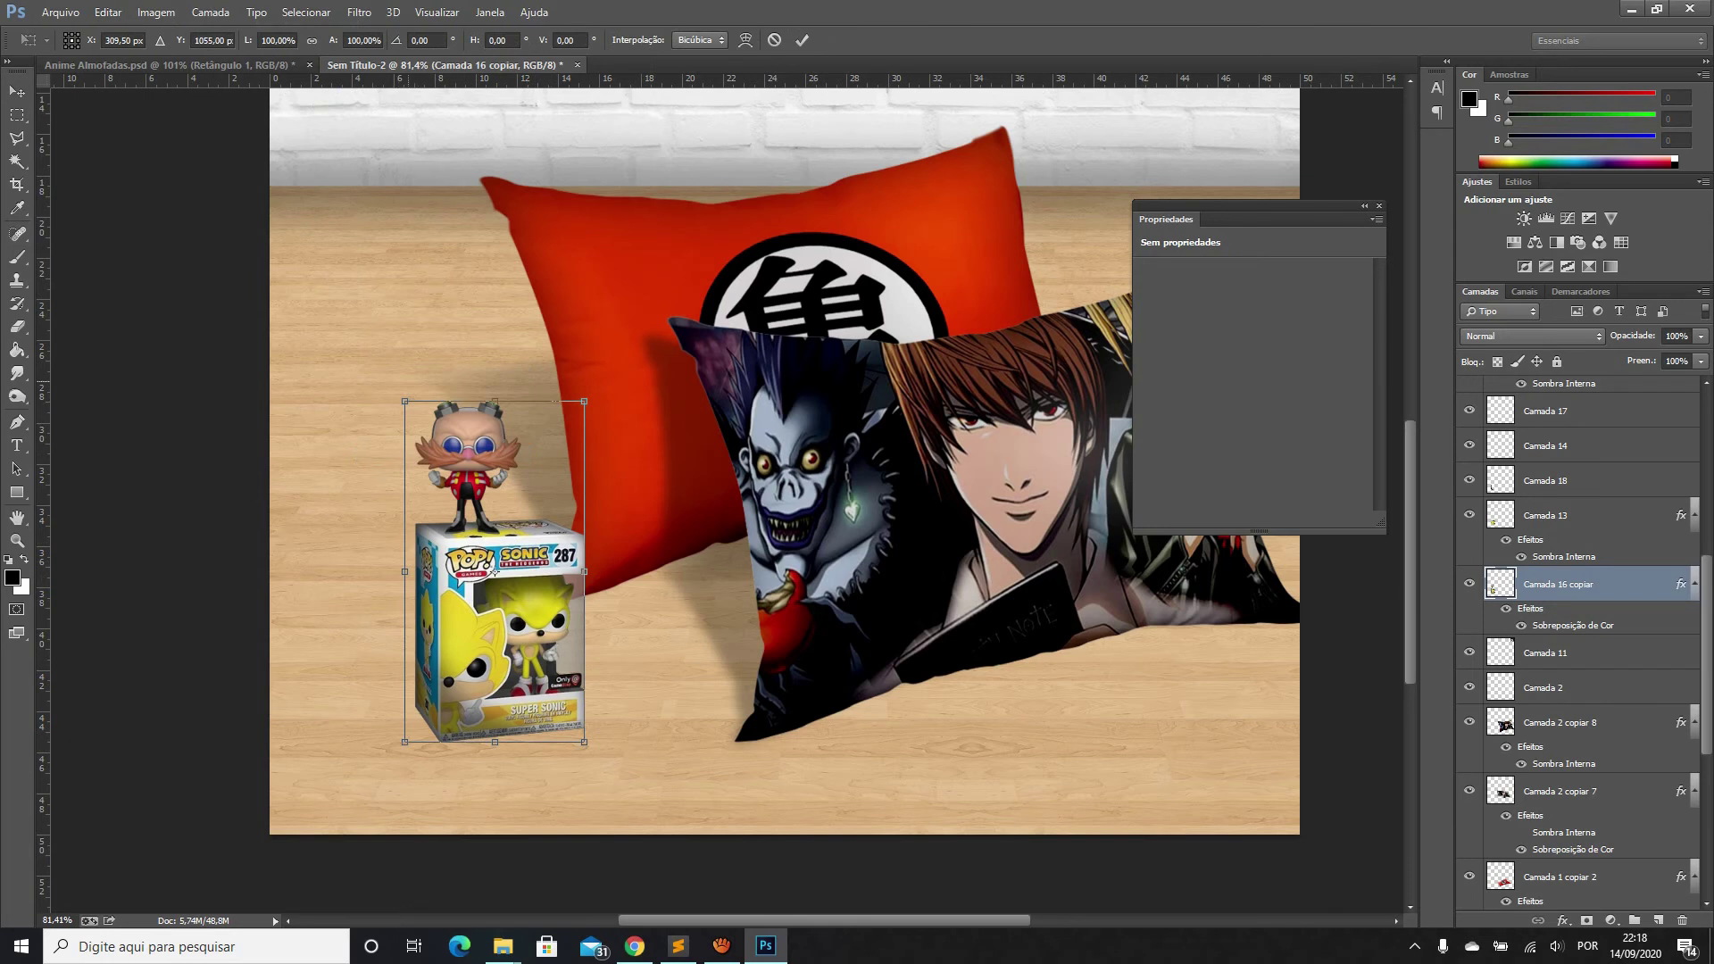
drag(404, 402, 223, 486)
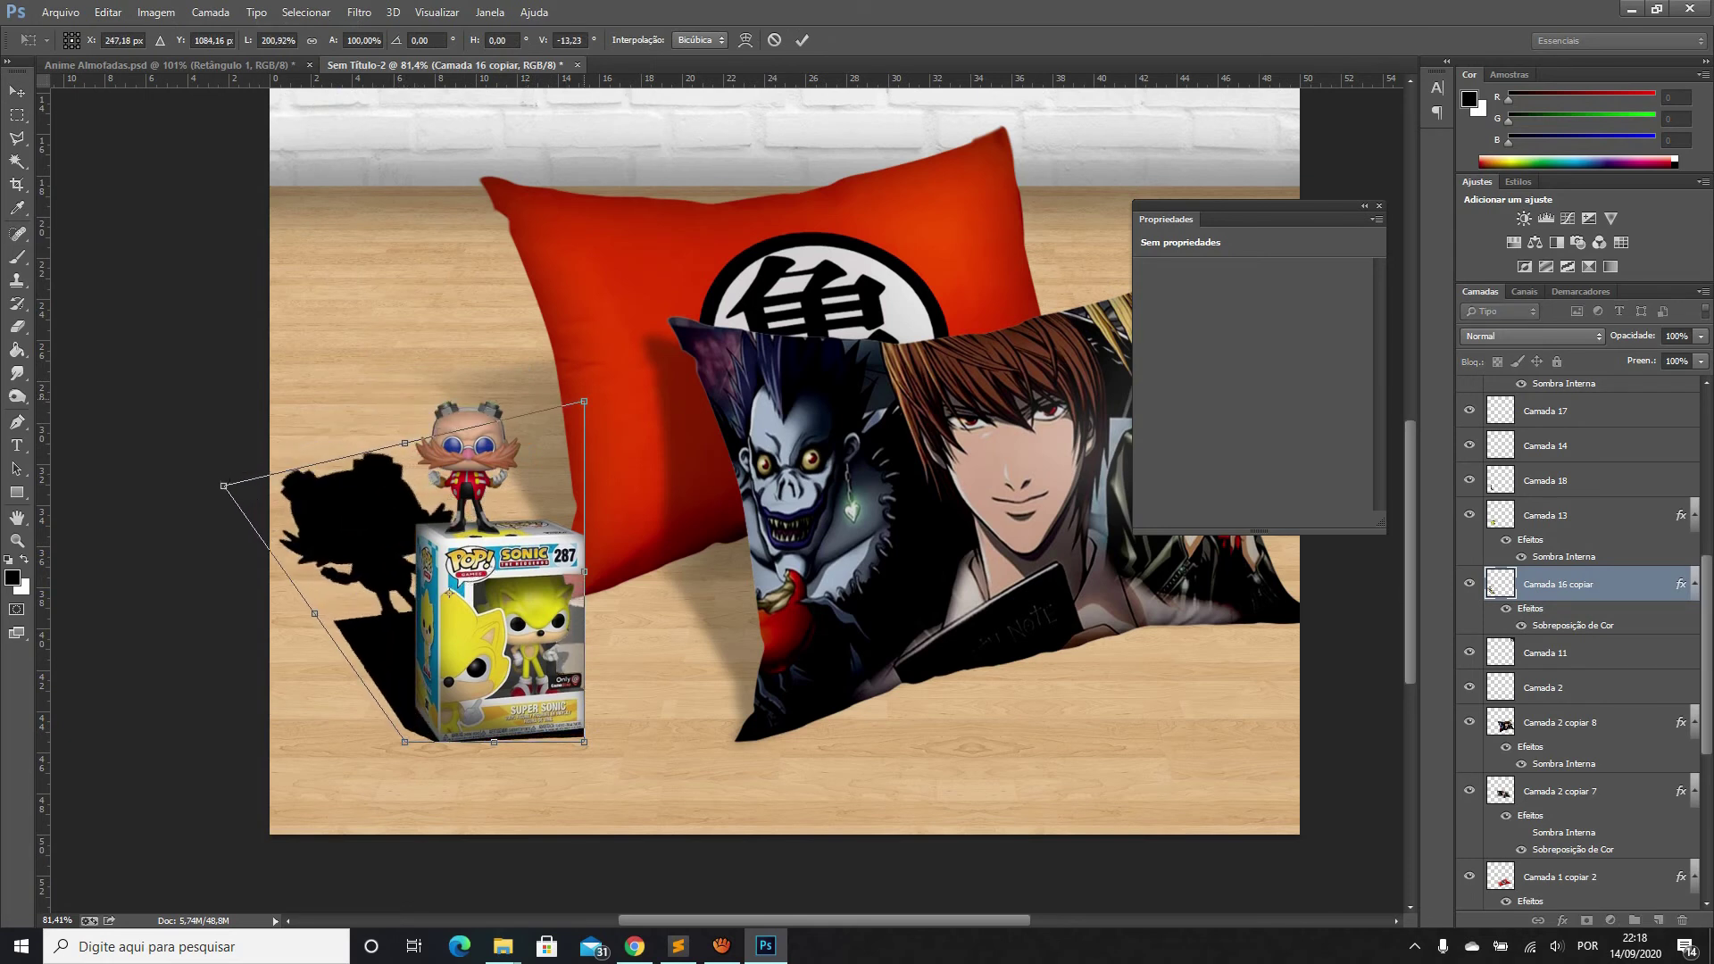
drag(584, 401, 448, 467)
drag(584, 741, 589, 731)
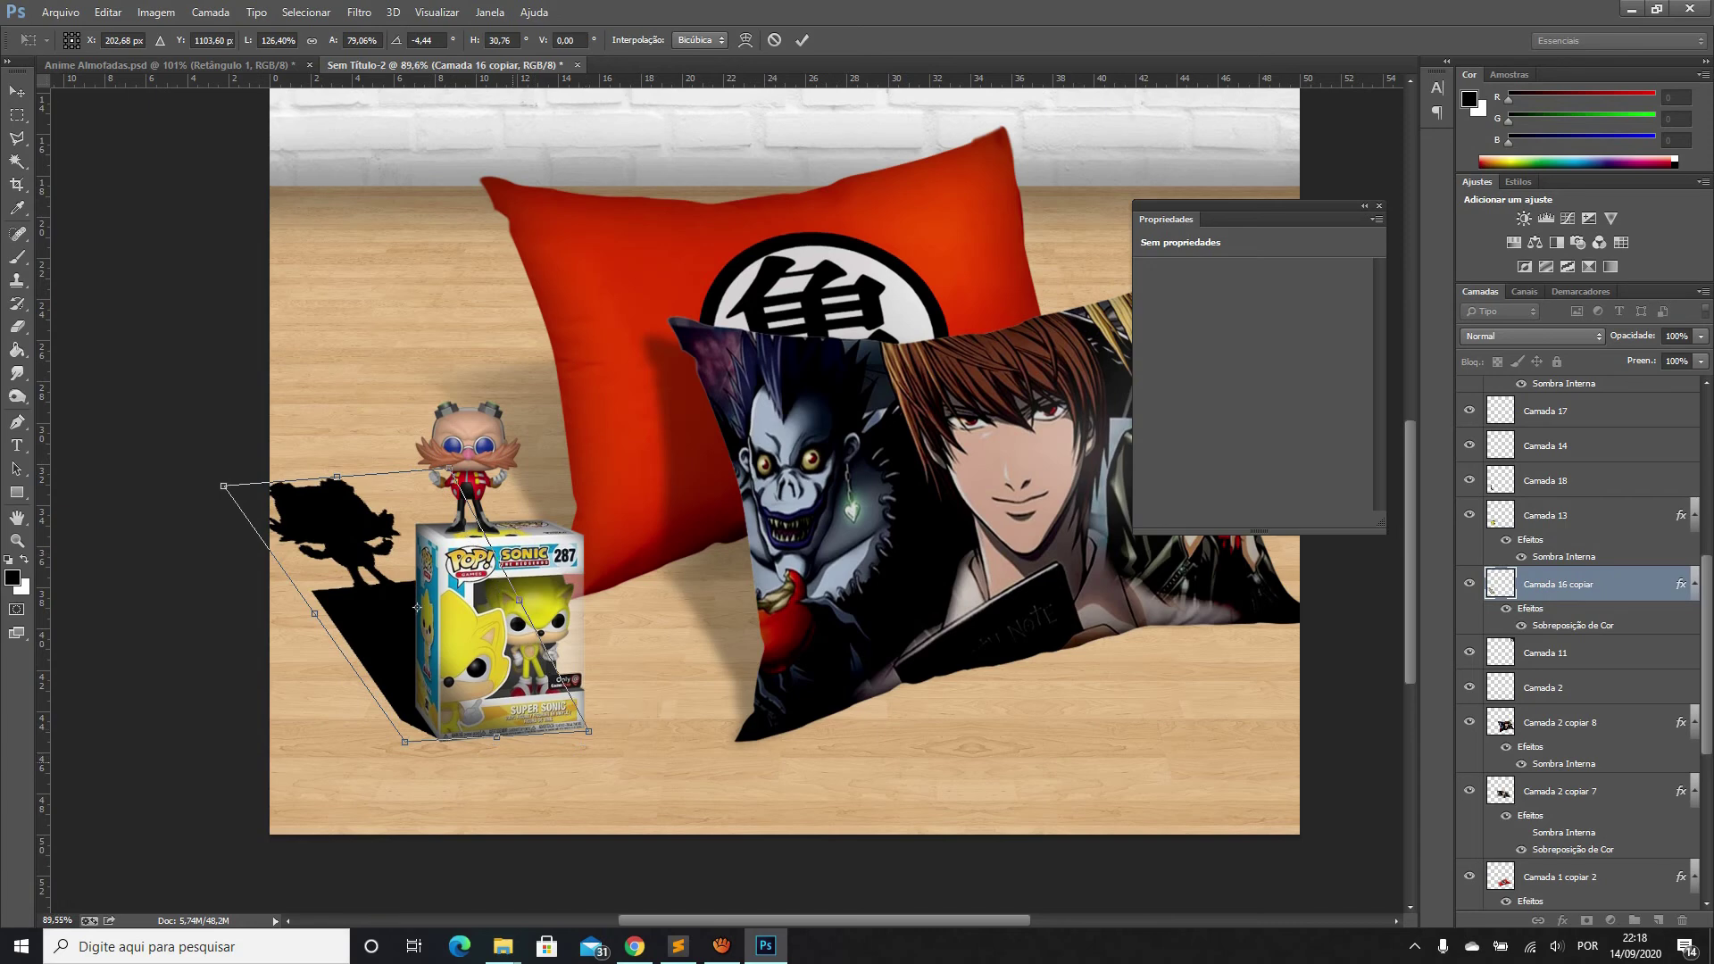
Align the shadow's bottom corners with the box base and commit the distortion
scroll(416, 607, up, 2)
scroll(416, 607, up, 2)
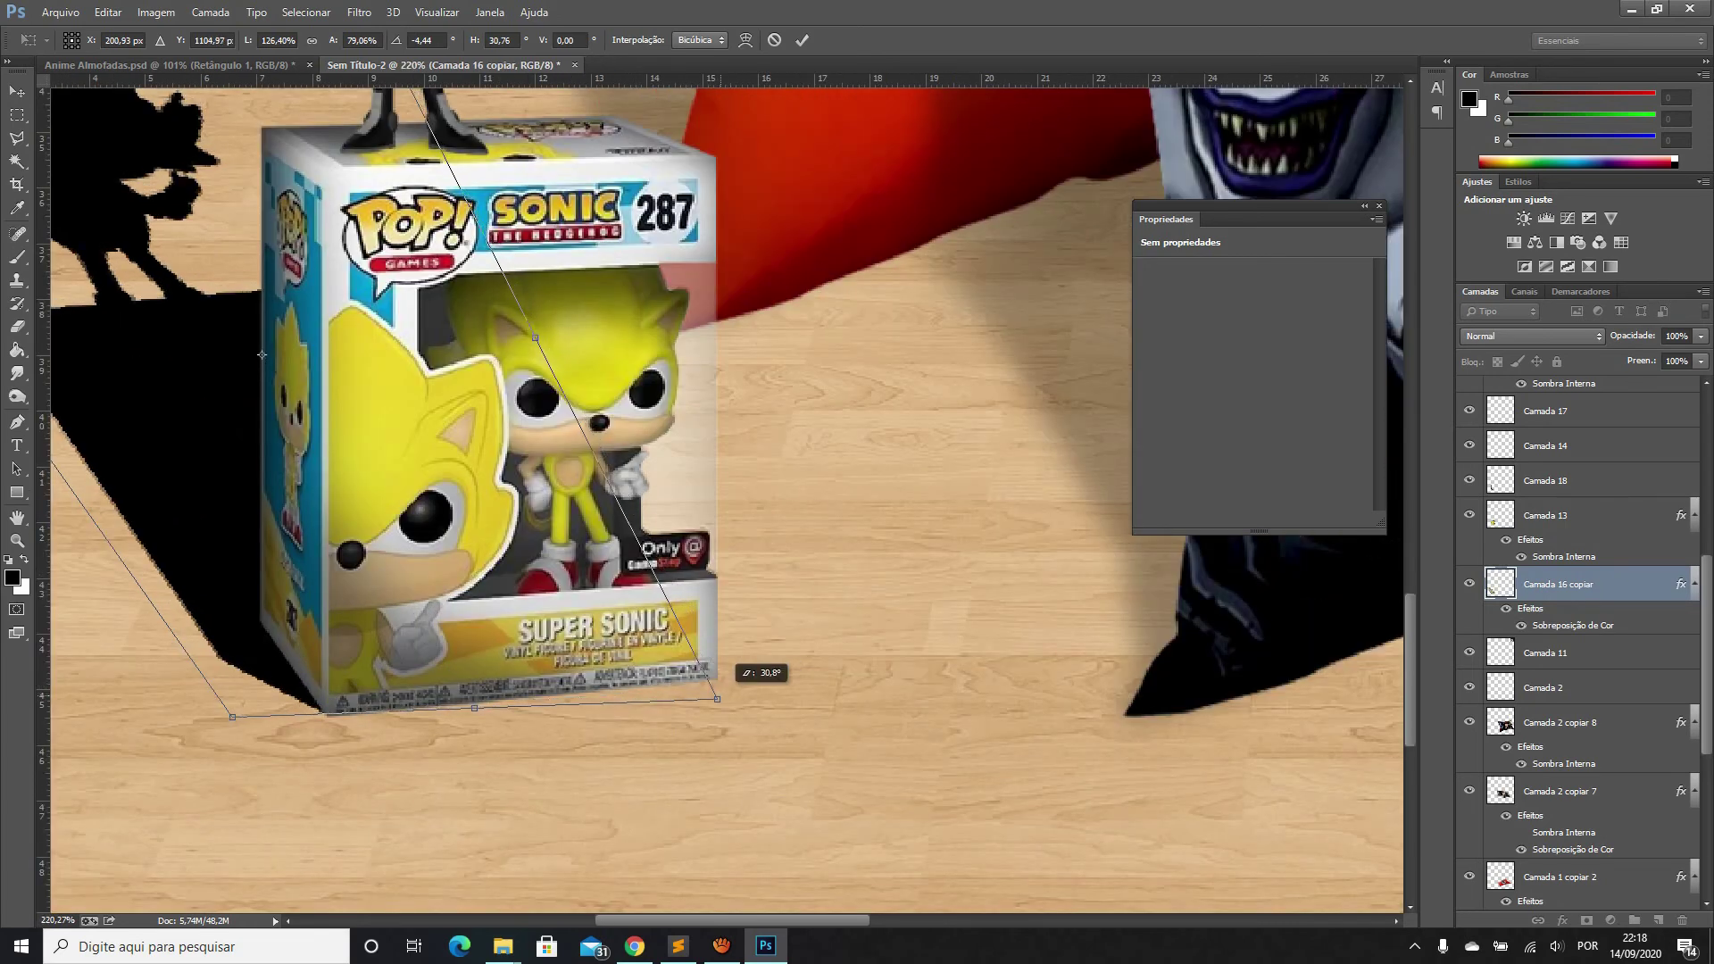
drag(717, 697, 731, 694)
drag(232, 717, 226, 714)
scroll(405, 529, down, 3)
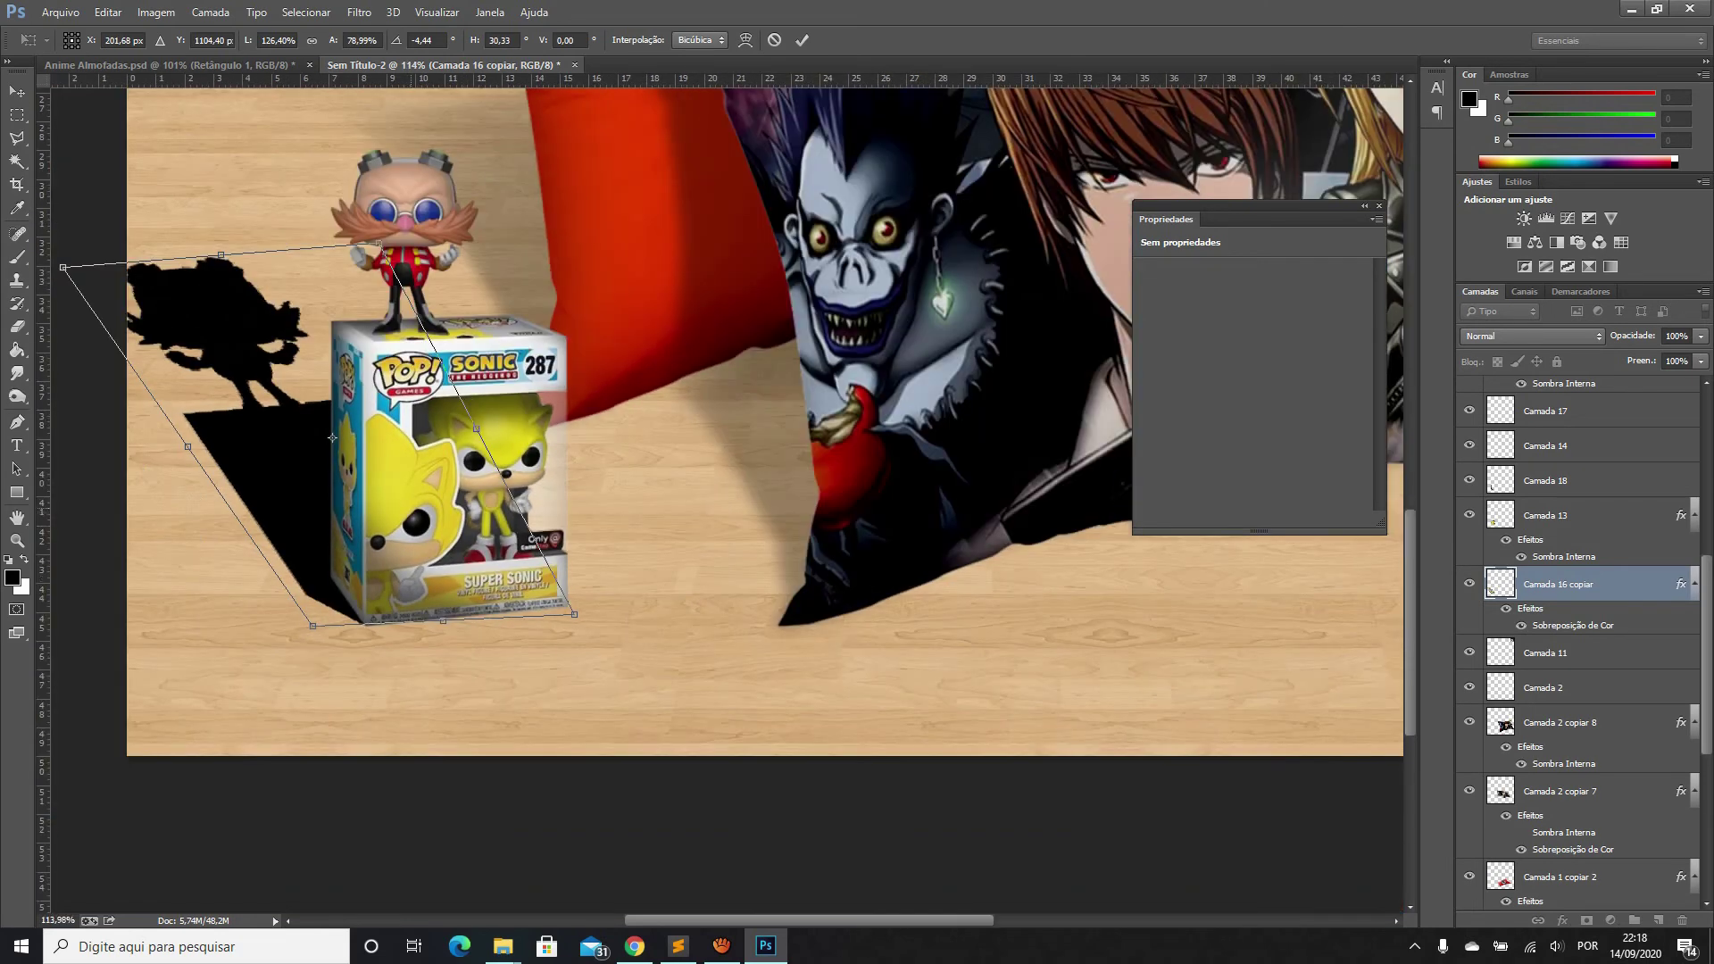
scroll(332, 438, down, 1)
scroll(346, 450, down, 1)
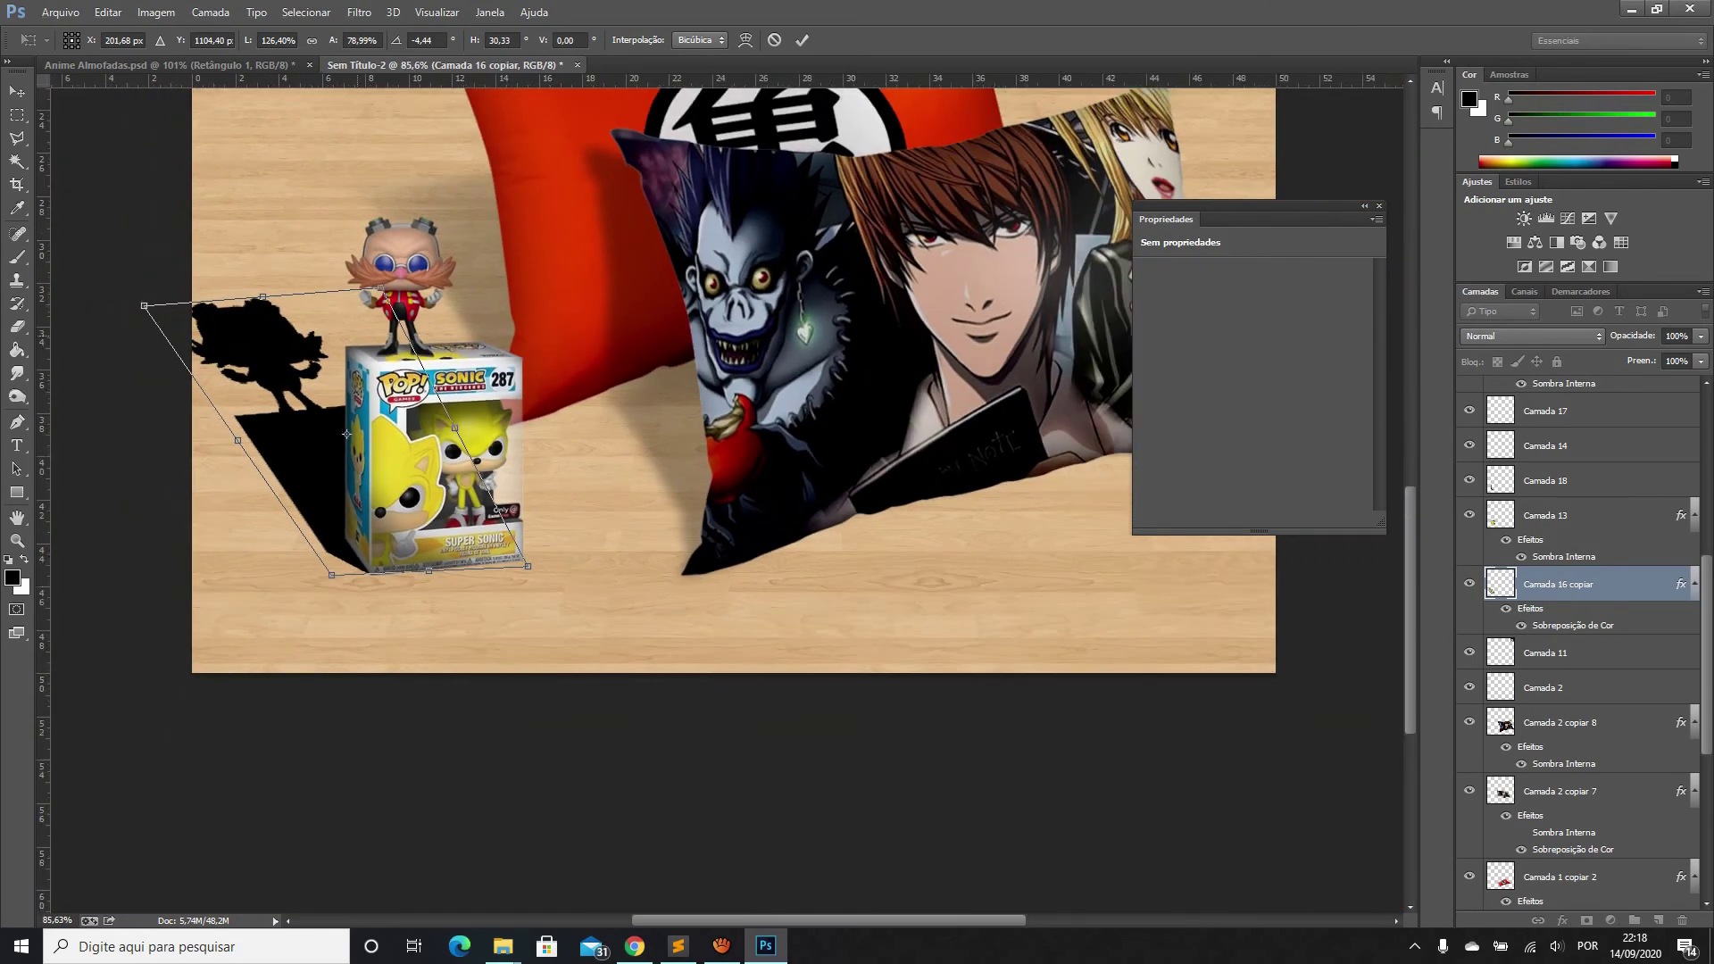
scroll(463, 707, down, 2)
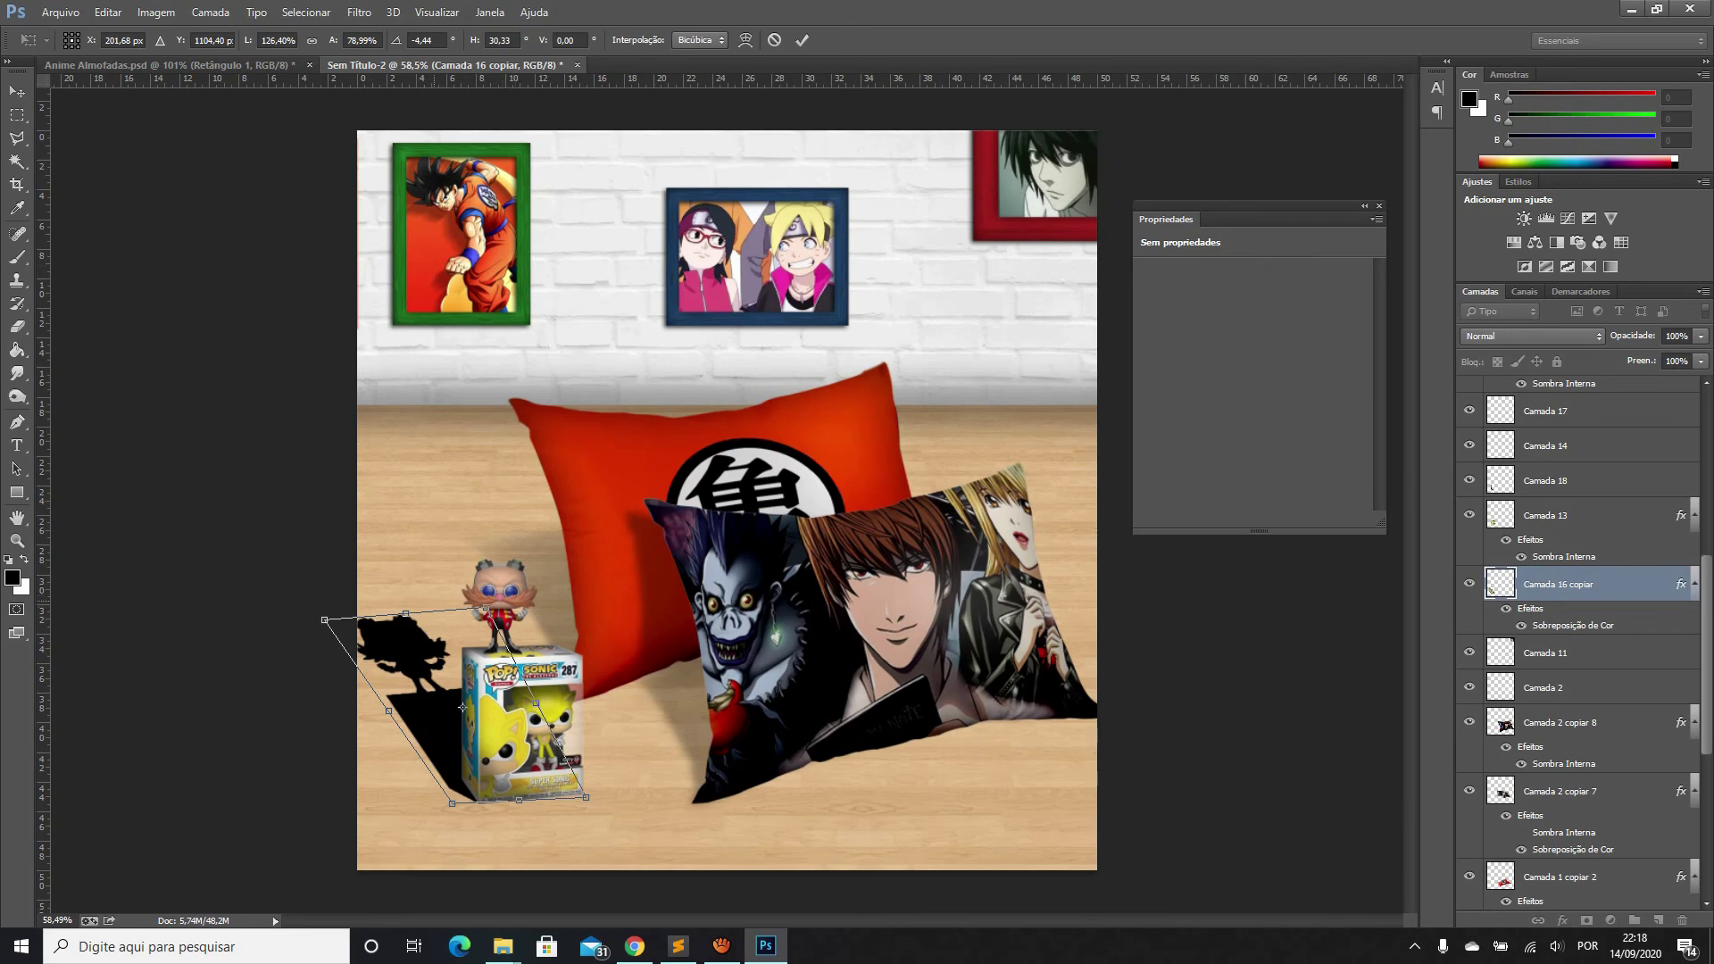
key(Return)
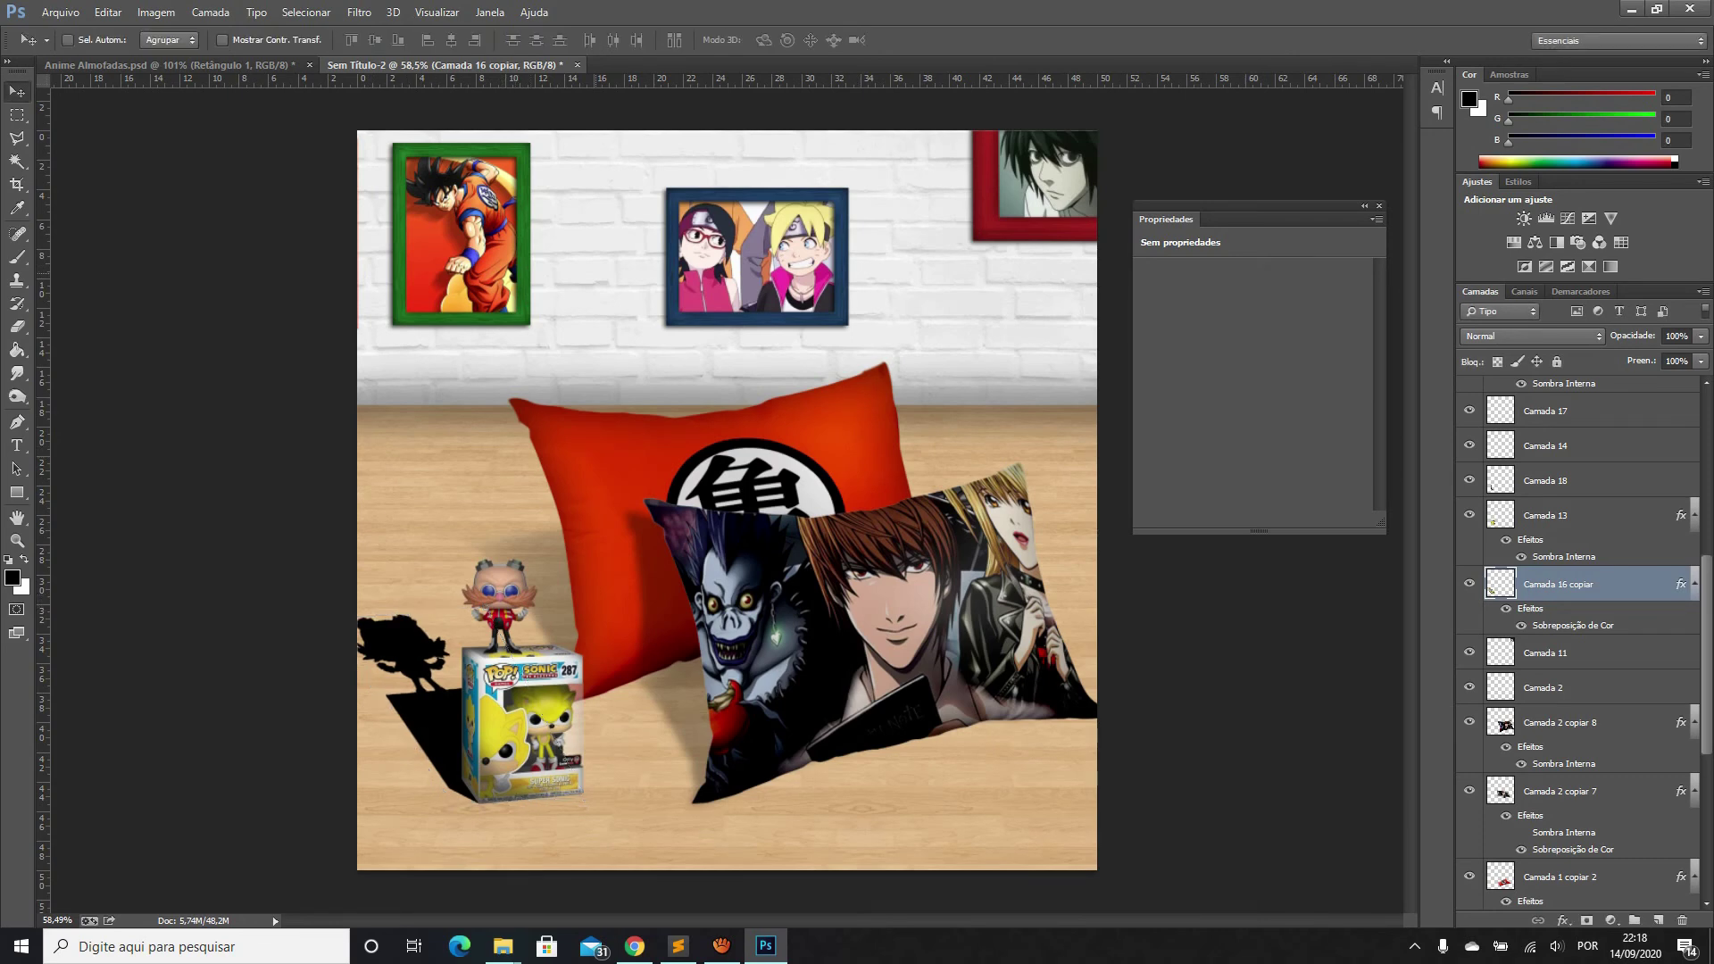
Gaussian-blur the shadow at 3,6 px, lower opacity to 29%, then blur again at 4,1 px
click(359, 12)
mouse_move(380, 227)
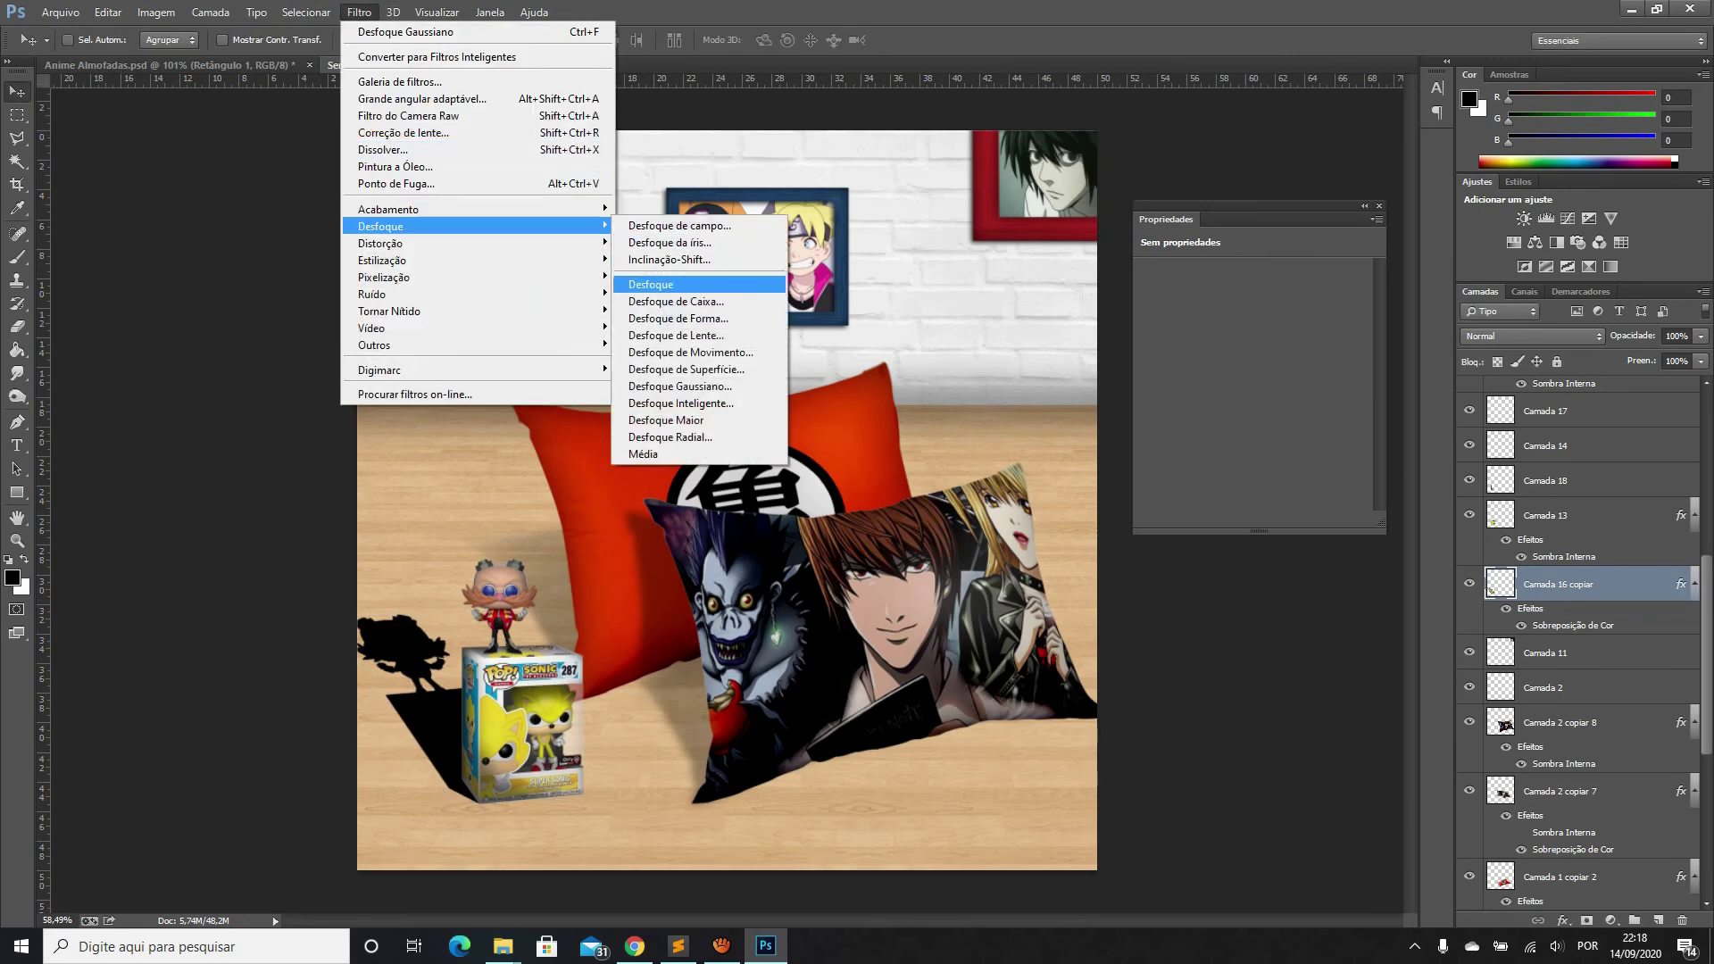
click(680, 386)
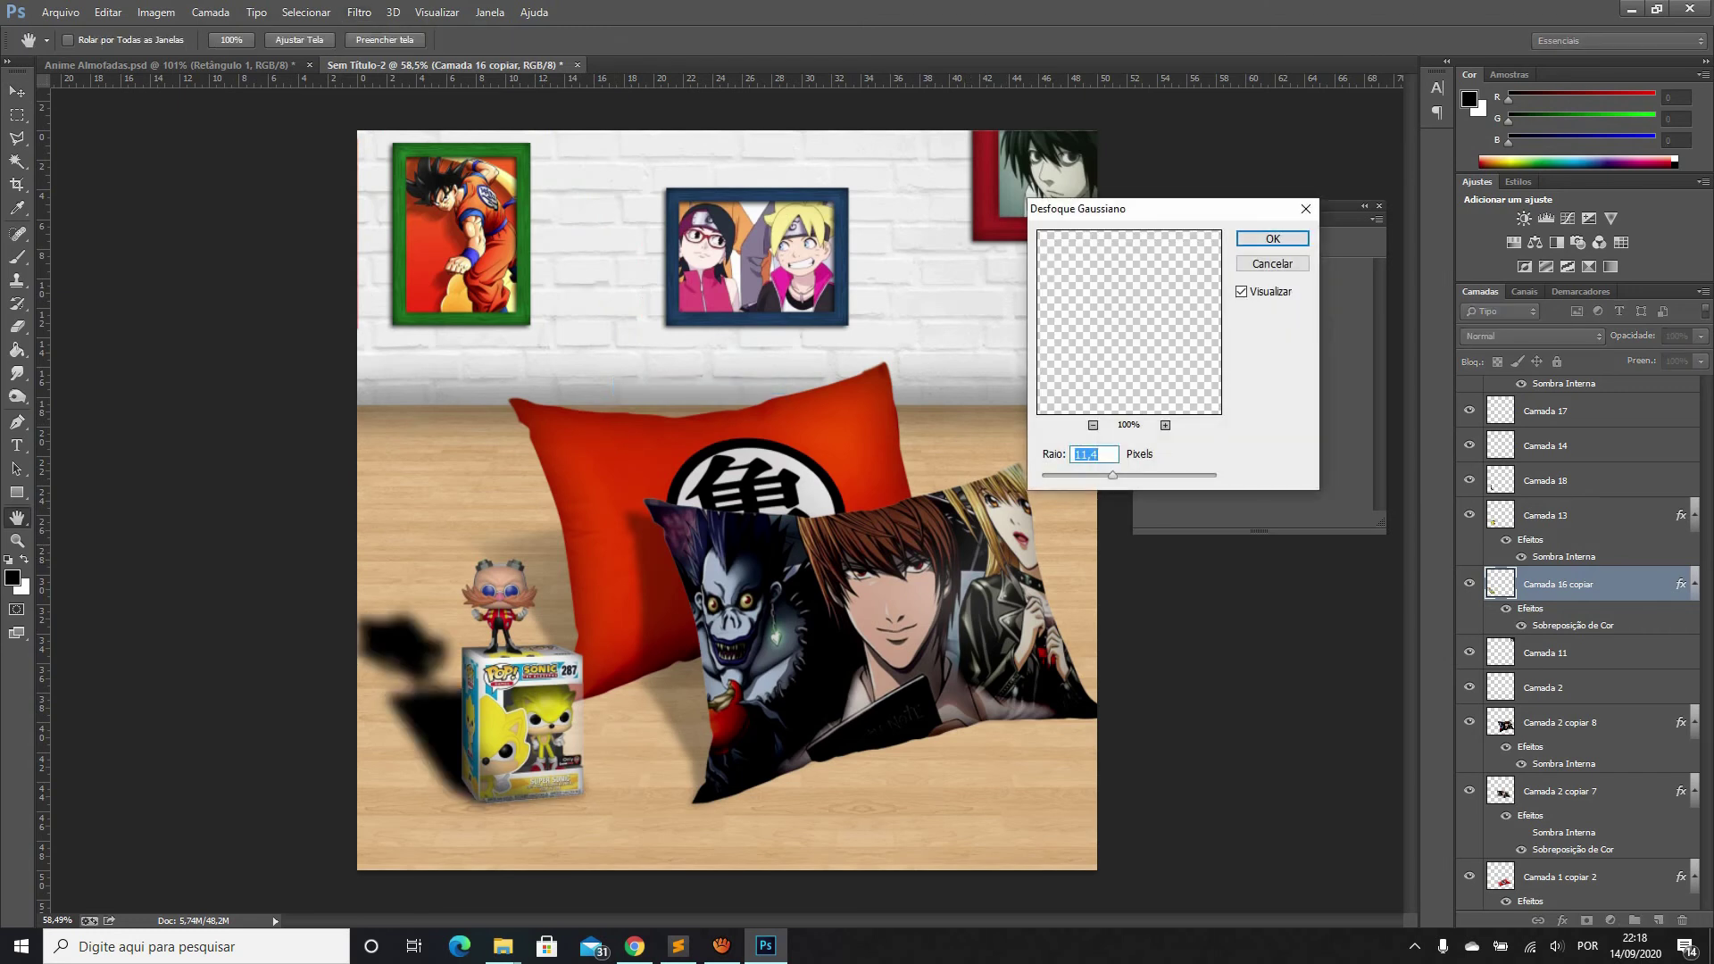
drag(1113, 475, 1076, 475)
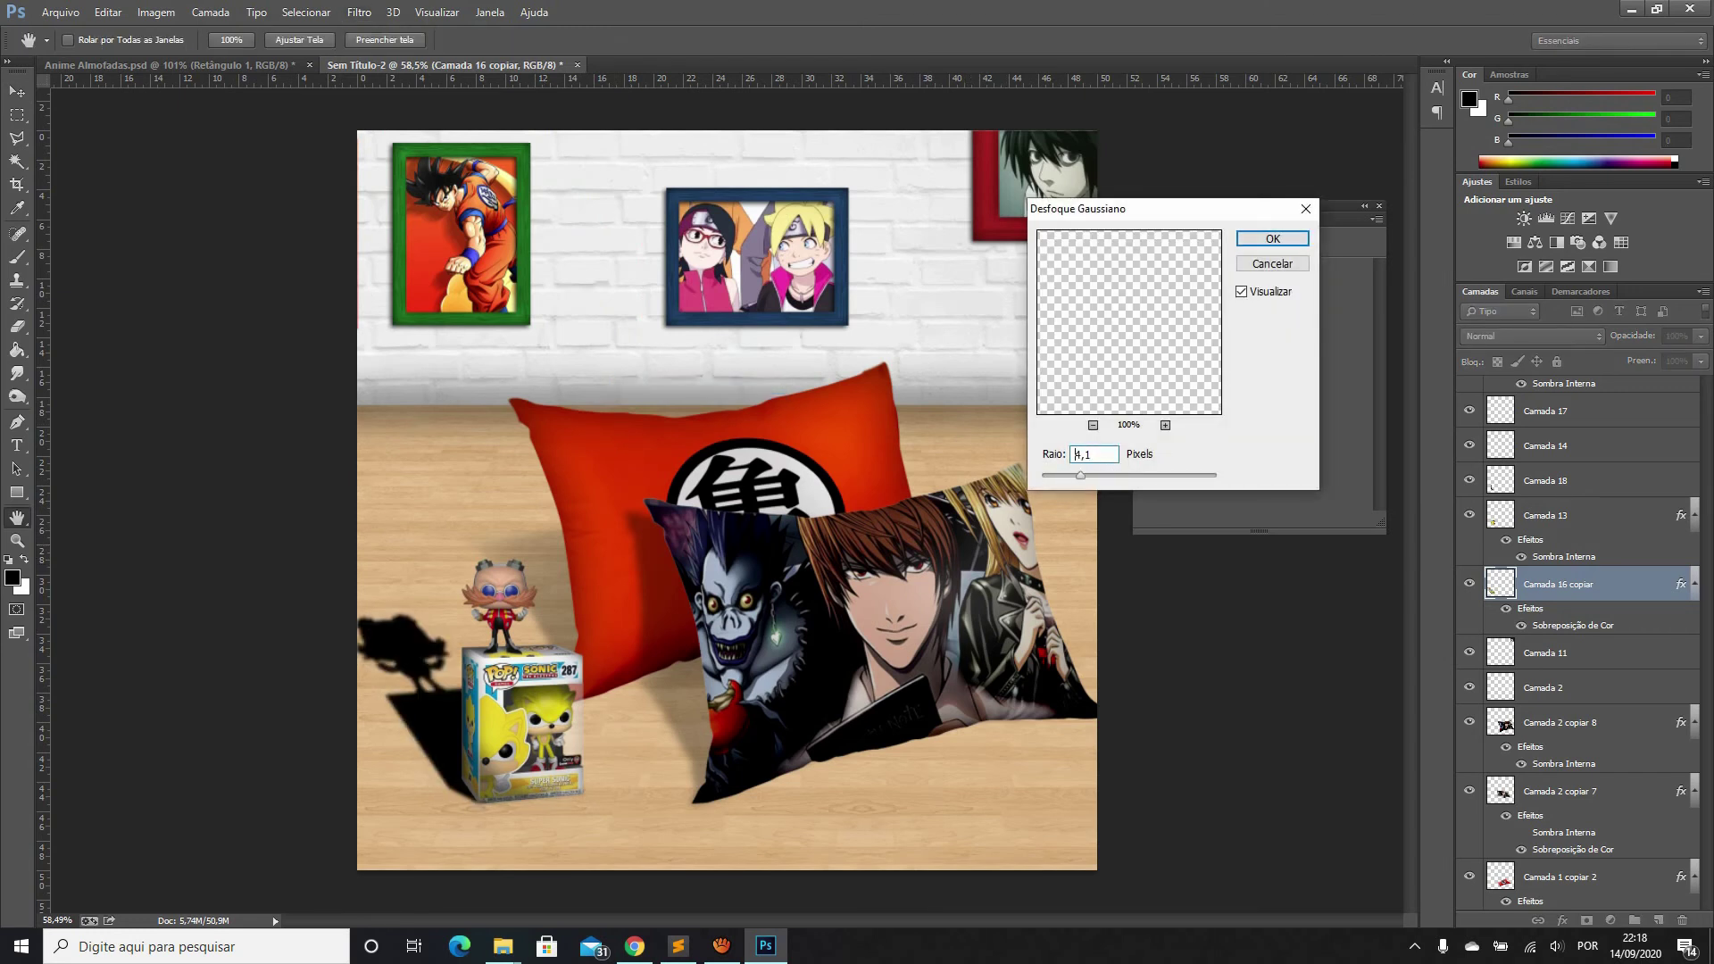
key(Return)
key(v)
click(1701, 335)
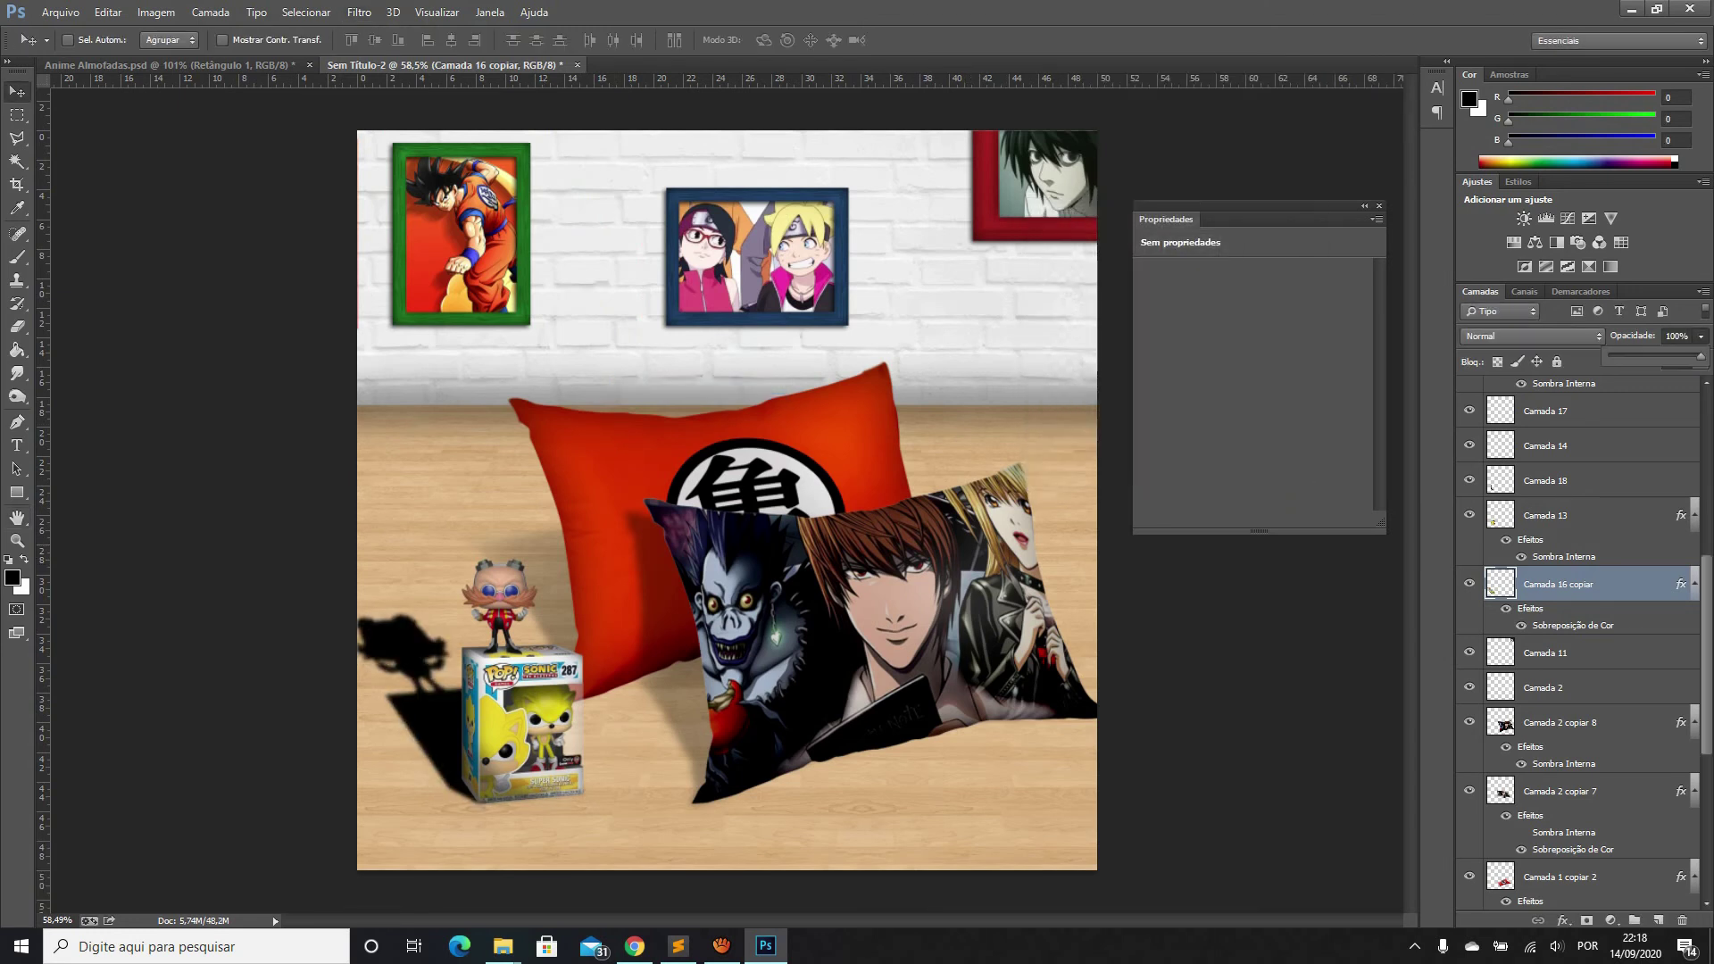
drag(1701, 355, 1636, 355)
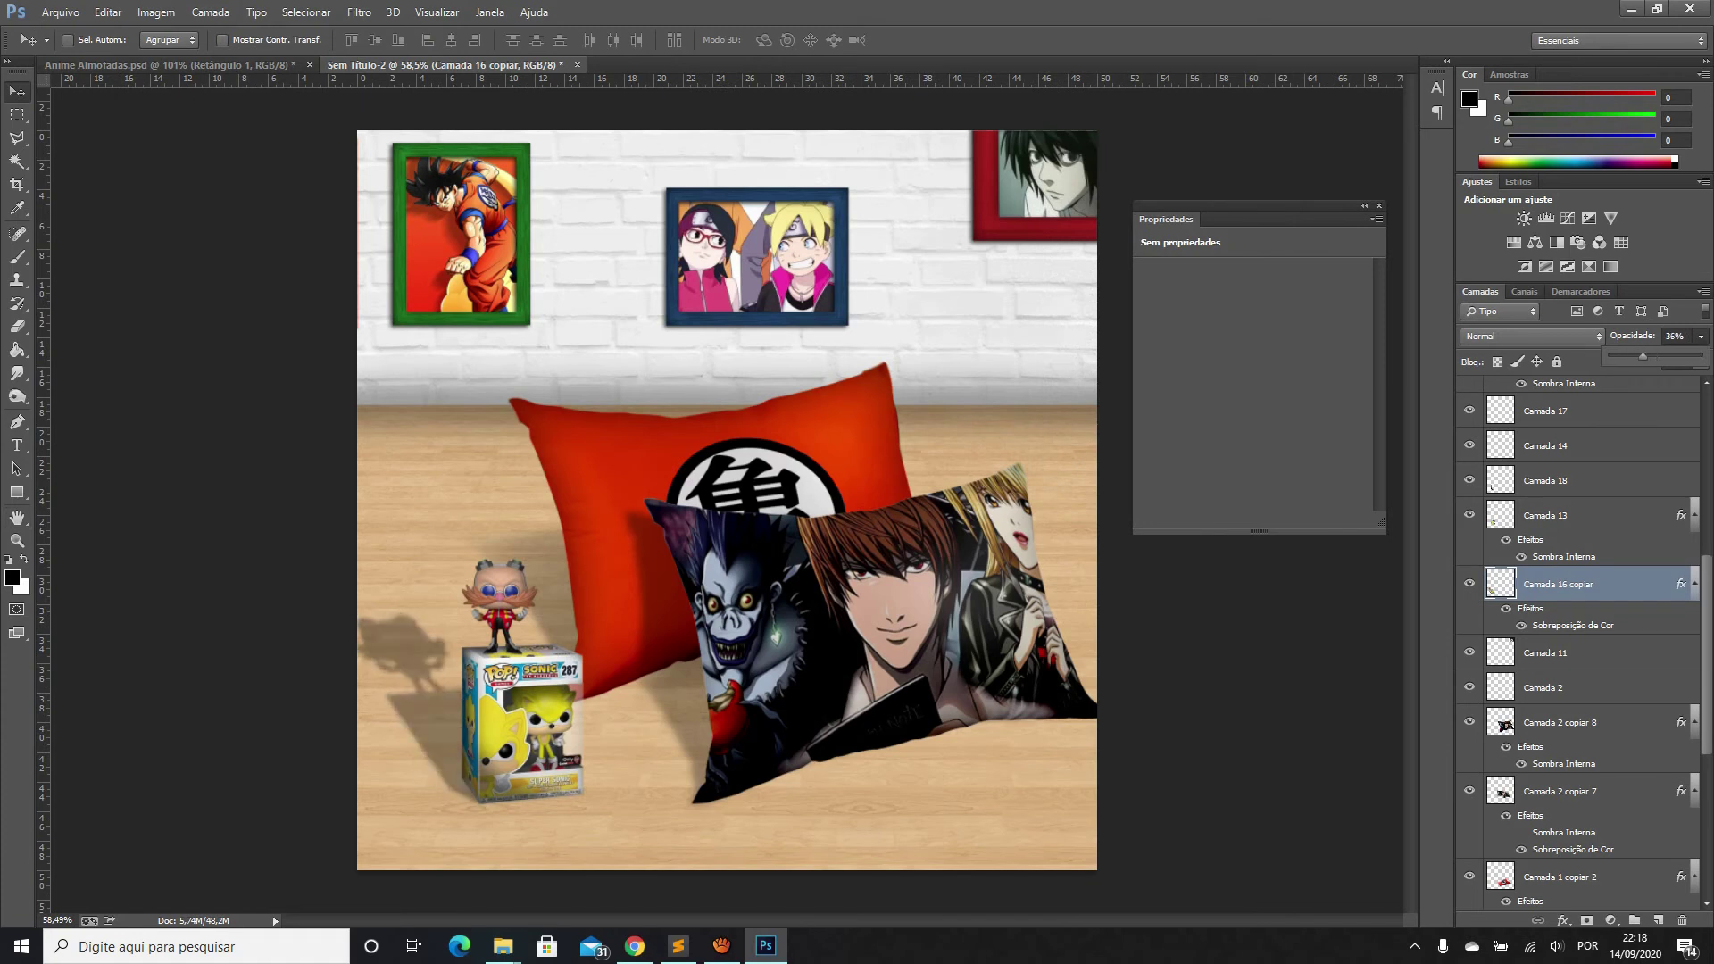
click(359, 12)
mouse_move(381, 227)
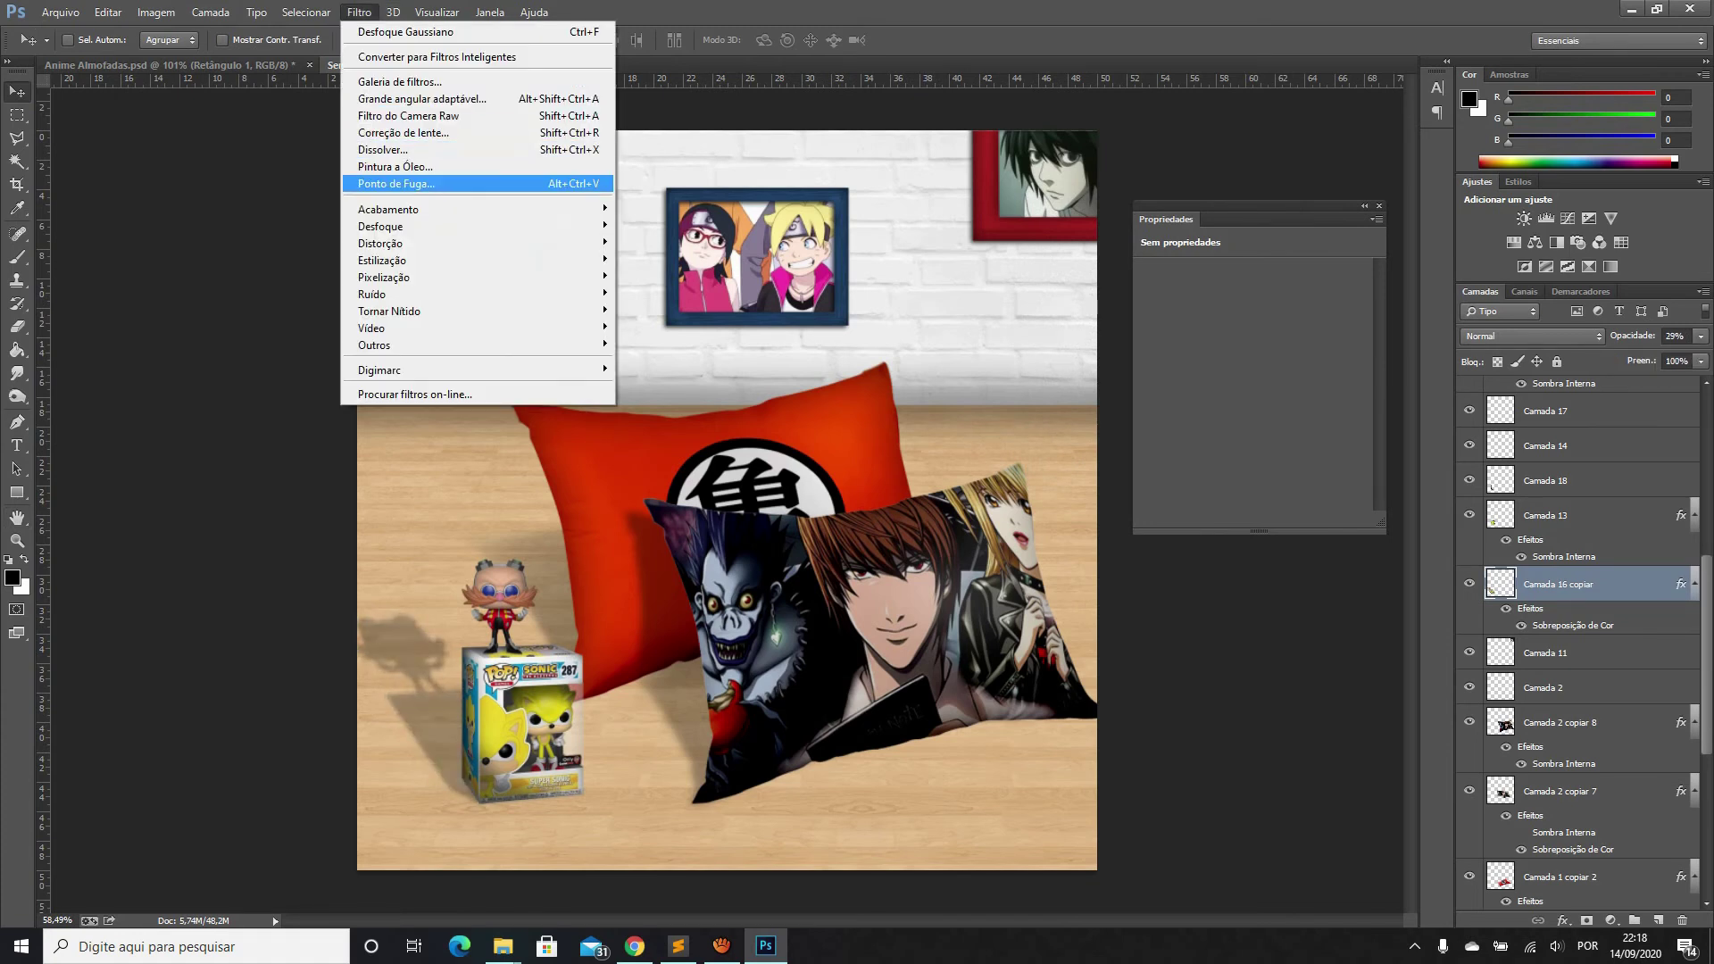
click(680, 386)
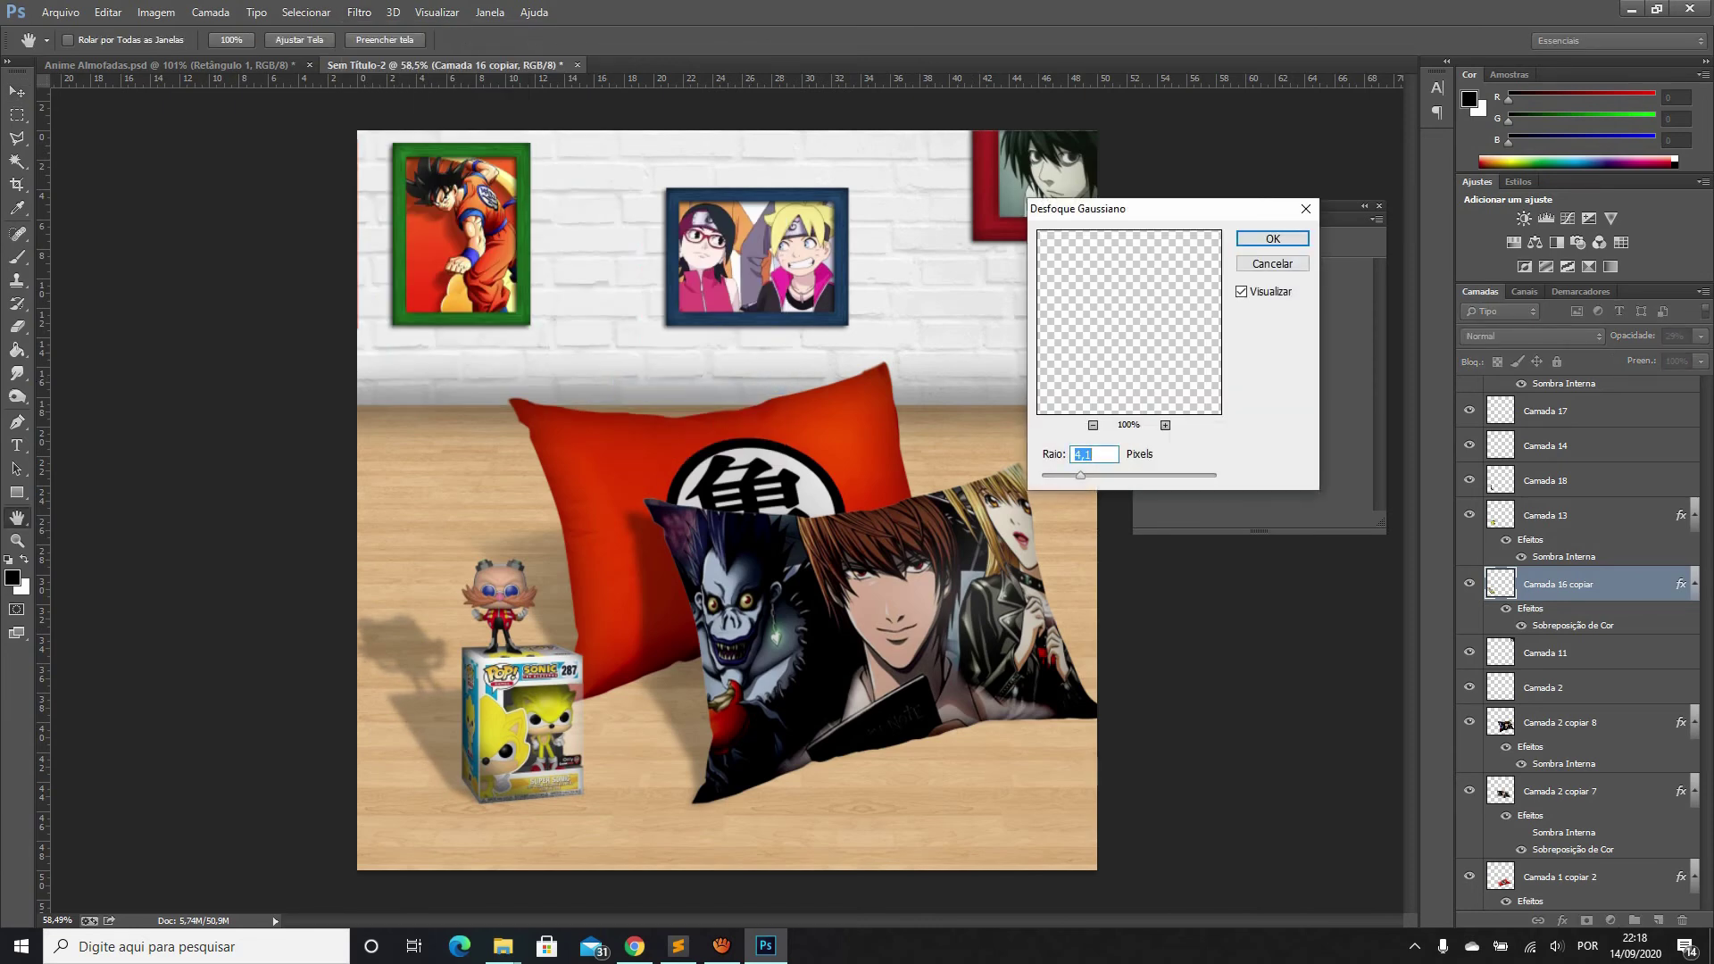
key(Return)
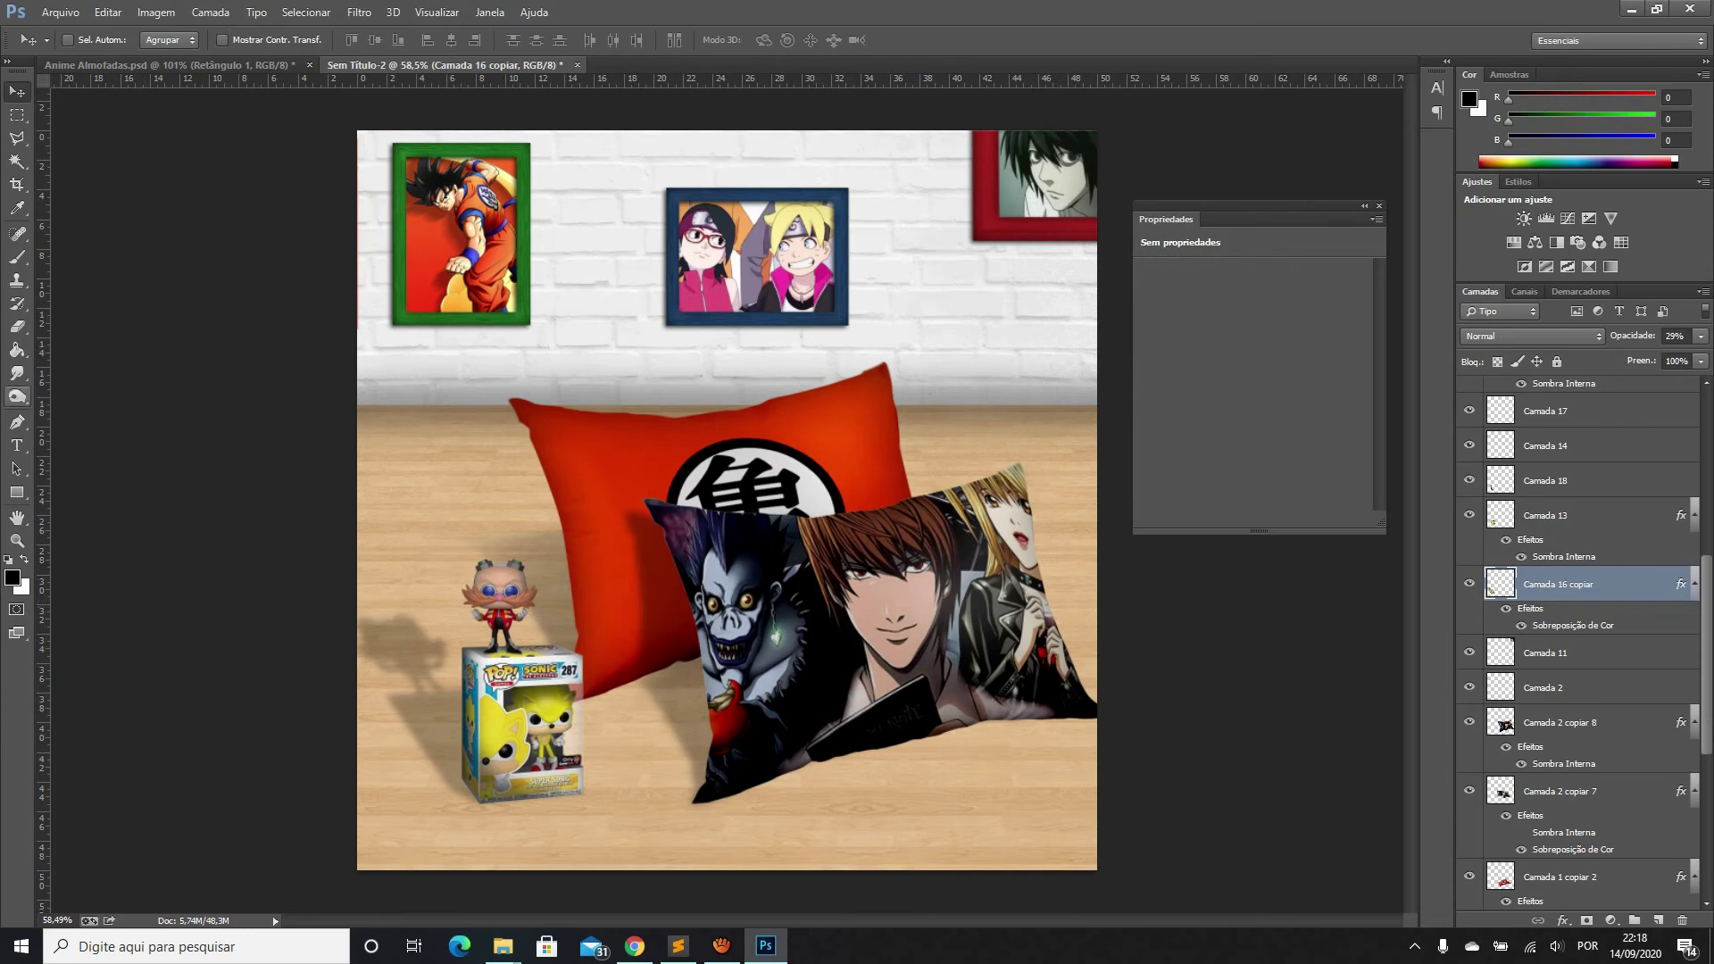
click(17, 325)
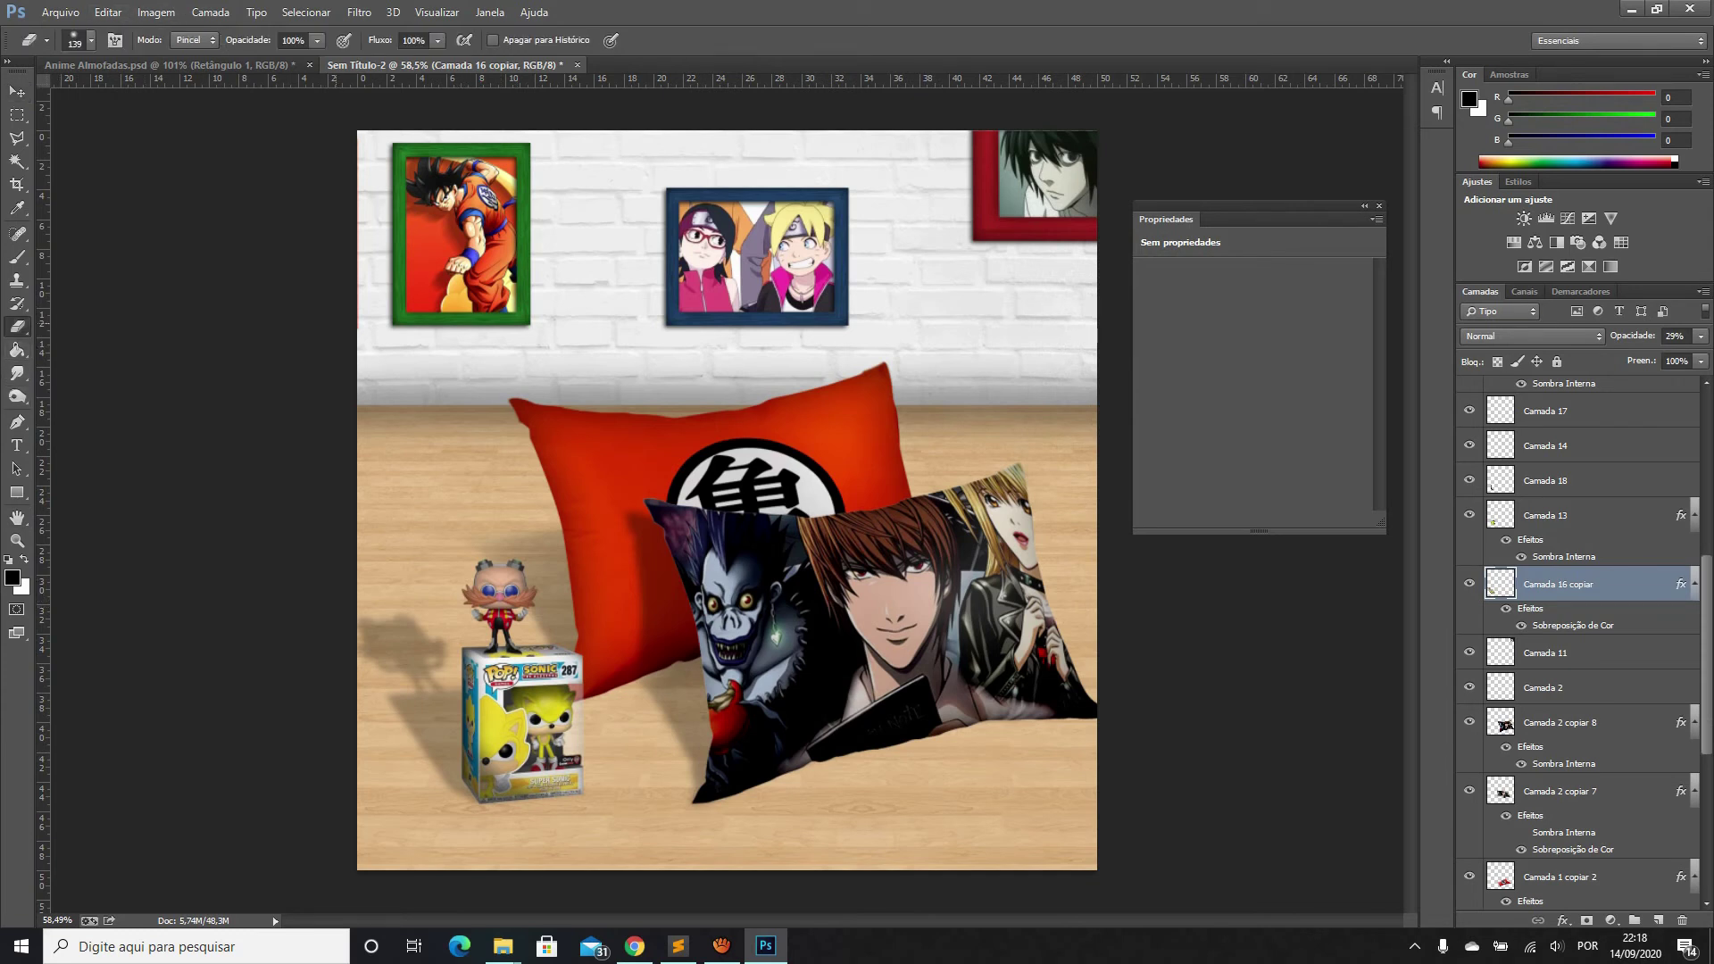
click(90, 40)
drag(152, 95, 206, 95)
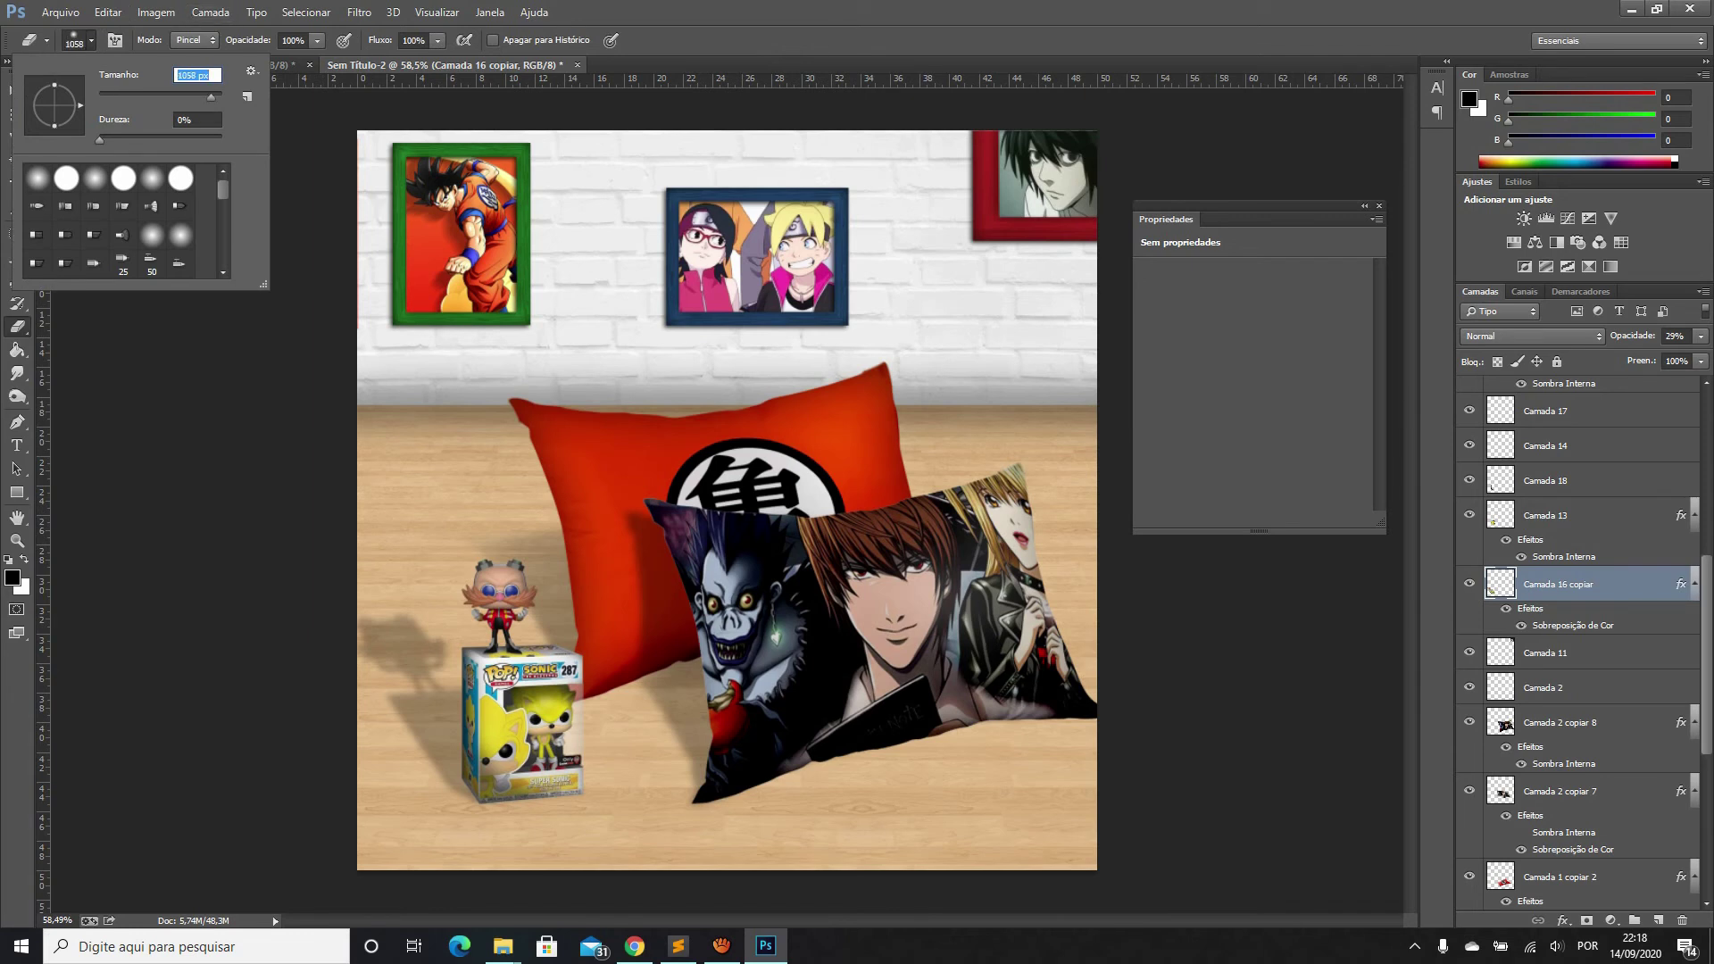
key(Return)
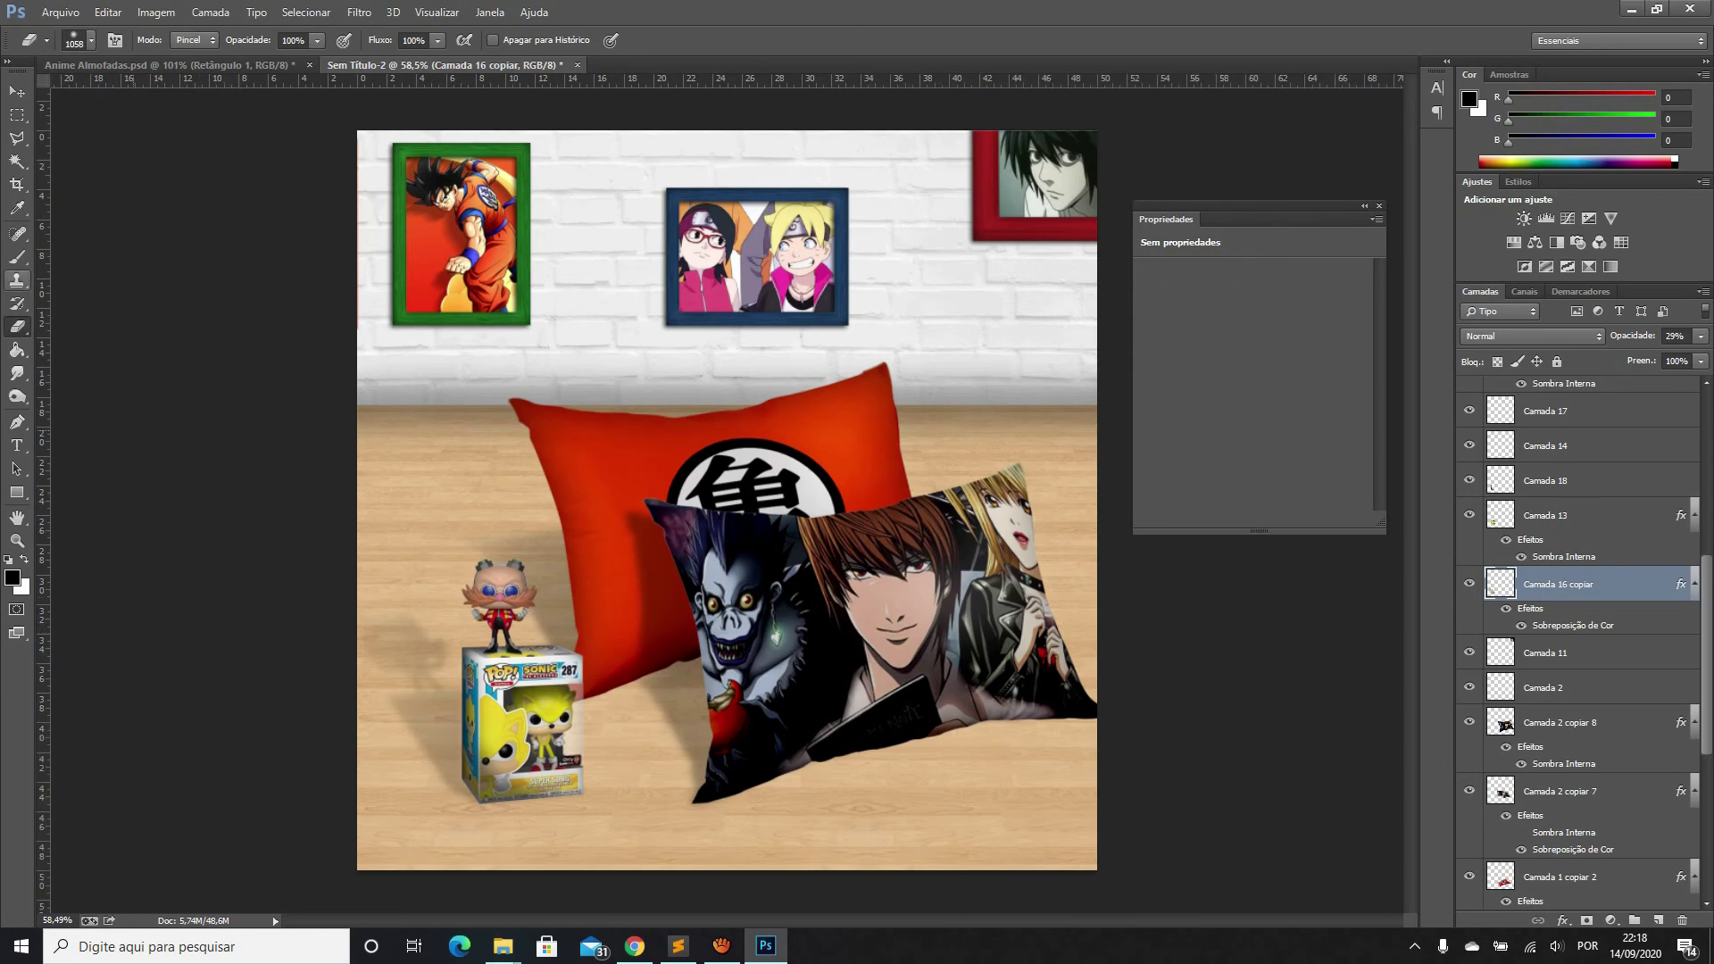
scroll(398, 480, up, 2)
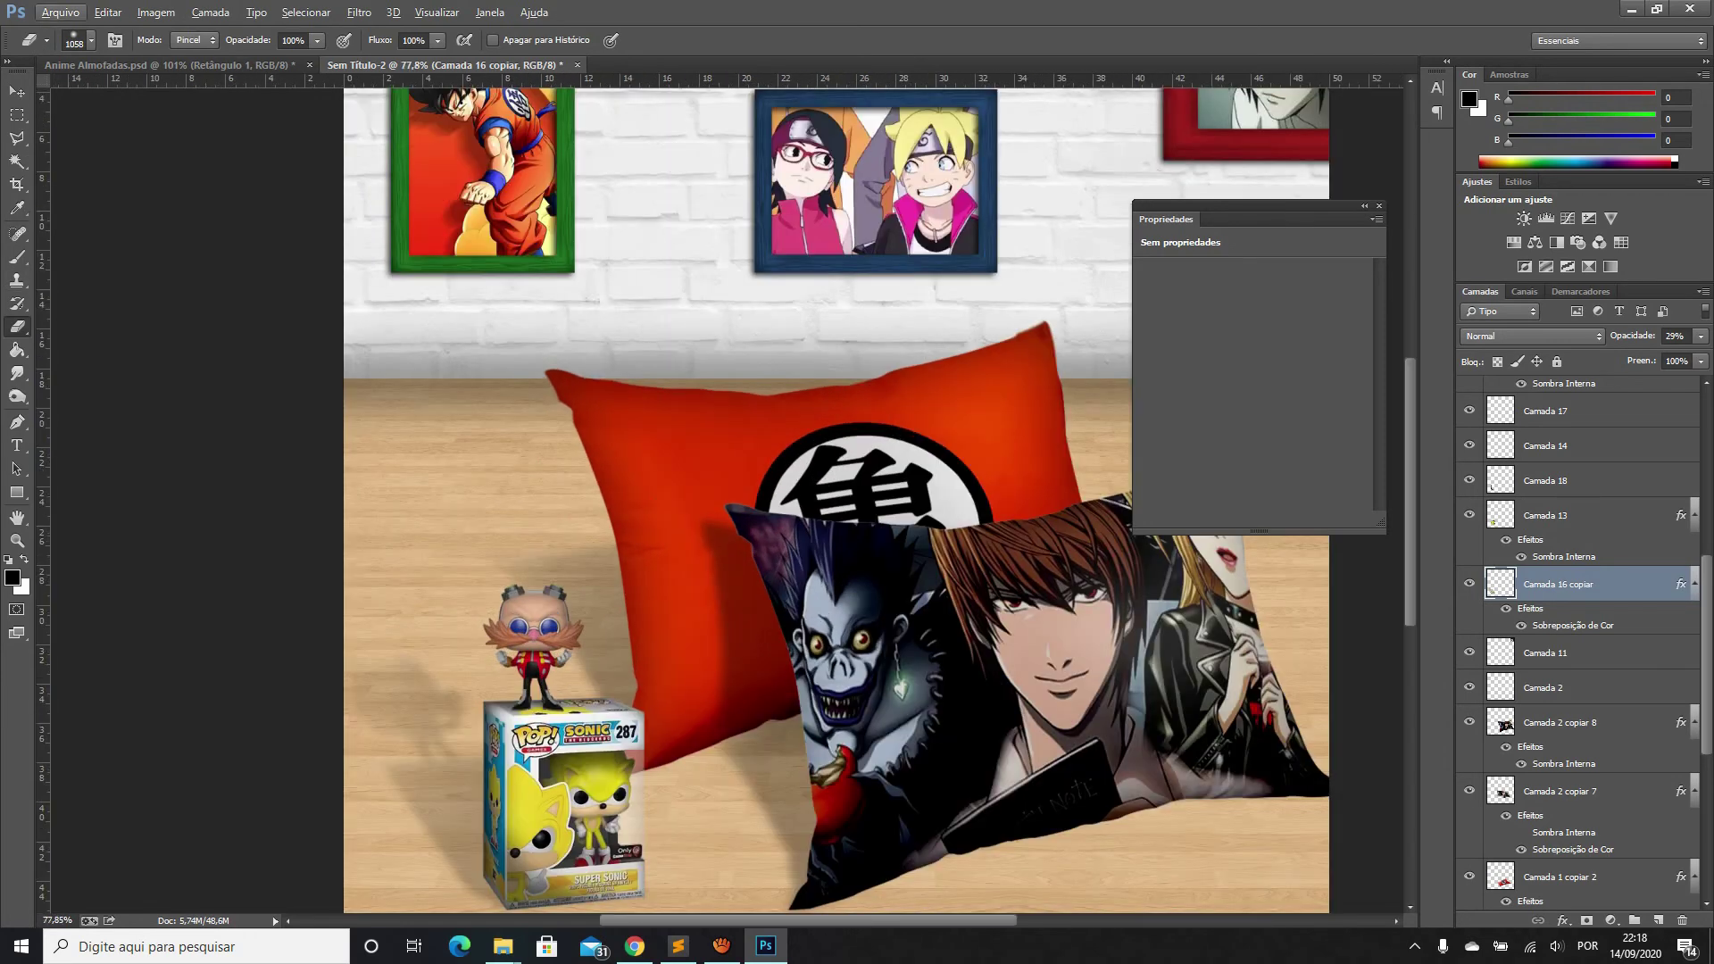
key(v)
scroll(837, 494, down, 1)
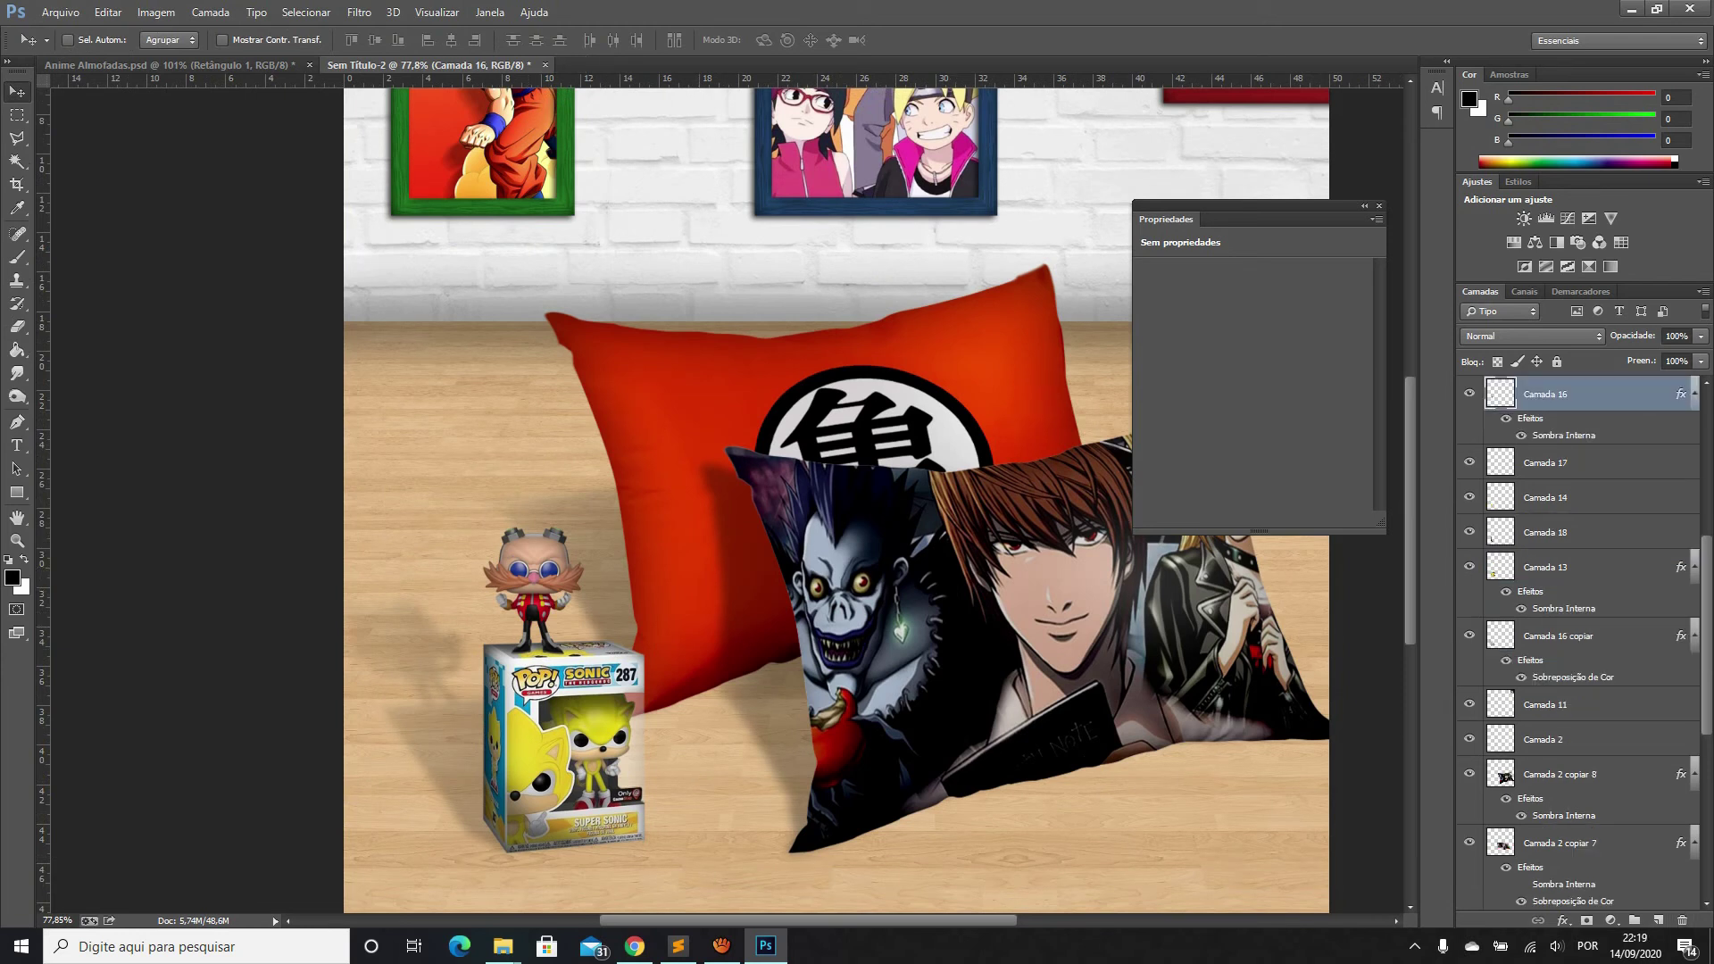
click(1468, 394)
On a new layer, paint a black blob over the Eggman figure and Gaussian-blur it repeatedly
click(1658, 921)
key(b)
drag(496, 509, 506, 643)
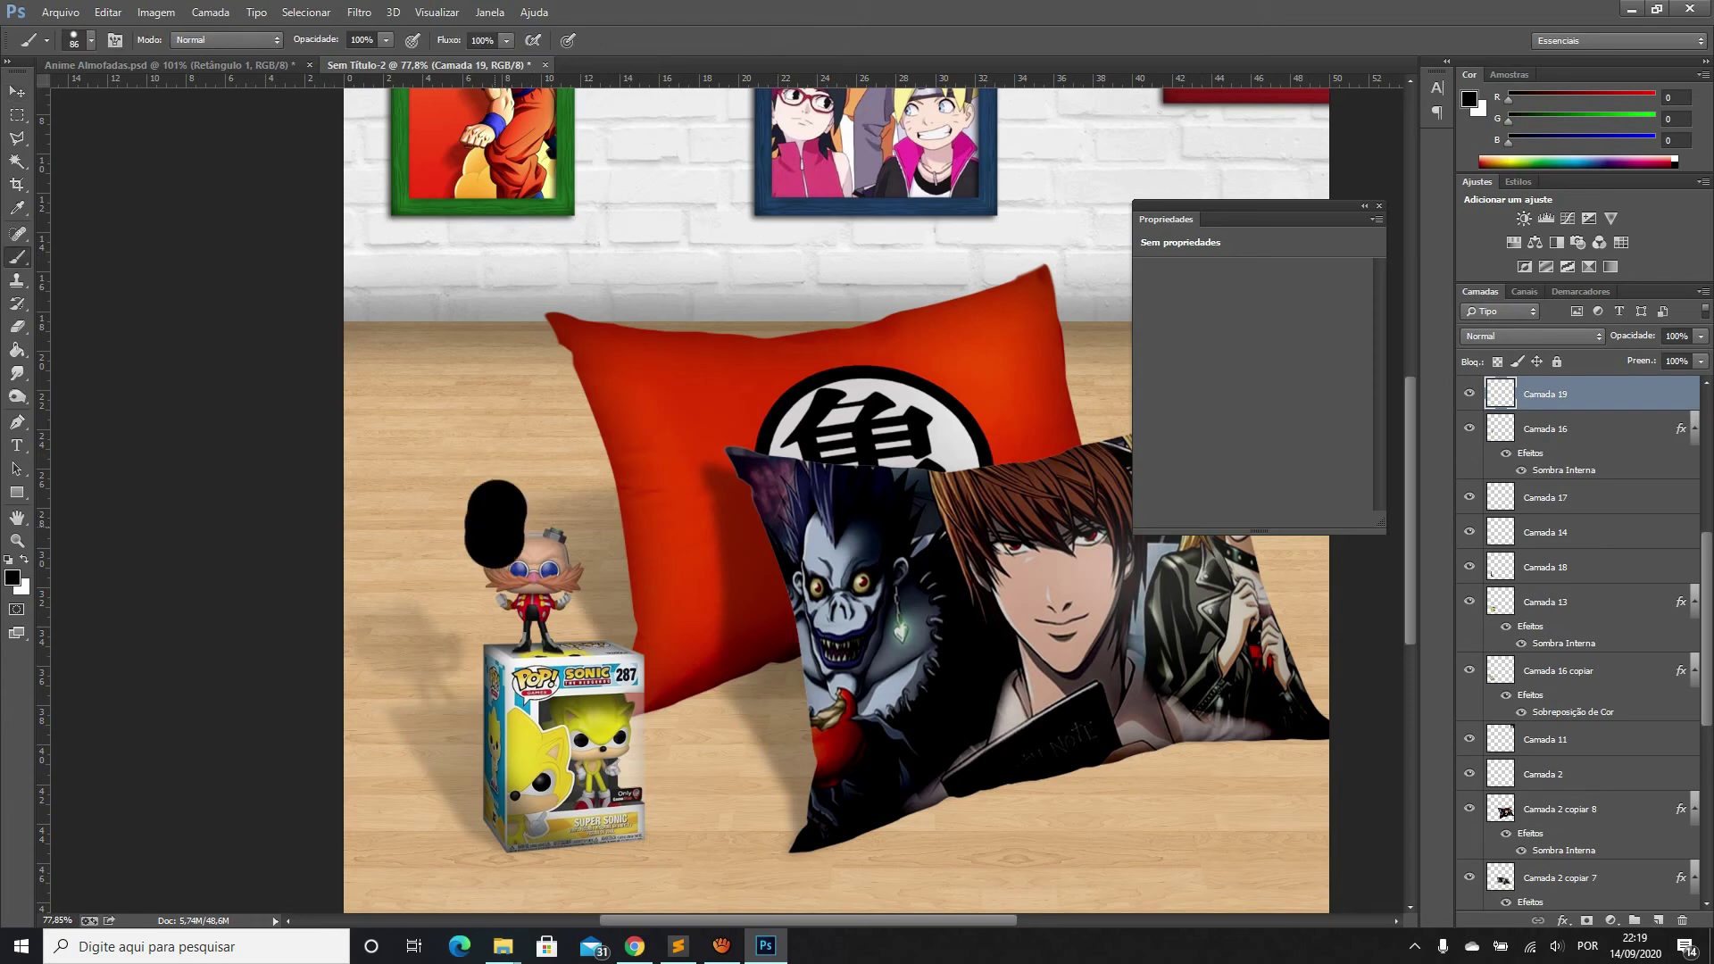
click(359, 12)
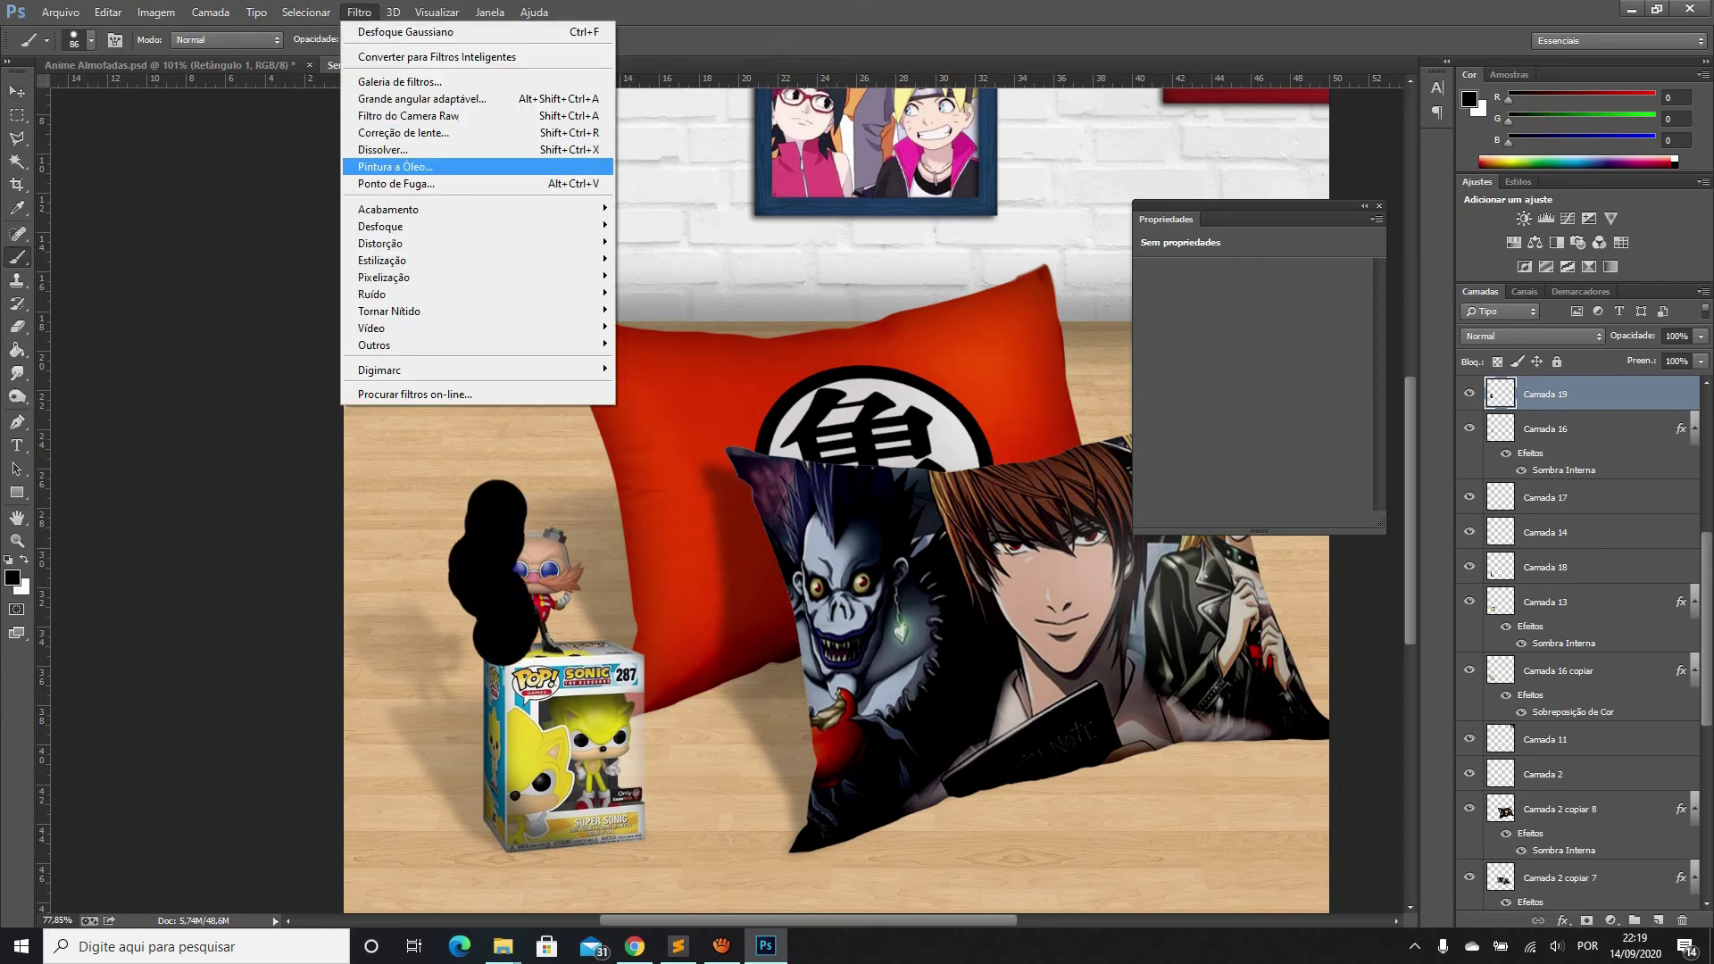
click(406, 32)
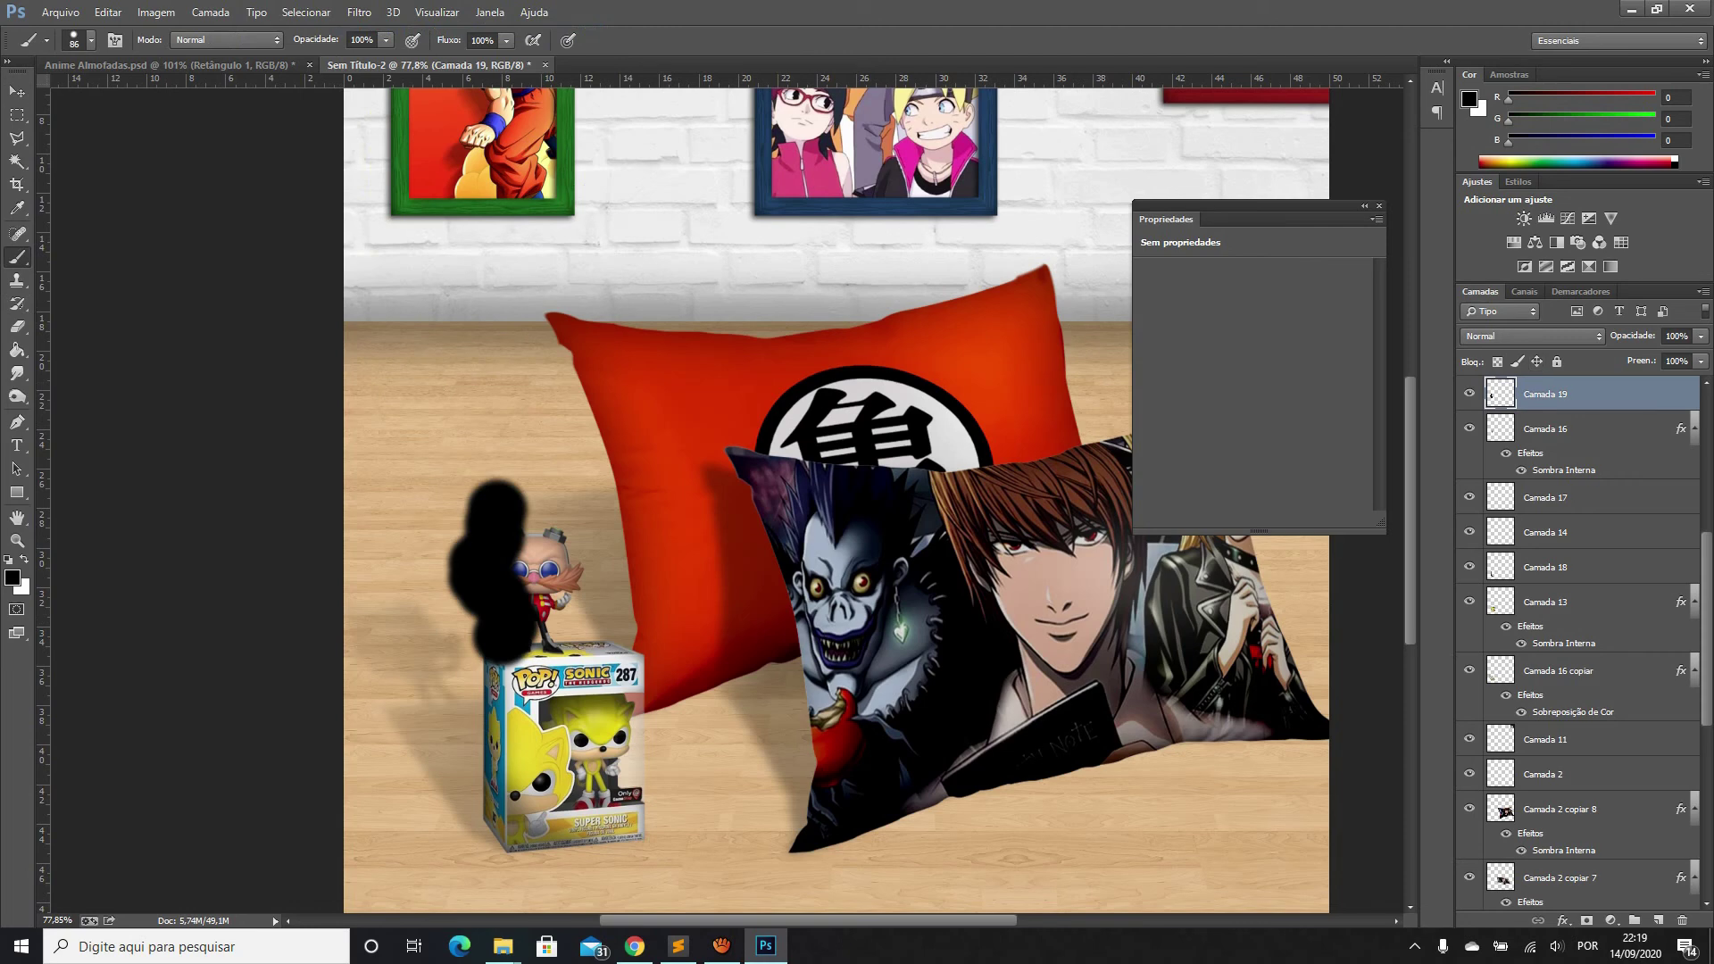
click(359, 12)
click(402, 31)
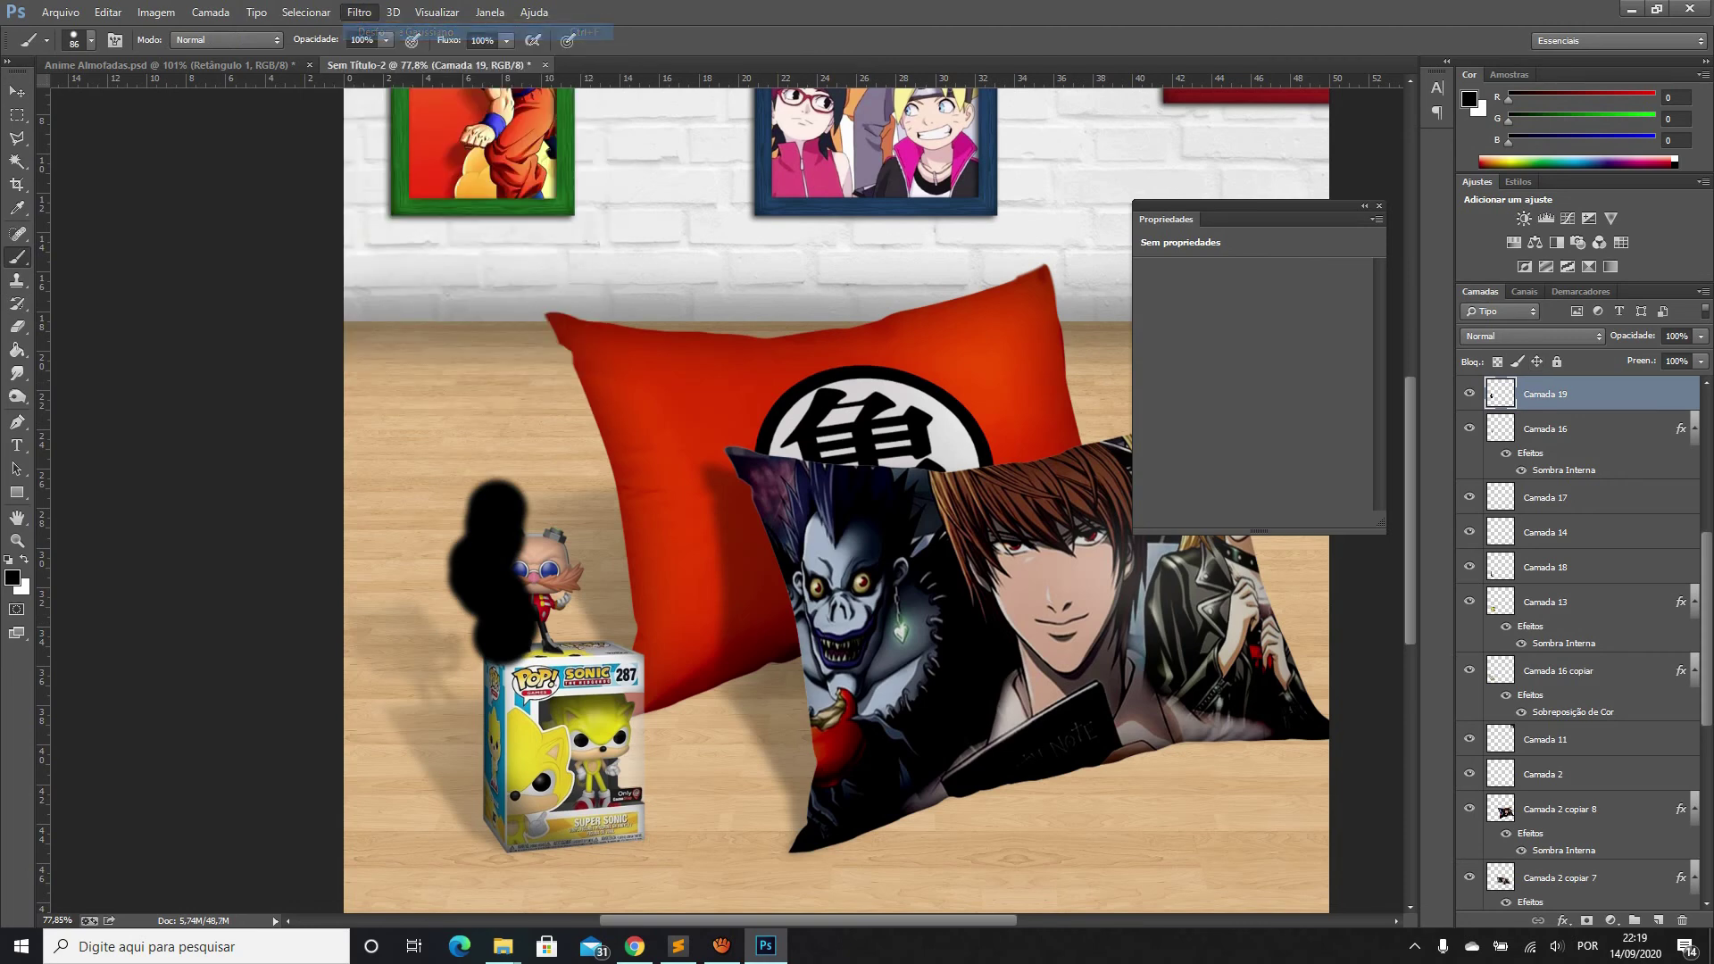
key(ctrl+f)
Fade the shadow layer to 32% opacity, then delete the blurred stroke and deselect
click(1700, 336)
drag(1647, 356, 1639, 357)
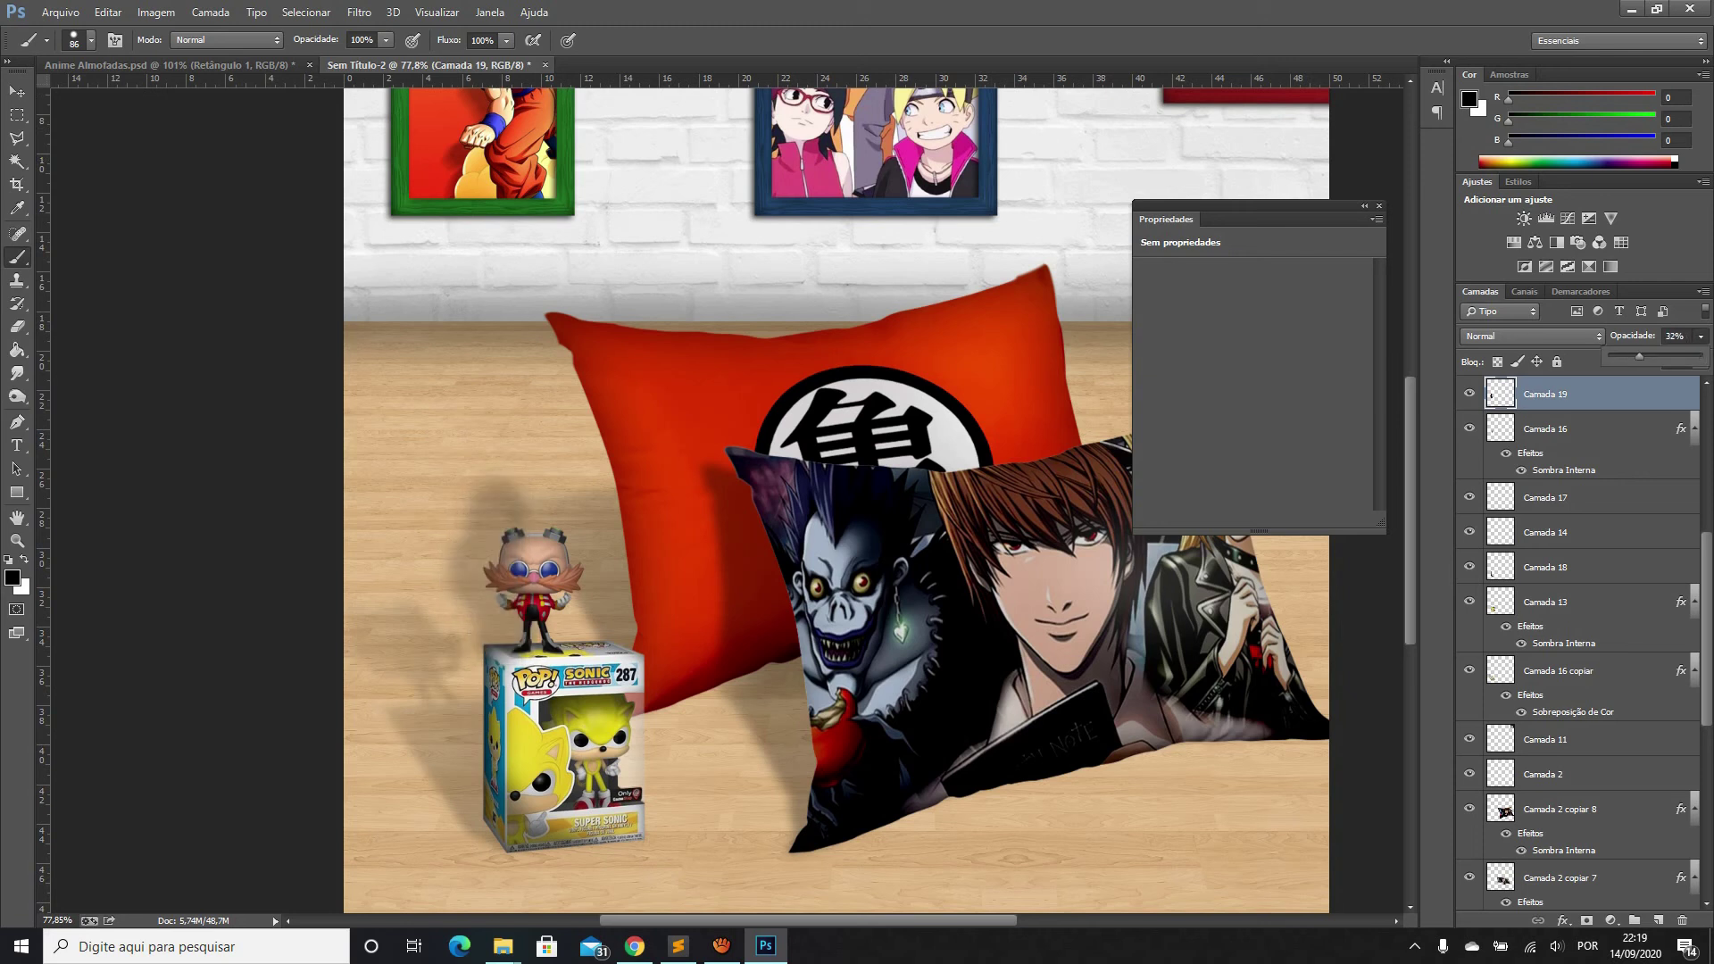
key(Return)
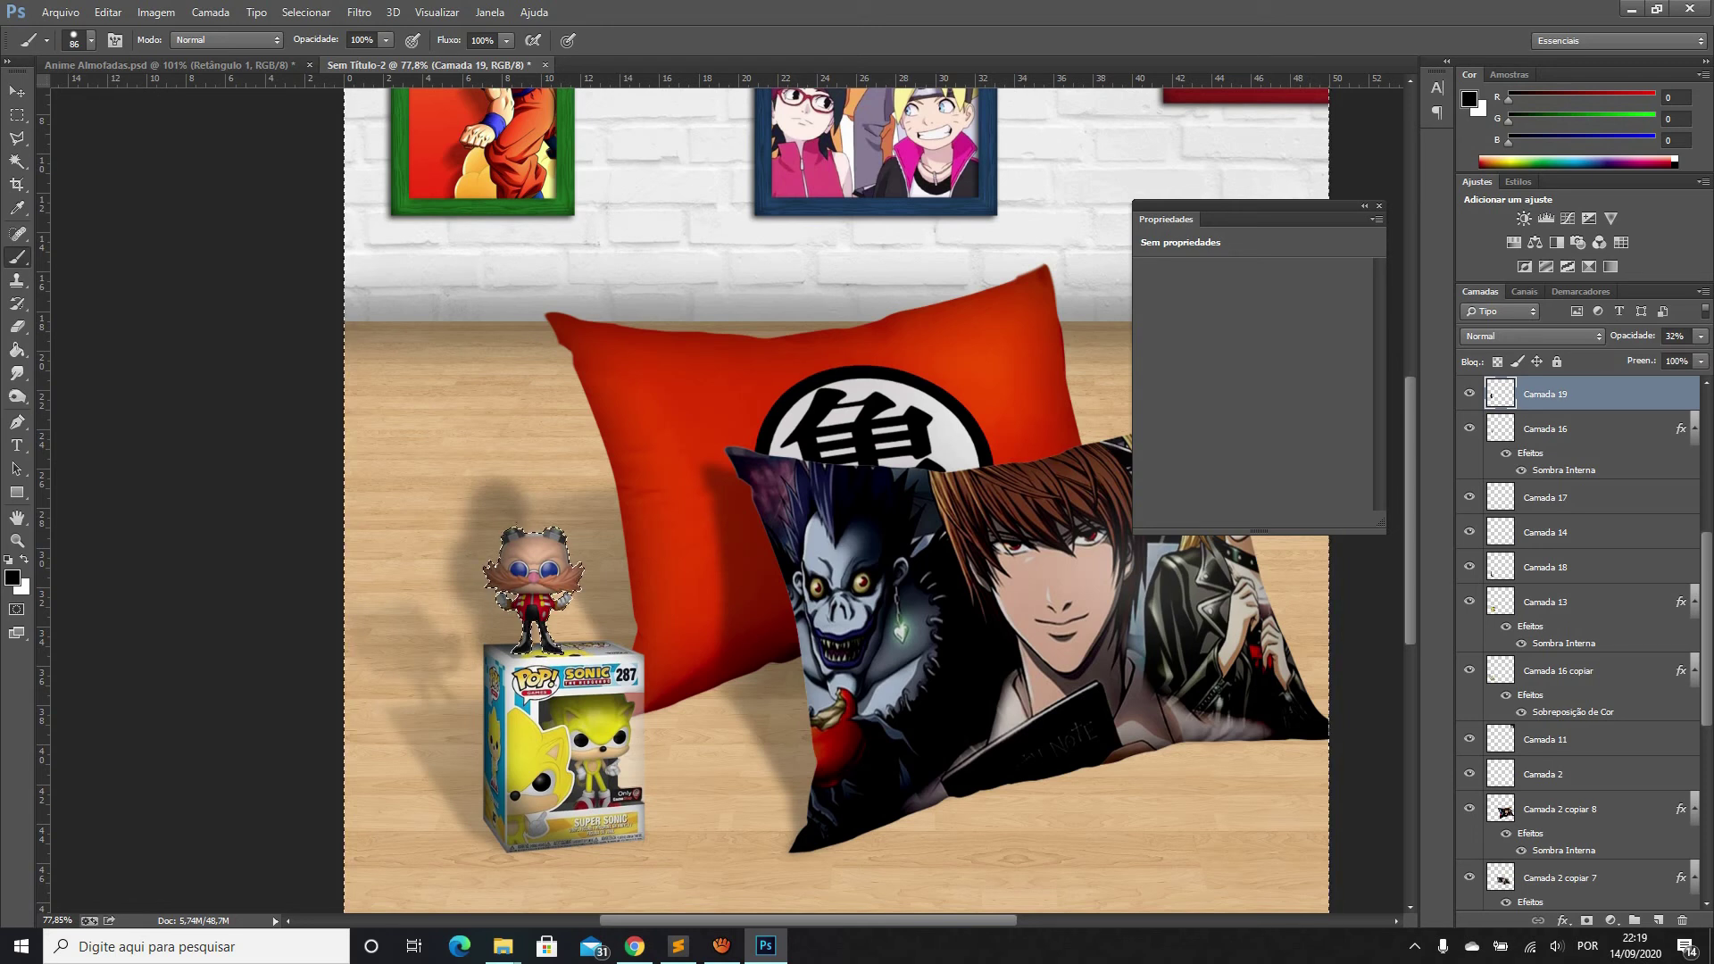
key(Delete)
key(ctrl+d)
Try the Multiplicação blend mode, then set the layer to Luz Indireta
click(1531, 335)
click(1518, 386)
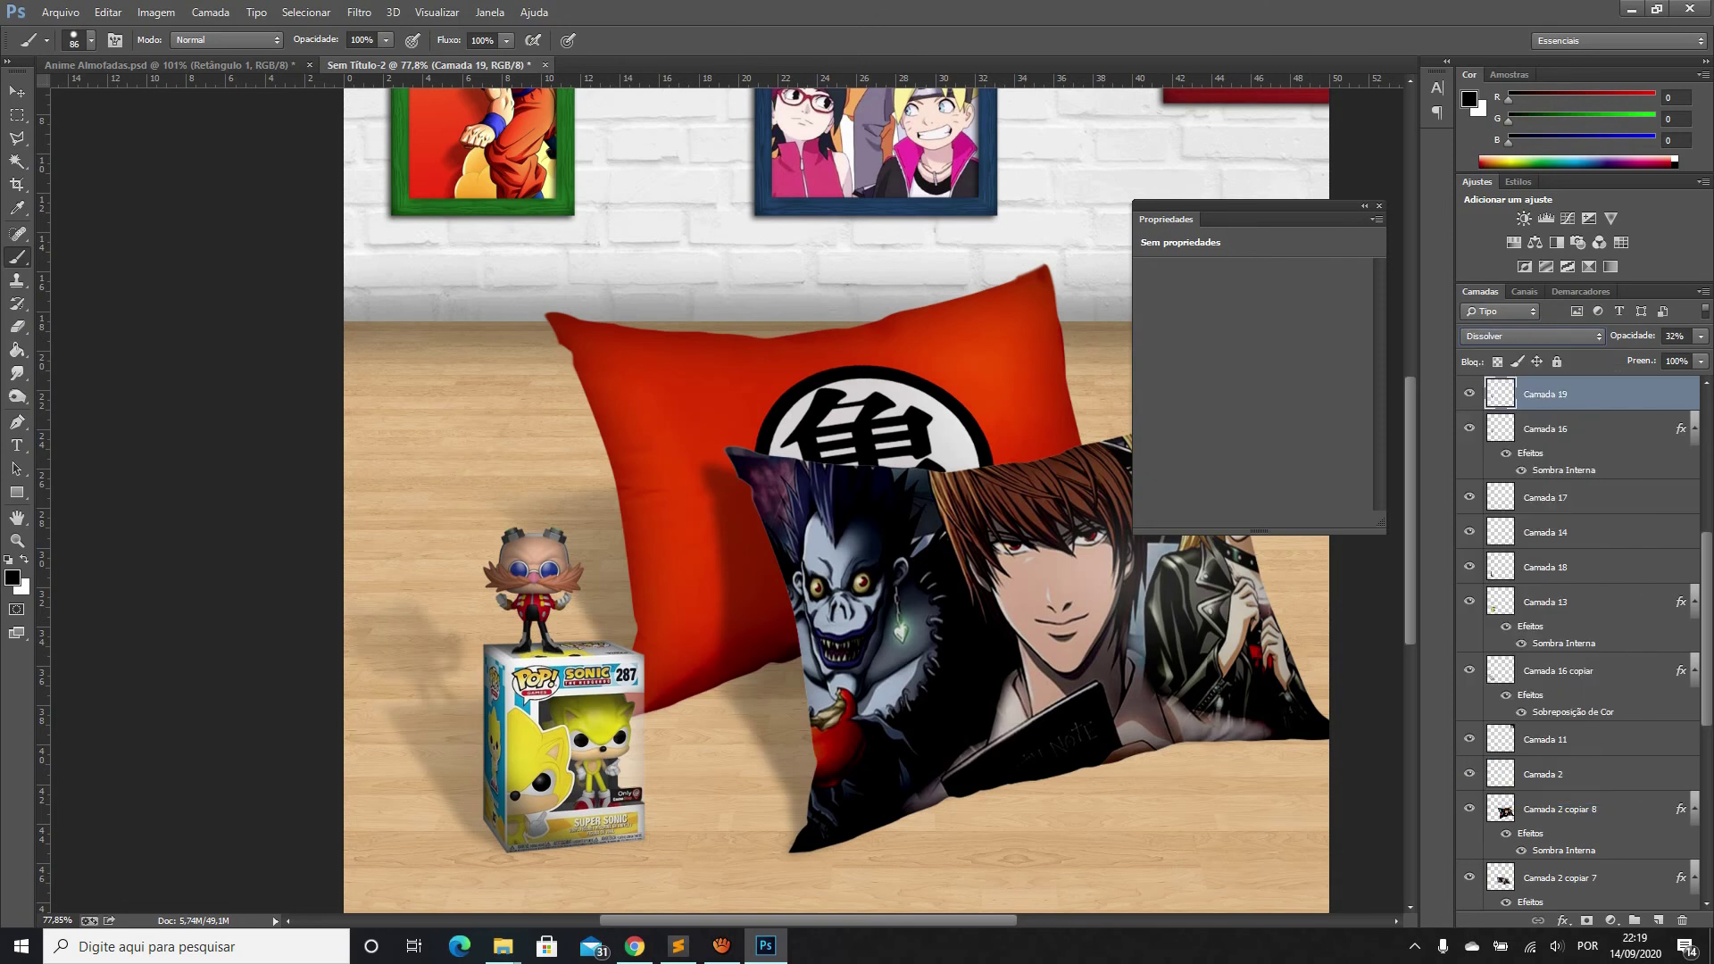
key(Down)
key(Down)
key(Down)
key(Down)
key(Down)
key(Down)
key(Down)
key(Down)
key(Down)
key(Down)
key(Down)
key(Down)
key(Down)
key(Down)
click(1531, 336)
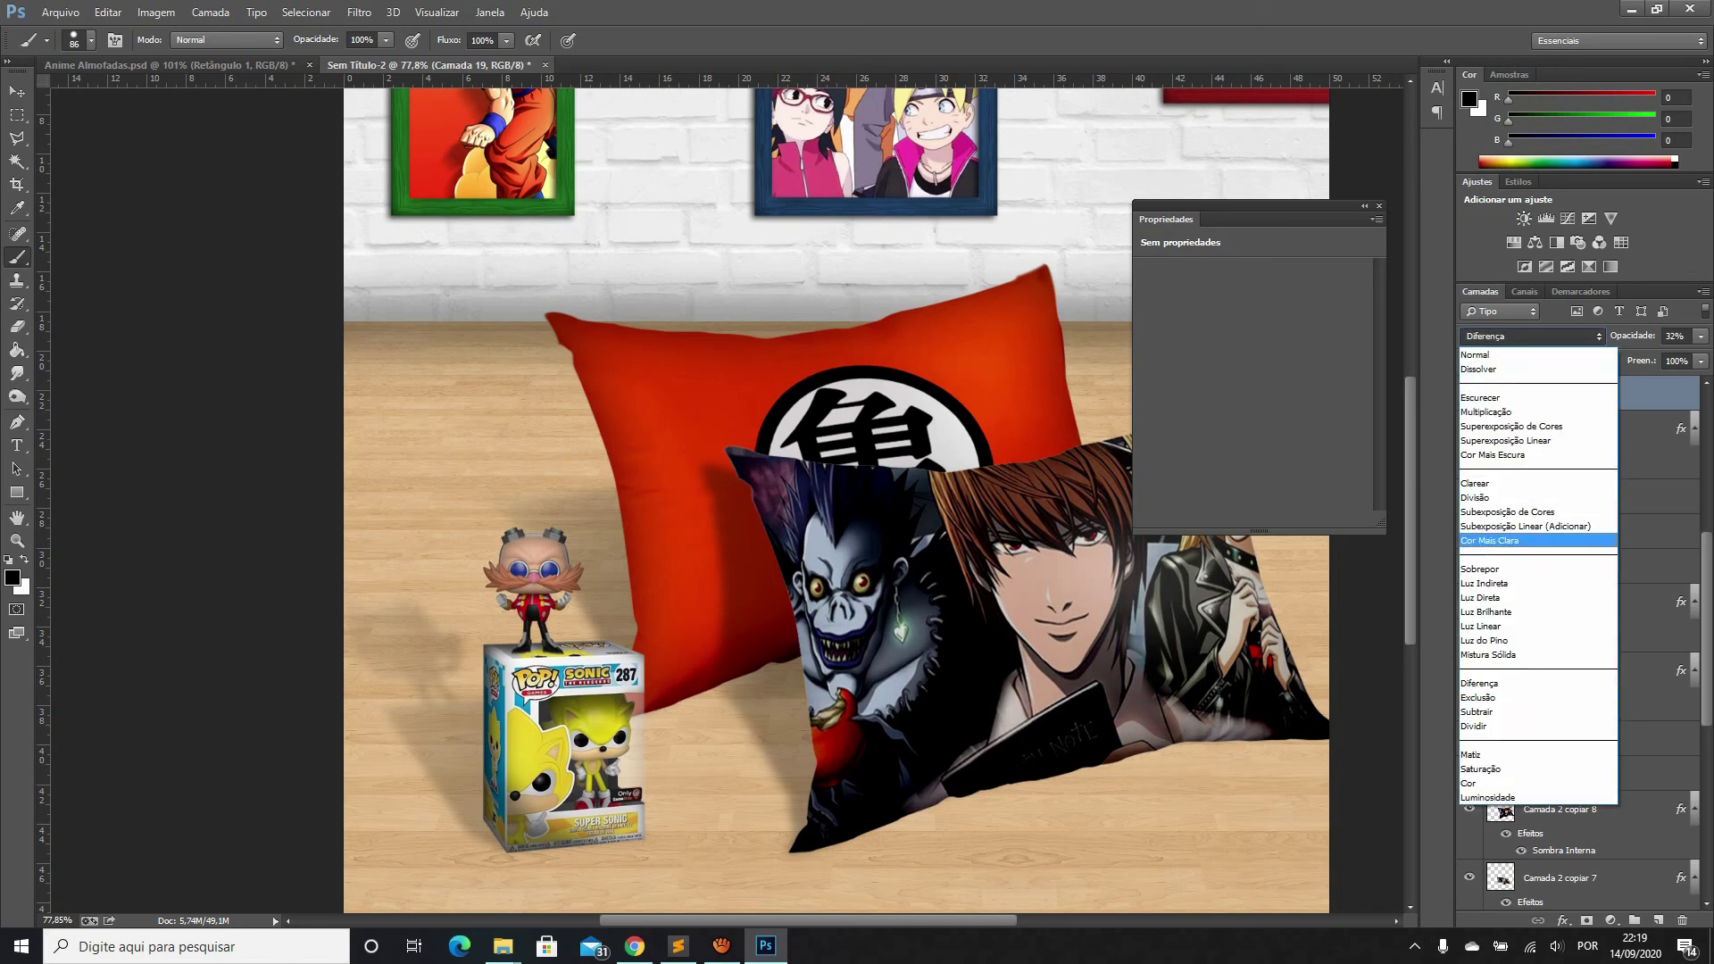
click(1518, 584)
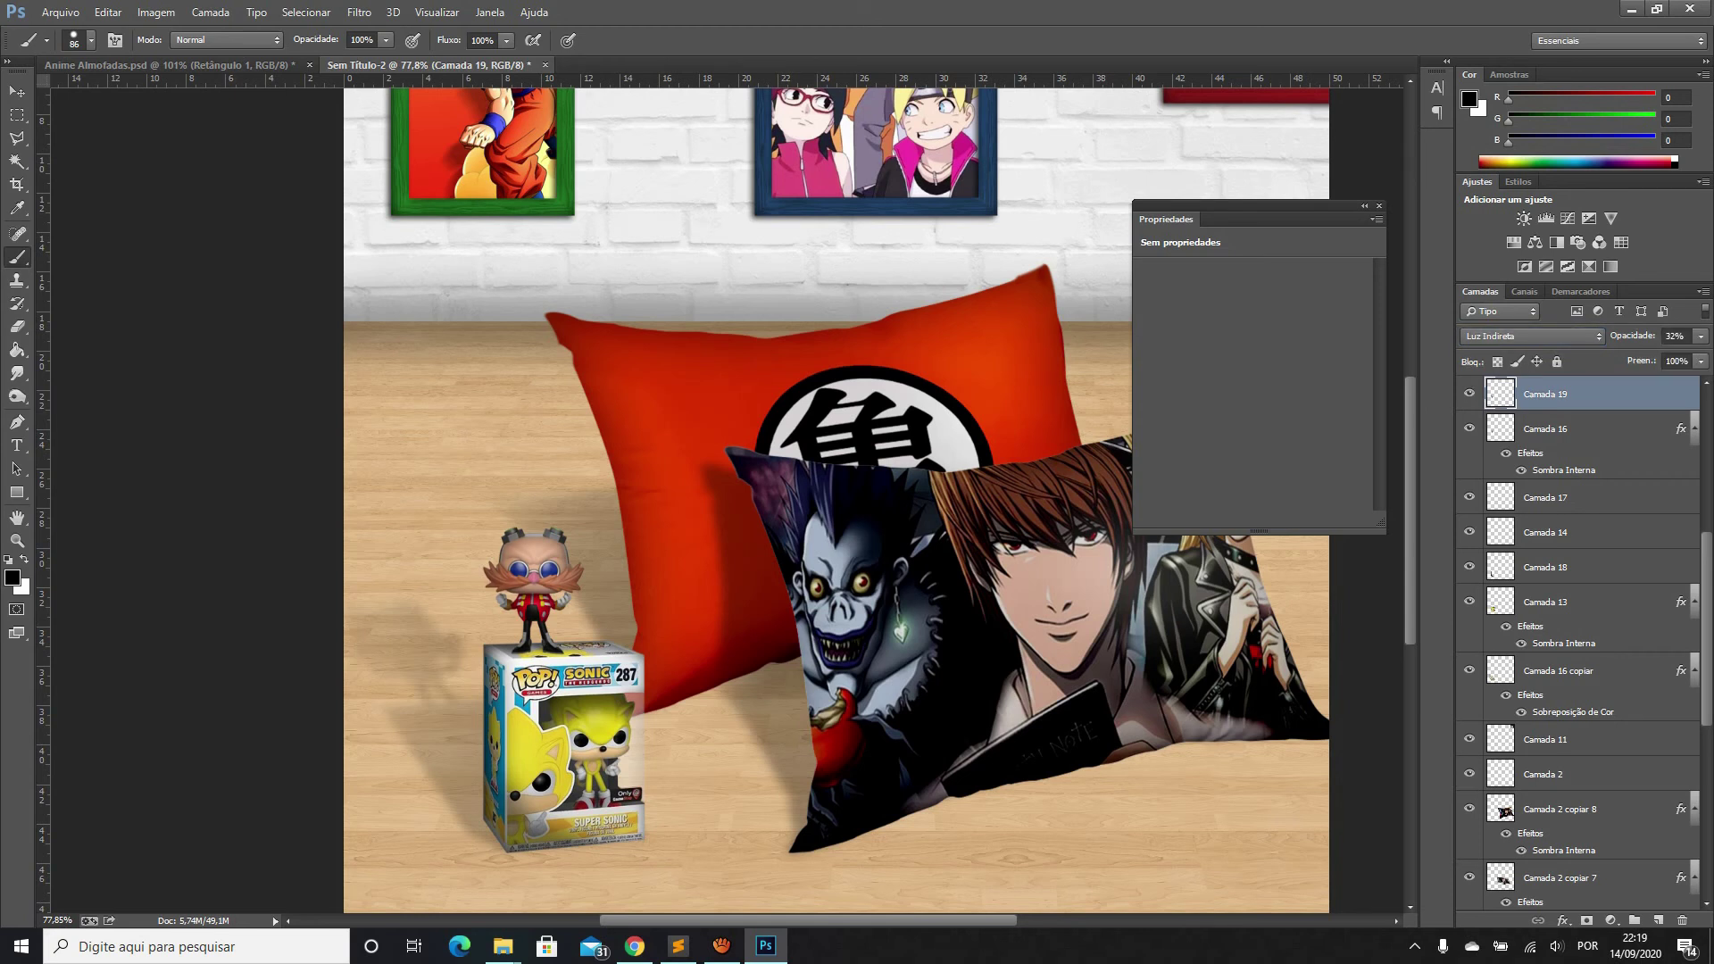
Nudge the Camada 16 copiar content slightly on the canvas
click(17, 91)
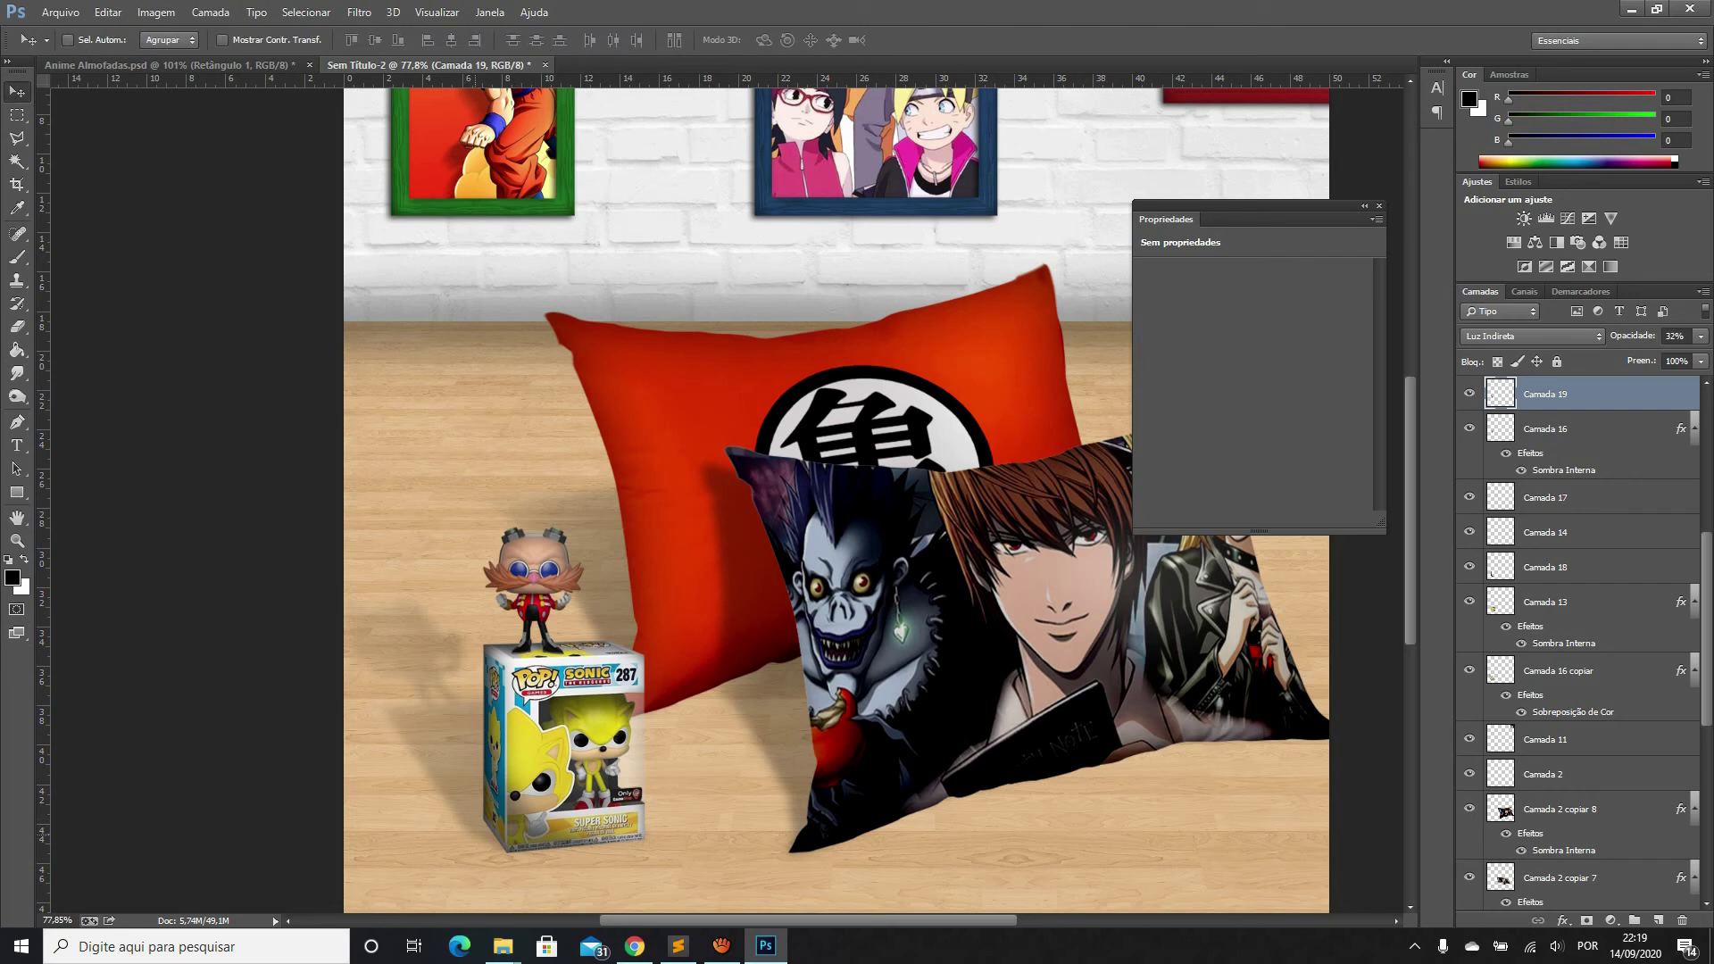
click(1558, 670)
drag(474, 720, 496, 738)
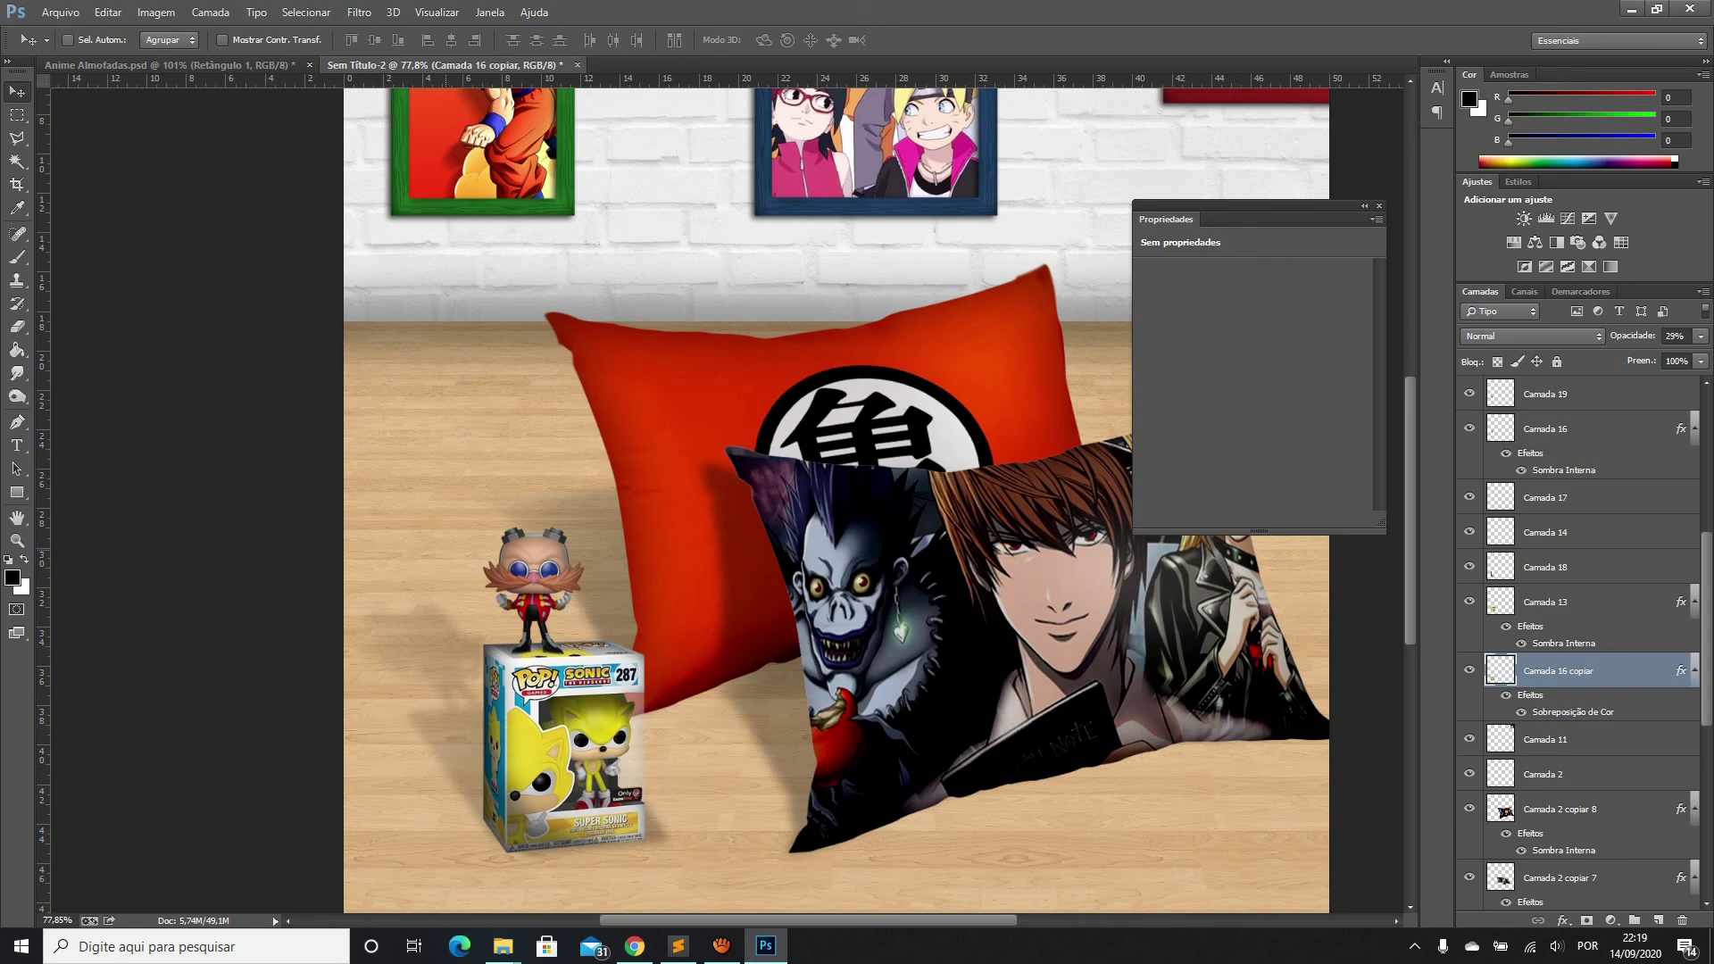
Set the Eraser size to 350 px
key(e)
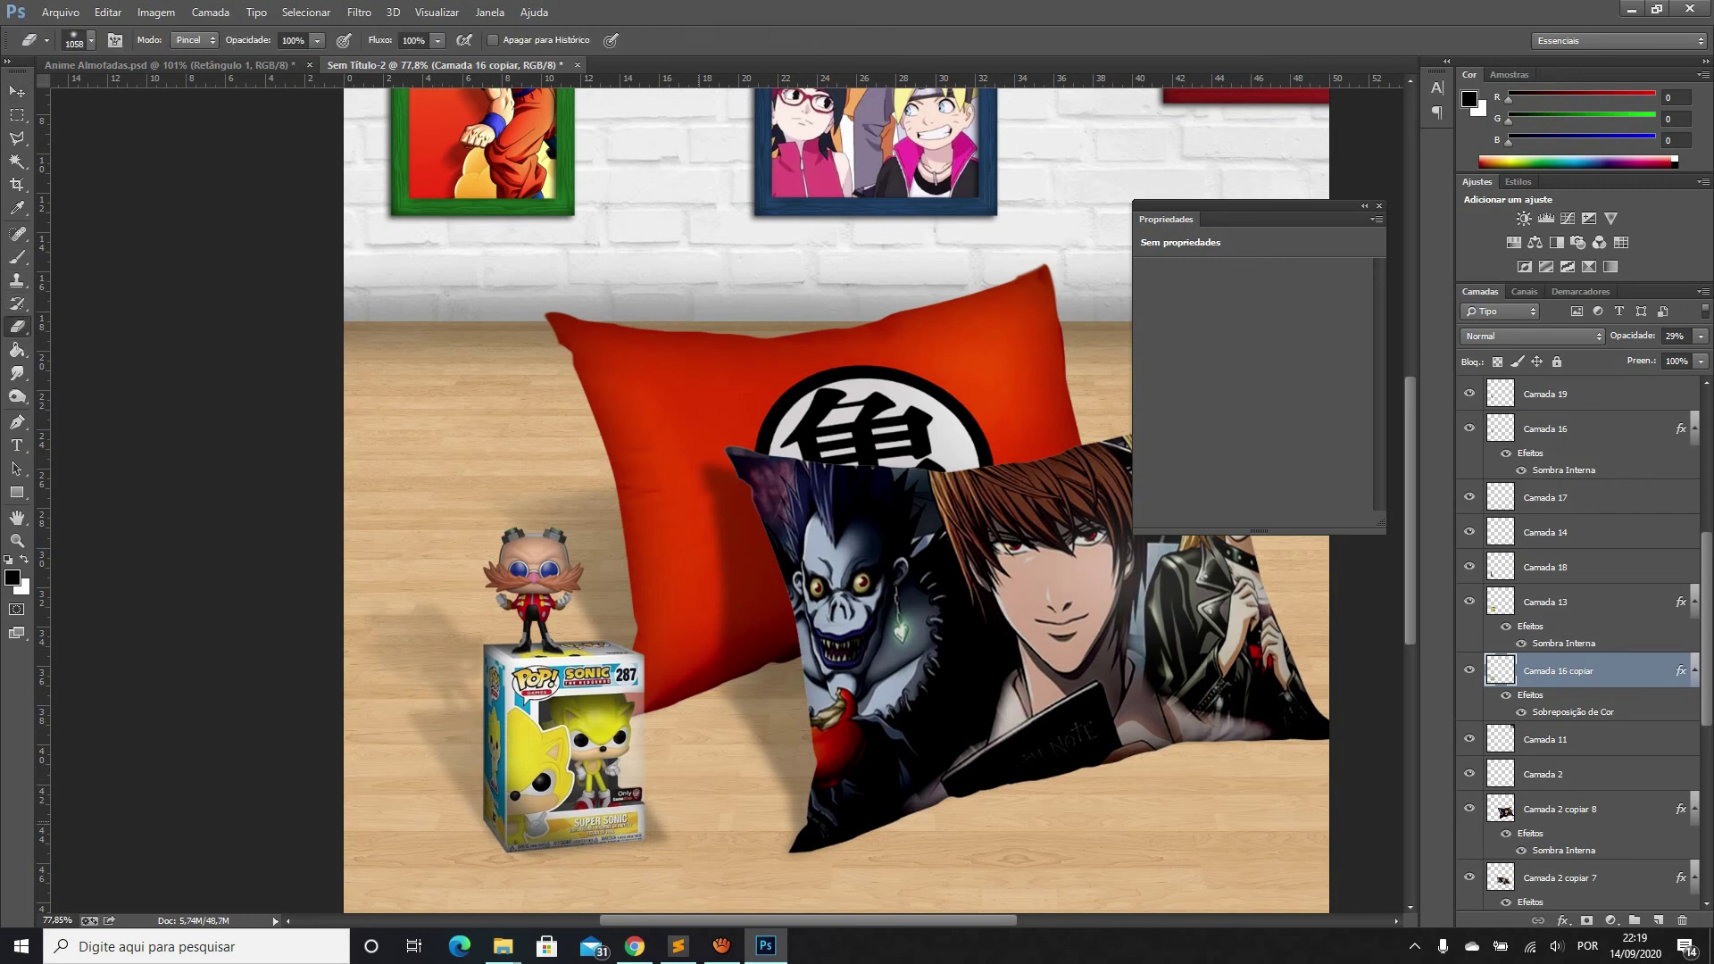
click(90, 41)
text(350)
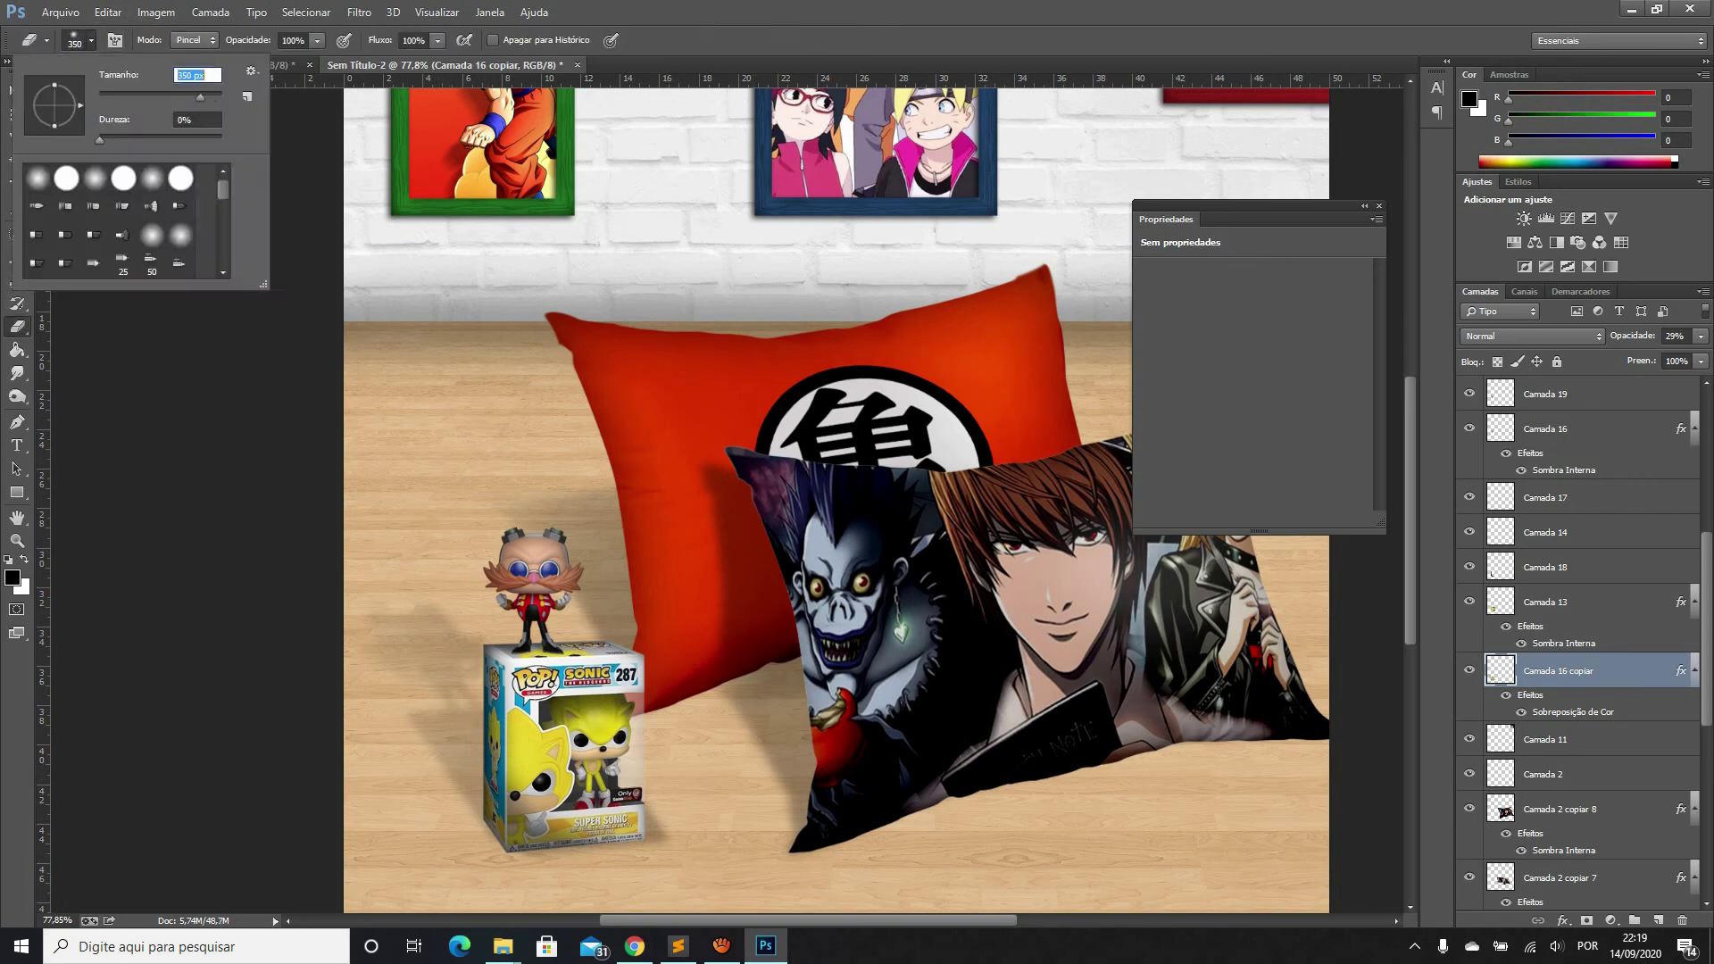
key(Return)
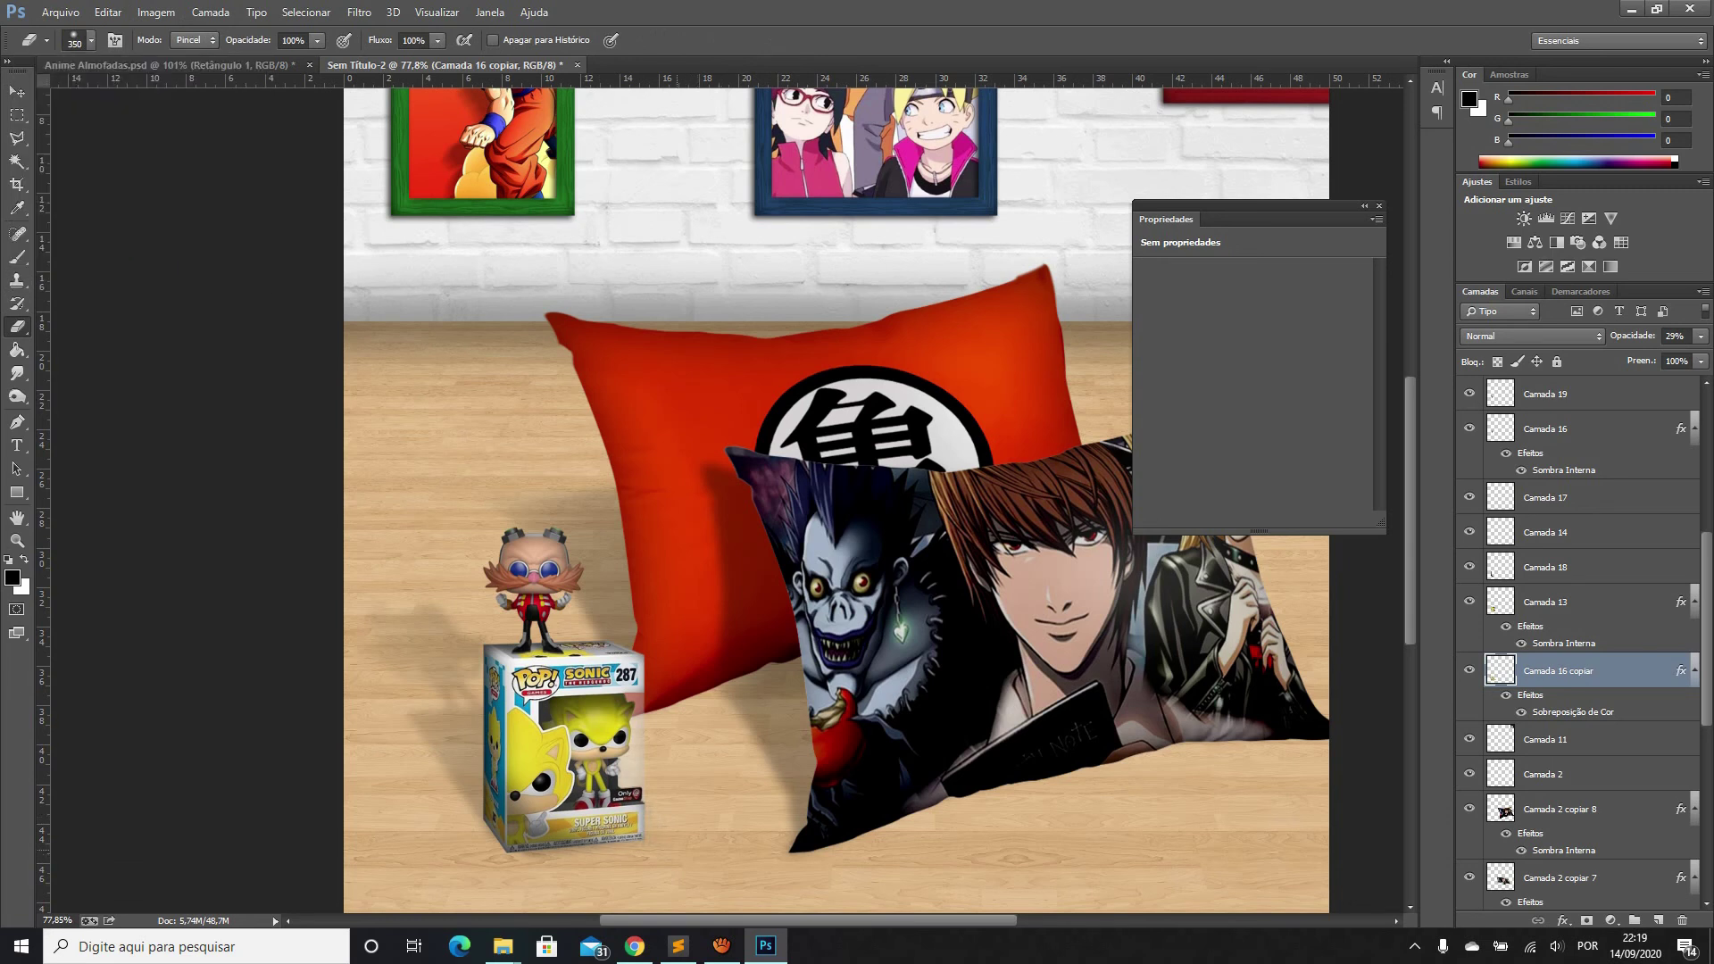
Add a new empty layer above the wooden floor layer Camada 2 copiar
key(v)
scroll(727, 493, down, 1)
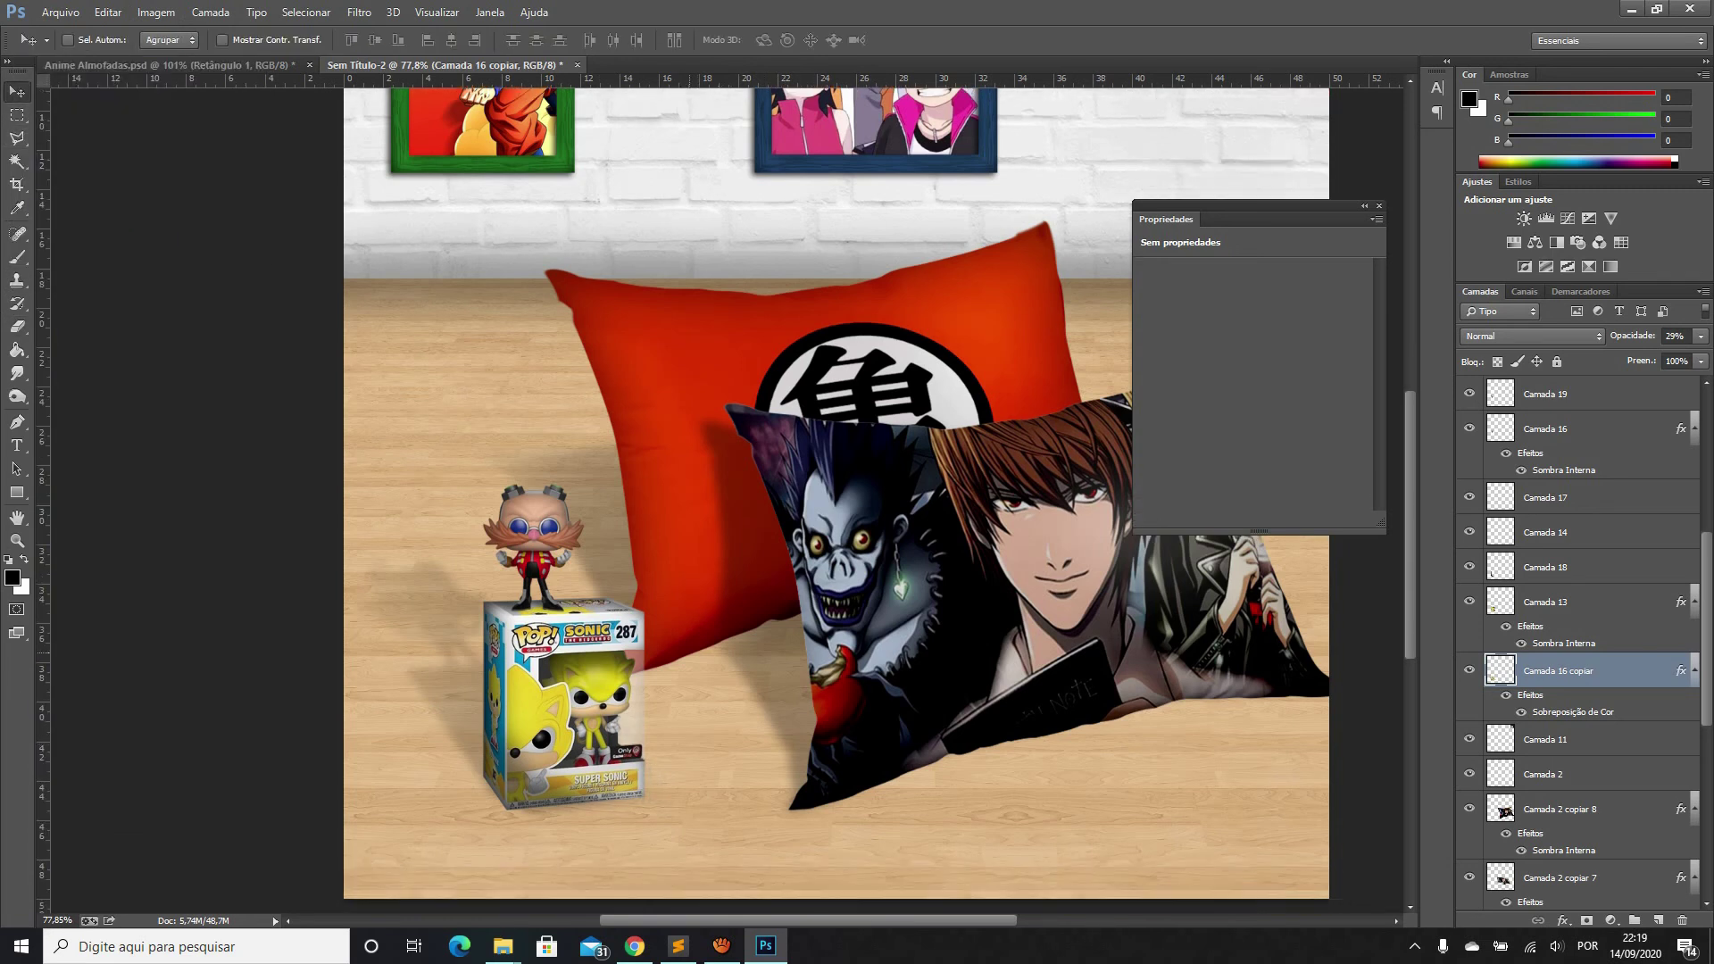
scroll(1580, 643, down, 3)
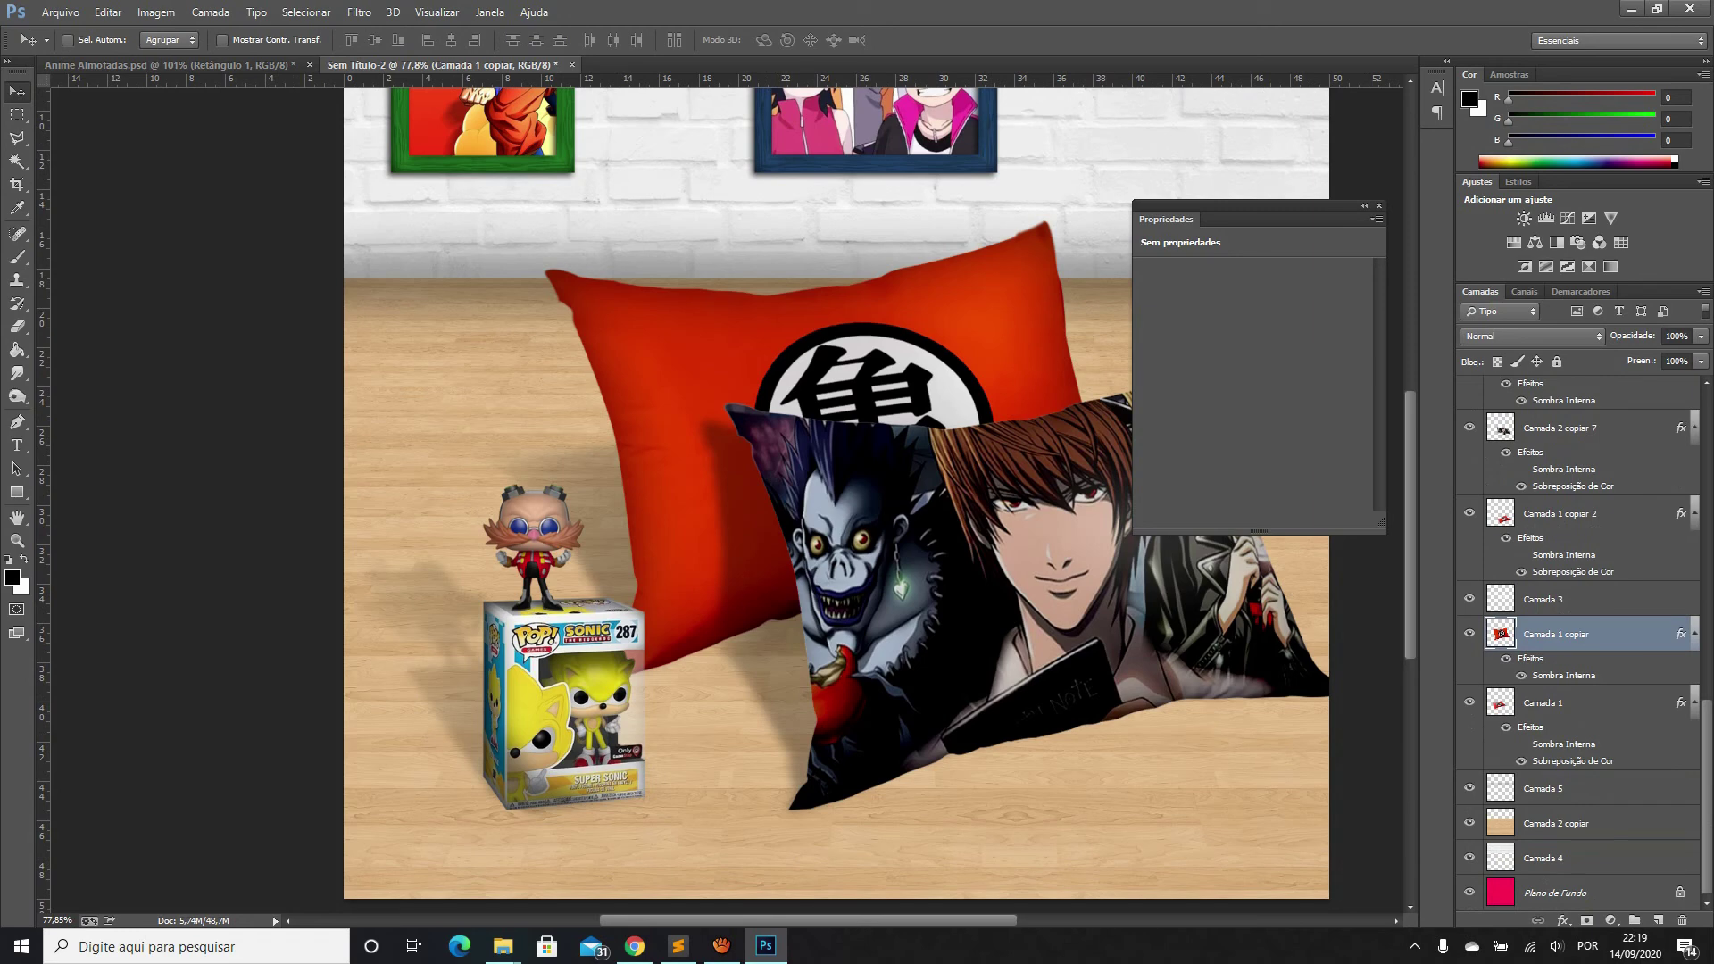
click(1557, 823)
click(1658, 921)
key(b)
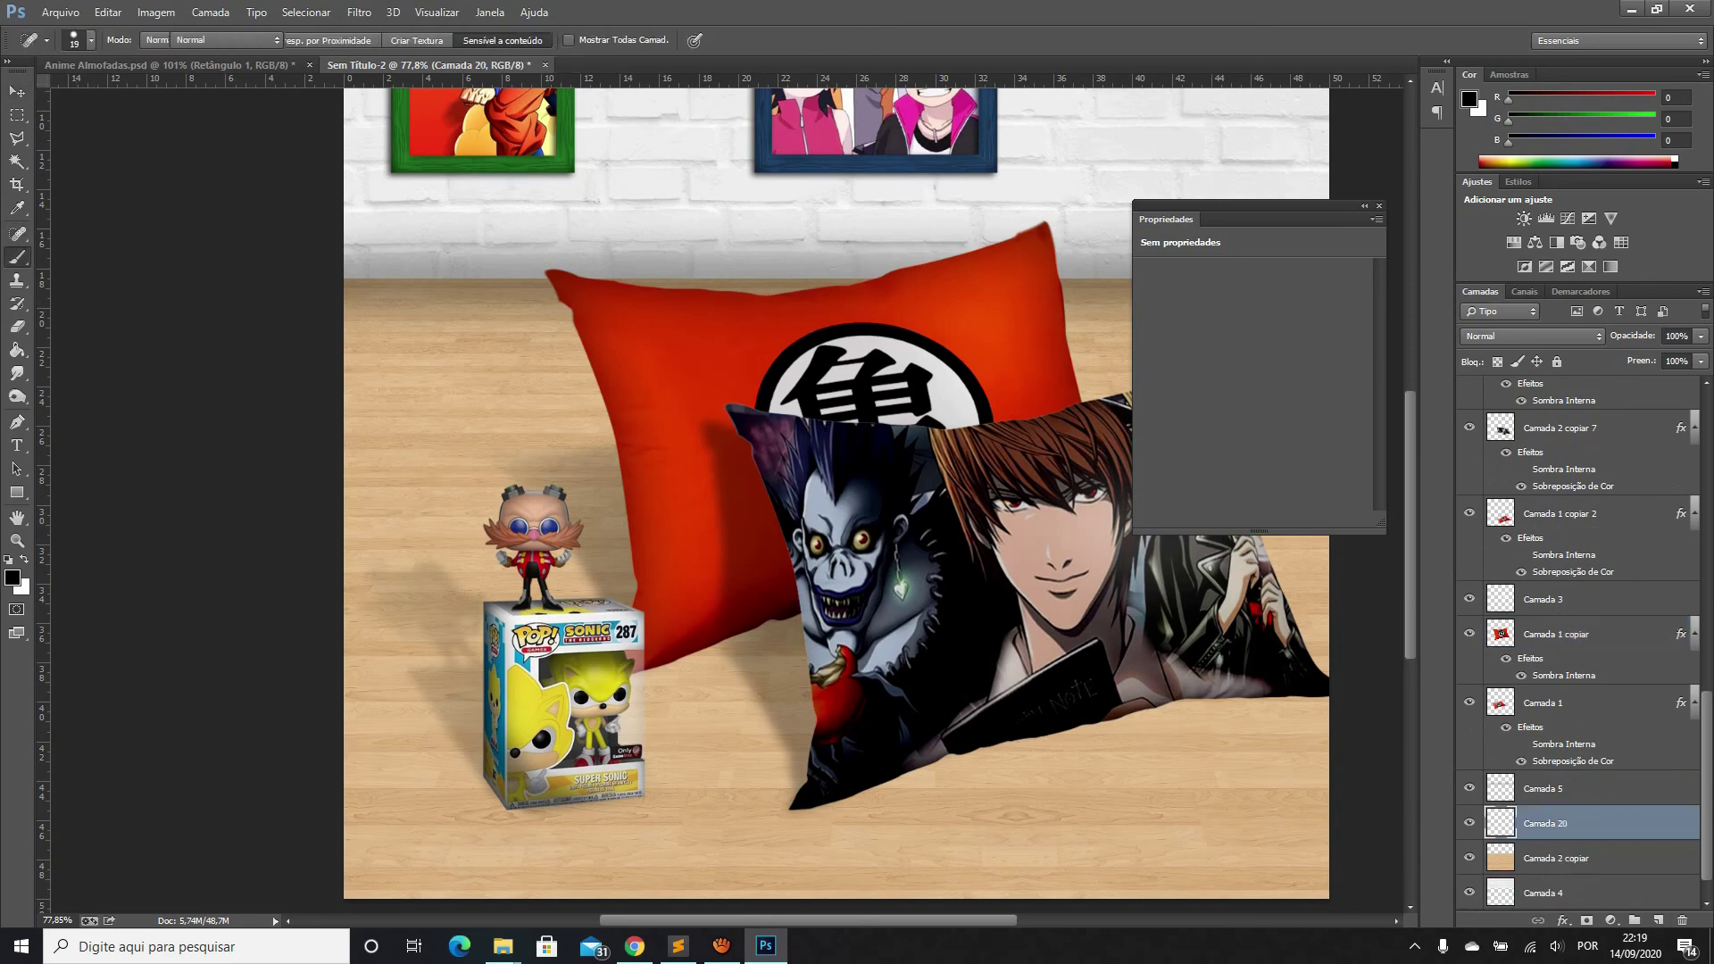
scroll(679, 665, up, 1)
scroll(679, 666, up, 2)
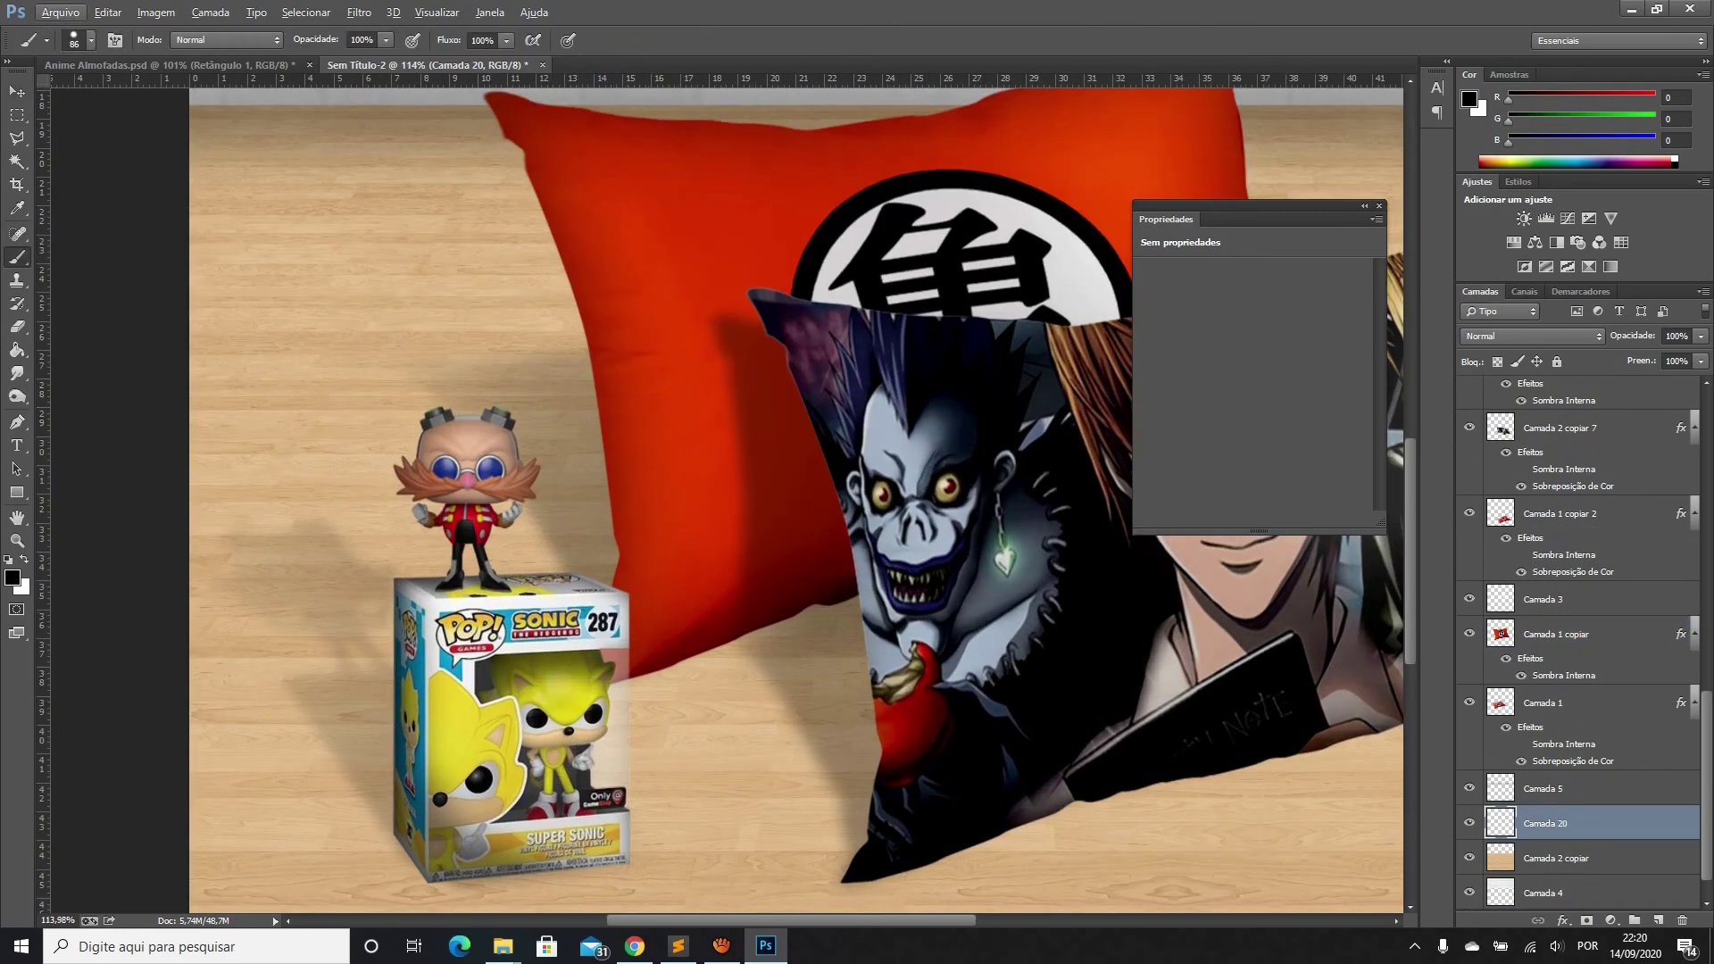
With a 35 px brush, paint shadow strokes along the front pillow's lower-left edge
click(91, 41)
text(35)
key(Return)
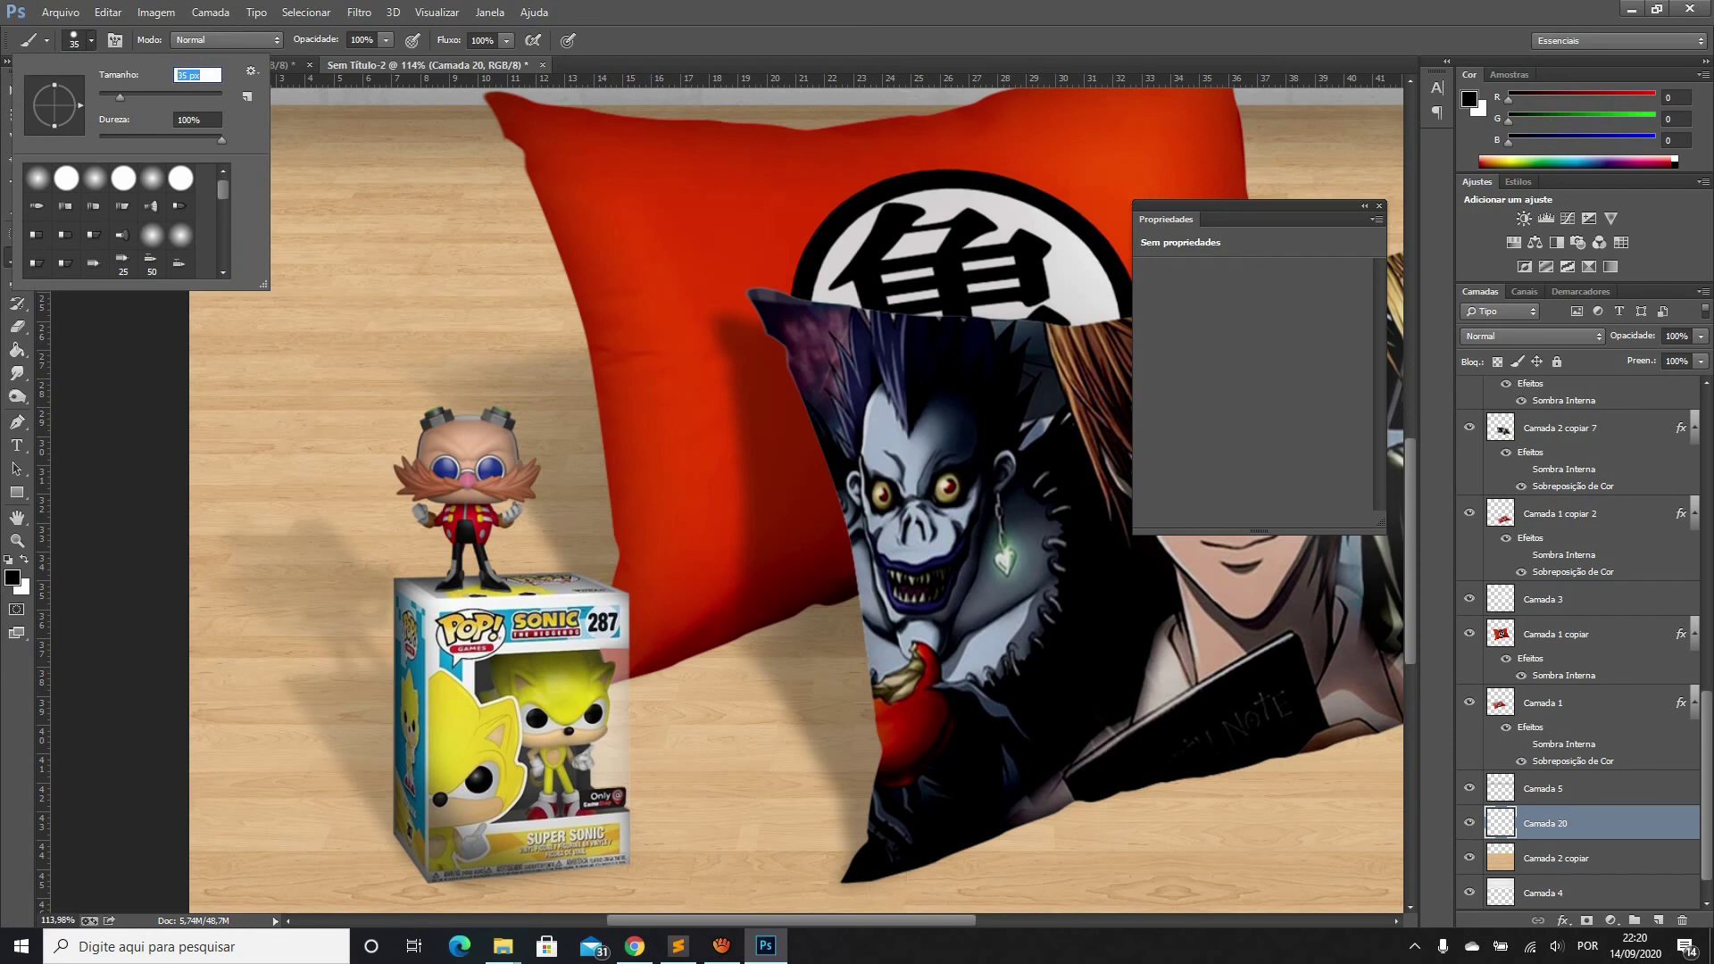
key(Return)
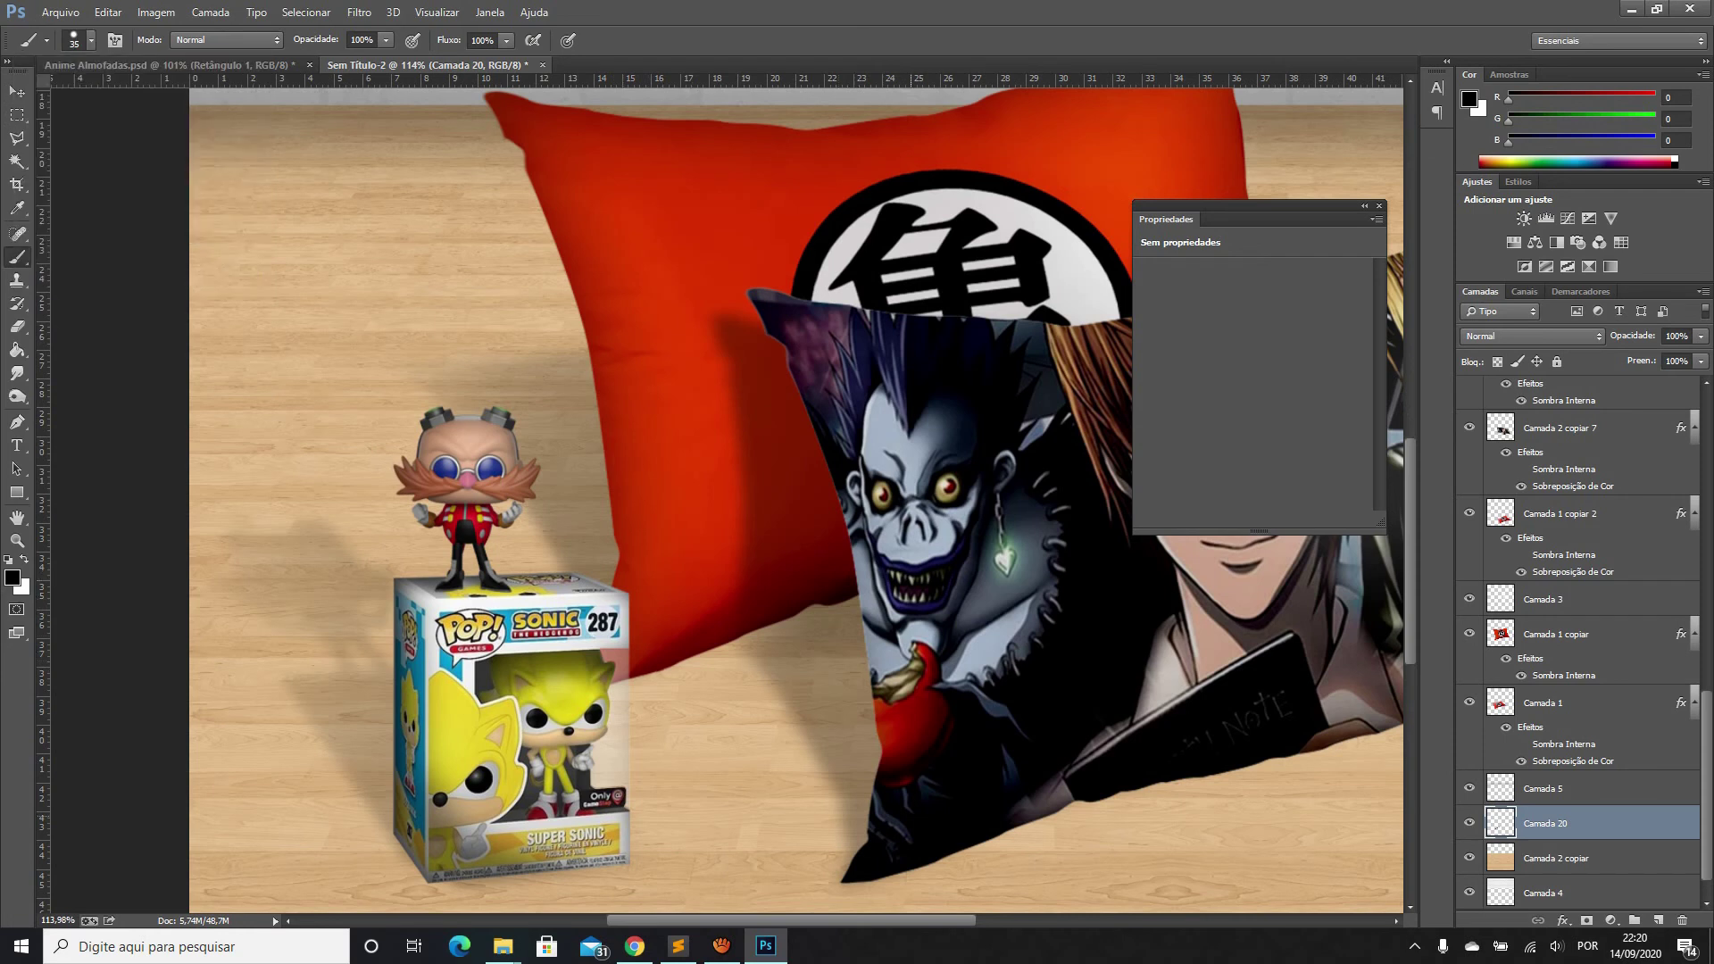
drag(915, 872, 895, 877)
drag(1085, 803, 1049, 815)
Apply a 9 px Gaussian Blur to the floor shadow
click(359, 12)
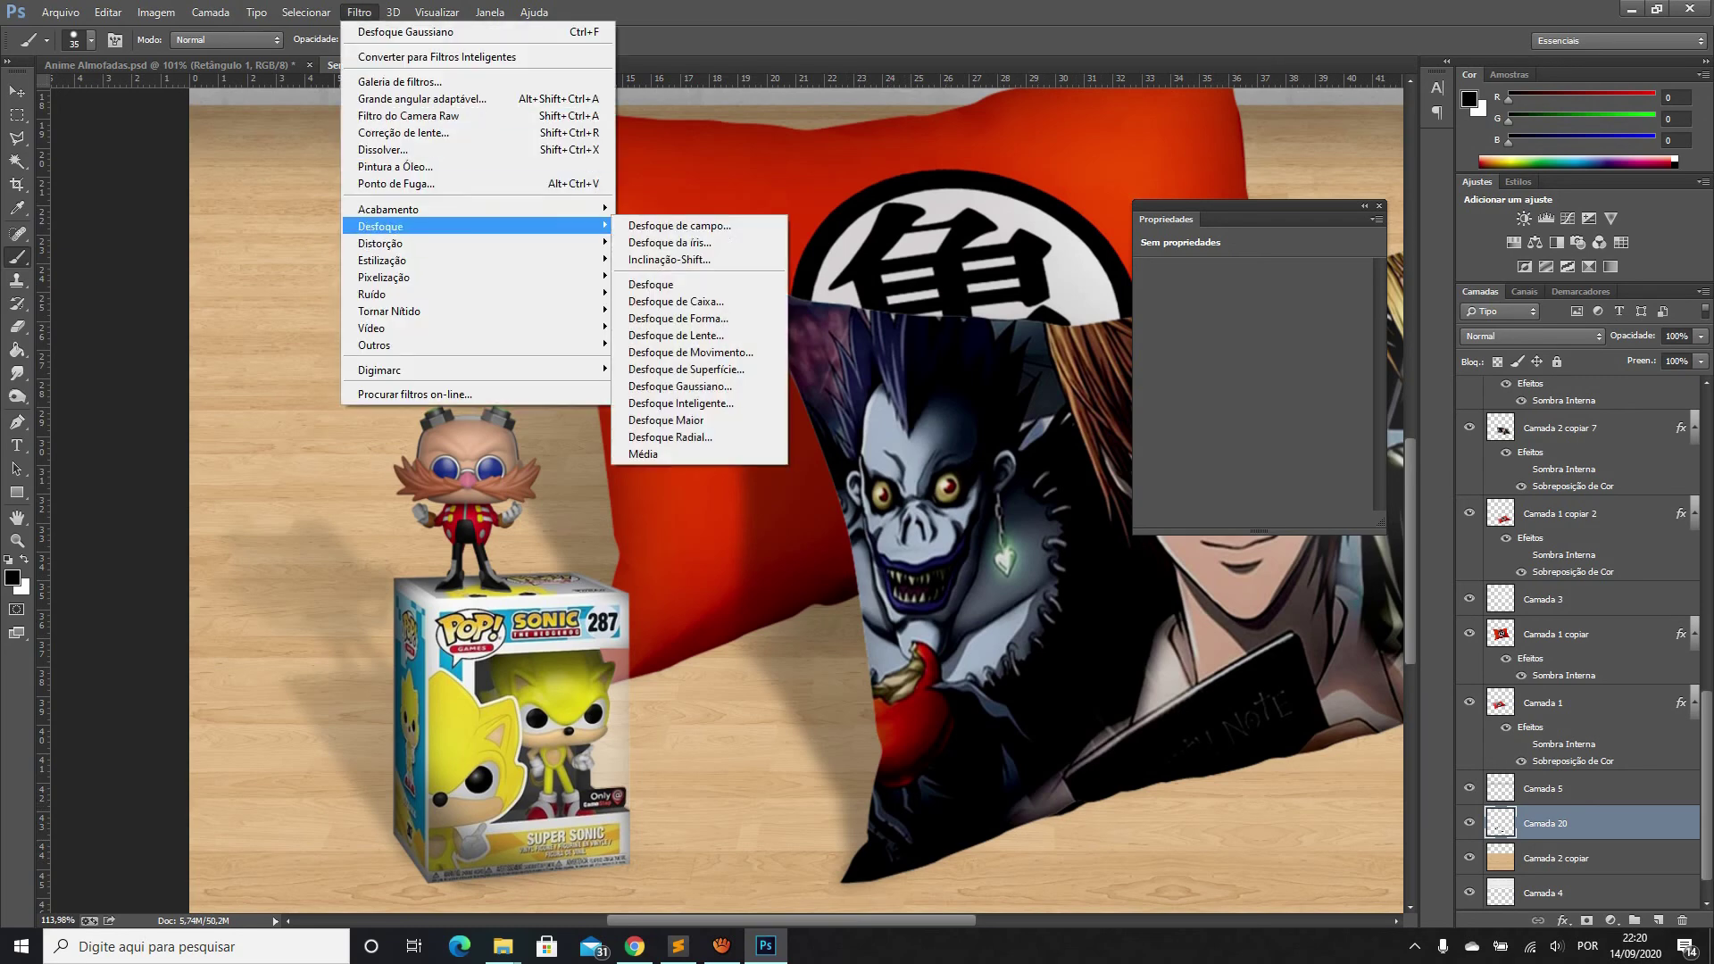
click(678, 388)
text(9)
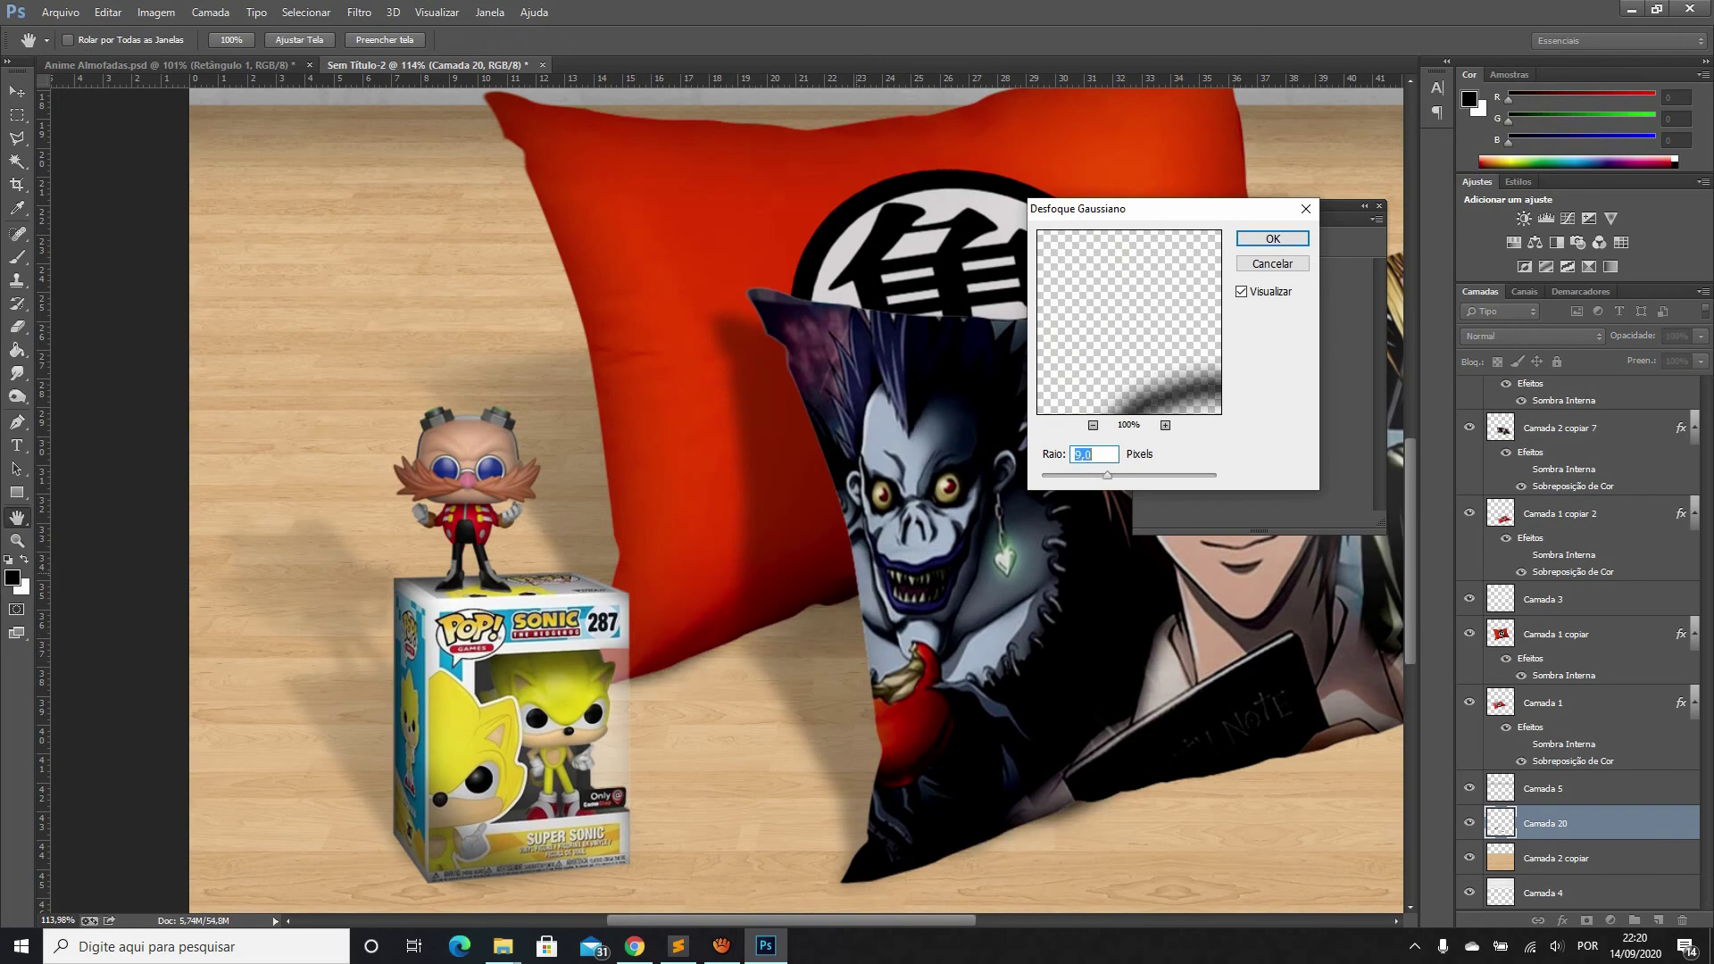
key(Return)
scroll(565, 687, down, 5)
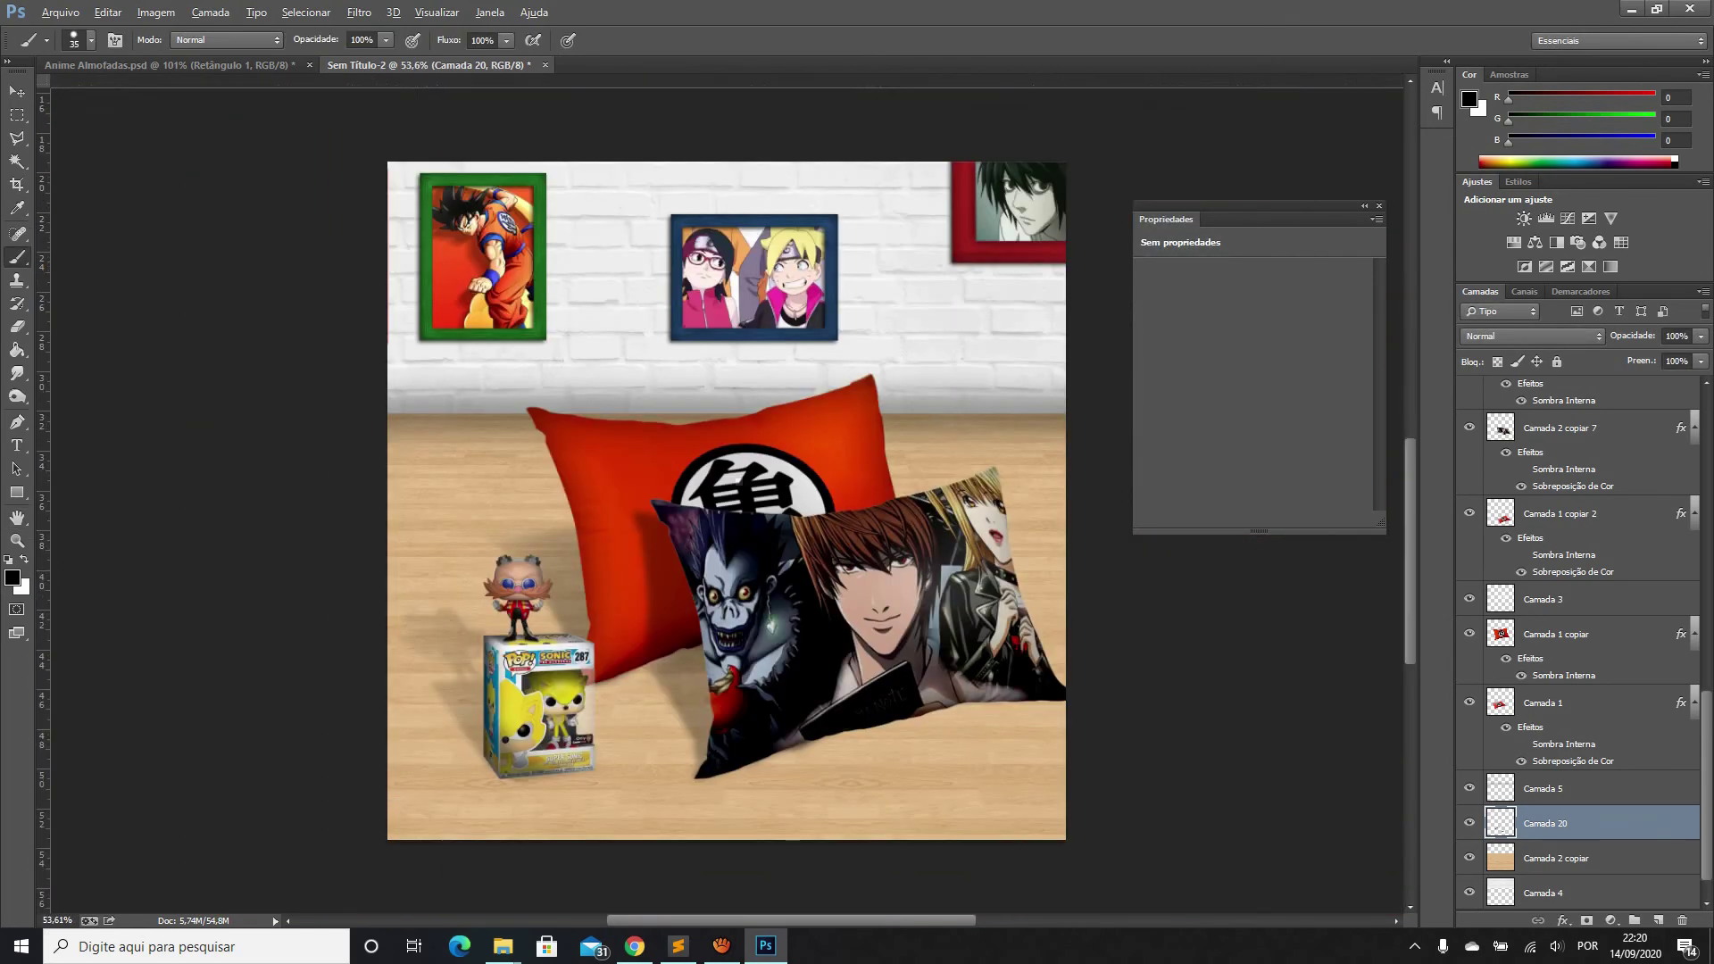
Apply Levels with inputs 35 / 1,04 / 239 to the floor layer Camada 2 copiar
key(v)
key(alt+bracketleft)
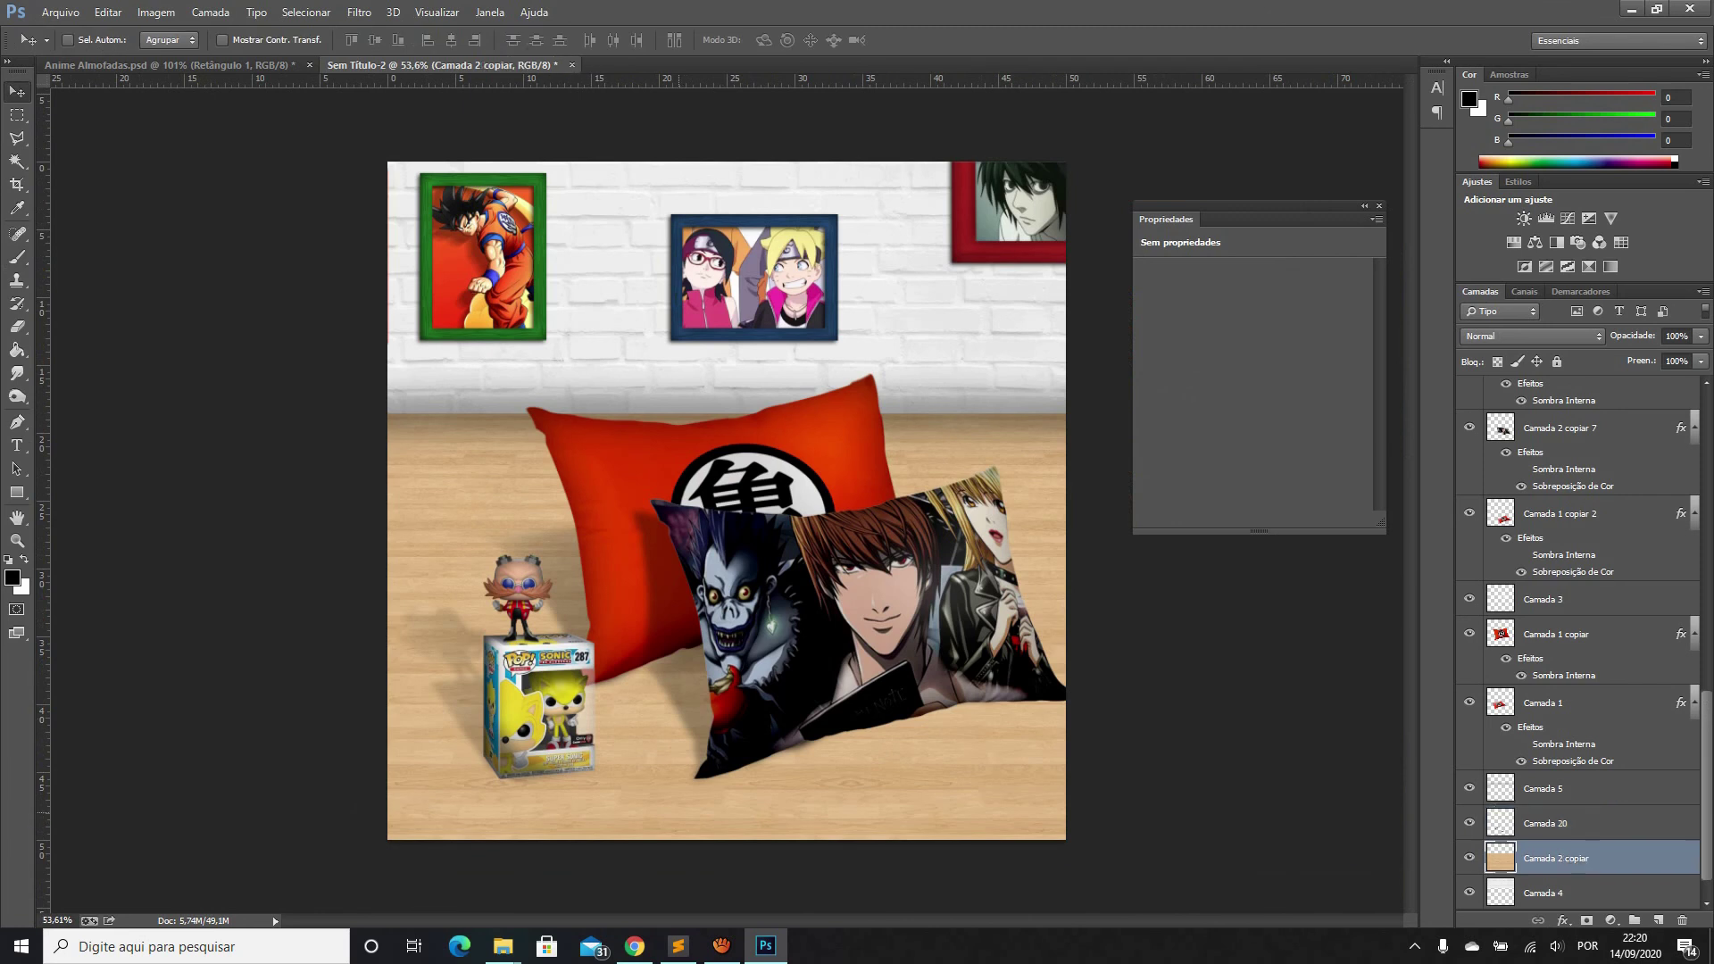
key(ctrl+l)
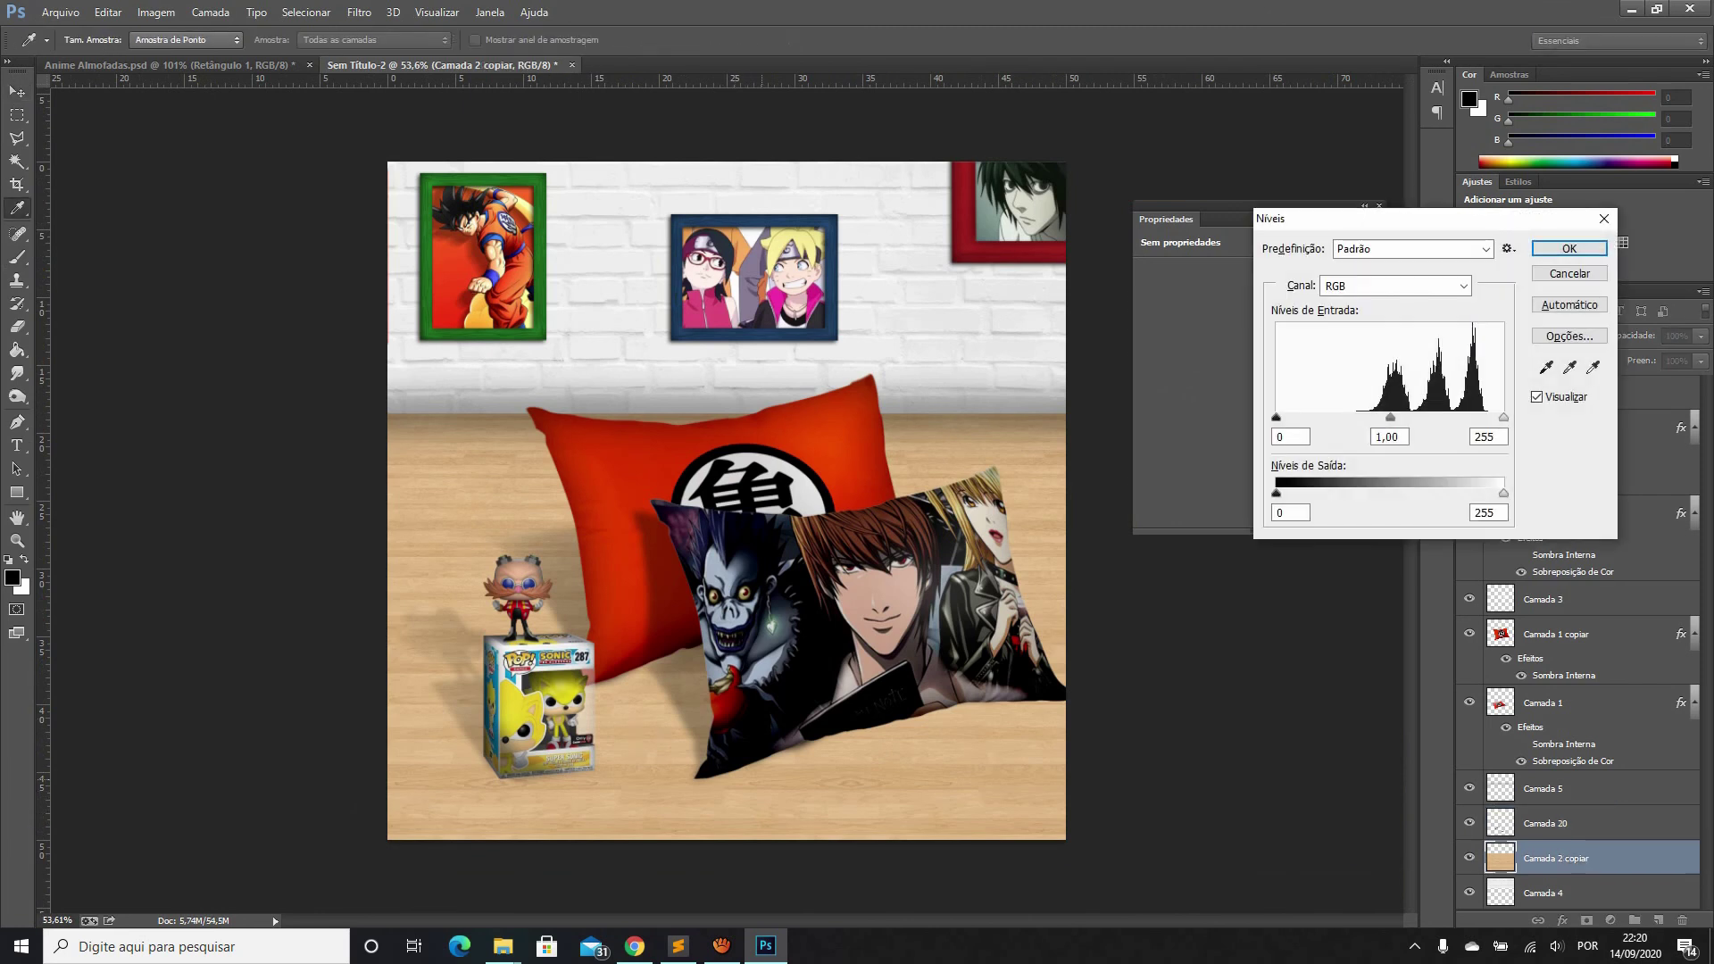
text(85)
key(shift+Down)
key(shift+Down)
key(shift+Down)
mouse_move(1405, 417)
mouse_down()
mouse_move(1430, 417)
mouse_move(1396, 417)
mouse_up()
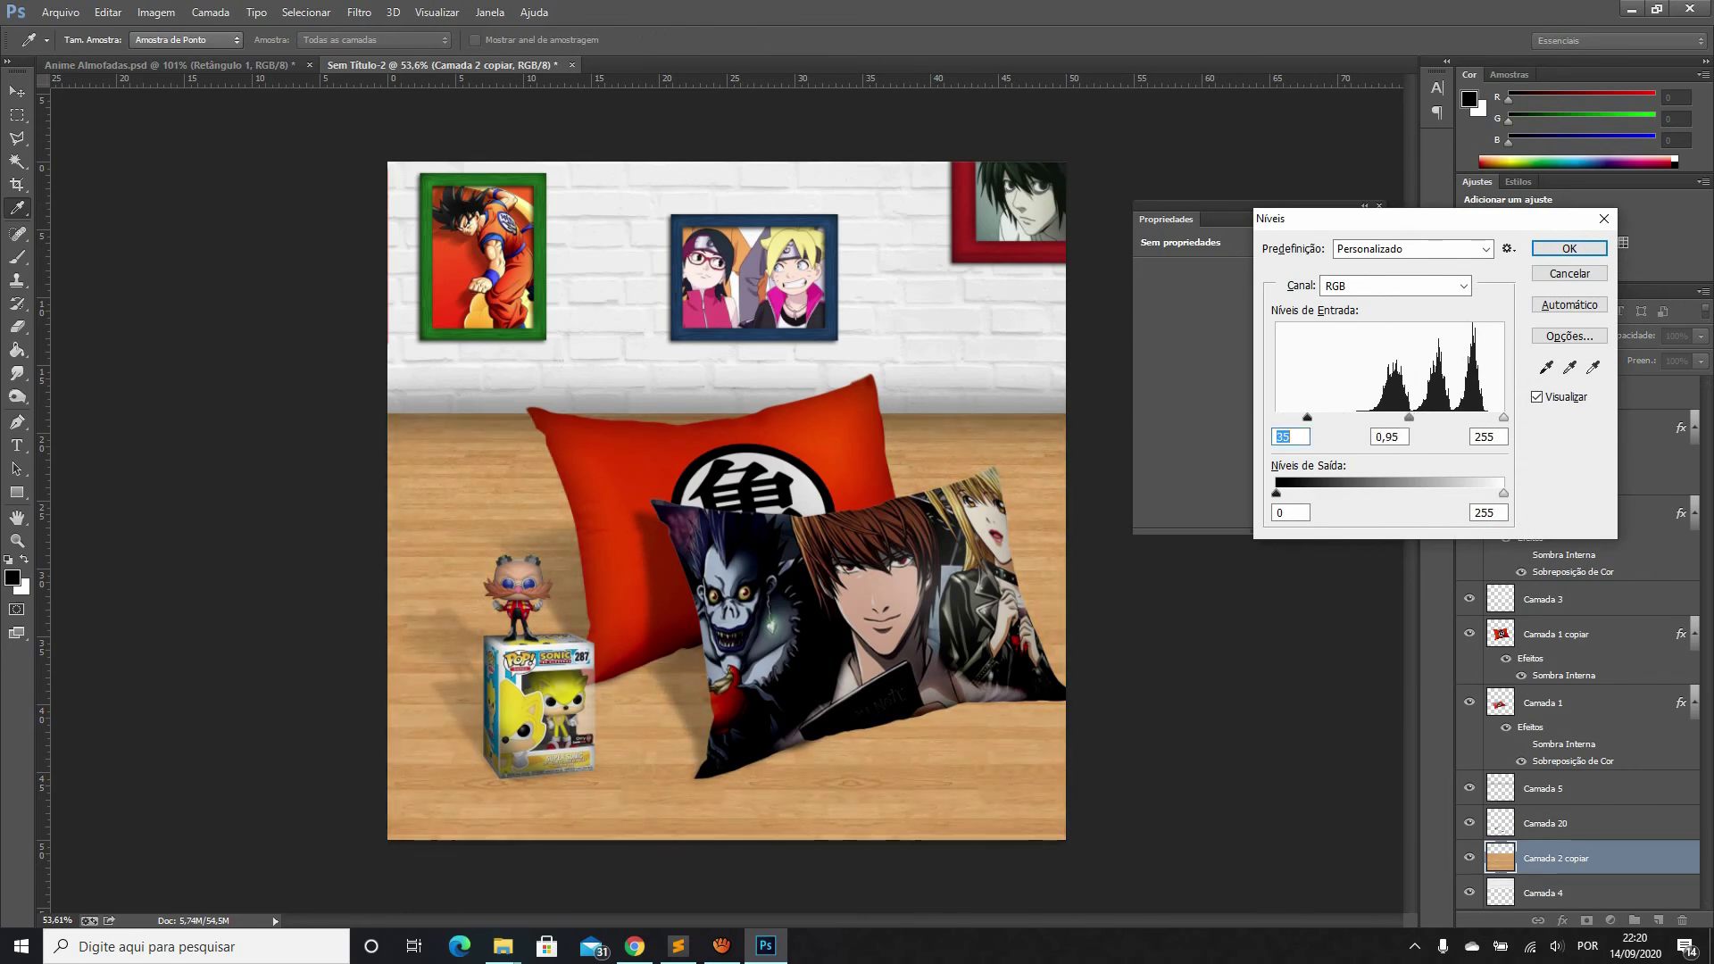
drag(1503, 417, 1503, 417)
key(Return)
scroll(1579, 642, down, 1)
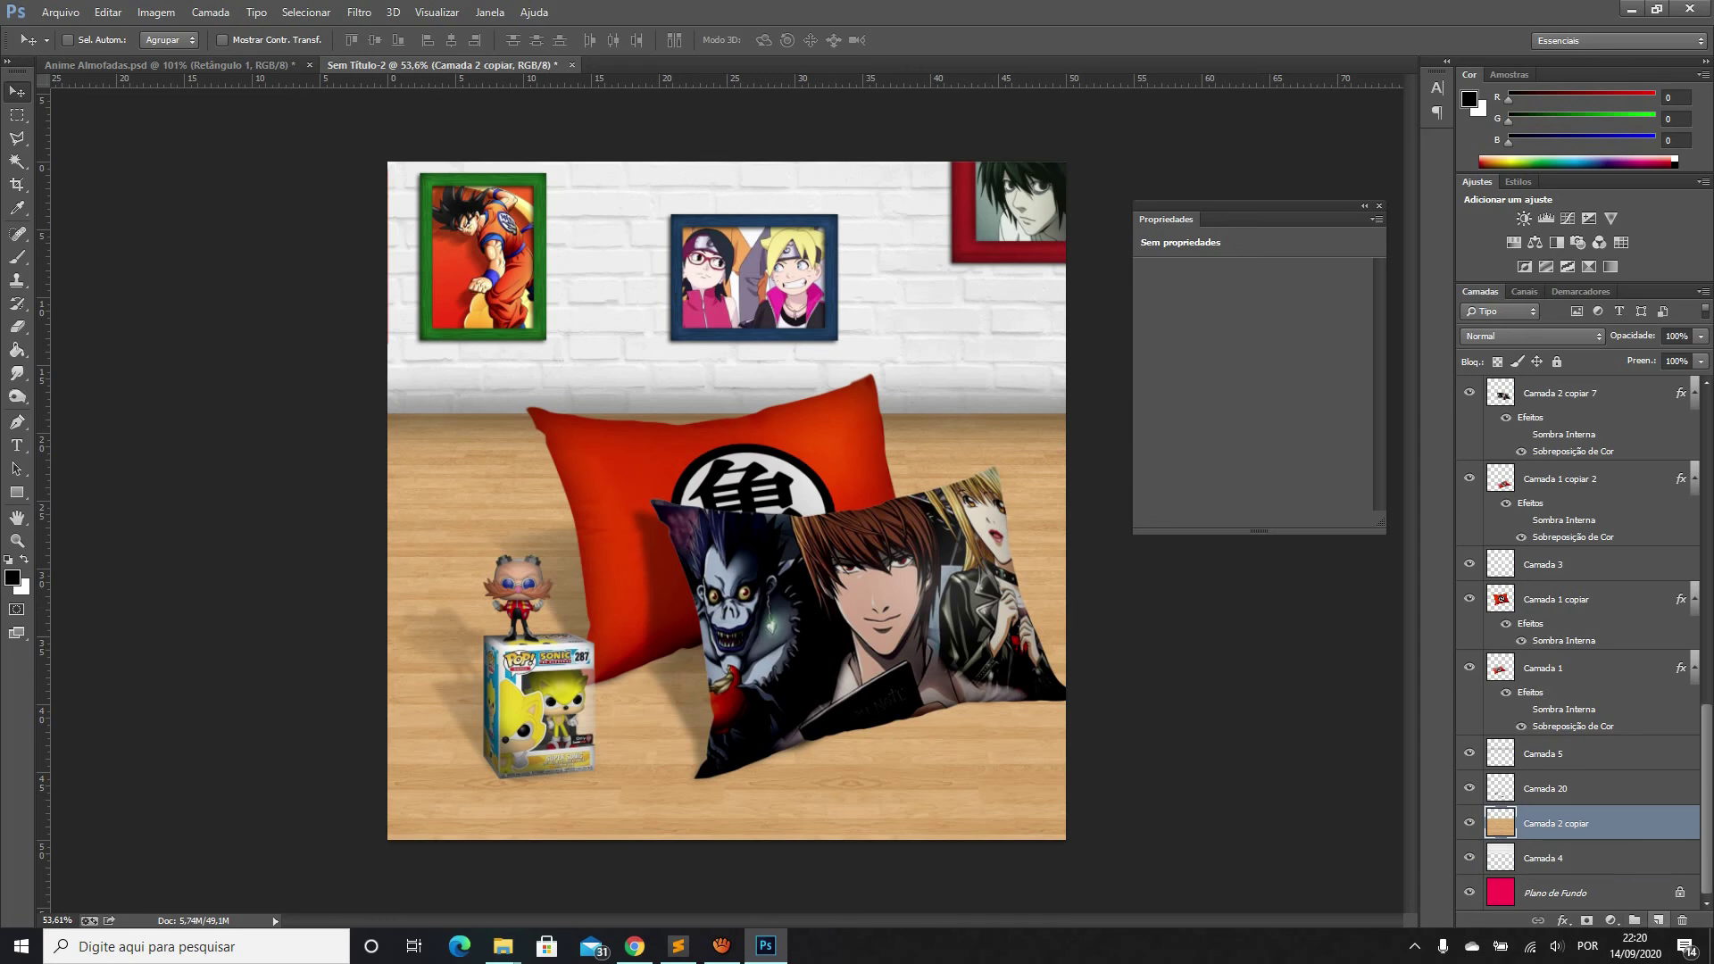
click(1657, 921)
Move Camada 21 to the top of the layer stack
scroll(727, 500, down, 2)
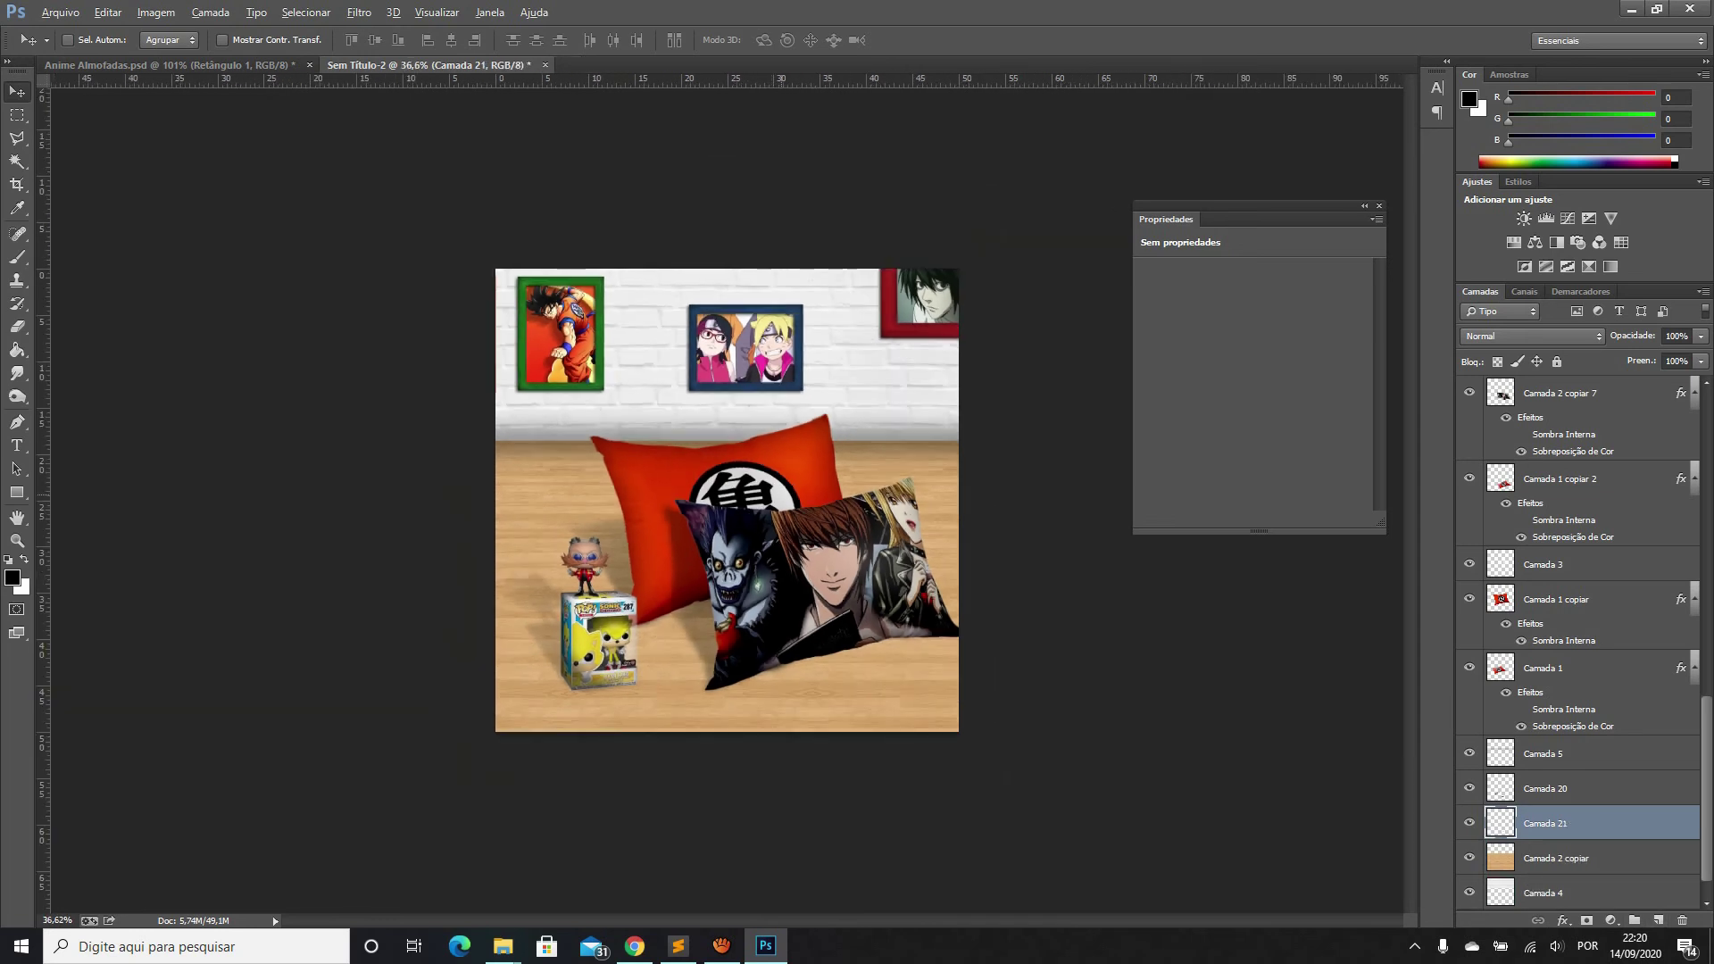
drag(1544, 823, 1441, 98)
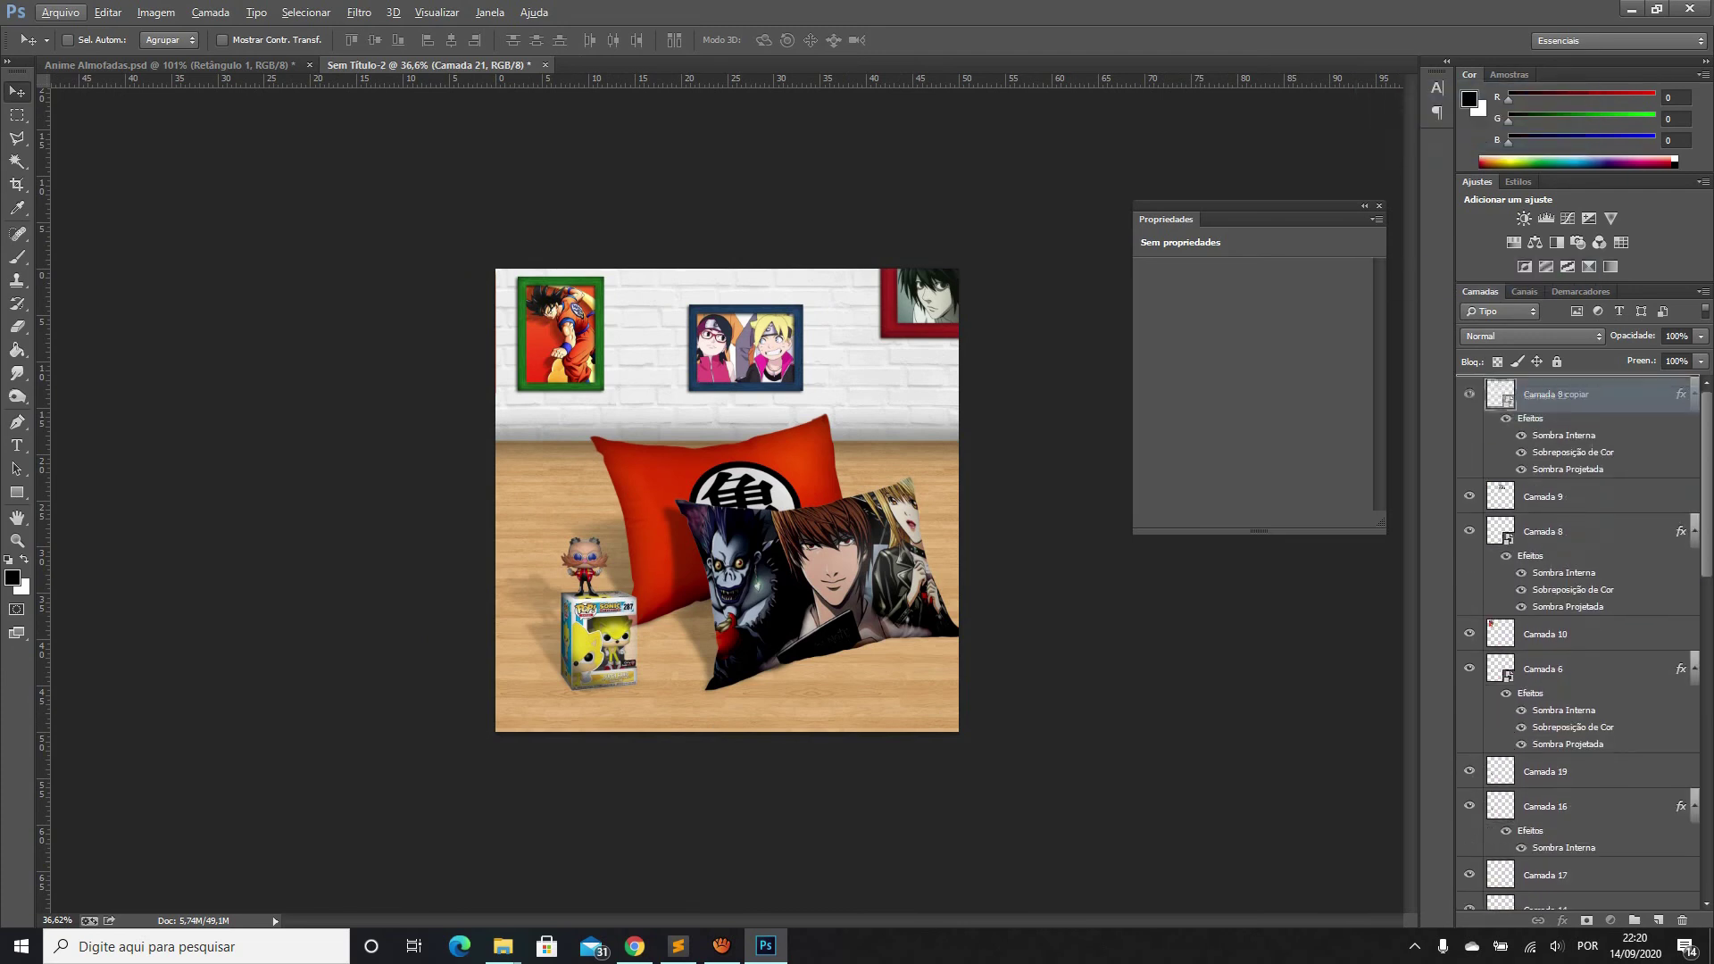
drag(1439, 96, 1545, 394)
Paint a black border along all canvas edges and corners
key(b)
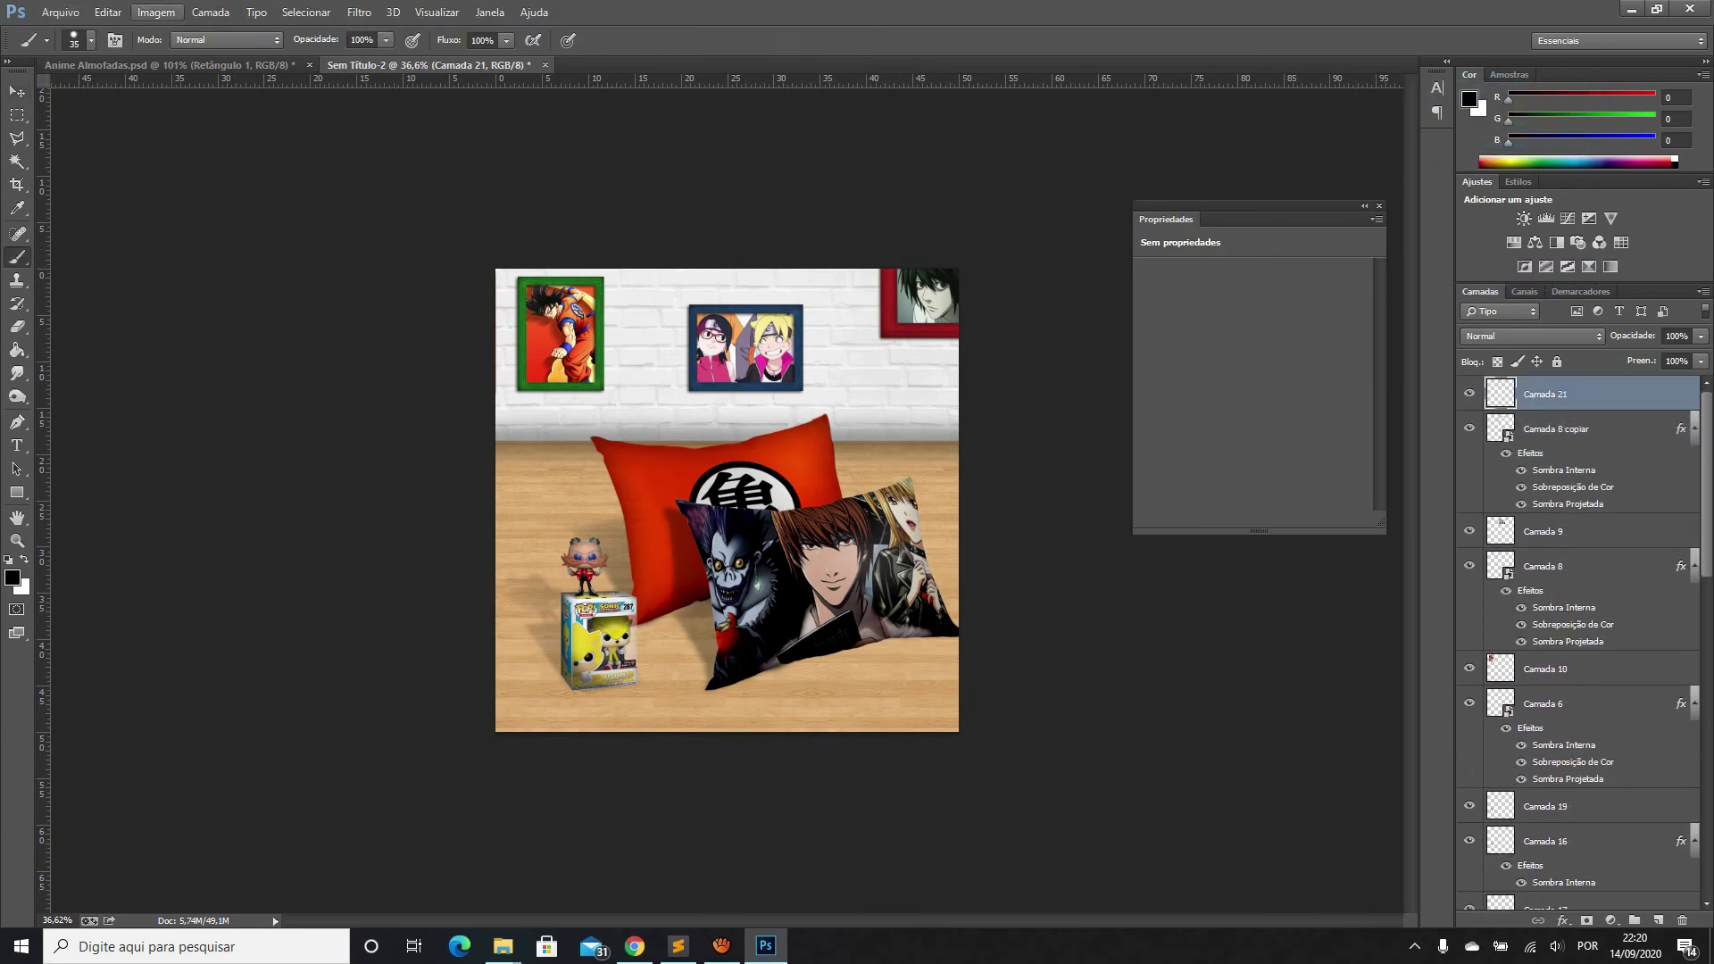
click(90, 39)
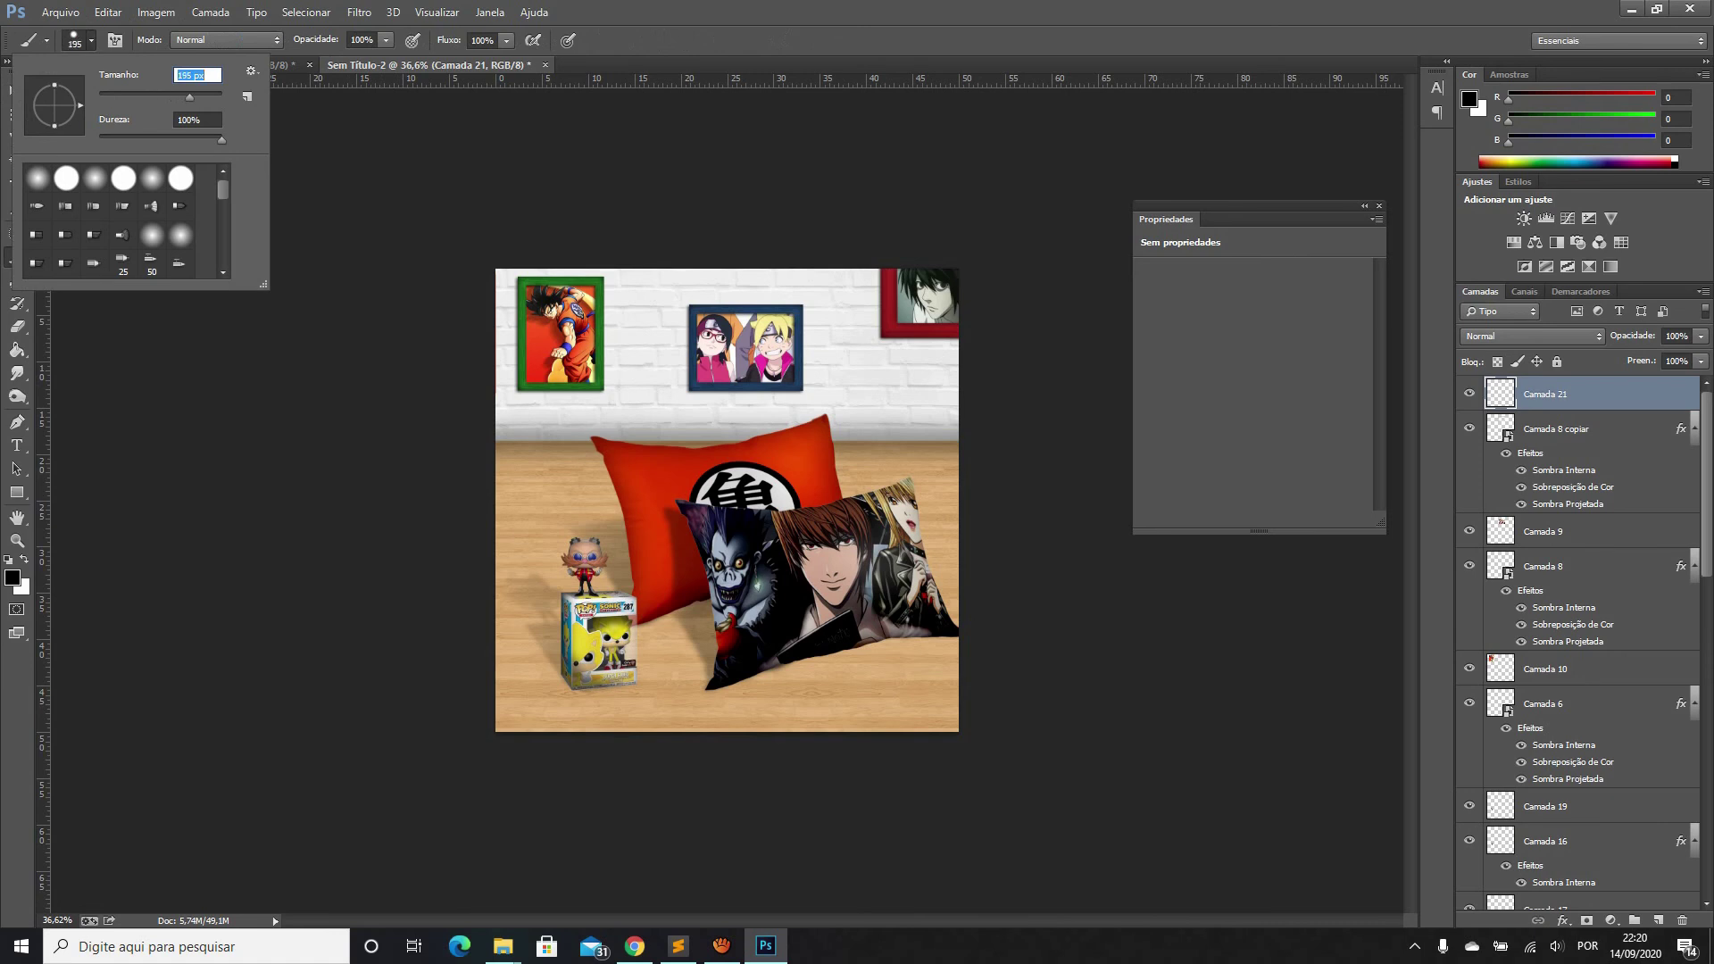
key(Return)
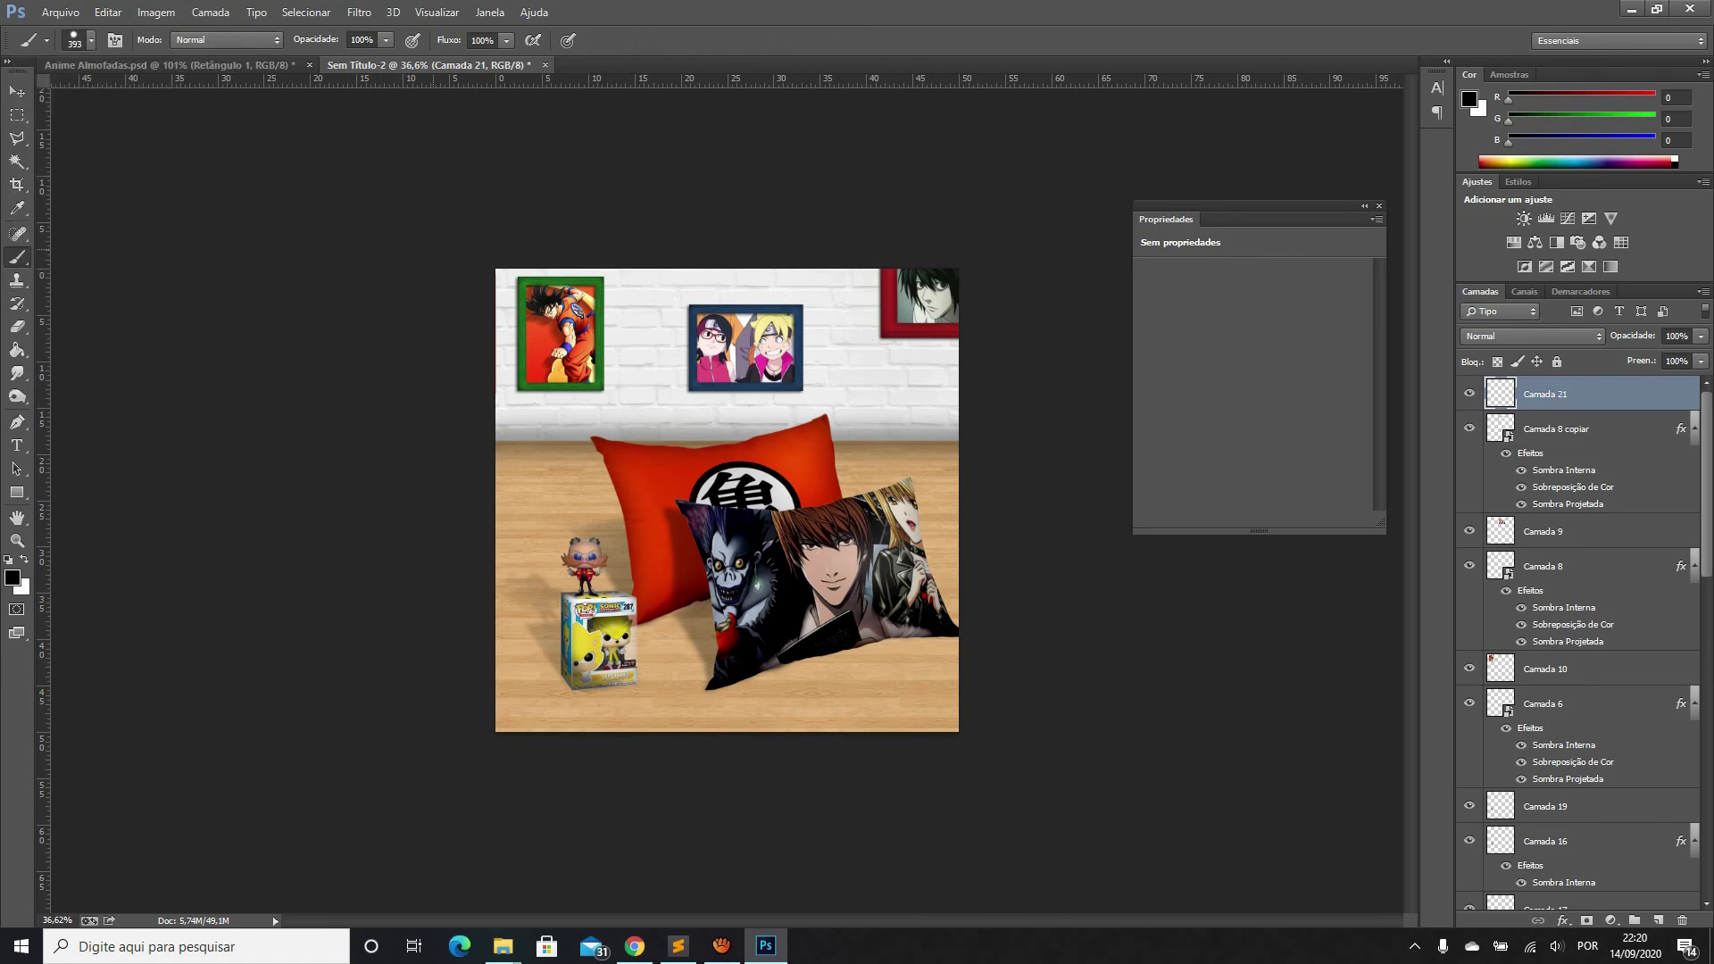
drag(500, 250, 965, 250)
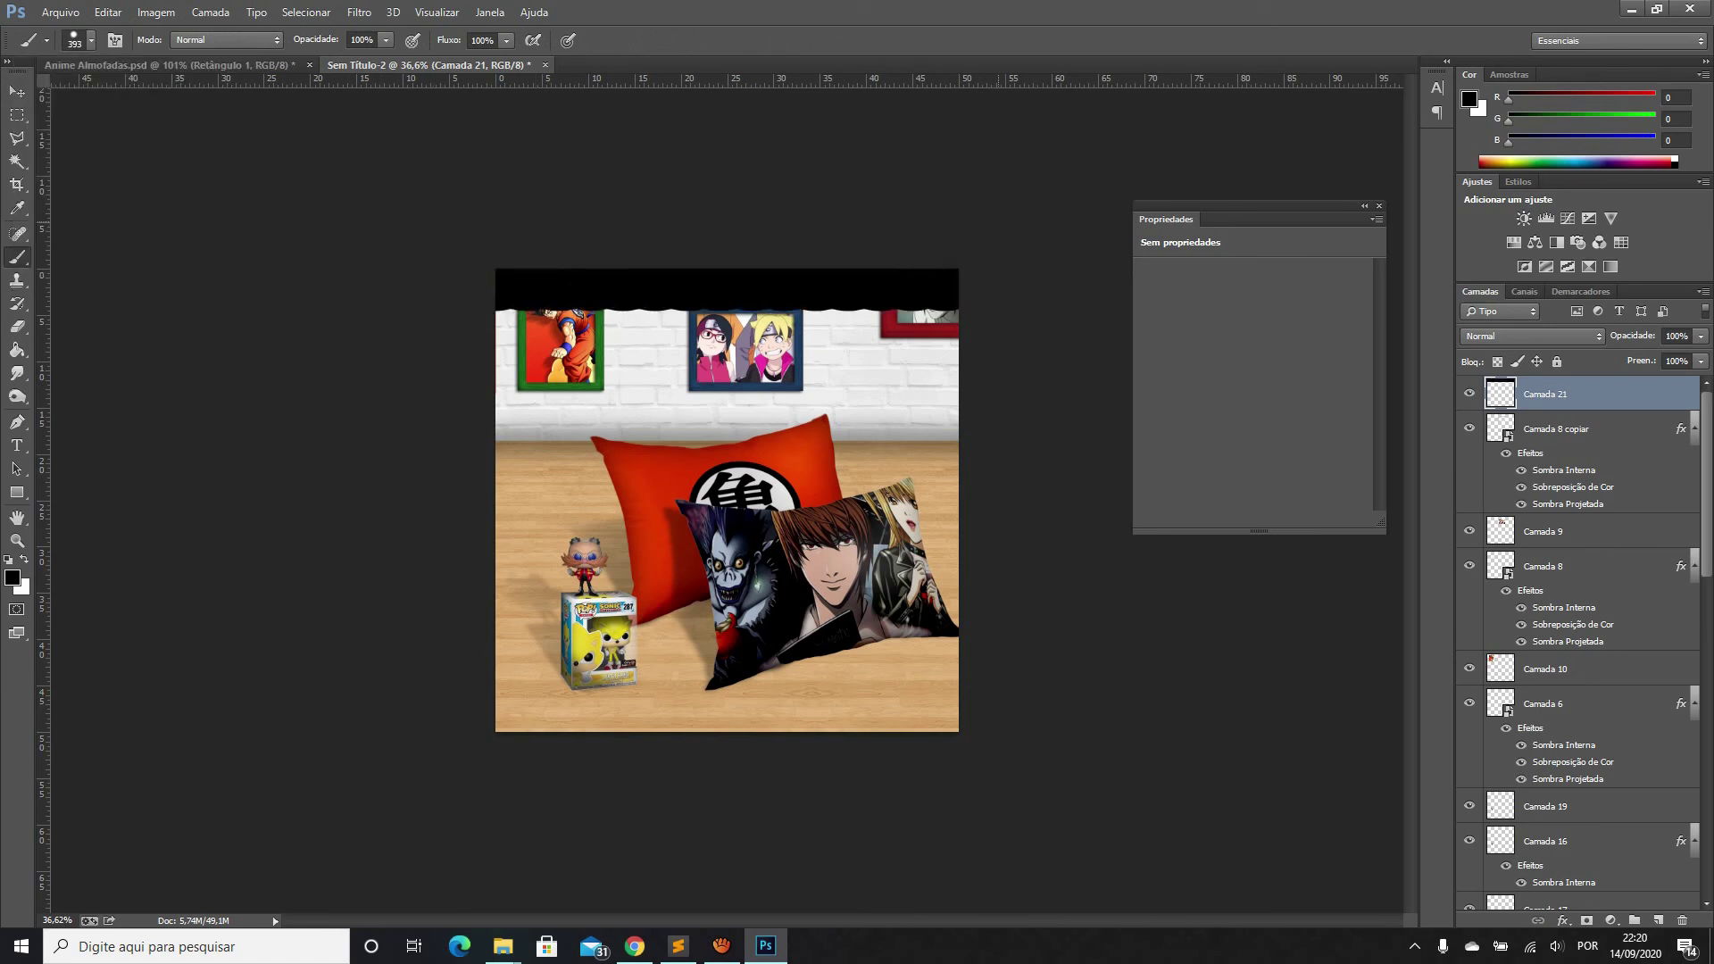
mouse_move(991, 259)
mouse_down()
mouse_move(991, 764)
mouse_move(464, 763)
mouse_move(468, 259)
mouse_up()
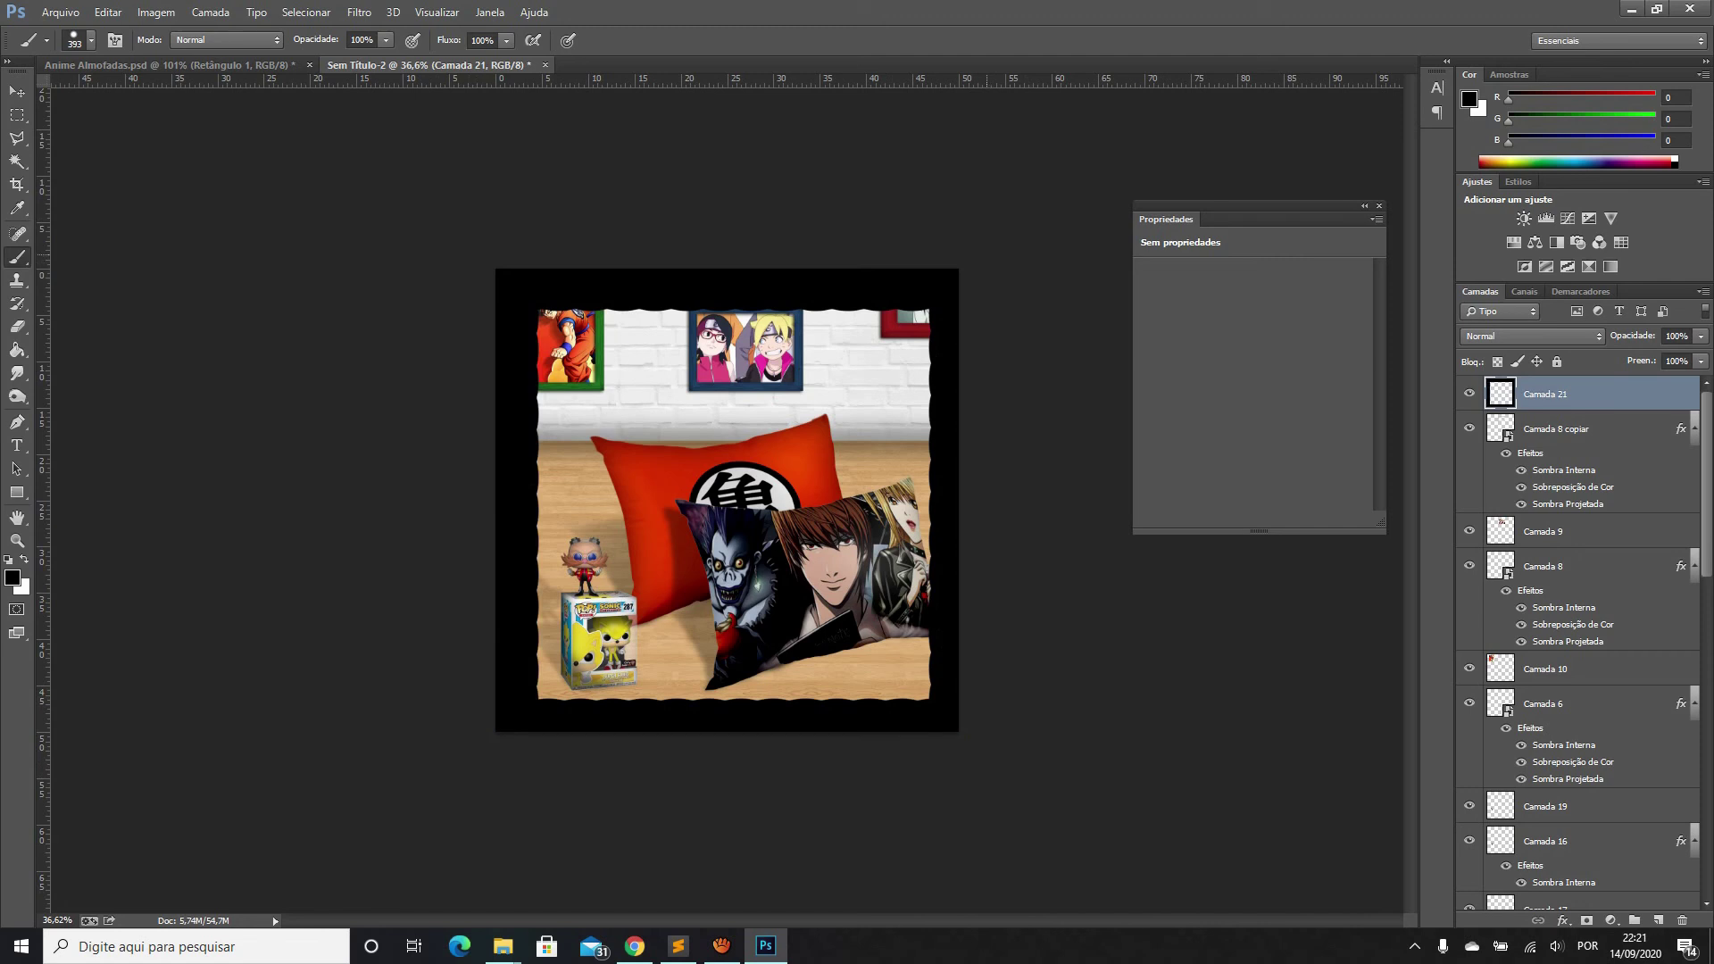
drag(975, 267, 974, 741)
click(943, 280)
drag(531, 272, 509, 326)
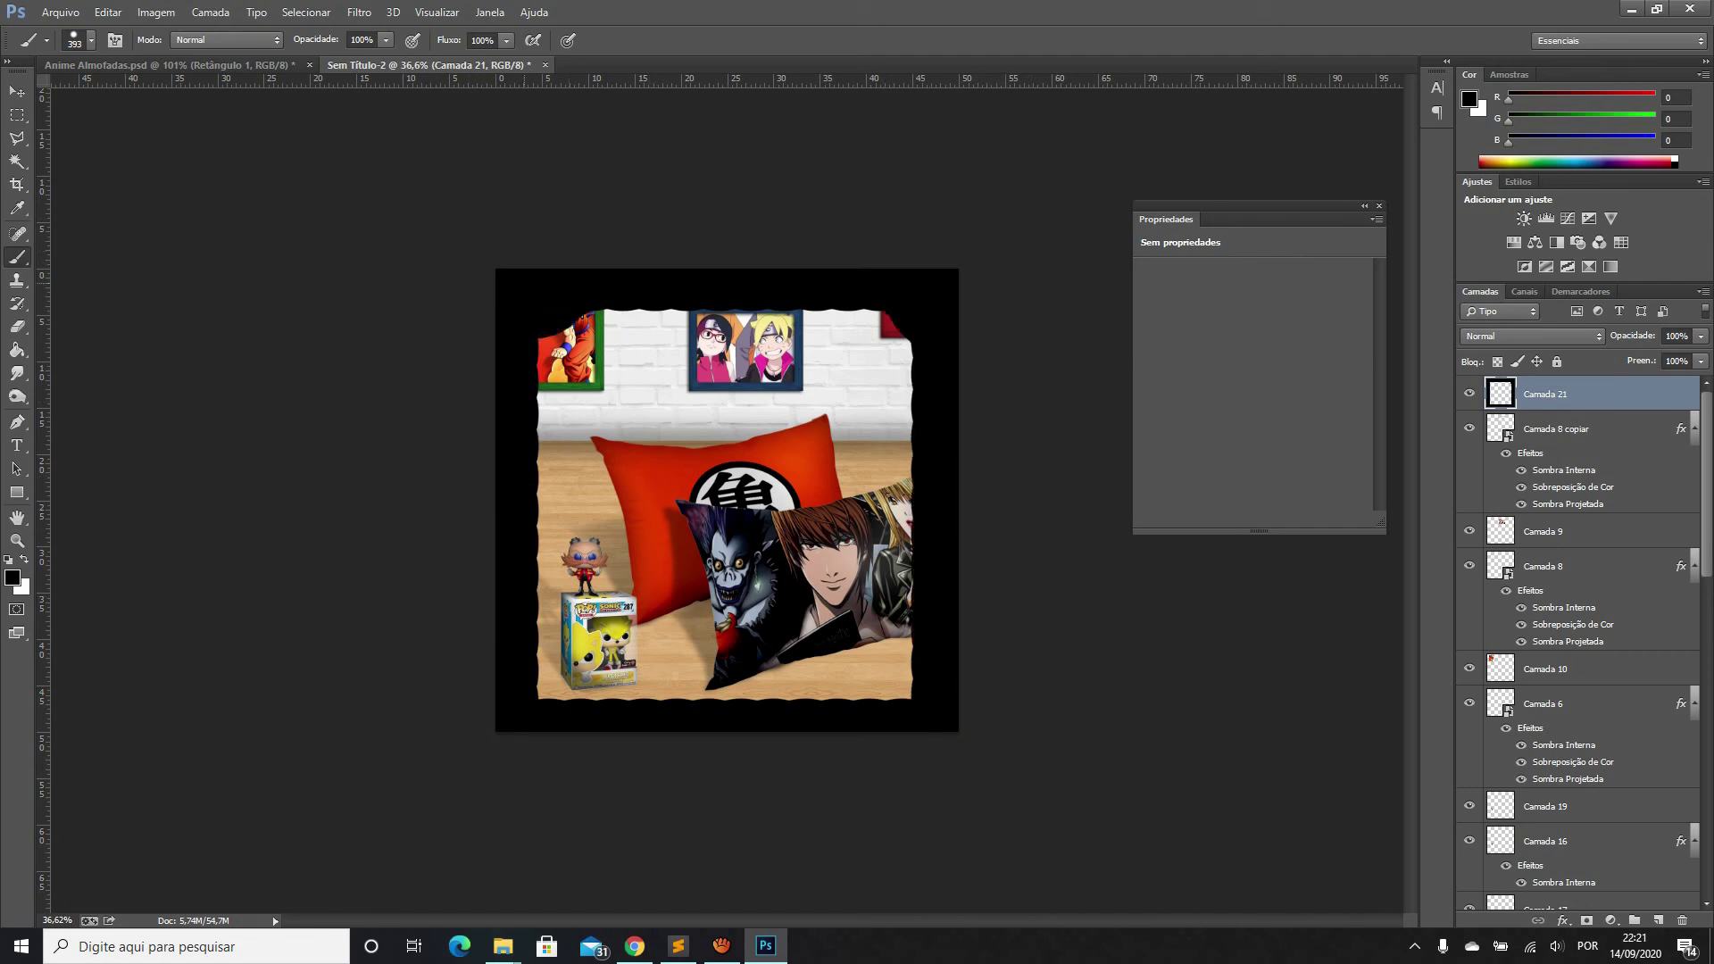
drag(491, 714, 505, 719)
drag(933, 736, 947, 719)
Soften the black border with a large Gaussian Blur of about 177 px
scroll(726, 500, up, 2)
scroll(727, 500, up, 2)
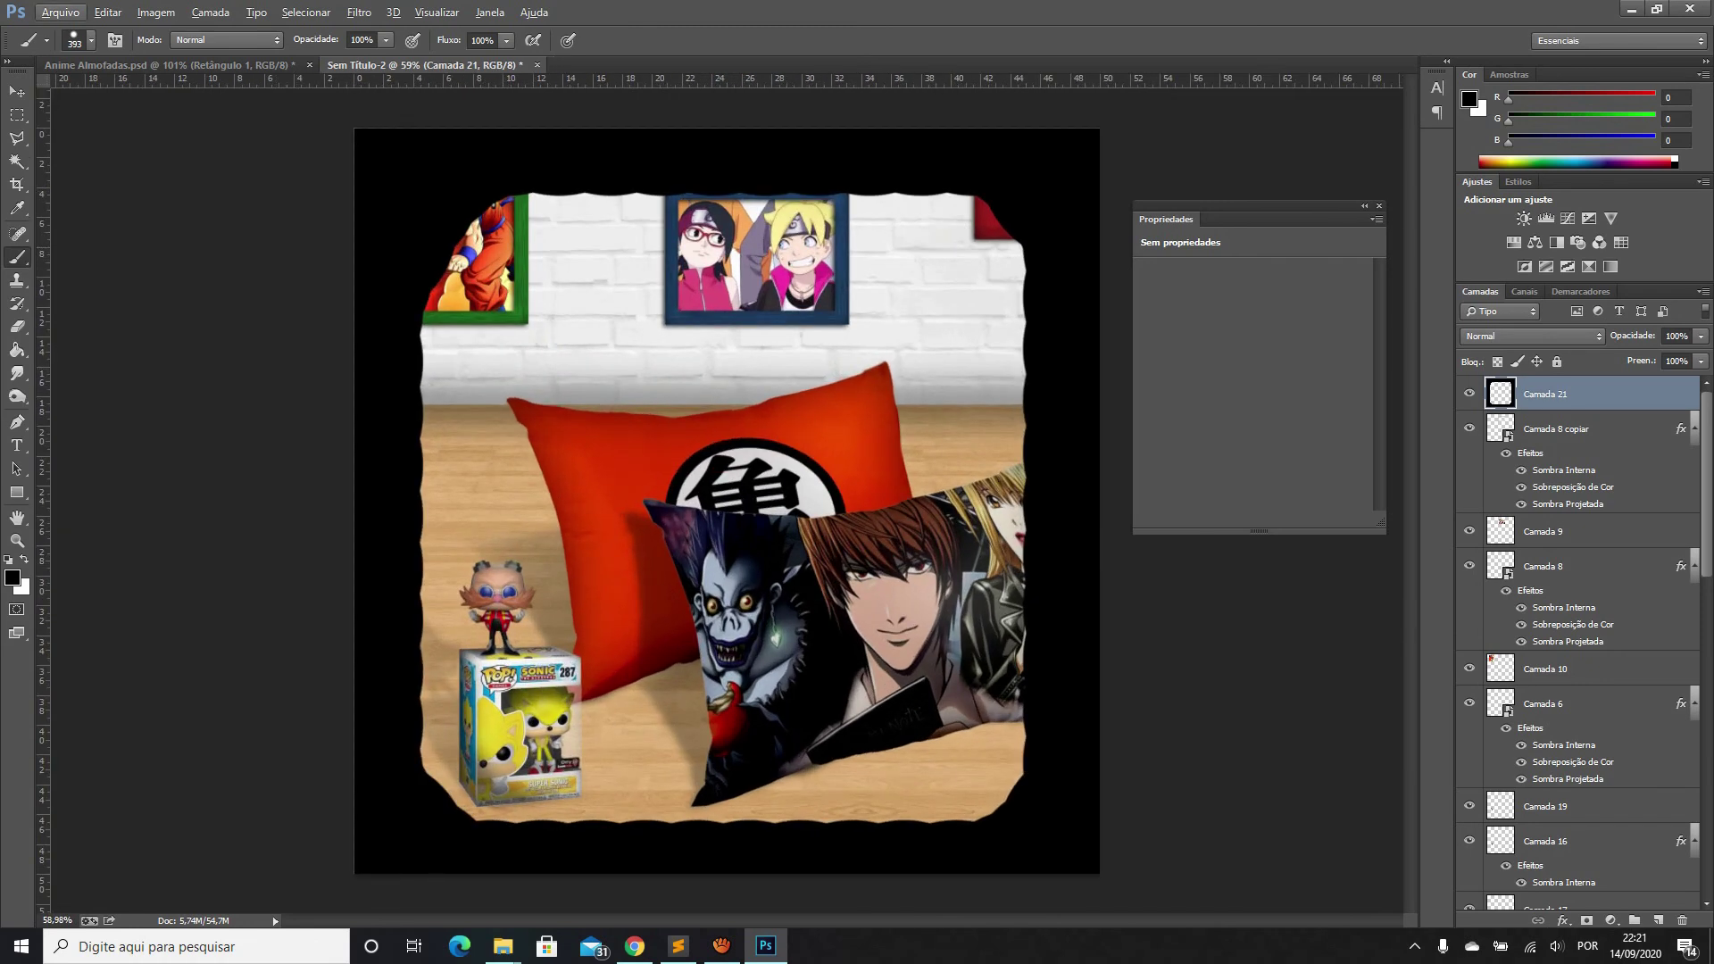
click(359, 12)
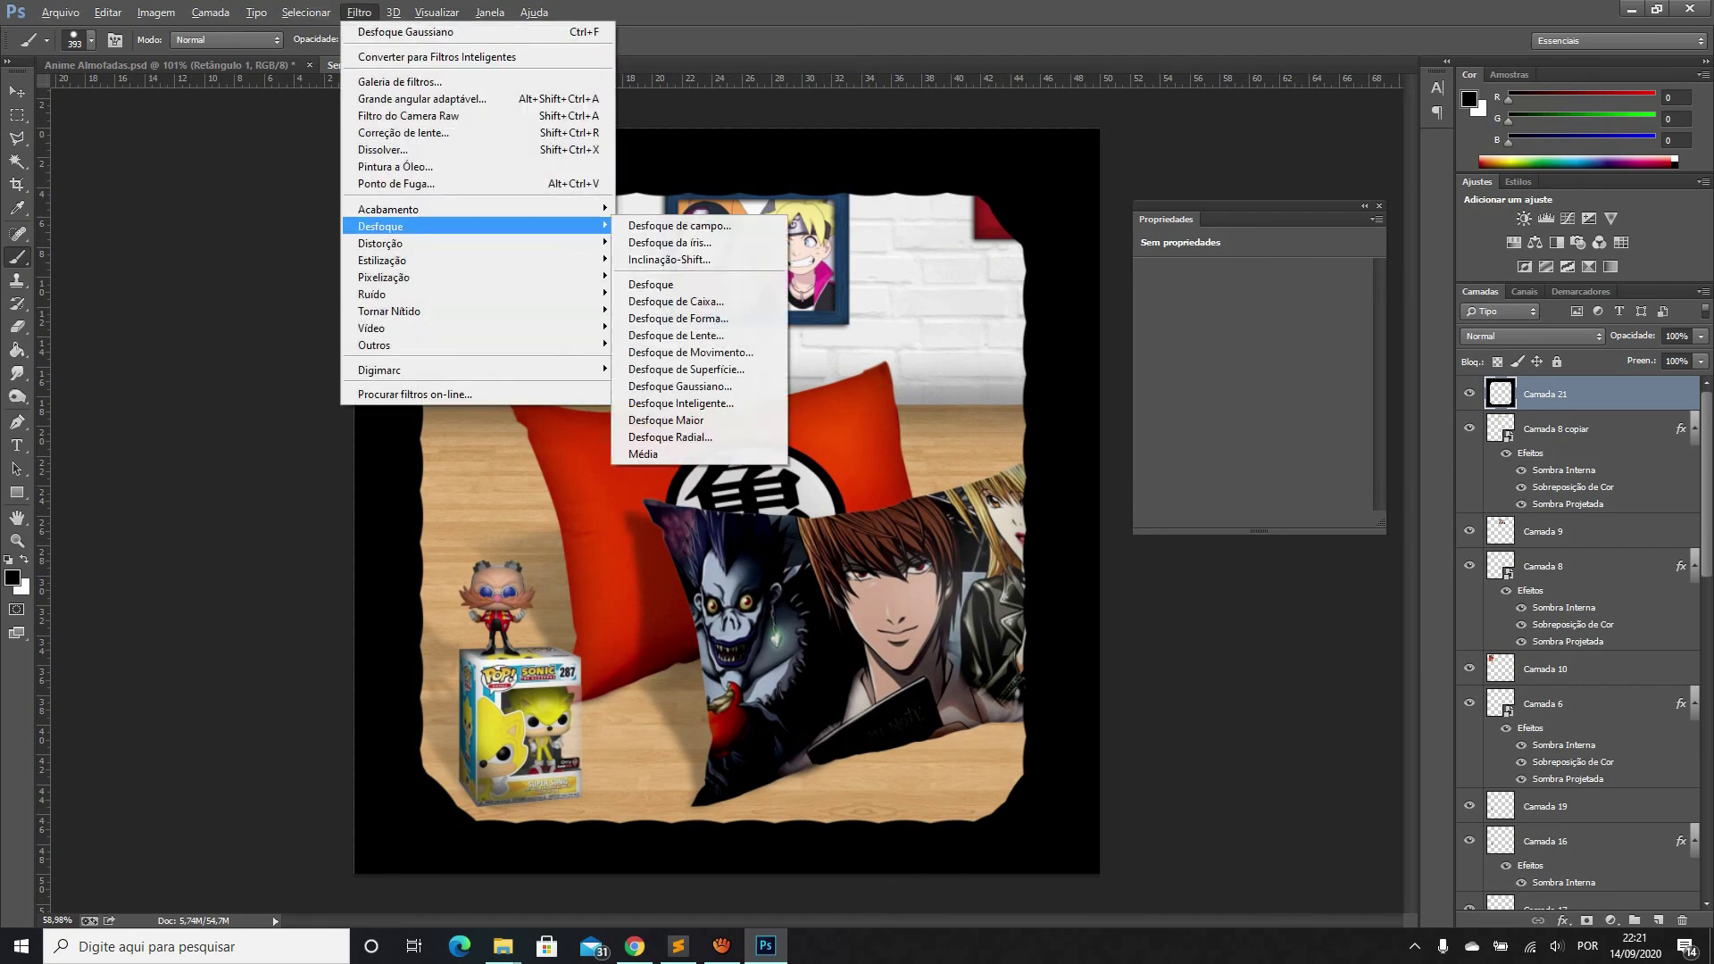
click(679, 385)
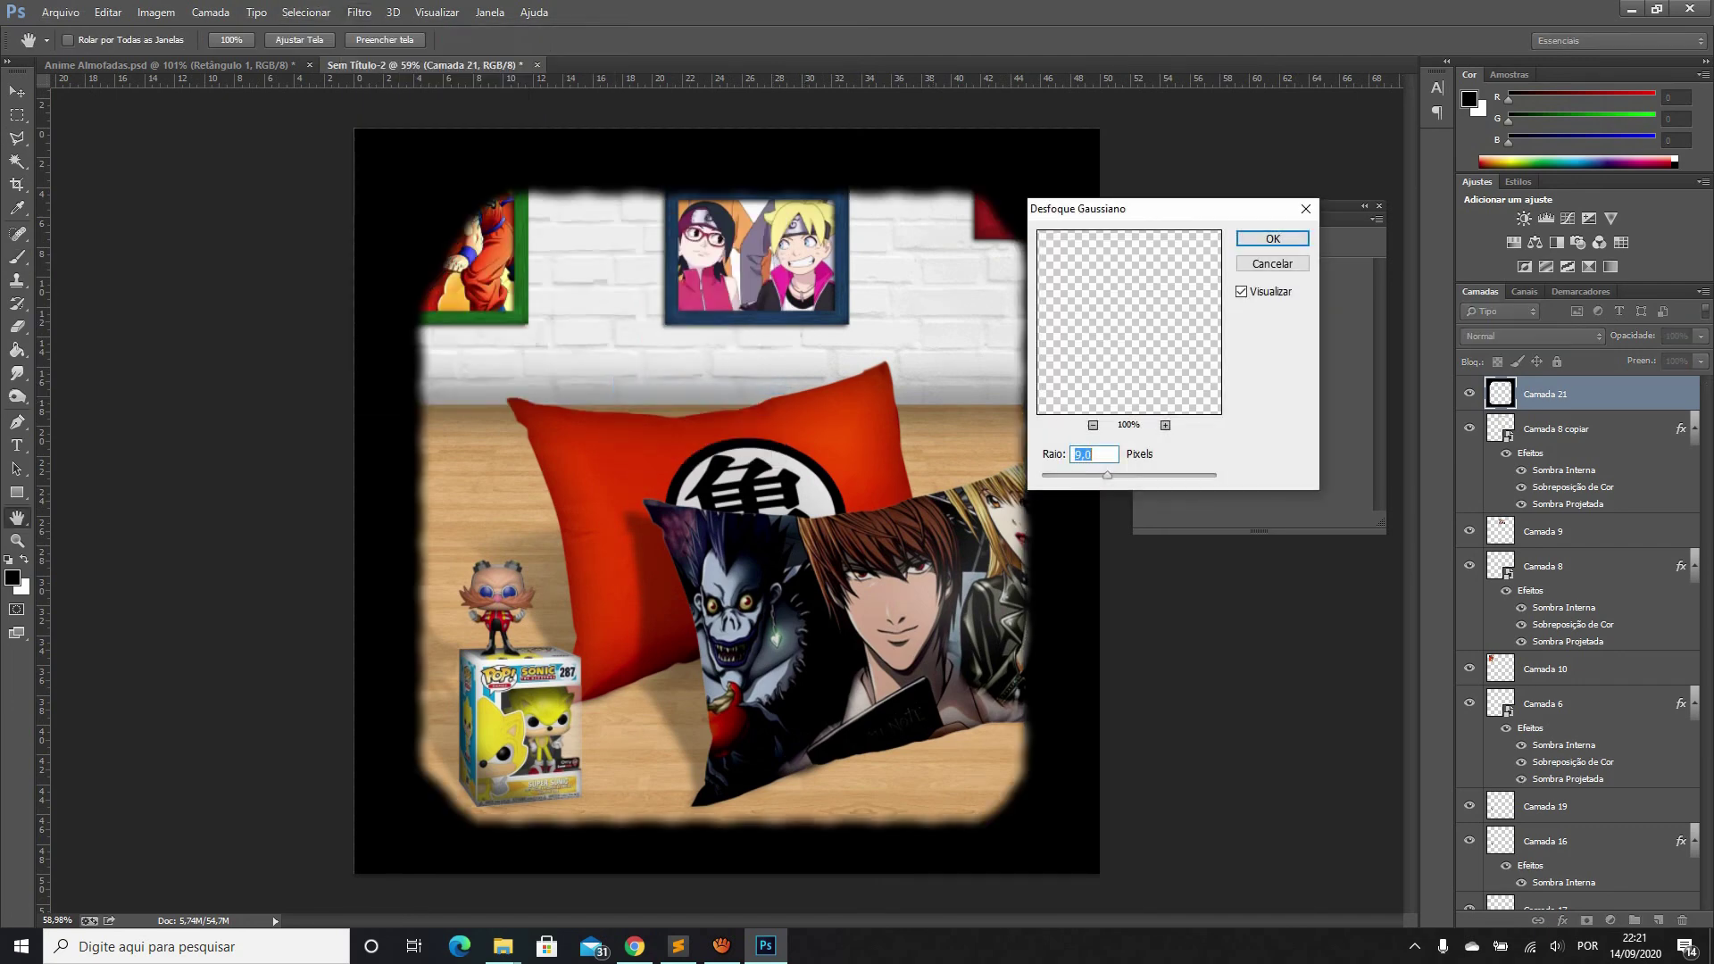
drag(1107, 475, 1168, 475)
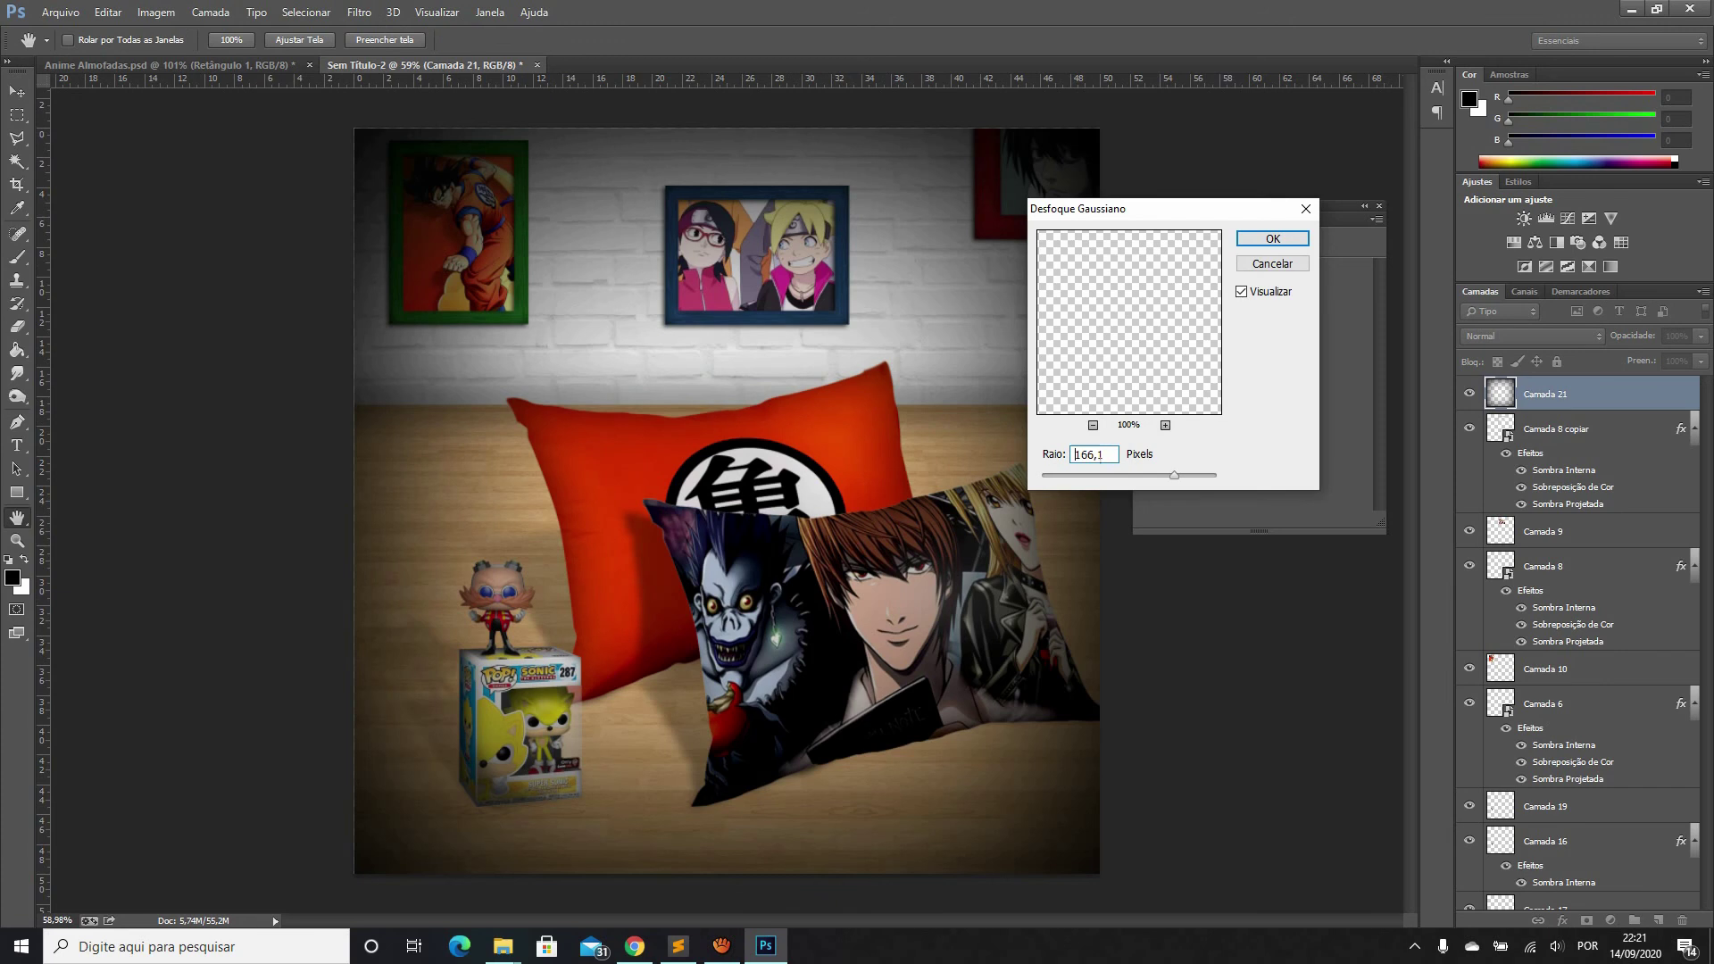
drag(1167, 475, 1177, 475)
click(1273, 238)
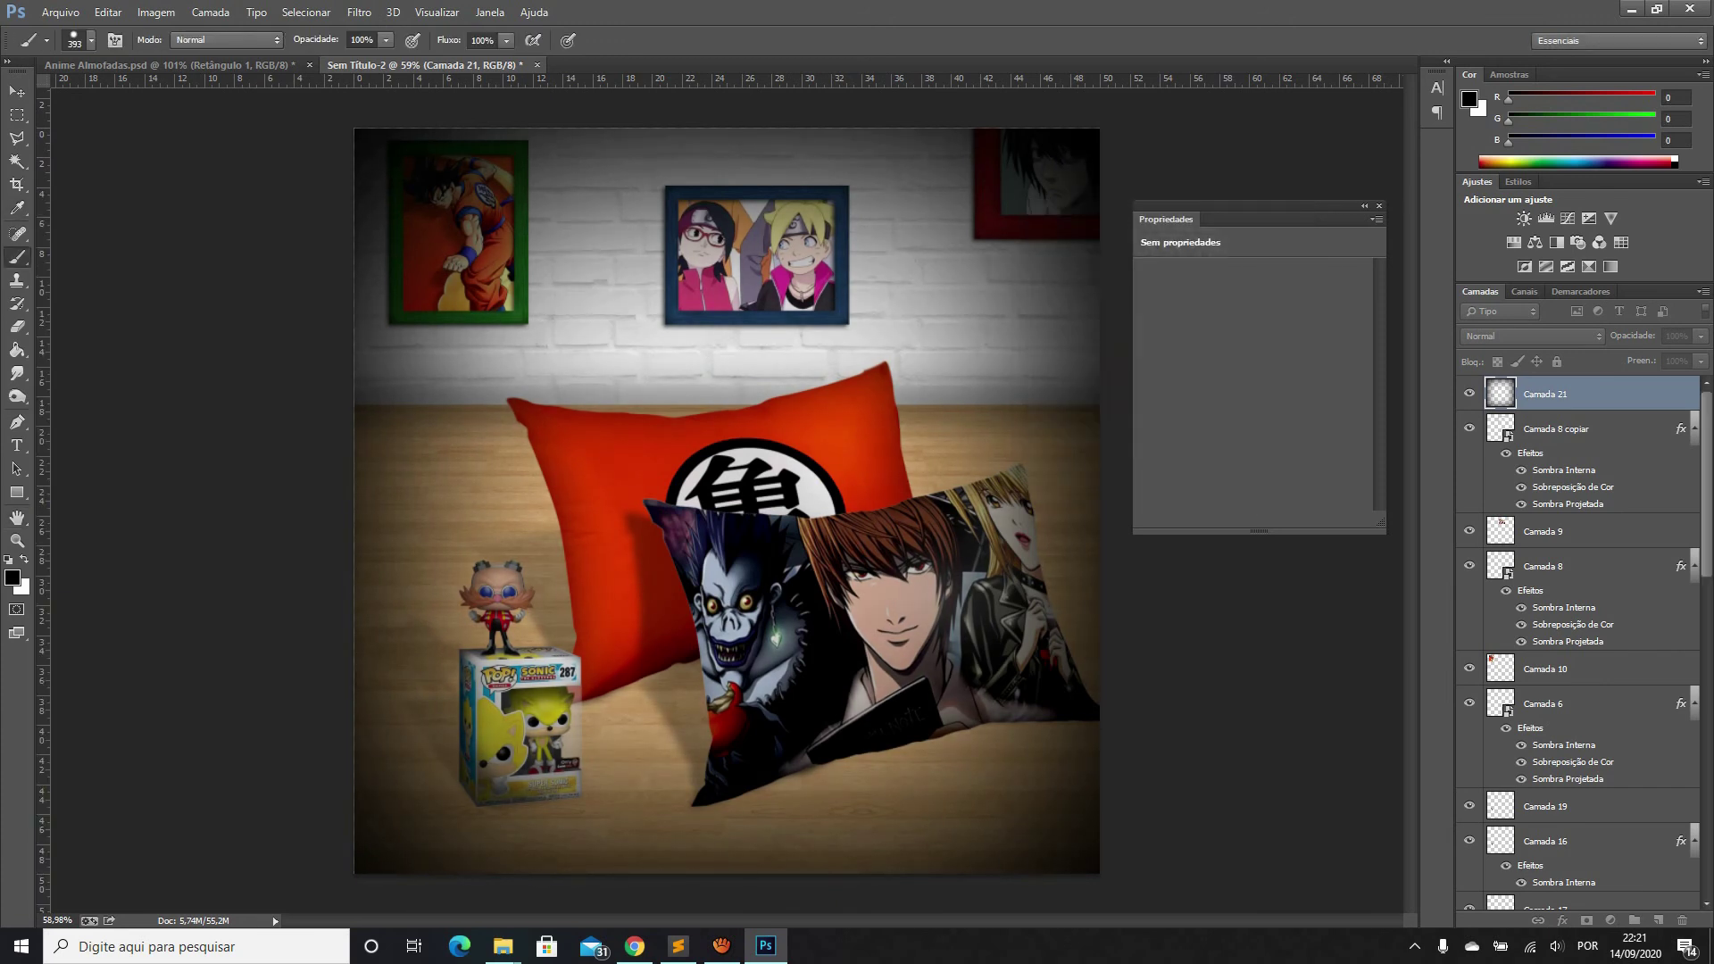
Lower the vignette layer to 51% opacity, discarding a trial layer mask
click(1701, 336)
drag(1700, 356, 1667, 356)
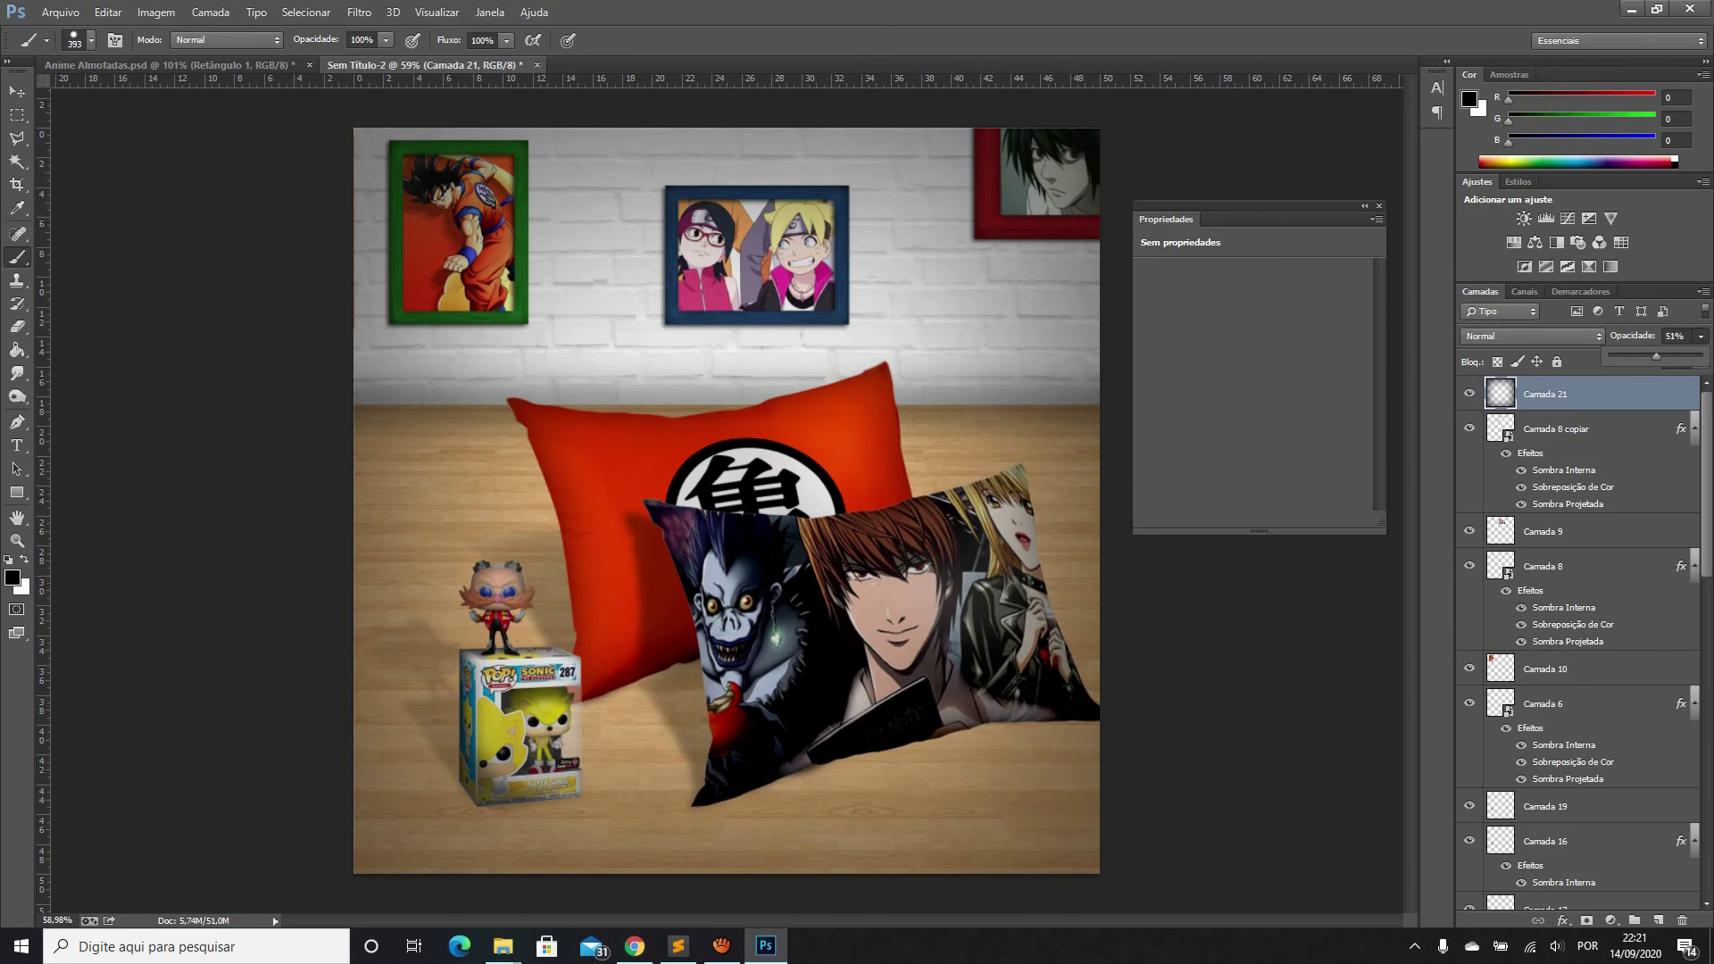
key(e)
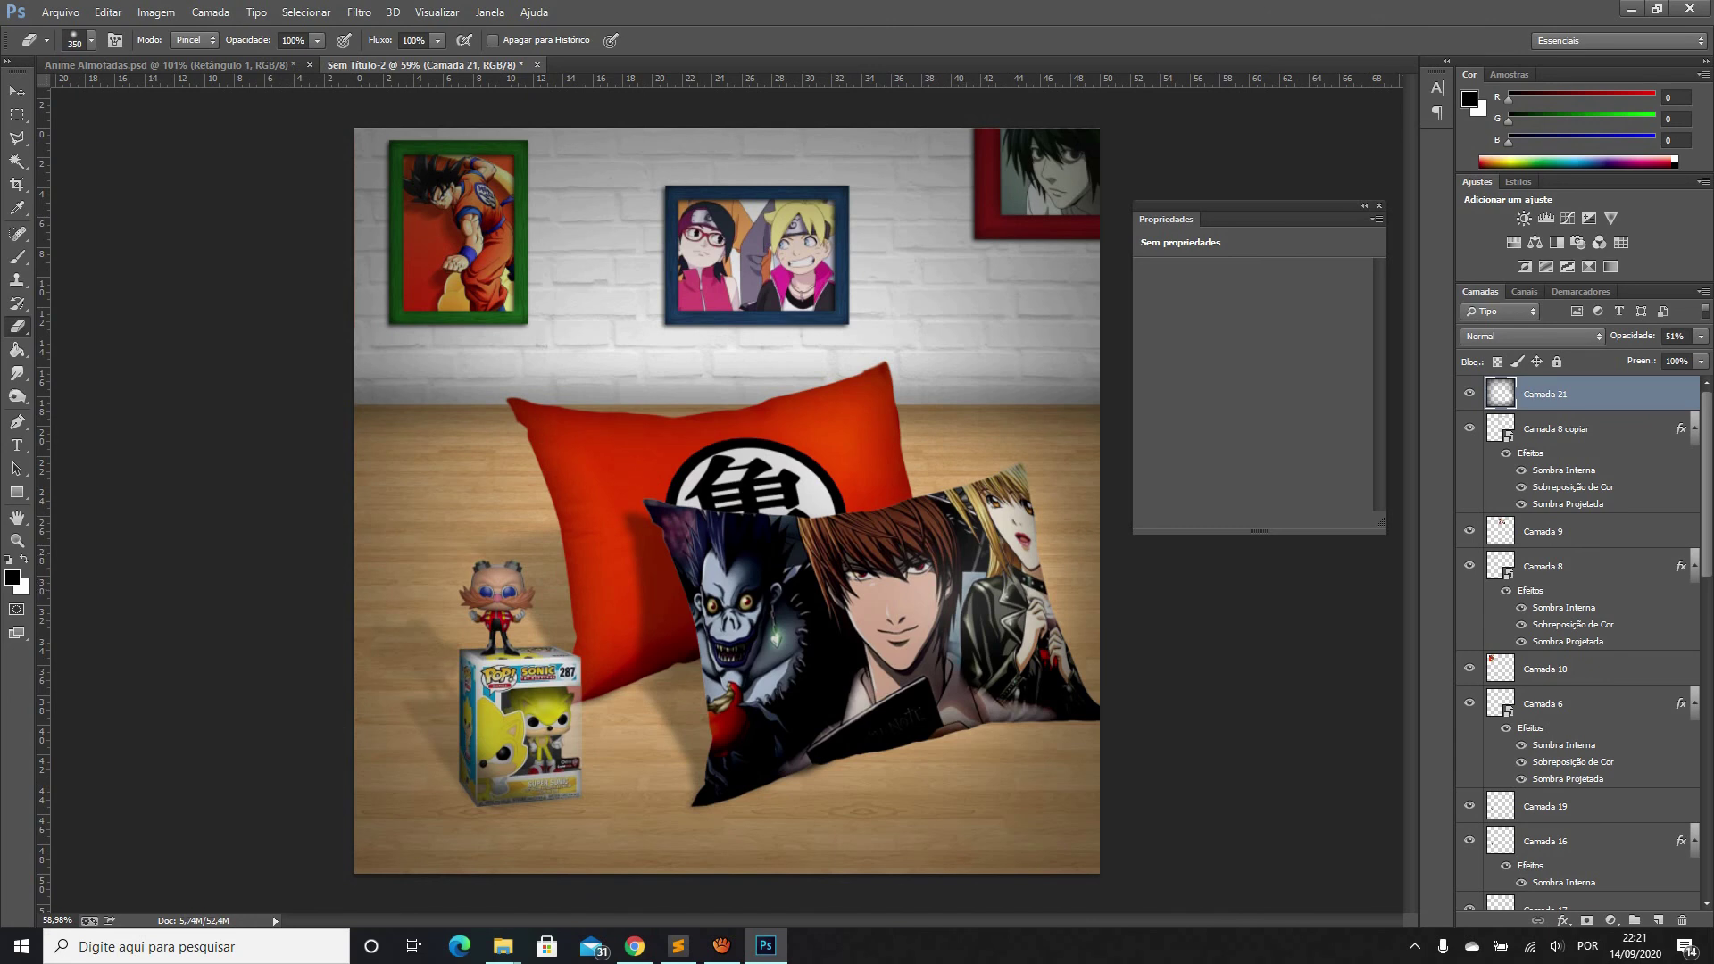
click(1586, 920)
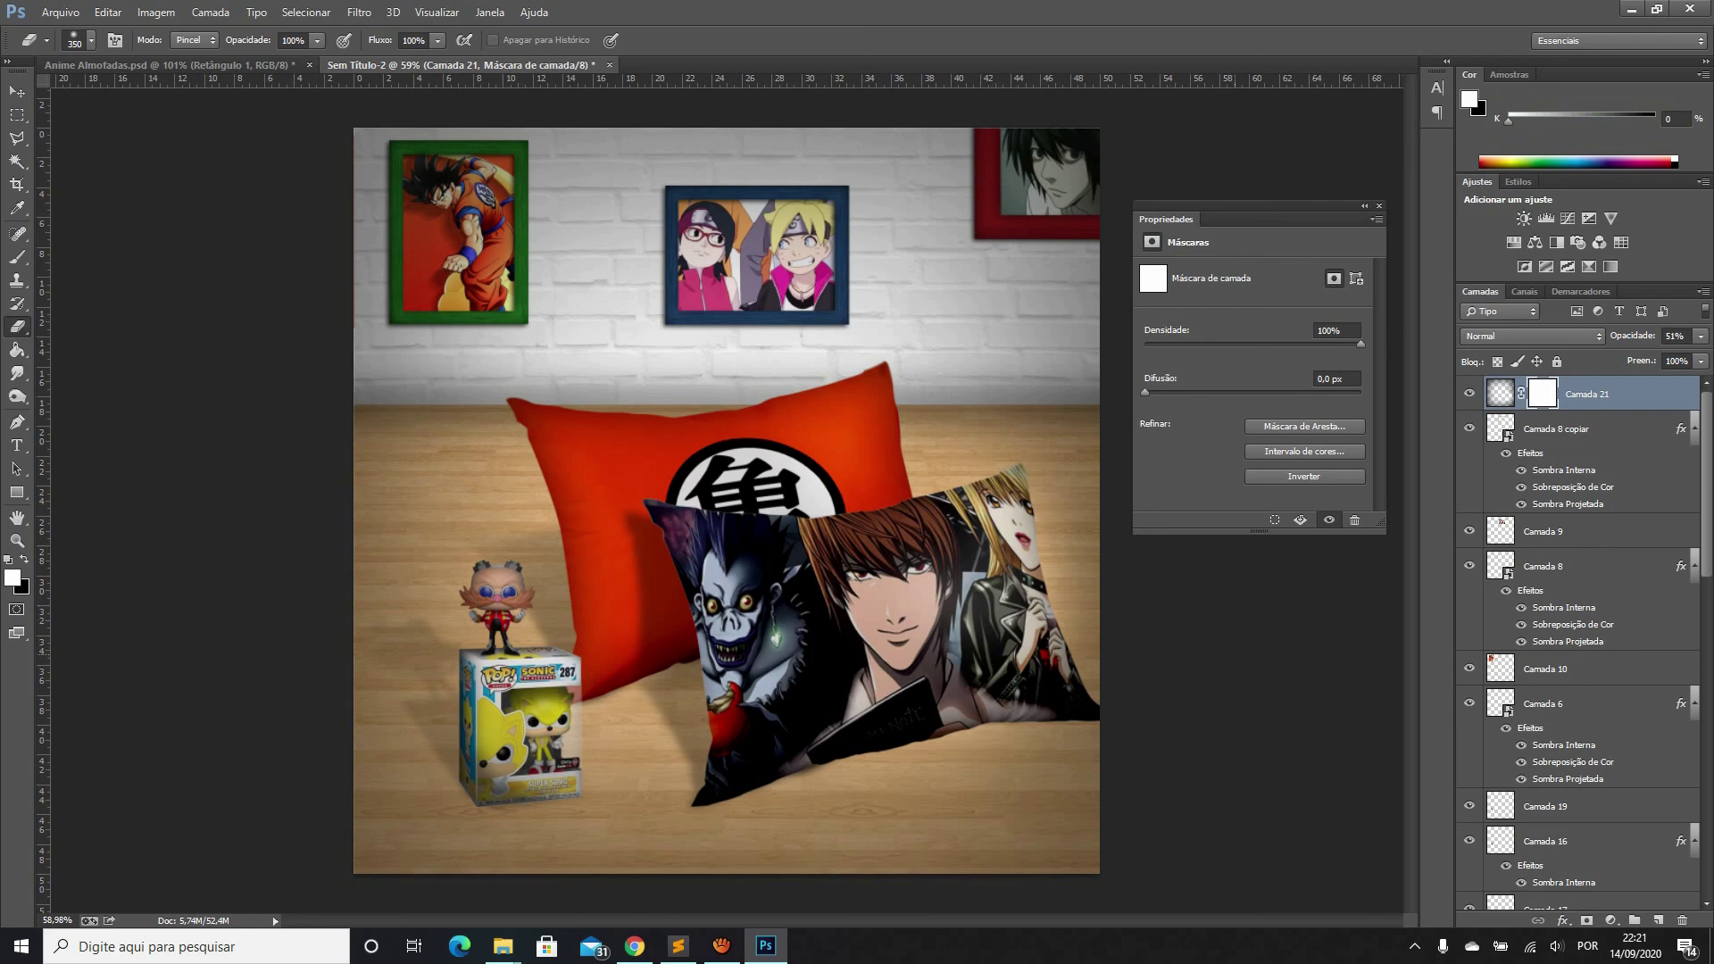
key(ctrl+z)
scroll(728, 500, down, 2)
scroll(728, 500, down, 2)
scroll(727, 500, up, 1)
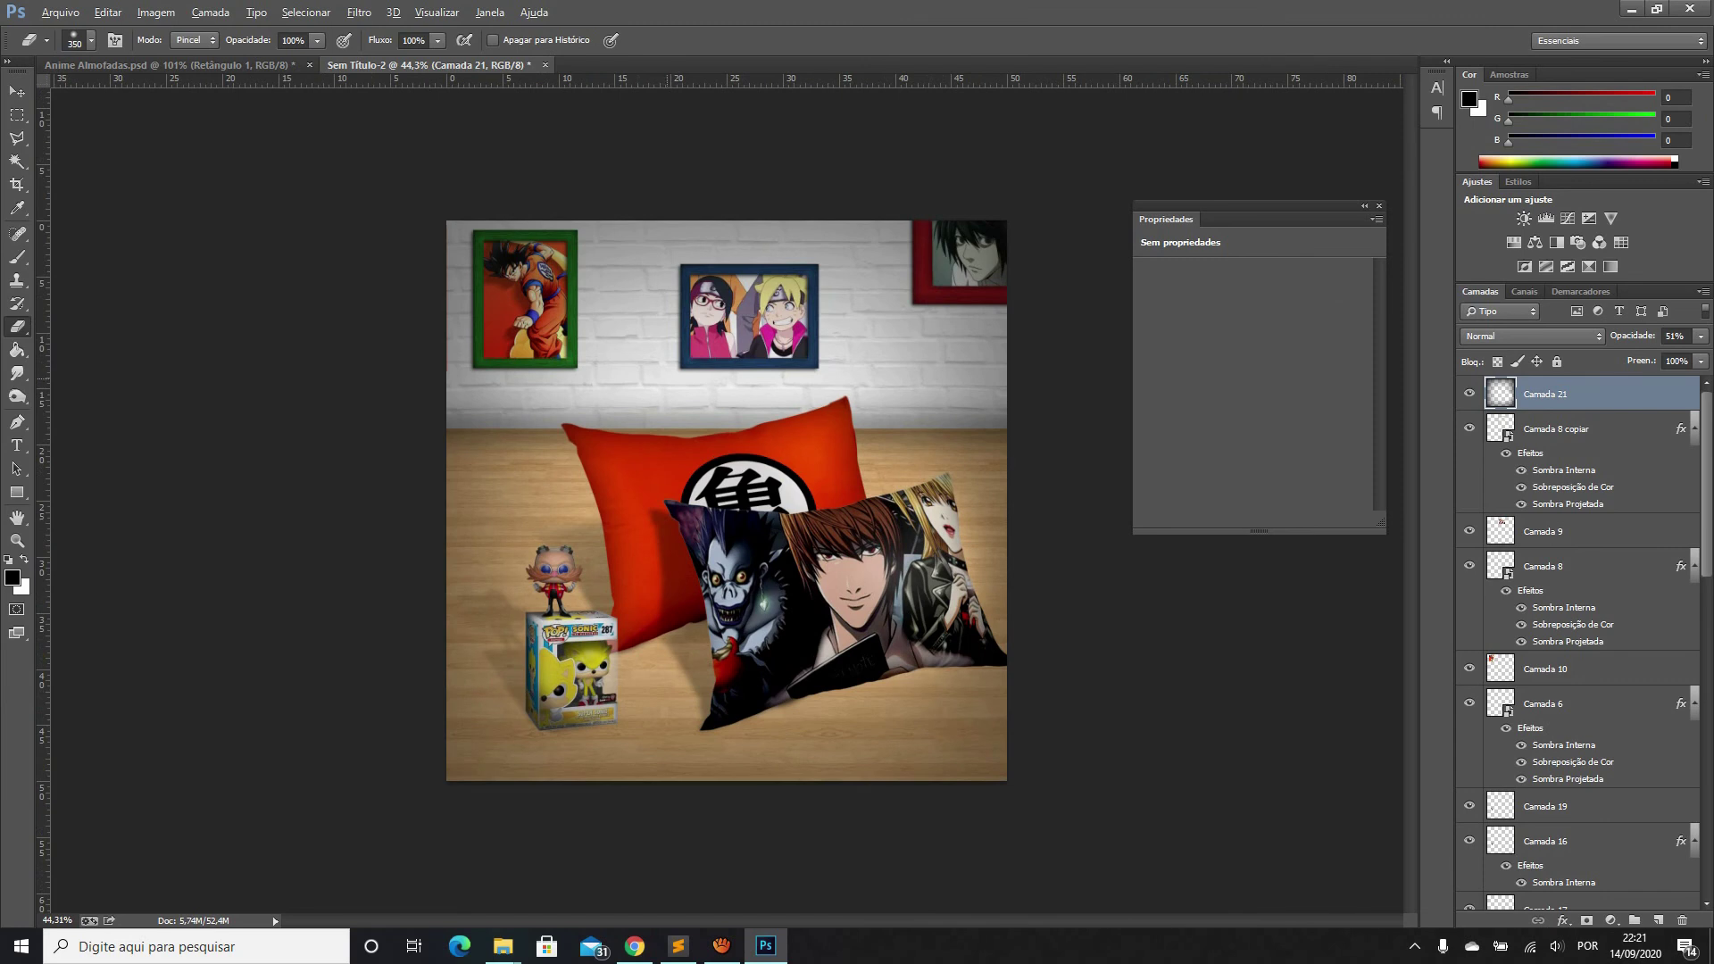
Add a Níveis adjustment layer with inputs 21 / 1,15 / 245
click(1612, 919)
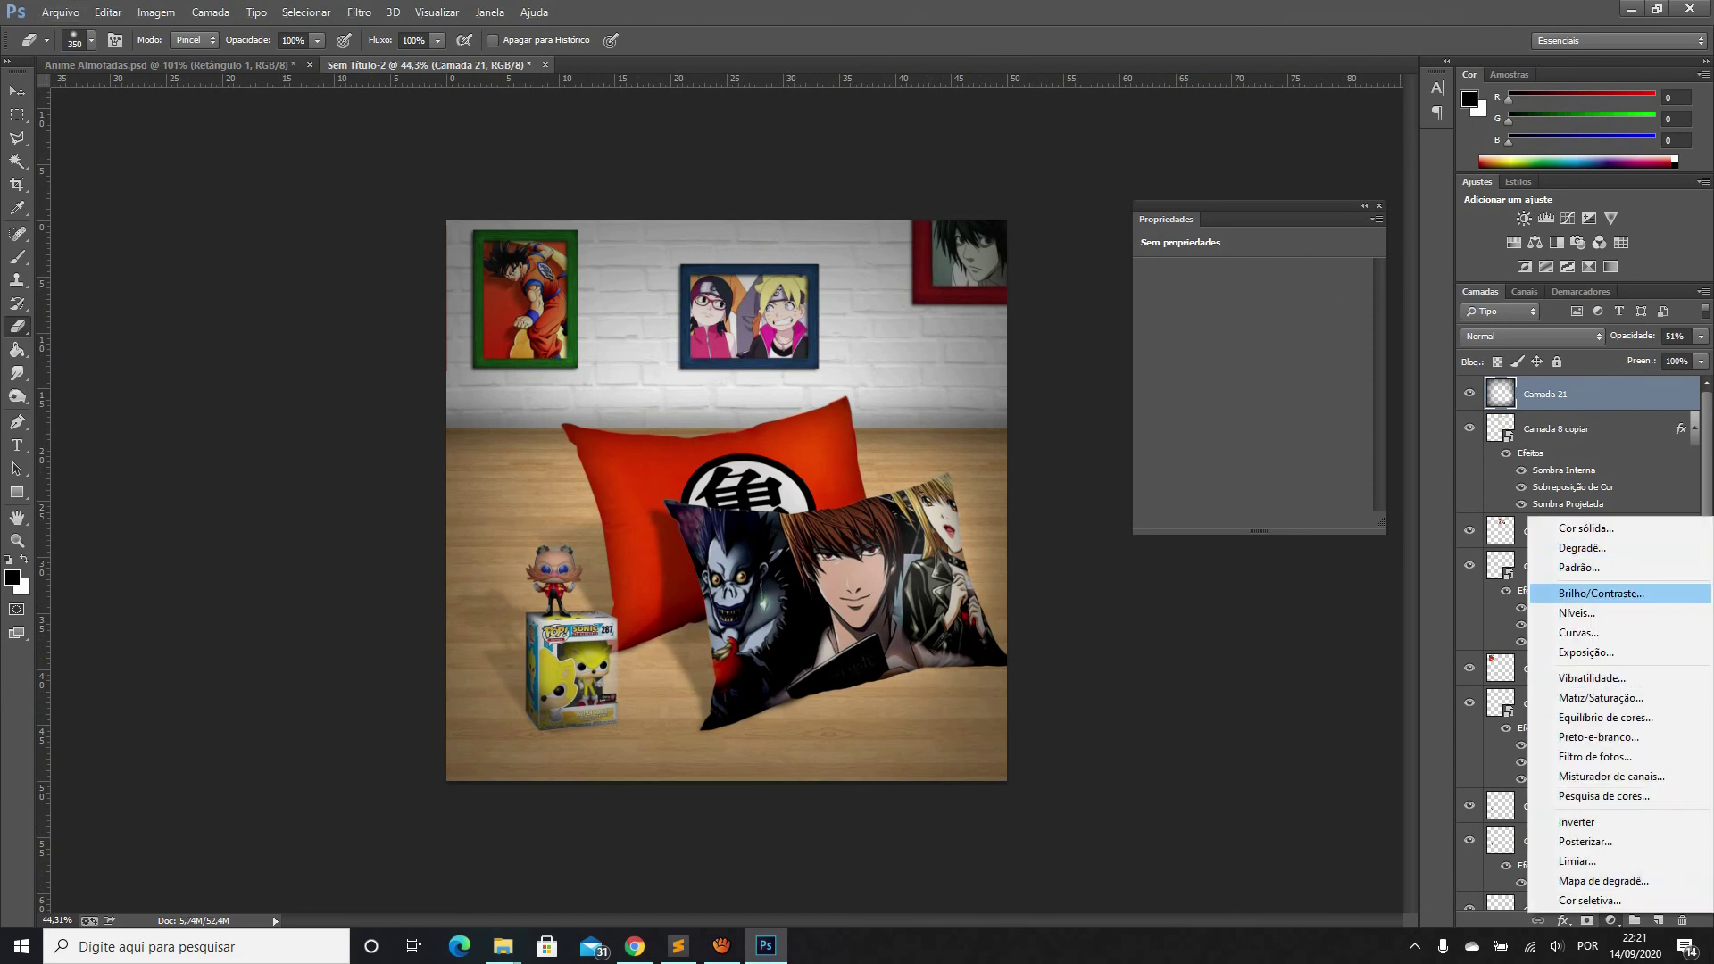
click(1577, 613)
drag(1166, 402, 1175, 402)
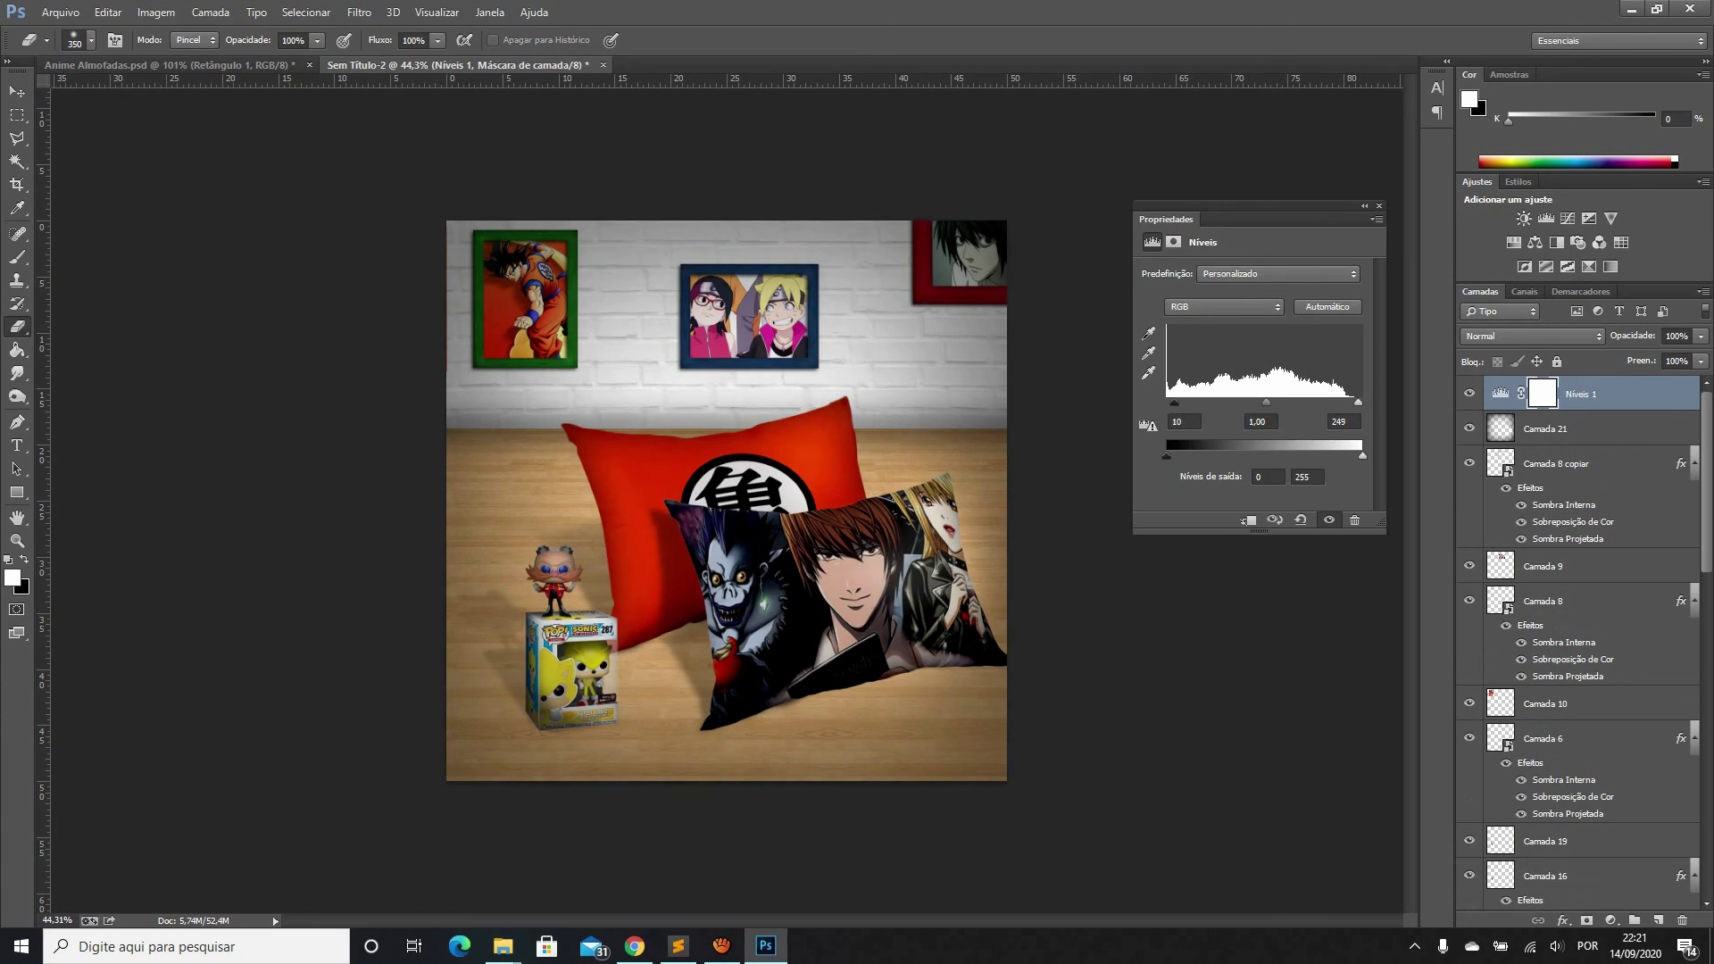
drag(1358, 403, 1184, 402)
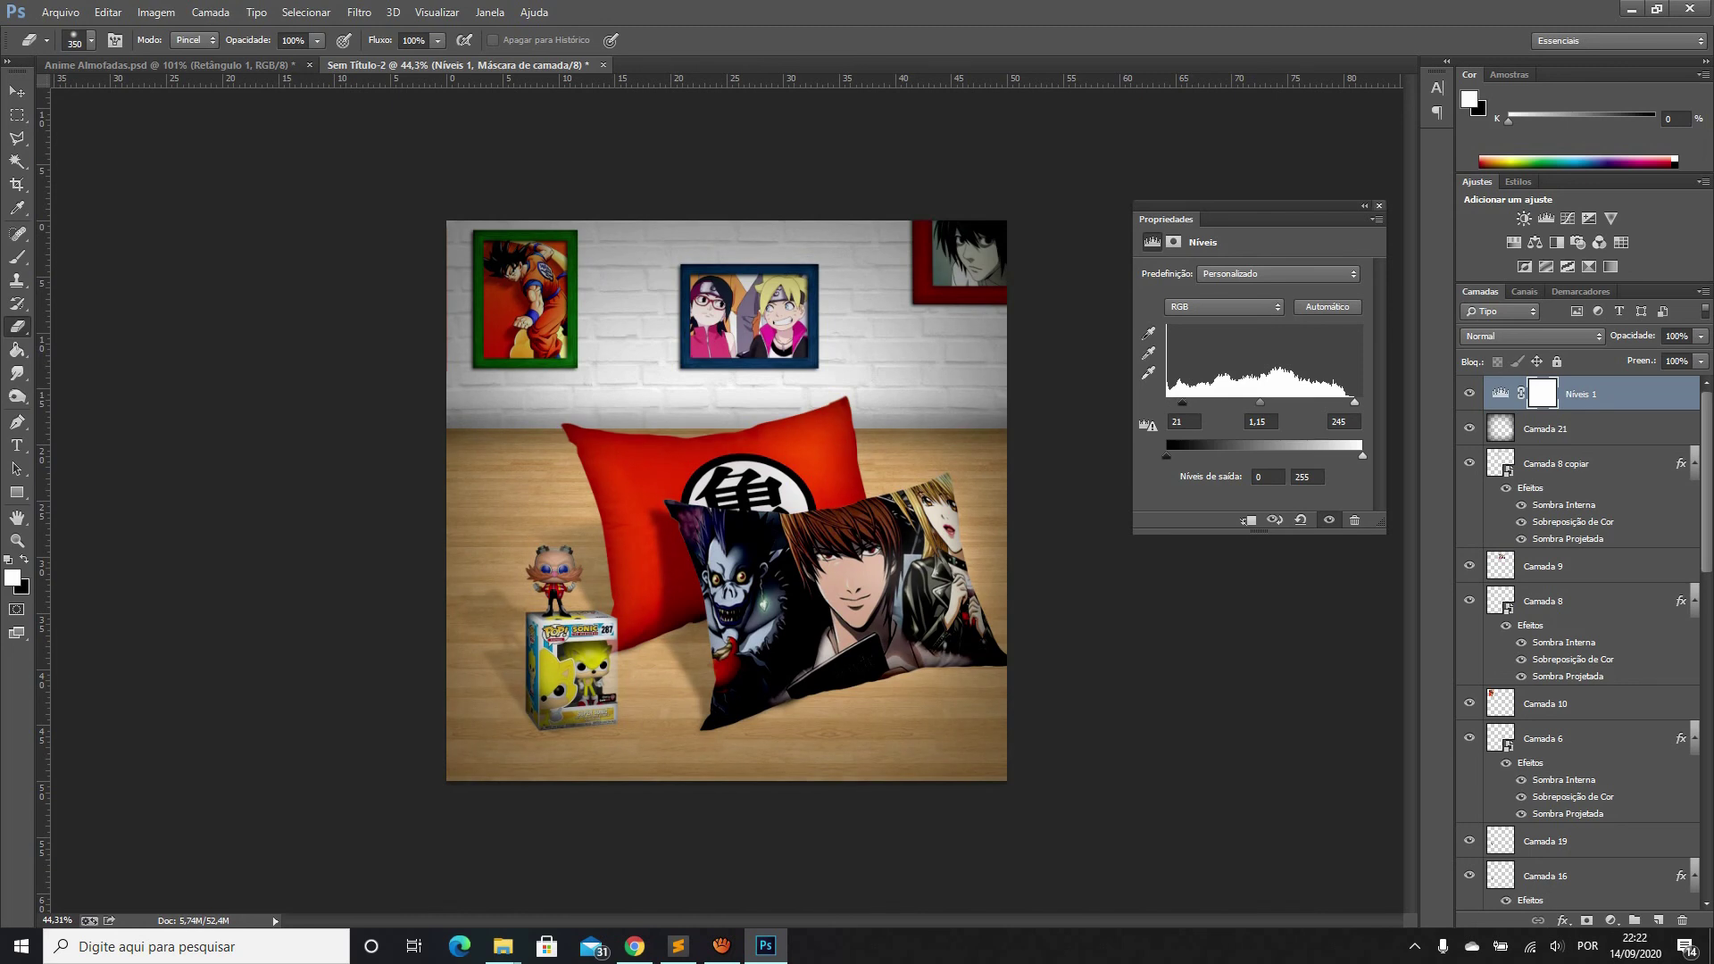
Add a Curvas adjustment layer raising the highlight point from 231 to 238
click(1379, 205)
click(1612, 921)
click(1579, 631)
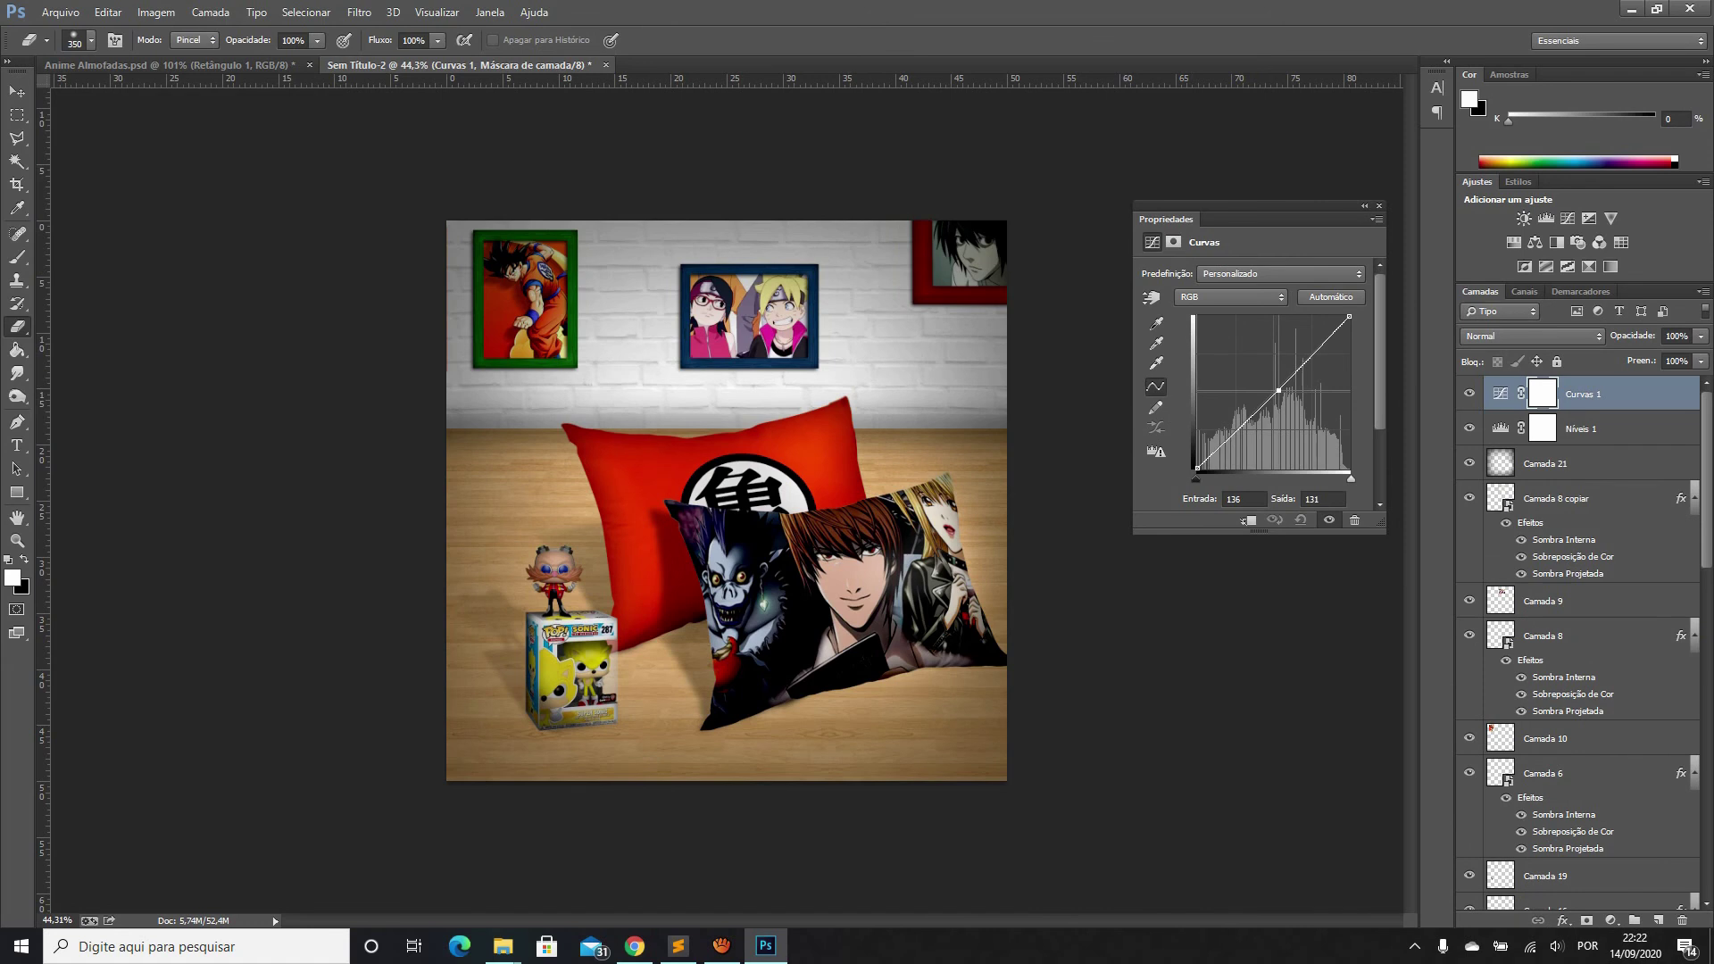
drag(1335, 329, 1337, 326)
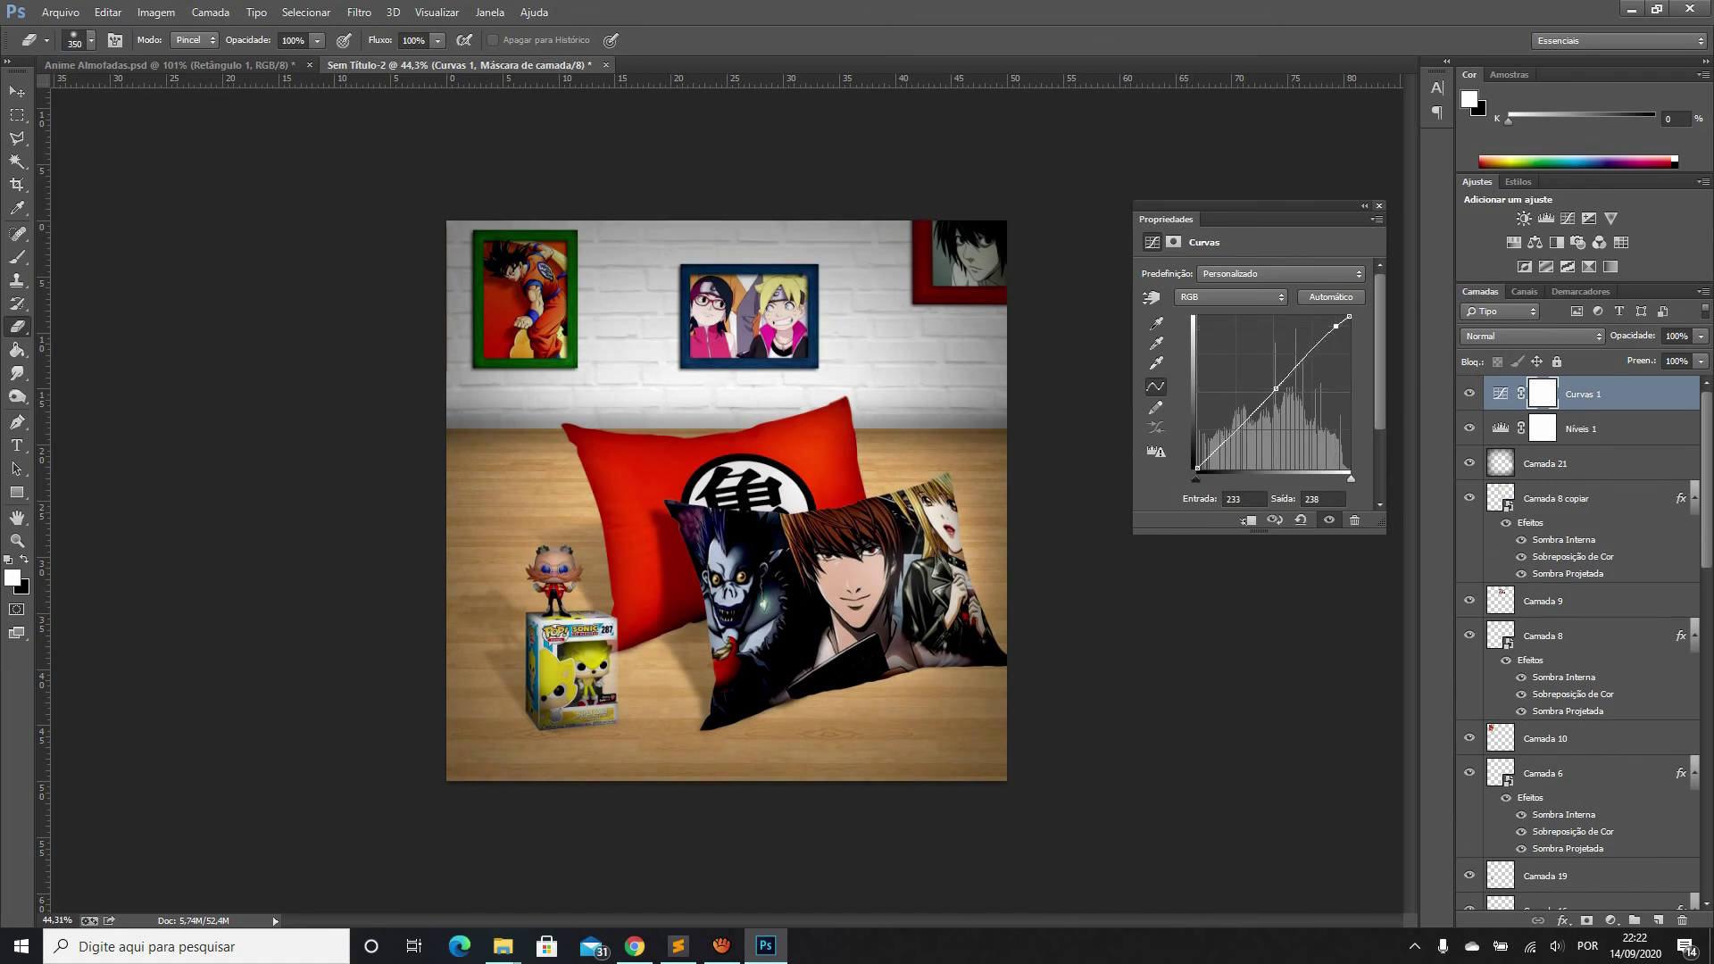
click(1379, 207)
Add a second, default Curvas adjustment layer, Curvas 2
scroll(863, 506, up, 2)
scroll(862, 506, up, 1)
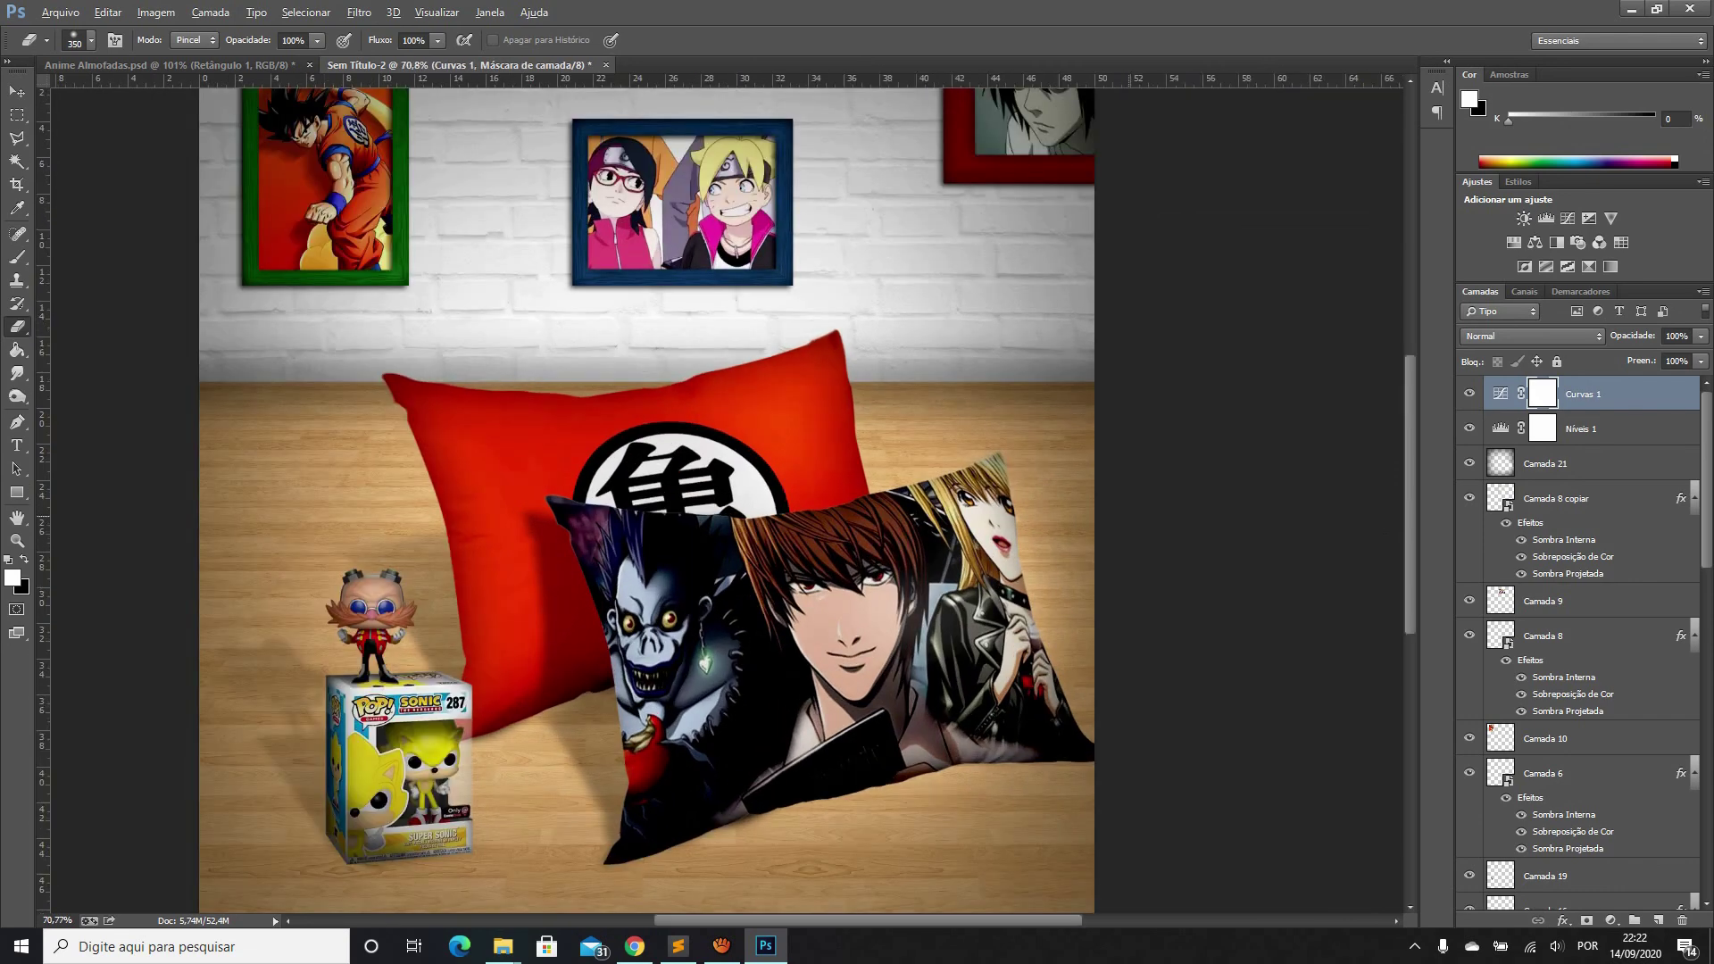
scroll(900, 506, down, 1)
scroll(900, 506, down, 1)
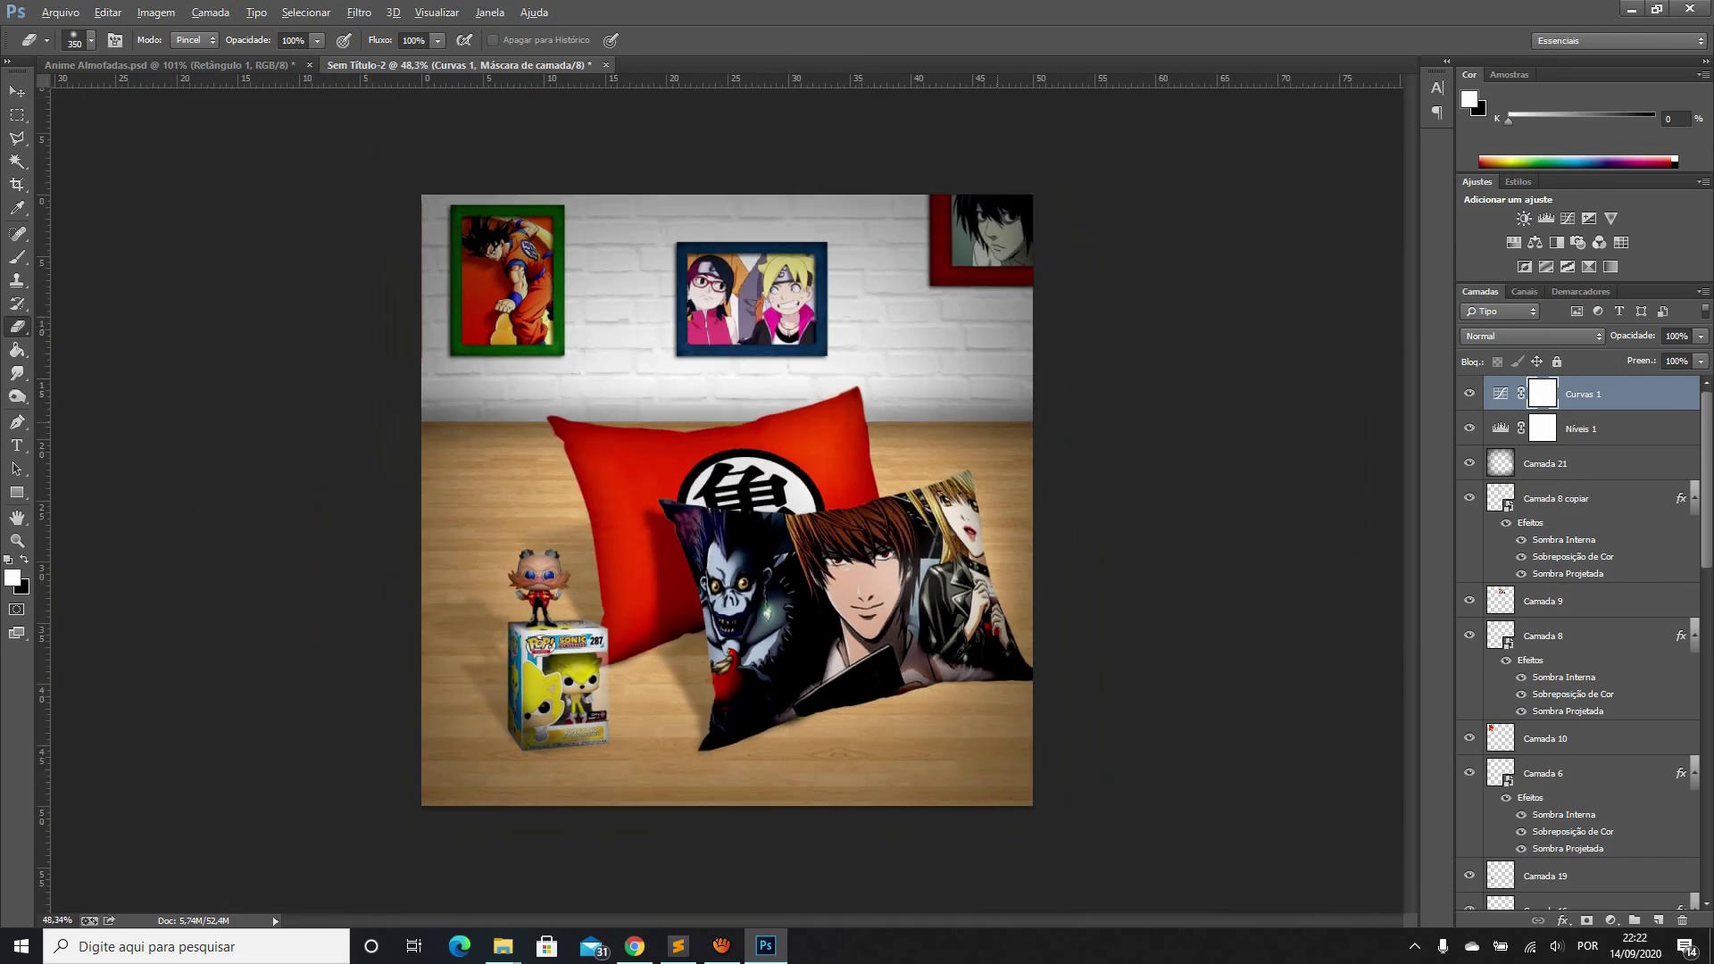
click(1611, 921)
click(1579, 639)
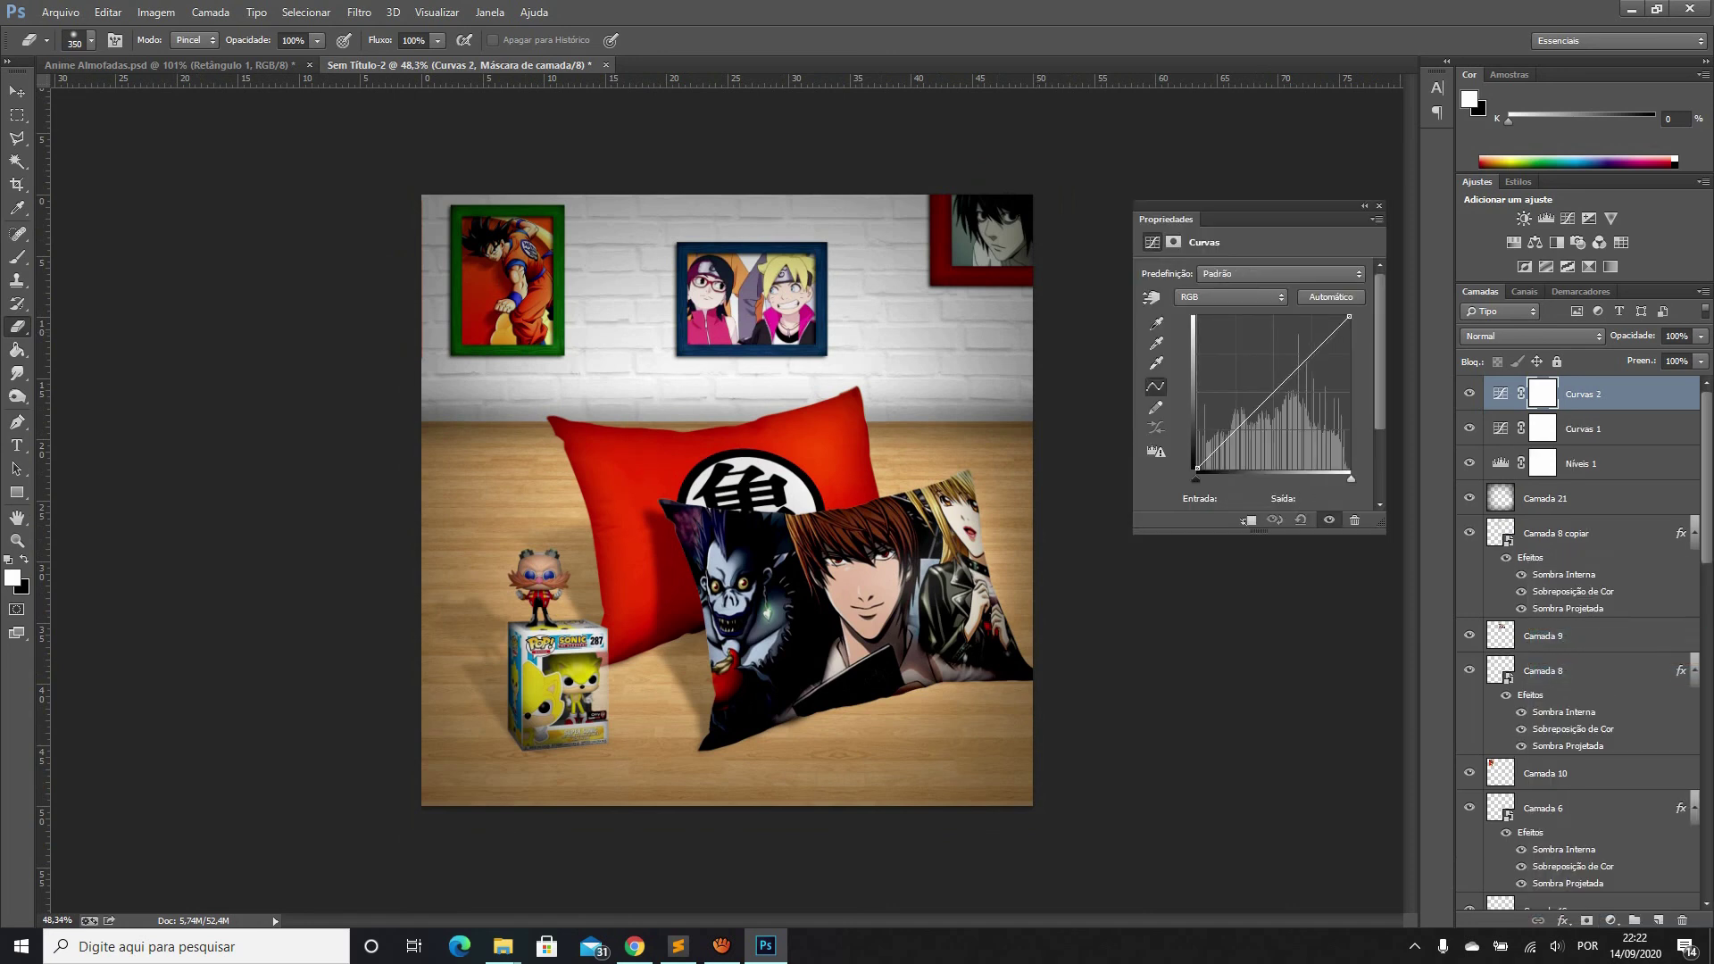
Lift Curvas 2's black point to output 26 and begin Save As
mouse_move(1196, 467)
mouse_down()
mouse_move(1198, 411)
mouse_move(1197, 467)
mouse_move(1197, 453)
mouse_up()
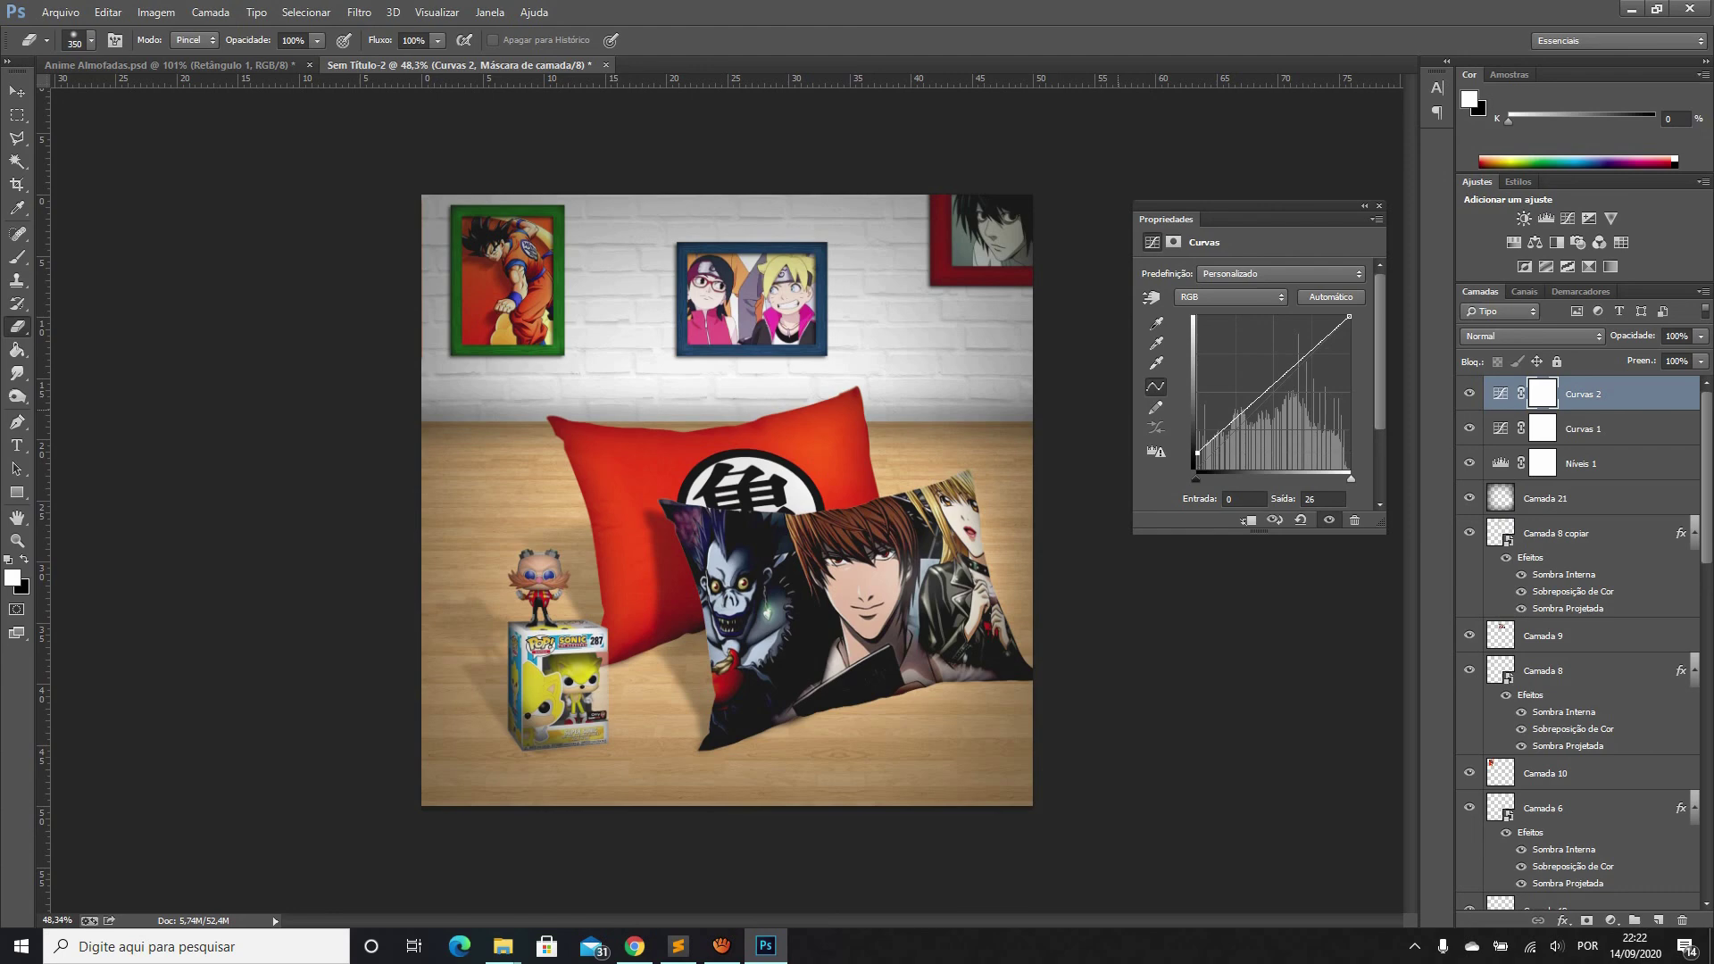
key(ctrl+s)
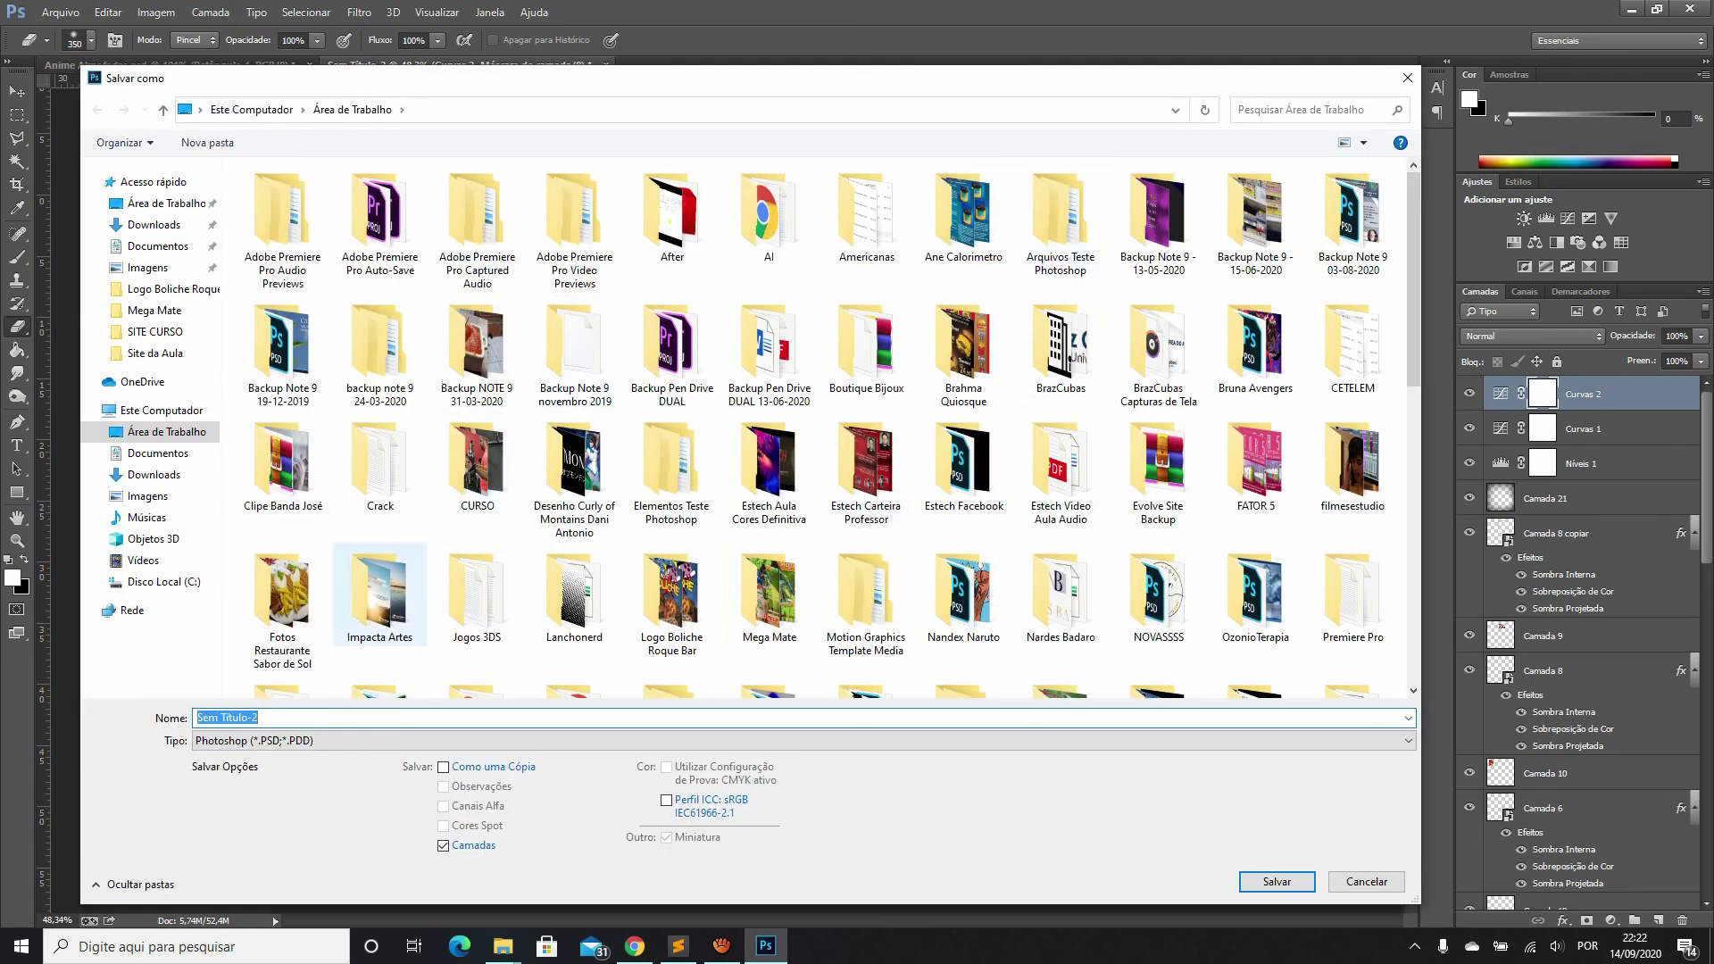
Save the image as almofada anime manipulada.psd with maximized compatibility
text(almofada anime )
text(manipulada)
key(Return)
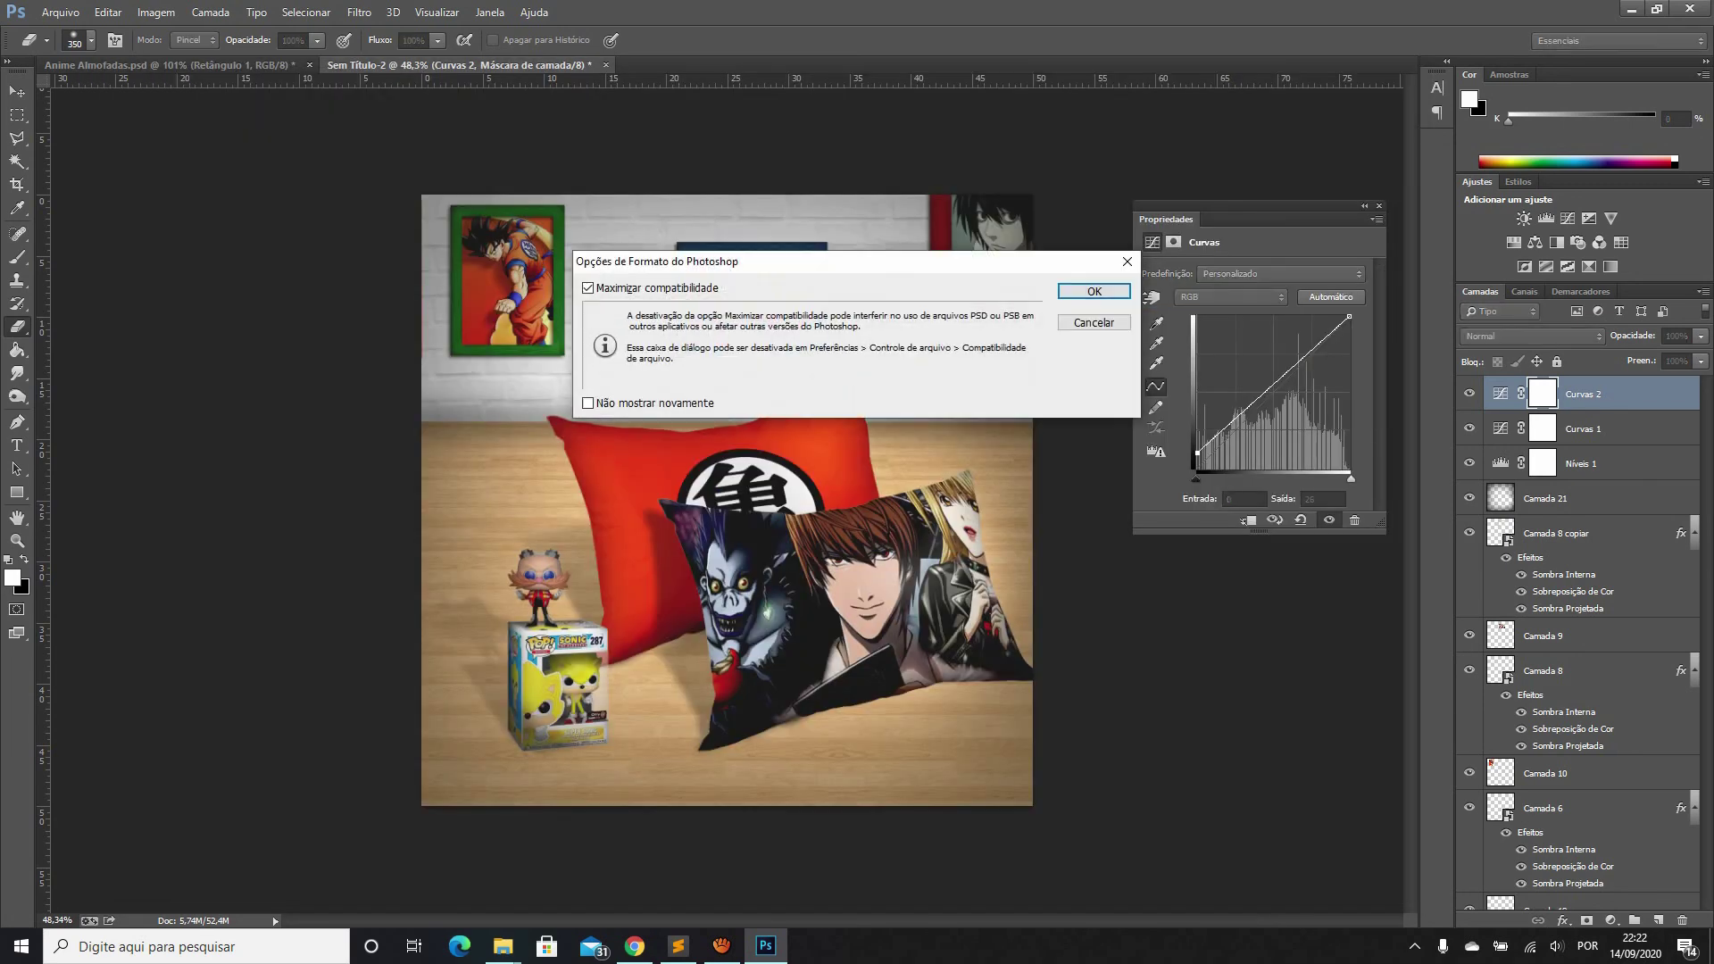
key(Return)
Save a JPEG copy of the image
click(60, 12)
click(86, 226)
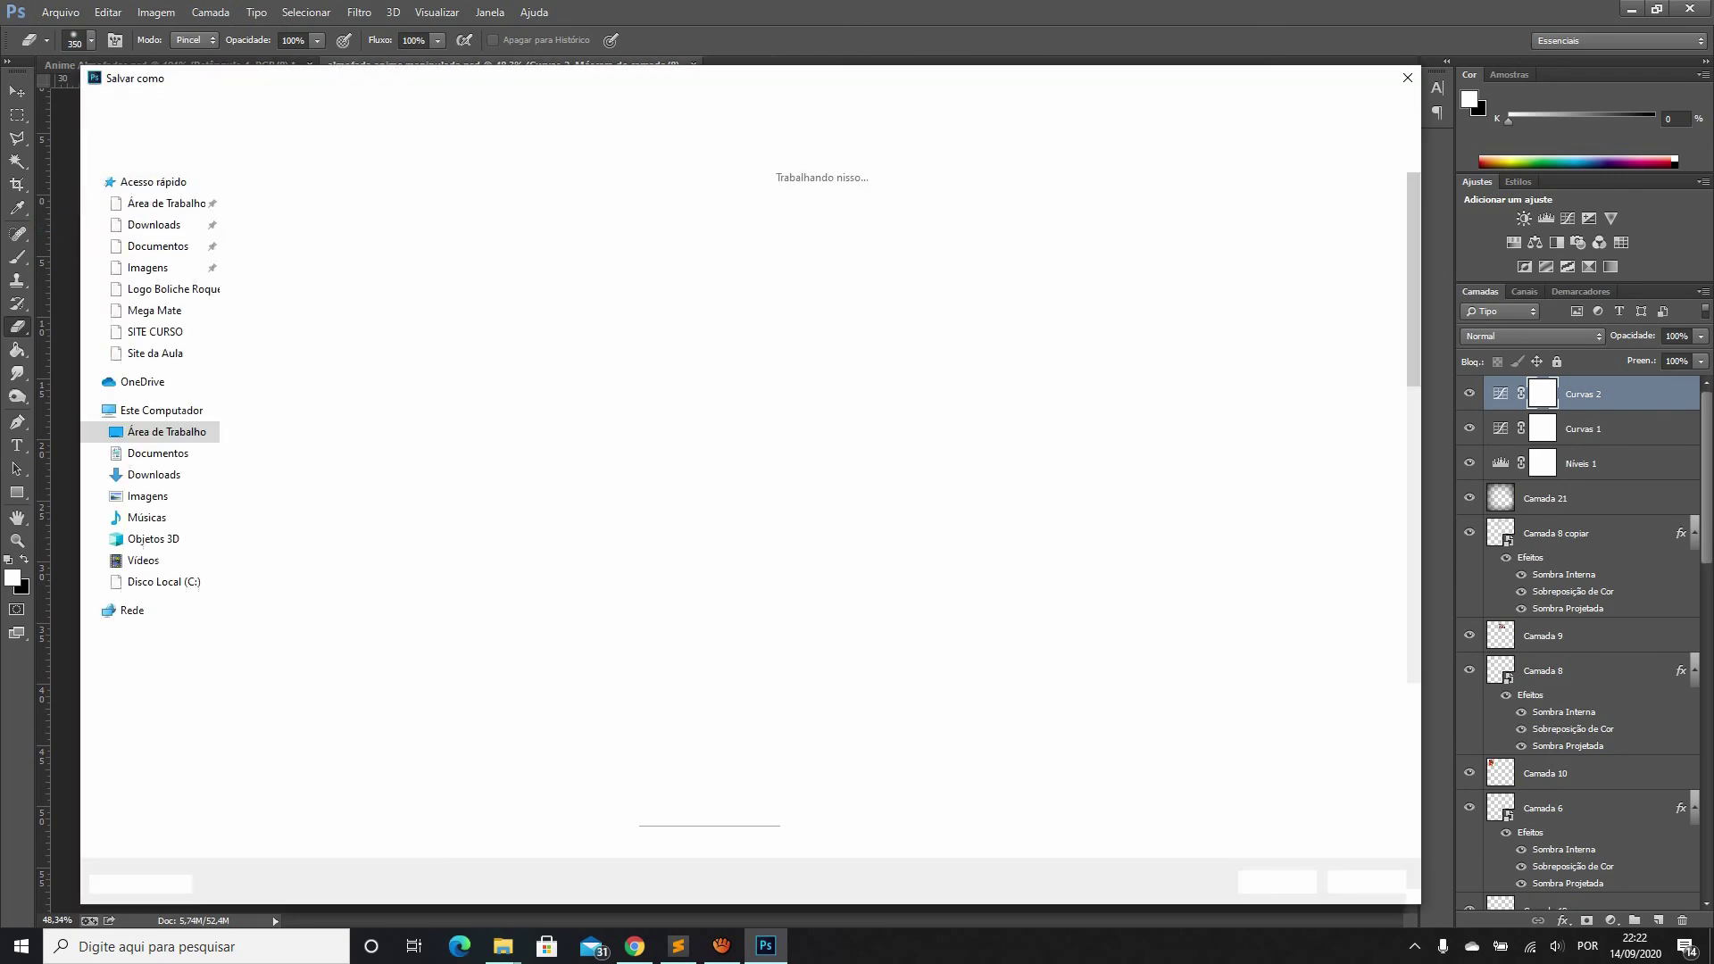
click(276, 740)
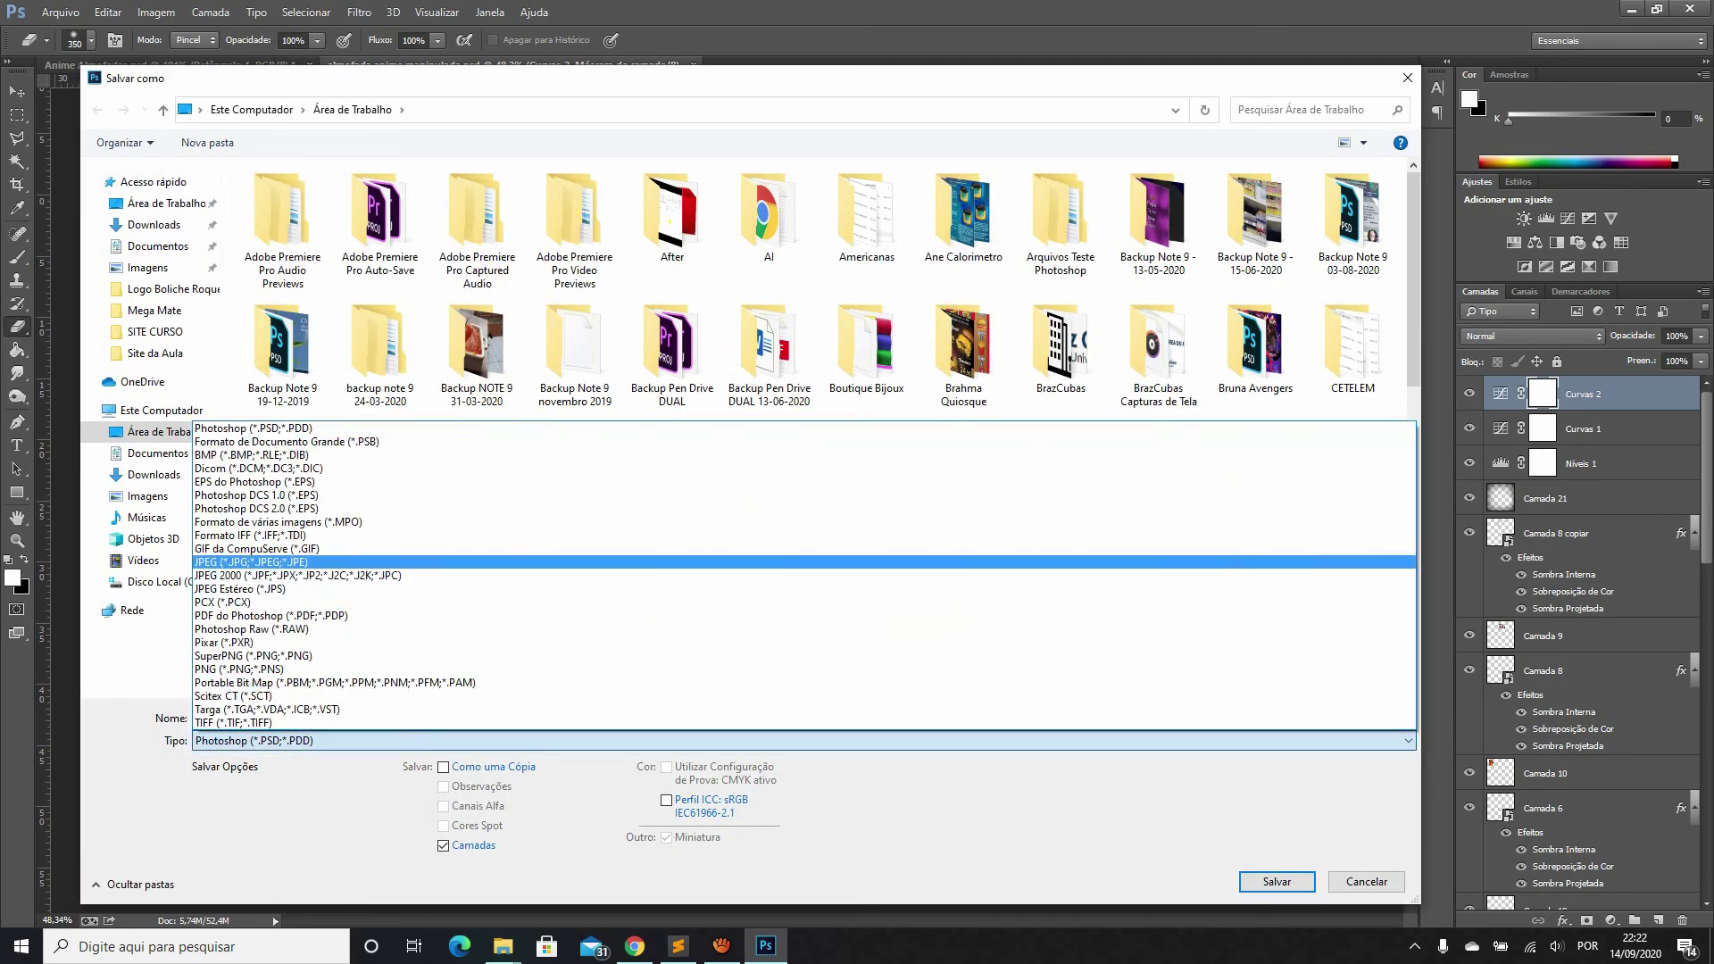
click(276, 575)
click(1277, 881)
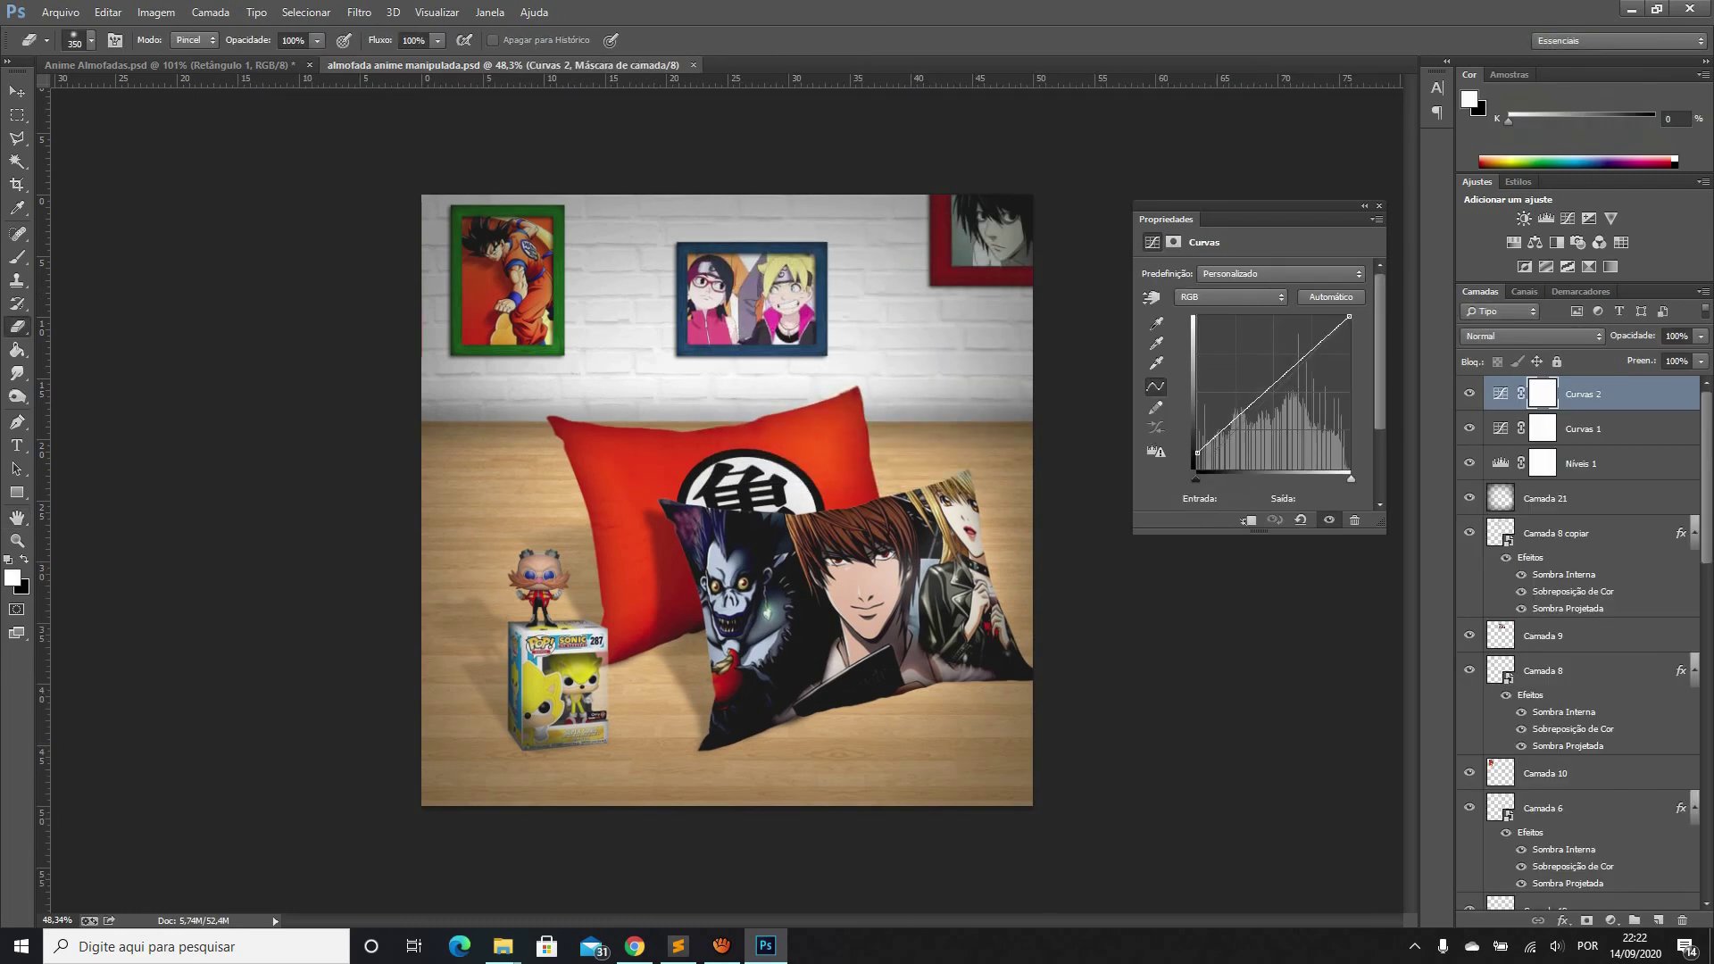
Set Curvas 2 opacity to 0% and save the PSD
click(1700, 336)
drag(1702, 356, 1610, 356)
key(ctrl+s)
Re-export almofada anime manipulada as a quality 12 JPEG, replacing the existing file
click(60, 12)
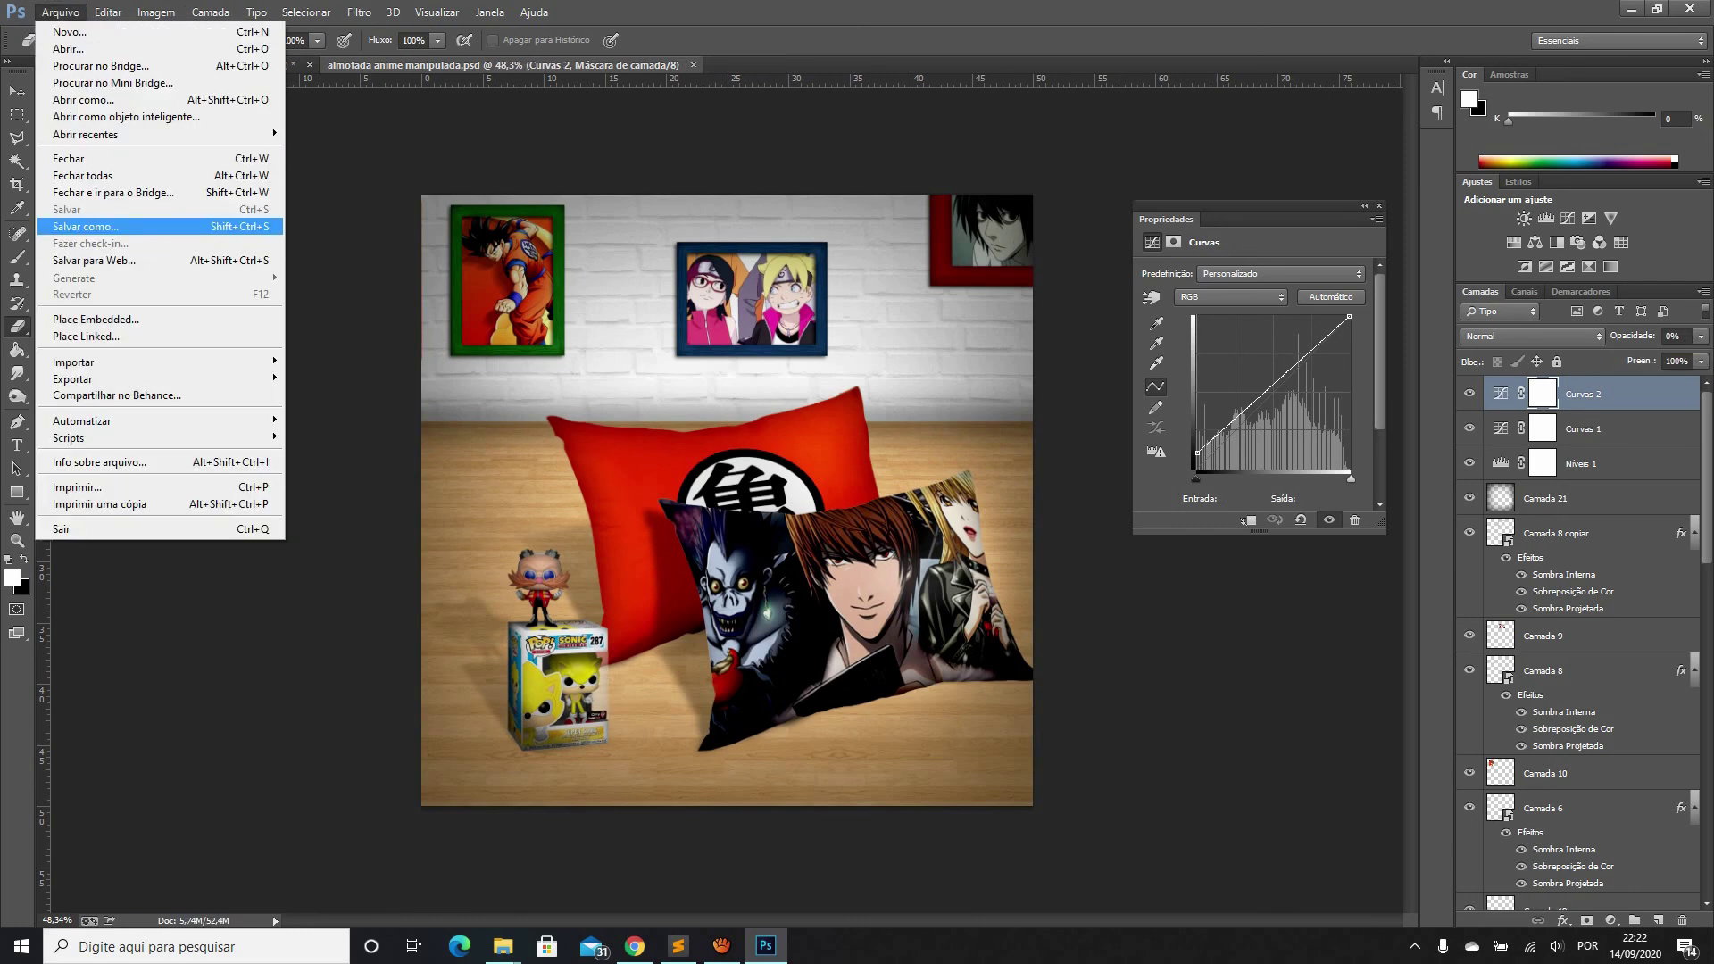
click(85, 226)
click(804, 740)
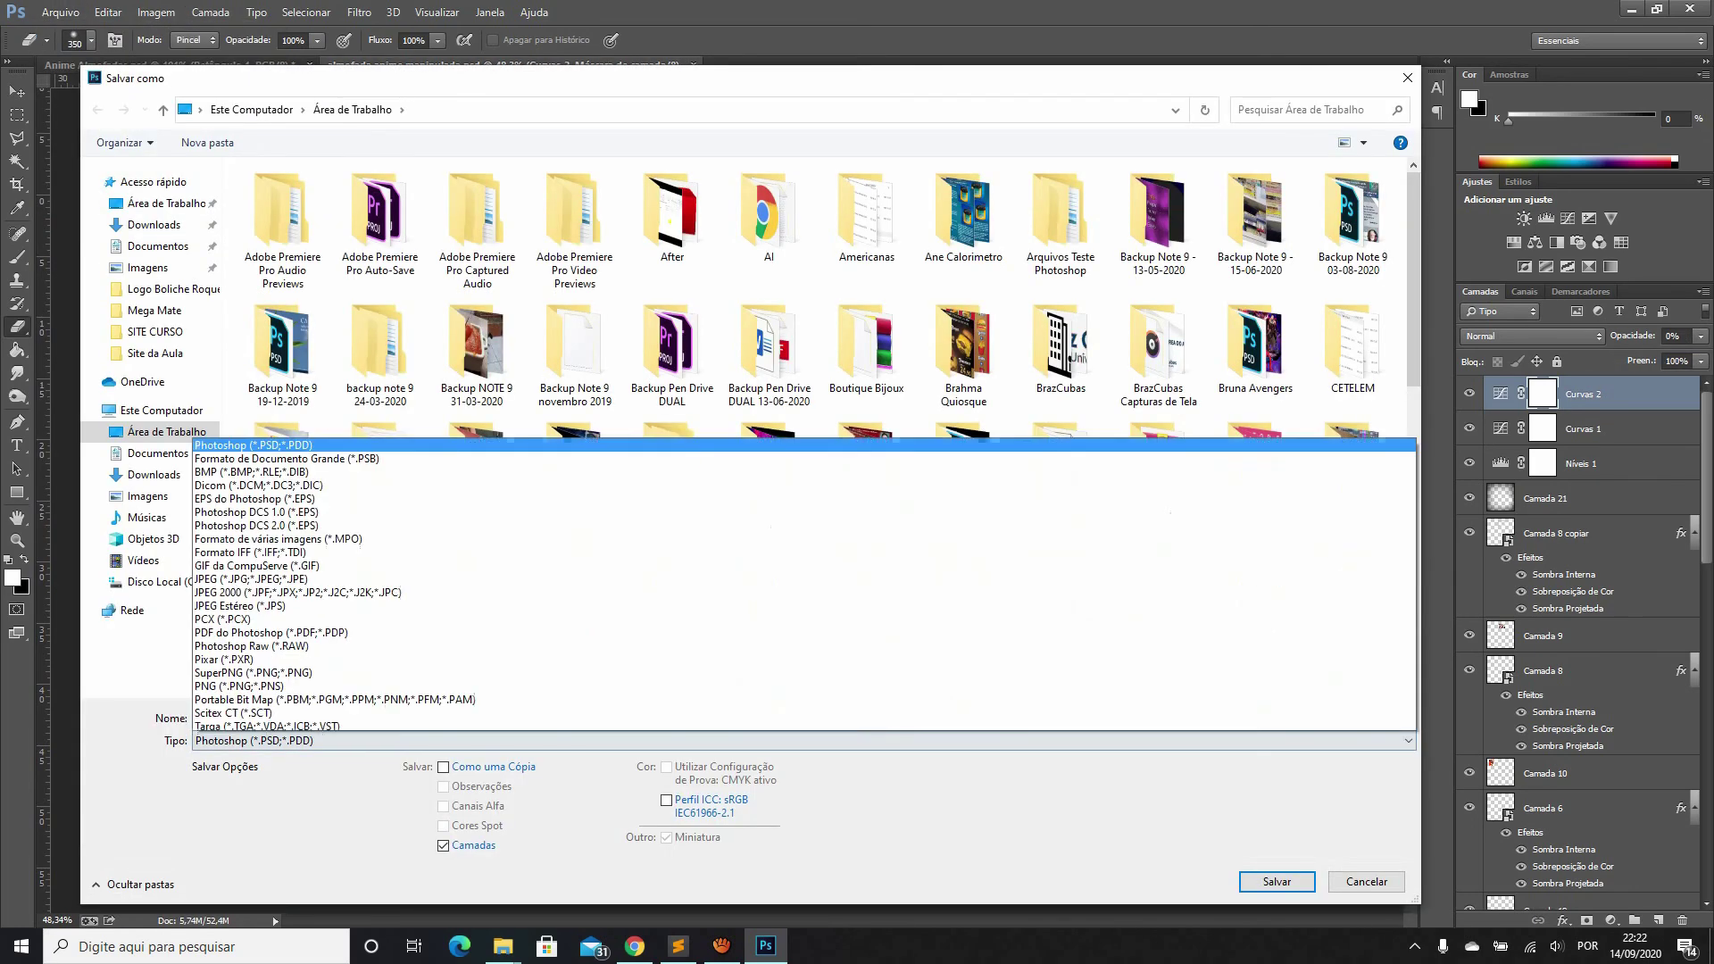
click(250, 579)
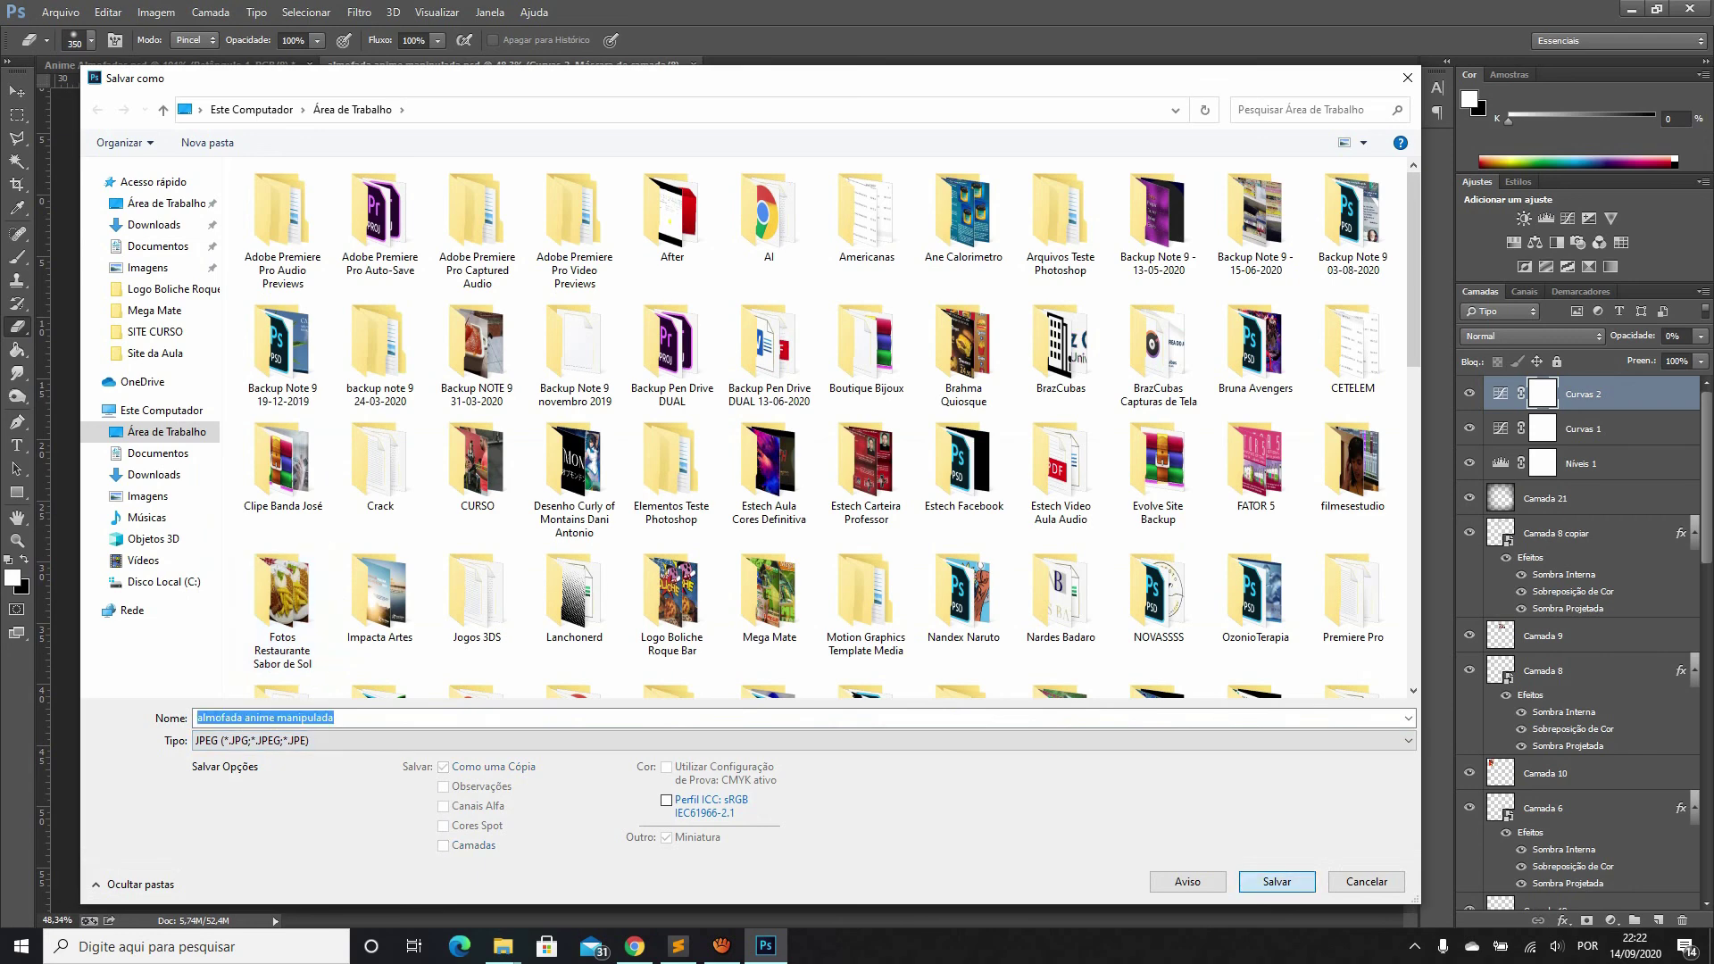
key(Return)
click(909, 477)
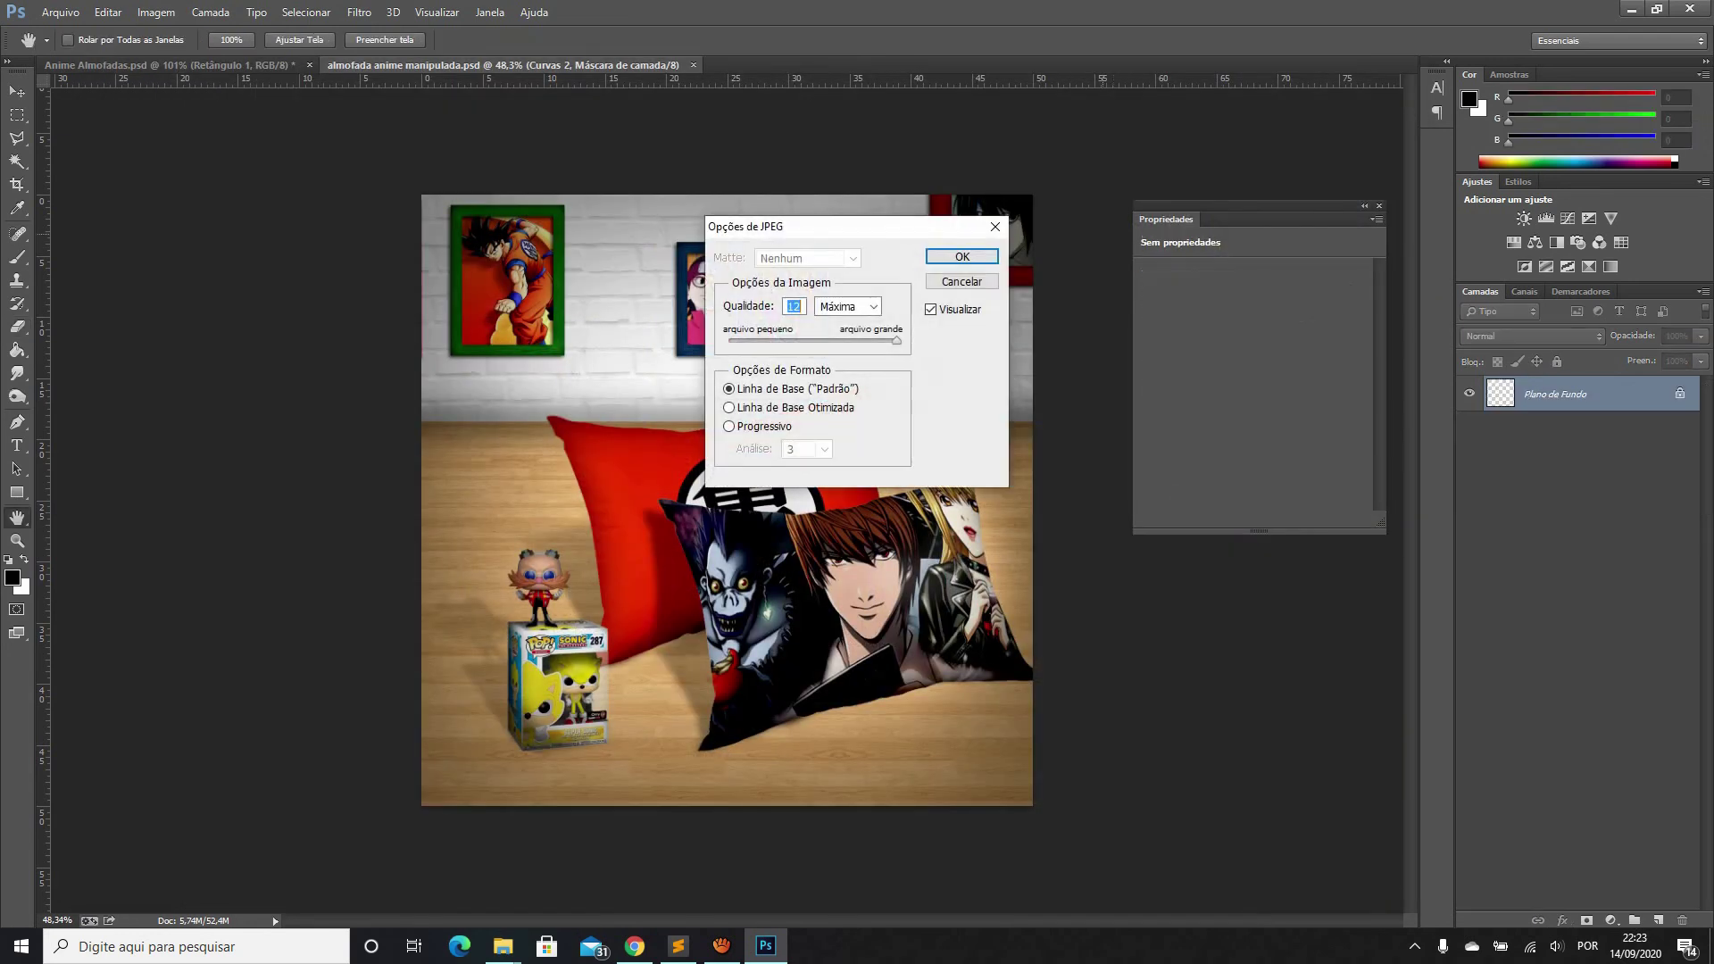
key(Return)
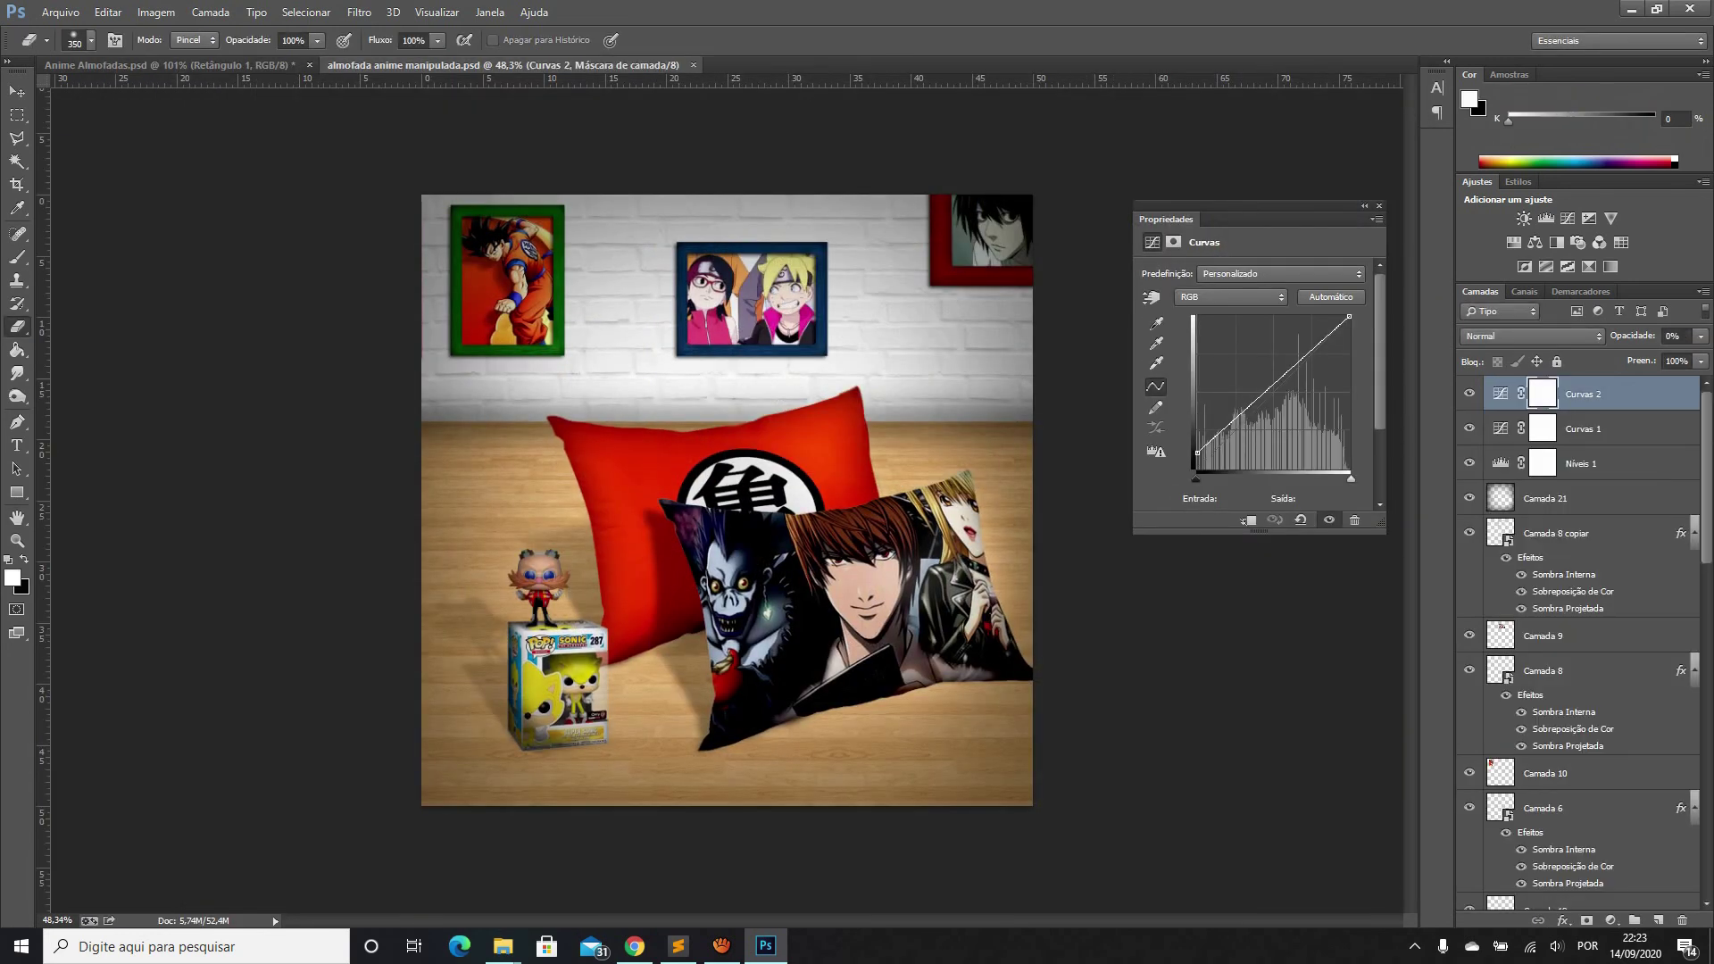
key(ctrl+Tab)
Fit the manipulated pillow image to the window, zooming briefly in between
key(ctrl+0)
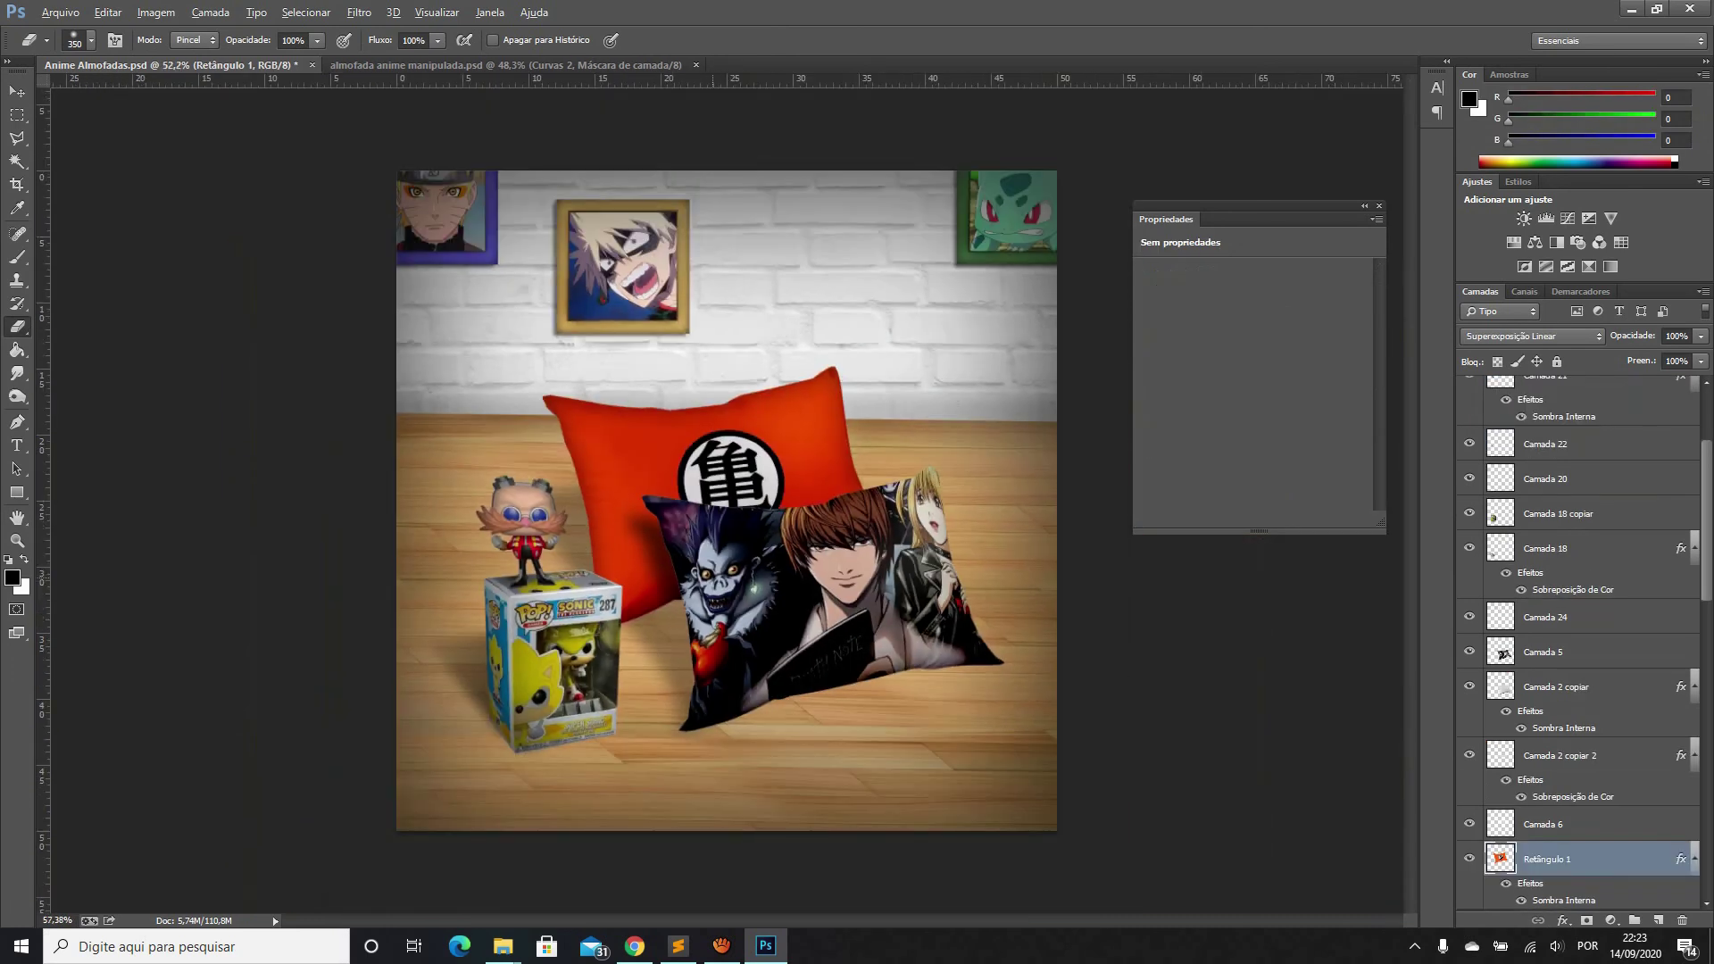
scroll(714, 558, up, 3)
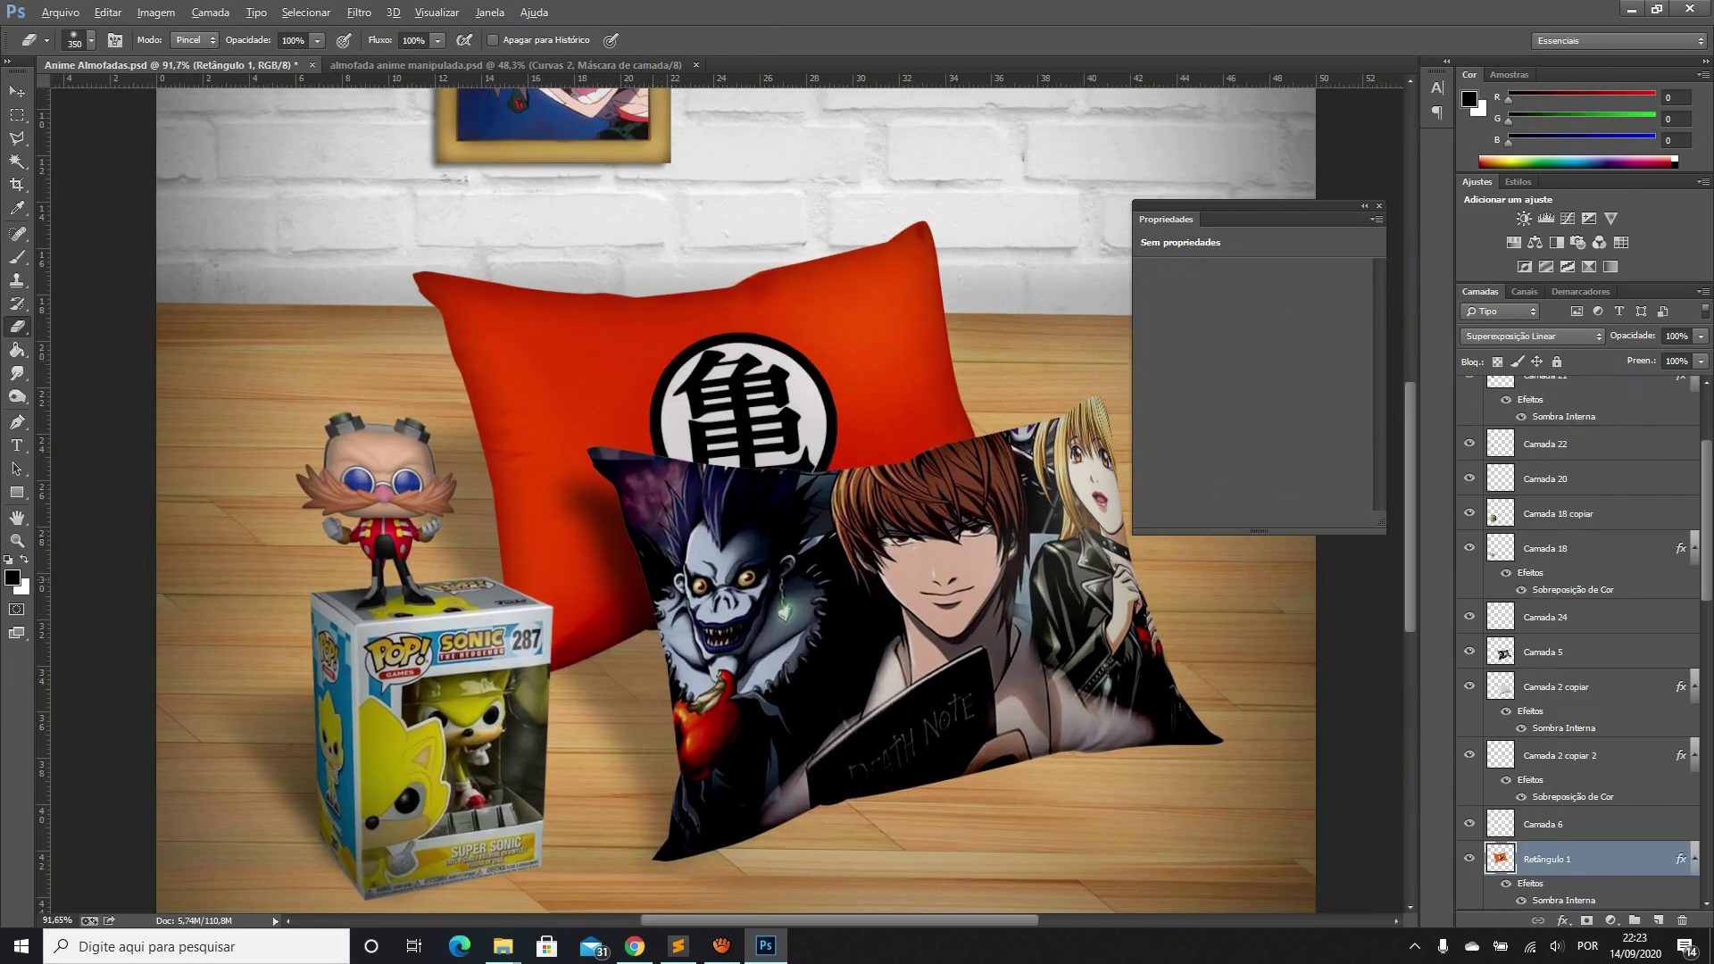
key(ctrl+0)
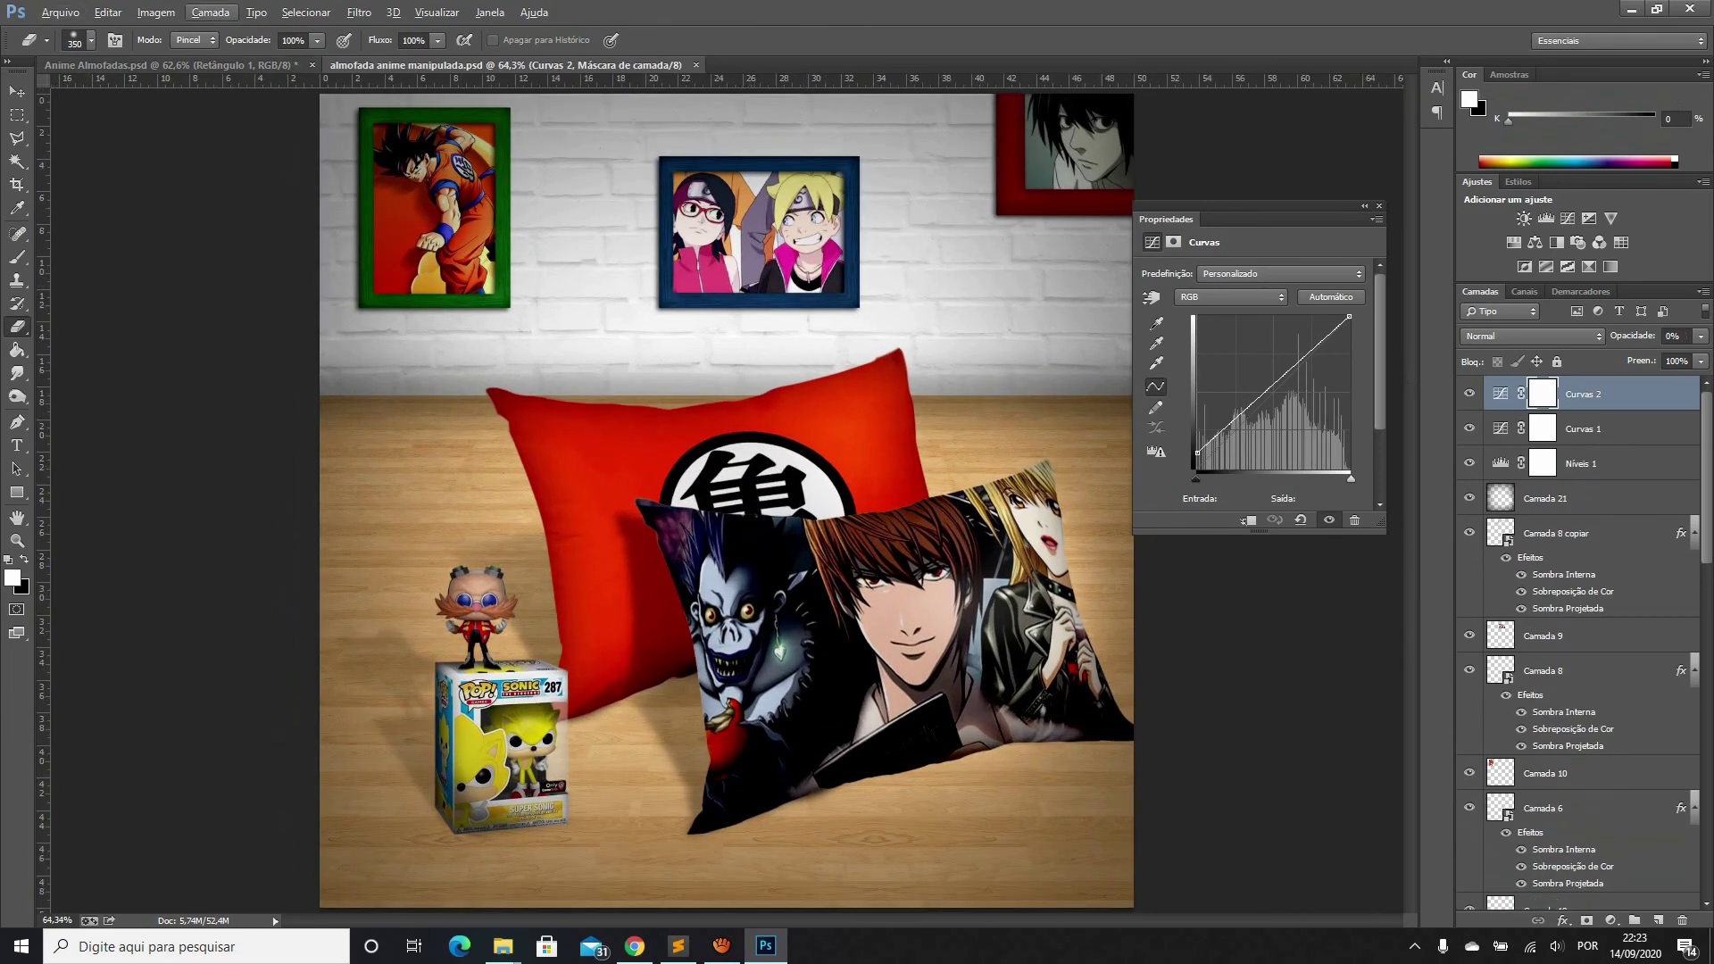
Bring up the Anime Almofadas document and zoom in and out over its room scene
click(169, 64)
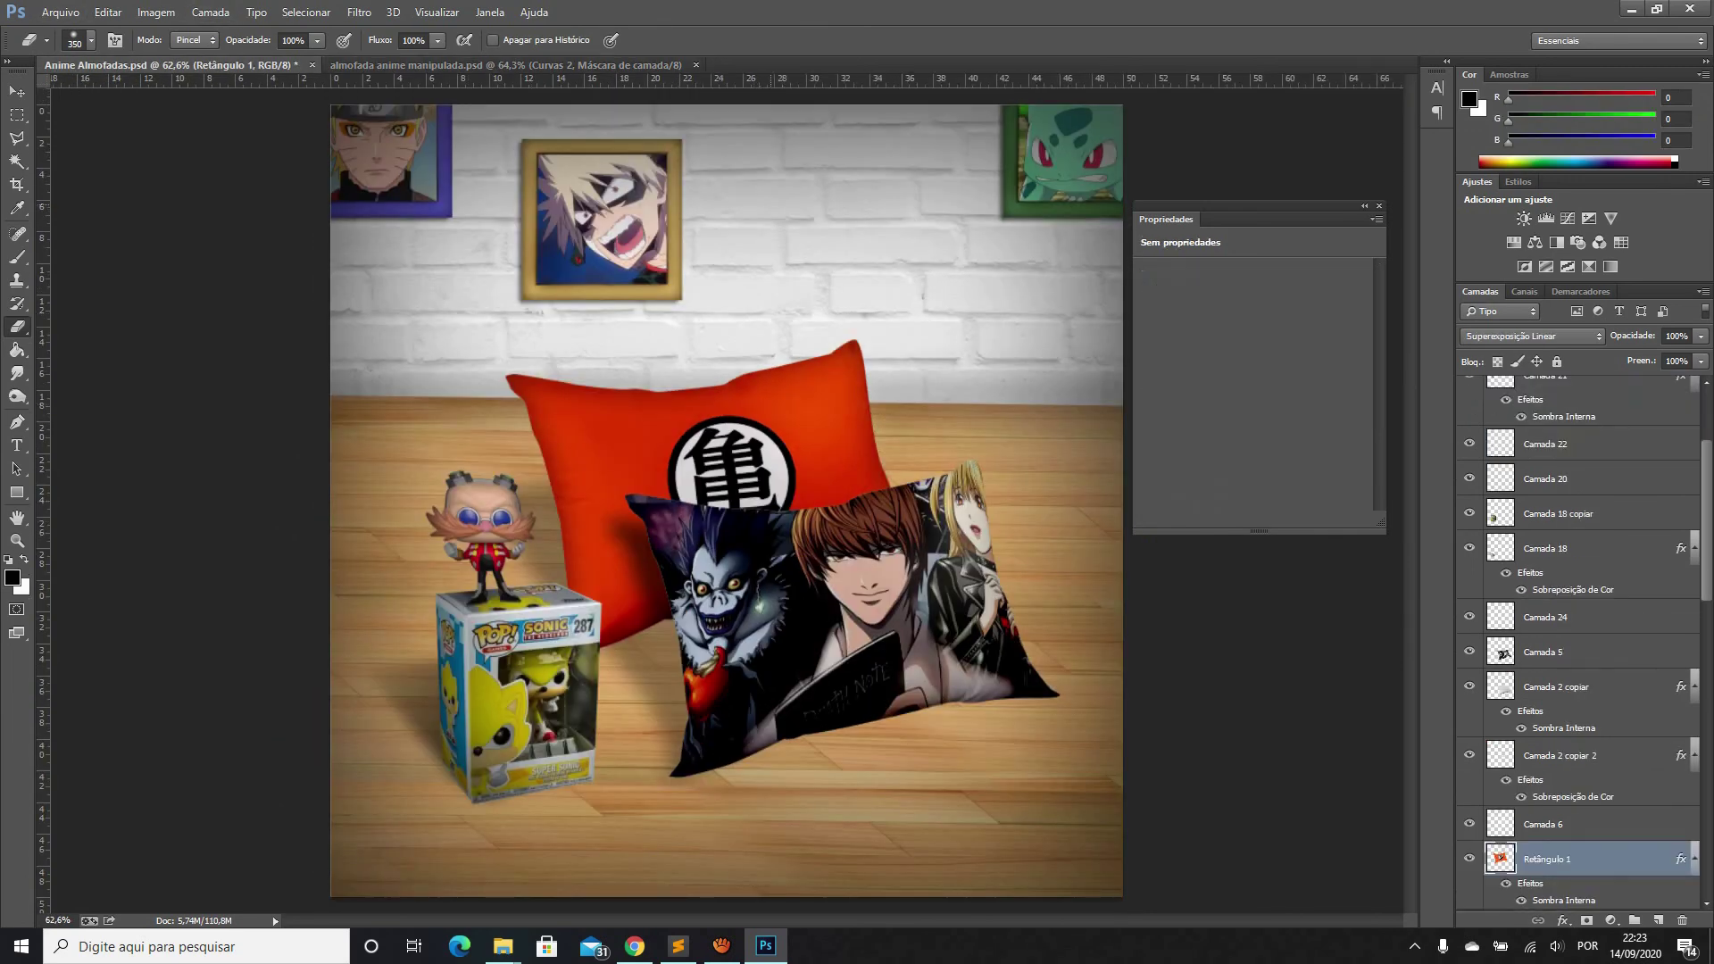
scroll(790, 158, up, 3)
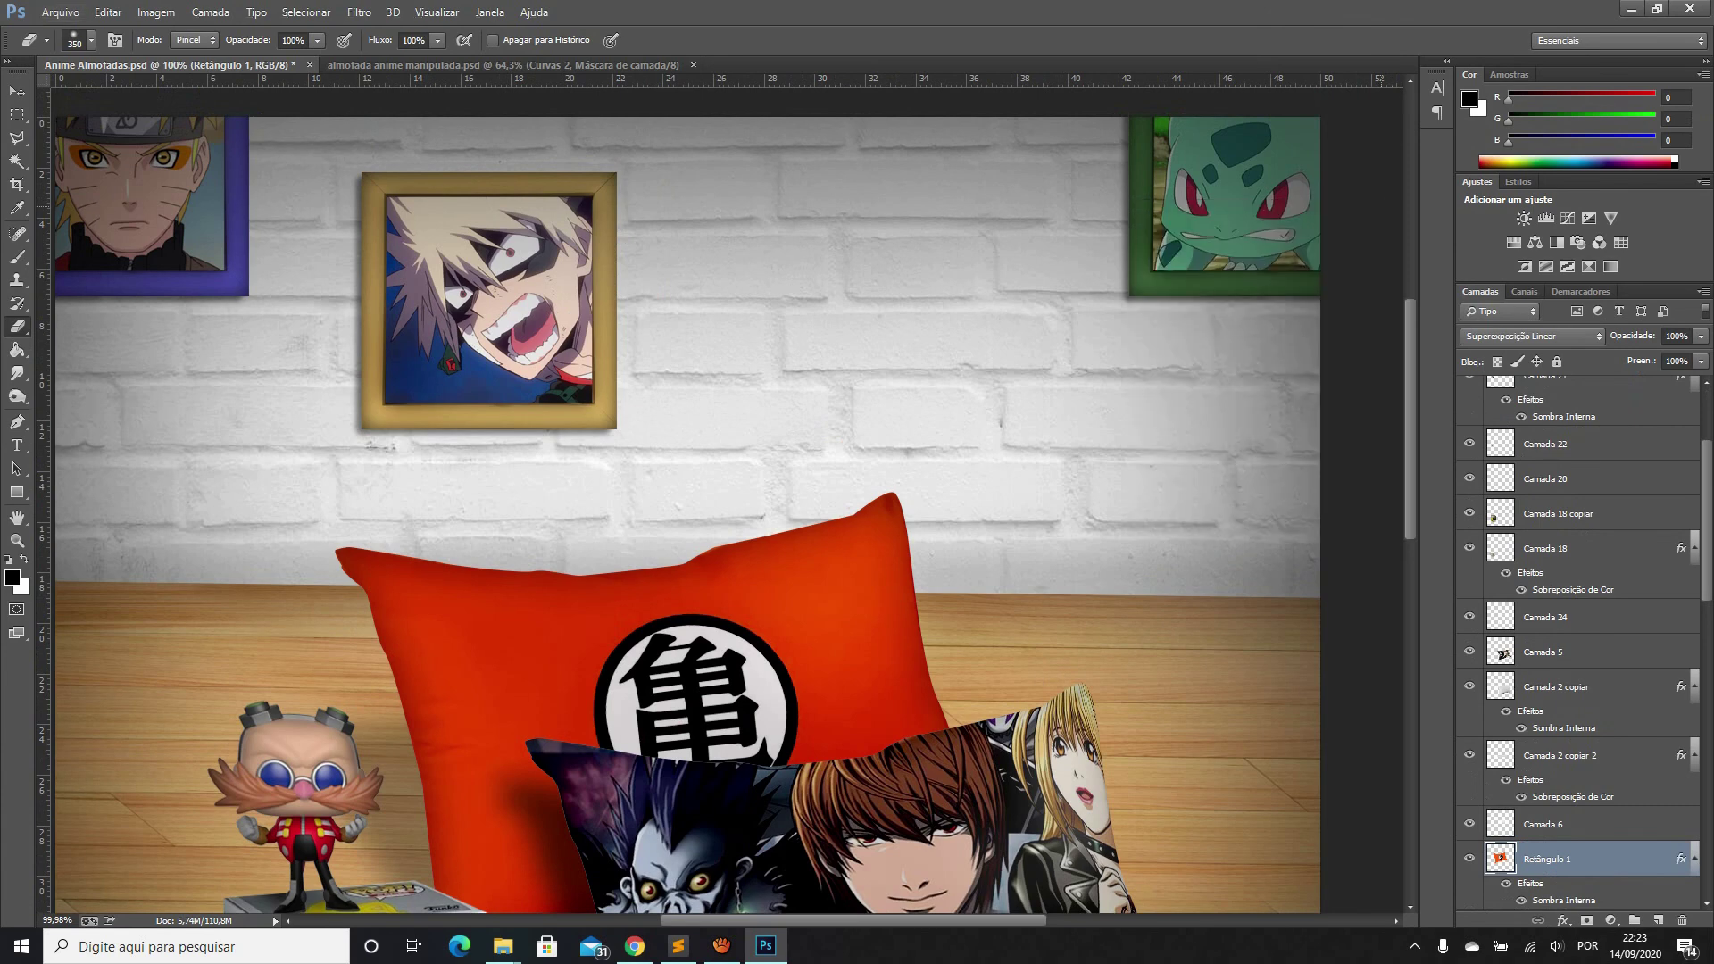
scroll(1286, 97, up, 5)
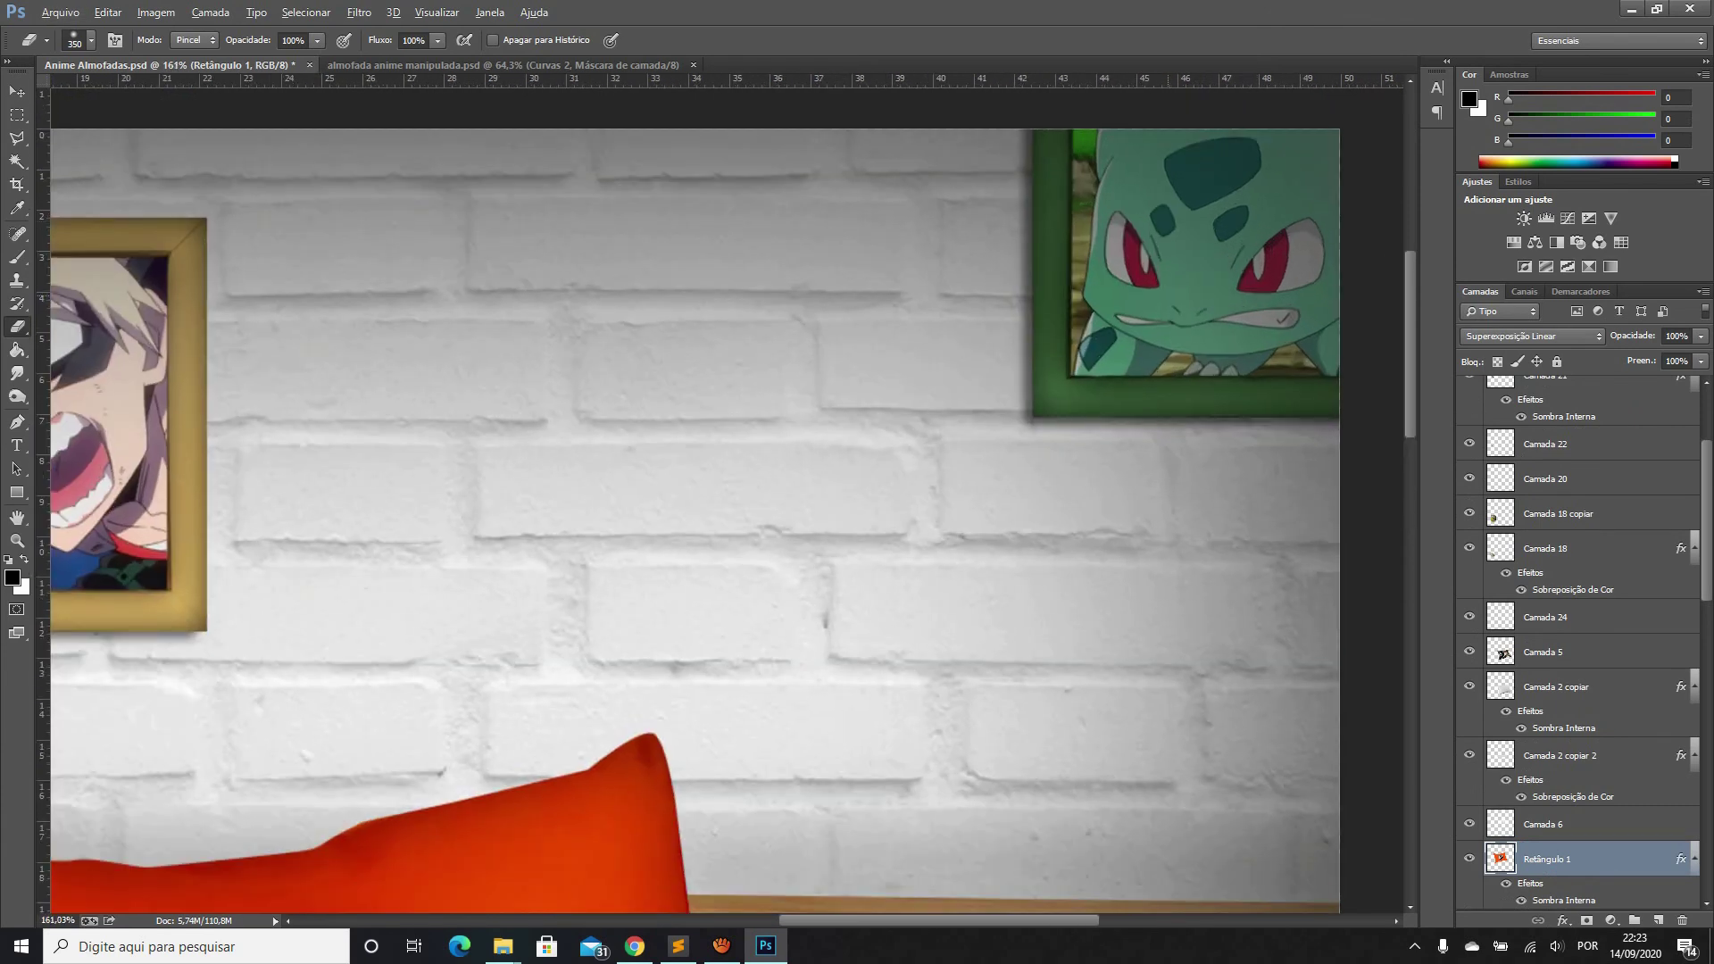
scroll(1143, 670, down, 2)
scroll(1143, 670, down, 1)
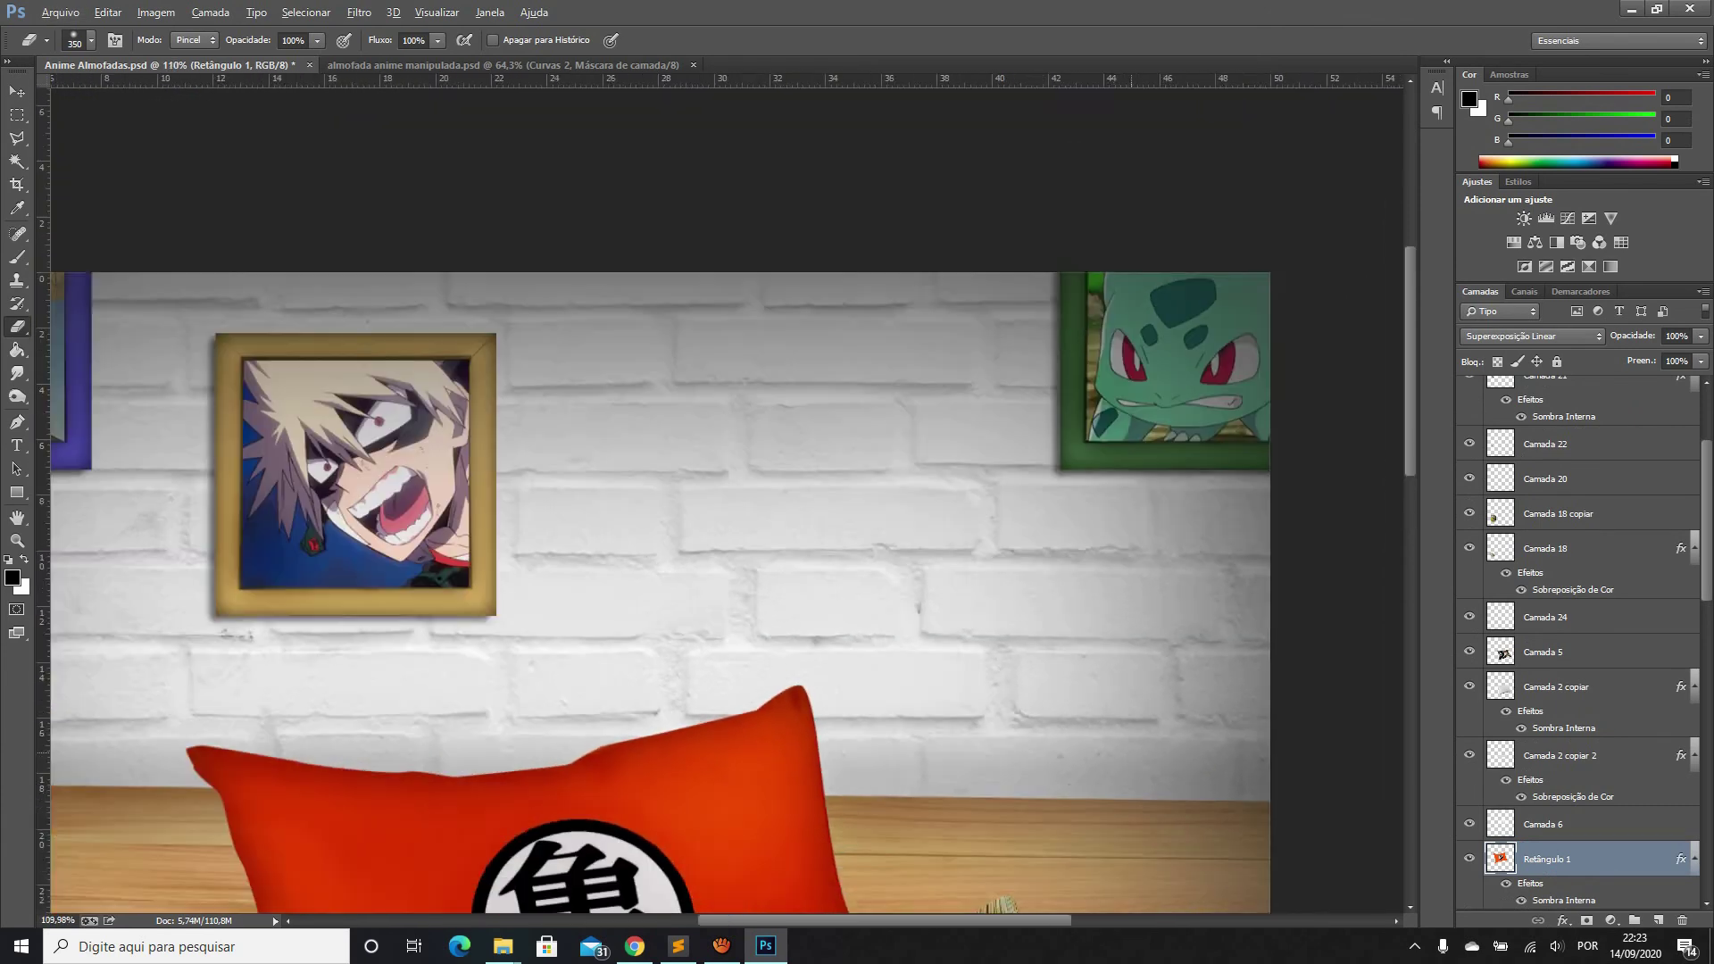
scroll(1142, 669, down, 2)
scroll(714, 625, down, 3)
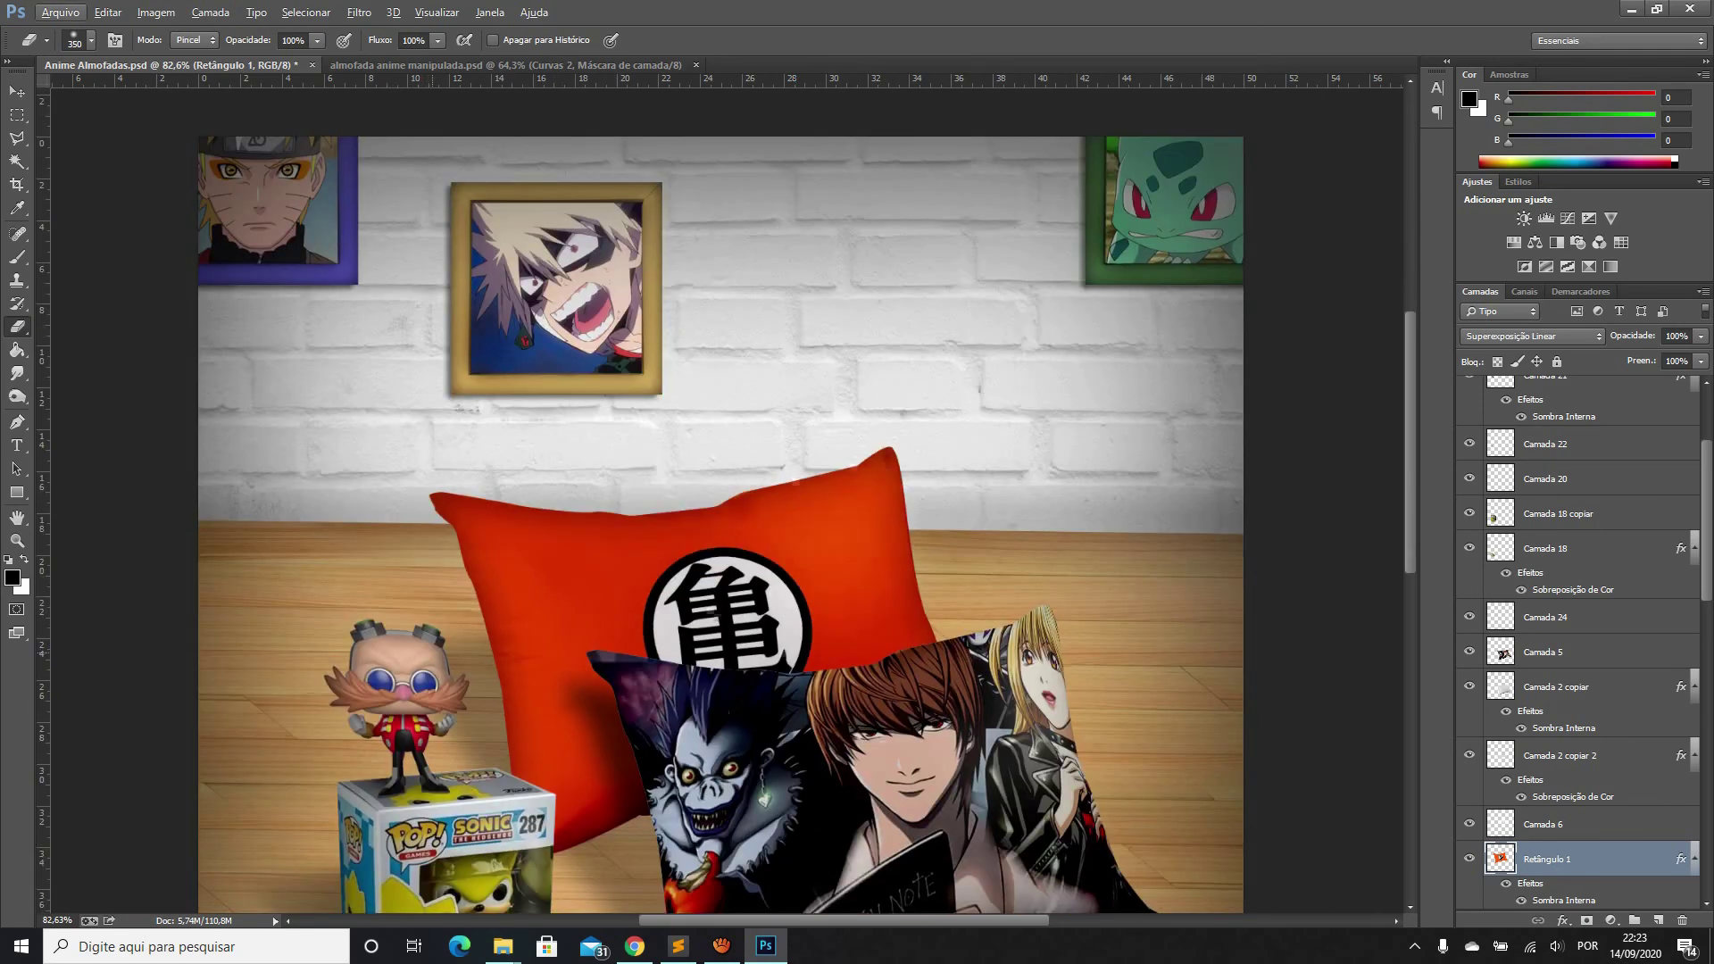
scroll(437, 884, up, 3)
scroll(728, 500, down, 3)
scroll(728, 500, down, 2)
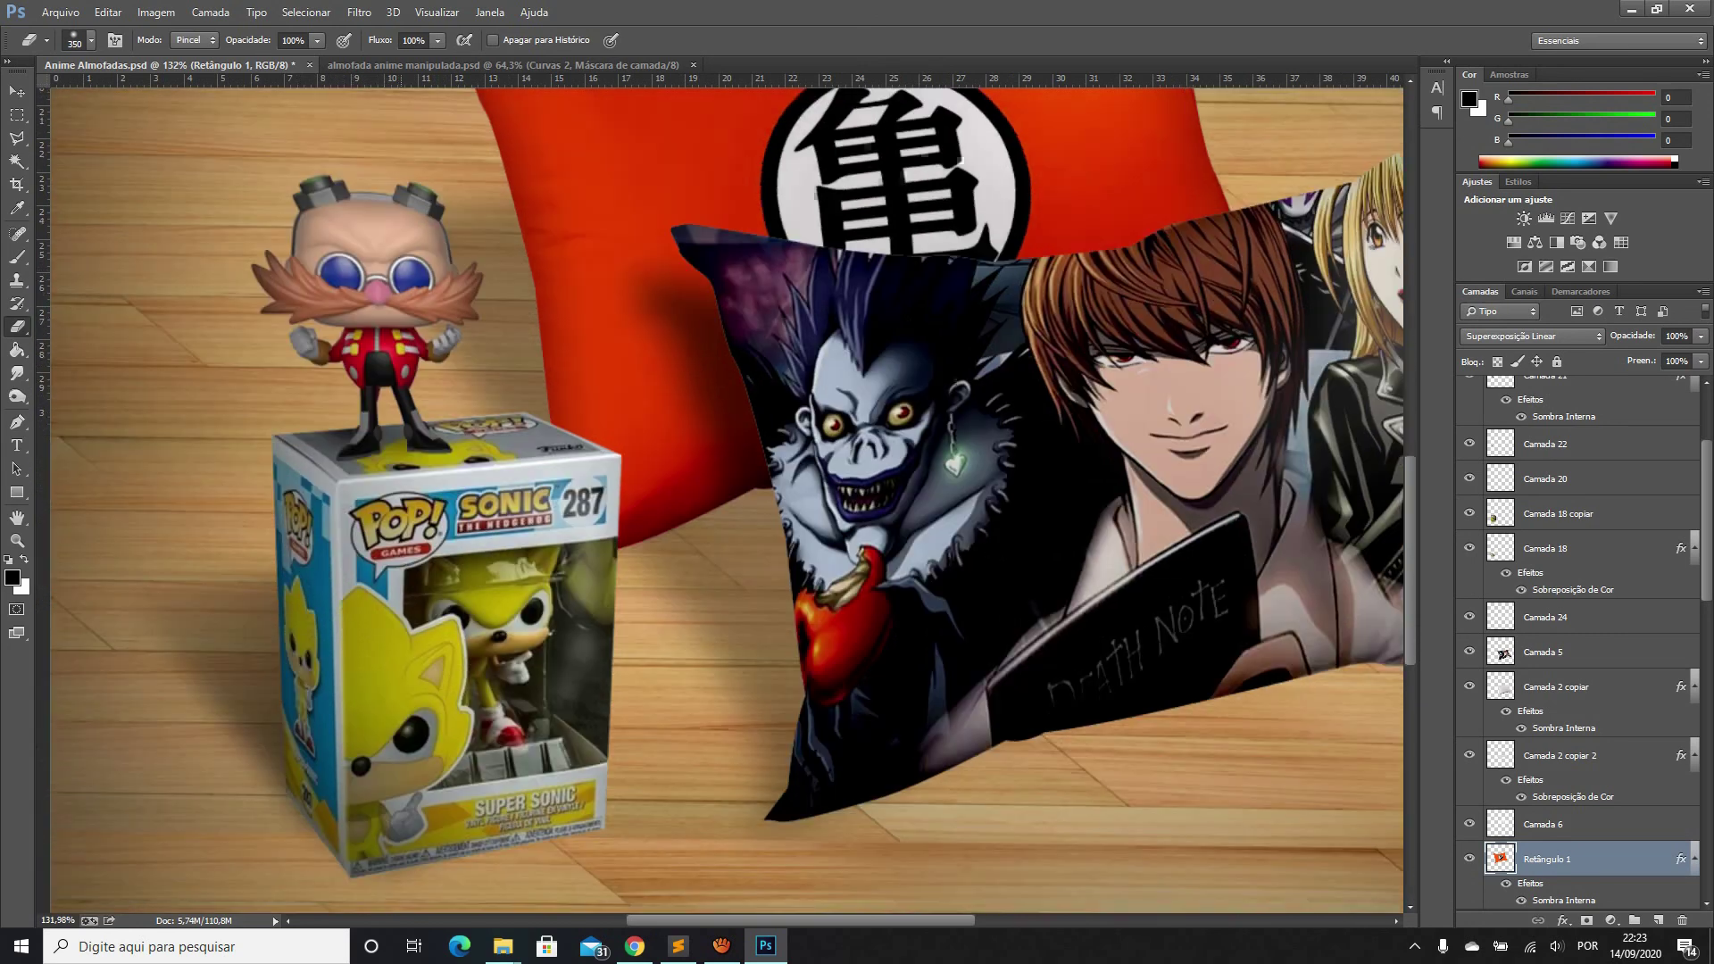
scroll(727, 496, down, 5)
scroll(727, 496, down, 1)
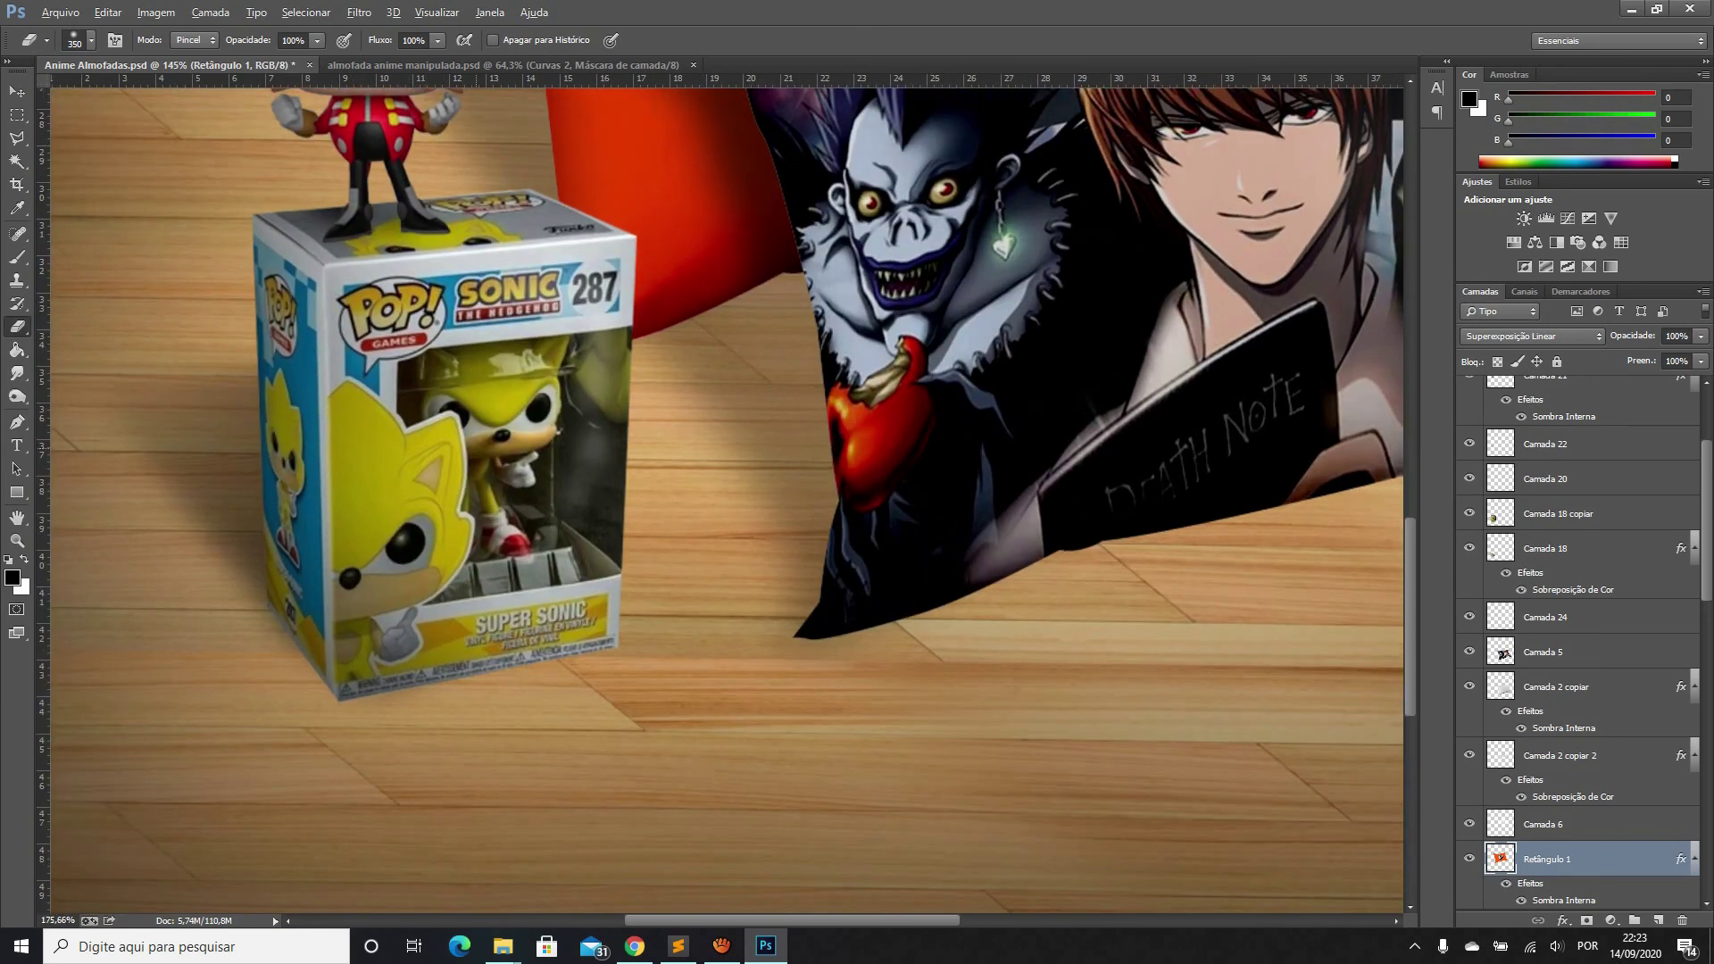
scroll(472, 444, up, 3)
scroll(842, 395, up, 2)
Zoom and pan around the Anime Almofadas scene to inspect pillows, Funko box and frames
key(alt)
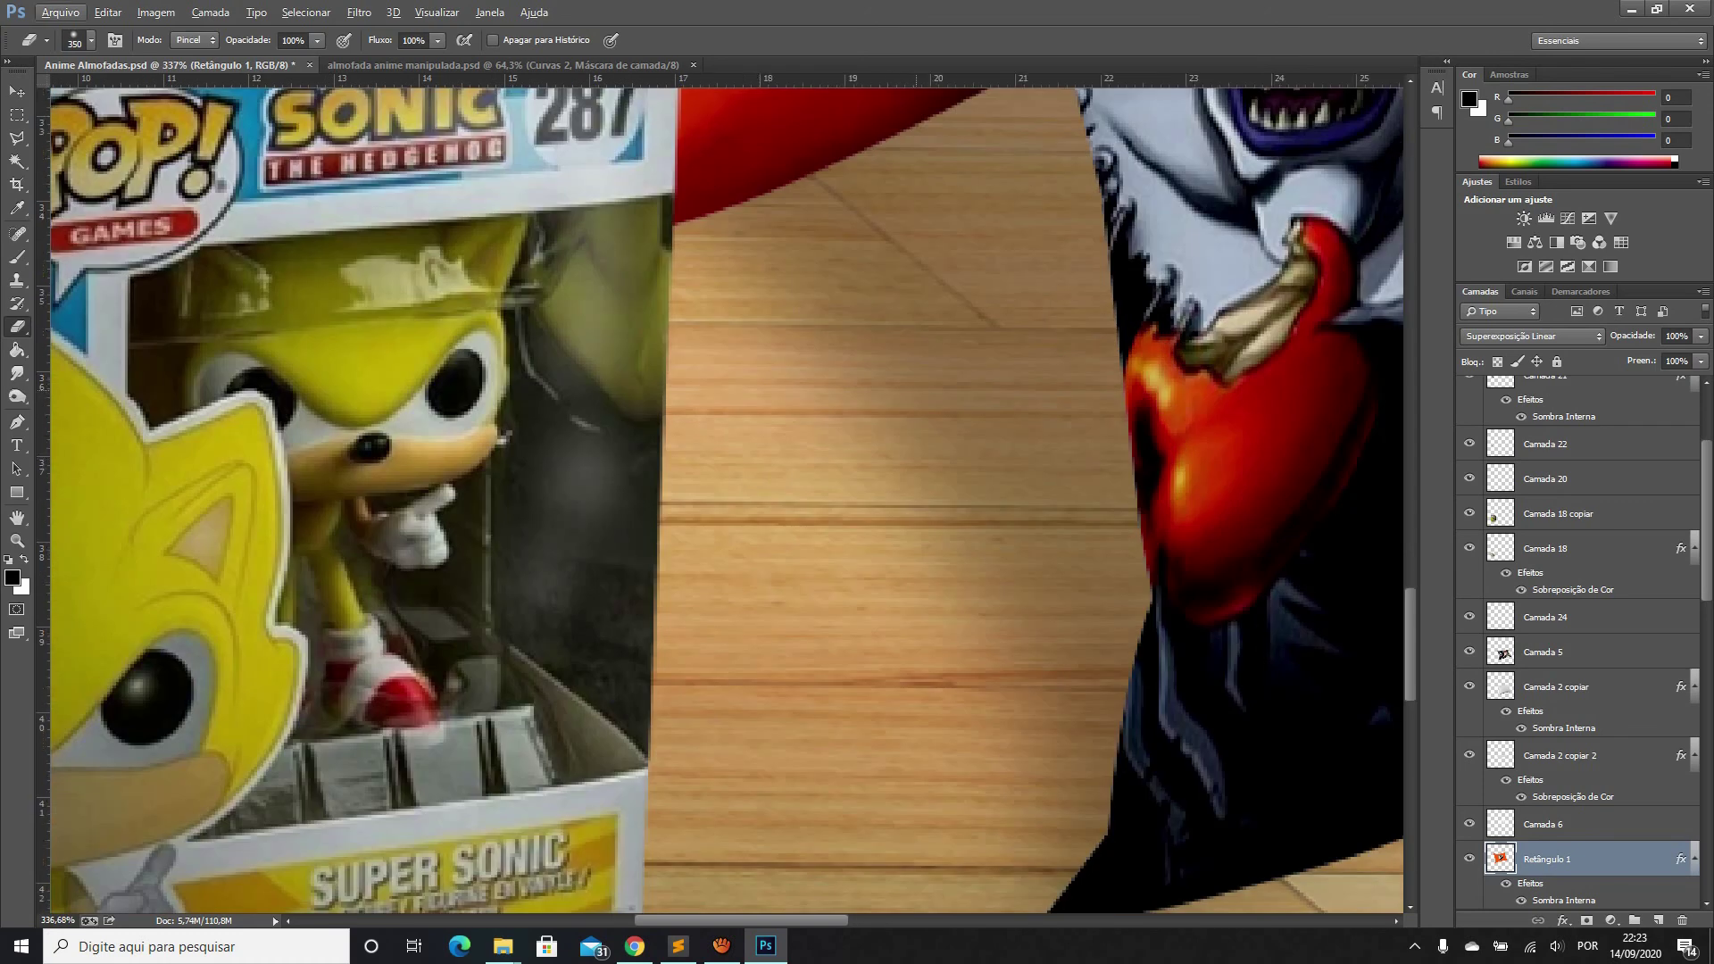
scroll(728, 500, down, 2)
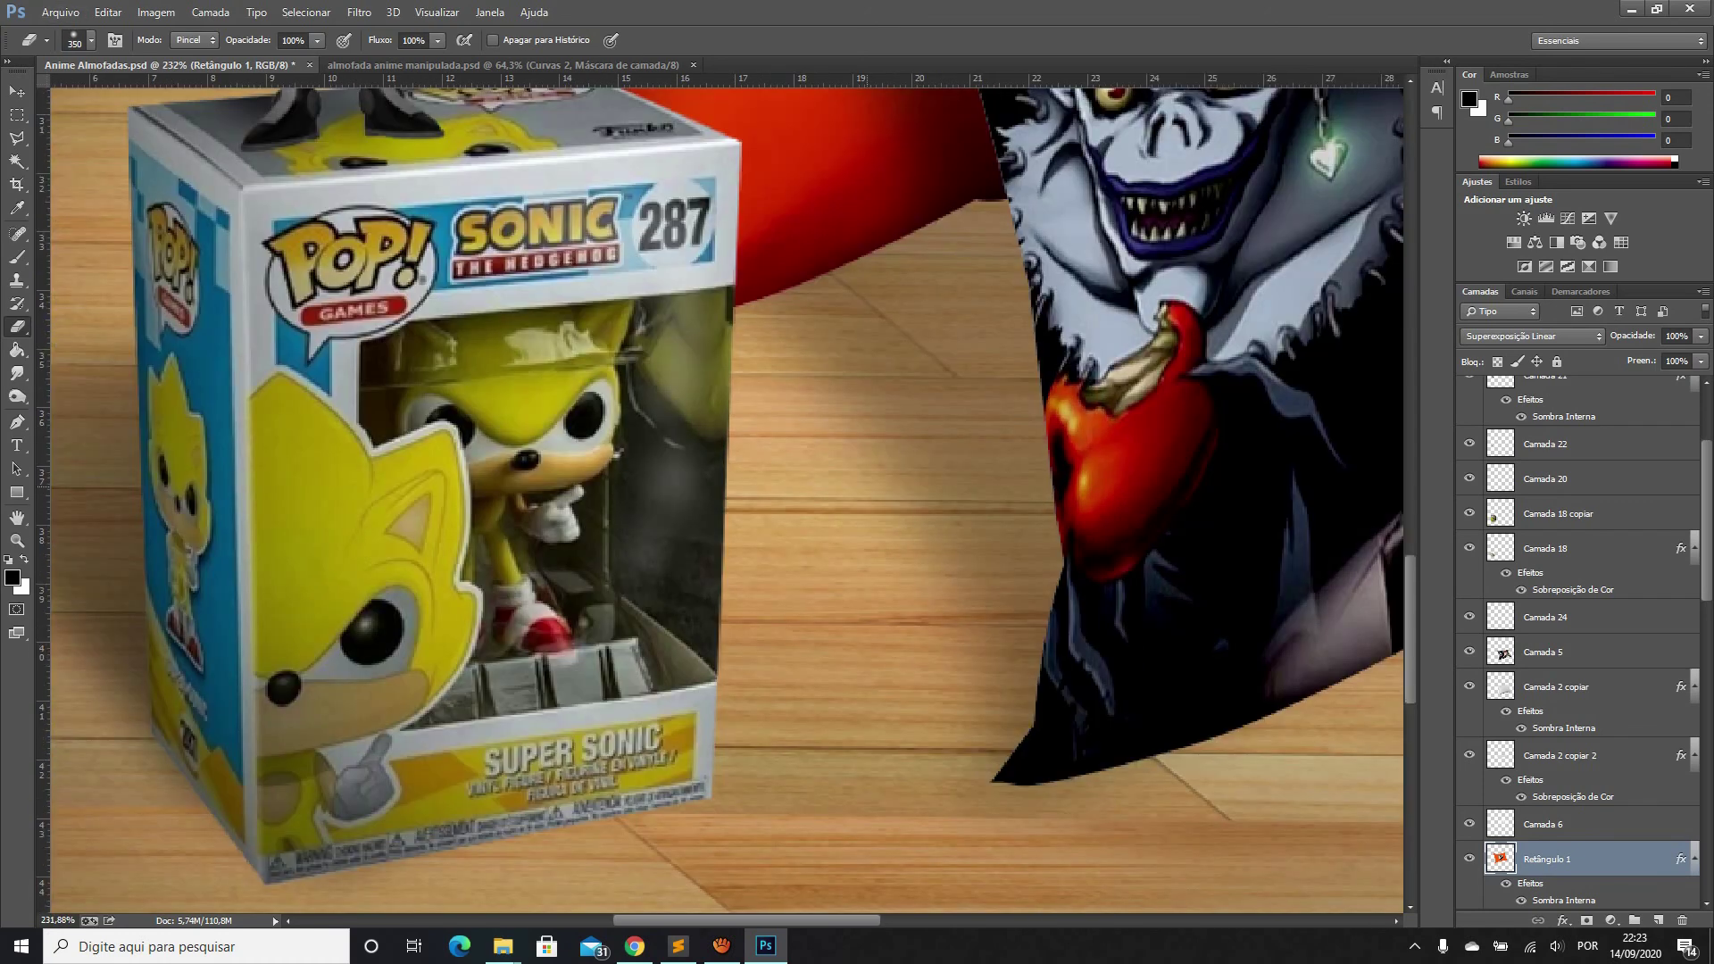
scroll(727, 500, down, 2)
scroll(728, 500, down, 2)
scroll(727, 500, down, 1)
scroll(1271, 199, up, 1)
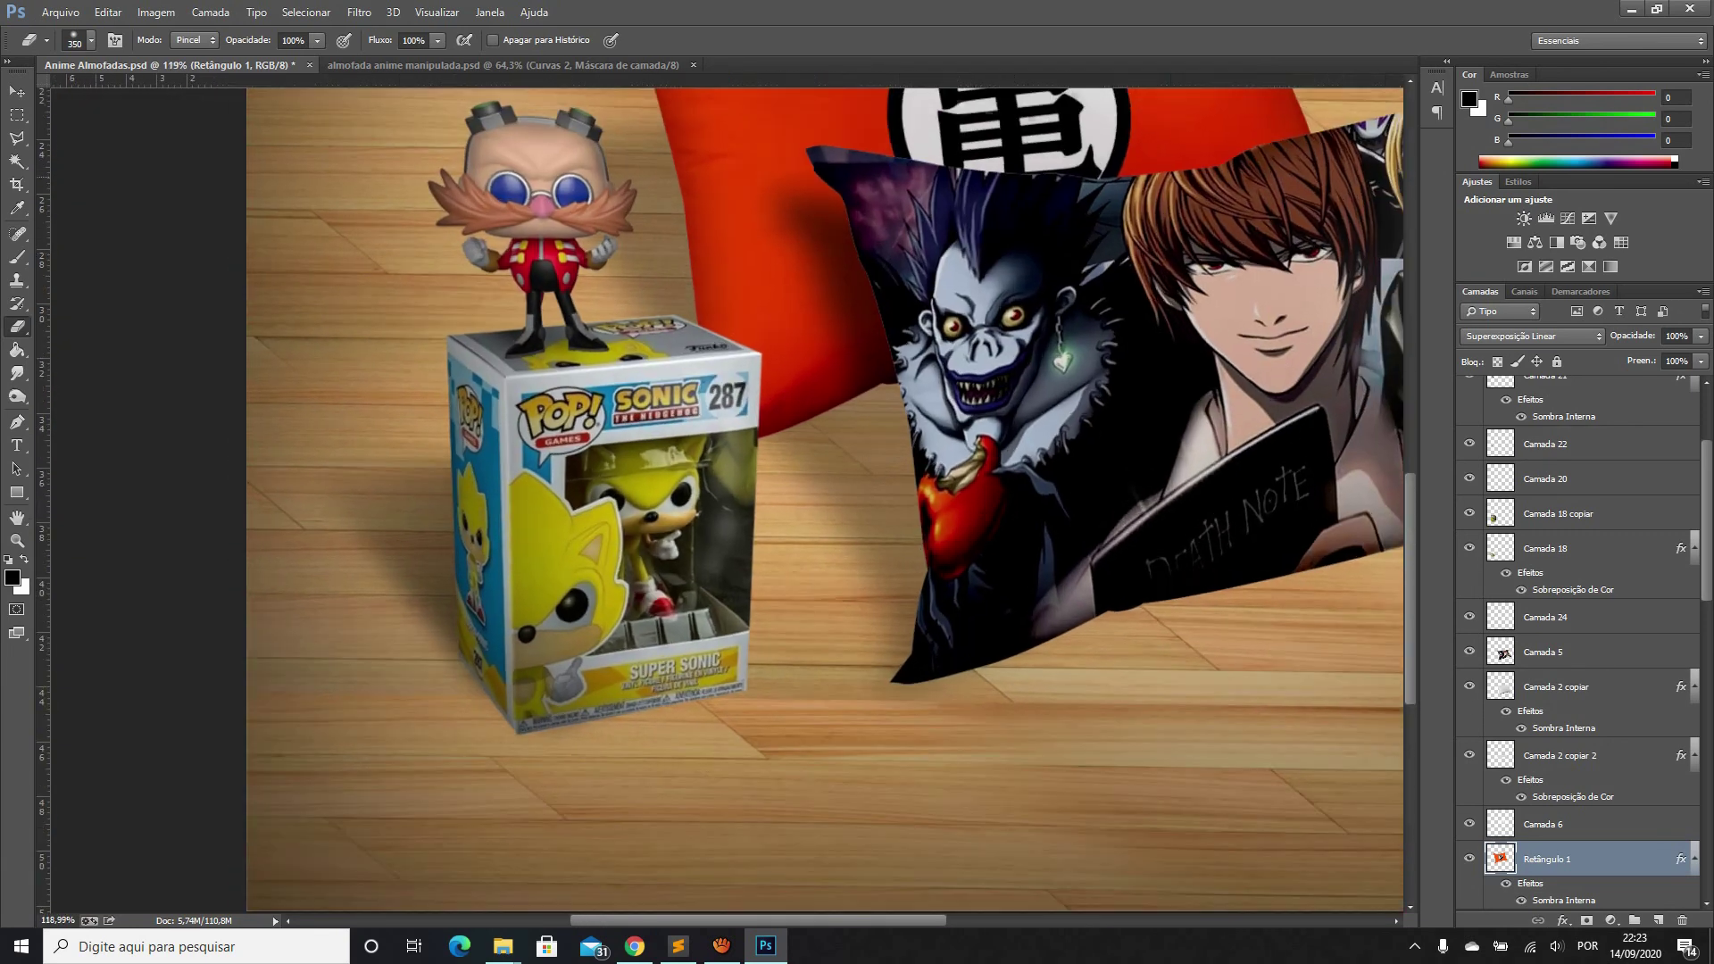
scroll(1271, 199, up, 2)
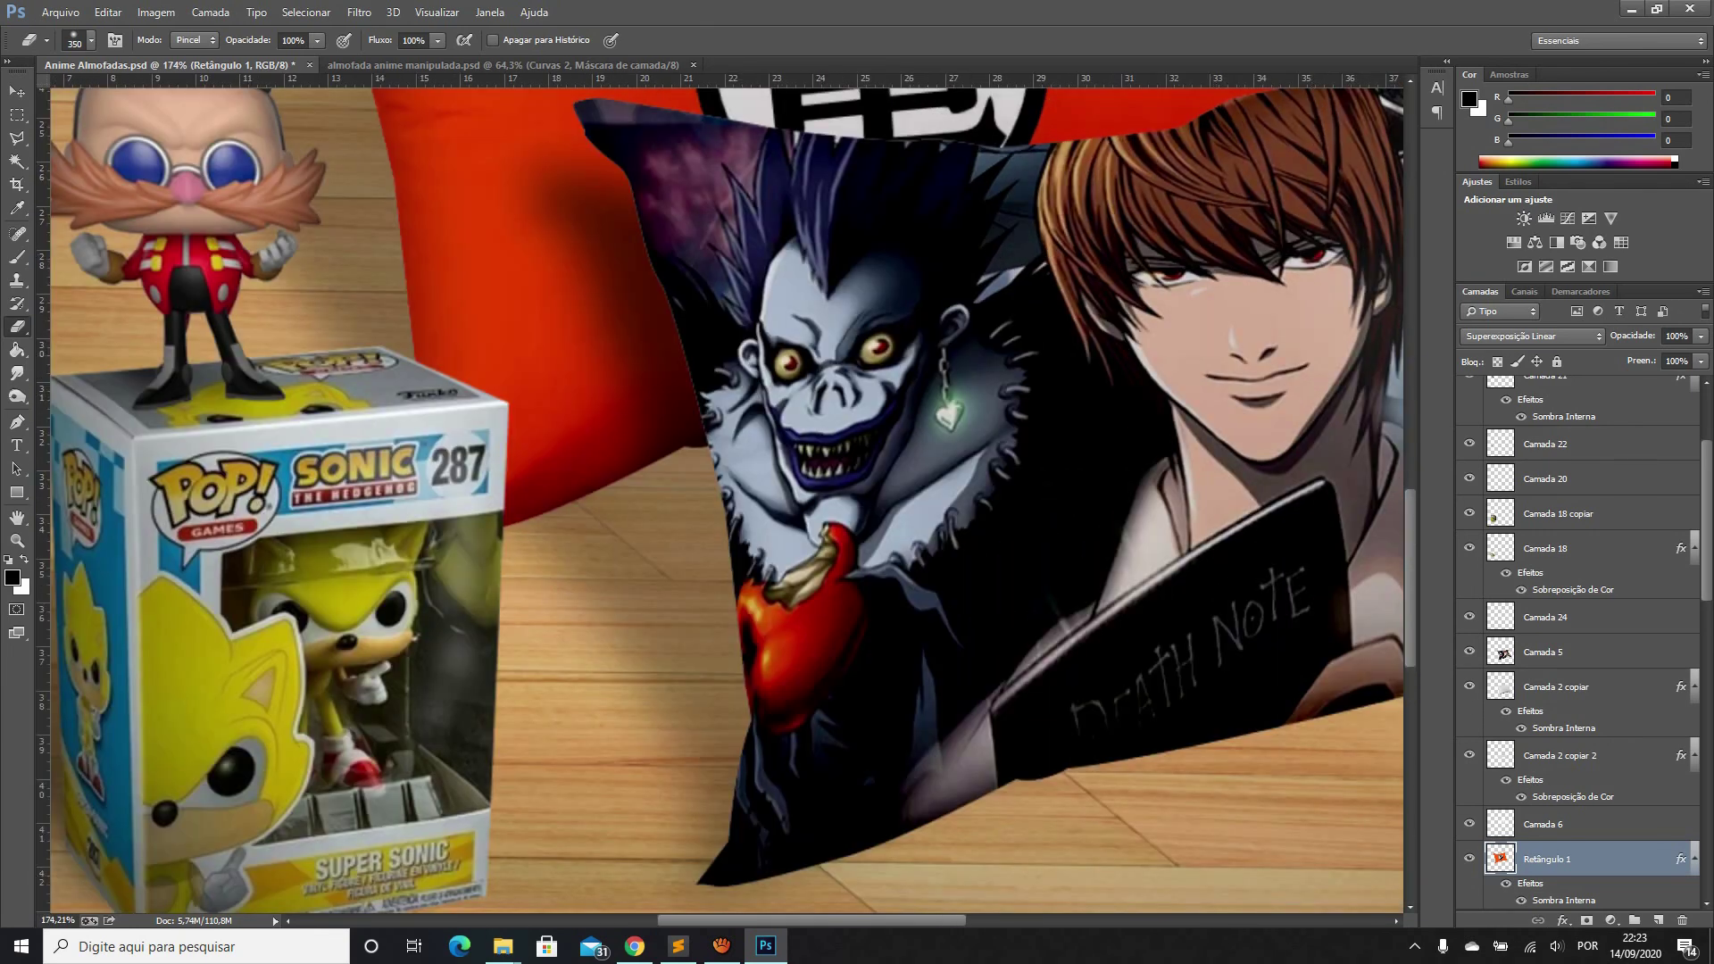
scroll(728, 500, right, 3)
scroll(728, 494, up, 2)
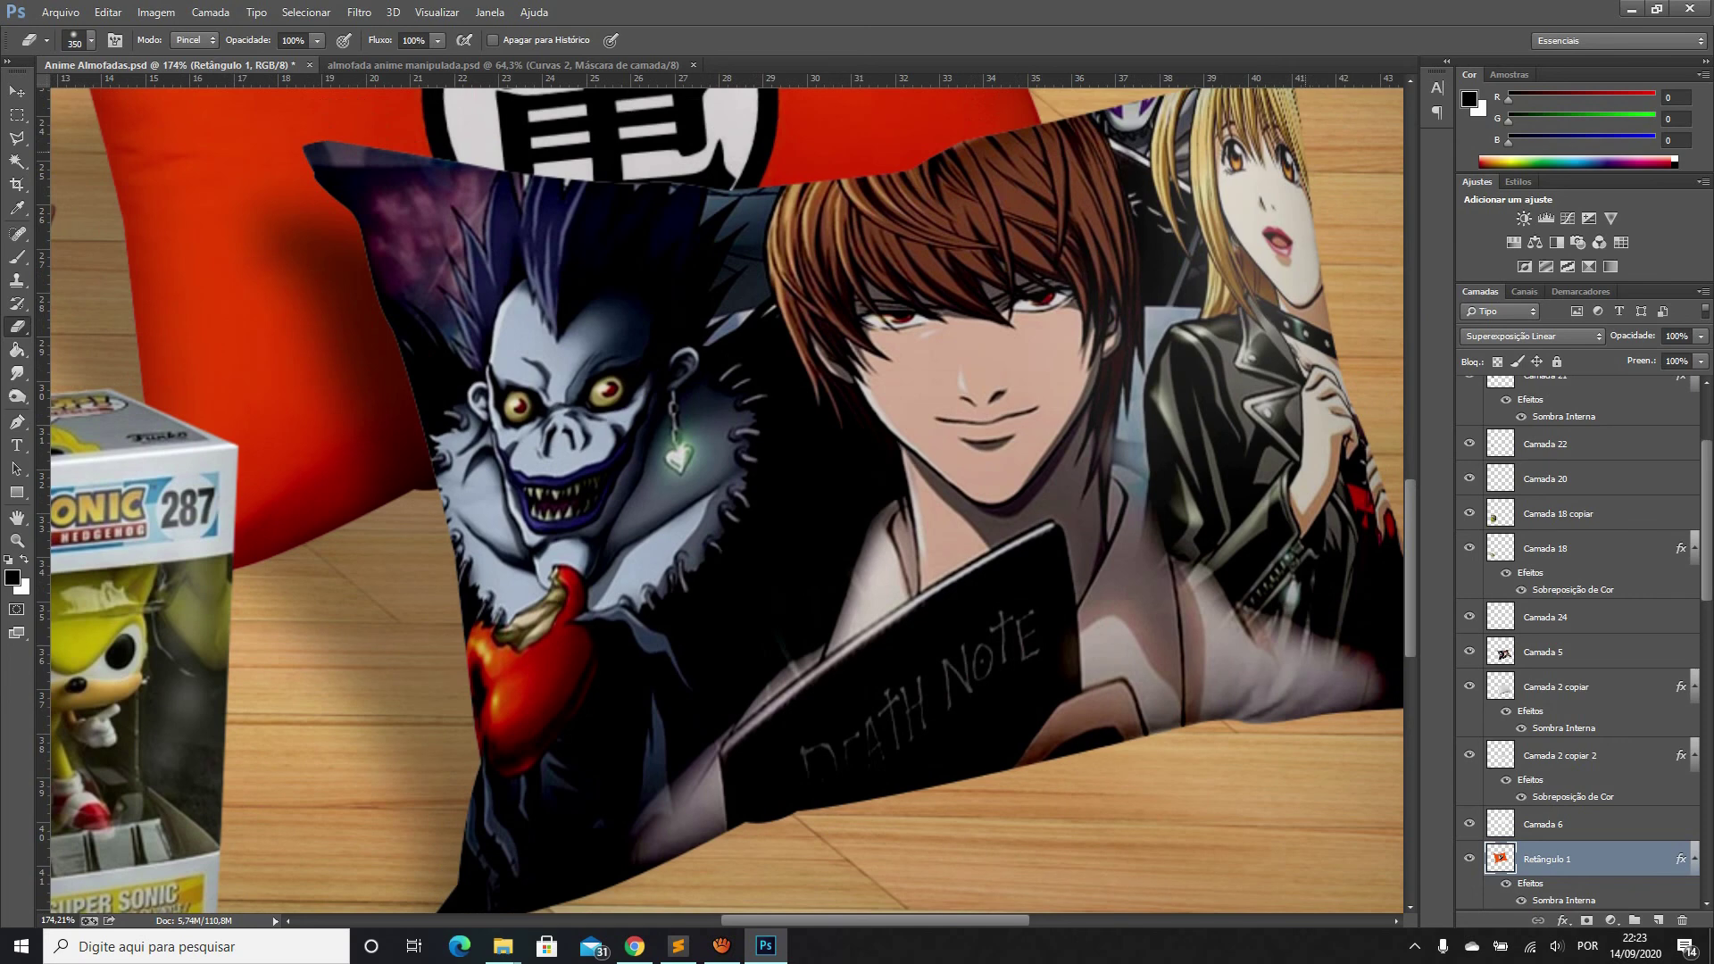
scroll(727, 494, up, 2)
scroll(728, 500, up, 4)
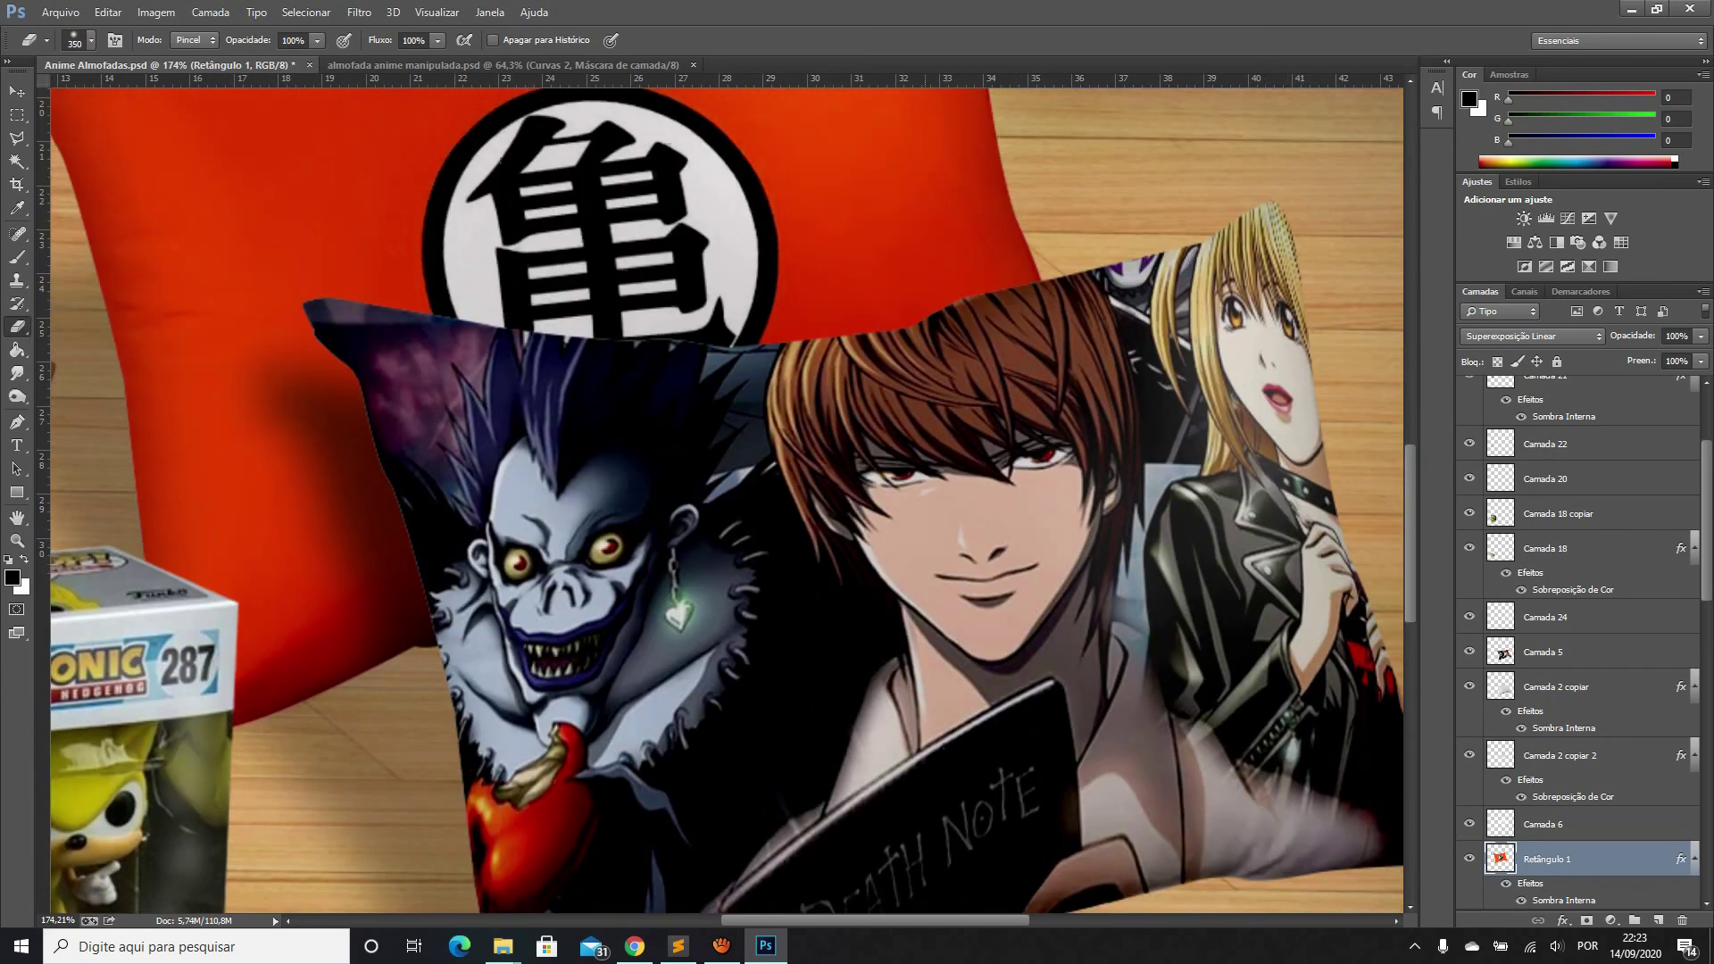
scroll(728, 500, up, 4)
scroll(728, 500, up, 3)
scroll(728, 500, down, 1)
scroll(727, 500, down, 2)
scroll(728, 499, down, 2)
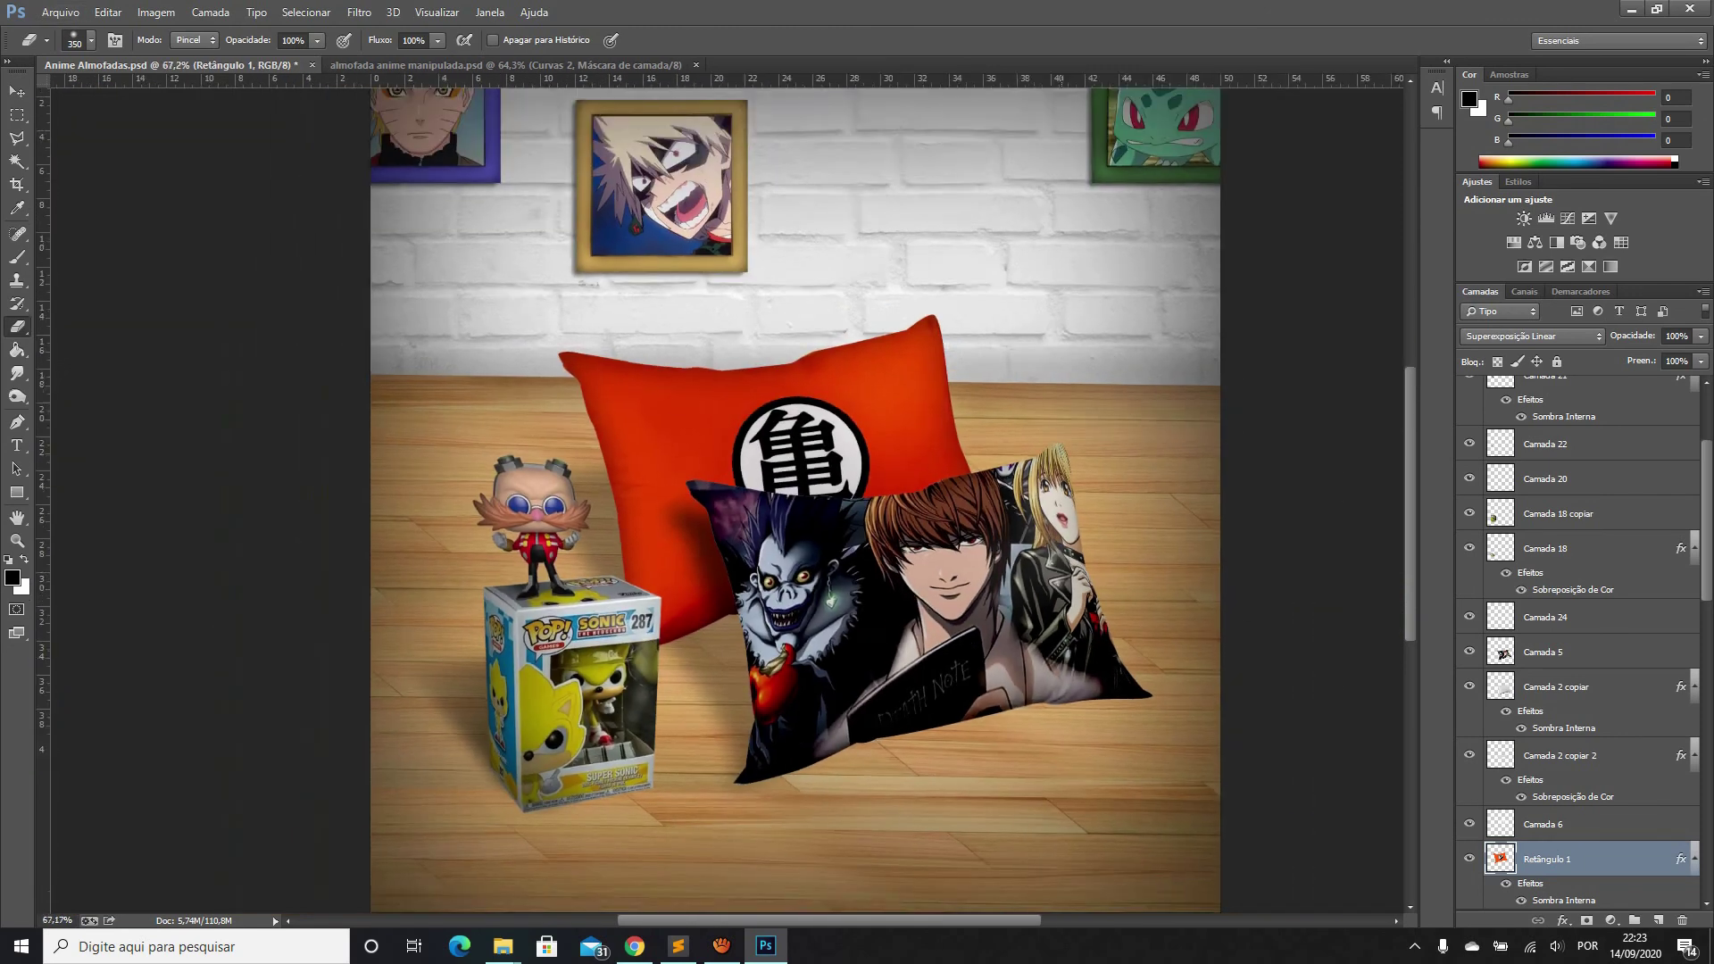
scroll(727, 500, down, 2)
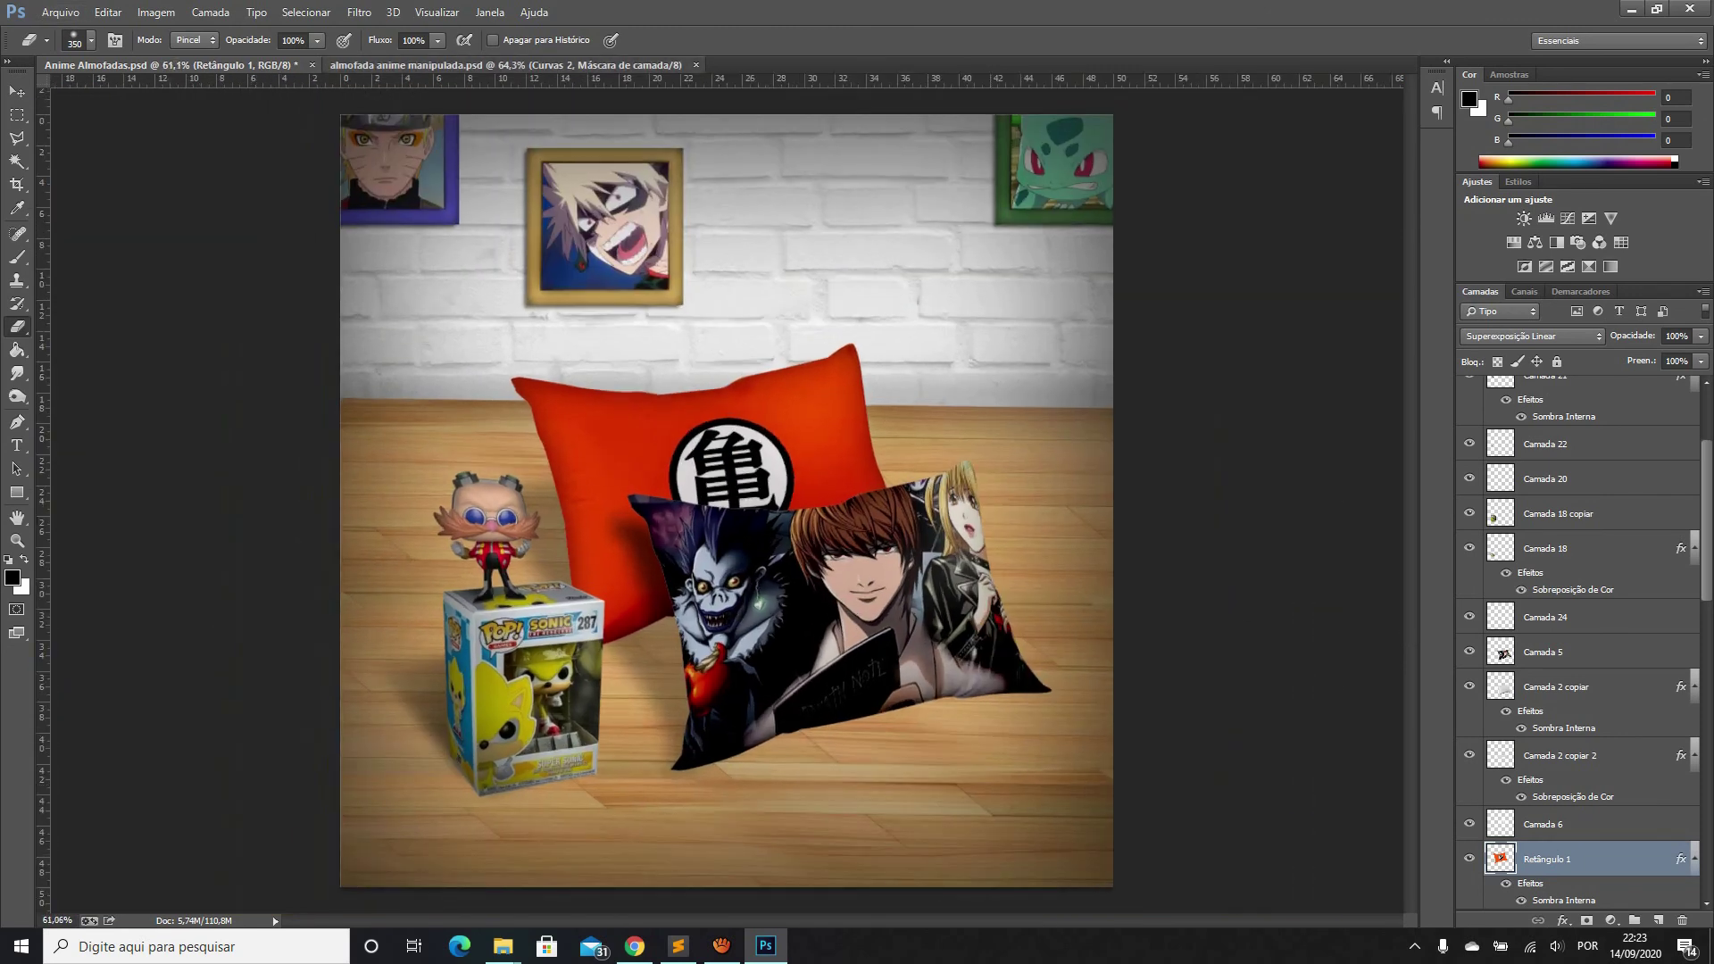
Return to almofada anime manipulada.psd and zoom in and out to review the finished pillow scene
click(504, 66)
scroll(1008, 557, up, 3)
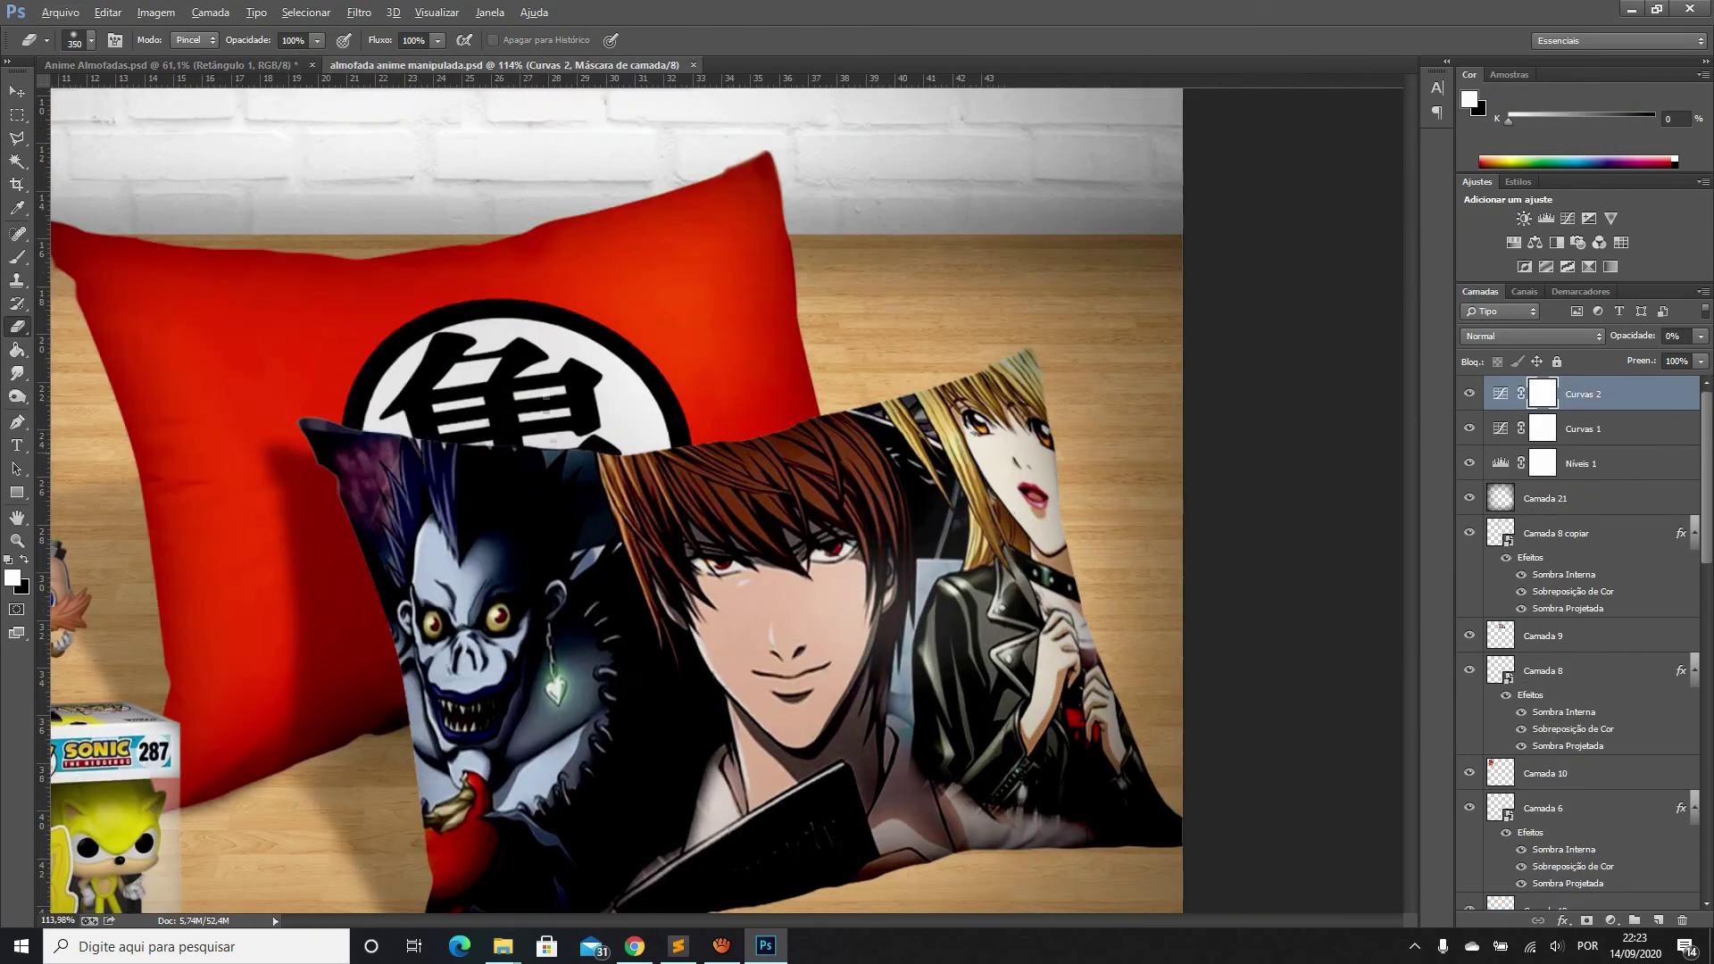
scroll(1008, 557, up, 1)
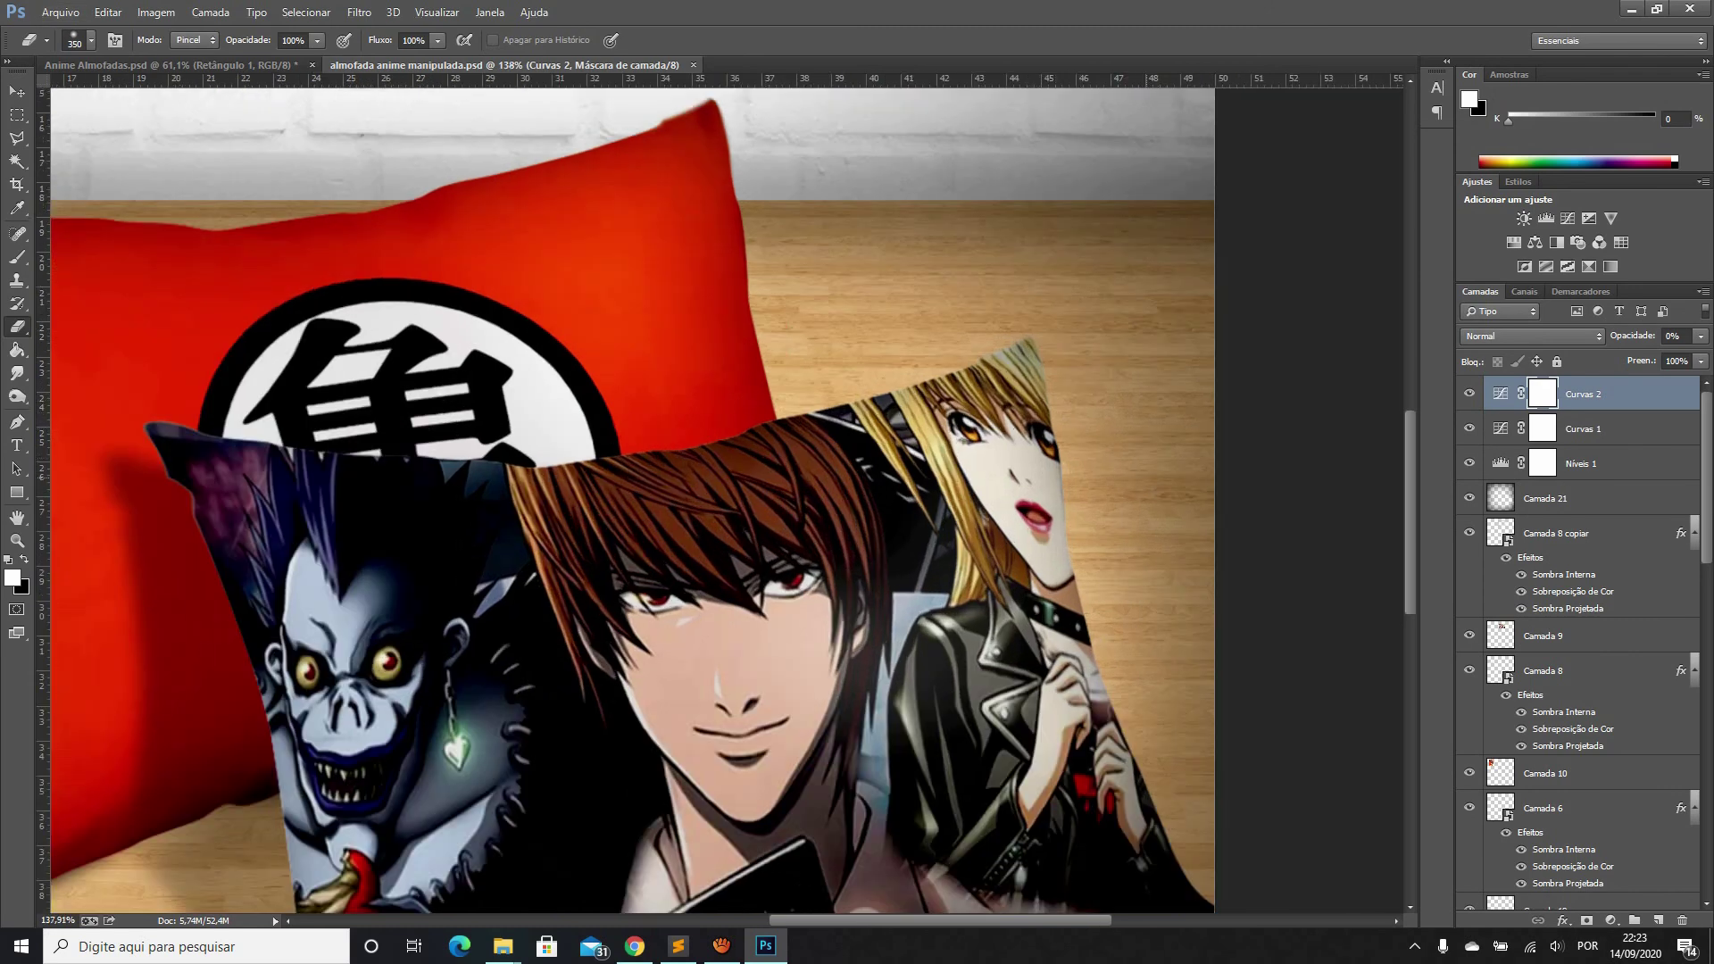
scroll(625, 491, down, 2)
scroll(625, 491, down, 1)
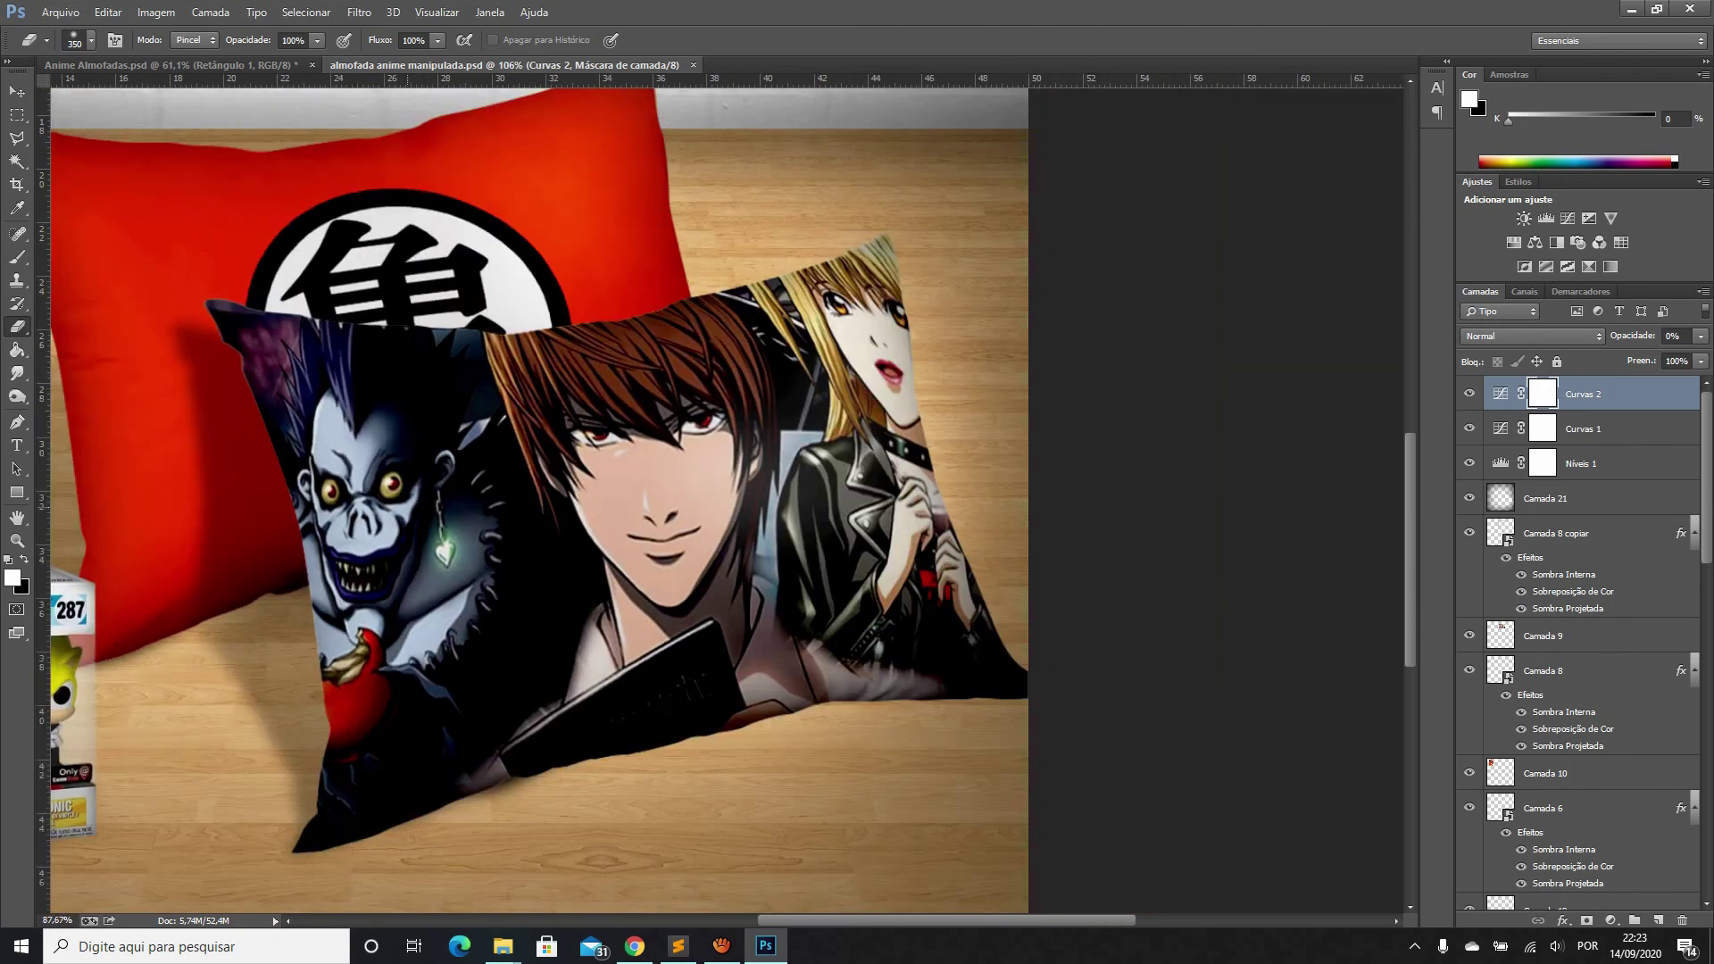
scroll(404, 517, down, 2)
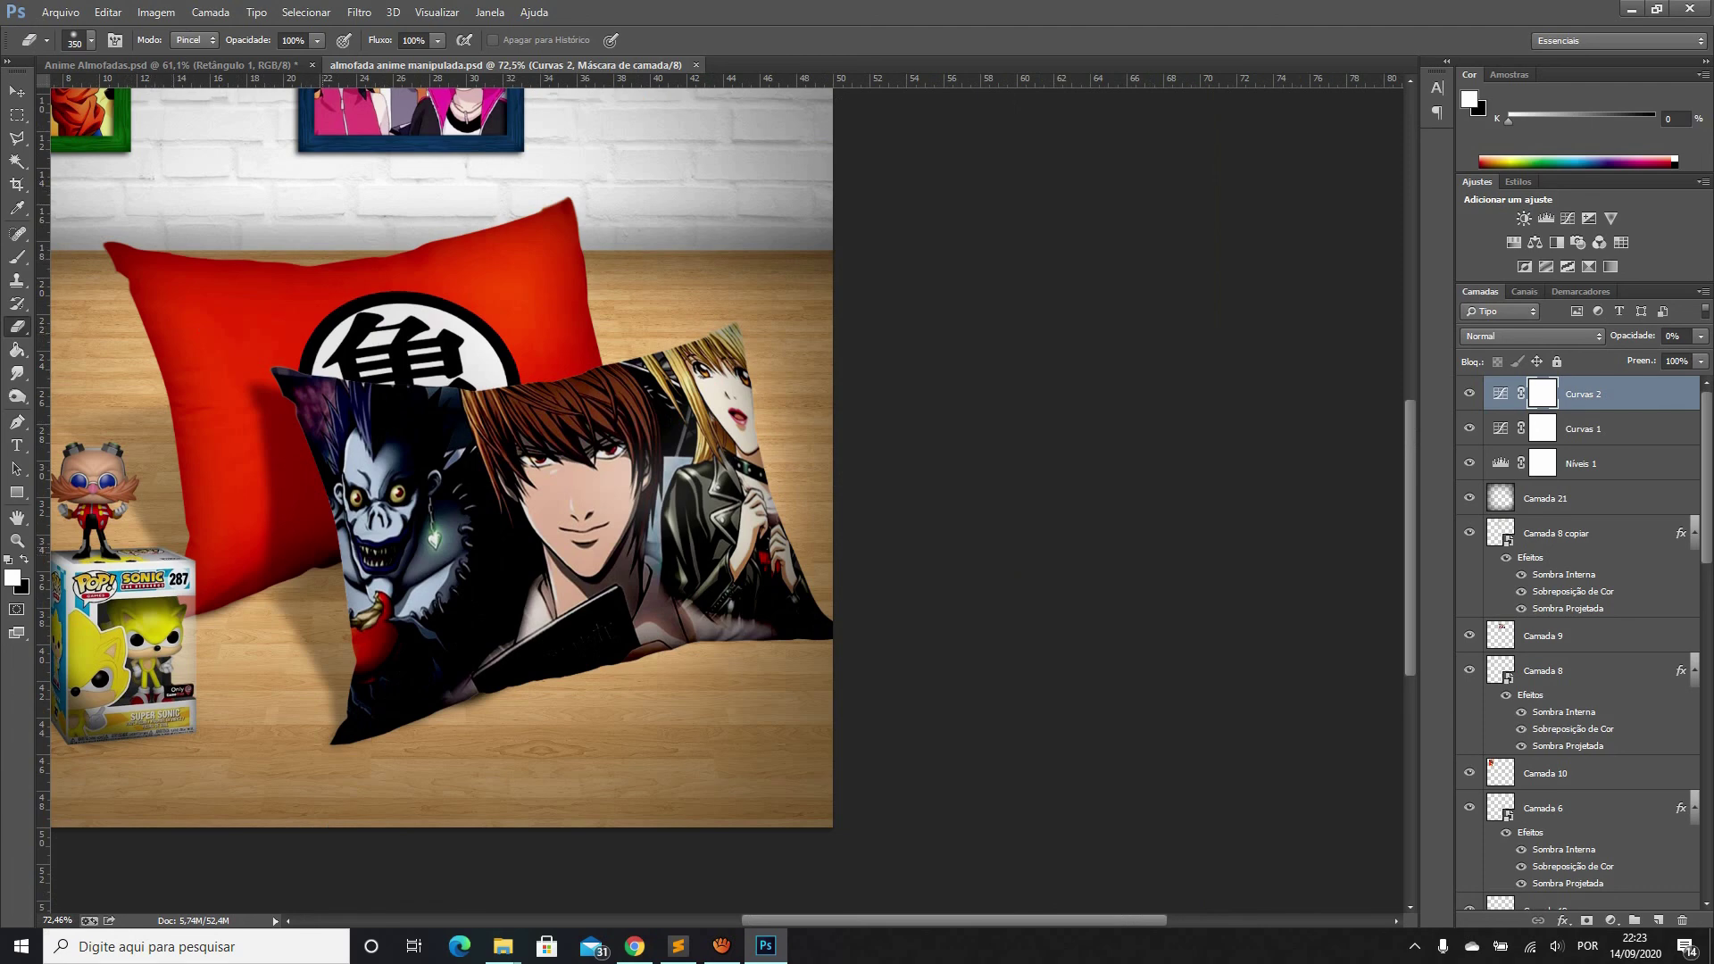
scroll(404, 518, down, 2)
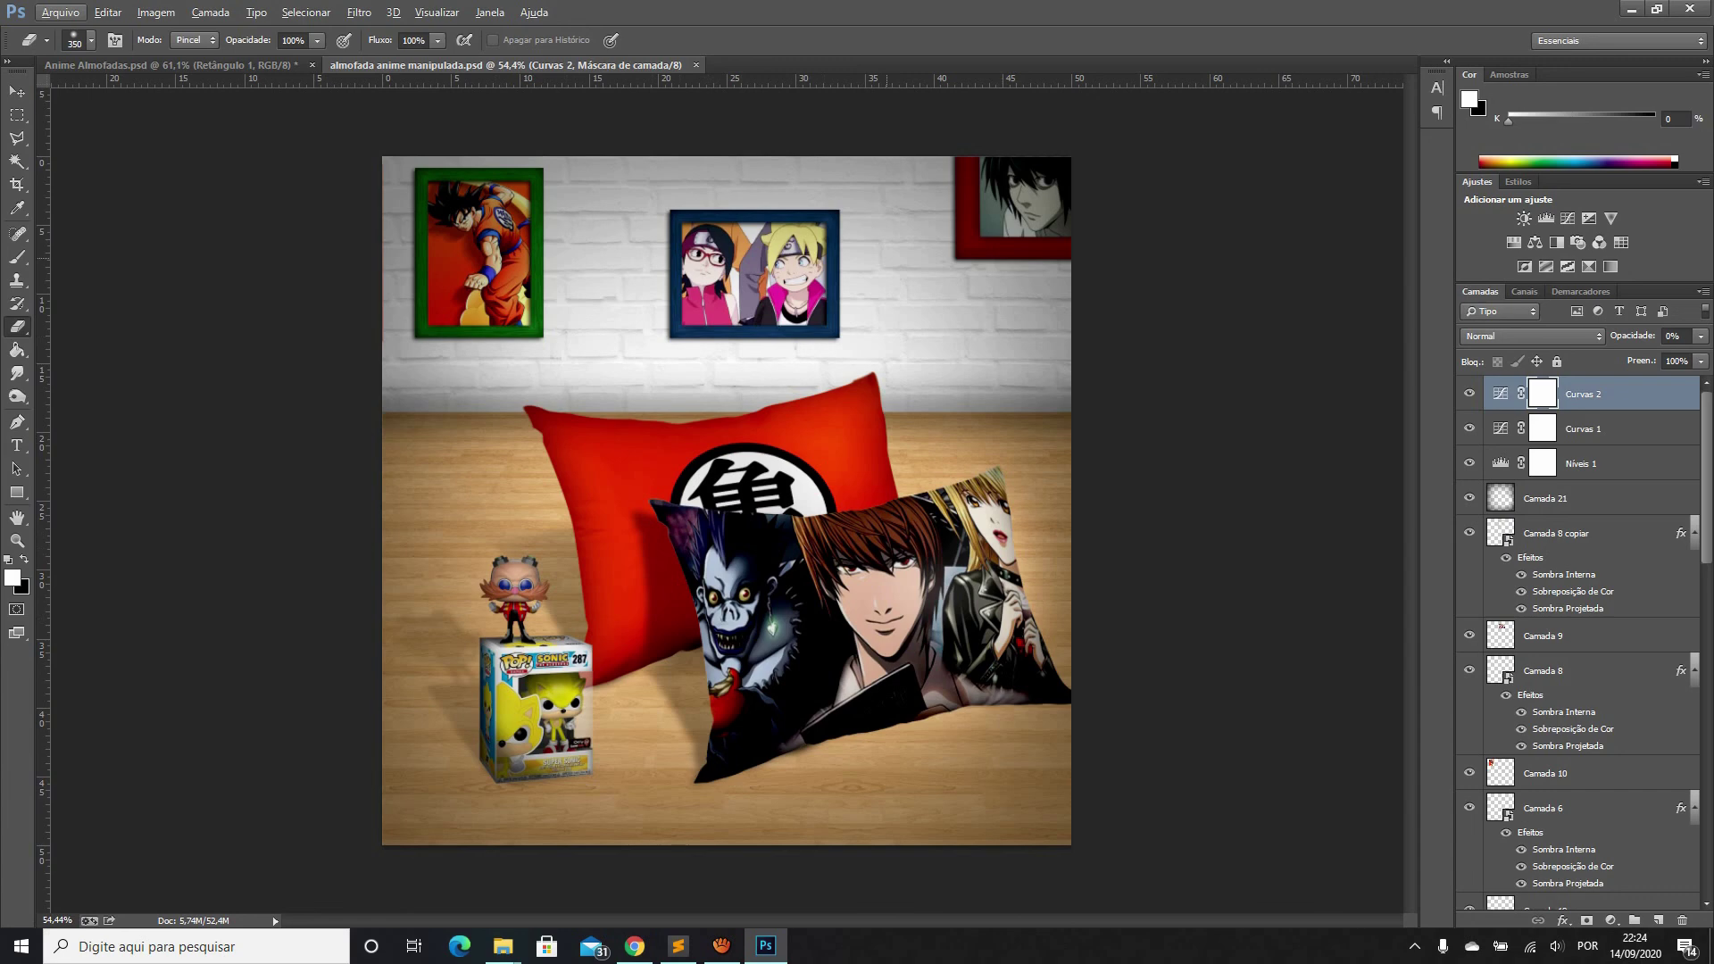
key(Left)
key(Left)
Stop the aTube Catcher recording with Parar and bring Chrome's Funko Sonic image results forward
click(722, 947)
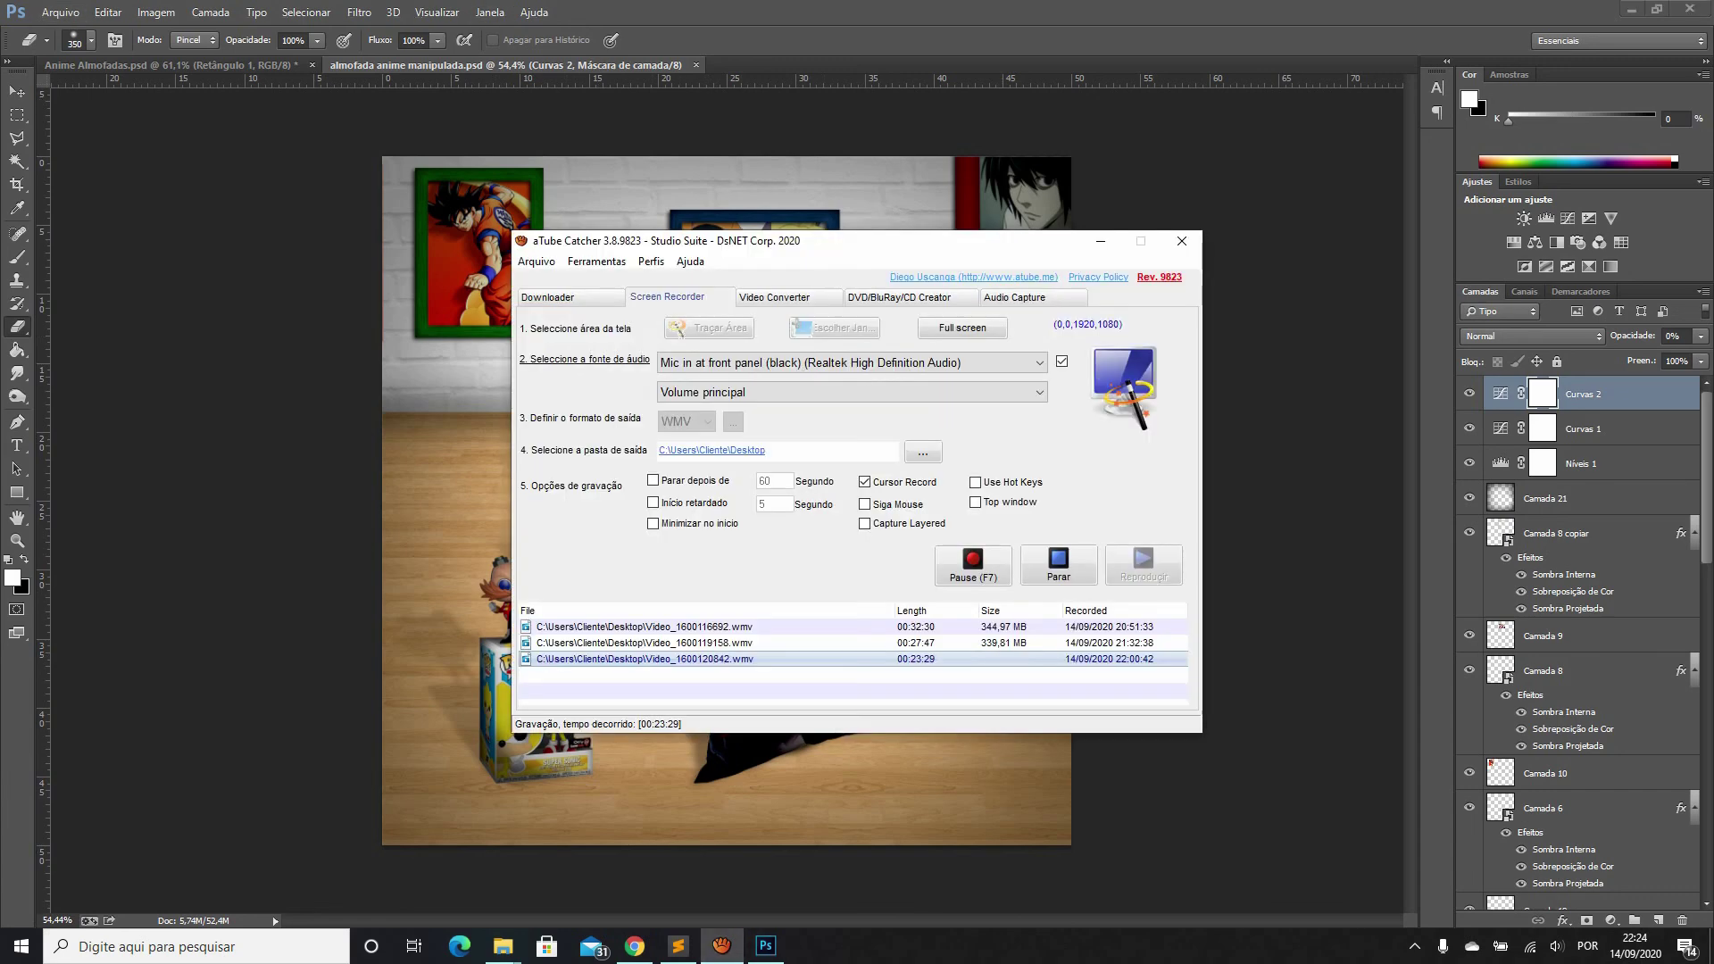
click(1057, 562)
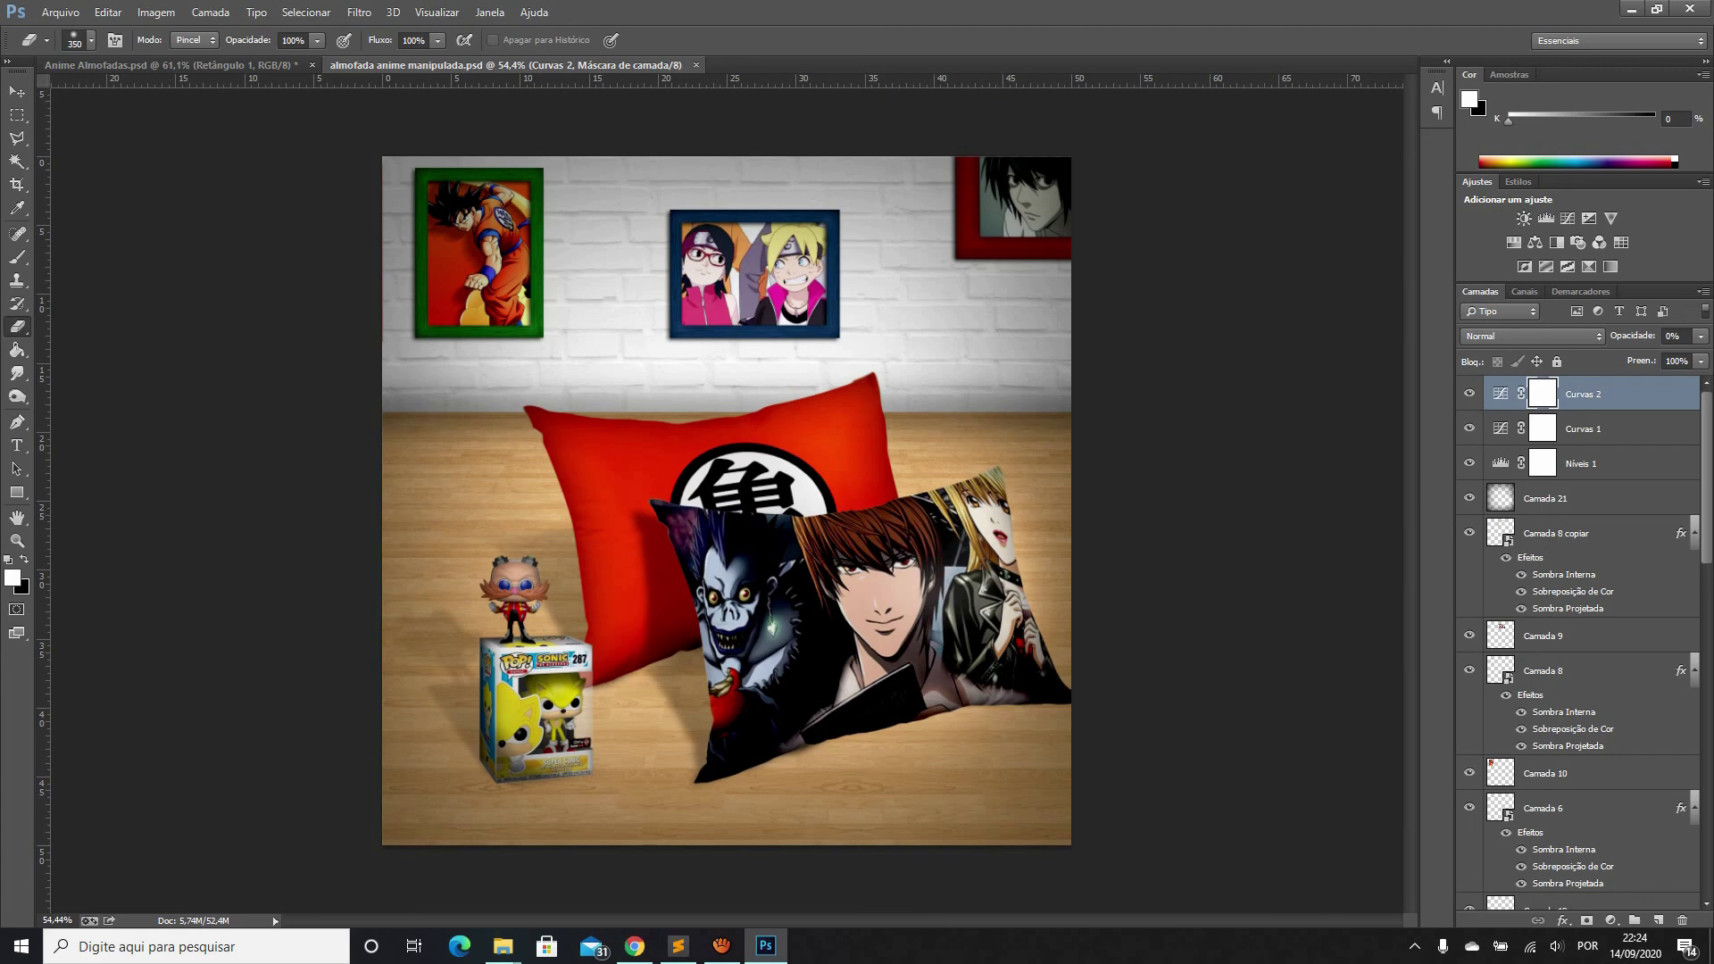
click(634, 947)
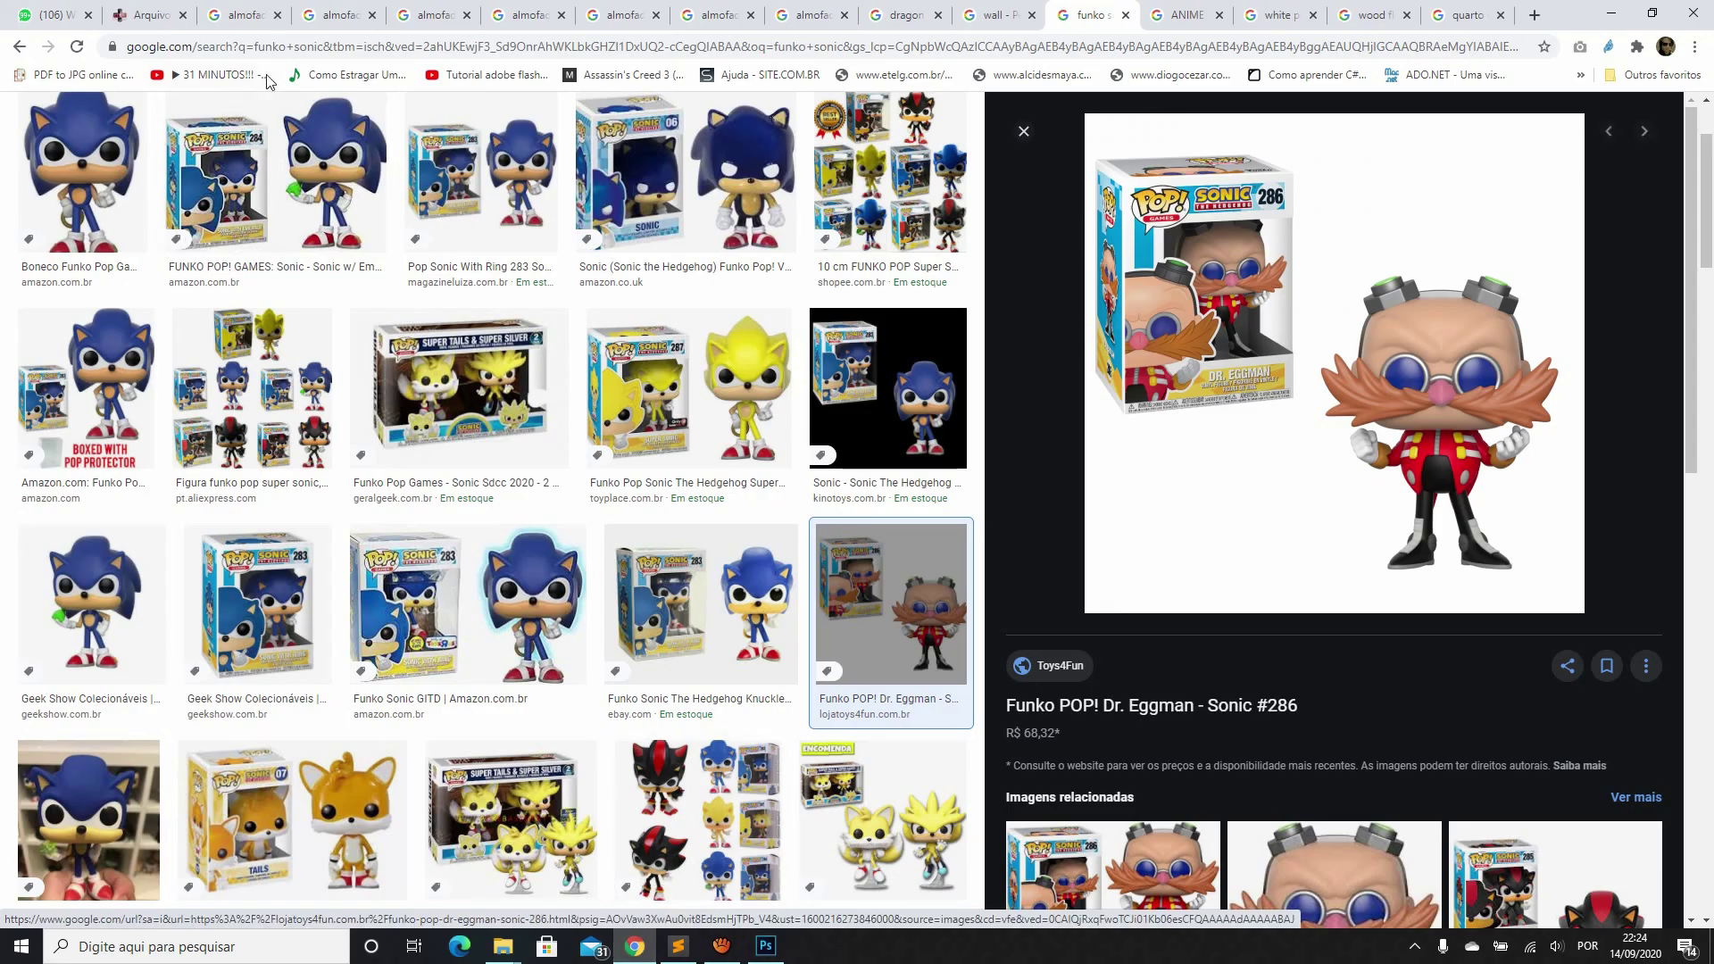
Show the estechead tab and scroll through the Cursos OnLine listing, then back to the top
click(114, 9)
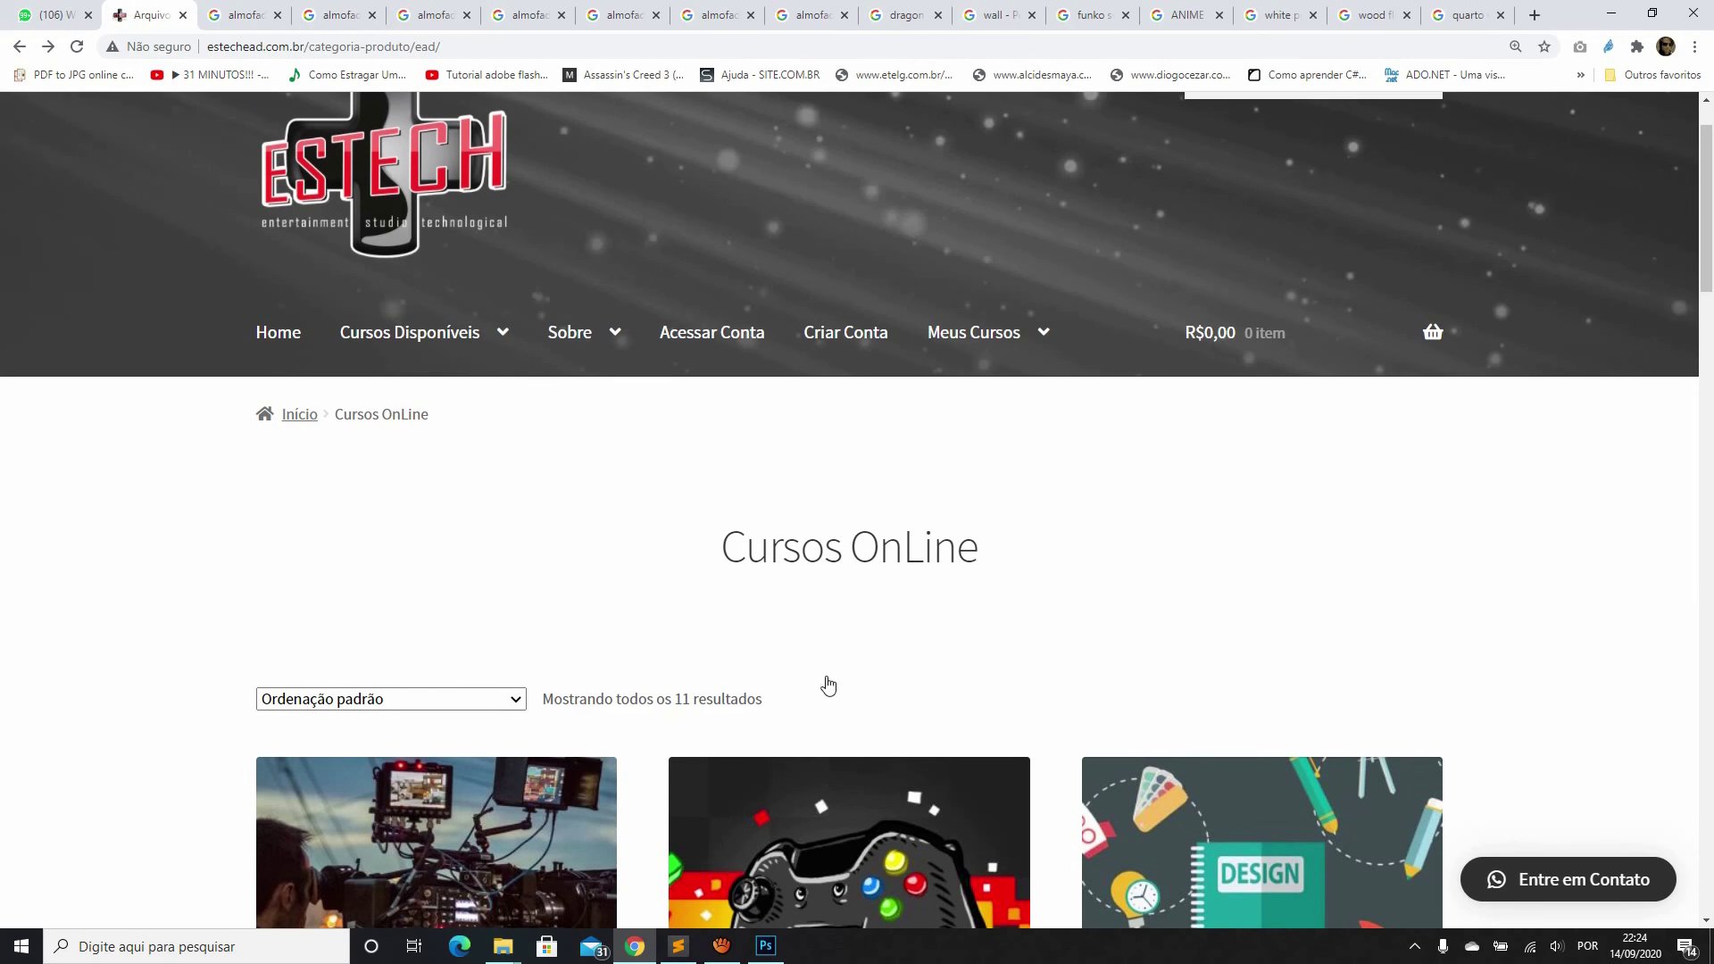
scroll(826, 687, down, 7)
scroll(808, 663, down, 2)
scroll(808, 663, up, 5)
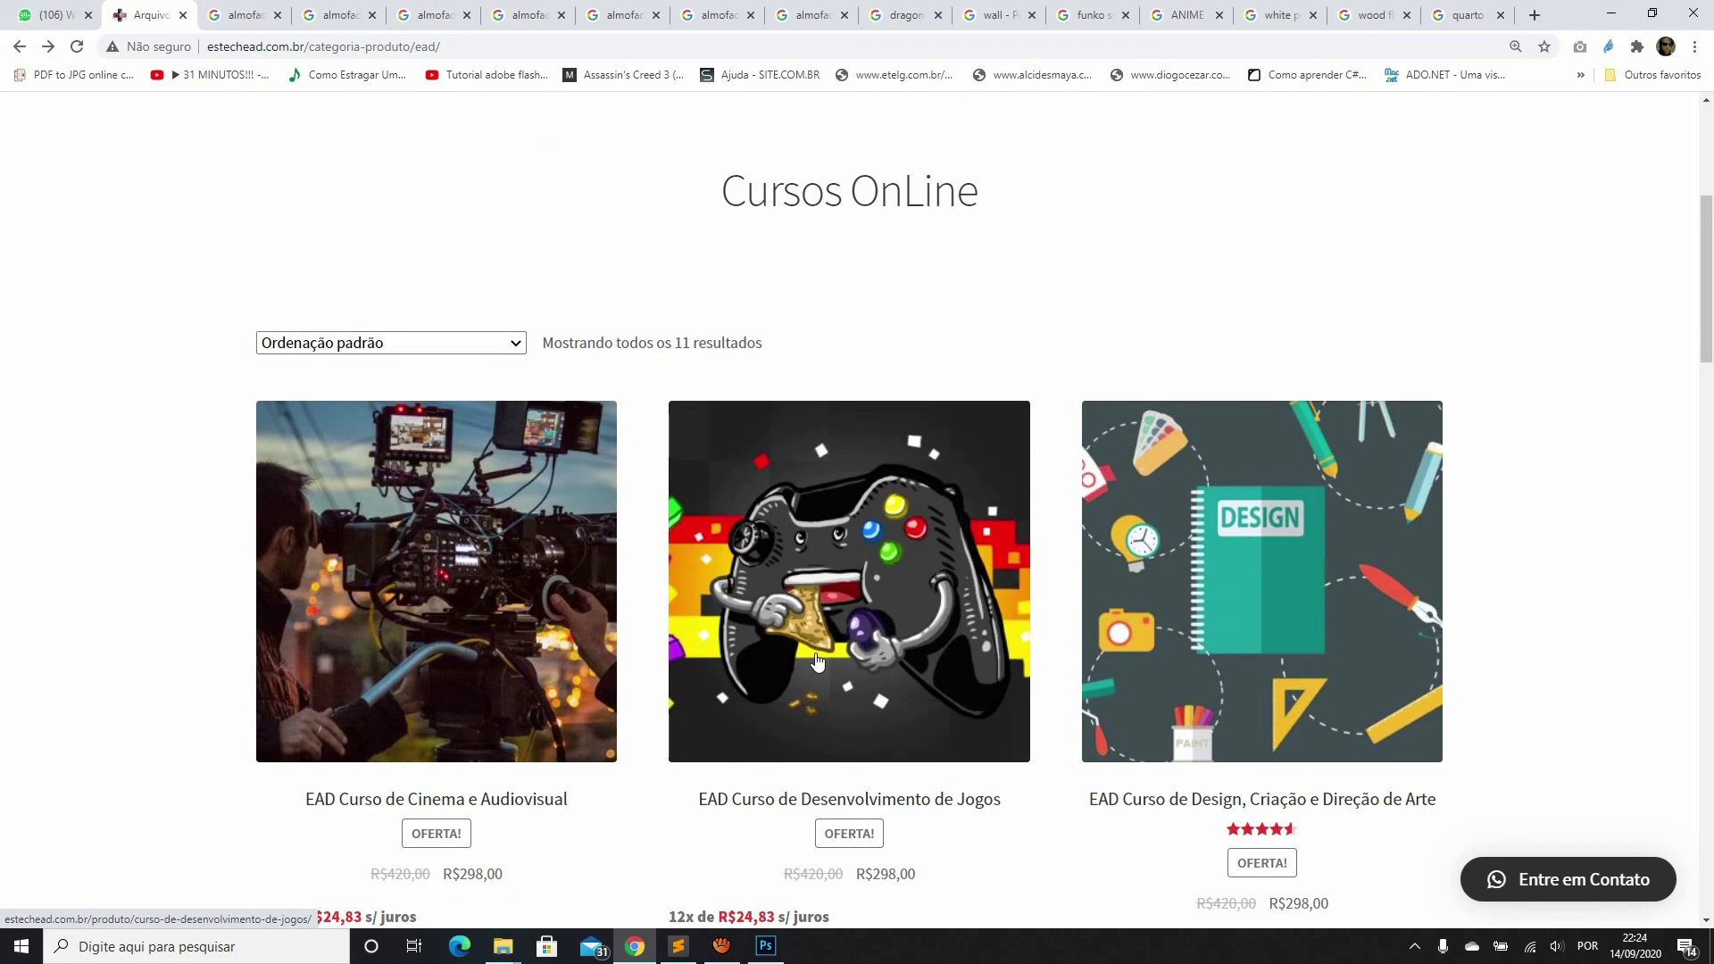
scroll(830, 625, up, 5)
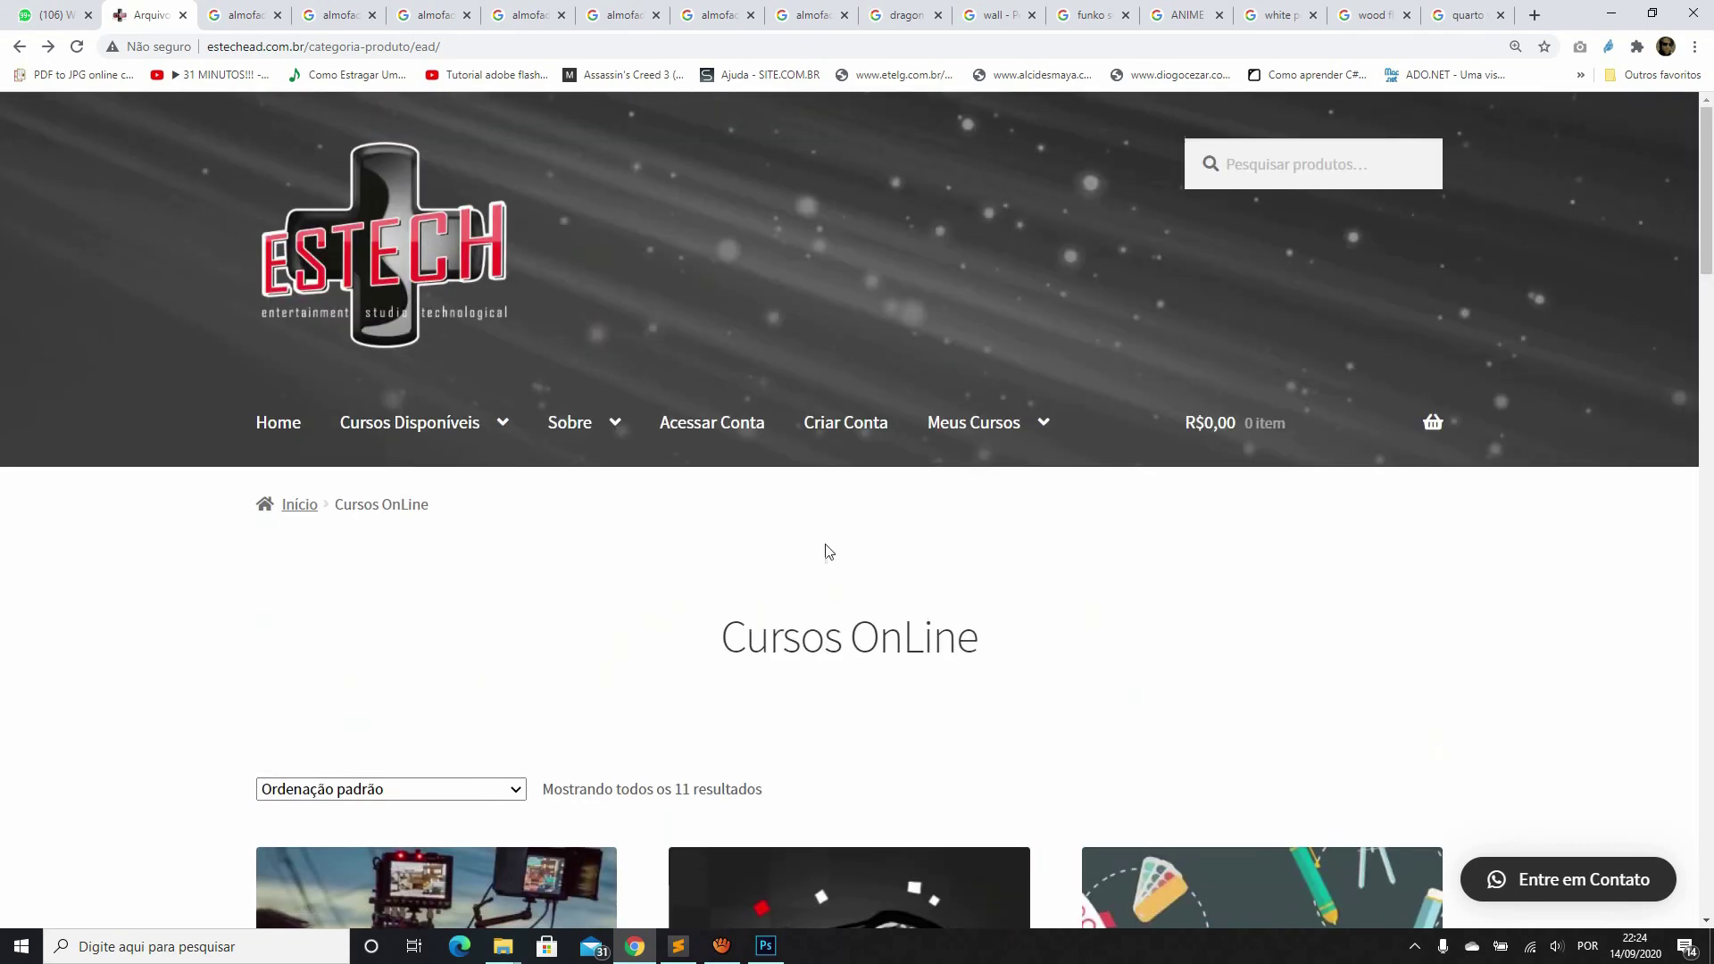